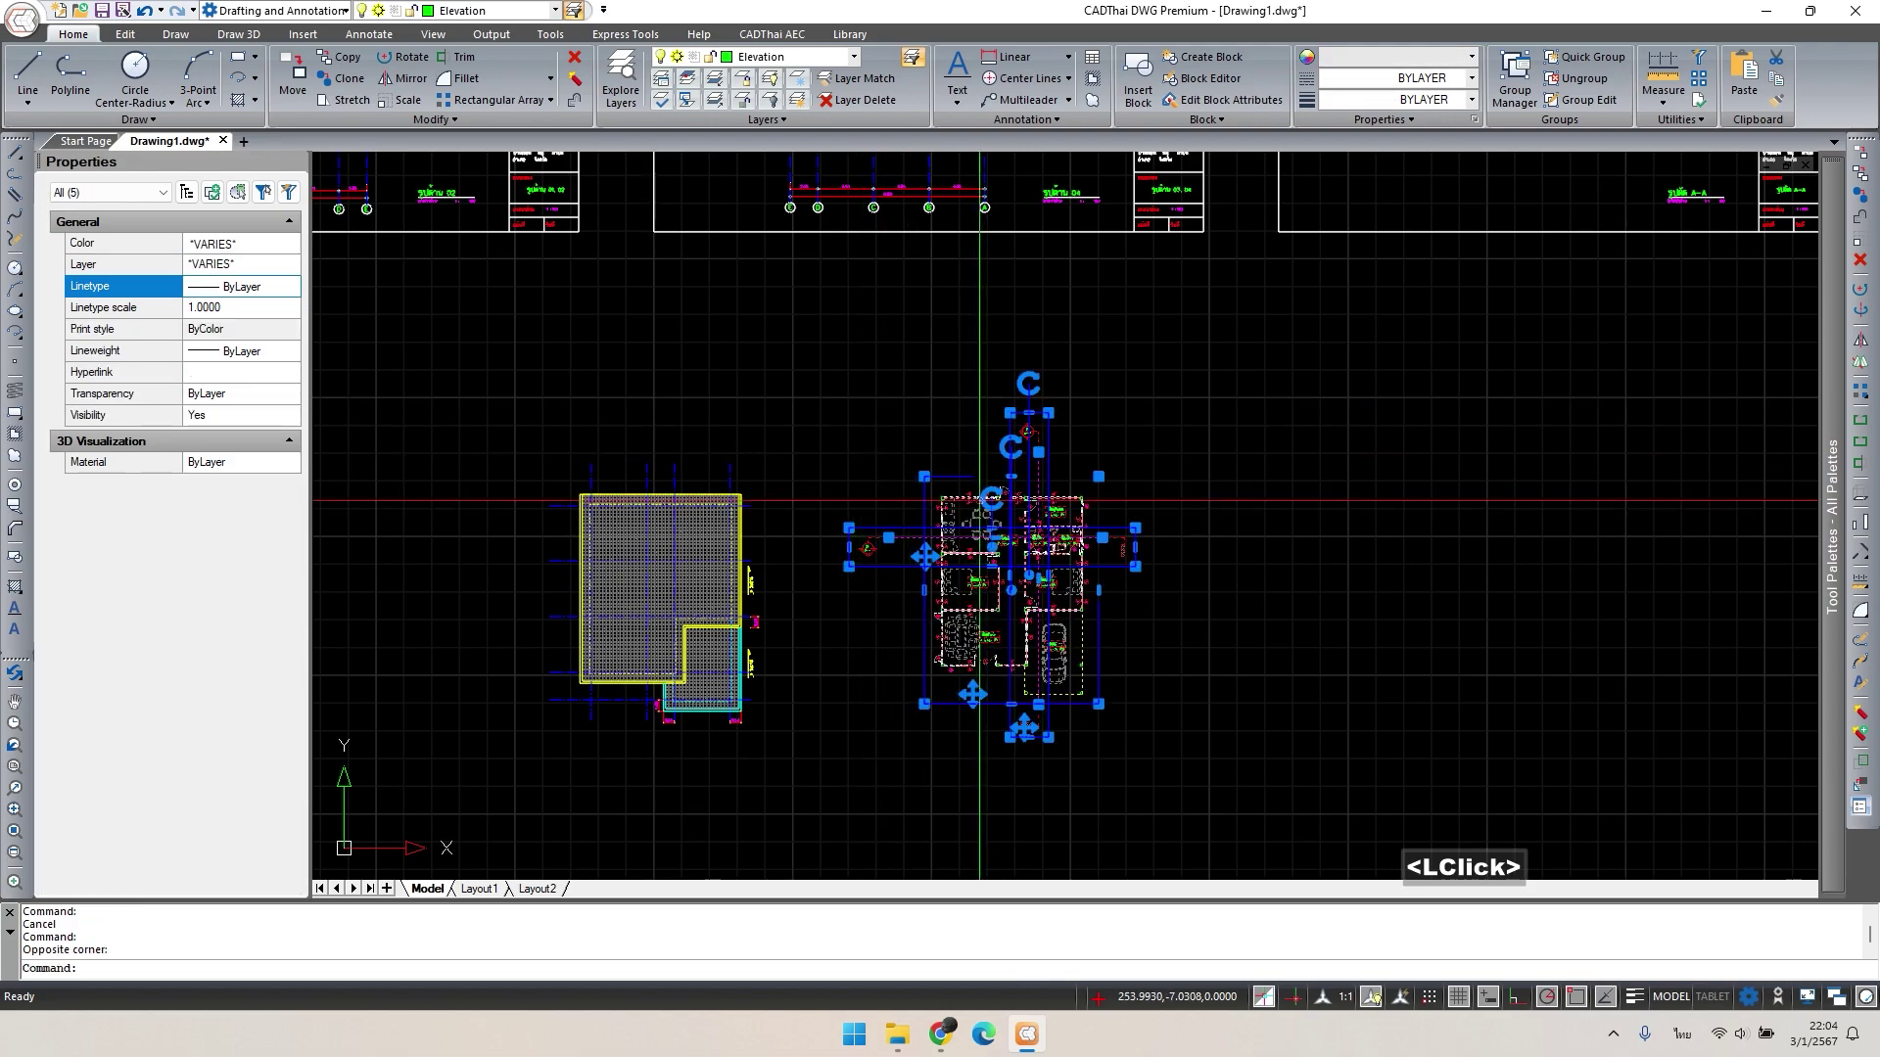
# Rotate the loose floor plan copy and its section marks by 270°.
pyautogui.press('Escape')
pyautogui.scroll(-1, 979, 587)
pyautogui.middleClick(979, 587)
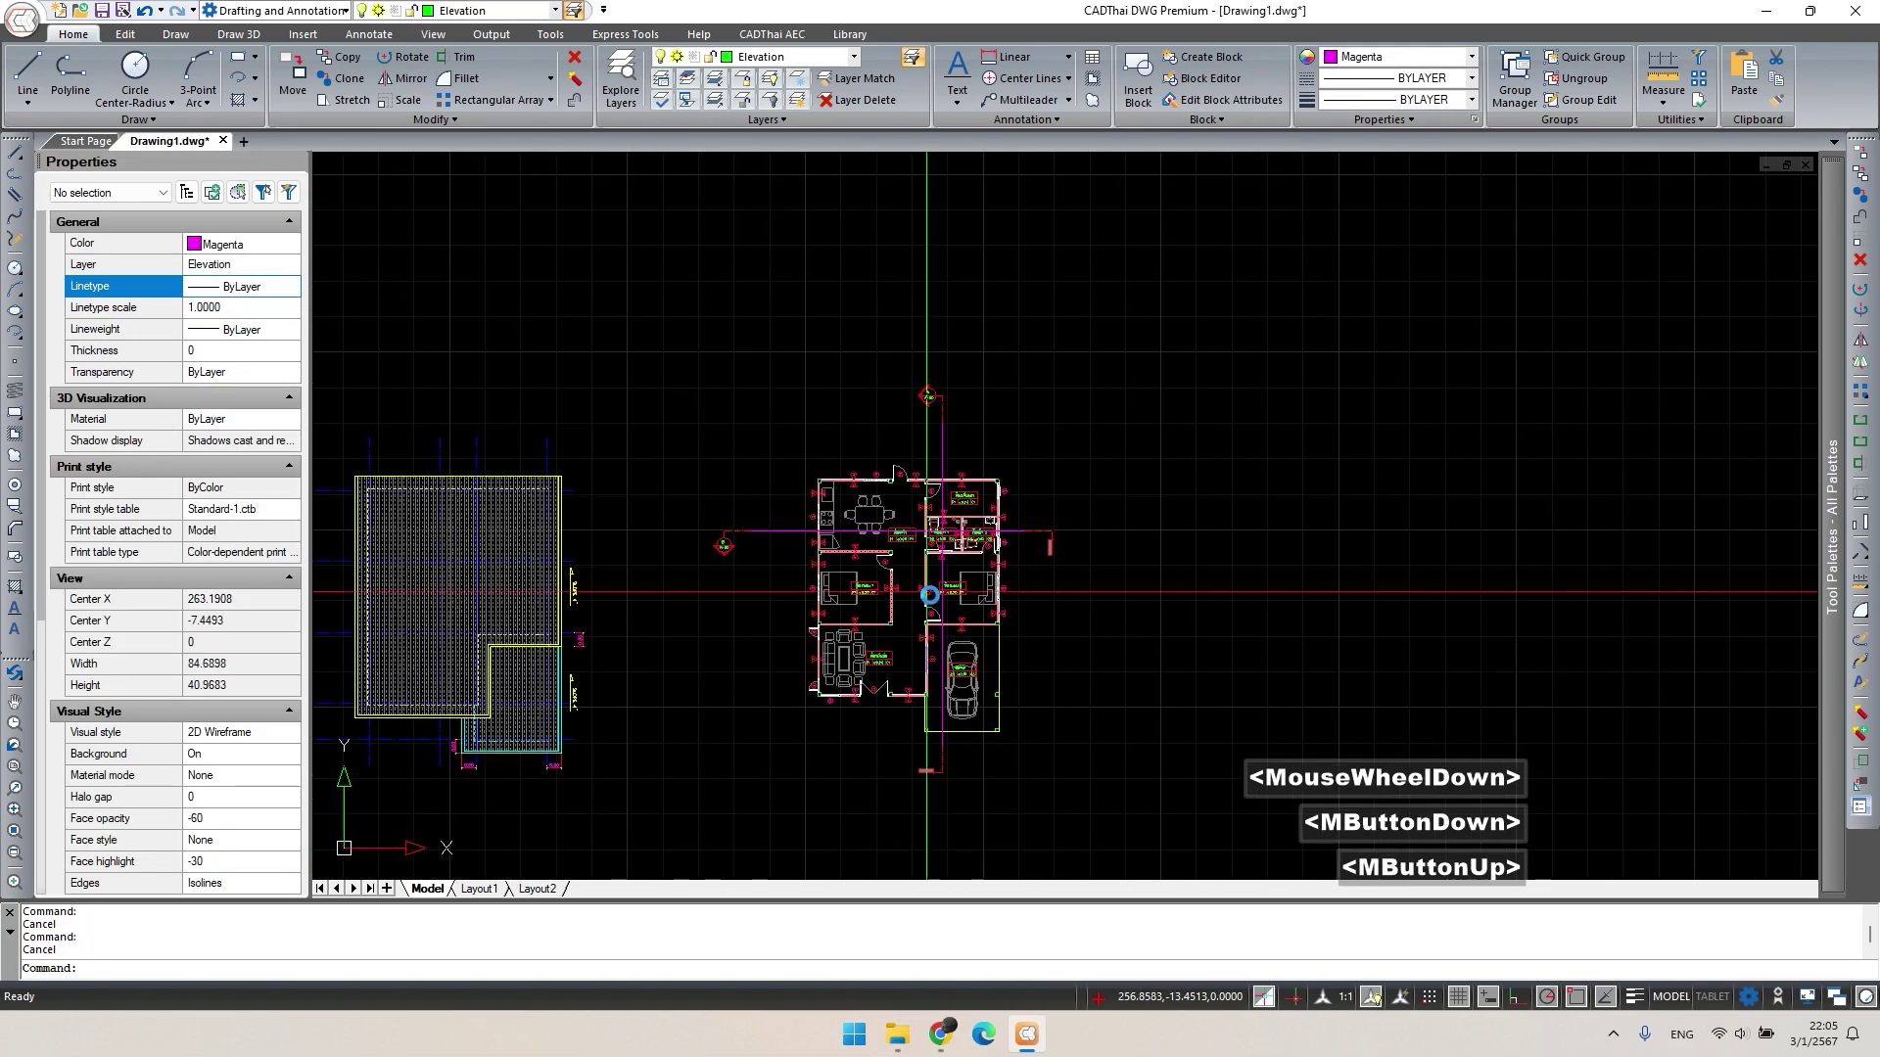
pyautogui.click(704, 353)
pyautogui.click(1097, 861)
pyautogui.write('ro')
pyautogui.press('Return')
pyautogui.scroll(3, 915, 594)
pyautogui.click(909, 573)
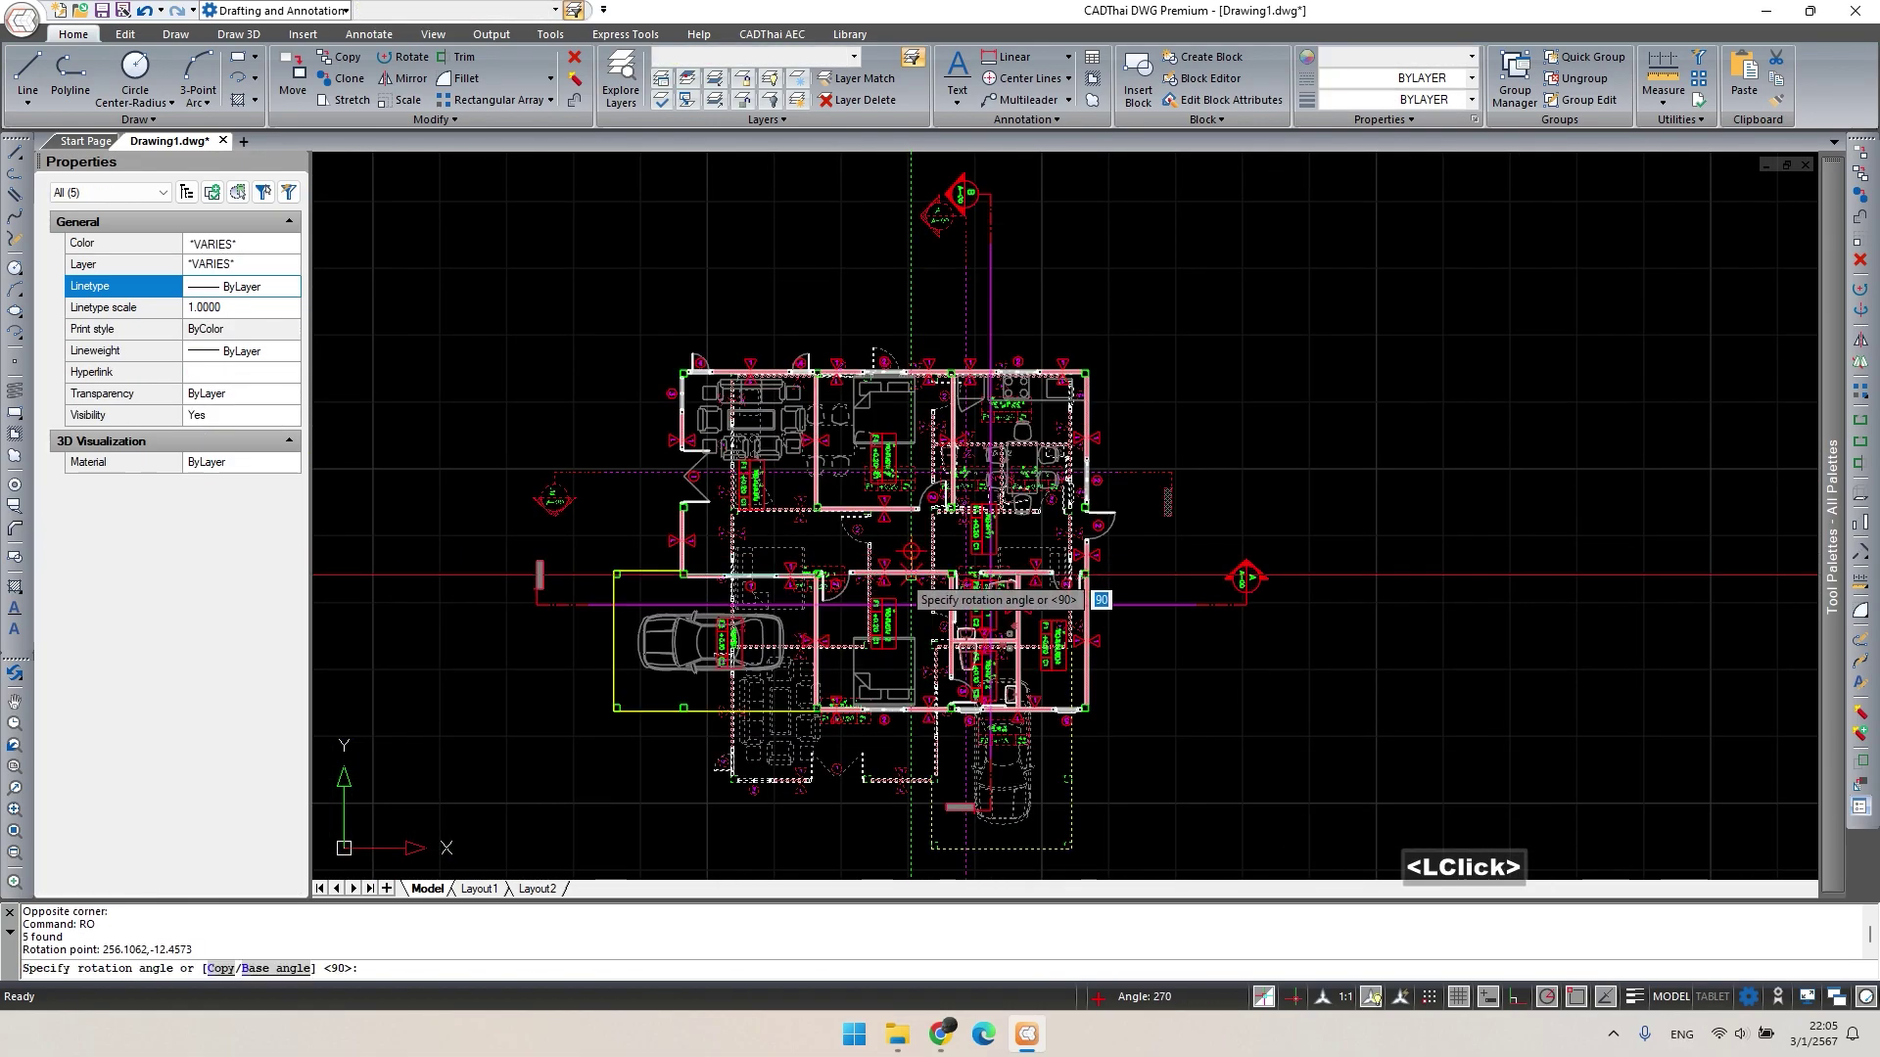
pyautogui.click(912, 575)
pyautogui.scroll(-1, 1107, 648)
pyautogui.middleClick(1073, 654)
pyautogui.press('Escape')
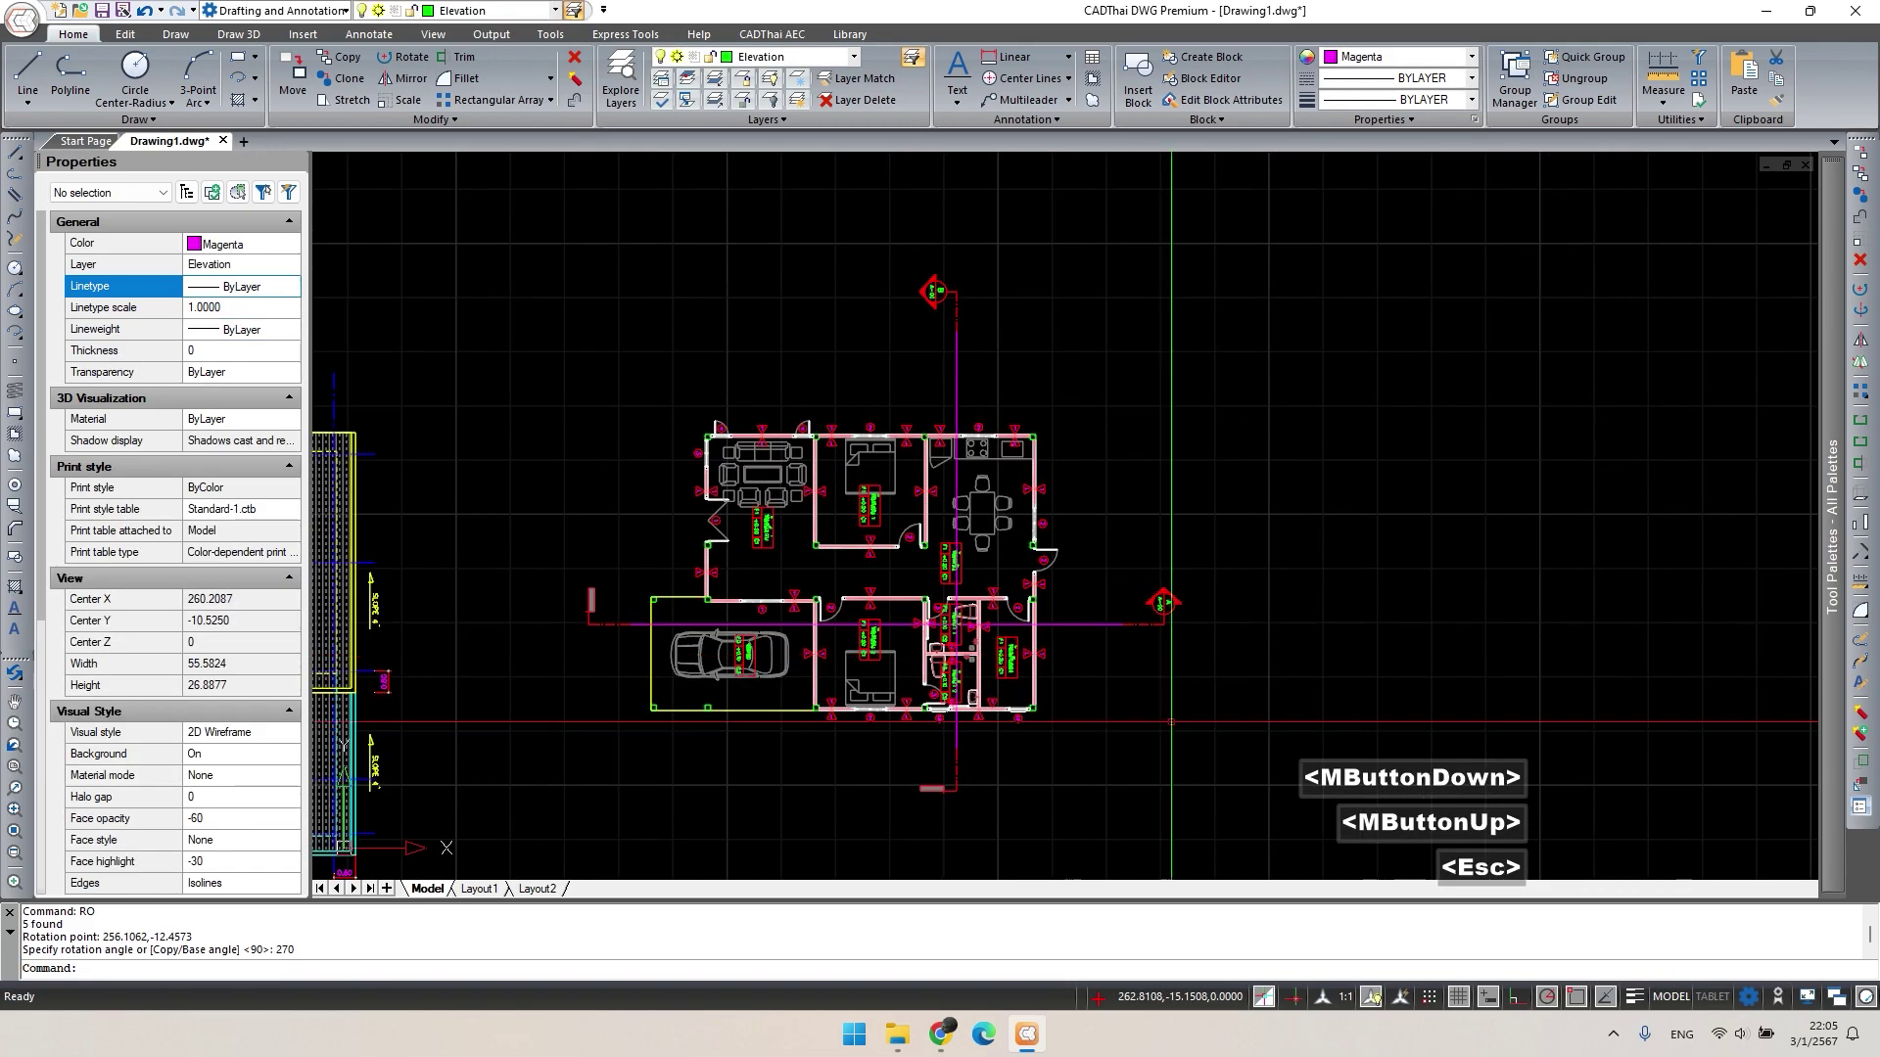
# Move the rotated floor plan with its section marks to just below the section A-A sheet.
pyautogui.click(1257, 797)
pyautogui.click(585, 235)
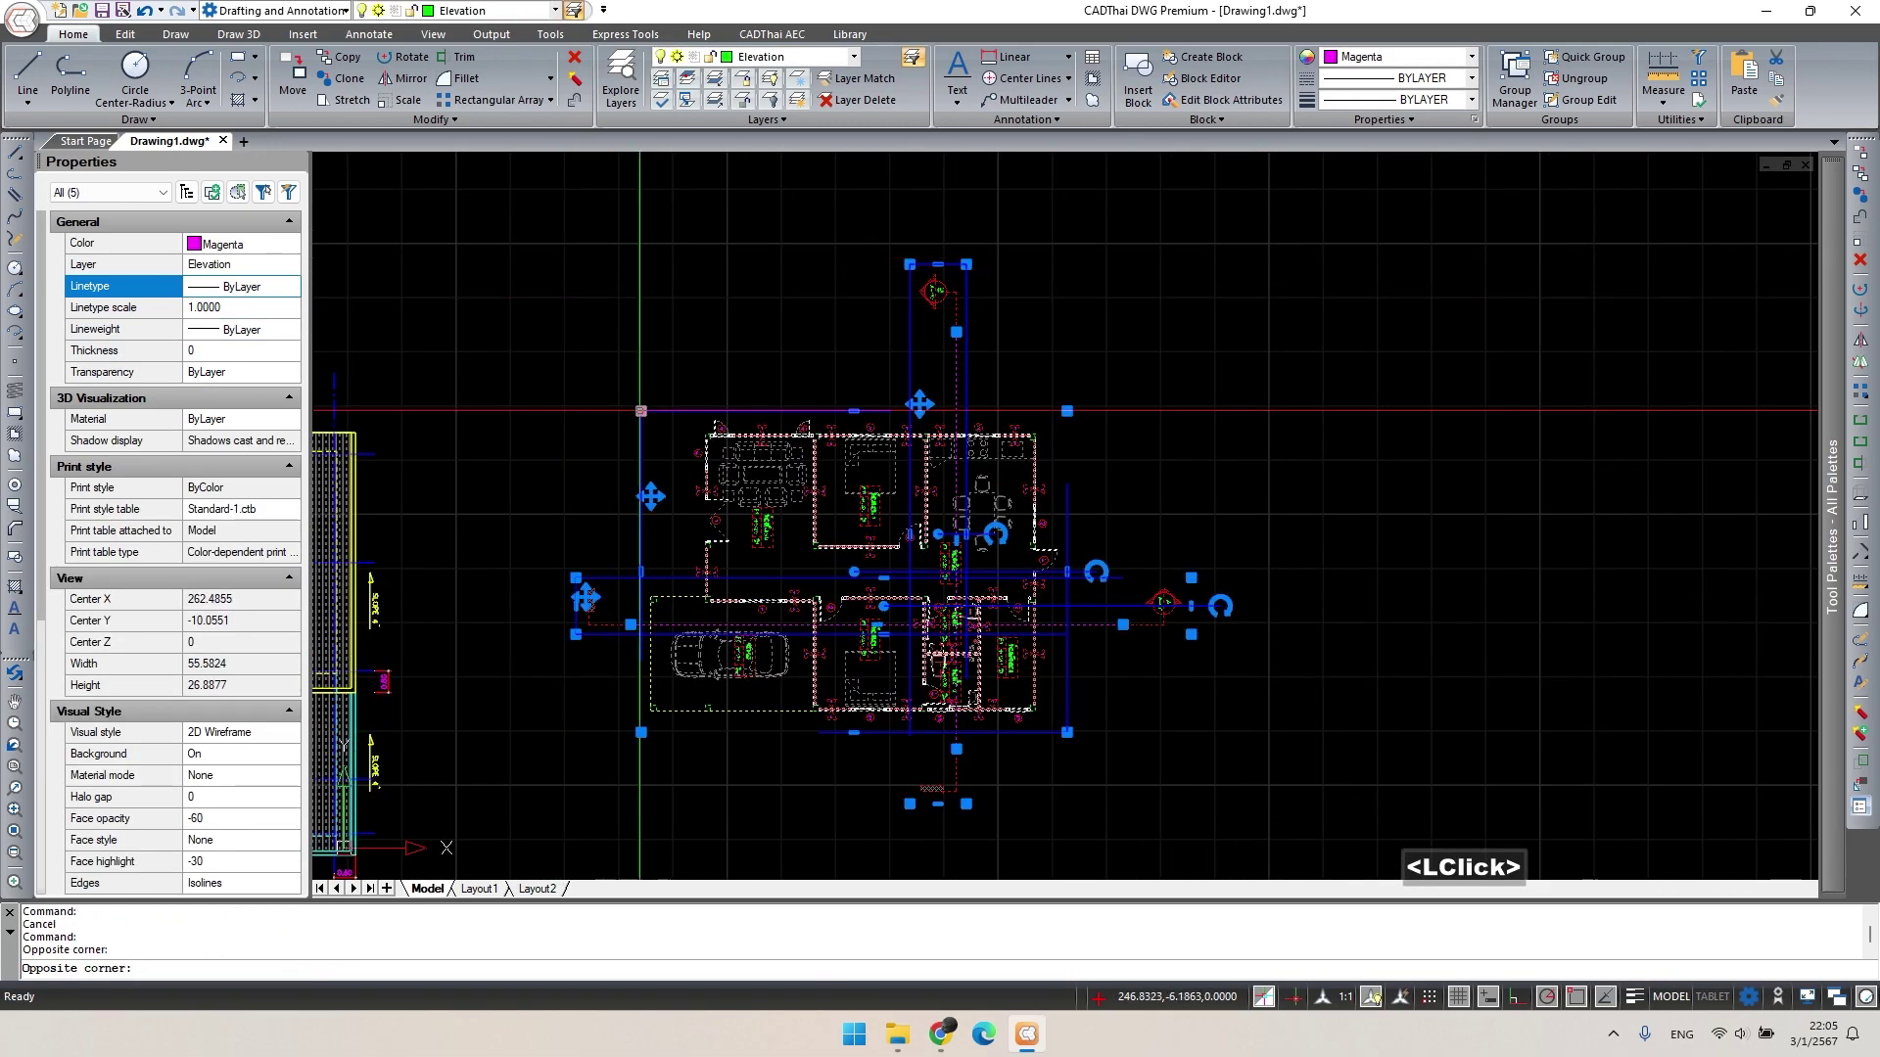
pyautogui.scroll(-2, 946, 607)
pyautogui.moveTo(945, 607); pyautogui.dragTo(884, 646, button='middle')
pyautogui.write('m')
pyautogui.scroll(-1, 878, 701)
pyautogui.moveTo(1239, 535); pyautogui.dragTo(1139, 721, button='middle')
pyautogui.click(1002, 649)
pyautogui.scroll(2, 1003, 649)
pyautogui.scroll(-3, 1138, 722)
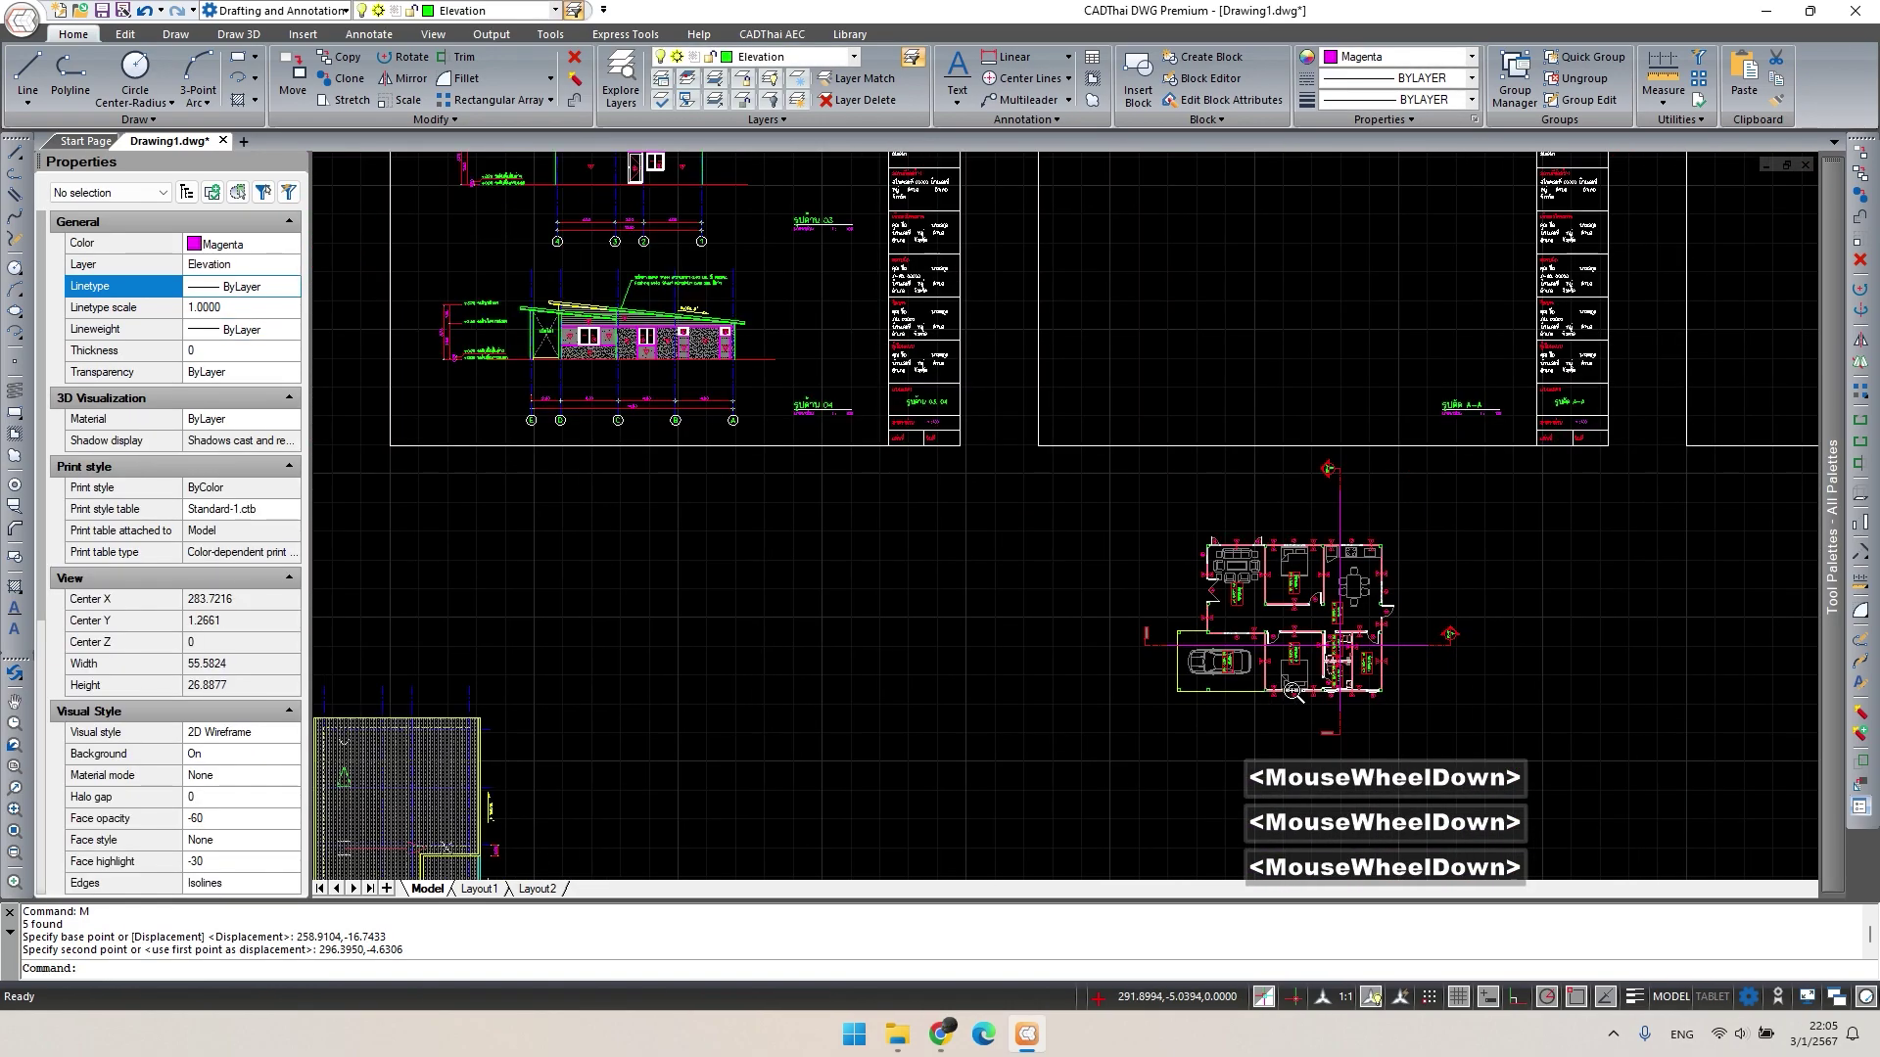
pyautogui.scroll(4, 1073, 689)
pyautogui.scroll(-5, 989, 624)
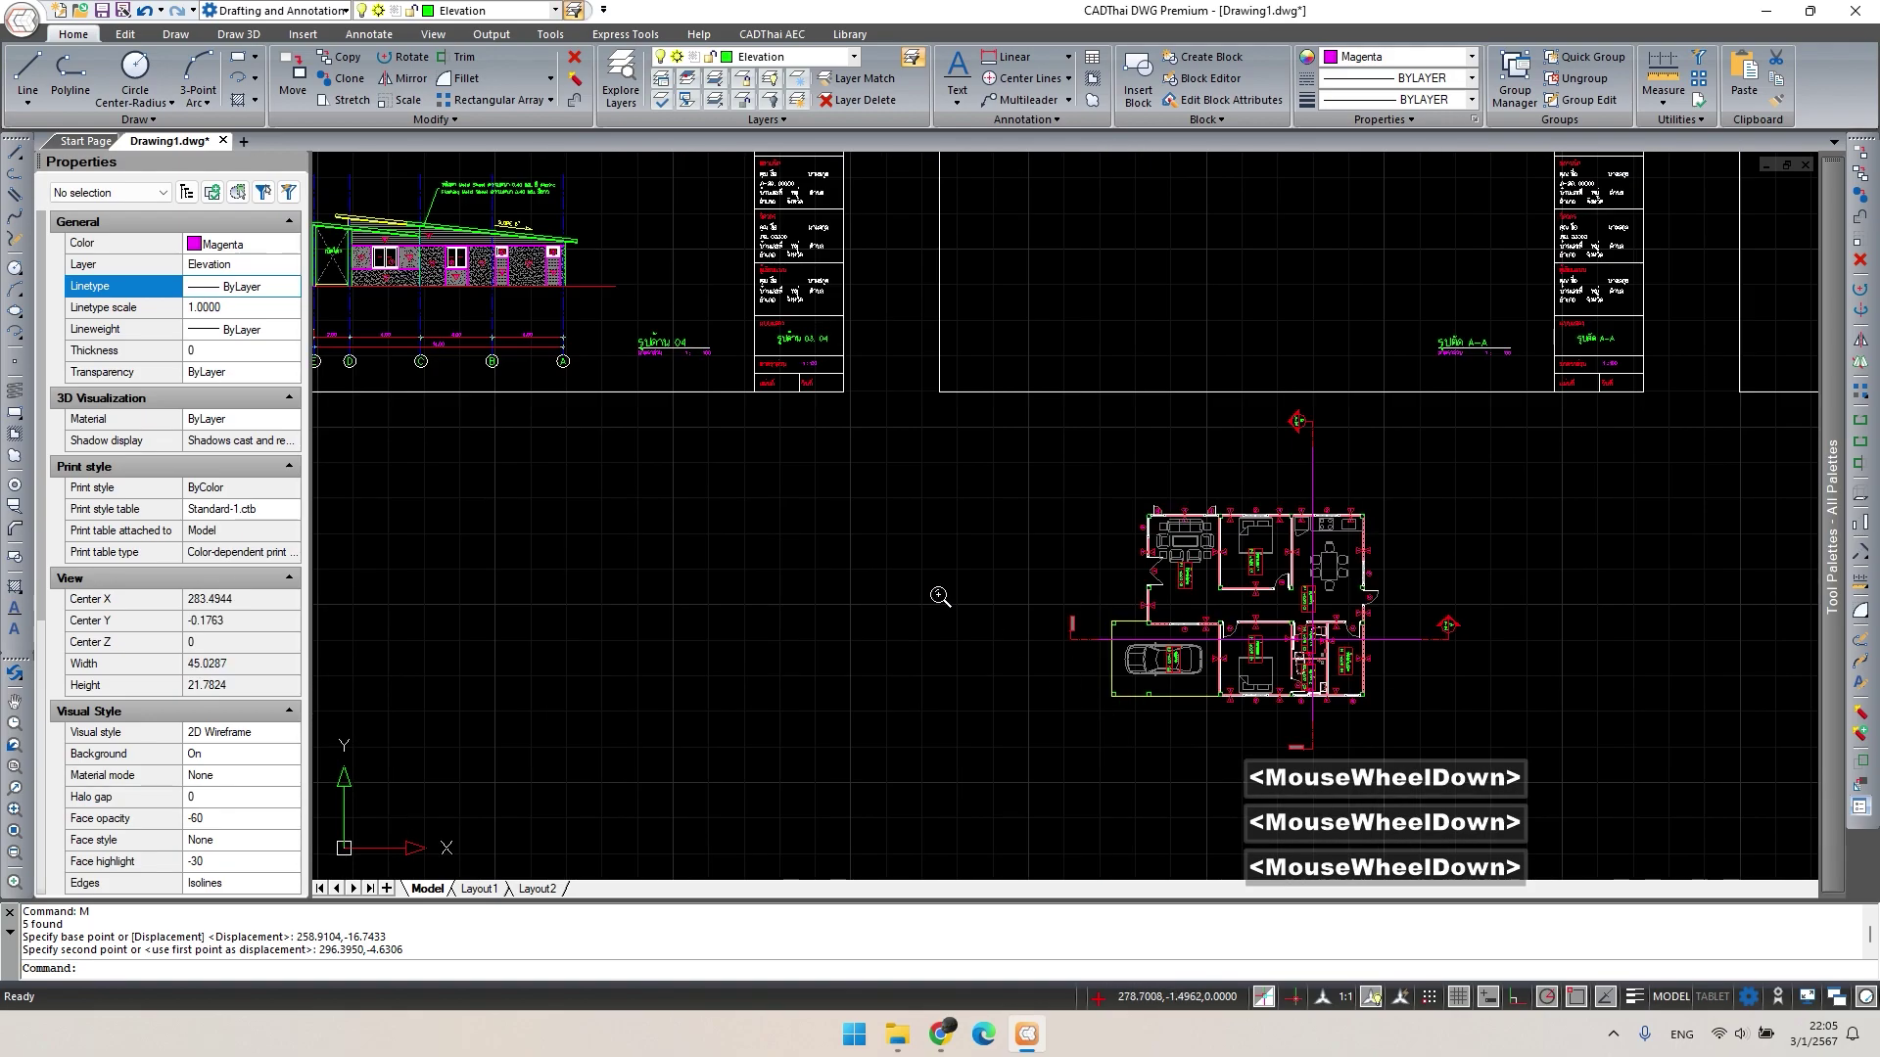
# Examine the section marks on the original ground-floor plan sheet and look over the elevation sheets.
pyautogui.moveTo(1476, 608)
pyautogui.mouseDown(button='middle')
pyautogui.moveTo(1076, 548)
pyautogui.moveTo(616, 423)
pyautogui.mouseUp(button='middle')
pyautogui.scroll(4, 615, 423)
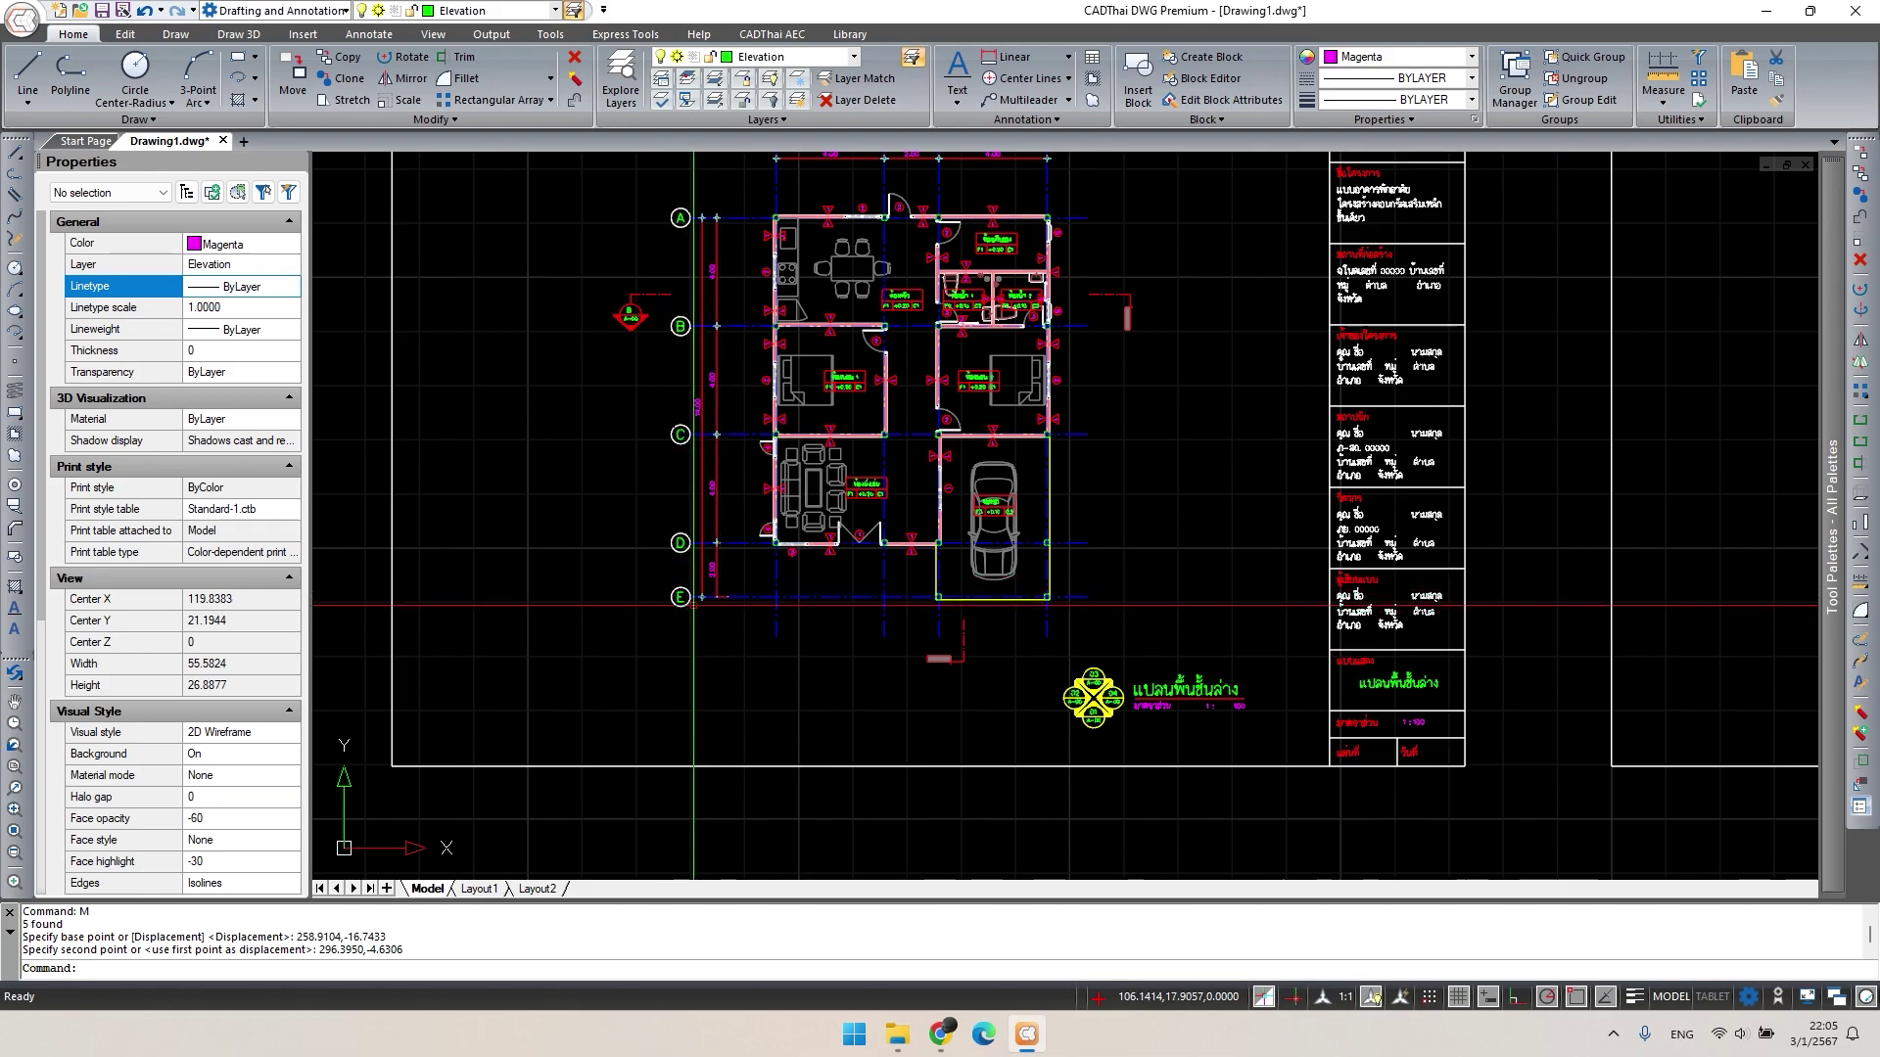
pyautogui.scroll(-3, 693, 605)
pyautogui.moveTo(693, 605); pyautogui.dragTo(392, 588, button='middle')
pyautogui.moveTo(1077, 587); pyautogui.dragTo(392, 588, button='middle')
pyautogui.moveTo(1174, 607); pyautogui.dragTo(686, 607, button='middle')
pyautogui.moveTo(1272, 607); pyautogui.dragTo(1077, 605, button='middle')
pyautogui.middleClick(1171, 605)
pyautogui.scroll(3, 1171, 605)
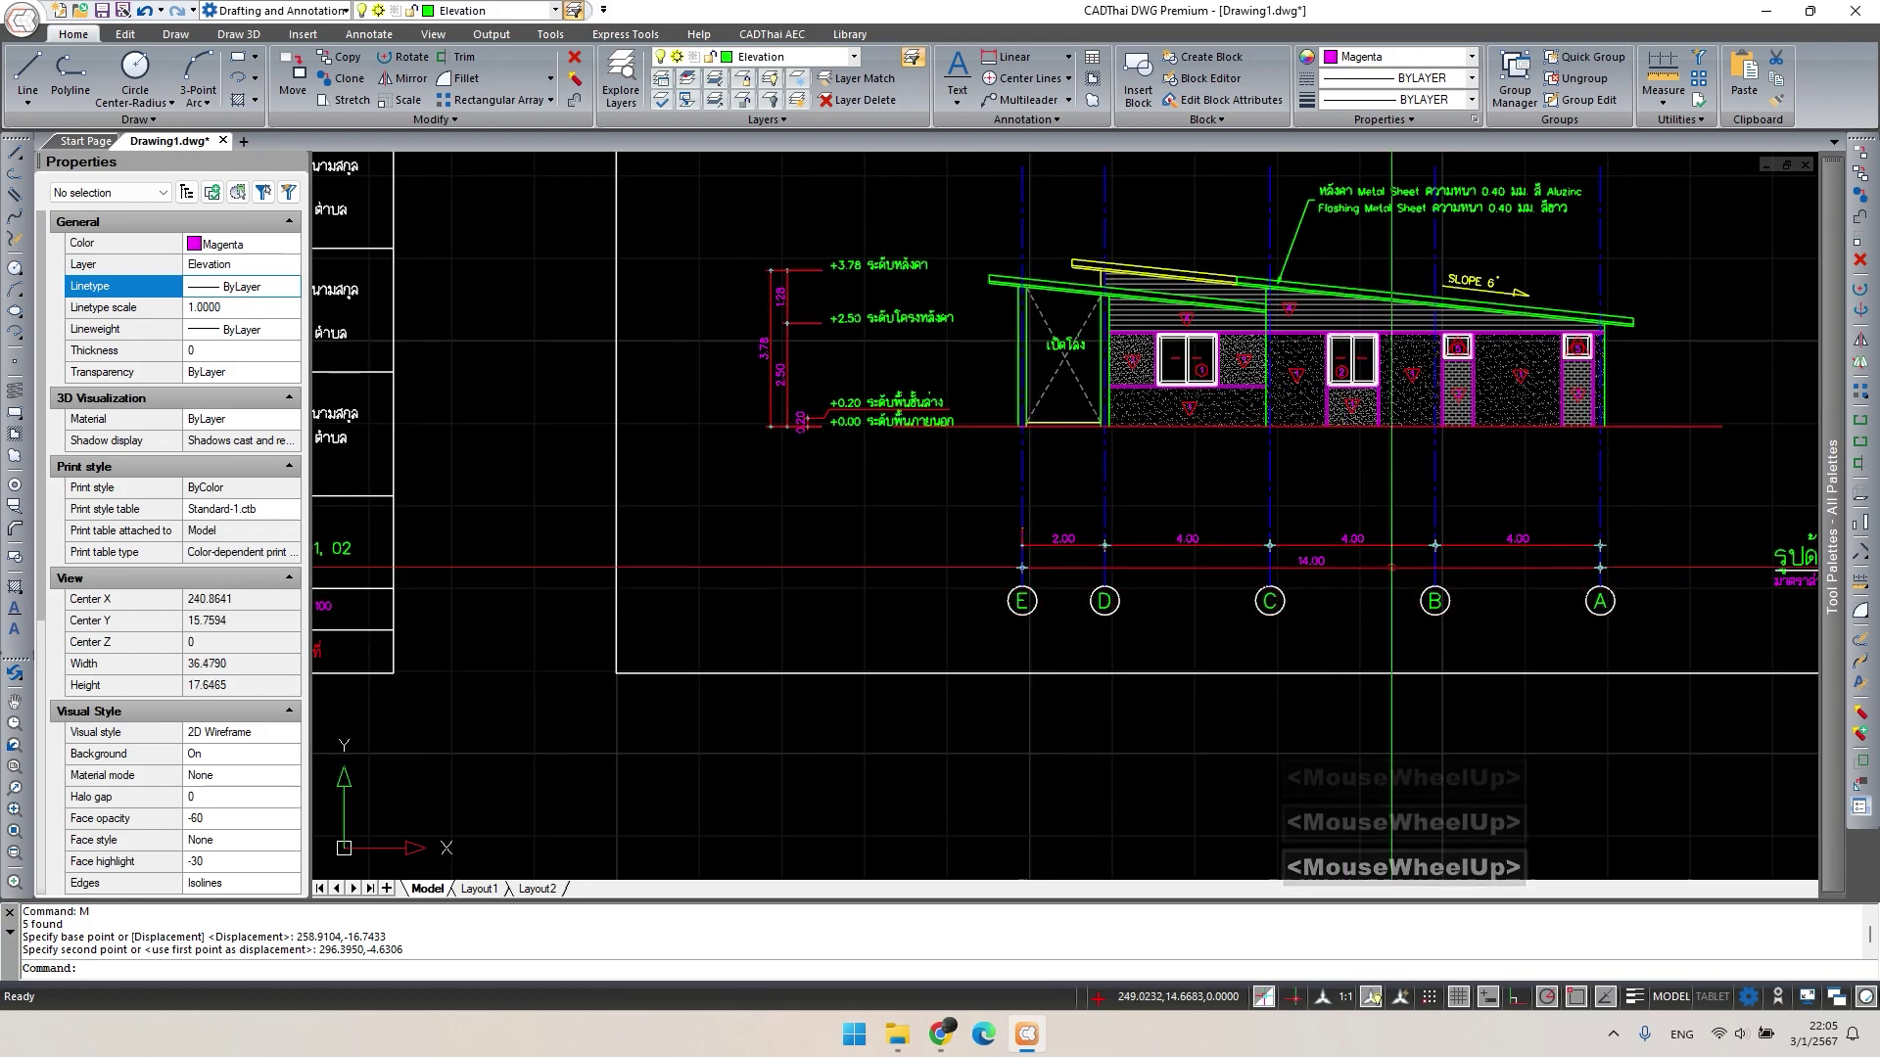
# Copy the รูปด้าน 04 elevation with its level marks, dimensions and grid bubbles straight across onto the section A-A sheet.
pyautogui.moveTo(1383, 565); pyautogui.dragTo(1106, 626, button='middle')
pyautogui.click(1437, 679)
pyautogui.scroll(-1, 1263, 587)
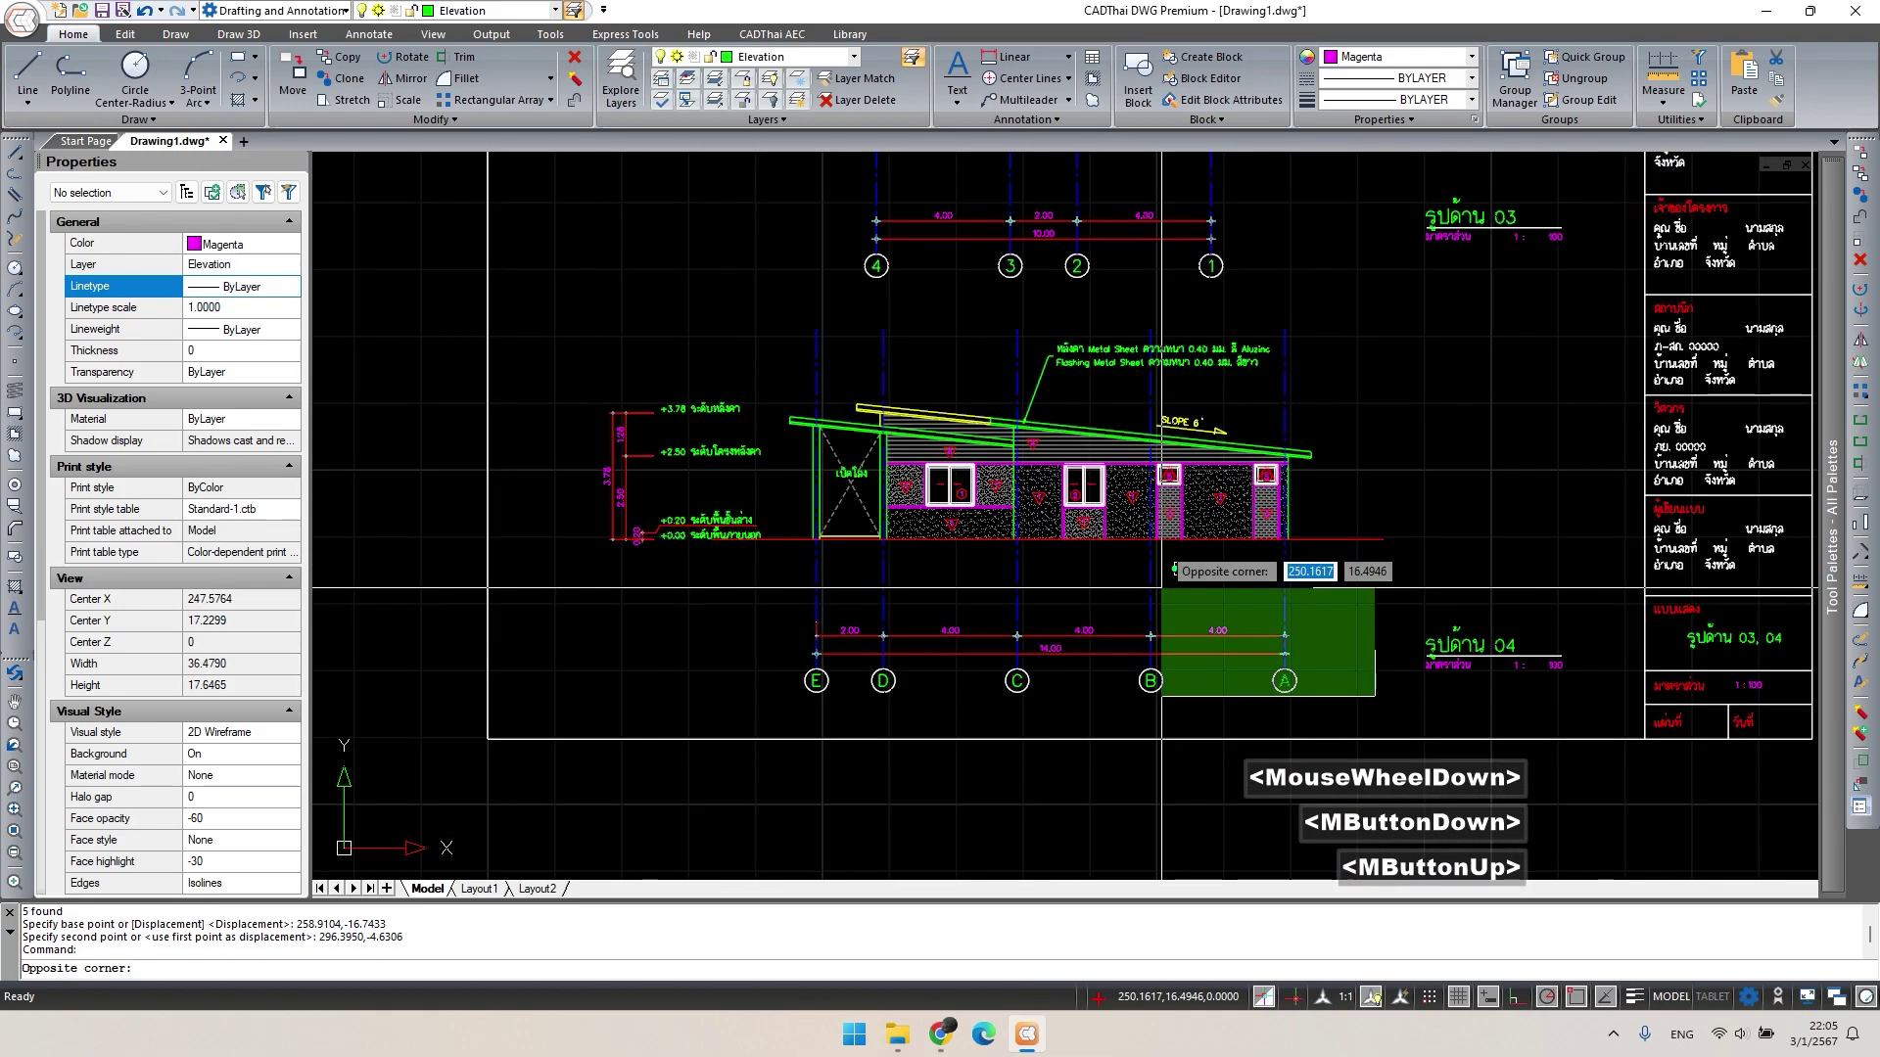
pyautogui.click(588, 346)
pyautogui.scroll(-2, 1165, 626)
pyautogui.moveTo(1150, 598); pyautogui.dragTo(506, 570, button='middle')
pyautogui.write('co')
pyautogui.press('space')
pyautogui.click(1050, 547)
pyautogui.scroll(-1, 1049, 547)
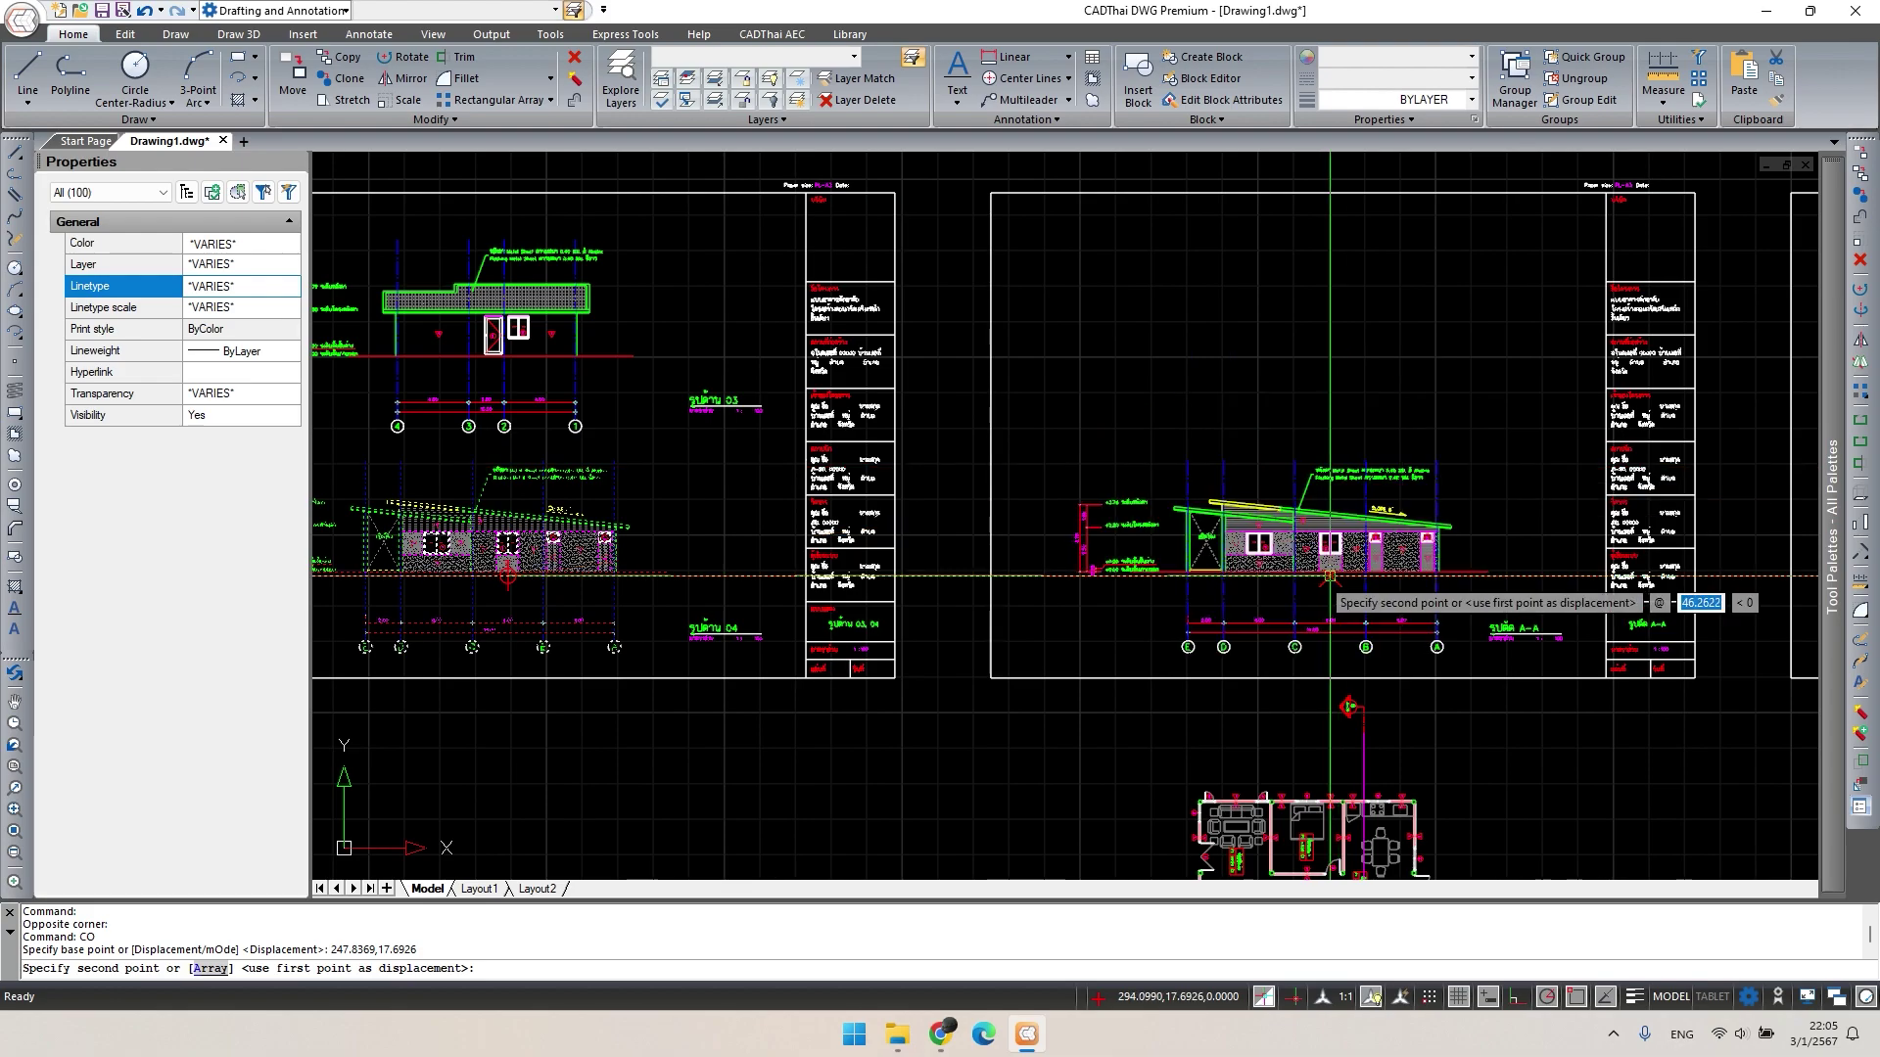
pyautogui.click(1329, 578)
pyautogui.moveTo(1498, 552); pyautogui.dragTo(1096, 523, button='middle')
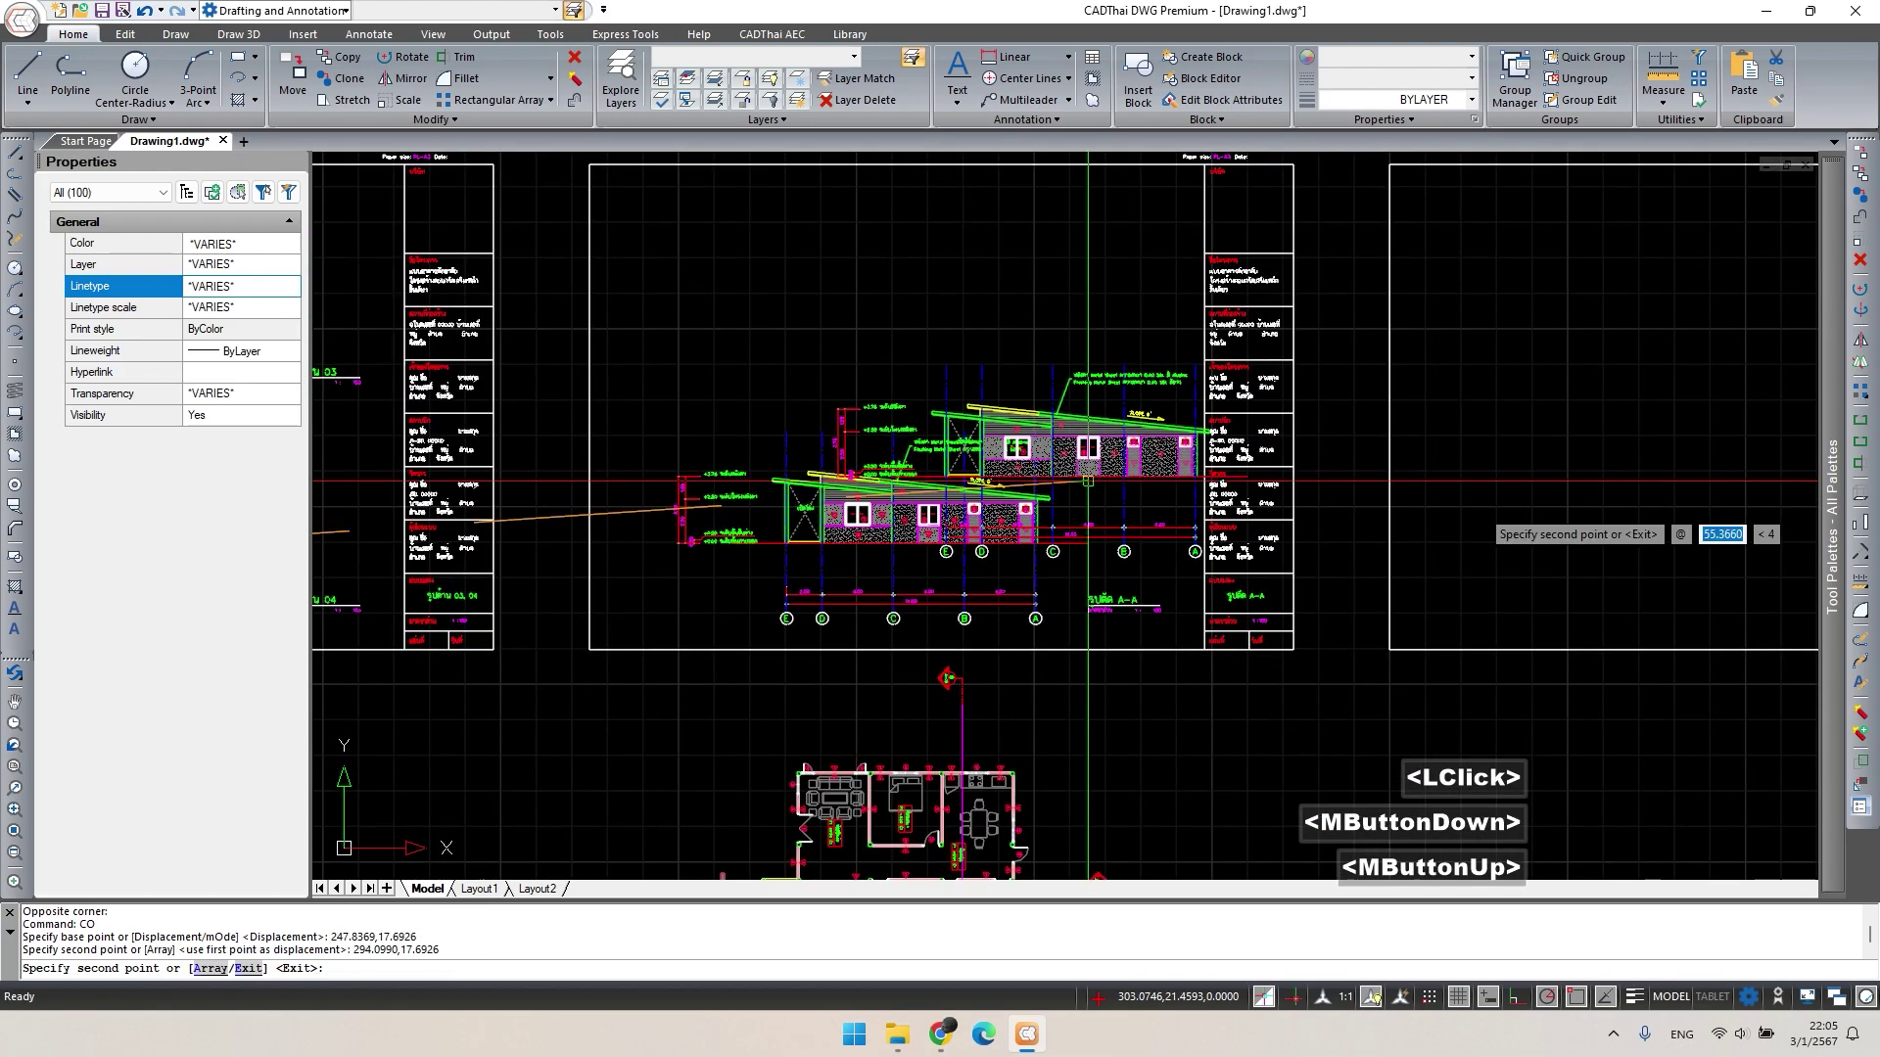
pyautogui.press('Escape')
# Delete the siding, plaster and brick hatches from the copied elevation's walls.
pyautogui.scroll(-1, 1459, 524)
pyautogui.scroll(3, 1168, 625)
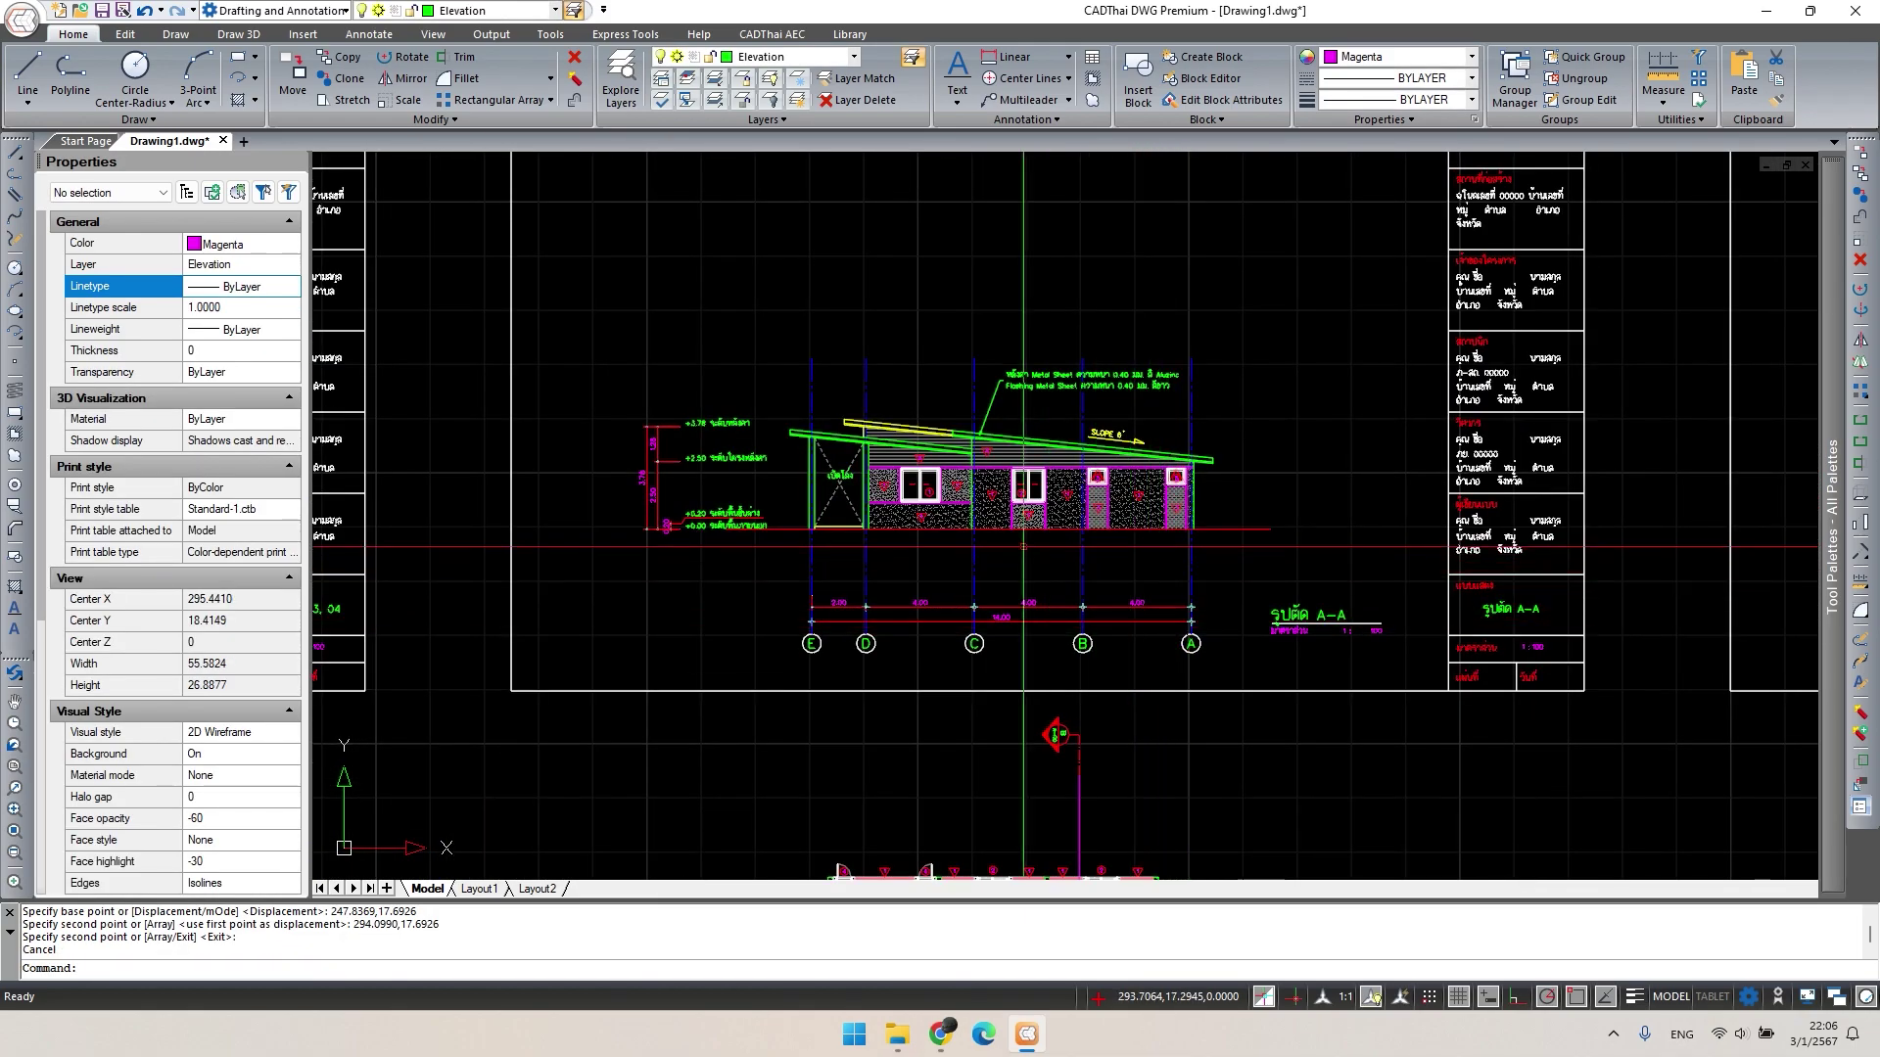
pyautogui.scroll(5, 1014, 470)
pyautogui.press('Escape')
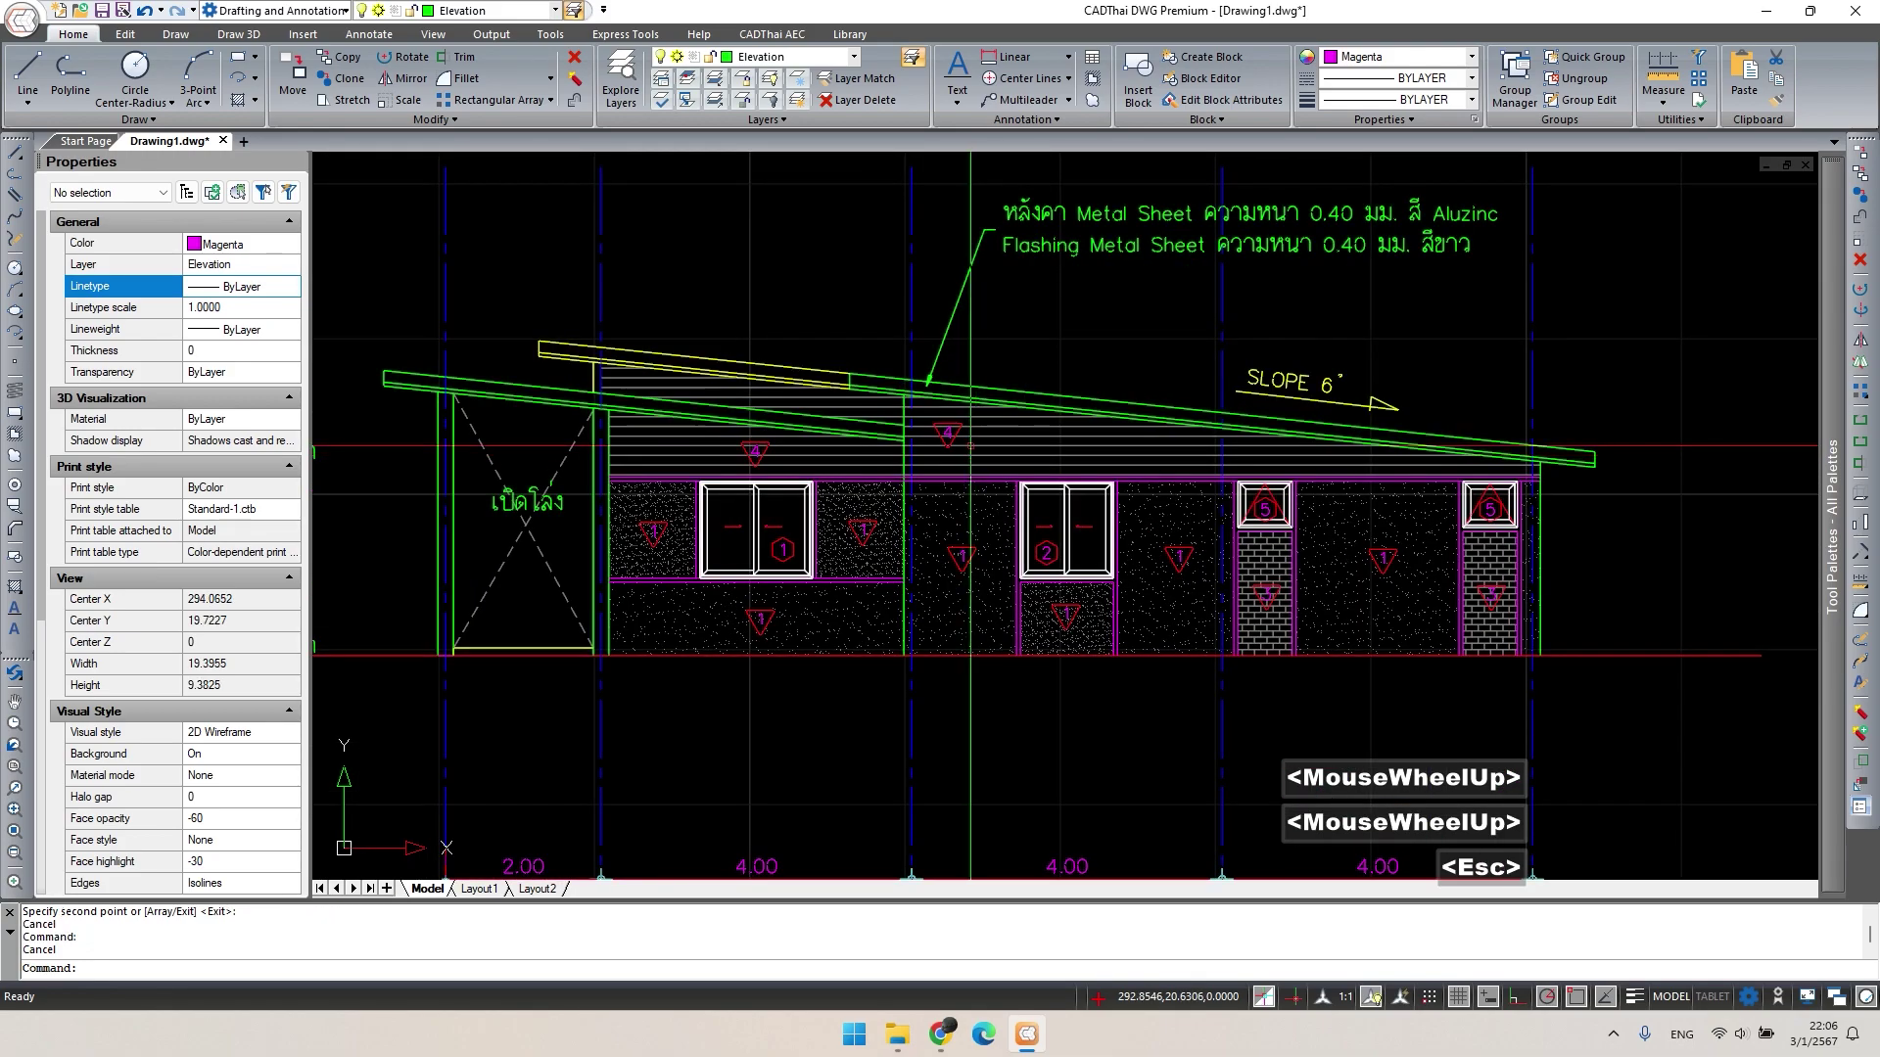
pyautogui.click(970, 443)
pyautogui.press('Delete')
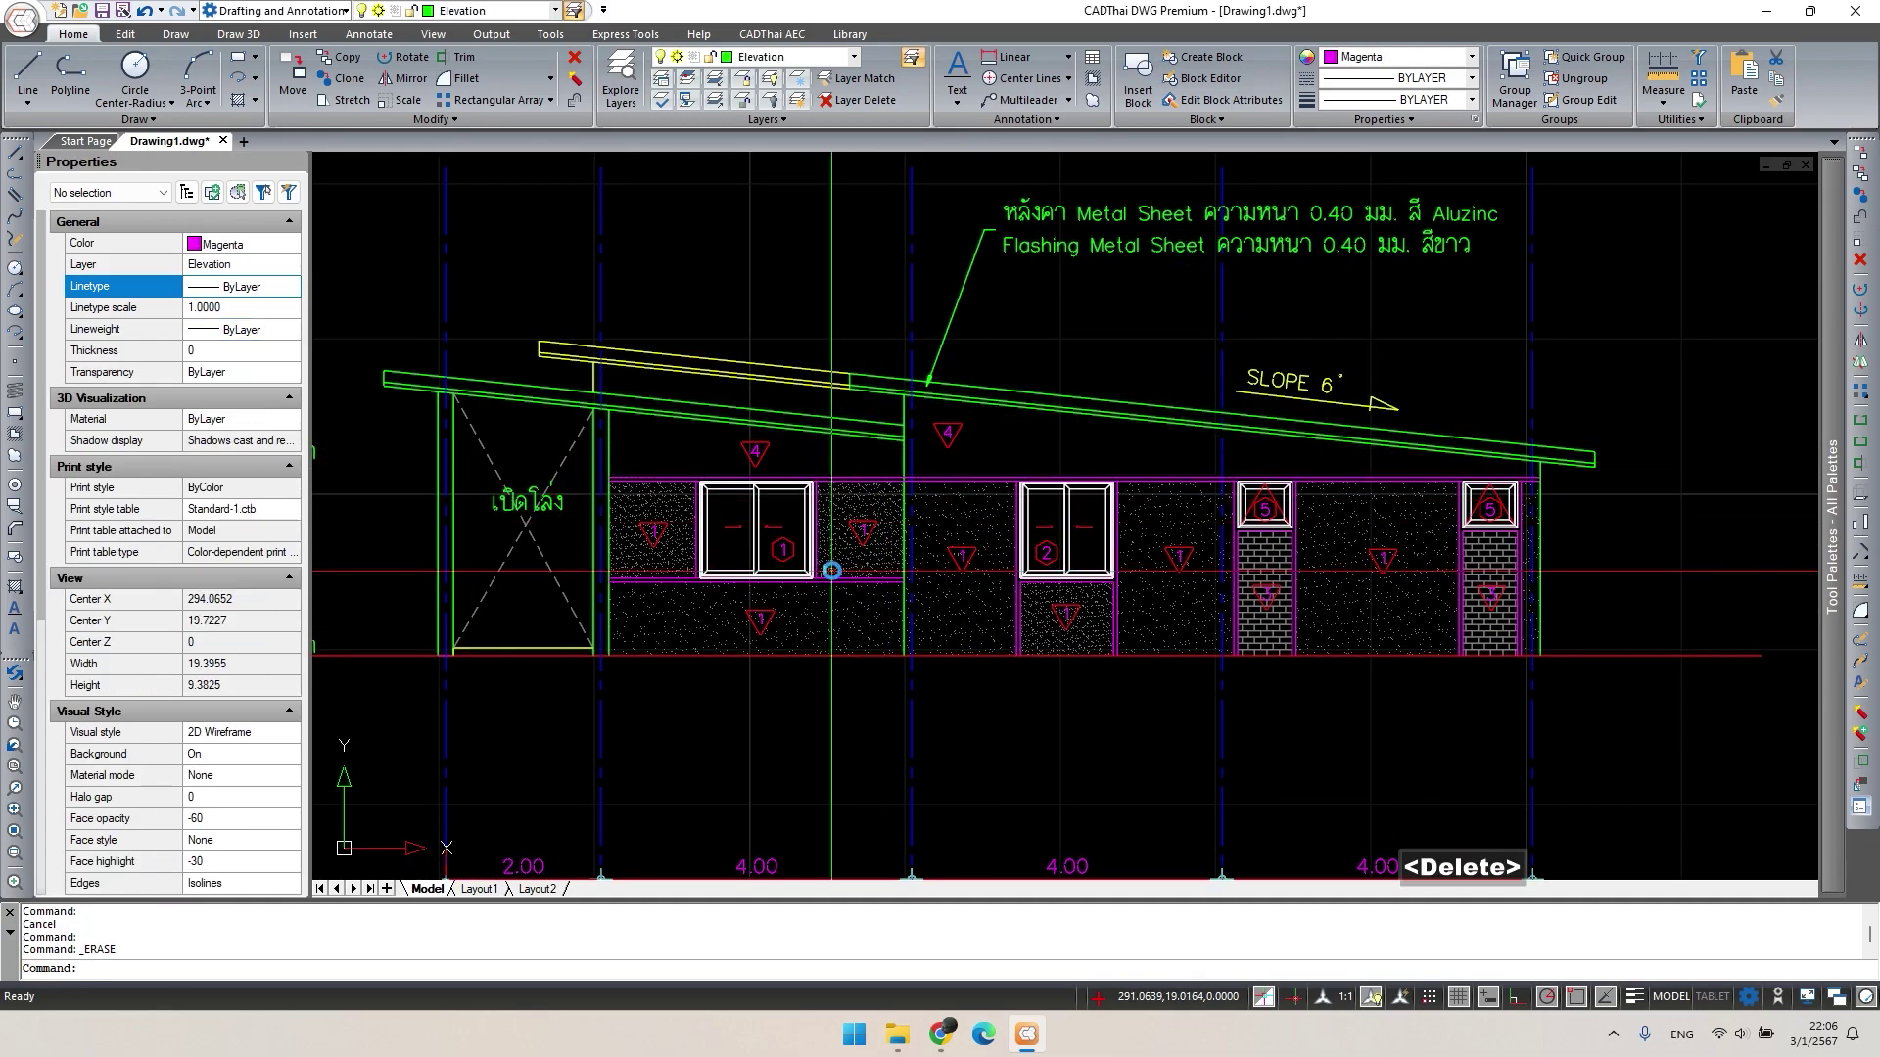
pyautogui.click(848, 557)
pyautogui.press('Delete')
pyautogui.click(866, 601)
pyautogui.press('Delete')
pyautogui.click(1284, 632)
pyautogui.press('Delete')
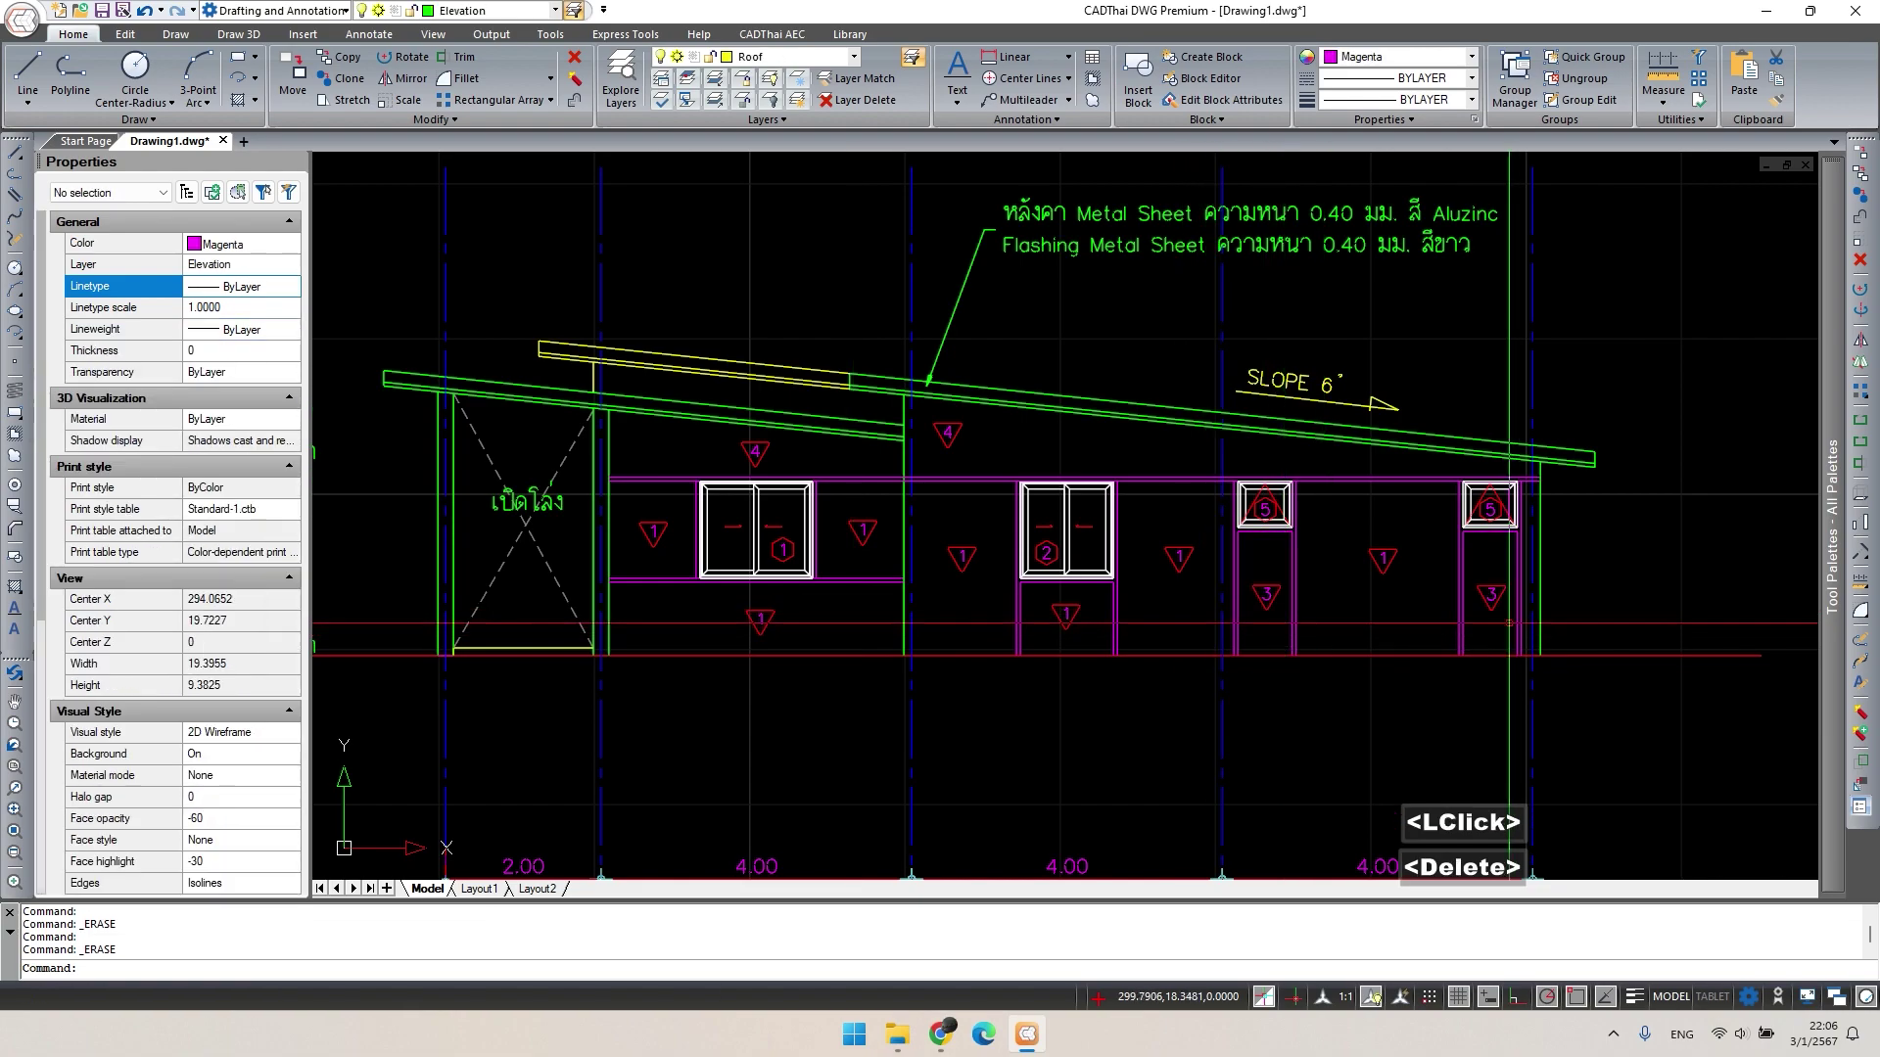
# Delete the three windows between grids C and A with the wall trim and tags around them.
pyautogui.click(1499, 626)
pyautogui.click(1446, 453)
pyautogui.press('Delete')
pyautogui.click(1430, 620)
pyautogui.press('Delete')
pyautogui.click(1207, 460)
pyautogui.click(1331, 684)
pyautogui.press('Delete')
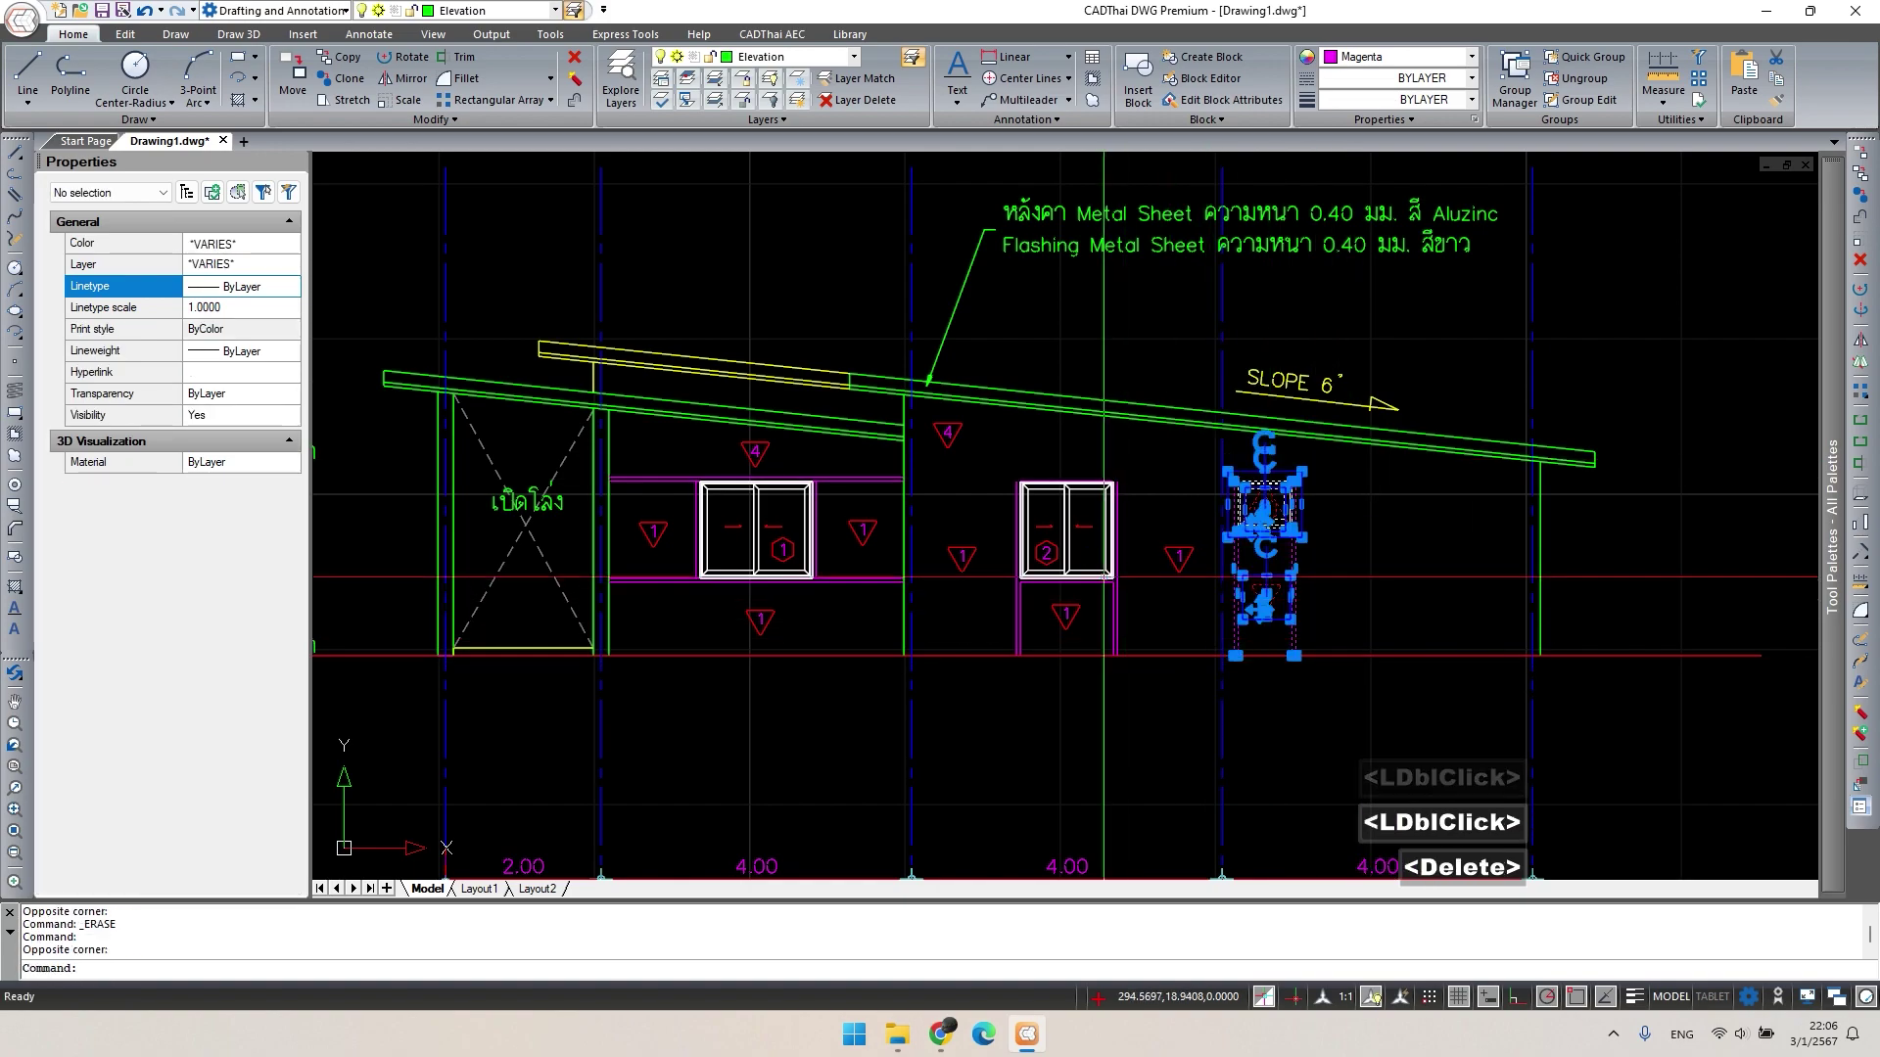
pyautogui.click(1217, 734)
pyautogui.click(884, 589)
pyautogui.press('Delete')
# Delete the remaining wall tags beside grid C and the window, trim lines and tags between grids D and C.
pyautogui.moveTo(884, 589); pyautogui.dragTo(1113, 614, button='middle')
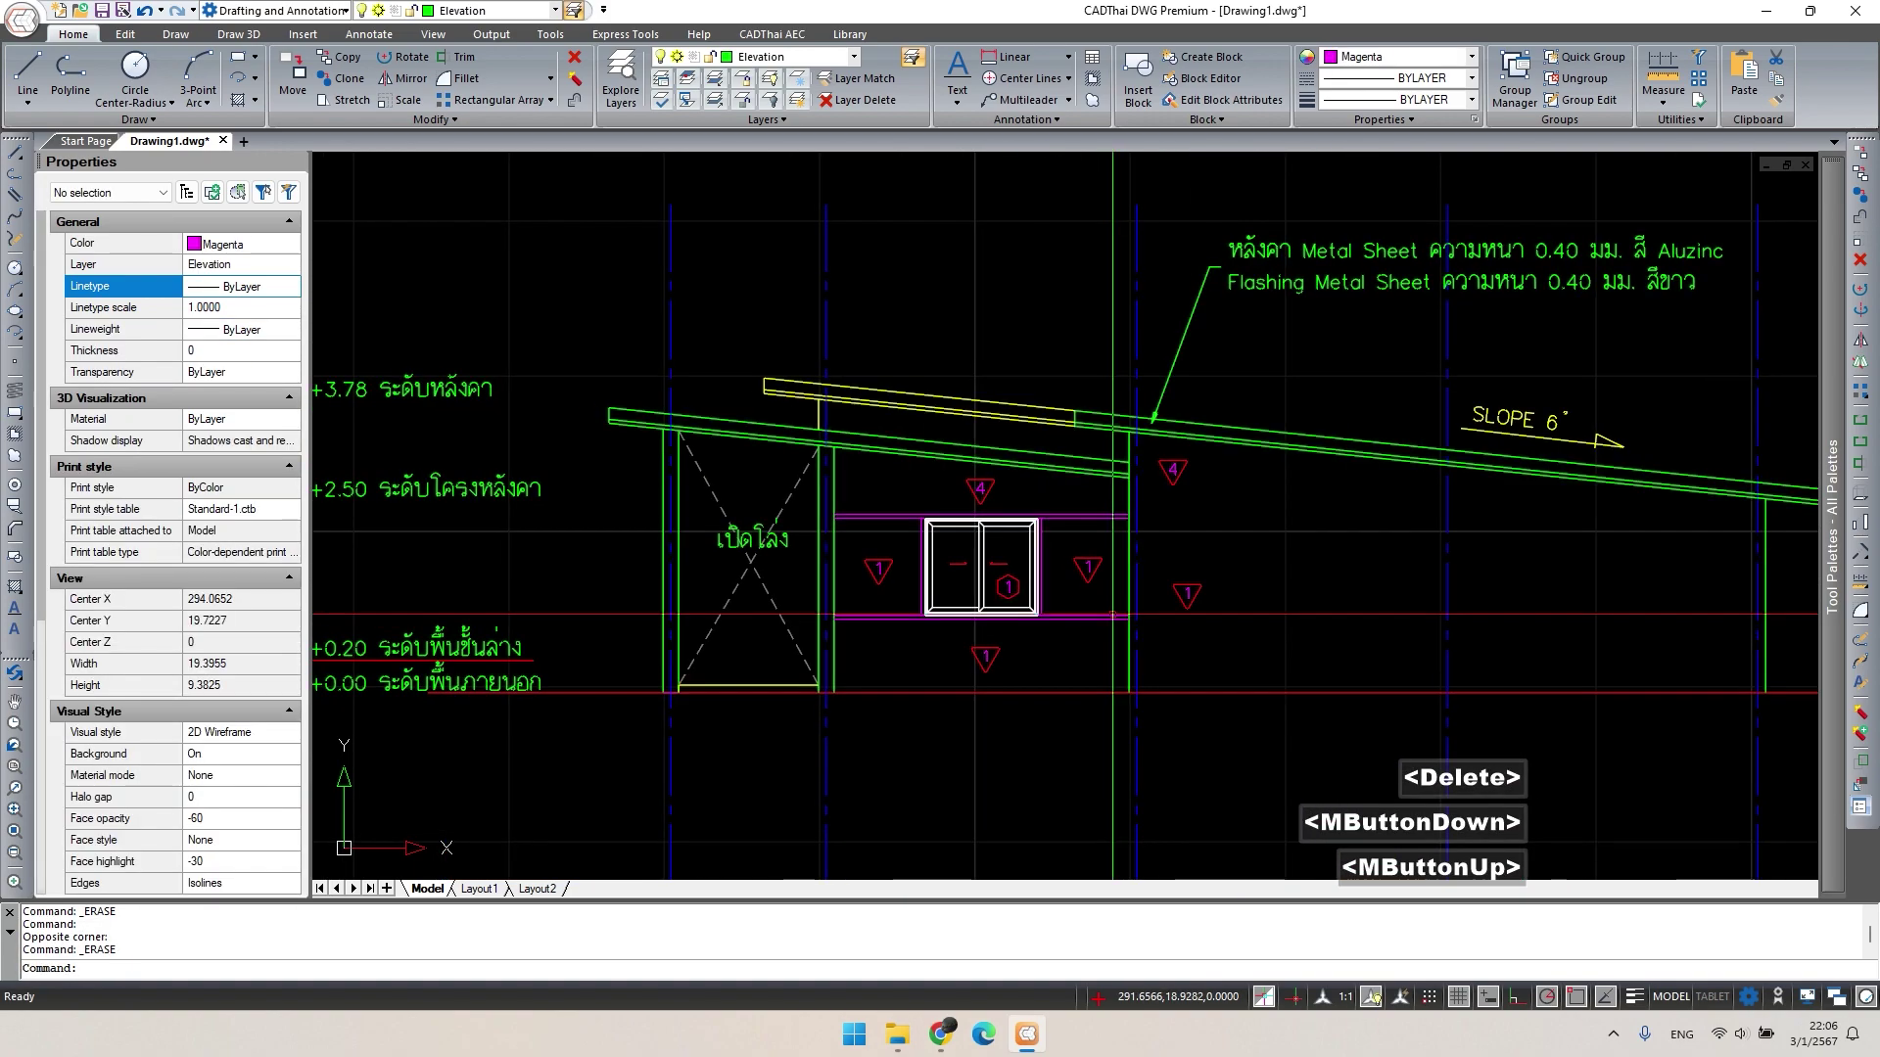
pyautogui.click(1155, 452)
pyautogui.doubleClick(1212, 617)
pyautogui.press('Delete')
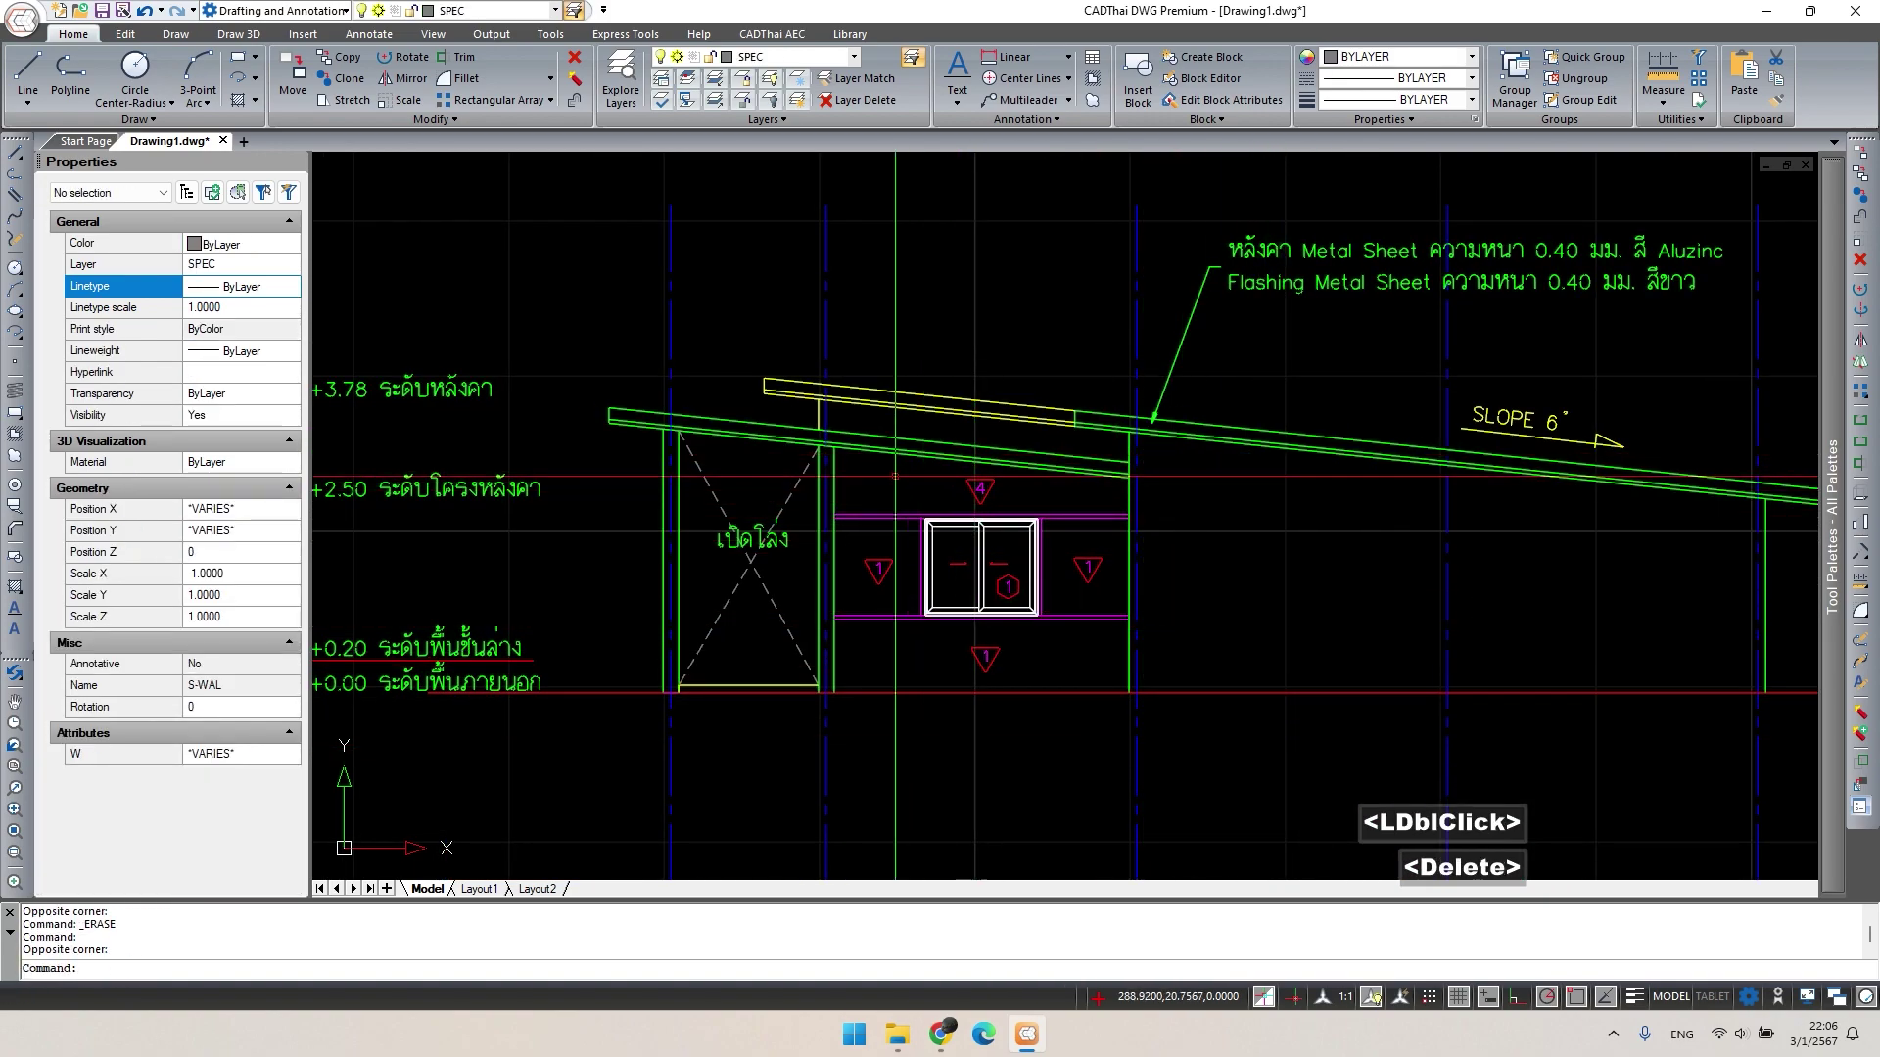
pyautogui.scroll(2, 958, 494)
pyautogui.click(1172, 757)
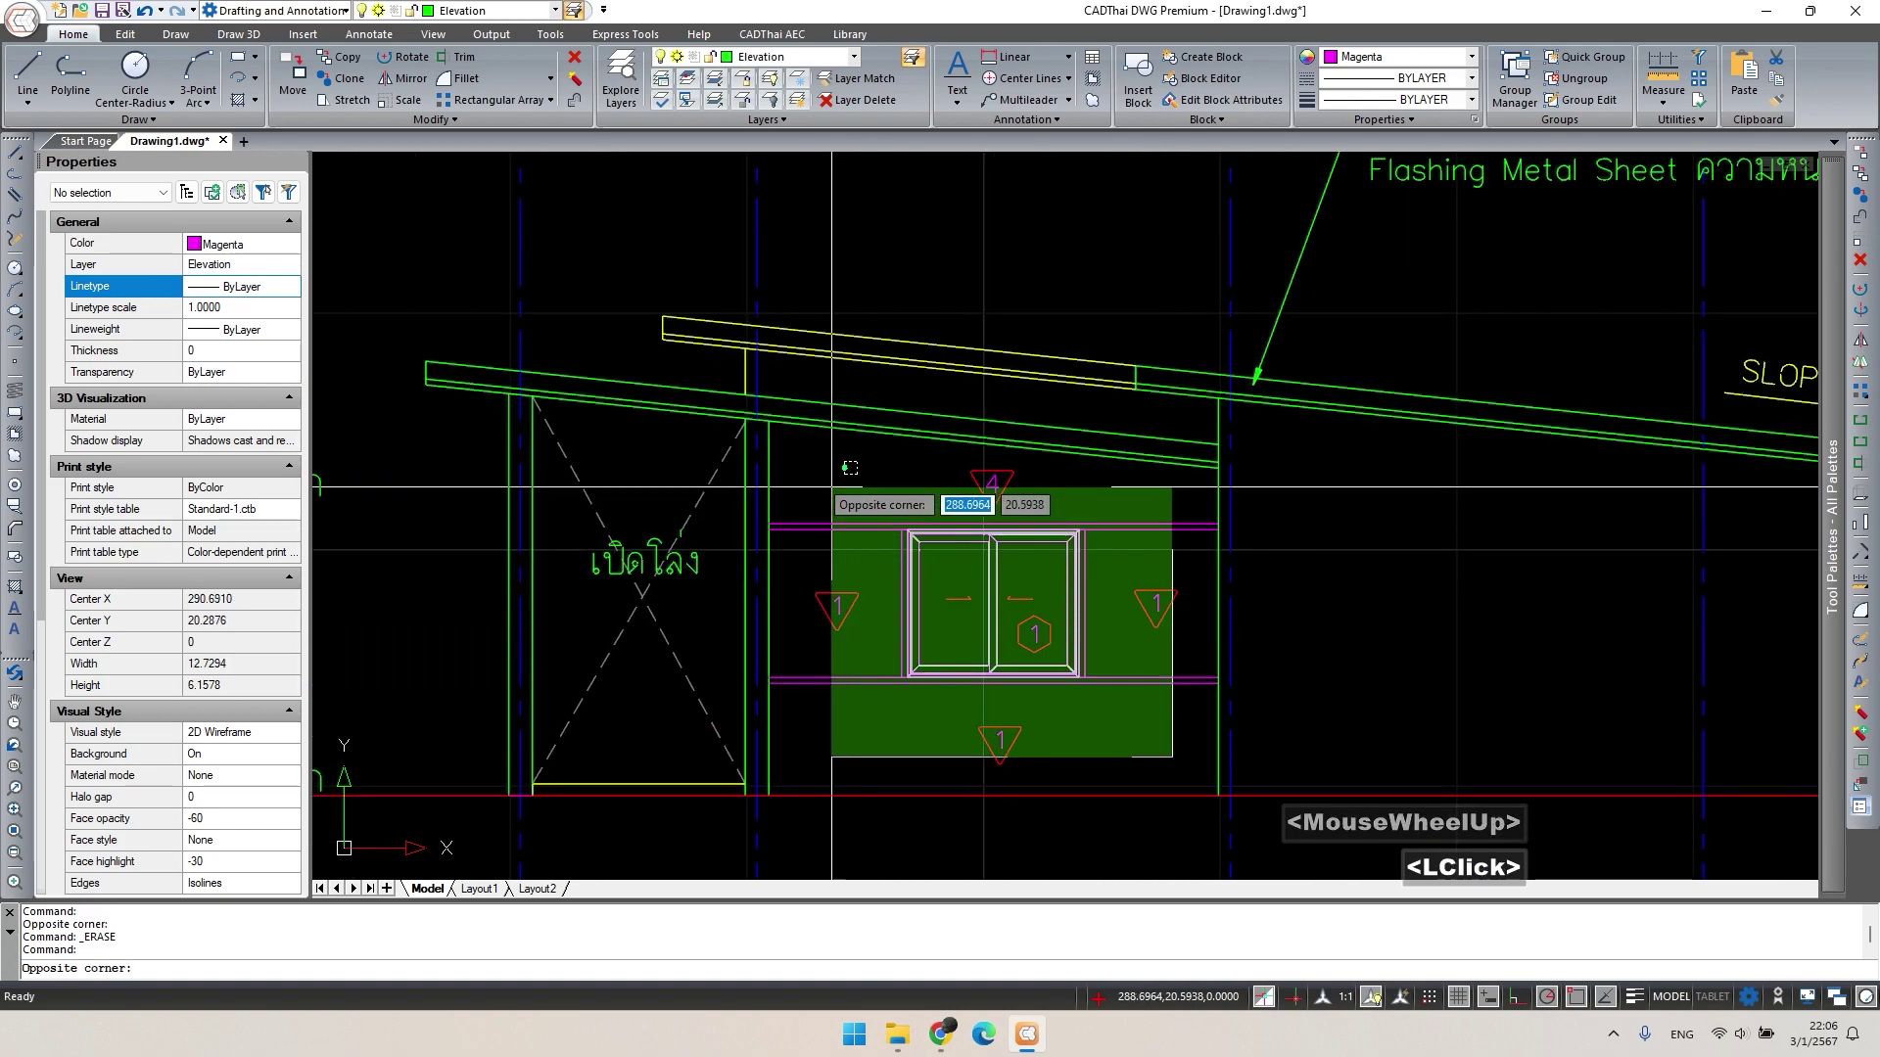
pyautogui.click(814, 477)
pyautogui.press('Delete')
# Delete the leftover magenta polyline lying on the ground line beneath the column at grid E.
pyautogui.scroll(2, 602, 514)
pyautogui.write('tr')
pyautogui.press('space')
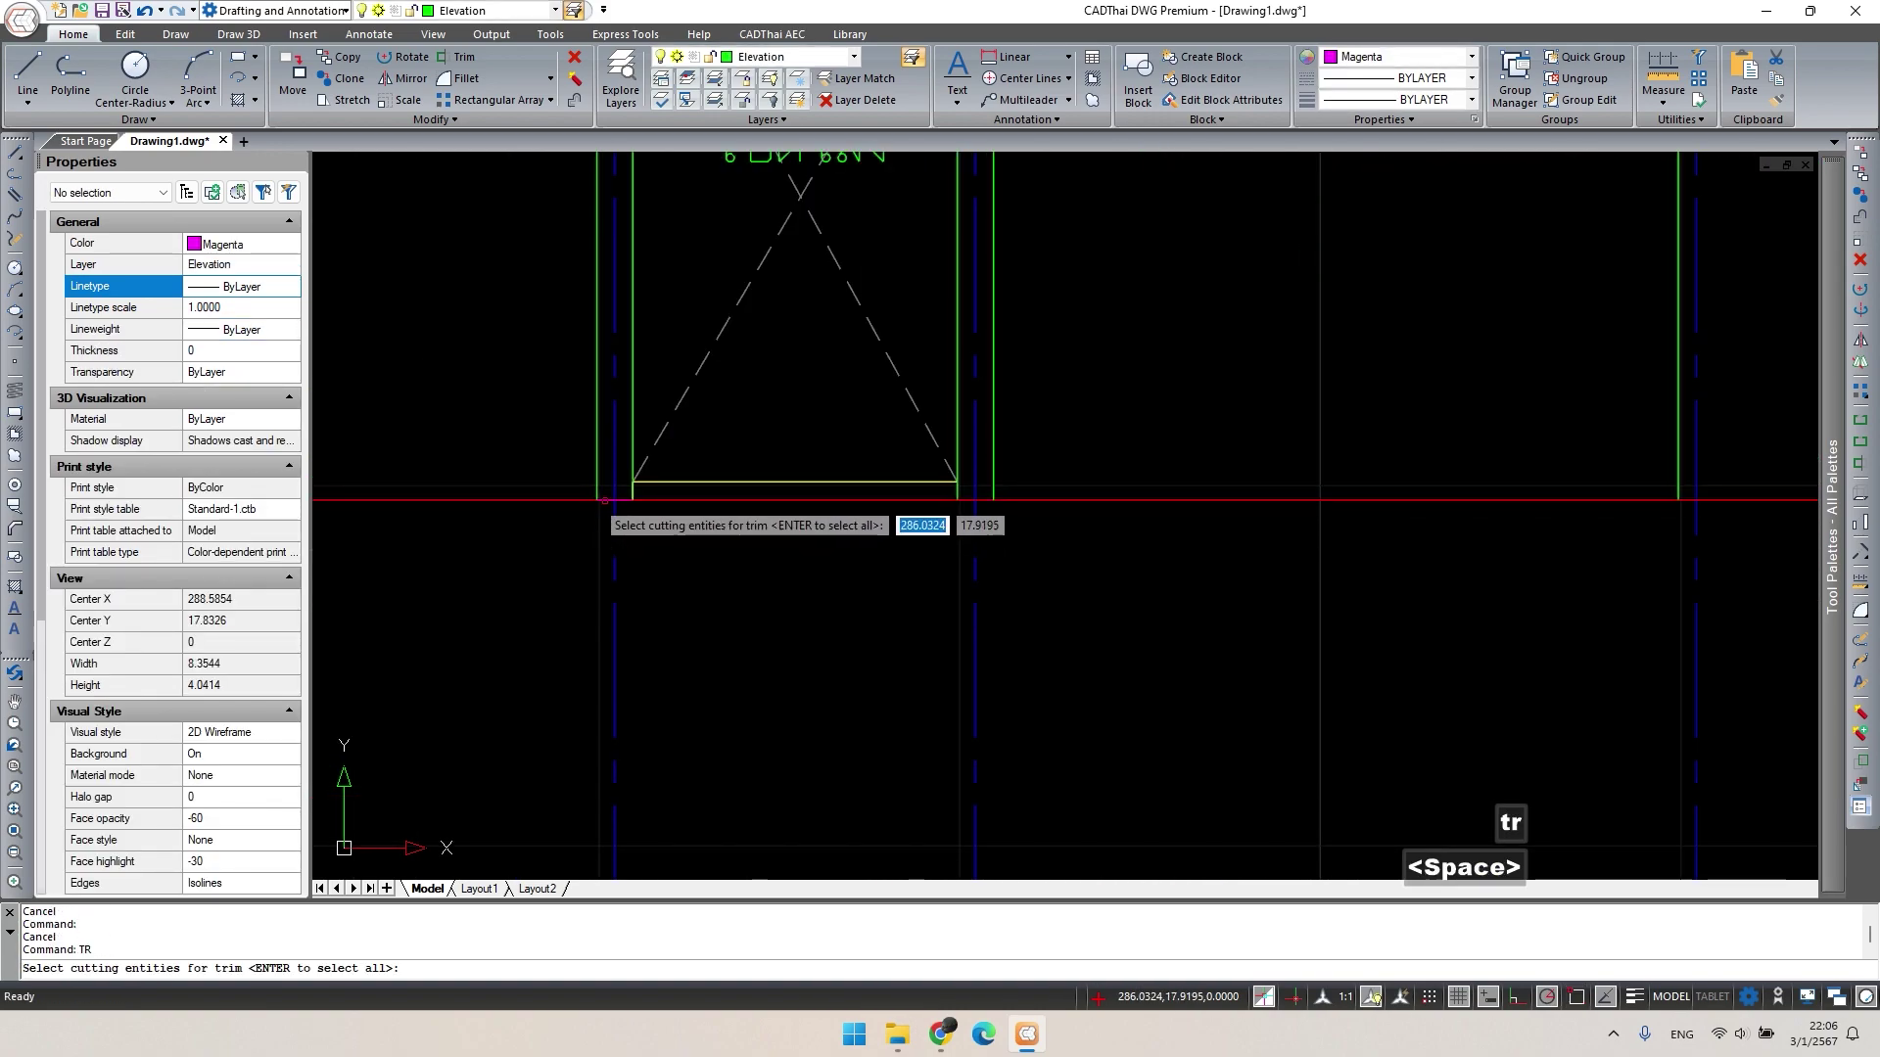
pyautogui.click(604, 500)
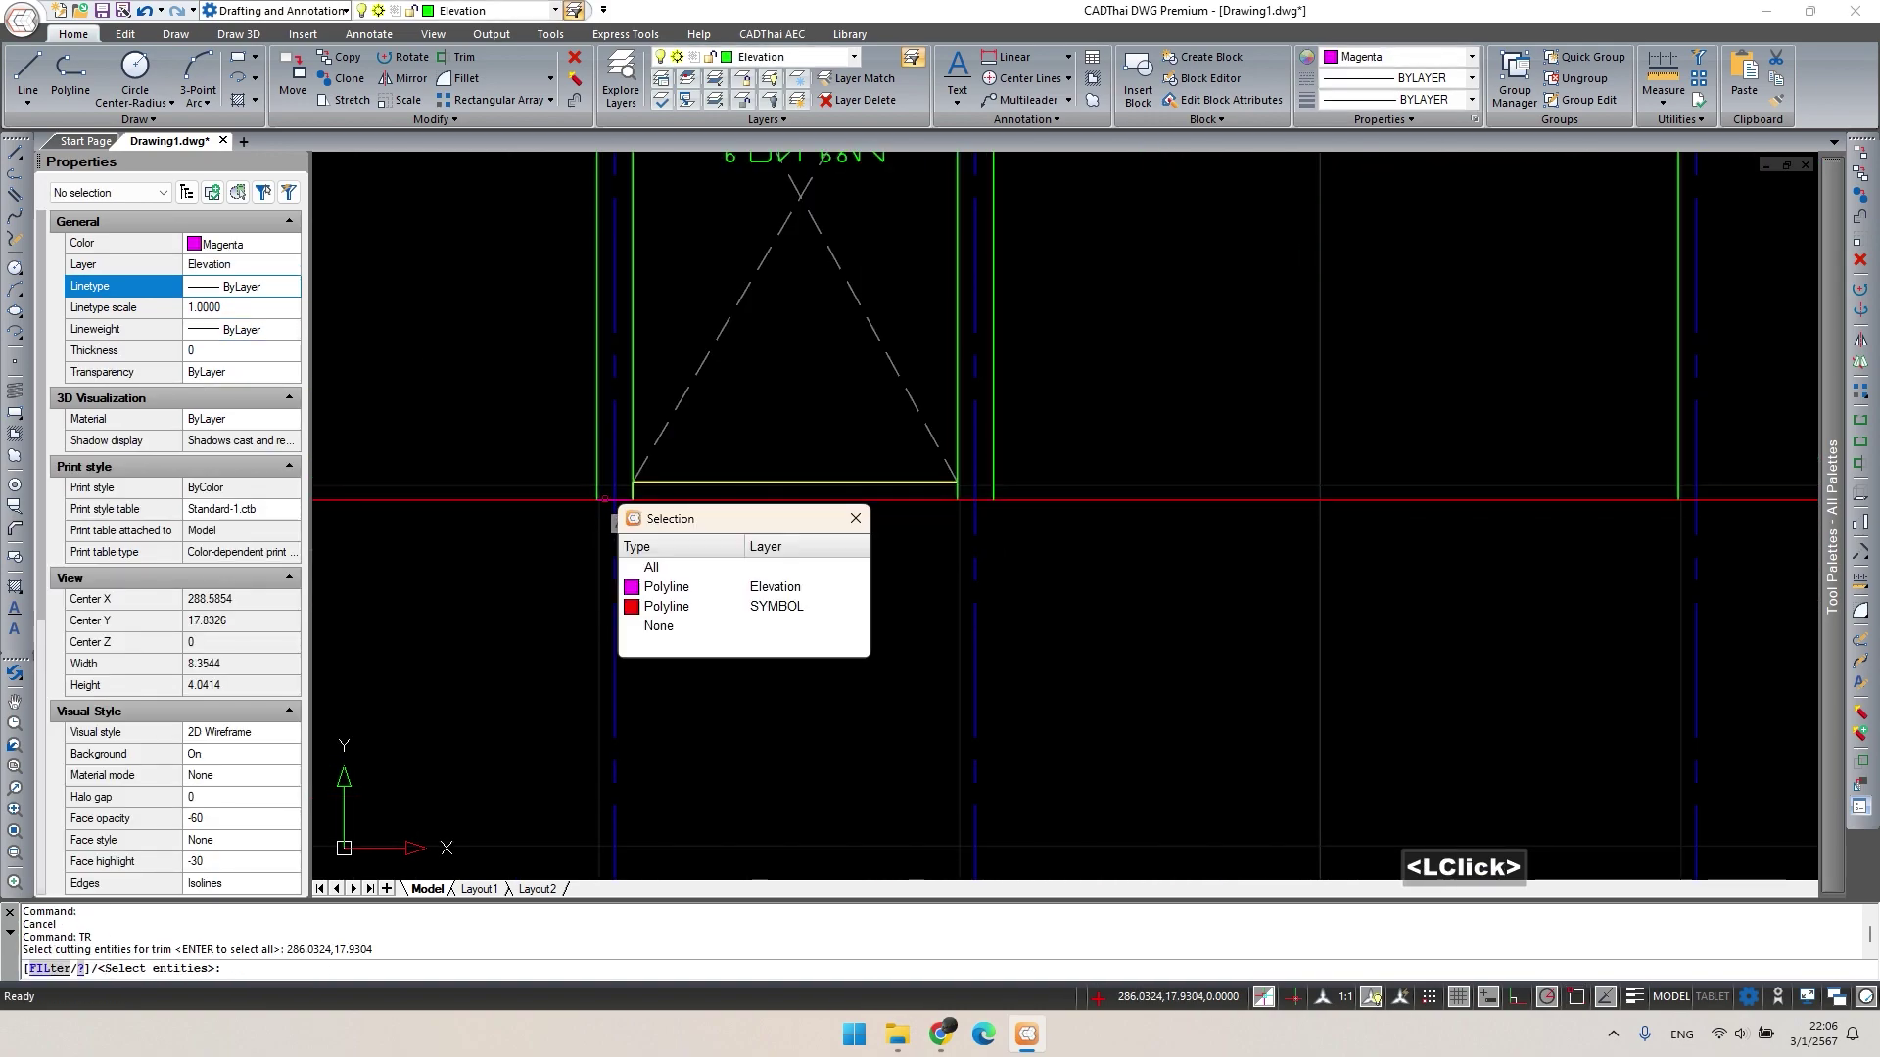
pyautogui.click(699, 606)
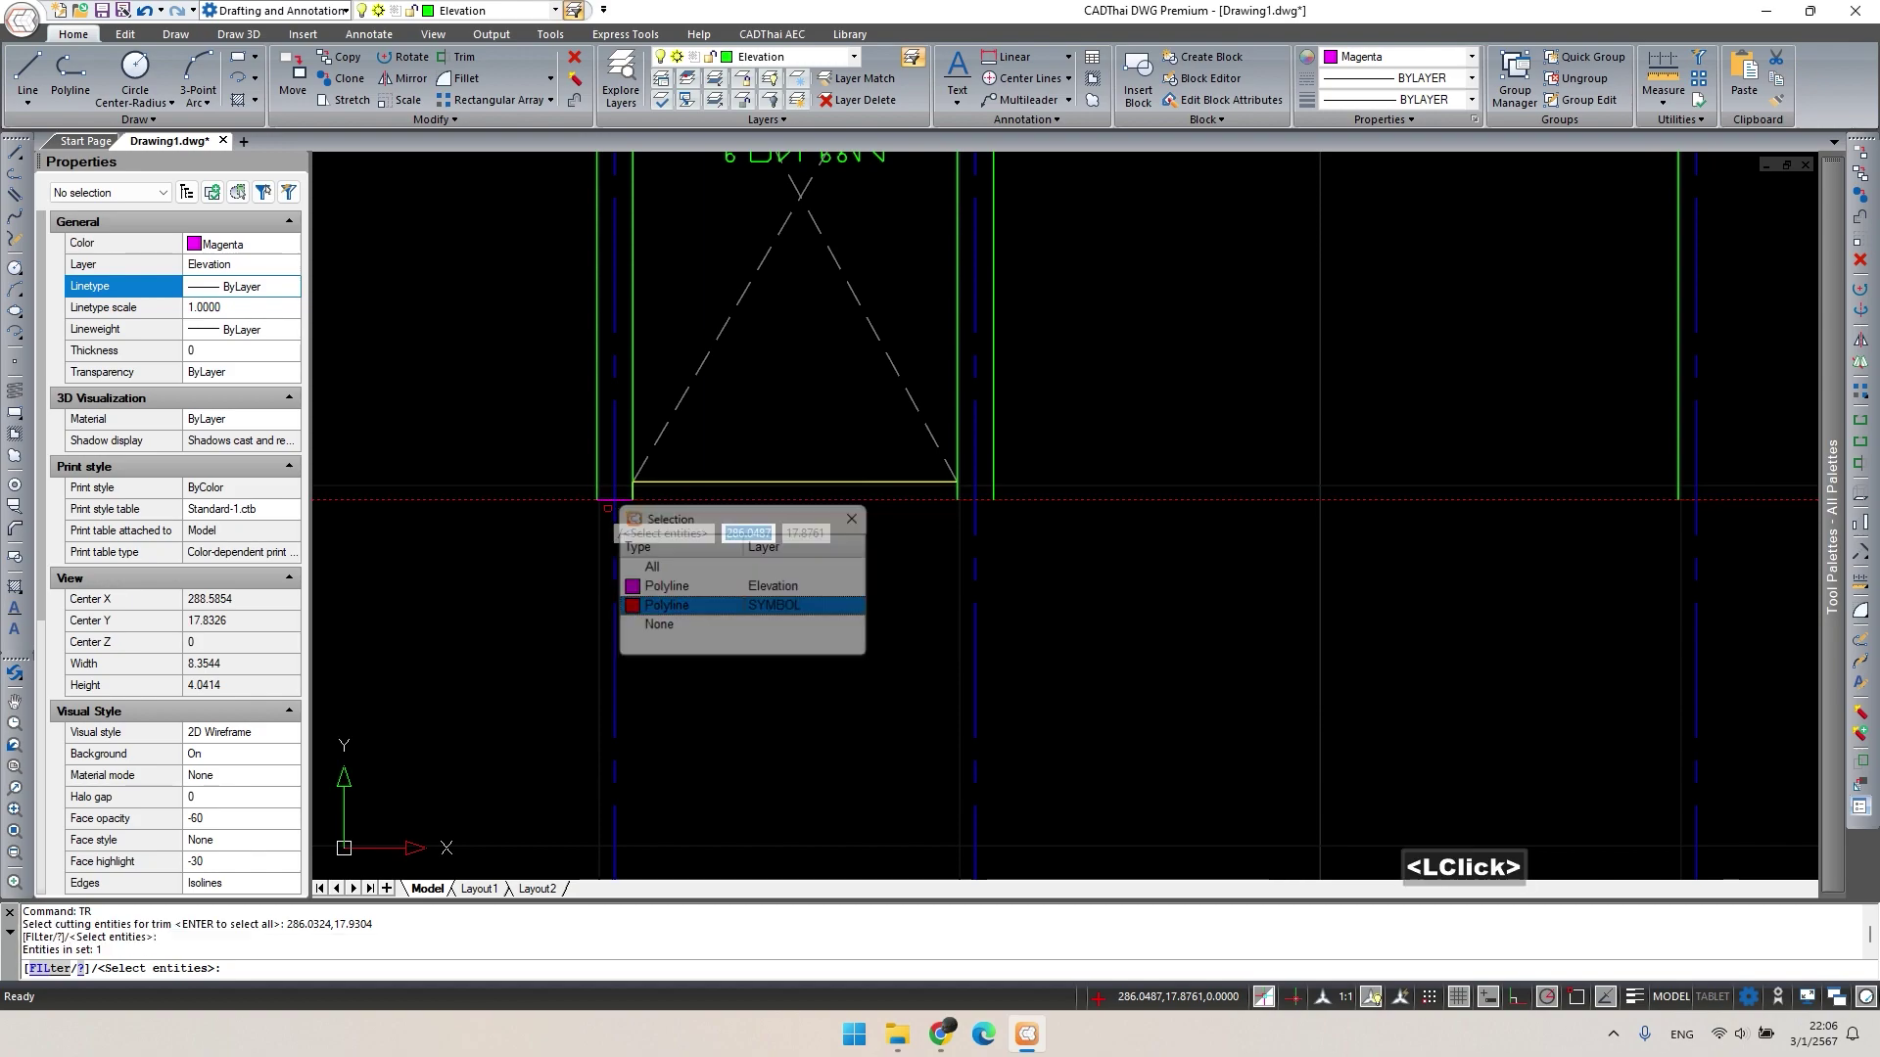
pyautogui.press('space')
pyautogui.doubleClick(604, 509)
pyautogui.press('Delete')
pyautogui.press('Escape')
# Trim the ground line at the outer columns on grids E and A.
pyautogui.scroll(3, 601, 514)
pyautogui.write('tr')
pyautogui.press('space')
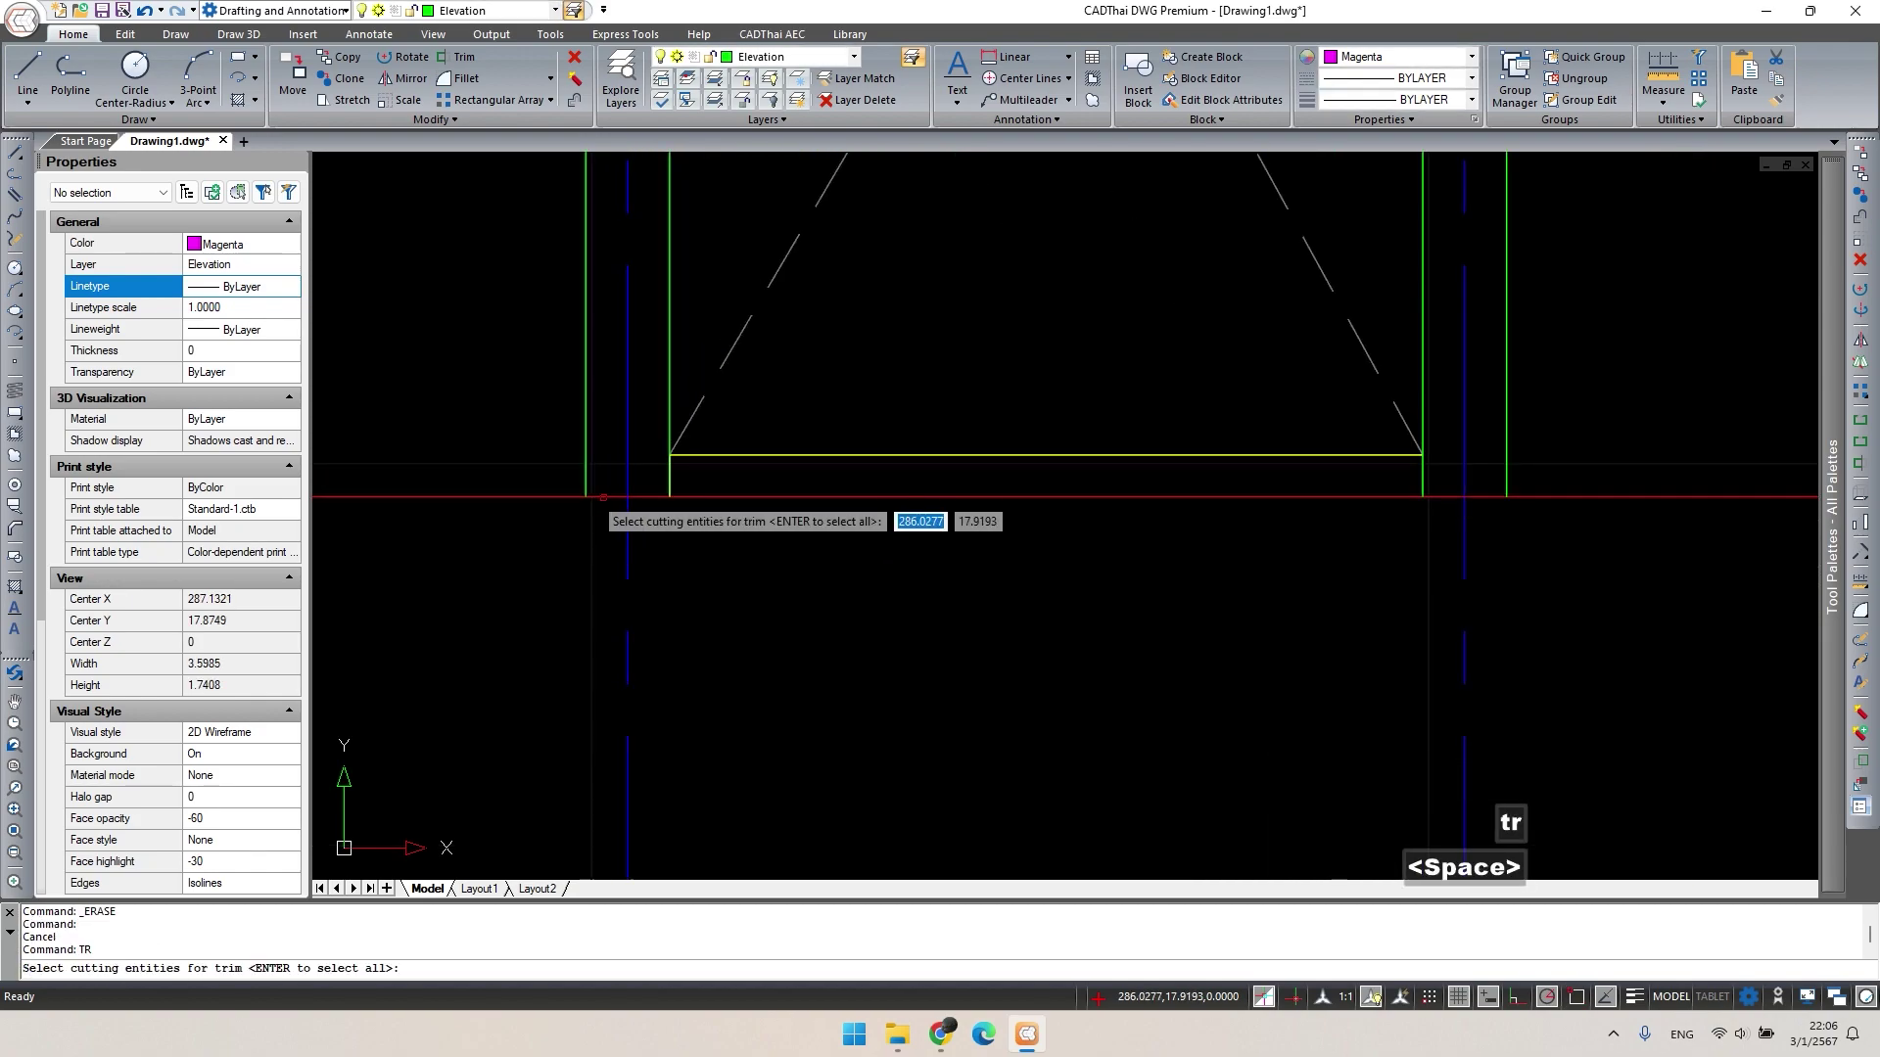
pyautogui.click(615, 492)
pyautogui.click(608, 517)
pyautogui.scroll(-5, 1074, 578)
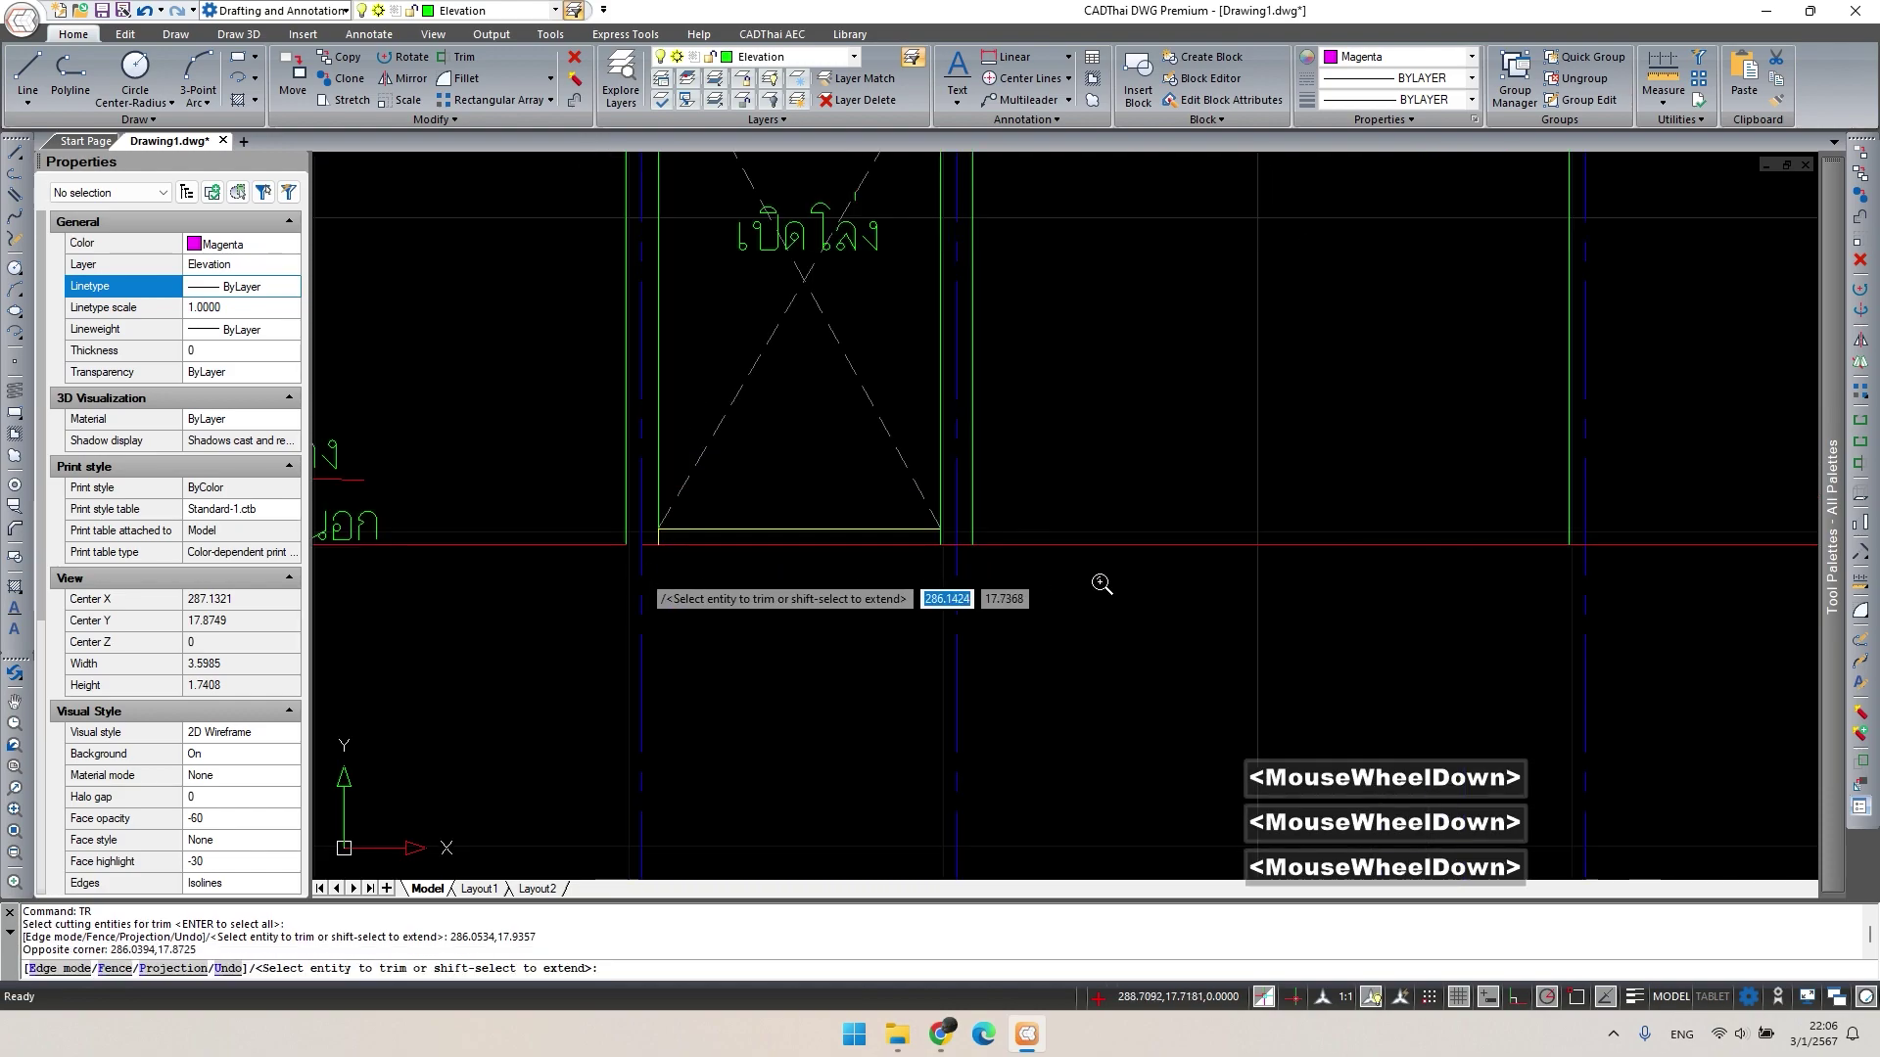
pyautogui.scroll(5, 1133, 549)
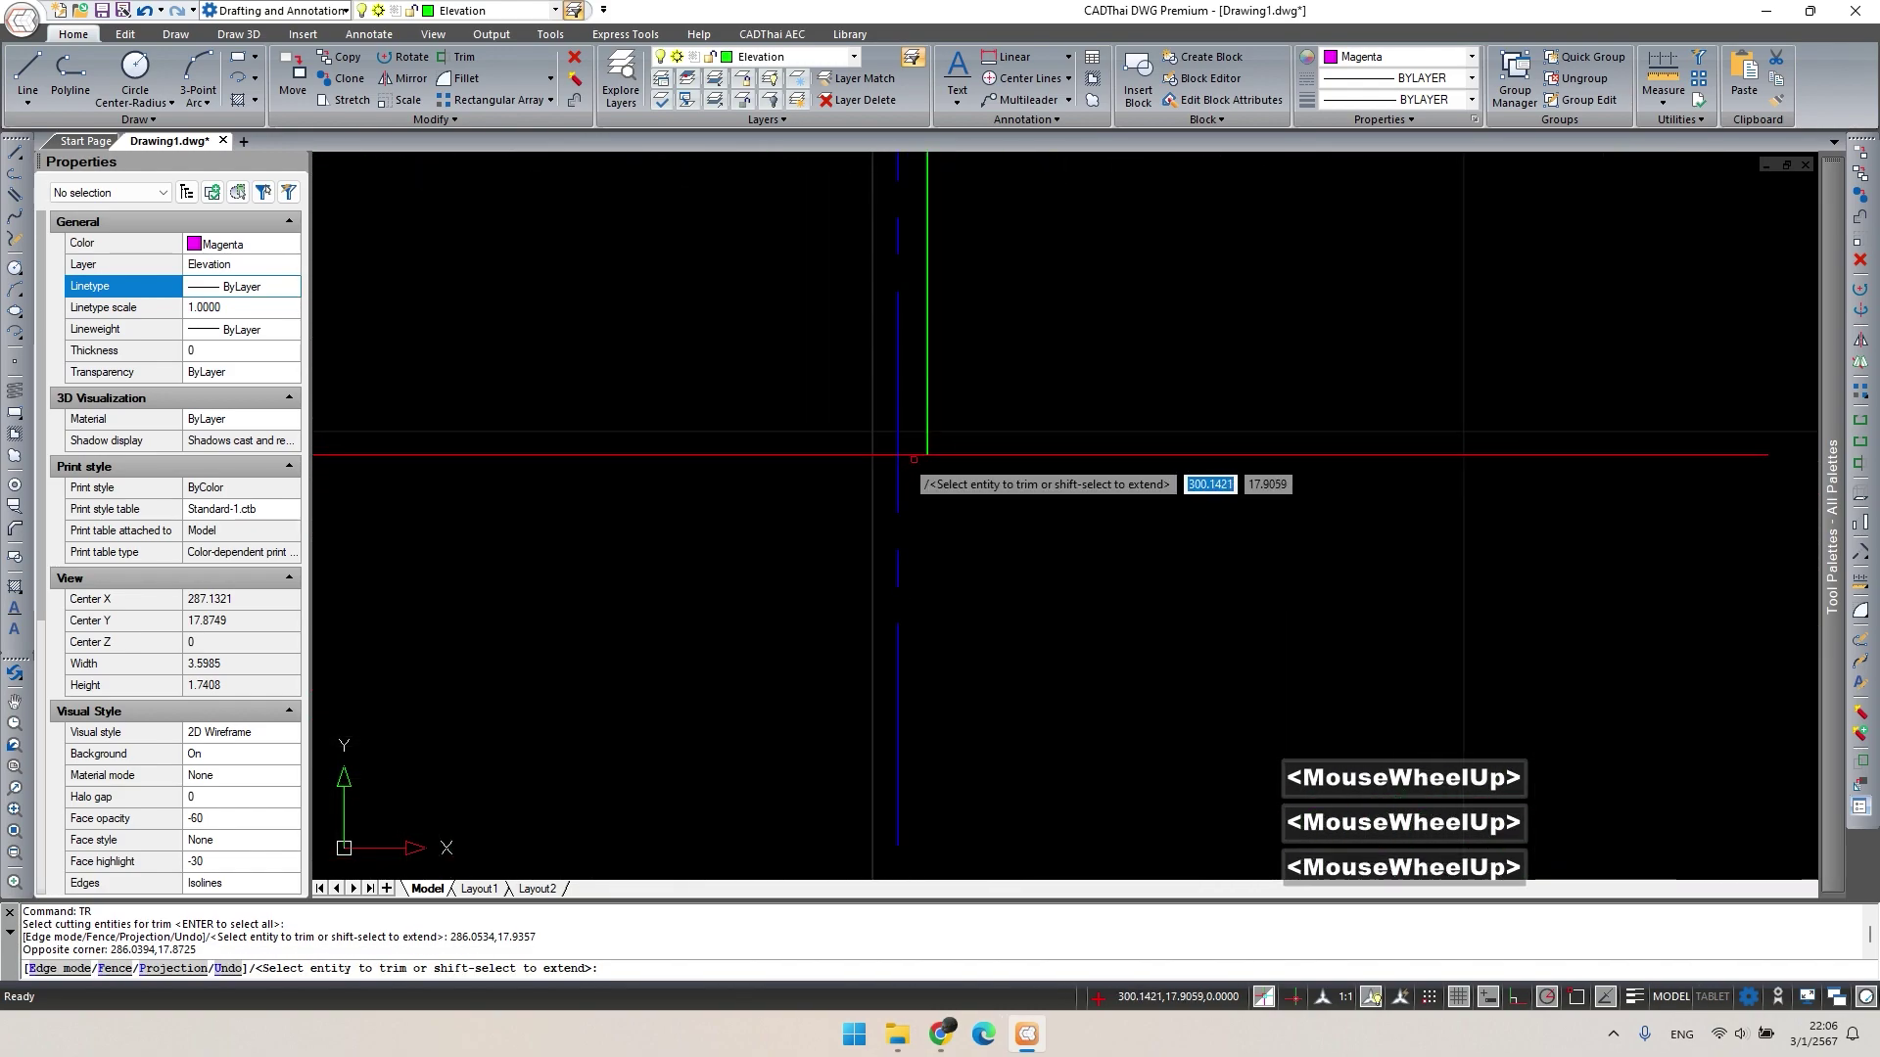
pyautogui.click(911, 453)
pyautogui.press('space')
pyautogui.press('Escape')
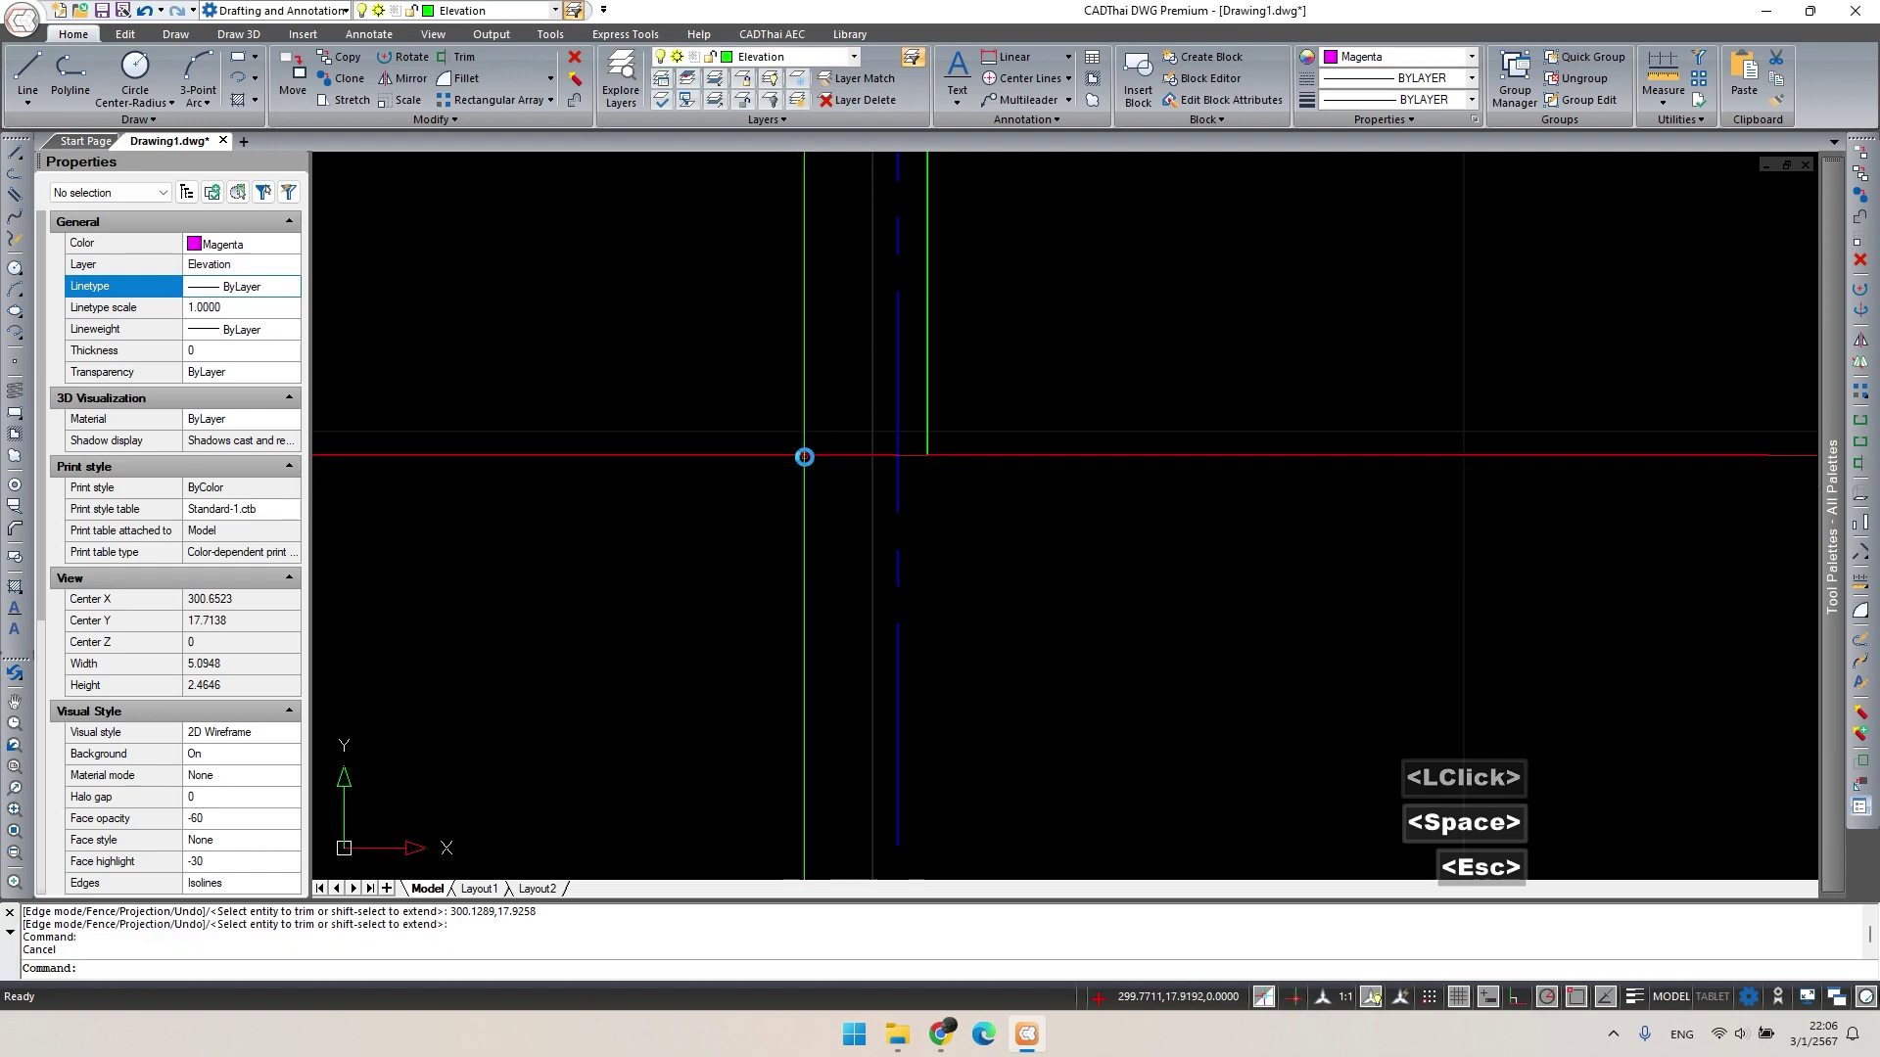
# Delete the stretch of ground line inside the building between grids E and A.
pyautogui.click(842, 453)
pyautogui.scroll(-3, 783, 544)
pyautogui.scroll(-3, 783, 544)
pyautogui.moveTo(1478, 545); pyautogui.dragTo(910, 545, button='middle')
pyautogui.scroll(-3, 910, 545)
pyautogui.middleClick(914, 532)
pyautogui.press('Delete')
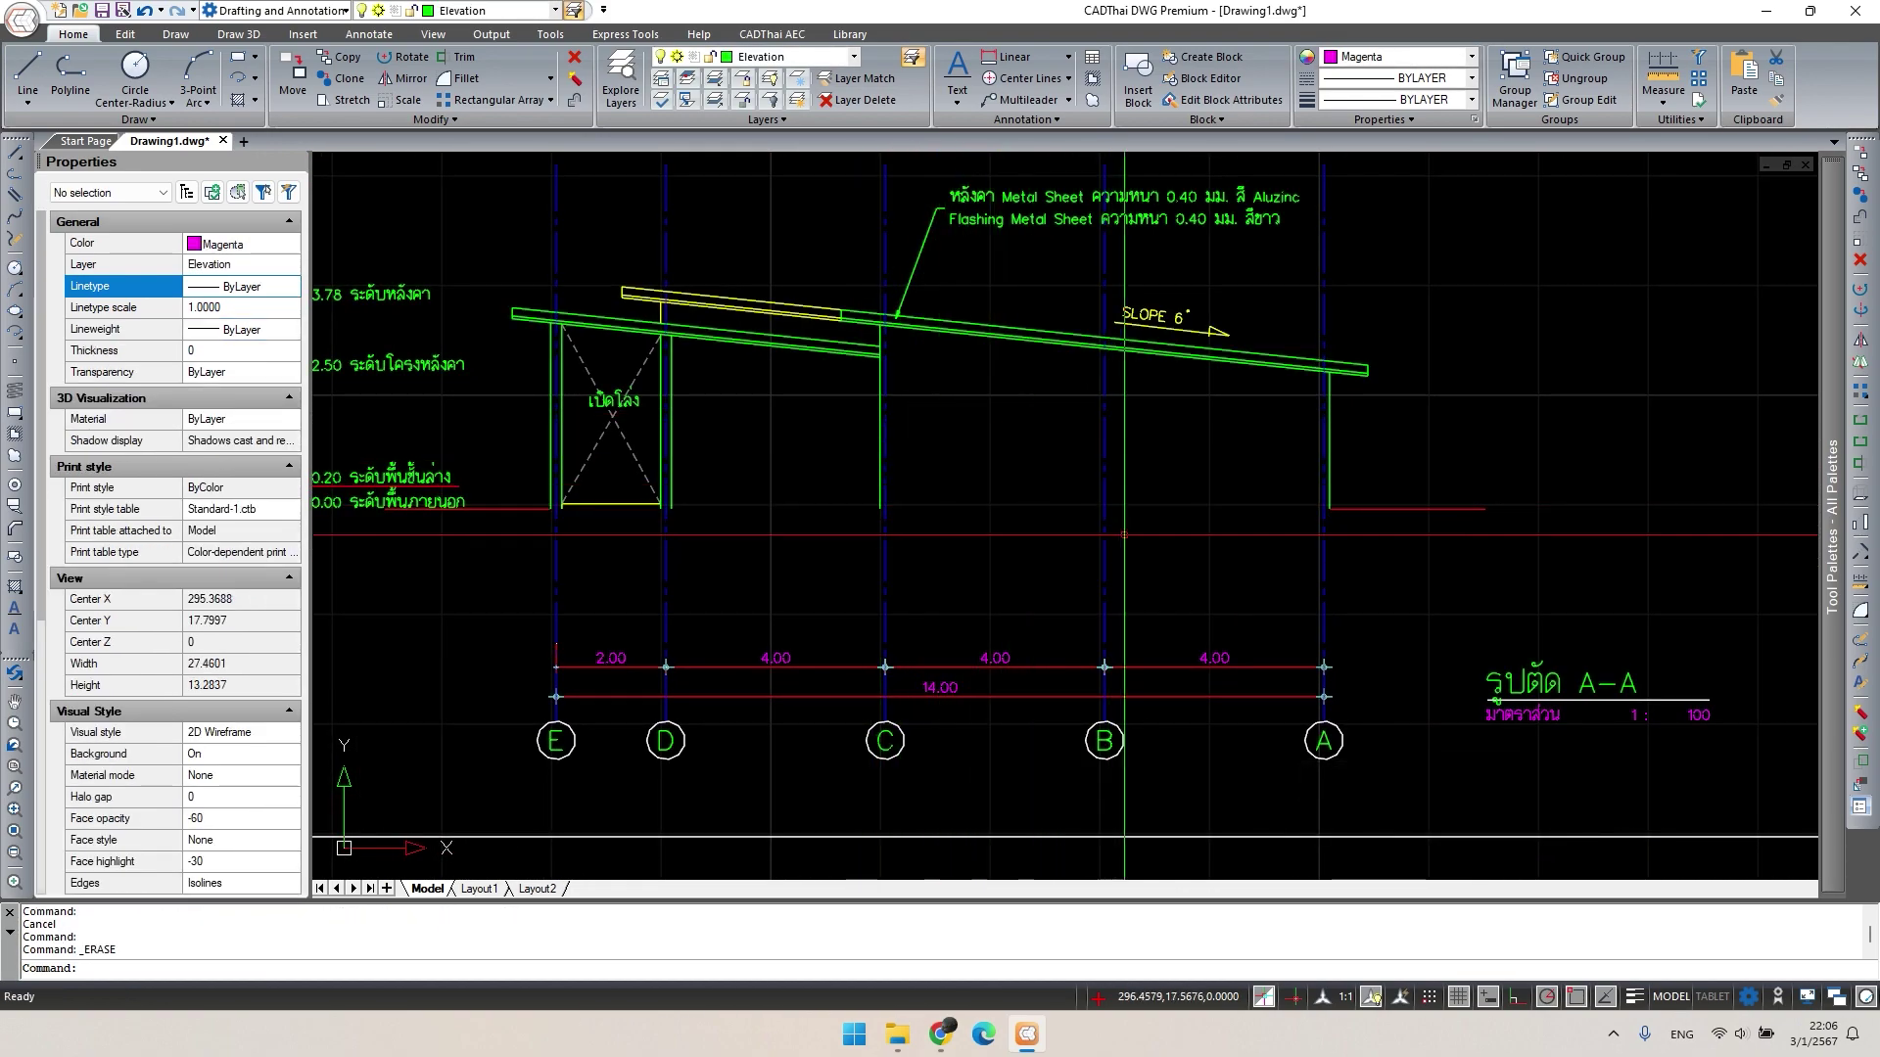
# Examine on the rotated floor plan which walls and rooms the section line crosses, compared with the section drawing.
pyautogui.moveTo(1053, 466); pyautogui.dragTo(1030, 478, button='middle')
pyautogui.press('Escape')
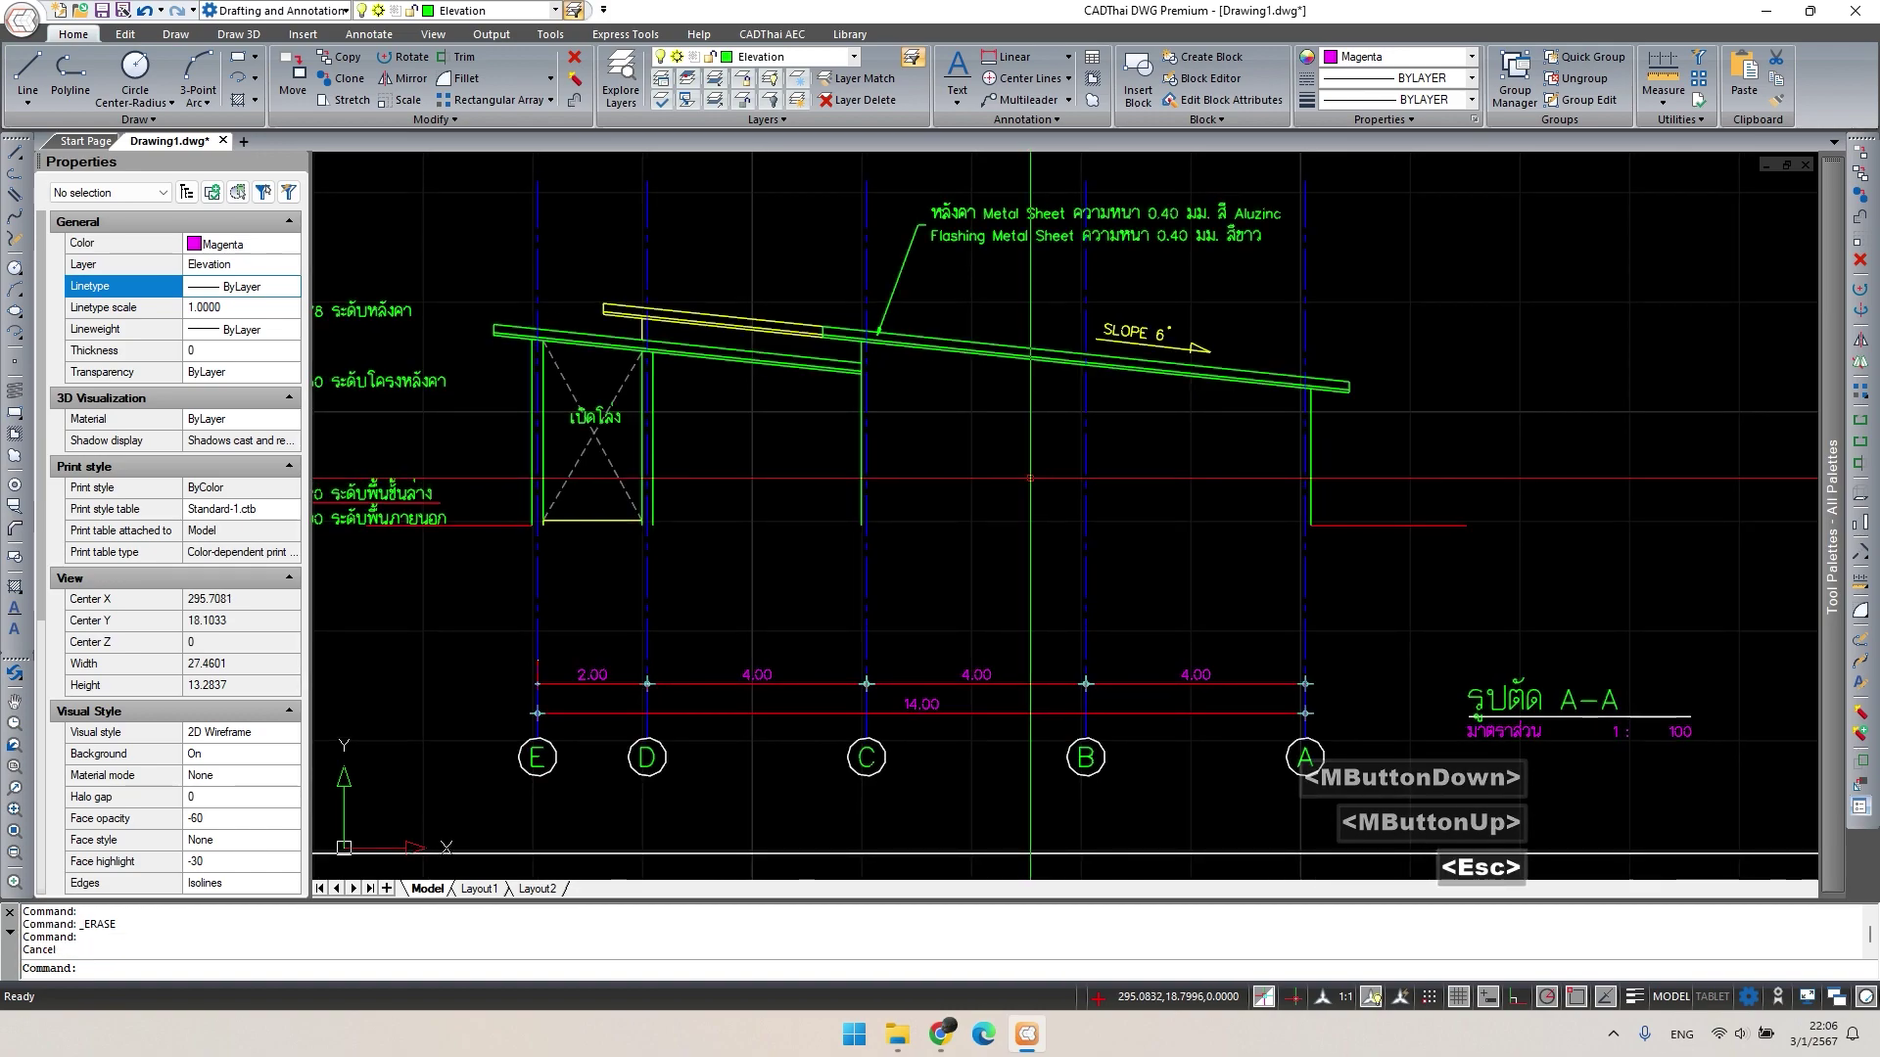
pyautogui.scroll(-2, 1028, 588)
pyautogui.moveTo(827, 729); pyautogui.dragTo(808, 485, button='middle')
pyautogui.press('Escape')
pyautogui.scroll(3, 707, 765)
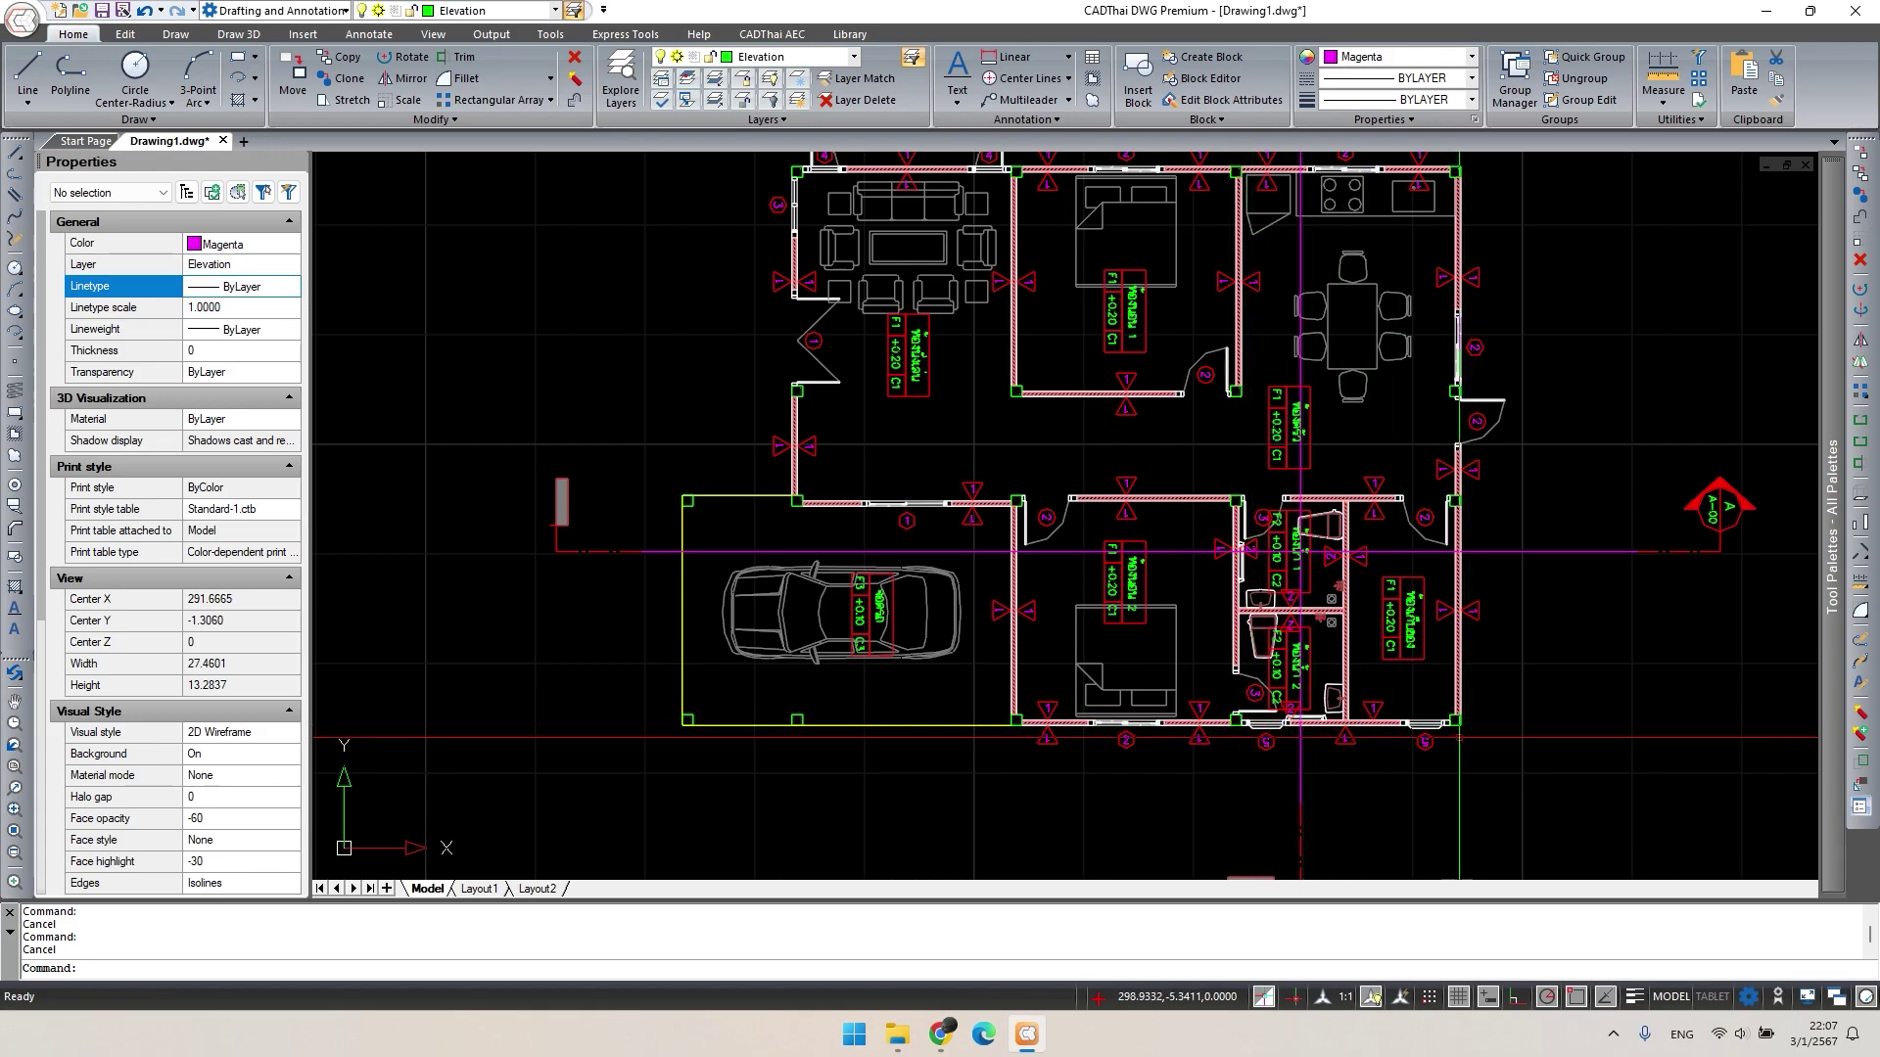
pyautogui.moveTo(1478, 376); pyautogui.dragTo(1429, 862, button='middle')
pyautogui.scroll(3, 881, 587)
pyautogui.write('rec')
pyautogui.press('space')
pyautogui.scroll(3, 855, 587)
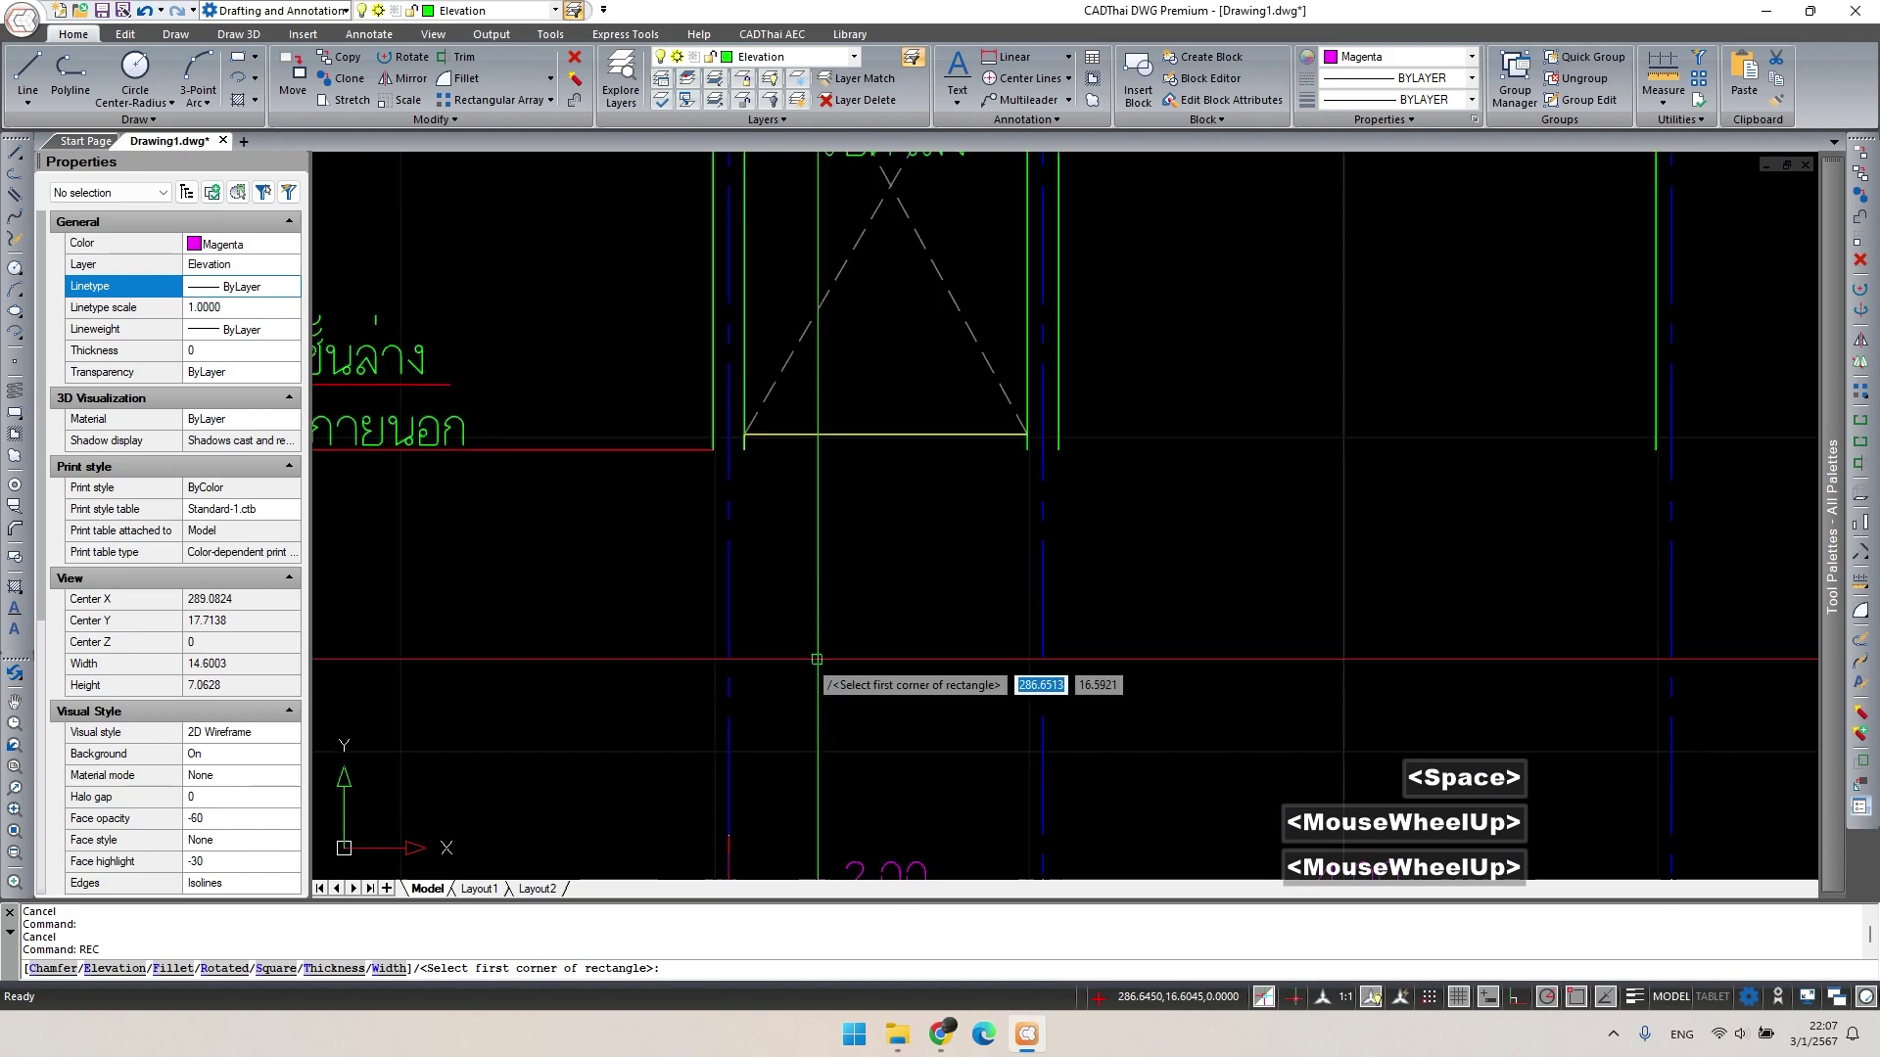
pyautogui.click(831, 645)
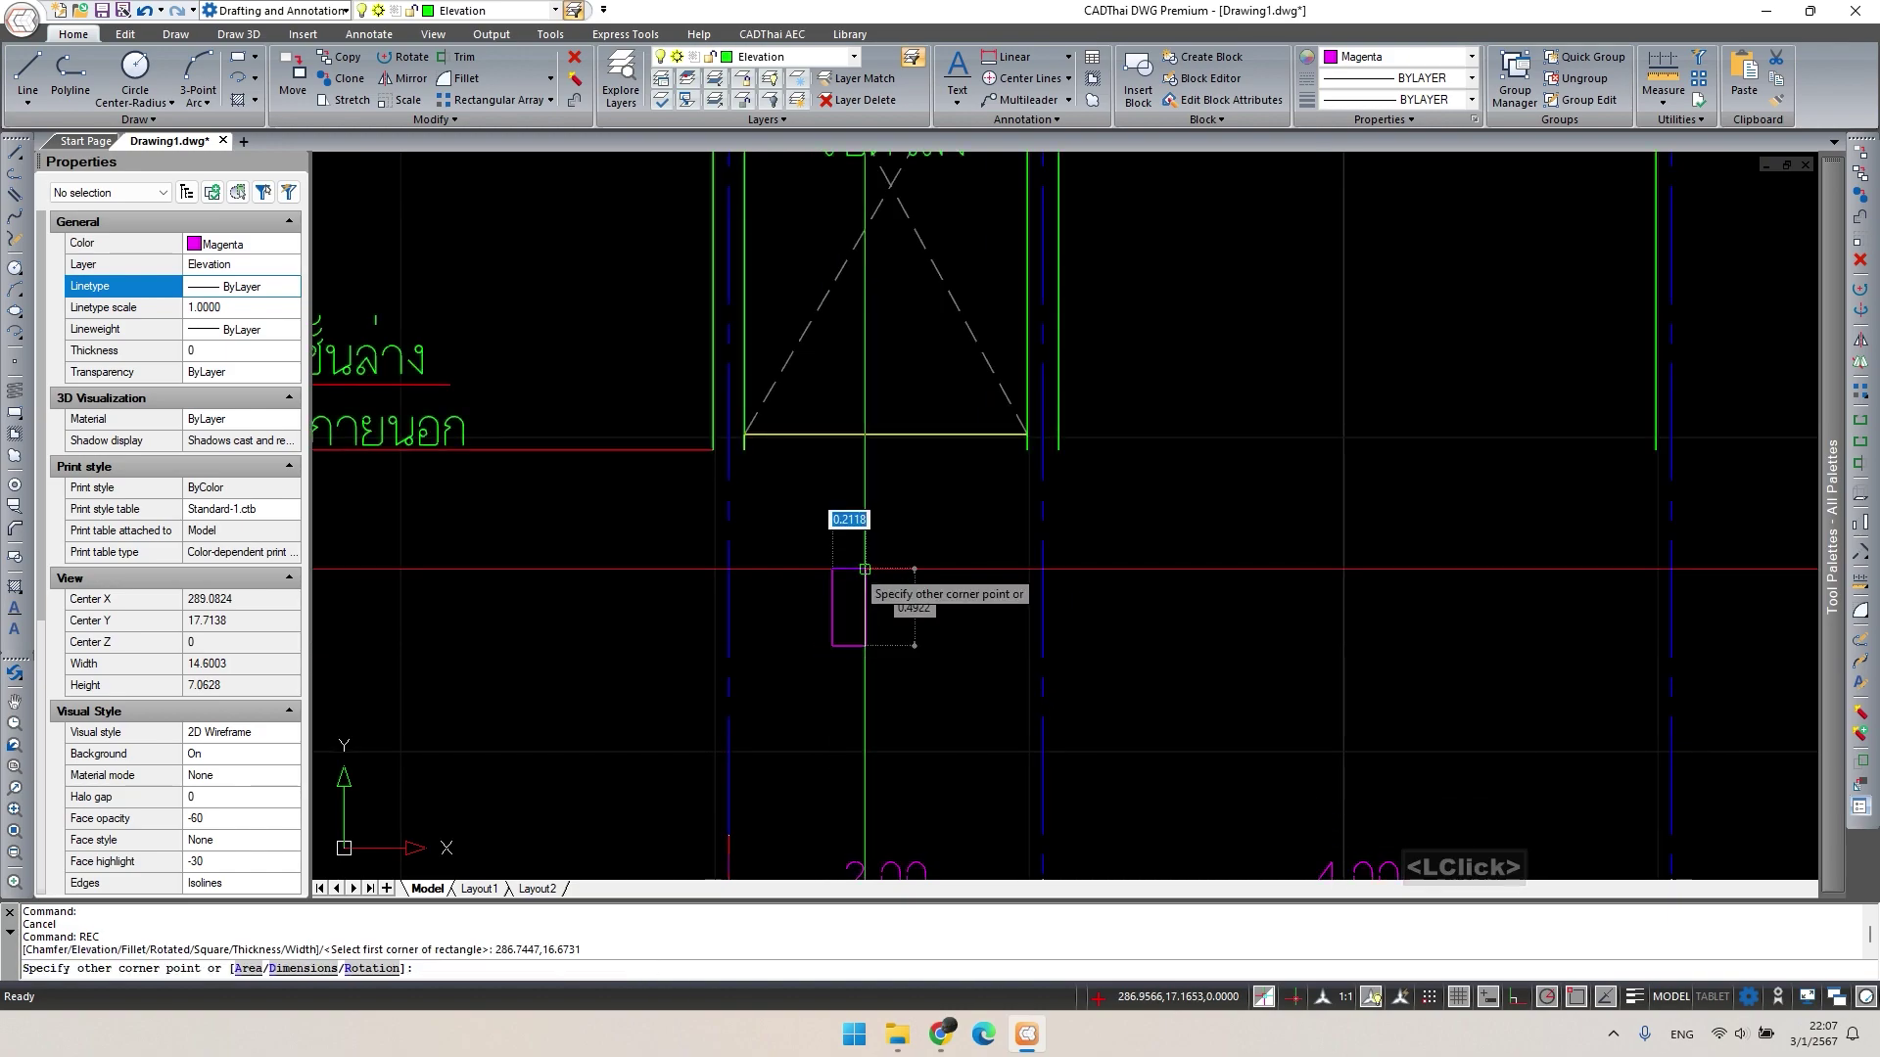
# Make BEAM the current layer.
pyautogui.click(793, 56)
pyautogui.scroll(5, 793, 245)
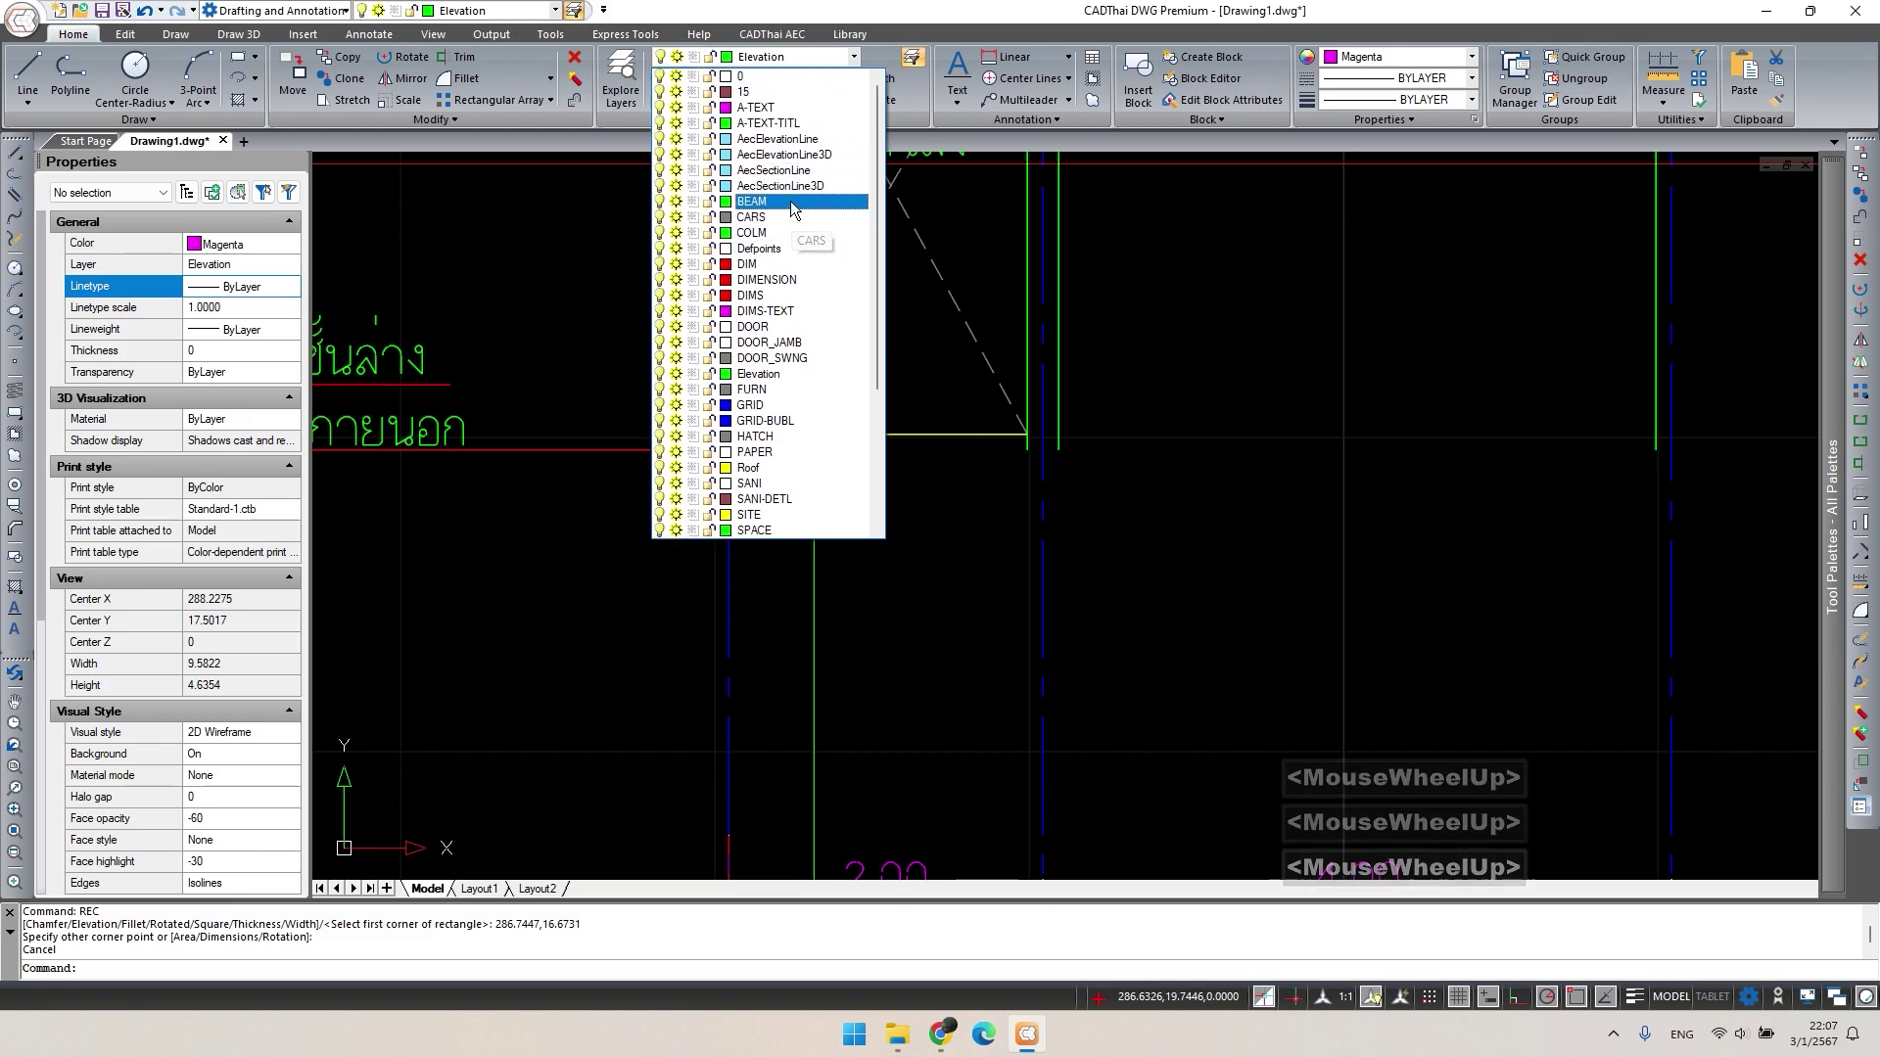
pyautogui.click(763, 203)
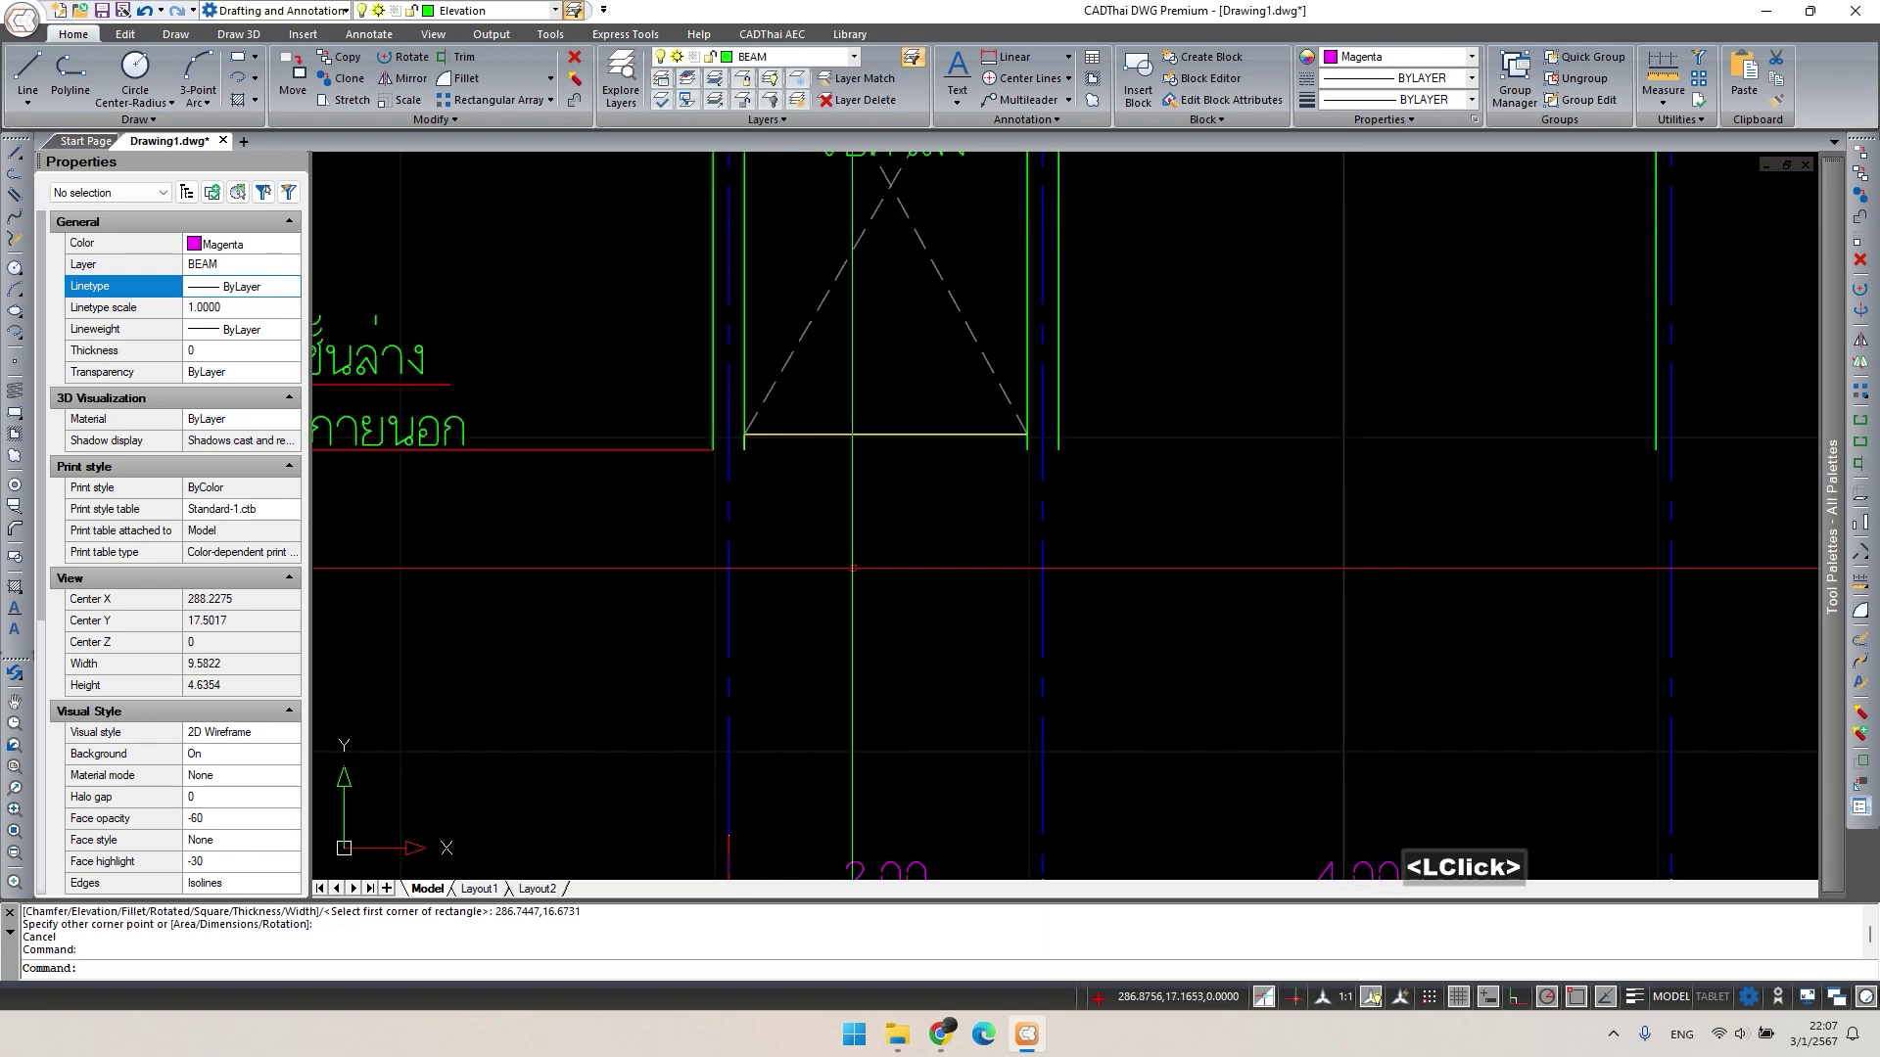
# Draw a 0.2 by 0.4 beam rectangle below the open bay between grids E and D.
pyautogui.moveTo(852, 568); pyautogui.dragTo(832, 522, button='middle')
pyautogui.press('Escape')
pyautogui.write('rec')
pyautogui.press('space')
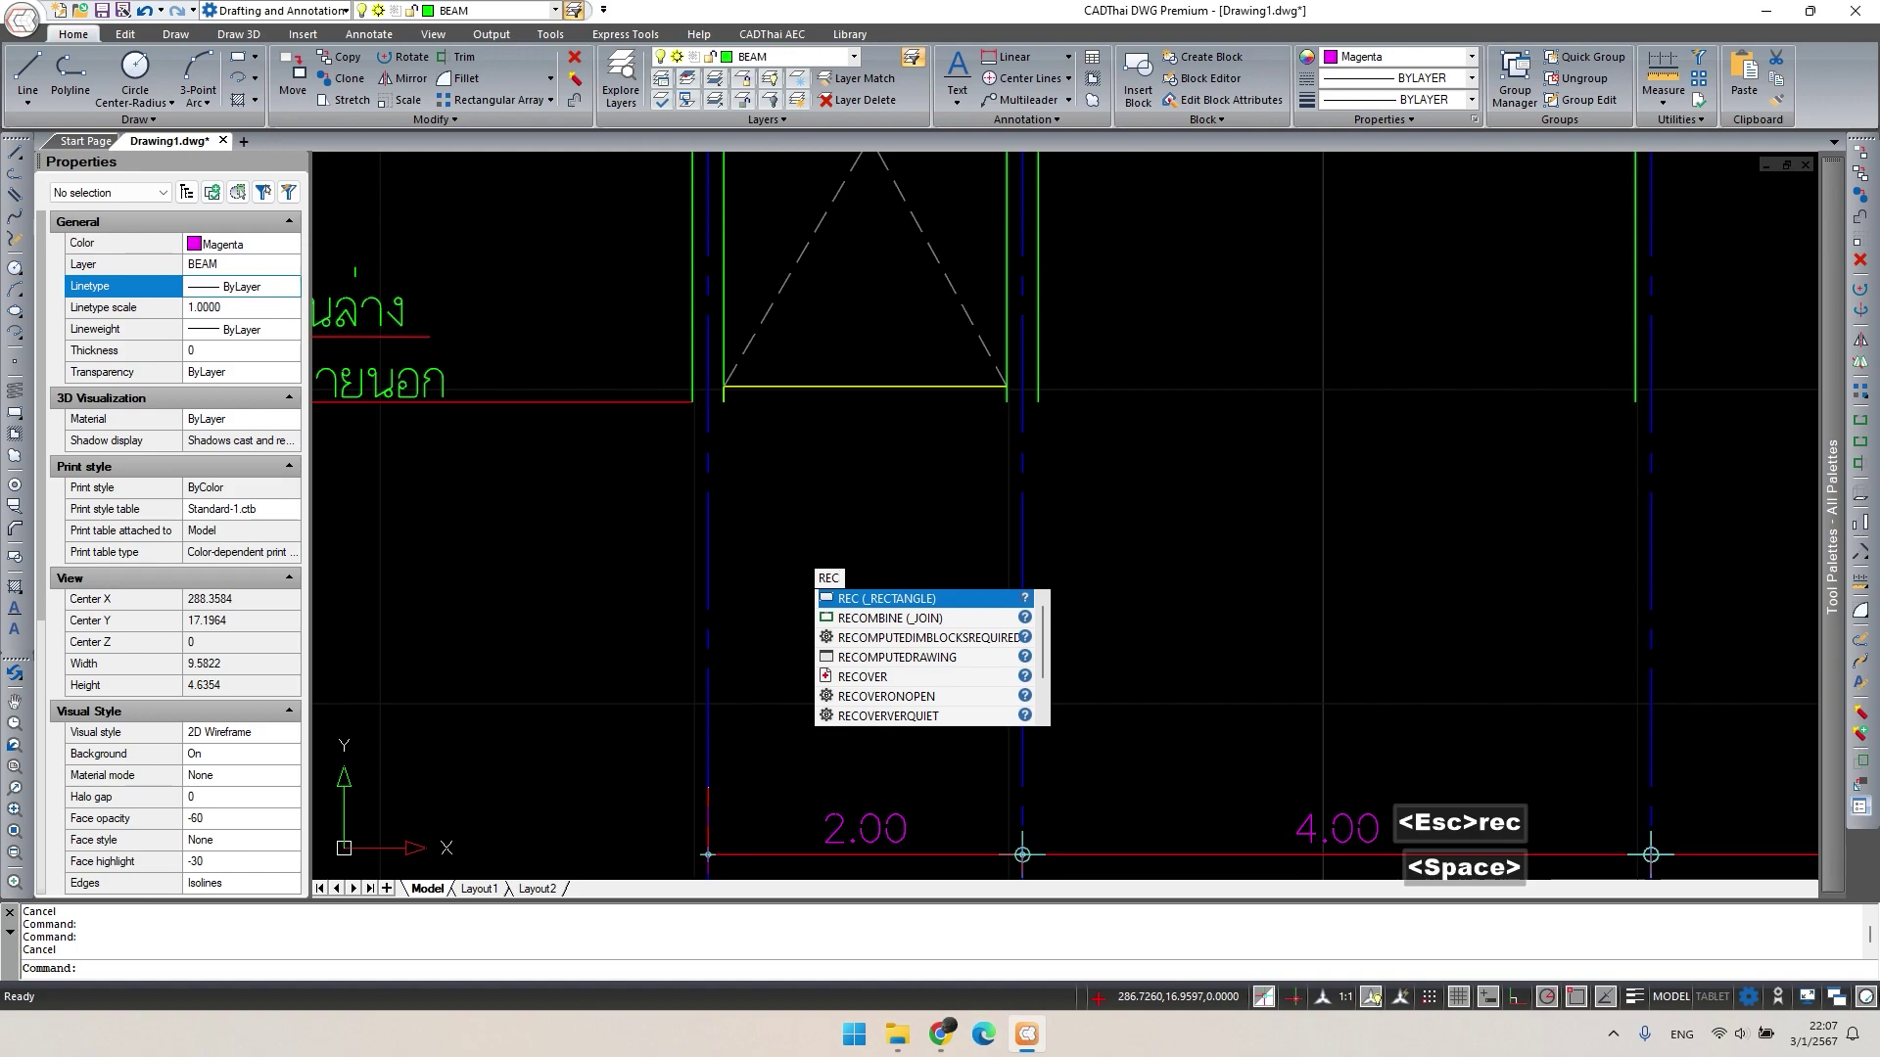
pyautogui.click(788, 610)
pyautogui.write('0.2,0.4')
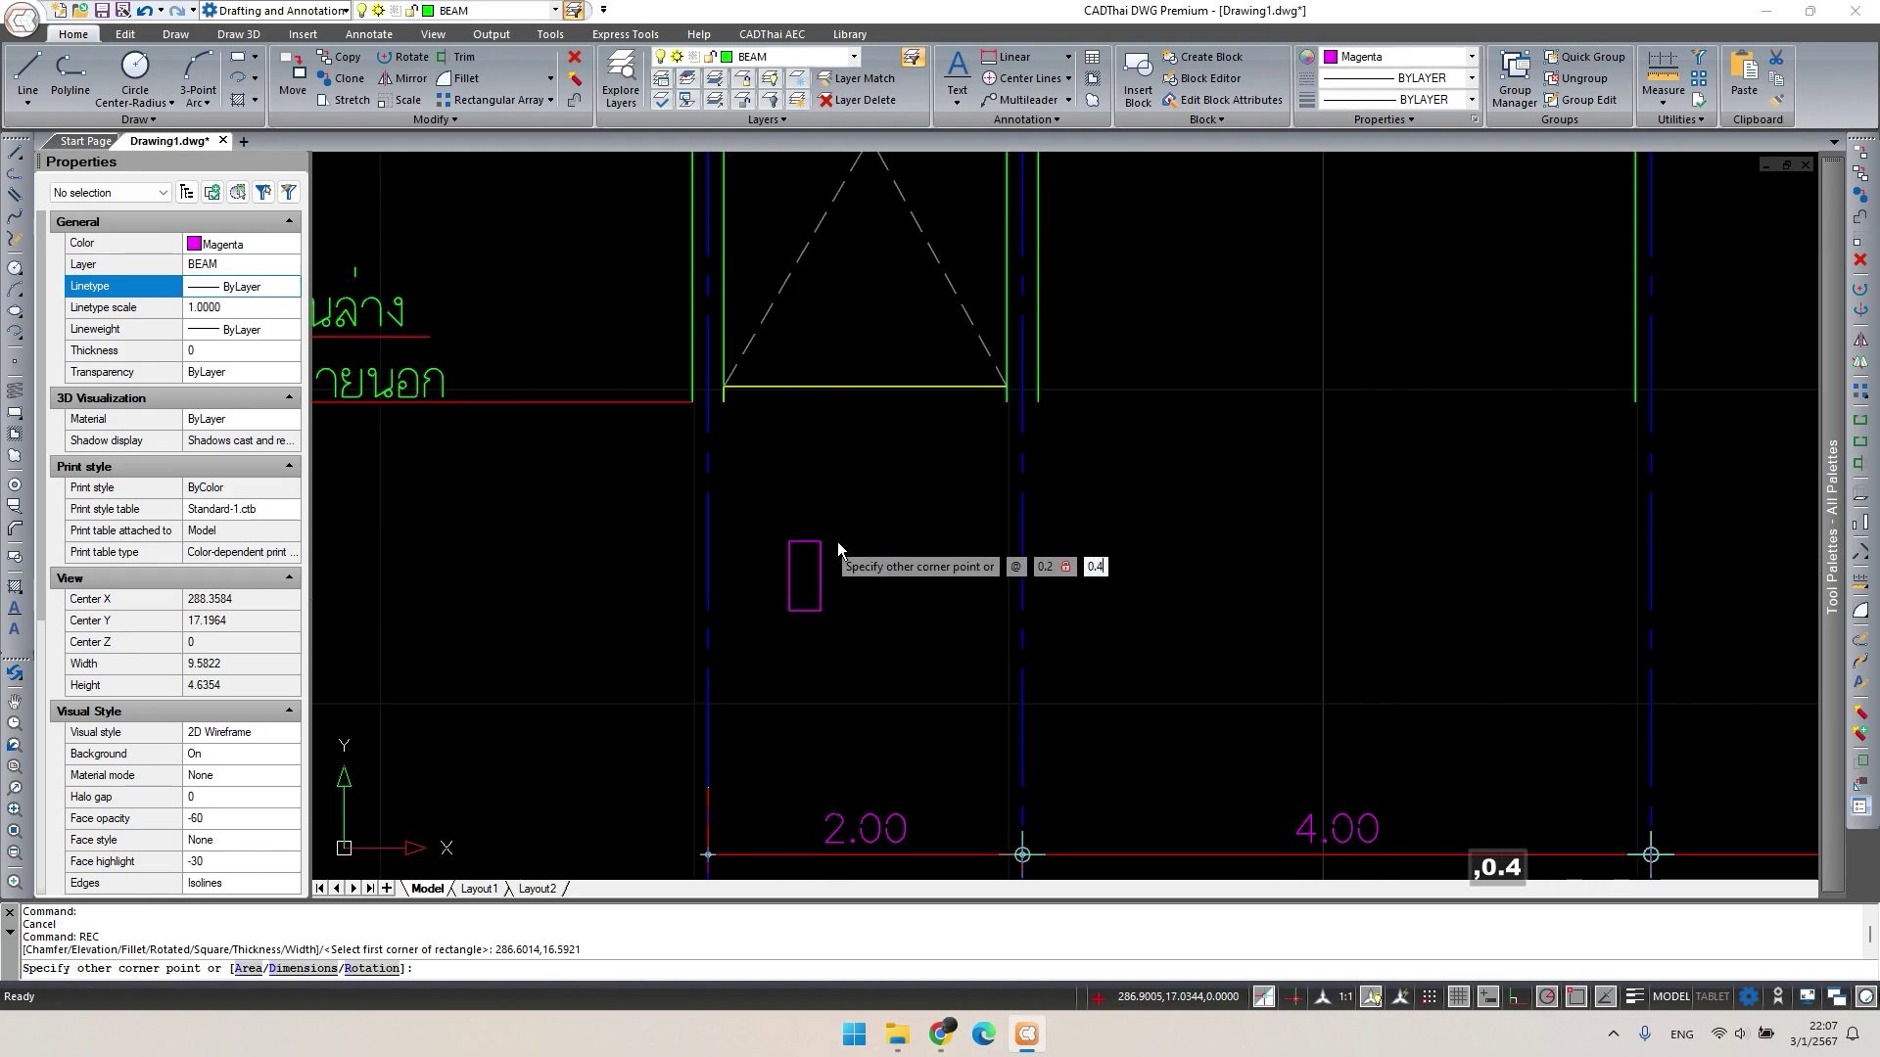
pyautogui.press('Return')
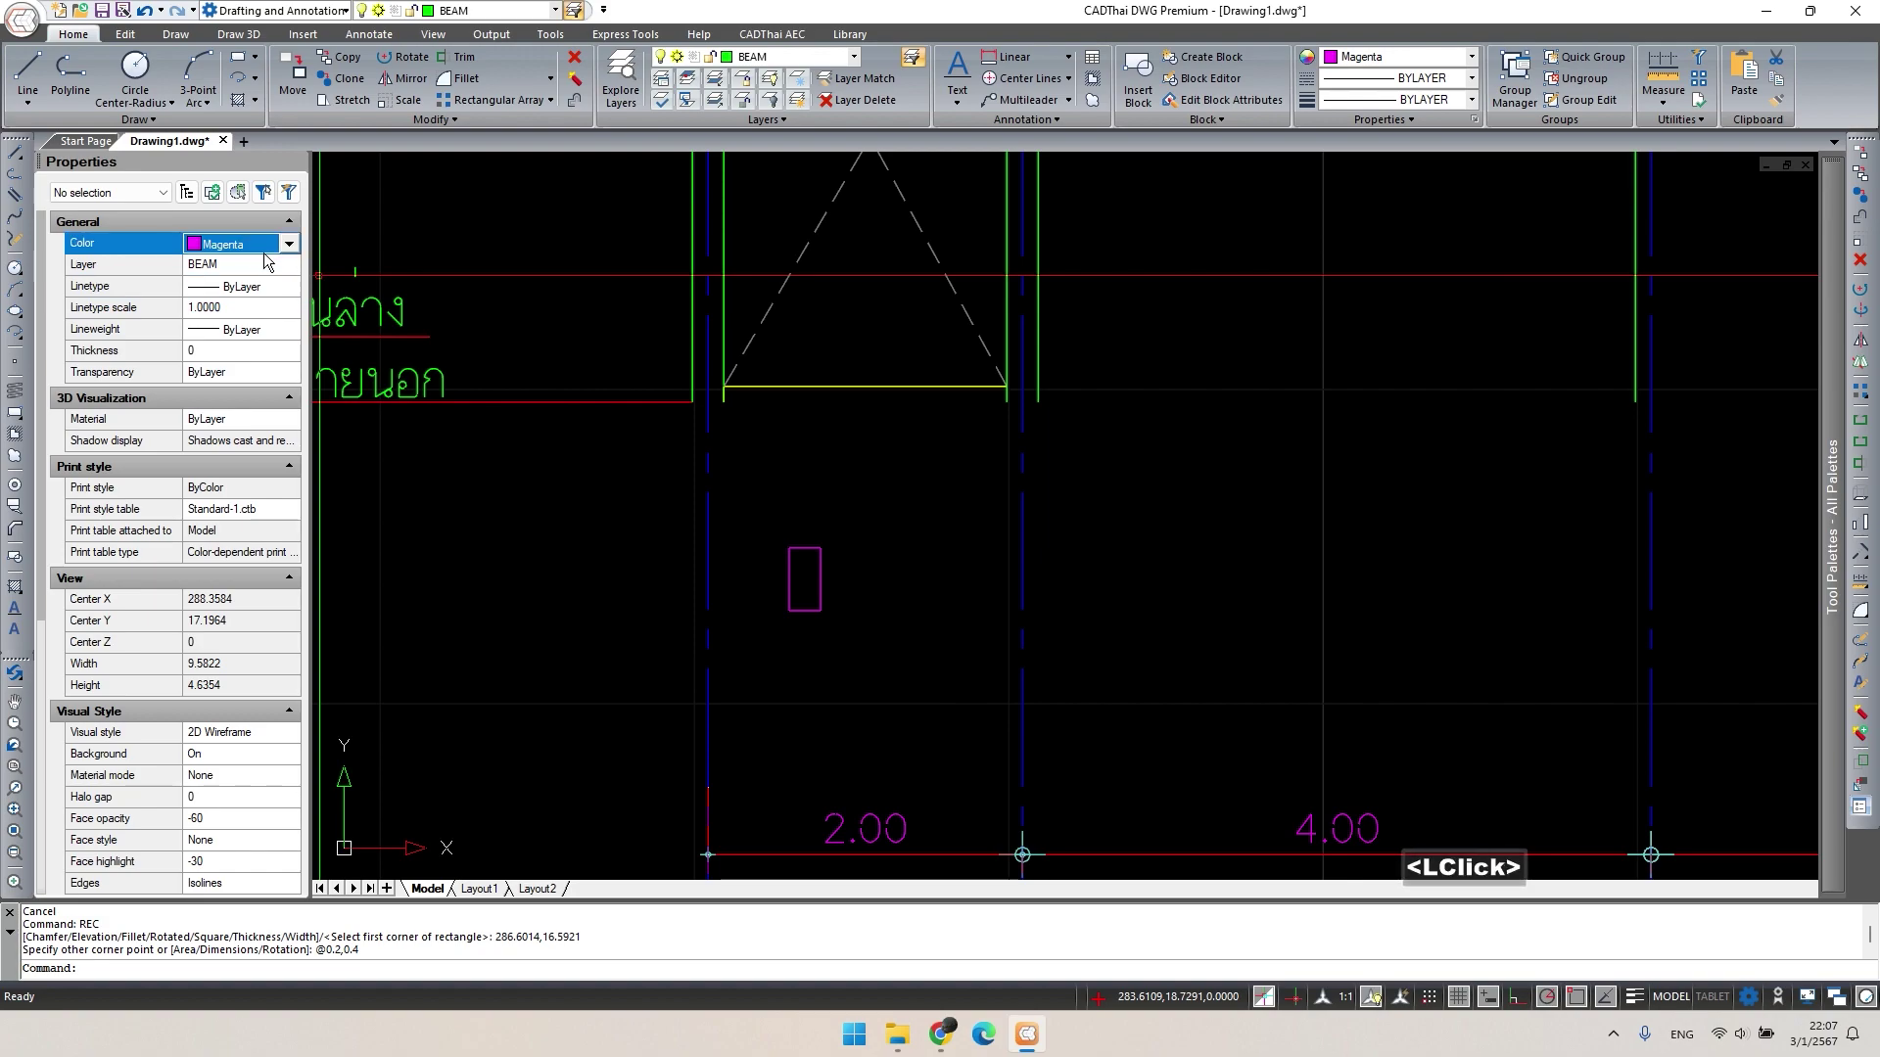
# Set the current drawing colour and the new beam rectangle's colour to ByLayer.
pyautogui.click(818, 646)
pyautogui.press('Escape')
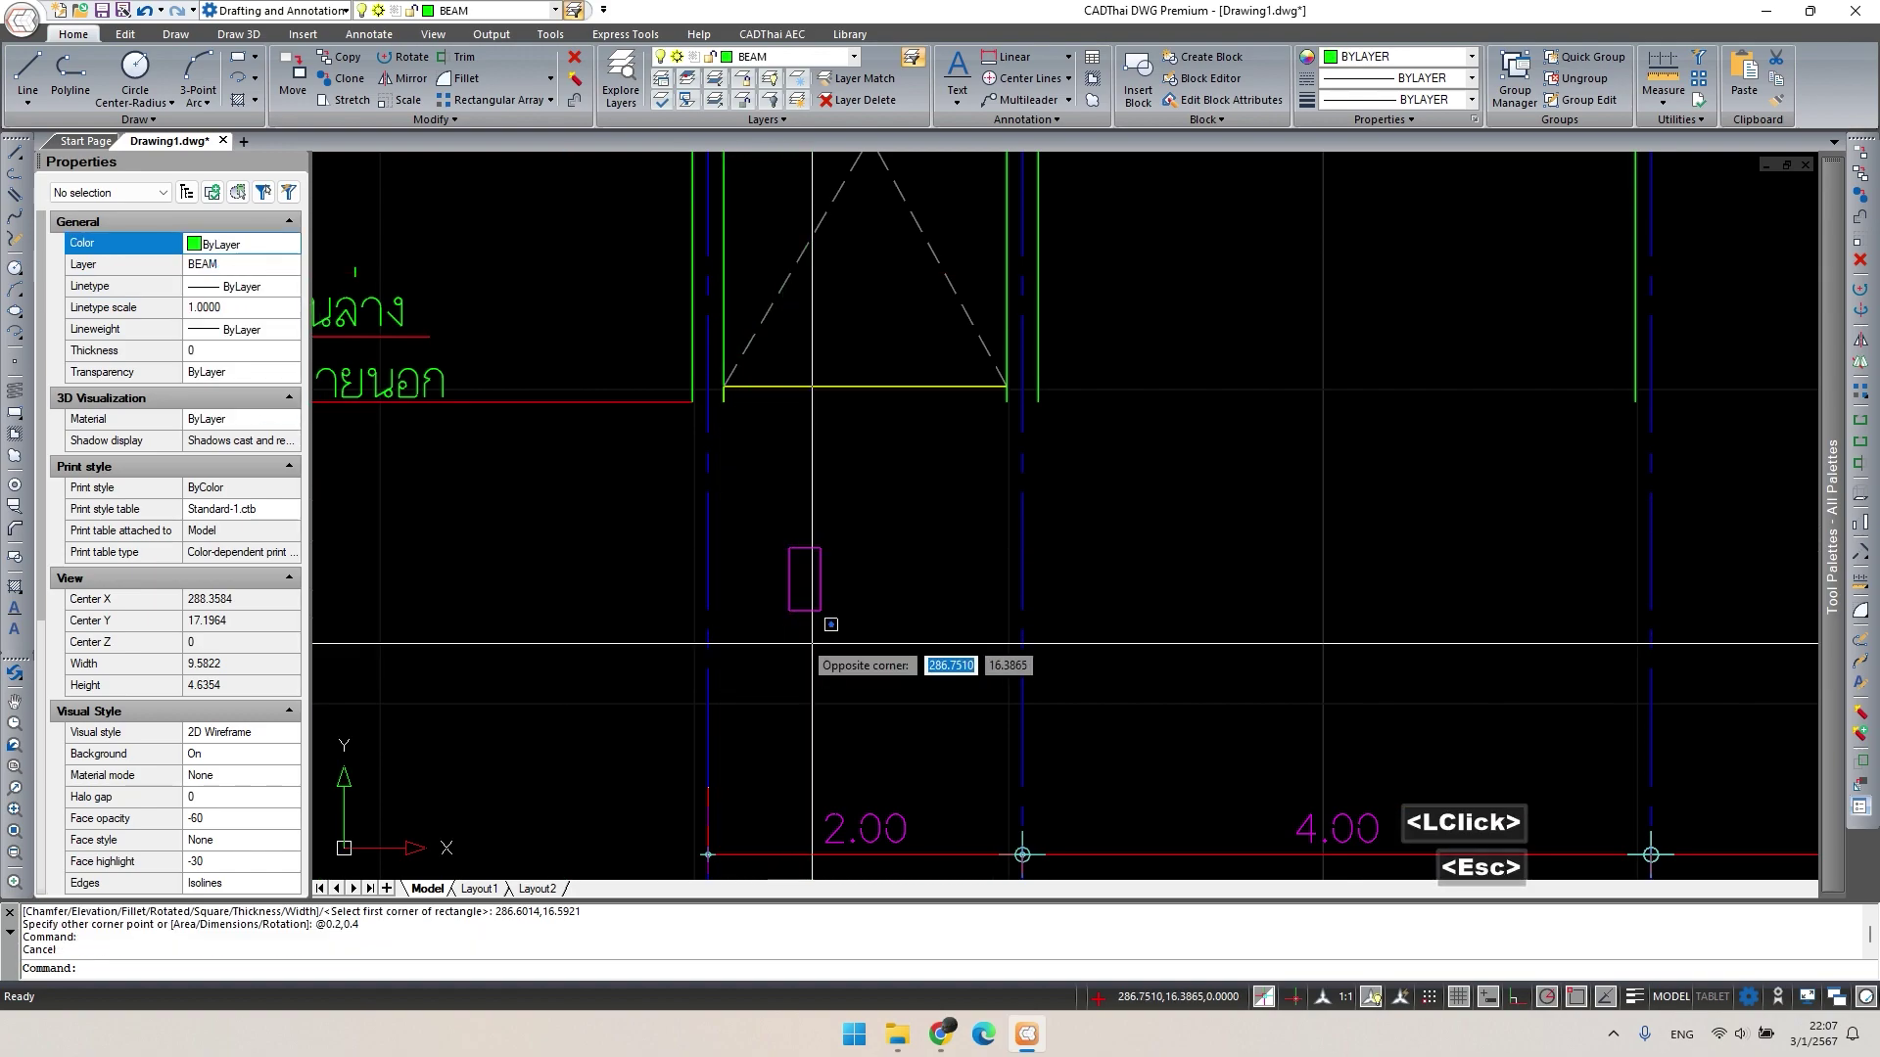
pyautogui.doubleClick(804, 578)
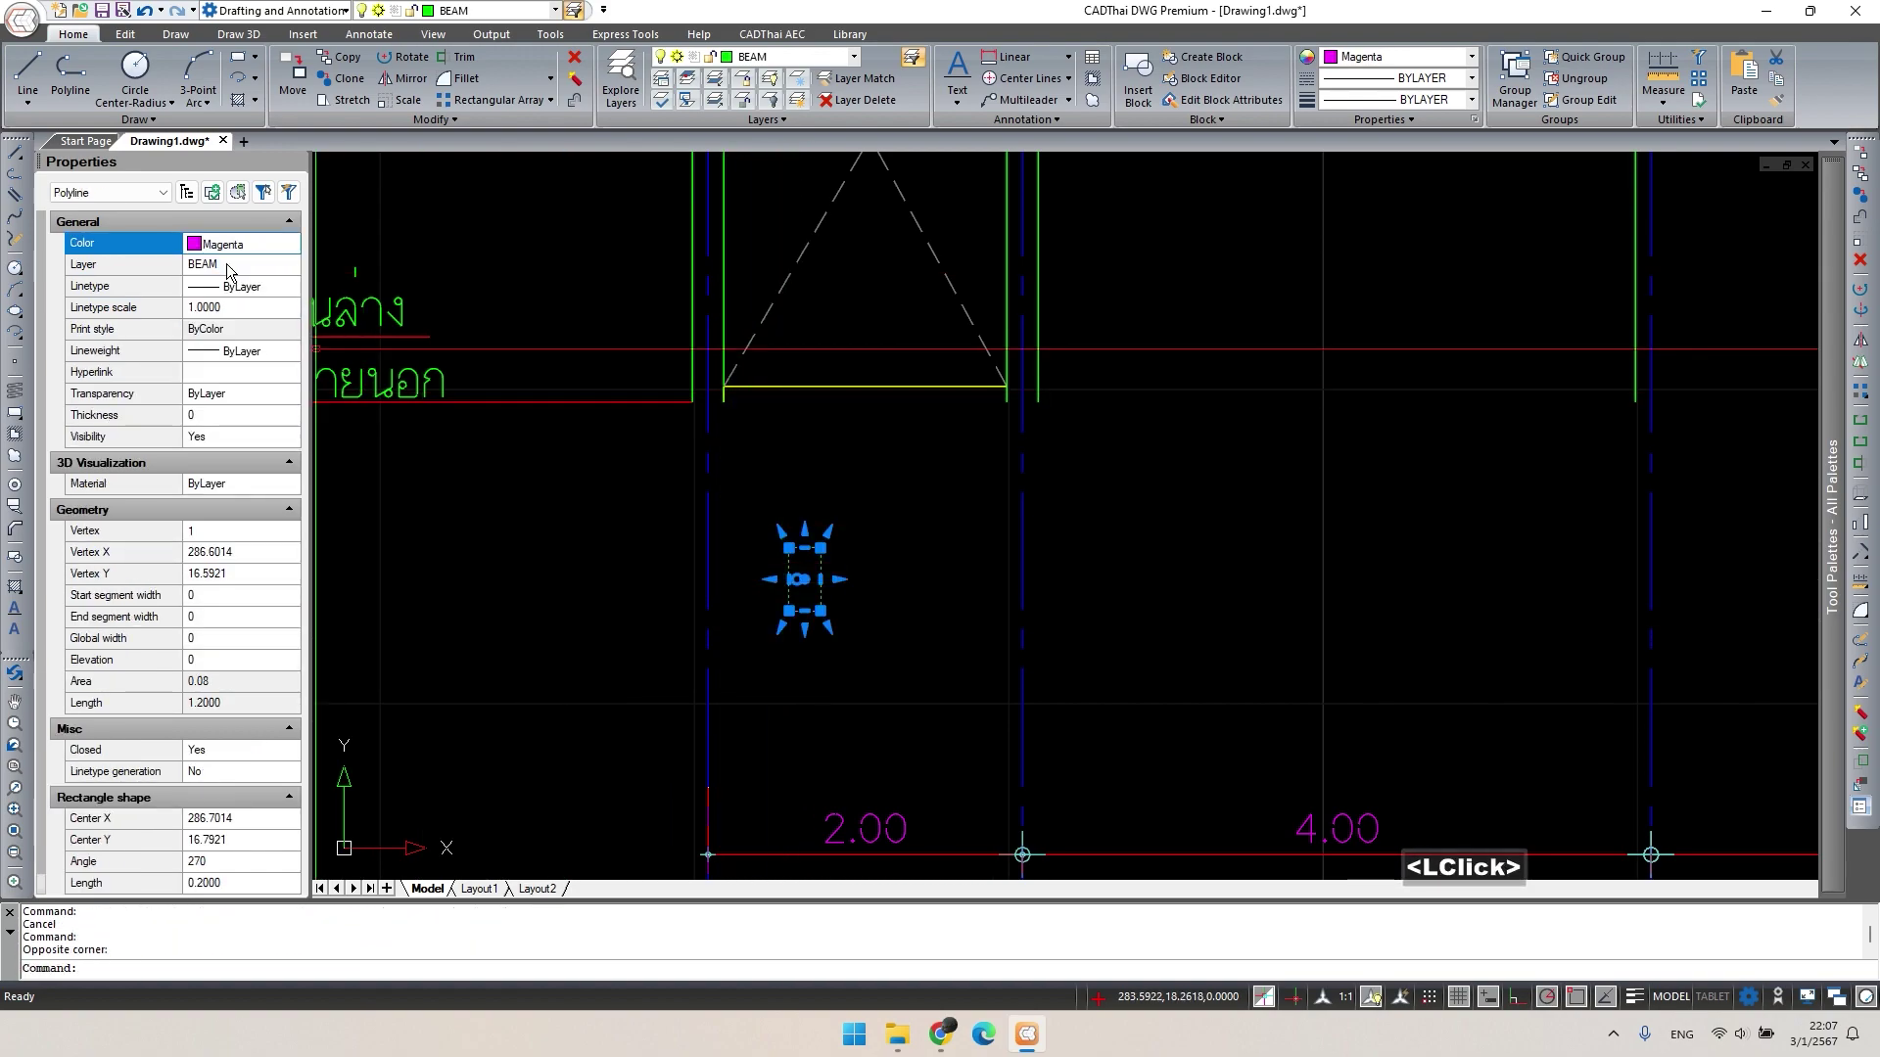
pyautogui.press('Escape')
pyautogui.moveTo(842, 582); pyautogui.dragTo(880, 622, button='middle')
pyautogui.doubleClick(850, 618)
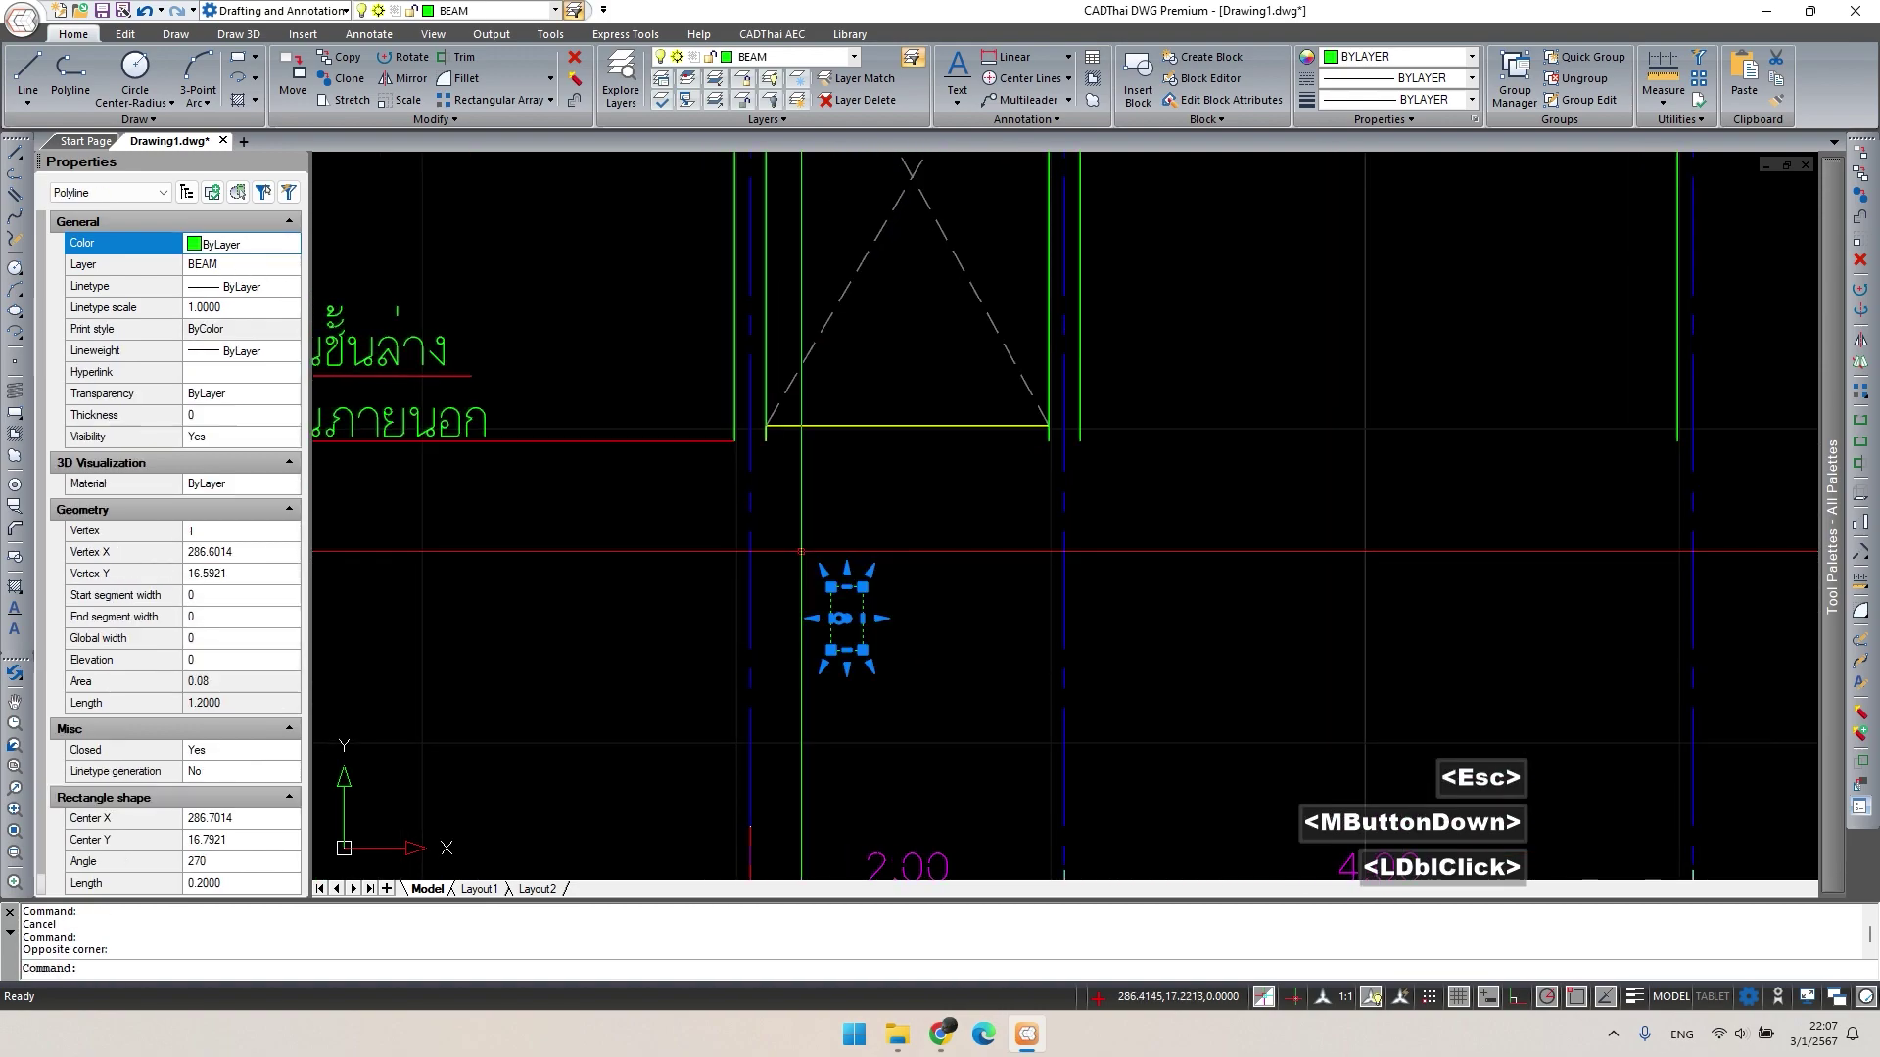
# Move the beam rectangle by its upper-left corner to the bottom outer corner of the grid E column.
pyautogui.write('m')
pyautogui.press('space')
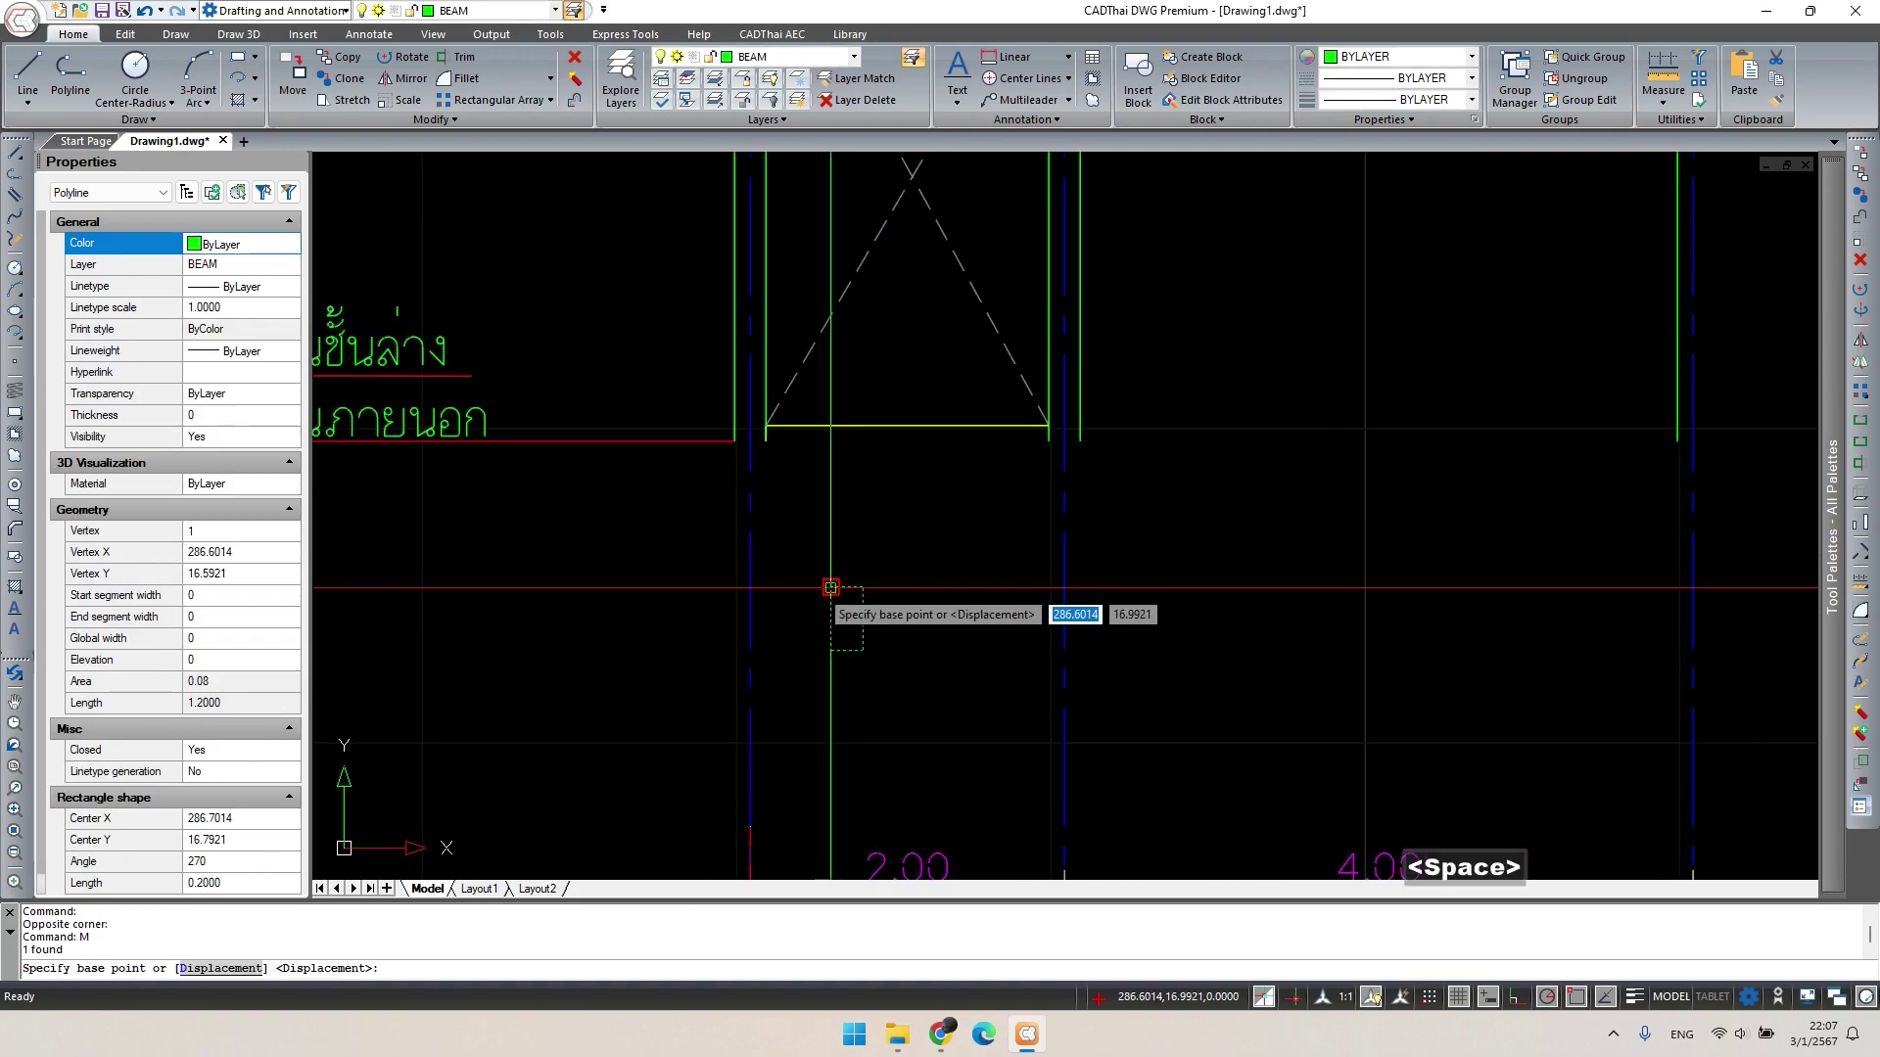
pyautogui.click(734, 441)
pyautogui.moveTo(902, 479); pyautogui.dragTo(878, 609, button='middle')
pyautogui.press('Escape')
# Move the beam under grid E up so its top aligns with the yellow floor line.
pyautogui.click(741, 601)
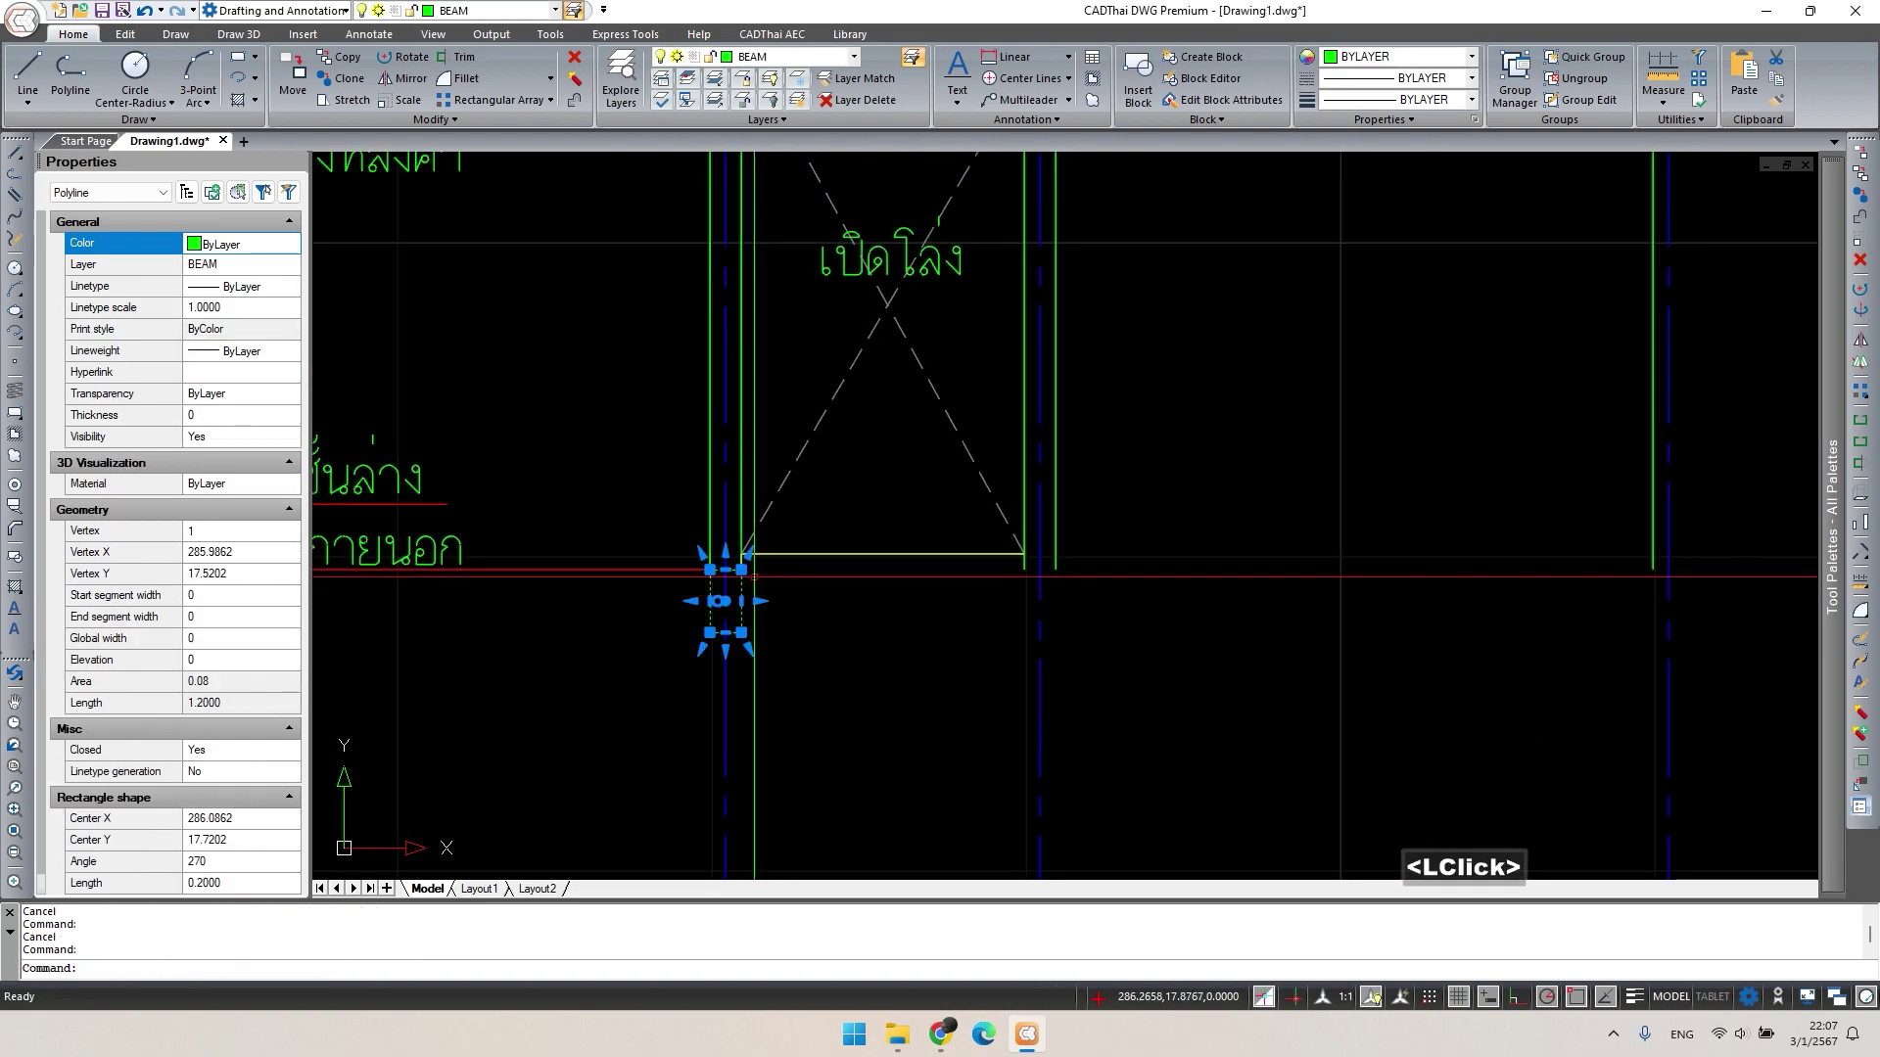
pyautogui.scroll(3, 720, 600)
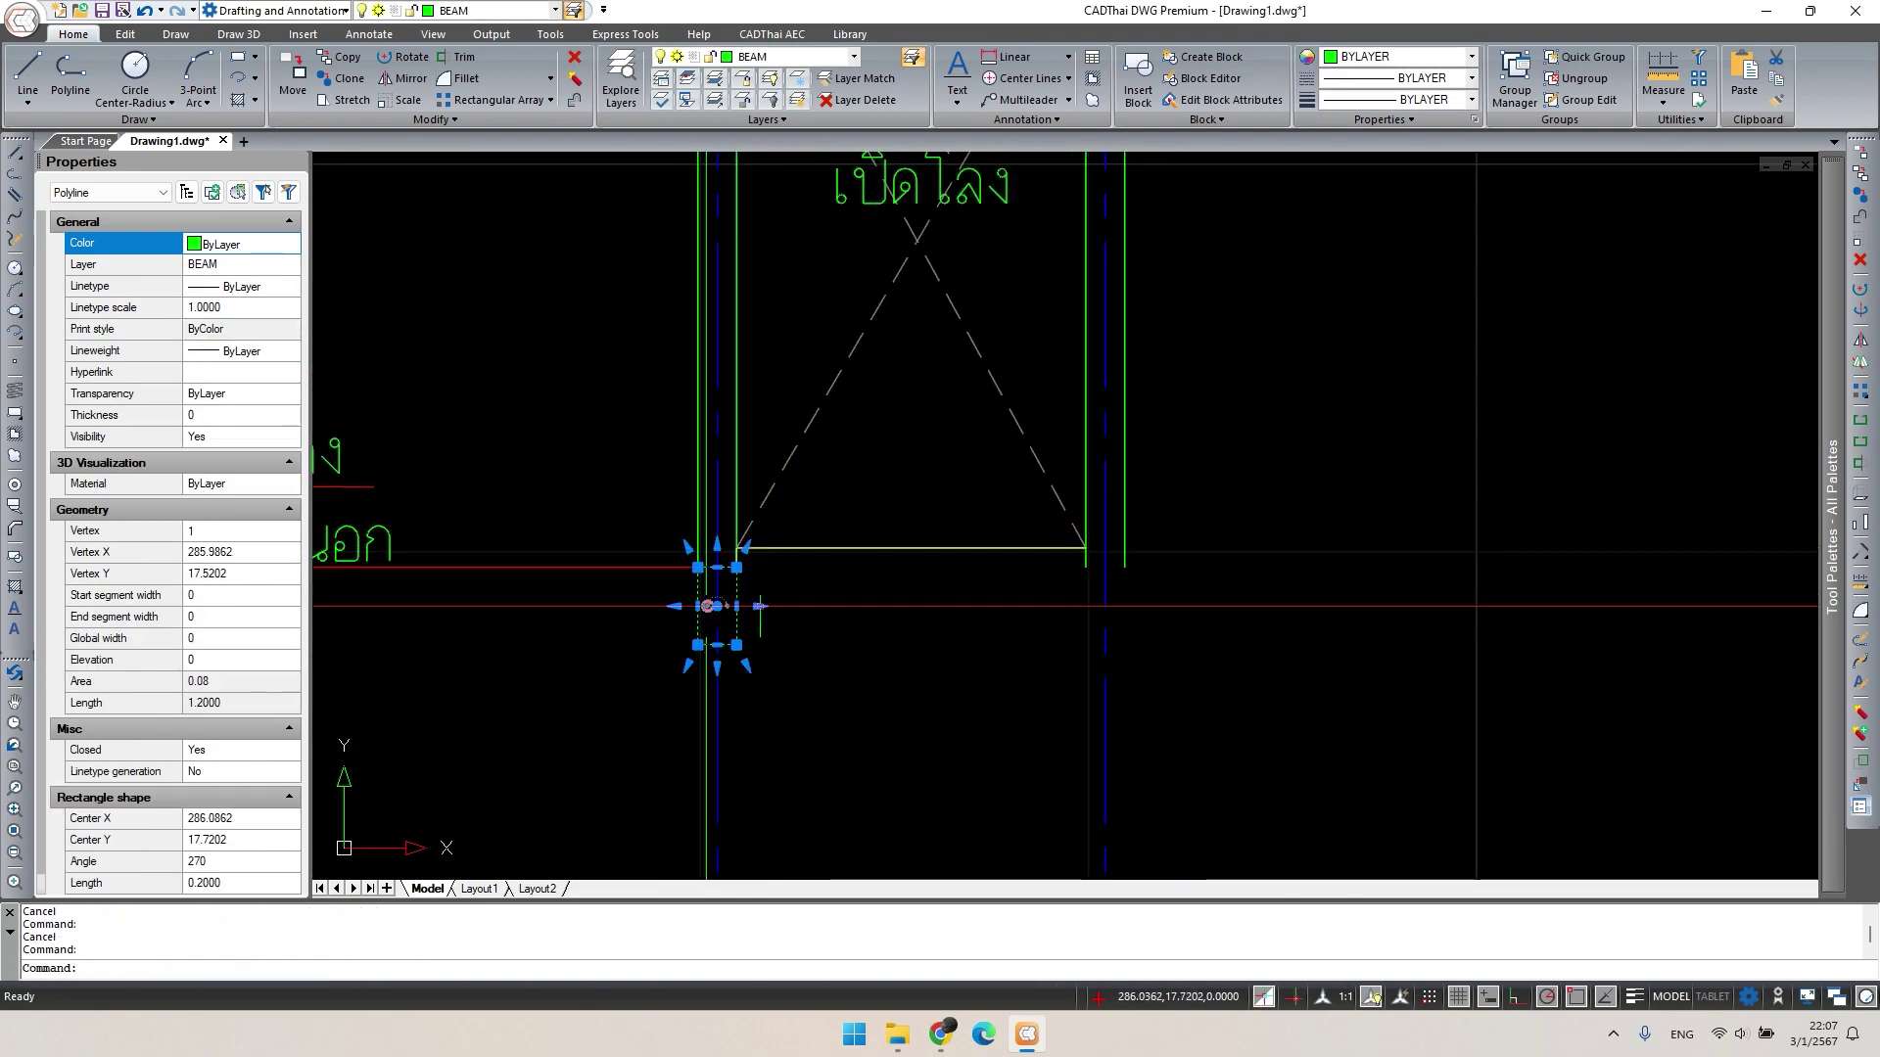
pyautogui.scroll(1, 758, 570)
pyautogui.write('m')
pyautogui.press('space')
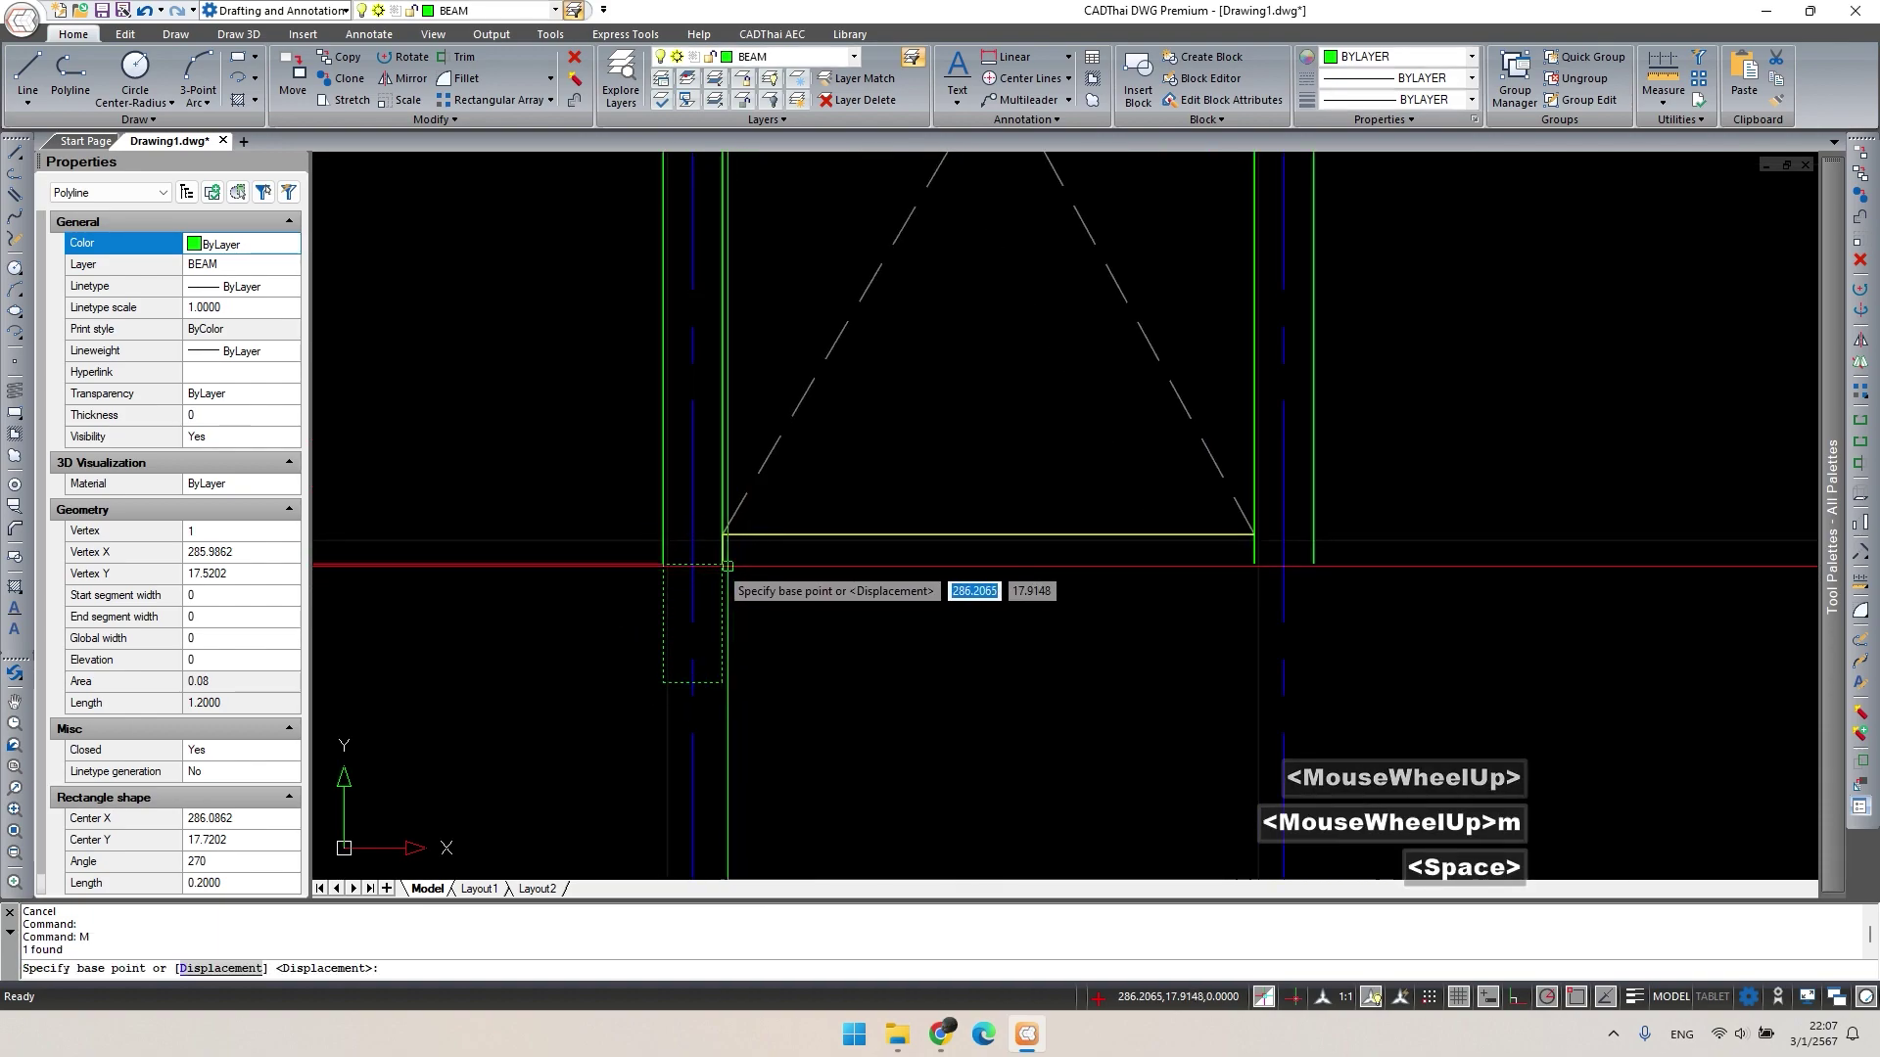
pyautogui.click(723, 562)
pyautogui.click(721, 535)
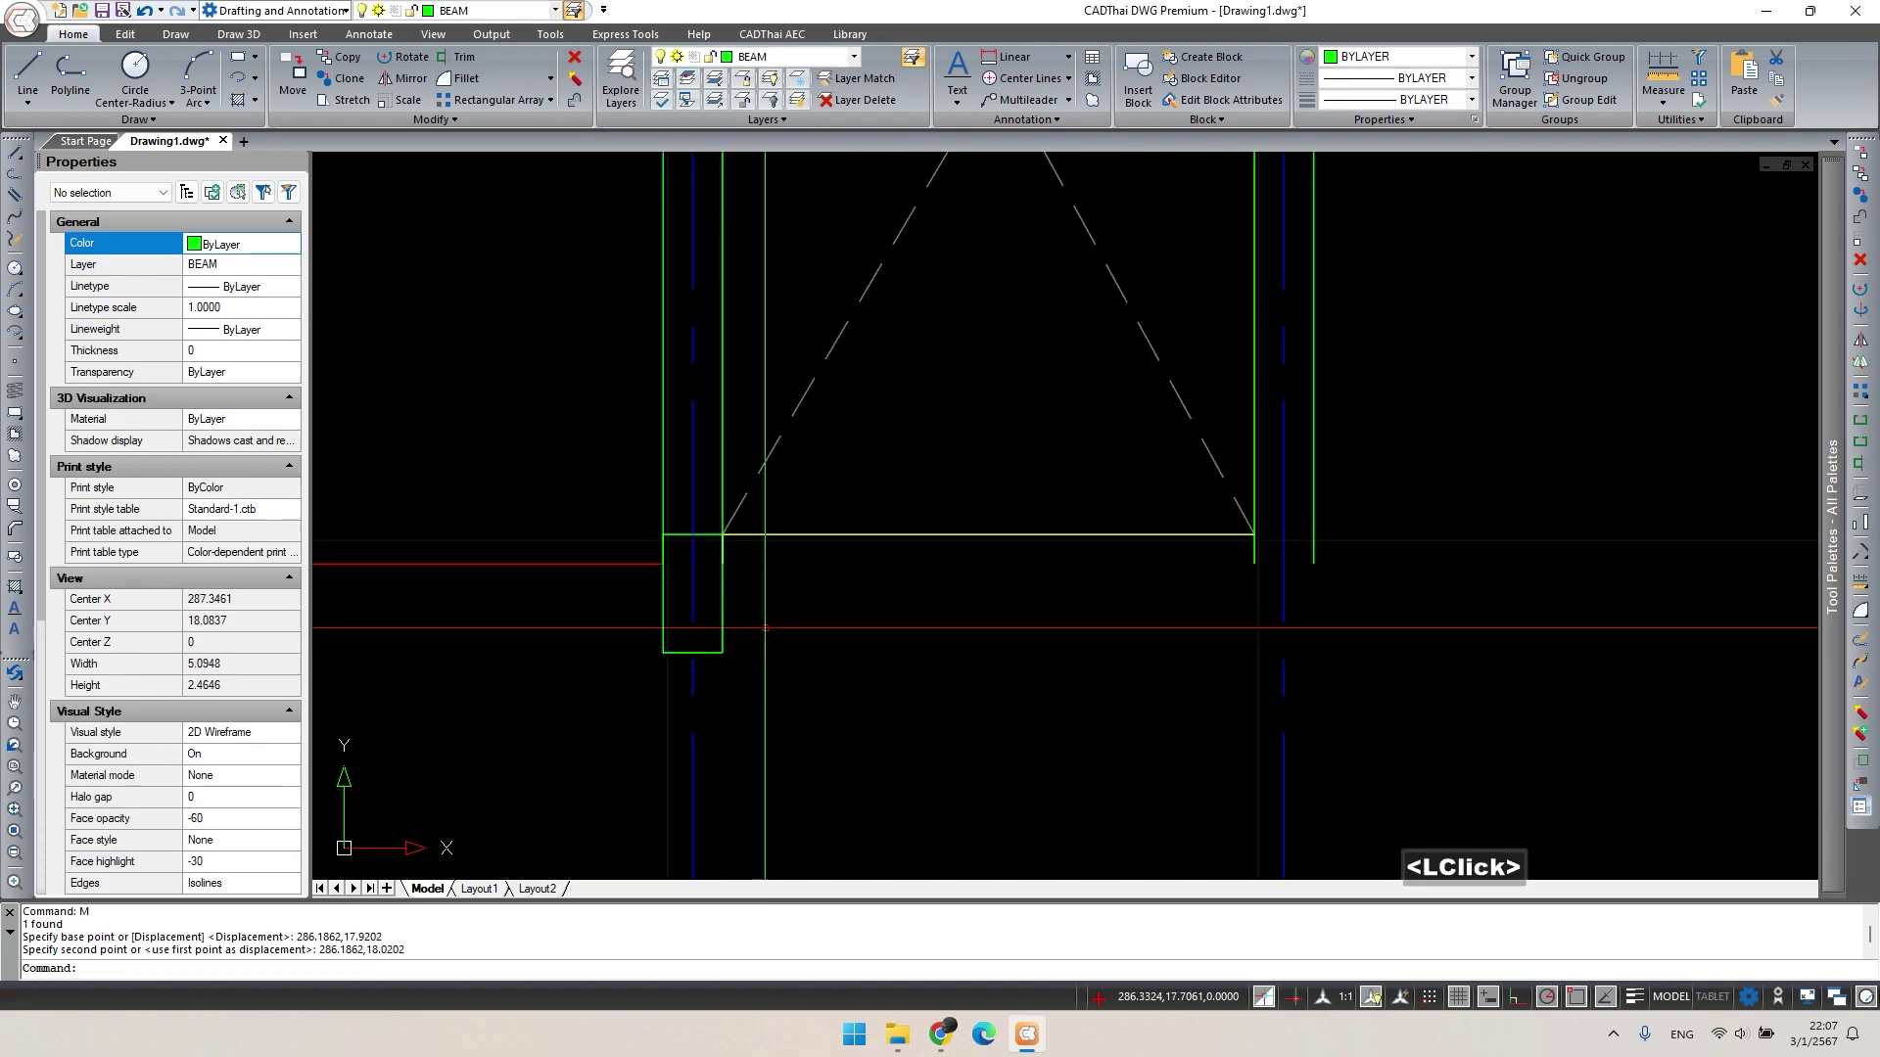
pyautogui.press('Escape')
pyautogui.click(718, 534)
pyautogui.press('Escape')
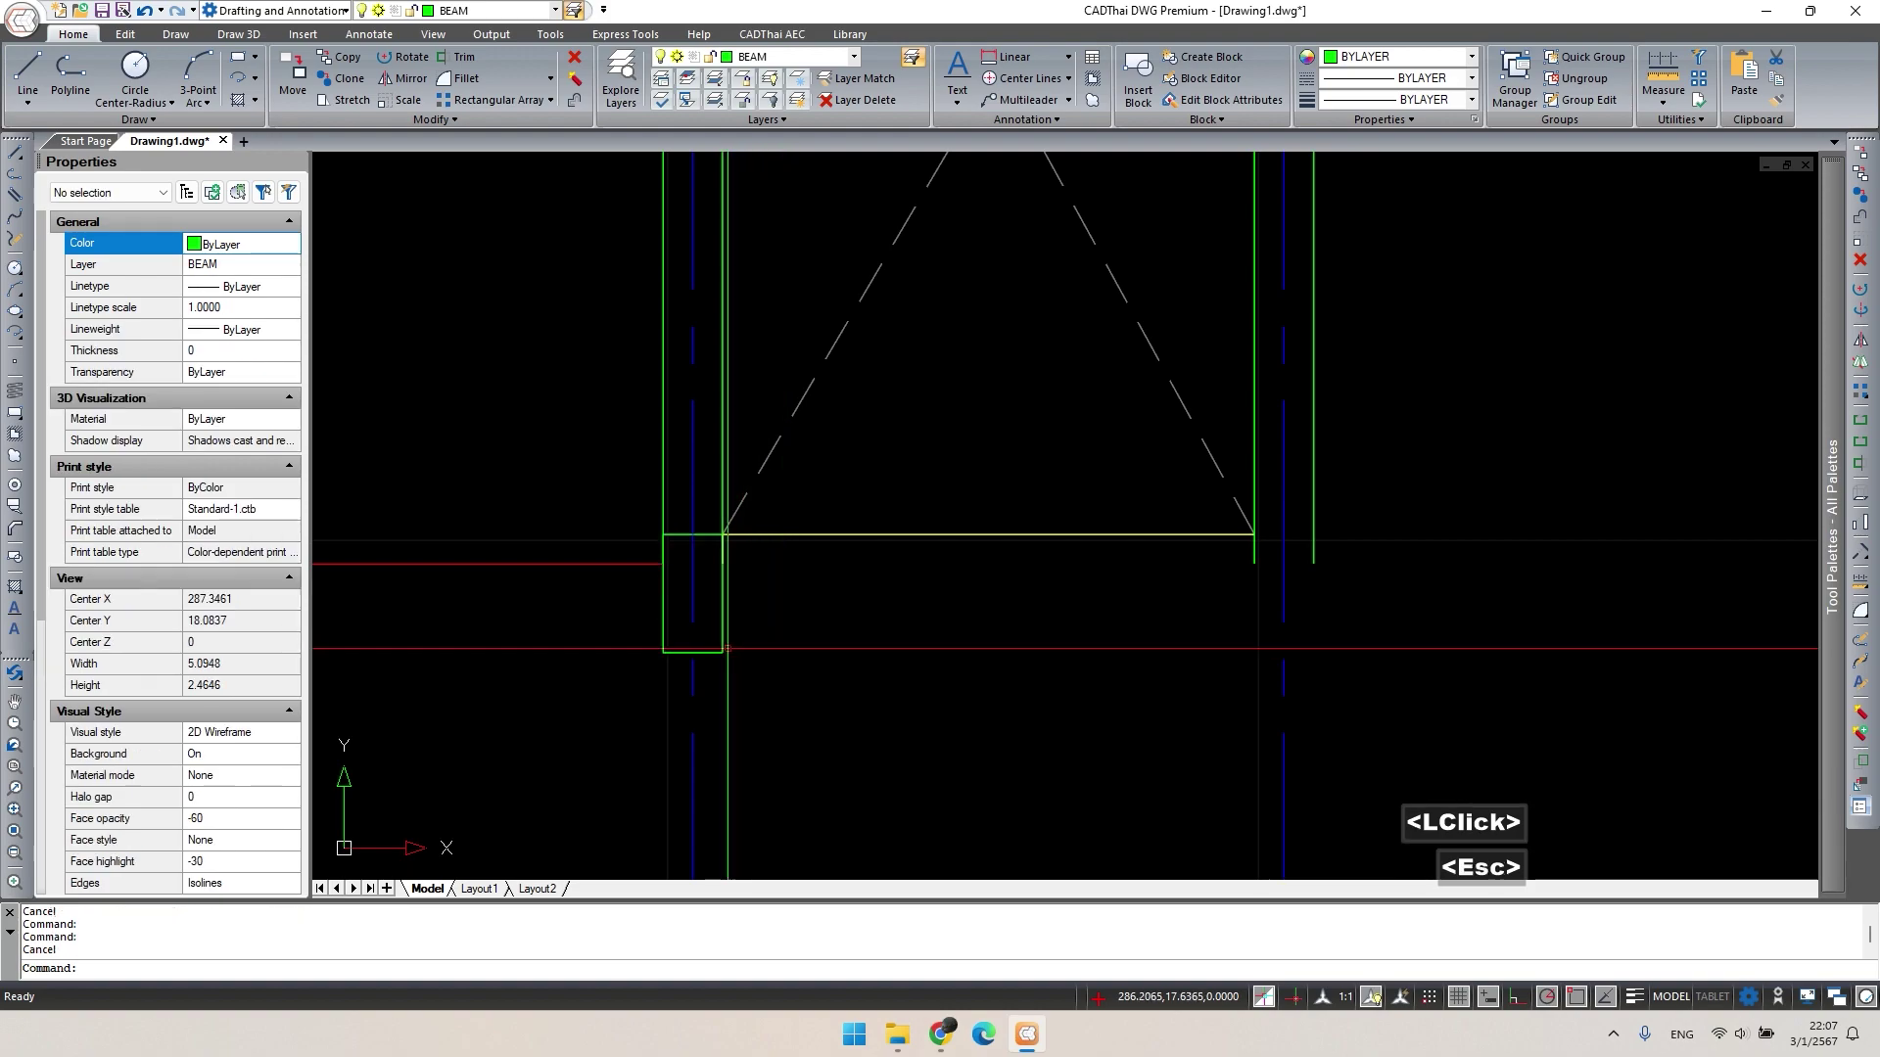
# Copy the grid E beam to the matching positions under grids D and C.
pyautogui.click(636, 514)
pyautogui.click(819, 692)
pyautogui.write('co')
pyautogui.press('space')
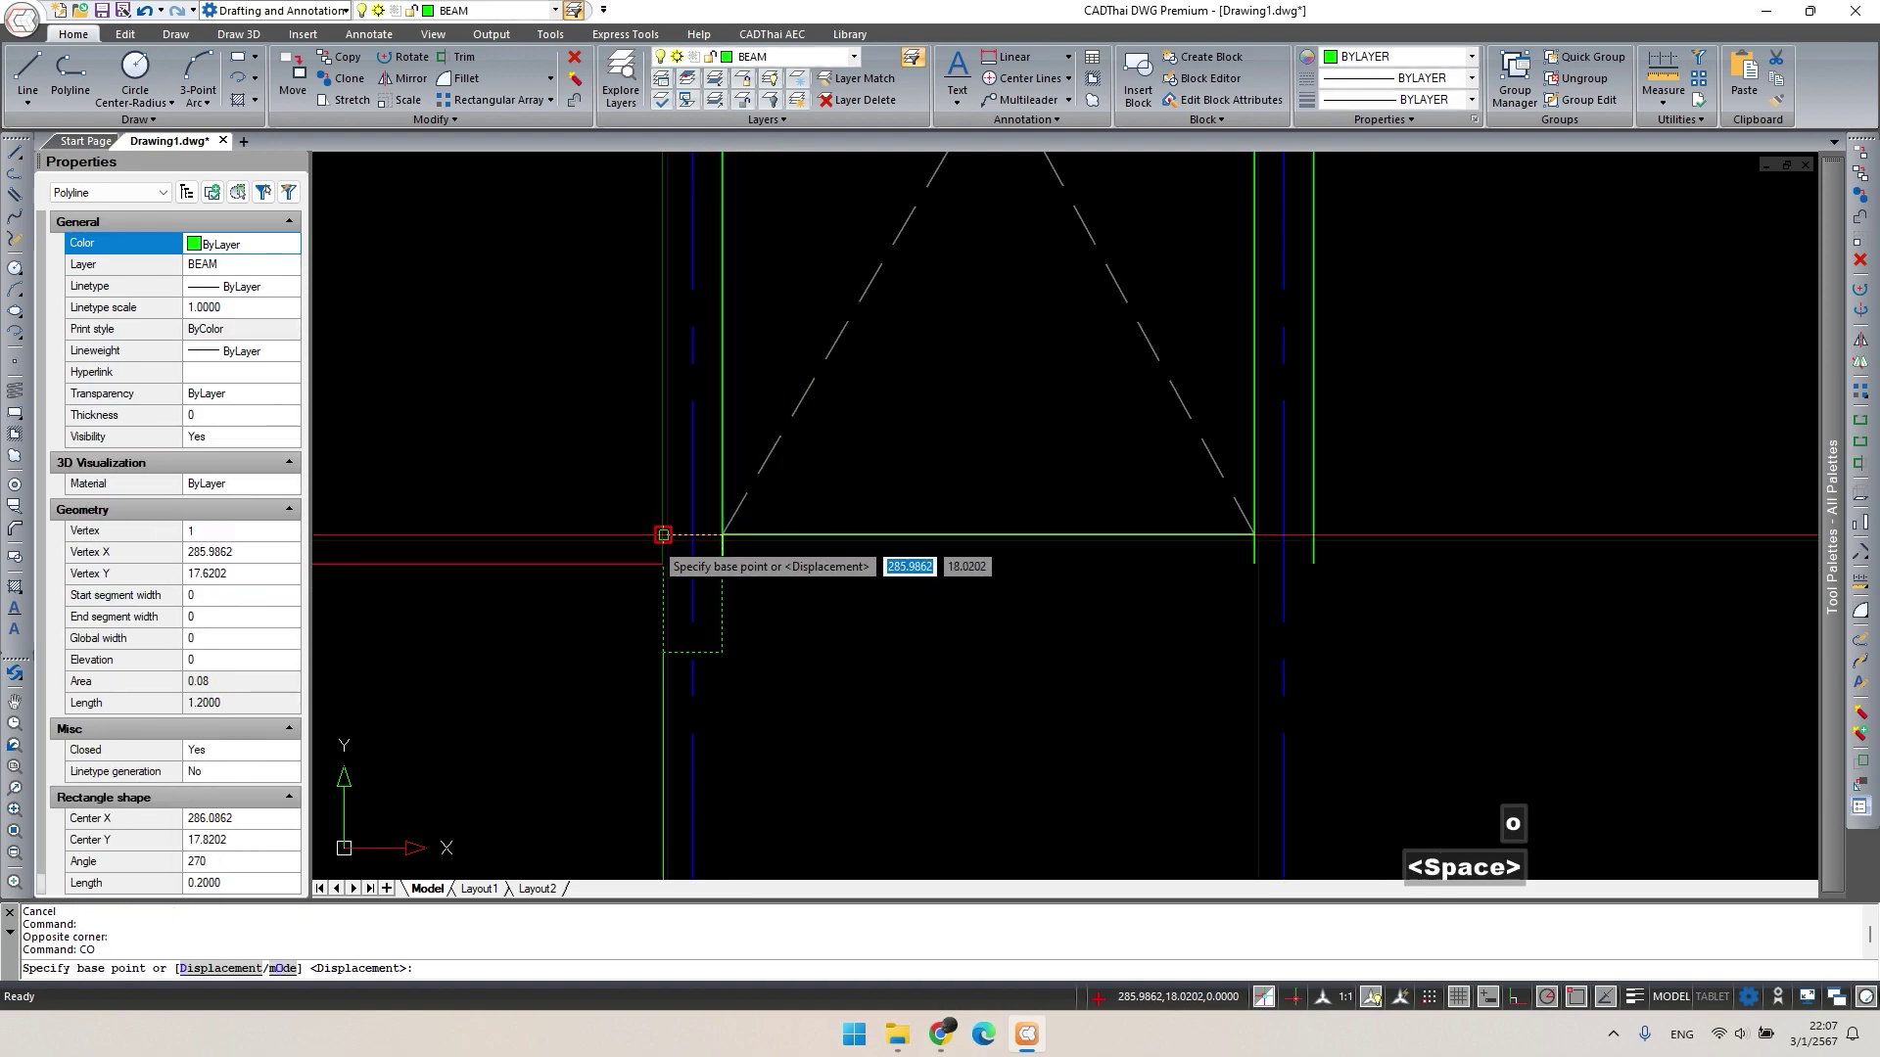
pyautogui.click(663, 534)
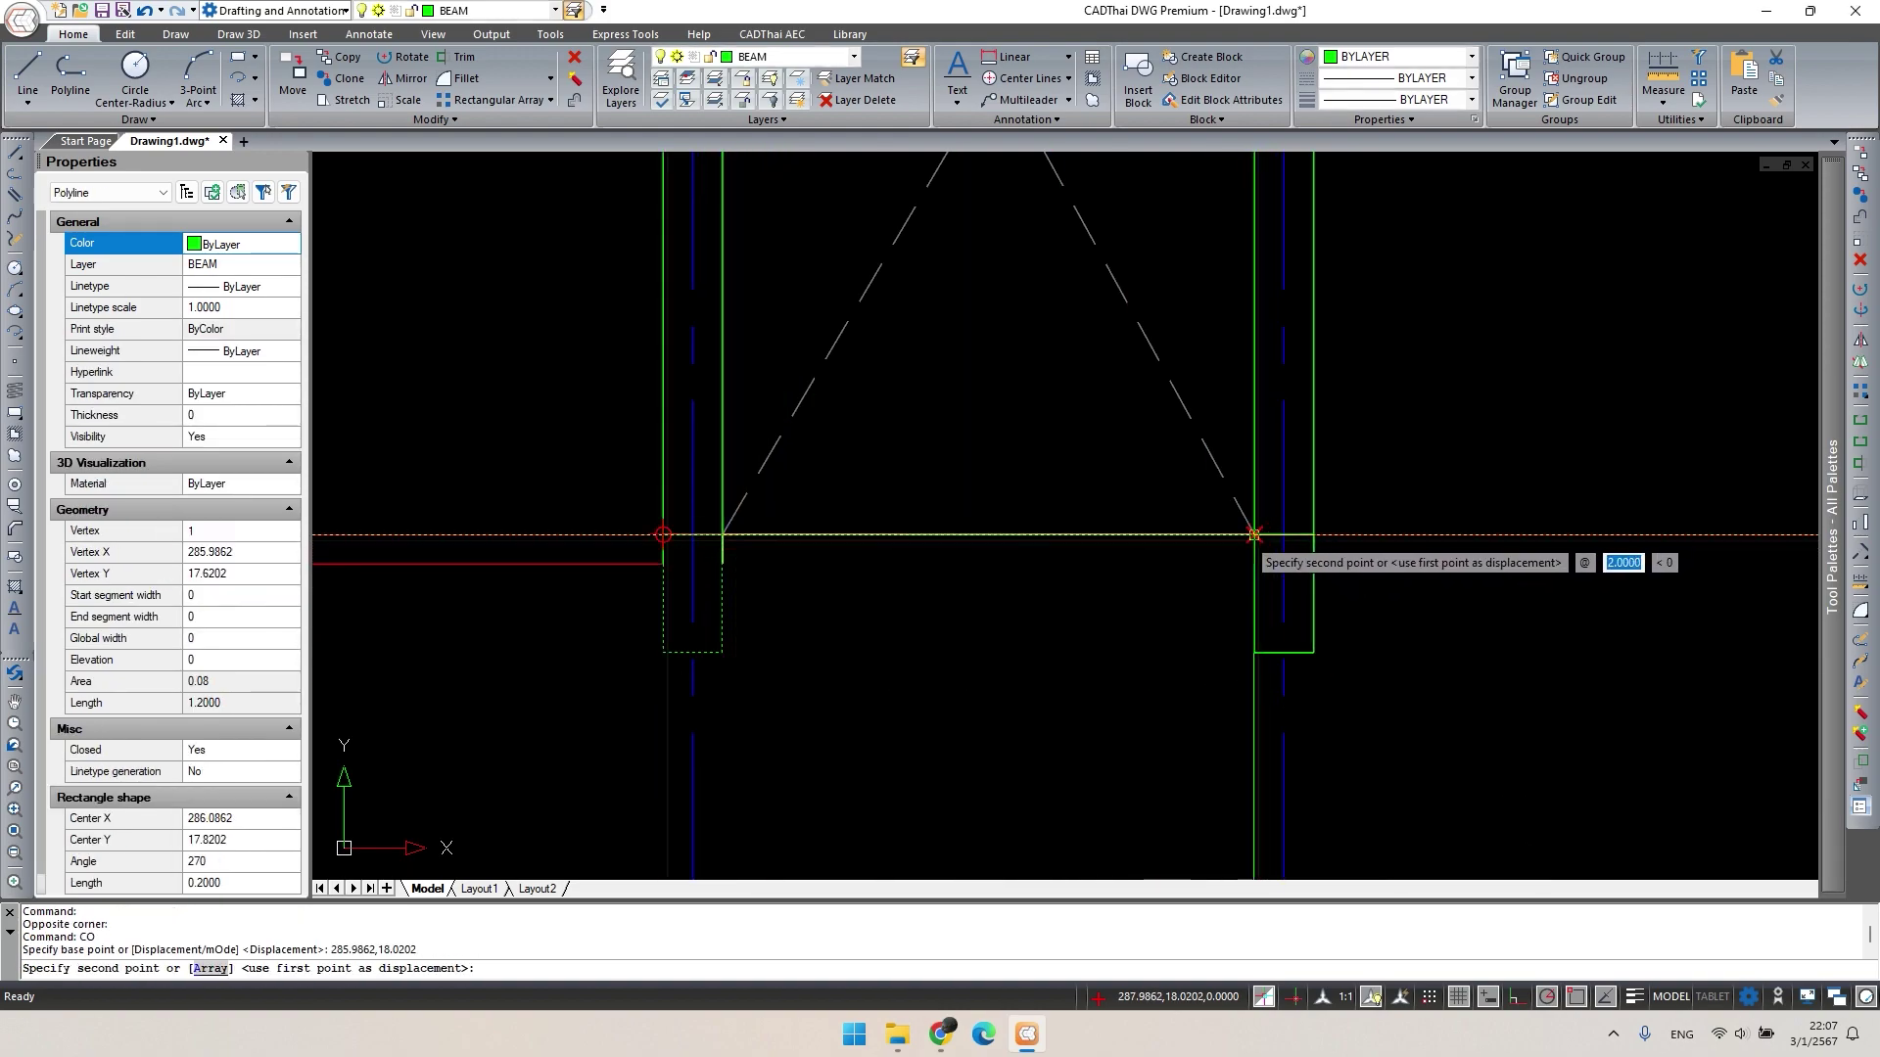
pyautogui.click(1253, 534)
pyautogui.scroll(-3, 1175, 626)
pyautogui.moveTo(1126, 611); pyautogui.dragTo(1384, 608, button='middle')
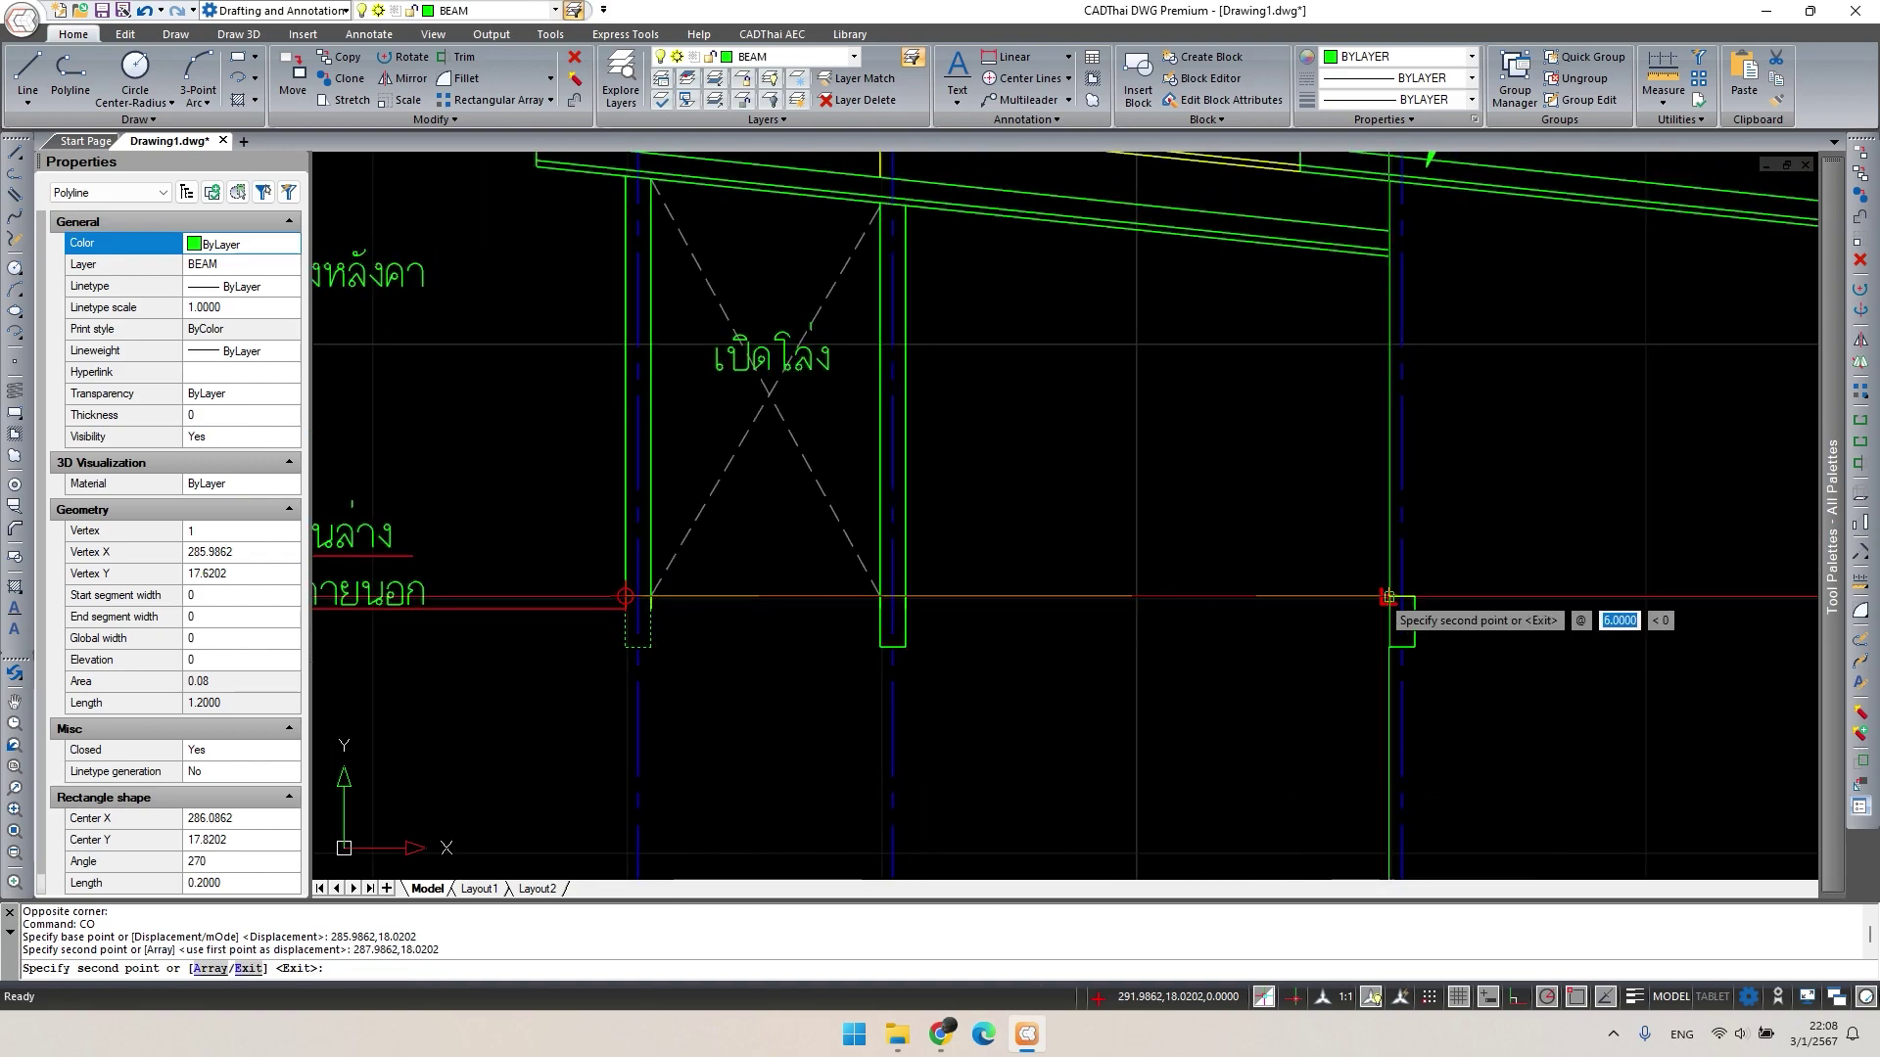
pyautogui.click(1388, 596)
pyautogui.press('Escape')
# Draw a 1.8 by 0.1 rectangle just below floor level between the beams on grids E and D.
pyautogui.scroll(3, 614, 610)
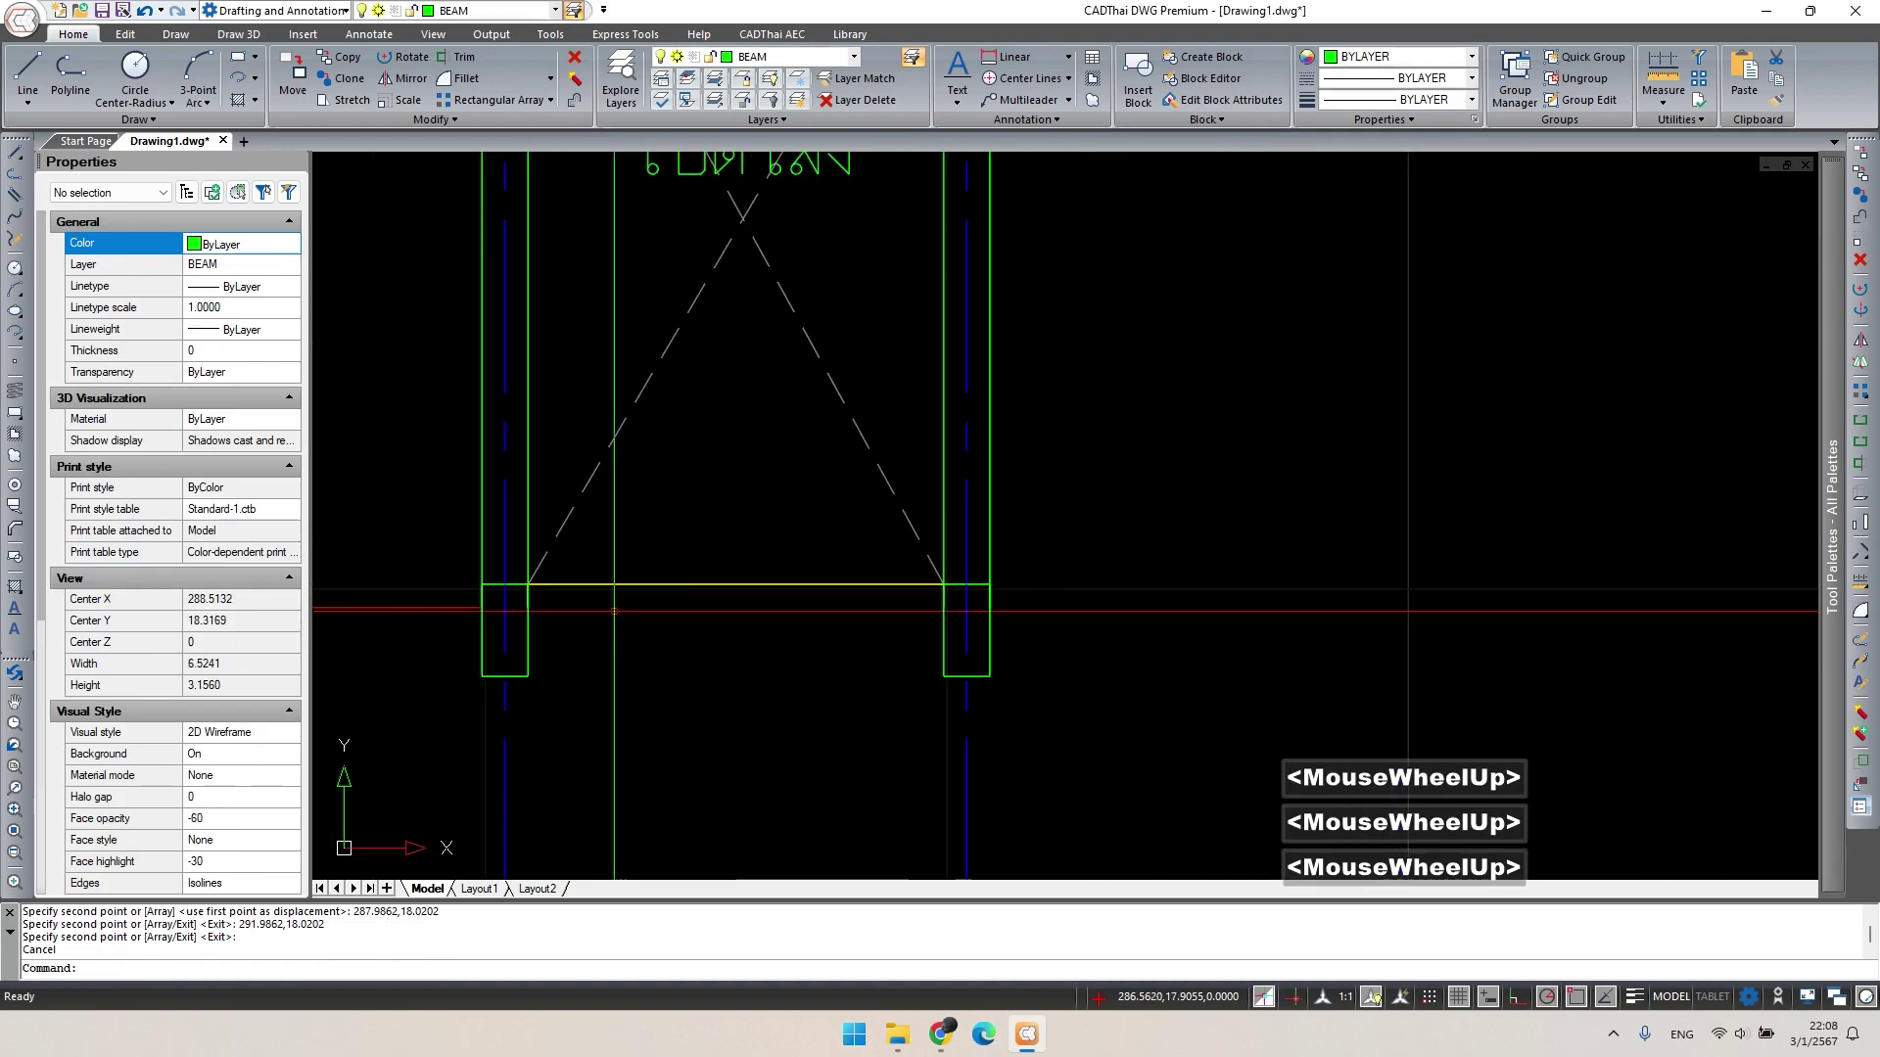
pyautogui.write('re')
pyautogui.press('space')
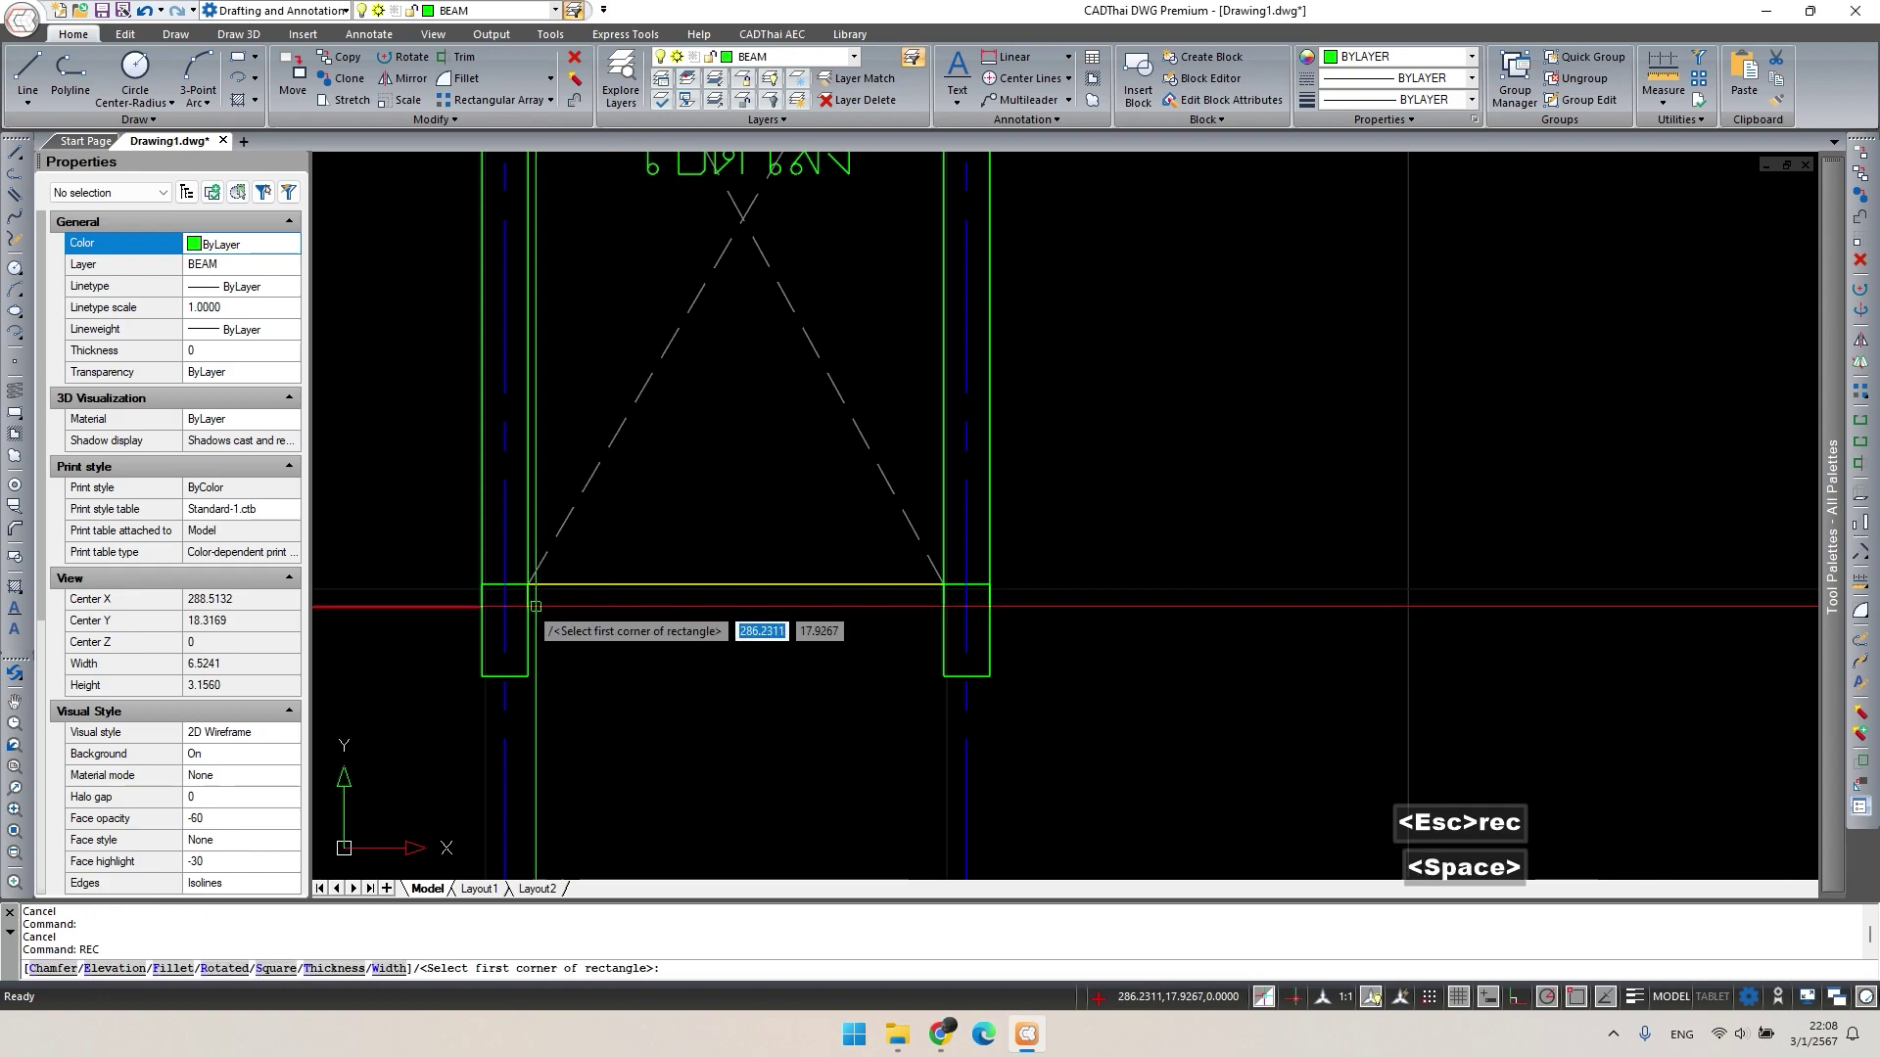
pyautogui.click(528, 608)
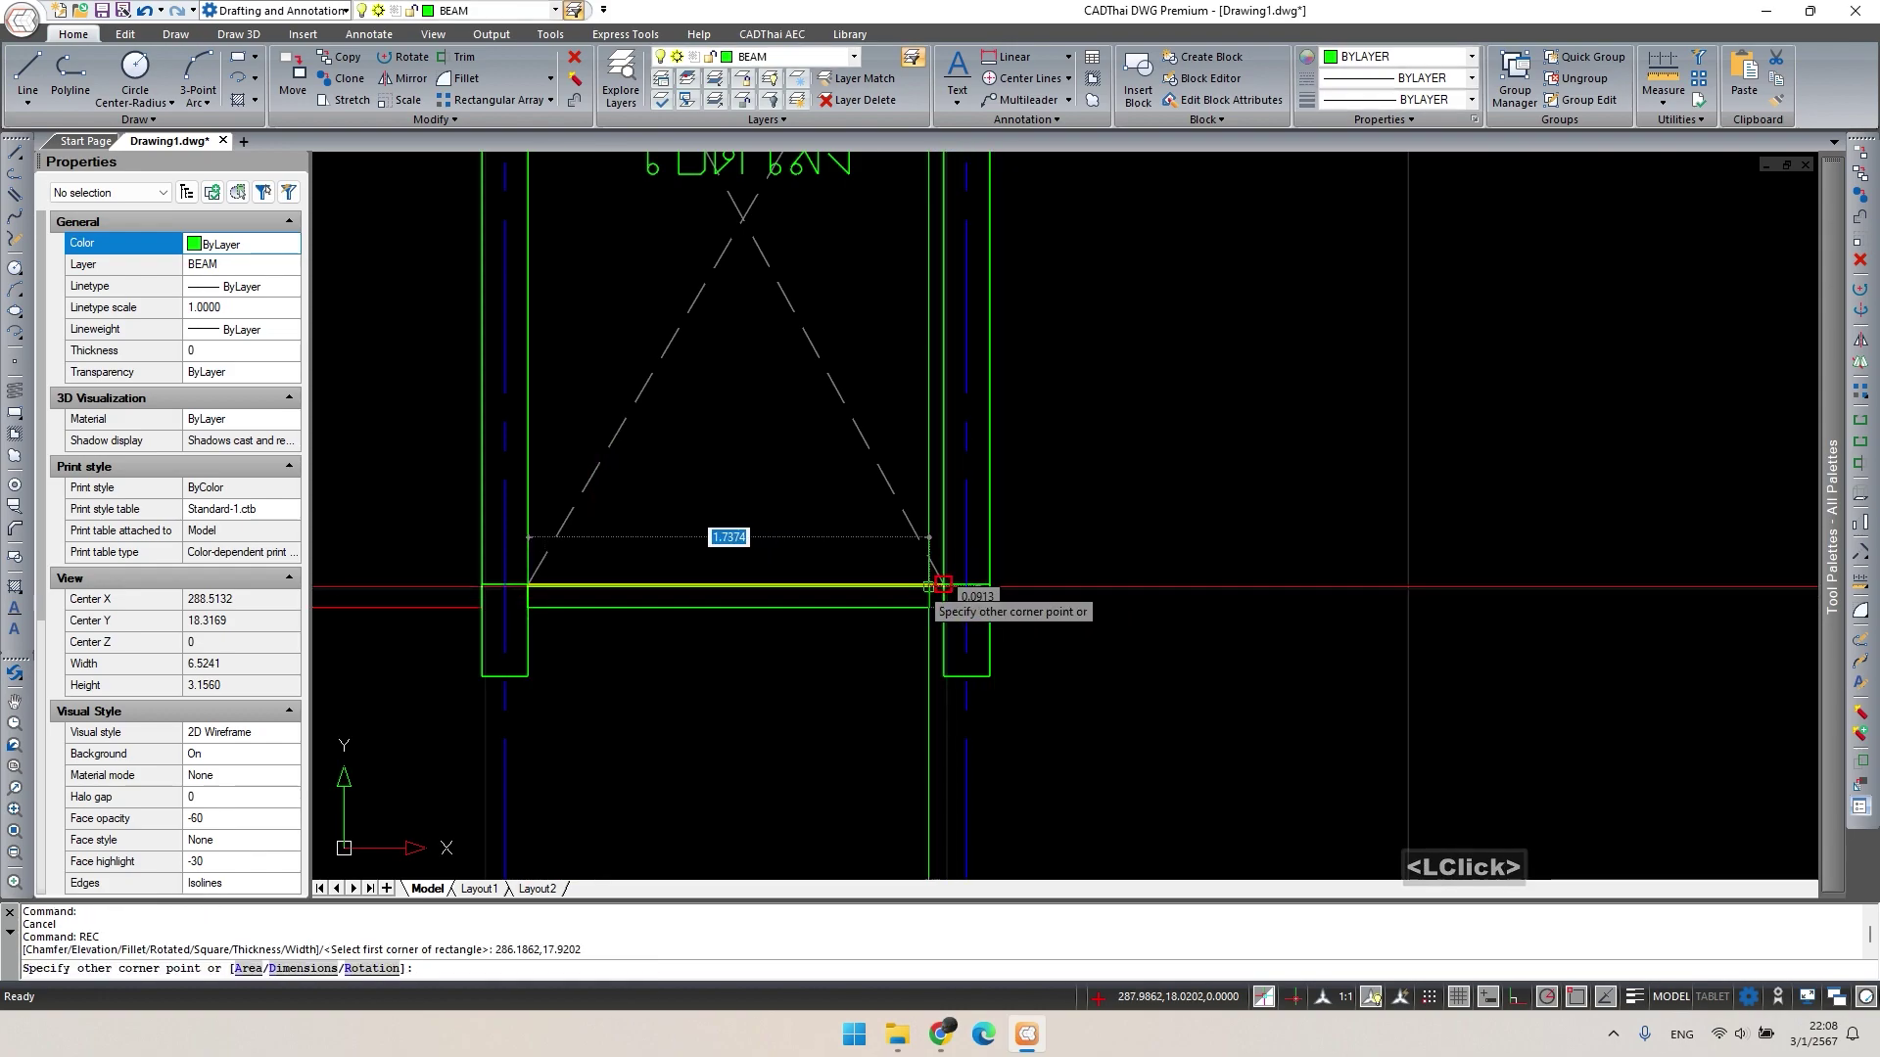
pyautogui.click(944, 585)
pyautogui.press('Escape')
# Change the colour of the rectangle between the grid E and D beams to Magenta.
pyautogui.click(866, 597)
pyautogui.click(830, 624)
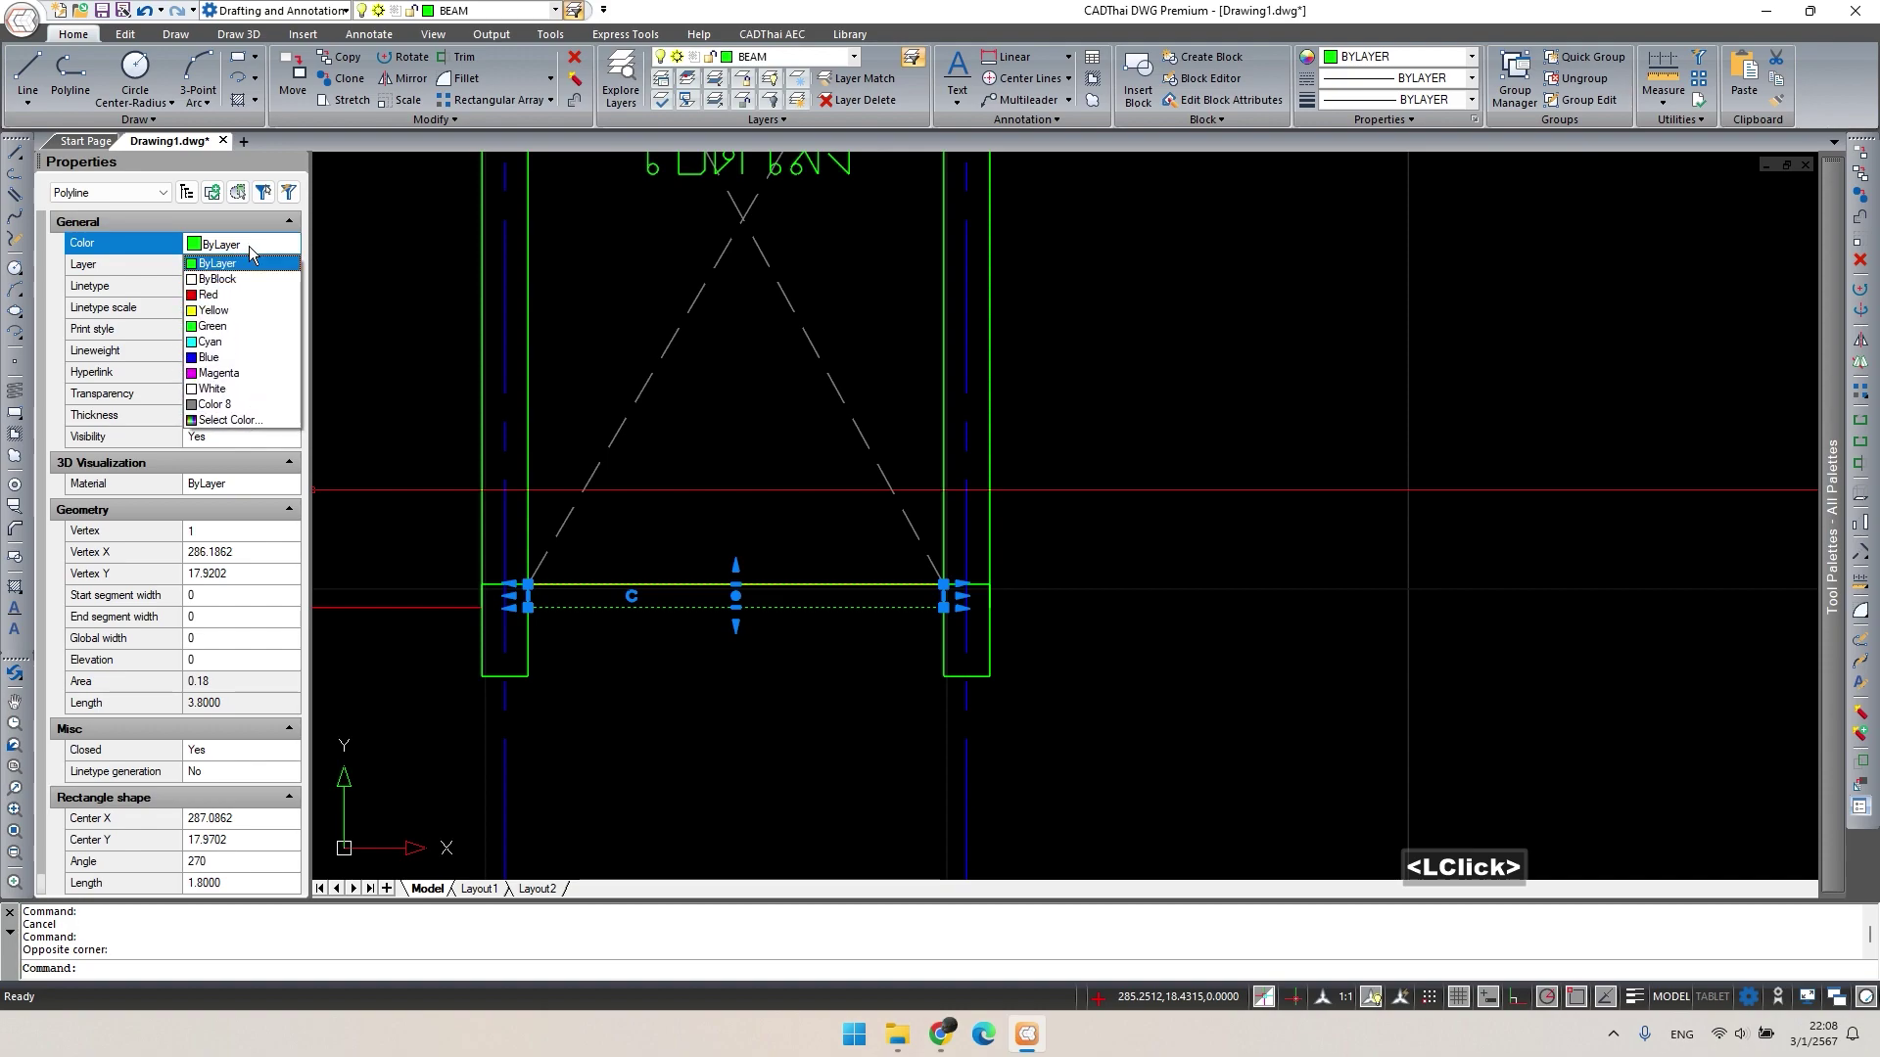
pyautogui.click(235, 373)
pyautogui.press('Escape')
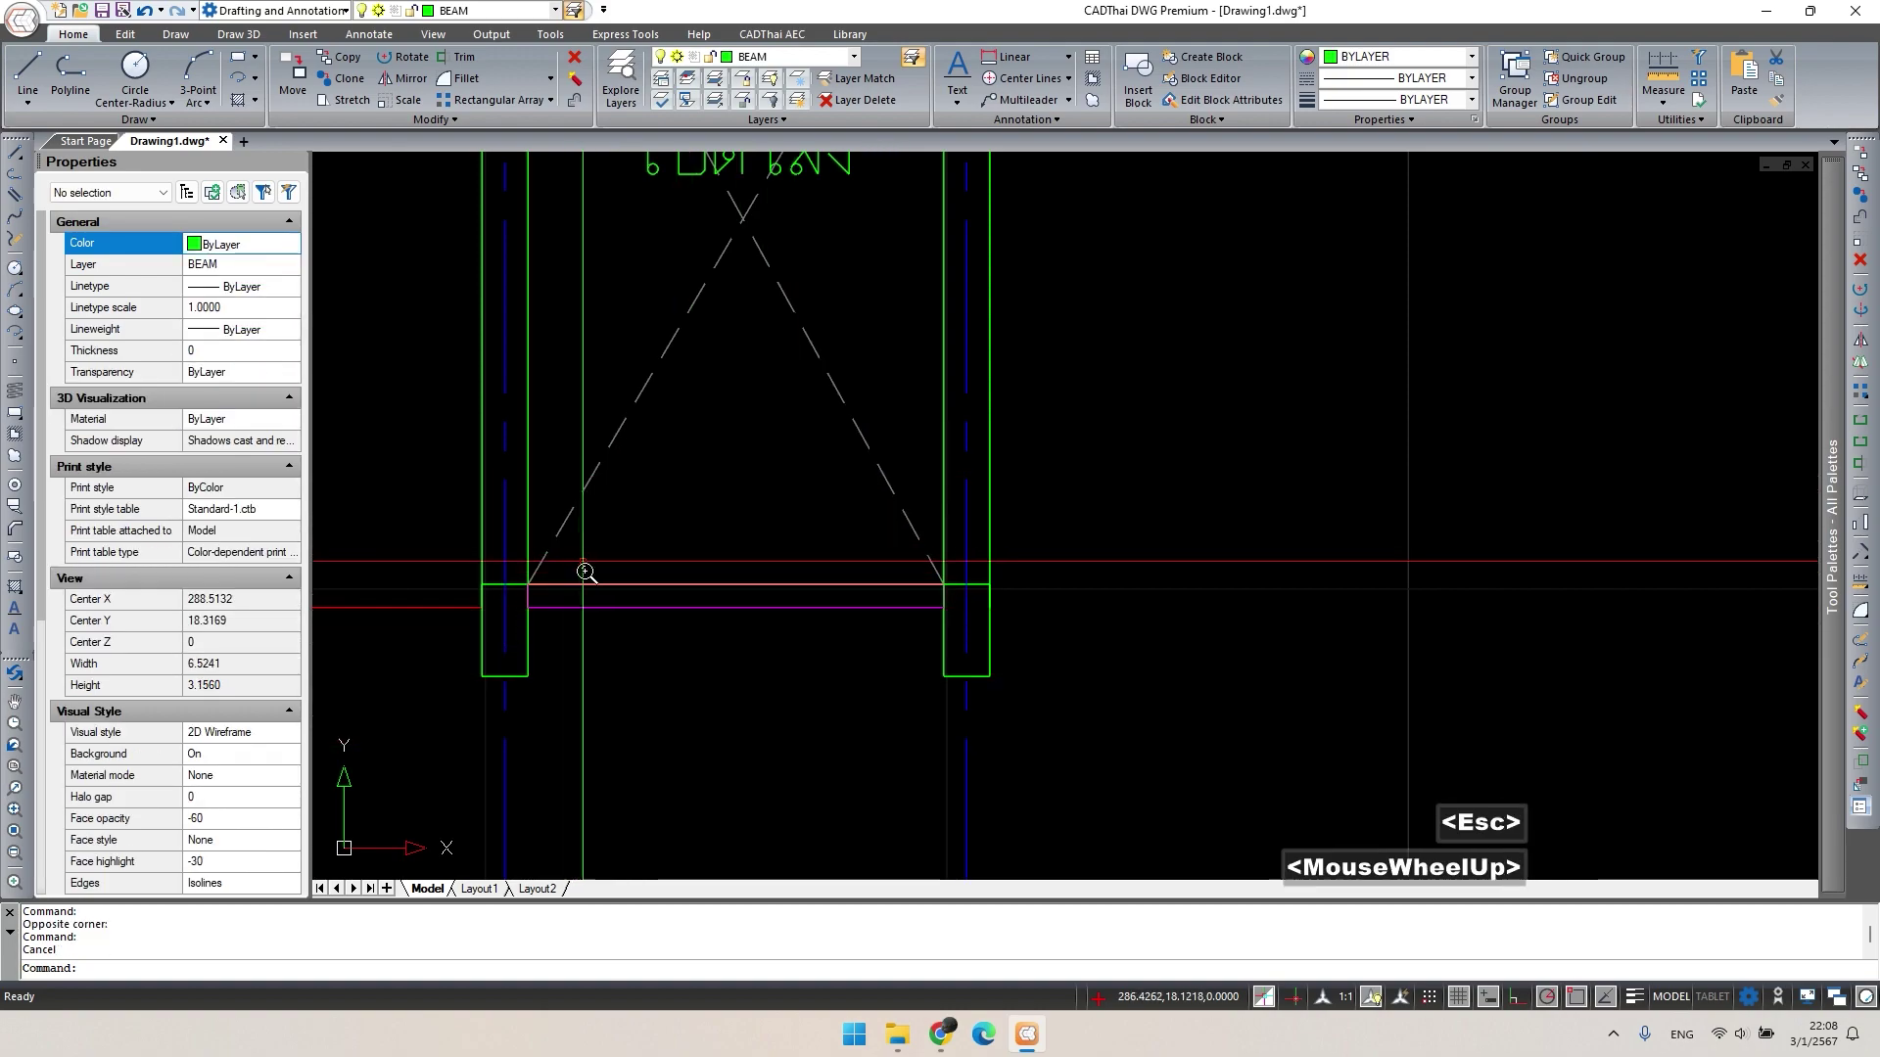
# Delete the yellow Roof-layer polyline overlapping the magenta rectangle between grids E and D.
pyautogui.scroll(2, 582, 570)
pyautogui.click(437, 585)
pyautogui.click(1458, 630)
pyautogui.click(1319, 606)
pyautogui.click(1077, 637)
pyautogui.scroll(-3, 1239, 607)
pyautogui.keyDown('shift'); pyautogui.click(1170, 623); pyautogui.keyUp('shift')
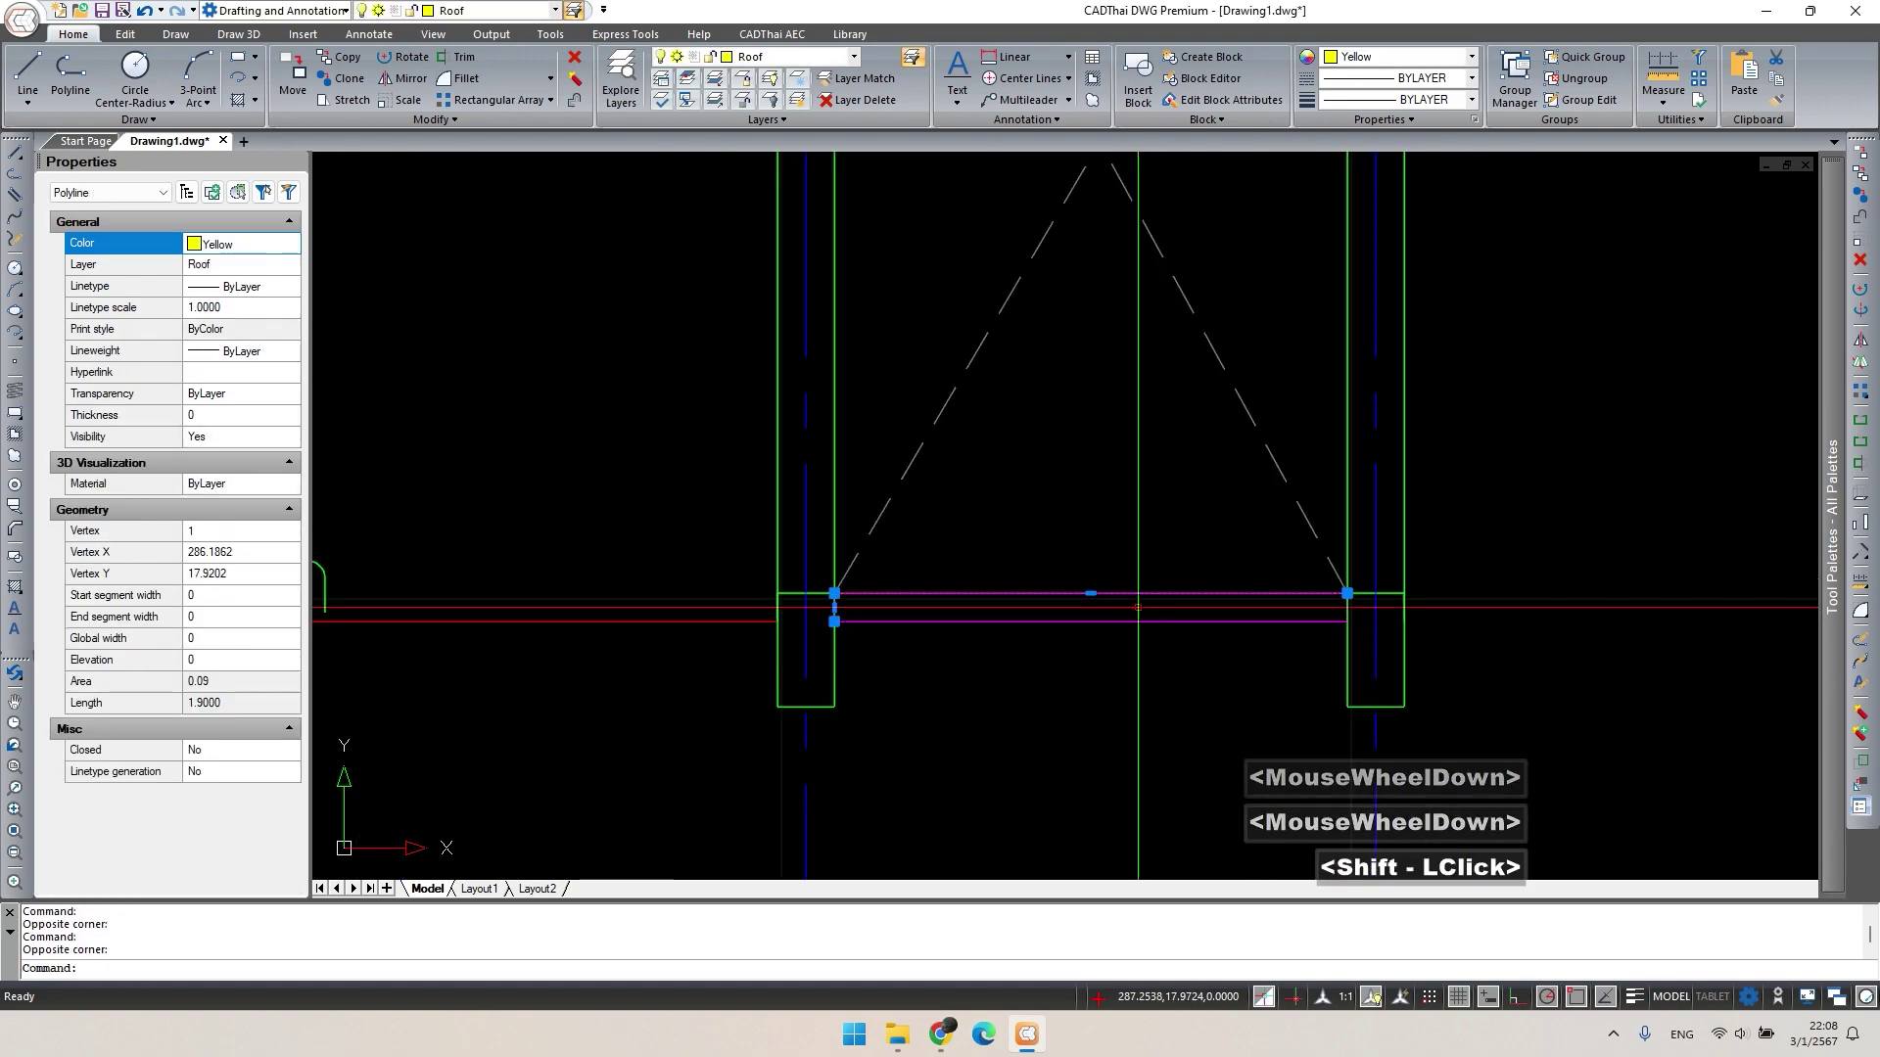
pyautogui.press('Delete')
# Copy the magenta rectangle into the bay between grids D and C and stretch it to the grid C beam's face.
pyautogui.scroll(-2, 1185, 680)
pyautogui.write('co')
pyautogui.press('space')
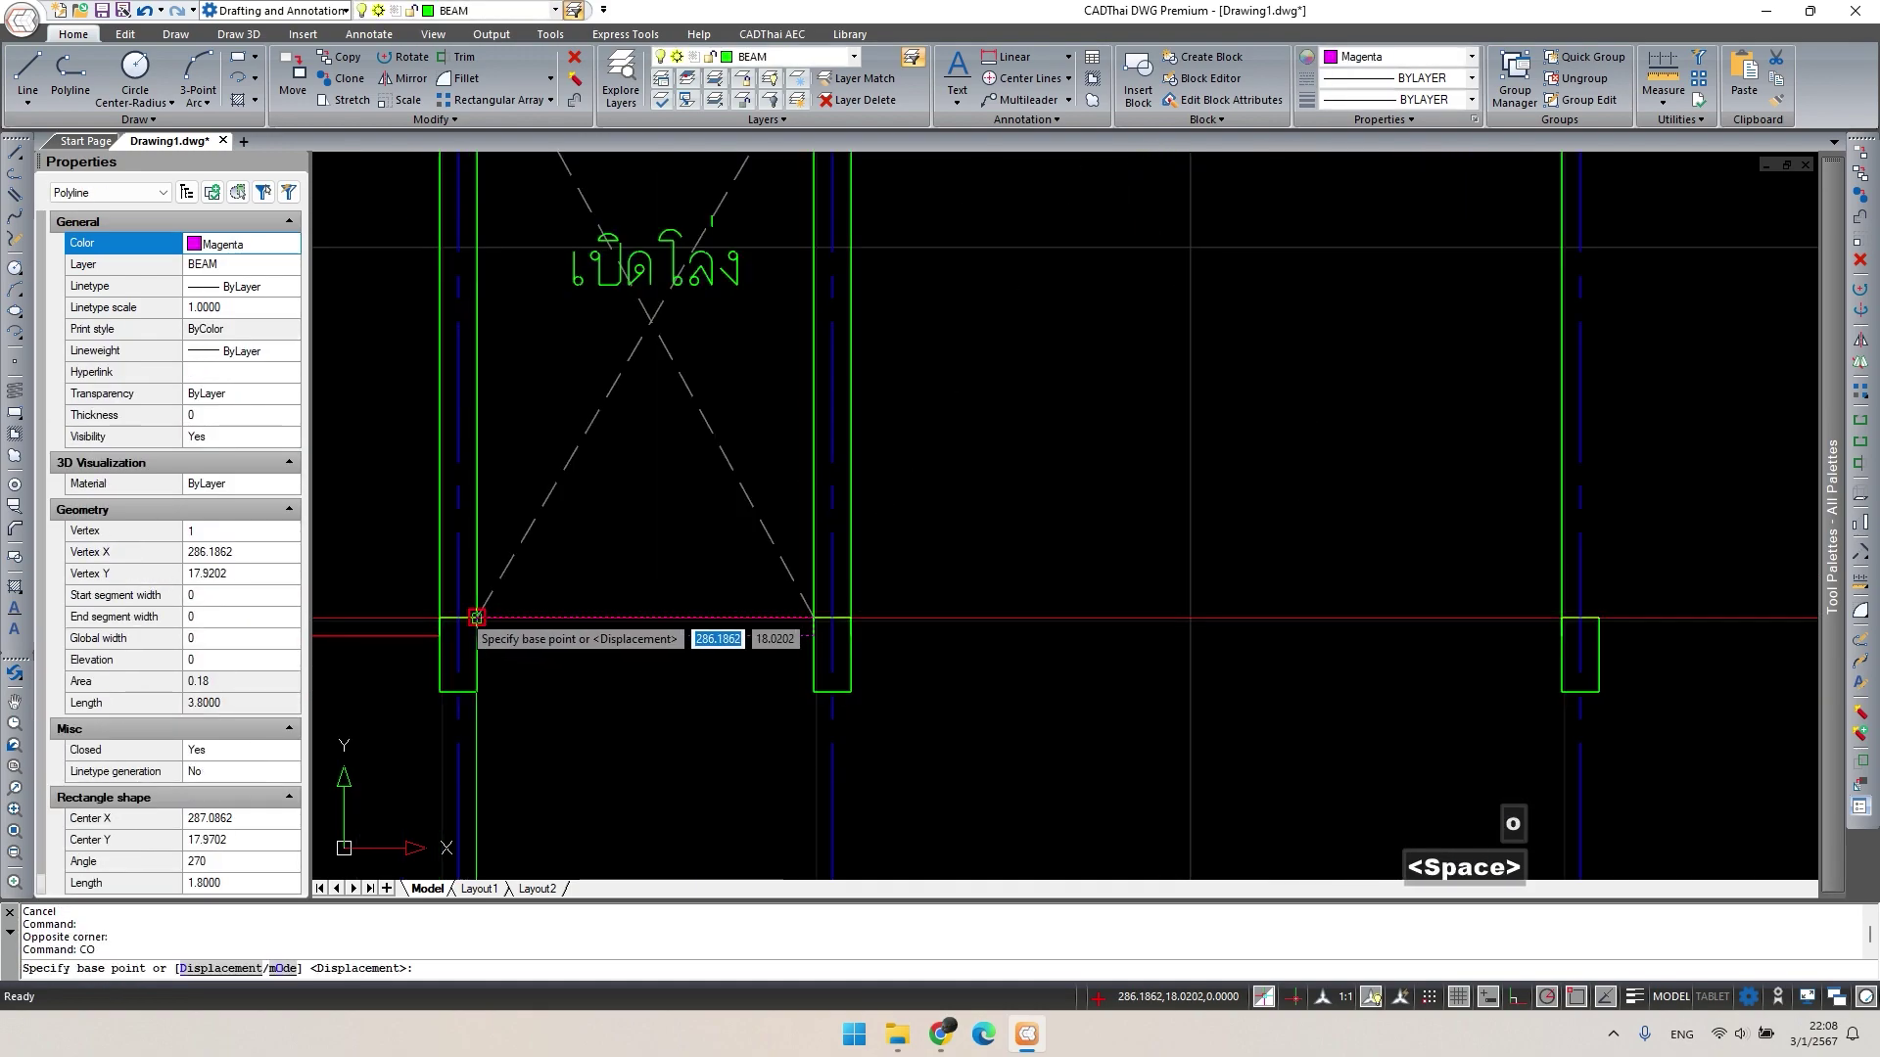
pyautogui.click(849, 618)
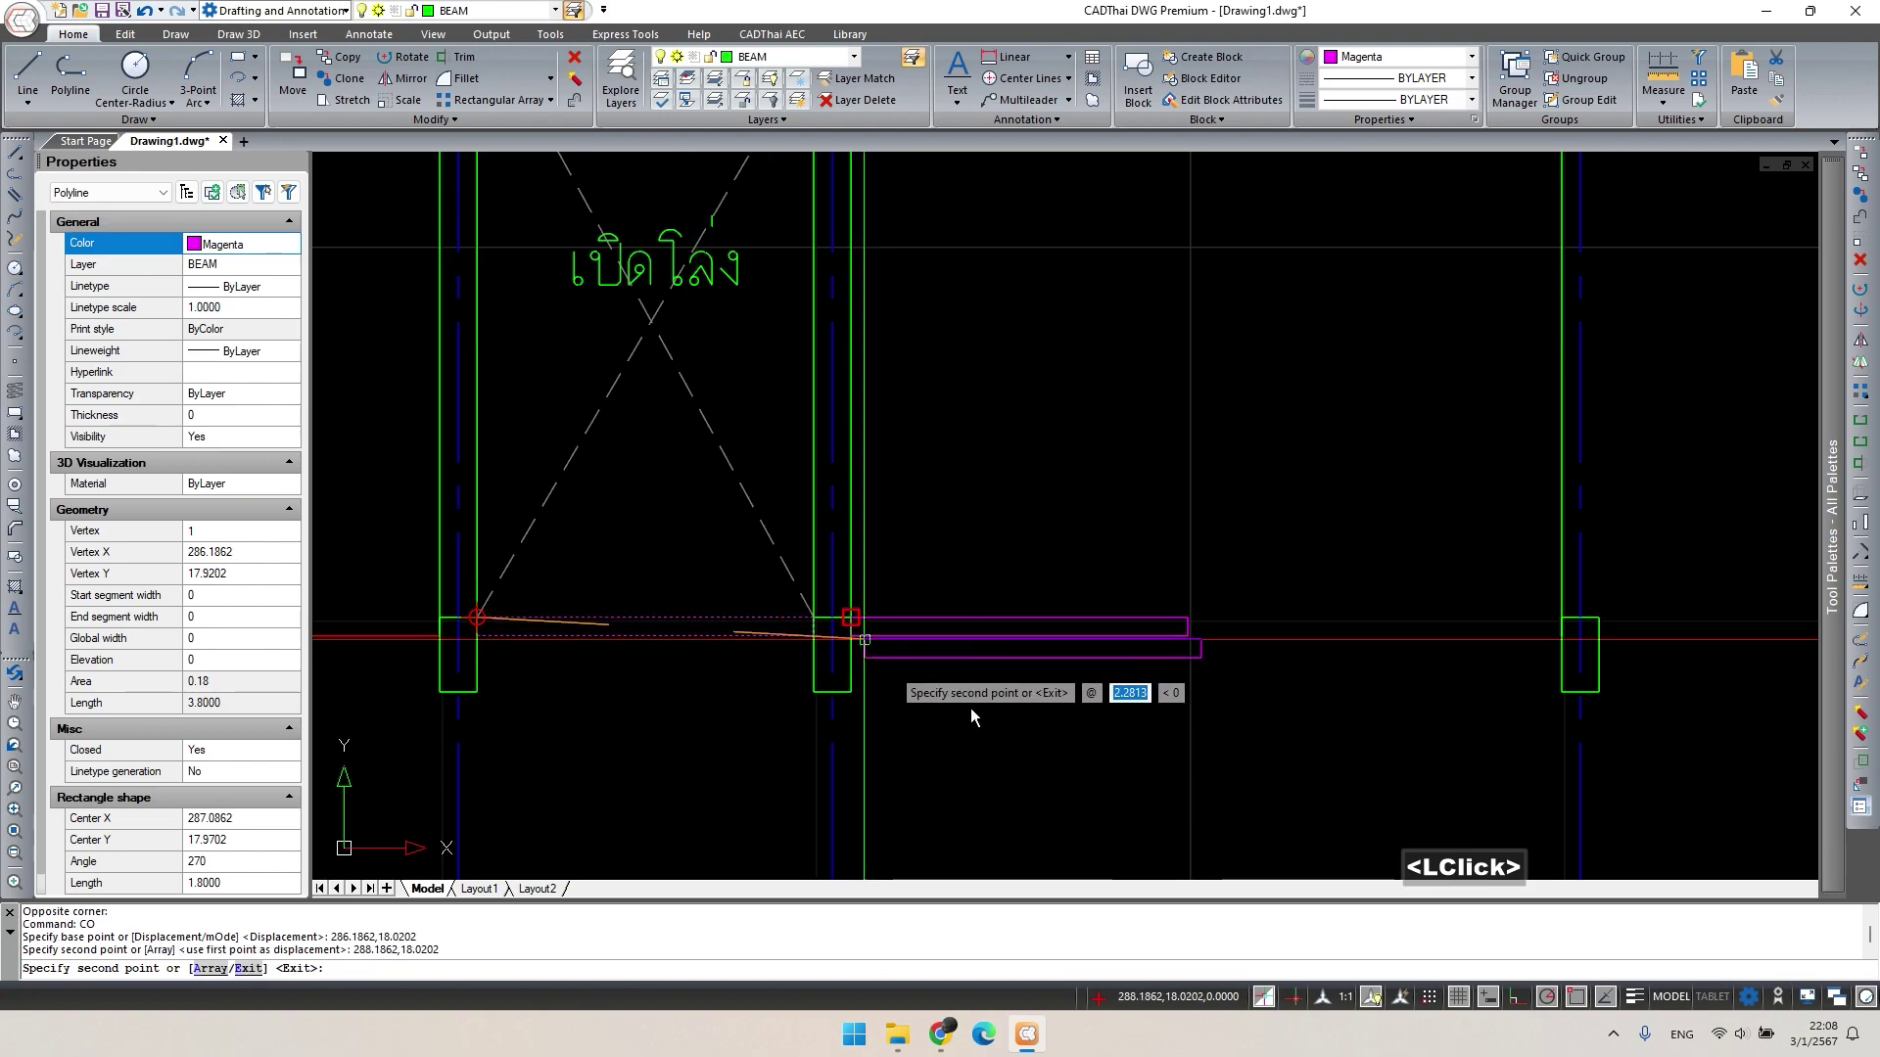
pyautogui.press('Escape')
pyautogui.doubleClick(1191, 626)
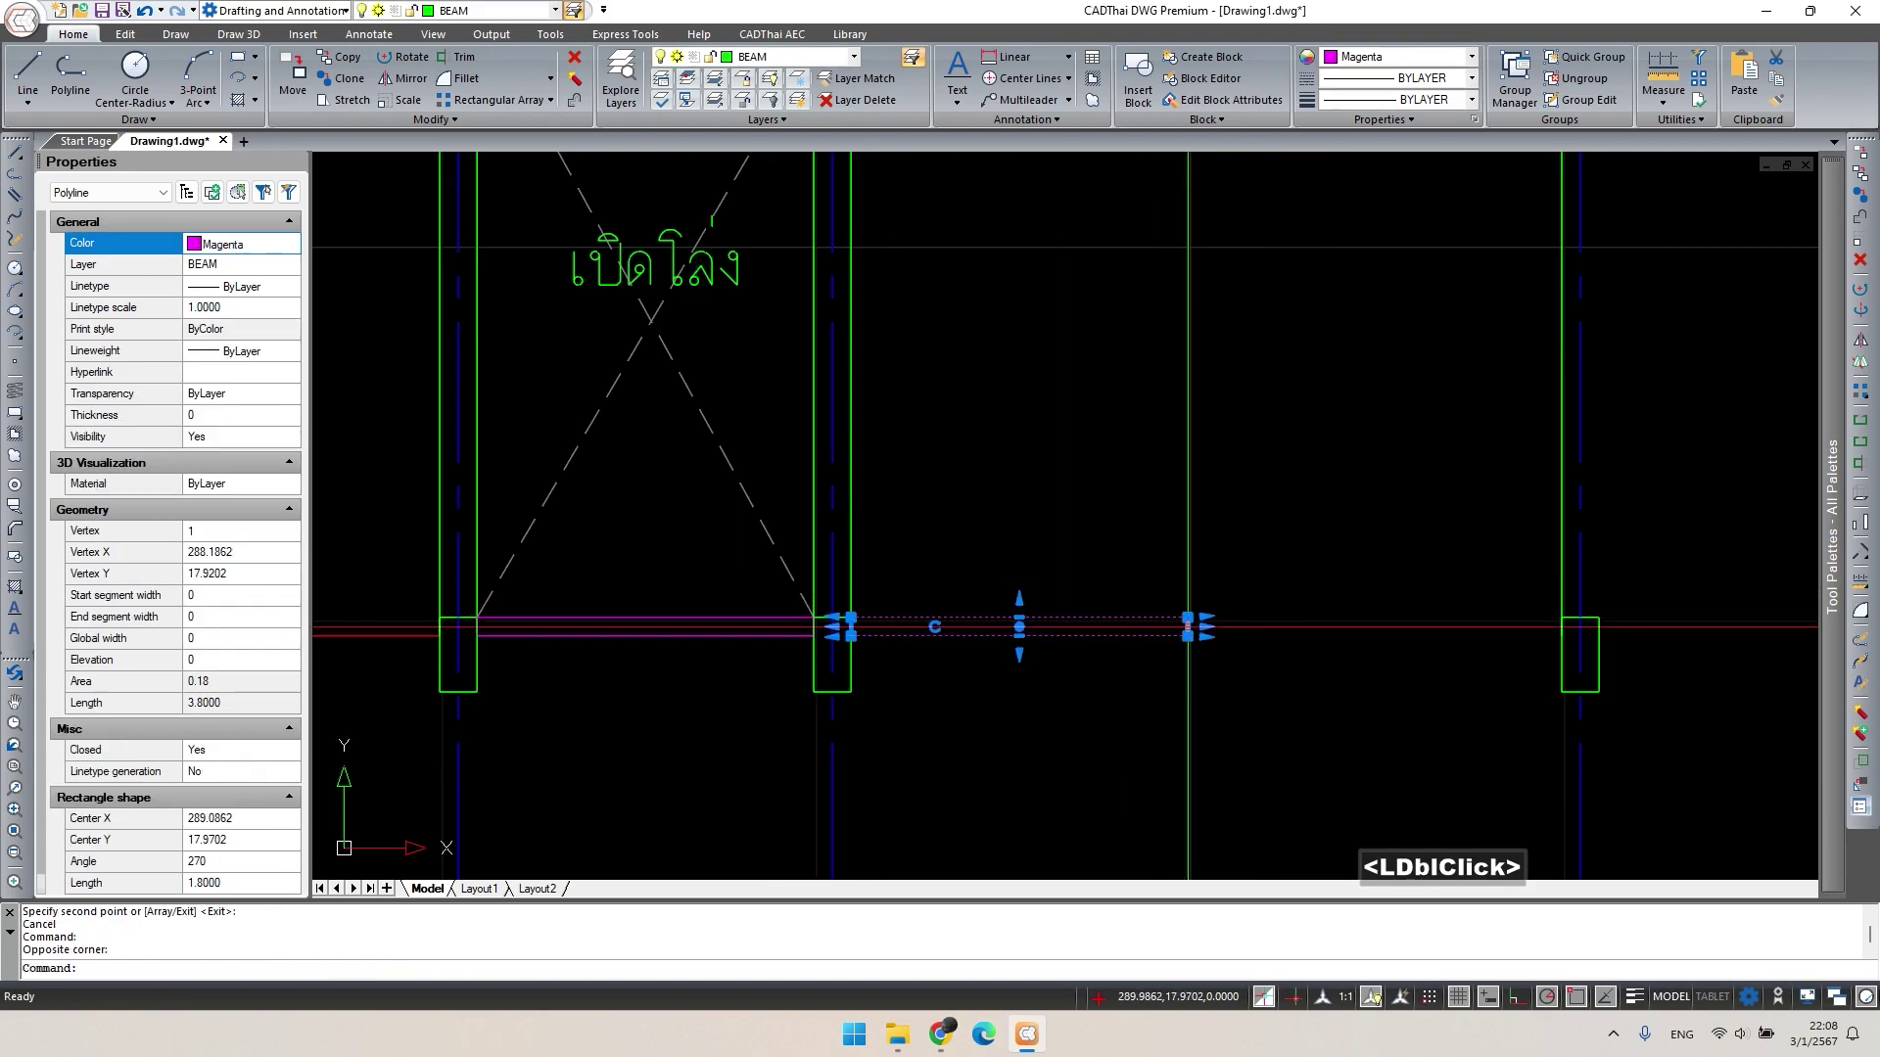
pyautogui.click(1187, 626)
pyautogui.click(1561, 626)
pyautogui.press('Escape')
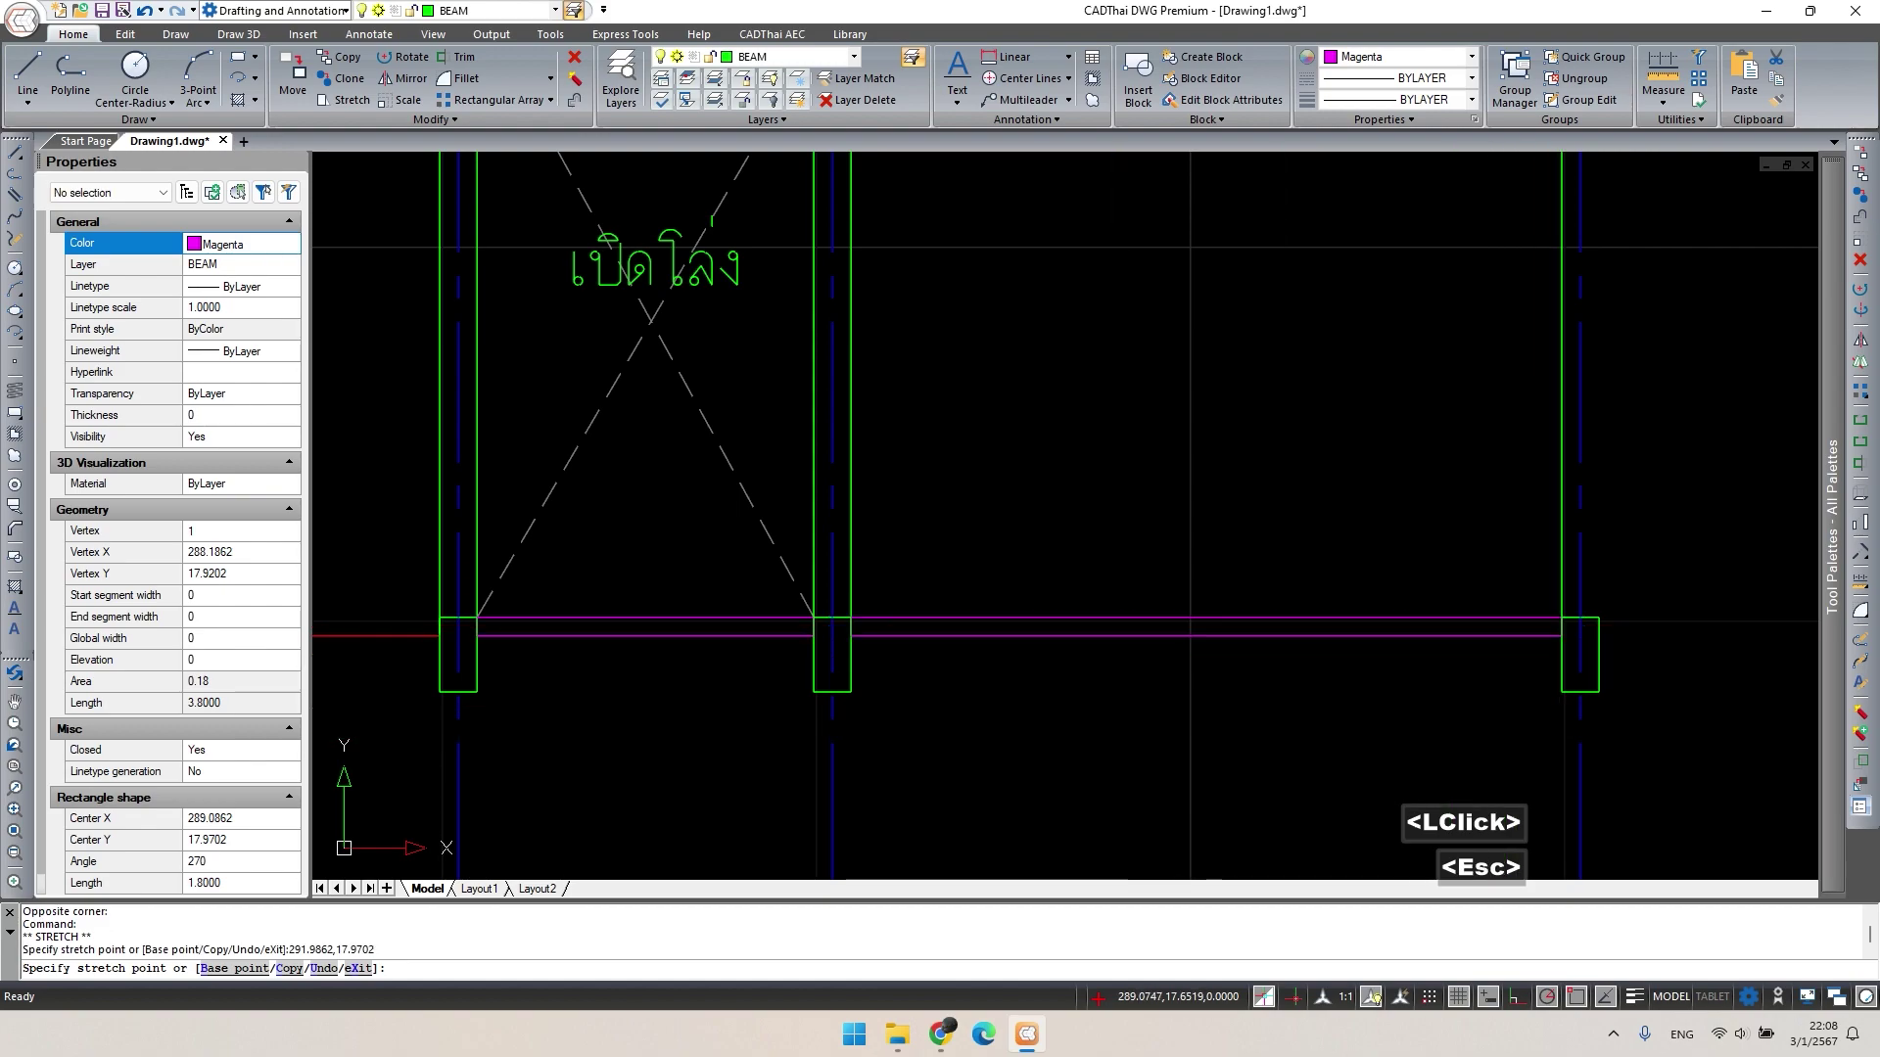
# Copy the grid C beam to grids B and A, using the grid points on the dimension line as reference.
pyautogui.scroll(-1, 943, 643)
pyautogui.middleClick(944, 643)
pyautogui.scroll(3, 951, 628)
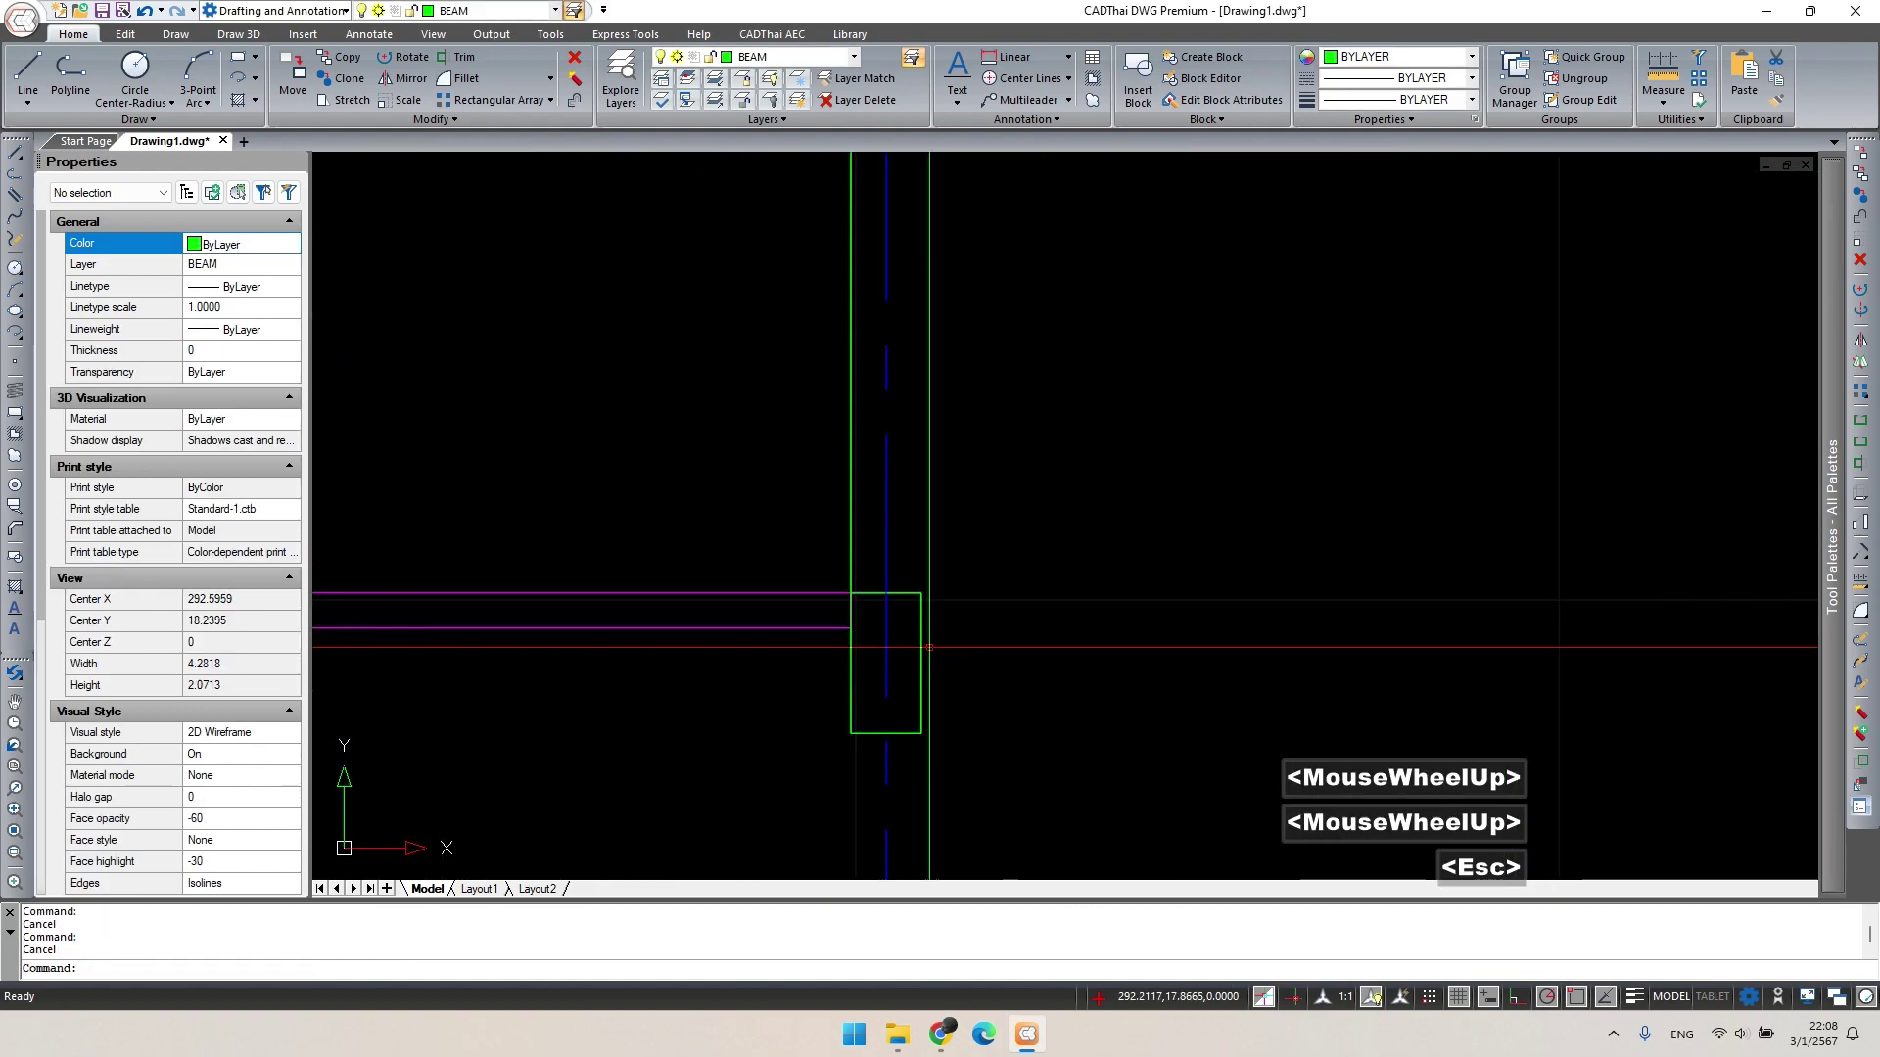
pyautogui.click(925, 647)
pyautogui.scroll(-4, 970, 682)
pyautogui.middleClick(970, 682)
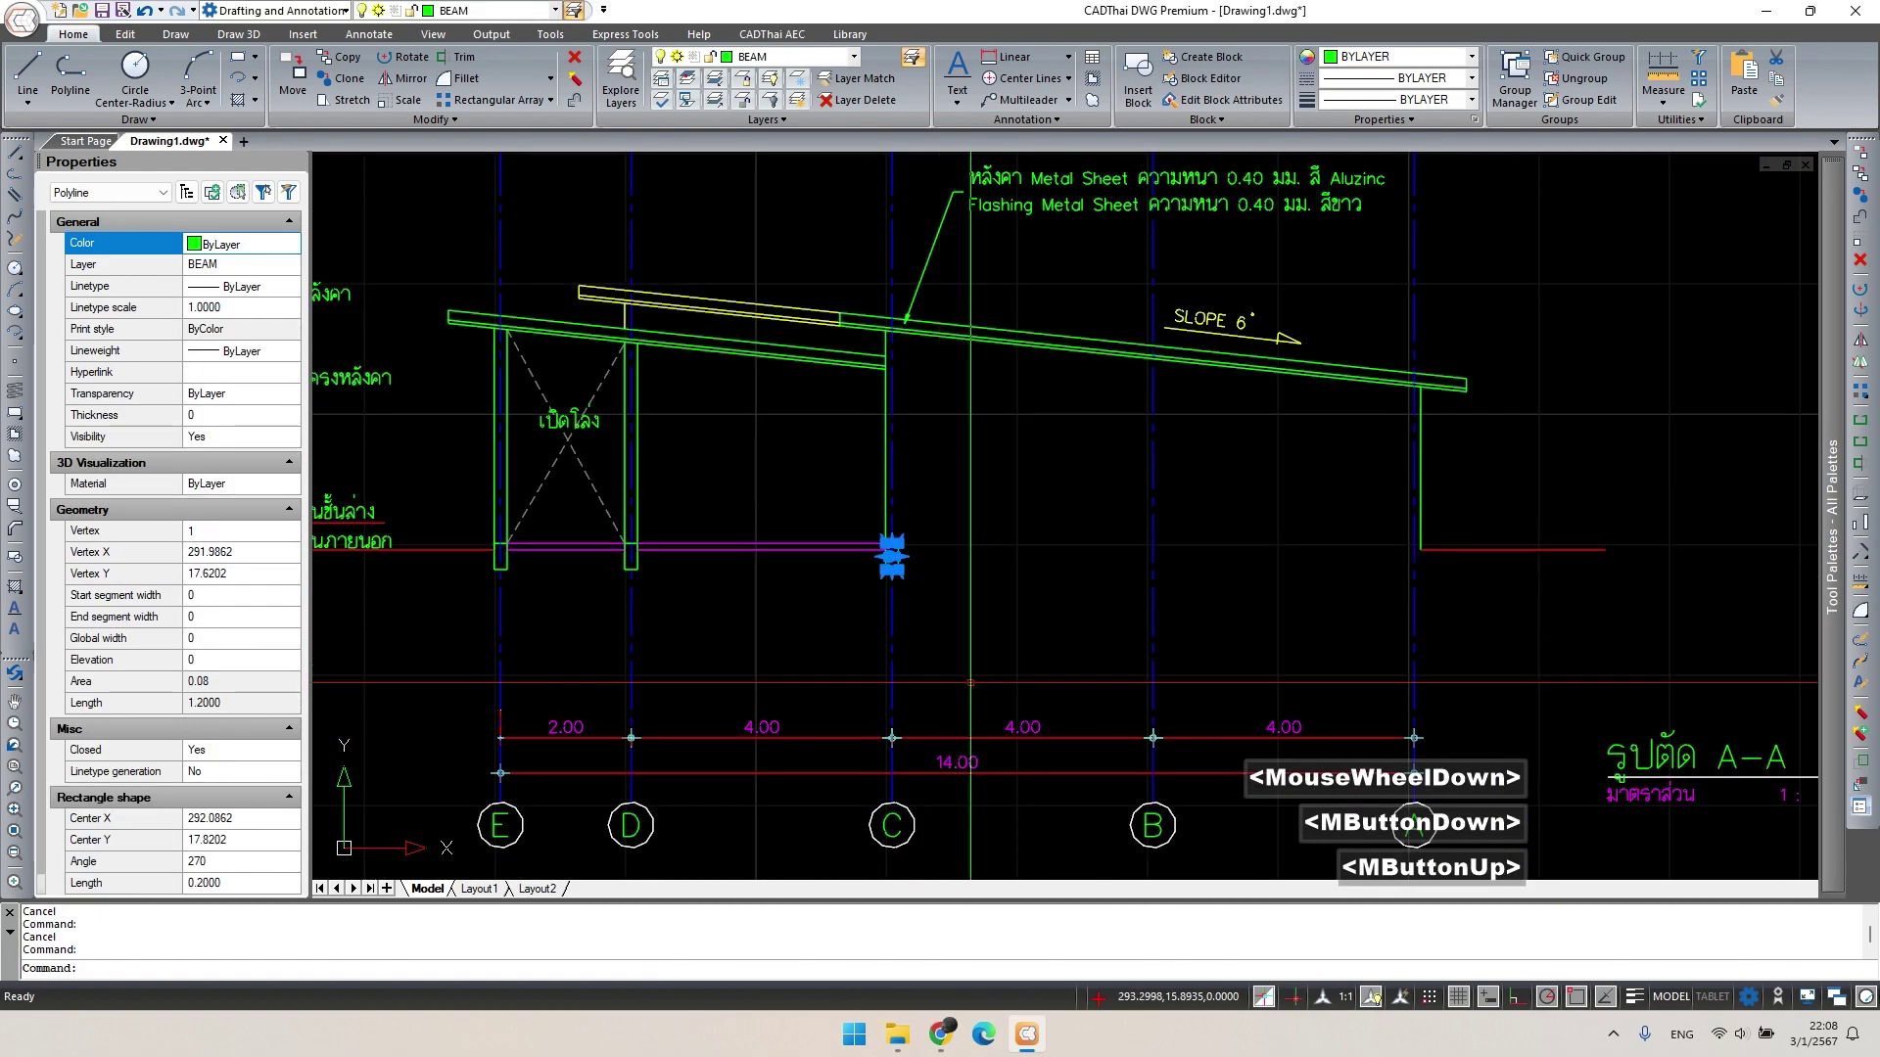
pyautogui.write('co')
pyautogui.press('space')
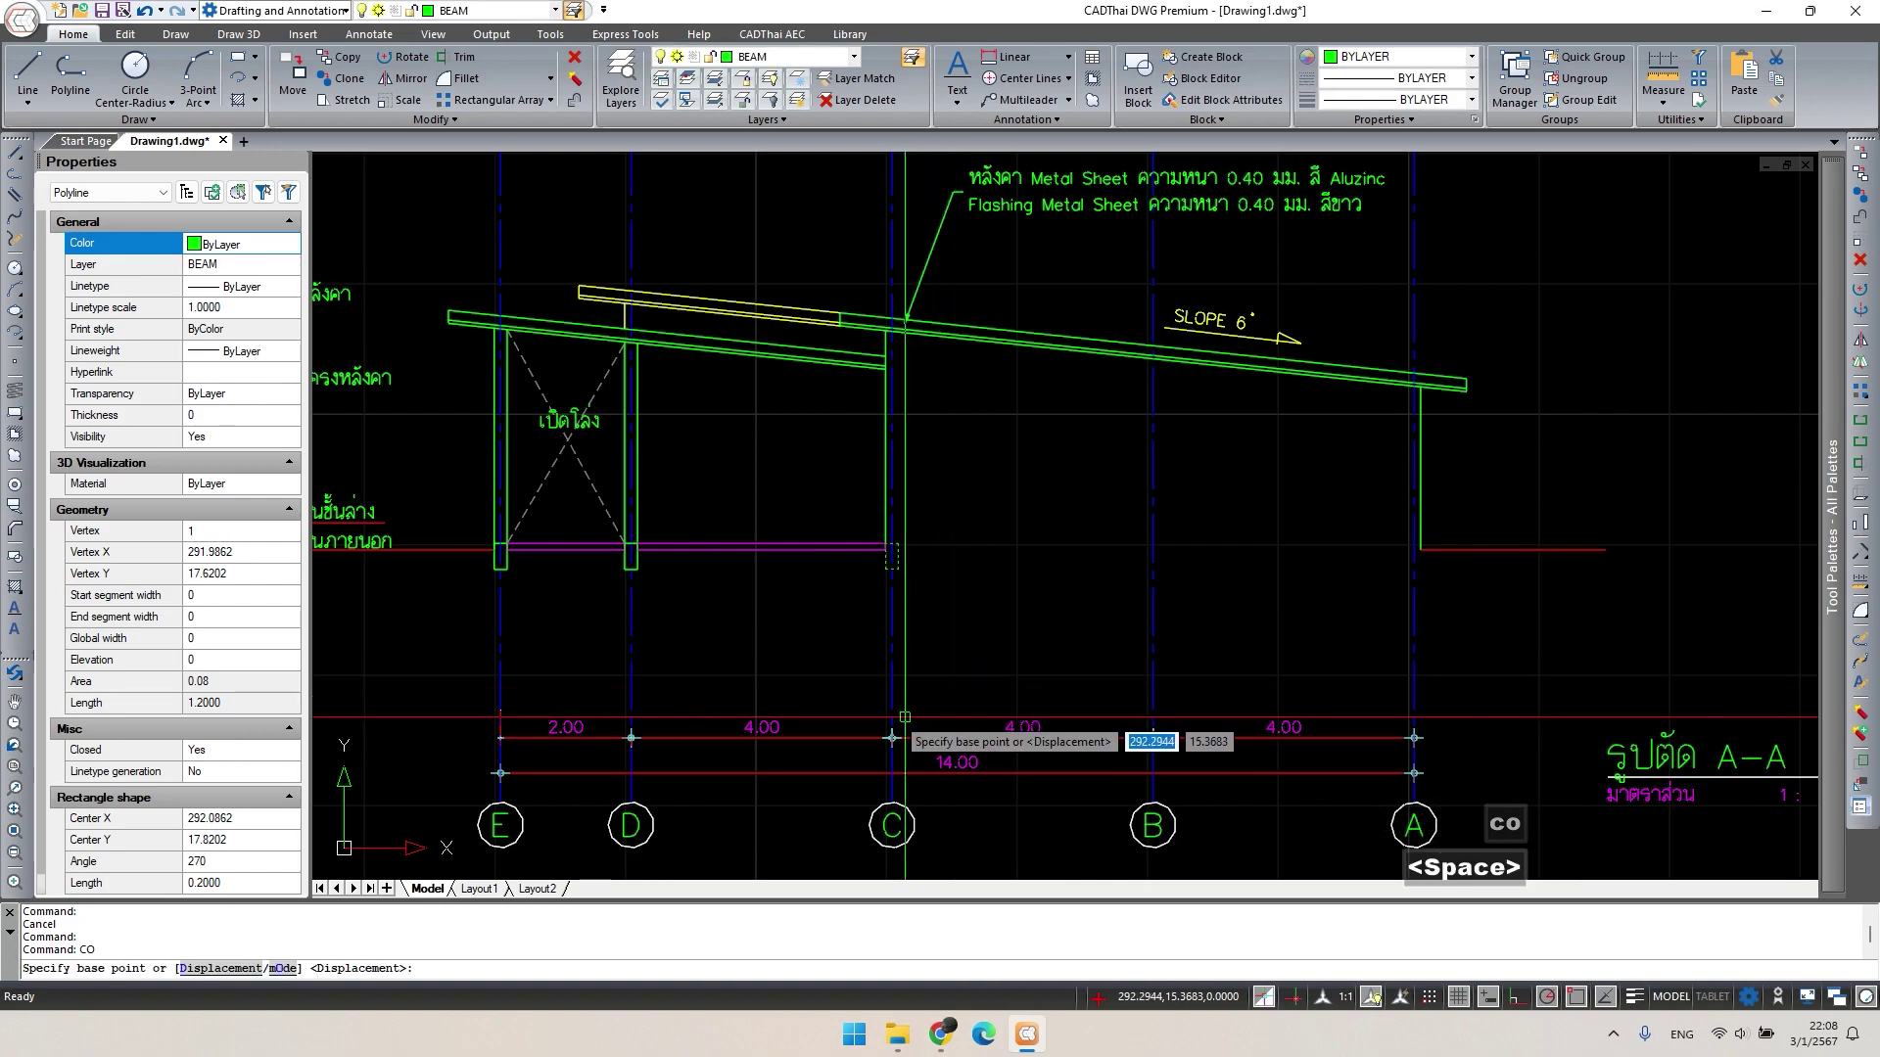
pyautogui.scroll(3, 860, 714)
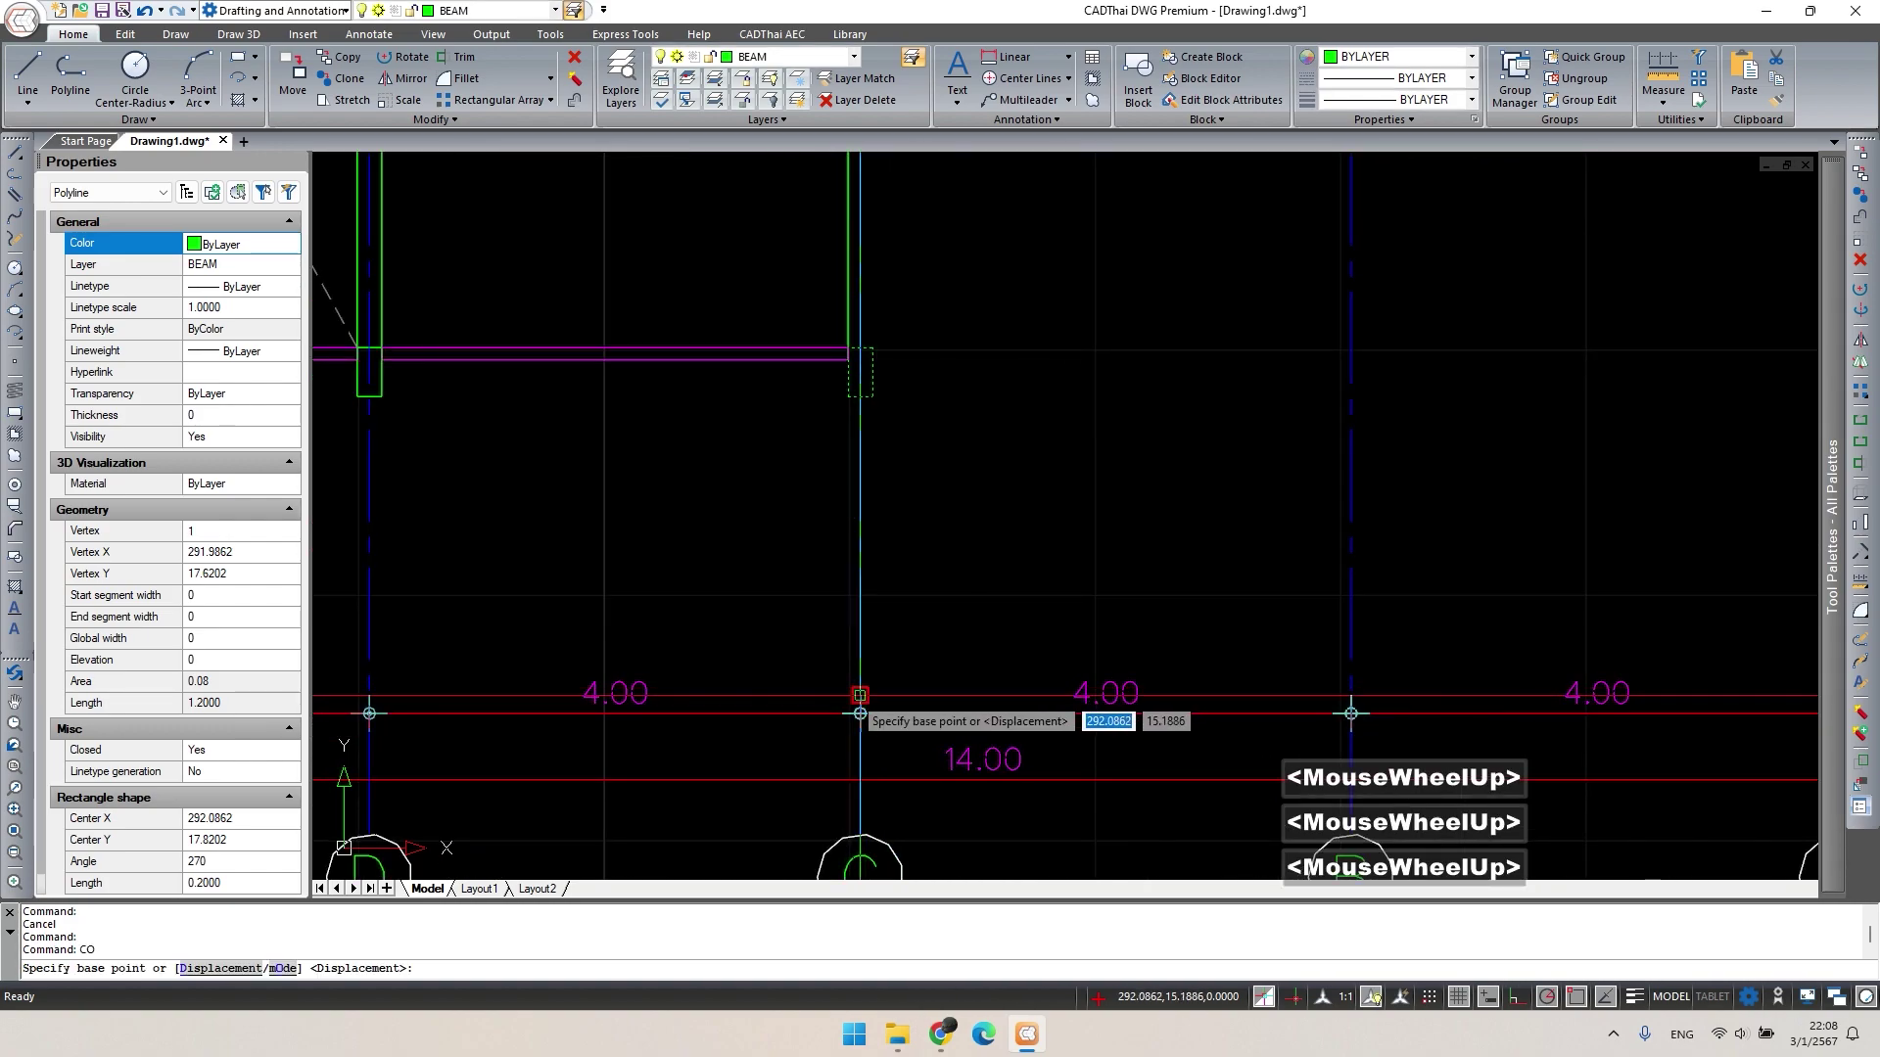
pyautogui.click(859, 713)
pyautogui.click(1350, 713)
pyautogui.moveTo(1350, 713); pyautogui.dragTo(1259, 650, button='middle')
pyautogui.press('space')
pyautogui.press('Escape')
# Draw a 4.1 by 0.05 rectangle from the grid C beam's upper-left corner along the beam tops to grid B.
pyautogui.scroll(2, 595, 507)
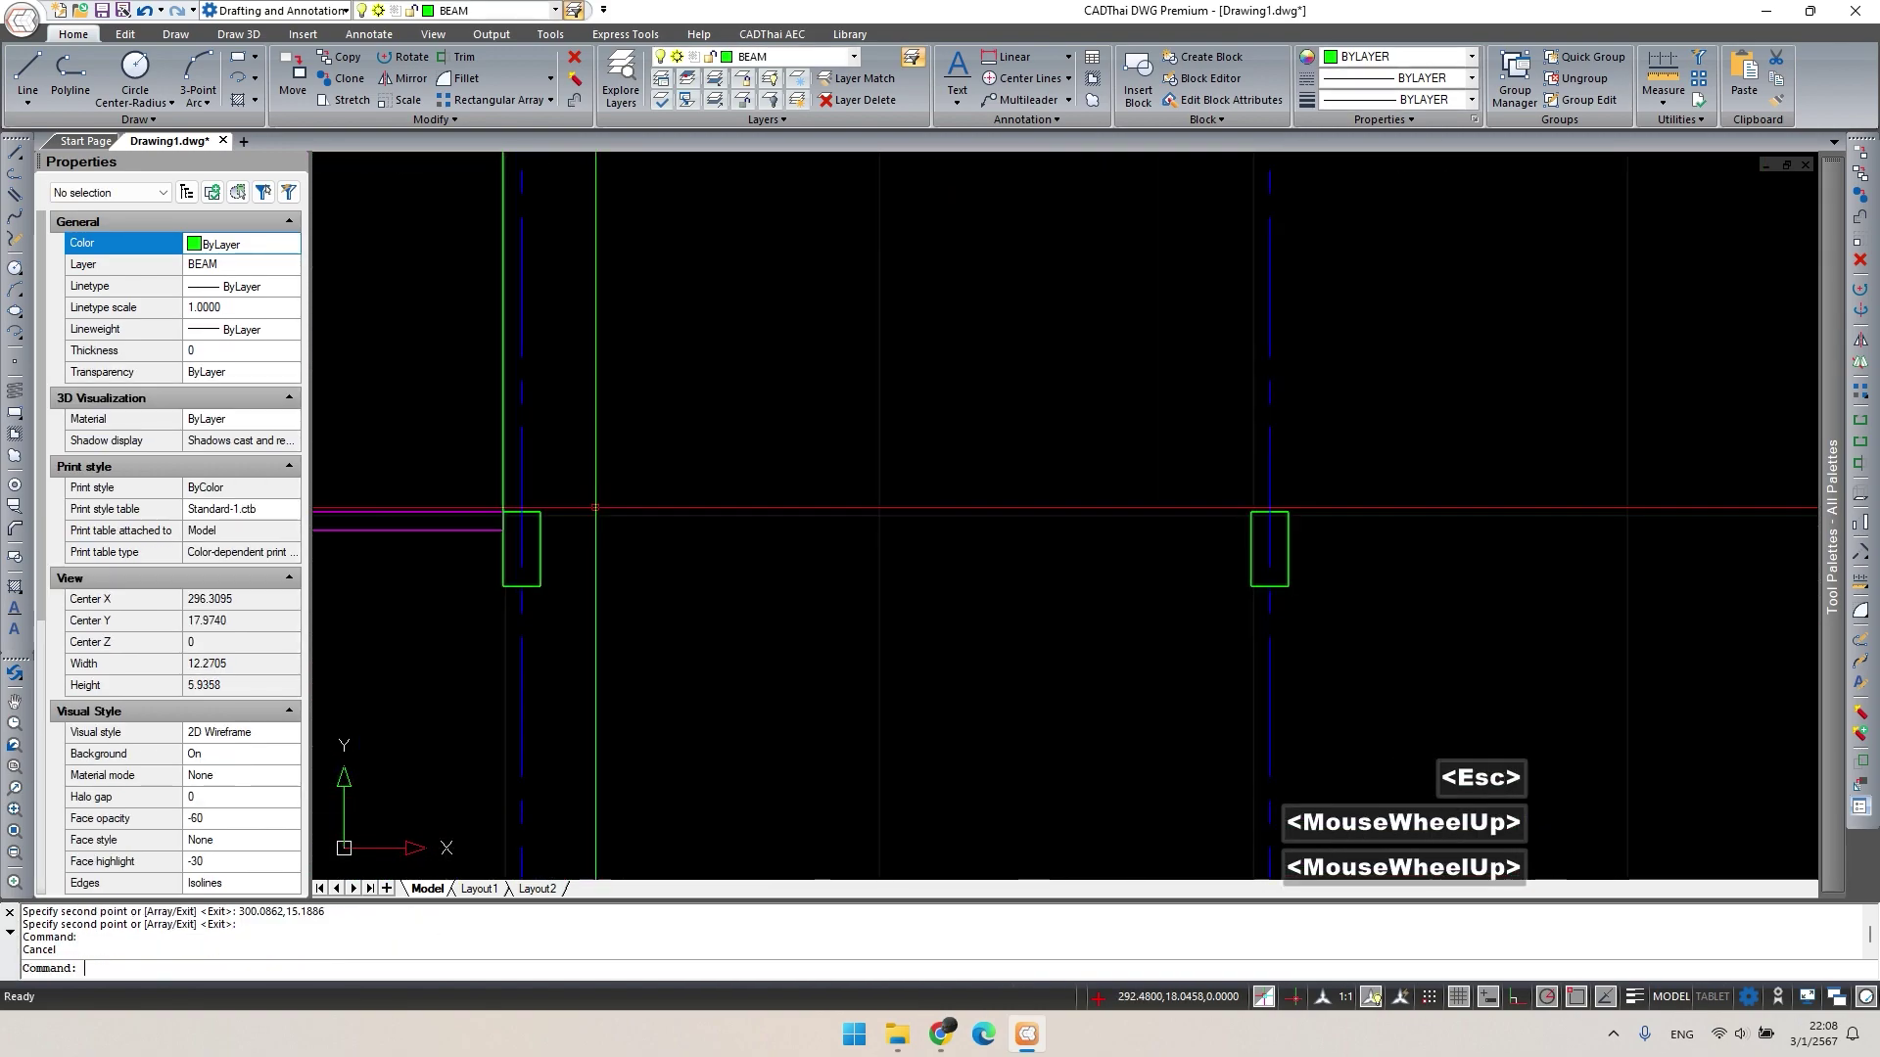
pyautogui.write('rec')
pyautogui.press('space')
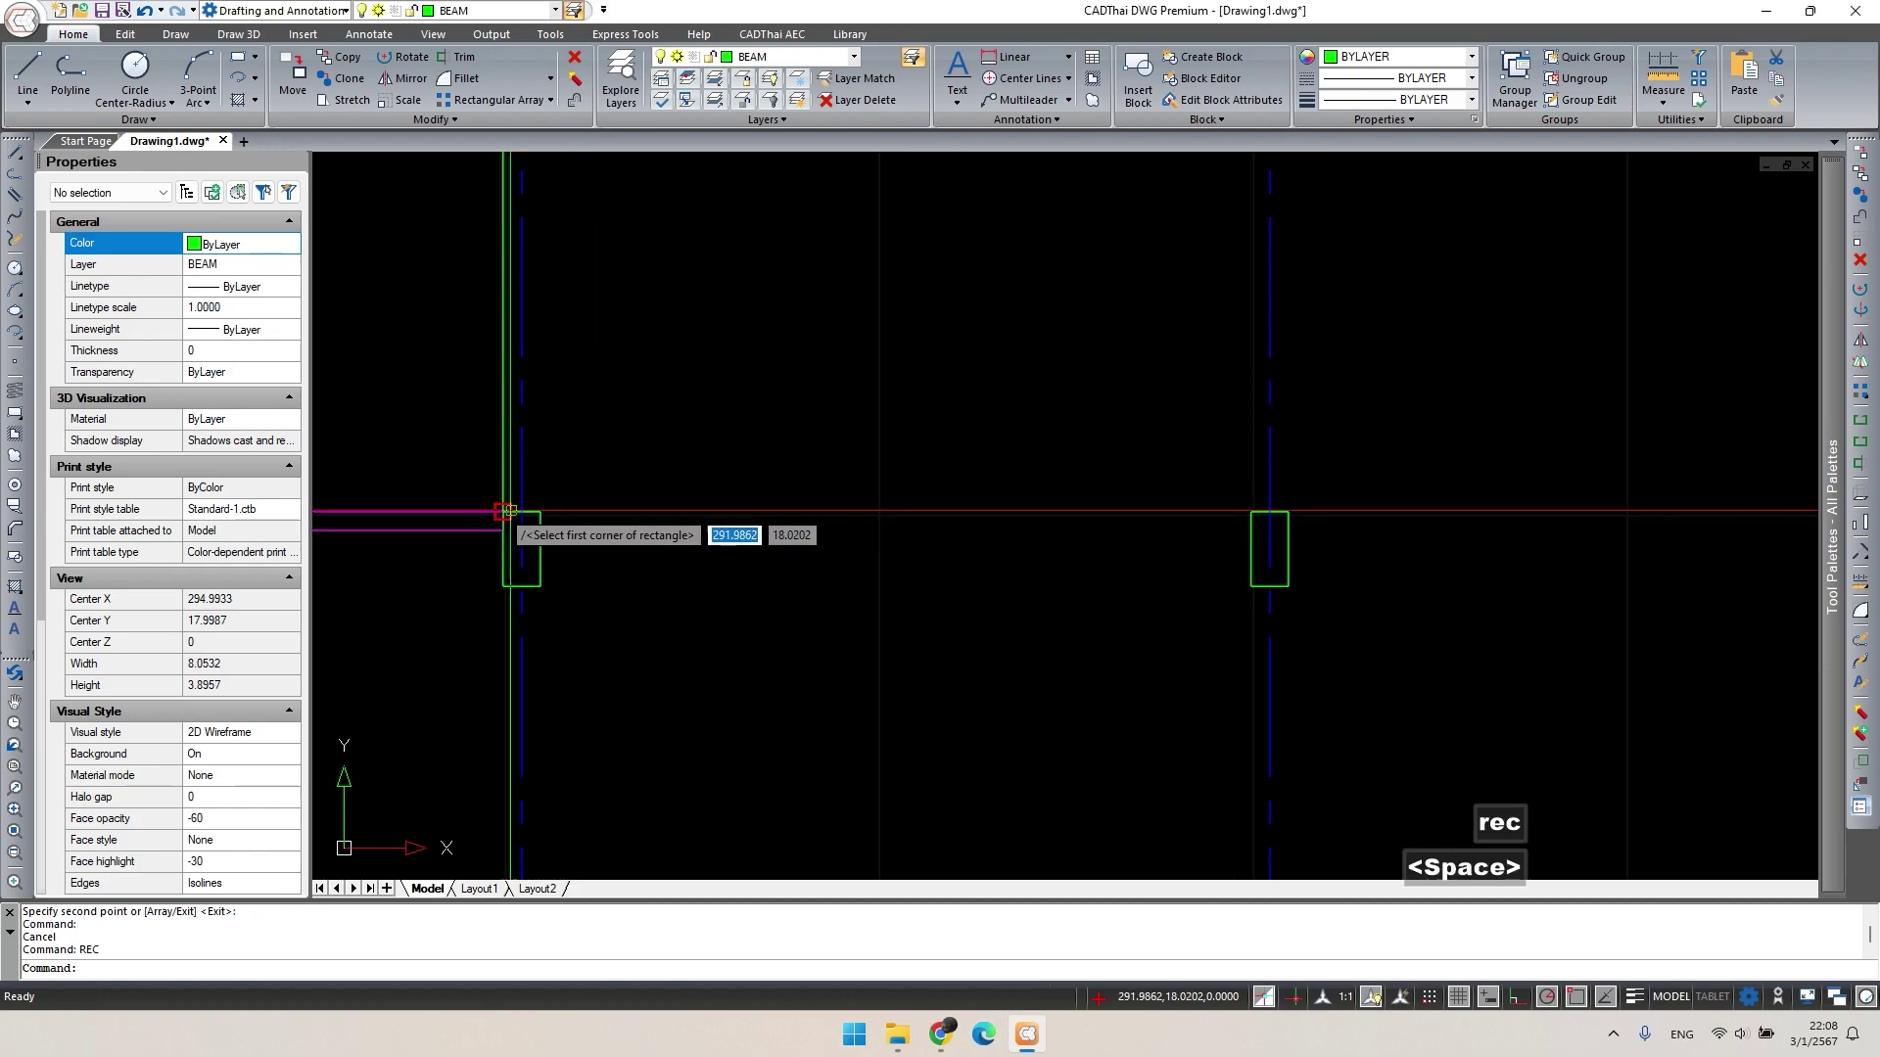
pyautogui.click(503, 512)
pyautogui.scroll(-3, 1126, 517)
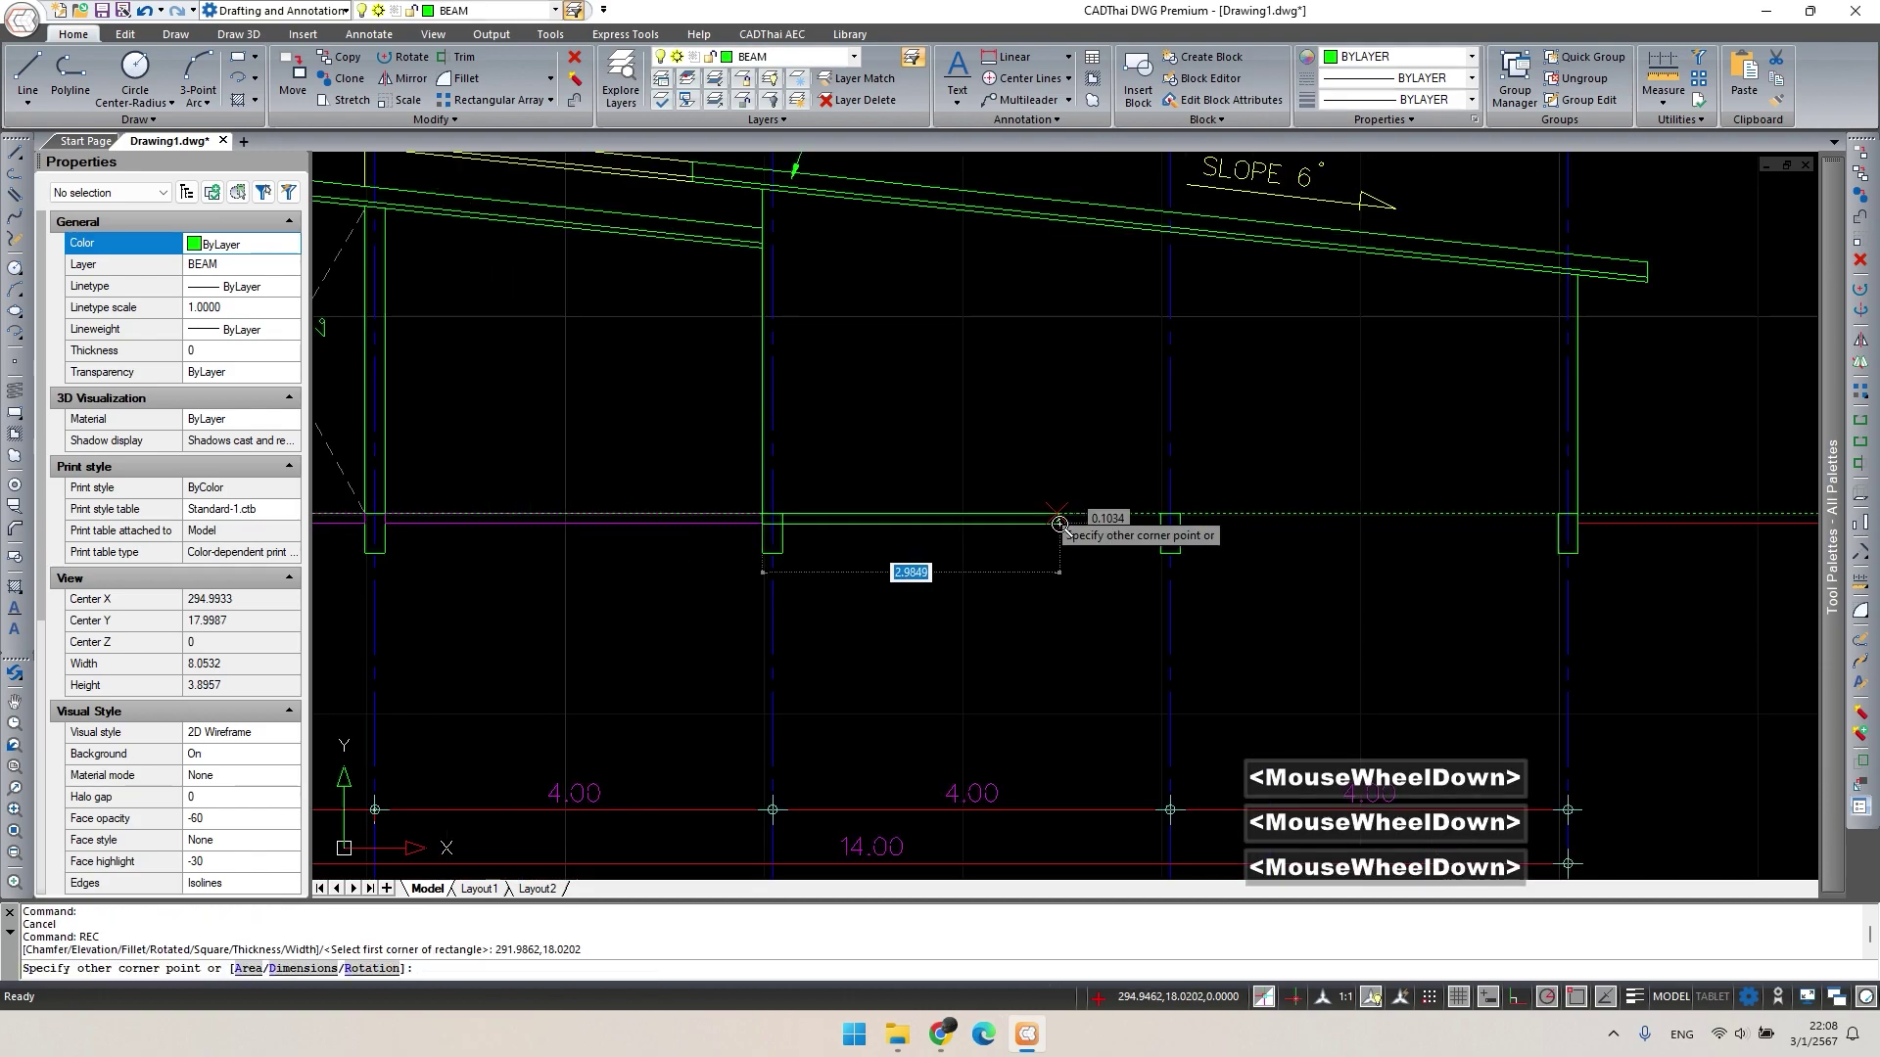
pyautogui.scroll(3, 1159, 513)
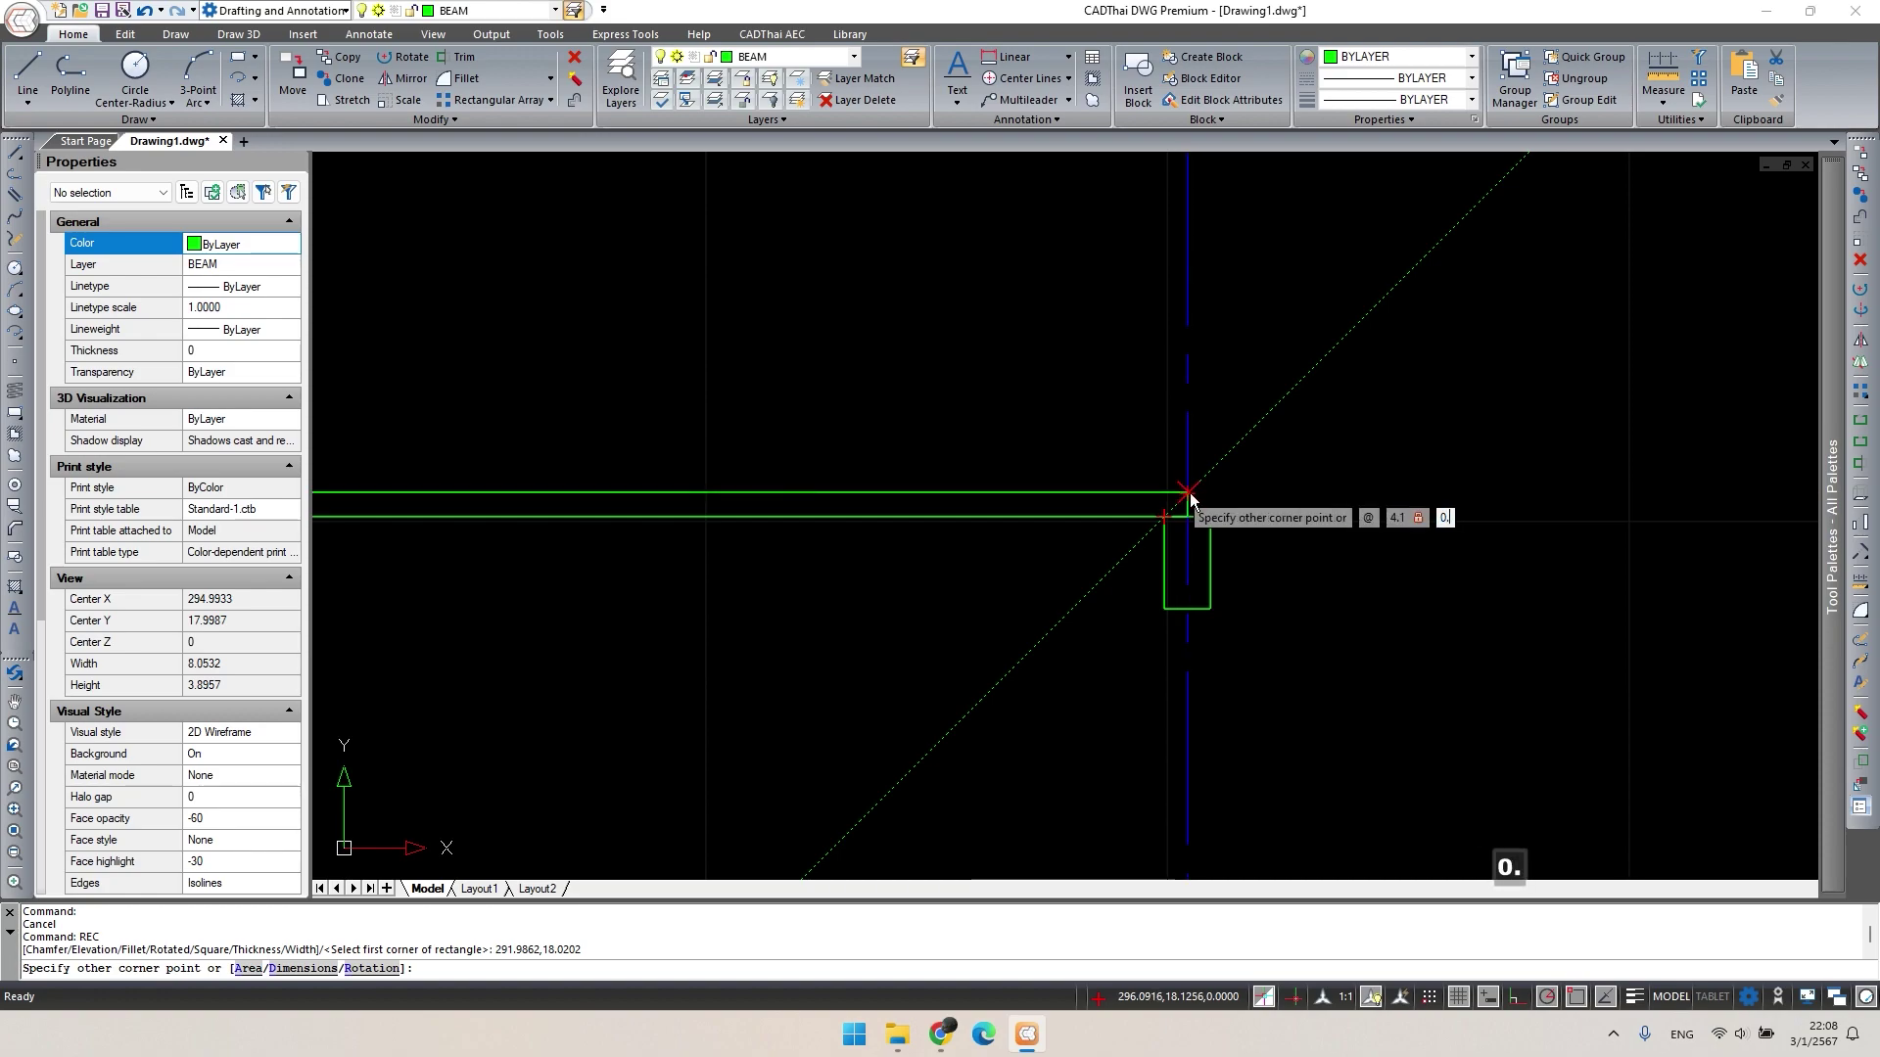
pyautogui.press('Return')
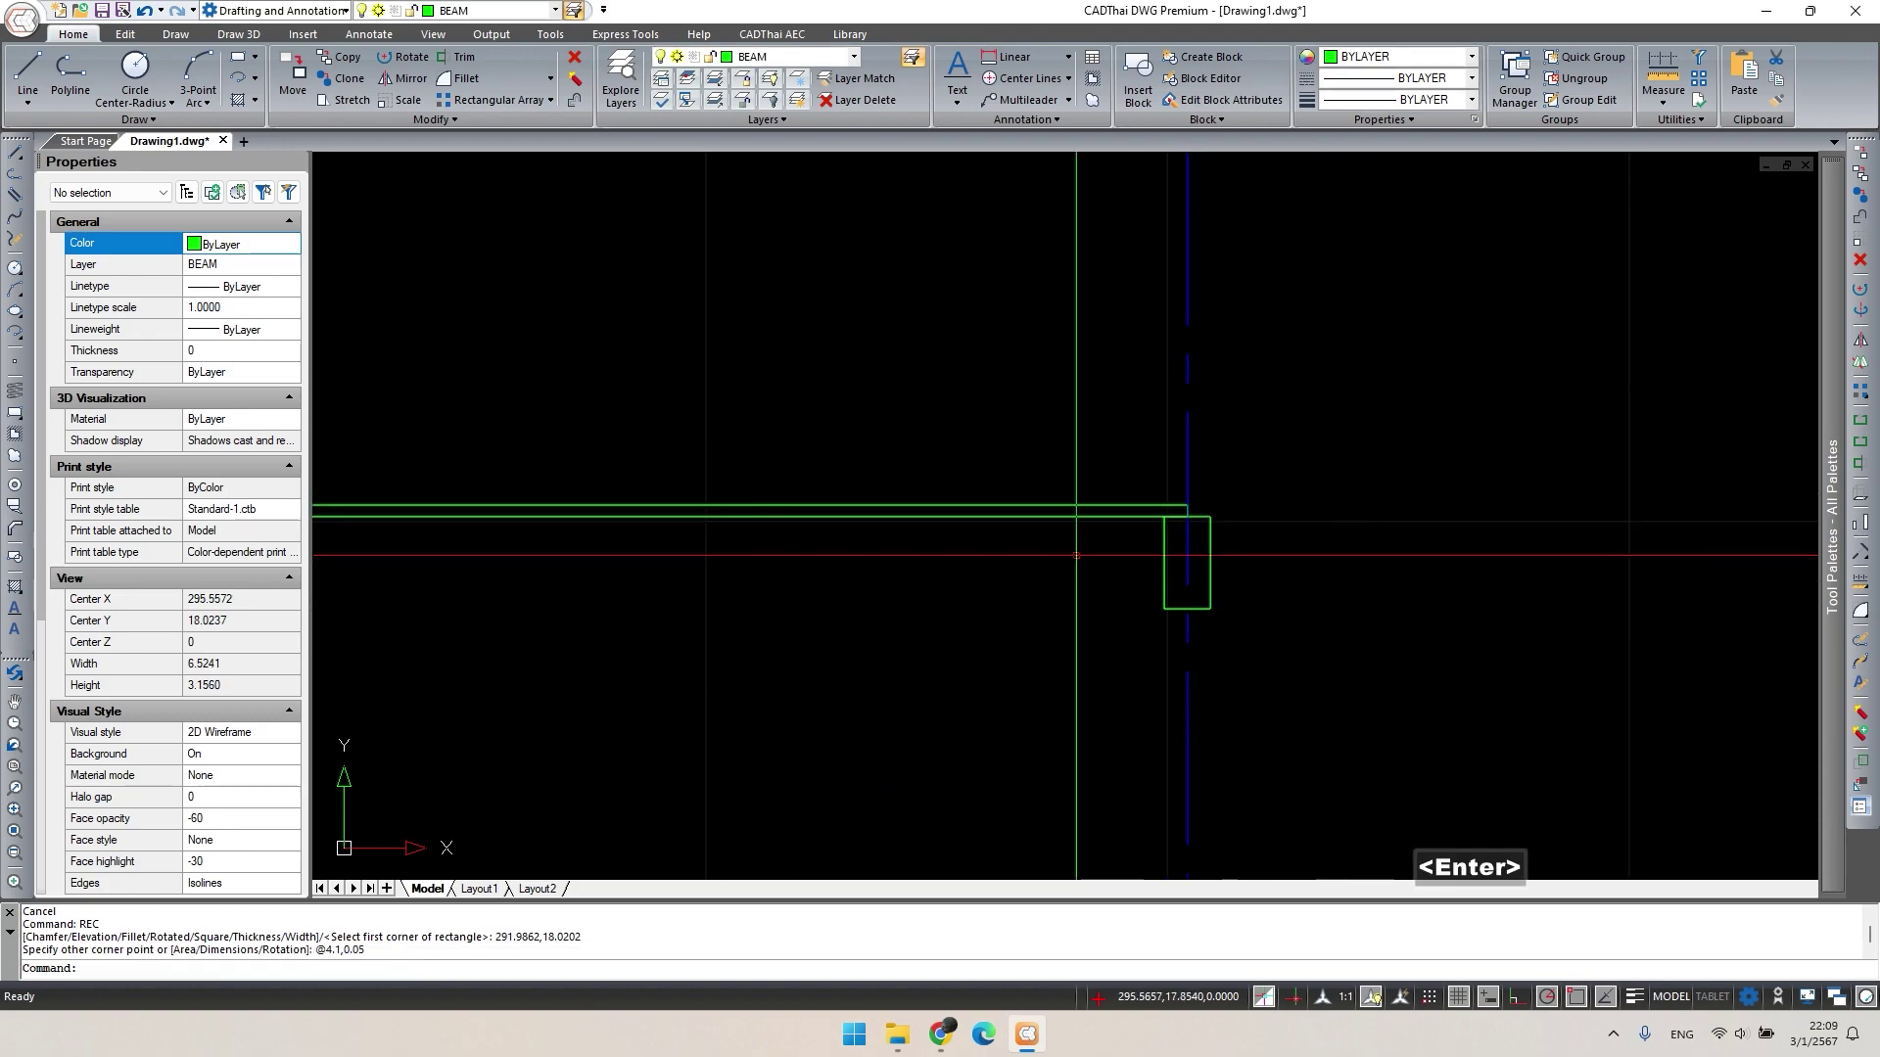
pyautogui.scroll(-2, 1077, 509)
pyautogui.moveTo(1076, 509); pyautogui.dragTo(832, 510, button='middle')
pyautogui.scroll(3, 822, 510)
pyautogui.moveTo(1045, 528); pyautogui.dragTo(969, 562, button='middle')
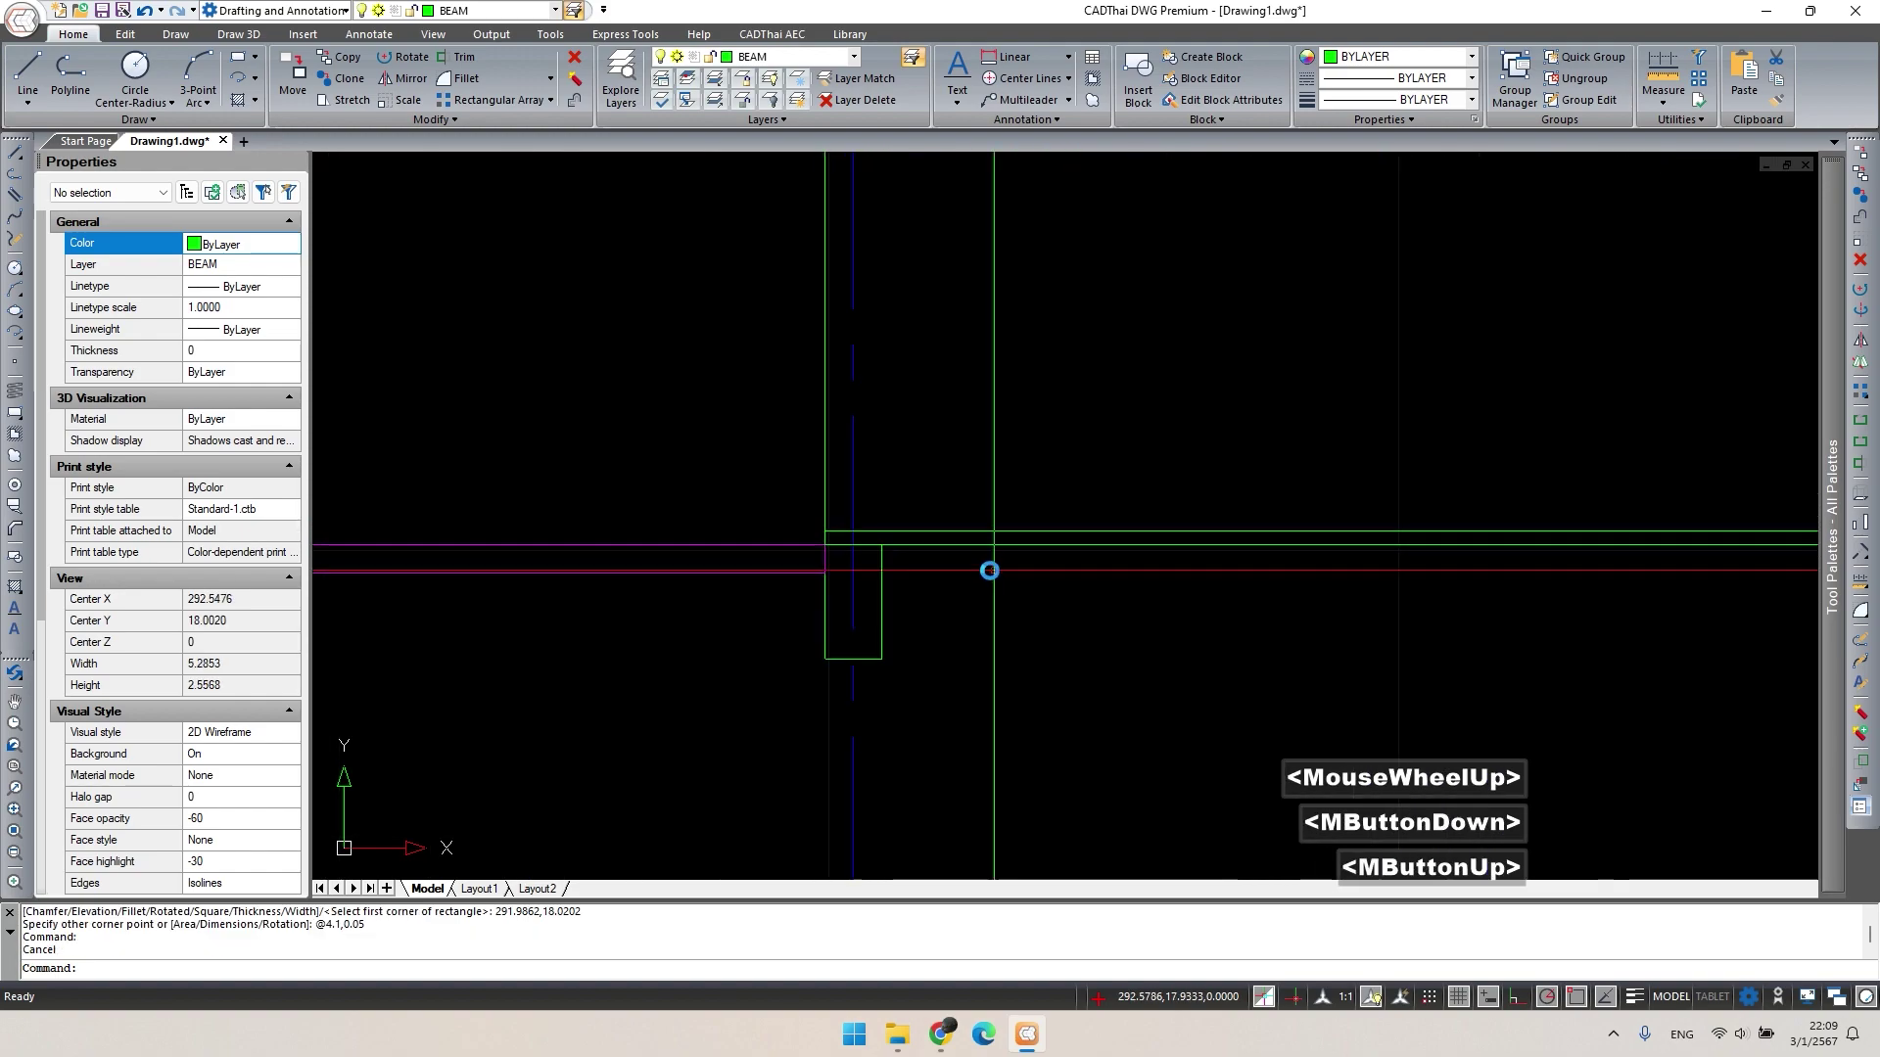
# Copy the 4.1 by 0.05 rectangle between grids C and B straight up so the copy sits directly on top of it.
pyautogui.press('Escape')
pyautogui.doubleClick(989, 535)
pyautogui.click(980, 625)
pyautogui.write('co')
pyautogui.press('space')
pyautogui.scroll(3, 855, 564)
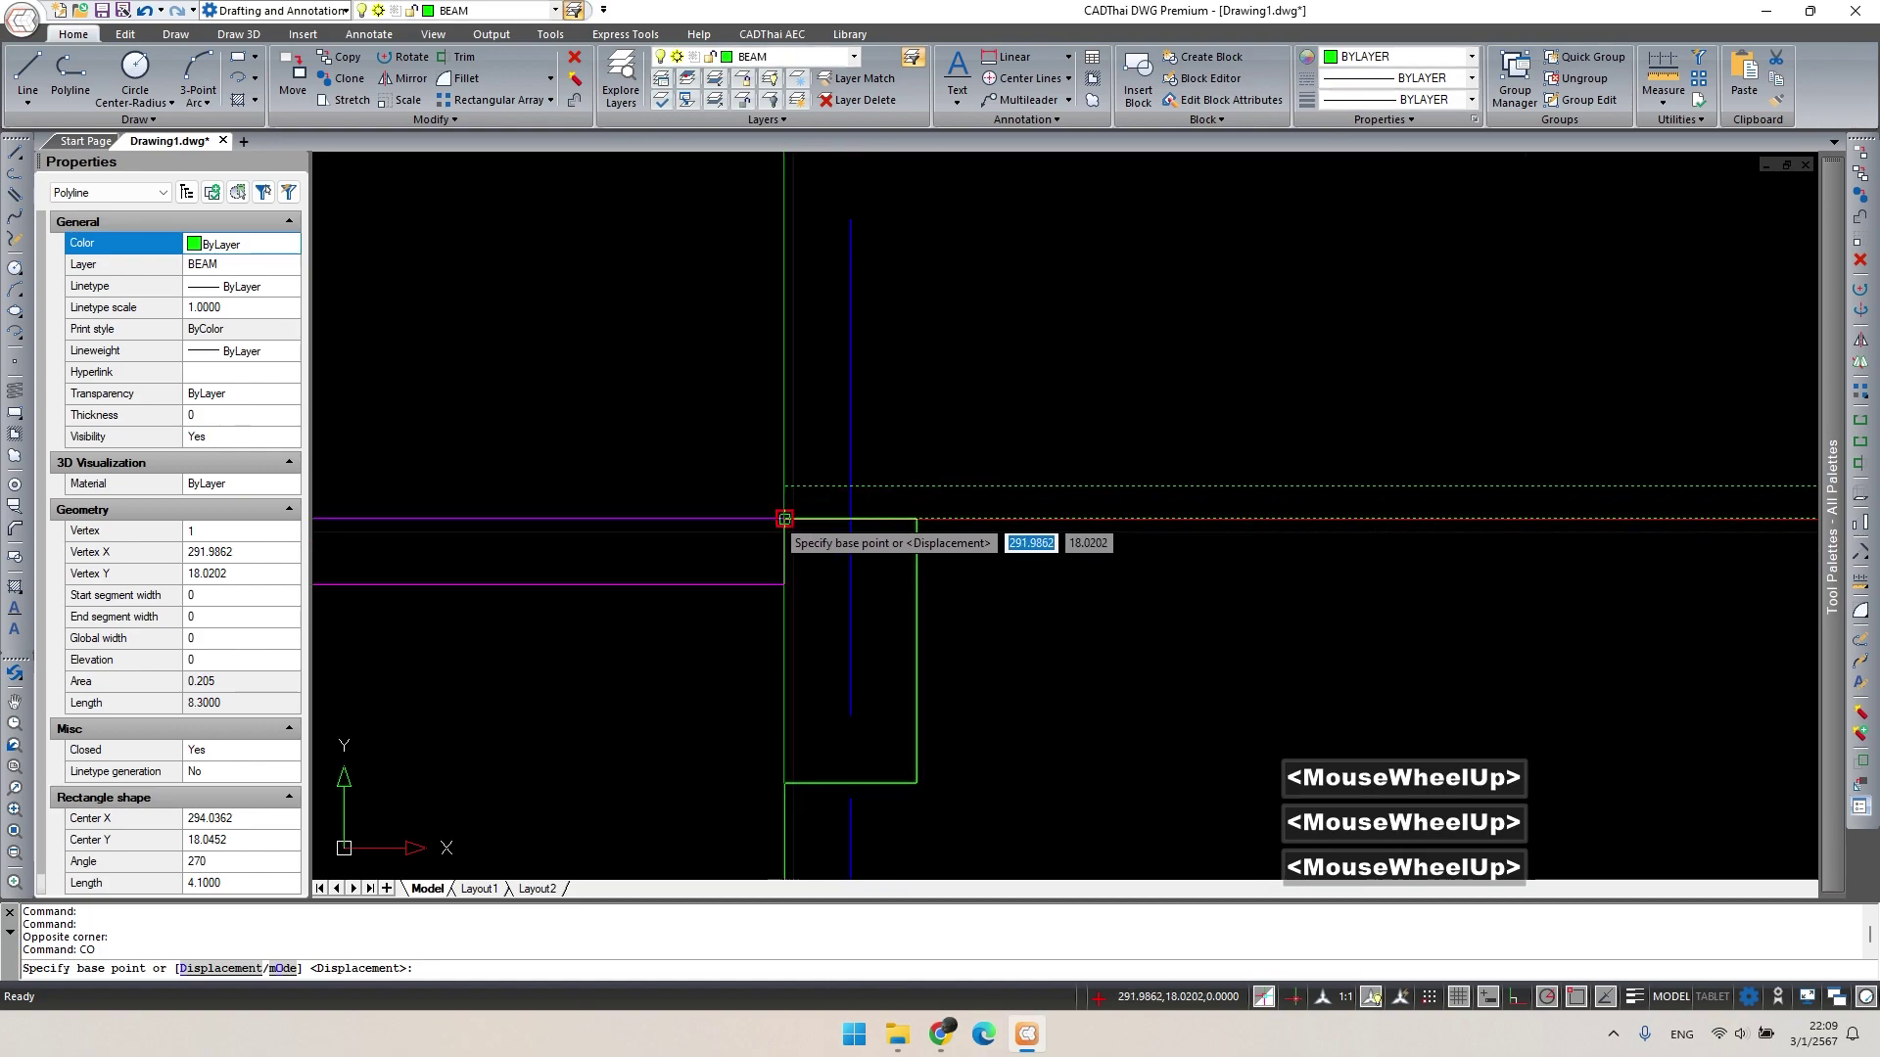
pyautogui.click(784, 519)
# Match the upper thin rectangle's properties to the magenta floor rectangle beside the grid C beam.
pyautogui.write('ma')
pyautogui.press('space')
pyautogui.click(735, 585)
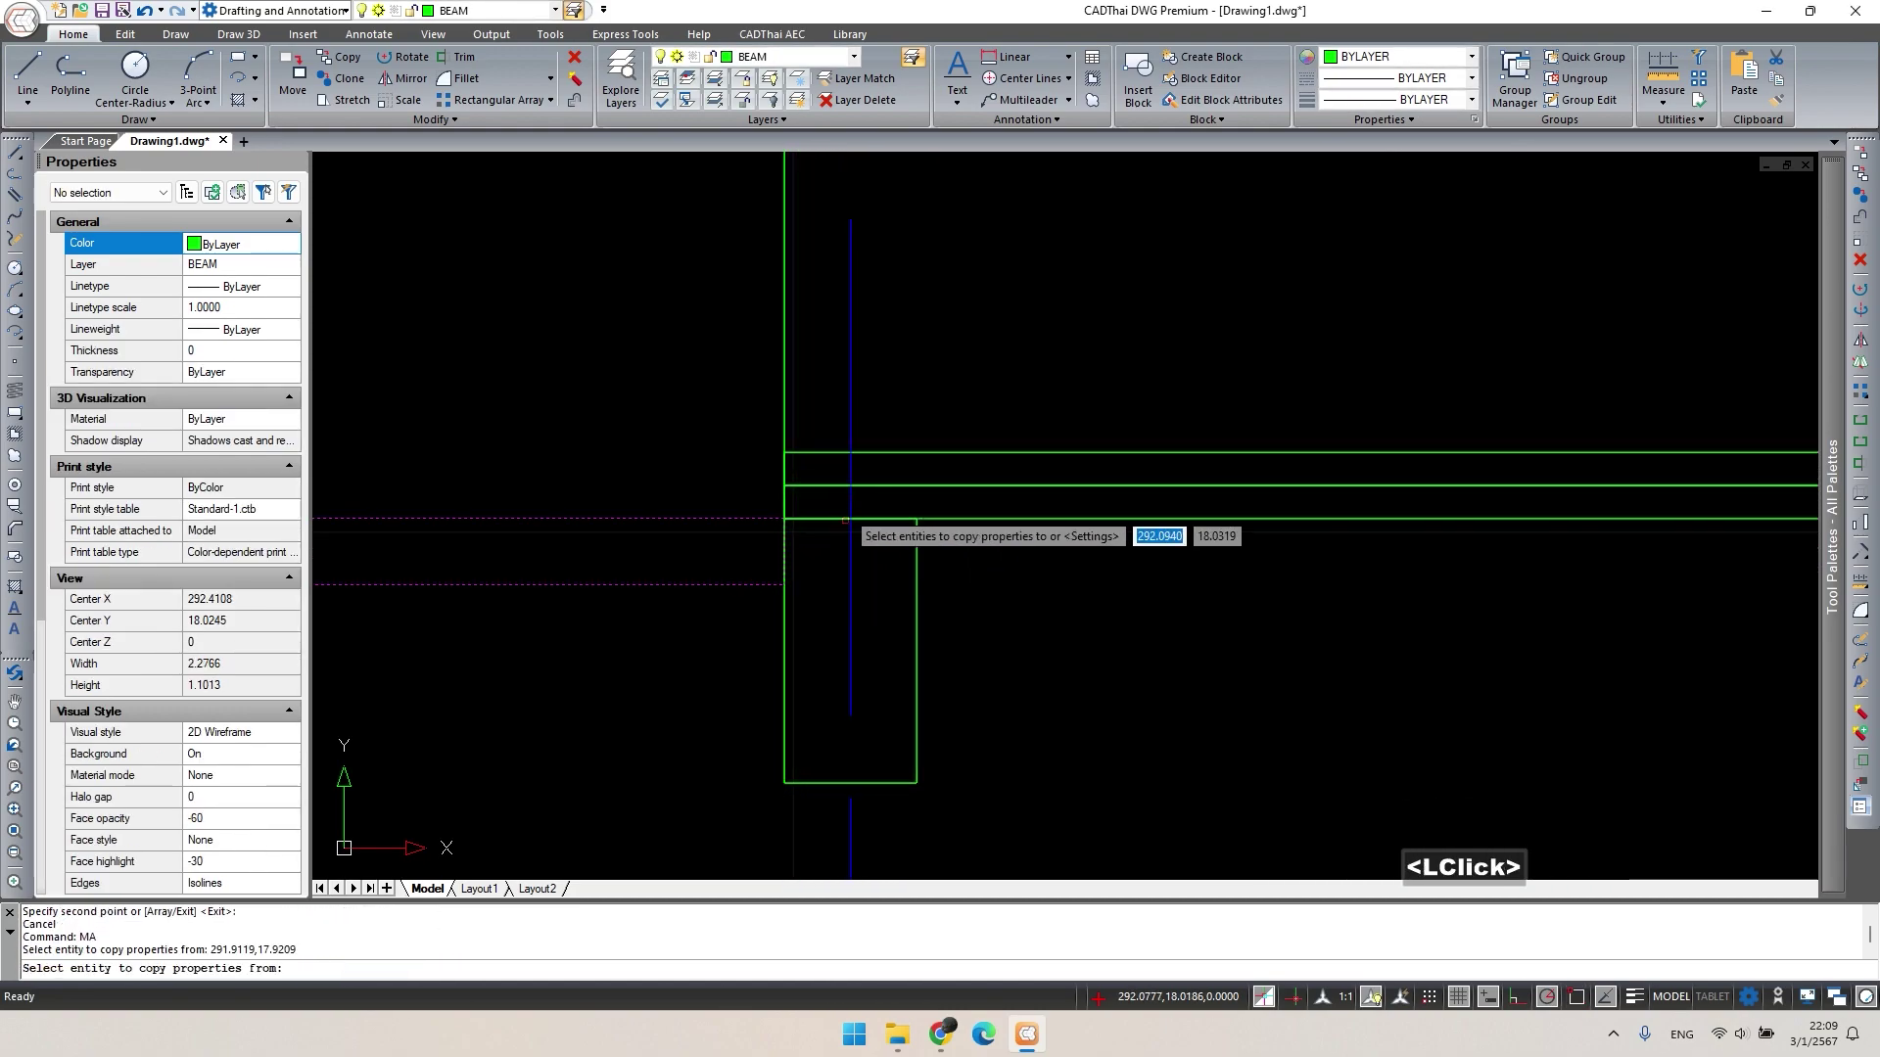
pyautogui.doubleClick(945, 424)
pyautogui.press('space')
# Draw a vertical polyline from the lower end of the bathroom–storage partition wall in the plan up into section A-A between grids B and A.
pyautogui.scroll(-3, 923, 411)
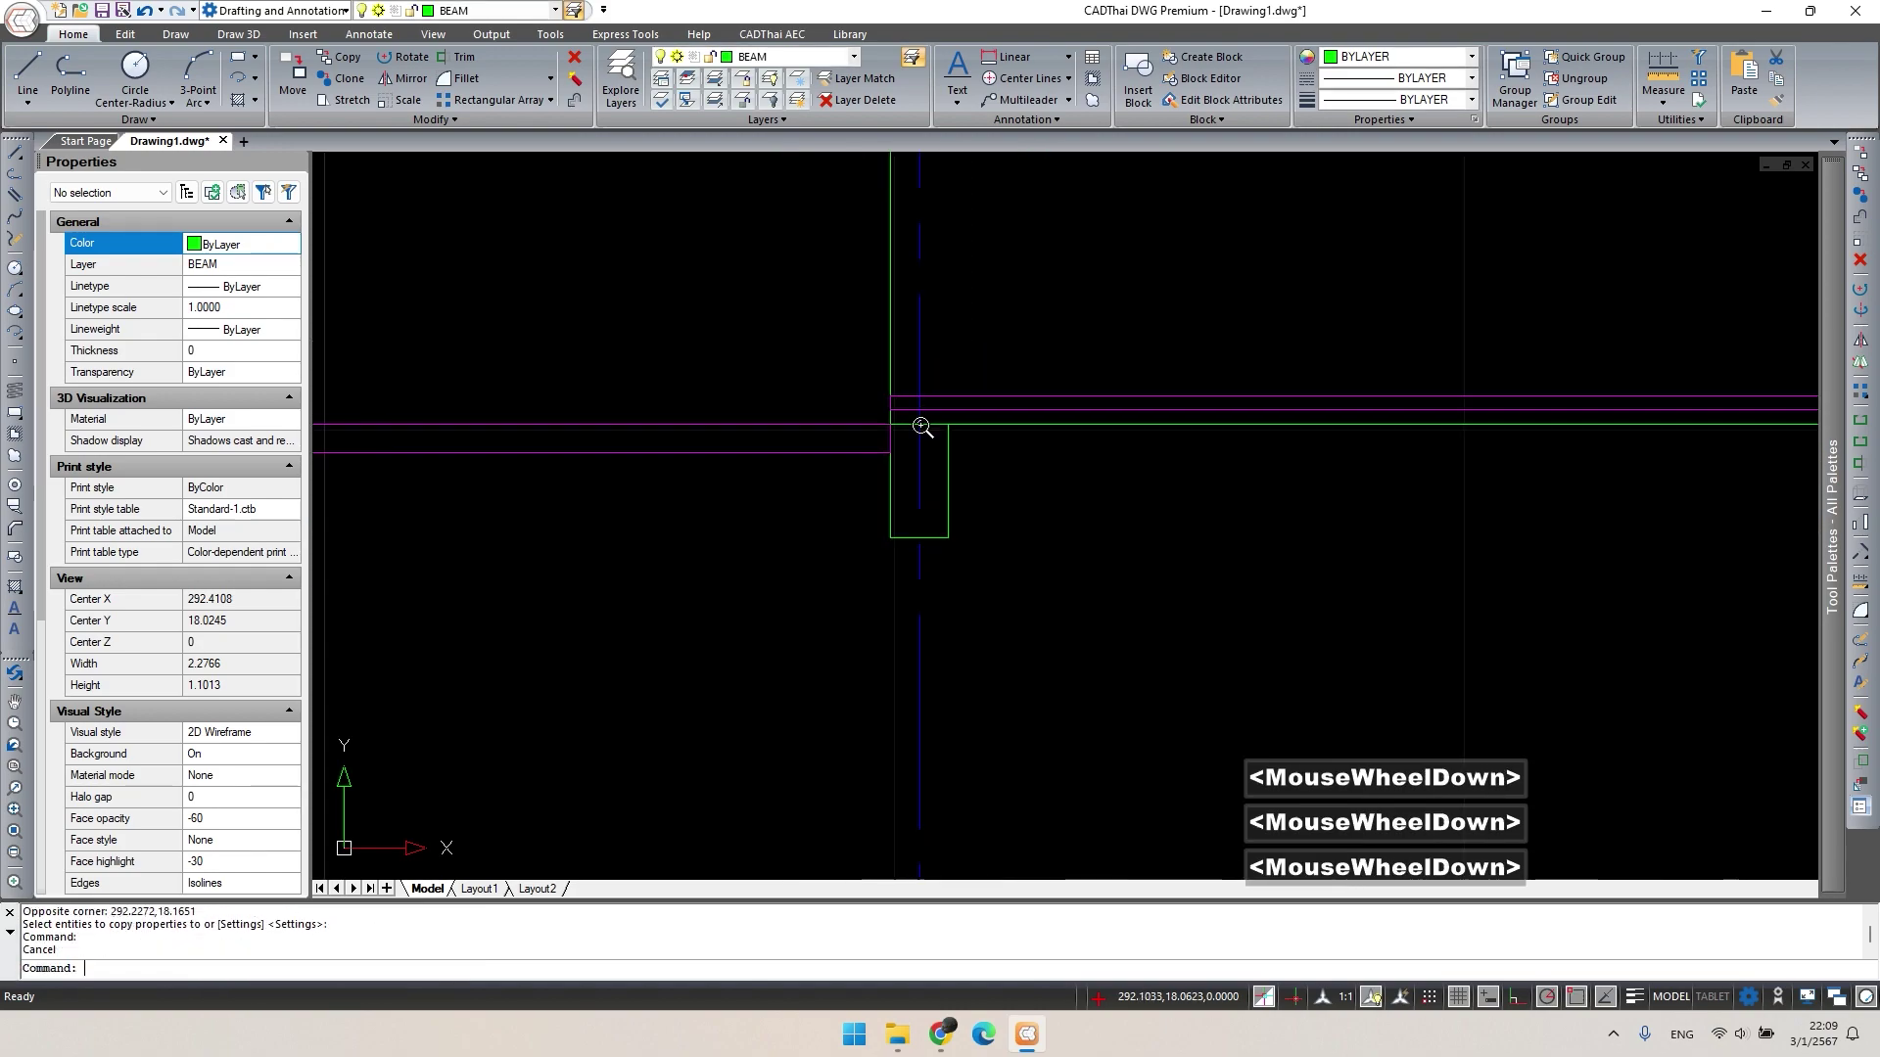
pyautogui.scroll(-1, 1146, 561)
pyautogui.moveTo(1147, 561)
pyautogui.mouseDown(button='middle')
pyautogui.moveTo(881, 601)
pyautogui.moveTo(1197, 583)
pyautogui.mouseUp(button='middle')
pyautogui.scroll(-1, 1198, 584)
pyautogui.scroll(-1, 989, 595)
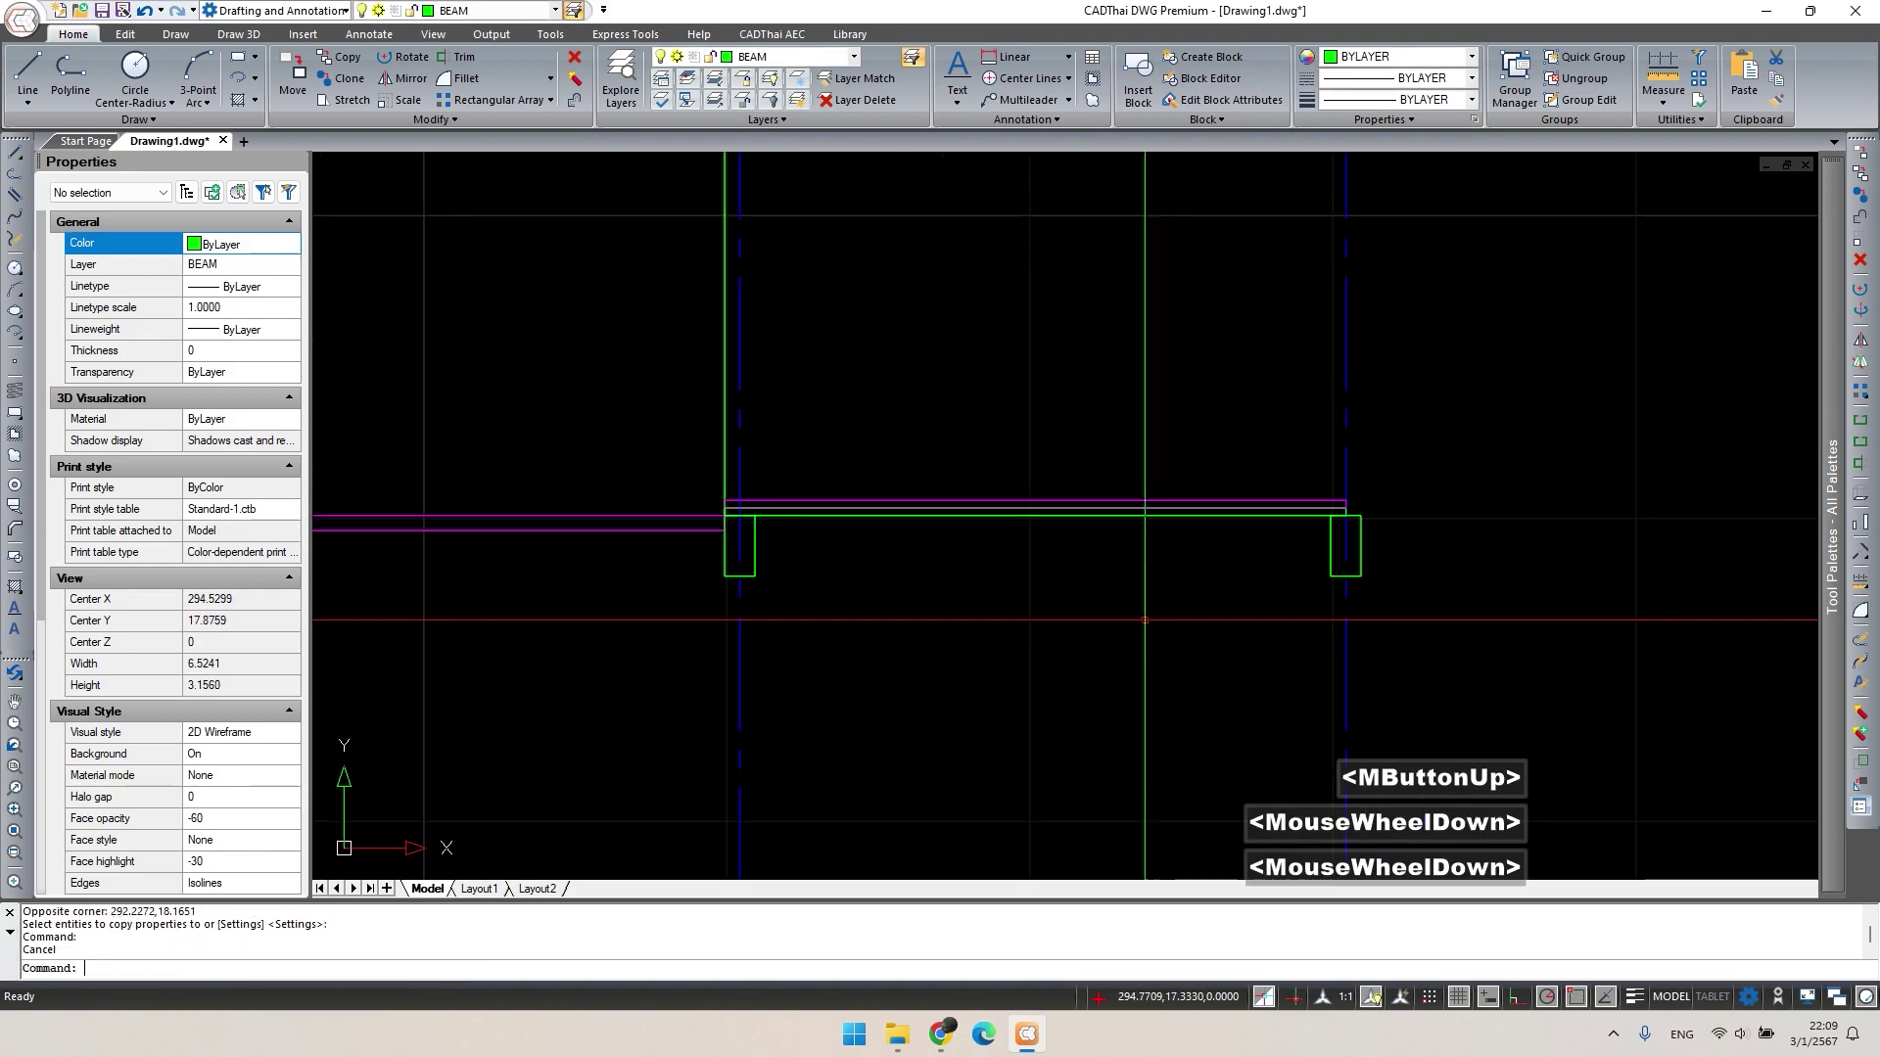
pyautogui.scroll(-3, 990, 595)
pyautogui.moveTo(989, 595); pyautogui.dragTo(1114, 578, button='middle')
pyautogui.press('Escape')
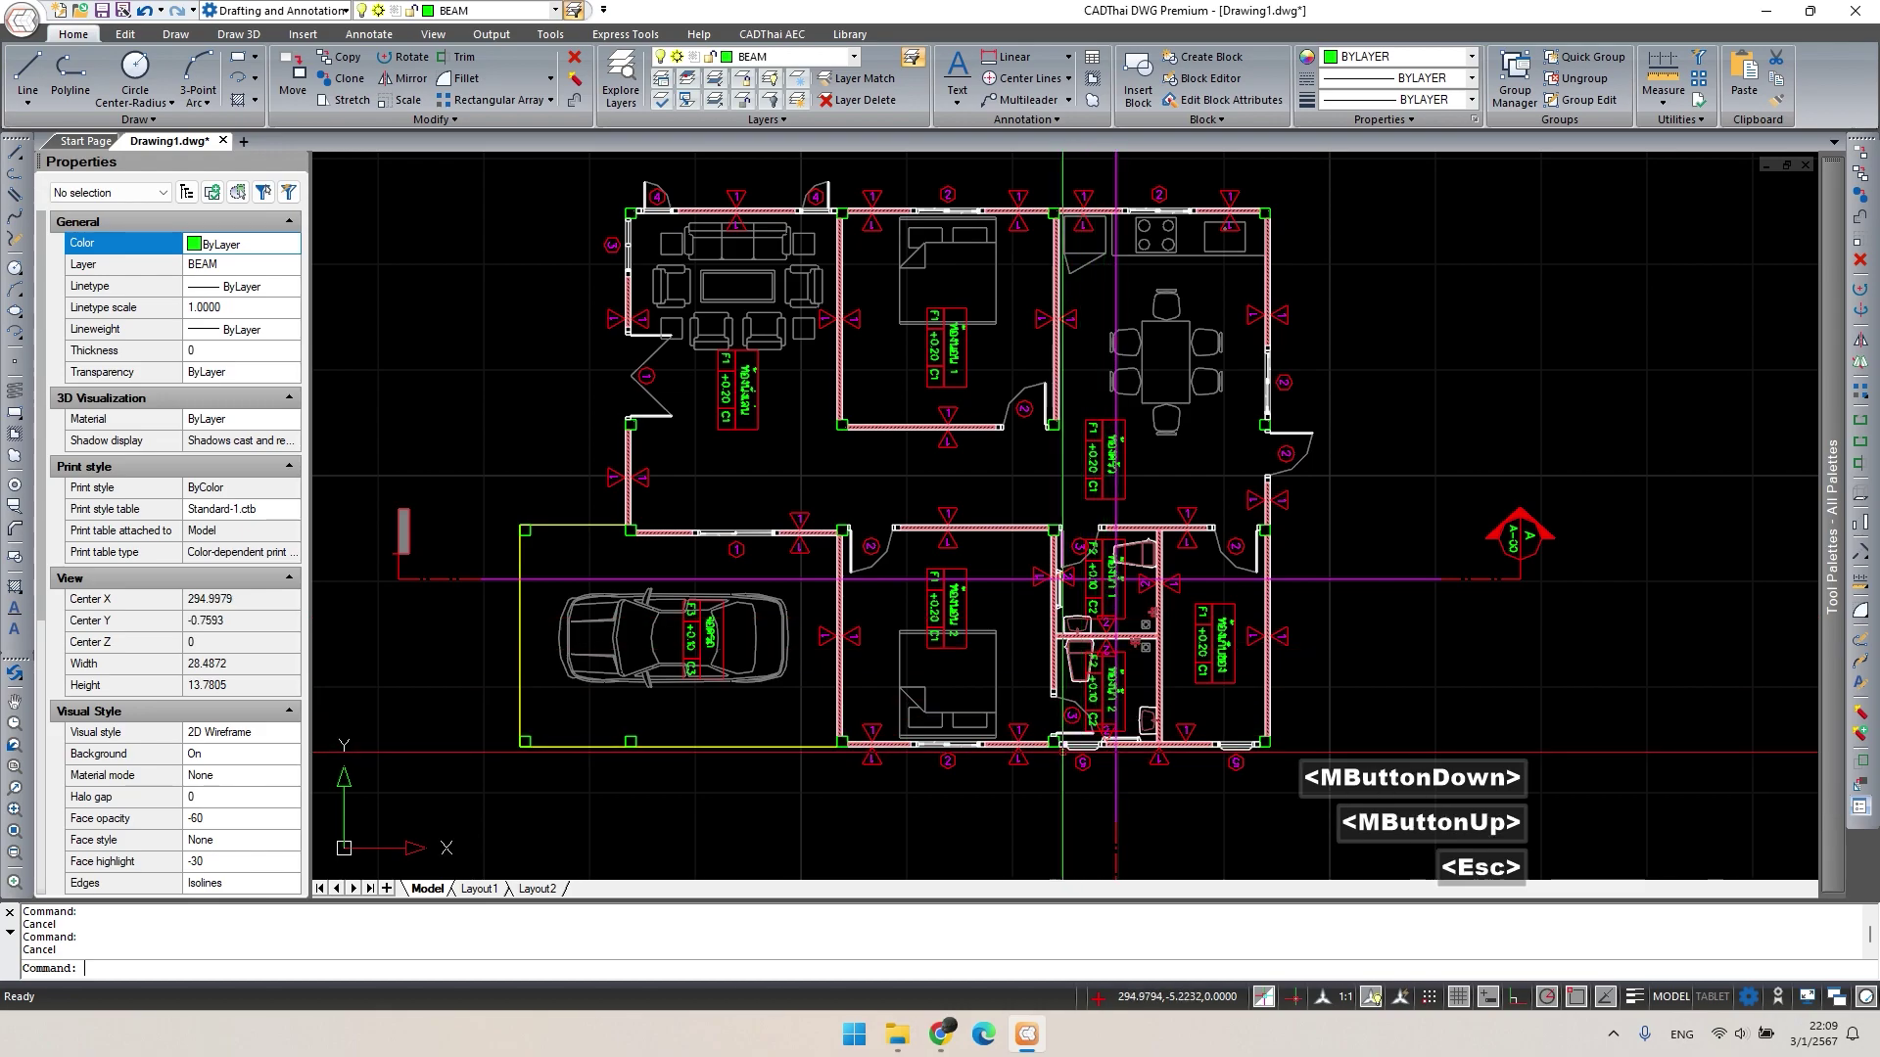
pyautogui.write('pl')
pyautogui.press('space')
pyautogui.scroll(3, 1156, 758)
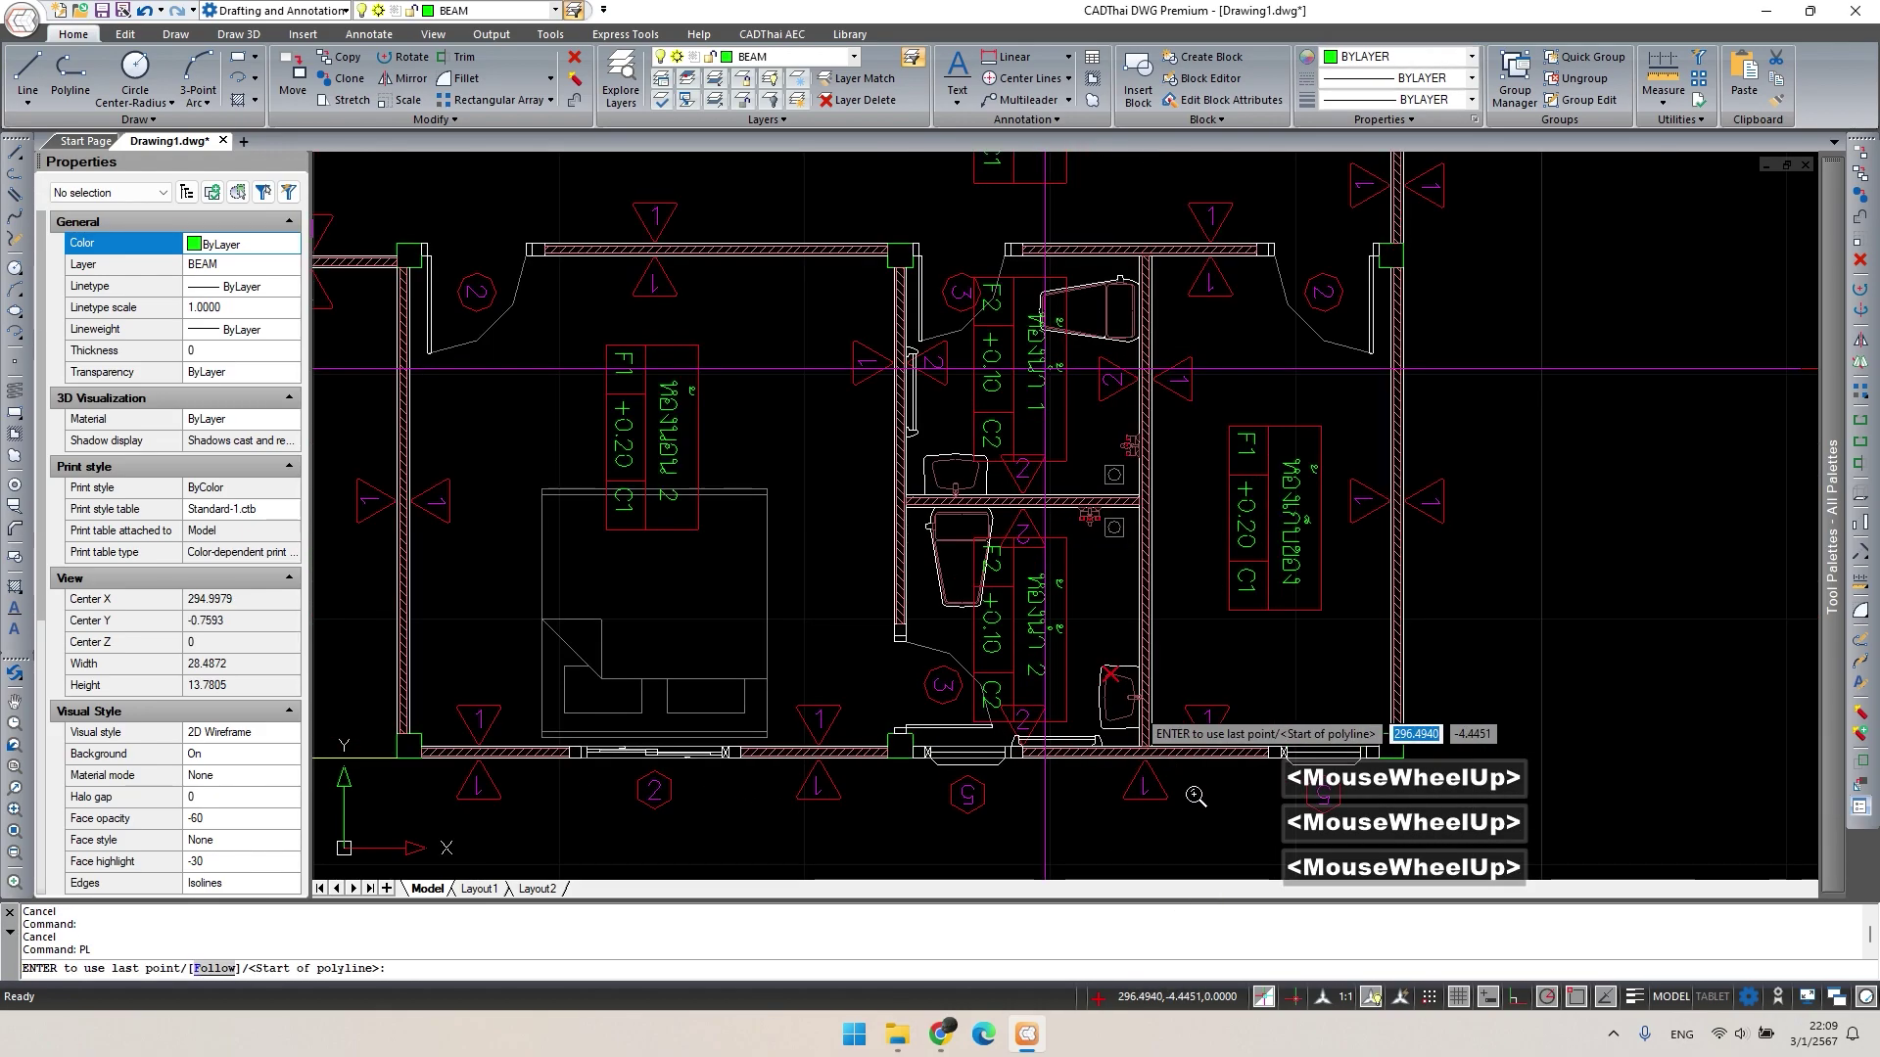
pyautogui.scroll(3, 1146, 752)
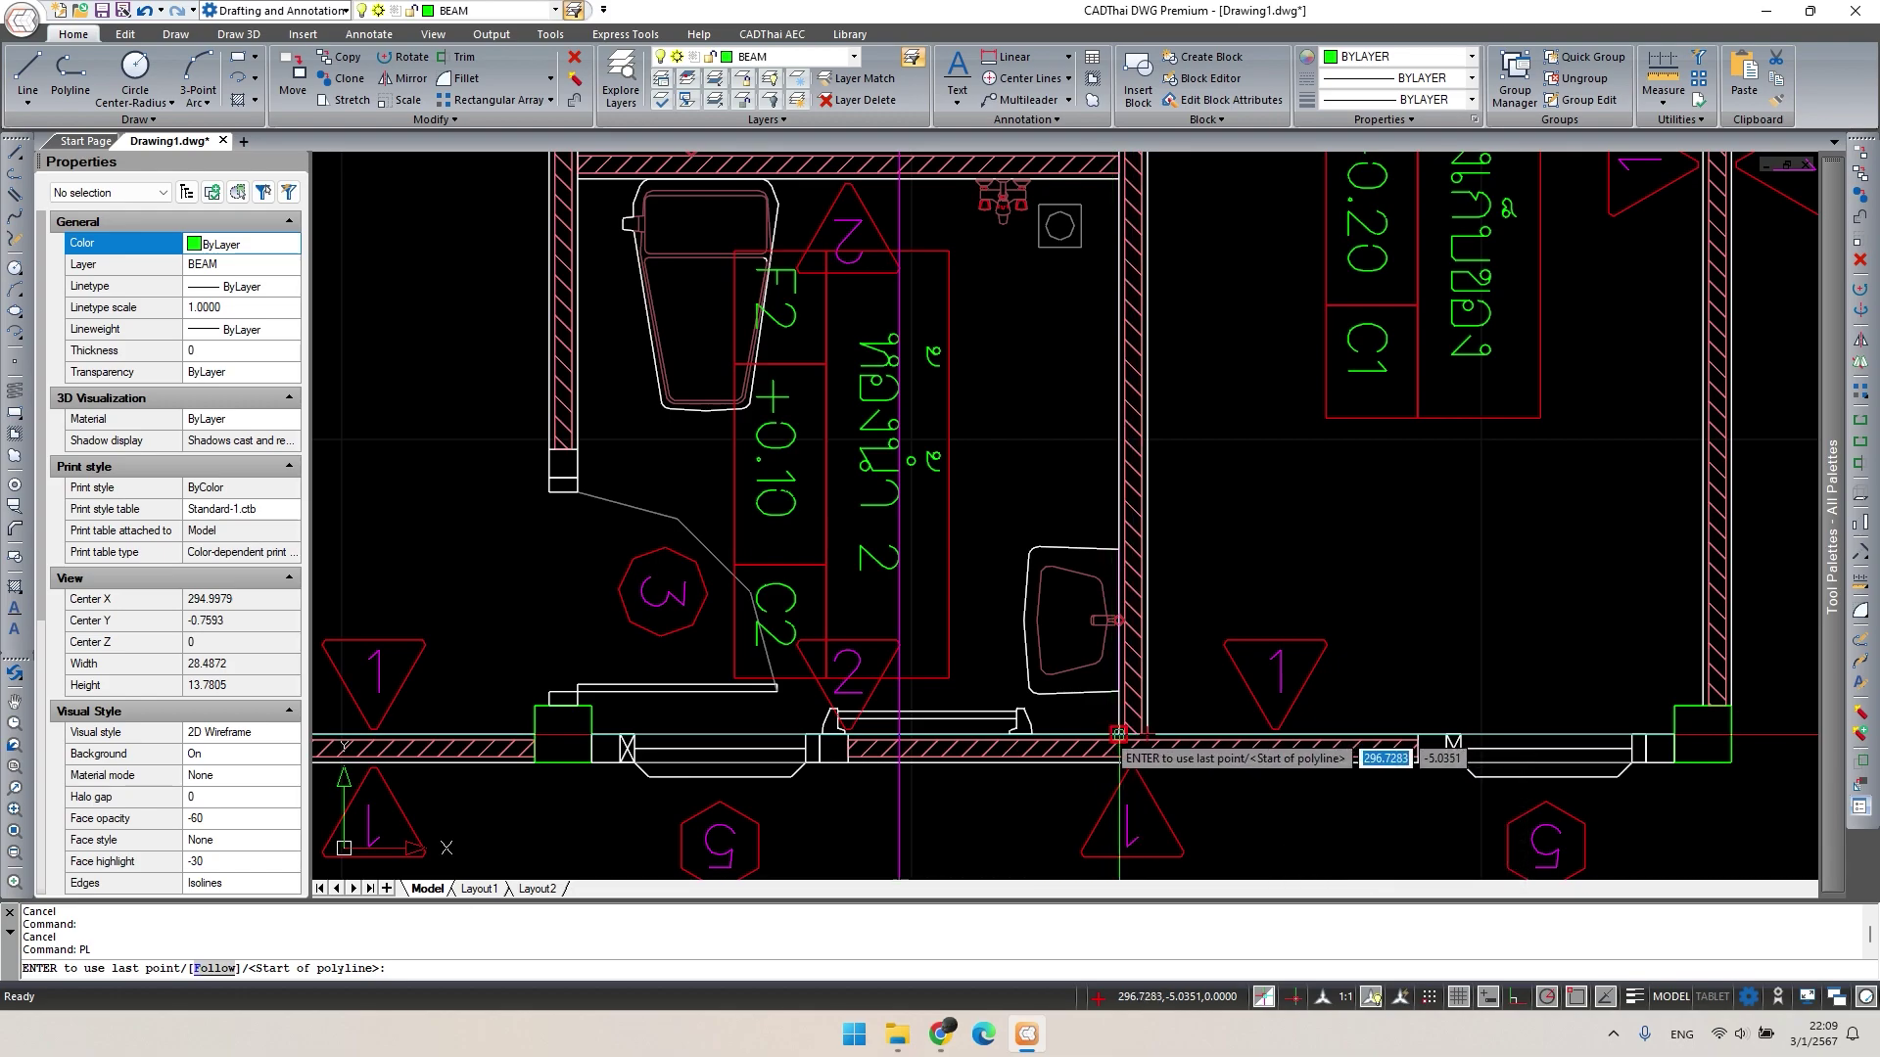
pyautogui.click(1119, 735)
pyautogui.scroll(-4, 1119, 735)
pyautogui.moveTo(979, 528); pyautogui.dragTo(1077, 548, button='middle')
pyautogui.scroll(-1, 1077, 548)
pyautogui.moveTo(1047, 196); pyautogui.dragTo(1083, 505, button='middle')
pyautogui.click(1063, 404)
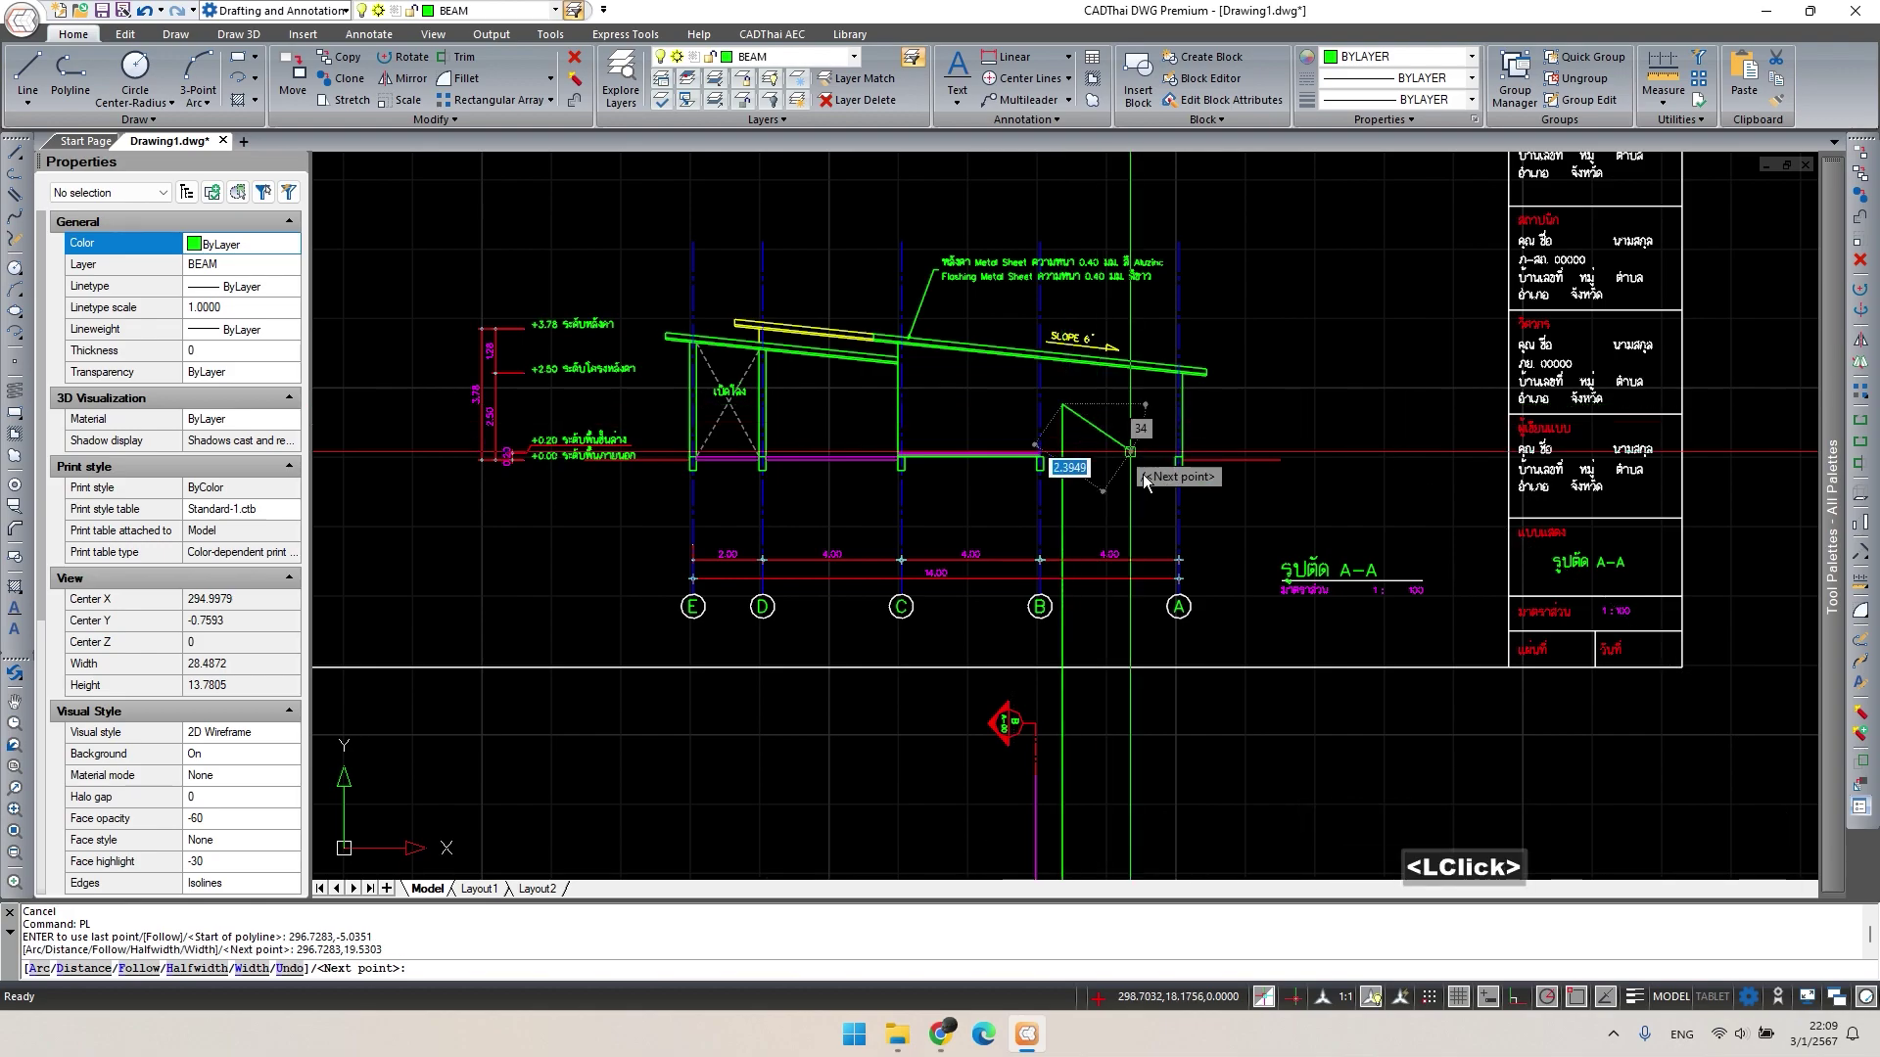
pyautogui.press('space')
# Move the floor plan, its section marks and the projection line so the carport's upper-left corner aligns below grid E.
pyautogui.scroll(-1, 1099, 736)
pyautogui.moveTo(1099, 735); pyautogui.dragTo(1088, 711, button='middle')
pyautogui.scroll(3, 1088, 711)
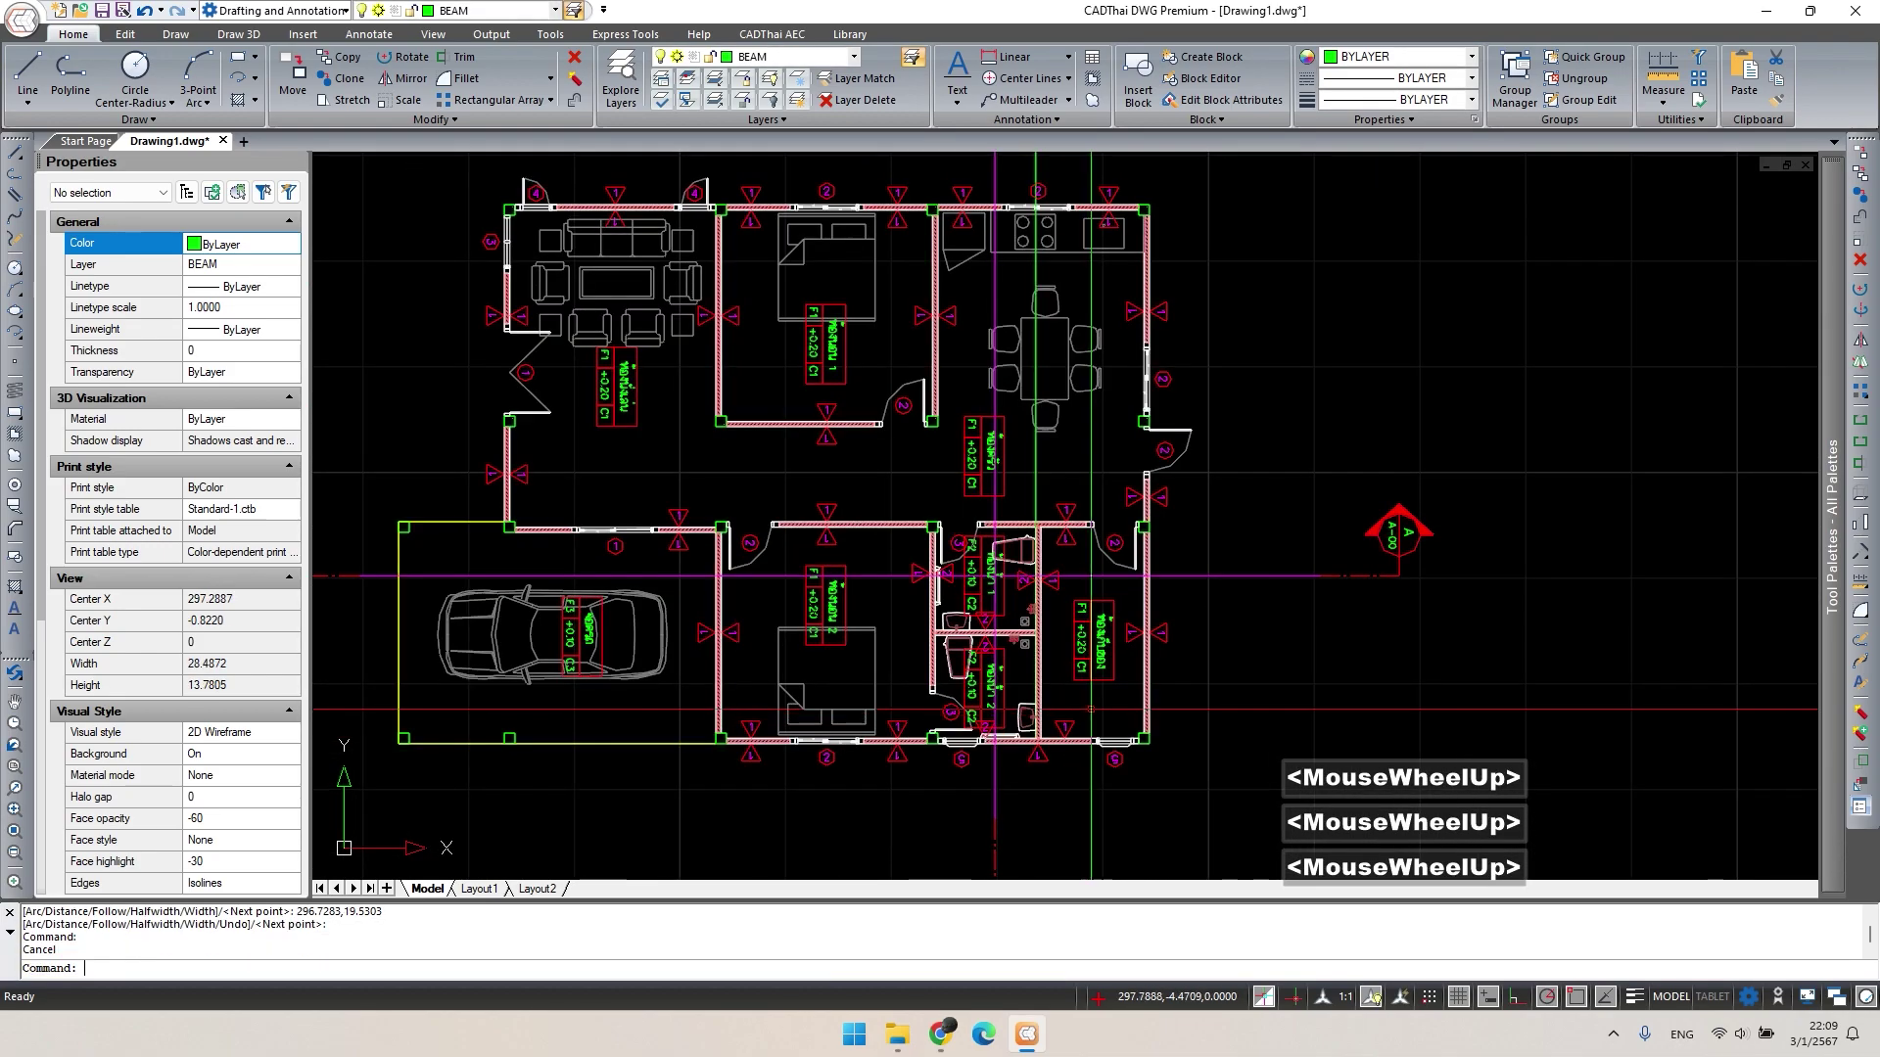
pyautogui.scroll(-3, 995, 634)
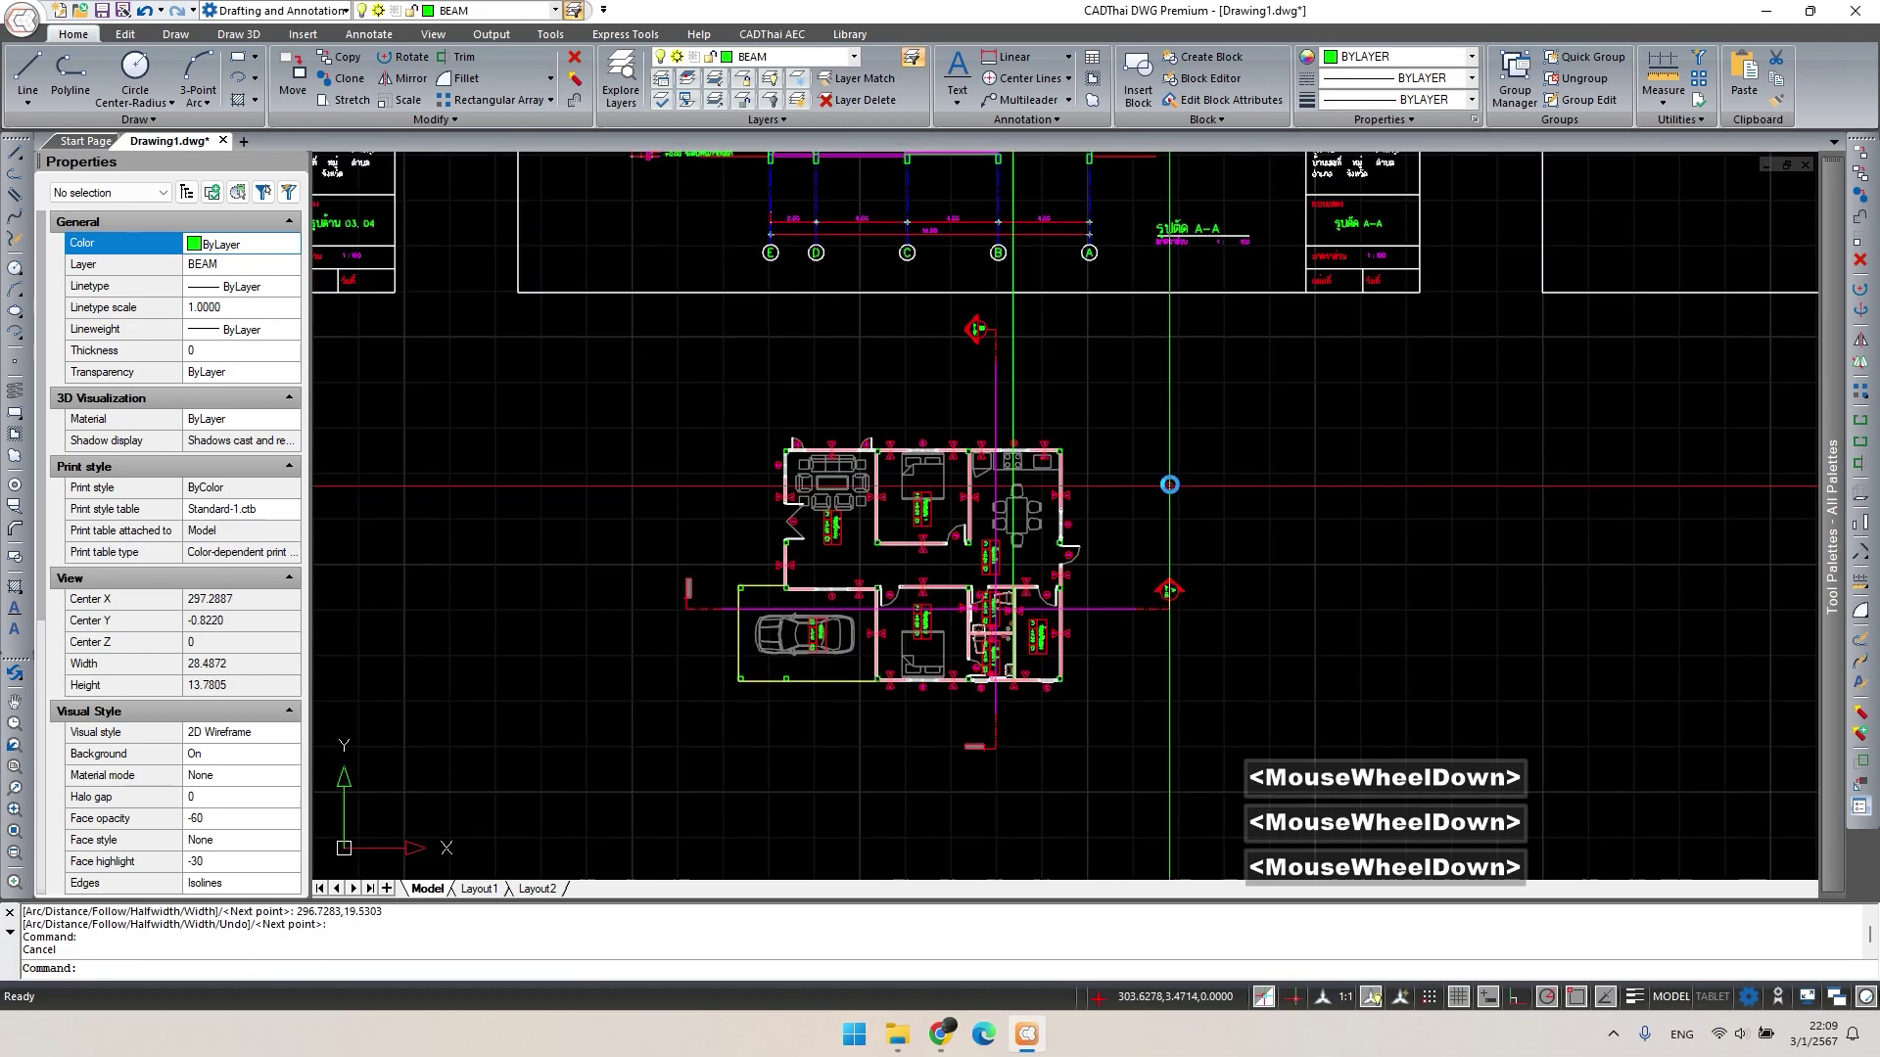
pyautogui.moveTo(793, 555); pyautogui.dragTo(812, 663, button='middle')
pyautogui.moveTo(1279, 840); pyautogui.dragTo(1294, 751, button='middle')
pyautogui.press('Escape')
pyautogui.click(1243, 816)
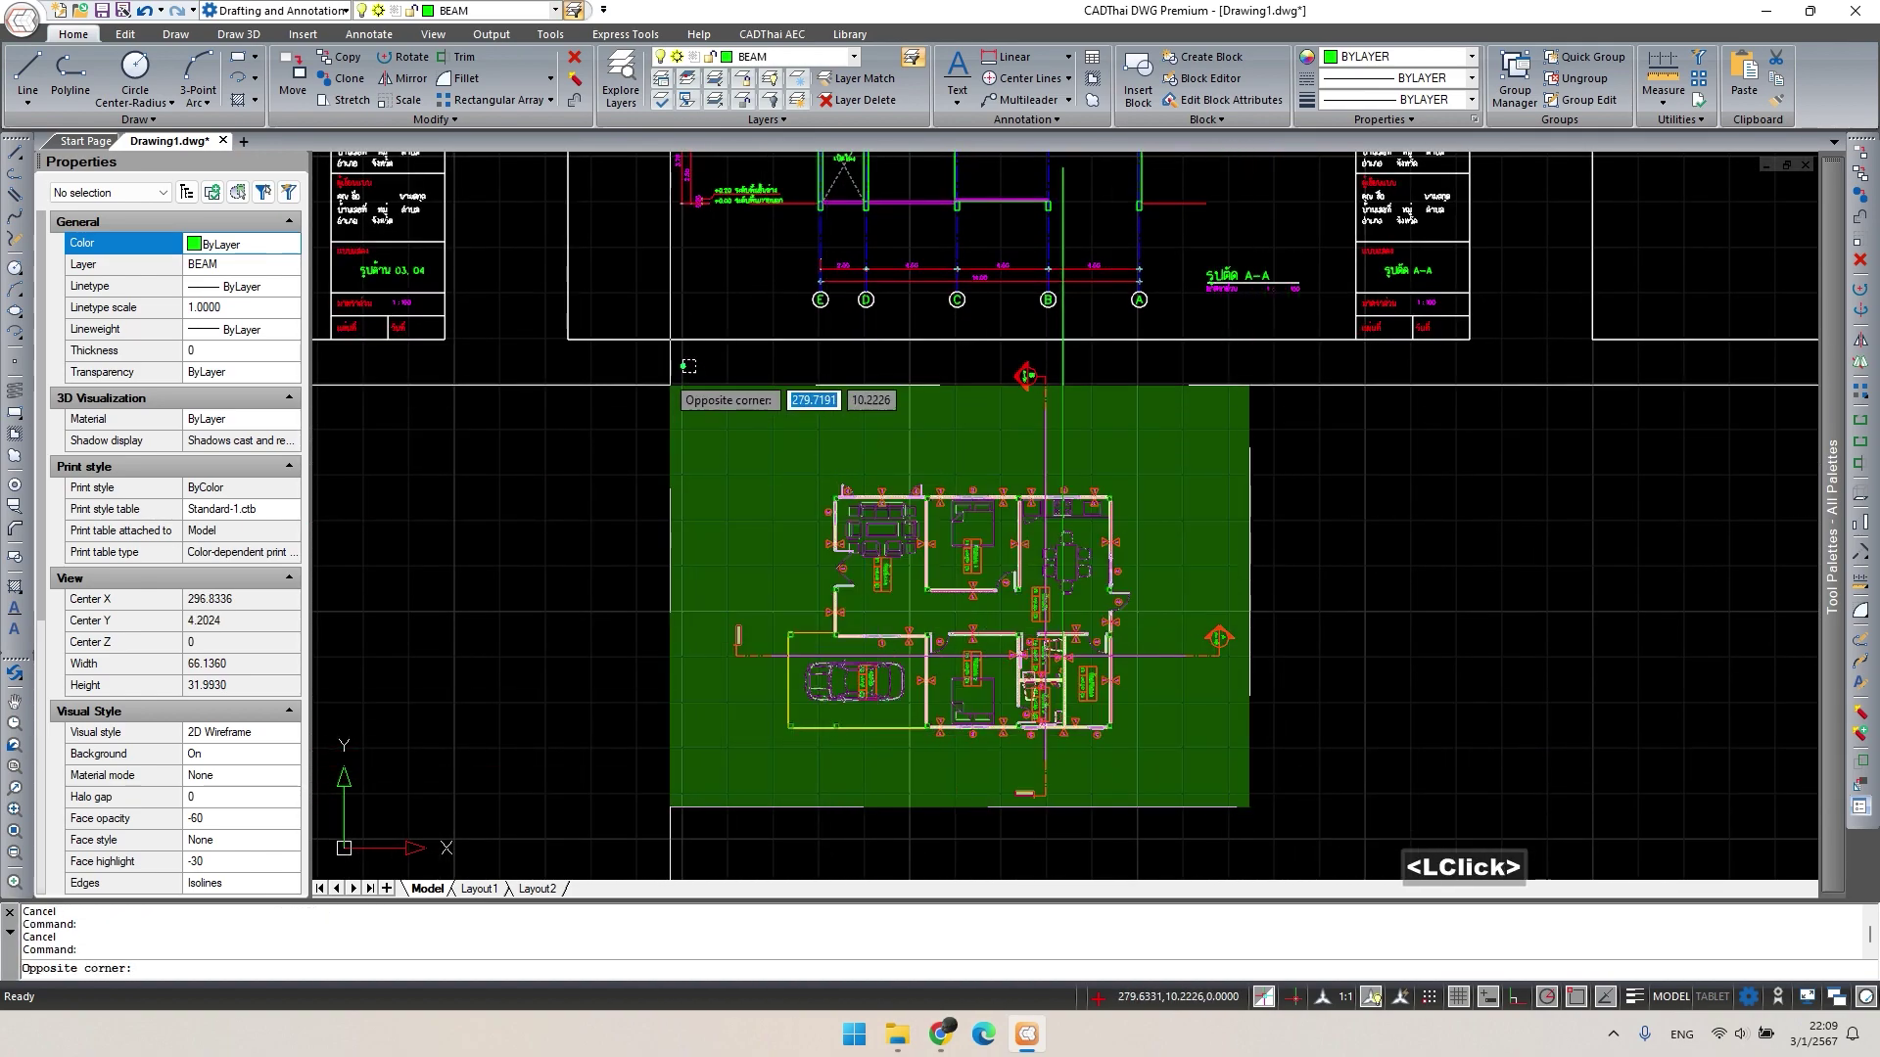
pyautogui.click(671, 389)
pyautogui.moveTo(750, 510); pyautogui.dragTo(789, 578, button='middle')
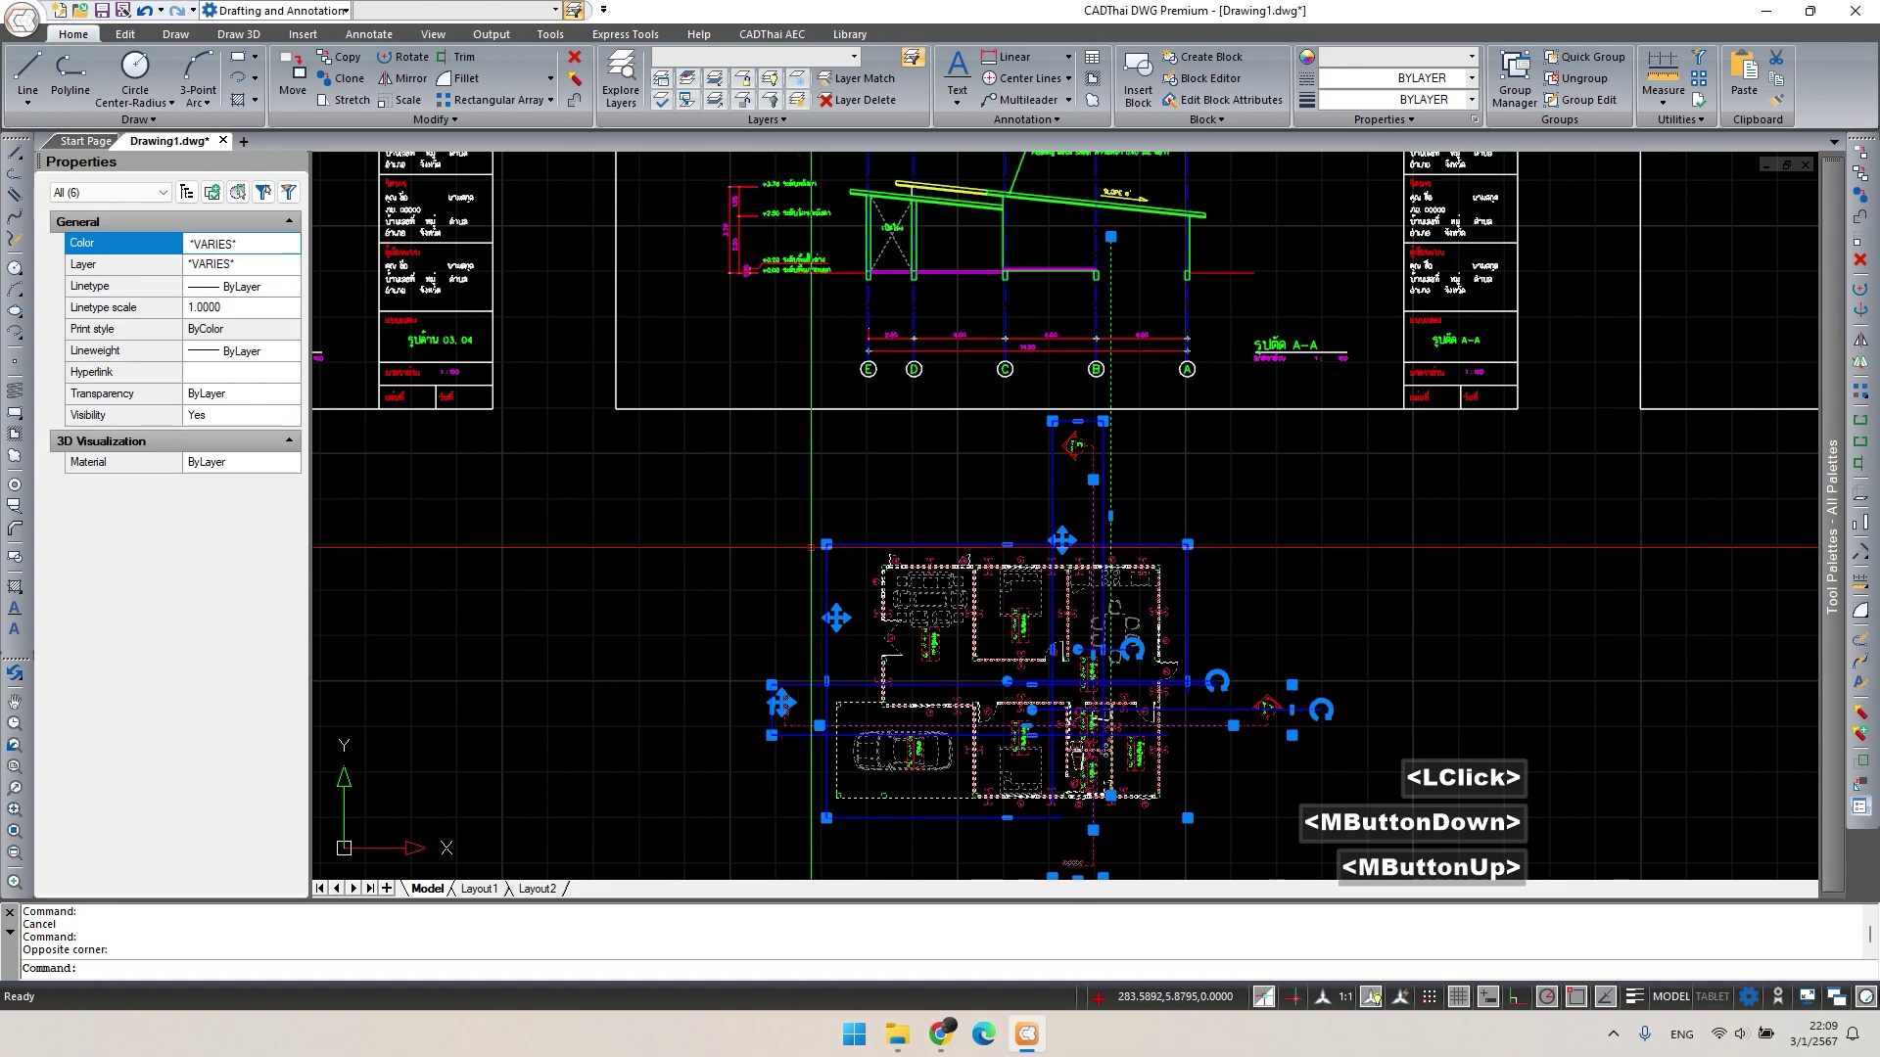
pyautogui.write('m')
pyautogui.press('space')
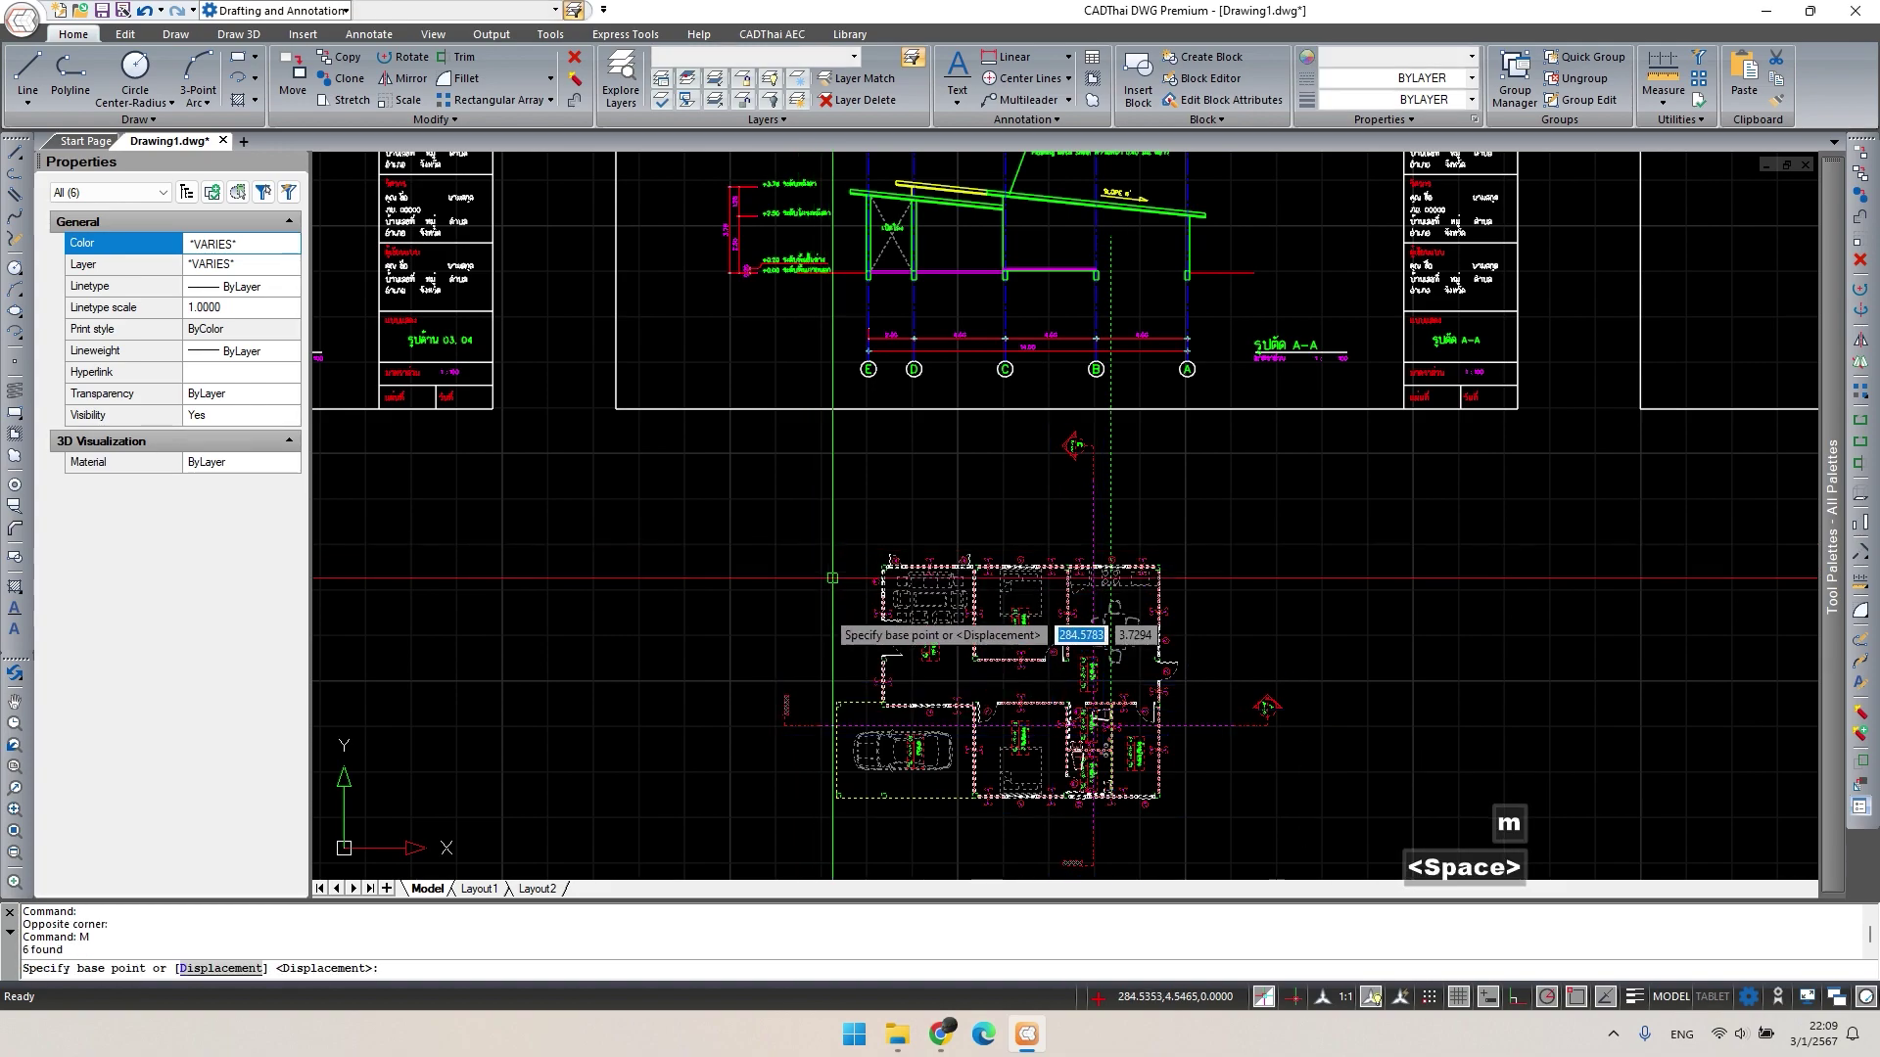
pyautogui.click(835, 702)
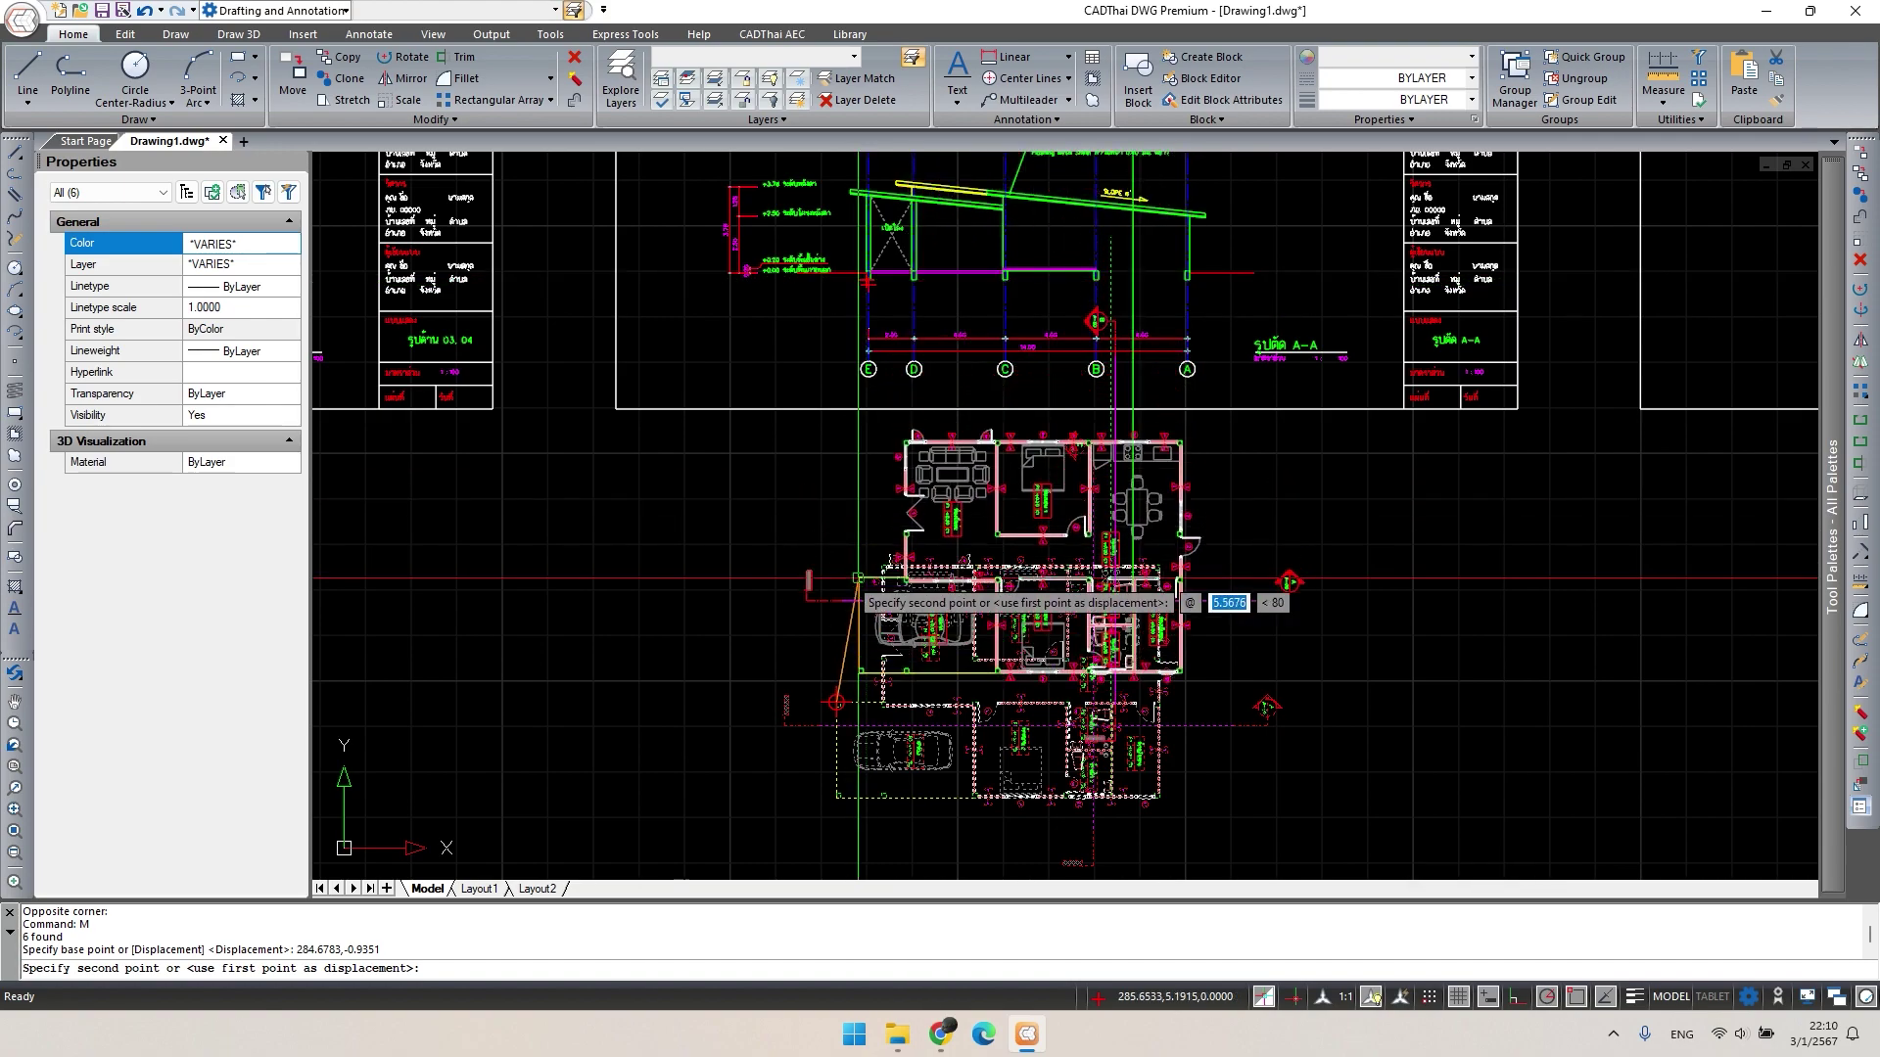
pyautogui.click(866, 638)
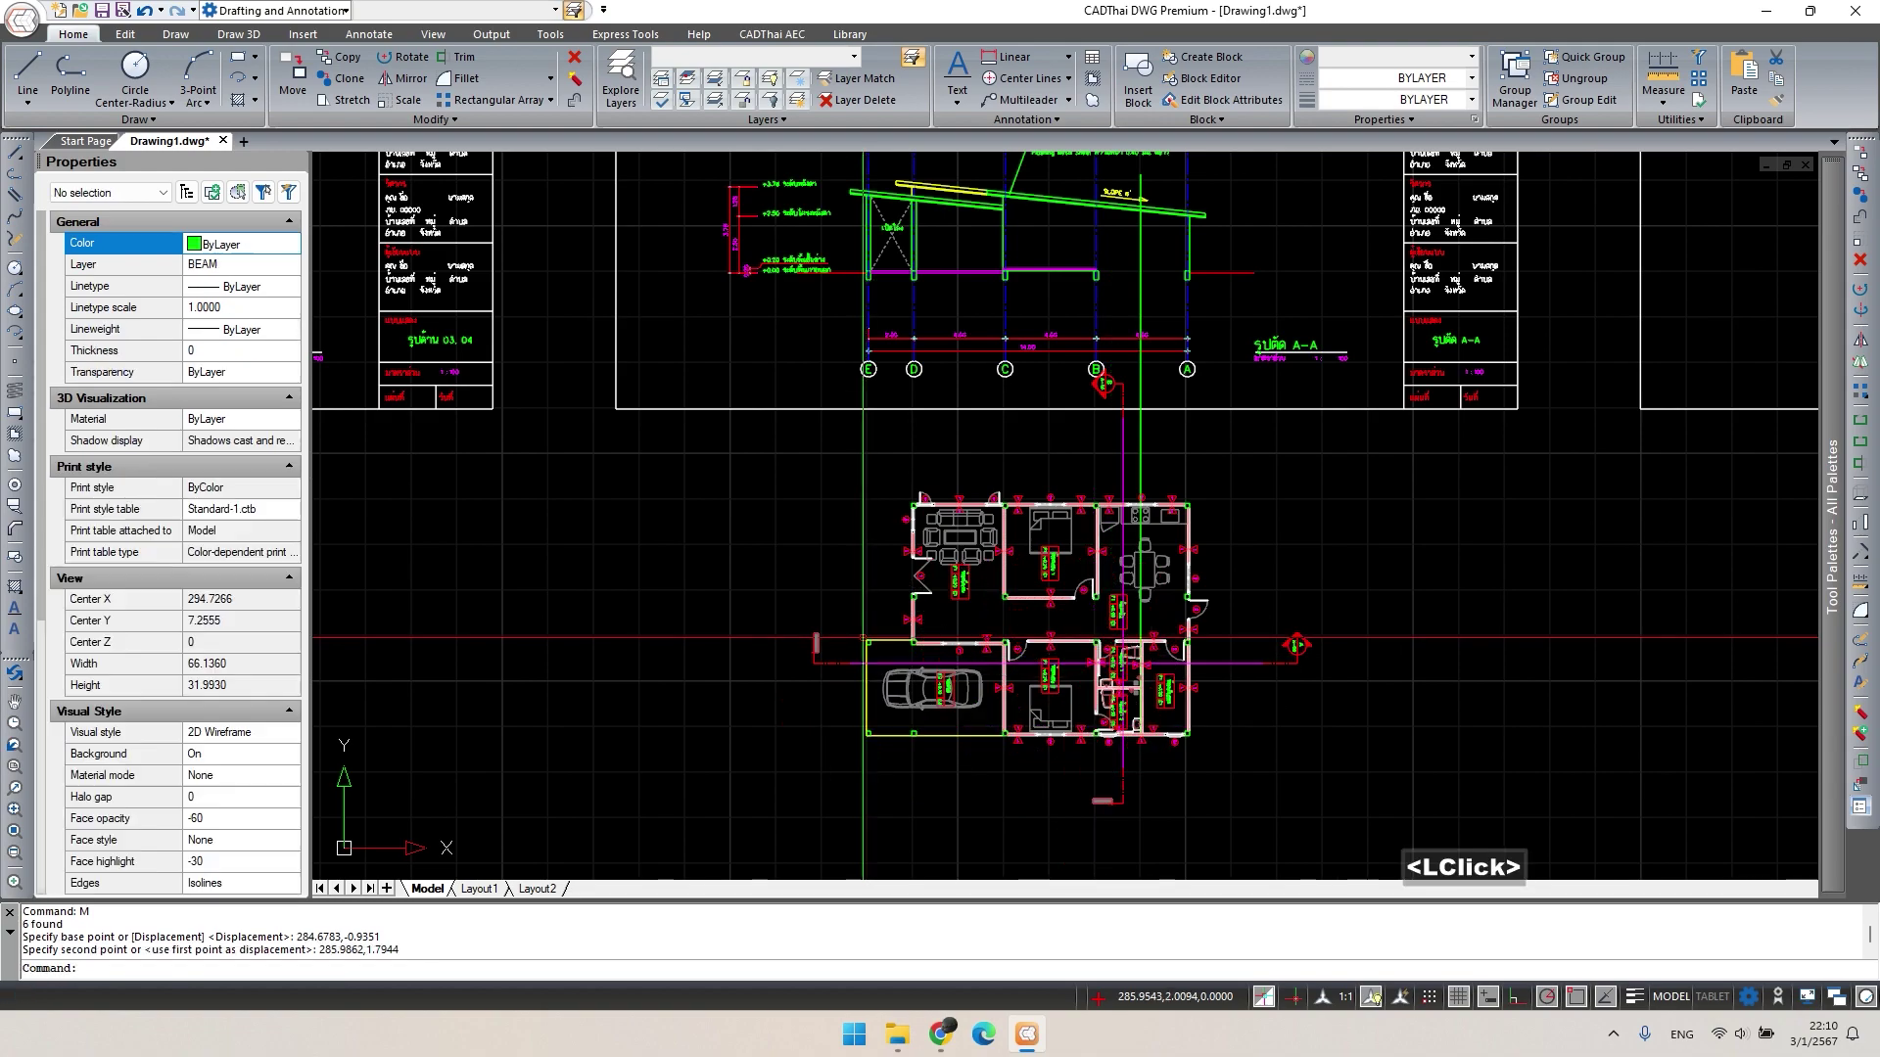
# Move the floor plan, section marks and projection line straight down to clear the section sheet's frame.
pyautogui.click(1406, 482)
pyautogui.click(796, 861)
pyautogui.write('m')
pyautogui.press('space')
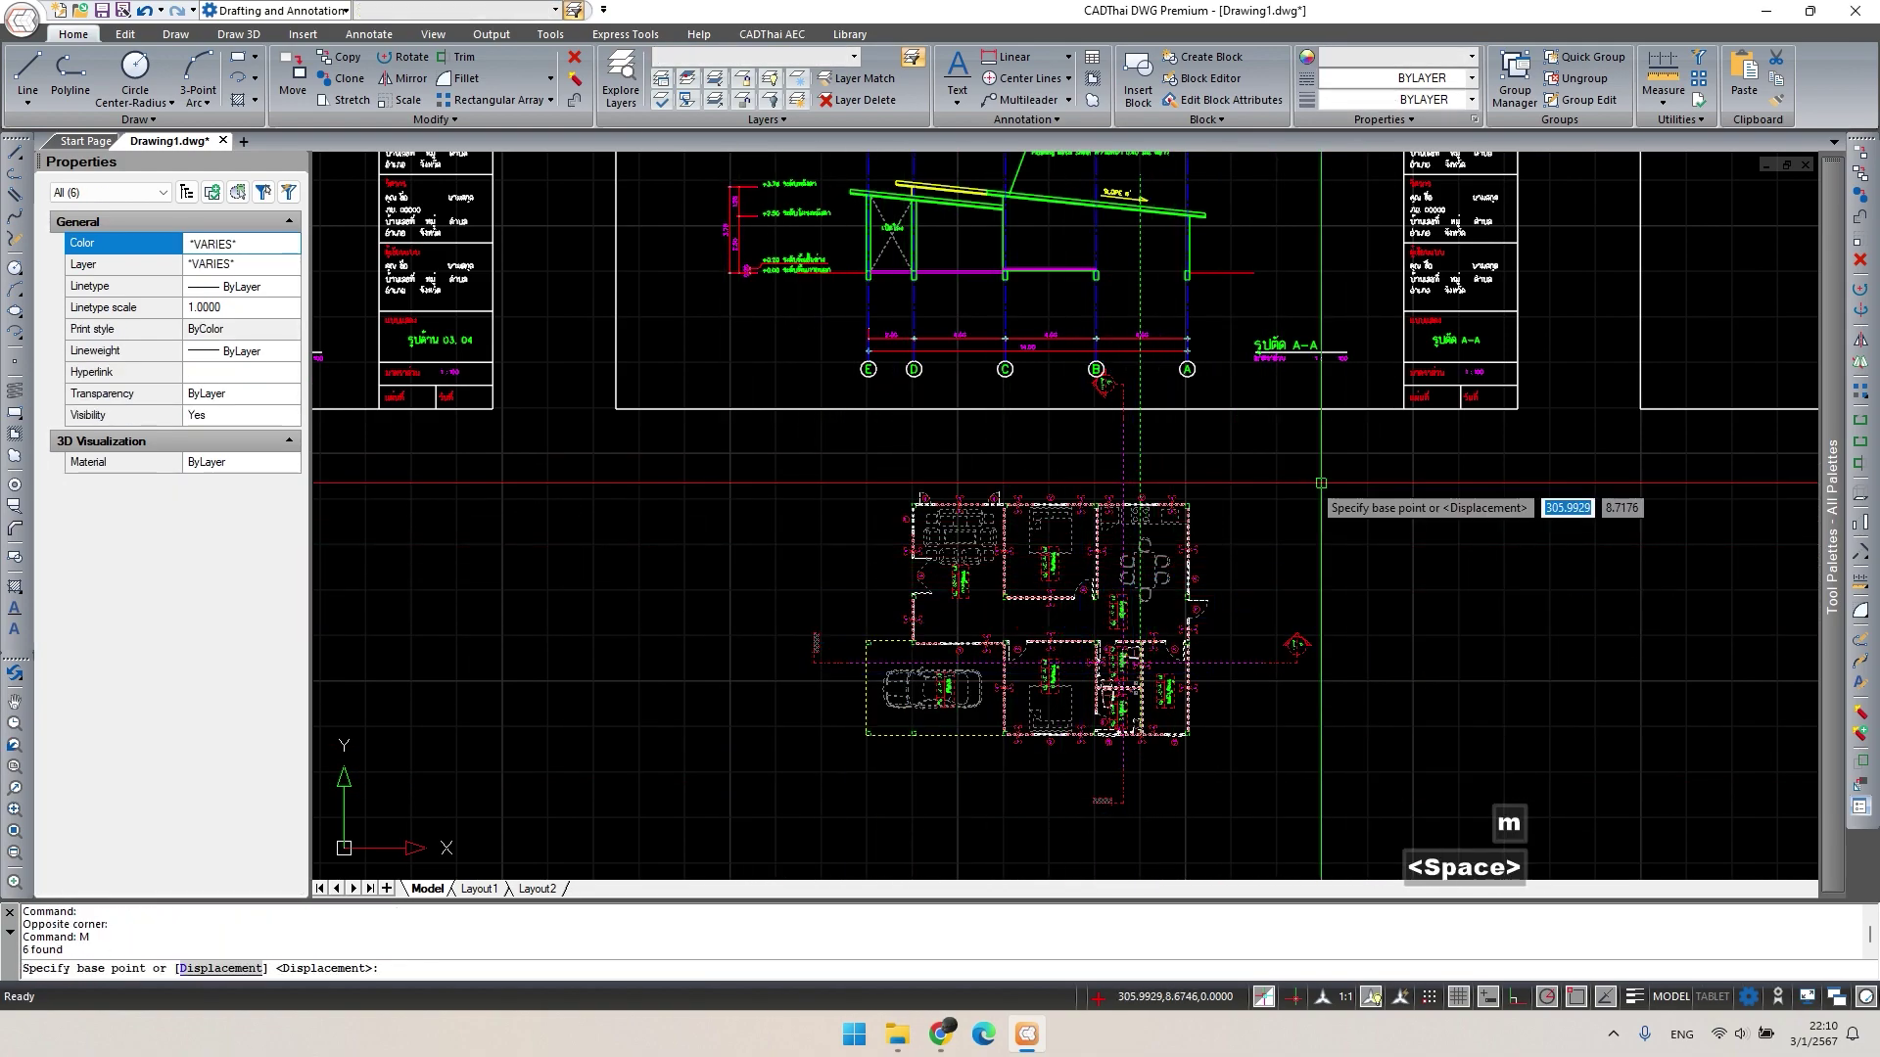
pyautogui.click(1317, 466)
pyautogui.click(1317, 500)
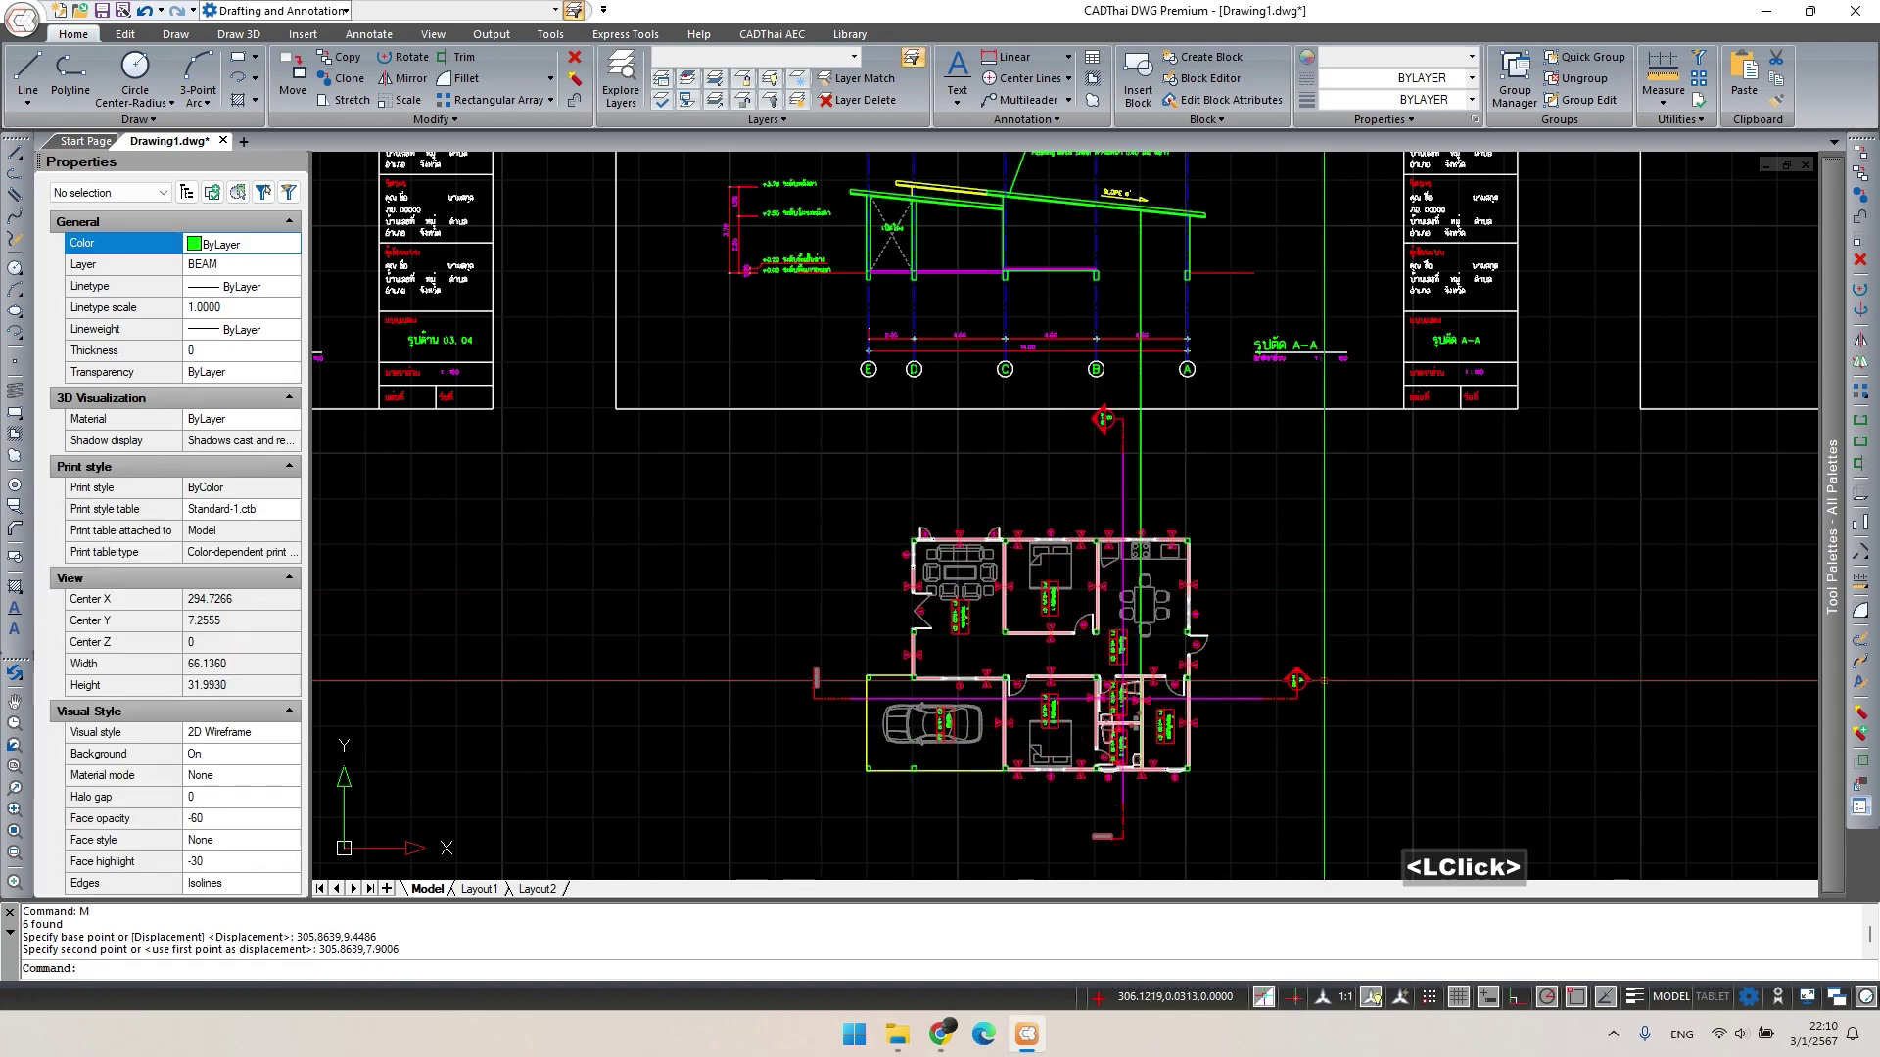
# Copy the grid B beam from its upper-left corner to the vertical projection line between grids B and A.
pyautogui.scroll(2, 1216, 458)
pyautogui.moveTo(1162, 513); pyautogui.dragTo(1167, 230, button='middle')
pyautogui.scroll(4, 1179, 661)
pyautogui.scroll(3, 1056, 400)
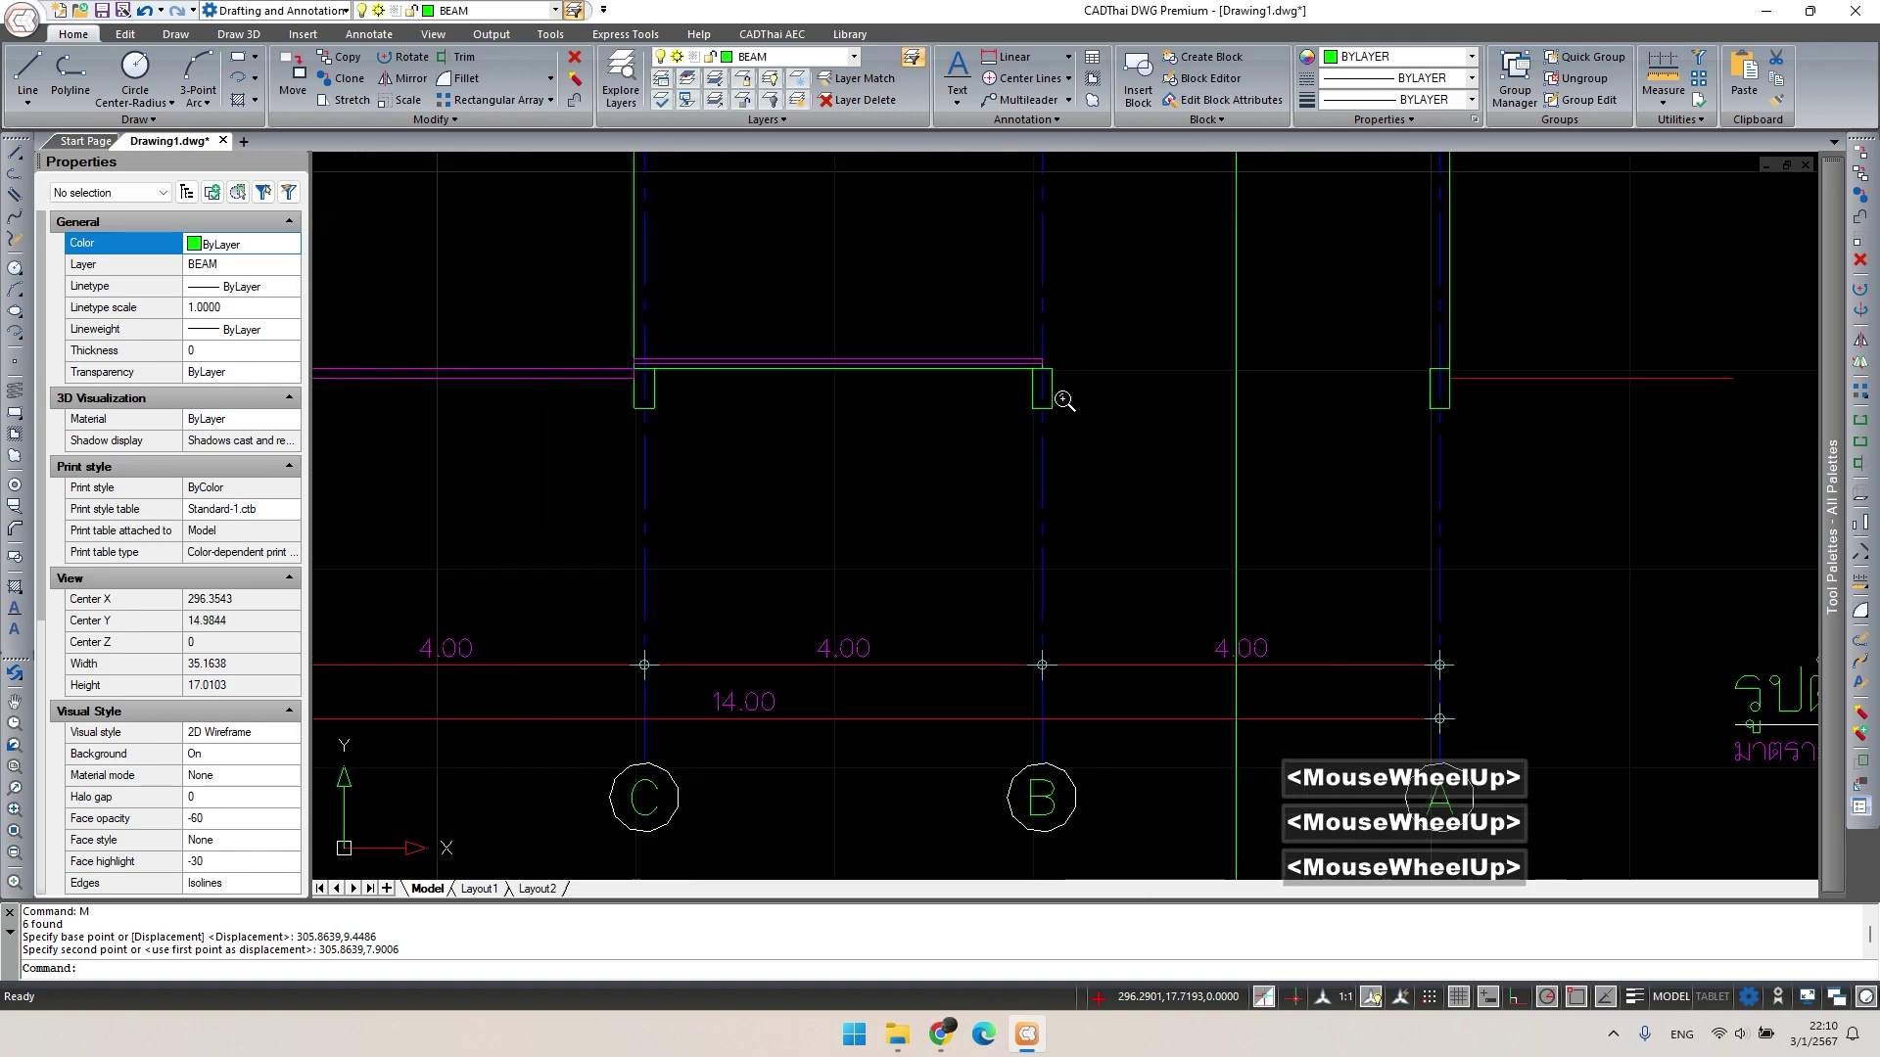
pyautogui.press('Escape')
pyautogui.click(1038, 387)
pyautogui.moveTo(1038, 388); pyautogui.dragTo(1034, 440, button='middle')
pyautogui.write('co')
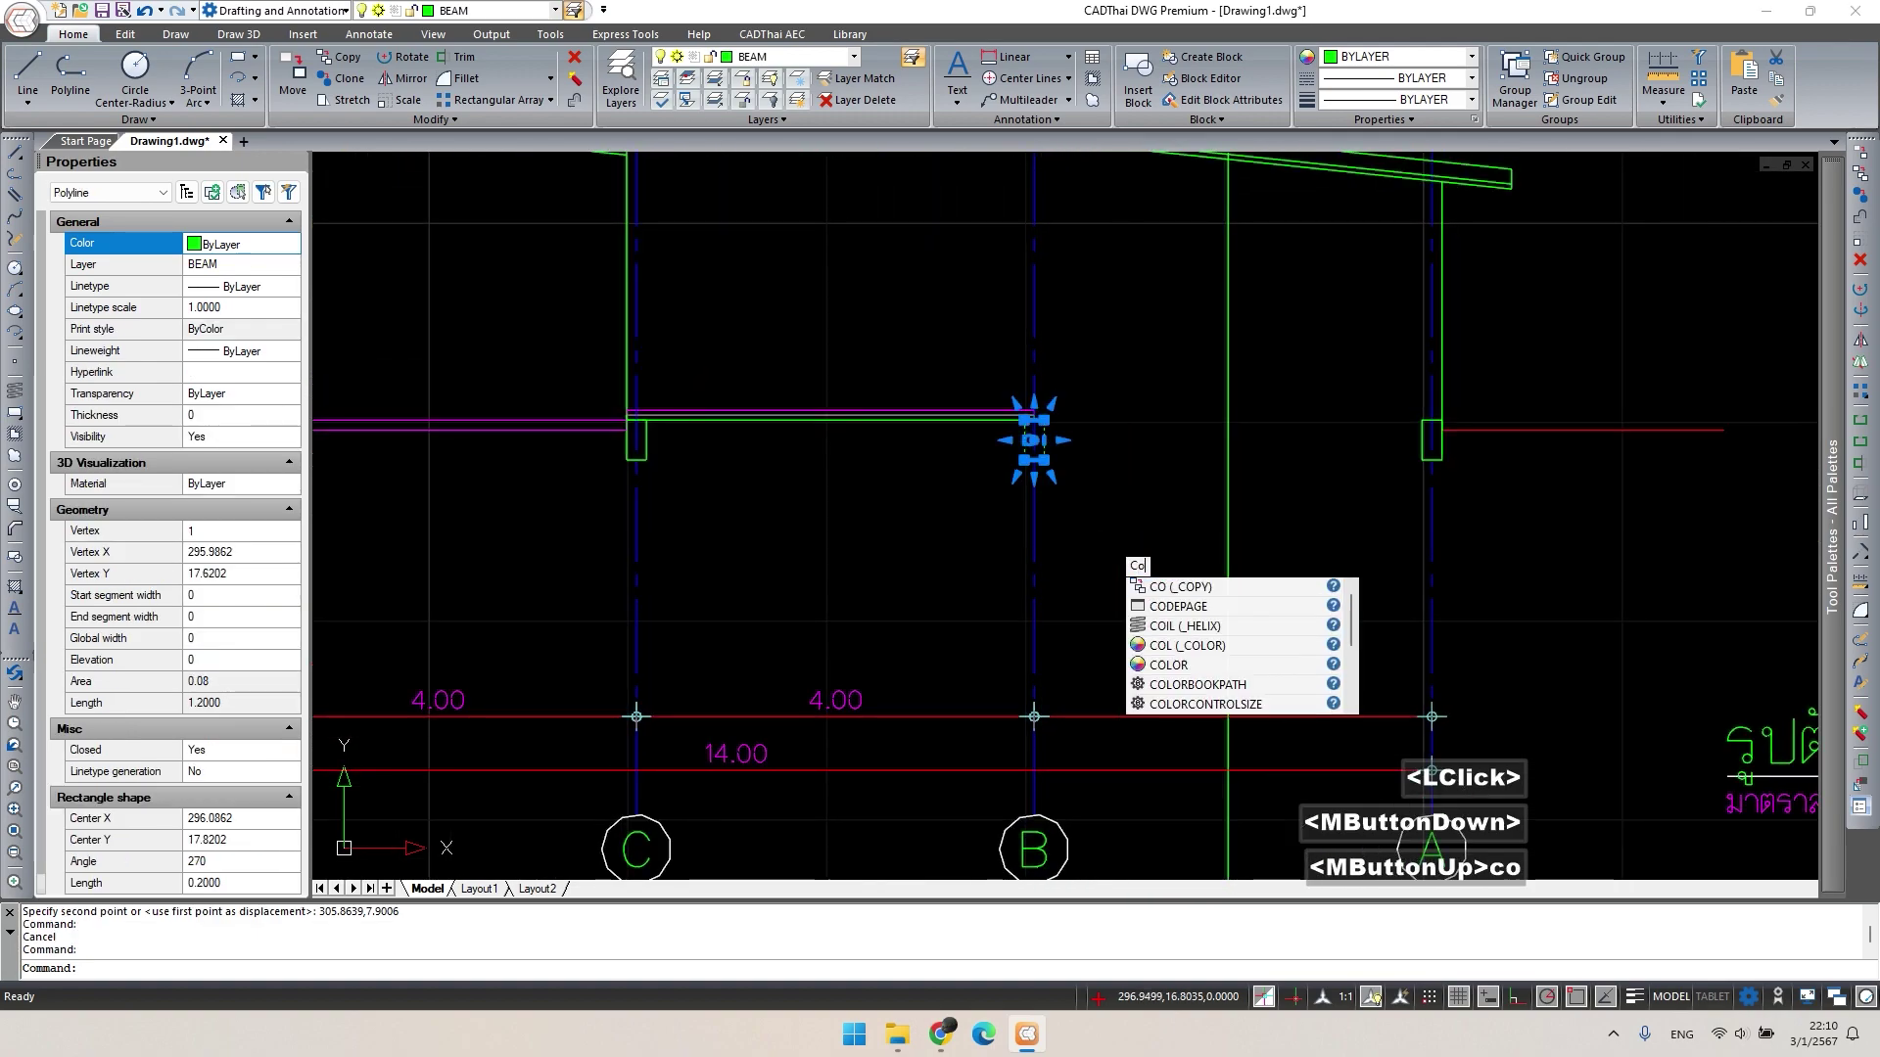
pyautogui.scroll(3, 1077, 442)
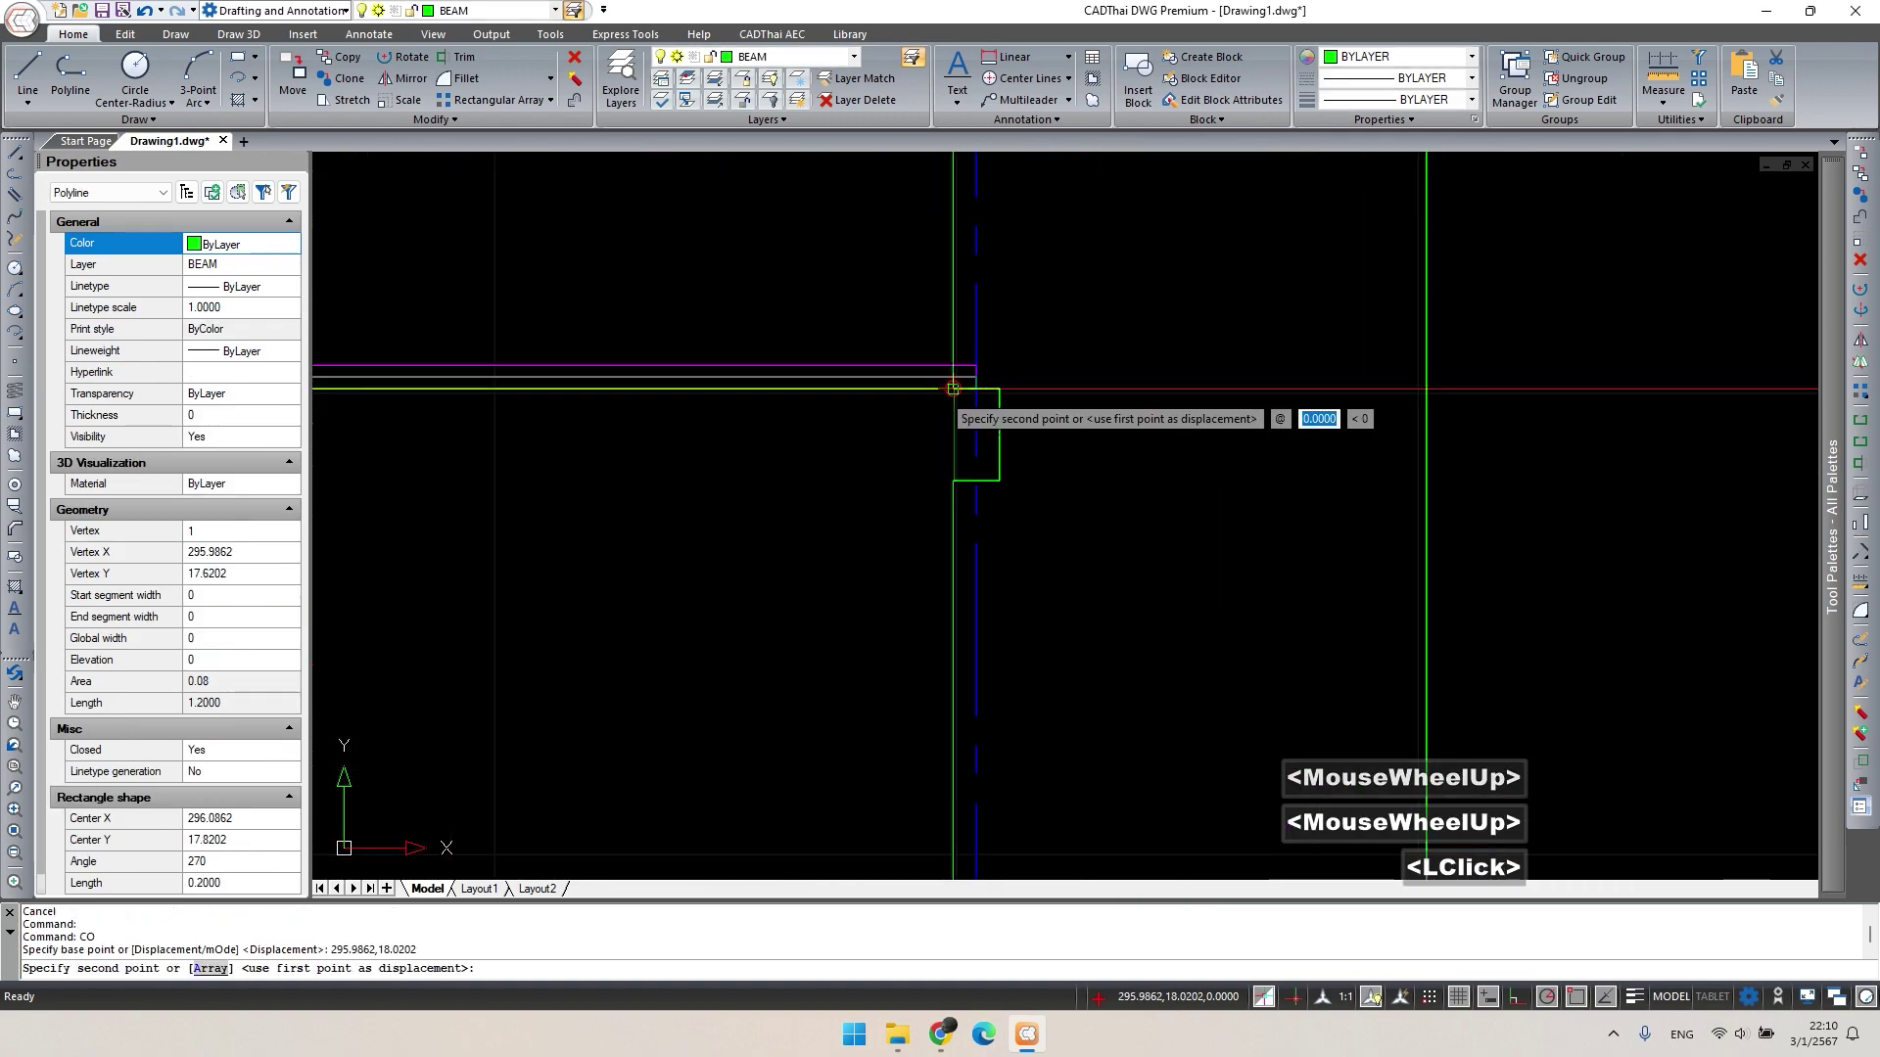
pyautogui.click(1425, 388)
pyautogui.press('Escape')
# Copy the magenta floor rectangle from the D–C bay to the grid B beam's right face.
pyautogui.scroll(-1, 960, 491)
pyautogui.moveTo(1067, 440)
pyautogui.mouseDown(button='middle')
pyautogui.moveTo(960, 491)
pyautogui.moveTo(1192, 487)
pyautogui.mouseUp(button='middle')
pyautogui.scroll(-1, 959, 490)
pyautogui.press('Escape')
pyautogui.click(534, 445)
pyautogui.click(514, 500)
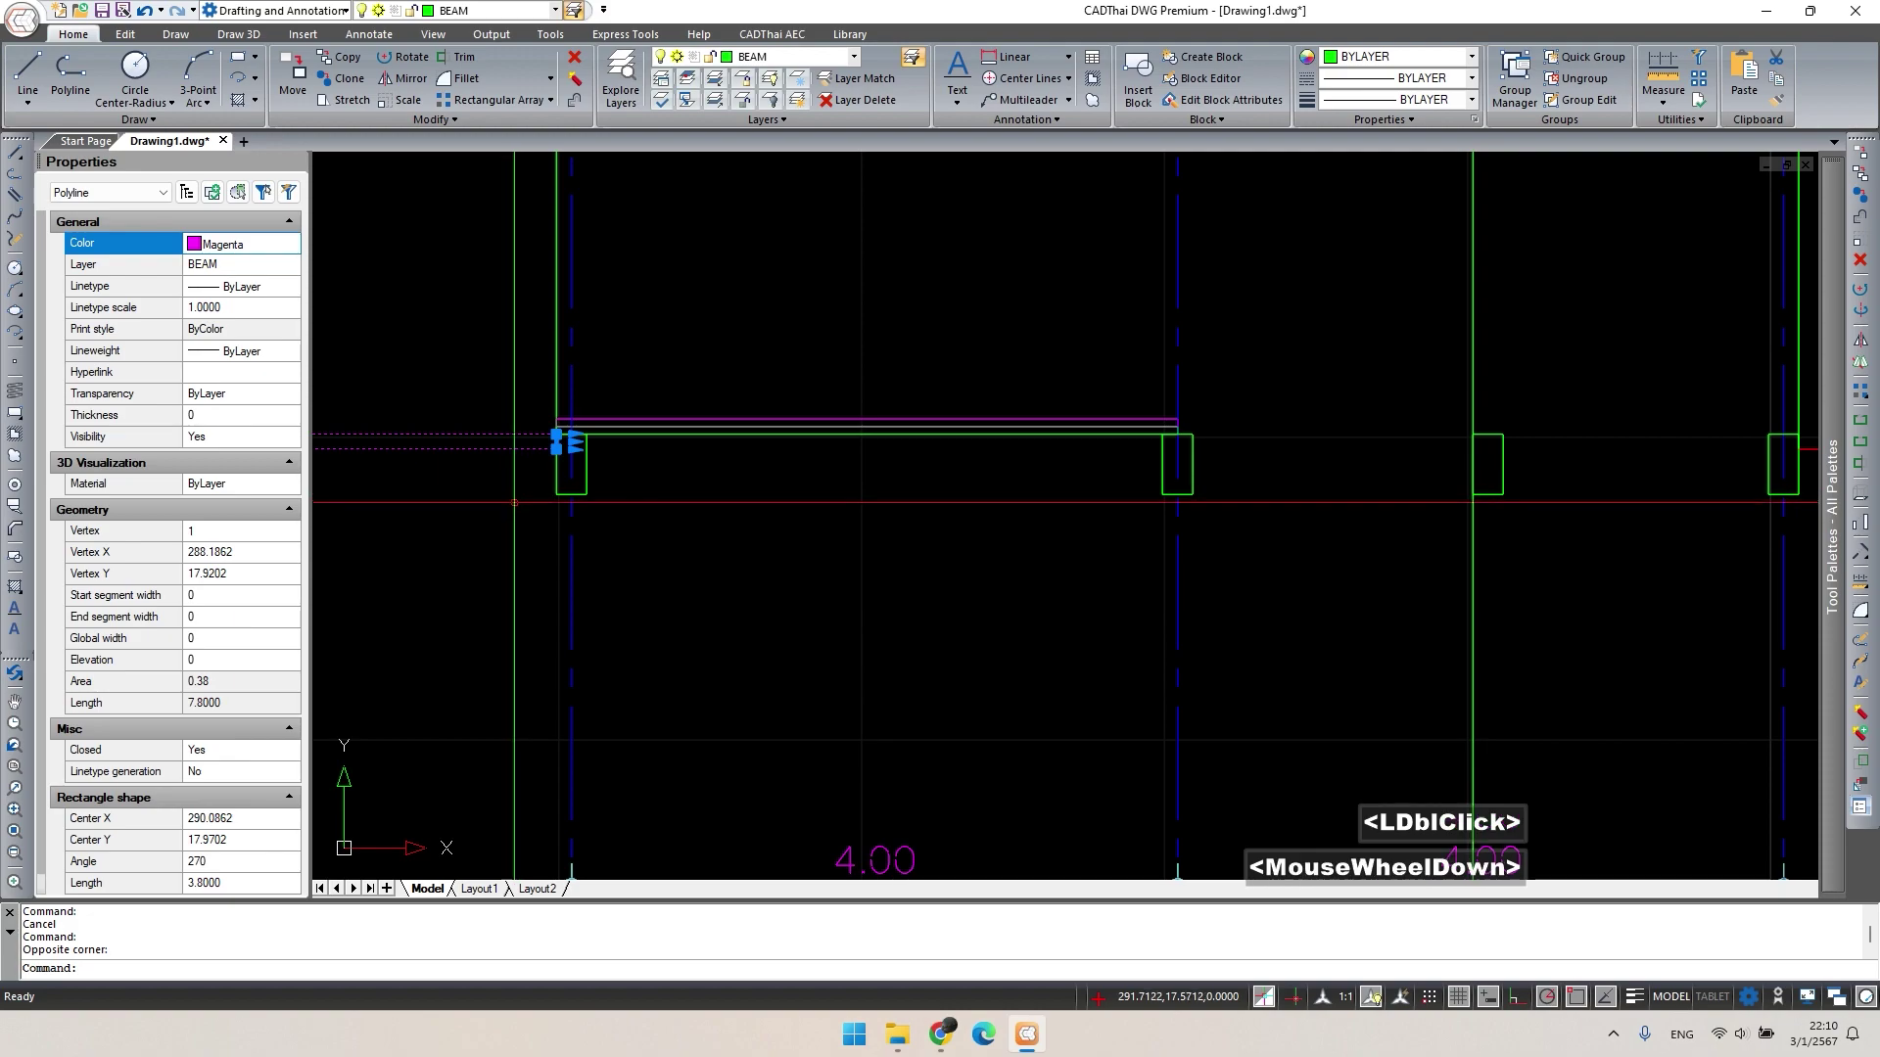
pyautogui.scroll(-1, 514, 500)
pyautogui.moveTo(514, 501); pyautogui.dragTo(838, 521, button='middle')
pyautogui.write('co')
pyautogui.press('space')
pyautogui.click(464, 457)
pyautogui.click(1445, 456)
pyautogui.moveTo(1445, 457); pyautogui.dragTo(1440, 604, button='middle')
pyautogui.press('Escape')
# Stretch the copied floor rectangle's grid A end back to the left face of the intermediate beam on the projection line.
pyautogui.click(1527, 460)
pyautogui.doubleClick(1556, 498)
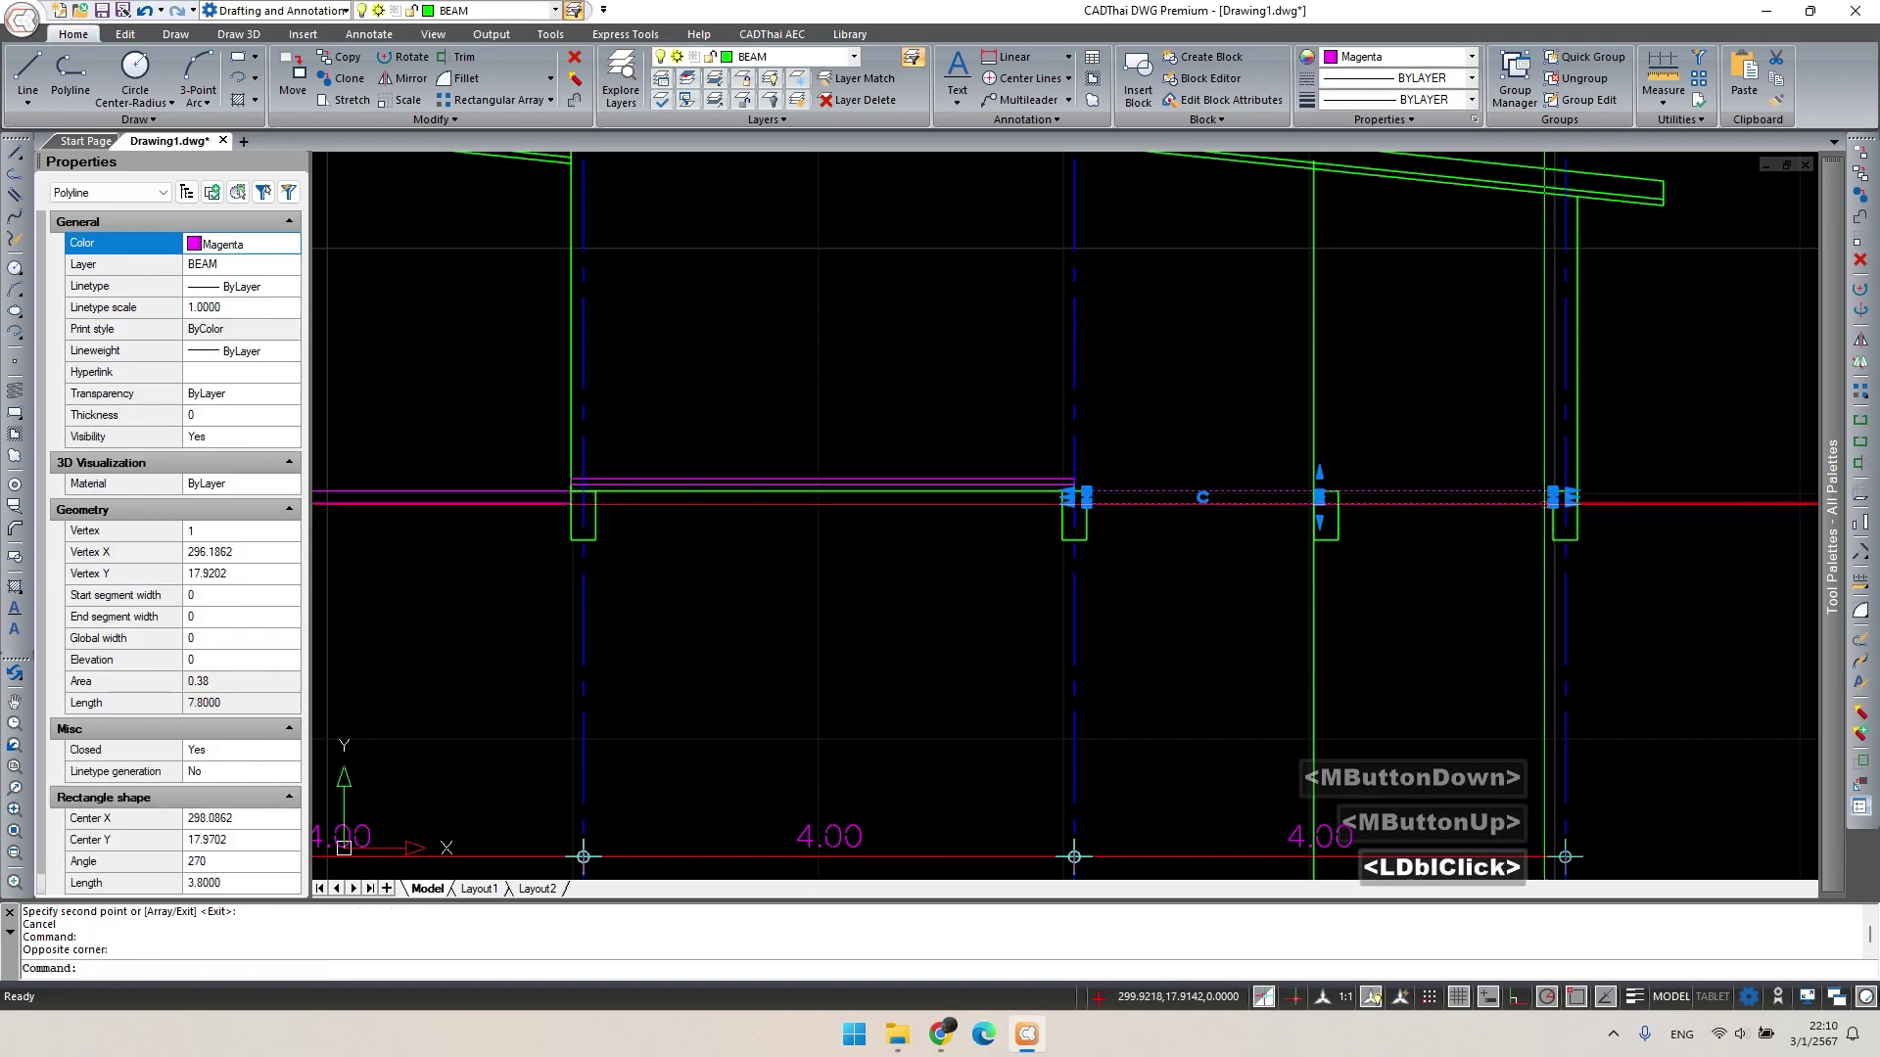
pyautogui.scroll(4, 1556, 498)
pyautogui.click(1554, 498)
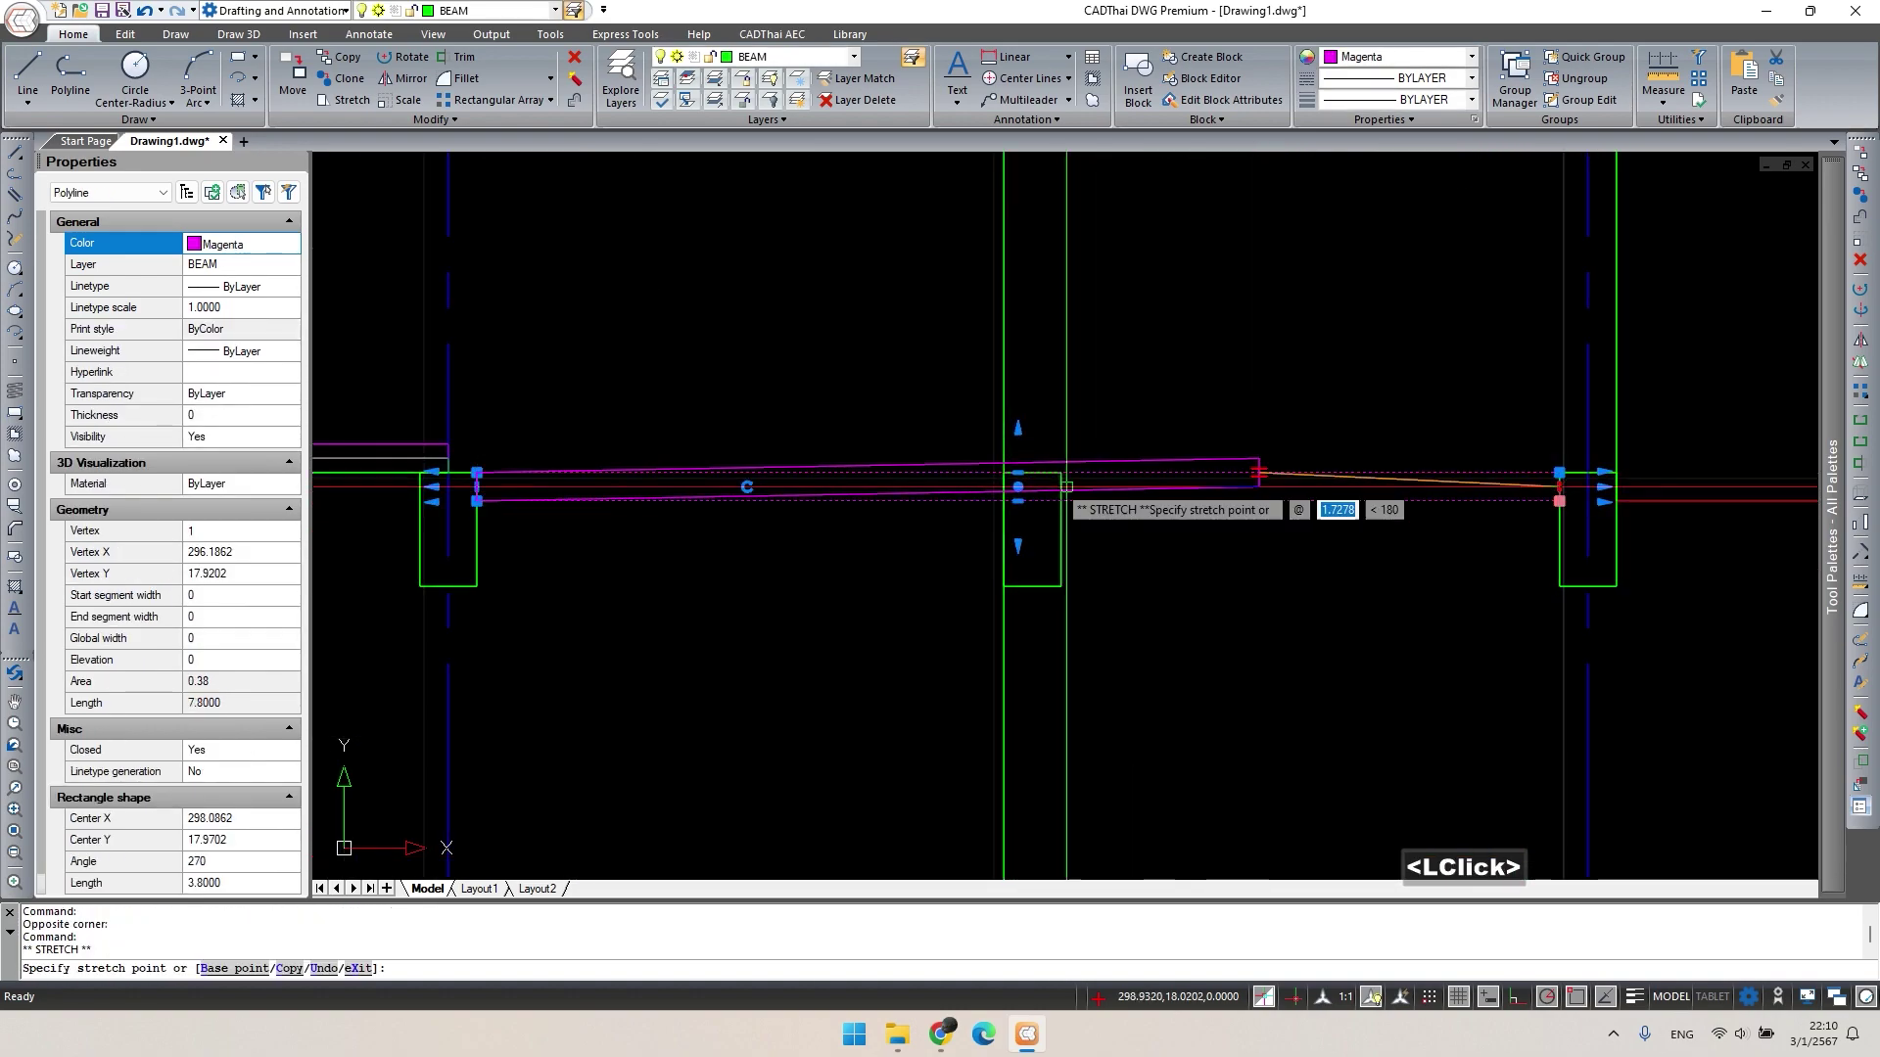
pyautogui.click(1003, 487)
pyautogui.press('Escape')
pyautogui.moveTo(583, 479); pyautogui.dragTo(931, 526, button='middle')
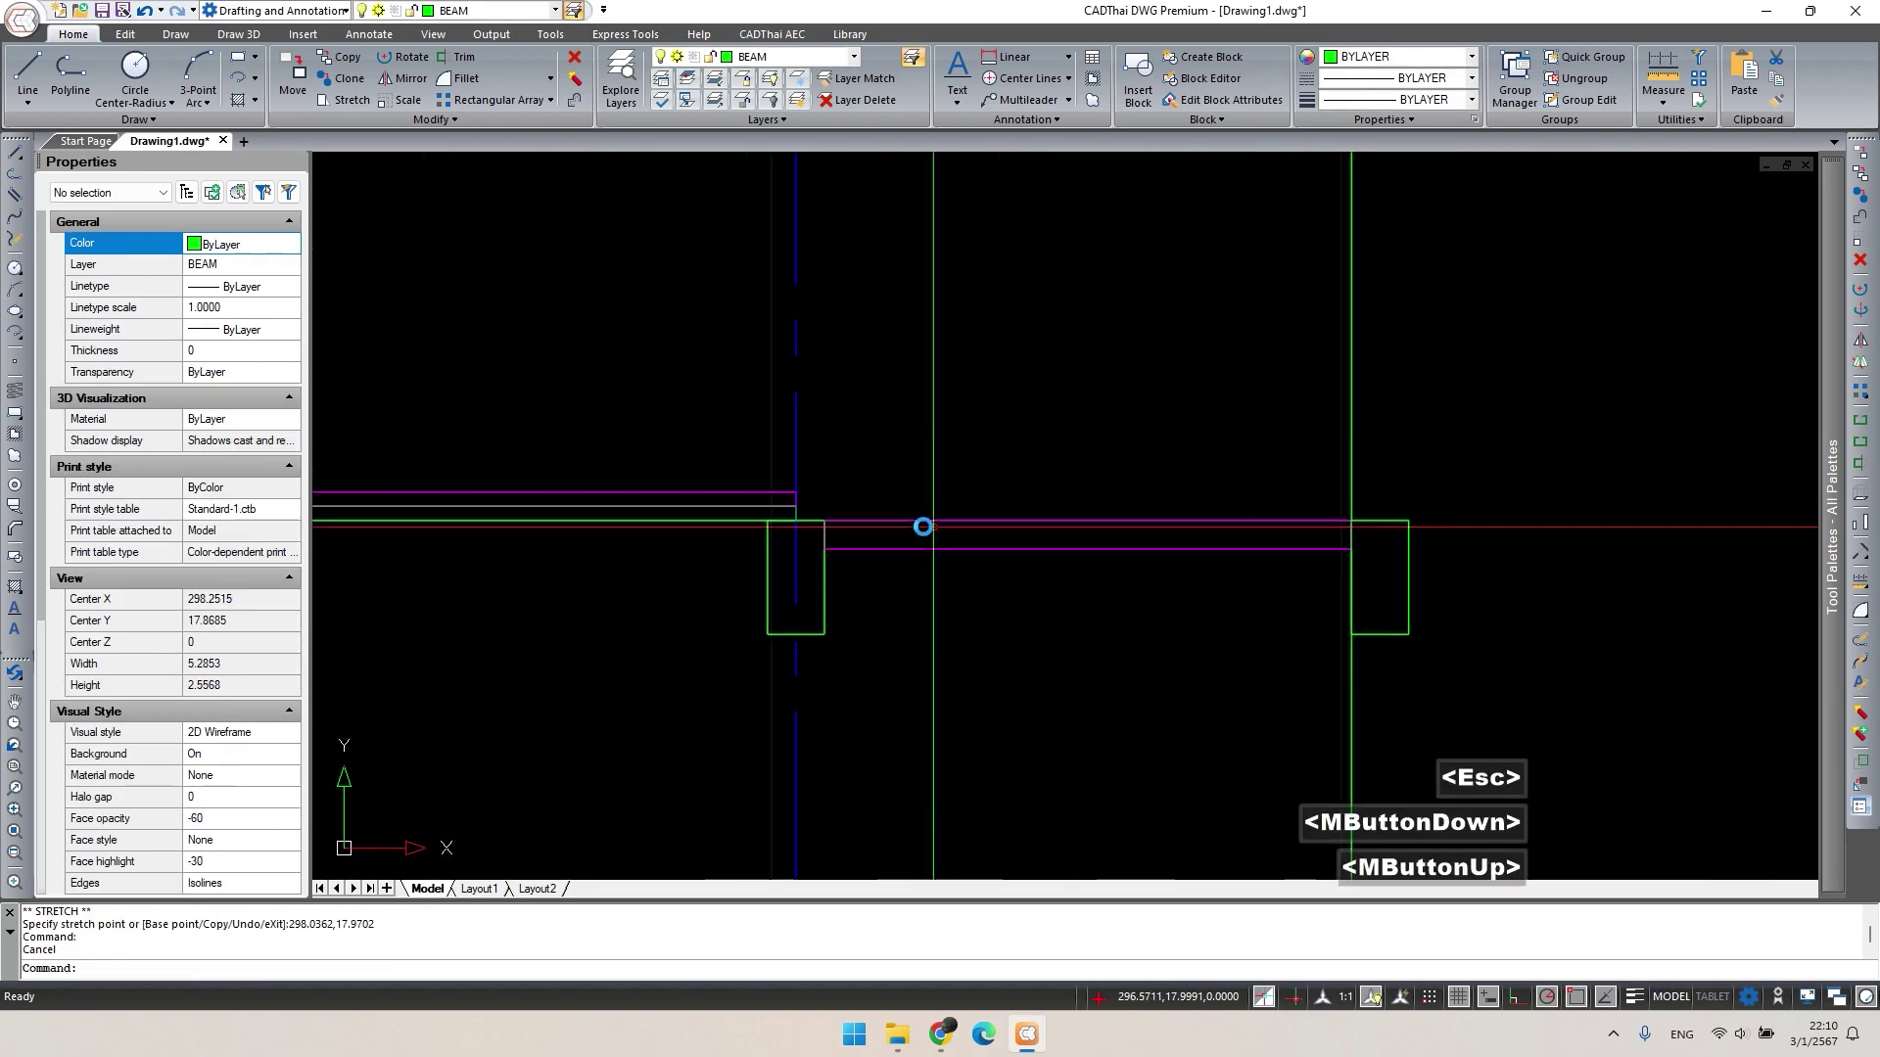
pyautogui.scroll(2, 781, 527)
pyautogui.write('s')
pyautogui.press('space')
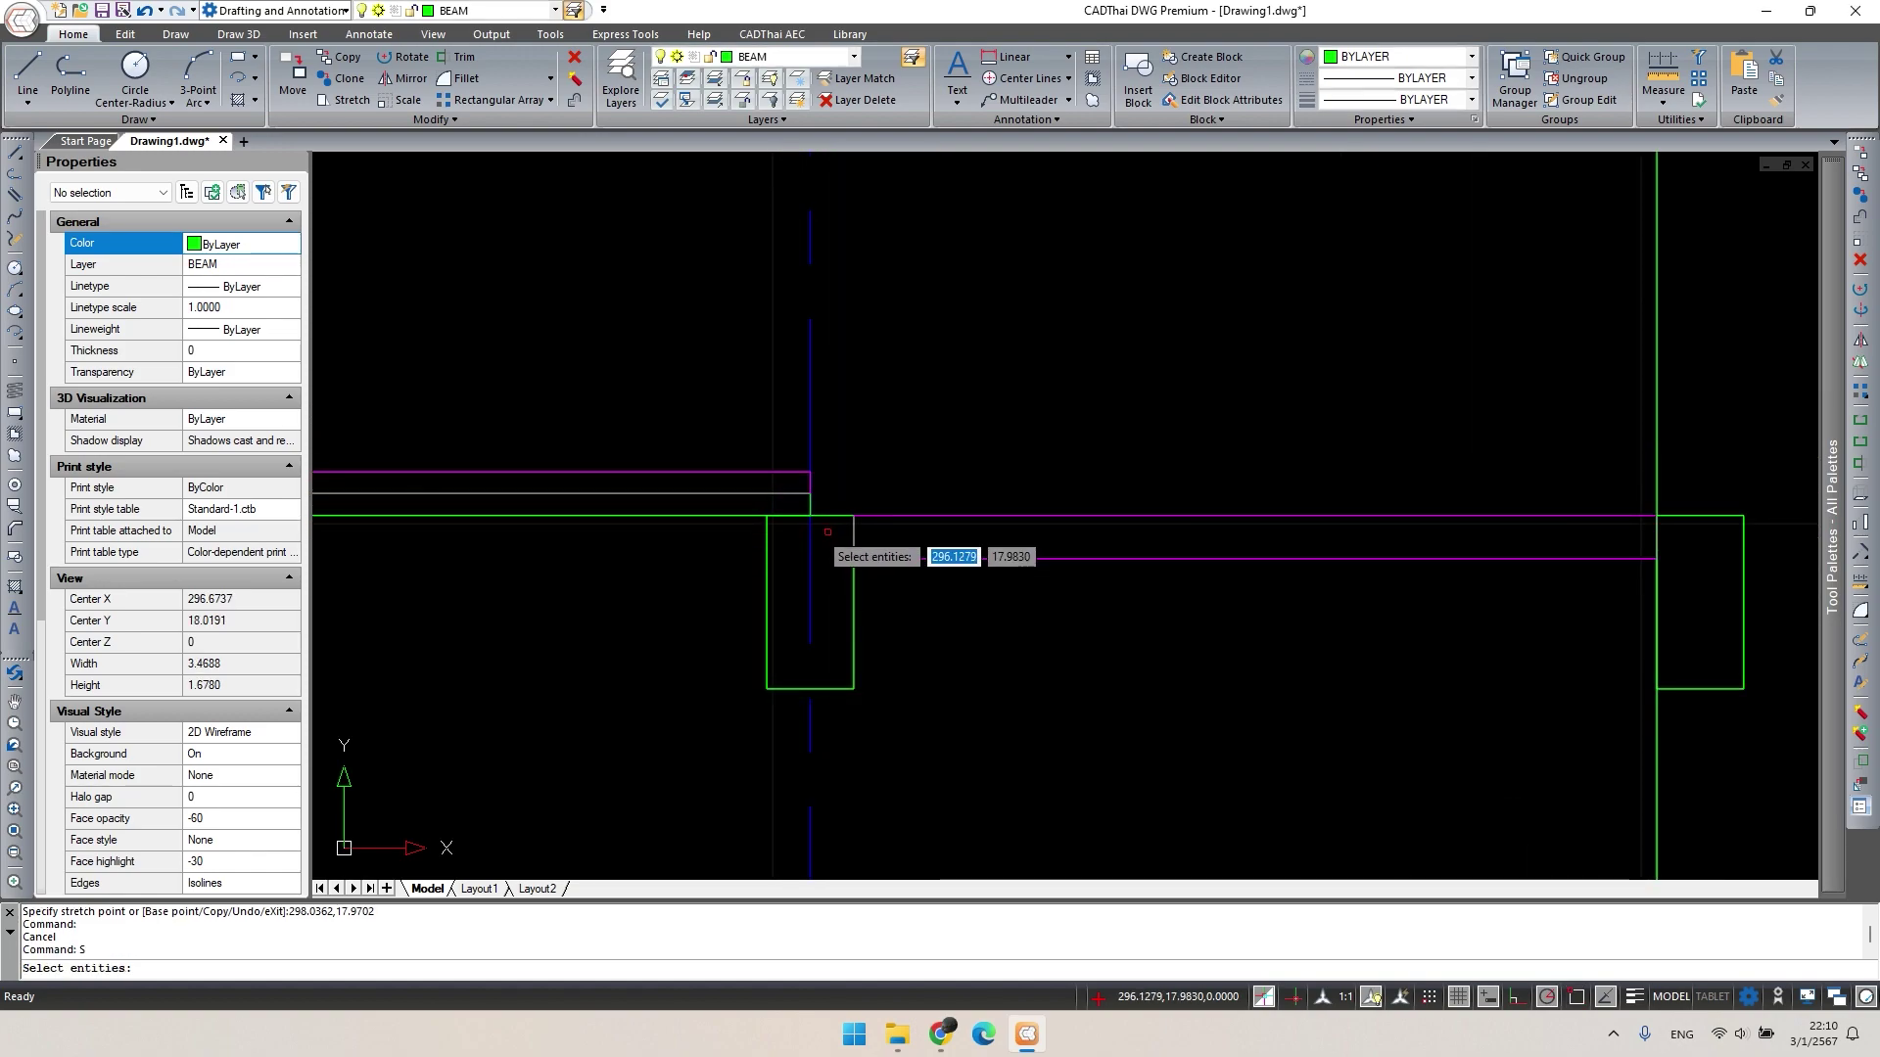
pyautogui.click(806, 441)
pyautogui.keyDown('shift'); pyautogui.click(850, 439); pyautogui.keyUp('shift')
pyautogui.keyDown('shift'); pyautogui.click(766, 393); pyautogui.keyUp('shift')
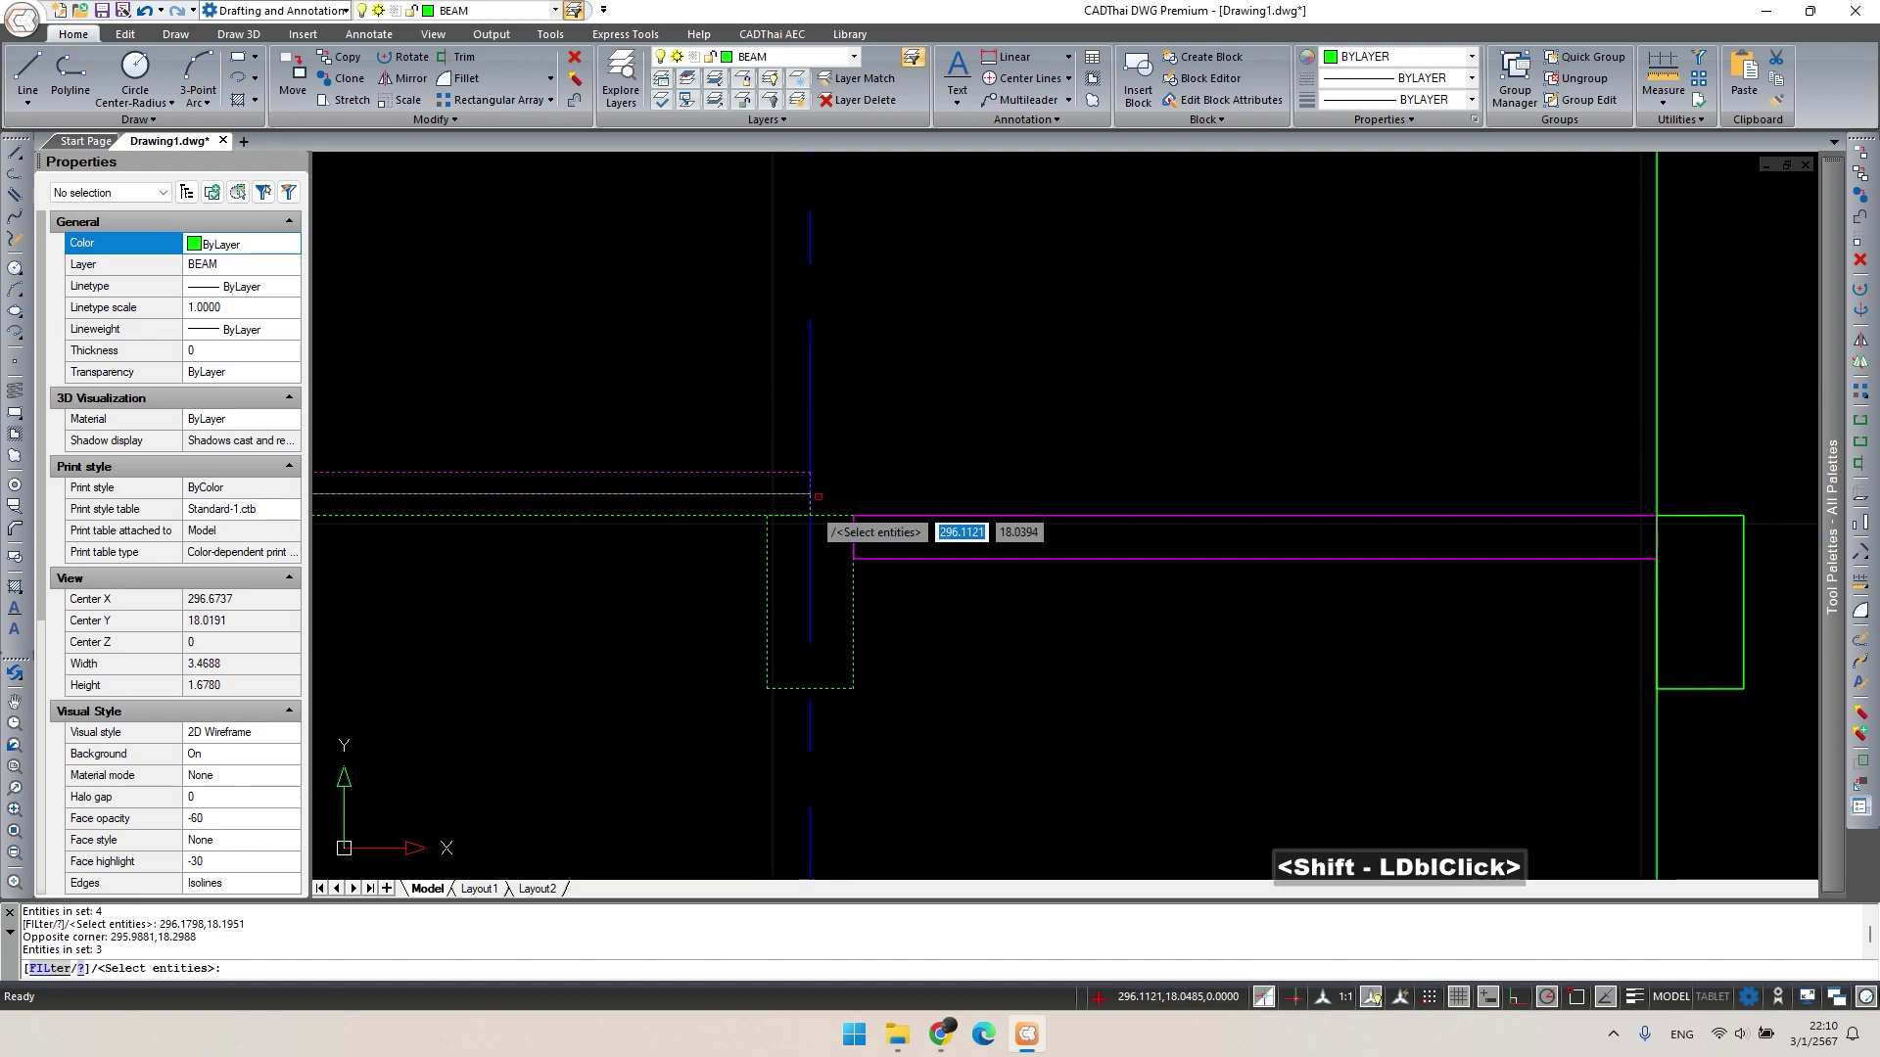
pyautogui.keyDown('shift'); pyautogui.click(901, 669); pyautogui.keyUp('shift')
pyautogui.keyDown('shift'); pyautogui.click(850, 629); pyautogui.keyUp('shift')
pyautogui.press('space')
pyautogui.click(810, 516)
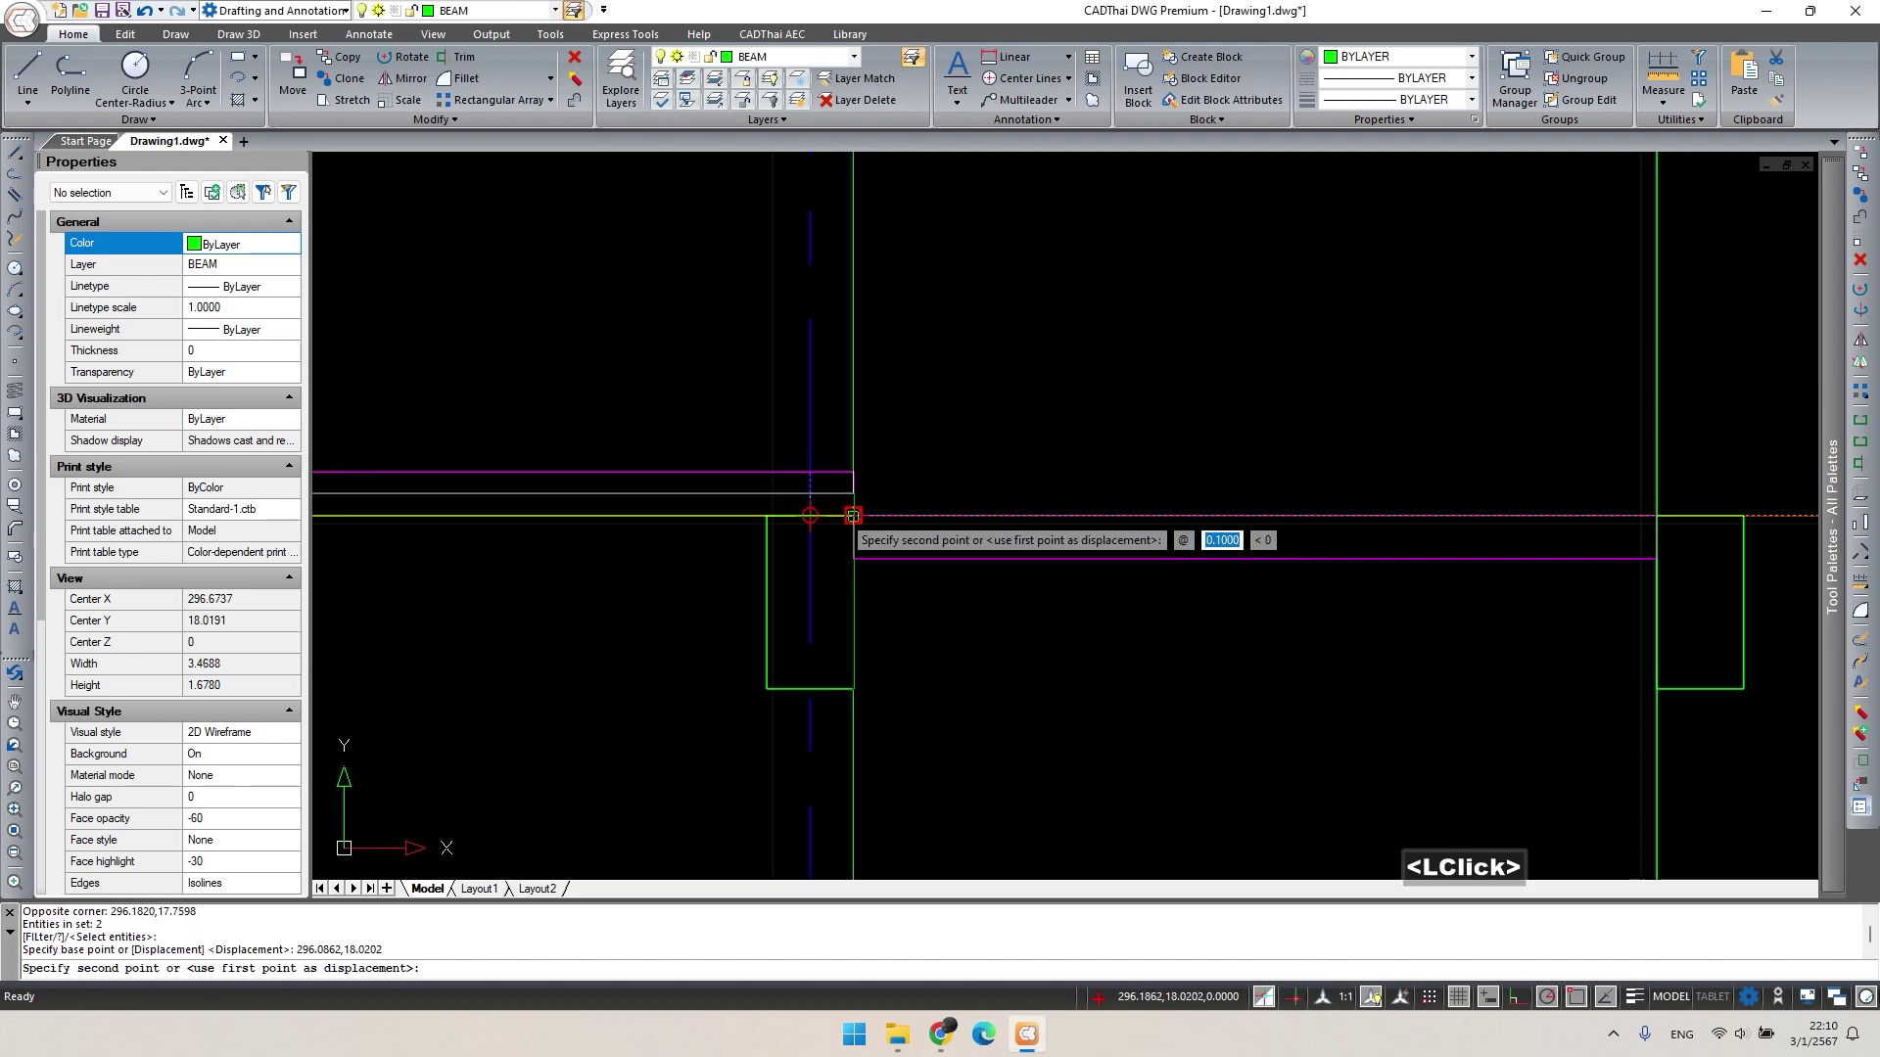
pyautogui.press('Escape')
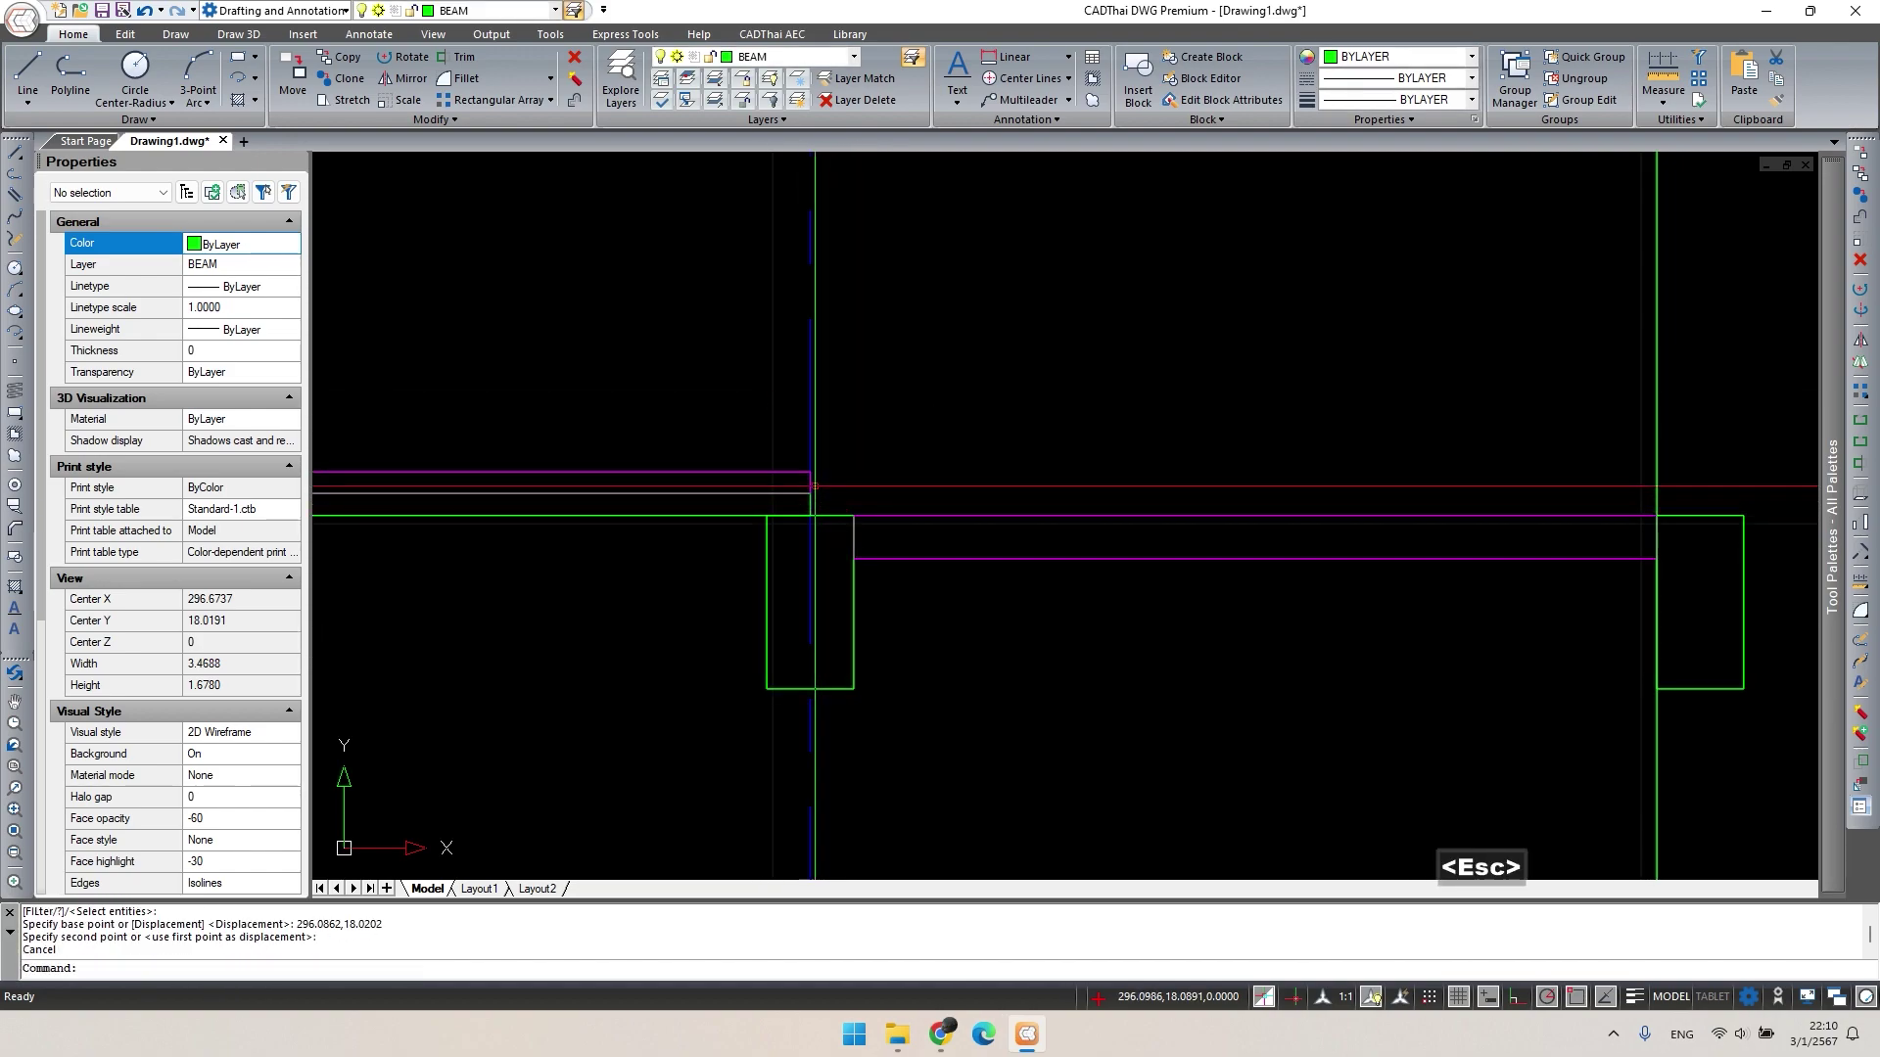
pyautogui.press('Escape')
# Stretch the upper magenta rectangle's grid B end about 0.1 to the beam's right face.
pyautogui.click(810, 482)
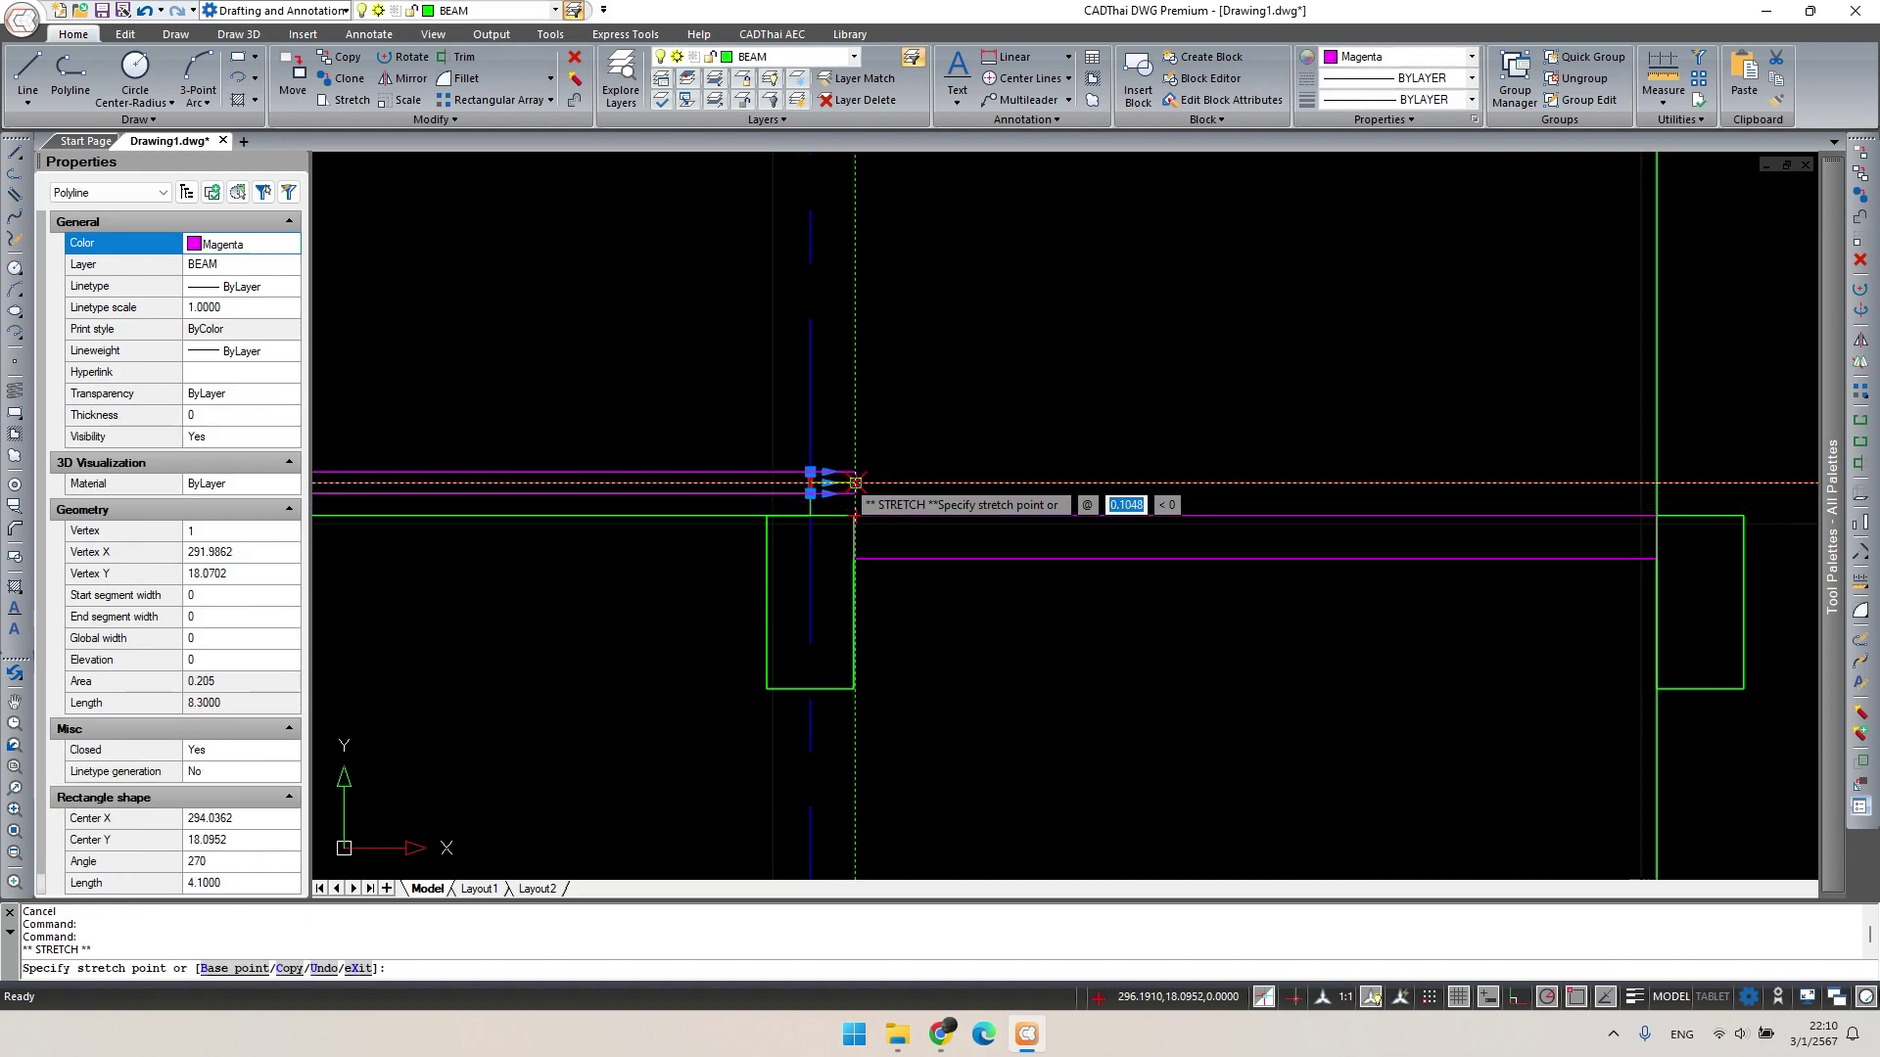
pyautogui.click(855, 483)
pyautogui.scroll(3, 856, 480)
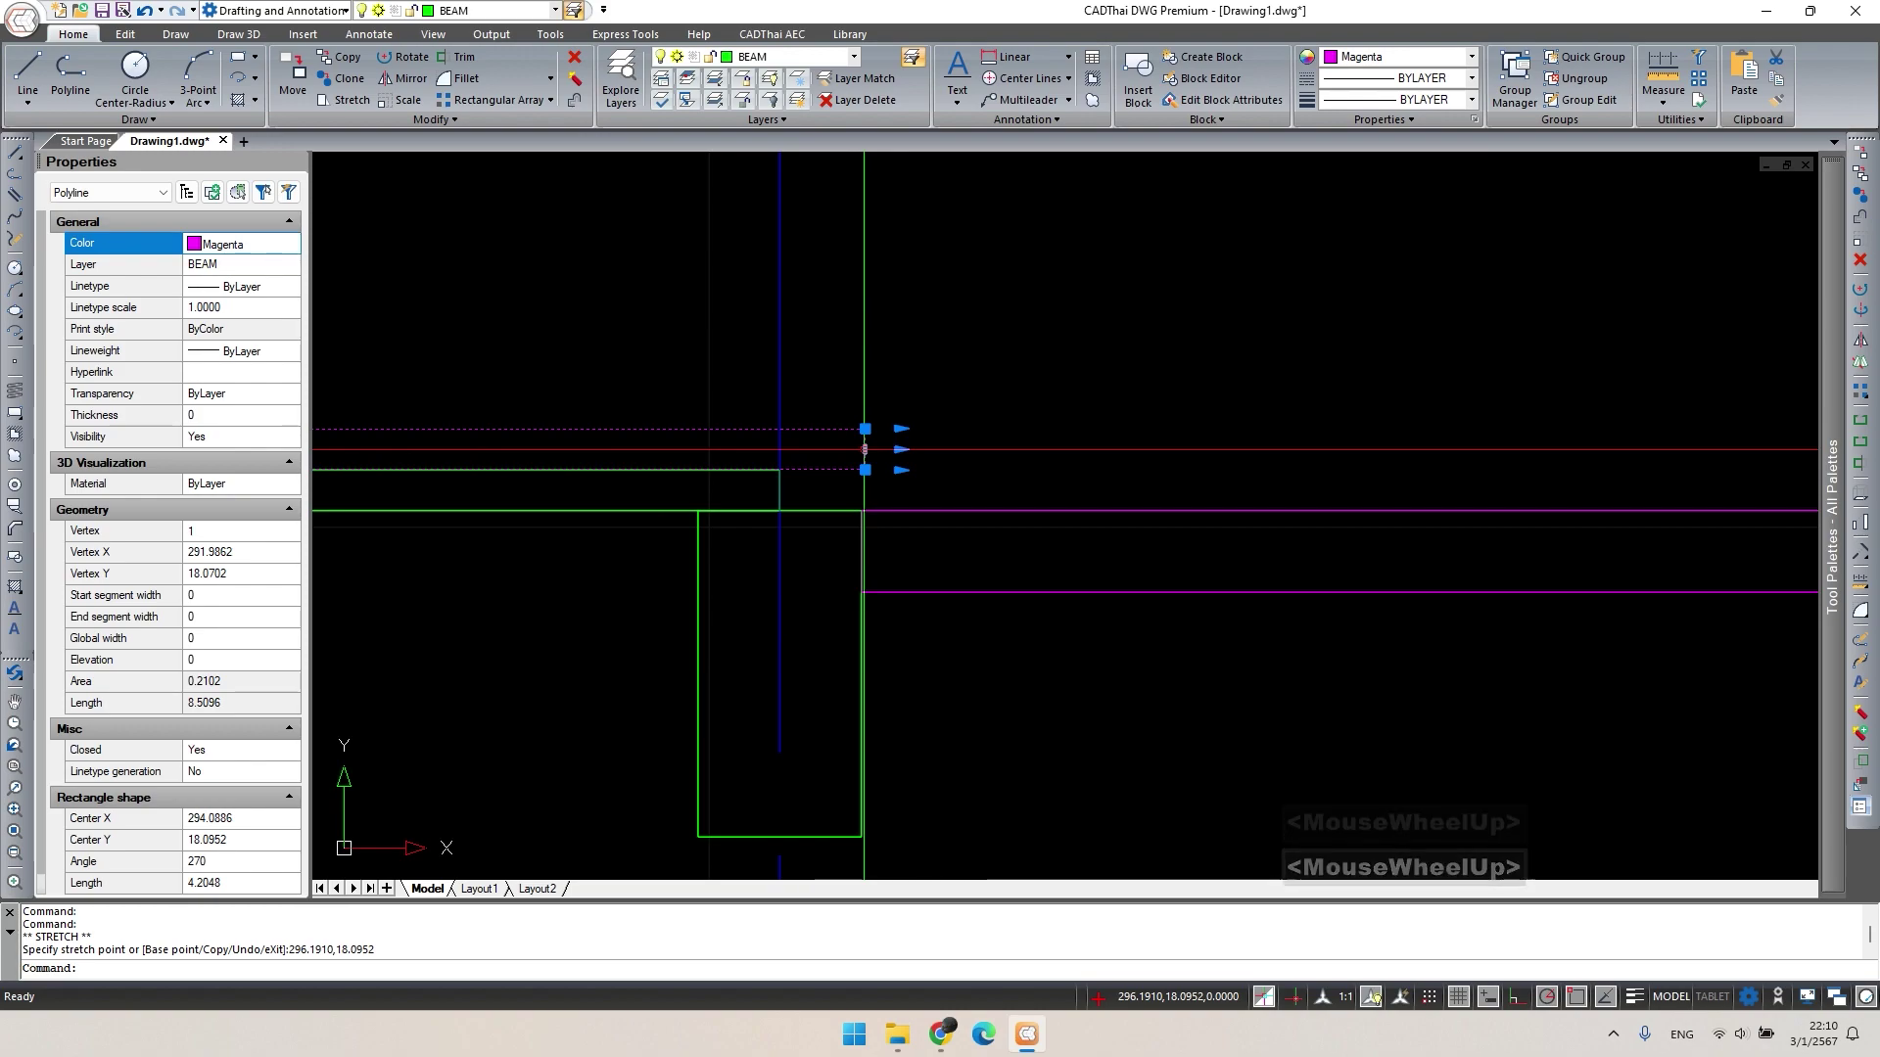
pyautogui.click(865, 449)
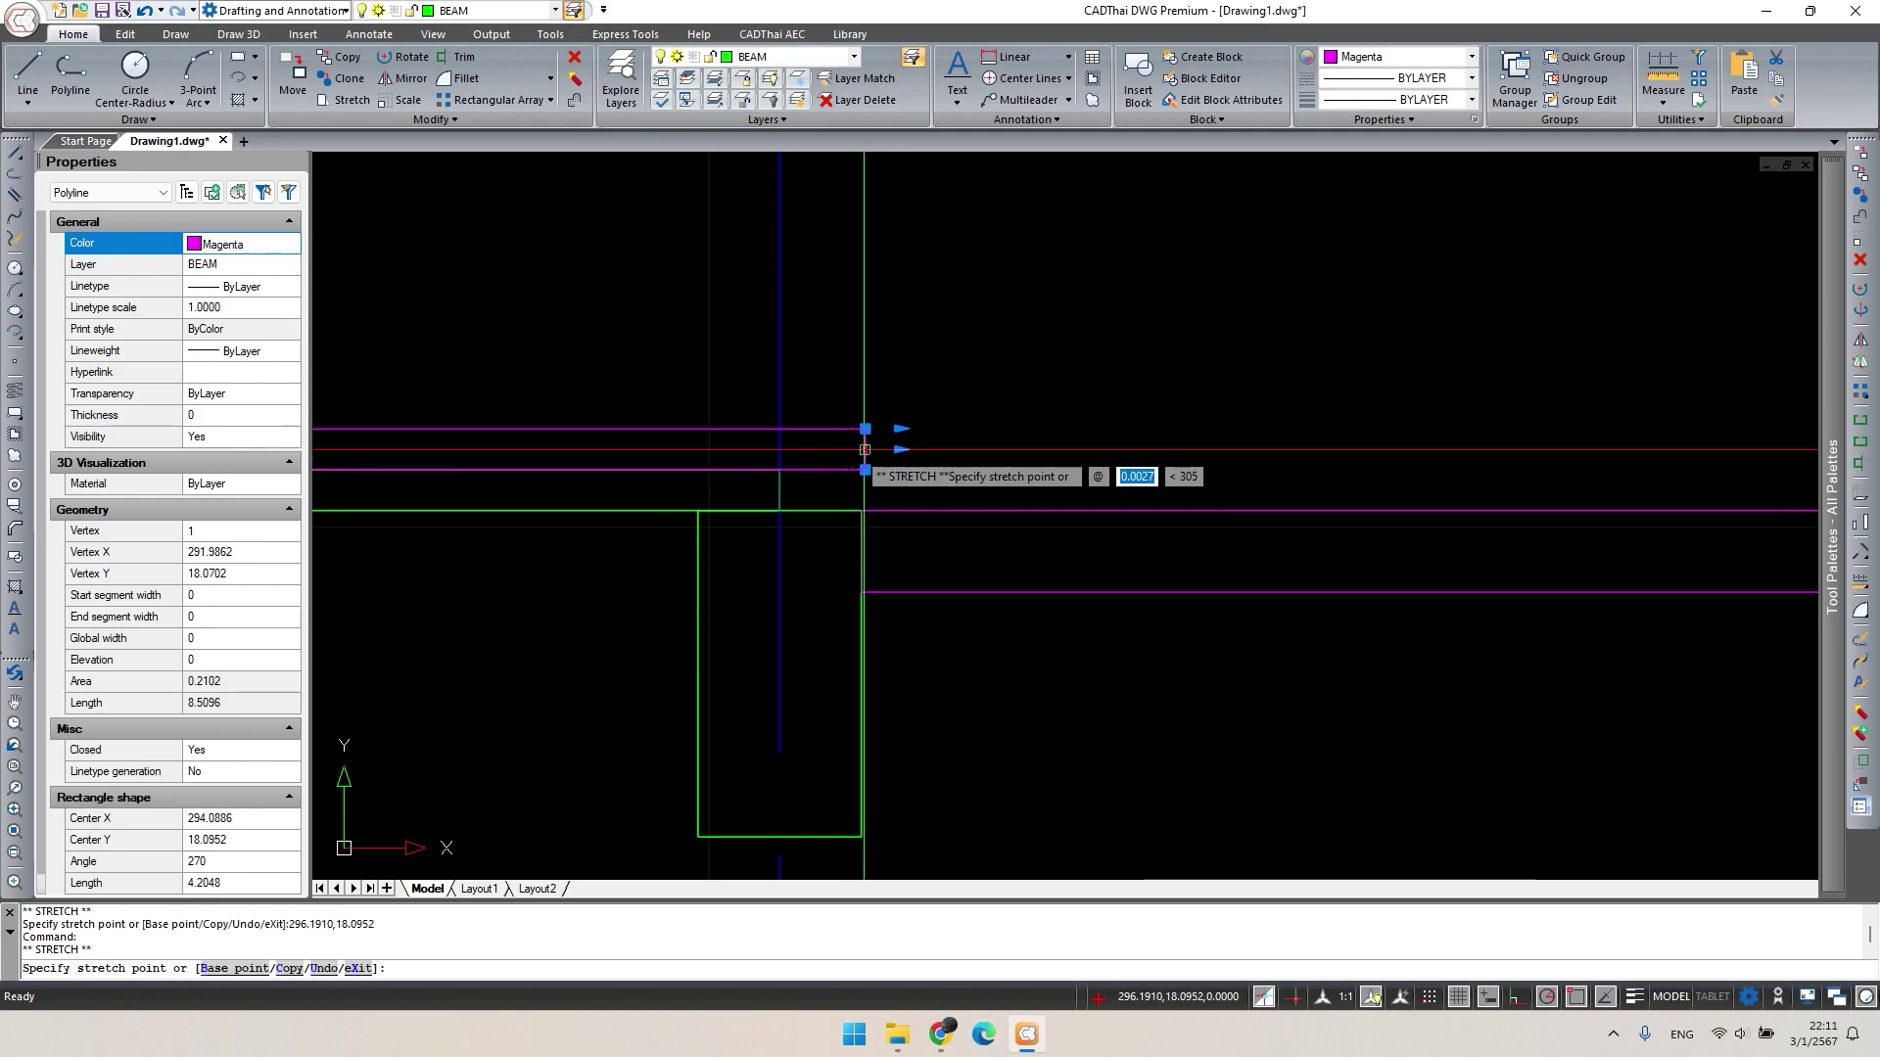
pyautogui.press('Escape')
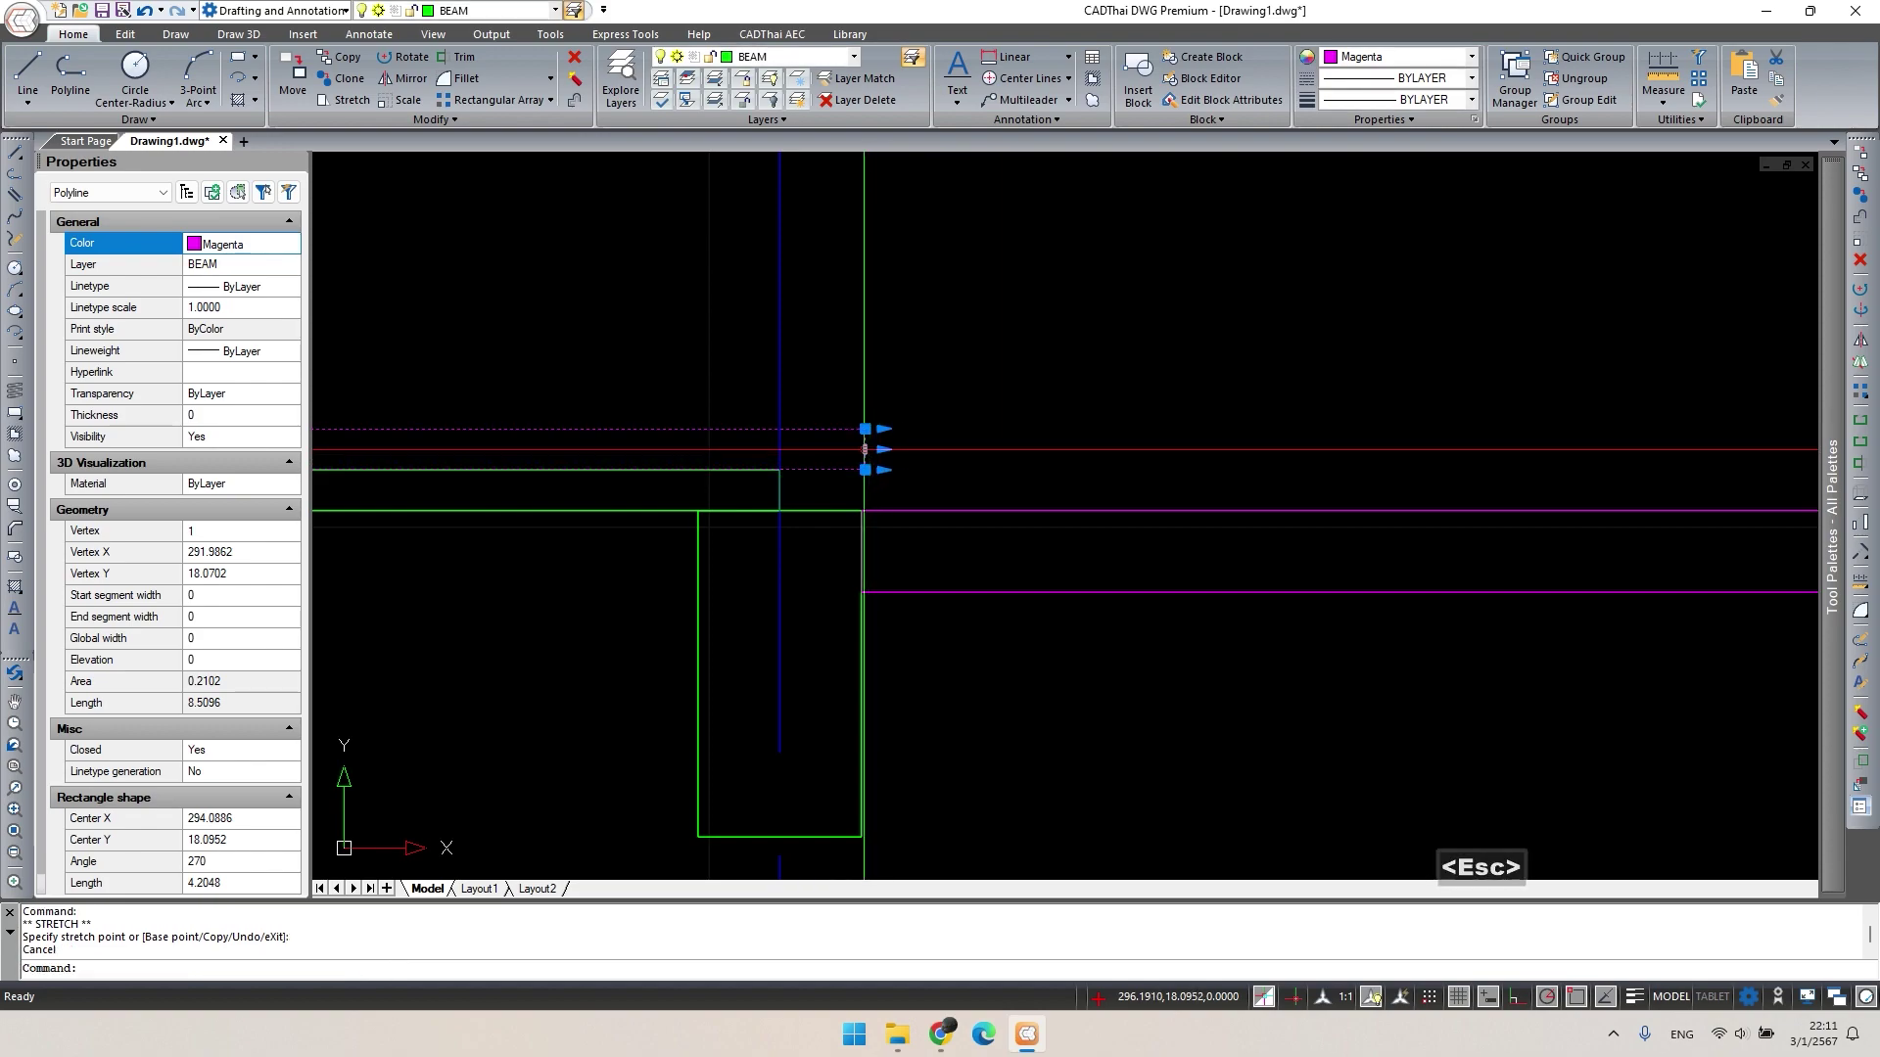
# Trim the bottom edge of the upper magenta rectangle where it overhangs past grid B.
pyautogui.scroll(2, 864, 449)
pyautogui.moveTo(865, 449); pyautogui.dragTo(938, 492, button='middle')
pyautogui.write('tr')
pyautogui.press('space')
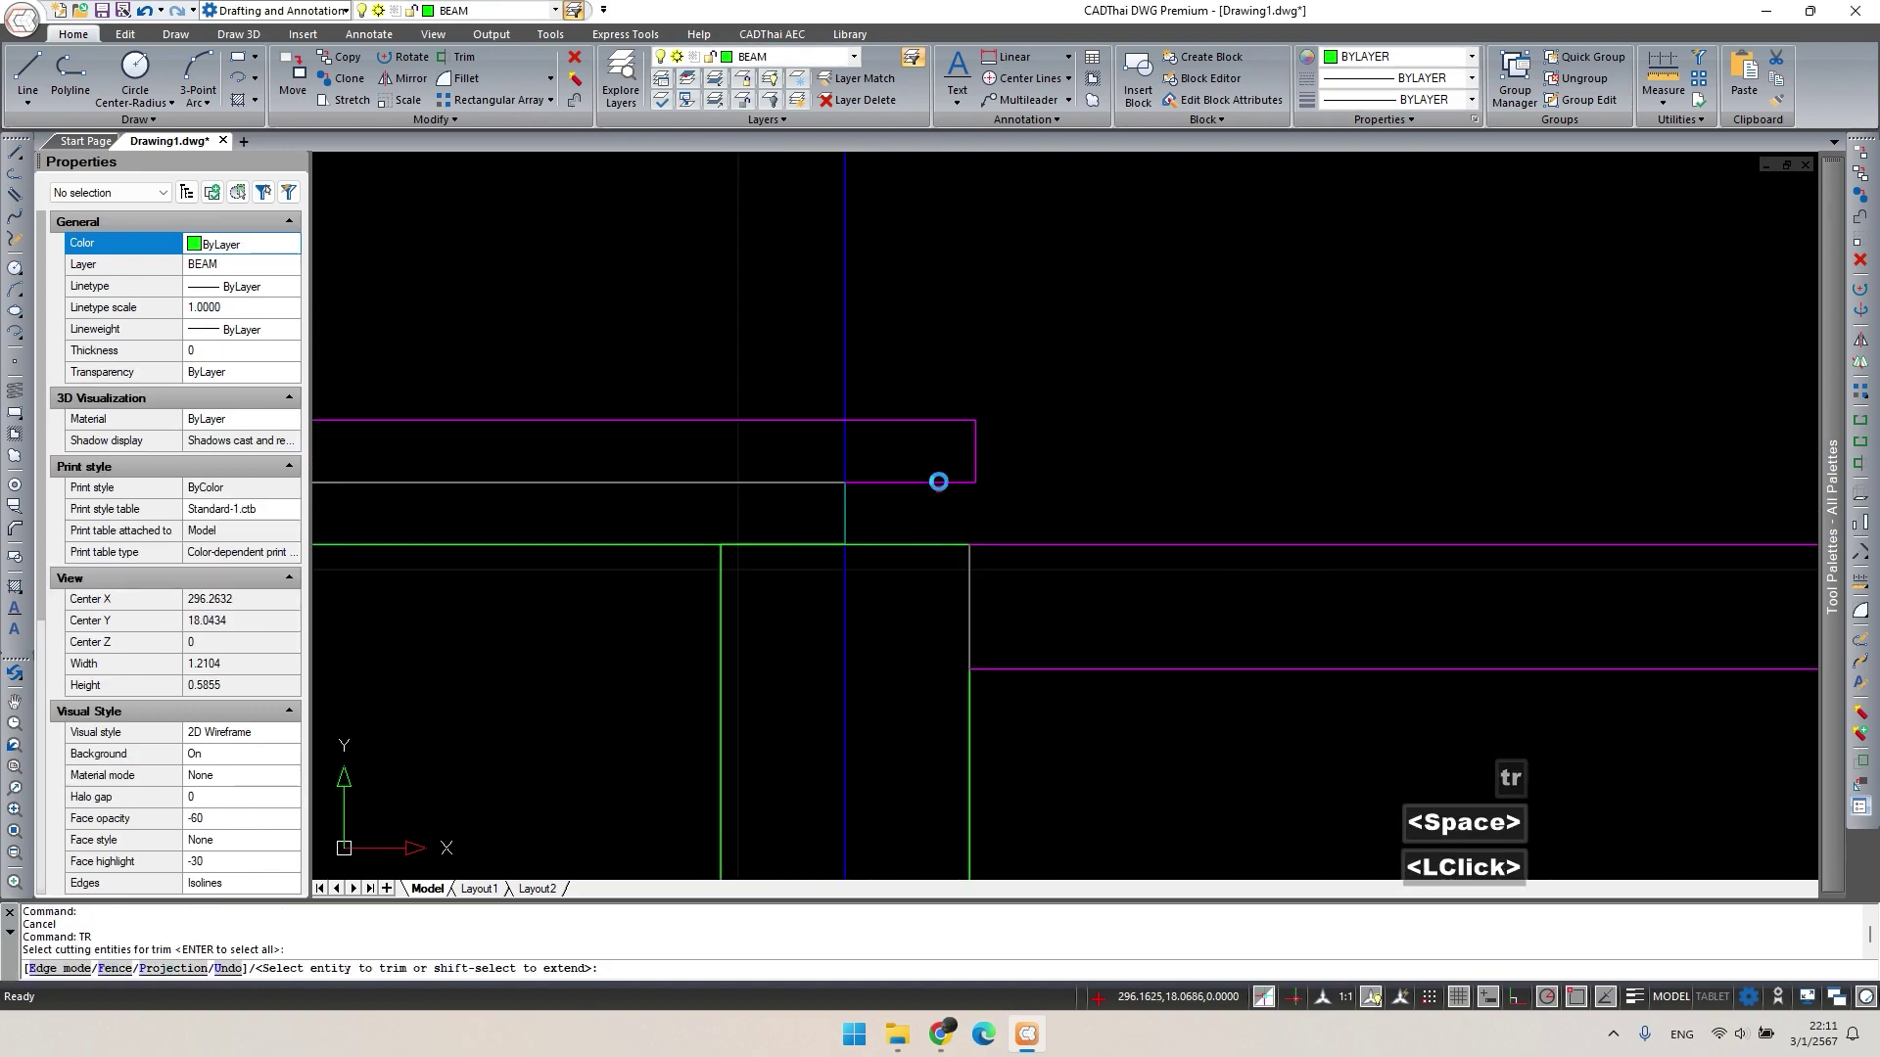
pyautogui.press('Escape')
pyautogui.press('Escape')
# Extend the upper magenta outline's vertical end at grid B down to the floor line at the beam top.
pyautogui.write('ex')
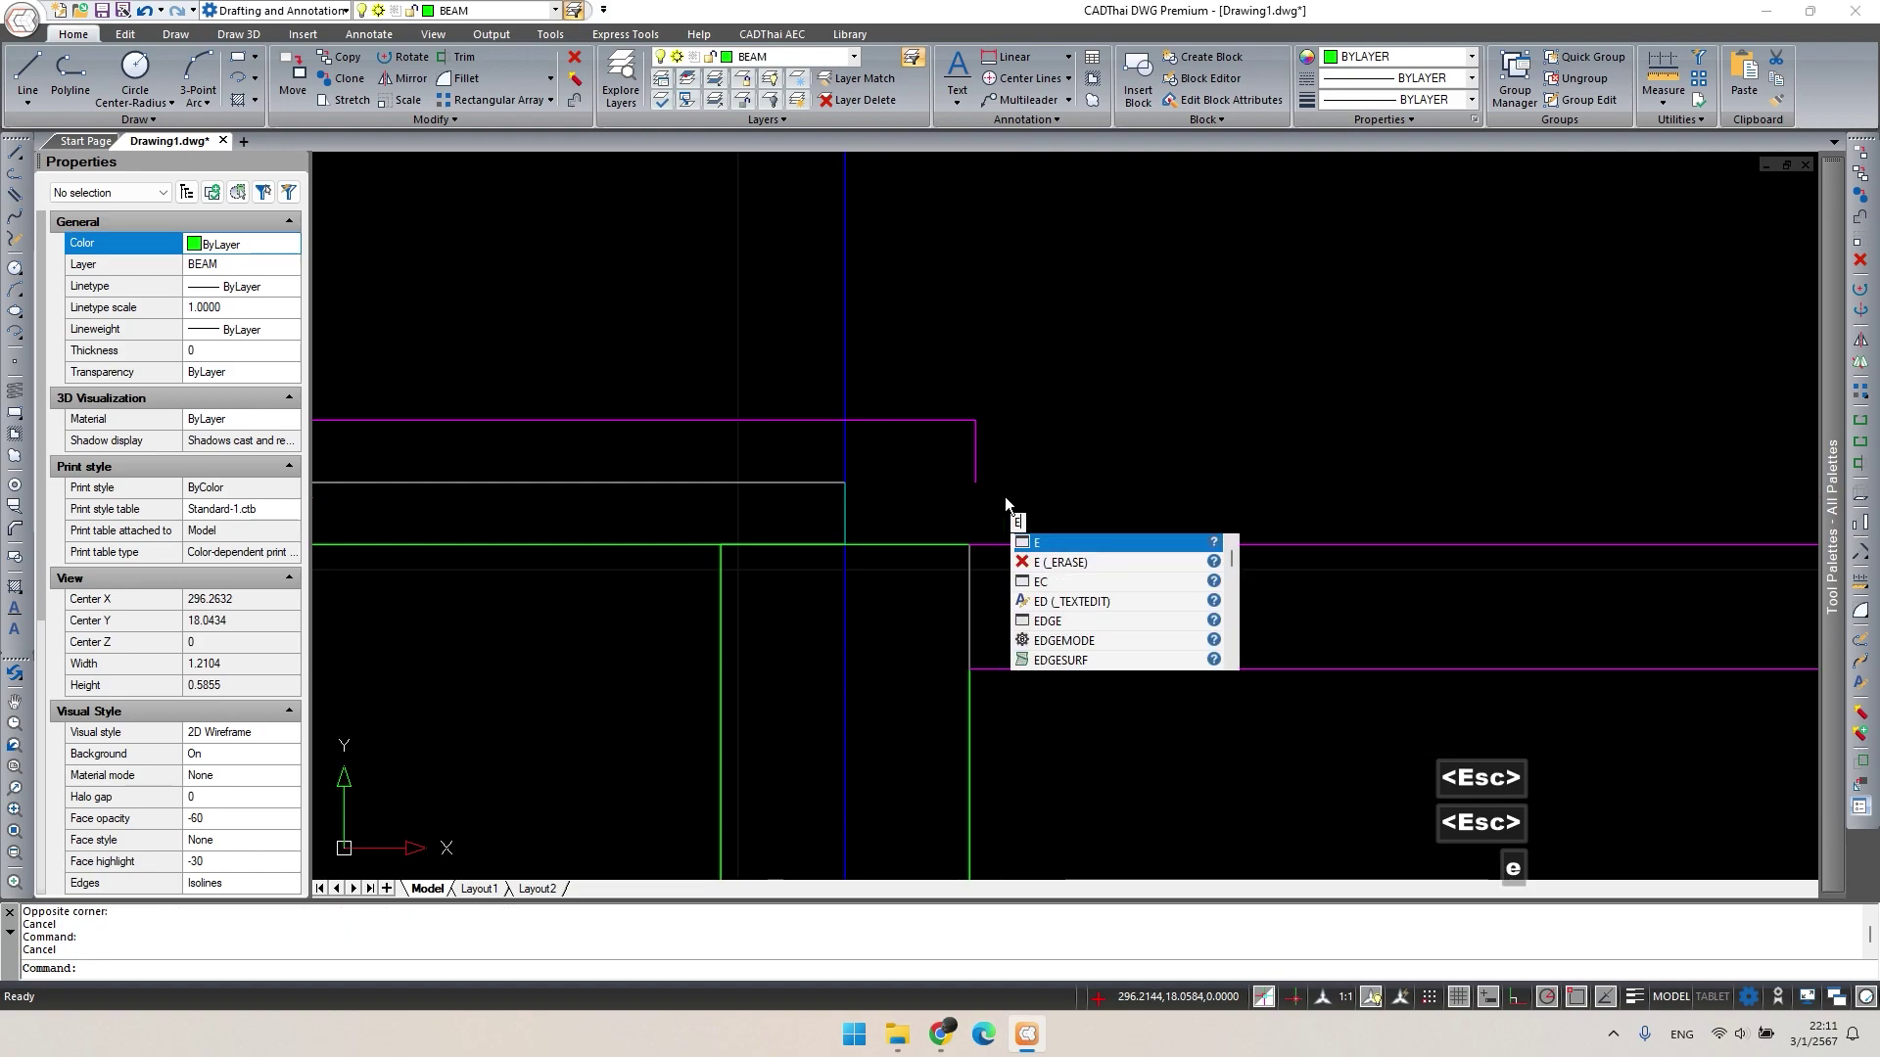
pyautogui.press('space')
pyautogui.doubleClick(976, 438)
pyautogui.press('Escape')
pyautogui.press('space')
pyautogui.press('Escape')
pyautogui.press('Escape')
pyautogui.write('ex')
pyautogui.press('space')
pyautogui.press('space')
pyautogui.press('Escape')
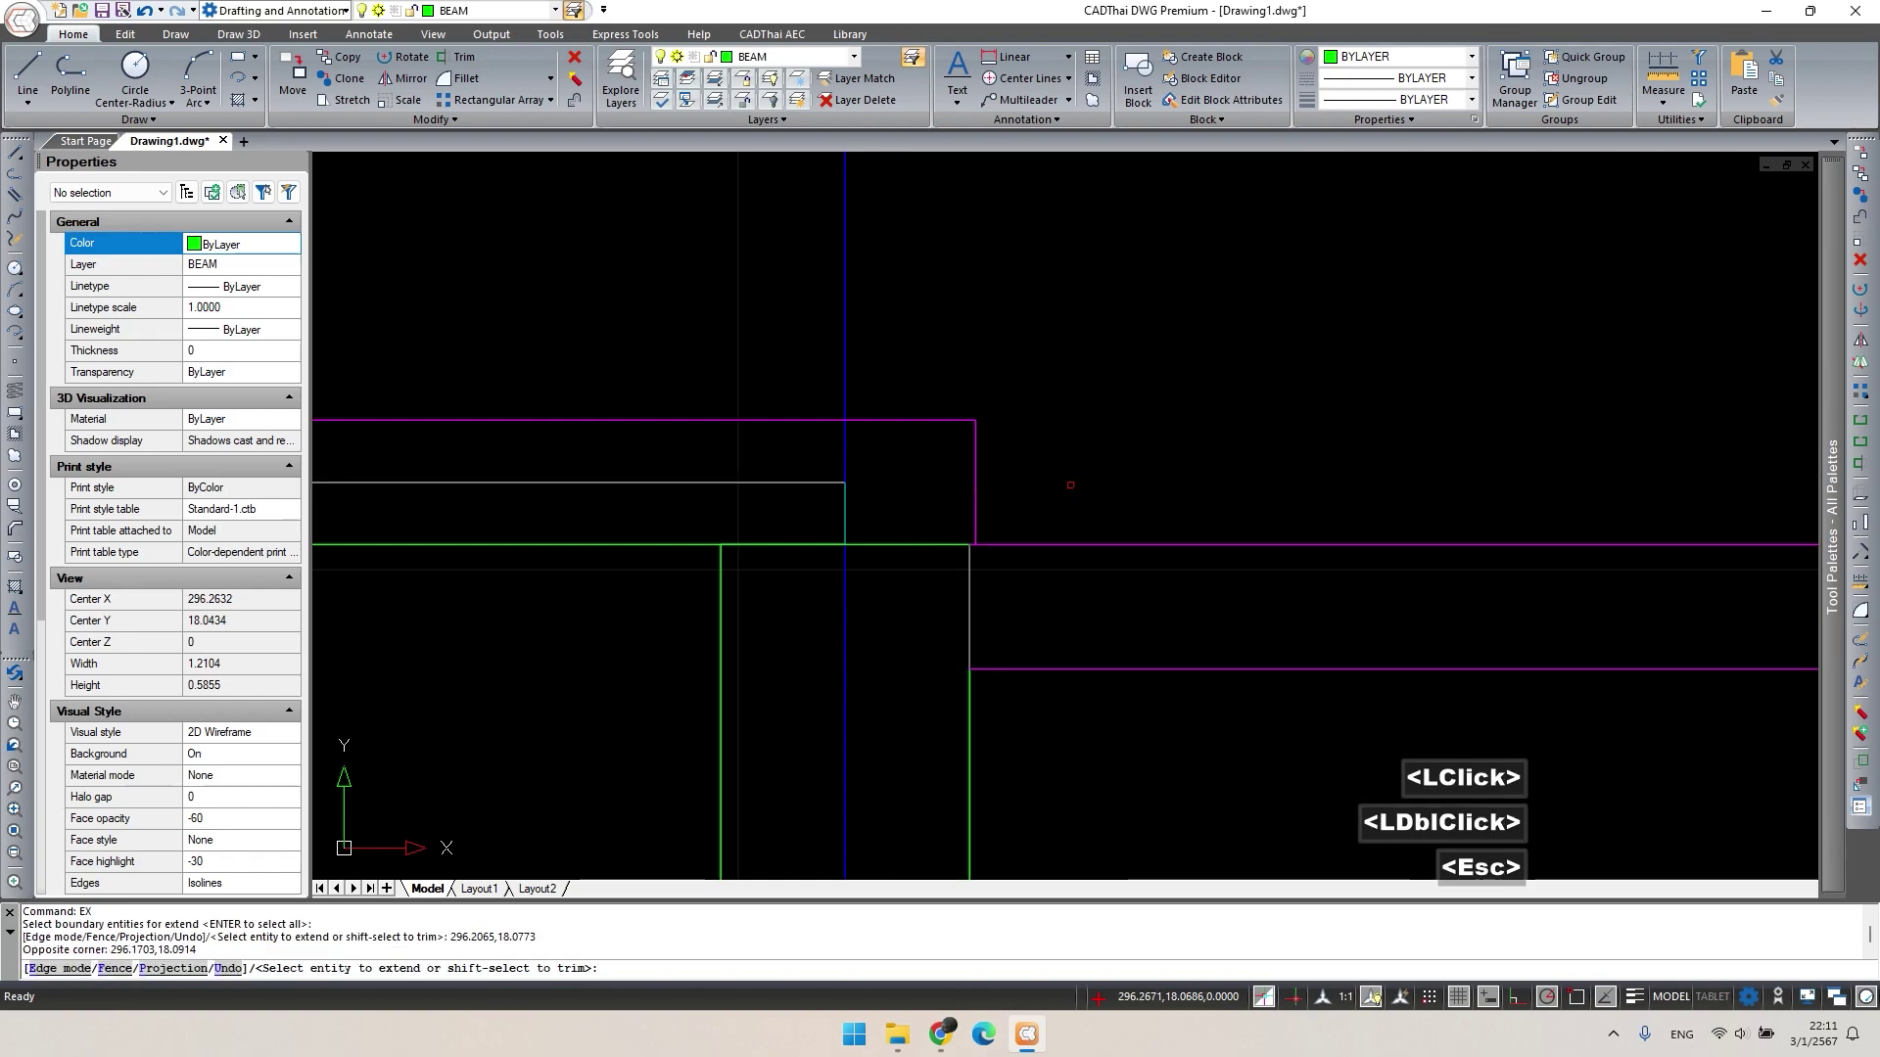
# Stretch the upper magenta outline's vertical end at grid B onto the beam's right face.
pyautogui.click(1019, 453)
pyautogui.doubleClick(1007, 493)
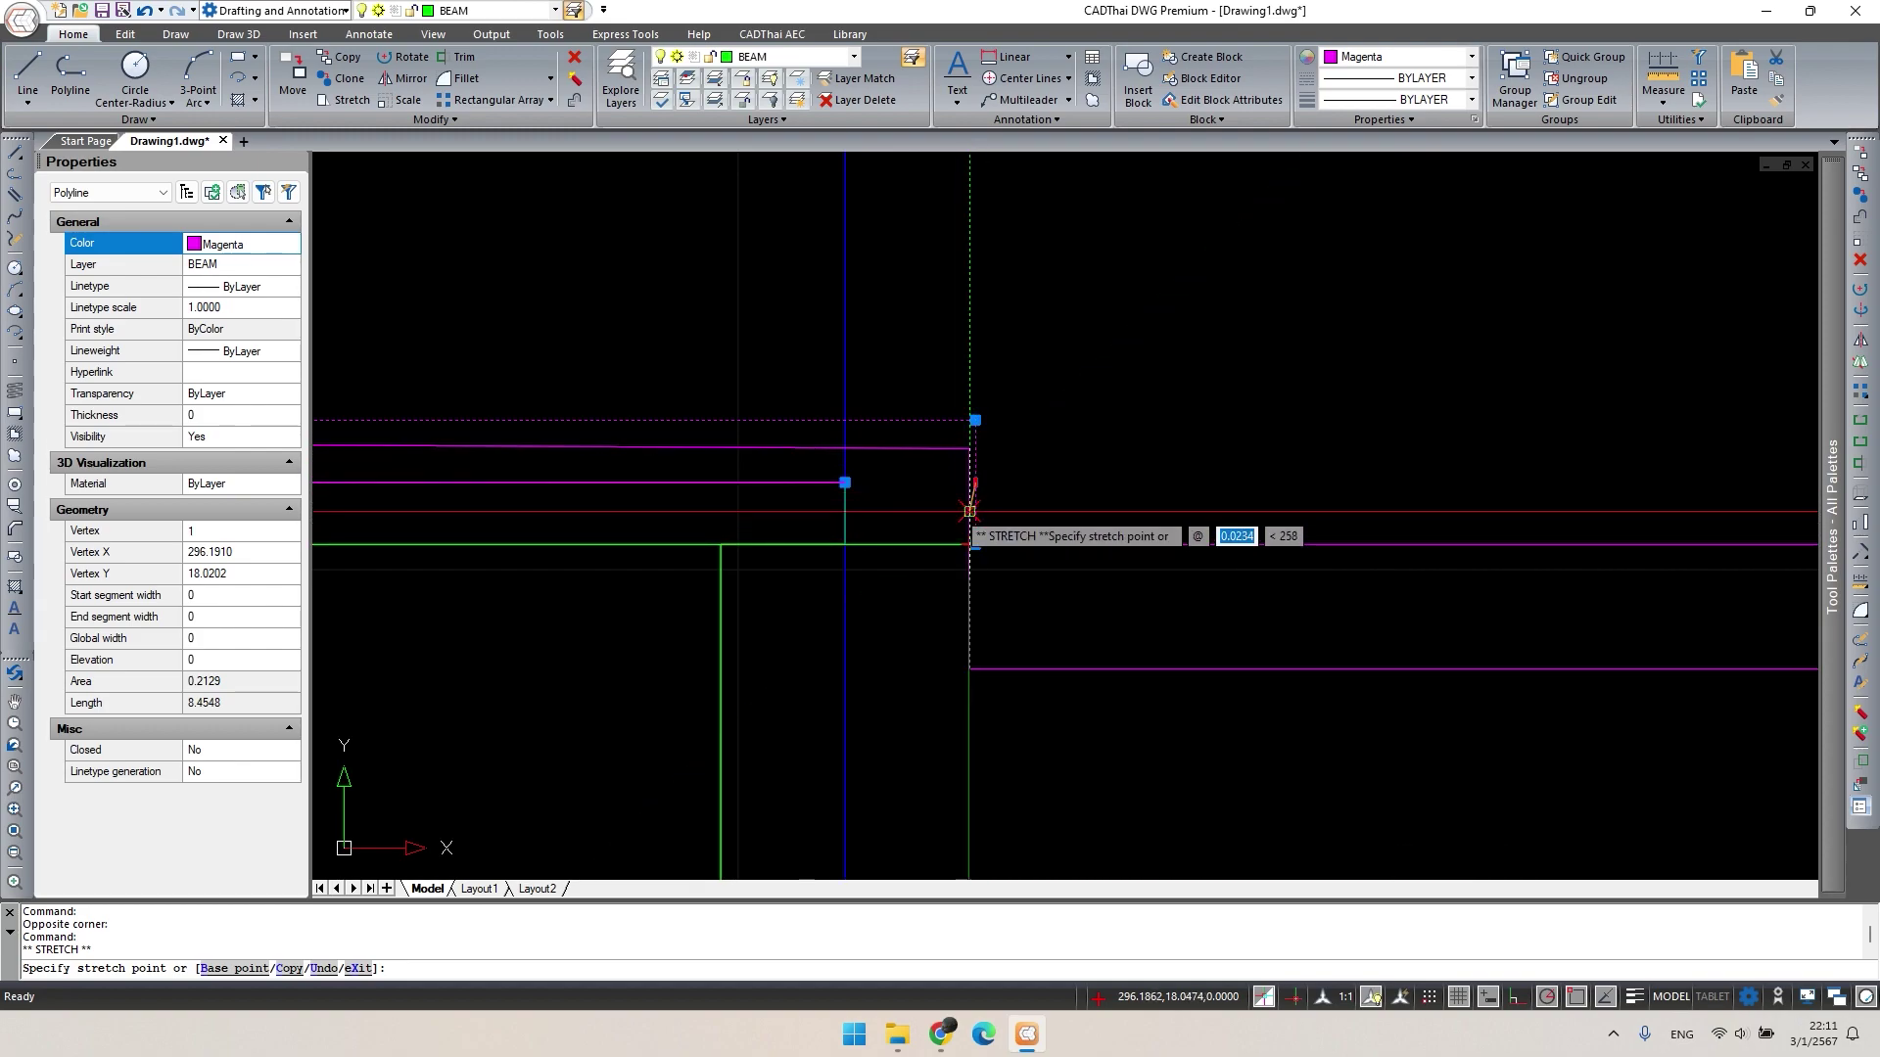
pyautogui.scroll(-5, 969, 511)
pyautogui.scroll(3, 715, 451)
pyautogui.click(715, 452)
pyautogui.press('Escape')
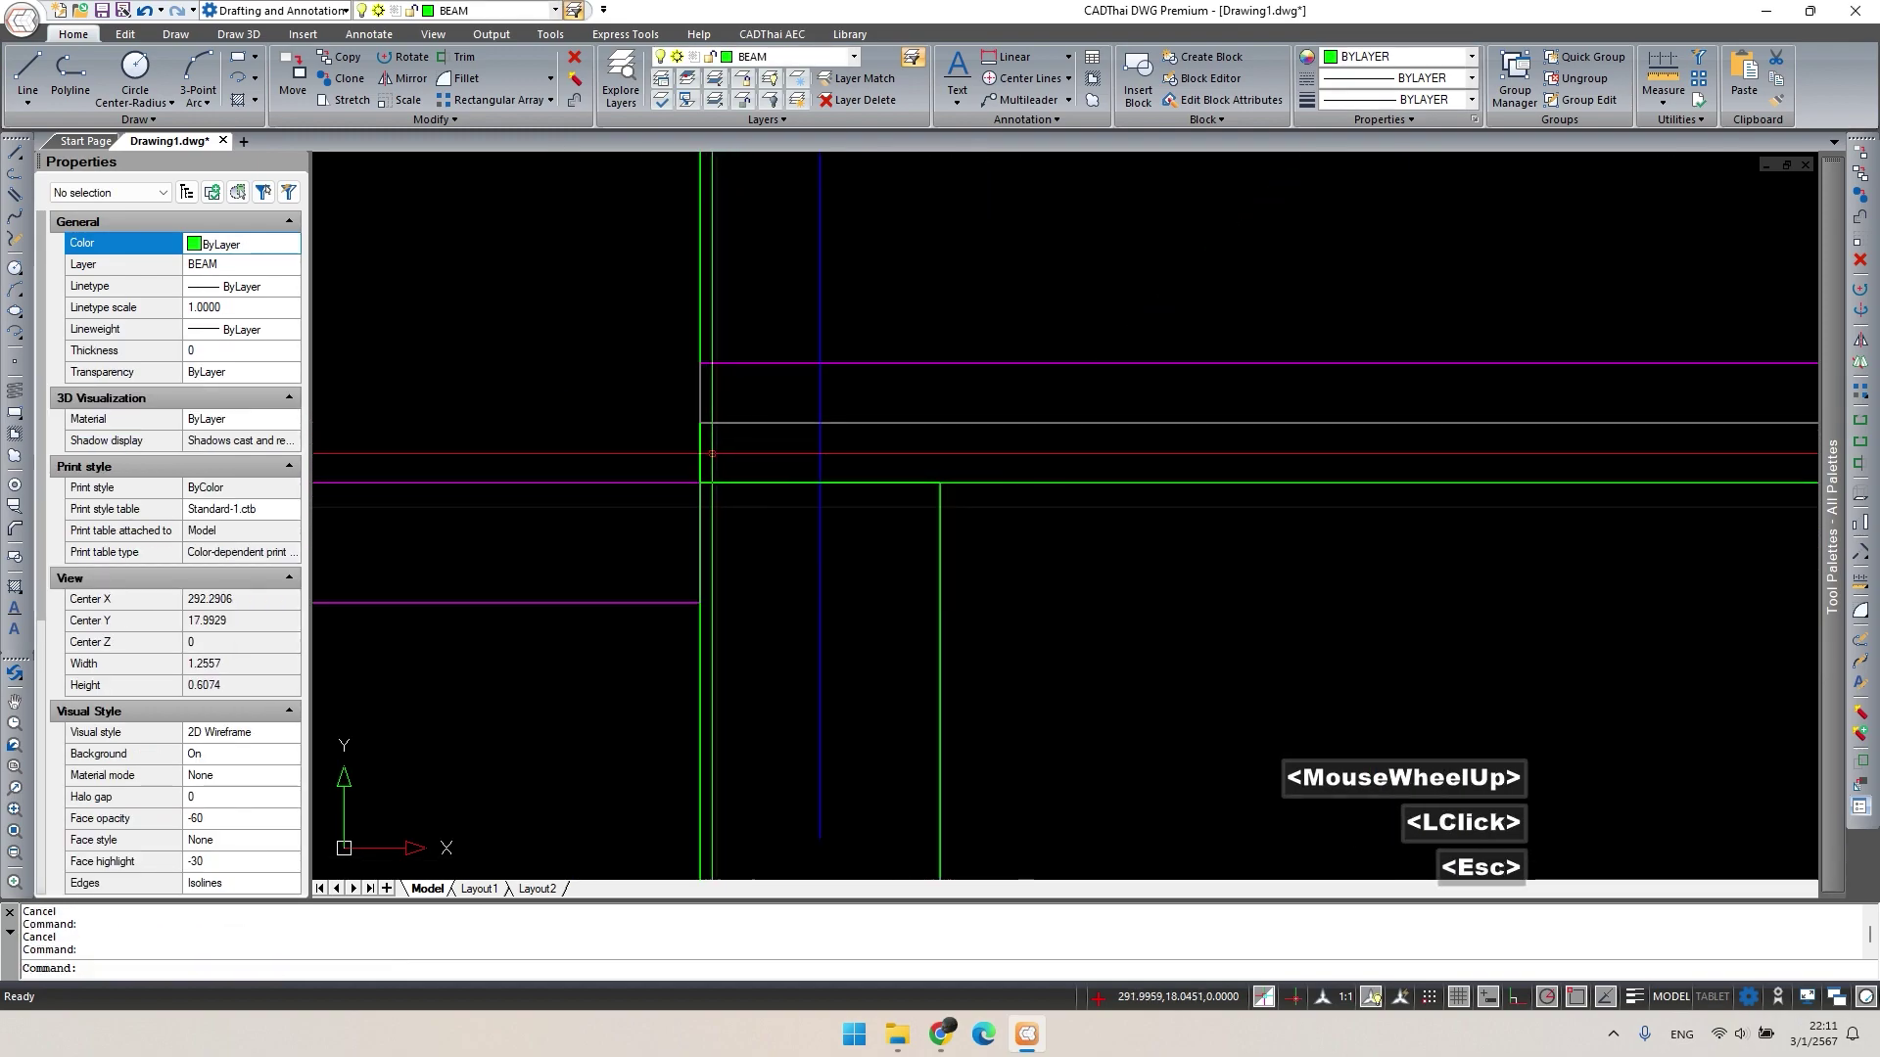
# Stretch the slab rectangle's grid C end to the grid line for a 4.00 length, and trim the vertical line at the beam's outer face.
pyautogui.click(855, 457)
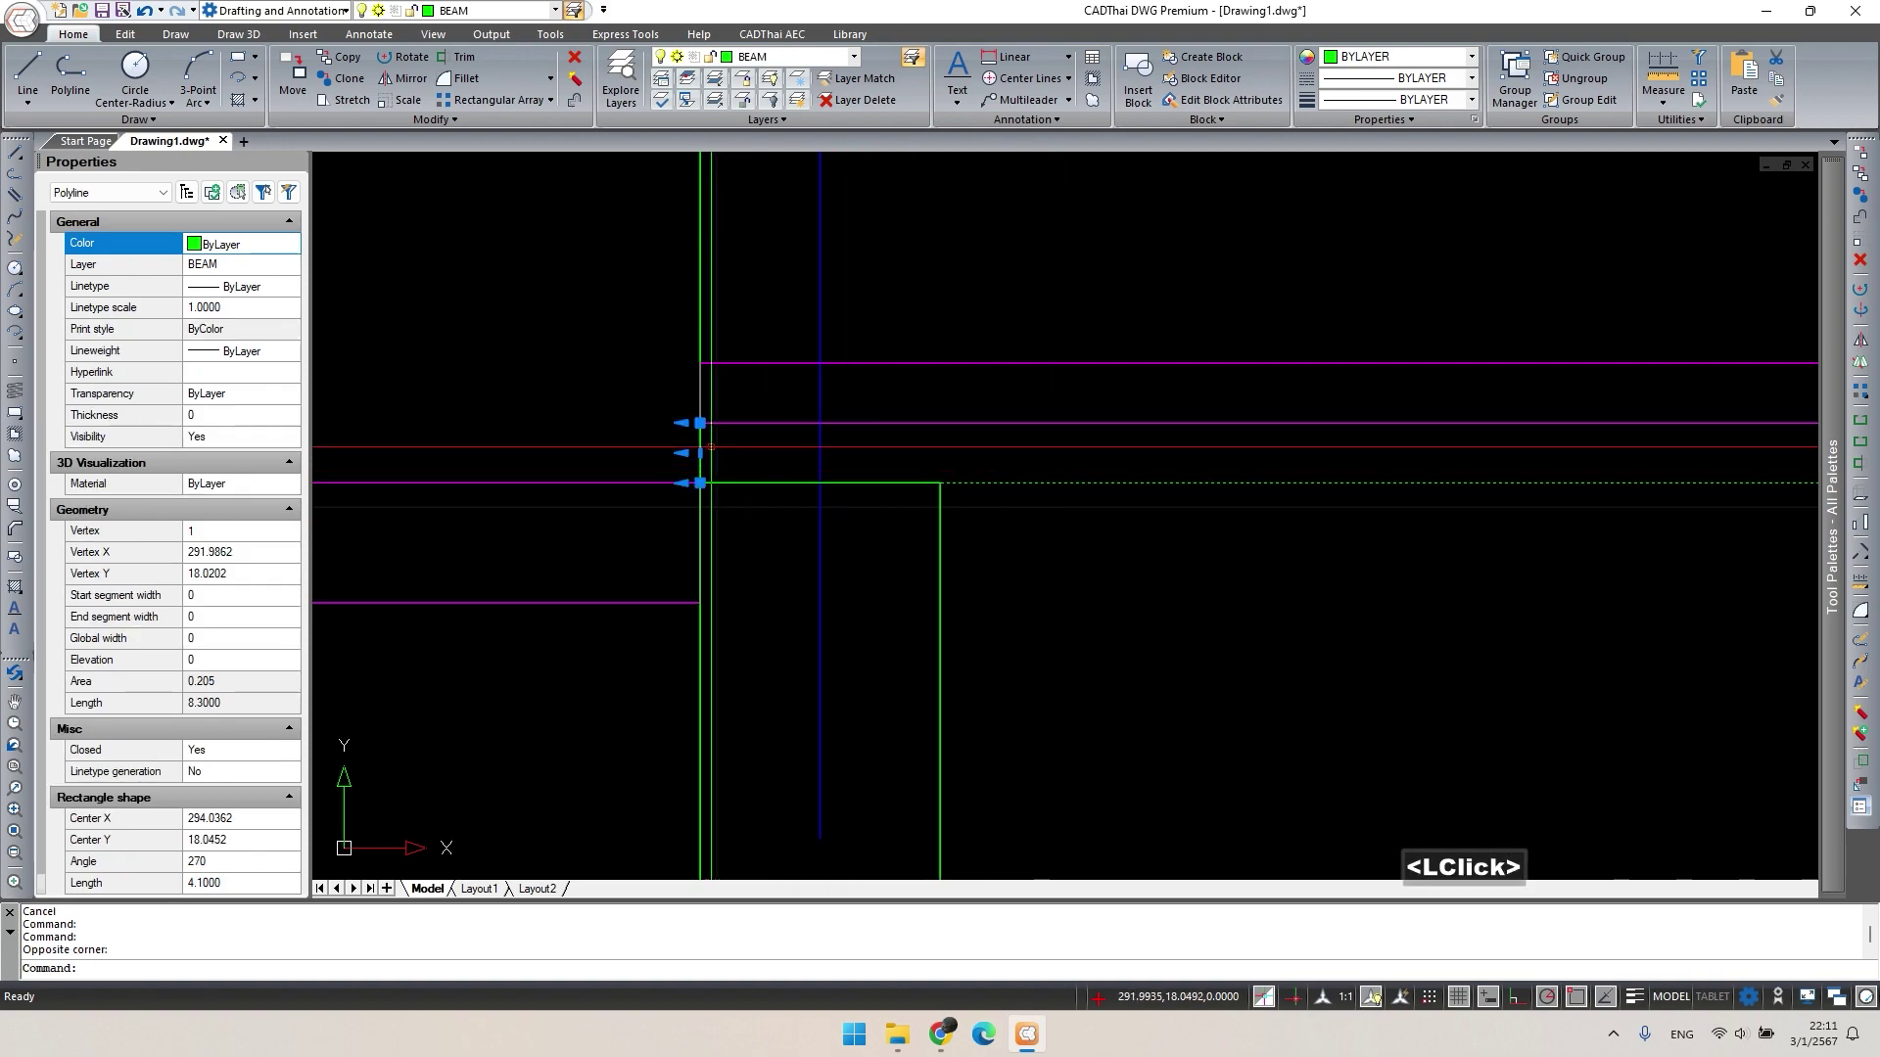
pyautogui.click(820, 453)
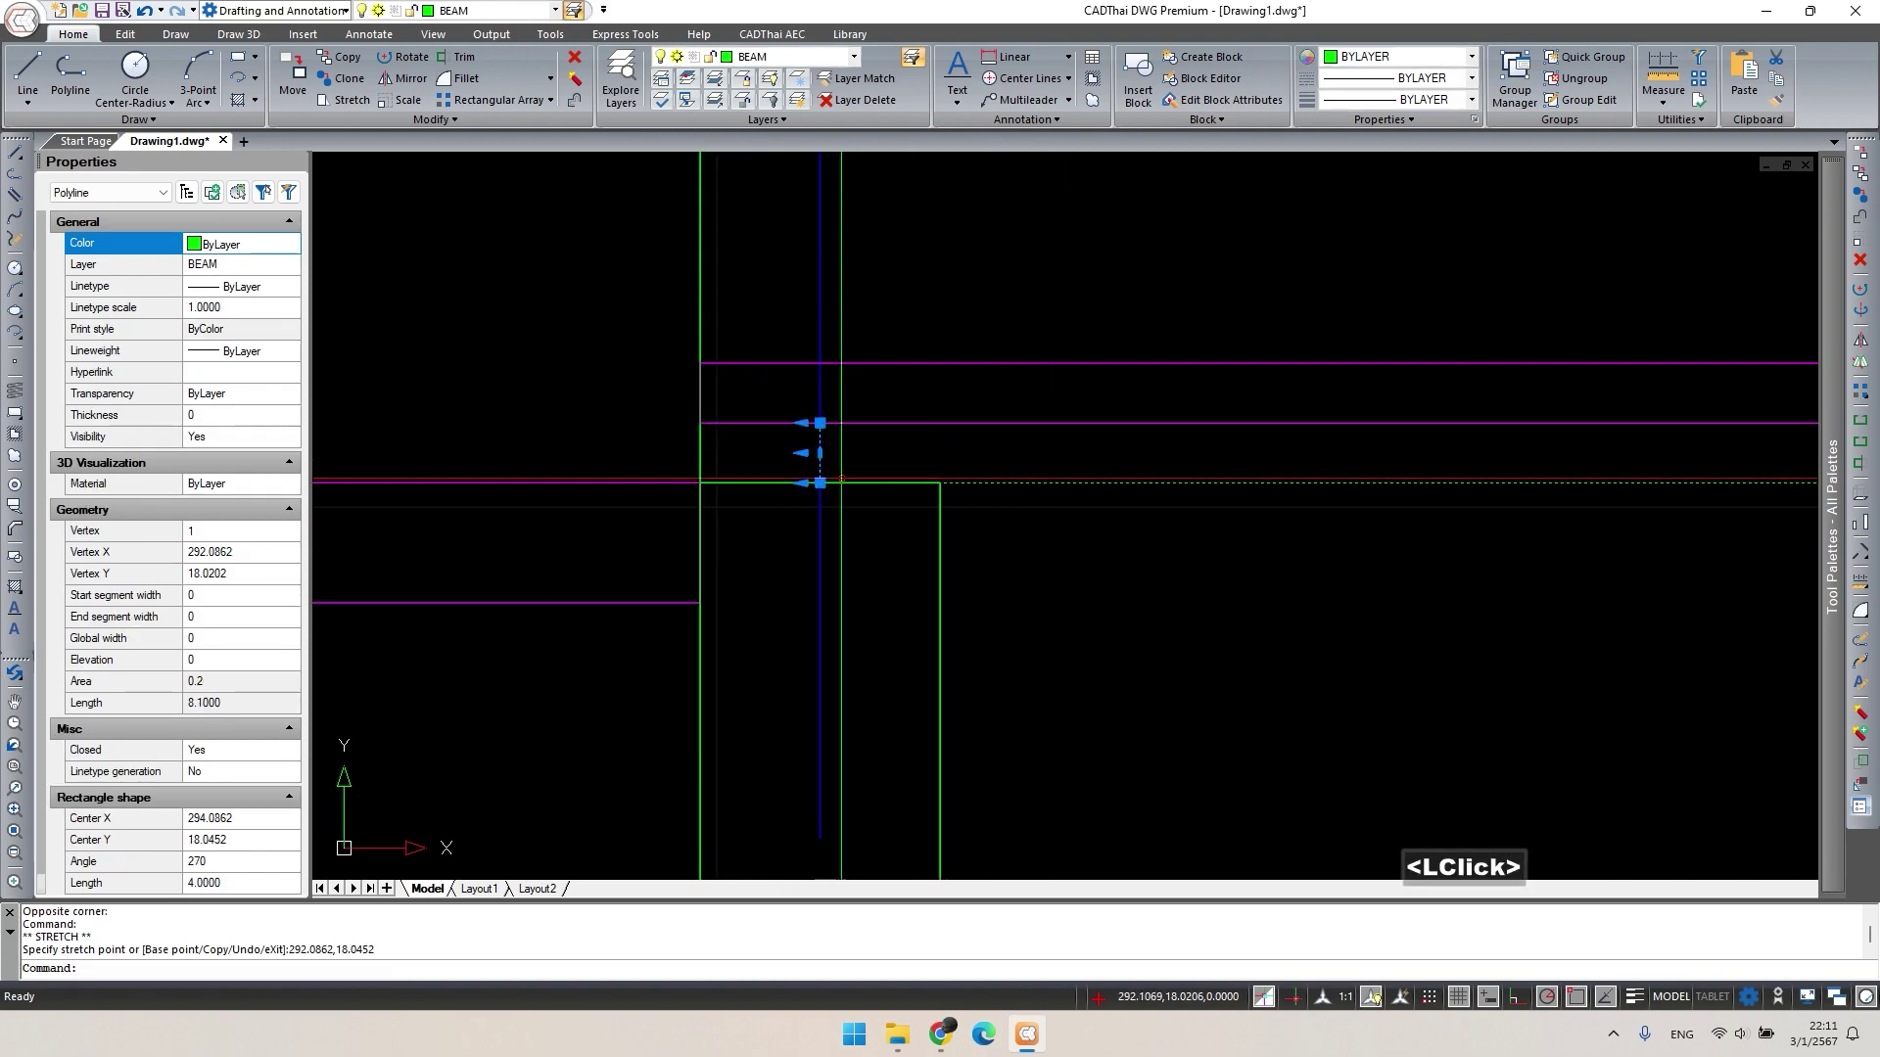
pyautogui.press('Escape')
pyautogui.write('tr')
pyautogui.press('space')
pyautogui.click(778, 415)
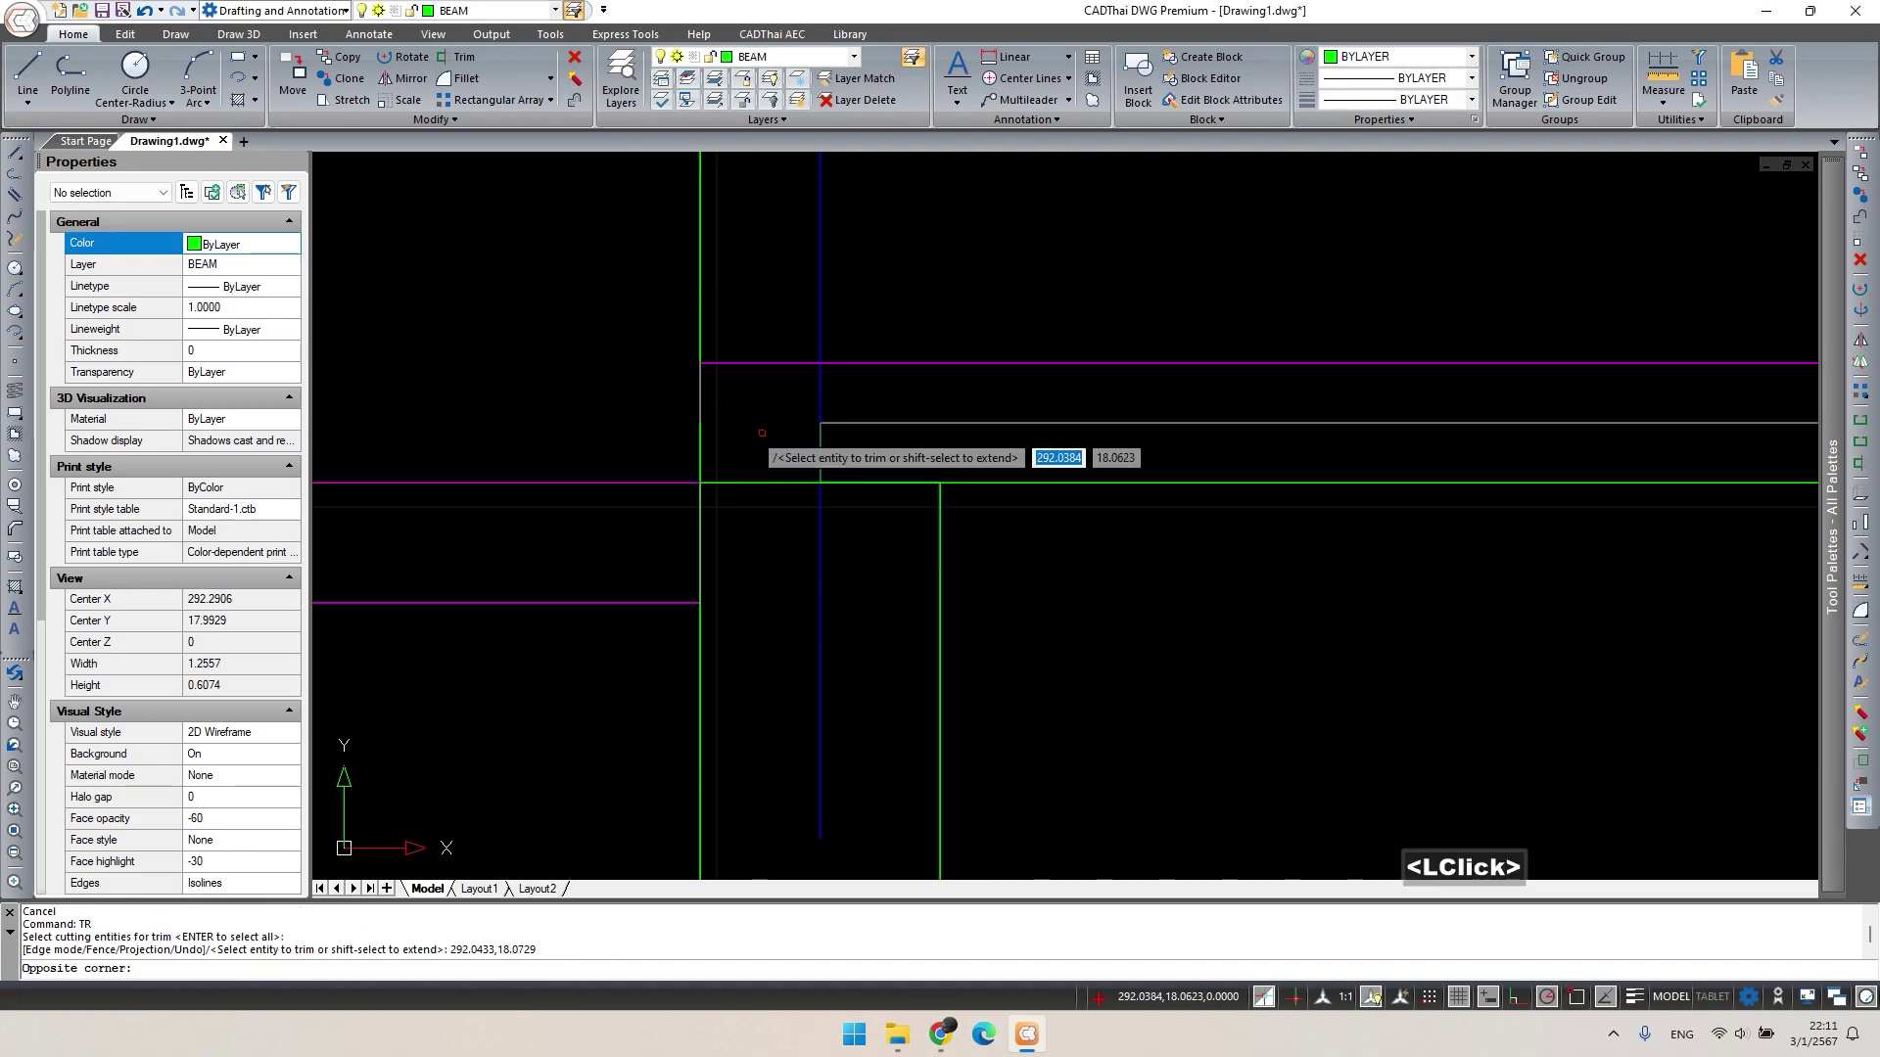
pyautogui.press('Escape')
pyautogui.scroll(-2, 1019, 604)
pyautogui.press('Escape')
pyautogui.scroll(-3, 1187, 630)
# Erase the vertical projection line at the left face of the intermediate beam between grids B and A.
pyautogui.moveTo(1188, 629); pyautogui.dragTo(1053, 601, button='middle')
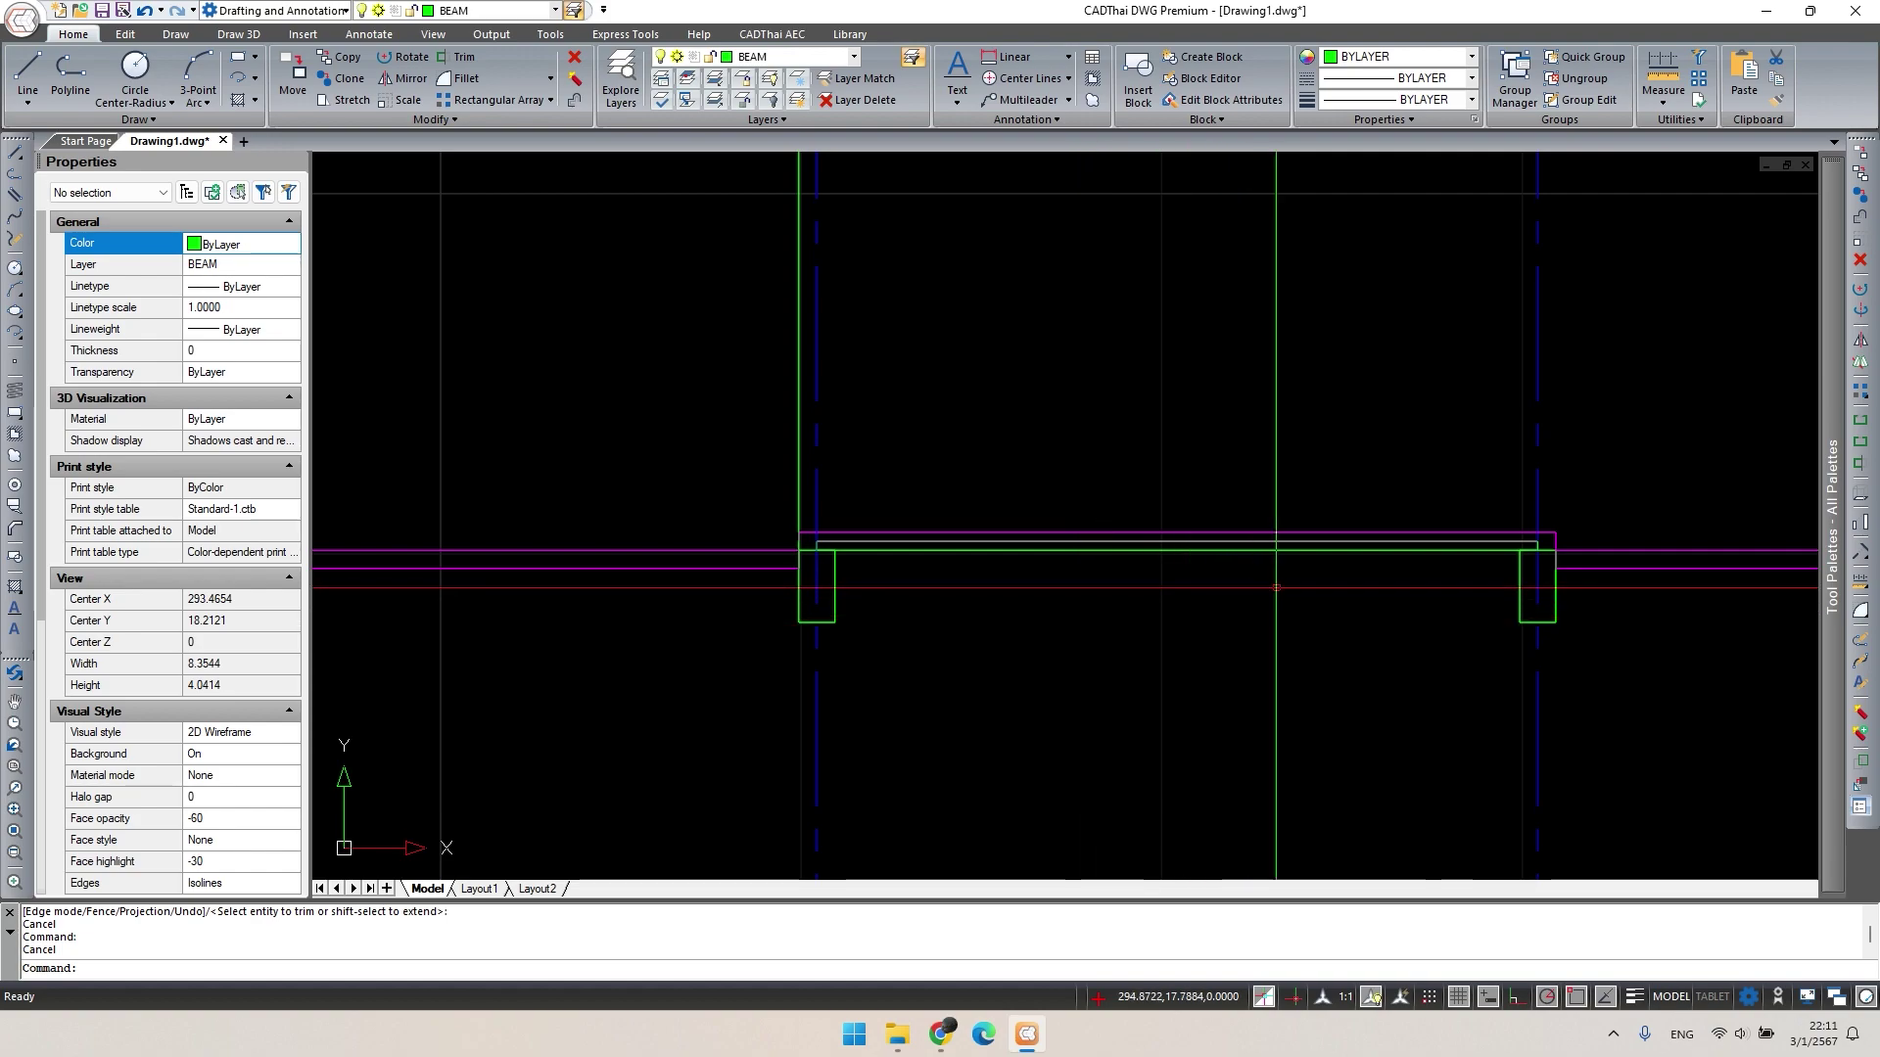
pyautogui.moveTo(1275, 587); pyautogui.dragTo(1027, 580, button='middle')
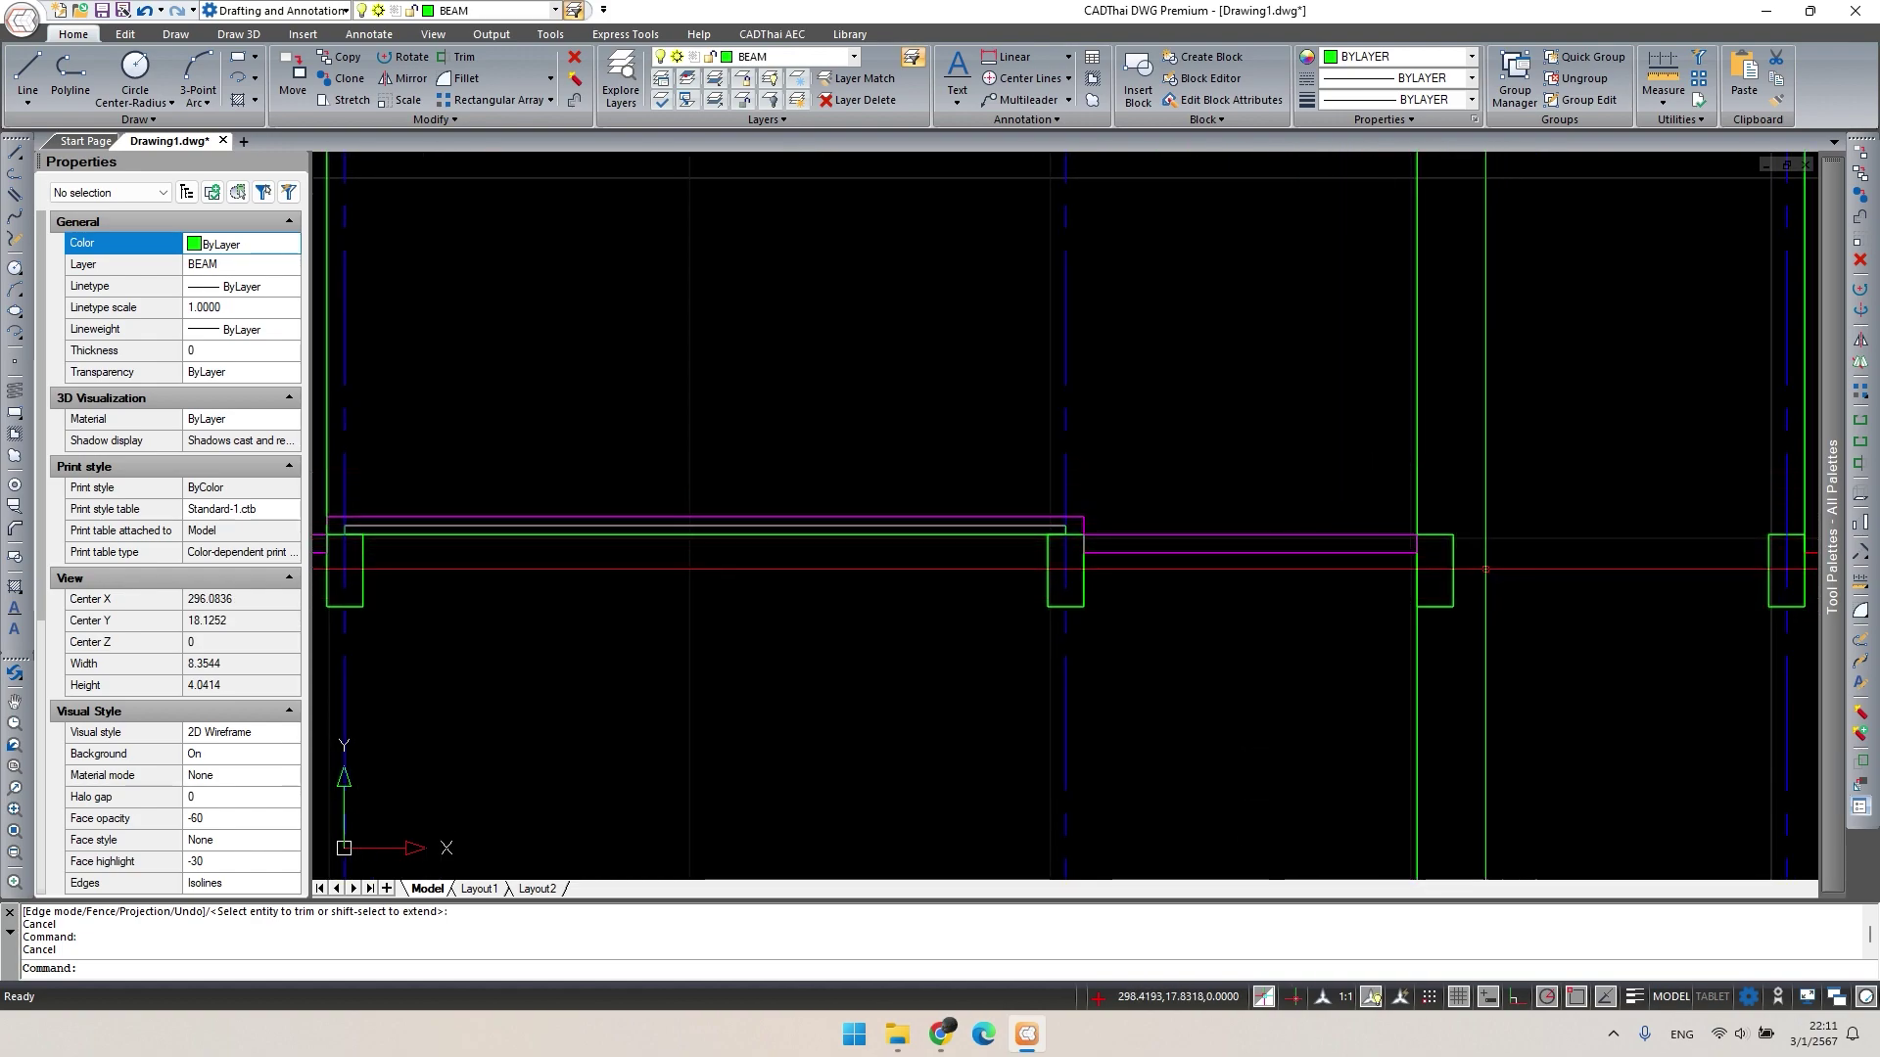
pyautogui.moveTo(1245, 571); pyautogui.dragTo(1104, 590, button='middle')
pyautogui.click(1246, 684)
pyautogui.click(1342, 558)
pyautogui.press('Delete')
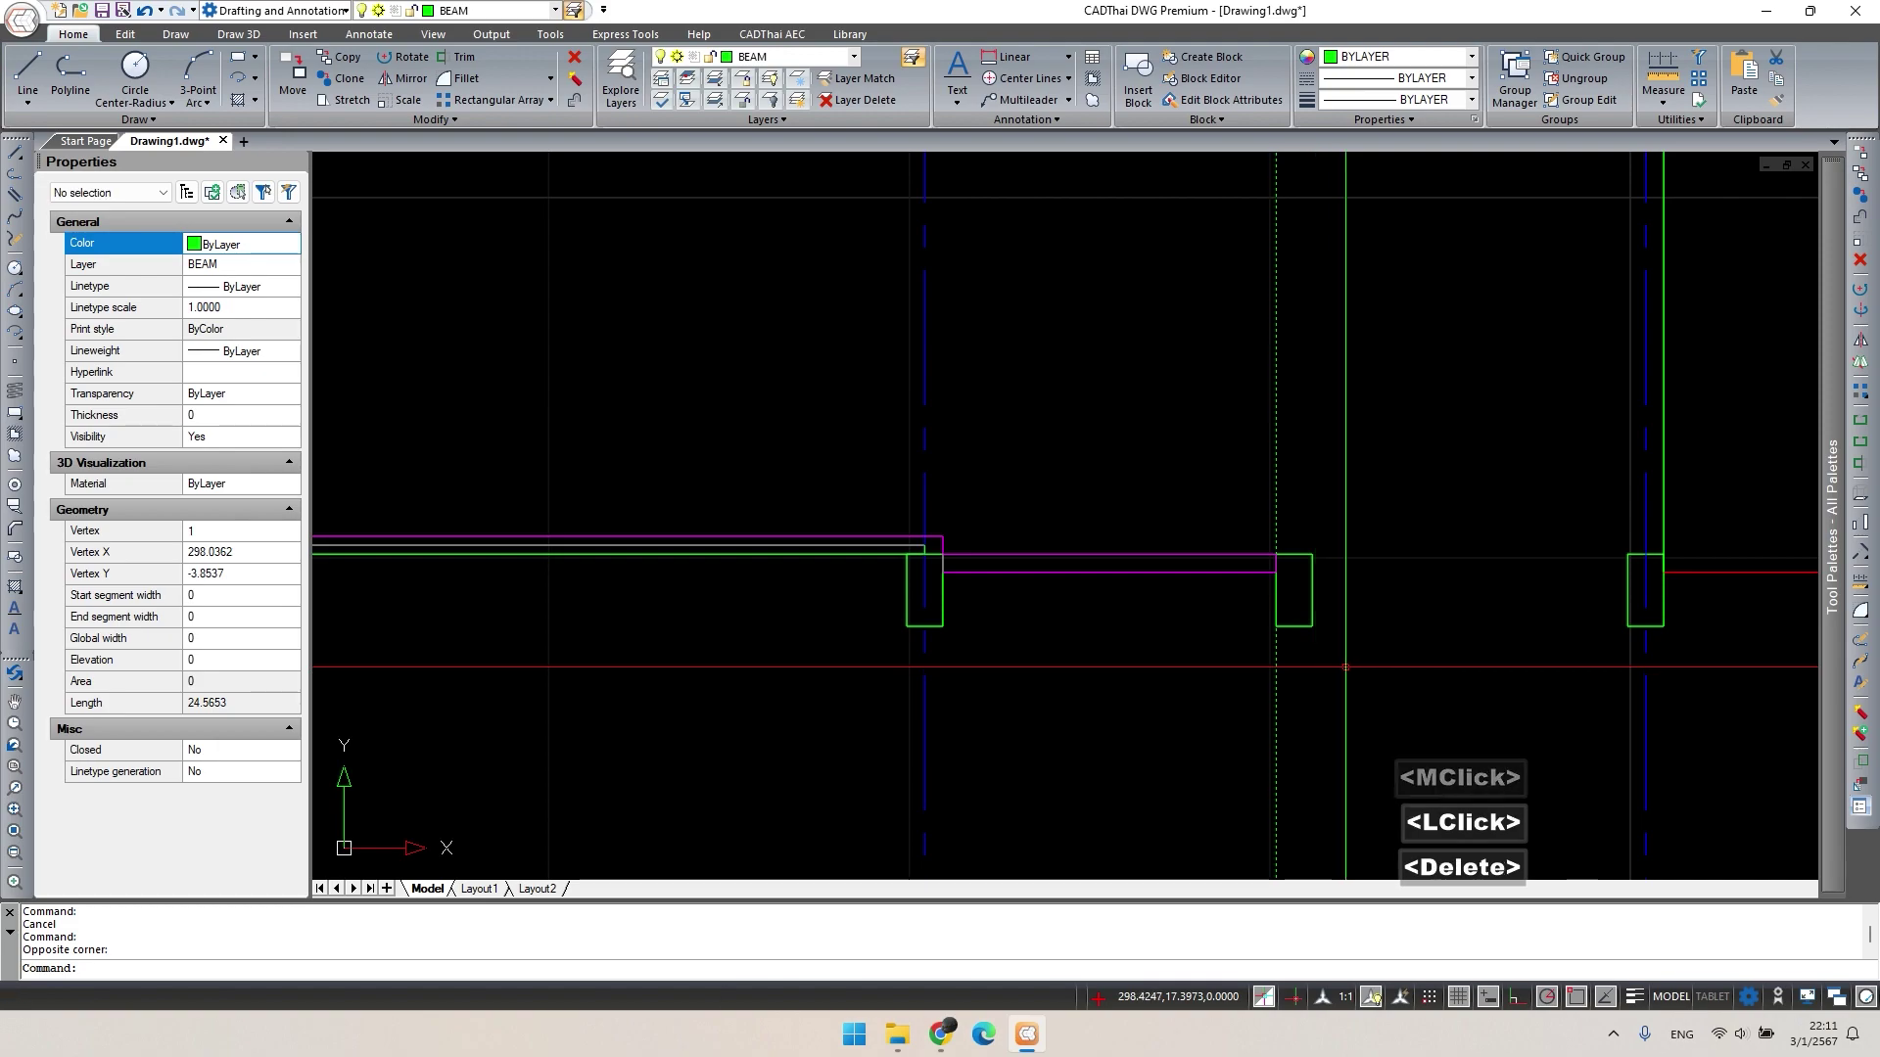
pyautogui.press('Escape')
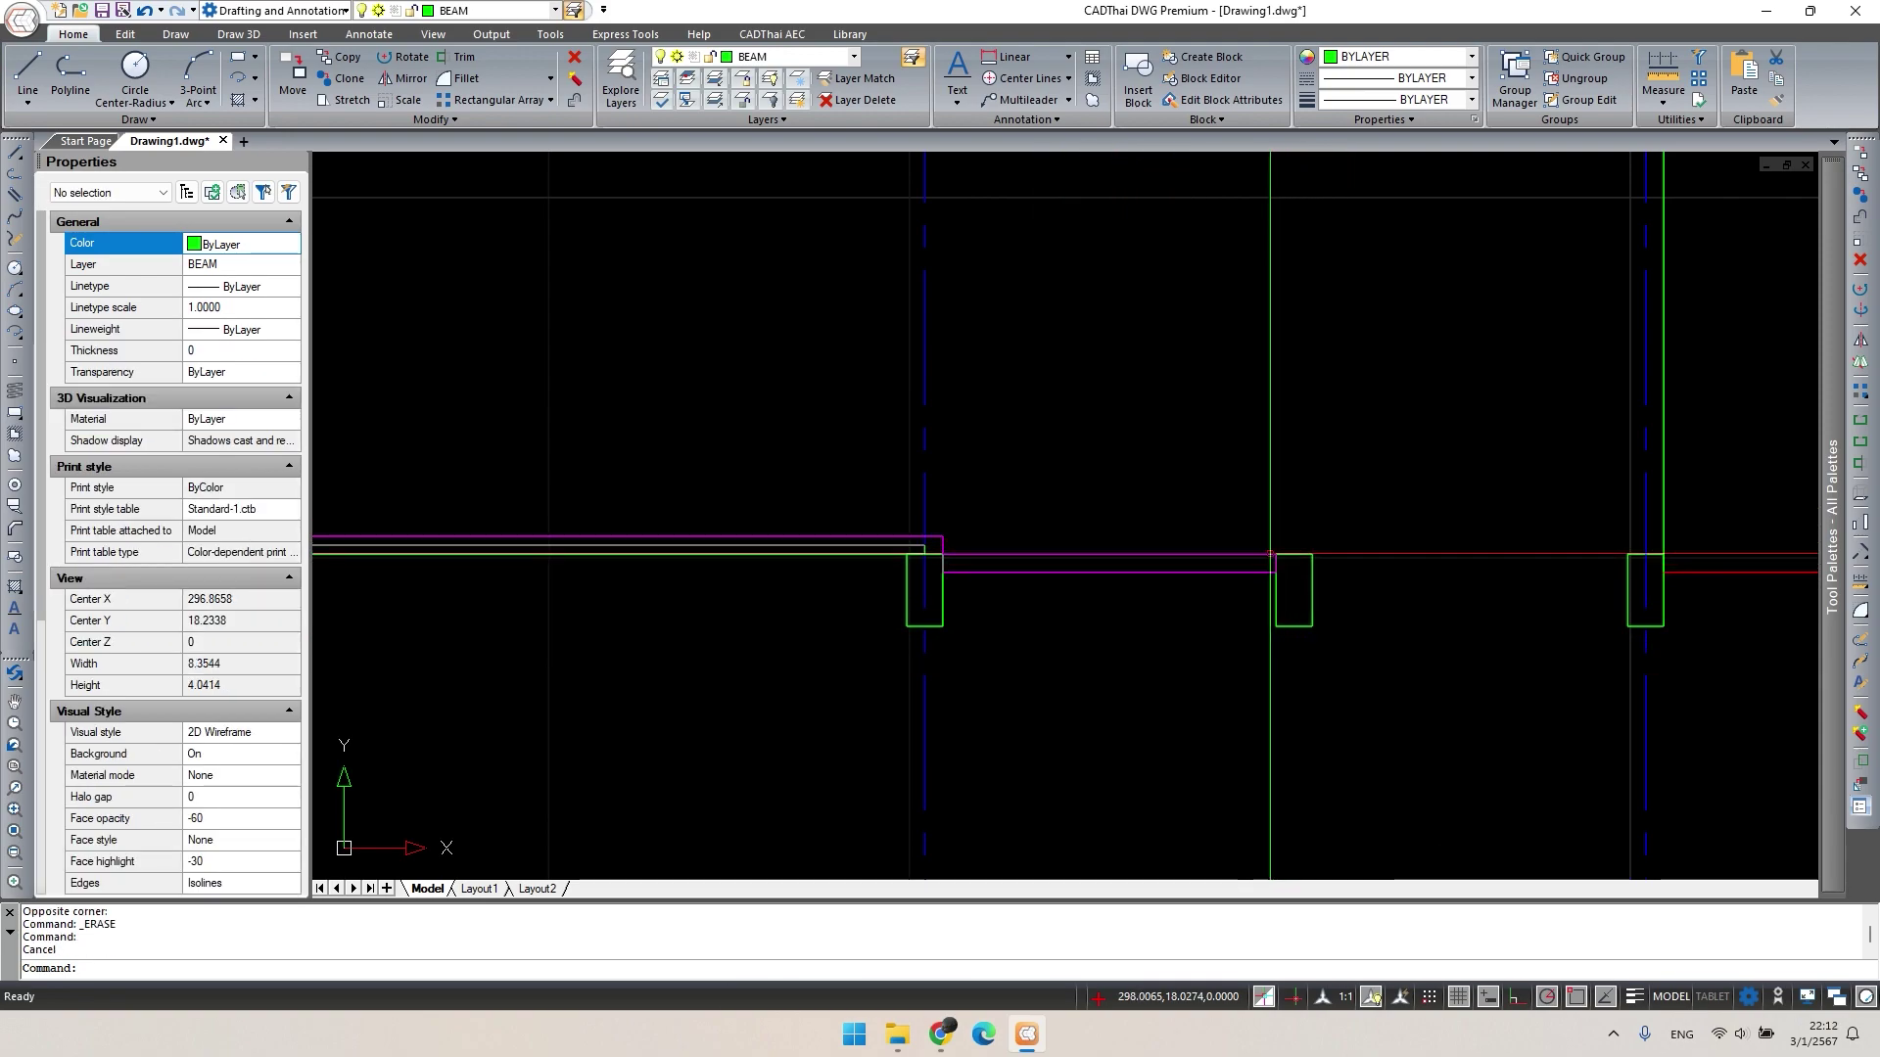
# Copy the floor layer outlines between grids C and B 6.05 across, starting at the left face of the intermediate beam.
pyautogui.scroll(-2, 1730, 525)
pyautogui.moveTo(1003, 575); pyautogui.dragTo(1317, 574, button='middle')
pyautogui.press('Escape')
pyautogui.click(785, 485)
pyautogui.doubleClick(783, 528)
pyautogui.write('c')
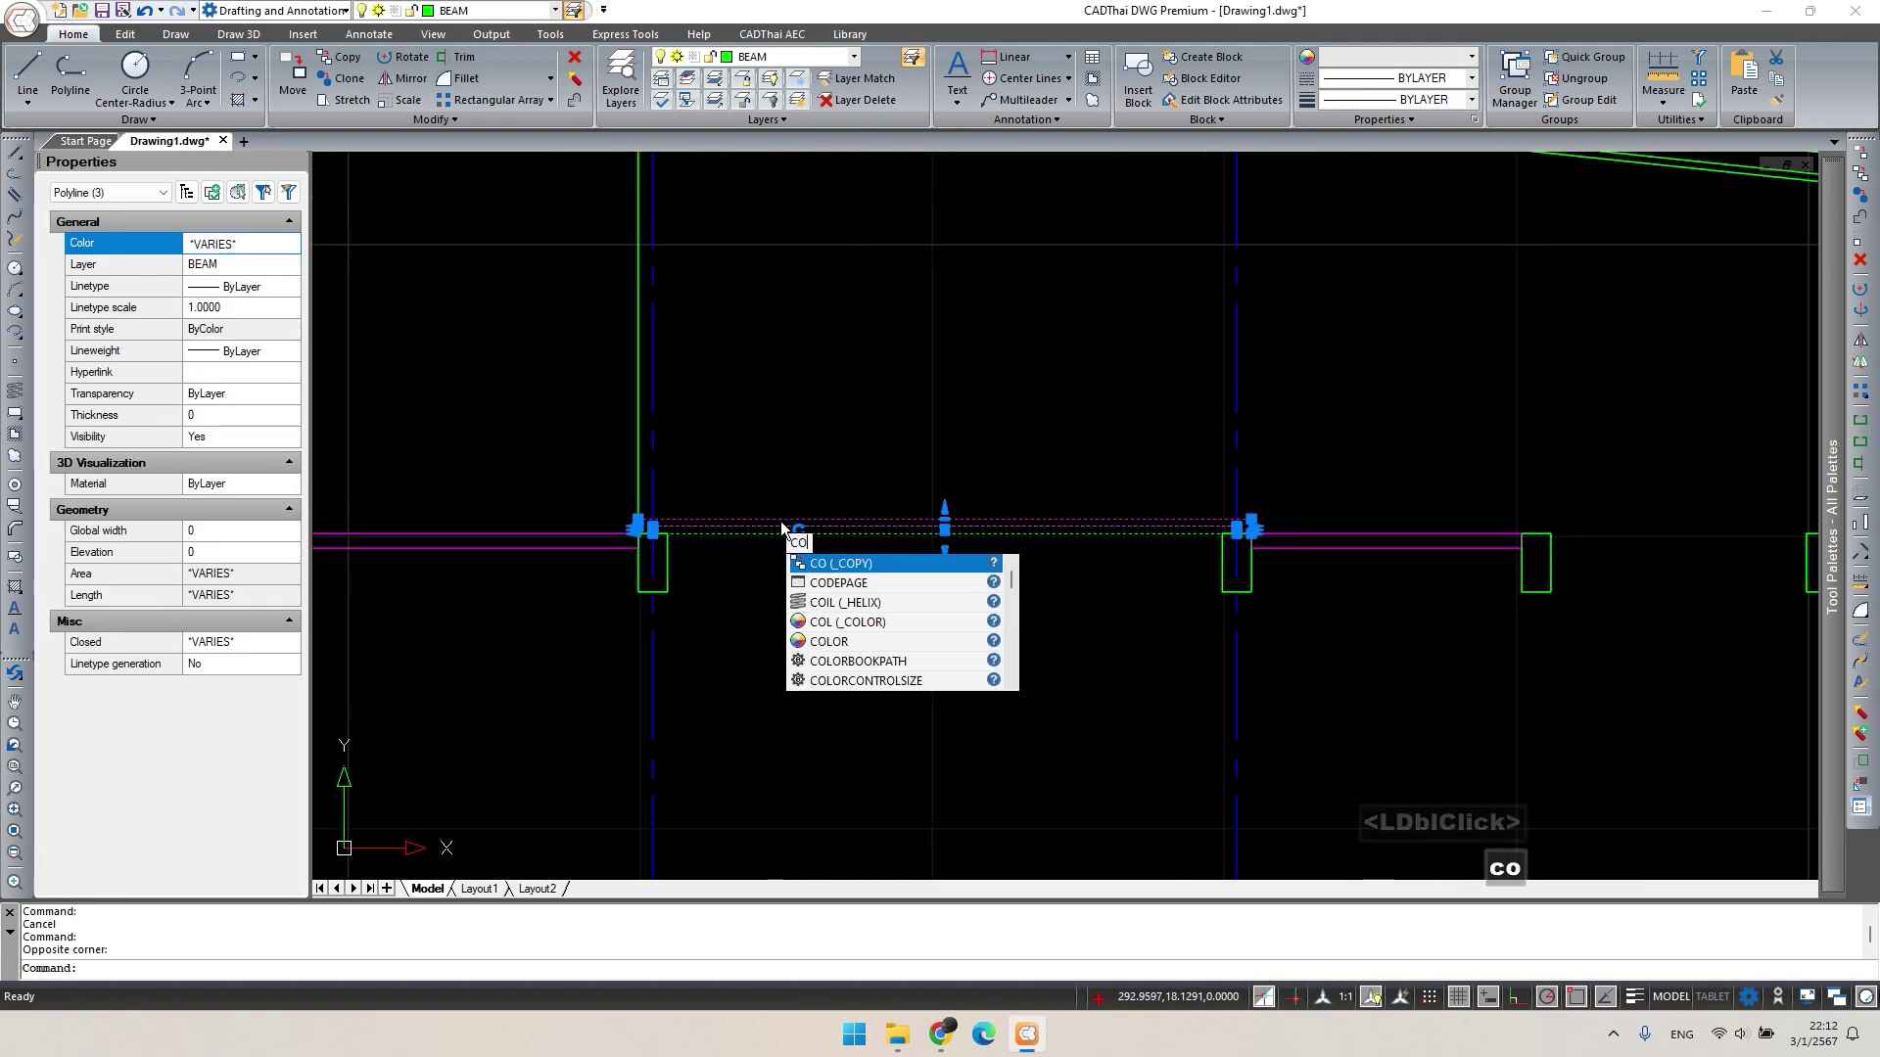
pyautogui.write('o')
pyautogui.press('space')
pyautogui.scroll(3, 637, 529)
pyautogui.click(637, 514)
pyautogui.moveTo(540, 586); pyautogui.dragTo(729, 559, button='middle')
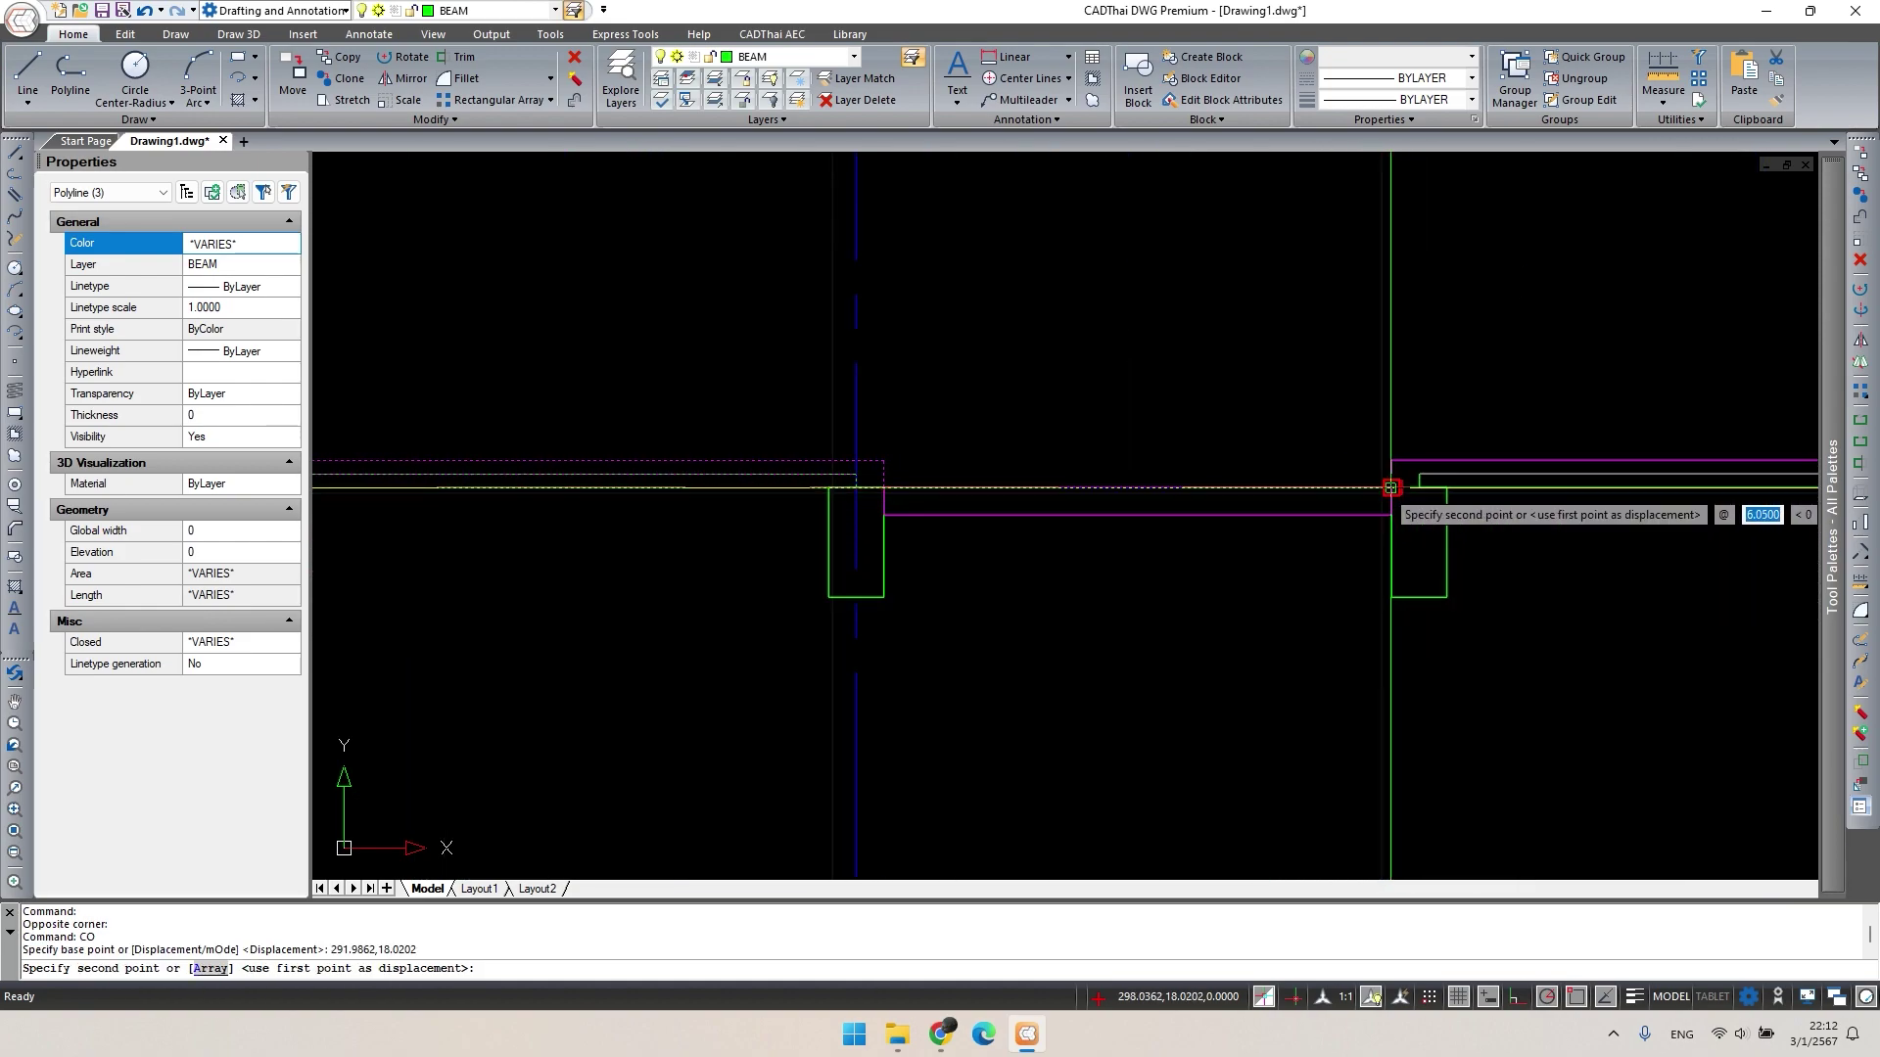
pyautogui.click(1391, 487)
pyautogui.press('space')
pyautogui.scroll(-3, 908, 405)
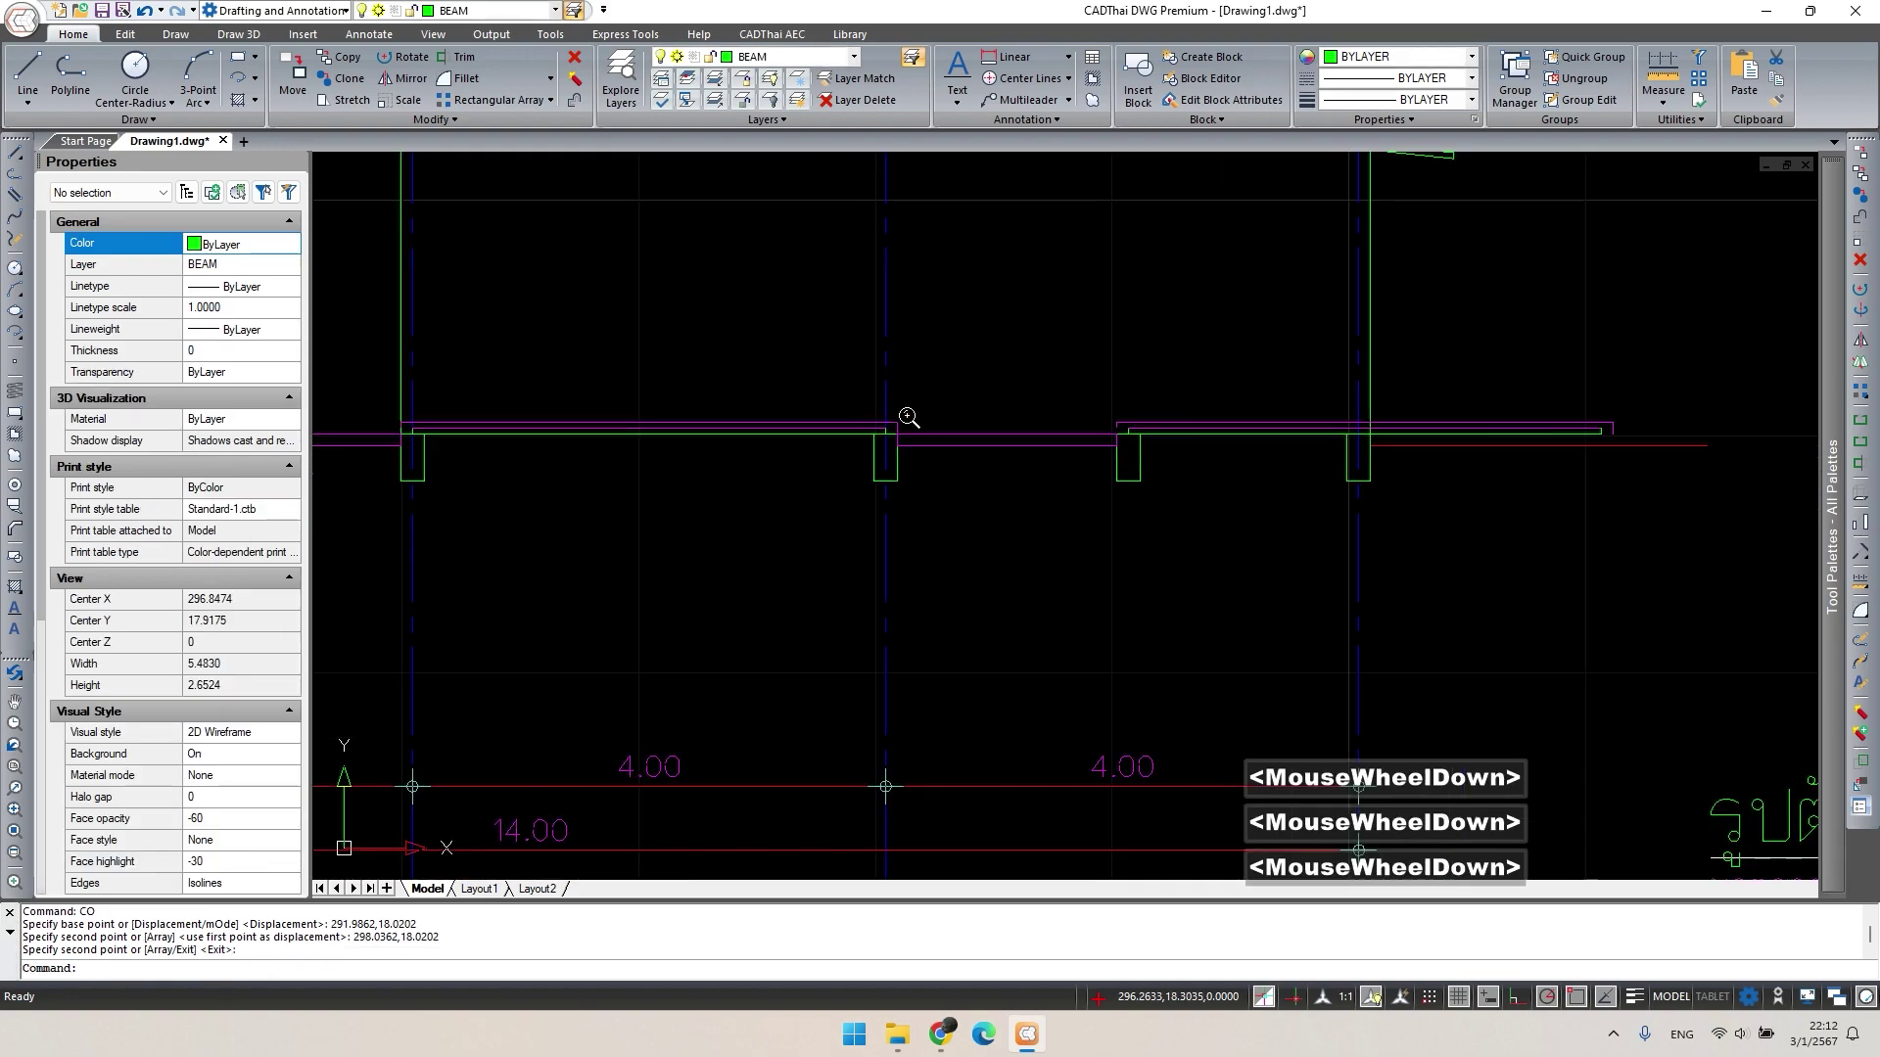
# Stretch the grid B end of the original floor layers about 0.05 back toward grid C, leaving the beam and lower slab out of the selection.
pyautogui.press('Escape')
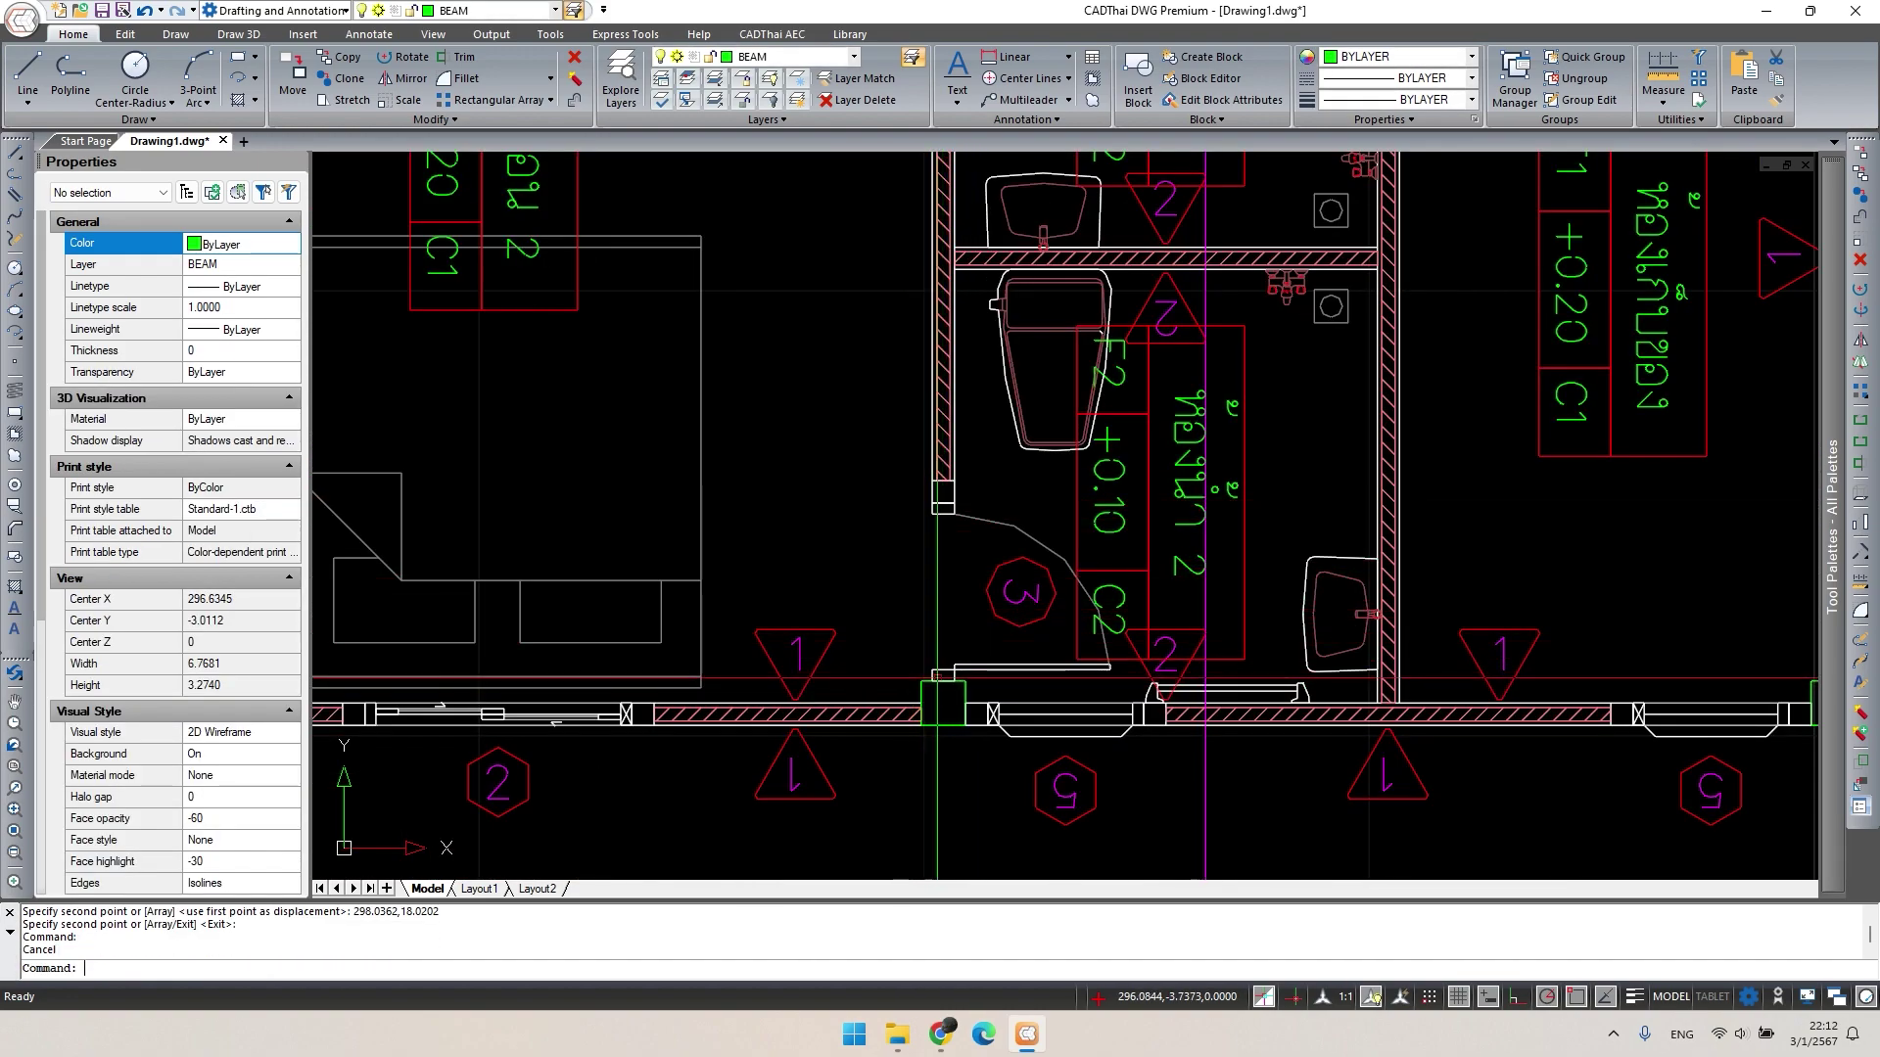
pyautogui.scroll(-3, 947, 683)
pyautogui.moveTo(947, 684)
pyautogui.mouseDown(button='middle')
pyautogui.moveTo(991, 821)
pyautogui.moveTo(956, 629)
pyautogui.mouseUp(button='middle')
pyautogui.scroll(8, 956, 357)
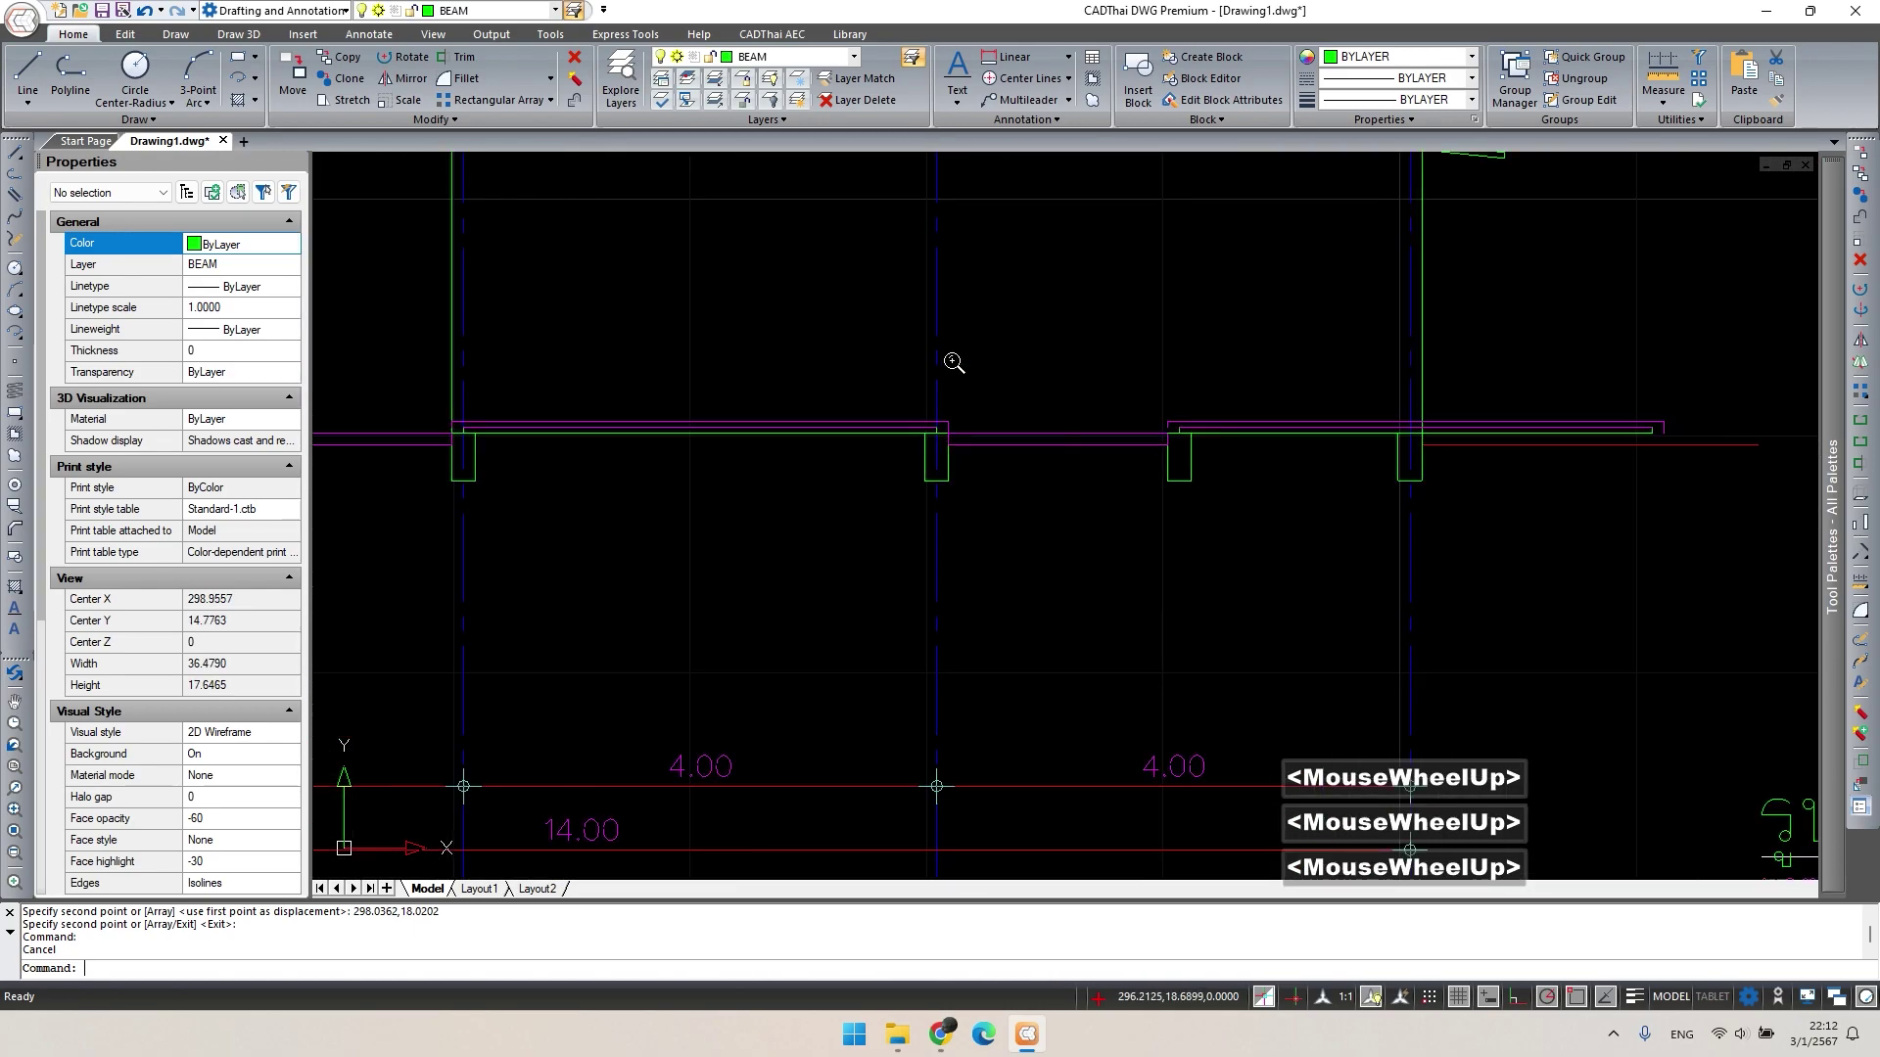
pyautogui.press('Escape')
pyautogui.write('s')
pyautogui.press('space')
pyautogui.click(976, 316)
pyautogui.click(879, 447)
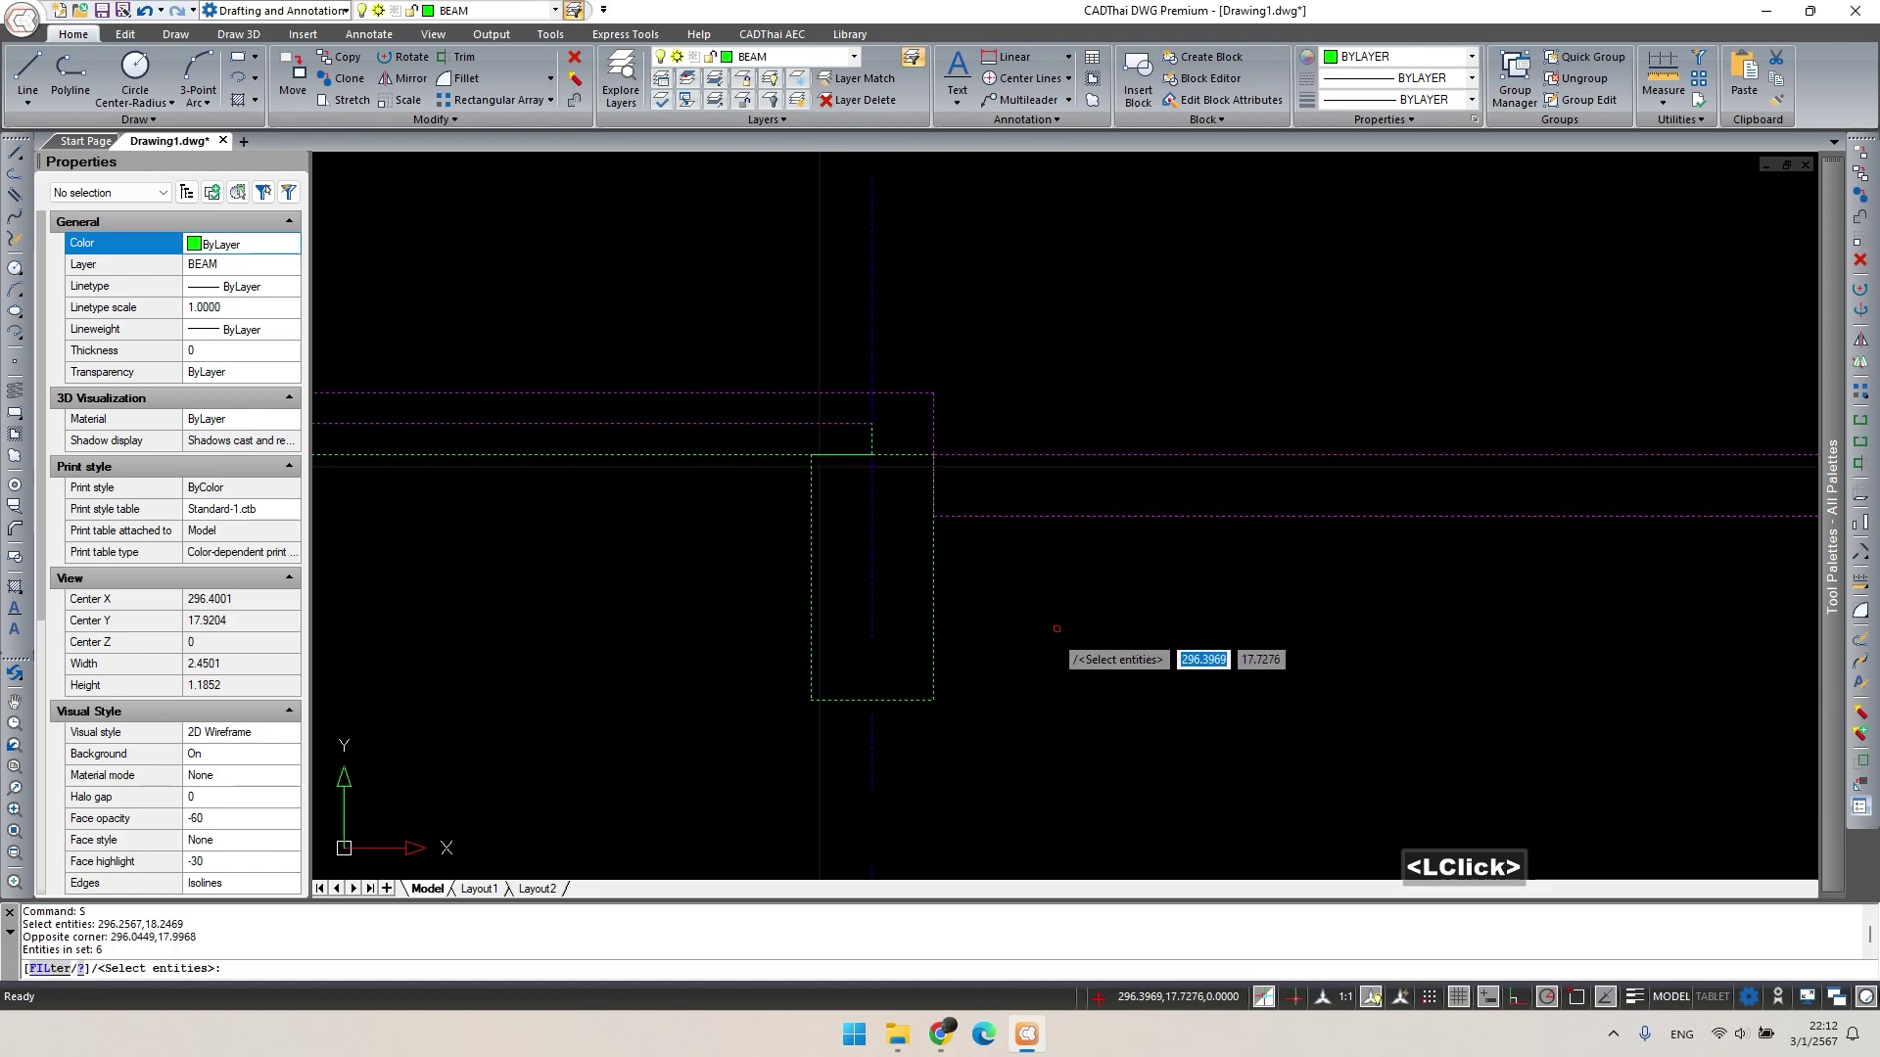
pyautogui.keyDown('shift'); pyautogui.click(1096, 455); pyautogui.keyUp('shift')
pyautogui.keyDown('shift'); pyautogui.click(1047, 640); pyautogui.keyUp('shift')
pyautogui.keyDown('shift'); pyautogui.click(749, 551); pyautogui.keyUp('shift')
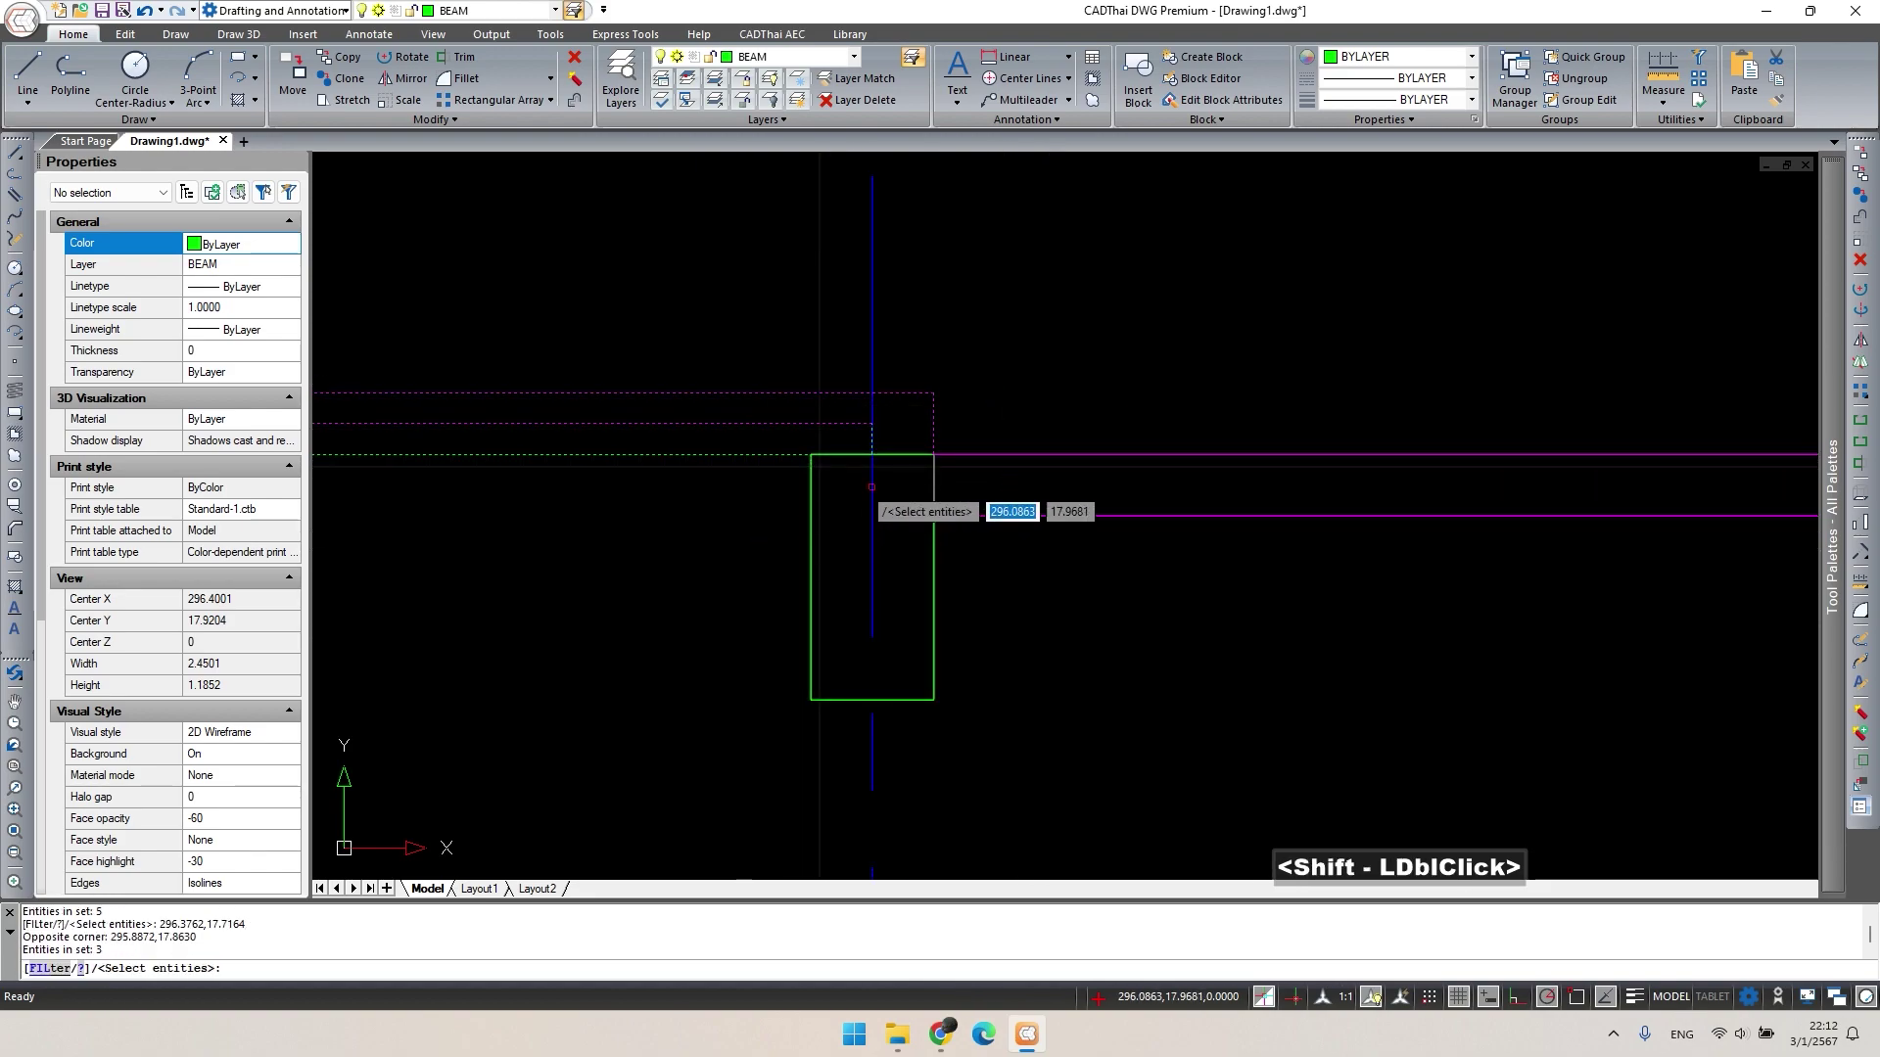
pyautogui.press('space')
pyautogui.click(905, 453)
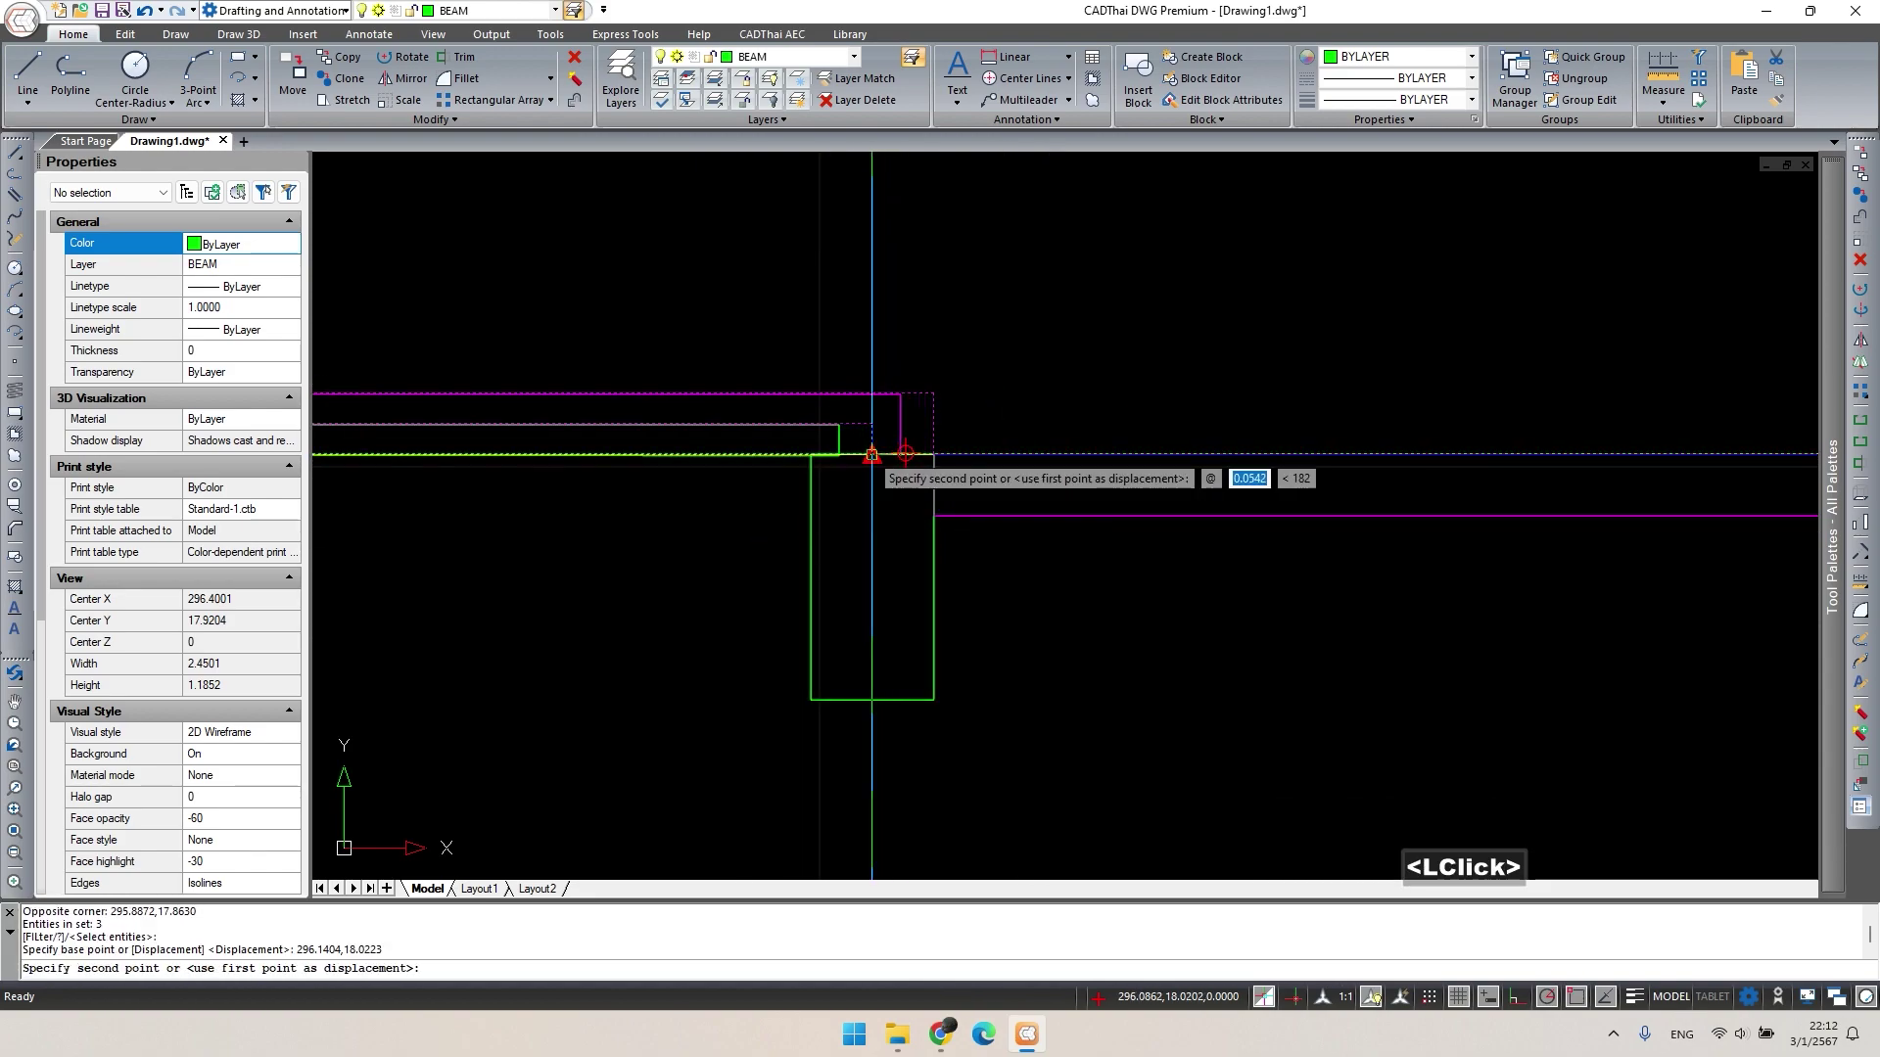
pyautogui.click(872, 454)
pyautogui.press('Escape')
# Stretch the shortened grid B end of the floor layers slightly upward onto the beam's top line.
pyautogui.scroll(2, 895, 486)
pyautogui.moveTo(895, 485); pyautogui.dragTo(895, 485, button='middle')
pyautogui.click(992, 617)
pyautogui.keyDown('shift'); pyautogui.click(1174, 780); pyautogui.keyUp('shift')
pyautogui.keyDown('shift'); pyautogui.doubleClick(1023, 517); pyautogui.keyUp('shift')
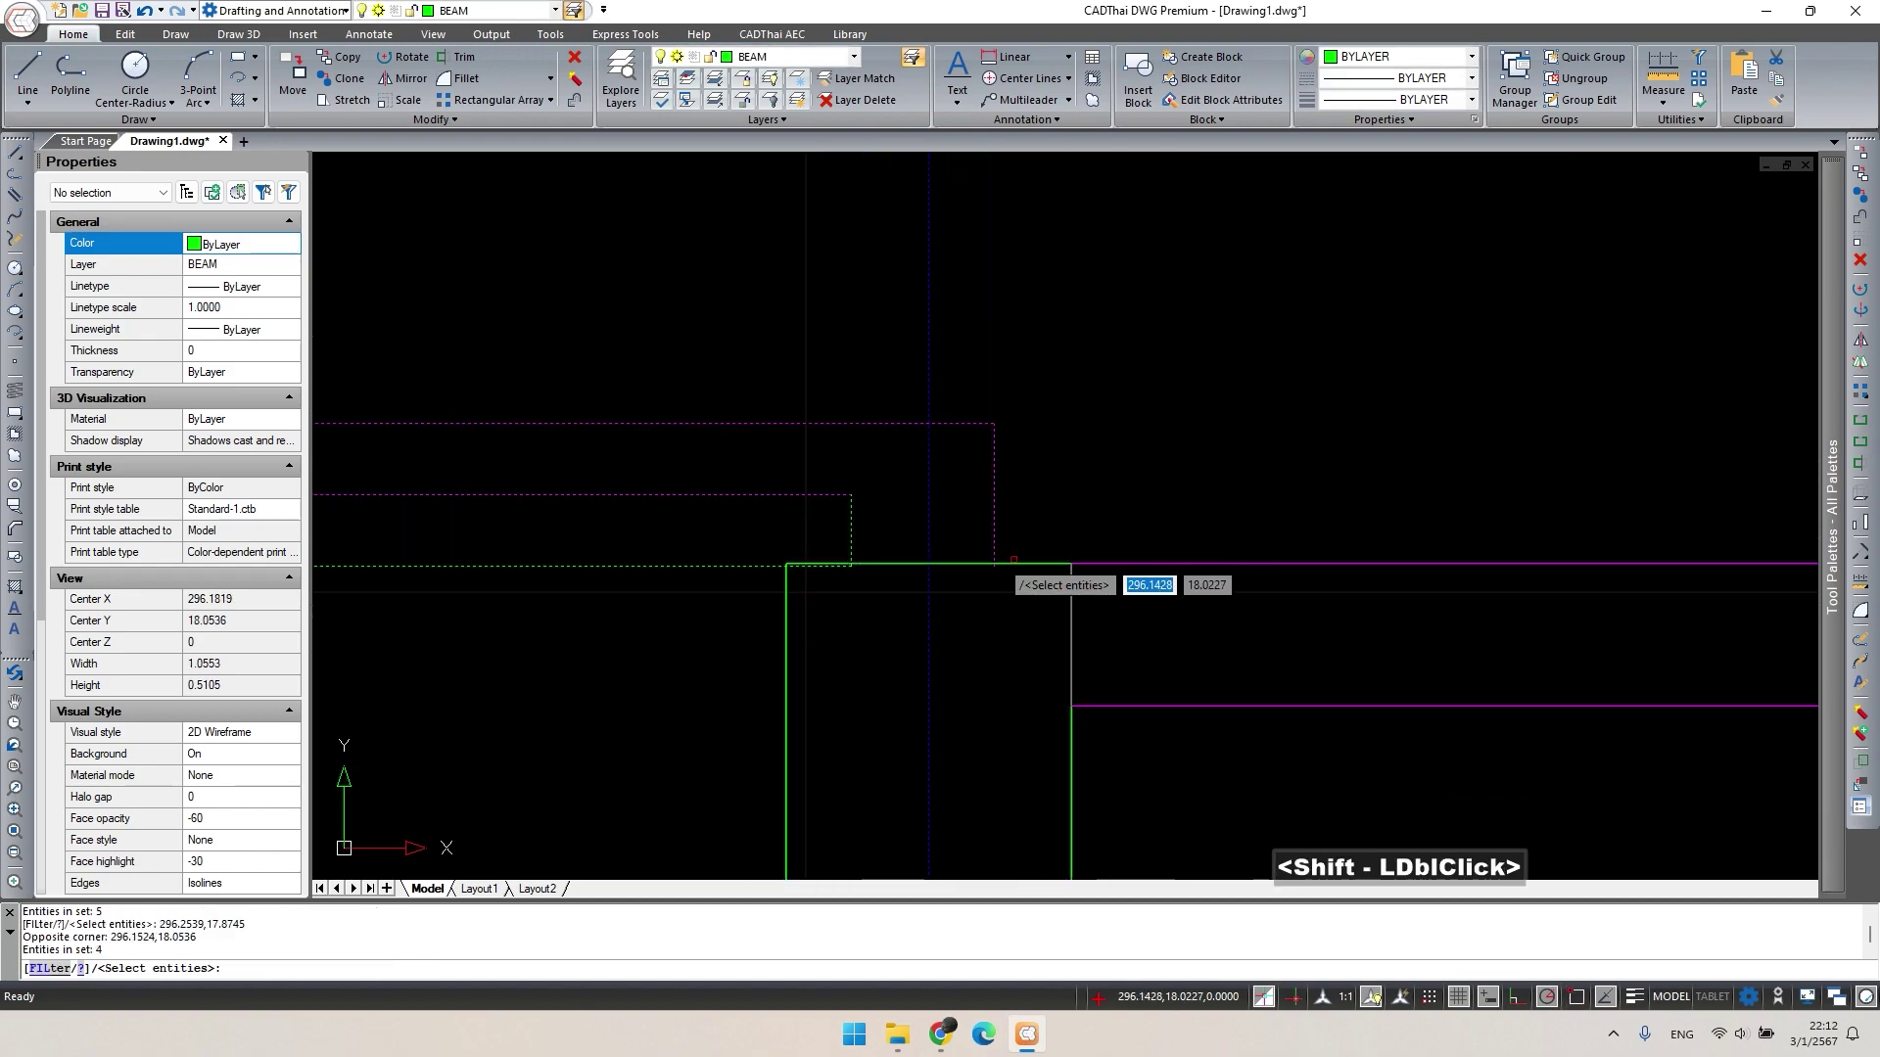
pyautogui.press('space')
pyautogui.scroll(6, 977, 565)
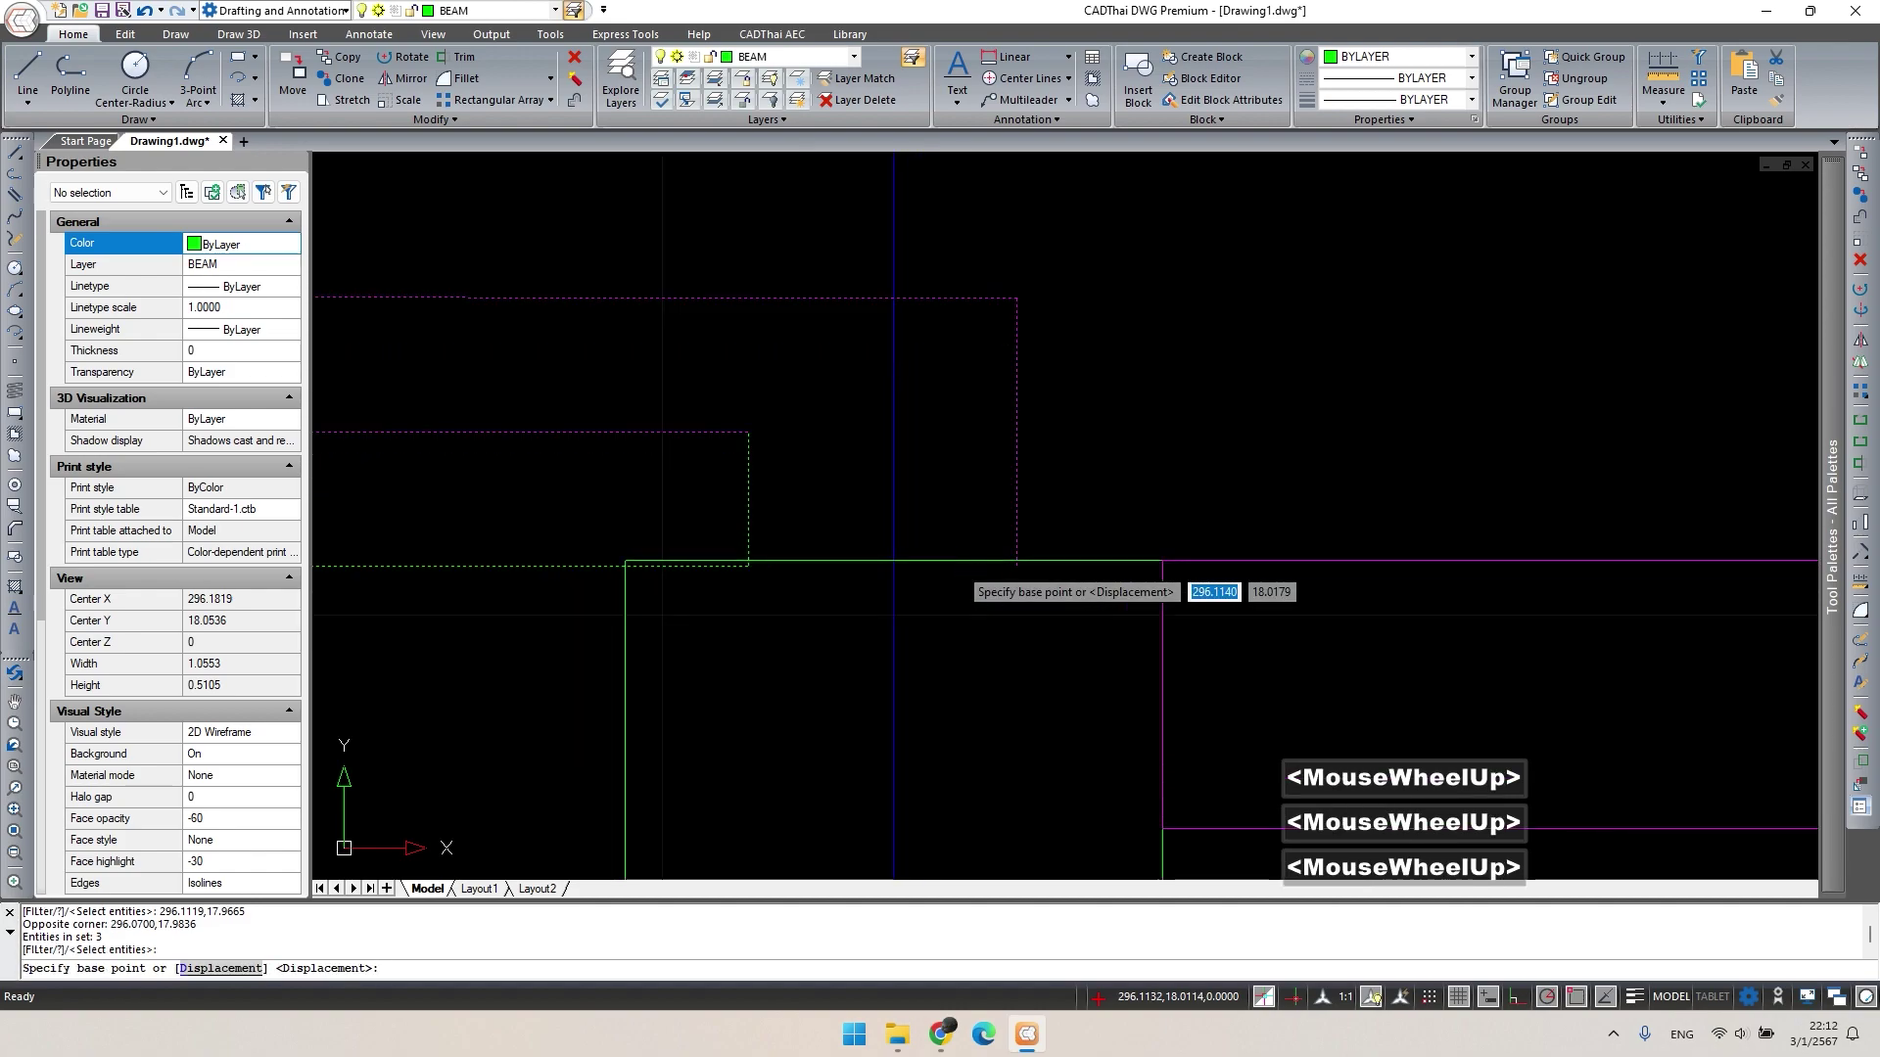
pyautogui.scroll(4, 1016, 561)
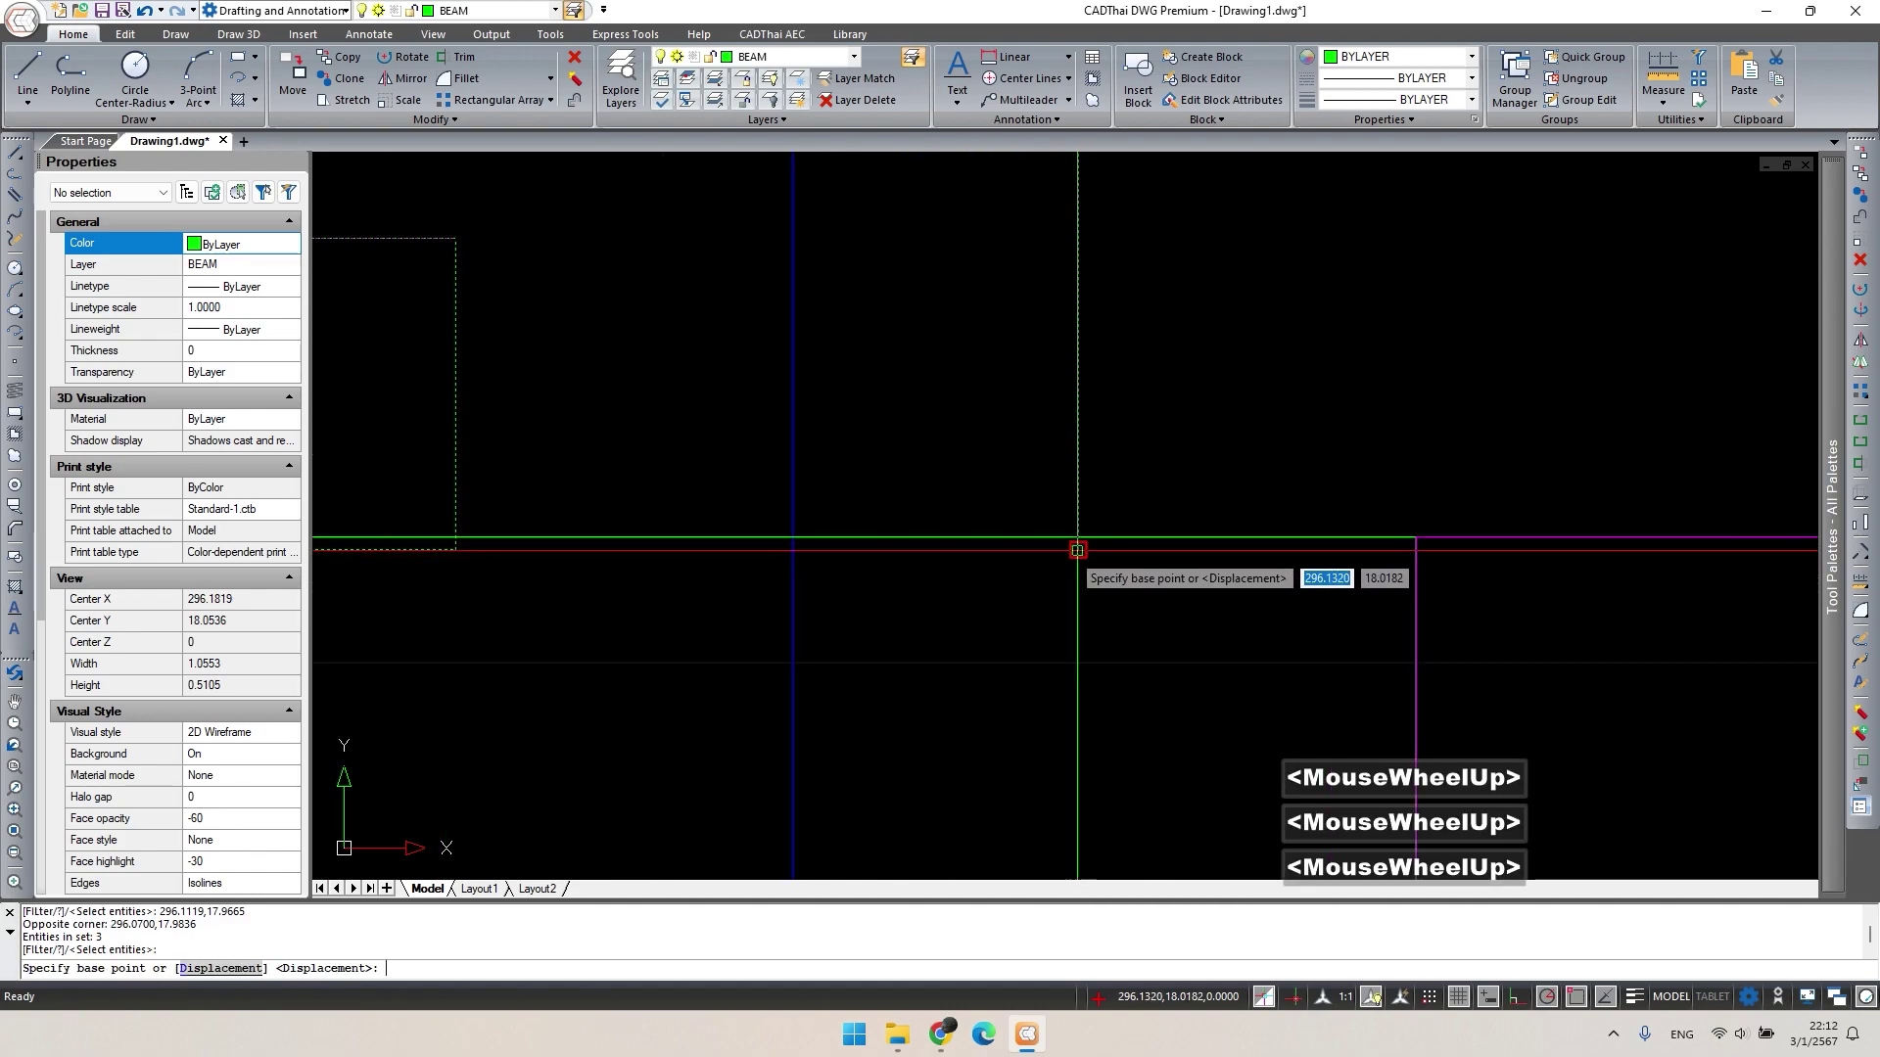
pyautogui.click(1078, 539)
pyautogui.click(1077, 539)
pyautogui.scroll(-2, 1078, 539)
pyautogui.press('Escape')
# Draw a 0.10 horizontal polyline from the midpoint of the slab's grid B end to the upper outline's vertical end.
pyautogui.scroll(-3, 1074, 445)
pyautogui.middleClick(1067, 481)
pyautogui.scroll(2, 1008, 534)
pyautogui.write('pl')
pyautogui.press('space')
pyautogui.click(876, 516)
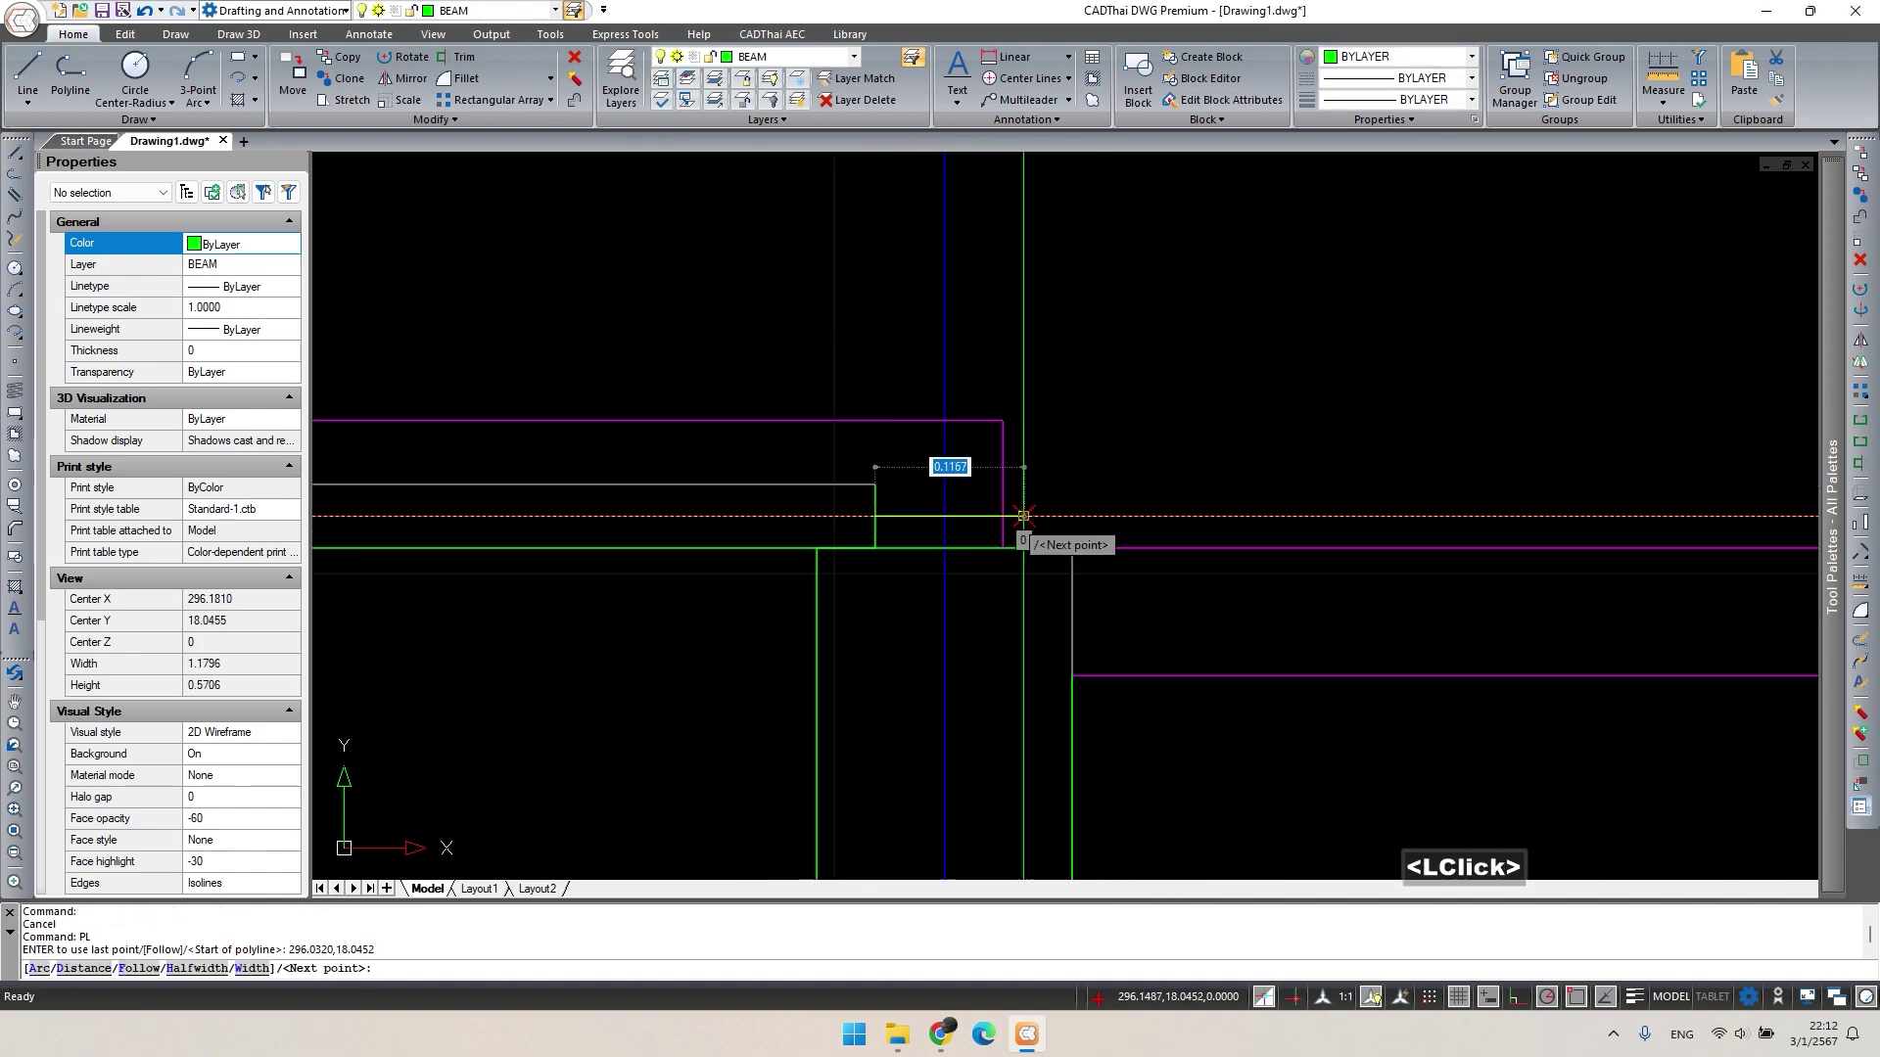
pyautogui.press('Escape')
# Stretch the floor layer ends together with the short connecting line above the grid B beam.
pyautogui.write('s')
pyautogui.press('space')
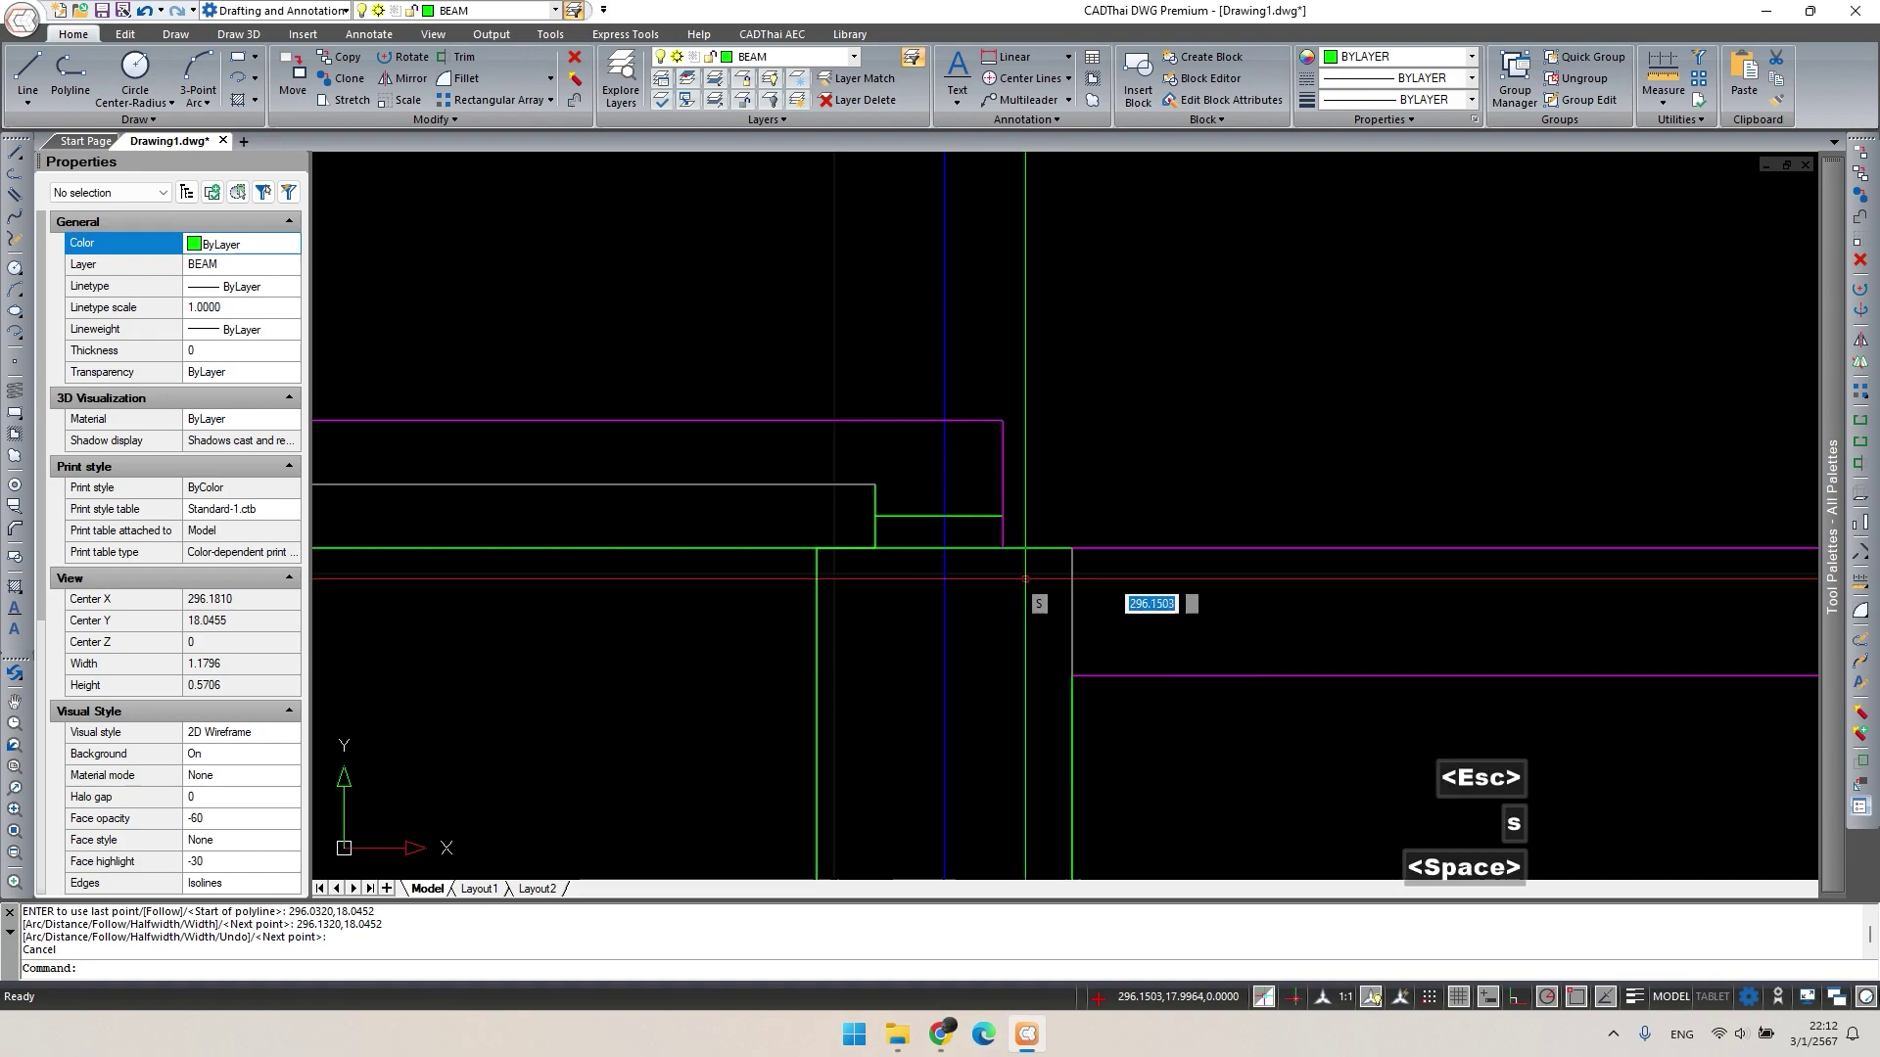
pyautogui.click(1044, 592)
pyautogui.click(845, 380)
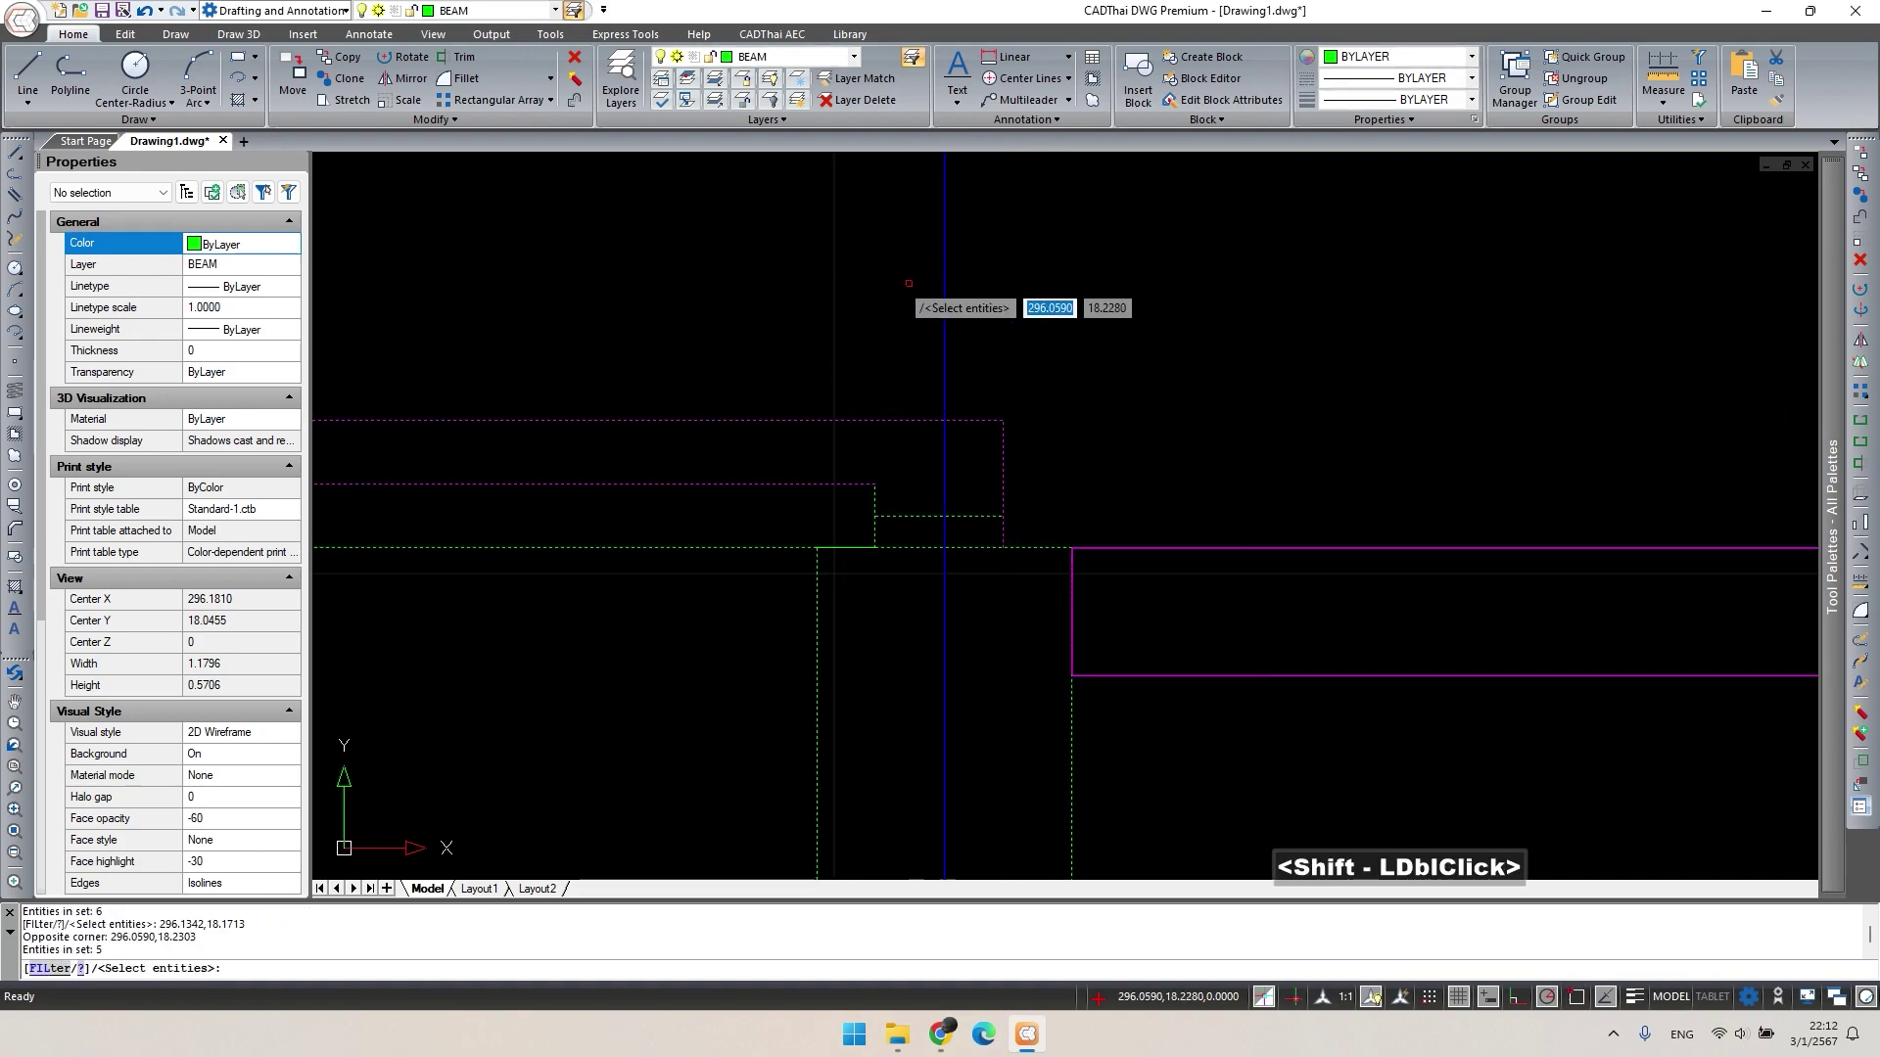
pyautogui.scroll(3, 1274, 555)
# Stretch the copied magenta outline's open end down to the top-left corner of the intermediate beam.
pyautogui.doubleClick(1225, 546)
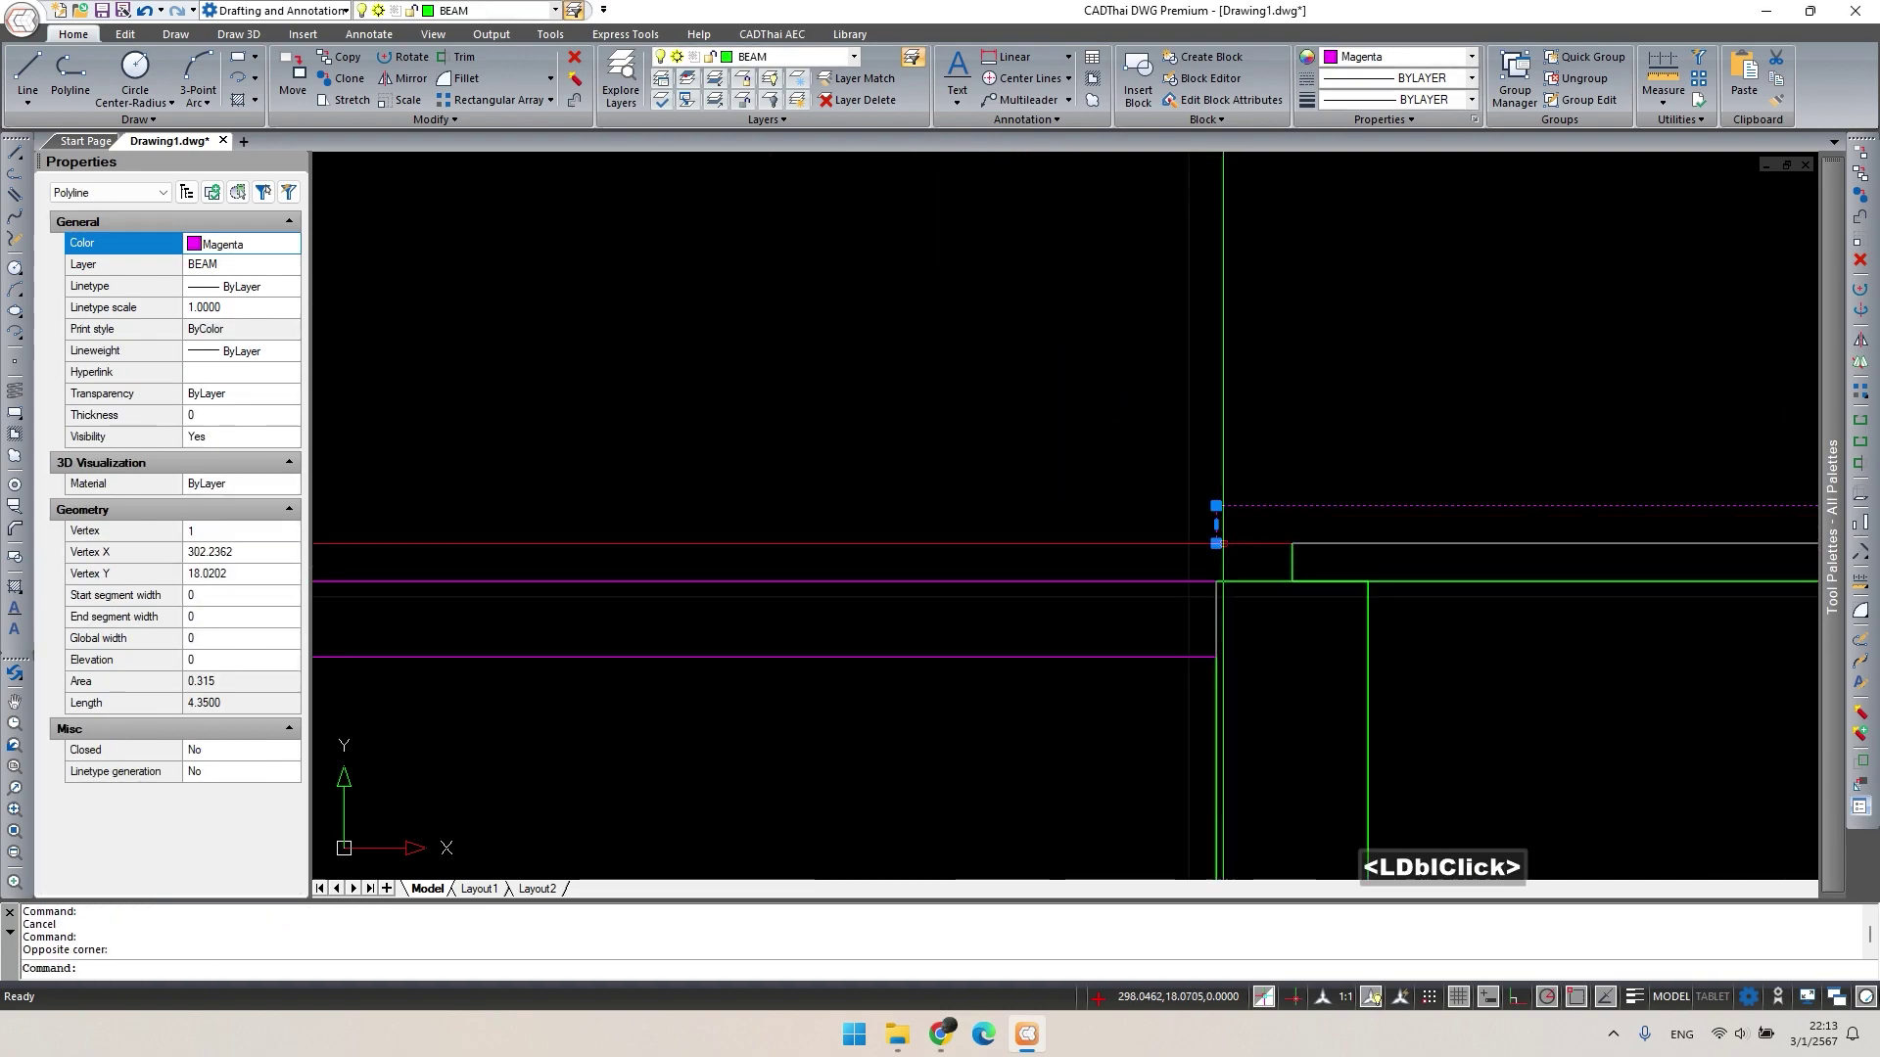
pyautogui.click(1214, 583)
pyautogui.press('Escape')
# Stretch the far end of the copied floor layers about 2.04 back to the right face of the grid A beam.
pyautogui.scroll(-3, 1083, 559)
pyautogui.moveTo(1083, 559); pyautogui.dragTo(931, 558, button='middle')
pyautogui.press('space')
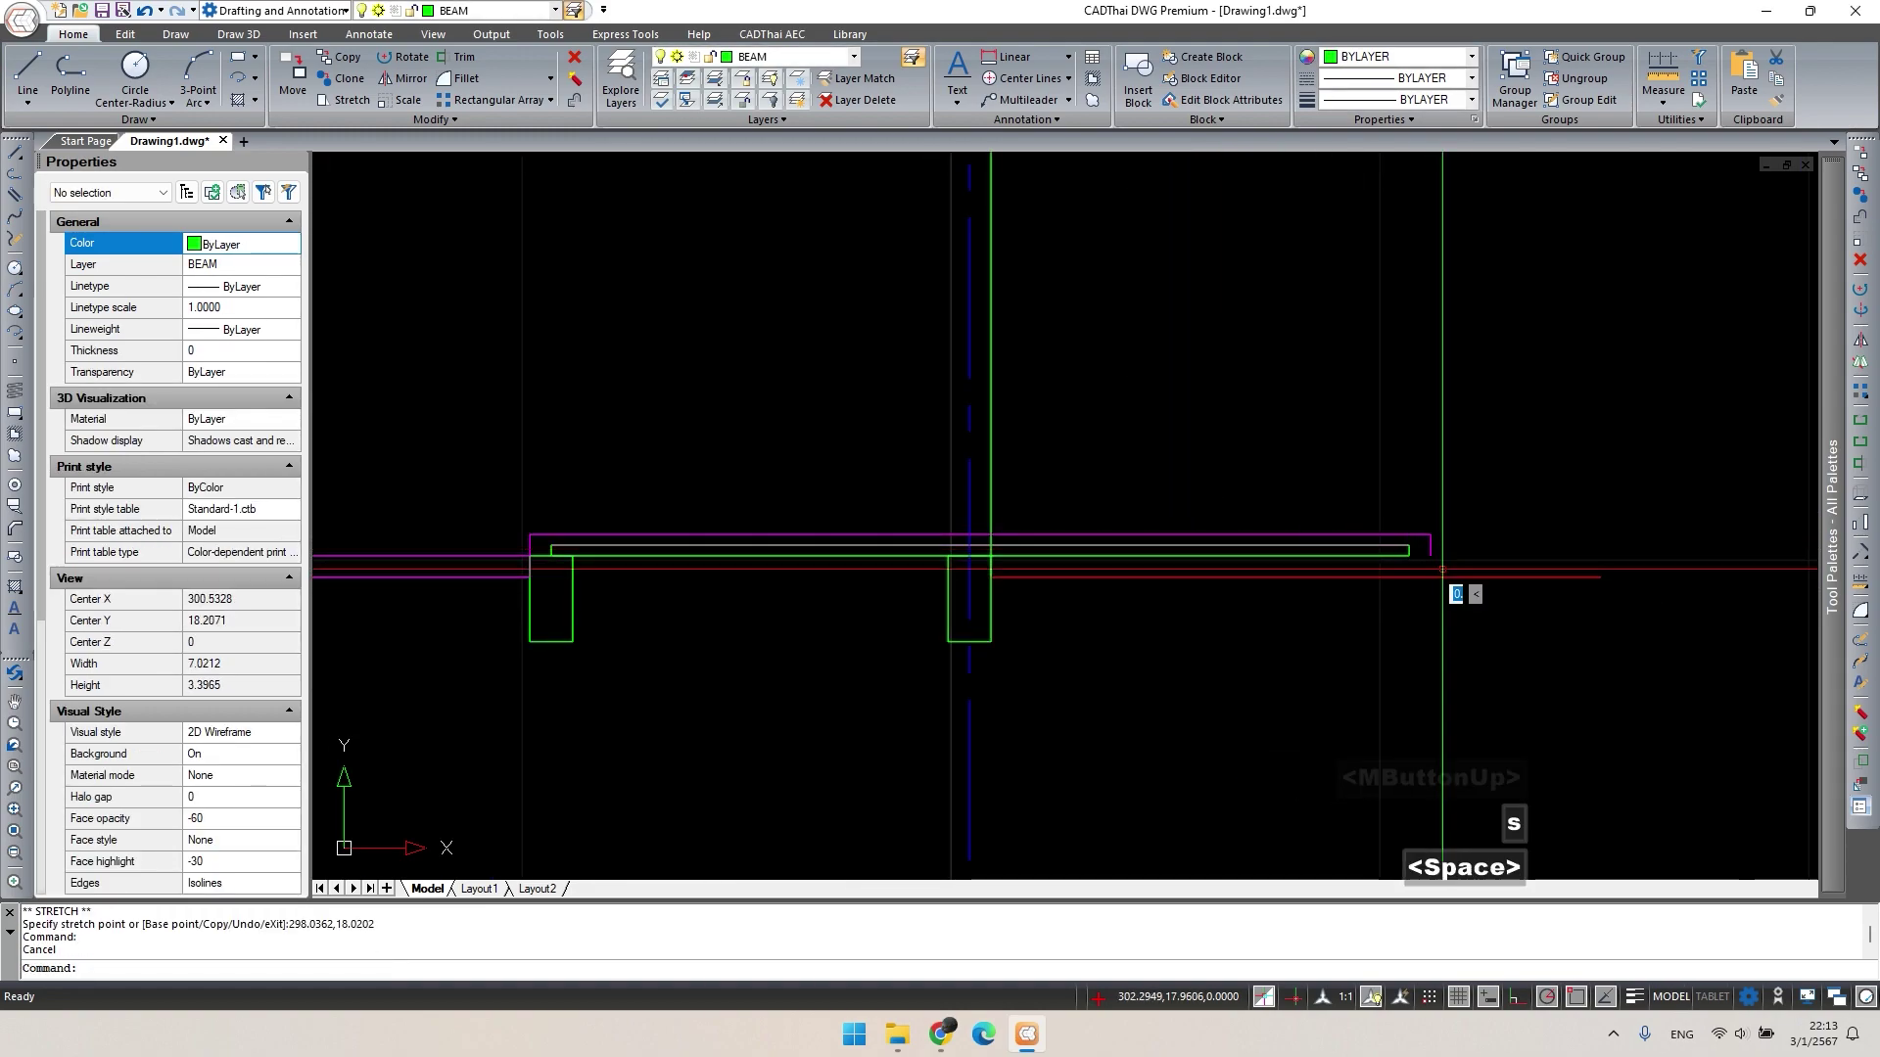
pyautogui.press('space')
pyautogui.scroll(1, 1367, 555)
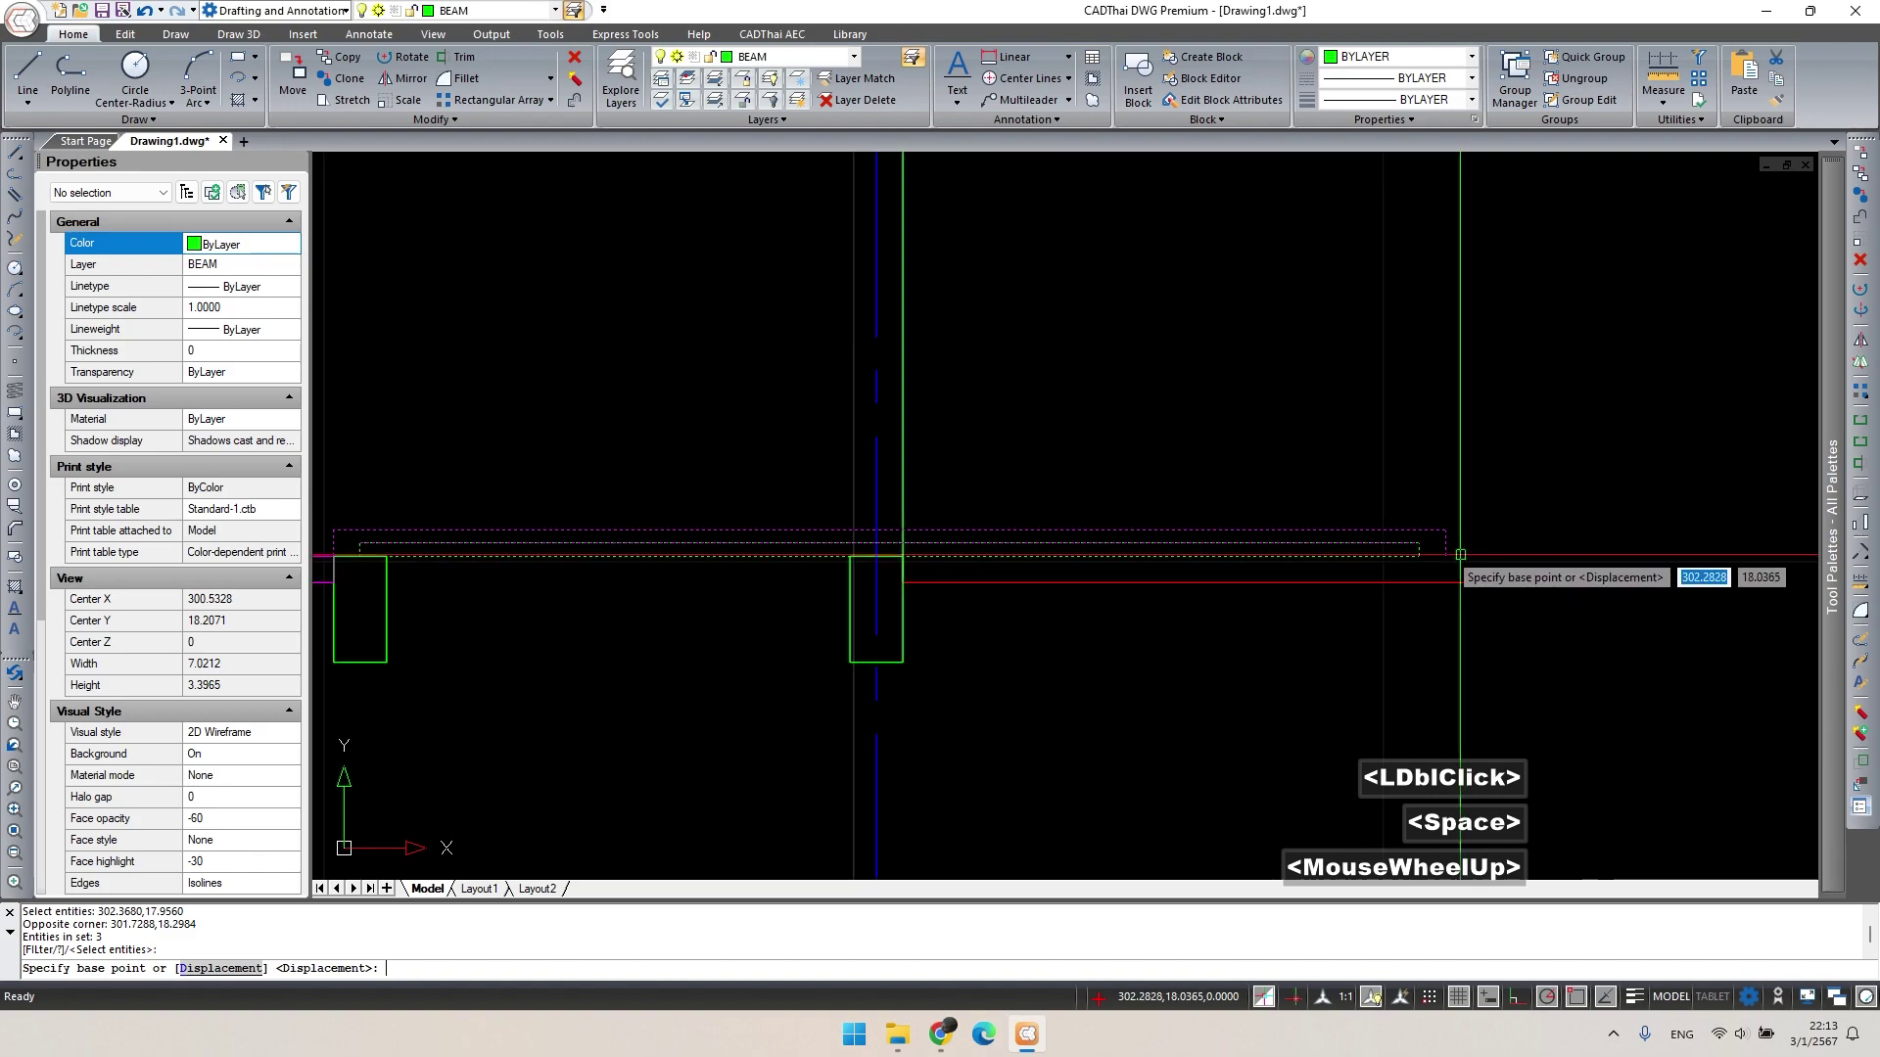
pyautogui.click(1444, 556)
pyautogui.scroll(3, 1103, 537)
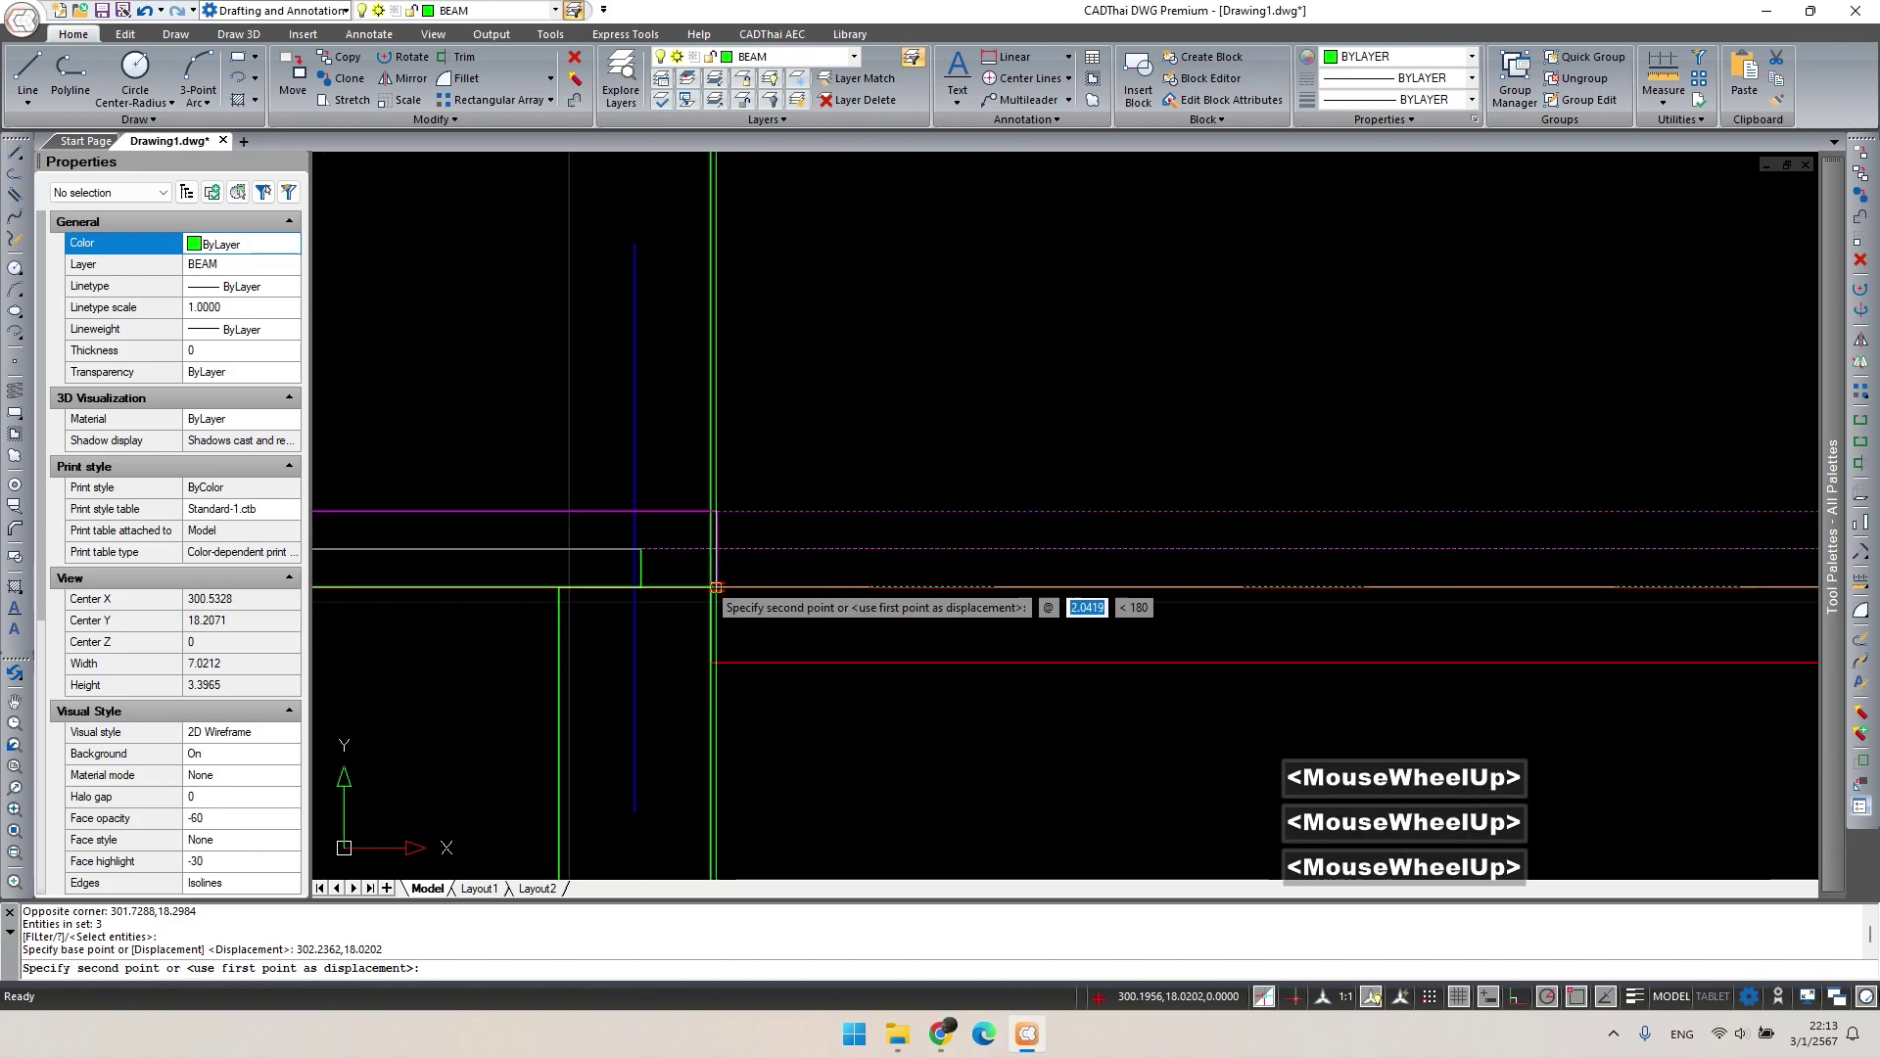
pyautogui.press('Escape')
# Examine the walls, openings and floor levels along section line A-A in the rotated plan, and the matching rooms in the original floor plan.
pyautogui.scroll(-5, 861, 538)
pyautogui.middleClick(953, 573)
pyautogui.scroll(1, 952, 573)
pyautogui.press('Escape')
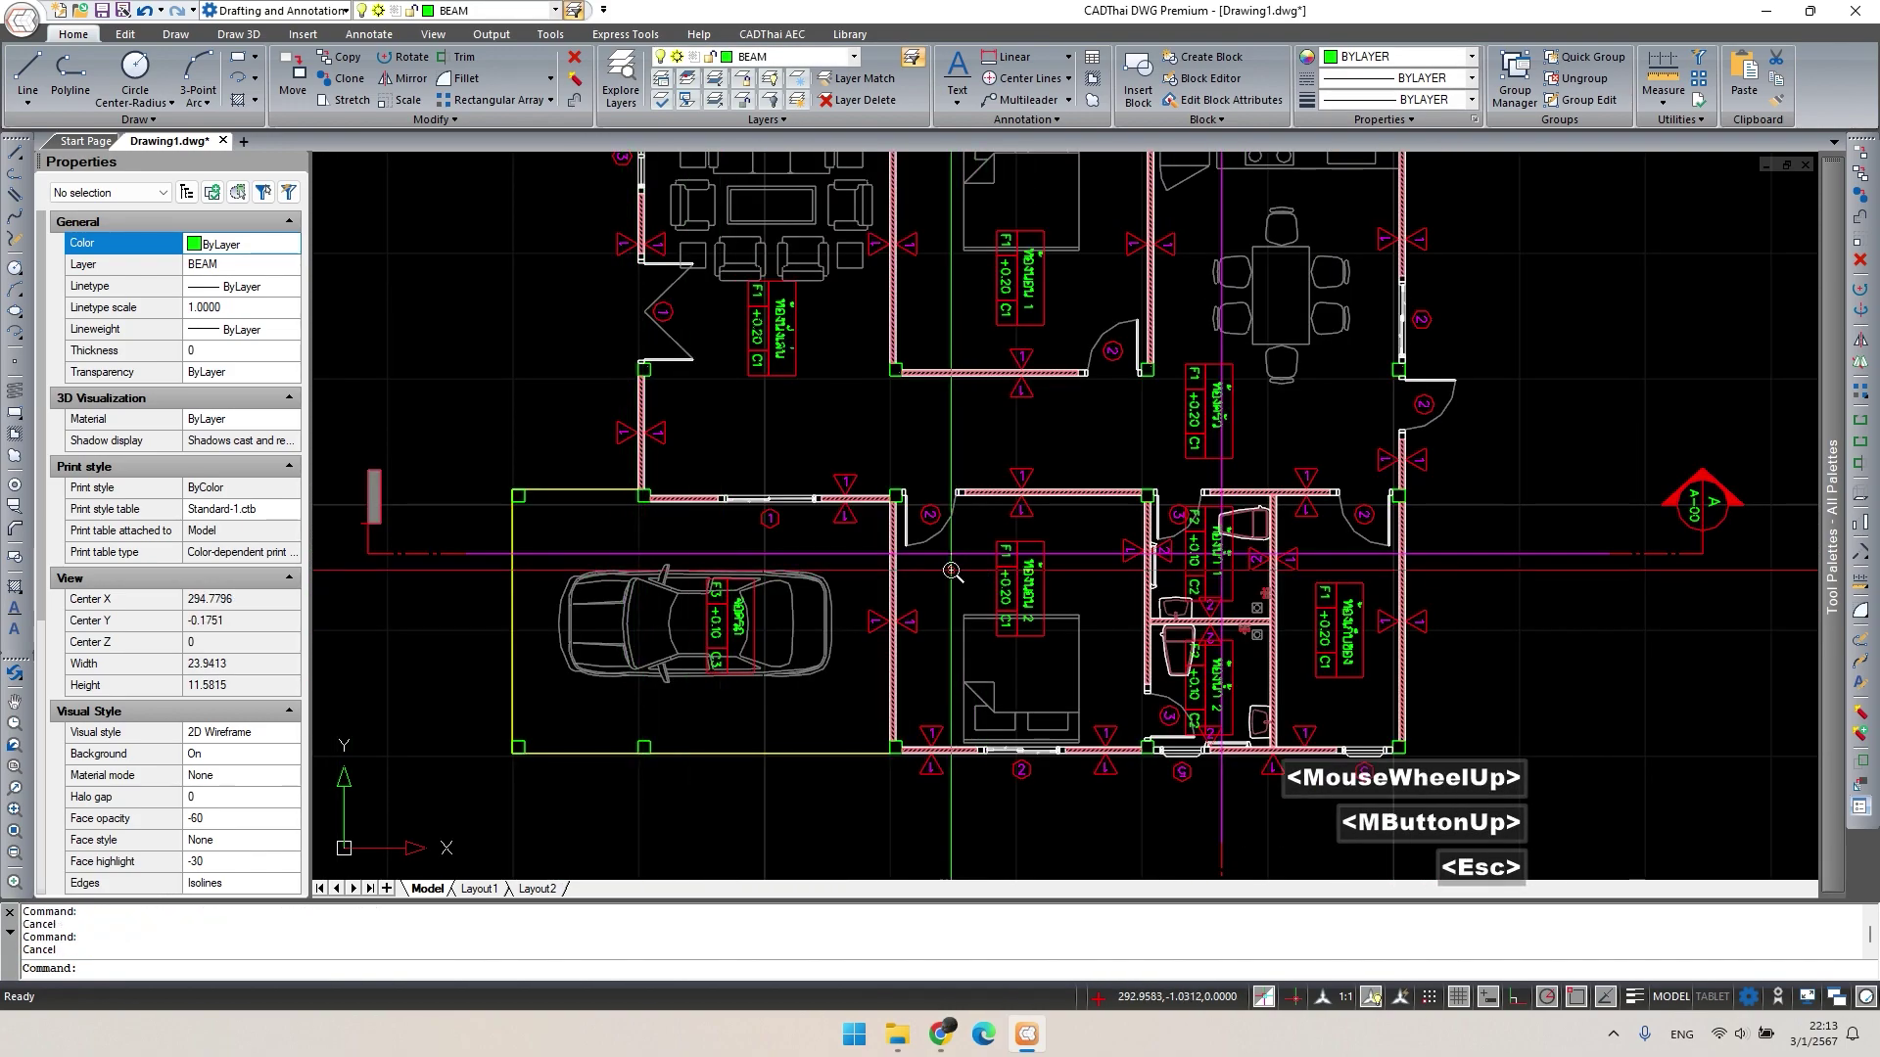
pyautogui.scroll(2, 953, 573)
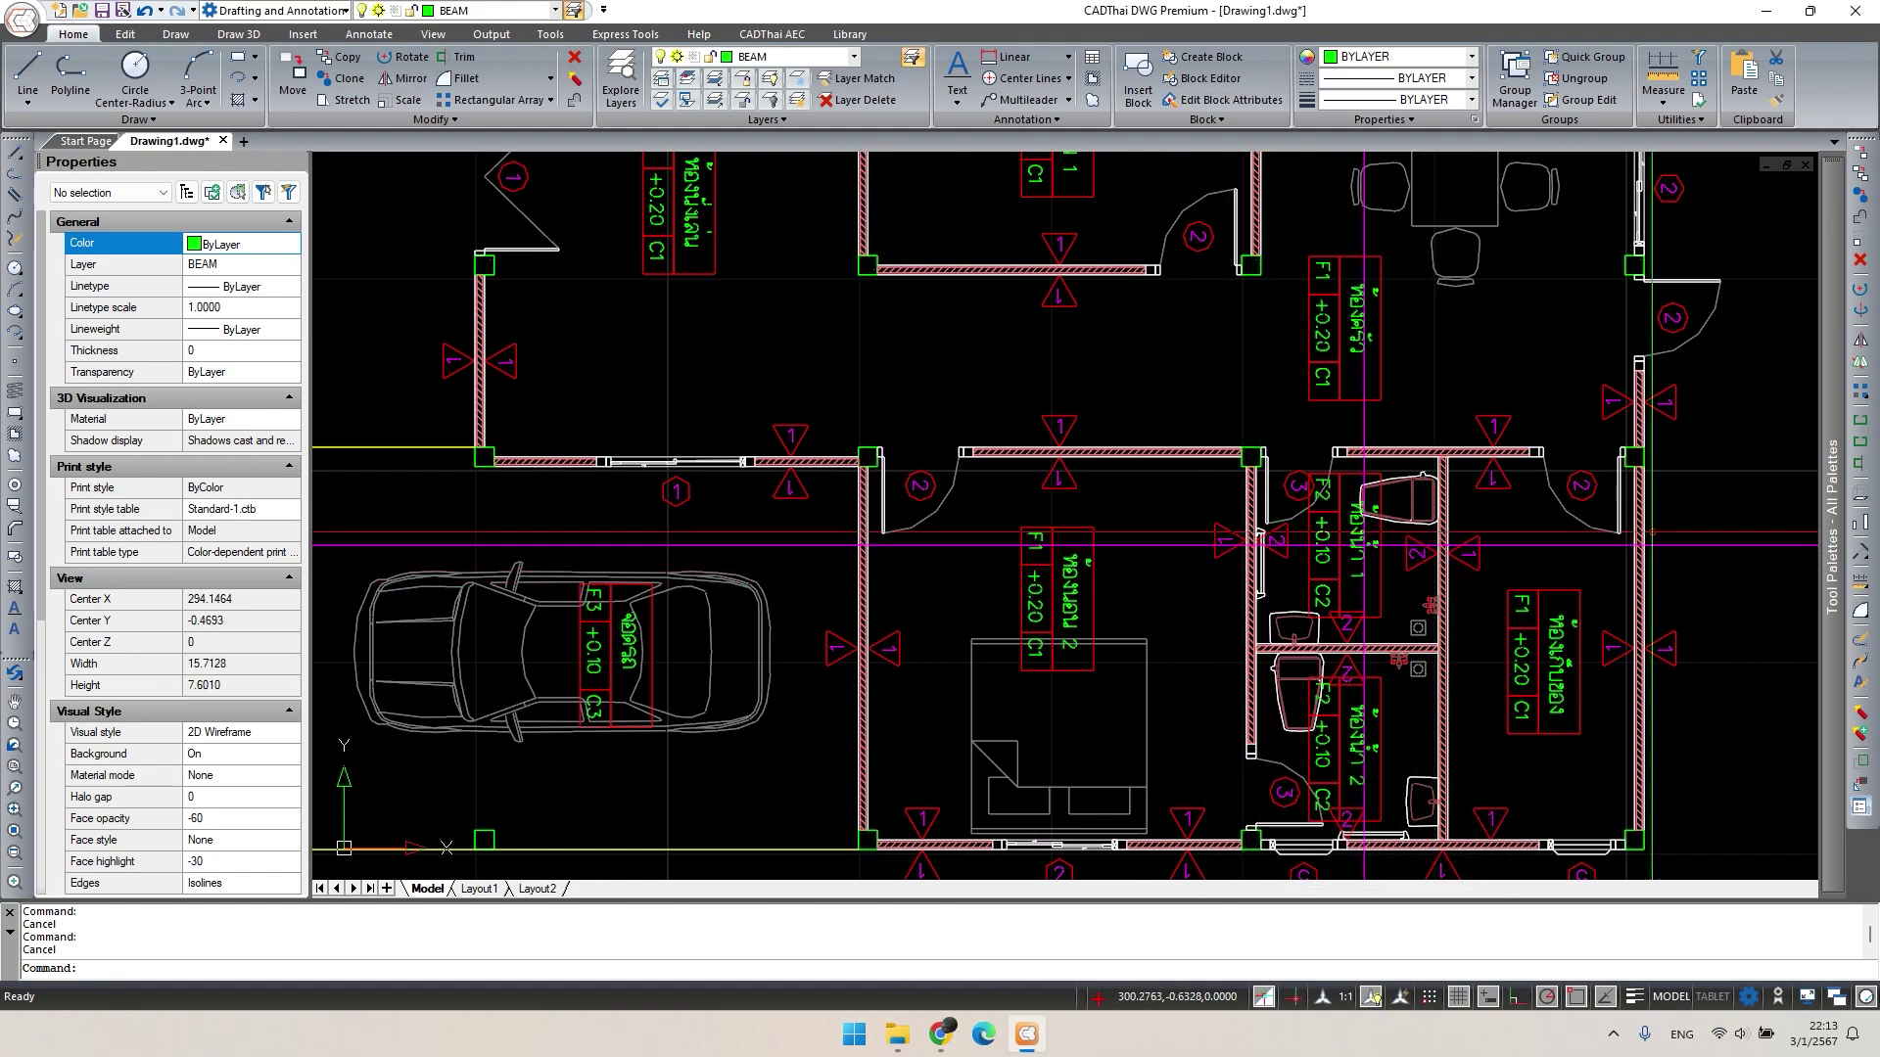
pyautogui.scroll(-2, 1753, 411)
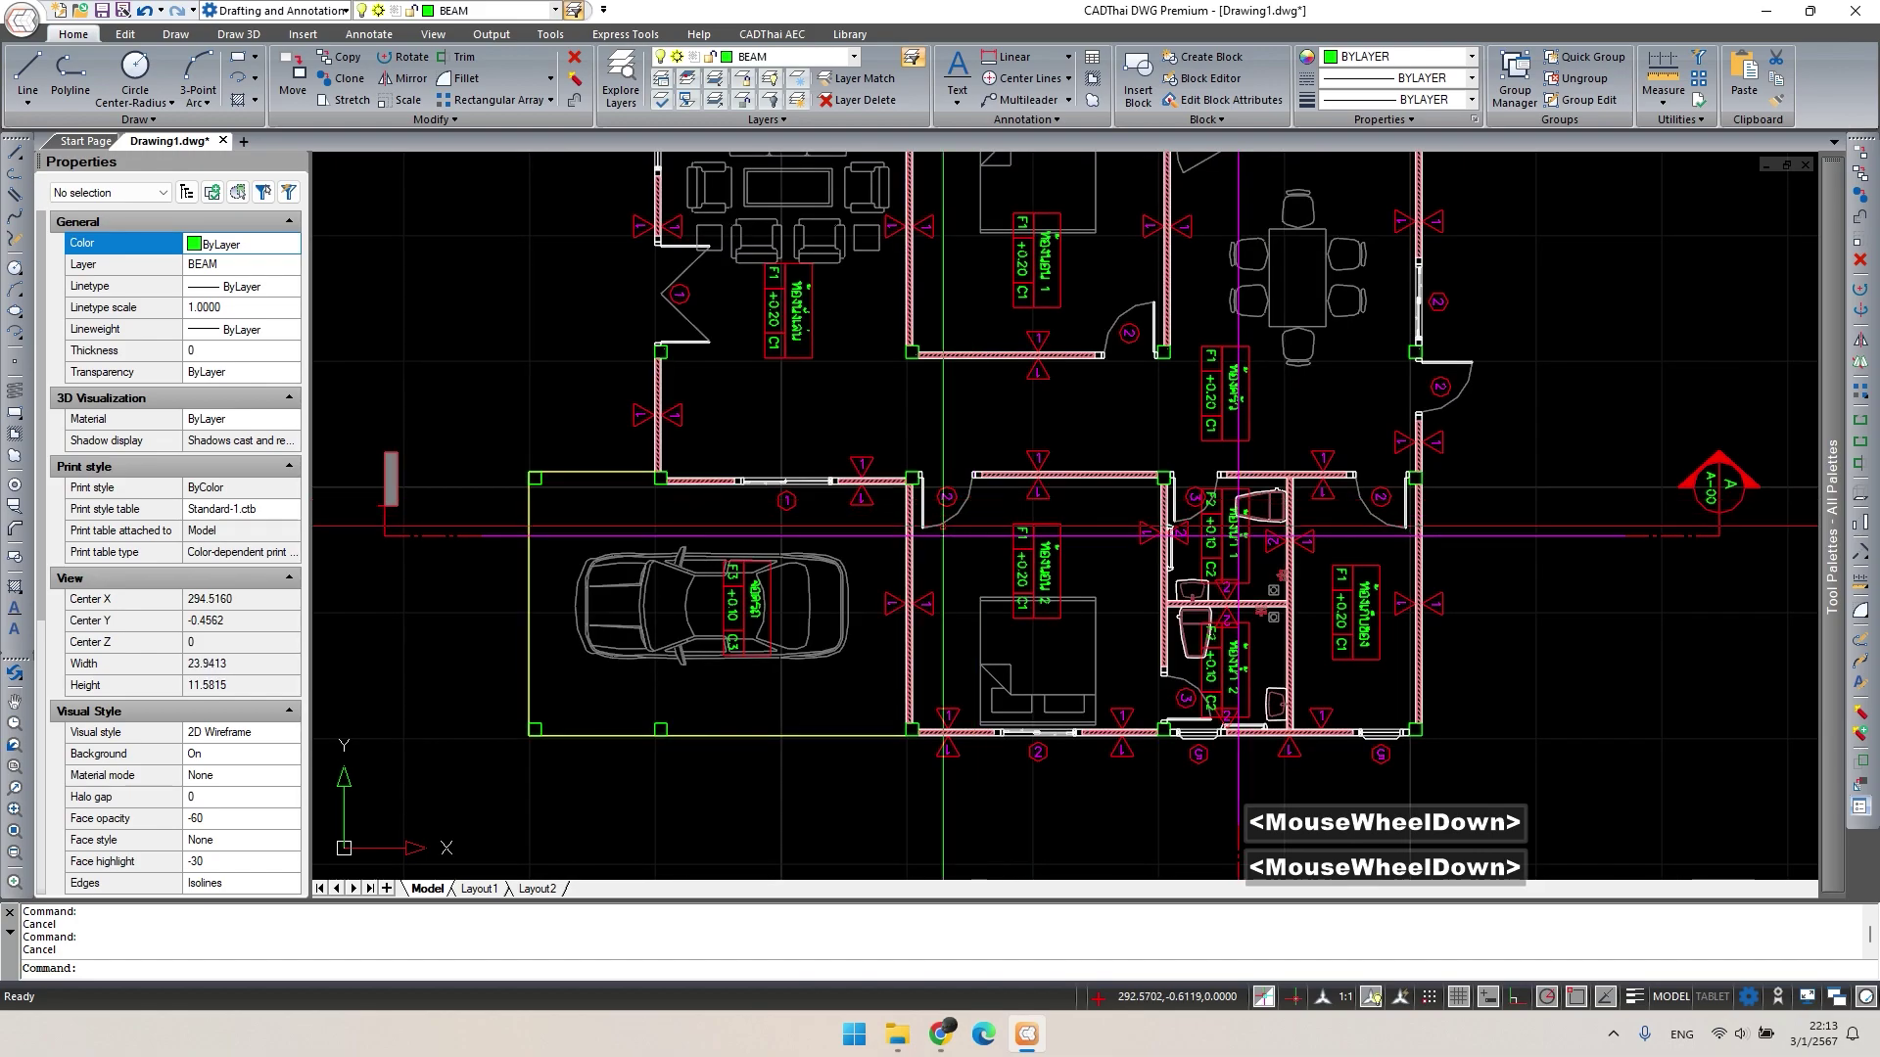
pyautogui.scroll(2, 915, 538)
pyautogui.press('Escape')
pyautogui.middleClick(915, 538)
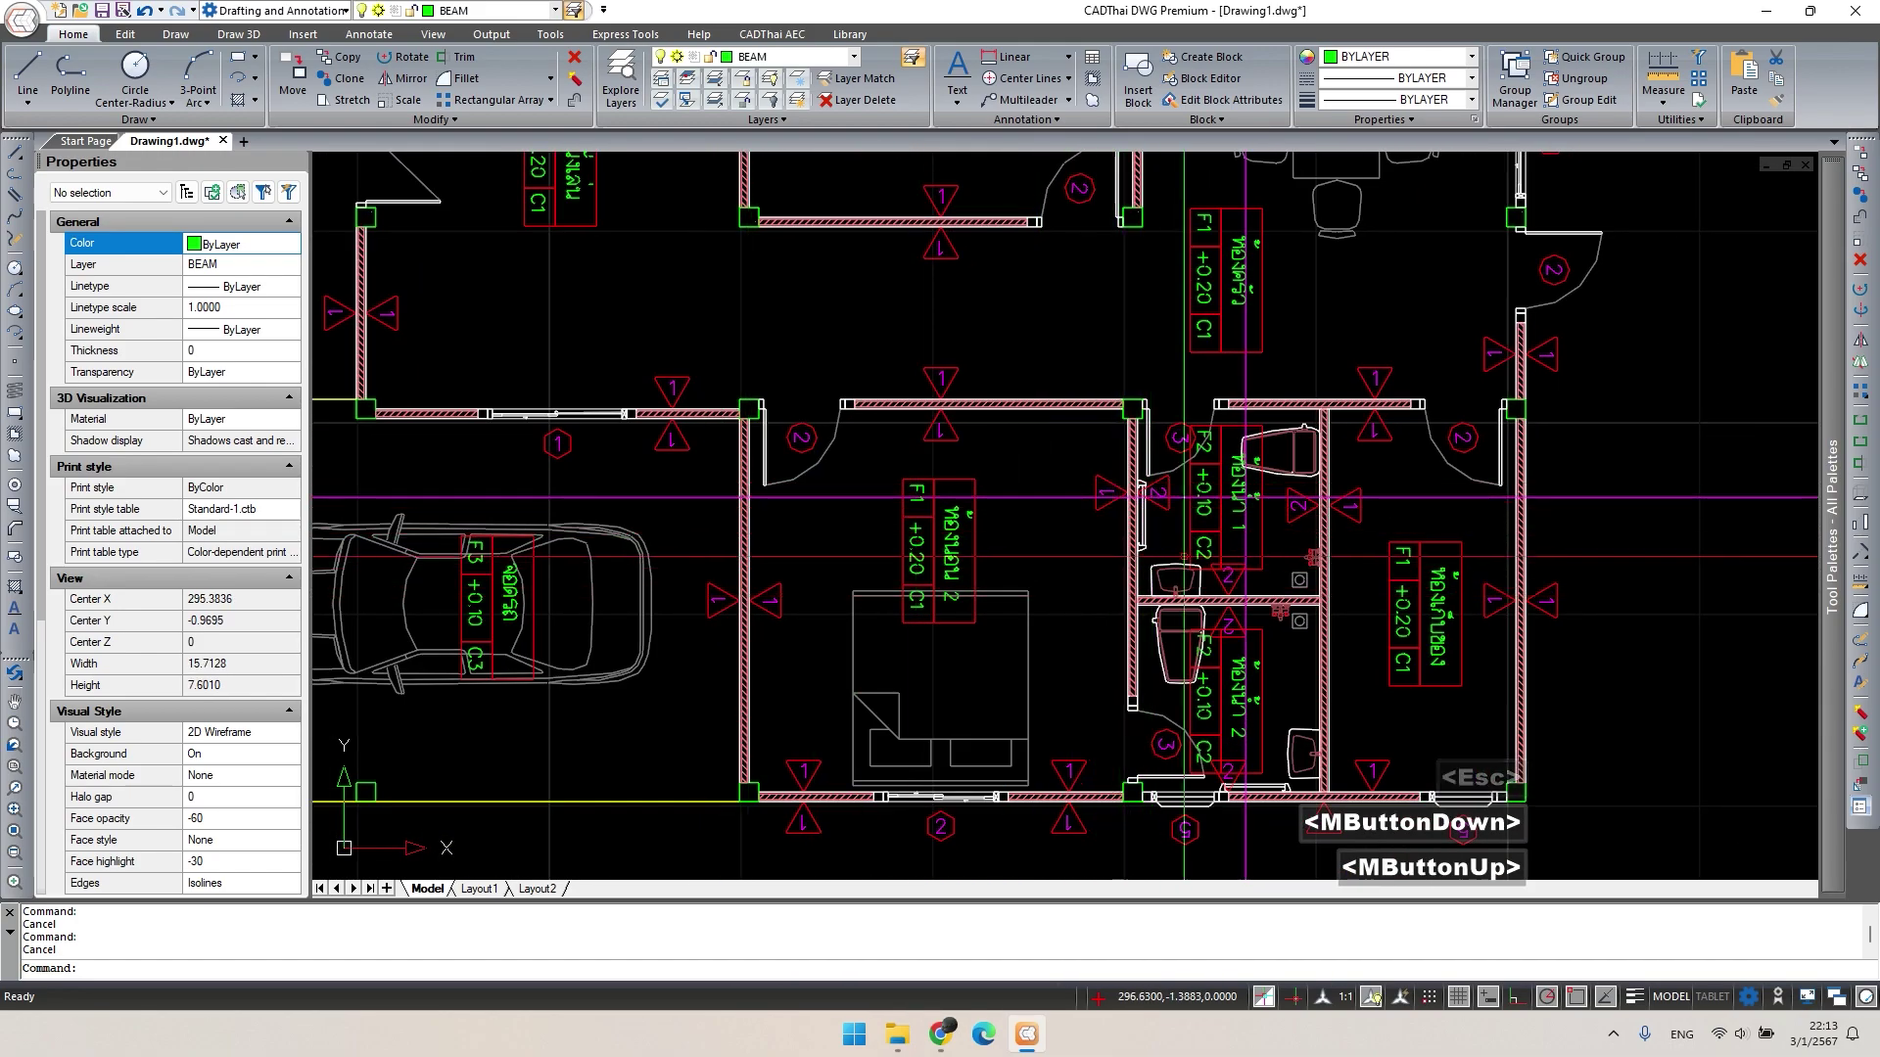
pyautogui.scroll(-3, 1328, 637)
pyautogui.moveTo(587, 215)
pyautogui.mouseDown(button='middle')
pyautogui.moveTo(805, 398)
pyautogui.moveTo(1319, 565)
pyautogui.moveTo(1615, 705)
pyautogui.mouseUp(button='middle')
pyautogui.scroll(-2, 805, 398)
pyautogui.moveTo(549, 411); pyautogui.dragTo(1194, 412, button='middle')
pyautogui.scroll(3, 852, 369)
pyautogui.moveTo(851, 369); pyautogui.dragTo(869, 617, button='middle')
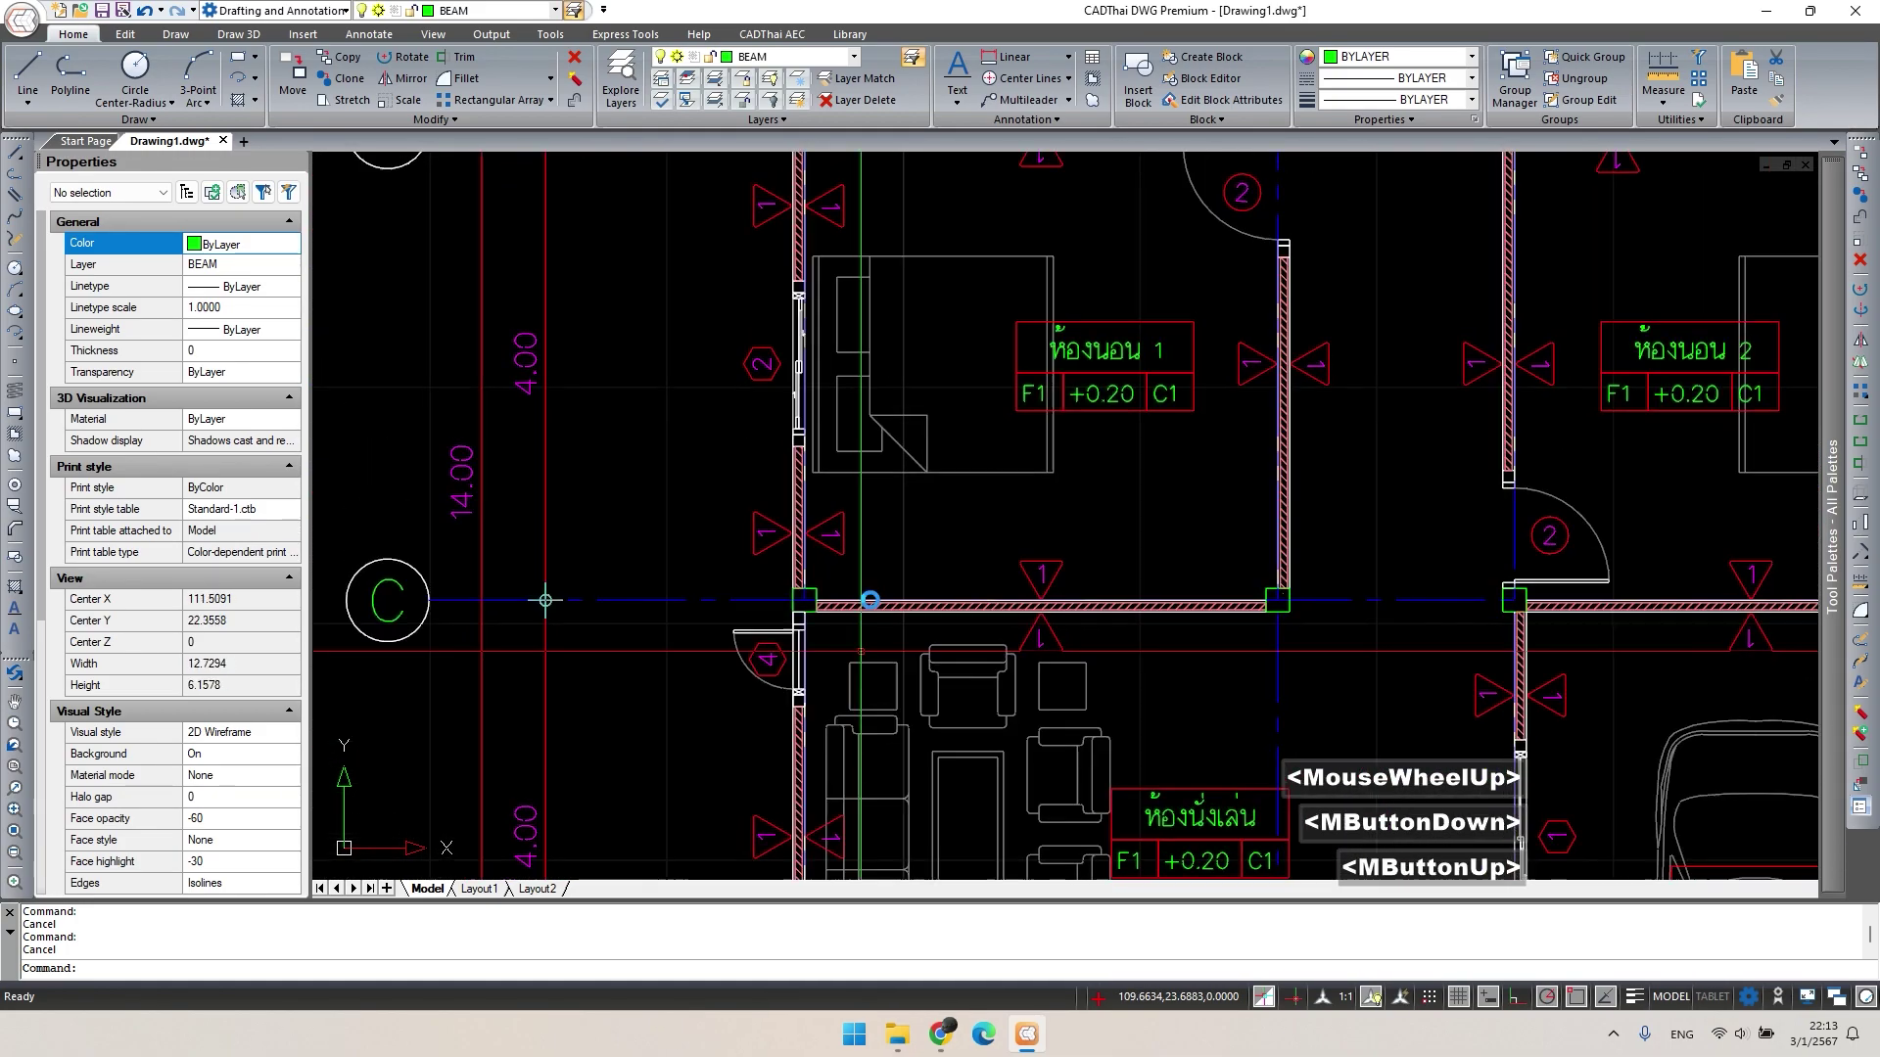
# Copy the hatched wall above the grid C column in the rotated plan onto the floor finish over the section's grid C beam.
pyautogui.scroll(1, 450, 607)
pyautogui.press('Escape')
pyautogui.scroll(1, 363, 615)
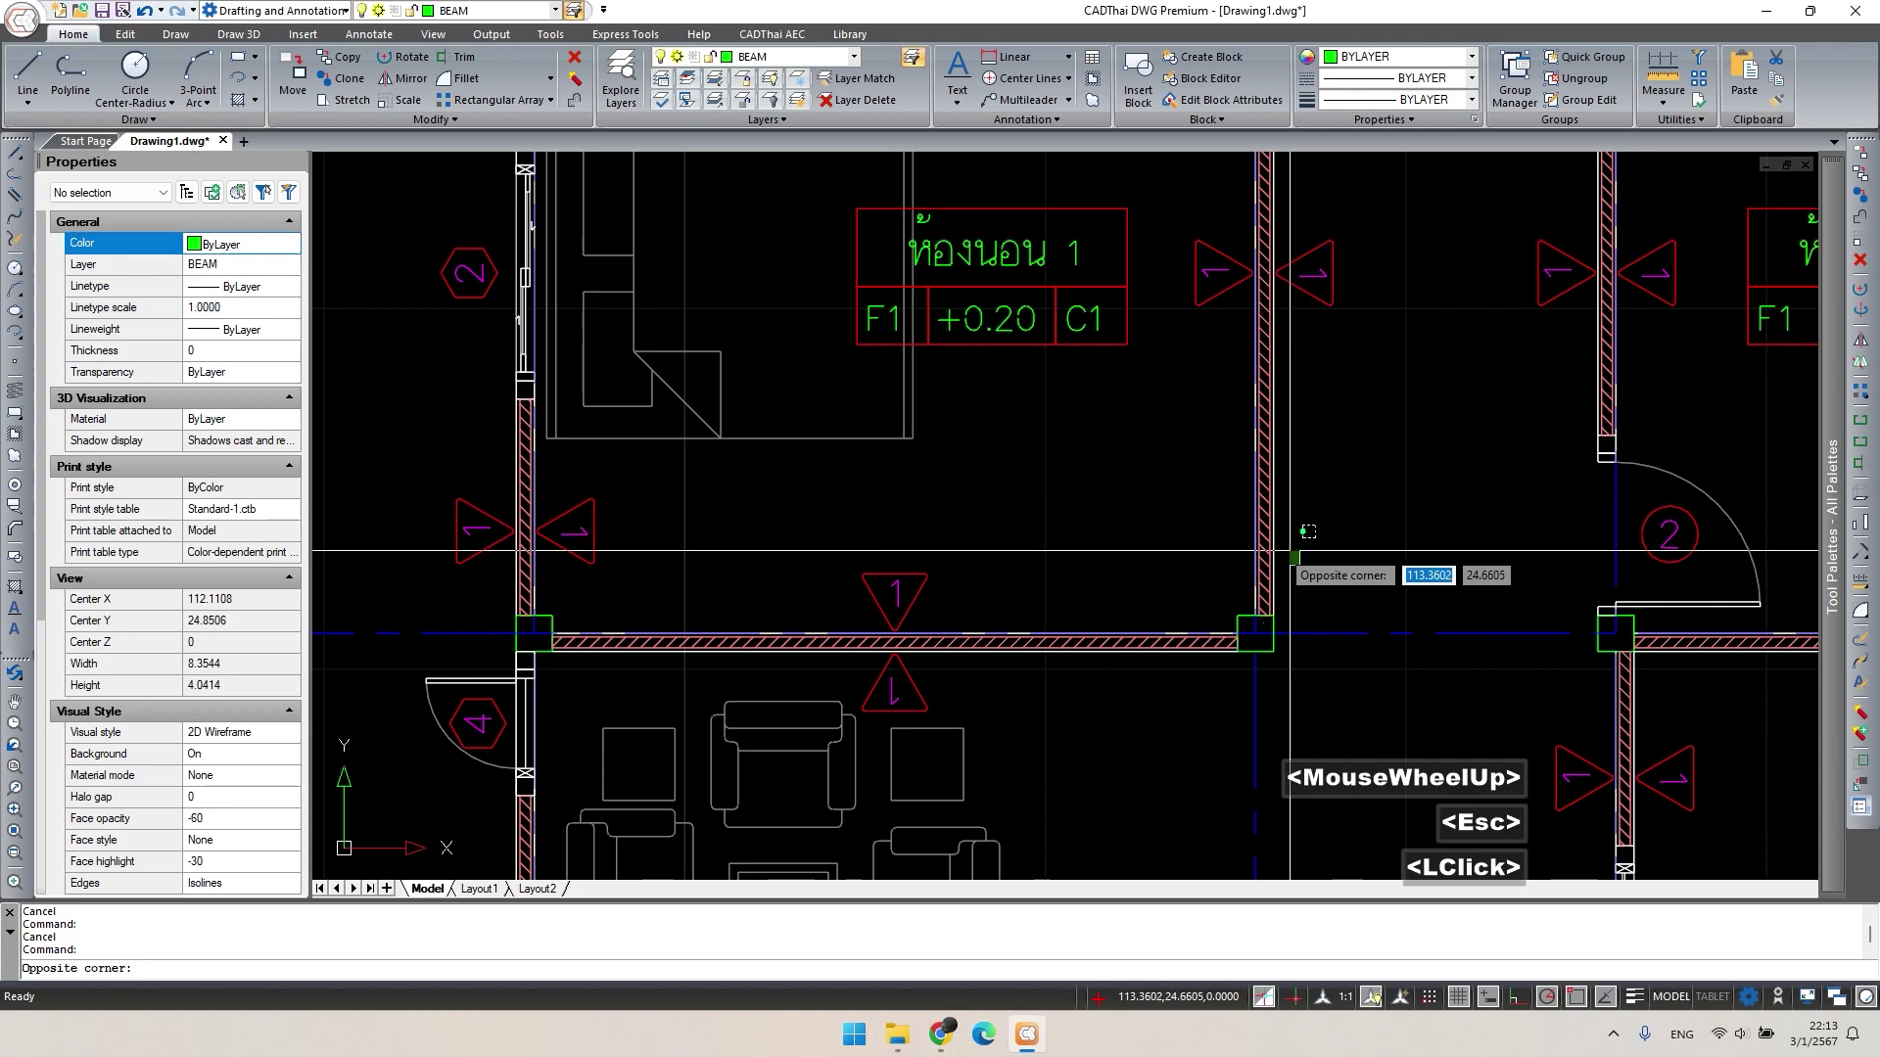
pyautogui.scroll(4, 1290, 551)
pyautogui.click(1272, 646)
pyautogui.scroll(5, 1272, 646)
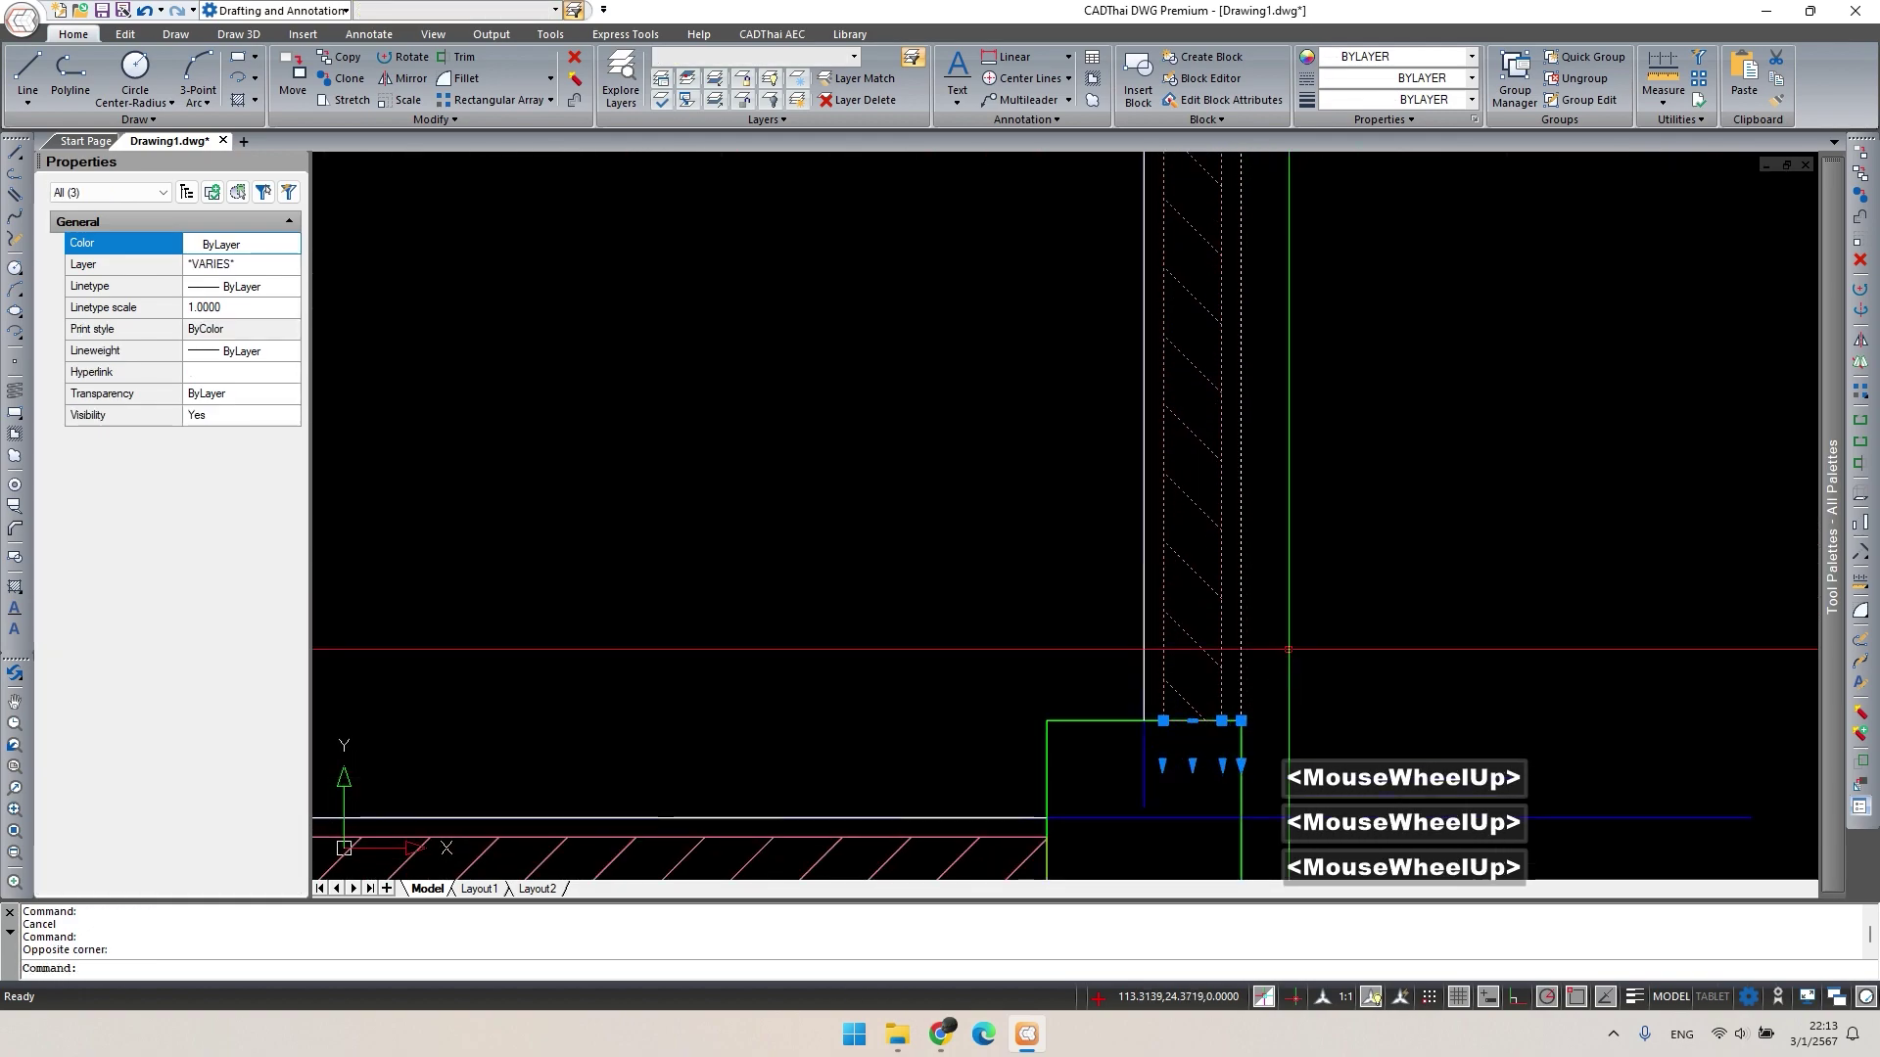
pyautogui.click(1133, 598)
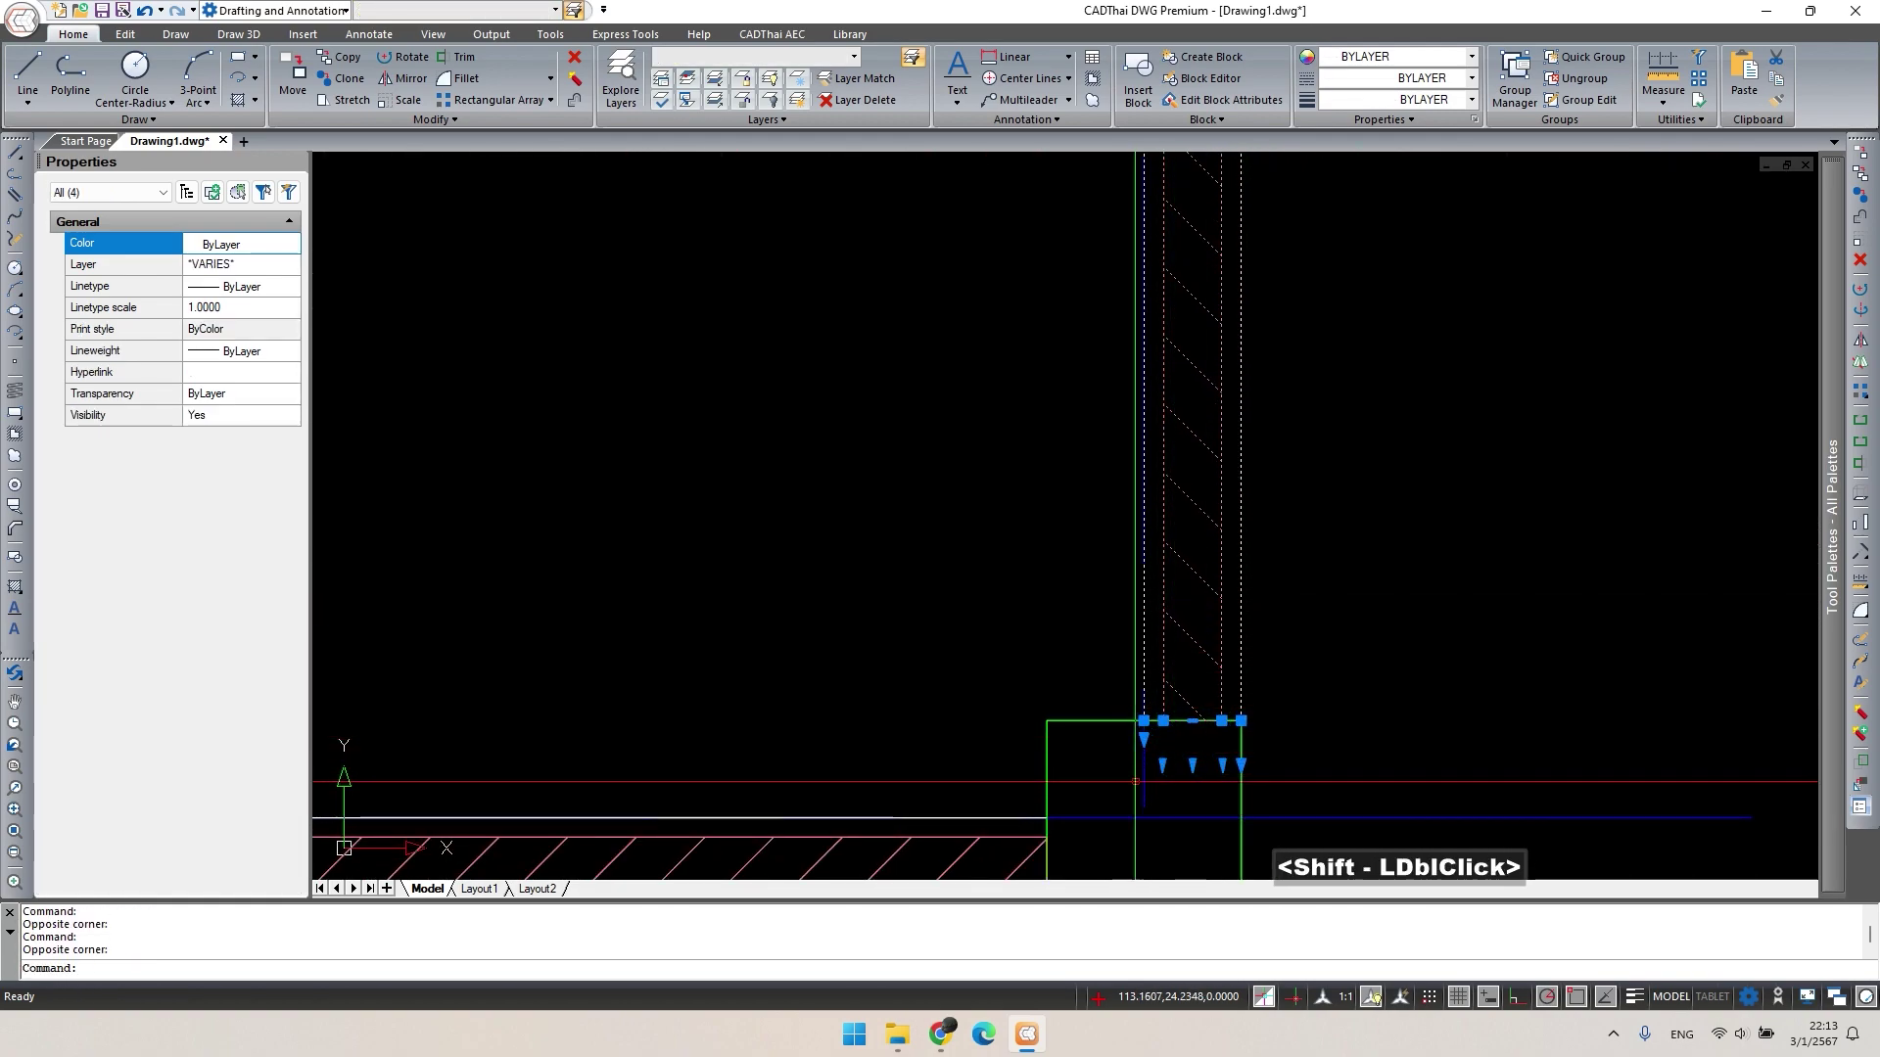
pyautogui.write('co')
pyautogui.press('space')
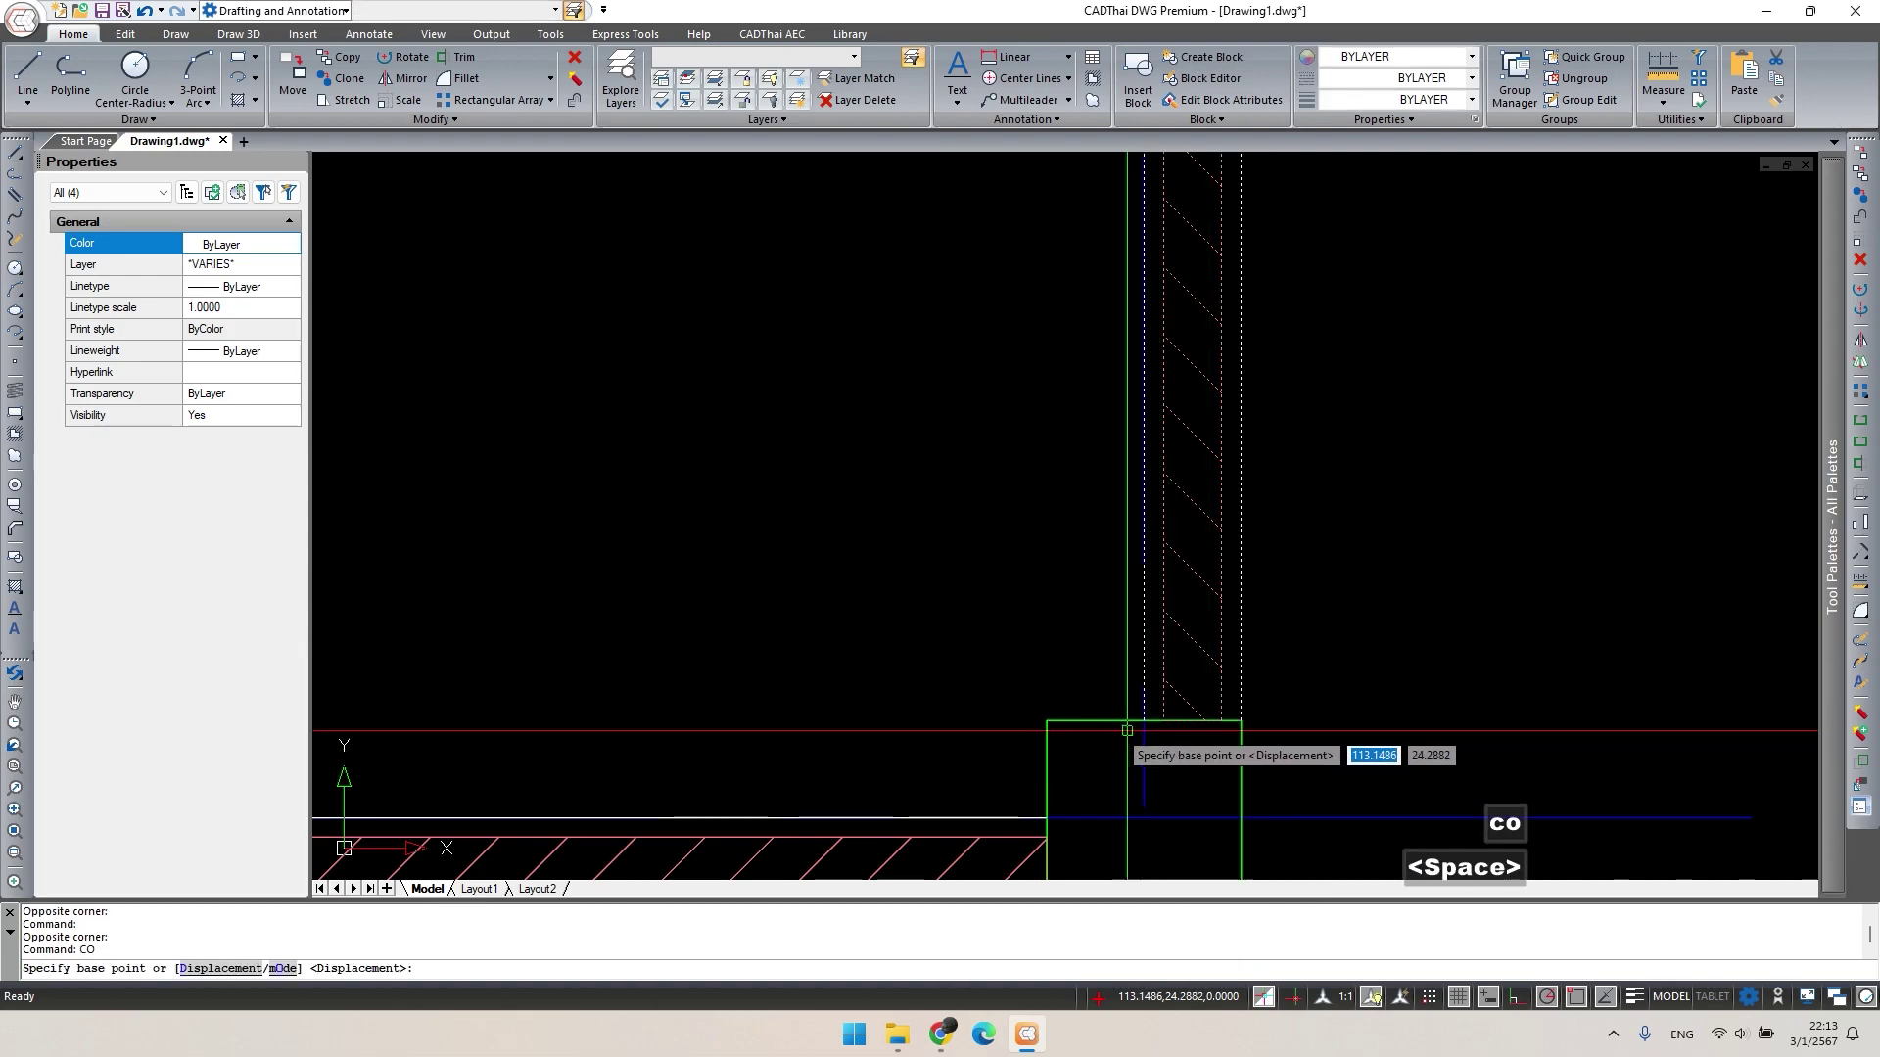
pyautogui.click(1144, 720)
pyautogui.scroll(-8, 889, 592)
pyautogui.moveTo(1251, 591); pyautogui.dragTo(587, 441, button='middle')
pyautogui.moveTo(607, 587); pyautogui.dragTo(627, 411, button='middle')
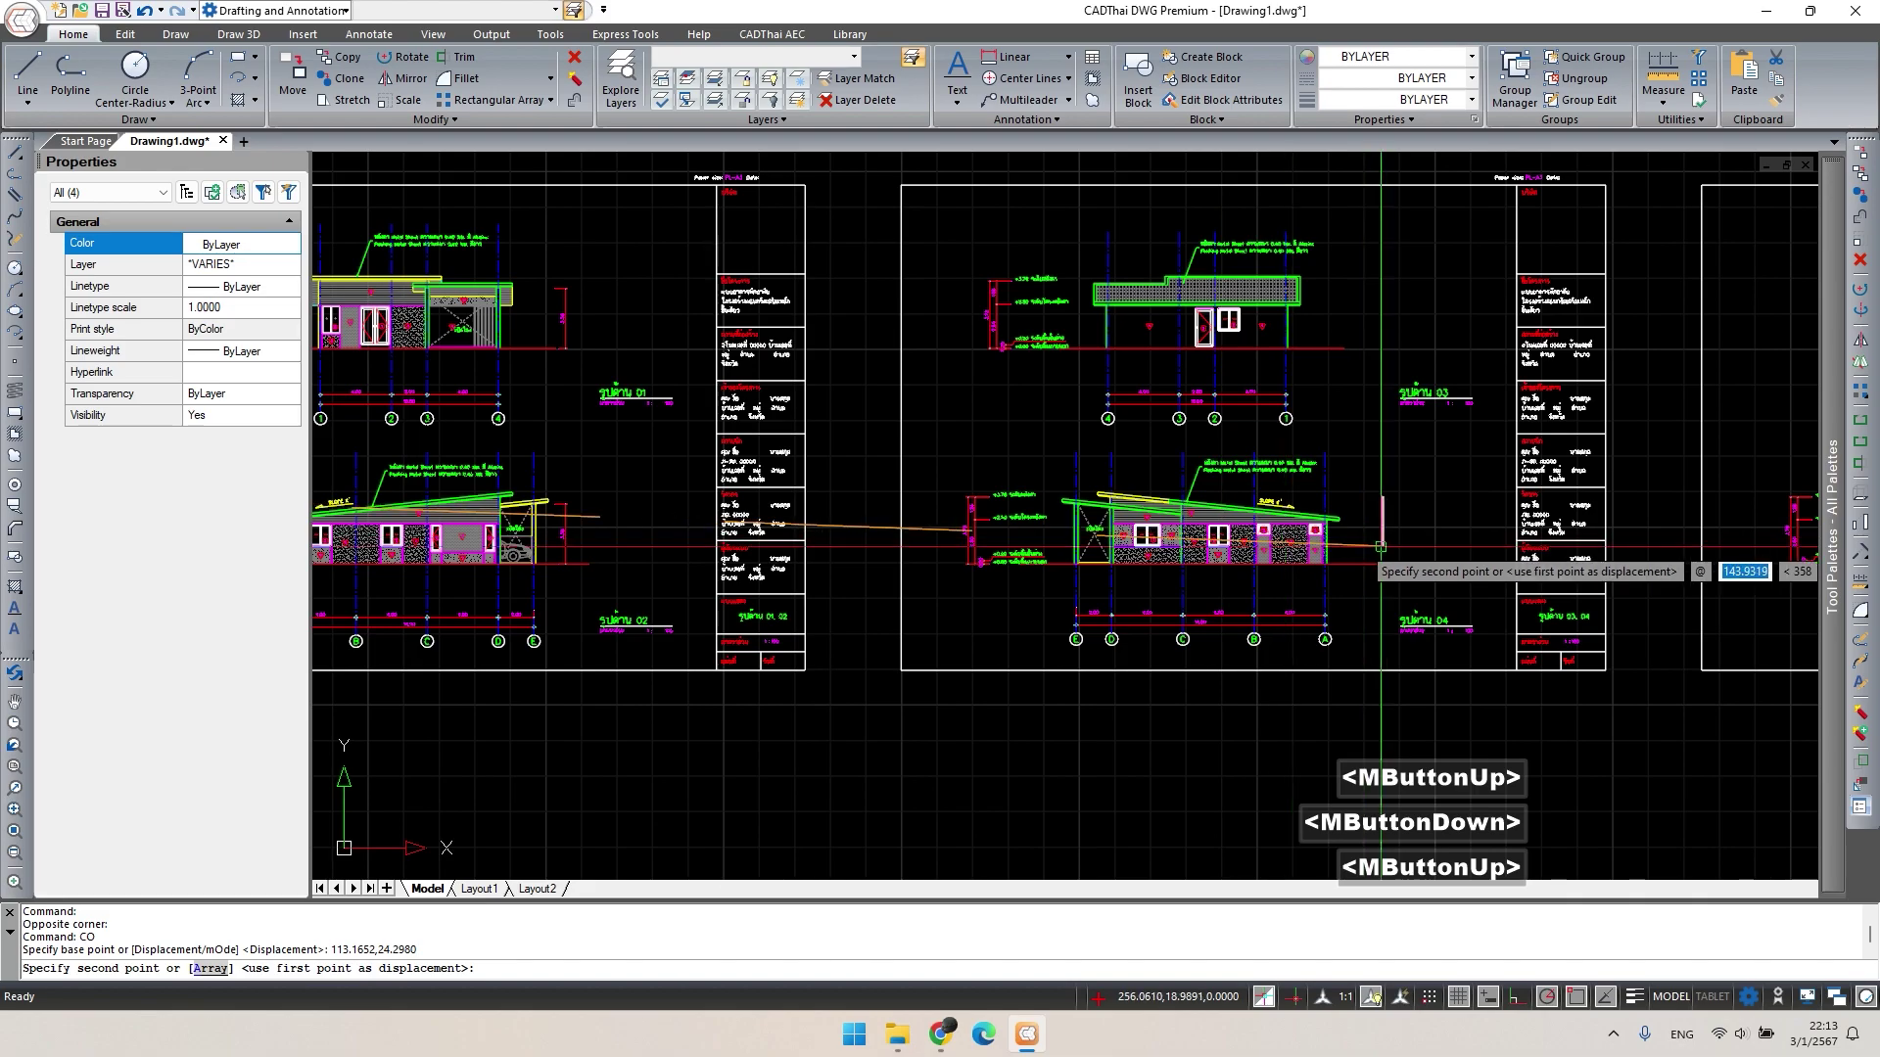
pyautogui.moveTo(627, 686); pyautogui.dragTo(646, 530, button='middle')
pyautogui.scroll(10, 960, 543)
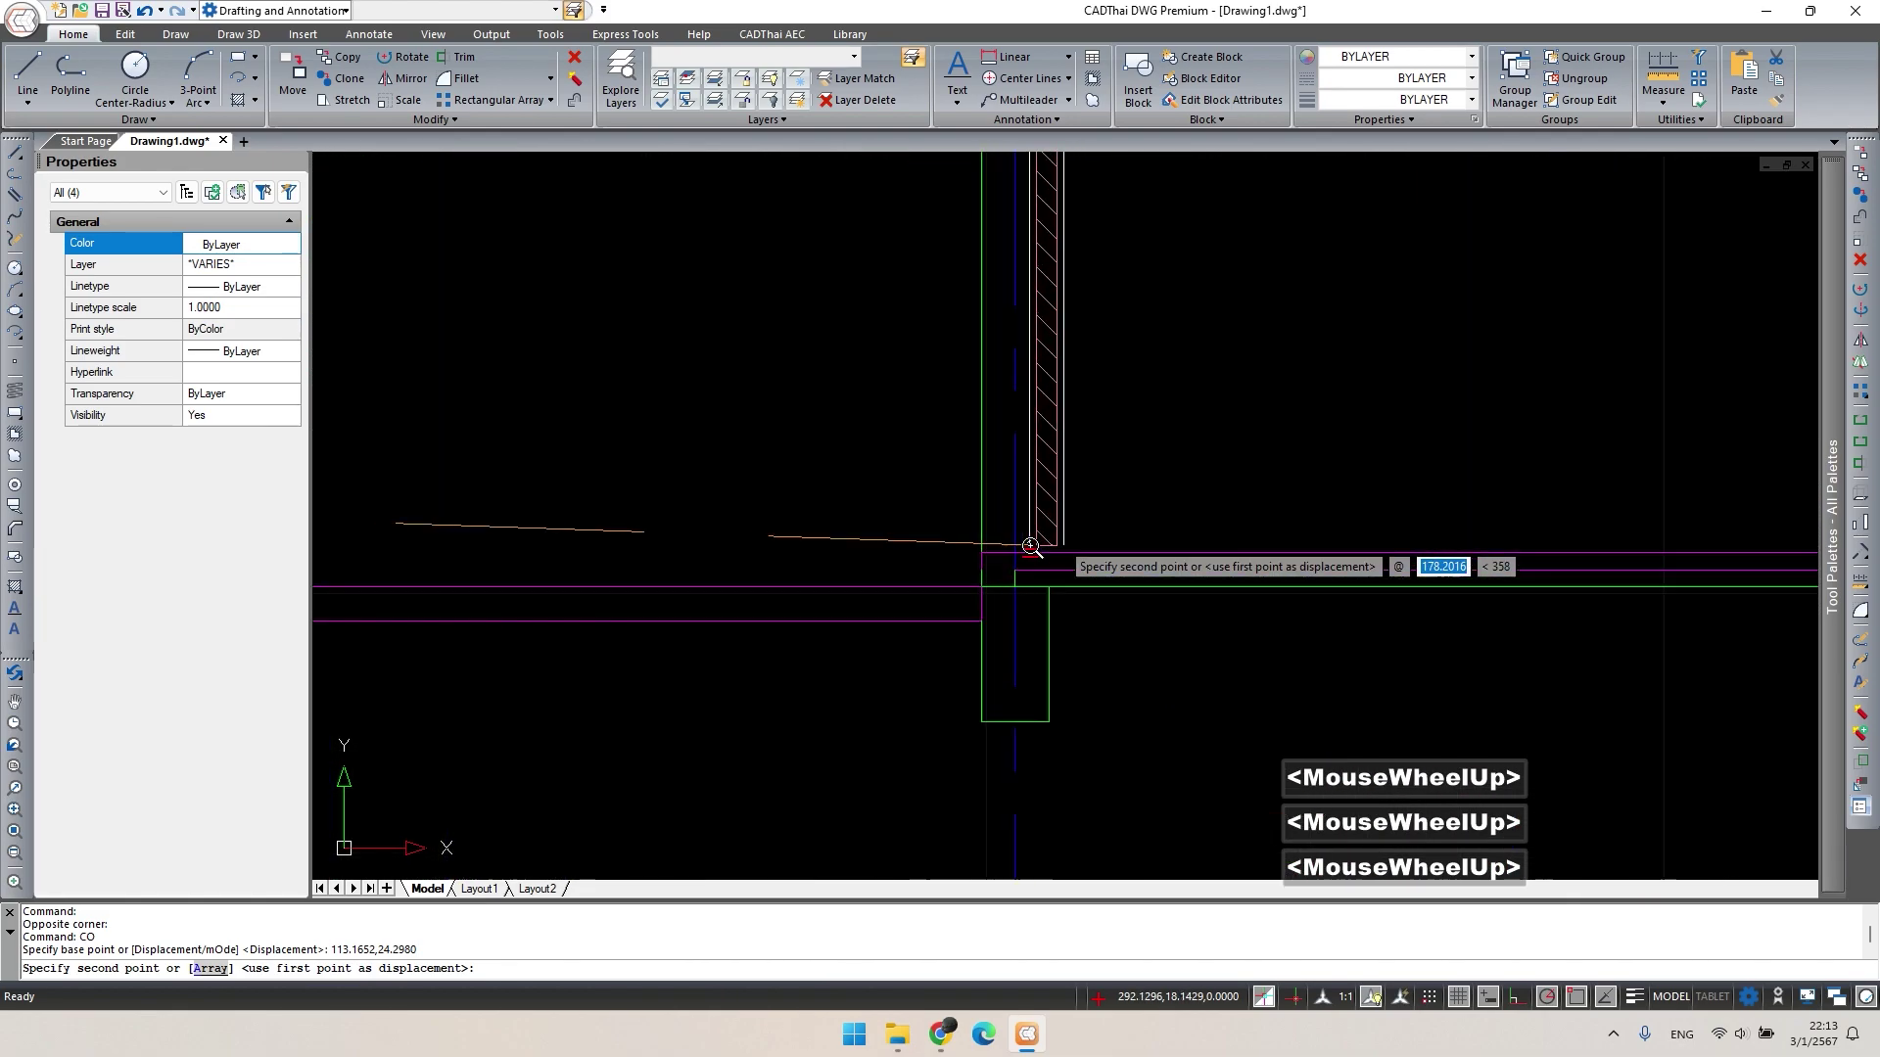
pyautogui.click(1033, 545)
pyautogui.press('Escape')
# Stretch the top of the grid C wall about 0.36 up to the underside of the main sloping roof.
pyautogui.scroll(5, 1015, 470)
pyautogui.write('s')
pyautogui.press('space')
pyautogui.click(1177, 578)
pyautogui.click(941, 459)
pyautogui.click(887, 392)
pyautogui.keyDown('shift'); pyautogui.click(795, 701); pyautogui.keyUp('shift')
pyautogui.keyDown('shift'); pyautogui.doubleClick(960, 504); pyautogui.keyUp('shift')
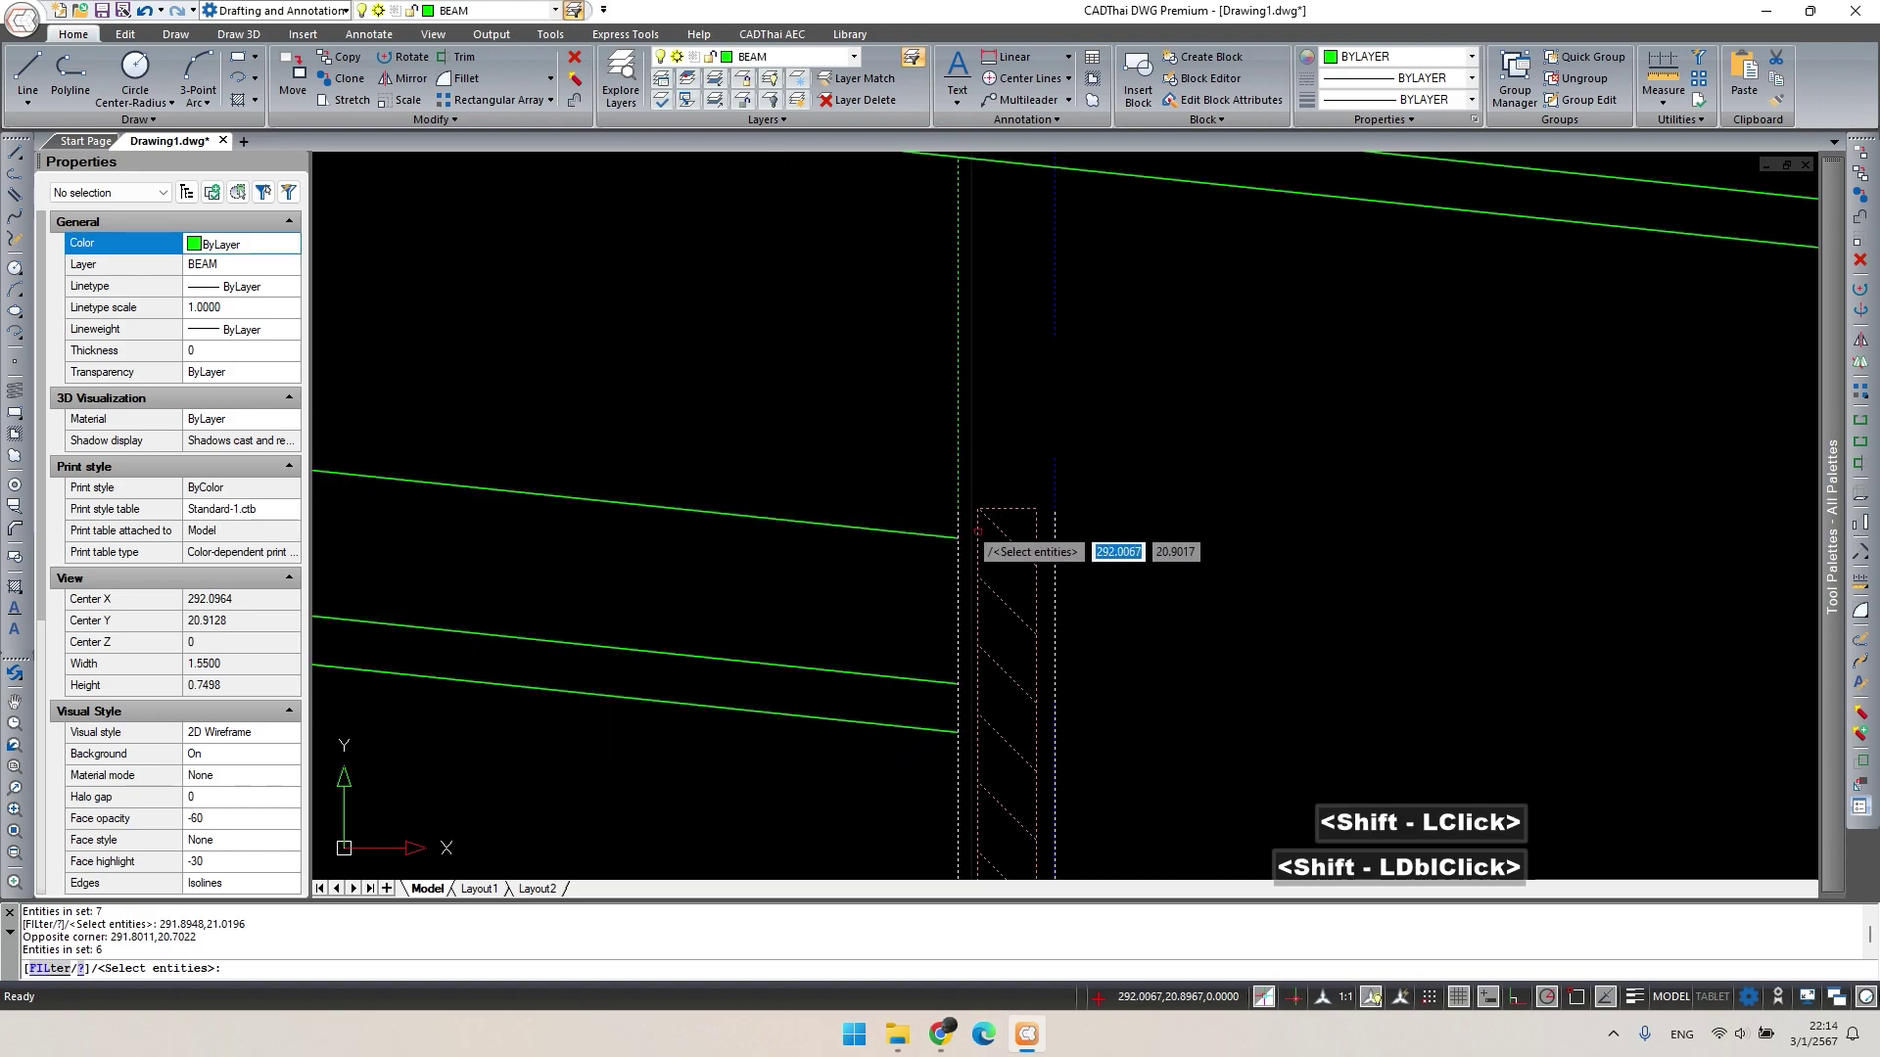
pyautogui.press('space')
pyautogui.click(958, 509)
pyautogui.moveTo(958, 509); pyautogui.dragTo(931, 755, button='middle')
pyautogui.click(932, 404)
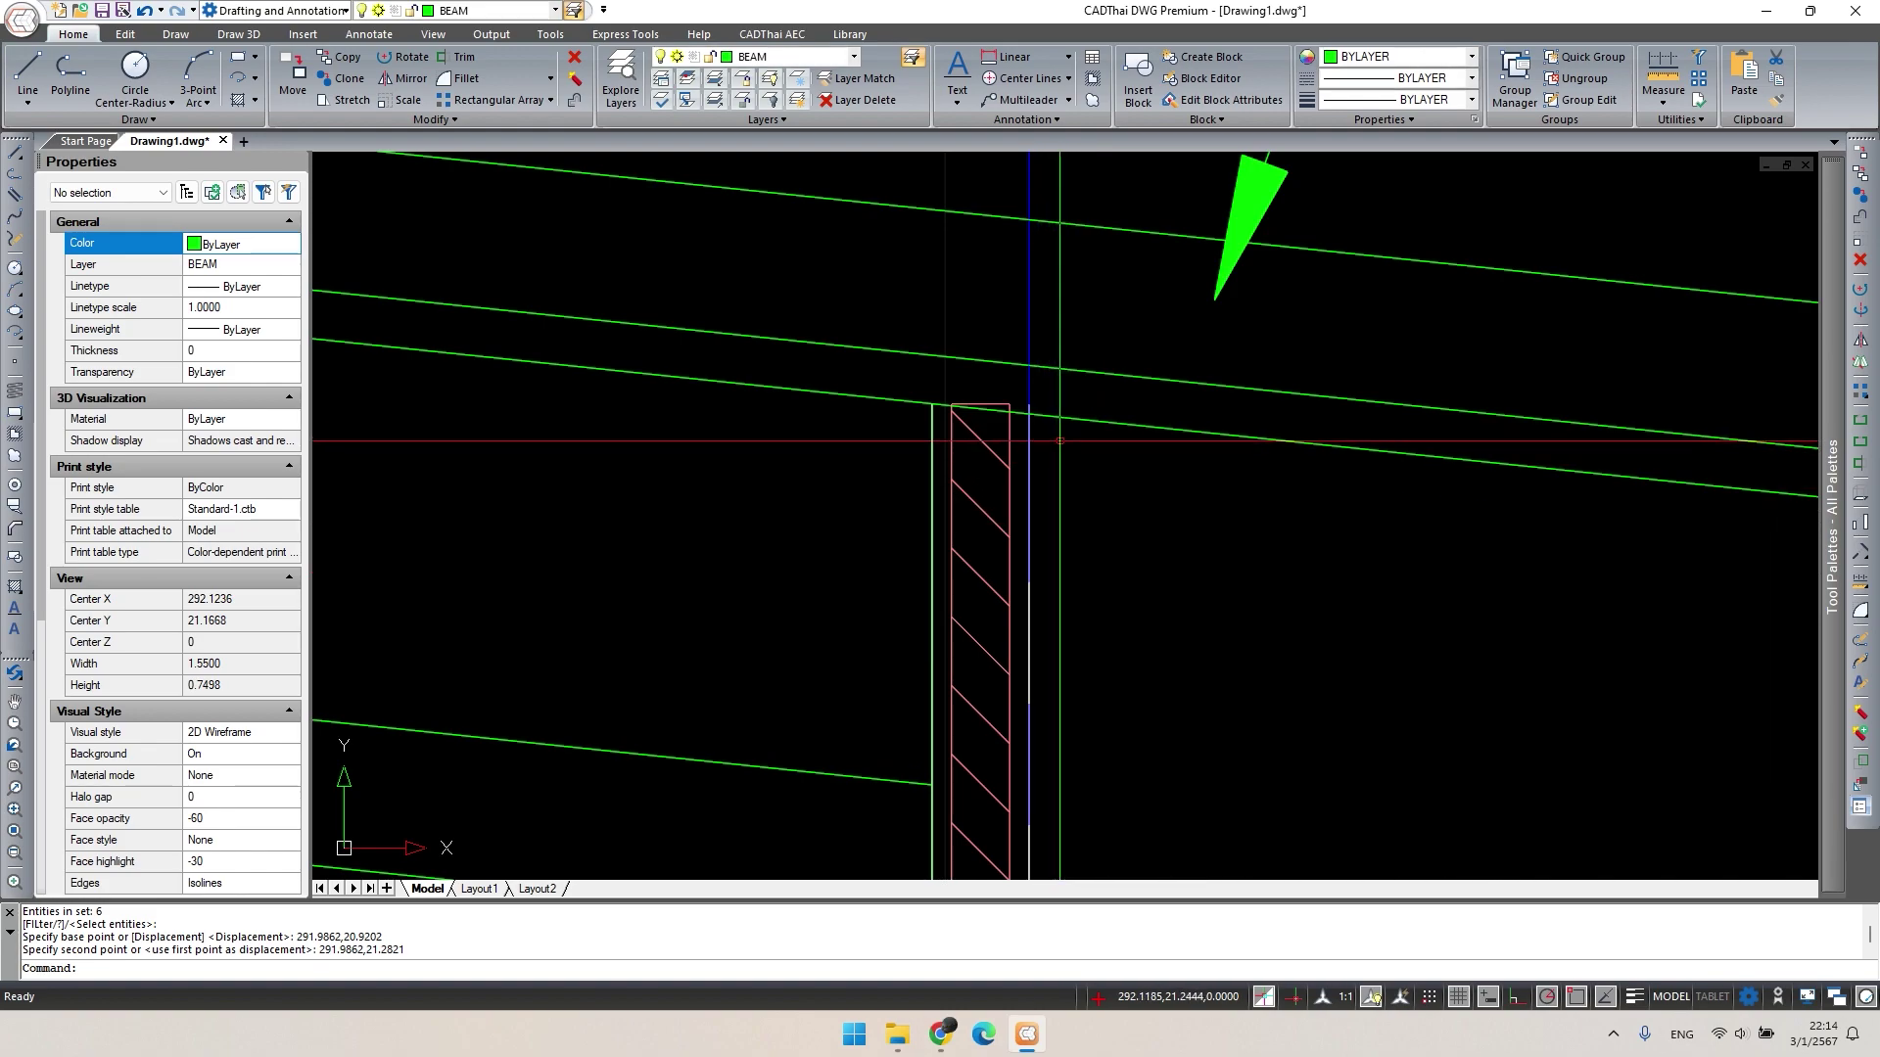
# Set the grid C wall hatch's angle to 90.
pyautogui.scroll(-2, 1059, 440)
pyautogui.click(910, 470)
pyautogui.scroll(2, 910, 479)
pyautogui.press('Escape')
pyautogui.click(911, 480)
pyautogui.doubleClick(911, 480)
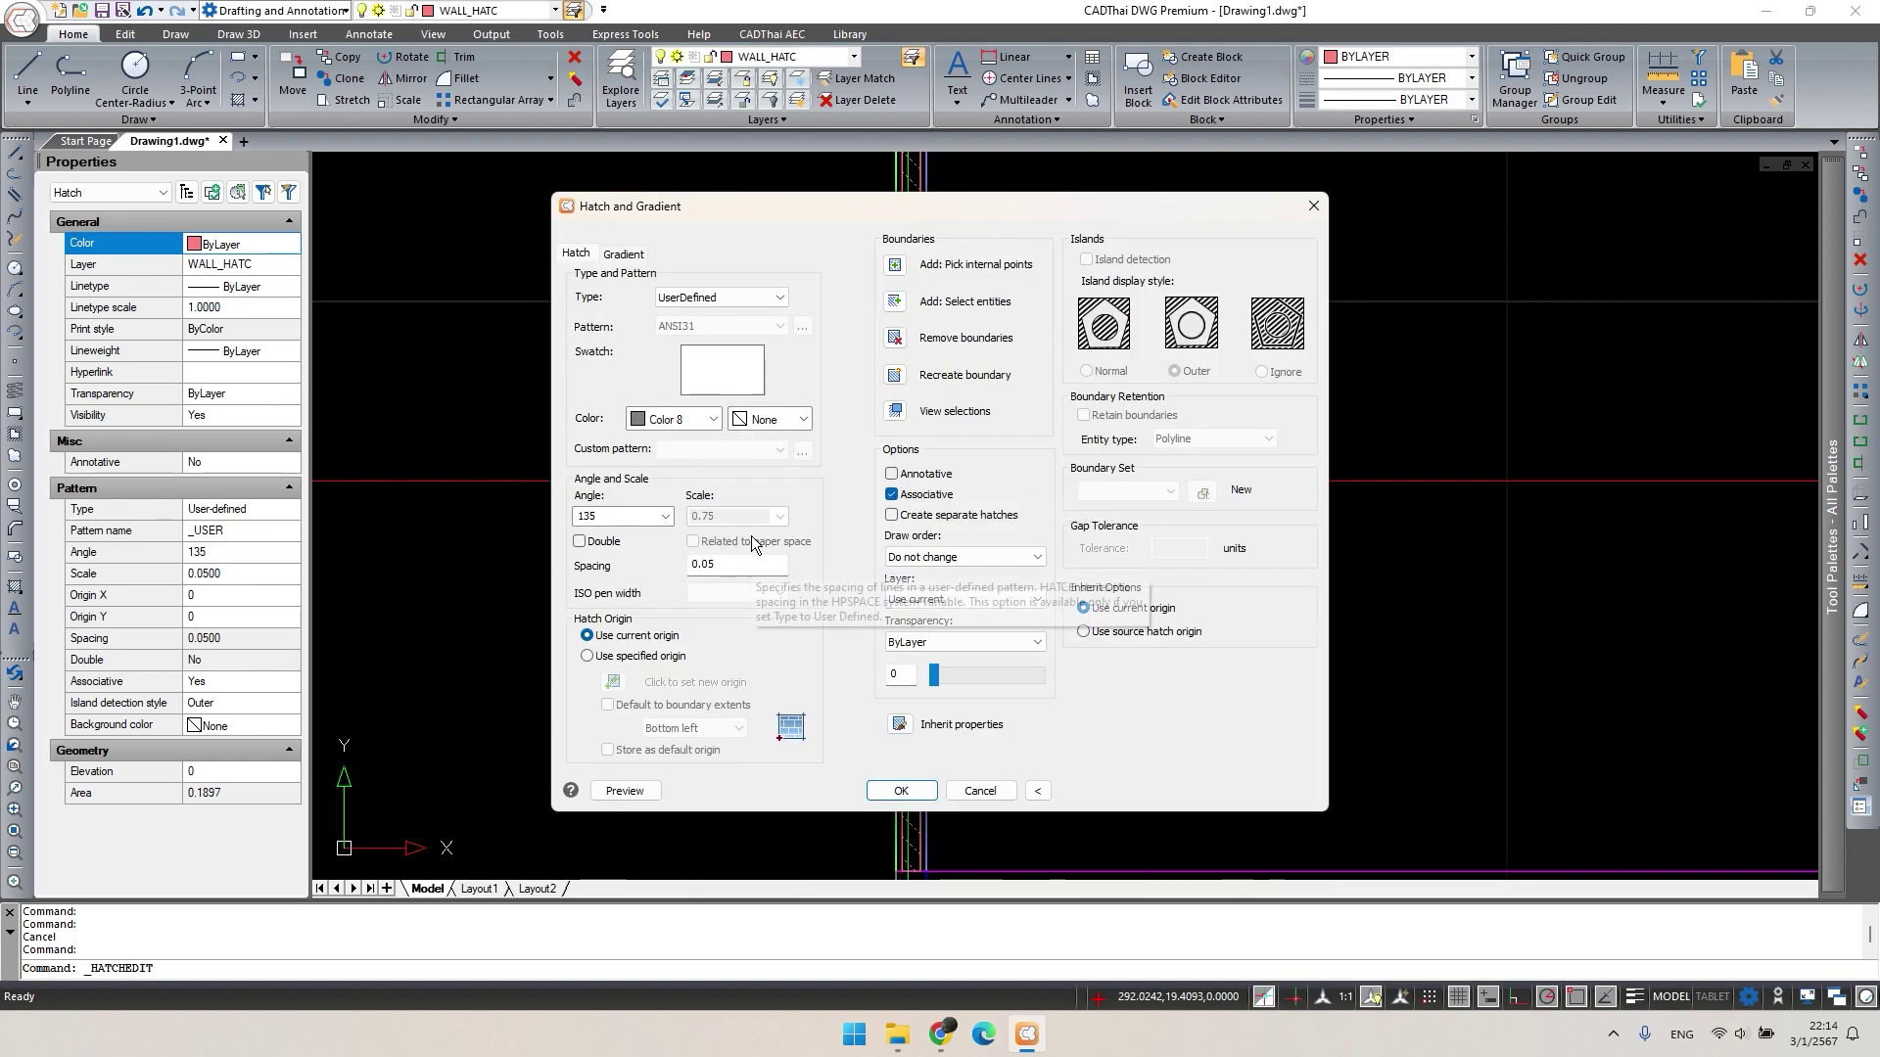
pyautogui.click(664, 516)
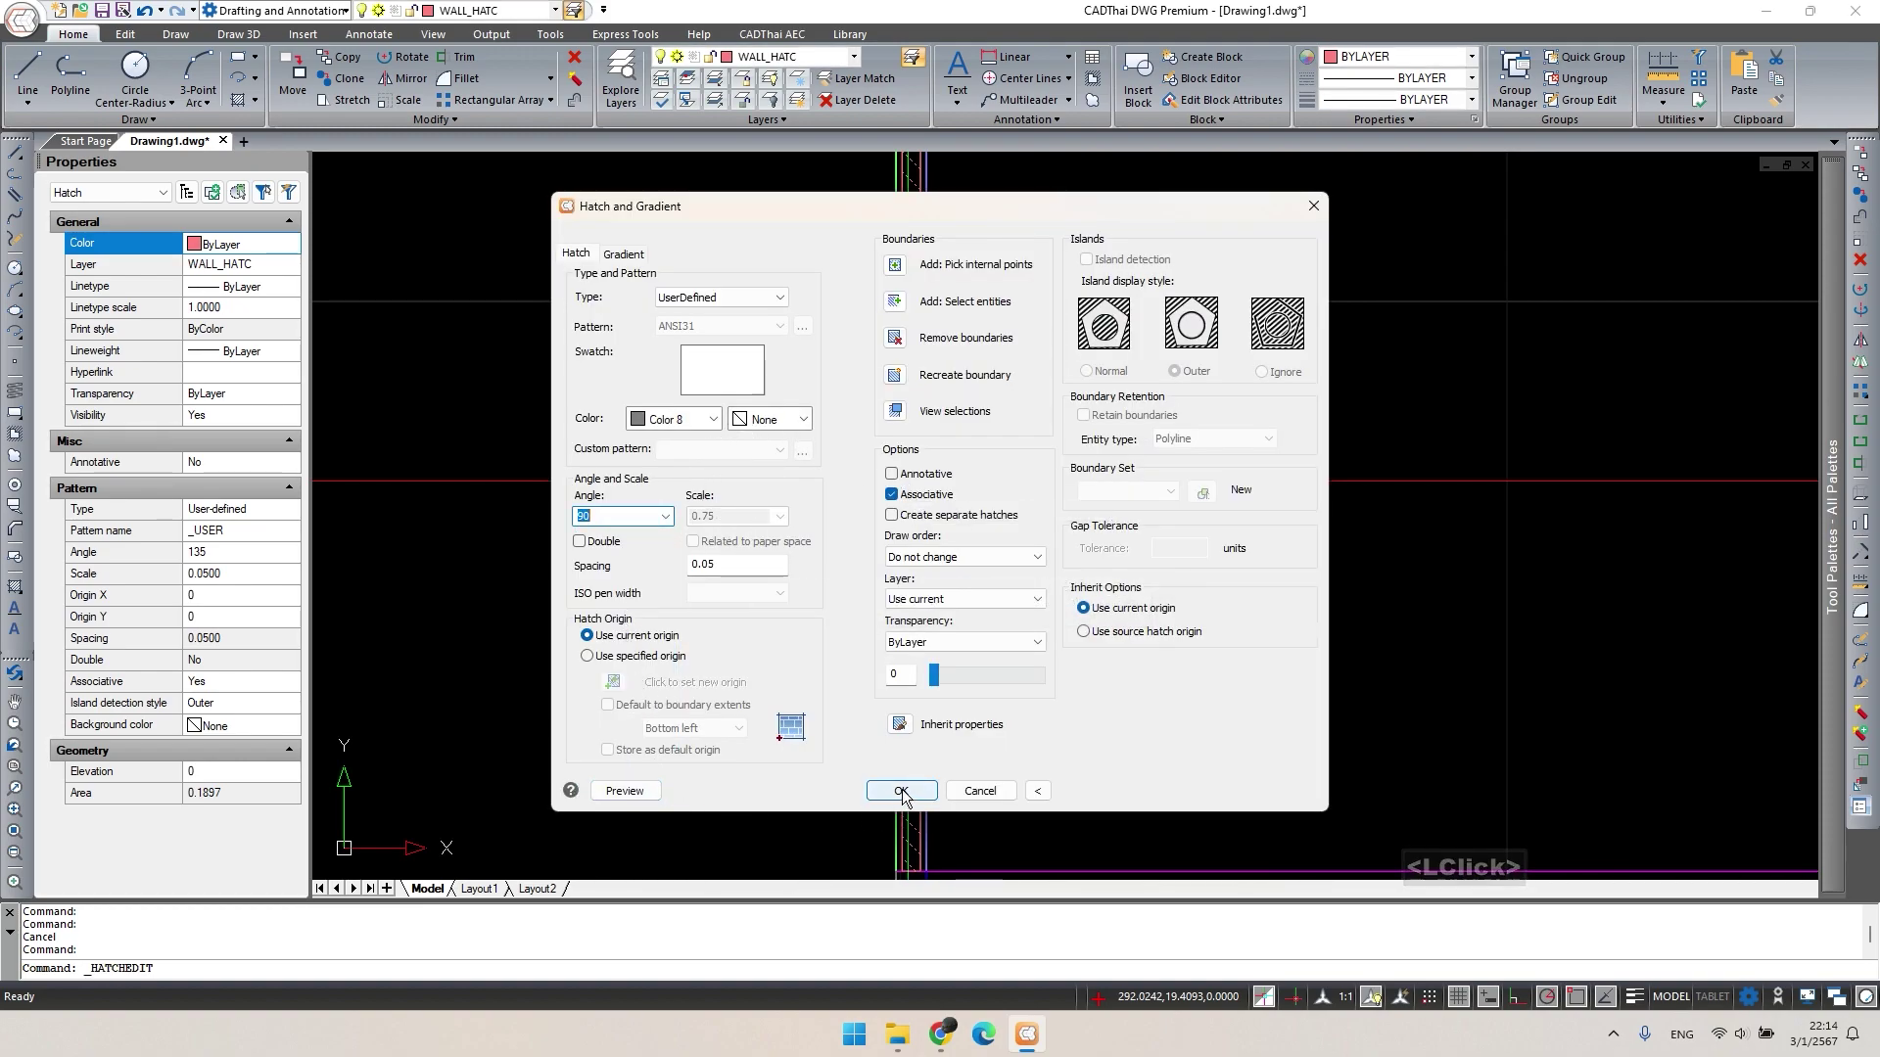
pyautogui.click(901, 792)
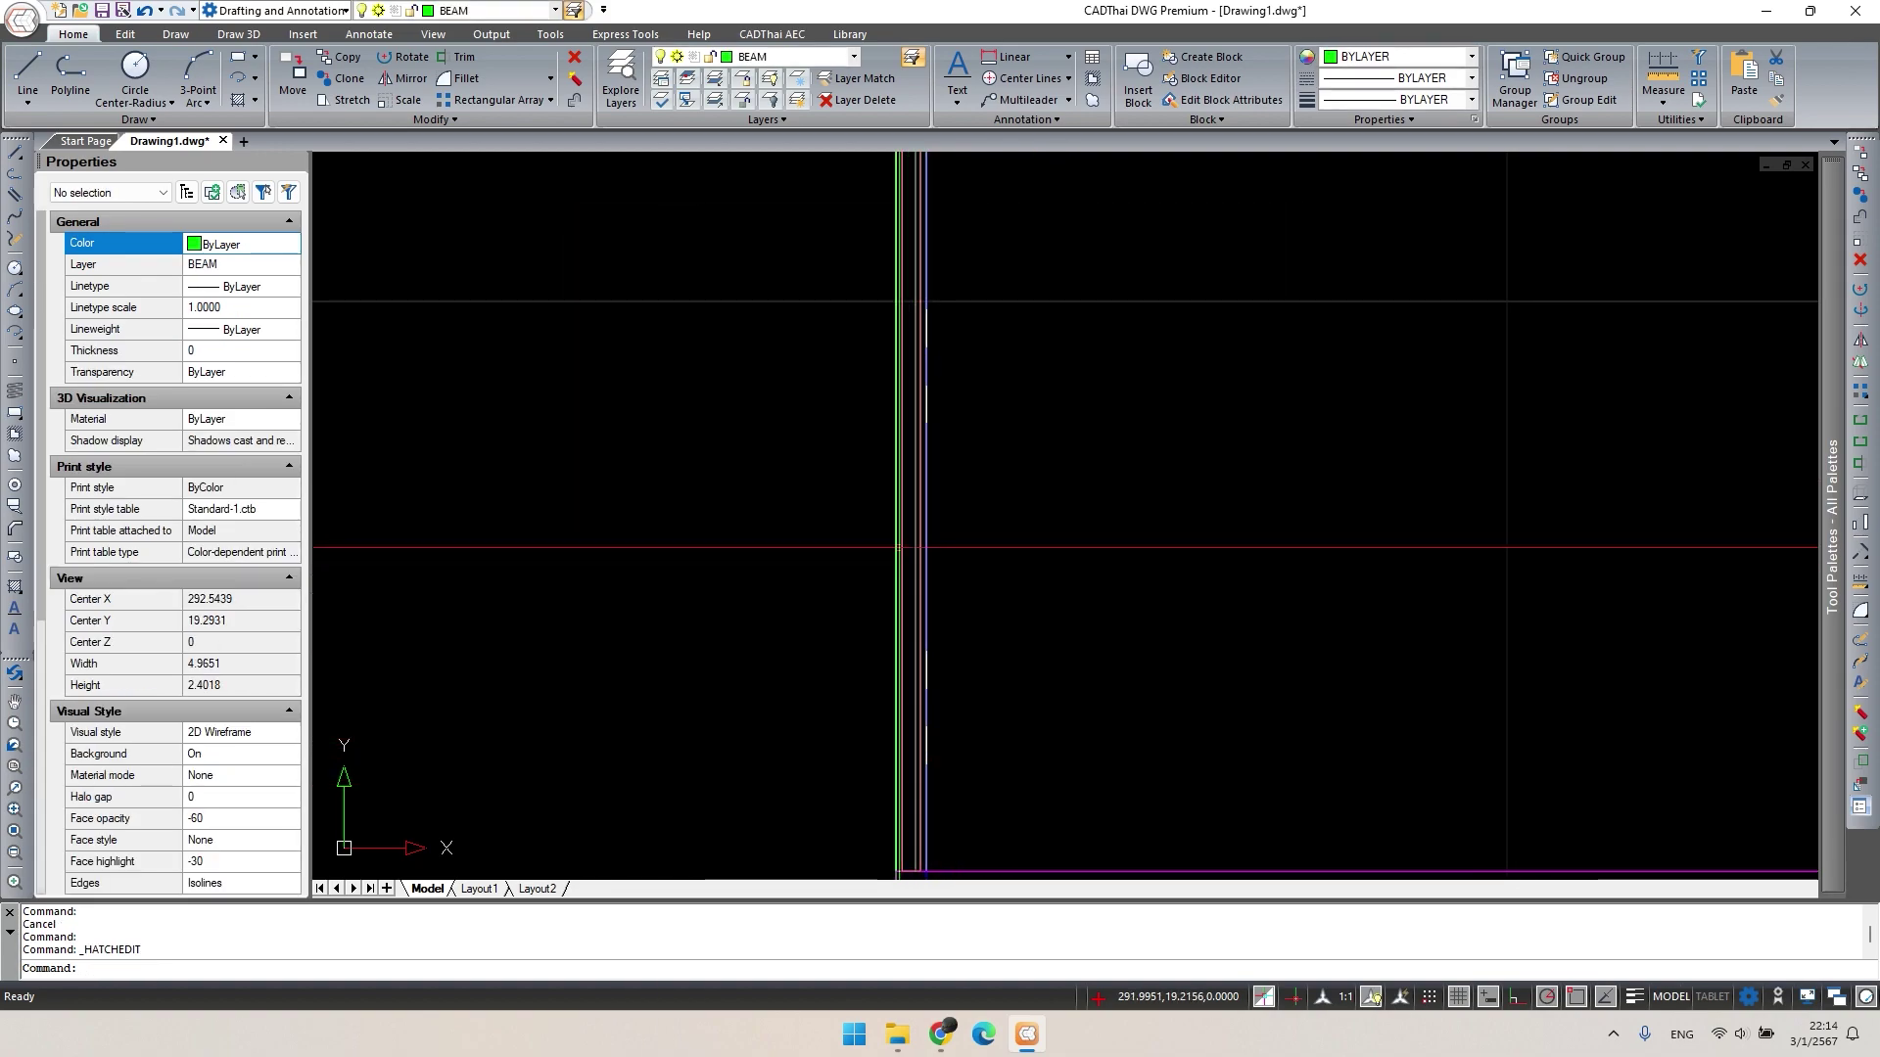
# Set the grid C wall hatch's angle to 0 so its lines run horizontally.
pyautogui.click(916, 513)
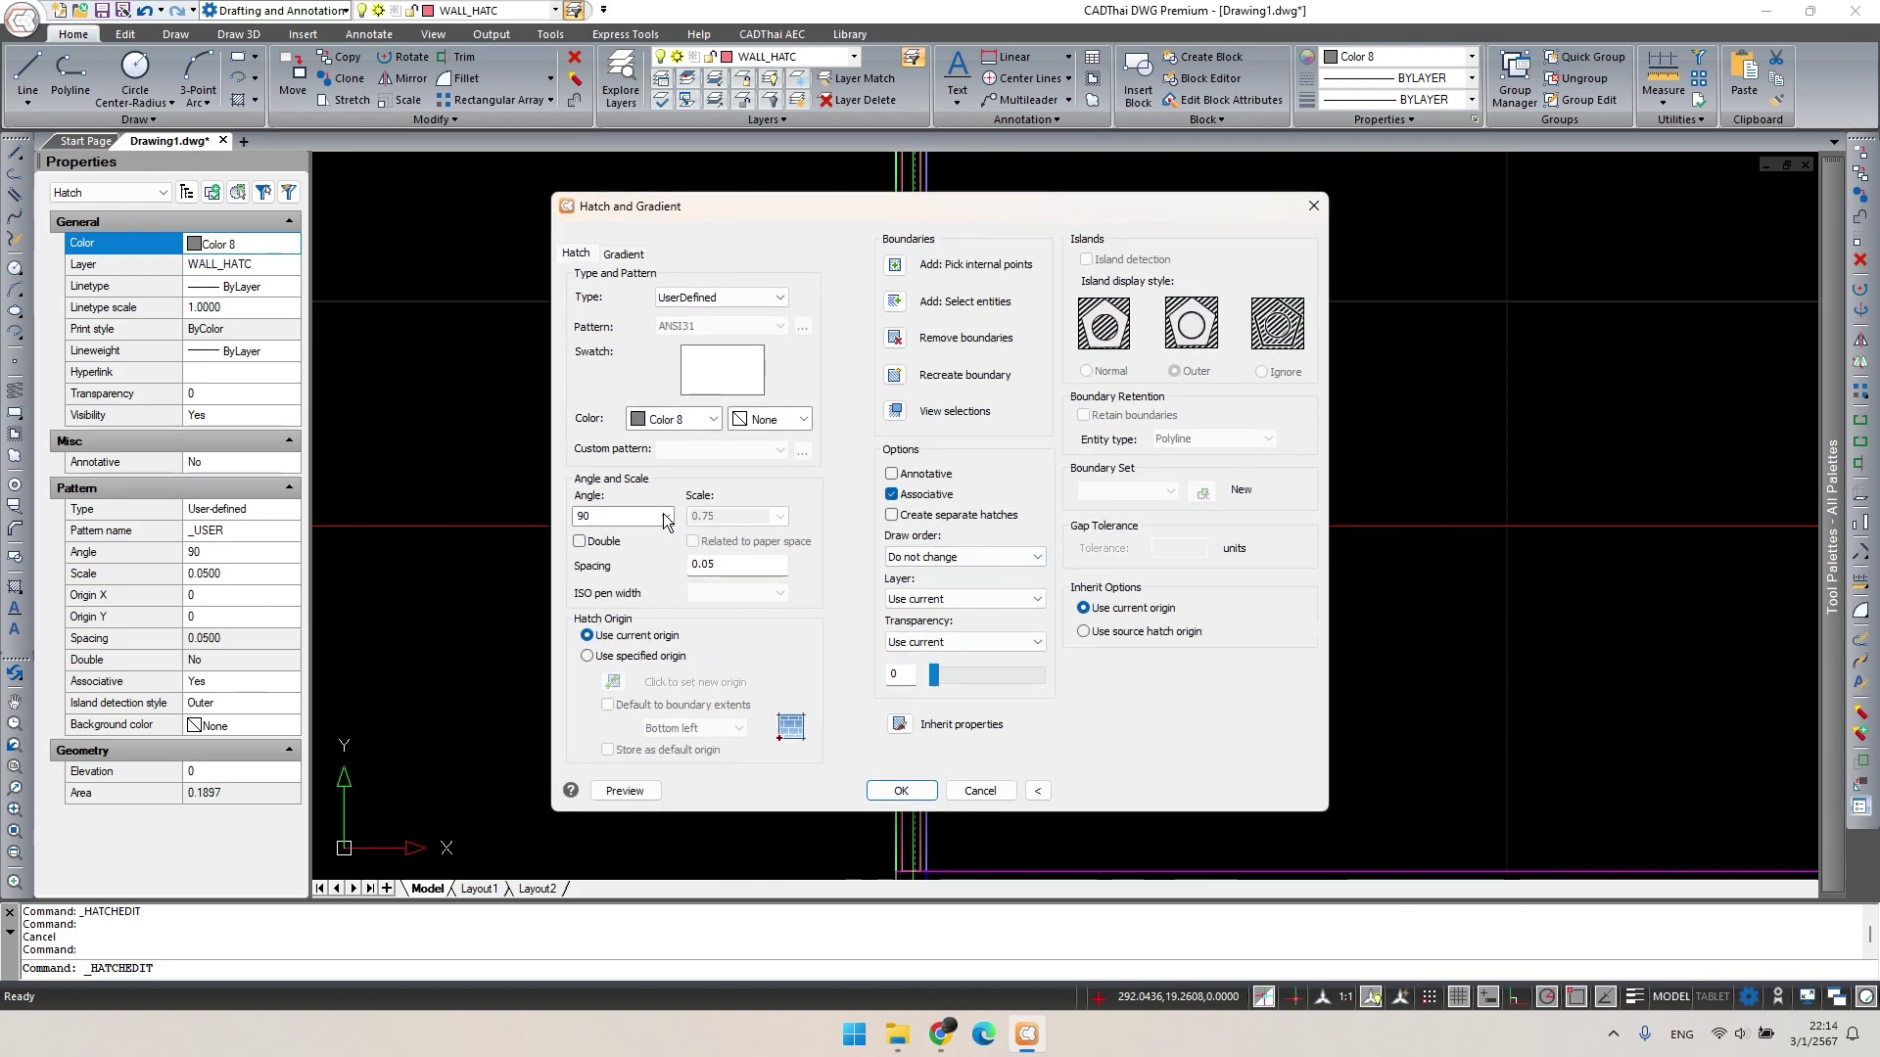
pyautogui.click(664, 516)
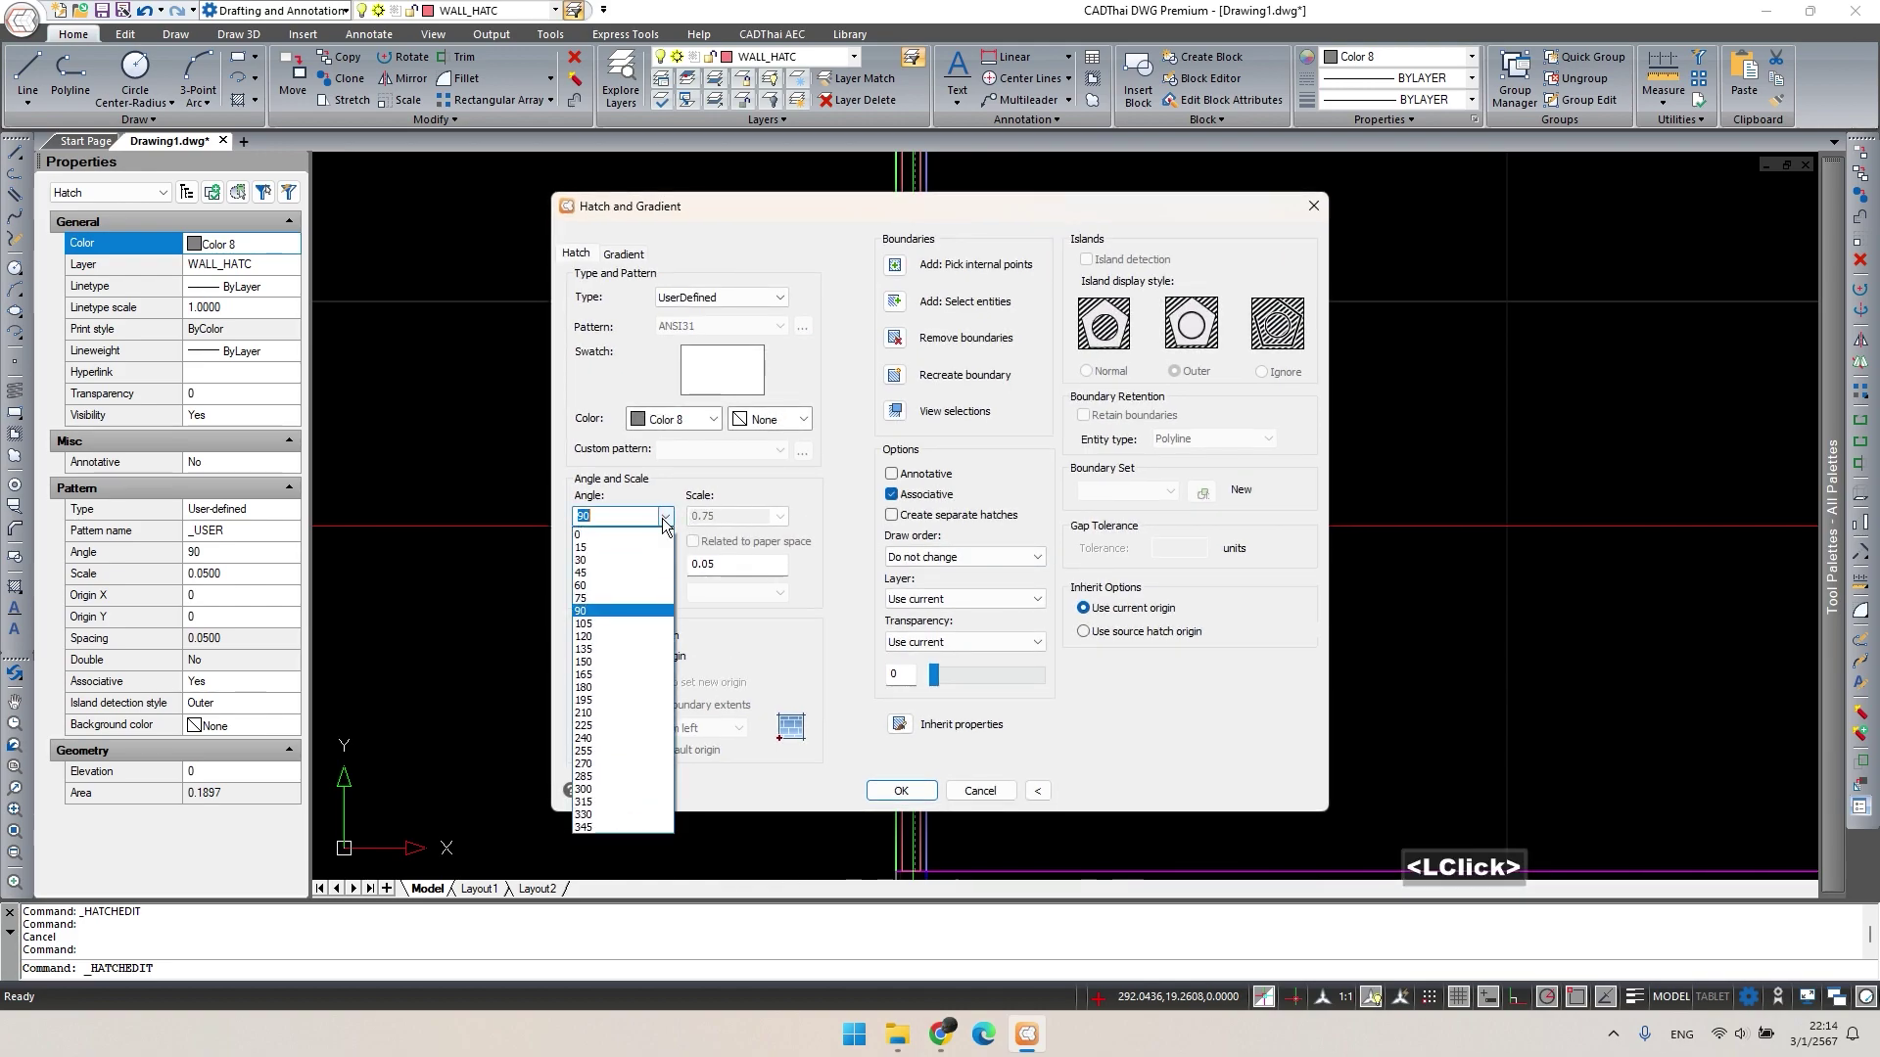
pyautogui.click(600, 535)
pyautogui.click(901, 791)
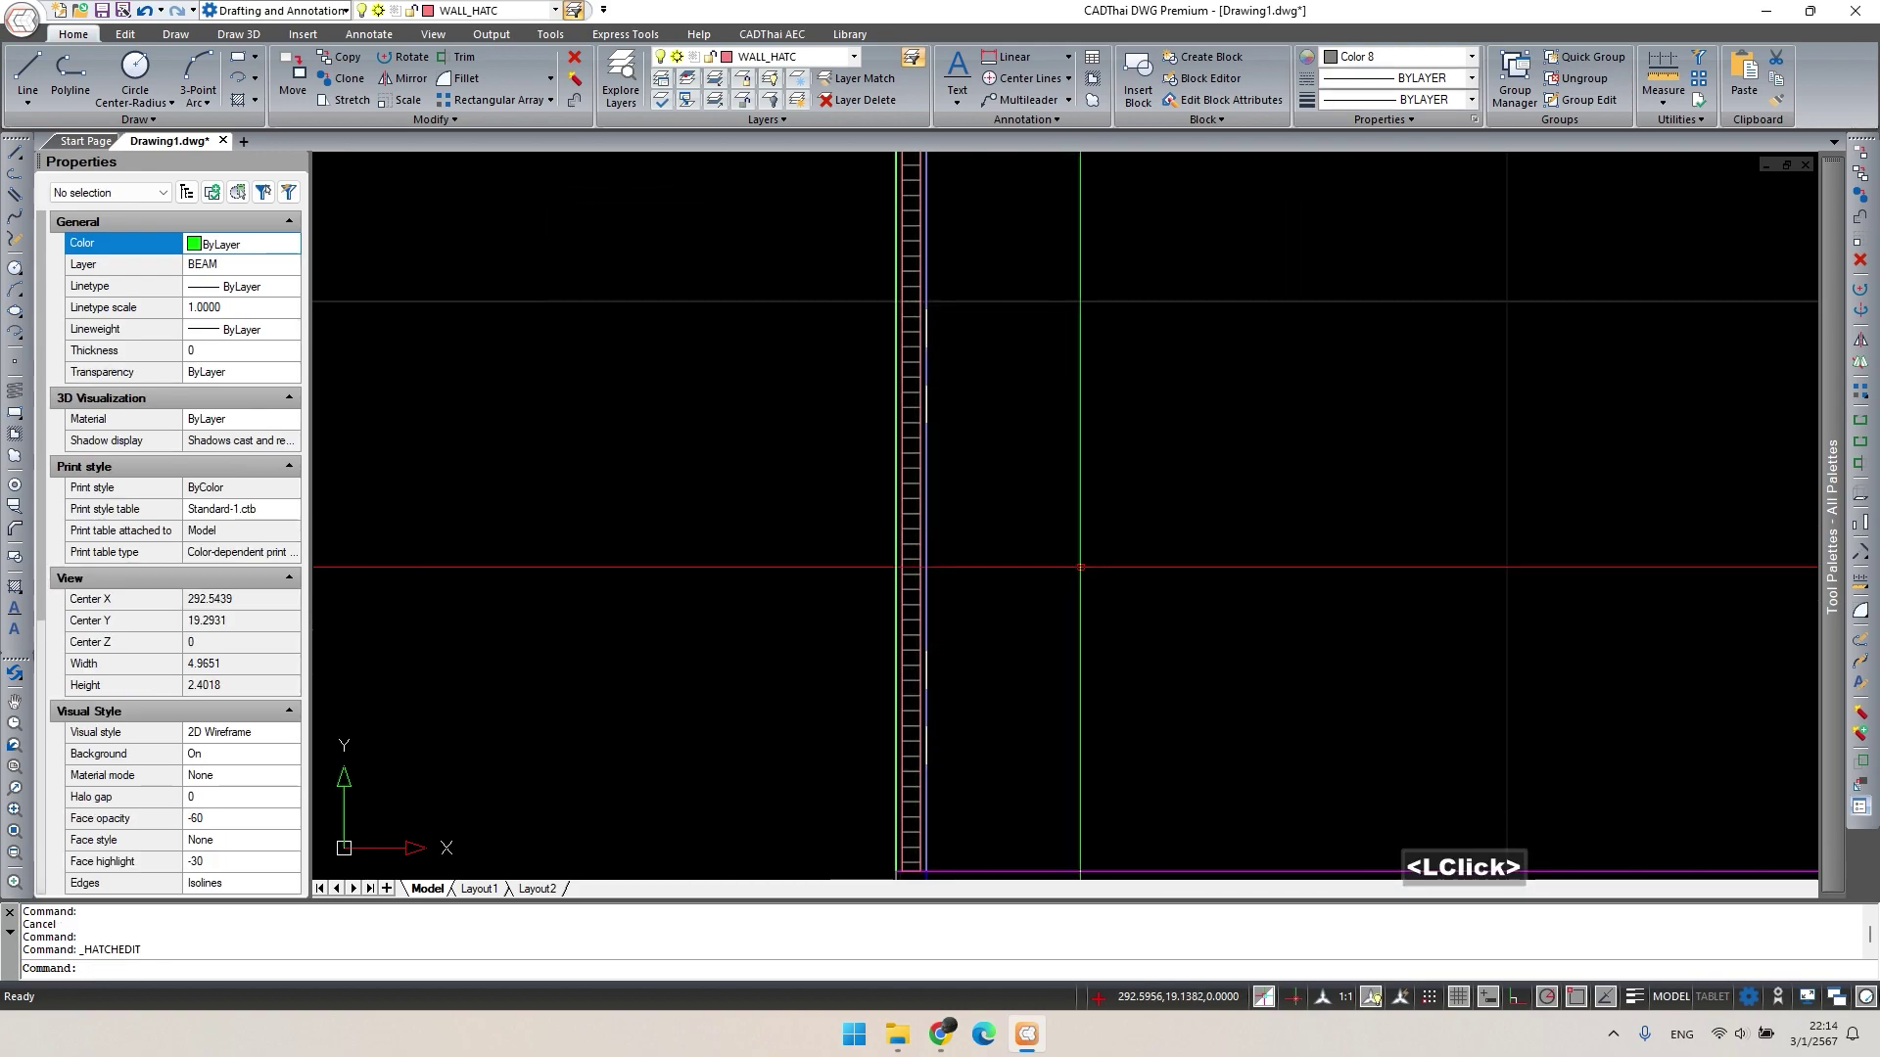
# Match the grid C wall hatch's properties to those of the wall's pink boundary line.
pyautogui.scroll(-2, 1048, 505)
pyautogui.moveTo(1032, 495); pyautogui.dragTo(963, 454, button='middle')
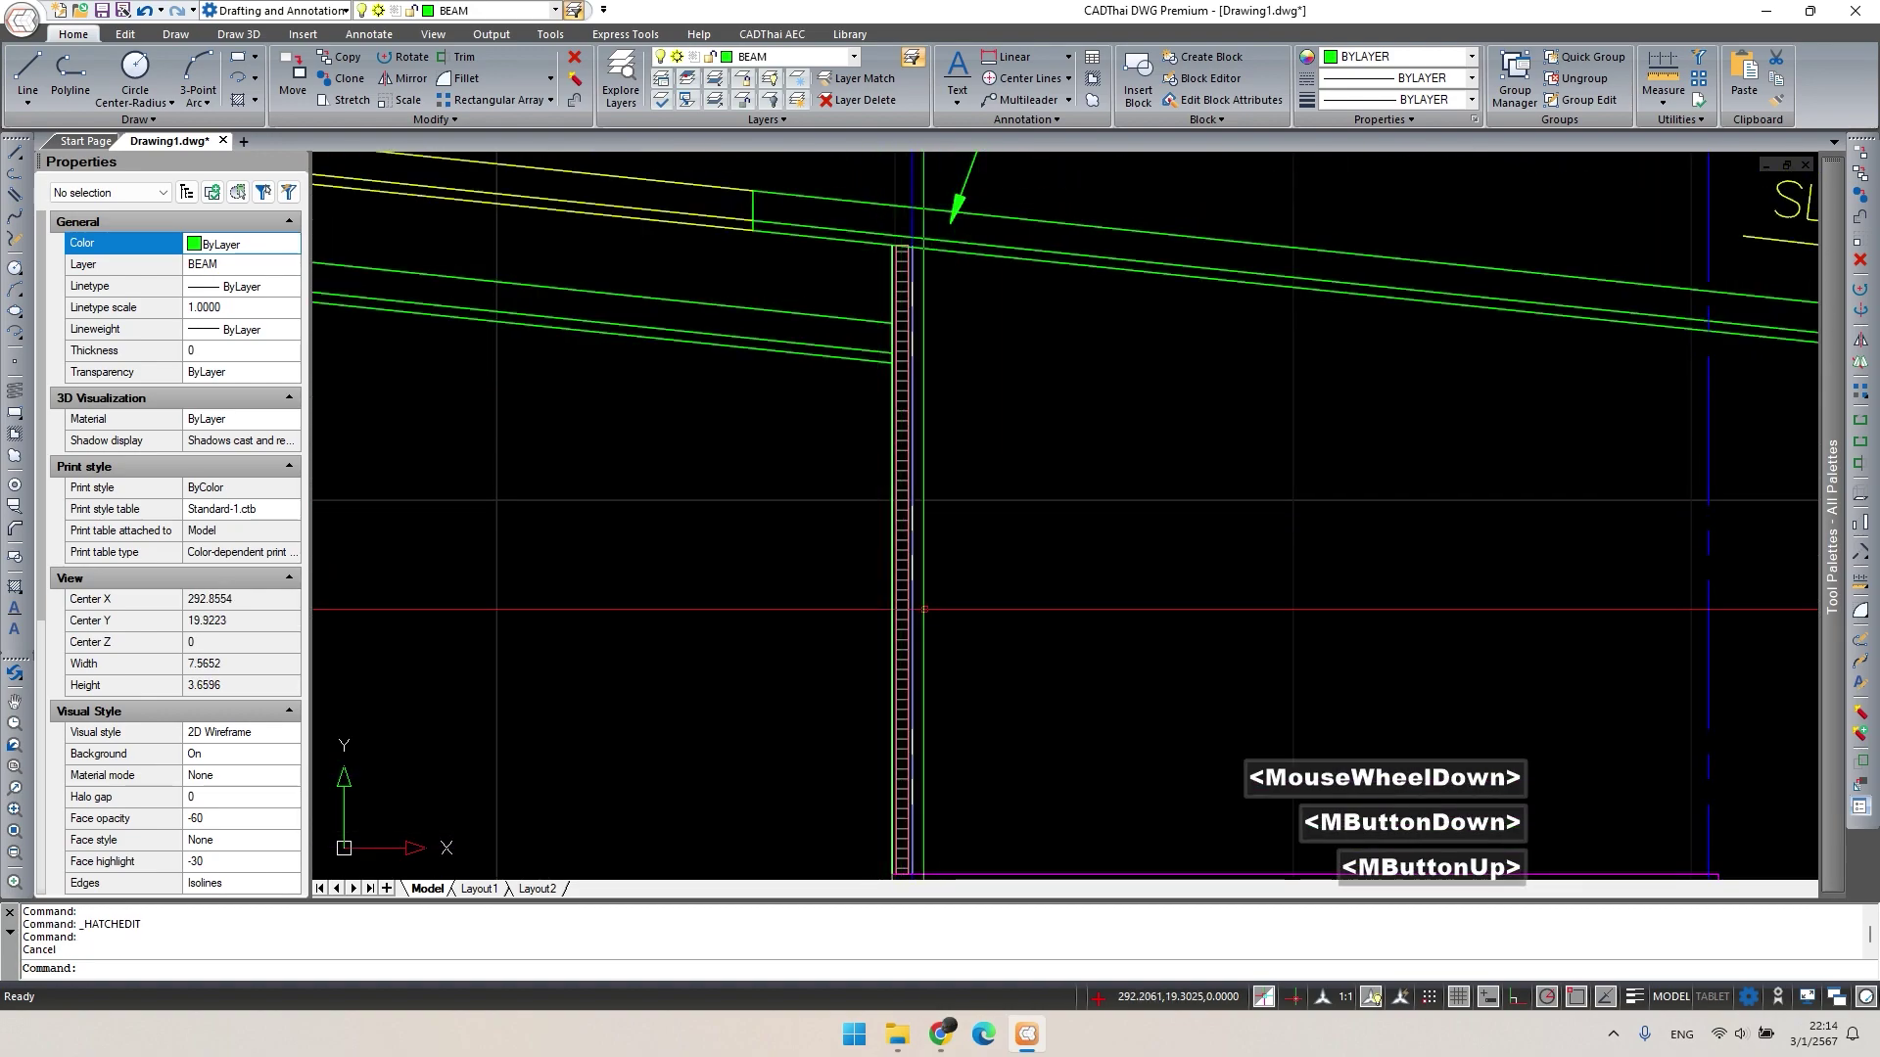
pyautogui.moveTo(924, 608); pyautogui.dragTo(881, 495, button='middle')
pyautogui.scroll(2, 860, 600)
pyautogui.press('Escape')
pyautogui.scroll(3, 819, 617)
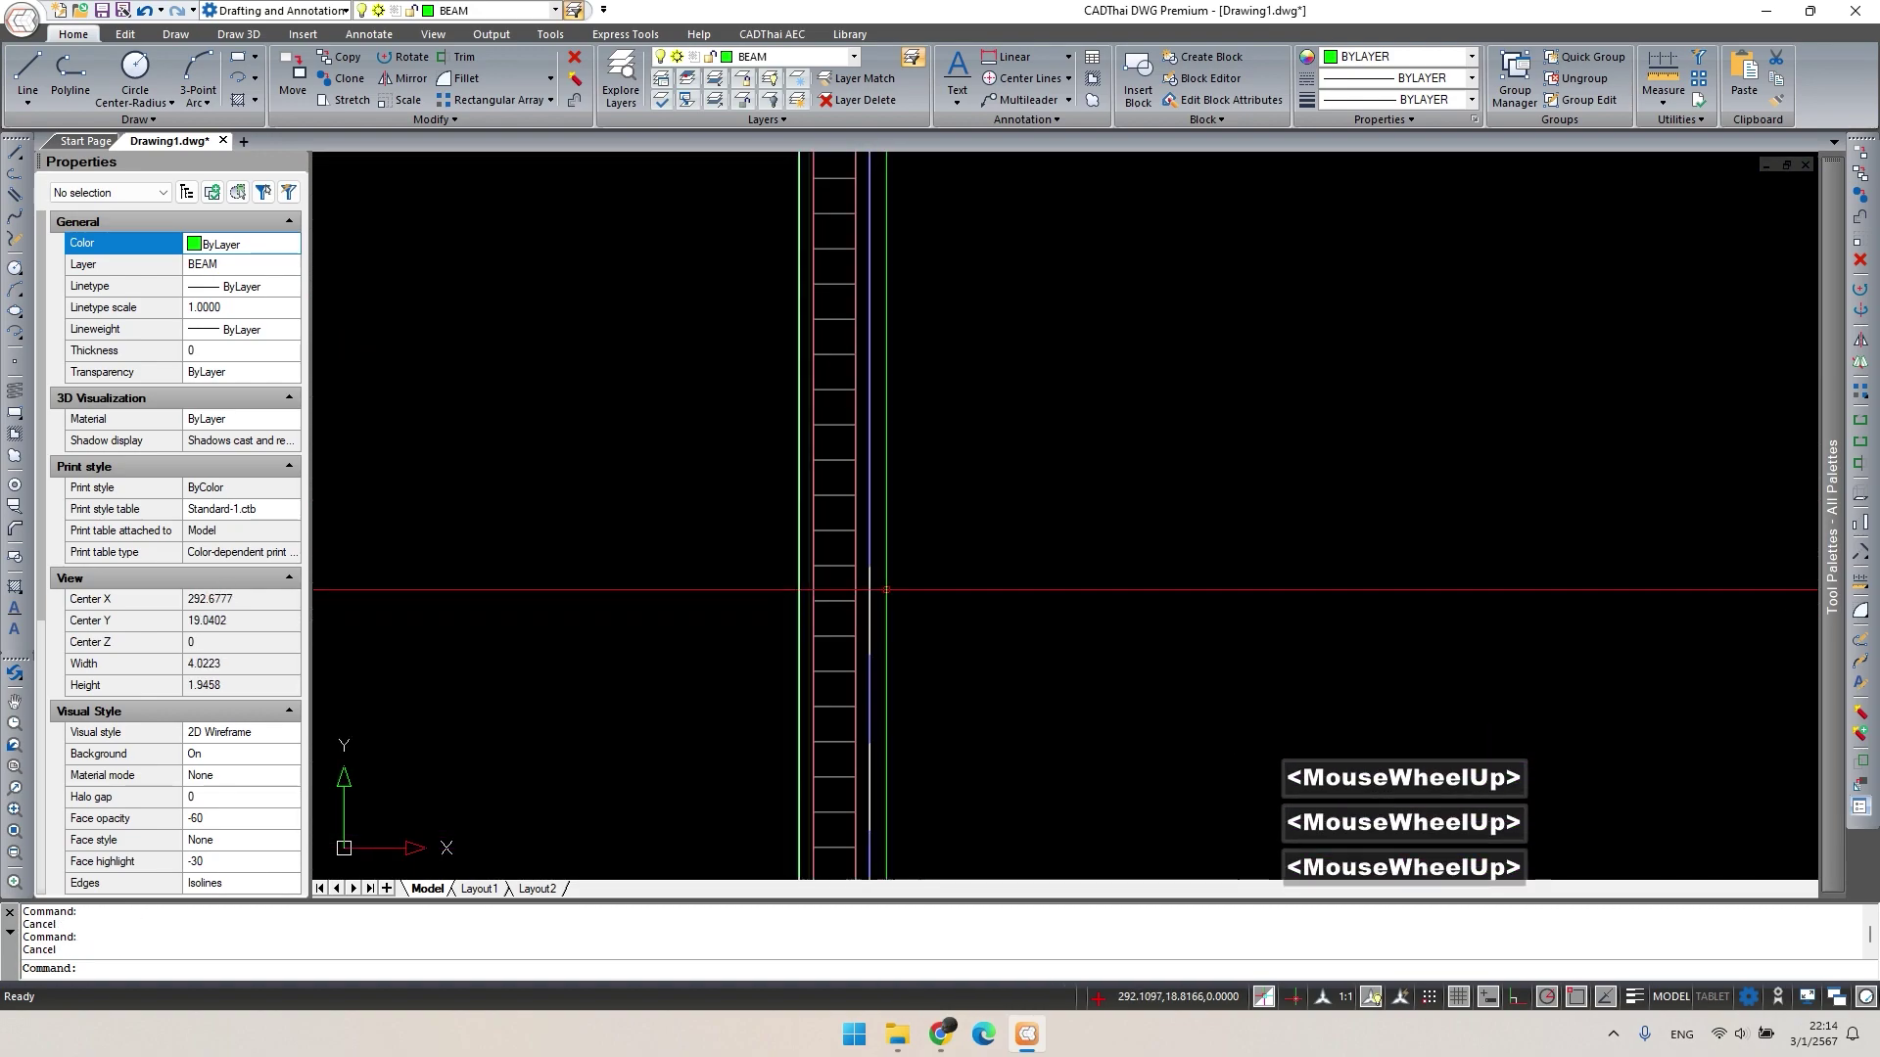
pyautogui.write('ma')
pyautogui.press('space')
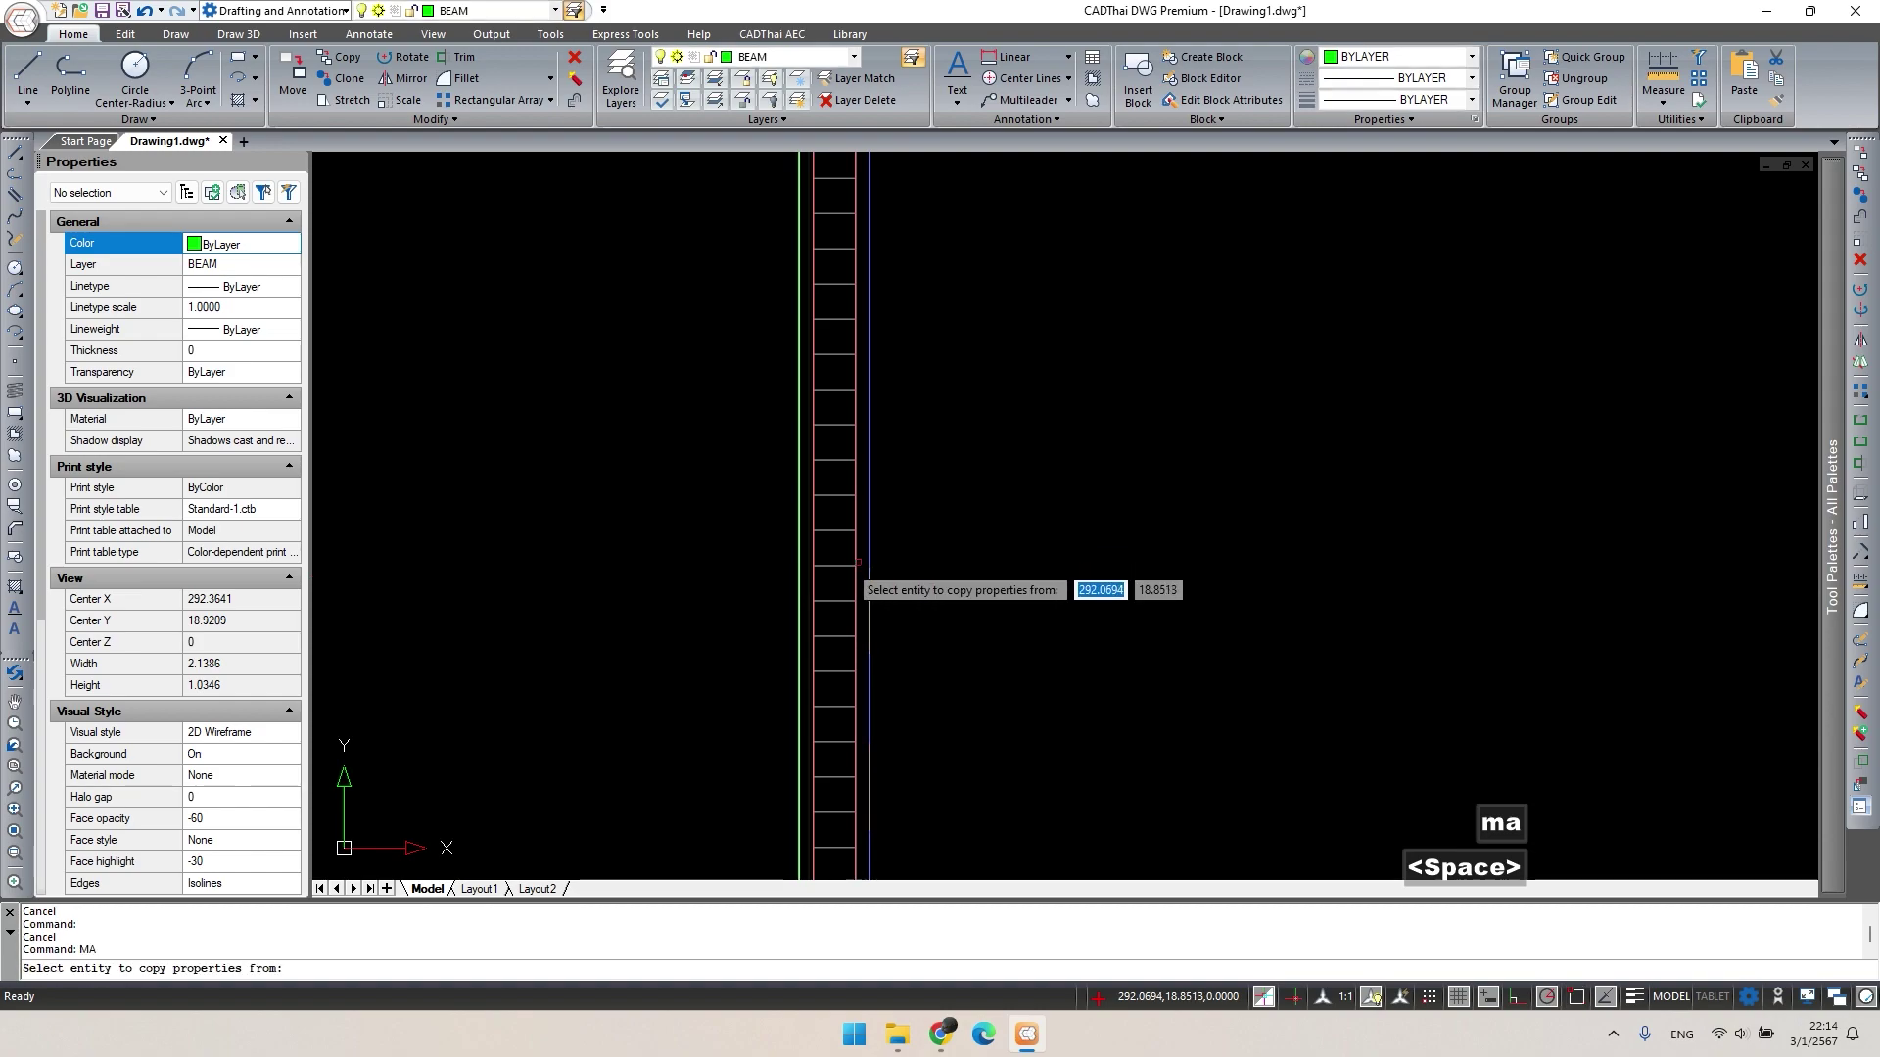
pyautogui.click(858, 562)
pyautogui.scroll(-4, 857, 562)
pyautogui.moveTo(881, 558); pyautogui.dragTo(803, 606, button='middle')
pyautogui.press('Escape')
# Copy the grid C wall's face lines, boundary and hatch, without the adjoining green lines, onto the floor finish above the grid B beam.
pyautogui.scroll(-2, 1011, 567)
pyautogui.scroll(-1, 1195, 631)
pyautogui.moveTo(1194, 632); pyautogui.dragTo(915, 583, button='middle')
pyautogui.scroll(-2, 839, 600)
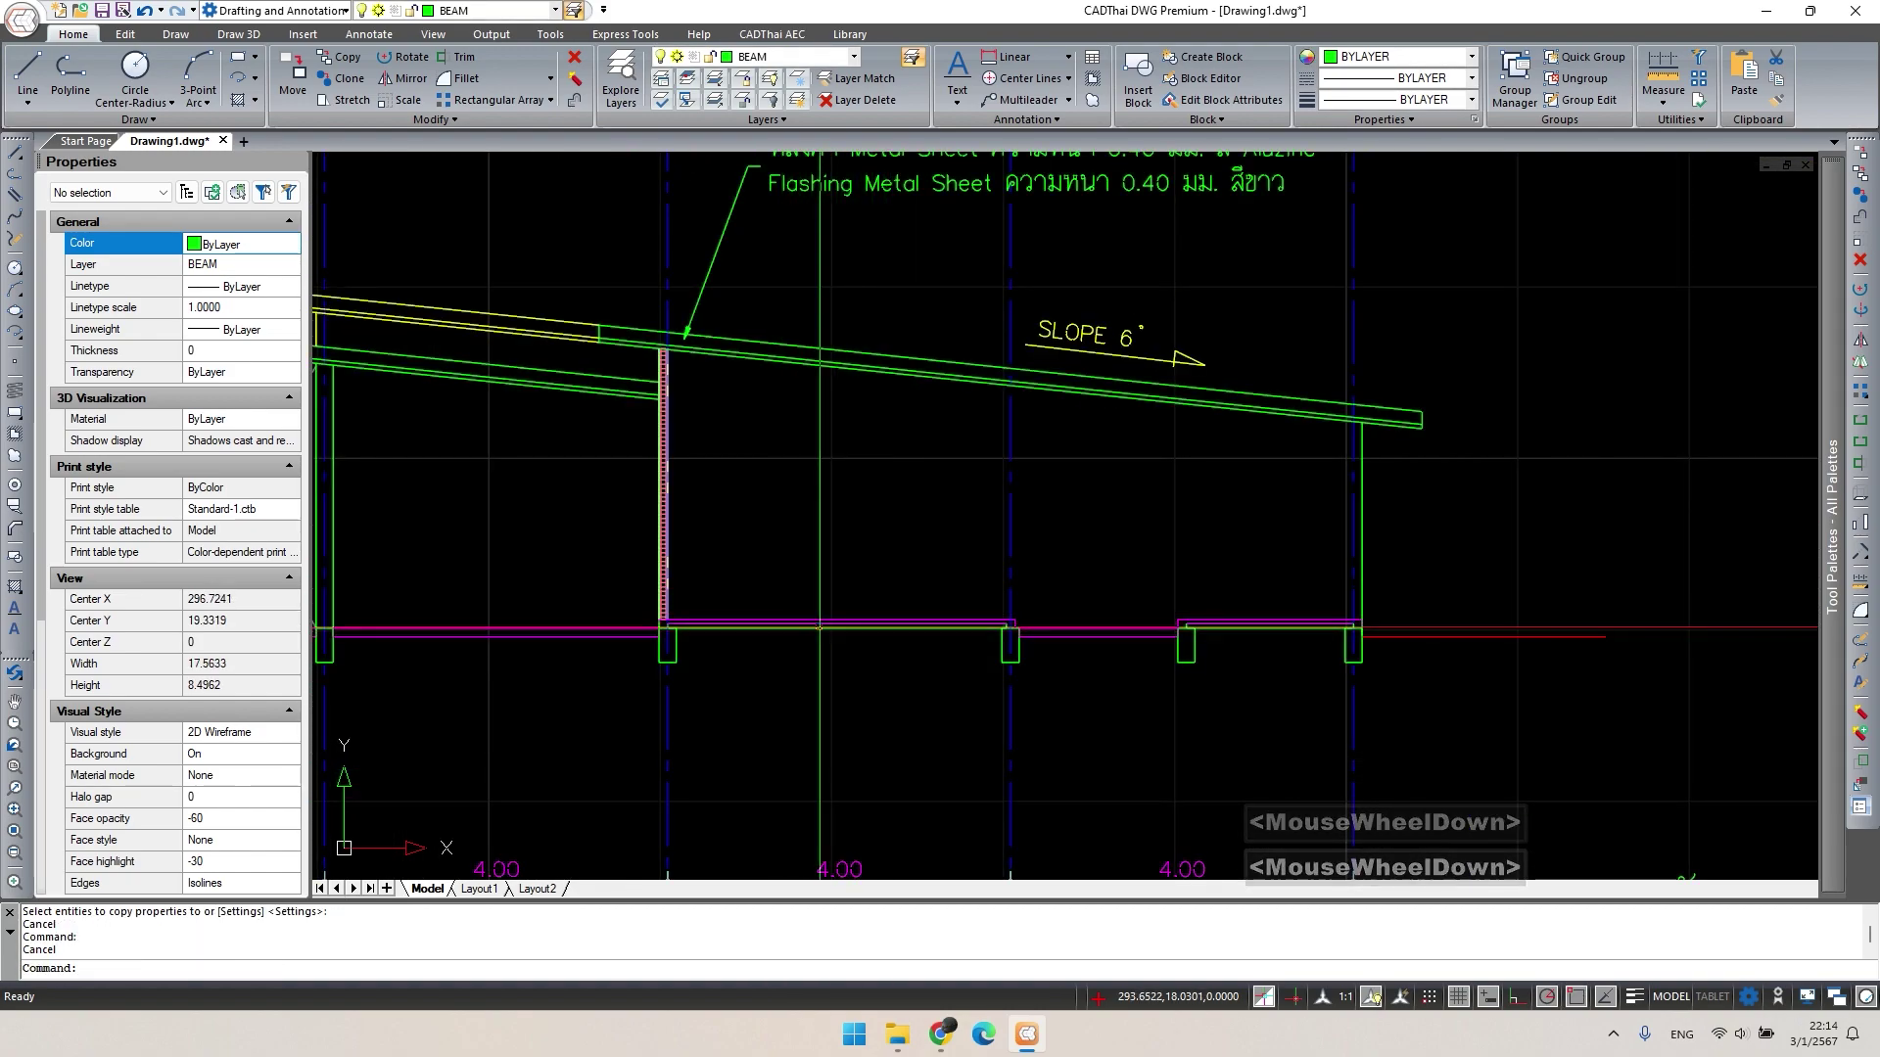
pyautogui.scroll(3, 621, 596)
pyautogui.press('Escape')
pyautogui.scroll(3, 587, 666)
pyautogui.moveTo(675, 568); pyautogui.dragTo(584, 680)
pyautogui.scroll(1, 583, 680)
pyautogui.moveTo(583, 680); pyautogui.dragTo(622, 577, button='middle')
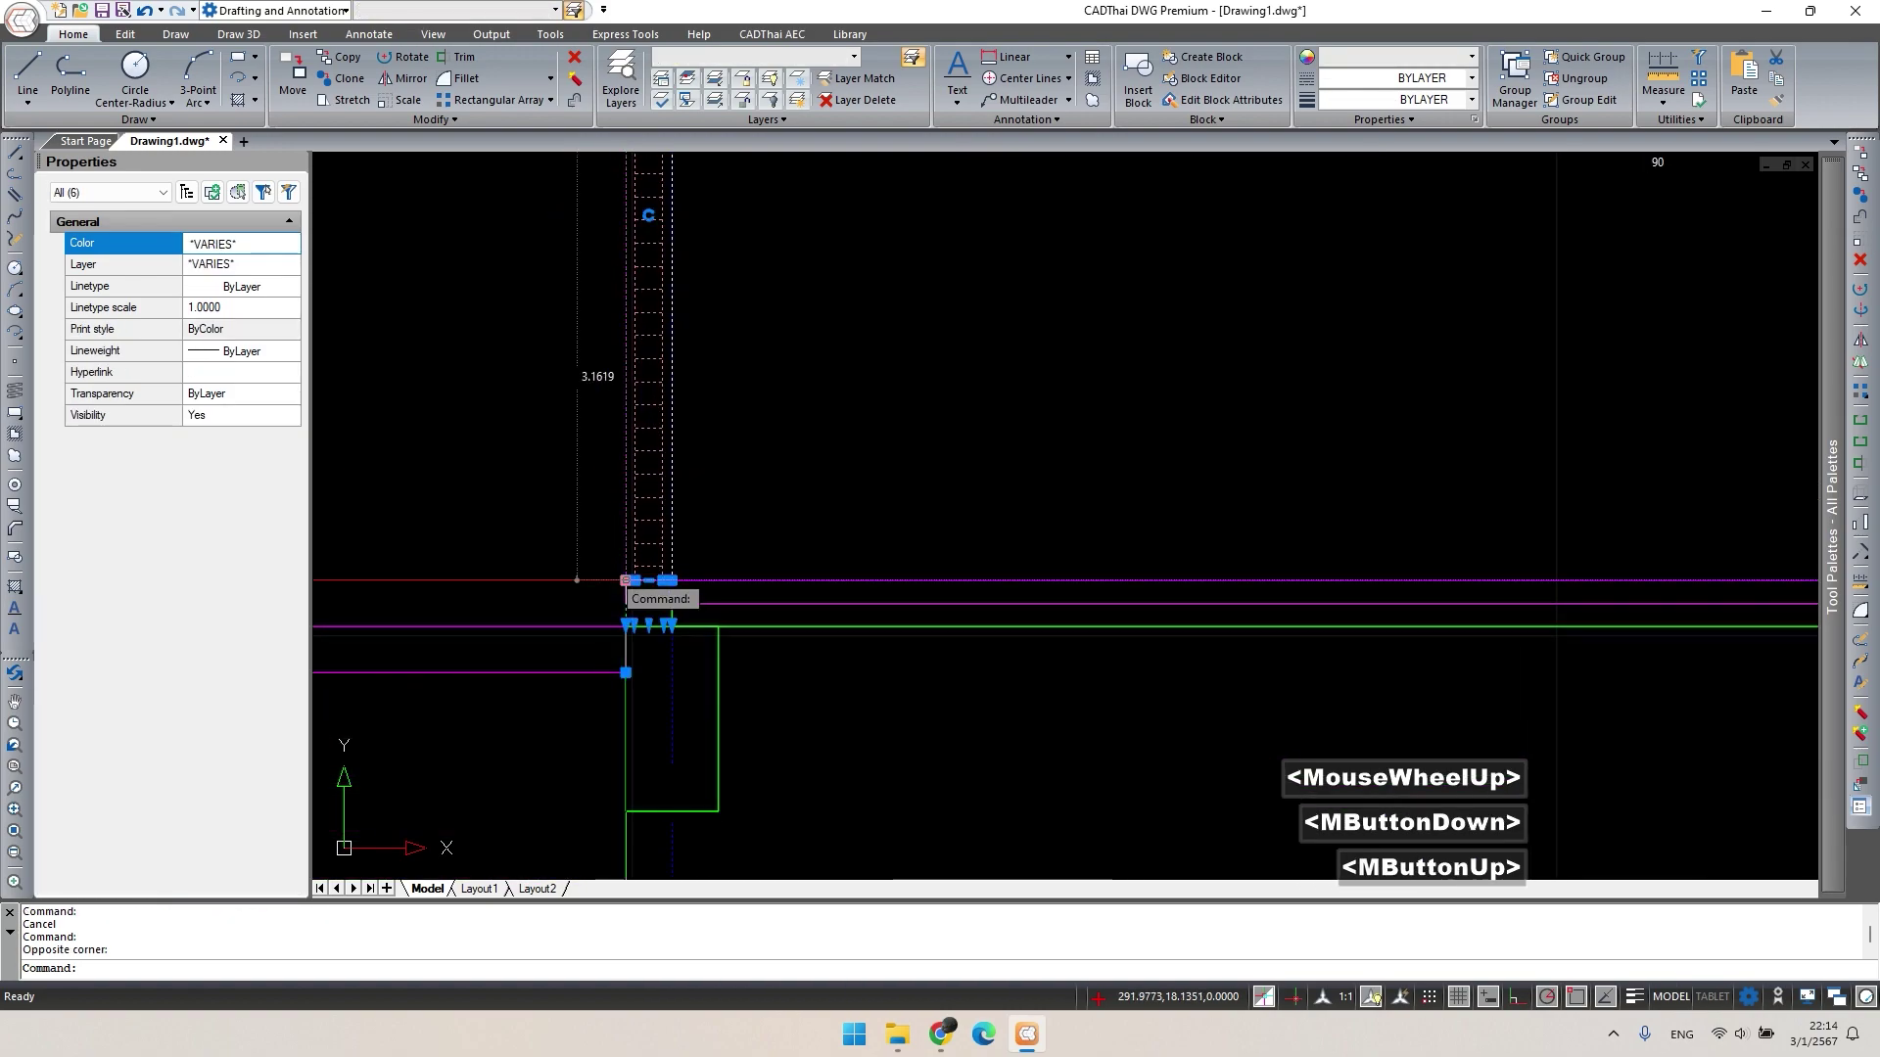
pyautogui.keyDown('shift'); pyautogui.moveTo(648, 677); pyautogui.dragTo(601, 621); pyautogui.keyUp('shift')
pyautogui.moveTo(721, 650); pyautogui.dragTo(740, 701, button='middle')
pyautogui.keyDown('shift'); pyautogui.doubleClick(692, 680); pyautogui.keyUp('shift')
pyautogui.write('co')
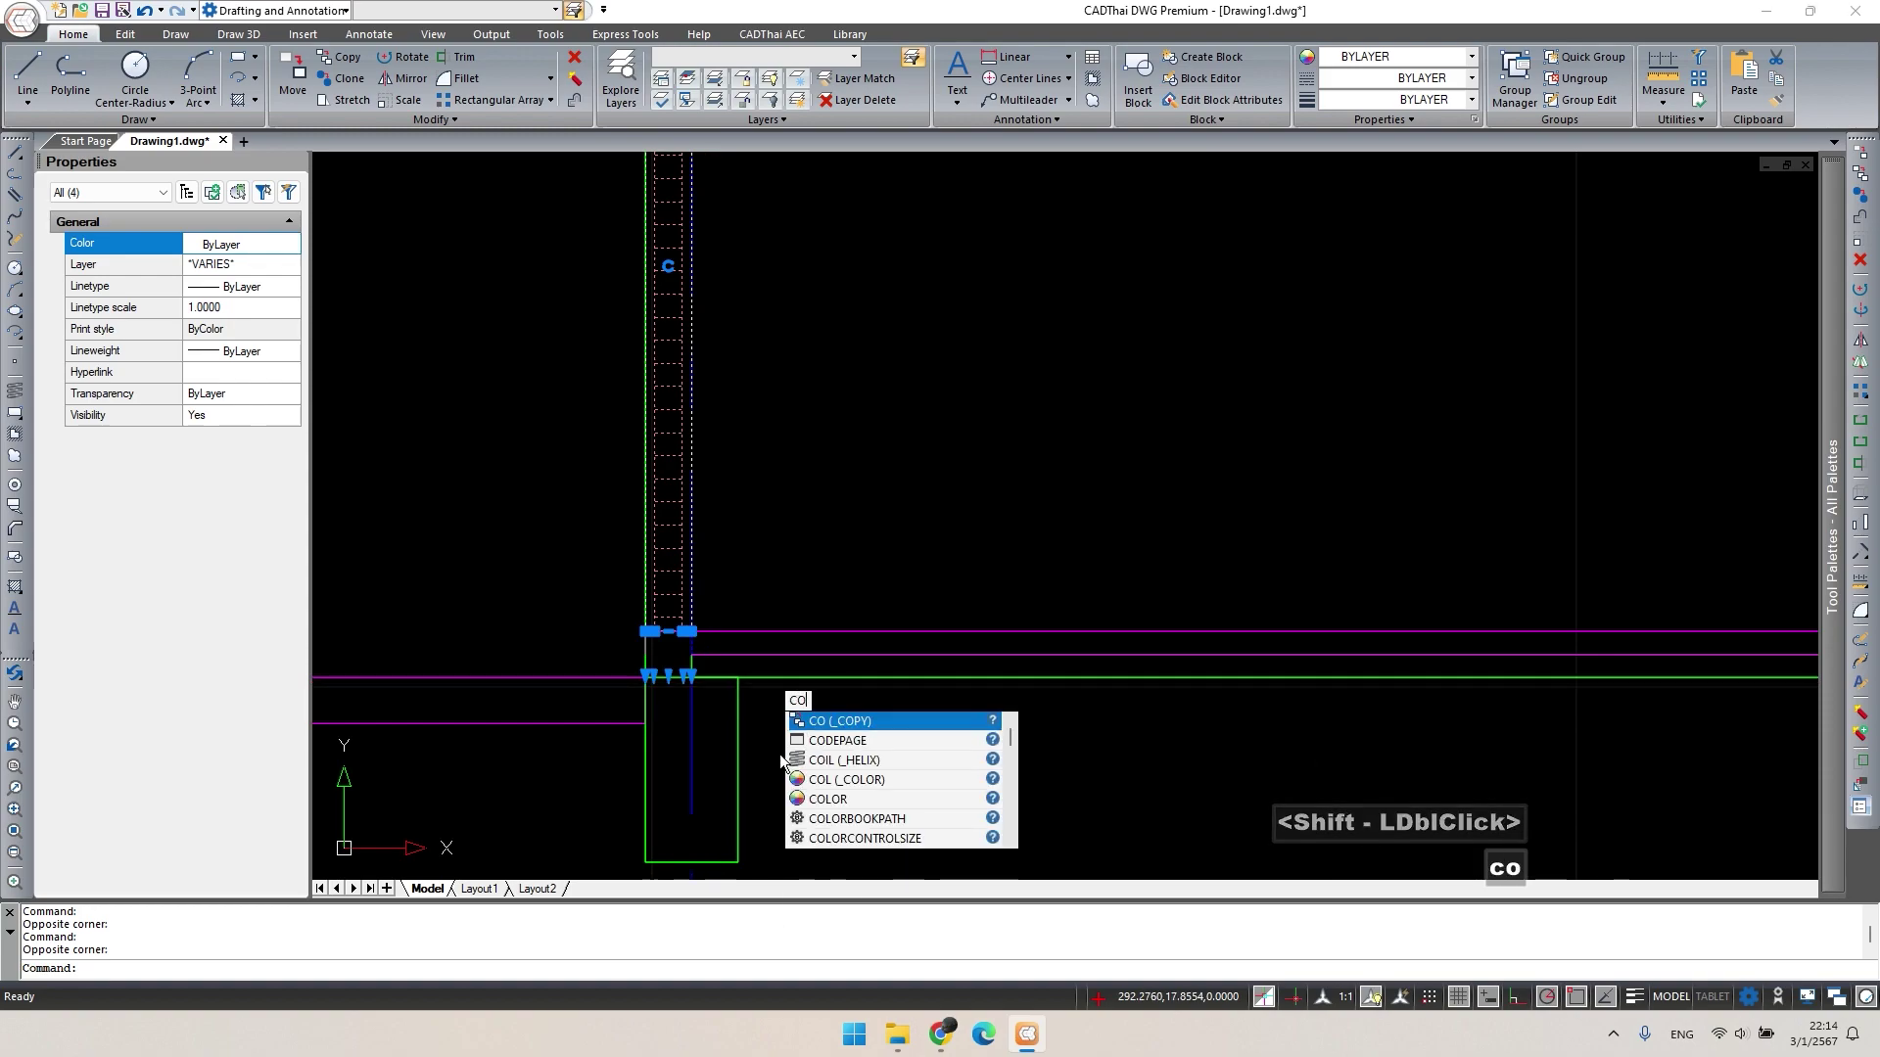
pyautogui.press('space')
pyautogui.scroll(3, 692, 681)
pyautogui.click(638, 576)
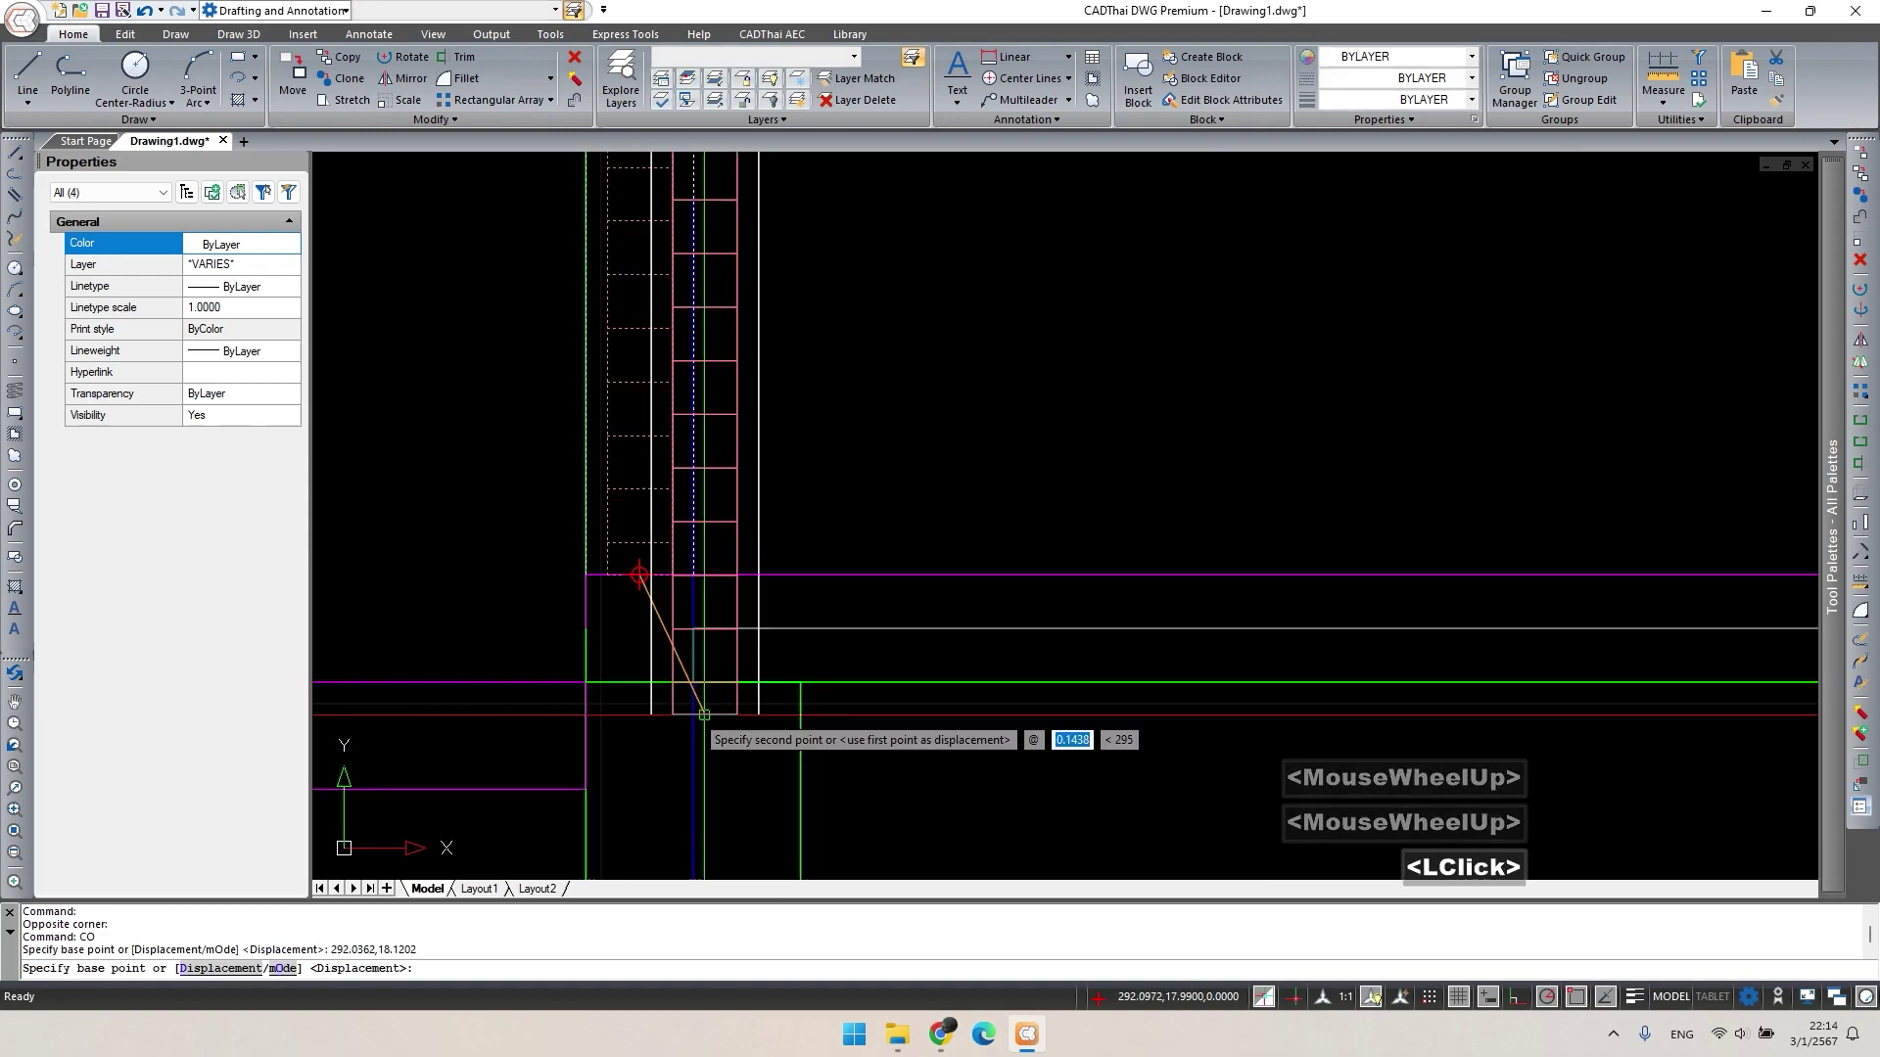
pyautogui.scroll(-3, 1204, 588)
pyautogui.moveTo(1204, 587); pyautogui.dragTo(1262, 618, button='middle')
pyautogui.scroll(3, 1194, 635)
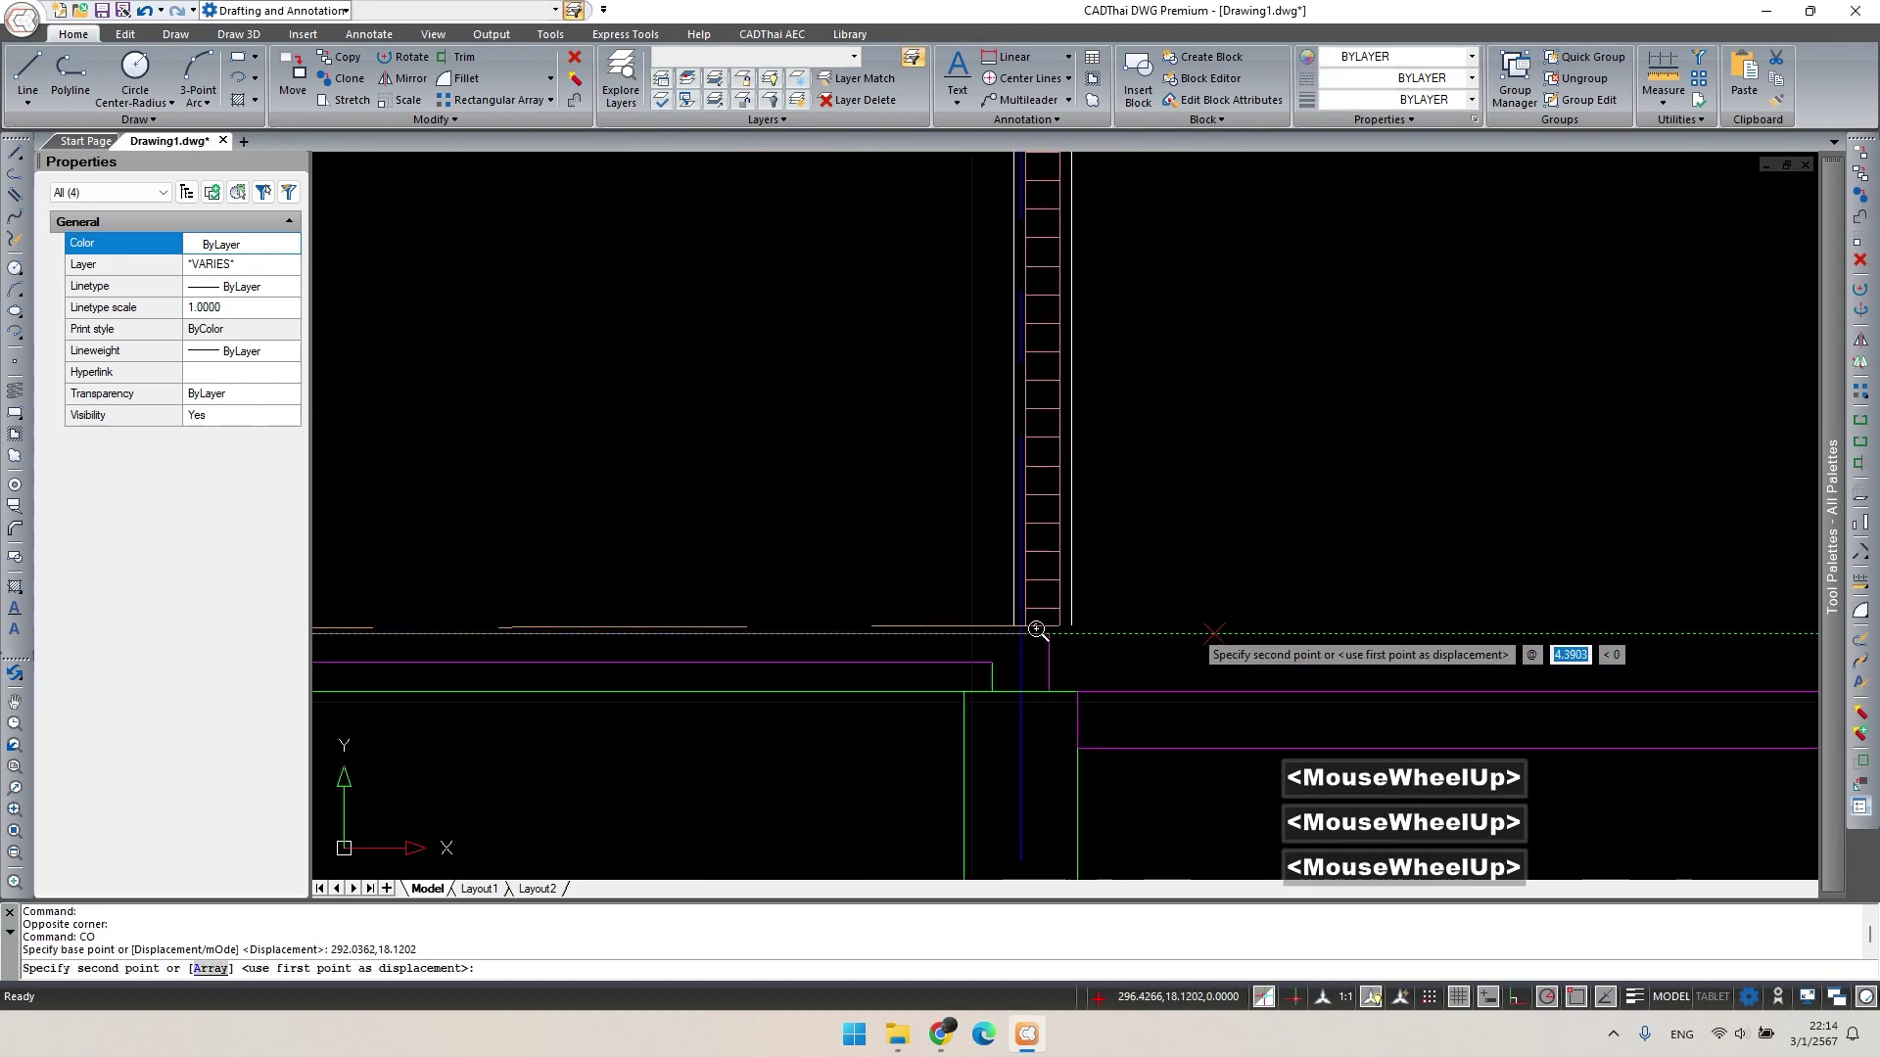
pyautogui.click(1034, 628)
pyautogui.scroll(-3, 1038, 632)
pyautogui.moveTo(1038, 631); pyautogui.dragTo(988, 635, button='middle')
pyautogui.scroll(-2, 988, 635)
pyautogui.press('Escape')
# Copy the grid B wall twice, 2.00 away above the intermediate beam and 4.05 away above the grid A beam.
pyautogui.click(852, 491)
pyautogui.click(749, 548)
pyautogui.scroll(4, 810, 734)
pyautogui.moveTo(842, 872); pyautogui.dragTo(882, 604, button='middle')
pyautogui.keyDown('shift'); pyautogui.click(895, 710); pyautogui.keyUp('shift')
pyautogui.keyDown('shift'); pyautogui.click(625, 529); pyautogui.keyUp('shift')
pyautogui.write('co')
pyautogui.press('space')
pyautogui.scroll(3, 783, 432)
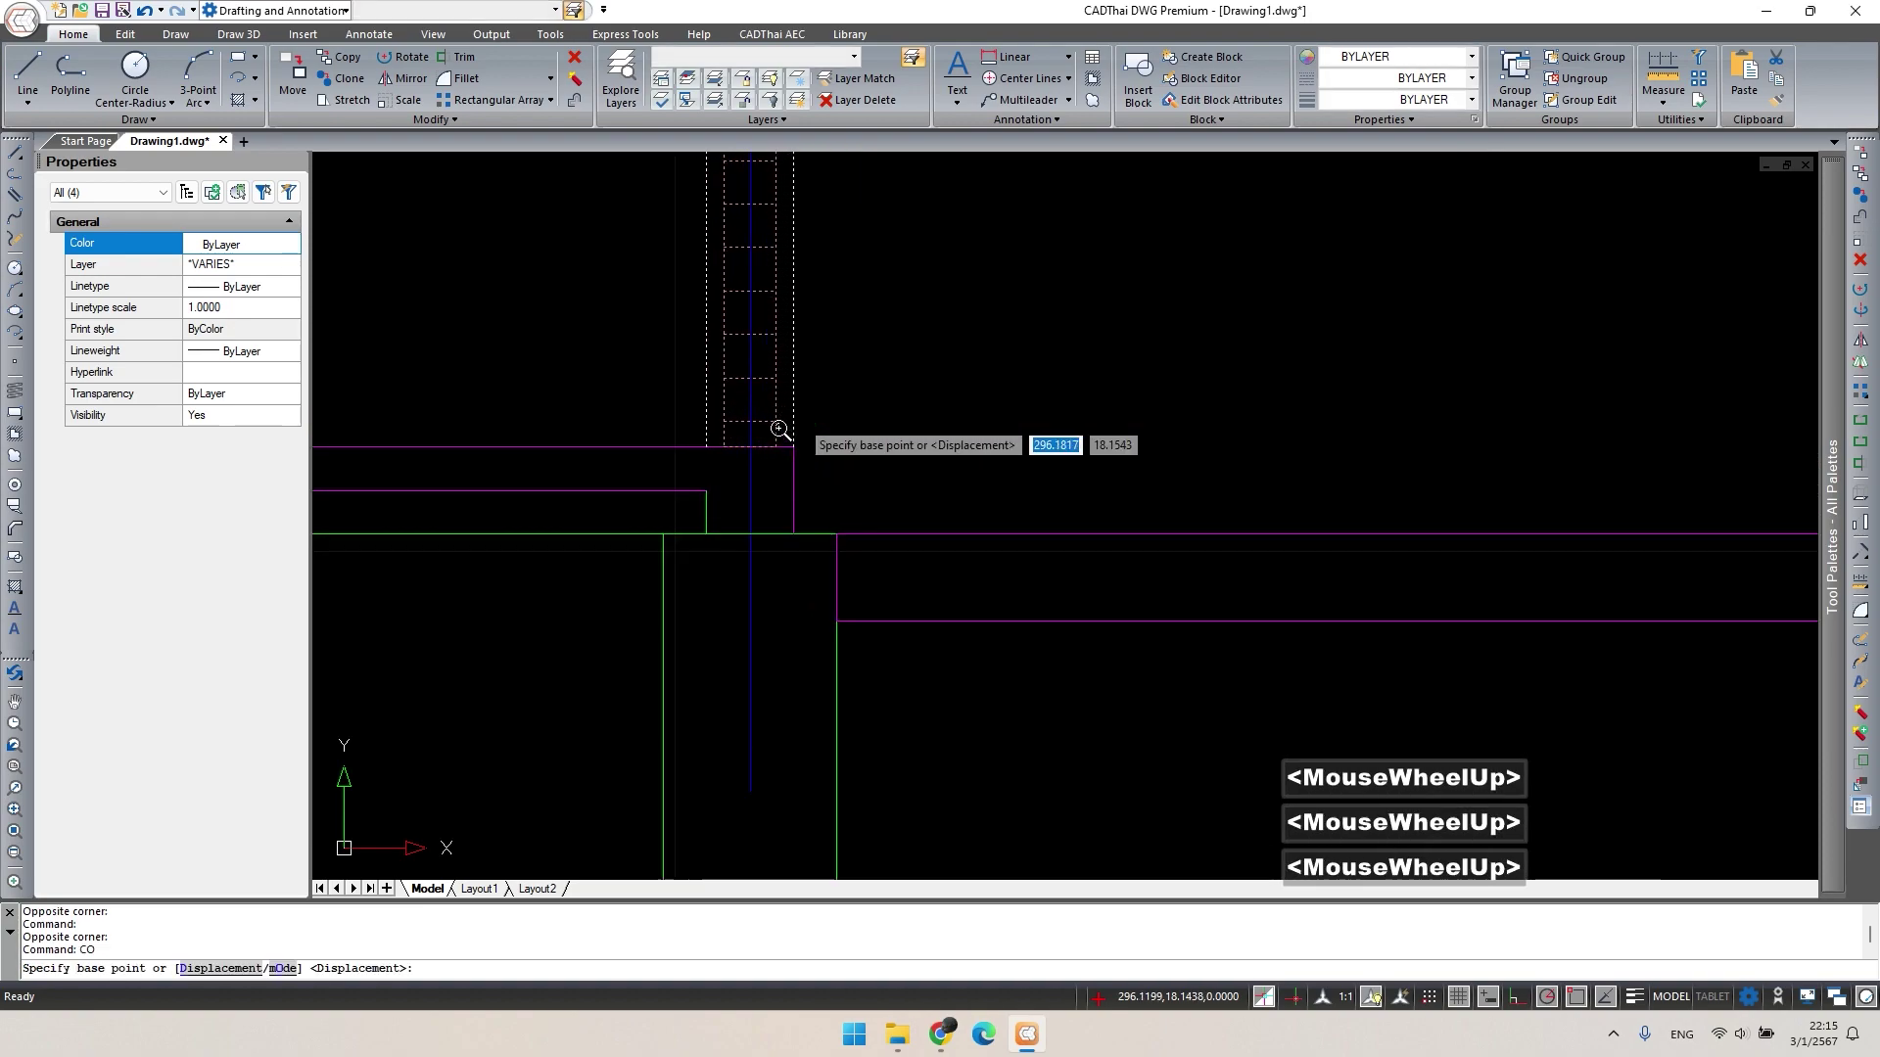
pyautogui.click(703, 447)
pyautogui.scroll(-1, 1012, 466)
pyautogui.moveTo(686, 490); pyautogui.dragTo(1150, 519, button='middle')
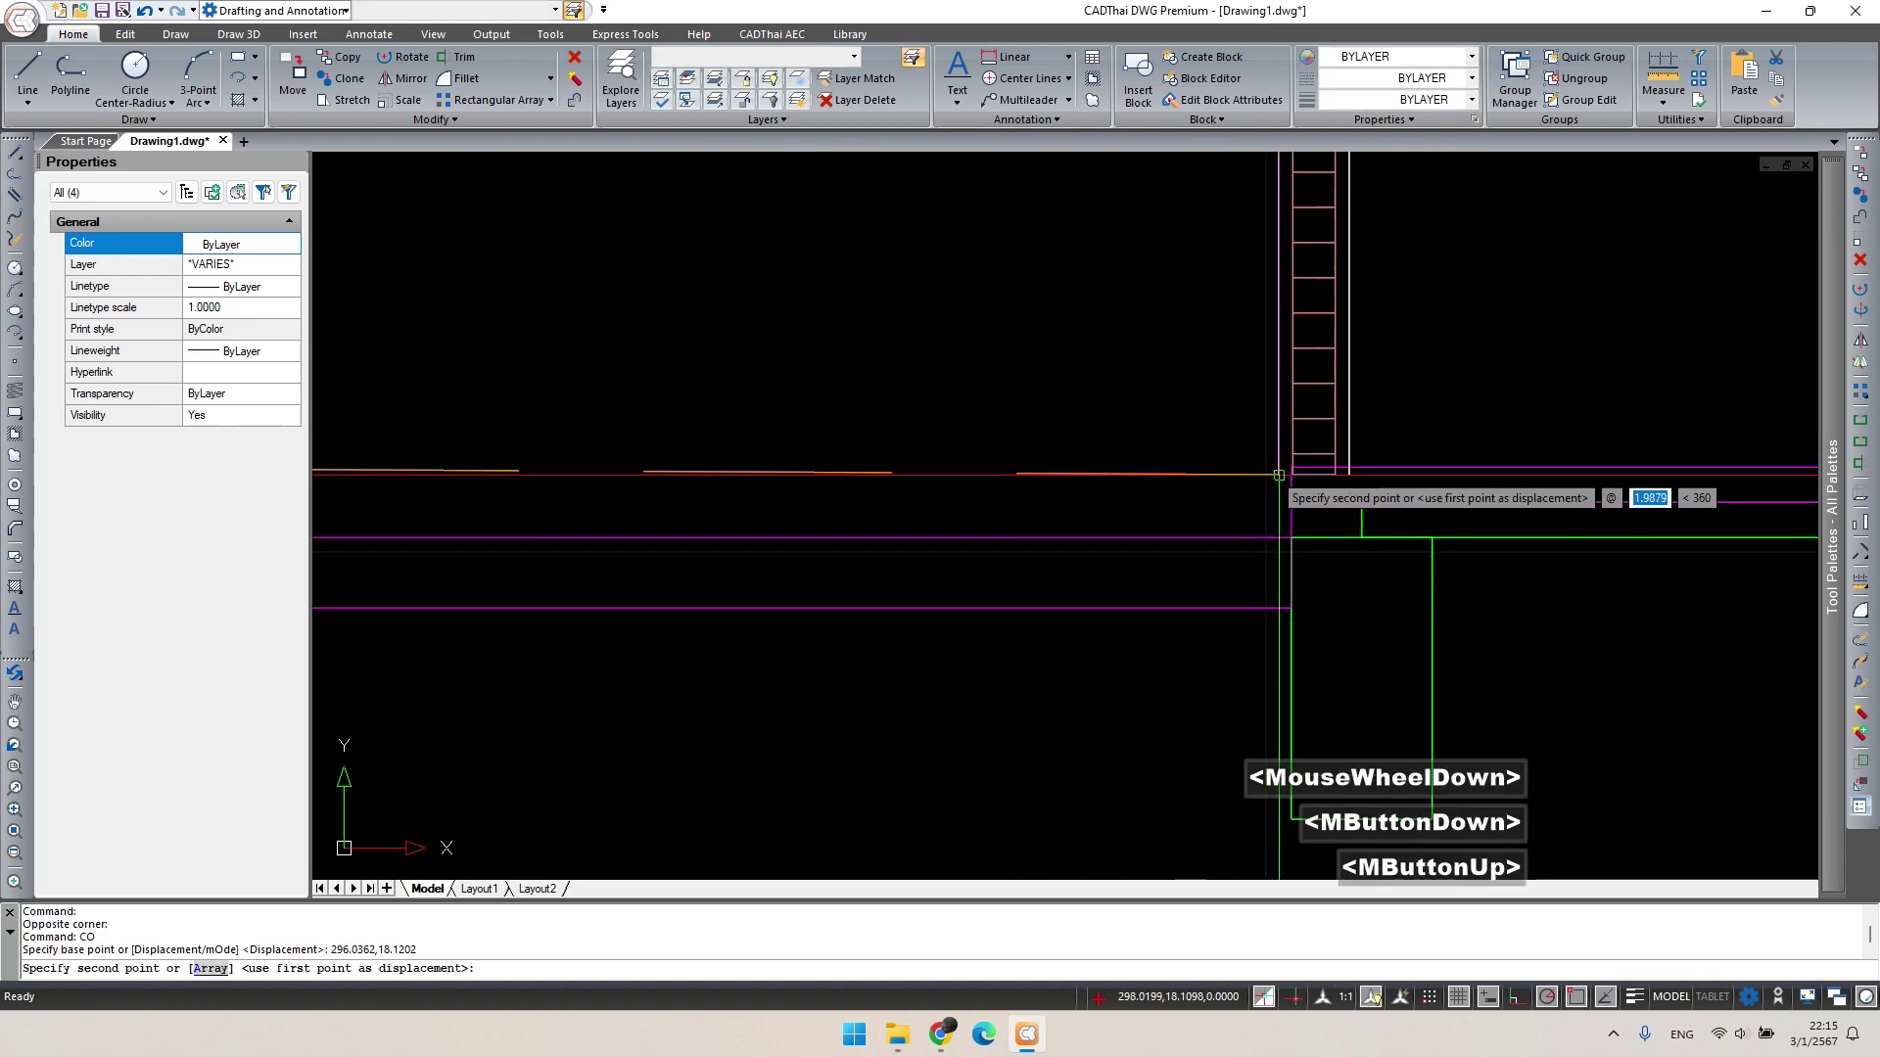
pyautogui.click(1279, 475)
pyautogui.scroll(-3, 1183, 659)
pyautogui.moveTo(1183, 658); pyautogui.dragTo(1181, 597, button='middle')
pyautogui.scroll(1, 1181, 598)
pyautogui.scroll(3, 1181, 598)
pyautogui.click(887, 611)
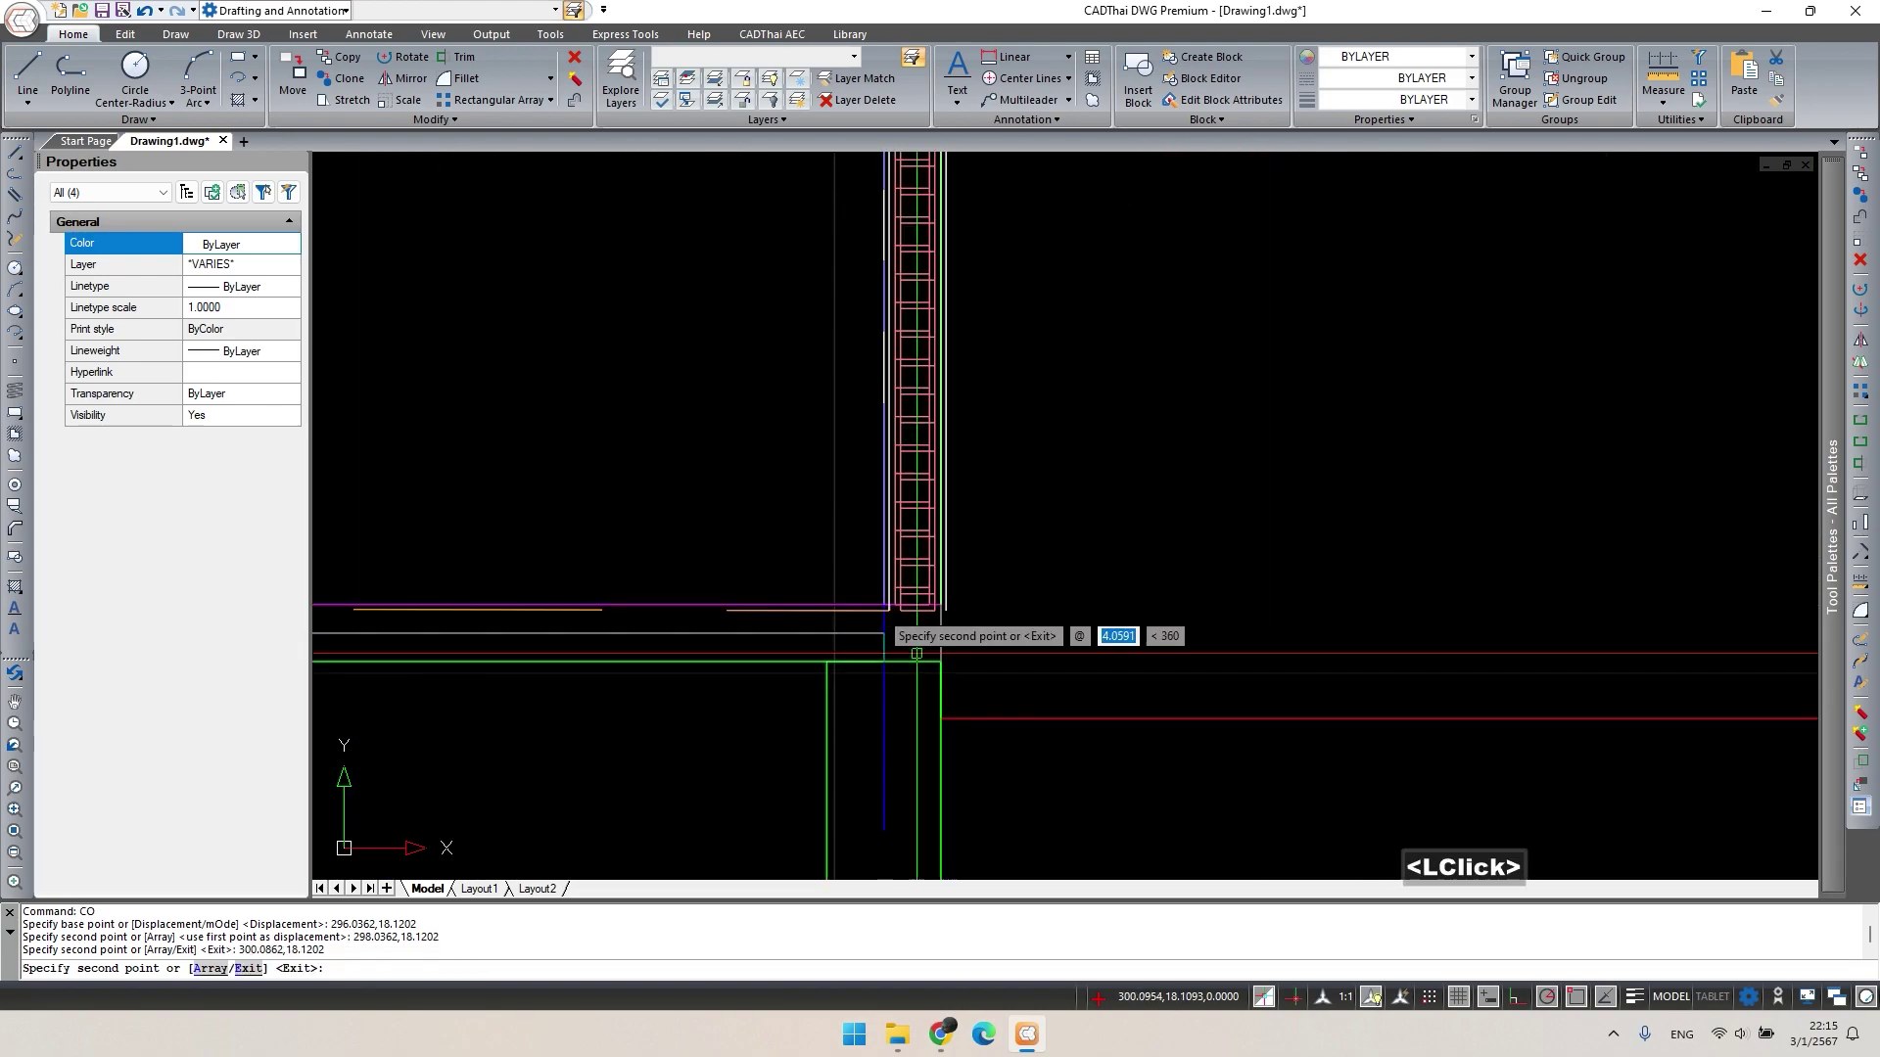
pyautogui.scroll(-5, 1028, 558)
pyautogui.press('Escape')
pyautogui.scroll(4, 775, 479)
pyautogui.moveTo(768, 484); pyautogui.dragTo(776, 480, button='middle')
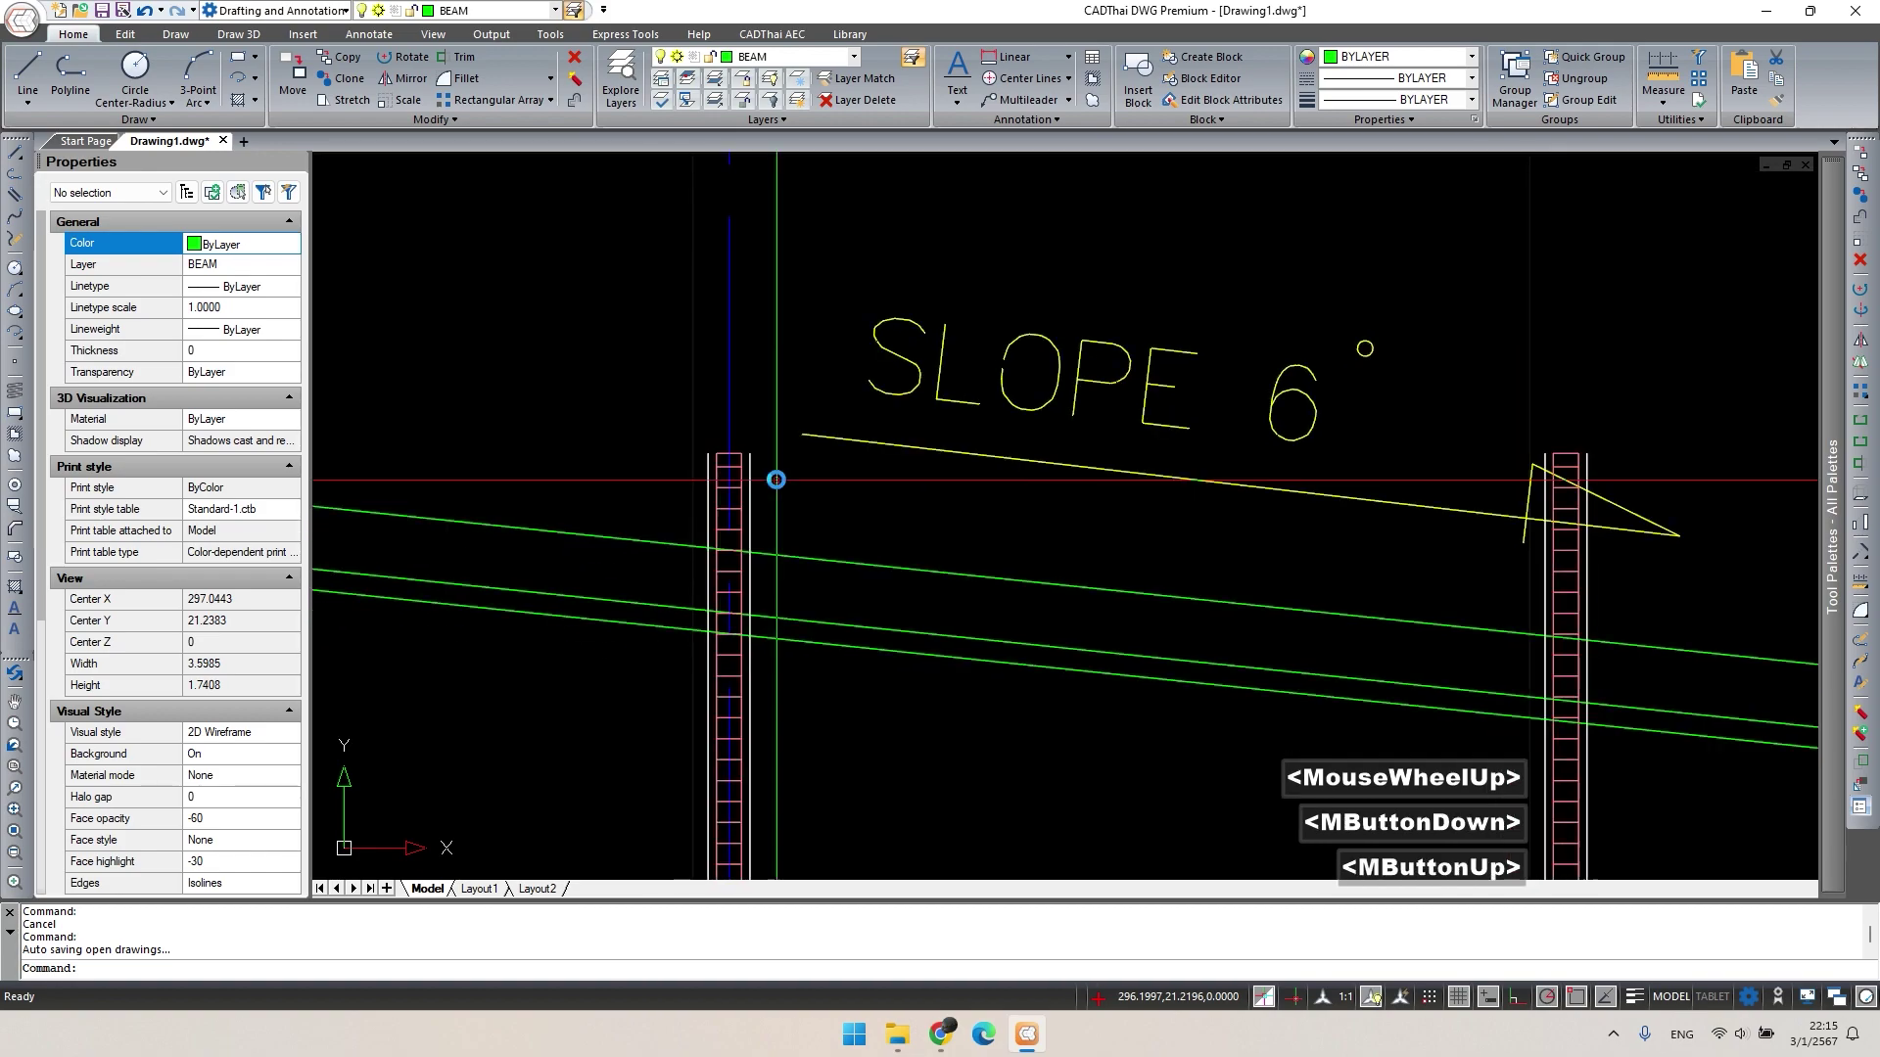
pyautogui.write('s')
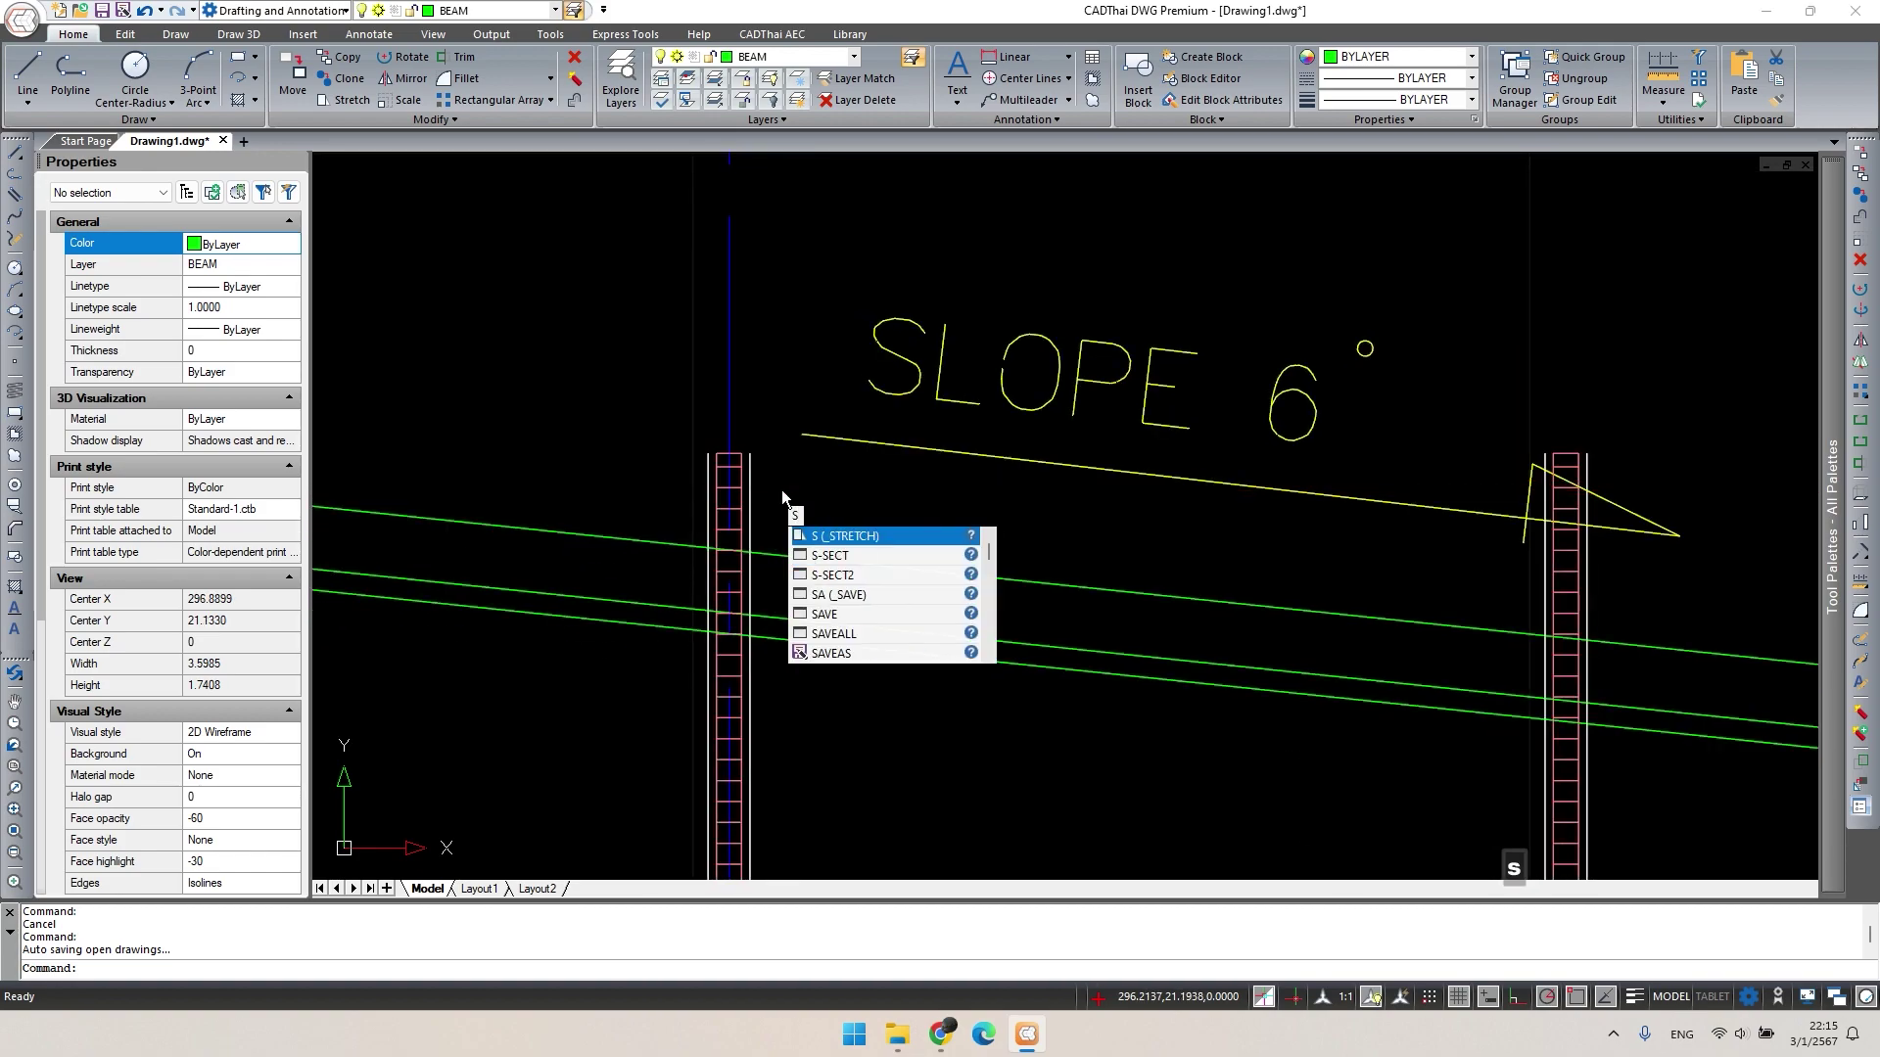
pyautogui.press('space')
pyautogui.click(778, 483)
pyautogui.click(680, 443)
pyautogui.scroll(-4, 852, 431)
pyautogui.moveTo(851, 431); pyautogui.dragTo(854, 429, button='middle')
pyautogui.scroll(3, 862, 421)
pyautogui.press('Escape')
pyautogui.press('Escape')
# Stretch the top of the grid A wall down to the underside of the sloping roof.
pyautogui.scroll(-4, 1177, 450)
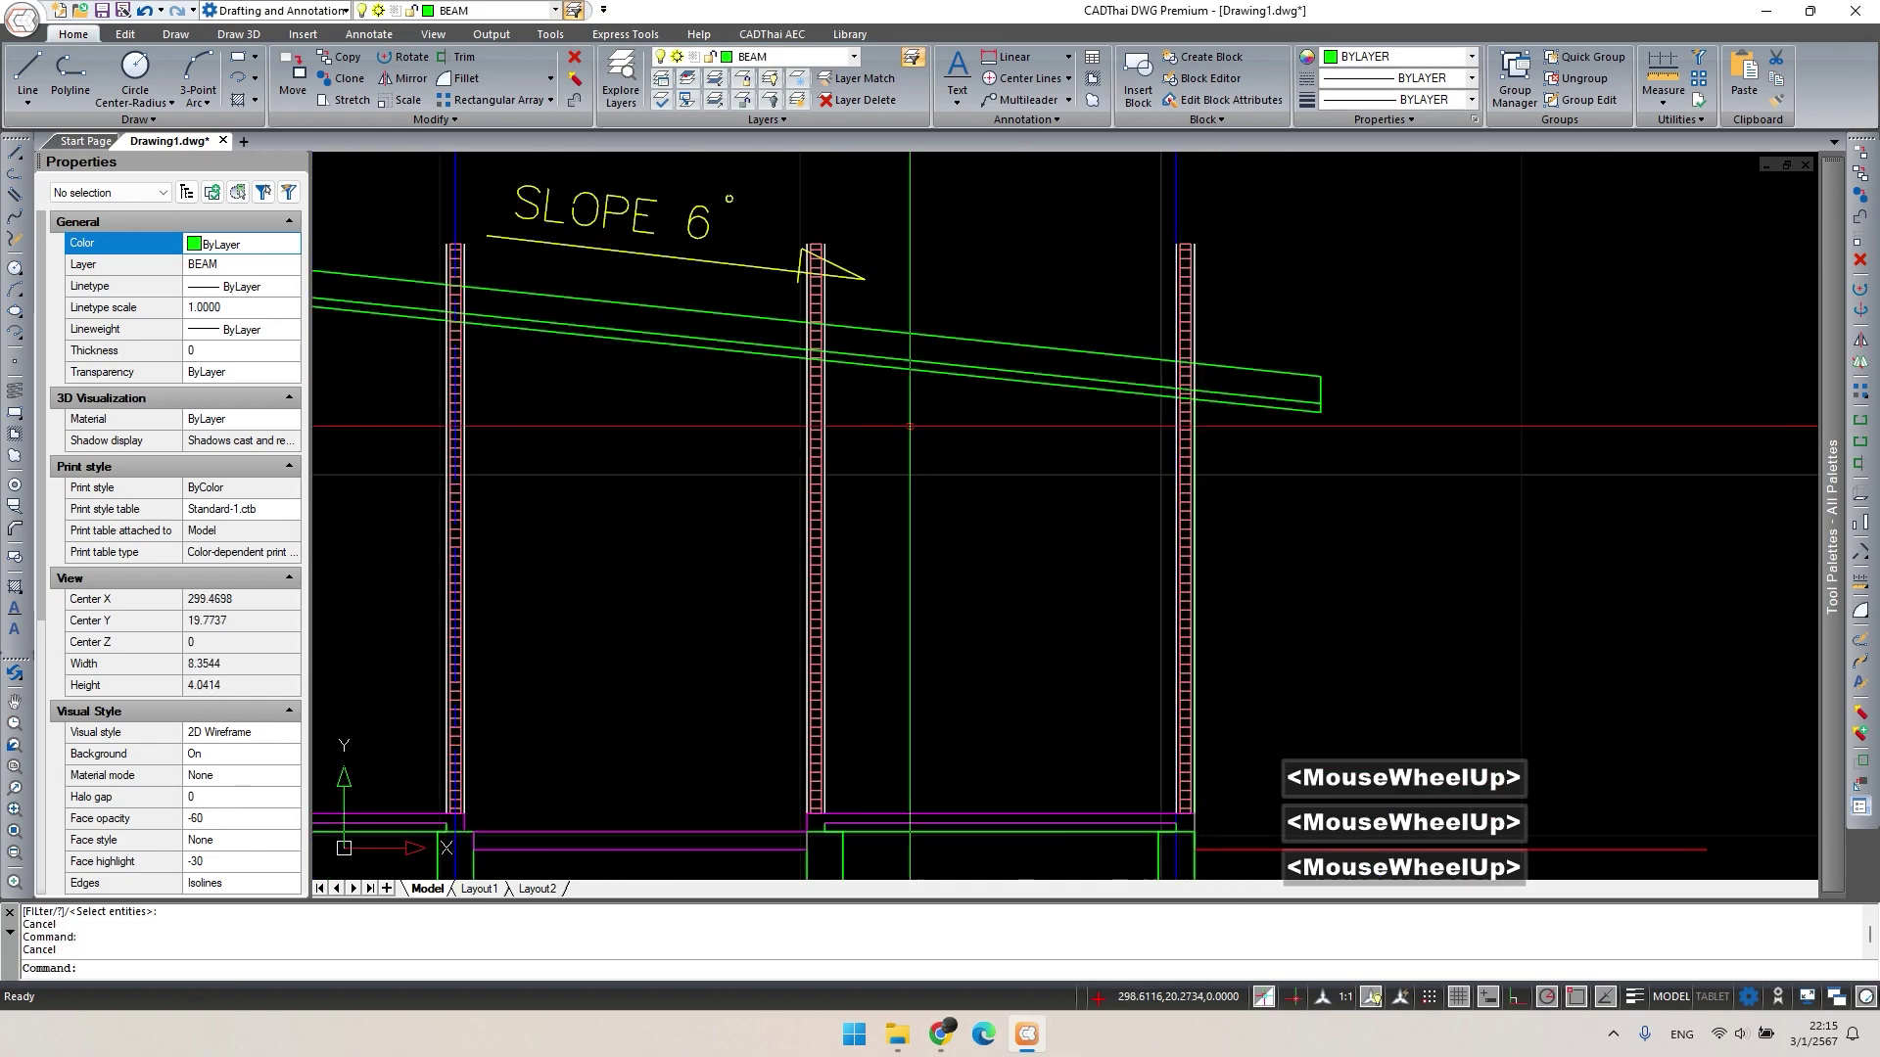
pyautogui.write('s')
pyautogui.press('space')
pyautogui.click(1125, 229)
pyautogui.scroll(2, 1174, 235)
pyautogui.press('space')
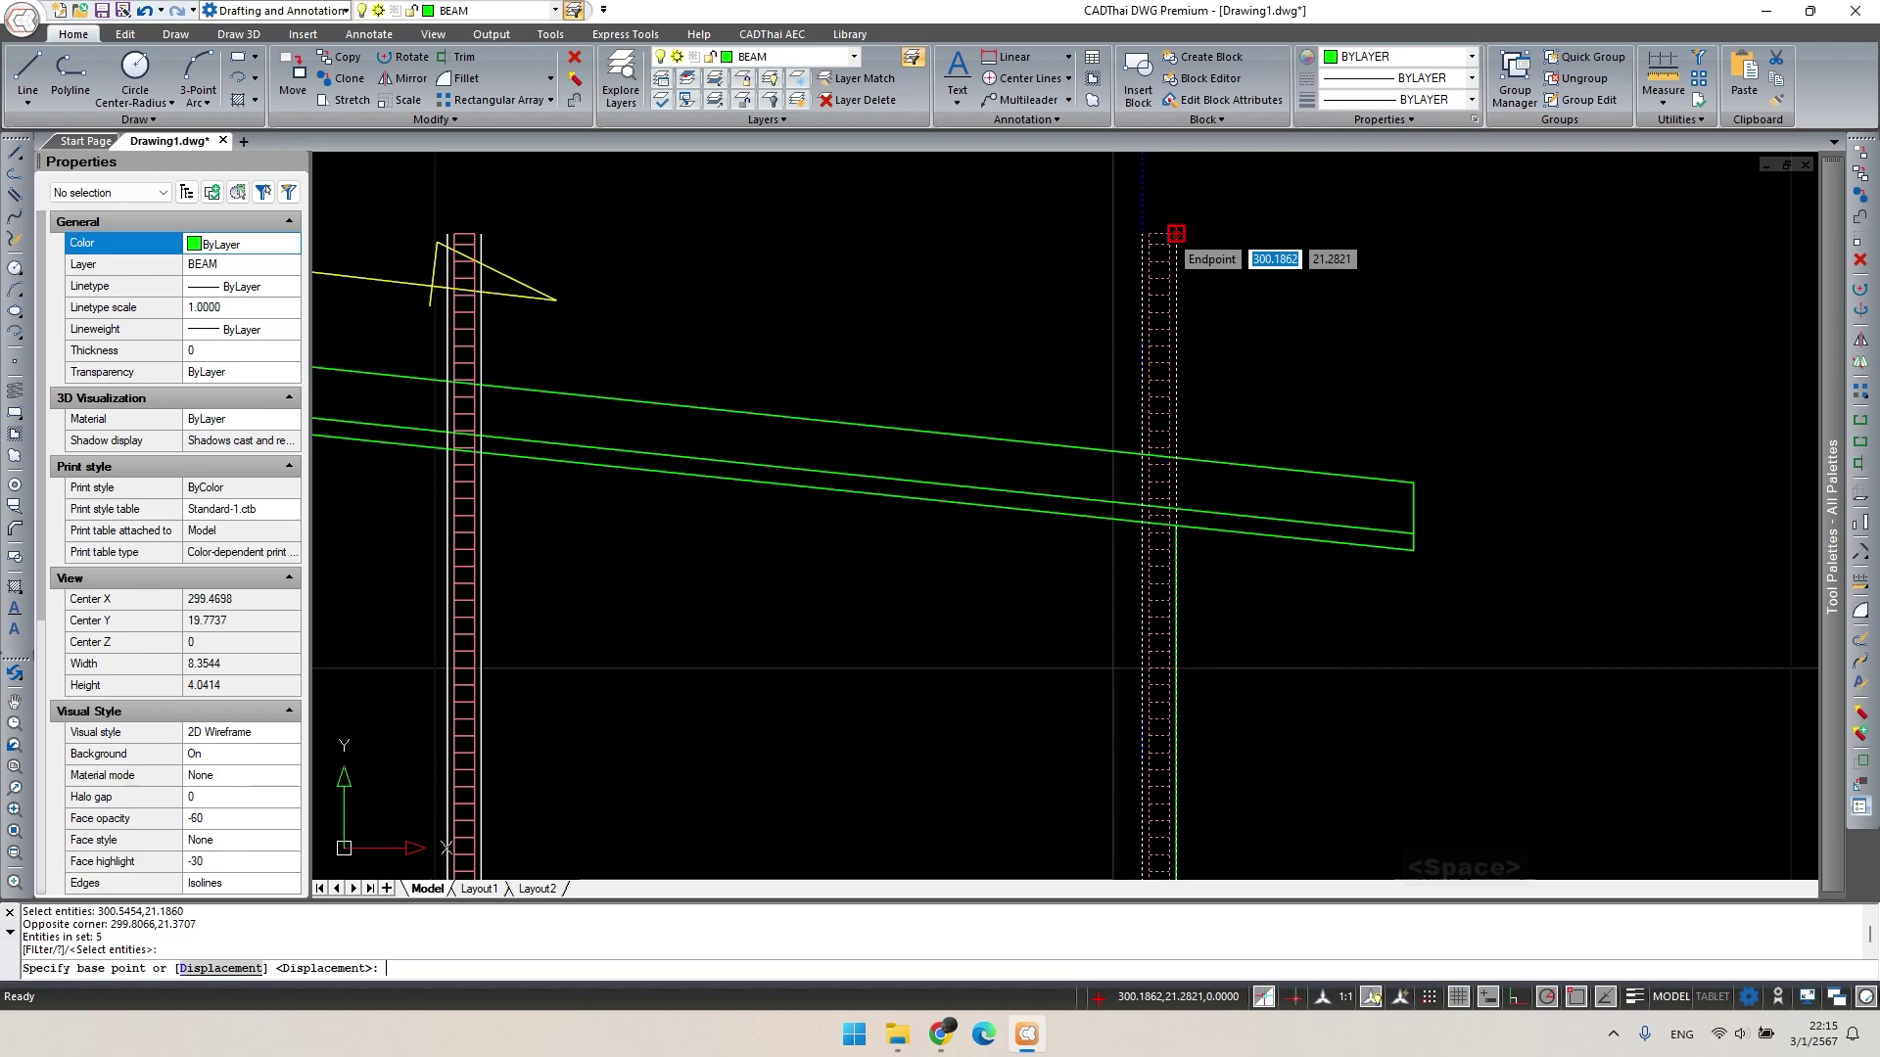
pyautogui.click(1175, 234)
pyautogui.scroll(2, 1185, 244)
pyautogui.scroll(3, 1126, 549)
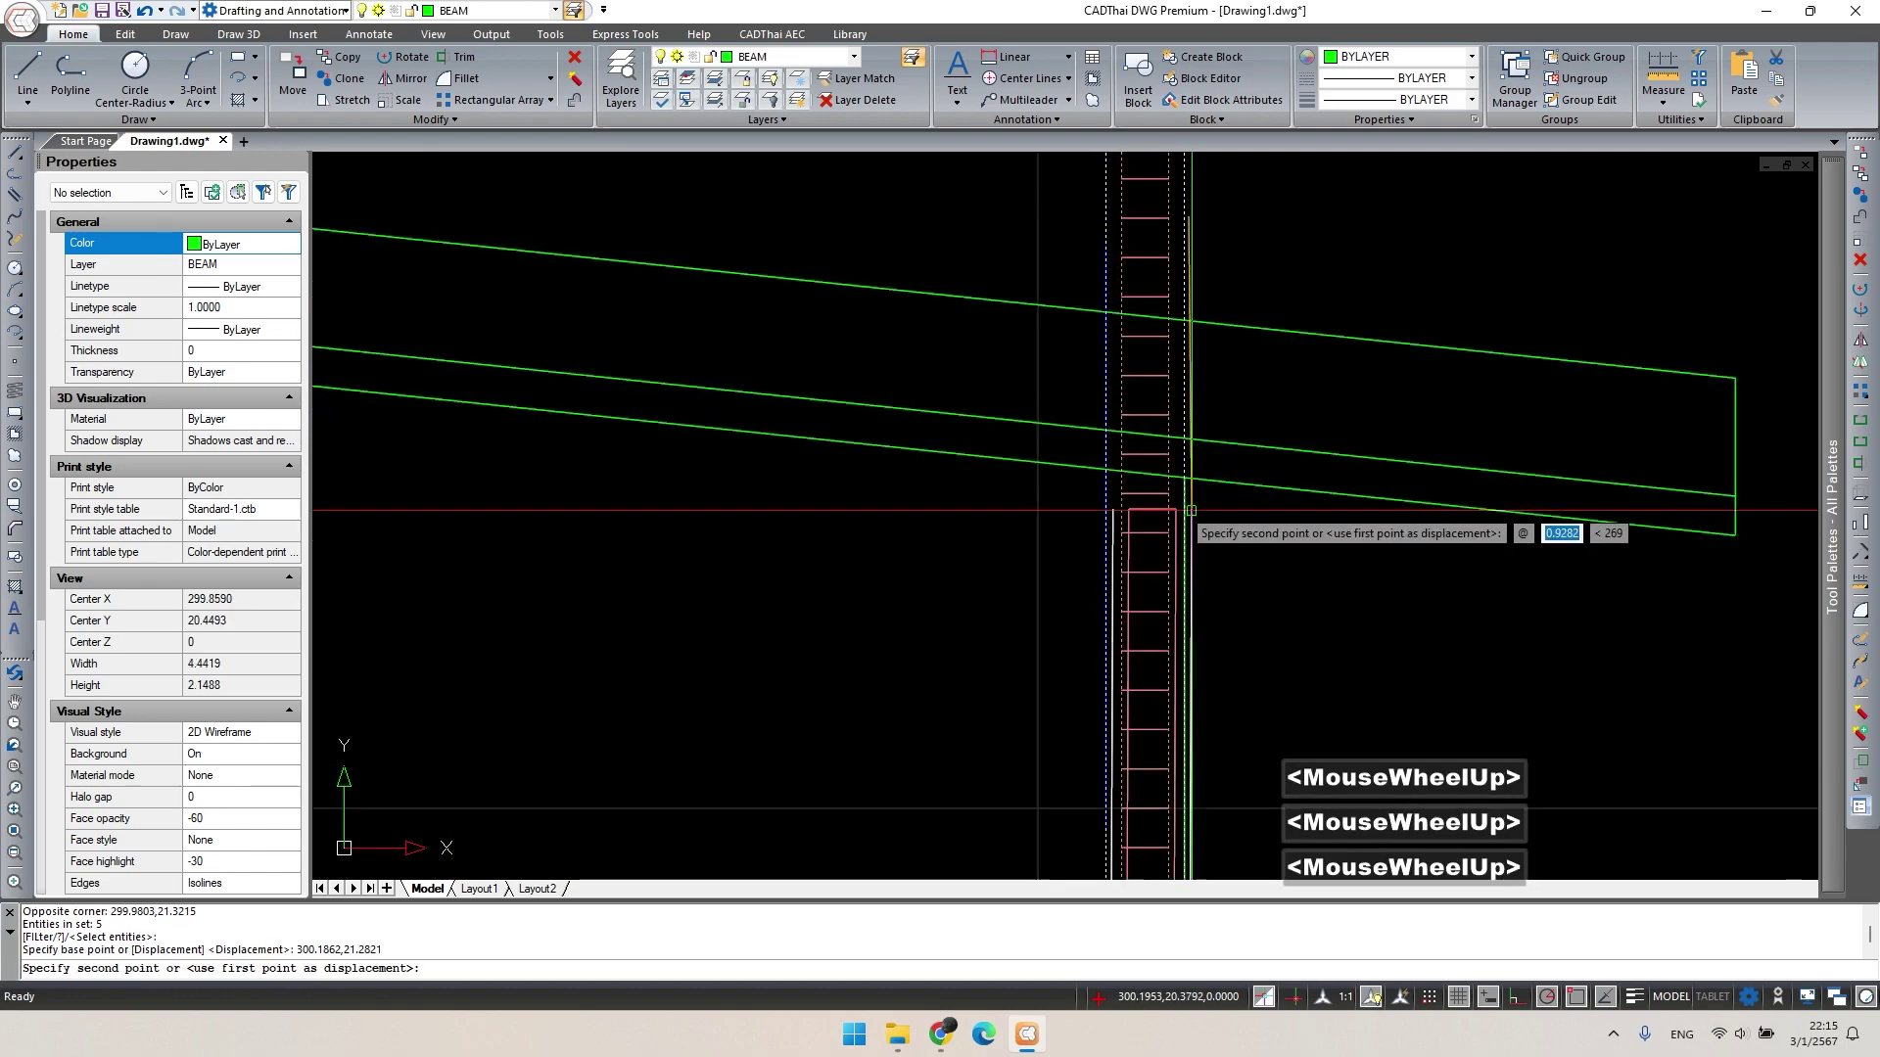
pyautogui.click(1053, 482)
pyautogui.press('Escape')
# Delete the two hatched walls standing above the grid B beam and the intermediate beam.
pyautogui.scroll(-1, 1036, 373)
pyautogui.scroll(-4, 1035, 373)
pyautogui.moveTo(886, 392); pyautogui.dragTo(1029, 421, button='middle')
pyautogui.press('Escape')
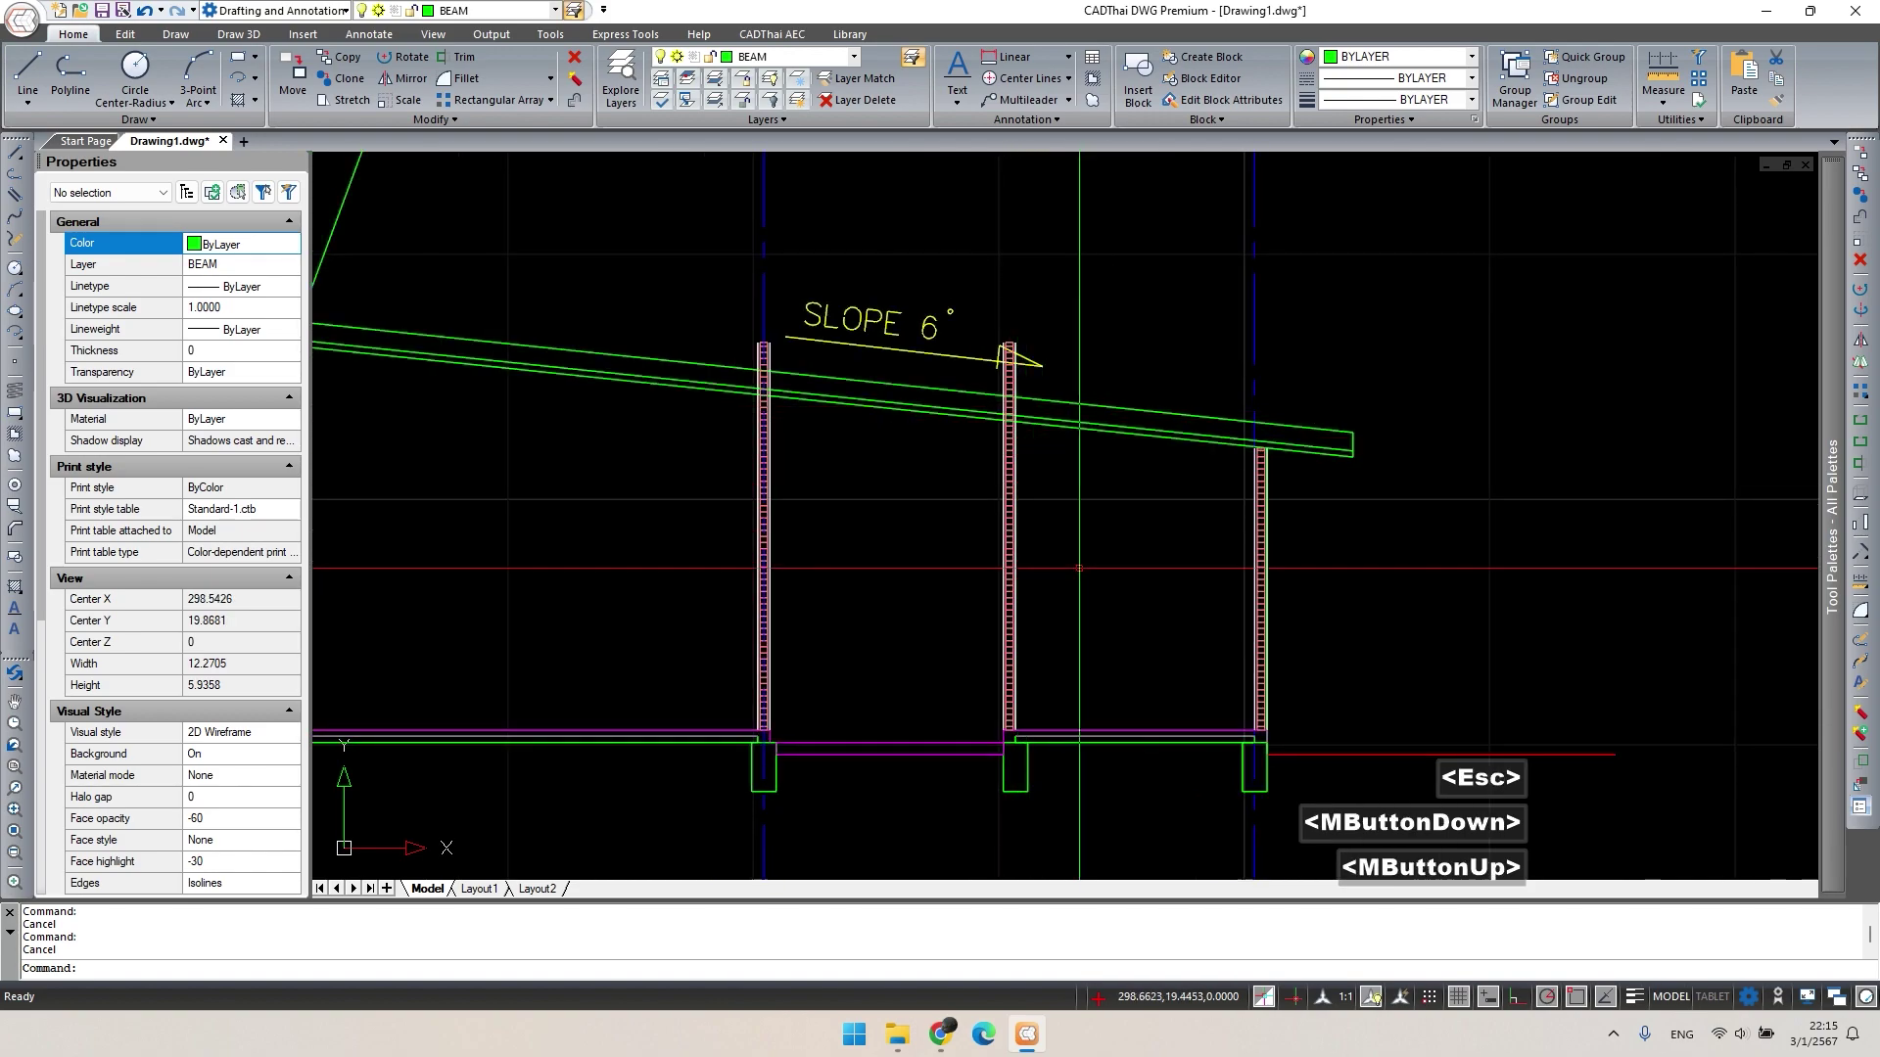
pyautogui.click(695, 529)
pyautogui.keyDown('shift'); pyautogui.click(1083, 261); pyautogui.keyUp('shift')
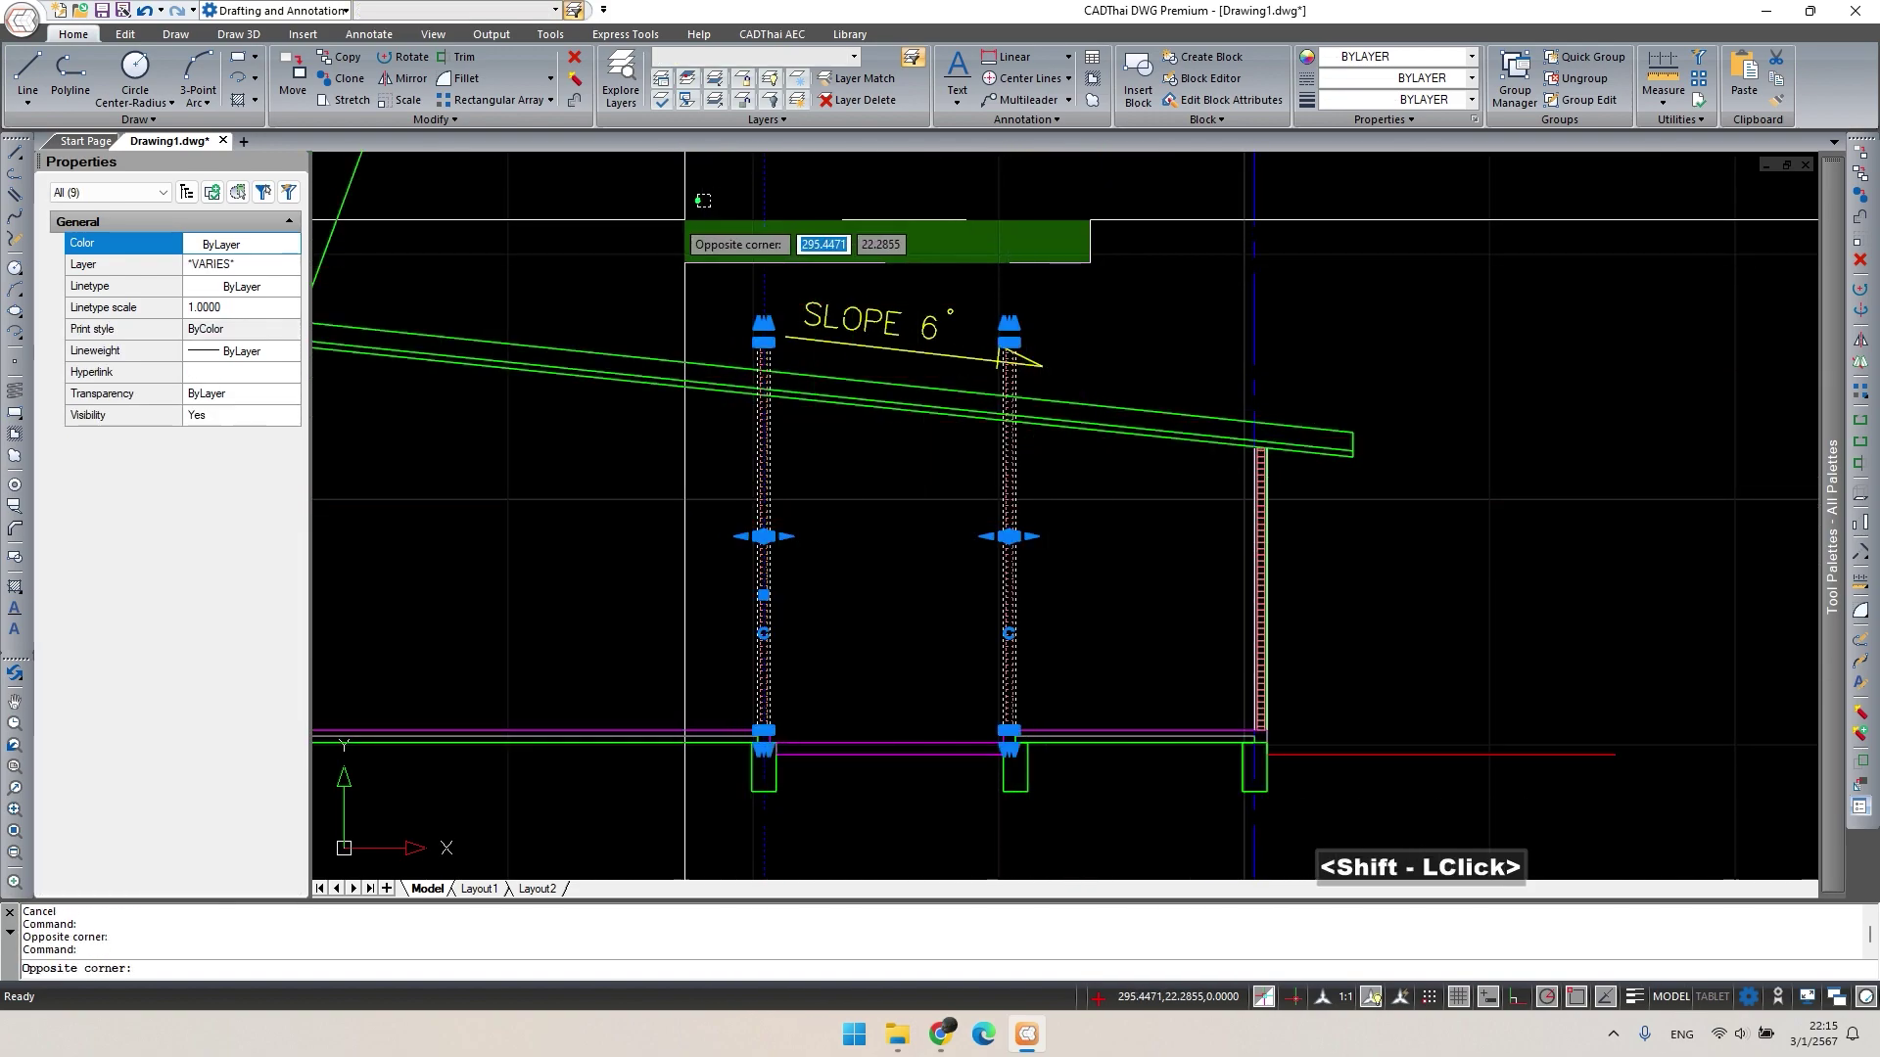
pyautogui.keyDown('shift'); pyautogui.doubleClick(937, 409); pyautogui.keyUp('shift')
pyautogui.press('Delete')
# Copy the grid A wall's inner face line, boundary and hatch, without the outer face line, onto the floor finish above the intermediate beam.
pyautogui.doubleClick(1275, 609)
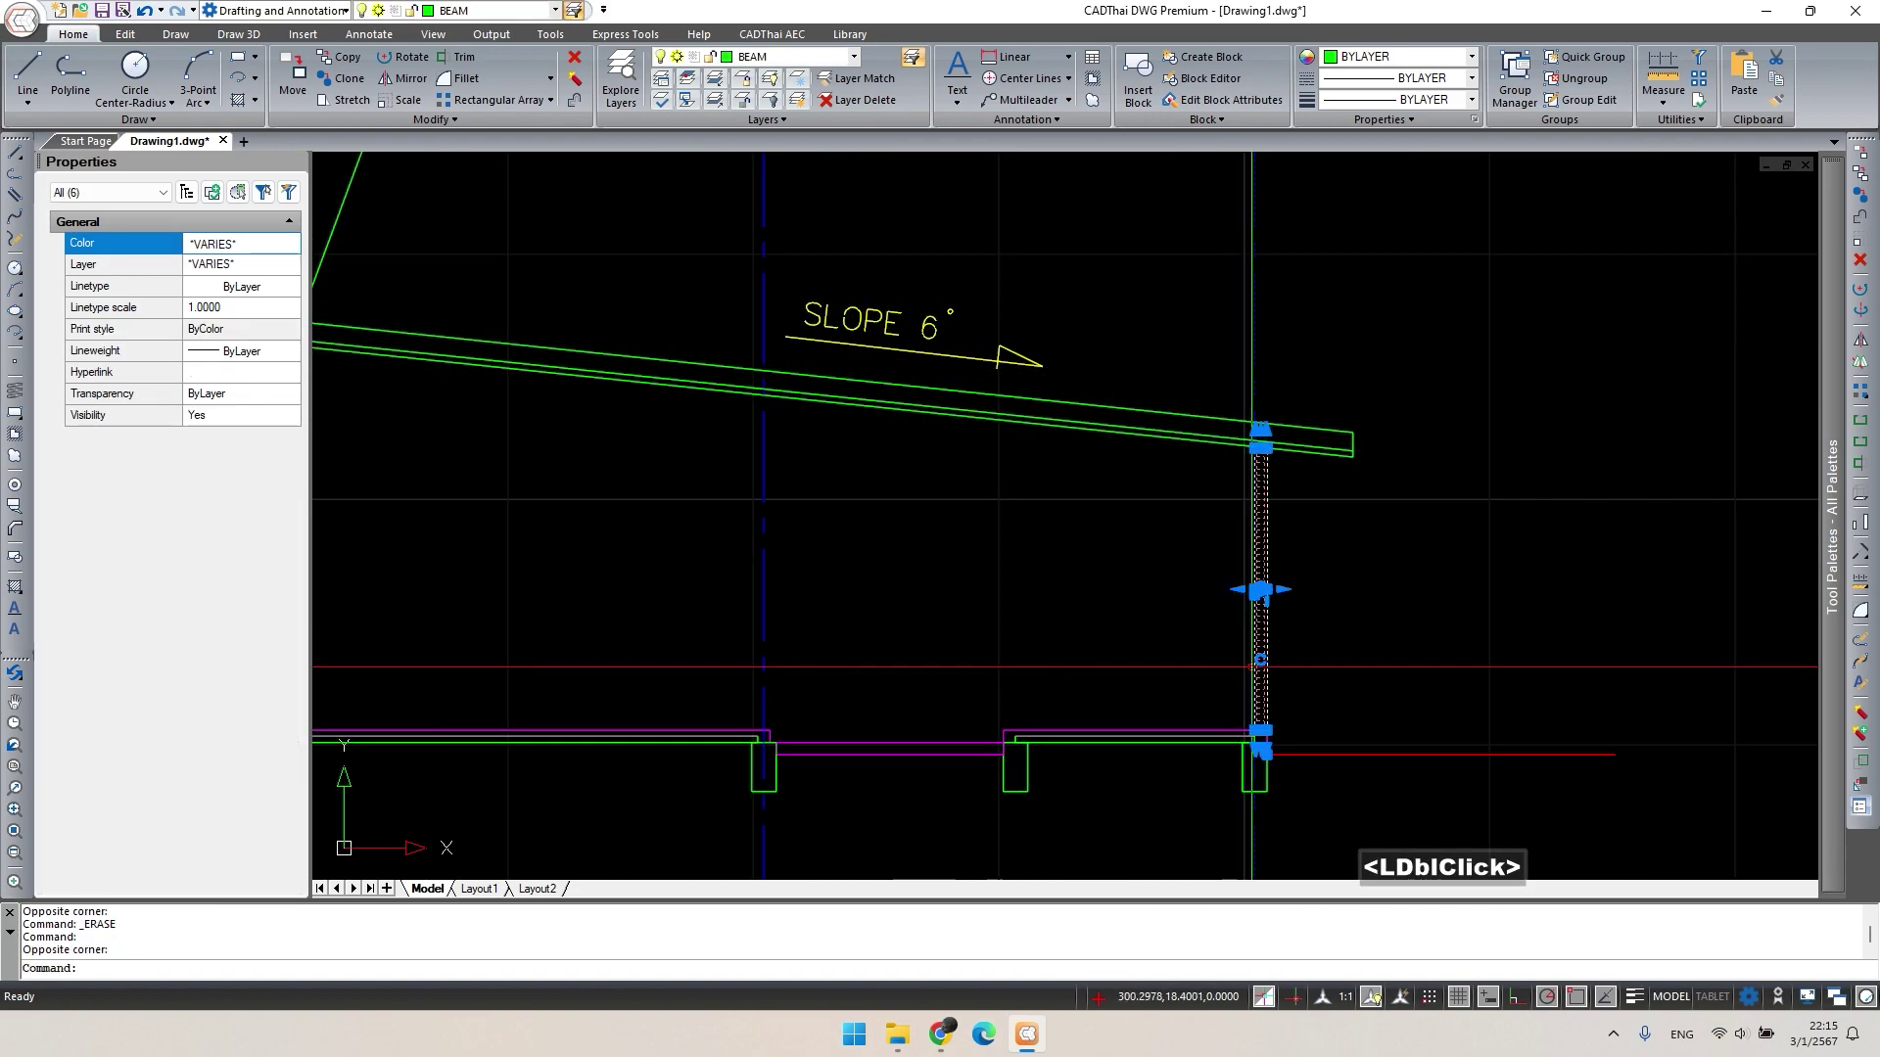
pyautogui.moveTo(1312, 713); pyautogui.dragTo(1283, 650, button='middle')
pyautogui.scroll(5, 1254, 684)
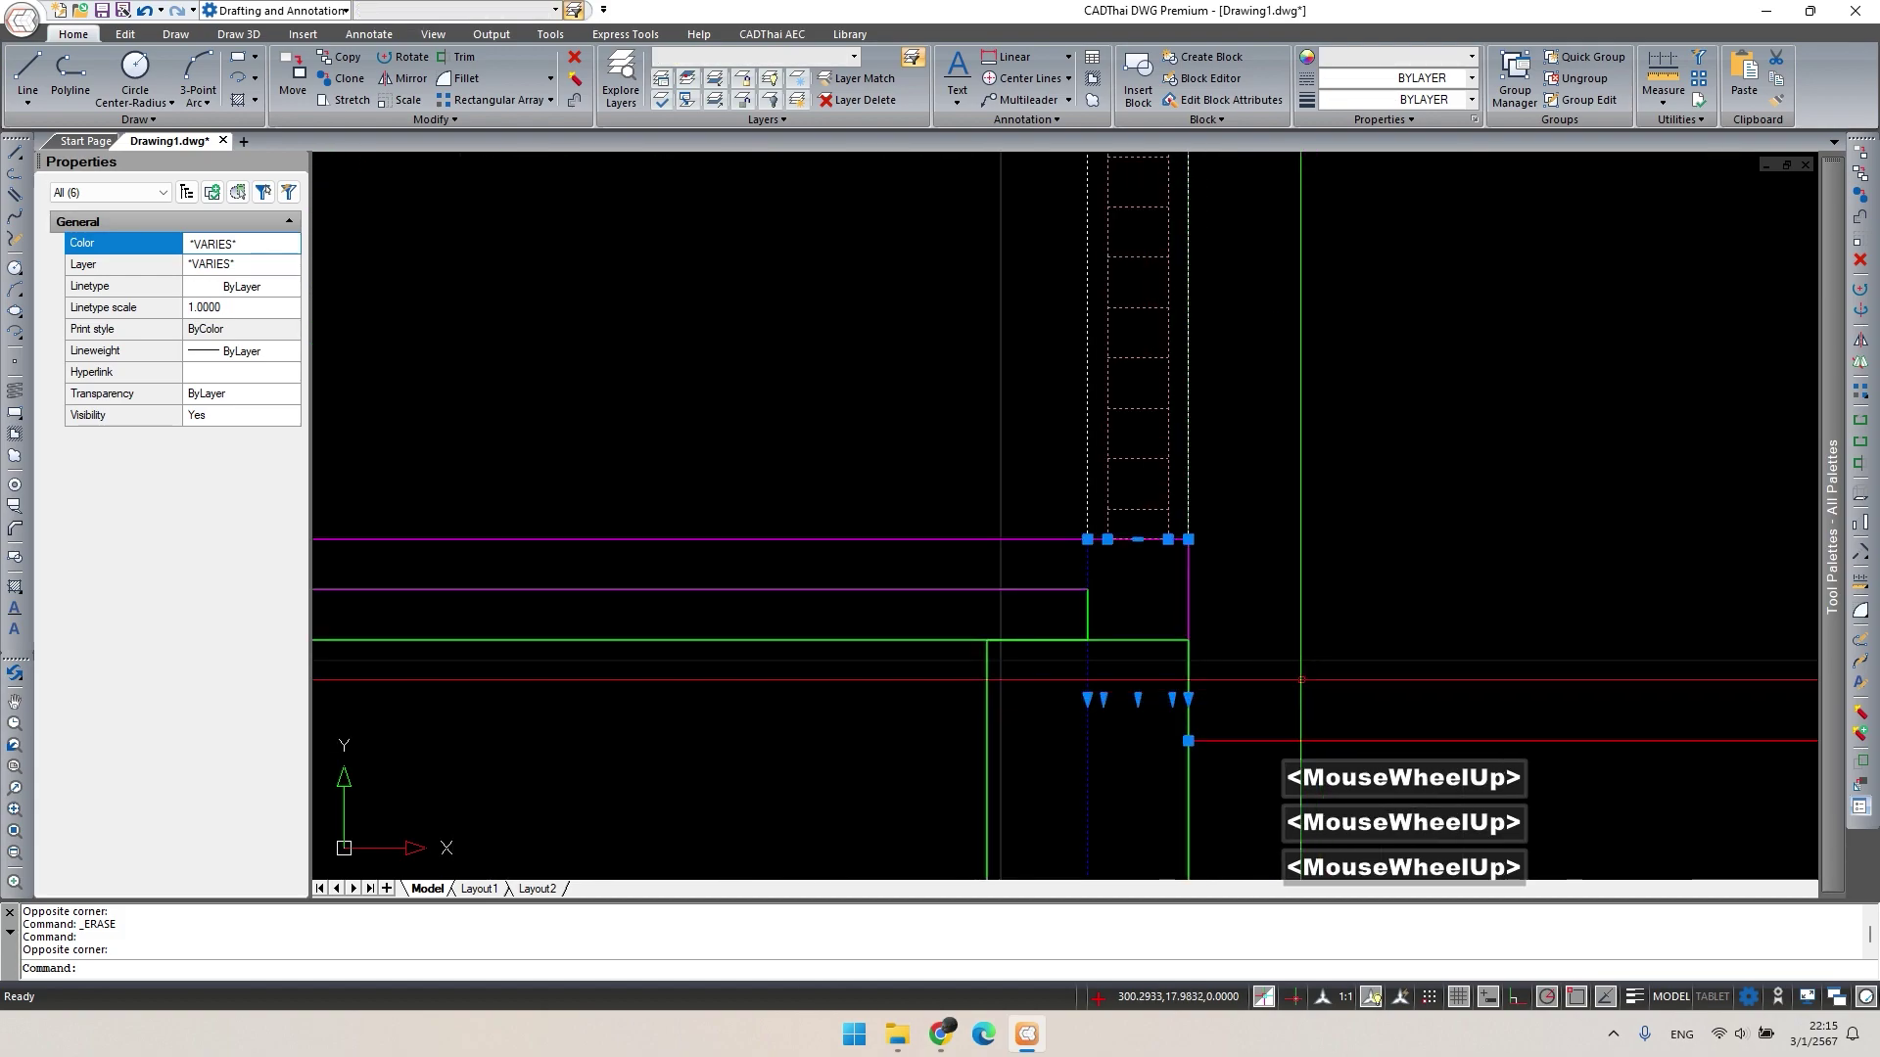
pyautogui.keyDown('shift'); pyautogui.doubleClick(1273, 741); pyautogui.keyUp('shift')
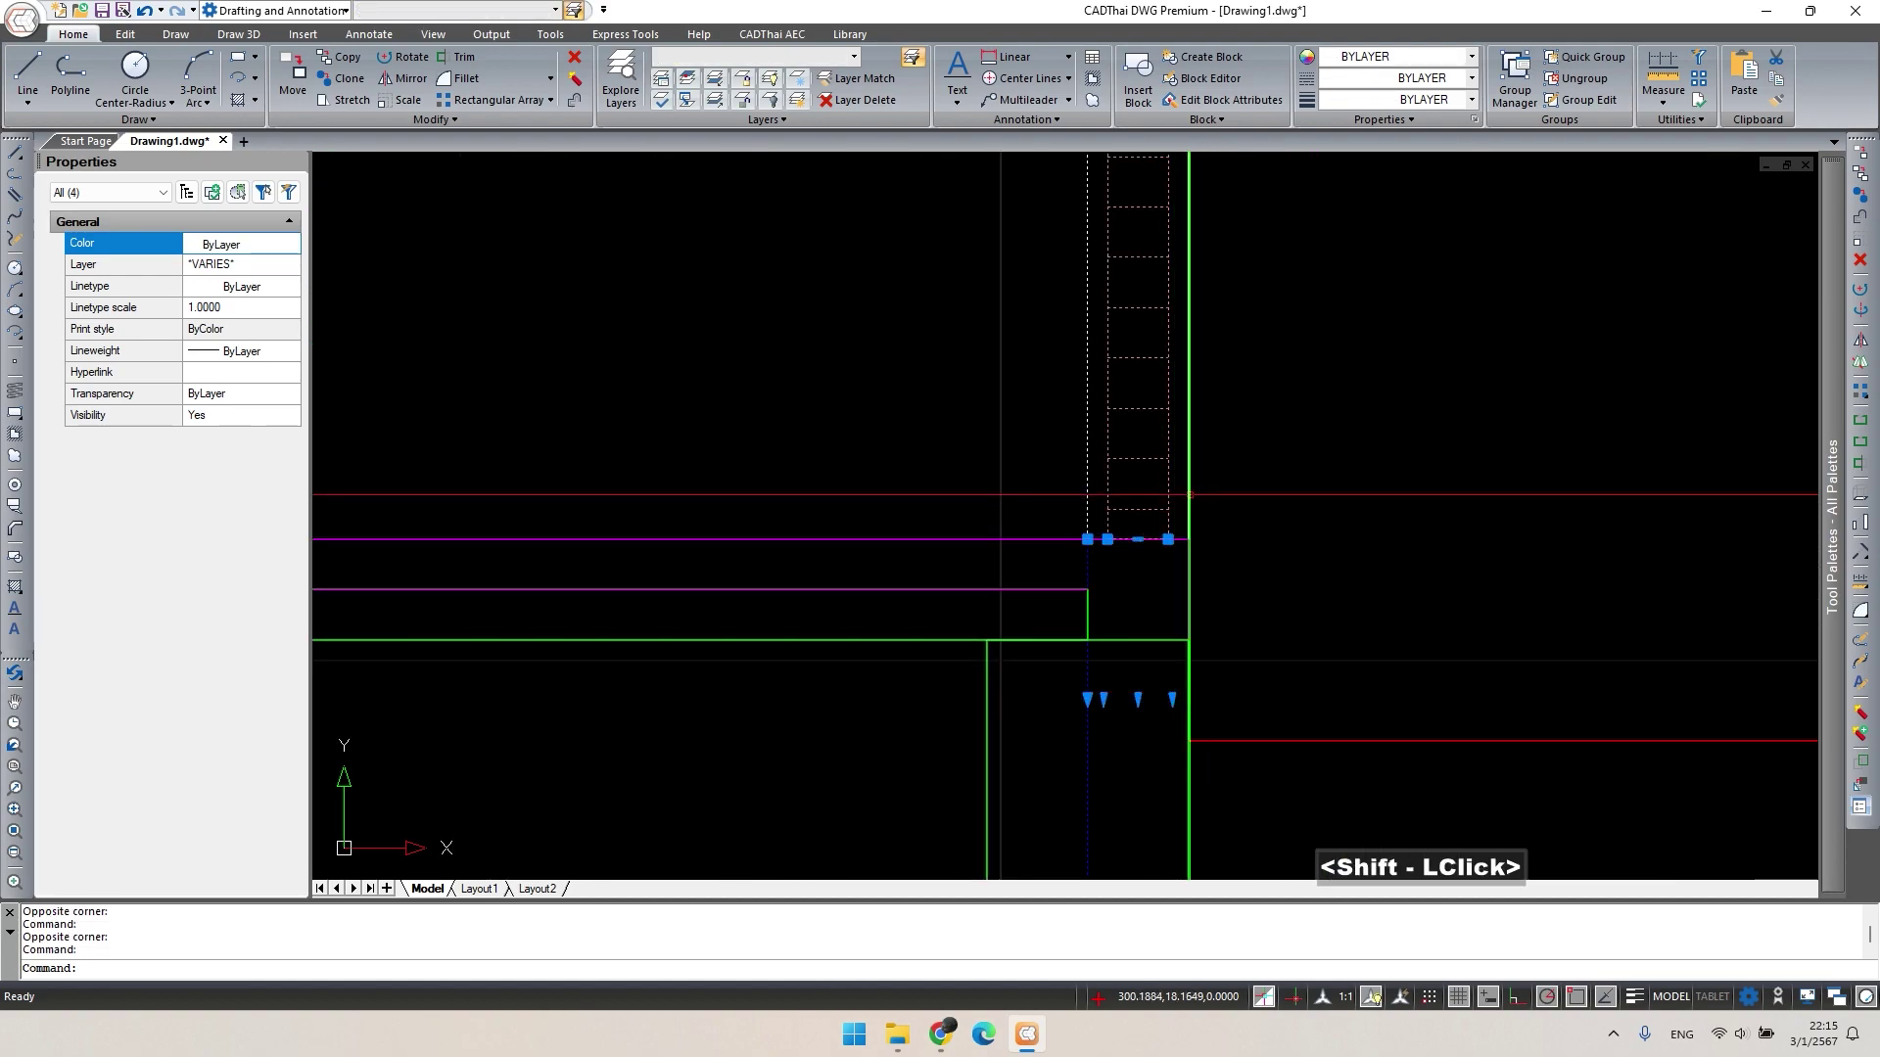
pyautogui.scroll(3, 1204, 482)
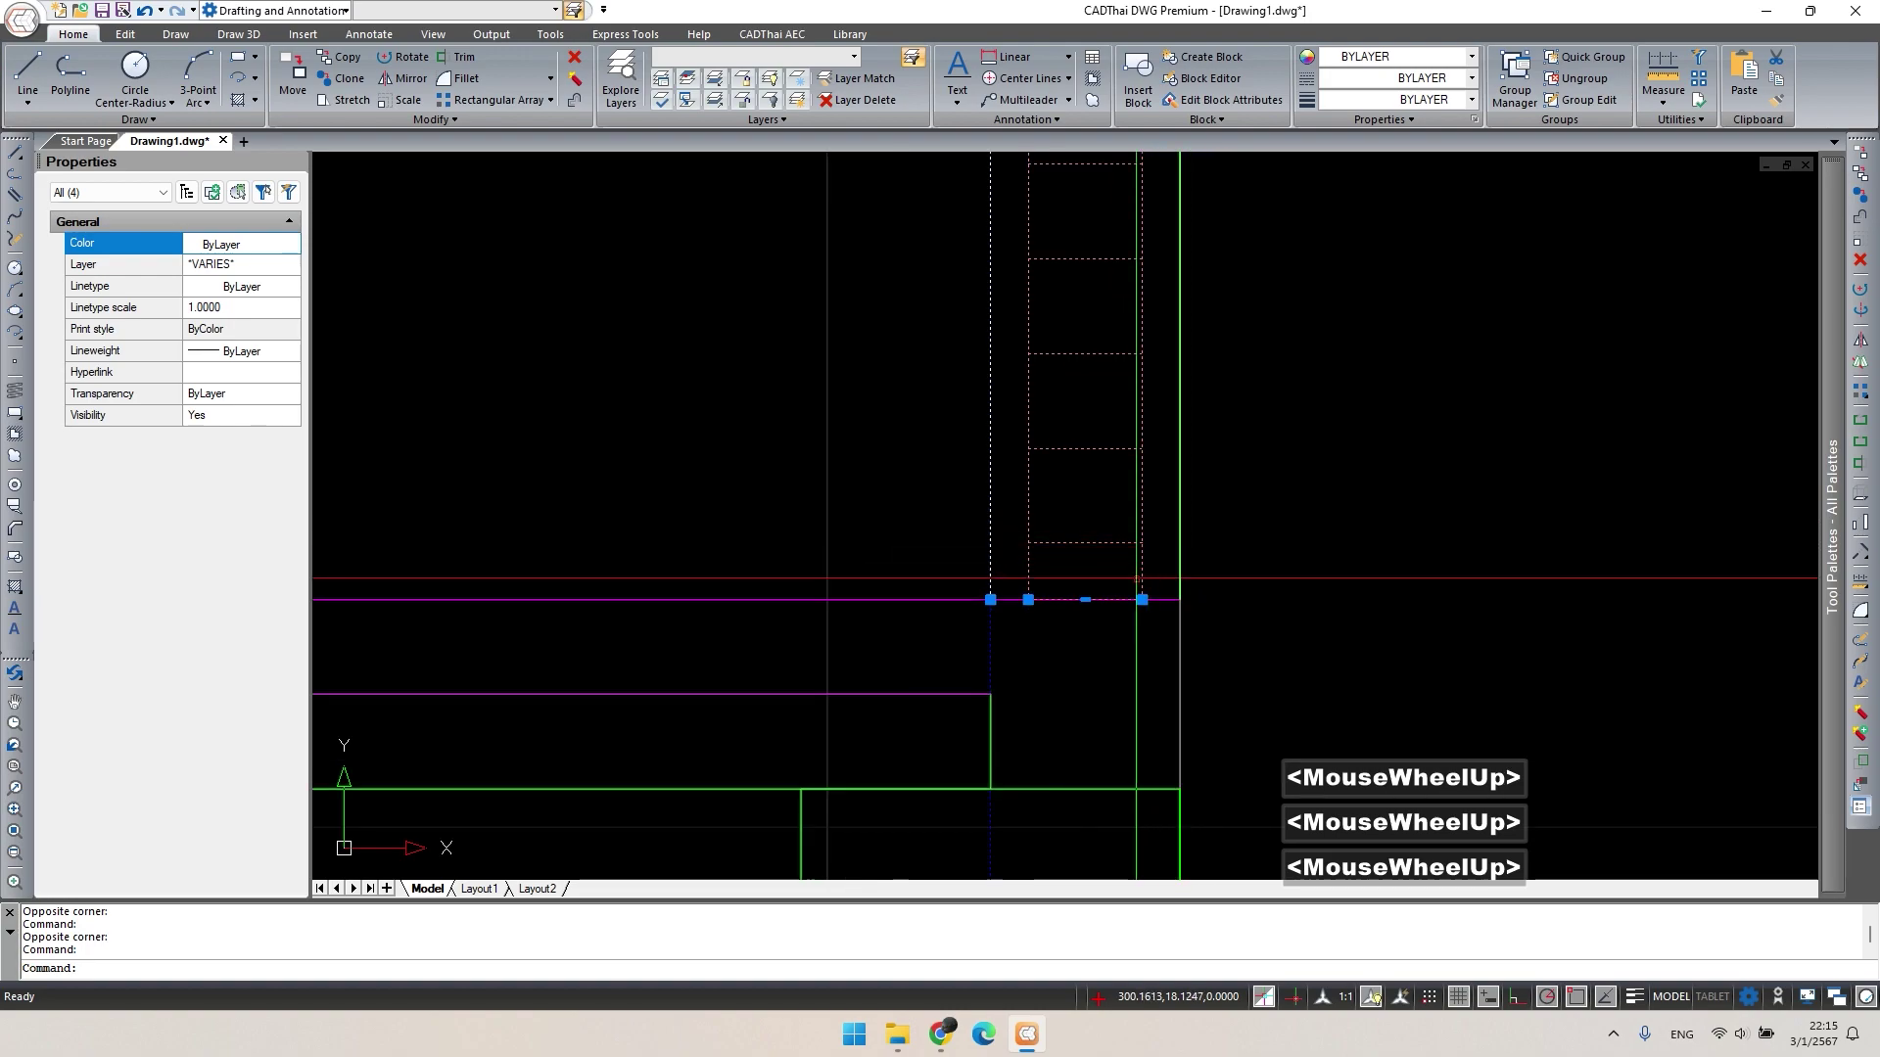
pyautogui.scroll(-1, 1121, 671)
pyautogui.write('co')
pyautogui.press('space')
pyautogui.click(1009, 613)
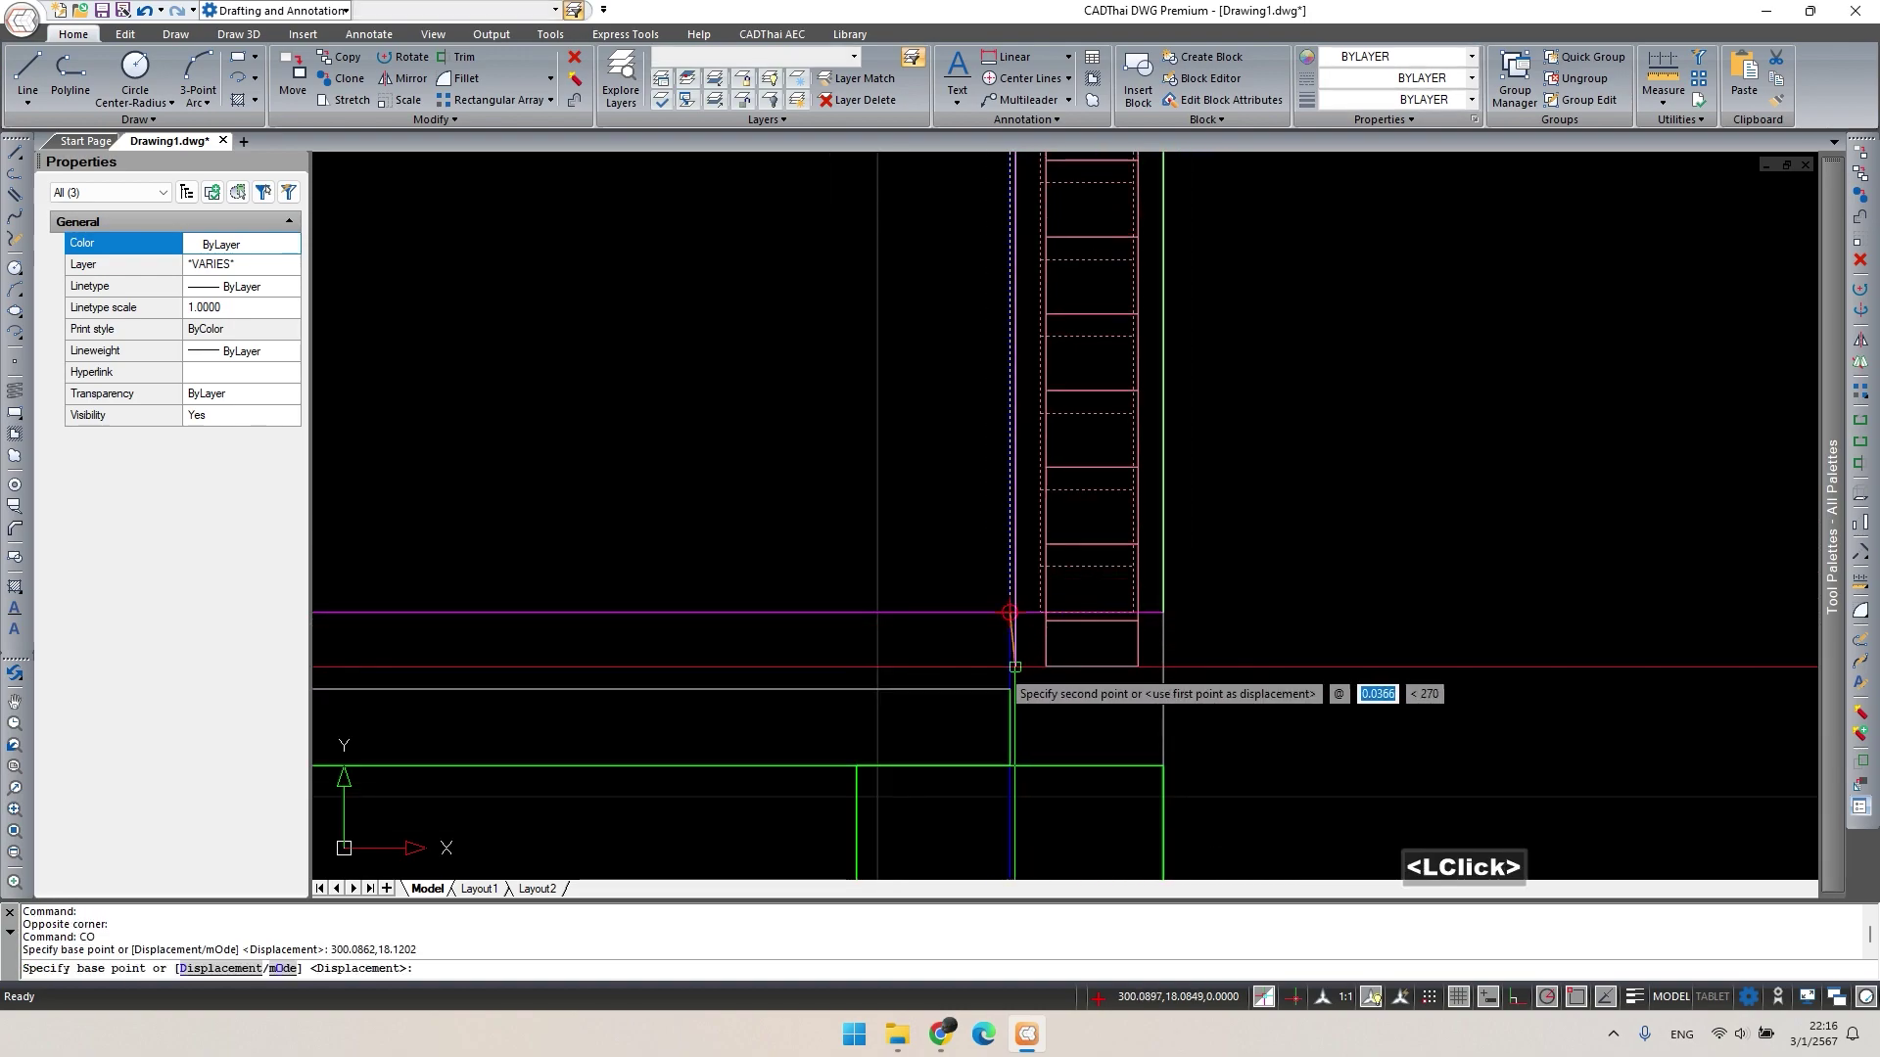
pyautogui.scroll(-2, 1015, 666)
pyautogui.moveTo(1008, 616); pyautogui.dragTo(1137, 579, button='middle')
pyautogui.scroll(-3, 861, 545)
pyautogui.moveTo(861, 545); pyautogui.dragTo(1060, 538, button='middle')
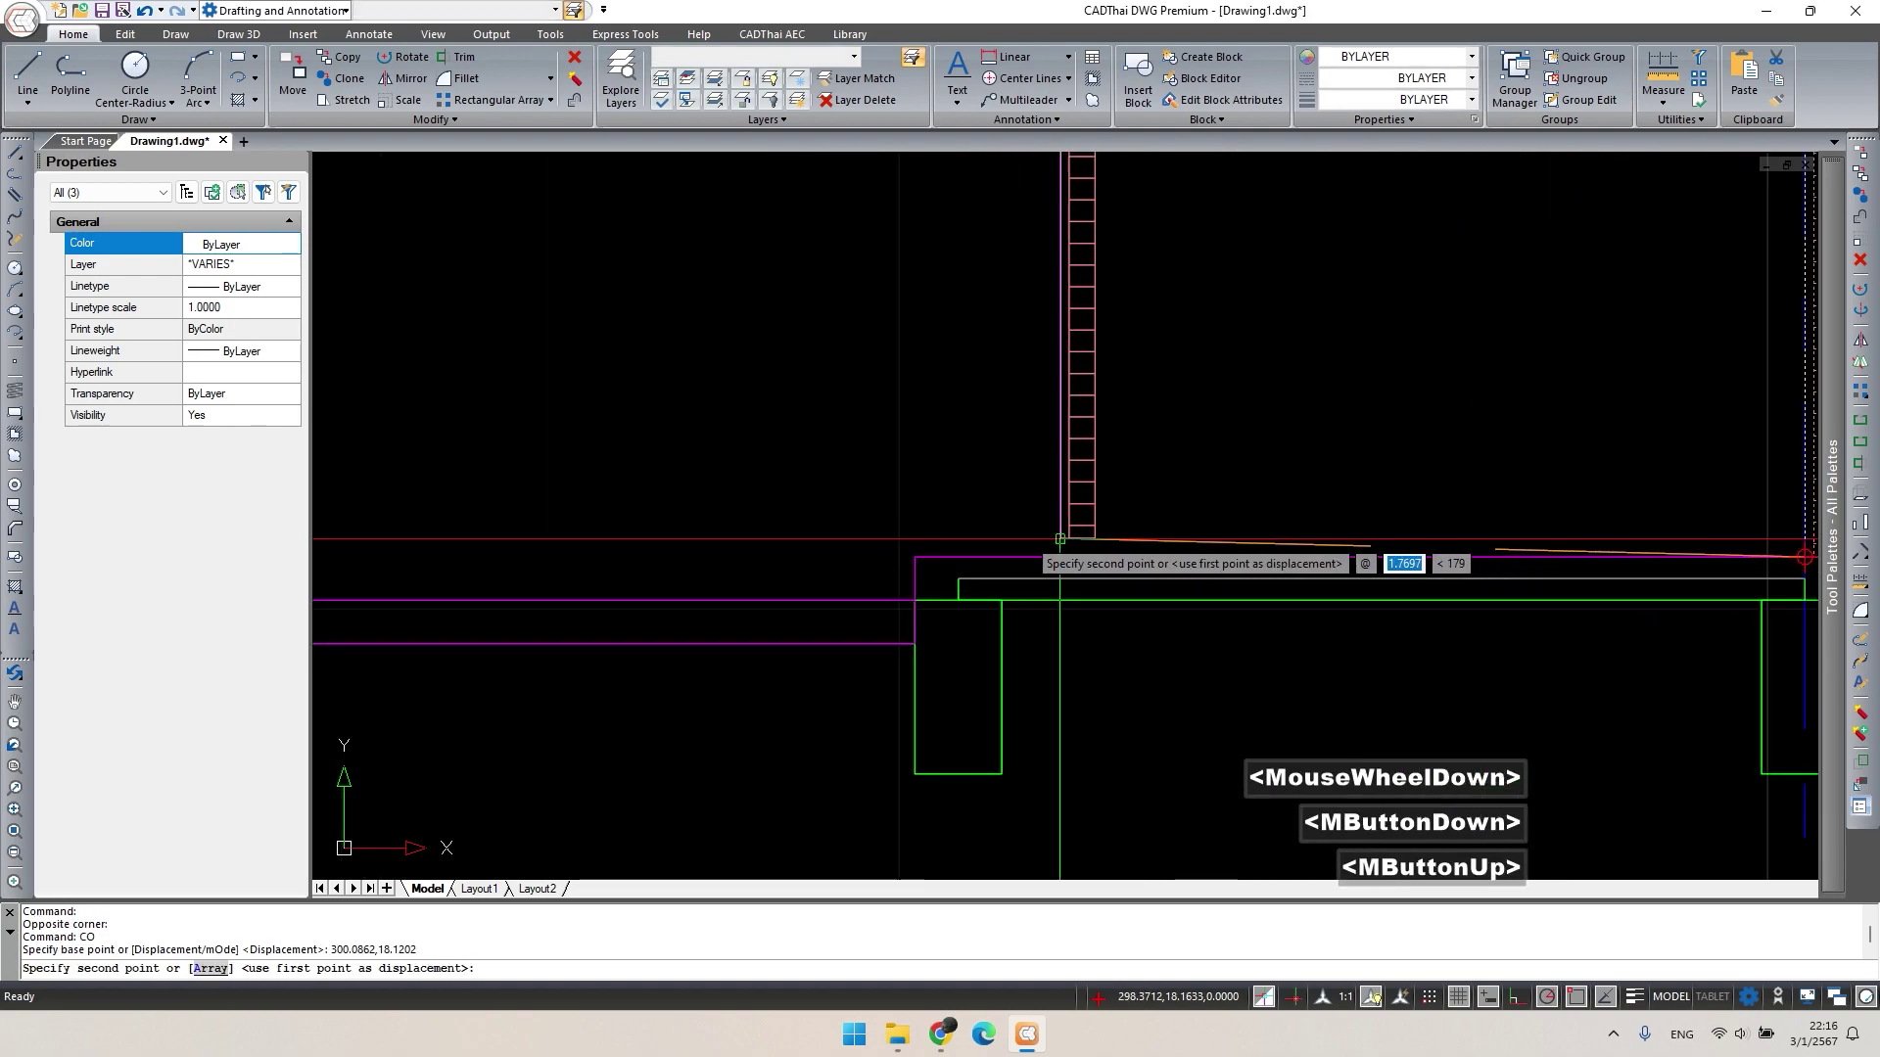
pyautogui.scroll(6, 886, 574)
pyautogui.click(871, 578)
# Copy the new wall's outer face line 0.10 across to form the opposite face of the wall above the intermediate beam.
pyautogui.press('Escape')
pyautogui.click(876, 561)
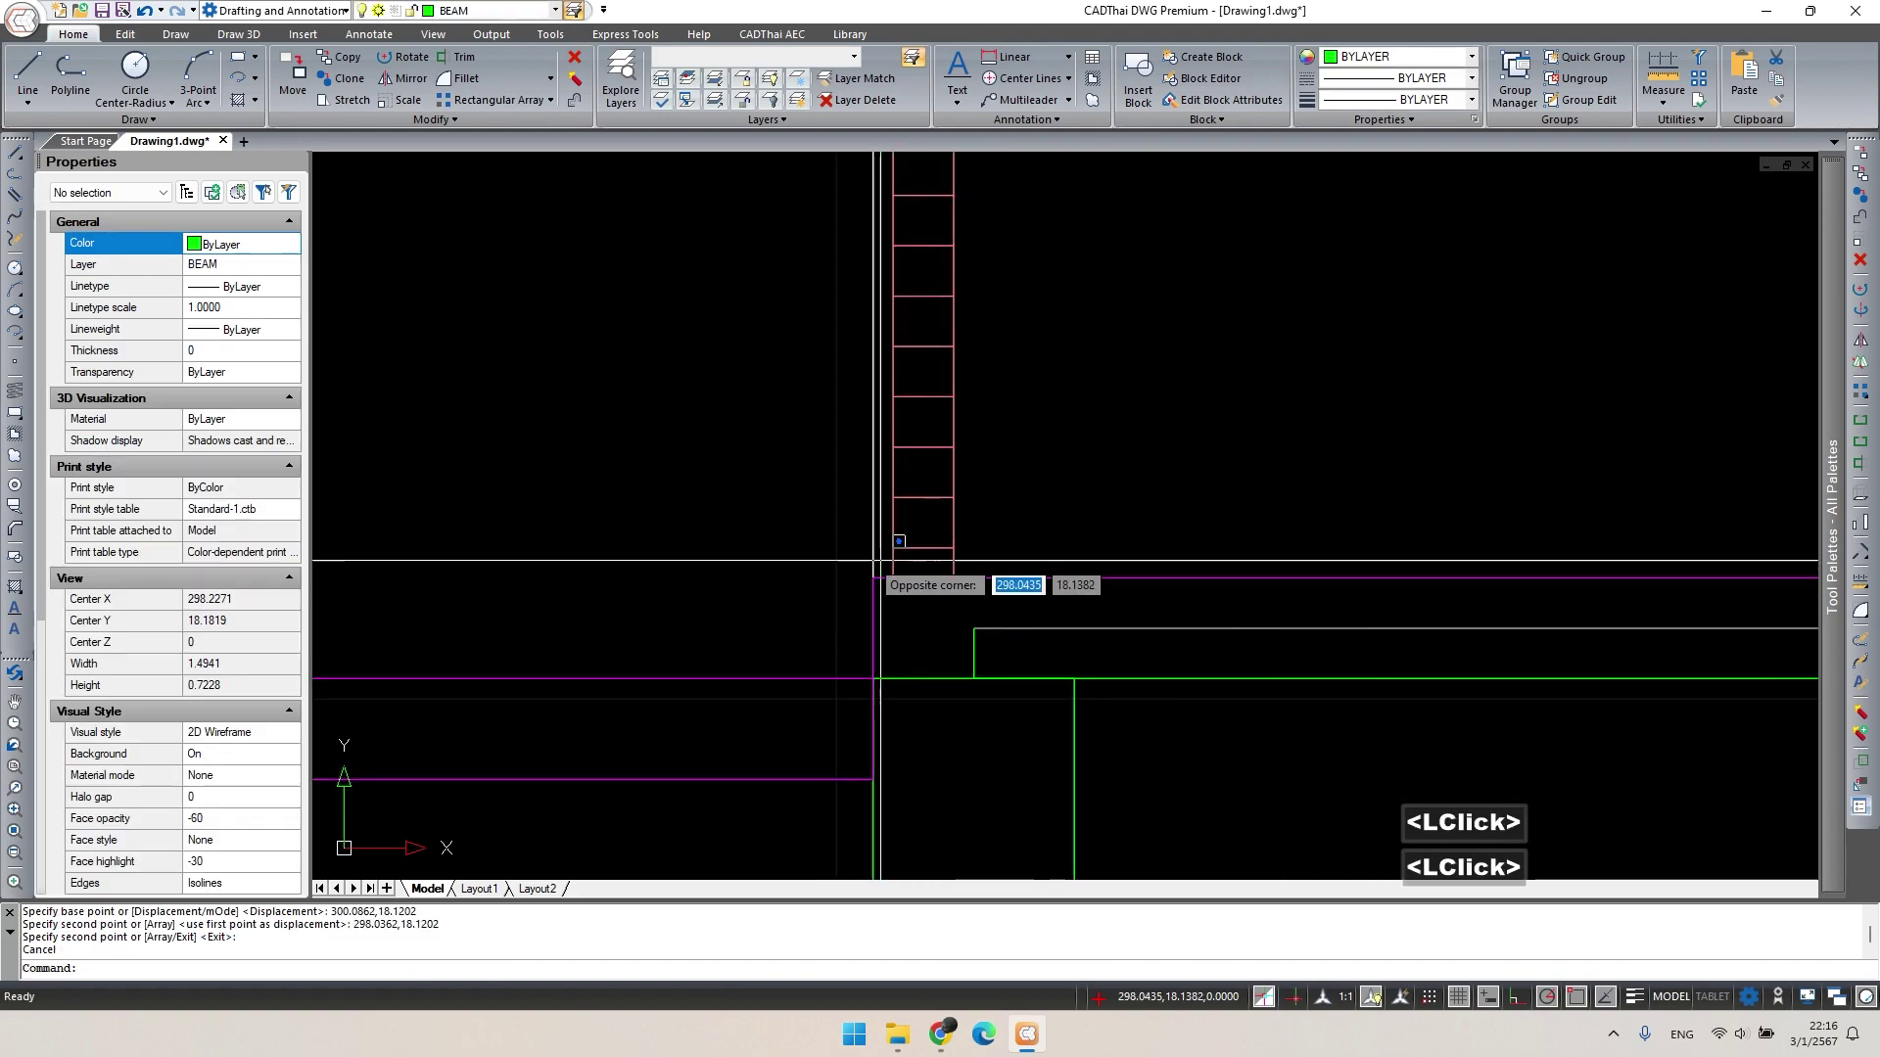
pyautogui.click(858, 572)
pyautogui.write('co')
pyautogui.press('space')
pyautogui.click(873, 677)
pyautogui.press('Escape')
pyautogui.press('Escape')
pyautogui.scroll(-3, 1041, 525)
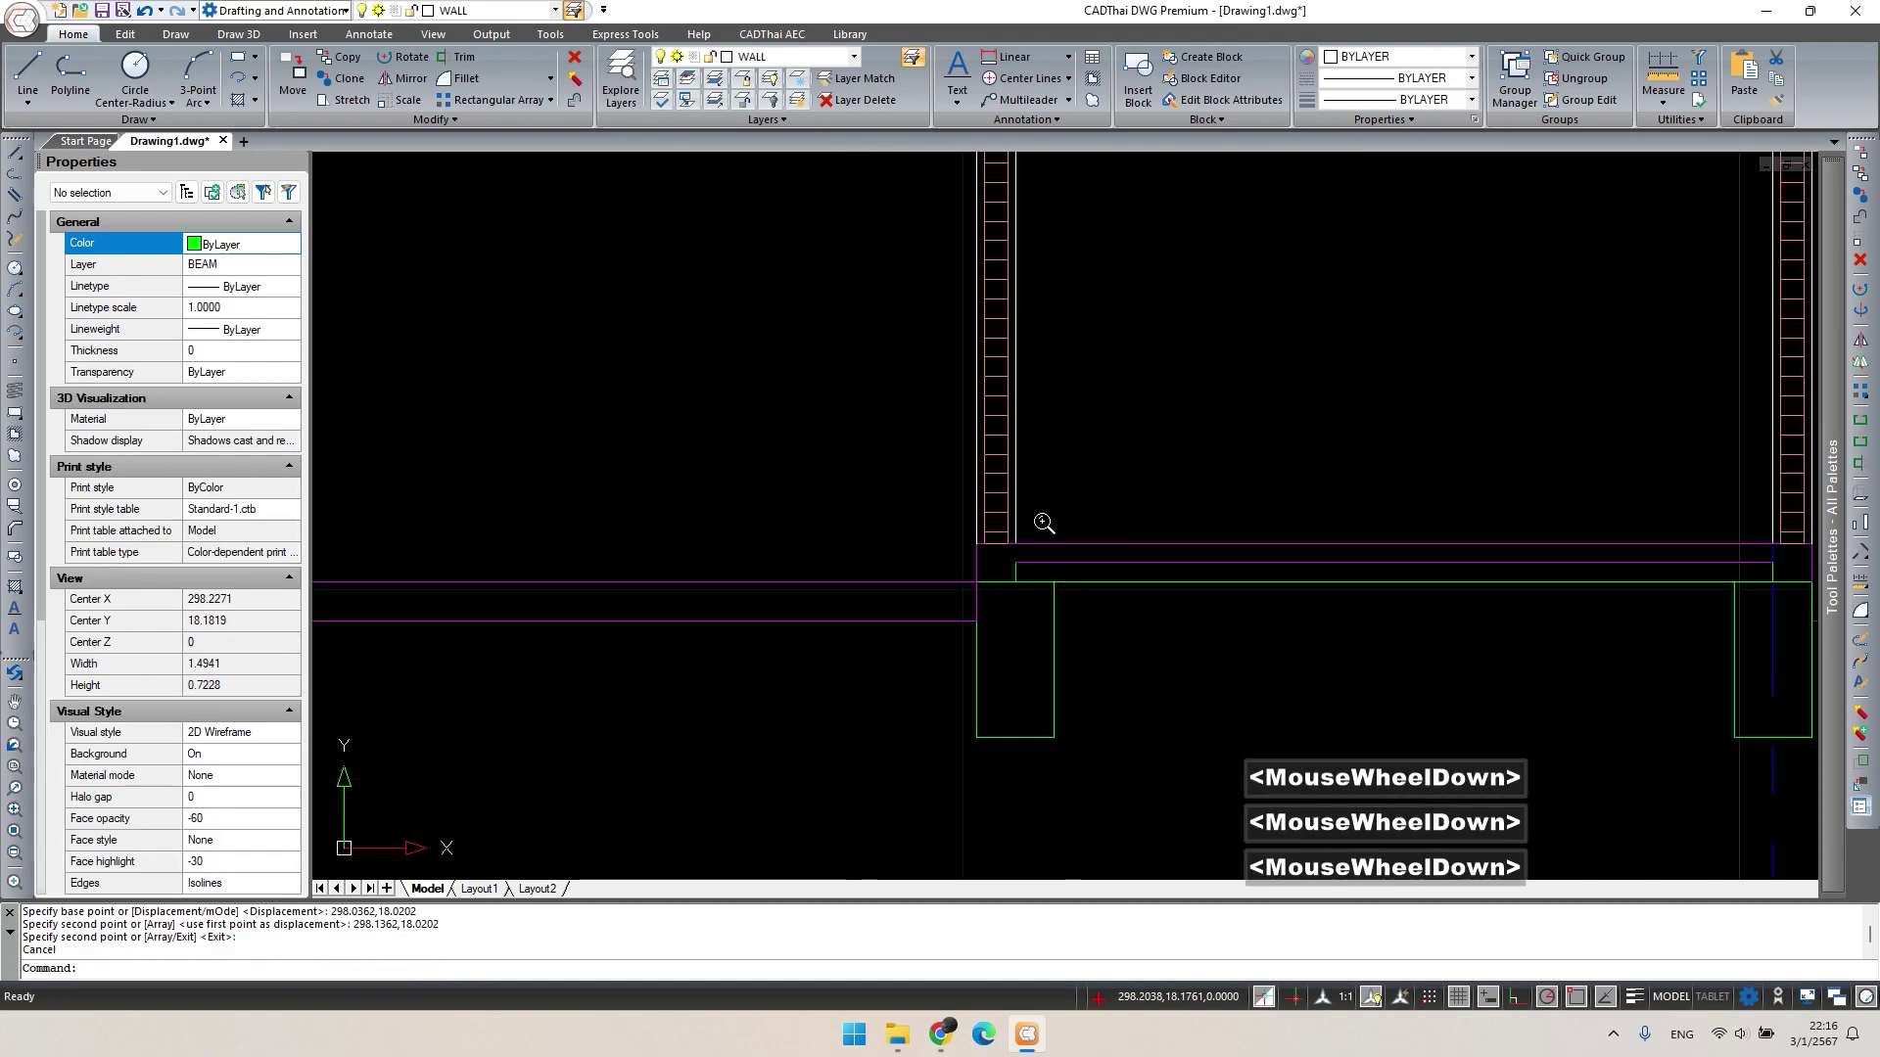
# Draw a 0.1 by 0.1 rectangle upward from the outer top corner of the grid C wall.
pyautogui.scroll(5, 1016, 447)
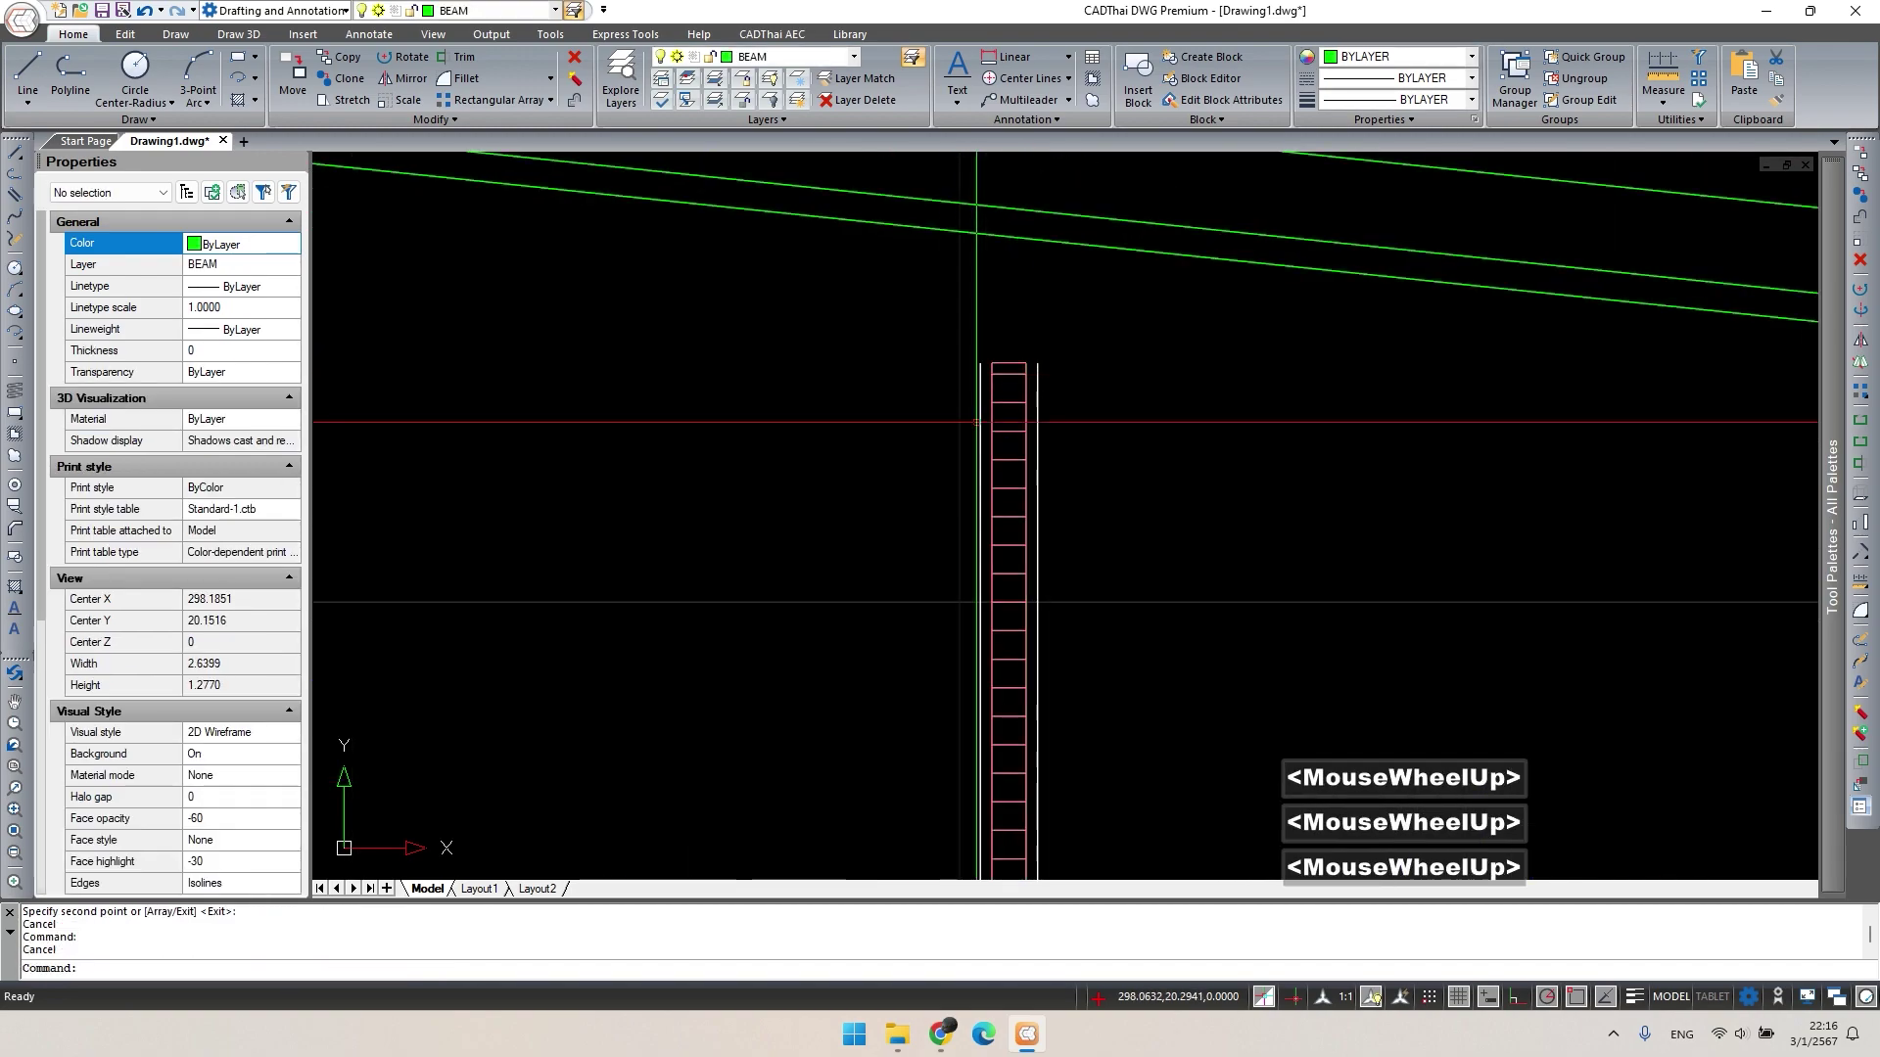
pyautogui.scroll(2, 796, 298)
pyautogui.write('rec')
pyautogui.press('space')
pyautogui.scroll(1, 805, 338)
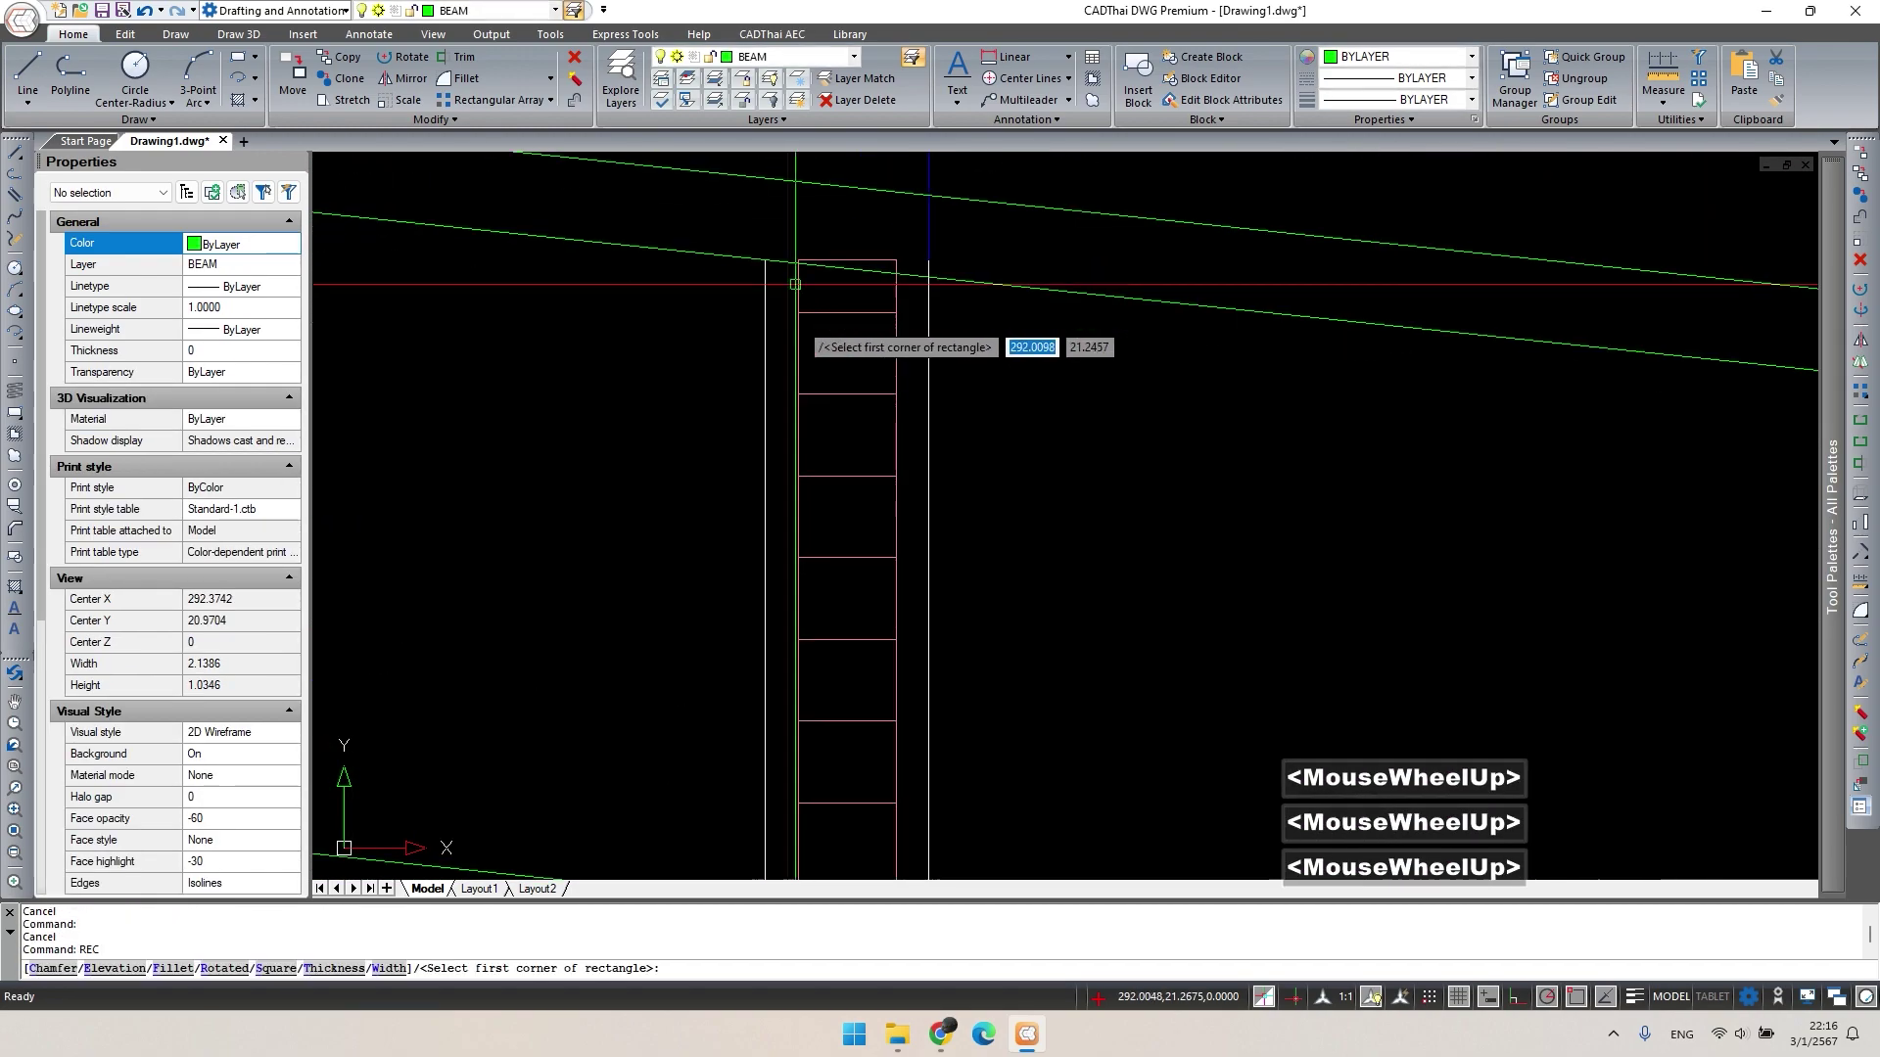
pyautogui.click(765, 261)
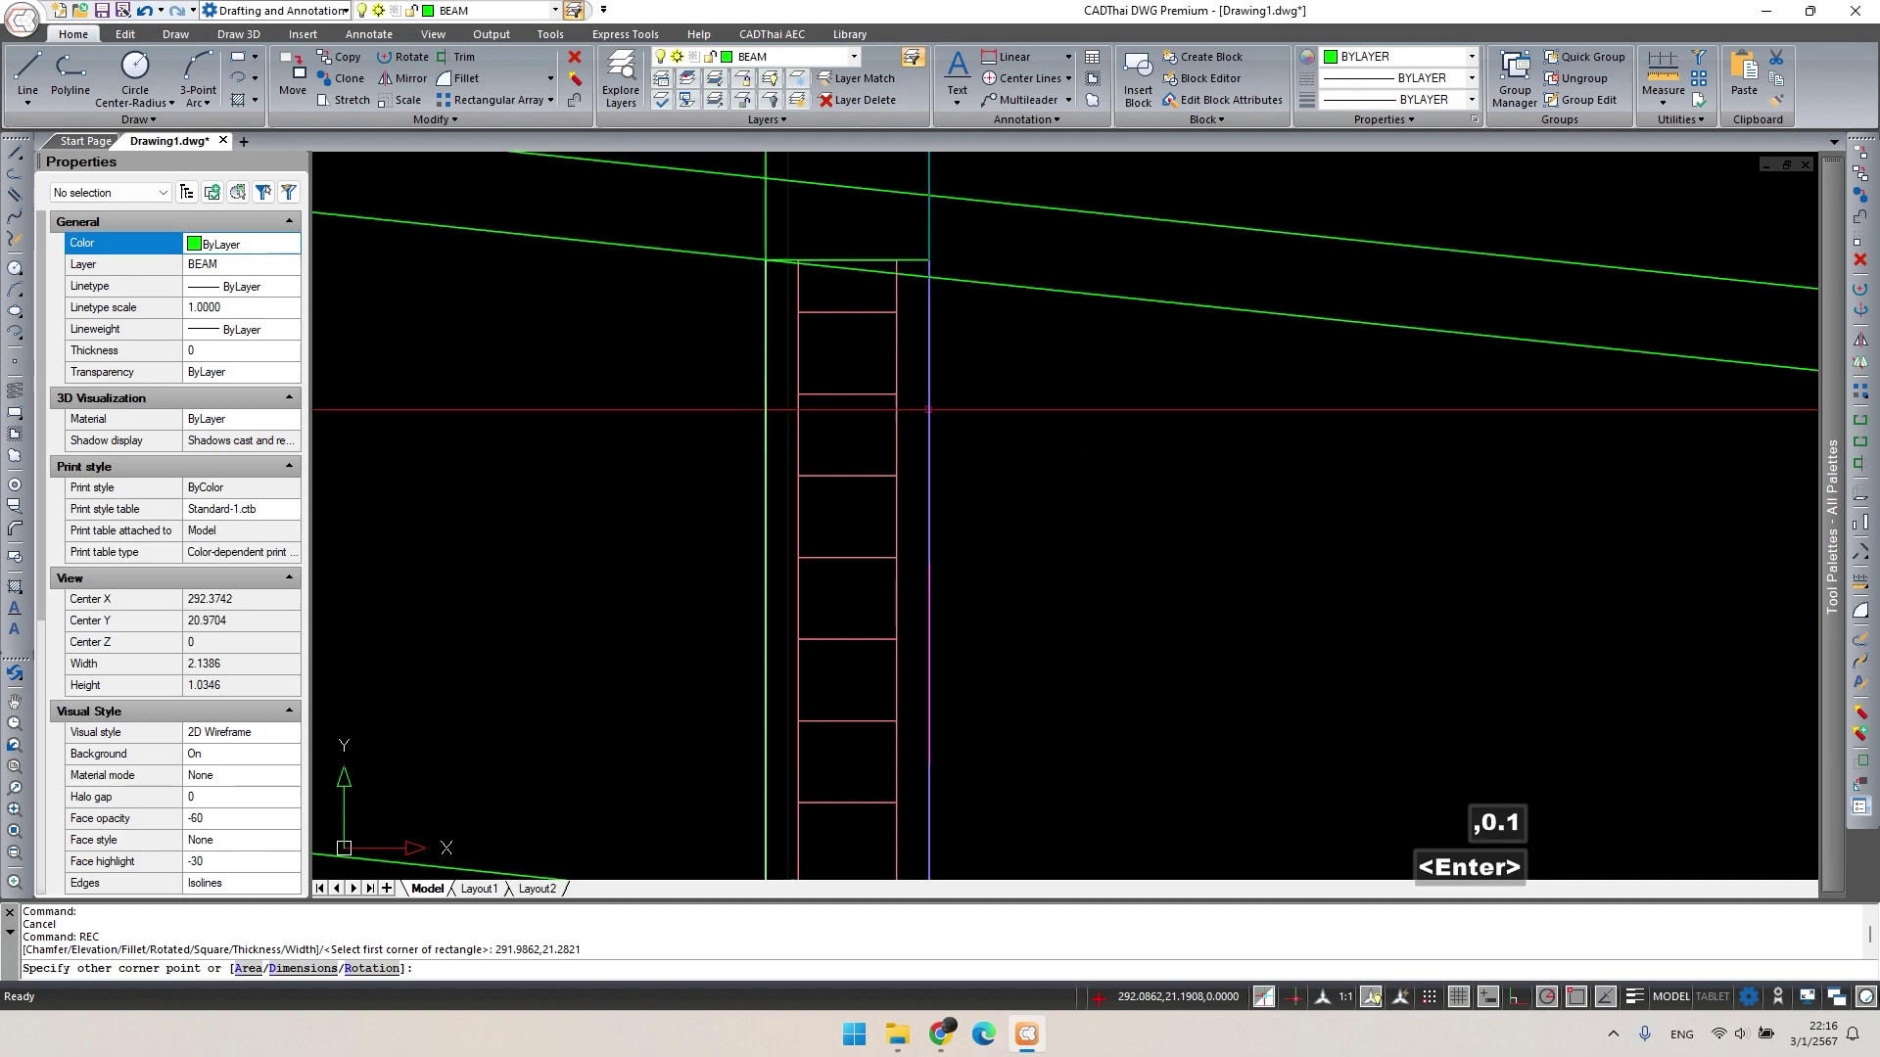
pyautogui.scroll(-2, 1007, 449)
pyautogui.moveTo(1007, 449); pyautogui.dragTo(1011, 442, button='middle')
pyautogui.press('Escape')
# Move the square down 0.1 so its top edge lines up with the top of the grid C wall.
pyautogui.doubleClick(866, 274)
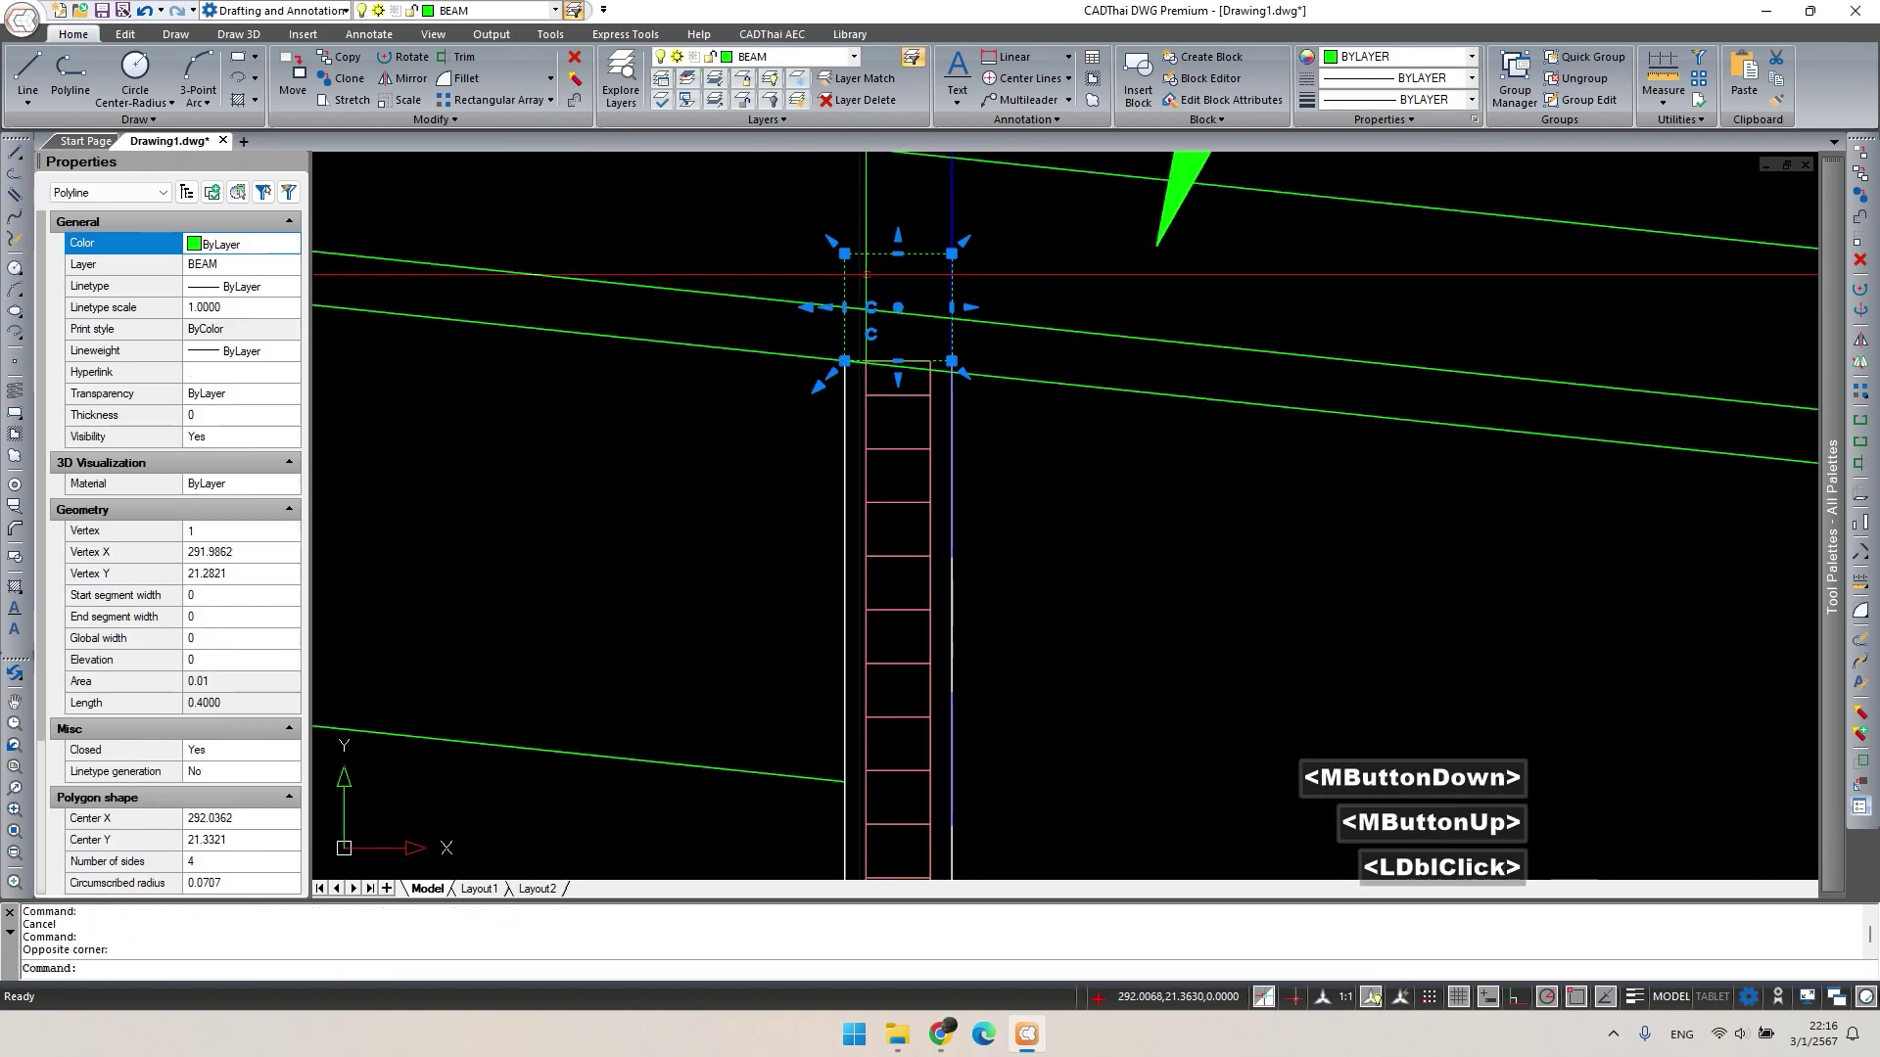
pyautogui.write('m')
pyautogui.press('space')
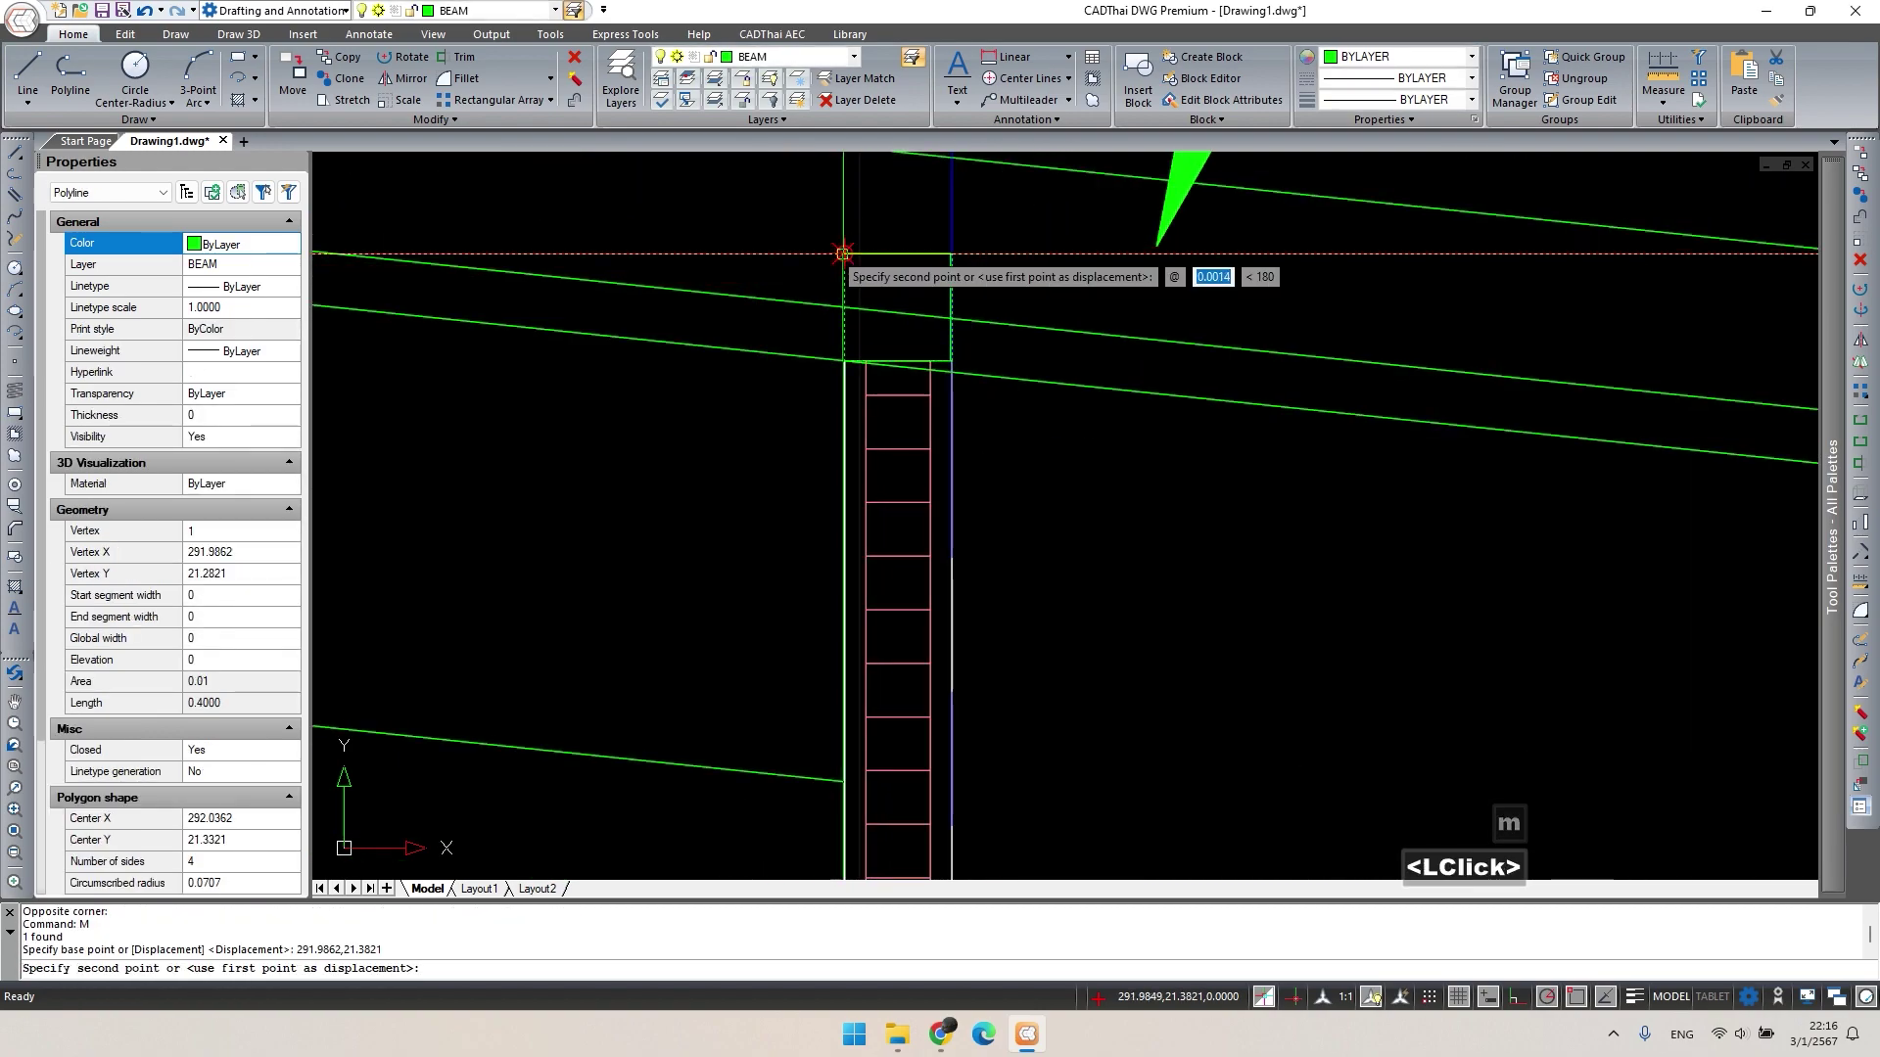
pyautogui.click(844, 362)
pyautogui.press('Escape')
# Trim the wall hatch and its boundary lines out of the square at the top of the grid C wall.
pyautogui.doubleClick(919, 425)
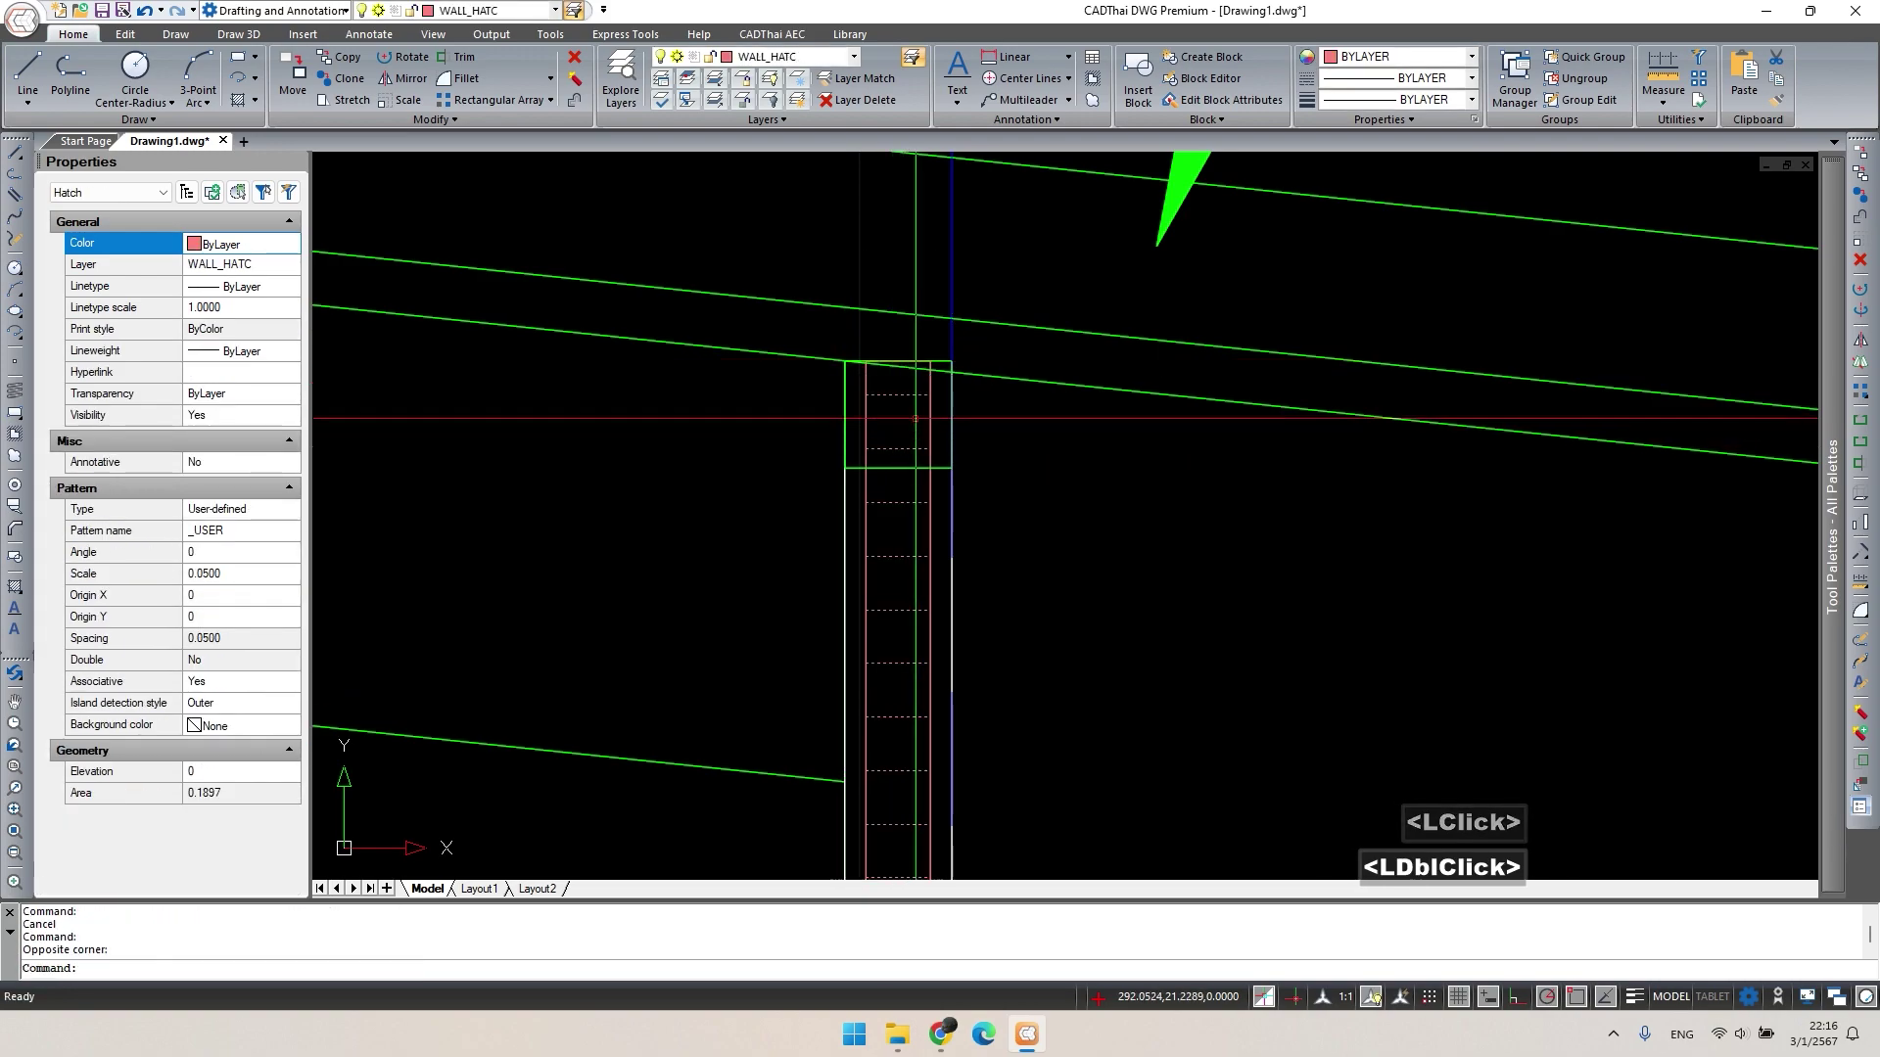
pyautogui.scroll(-2, 904, 400)
pyautogui.scroll(-1, 910, 419)
pyautogui.middleClick(910, 419)
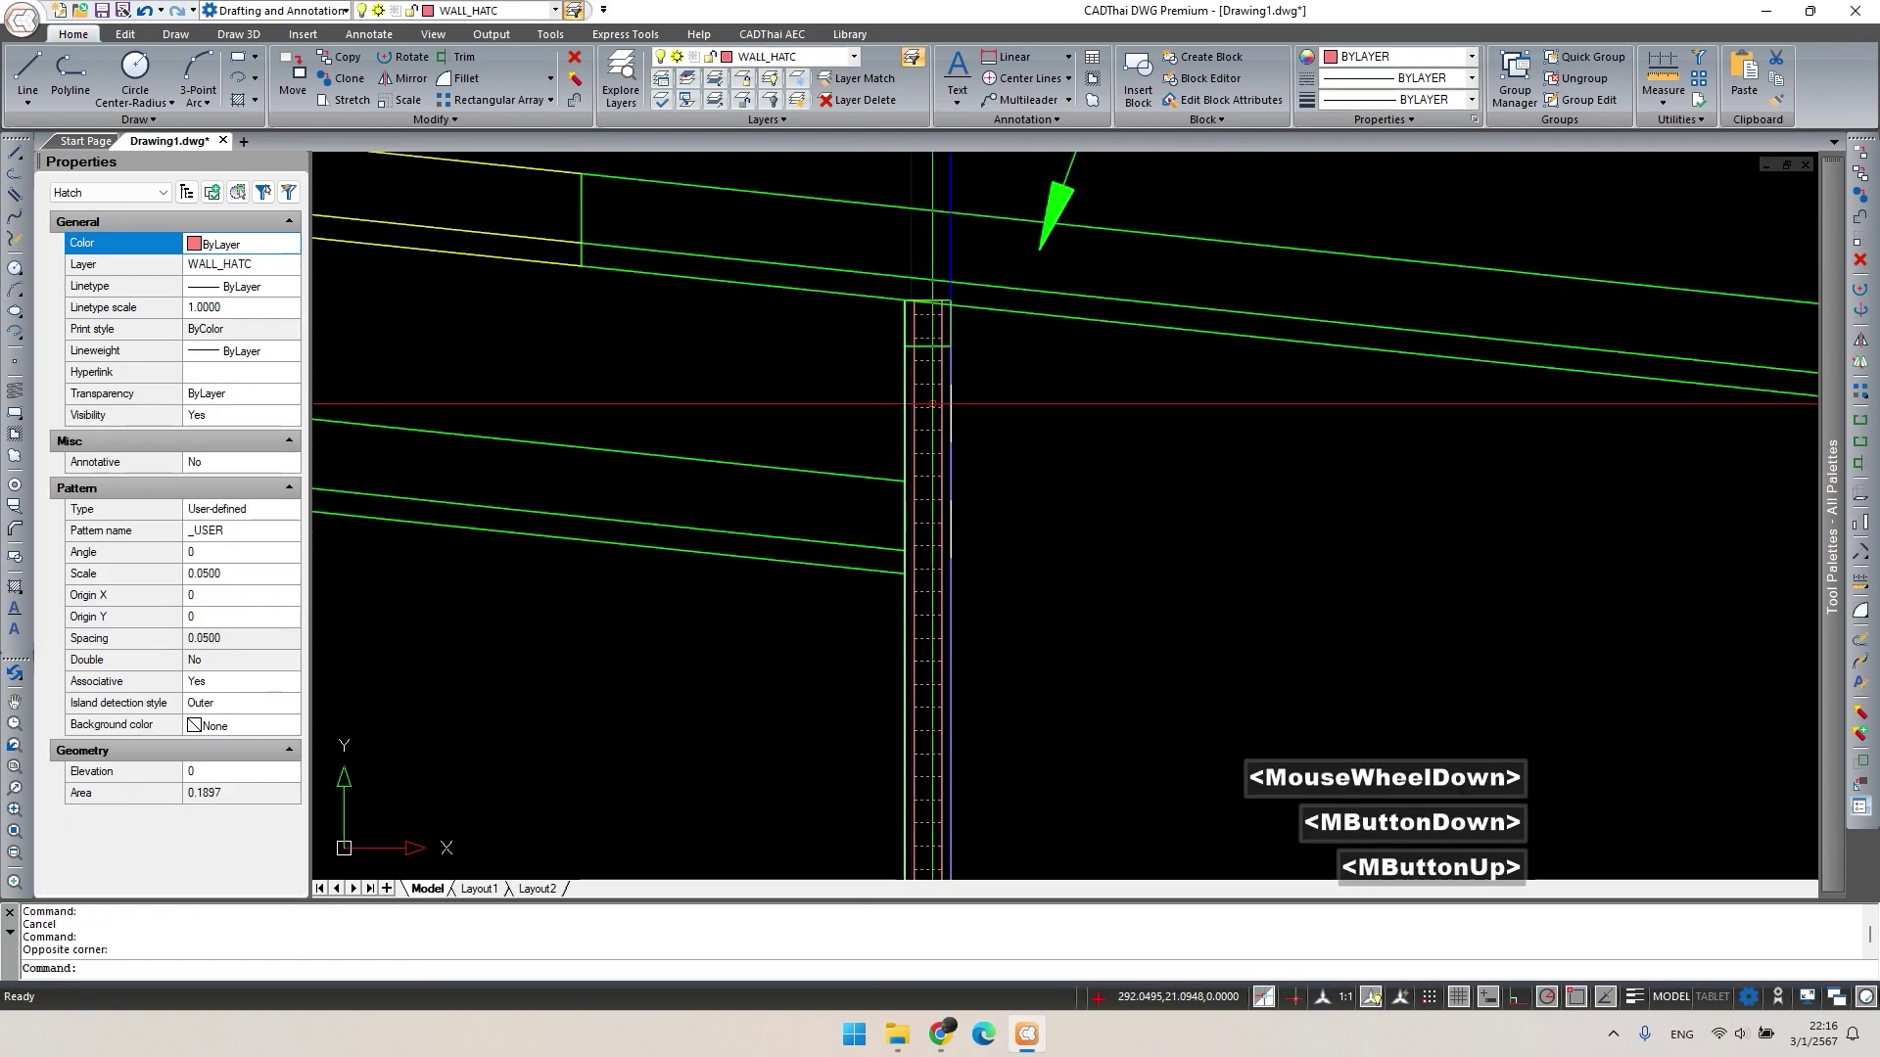
pyautogui.scroll(2, 944, 343)
pyautogui.press('Escape')
pyautogui.click(944, 346)
pyautogui.moveTo(939, 375); pyautogui.dragTo(948, 449, button='middle')
pyautogui.write('tr')
pyautogui.press('space')
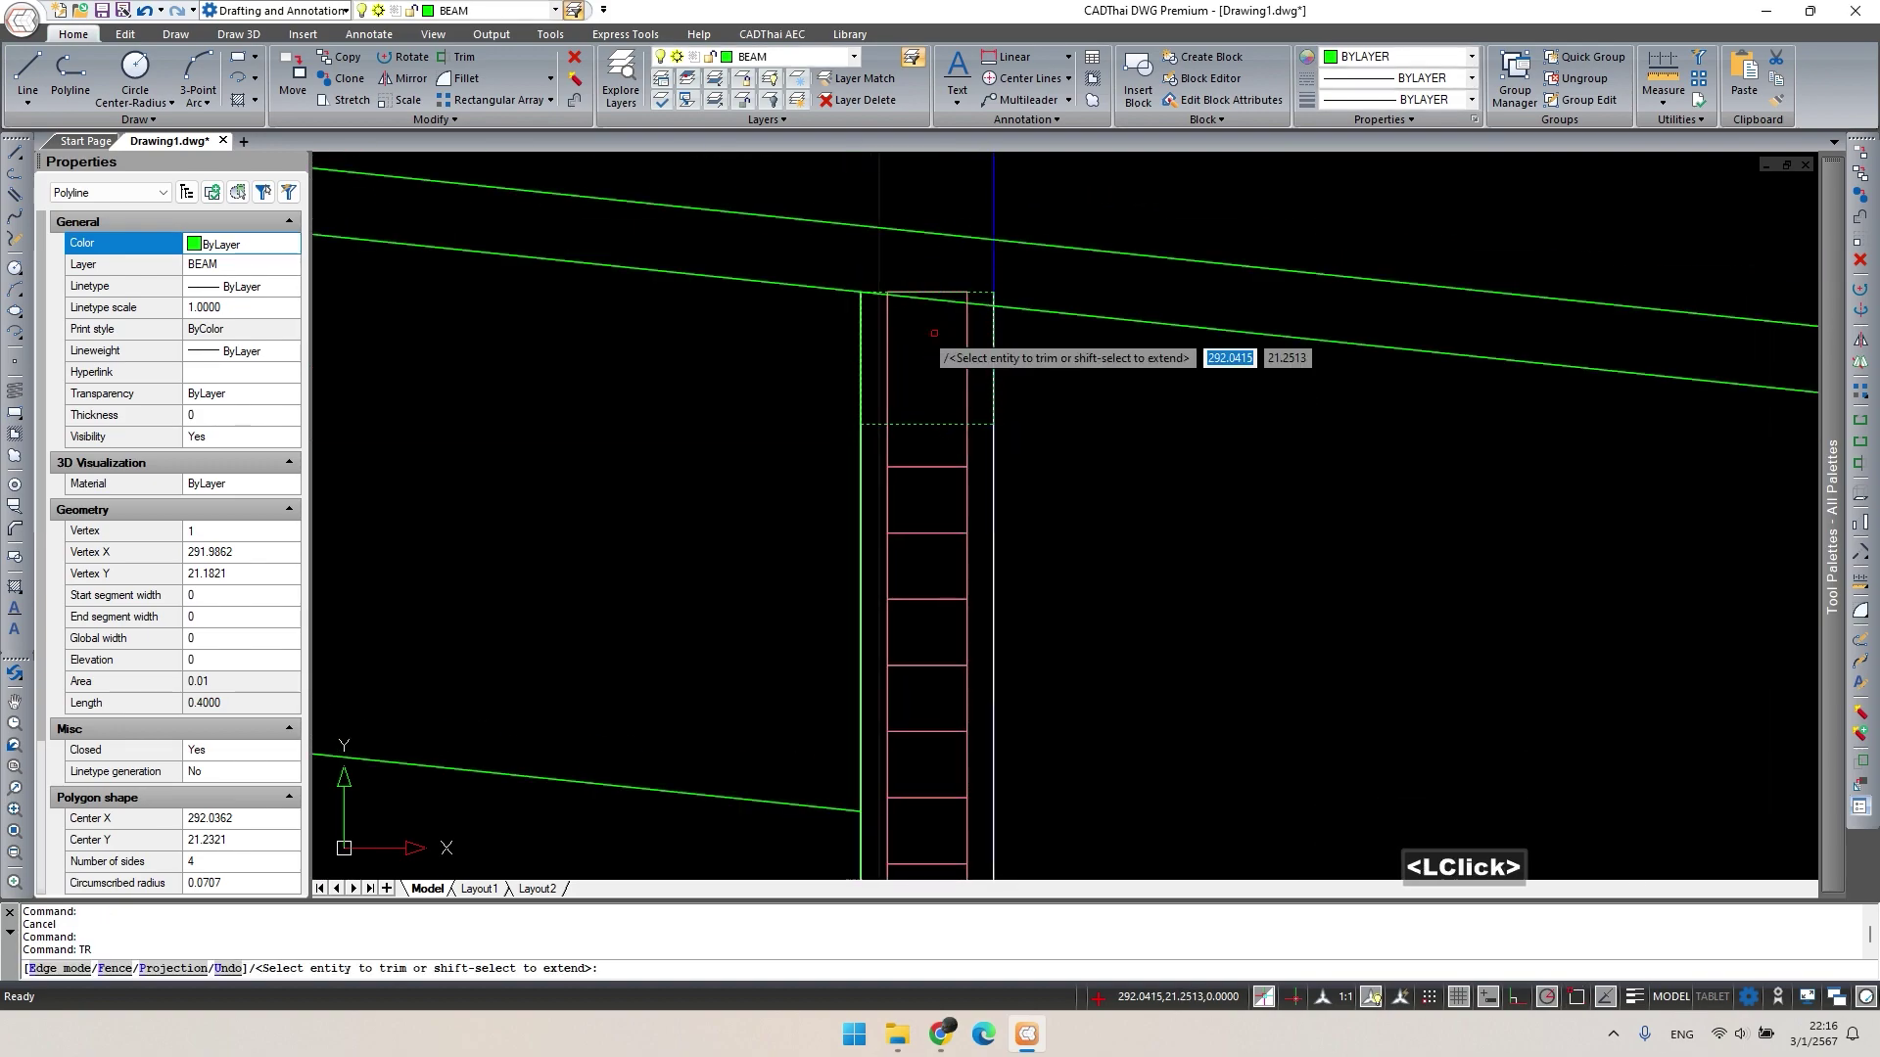
pyautogui.press('Escape')
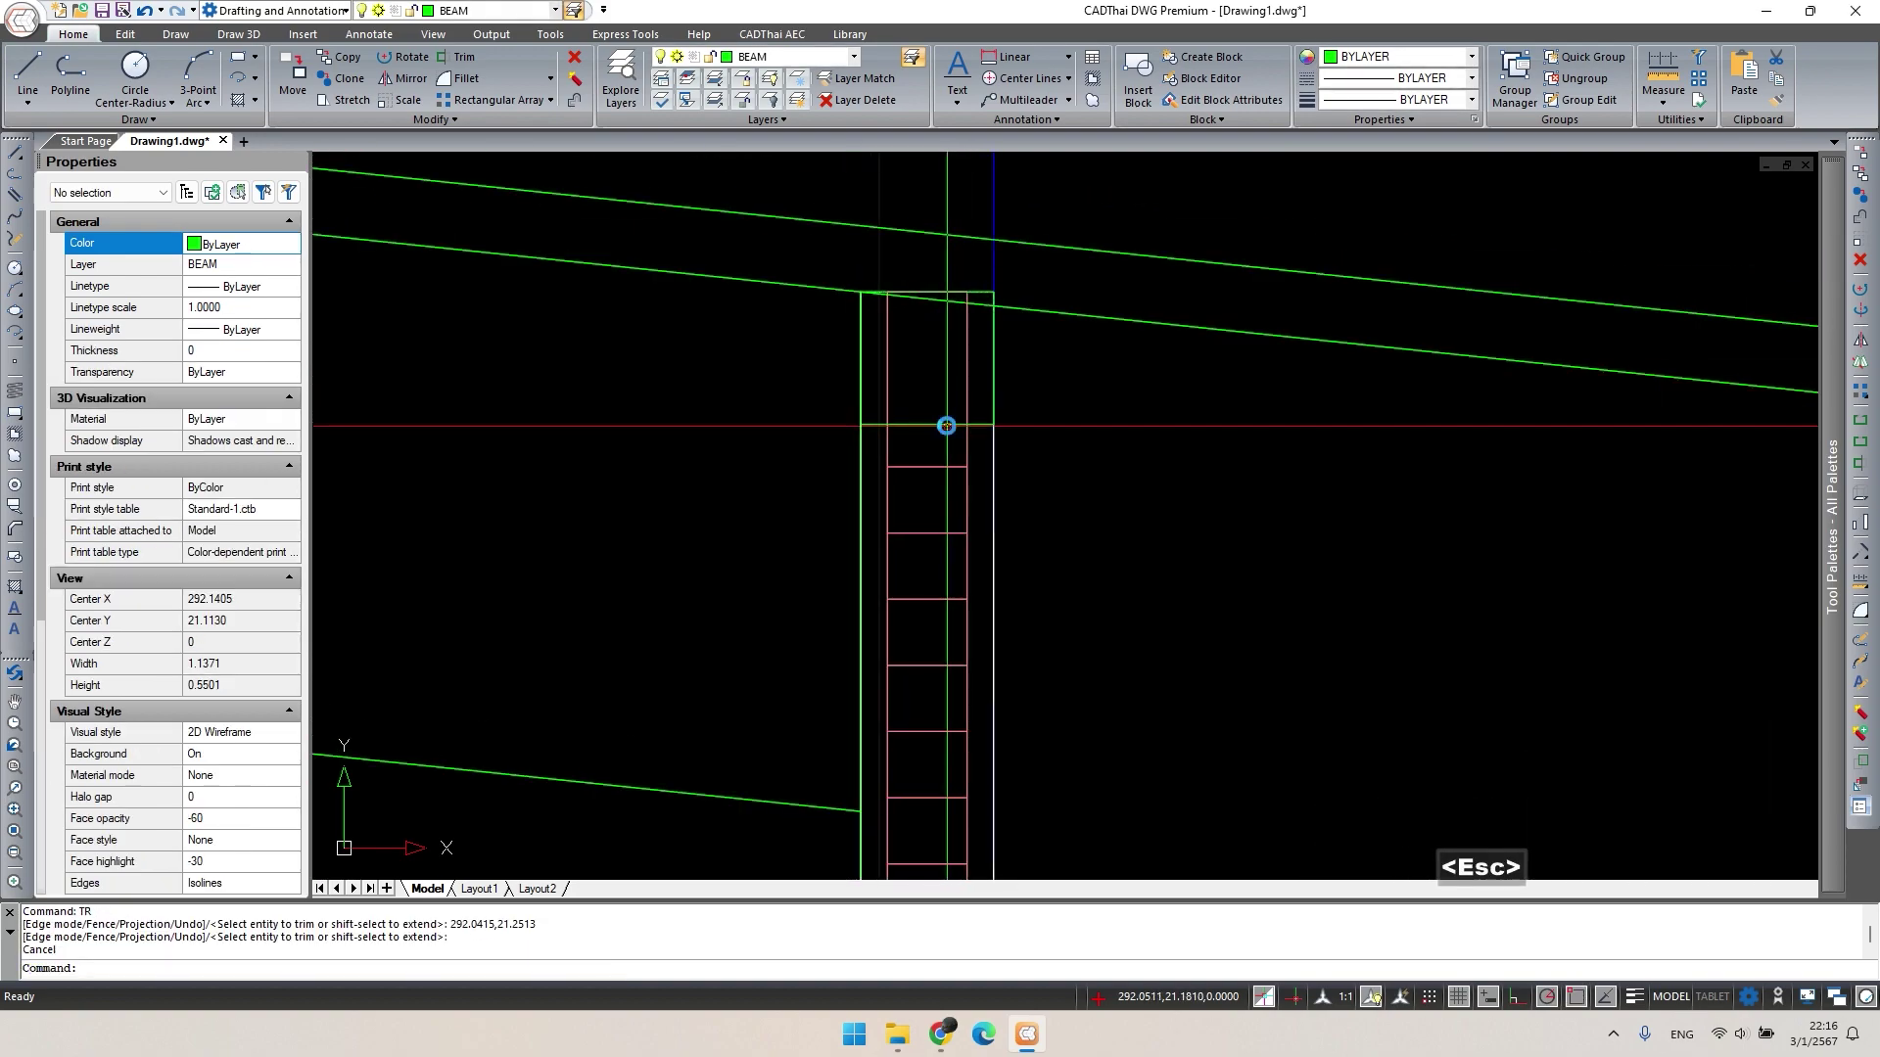
pyautogui.click(946, 425)
pyautogui.press('space')
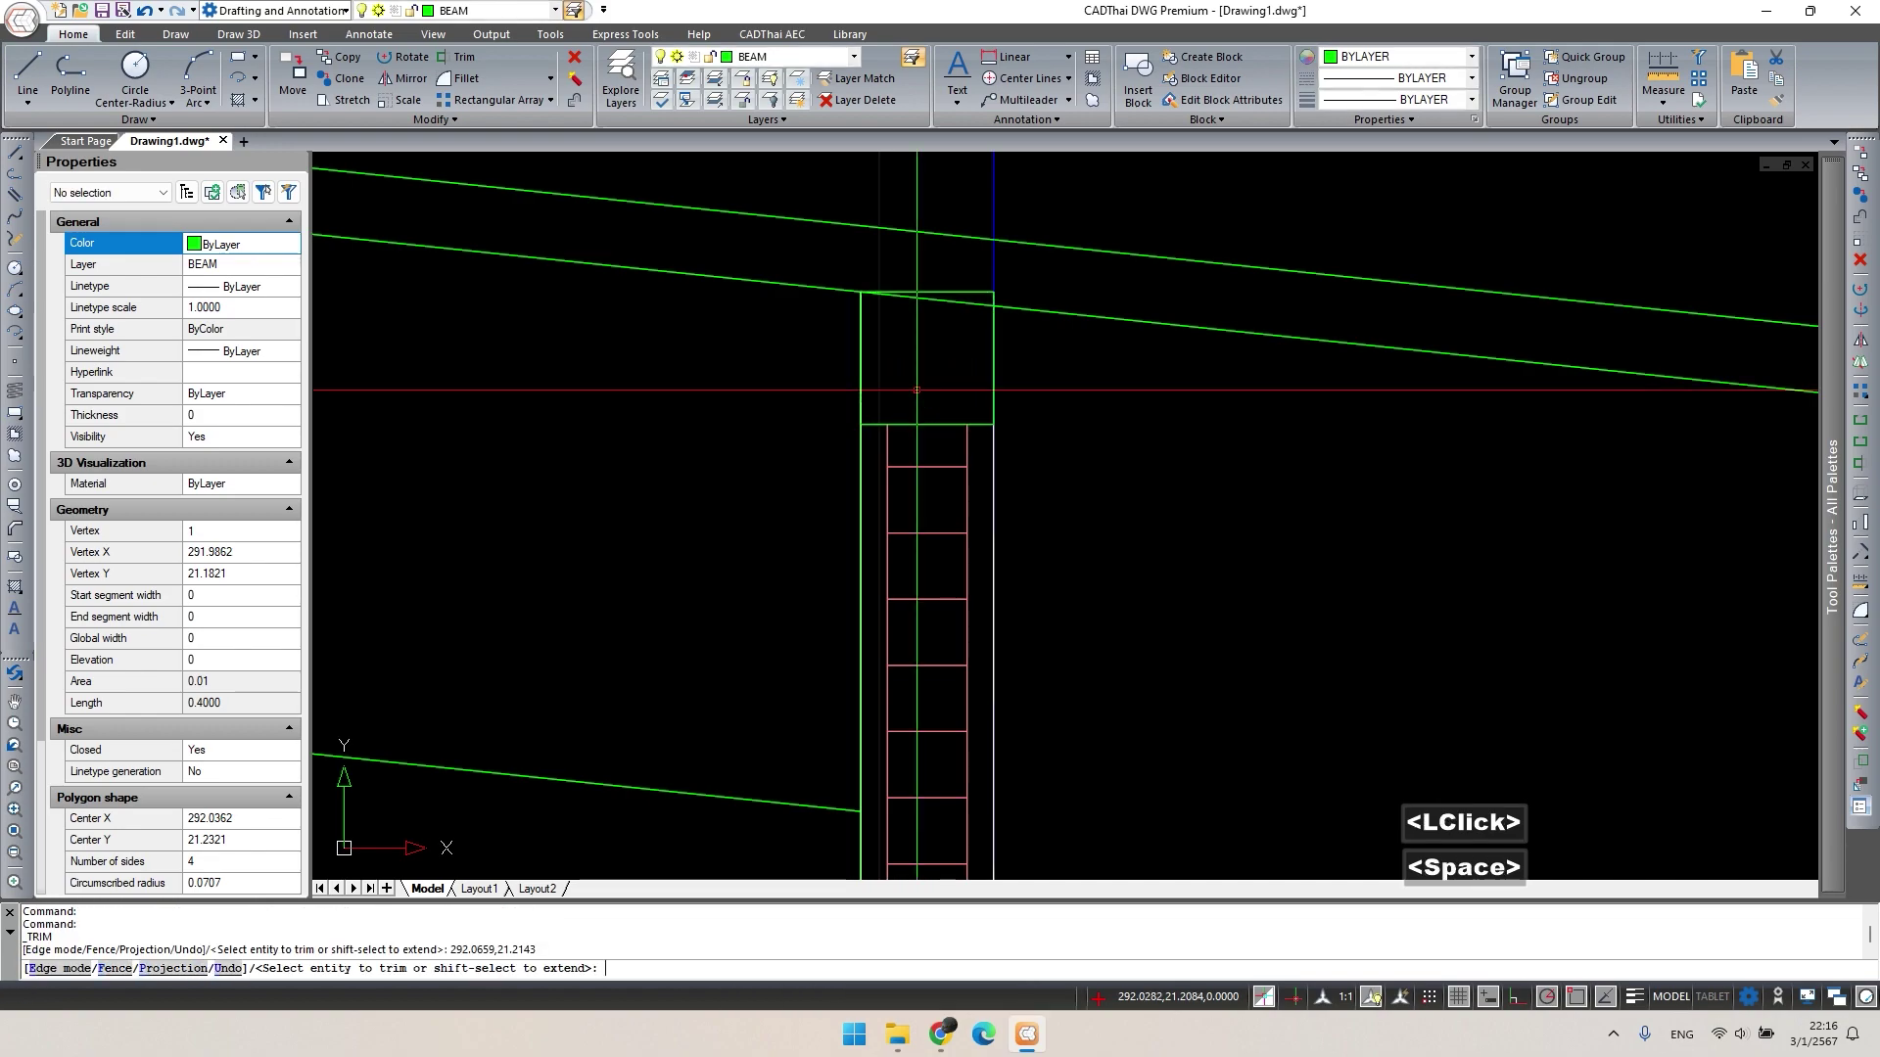
# Match the square's properties to the grid C wall's white face line, putting it on the WALL layer.
pyautogui.press('Escape')
pyautogui.write('ma')
pyautogui.press('Return')
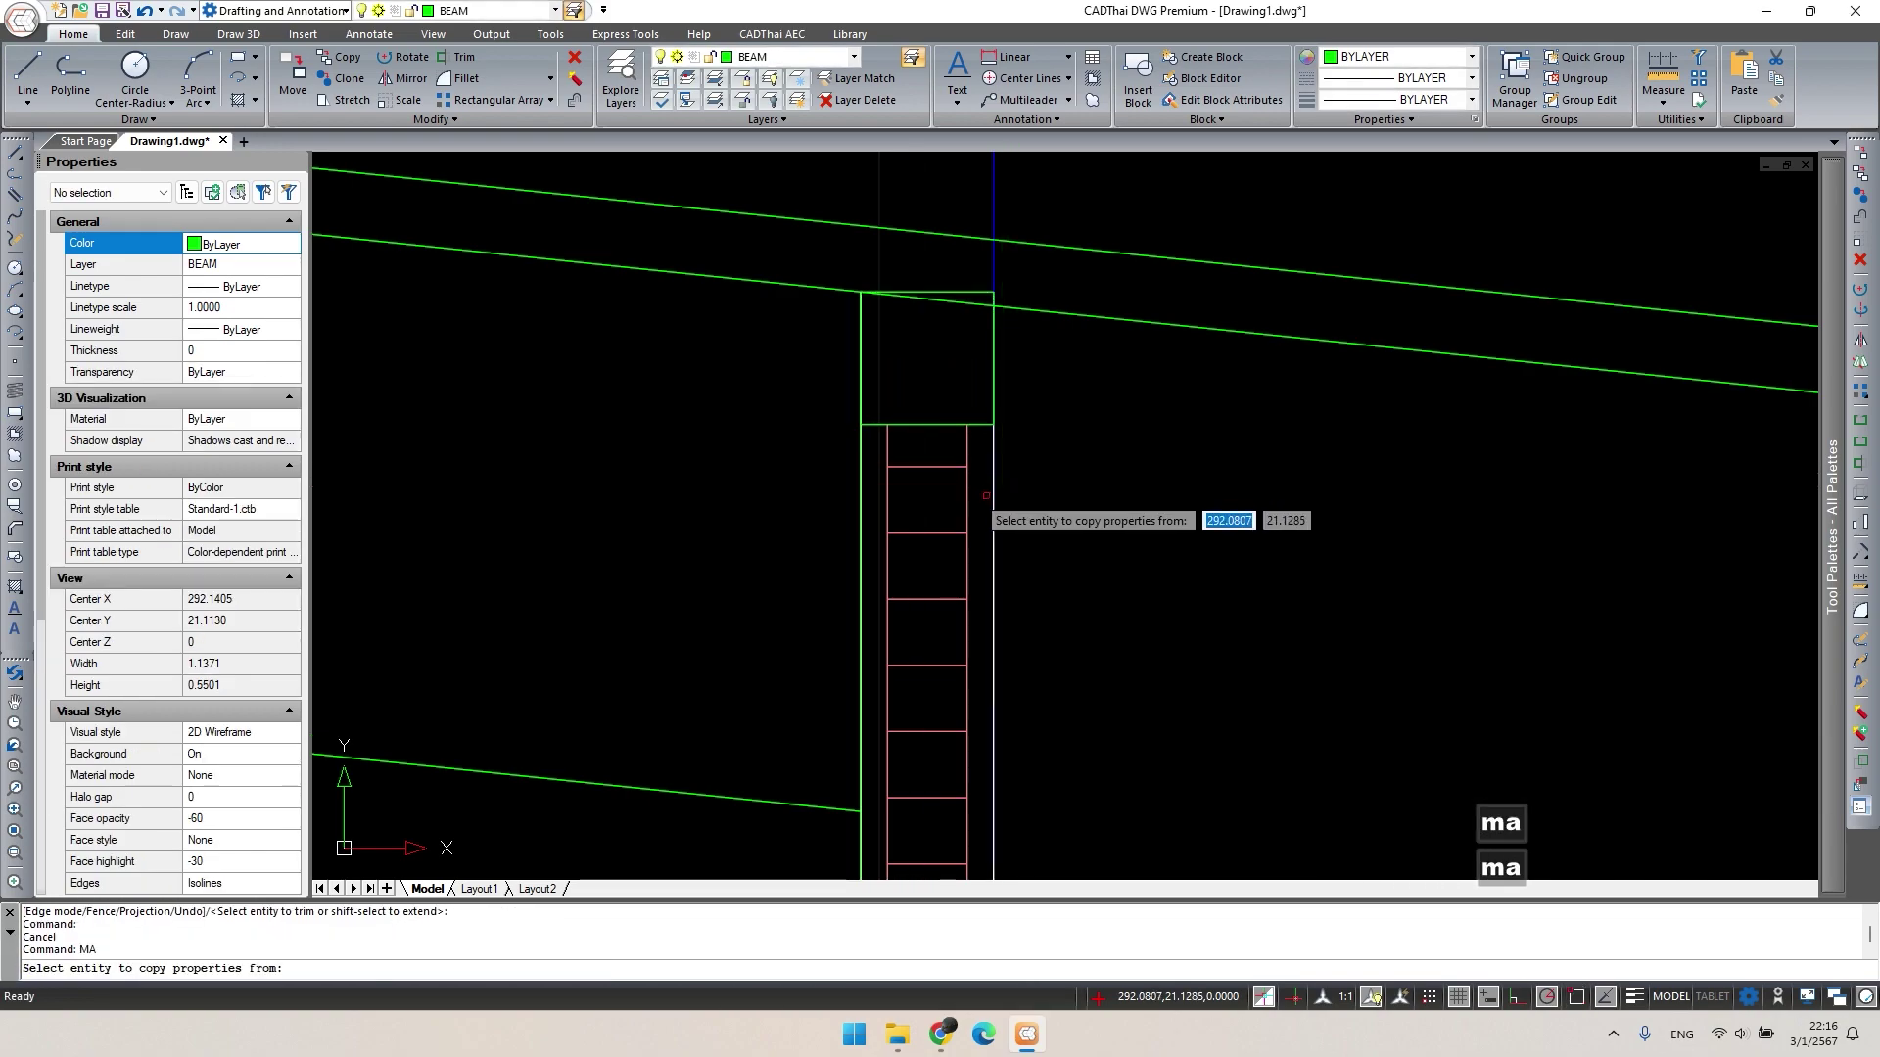
pyautogui.click(993, 501)
pyautogui.click(977, 428)
pyautogui.press('space')
pyautogui.press('Escape')
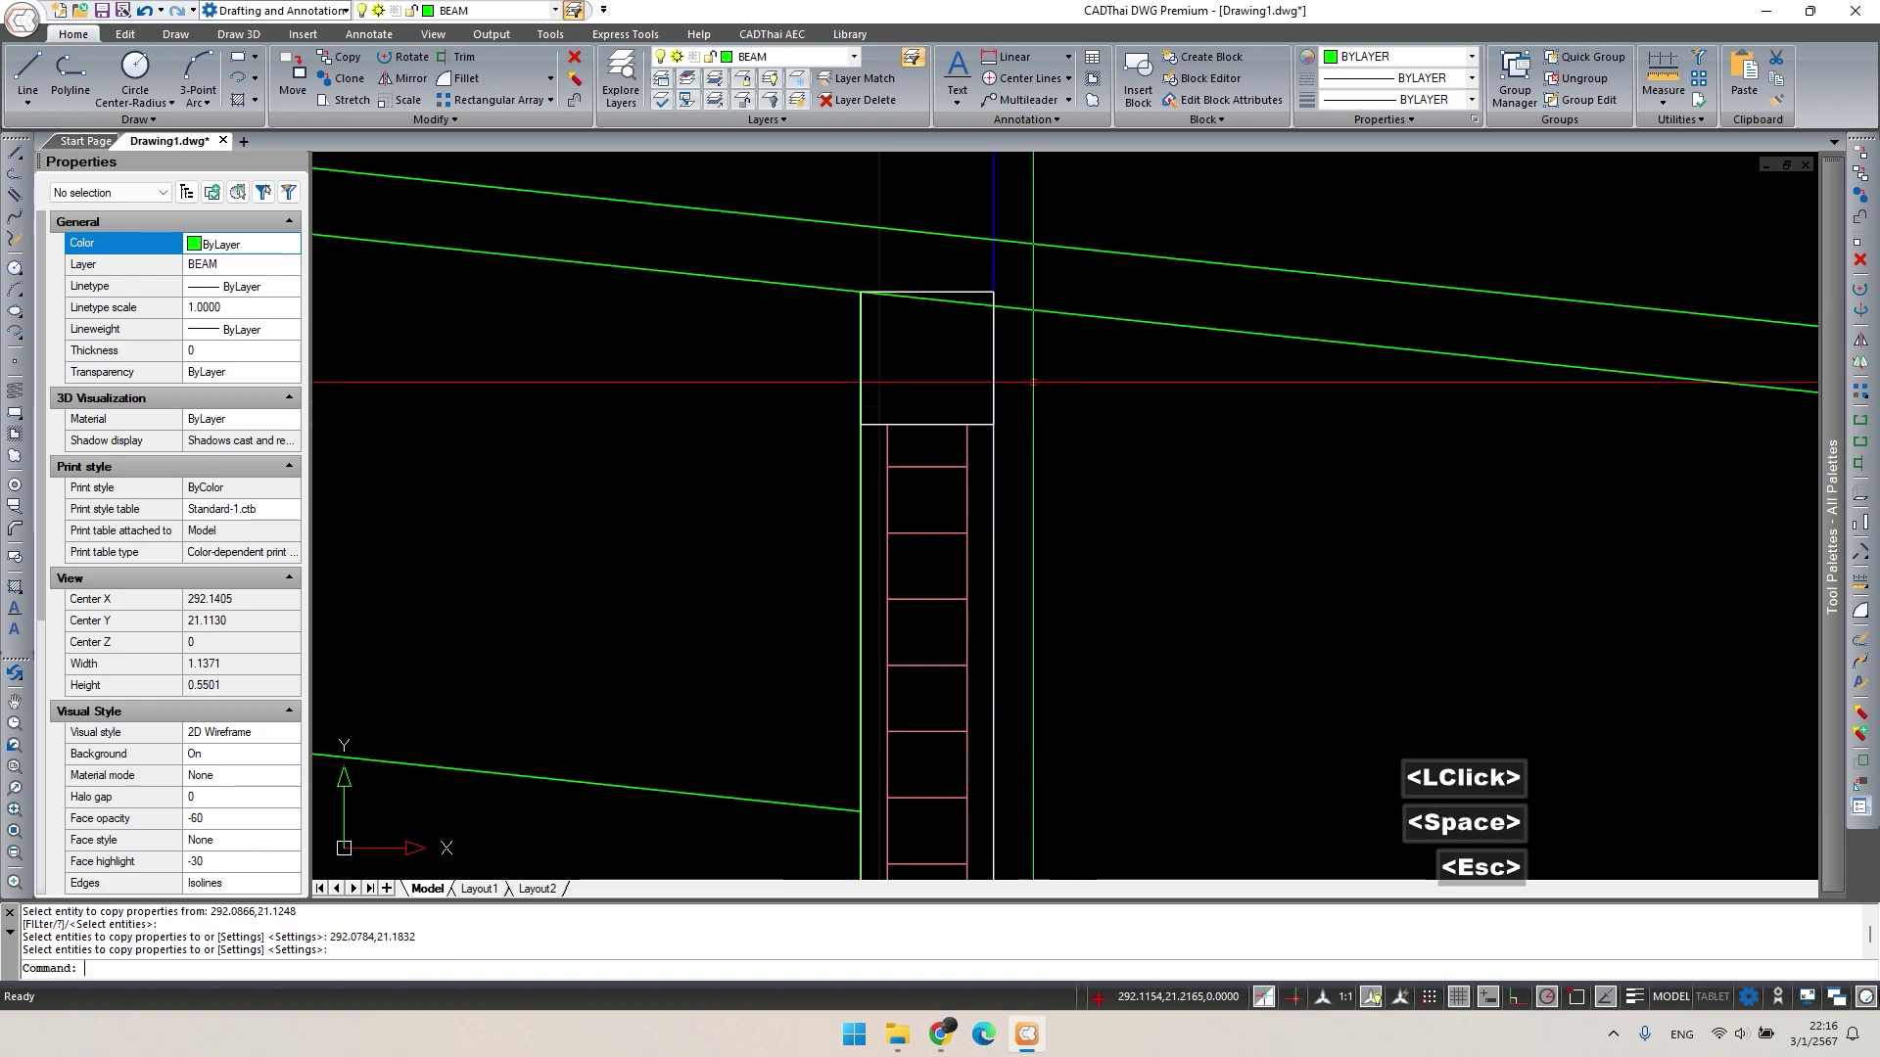
# Copy the square from the grid C wall to the tops of the intermediate wall and the grid A wall.
pyautogui.click(993, 291)
pyautogui.doubleClick(994, 424)
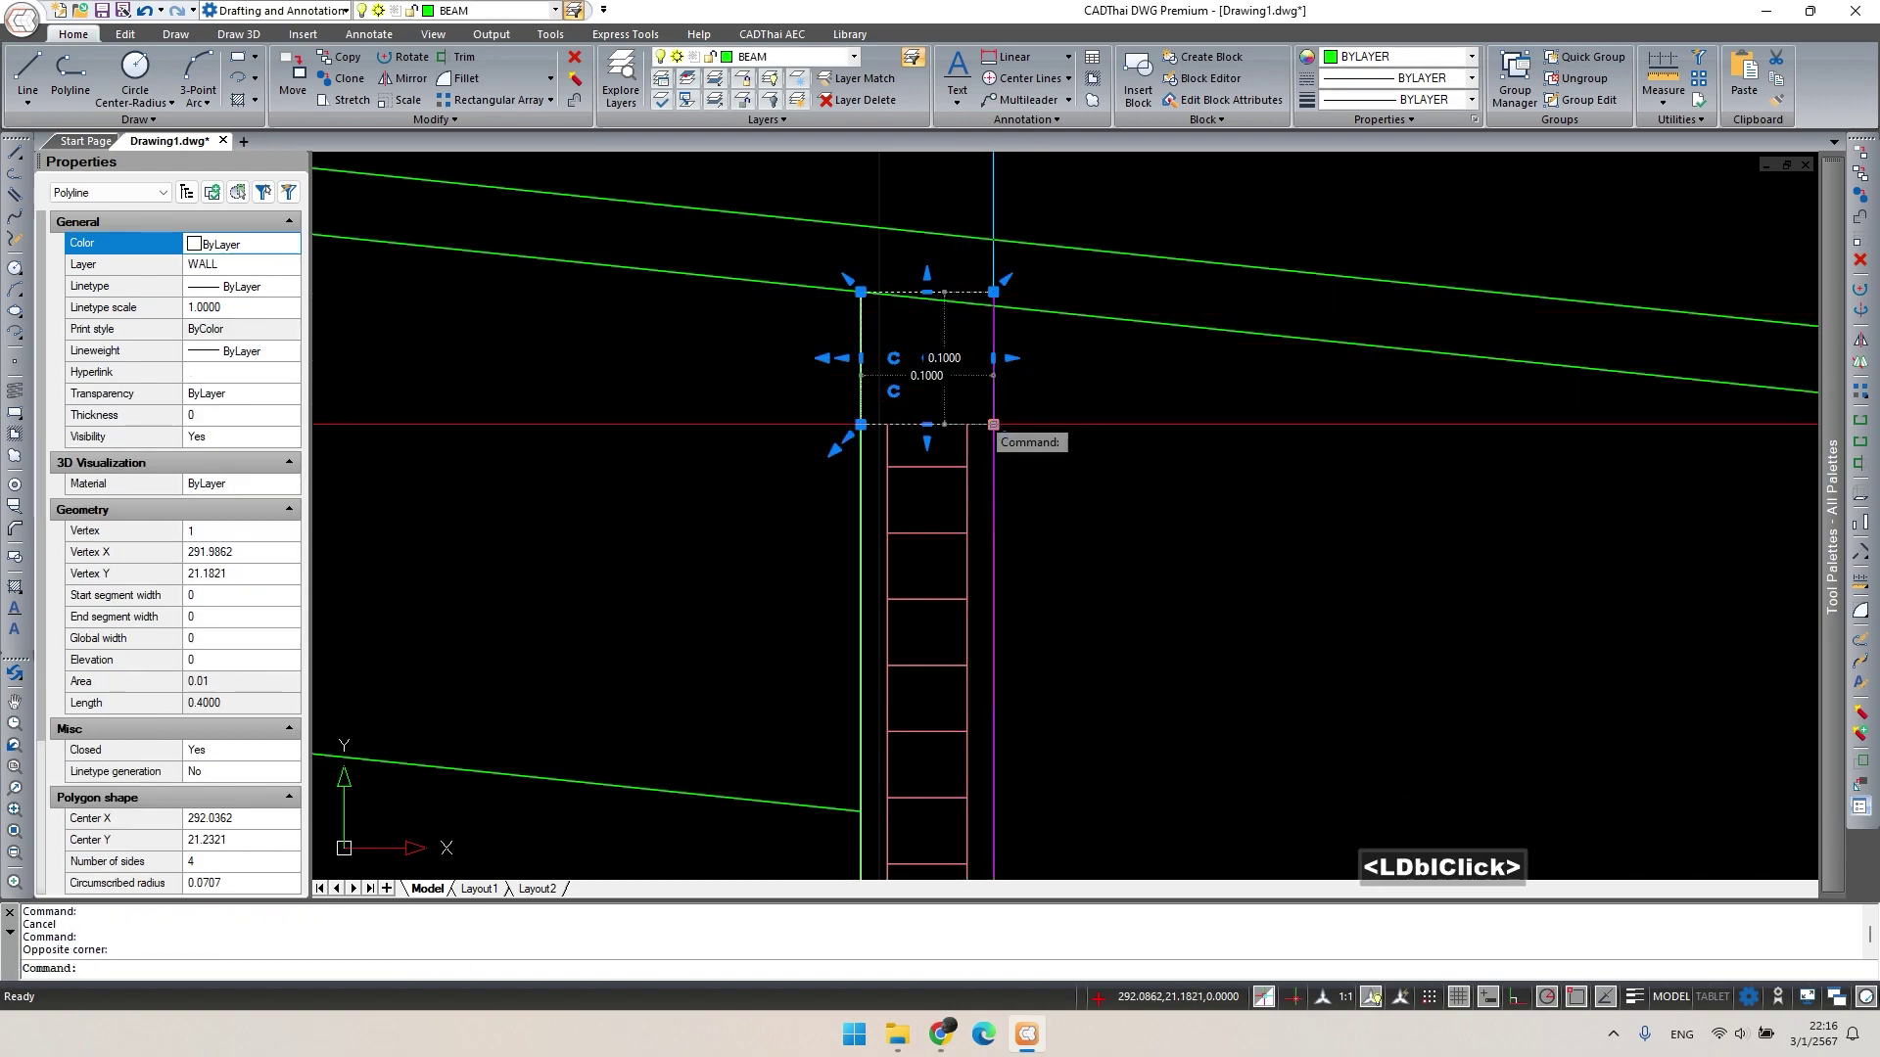
pyautogui.write('c')
pyautogui.press('space')
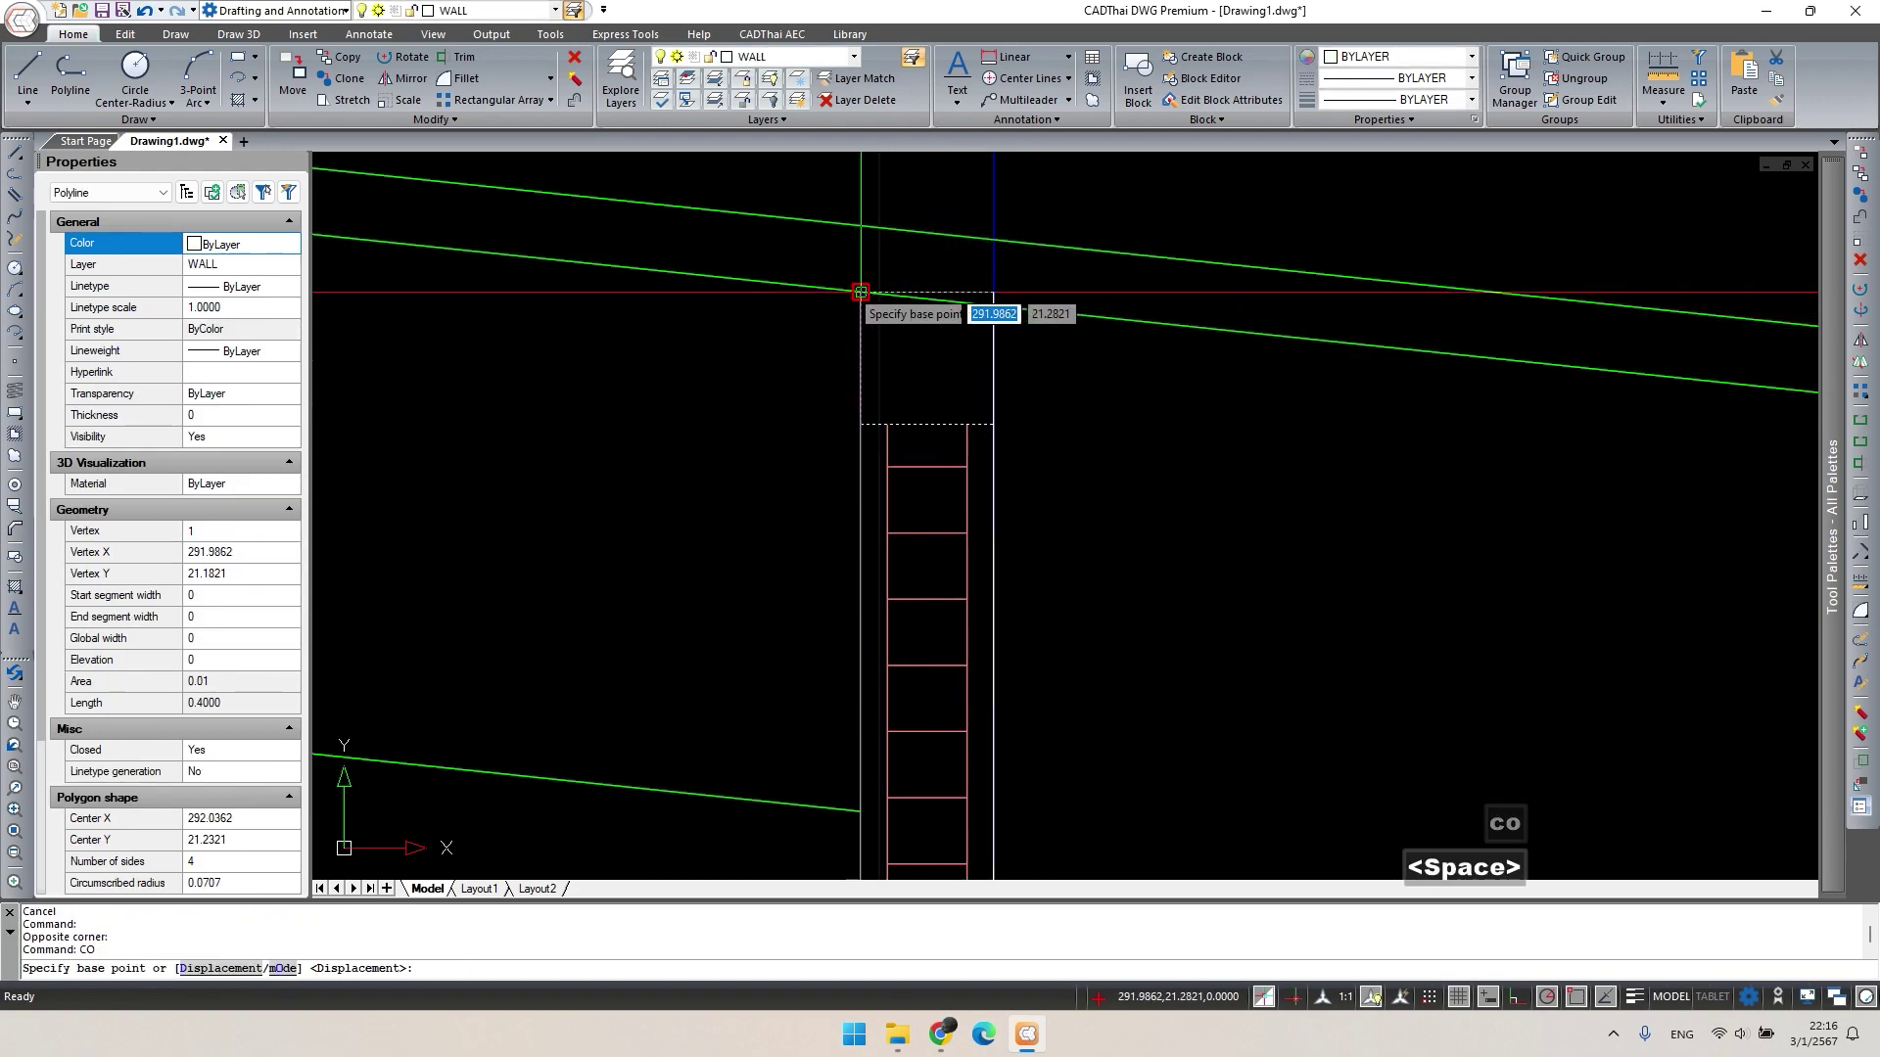
pyautogui.click(861, 291)
pyautogui.scroll(-5, 894, 401)
pyautogui.moveTo(724, 412); pyautogui.dragTo(1364, 558, button='middle')
pyautogui.scroll(-3, 1204, 483)
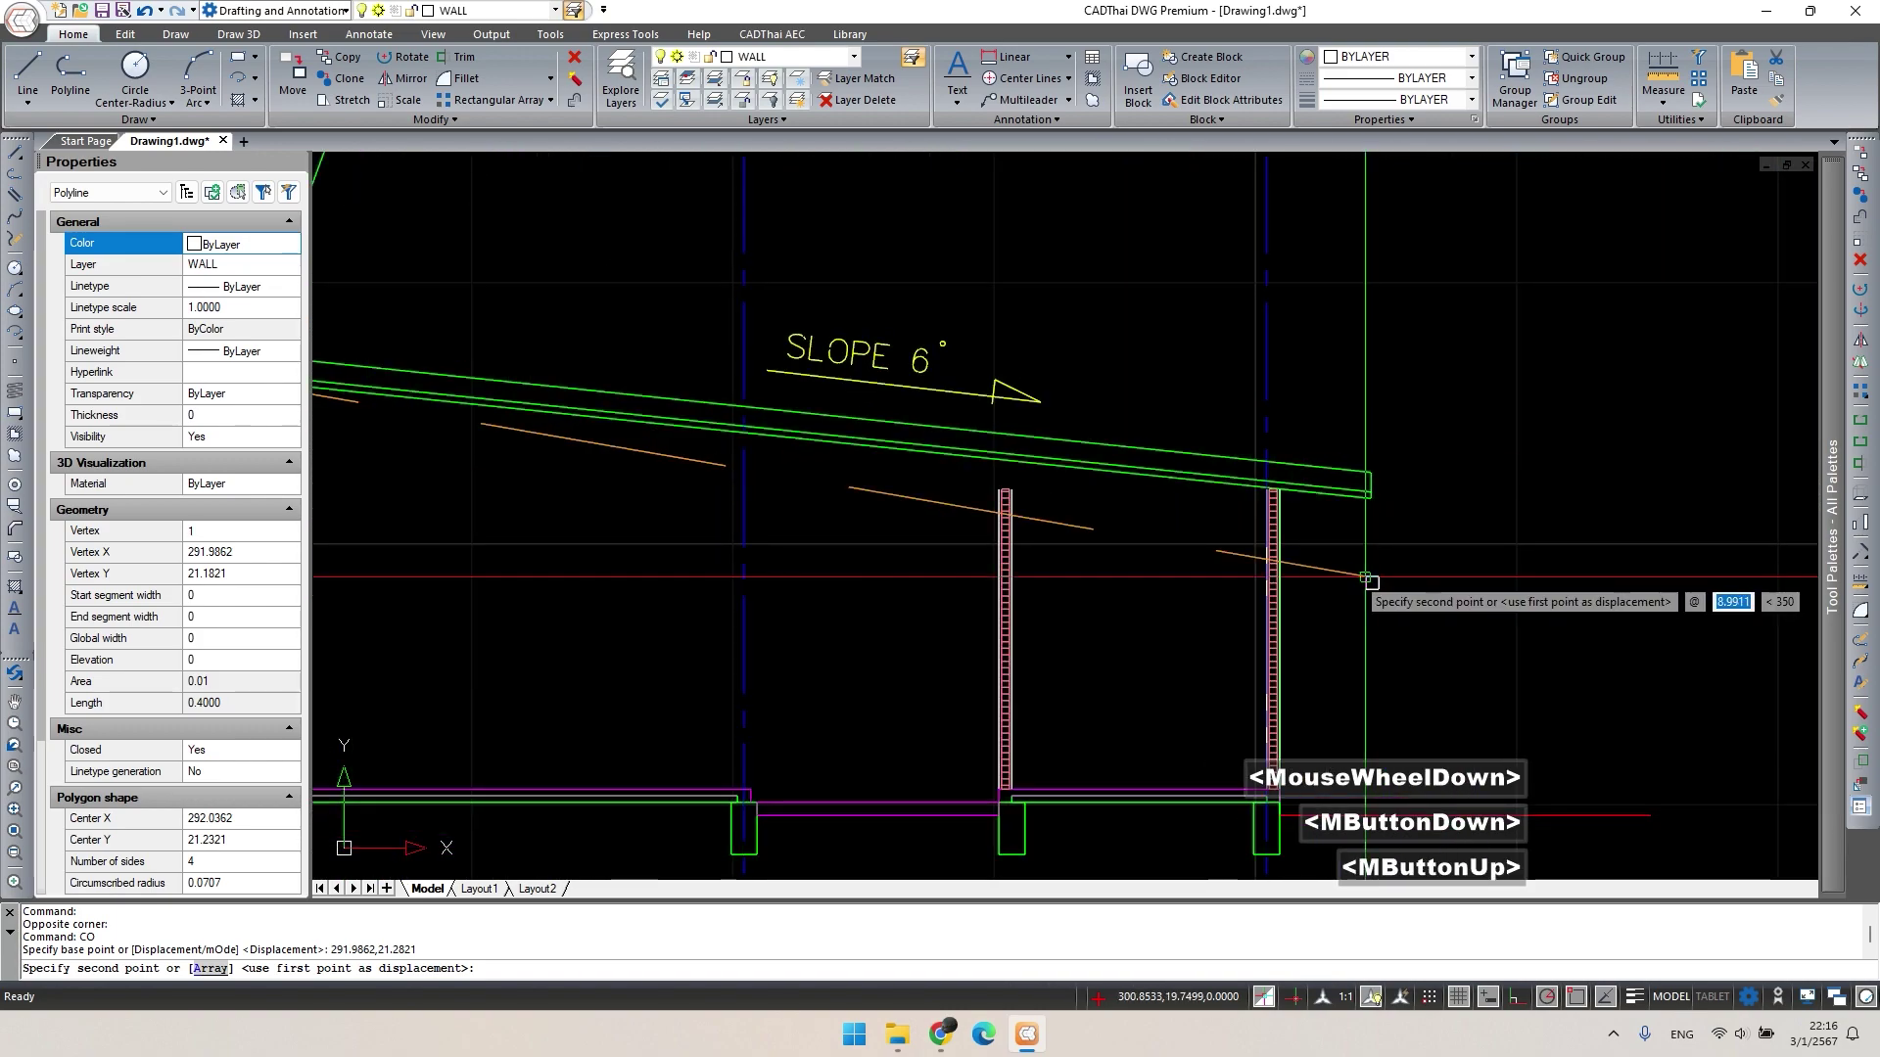
pyautogui.scroll(6, 1263, 509)
pyautogui.moveTo(1263, 507); pyautogui.dragTo(872, 386, button='middle')
pyautogui.scroll(1, 685, 343)
pyautogui.click(680, 339)
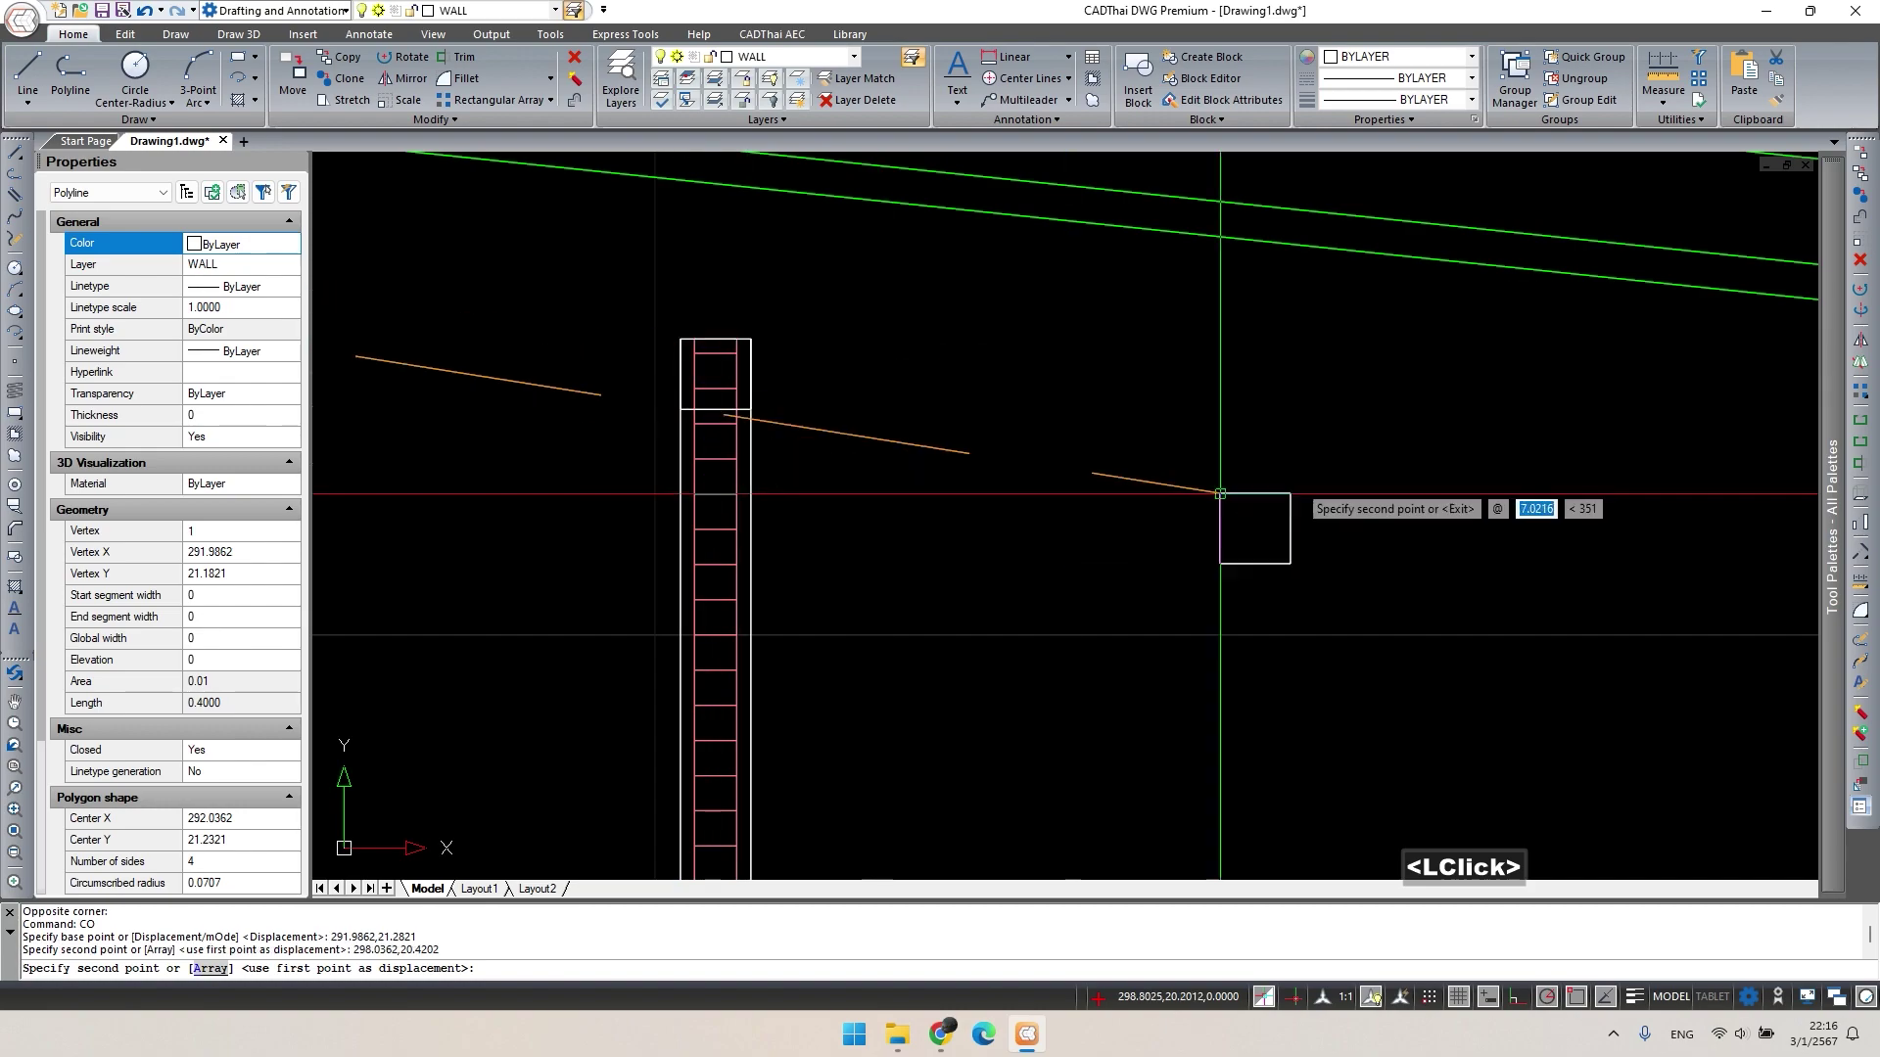
pyautogui.scroll(-1, 1099, 528)
pyautogui.moveTo(402, 496); pyautogui.dragTo(659, 495, button='middle')
pyautogui.scroll(3, 1219, 469)
# Trim the hatch and boundary lines inside the square at the top of the grid A wall.
pyautogui.write('tr')
pyautogui.press('space')
pyautogui.click(1220, 513)
pyautogui.click(1038, 368)
pyautogui.scroll(-1, 1115, 502)
pyautogui.press('space')
# Trim the hatch and boundary lines inside the square at the top of the intermediate wall.
pyautogui.scroll(-1, 1115, 503)
pyautogui.scroll(-2, 894, 532)
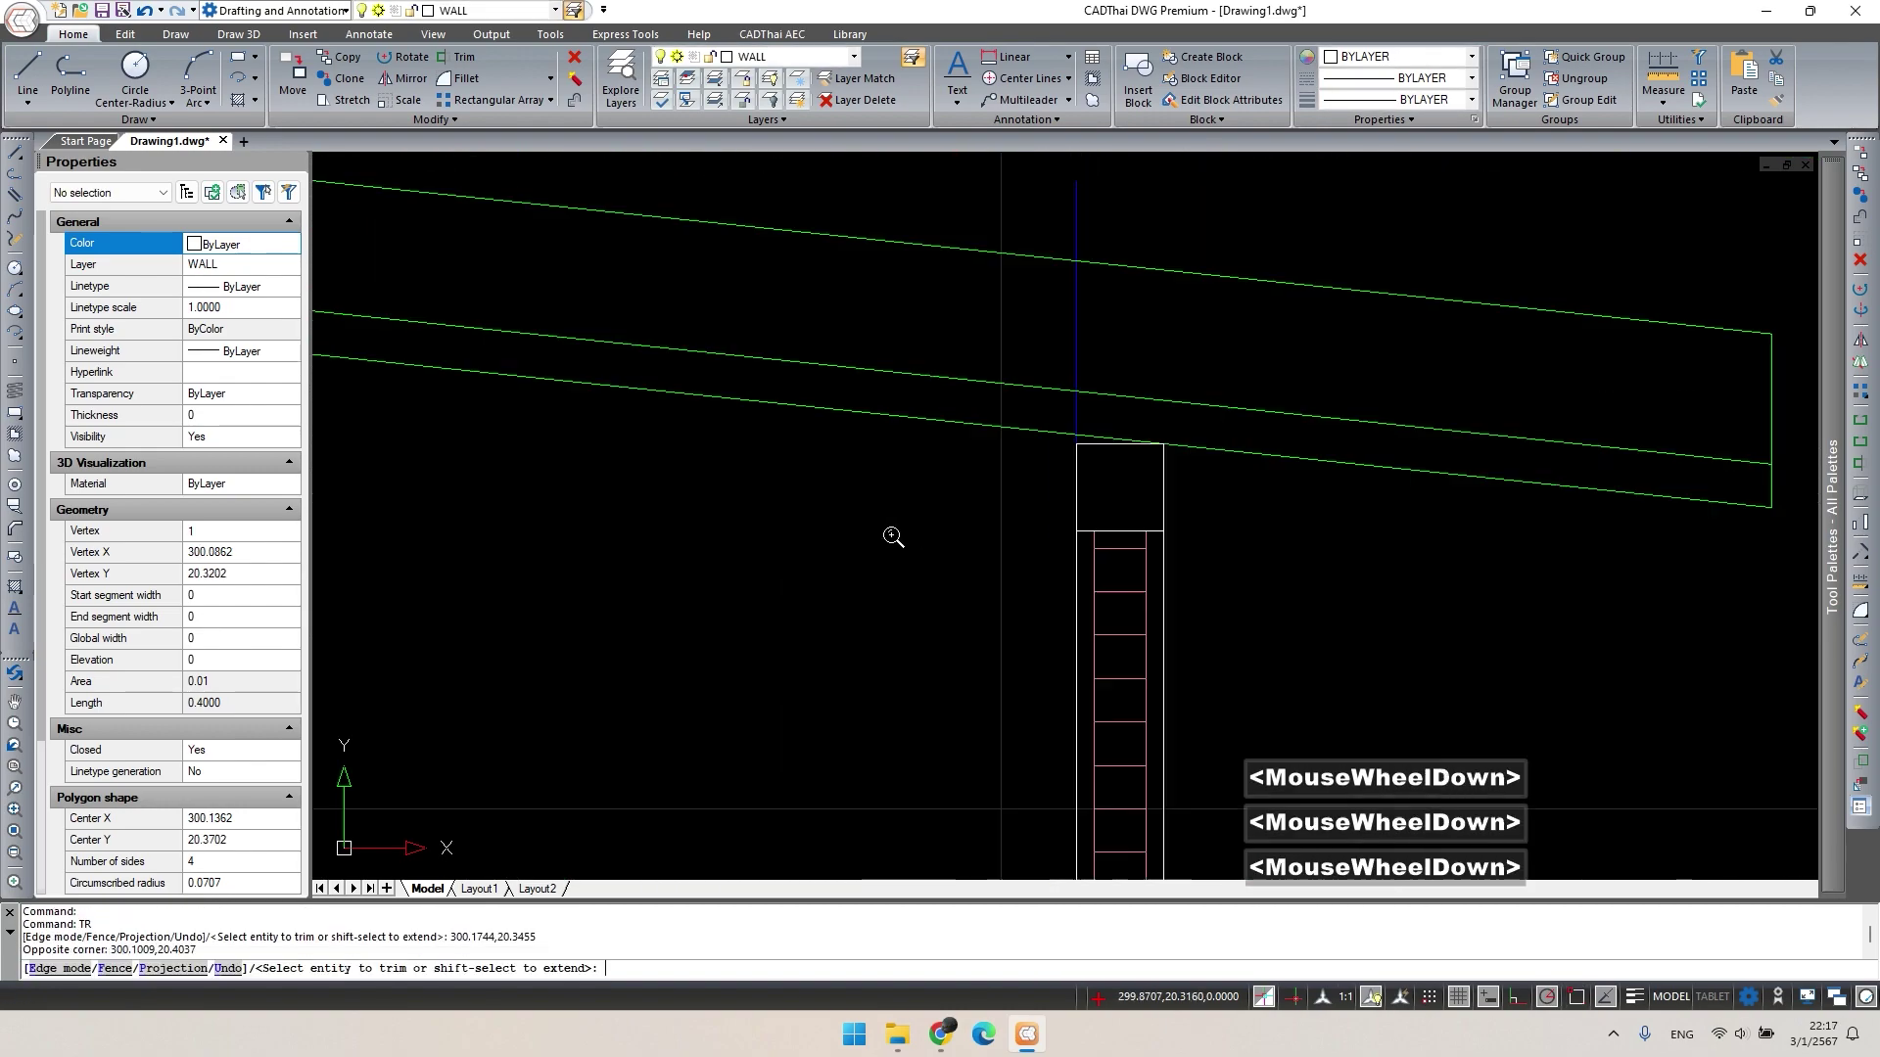
pyautogui.moveTo(893, 532); pyautogui.dragTo(1616, 466, button='middle')
pyautogui.scroll(-1, 1615, 466)
pyautogui.scroll(3, 994, 432)
pyautogui.scroll(2, 1024, 548)
pyautogui.press('Escape')
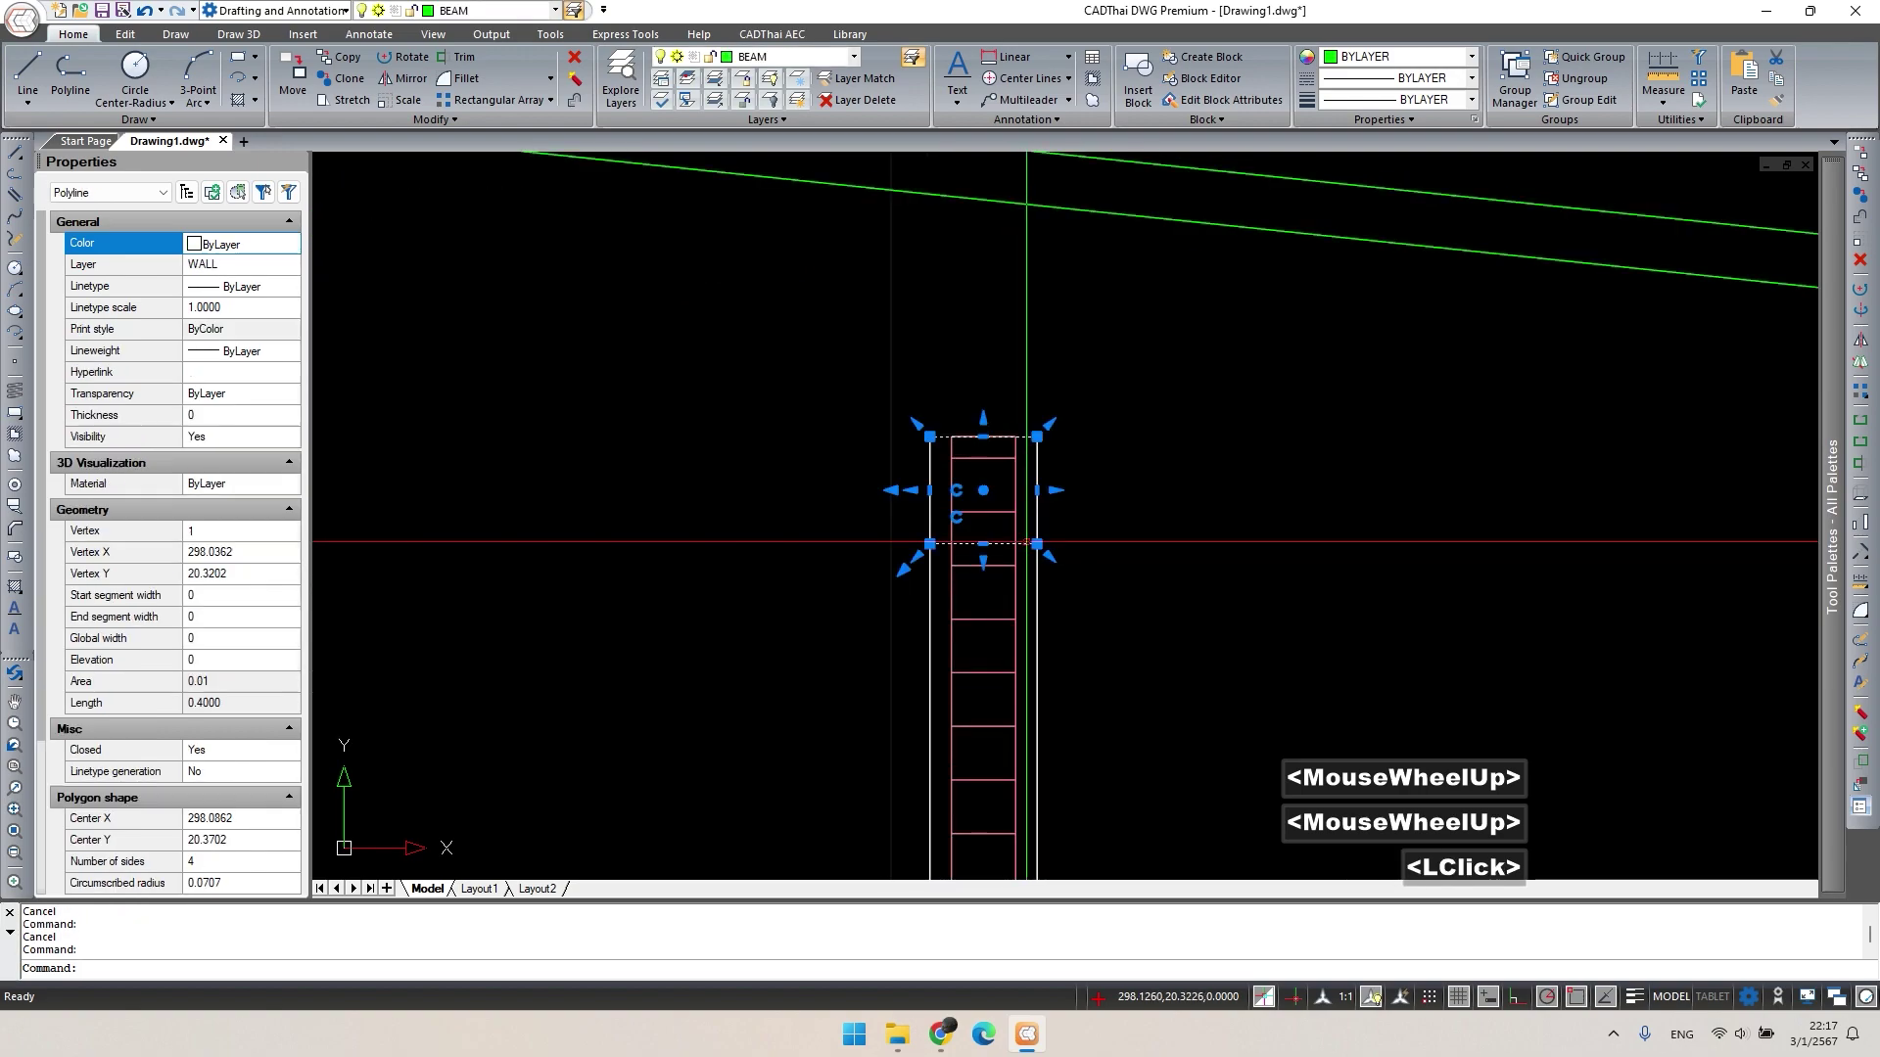
pyautogui.scroll(3, 1004, 525)
pyautogui.write('tr')
pyautogui.press('space')
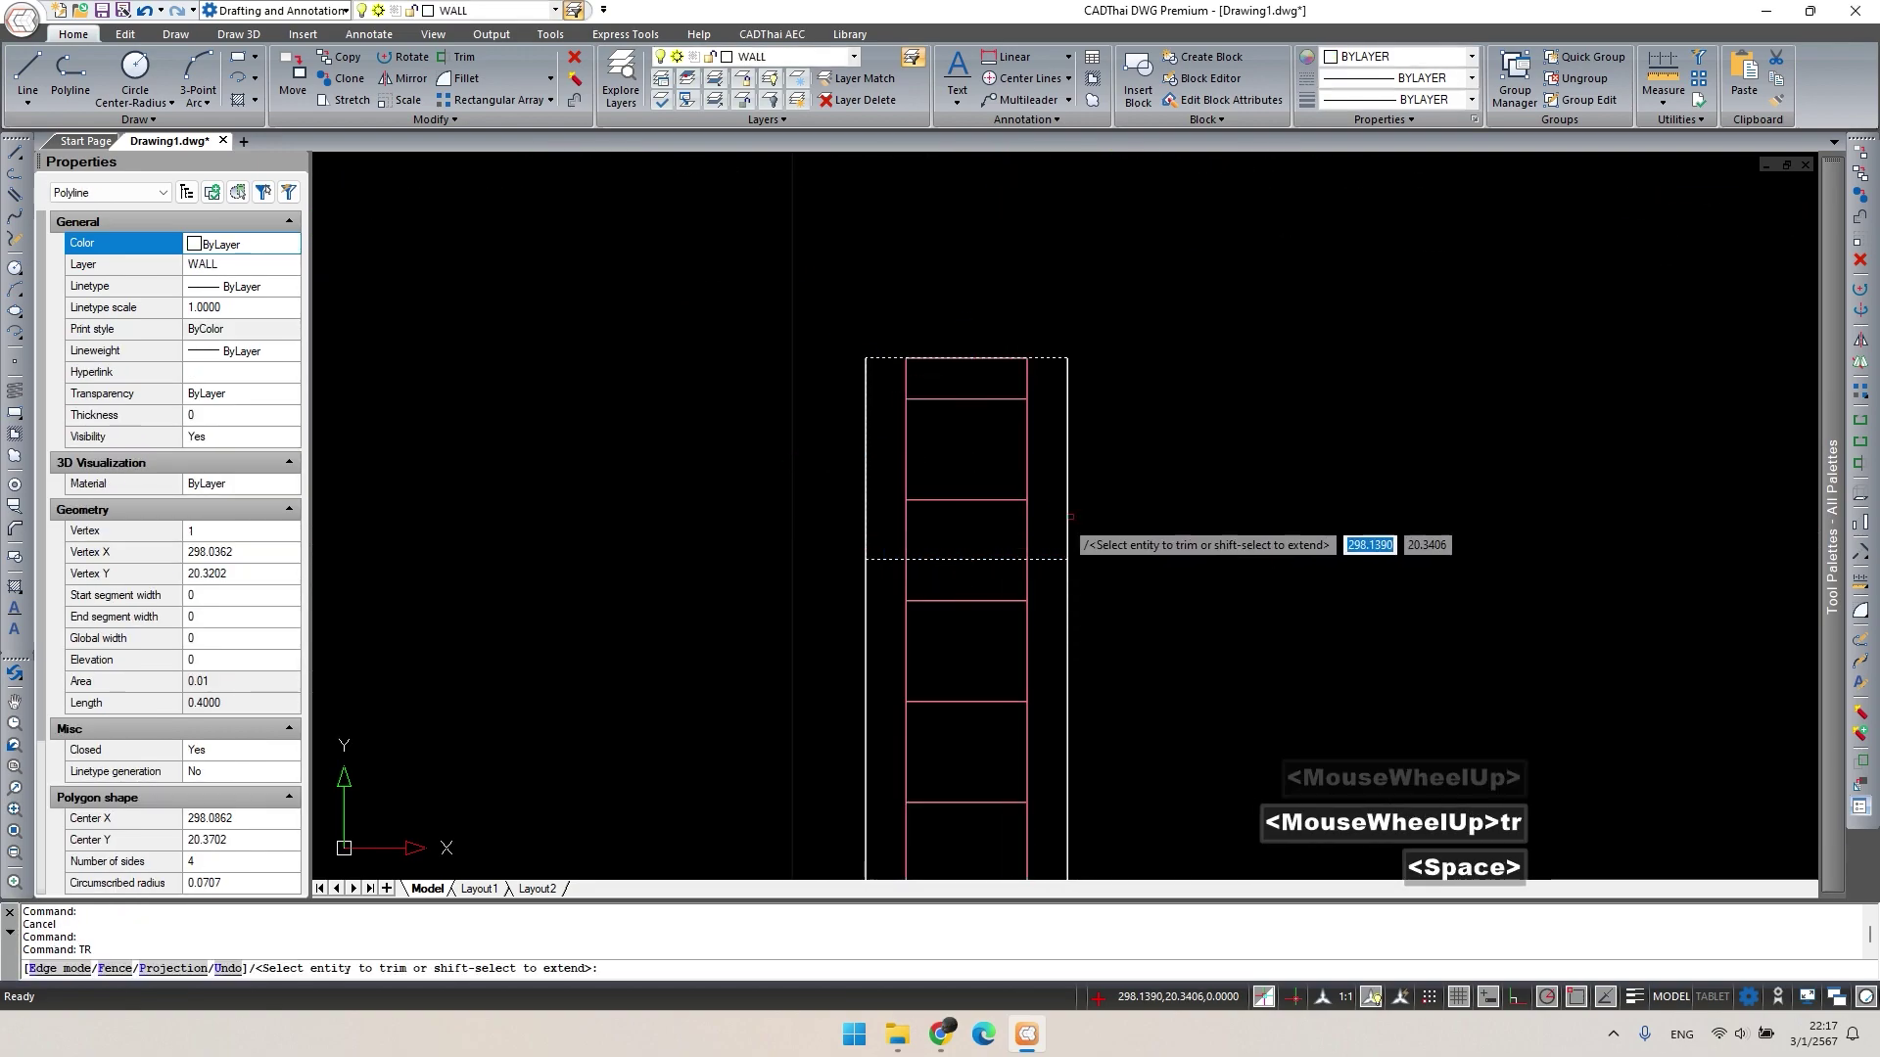
pyautogui.click(1052, 529)
pyautogui.click(895, 393)
pyautogui.press('space')
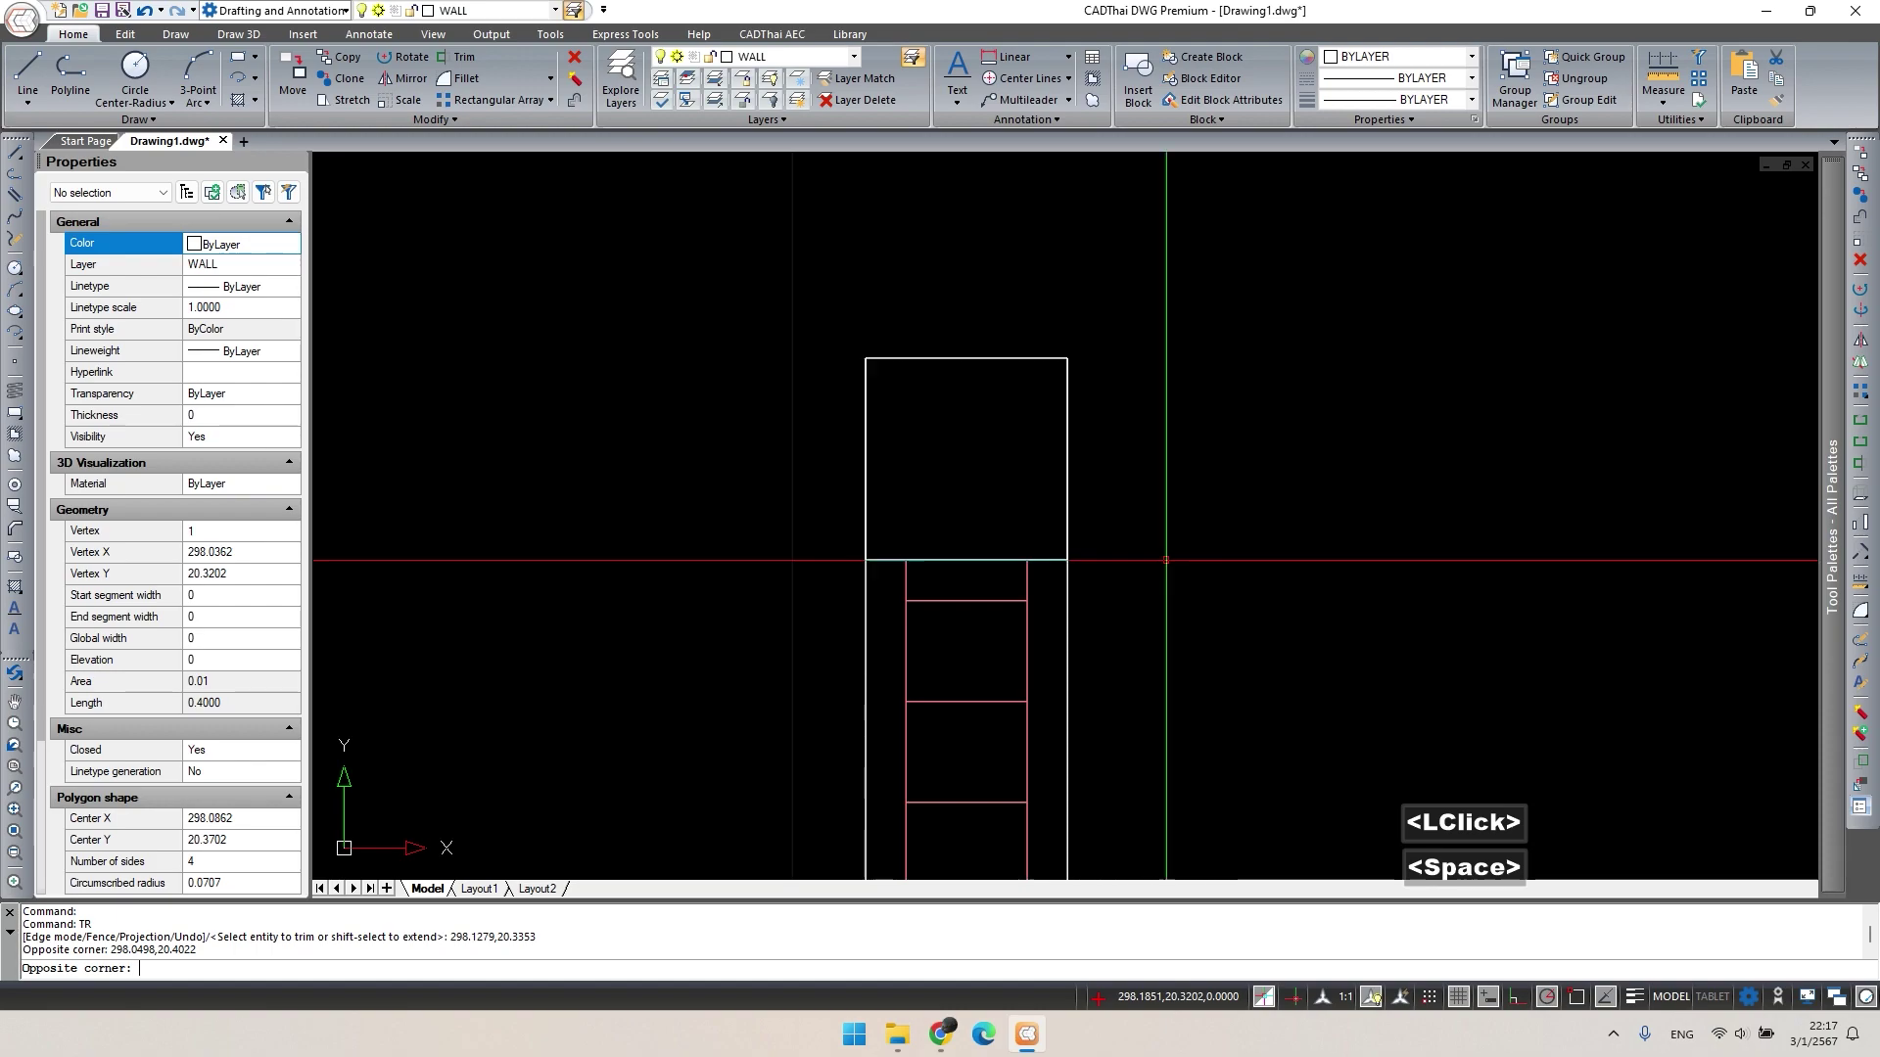
pyautogui.press('Escape')
# Copy the complete intermediate wall with its top square 2.00 away onto the floor finish above the grid B beam.
pyautogui.scroll(3, 982, 699)
pyautogui.write('co')
pyautogui.press('space')
pyautogui.scroll(3, 1004, 650)
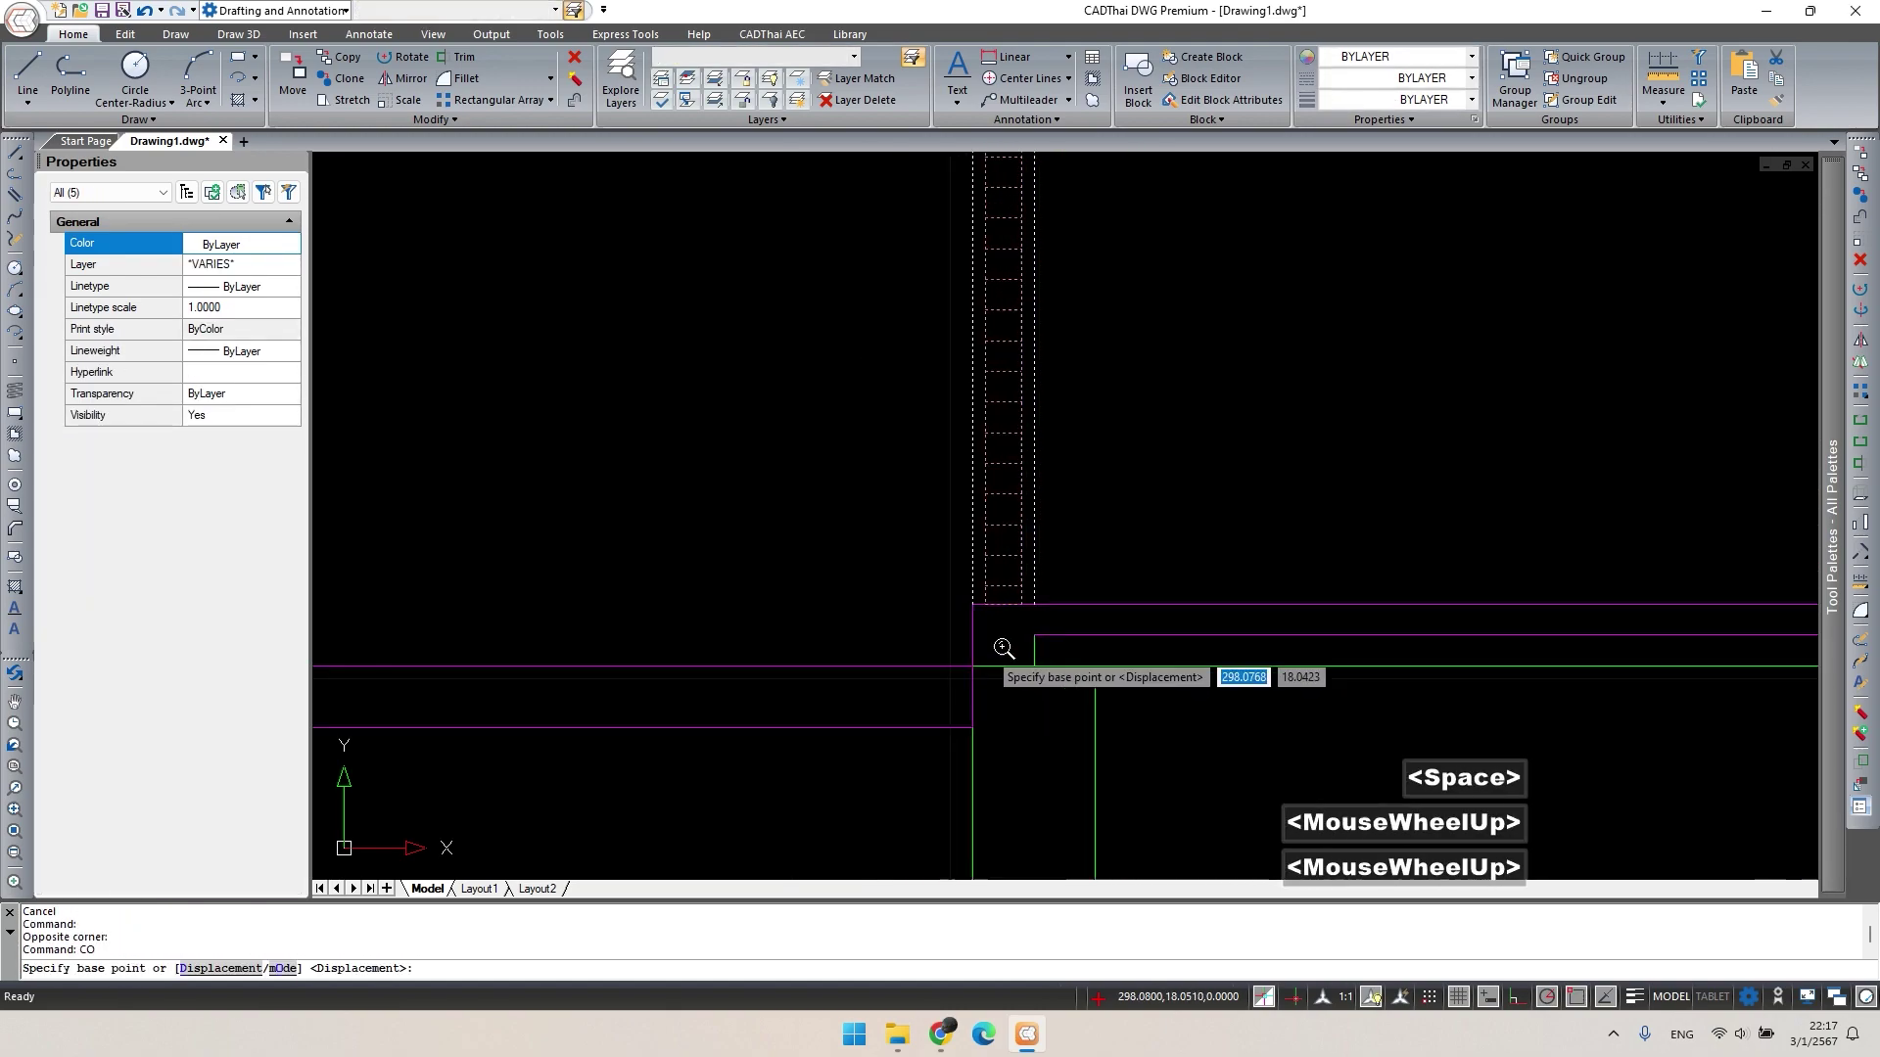
pyautogui.click(1004, 594)
pyautogui.scroll(-3, 956, 658)
pyautogui.moveTo(956, 658); pyautogui.dragTo(1615, 658, button='middle')
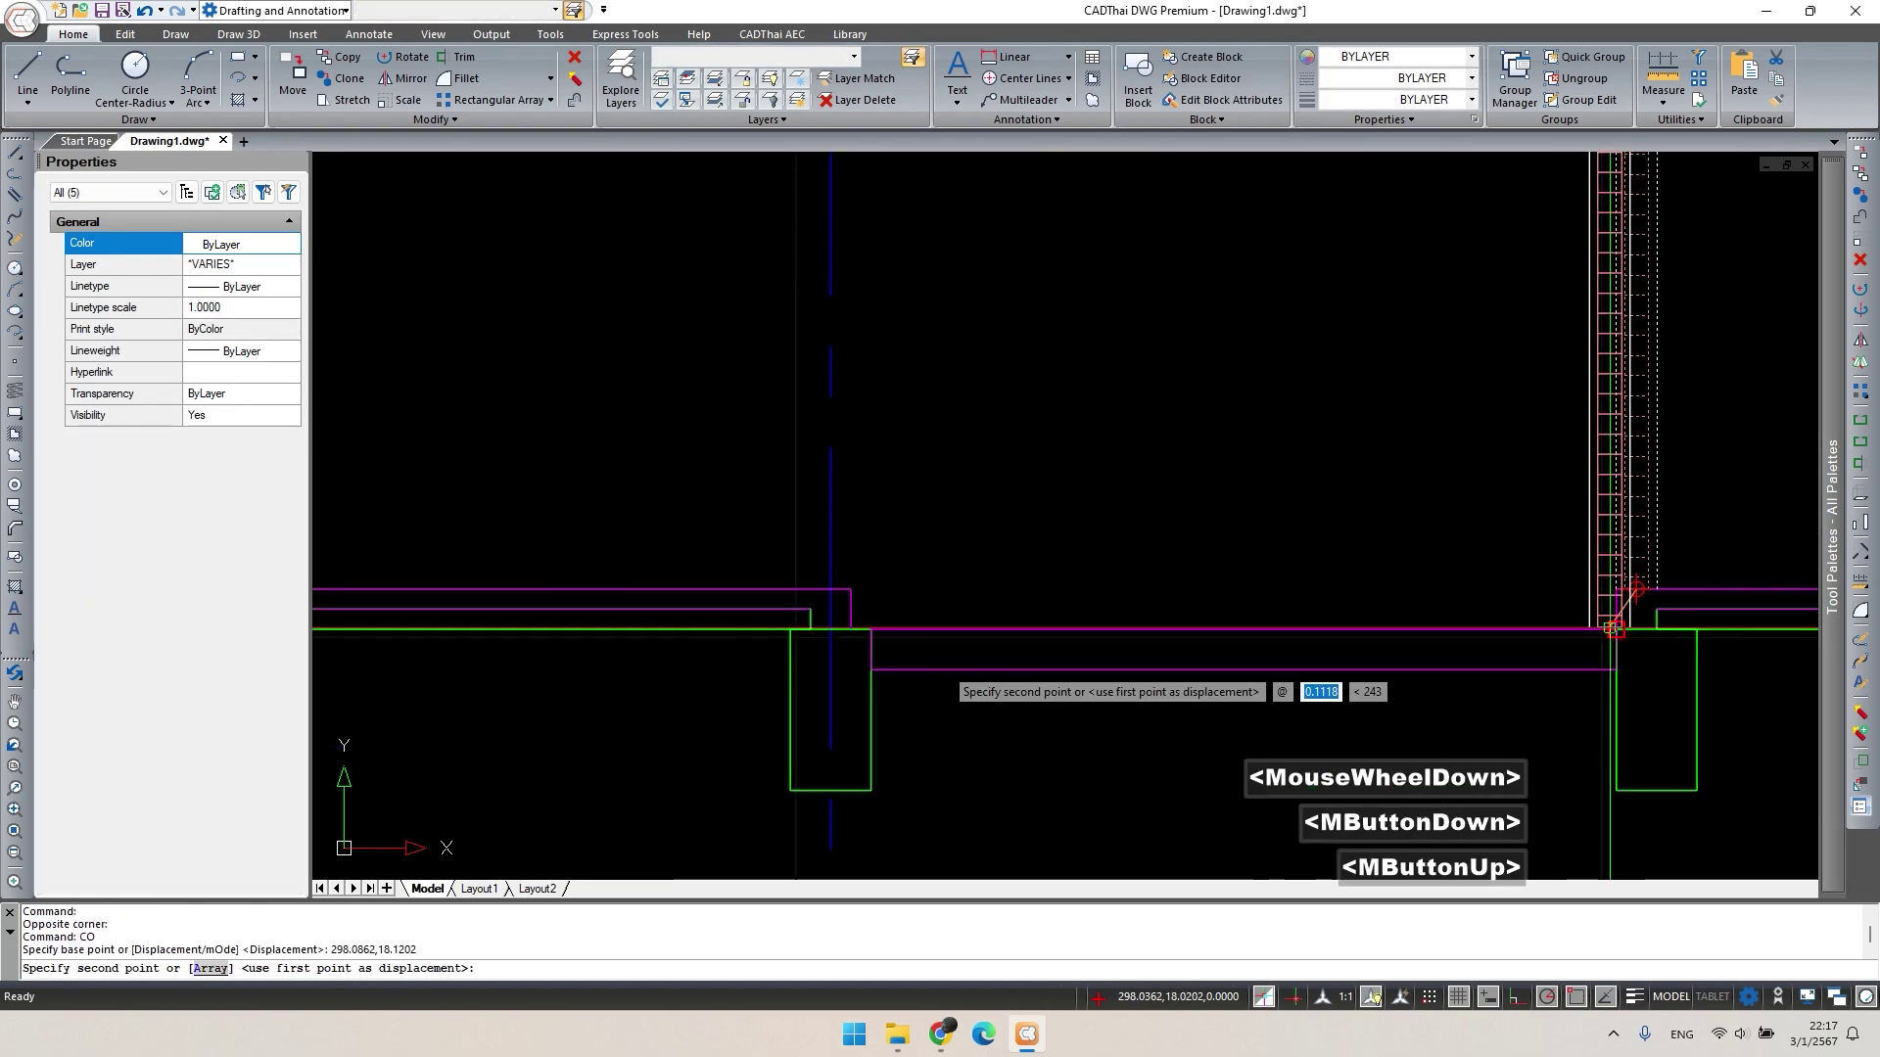
pyautogui.scroll(3, 841, 595)
pyautogui.click(795, 585)
pyautogui.press('Escape')
pyautogui.scroll(-3, 1047, 515)
pyautogui.moveTo(1047, 515); pyautogui.dragTo(908, 674, button='middle')
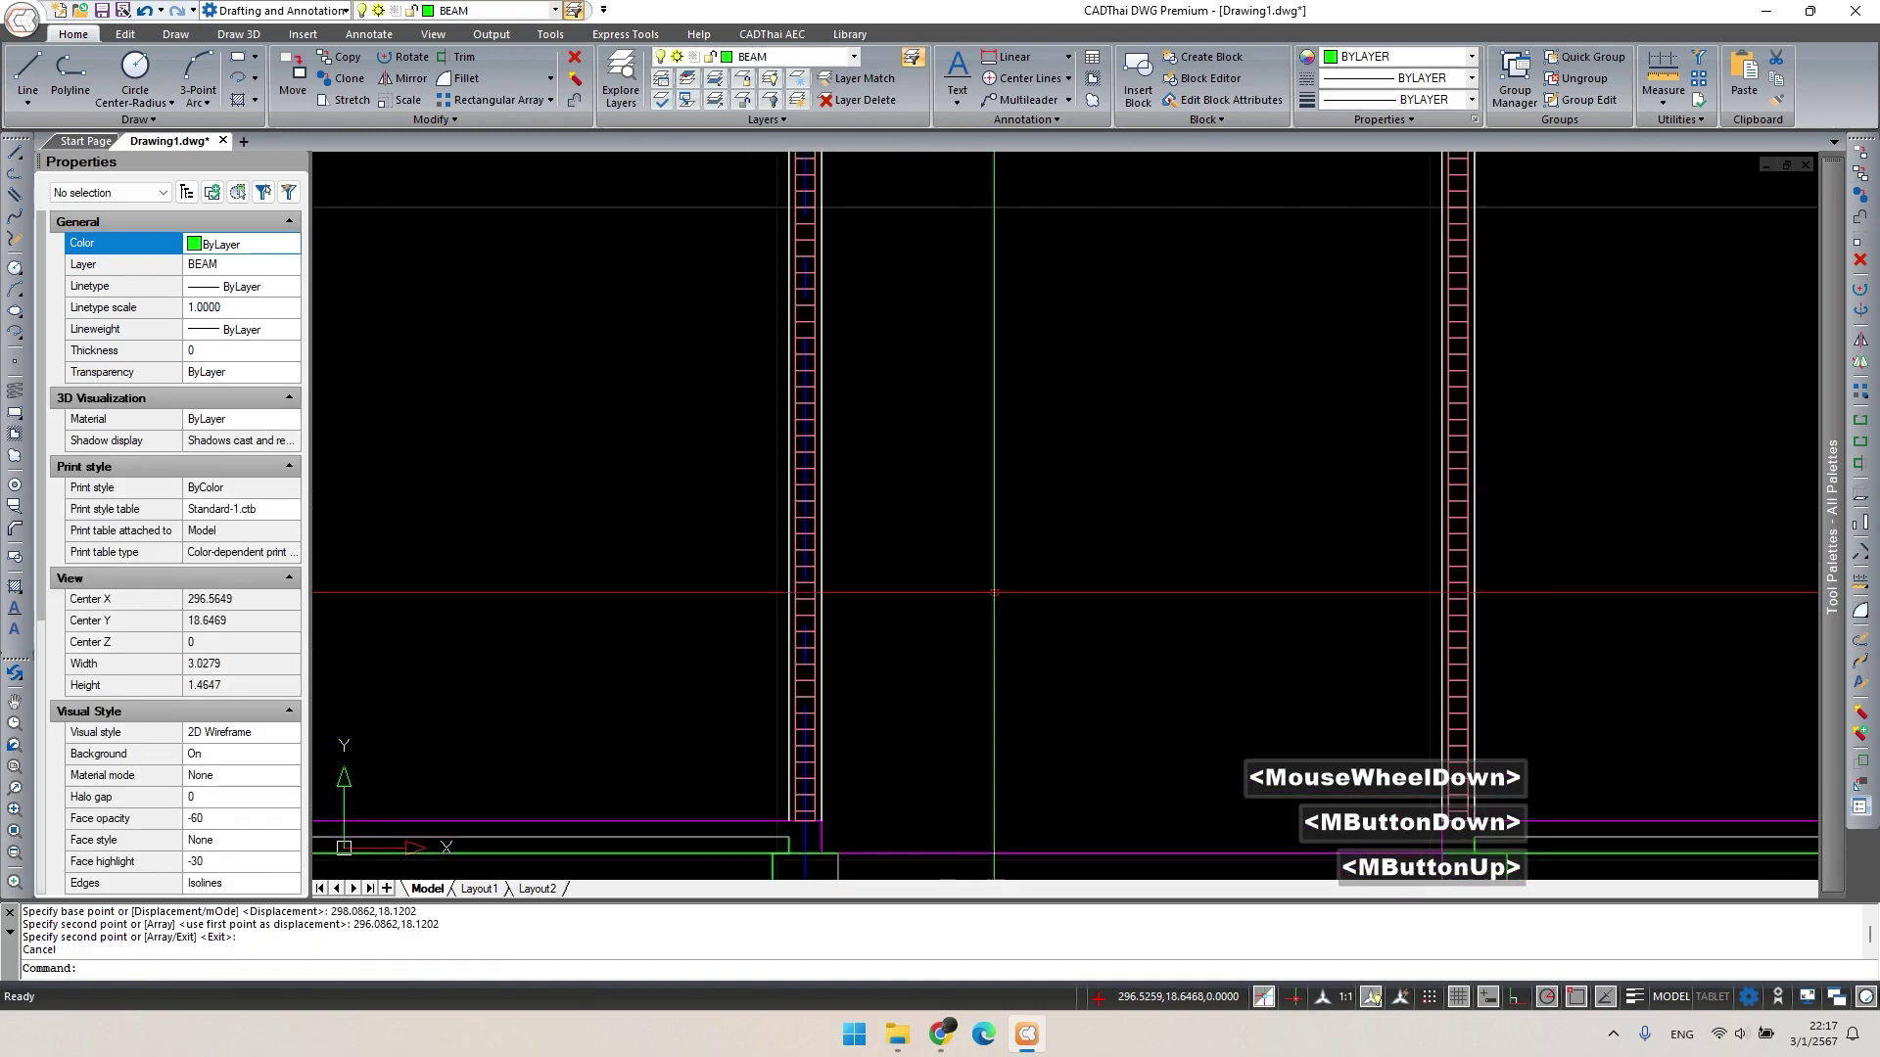
pyautogui.scroll(-4, 955, 624)
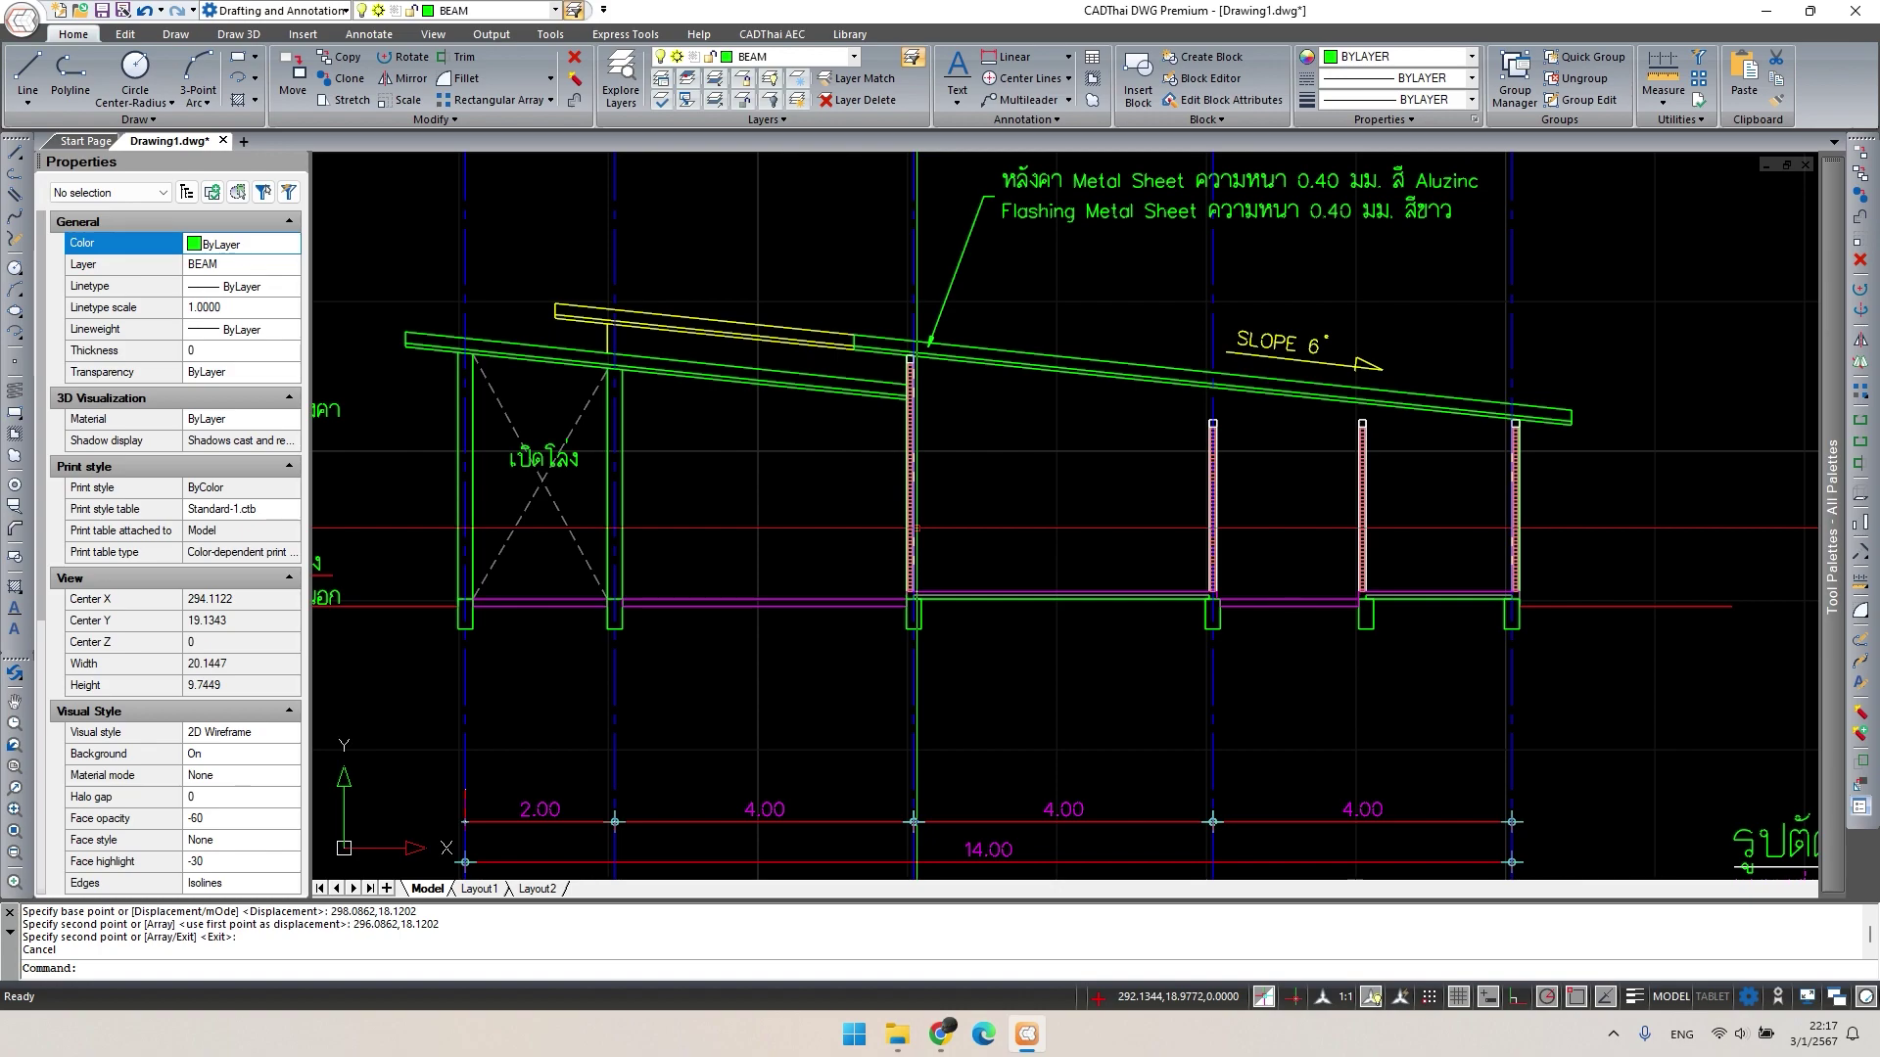
pyautogui.moveTo(916, 529); pyautogui.dragTo(1126, 566, button='middle')
pyautogui.press('Escape')
pyautogui.scroll(2, 742, 589)
pyautogui.write('pl')
pyautogui.press('space')
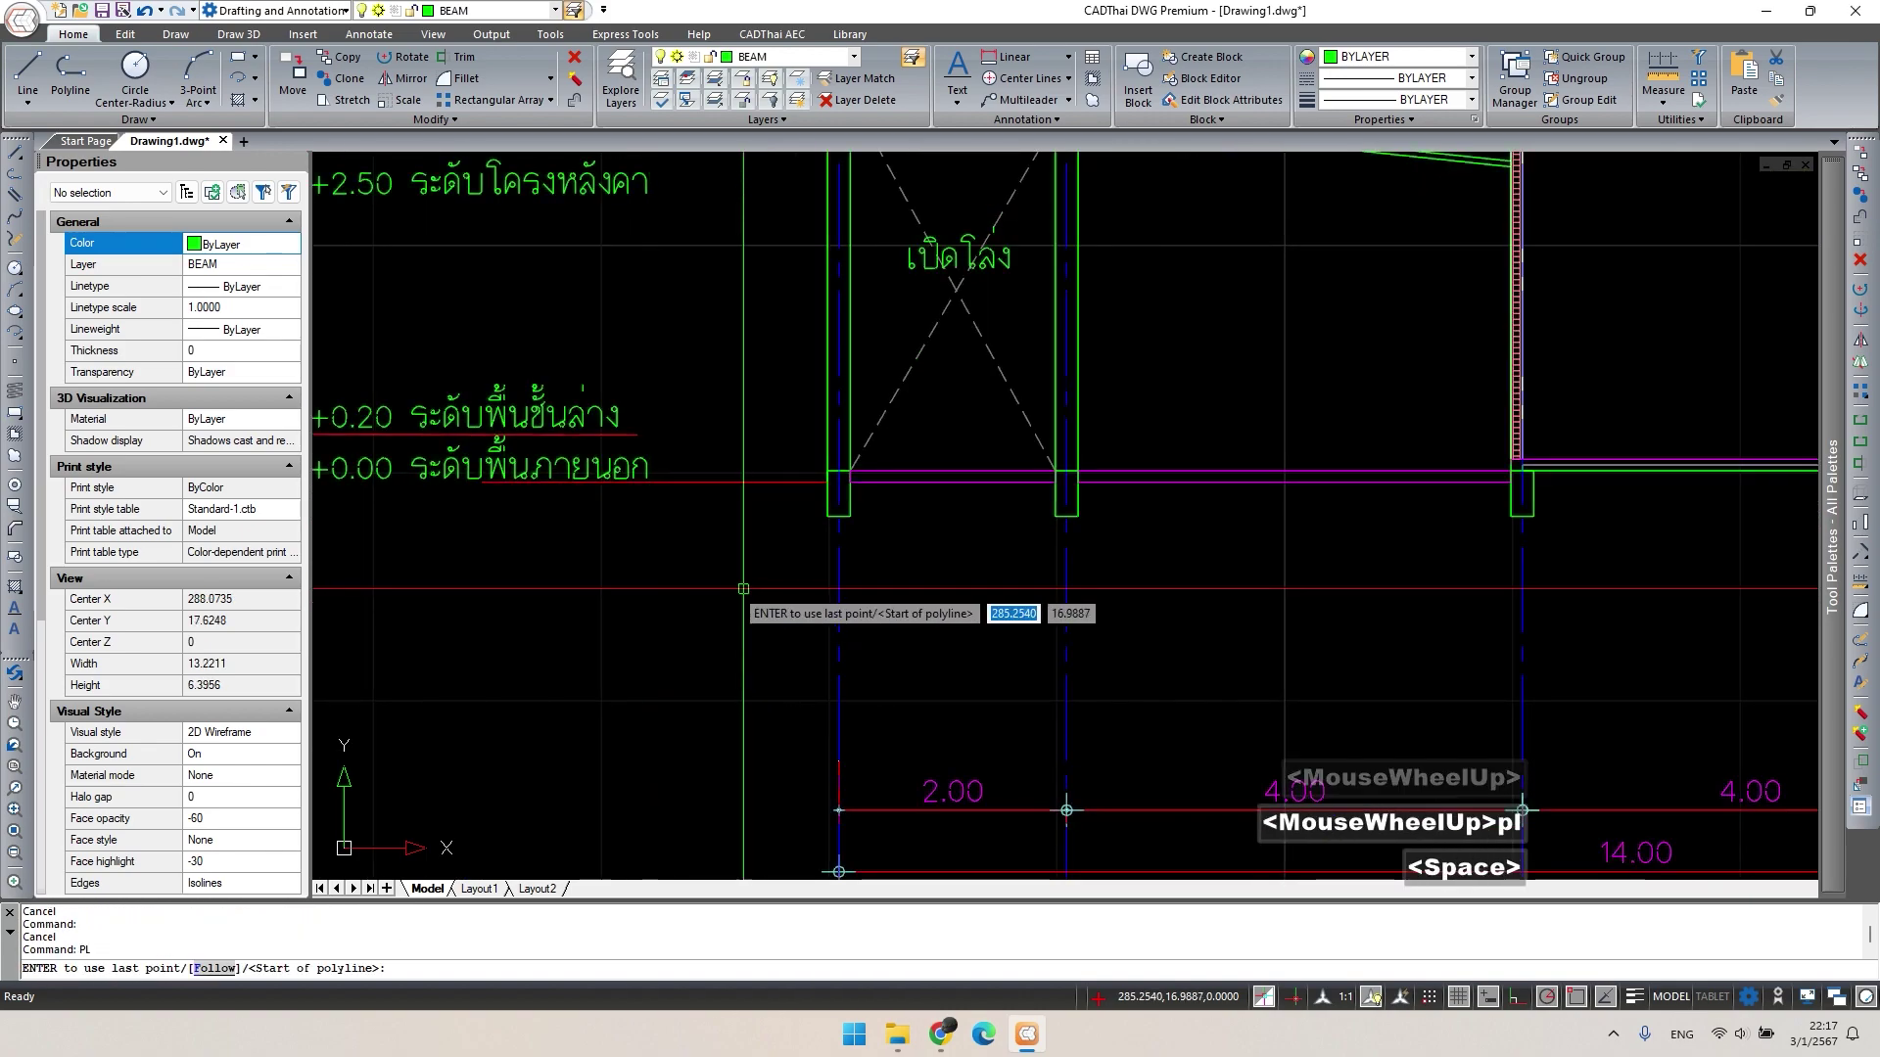
pyautogui.press('Escape')
pyautogui.press('Escape')
# Draw a 1 by 0.2 footing rectangle in the empty area below the grid E beam.
pyautogui.write('rec')
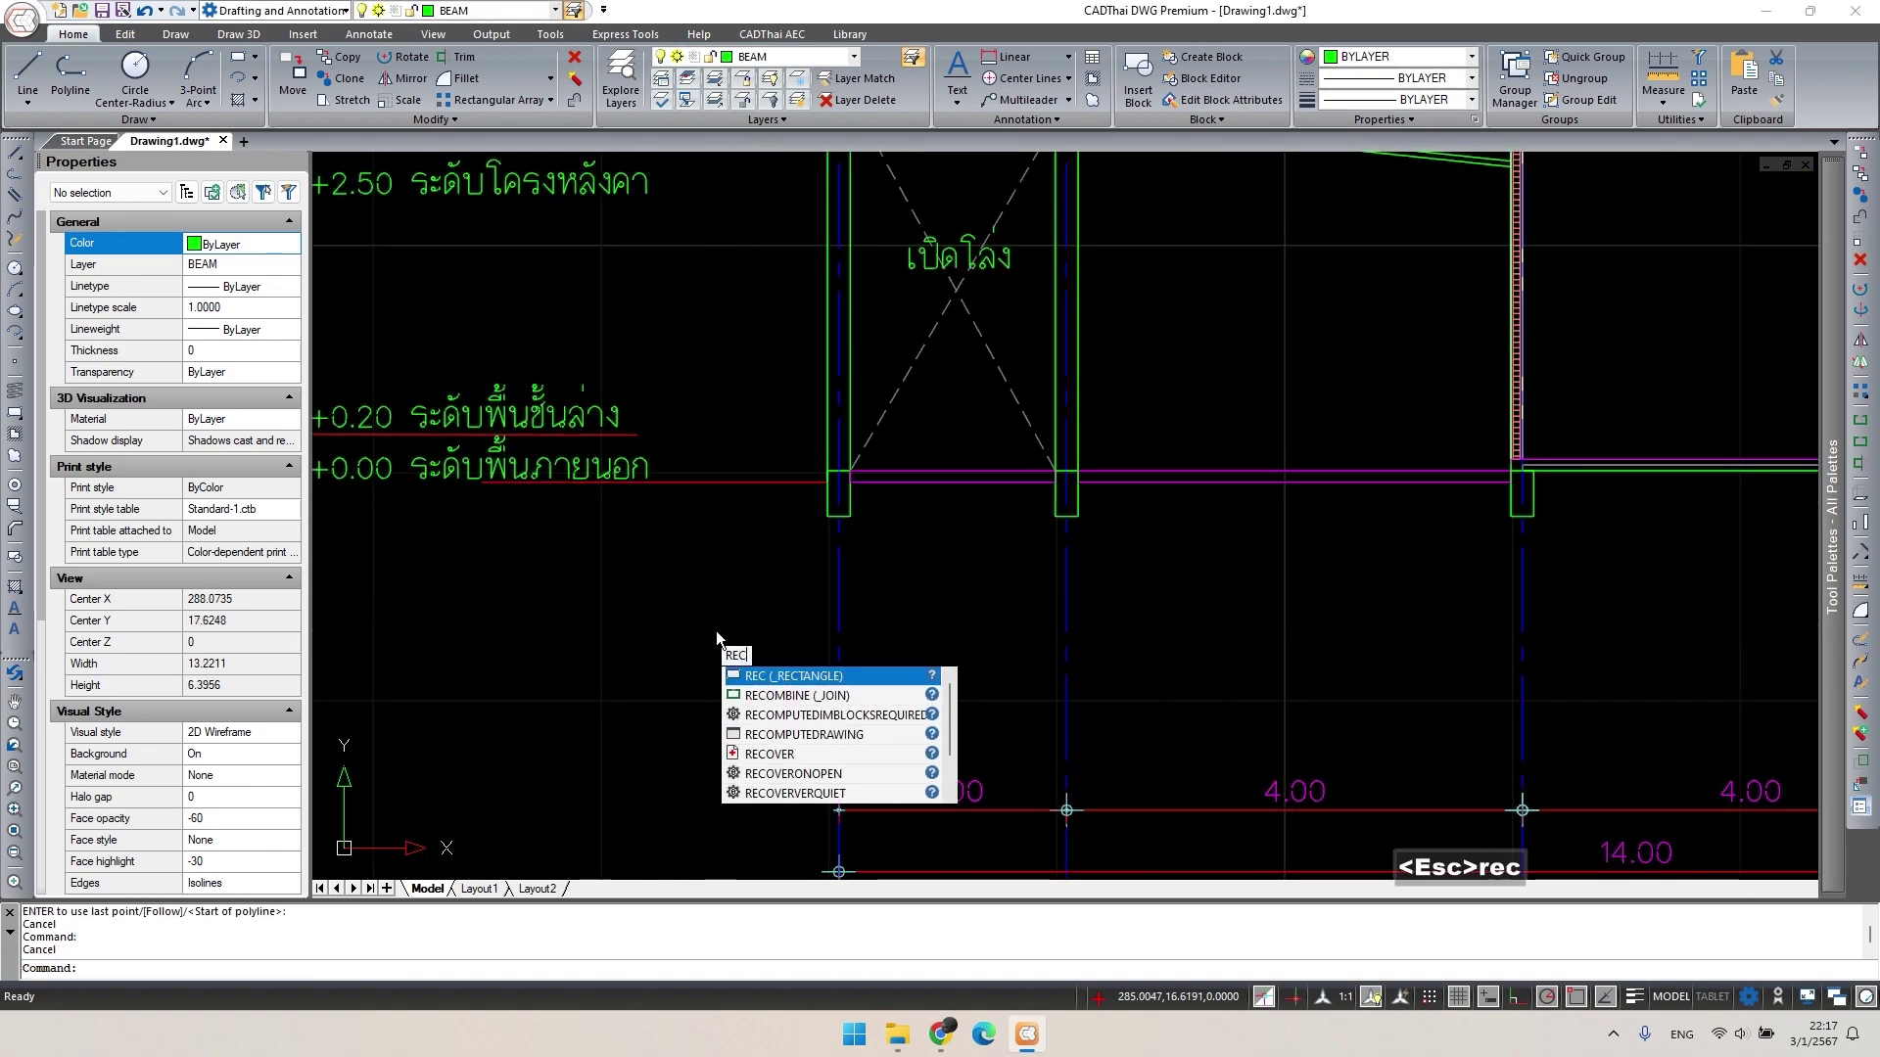
pyautogui.press('space')
pyautogui.click(728, 663)
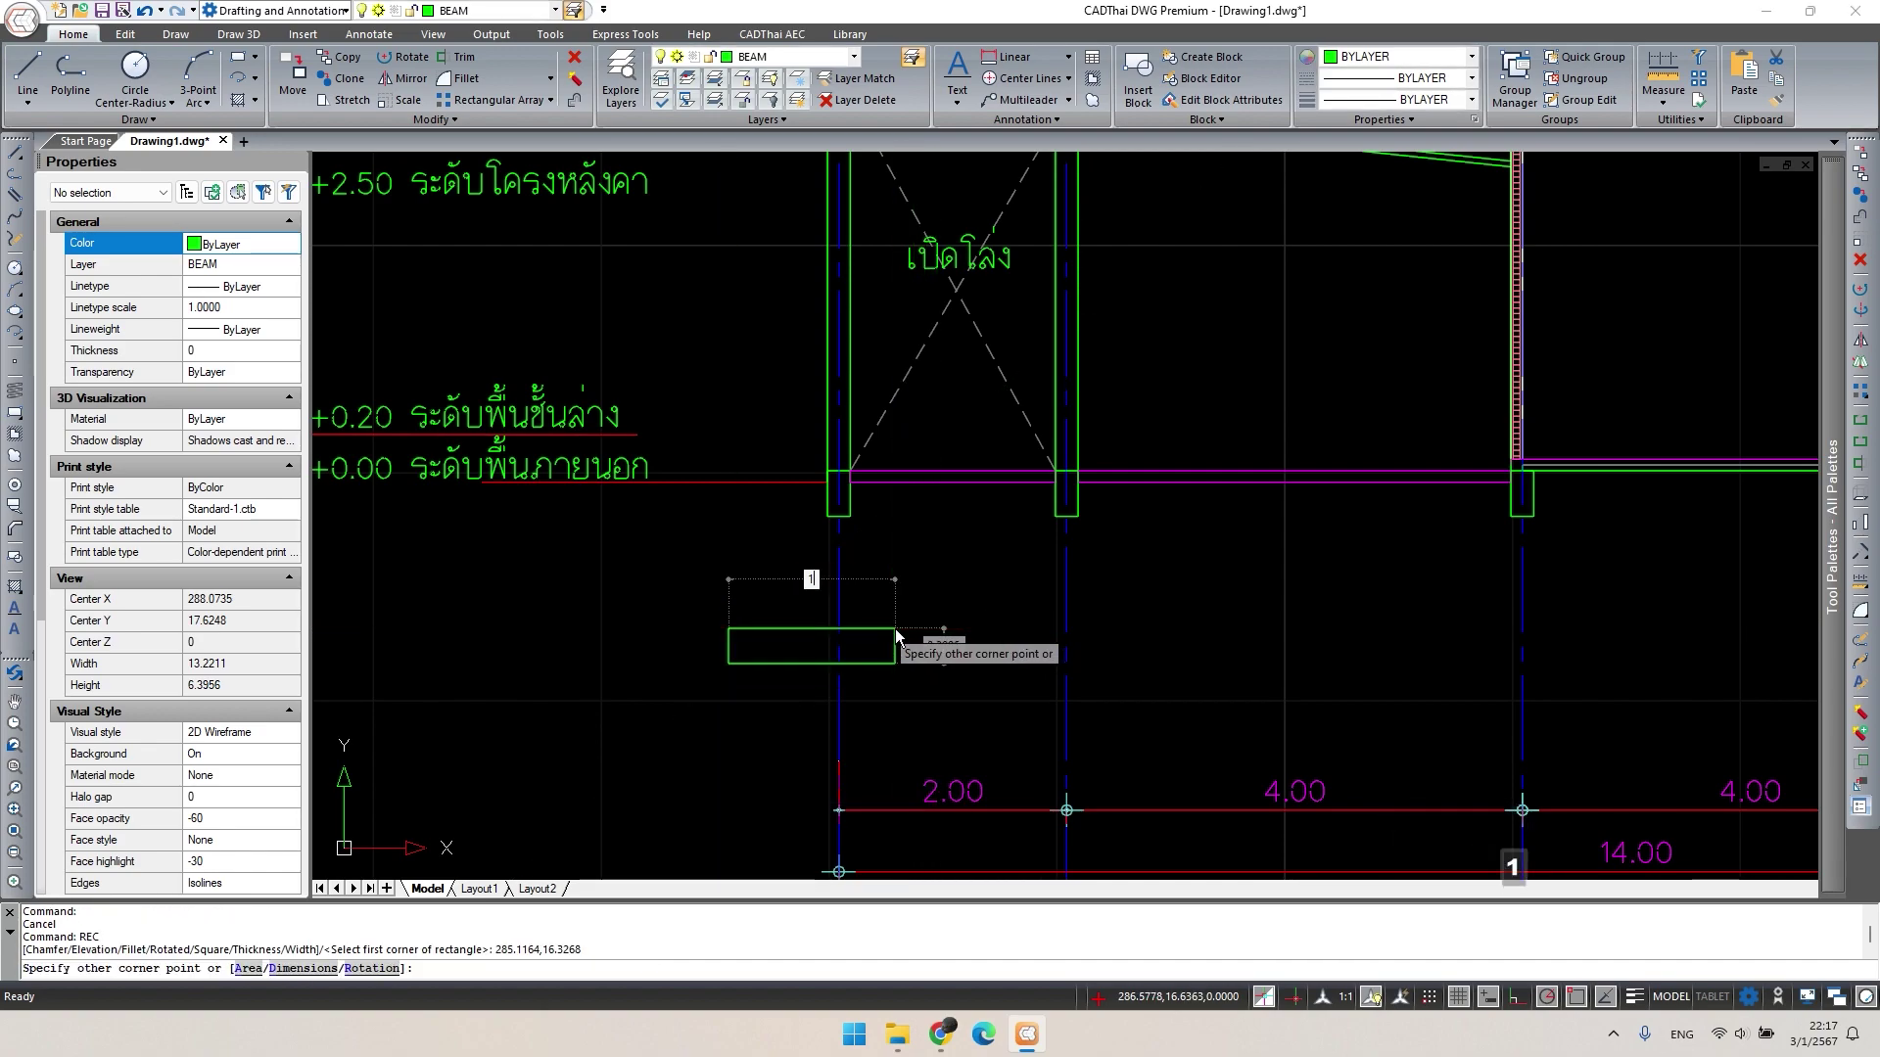
pyautogui.write('1')
pyautogui.press('Tab')
pyautogui.write('0.2')
pyautogui.press('Return')
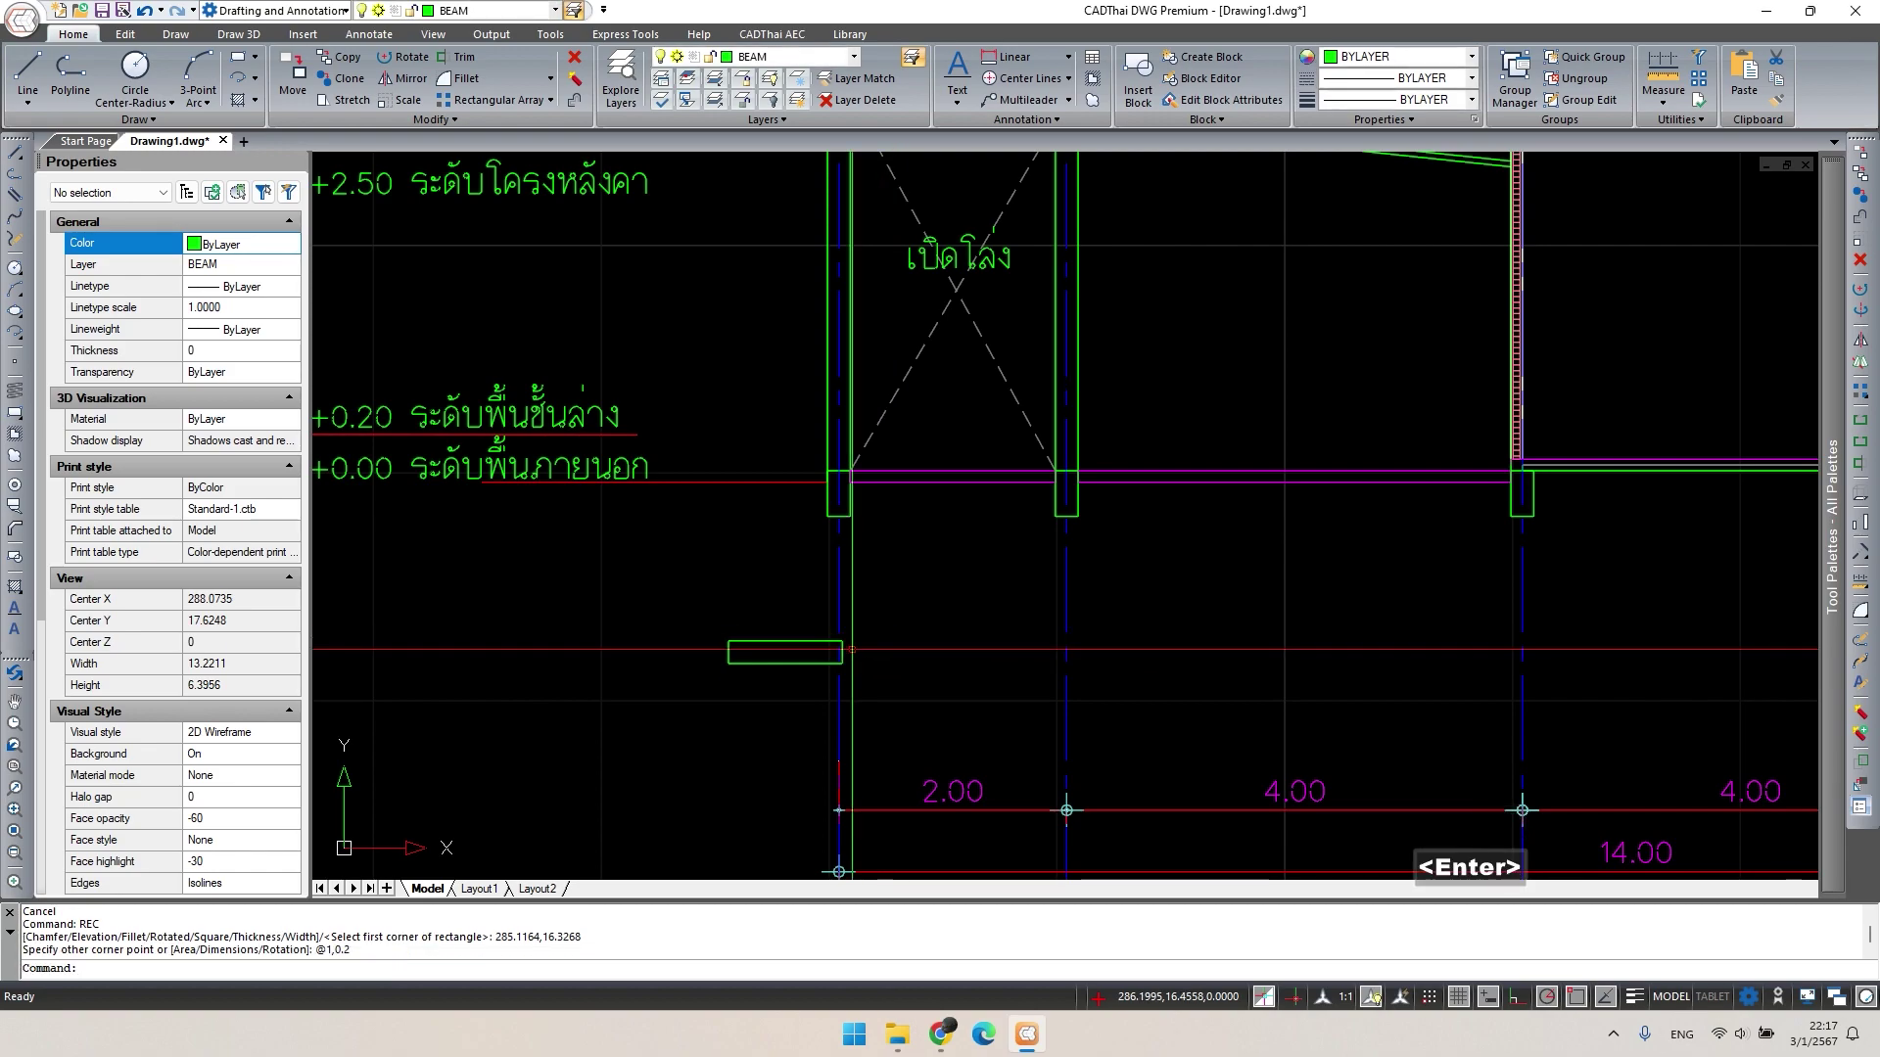
# Move the footing rectangle by its top midpoint to the bottom midpoint of the grid E beam.
pyautogui.click(851, 627)
pyautogui.click(744, 673)
pyautogui.scroll(1, 762, 670)
pyautogui.write('m')
pyautogui.press('space')
pyautogui.click(789, 638)
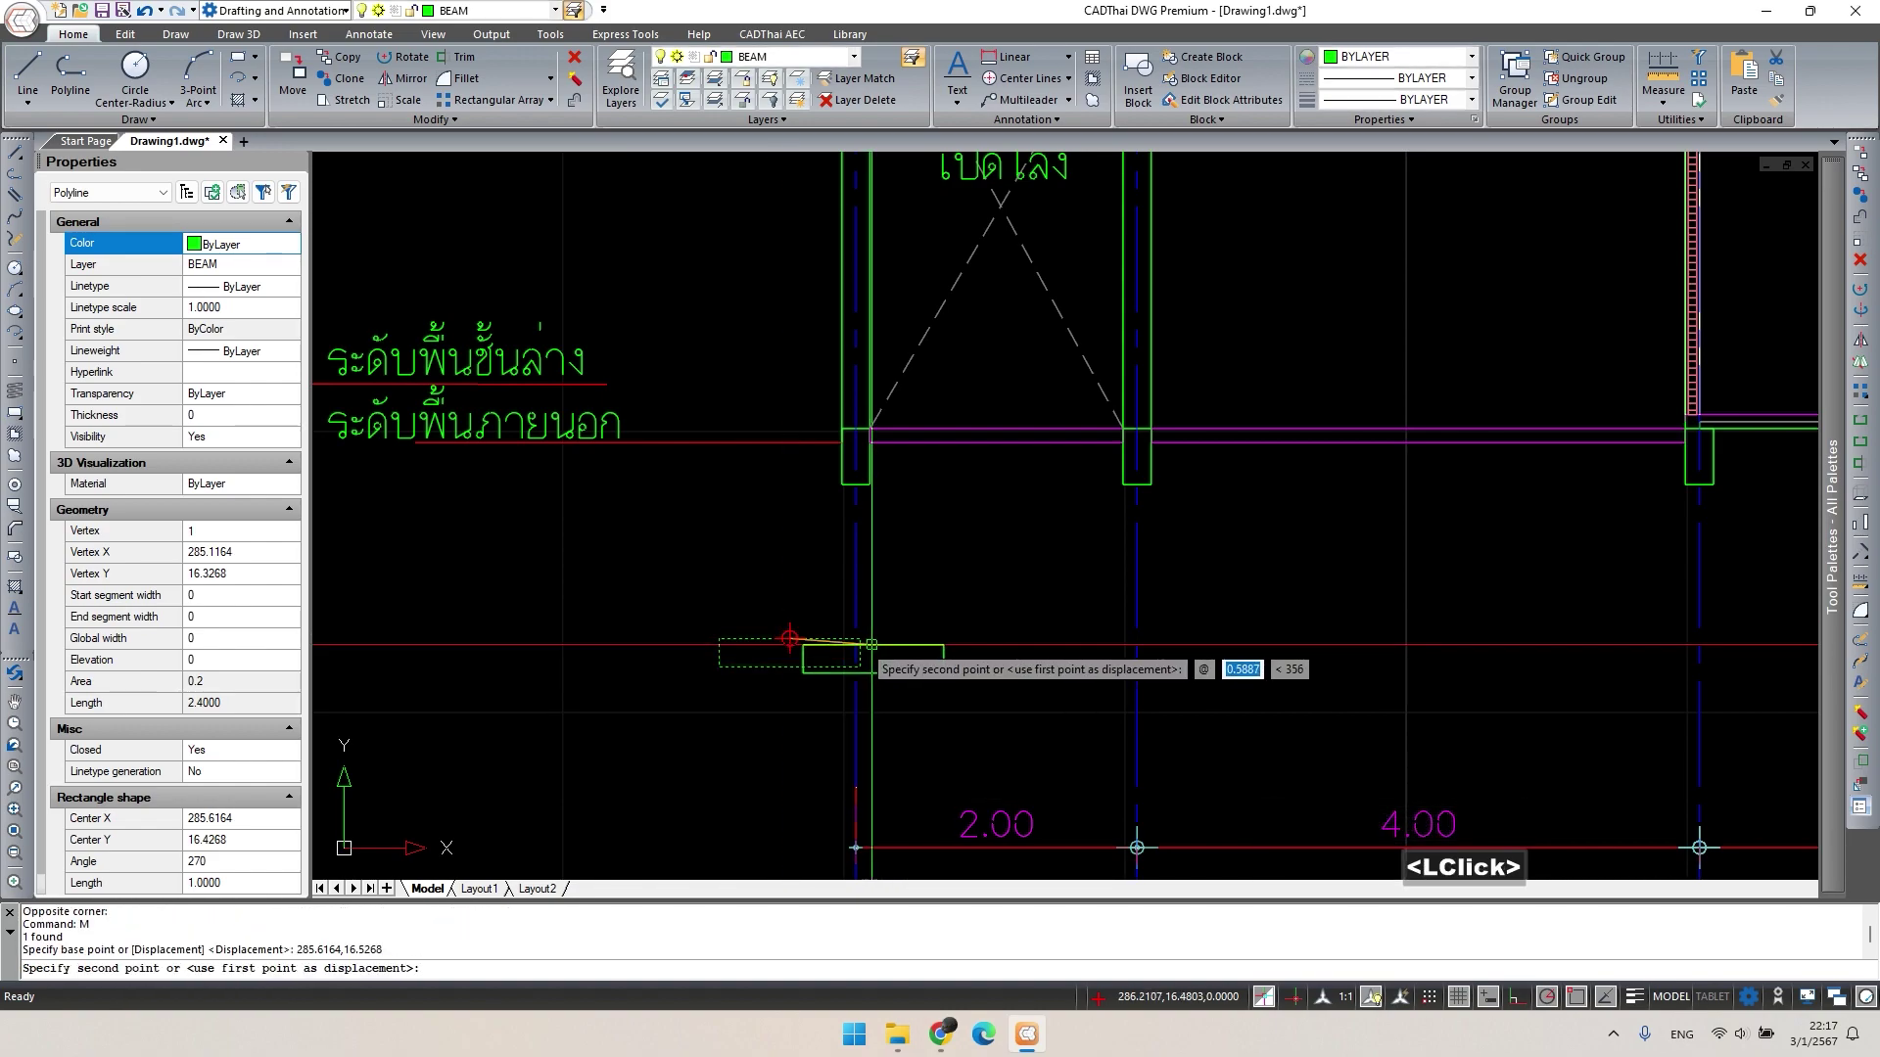
pyautogui.scroll(1, 911, 525)
pyautogui.click(855, 485)
# Move the footing rectangle straight down by 1.
pyautogui.click(774, 475)
pyautogui.click(940, 523)
pyautogui.write('m')
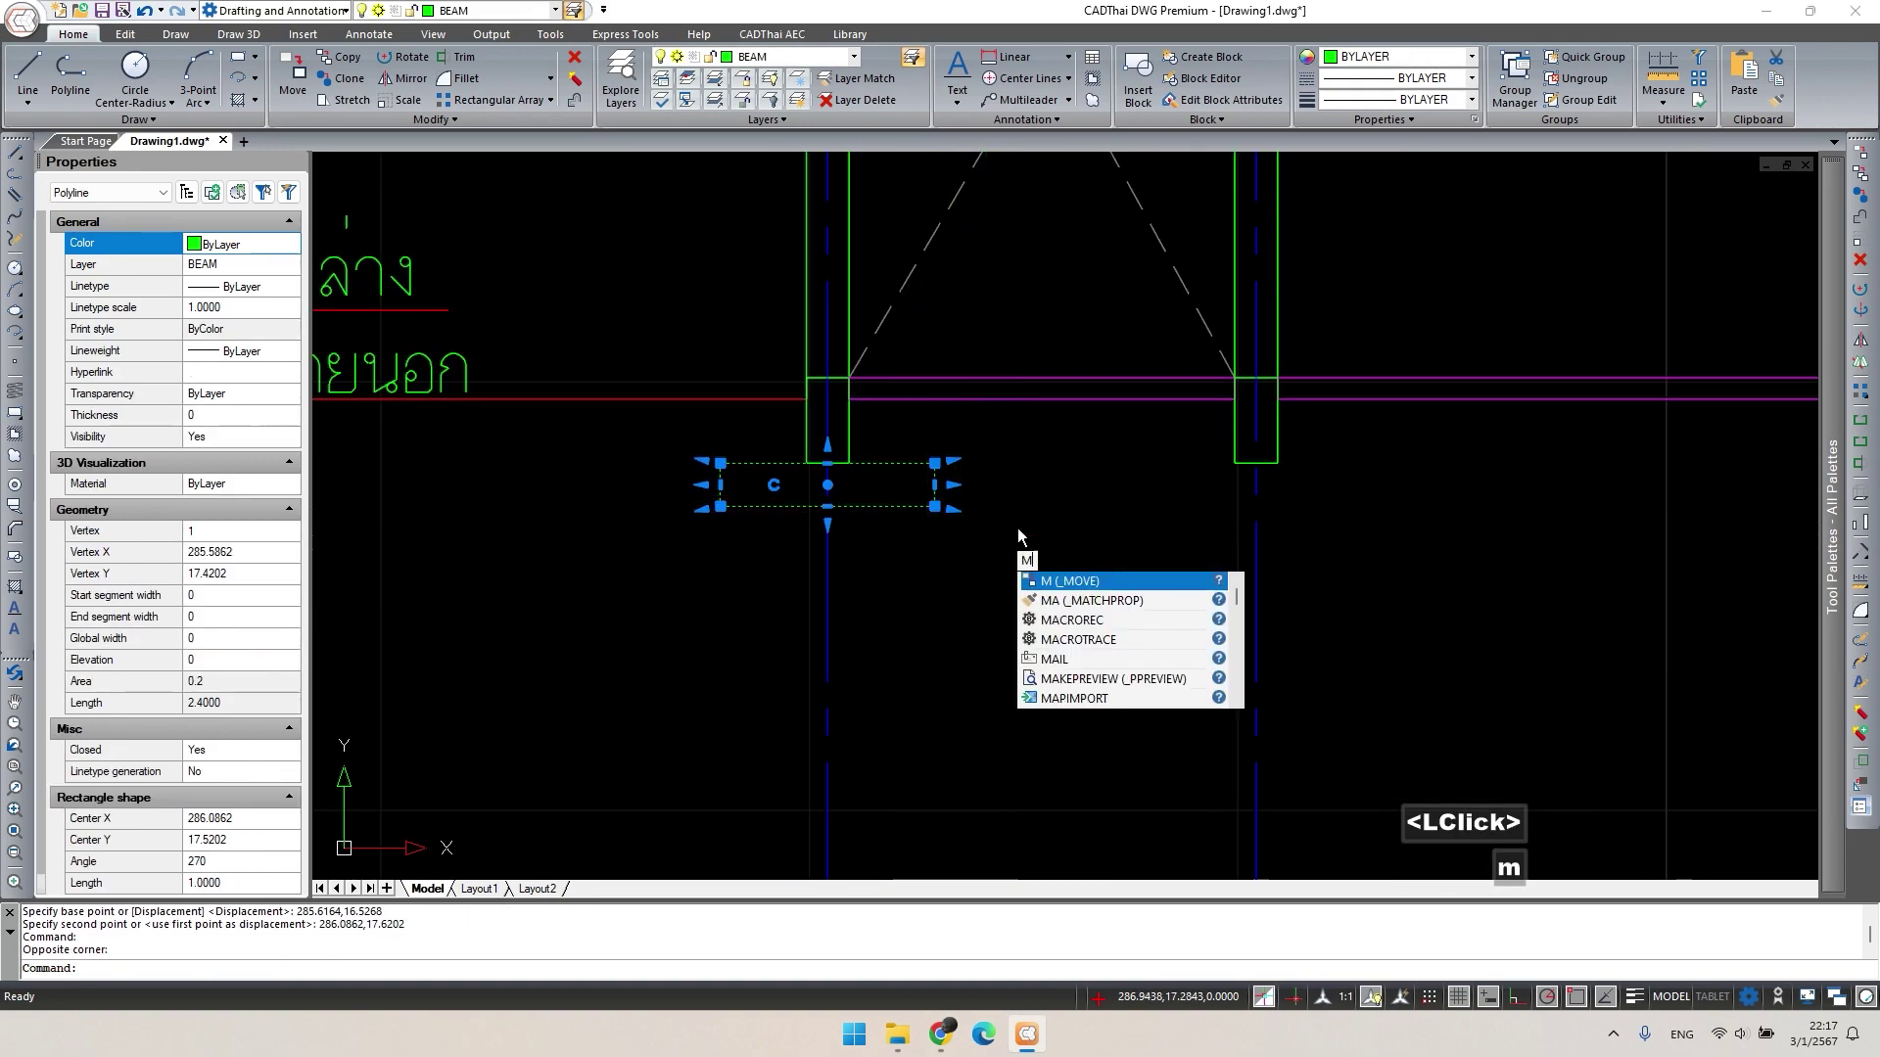
pyautogui.press('space')
pyautogui.click(1010, 465)
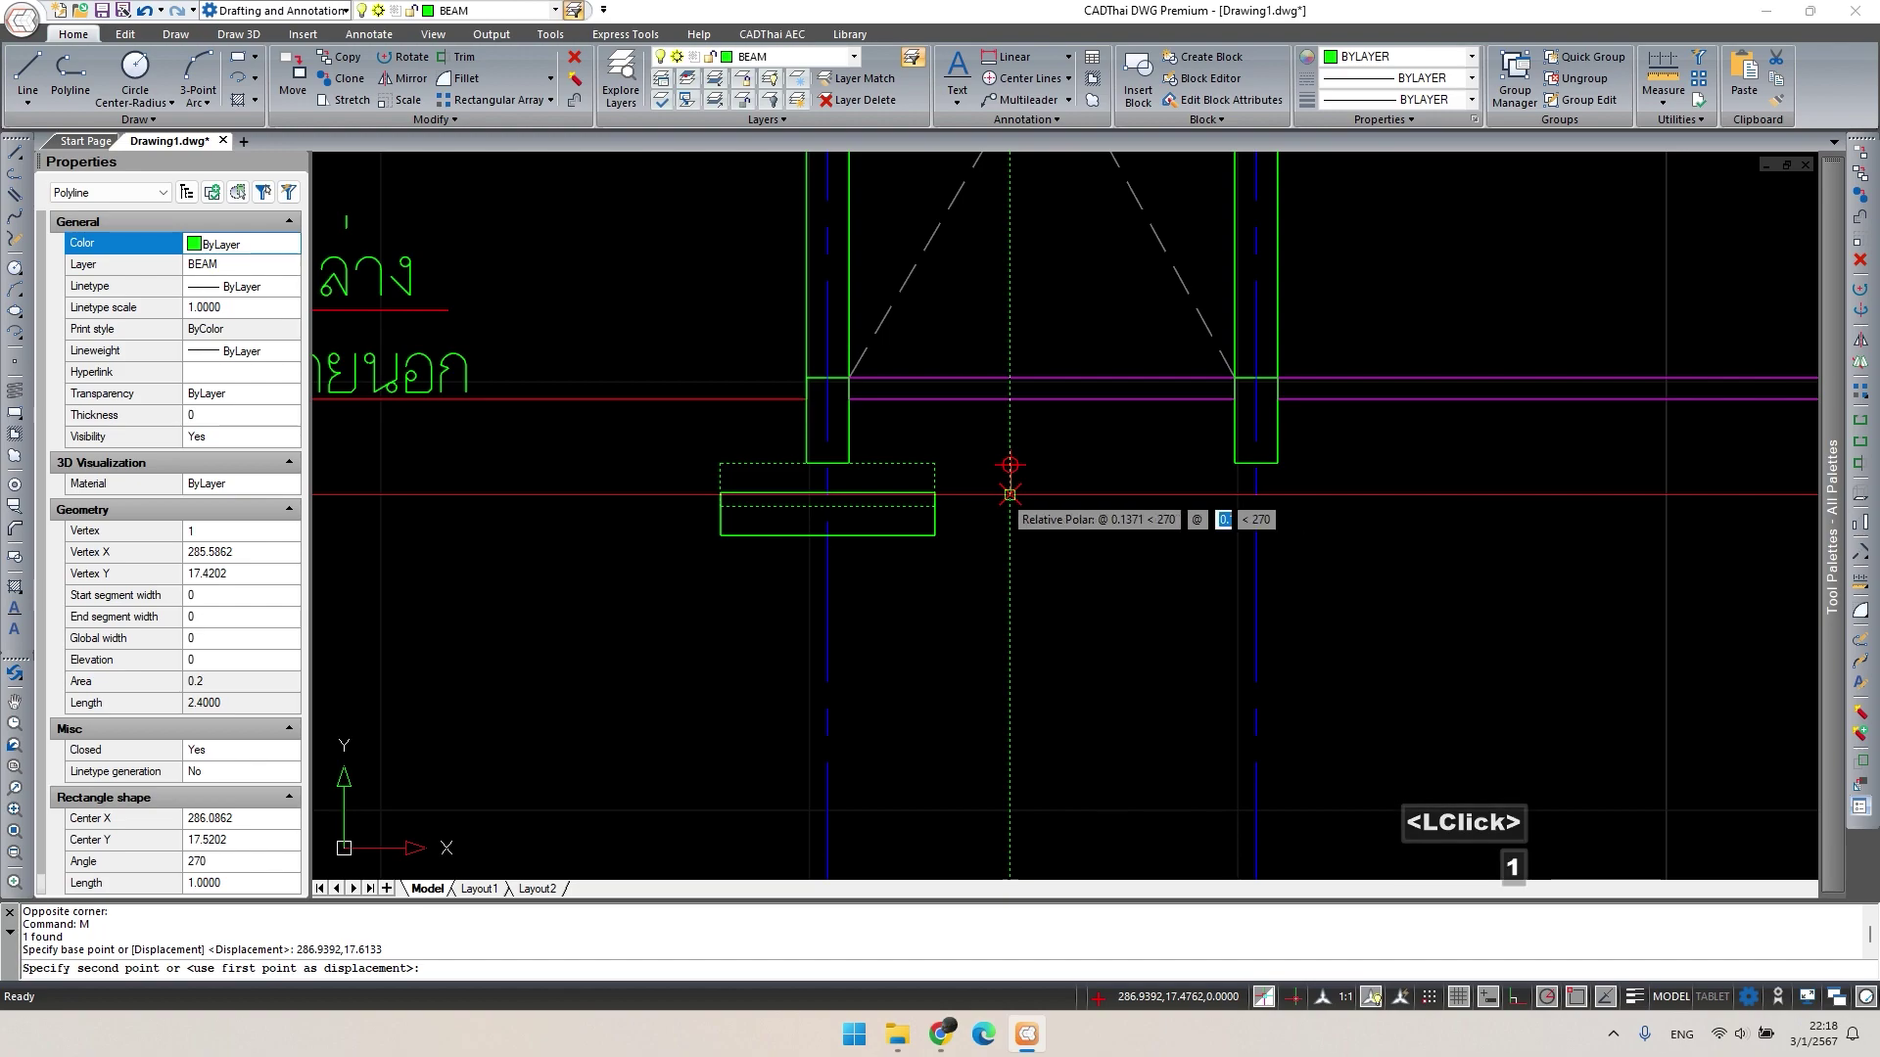
pyautogui.press('Return')
pyautogui.press('Escape')
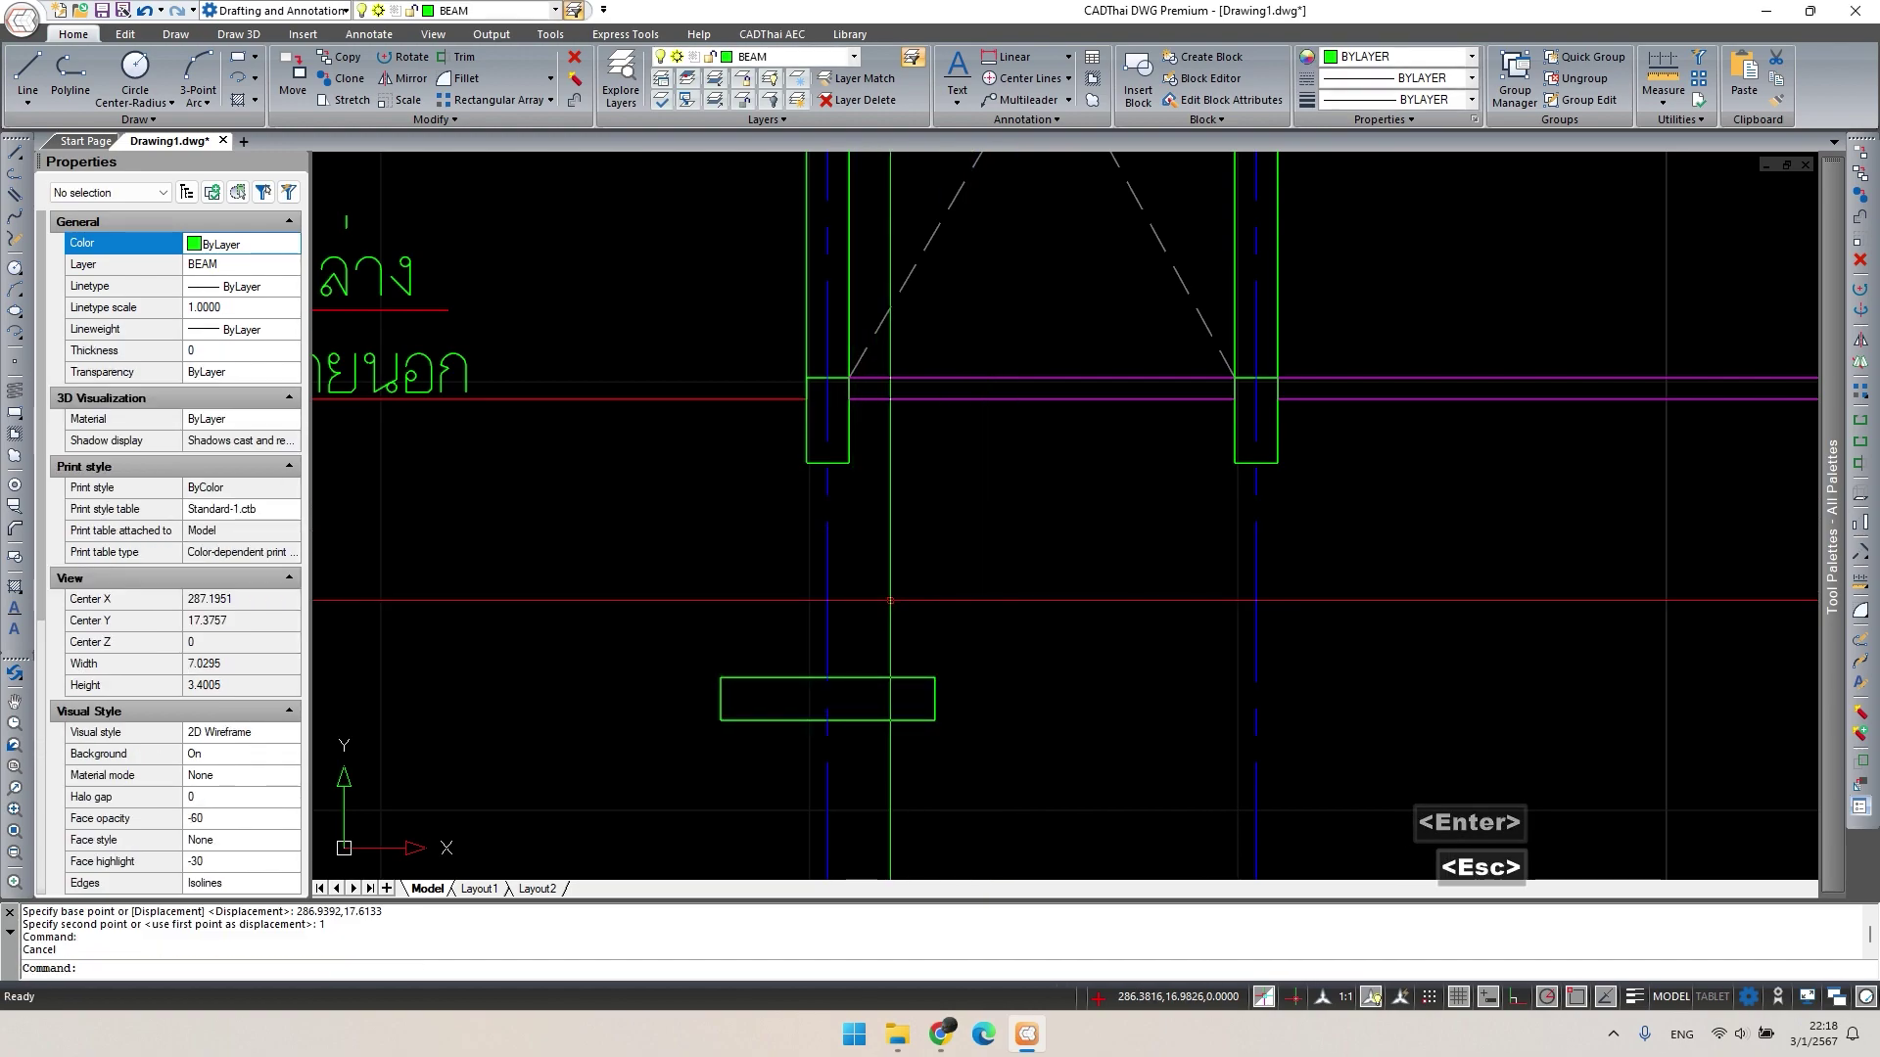
# Draw a rectangular column stub from the bottom corner of the grid E beam down to the footing's top edge.
pyautogui.write('rec')
pyautogui.press('space')
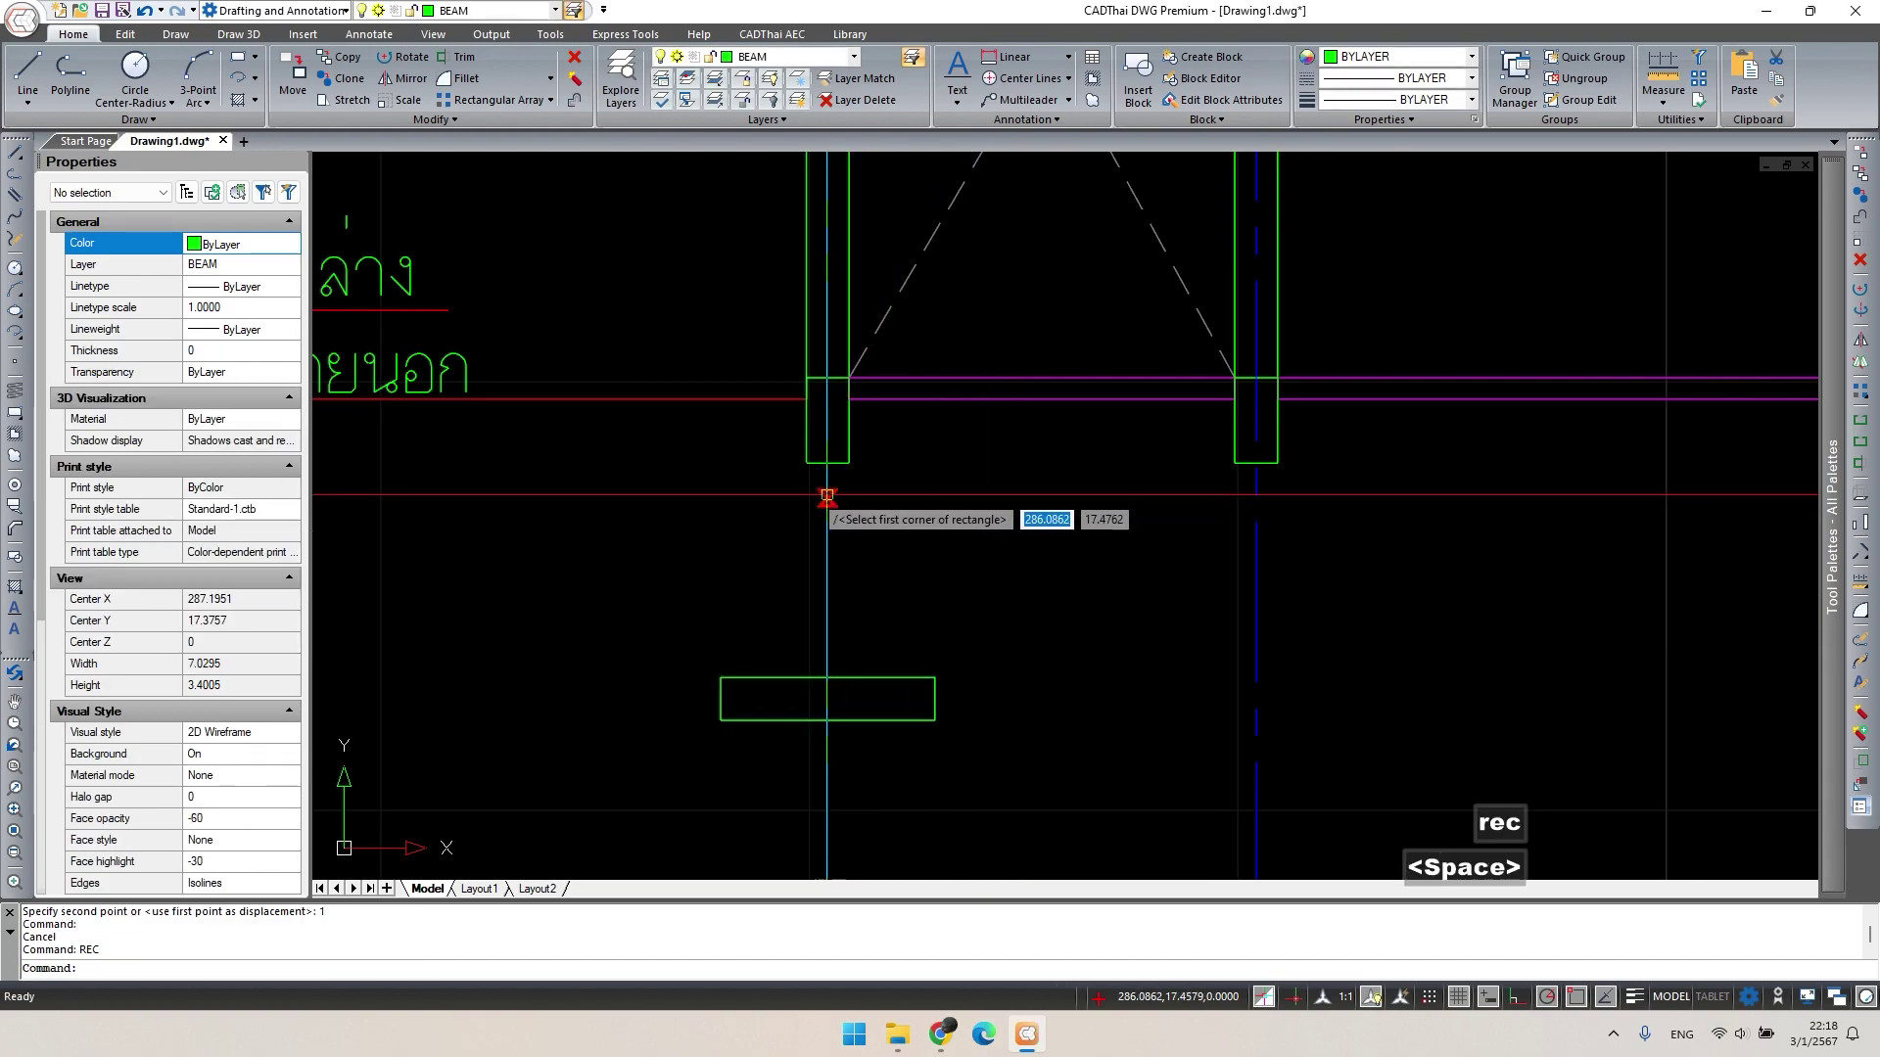
pyautogui.click(805, 463)
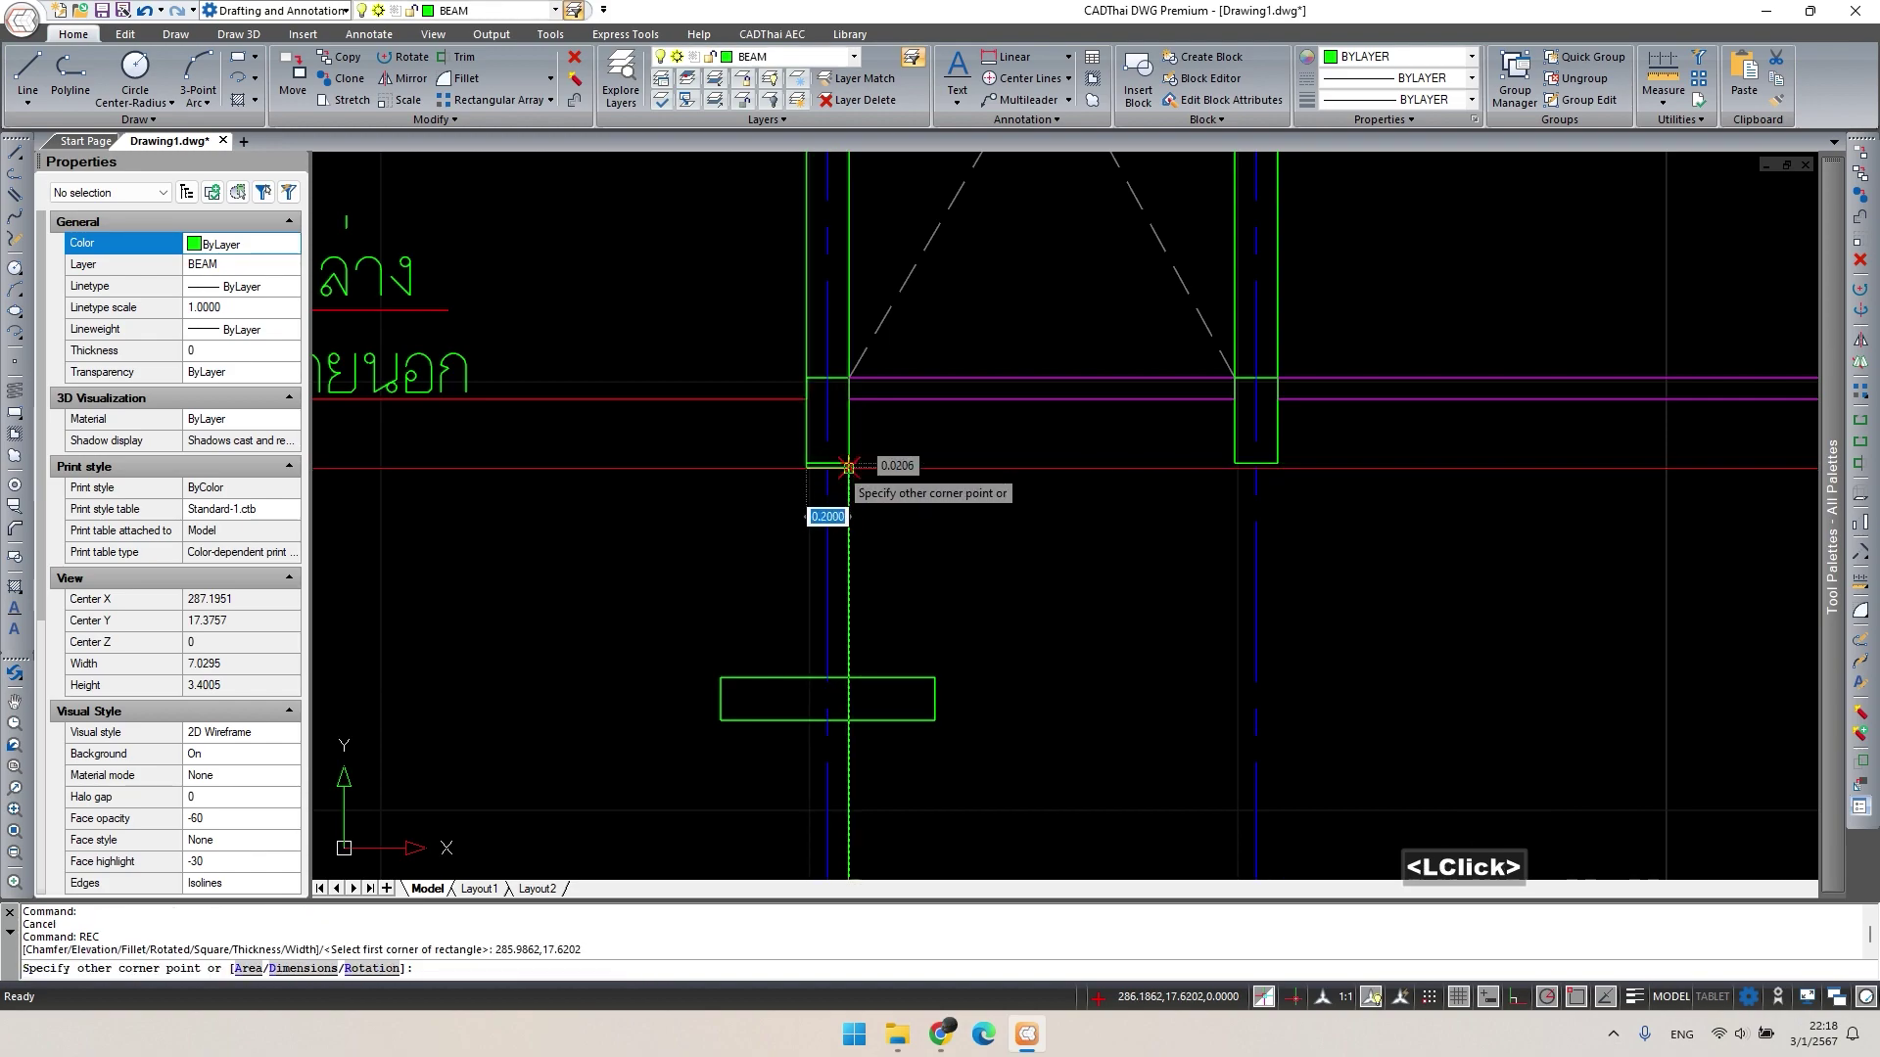
pyautogui.click(849, 677)
pyautogui.press('Escape')
# Set the colour of the column stub and the footing under grid E to Yellow.
pyautogui.doubleClick(848, 637)
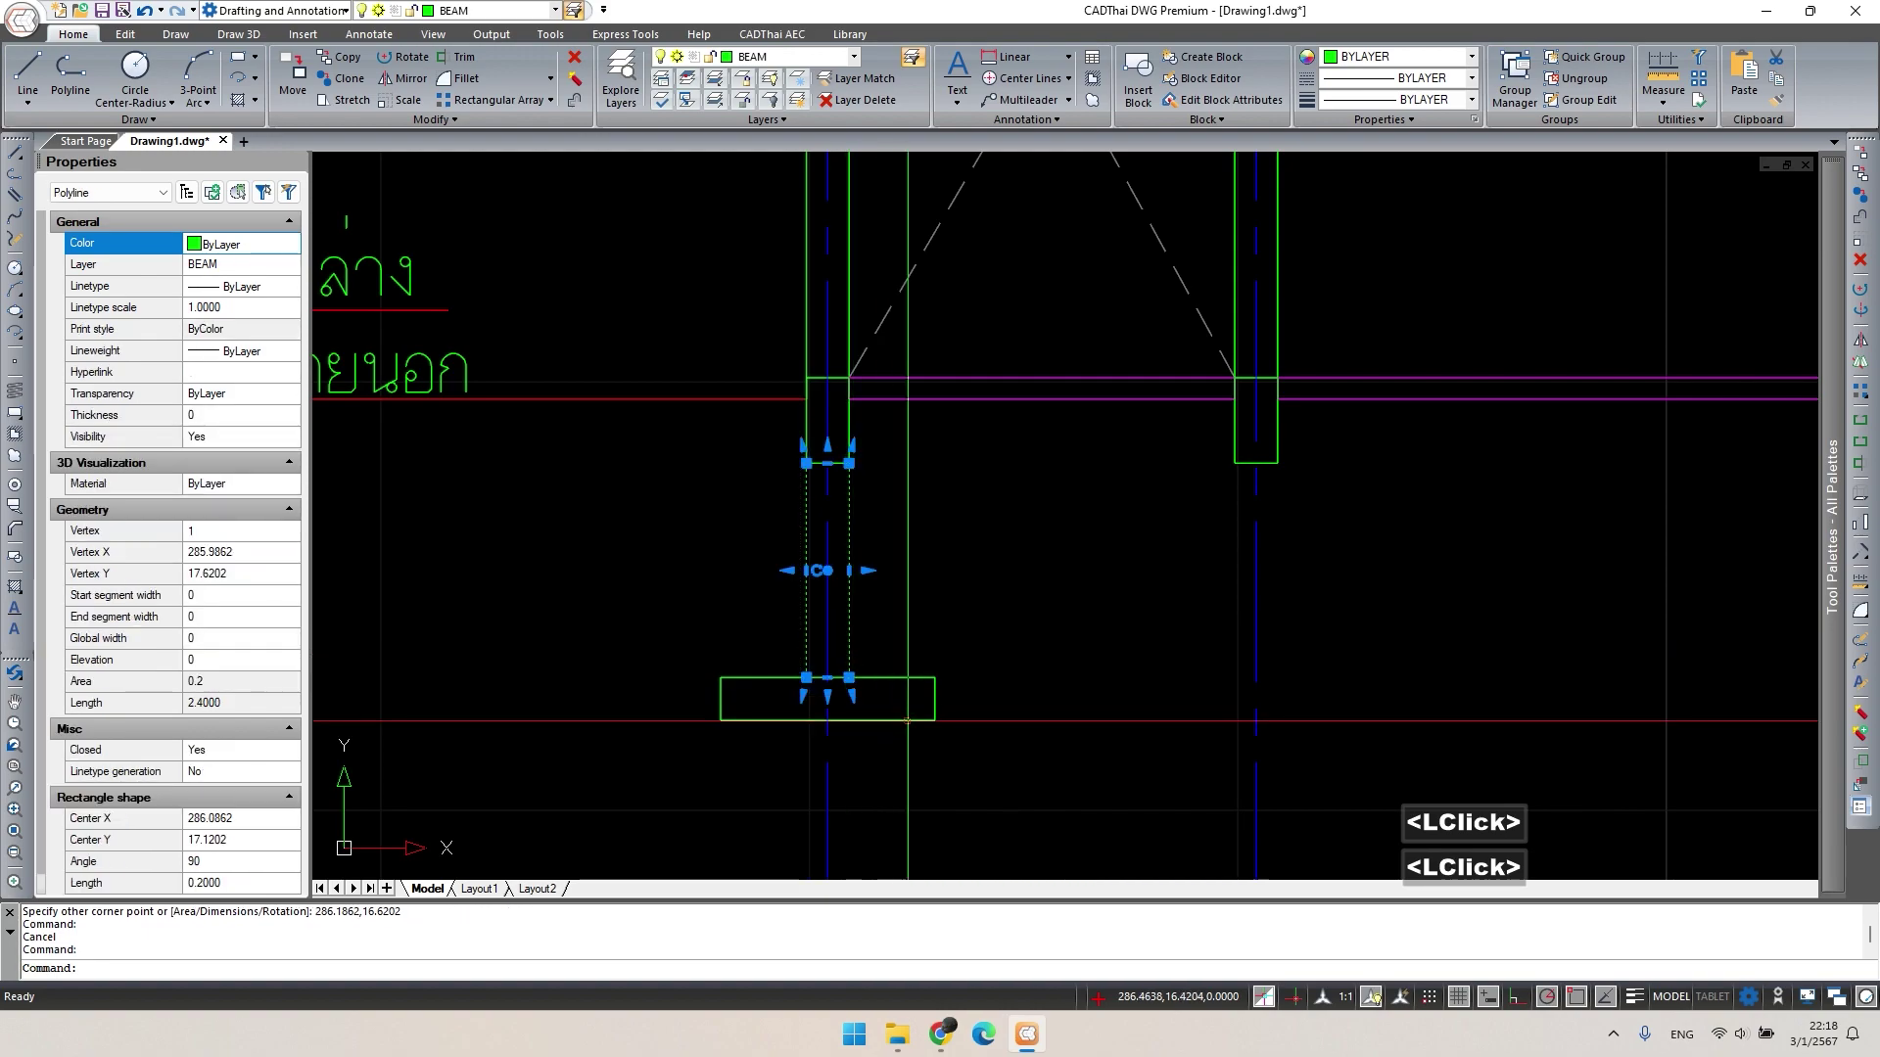
pyautogui.click(914, 725)
pyautogui.click(893, 706)
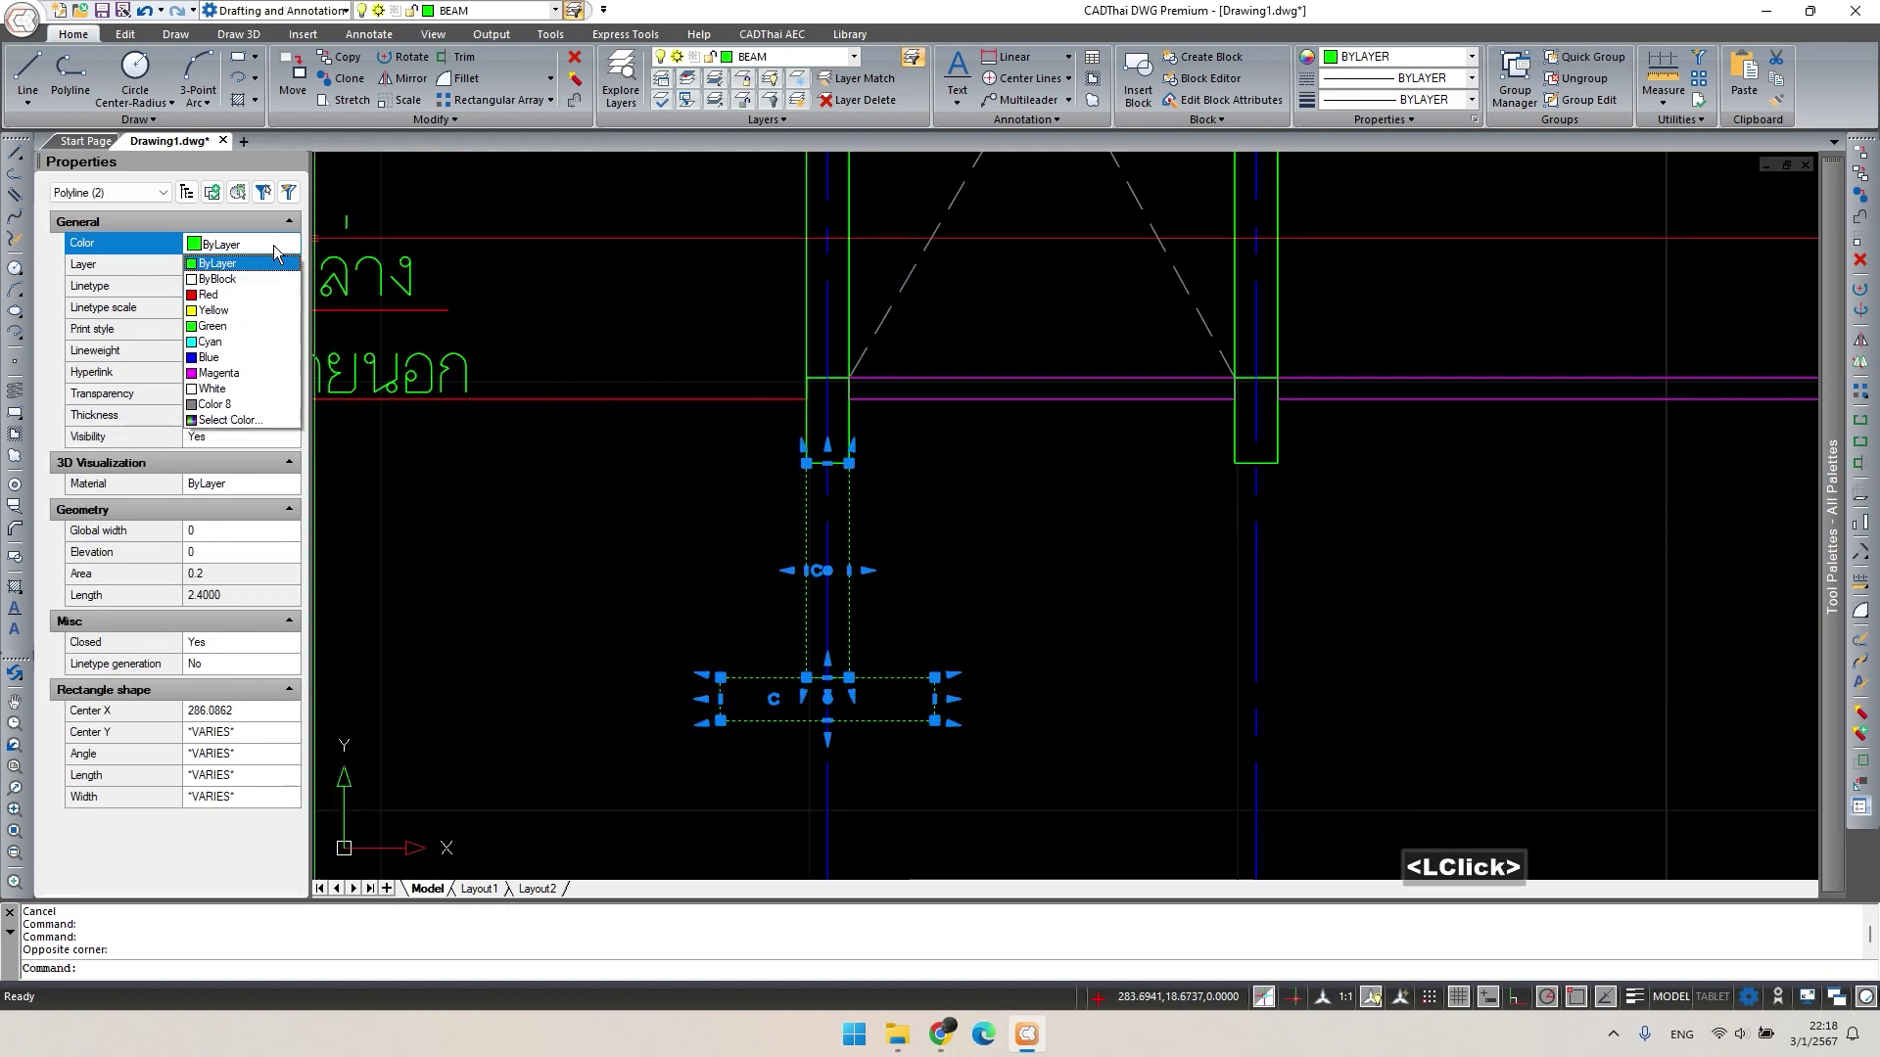
pyautogui.click(211, 311)
pyautogui.press('Escape')
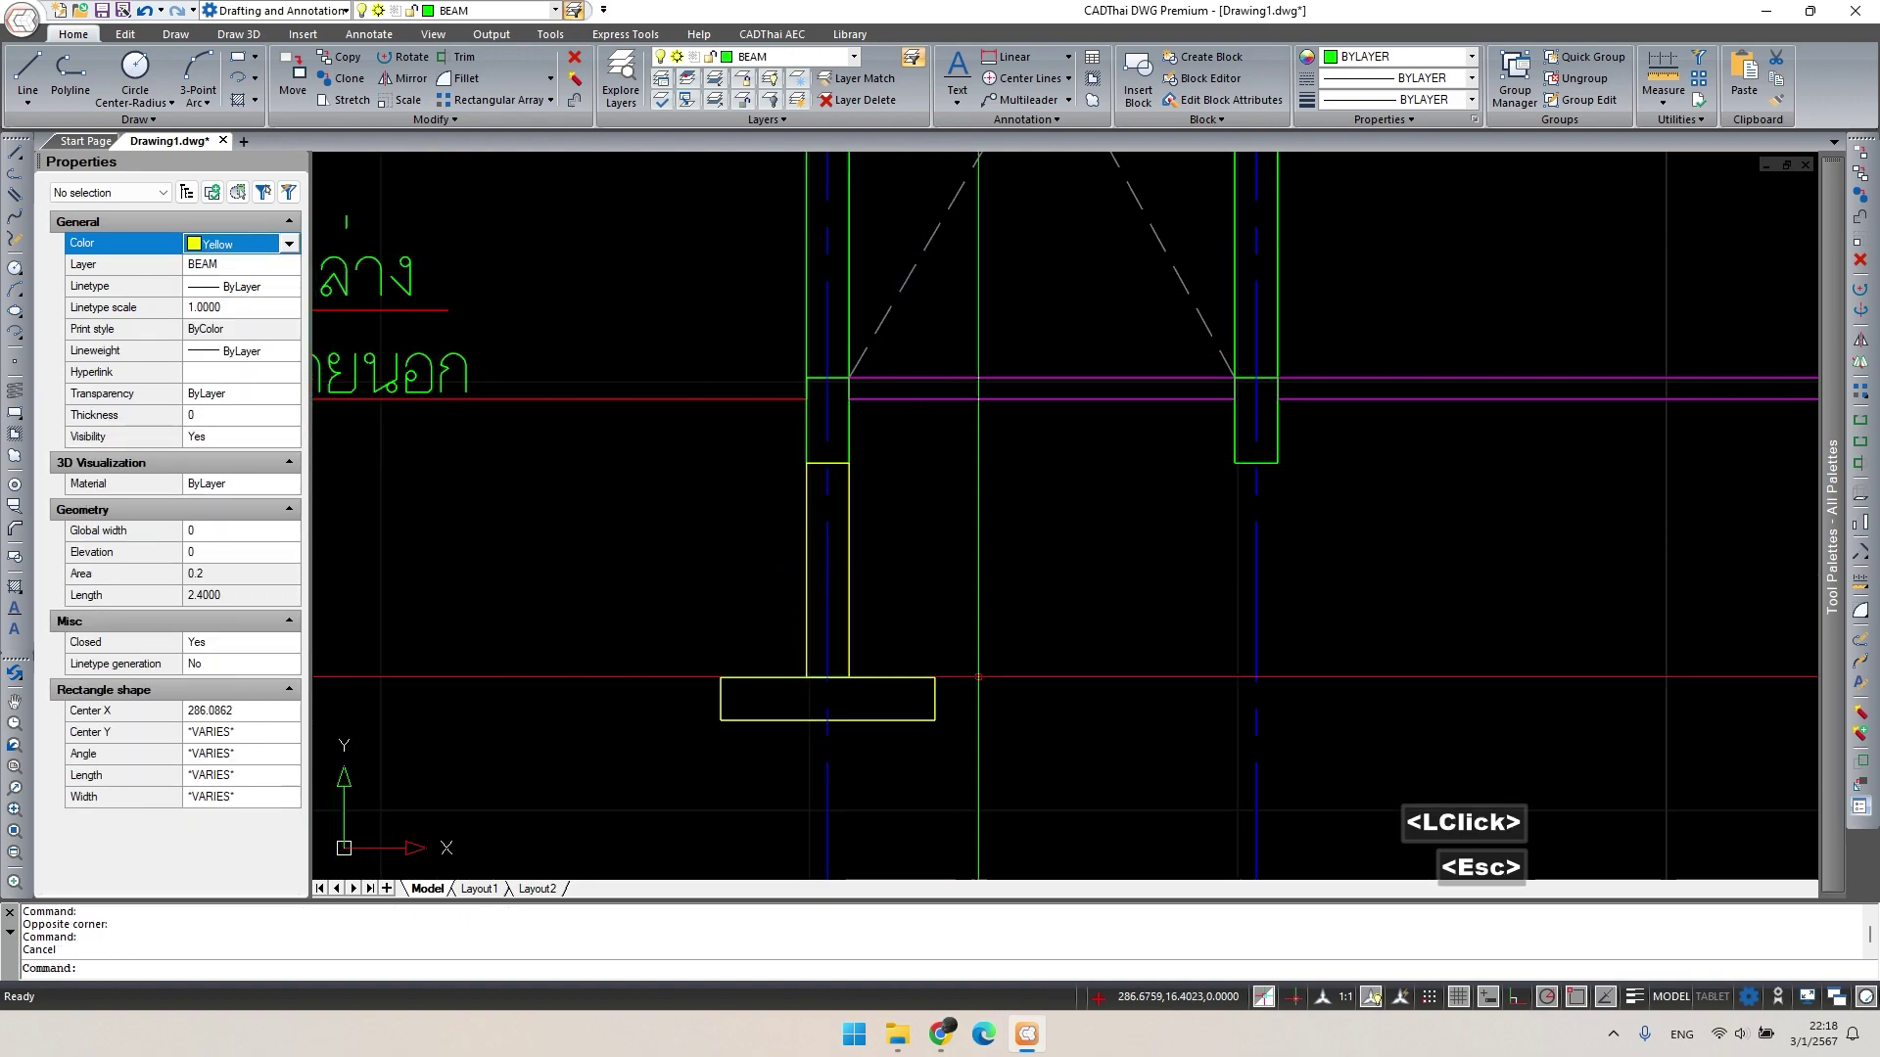
# Copy the yellow column stub and footing from grid E to beneath the beams at grids D, C, B, the intermediate wall and grid A.
pyautogui.scroll(-3, 953, 723)
pyautogui.moveTo(1038, 458); pyautogui.dragTo(951, 677, button='middle')
pyautogui.doubleClick(951, 677)
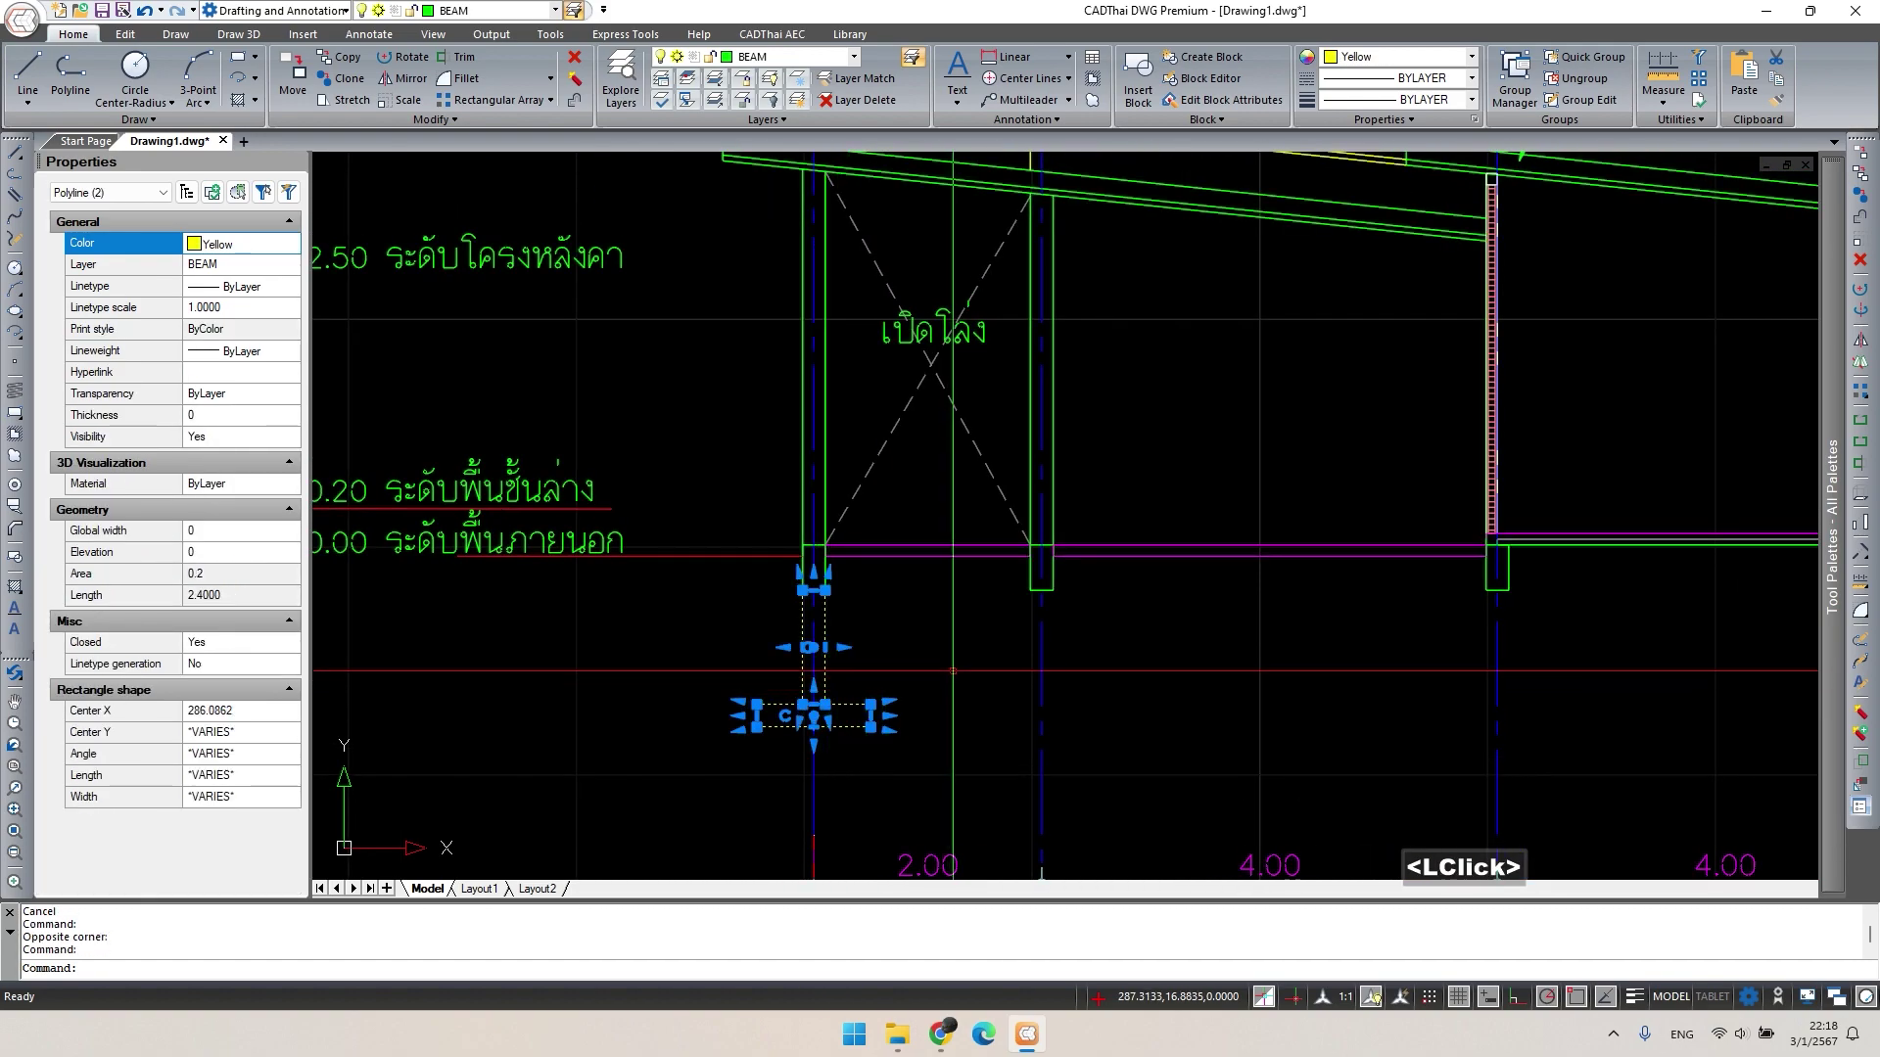
pyautogui.write('co')
pyautogui.press('space')
pyautogui.click(825, 591)
pyautogui.click(1052, 593)
pyautogui.moveTo(1064, 599); pyautogui.dragTo(304, 531, button='middle')
pyautogui.click(749, 547)
pyautogui.click(1204, 563)
pyautogui.click(1438, 571)
pyautogui.moveTo(1698, 596); pyautogui.dragTo(1307, 580, button='middle')
pyautogui.click(1312, 580)
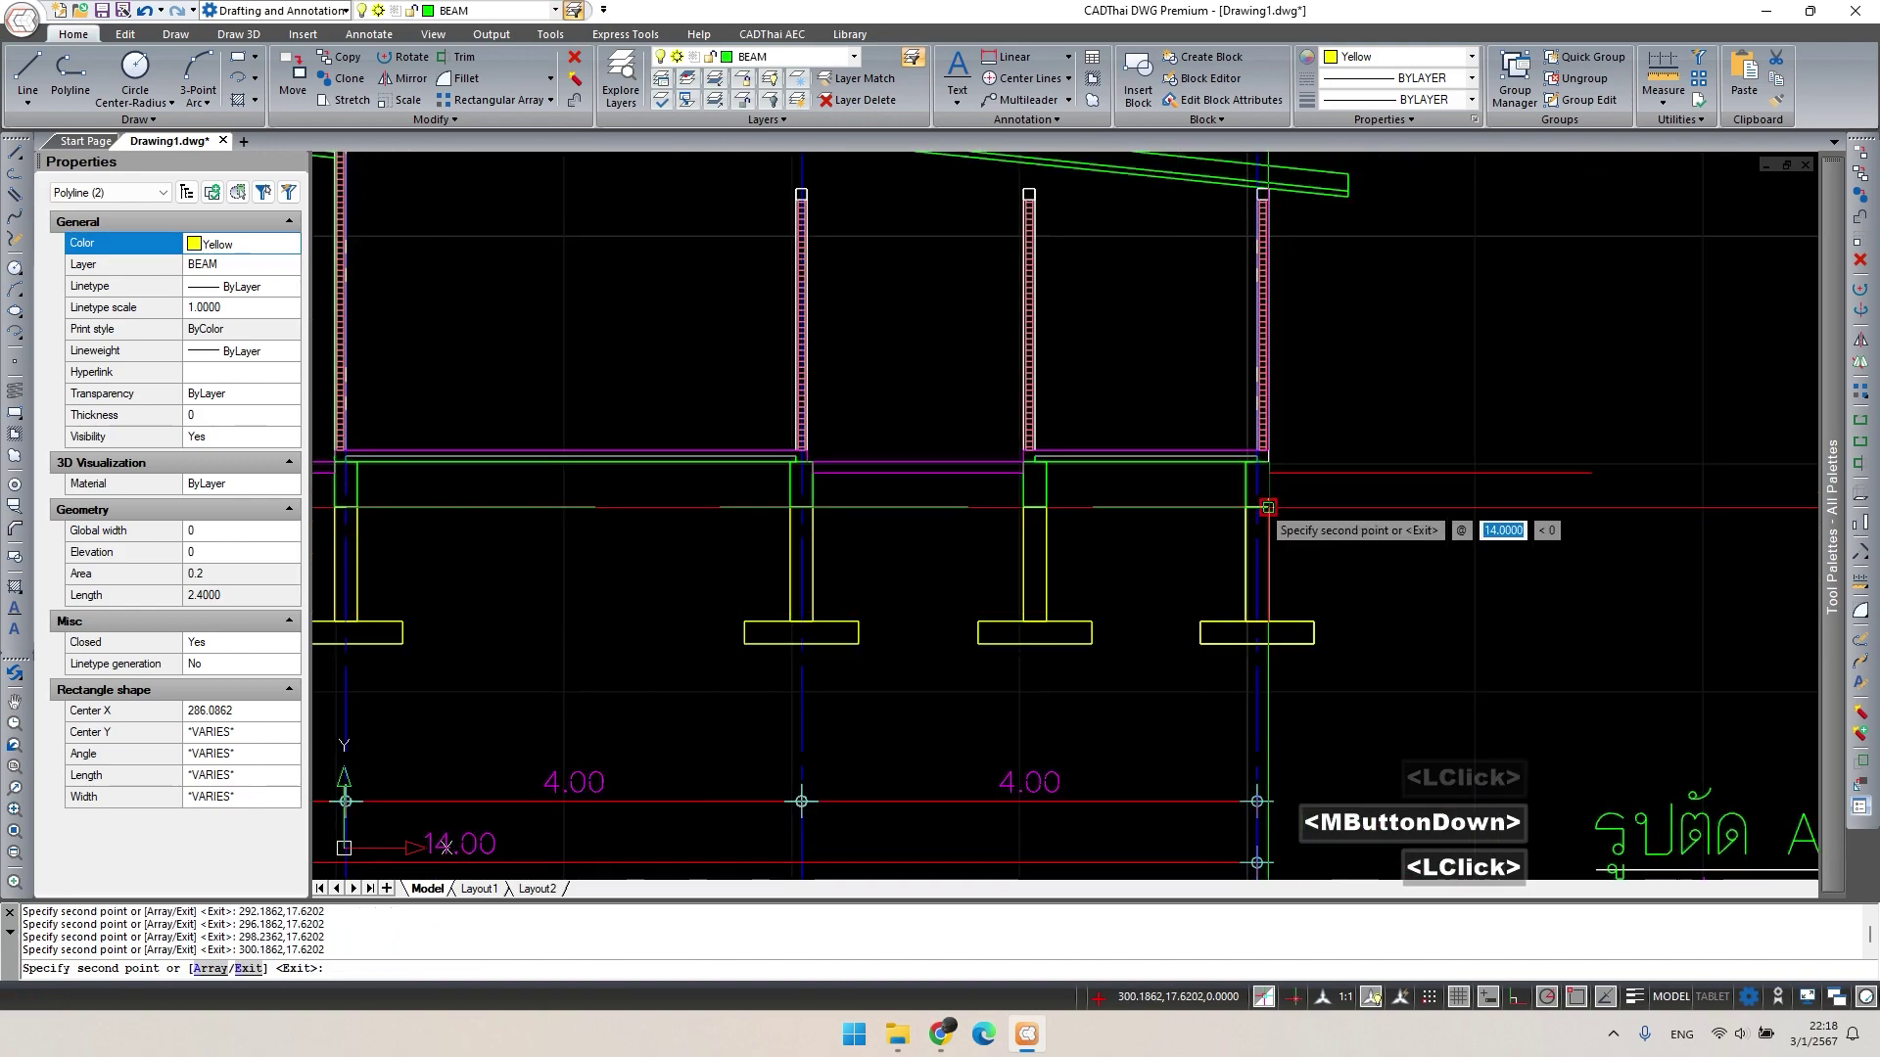
pyautogui.scroll(-4, 1189, 636)
pyautogui.moveTo(1015, 664); pyautogui.dragTo(1053, 619, button='middle')
pyautogui.press('space')
pyautogui.press('Escape')
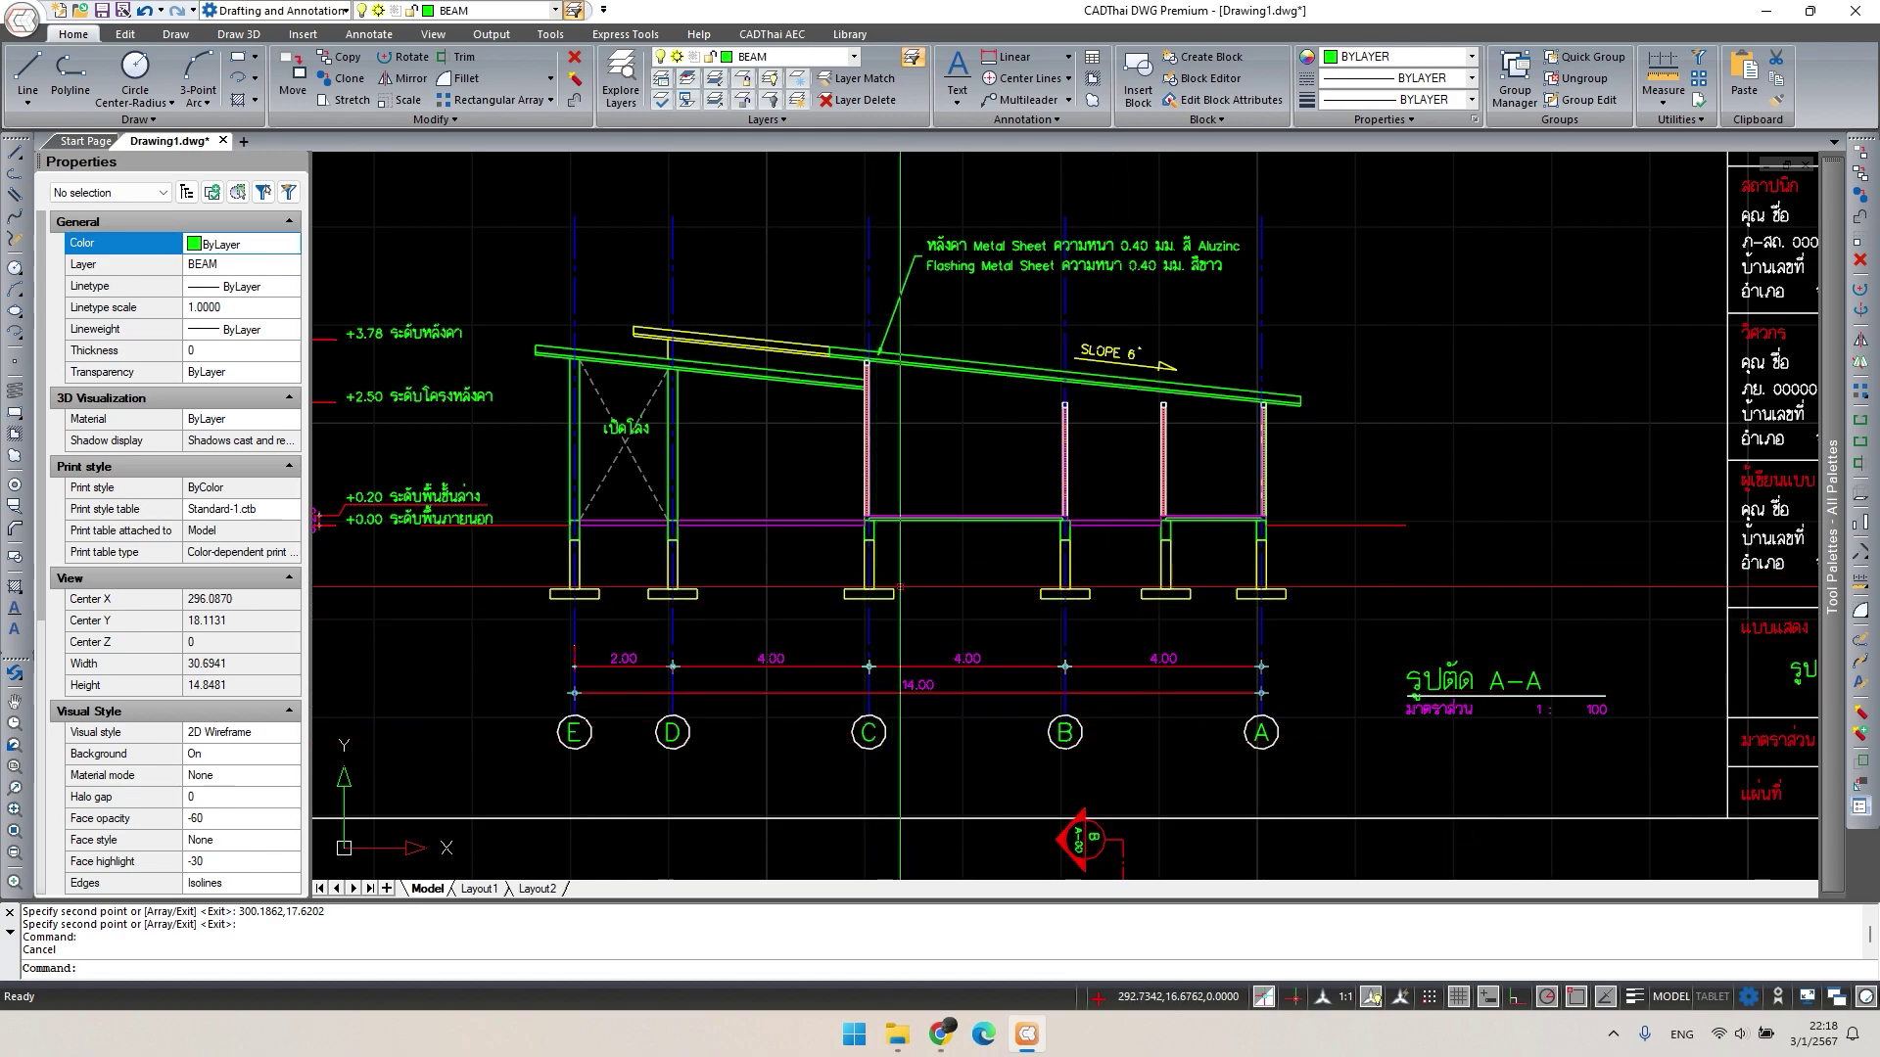
# Start a hatch with the predefined AR-CONC pattern.
pyautogui.scroll(5, 900, 588)
pyautogui.write('h')
pyautogui.press('space')
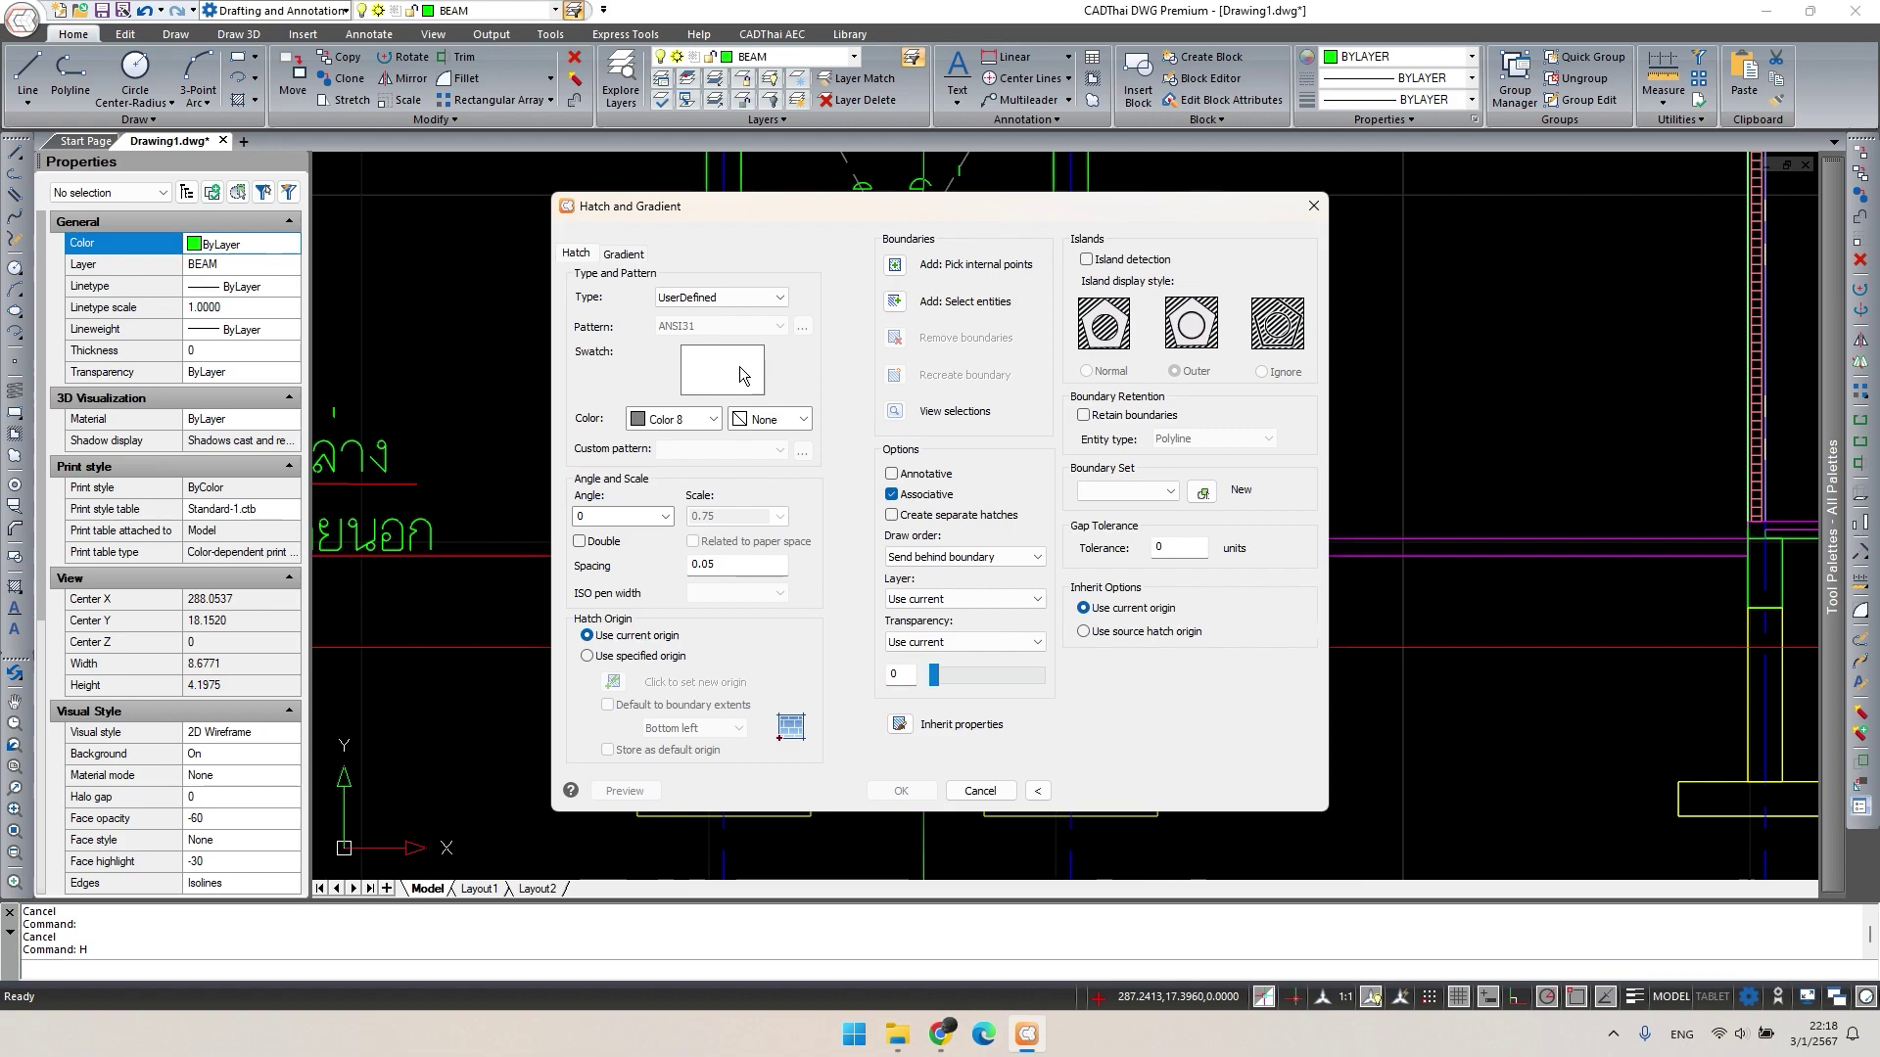
pyautogui.click(741, 374)
pyautogui.scroll(-1, 1086, 551)
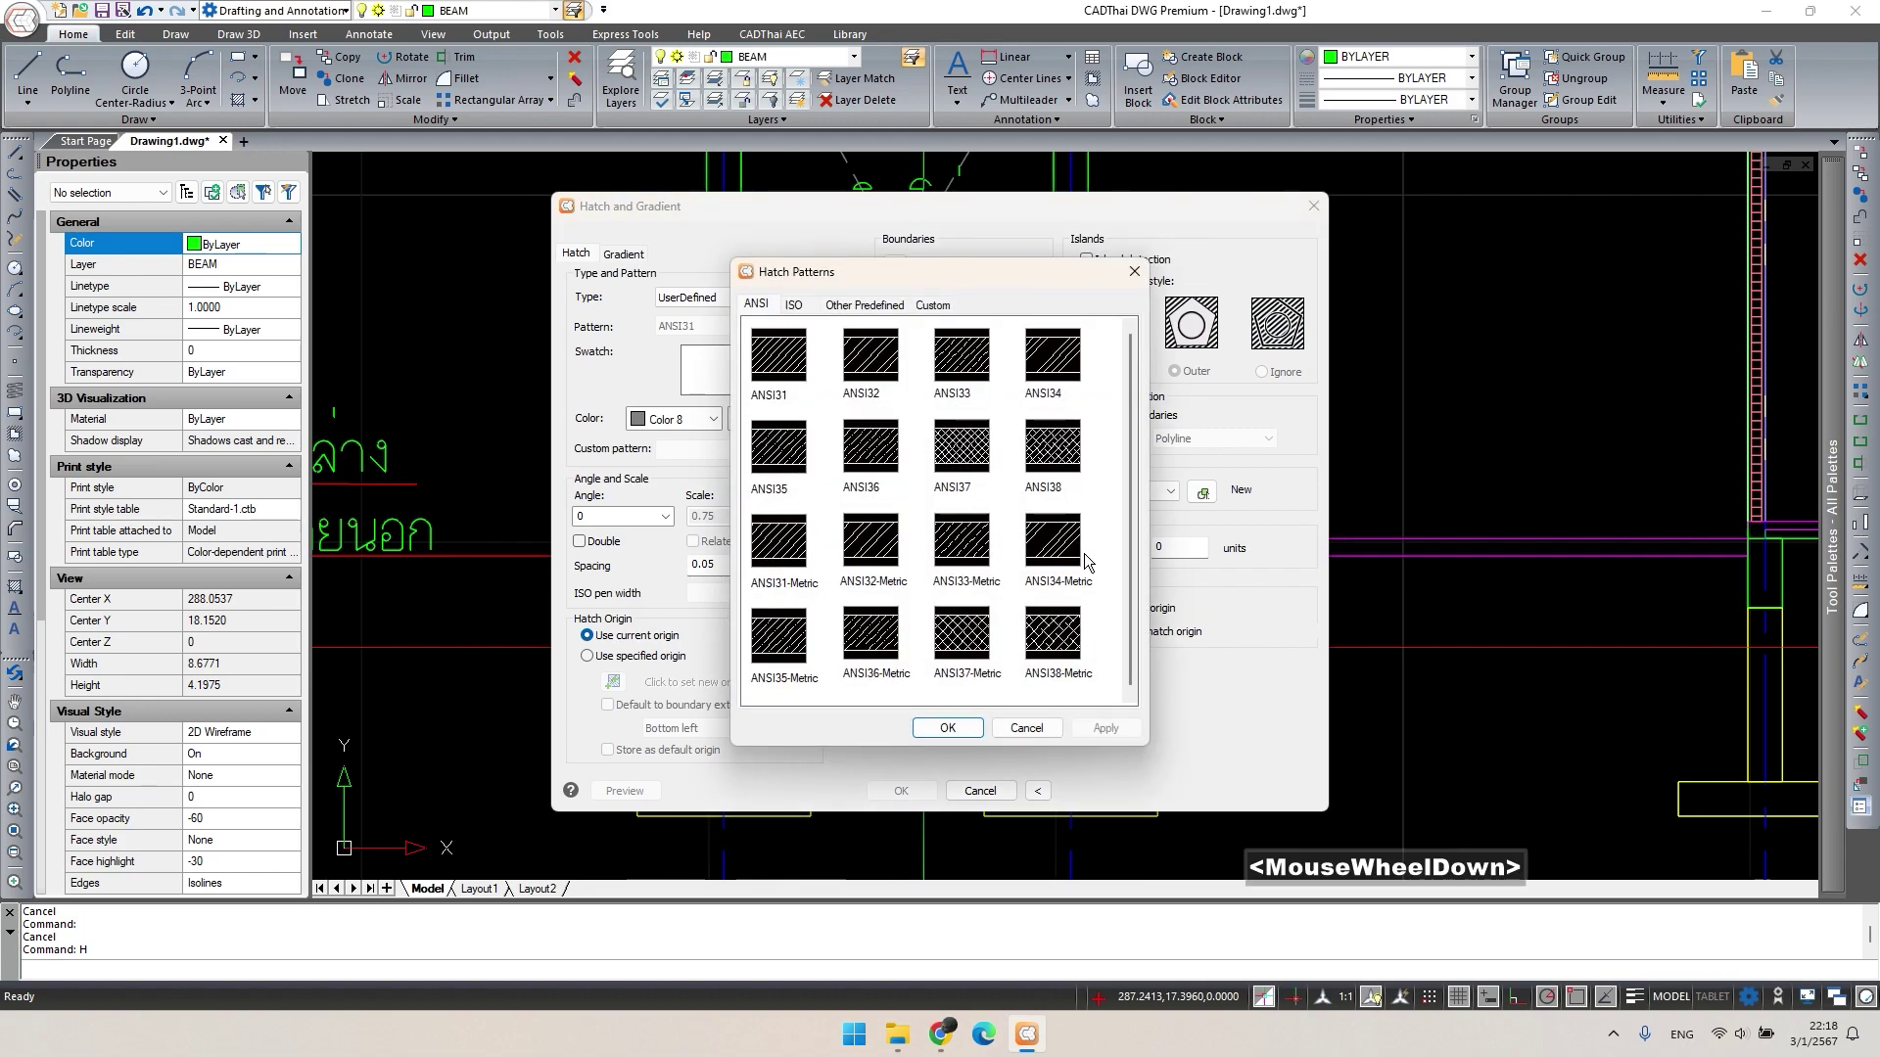
pyautogui.scroll(3, 1097, 411)
pyautogui.click(861, 305)
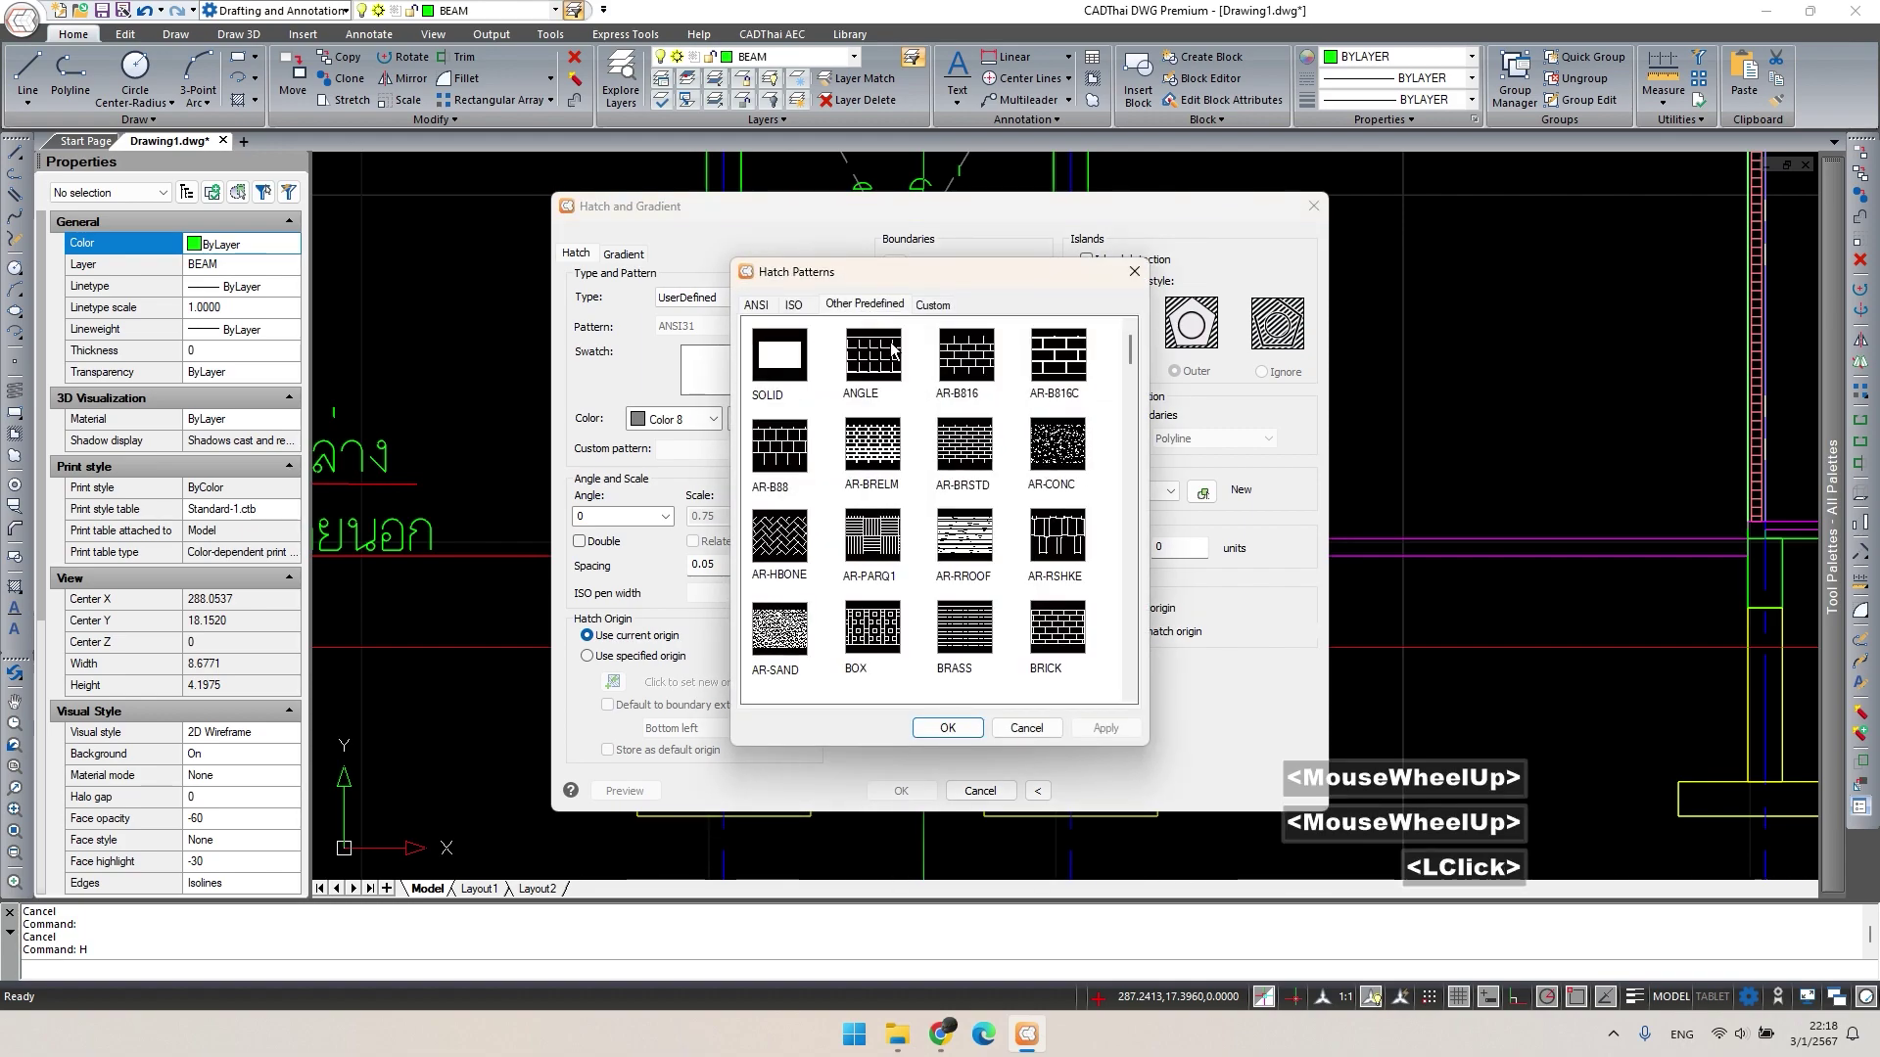
pyautogui.click(944, 728)
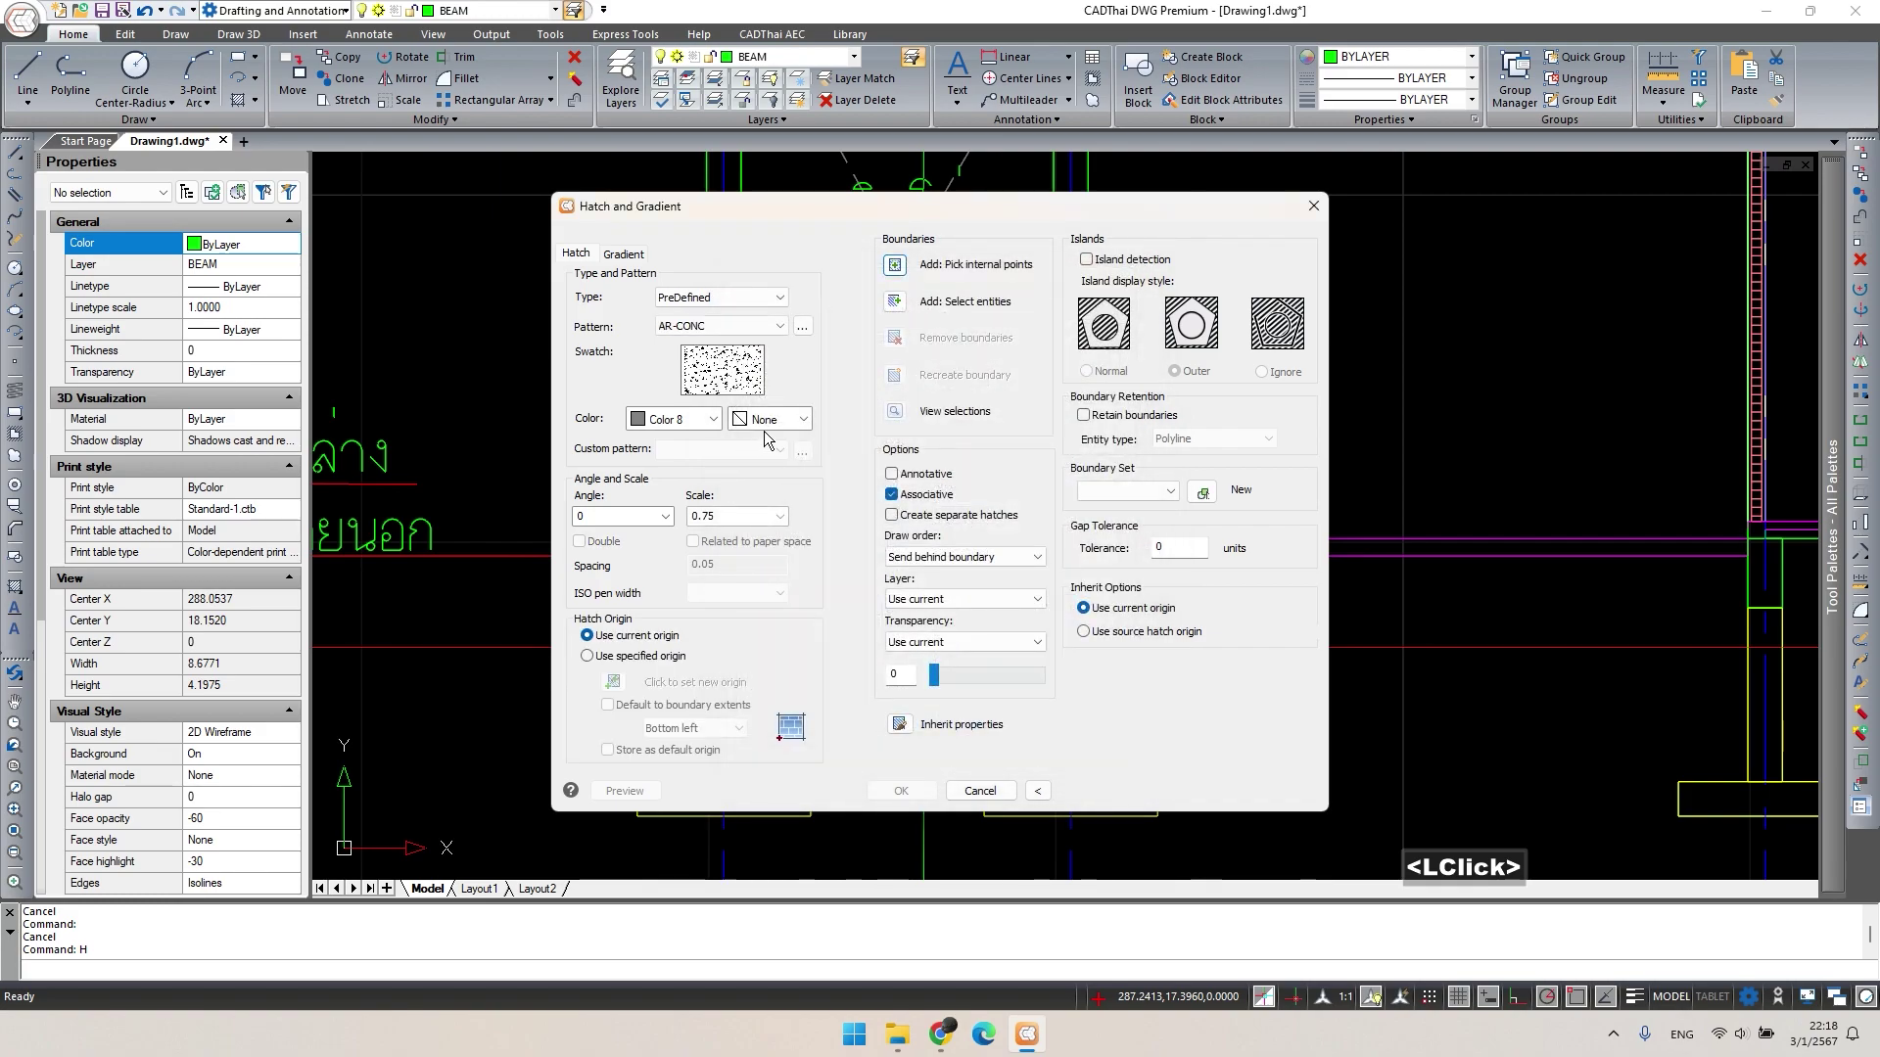
# Pick the inside of the grid E beam as the hatch area and preview the hatch at scale 0.01.
pyautogui.click(897, 267)
pyautogui.click(711, 597)
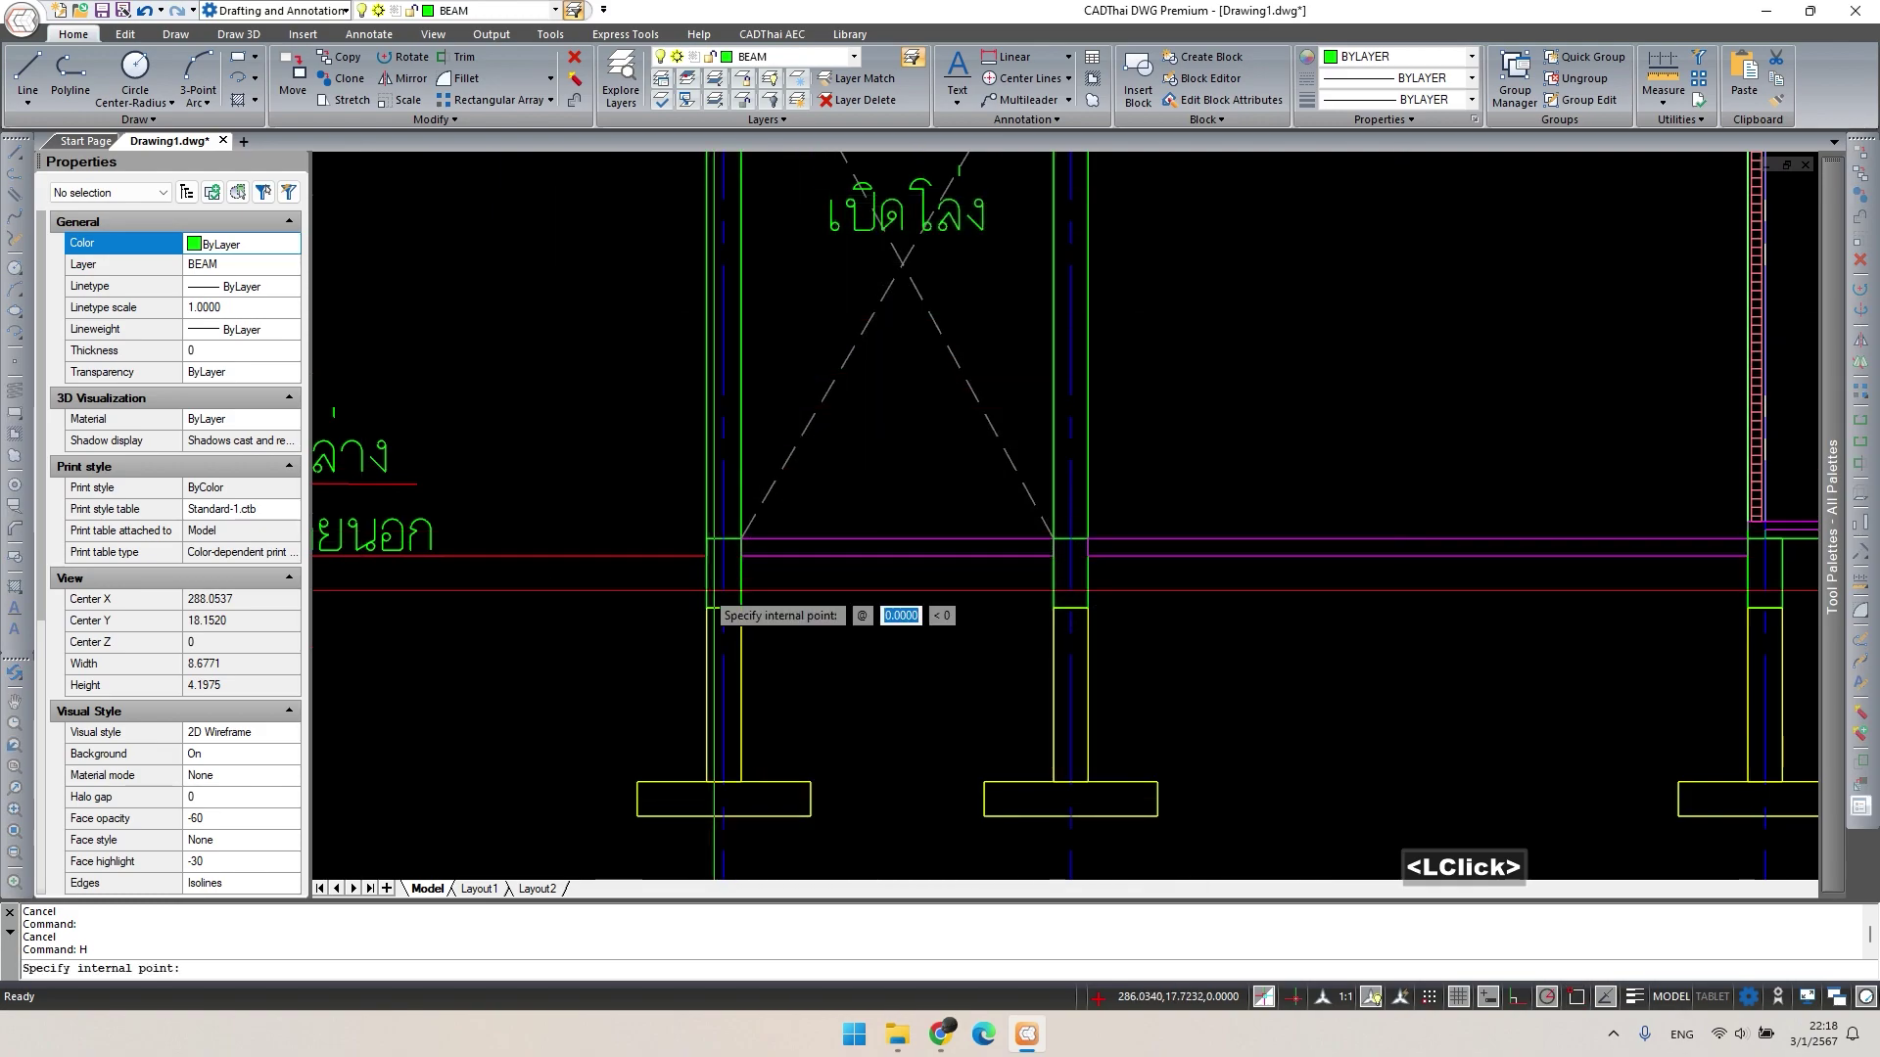
pyautogui.click(727, 599)
pyautogui.press('Return')
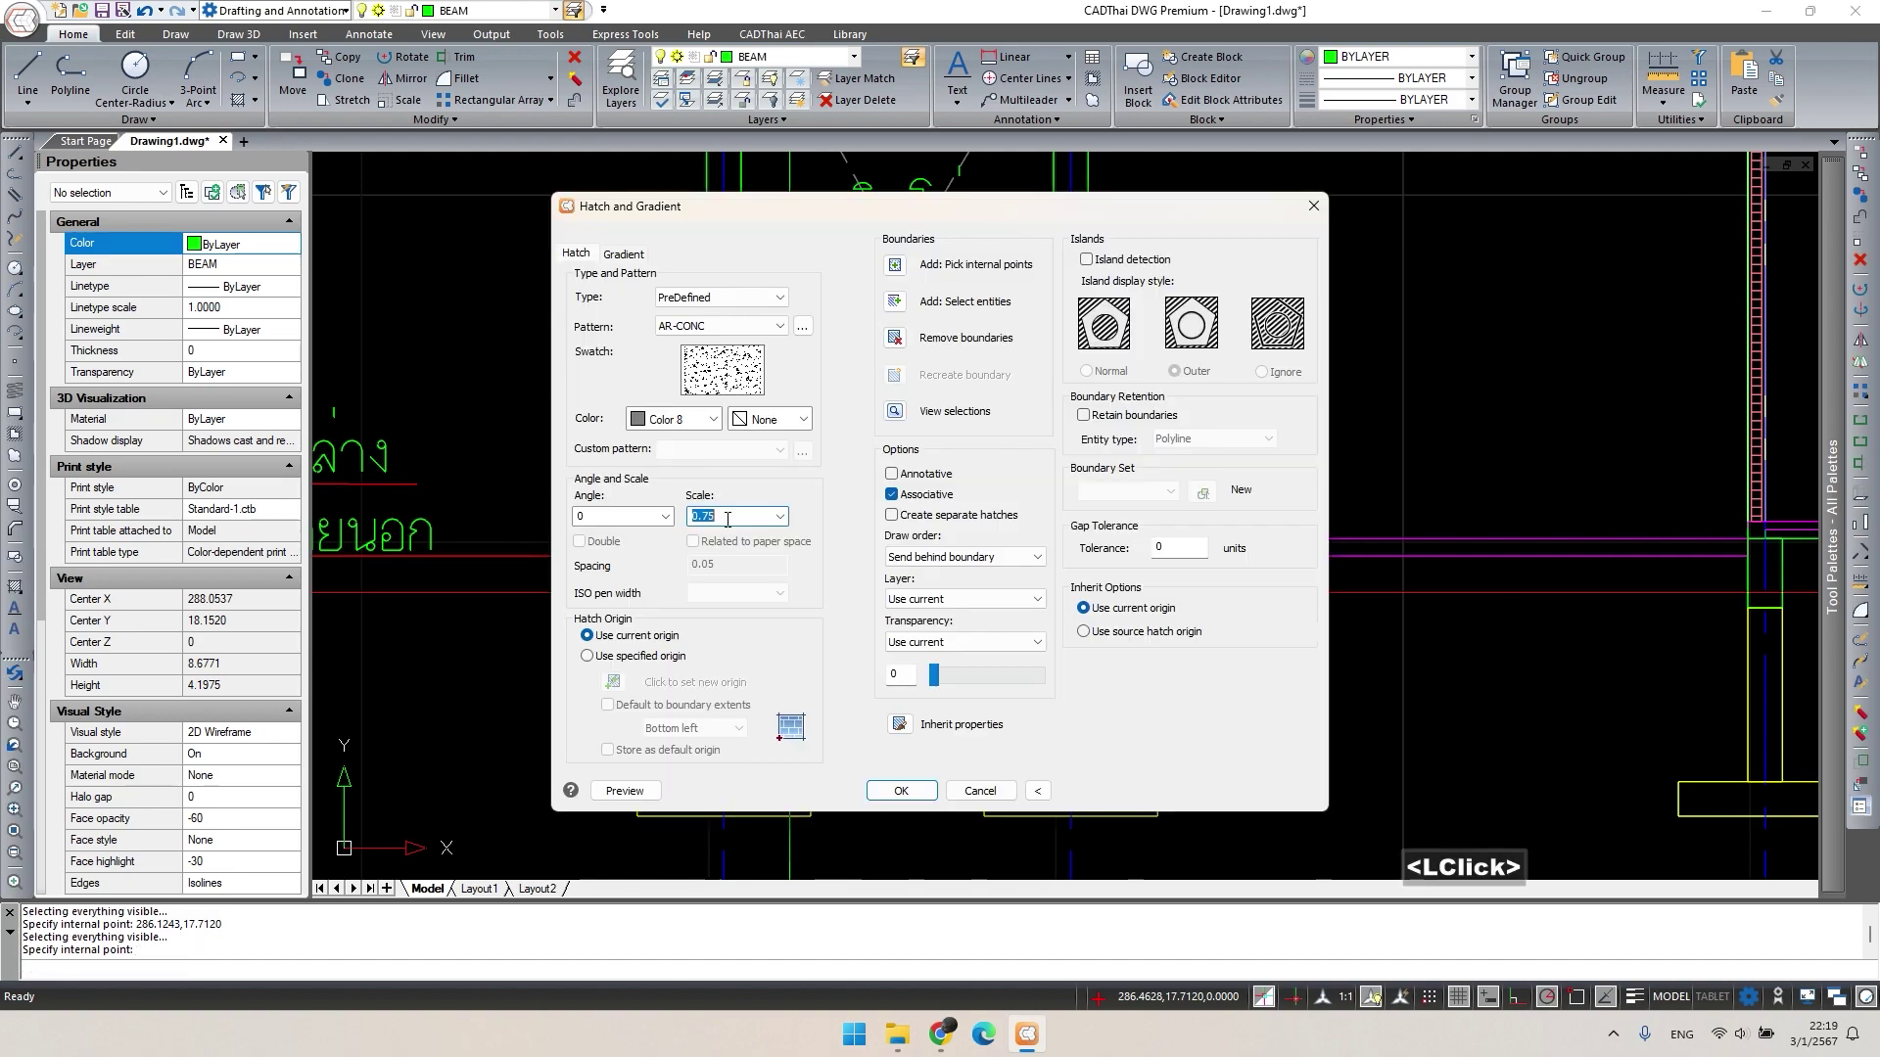
pyautogui.click(638, 793)
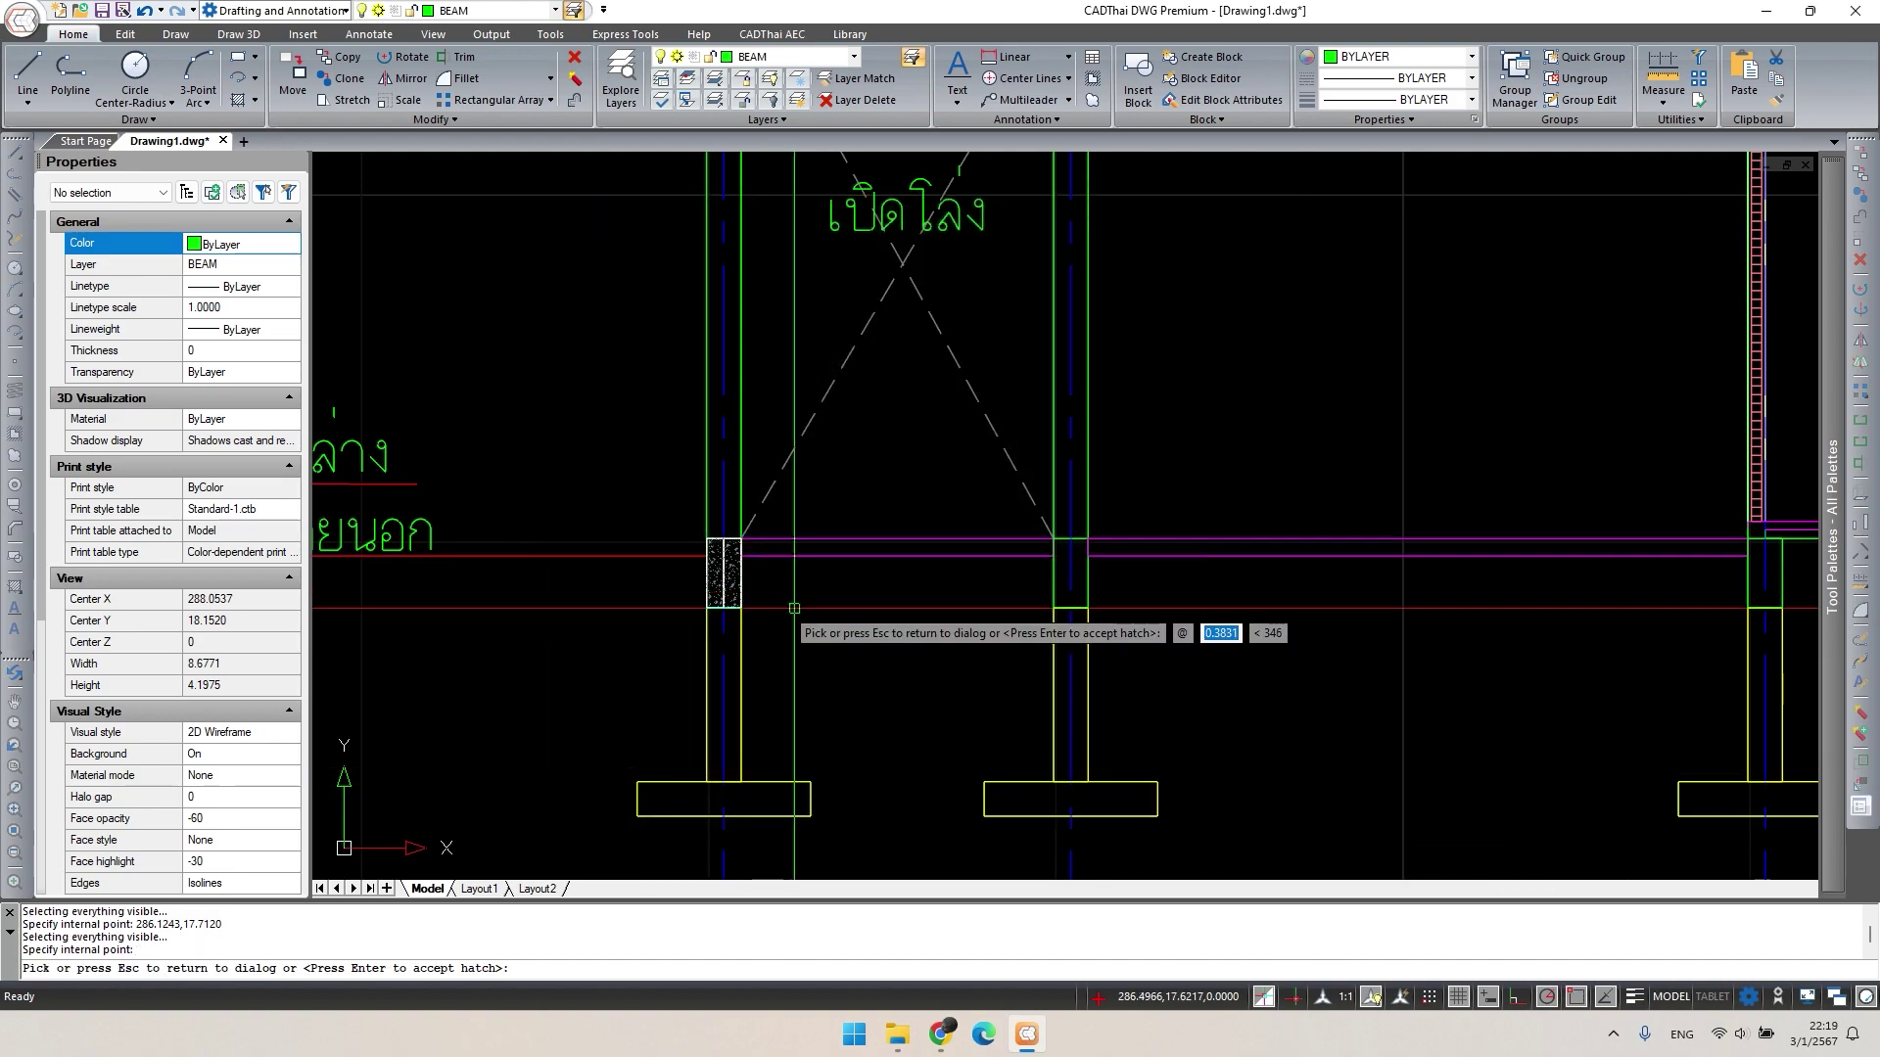
pyautogui.press('Escape')
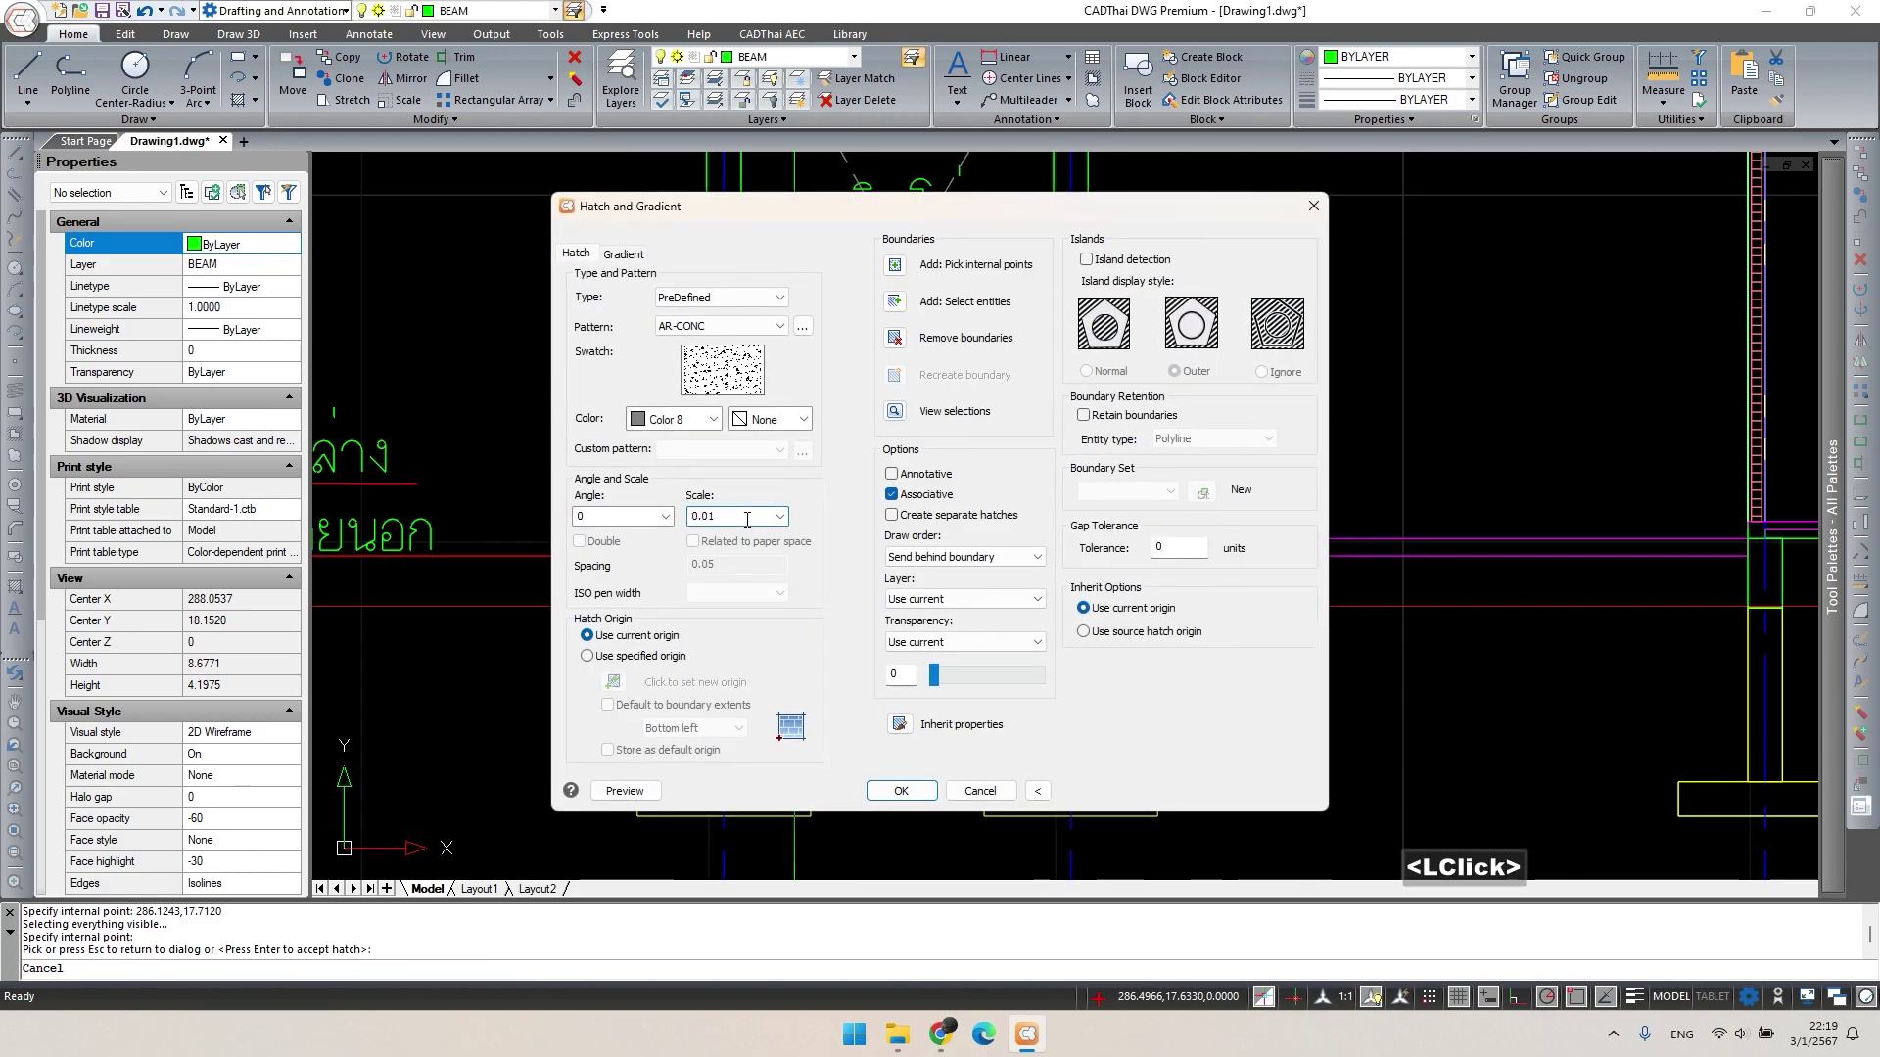
# Set the hatch scale to 0.015 and add the grid D beam and the slabs between grids E and C as hatch areas.
pyautogui.click(893, 265)
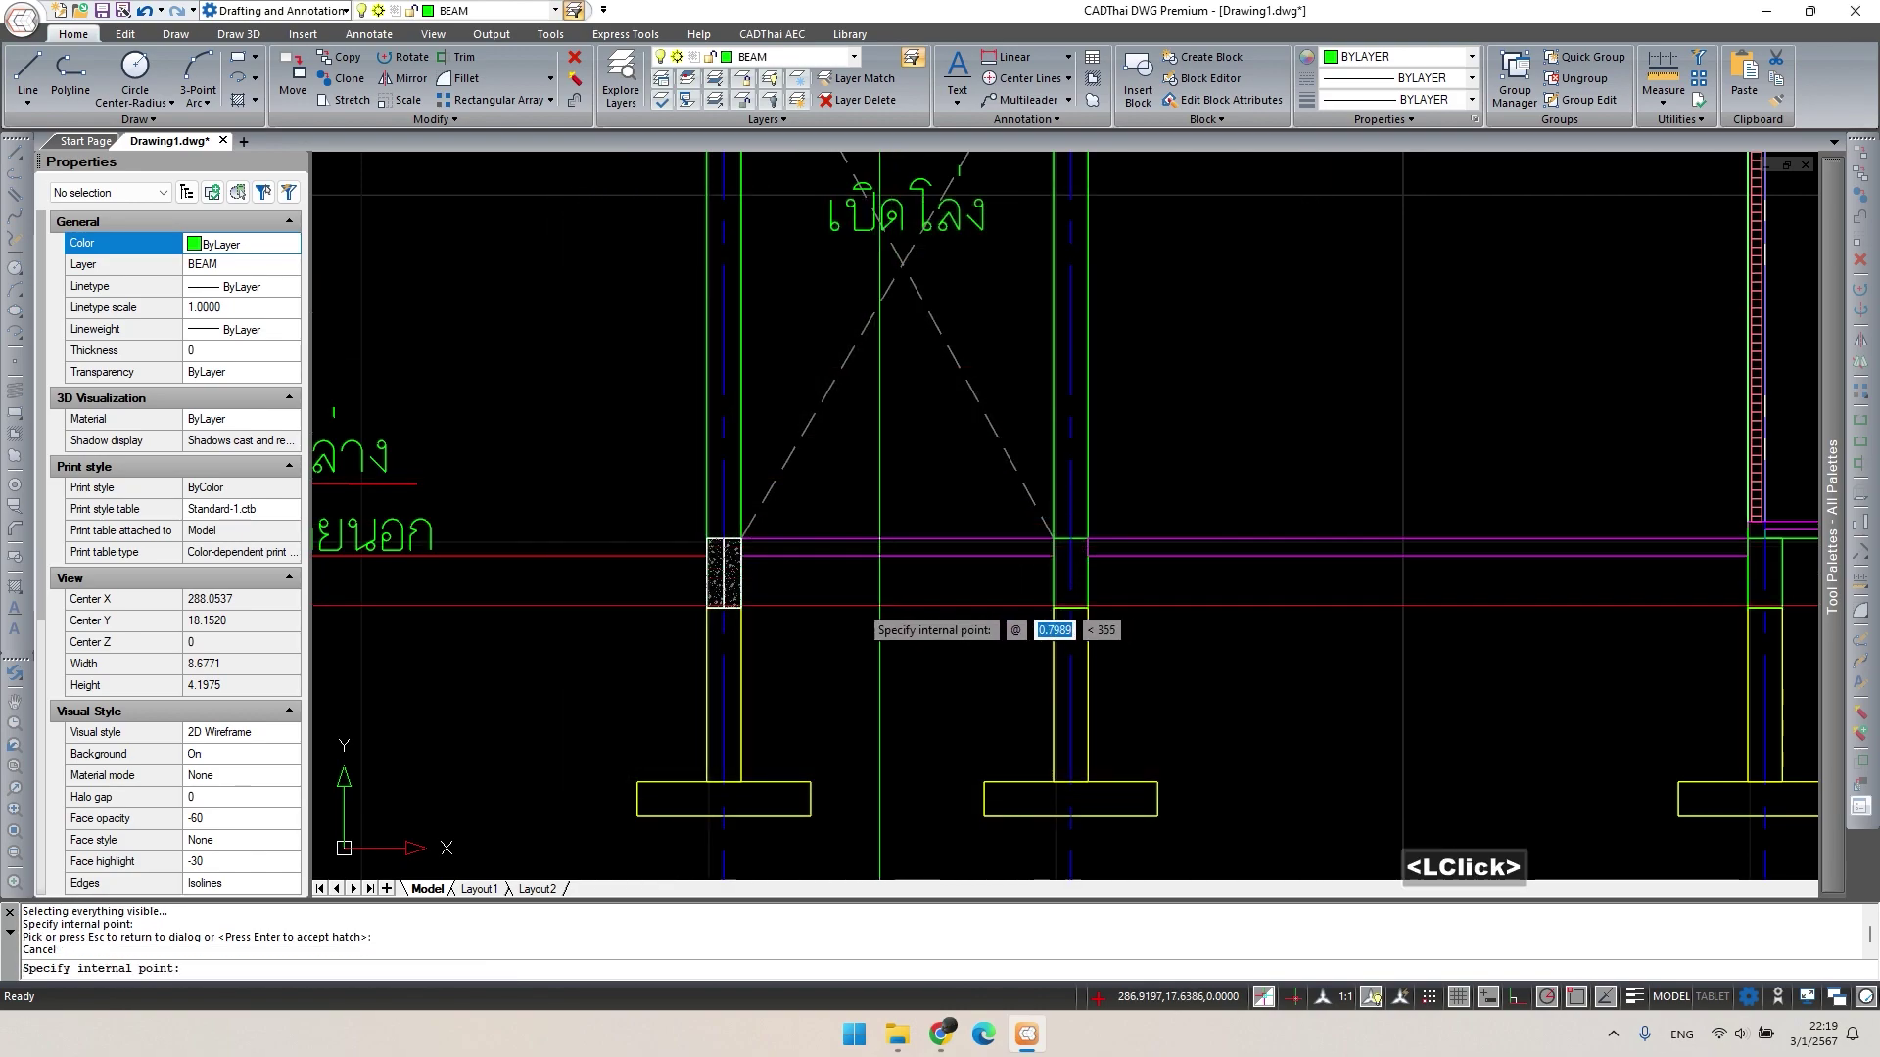
pyautogui.click(964, 589)
pyautogui.click(973, 588)
pyautogui.moveTo(1361, 609); pyautogui.dragTo(960, 601, button='middle')
pyautogui.click(920, 537)
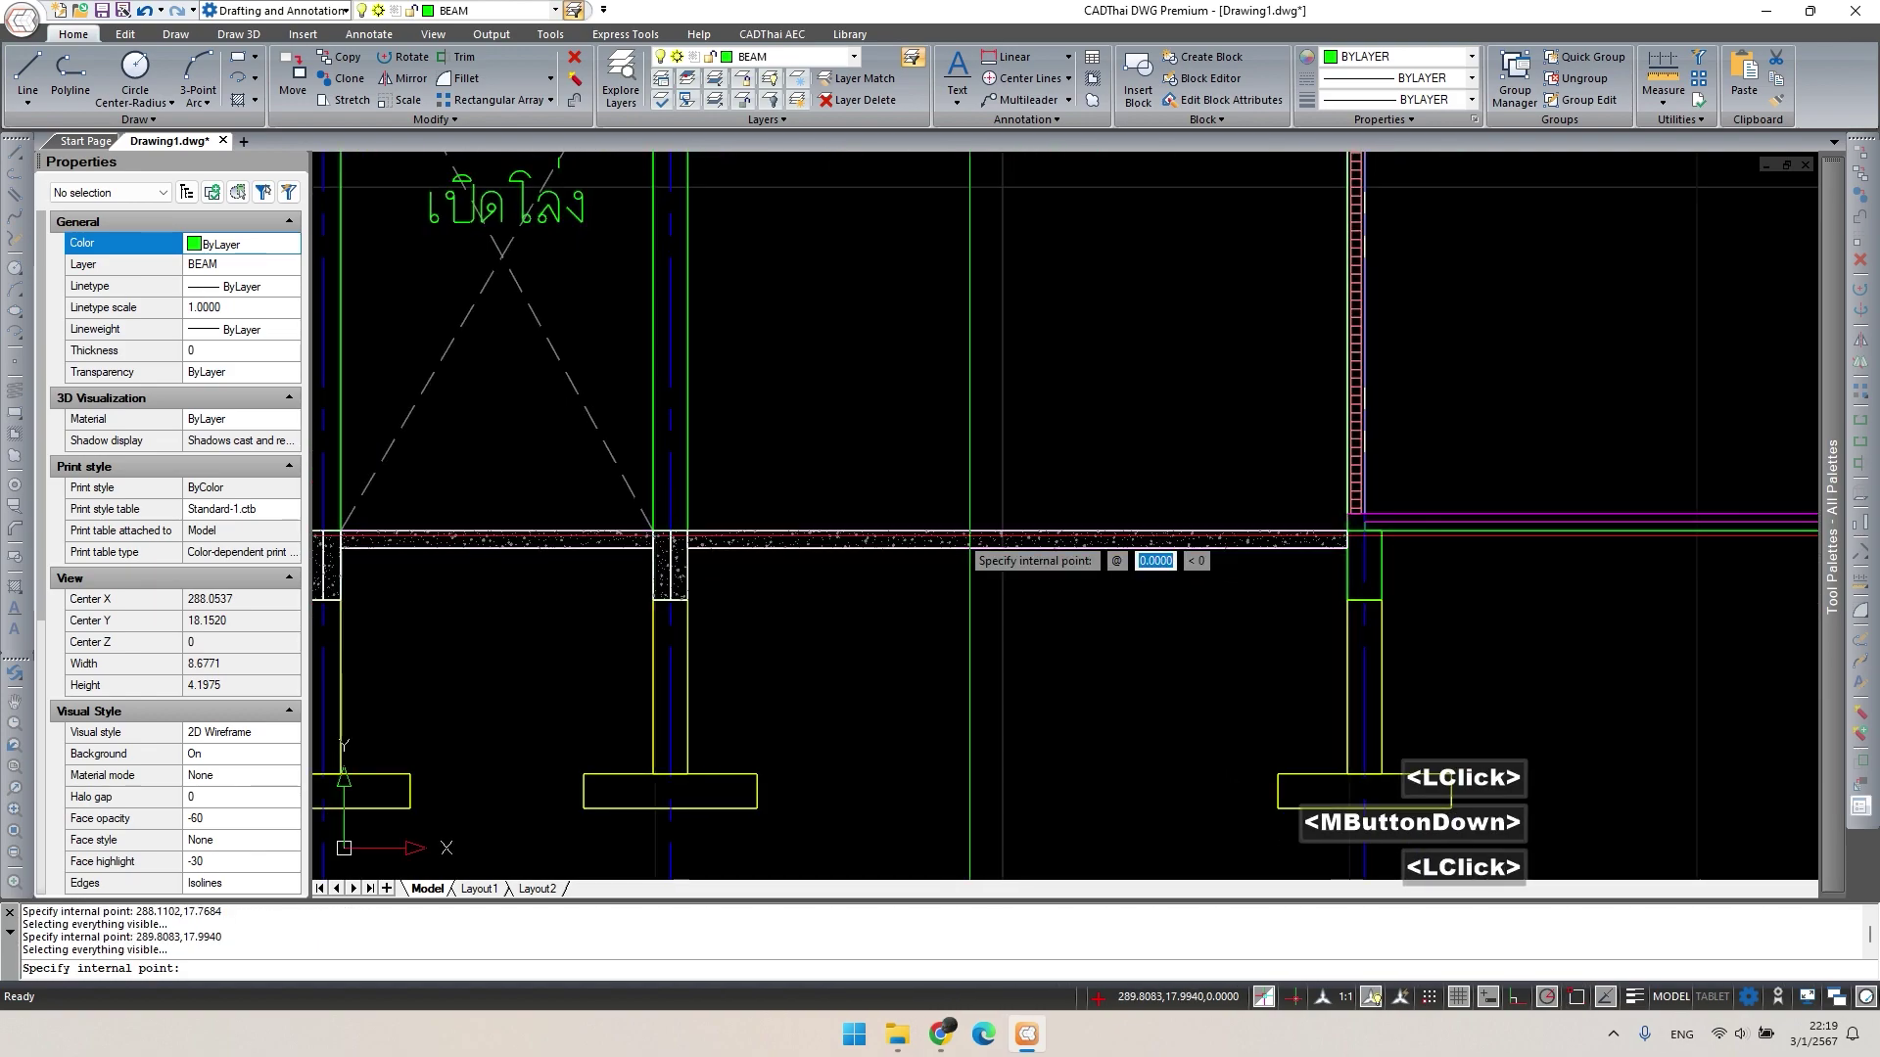
# Add the grid C beam, the floor finish between grids C and B, and the grid B beam to the hatch areas.
pyautogui.click(1353, 555)
pyautogui.click(1376, 569)
pyautogui.moveTo(1429, 587); pyautogui.dragTo(813, 596, button='middle')
pyautogui.click(1330, 541)
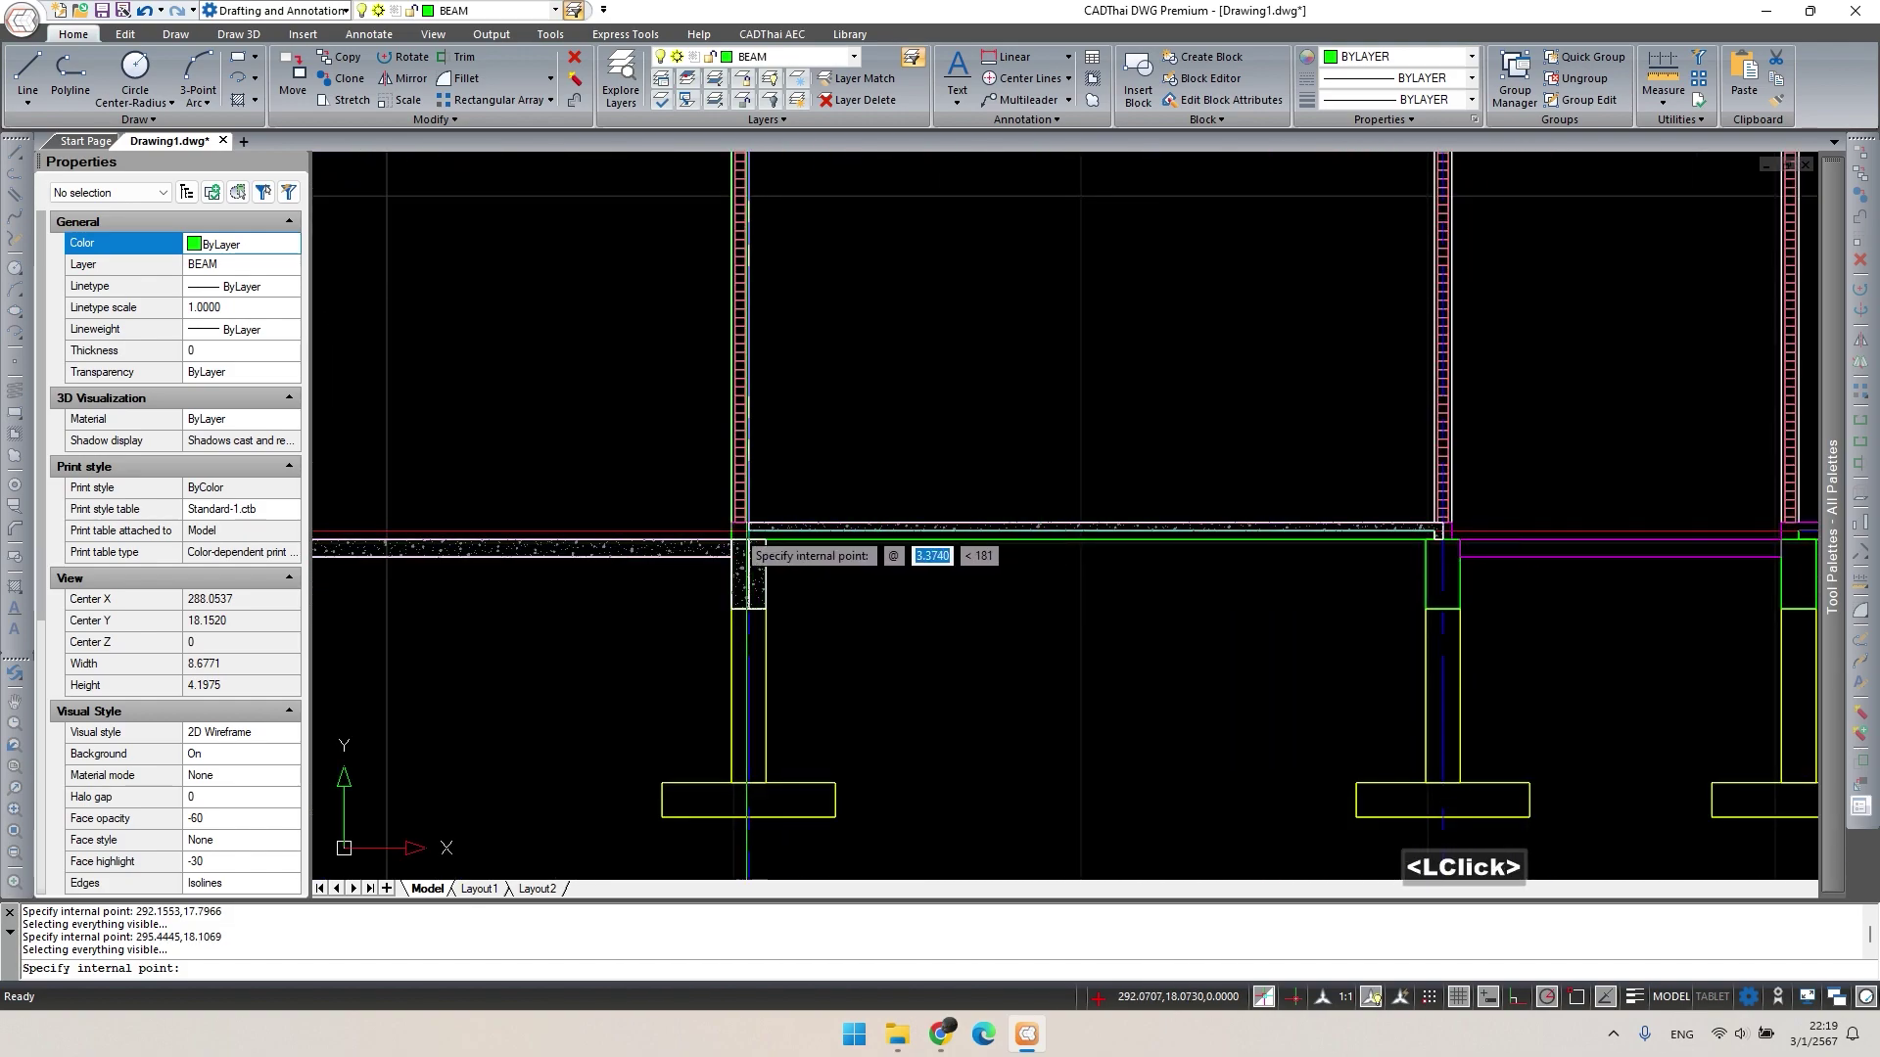
pyautogui.scroll(3, 982, 524)
pyautogui.scroll(-1, 1561, 637)
pyautogui.moveTo(1312, 617); pyautogui.dragTo(979, 607, button='middle')
pyautogui.click(769, 574)
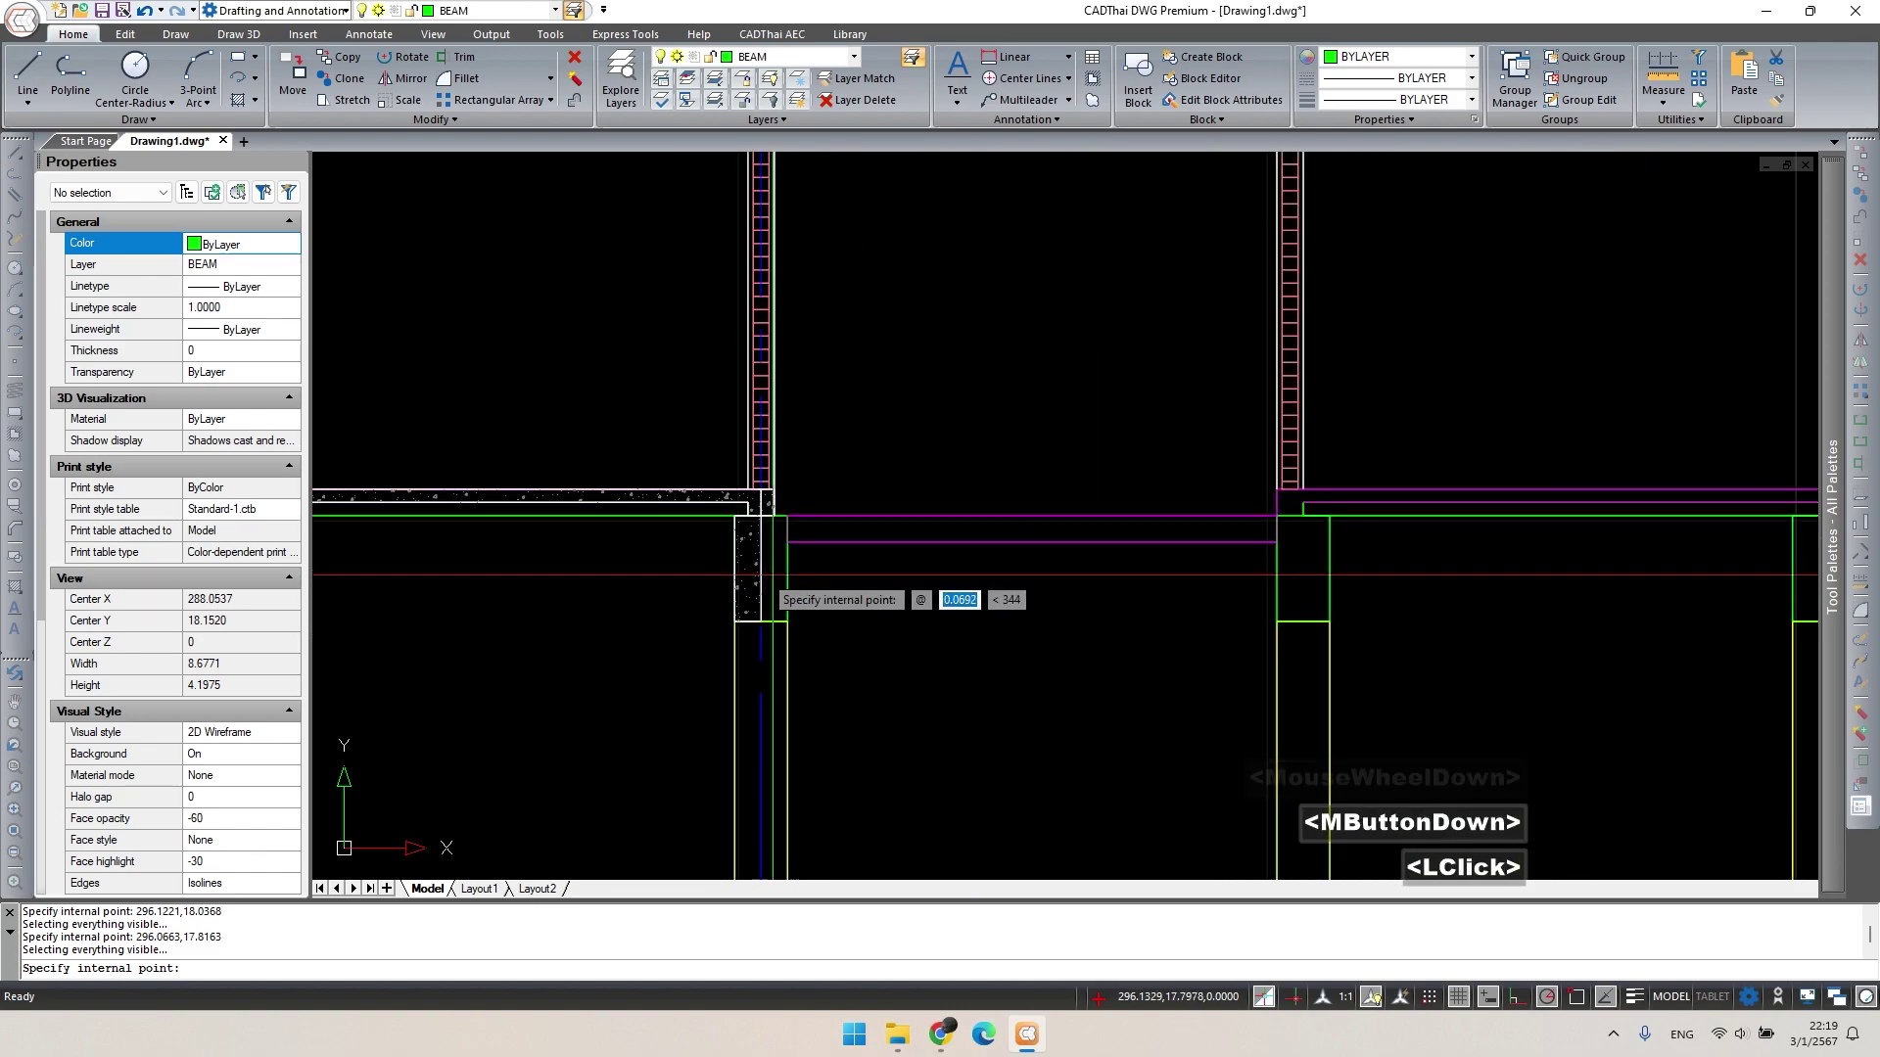
# Add the remaining slabs and beams from grid B to grid A to the hatch areas and create the hatch.
pyautogui.scroll(-2, 1023, 533)
pyautogui.scroll(2, 891, 533)
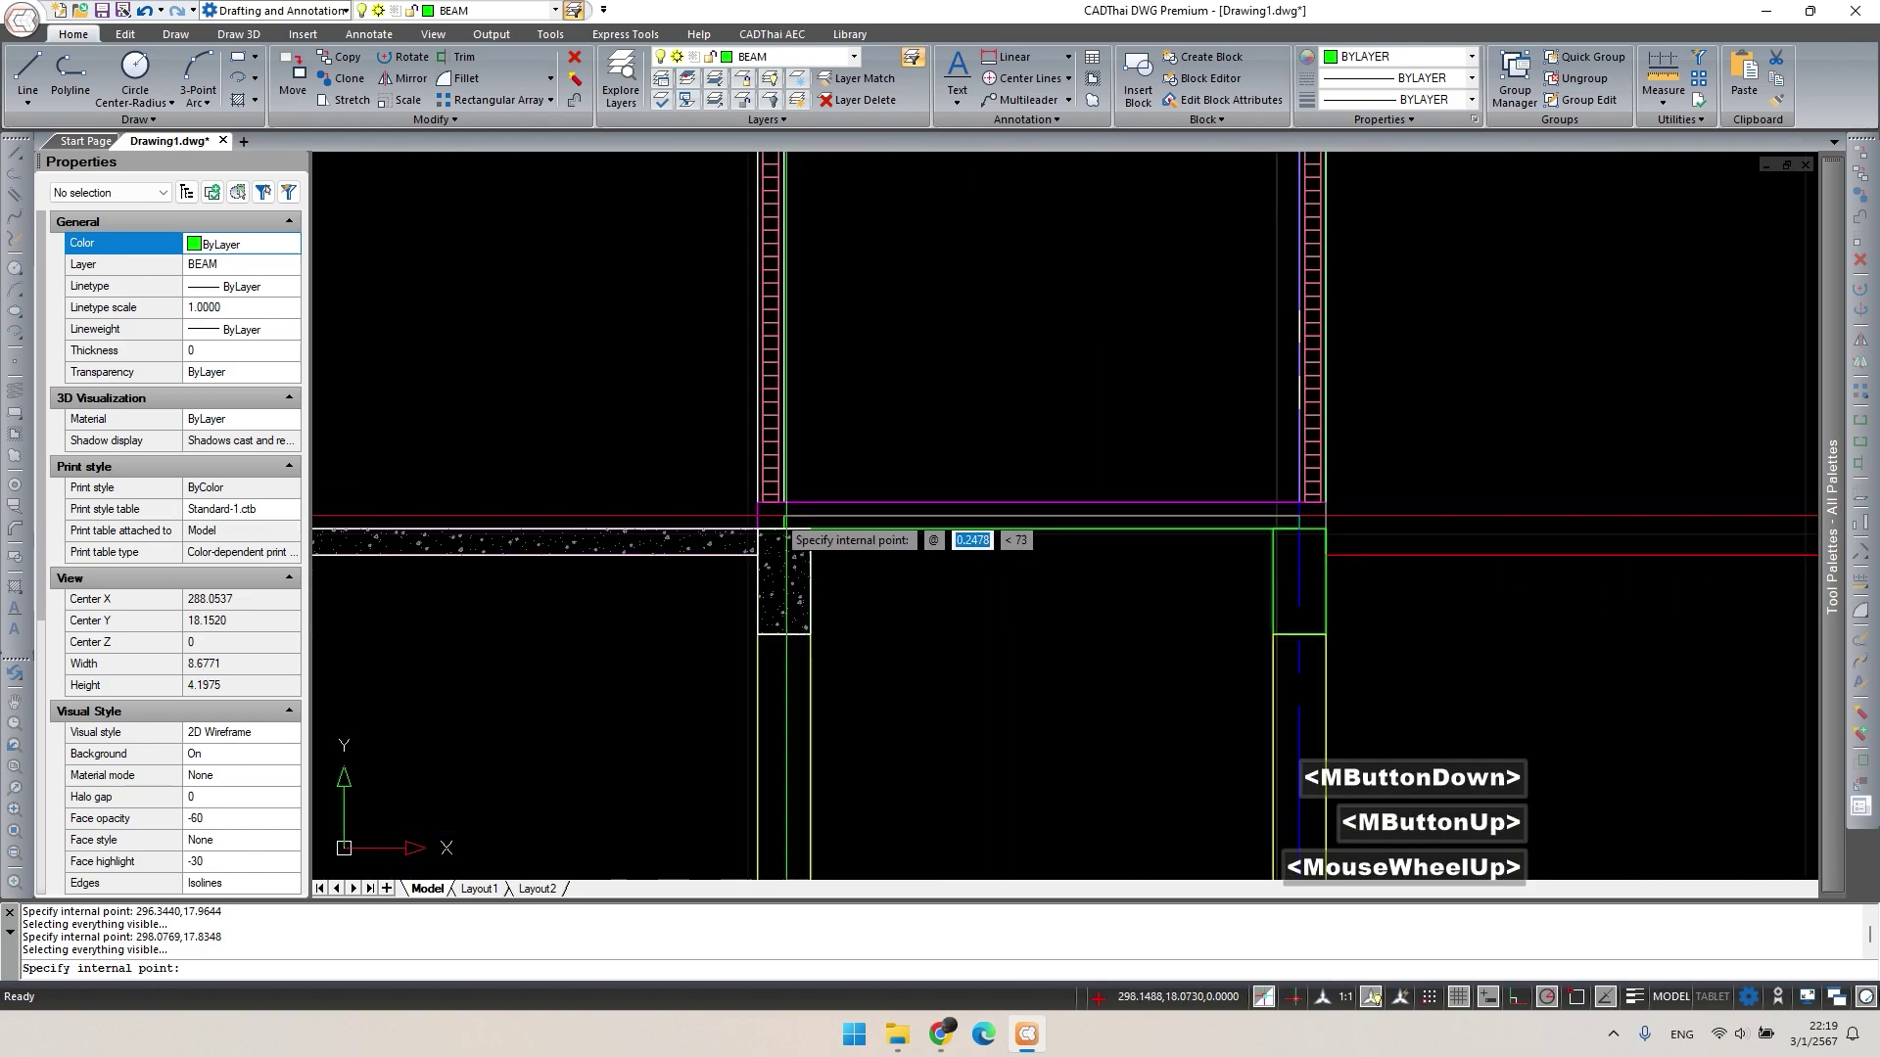
pyautogui.click(1310, 551)
pyautogui.click(1310, 584)
pyautogui.click(1297, 581)
pyautogui.press('space')
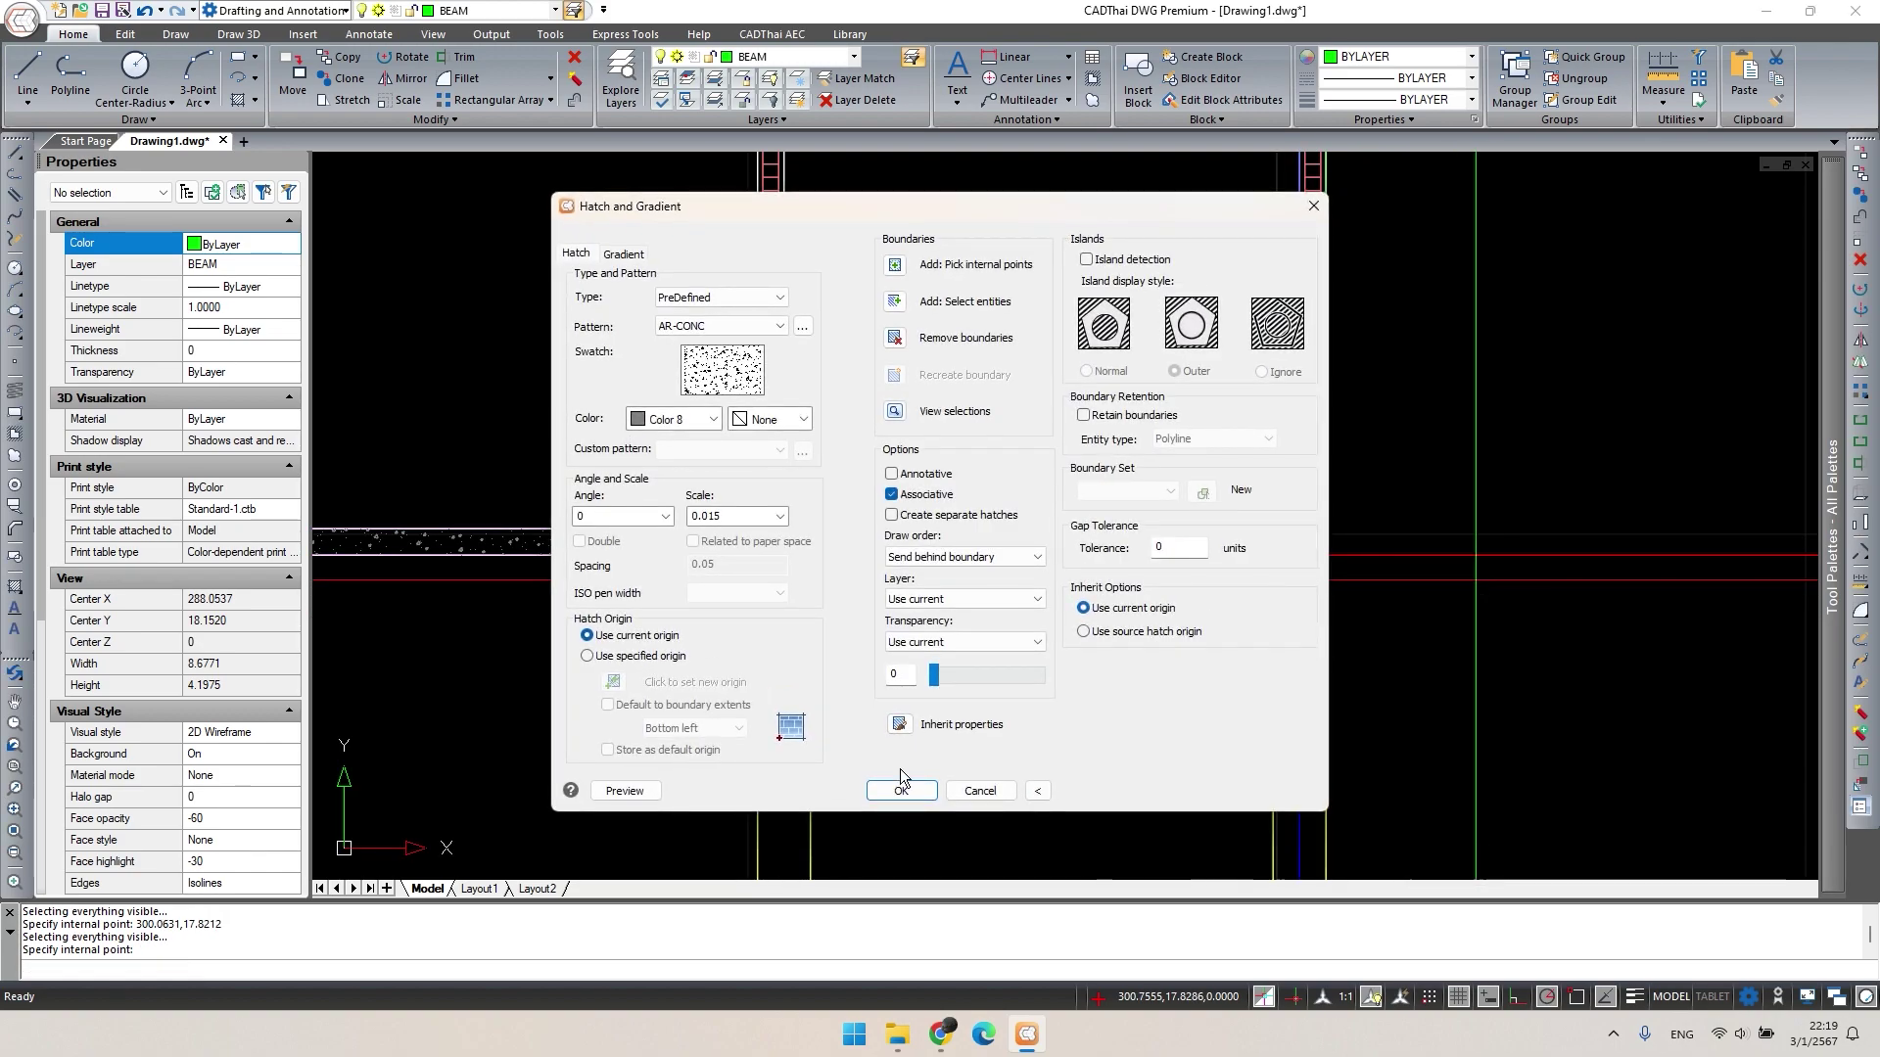
pyautogui.click(899, 793)
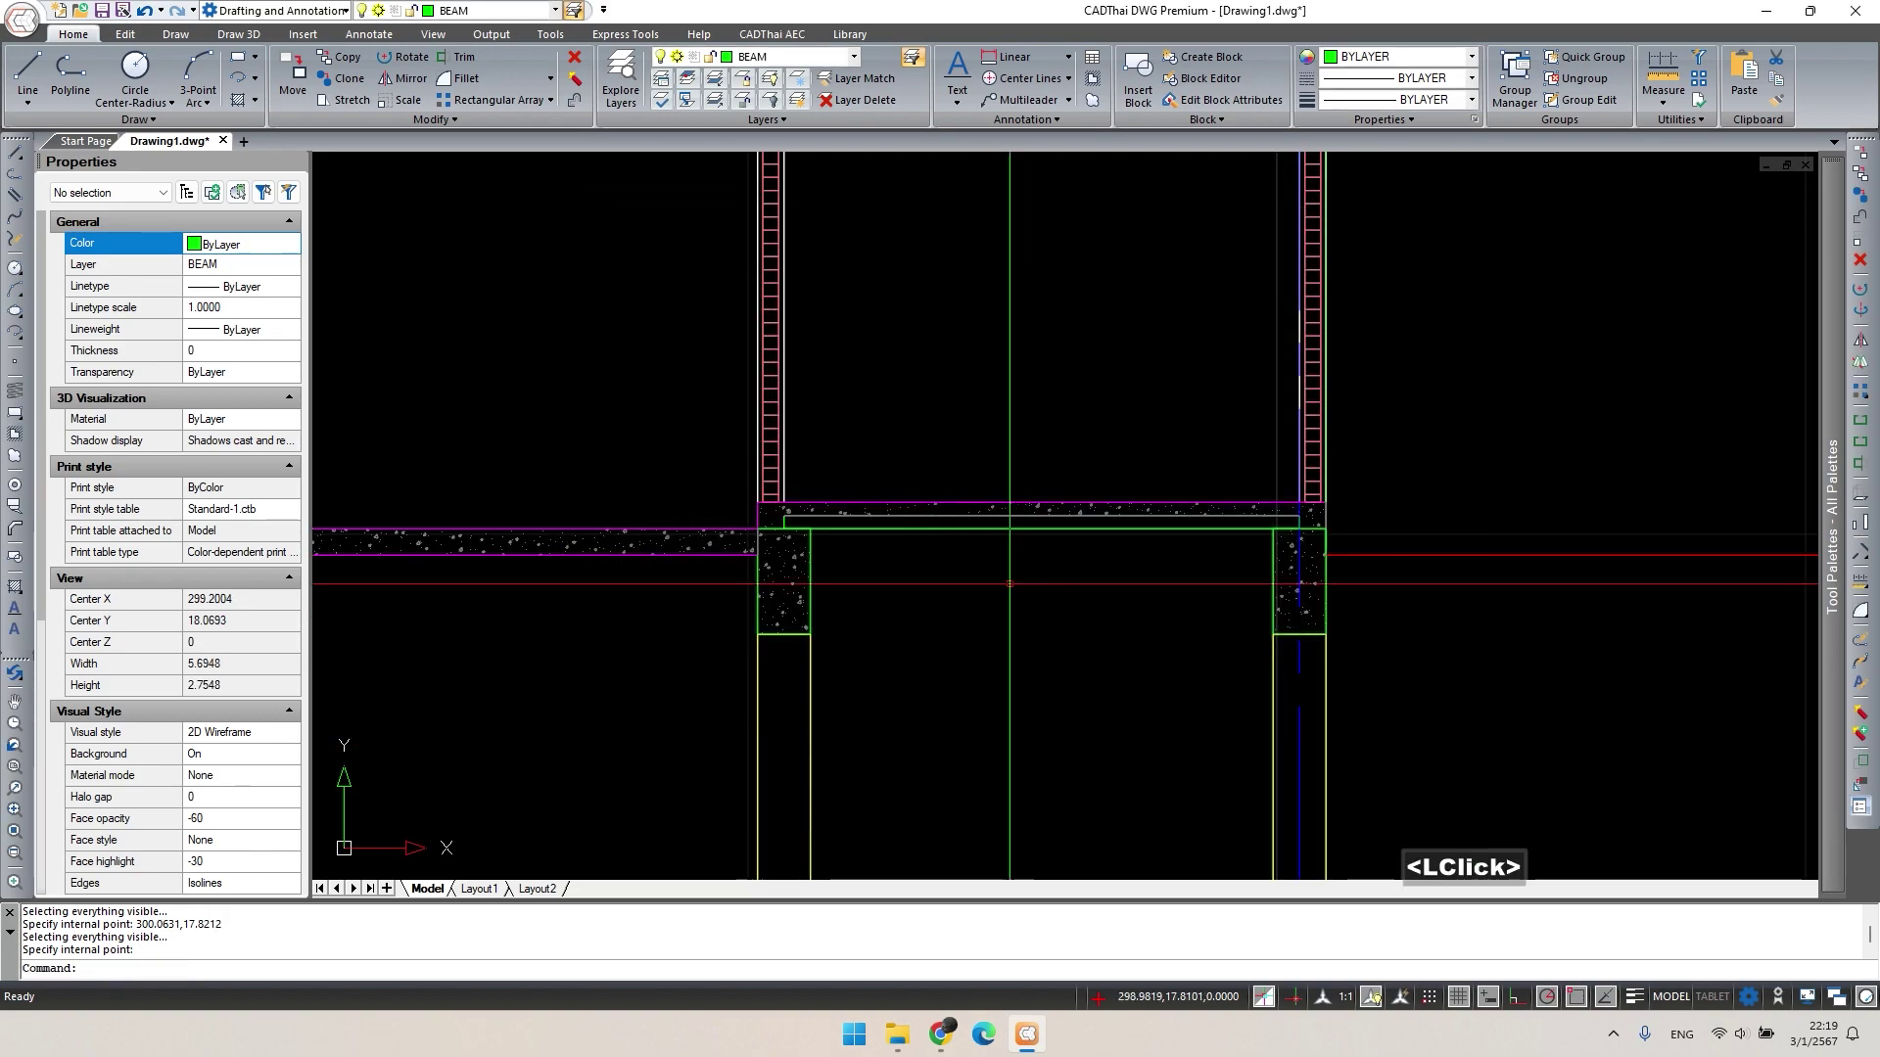
pyautogui.scroll(-3, 683, 559)
pyautogui.moveTo(647, 548); pyautogui.dragTo(743, 566, button='middle')
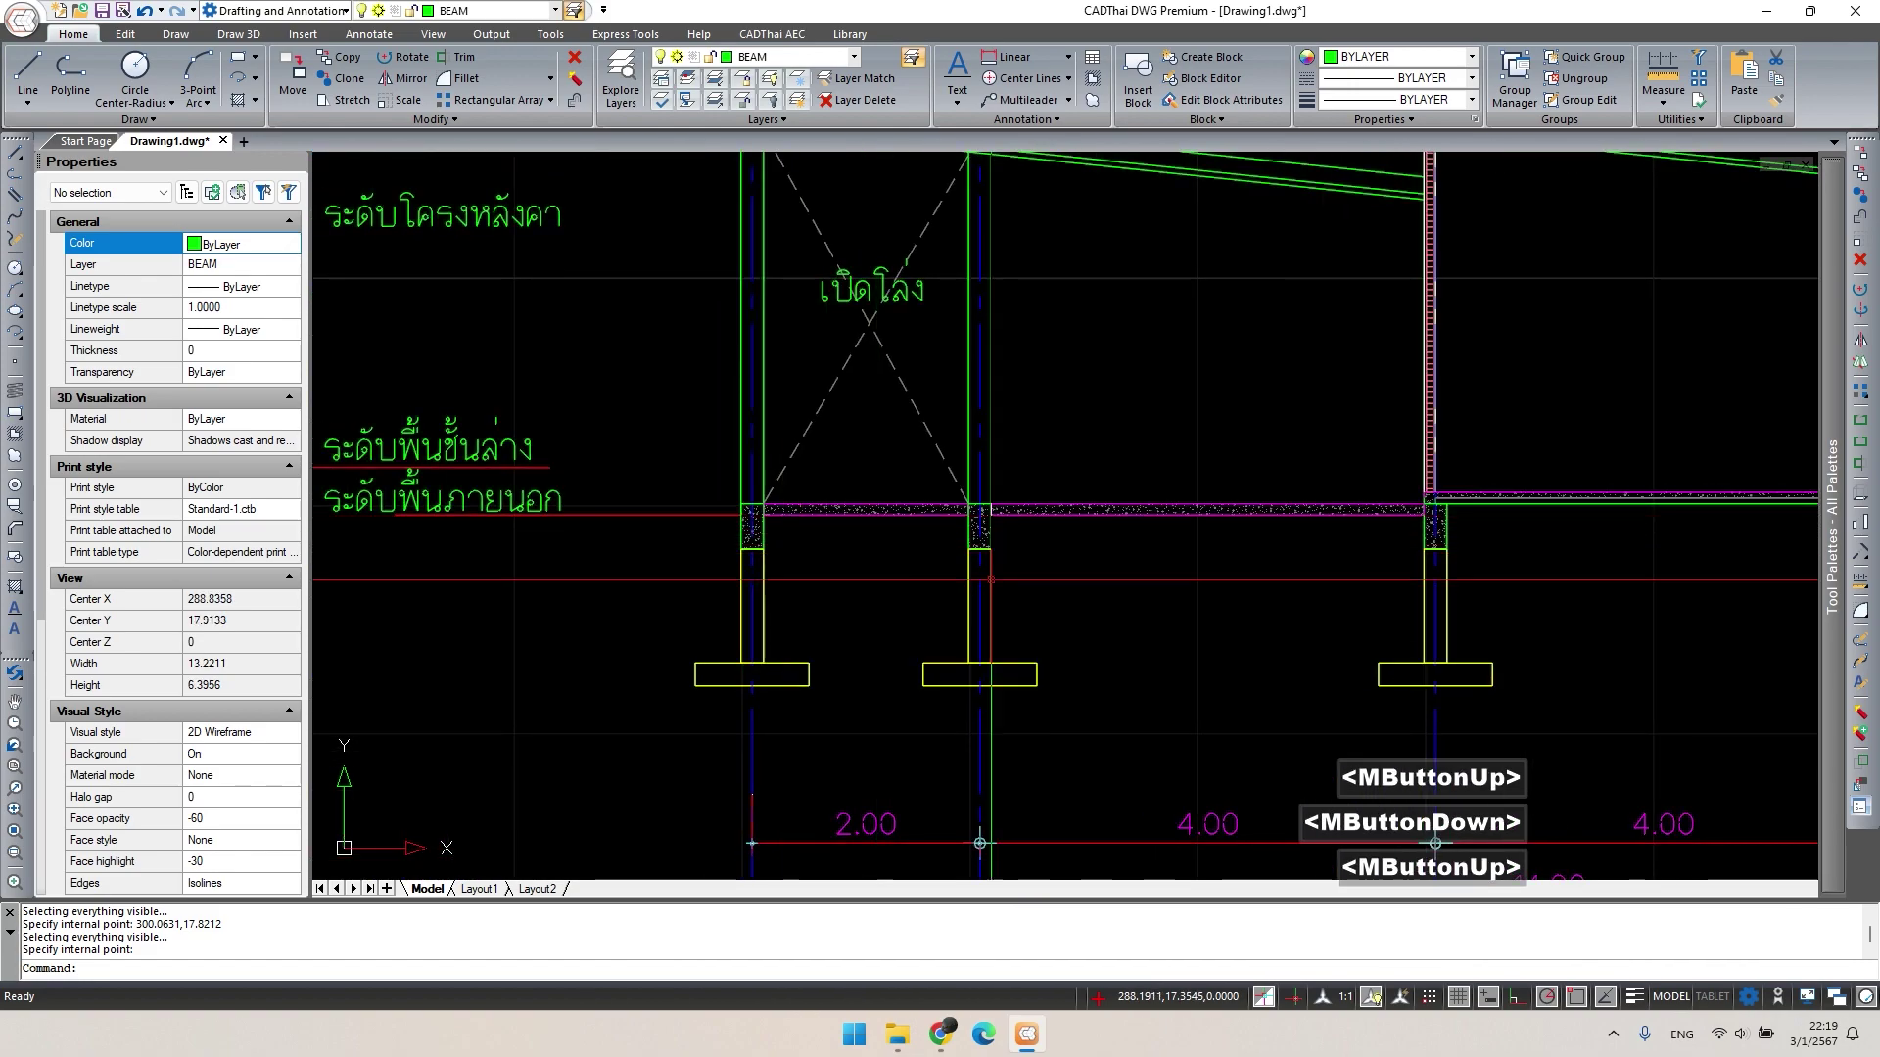
pyautogui.scroll(-2, 1483, 519)
pyautogui.press('Escape')
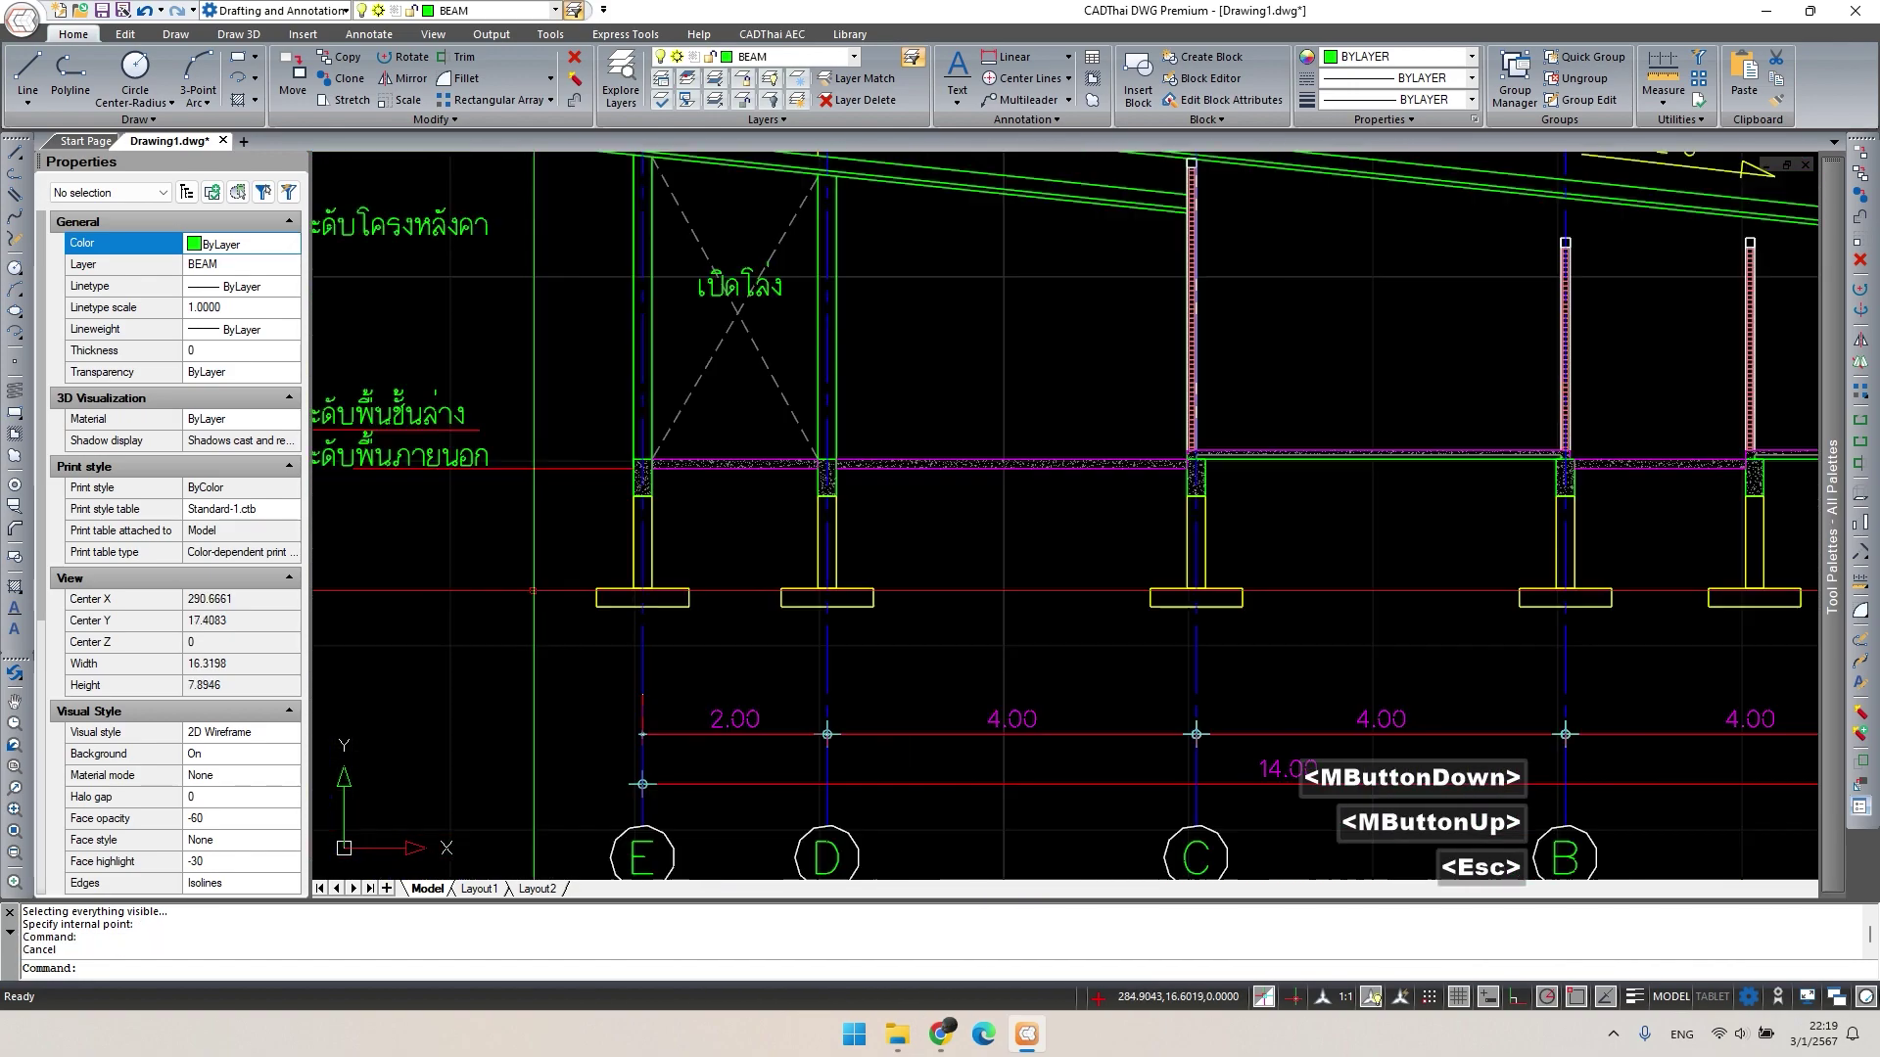
pyautogui.moveTo(595, 563); pyautogui.dragTo(648, 574, button='middle')
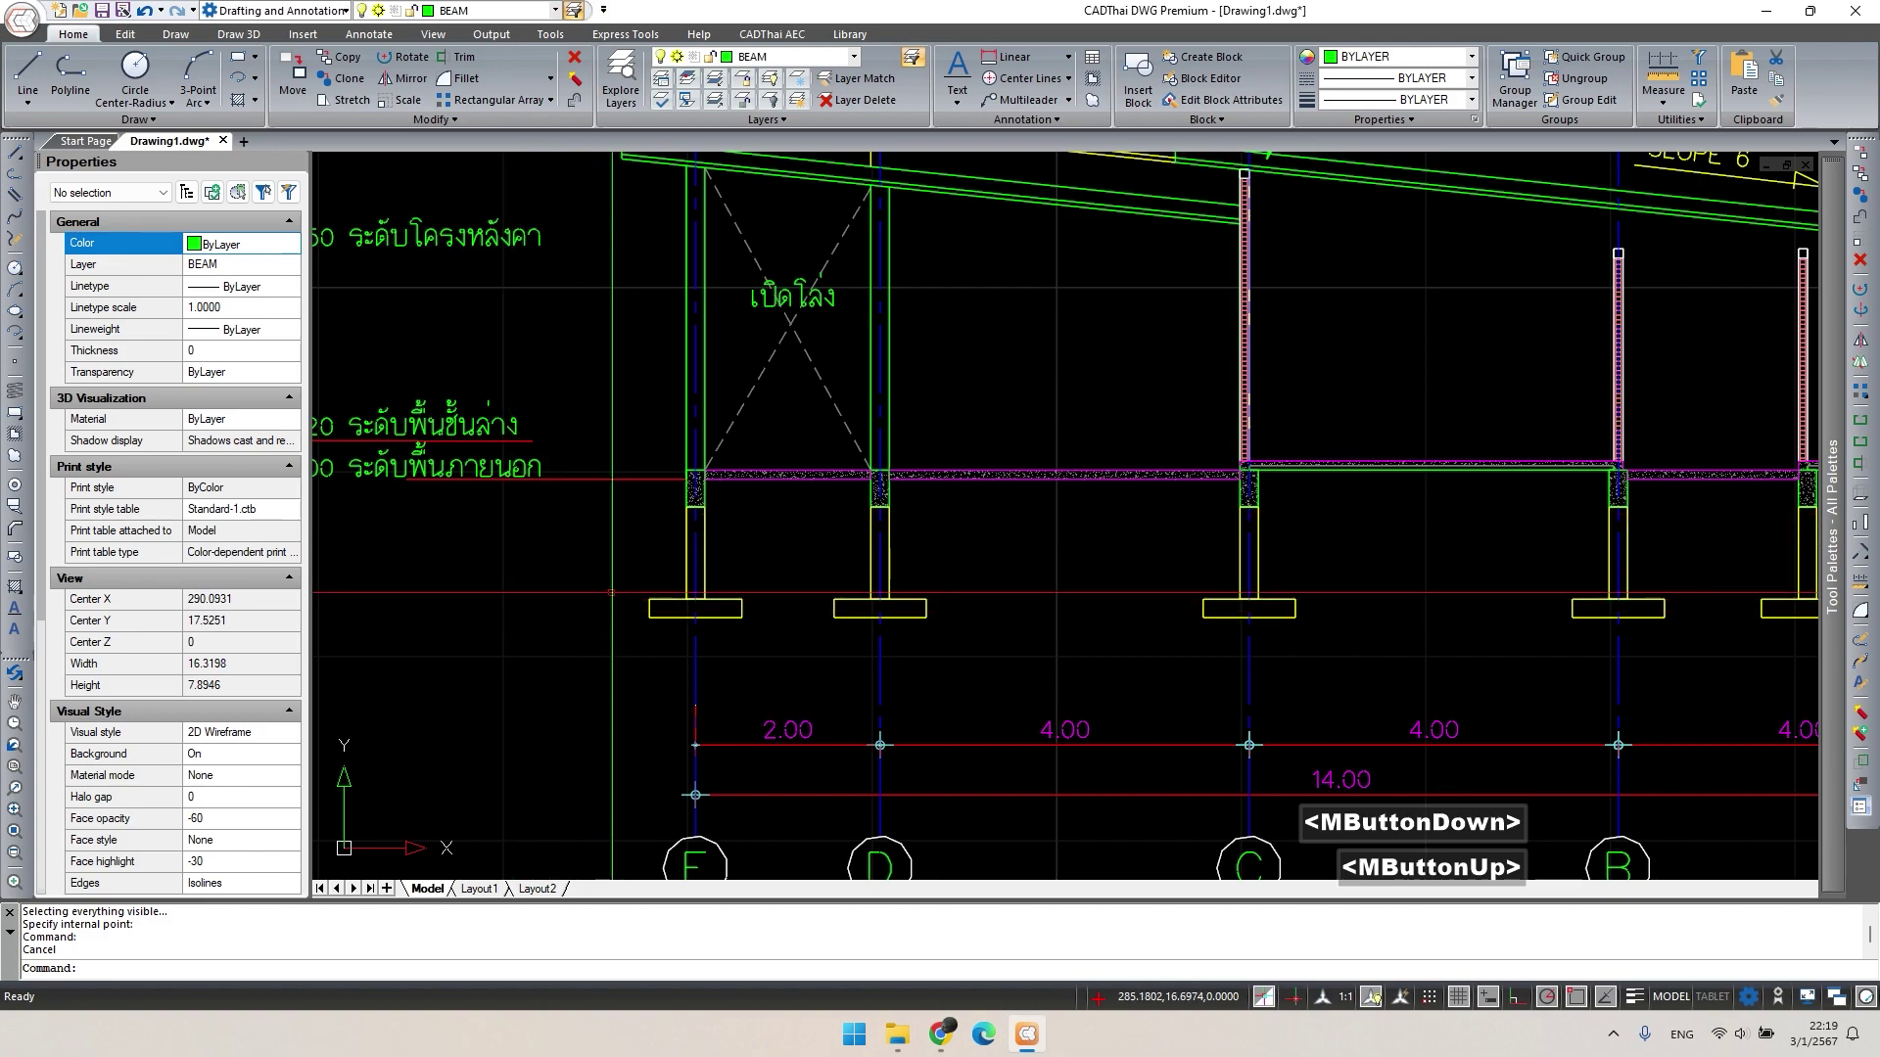
pyautogui.scroll(-2, 783, 602)
pyautogui.moveTo(783, 602)
pyautogui.mouseDown(button='middle')
pyautogui.moveTo(529, 607)
pyautogui.moveTo(668, 593)
pyautogui.mouseUp(button='middle')
pyautogui.write('spl')
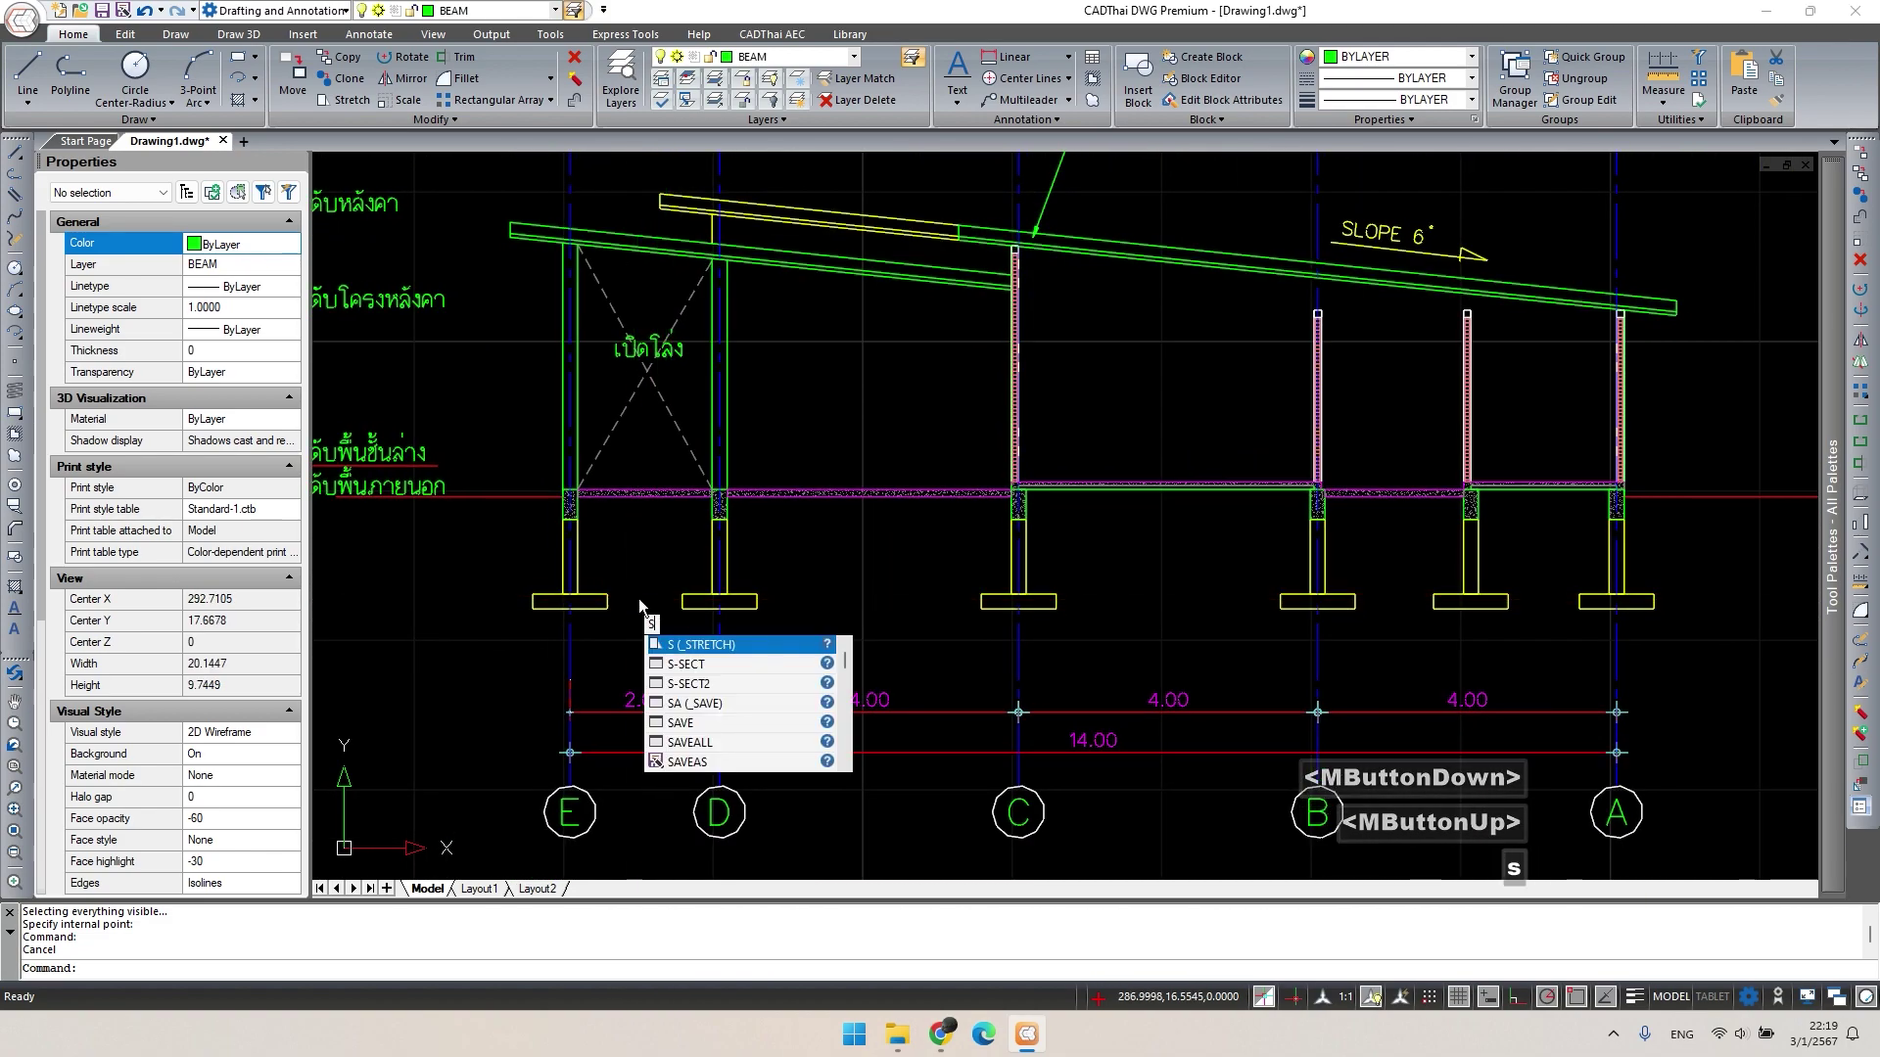
pyautogui.press('space')
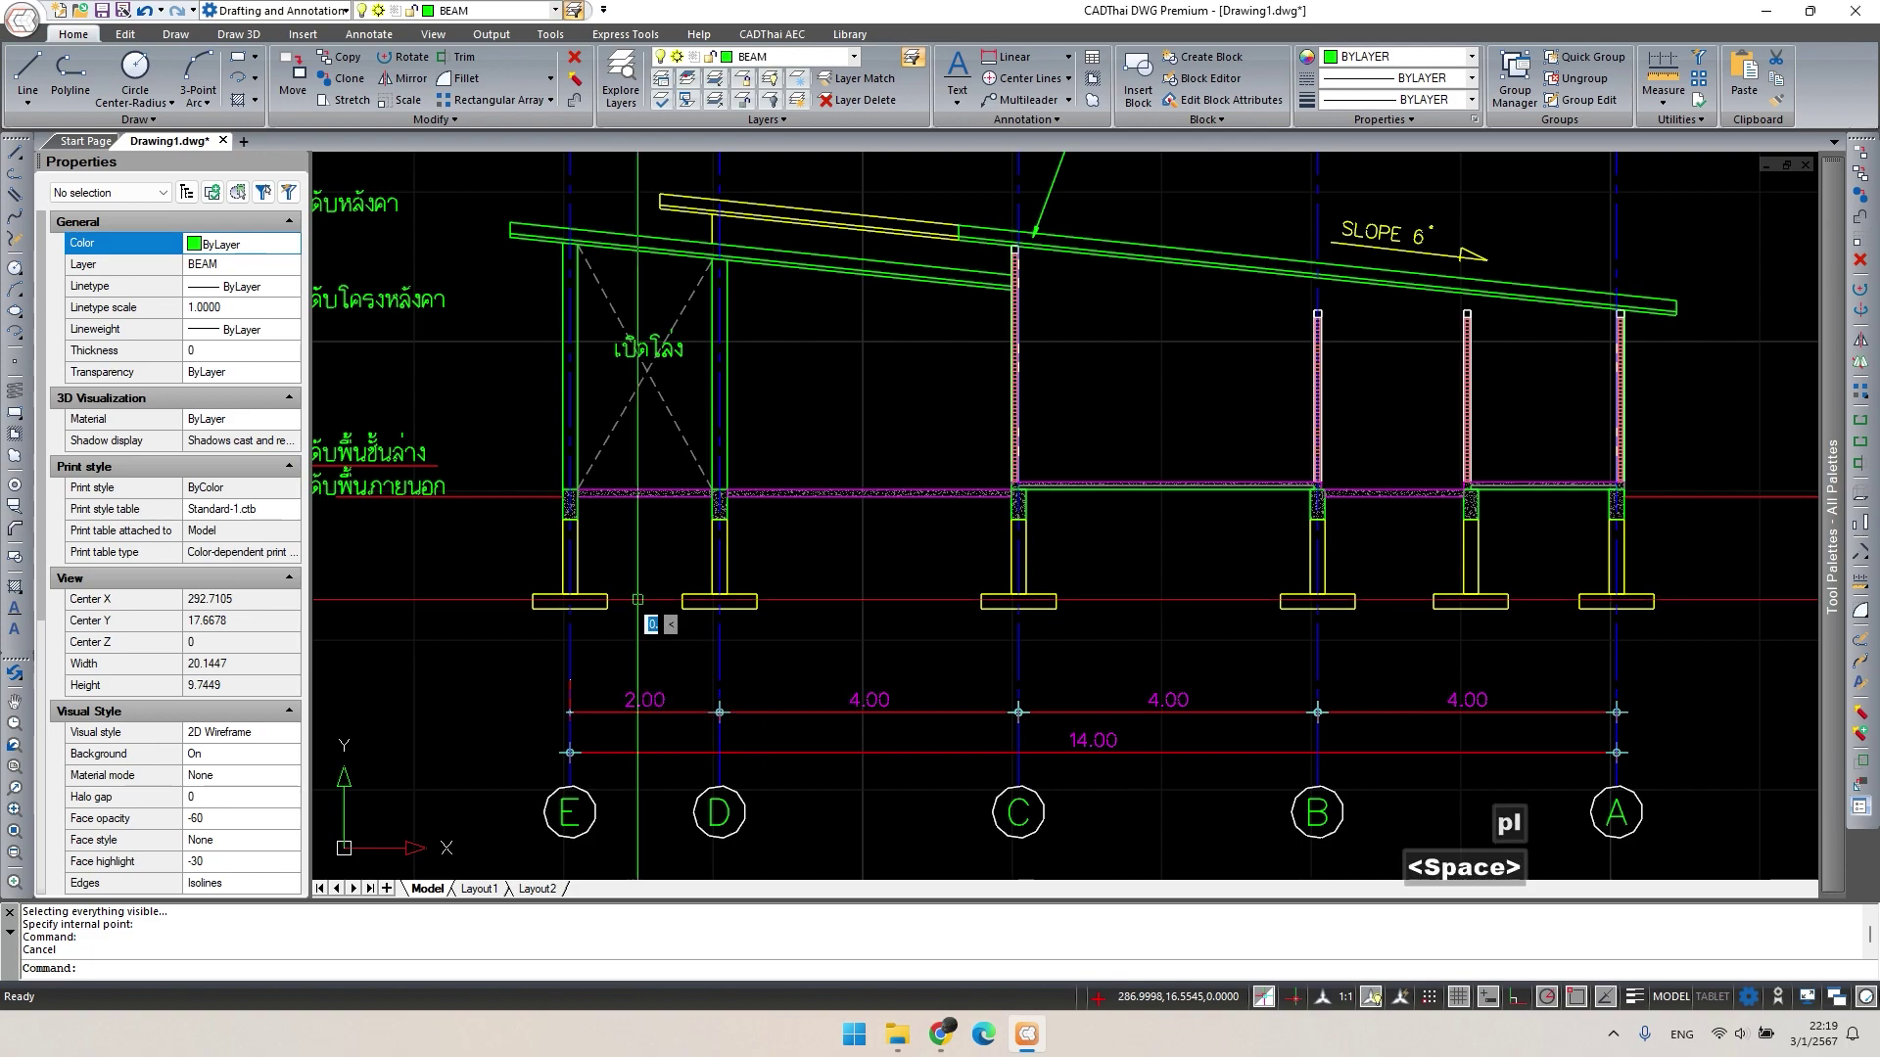
pyautogui.scroll(2, 447, 500)
pyautogui.click(446, 489)
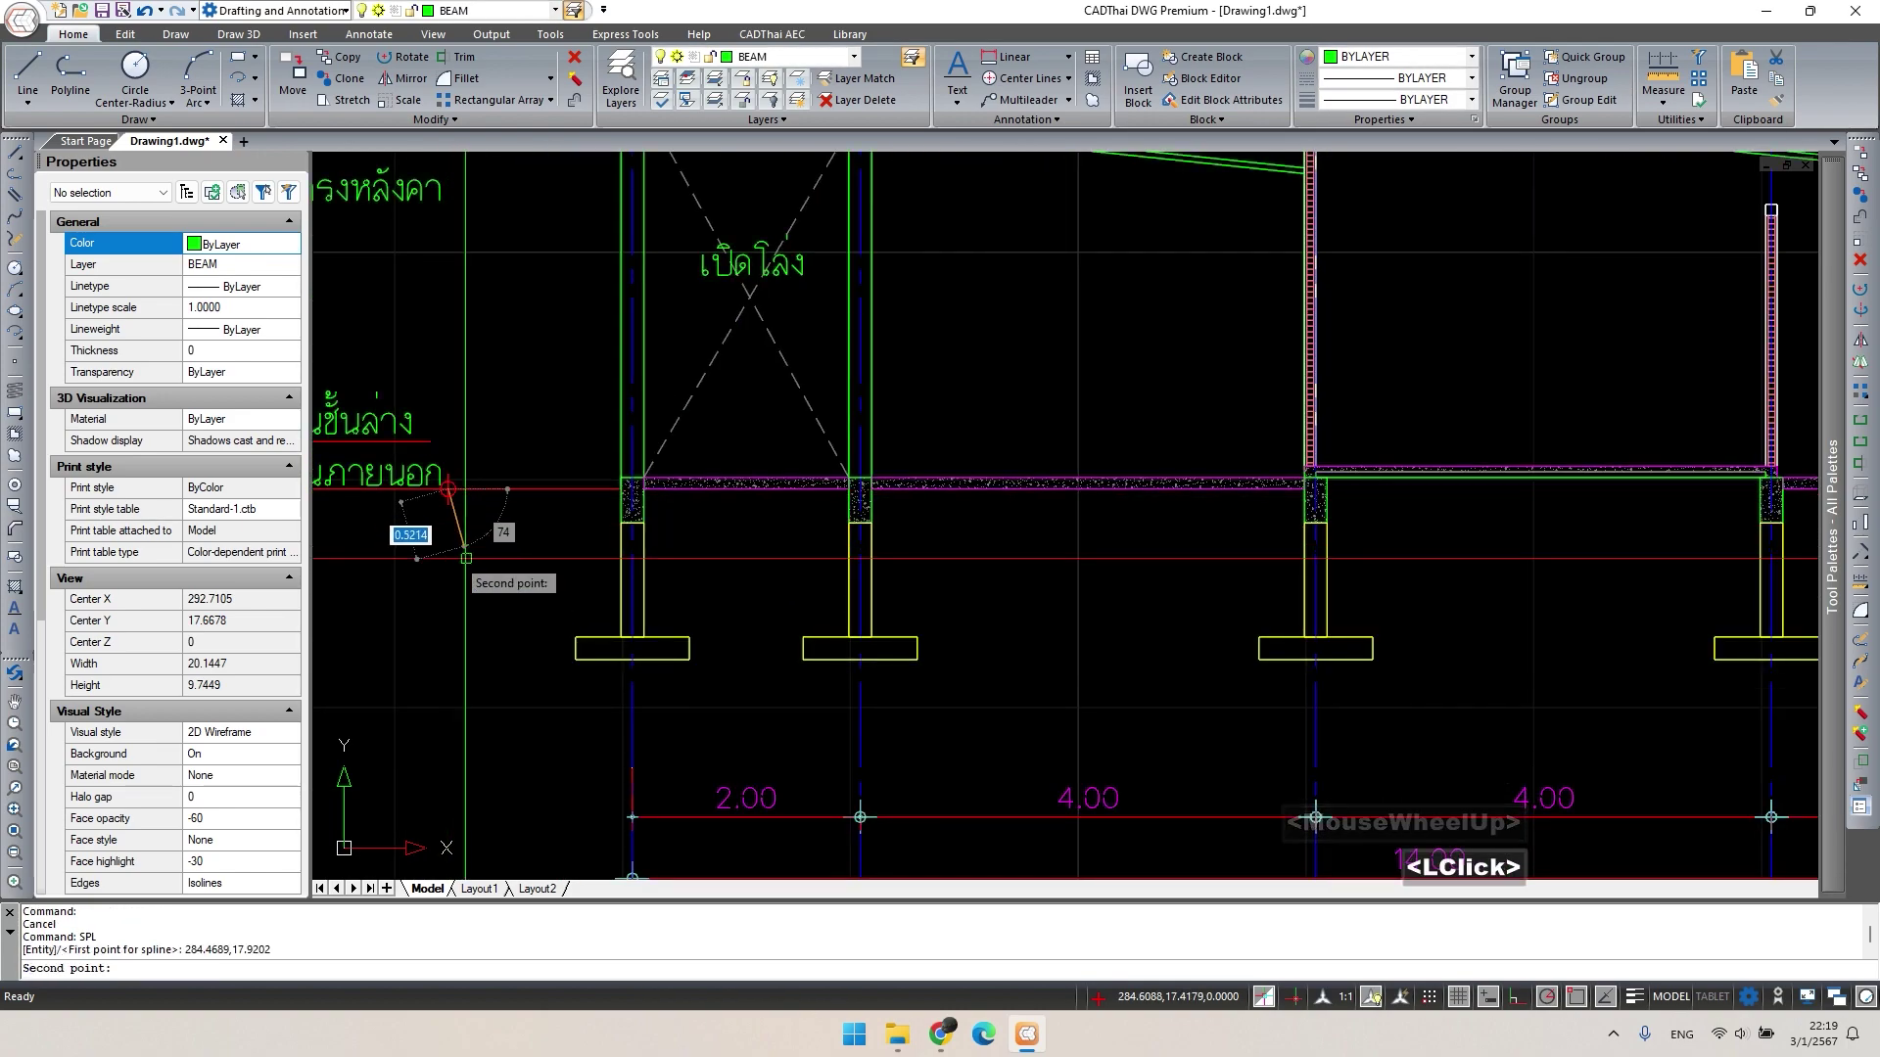
pyautogui.click(740, 607)
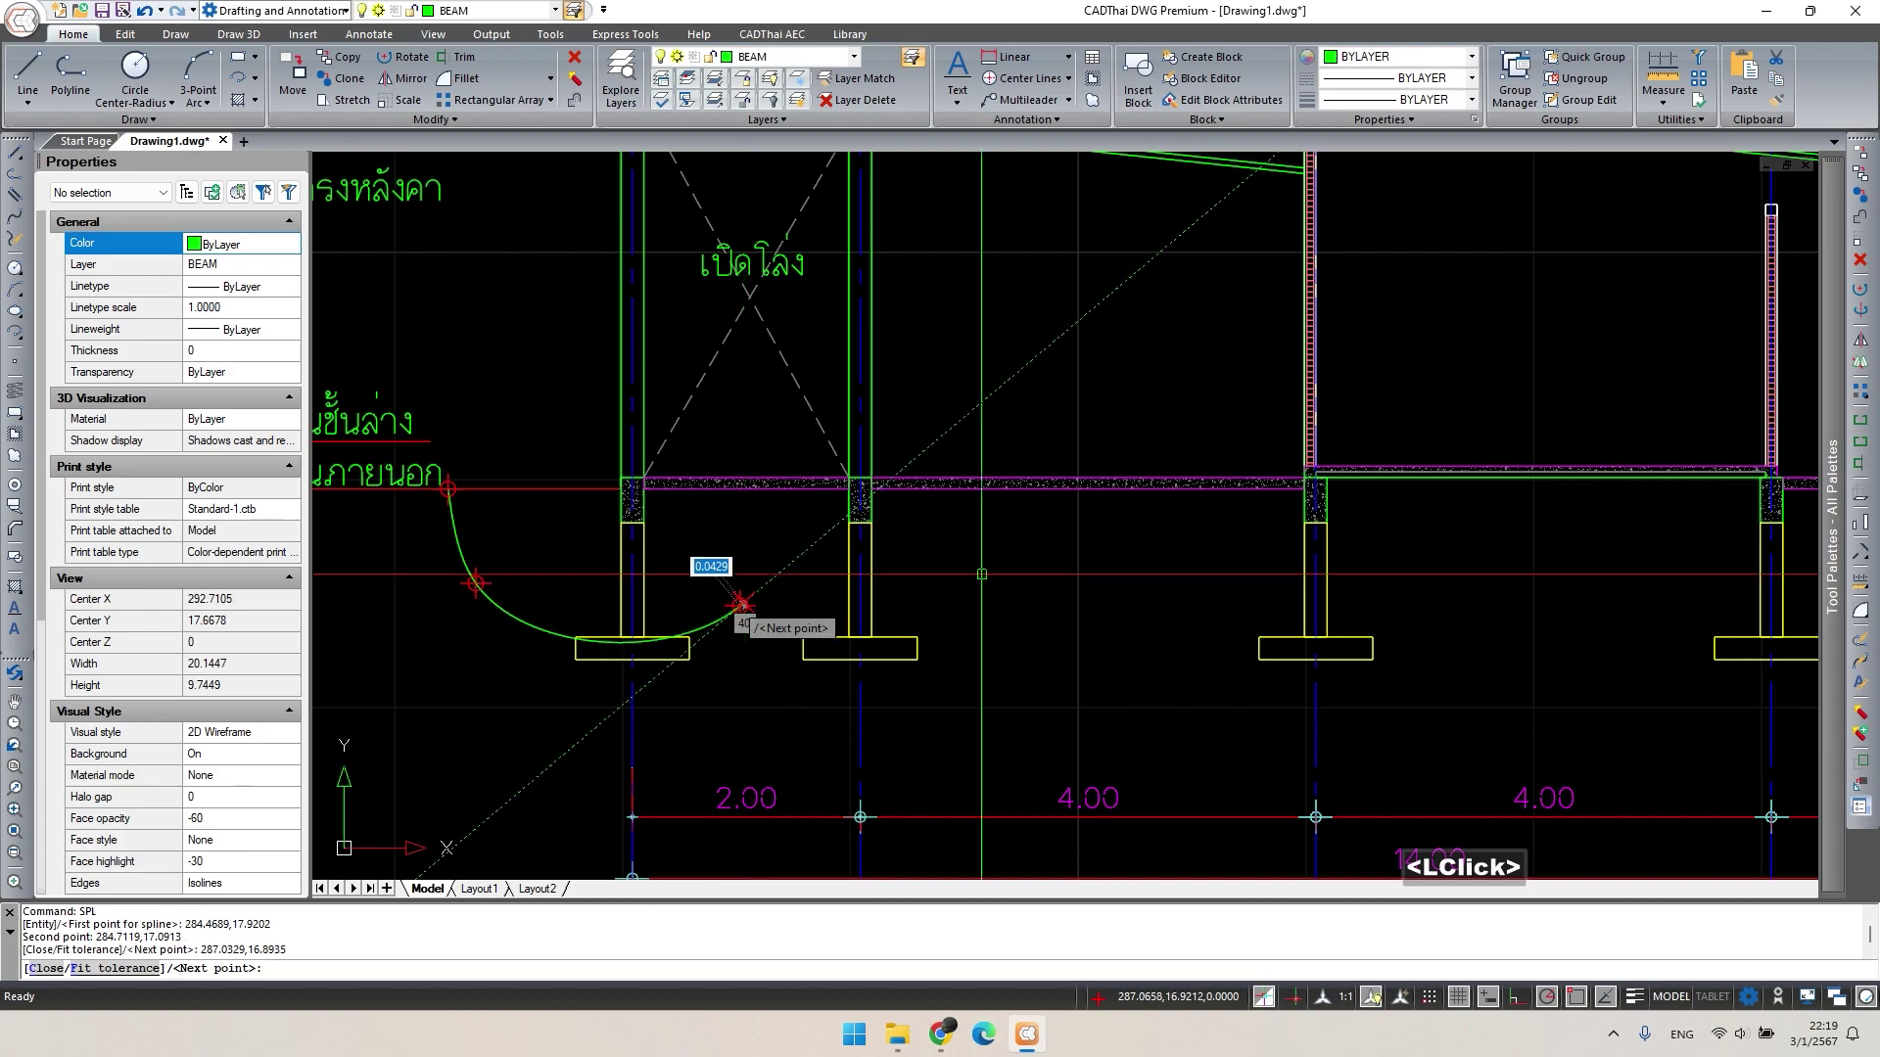
pyautogui.click(1037, 556)
pyautogui.click(1437, 603)
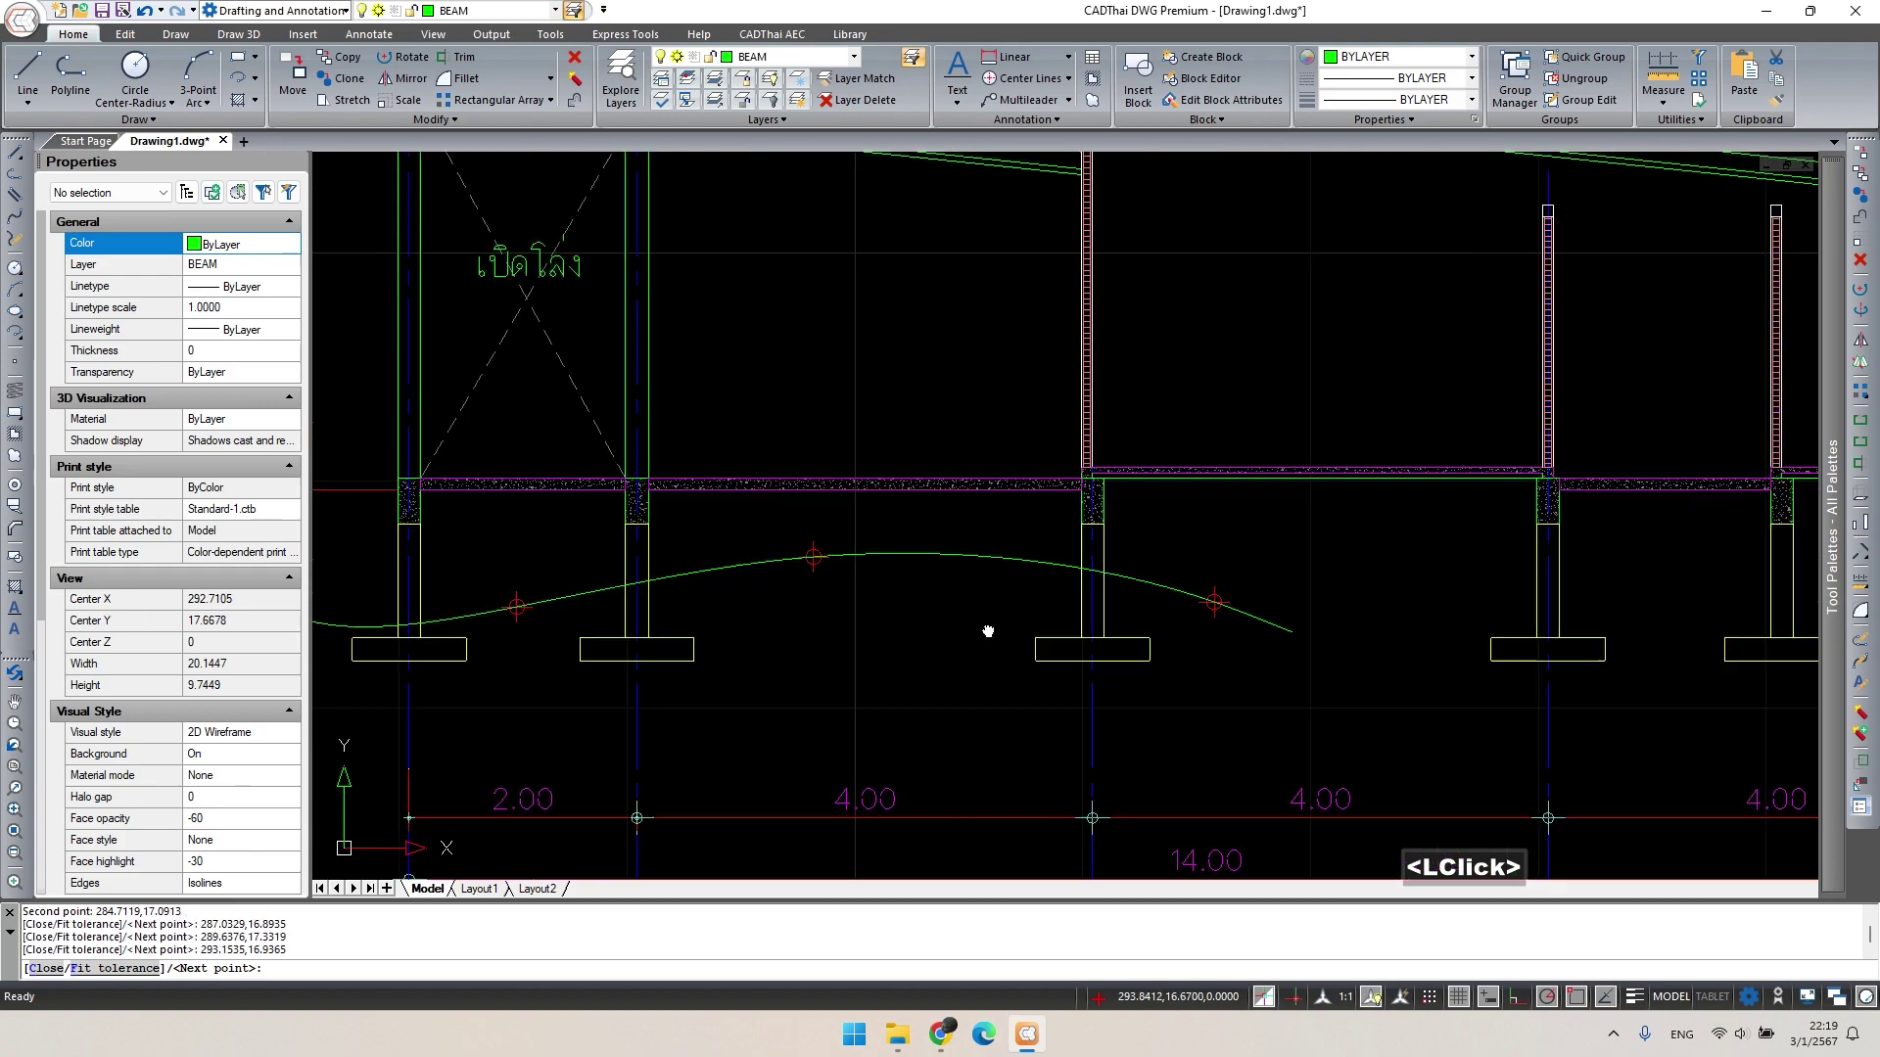
pyautogui.moveTo(1111, 638); pyautogui.dragTo(327, 615, button='middle')
pyautogui.click(1063, 600)
pyautogui.click(1360, 526)
pyautogui.click(1635, 574)
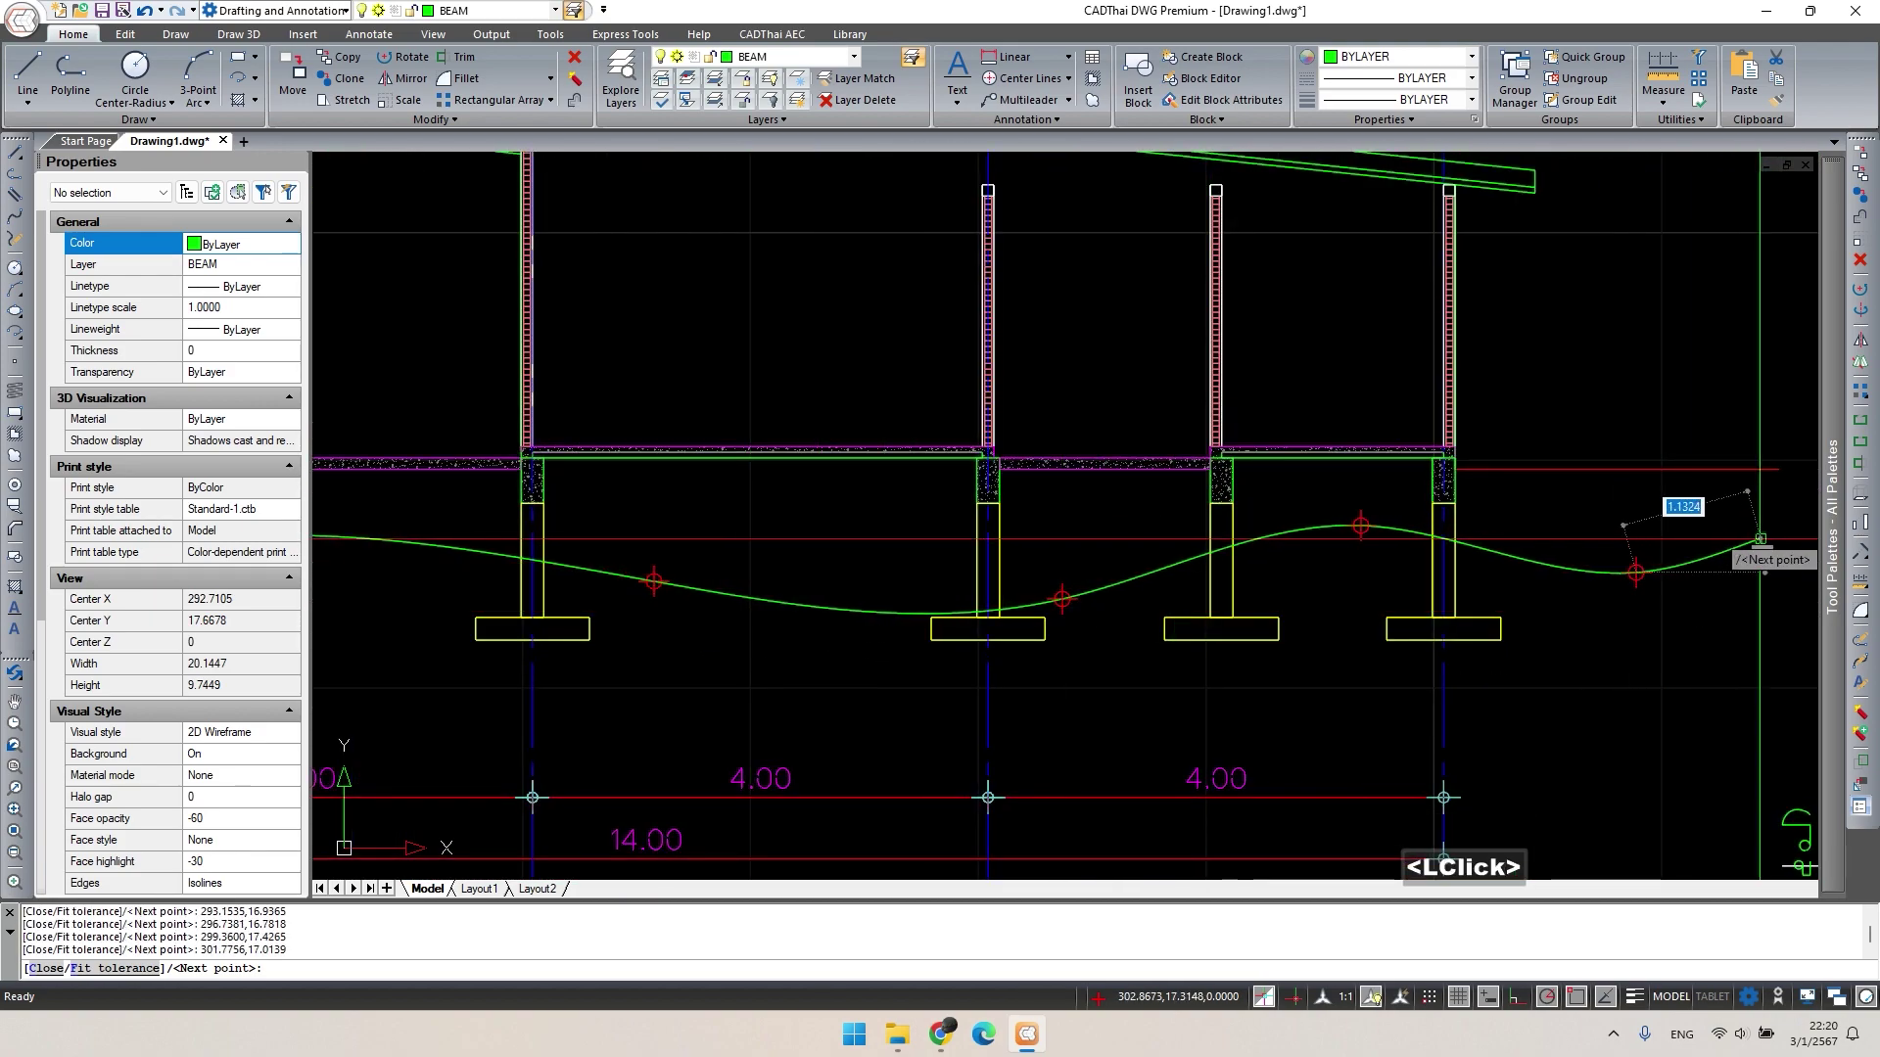
pyautogui.click(1743, 519)
pyautogui.click(1744, 471)
pyautogui.press('space')
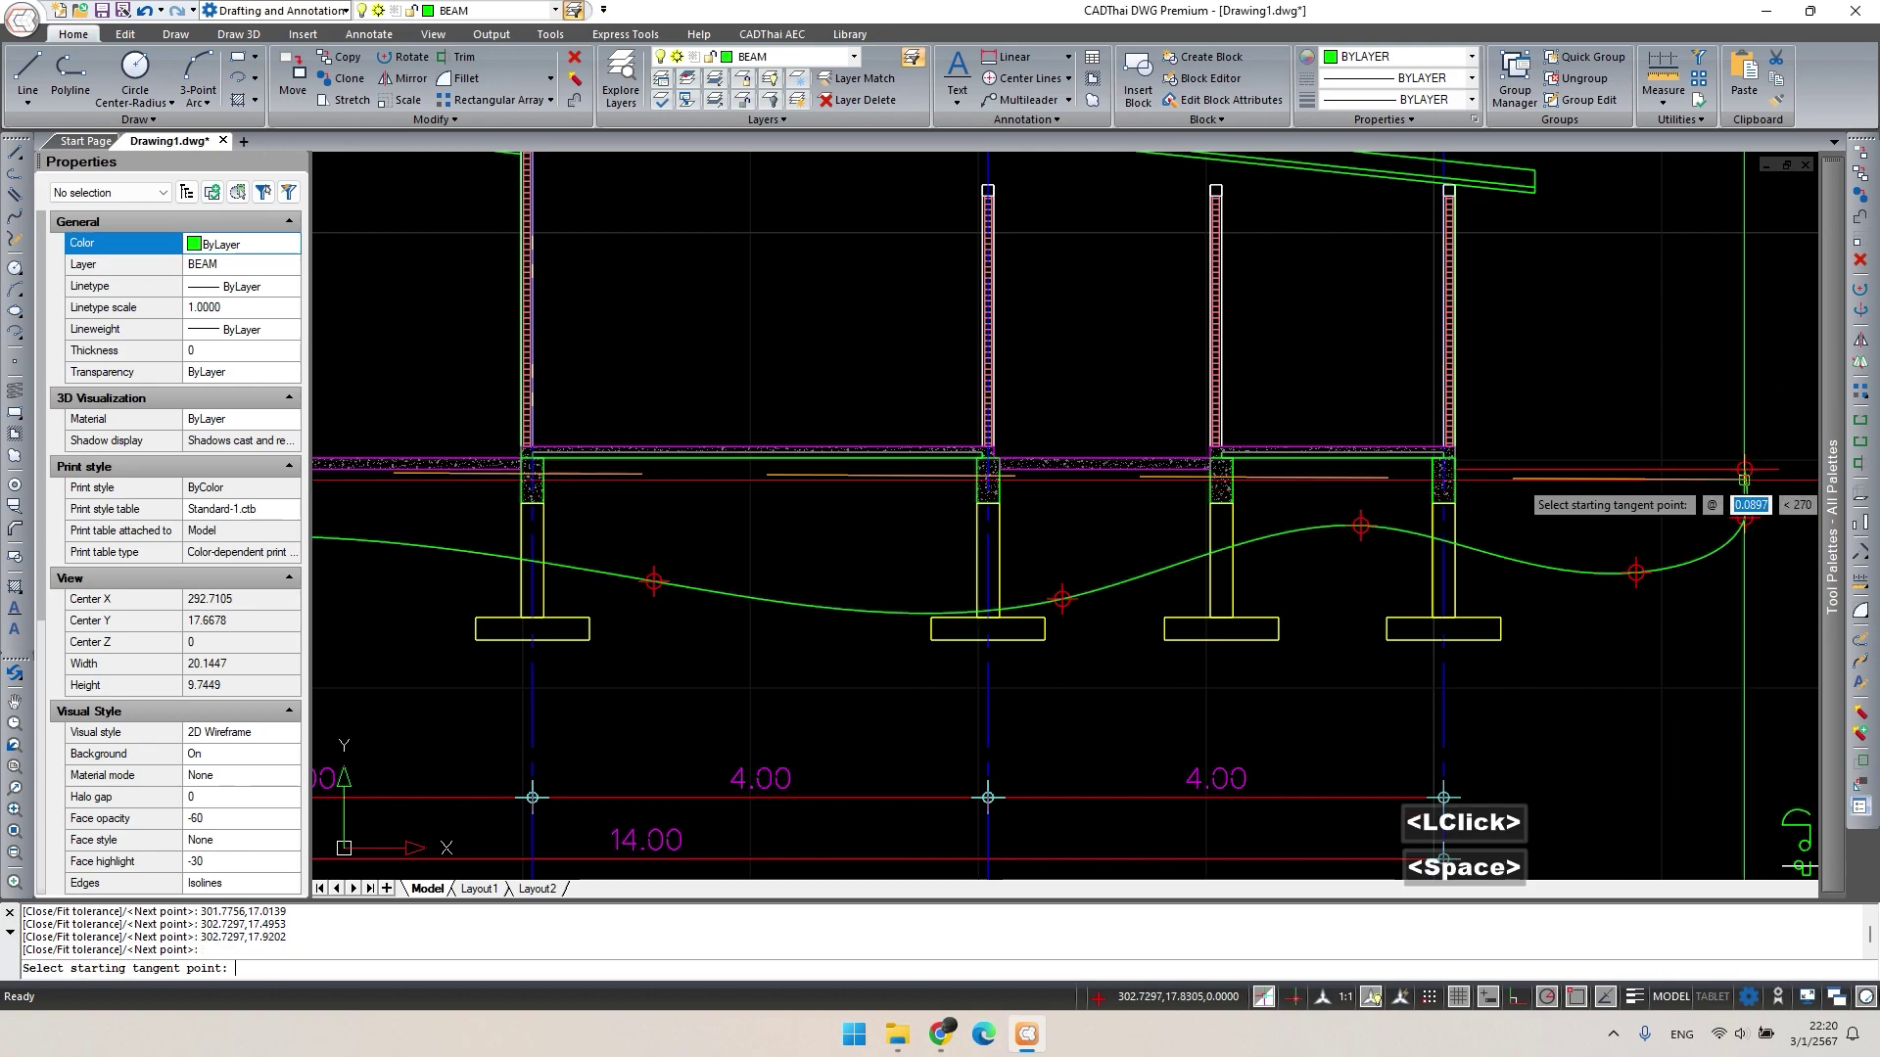
pyautogui.scroll(-2, 1131, 641)
pyautogui.moveTo(1131, 641); pyautogui.dragTo(1171, 644, button='middle')
pyautogui.press('Escape')
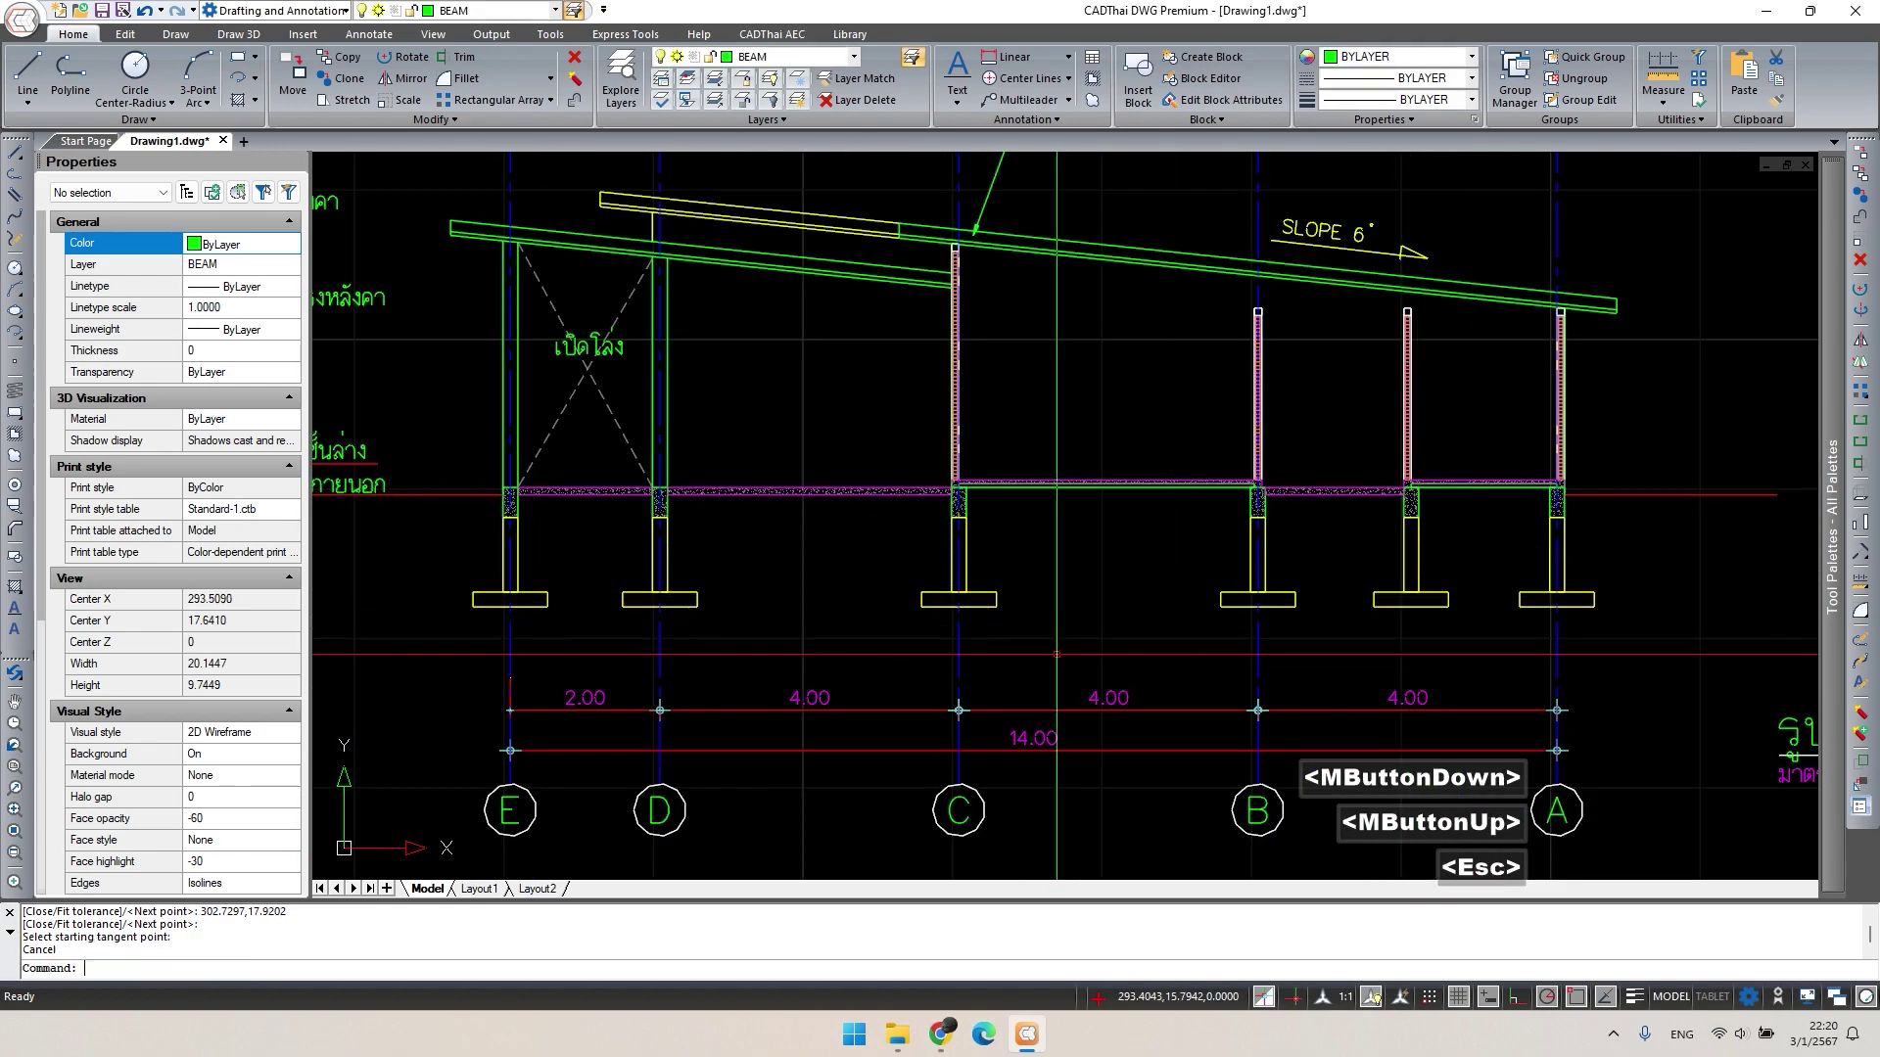
# Draw a wavy spline below the floor, starting on the ground line beyond grid E and ending on it beyond grid A.
pyautogui.write('spl')
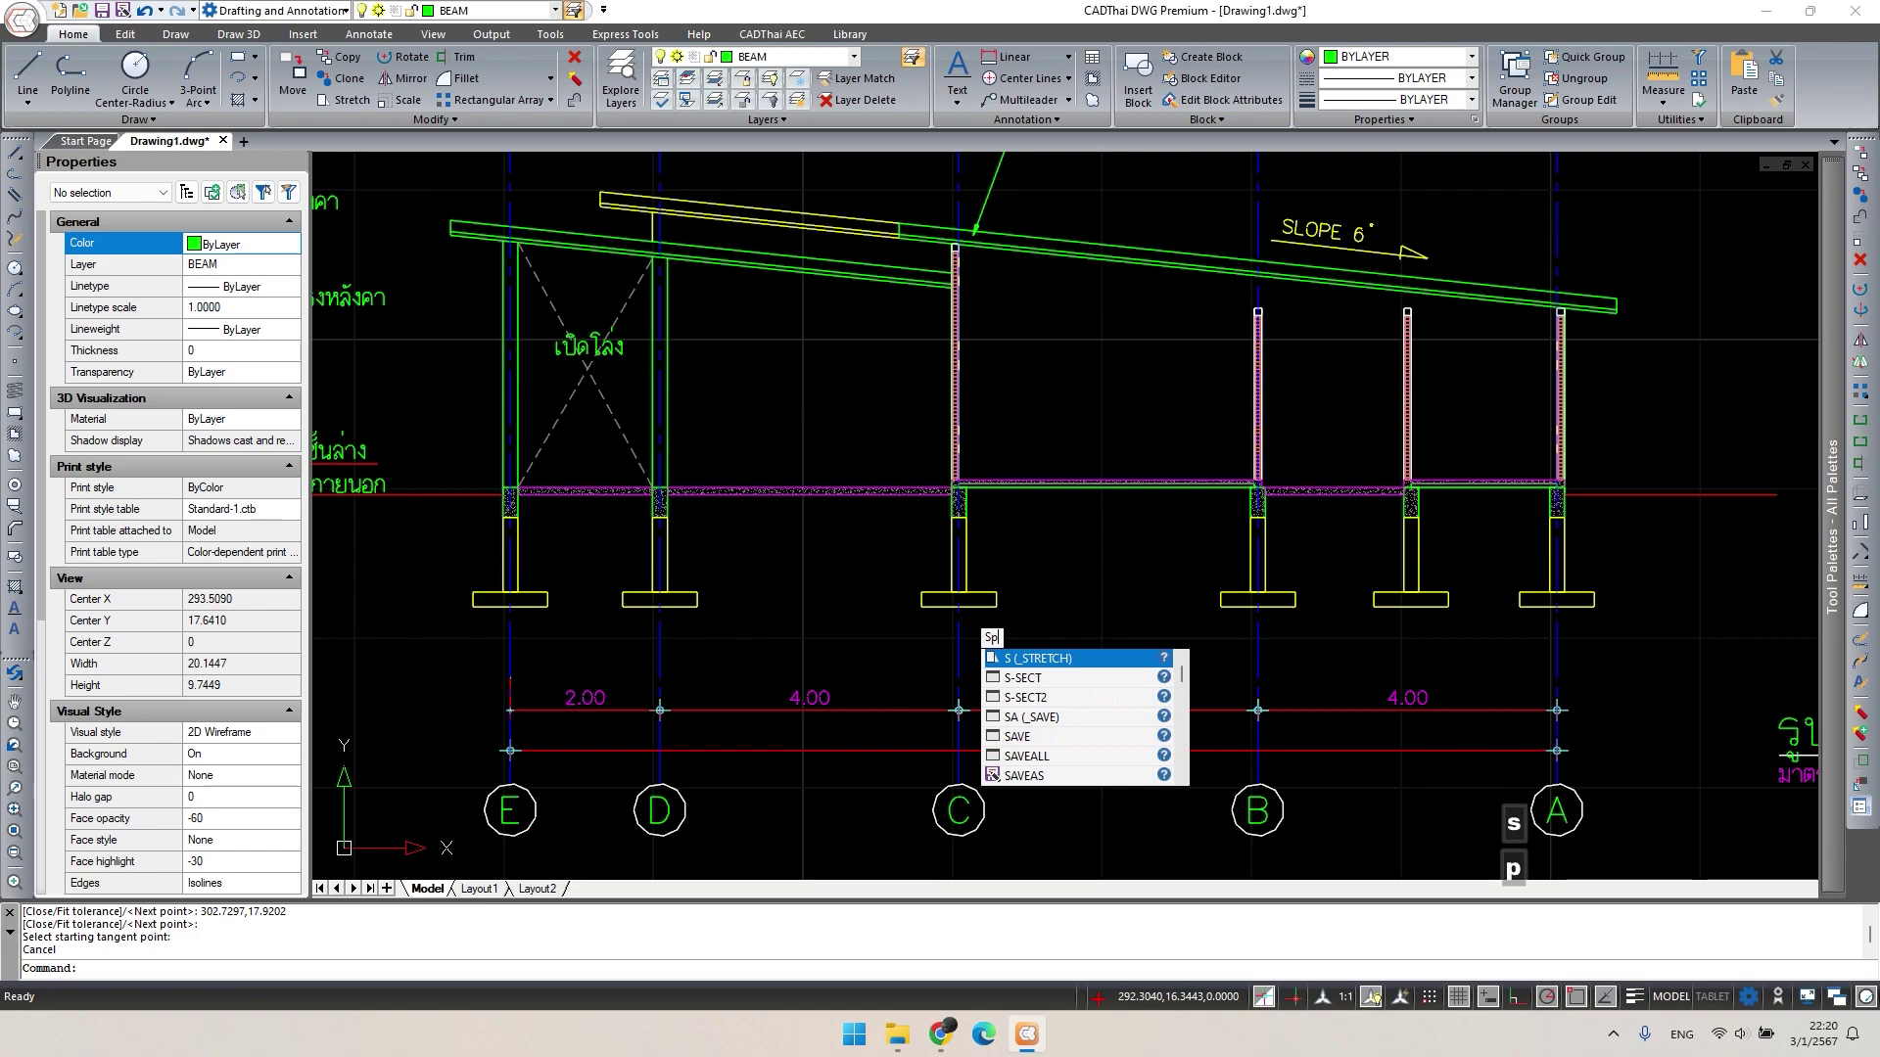
pyautogui.press('space')
pyautogui.click(388, 494)
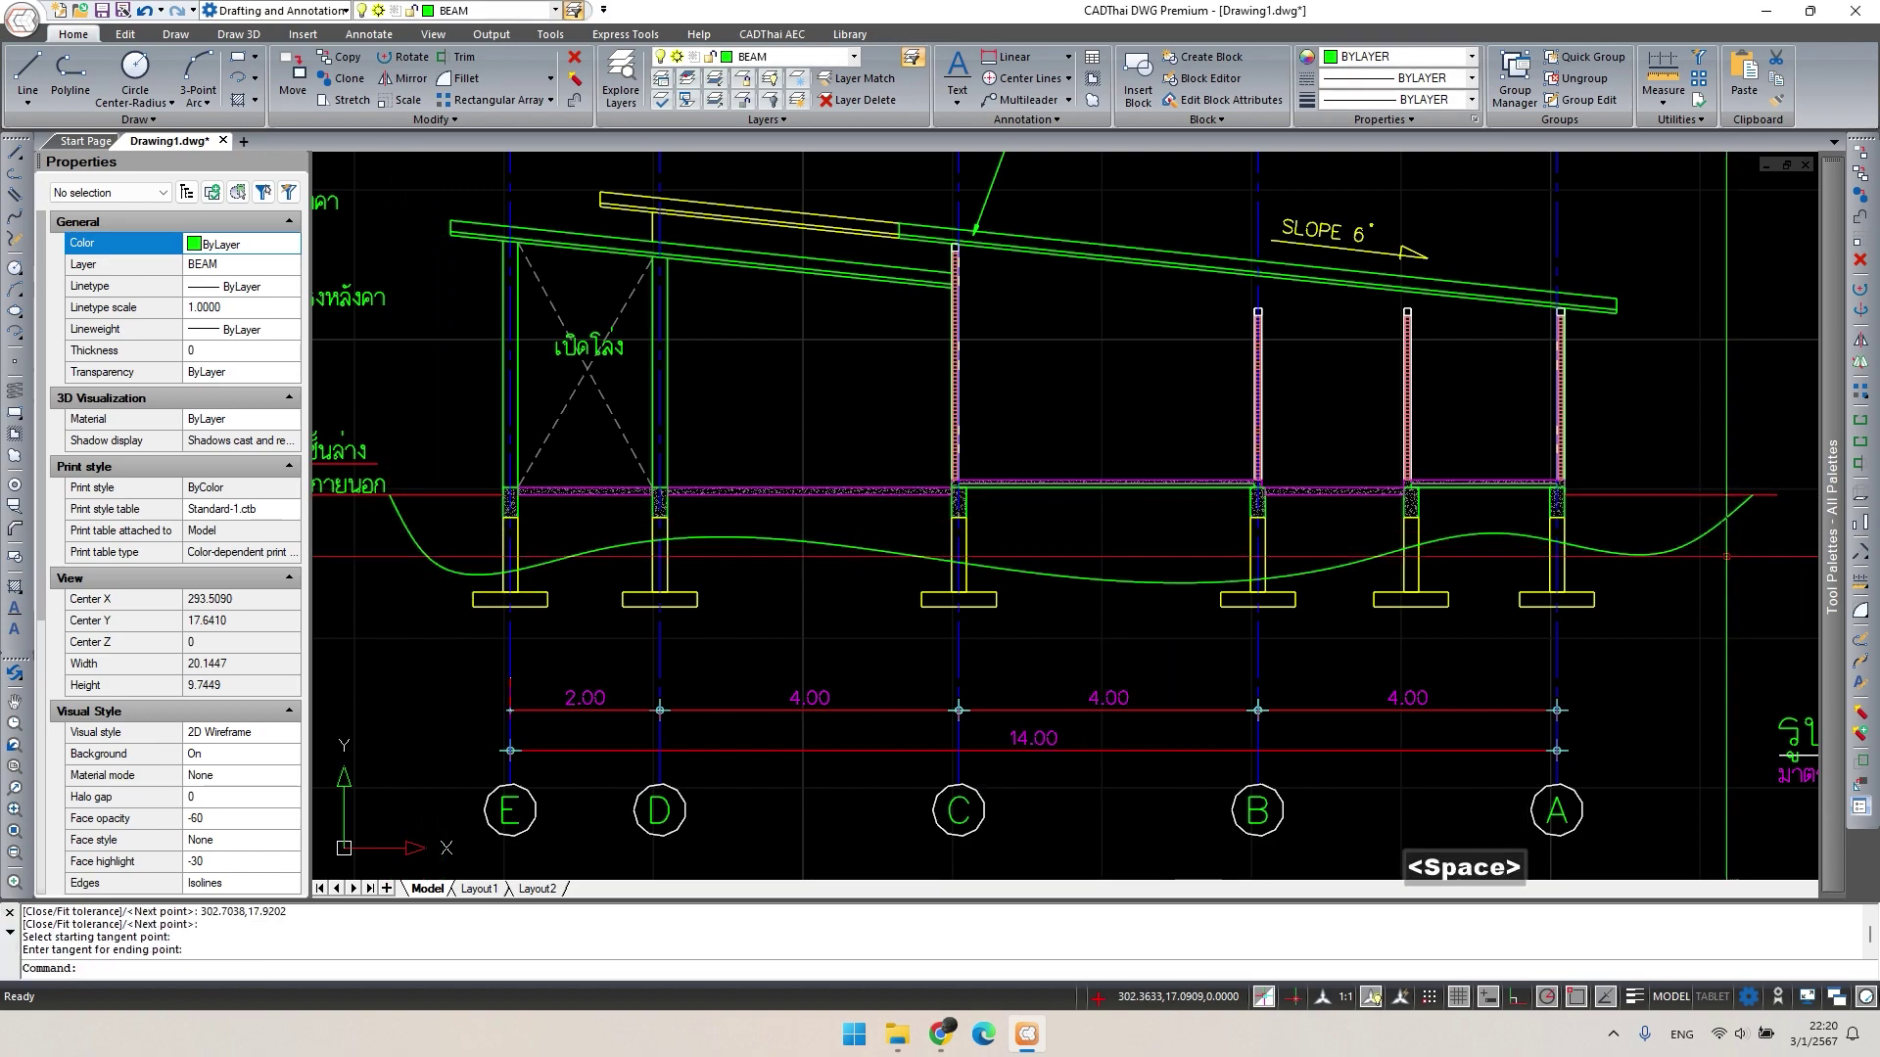
pyautogui.press('space')
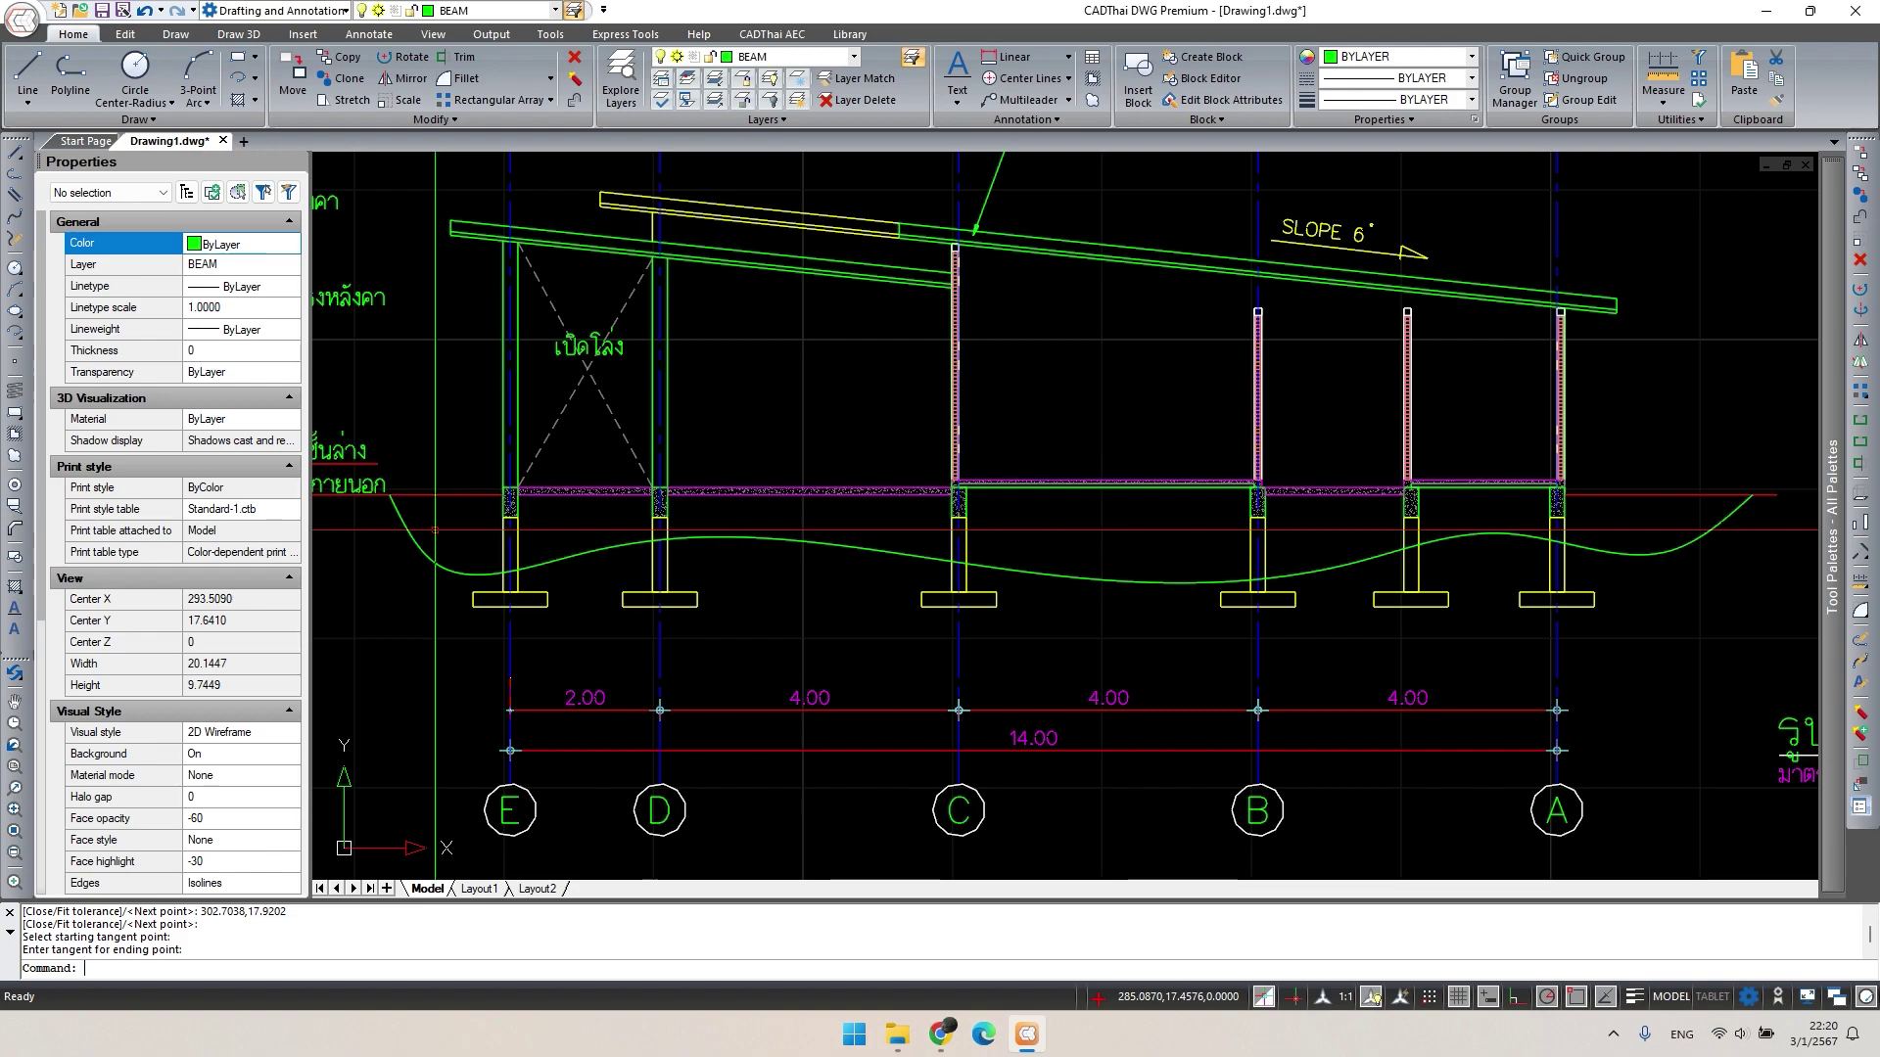
# Start a new hatch with the EARTH pattern at a 45 degree angle.
pyautogui.write('h')
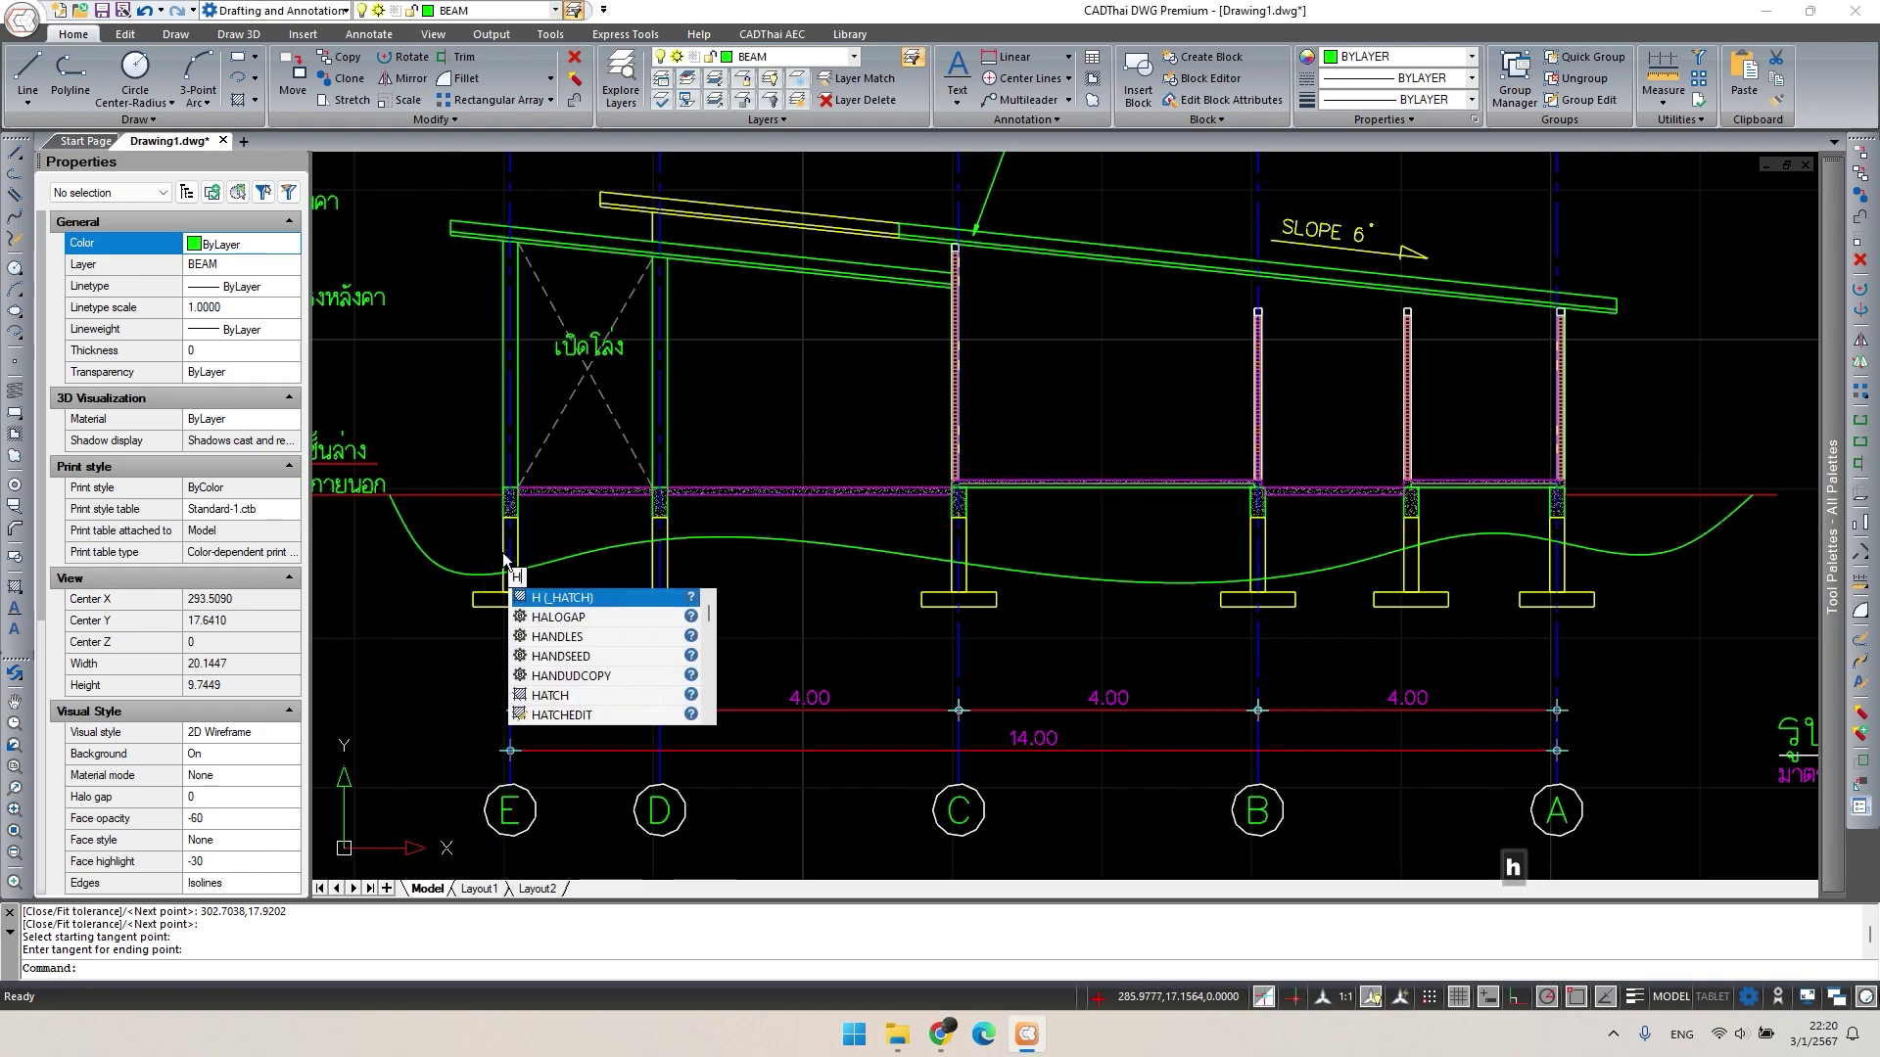
pyautogui.press('space')
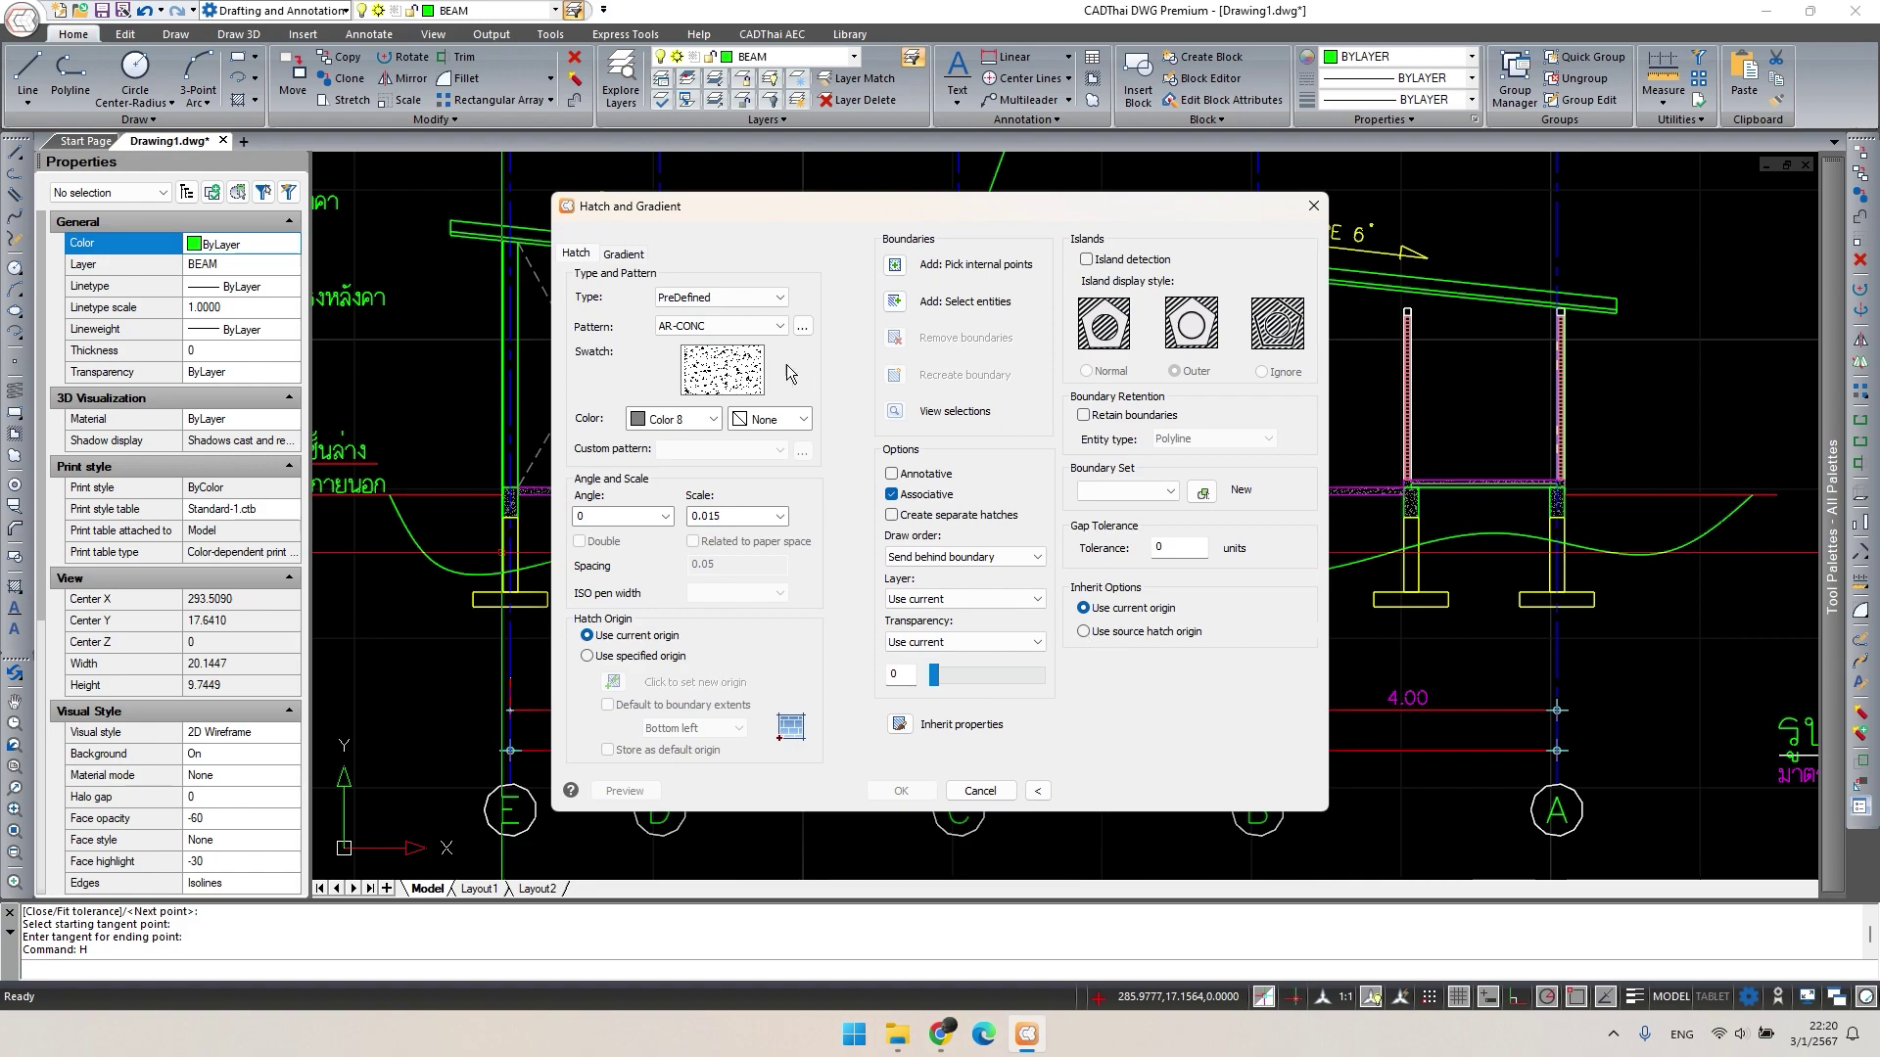
pyautogui.click(802, 326)
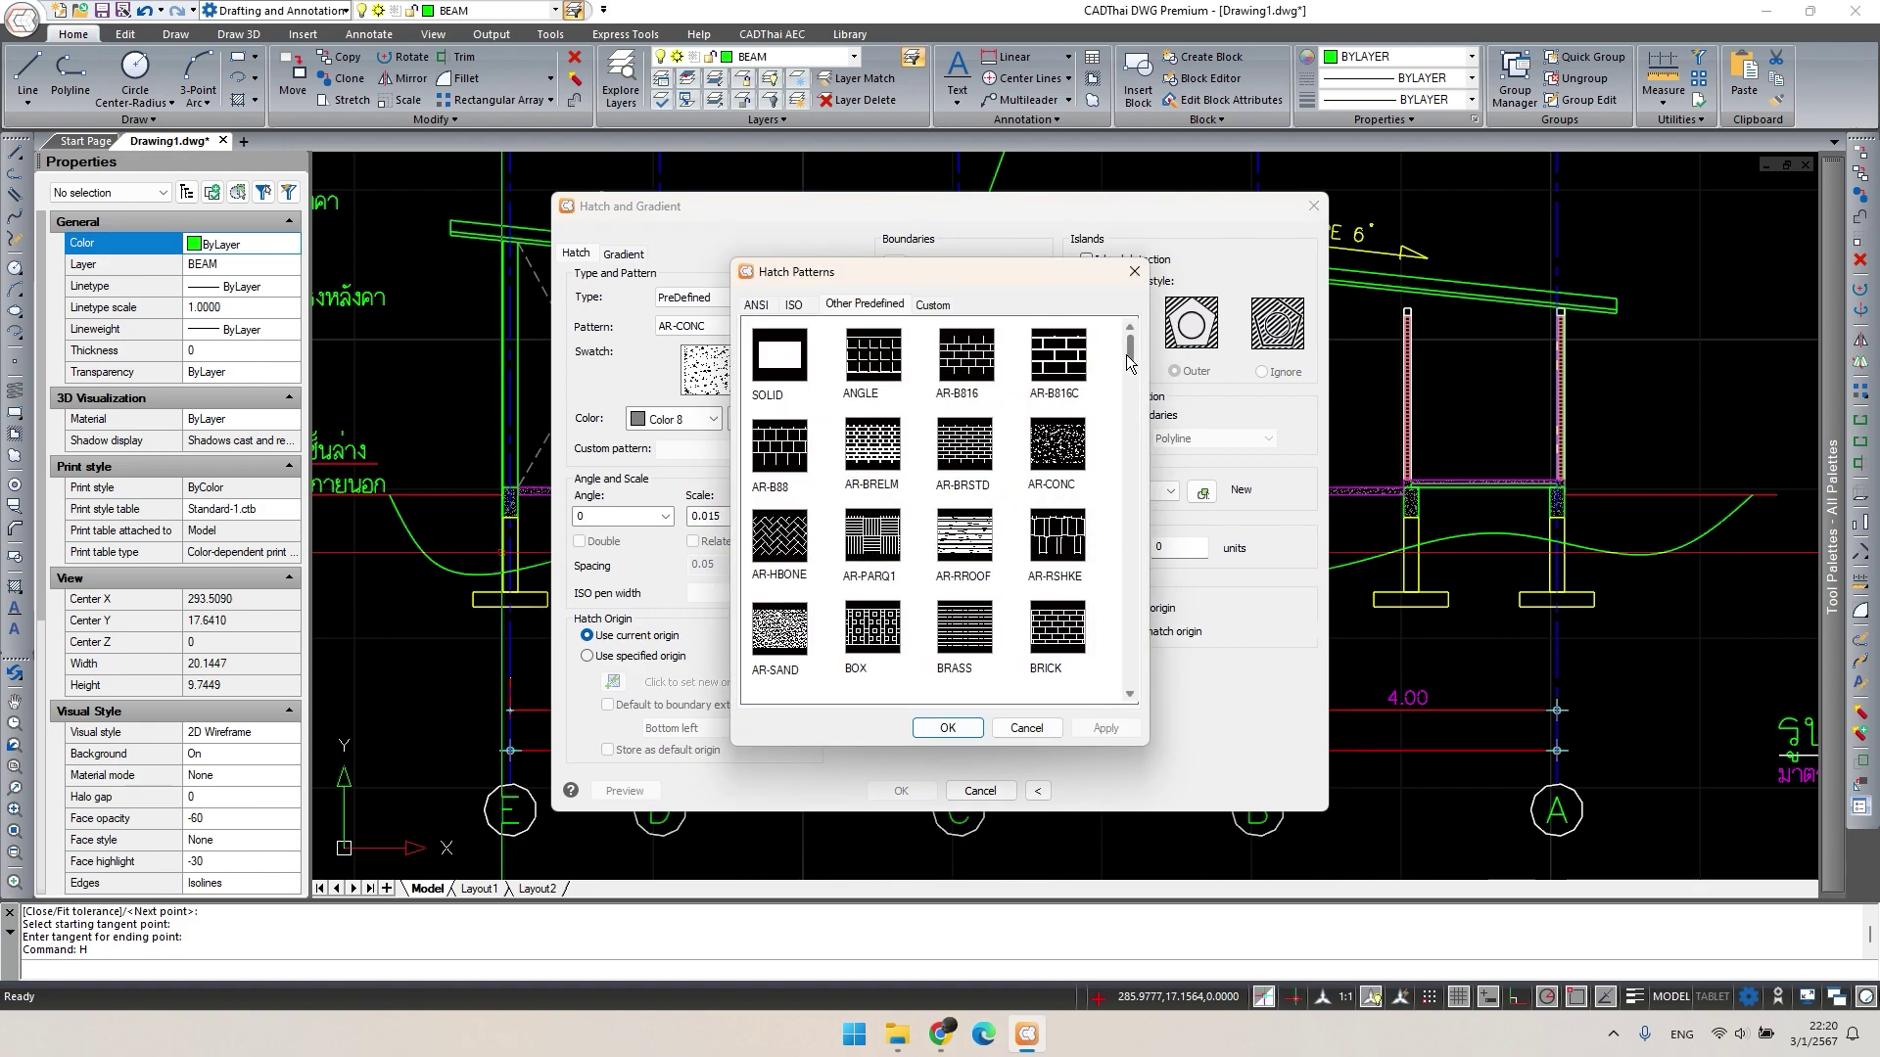
pyautogui.moveTo(1126, 356); pyautogui.dragTo(1128, 375)
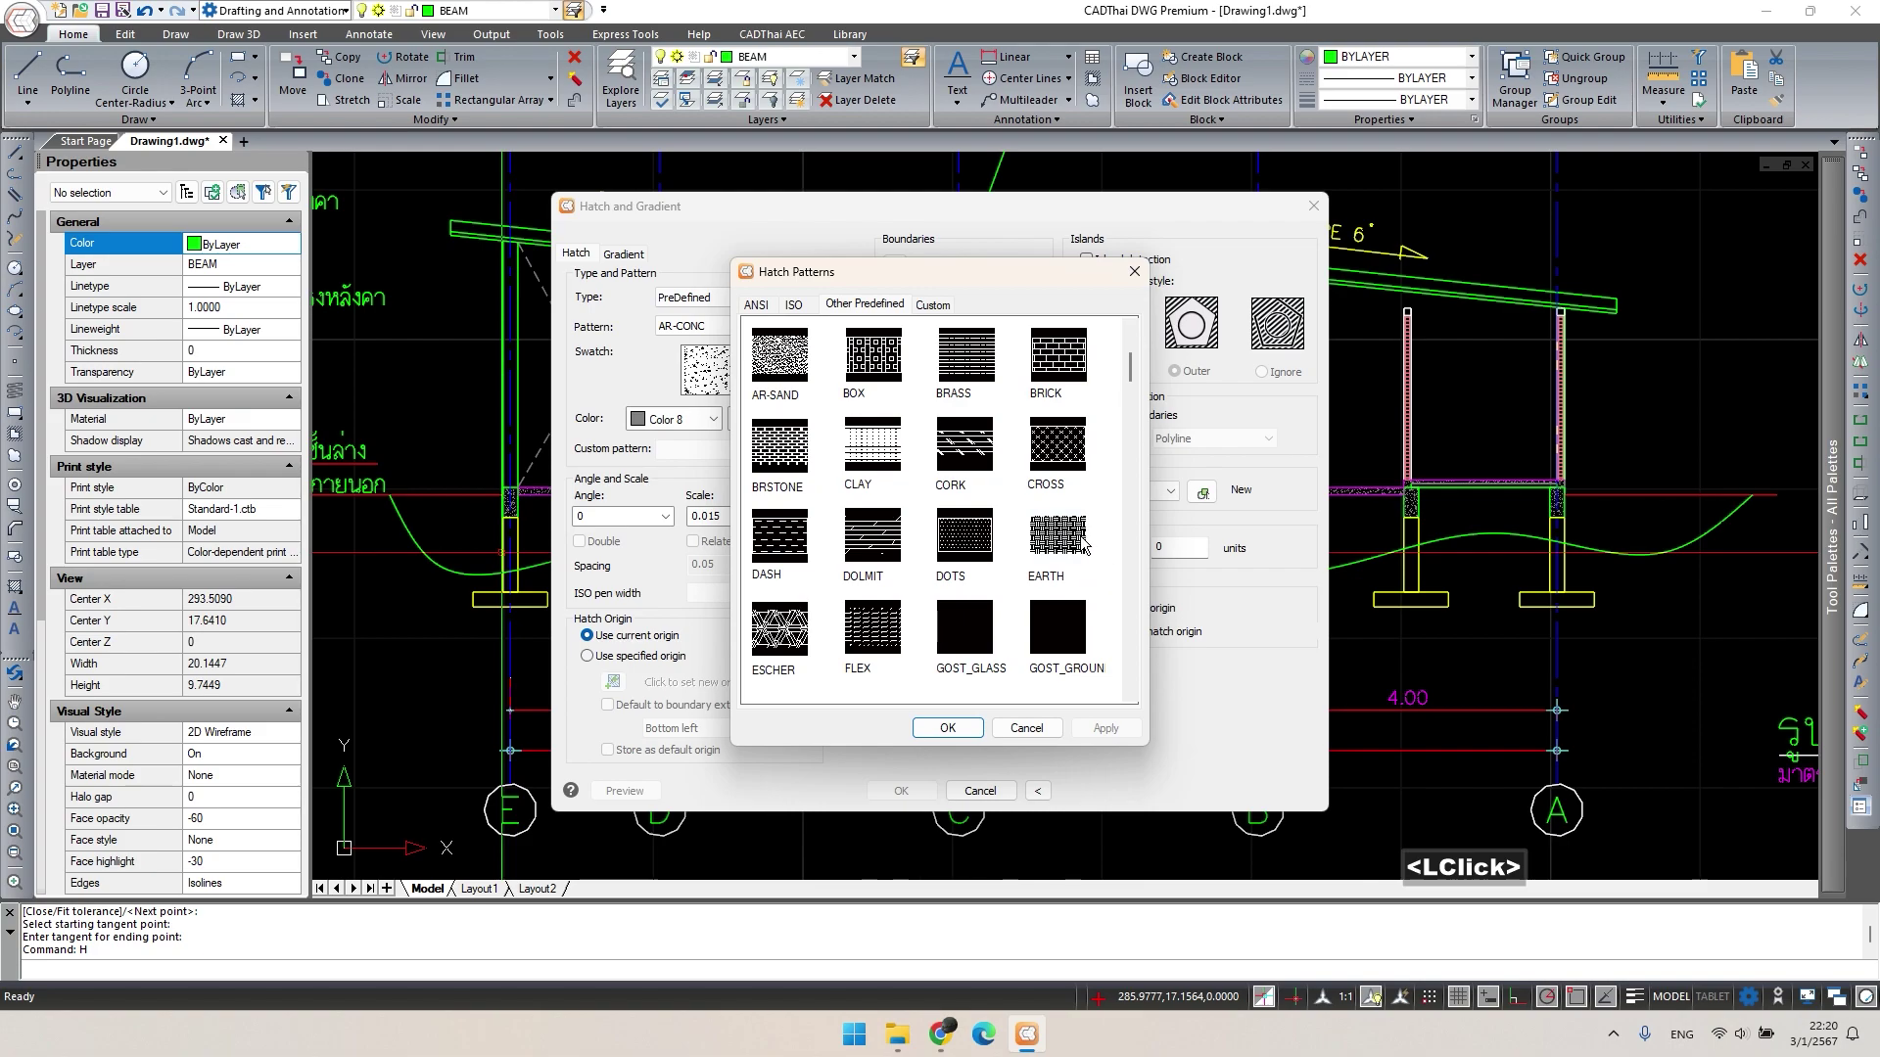
pyautogui.click(947, 729)
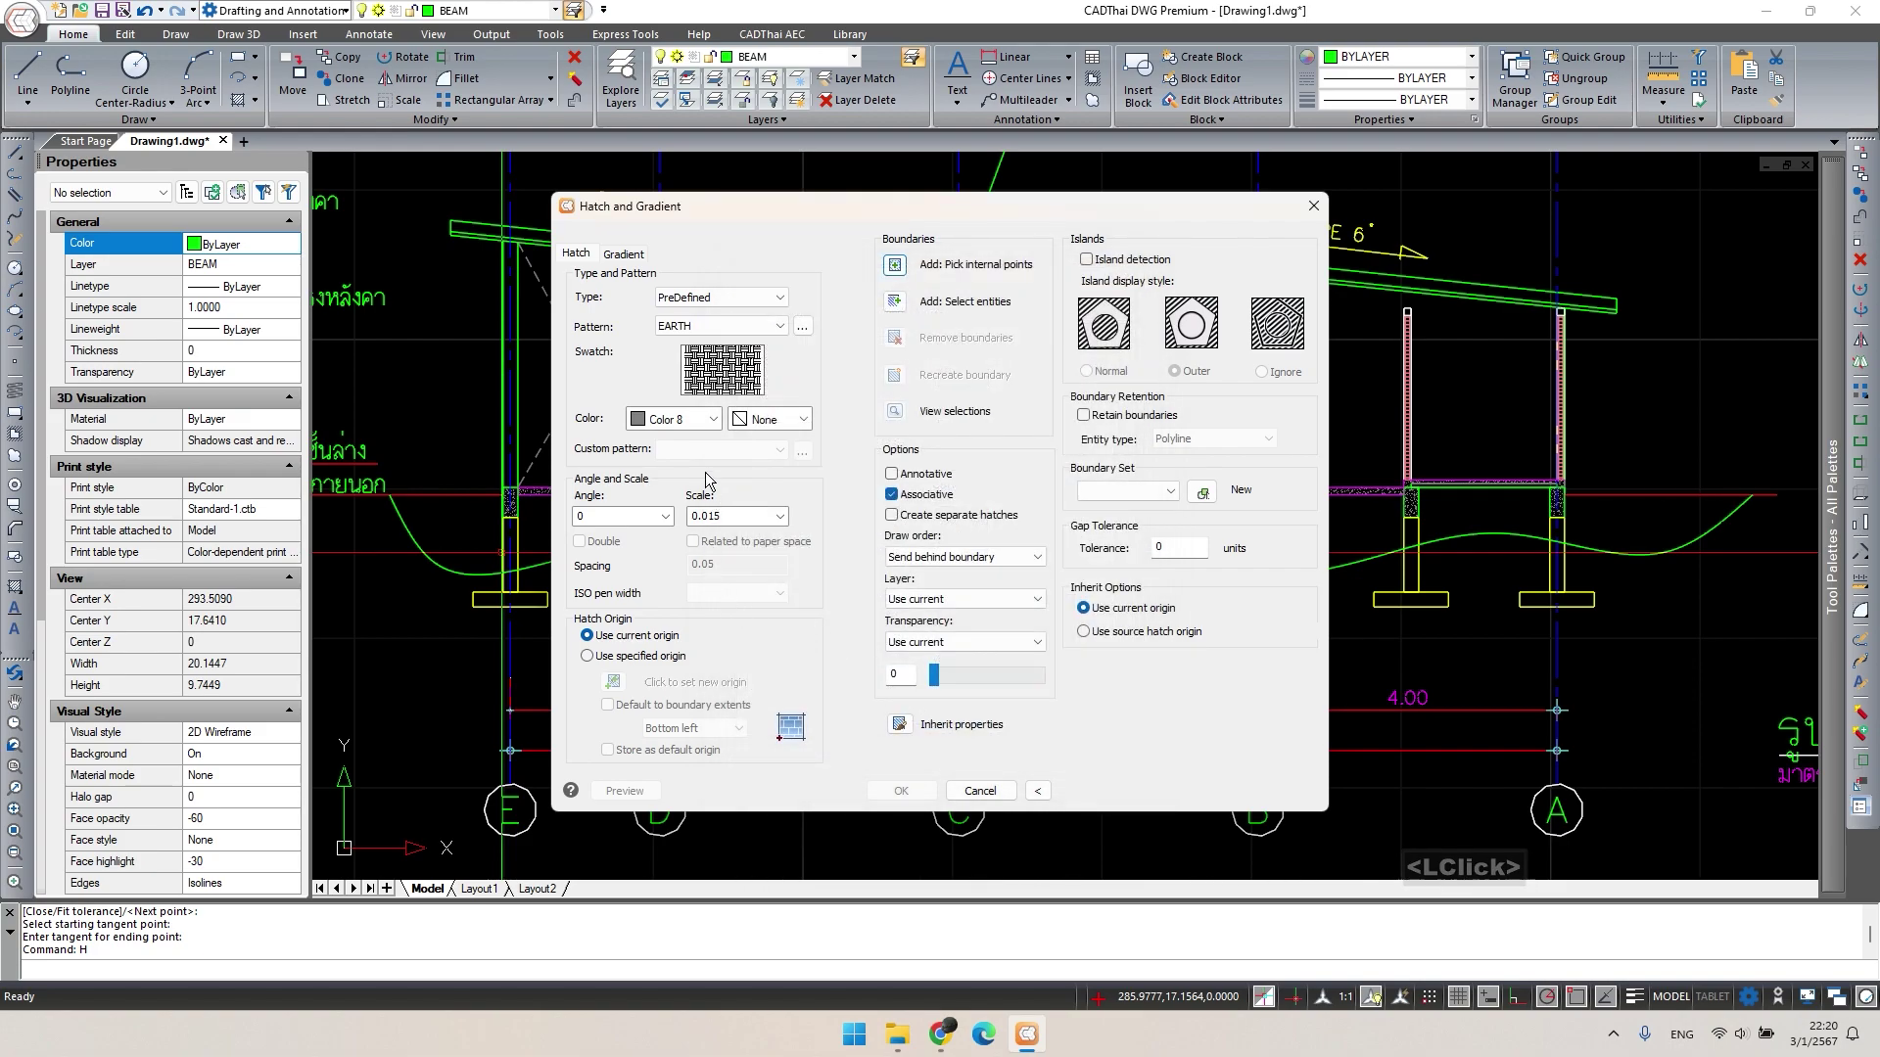
pyautogui.click(665, 516)
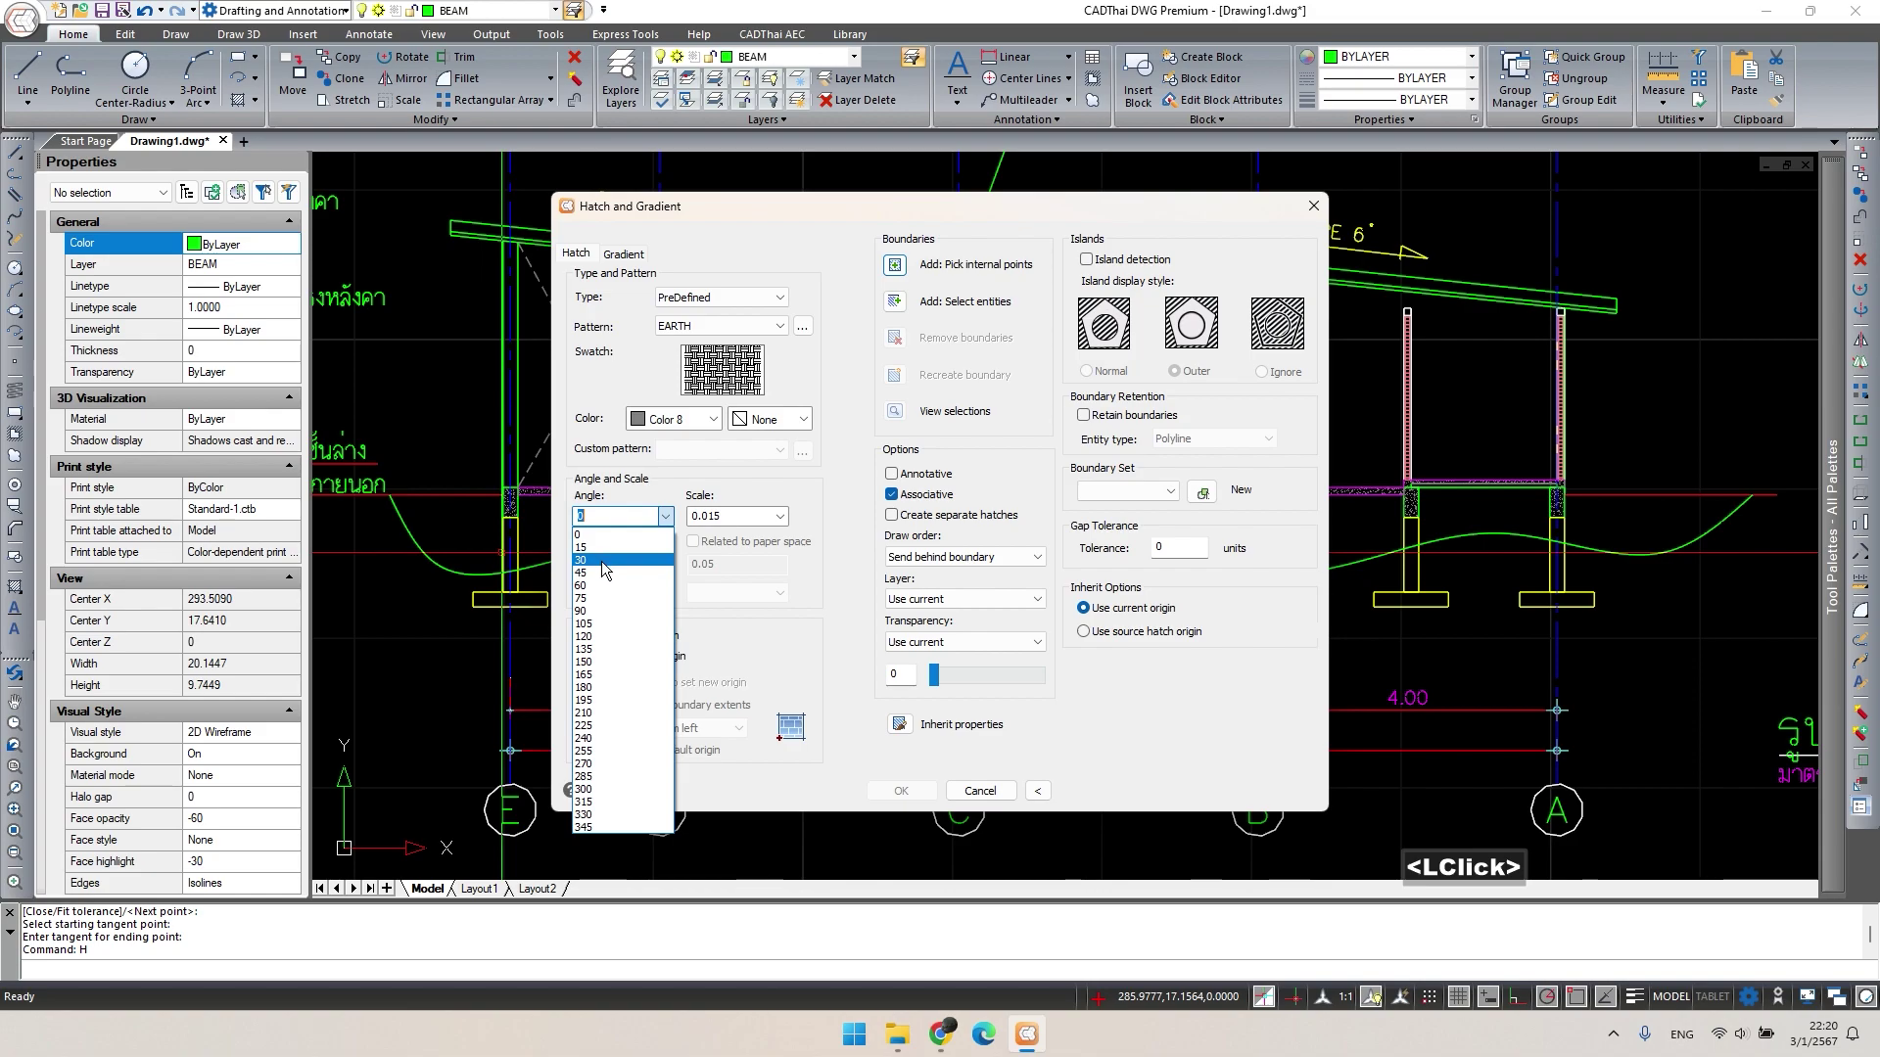
pyautogui.click(606, 573)
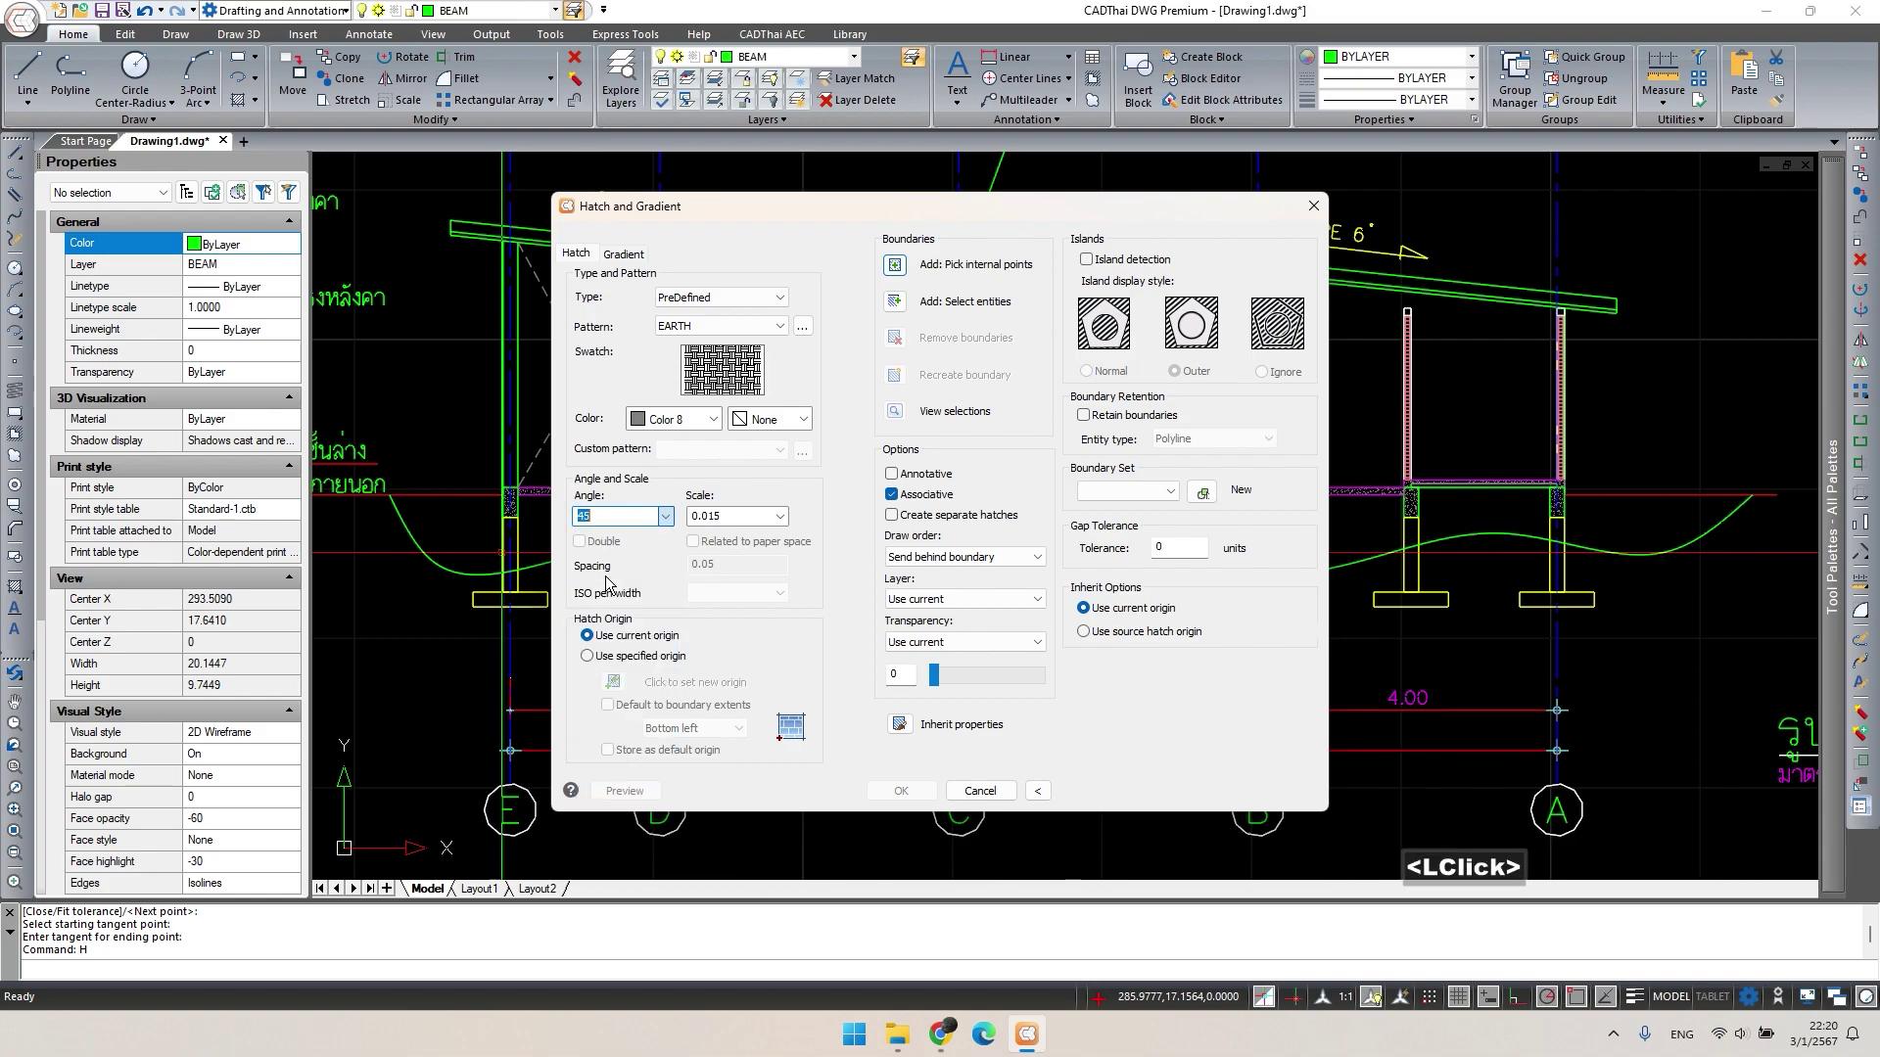
# Try the earth hatch on the ground area outside grid E at scales 0.015, 0.1 and 1.
pyautogui.click(899, 272)
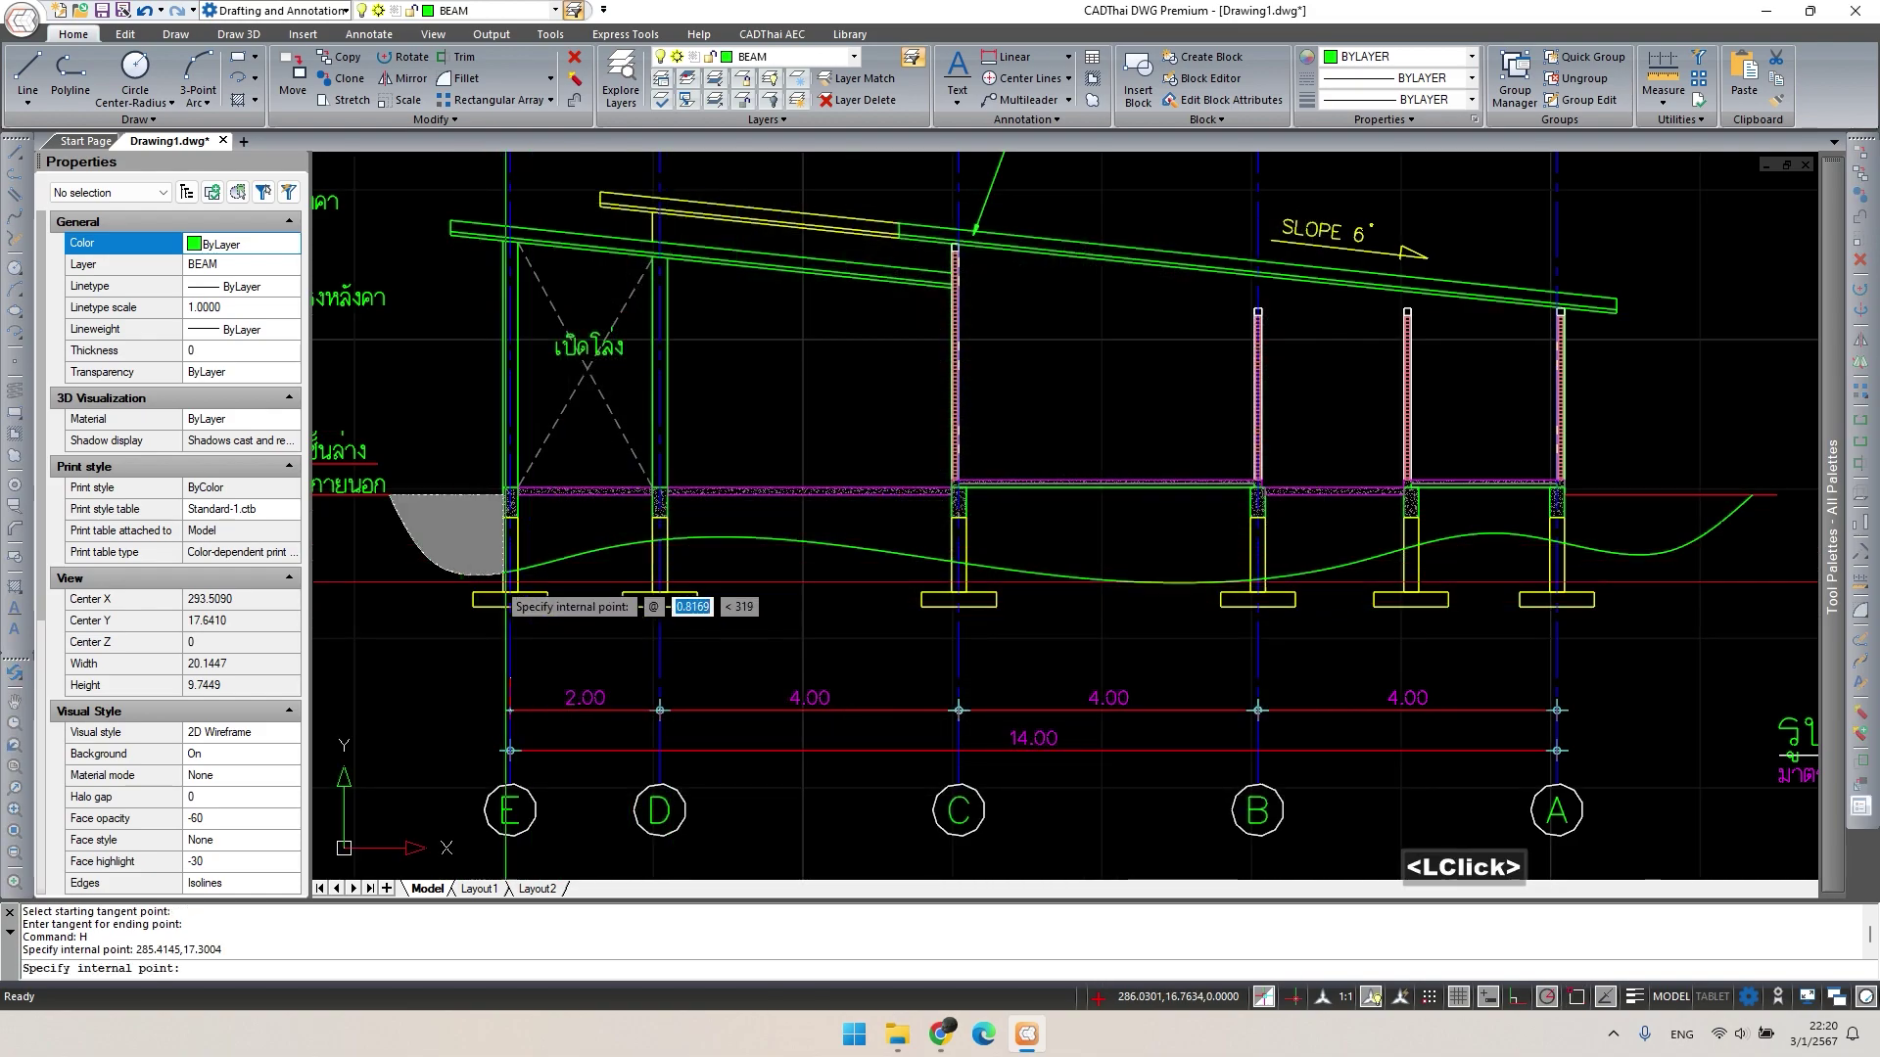
pyautogui.press('Escape')
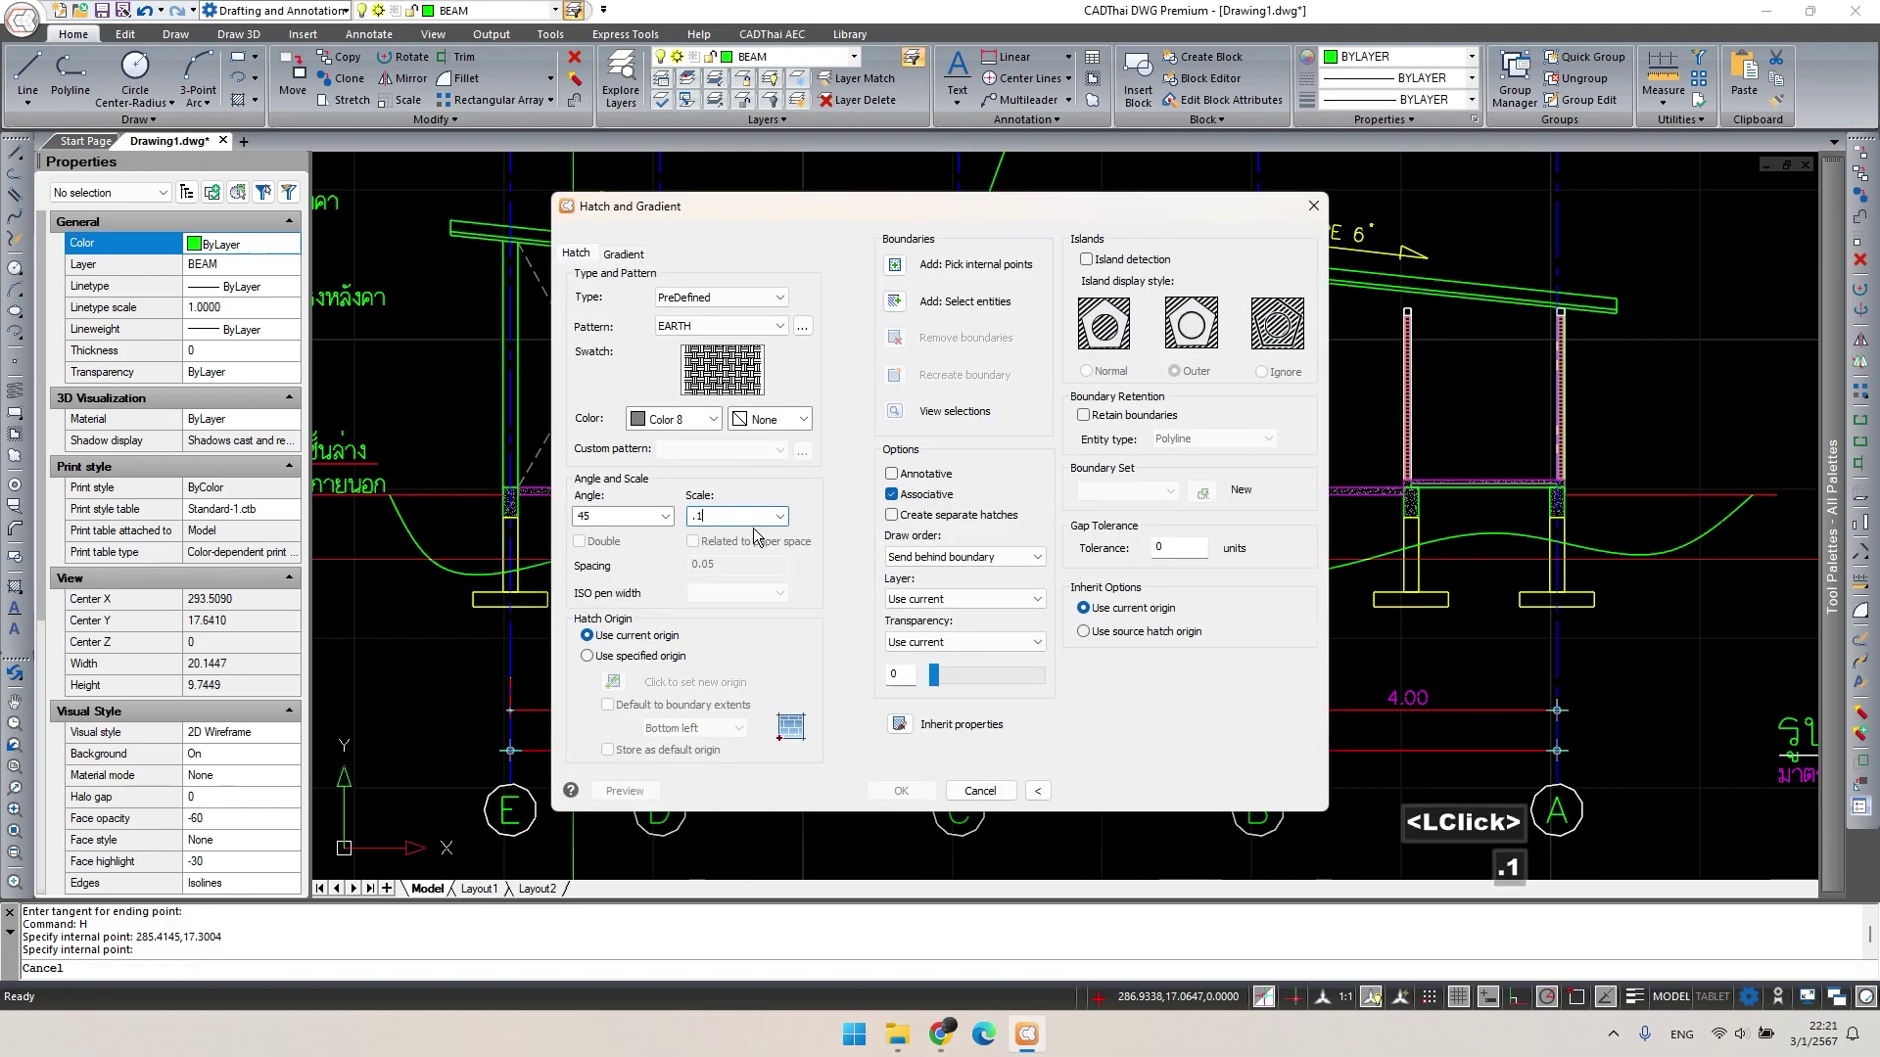
pyautogui.click(899, 268)
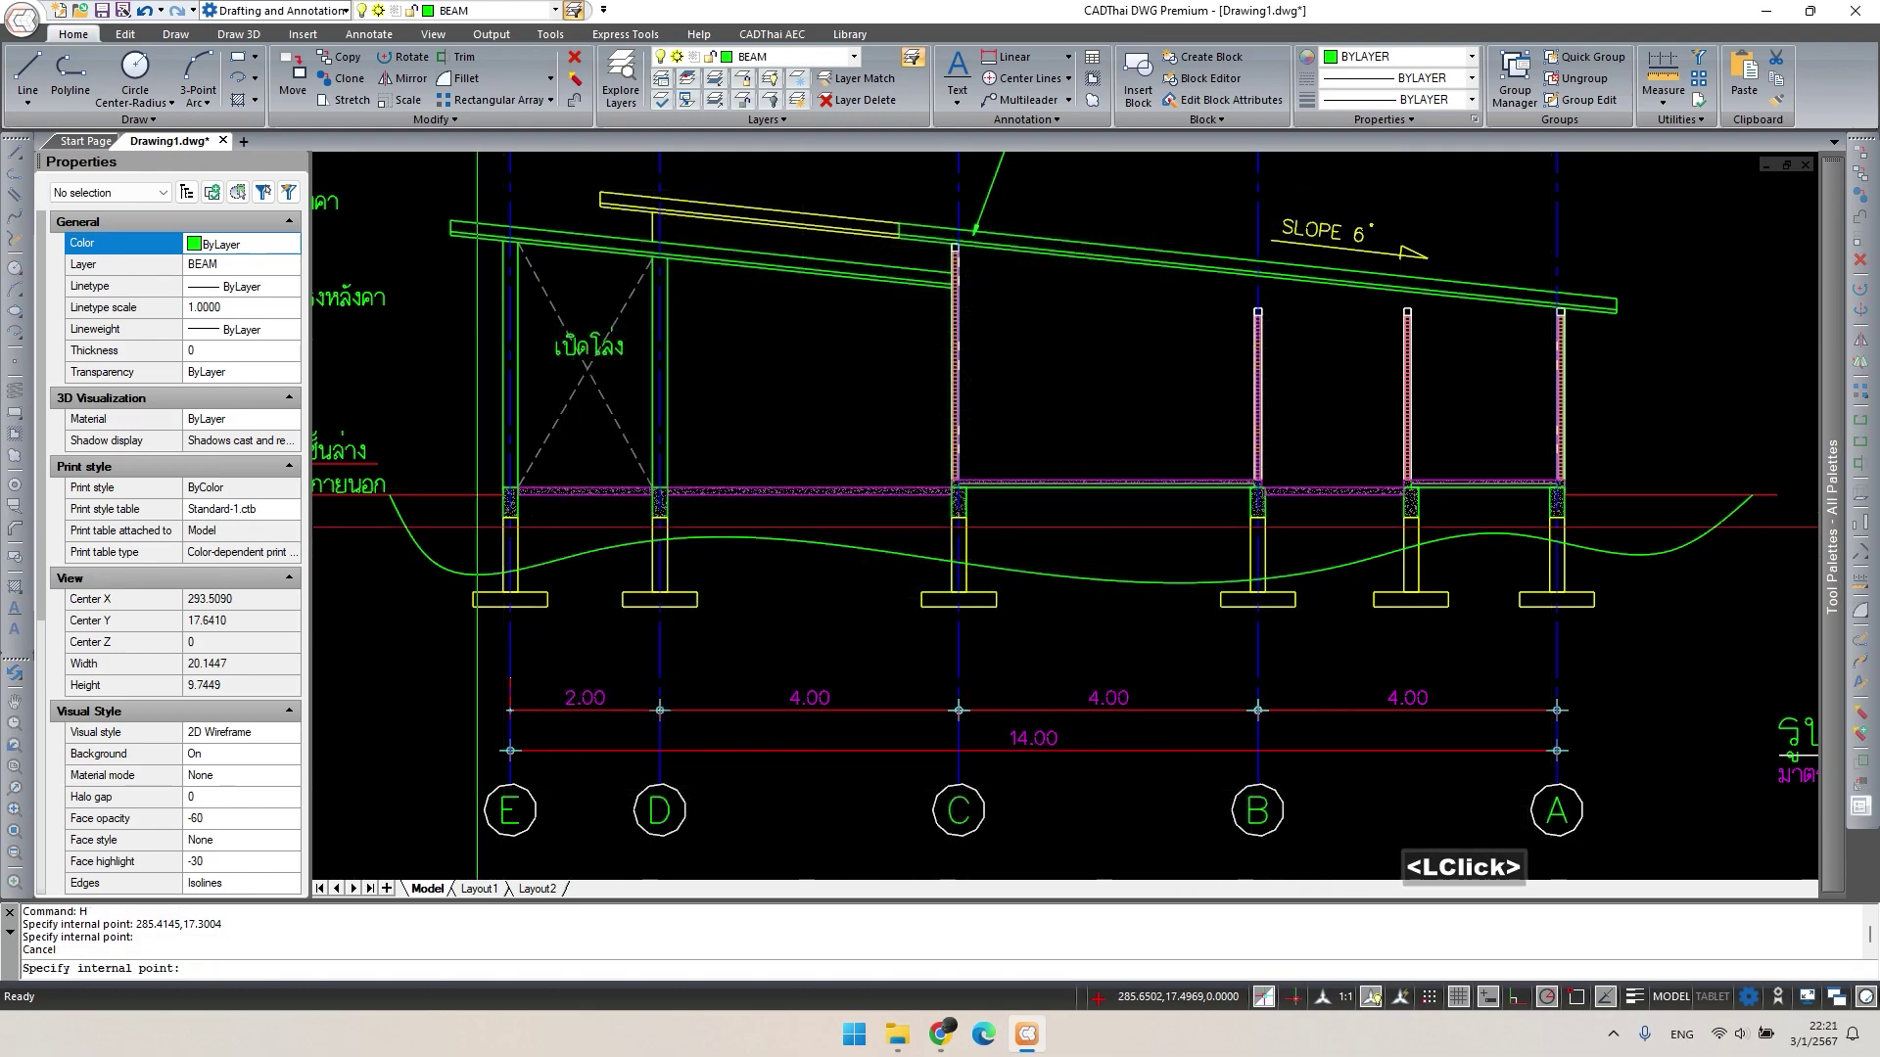
pyautogui.click(476, 552)
pyautogui.press('Escape')
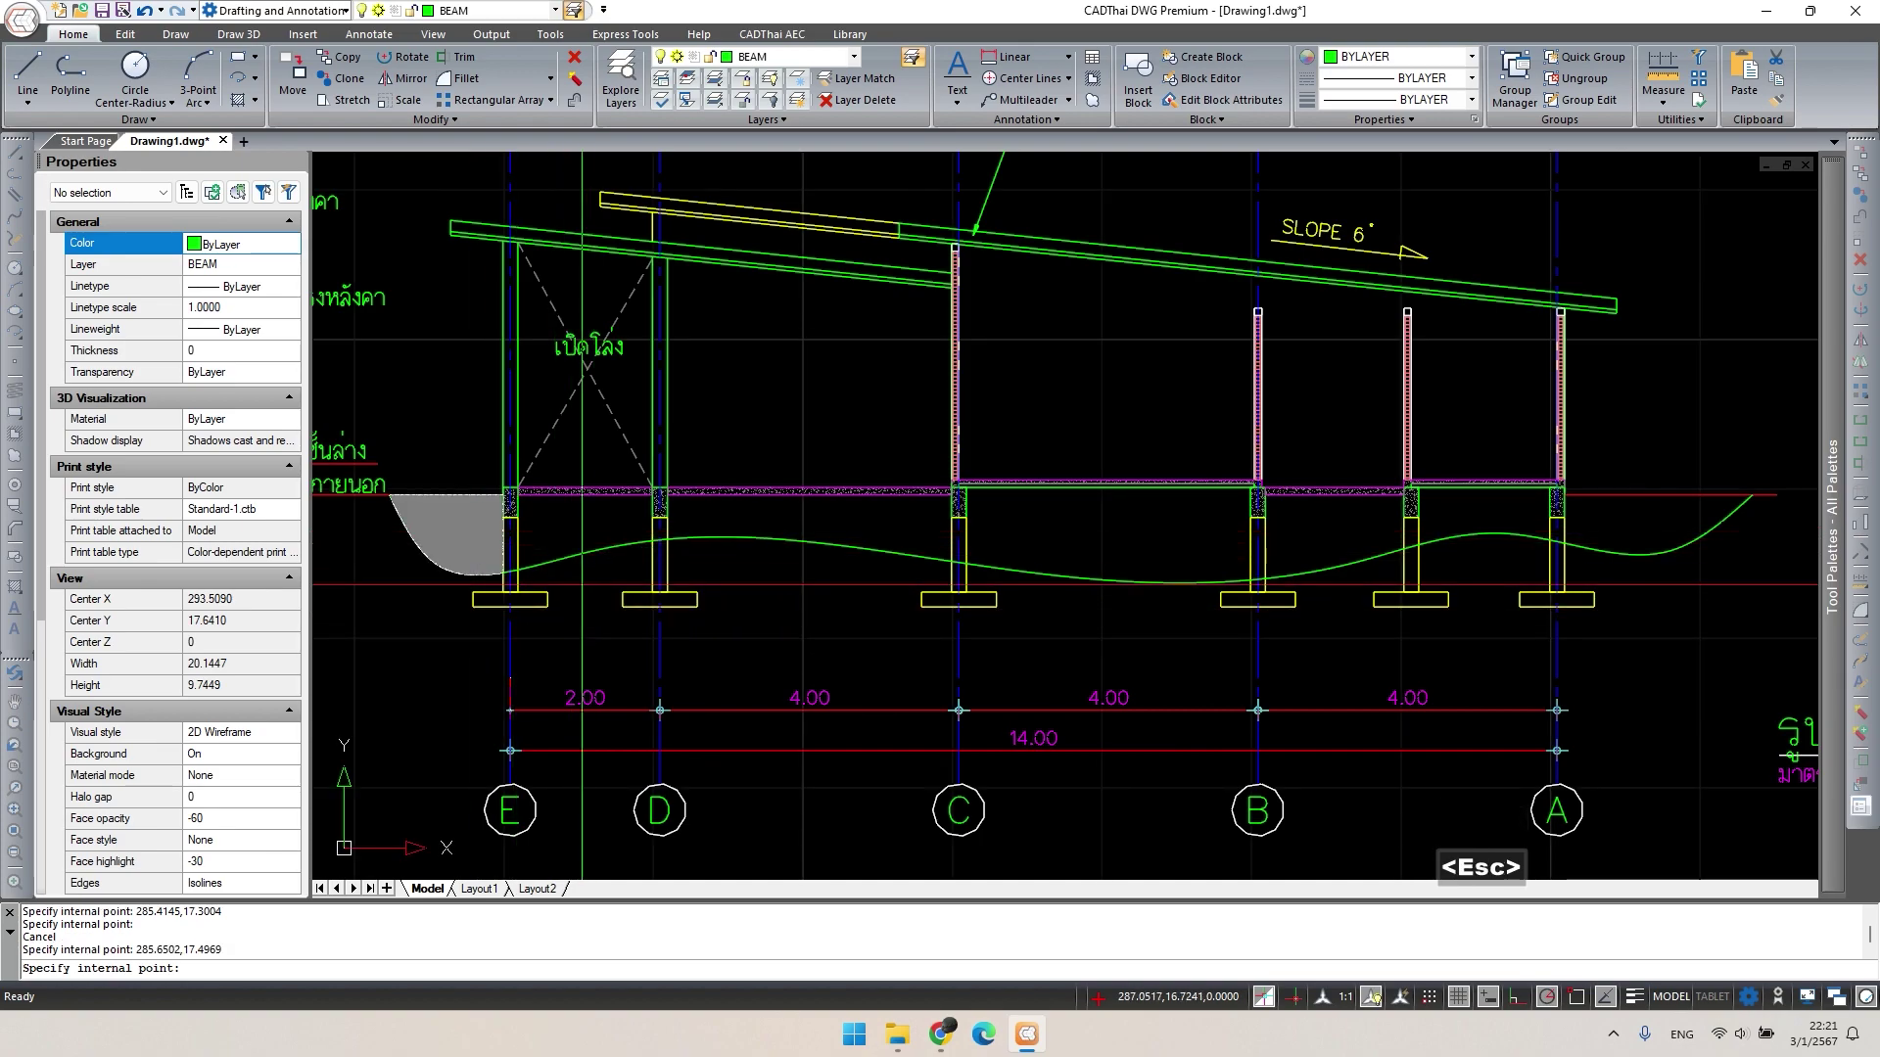
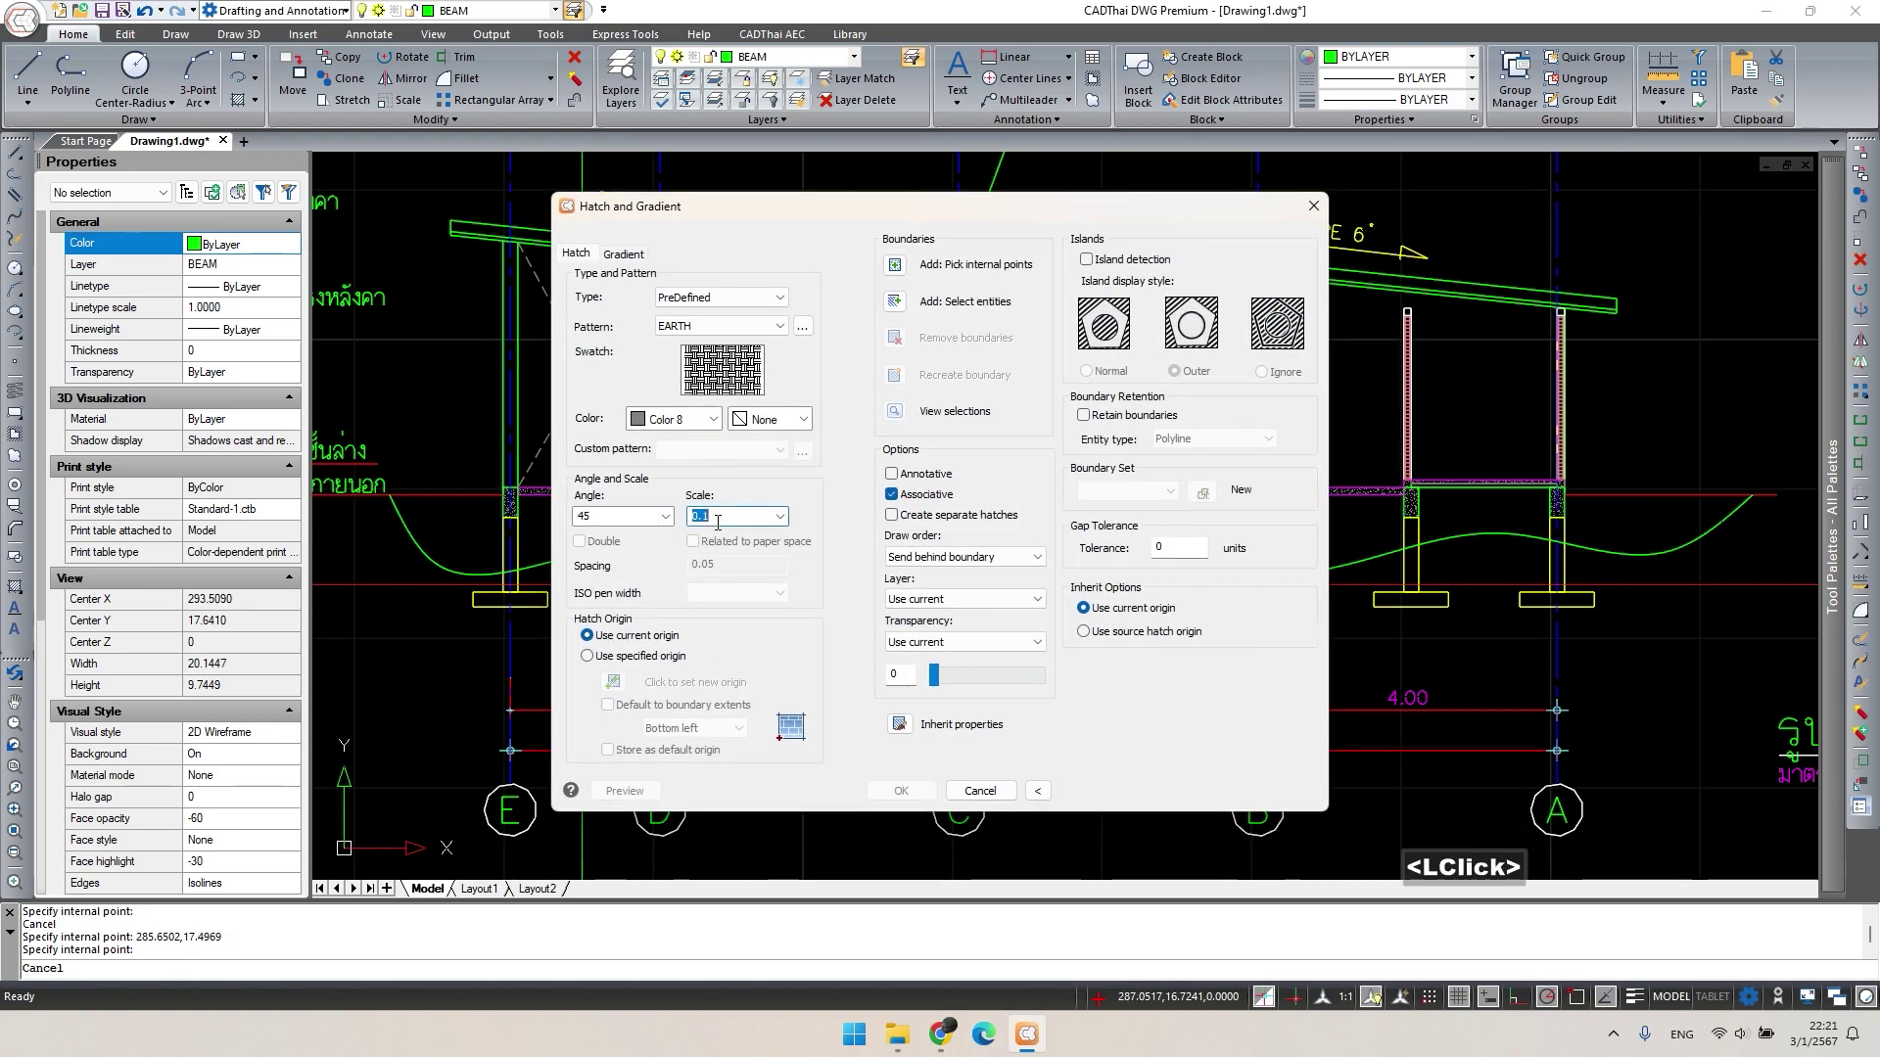
pyautogui.click(895, 270)
pyautogui.click(460, 554)
pyautogui.press('Escape')
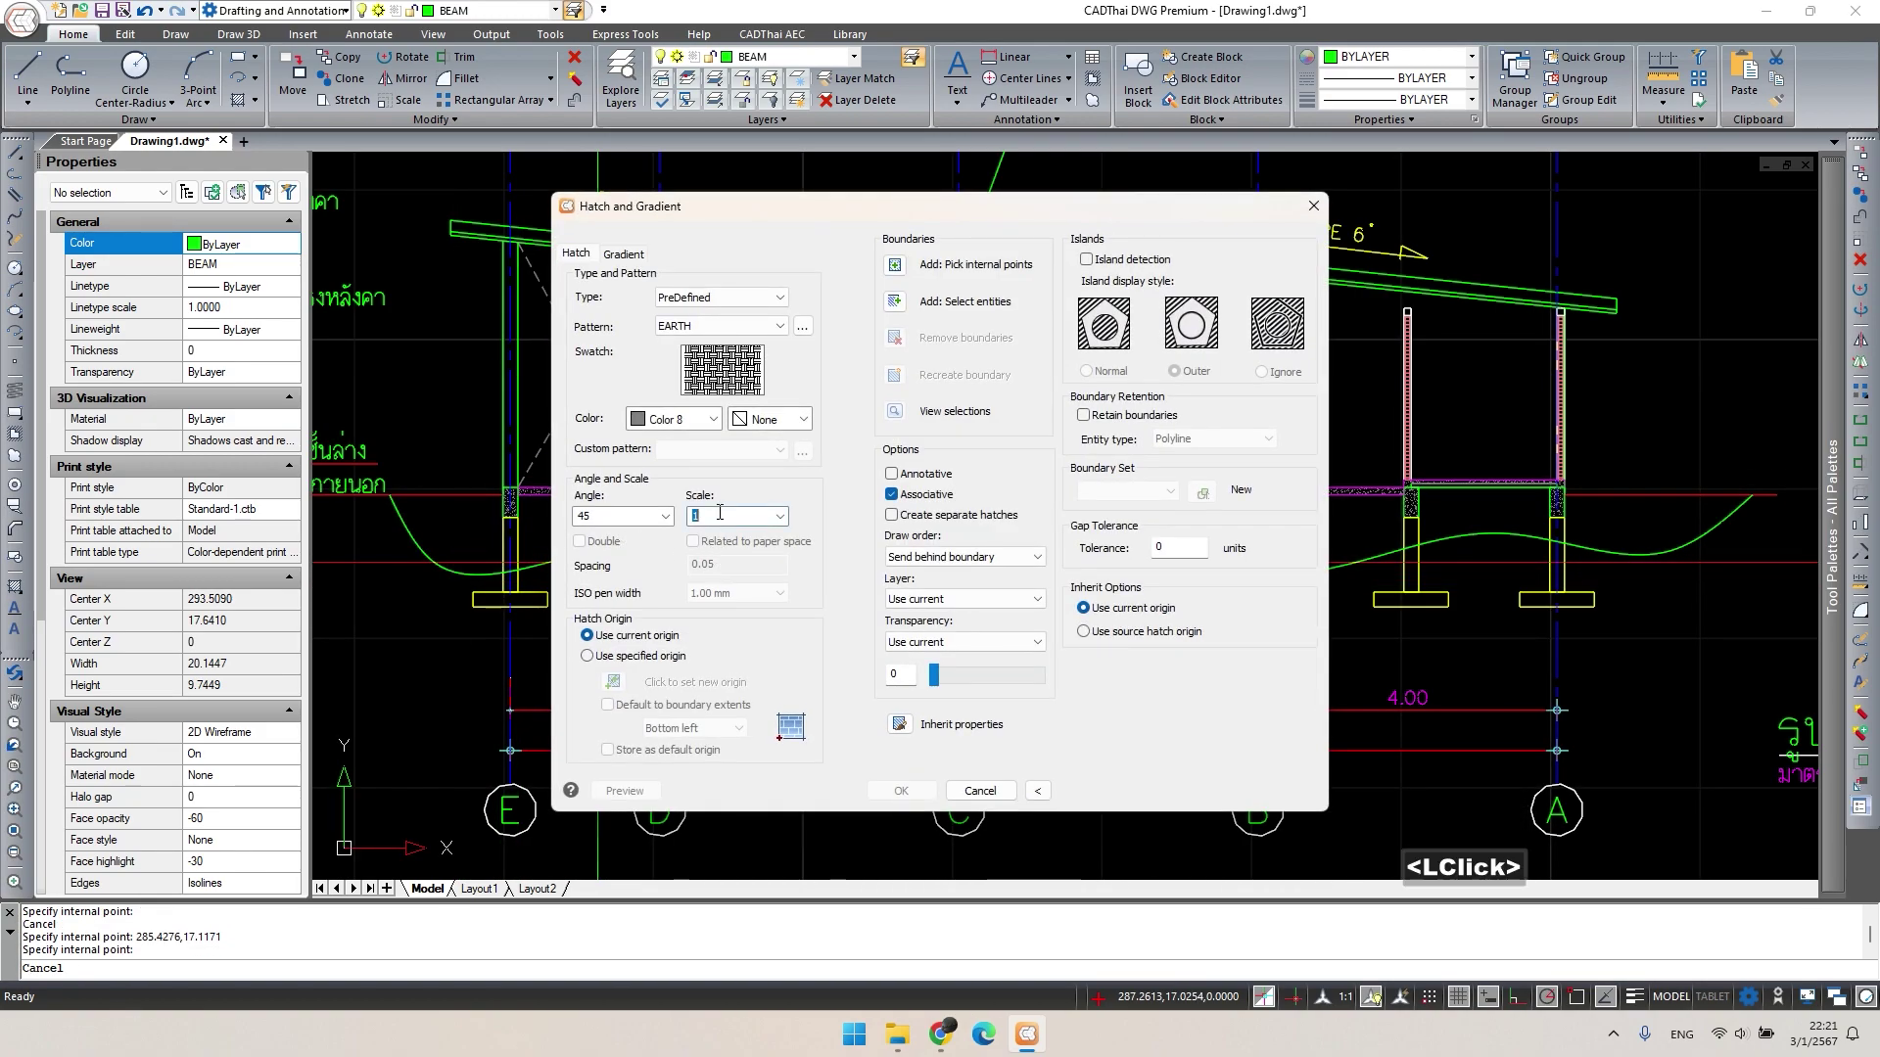
# Hatch all ground areas between the spline and the floor, from outside grid E to beyond grid A, at scale 0.5.
pyautogui.click(895, 270)
pyautogui.click(470, 548)
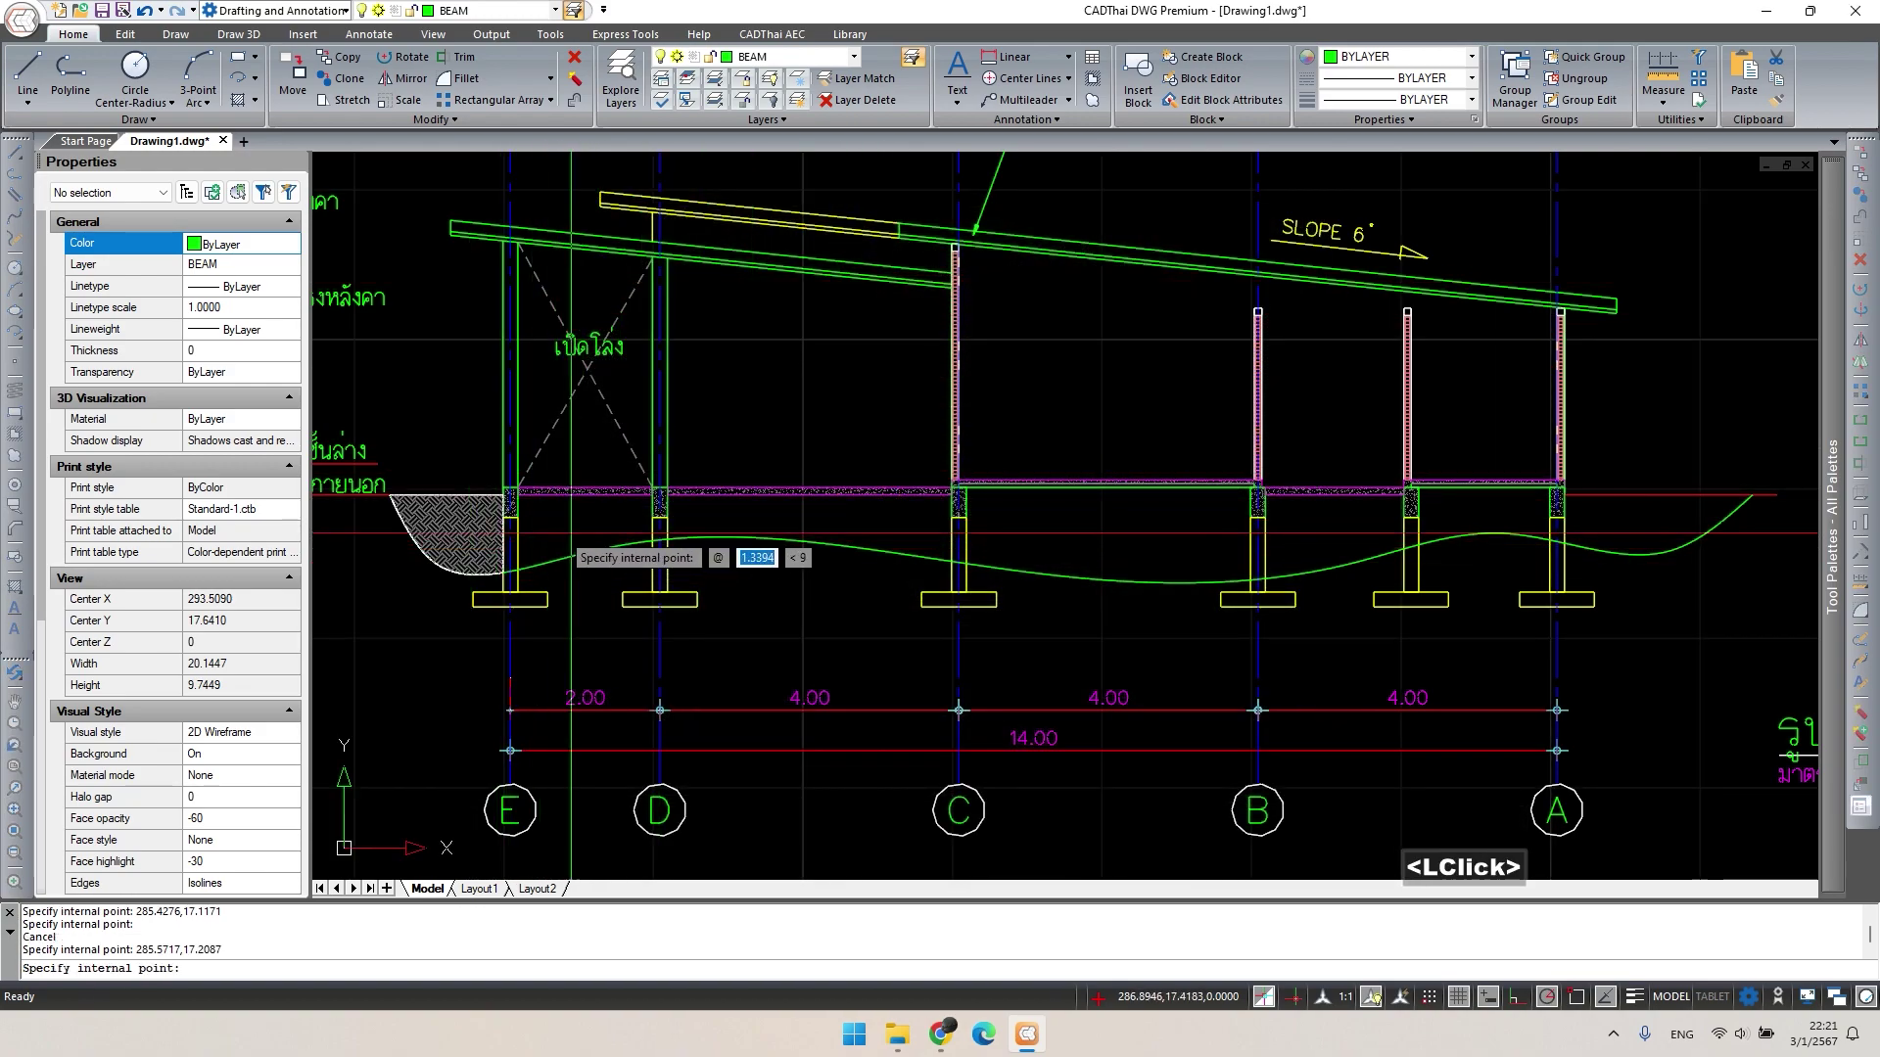
pyautogui.click(571, 534)
pyautogui.click(736, 528)
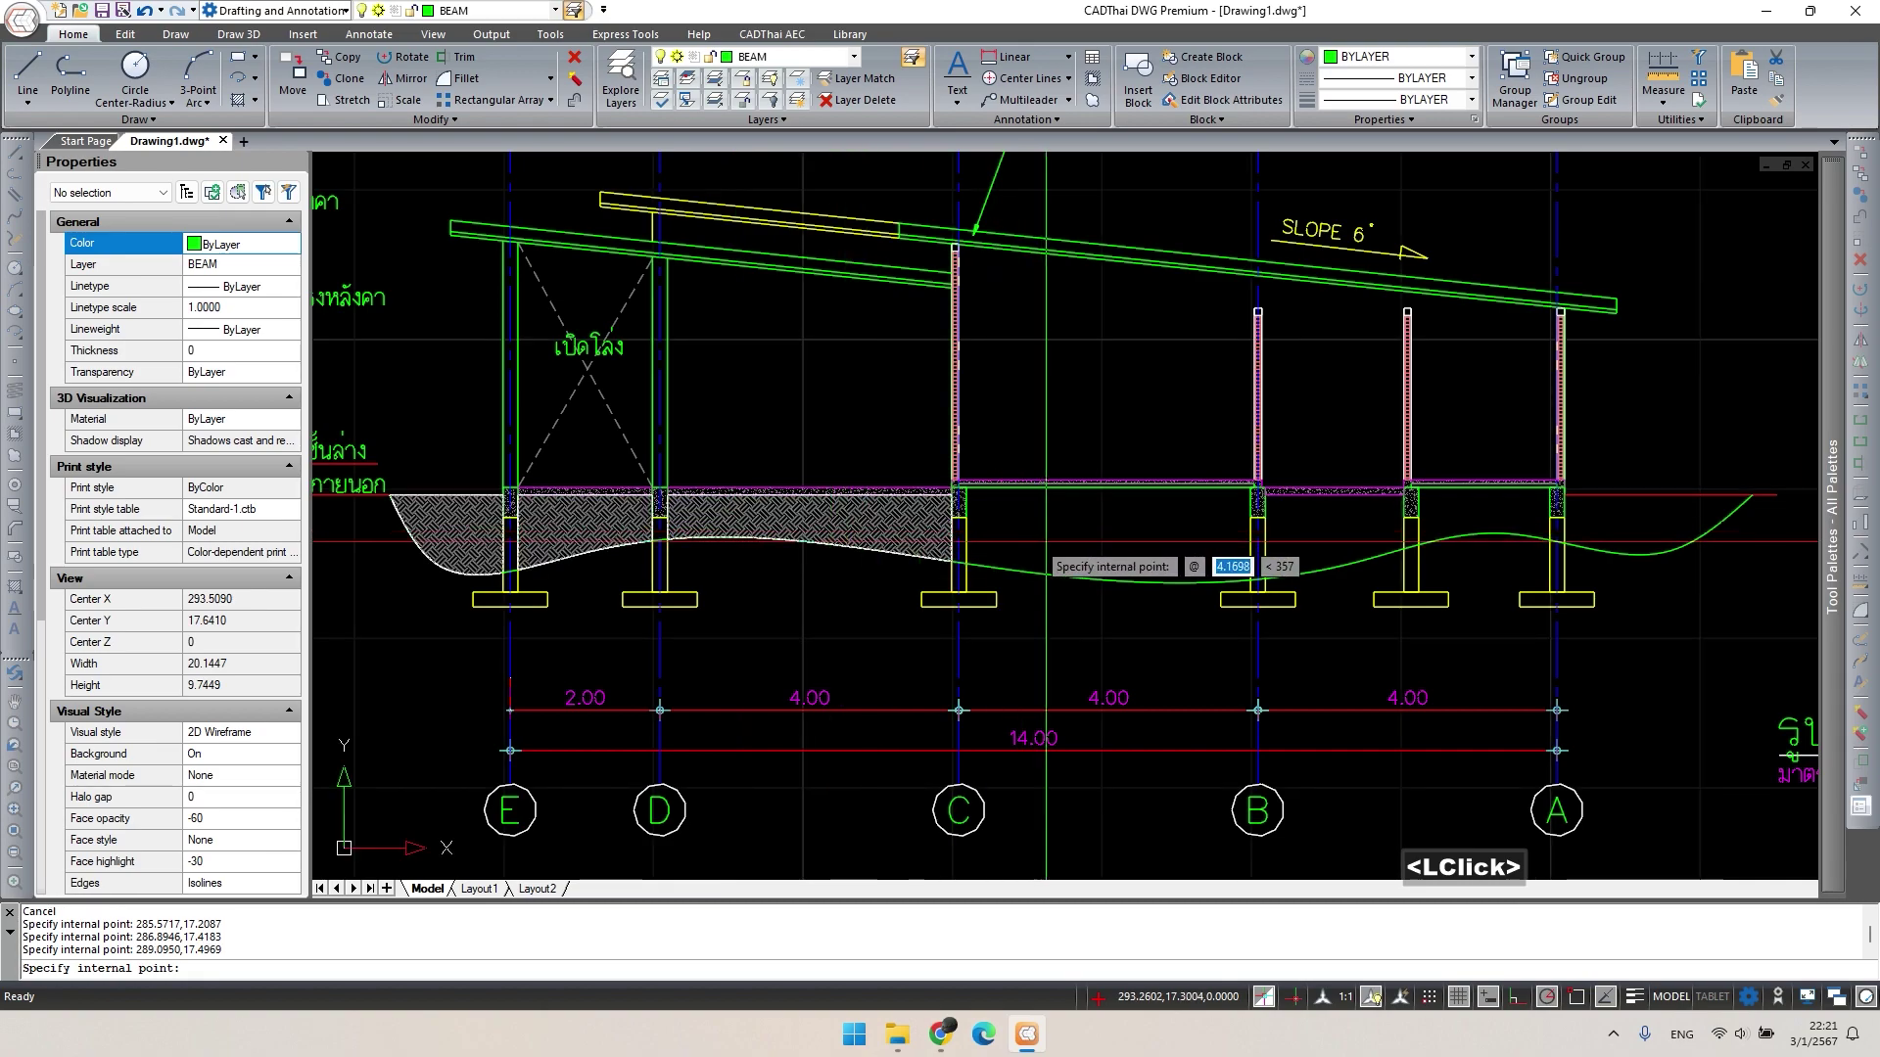
pyautogui.click(1045, 558)
pyautogui.click(1332, 548)
pyautogui.click(1476, 514)
pyautogui.click(1625, 535)
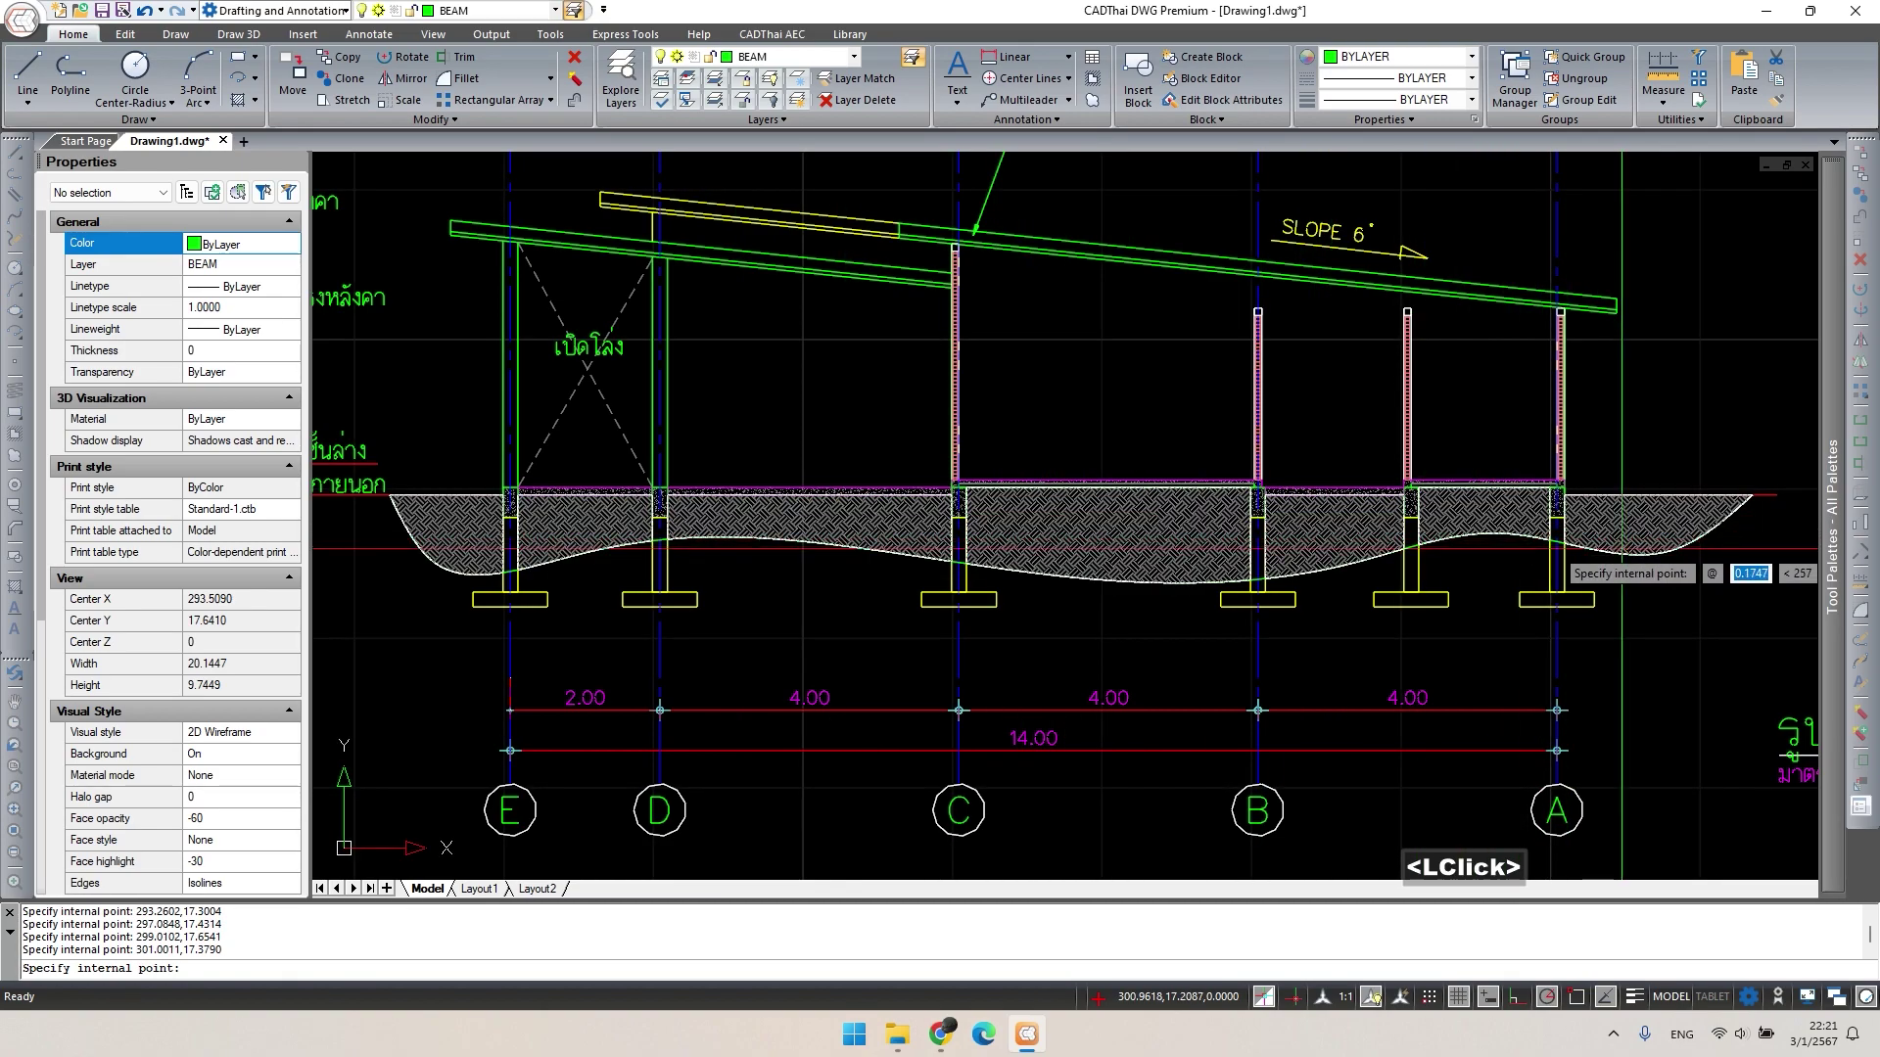
pyautogui.press('space')
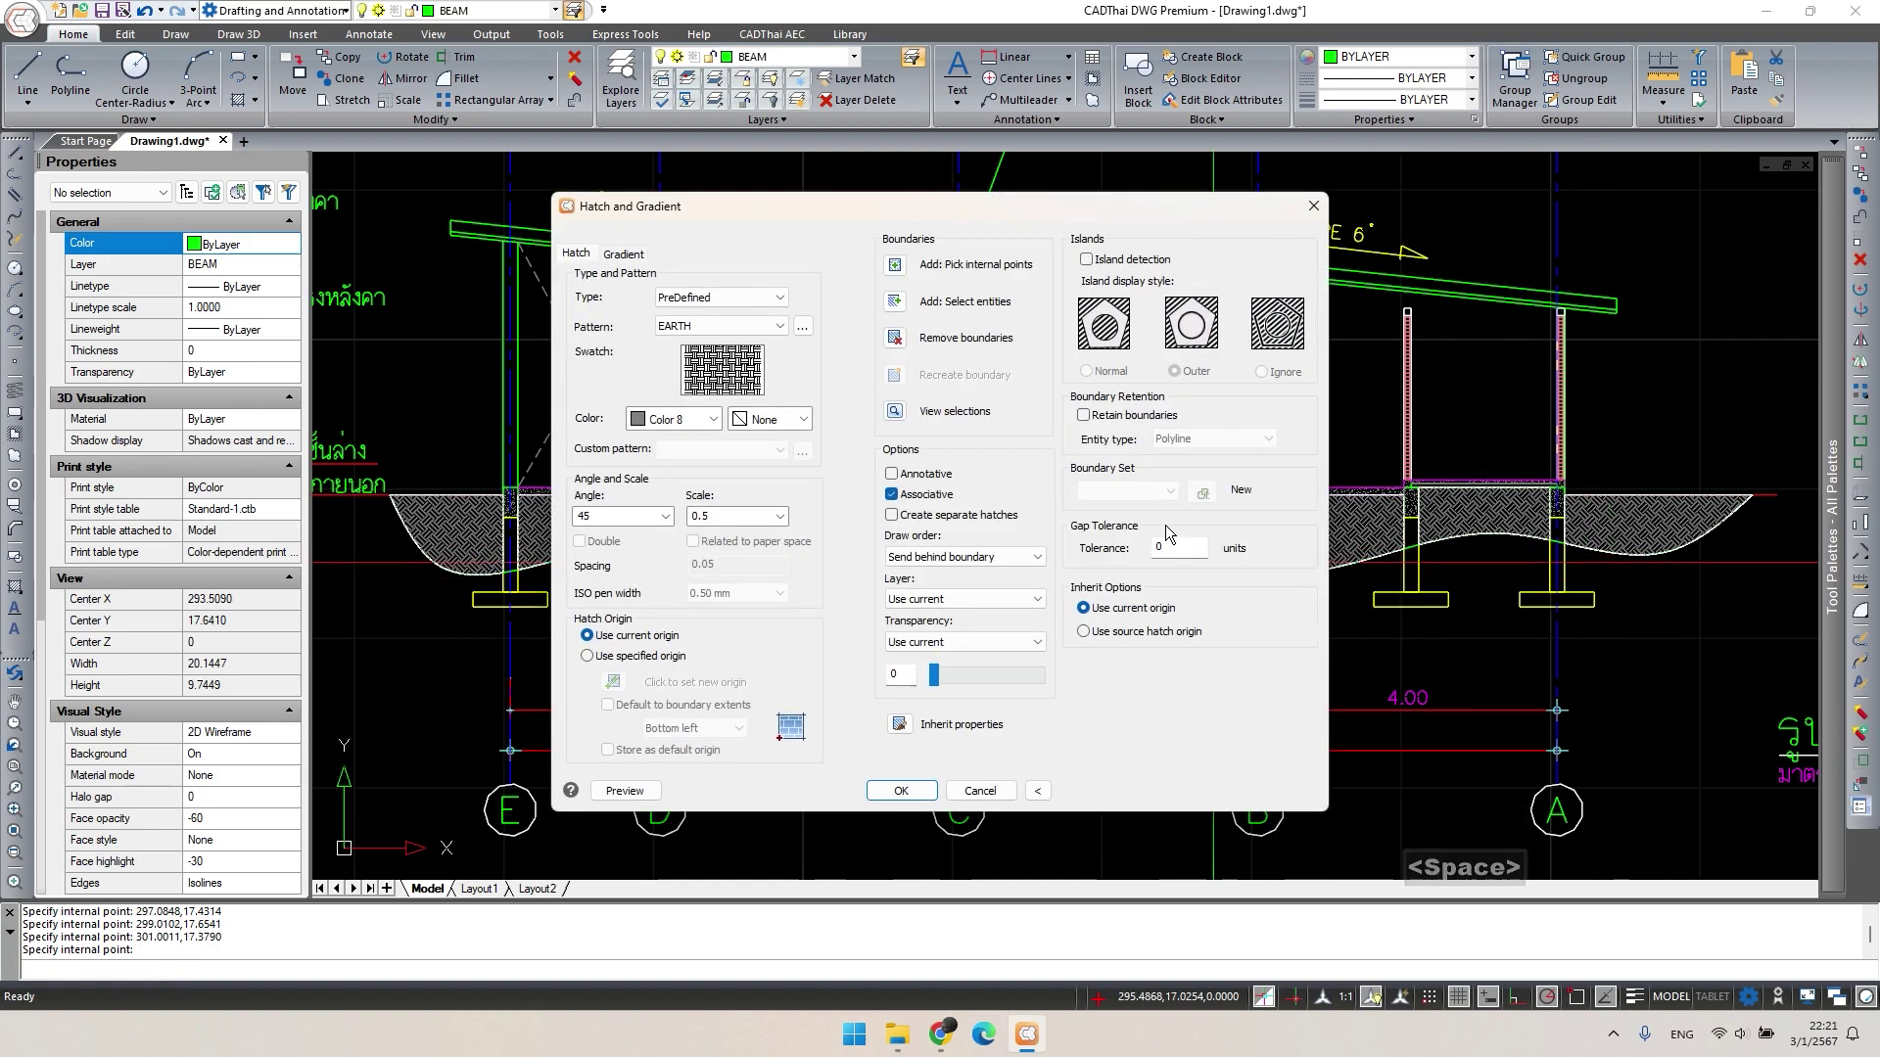
pyautogui.click(913, 801)
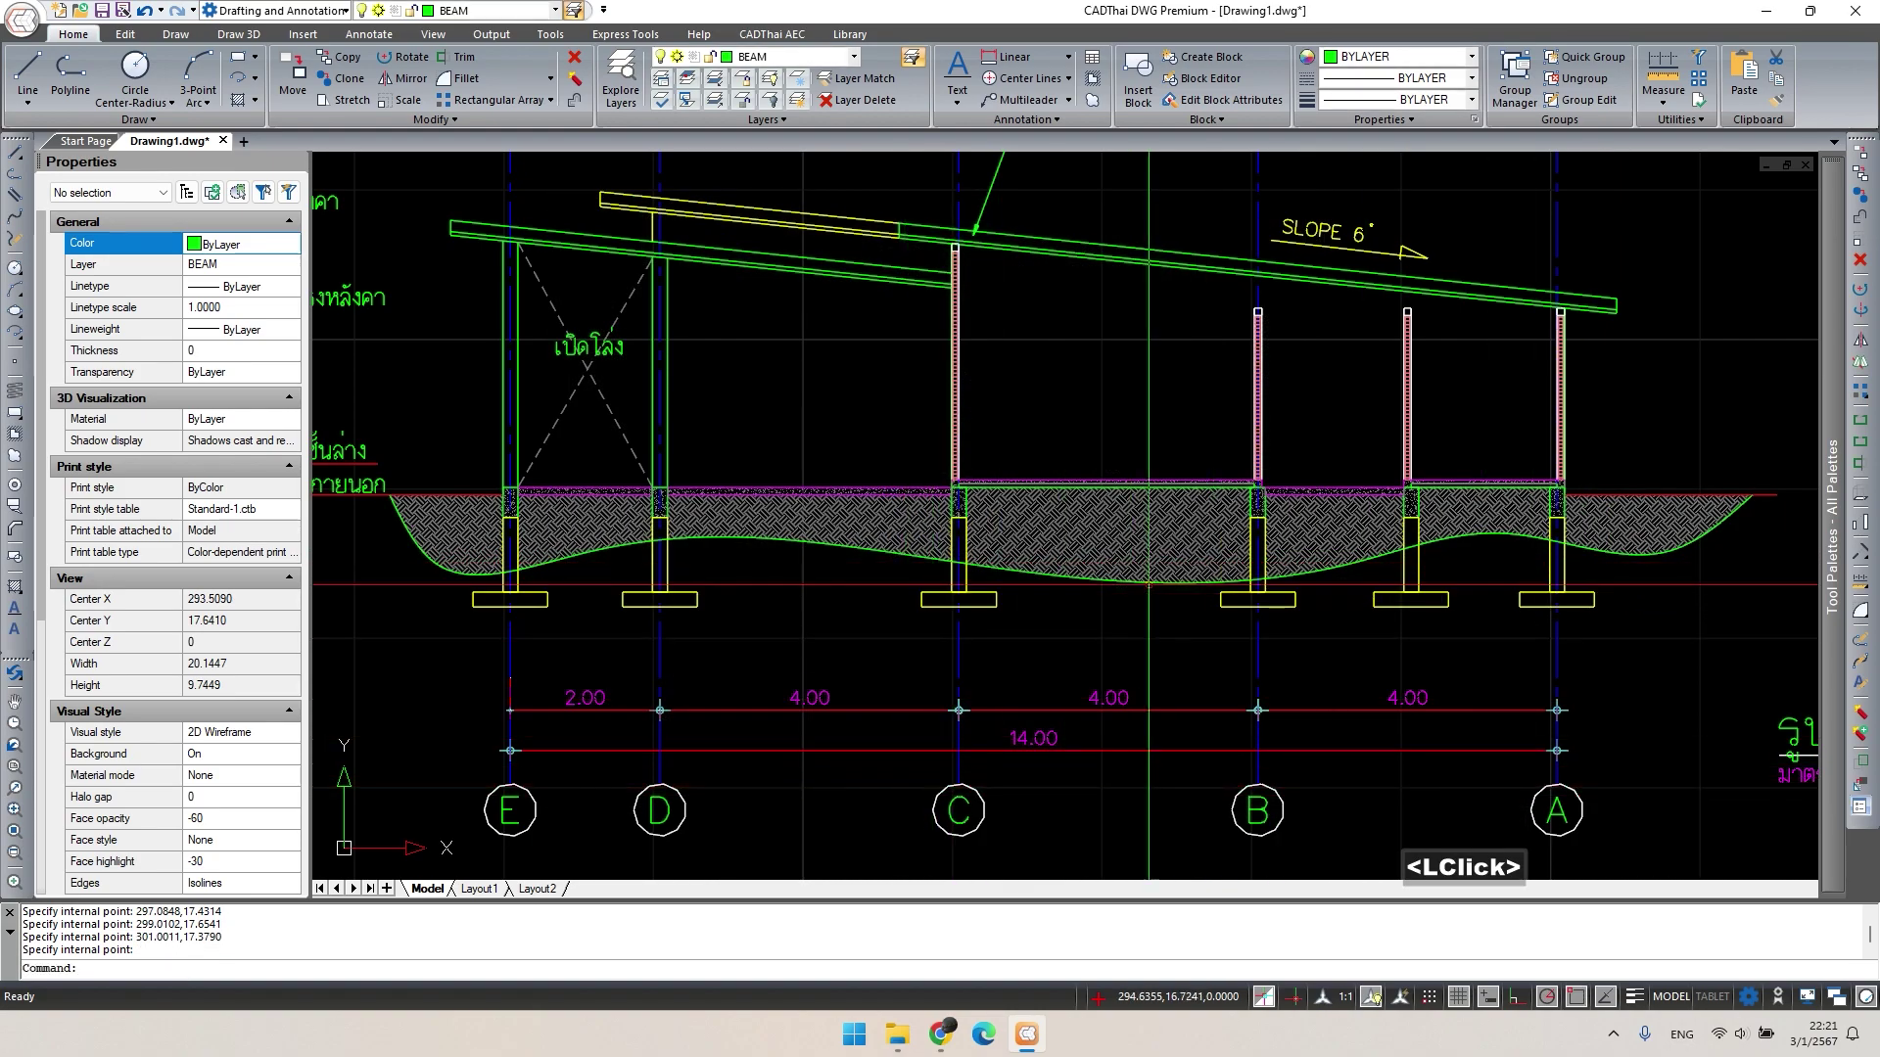
# Delete the boundary spline beneath the earth hatch, keeping the hatch.
pyautogui.click(1145, 596)
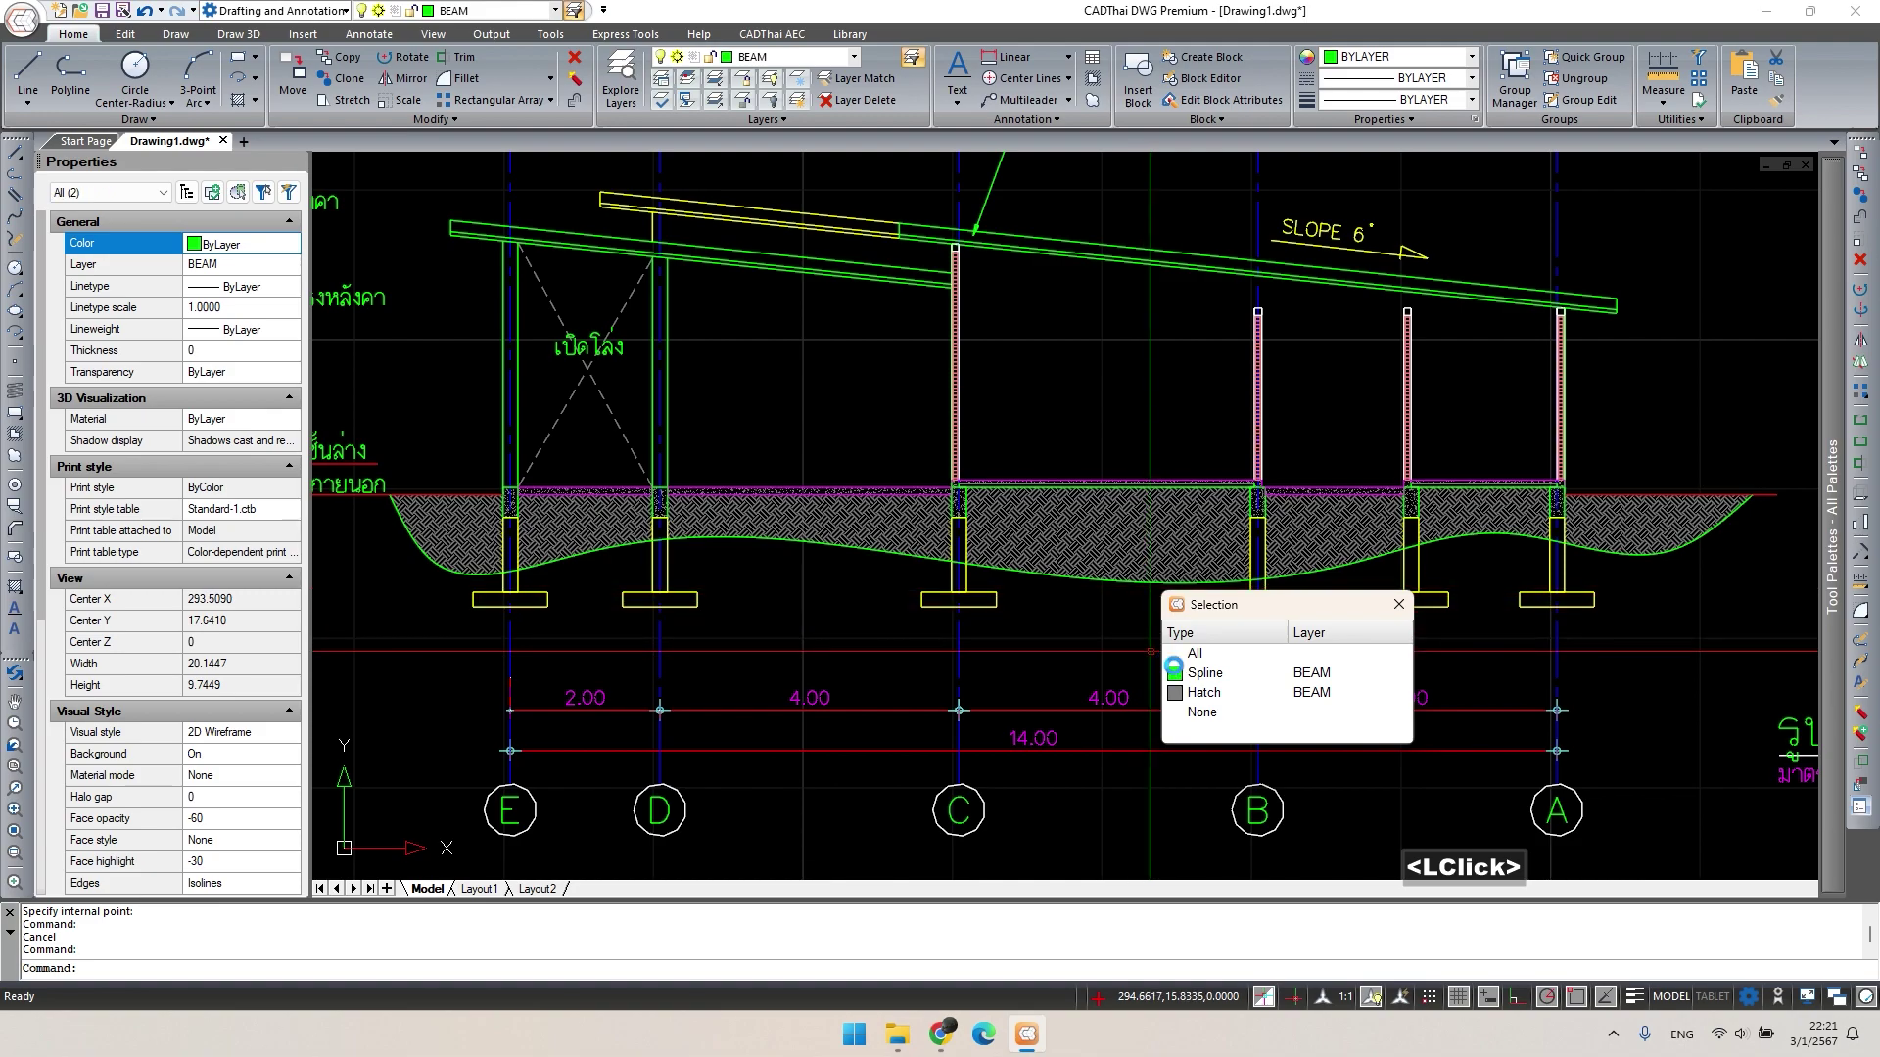
pyautogui.click(1204, 673)
pyautogui.press('Delete')
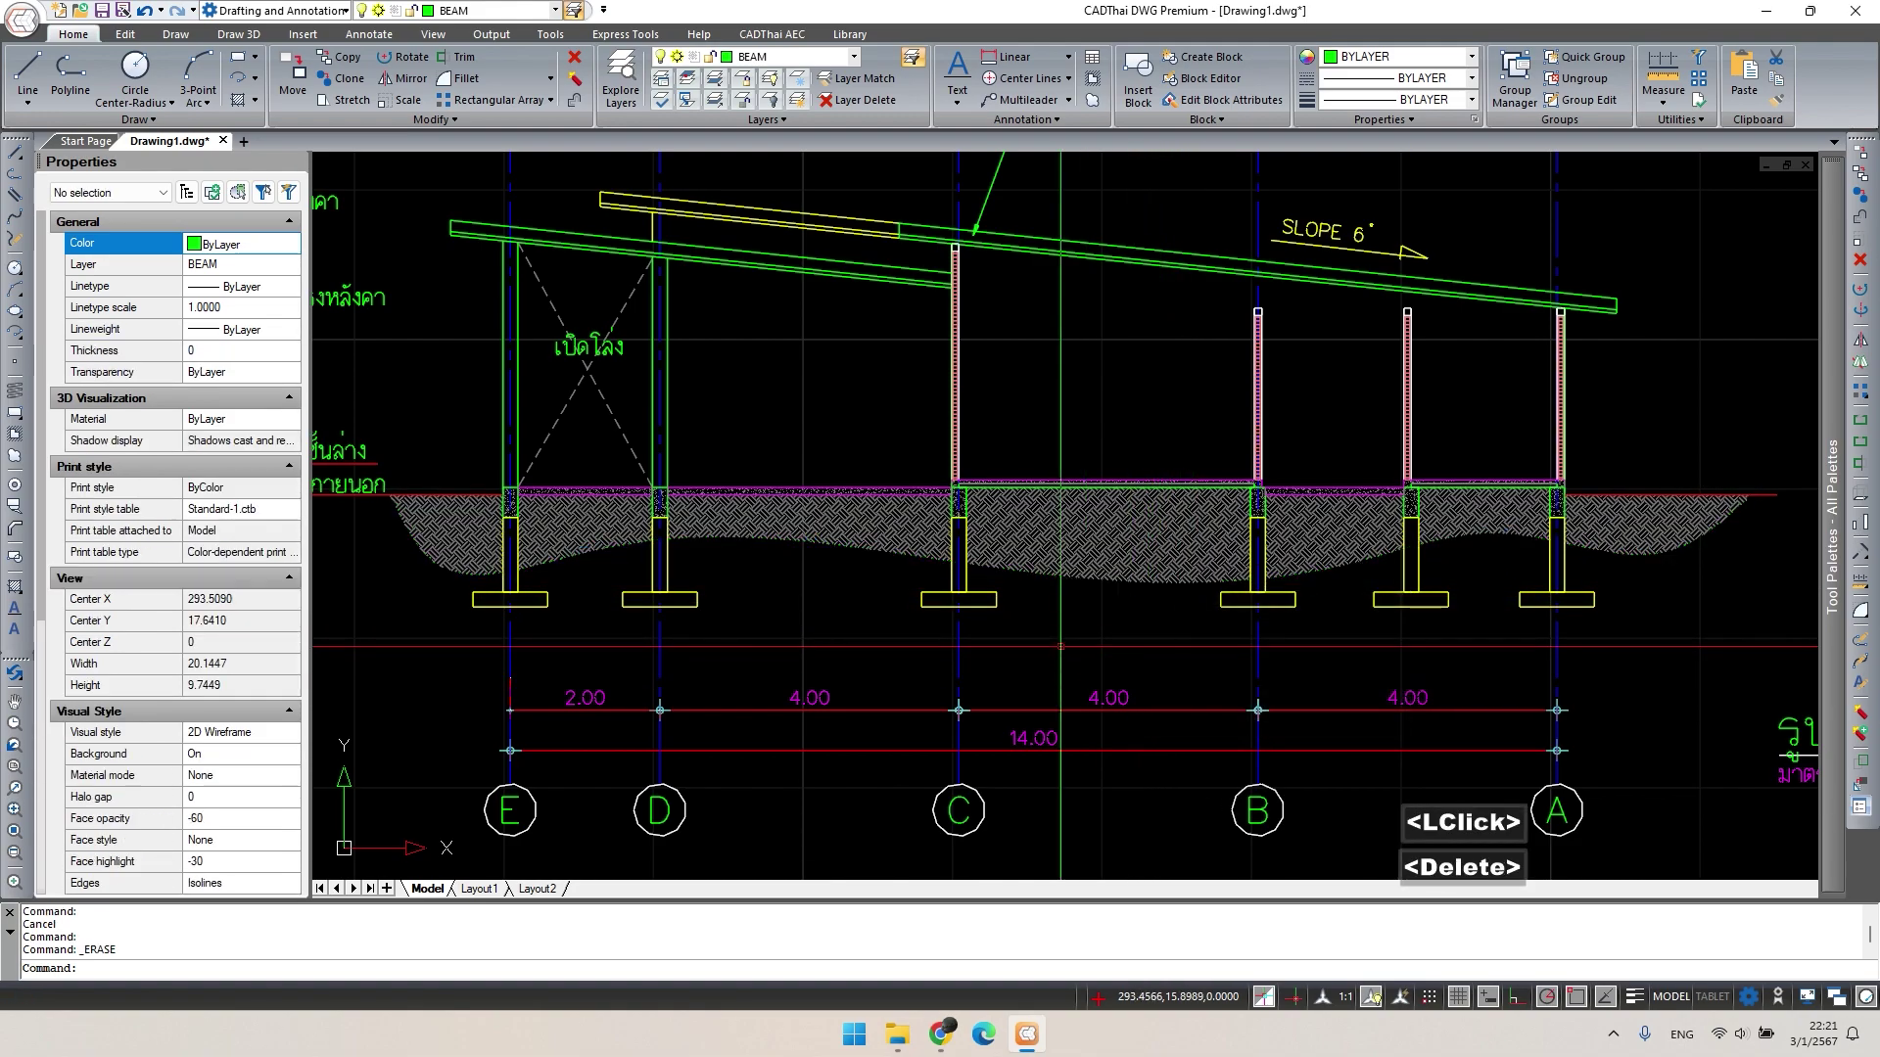
pyautogui.scroll(5, 1262, 588)
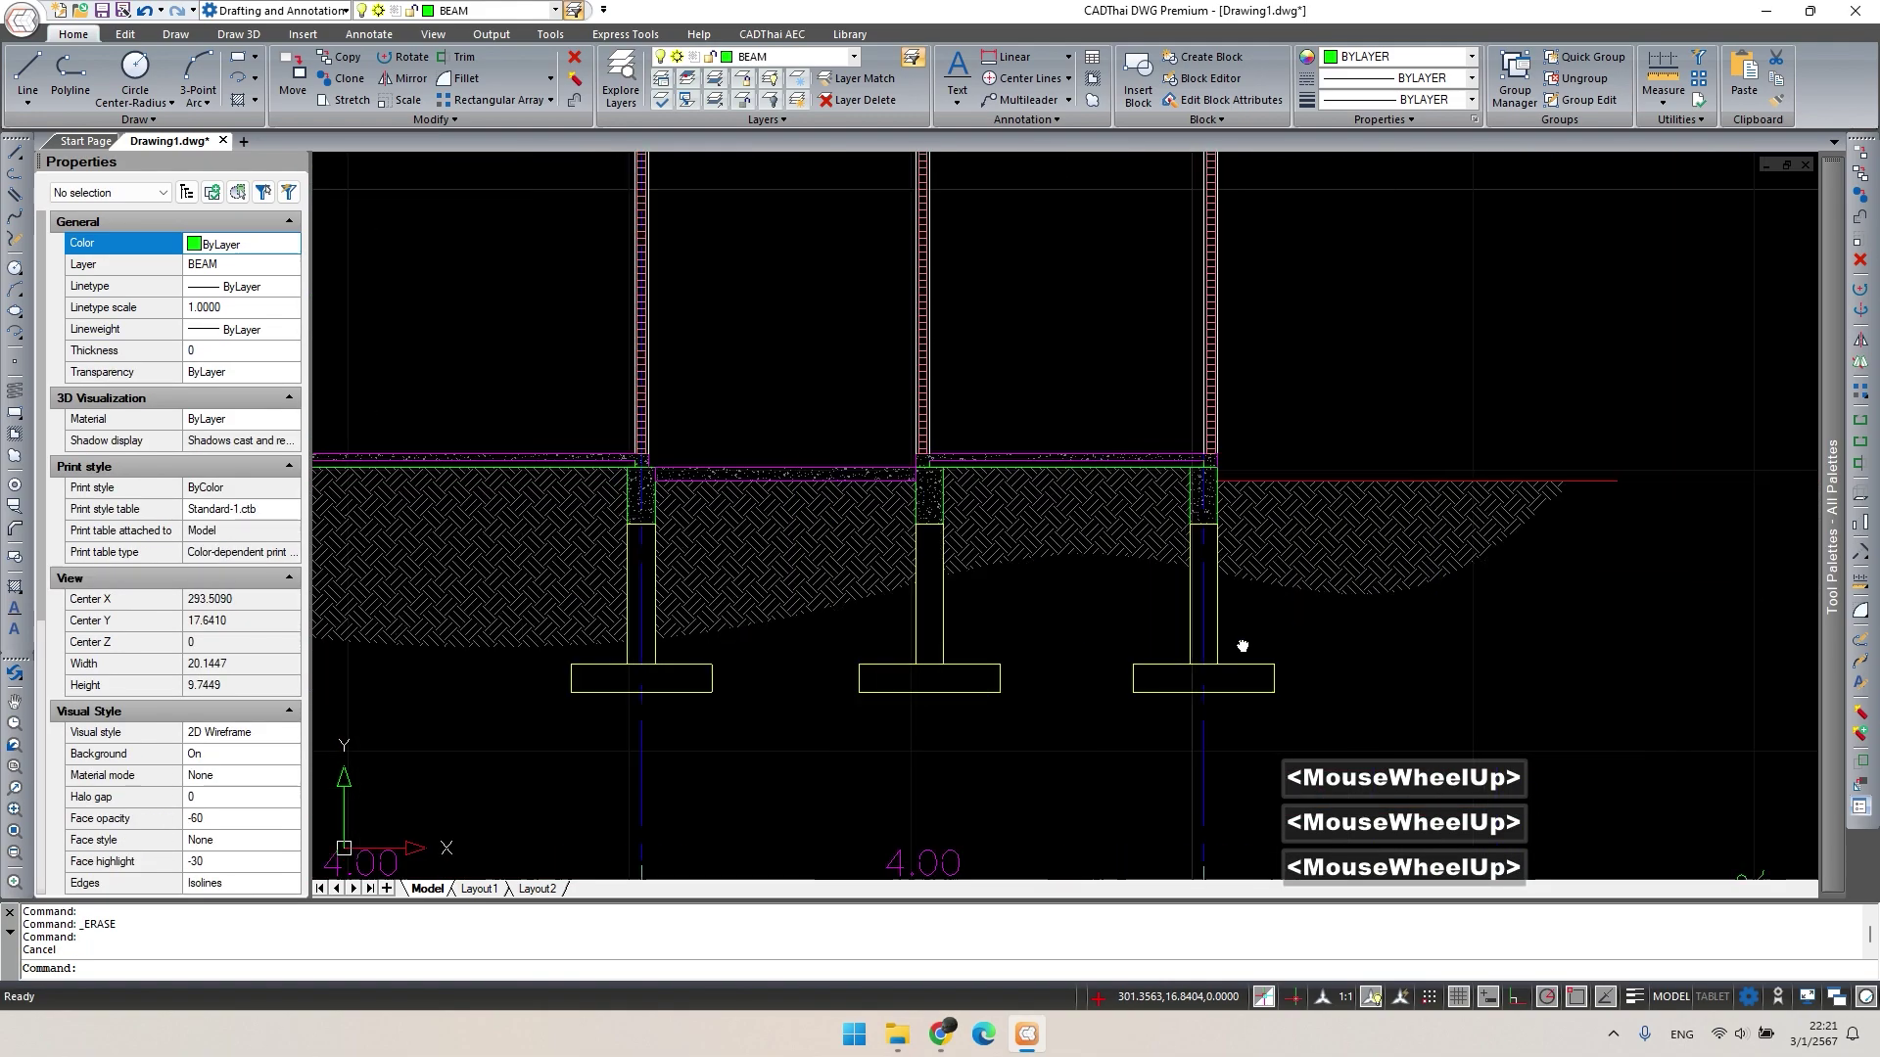
# Compare section A-A with the floor plan along the cutting line to see which openings lie beyond the cut.
pyautogui.scroll(-3, 1234, 541)
pyautogui.moveTo(1125, 534)
pyautogui.mouseDown(button='middle')
pyautogui.moveTo(981, 524)
pyautogui.moveTo(948, 611)
pyautogui.mouseUp(button='middle')
pyautogui.scroll(-1, 1028, 529)
pyautogui.press('Escape')
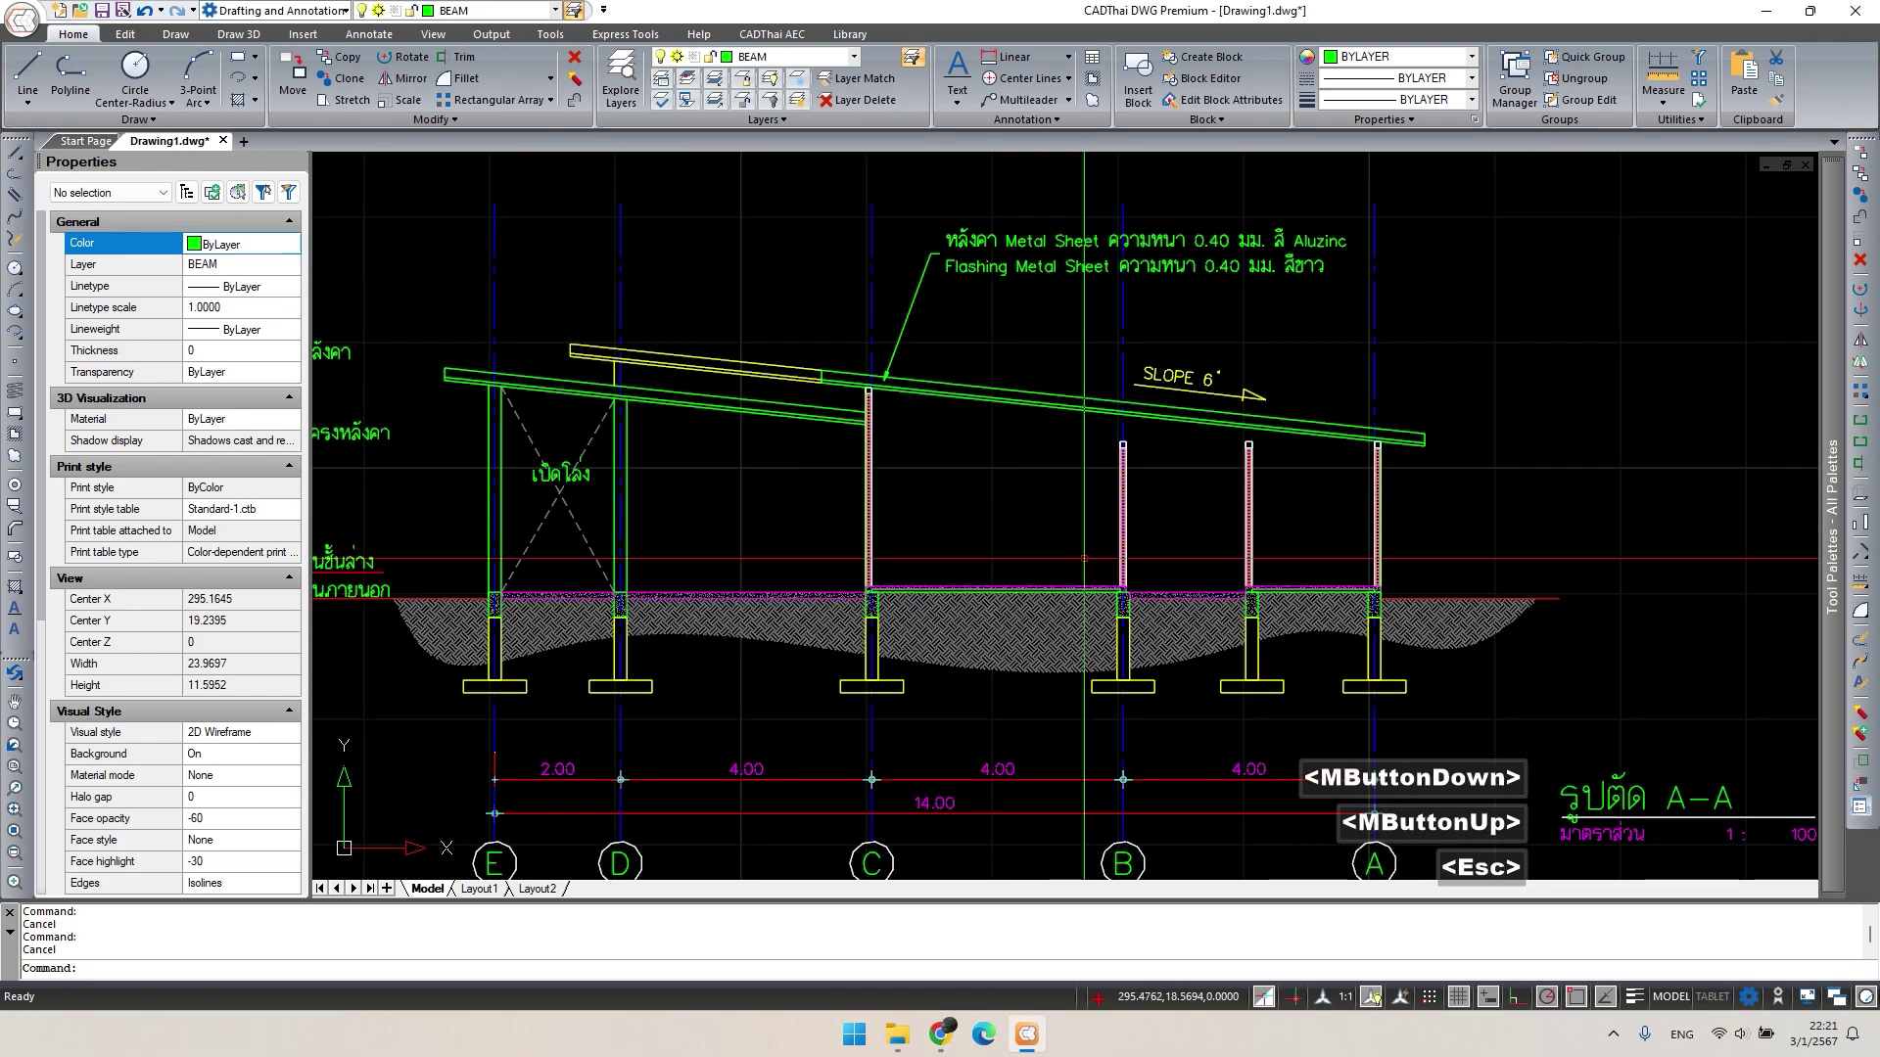
pyautogui.moveTo(1083, 558); pyautogui.dragTo(744, 617, button='middle')
pyautogui.scroll(2, 744, 617)
pyautogui.scroll(3, 734, 620)
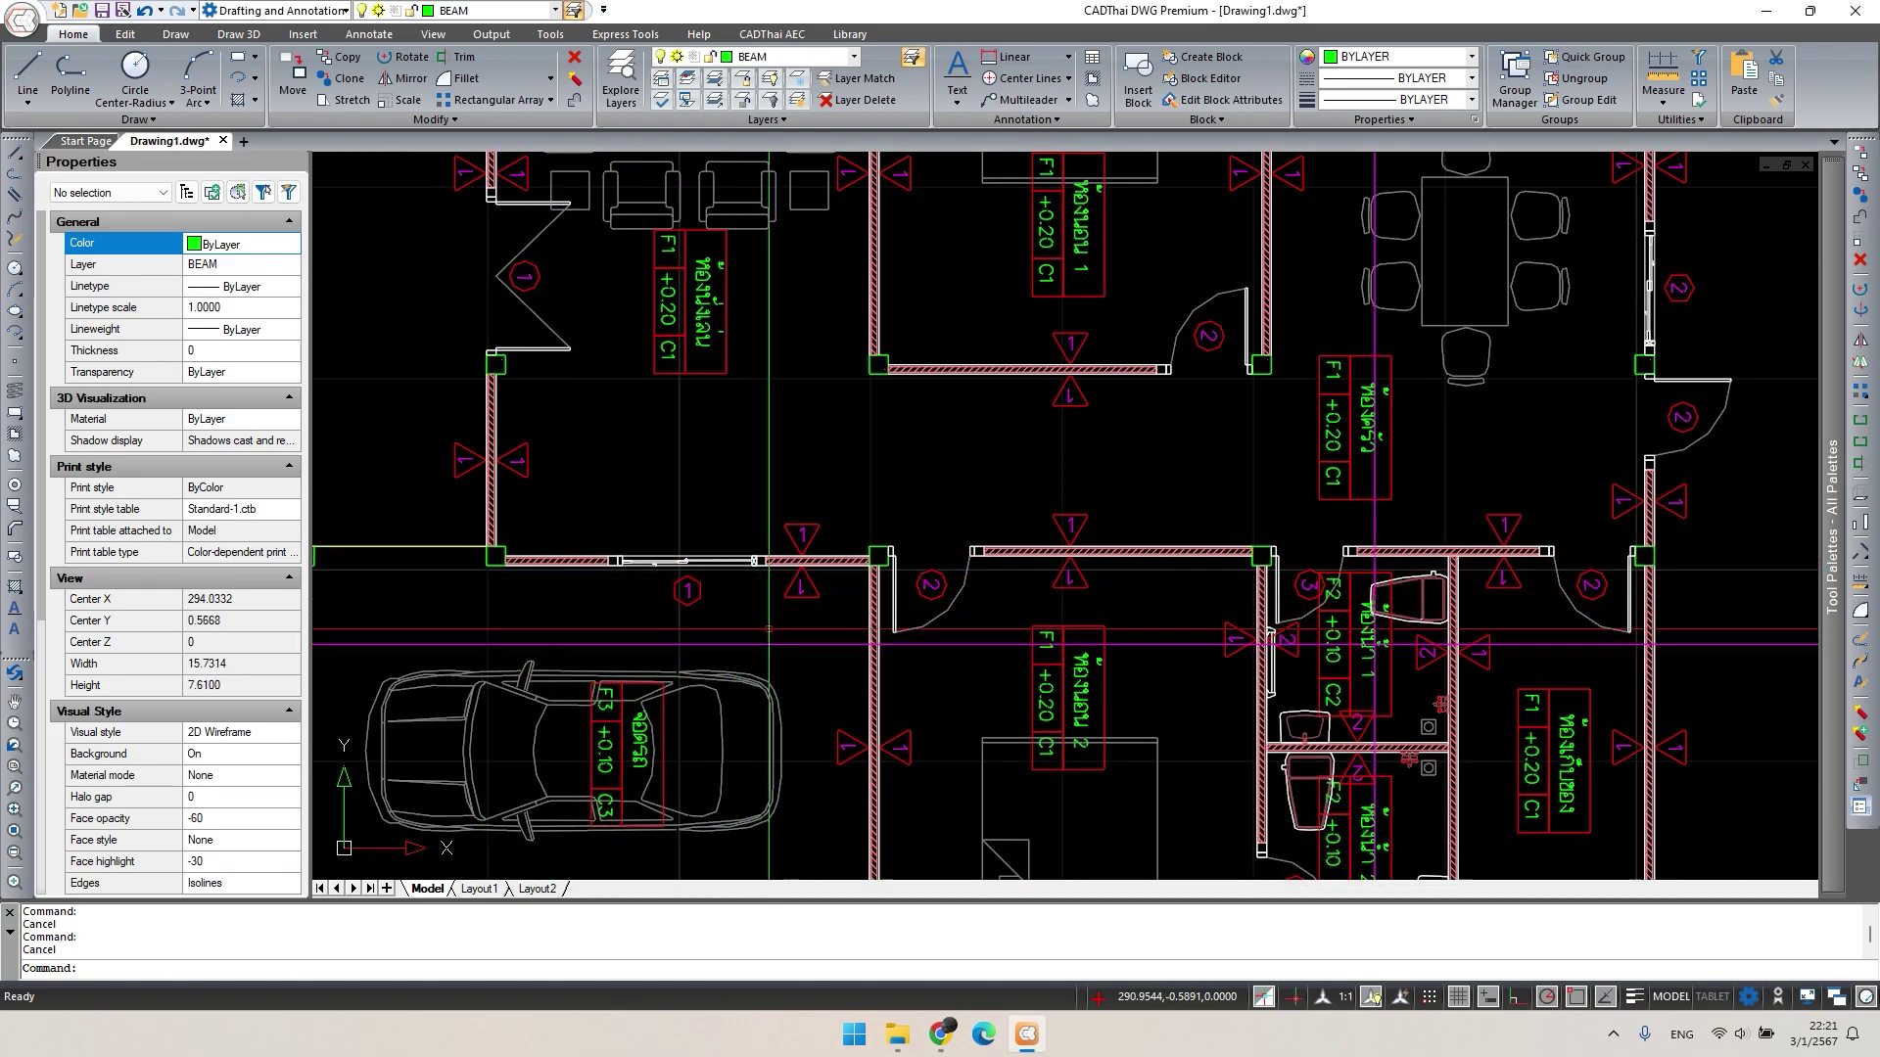
pyautogui.scroll(-5, 979, 544)
pyautogui.moveTo(667, 620); pyautogui.dragTo(1641, 850, button='middle')
pyautogui.scroll(-3, 1078, 629)
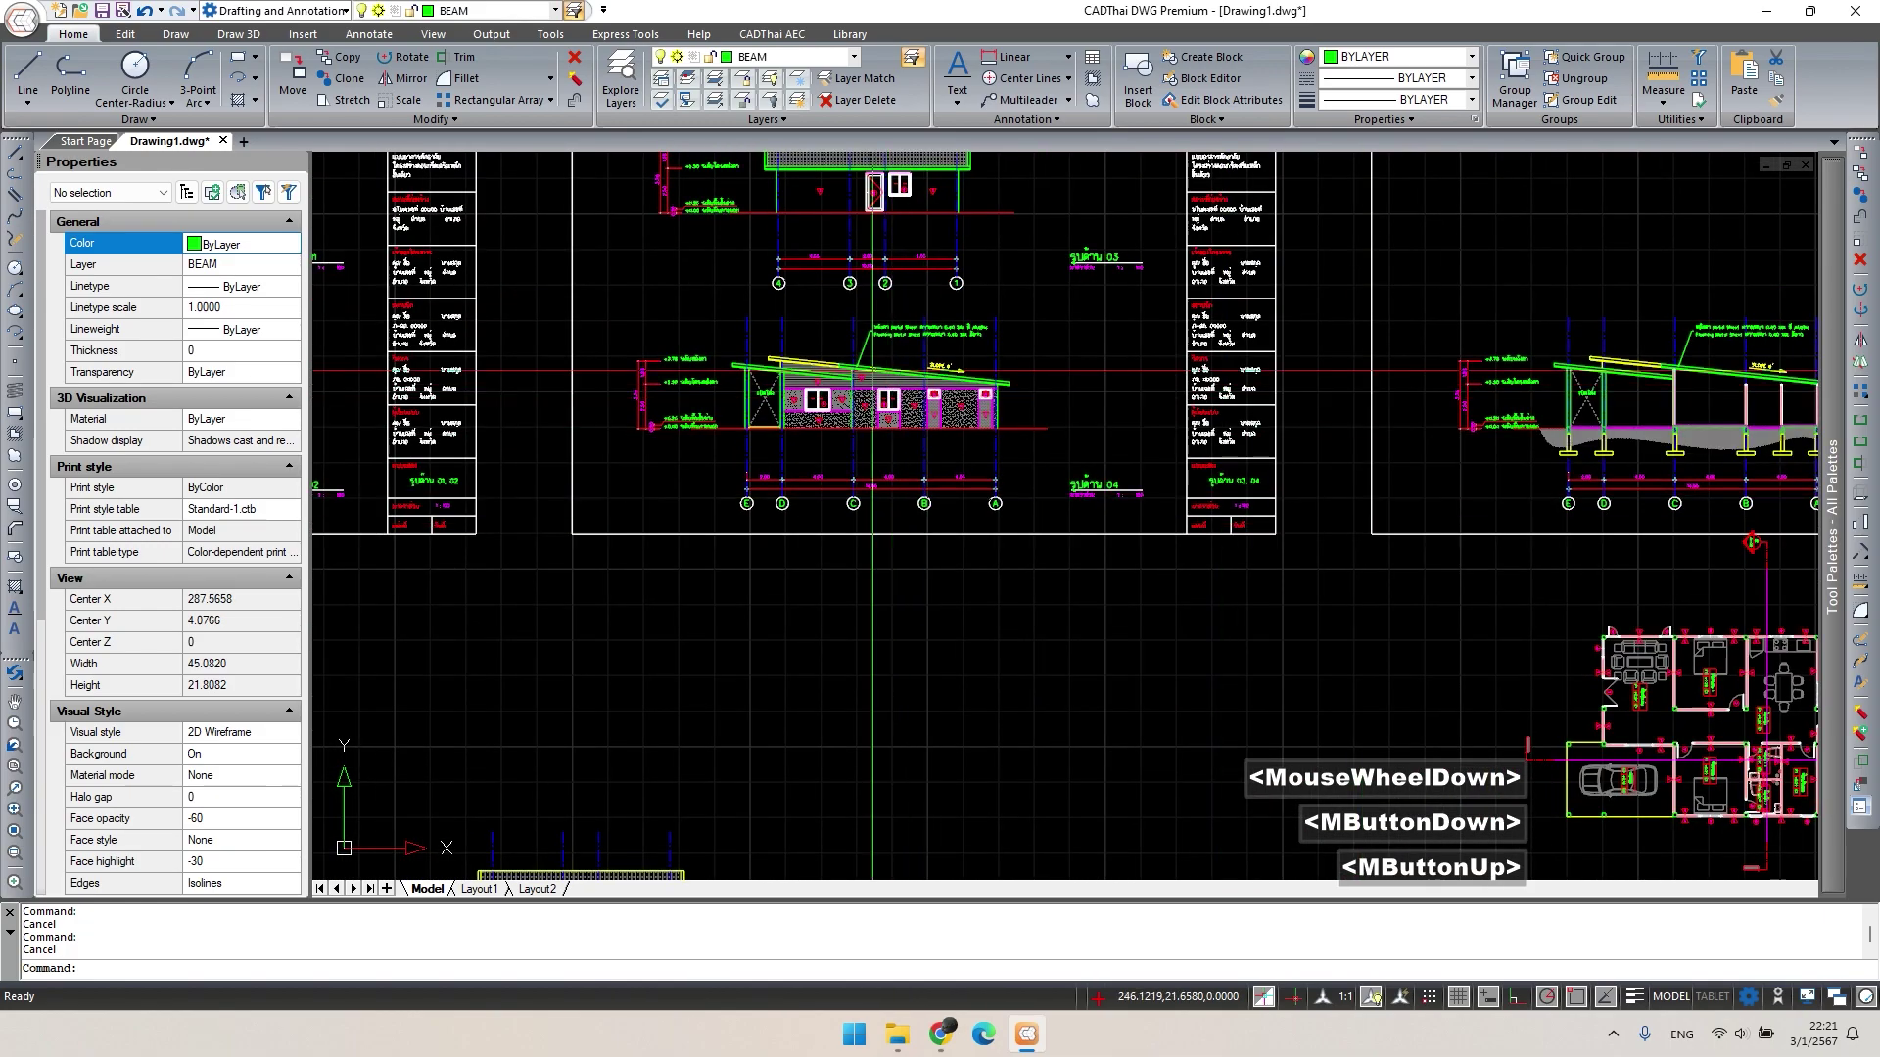
# Copy window 1, its lintels and the wall tags from side elevation 04 into section A-A between grids D and C.
pyautogui.scroll(3, 772, 489)
pyautogui.scroll(5, 772, 489)
pyautogui.press('Escape')
pyautogui.scroll(6, 910, 509)
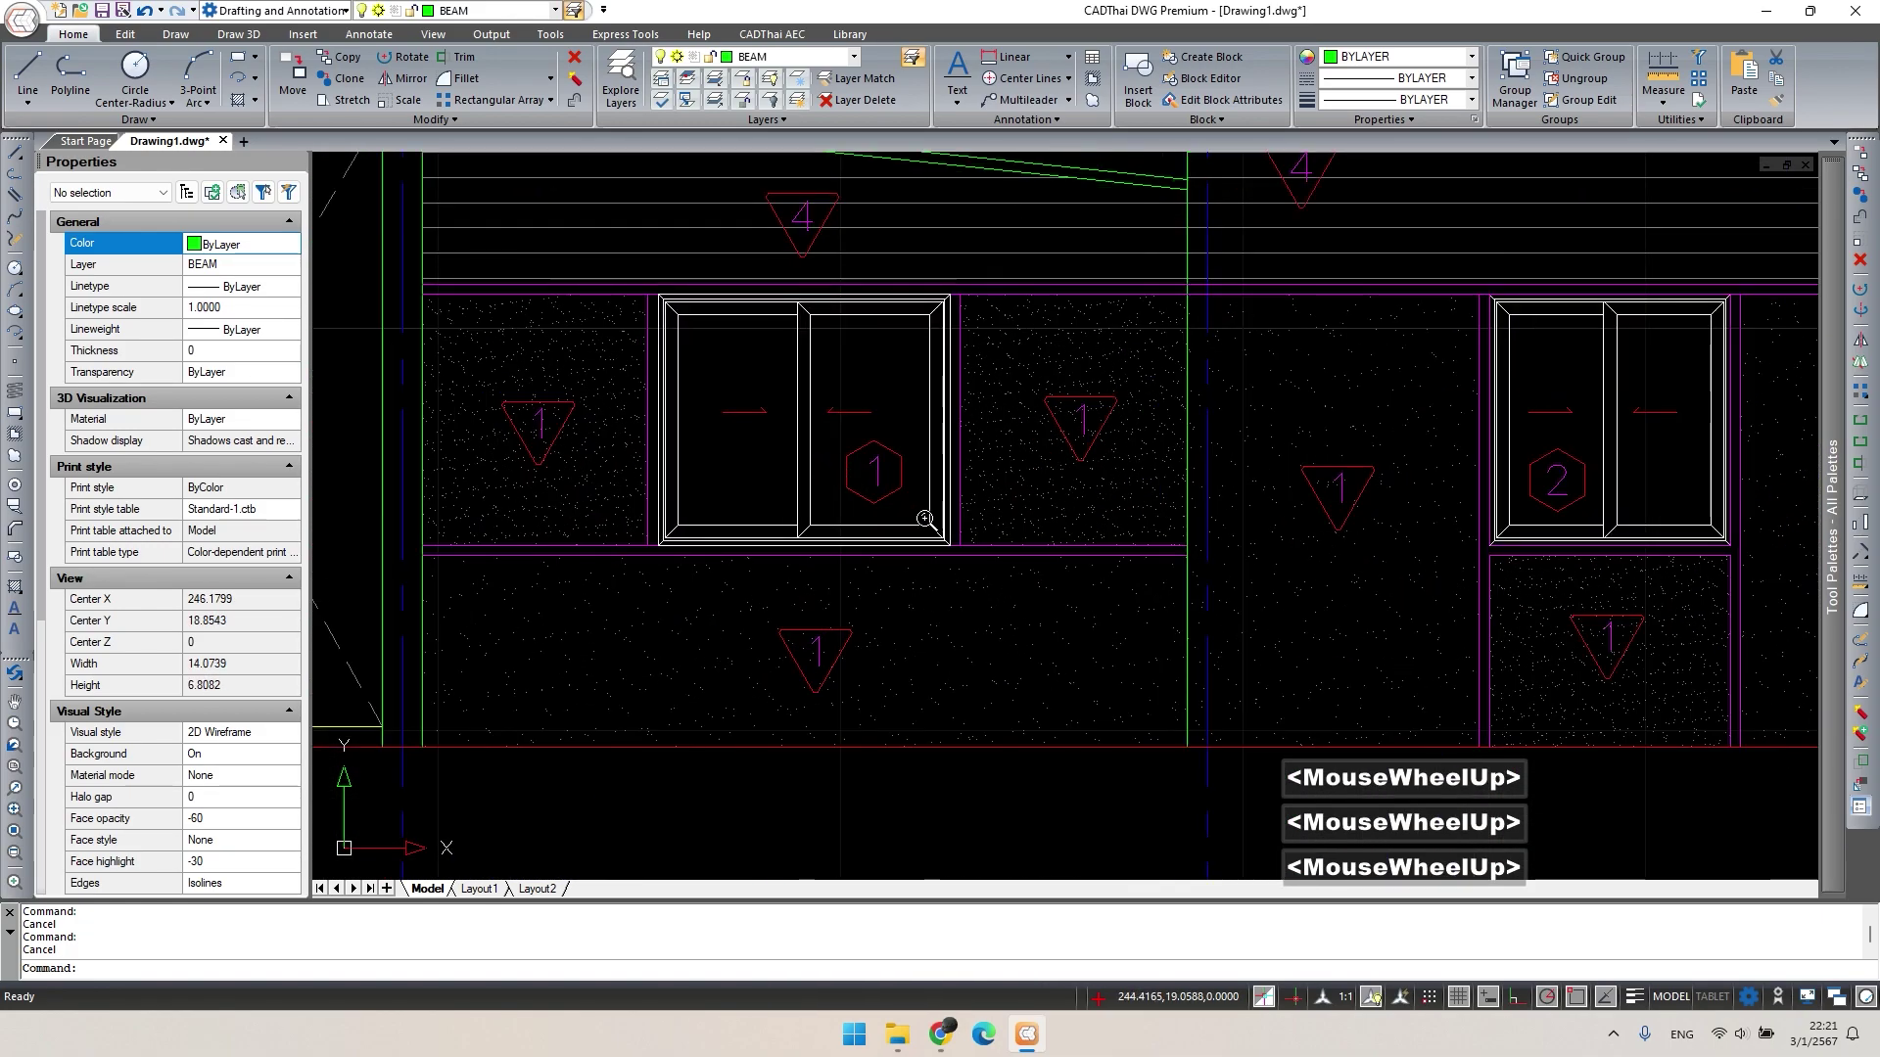
pyautogui.click(909, 509)
pyautogui.click(713, 356)
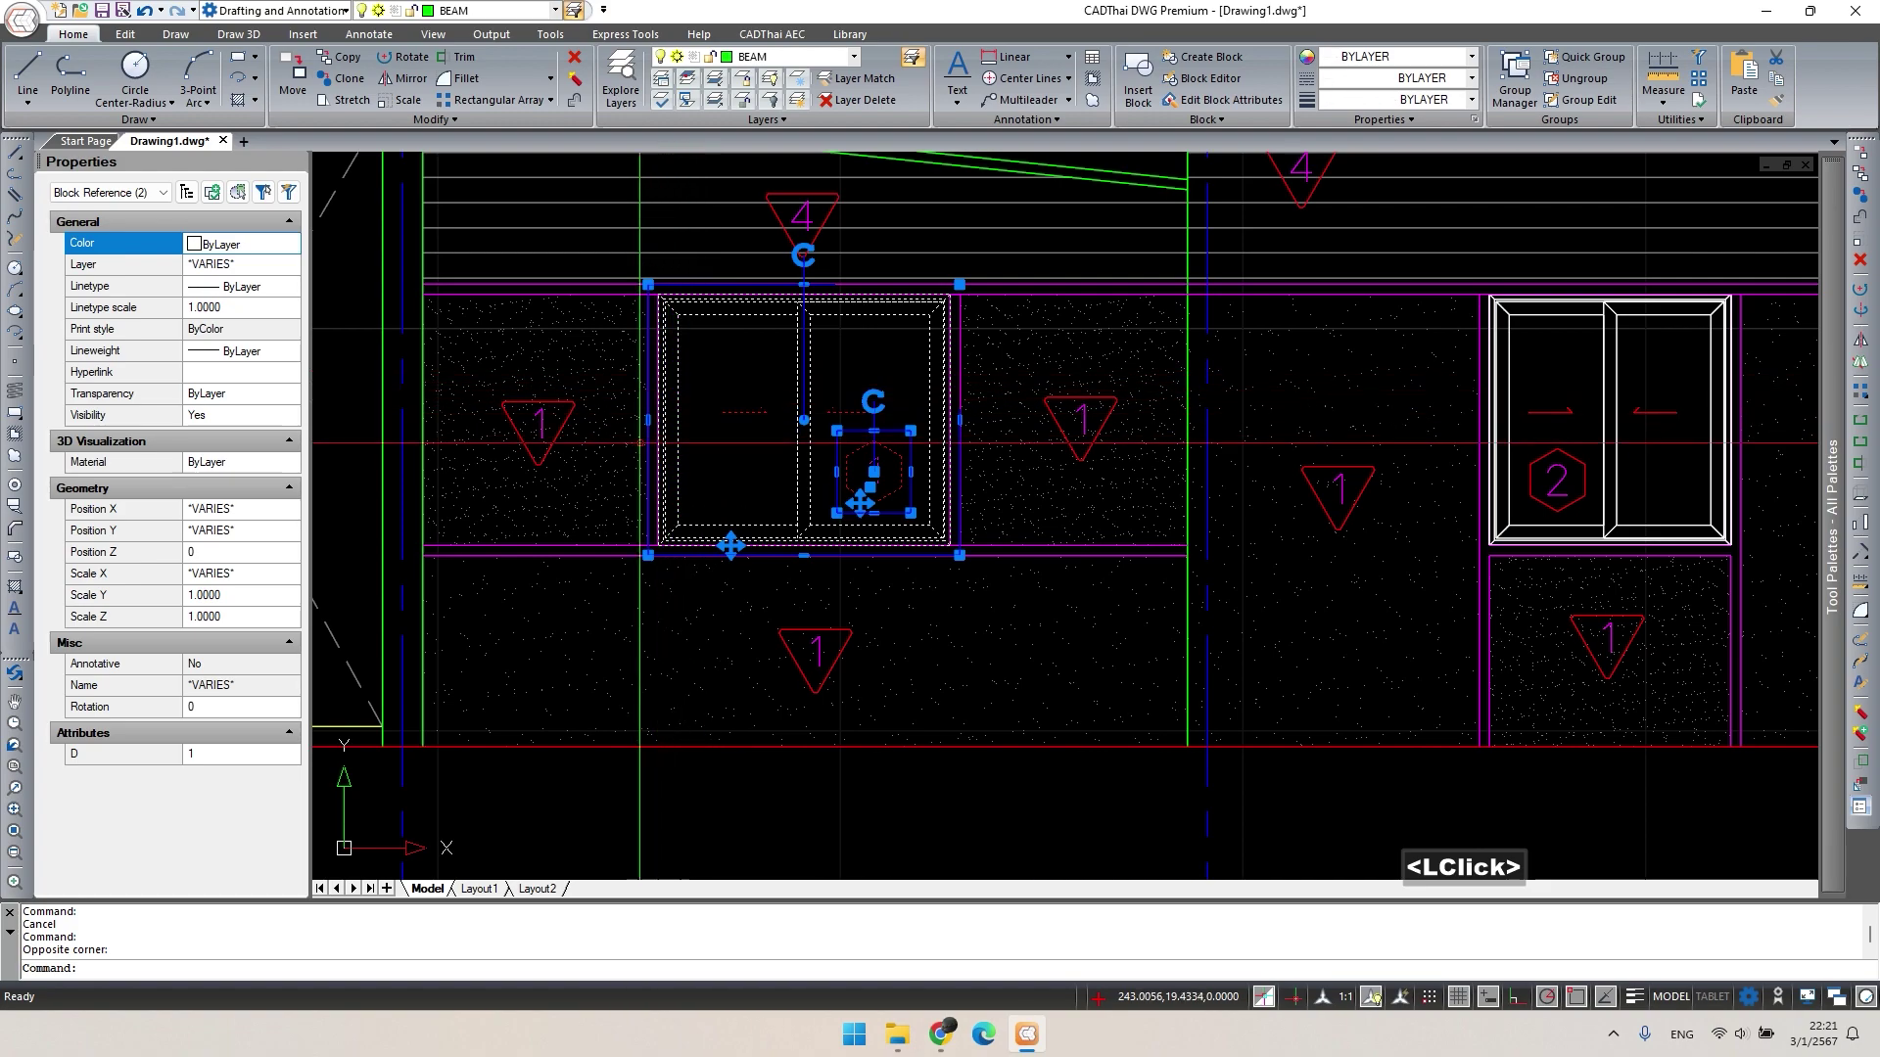
pyautogui.click(416, 281)
pyautogui.click(1199, 554)
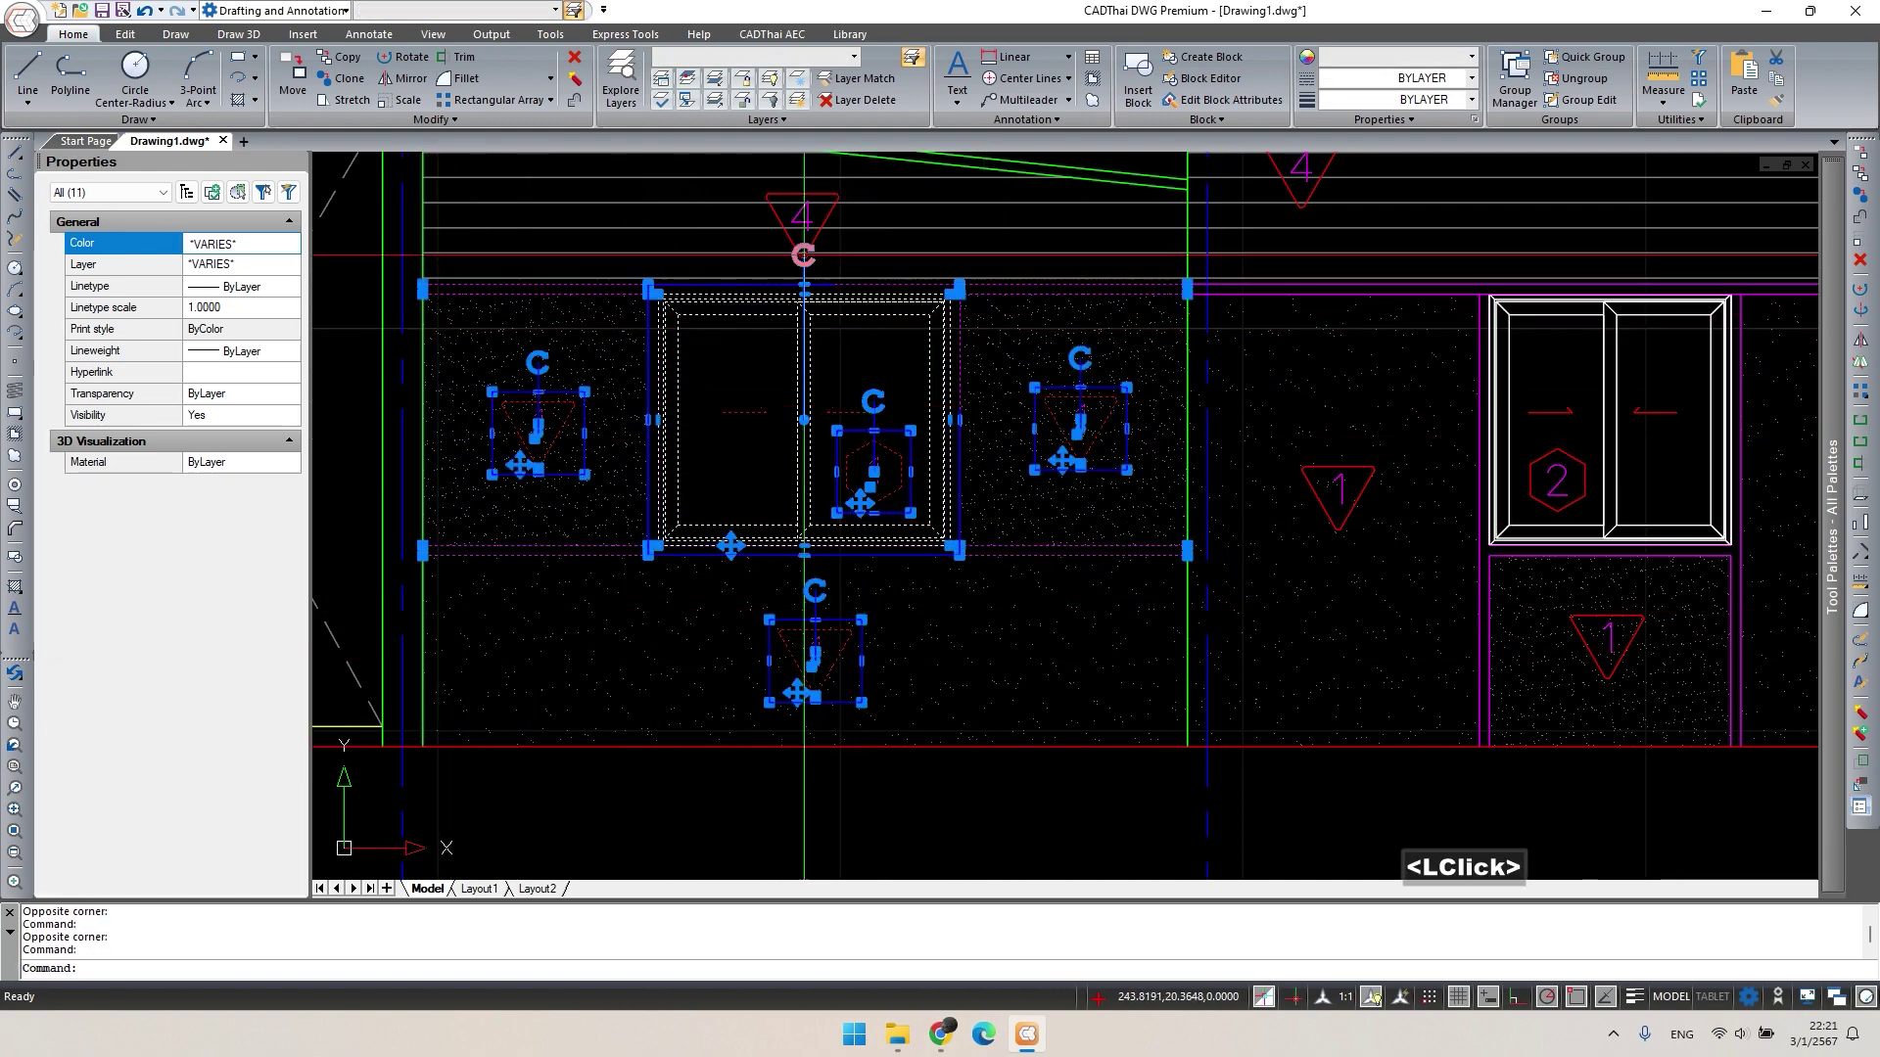
pyautogui.click(801, 211)
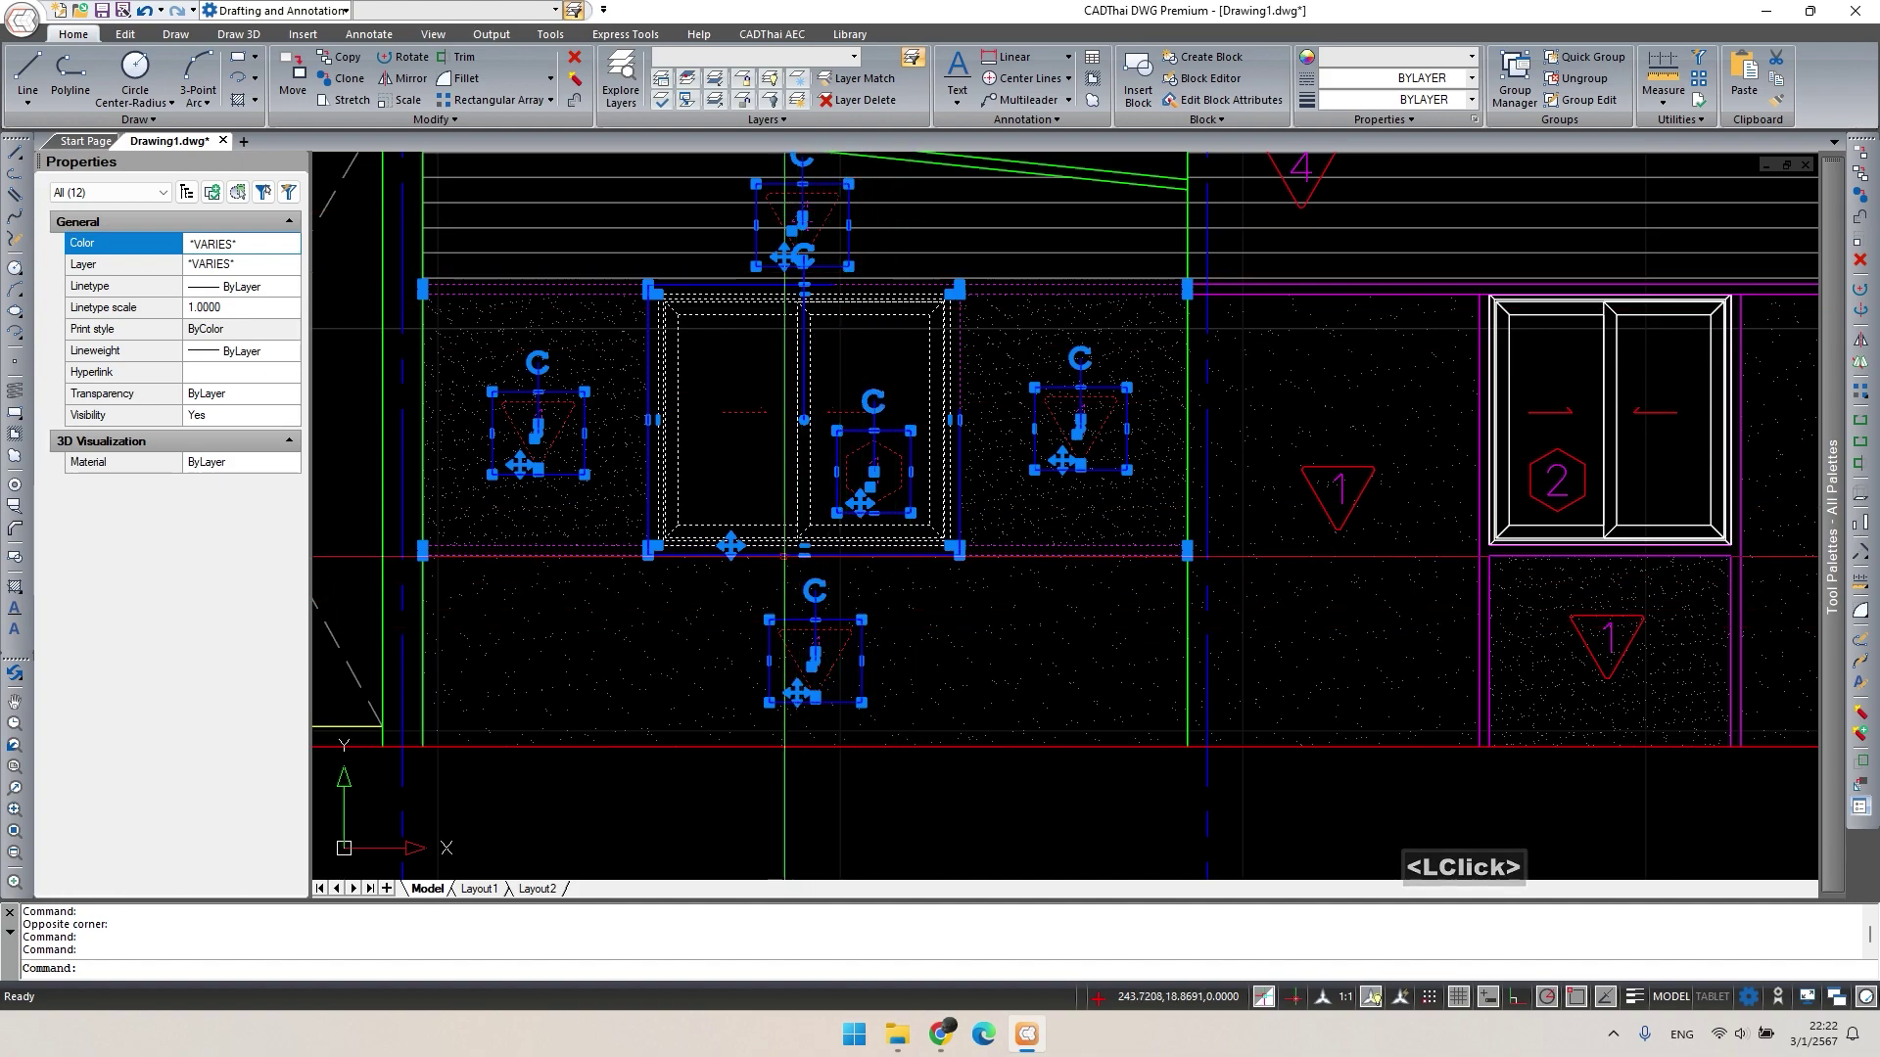
pyautogui.press('space')
pyautogui.scroll(-2, 773, 607)
pyautogui.moveTo(773, 607); pyautogui.dragTo(1665, 578, button='middle')
pyautogui.click(606, 630)
pyautogui.scroll(-3, 617, 646)
pyautogui.scroll(-1, 675, 686)
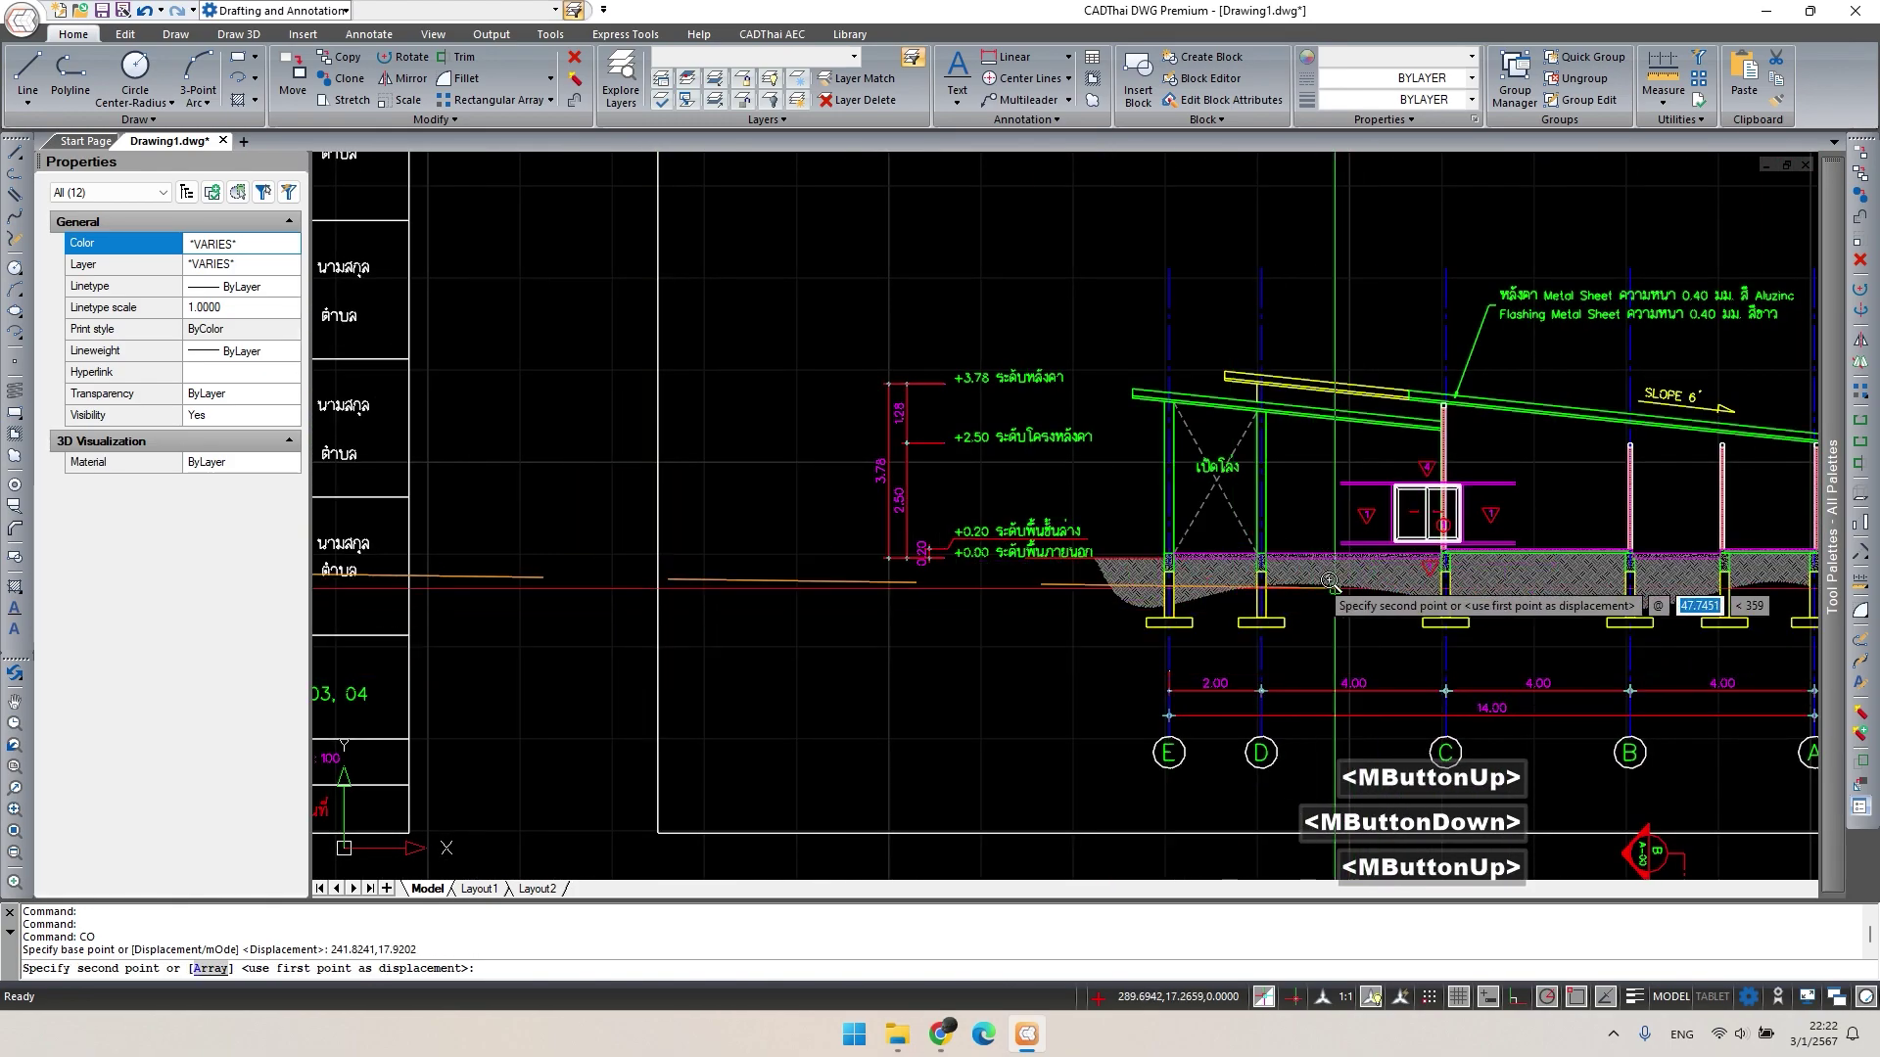
pyautogui.scroll(6, 1116, 544)
pyautogui.click(1110, 547)
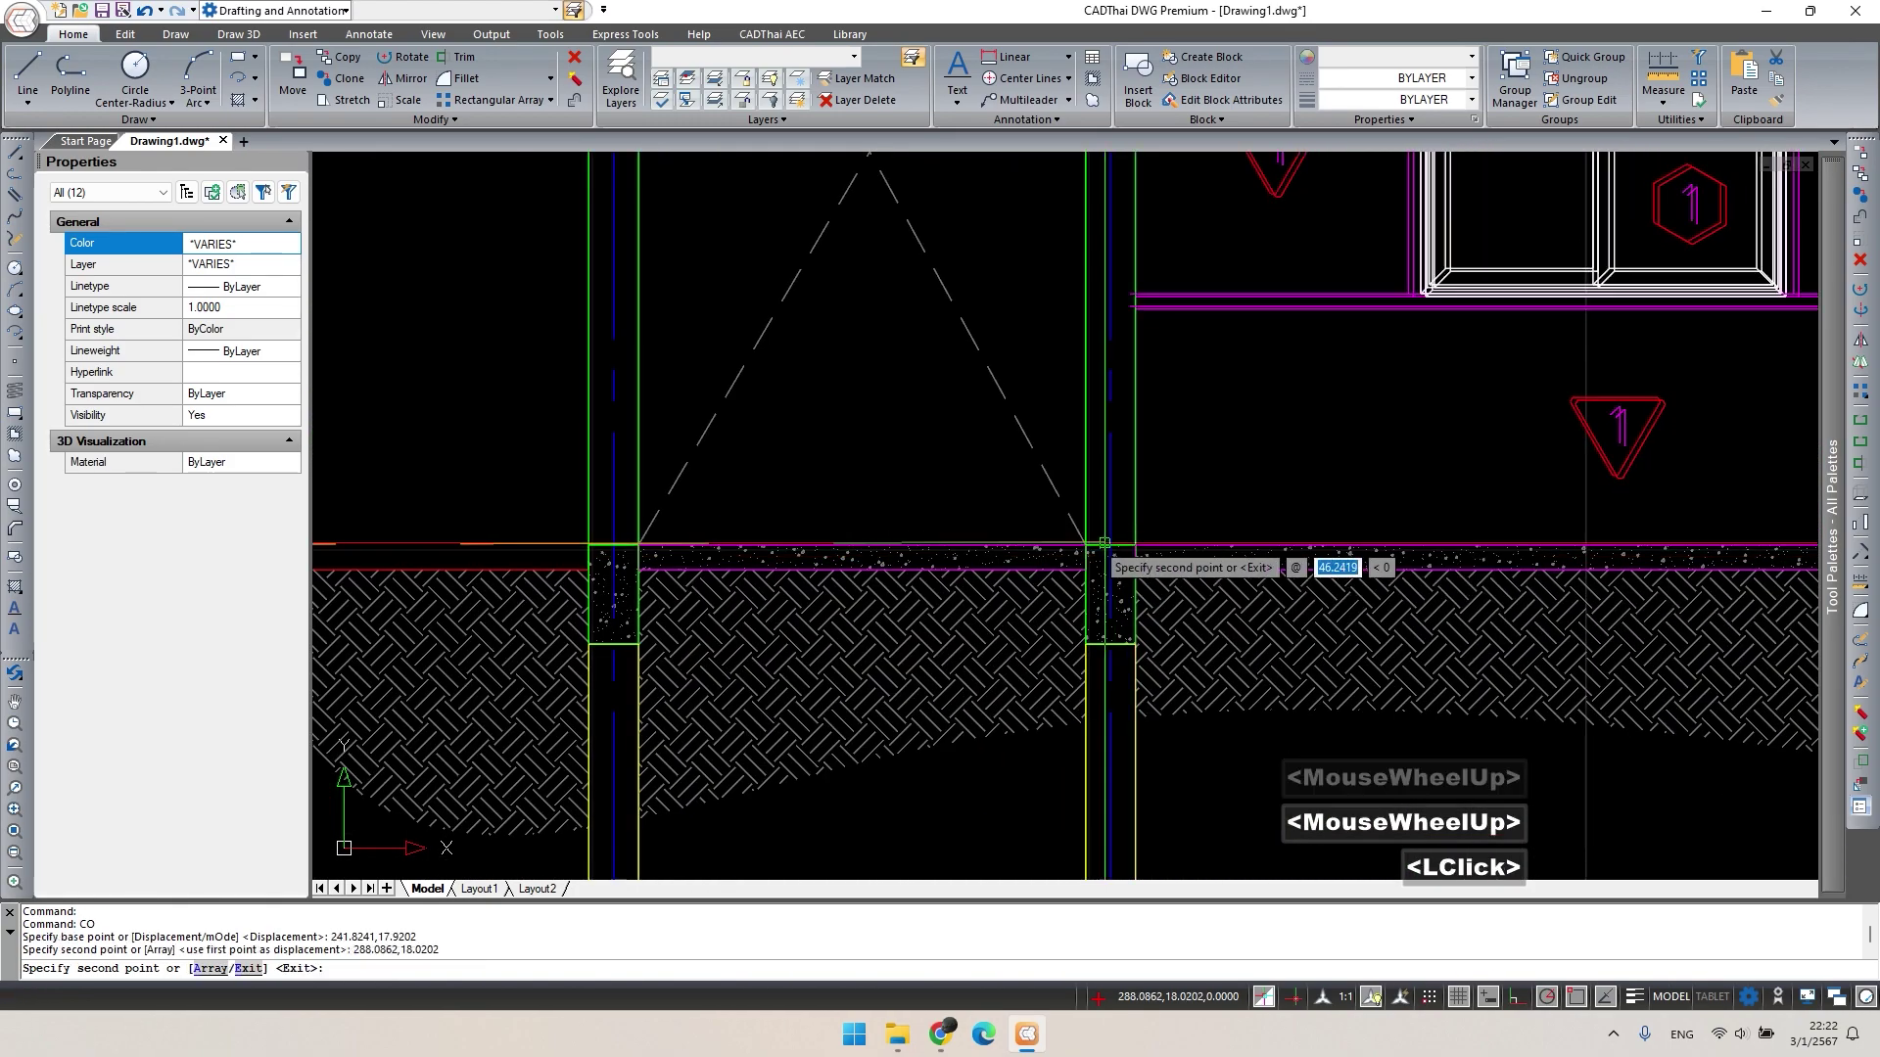
pyautogui.scroll(-4, 1109, 547)
pyautogui.moveTo(1272, 548); pyautogui.dragTo(1514, 551, button='middle')
pyautogui.press('space')
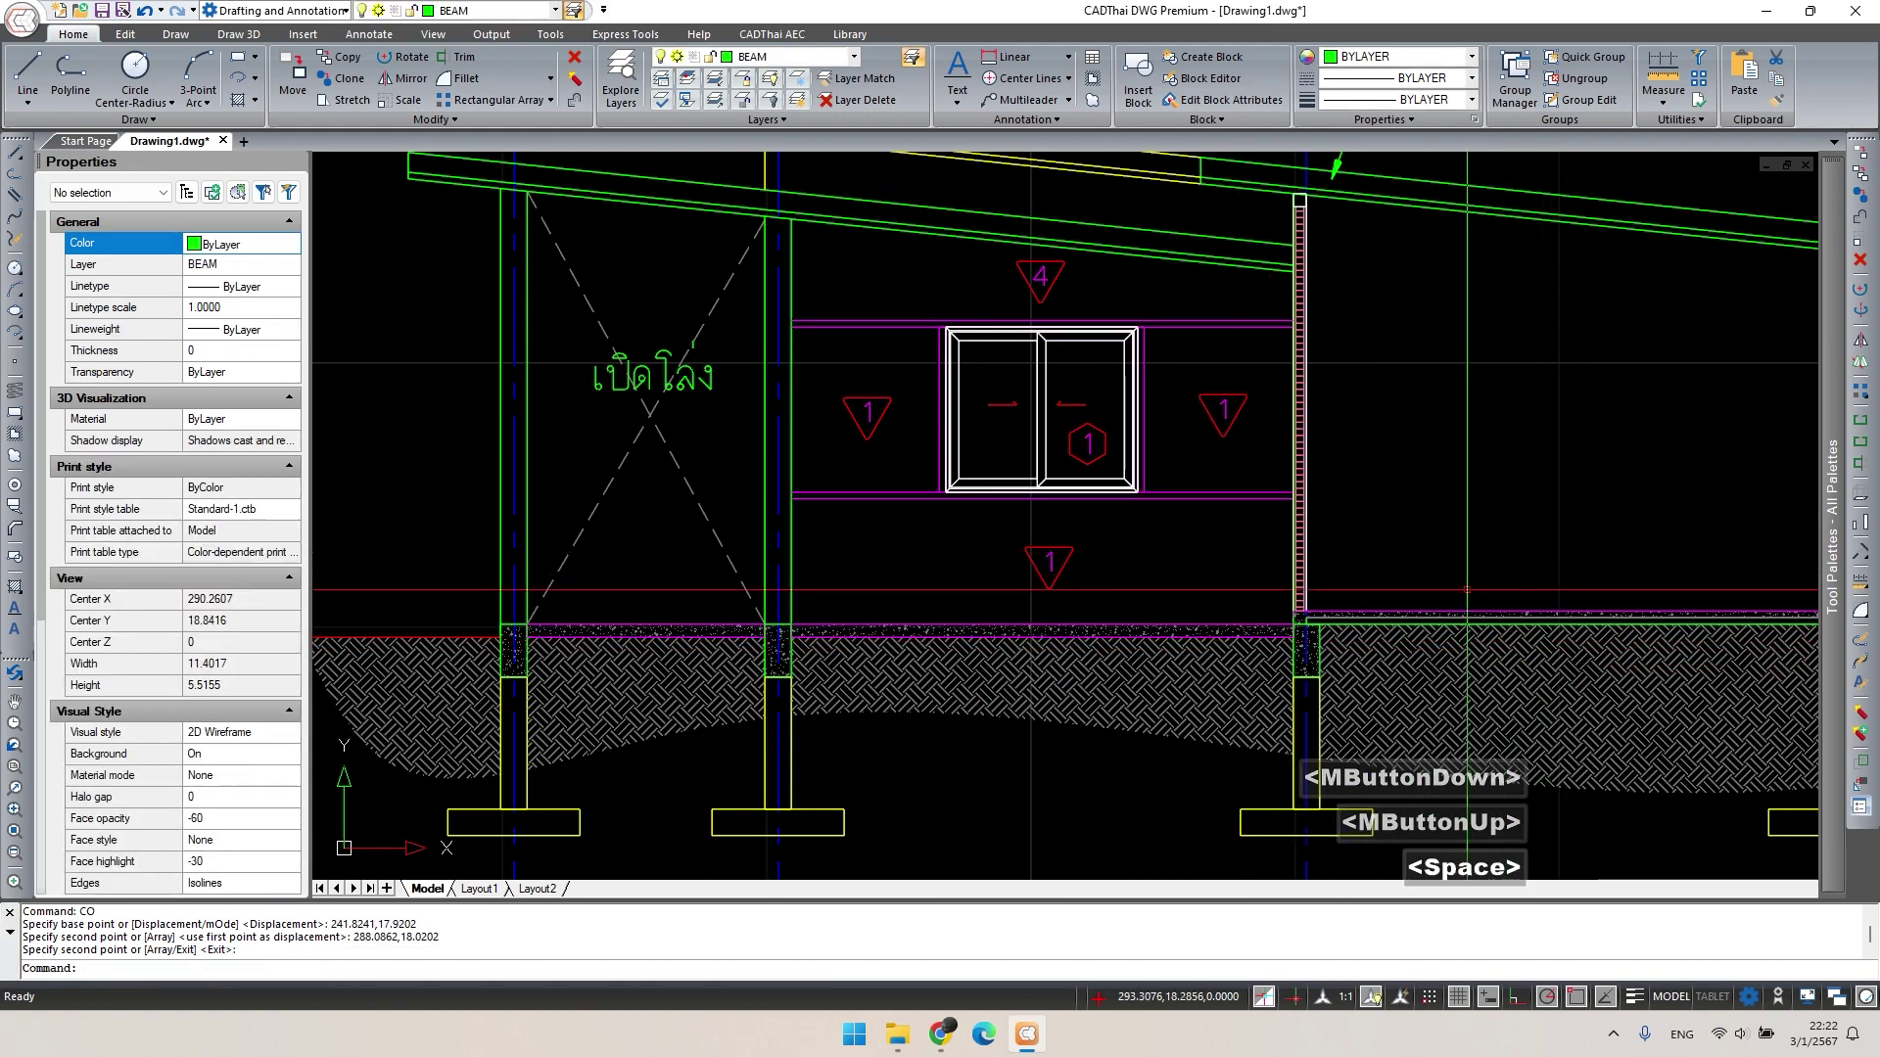
pyautogui.press('Escape')
# Examine the floor plan along the section line for columns and doors seen beyond the cut near grid C.
pyautogui.moveTo(1400, 352); pyautogui.dragTo(1159, 450, button='middle')
pyautogui.scroll(-2, 1140, 421)
pyautogui.moveTo(1265, 552); pyautogui.dragTo(952, 516, button='middle')
pyautogui.scroll(-2, 902, 503)
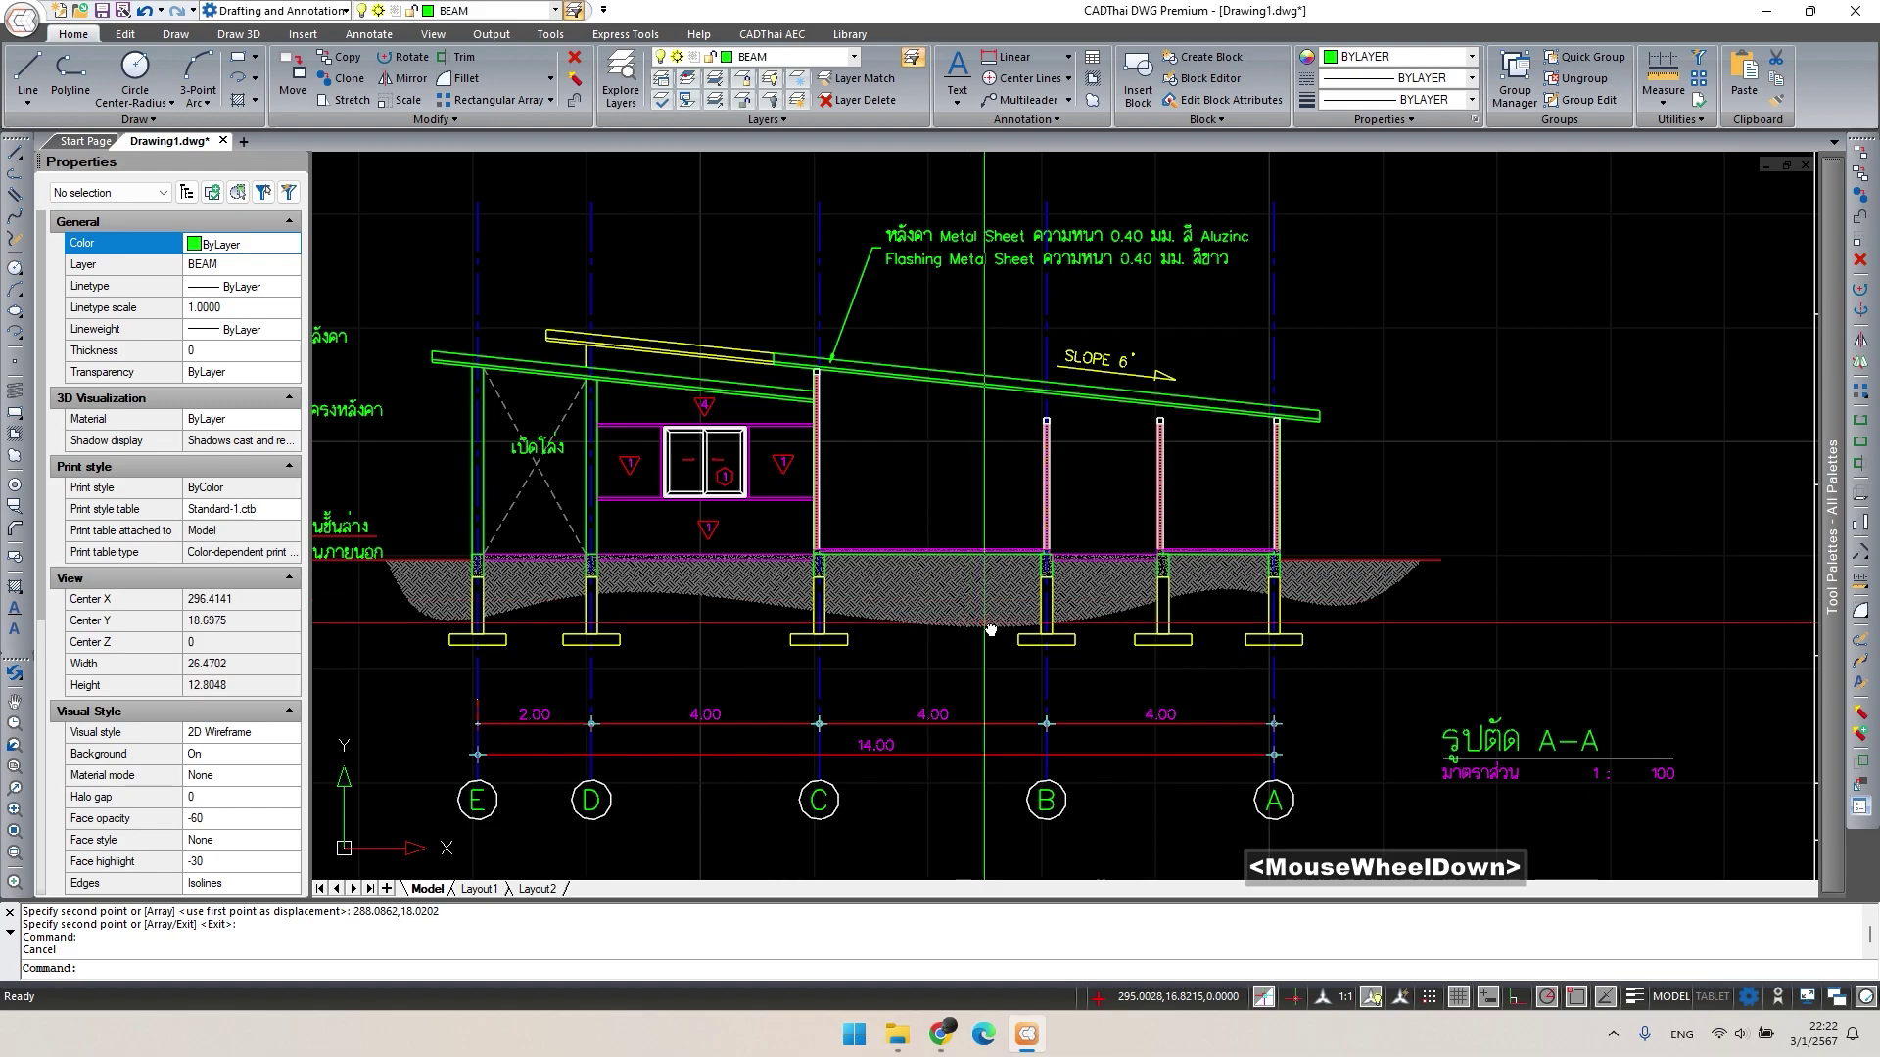
pyautogui.moveTo(910, 763); pyautogui.dragTo(890, 373, button='middle')
pyautogui.moveTo(952, 705); pyautogui.dragTo(922, 363, button='middle')
pyautogui.moveTo(921, 746); pyautogui.dragTo(964, 601, button='middle')
pyautogui.moveTo(1047, 685)
pyautogui.mouseDown(button='middle')
pyautogui.moveTo(937, 627)
pyautogui.moveTo(916, 555)
pyautogui.mouseUp(button='middle')
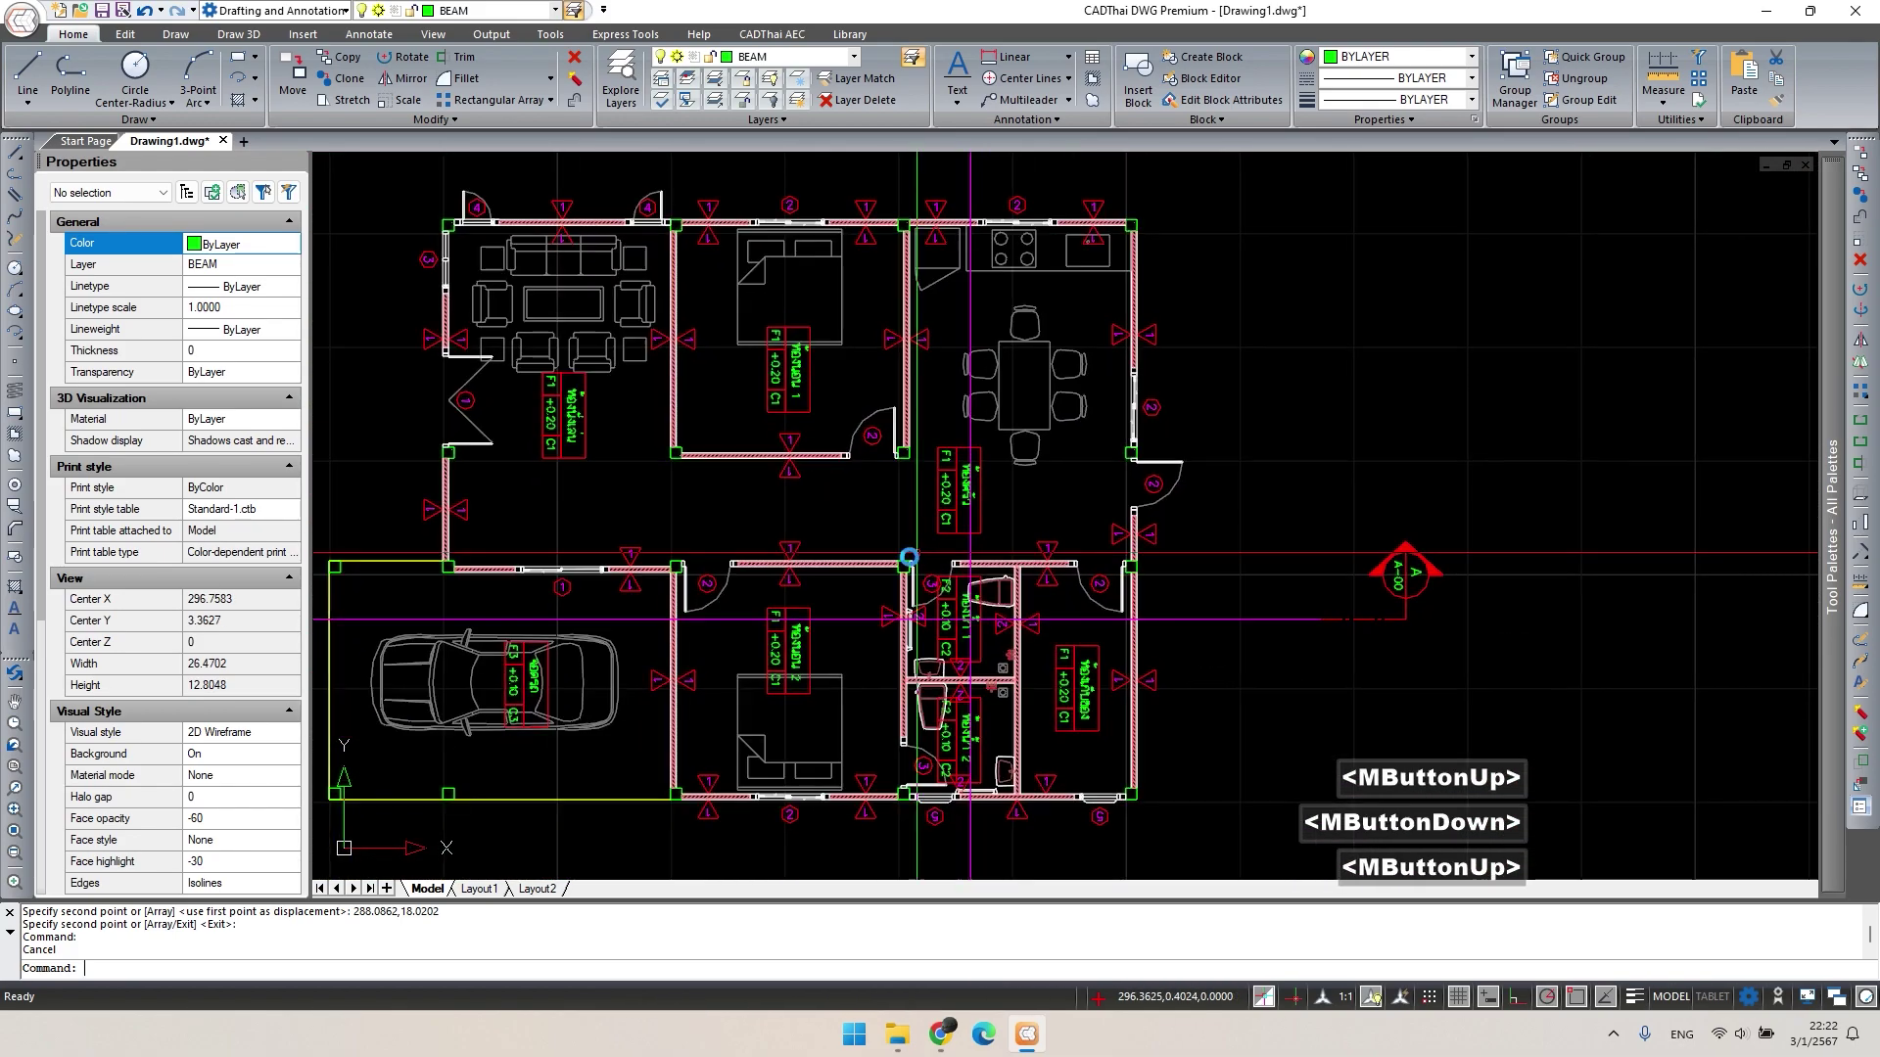
pyautogui.scroll(2, 685, 623)
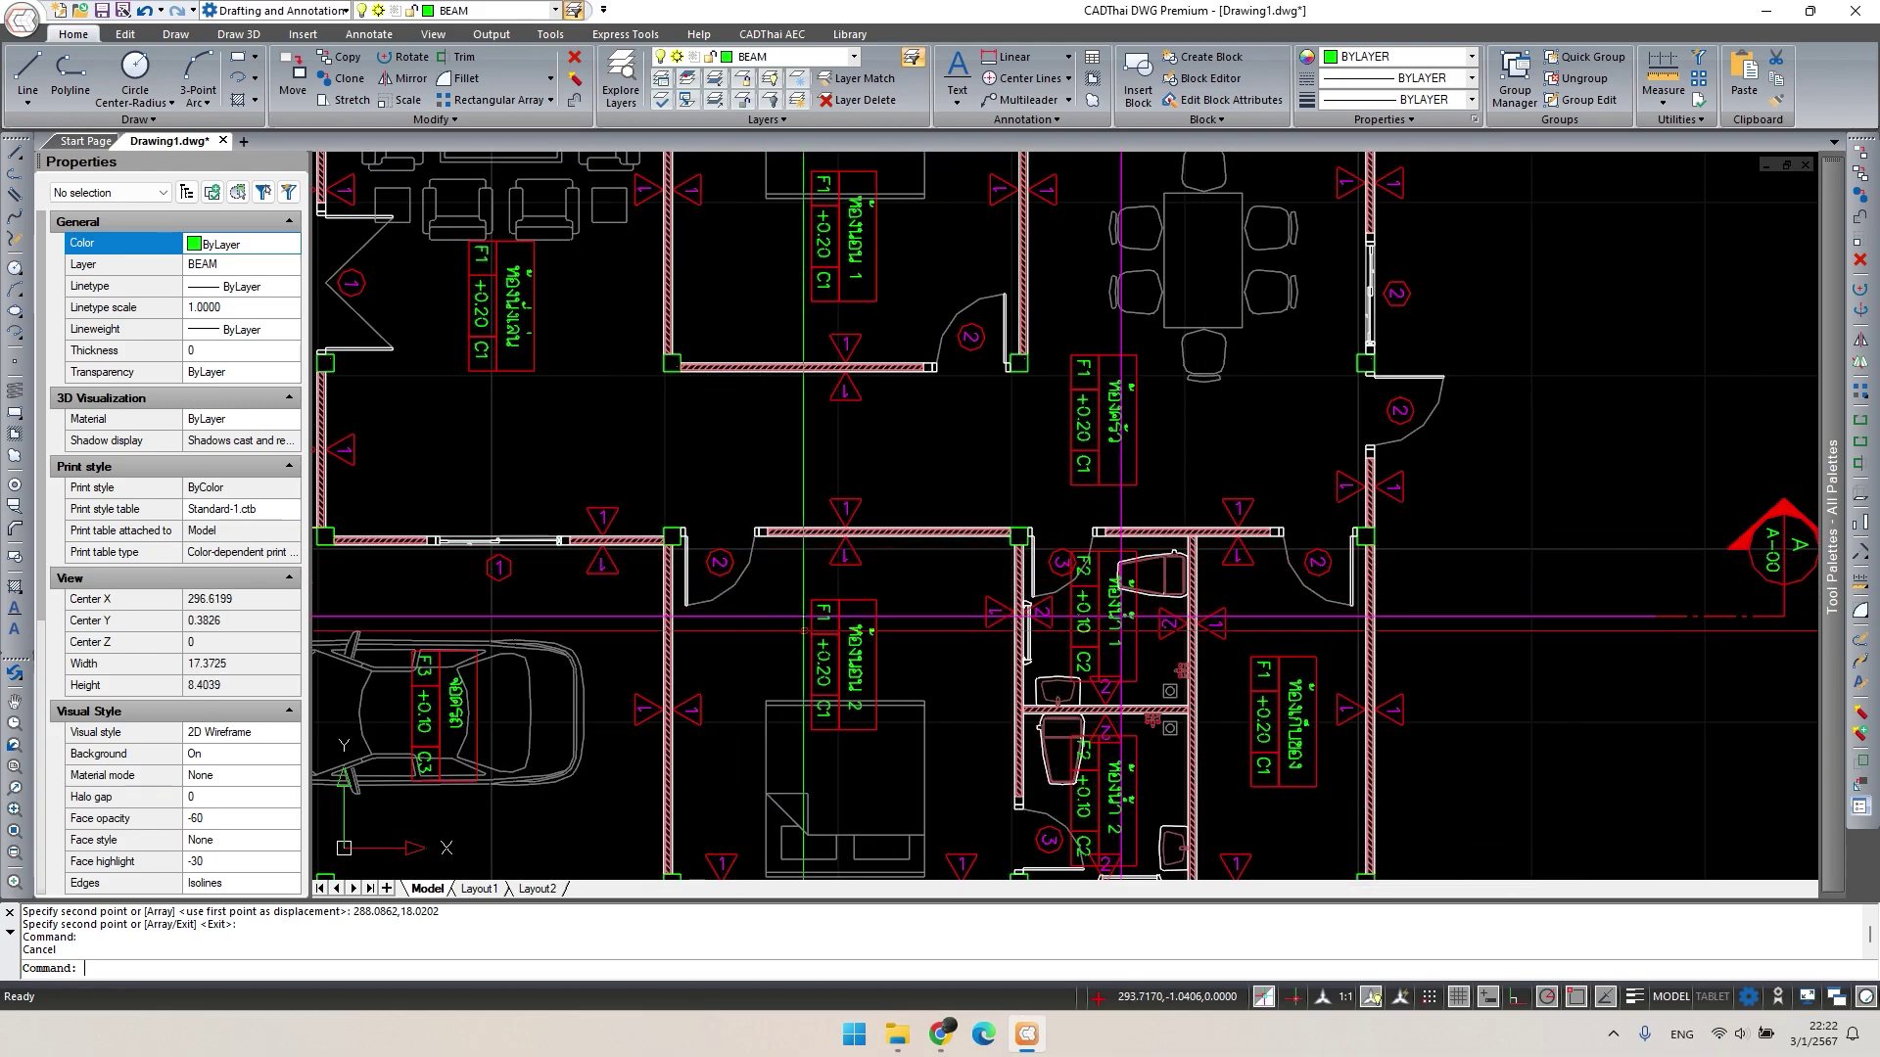
# Project a vertical polyline from the plan's column edge at grid C up through section A-A.
pyautogui.moveTo(813, 631); pyautogui.dragTo(852, 641, button='middle')
pyautogui.write('pl')
pyautogui.press('space')
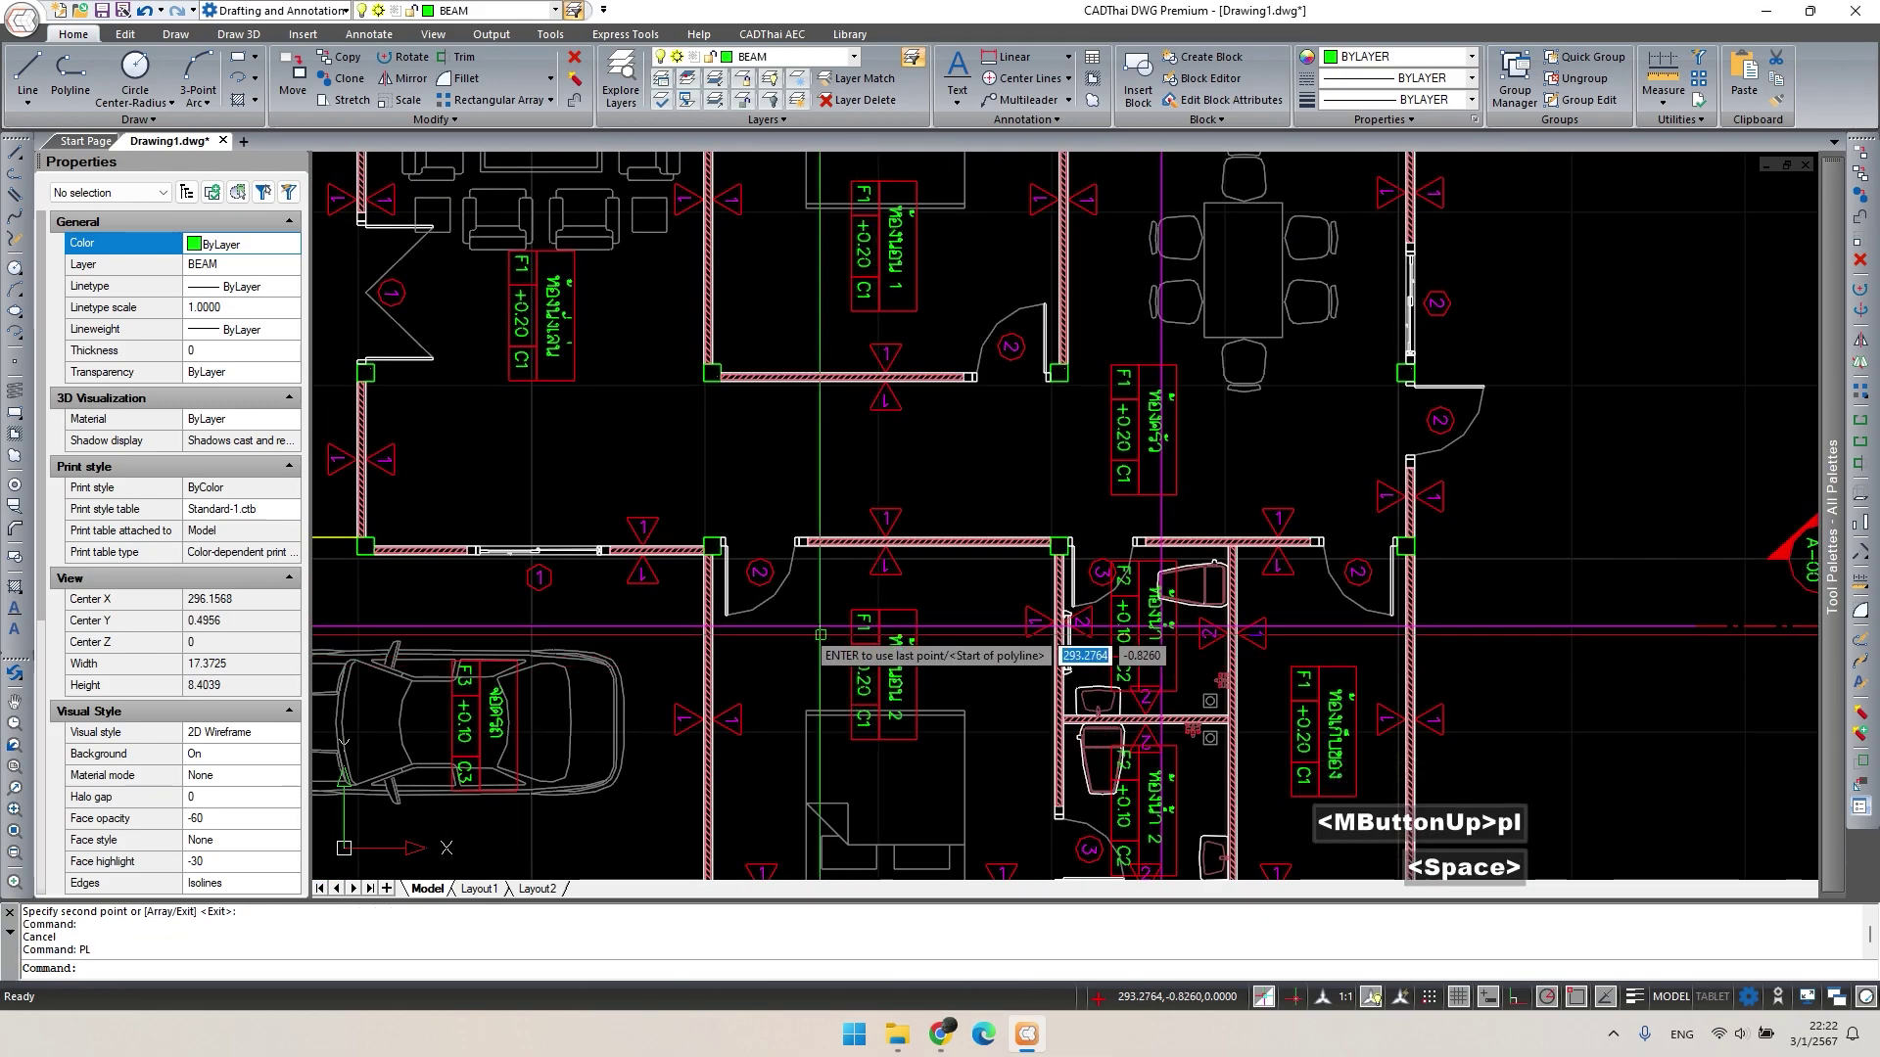
pyautogui.scroll(6, 713, 529)
pyautogui.click(714, 524)
pyautogui.scroll(-6, 858, 580)
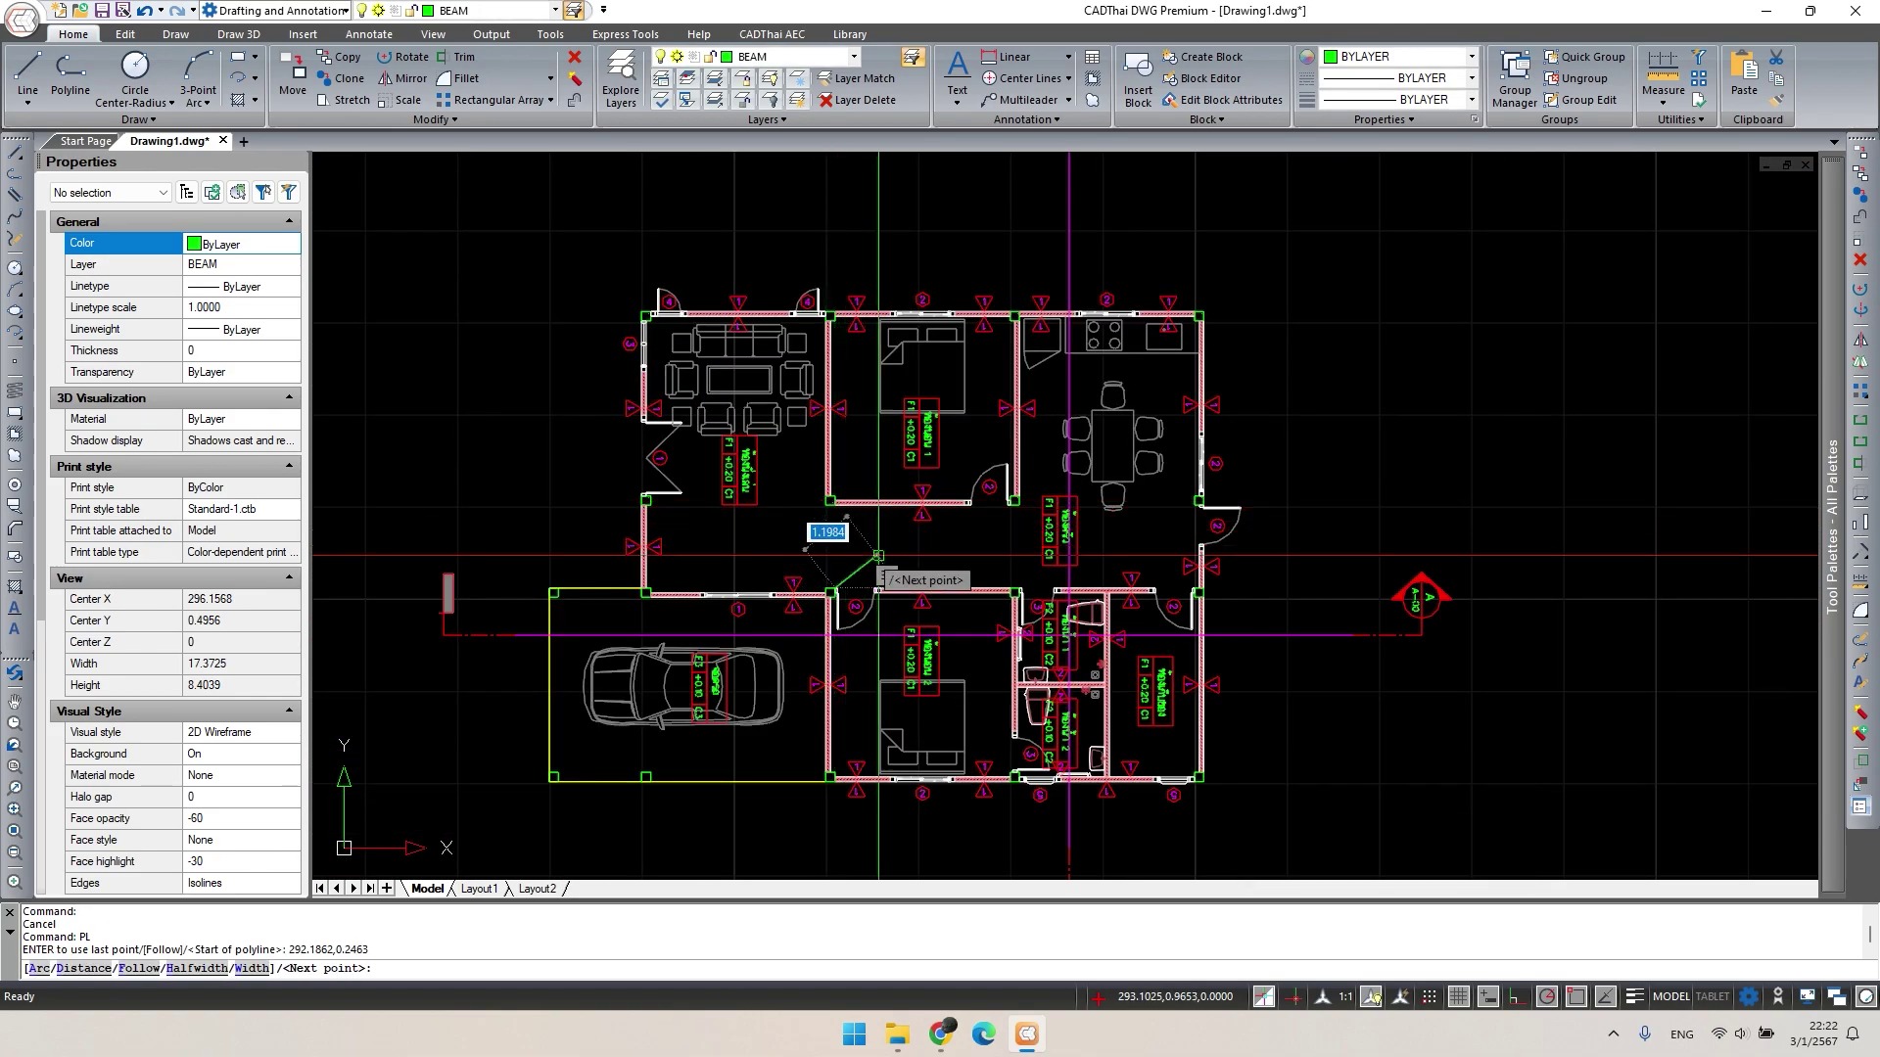
pyautogui.scroll(-5, 872, 550)
pyautogui.scroll(6, 838, 299)
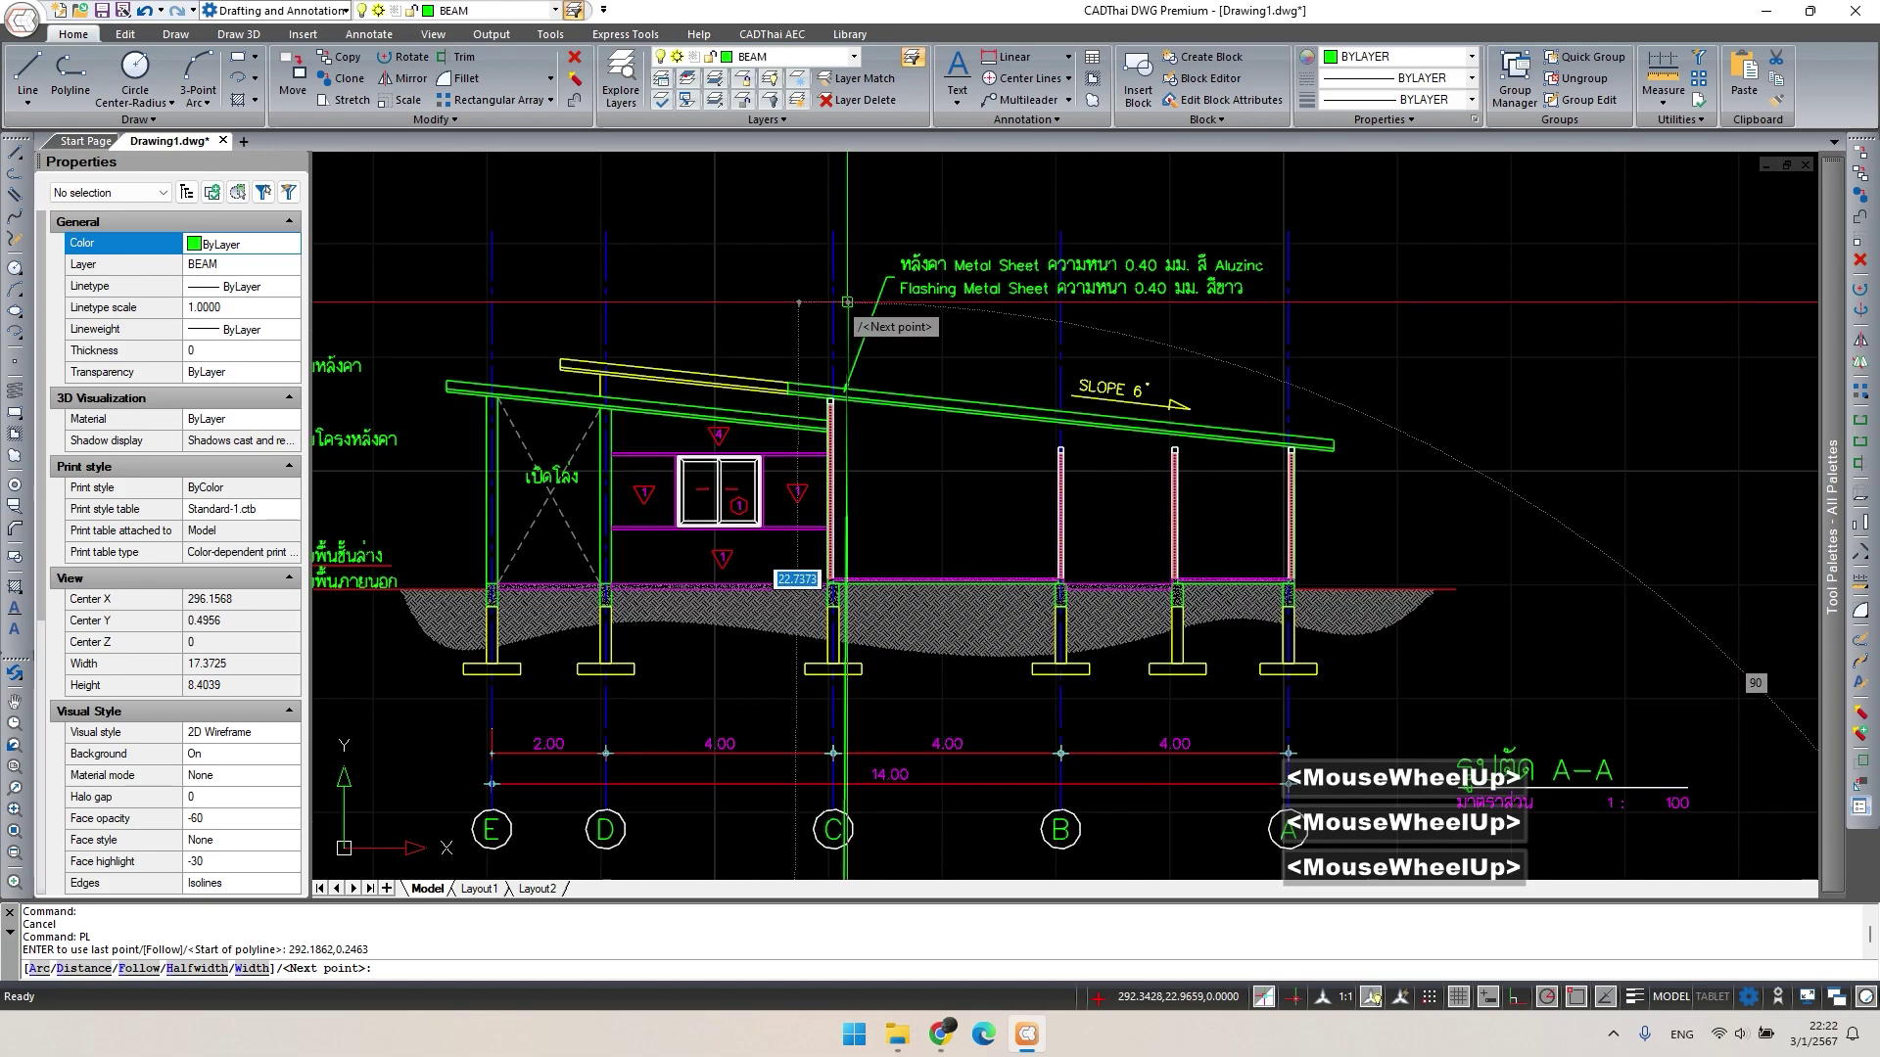
pyautogui.click(838, 300)
pyautogui.press('Escape')
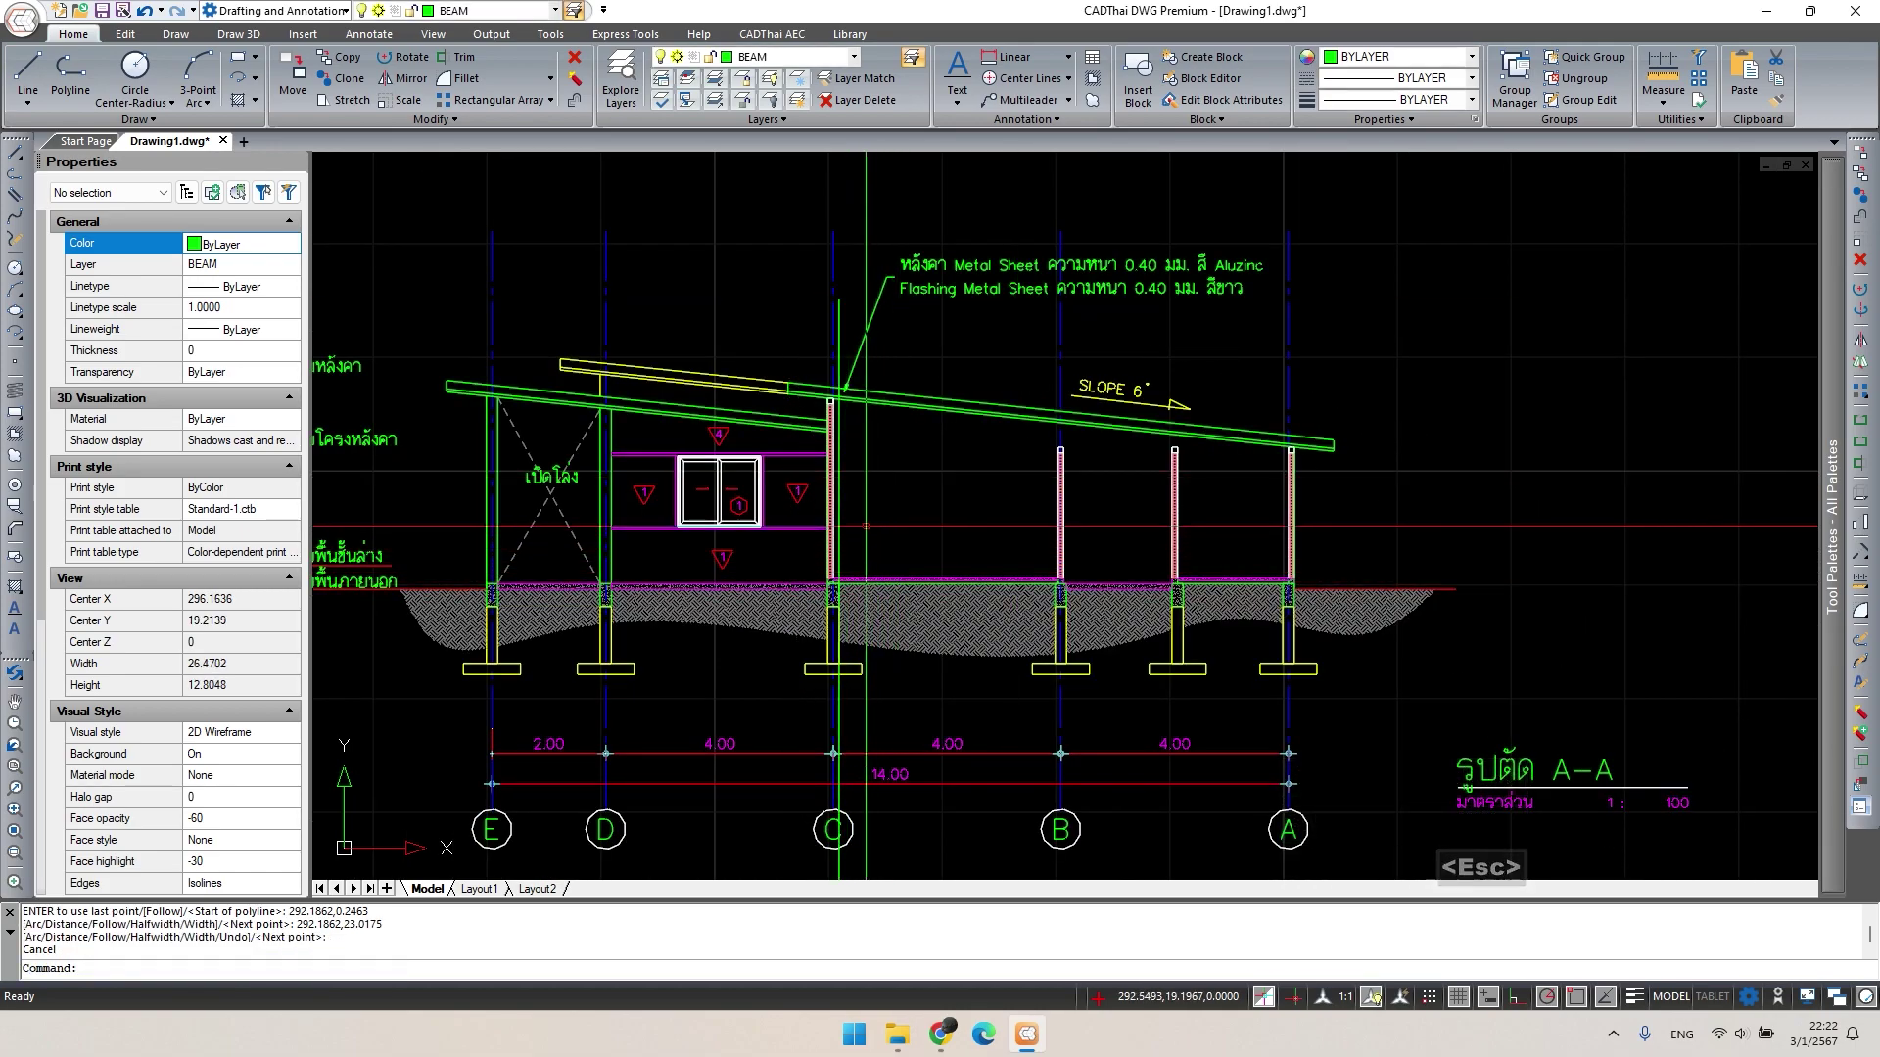
# Delete the vertical projection line at grid C.
pyautogui.scroll(3, 876, 533)
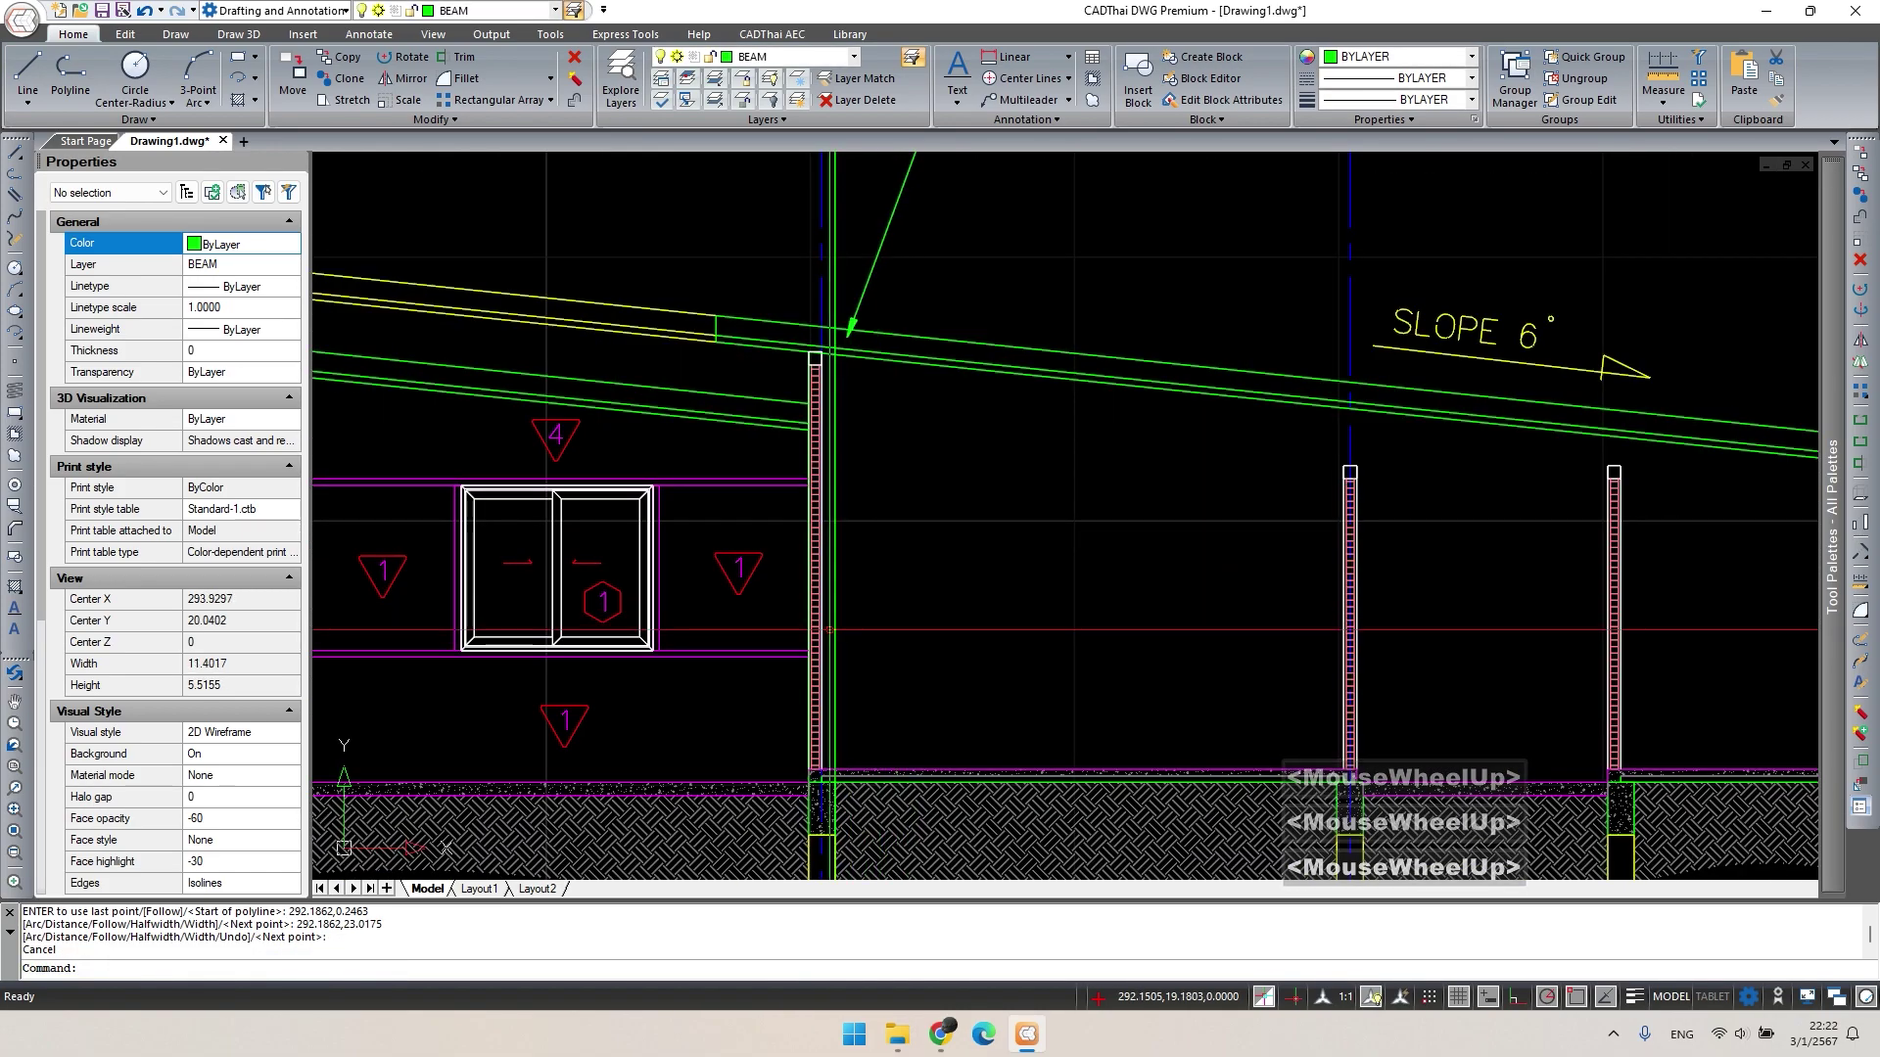
pyautogui.click(832, 630)
pyautogui.click(921, 623)
pyautogui.click(832, 643)
pyautogui.press('Delete')
# Draw the column edge line beside the grid C wall, from the finished floor up to the roof underside.
pyautogui.write('pl')
pyautogui.press('Return')
pyautogui.scroll(3, 861, 768)
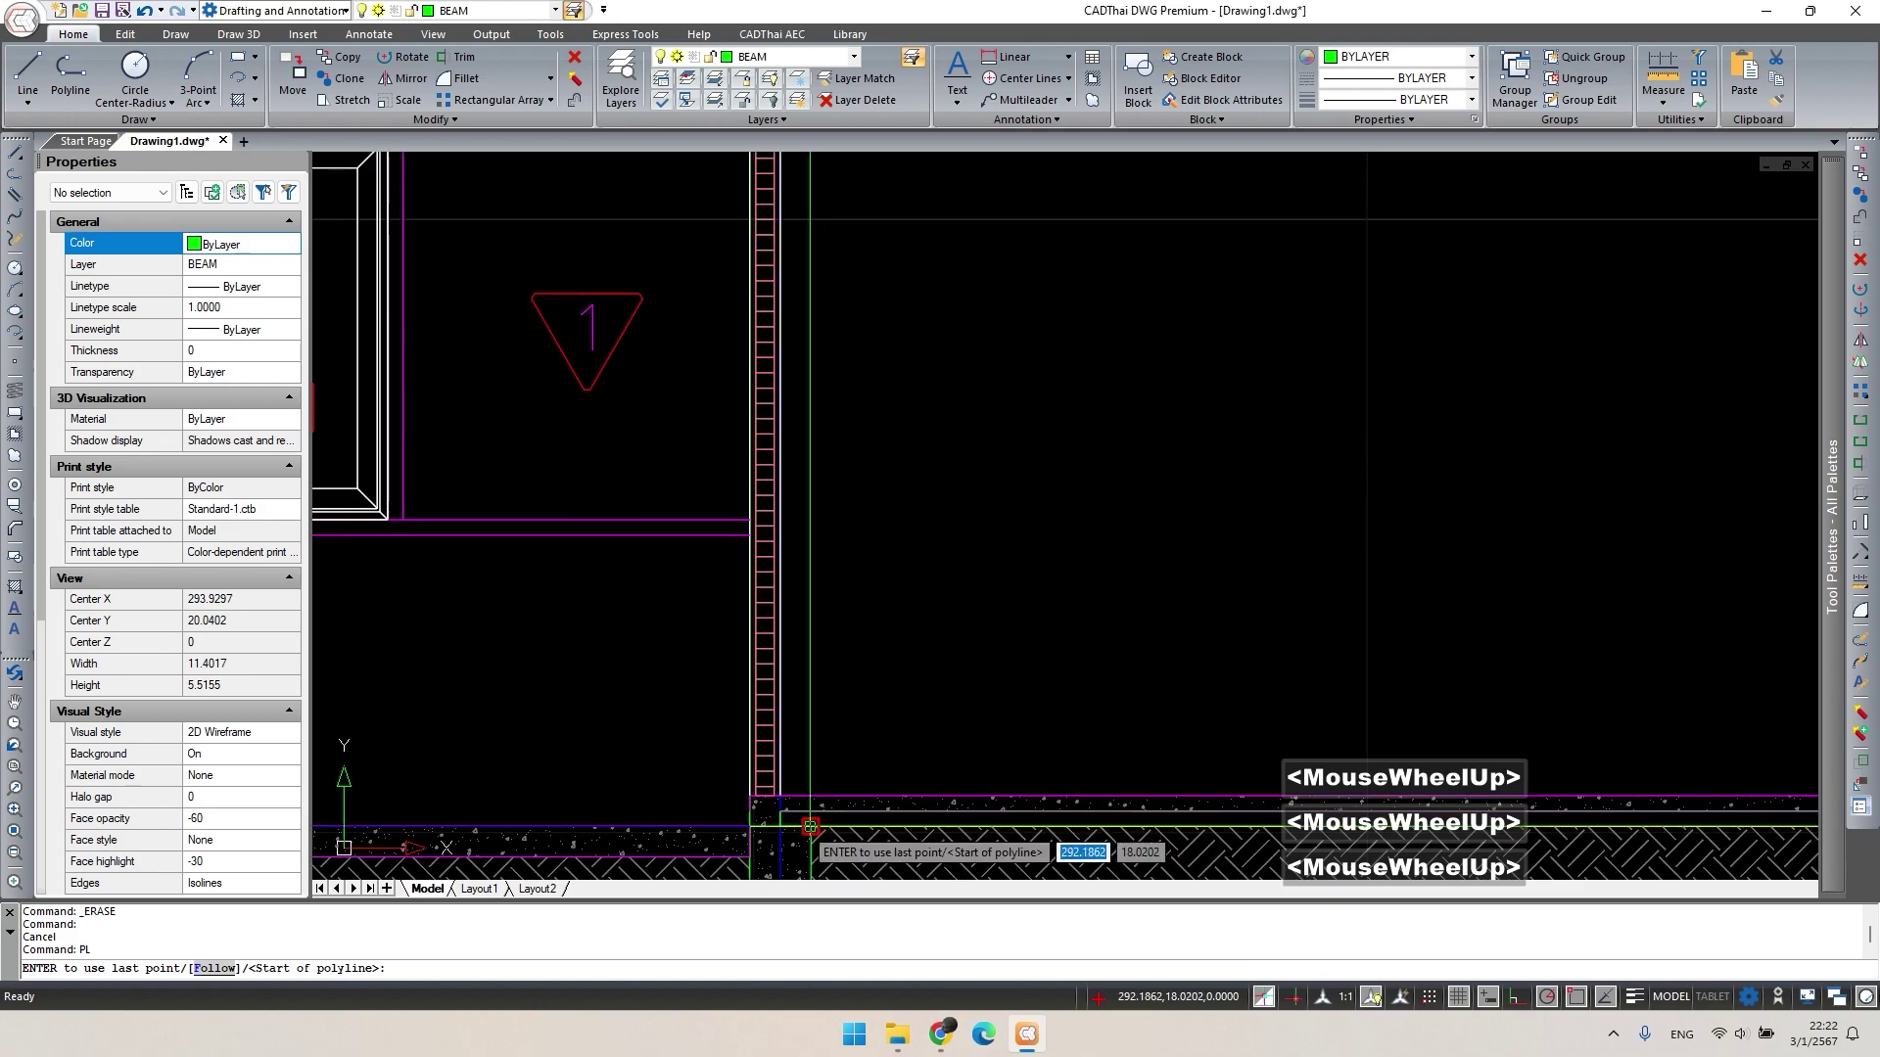
pyautogui.click(810, 796)
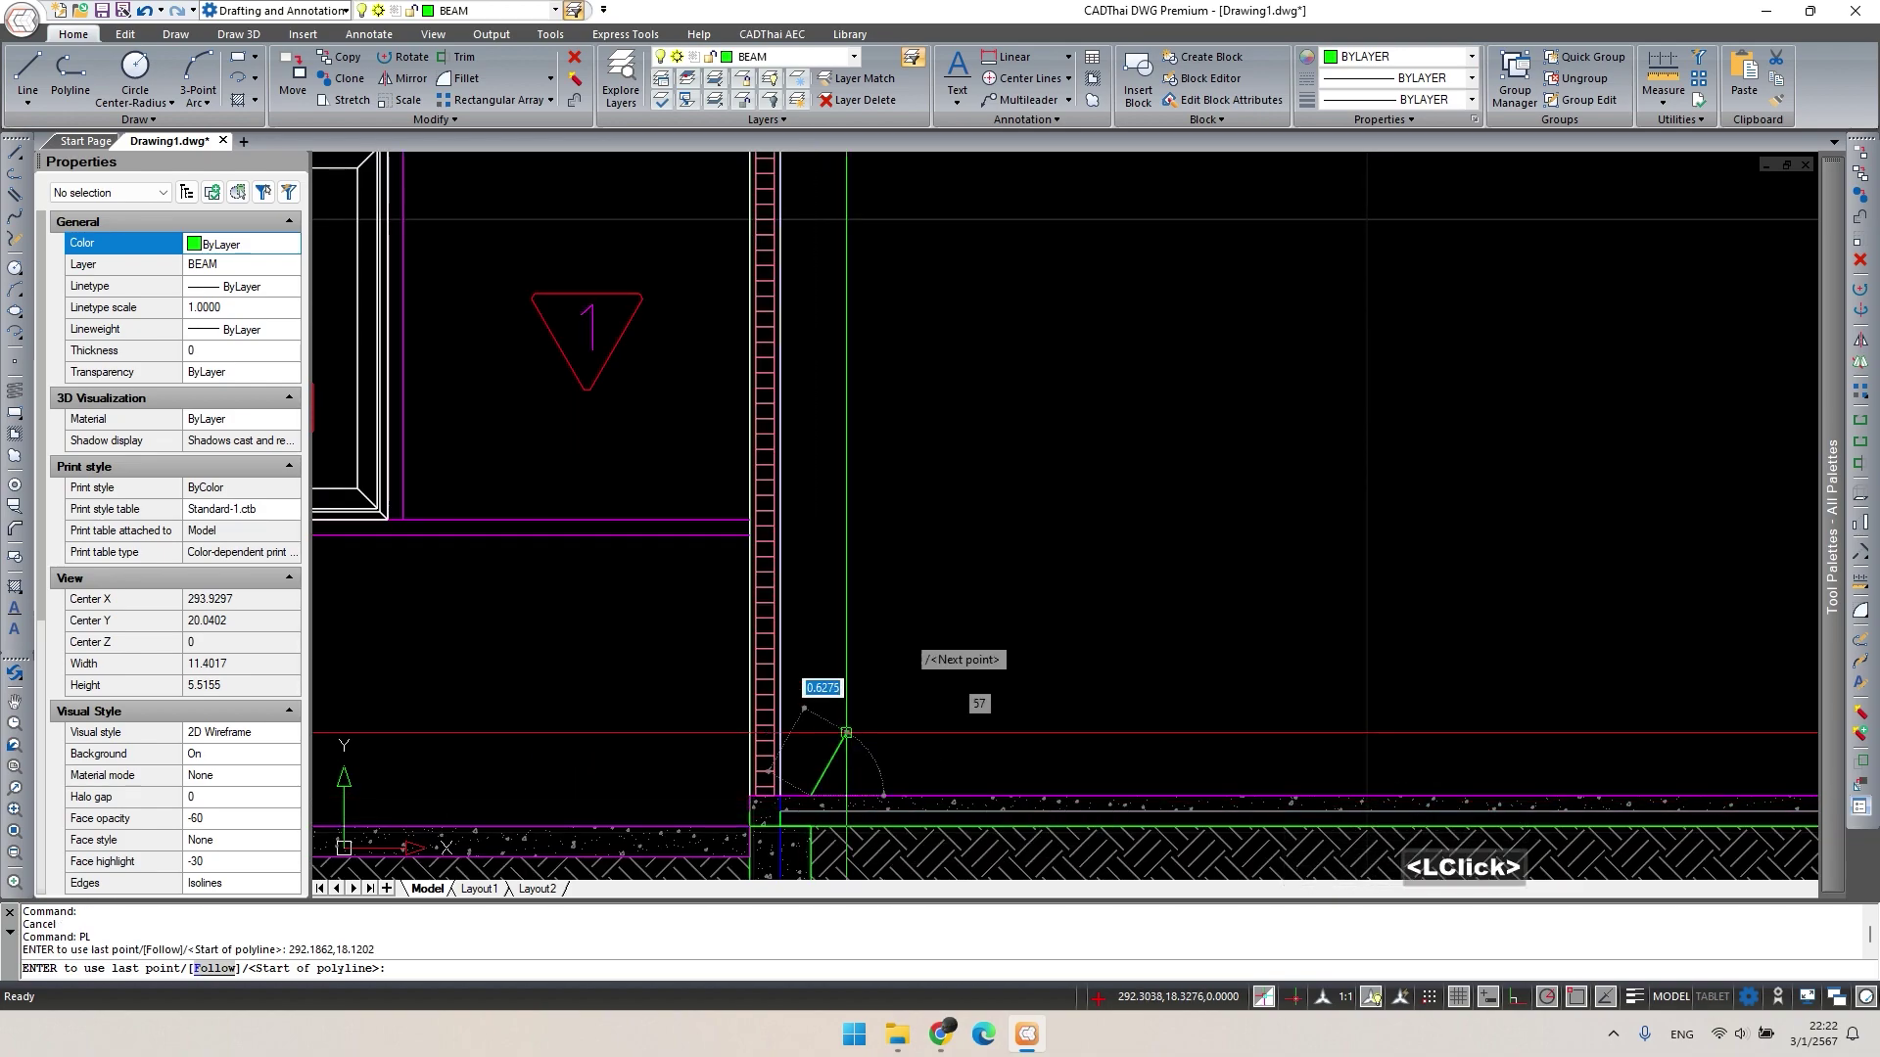
pyautogui.scroll(-2, 881, 471)
pyautogui.moveTo(839, 714); pyautogui.dragTo(789, 341, button='middle')
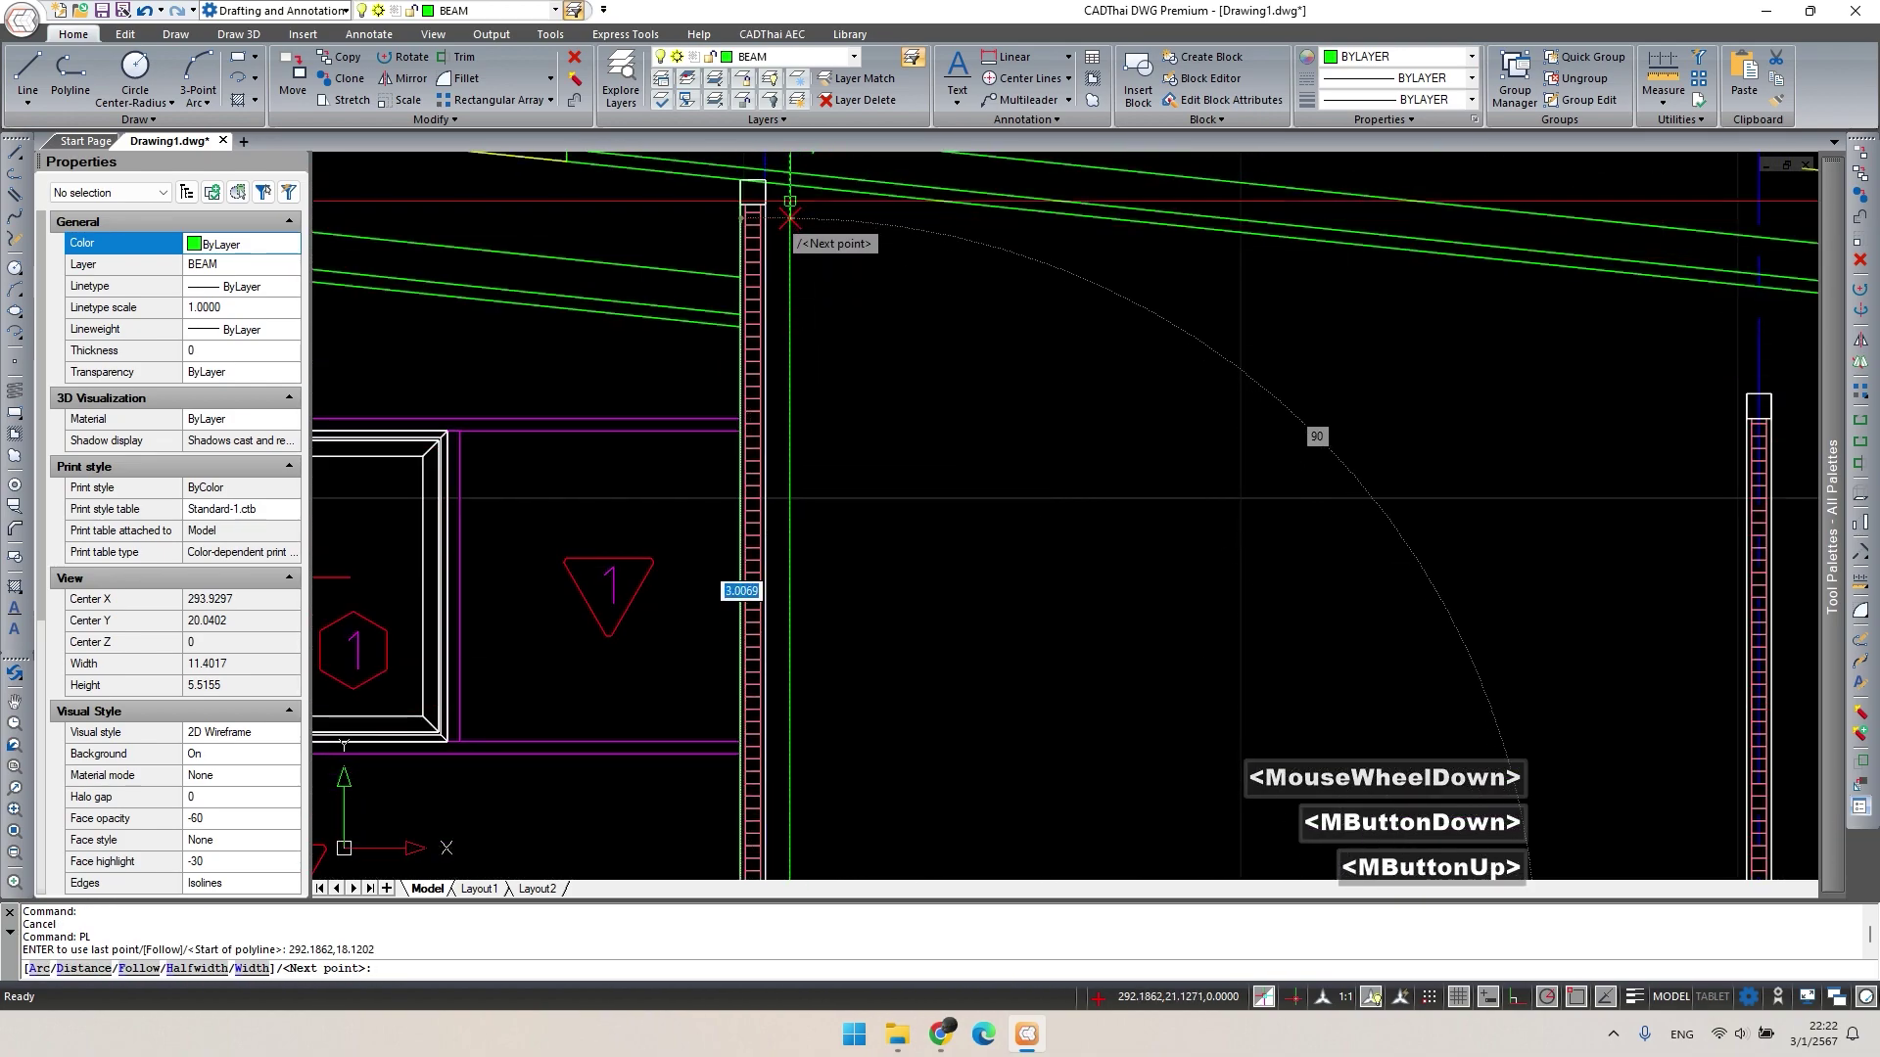
pyautogui.click(789, 185)
pyautogui.press('space')
# Check the floor plan for the columns at grids B and A that are visible beyond the section line.
pyautogui.scroll(-3, 919, 453)
pyautogui.scroll(-1, 920, 453)
pyautogui.moveTo(920, 861); pyautogui.dragTo(879, 740, button='middle')
pyautogui.scroll(5, 879, 739)
pyautogui.moveTo(947, 551); pyautogui.dragTo(946, 510, button='middle')
pyautogui.scroll(3, 946, 510)
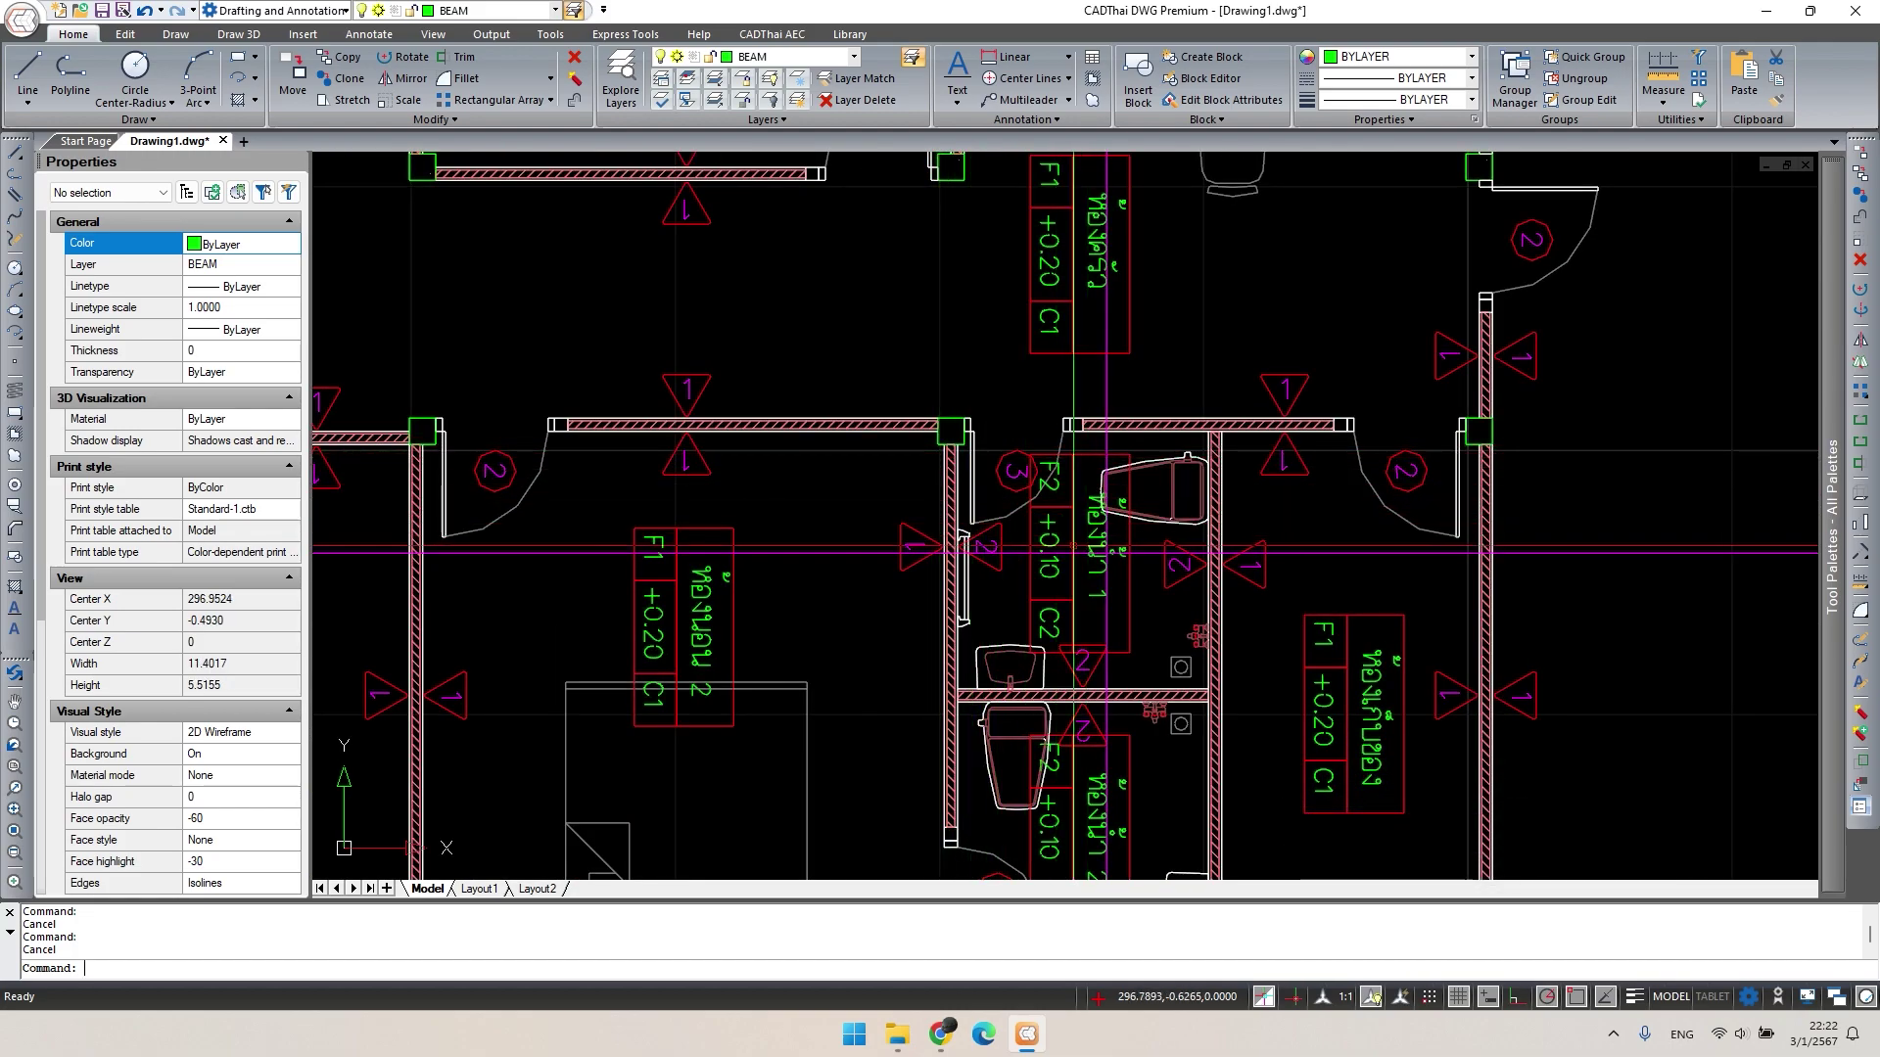
pyautogui.scroll(-3, 1152, 573)
pyautogui.scroll(2, 1163, 533)
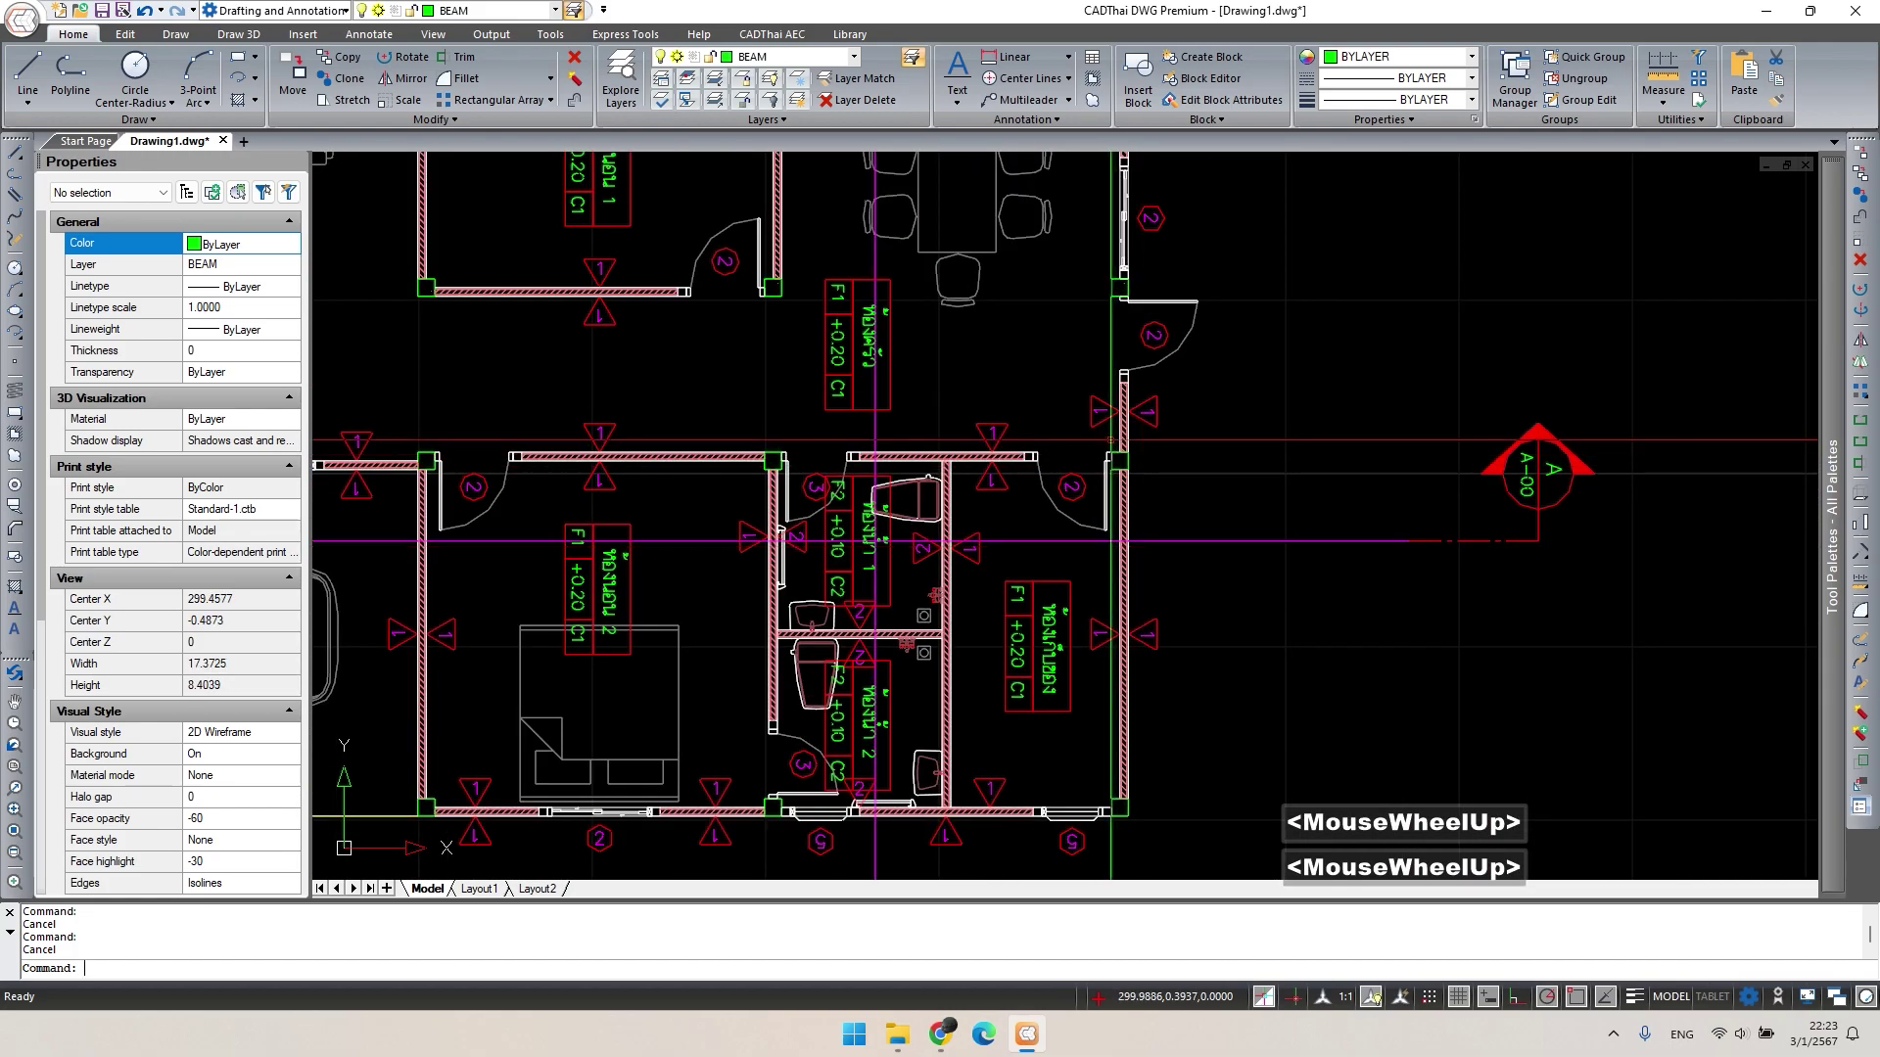
pyautogui.scroll(-4, 1077, 529)
pyautogui.moveTo(927, 528); pyautogui.dragTo(927, 752, button='middle')
# Draw the column edge line on the bathroom side of grid B, from the beam top to the roof underside.
pyautogui.scroll(3, 924, 391)
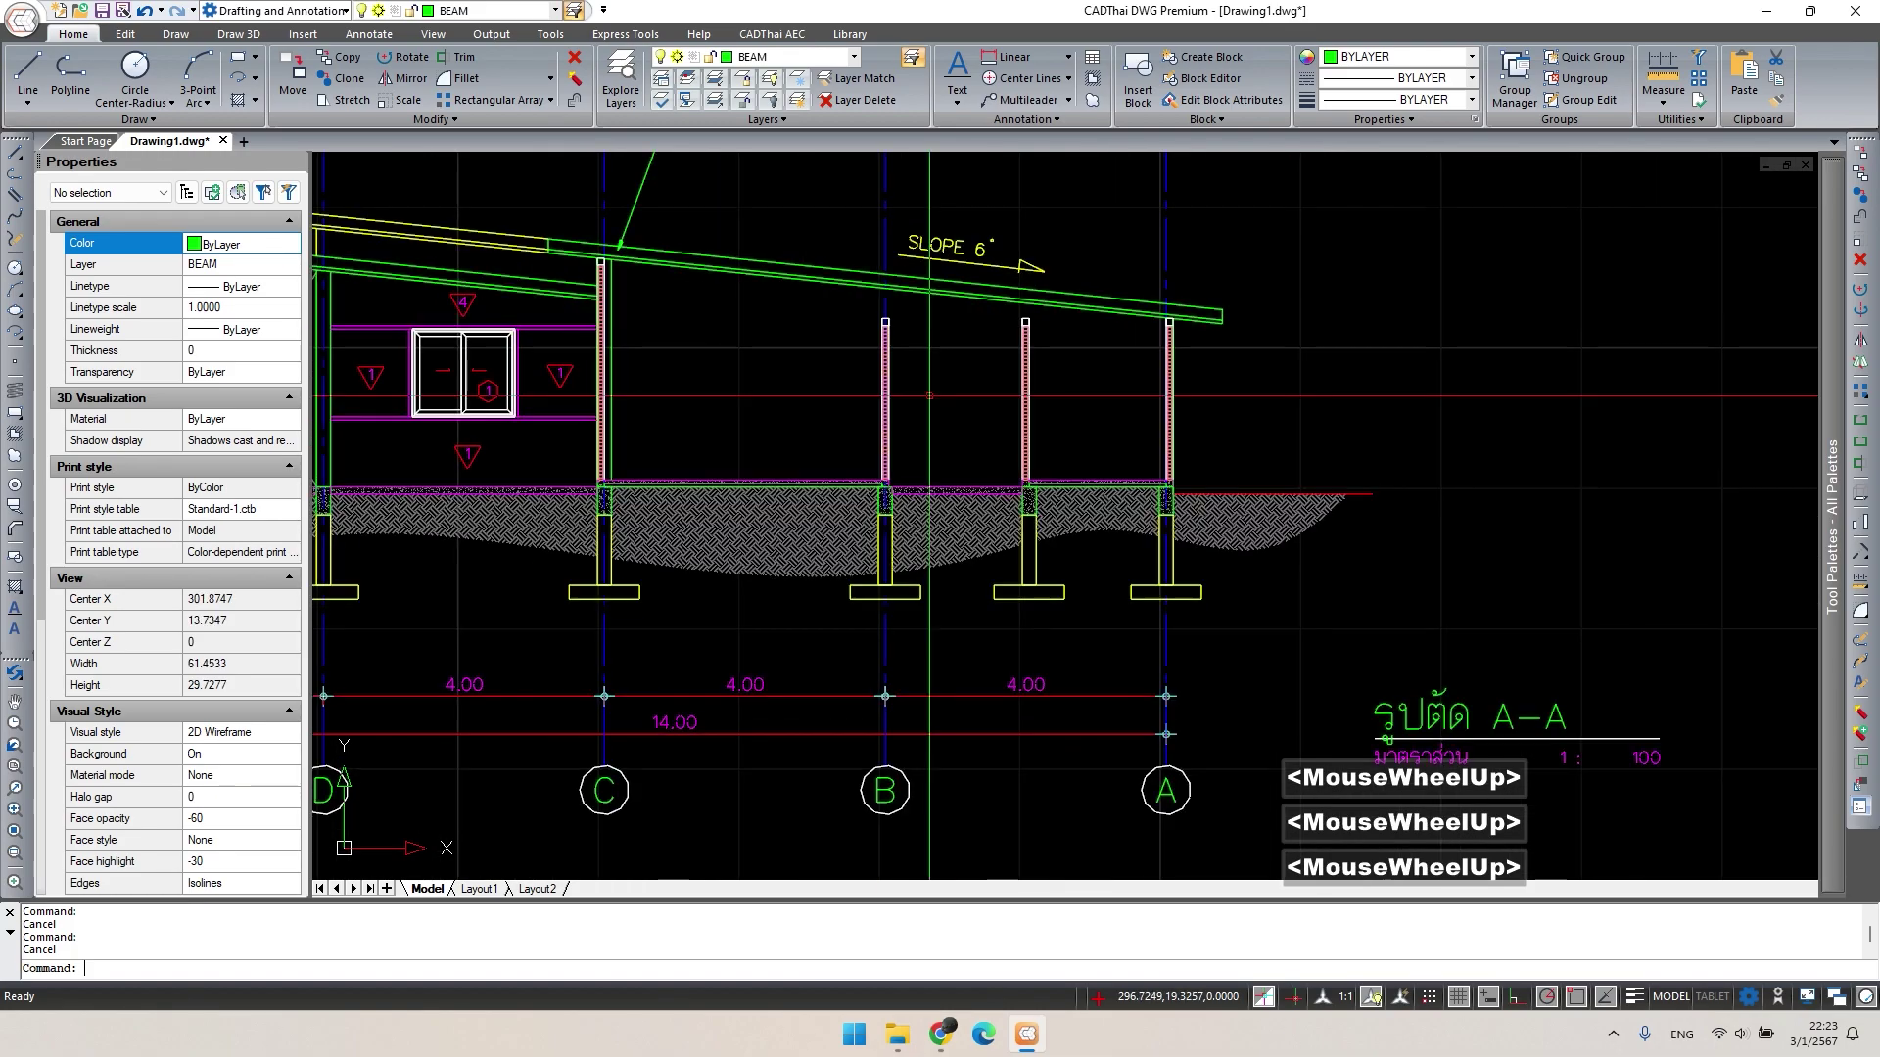
pyautogui.press('Escape')
pyautogui.scroll(2, 902, 378)
pyautogui.scroll(2, 930, 480)
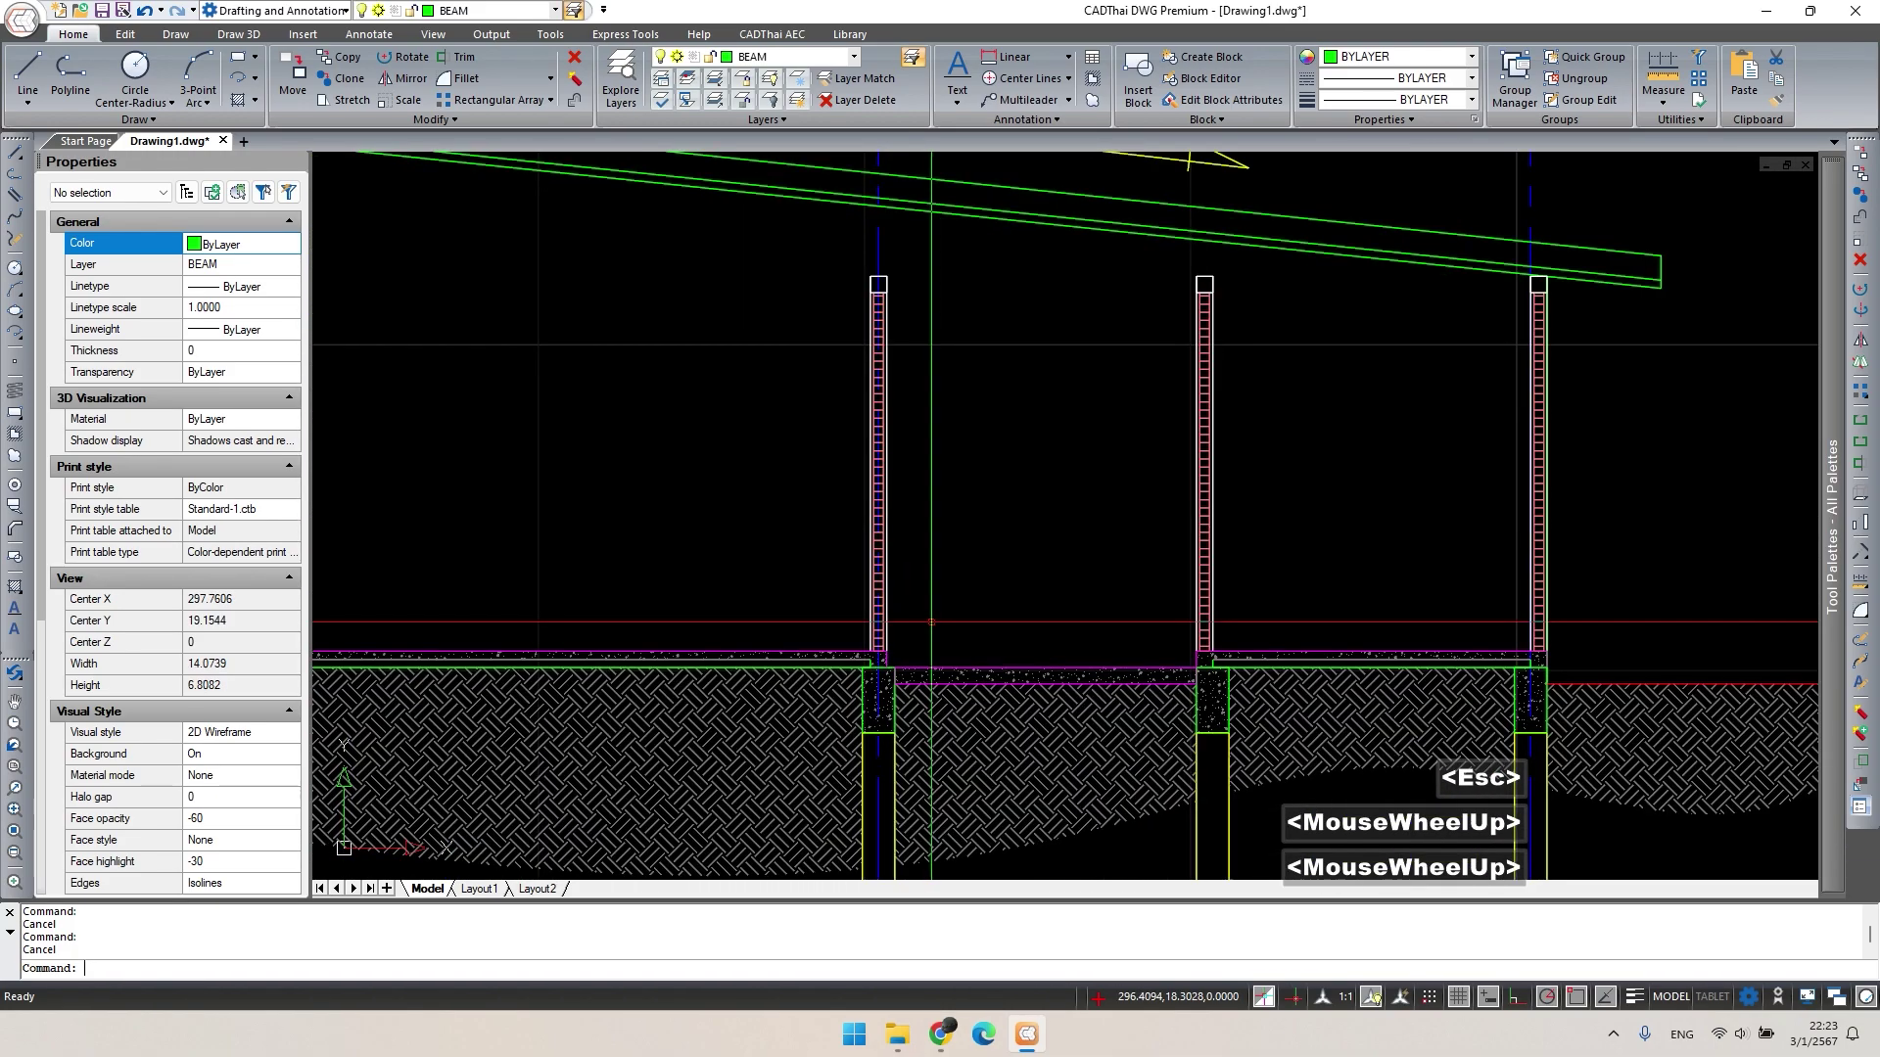
pyautogui.moveTo(930, 632); pyautogui.dragTo(930, 671, button='middle')
pyautogui.press('space')
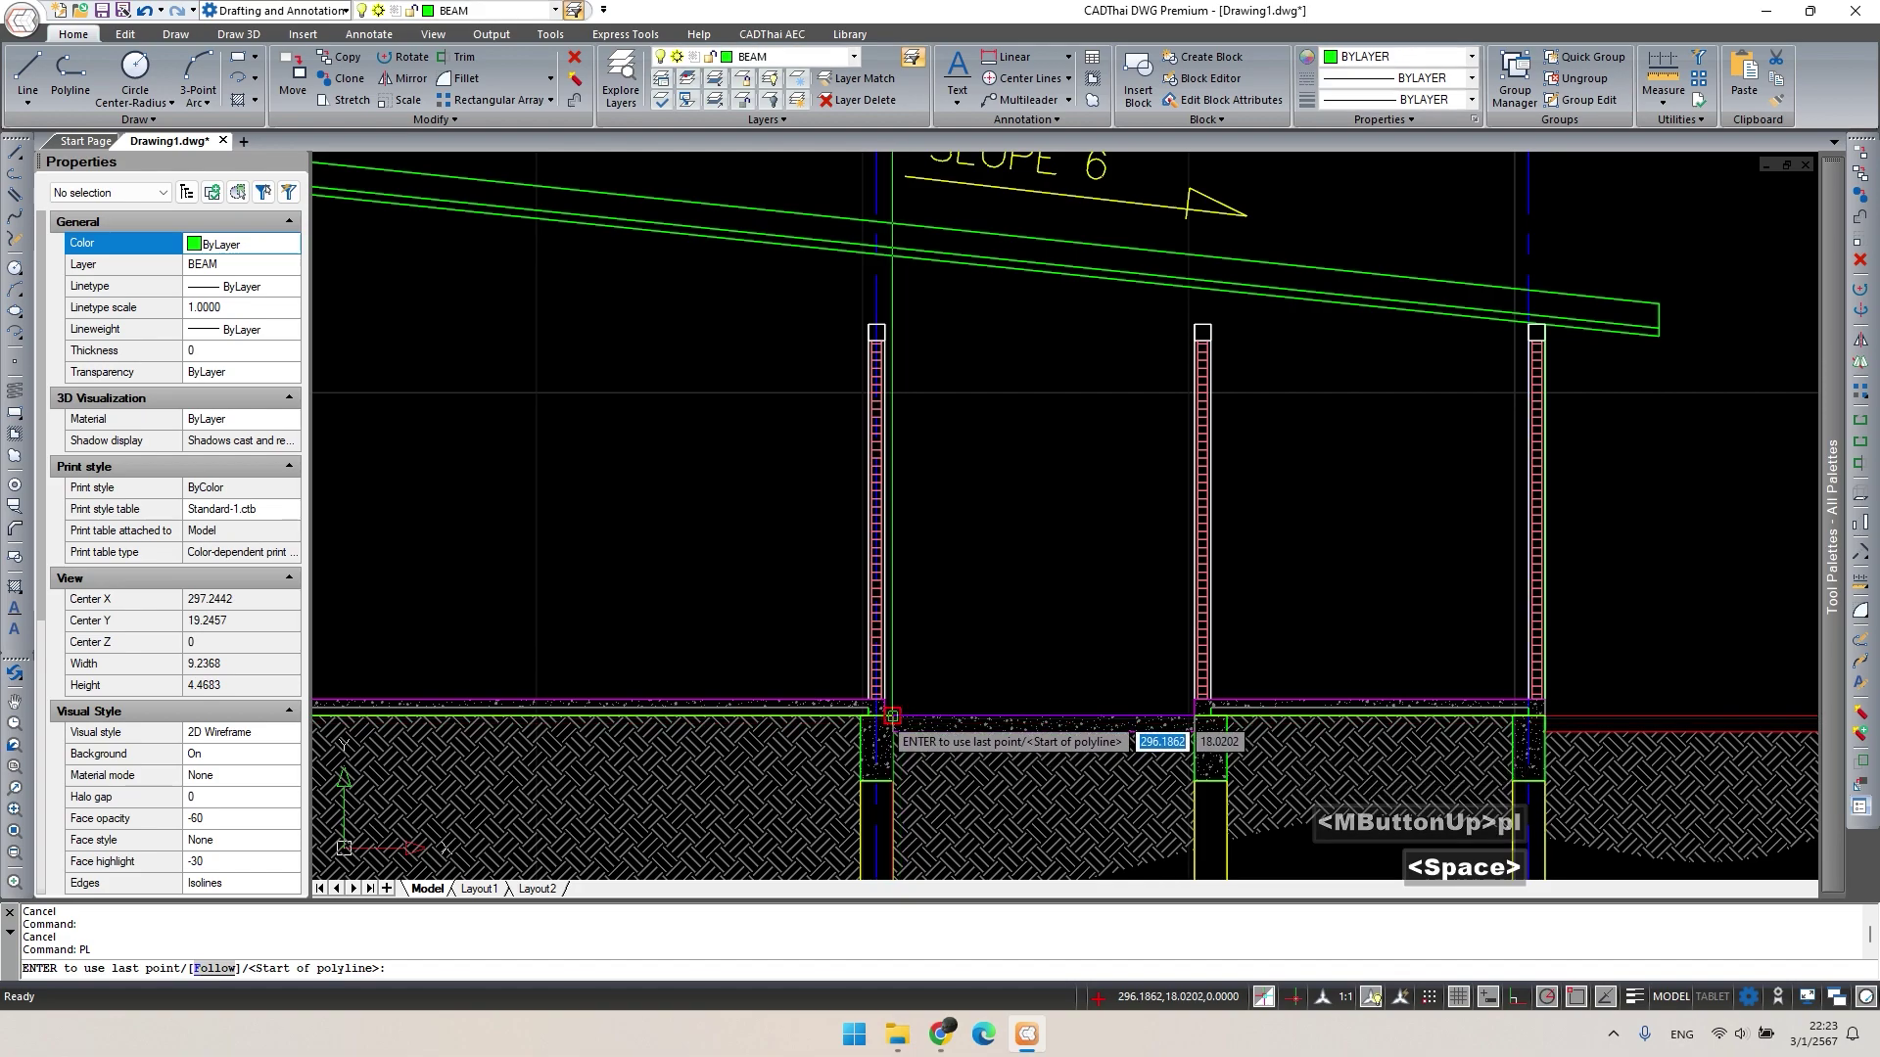
pyautogui.click(892, 718)
pyautogui.click(892, 257)
pyautogui.press('Escape')
# Draw the inner column edge lines at grids B and A, from the finished floor up to the roof underside.
pyautogui.press('space')
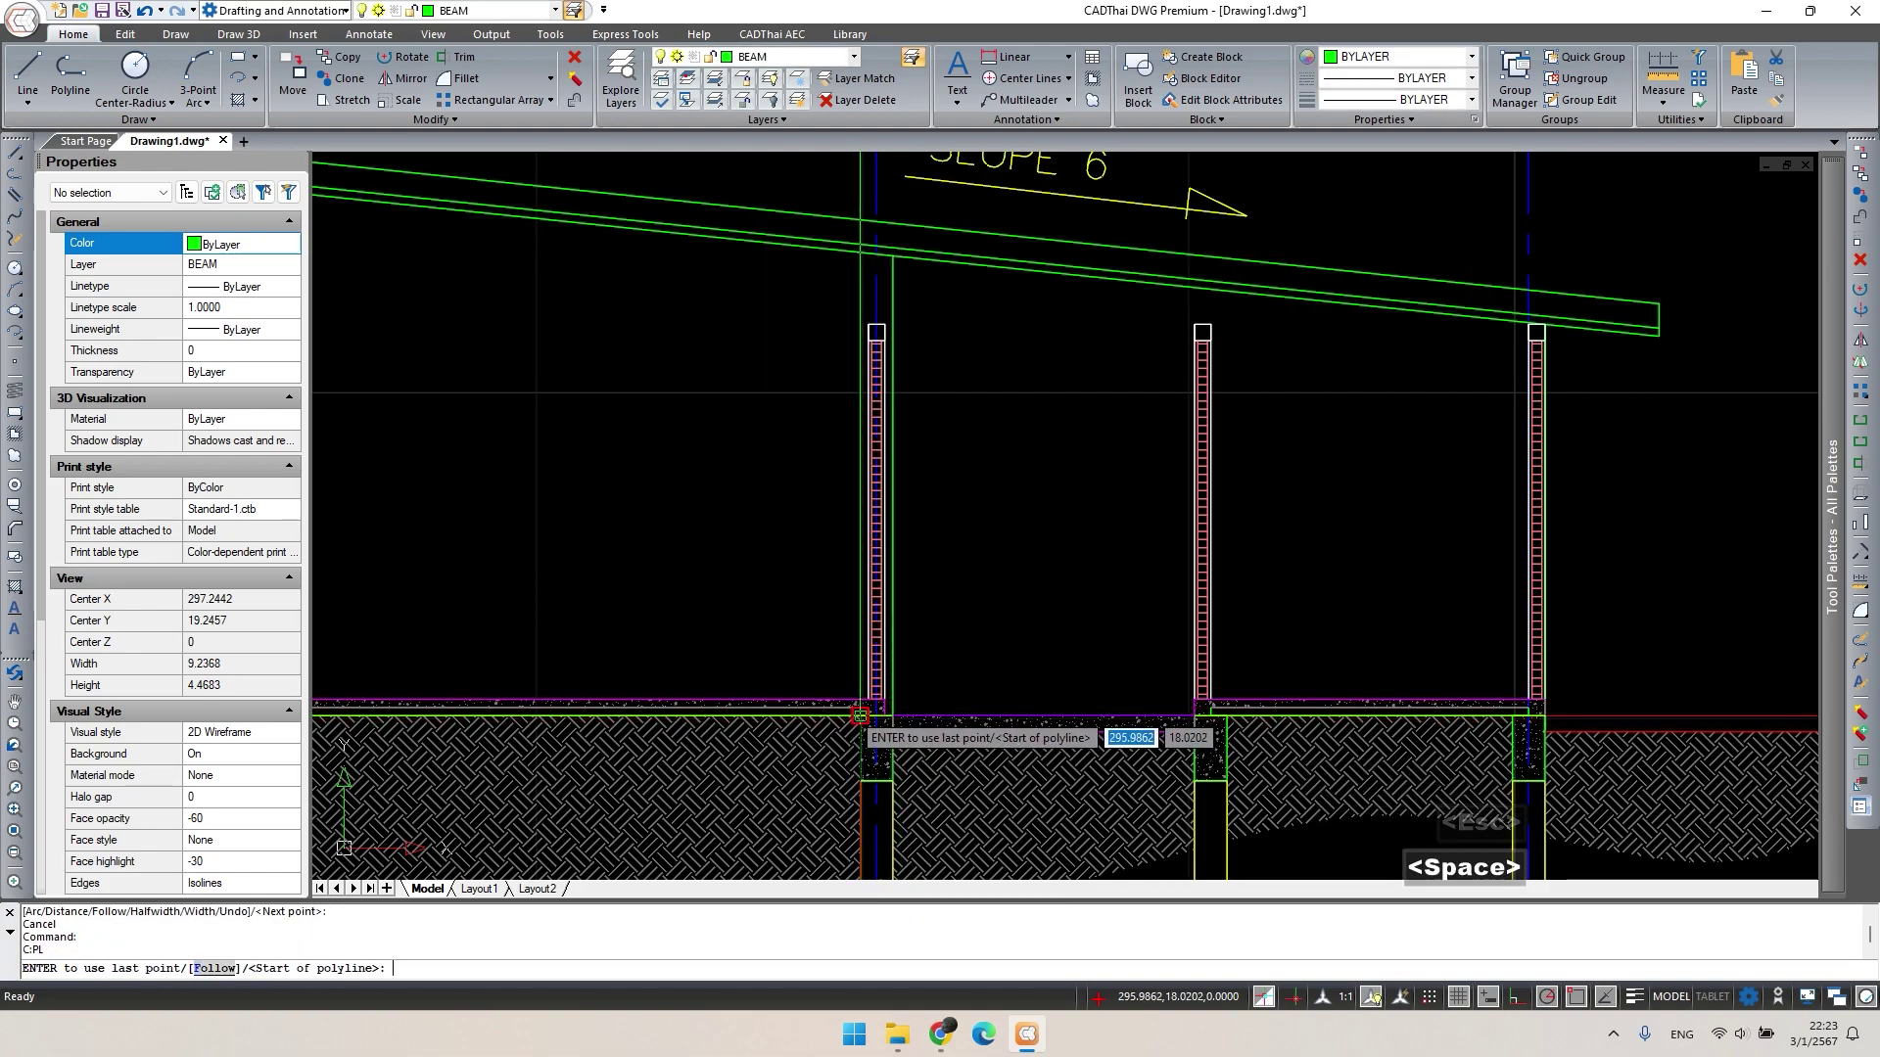
pyautogui.scroll(3, 858, 699)
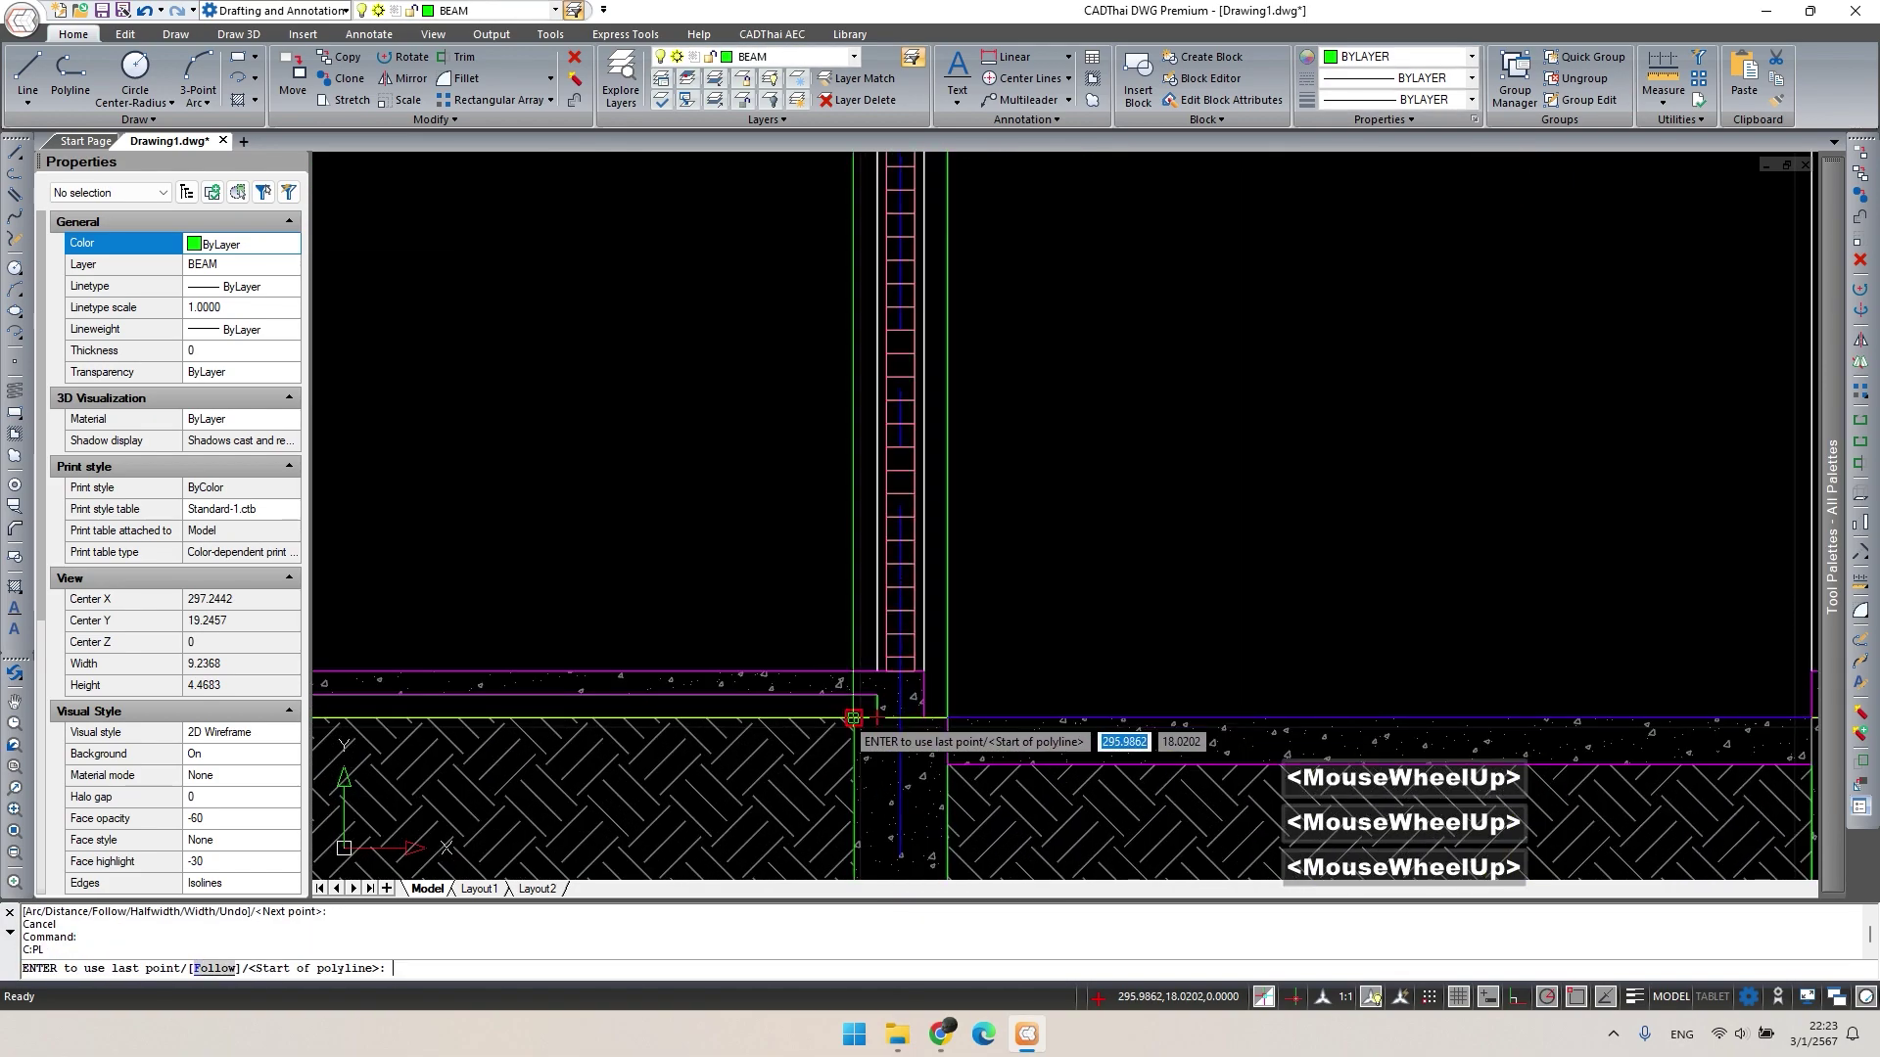
pyautogui.scroll(-2, 810, 422)
pyautogui.scroll(2, 1139, 706)
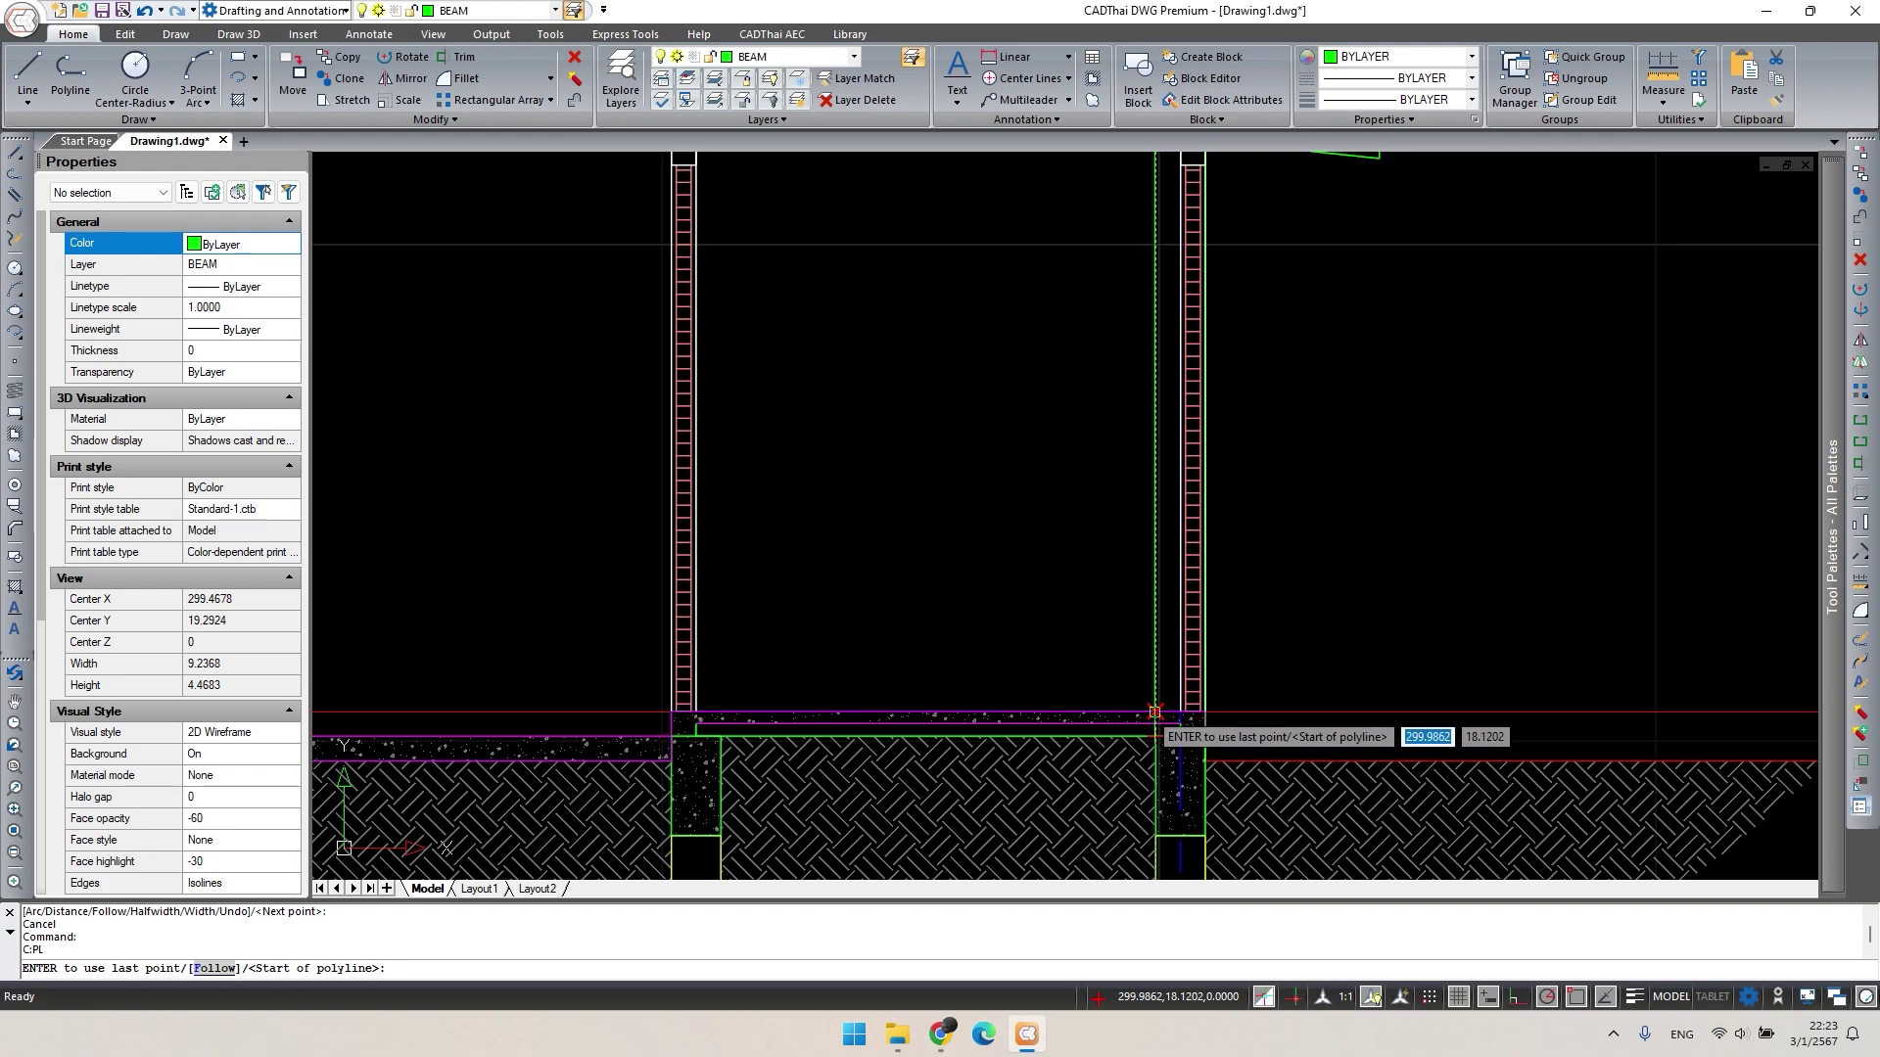
pyautogui.moveTo(1154, 142); pyautogui.dragTo(1140, 488, button='middle')
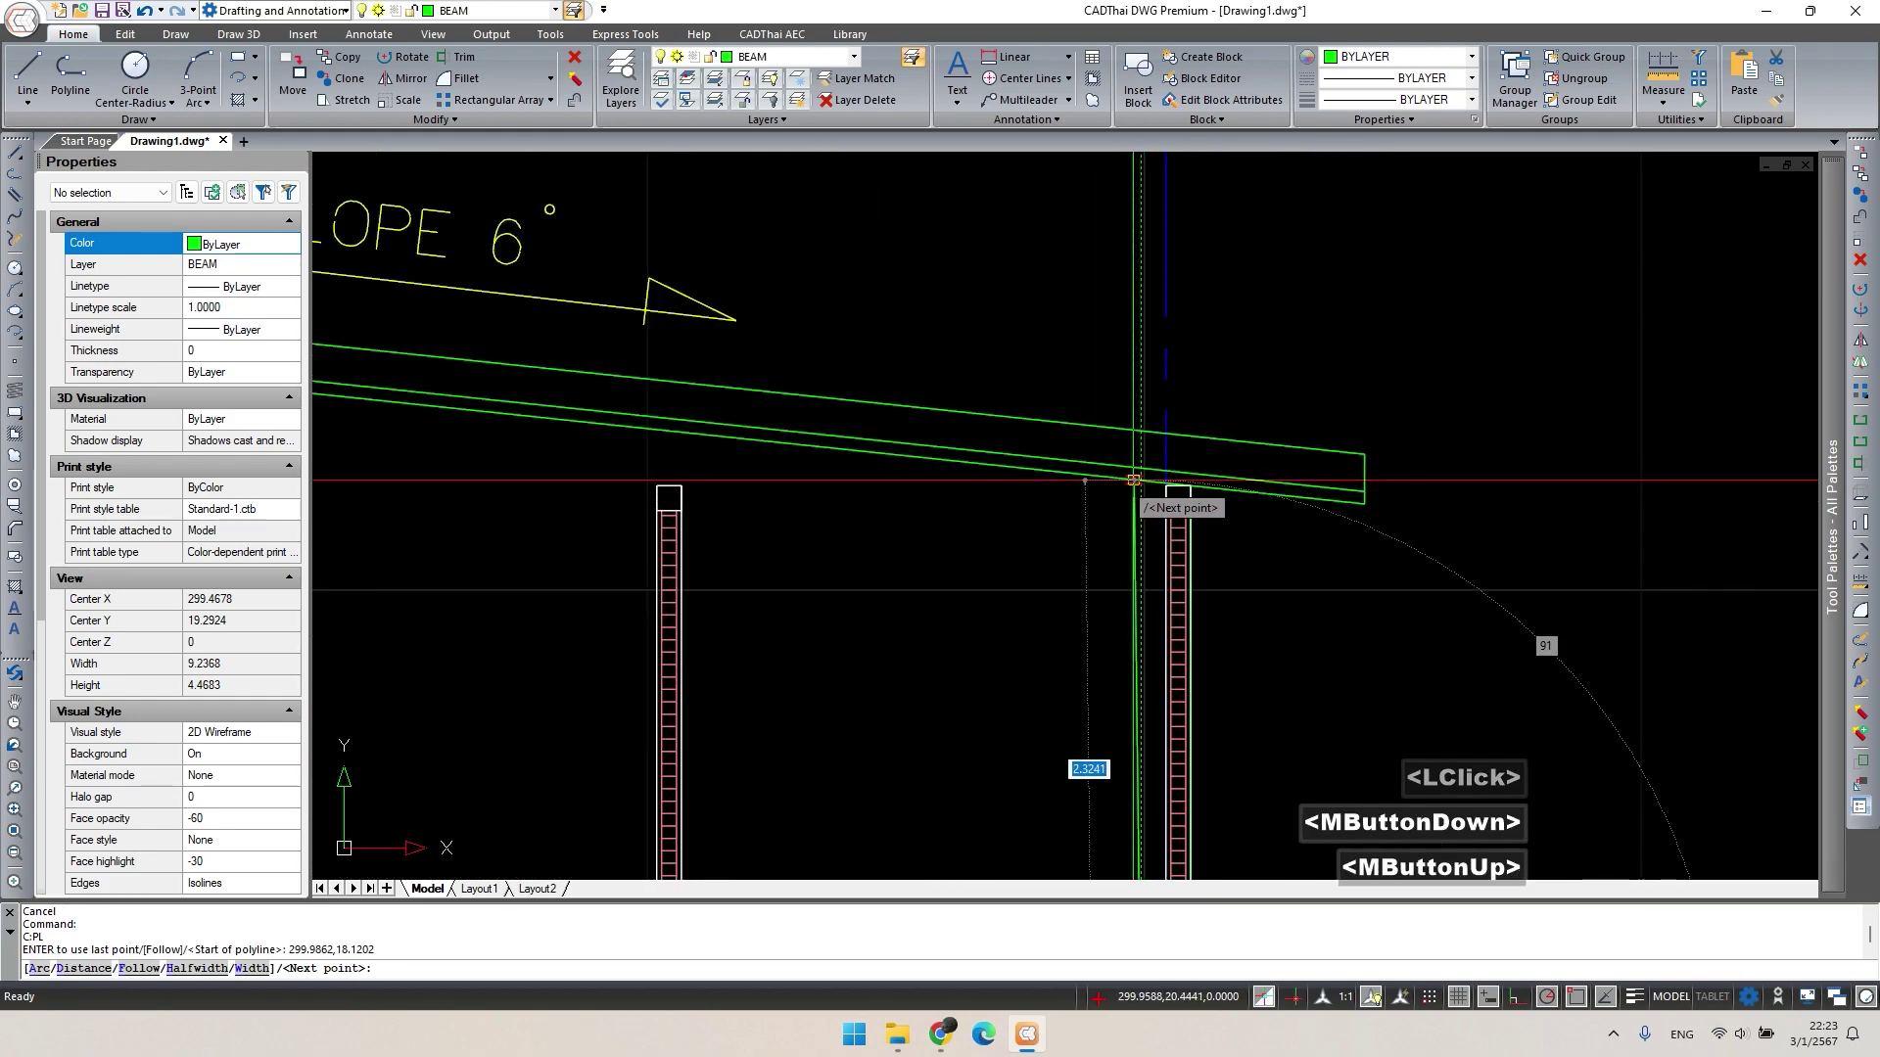
pyautogui.click(1141, 479)
pyautogui.press('Escape')
# Set the color of the four new column edge lines at grids C, B and A to Yellow.
pyautogui.click(281, 244)
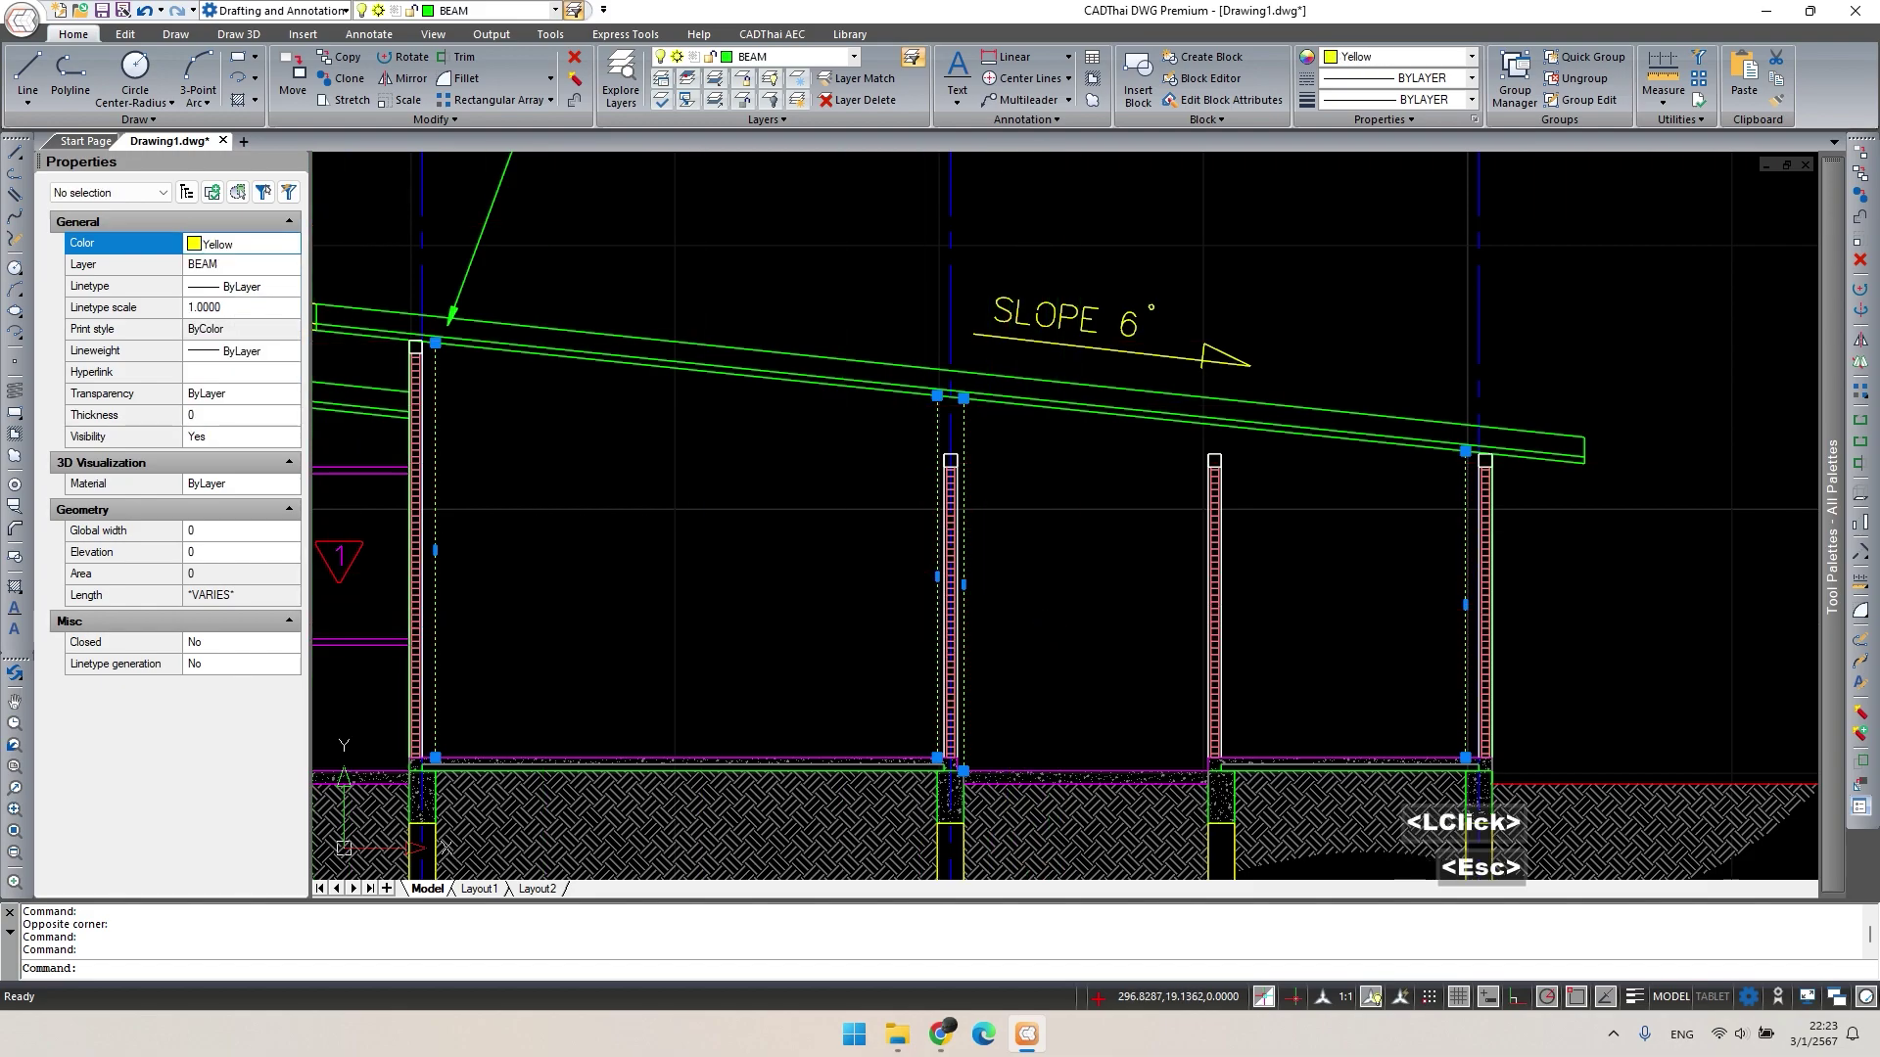
pyautogui.scroll(-4, 999, 680)
pyautogui.middleClick(1000, 675)
pyautogui.press('Escape')
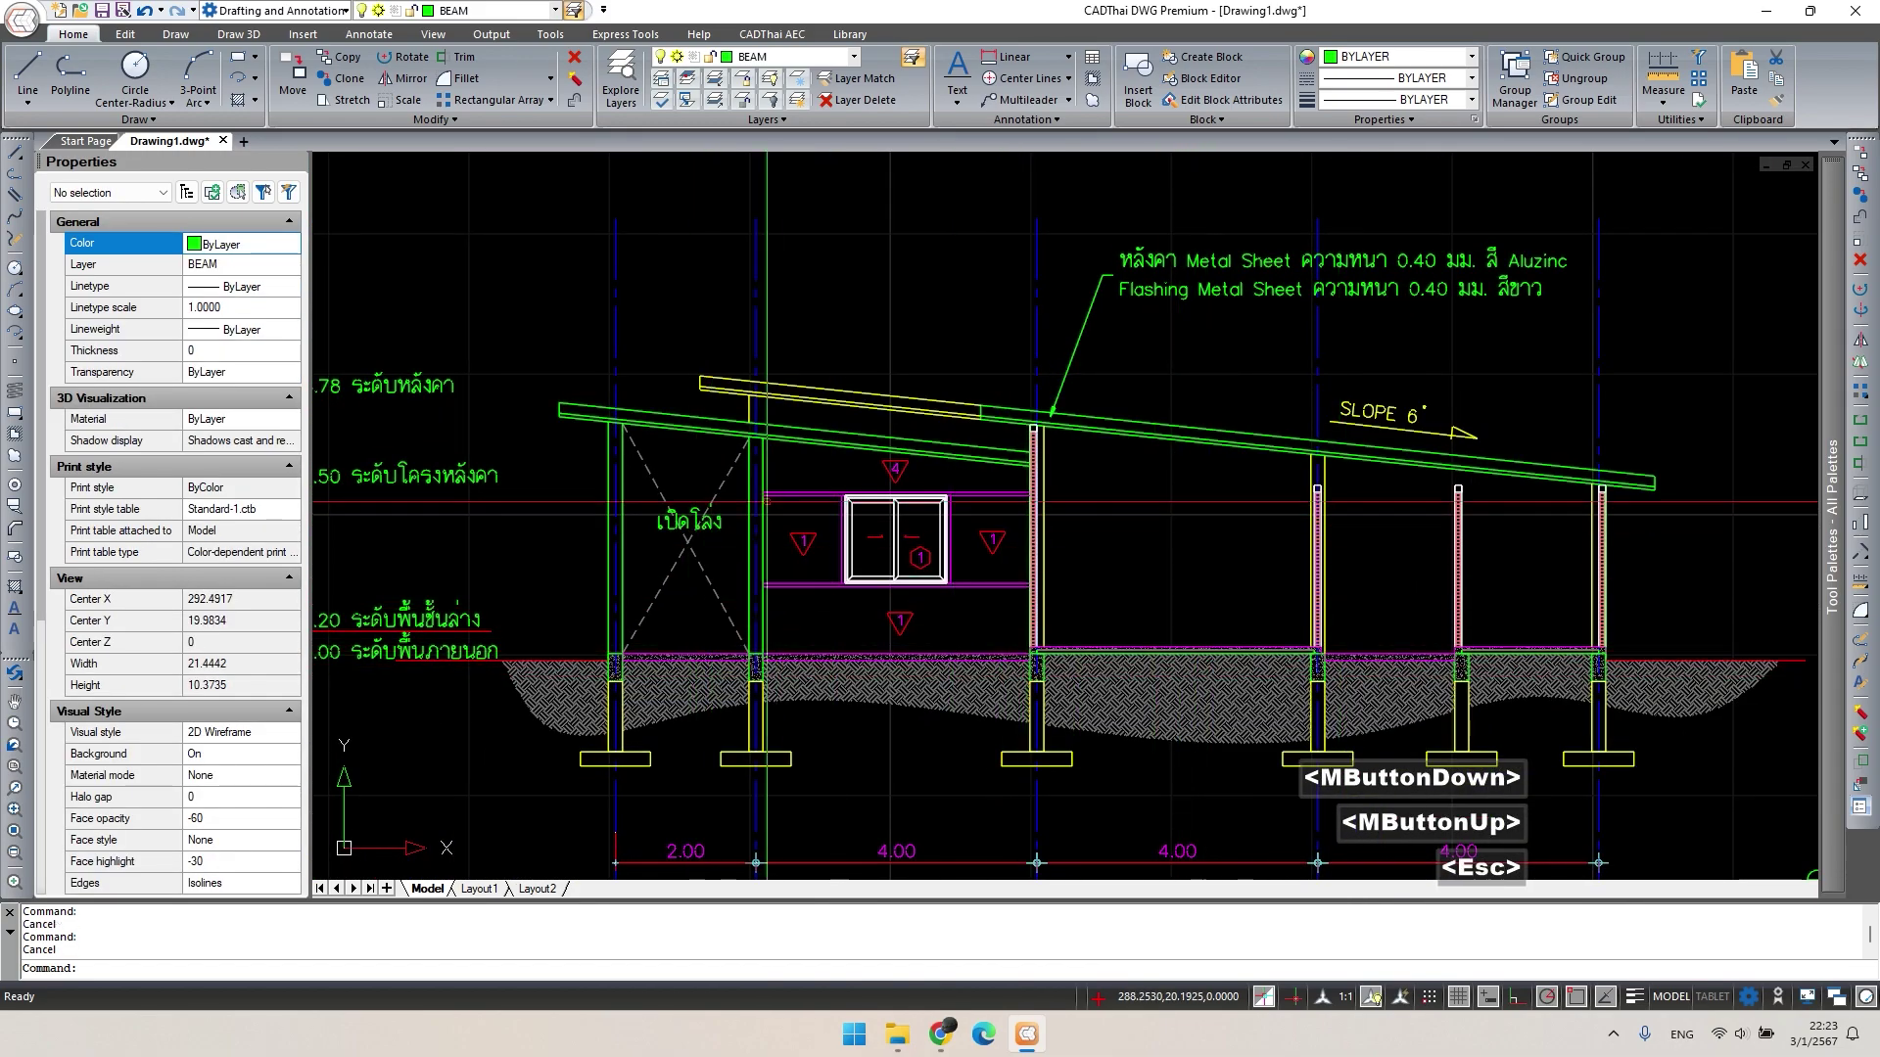
# Copy door 2 with its number tag from the elevation into section A-A, against the inner column edge at grid C on the finished floor.
pyautogui.middleClick(1000, 675)
pyautogui.middleClick(1000, 676)
pyautogui.scroll(3, 948, 788)
pyautogui.scroll(-2, 948, 788)
pyautogui.scroll(3, 891, 479)
pyautogui.moveTo(868, 343); pyautogui.dragTo(934, 541, button='middle')
pyautogui.scroll(1, 934, 540)
pyautogui.press('Escape')
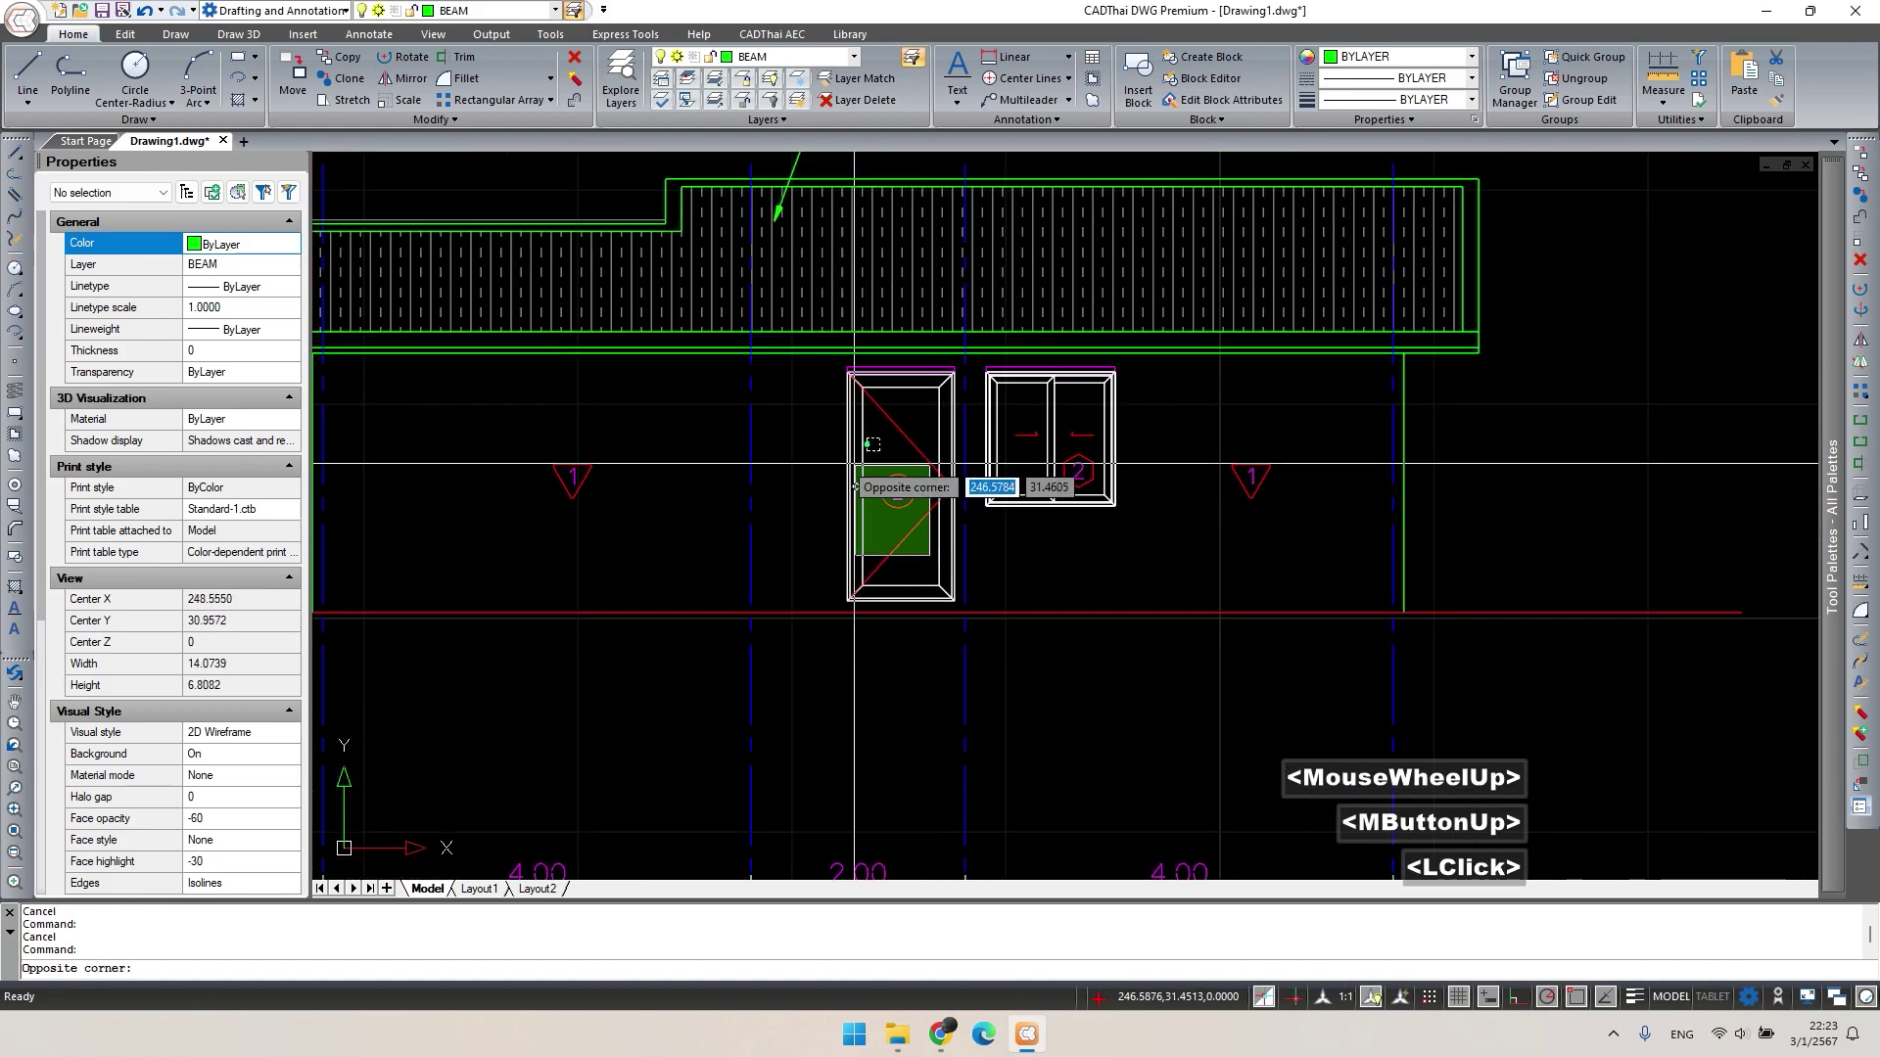
pyautogui.doubleClick(856, 488)
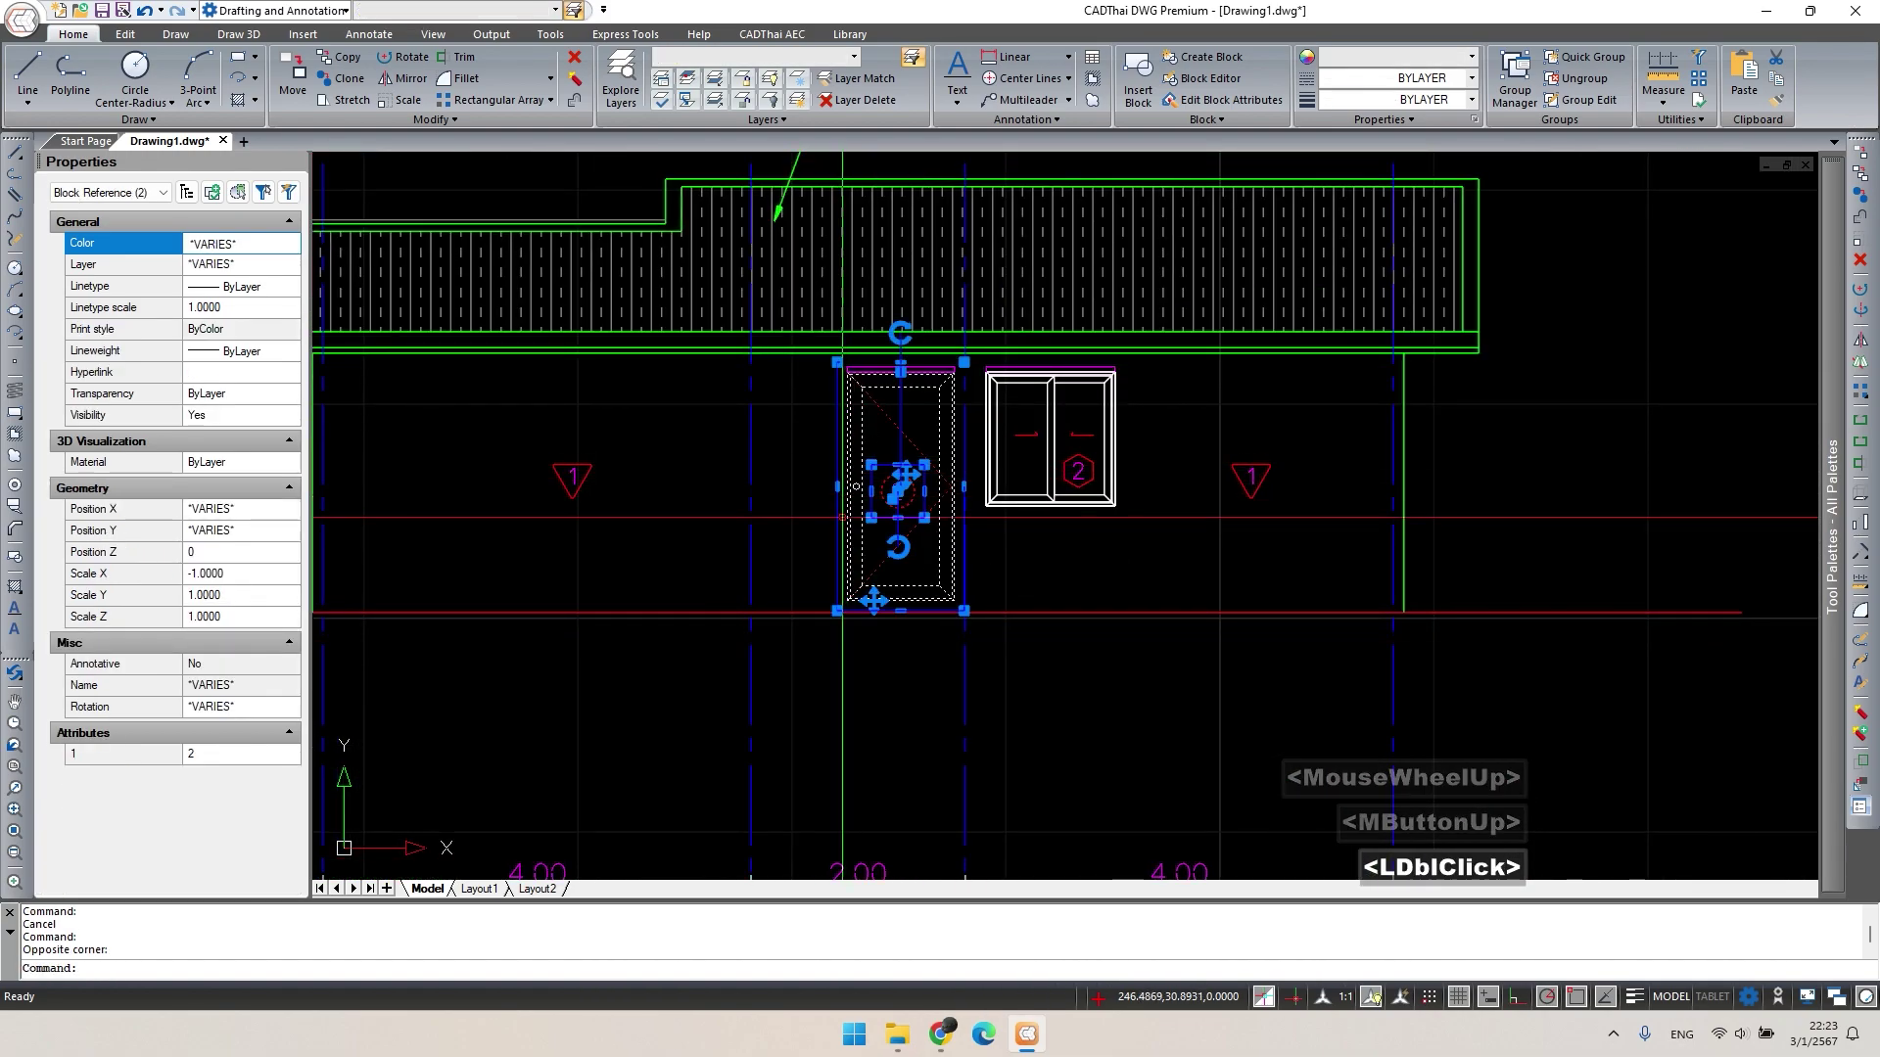
pyautogui.press('space')
pyautogui.scroll(3, 861, 605)
pyautogui.click(861, 598)
pyautogui.scroll(-7, 1096, 692)
pyautogui.moveTo(982, 579); pyautogui.dragTo(581, 383, button='middle')
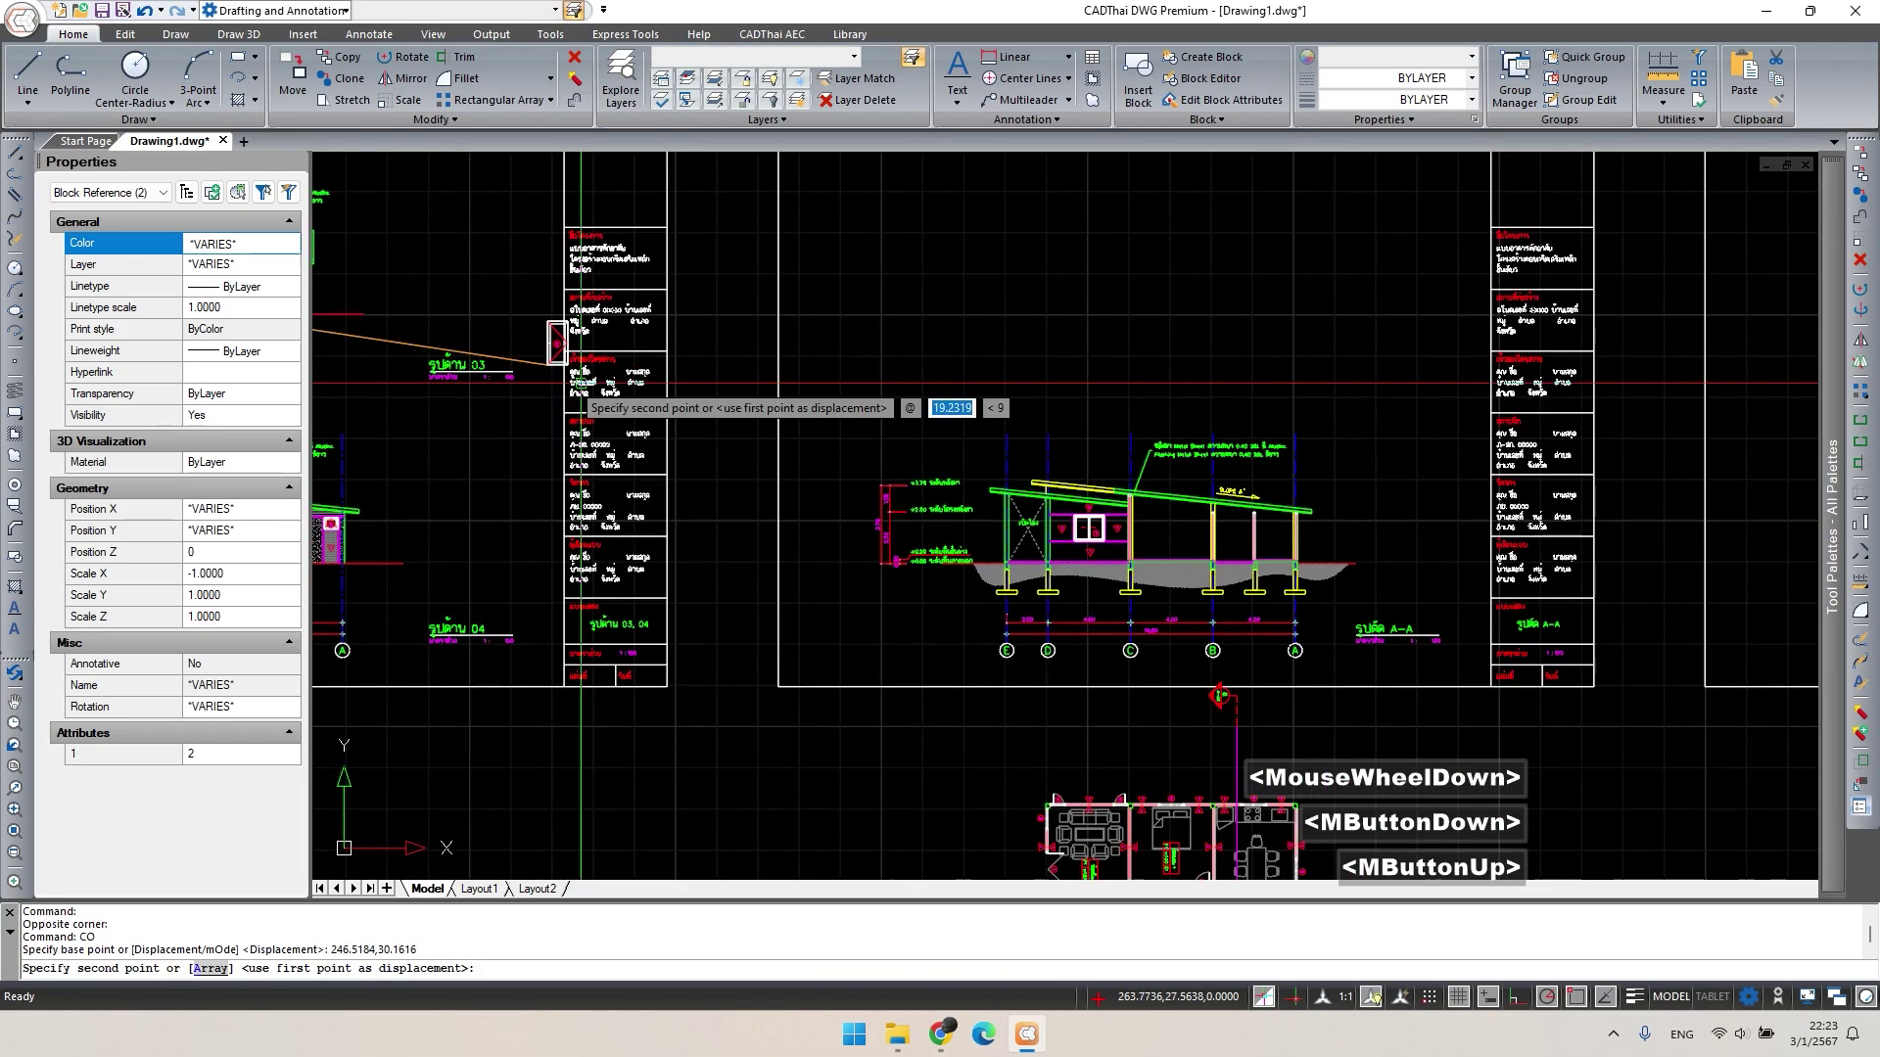
pyautogui.moveTo(960, 861); pyautogui.dragTo(744, 607, button='middle')
pyautogui.scroll(5, 821, 686)
pyautogui.scroll(2, 821, 686)
pyautogui.moveTo(818, 722); pyautogui.dragTo(801, 497, button='middle')
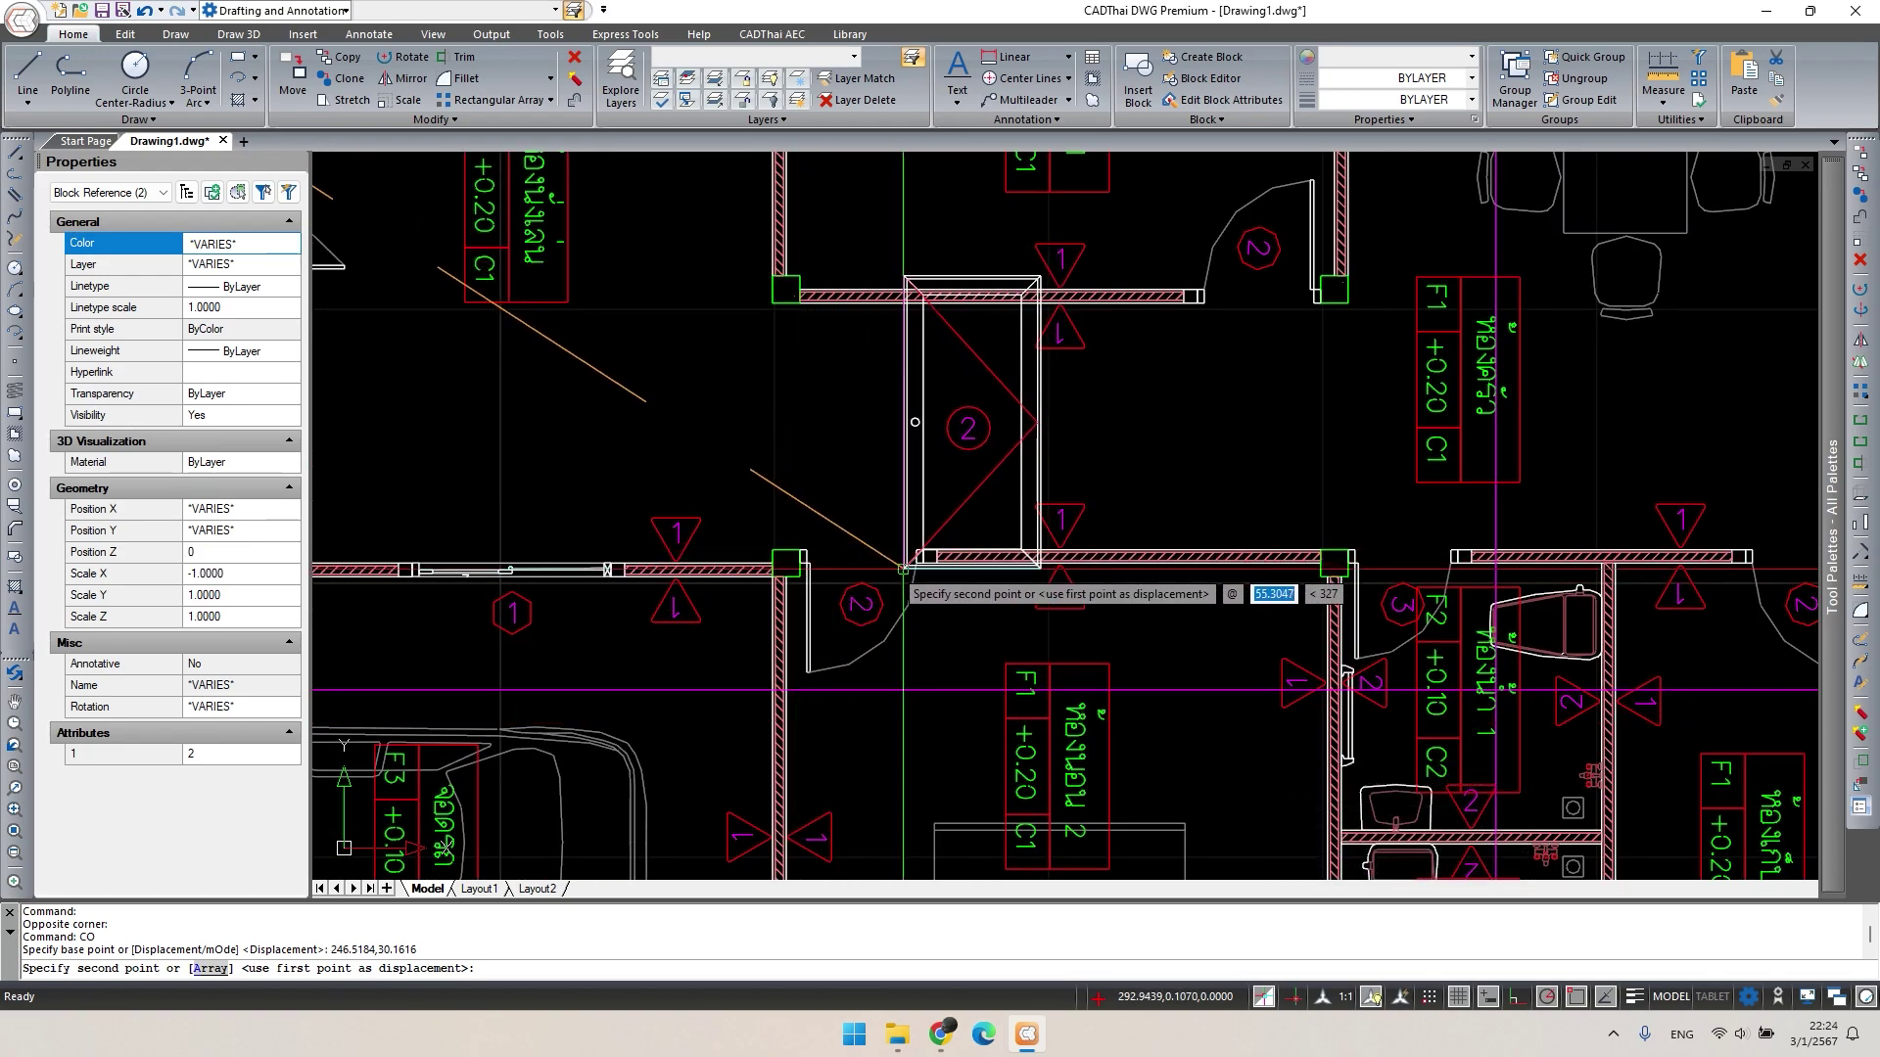
pyautogui.scroll(-2, 897, 624)
pyautogui.moveTo(896, 623); pyautogui.dragTo(987, 585, button='middle')
pyautogui.scroll(-5, 919, 611)
pyautogui.scroll(-1, 1083, 386)
pyautogui.scroll(5, 867, 277)
pyautogui.click(803, 326)
pyautogui.press('Escape')
# Mirror the door block at grid C about its vertical centre line, deleting the original.
pyautogui.scroll(1, 987, 584)
pyautogui.scroll(3, 987, 584)
pyautogui.click(1040, 592)
pyautogui.click(949, 503)
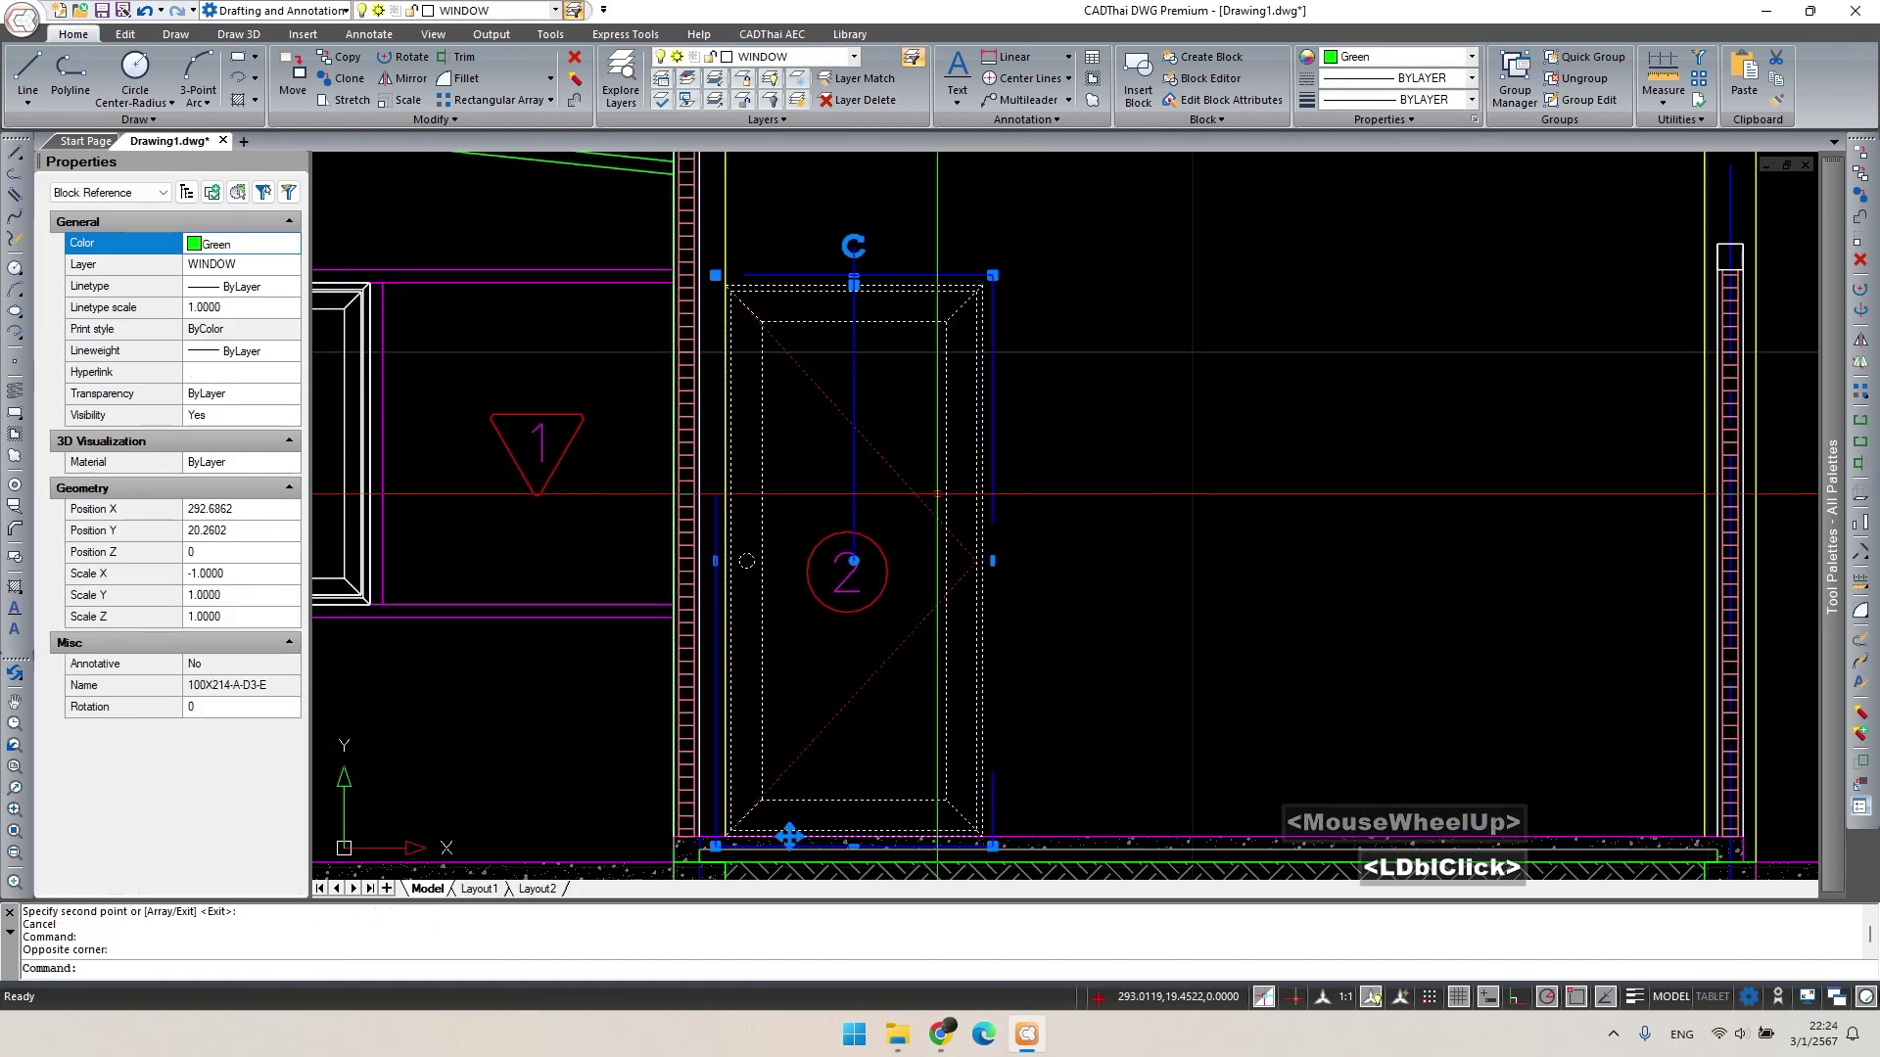
pyautogui.moveTo(948, 503); pyautogui.dragTo(988, 484, button='middle')
pyautogui.press('space')
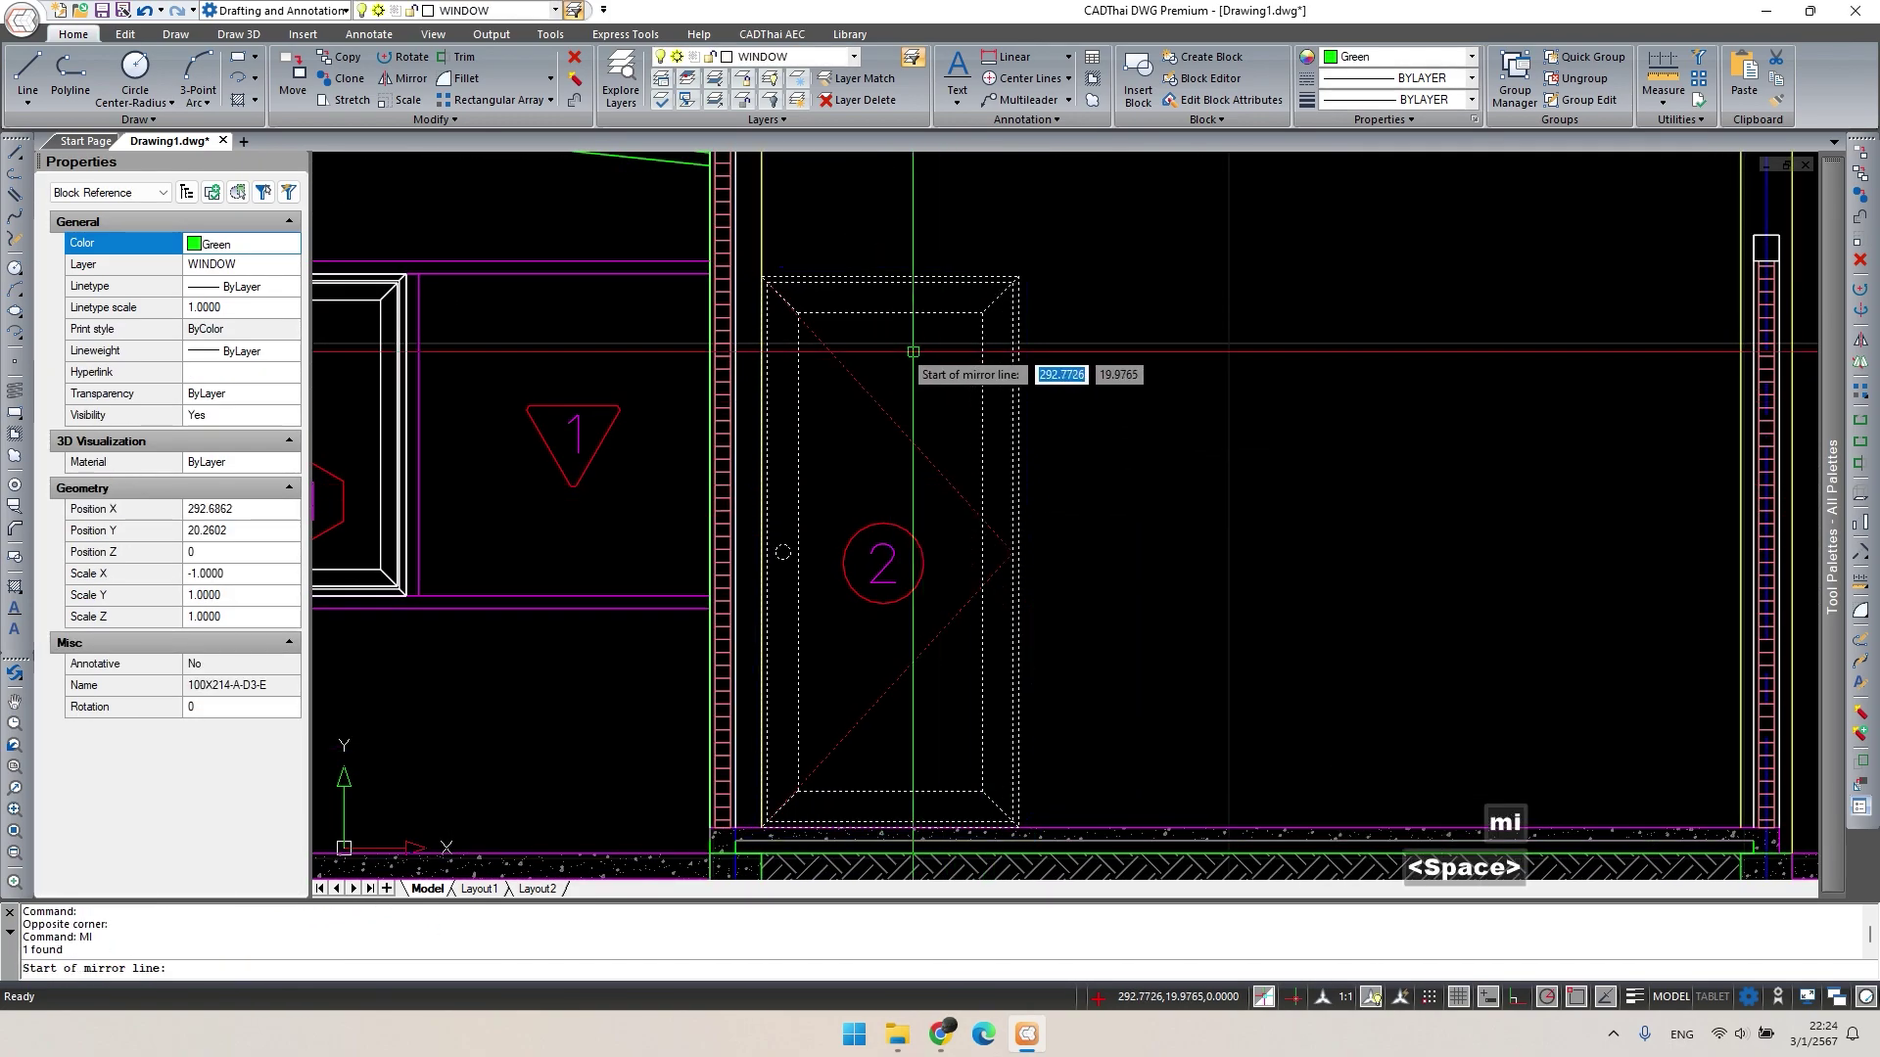
pyautogui.click(890, 313)
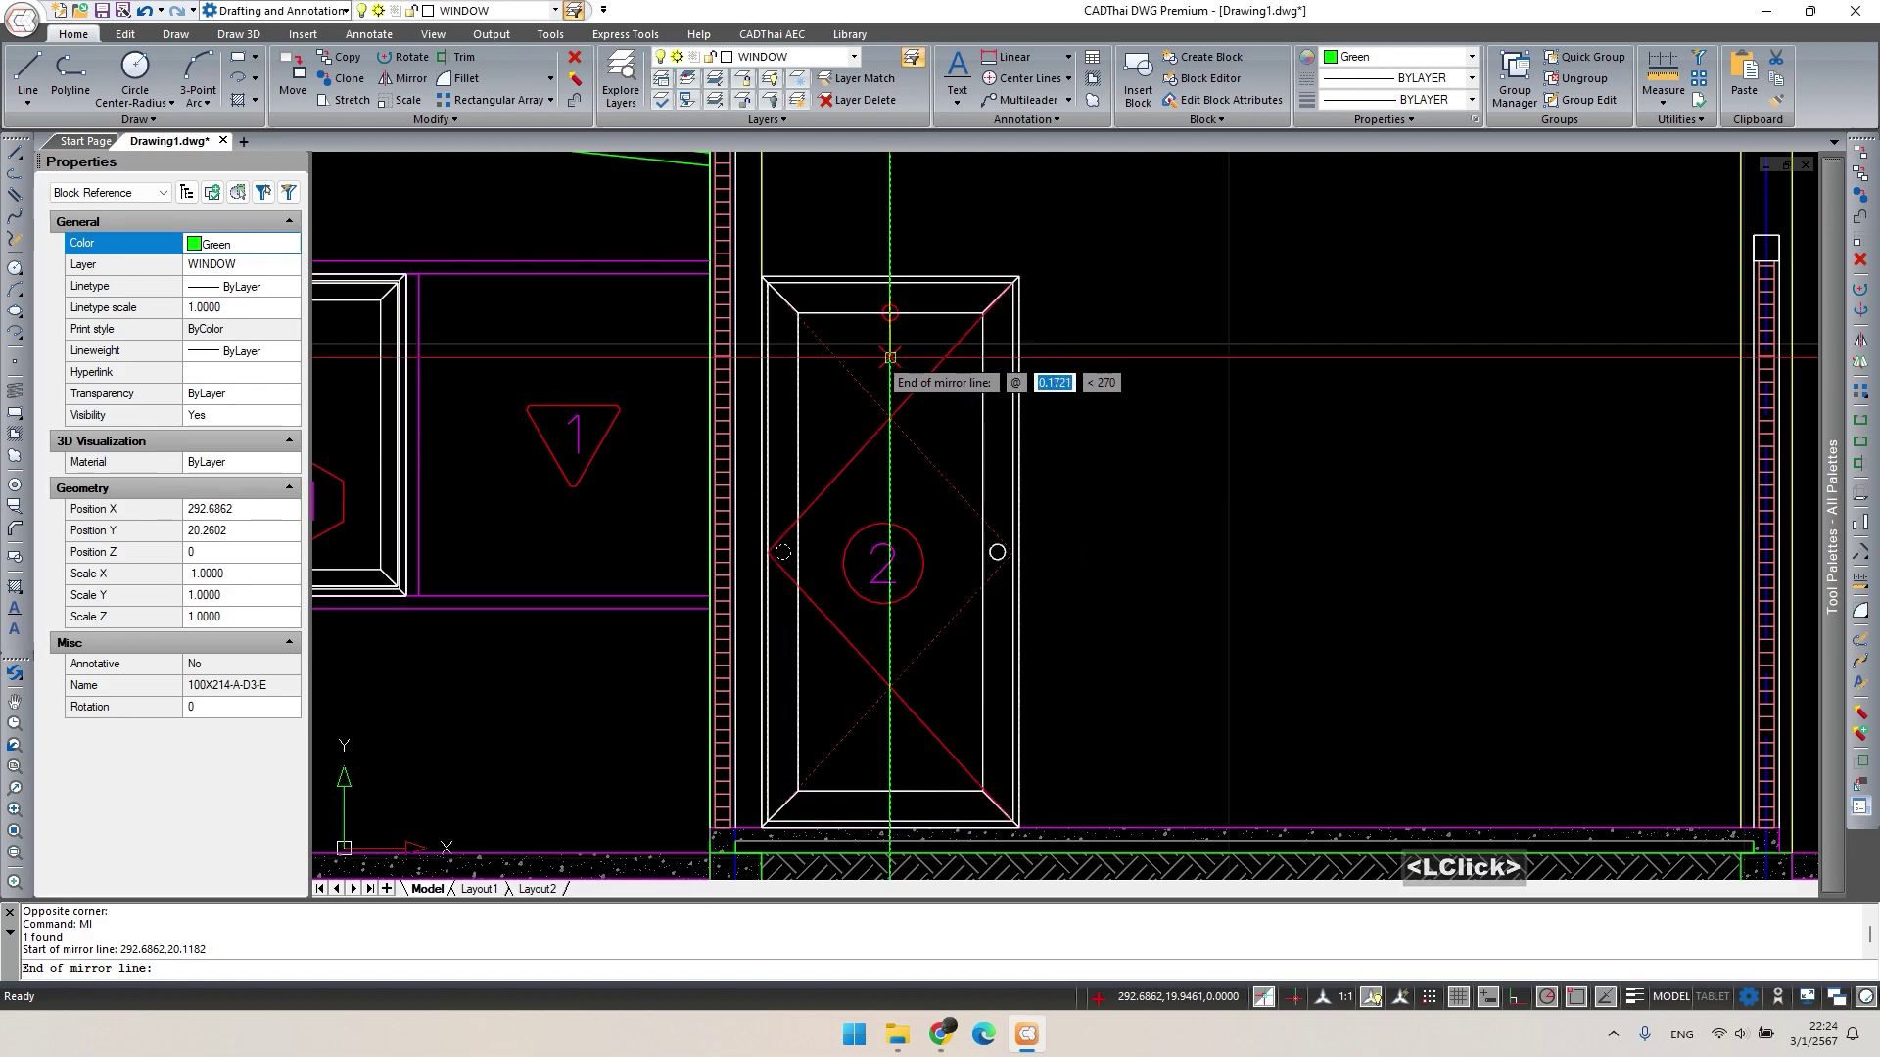
pyautogui.click(889, 357)
pyautogui.press('y')
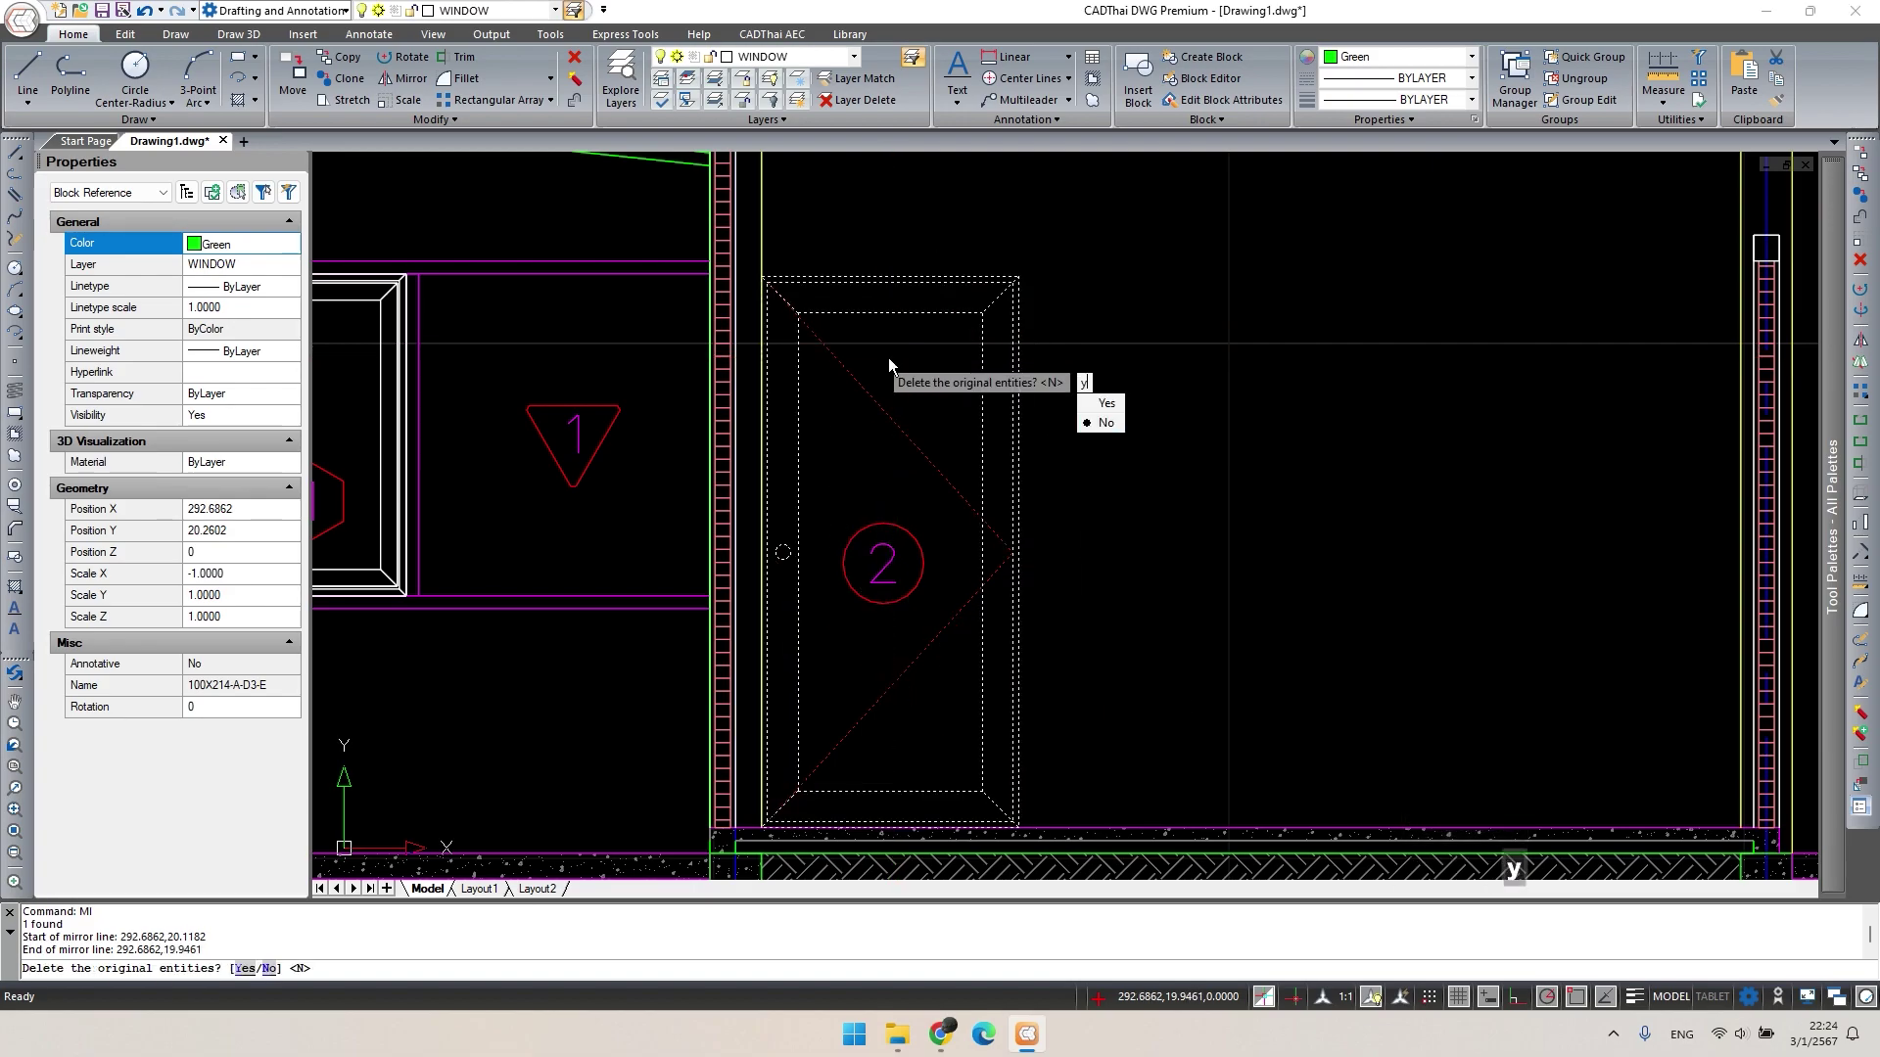
pyautogui.press('space')
# Check the floor plan for further doors visible beyond the section line.
pyautogui.scroll(-3, 999, 473)
pyautogui.press('Escape')
pyautogui.moveTo(1340, 500)
pyautogui.mouseDown(button='middle')
pyautogui.moveTo(998, 473)
pyautogui.moveTo(998, 283)
pyautogui.moveTo(950, 246)
pyautogui.mouseUp(button='middle')
pyautogui.scroll(-3, 999, 473)
pyautogui.scroll(-3, 998, 284)
pyautogui.scroll(2, 998, 284)
pyautogui.scroll(4, 951, 246)
pyautogui.moveTo(1059, 675); pyautogui.dragTo(866, 451, button='middle')
pyautogui.scroll(-2, 1034, 618)
pyautogui.scroll(-1, 979, 567)
pyautogui.scroll(3, 866, 451)
pyautogui.scroll(2, 867, 451)
# Copy the grid C door with its tag to the room at grid A, against the inner column edge at floor level.
pyautogui.press('Escape')
pyautogui.click(867, 452)
pyautogui.click(755, 336)
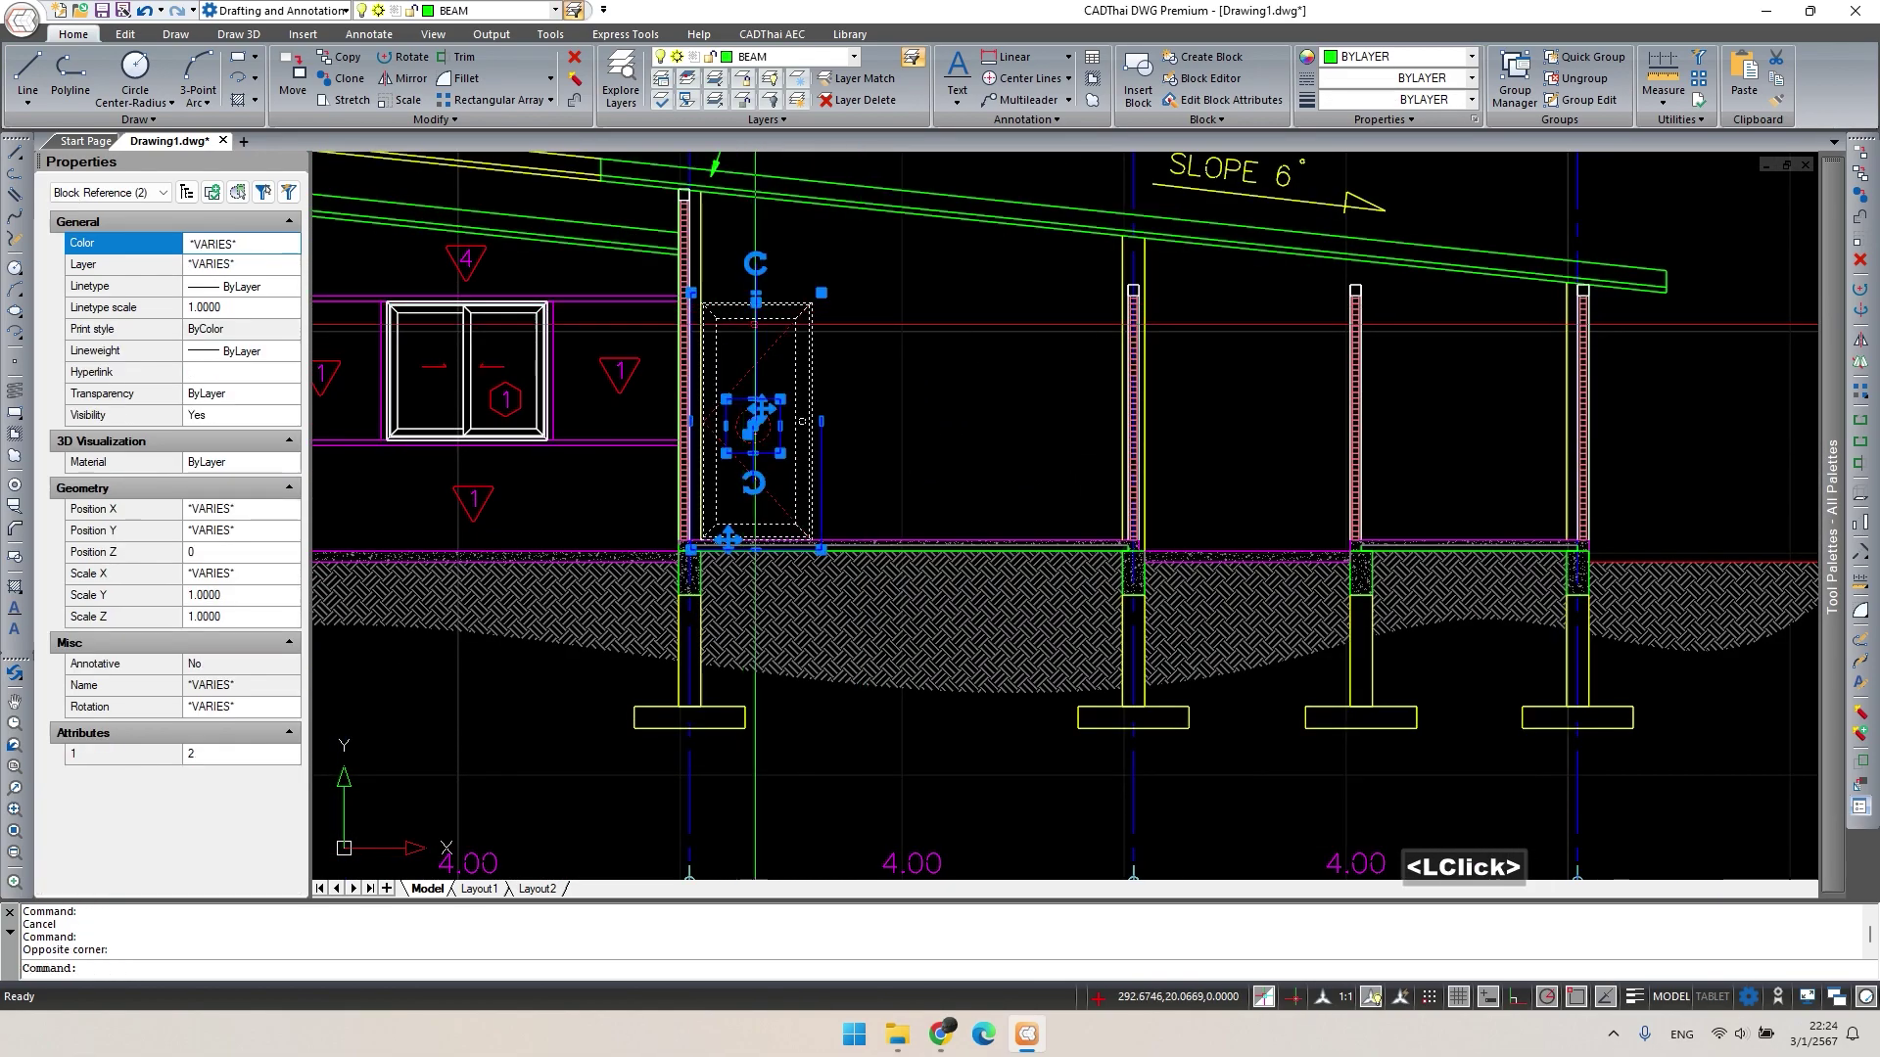
pyautogui.write('co')
pyautogui.press('space')
pyautogui.scroll(3, 857, 553)
pyautogui.click(837, 600)
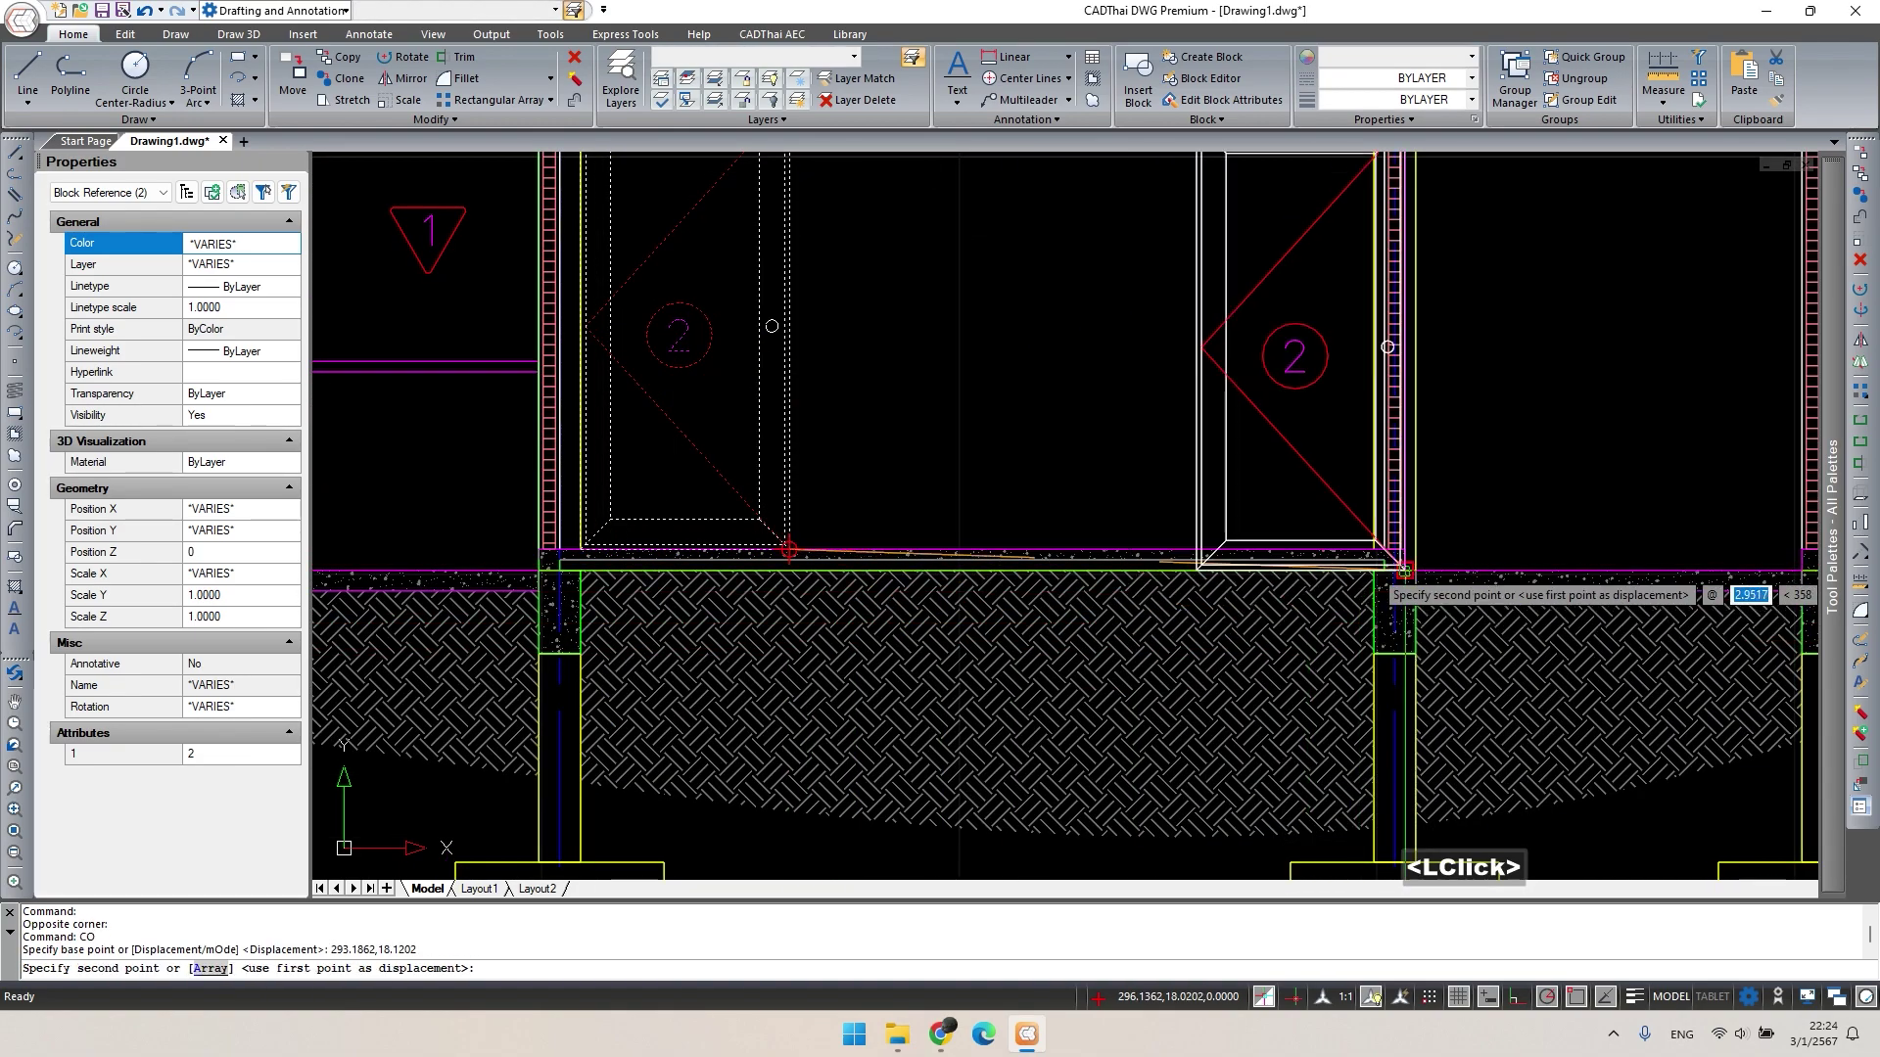
pyautogui.scroll(3, 896, 582)
pyautogui.moveTo(906, 626); pyautogui.dragTo(1187, 588, button='middle')
pyautogui.scroll(1, 1187, 588)
pyautogui.scroll(3, 1187, 588)
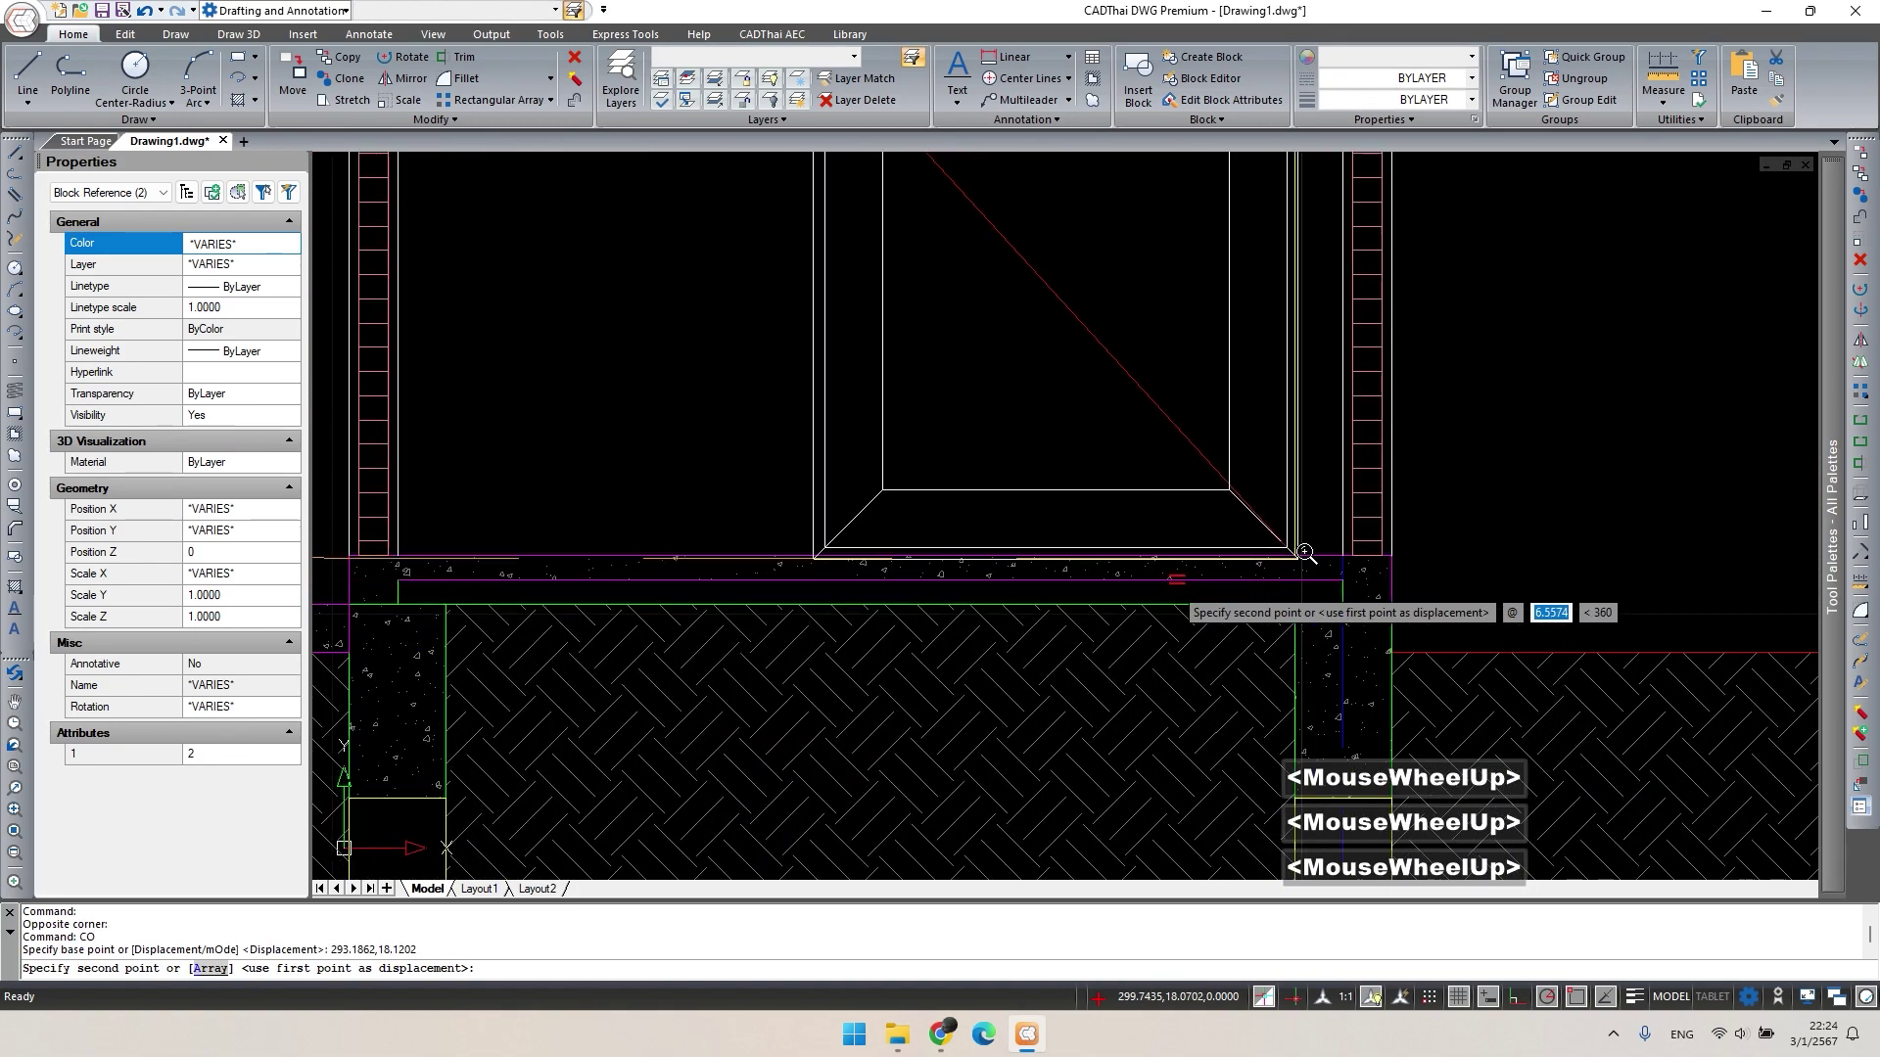
pyautogui.click(1294, 556)
pyautogui.press('Escape')
# Mirror the door block at grid A about its vertical centre line, deleting the original.
pyautogui.scroll(-2, 1083, 501)
pyautogui.moveTo(1083, 501); pyautogui.dragTo(1045, 776, button='middle')
pyautogui.scroll(-2, 1062, 450)
pyautogui.moveTo(1061, 450); pyautogui.dragTo(1015, 408, button='middle')
pyautogui.scroll(2, 1031, 423)
pyautogui.press('Escape')
pyautogui.scroll(-1, 1033, 424)
pyautogui.doubleClick(989, 447)
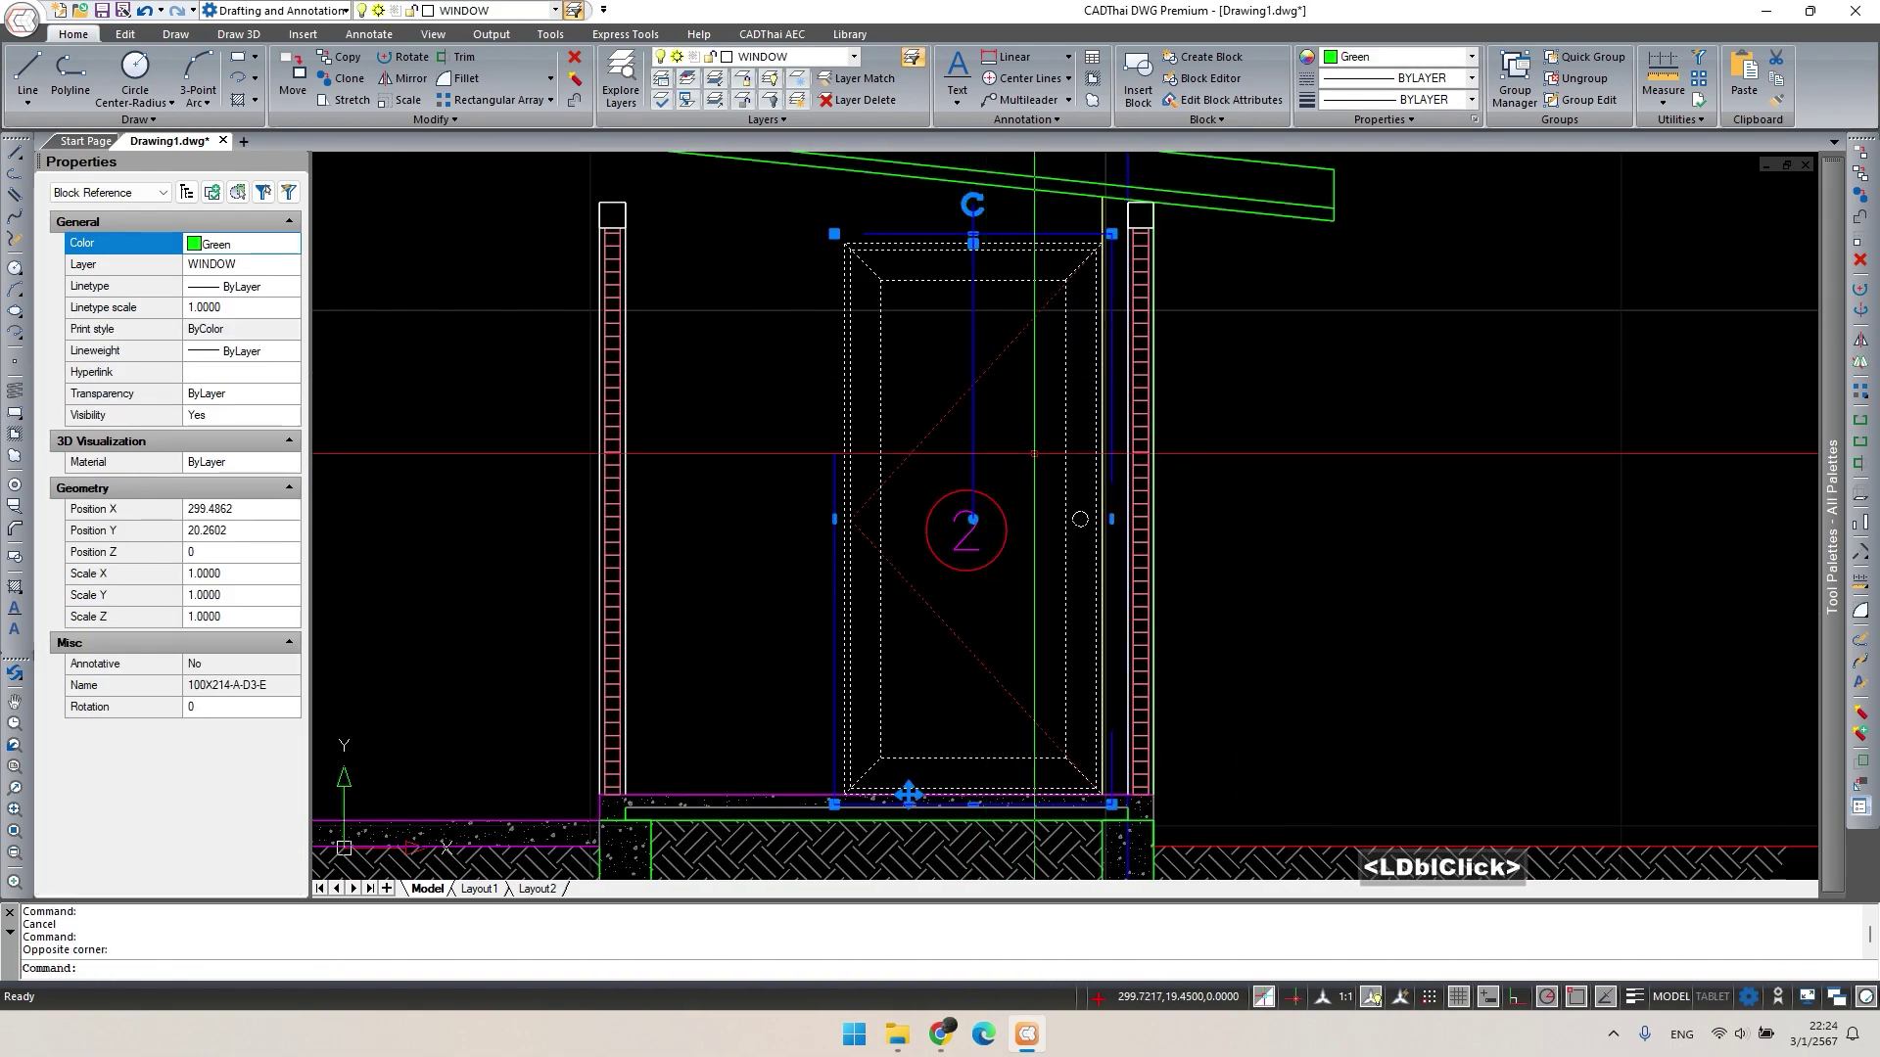
pyautogui.write('mi')
pyautogui.press('space')
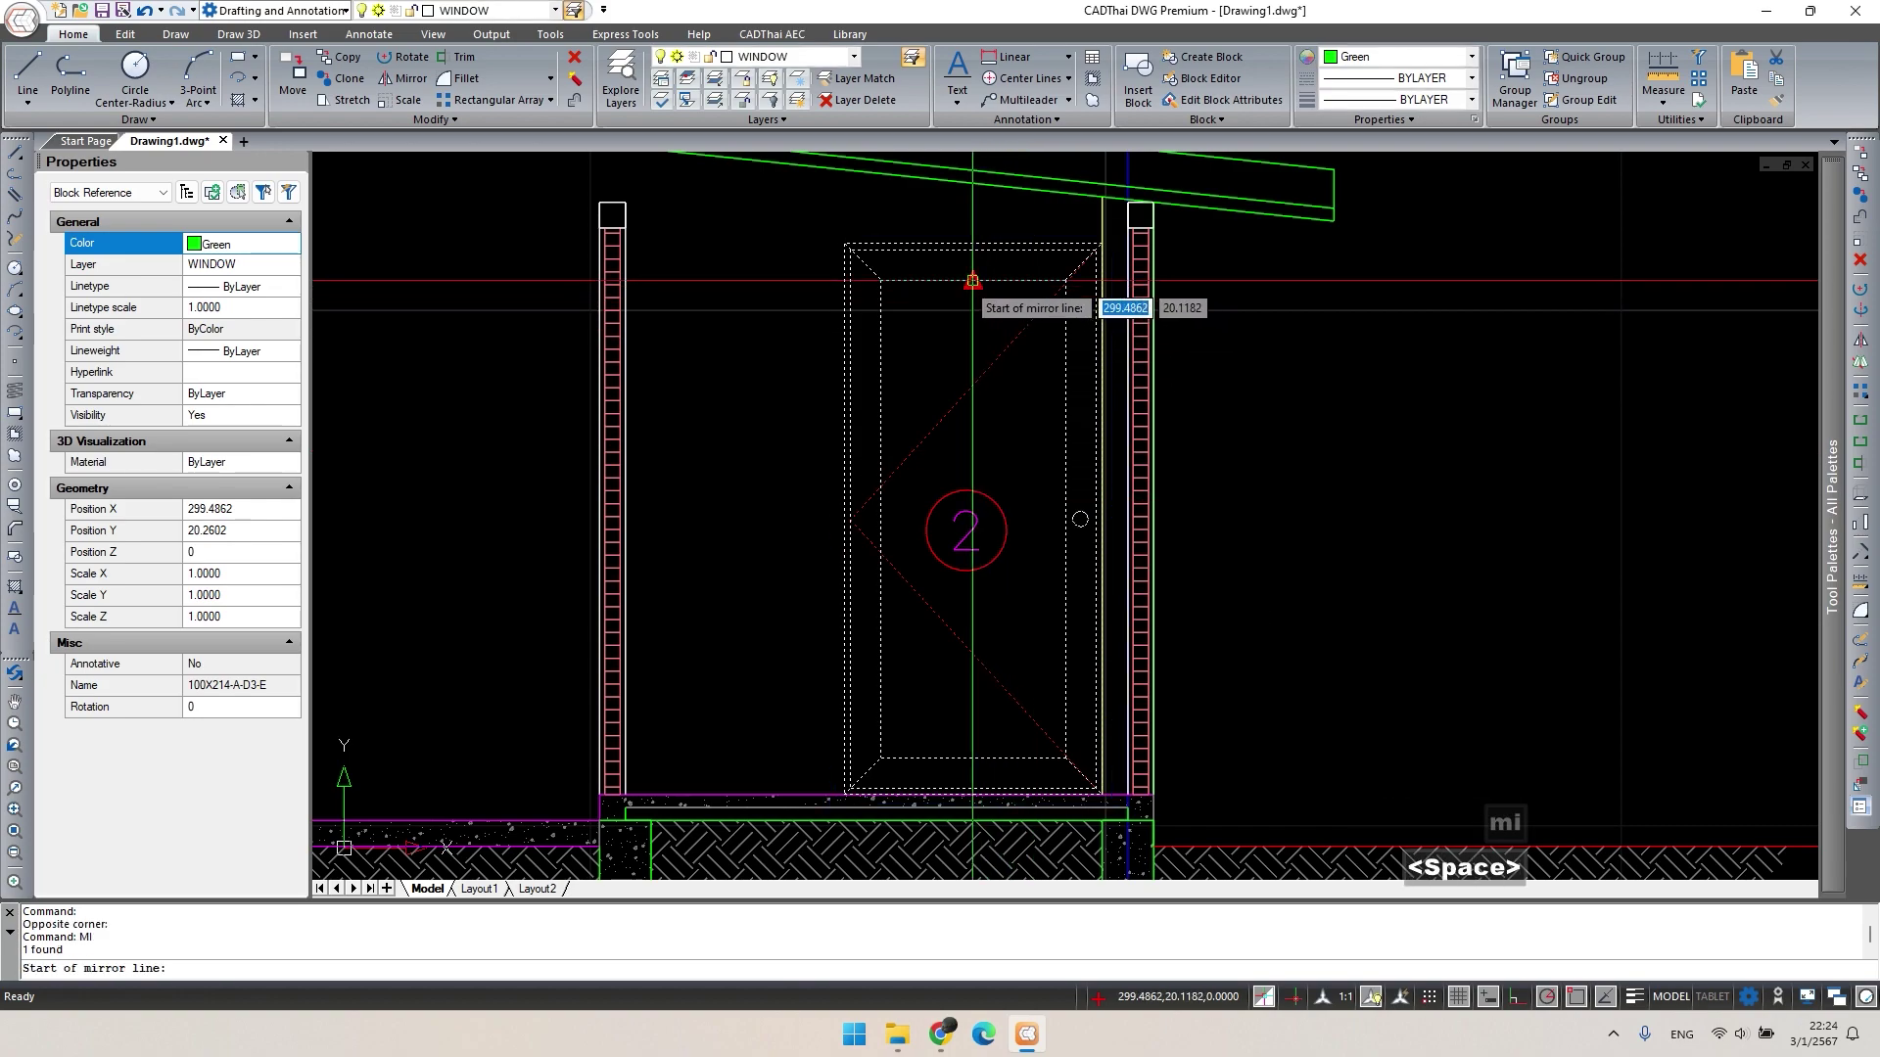
pyautogui.click(972, 281)
pyautogui.click(972, 324)
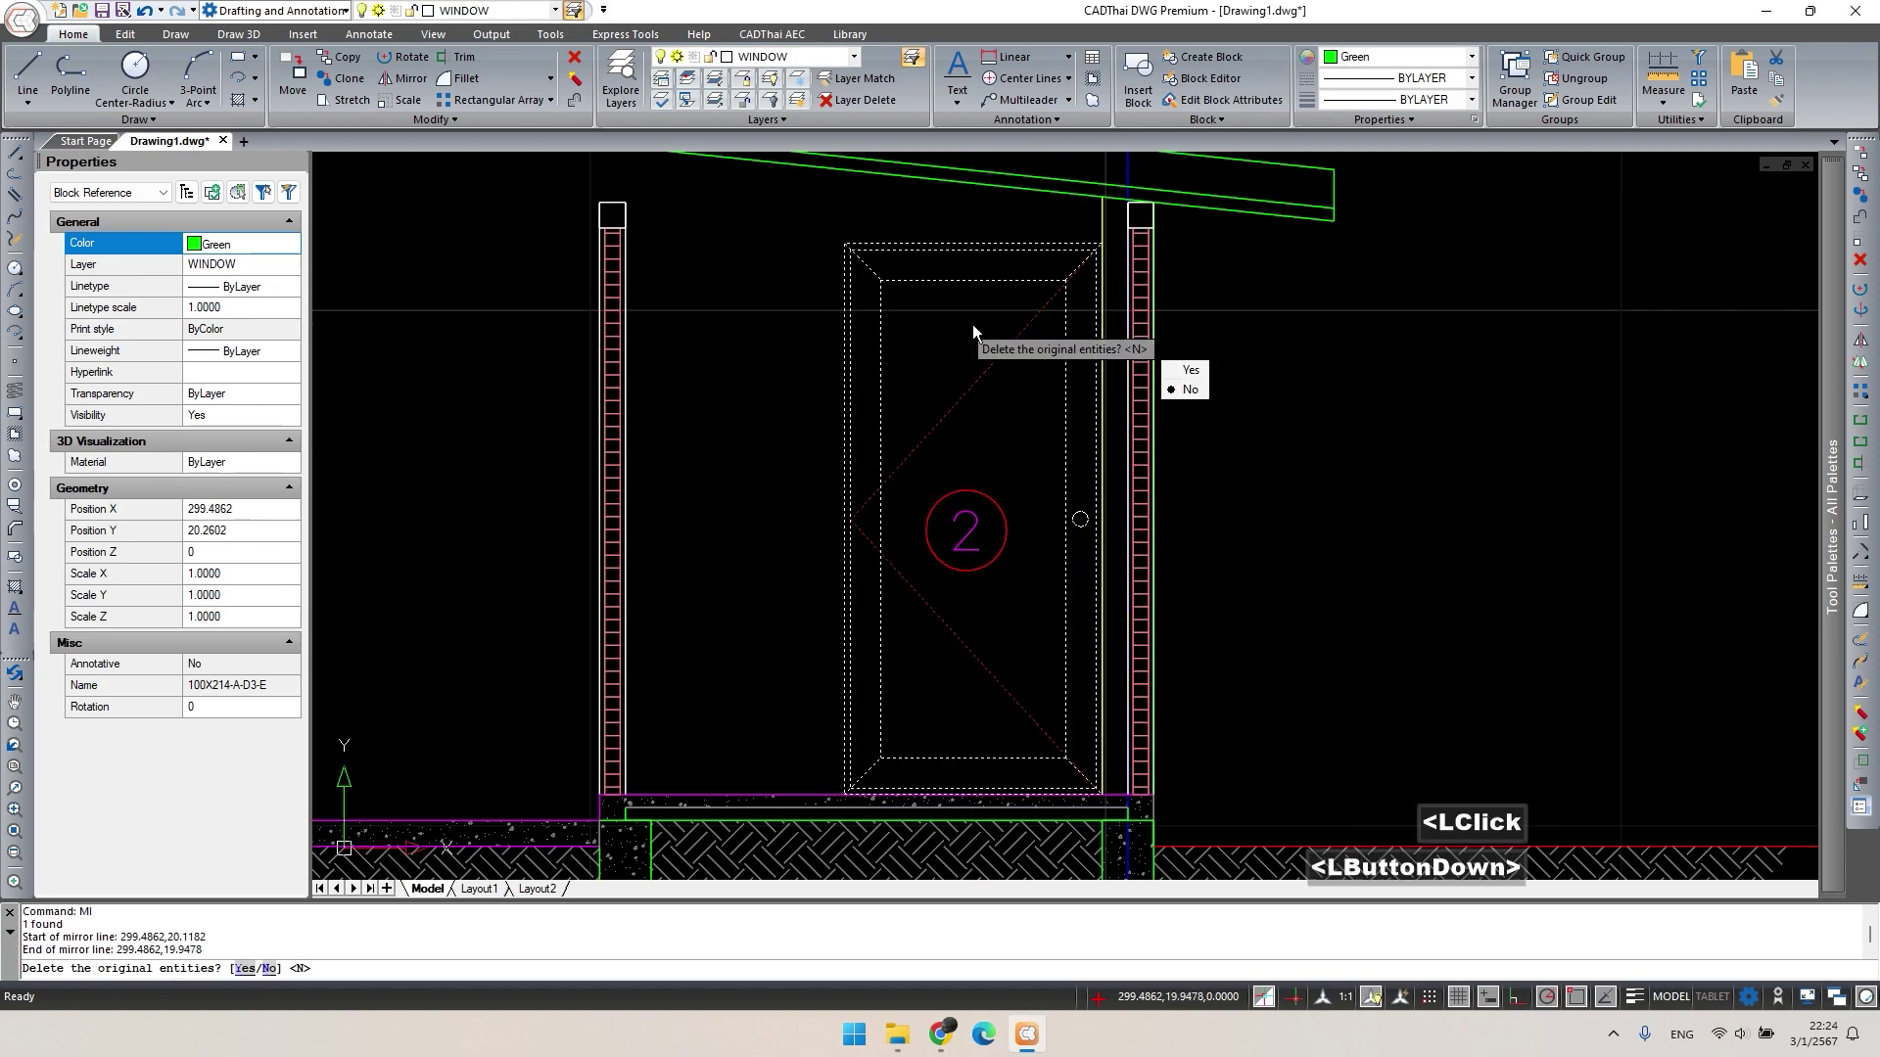
pyautogui.write('y')
pyautogui.press('space')
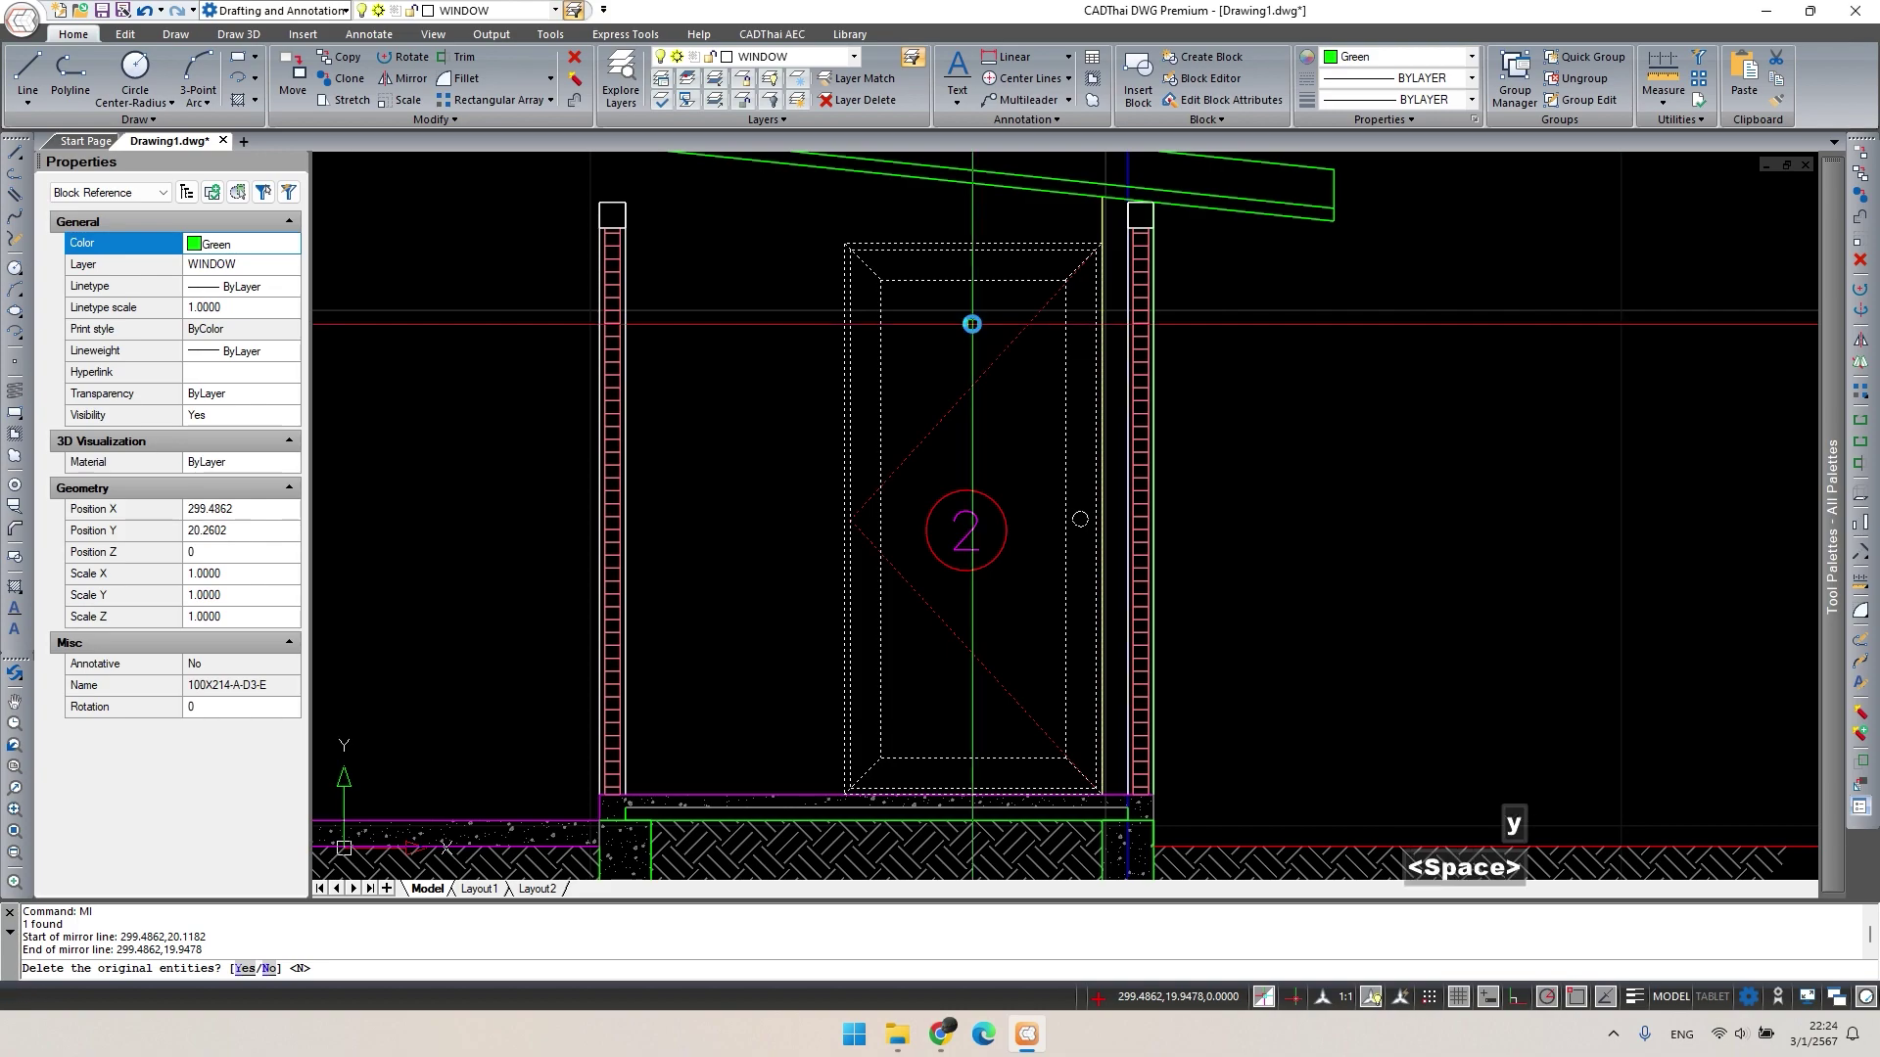
pyautogui.press('Escape')
# Measure the height of the door at grid A with a temporary linear dimension.
pyautogui.scroll(-3, 1265, 594)
pyautogui.moveTo(1100, 587); pyautogui.dragTo(1166, 529, button='middle')
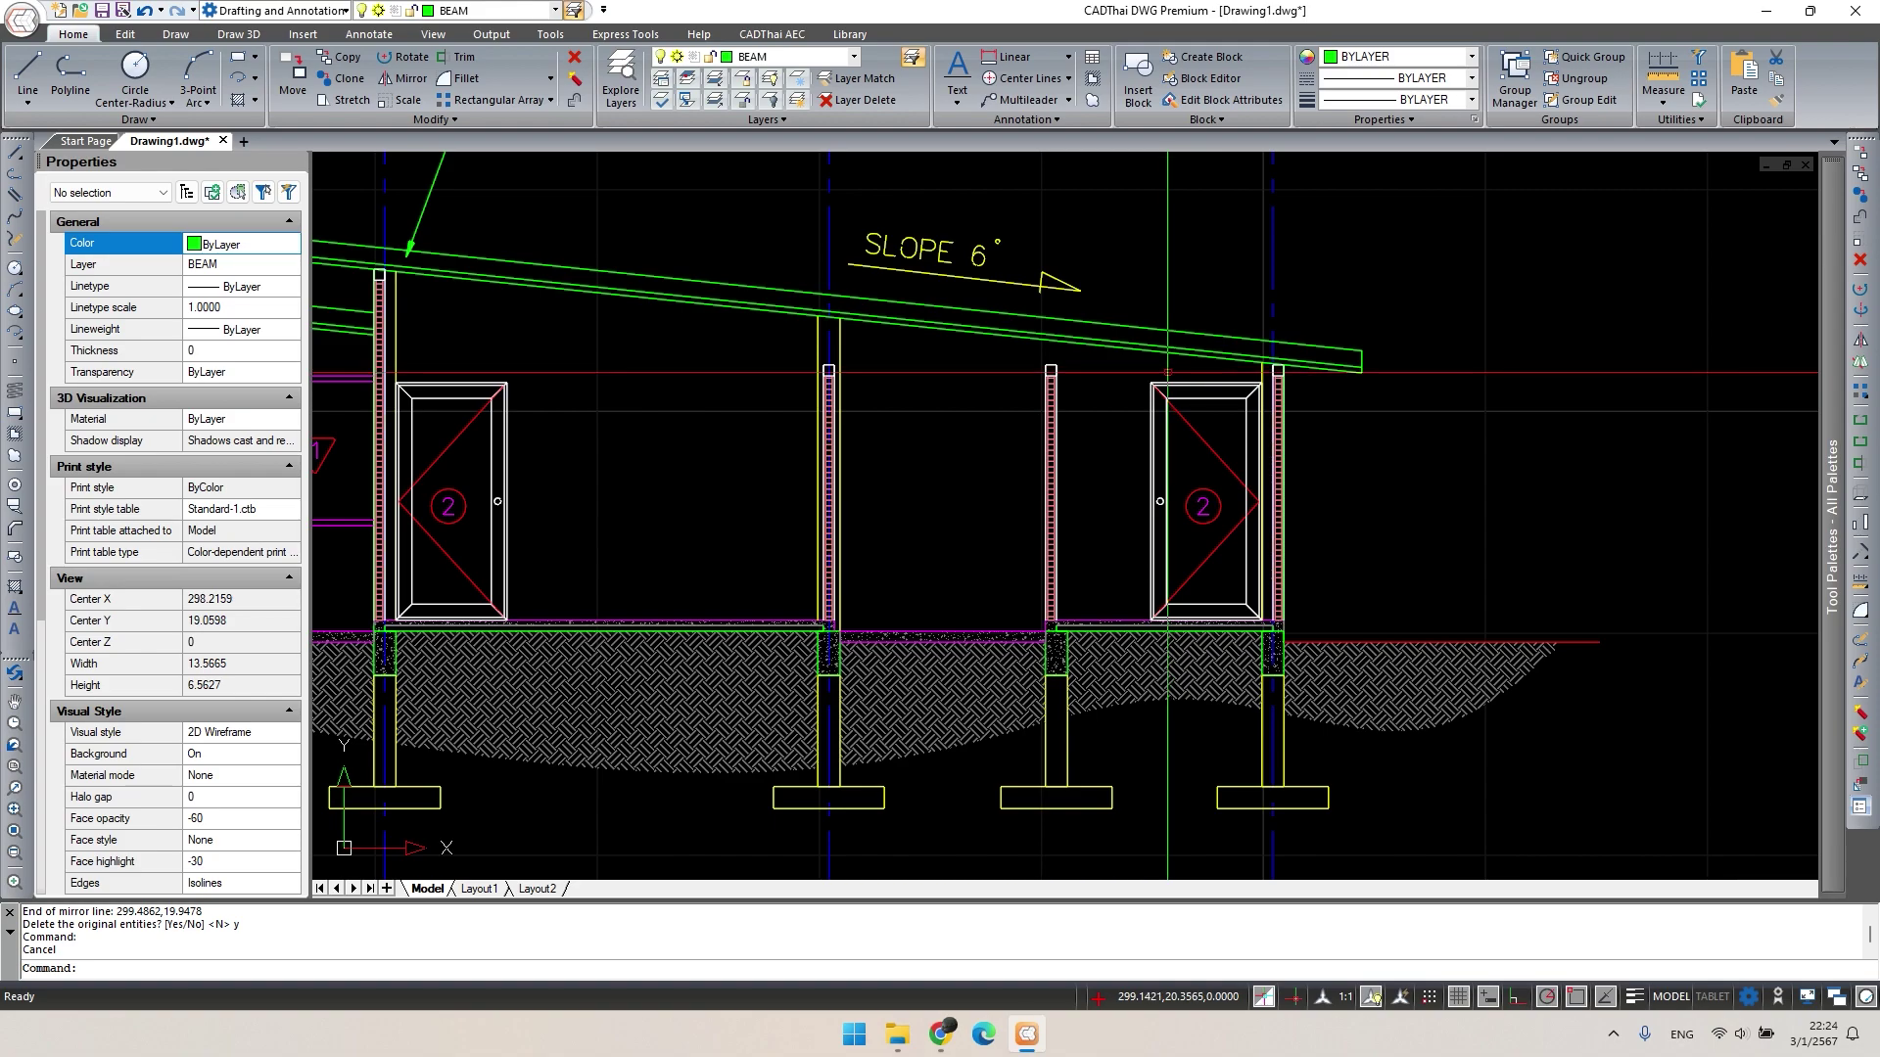
pyautogui.press('Escape')
pyautogui.write('dli')
pyautogui.press('space')
pyautogui.click(1151, 384)
pyautogui.scroll(3, 1151, 621)
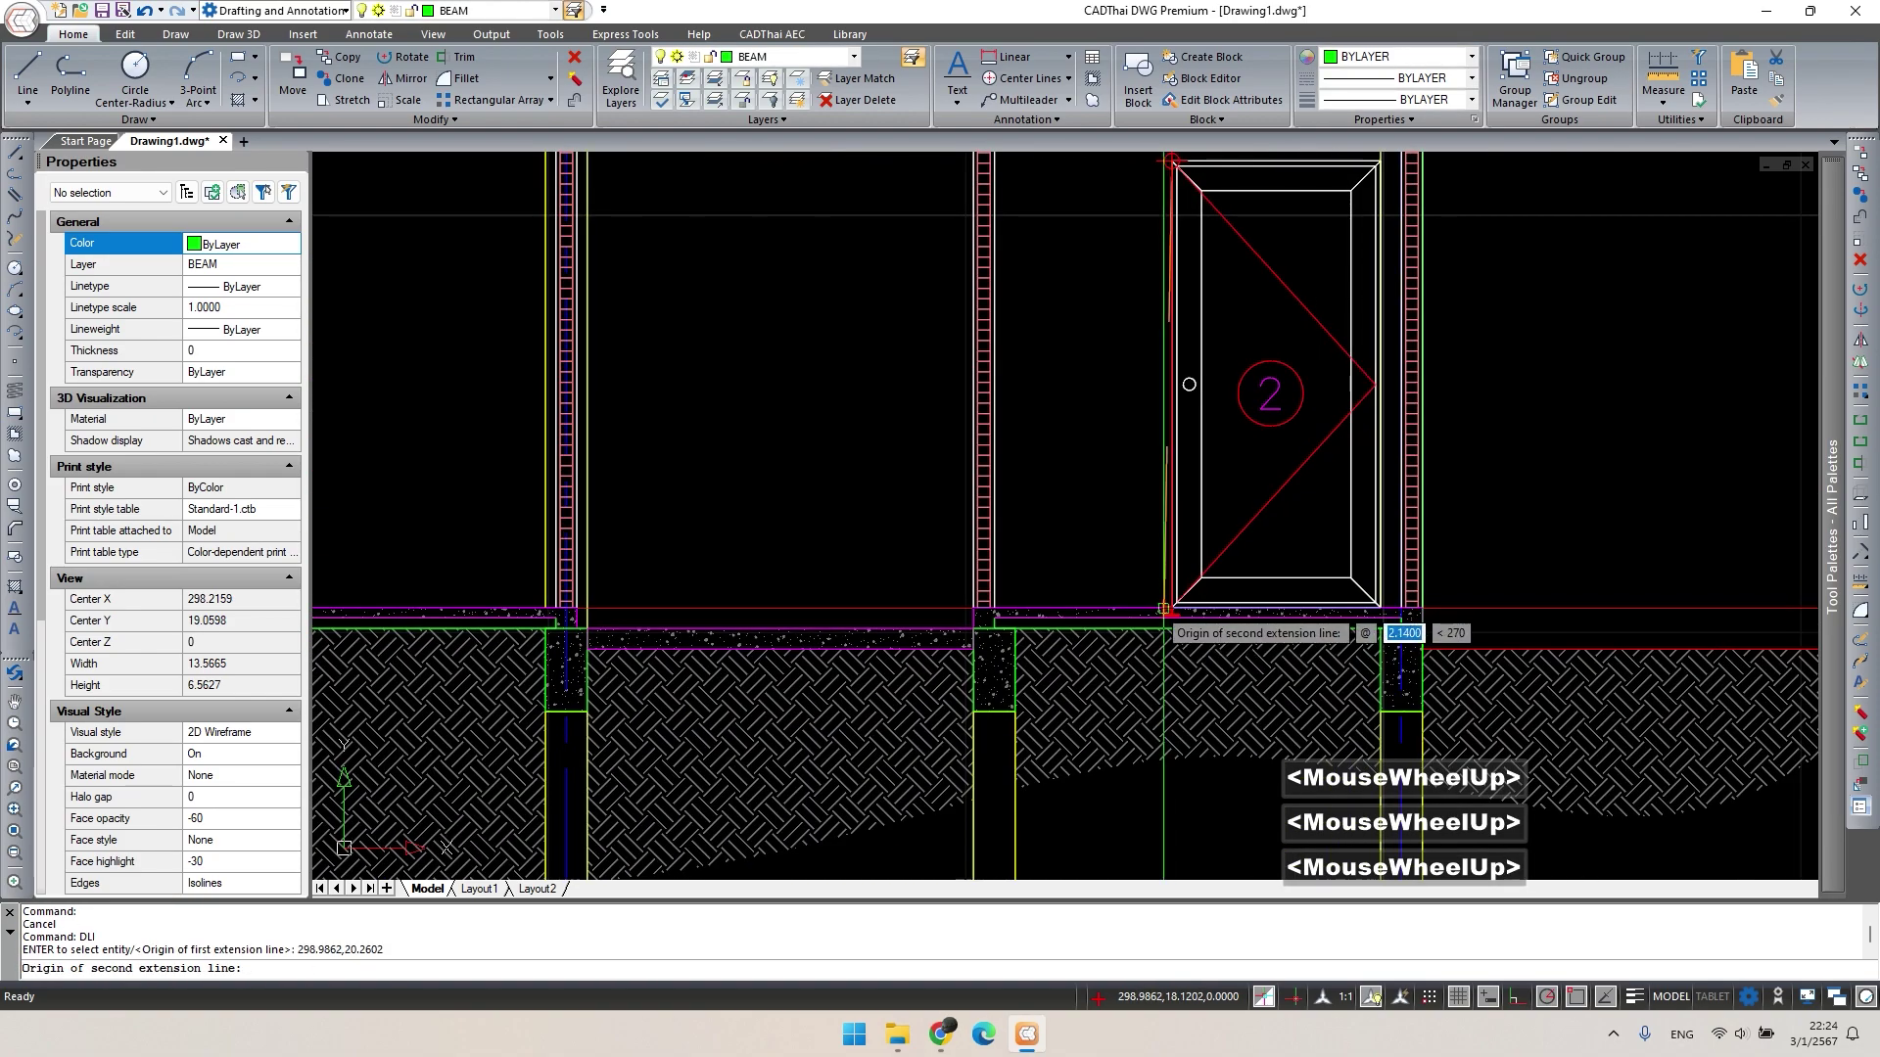
pyautogui.click(1163, 608)
pyautogui.scroll(-2, 1116, 502)
pyautogui.moveTo(1116, 502); pyautogui.dragTo(1152, 540, button='middle')
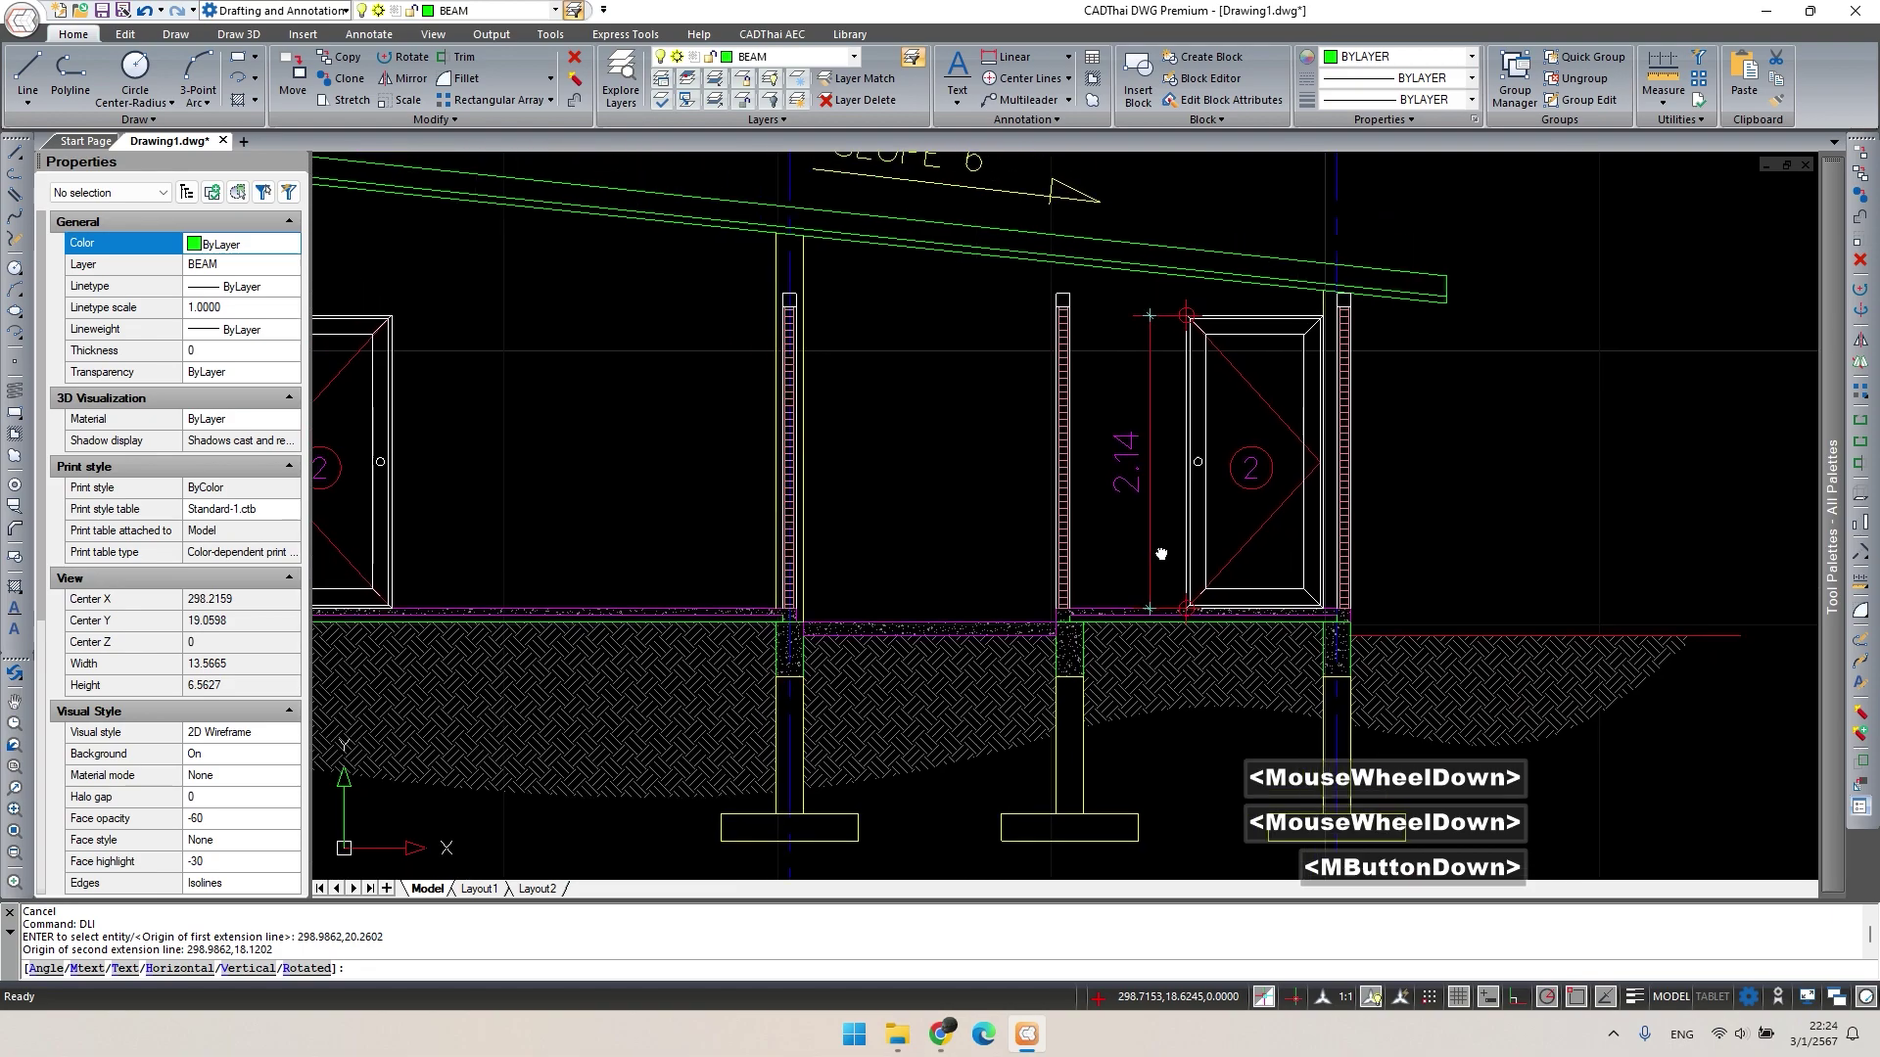
pyautogui.press('Escape')
# Measure the height from the finished floor to the roof underside along the inner column edge at grid A.
pyautogui.scroll(1, 1263, 274)
pyautogui.press('space')
pyautogui.click(1271, 247)
pyautogui.click(1287, 618)
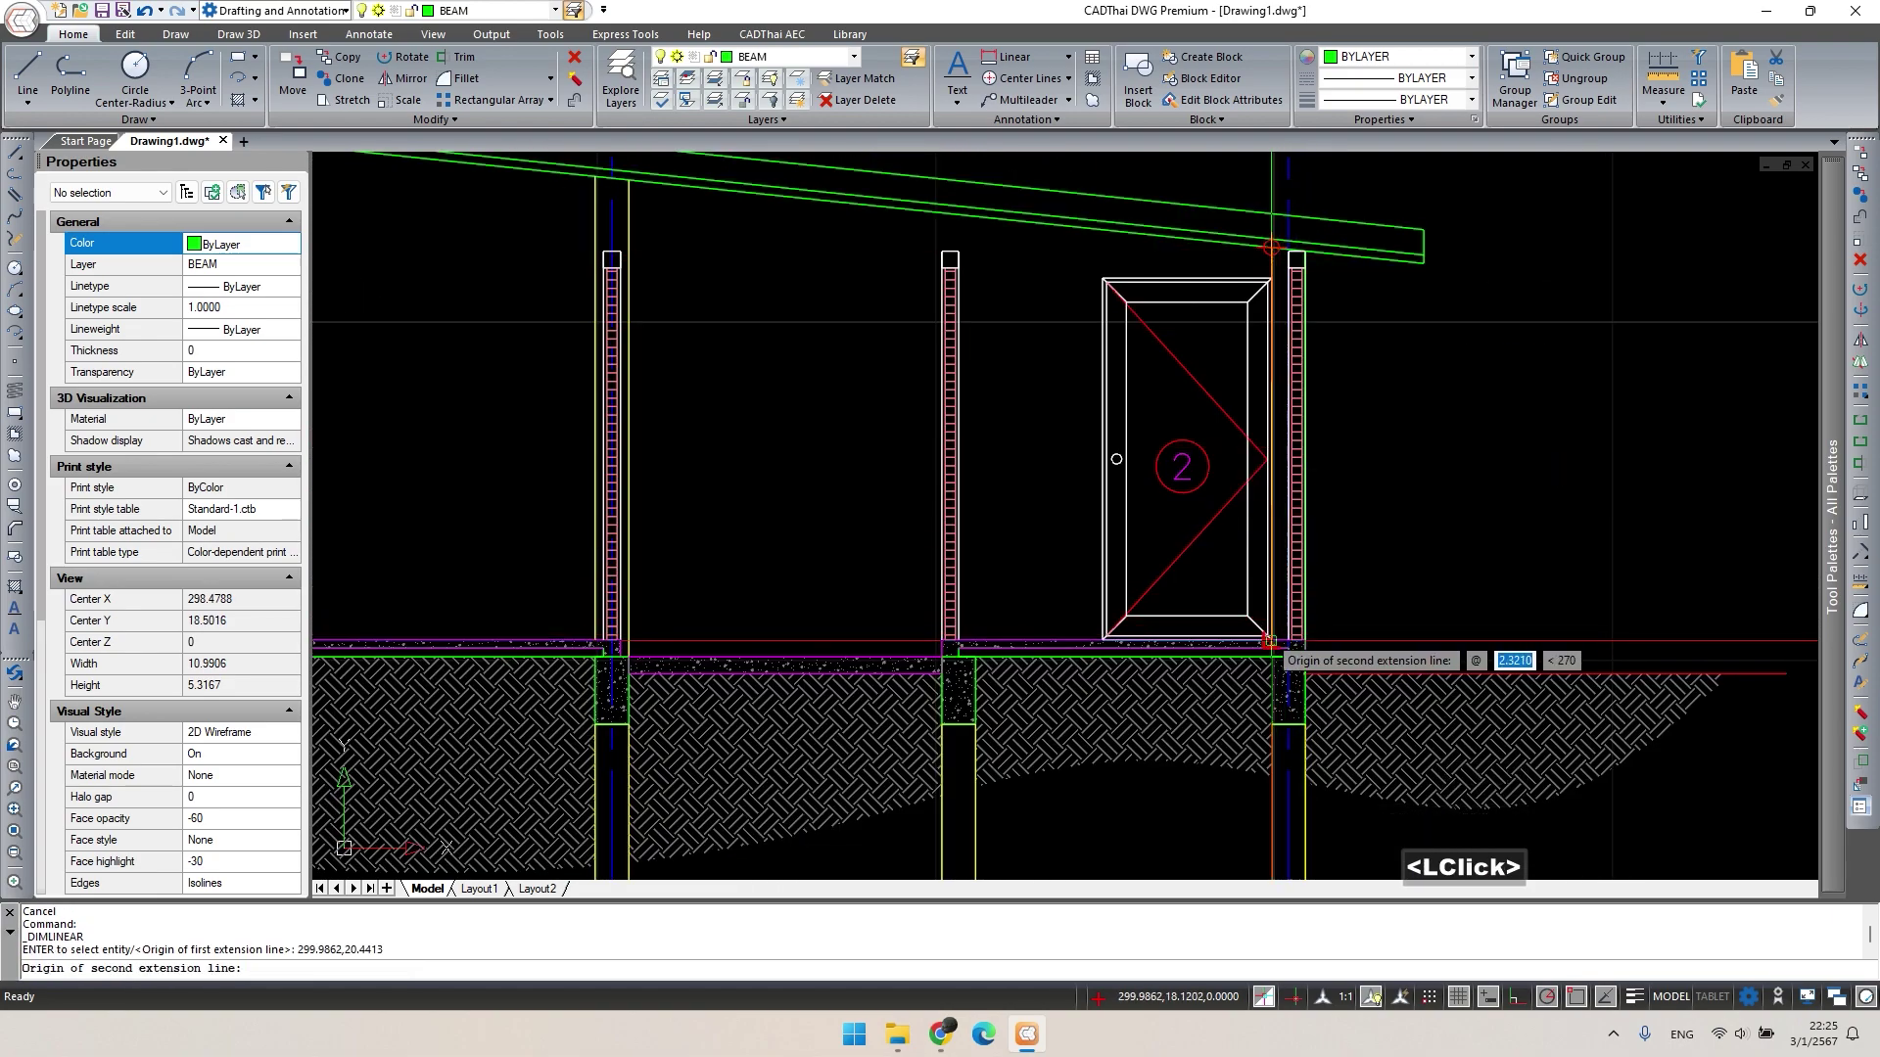
pyautogui.press('Escape')
# Measure the height from the ground line to the roof underside at grid A in elevation 04.
pyautogui.scroll(-5, 1093, 476)
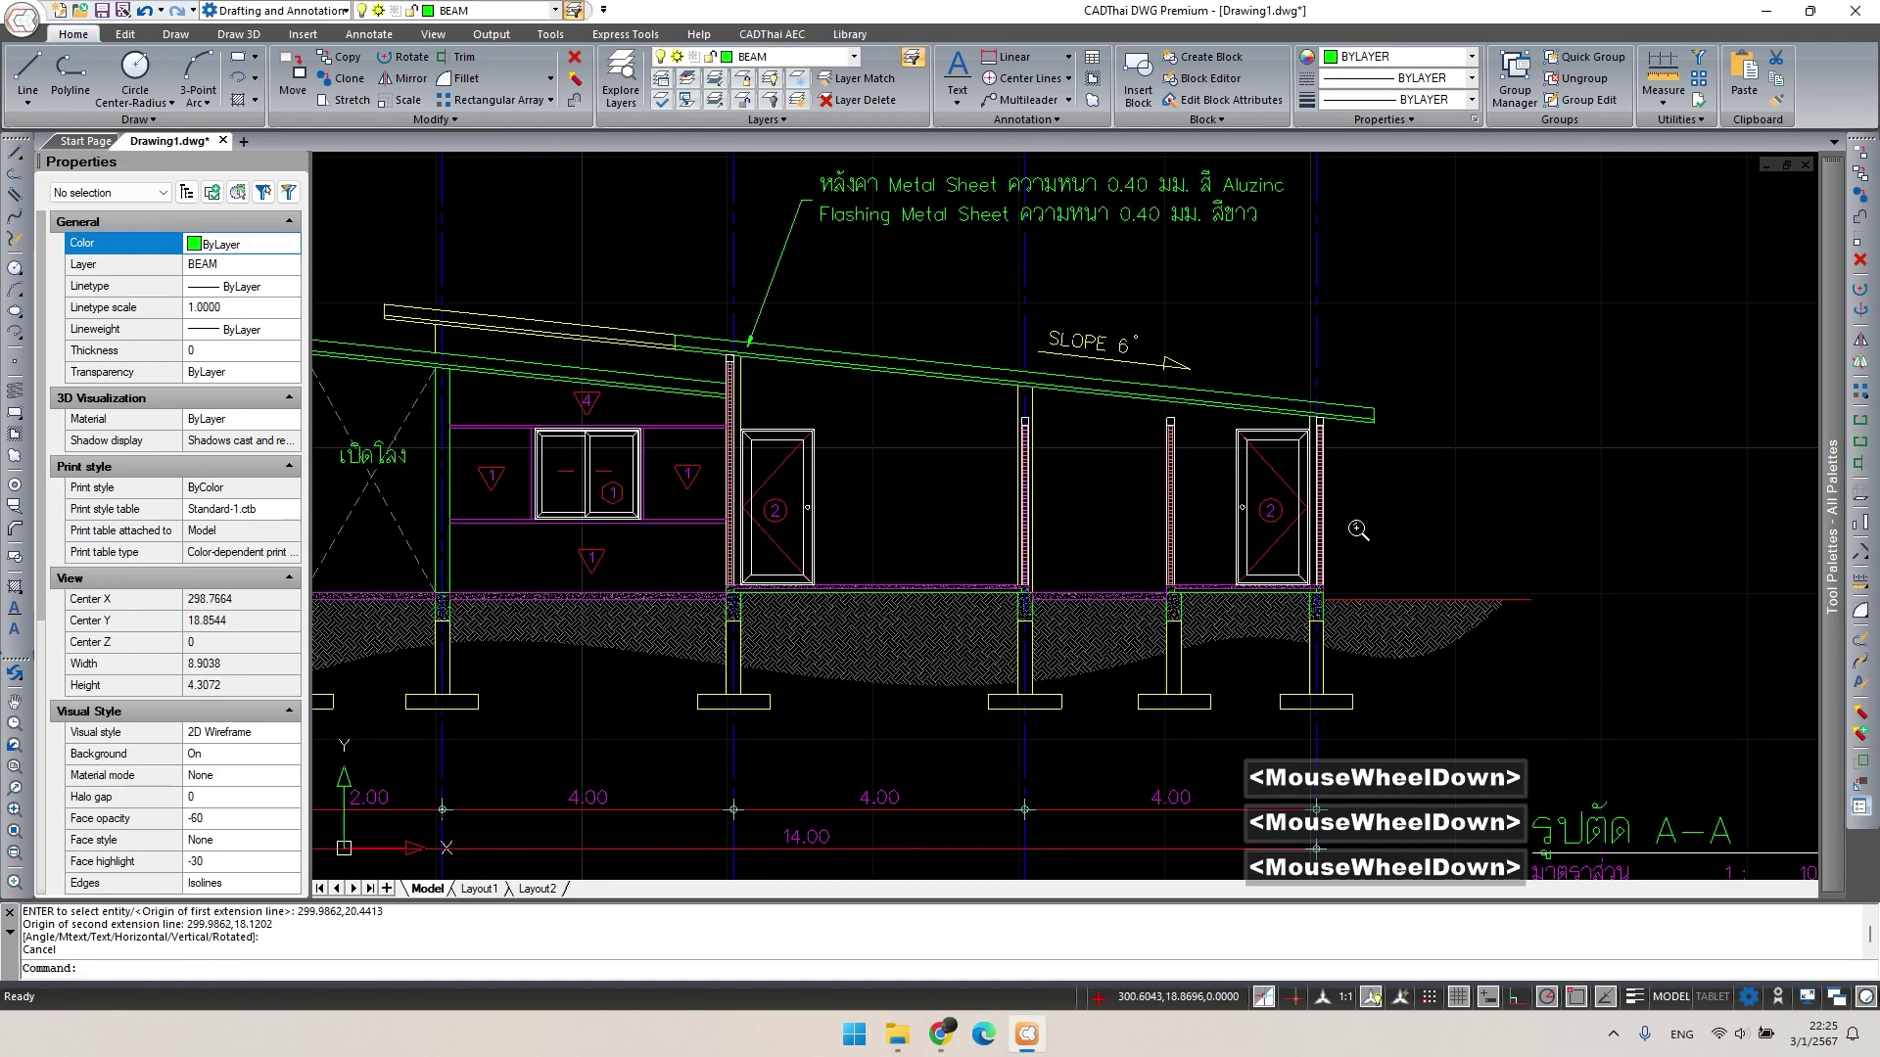
pyautogui.moveTo(1093, 477); pyautogui.dragTo(1361, 484, button='middle')
pyautogui.scroll(5, 741, 491)
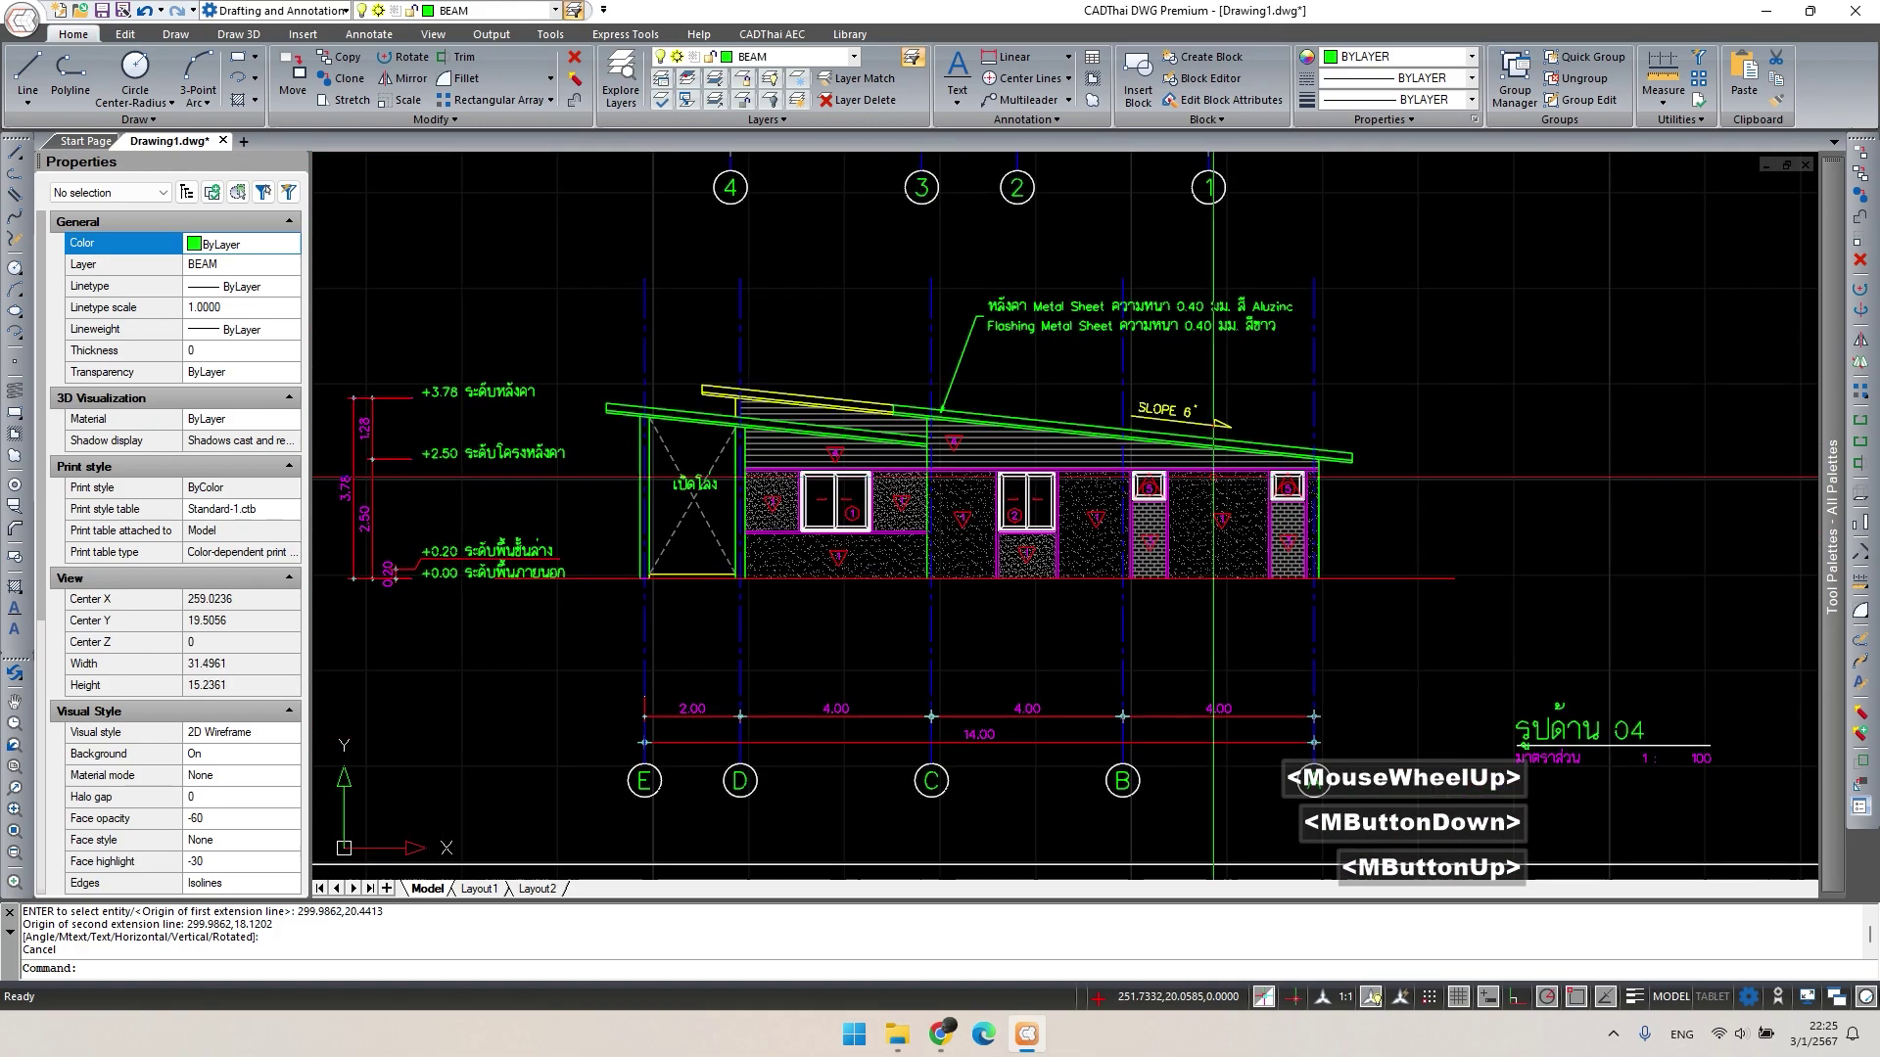
pyautogui.press('Escape')
pyautogui.scroll(4, 1449, 547)
pyautogui.press('Escape')
pyautogui.write('li')
pyautogui.press('space')
pyautogui.click(1392, 440)
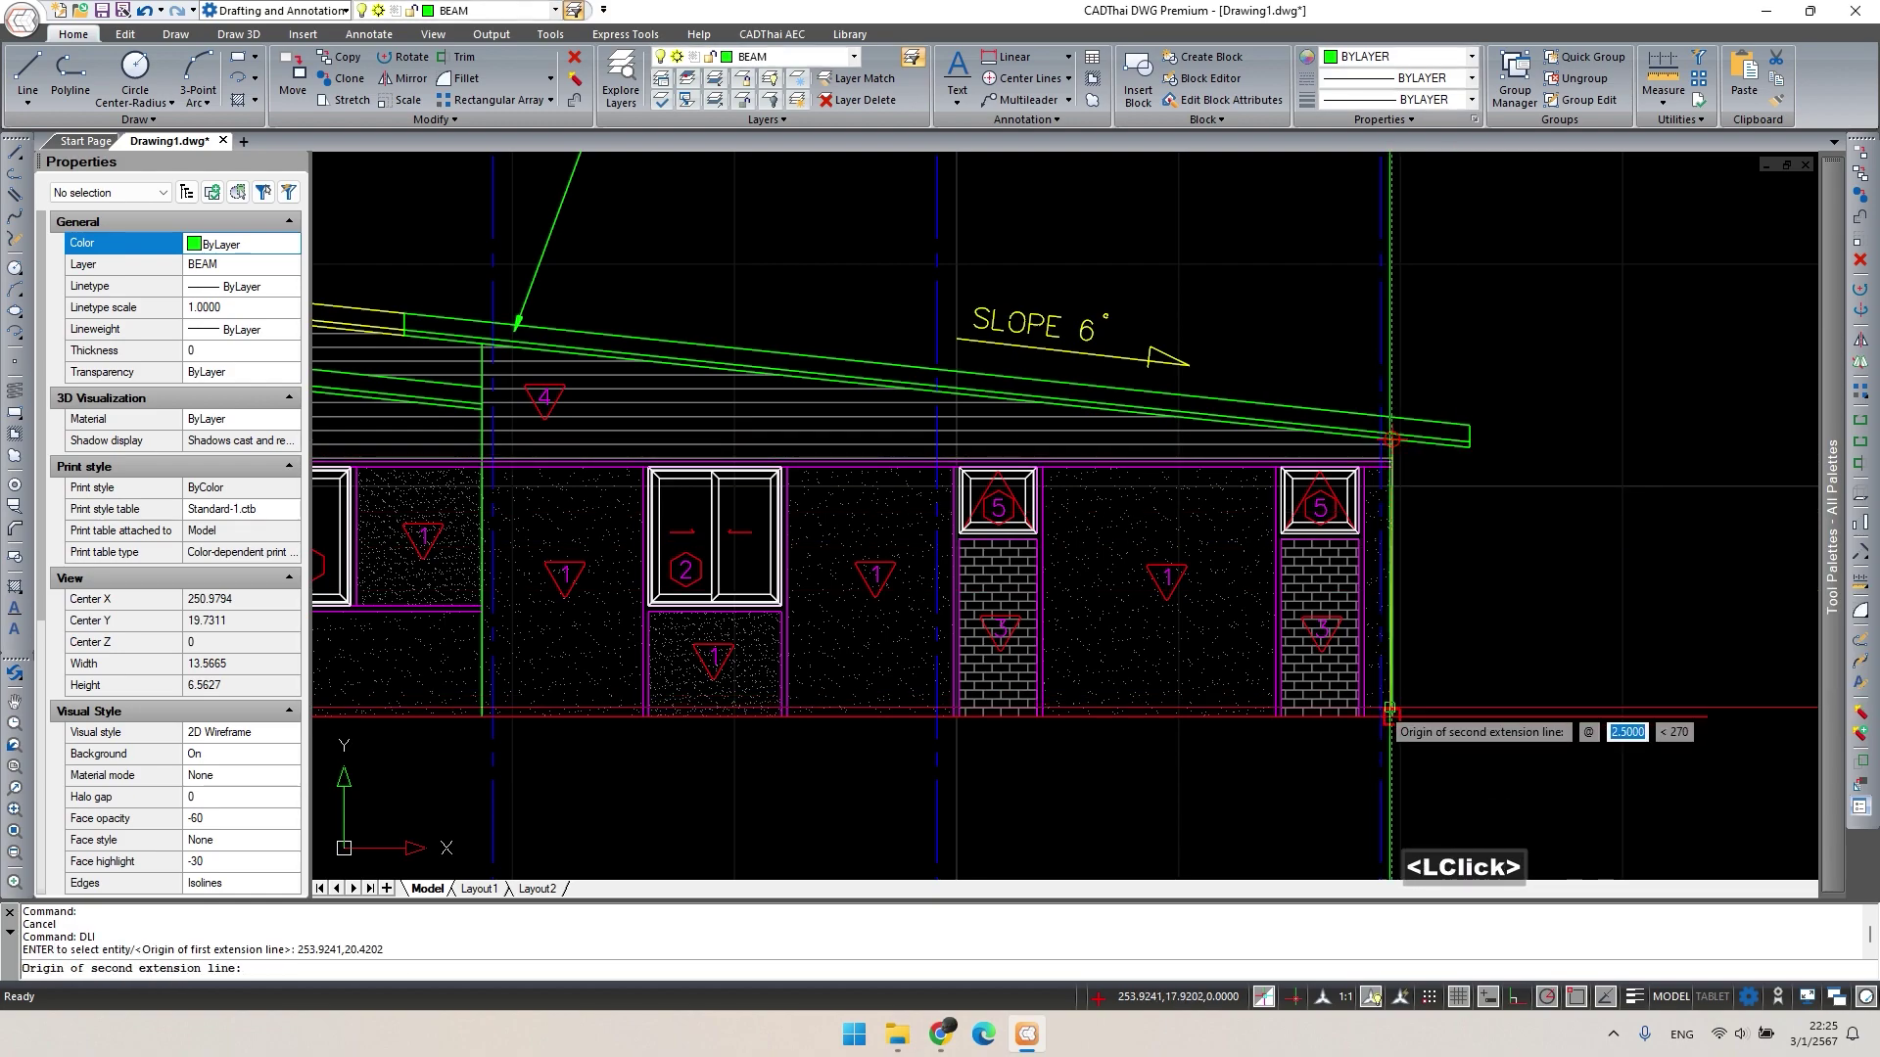
pyautogui.click(1391, 716)
pyautogui.press('Escape')
pyautogui.scroll(-3, 1440, 683)
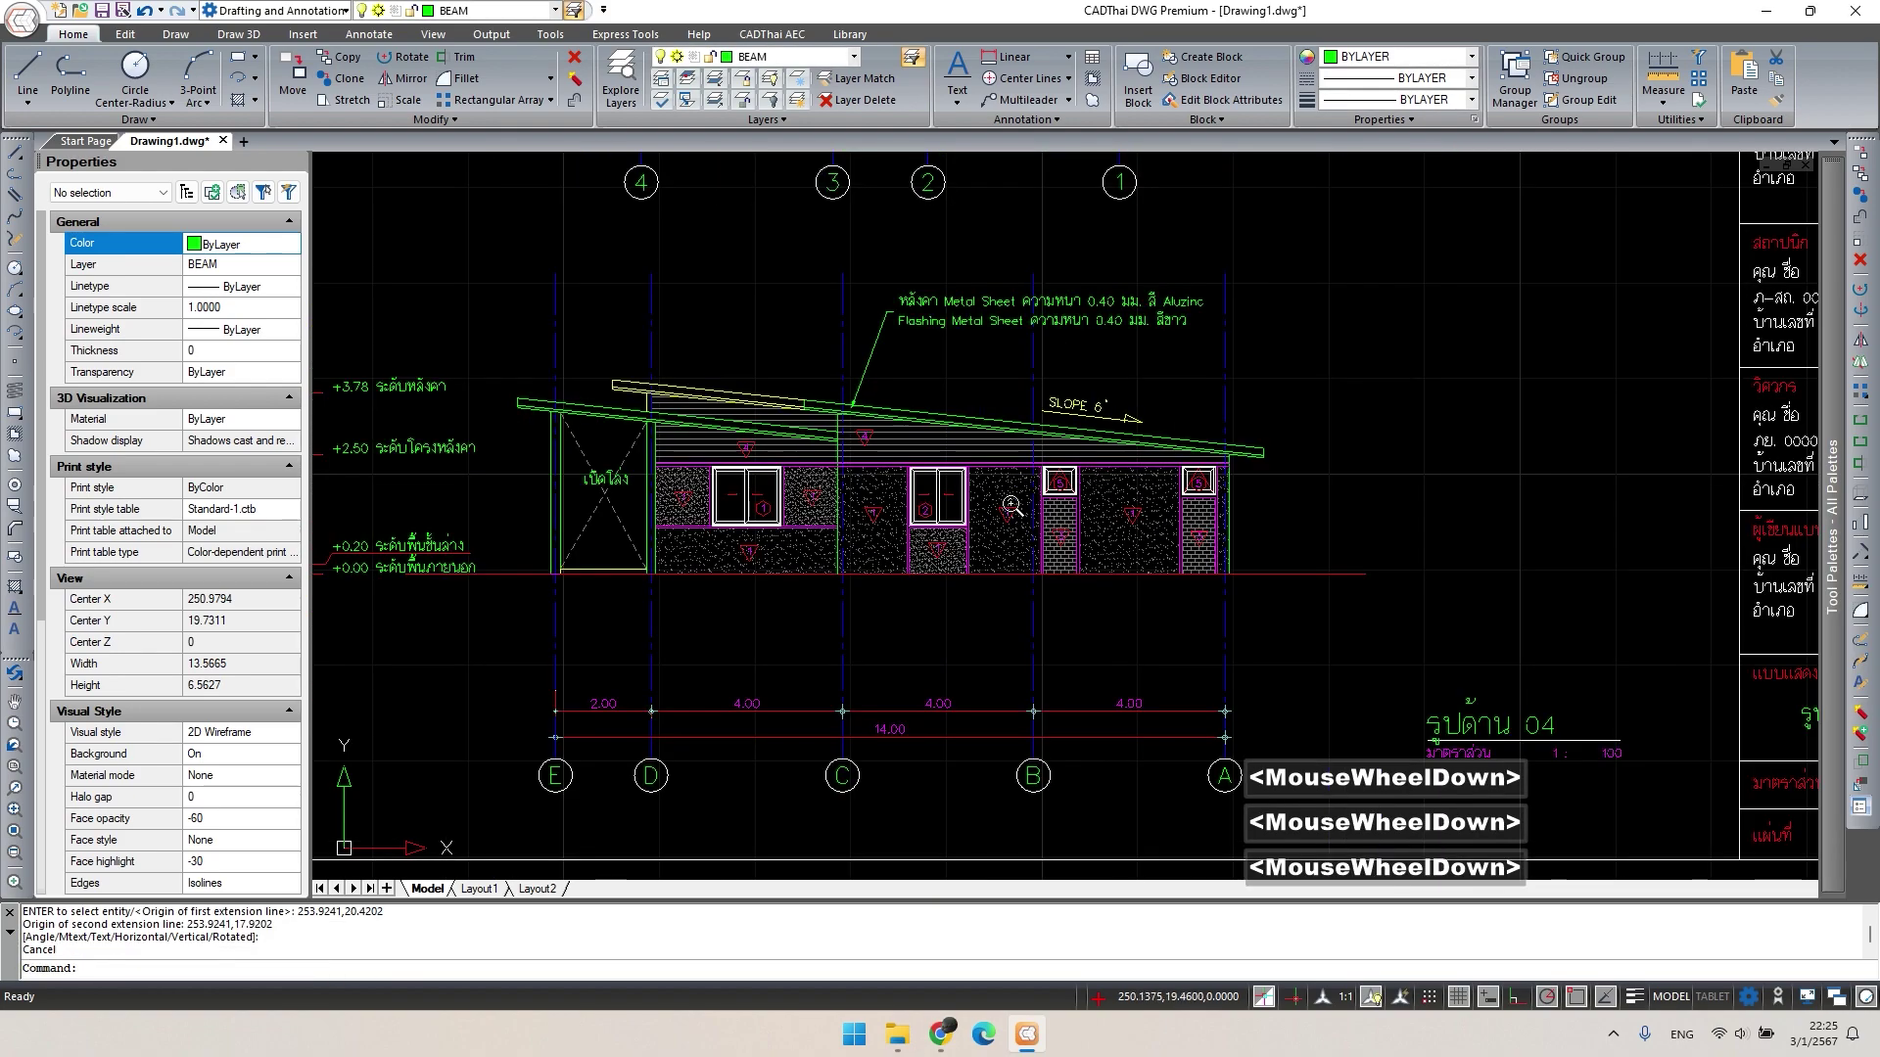
# Compare the level marks and roof heights of elevation 04 with those of section A-A.
pyautogui.moveTo(979, 528); pyautogui.dragTo(1126, 528, button='middle')
pyautogui.scroll(3, 801, 422)
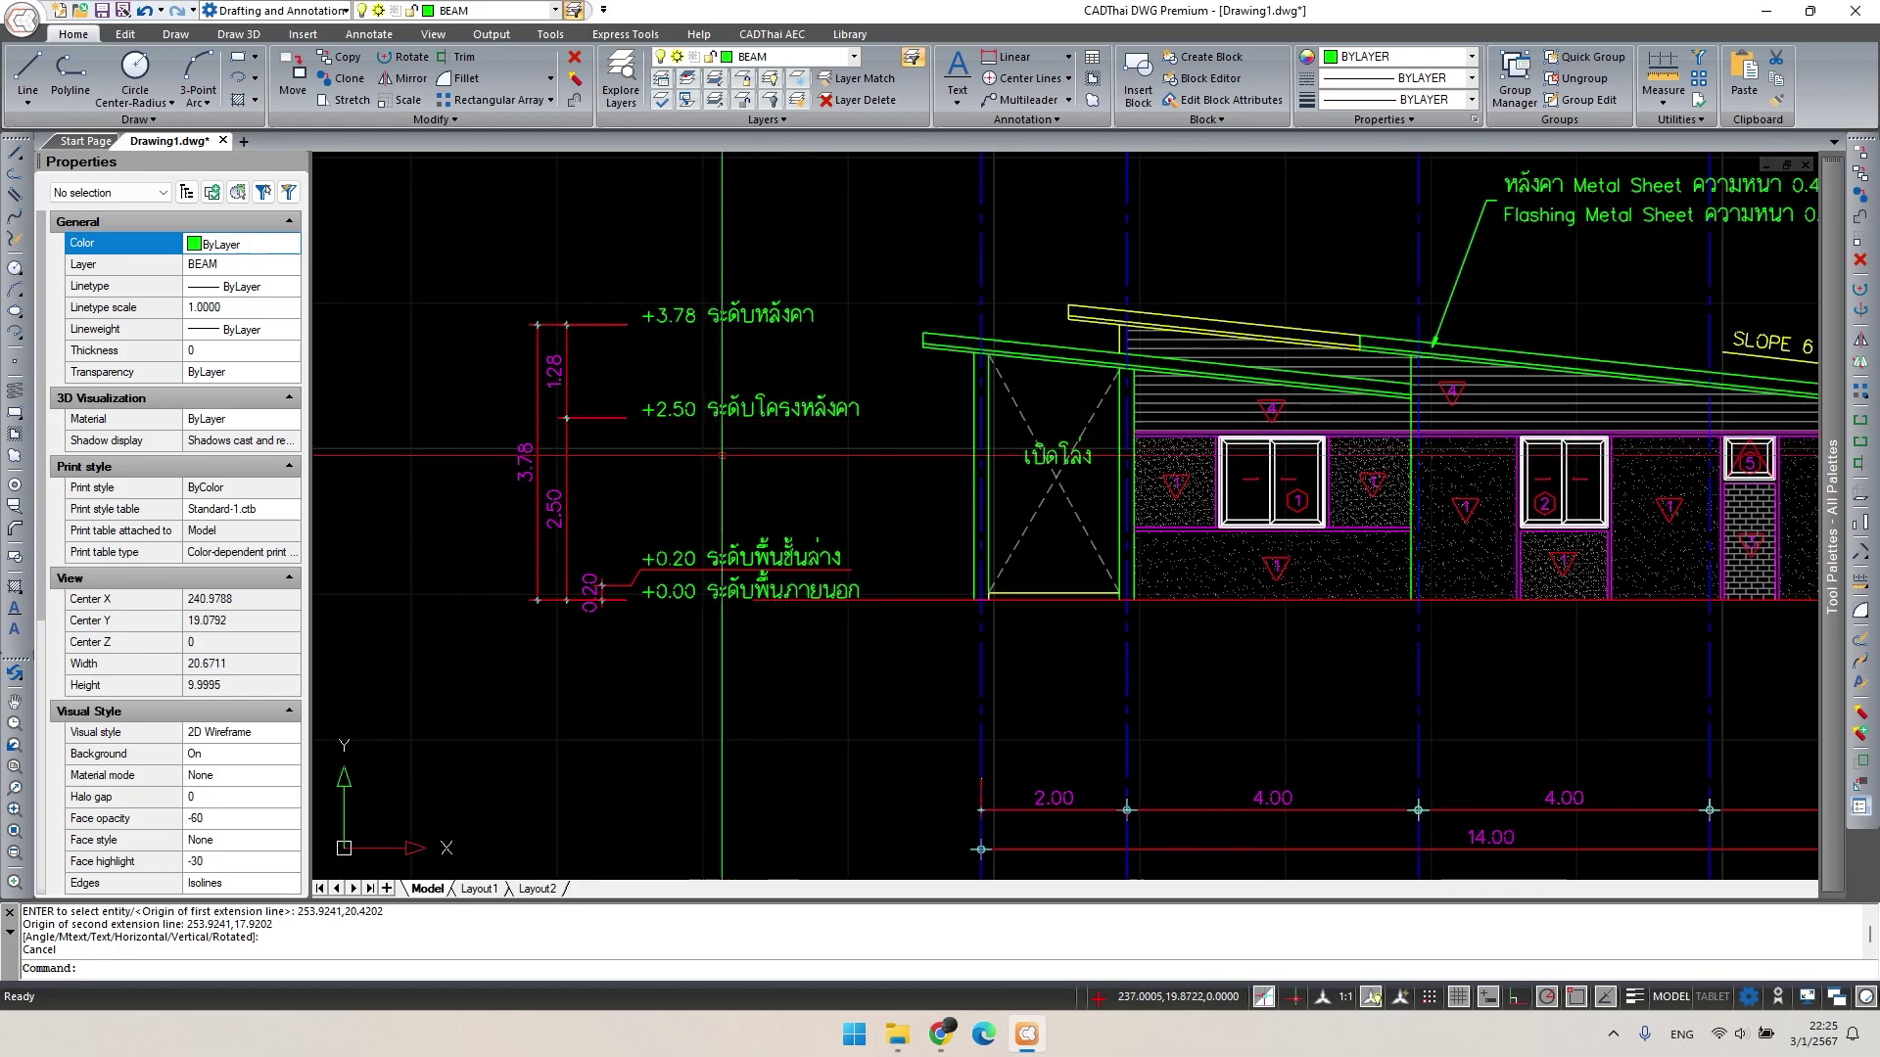
pyautogui.scroll(-2, 973, 451)
pyautogui.moveTo(979, 451); pyautogui.dragTo(637, 460, button='middle')
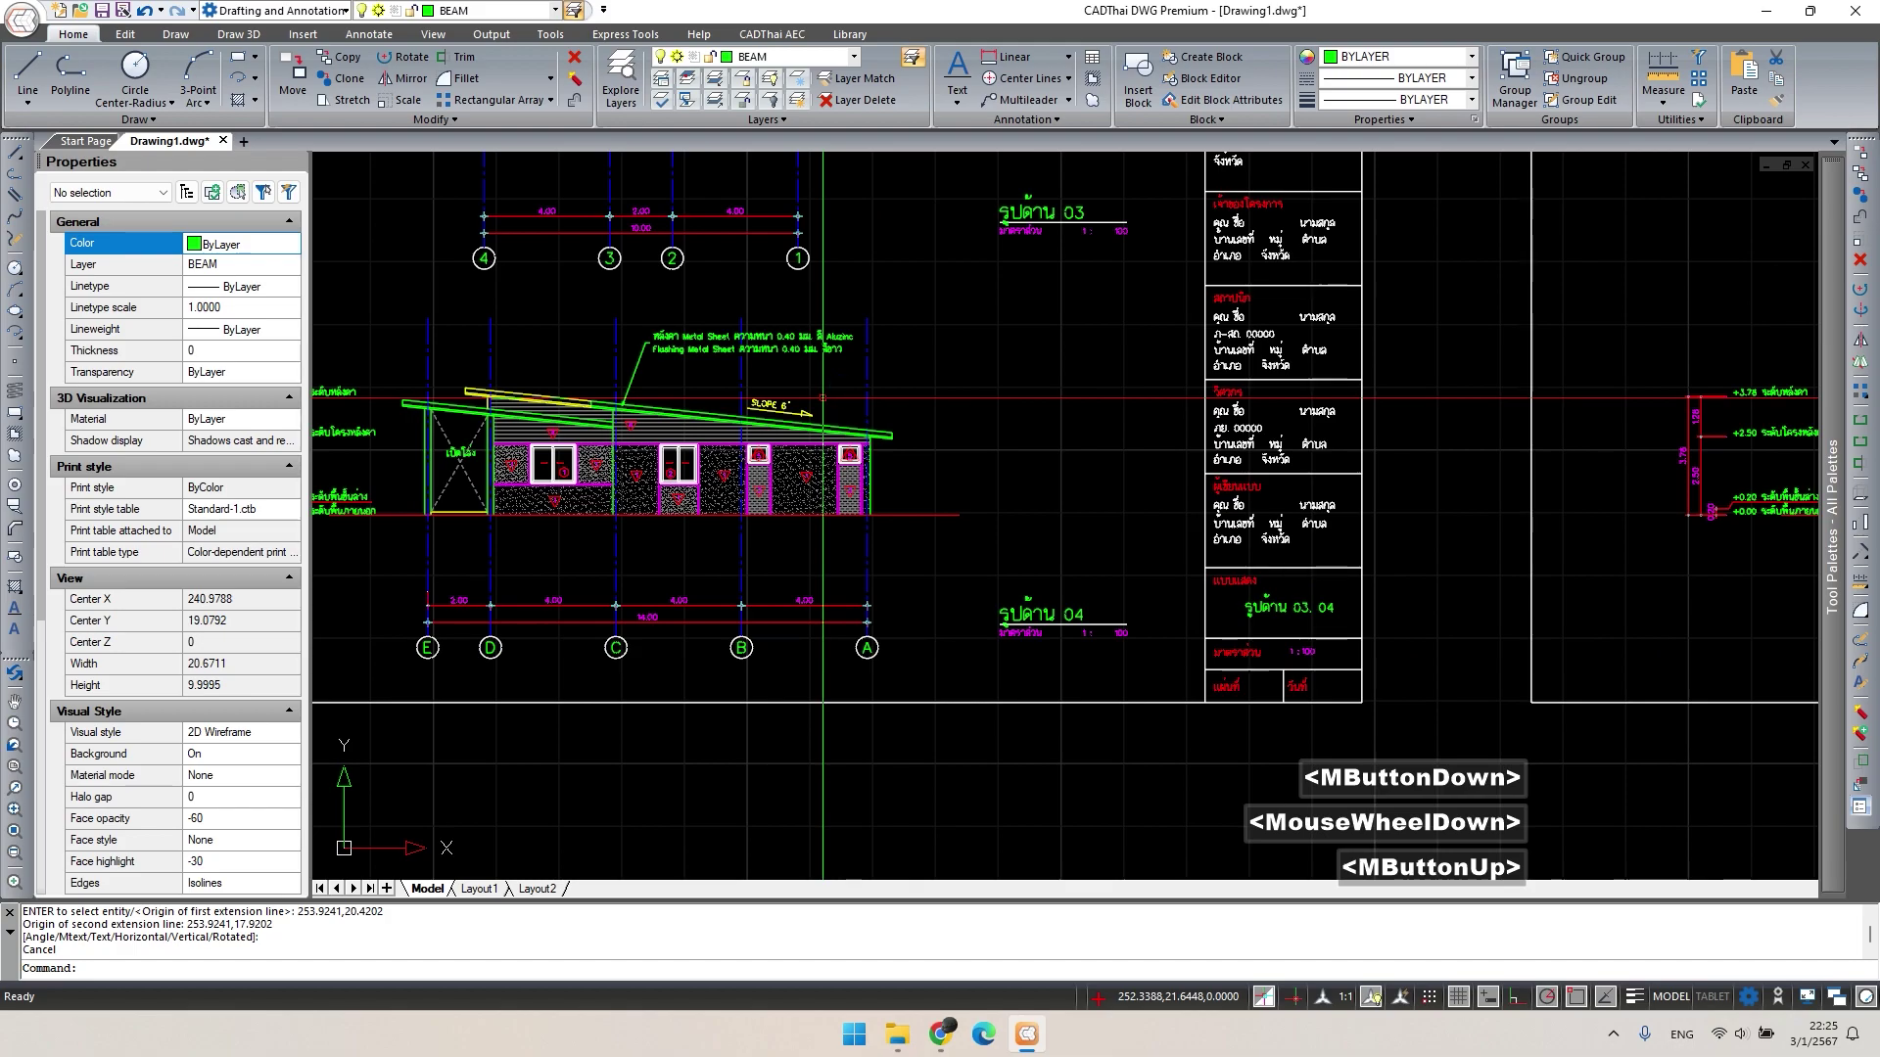
pyautogui.press('Escape')
pyautogui.scroll(-3, 972, 451)
pyautogui.moveTo(972, 451); pyautogui.dragTo(953, 465, button='middle')
pyautogui.scroll(4, 952, 465)
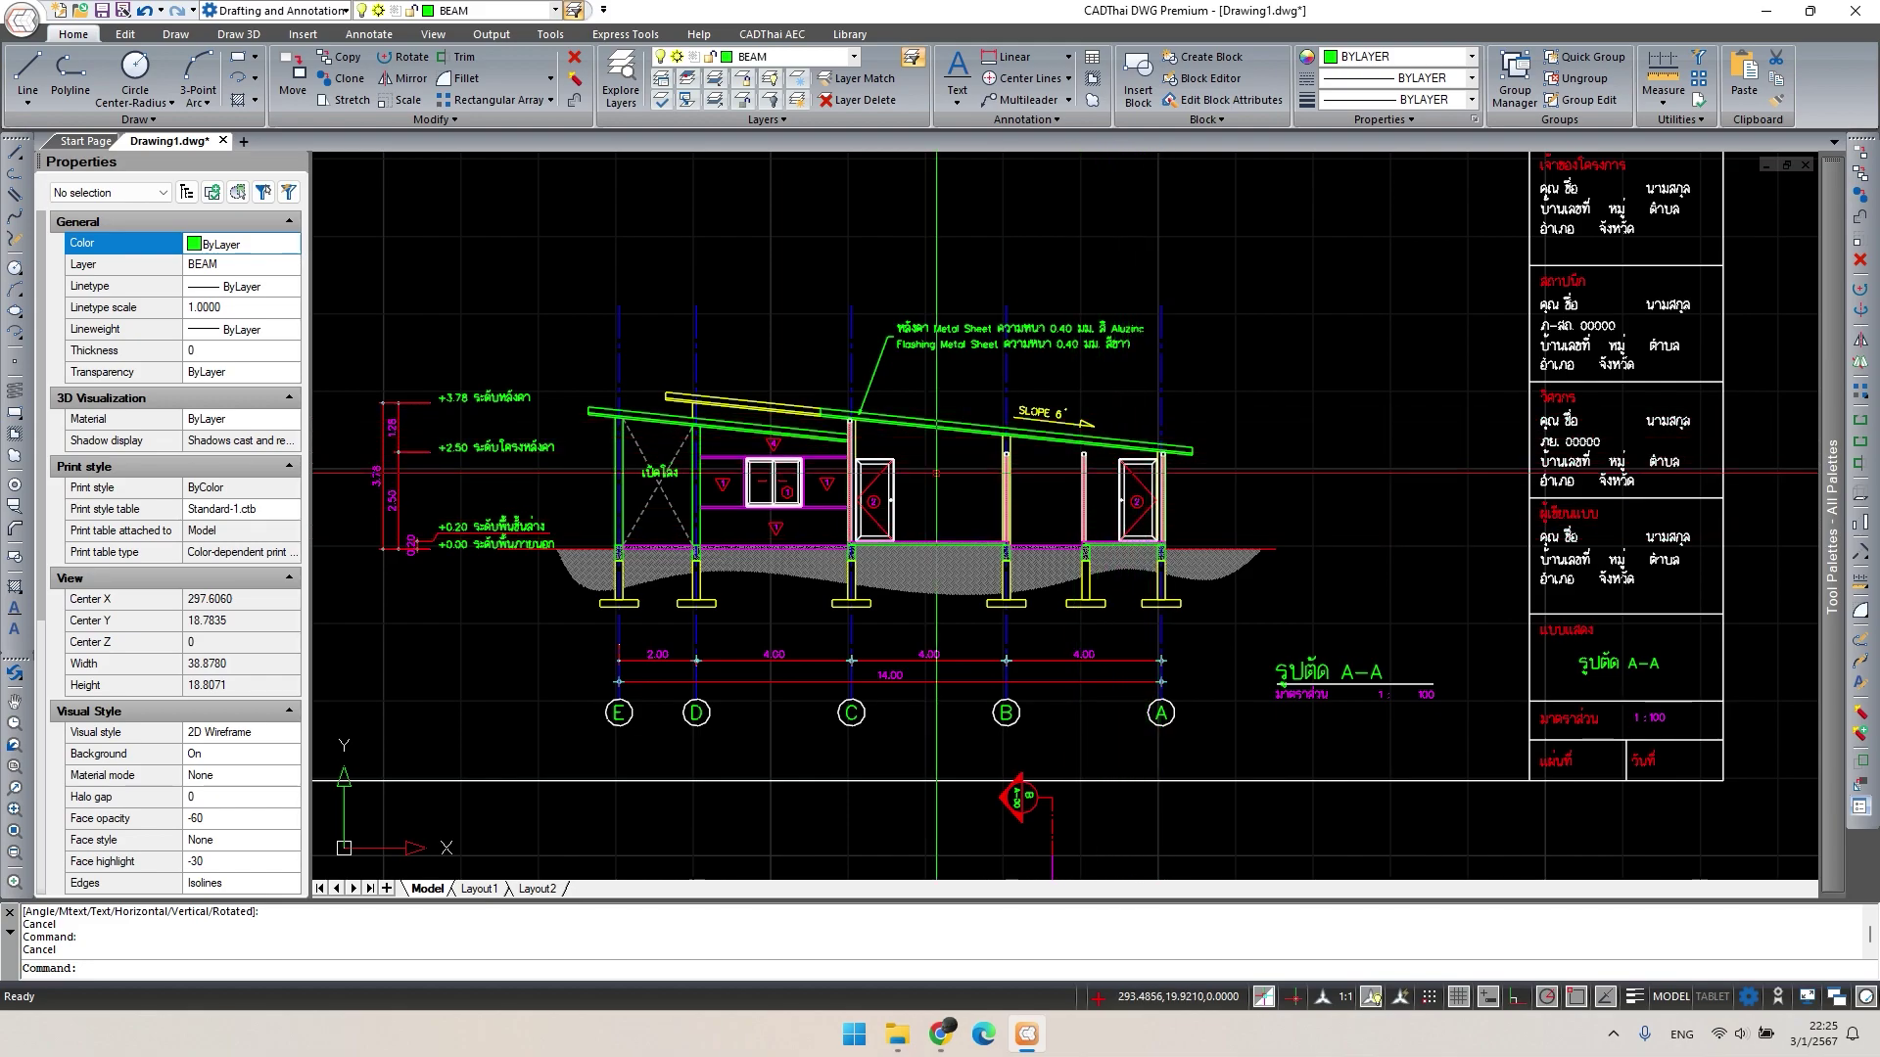
pyautogui.scroll(2, 851, 468)
pyautogui.moveTo(1256, 489)
pyautogui.mouseDown(button='middle')
pyautogui.moveTo(1540, 531)
pyautogui.moveTo(1246, 481)
pyautogui.mouseUp(button='middle')
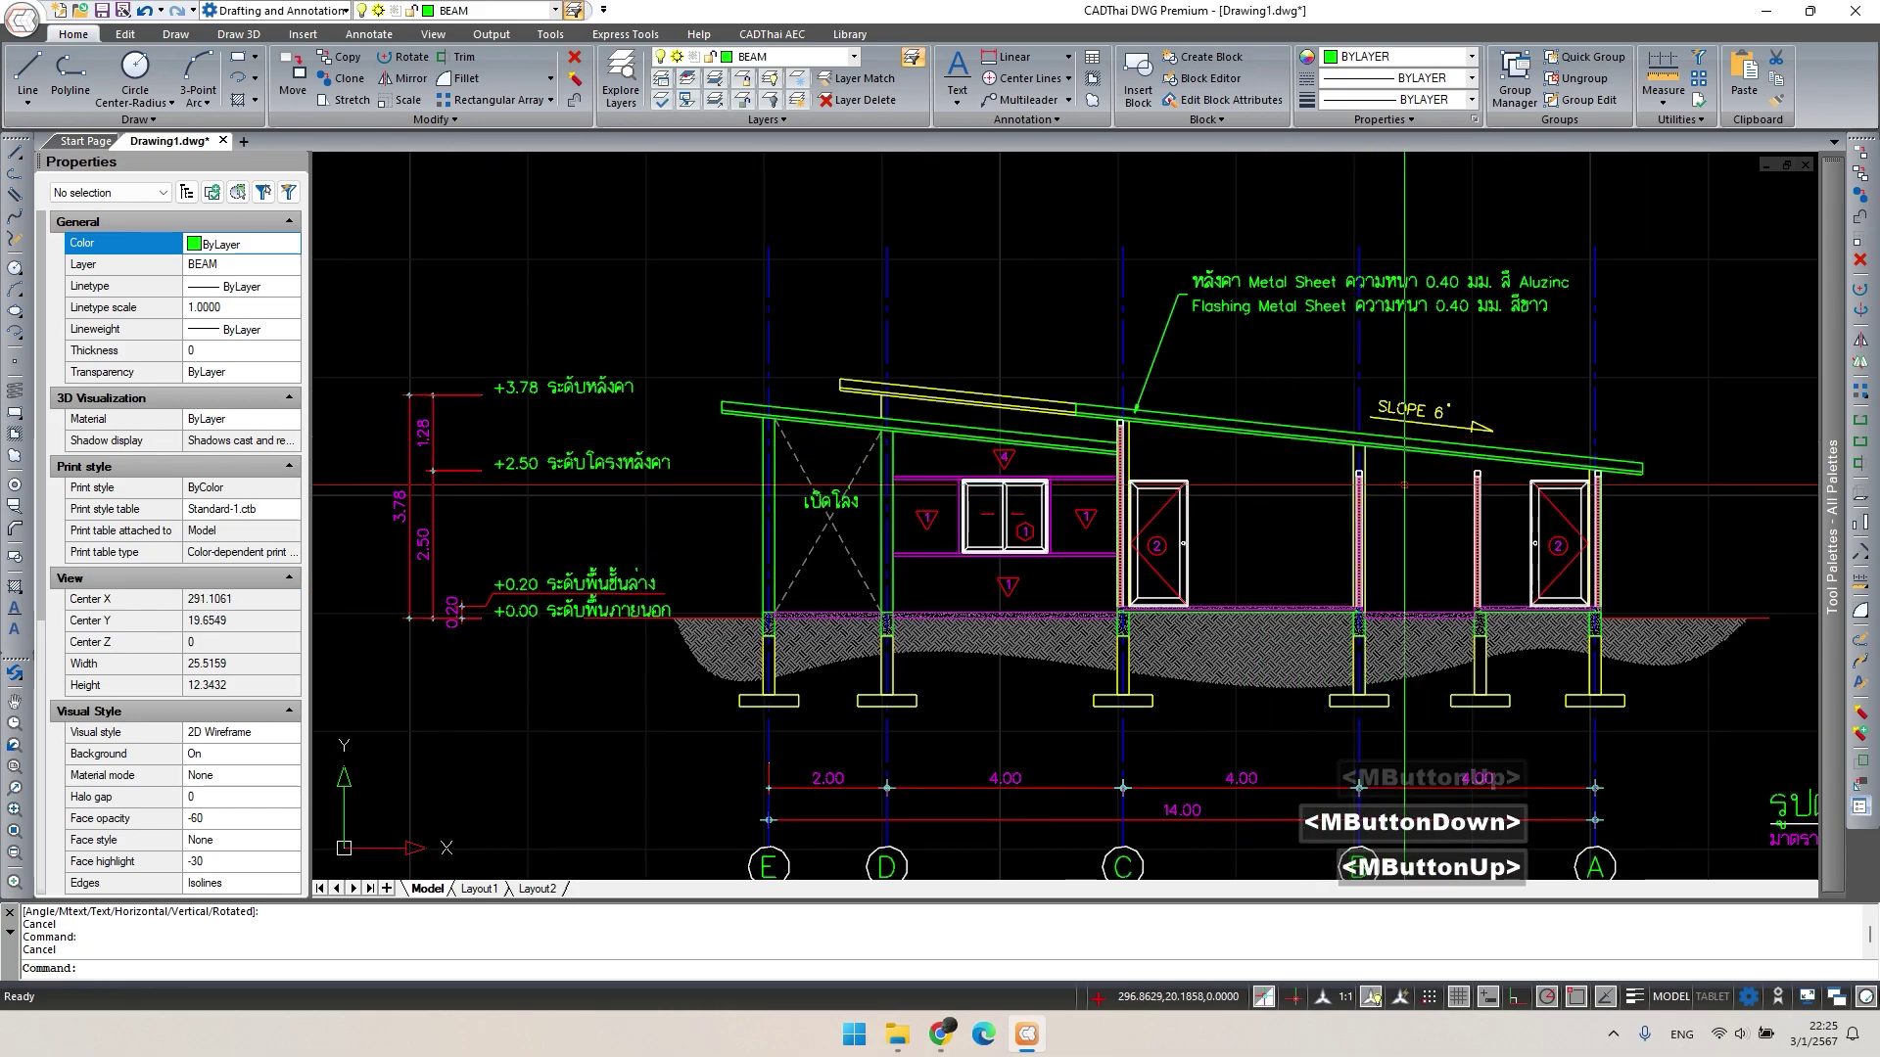
# Open the Elevation Text block beside section A-A for in-place editing, with all its level texts and dimensions selected.
pyautogui.press('Escape')
pyautogui.click(475, 494)
pyautogui.moveTo(475, 494); pyautogui.dragTo(666, 504, button='middle')
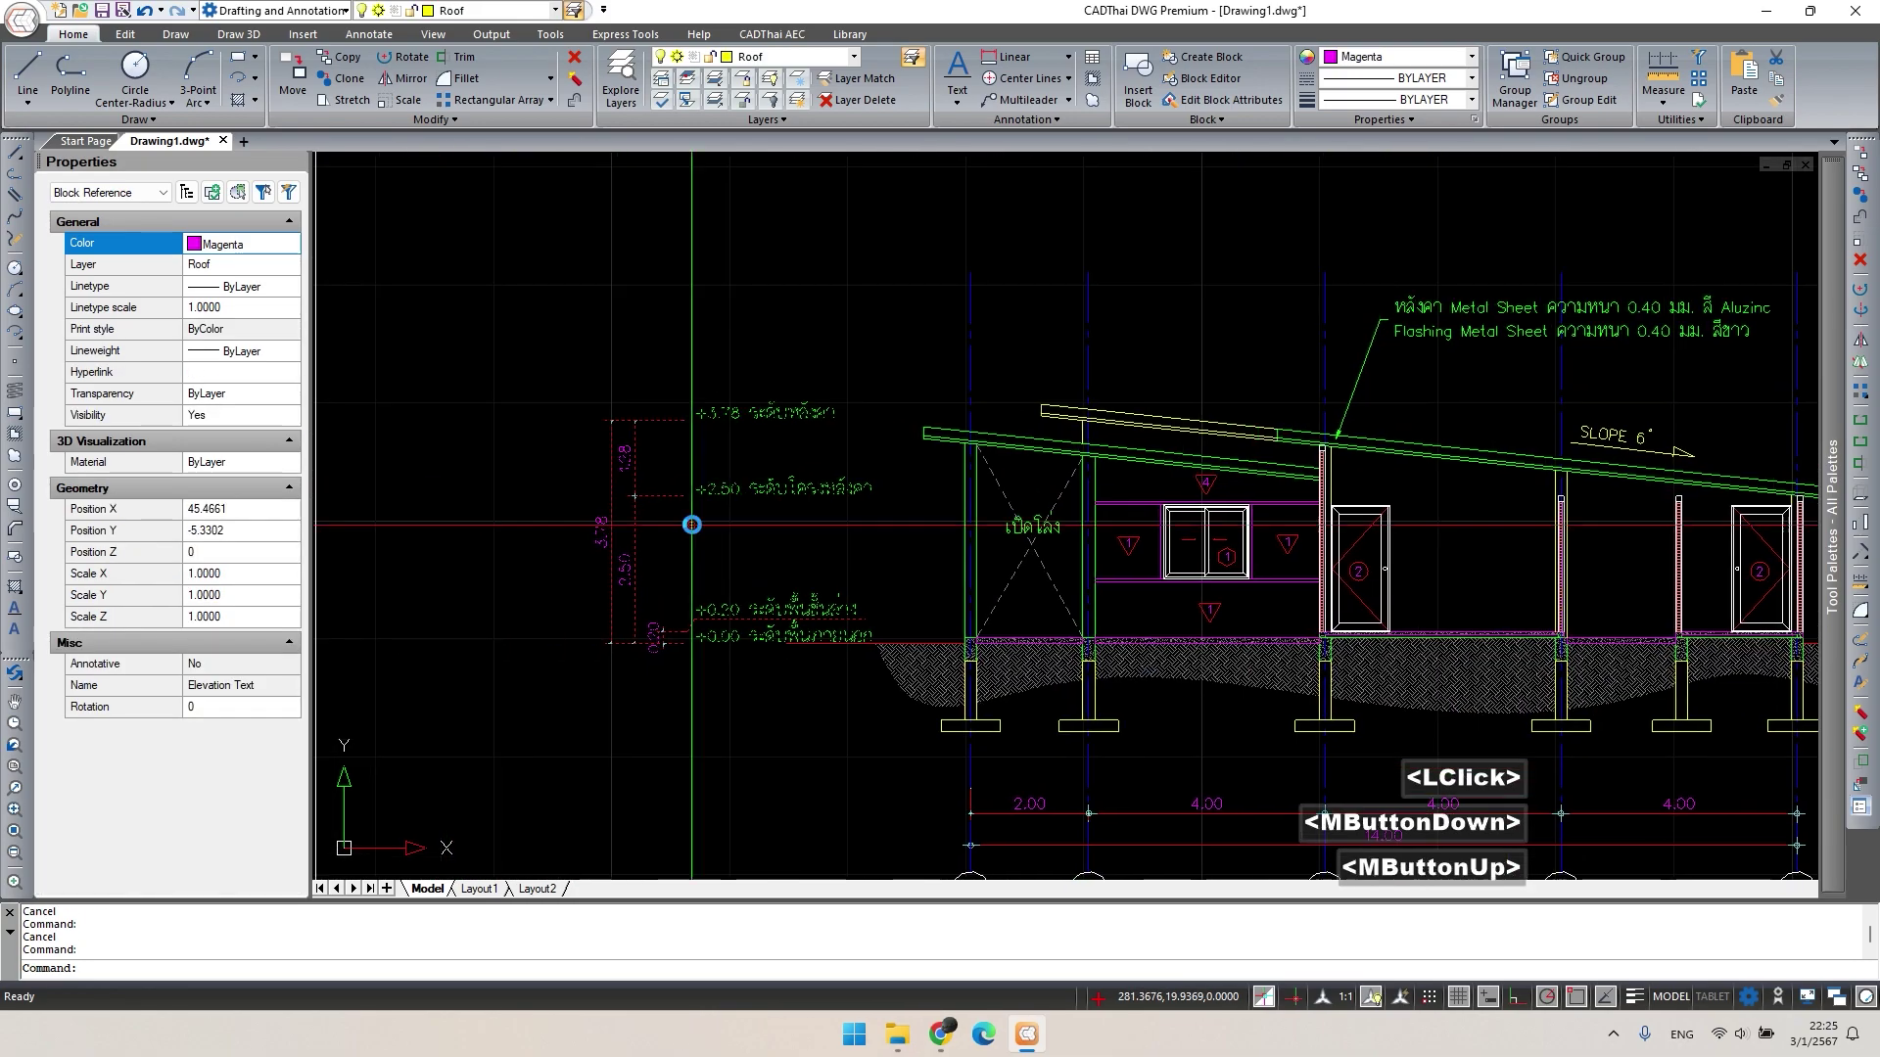
pyautogui.scroll(1, 666, 505)
pyautogui.rightClick(665, 504)
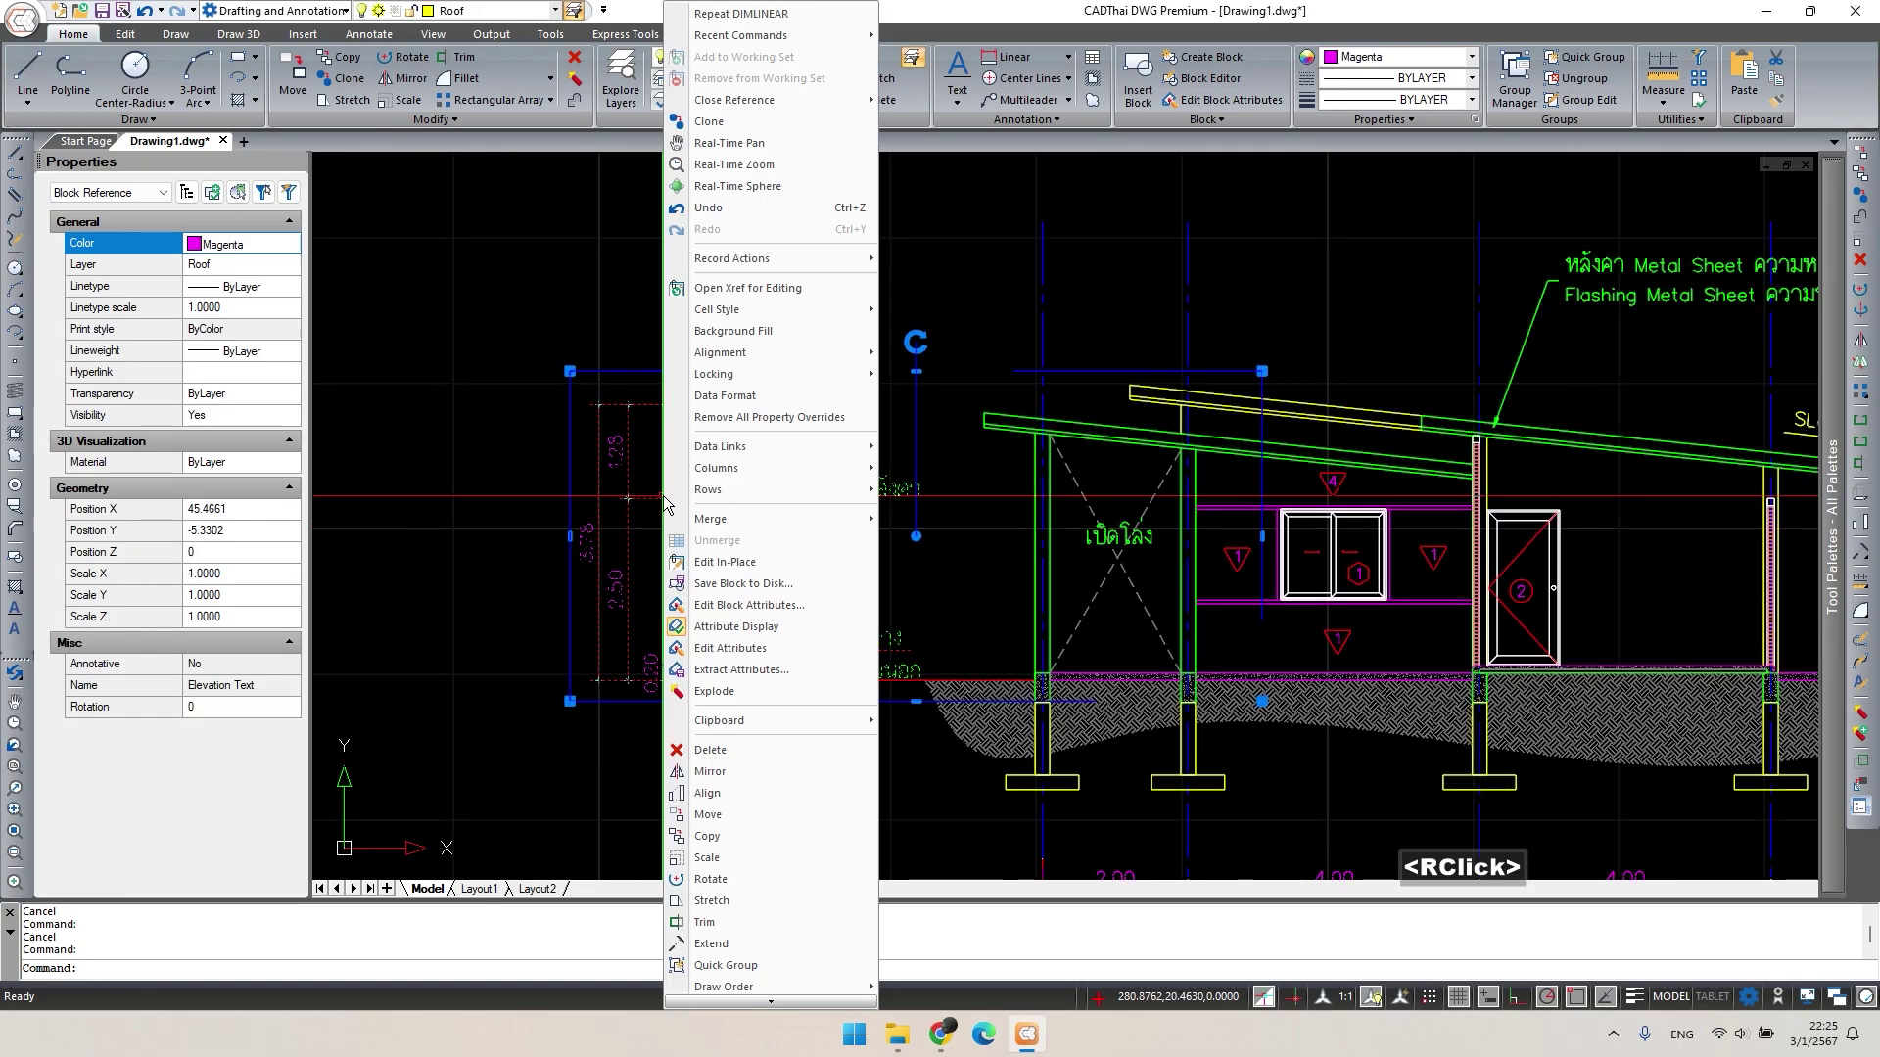
pyautogui.click(787, 570)
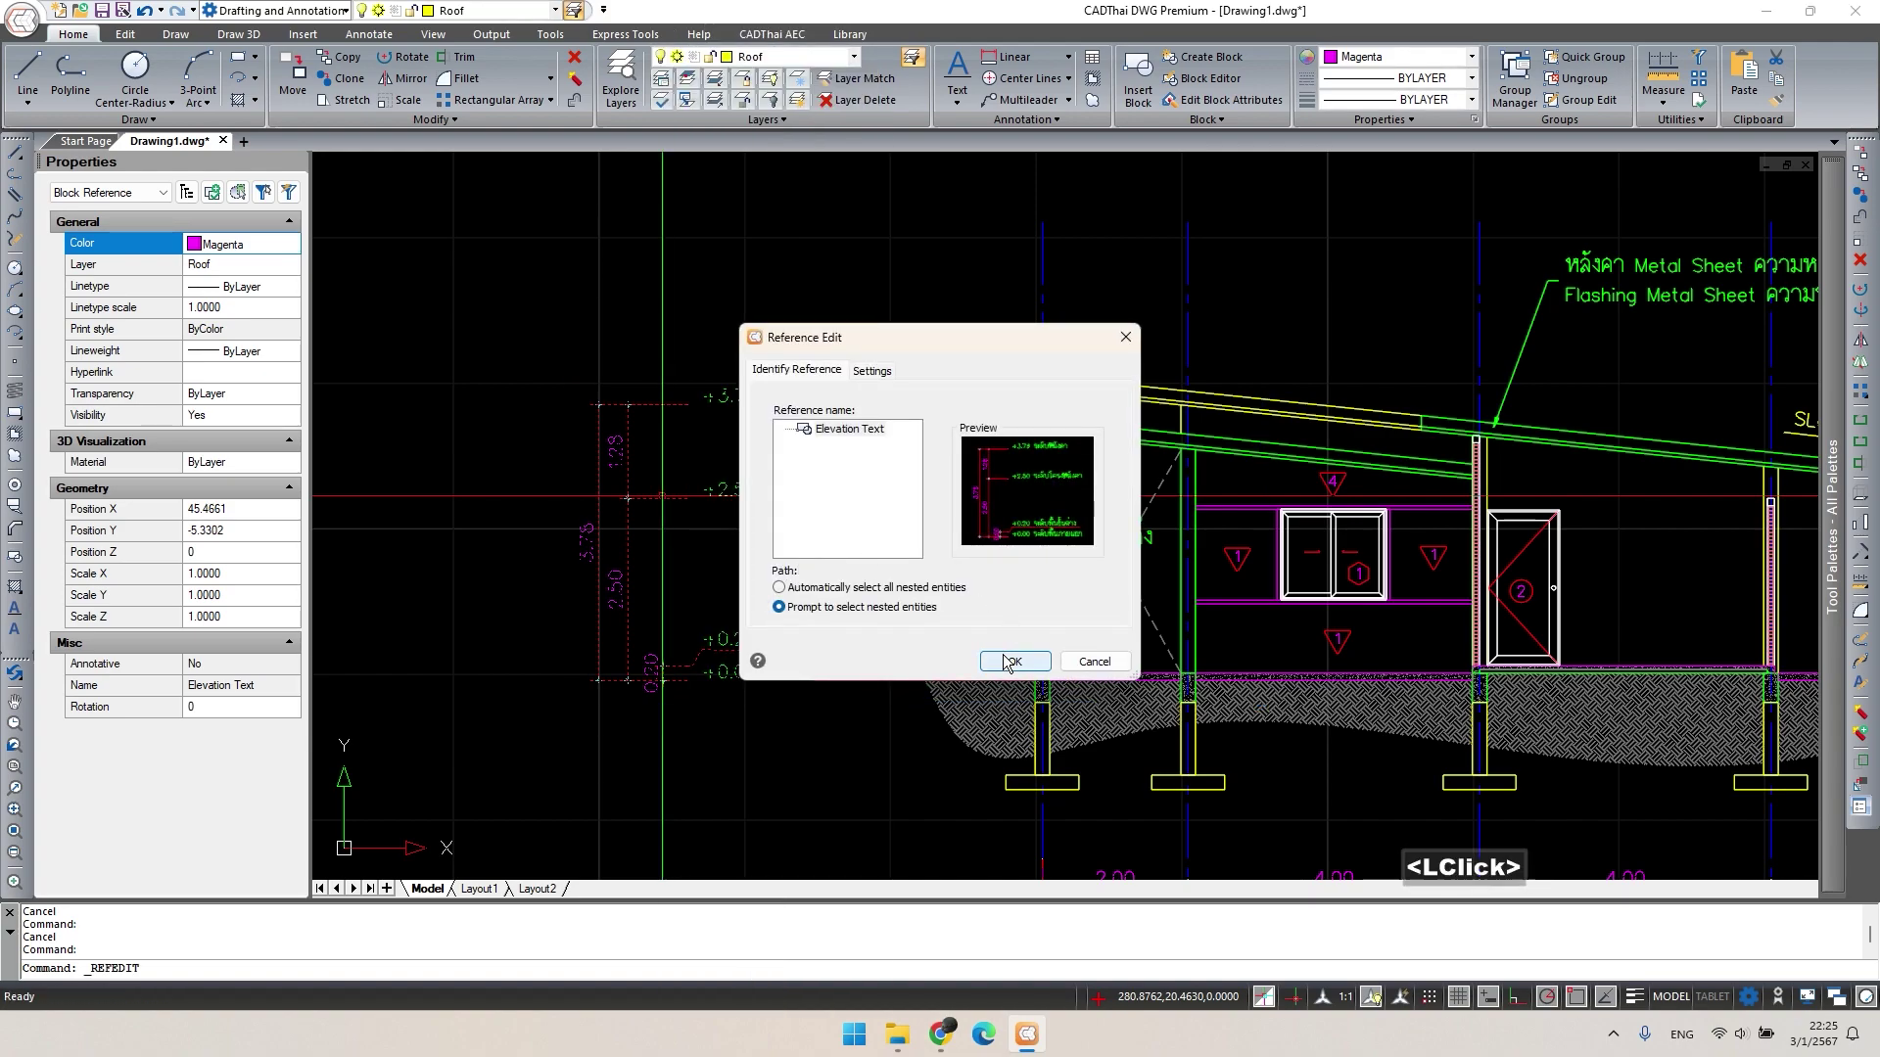
pyautogui.click(1011, 662)
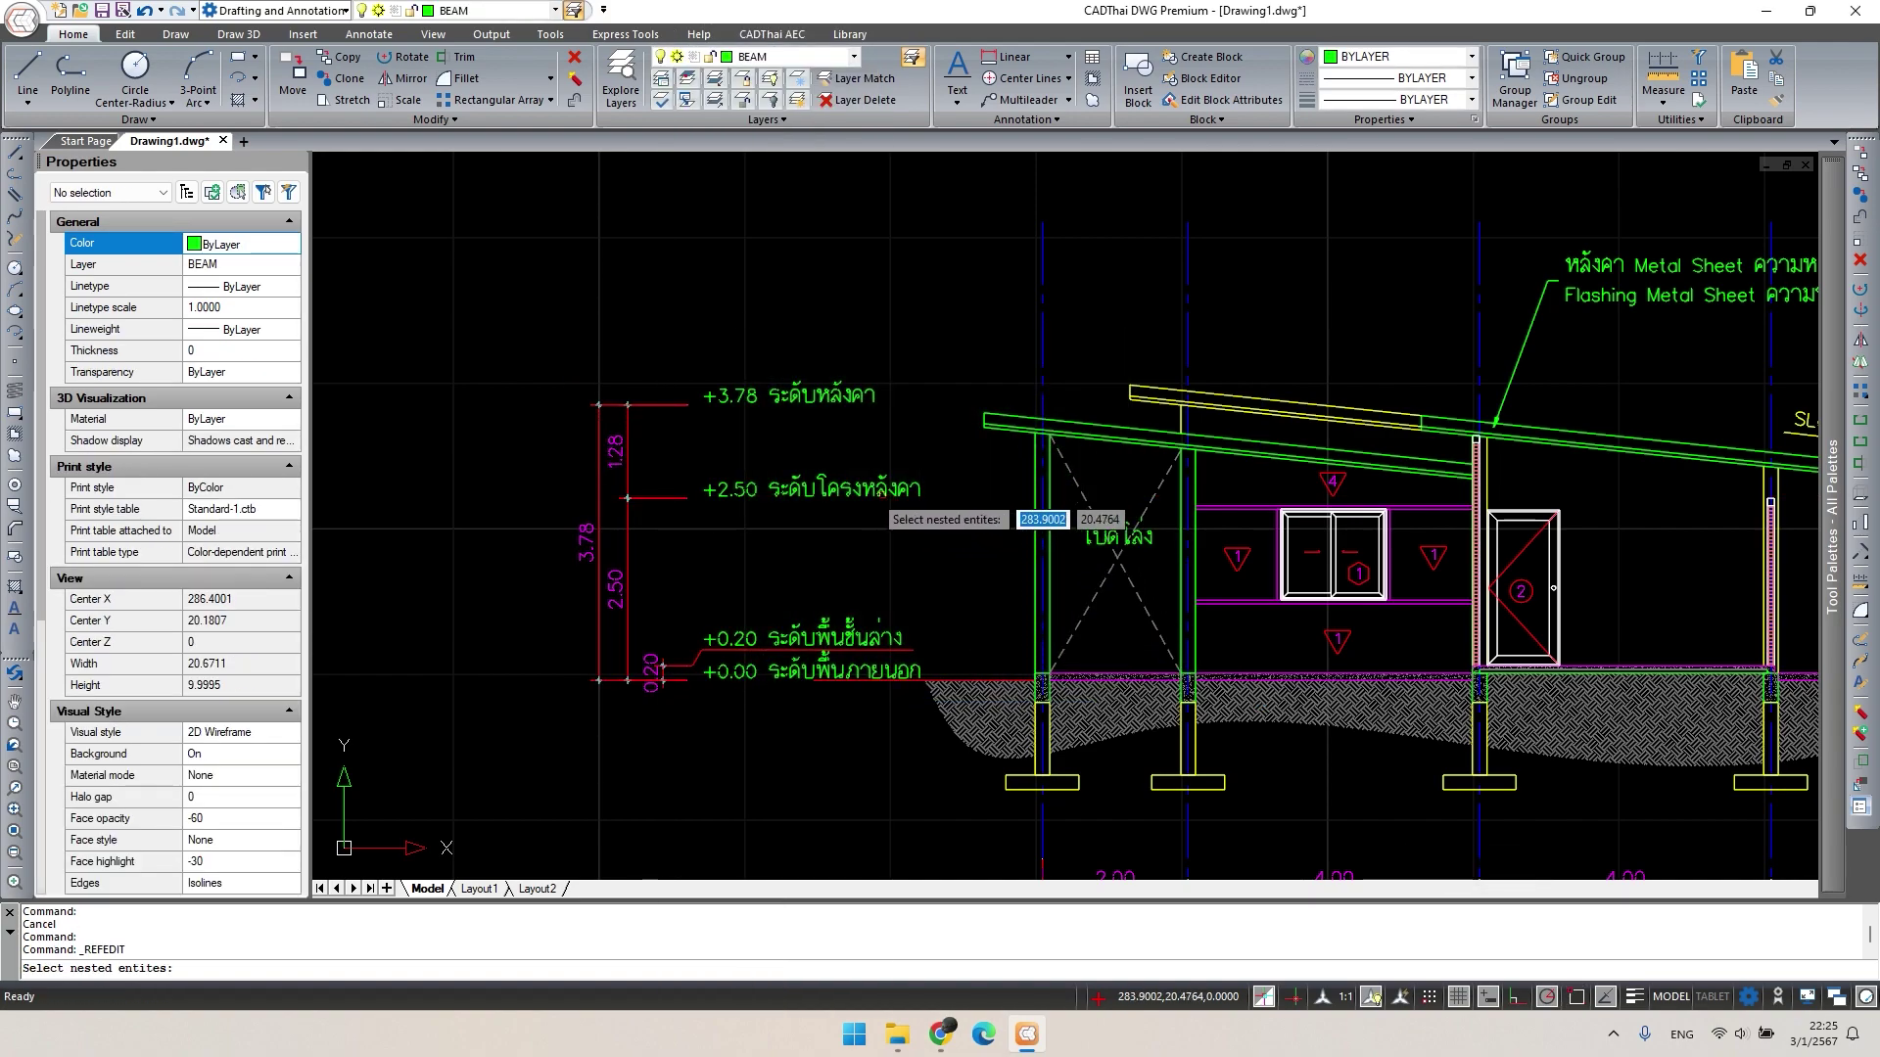
pyautogui.click(485, 322)
pyautogui.click(879, 748)
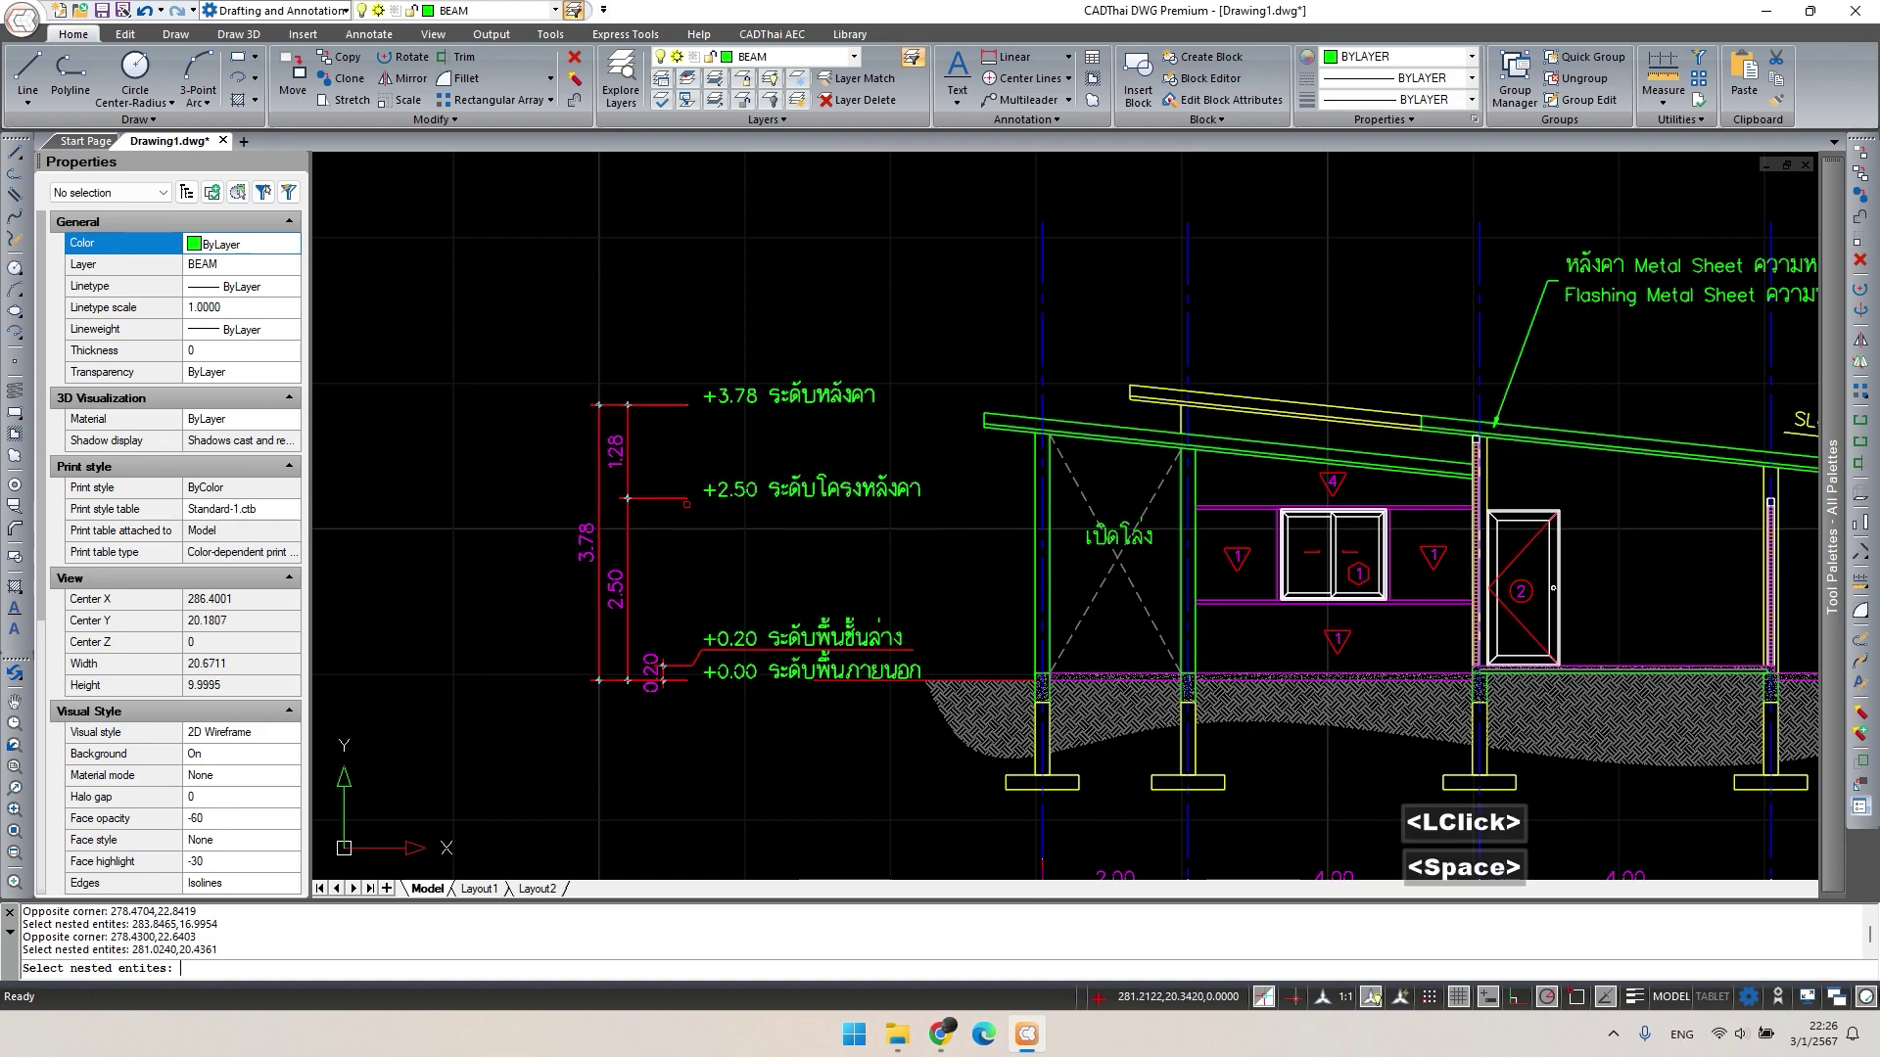
# Stretch the roof and roof-frame level marks, with their dimensions, upward by 0.3.
pyautogui.write('s')
pyautogui.press('space')
pyautogui.click(953, 545)
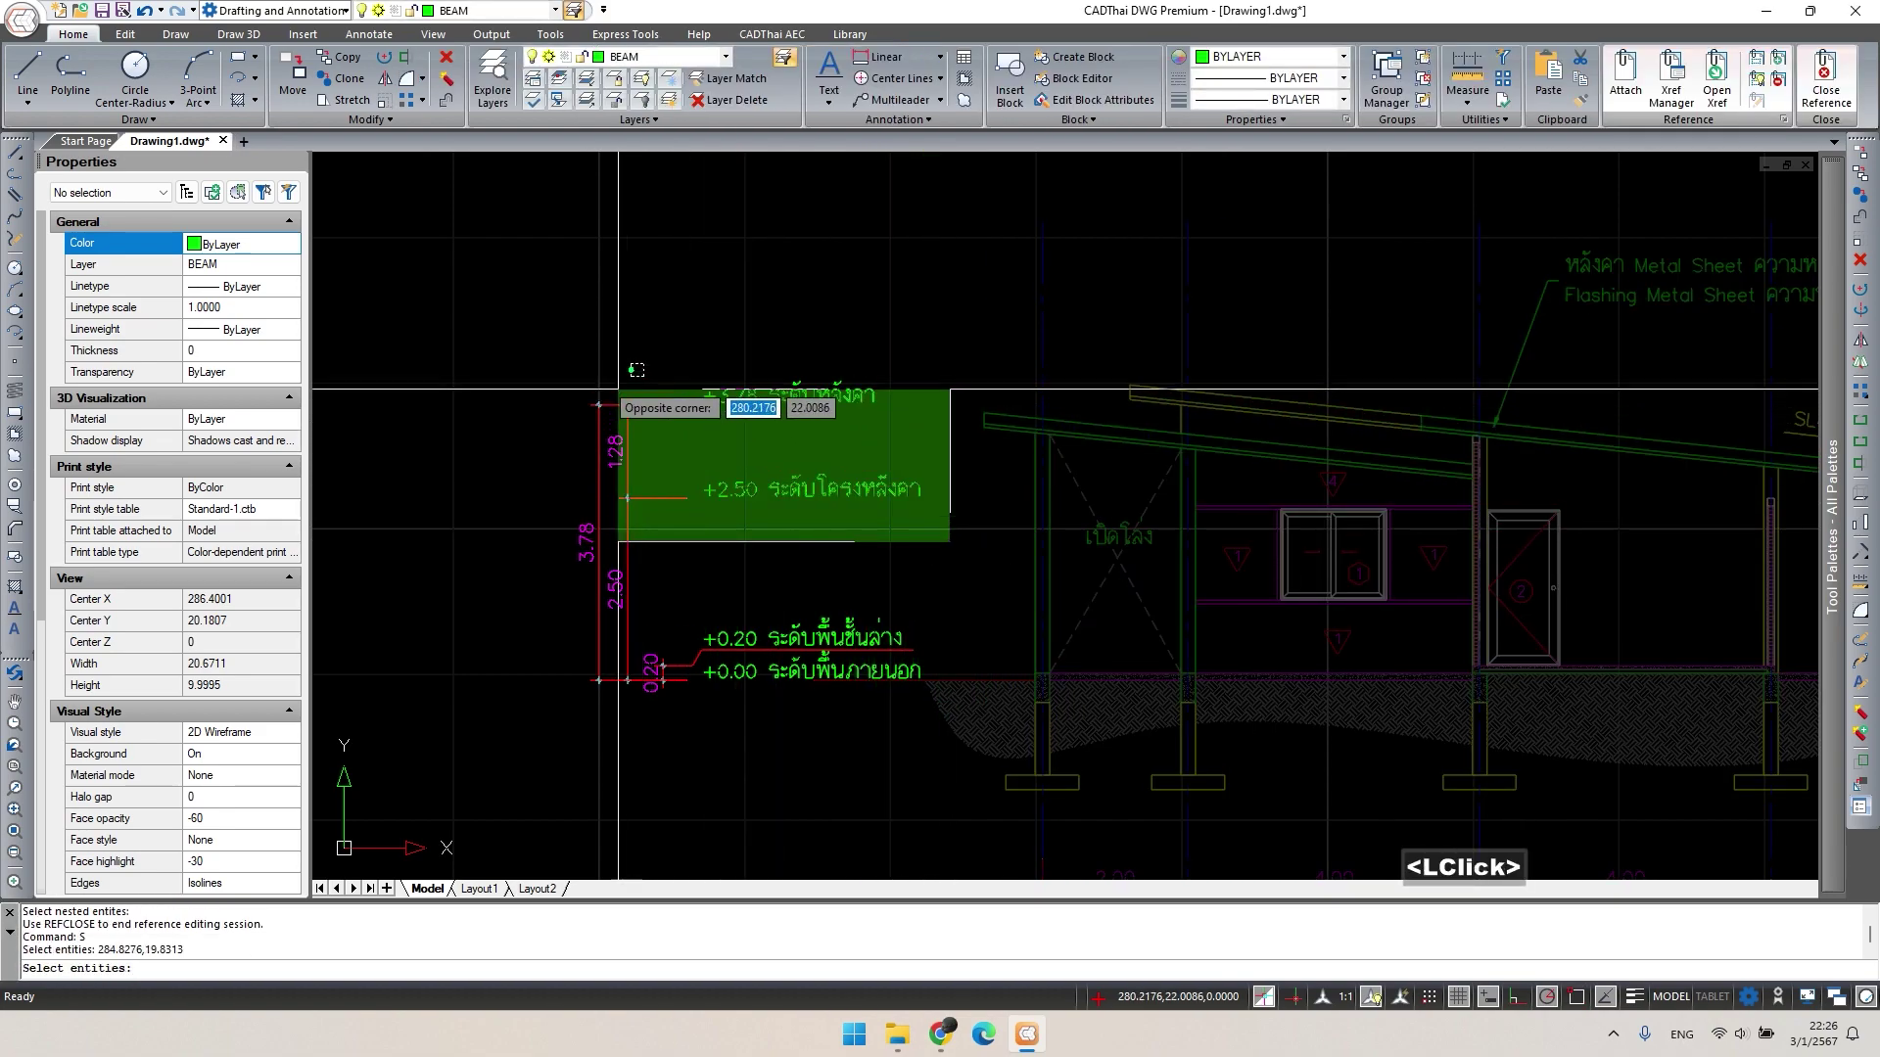
pyautogui.click(541, 340)
pyautogui.press('space')
pyautogui.click(777, 574)
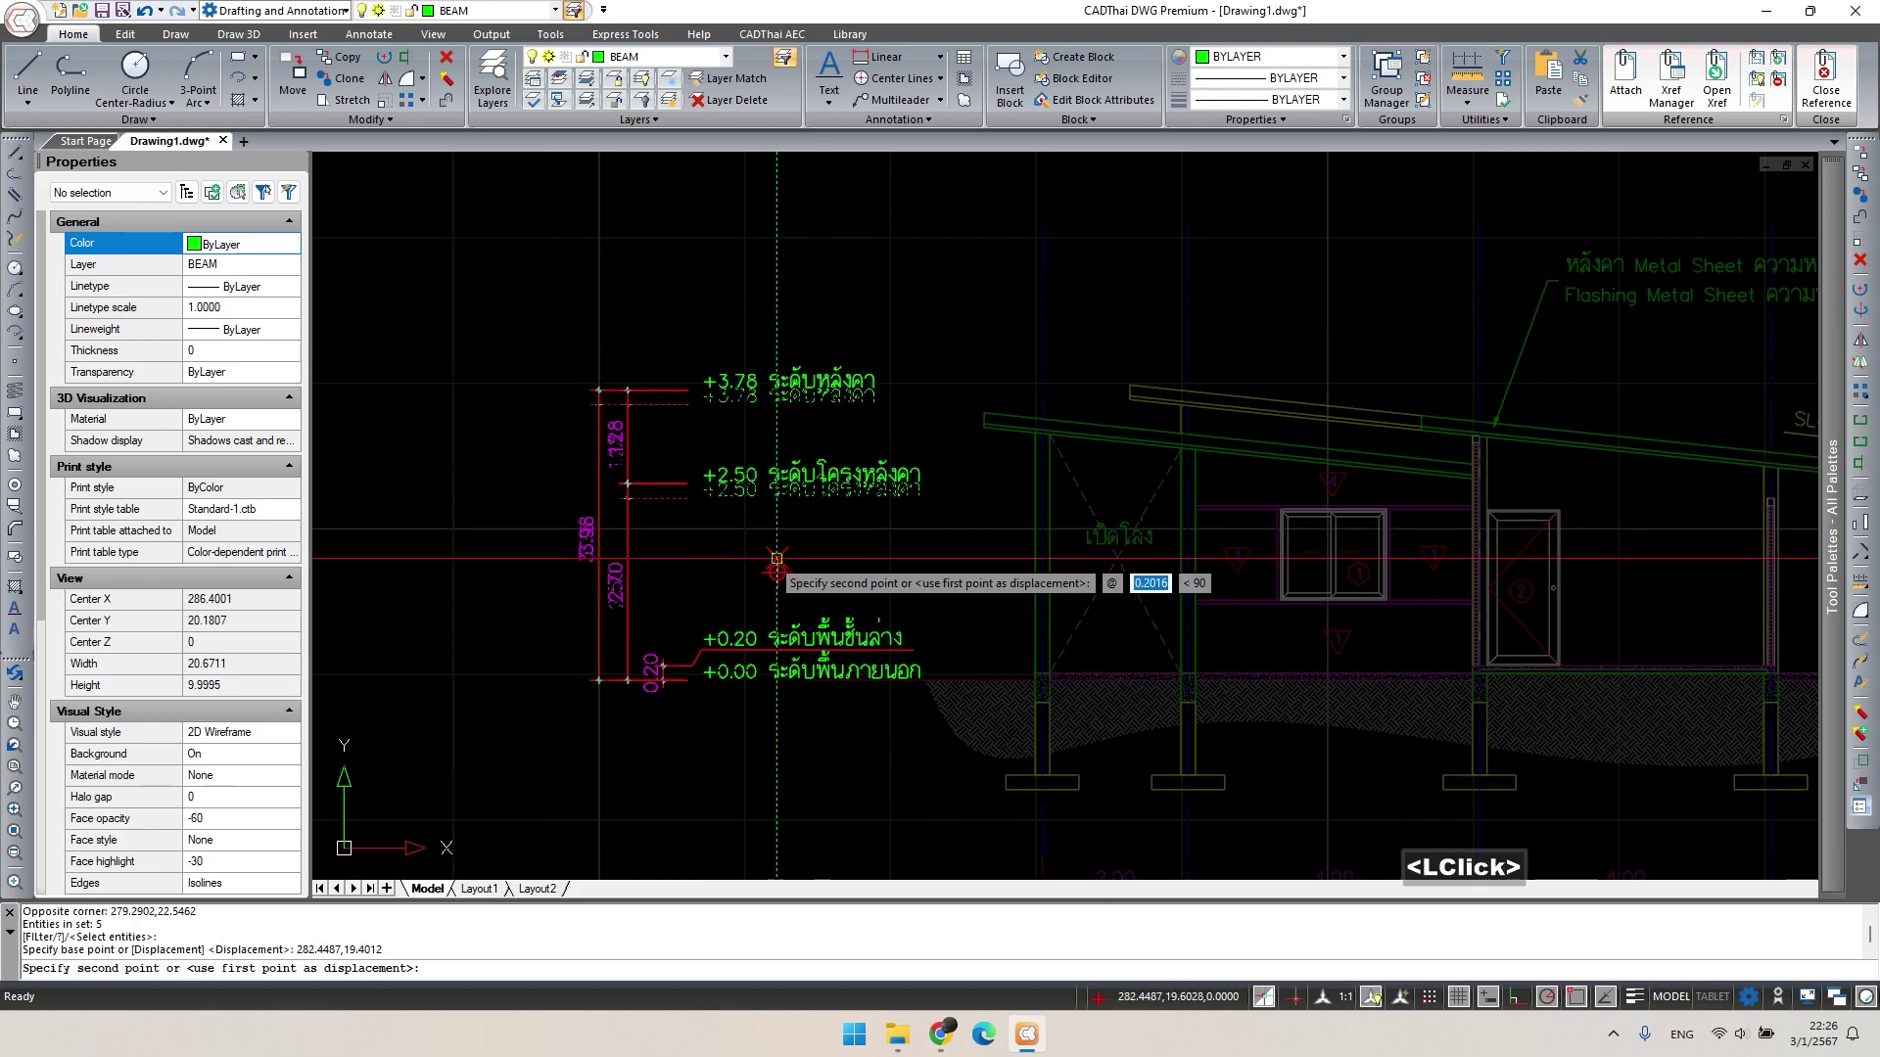
pyautogui.press('Return')
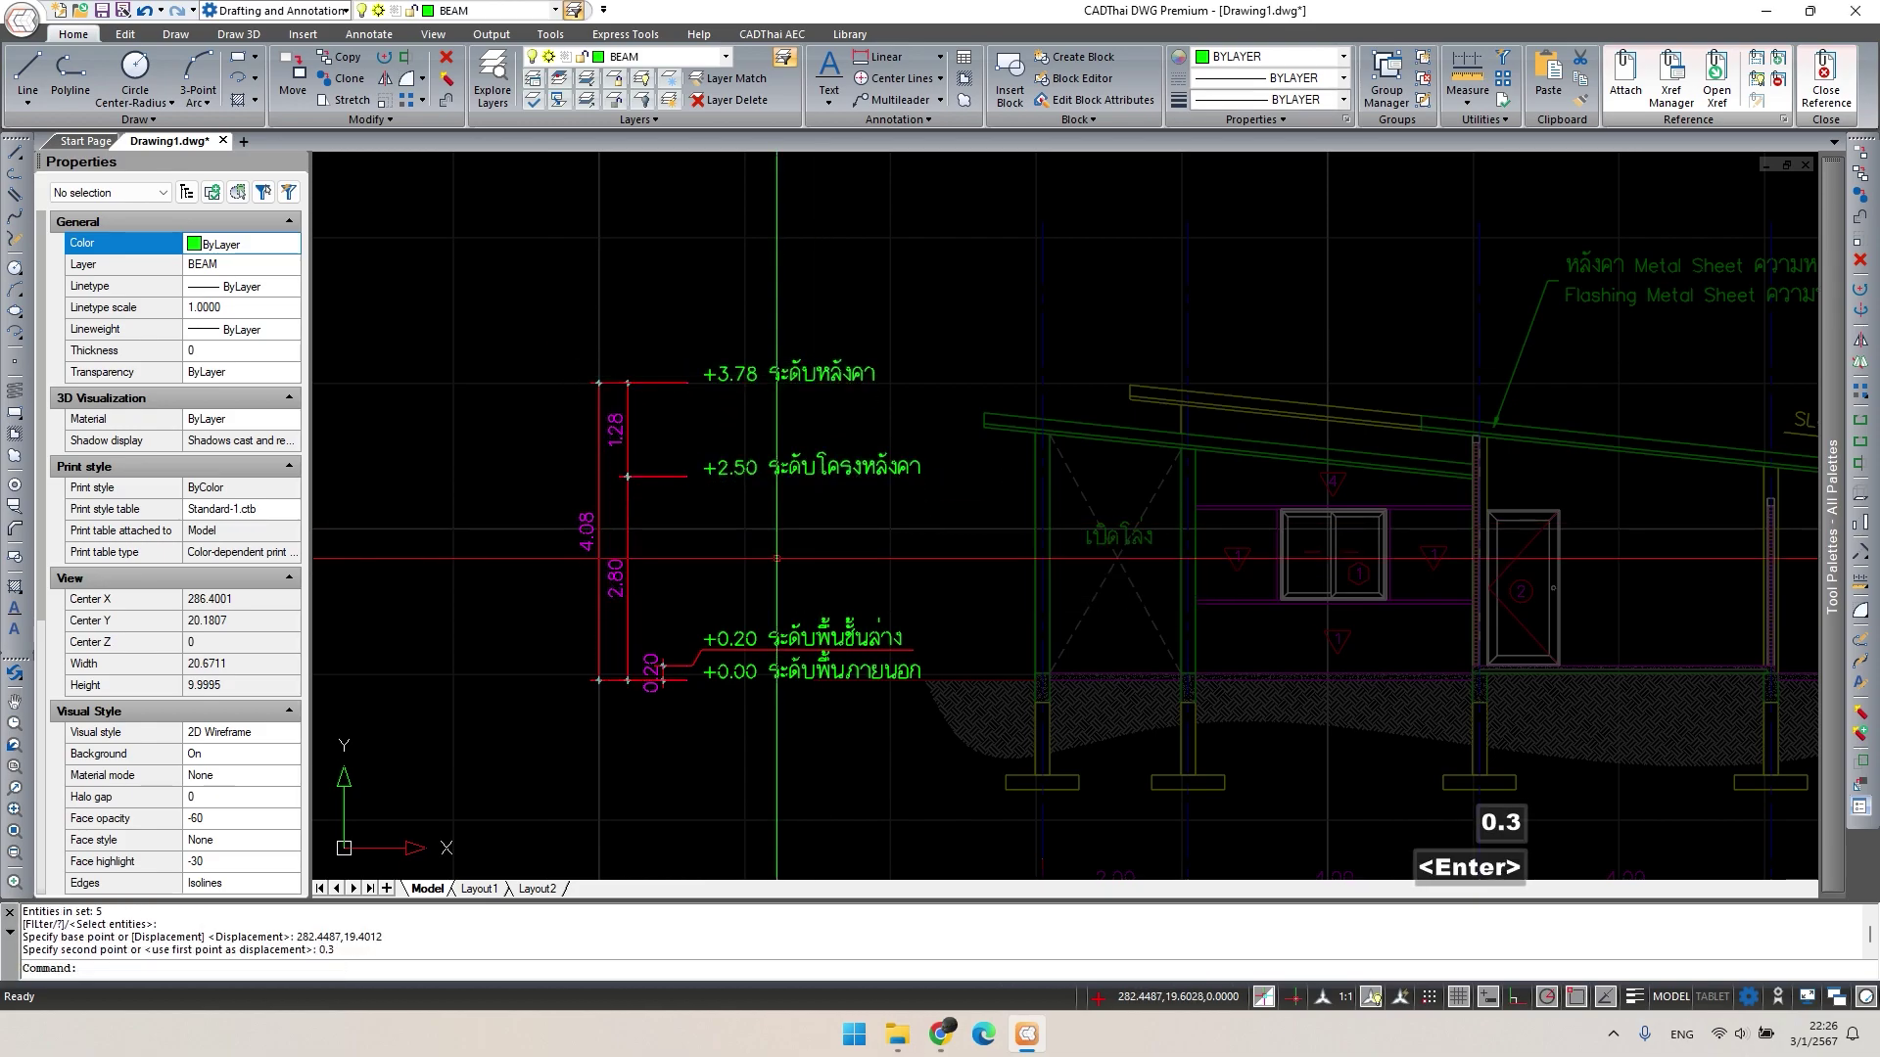
# Set the roof-frame level text to +2.80 and the roof level text to +4.08, and save the edits back to the block.
pyautogui.scroll(2, 724, 485)
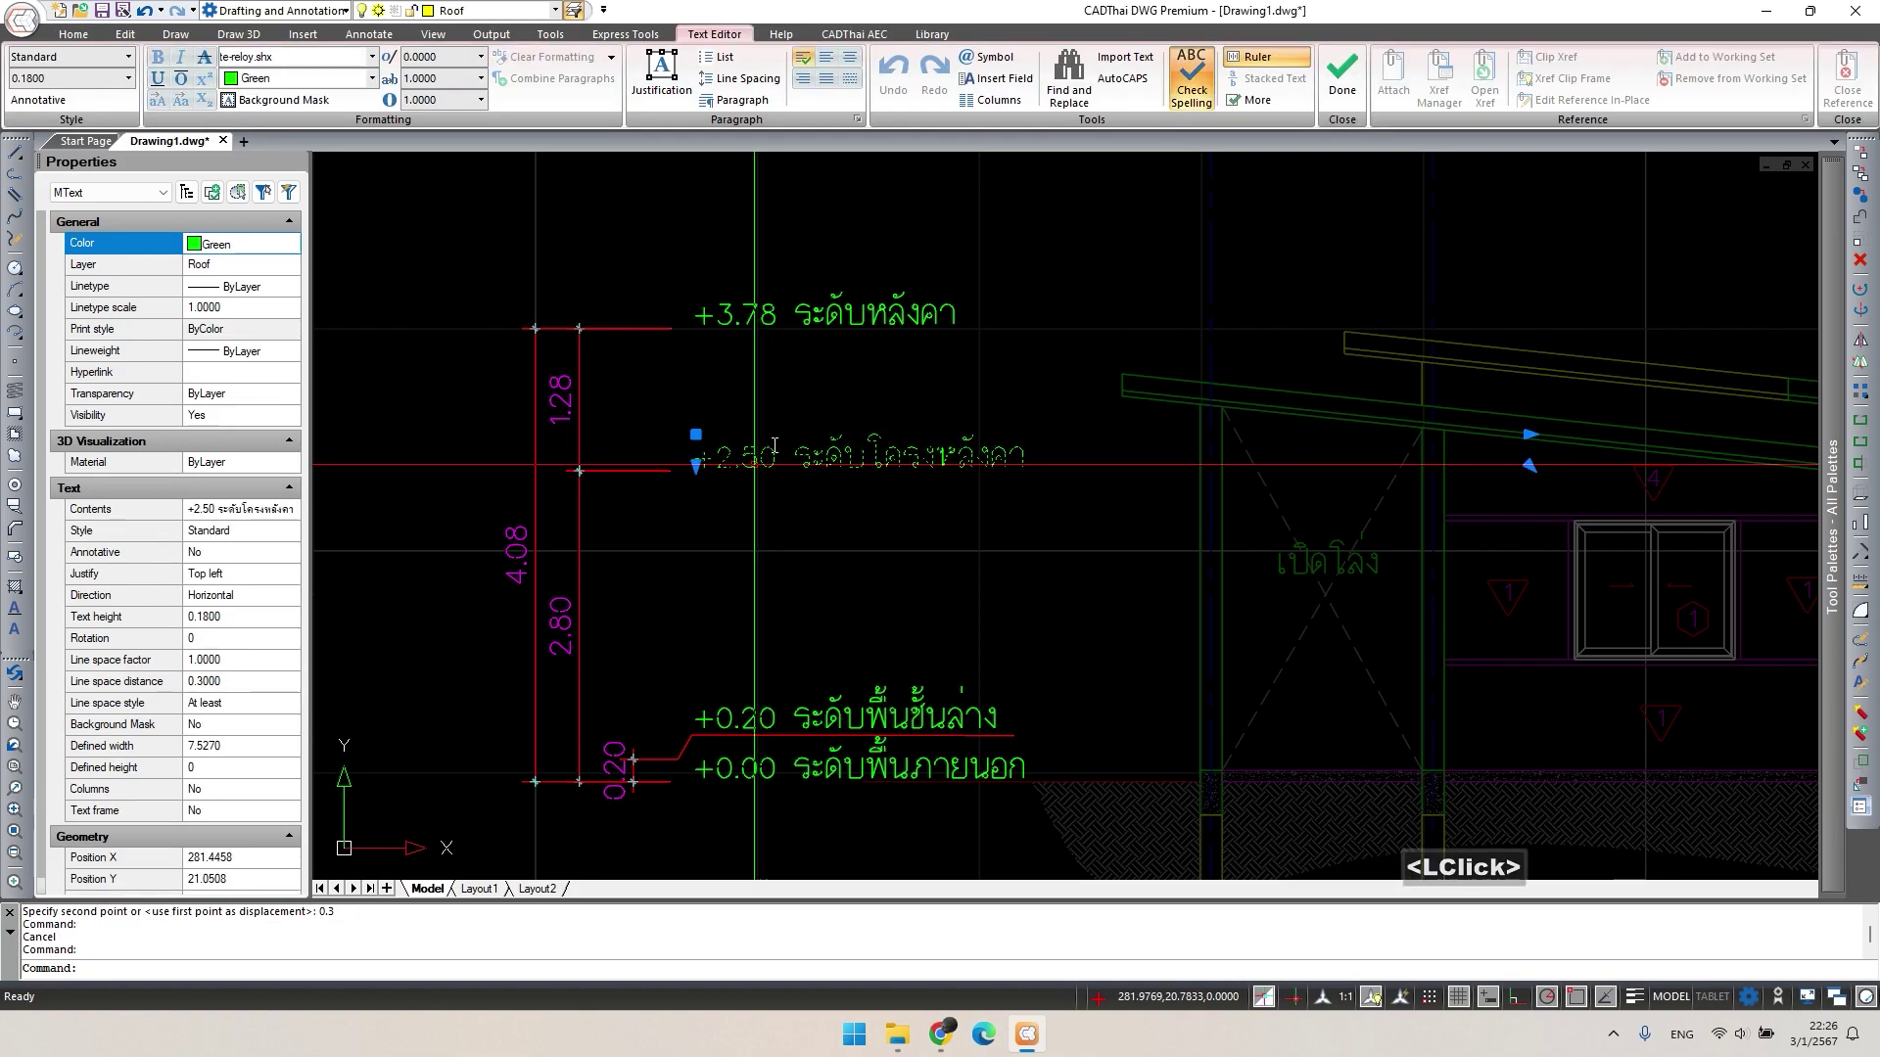
pyautogui.click(801, 544)
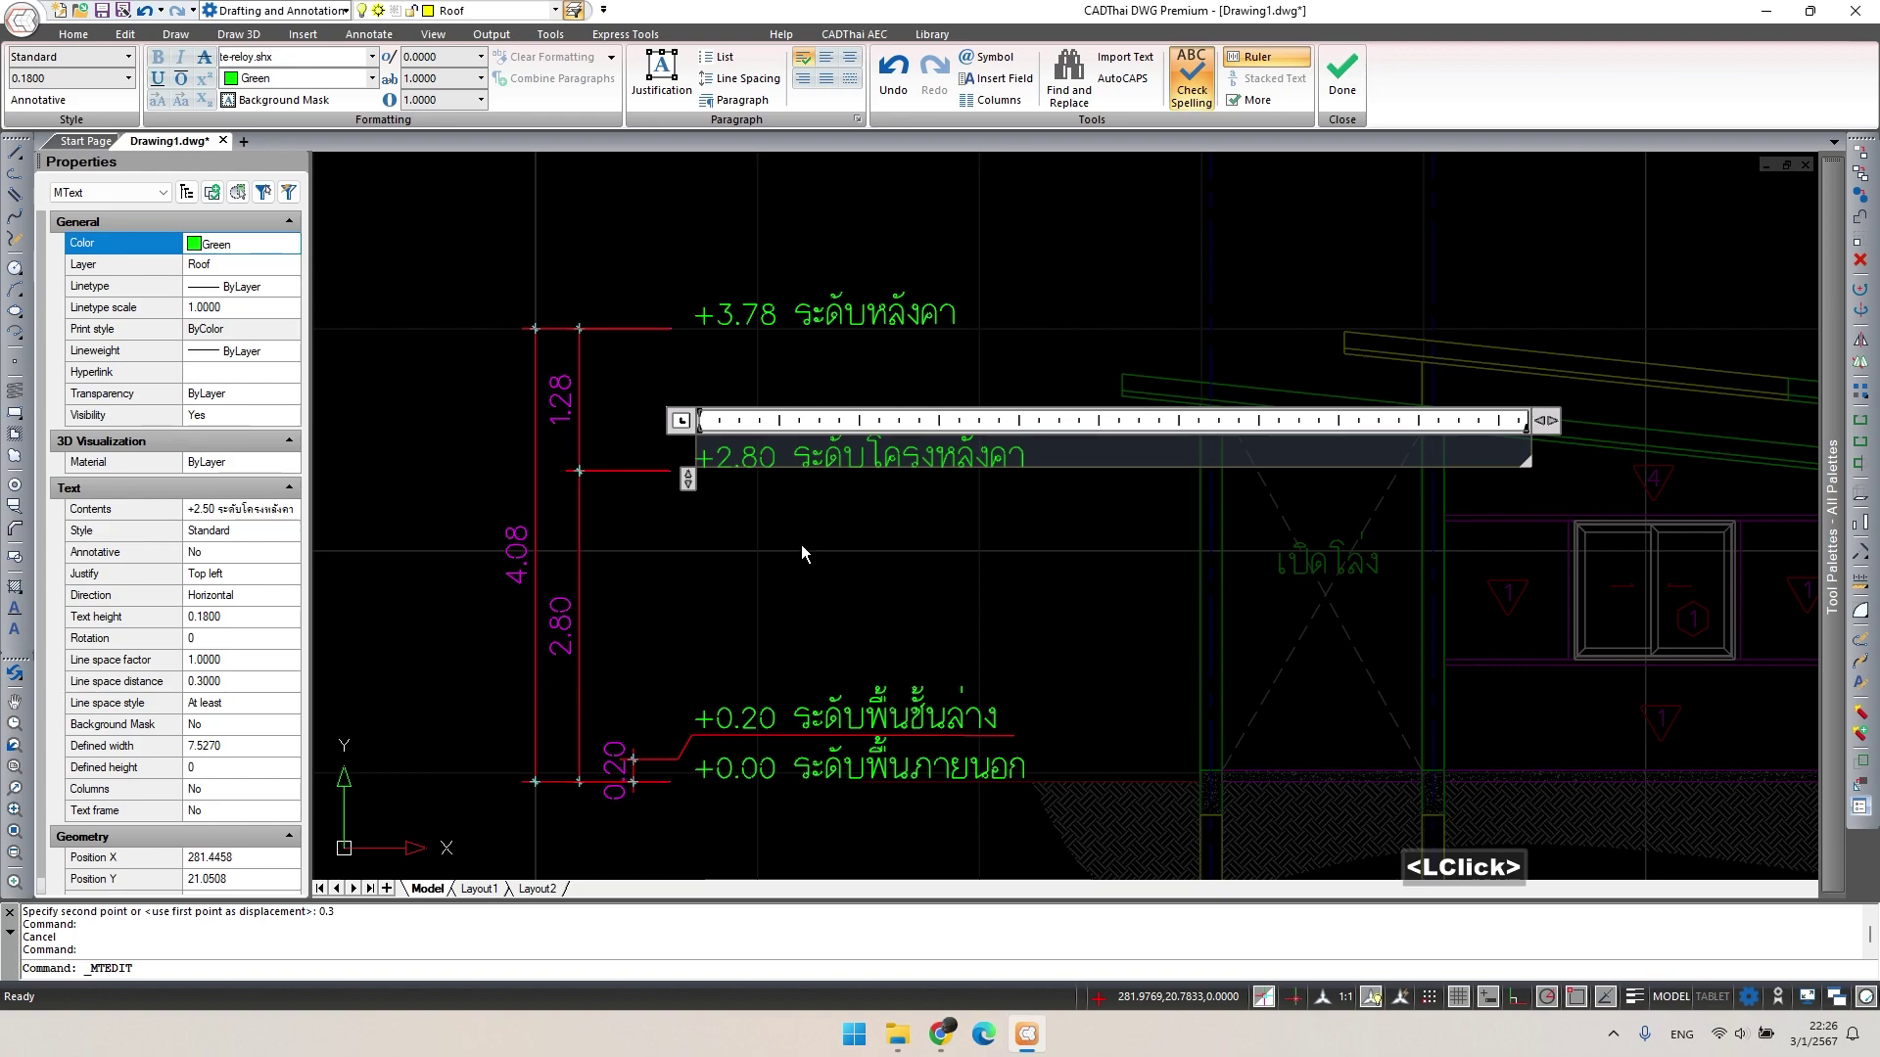
pyautogui.doubleClick(725, 323)
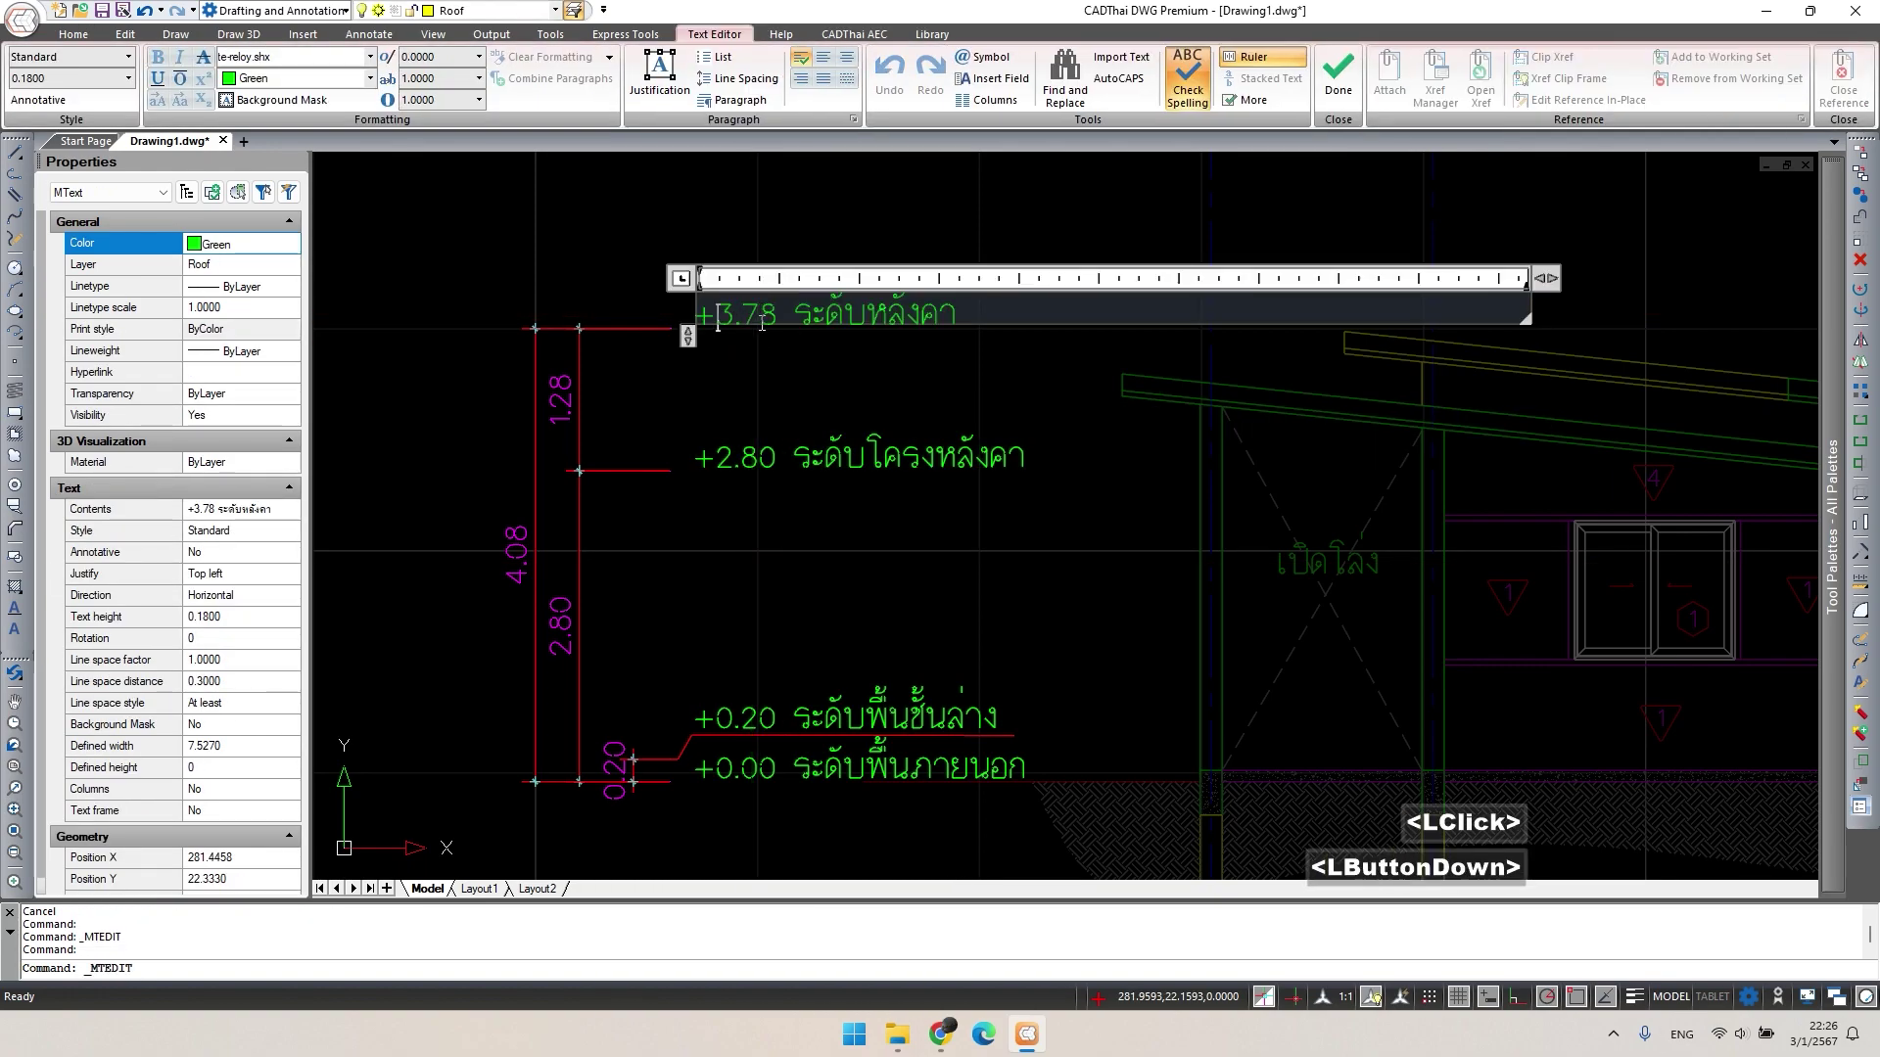
pyautogui.write('4.08')
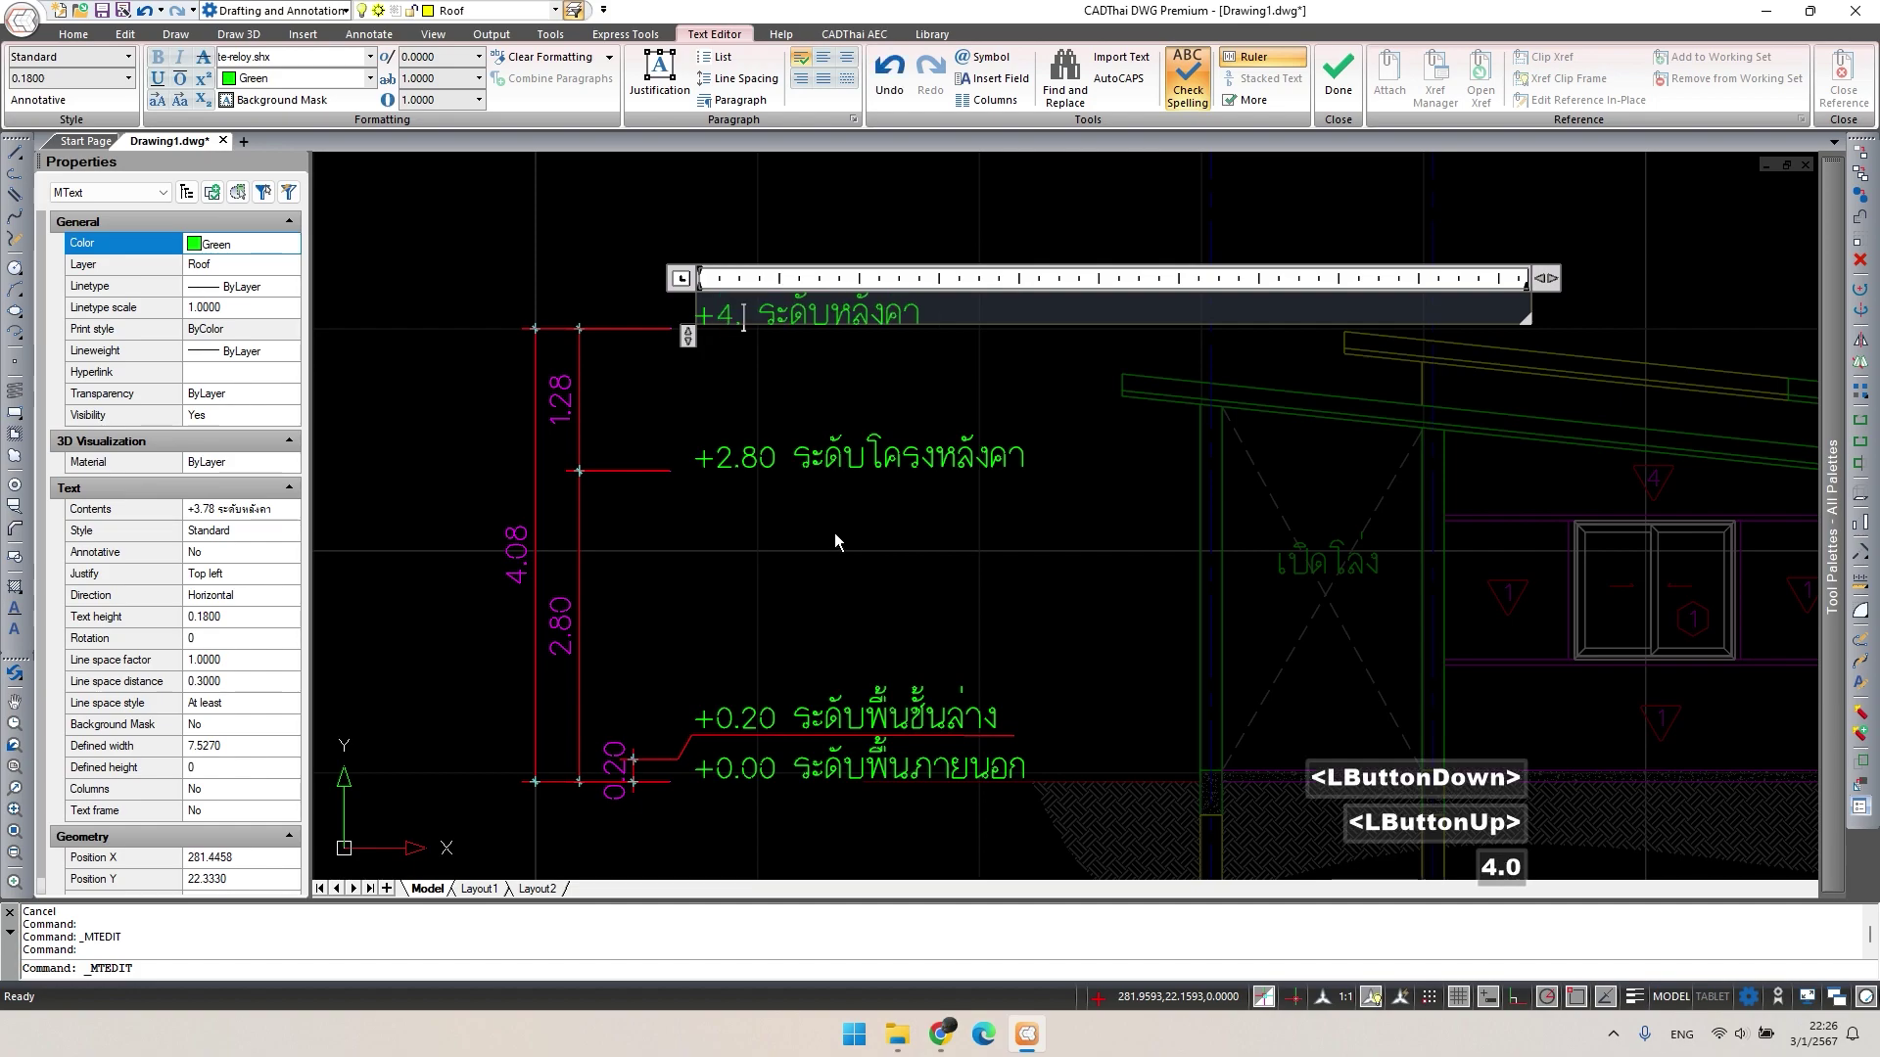
pyautogui.click(851, 583)
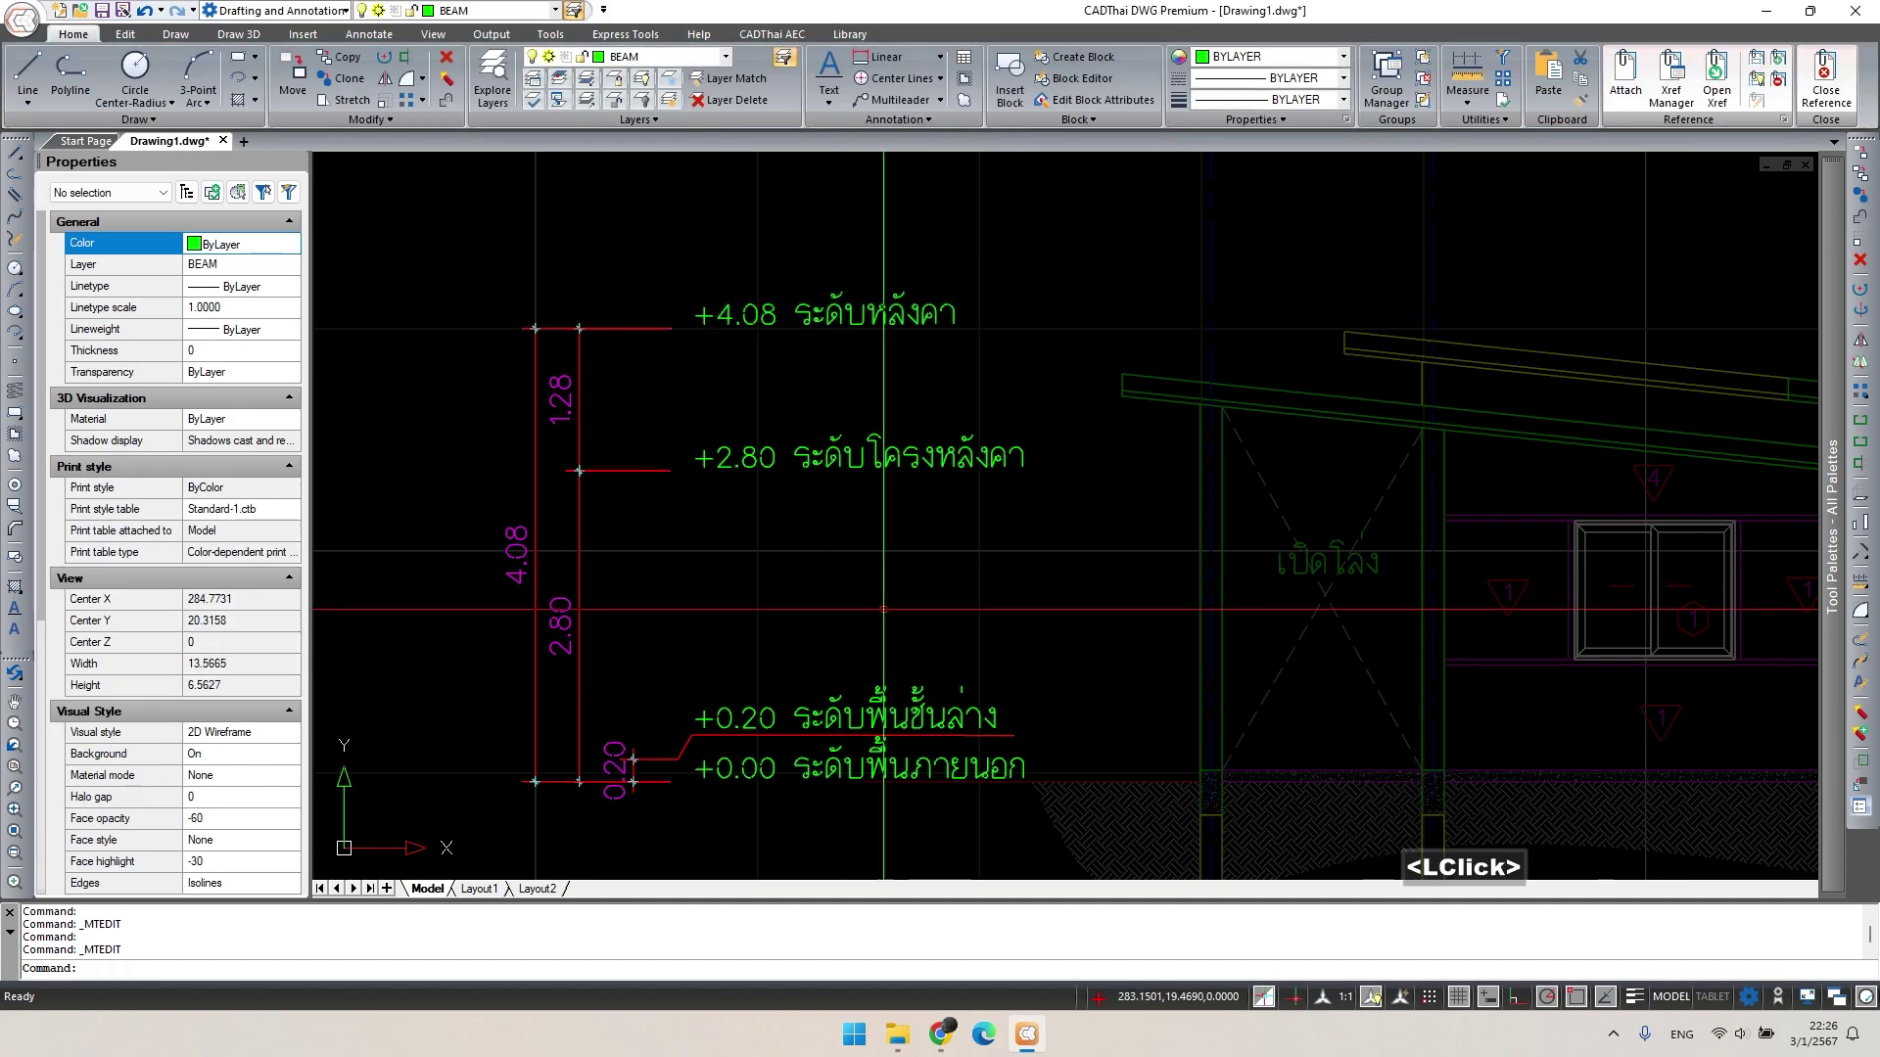
pyautogui.click(1831, 91)
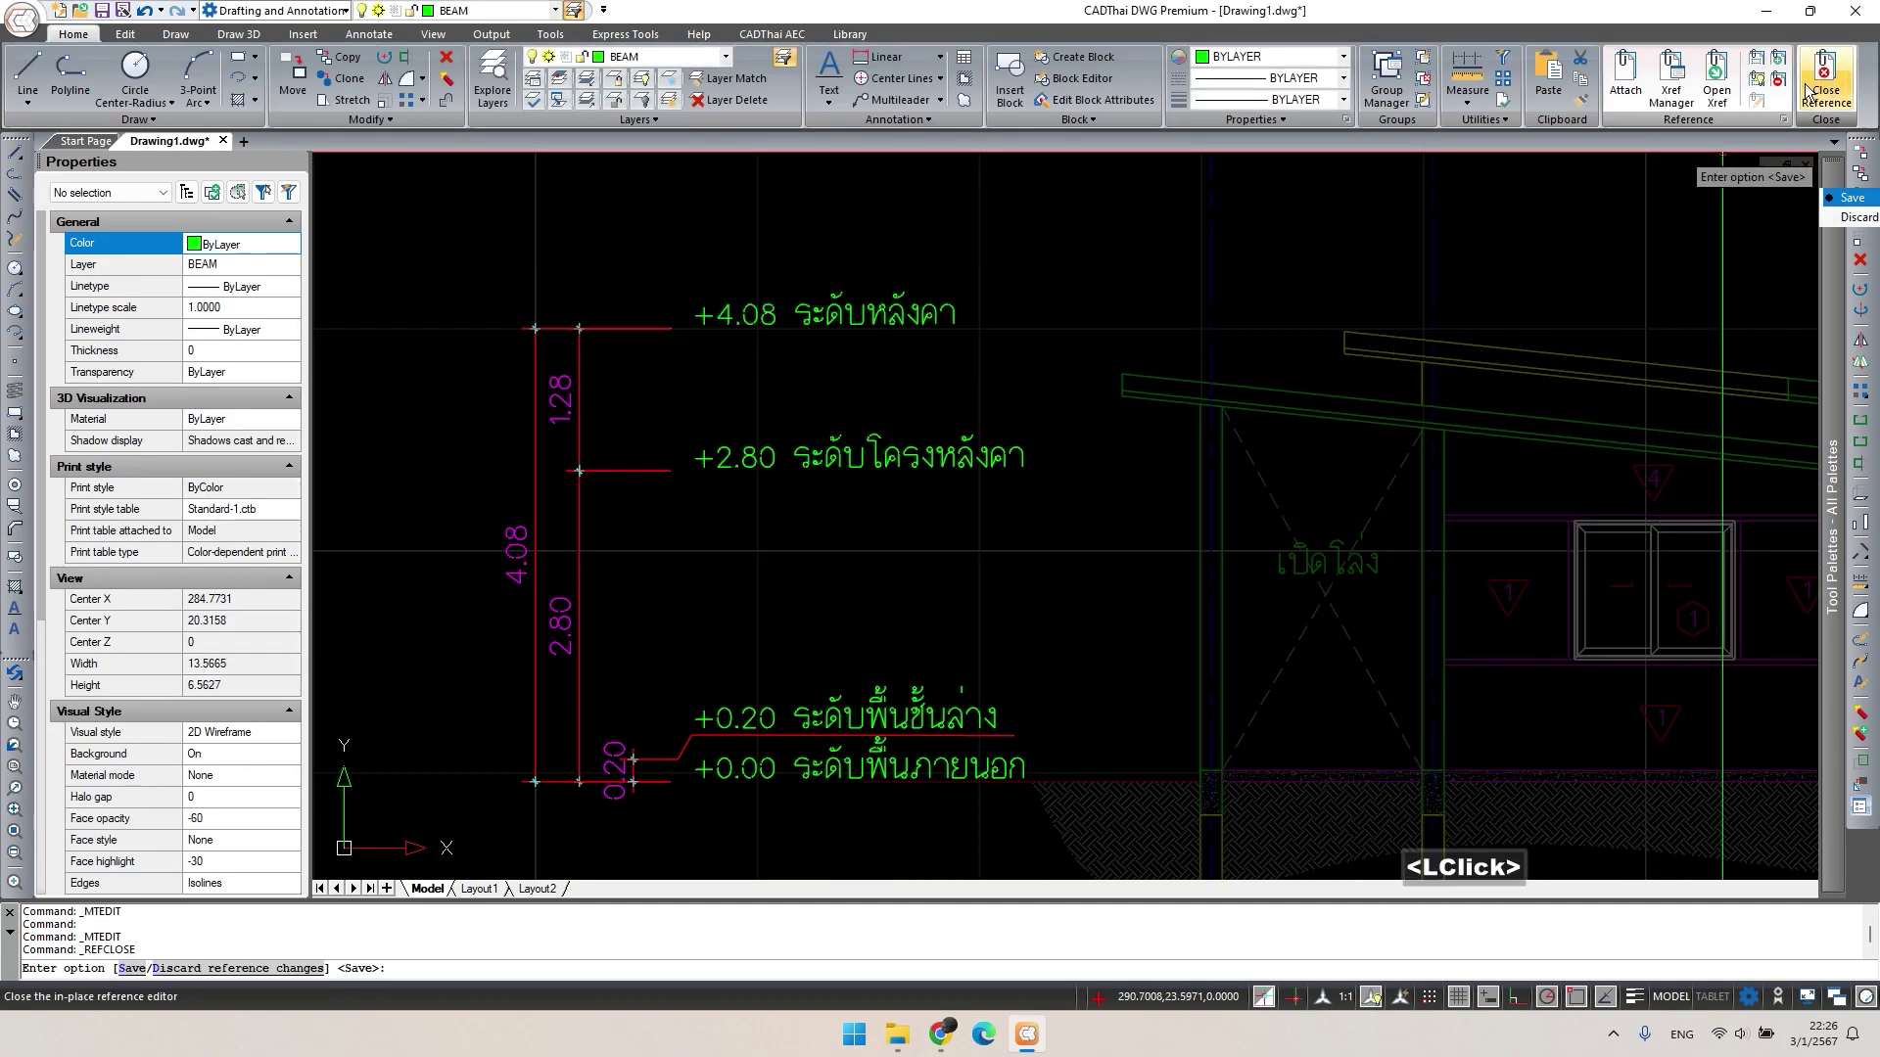
pyautogui.click(1852, 198)
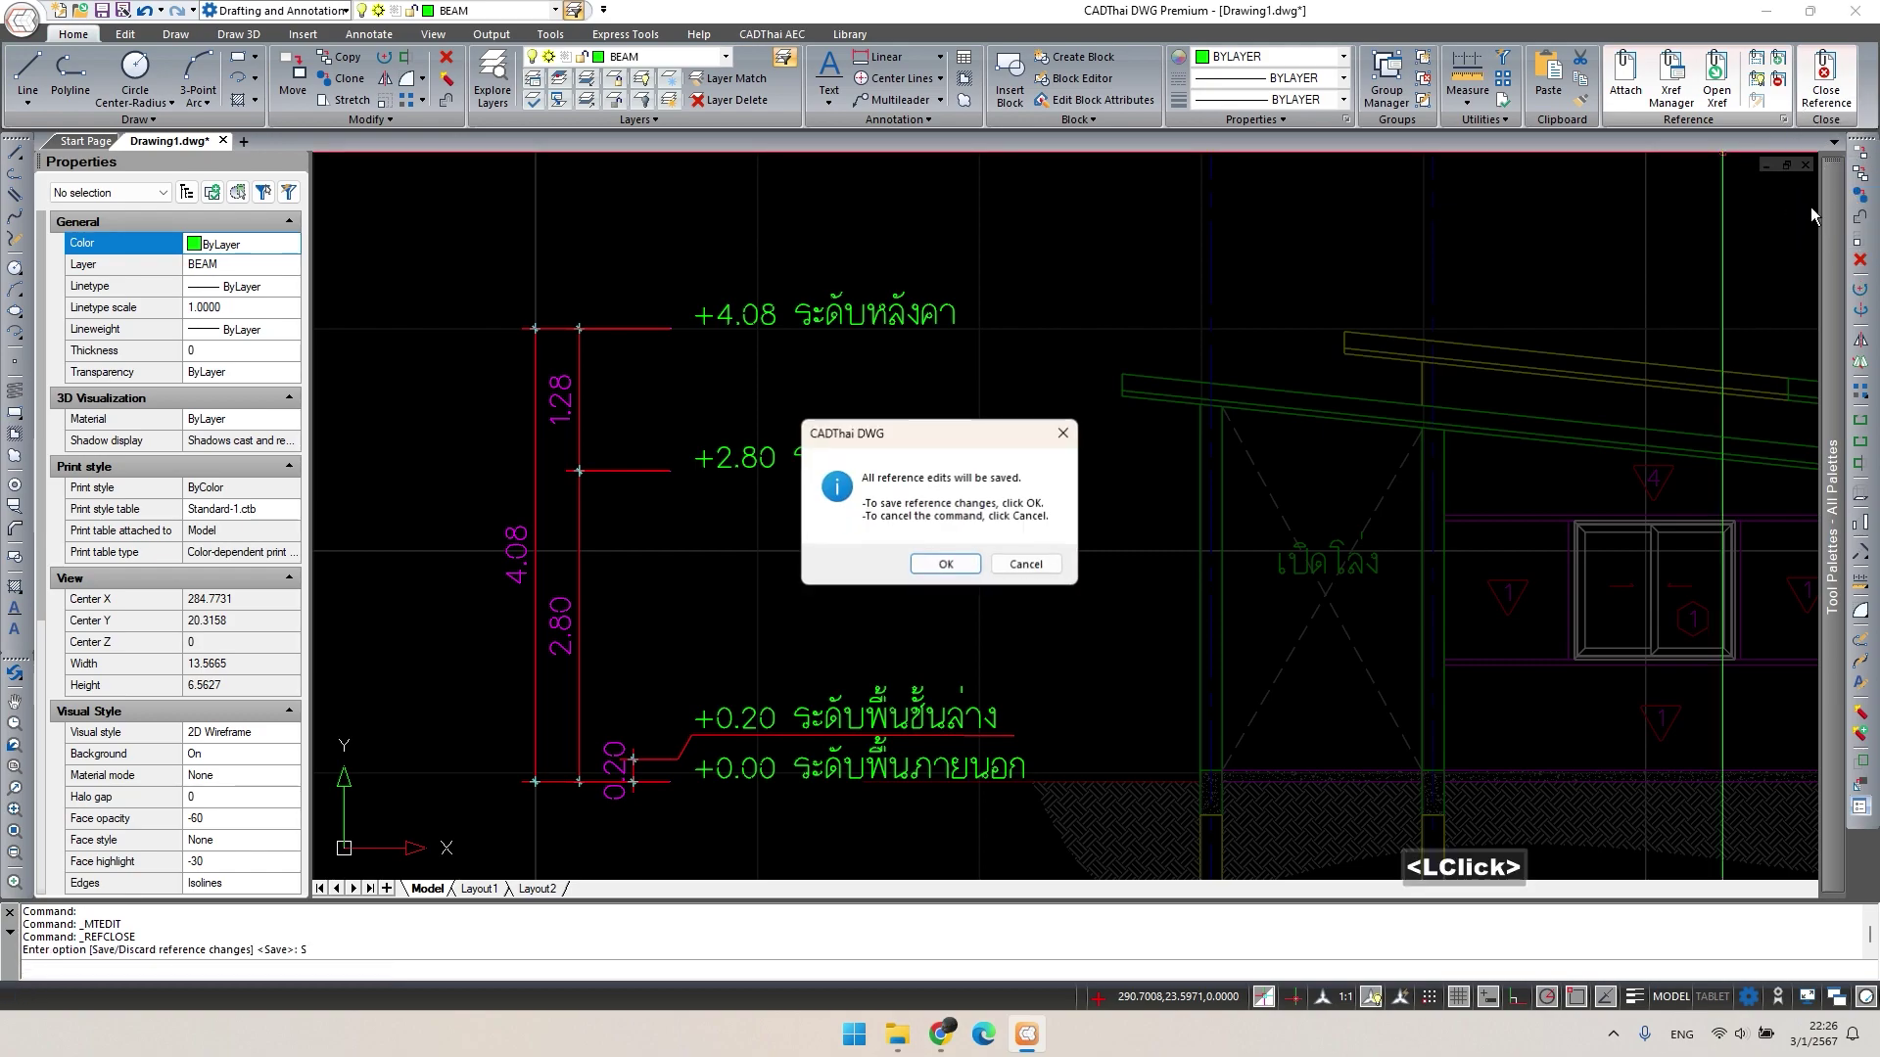
pyautogui.click(945, 565)
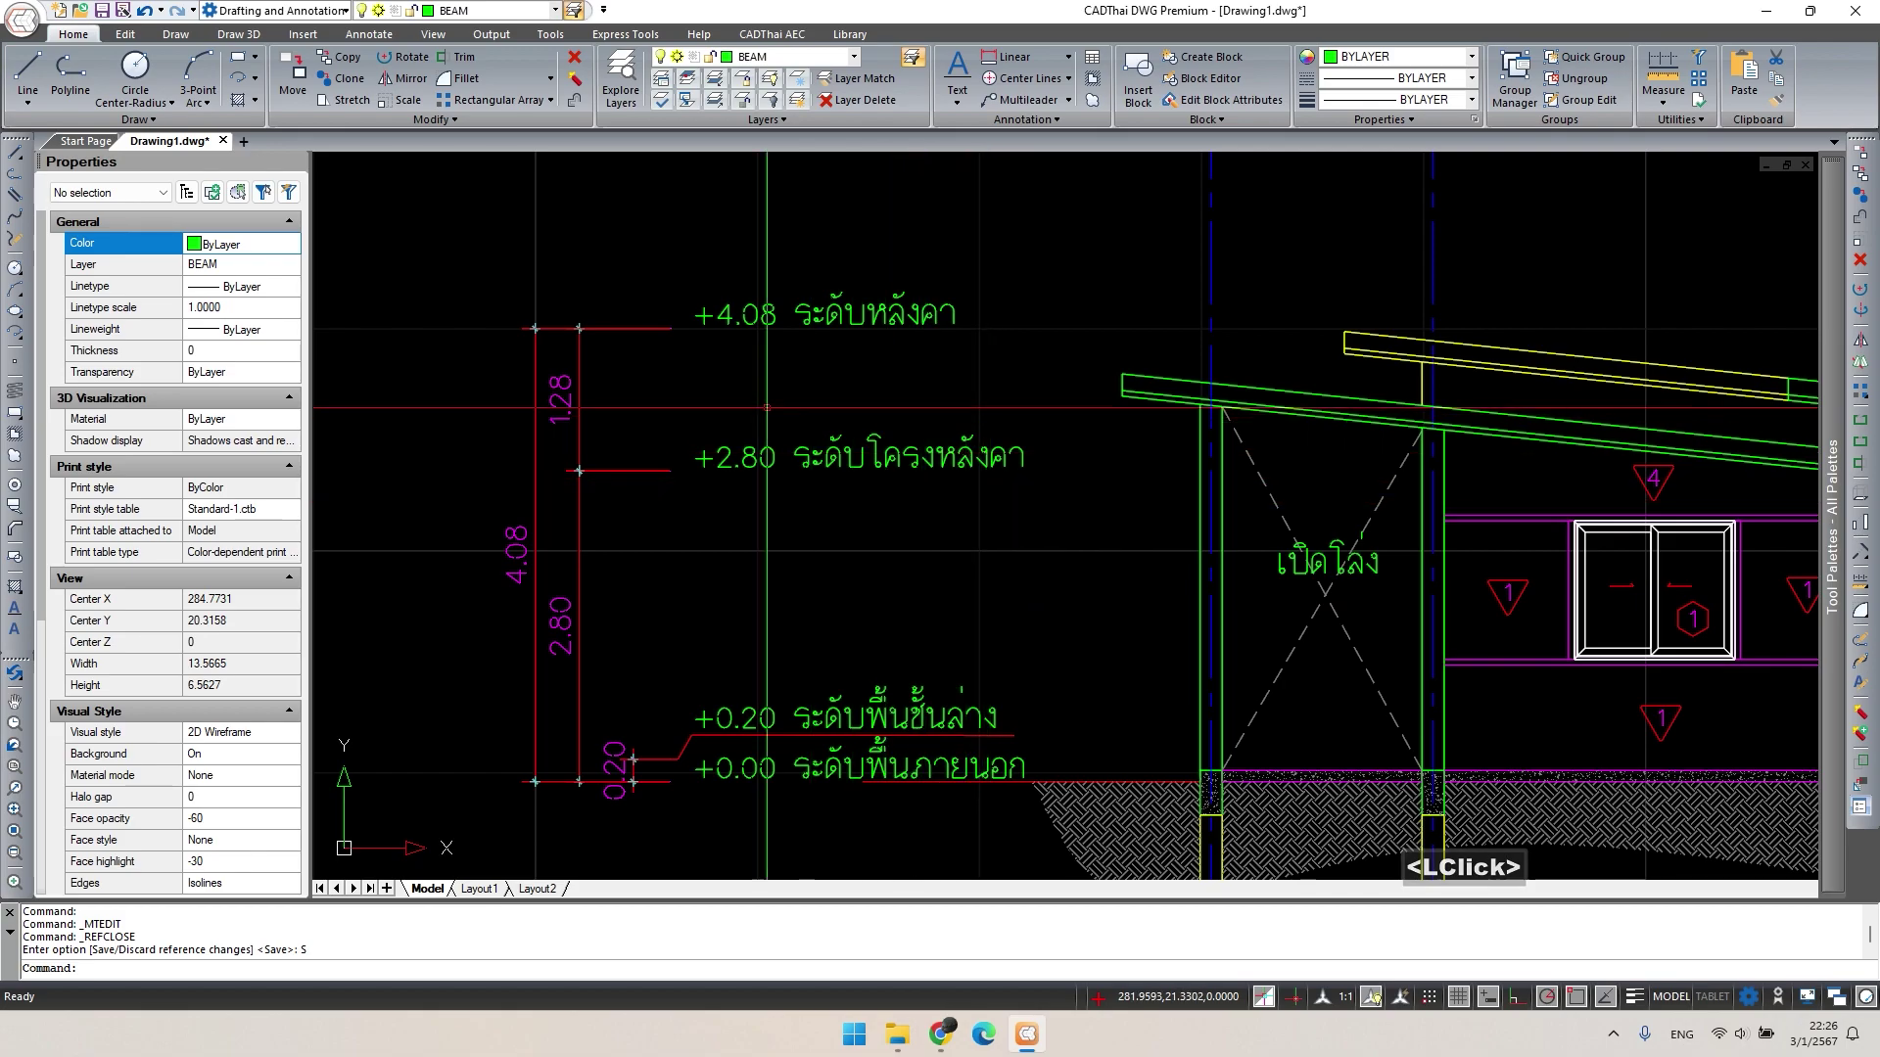
# Examine the level marks and roof heights on the elevation sheets after the block edit.
pyautogui.press('Escape')
pyautogui.scroll(-2, 698, 471)
pyautogui.scroll(-3, 680, 466)
pyautogui.moveTo(680, 466); pyautogui.dragTo(753, 504, button='middle')
pyautogui.moveTo(754, 504)
pyautogui.mouseDown(button='middle')
pyautogui.moveTo(781, 521)
pyautogui.moveTo(862, 752)
pyautogui.mouseUp(button='middle')
pyautogui.scroll(5, 782, 521)
pyautogui.scroll(-1, 862, 521)
pyautogui.scroll(-1, 917, 452)
pyautogui.moveTo(917, 451); pyautogui.dragTo(1009, 460, button='middle')
pyautogui.scroll(-1, 529, 323)
pyautogui.scroll(3, 528, 324)
# Move the upper roof outlines and their cladding in elevation 01 up by 0.3.
pyautogui.moveTo(528, 324); pyautogui.dragTo(720, 405, button='middle')
pyautogui.scroll(3, 675, 446)
pyautogui.press('Escape')
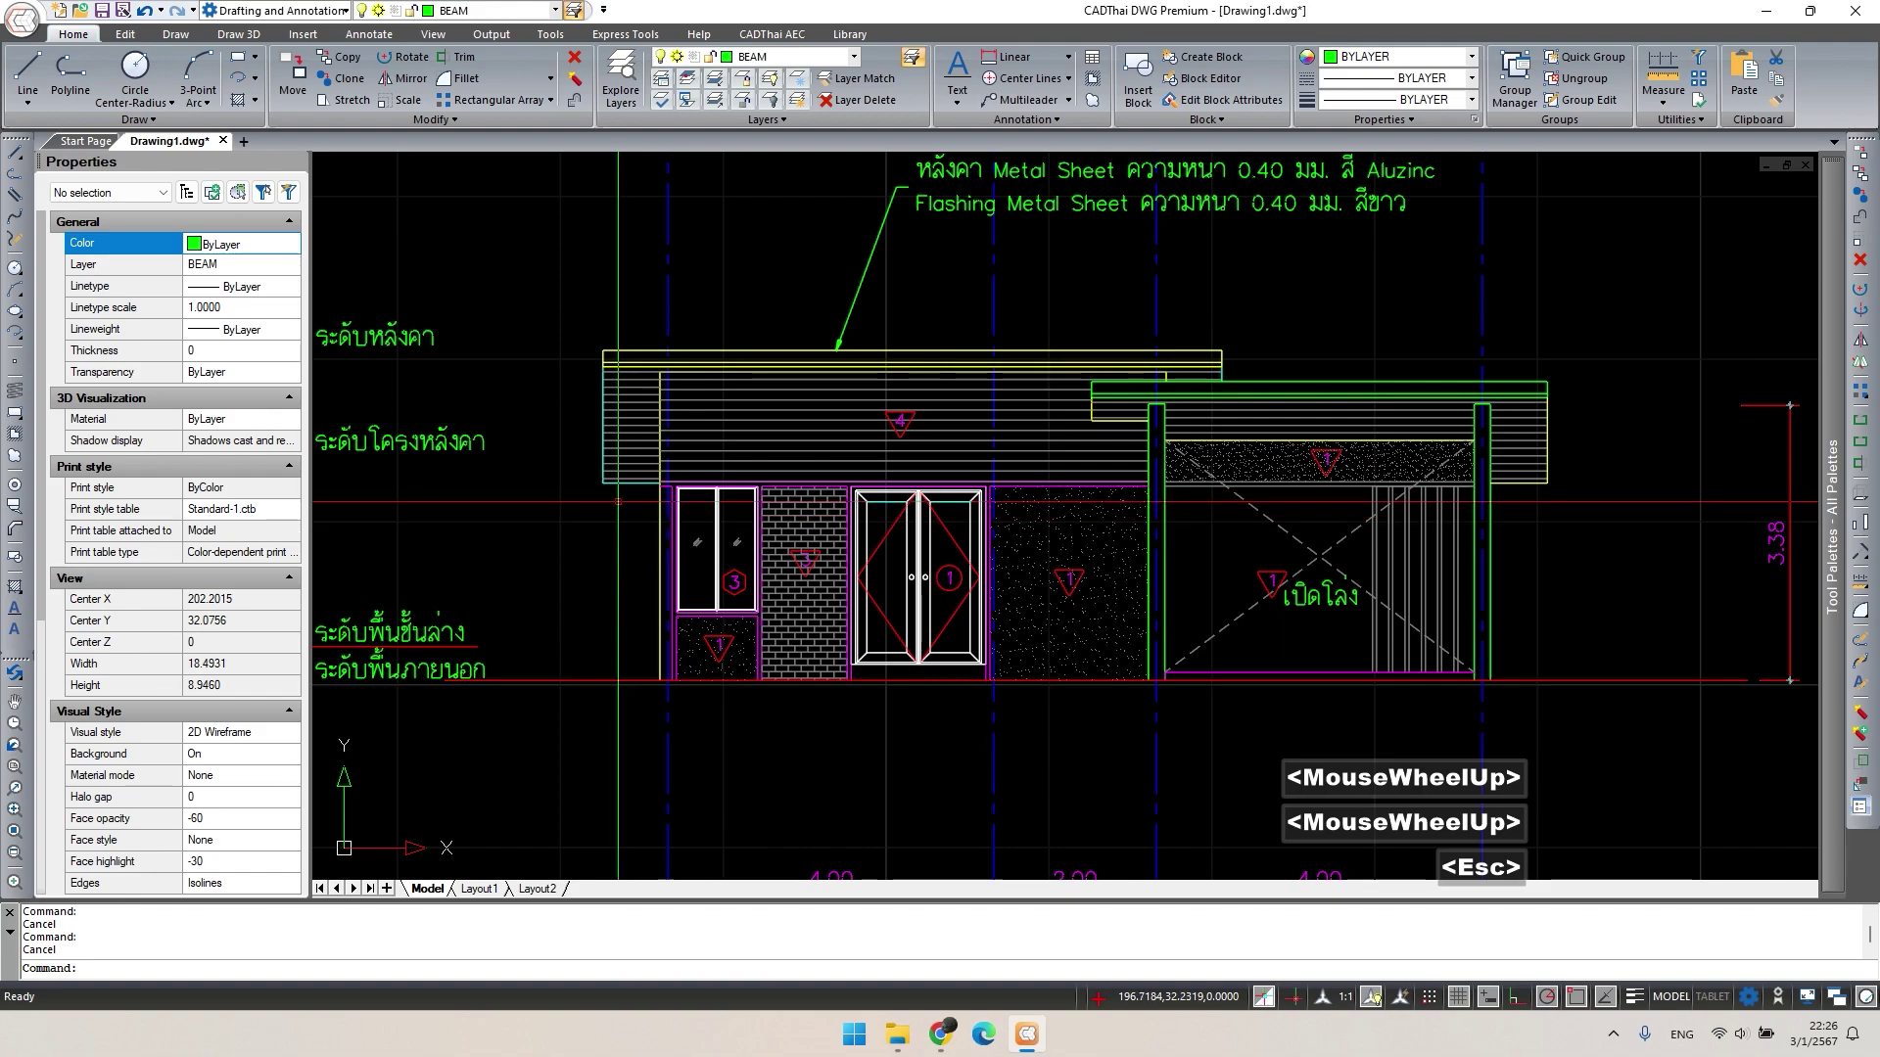
pyautogui.click(617, 502)
pyautogui.click(866, 394)
pyautogui.moveTo(866, 393); pyautogui.dragTo(651, 388, button='middle')
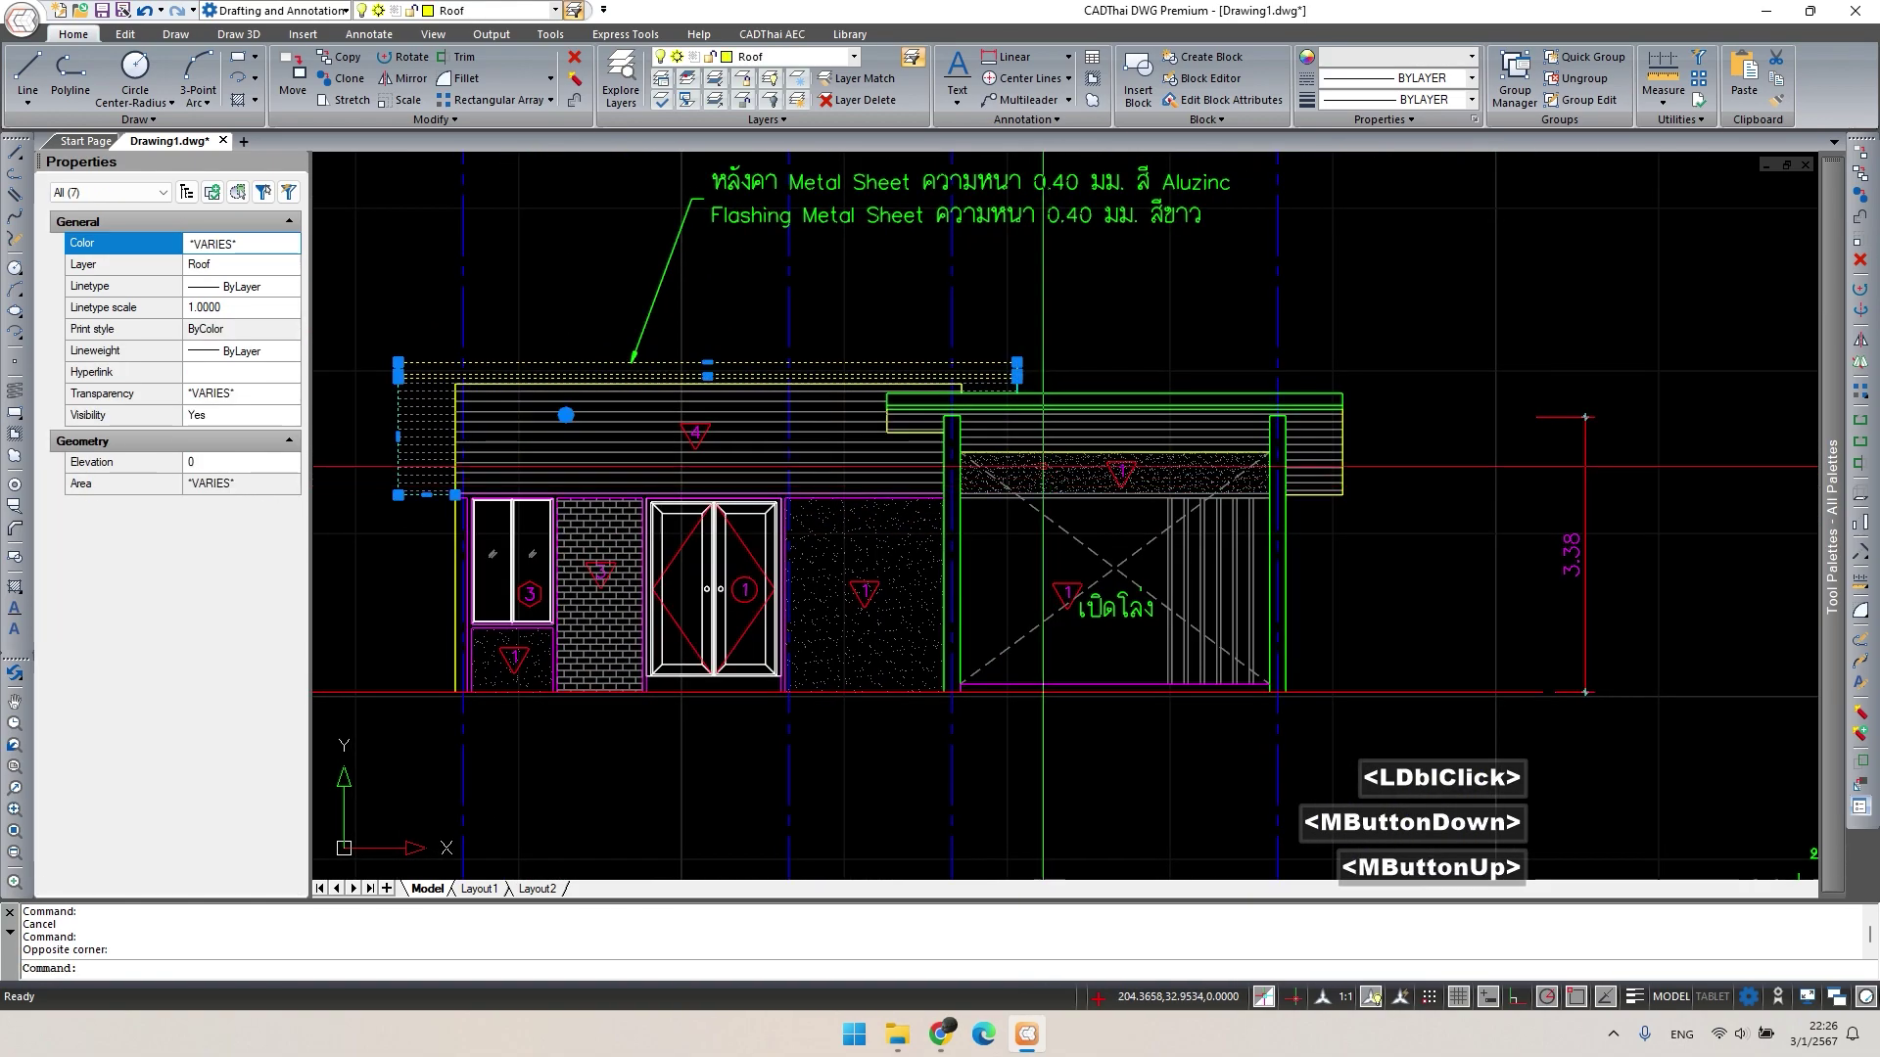
pyautogui.scroll(3, 1190, 411)
pyautogui.scroll(-2, 1206, 342)
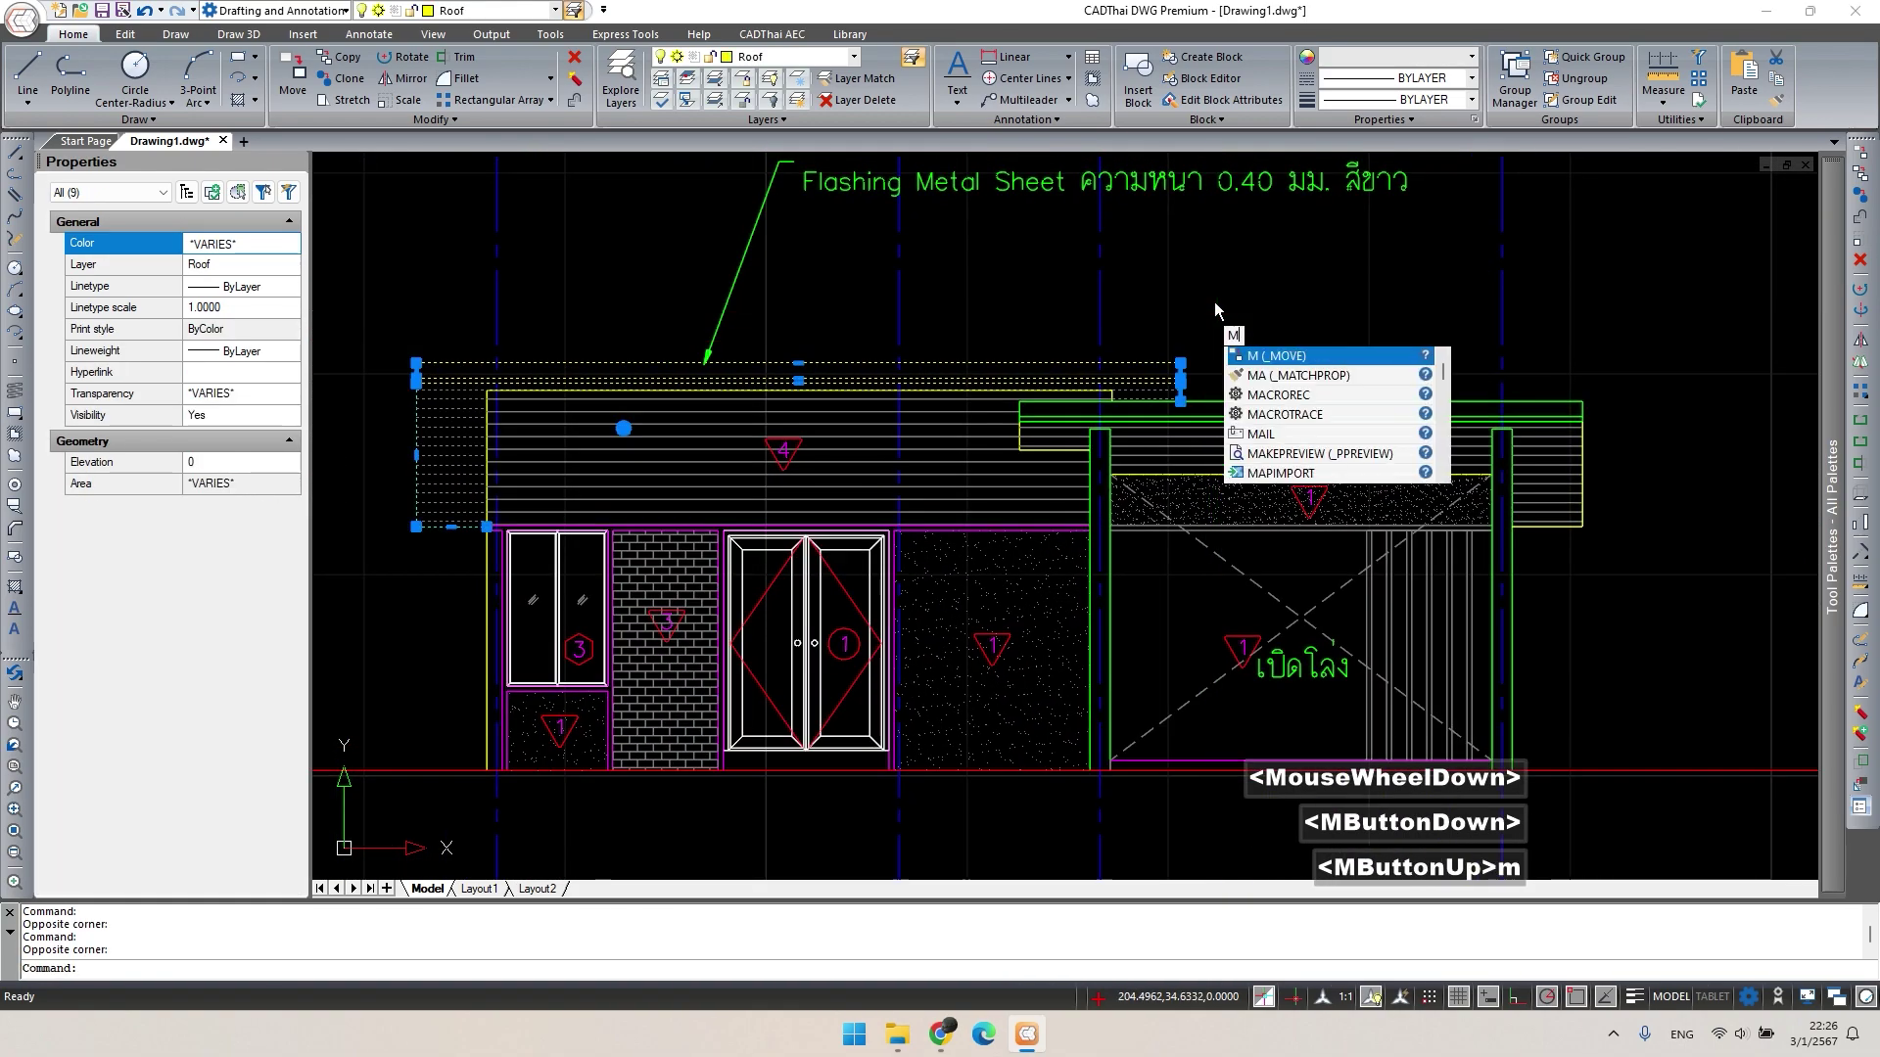
pyautogui.press('space')
pyautogui.click(1211, 324)
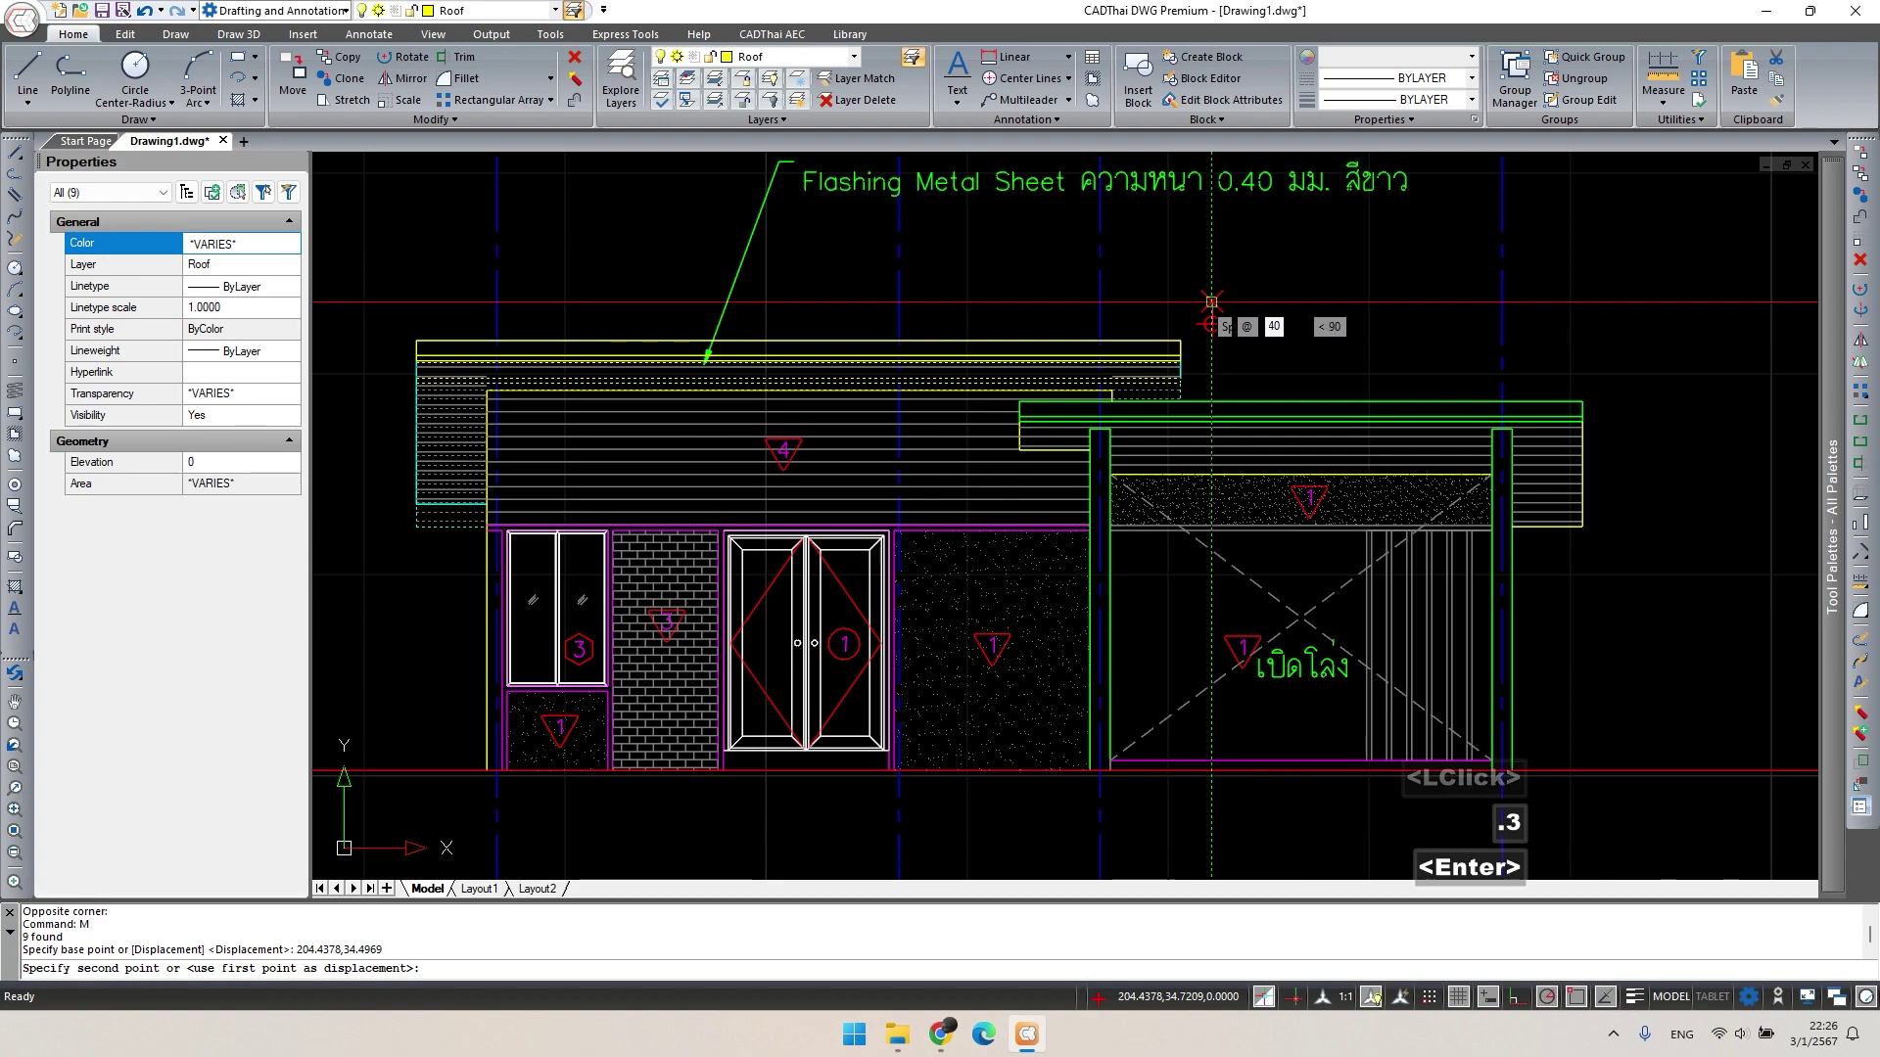
pyautogui.press('Escape')
# Move the metal sheet roof note and its leader in elevation 01 up by 0.3.
pyautogui.moveTo(837, 227); pyautogui.dragTo(862, 366, button='middle')
pyautogui.doubleClick(863, 366)
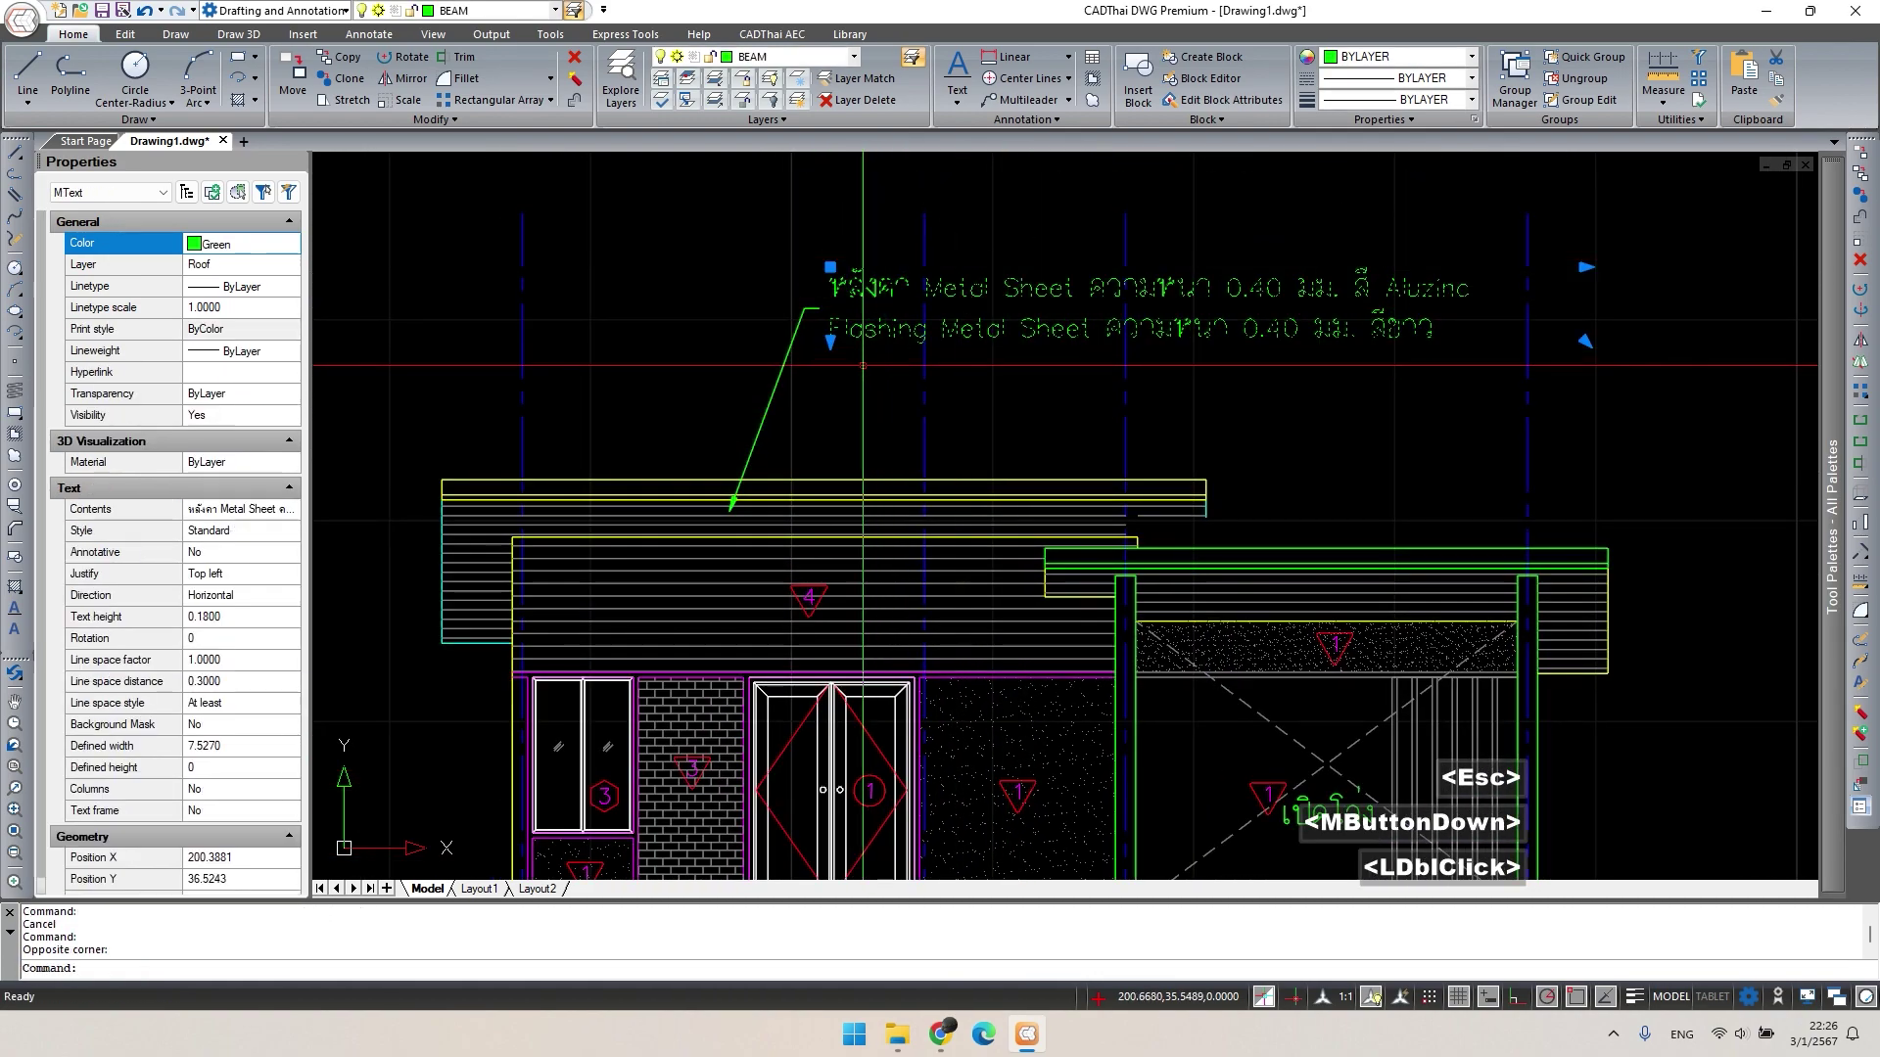
pyautogui.write('m')
pyautogui.press('space')
pyautogui.click(840, 422)
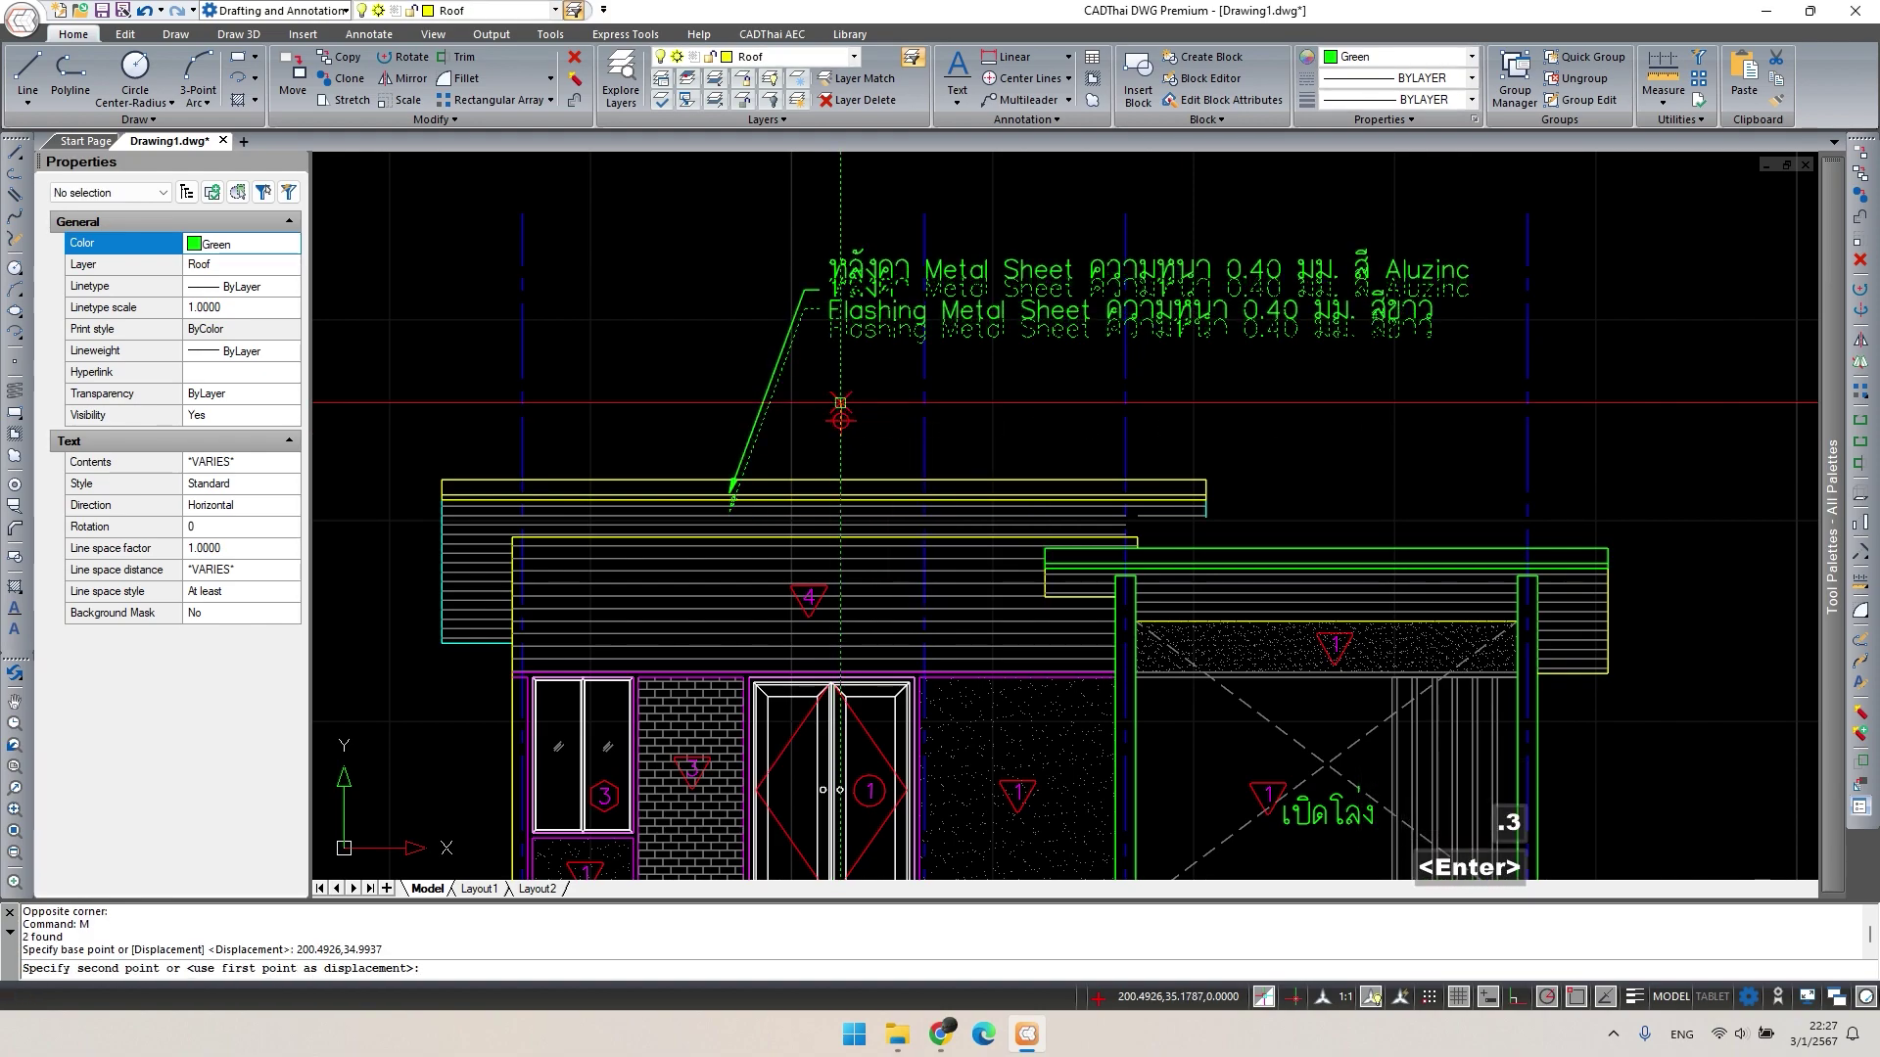
pyautogui.press('Escape')
# Extend the upper roof's end edge down to the lower roof in elevation 01.
pyautogui.moveTo(1218, 520); pyautogui.dragTo(1175, 473, button='middle')
pyautogui.scroll(1, 1174, 473)
pyautogui.press('Escape')
pyautogui.write('e')
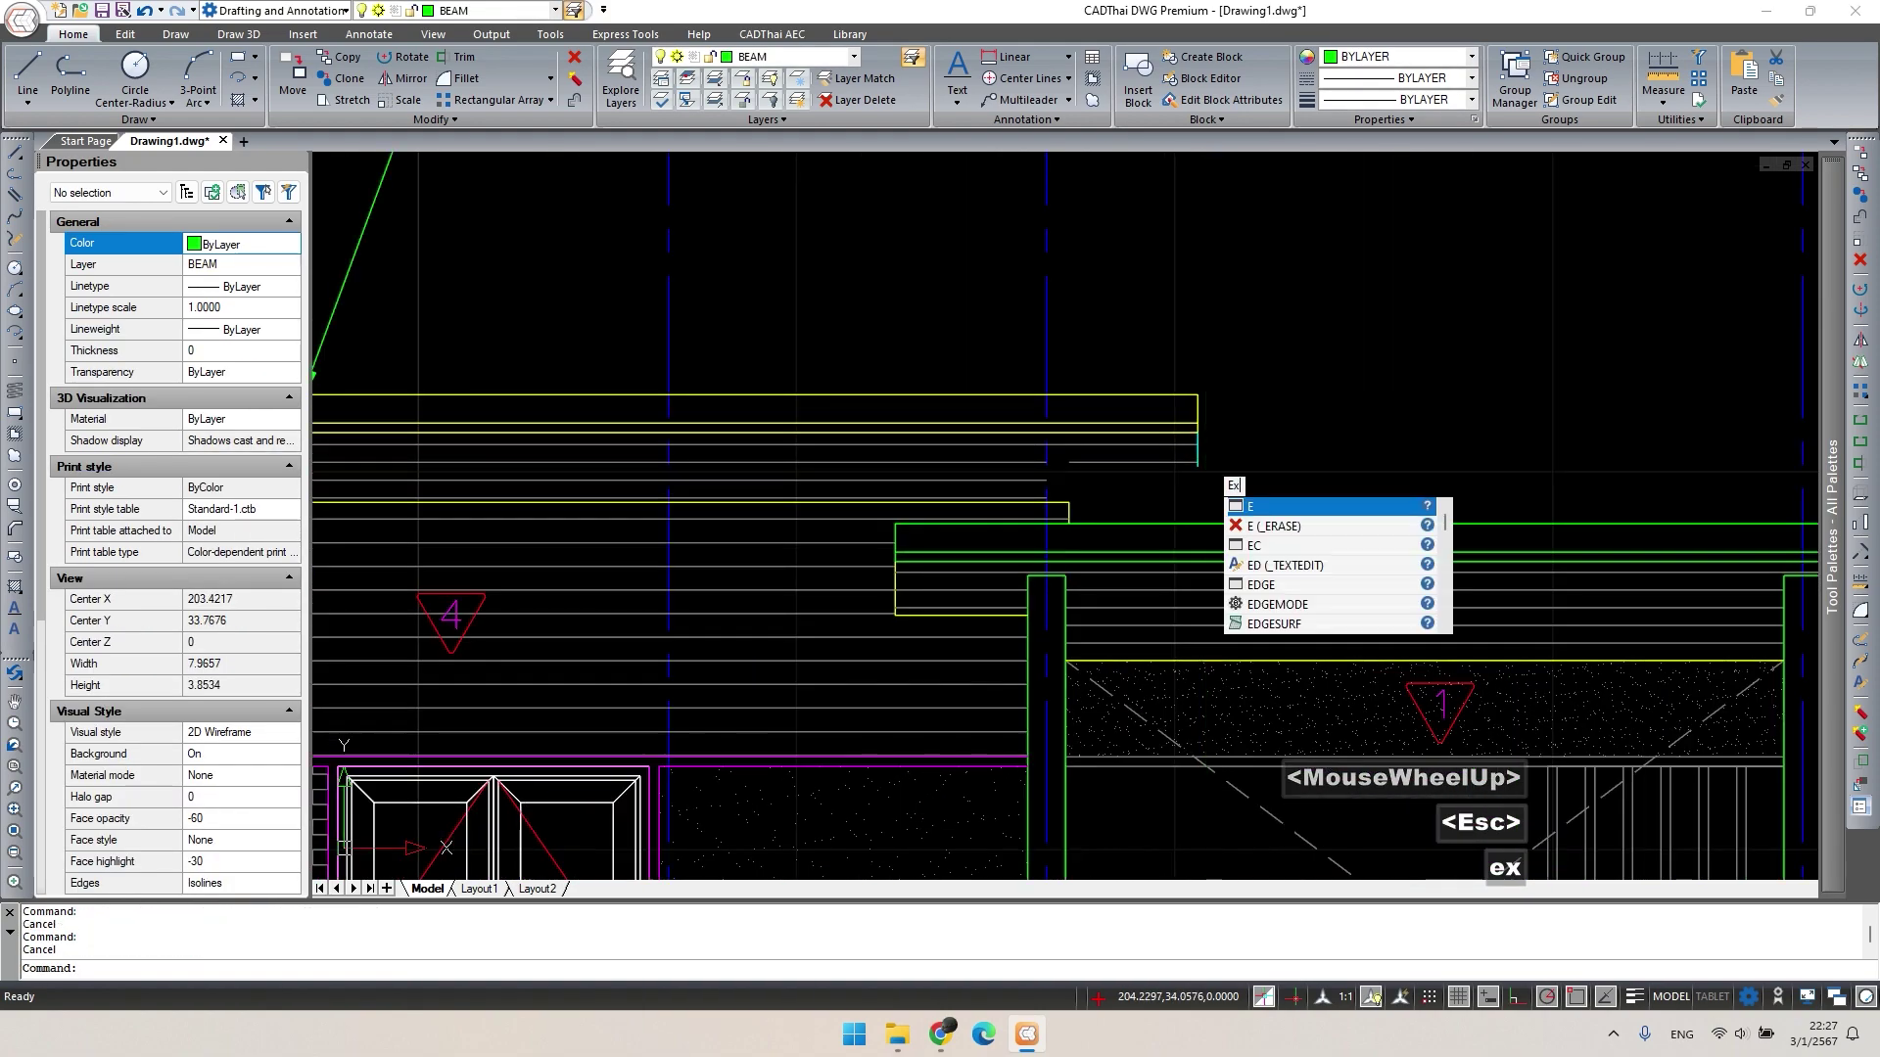
pyautogui.scroll(-1, 1318, 477)
pyautogui.moveTo(1318, 478); pyautogui.dragTo(1025, 373, button='middle')
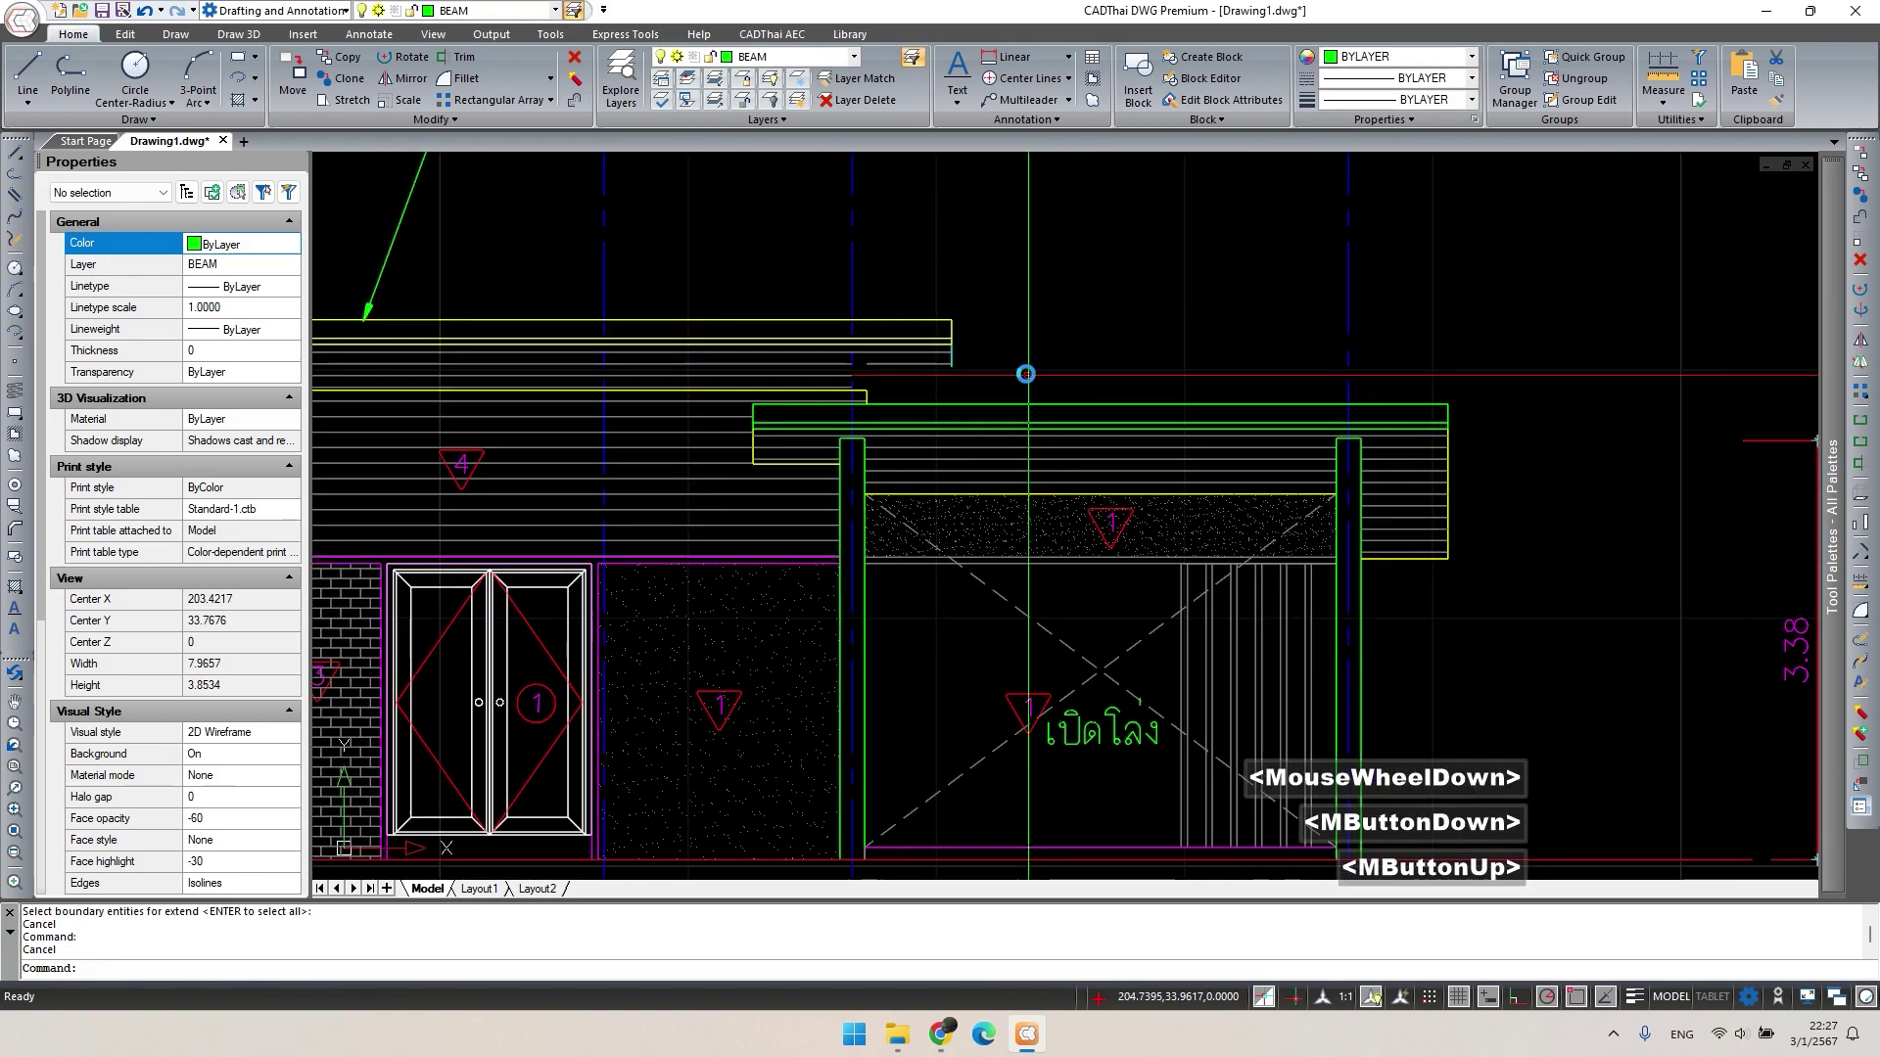
pyautogui.scroll(-4, 1378, 487)
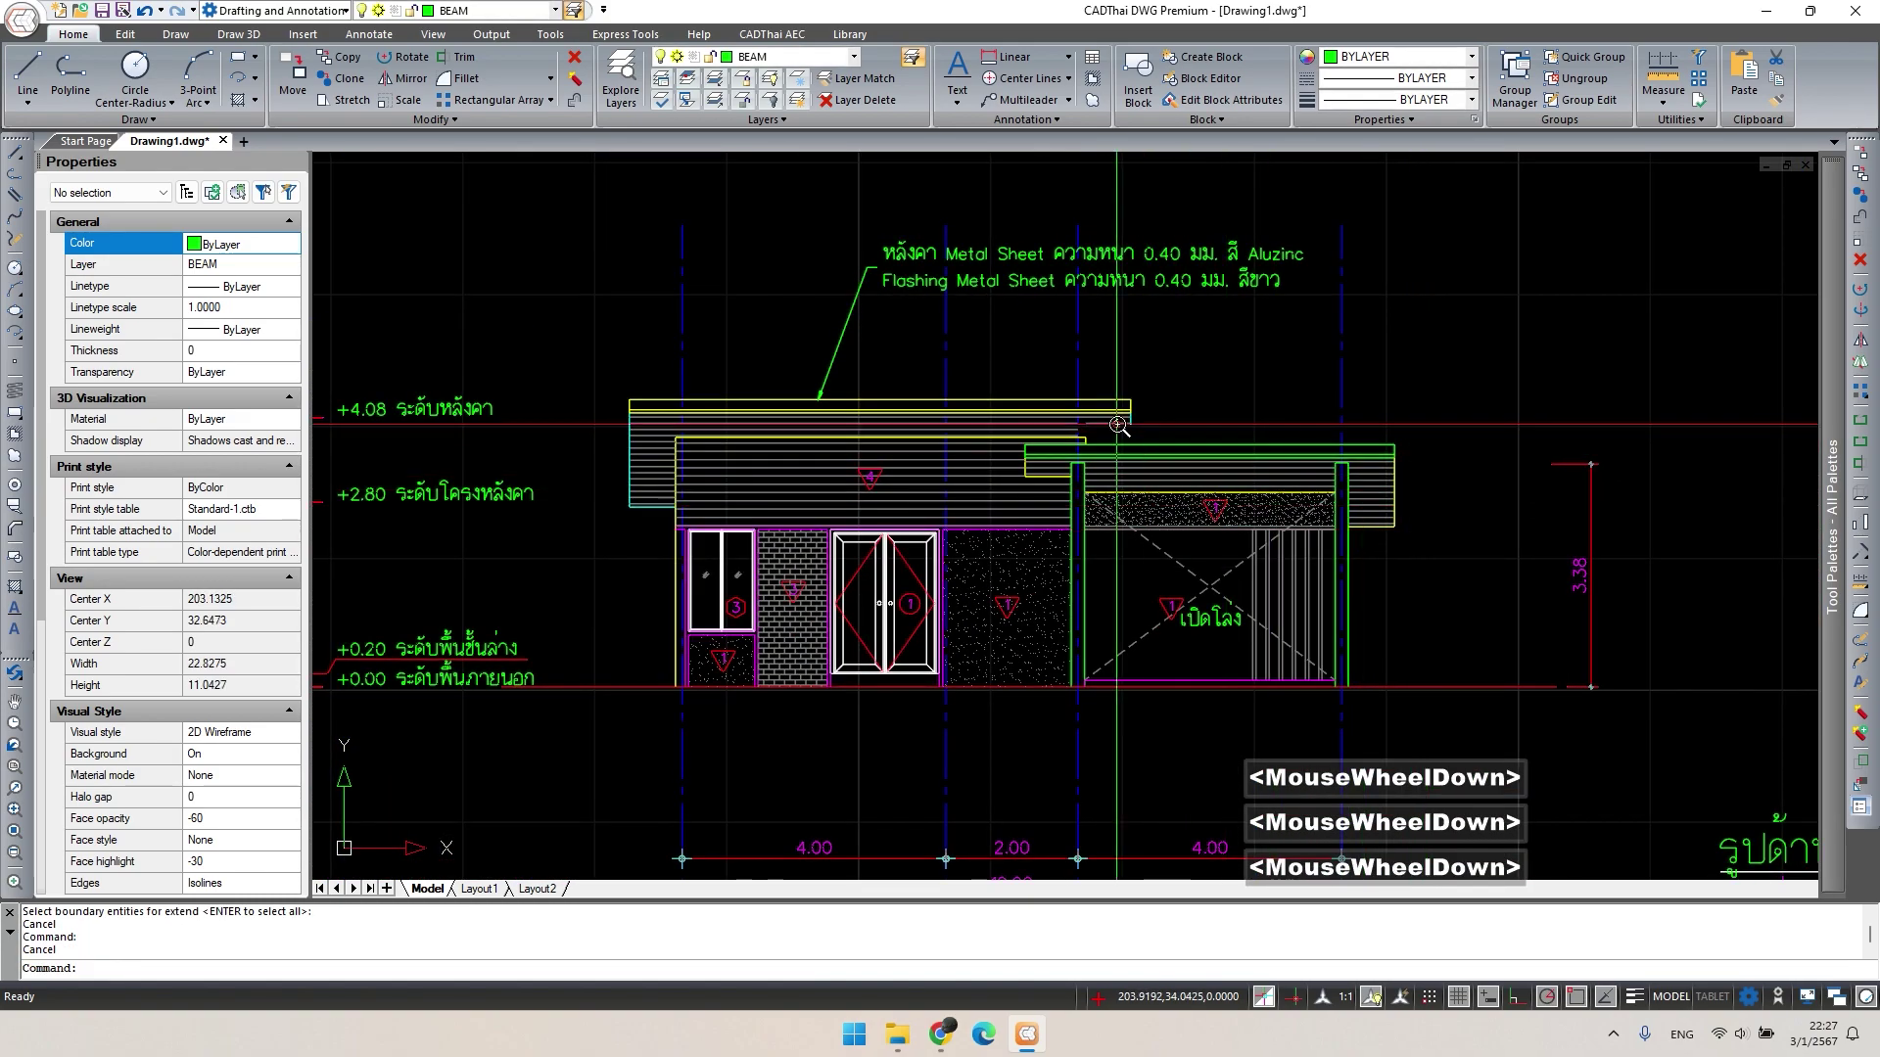
pyautogui.scroll(3, 1140, 422)
pyautogui.press('space')
pyautogui.click(1147, 417)
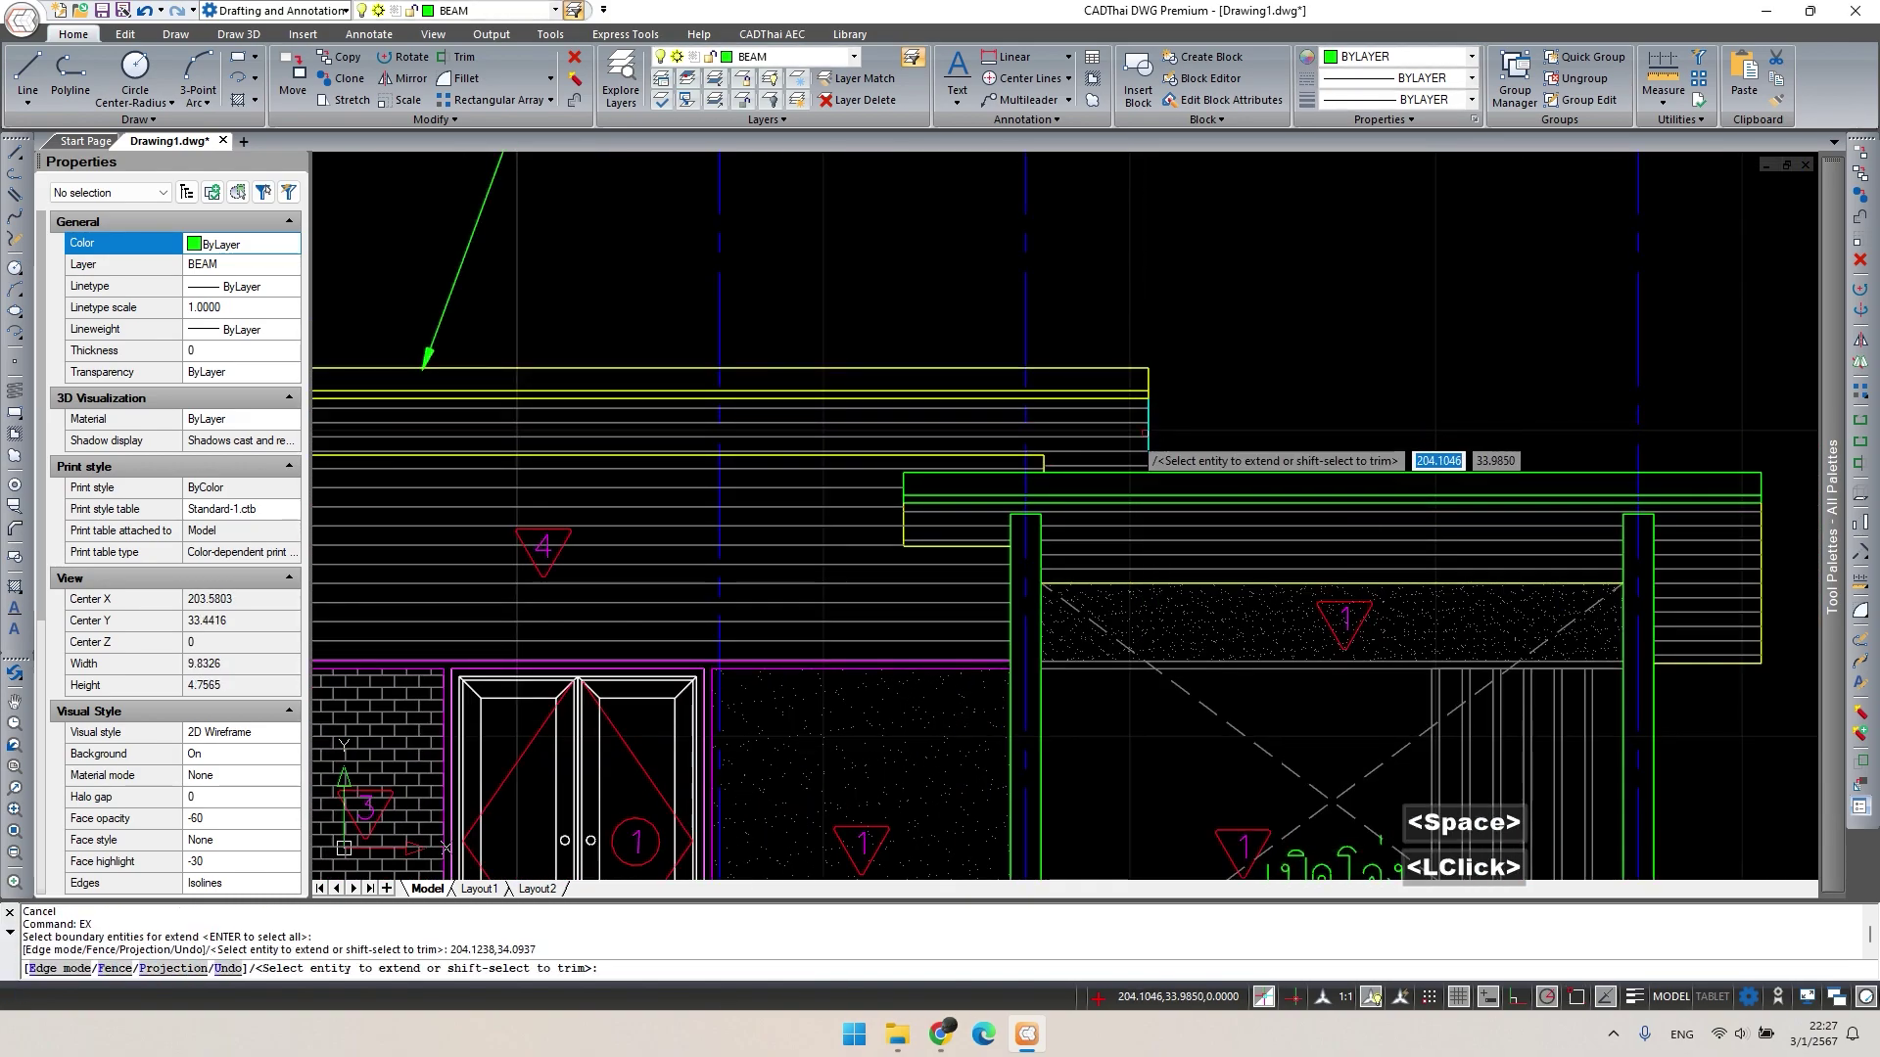
pyautogui.press('Escape')
# Move the main sloping roof of elevation 02, with its roof note, leader and slope label, up by 0.3.
pyautogui.scroll(-4, 1063, 443)
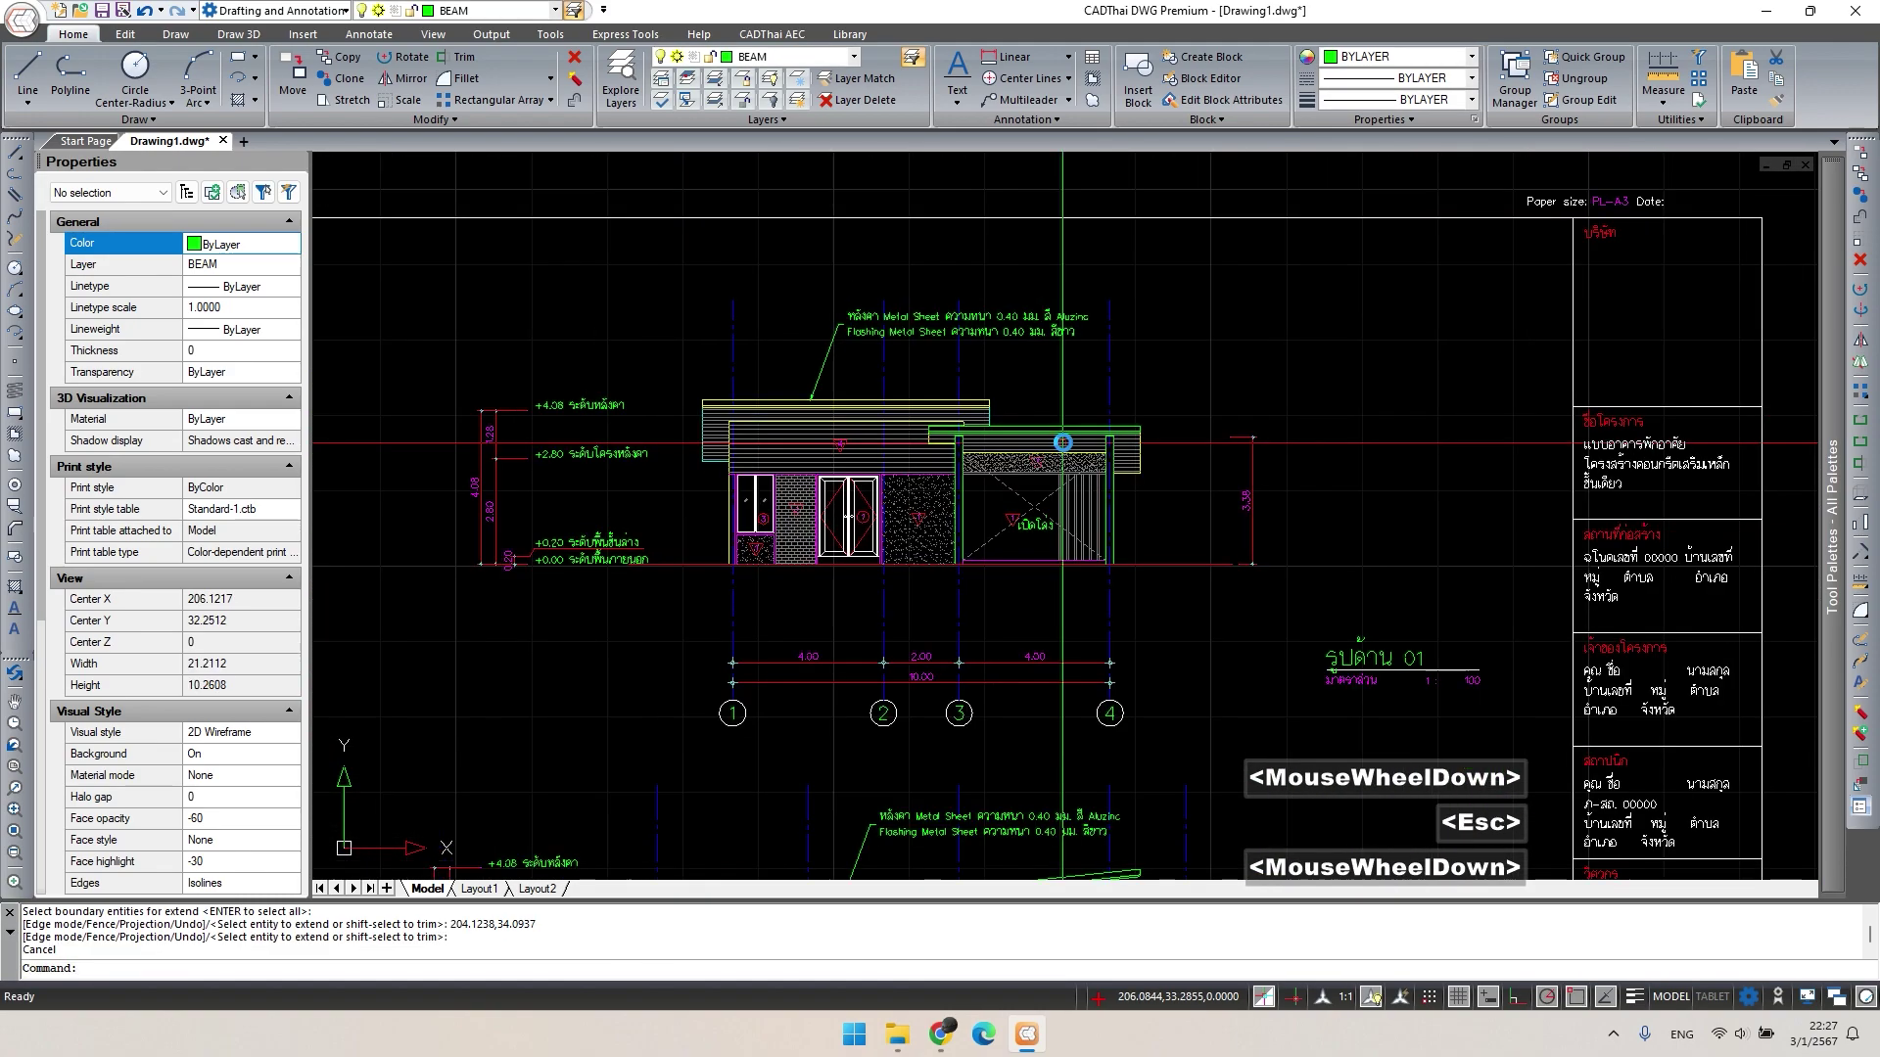
pyautogui.scroll(-2, 1062, 443)
pyautogui.moveTo(979, 470)
pyautogui.mouseDown(button='middle')
pyautogui.moveTo(1502, 385)
pyautogui.moveTo(1376, 330)
pyautogui.mouseUp(button='middle')
pyautogui.moveTo(1812, 548)
pyautogui.mouseDown(button='middle')
pyautogui.moveTo(1407, 497)
pyautogui.moveTo(1309, 449)
pyautogui.mouseUp(button='middle')
pyautogui.scroll(4, 1390, 489)
pyautogui.press('Escape')
pyautogui.scroll(2, 1309, 450)
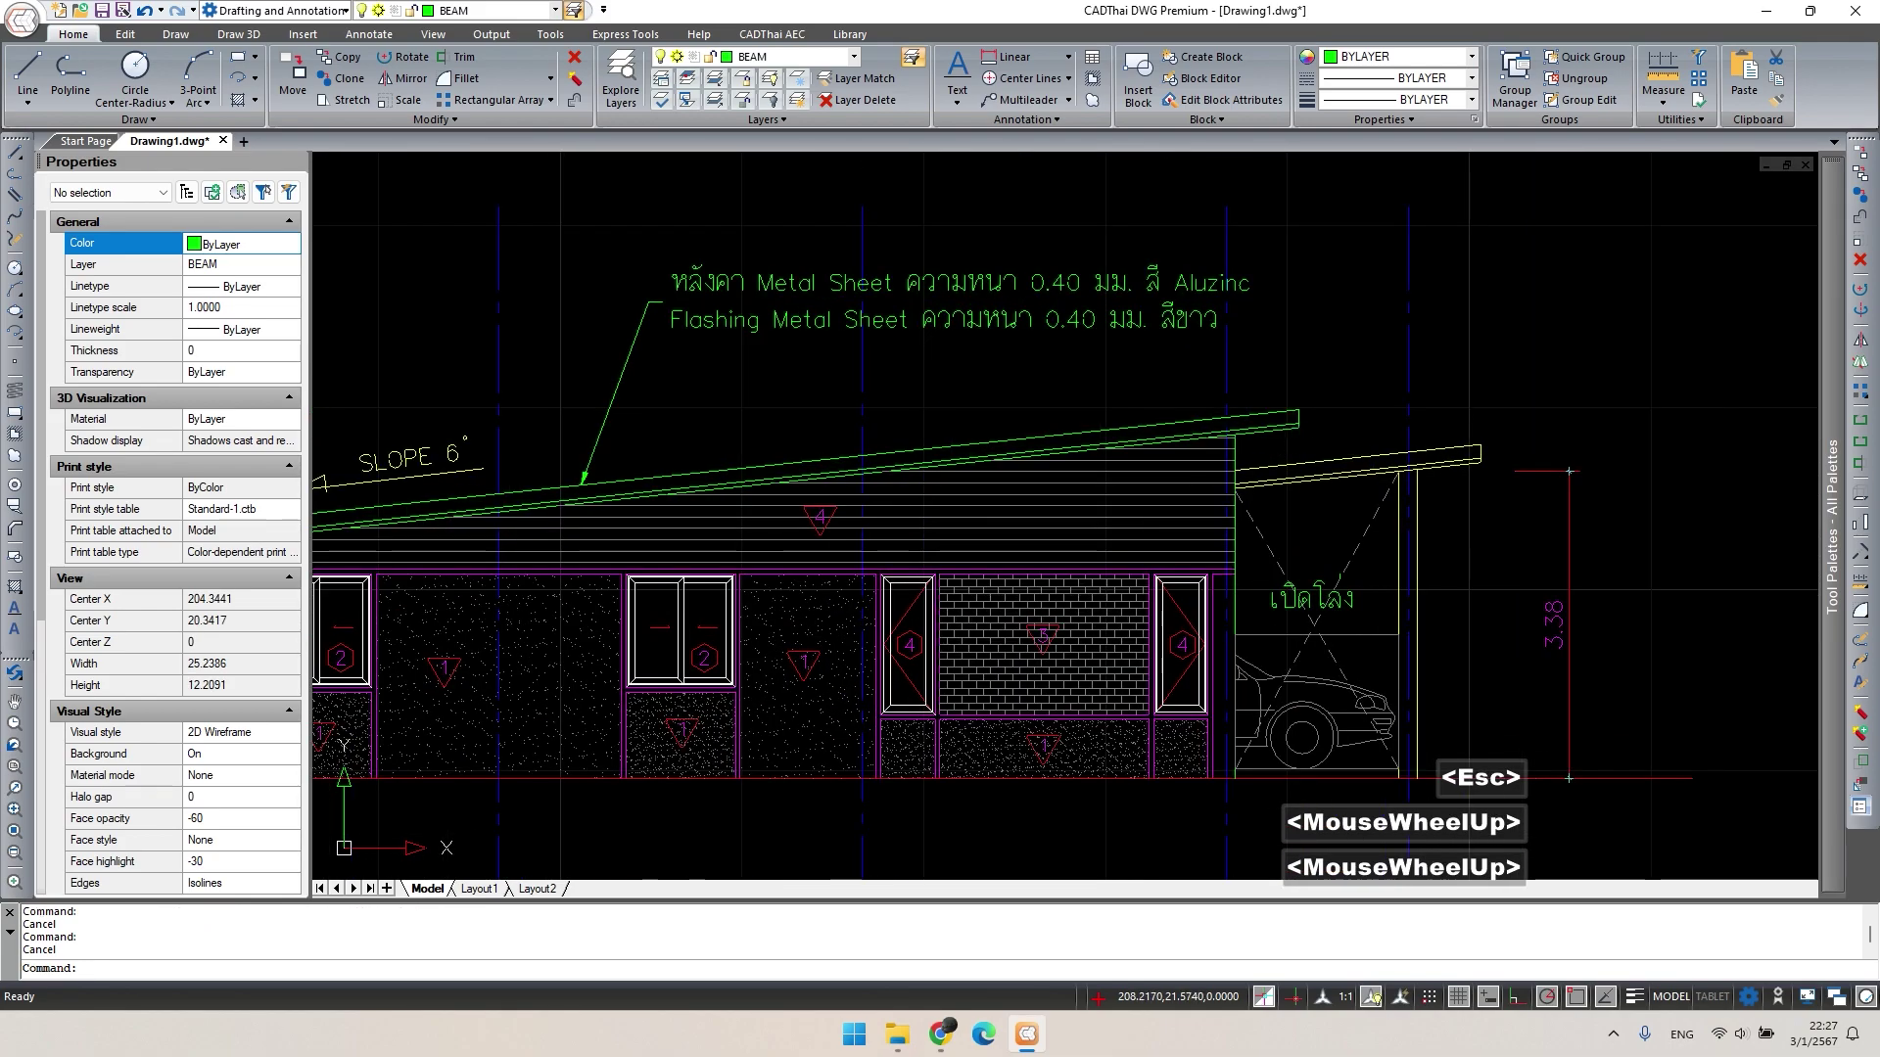
pyautogui.click(1311, 449)
pyautogui.click(1268, 400)
pyautogui.moveTo(382, 523); pyautogui.dragTo(1000, 450, button='middle')
pyautogui.click(995, 451)
pyautogui.click(930, 372)
pyautogui.moveTo(1263, 279); pyautogui.dragTo(1049, 458, button='middle')
pyautogui.click(1102, 452)
pyautogui.click(1038, 372)
pyautogui.moveTo(1039, 372); pyautogui.dragTo(1275, 235, button='middle')
pyautogui.scroll(1, 1437, 401)
pyautogui.moveTo(1762, 411); pyautogui.dragTo(1116, 487, button='middle')
pyautogui.write('m')
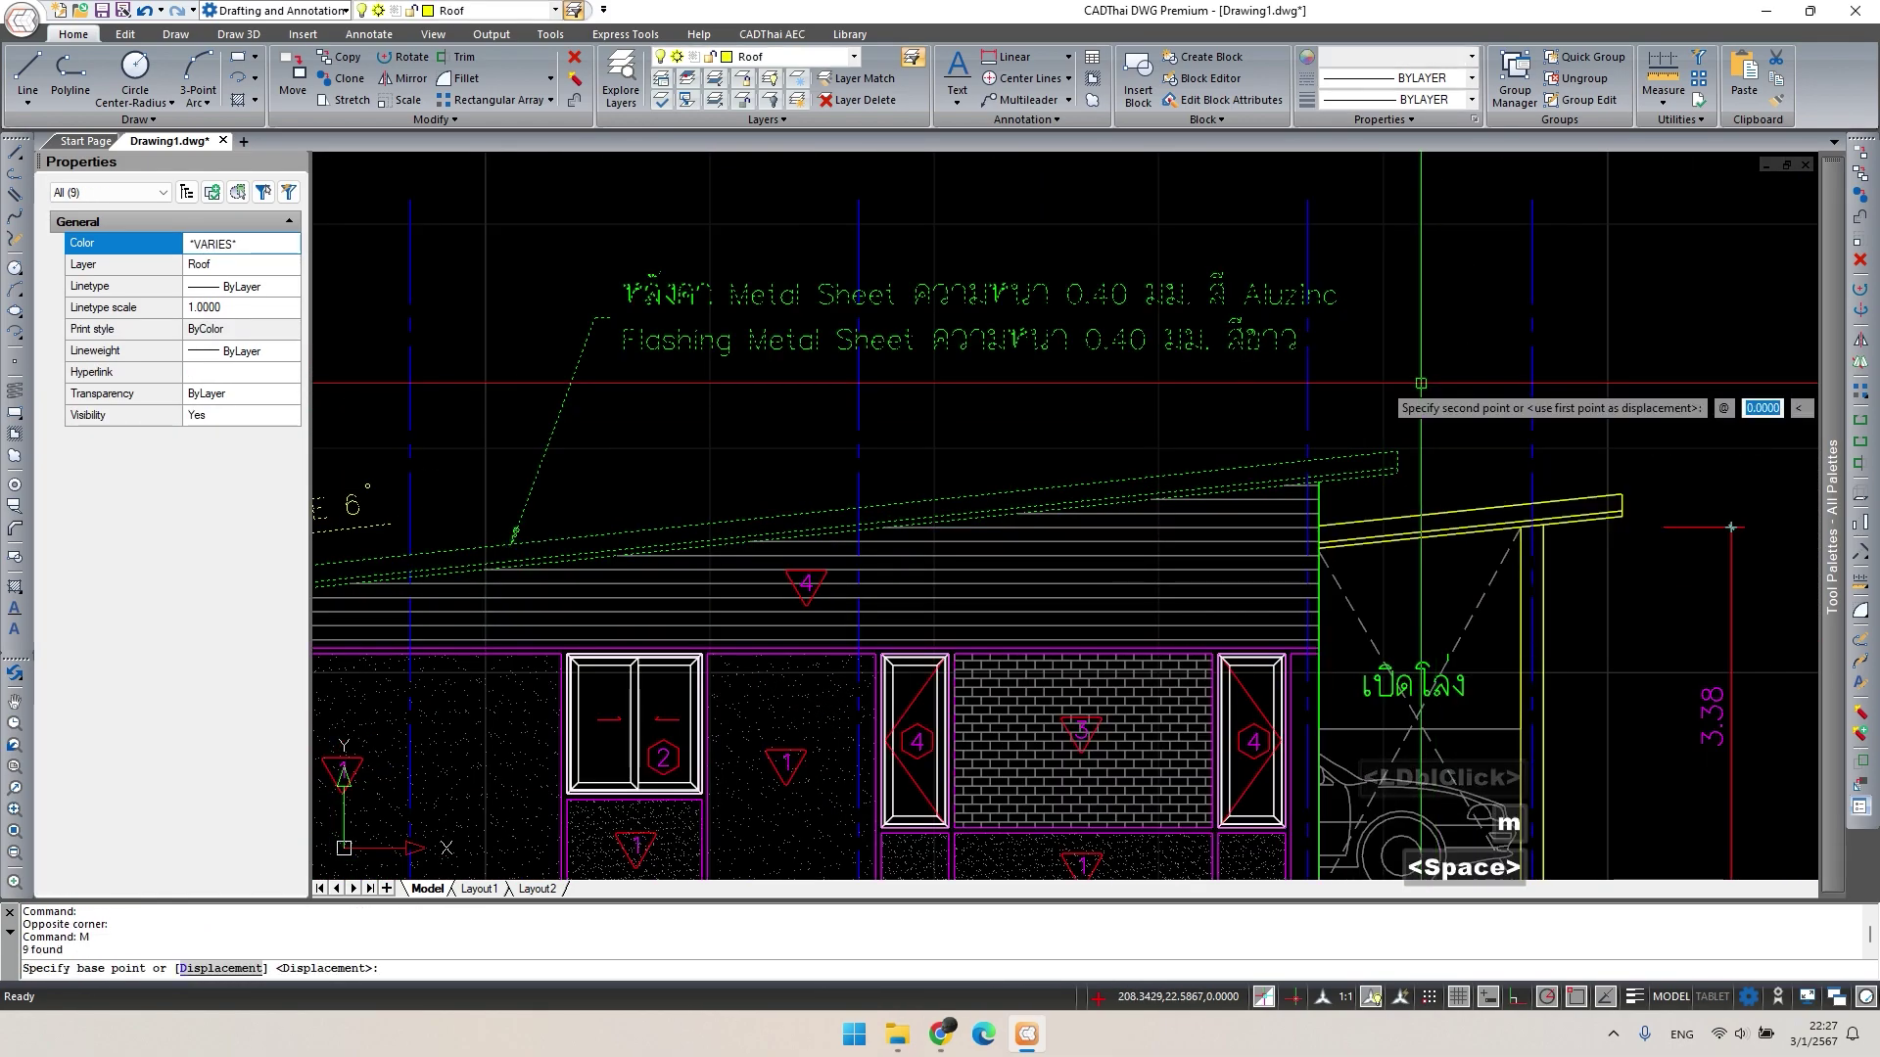
pyautogui.click(1421, 383)
pyautogui.write('.3')
pyautogui.press('Return')
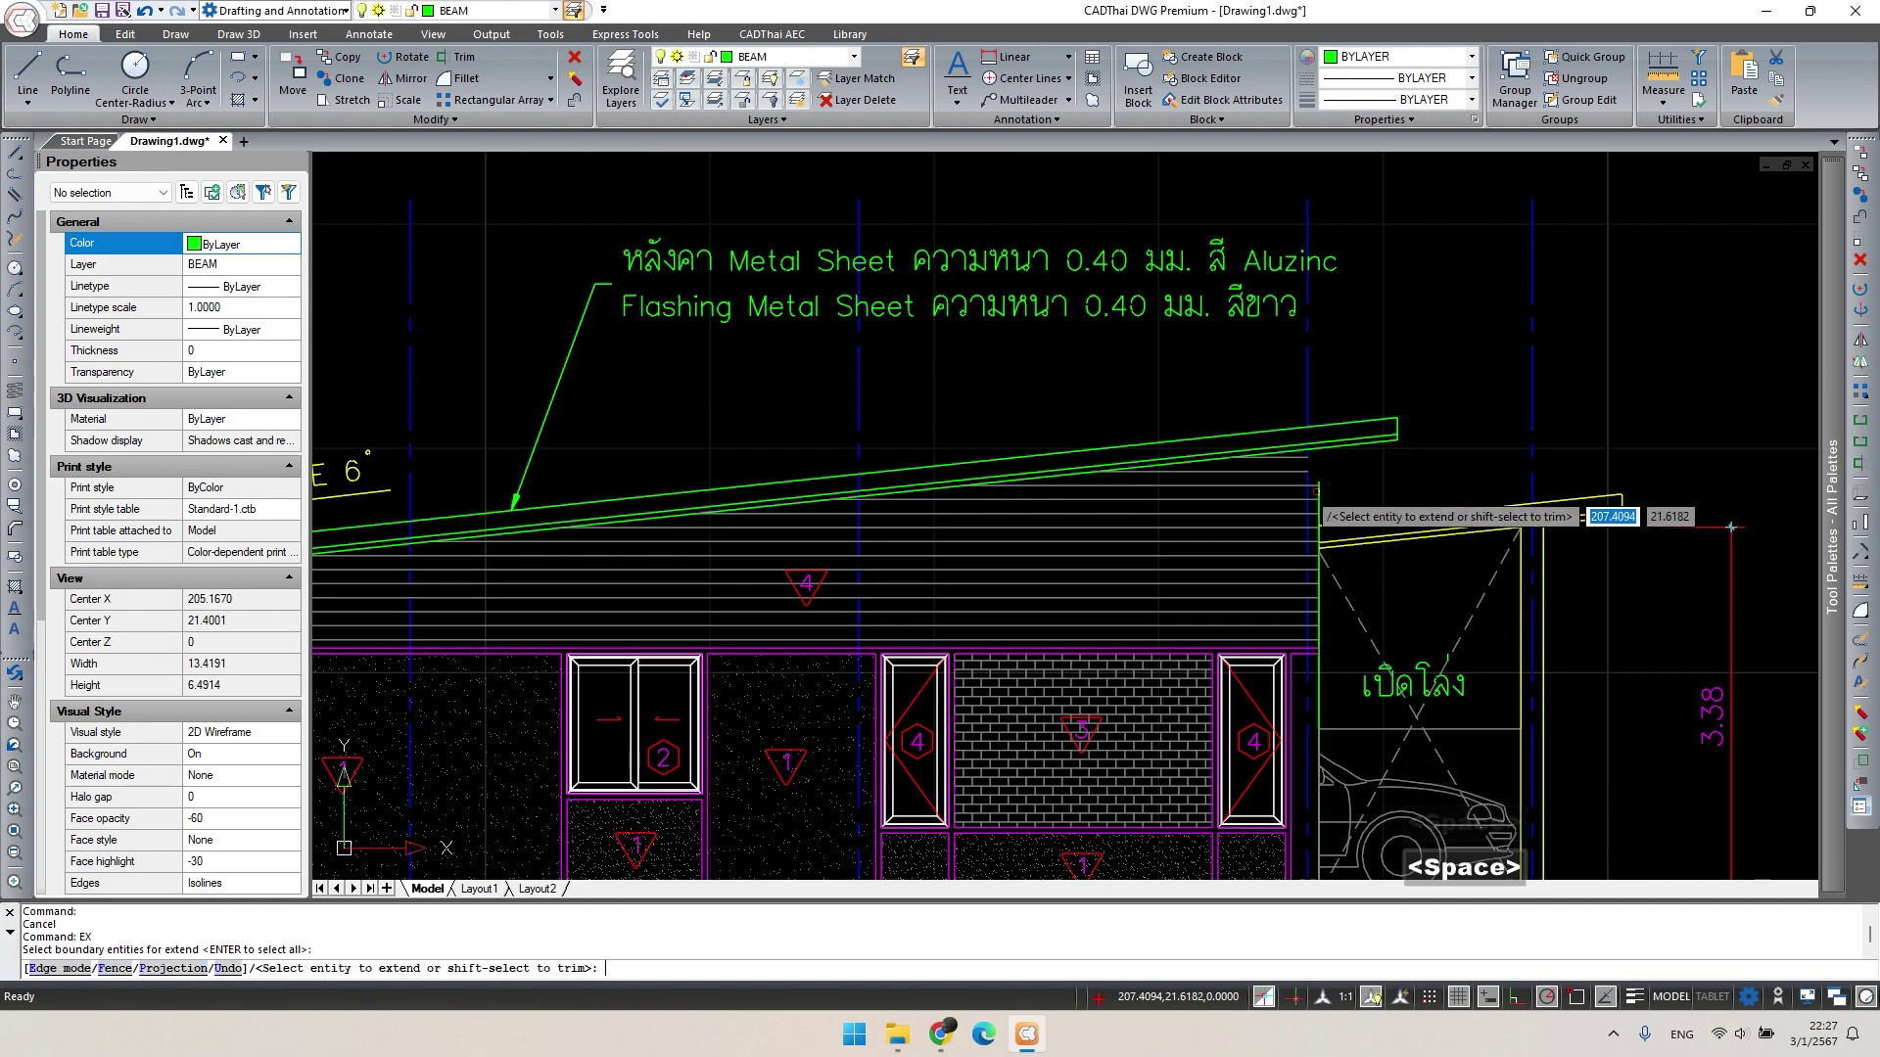
# Extend the wall lines at grids A and D up to the raised roof in elevation 02.
pyautogui.moveTo(871, 547); pyautogui.dragTo(719, 651, button='middle')
pyautogui.scroll(3, 814, 565)
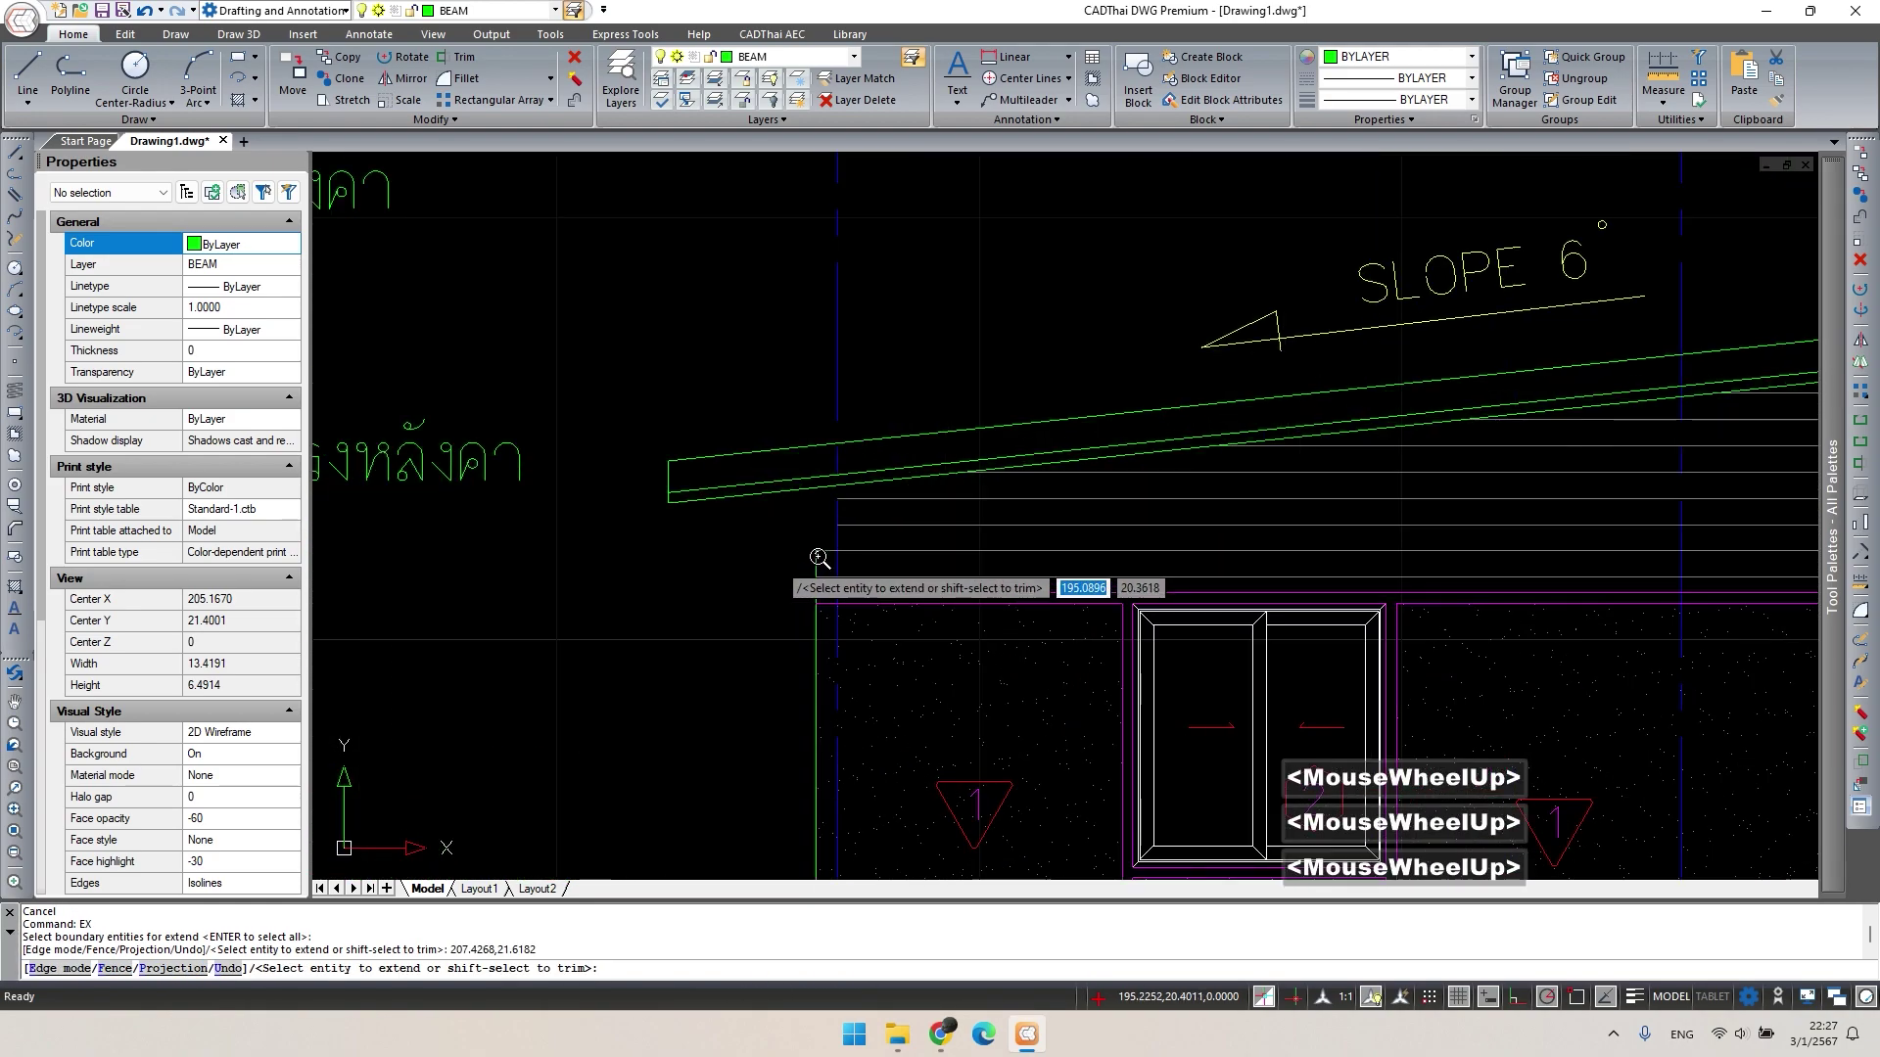
pyautogui.scroll(-3, 814, 565)
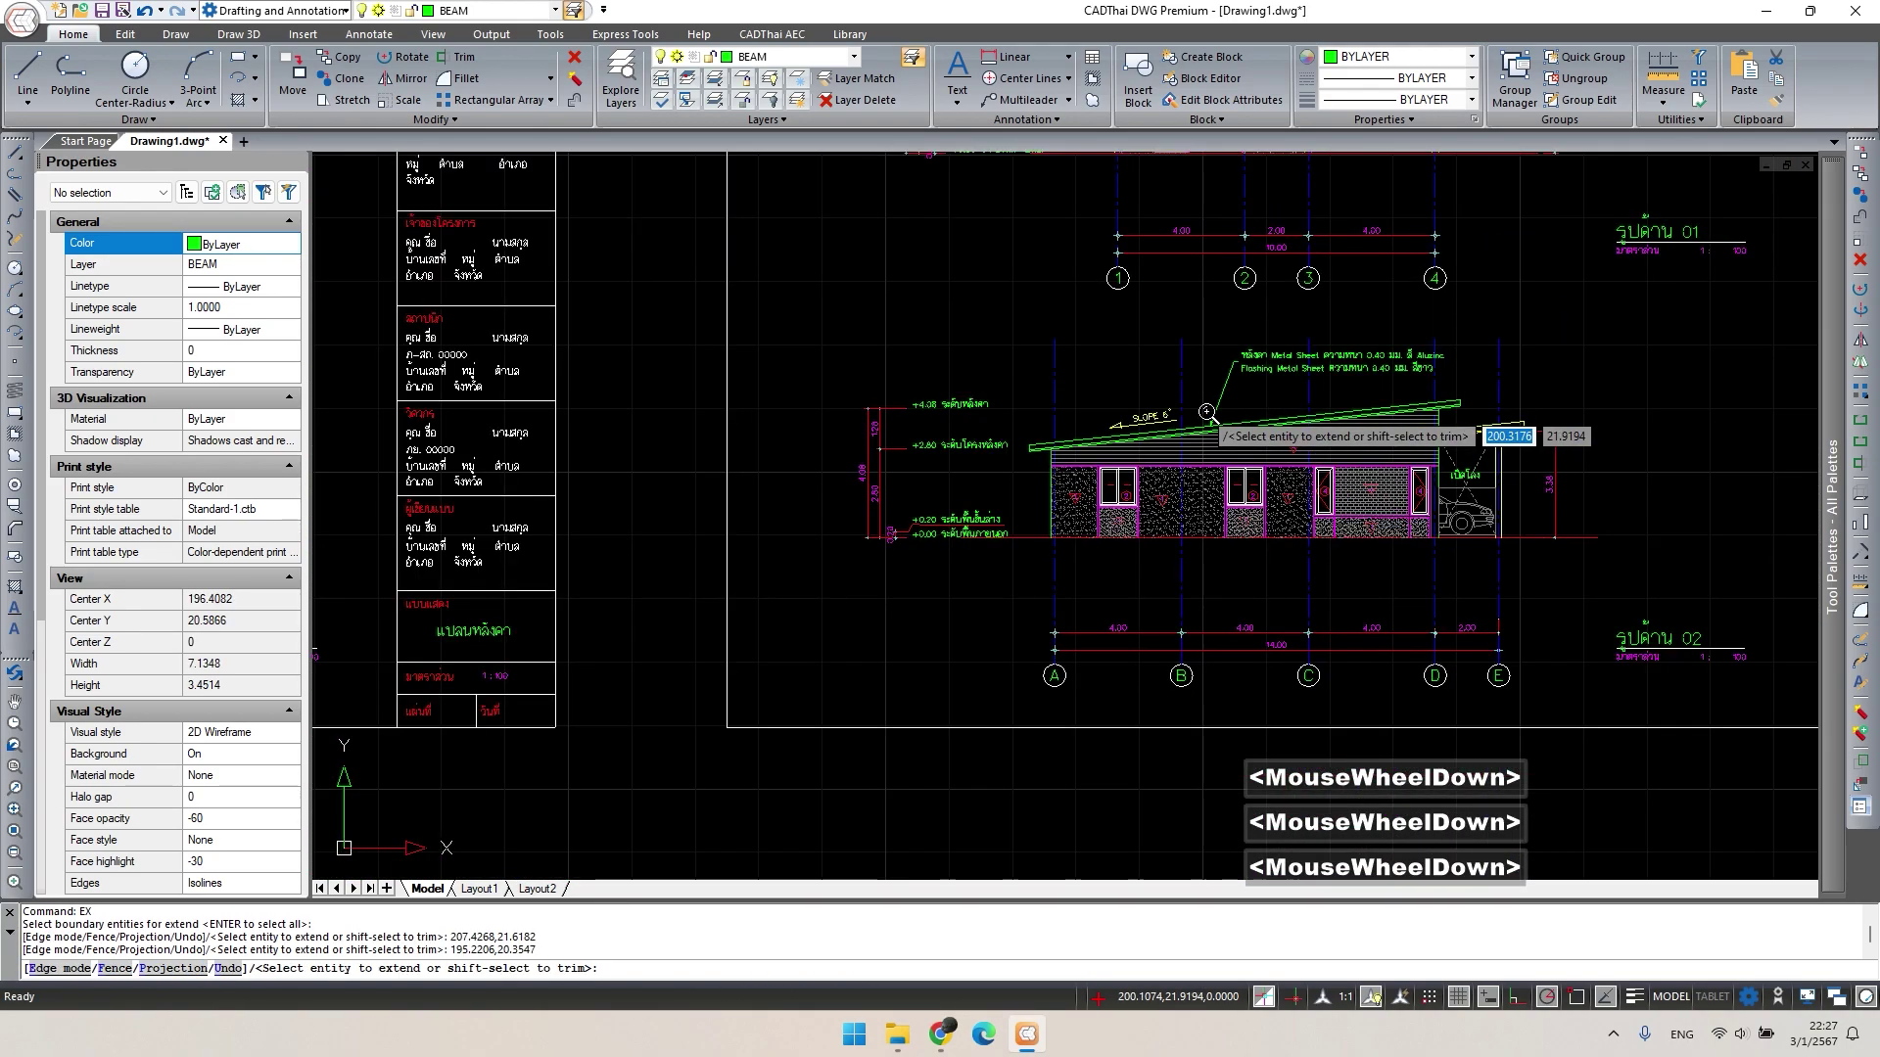
pyautogui.moveTo(1299, 599); pyautogui.dragTo(656, 562, button='middle')
pyautogui.press('Escape')
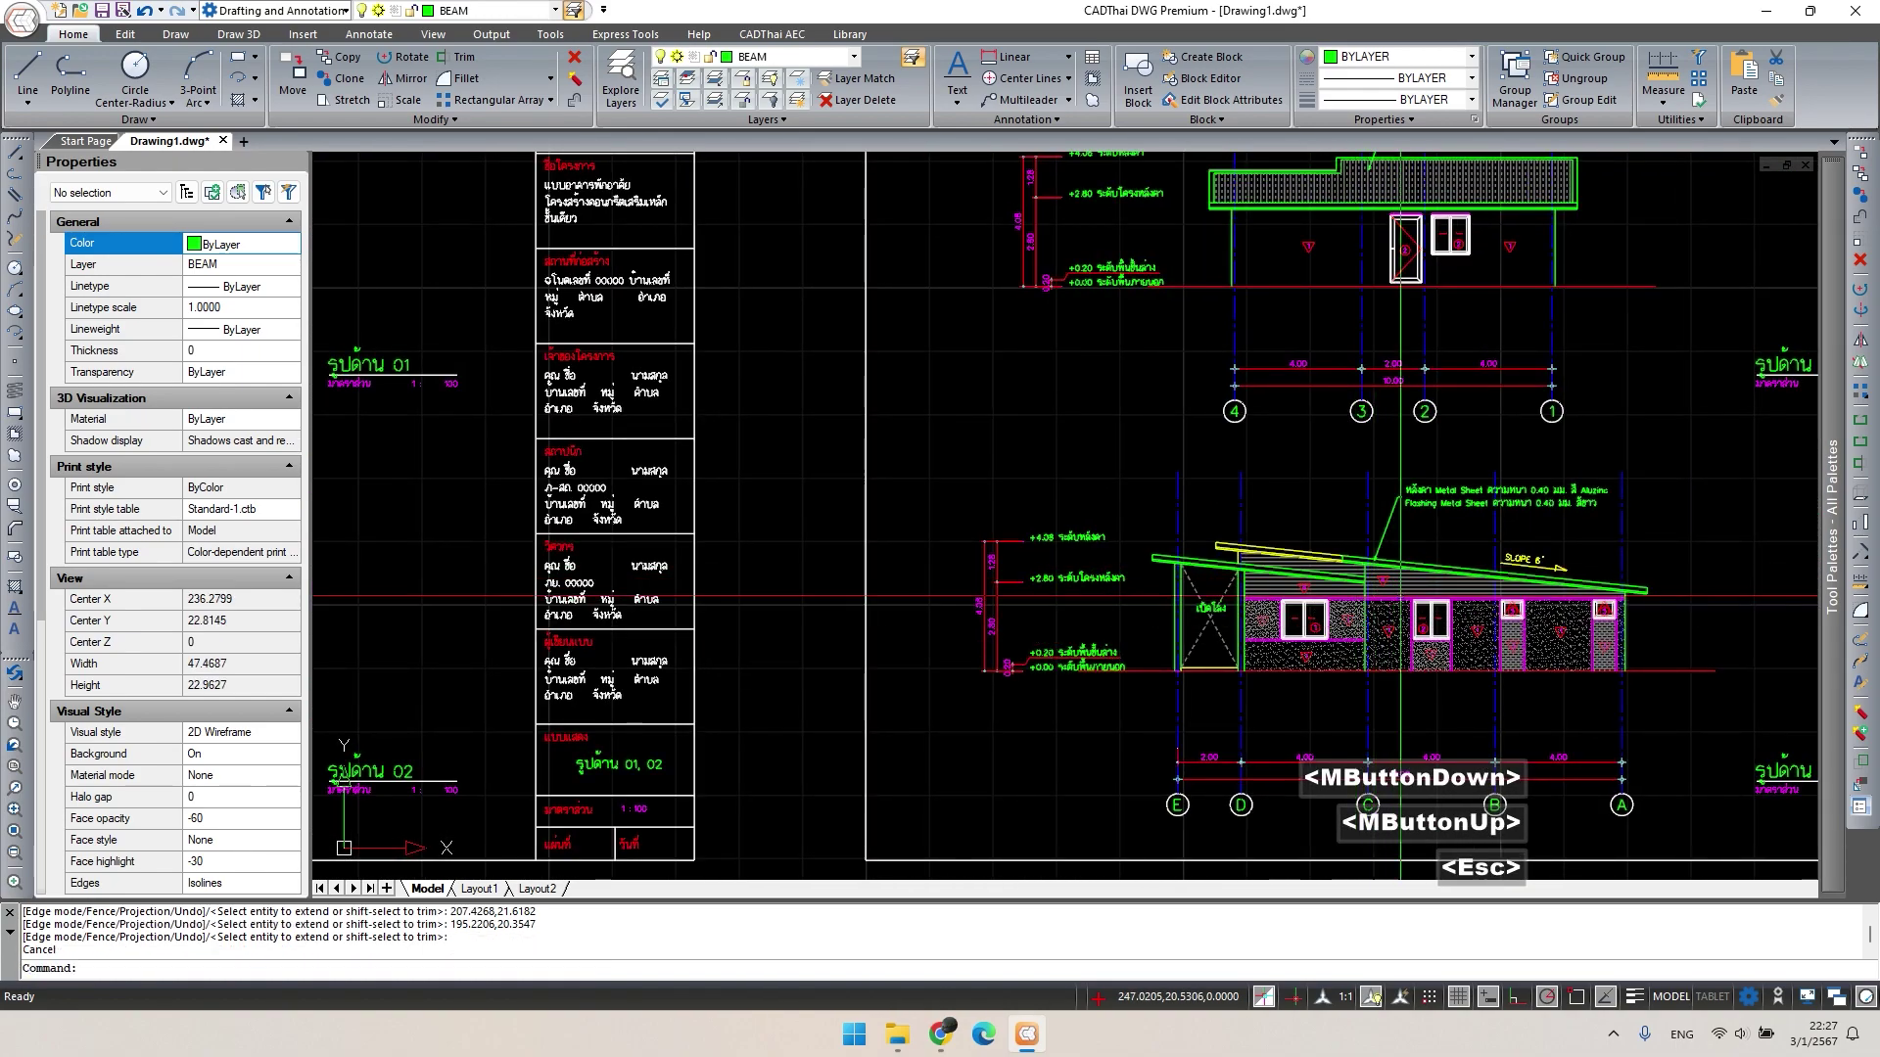
# Stretch the roof of elevation 03 upward, together with its roof note and the tops of the walls.
pyautogui.scroll(3, 1366, 496)
pyautogui.moveTo(1366, 496); pyautogui.dragTo(1062, 583, button='middle')
pyautogui.click(1190, 452)
pyautogui.scroll(-1, 1189, 453)
pyautogui.moveTo(1099, 176); pyautogui.dragTo(1023, 522, button='middle')
pyautogui.press('Escape')
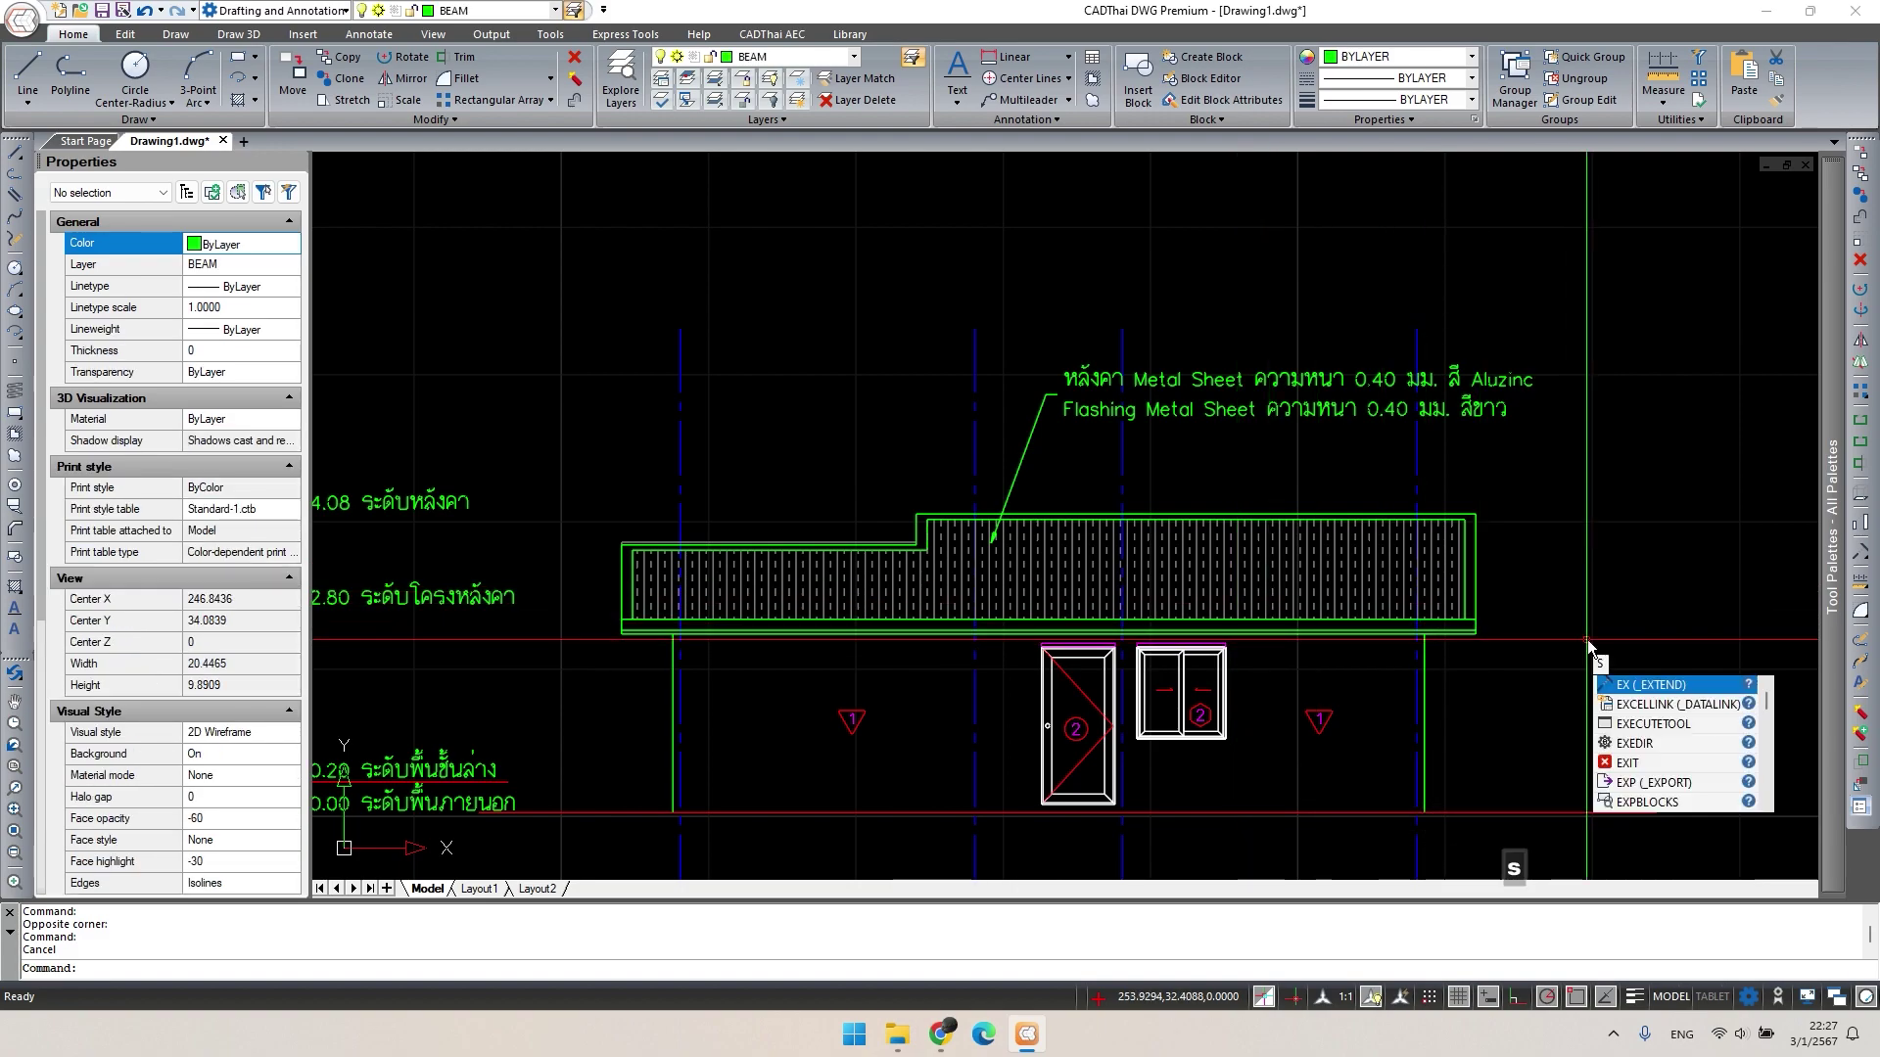
pyautogui.press('Return')
pyautogui.click(1586, 639)
pyautogui.click(580, 343)
pyautogui.press('Return')
pyautogui.click(777, 349)
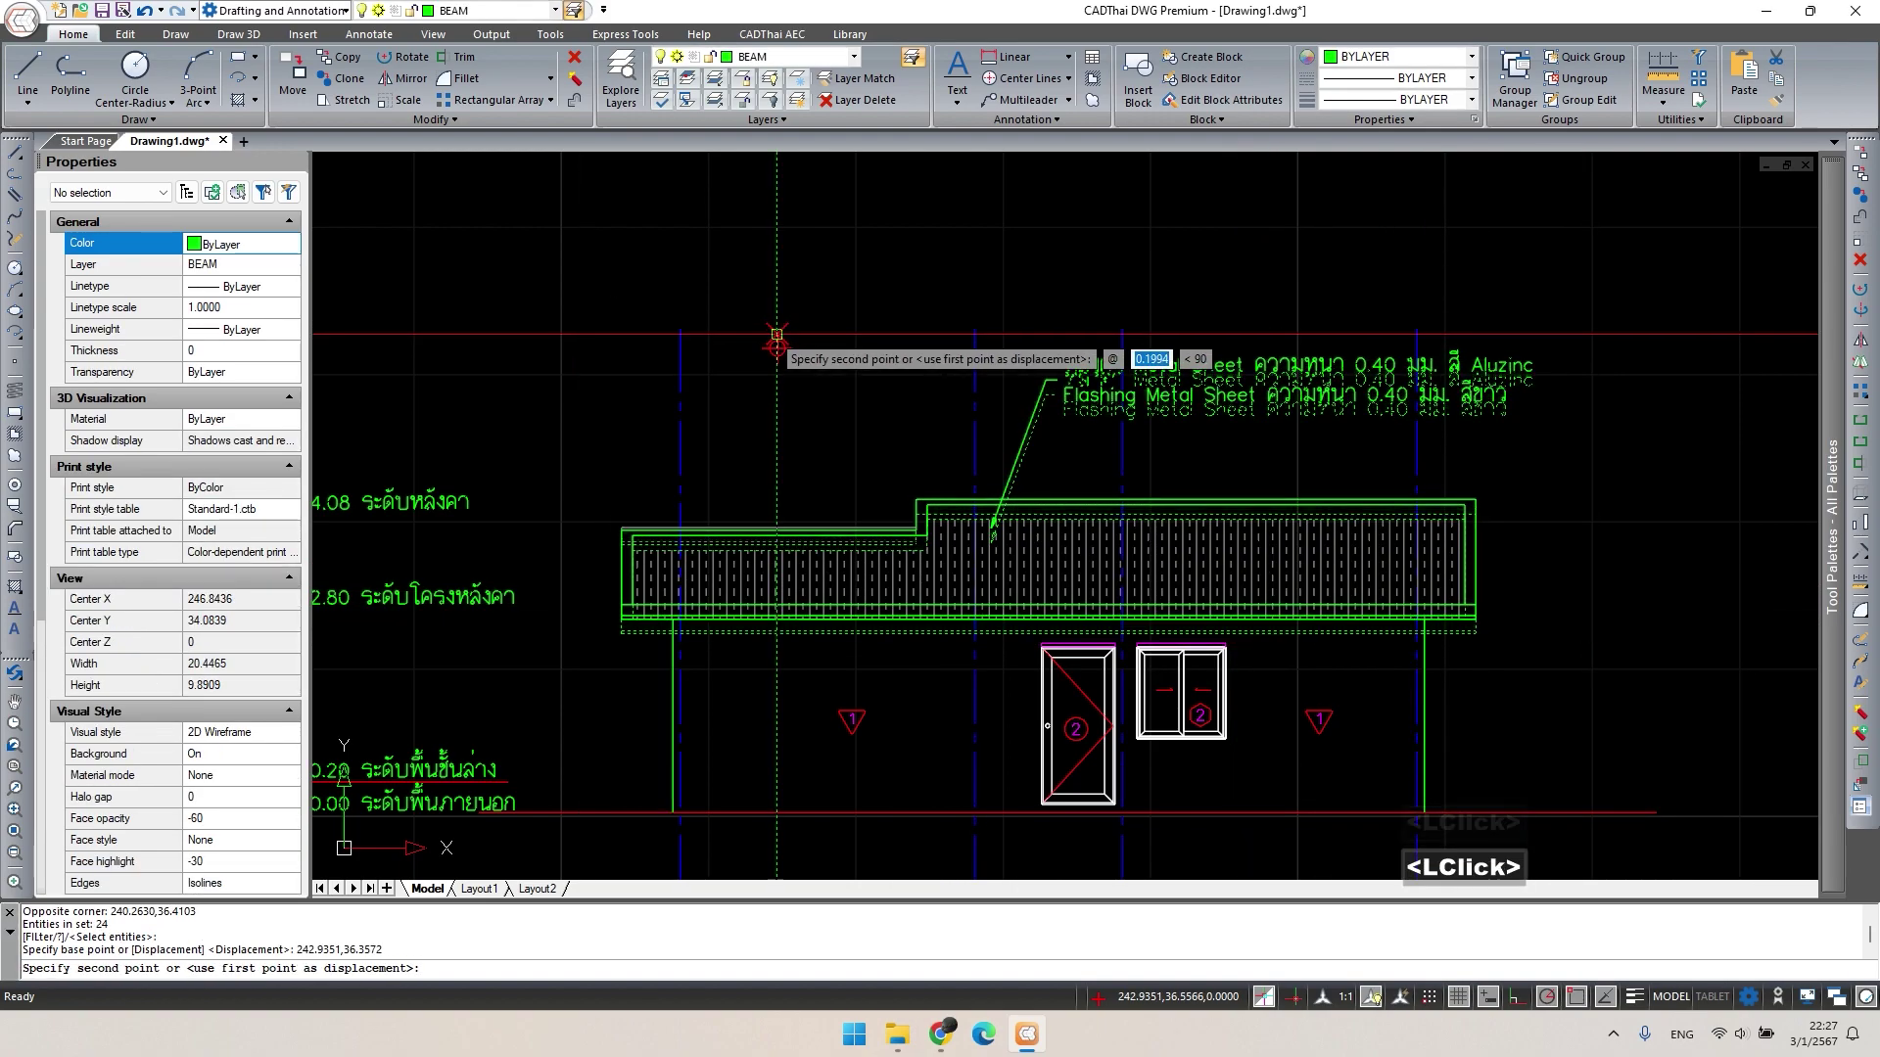
pyautogui.press('Return')
pyautogui.press('Escape')
pyautogui.click(925, 584)
pyautogui.write('m')
pyautogui.press('space')
pyautogui.click(890, 670)
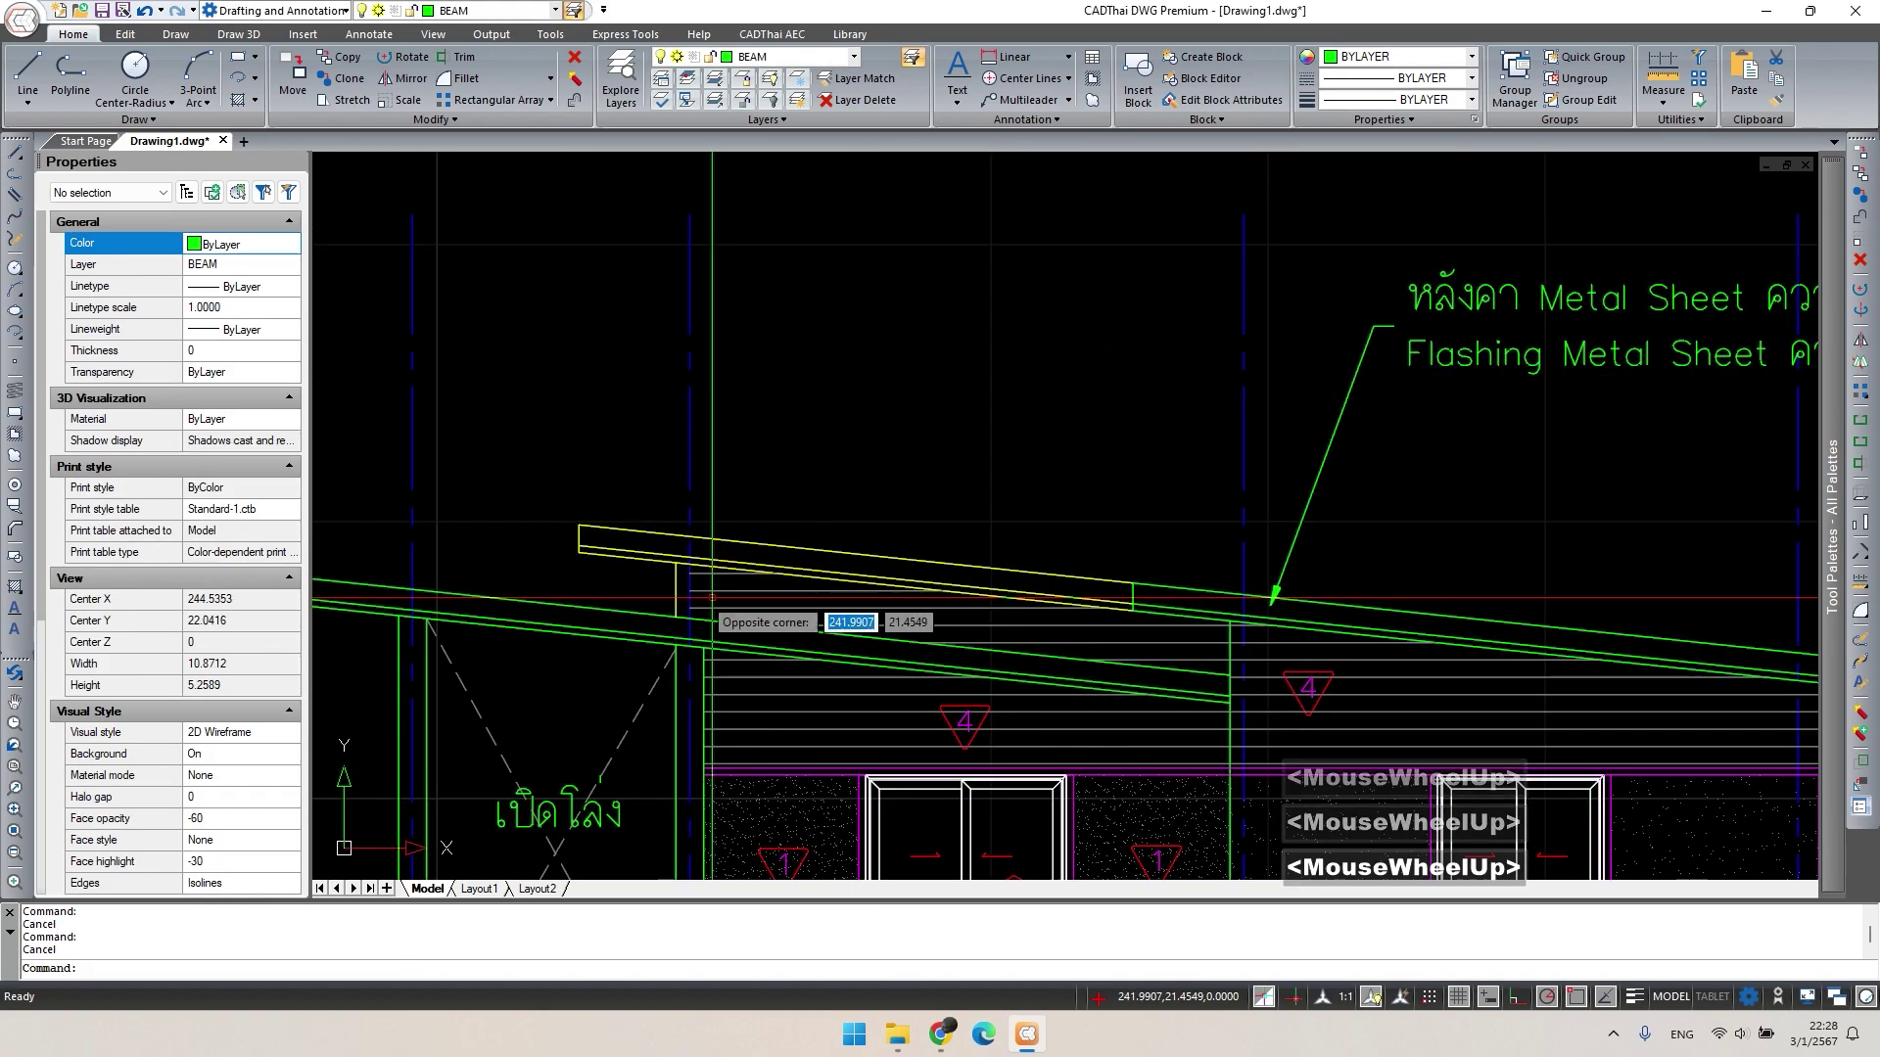
# Move the upper sloping roof of elevation 04, with its roof note, leader and slope label, up by 0.3.
pyautogui.doubleClick(1355, 705)
pyautogui.press('Escape')
pyautogui.doubleClick(651, 560)
pyautogui.scroll(-1, 851, 548)
pyautogui.moveTo(1068, 543); pyautogui.dragTo(774, 508, button='middle')
pyautogui.scroll(2, 774, 507)
pyautogui.doubleClick(869, 549)
pyautogui.scroll(3, 849, 602)
pyautogui.doubleClick(824, 514)
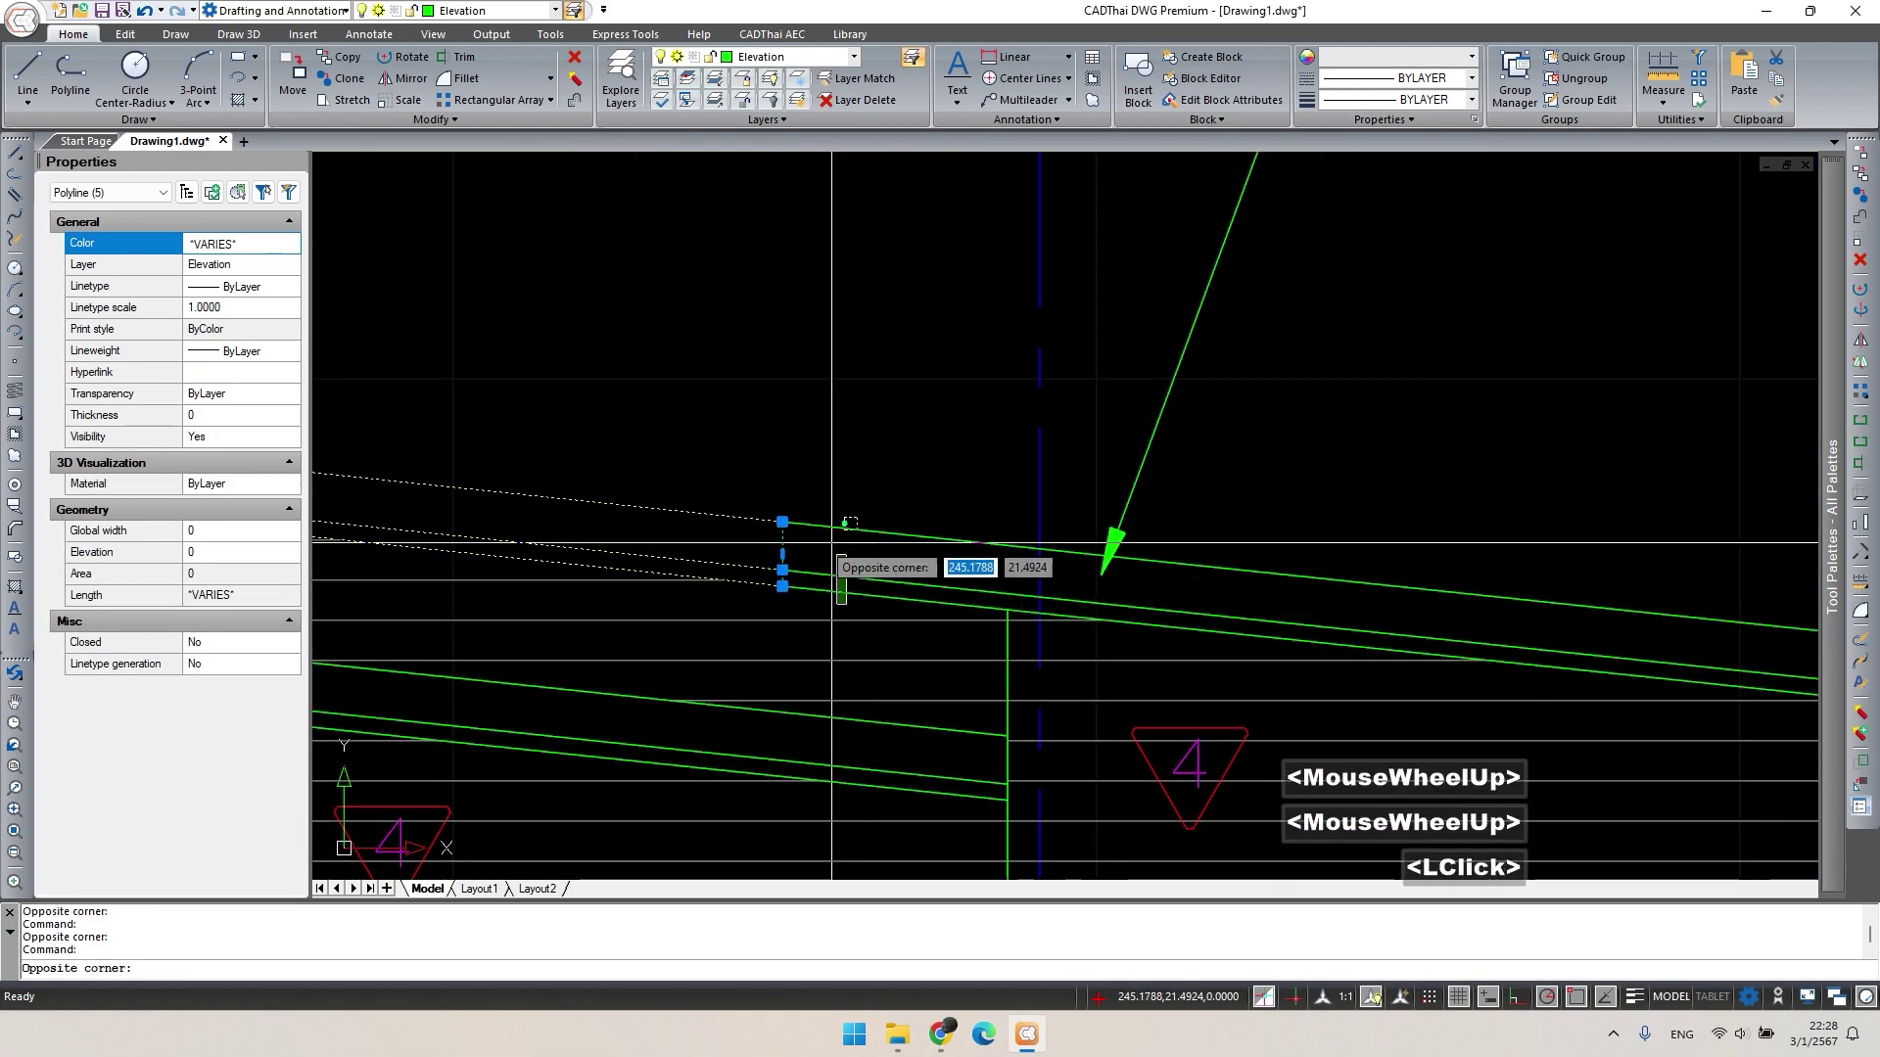
pyautogui.scroll(-2, 824, 514)
pyautogui.moveTo(914, 525); pyautogui.dragTo(914, 567, button='middle')
pyautogui.click(915, 470)
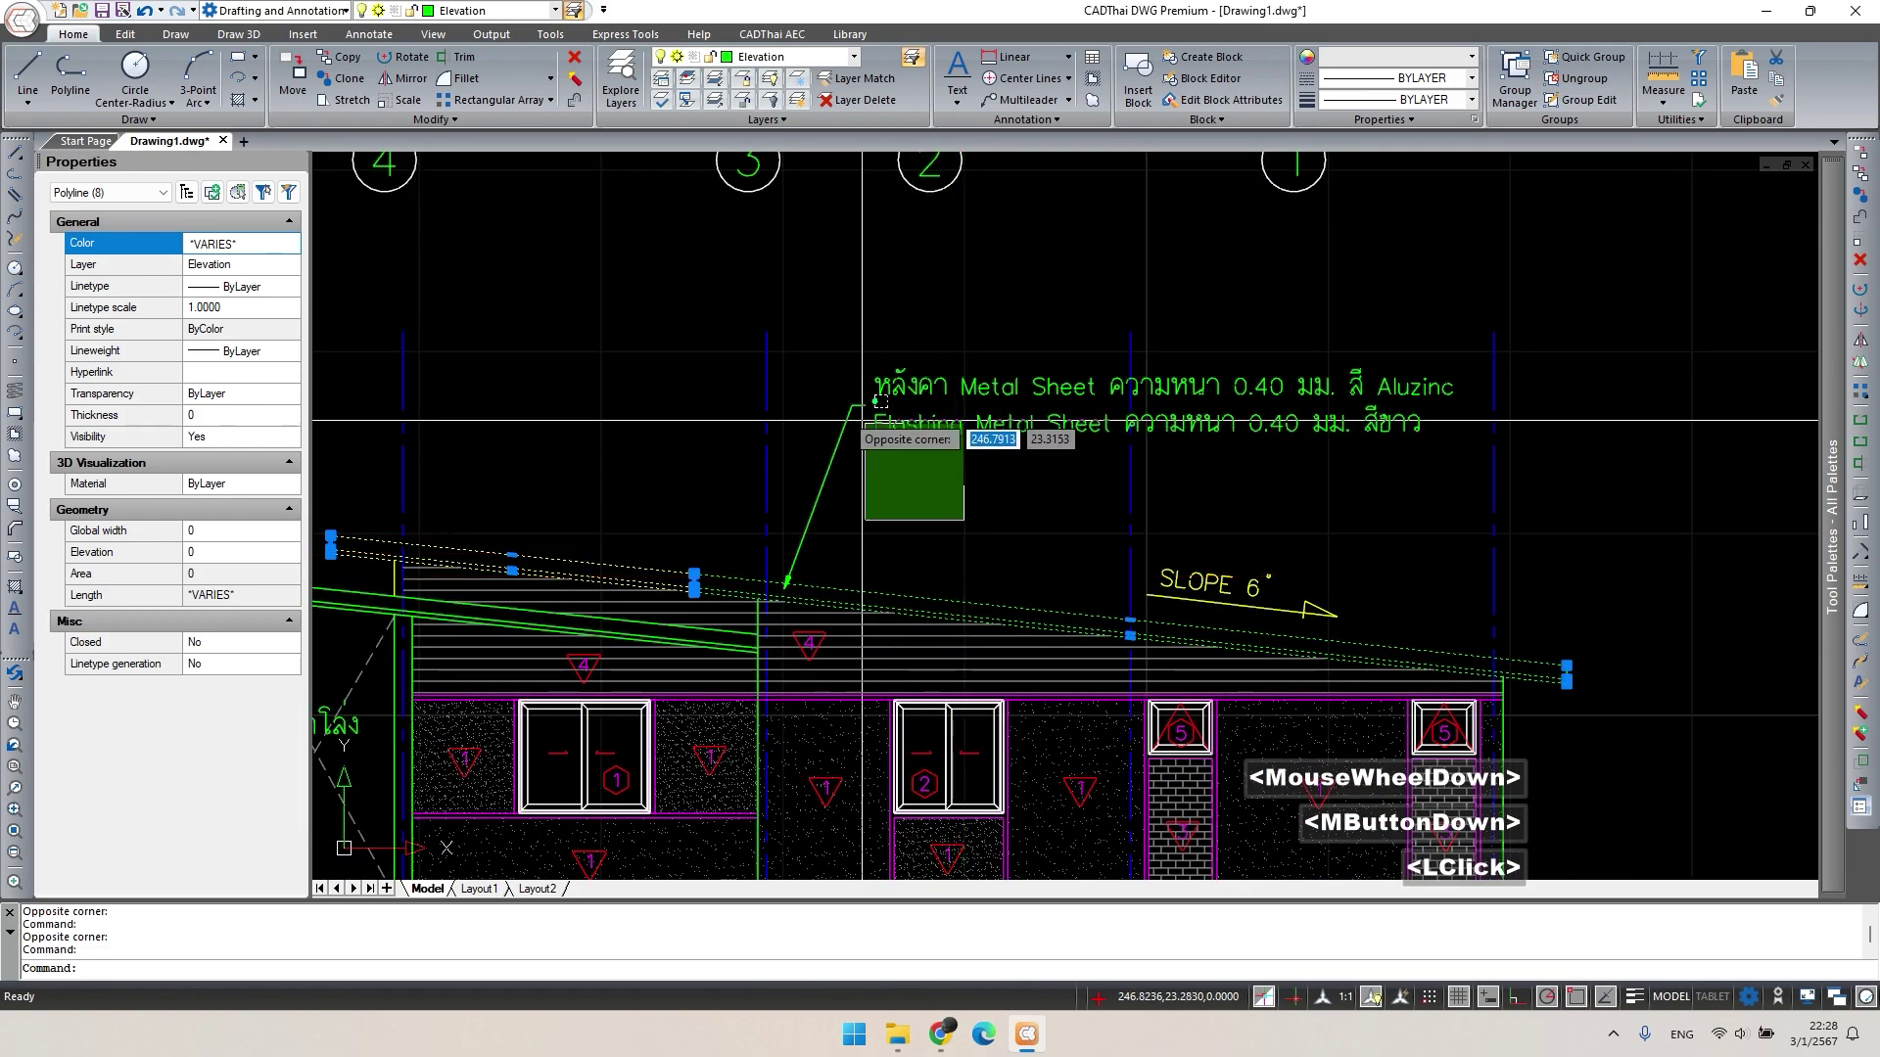
pyautogui.doubleClick(1101, 534)
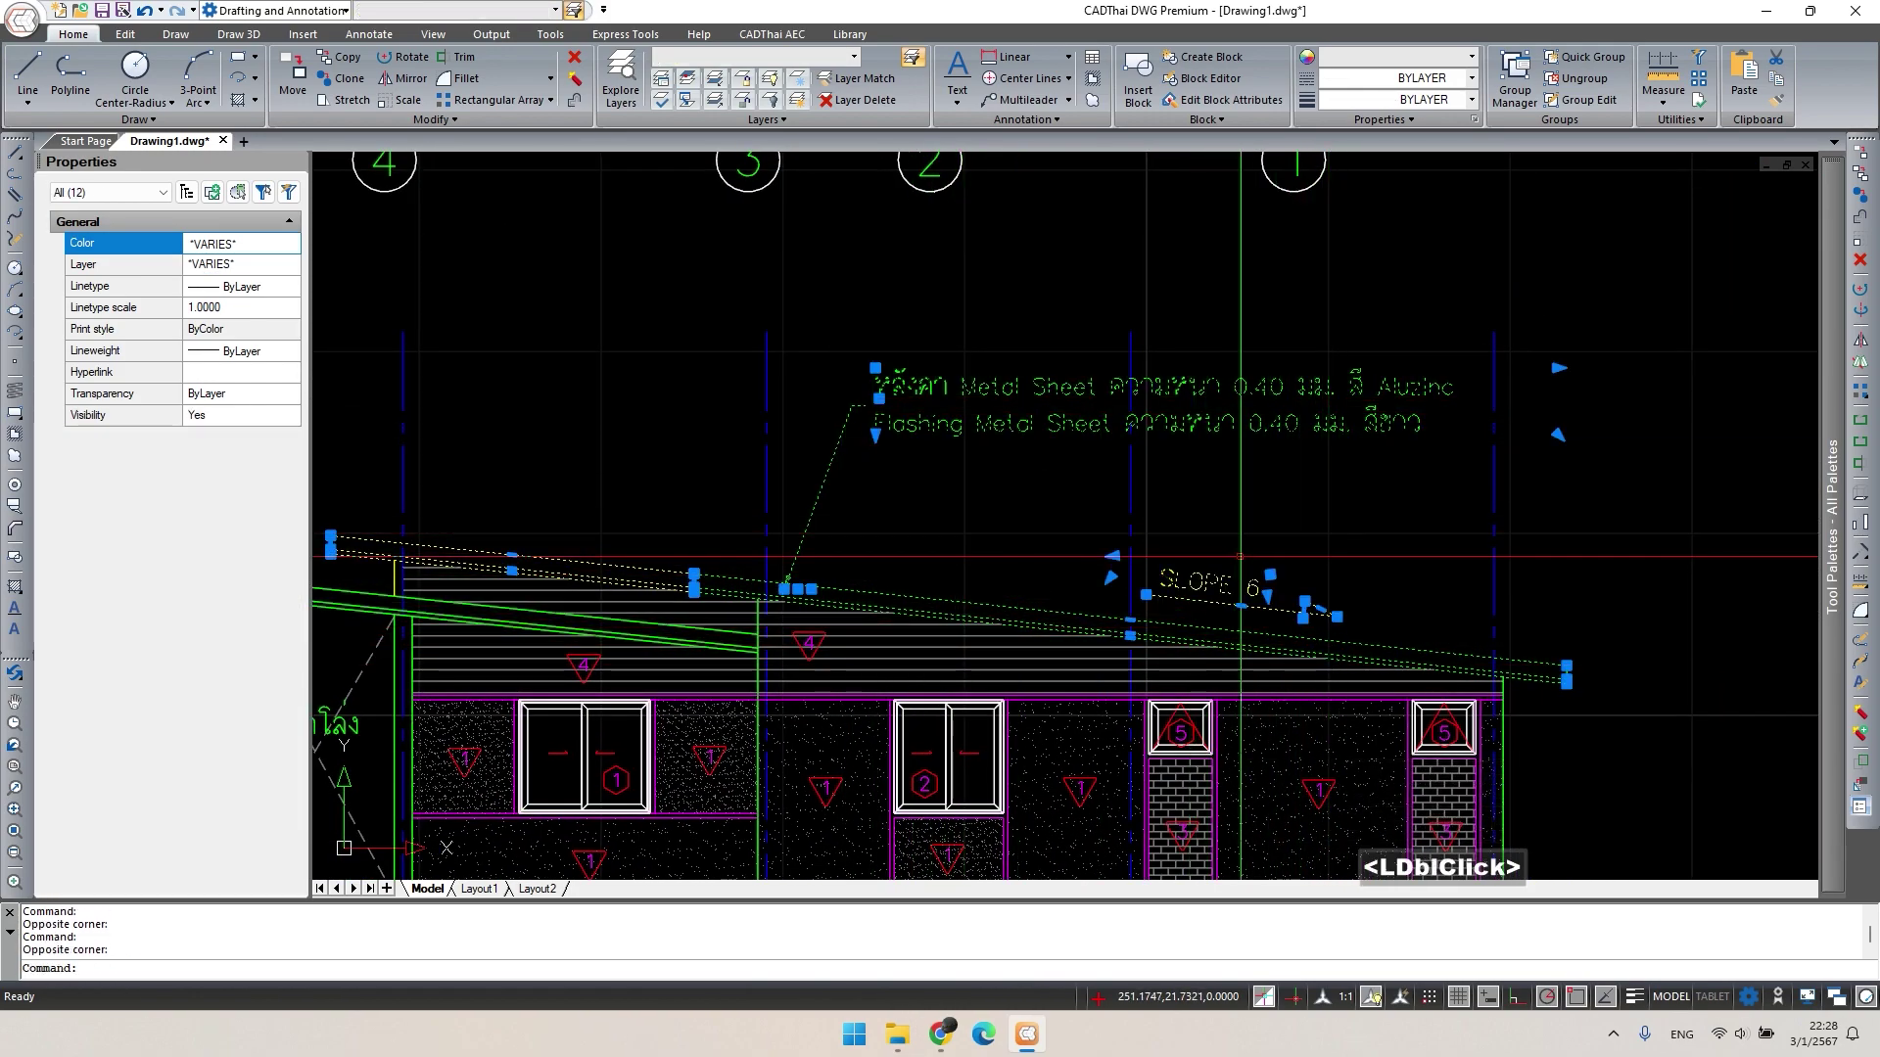
pyautogui.moveTo(1422, 621); pyautogui.dragTo(1132, 532, button='middle')
pyautogui.click(1320, 629)
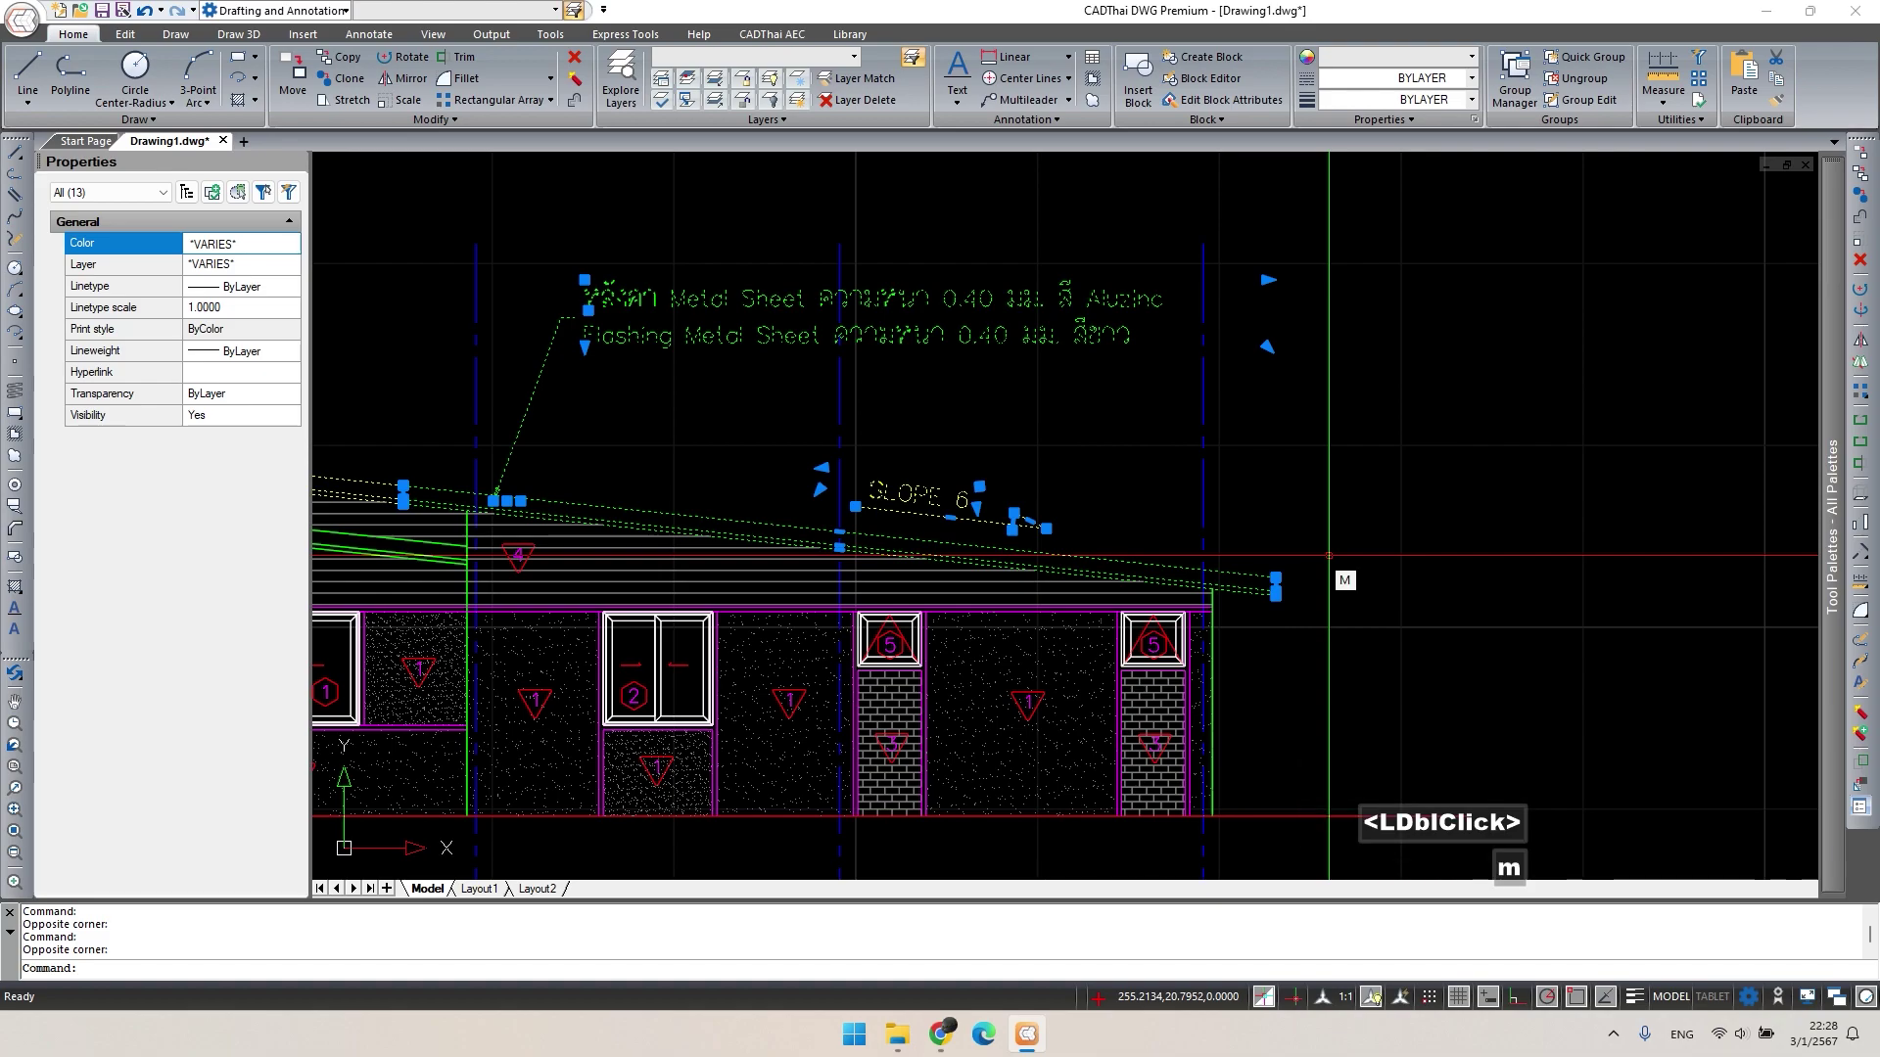
pyautogui.write('m')
pyautogui.press('space')
pyautogui.click(1331, 538)
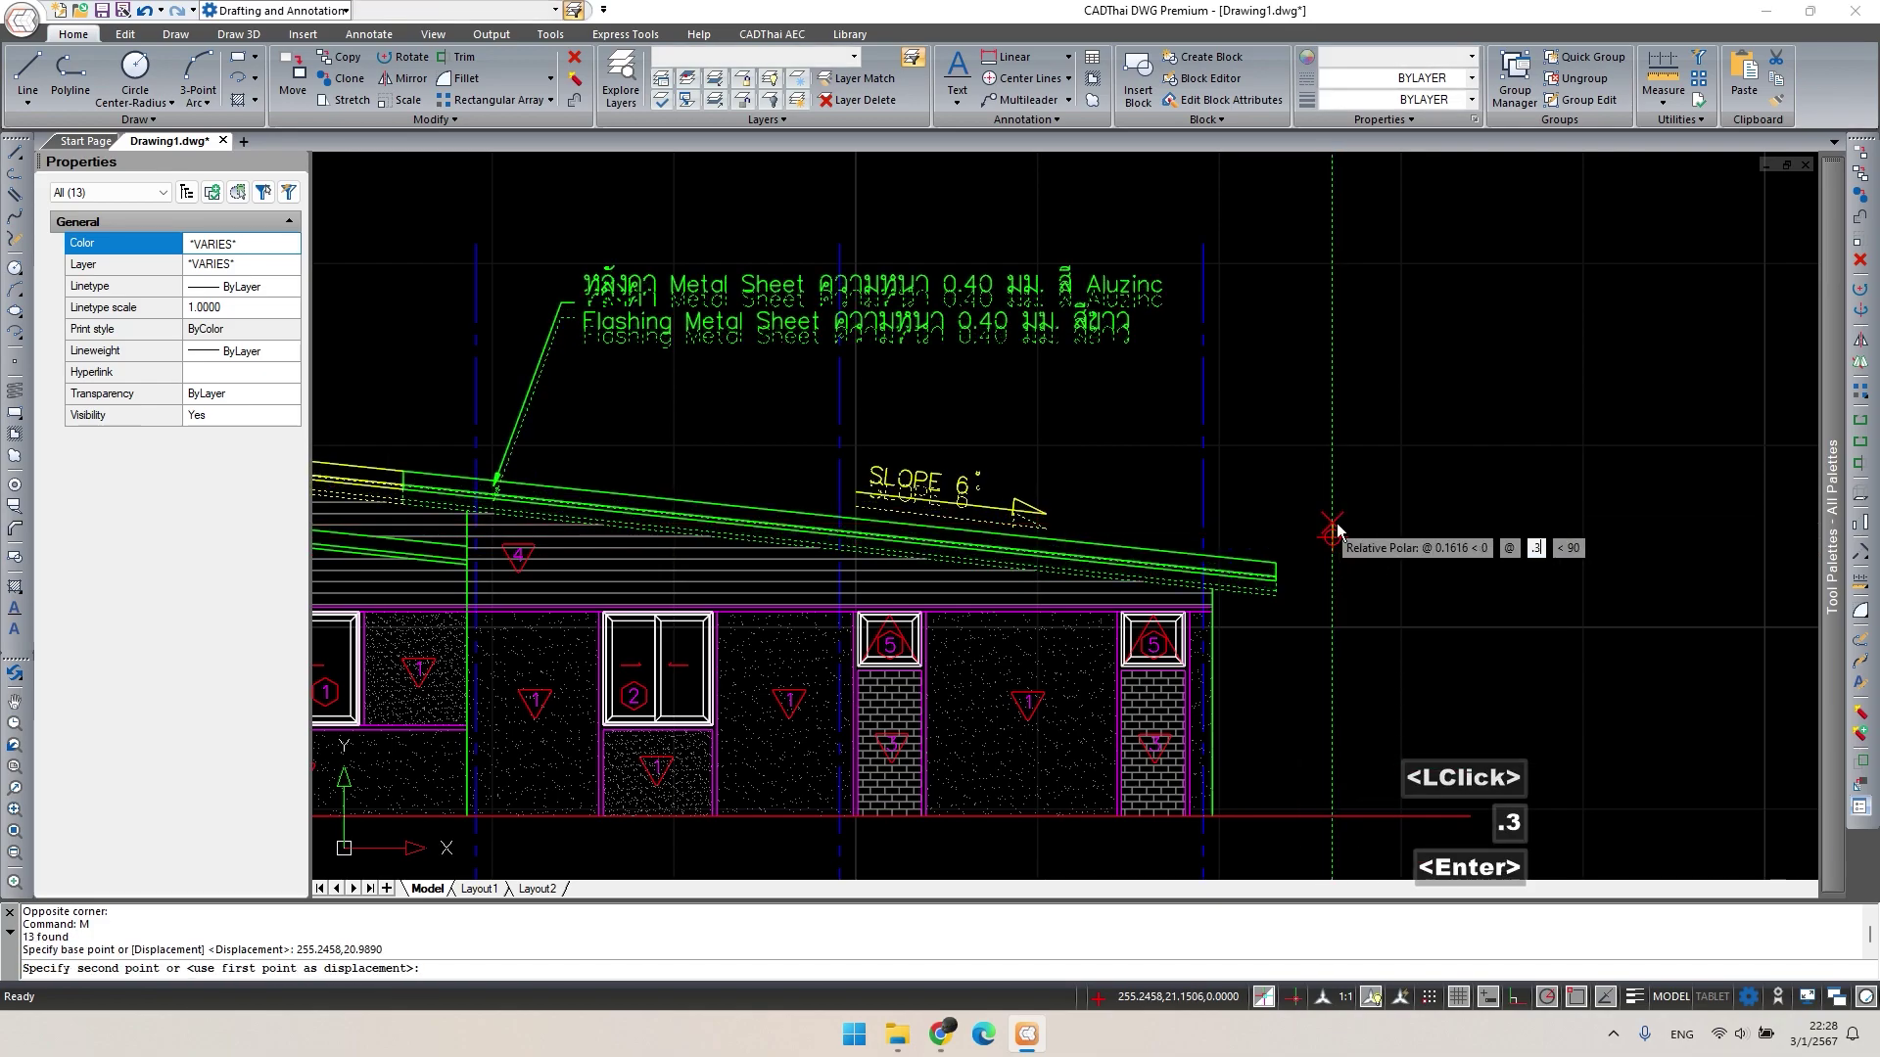
pyautogui.press('Return')
pyautogui.moveTo(1338, 529); pyautogui.dragTo(1375, 531, button='middle')
pyautogui.press('Escape')
# Extend the vertical wall lines up to the underside of the raised upper roof in elevation 04.
pyautogui.moveTo(926, 545); pyautogui.dragTo(1249, 595, button='middle')
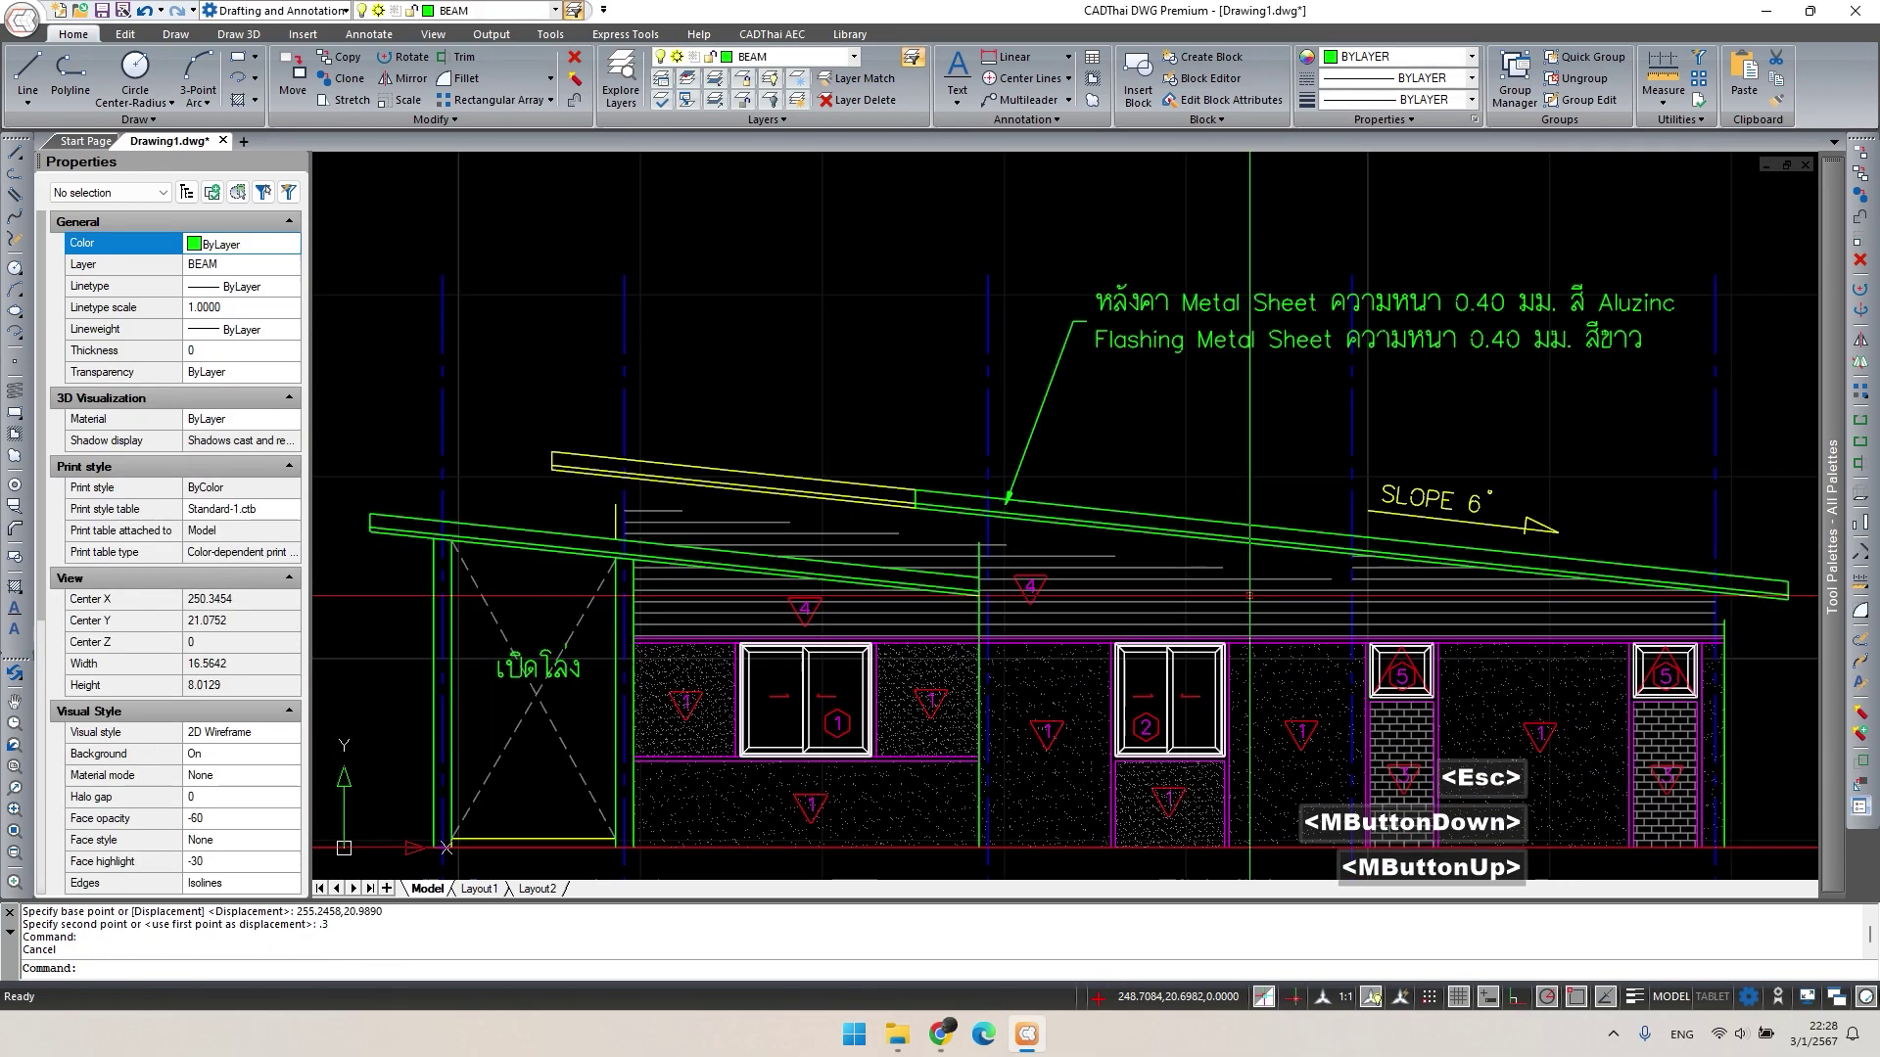
pyautogui.scroll(3, 969, 543)
pyautogui.press('Escape')
pyautogui.write('ex')
pyautogui.press('space')
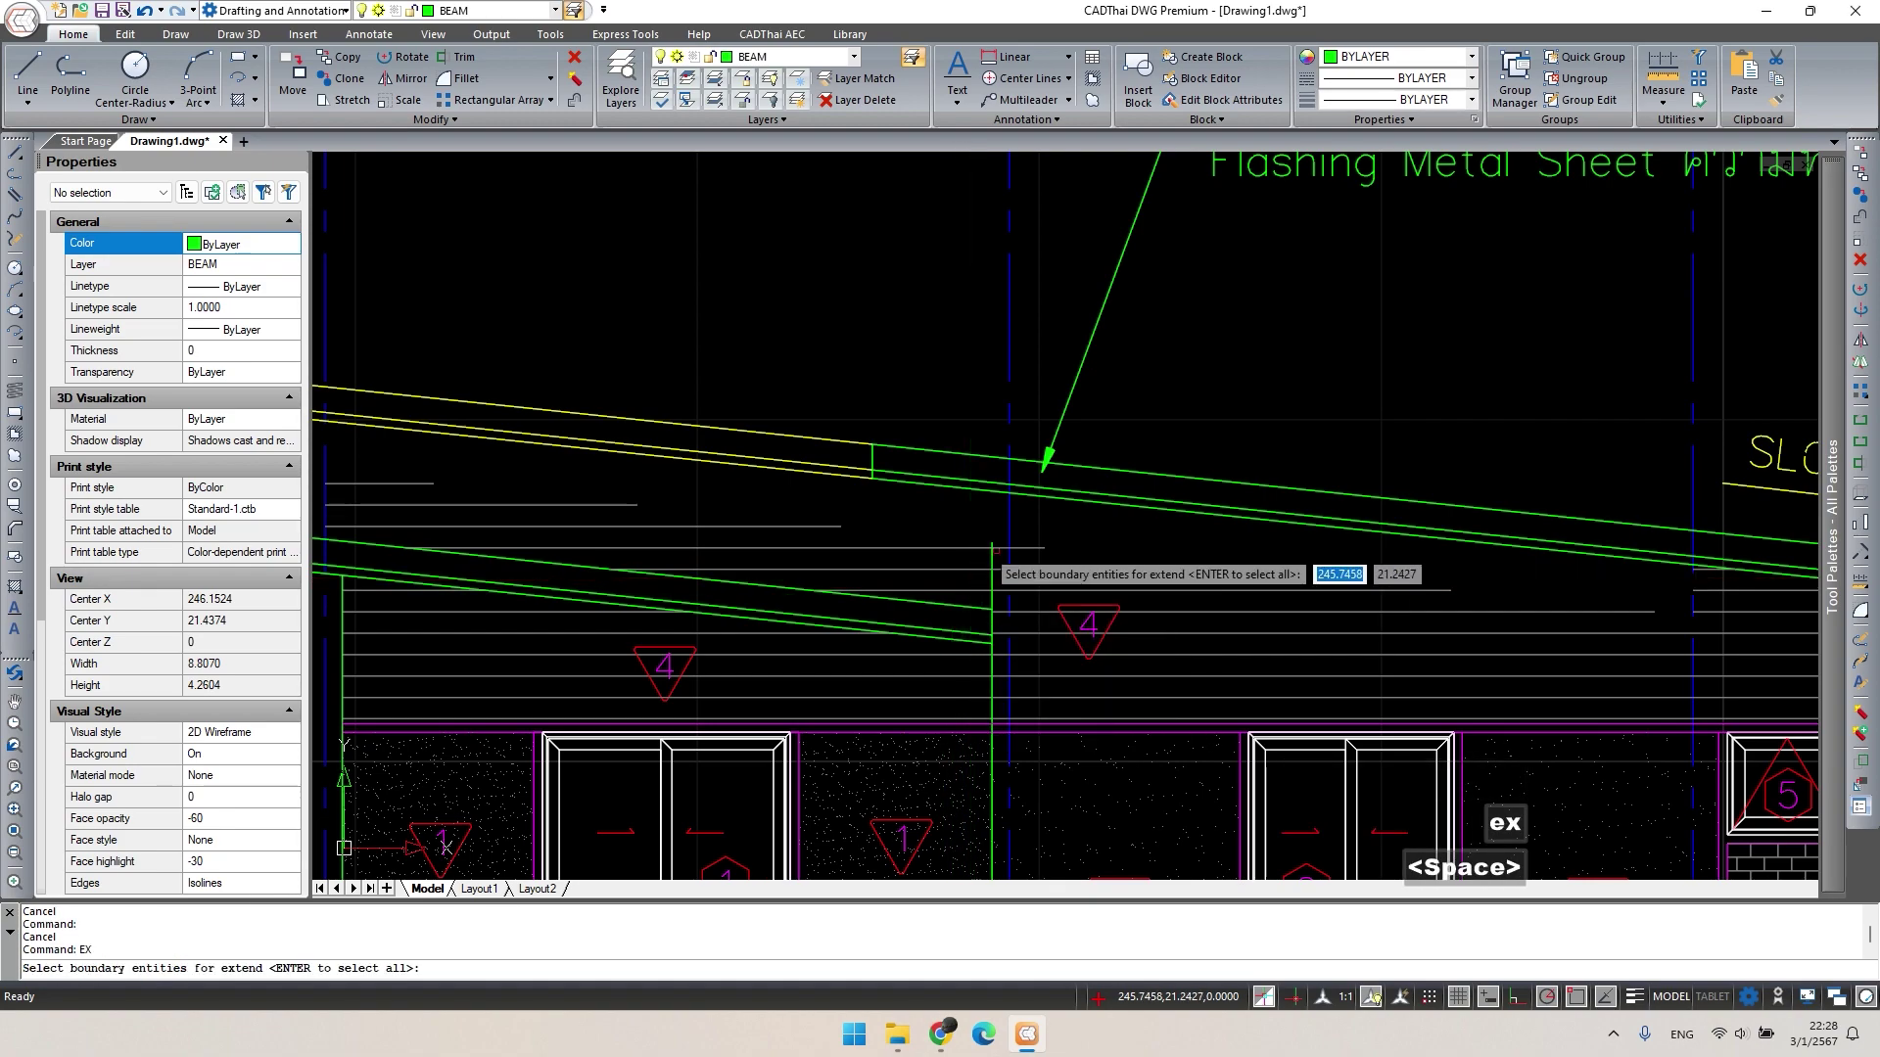
pyautogui.click(992, 548)
pyautogui.moveTo(358, 510); pyautogui.dragTo(916, 528, button='middle')
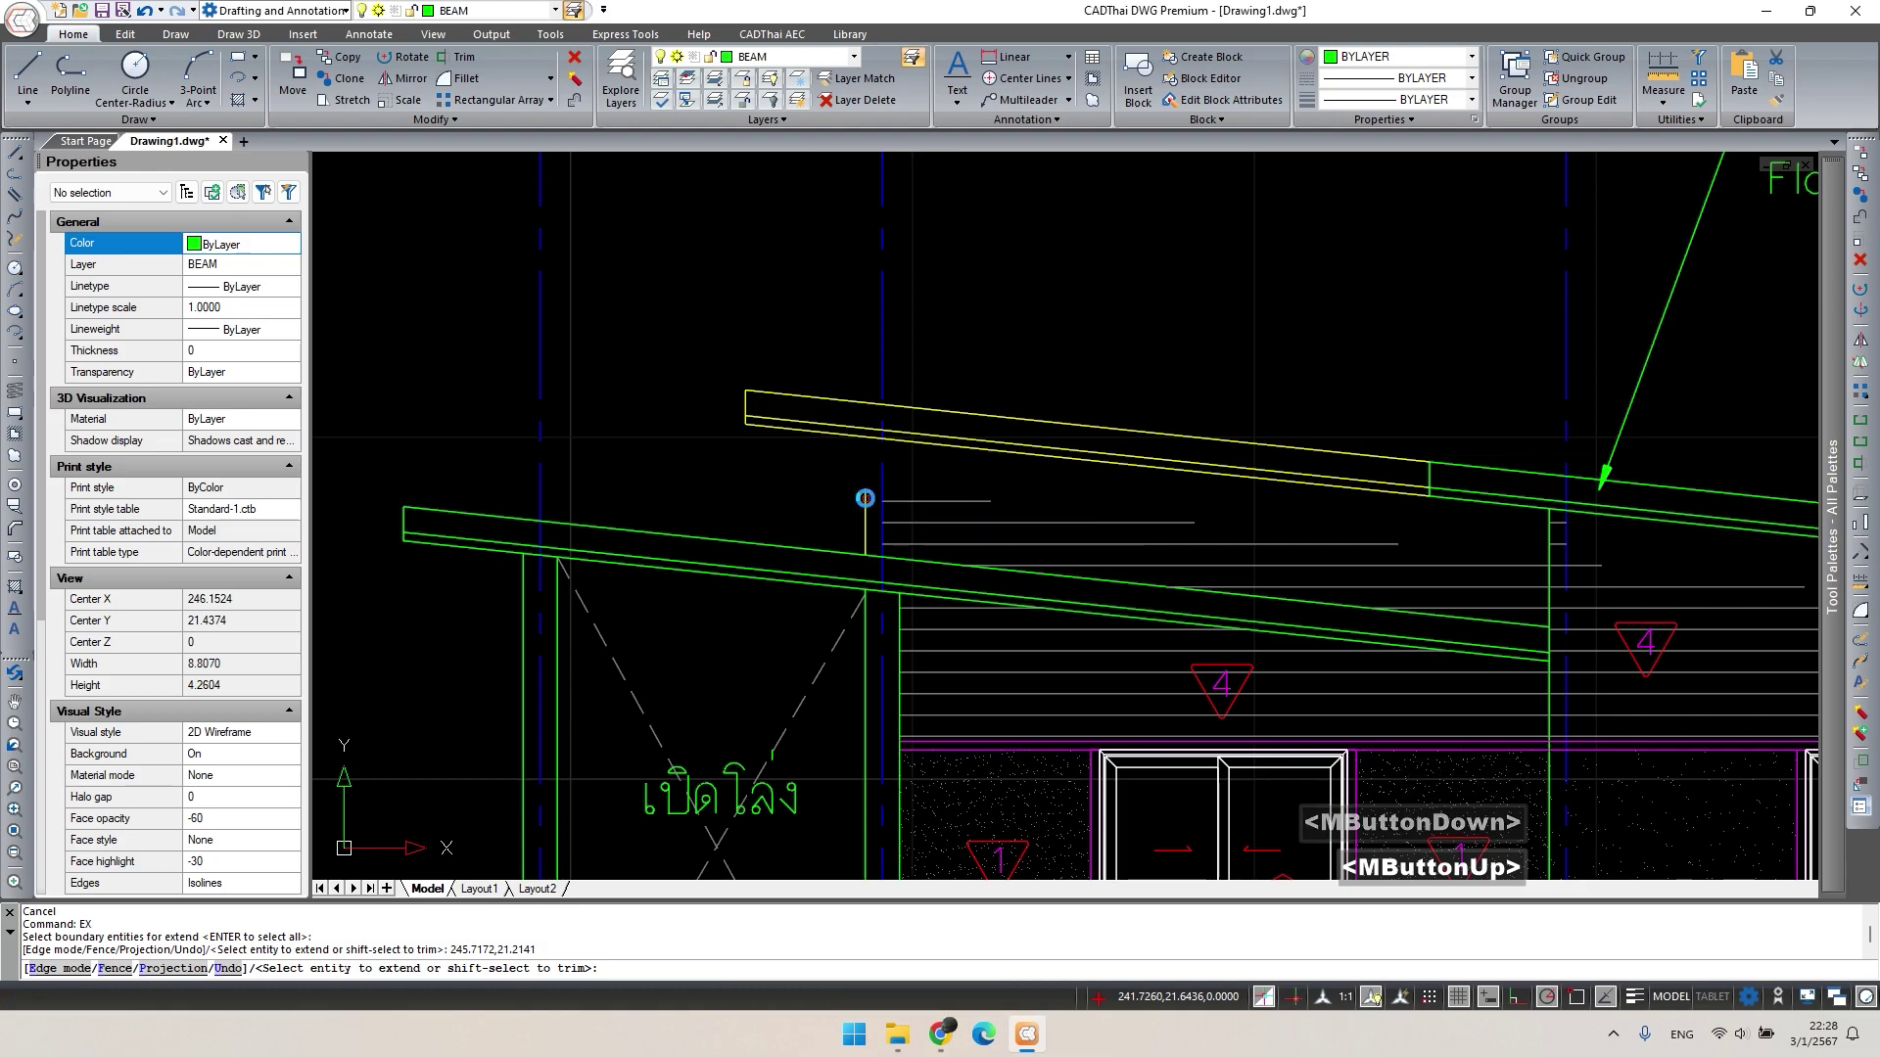
pyautogui.click(866, 498)
pyautogui.scroll(-2, 866, 498)
pyautogui.moveTo(1684, 616); pyautogui.dragTo(1669, 617, button='middle')
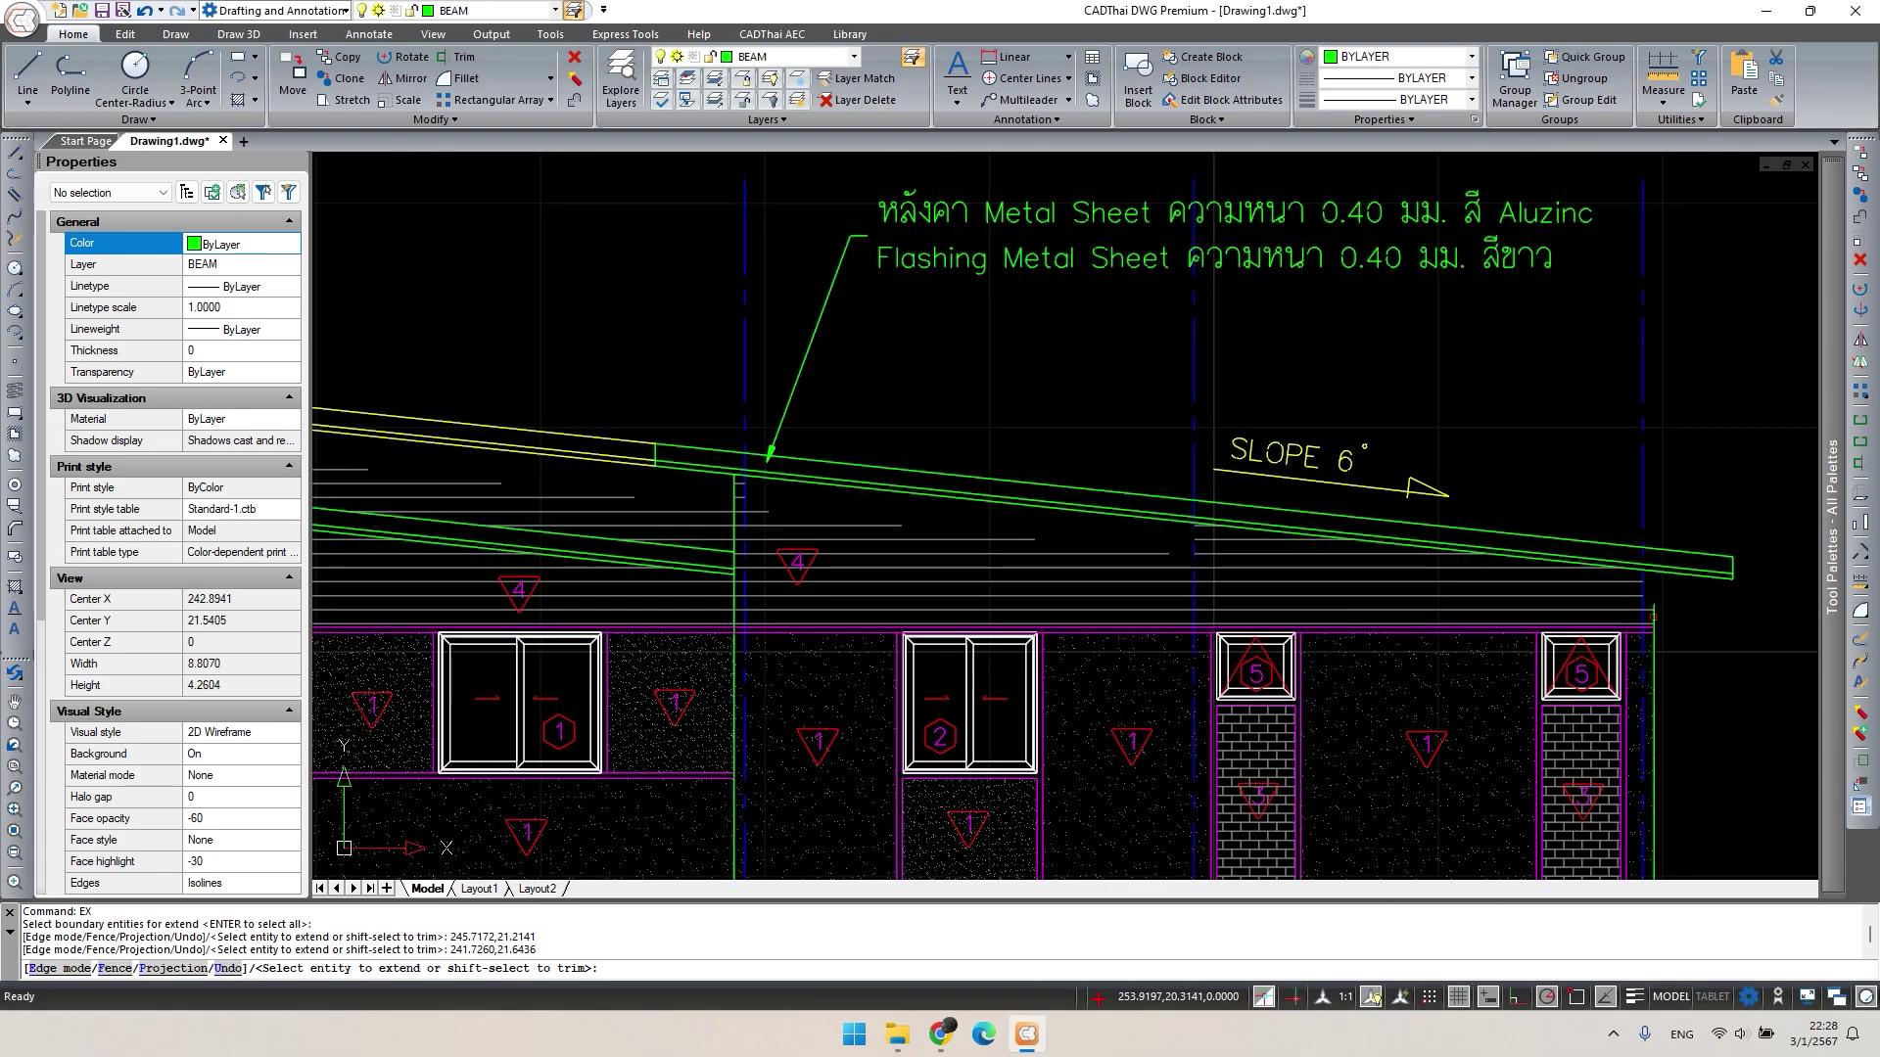
pyautogui.moveTo(928, 585)
pyautogui.mouseDown(button='middle')
pyautogui.moveTo(1314, 605)
pyautogui.moveTo(1104, 558)
pyautogui.mouseUp(button='middle')
pyautogui.press('space')
pyautogui.press('Escape')
# Move the existing horizontal-line wall hatch out of elevation 04 to the empty space below its ground line.
pyautogui.doubleClick(1317, 550)
pyautogui.scroll(-2, 1103, 558)
pyautogui.write('m')
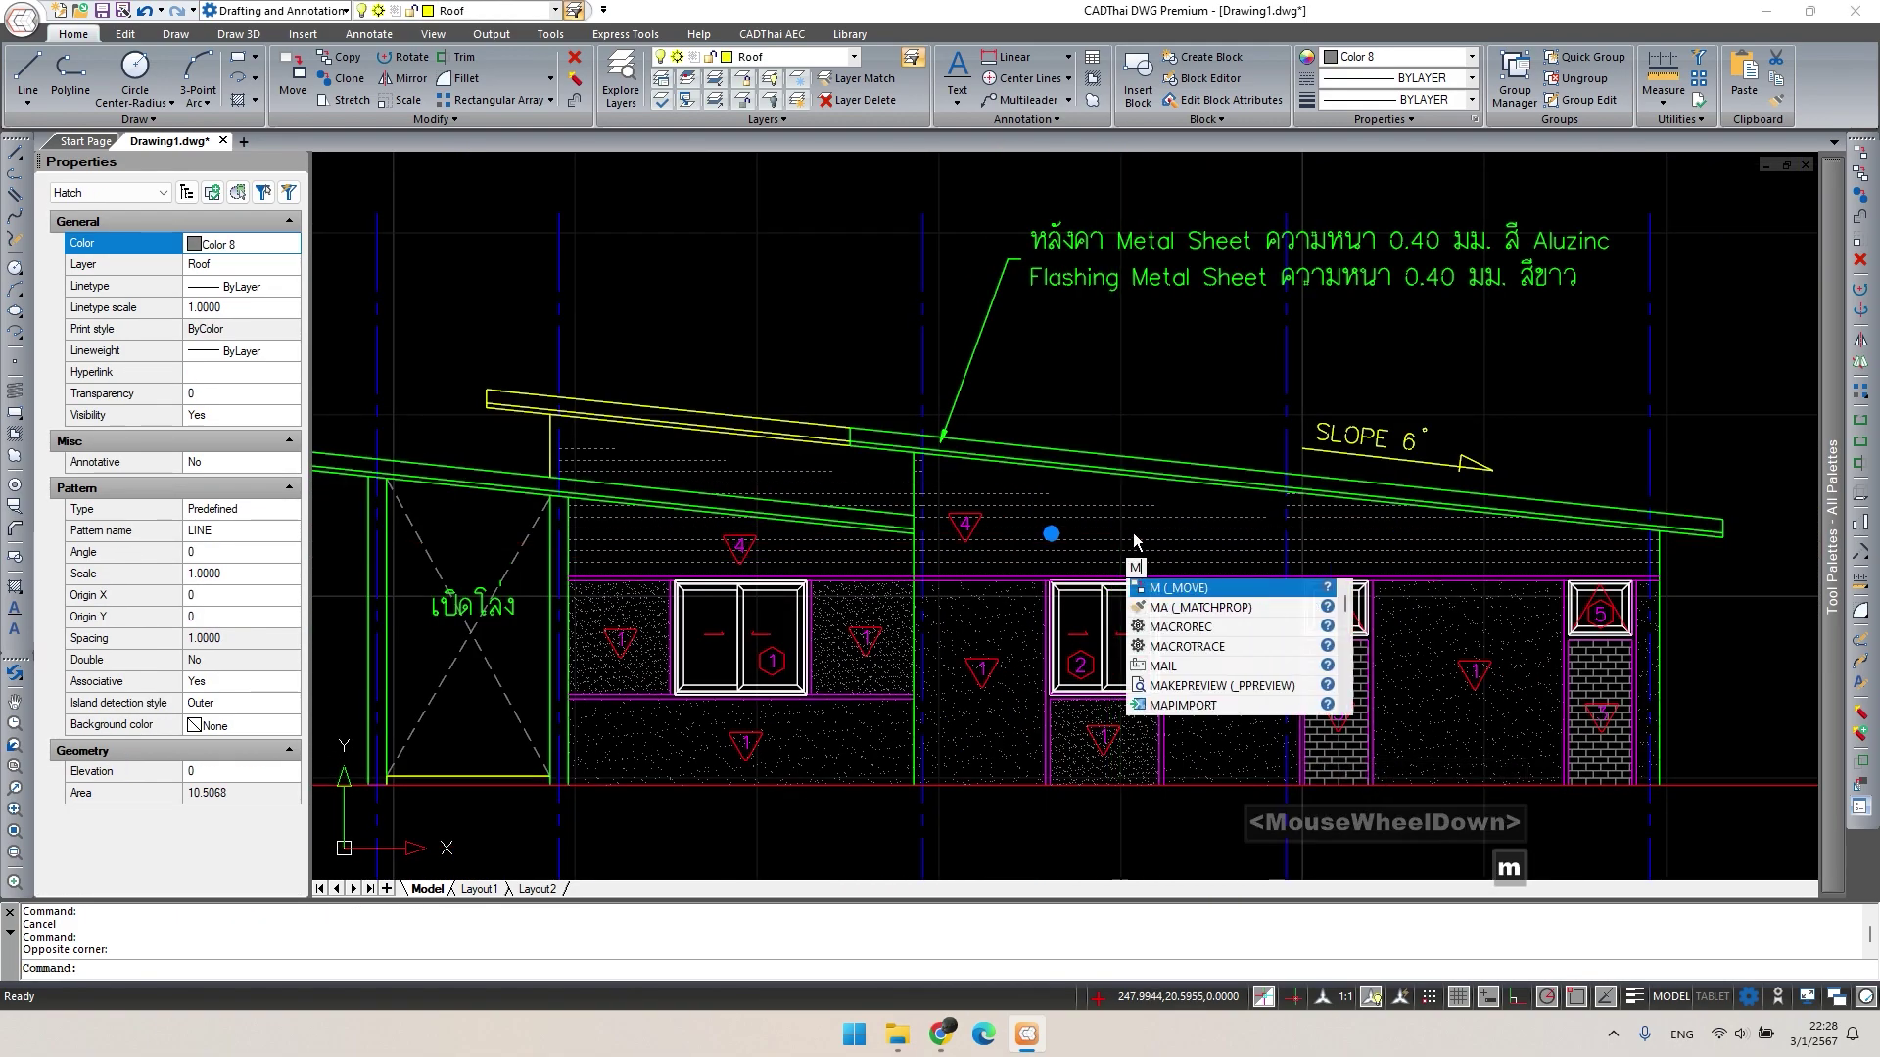
pyautogui.press('space')
pyautogui.click(1131, 534)
pyautogui.scroll(-1, 1263, 637)
pyautogui.moveTo(1358, 629); pyautogui.dragTo(1359, 487, button='middle')
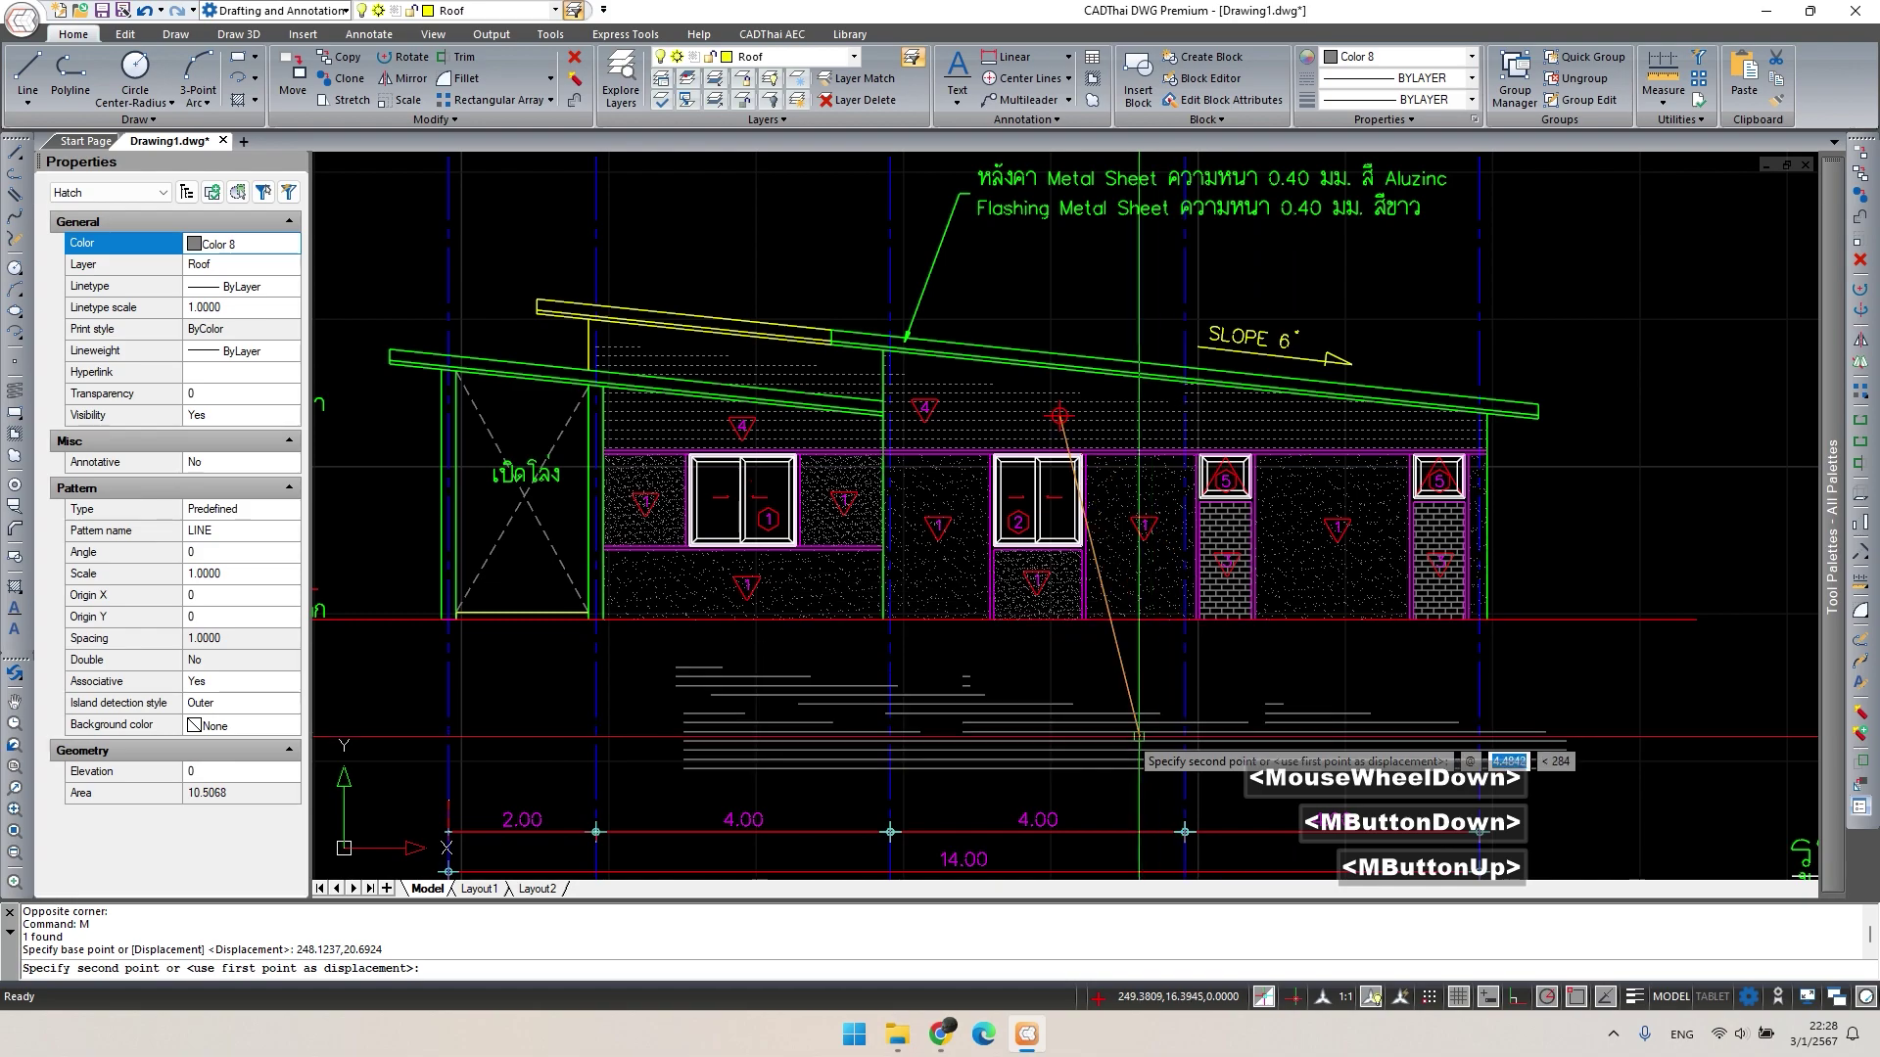
pyautogui.click(1224, 701)
pyautogui.press('Escape')
# Start a new hatch in elevation 04 and pick the wall area between the upper and lower roofs as its boundary.
pyautogui.scroll(1, 852, 446)
pyautogui.scroll(1, 851, 446)
pyautogui.write('h')
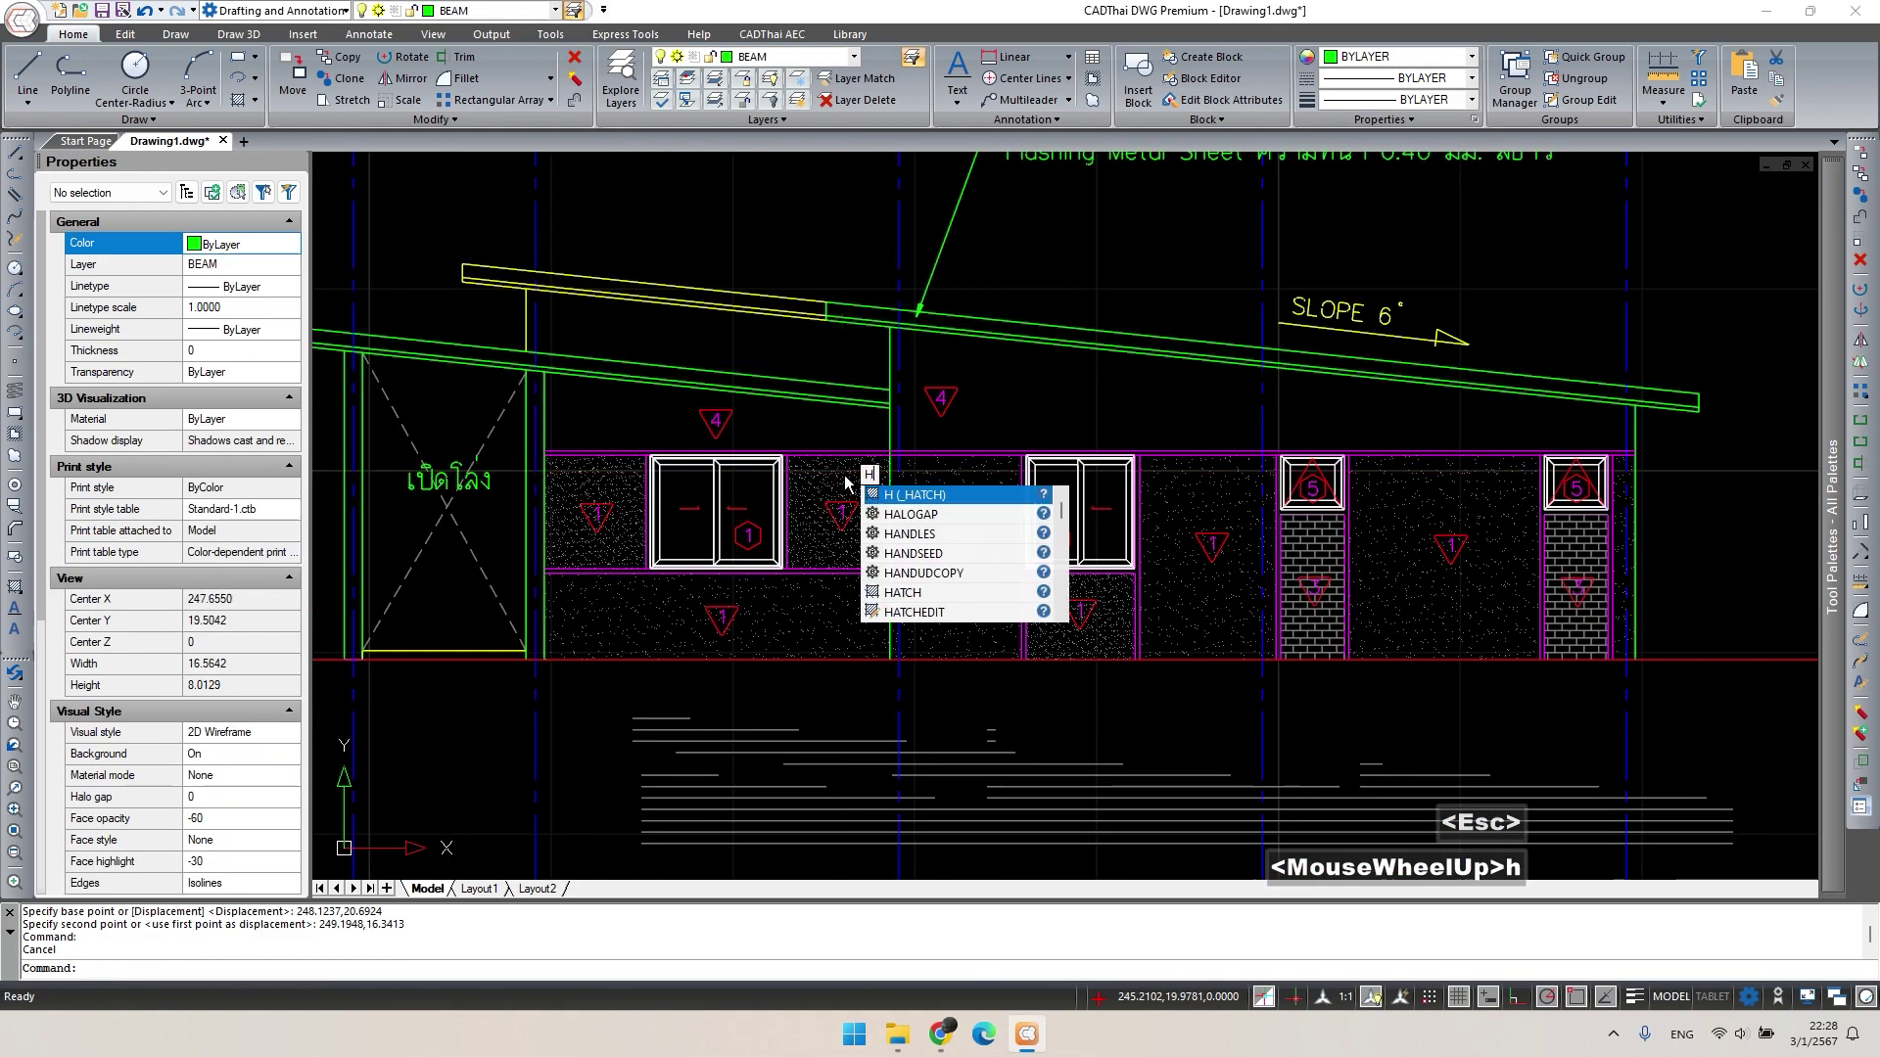
pyautogui.press('space')
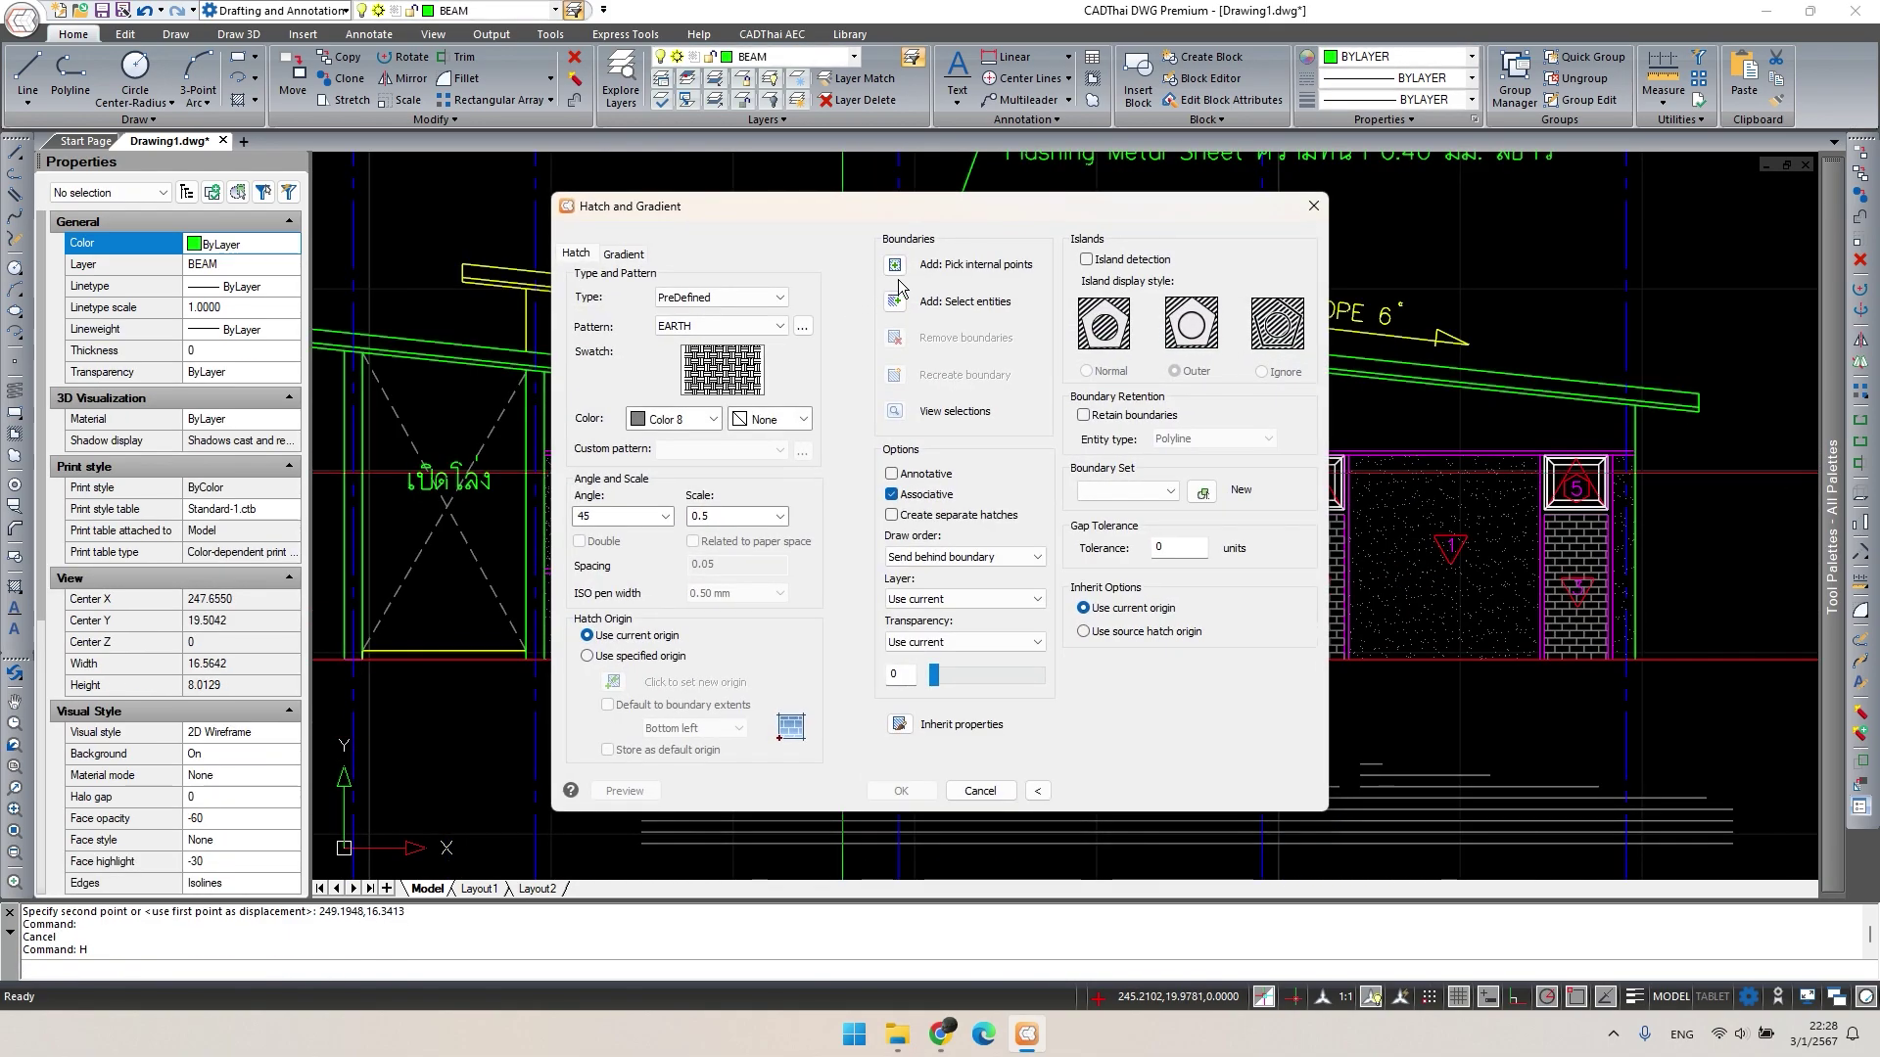
pyautogui.click(899, 273)
pyautogui.click(733, 337)
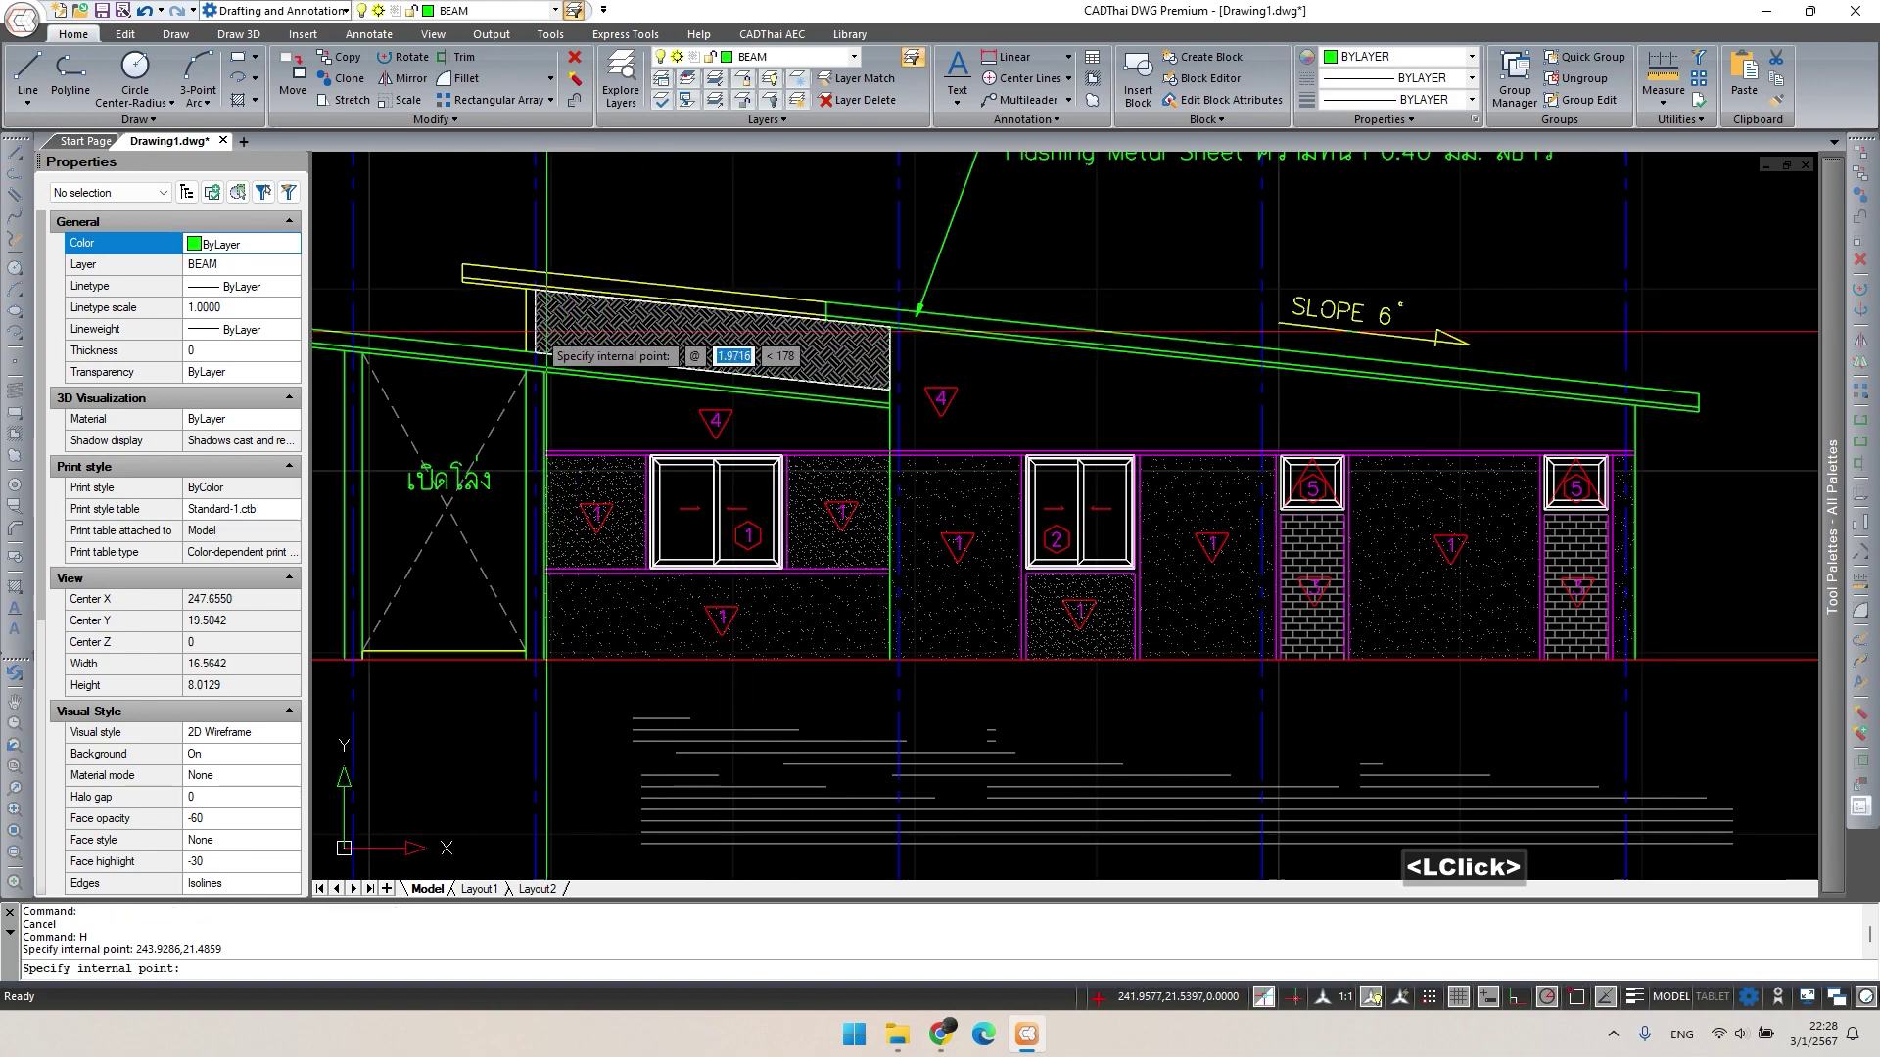
# Hatch the wall areas under the sloped roofs of elevation 04 with the EARTH pattern, Color 8, angle 45, scale 0.5.
pyautogui.click(533, 333)
pyautogui.click(617, 414)
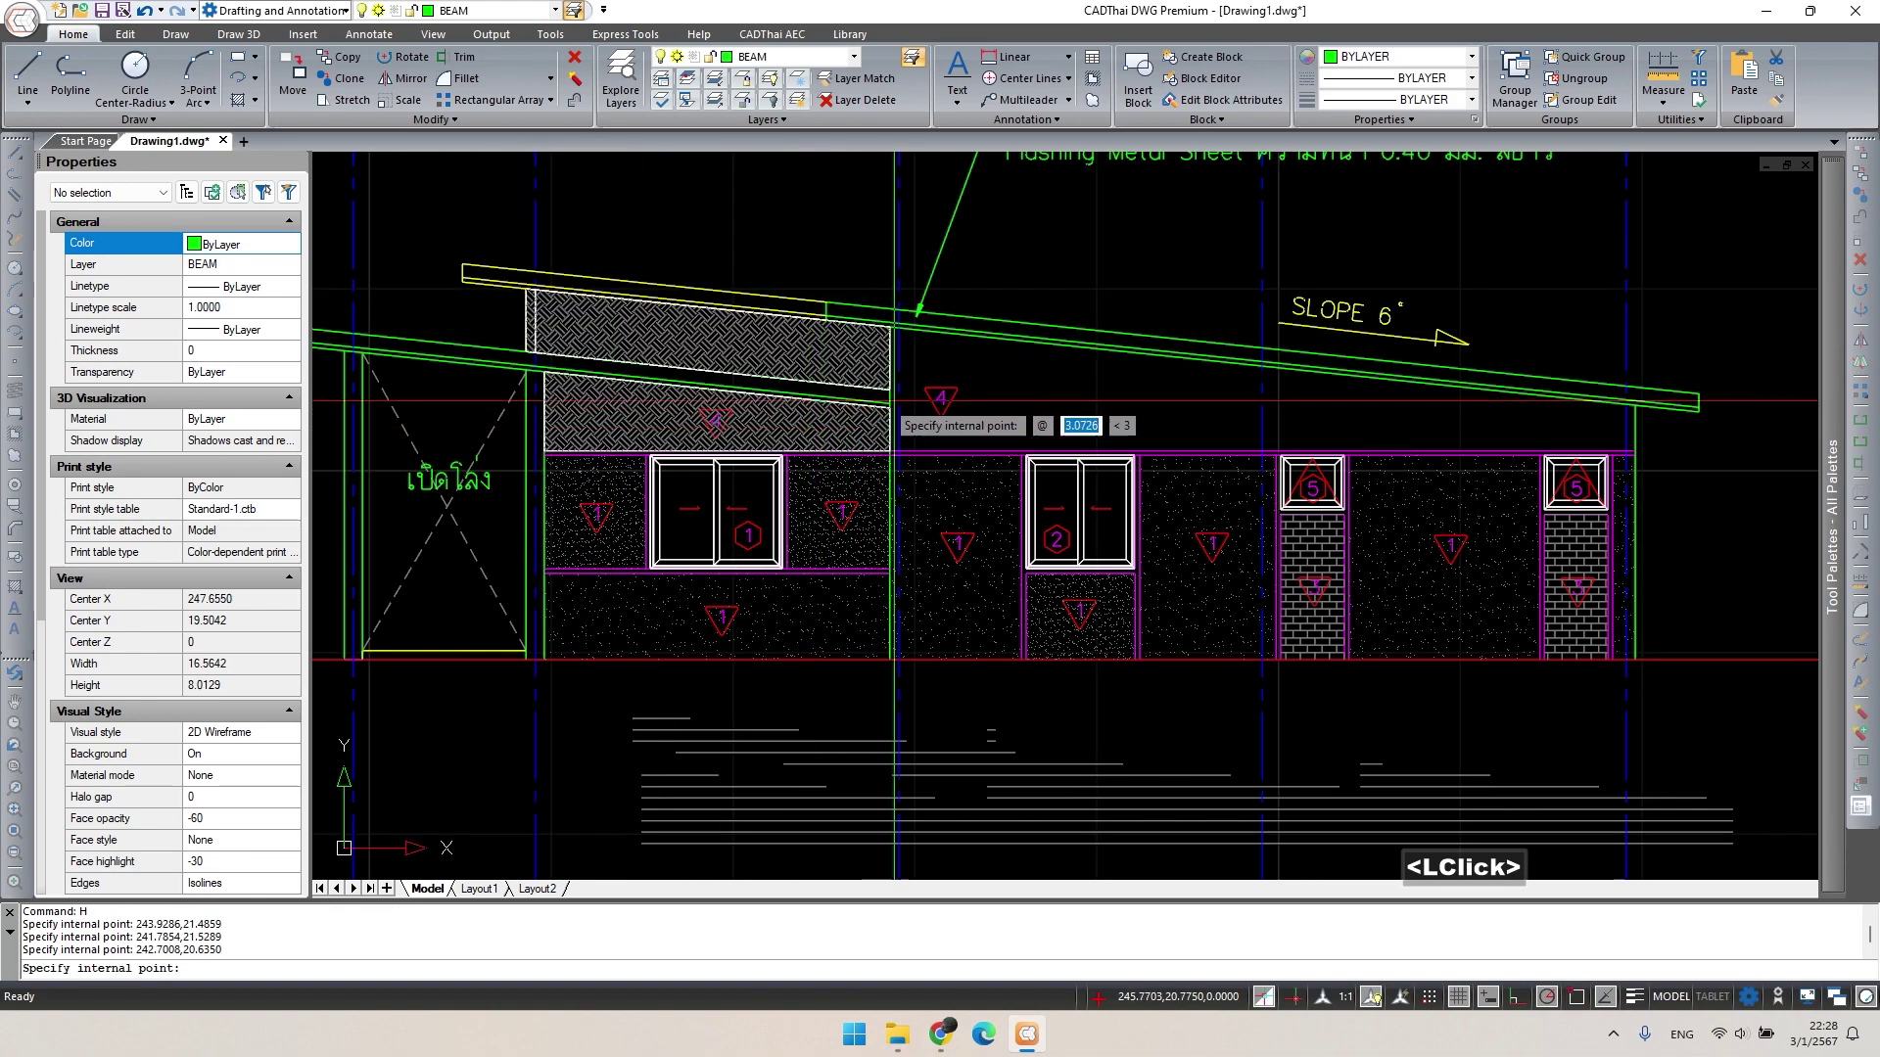
pyautogui.click(919, 365)
pyautogui.click(893, 397)
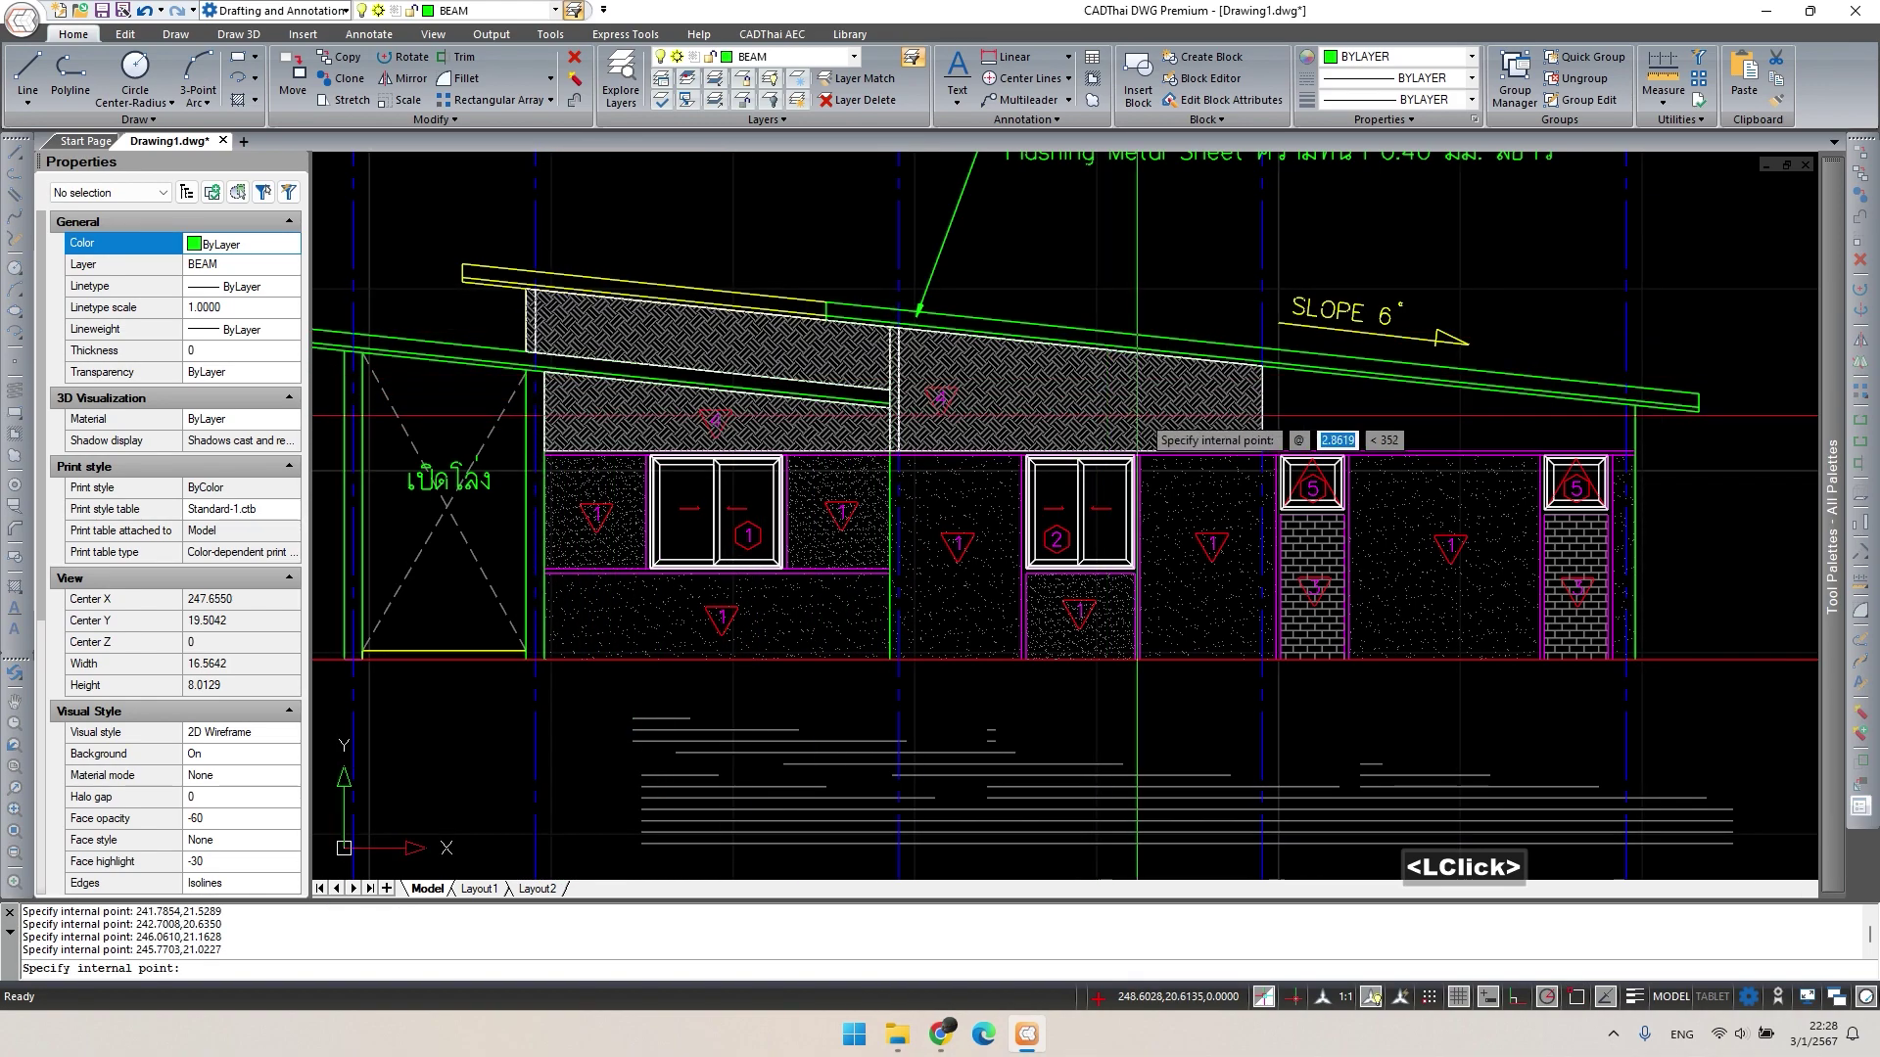
pyautogui.click(1292, 436)
pyautogui.click(1628, 442)
pyautogui.press('space')
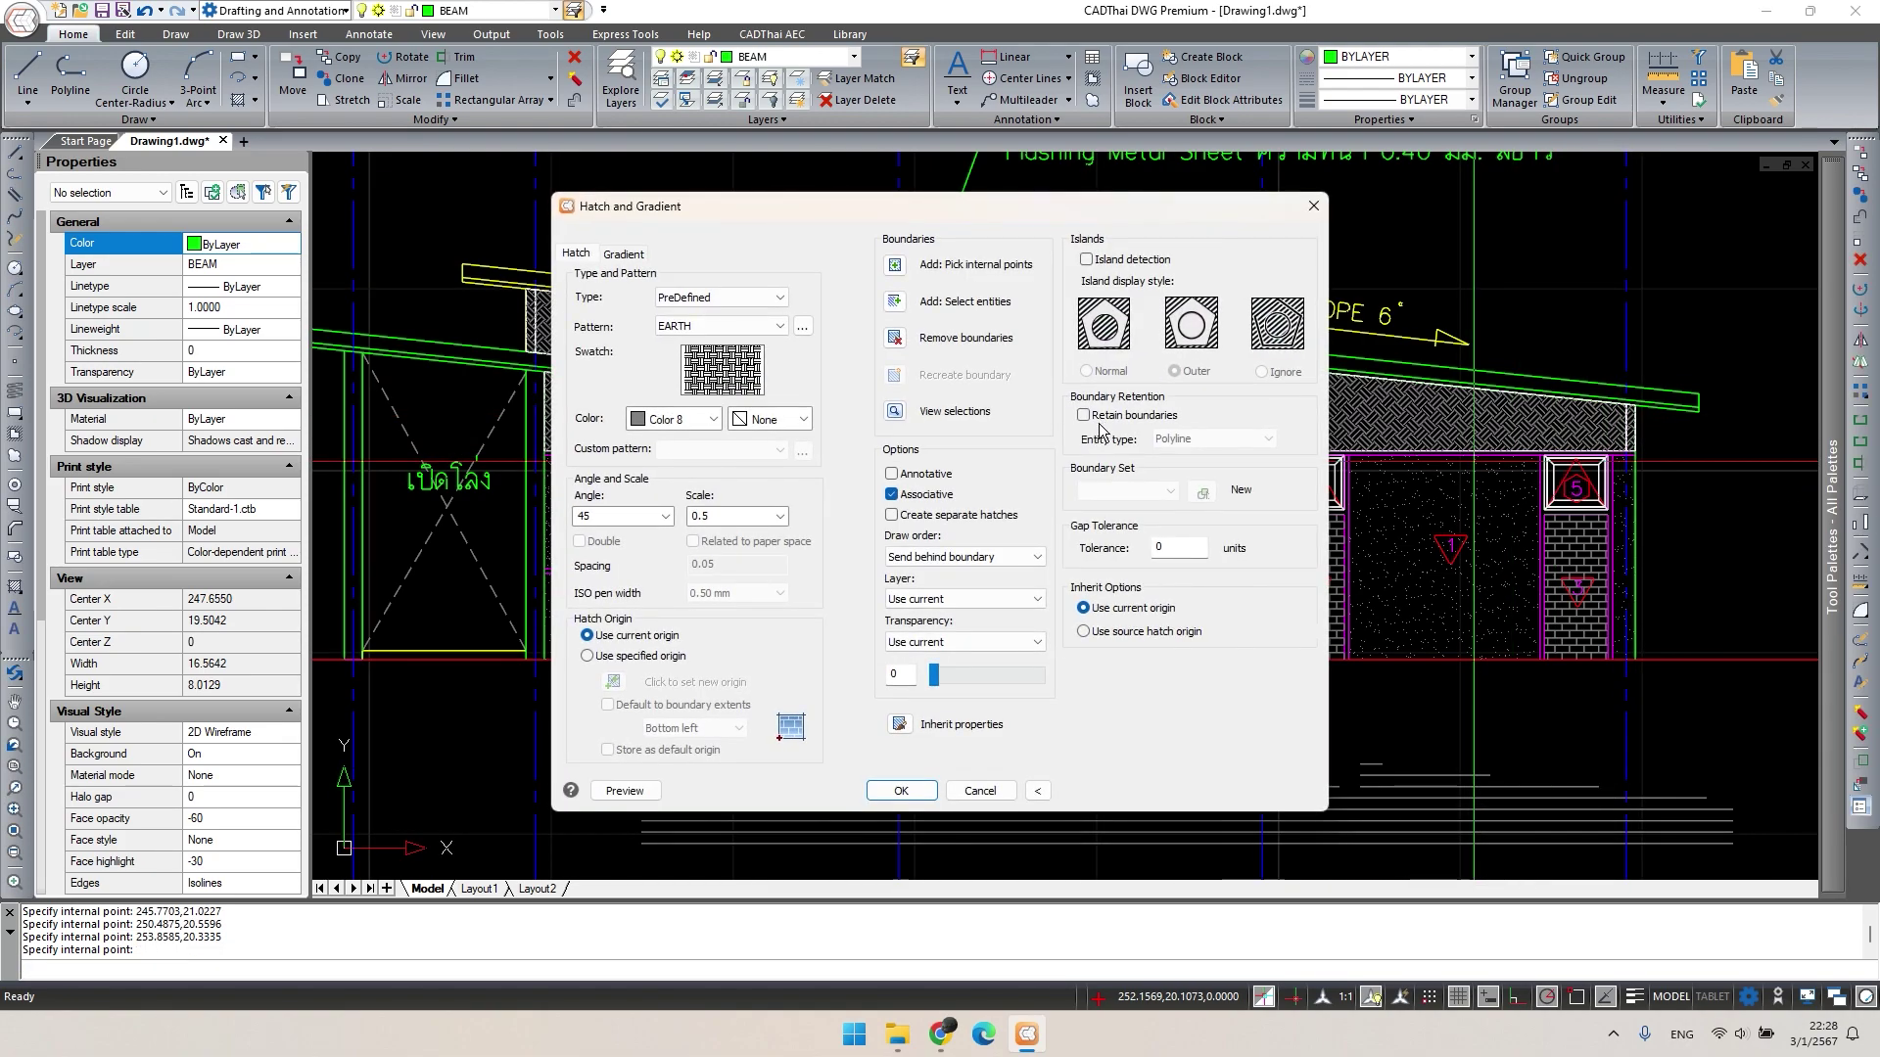
pyautogui.click(901, 791)
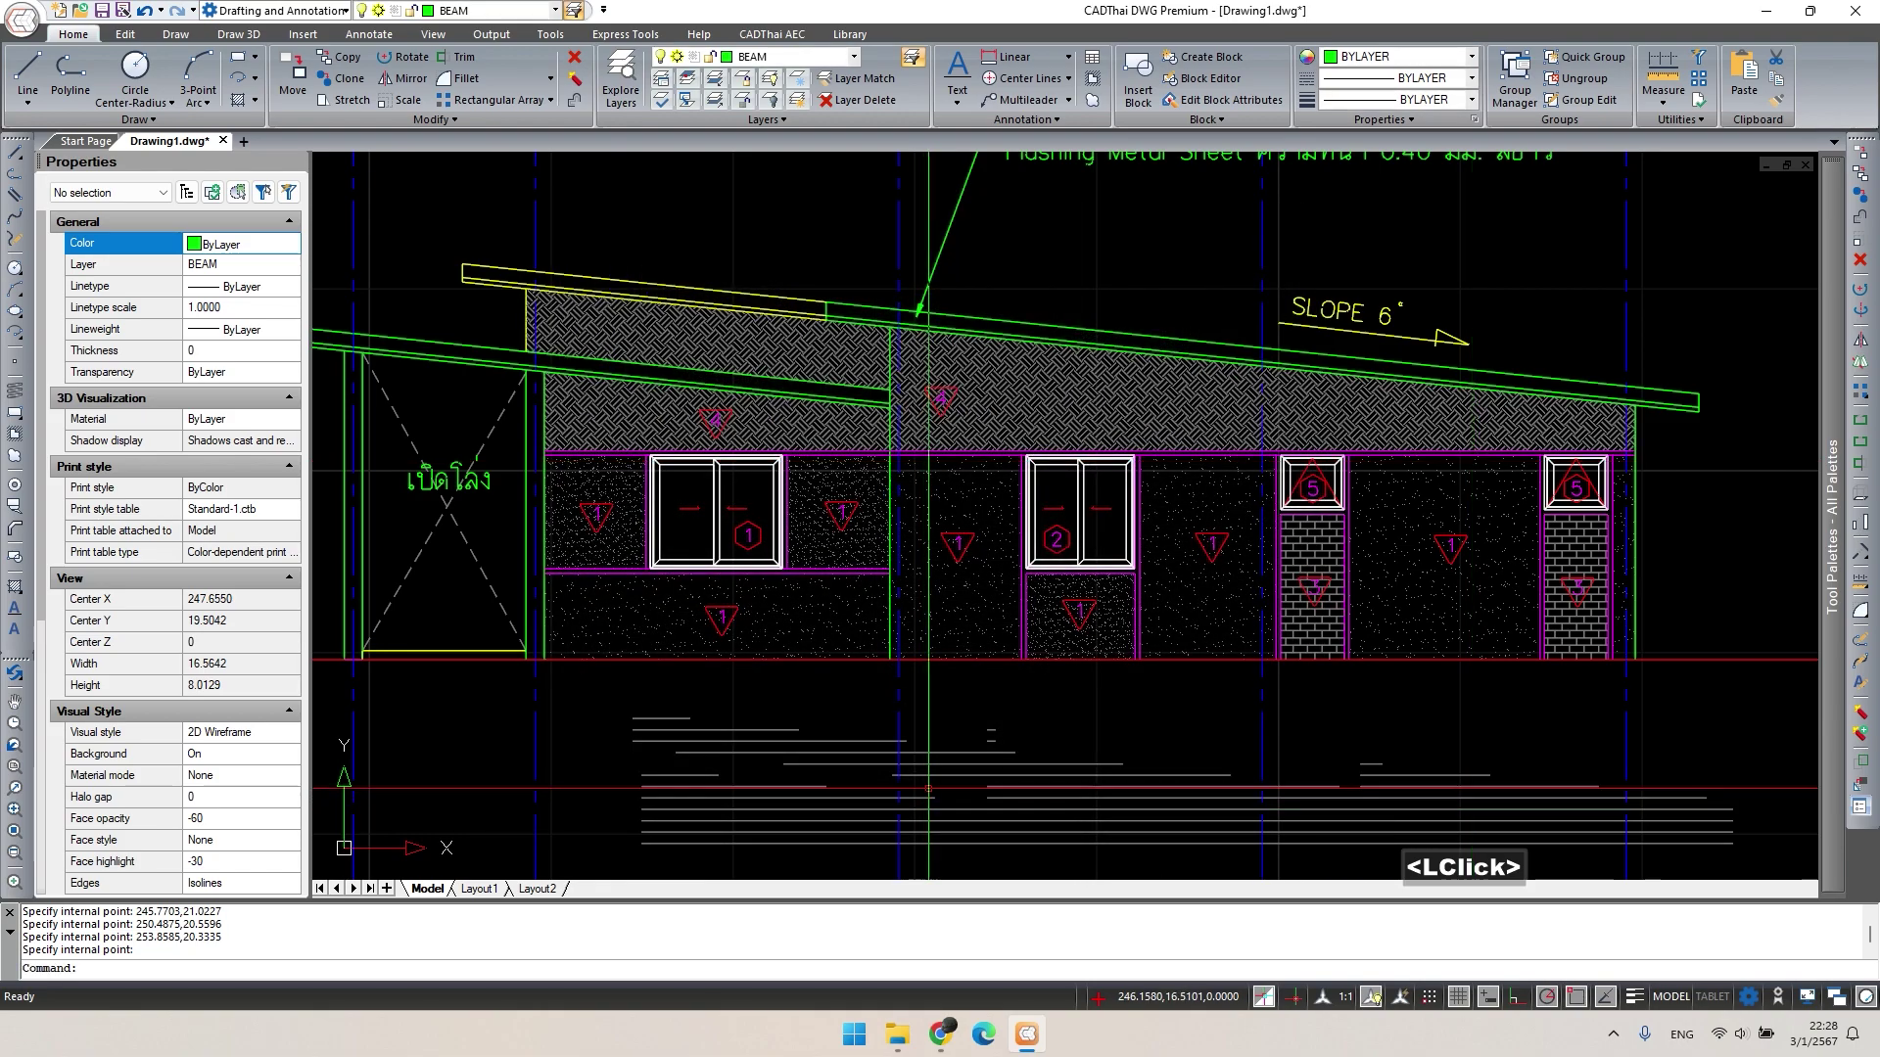
# Match the upper wall hatch to the horizontal-line sample hatch below the elevation, and delete that sample hatch.
pyautogui.write('ma')
pyautogui.press('space')
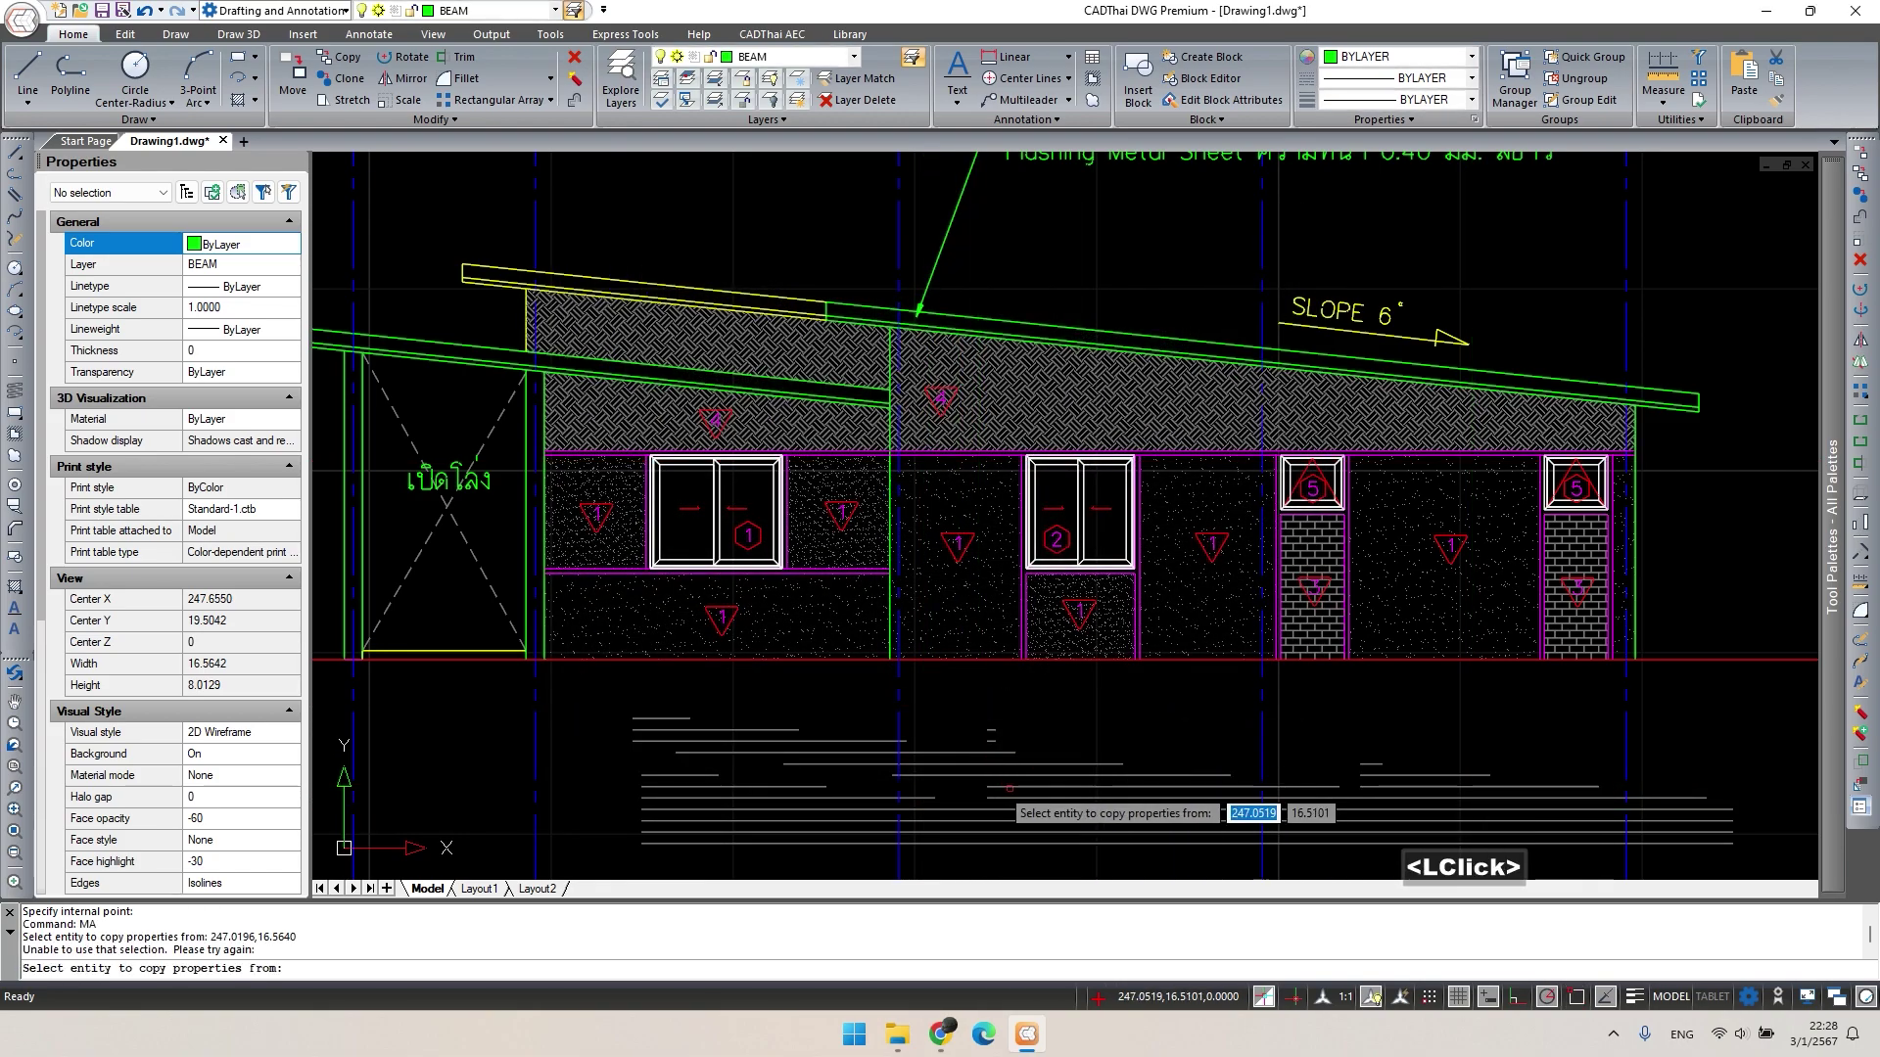
pyautogui.doubleClick(1010, 788)
pyautogui.click(1049, 410)
pyautogui.press('space')
pyautogui.press('Escape')
pyautogui.click(1033, 786)
pyautogui.press('Delete')
pyautogui.scroll(-2, 1030, 707)
pyautogui.press('Escape')
# Move the upper roof of section A-A, together with its Metal Sheet note and leader, up by 0.3.
pyautogui.moveTo(1030, 707); pyautogui.dragTo(855, 558, button='middle')
pyautogui.moveTo(1270, 658); pyautogui.dragTo(810, 558, button='middle')
pyautogui.scroll(-3, 1246, 707)
pyautogui.scroll(-2, 1246, 707)
pyautogui.moveTo(1028, 568); pyautogui.dragTo(1511, 482, button='middle')
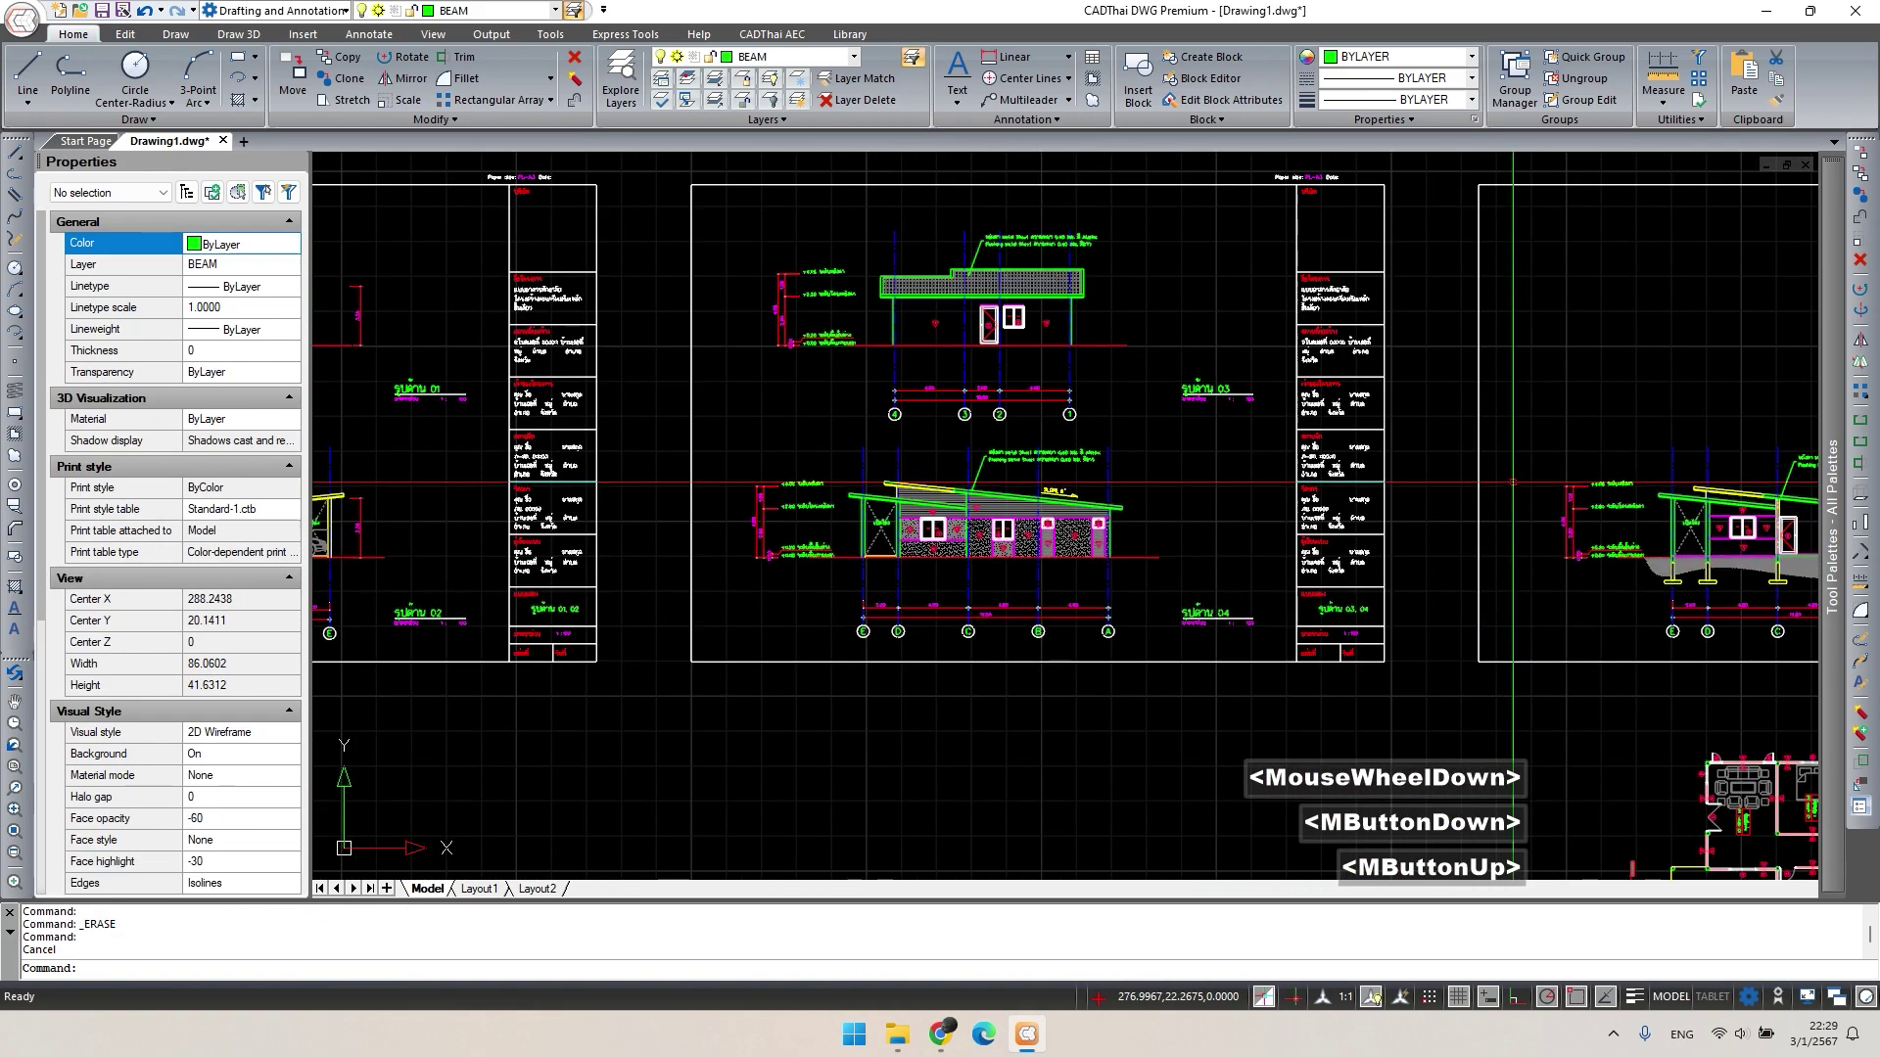
pyautogui.scroll(3, 819, 480)
pyautogui.moveTo(1703, 587); pyautogui.dragTo(872, 577, button='middle')
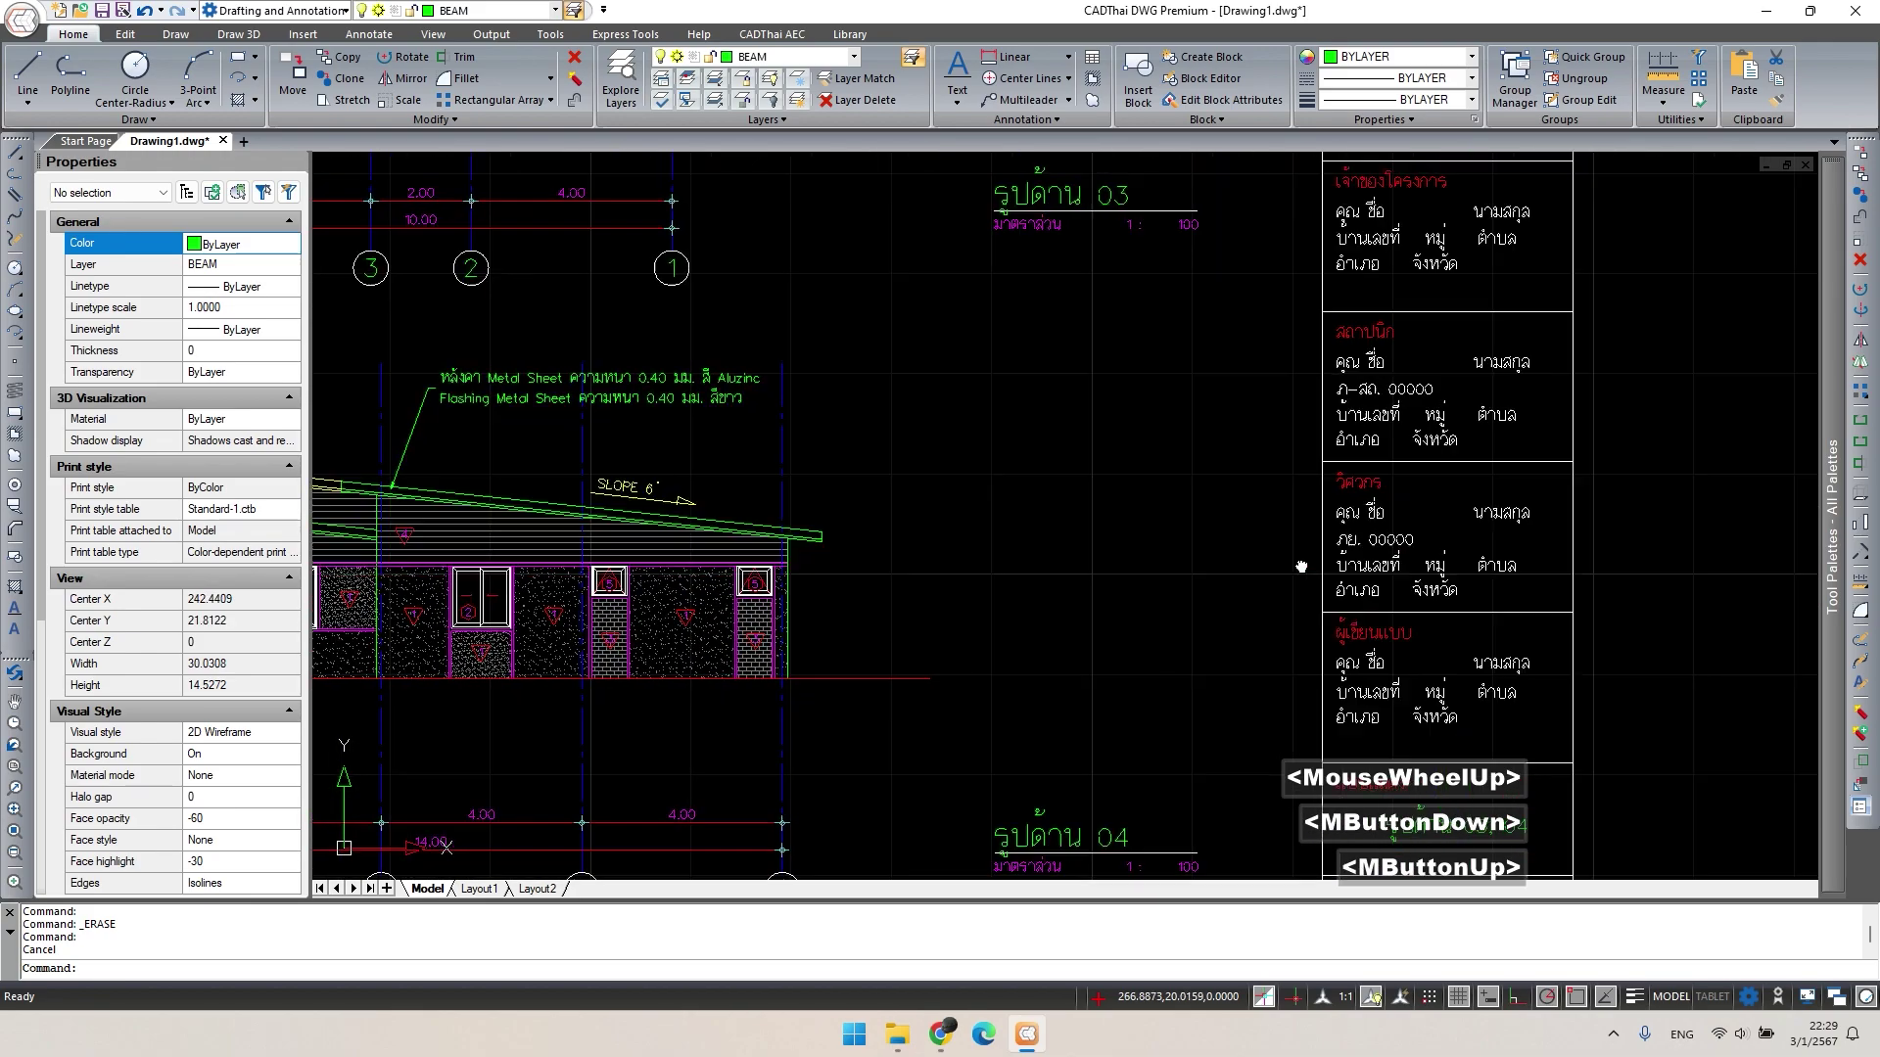
pyautogui.moveTo(1792, 597); pyautogui.dragTo(949, 587, button='middle')
pyautogui.moveTo(1392, 595); pyautogui.dragTo(788, 566, button='middle')
pyautogui.moveTo(1246, 530); pyautogui.dragTo(1009, 608, button='middle')
pyautogui.moveTo(1057, 426); pyautogui.dragTo(895, 284)
pyautogui.moveTo(861, 509); pyautogui.dragTo(759, 519, button='middle')
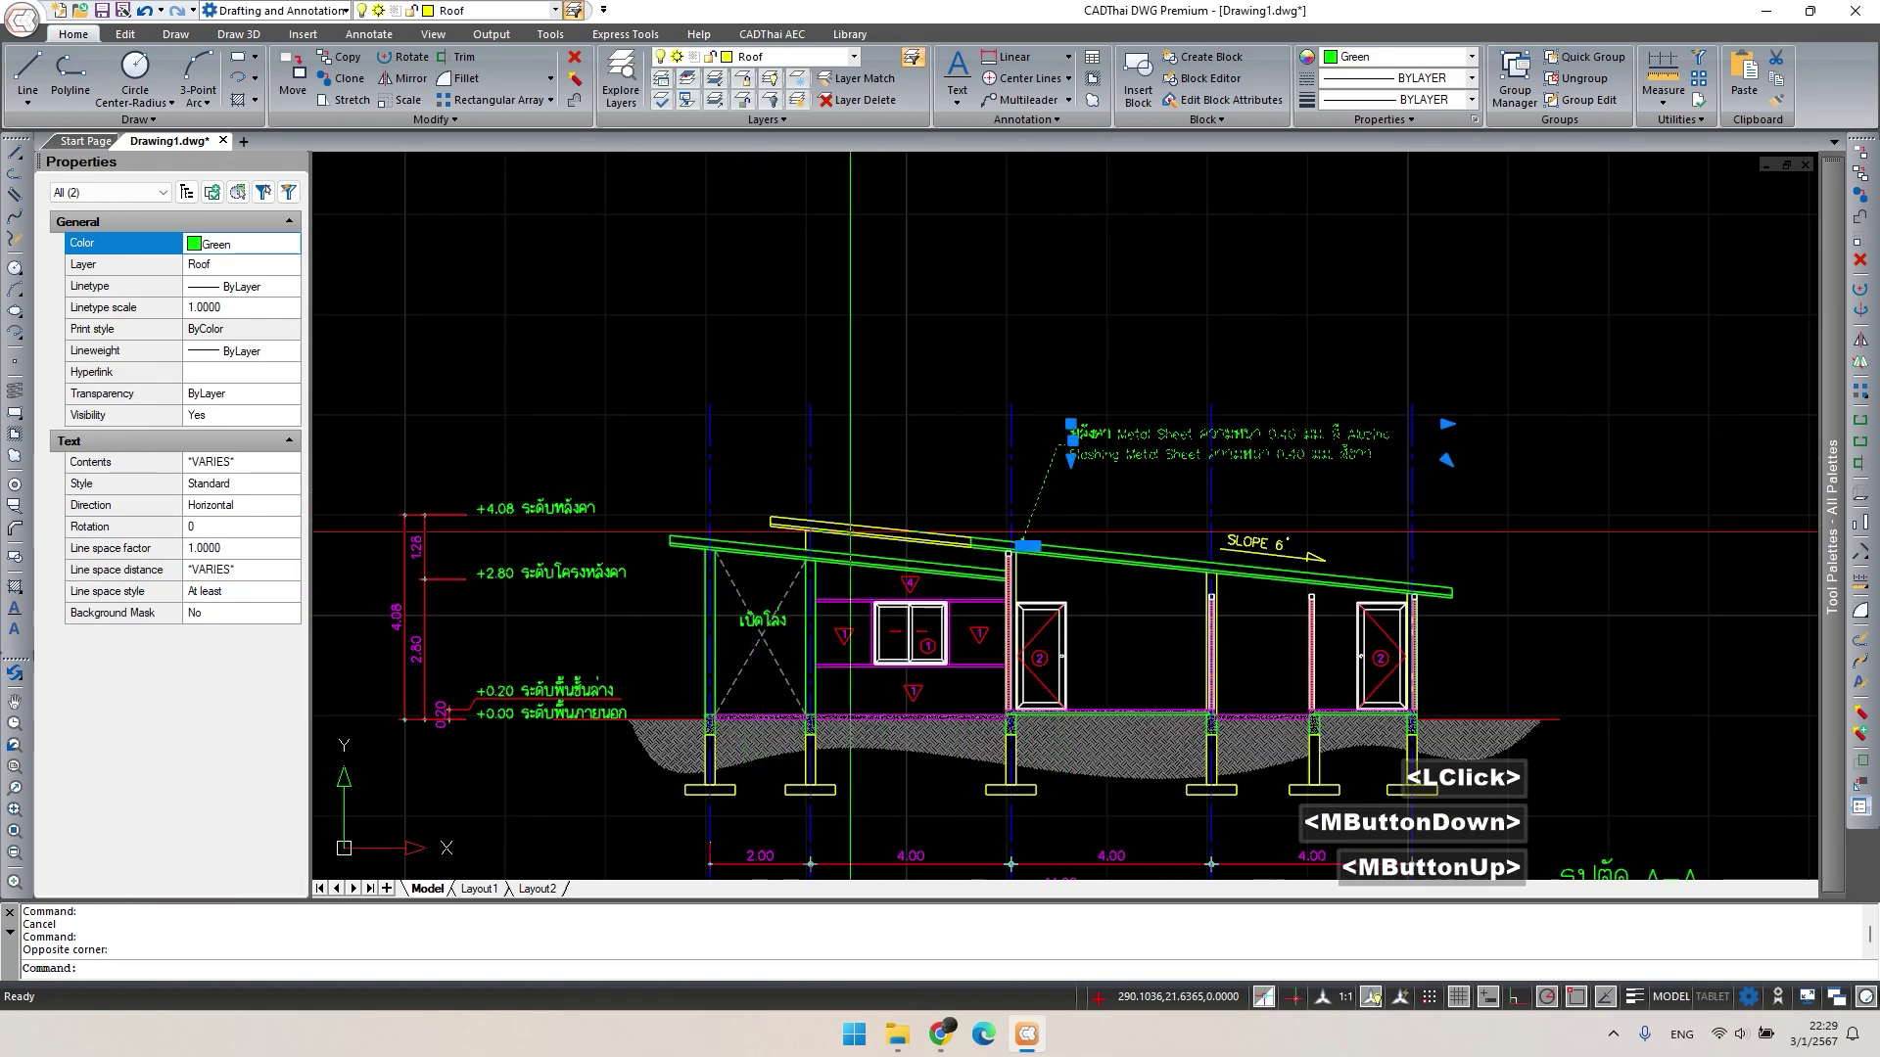
pyautogui.scroll(1, 849, 531)
pyautogui.scroll(3, 648, 519)
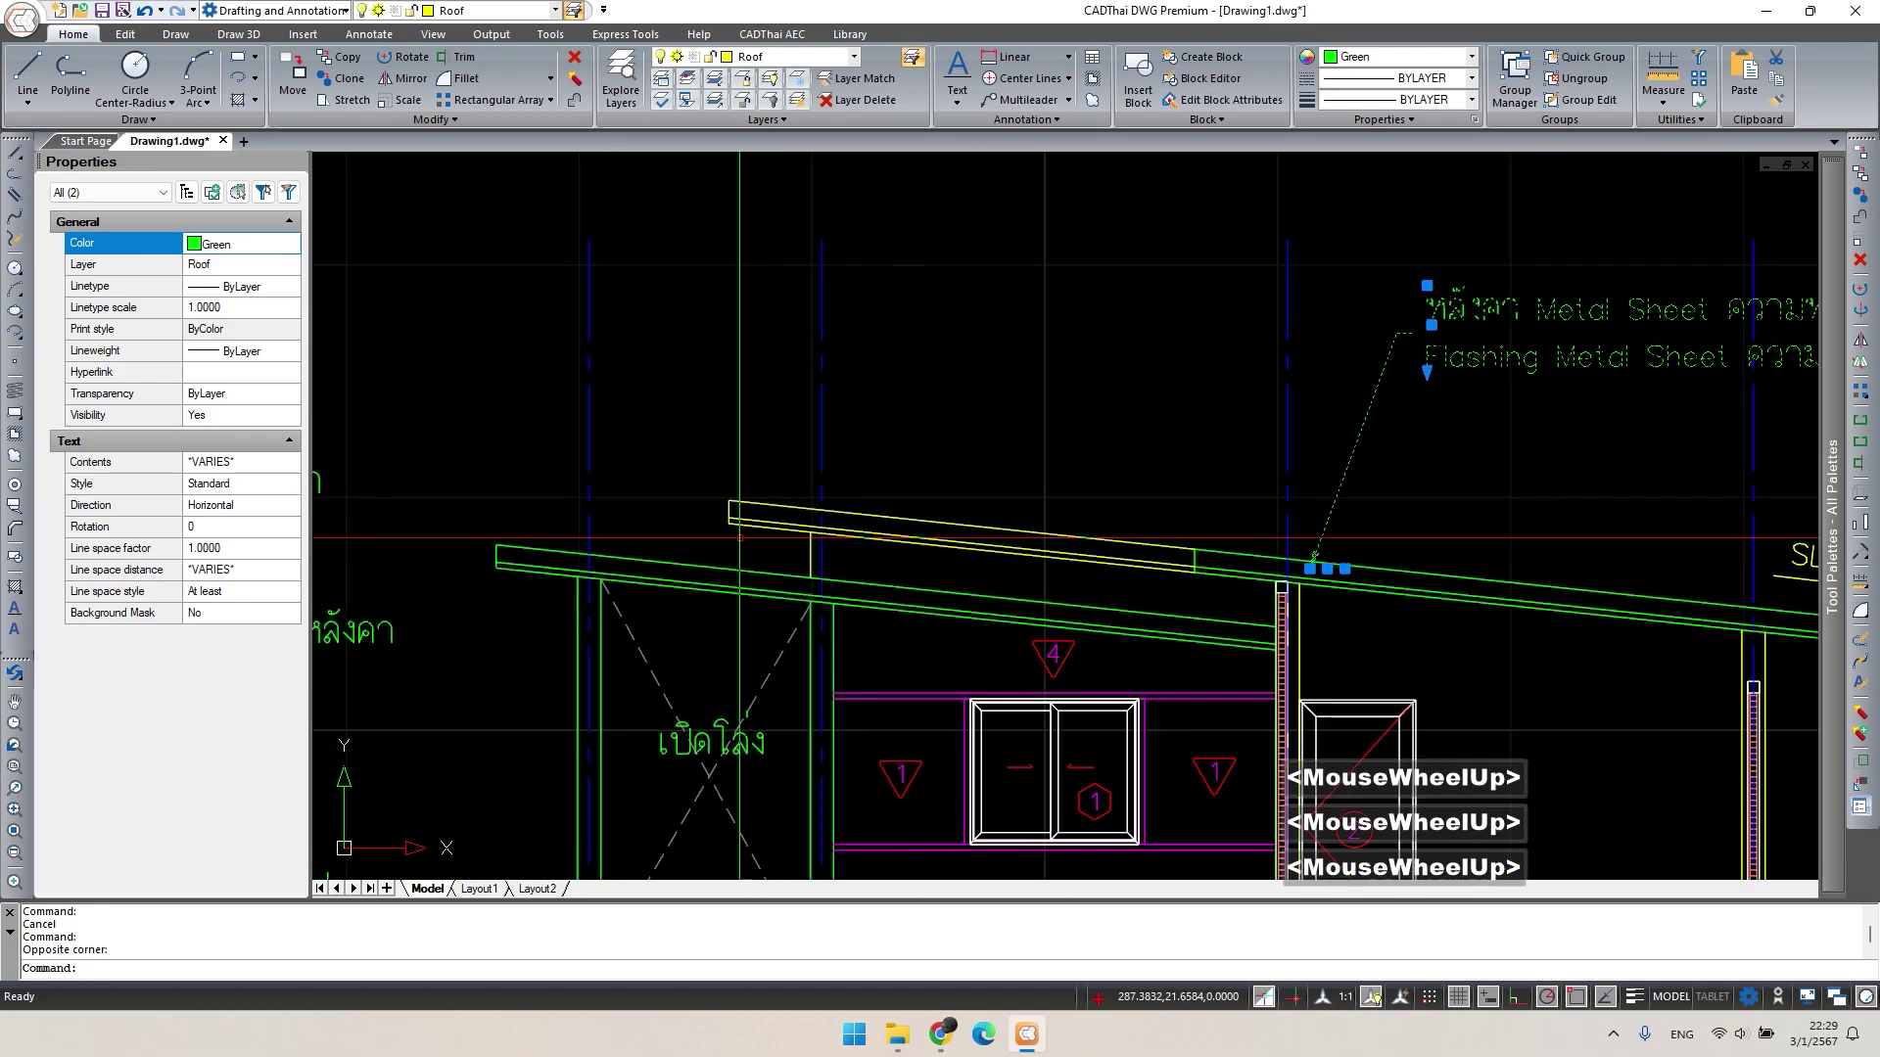
pyautogui.click(940, 560)
pyautogui.click(881, 470)
pyautogui.moveTo(1322, 605); pyautogui.dragTo(1021, 576, button='middle')
pyautogui.scroll(-1, 1021, 575)
pyautogui.moveTo(1224, 587); pyautogui.dragTo(954, 553, button='middle')
pyautogui.click(1572, 644)
pyautogui.click(1524, 565)
pyautogui.doubleClick(1610, 637)
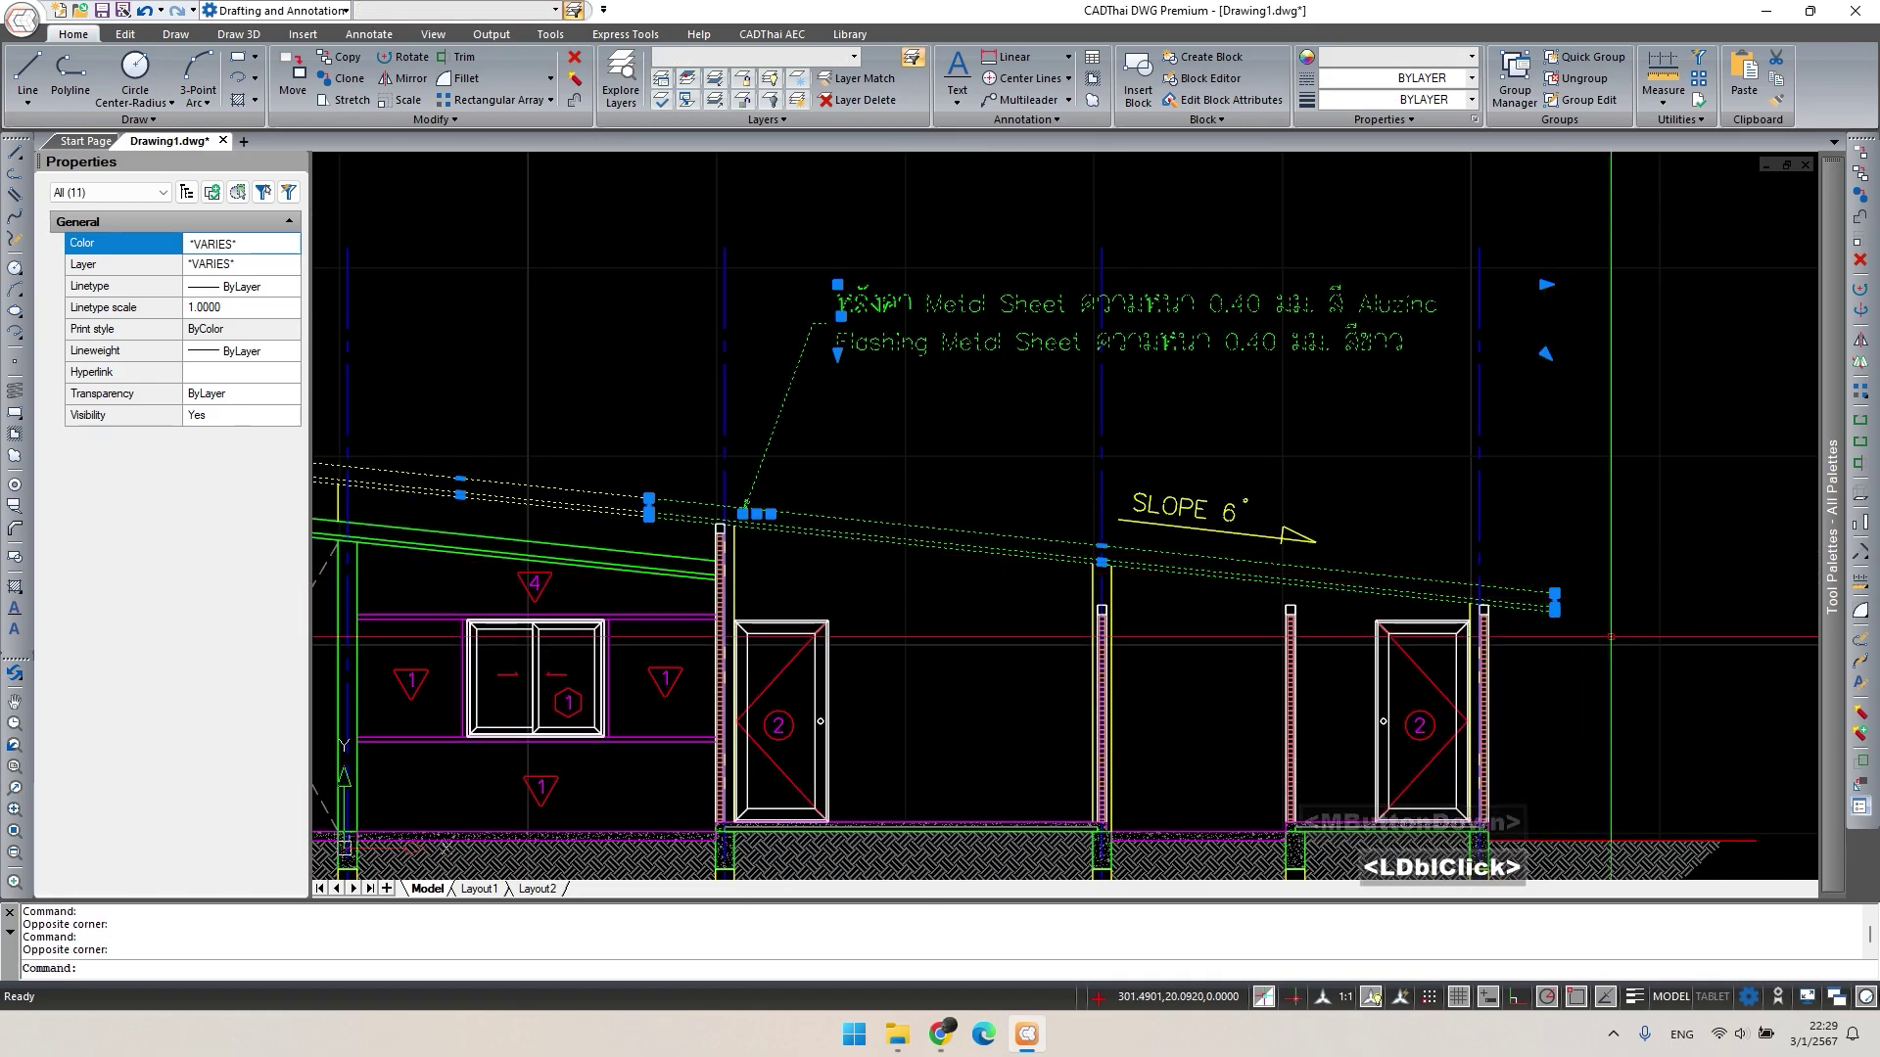
pyautogui.write('m')
pyautogui.press('space')
pyautogui.click(1557, 494)
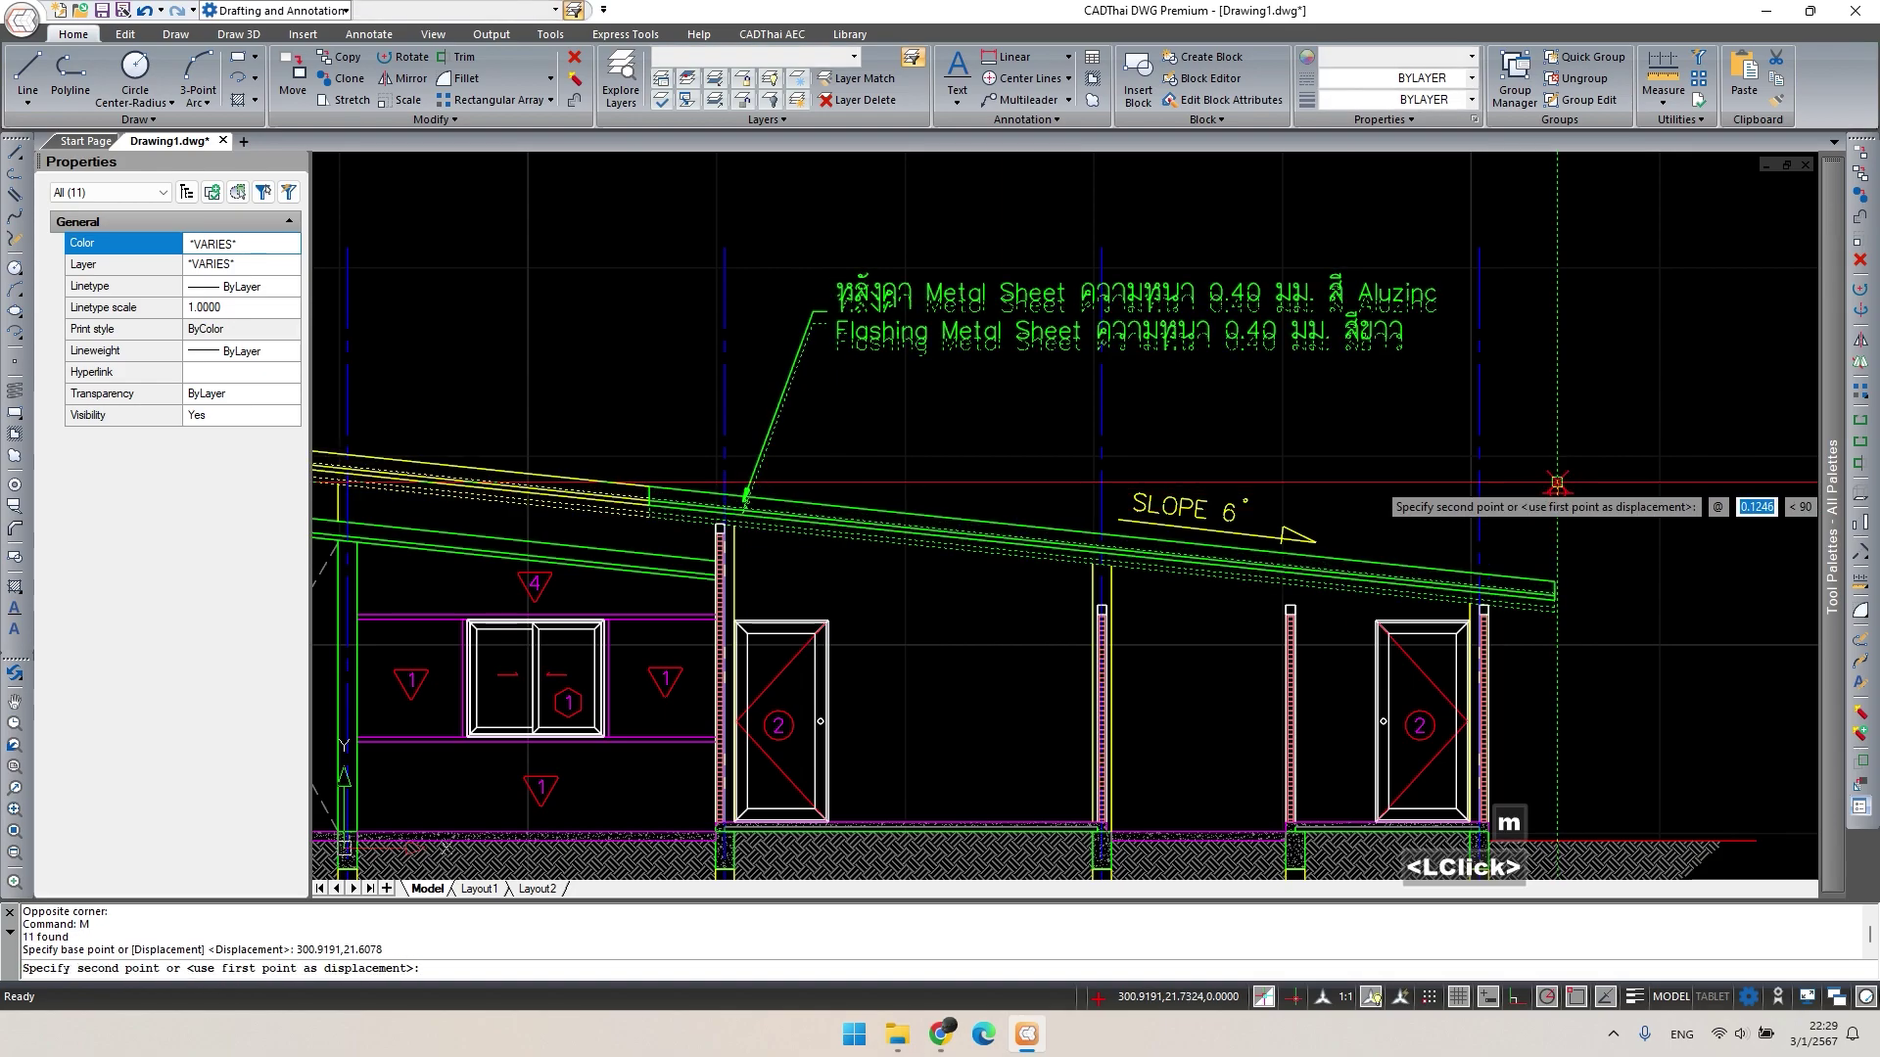
pyautogui.press('Return')
pyautogui.press('Escape')
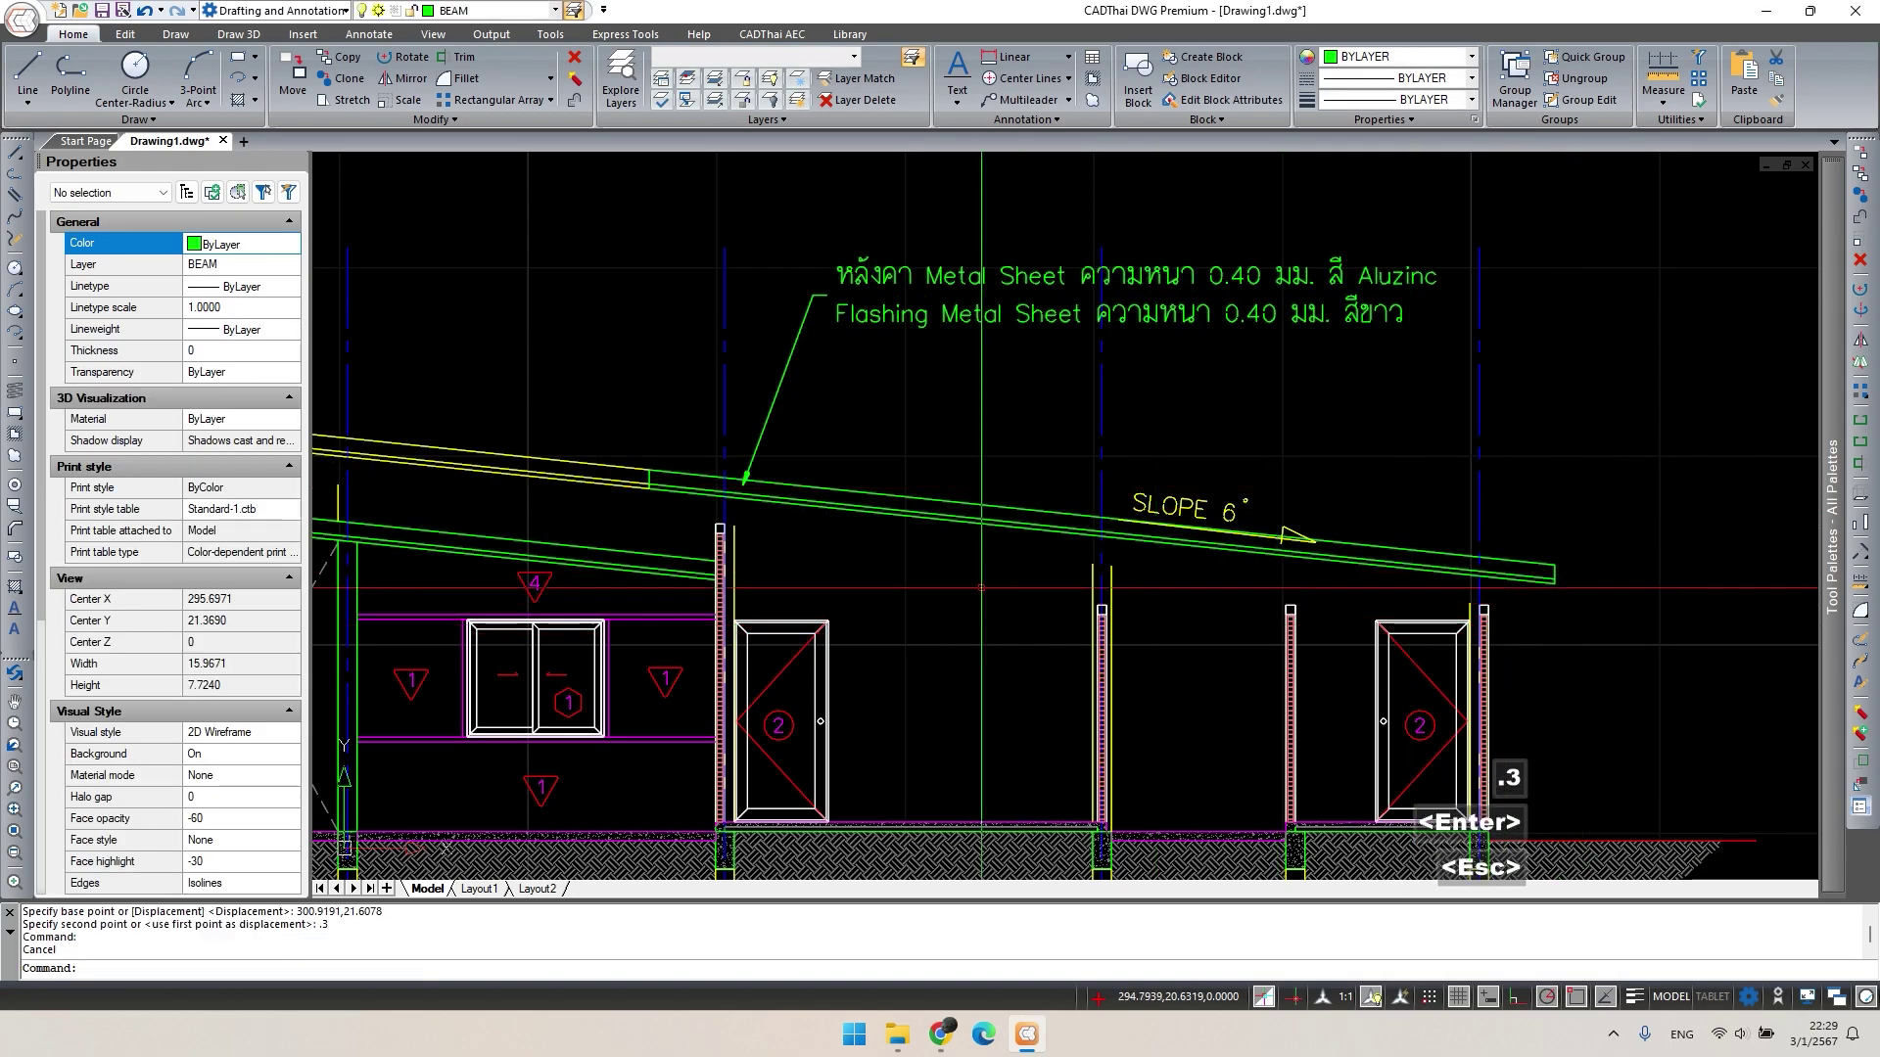
# Extend the vertical column lines in section A-A up to the underside of the upper roof.
pyautogui.moveTo(917, 463); pyautogui.dragTo(978, 452, button='middle')
pyautogui.scroll(3, 591, 493)
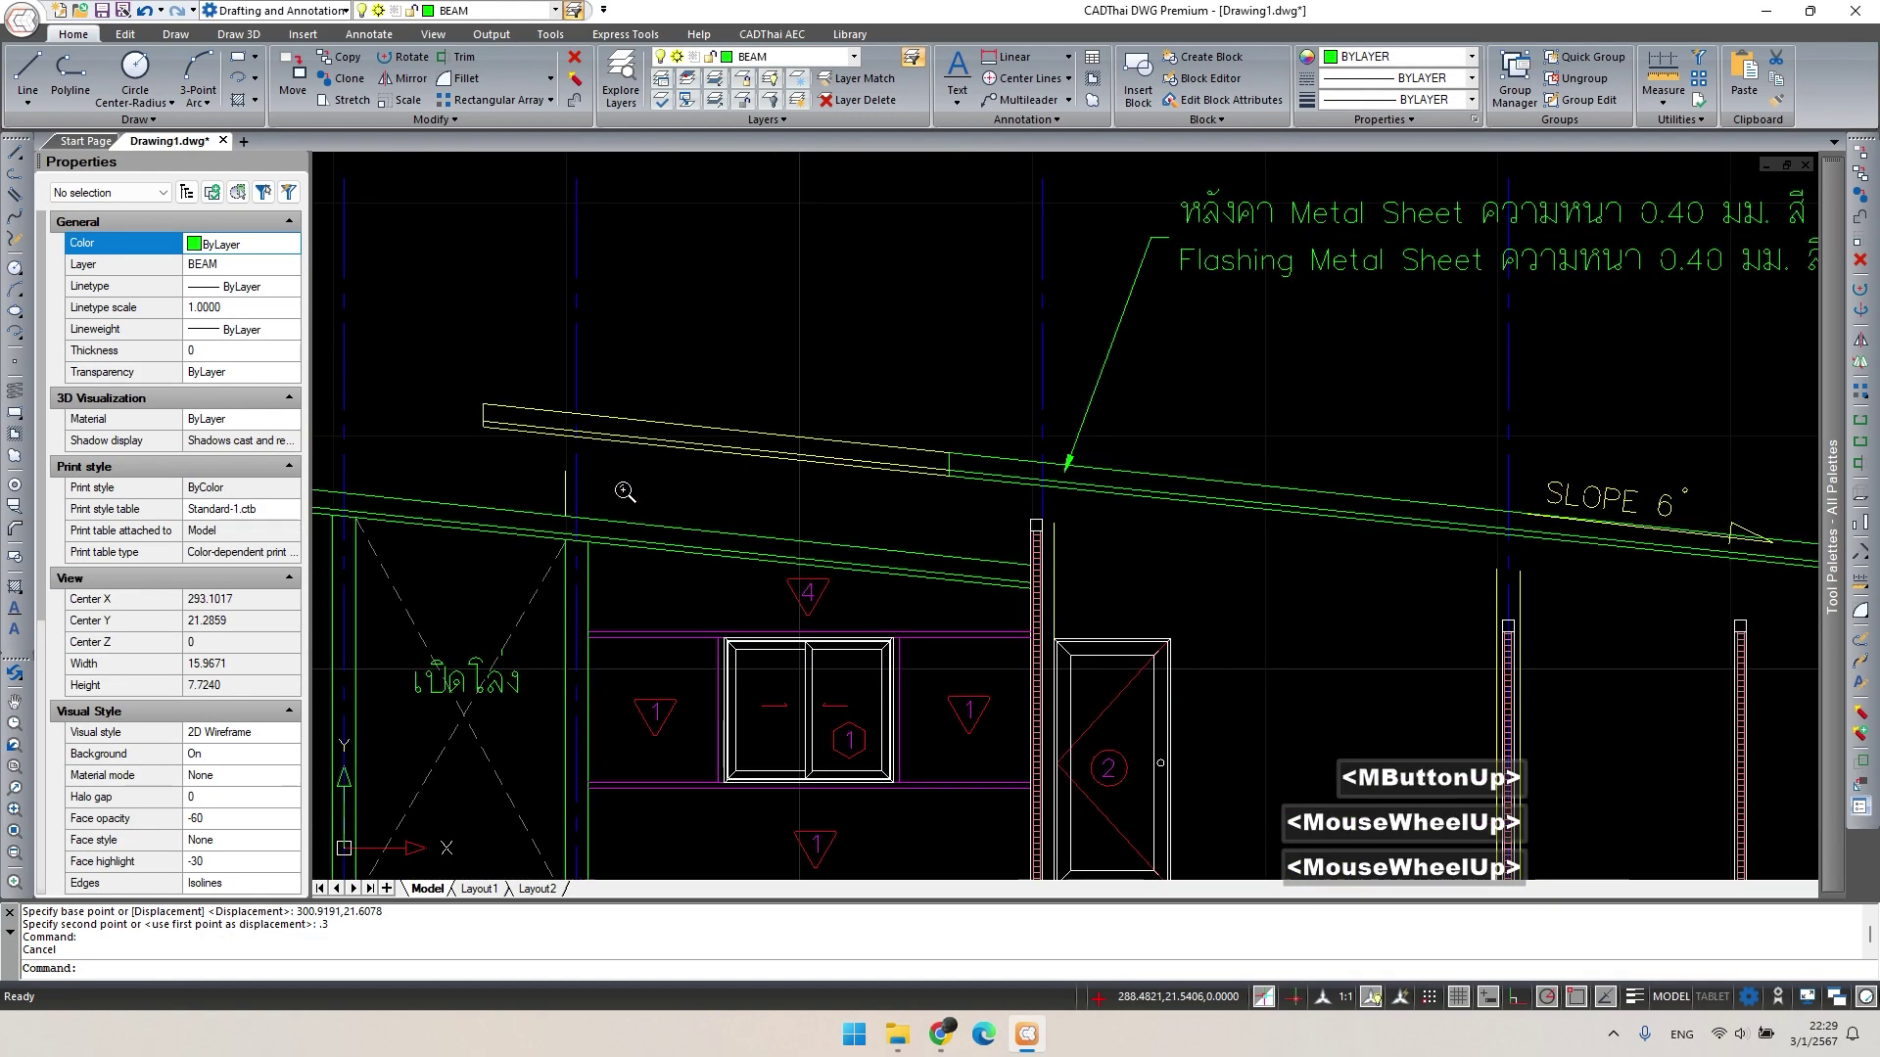
pyautogui.write('ex')
pyautogui.press('space')
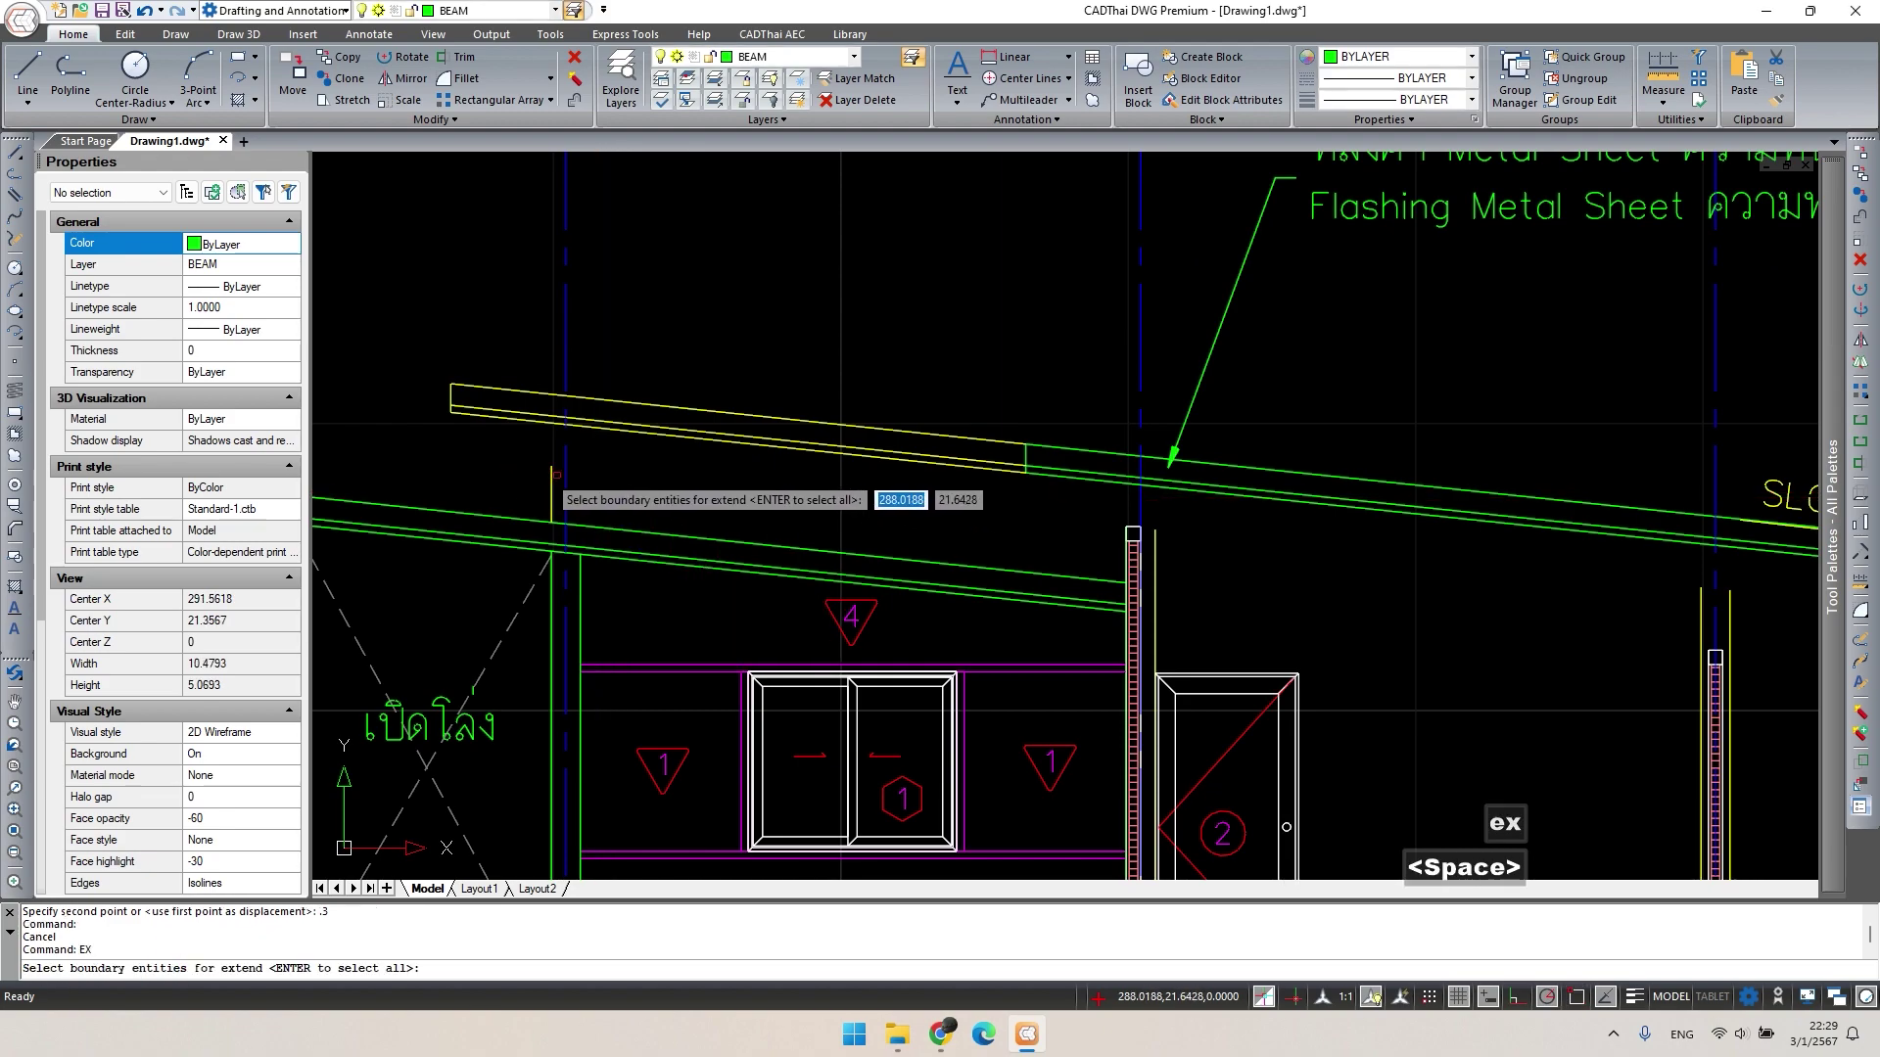
pyautogui.click(546, 467)
pyautogui.click(551, 480)
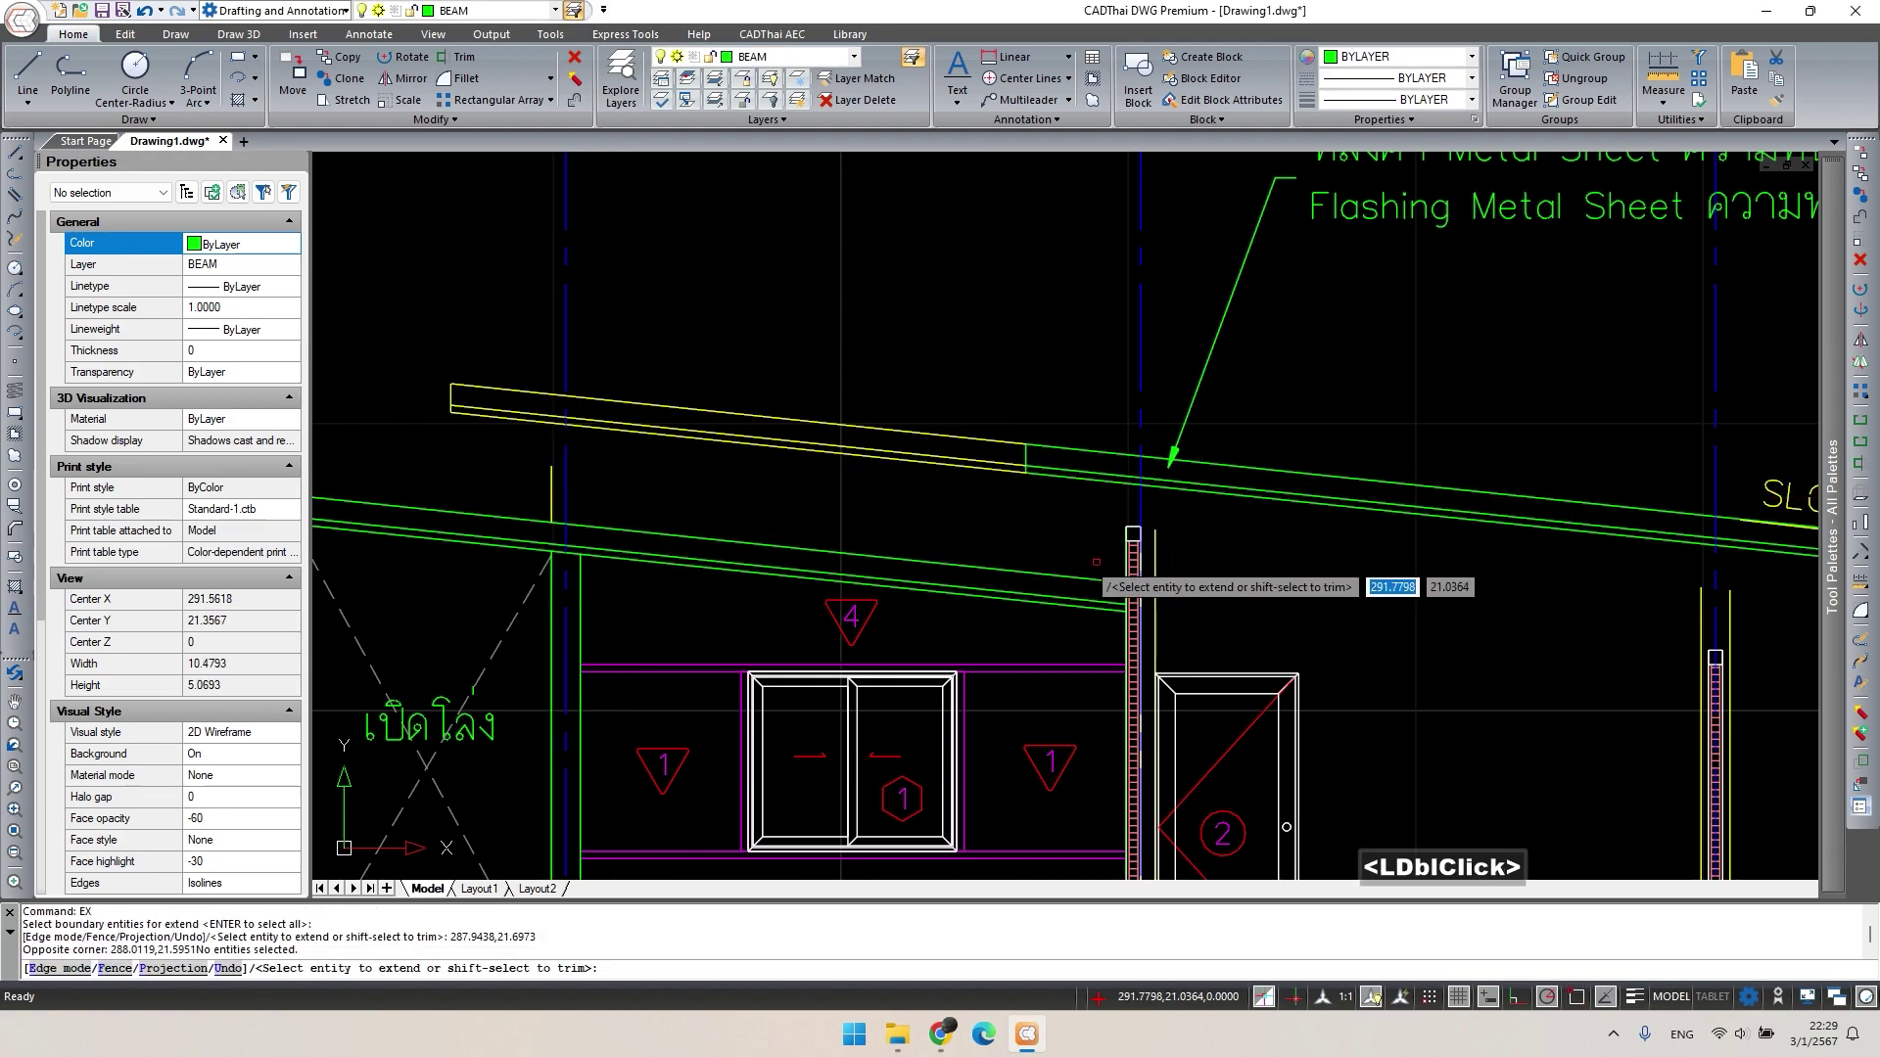
pyautogui.click(551, 470)
pyautogui.click(1157, 536)
pyautogui.moveTo(1742, 620); pyautogui.dragTo(1385, 575, button='middle')
pyautogui.click(1373, 555)
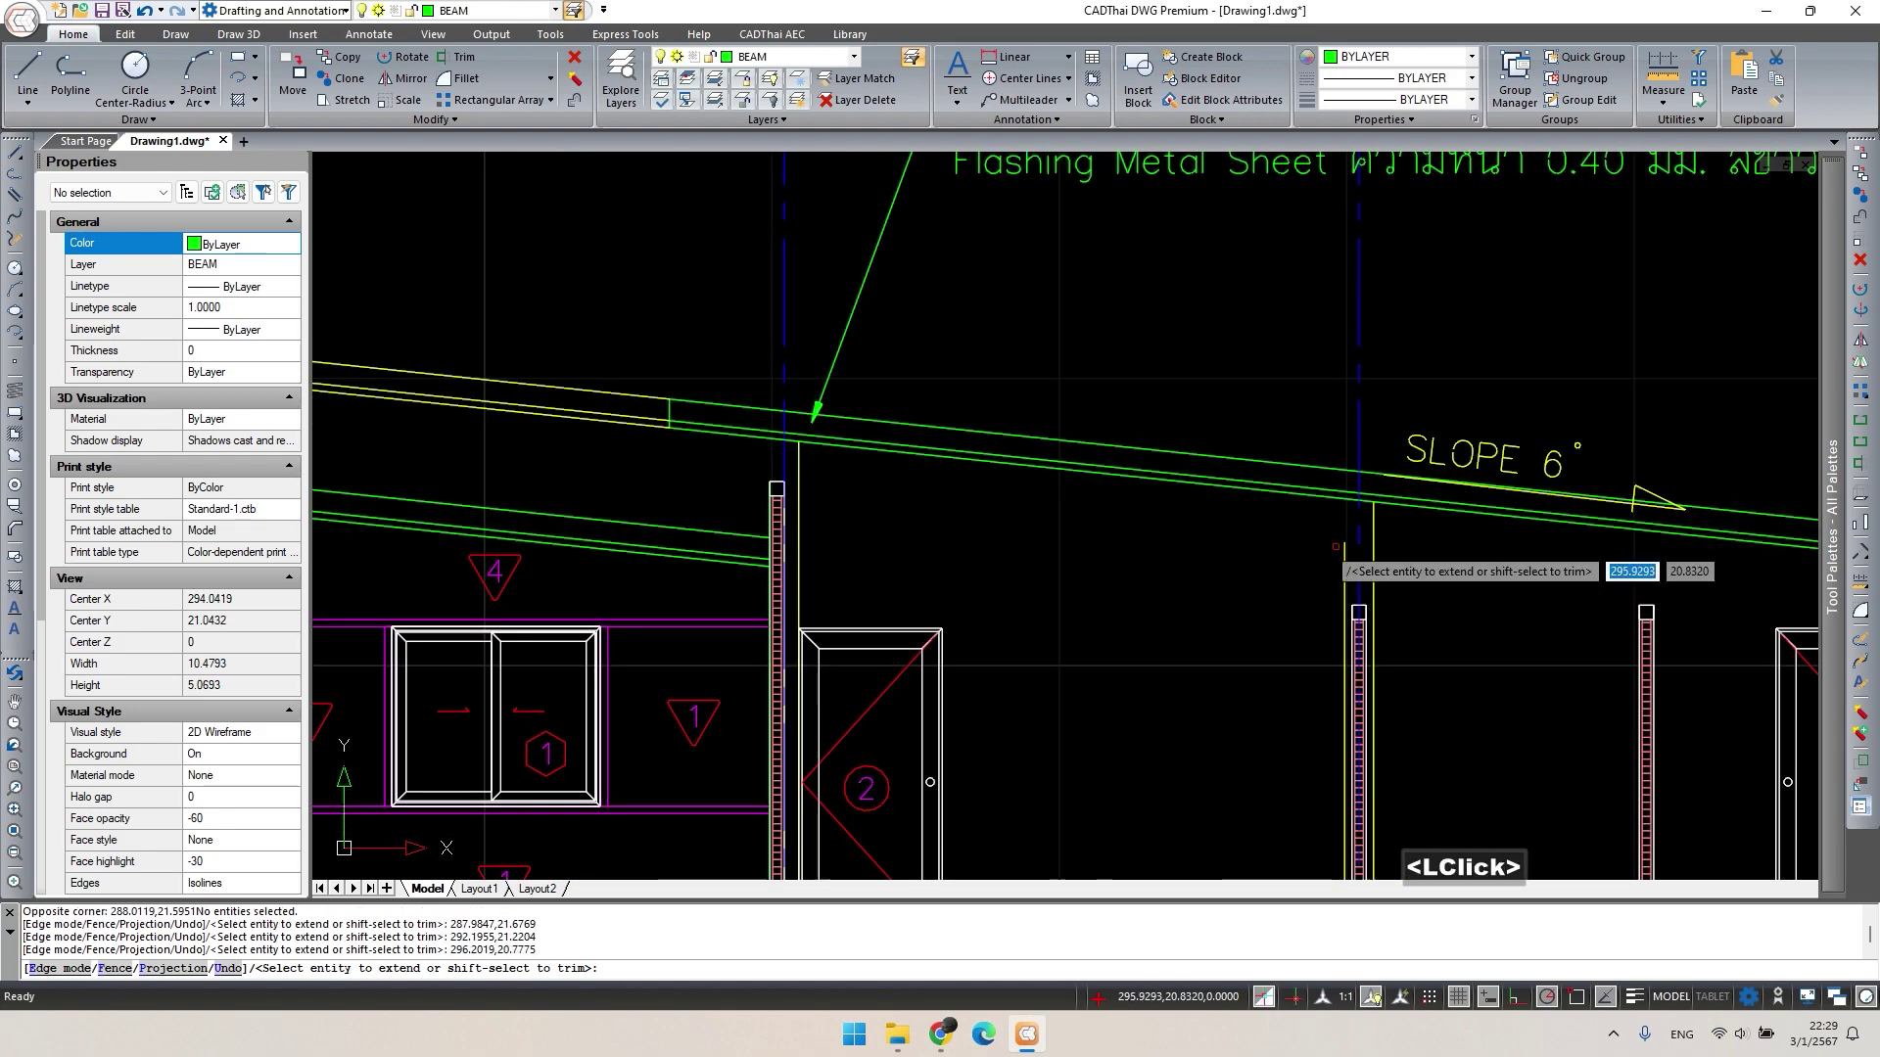
pyautogui.click(1347, 551)
pyautogui.moveTo(1811, 607); pyautogui.dragTo(1144, 529, button='middle')
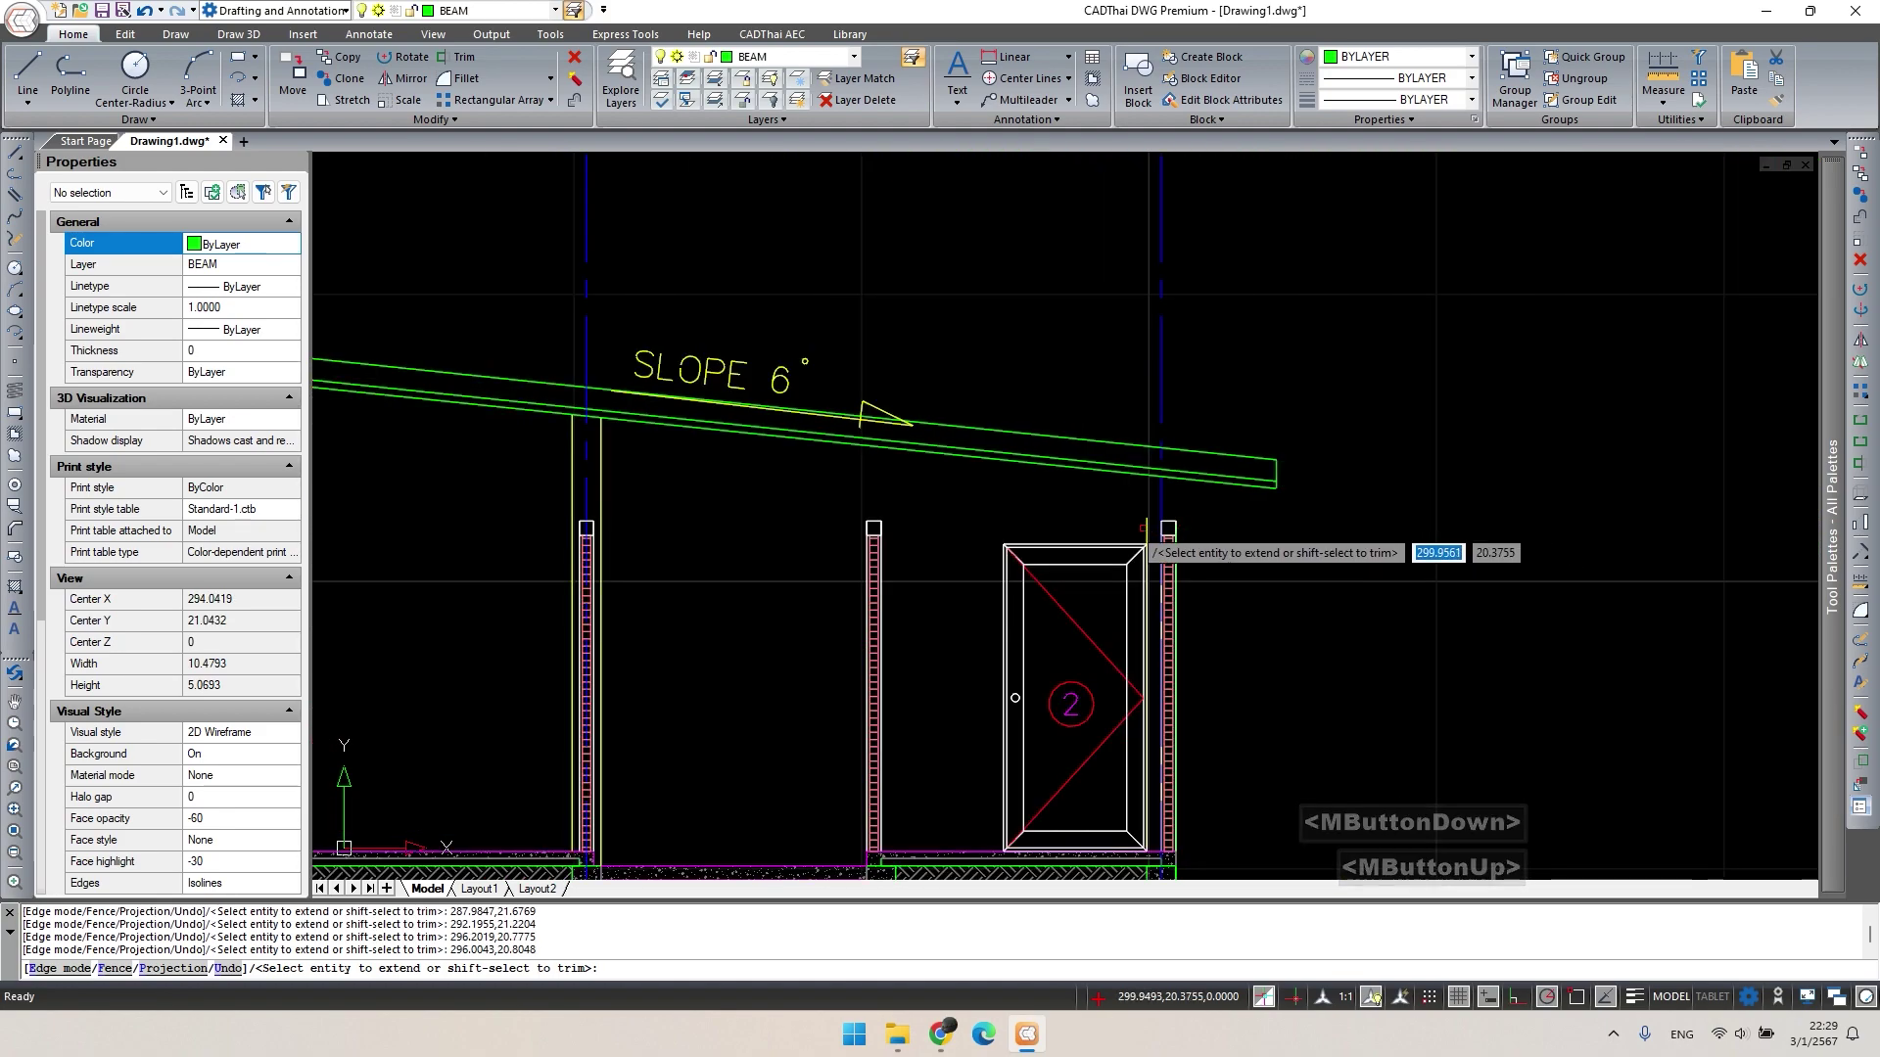
# Stretch the top of the brick wall at the roof's low end upward by 0.3.
pyautogui.scroll(3, 1184, 535)
pyautogui.click(1252, 549)
pyautogui.click(1096, 498)
pyautogui.press('space')
pyautogui.click(1176, 538)
pyautogui.write('.3')
pyautogui.press('Return')
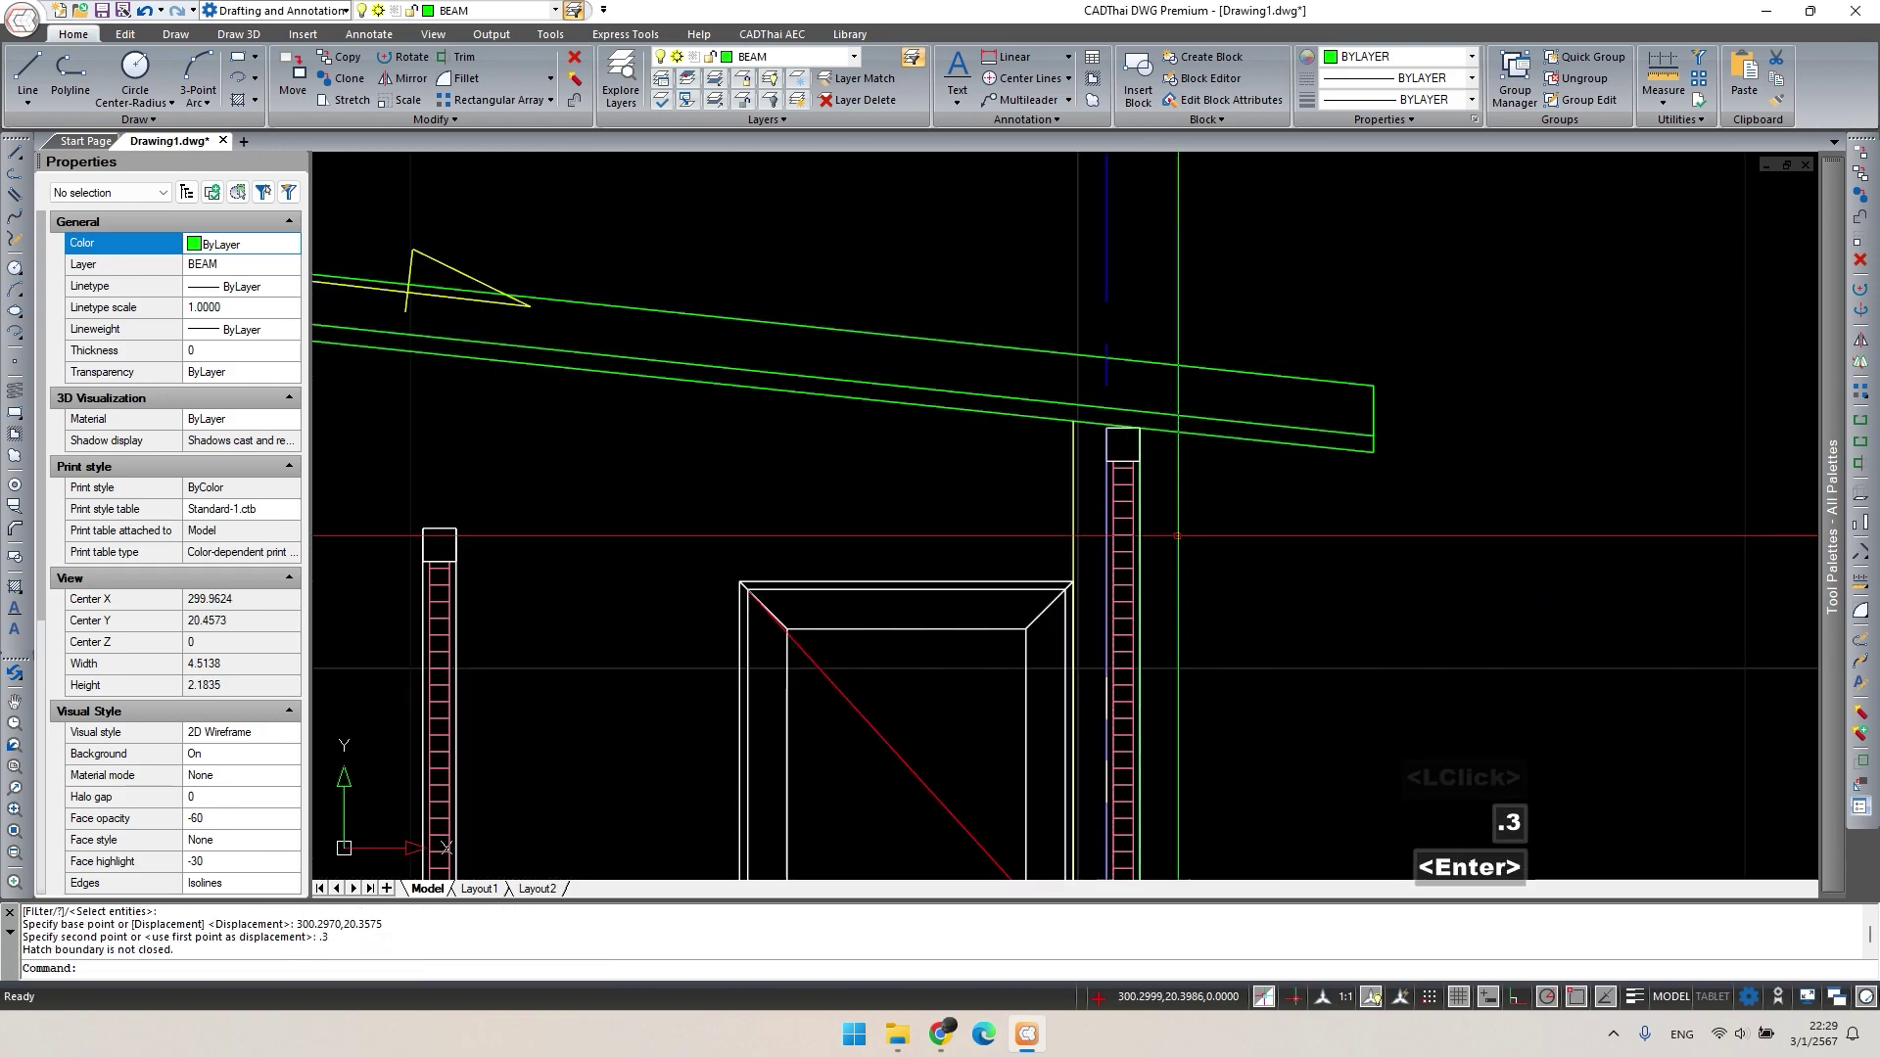
# Stretch the top of the wall between the window and the first door upward by 0.3.
pyautogui.scroll(-1, 869, 570)
pyautogui.moveTo(869, 571); pyautogui.dragTo(742, 575, button='middle')
pyautogui.scroll(2, 742, 575)
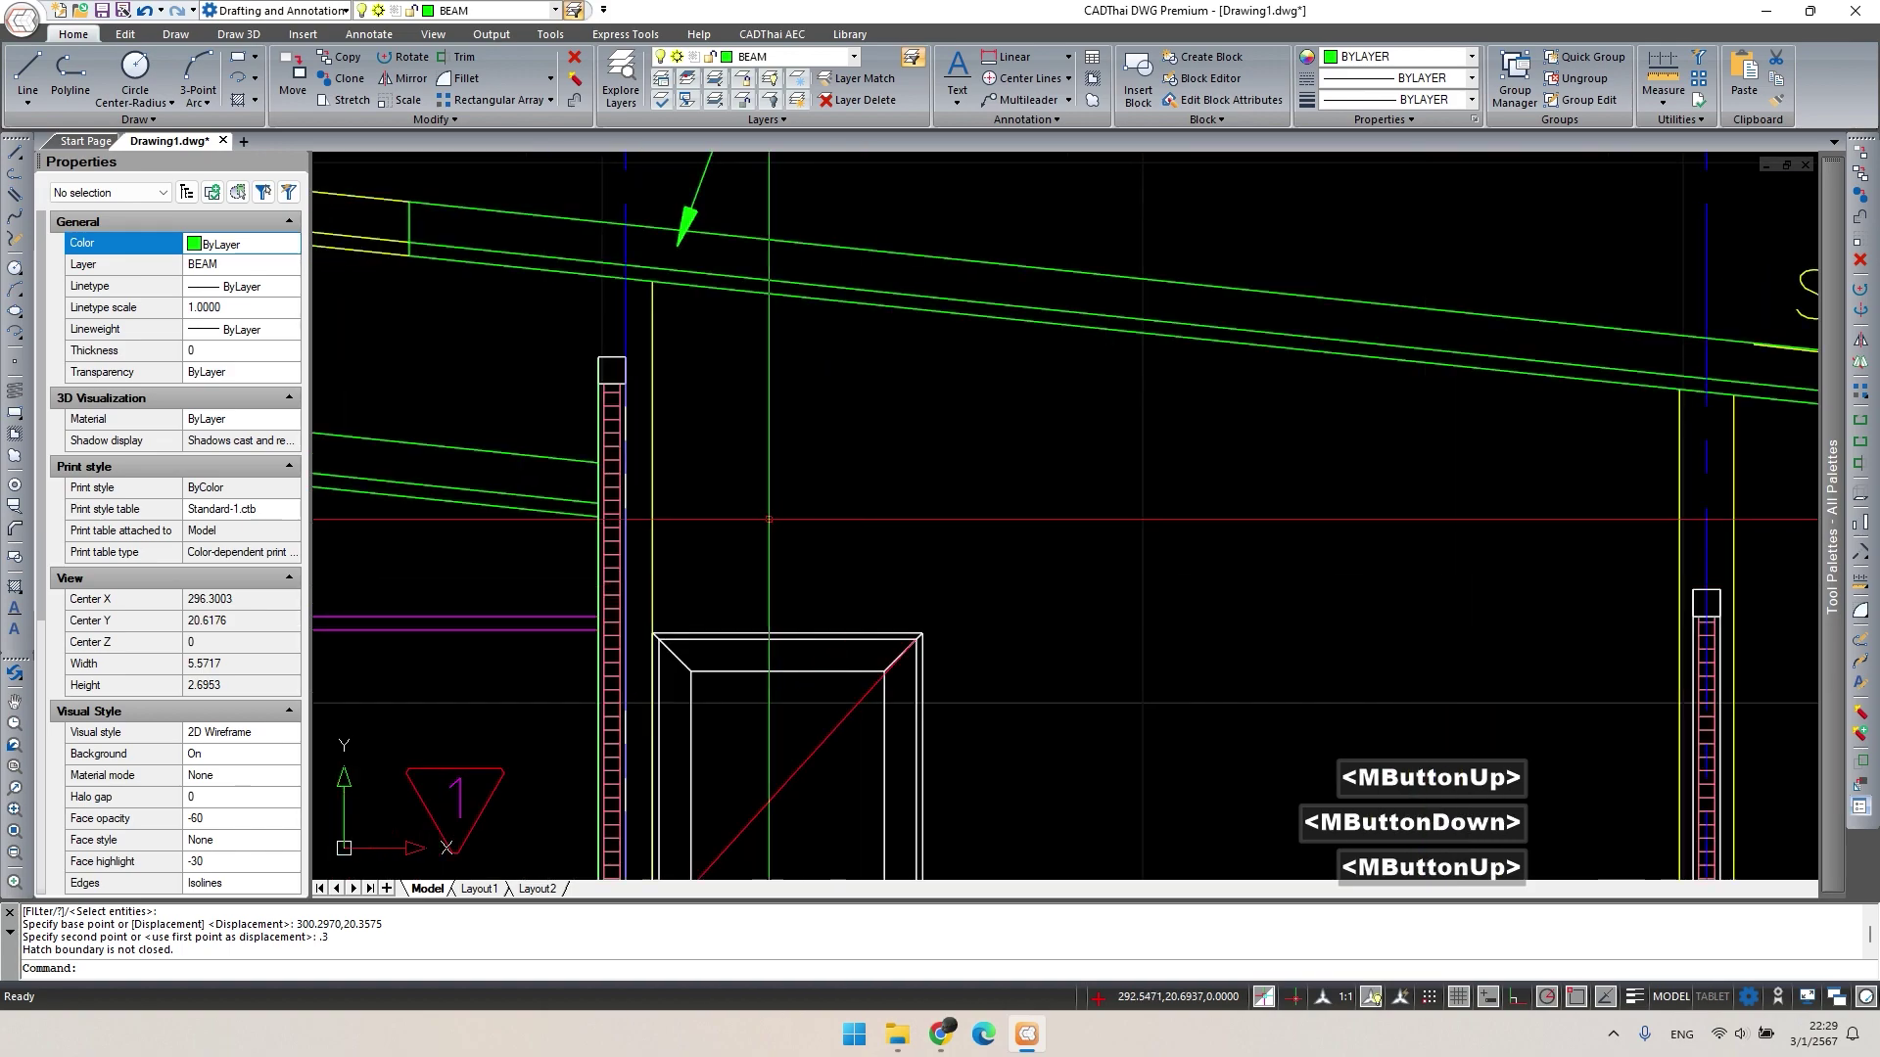
pyautogui.moveTo(661, 434); pyautogui.dragTo(786, 468, button='middle')
pyautogui.scroll(1, 787, 468)
pyautogui.write('s')
pyautogui.press('space')
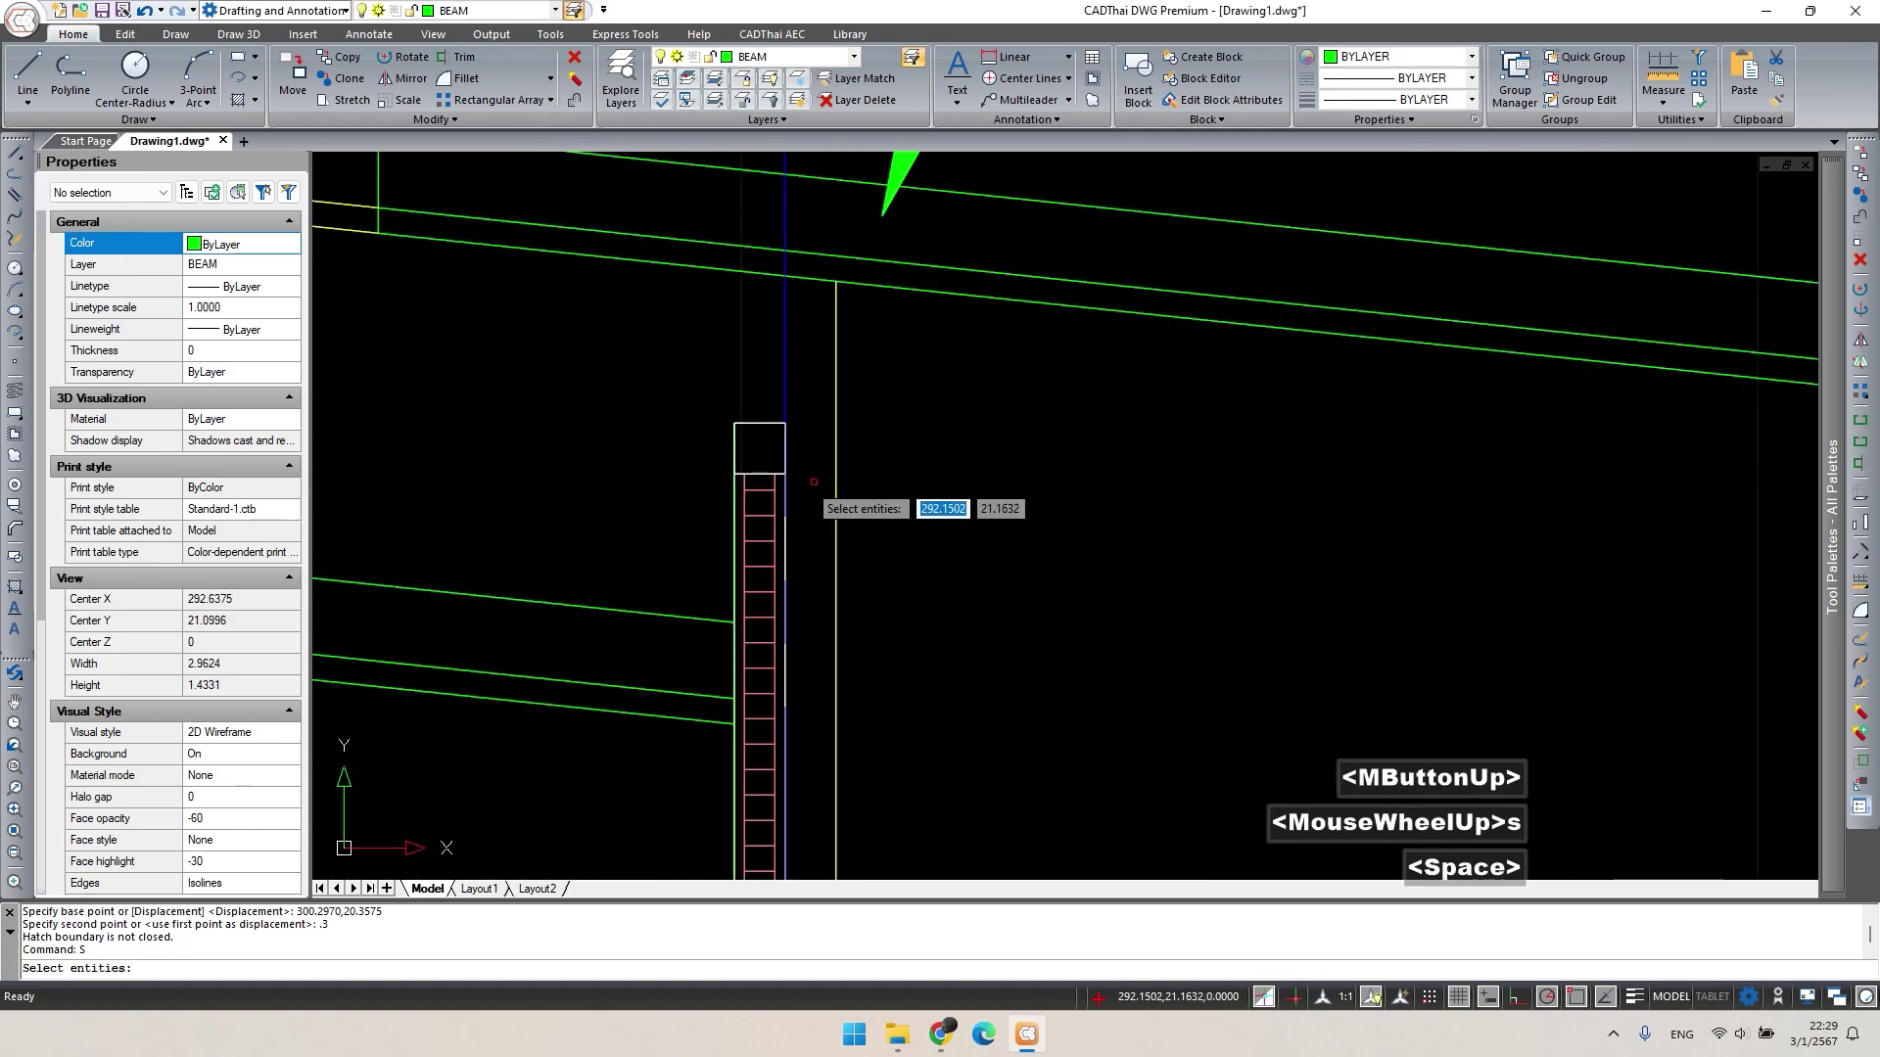
pyautogui.click(768, 432)
pyautogui.click(664, 379)
pyautogui.press('space')
pyautogui.click(666, 433)
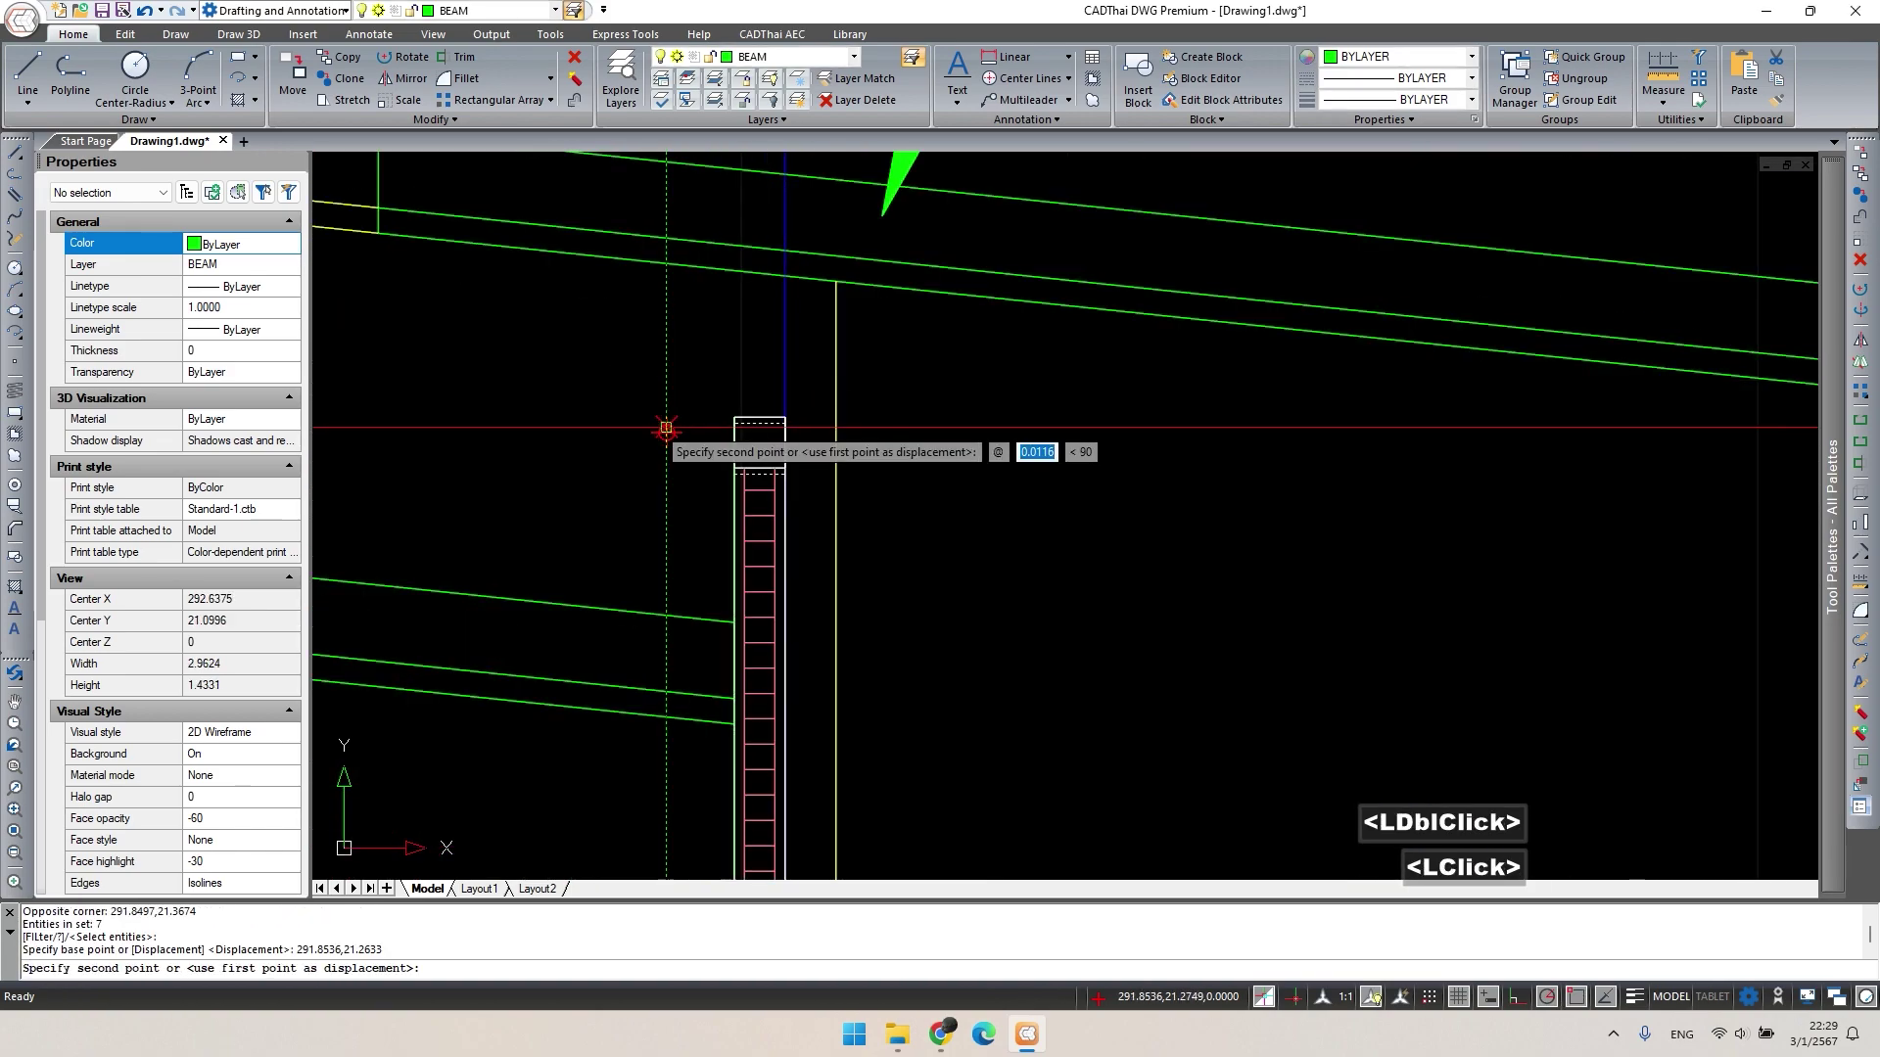
pyautogui.write('.3')
pyautogui.press('Return')
pyautogui.scroll(-2, 755, 488)
pyautogui.press('Escape')
pyautogui.scroll(1, 755, 488)
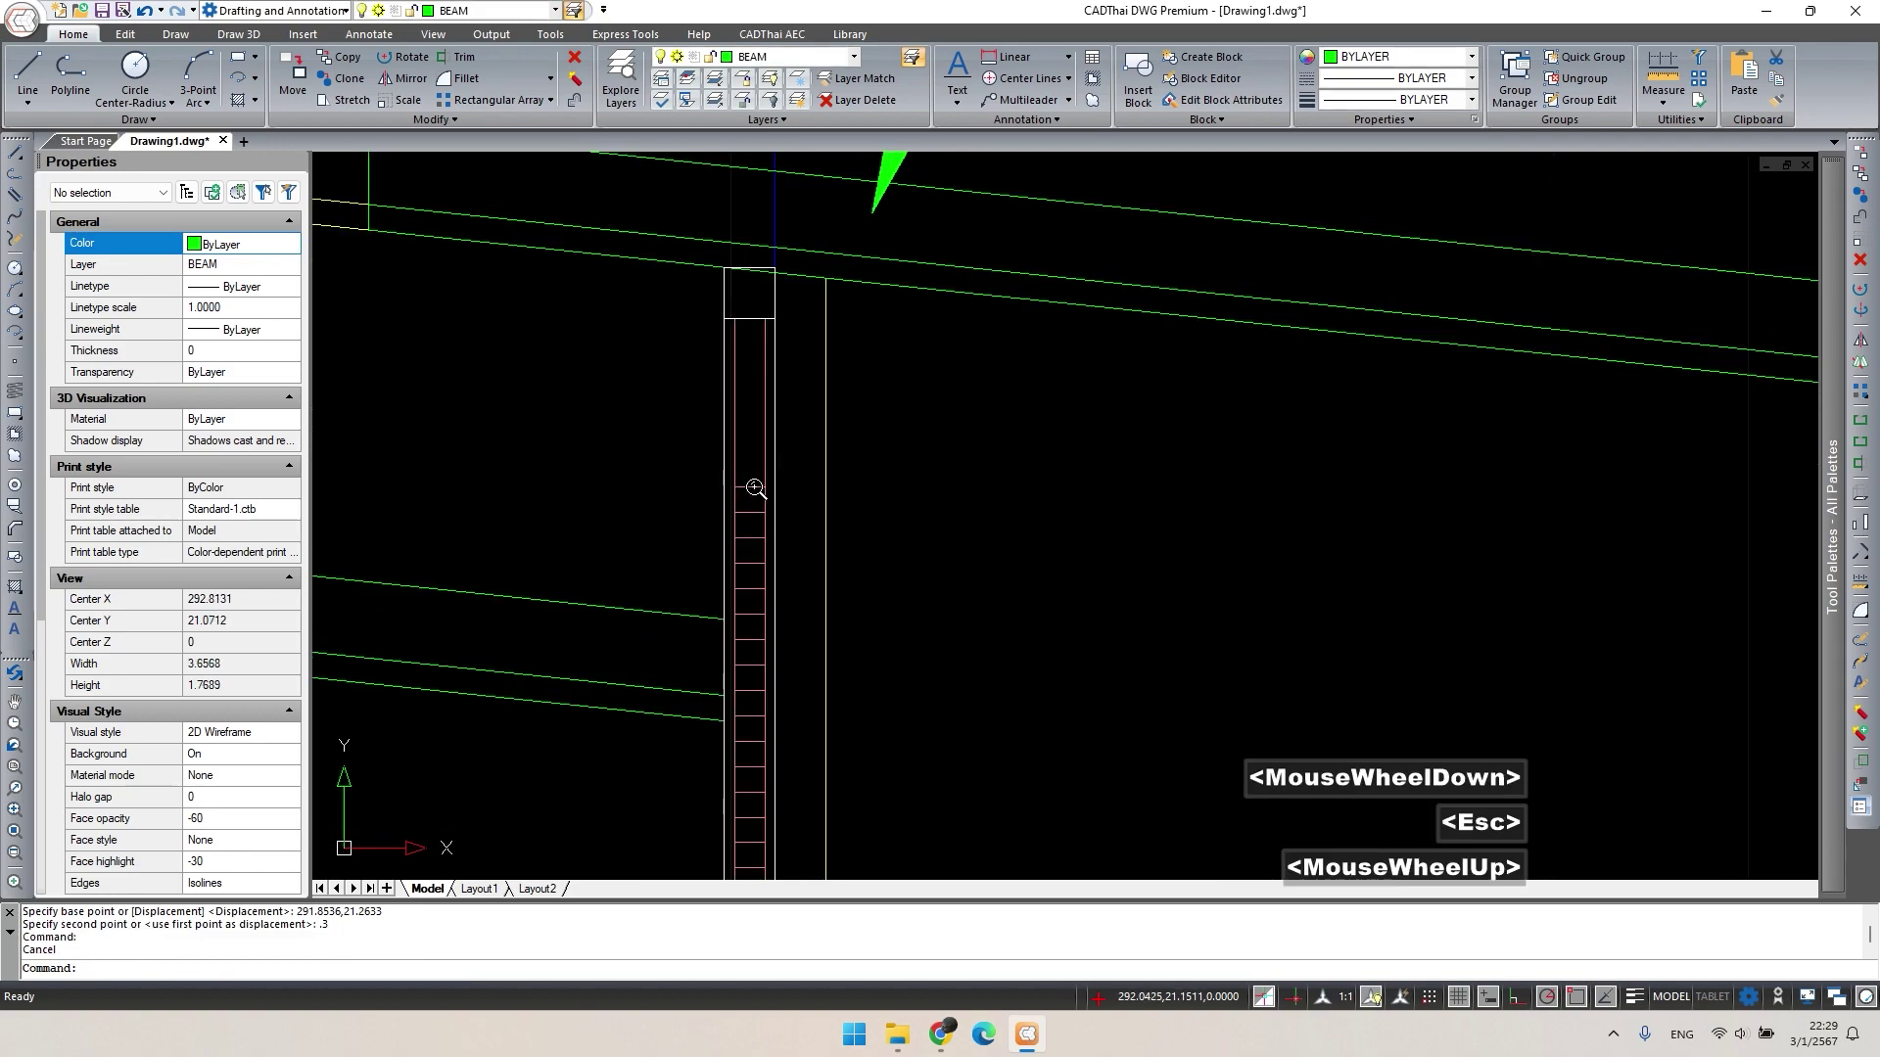
pyautogui.click(747, 504)
pyautogui.scroll(-1, 949, 483)
pyautogui.middleClick(948, 483)
pyautogui.scroll(-3, 949, 482)
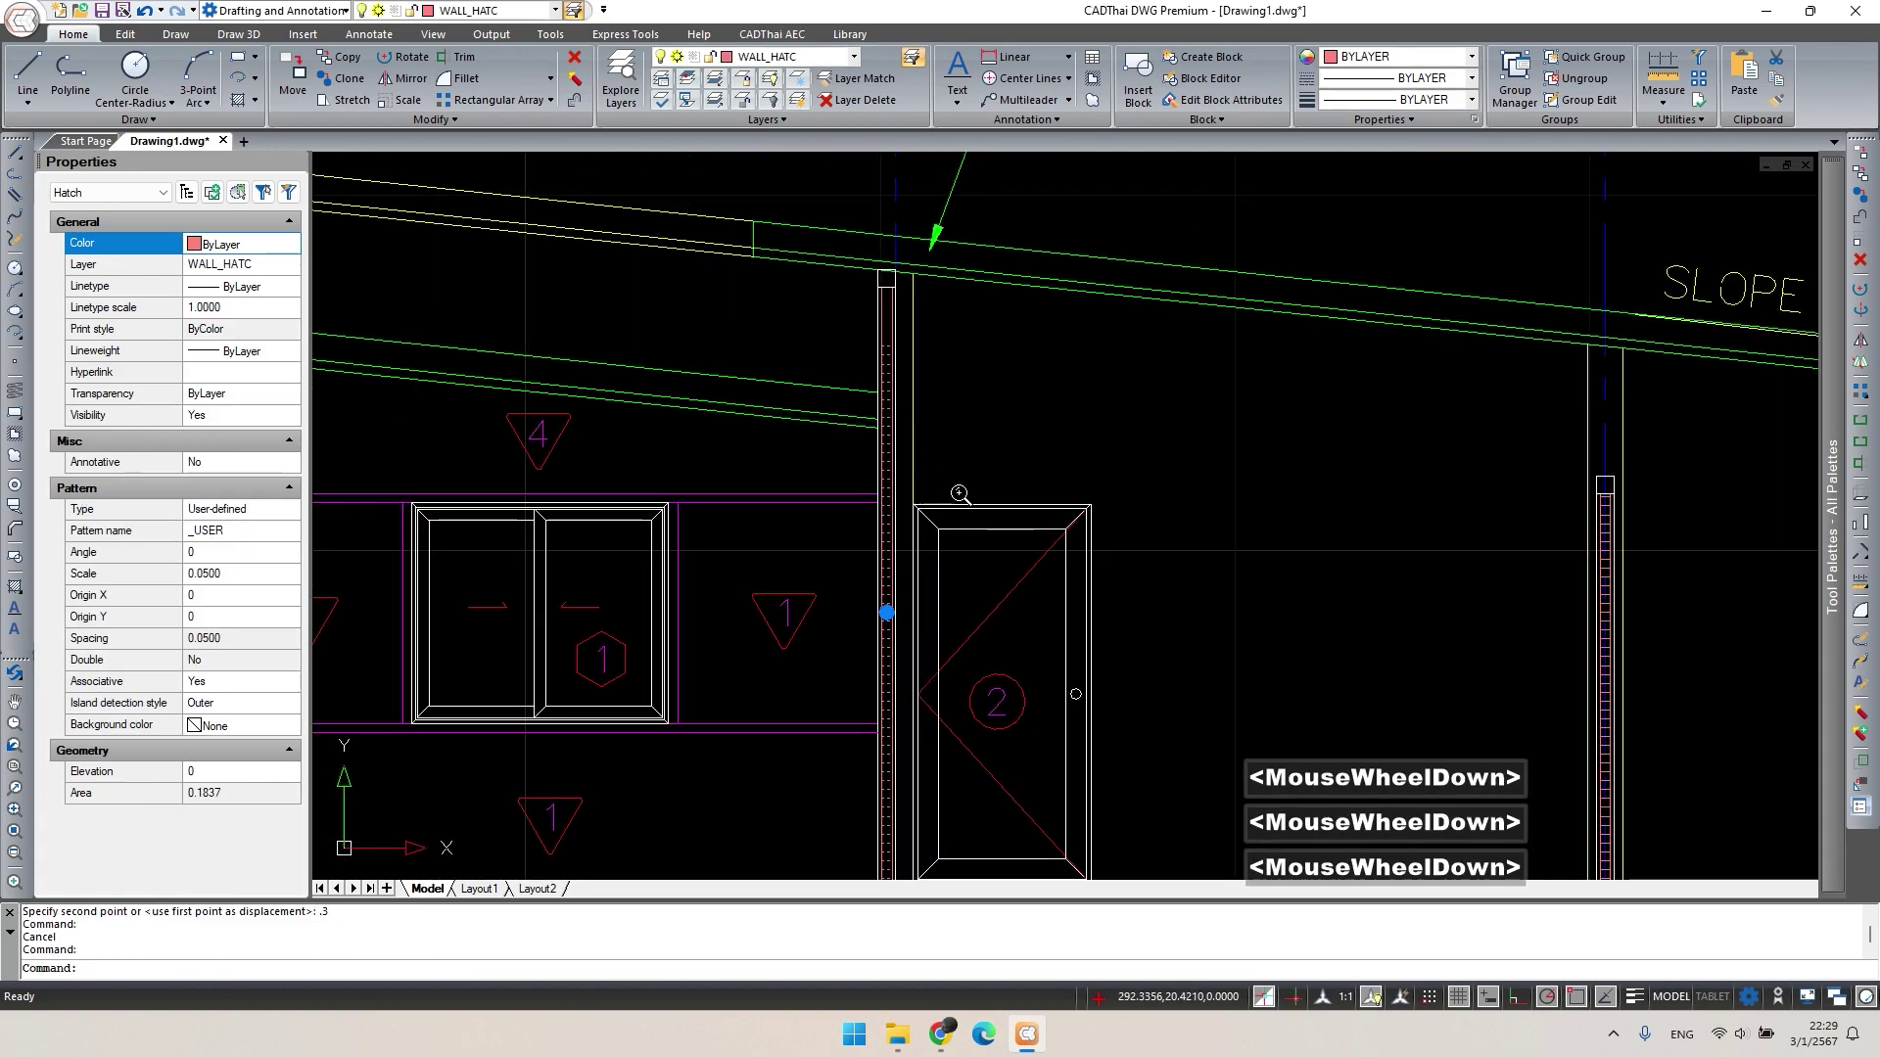
pyautogui.press('Escape')
pyautogui.scroll(4, 1583, 585)
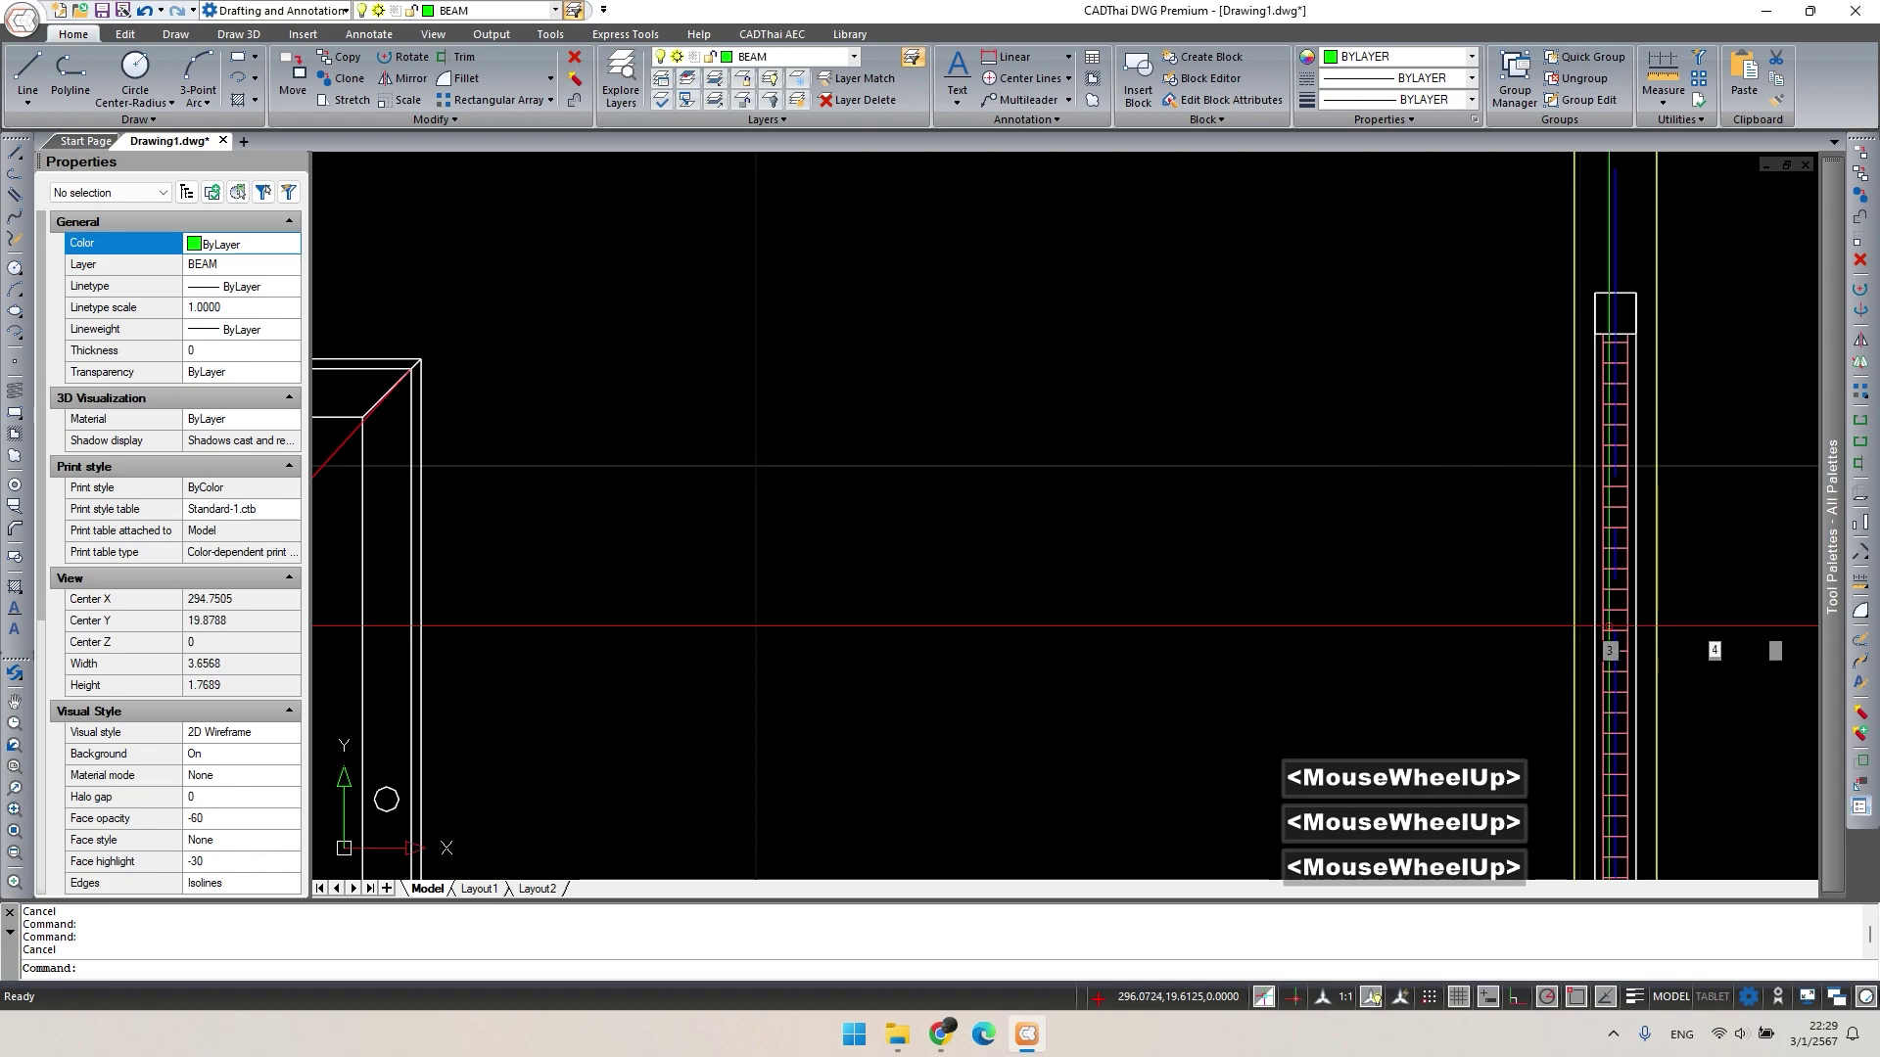
pyautogui.doubleClick(1608, 629)
pyautogui.click(1608, 628)
pyautogui.press('Escape')
pyautogui.scroll(-1, 1124, 537)
pyautogui.moveTo(1123, 537); pyautogui.dragTo(865, 473, button='middle')
pyautogui.scroll(1, 871, 479)
pyautogui.press('Escape')
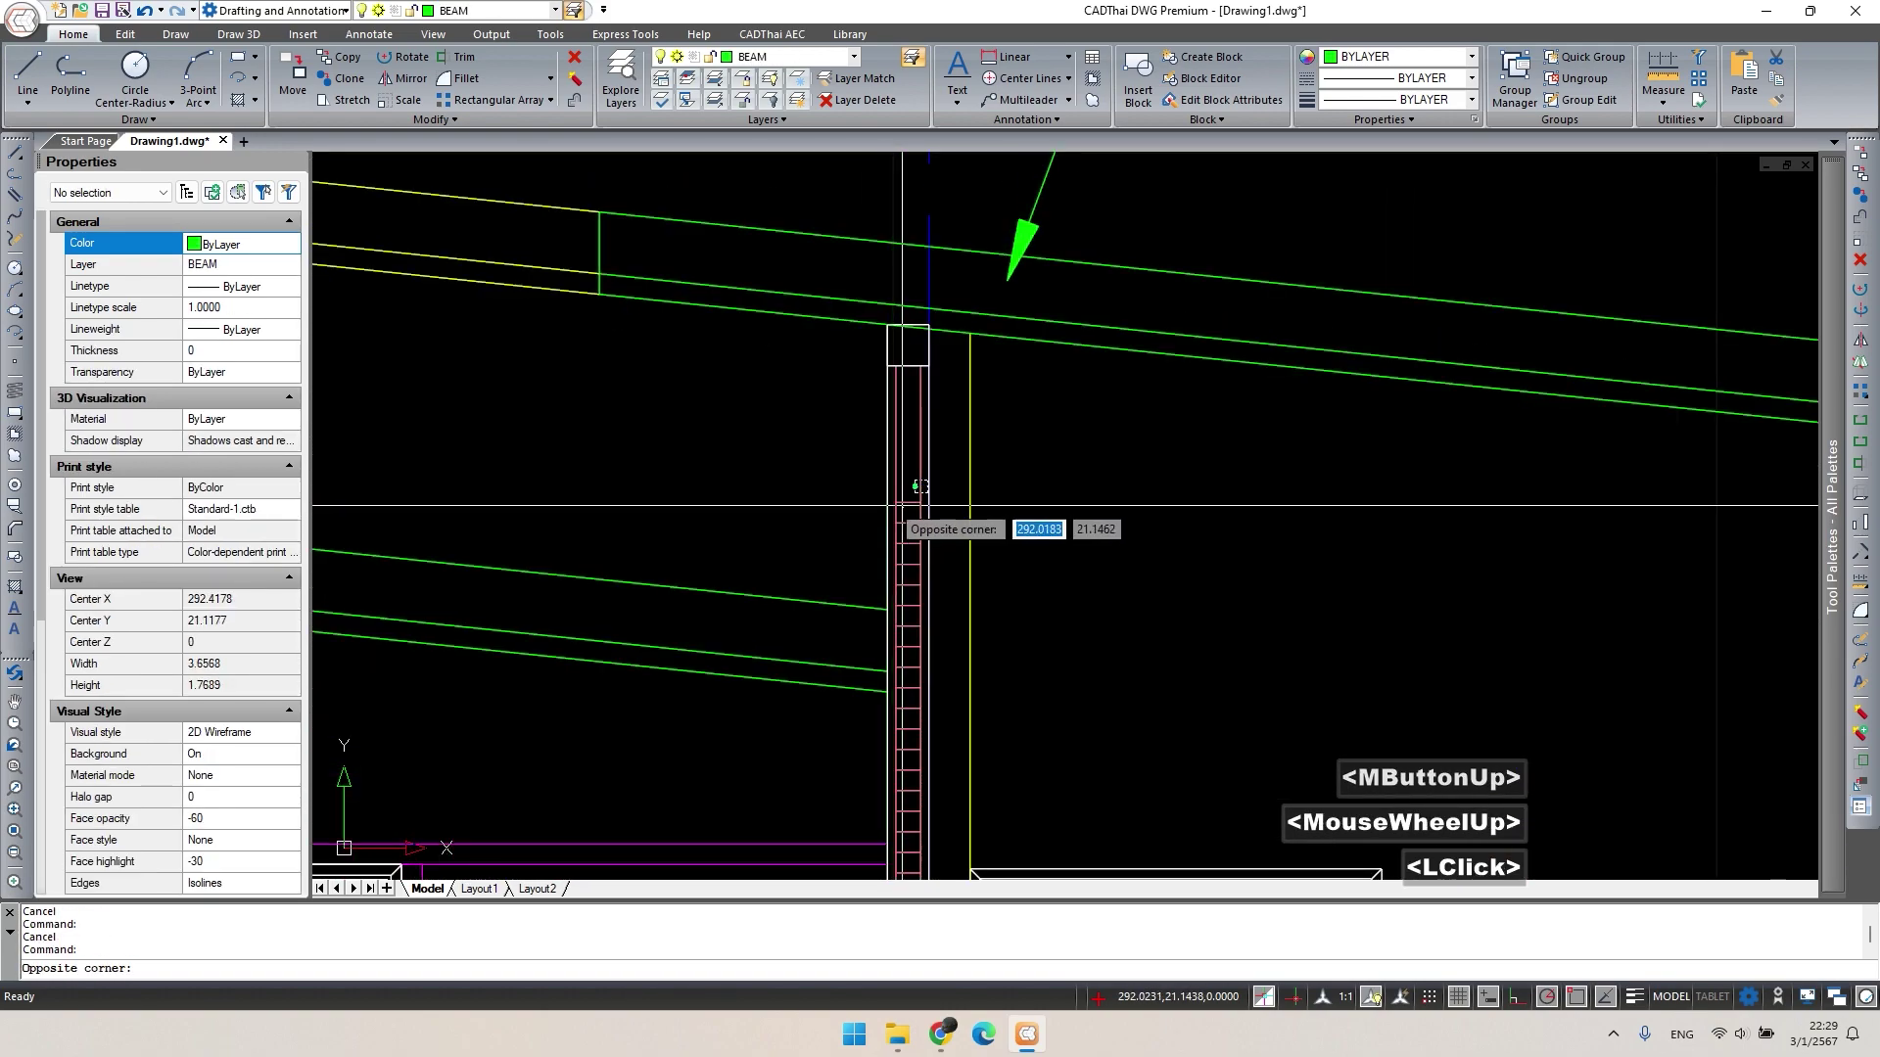
# Delete the brick hatch inside the stretched wall between the window and the first door.
pyautogui.doubleClick(918, 503)
pyautogui.click(917, 504)
pyautogui.press('Delete')
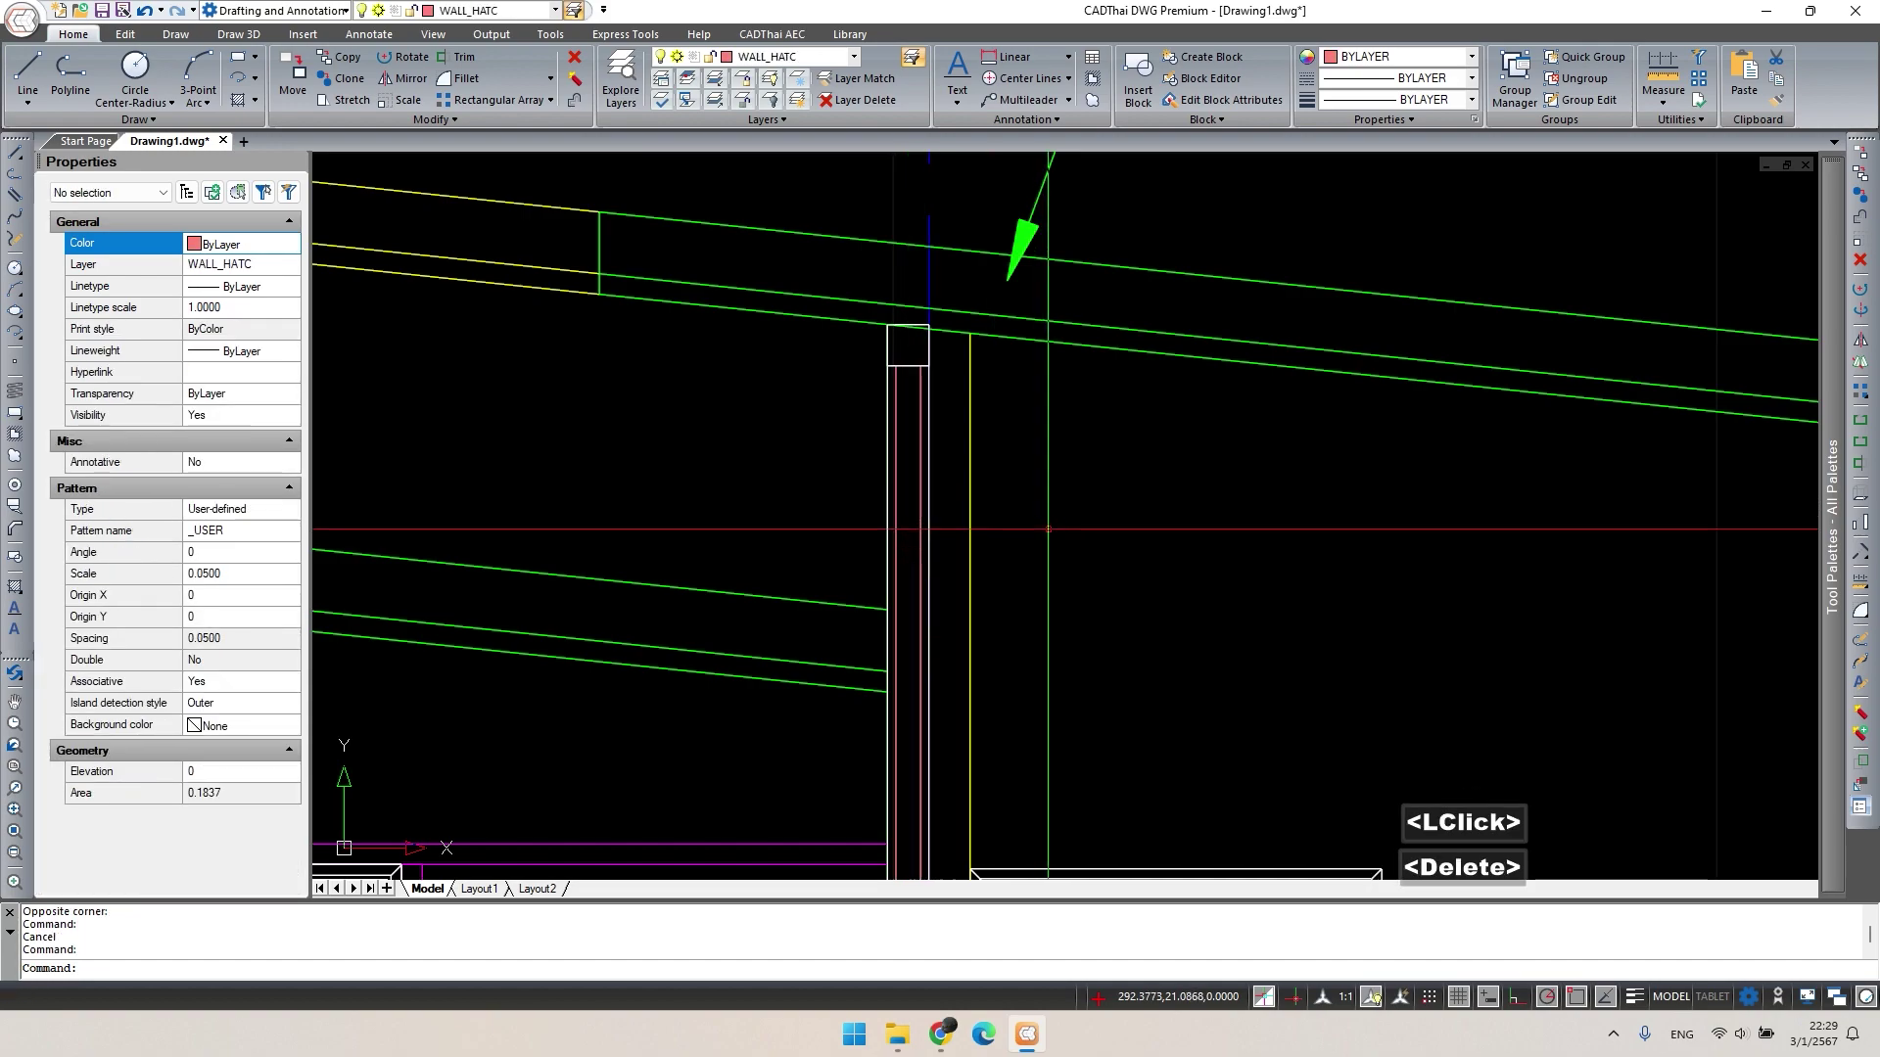
pyautogui.scroll(-2, 1074, 382)
pyautogui.moveTo(1025, 700); pyautogui.dragTo(1047, 526, button='middle')
pyautogui.press('Escape')
# Hatch the emptied wall beside the first door with the EARTH pattern at angle 45 and scale 0.5.
pyautogui.scroll(-2, 1047, 525)
pyautogui.write('h')
pyautogui.press('space')
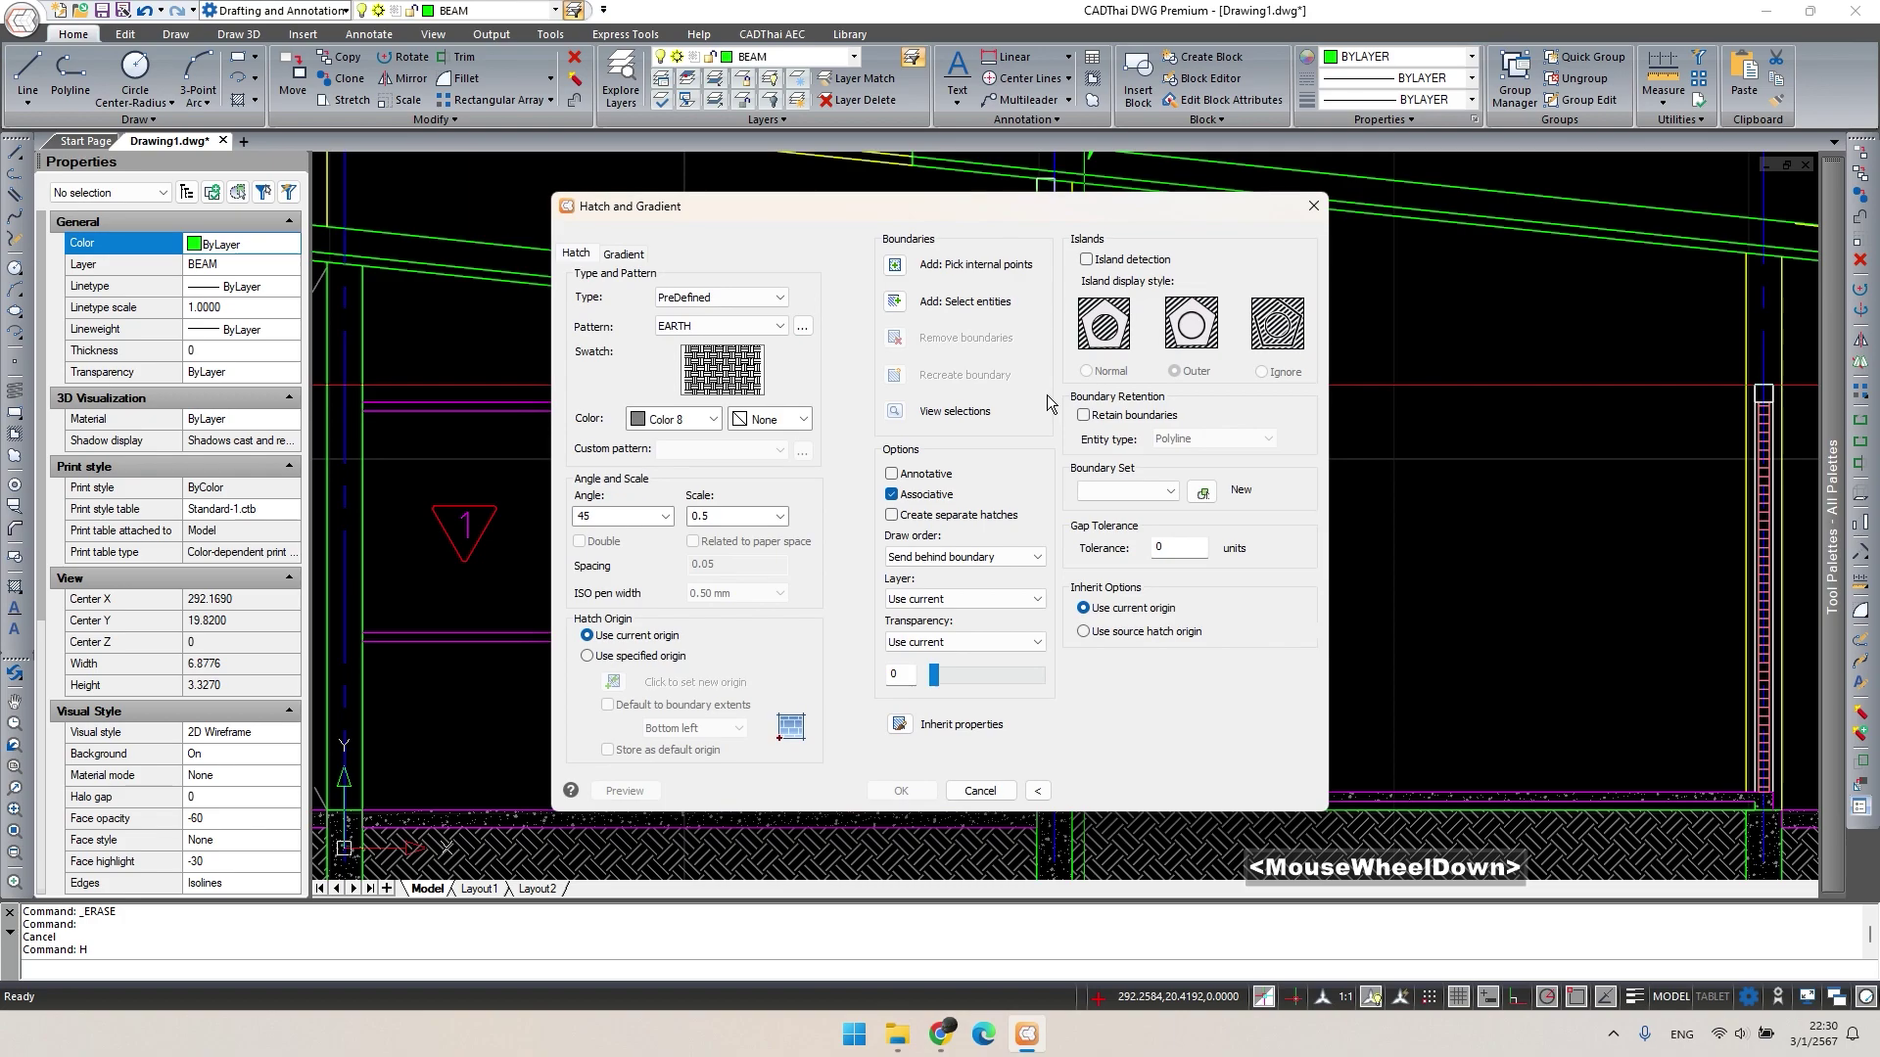
pyautogui.click(1136, 211)
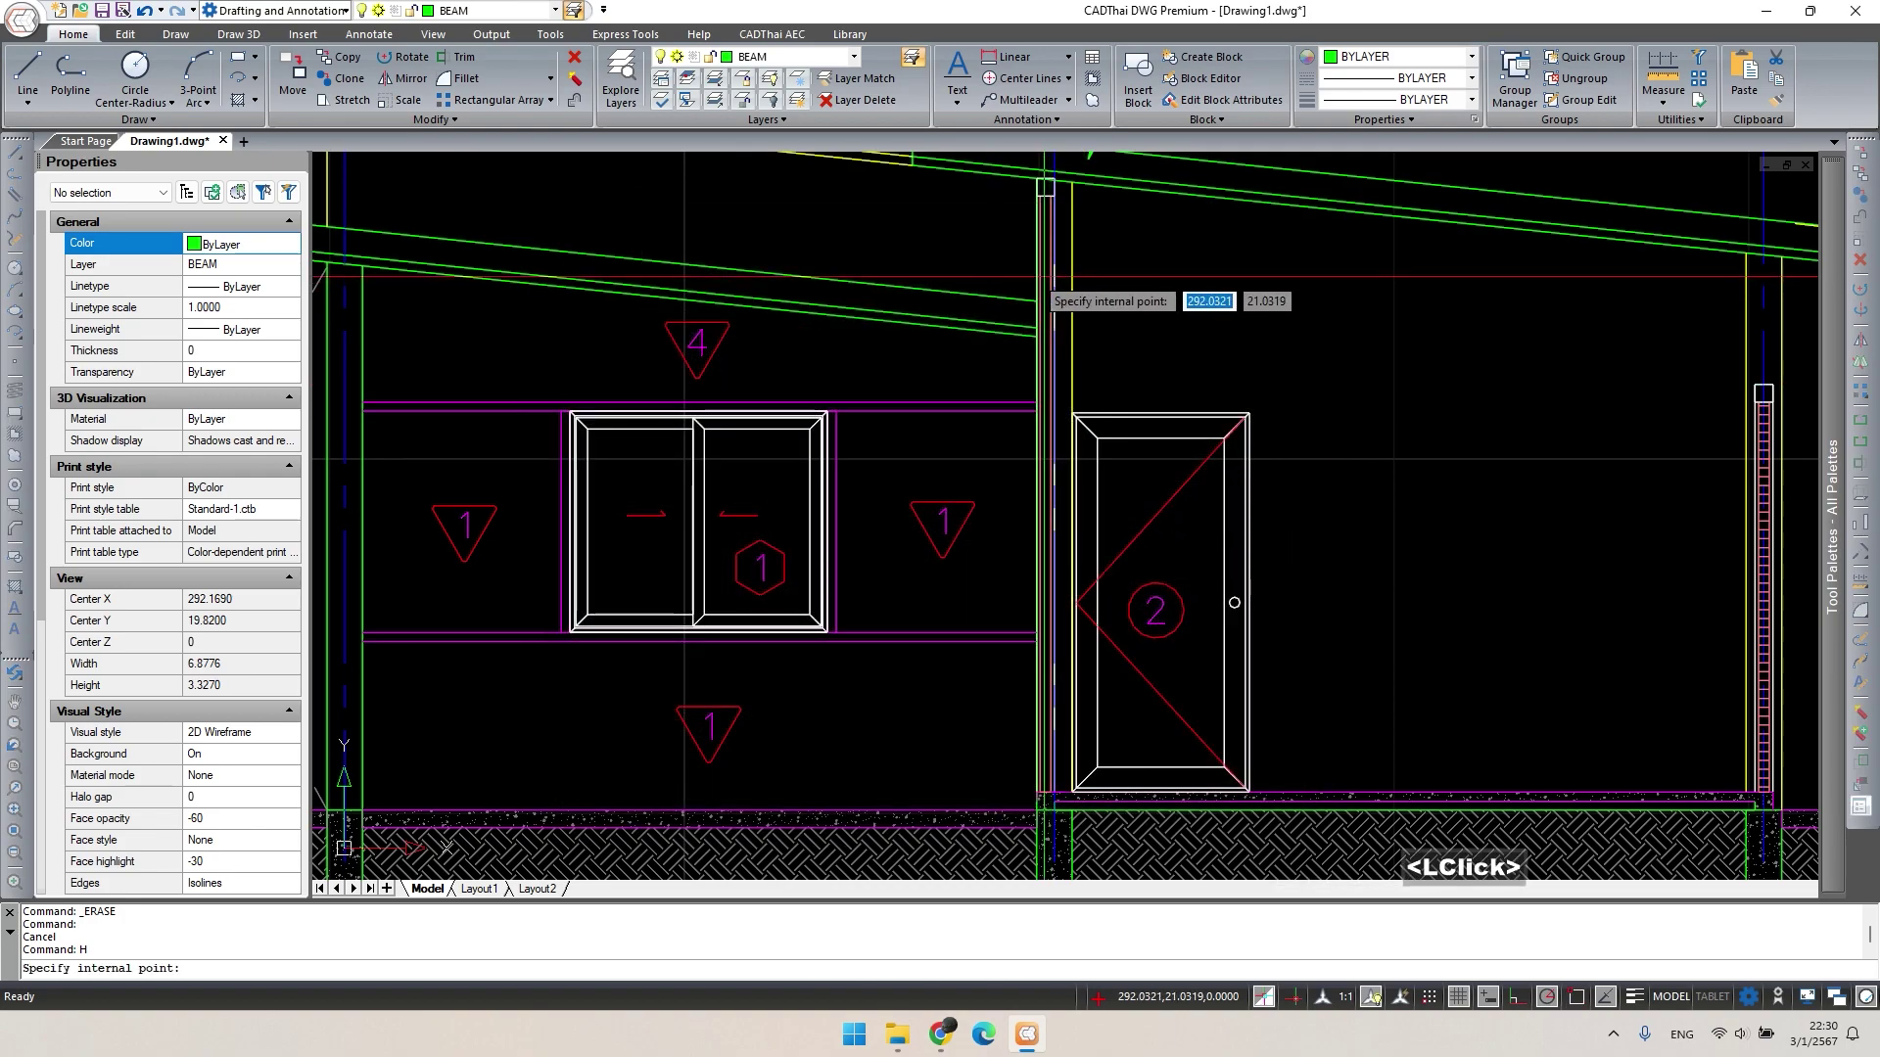
pyautogui.click(1046, 277)
pyautogui.press('space')
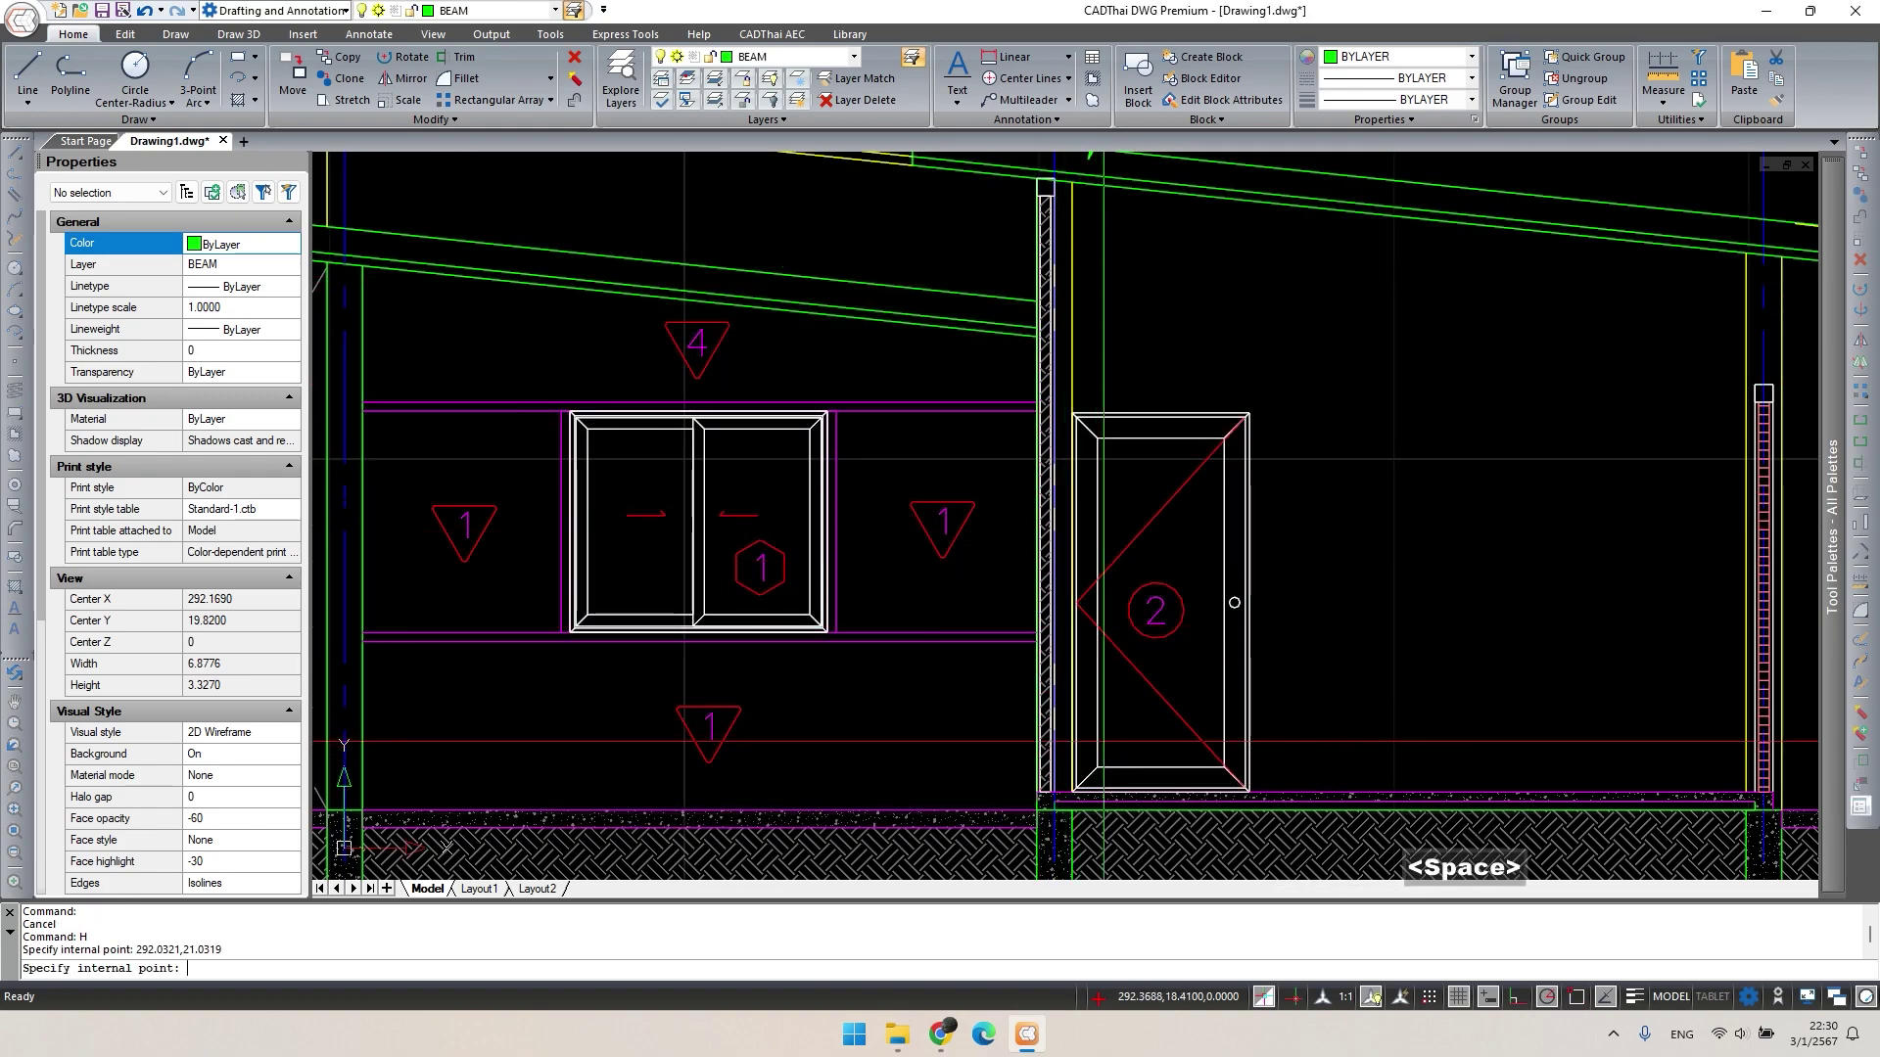
pyautogui.click(1104, 742)
pyautogui.press('Escape')
# Match the new wall hatch beside the first door to the brick hatch of the neighbouring wall.
pyautogui.moveTo(1328, 482); pyautogui.dragTo(1201, 504, button='middle')
pyautogui.write('ma')
pyautogui.press('space')
pyautogui.scroll(3, 1625, 582)
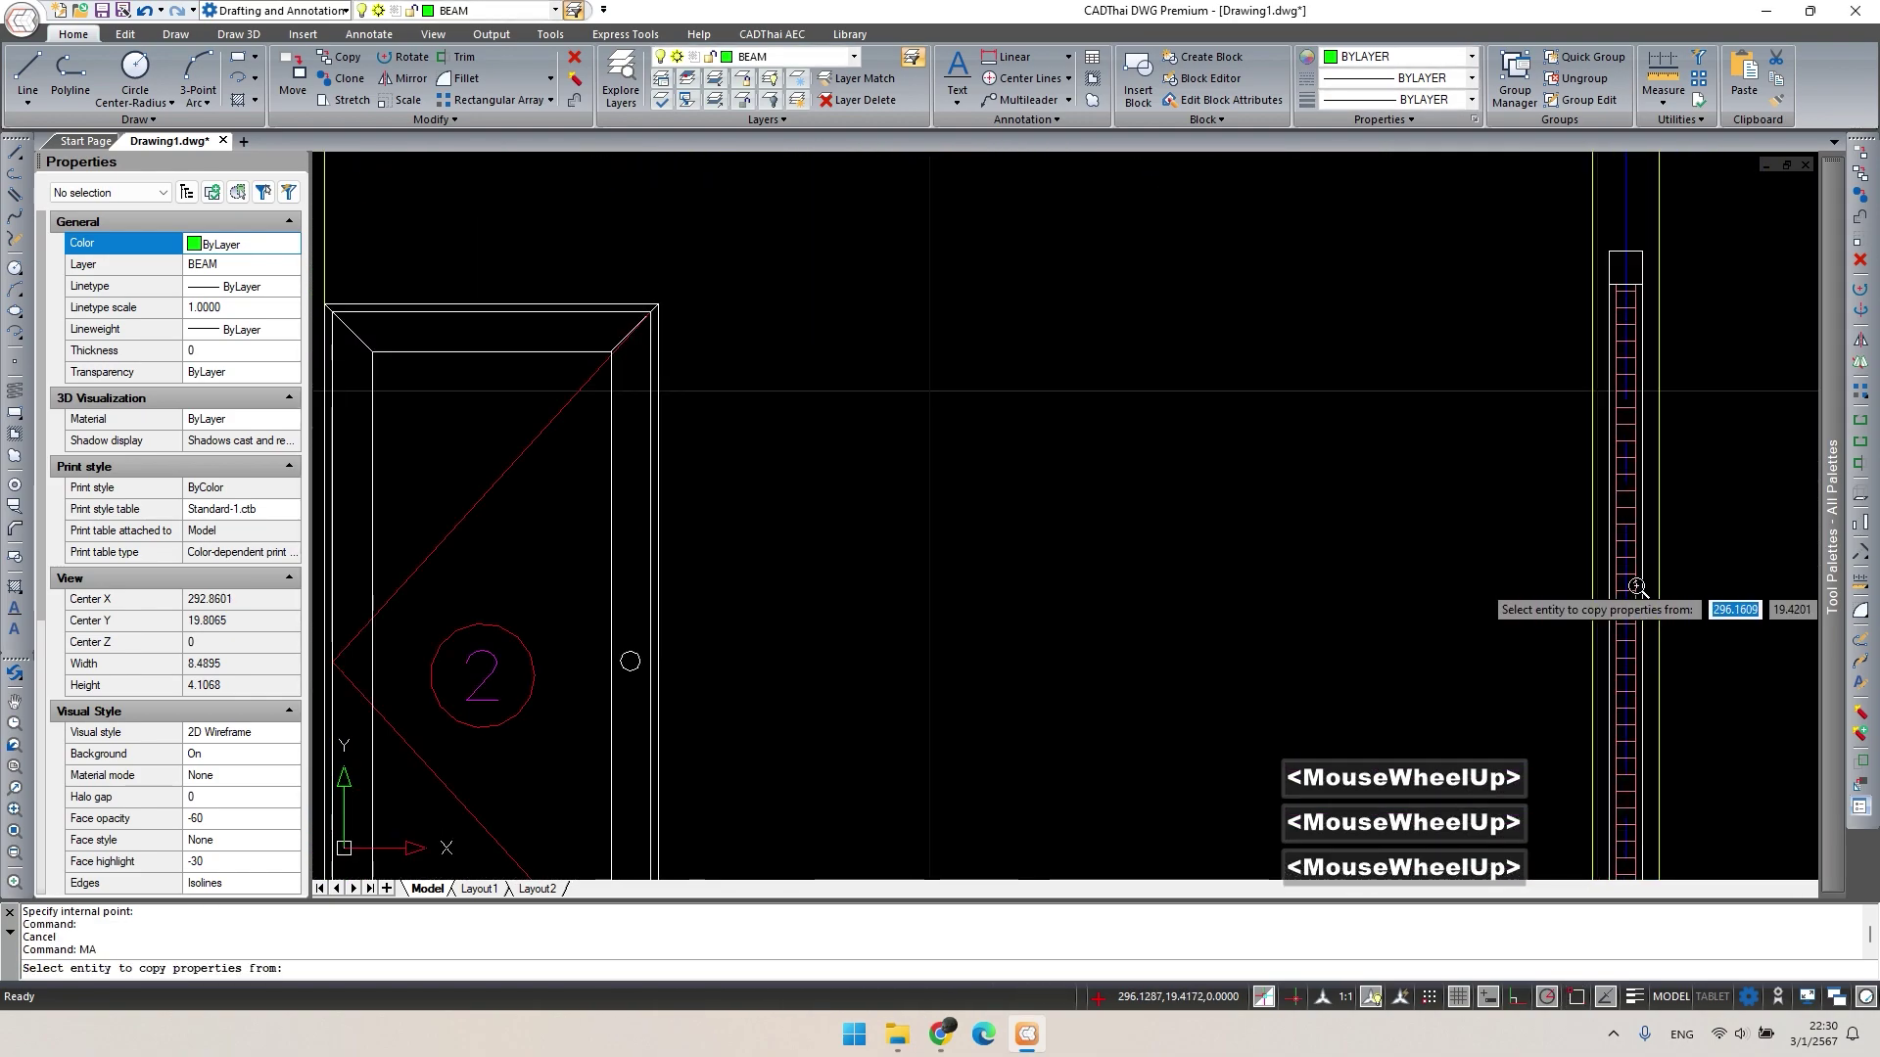
pyautogui.click(1626, 577)
pyautogui.moveTo(391, 450); pyautogui.dragTo(1169, 522, button='middle')
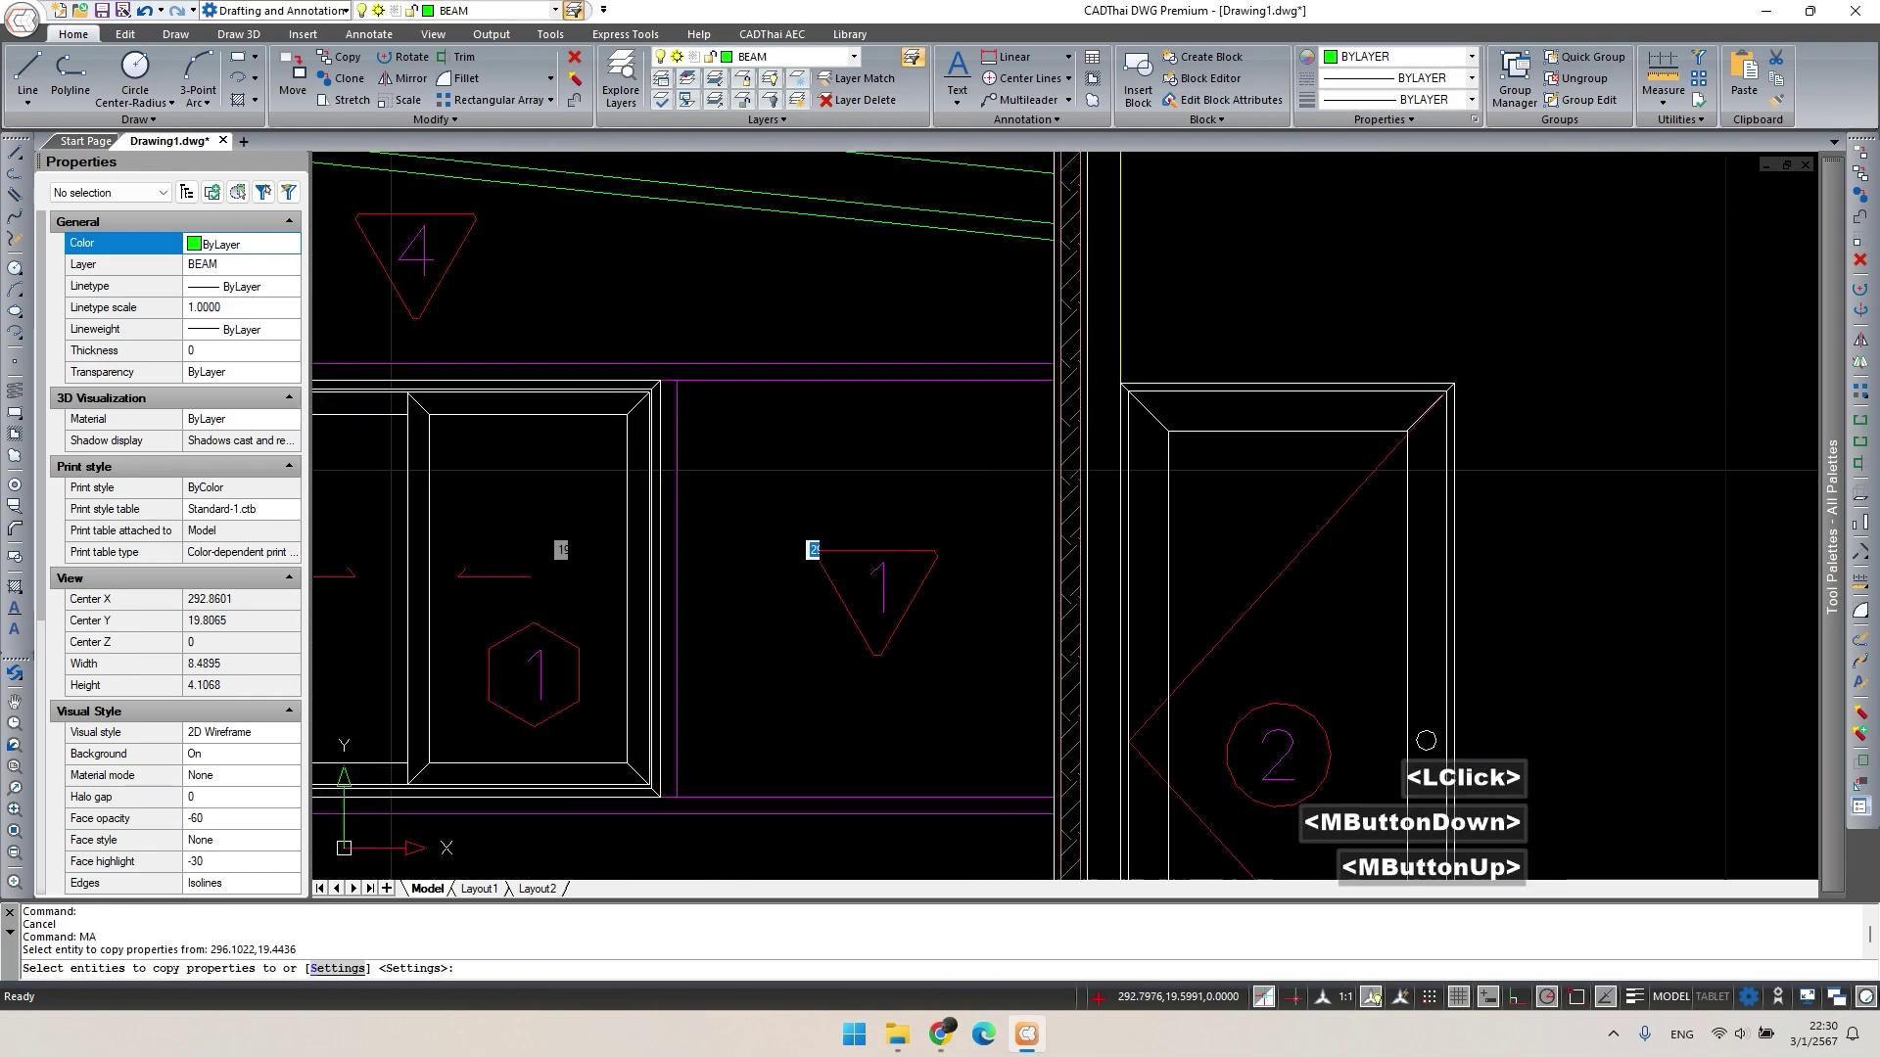
pyautogui.scroll(2, 1071, 513)
pyautogui.click(1069, 515)
pyautogui.doubleClick(1056, 535)
pyautogui.press('space')
pyautogui.press('Escape')
pyautogui.scroll(-6, 958, 471)
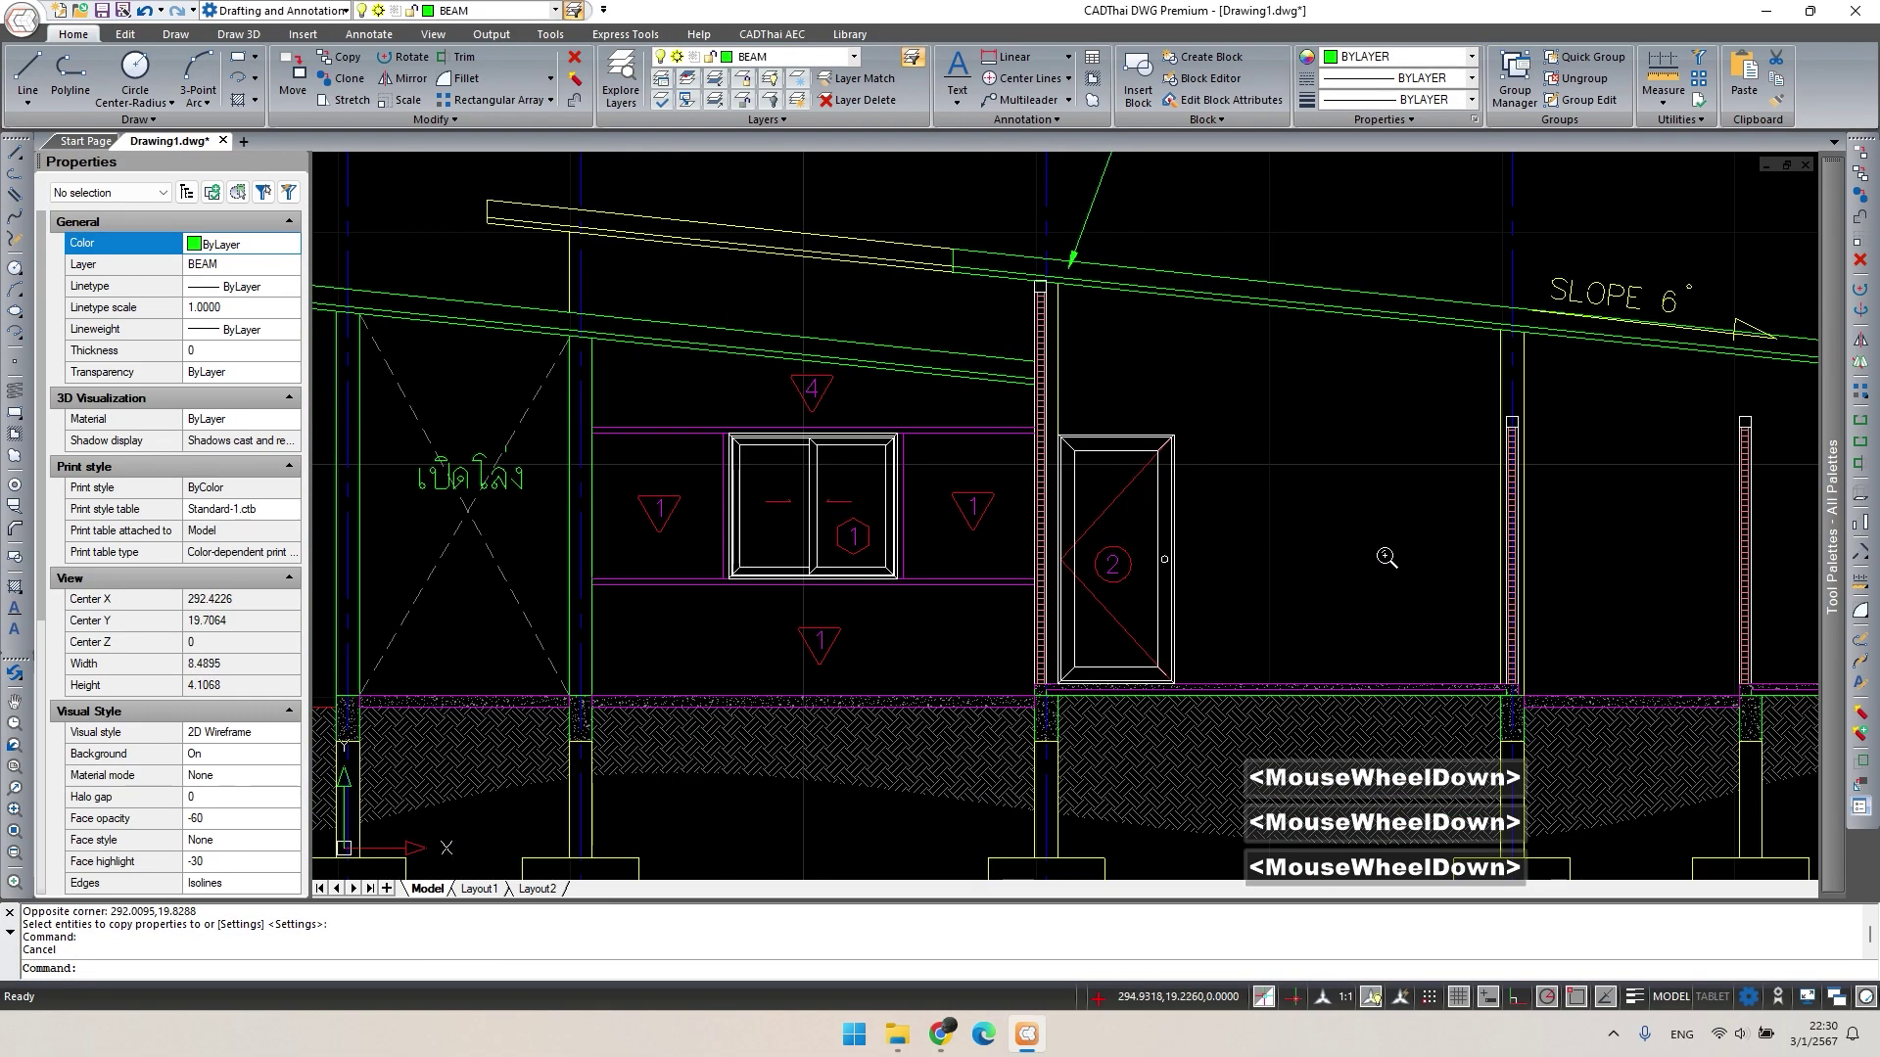
# Add a vertical linear dimension beside the end wall, from the floor to the underside of the beam on top of it.
pyautogui.moveTo(1384, 548); pyautogui.dragTo(1090, 519, button='middle')
pyautogui.press('Escape')
pyautogui.write('dli')
pyautogui.press('space')
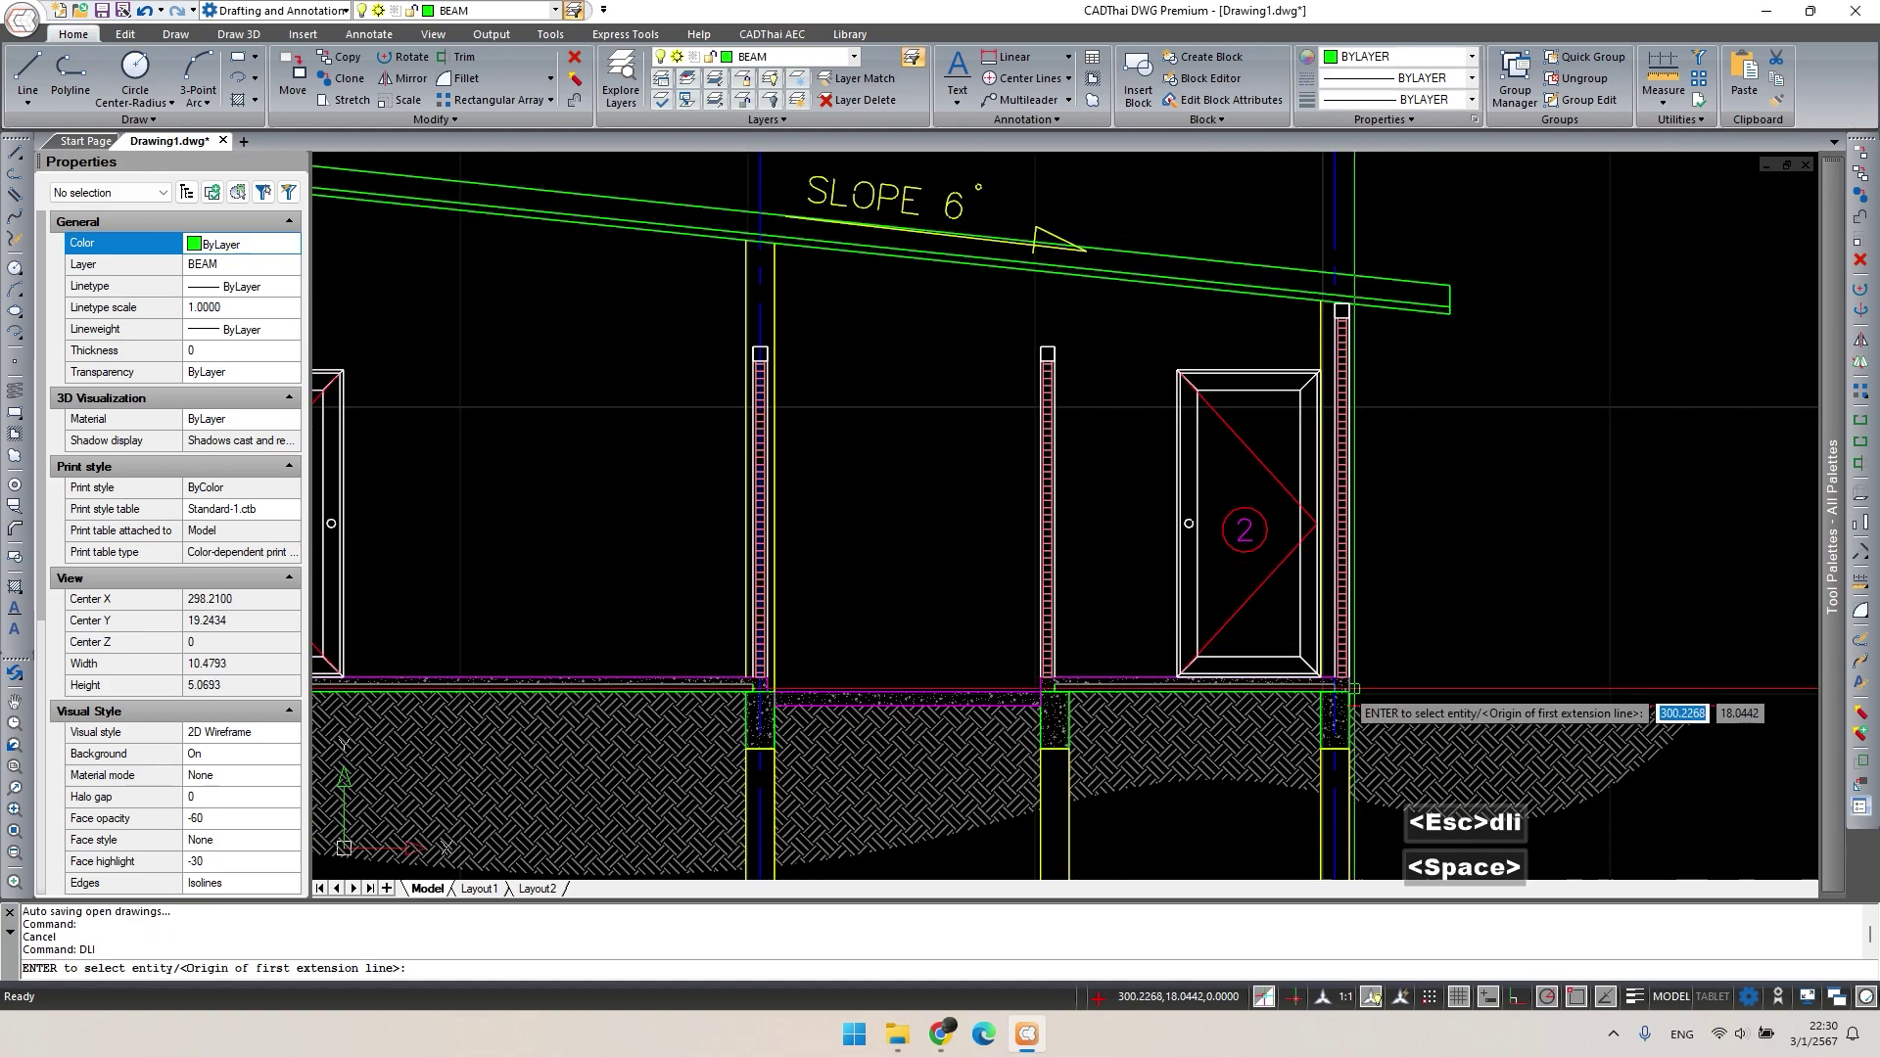
pyautogui.click(1349, 677)
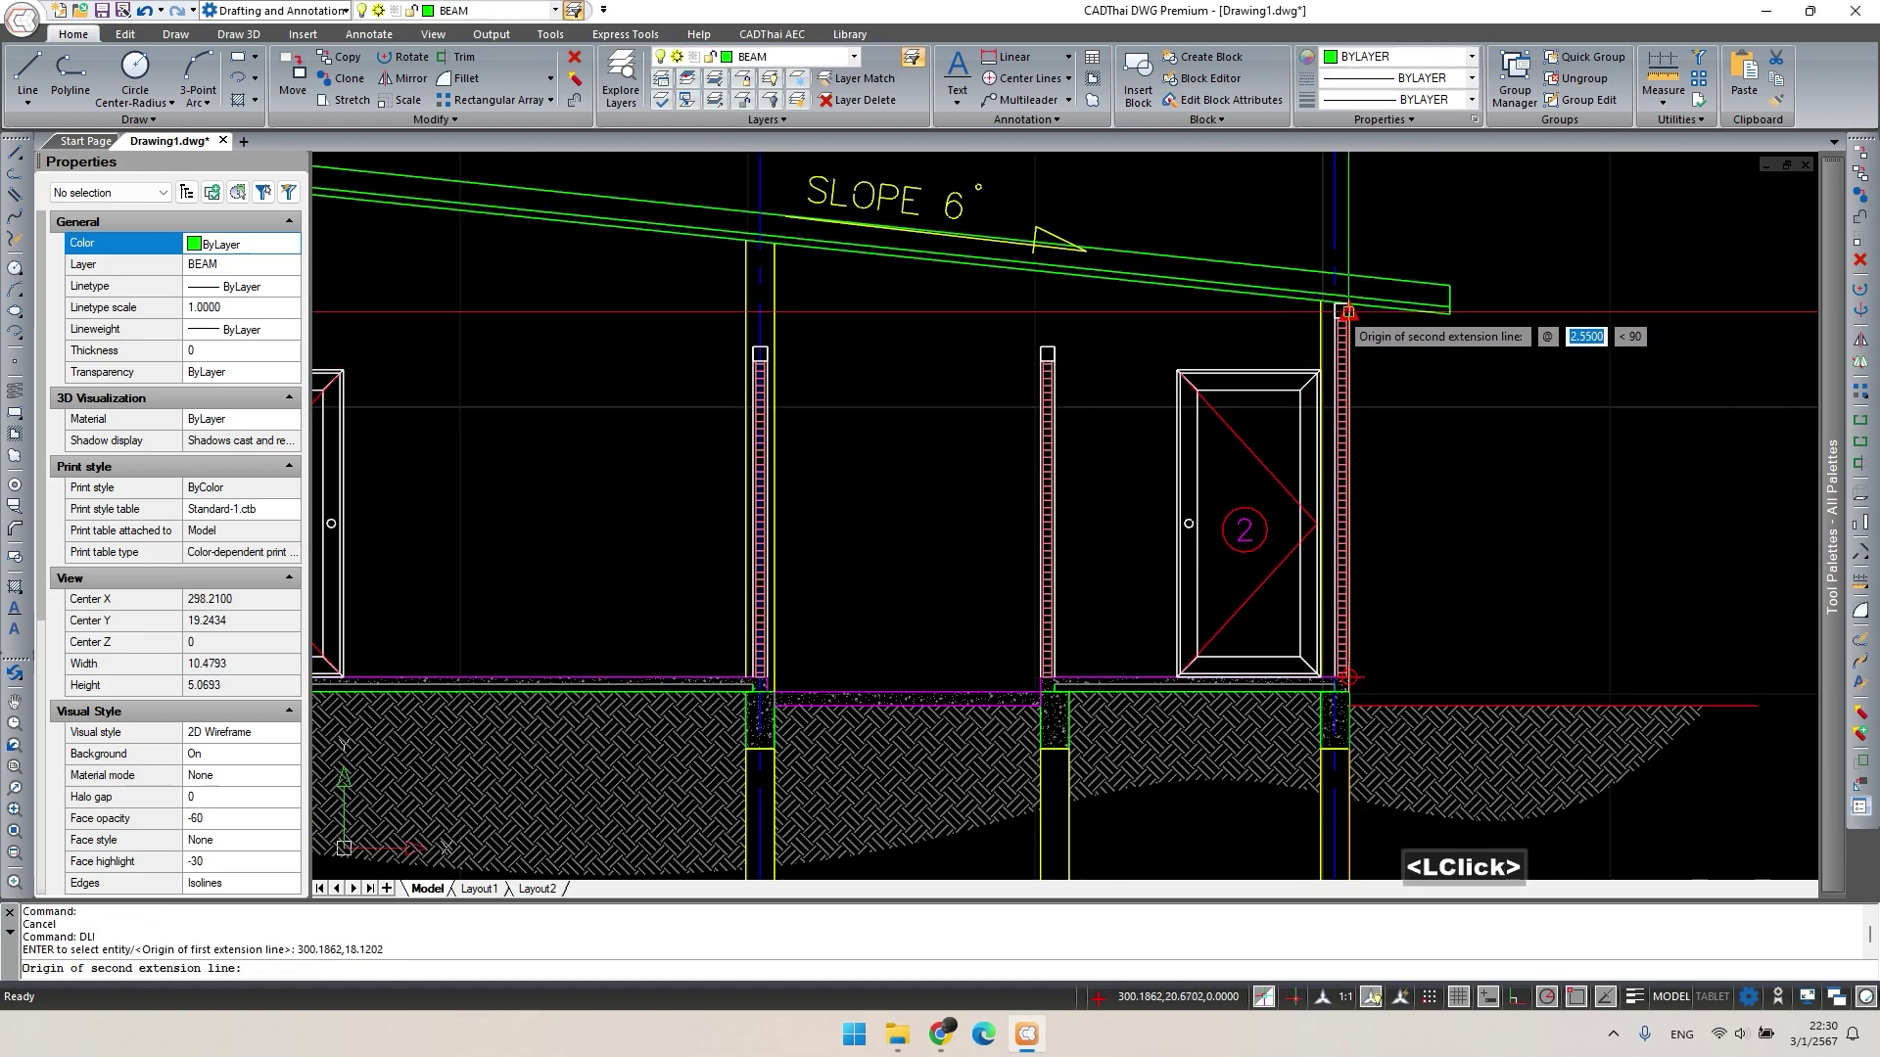
pyautogui.scroll(3, 1347, 317)
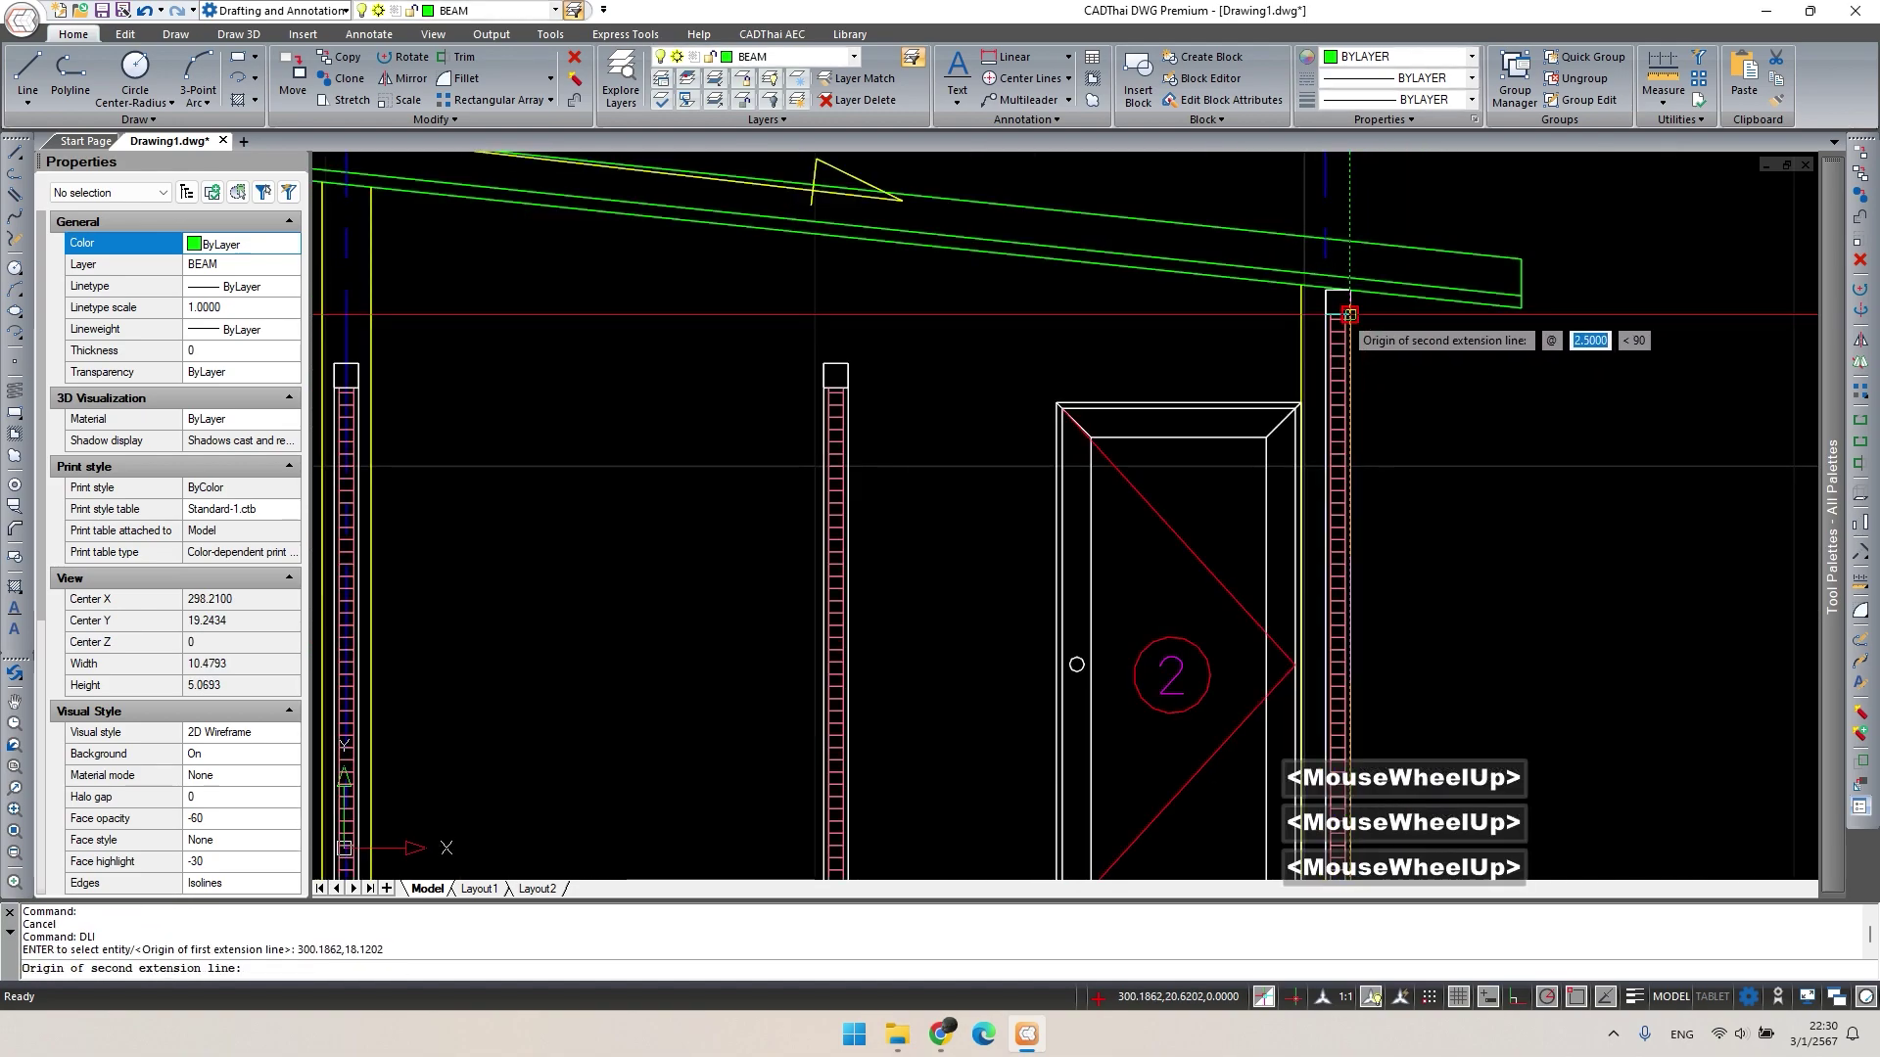
pyautogui.click(1346, 318)
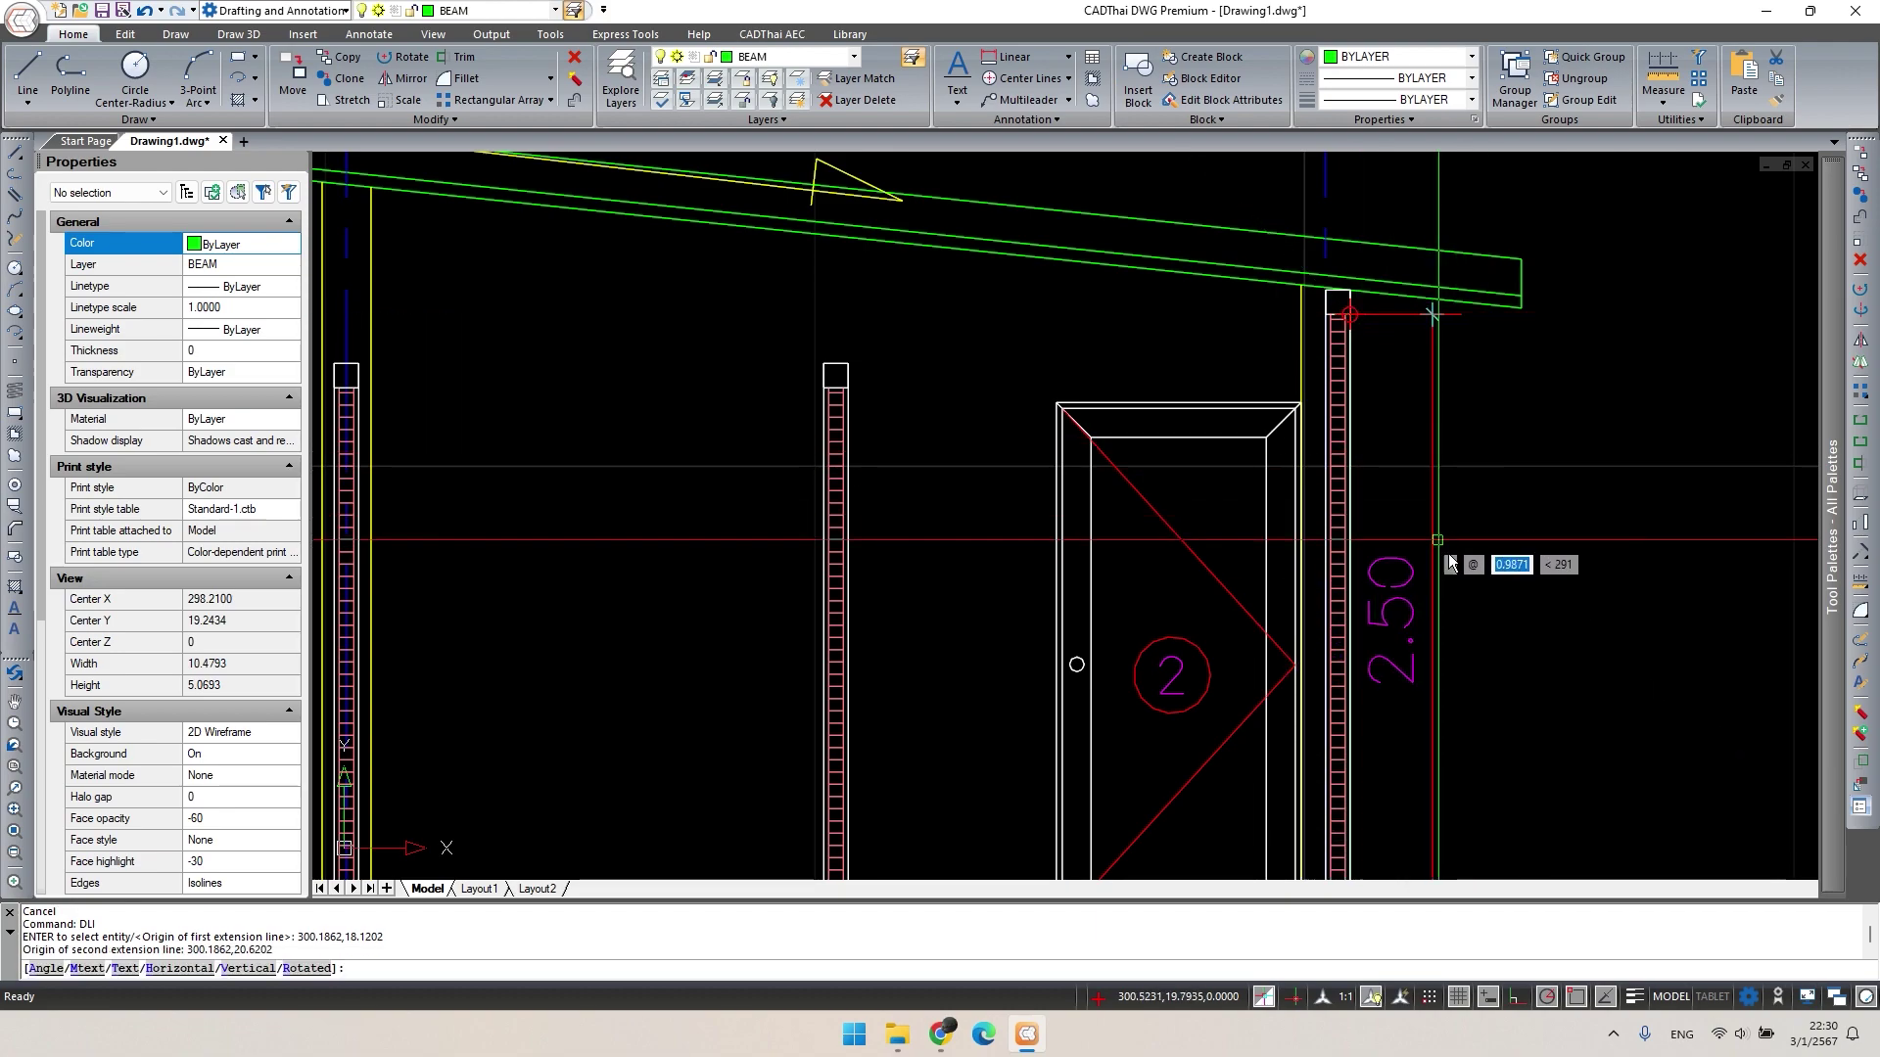
pyautogui.scroll(-2, 1470, 574)
pyautogui.moveTo(1471, 574); pyautogui.dragTo(1481, 563, button='middle')
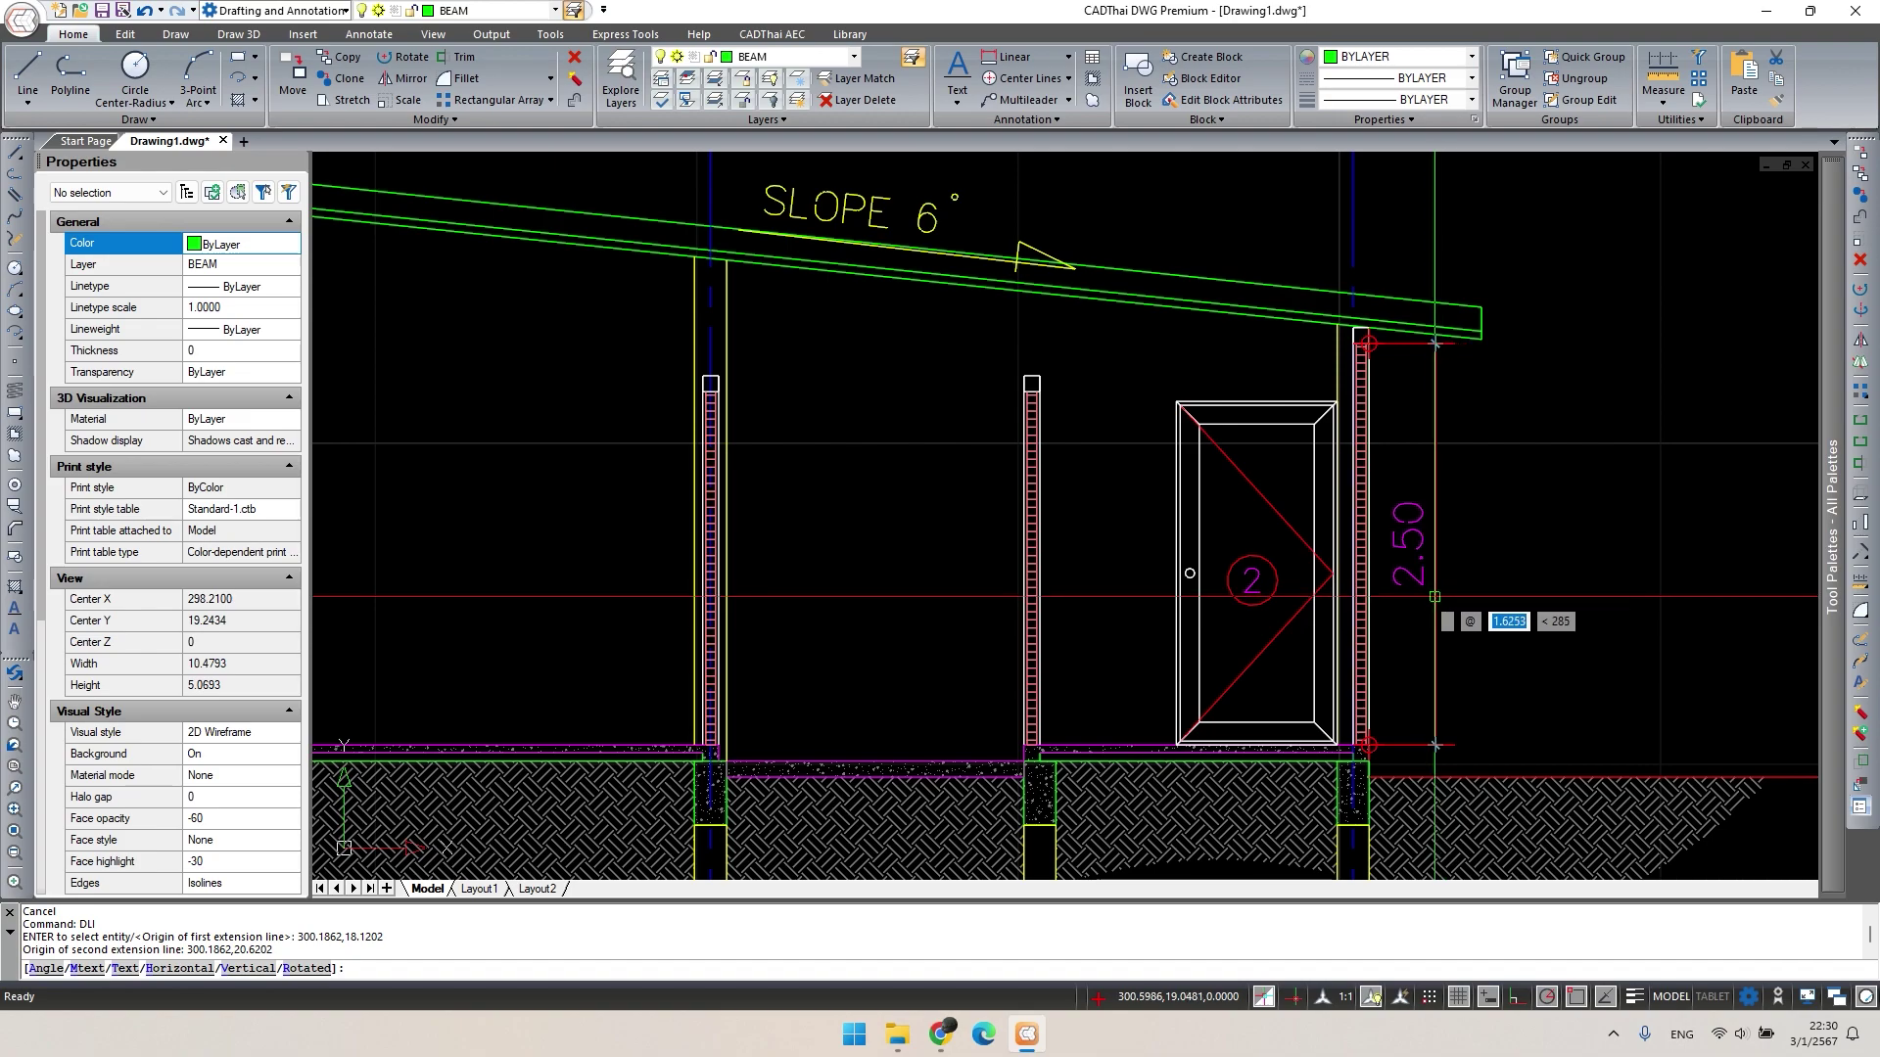
pyautogui.click(1434, 597)
pyautogui.click(1505, 668)
pyautogui.click(1419, 631)
pyautogui.moveTo(1505, 668); pyautogui.dragTo(1312, 581, button='middle')
pyautogui.write('m')
pyautogui.press('space')
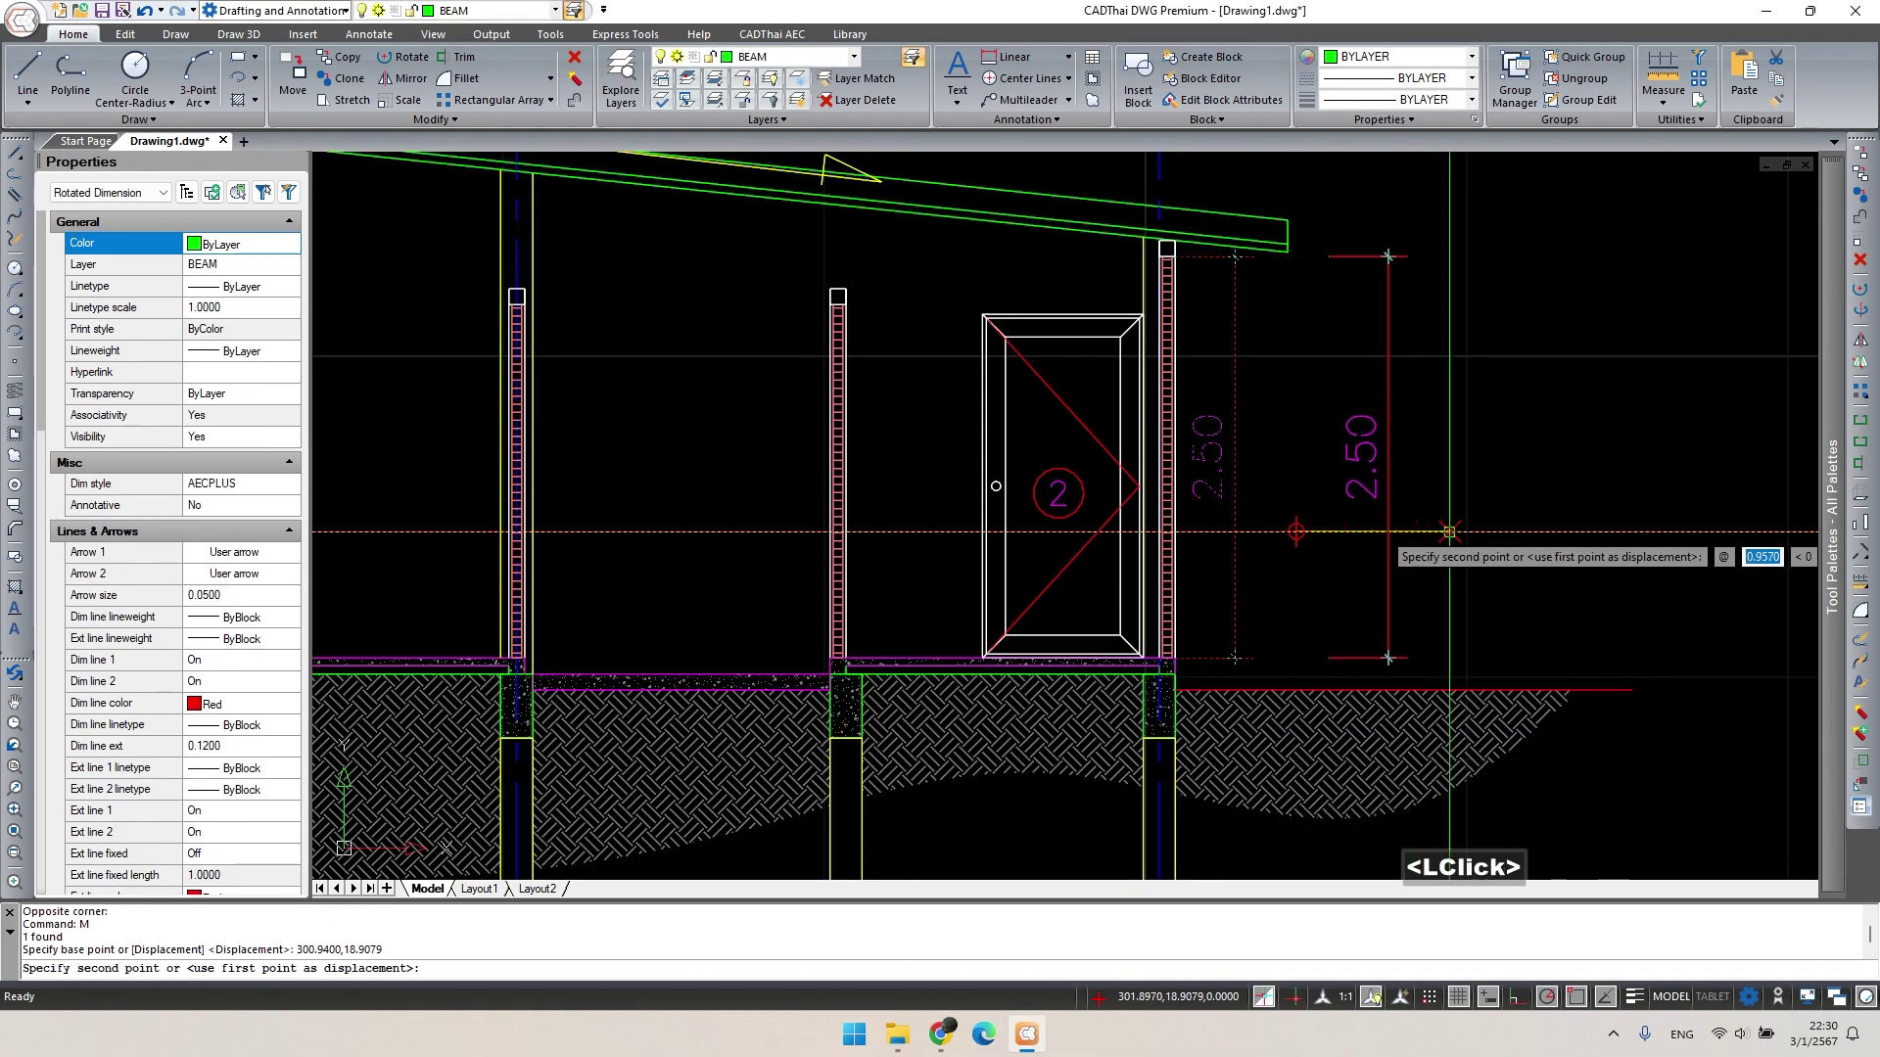
pyautogui.press('Escape')
pyautogui.press('Escape')
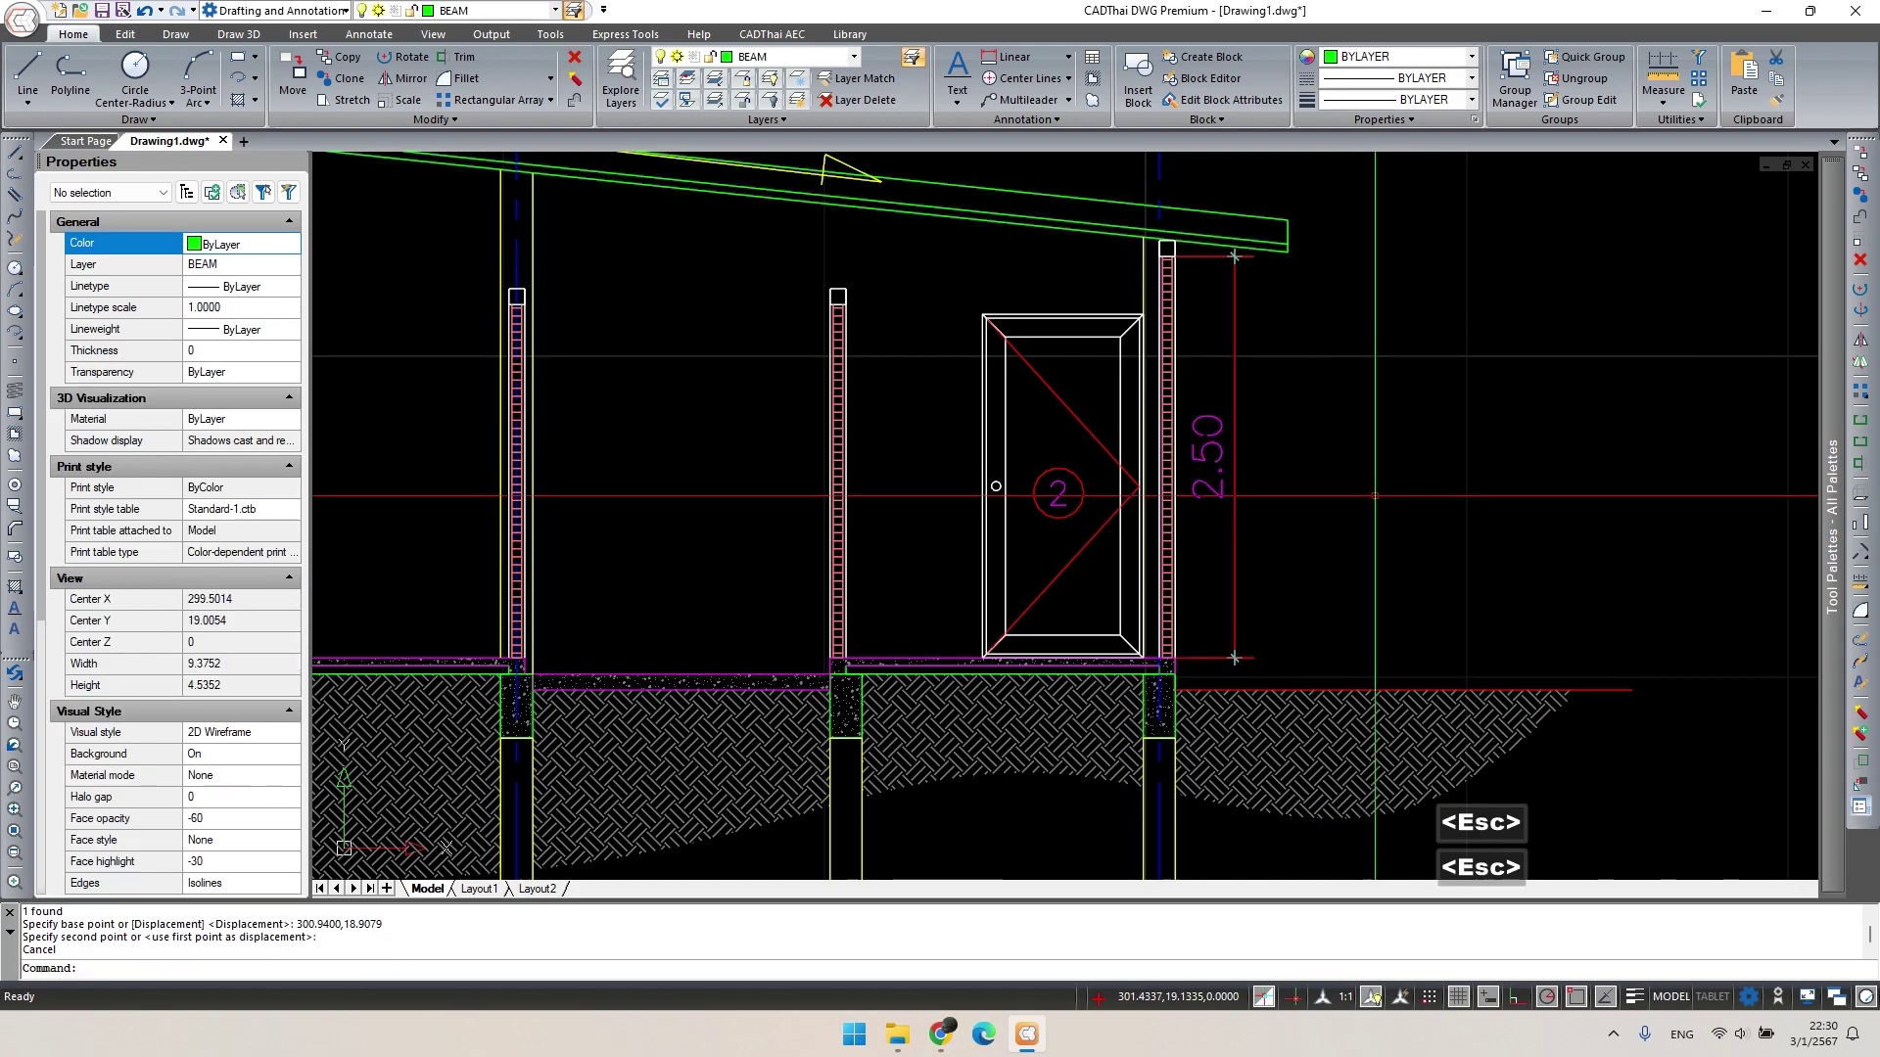
# Stretch the tops of the two interior walls between the doors upward by 0.3.
pyautogui.scroll(-3, 1377, 507)
pyautogui.moveTo(1008, 525); pyautogui.dragTo(1202, 553, button='middle')
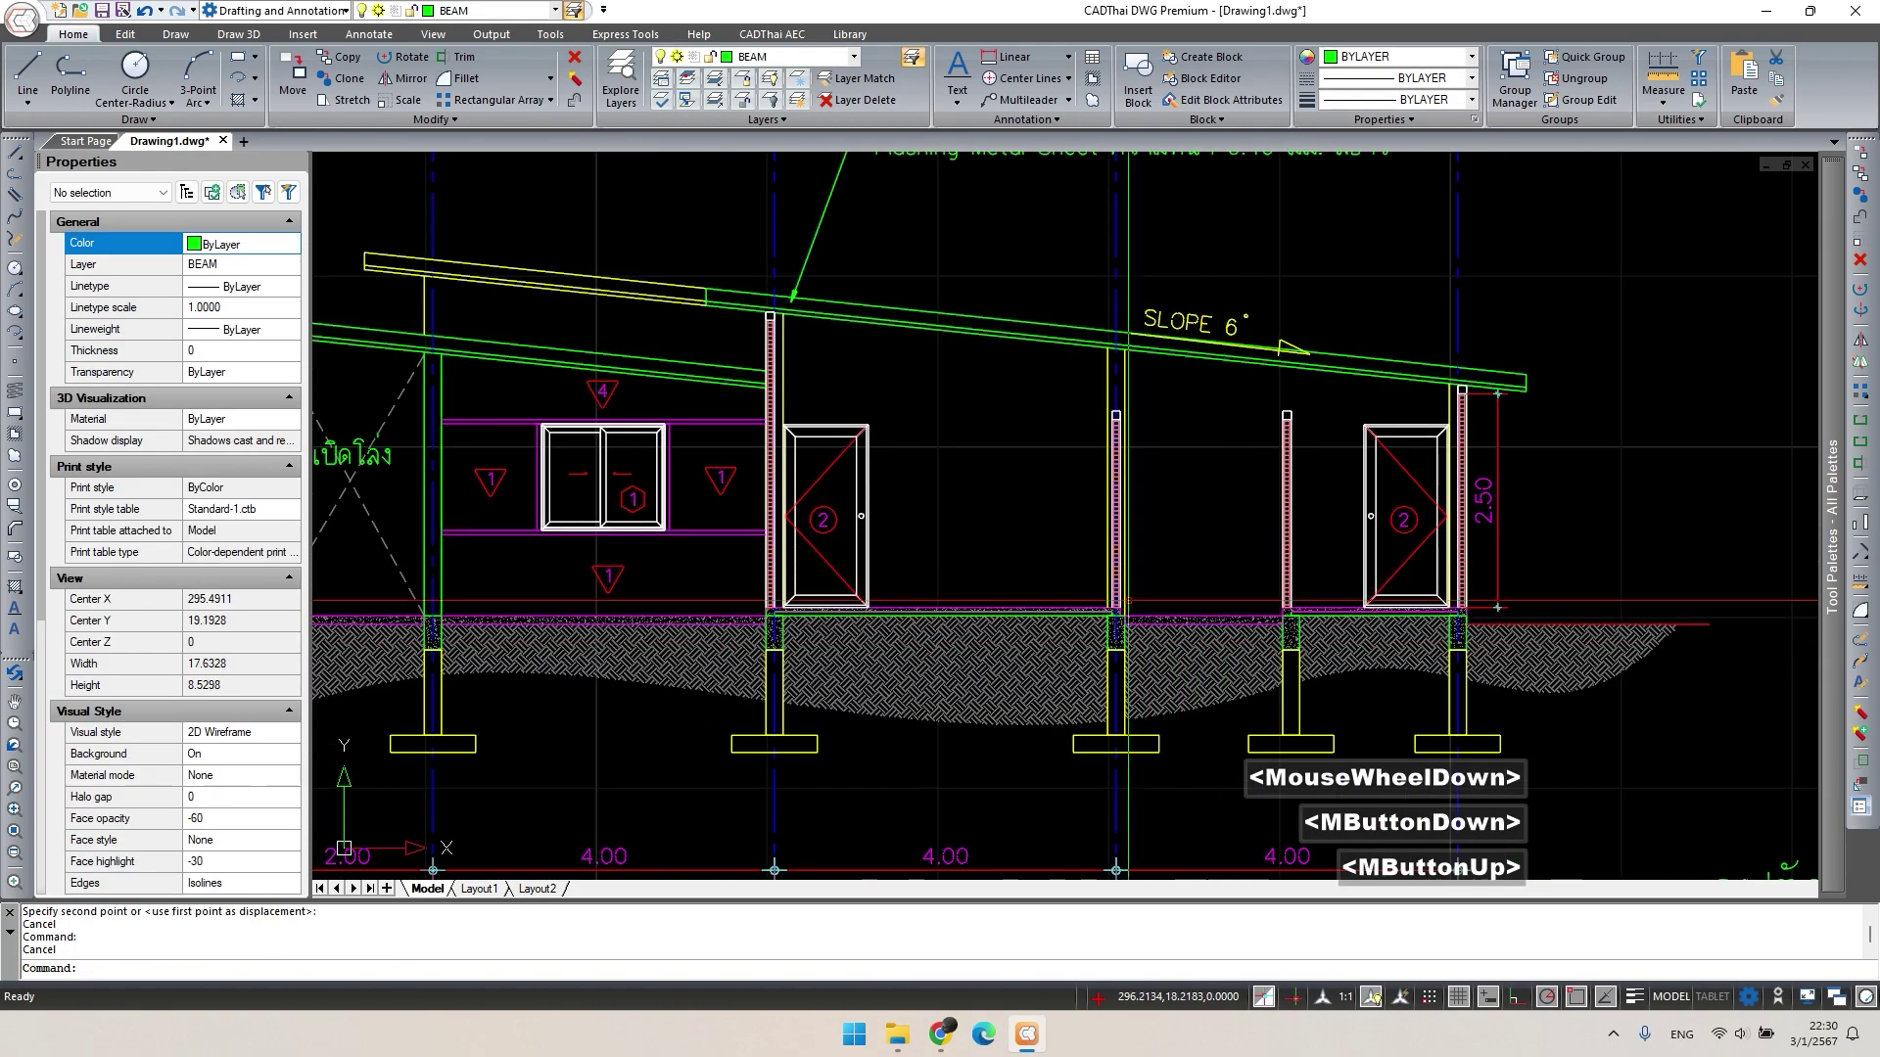
pyautogui.press('Escape')
pyautogui.scroll(2, 1390, 401)
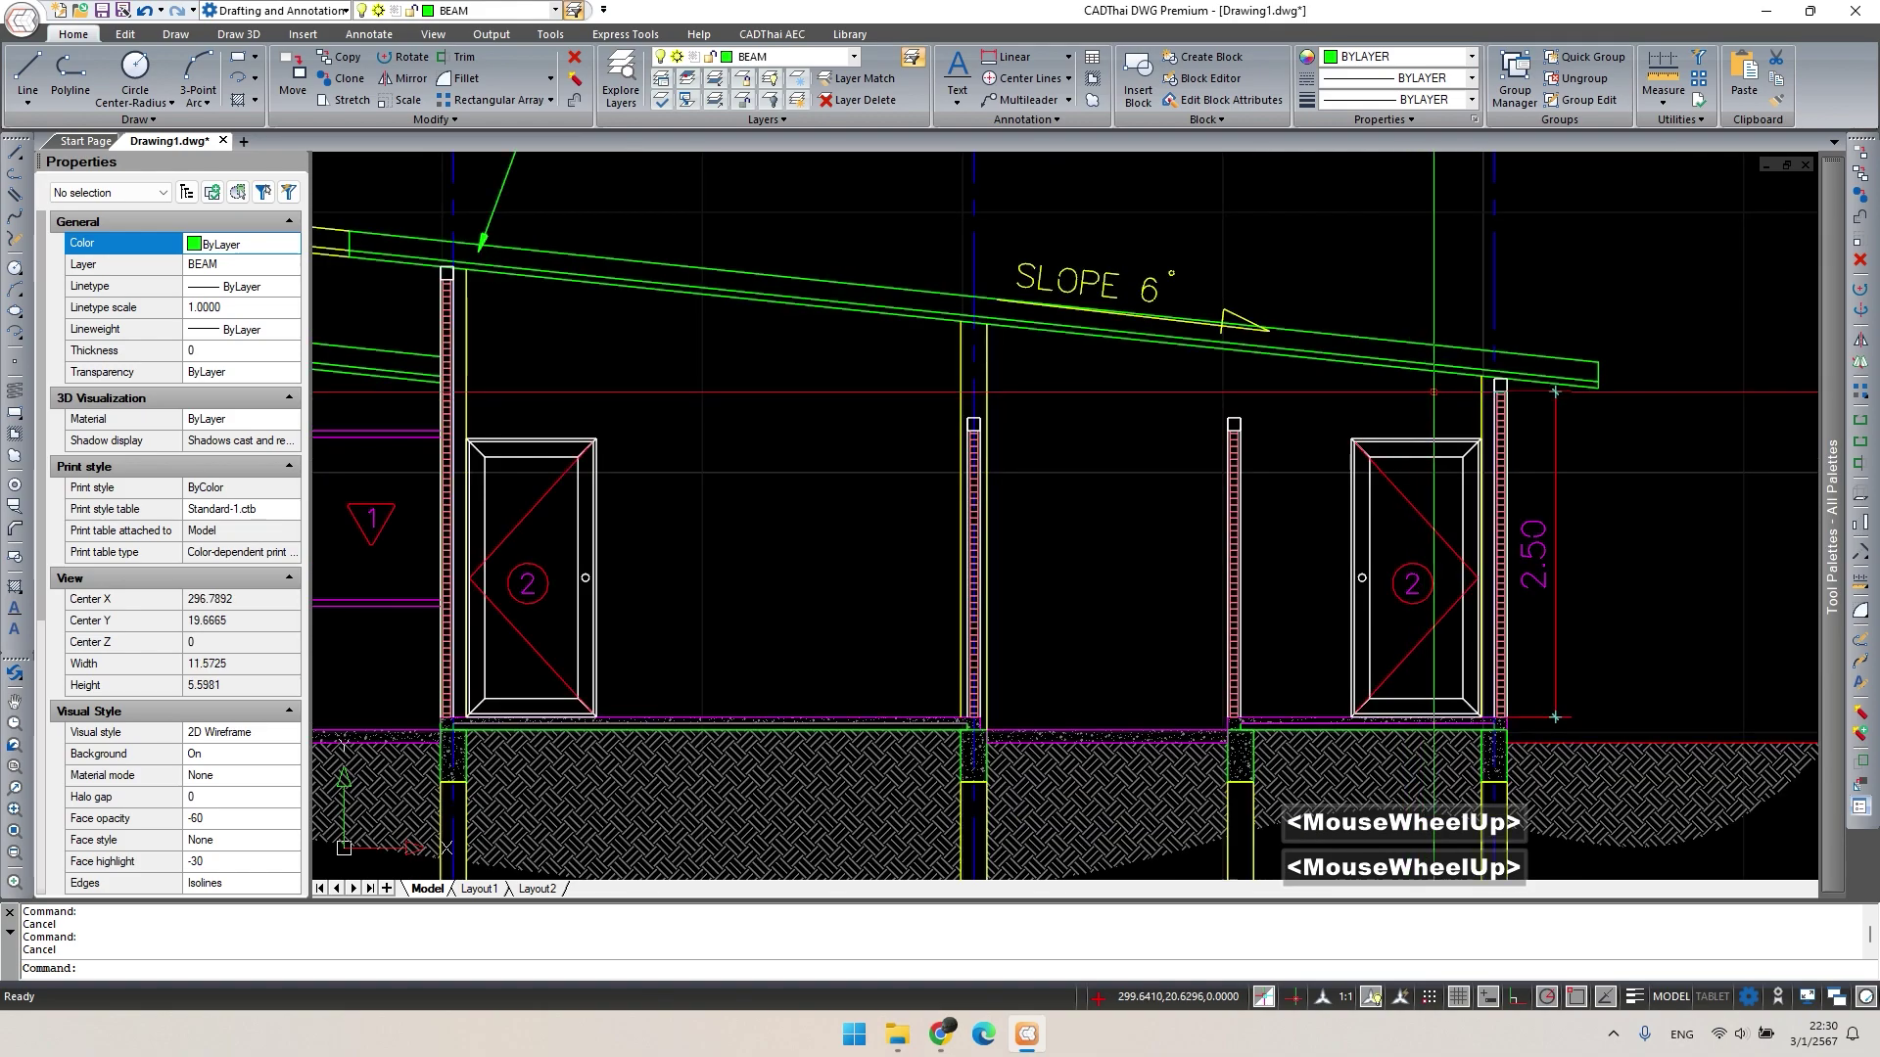
pyautogui.scroll(1, 1159, 376)
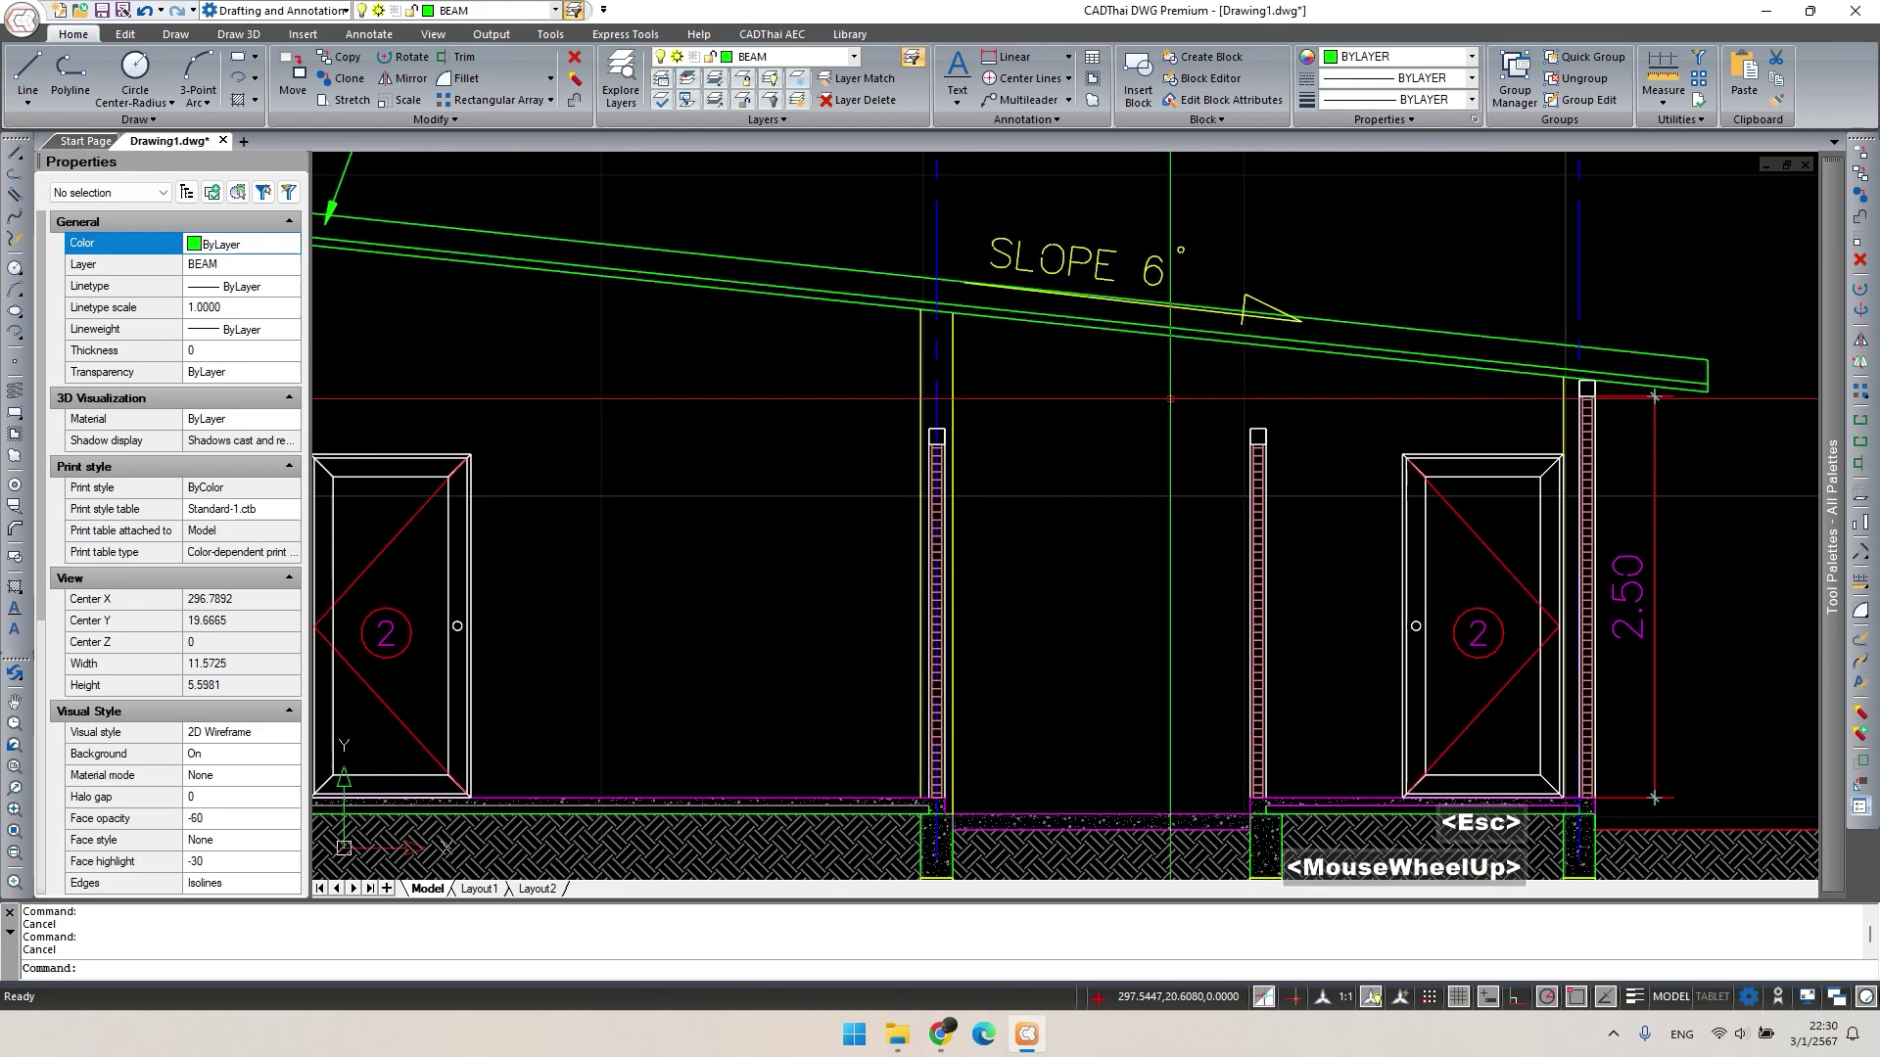
pyautogui.write('s')
pyautogui.press('space')
pyautogui.click(1327, 482)
pyautogui.click(834, 404)
pyautogui.press('space')
pyautogui.click(1019, 426)
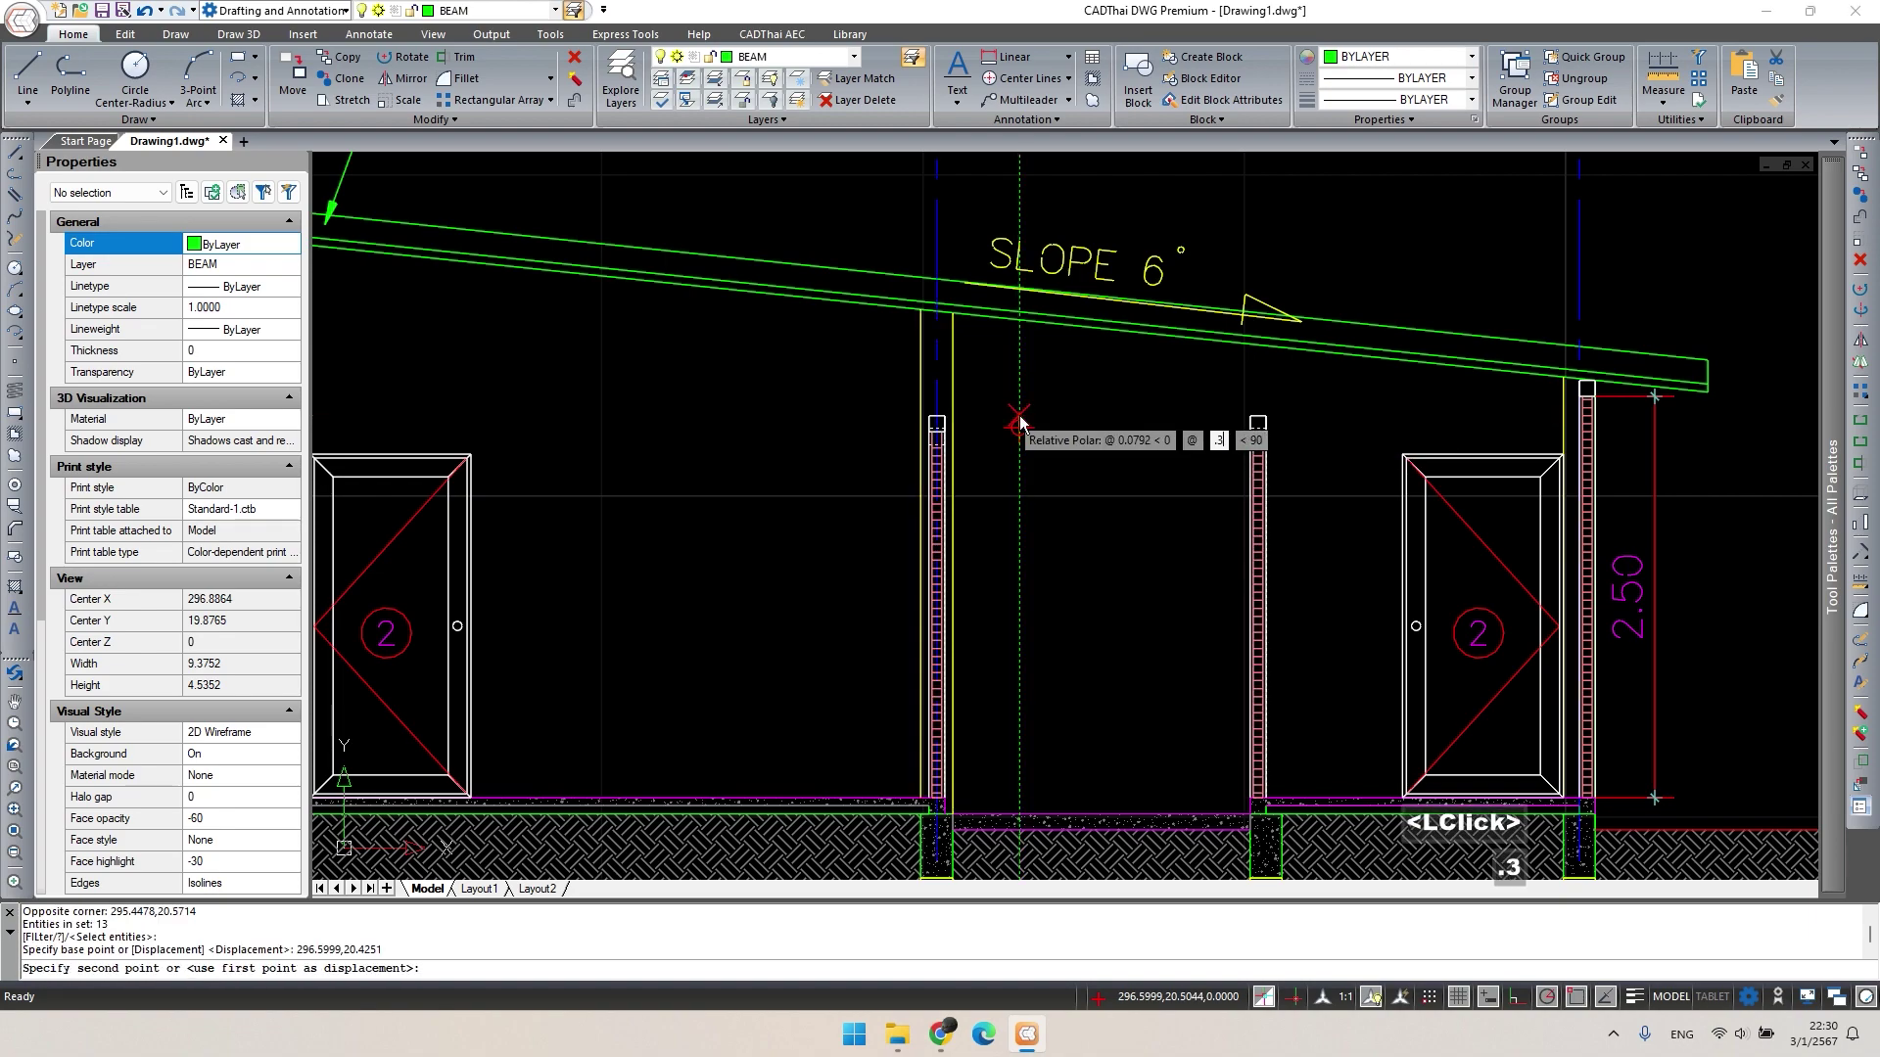
pyautogui.press('Return')
pyautogui.press('Escape')
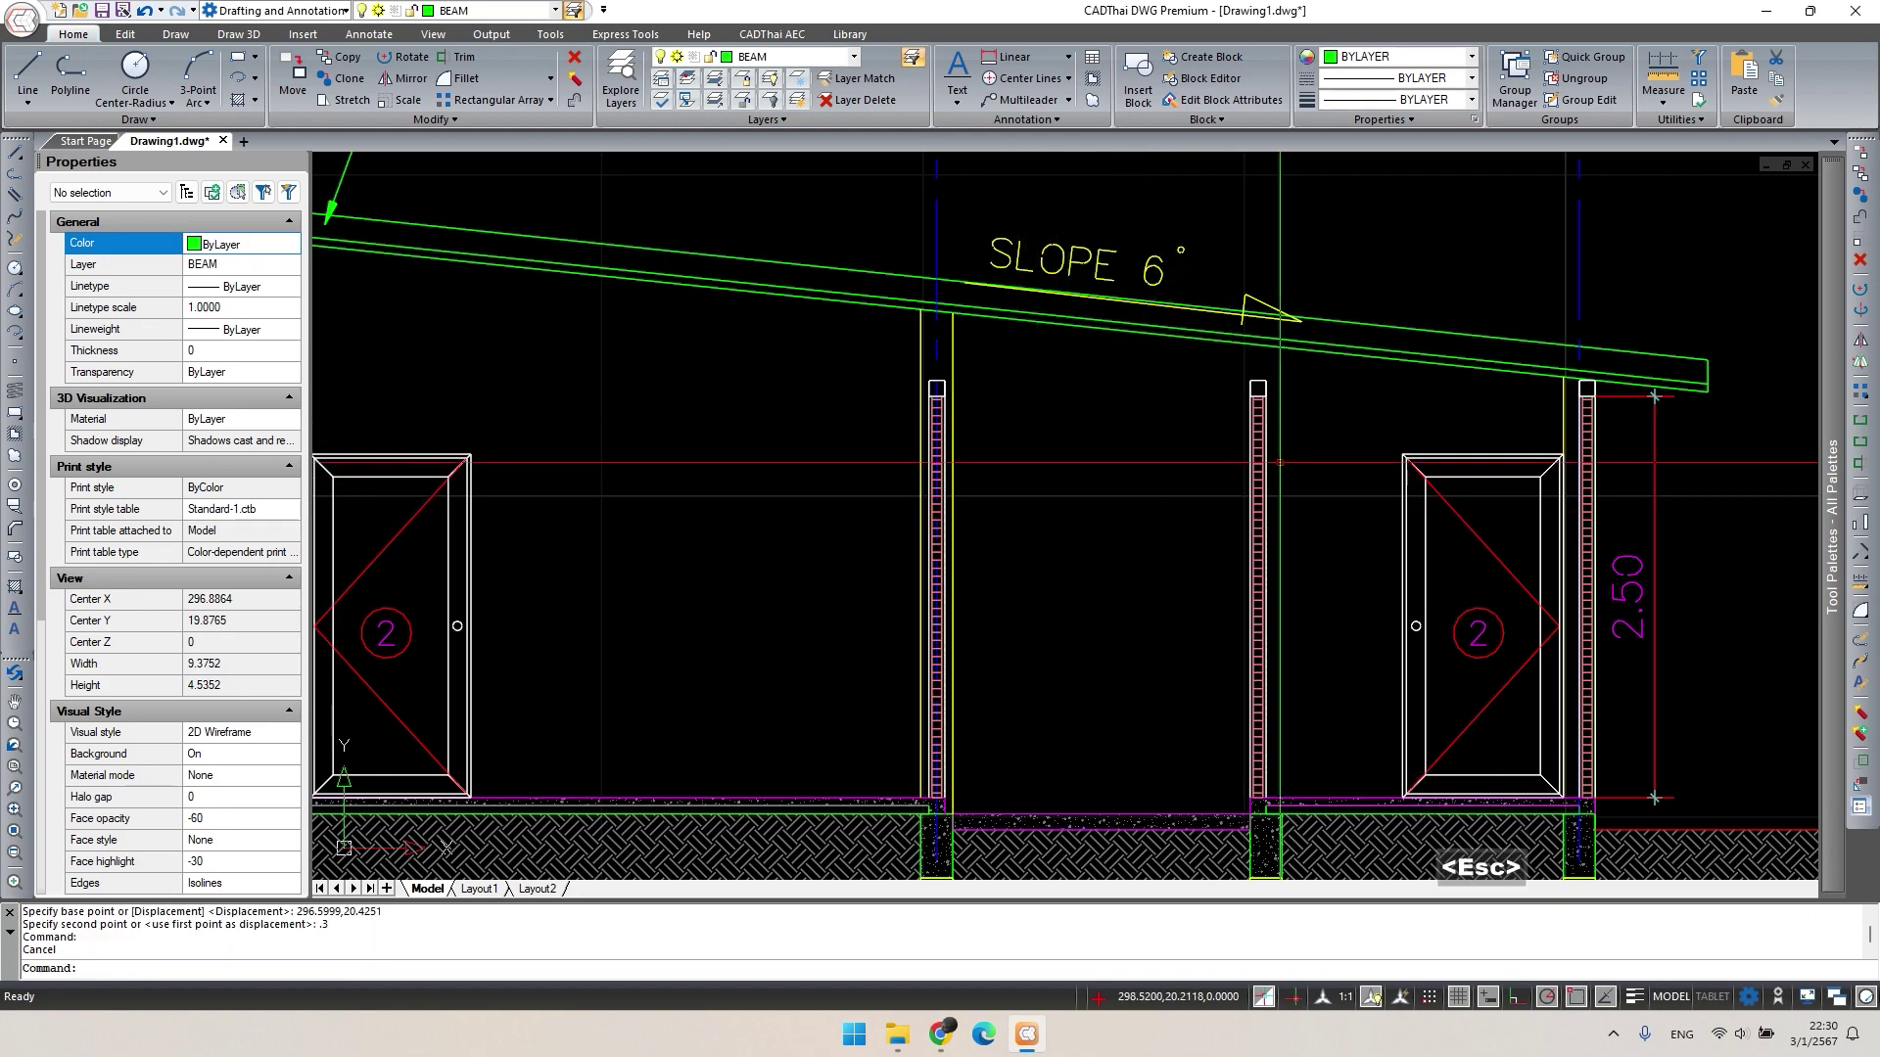
# Draw a horizontal polyline from the end wall to the neighbouring interior wall, at the underside of their top beams.
pyautogui.write('pl')
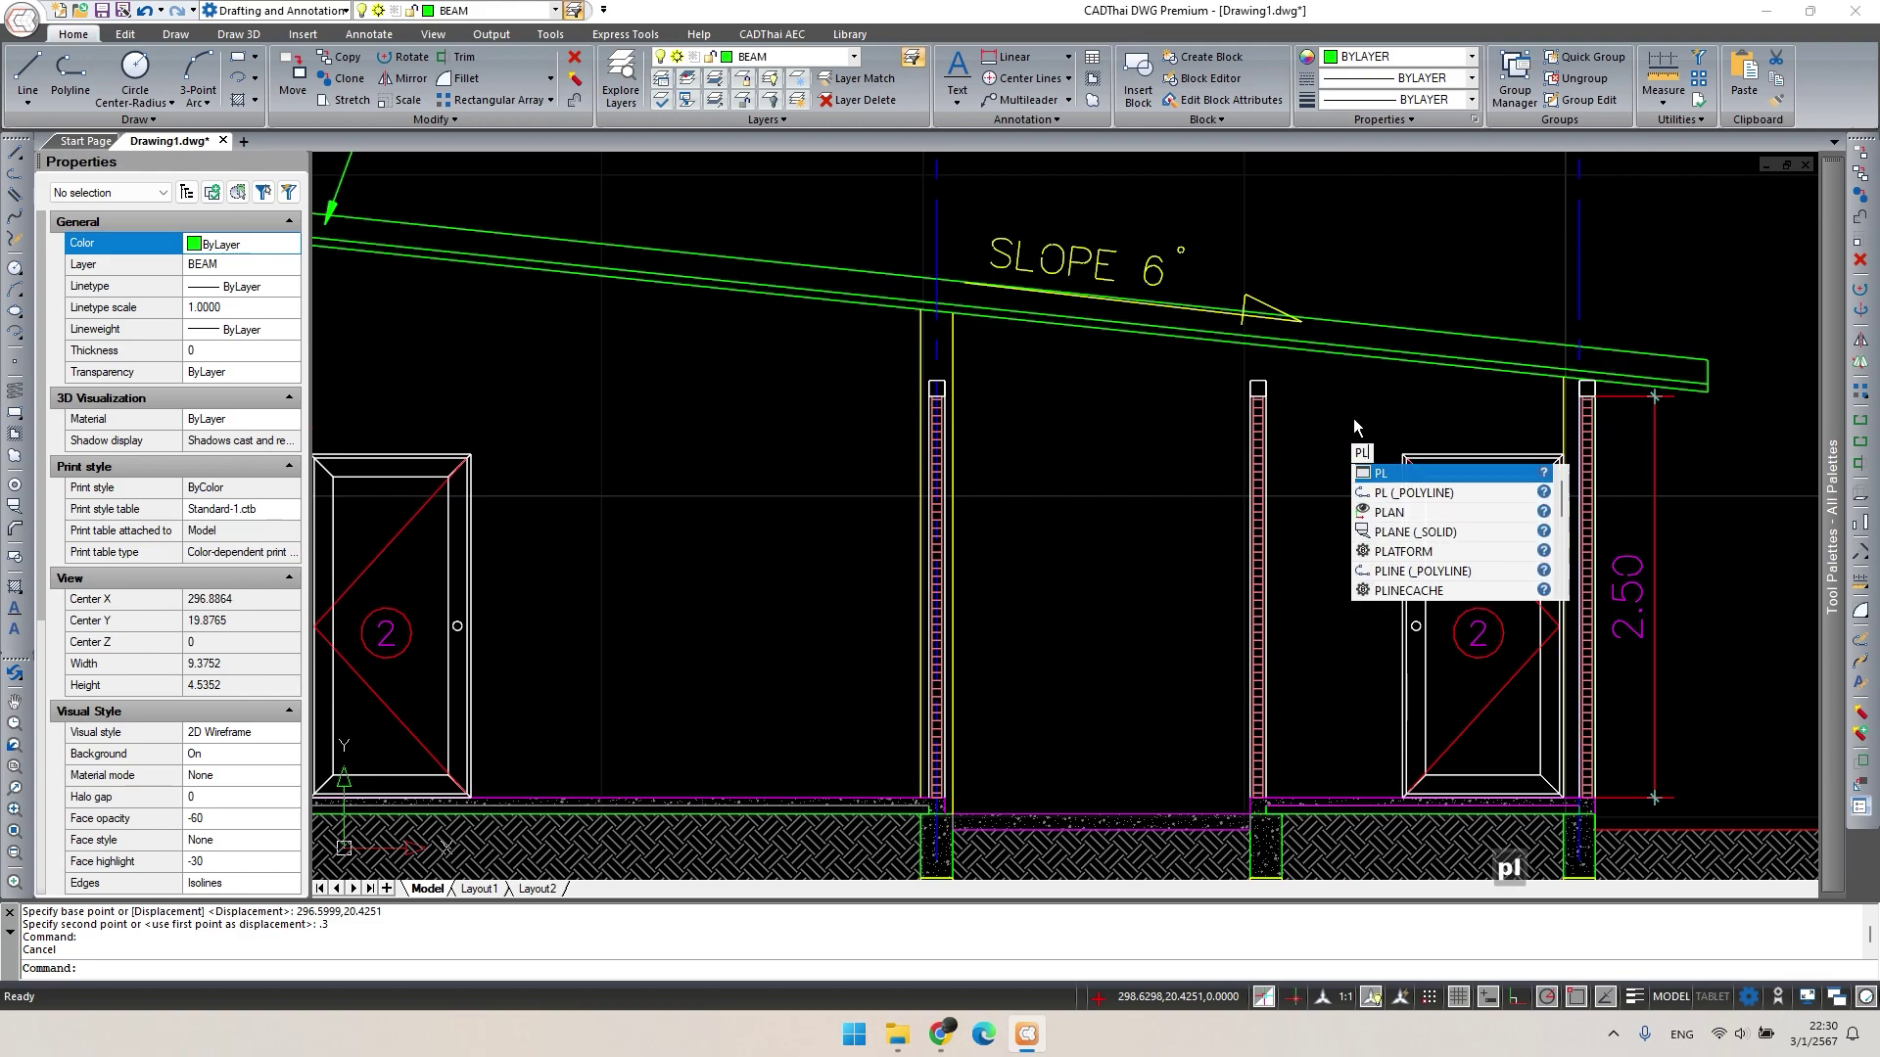
pyautogui.press('space')
pyautogui.scroll(3, 1511, 407)
pyautogui.click(1665, 386)
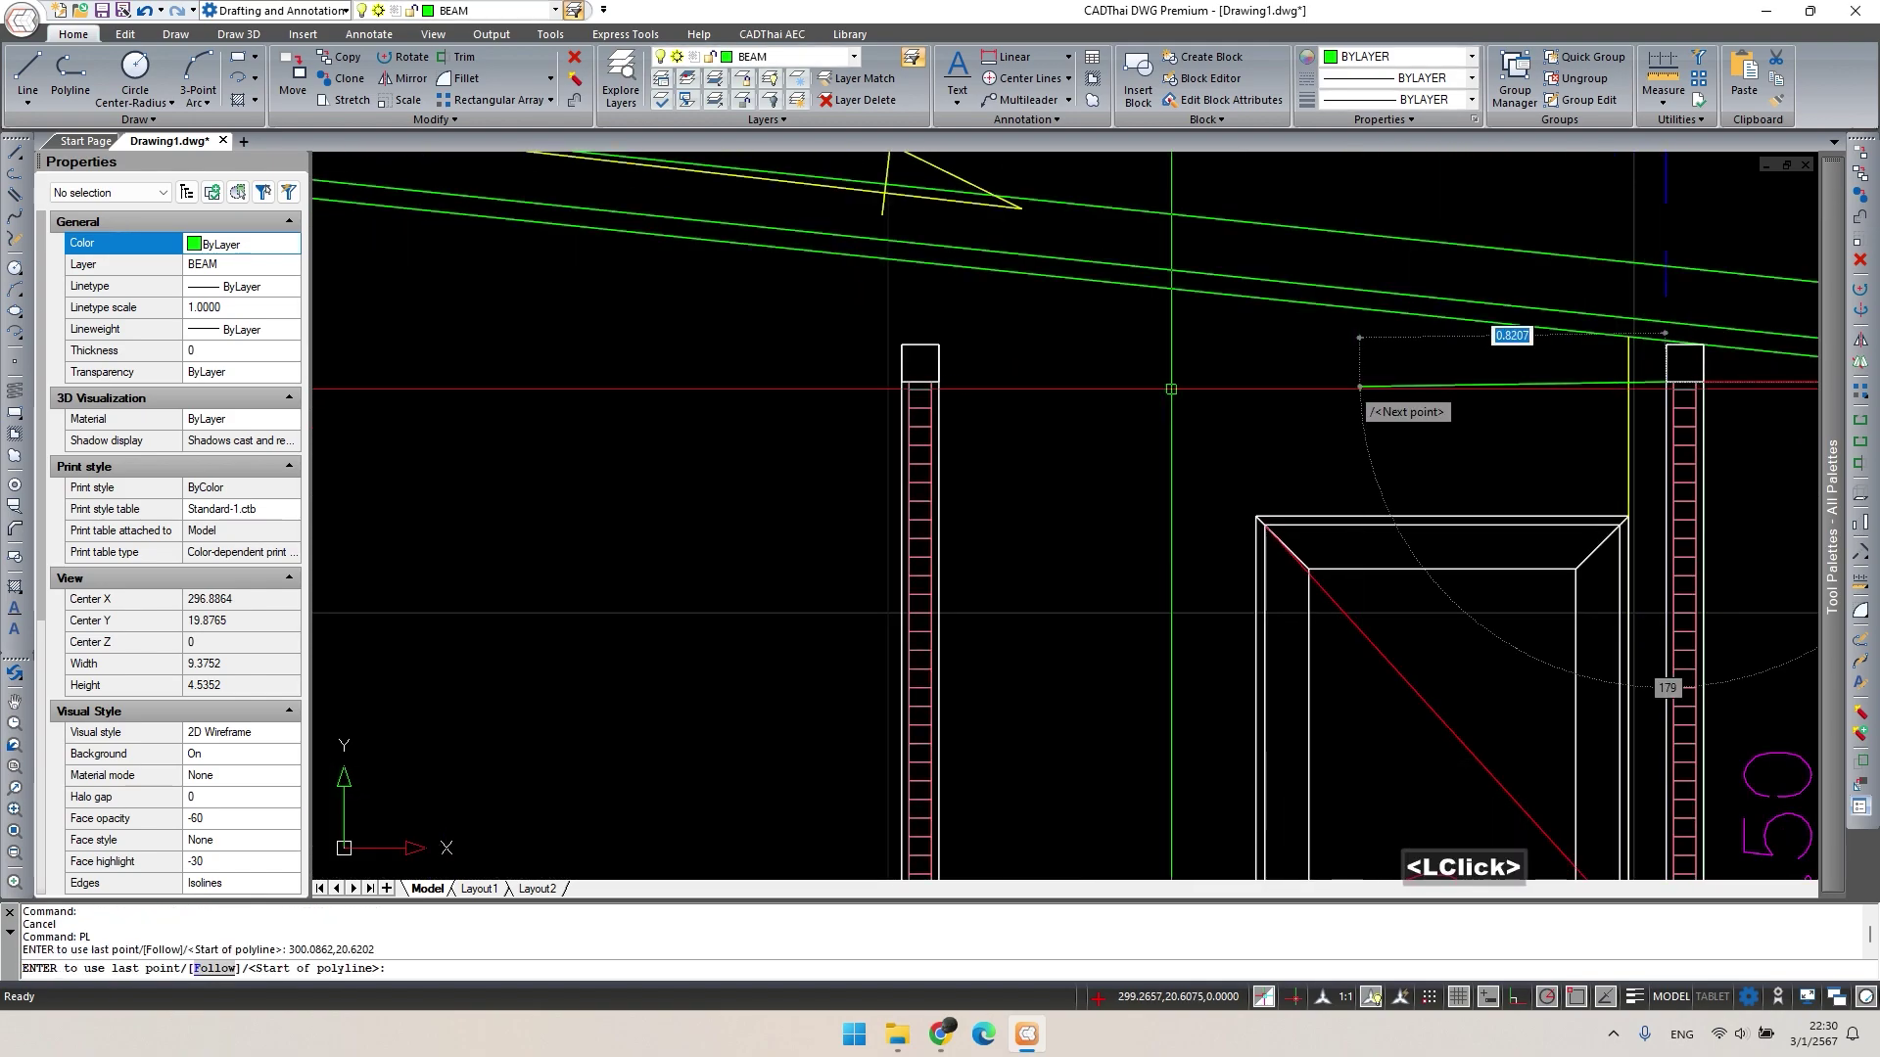
pyautogui.click(938, 382)
pyautogui.press('space')
# Give the new line beside the end wall the colour Red, linetype DASHED and linetype scale 0.25.
pyautogui.click(1100, 381)
pyautogui.moveTo(881, 370); pyautogui.dragTo(1063, 382, button='middle')
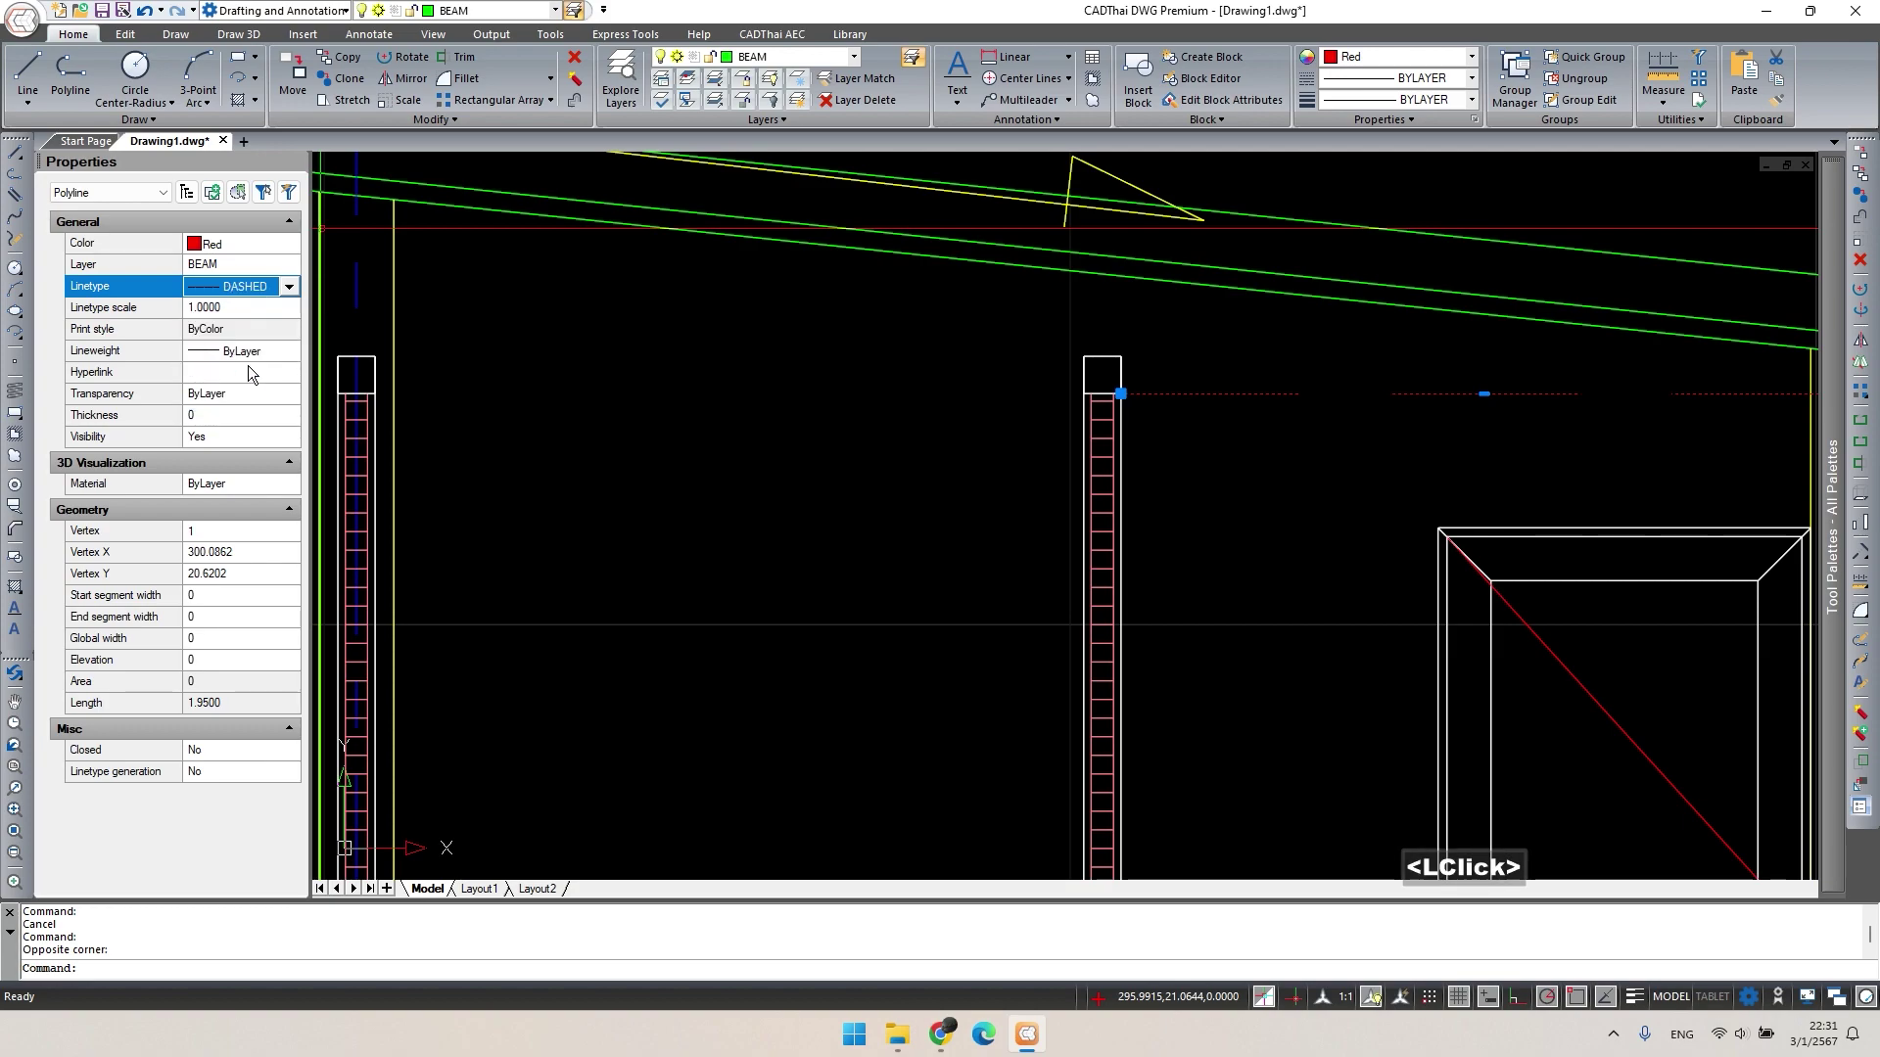
pyautogui.write('5')
pyautogui.press('Return')
pyautogui.scroll(-2, 1145, 537)
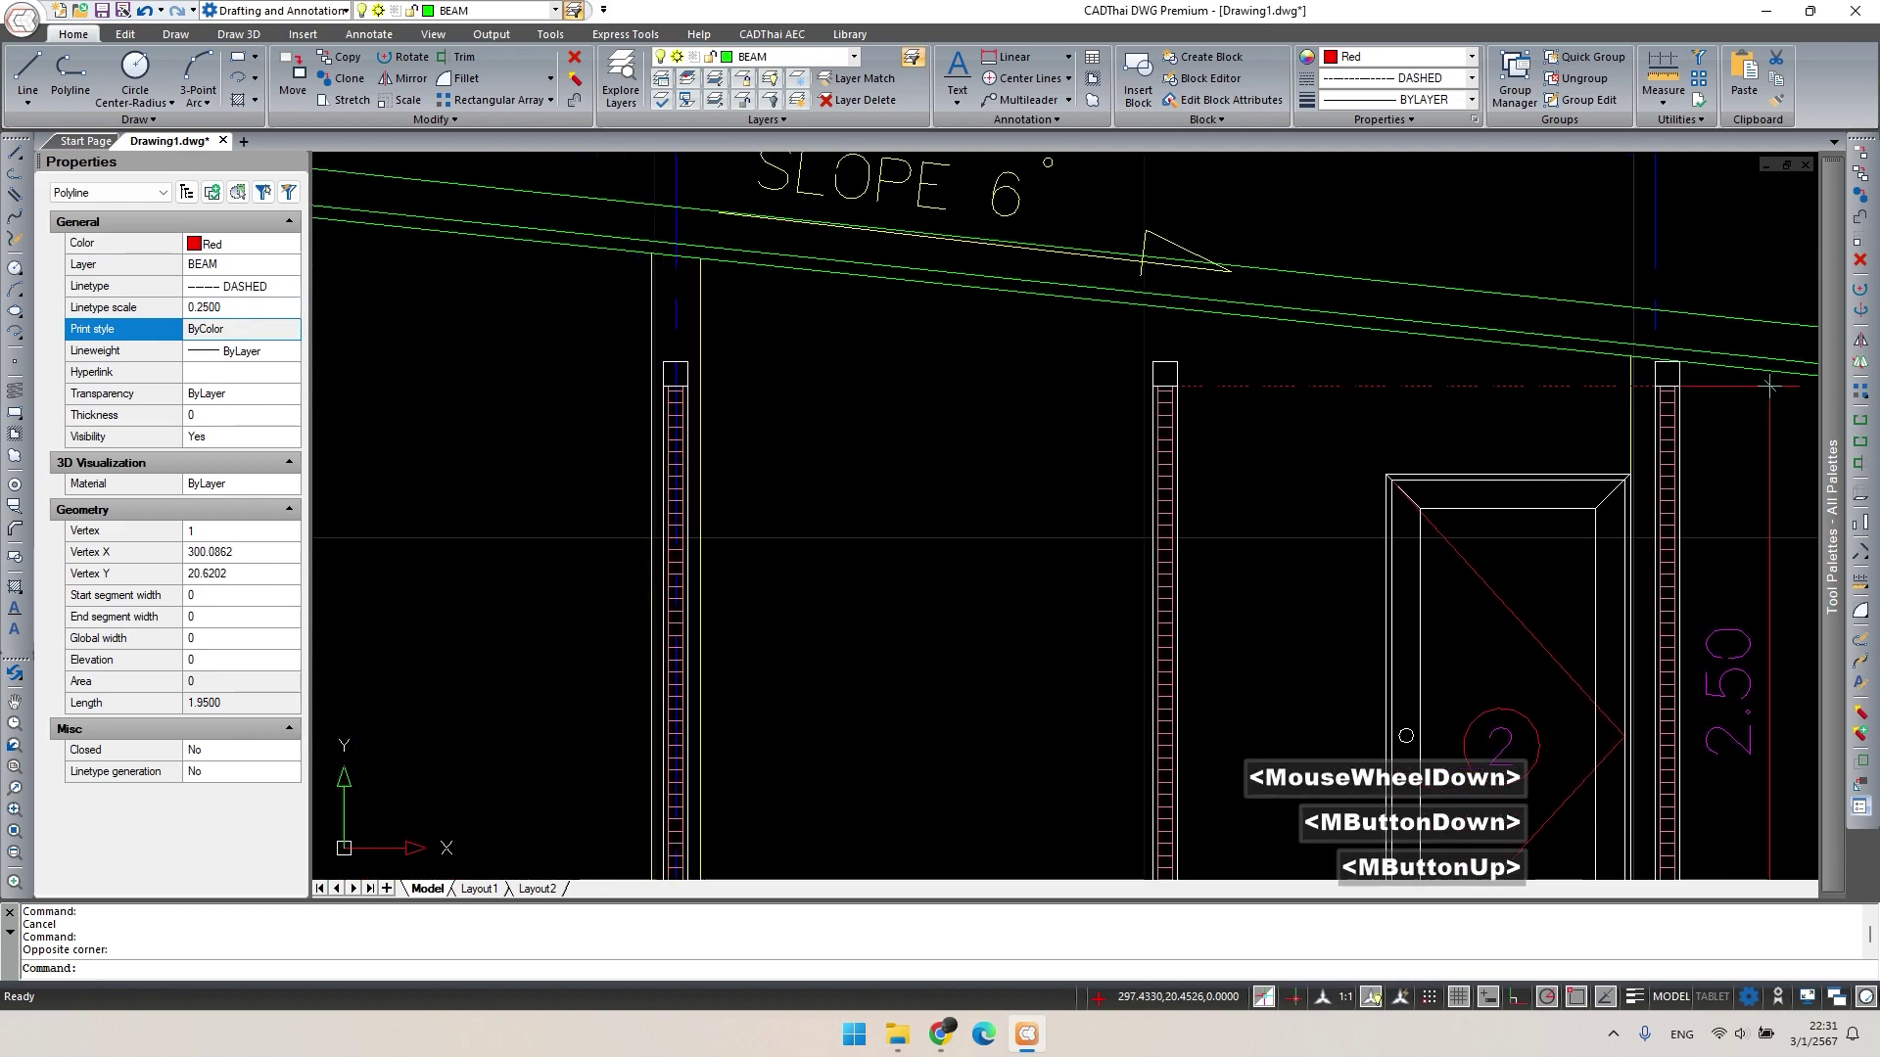
pyautogui.press('Escape')
# Draw a horizontal polyline between the two interior walls at the underside of their top beams.
pyautogui.moveTo(969, 445); pyautogui.dragTo(1056, 462, button='middle')
pyautogui.write('pl')
pyautogui.press('space')
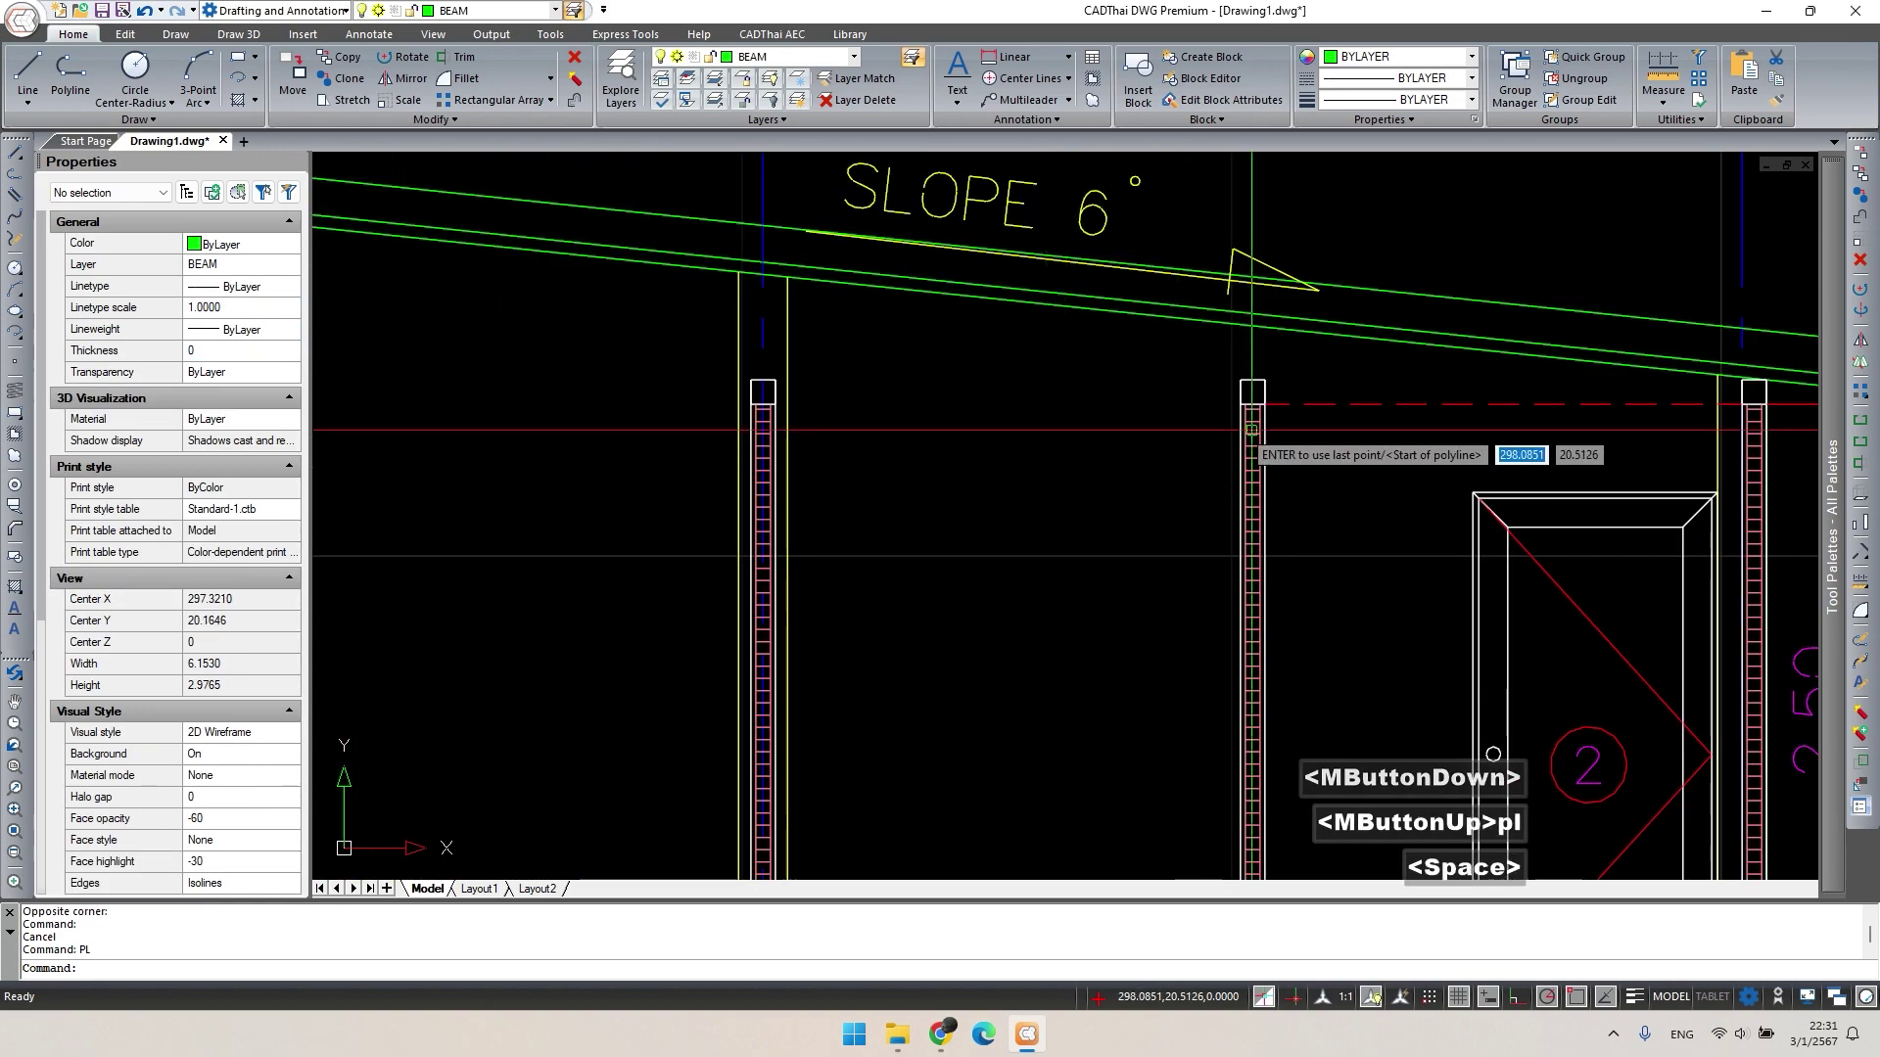
pyautogui.click(1241, 404)
pyautogui.click(768, 404)
# Move the line between the two interior walls down by 0.3.
pyautogui.doubleClick(1008, 404)
pyautogui.write('m')
pyautogui.press('space')
pyautogui.press('Escape')
pyautogui.click(1057, 416)
pyautogui.doubleClick(1046, 473)
pyautogui.write('m')
pyautogui.press('space')
pyautogui.click(1050, 457)
pyautogui.write('.3')
pyautogui.press('Return')
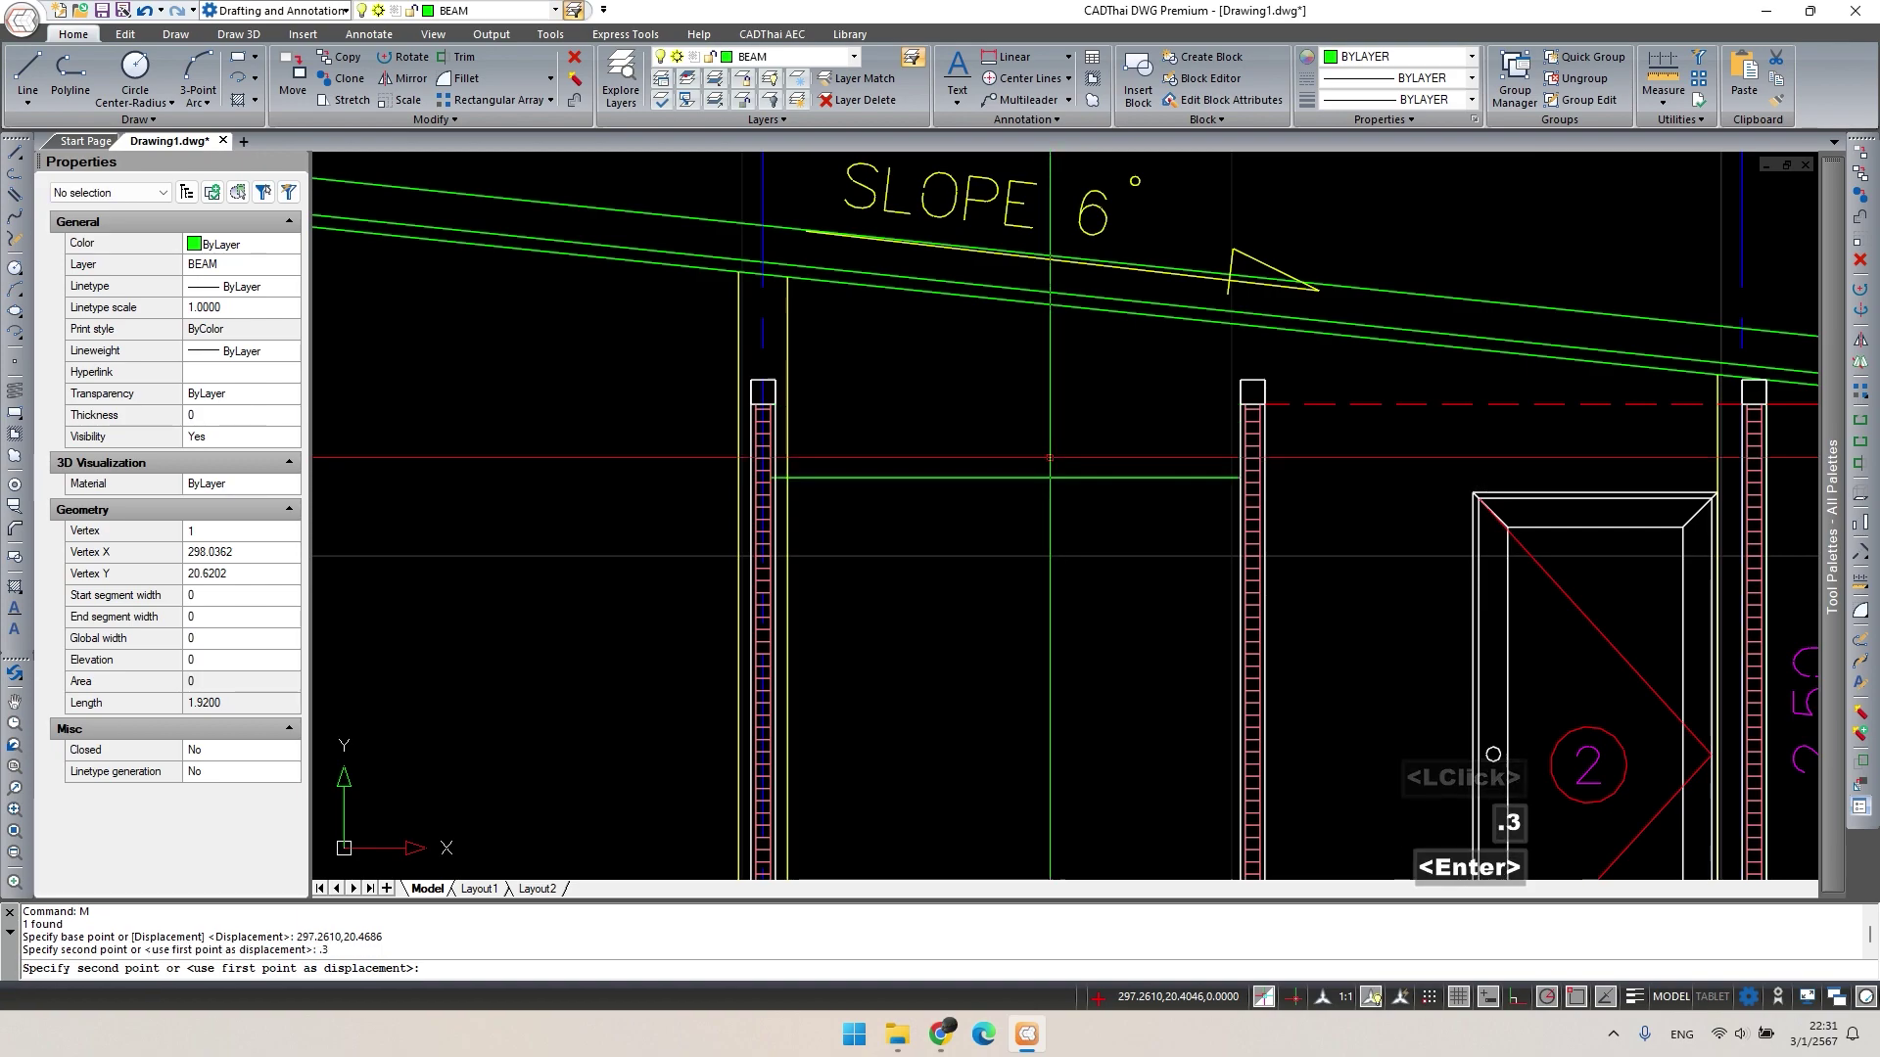
pyautogui.press('Escape')
# Match the lowered line between the interior walls to the red dashed line beside it.
pyautogui.moveTo(1338, 487); pyautogui.dragTo(1392, 422, button='middle')
pyautogui.write('ma')
pyautogui.press('space')
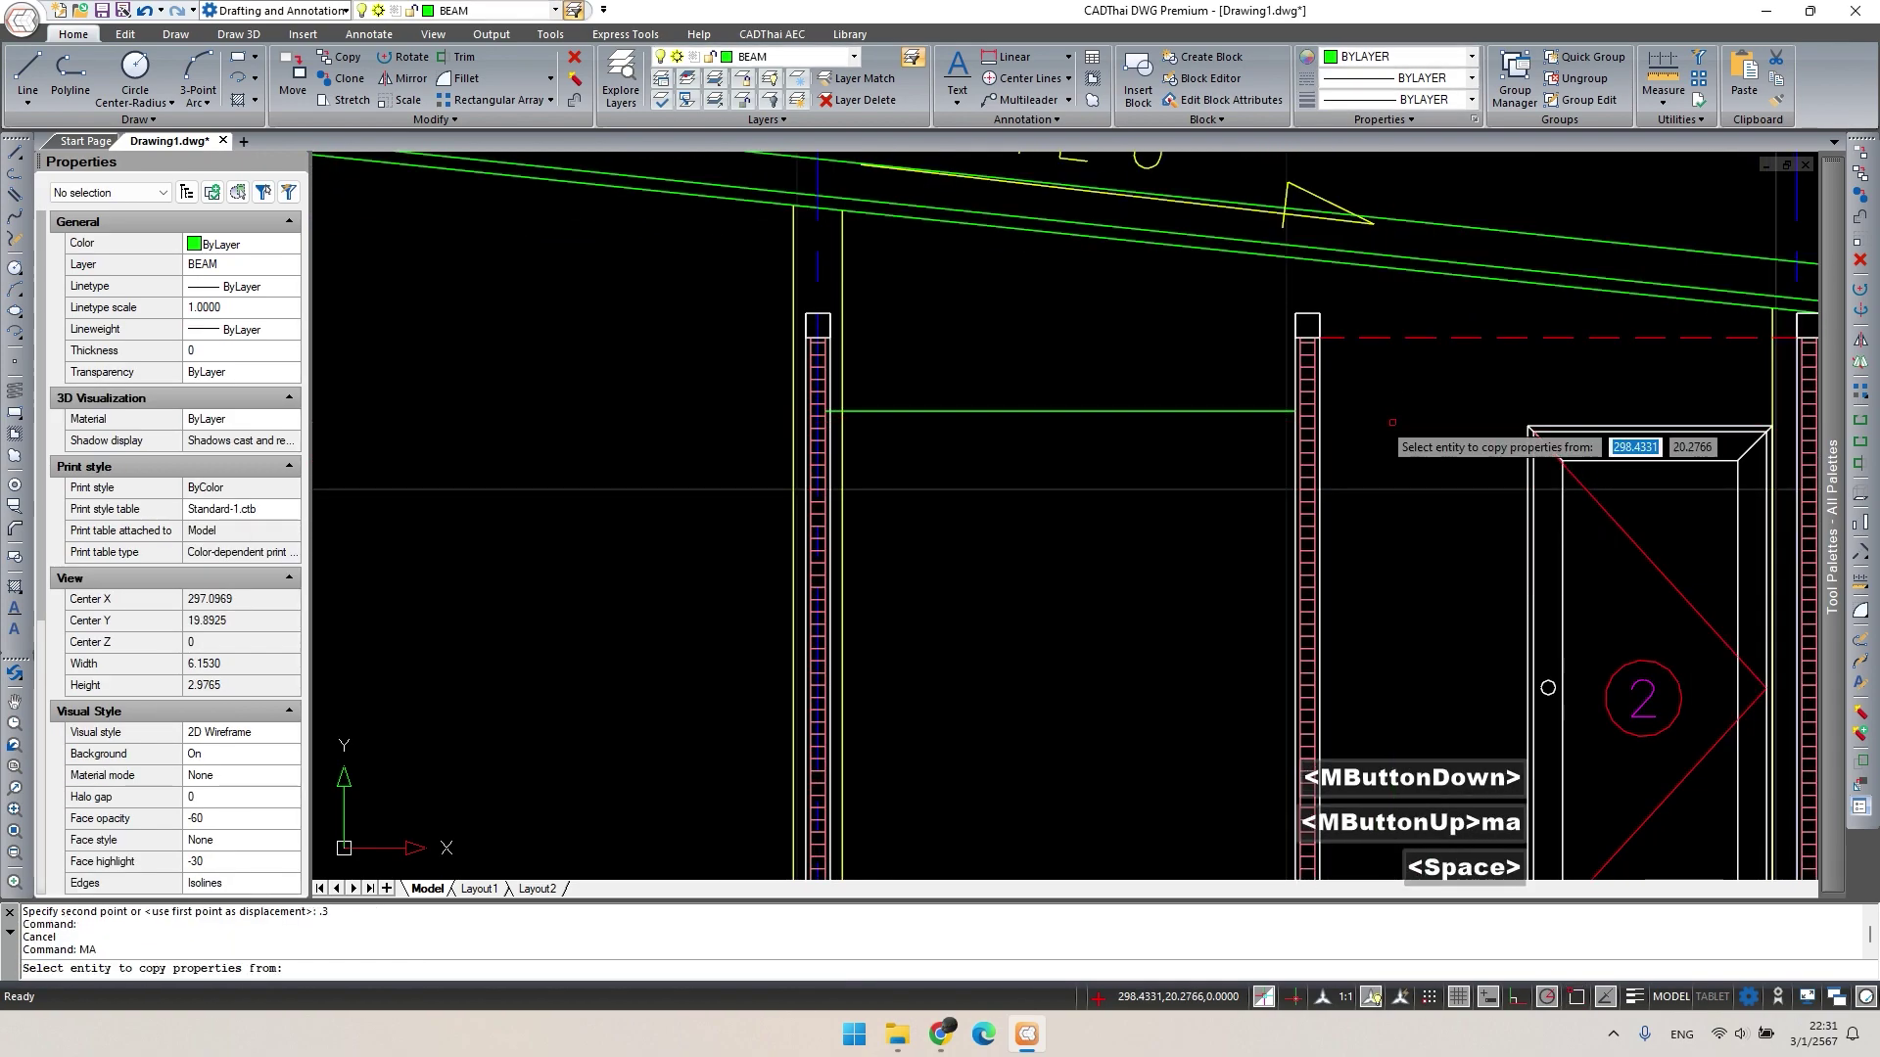
pyautogui.click(1105, 403)
pyautogui.click(1067, 444)
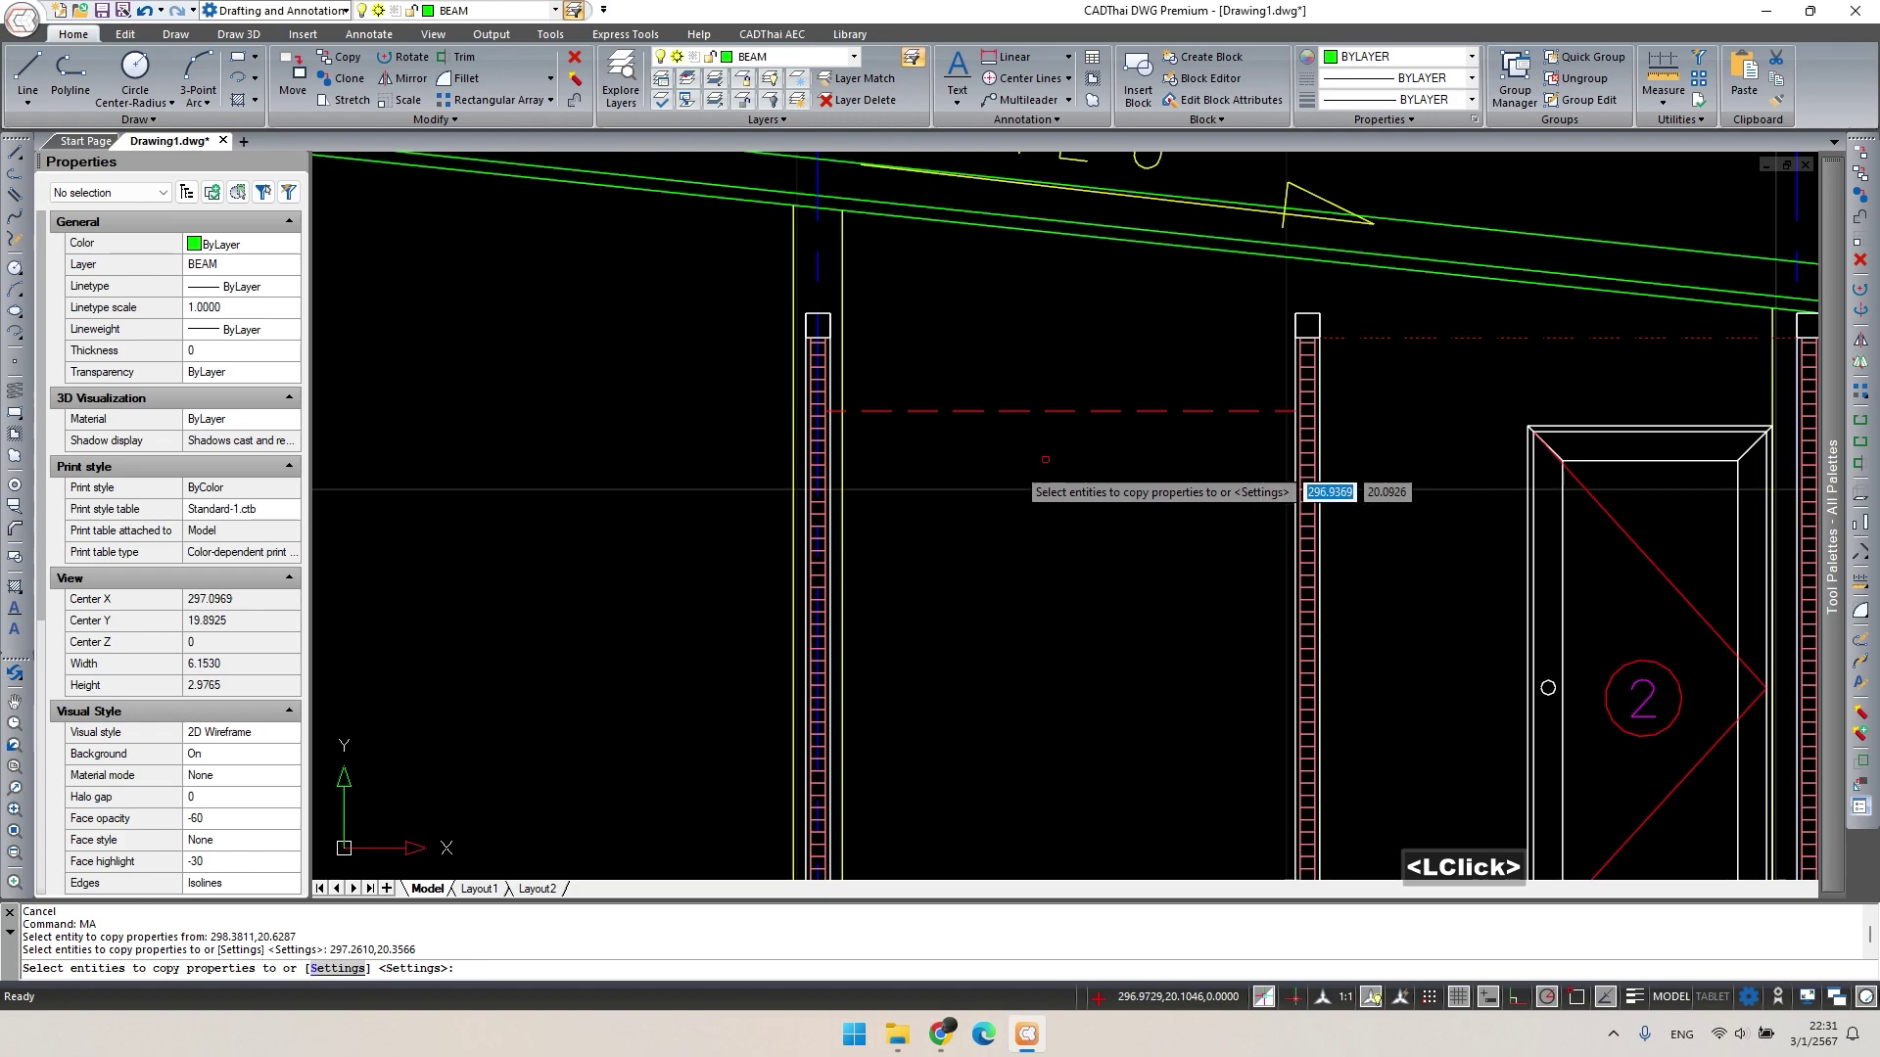
pyautogui.press('Escape')
# Draw a horizontal polyline from the beam underside of the grid B wall across to the tall wall at grid C.
pyautogui.scroll(-2, 856, 492)
pyautogui.moveTo(857, 491); pyautogui.dragTo(1405, 468, button='middle')
pyautogui.write('pl')
pyautogui.press('space')
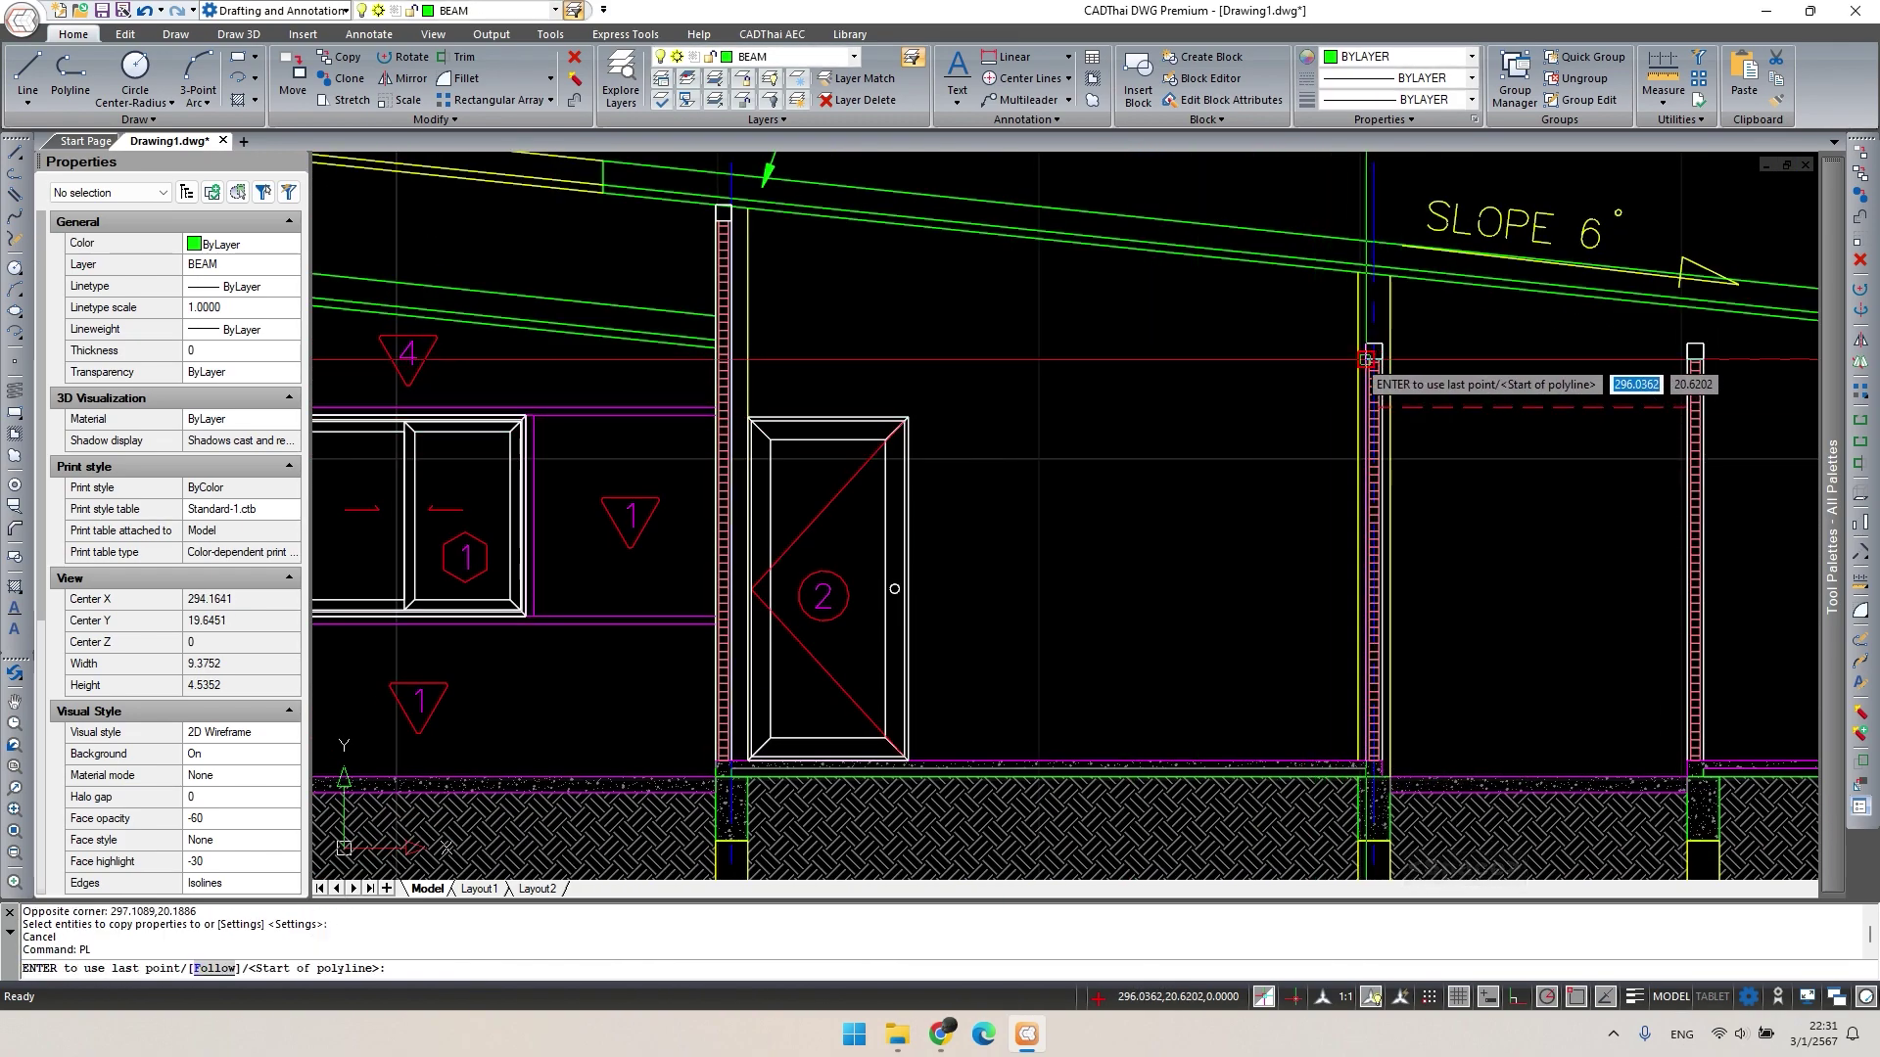
pyautogui.click(1366, 359)
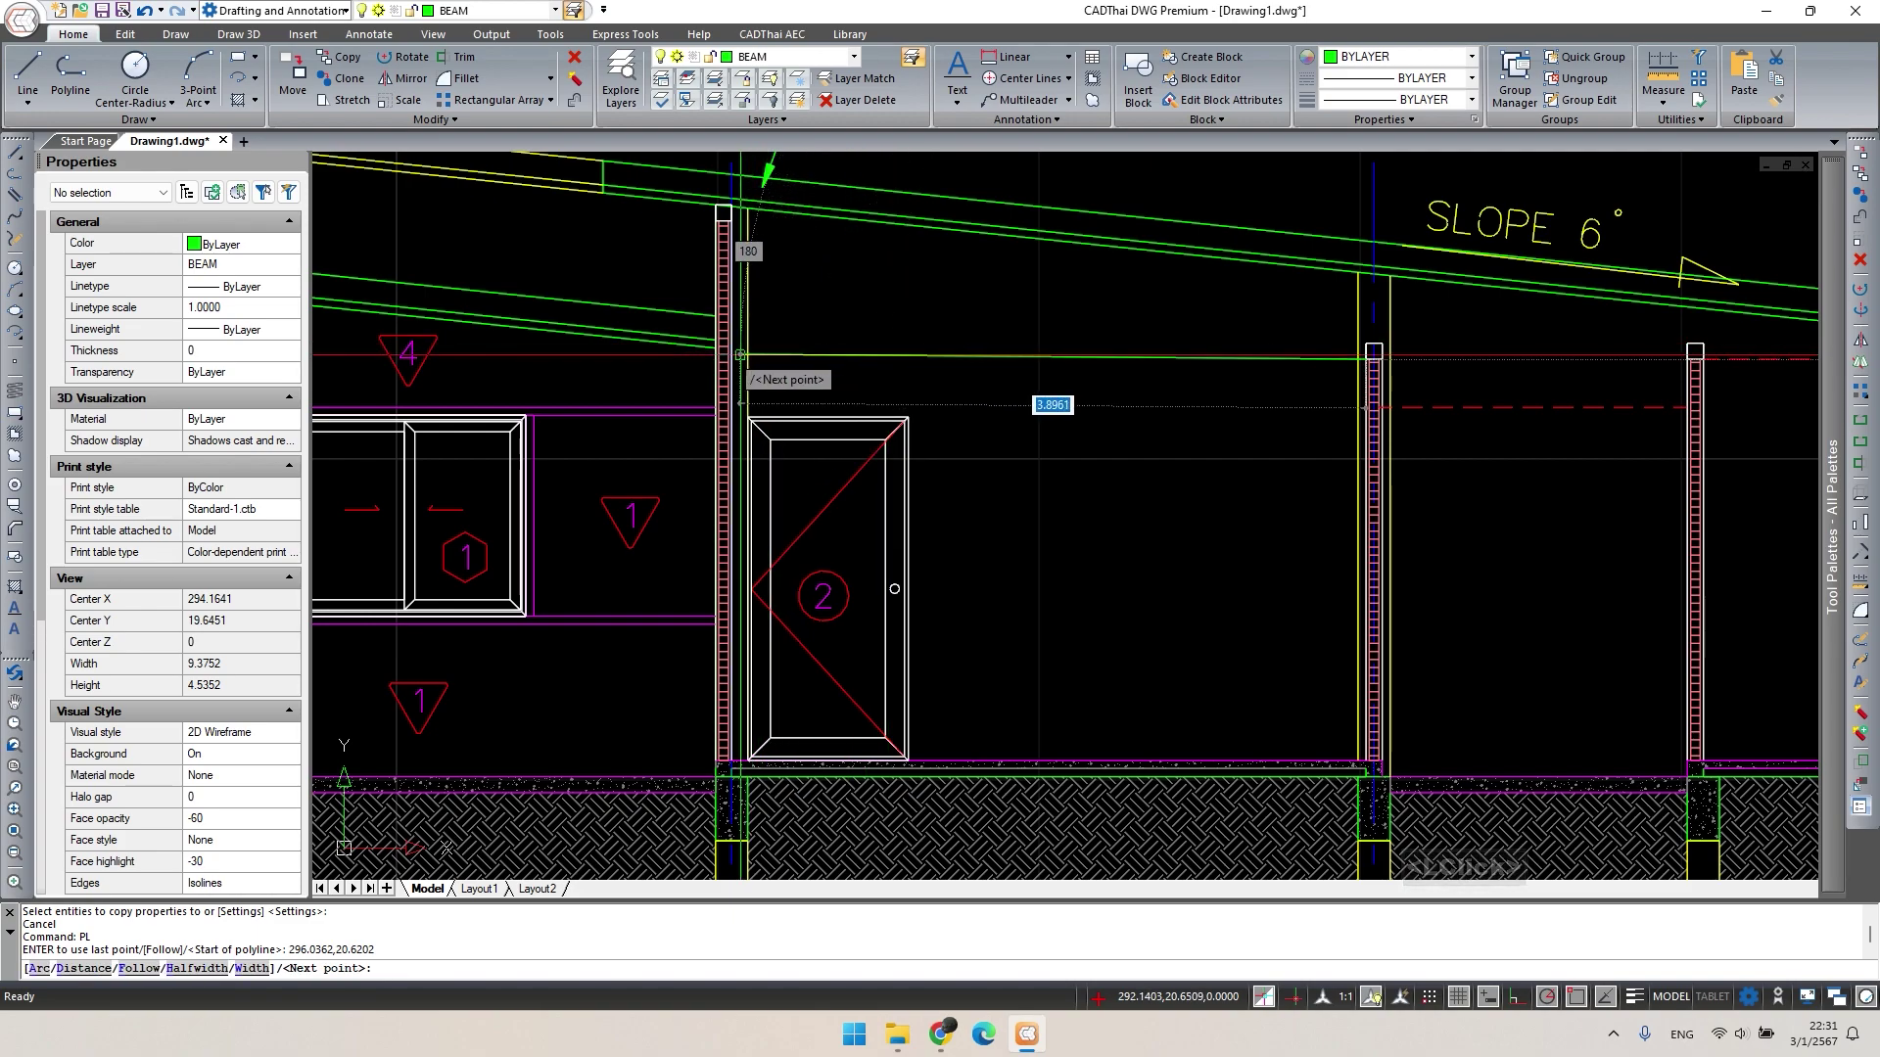
pyautogui.scroll(3, 741, 357)
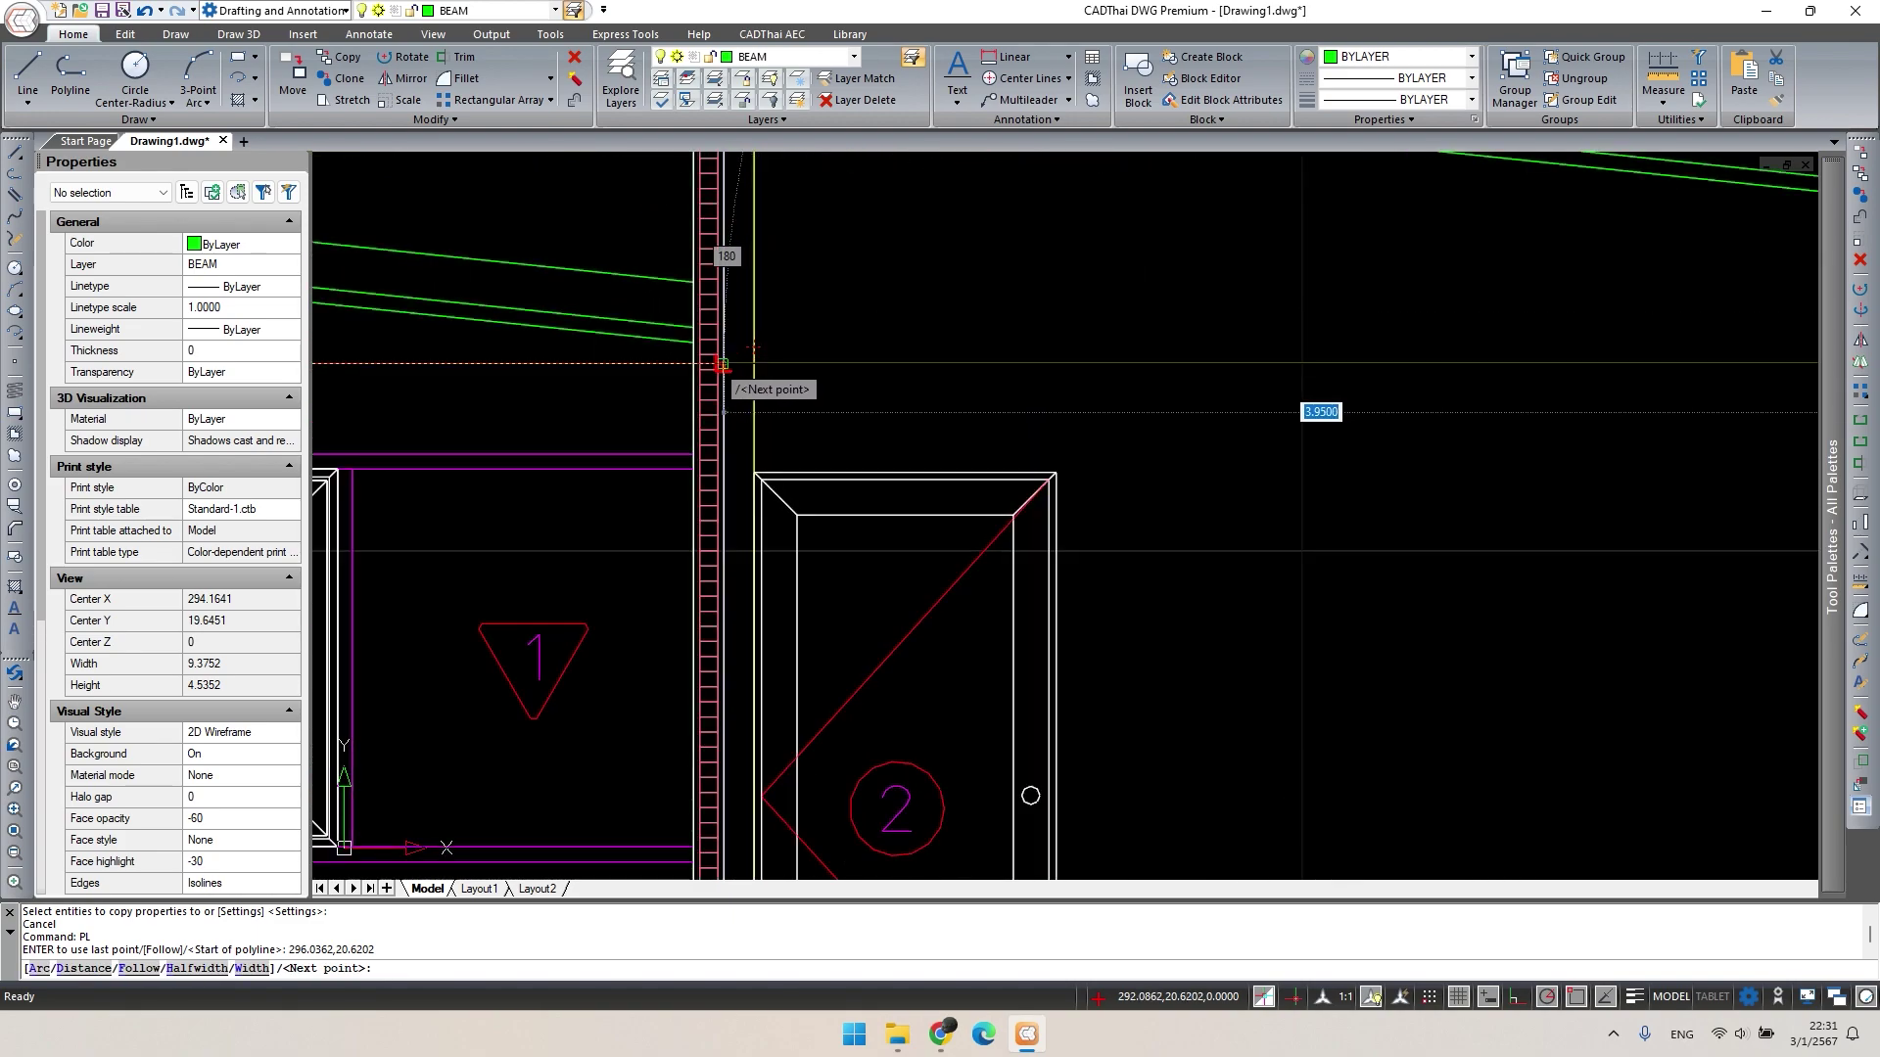
pyautogui.click(724, 365)
pyautogui.press('Escape')
# Match the new line between the grid B and grid C walls to the red dashed line.
pyautogui.scroll(-3, 1344, 499)
pyautogui.moveTo(1439, 401); pyautogui.dragTo(1344, 499, button='middle')
pyautogui.scroll(1, 1345, 499)
pyautogui.write('ma')
pyautogui.press('space')
pyautogui.moveTo(1023, 428); pyautogui.dragTo(963, 403)
pyautogui.scroll(-2, 1219, 537)
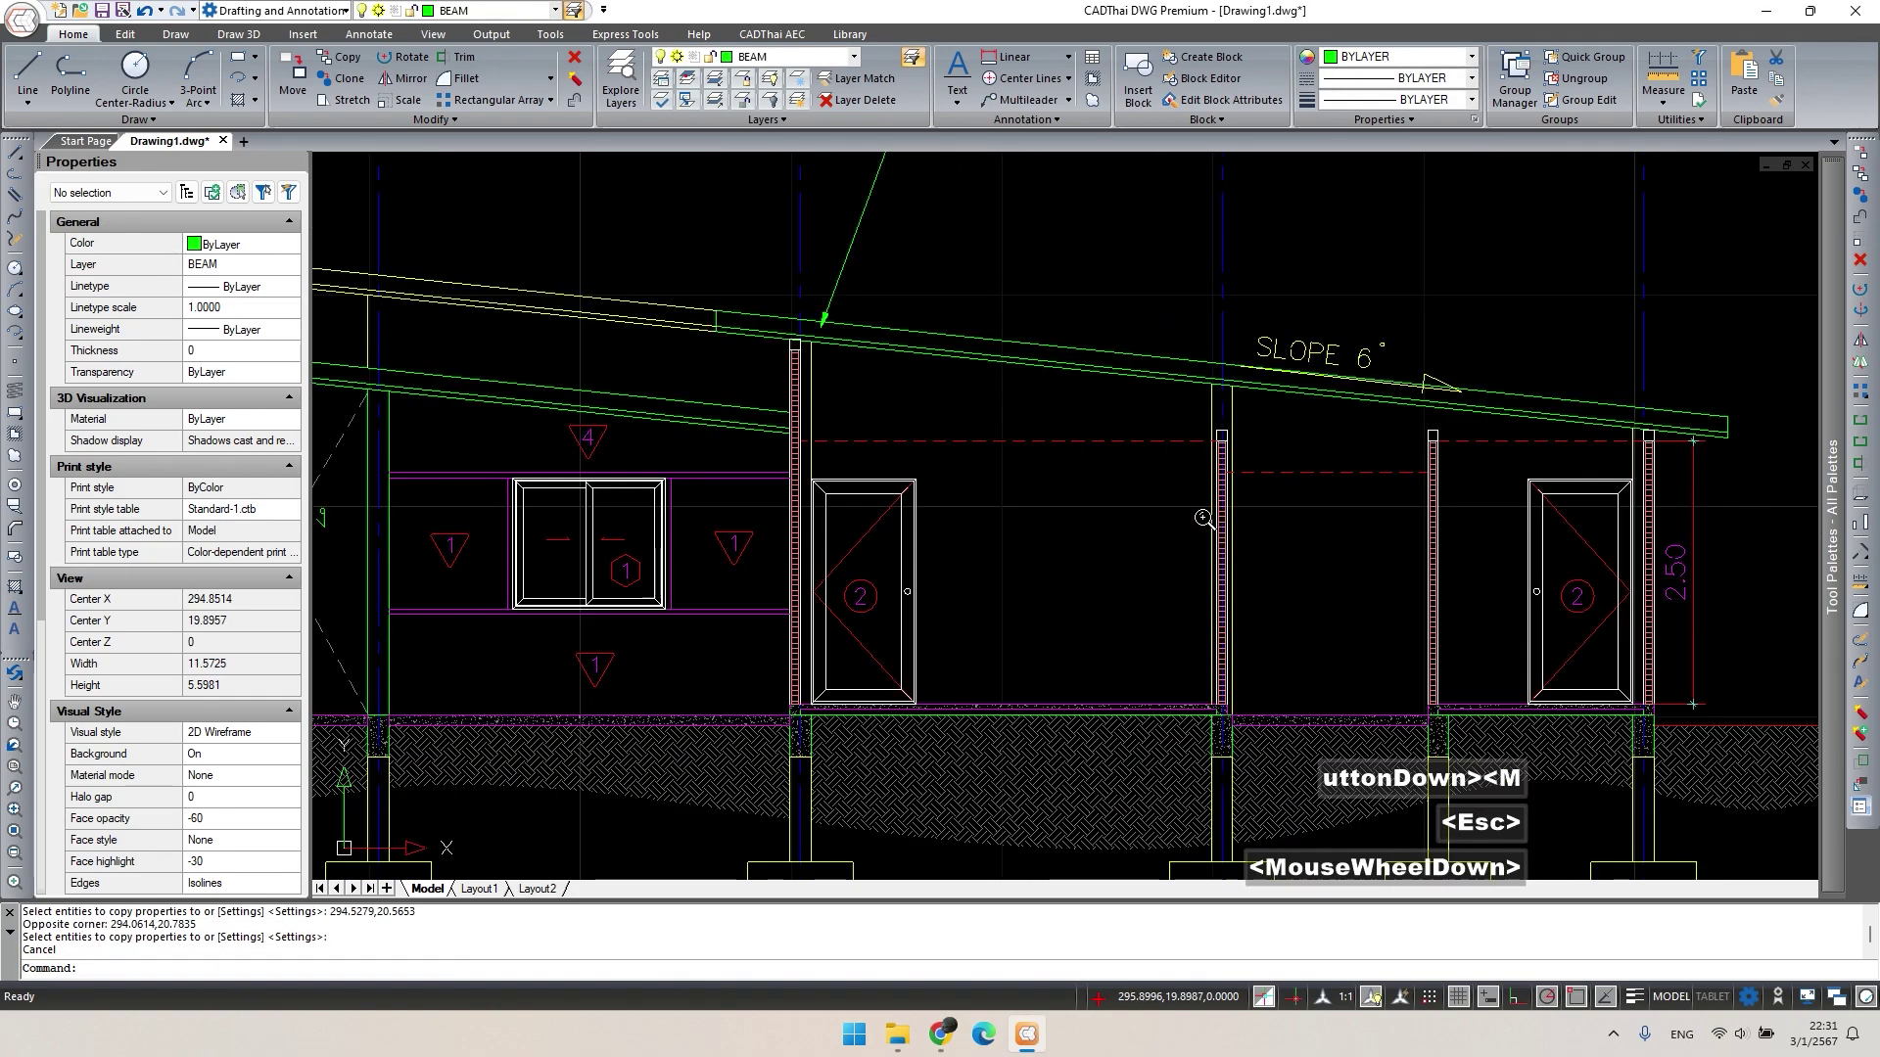
# Copy wall tag 4 above the window straight up into the space between the lower and upper roofs.
pyautogui.moveTo(1219, 536); pyautogui.dragTo(1182, 589, button='middle')
pyautogui.scroll(-1, 1181, 590)
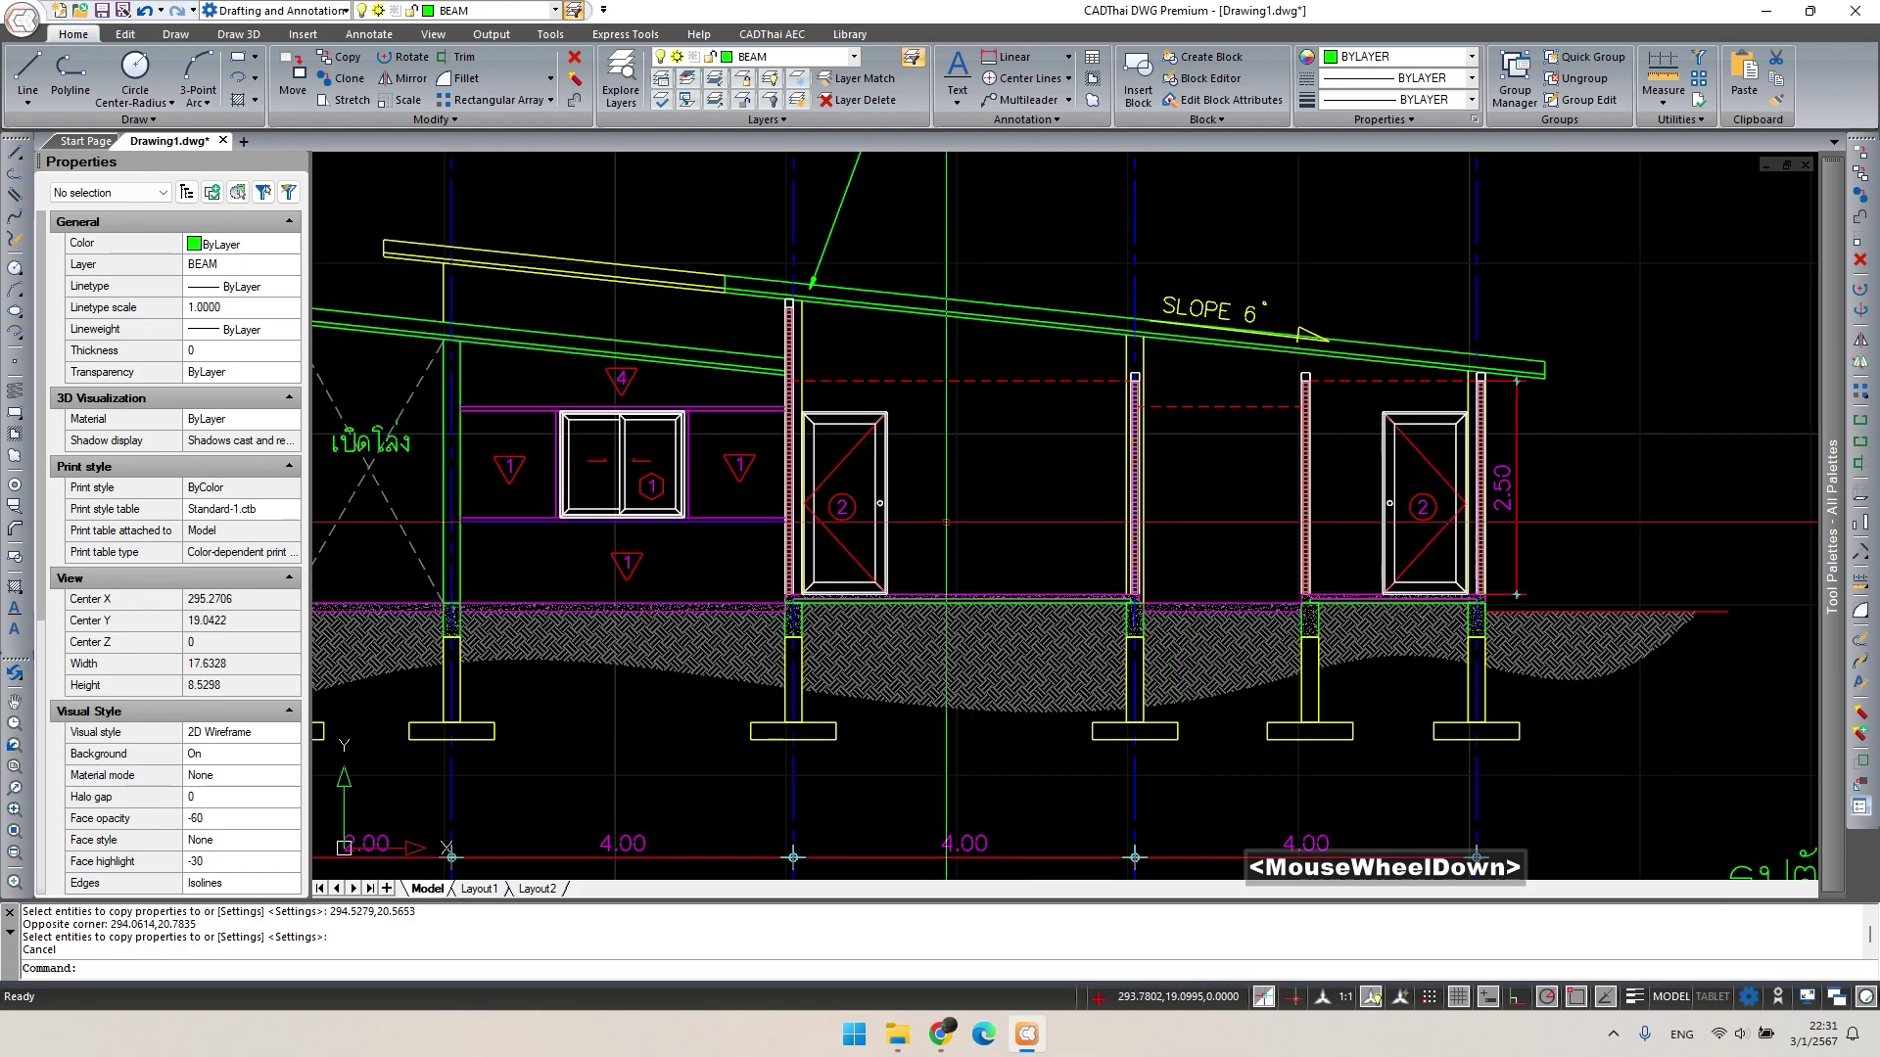
pyautogui.moveTo(954, 511); pyautogui.dragTo(1137, 545, button='middle')
pyautogui.doubleClick(804, 413)
pyautogui.write('c')
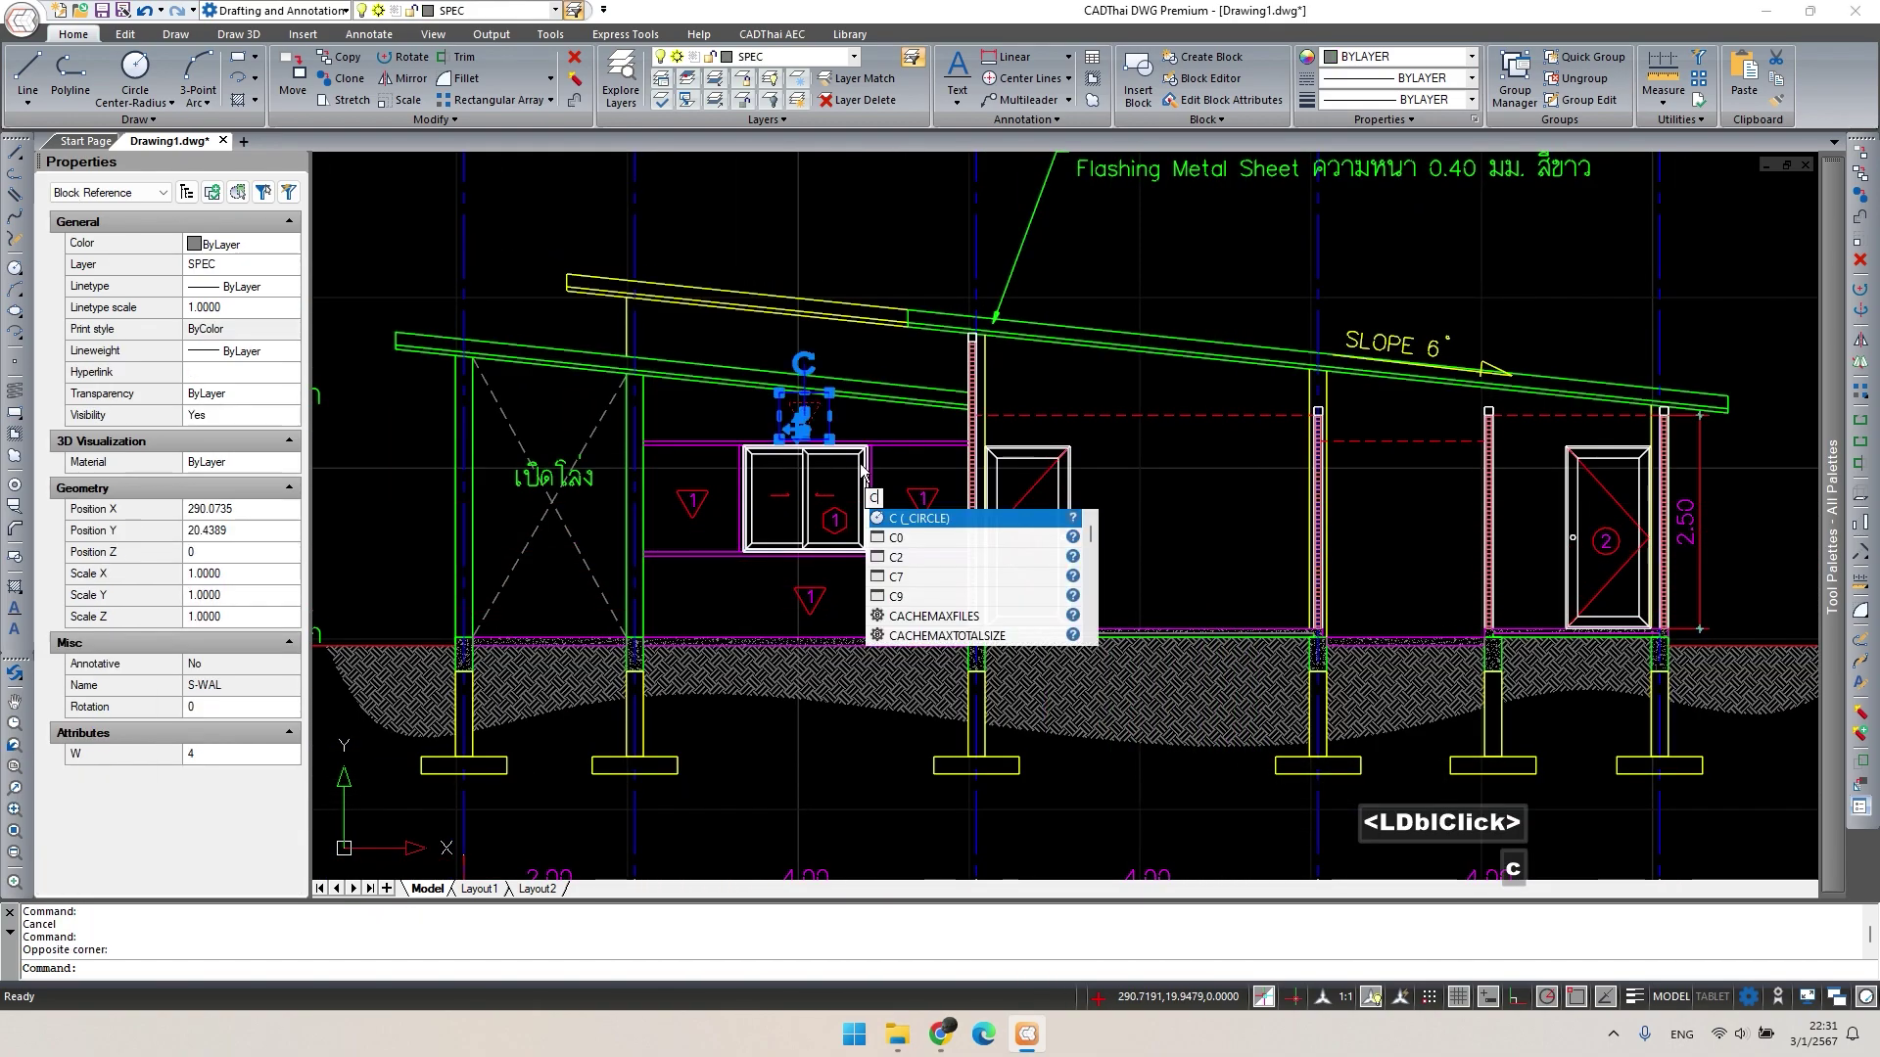
pyautogui.write('o')
pyautogui.press('space')
pyautogui.click(798, 416)
pyautogui.scroll(3, 820, 348)
pyautogui.click(818, 346)
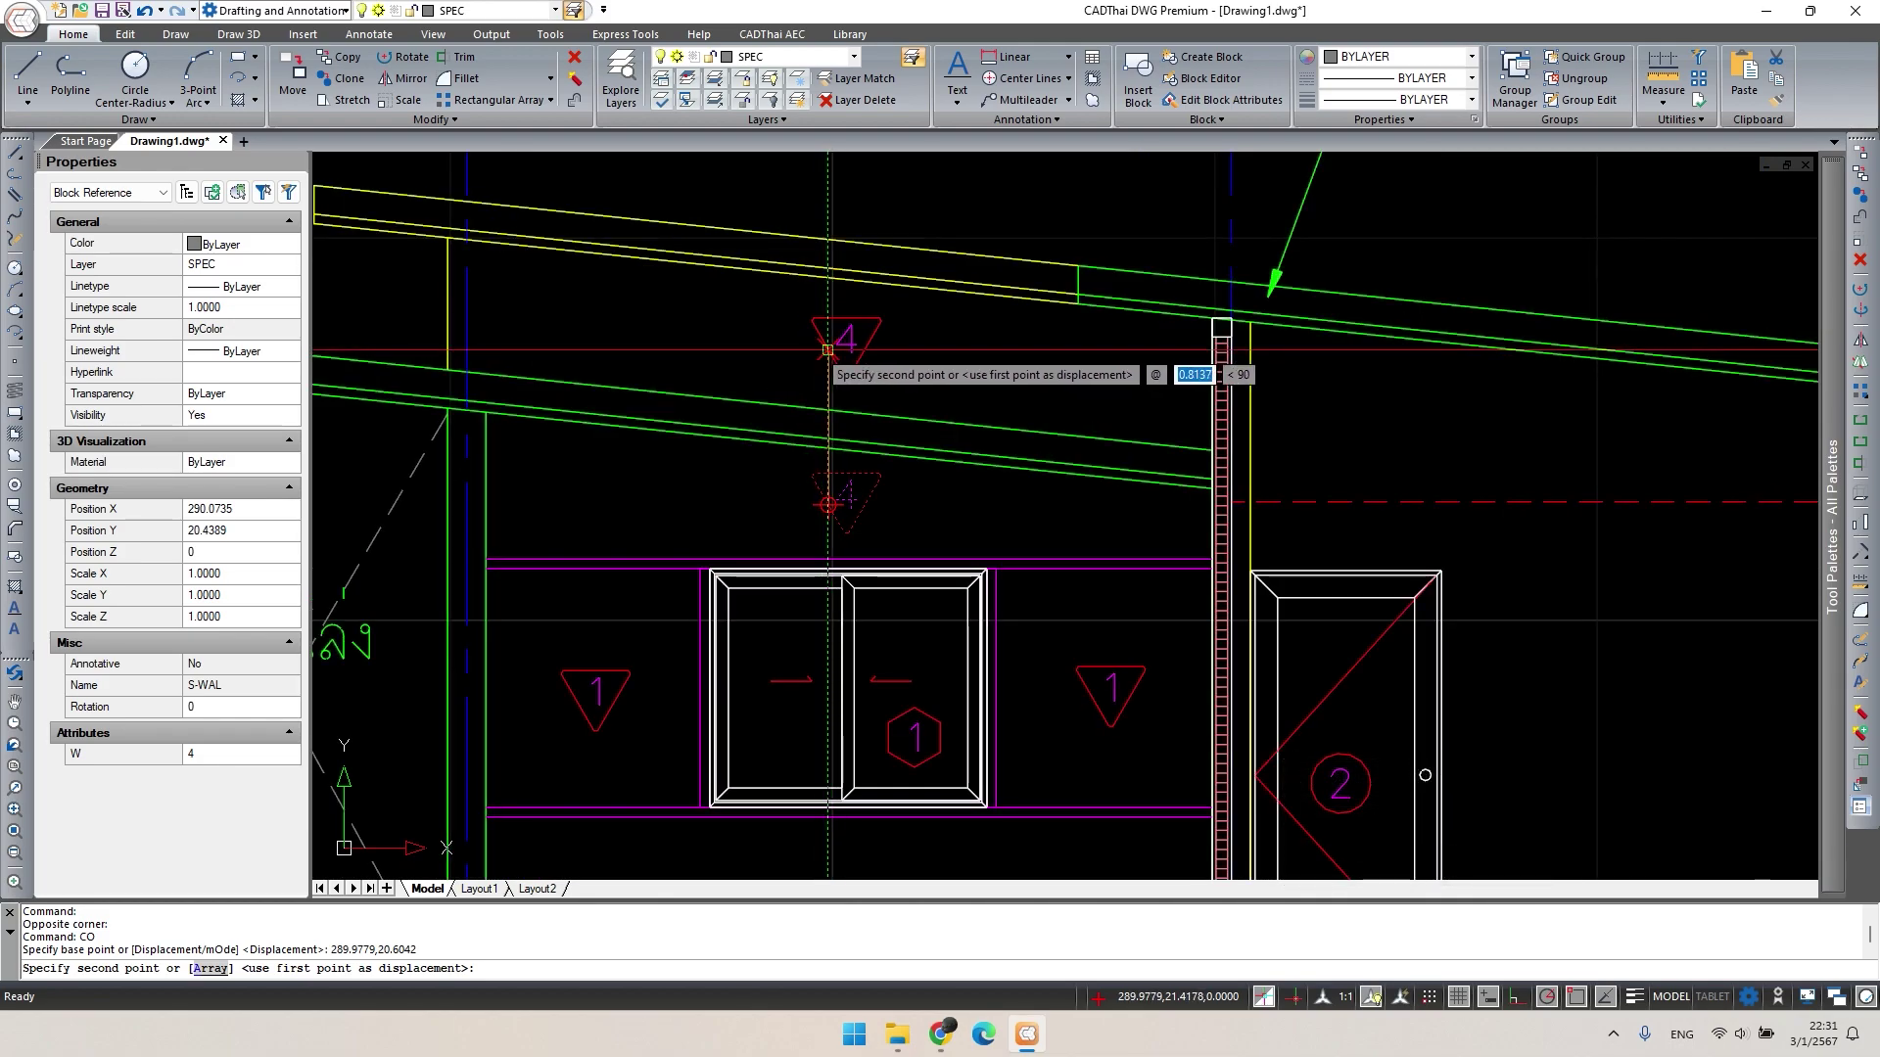
pyautogui.press('Escape')
# Compare section A-A with the floor plan along its cutting line, checking the rooms and doors it shows.
pyautogui.scroll(-2, 1298, 772)
pyautogui.moveTo(1297, 773); pyautogui.dragTo(1033, 532, button='middle')
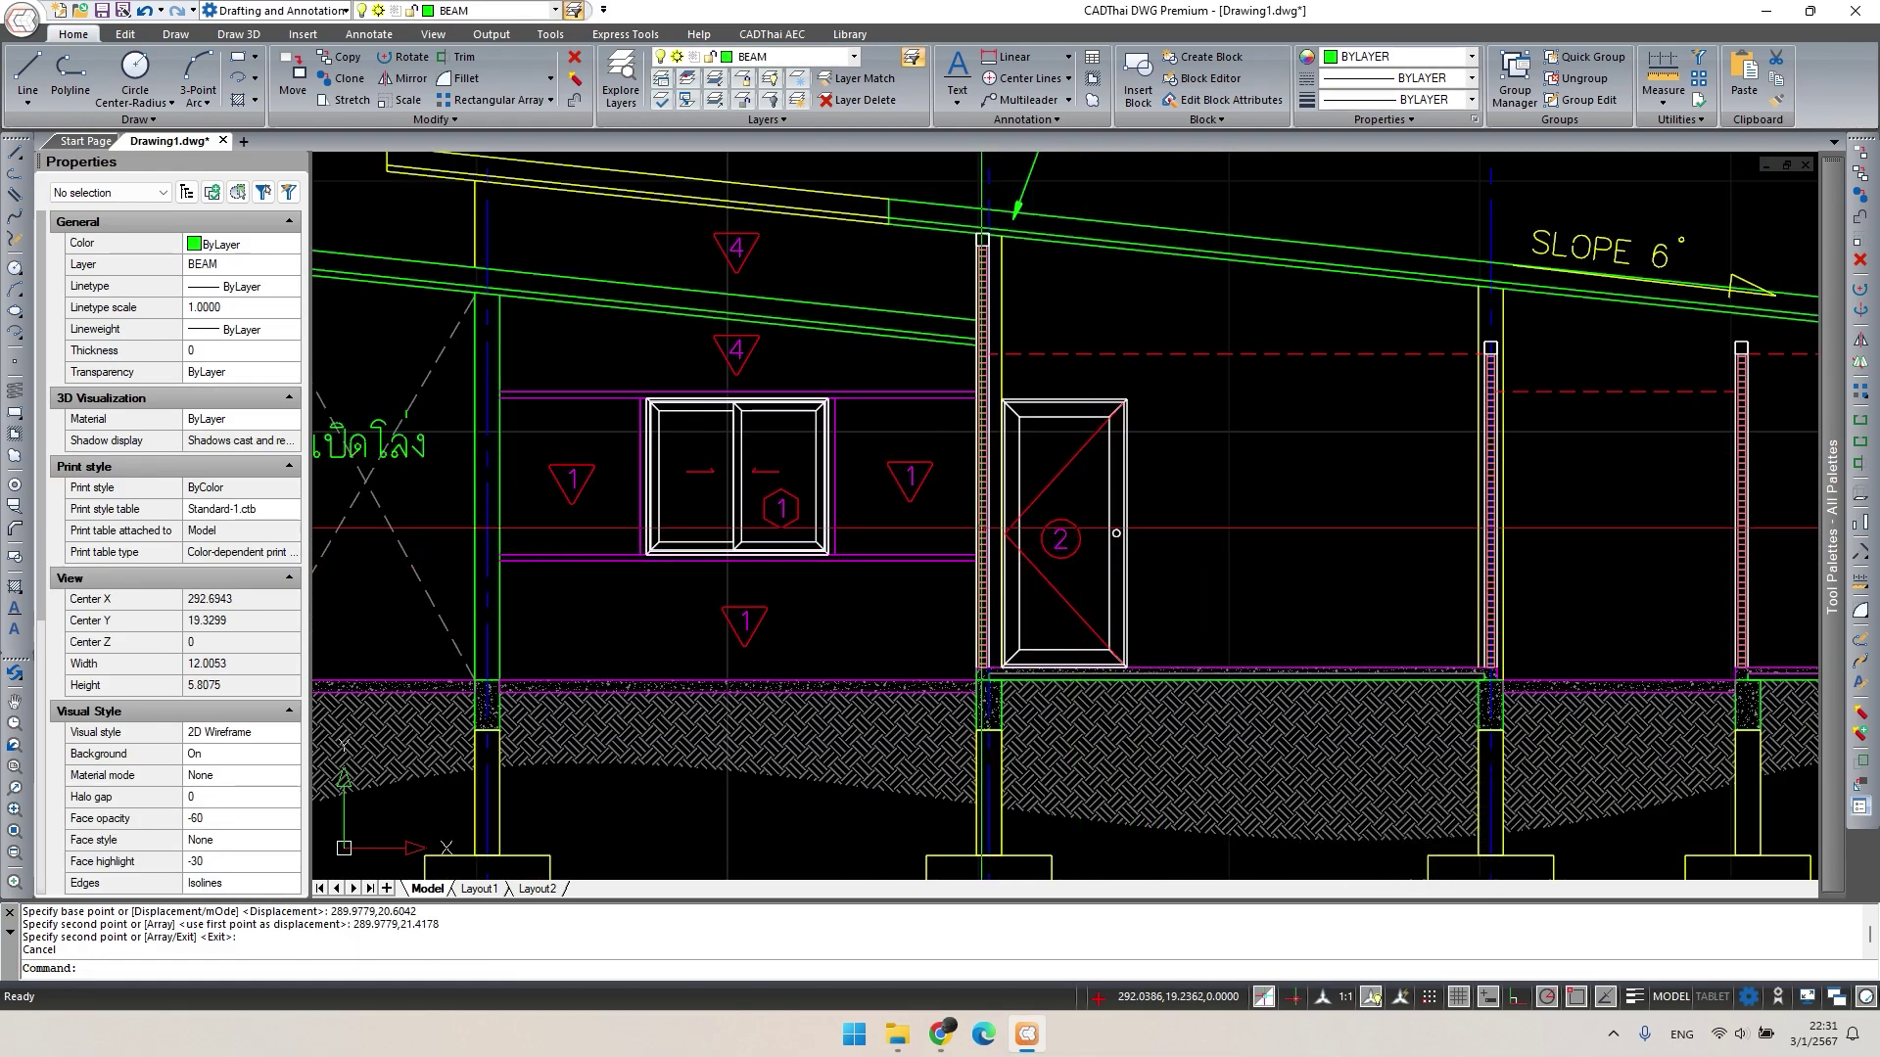
pyautogui.scroll(-2, 1195, 591)
pyautogui.moveTo(1196, 591); pyautogui.dragTo(1015, 588, button='middle')
pyautogui.moveTo(1364, 537); pyautogui.dragTo(1015, 537, button='middle')
pyautogui.scroll(-3, 1124, 706)
pyautogui.moveTo(1124, 706); pyautogui.dragTo(1488, 627, button='middle')
pyautogui.scroll(-2, 944, 588)
pyautogui.scroll(3, 931, 285)
pyautogui.press('Escape')
pyautogui.scroll(2, 930, 632)
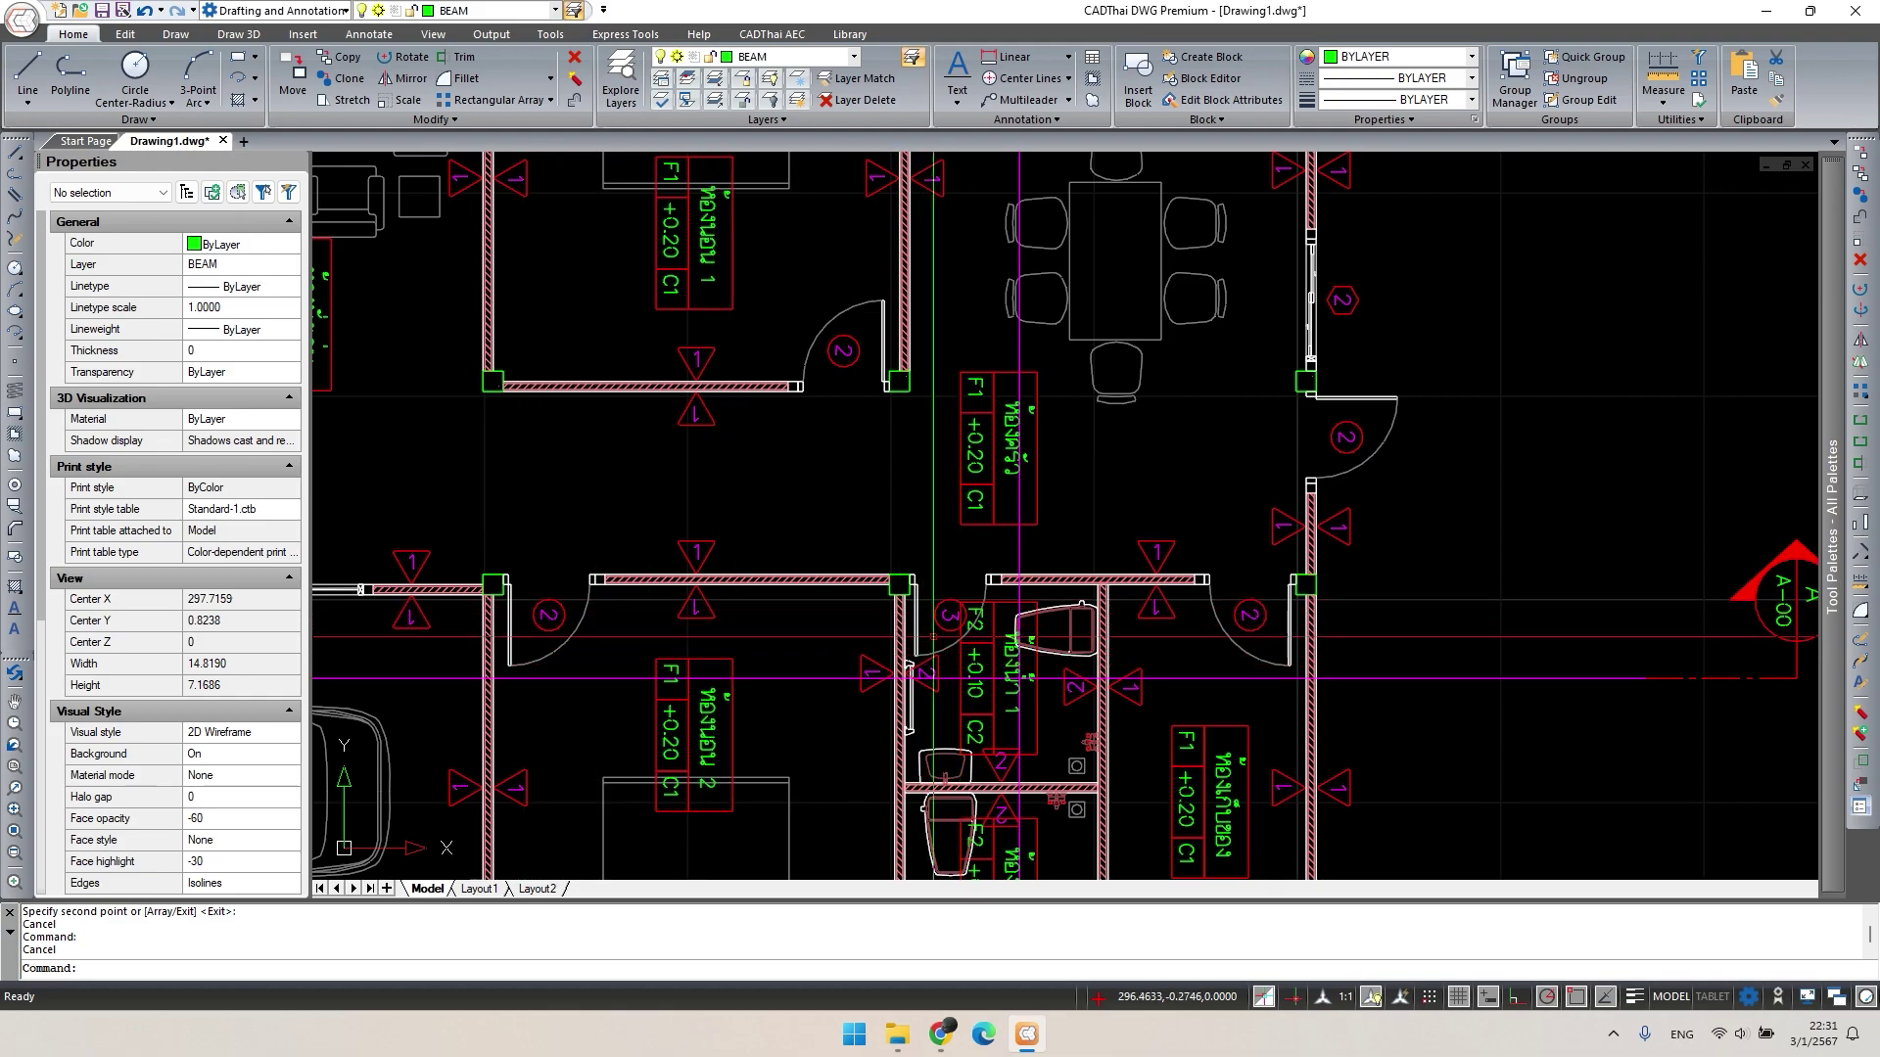
pyautogui.scroll(-3, 928, 649)
pyautogui.moveTo(979, 323); pyautogui.dragTo(989, 656, button='middle')
pyautogui.moveTo(989, 568); pyautogui.dragTo(986, 755, button='middle')
pyautogui.press('Escape')
pyautogui.scroll(2, 850, 413)
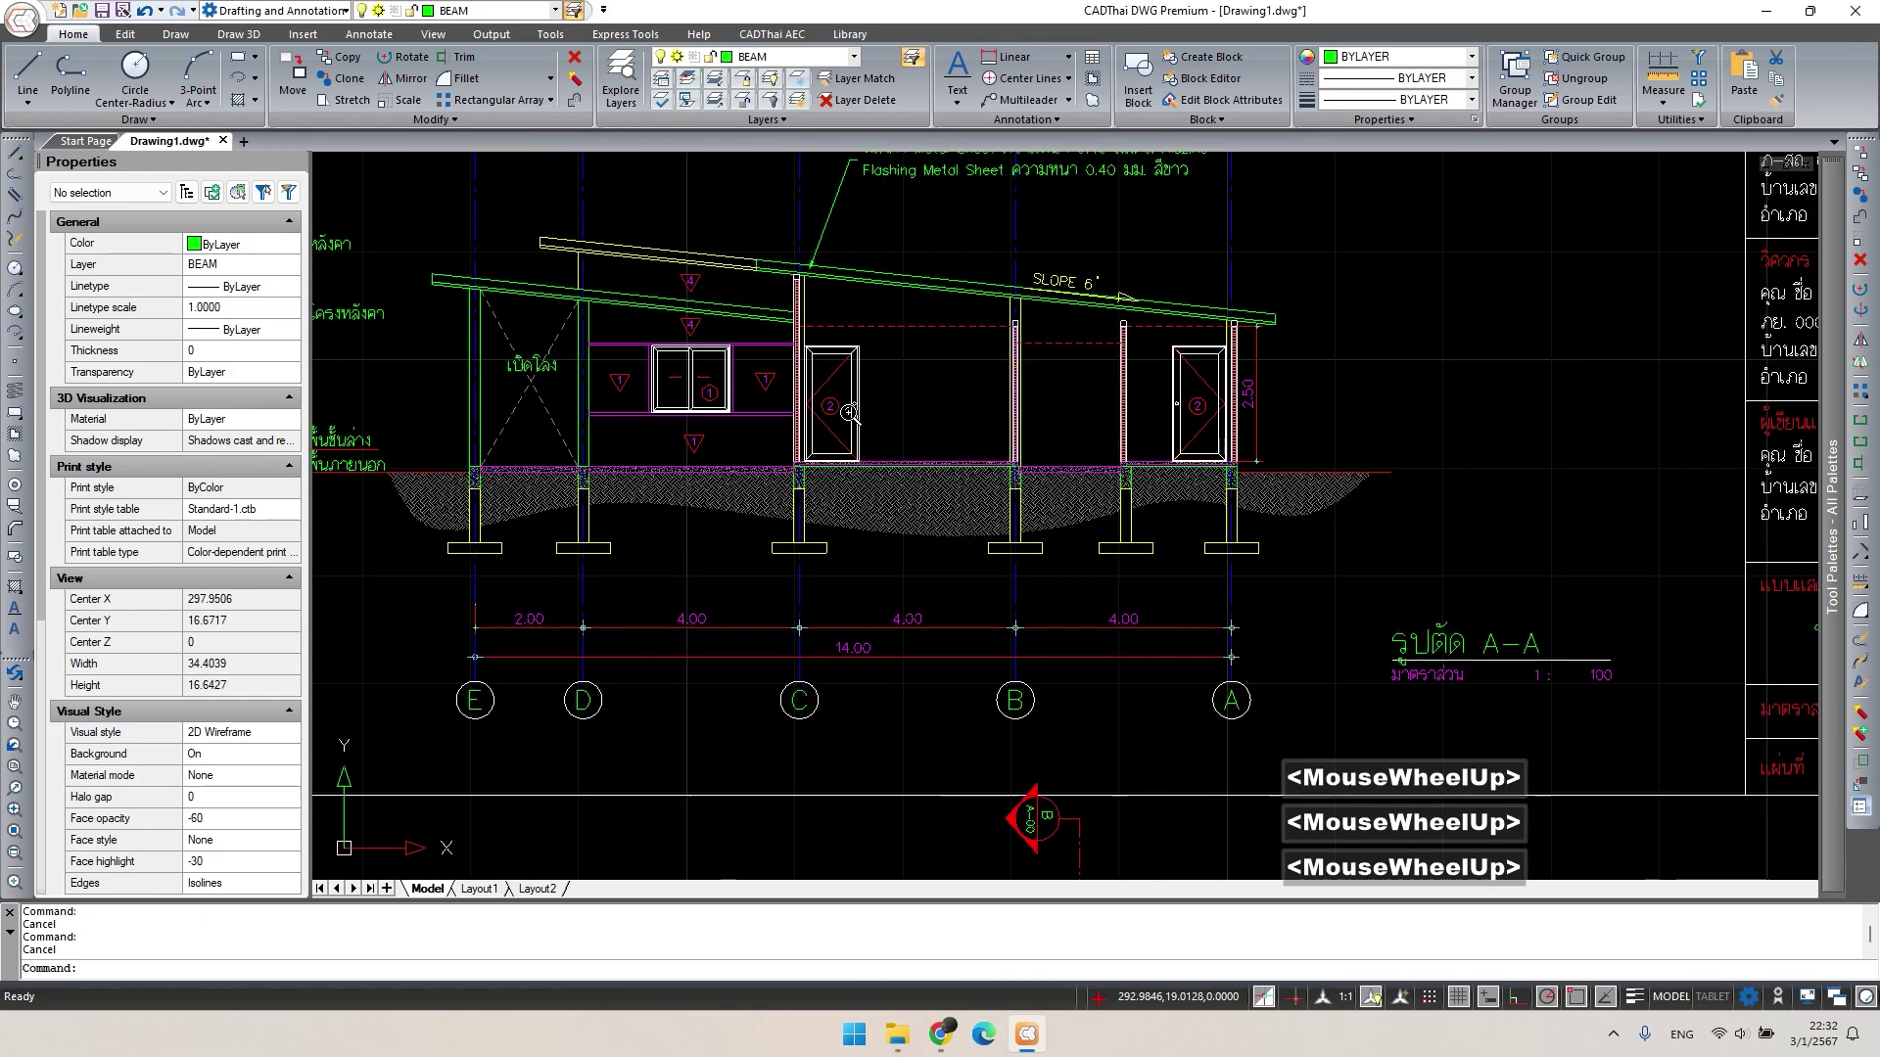
pyautogui.scroll(3, 850, 413)
pyautogui.scroll(-3, 906, 463)
pyautogui.press('Escape')
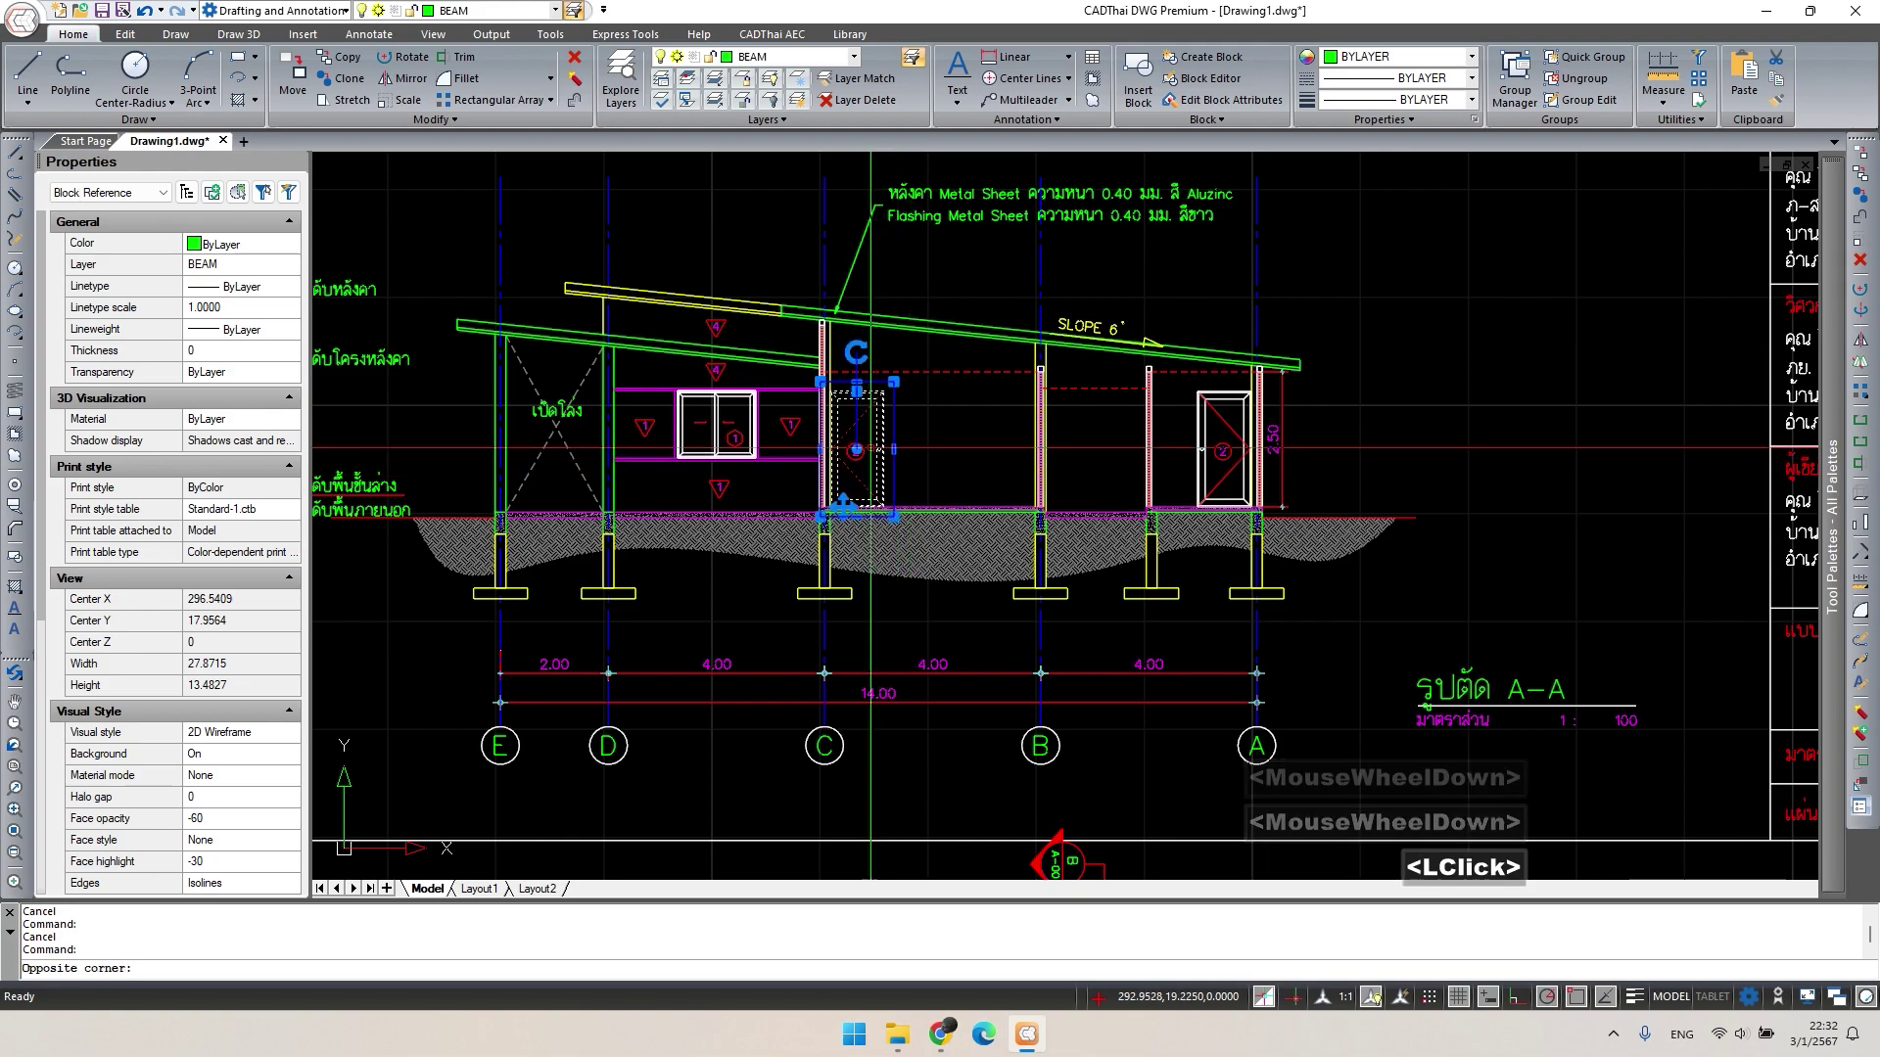
# Copy the door beside the grid C wall to the matching floor-level corner of the grid B column, between the interior walls.
pyautogui.doubleClick(889, 429)
pyautogui.scroll(2, 889, 429)
pyautogui.scroll(1, 822, 518)
pyautogui.write('co')
pyautogui.press('space')
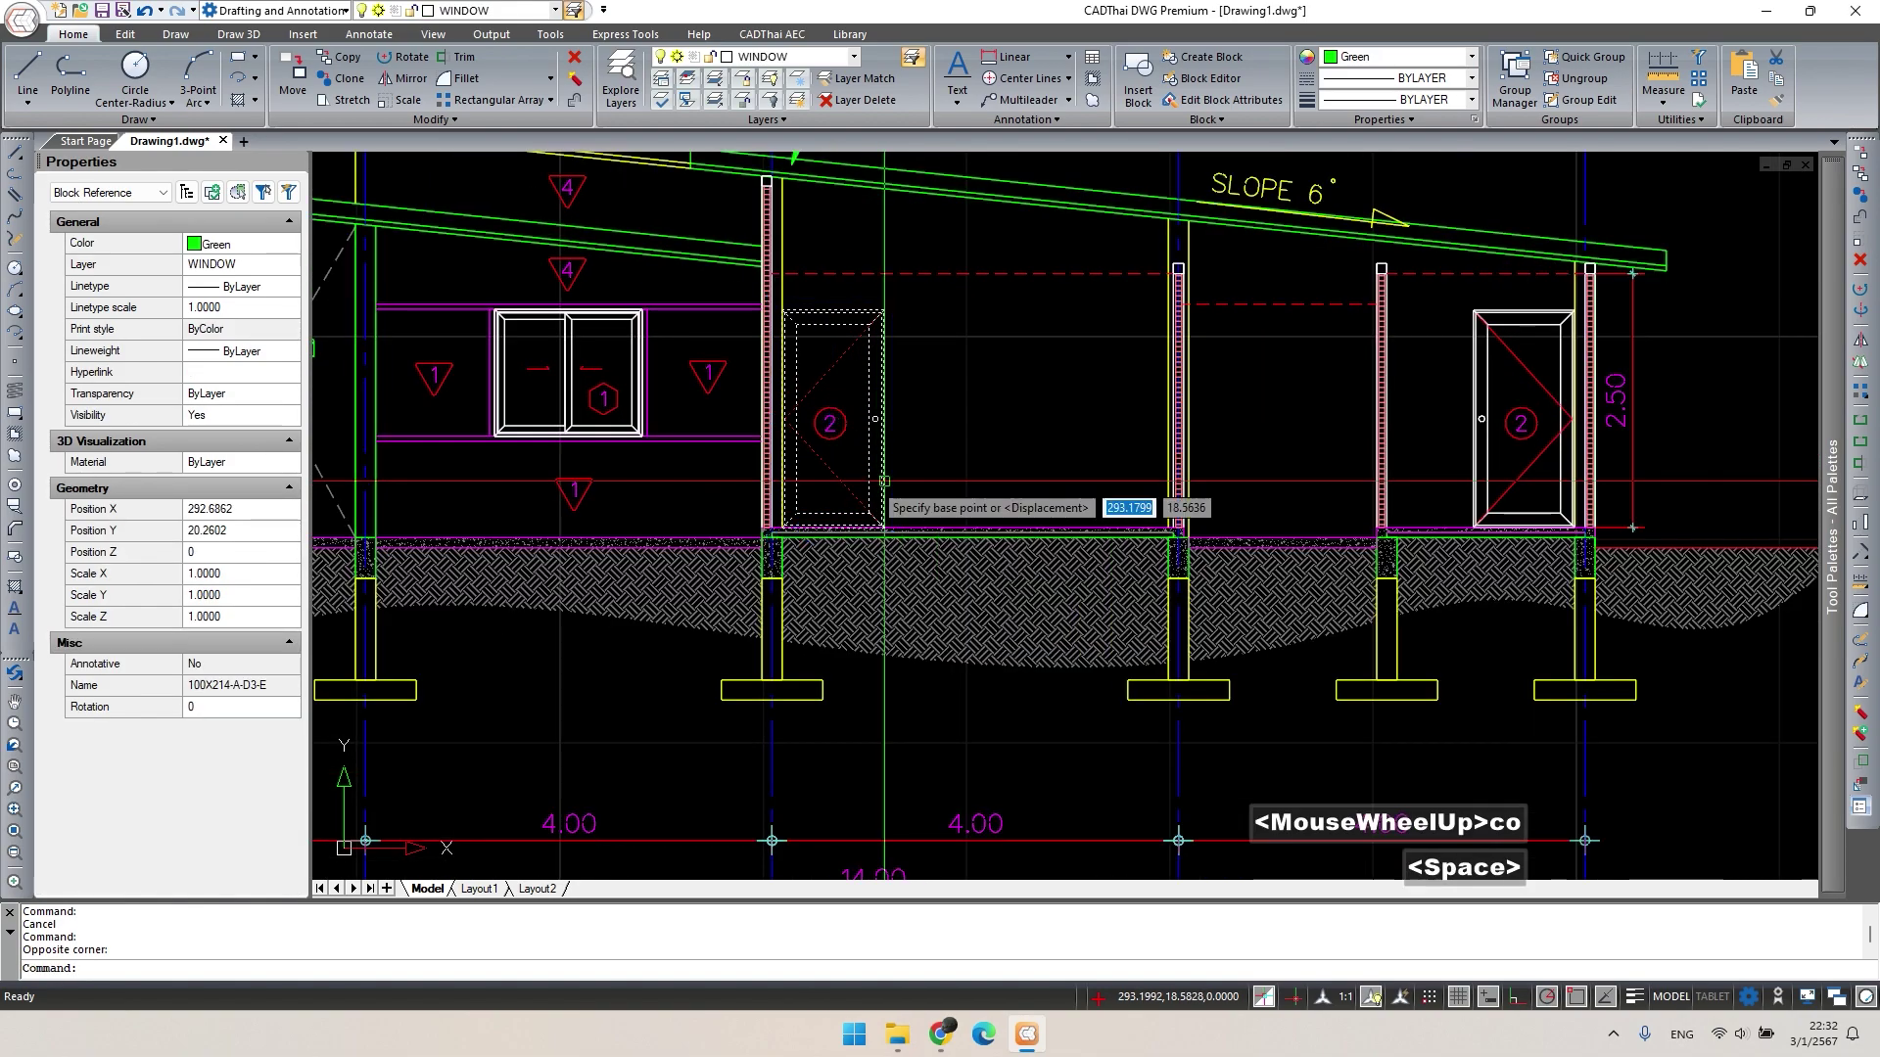
pyautogui.scroll(4, 773, 519)
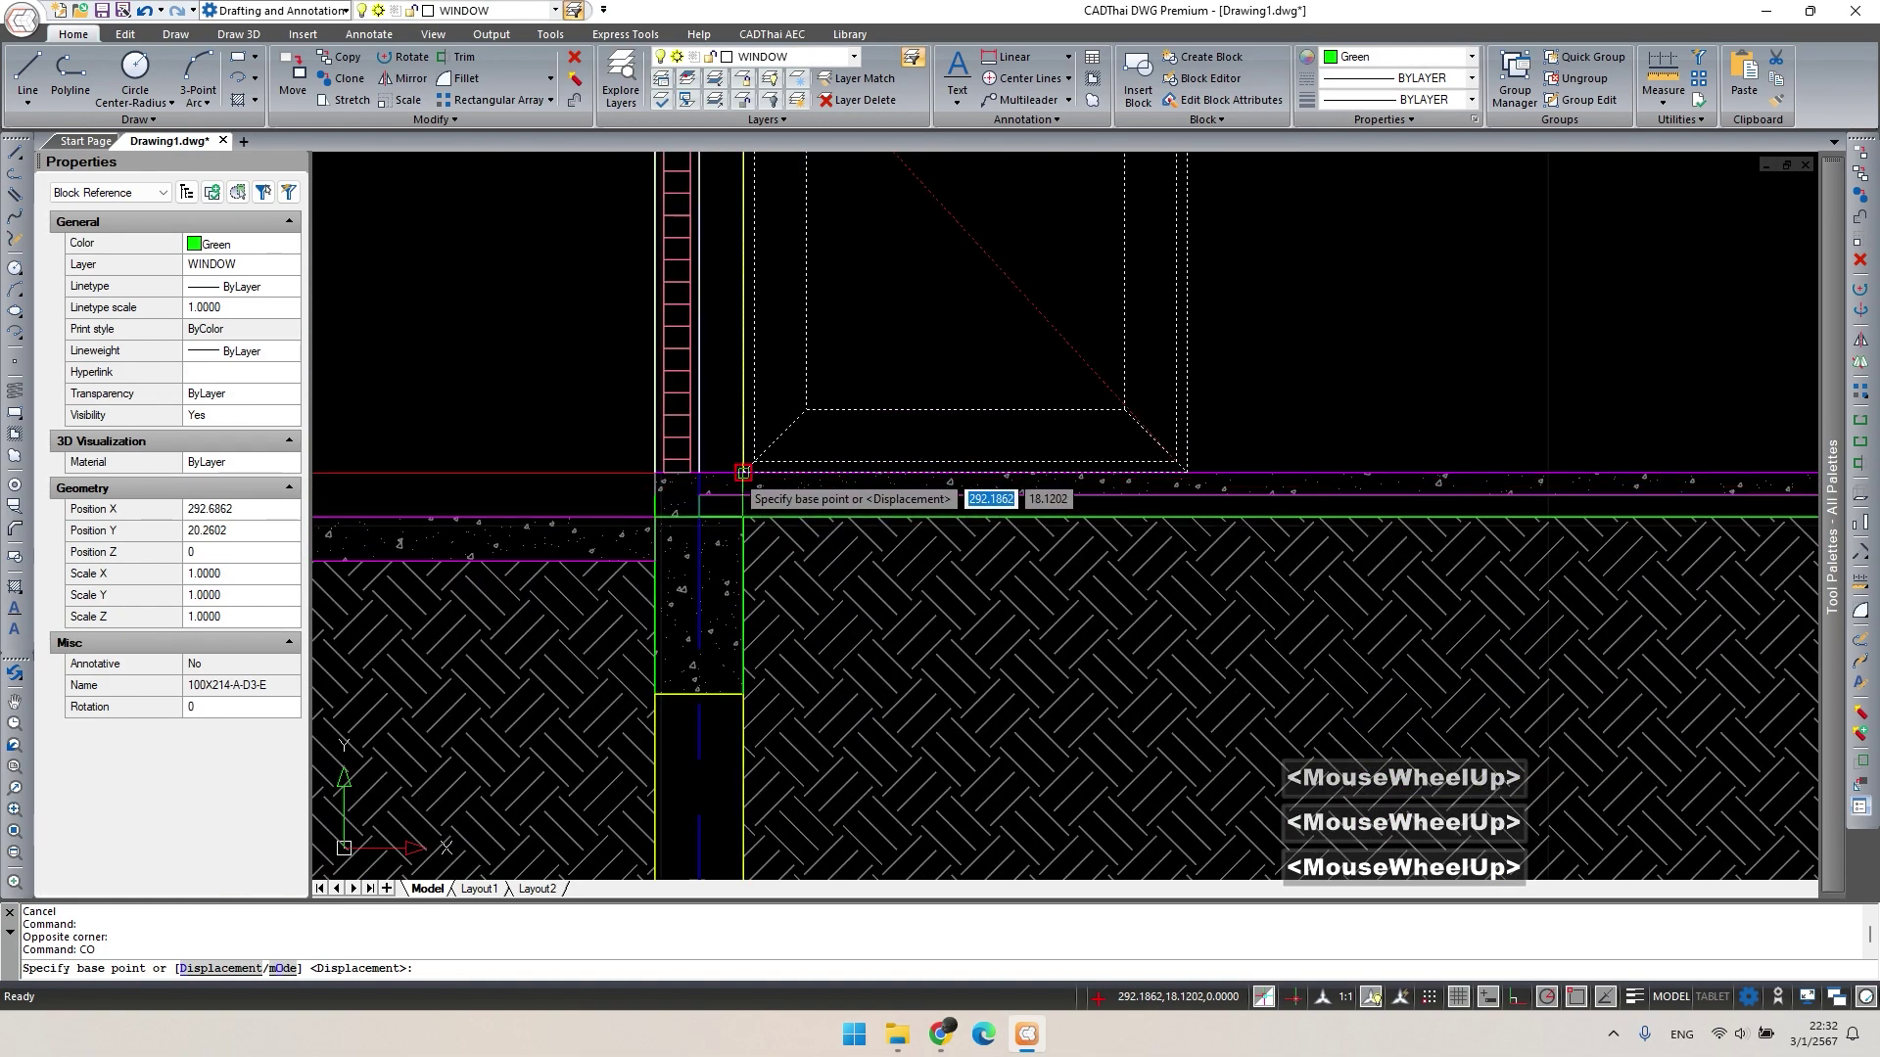
pyautogui.click(743, 473)
pyautogui.scroll(-4, 754, 548)
pyautogui.moveTo(764, 588); pyautogui.dragTo(964, 587, button='middle')
pyautogui.scroll(1, 959, 589)
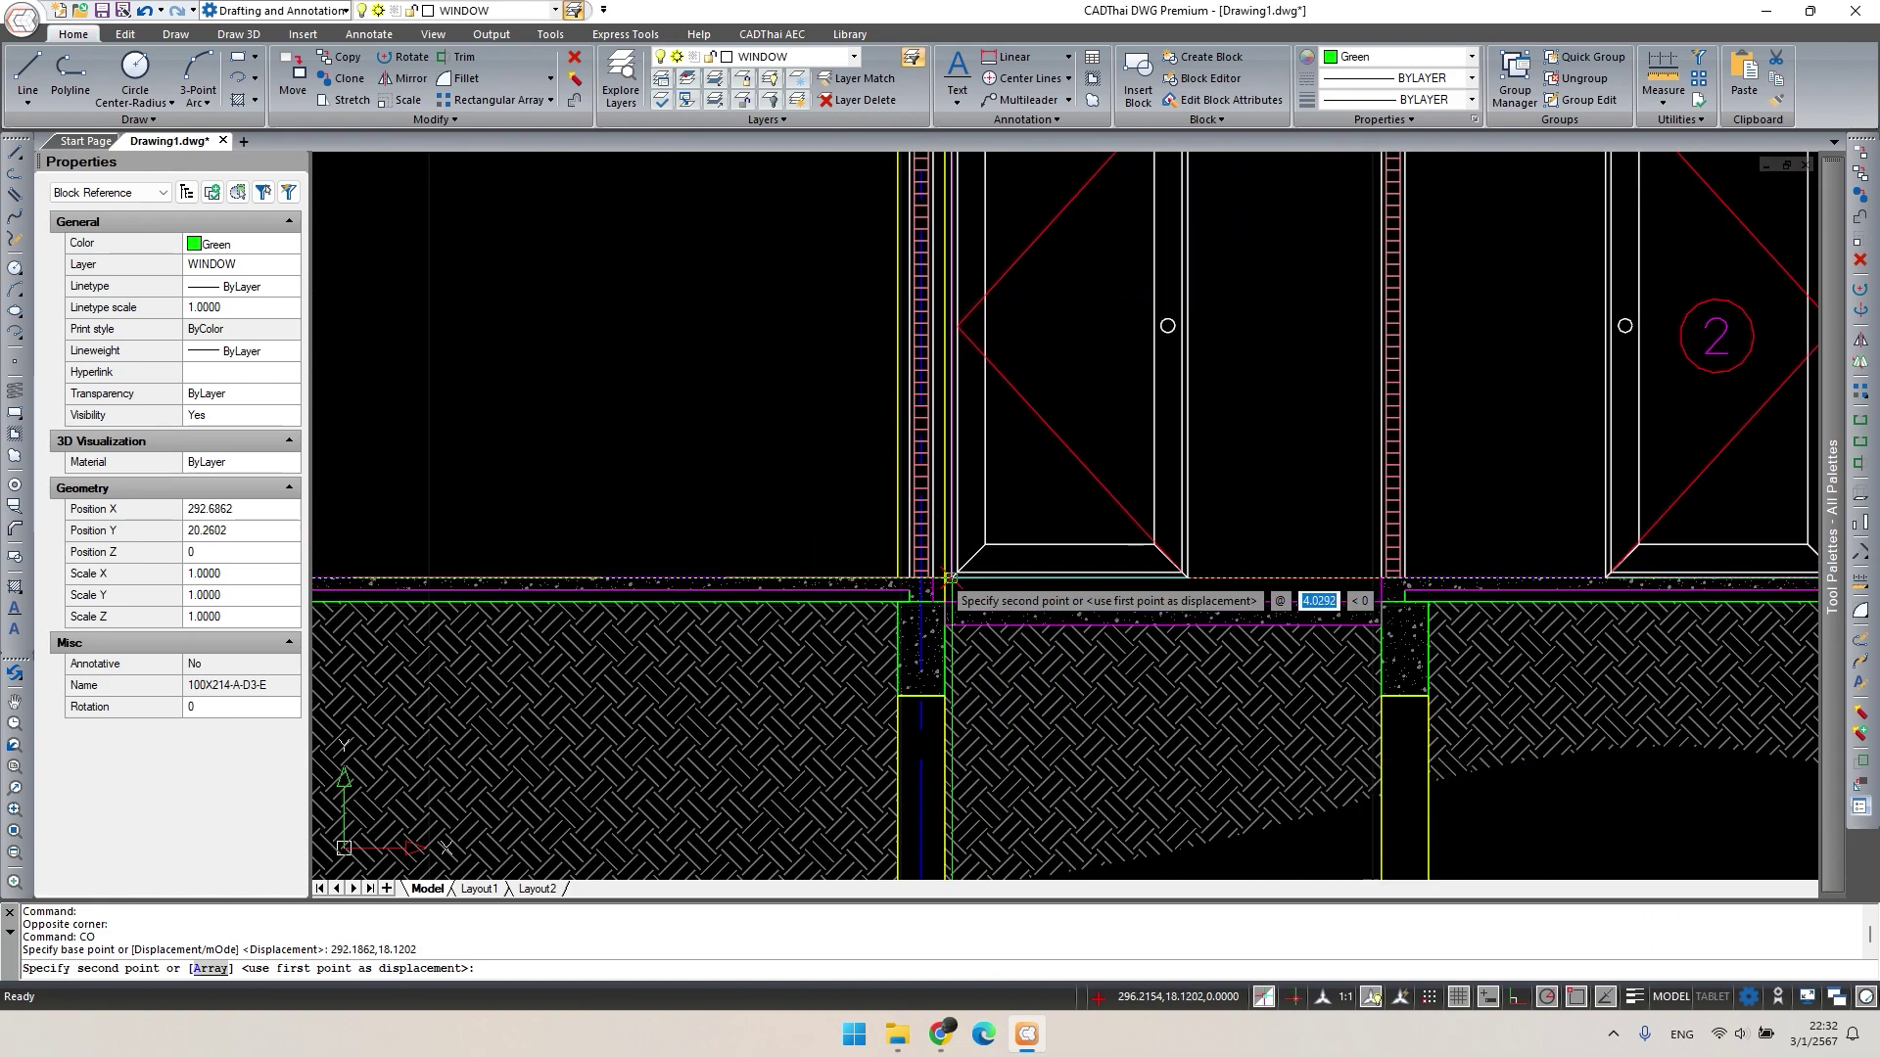
pyautogui.click(944, 578)
pyautogui.press('Escape')
# Explode the copied door block between the two interior walls.
pyautogui.moveTo(1247, 421); pyautogui.dragTo(1169, 464)
pyautogui.scroll(-1, 1199, 459)
pyautogui.moveTo(1186, 479); pyautogui.dragTo(1072, 528, button='middle')
pyautogui.press('space')
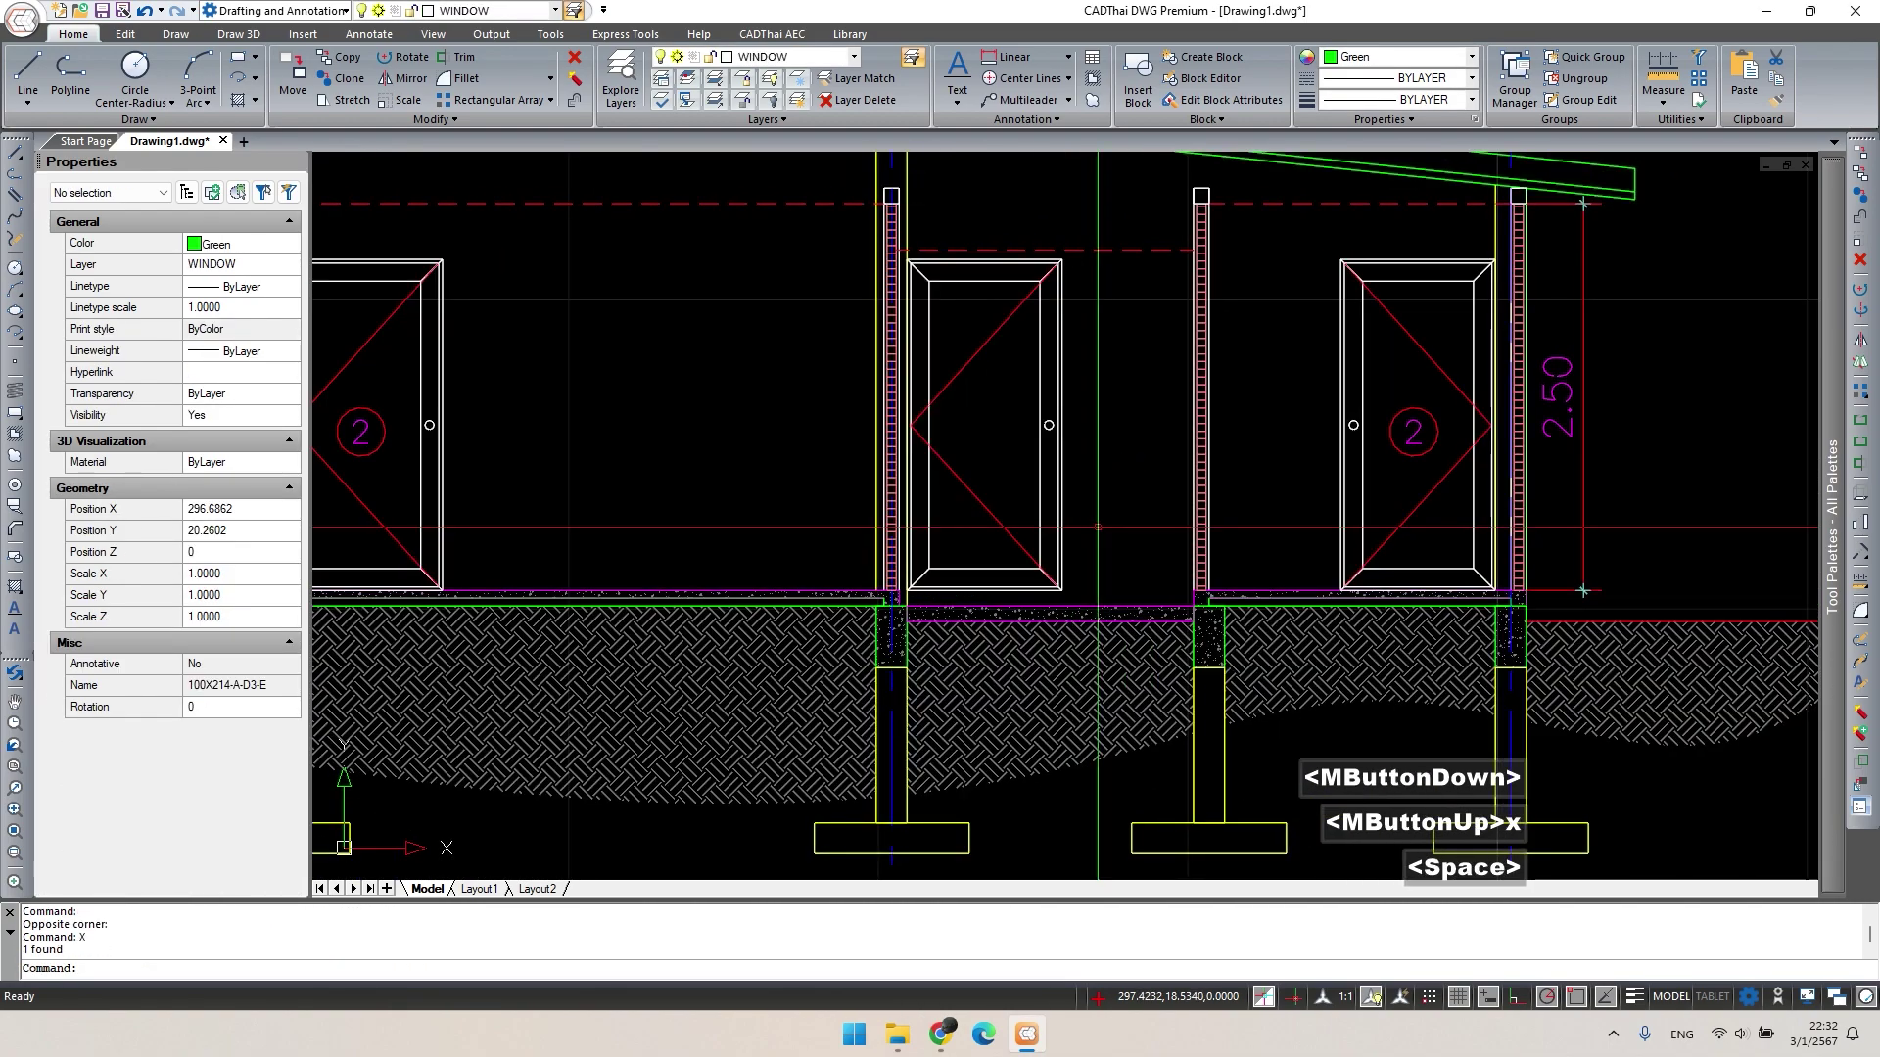
# Draw a vertical polyline from door 3's free-side jamb on the floor plan up into section A-A, ending above the copied door.
pyautogui.scroll(-3, 1057, 480)
pyautogui.write('pl')
pyautogui.press('space')
pyautogui.scroll(-2, 1135, 666)
pyautogui.moveTo(1135, 666); pyautogui.dragTo(996, 230, button='middle')
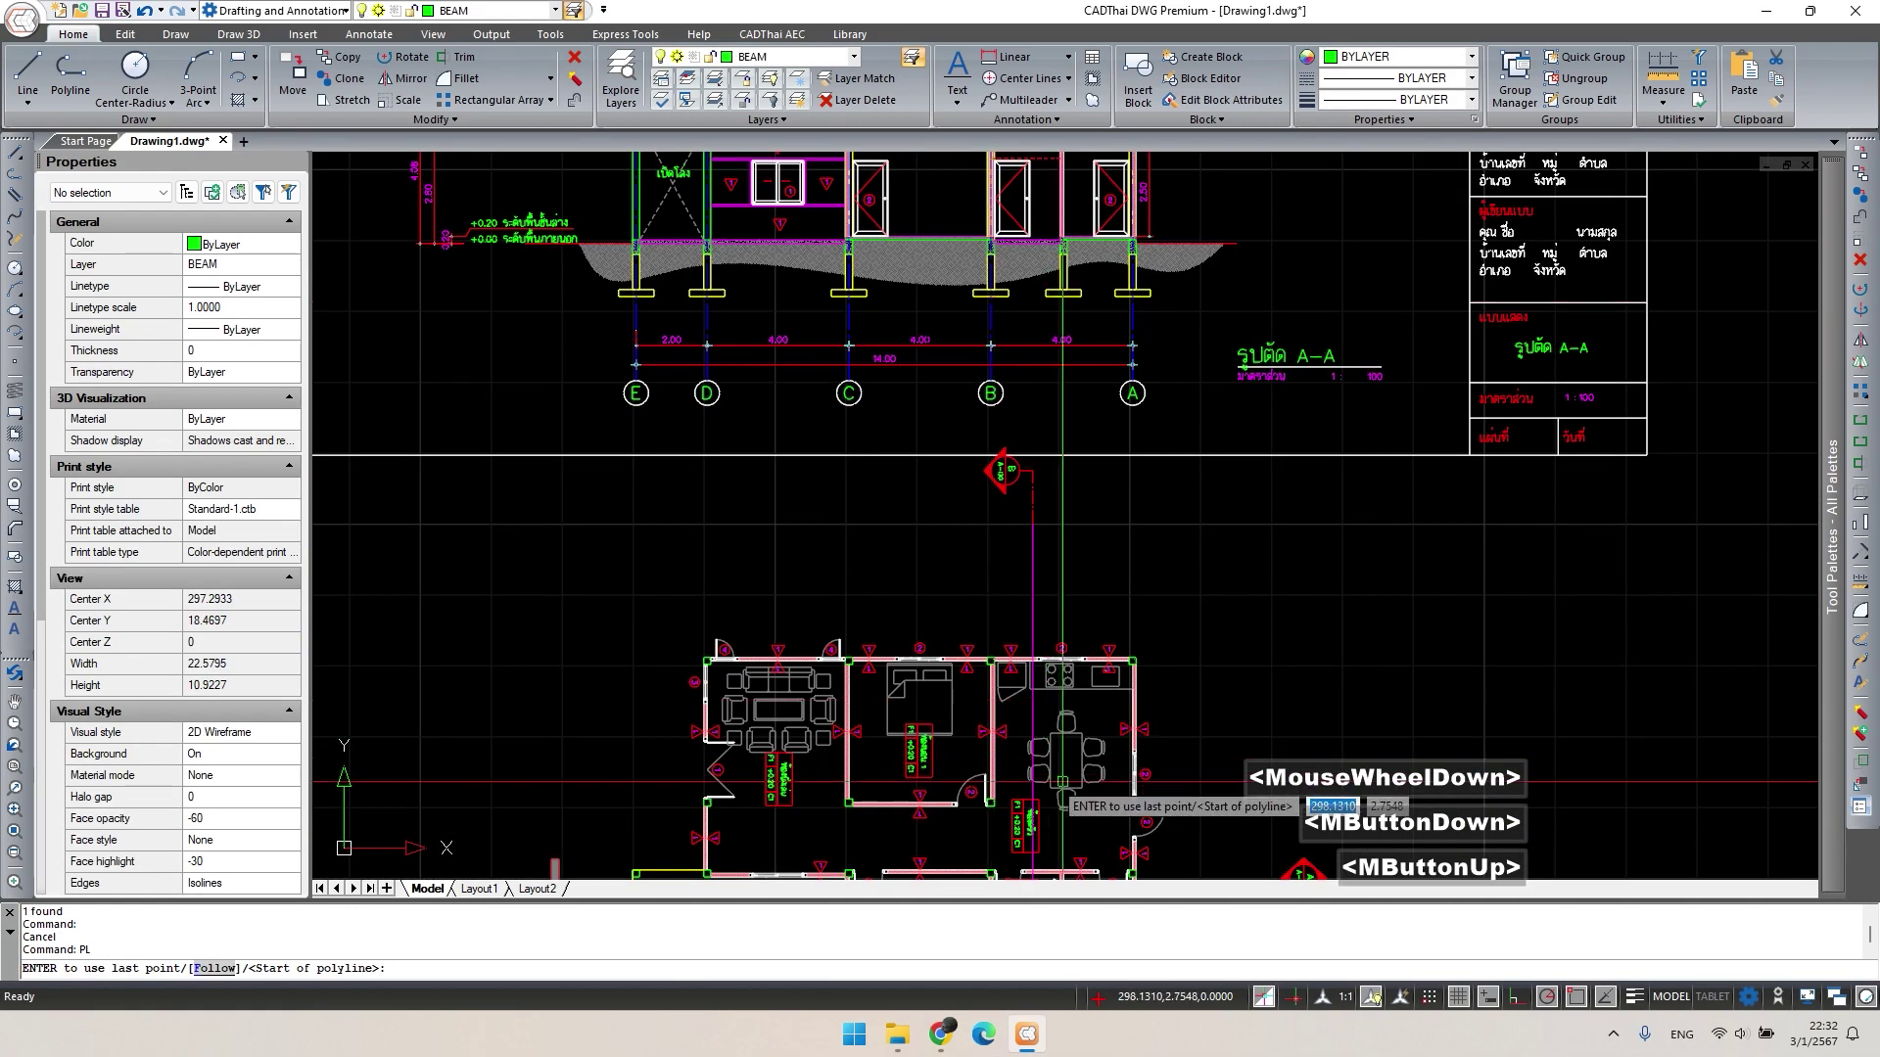
pyautogui.scroll(2, 1154, 411)
pyautogui.moveTo(1153, 412); pyautogui.dragTo(1165, 255, button='middle')
pyautogui.scroll(3, 995, 637)
pyautogui.scroll(1, 996, 637)
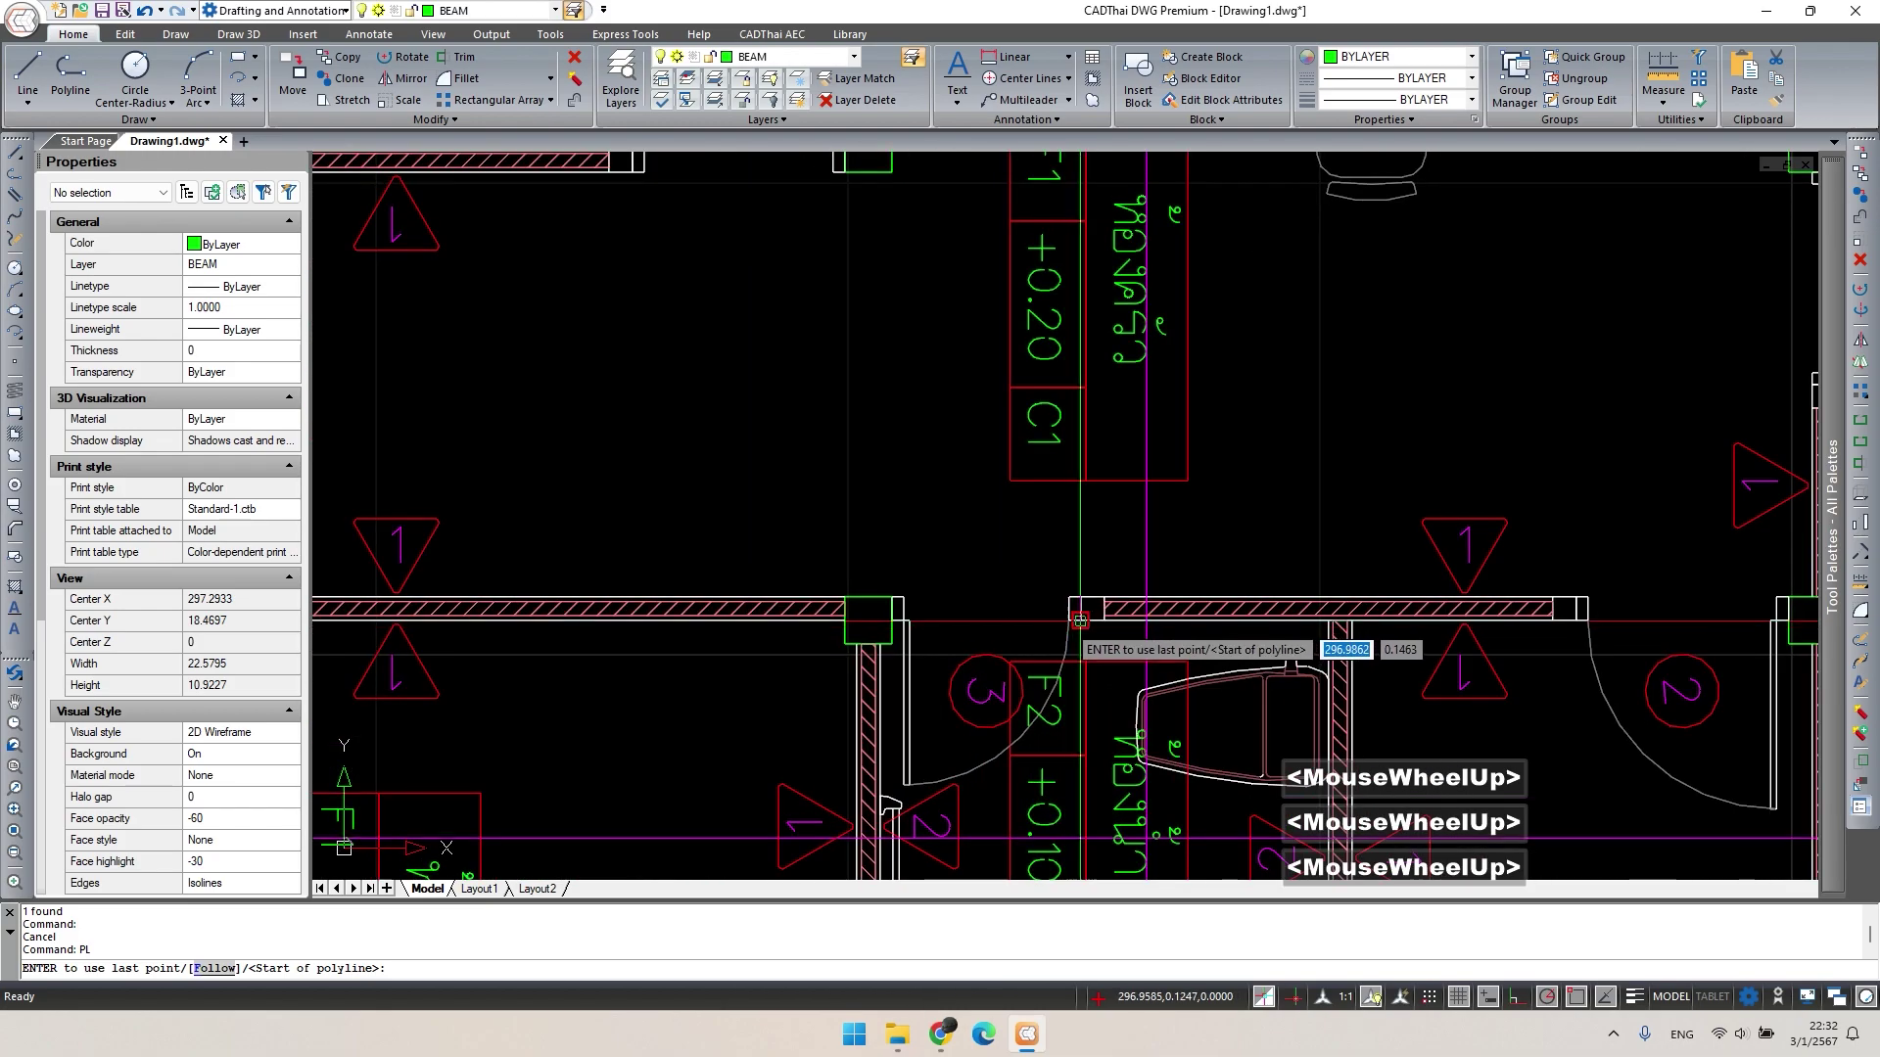
pyautogui.click(1092, 621)
pyautogui.scroll(-3, 979, 519)
pyautogui.scroll(1, 979, 519)
pyautogui.moveTo(1077, 98); pyautogui.dragTo(1106, 571, button='middle')
pyautogui.scroll(3, 1082, 407)
pyautogui.scroll(1, 1083, 408)
pyautogui.moveTo(1082, 157); pyautogui.dragTo(1087, 548, button='middle')
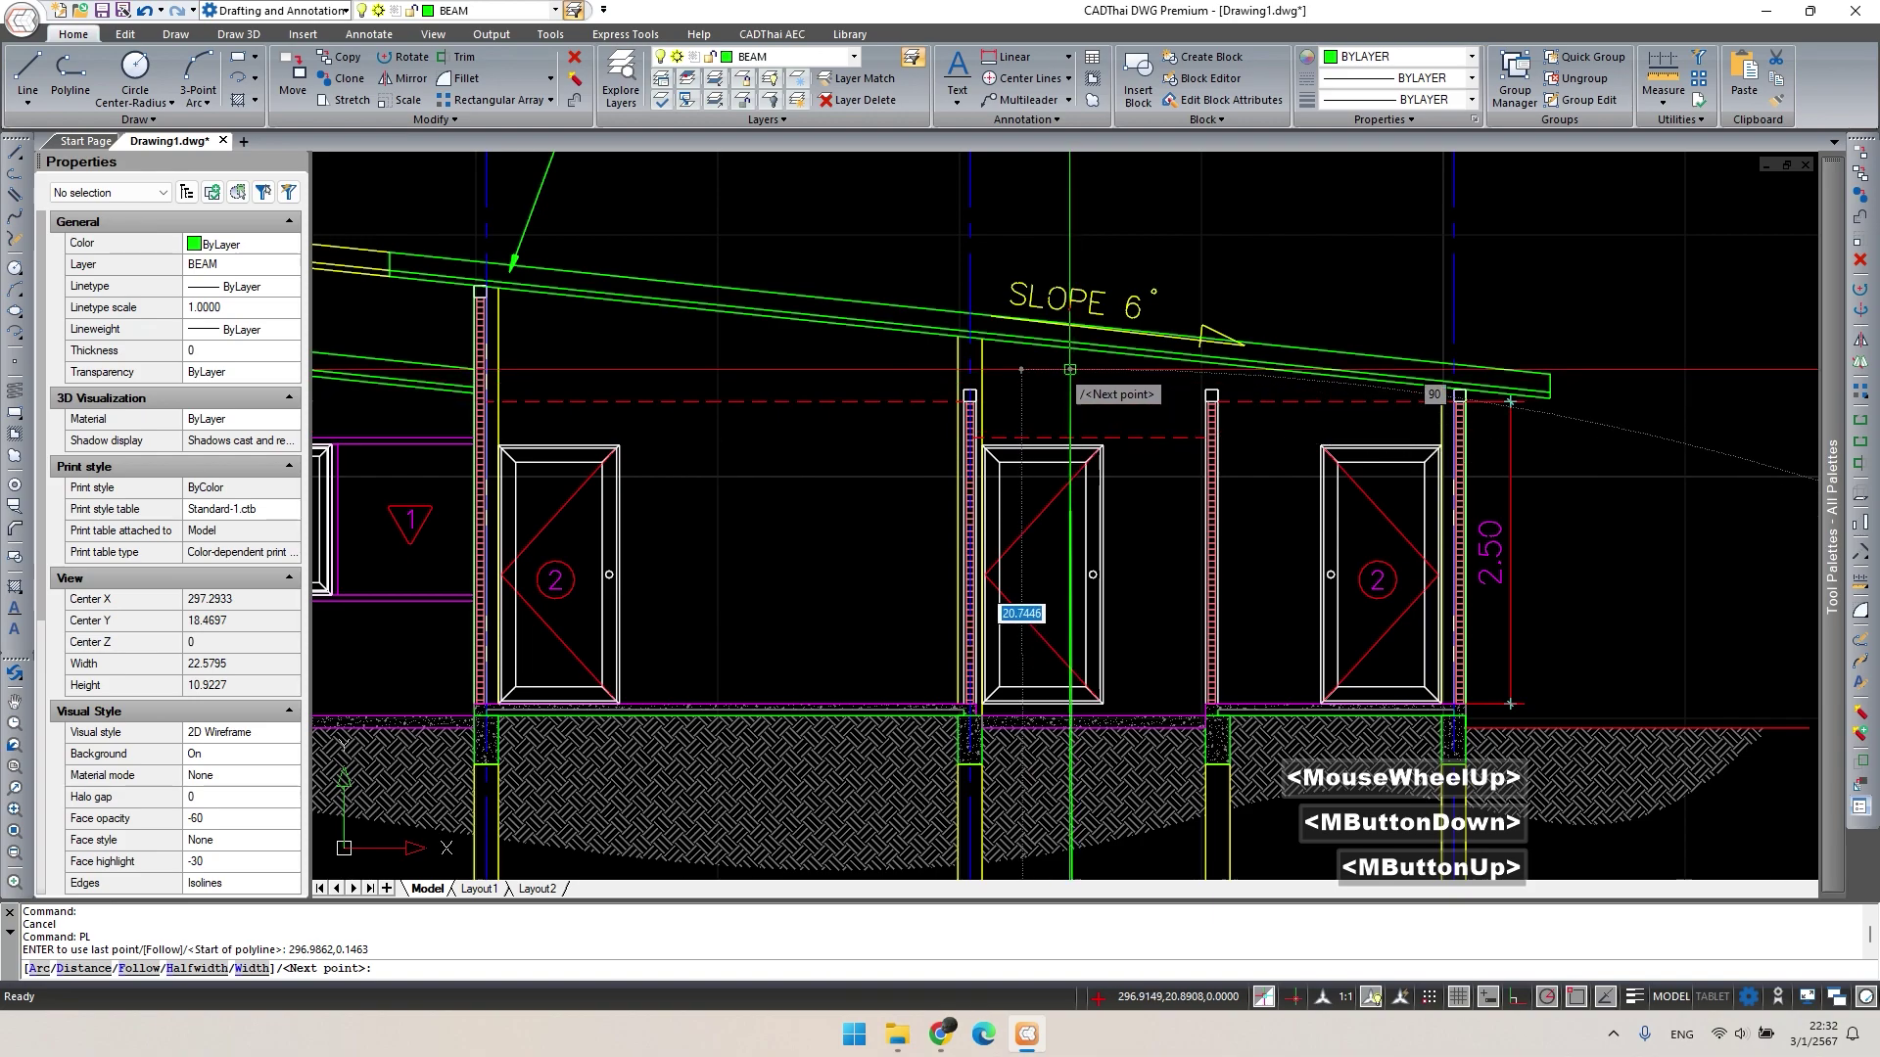
pyautogui.click(1078, 386)
pyautogui.press('Escape')
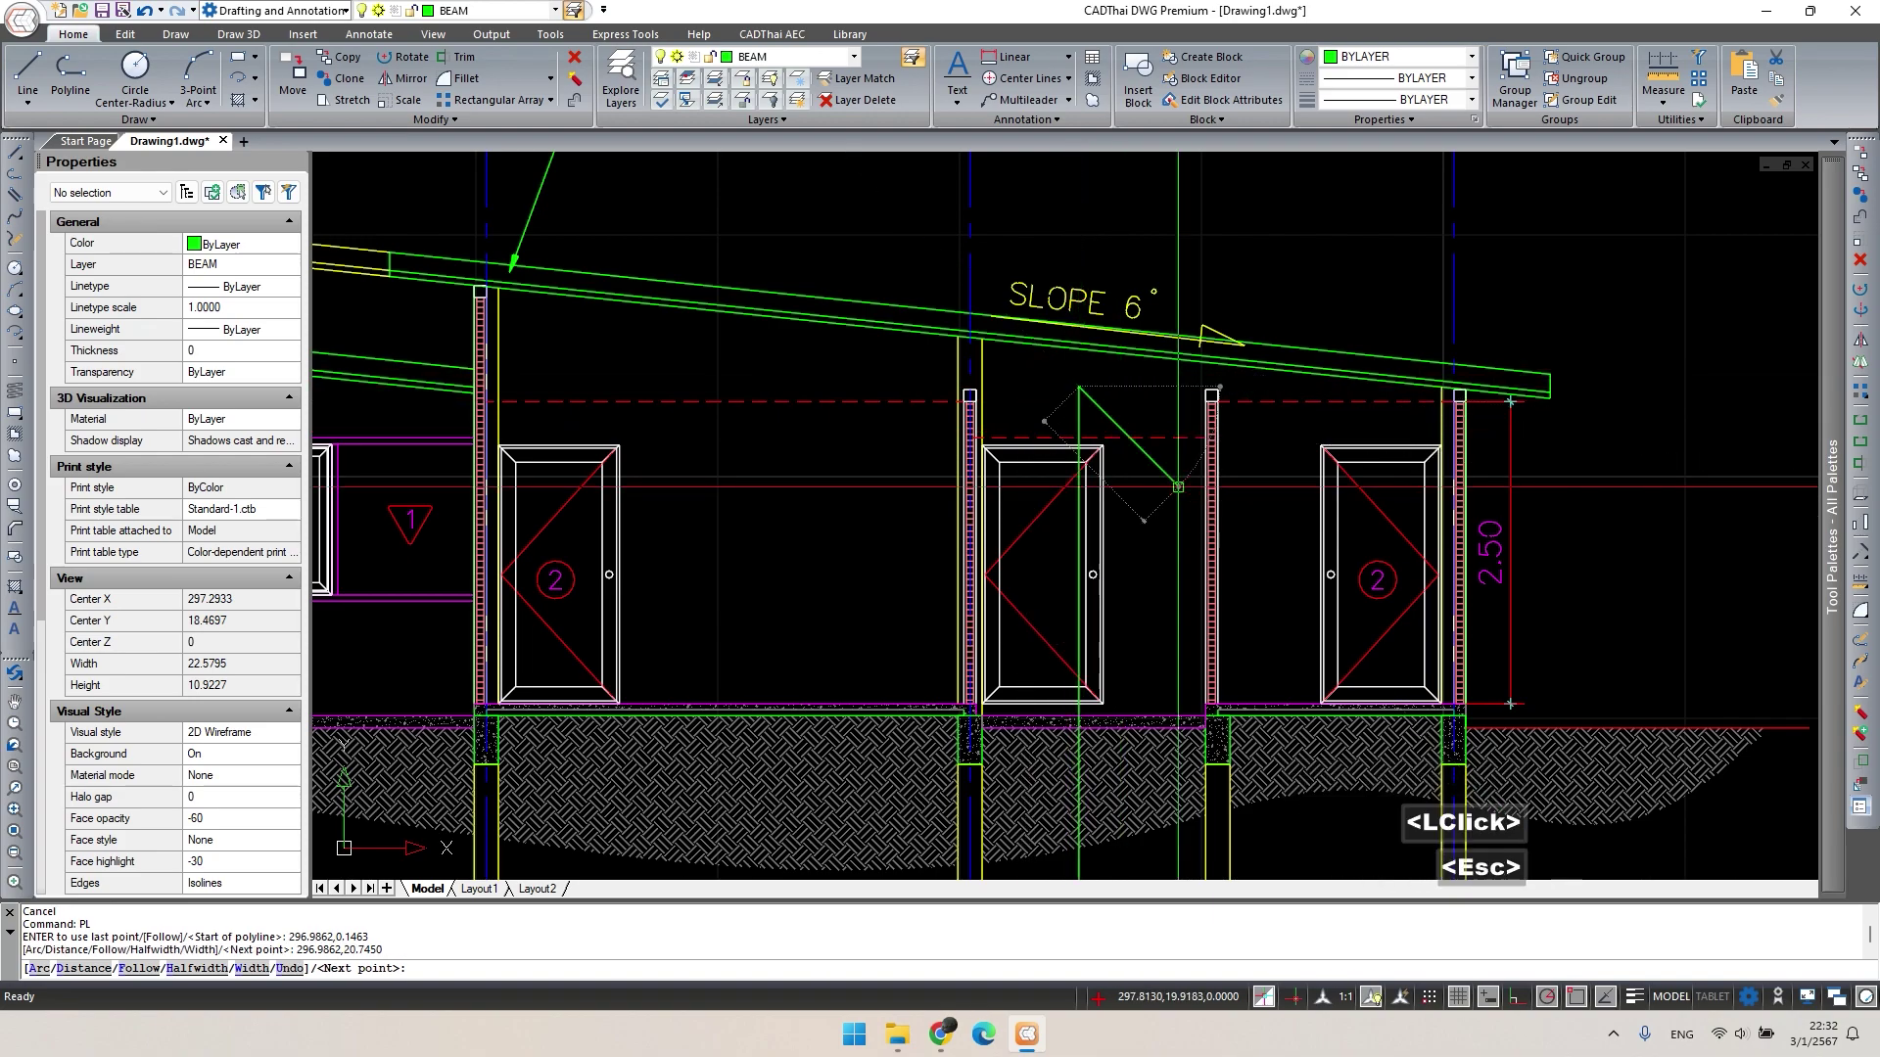
# Stretch the exploded door's handle side 0.20 toward the grid B column so its outer edge meets the vertical guide line.
pyautogui.scroll(2, 1083, 637)
pyautogui.write('s')
pyautogui.press('space')
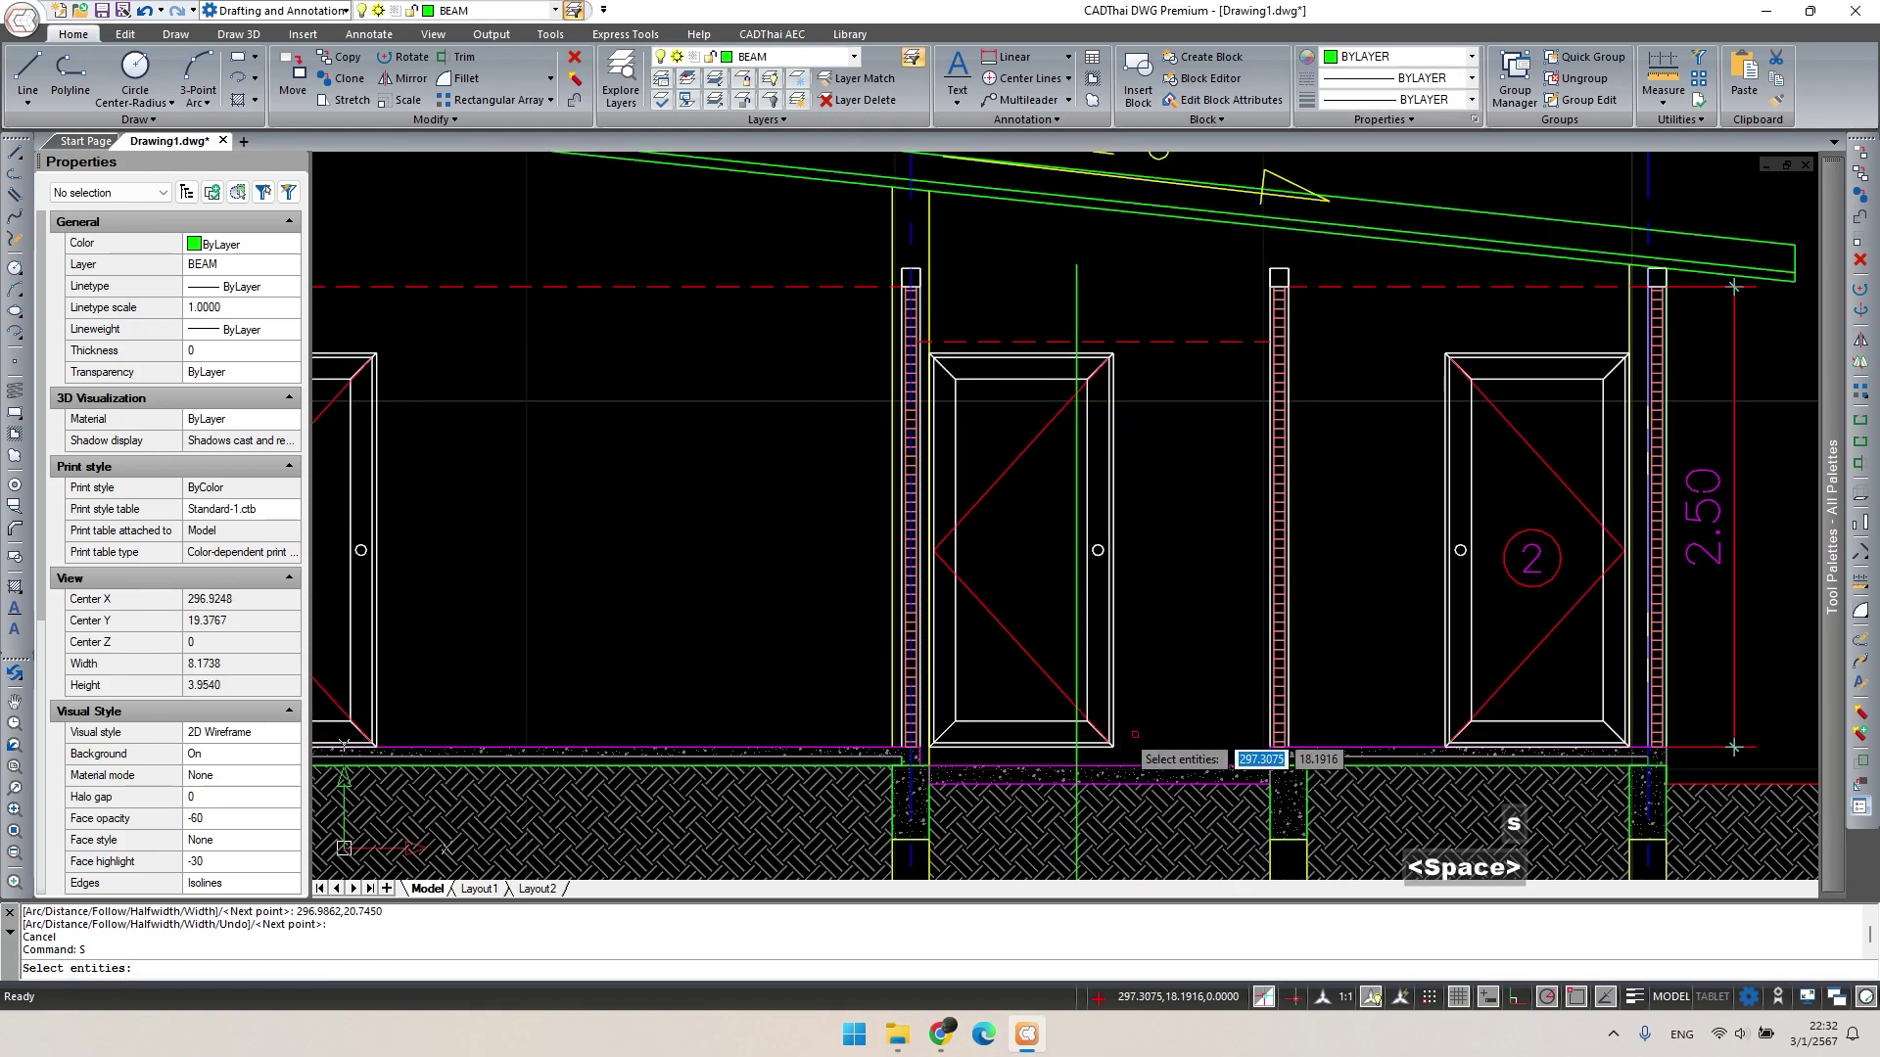
pyautogui.click(1155, 738)
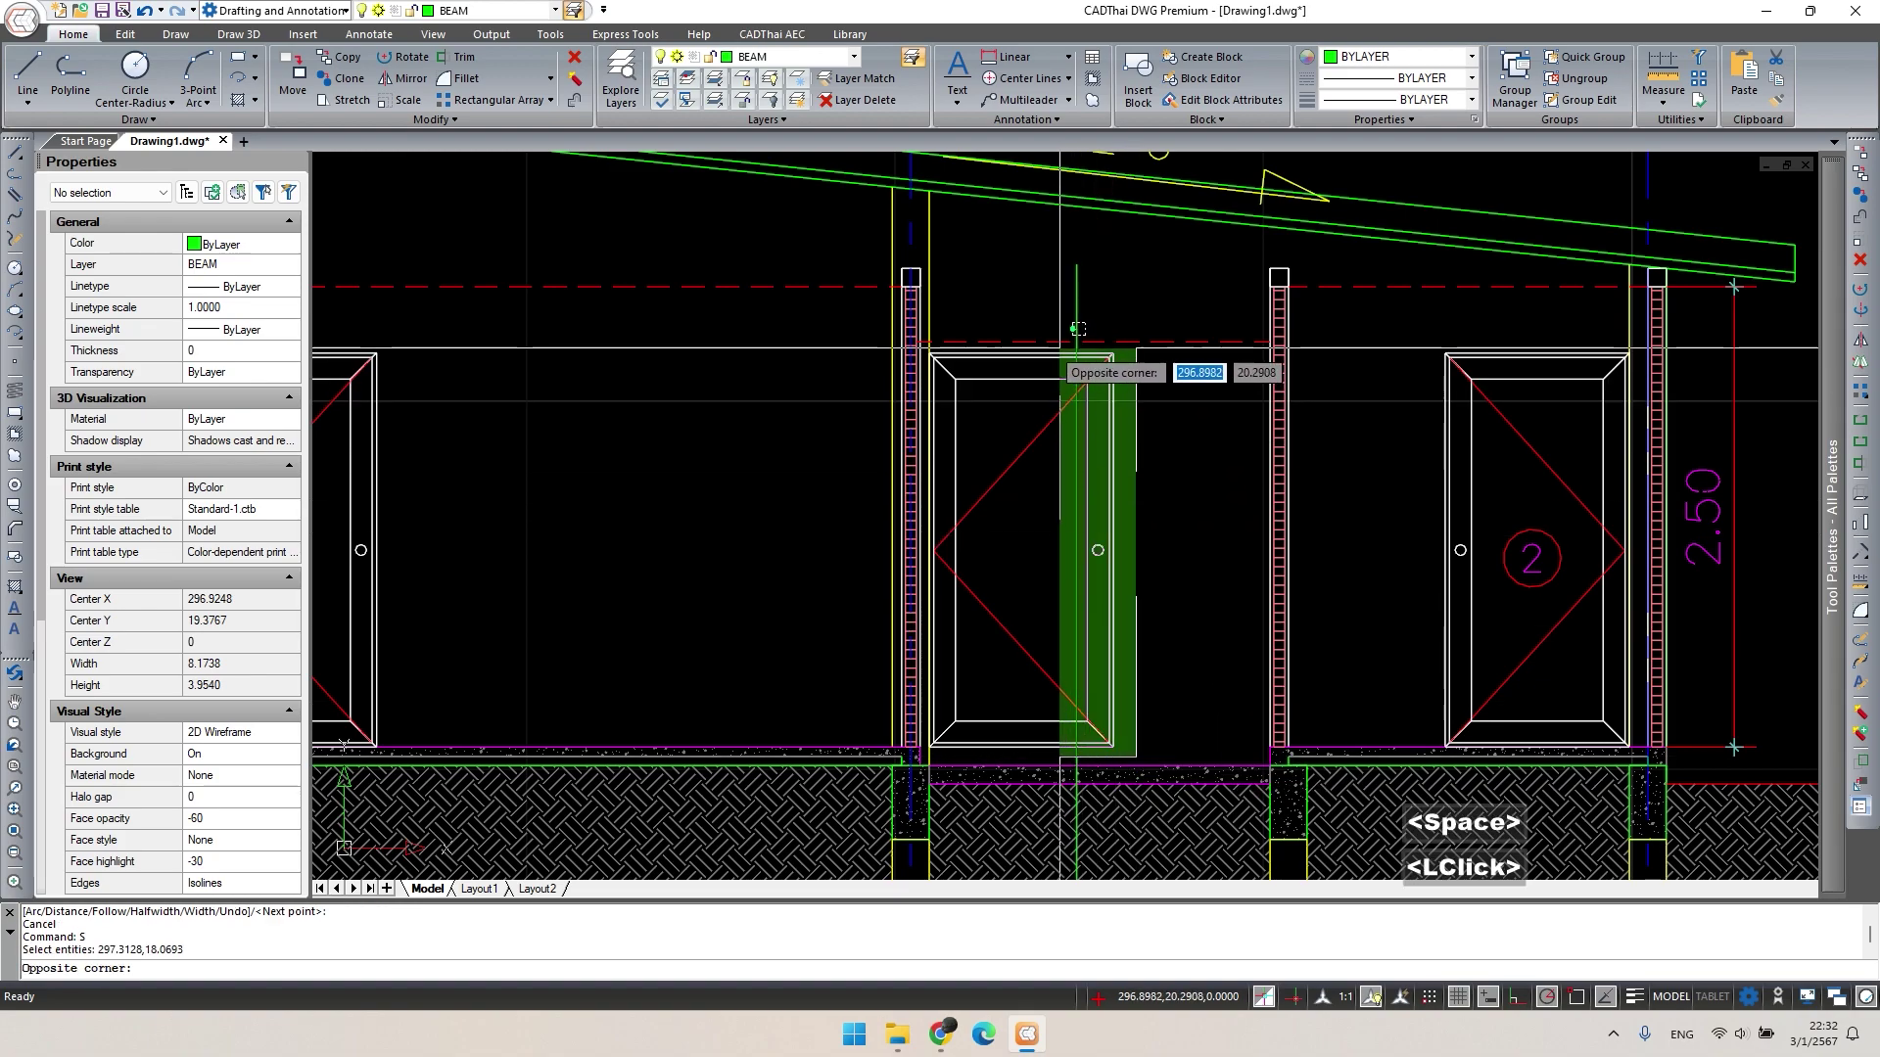
pyautogui.click(1089, 345)
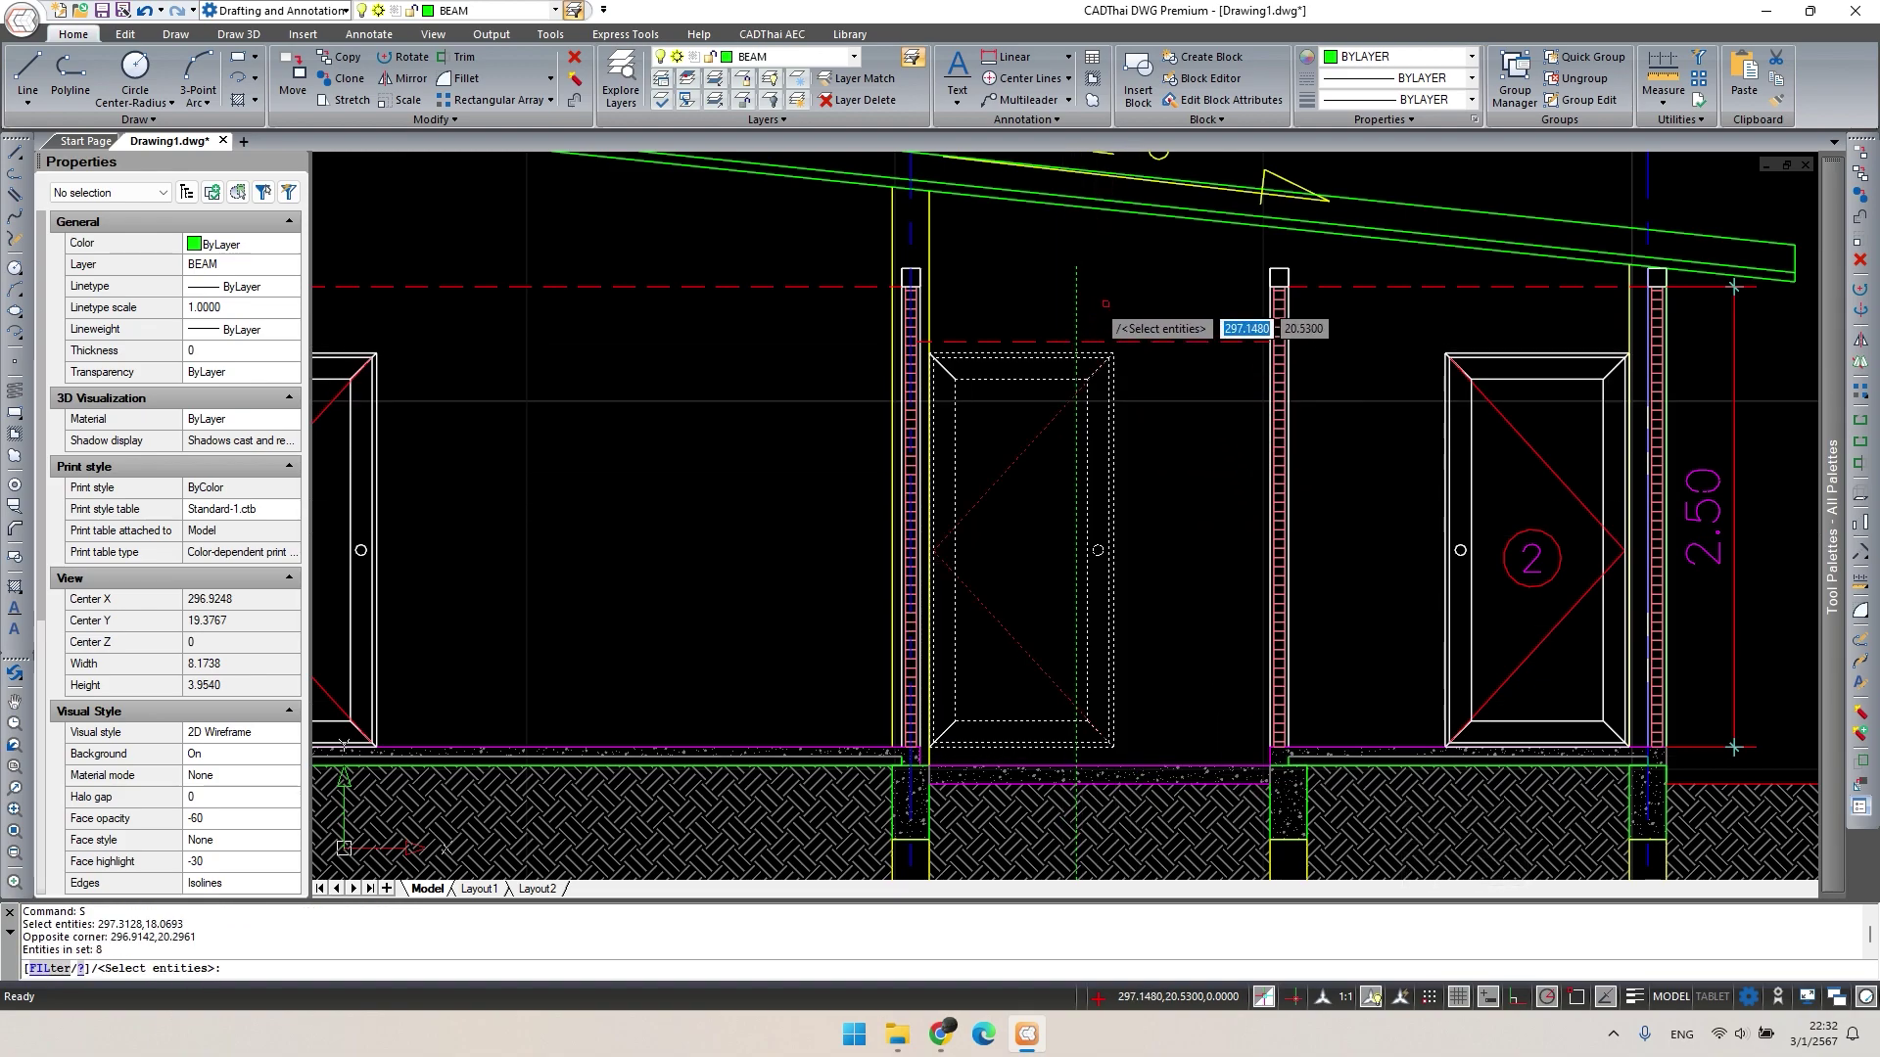
pyautogui.scroll(2, 1082, 350)
pyautogui.press('space')
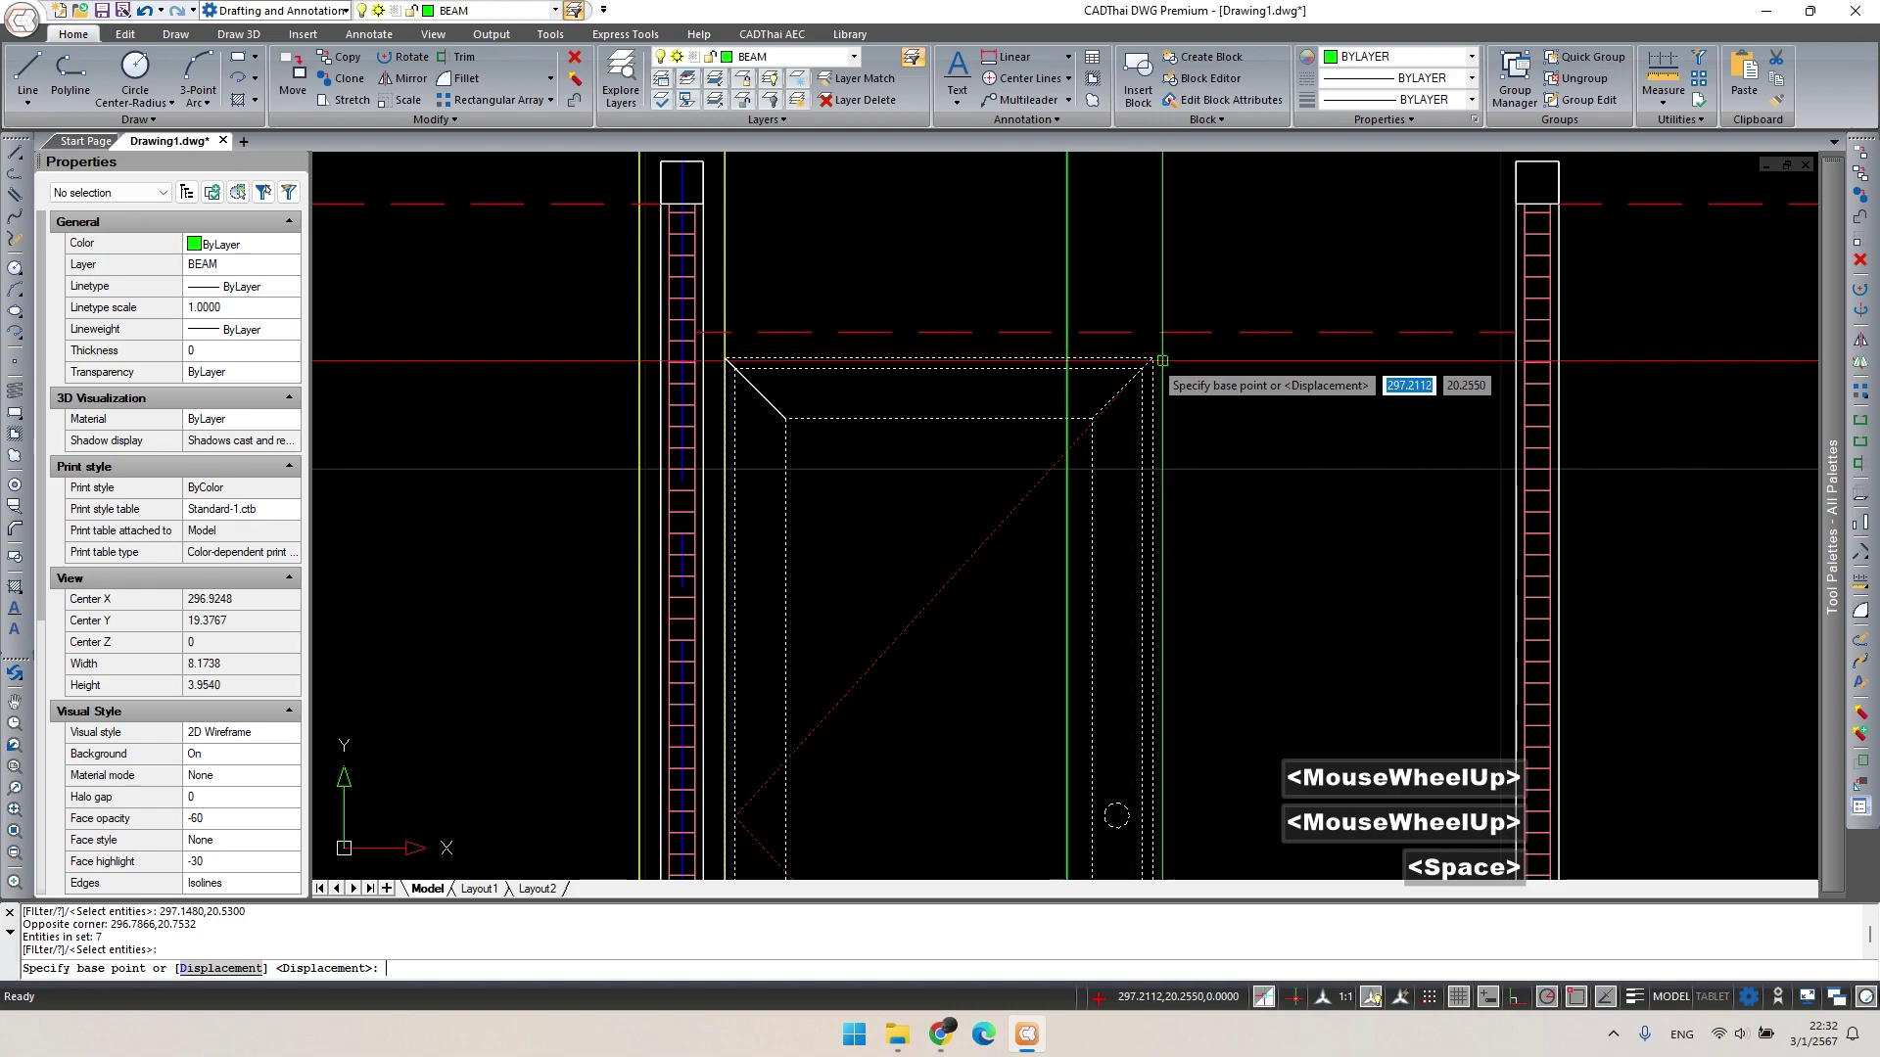
pyautogui.click(1152, 358)
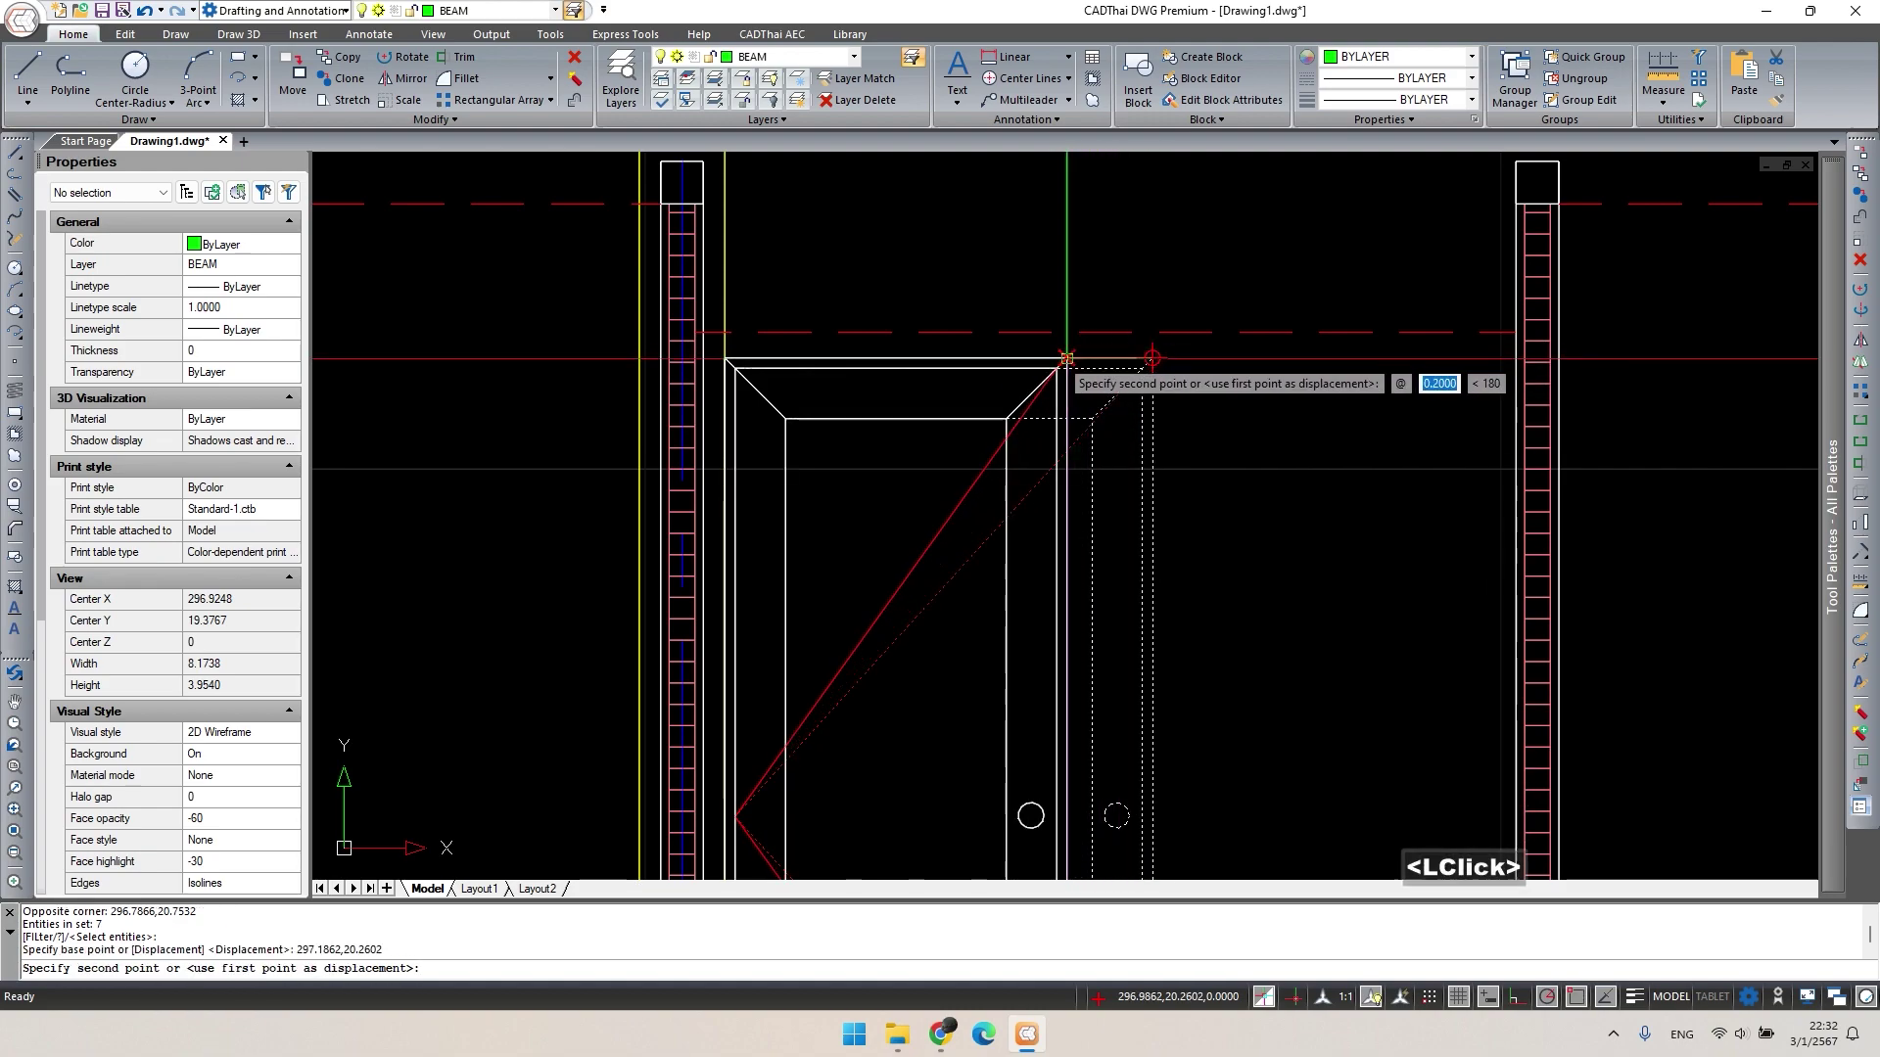
pyautogui.click(1067, 358)
# Delete the vertical guide line running through the door between the interior walls.
pyautogui.scroll(-3, 1077, 503)
pyautogui.moveTo(1078, 503); pyautogui.dragTo(1080, 304, button='middle')
pyautogui.press('Escape')
pyautogui.click(1080, 301)
pyautogui.doubleClick(1103, 408)
pyautogui.press('Delete')
pyautogui.press('Escape')
pyautogui.moveTo(1114, 424)
pyautogui.mouseDown(button='middle')
pyautogui.moveTo(1271, 442)
pyautogui.moveTo(1392, 385)
pyautogui.mouseUp(button='middle')
pyautogui.write('s')
pyautogui.press('Escape')
pyautogui.press('Escape')
# Add a 2.00 vertical linear dimension upward from the narrowed door's bottom corner, placing it between the door and the interior wall.
pyautogui.moveTo(1423, 533); pyautogui.dragTo(1292, 523, button='middle')
pyautogui.write('dli')
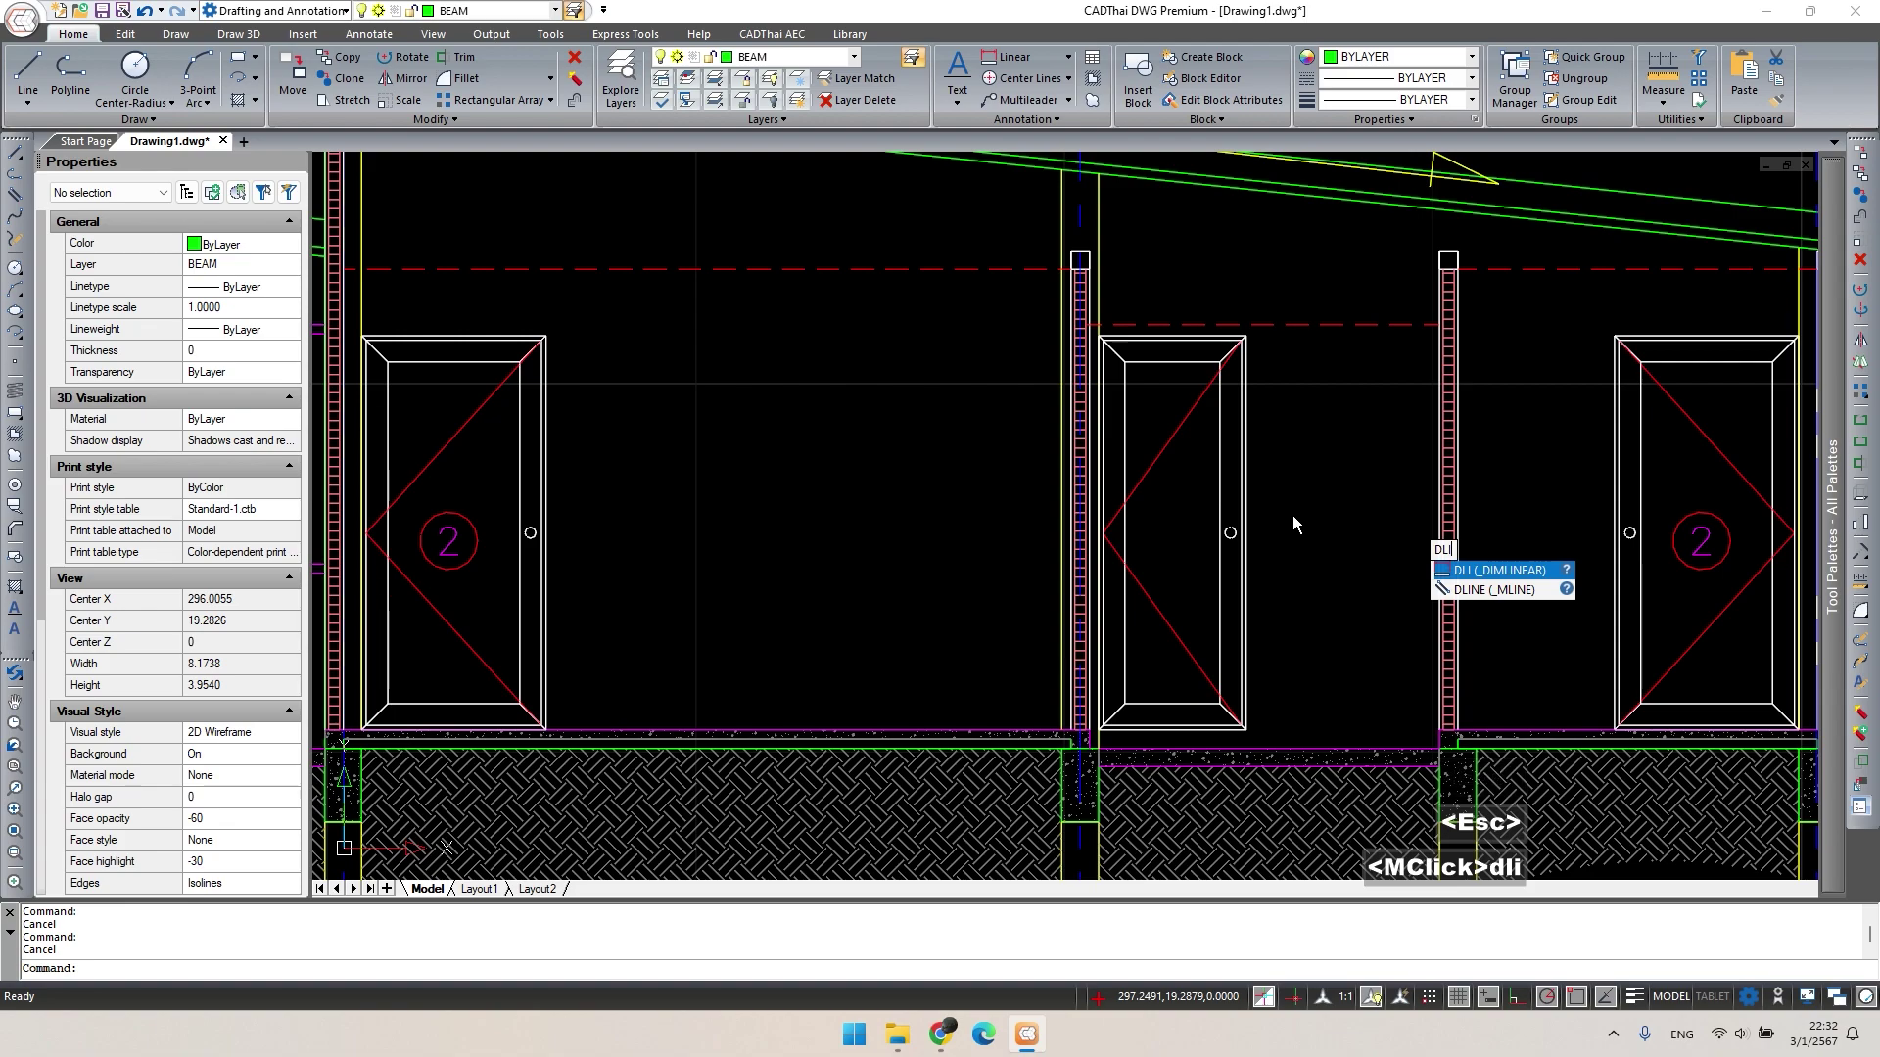
pyautogui.press('Return')
pyautogui.click(1245, 730)
pyautogui.write('2')
pyautogui.press('Return')
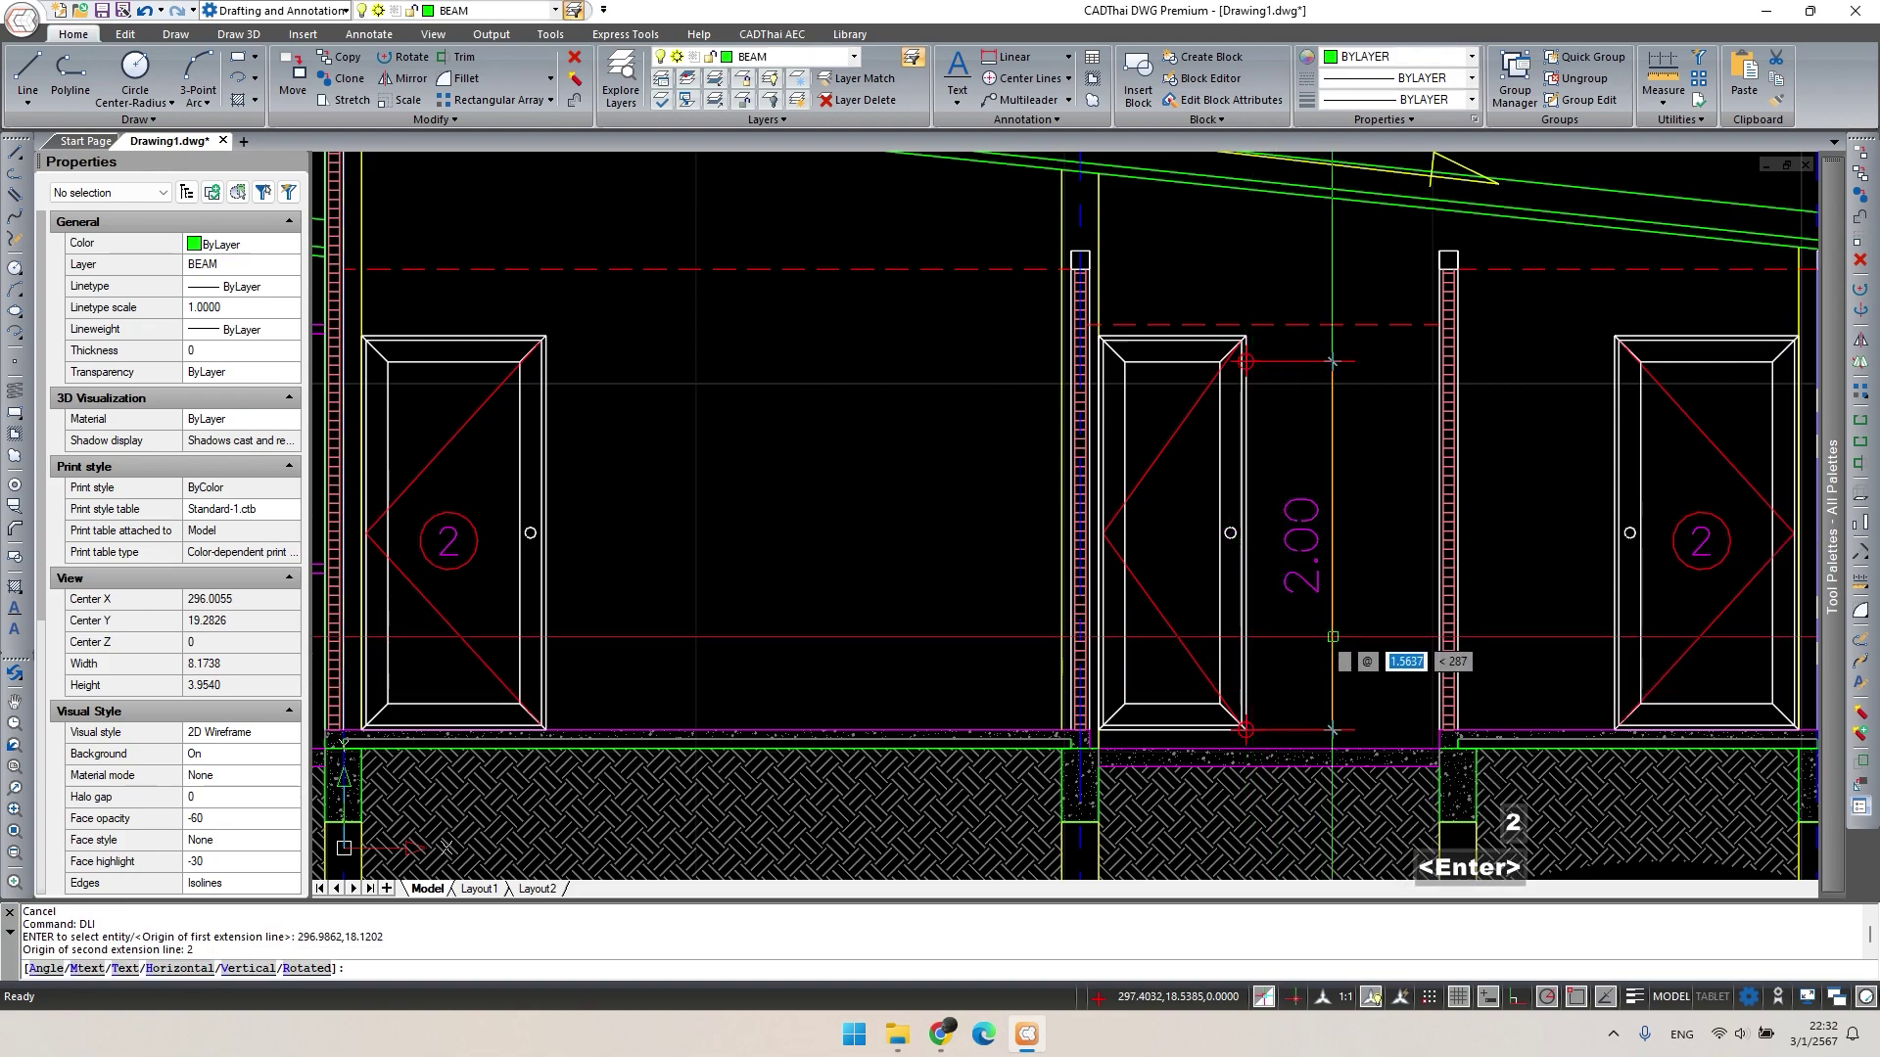
pyautogui.click(1360, 633)
pyautogui.press('Escape')
# Stretch the narrowed door's top edge down to the upper end of the 2.00 dimension, leaving the dimension out of the selection.
pyautogui.scroll(2, 1202, 311)
pyautogui.write('s')
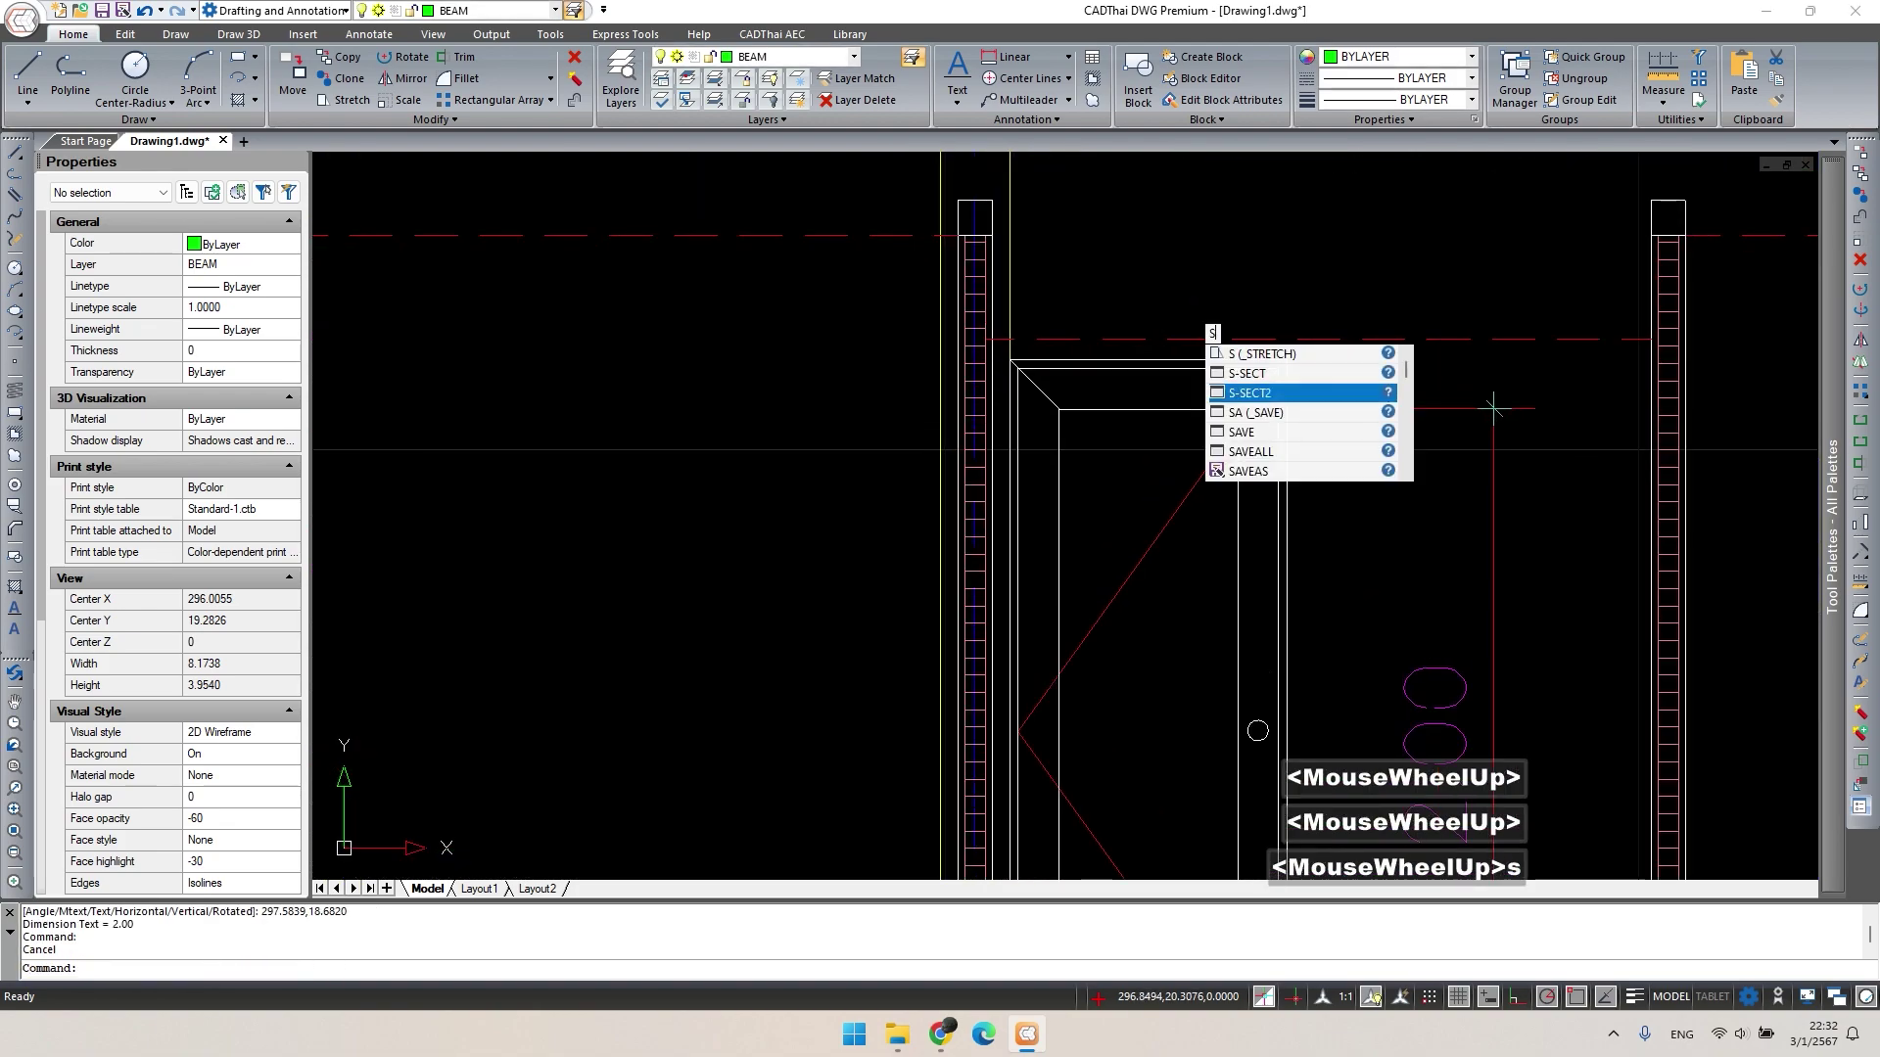
pyautogui.press('space')
pyautogui.click(1389, 469)
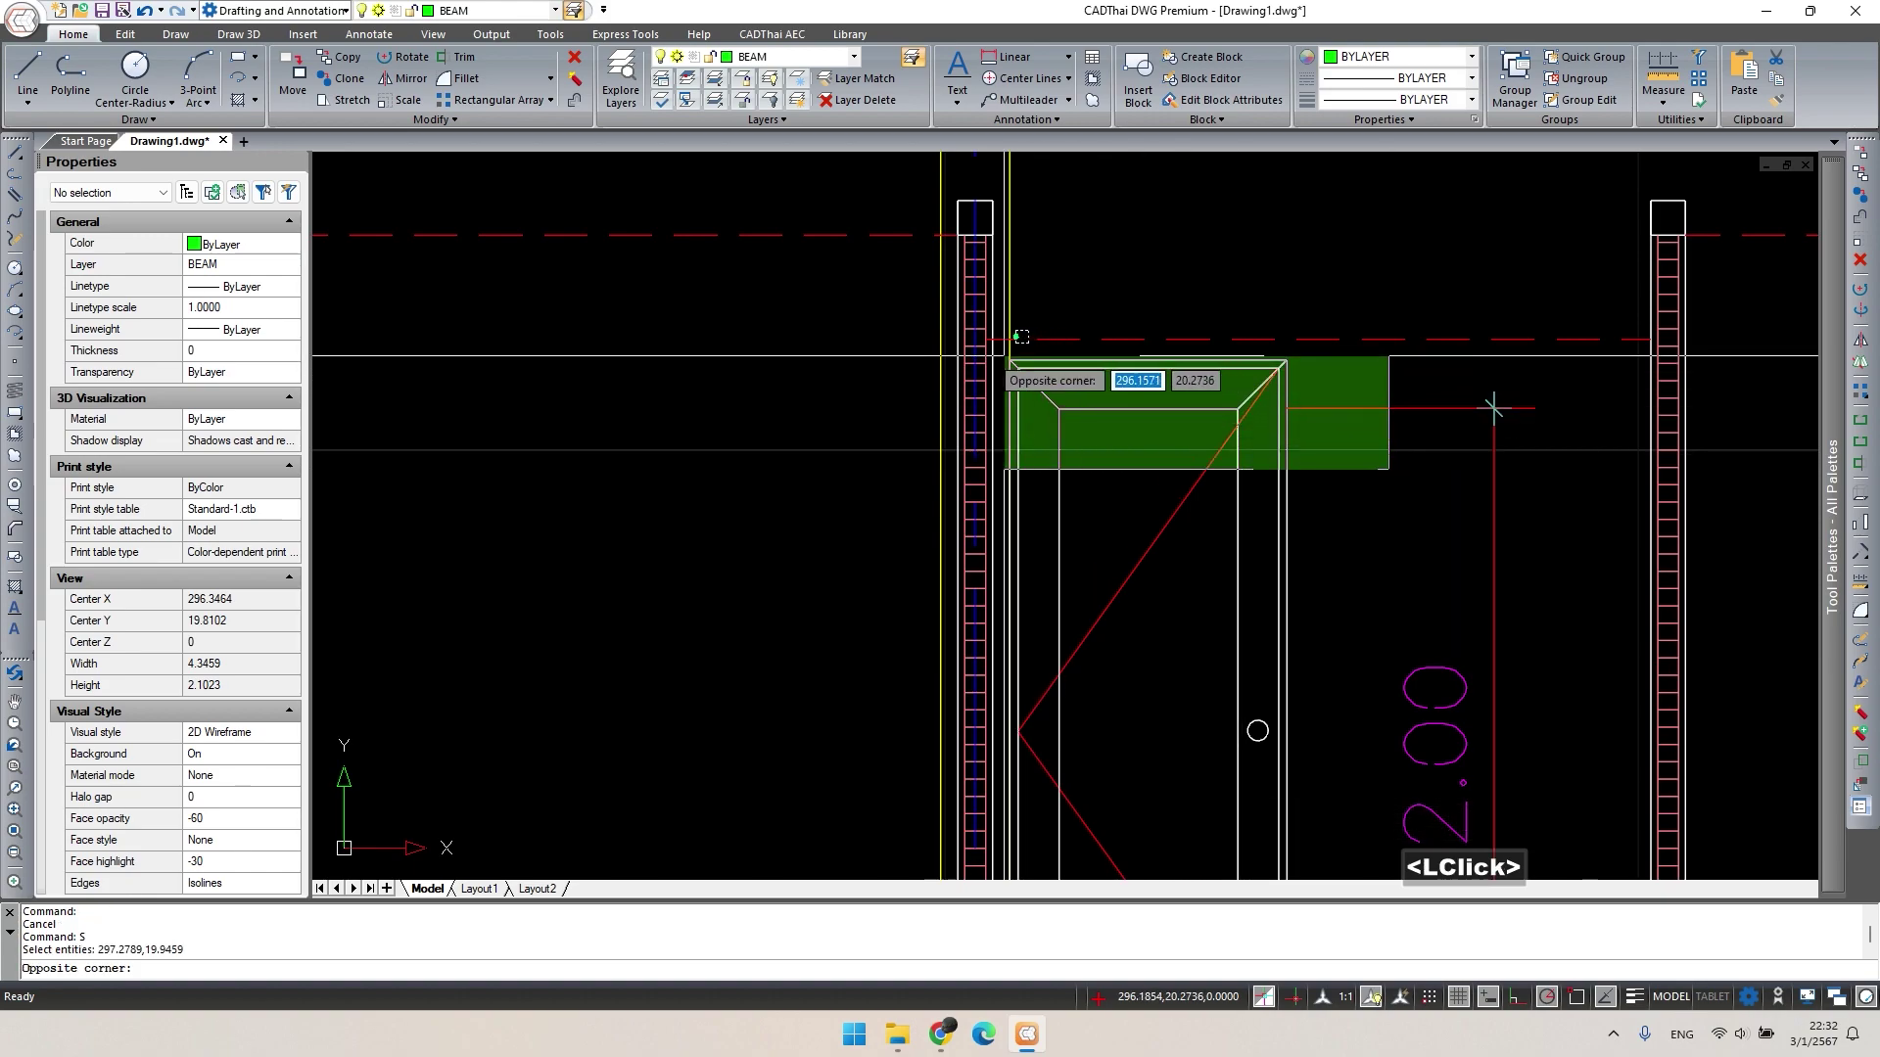
pyautogui.click(999, 350)
pyautogui.keyDown('shift'); pyautogui.click(1327, 389); pyautogui.keyUp('shift')
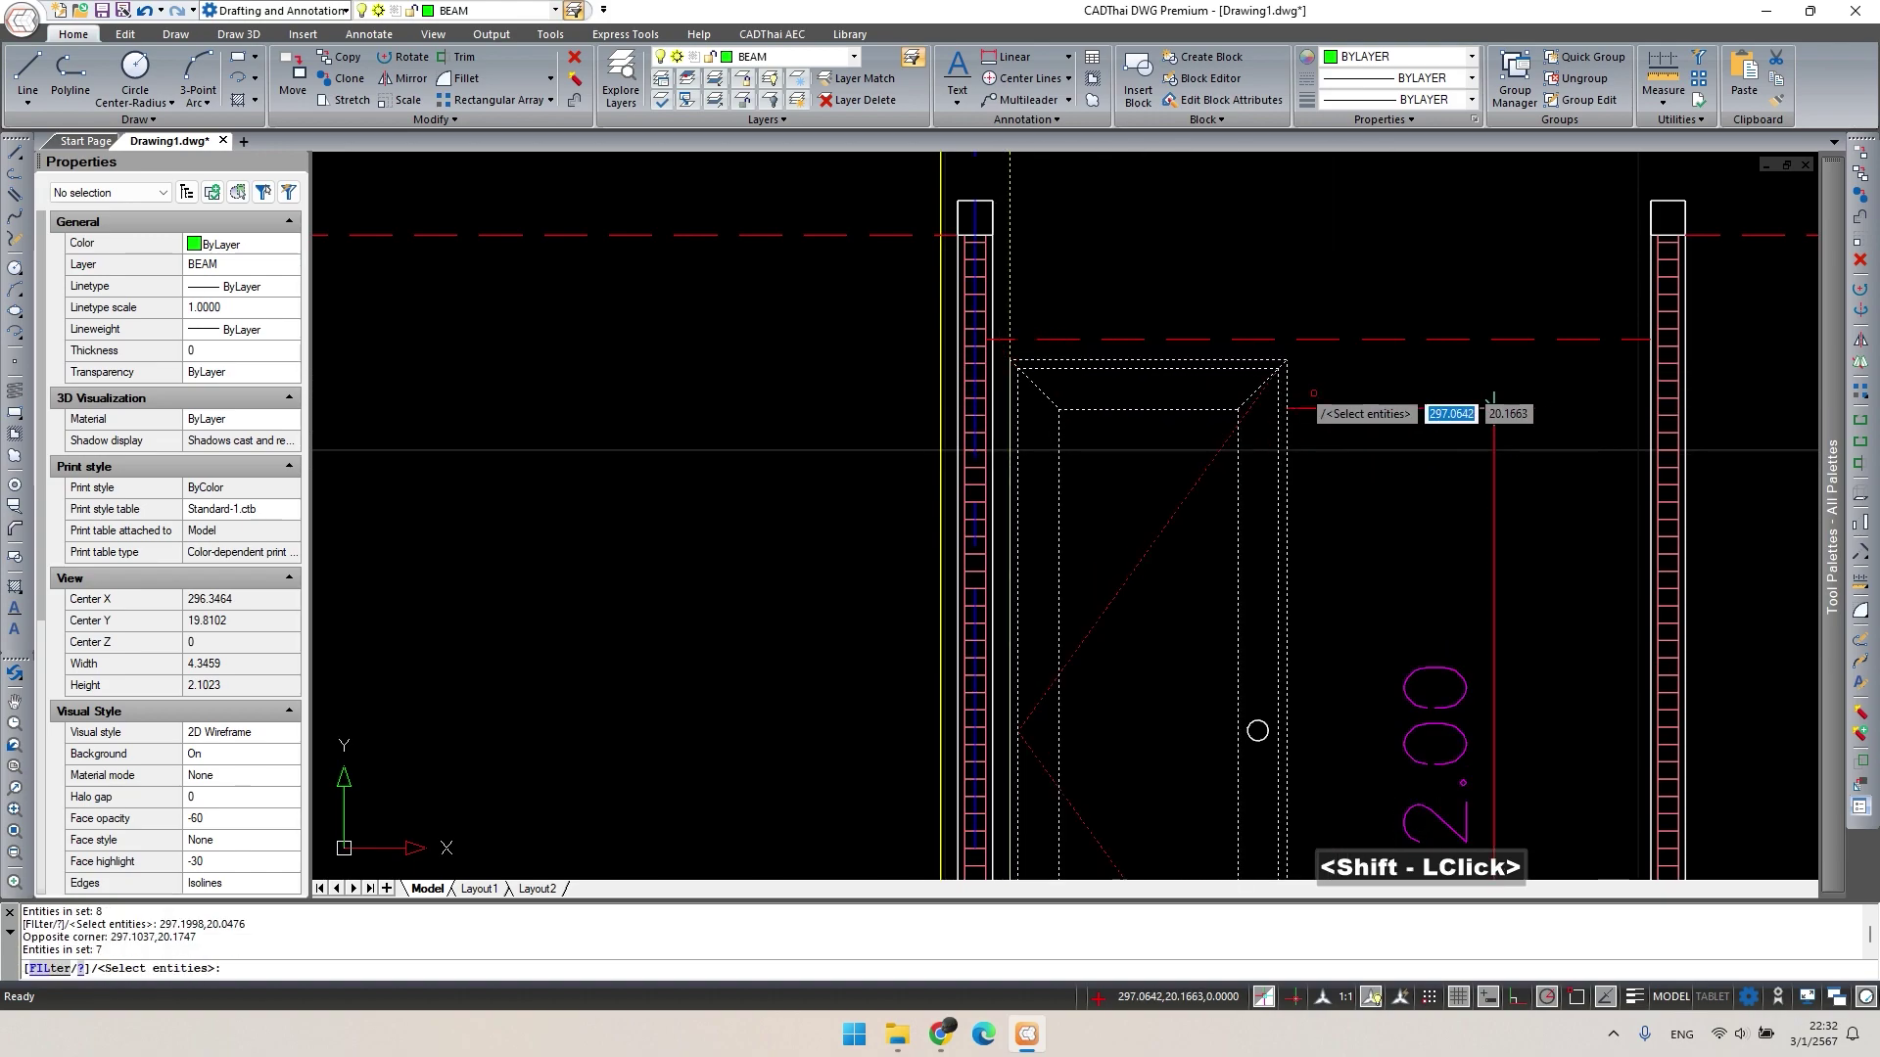
pyautogui.press('space')
pyautogui.click(1285, 360)
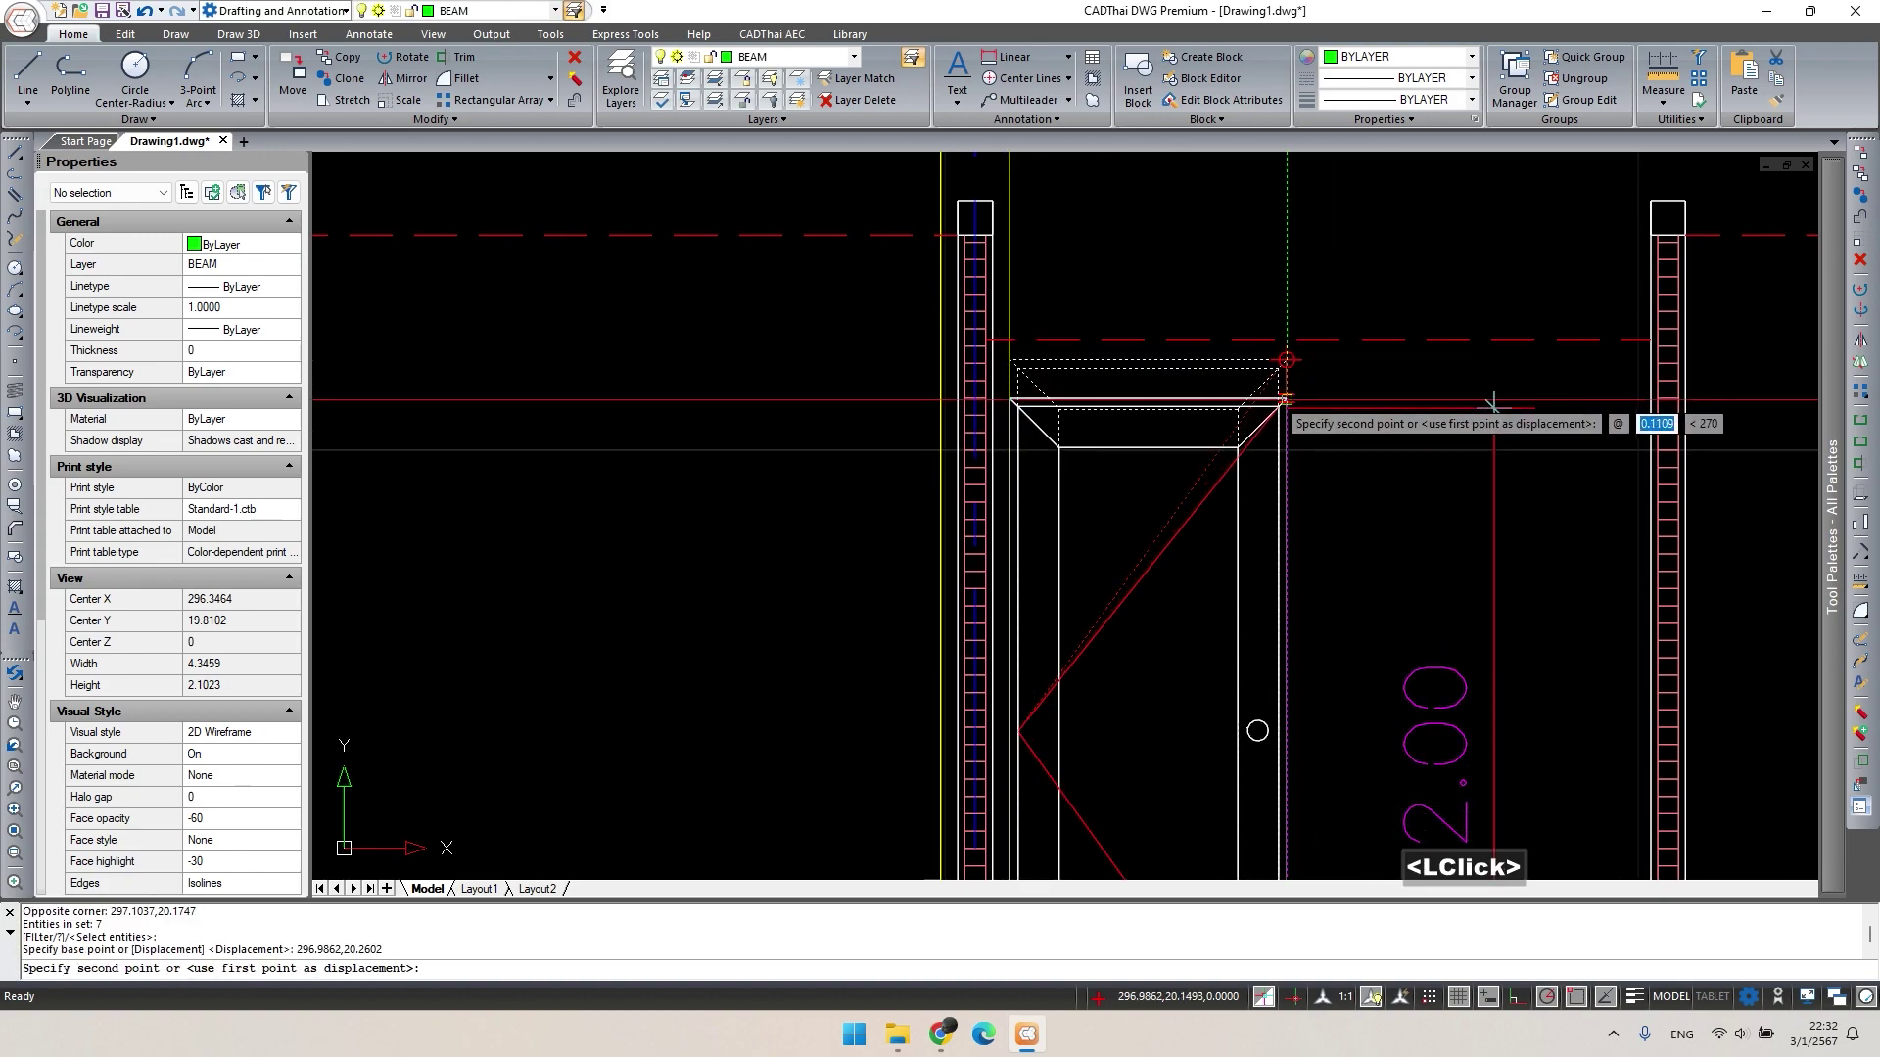
pyautogui.click(1493, 408)
pyautogui.moveTo(1493, 408); pyautogui.dragTo(1447, 200, button='middle')
pyautogui.press('Escape')
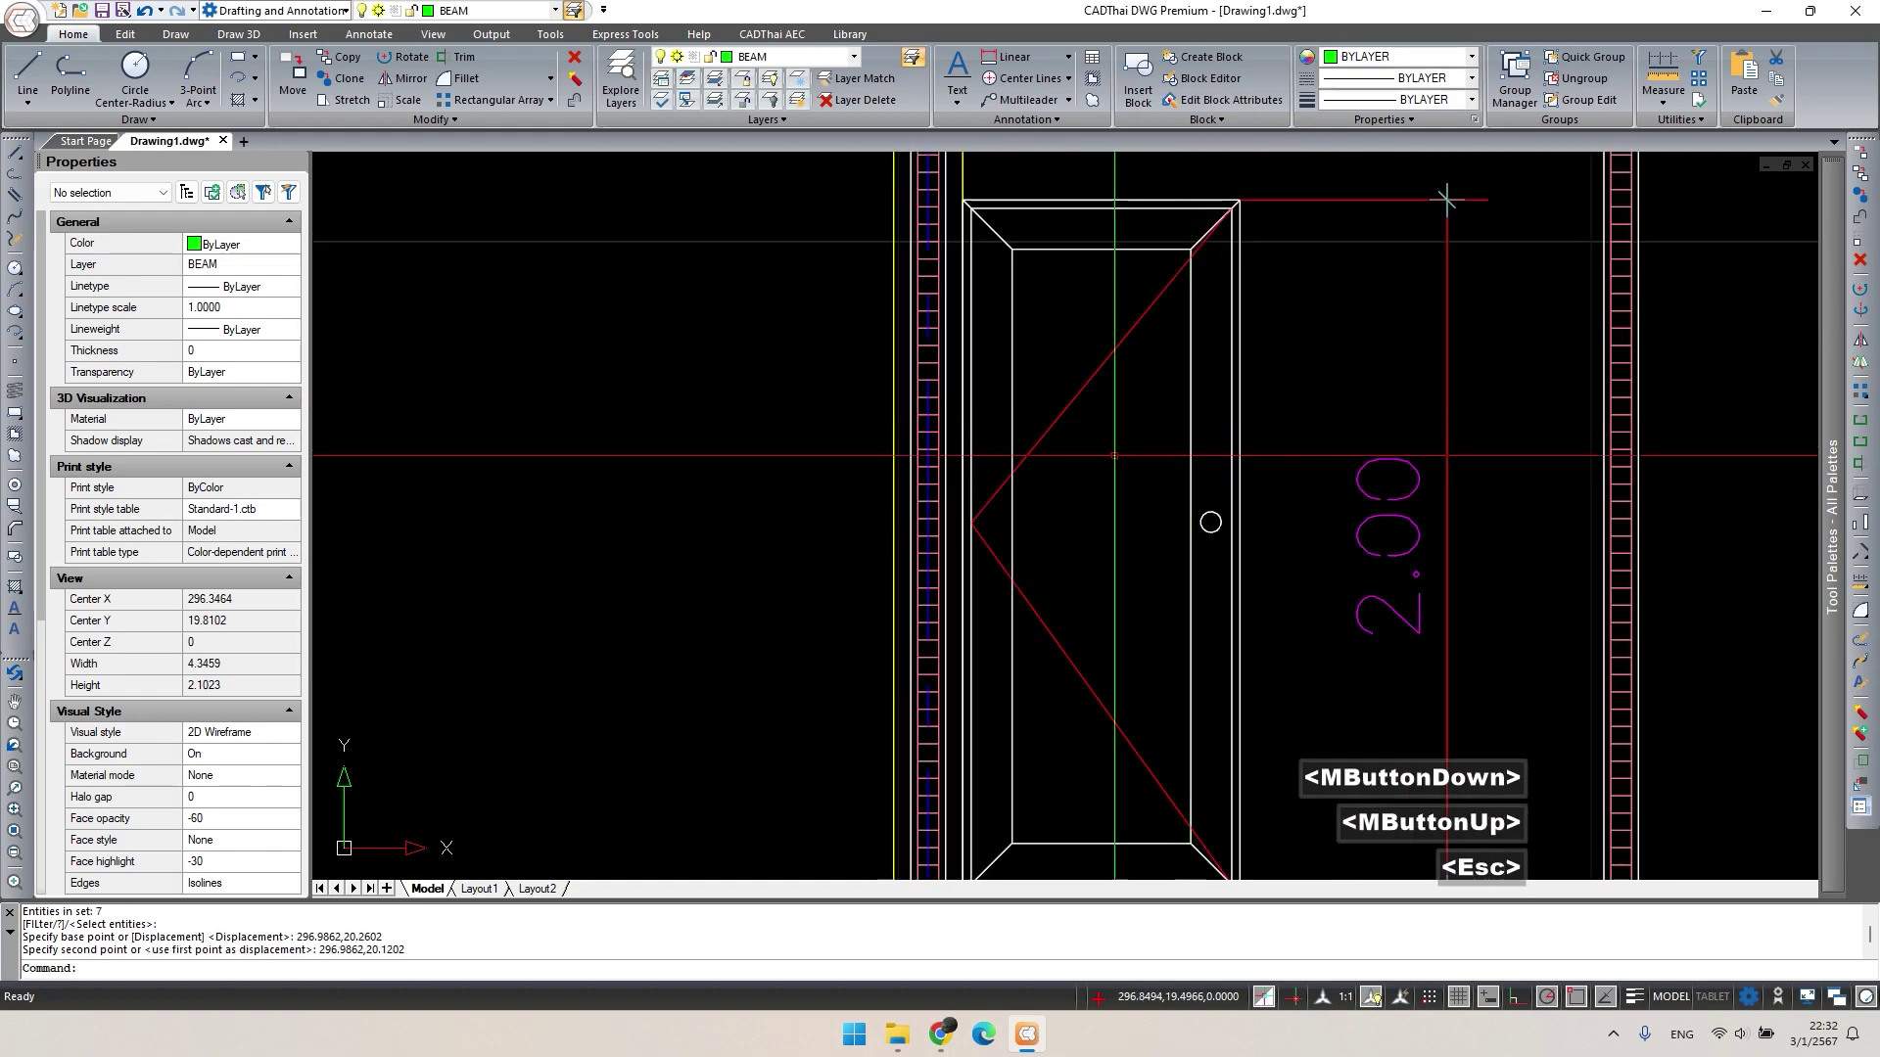
# Move the middle vertex of the door's red swing line to the midpoint of the shortened hinge side.
pyautogui.doubleClick(1447, 200)
pyautogui.click(970, 523)
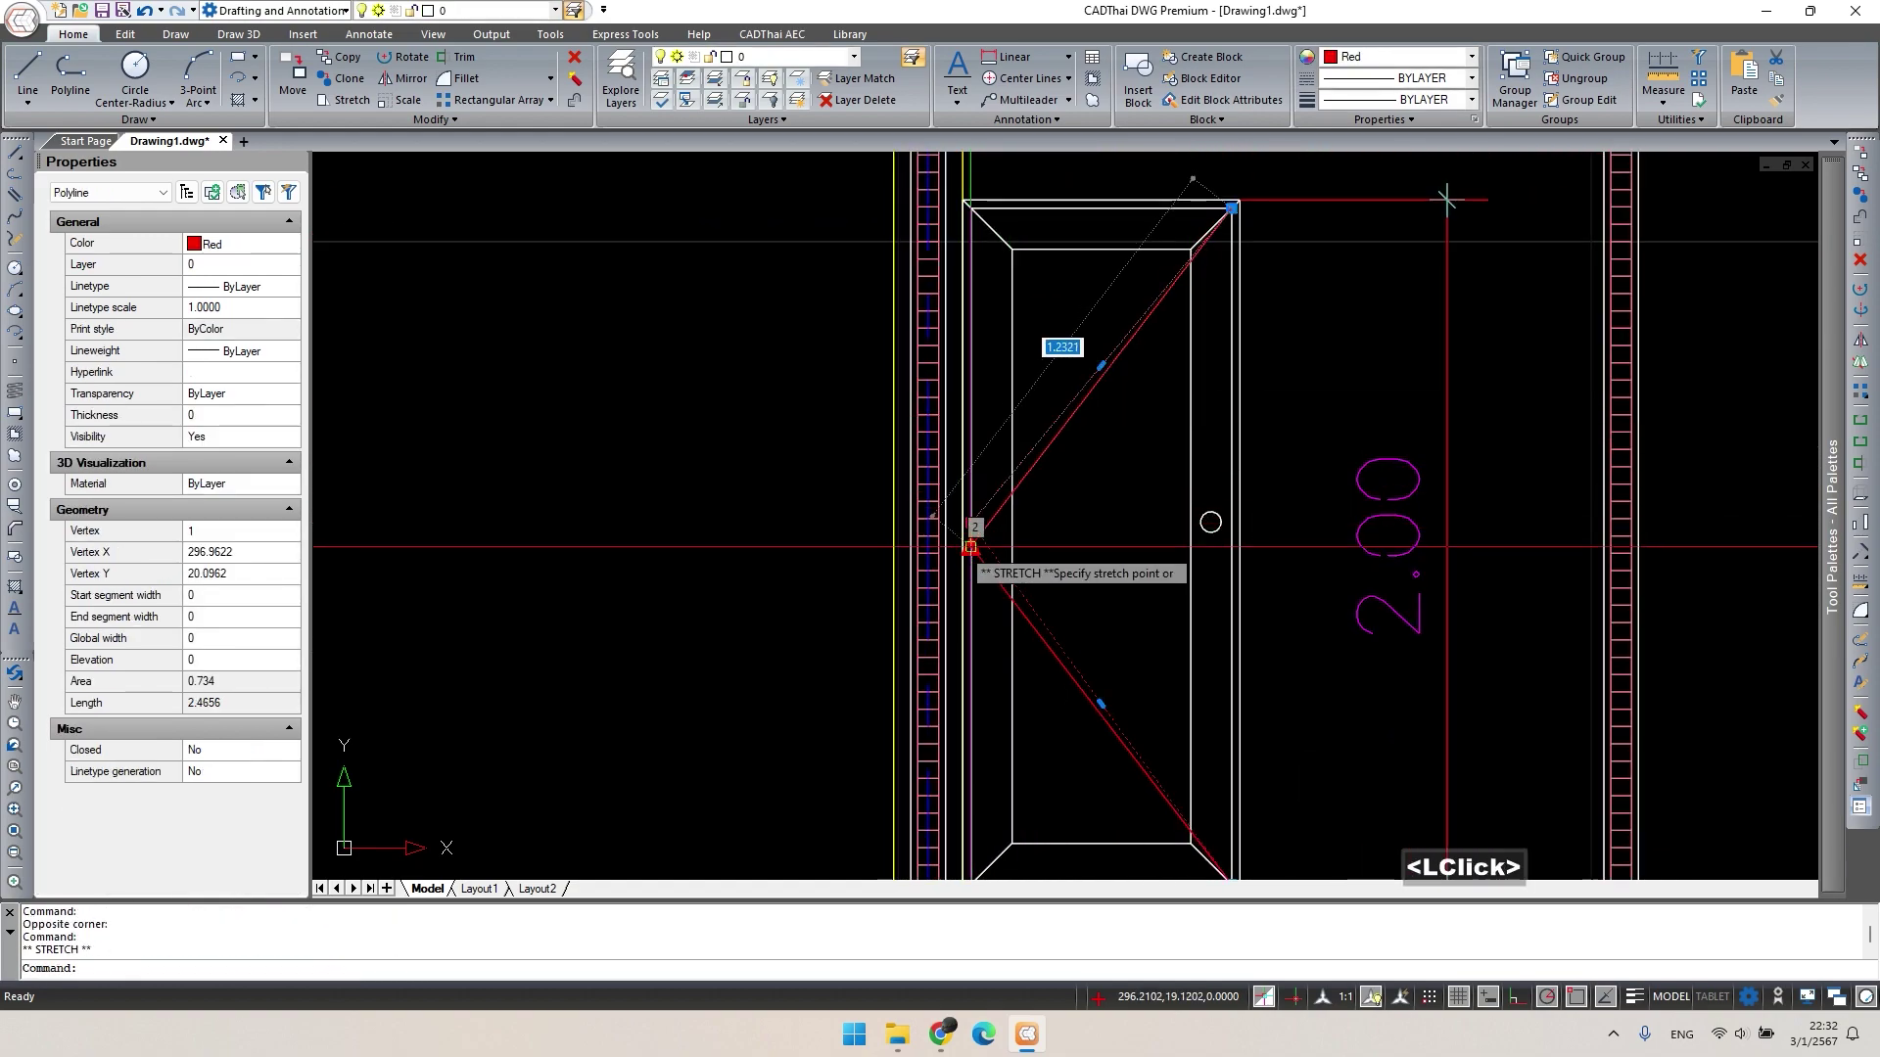
pyautogui.press('Escape')
# Delete the 2.00 helper dimension beside the shortened door.
pyautogui.scroll(-2, 1258, 517)
pyautogui.doubleClick(1347, 533)
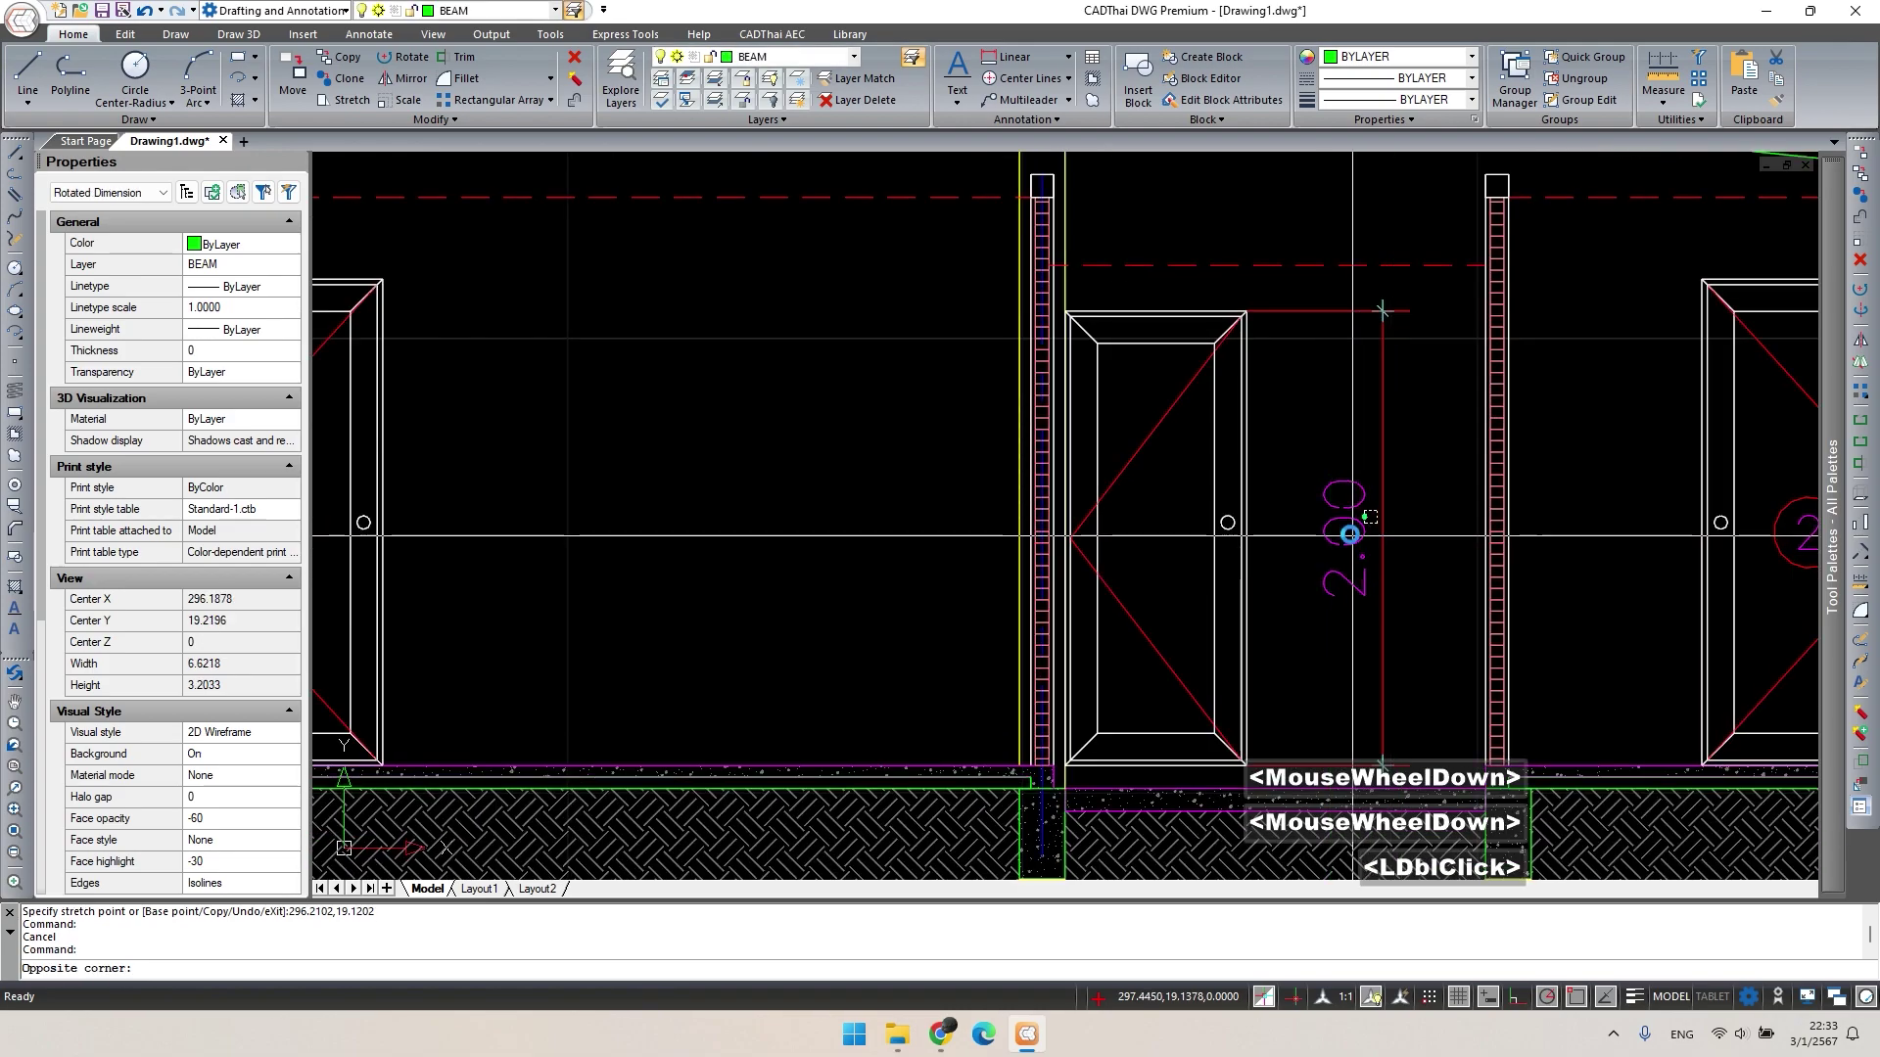
pyautogui.press('Delete')
pyautogui.press('Escape')
pyautogui.scroll(-2, 1272, 440)
pyautogui.moveTo(1298, 415); pyautogui.dragTo(1306, 441, button='middle')
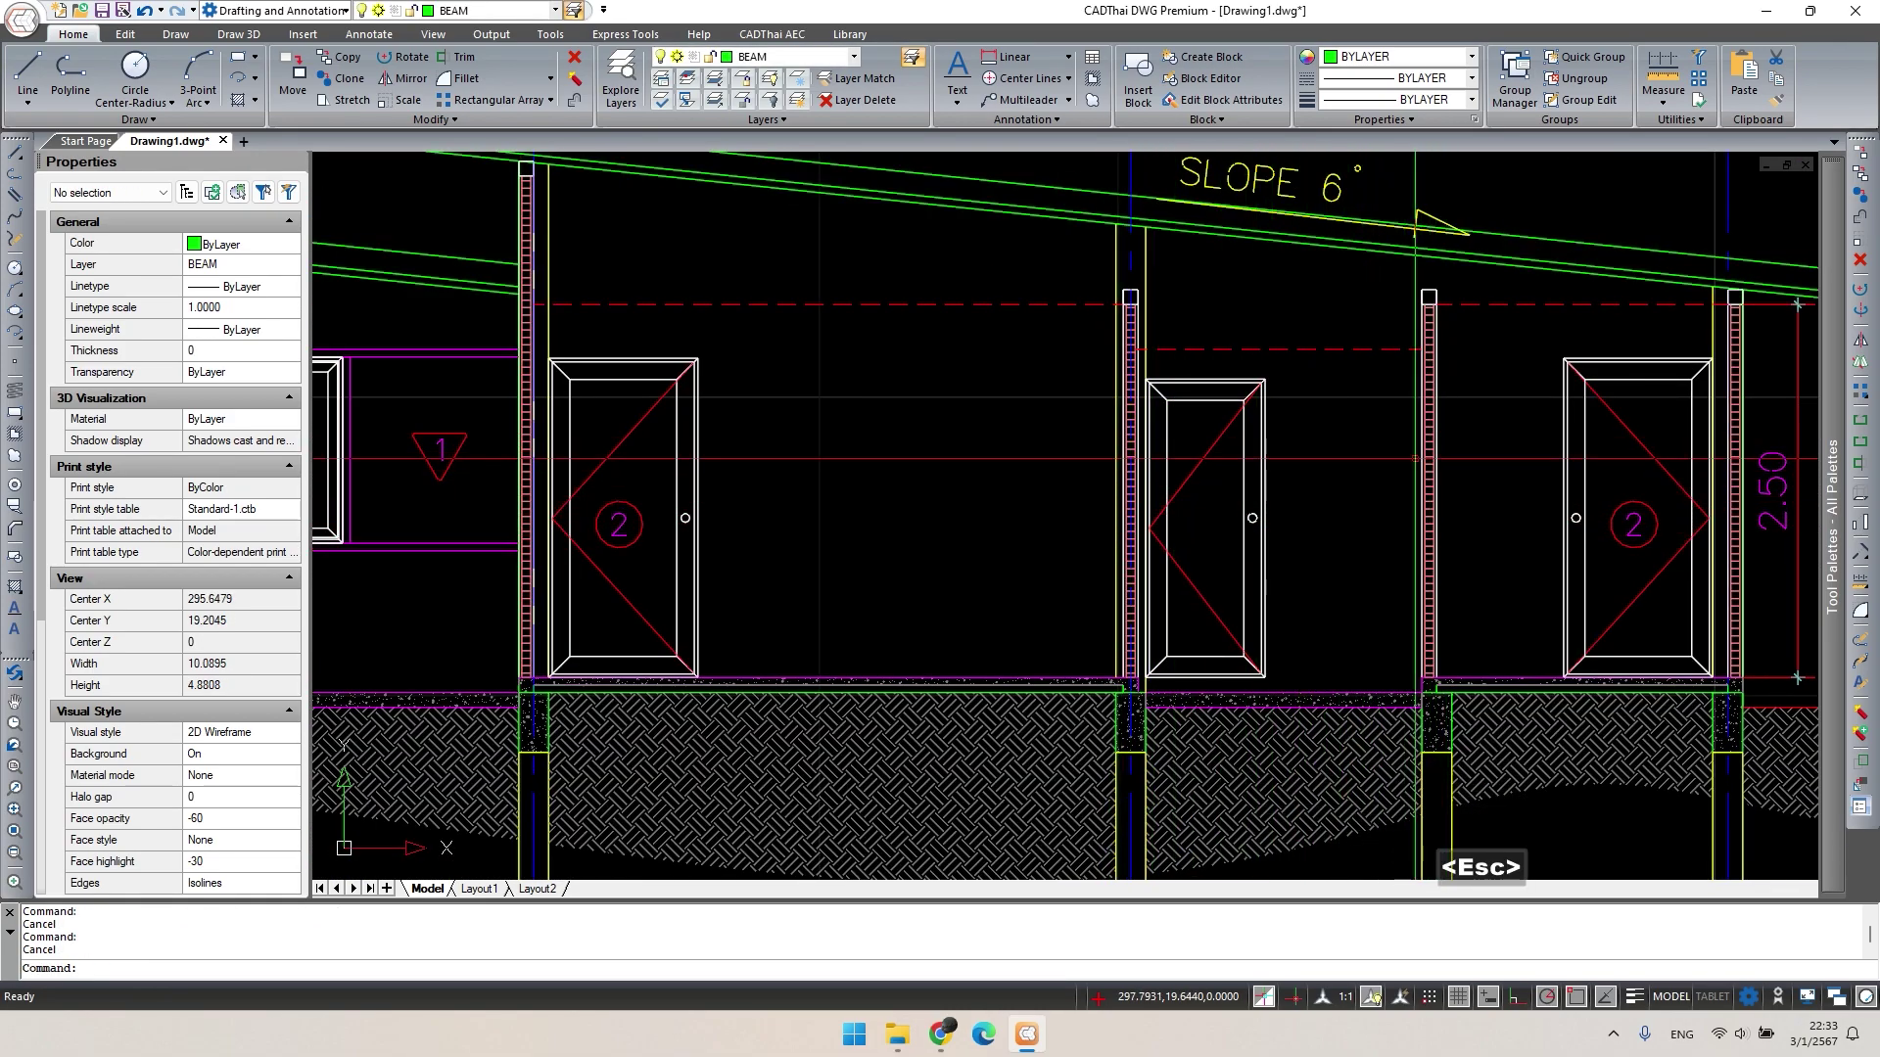
pyautogui.moveTo(1356, 452); pyautogui.dragTo(1272, 418, button='middle')
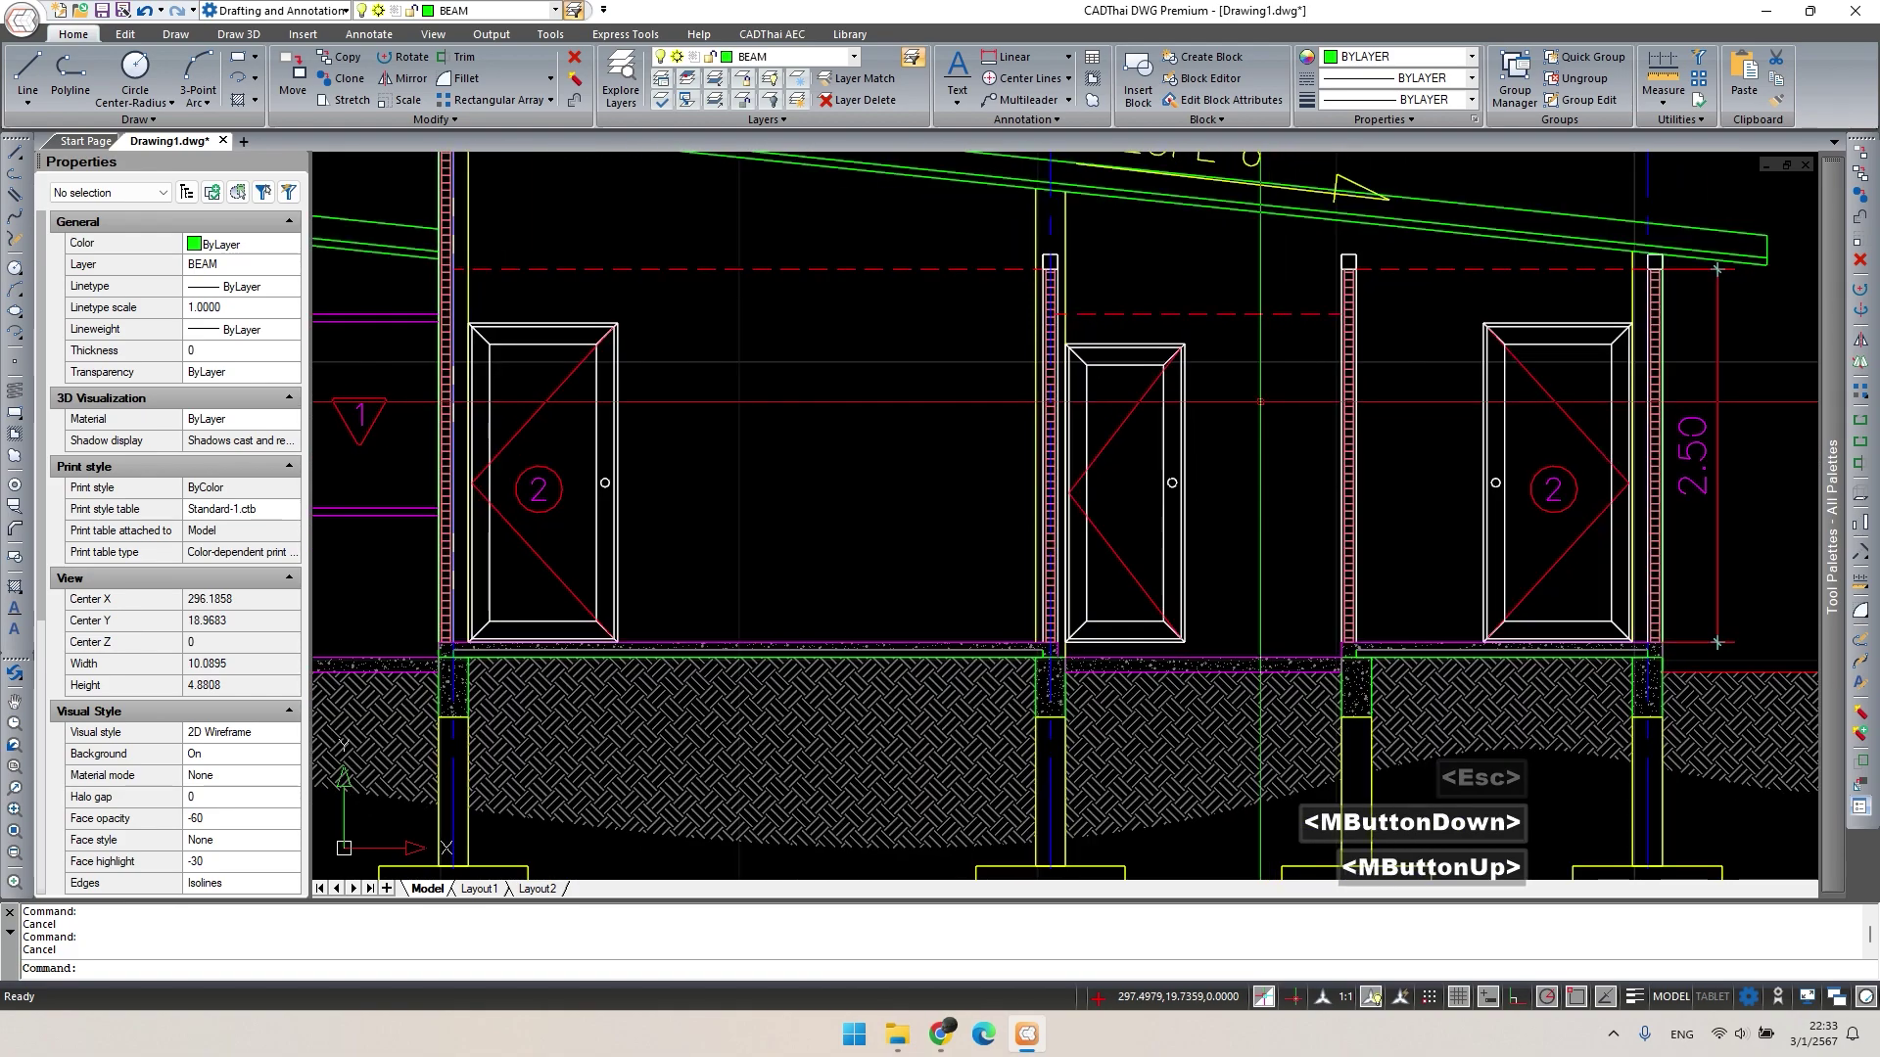
# Start a hatch with the AR-B816 brick pattern and preview it on the wall area beside the shortened door.
pyautogui.write('h')
pyautogui.press('space')
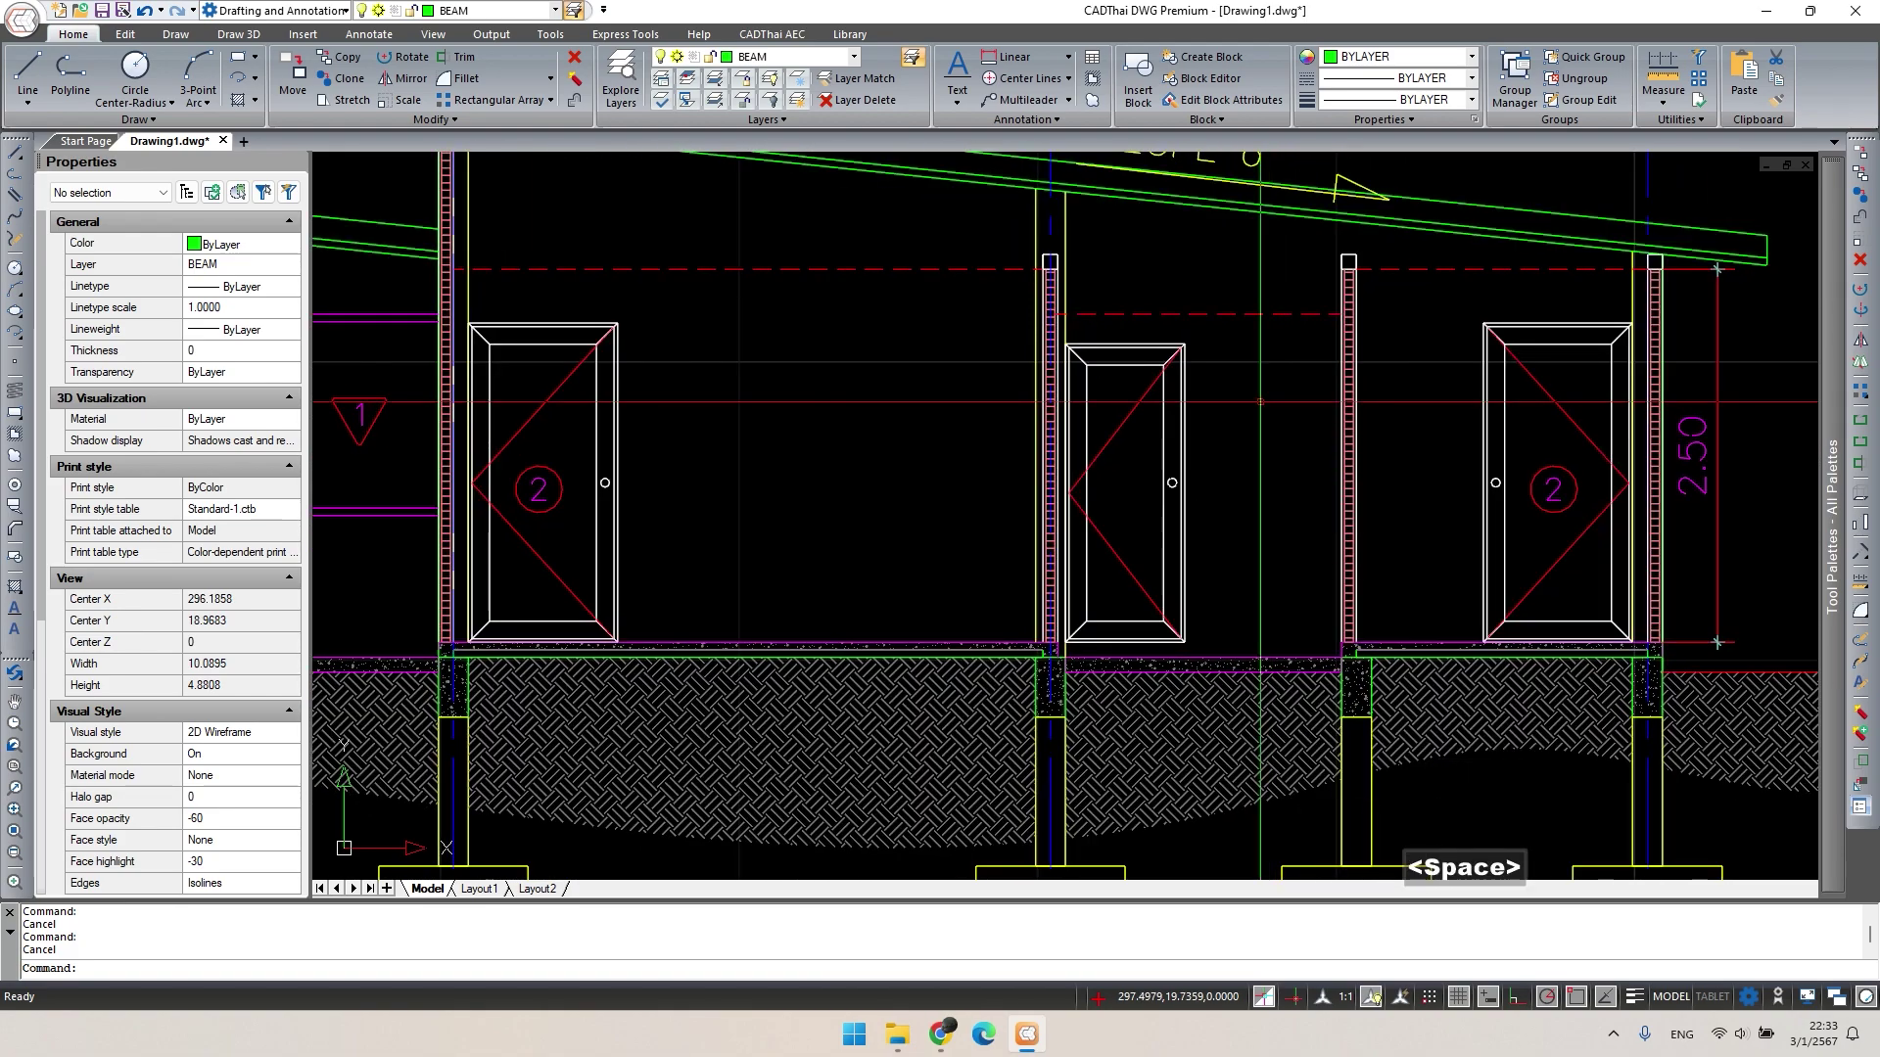
pyautogui.click(722, 369)
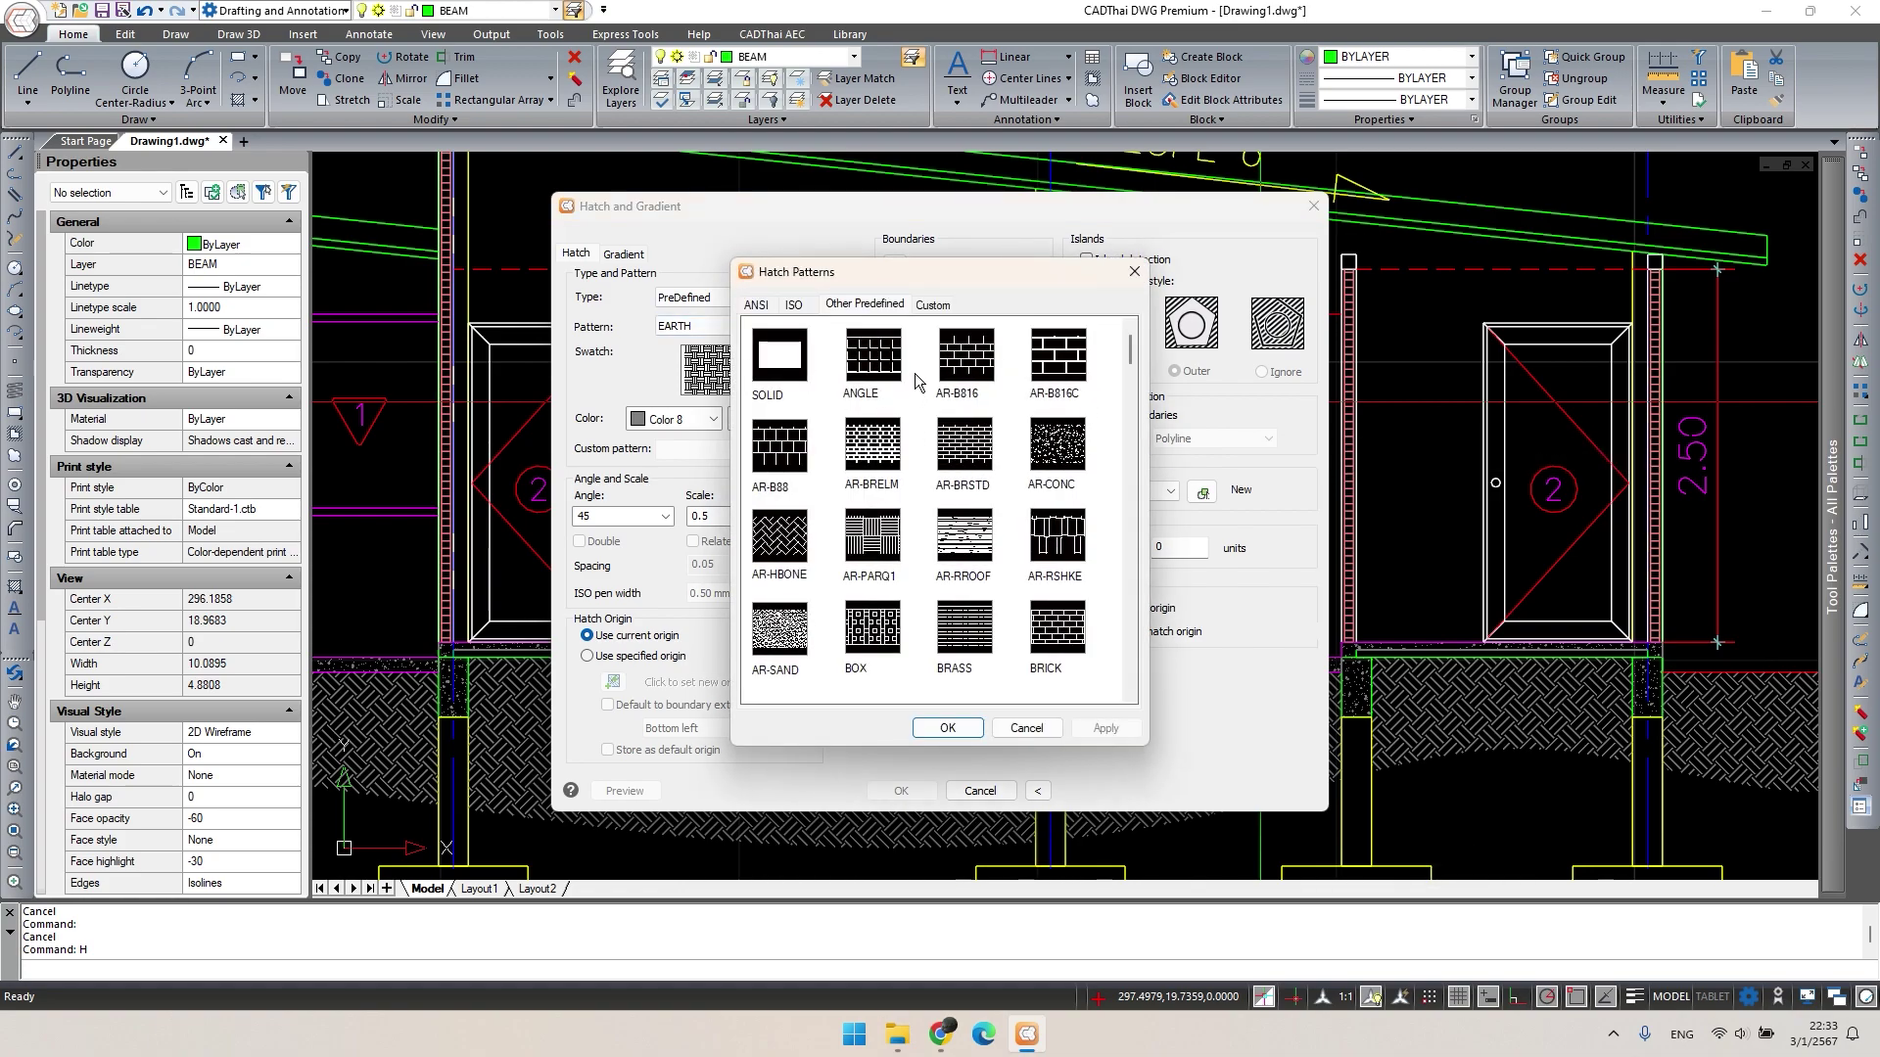
pyautogui.scroll(1, 1072, 392)
pyautogui.click(1077, 377)
pyautogui.click(991, 370)
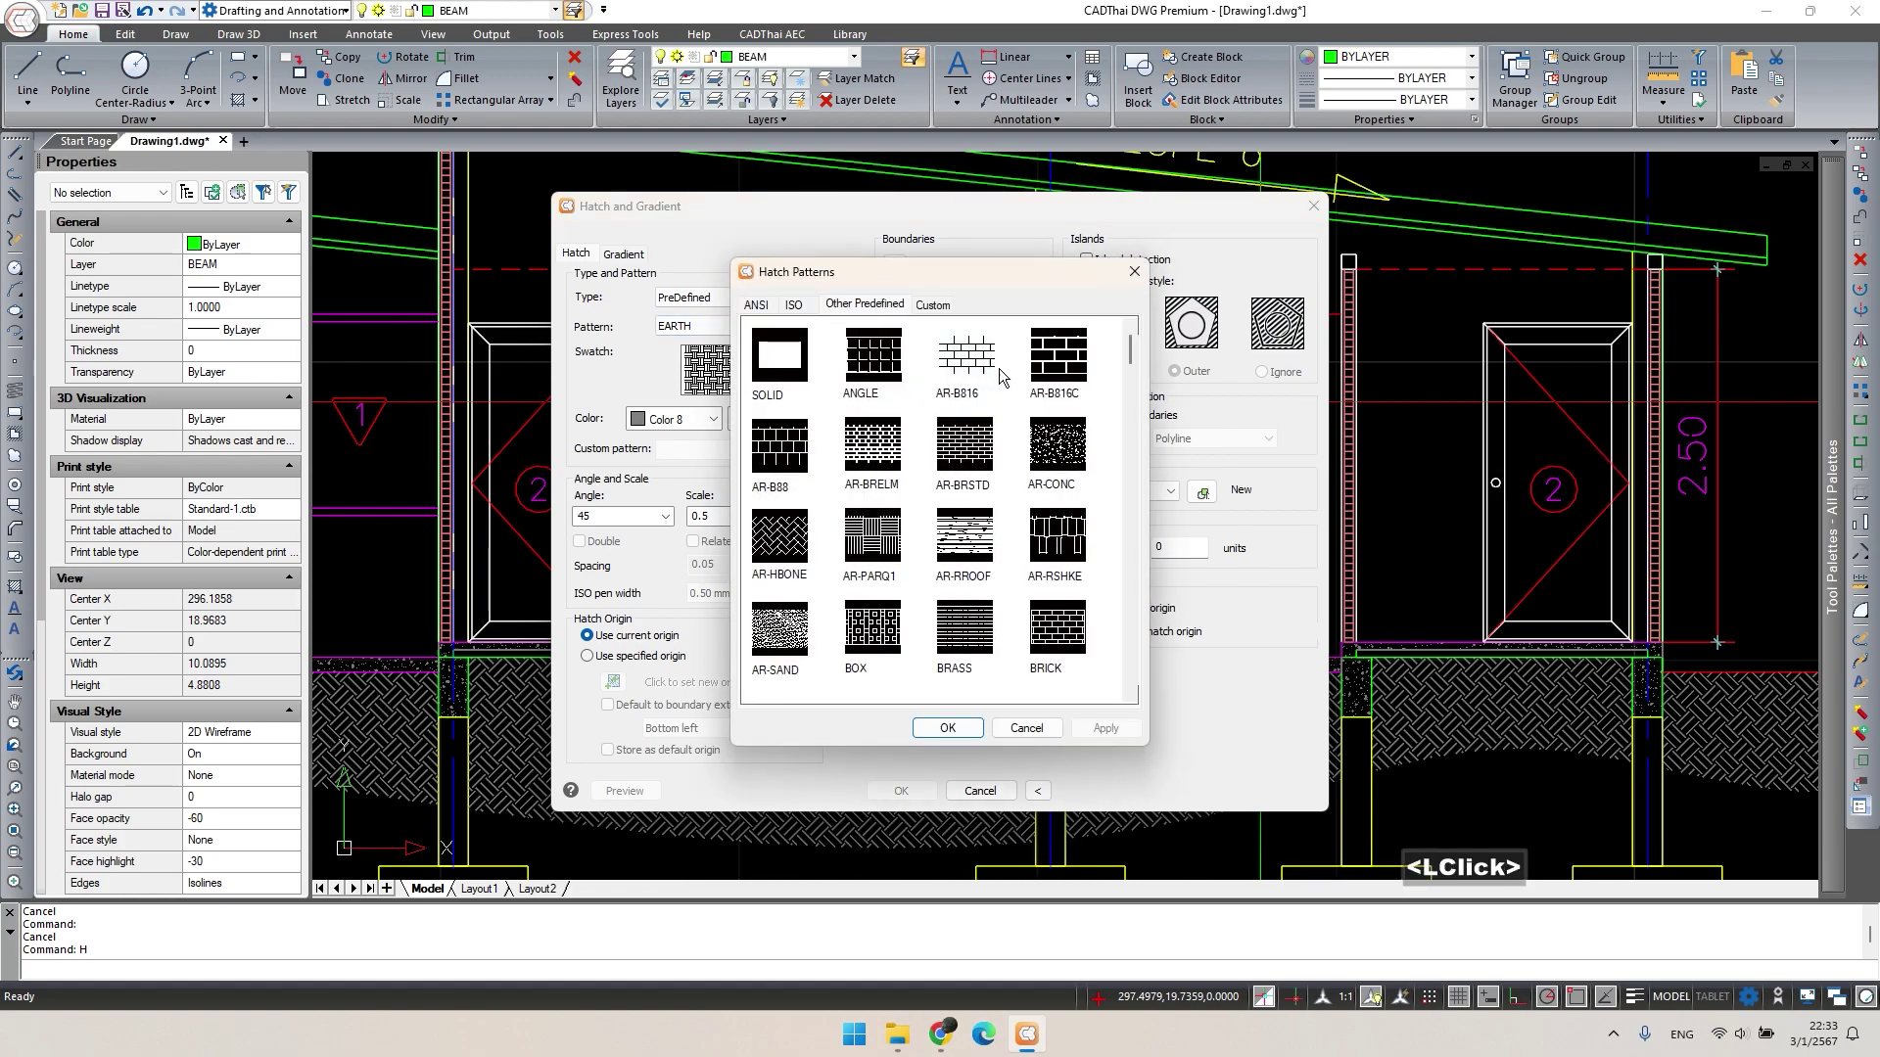
pyautogui.click(947, 728)
pyautogui.click(893, 267)
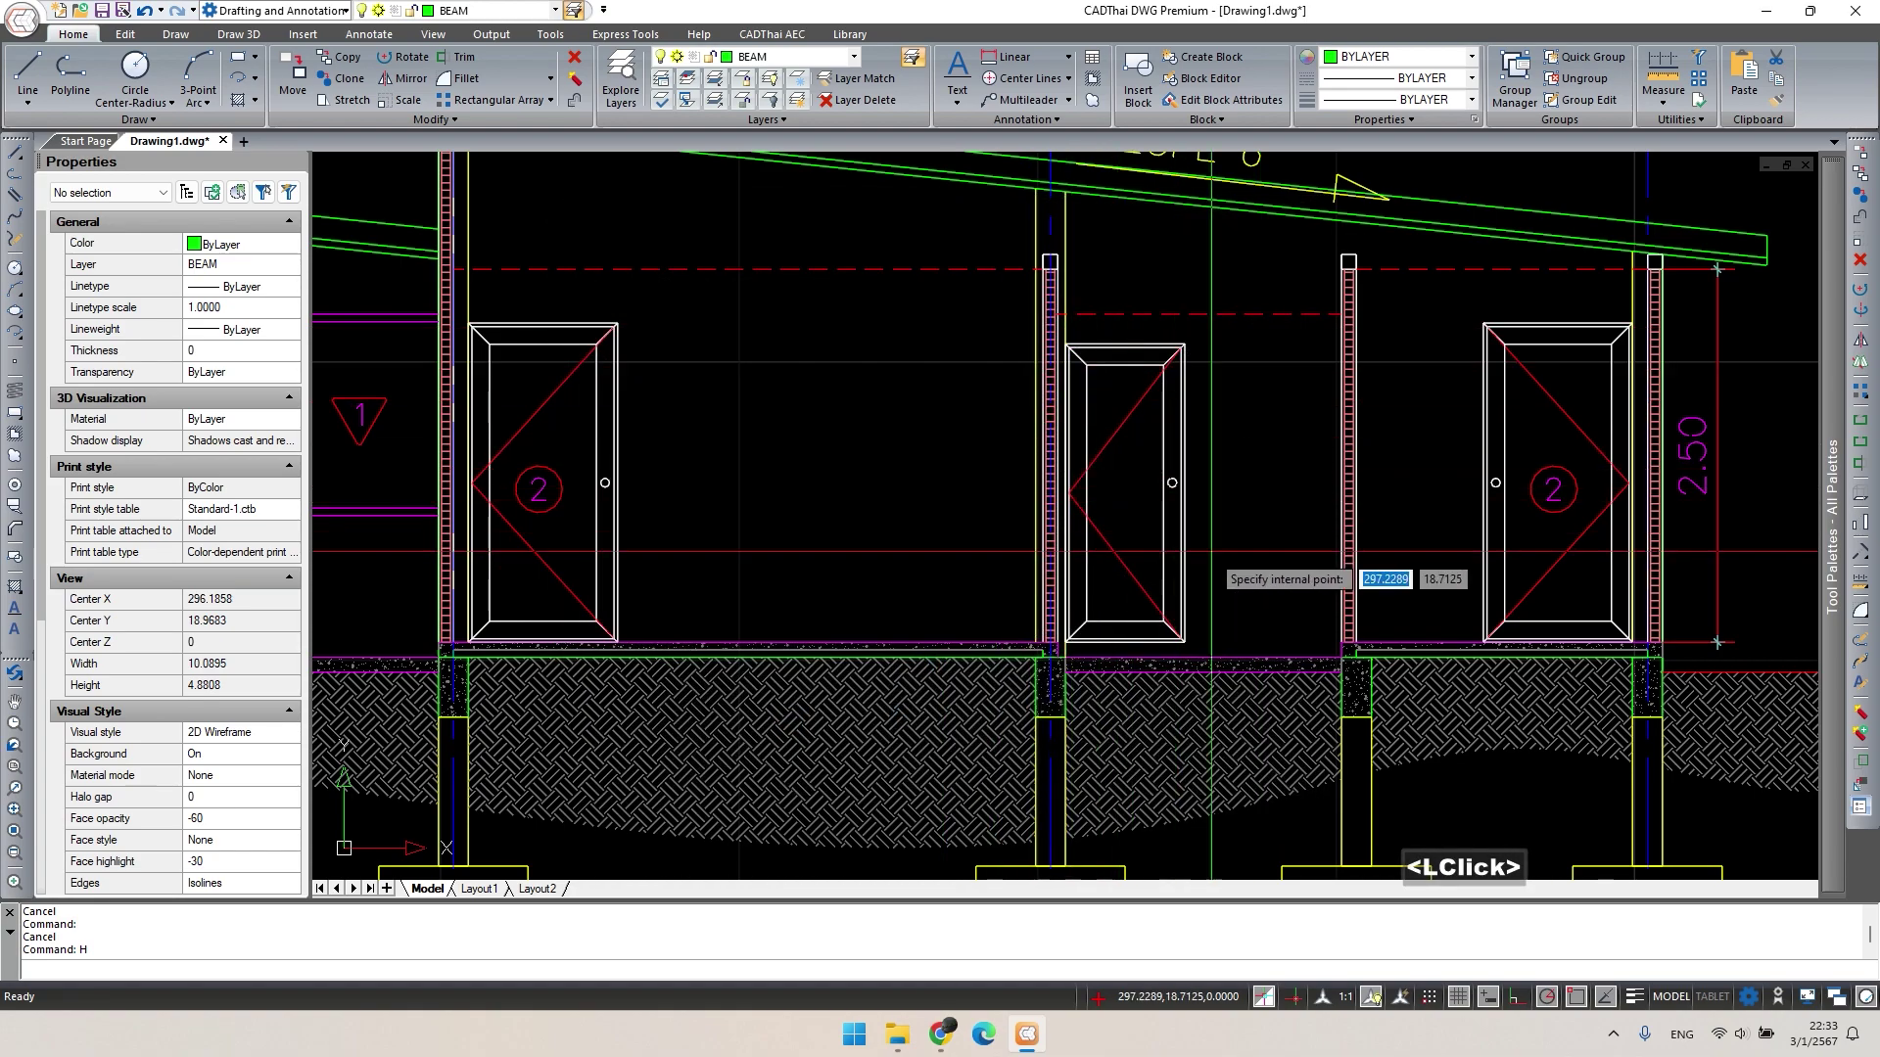
pyautogui.click(1242, 533)
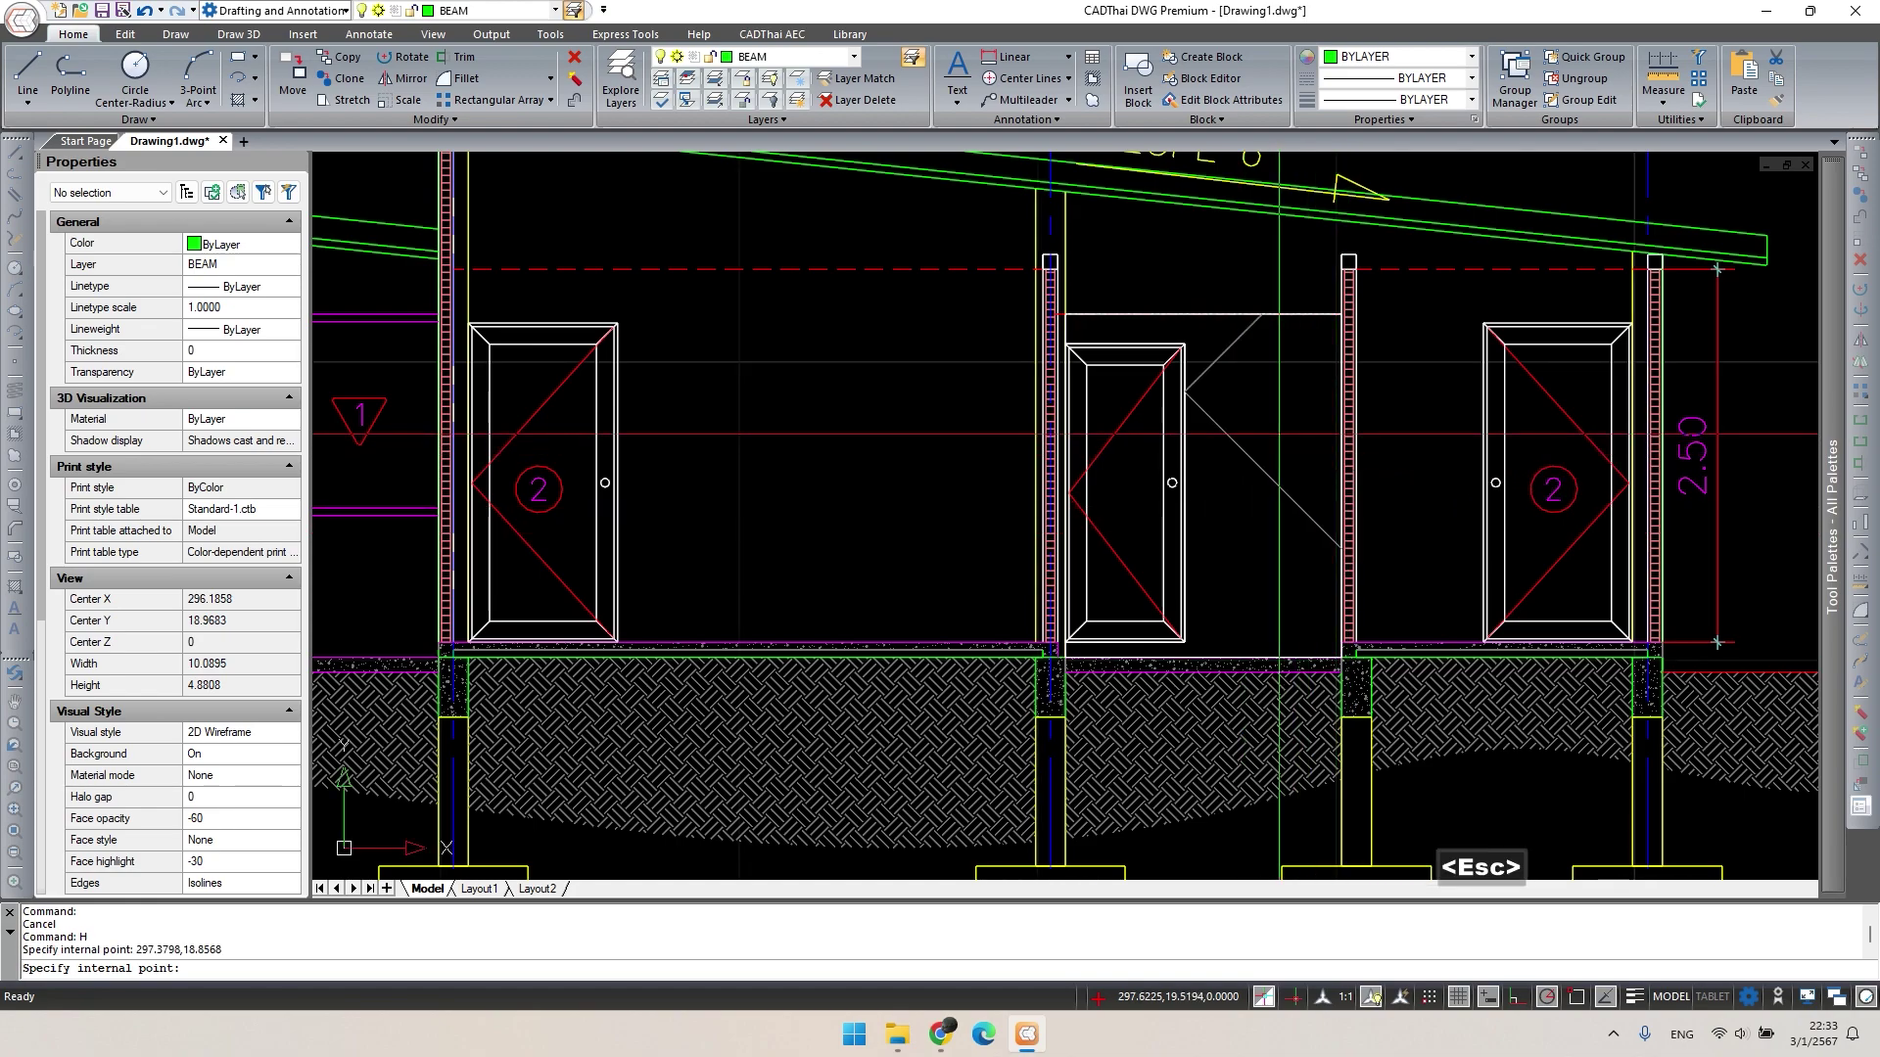
pyautogui.press('Escape')
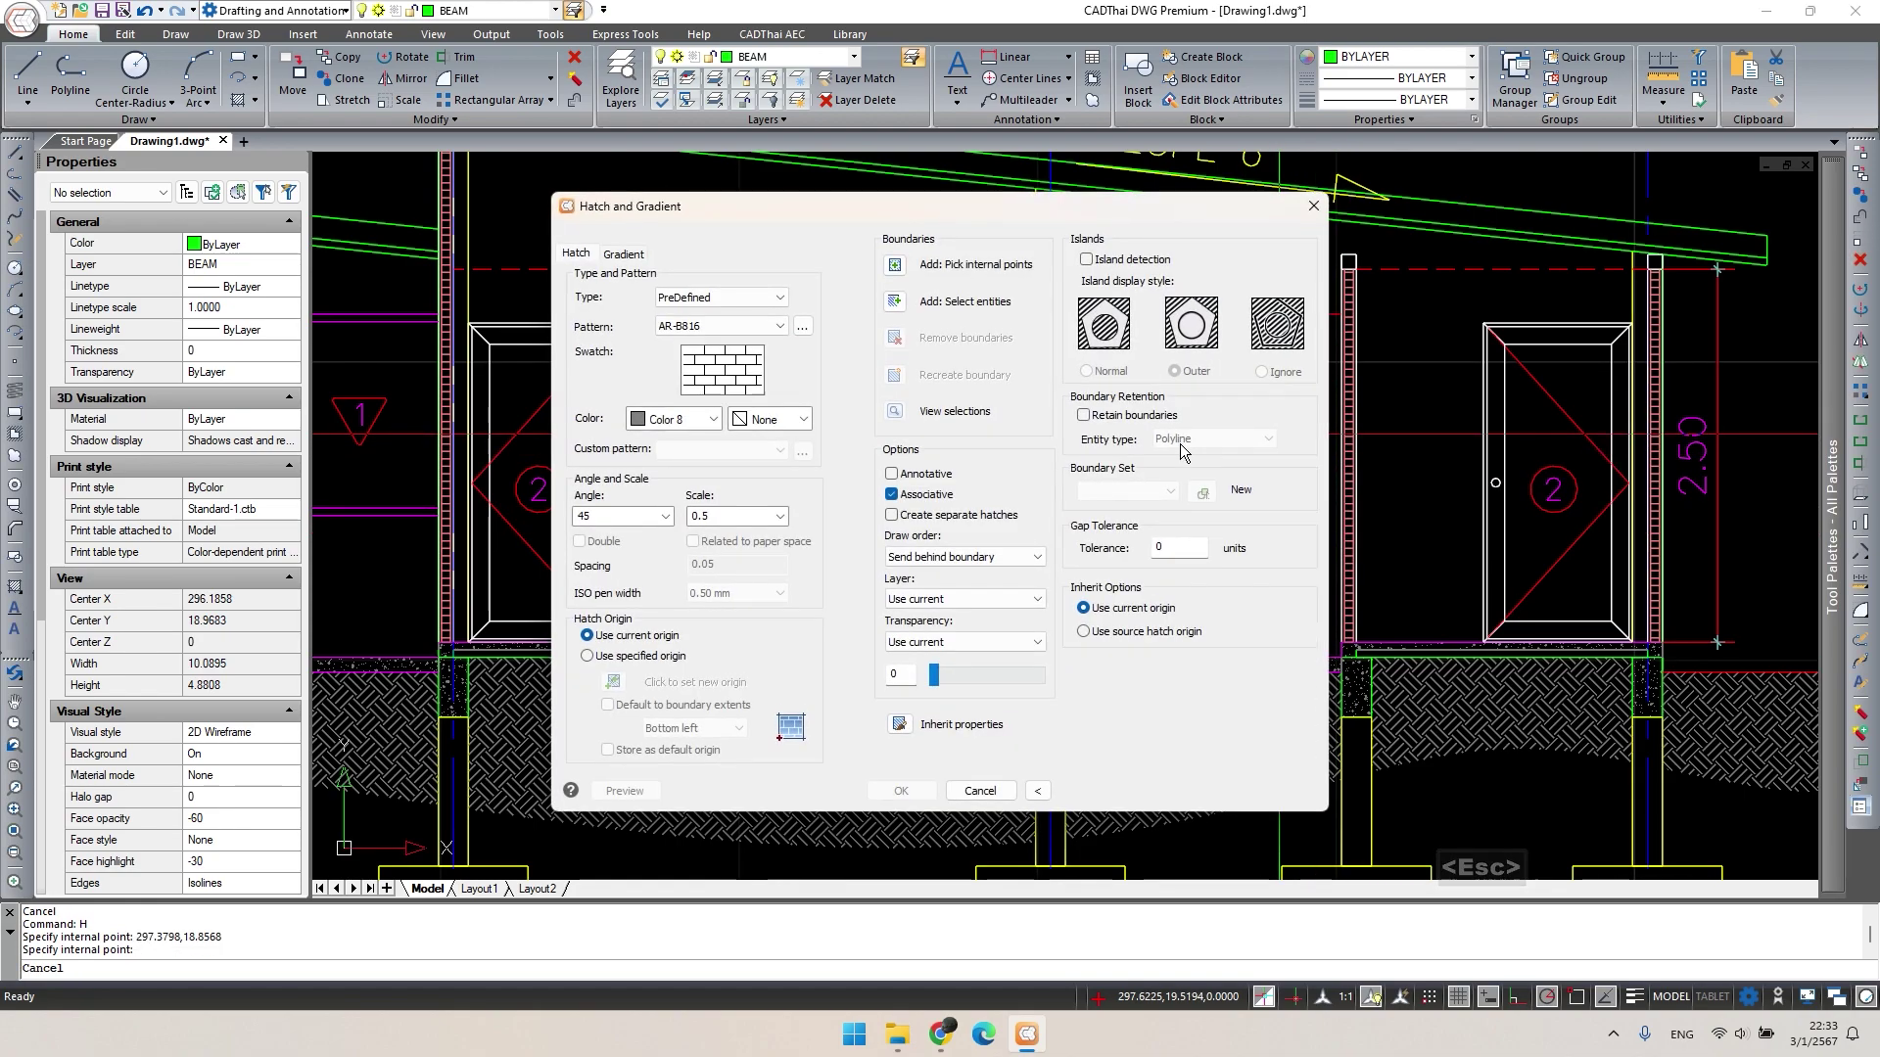
# Set the hatch angle to 0 and the scale to 0.1, and preview it on the same wall area.
pyautogui.click(666, 516)
pyautogui.click(616, 537)
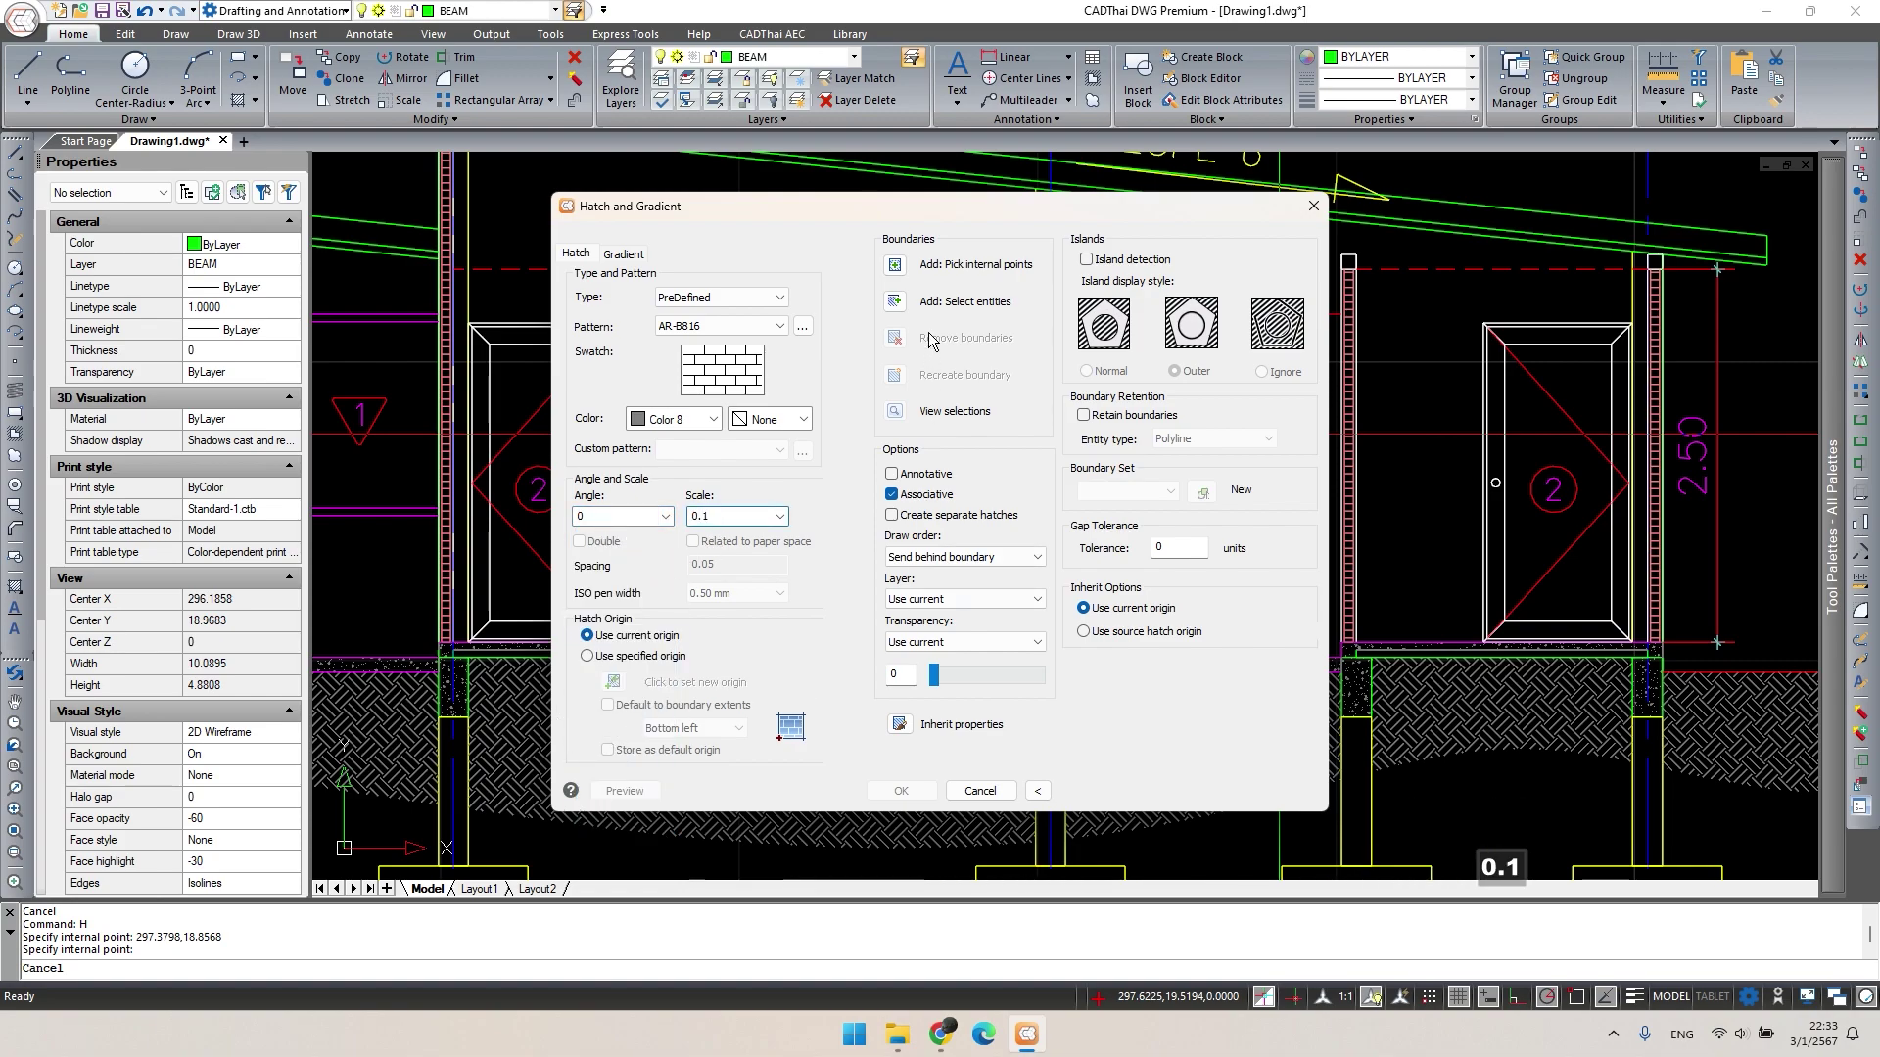
pyautogui.click(895, 266)
pyautogui.click(1287, 553)
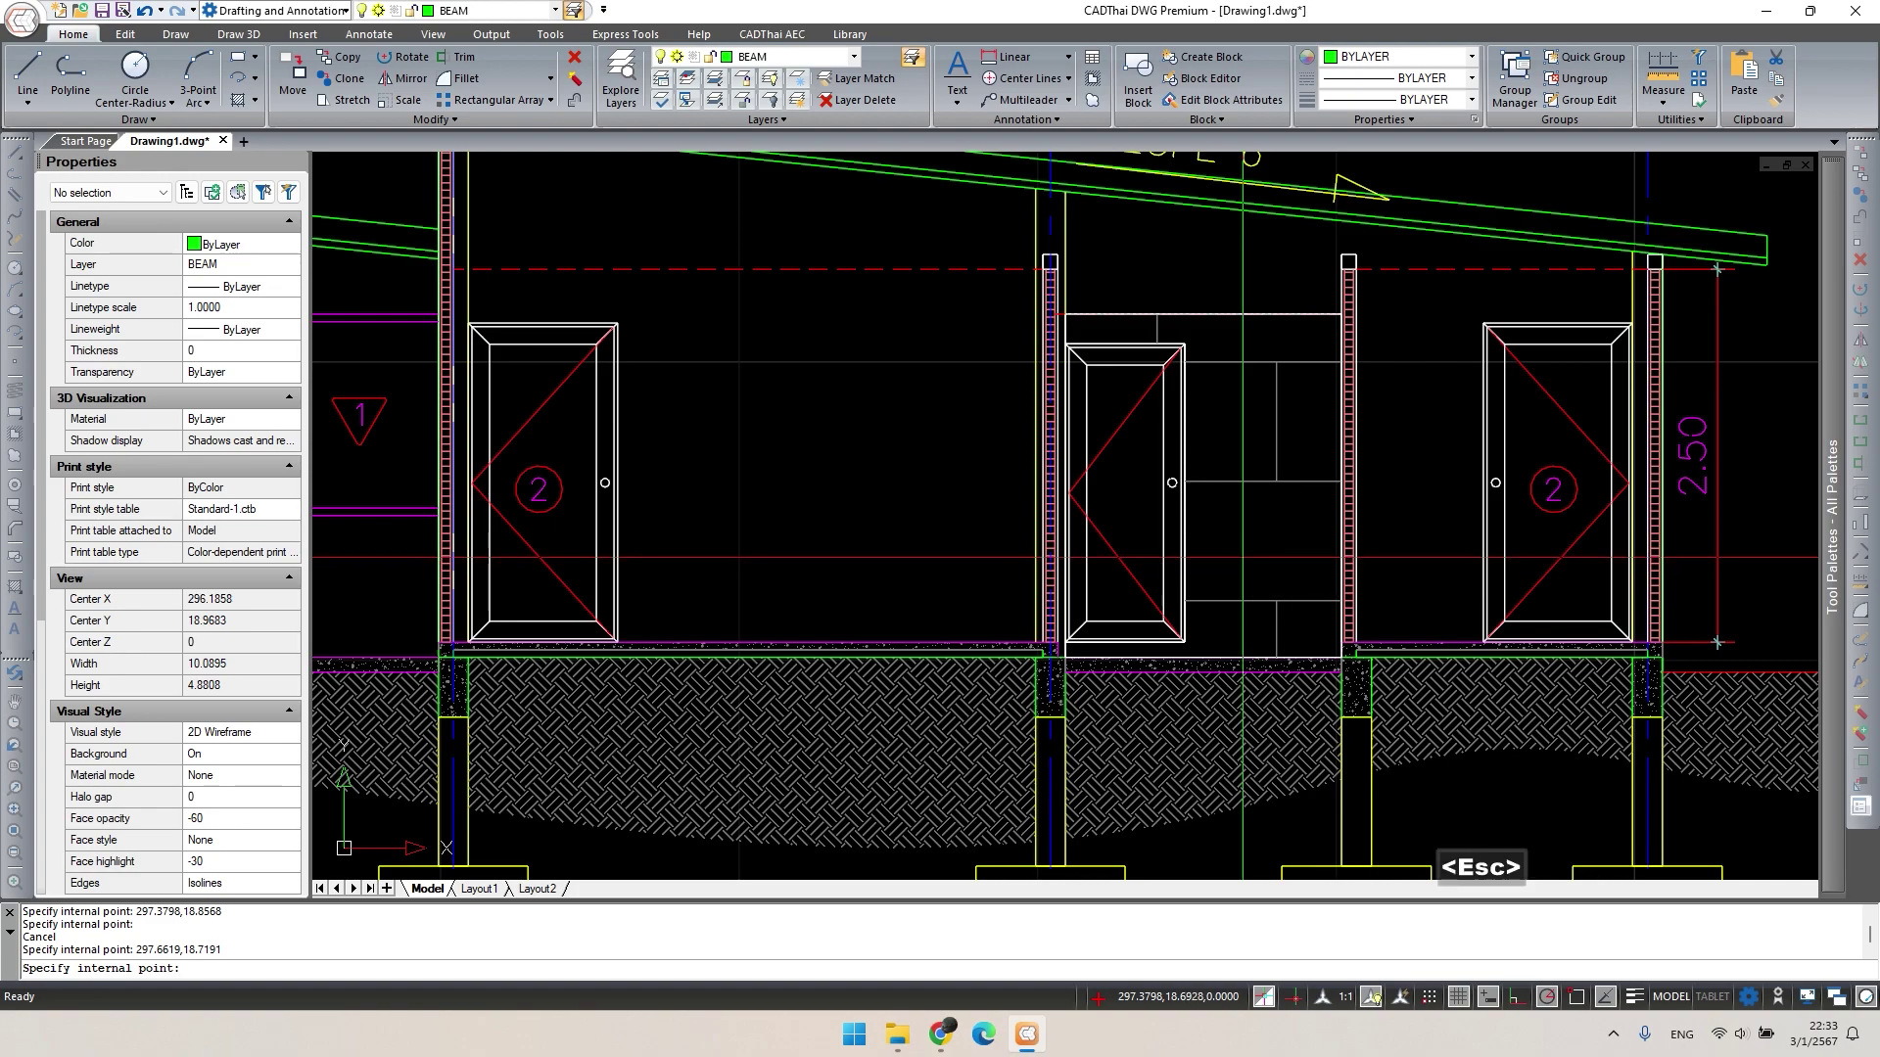
pyautogui.press('Escape')
# Set the hatch scale to 0.02 and apply the brick hatch to the wall around the shortened door.
pyautogui.click(741, 515)
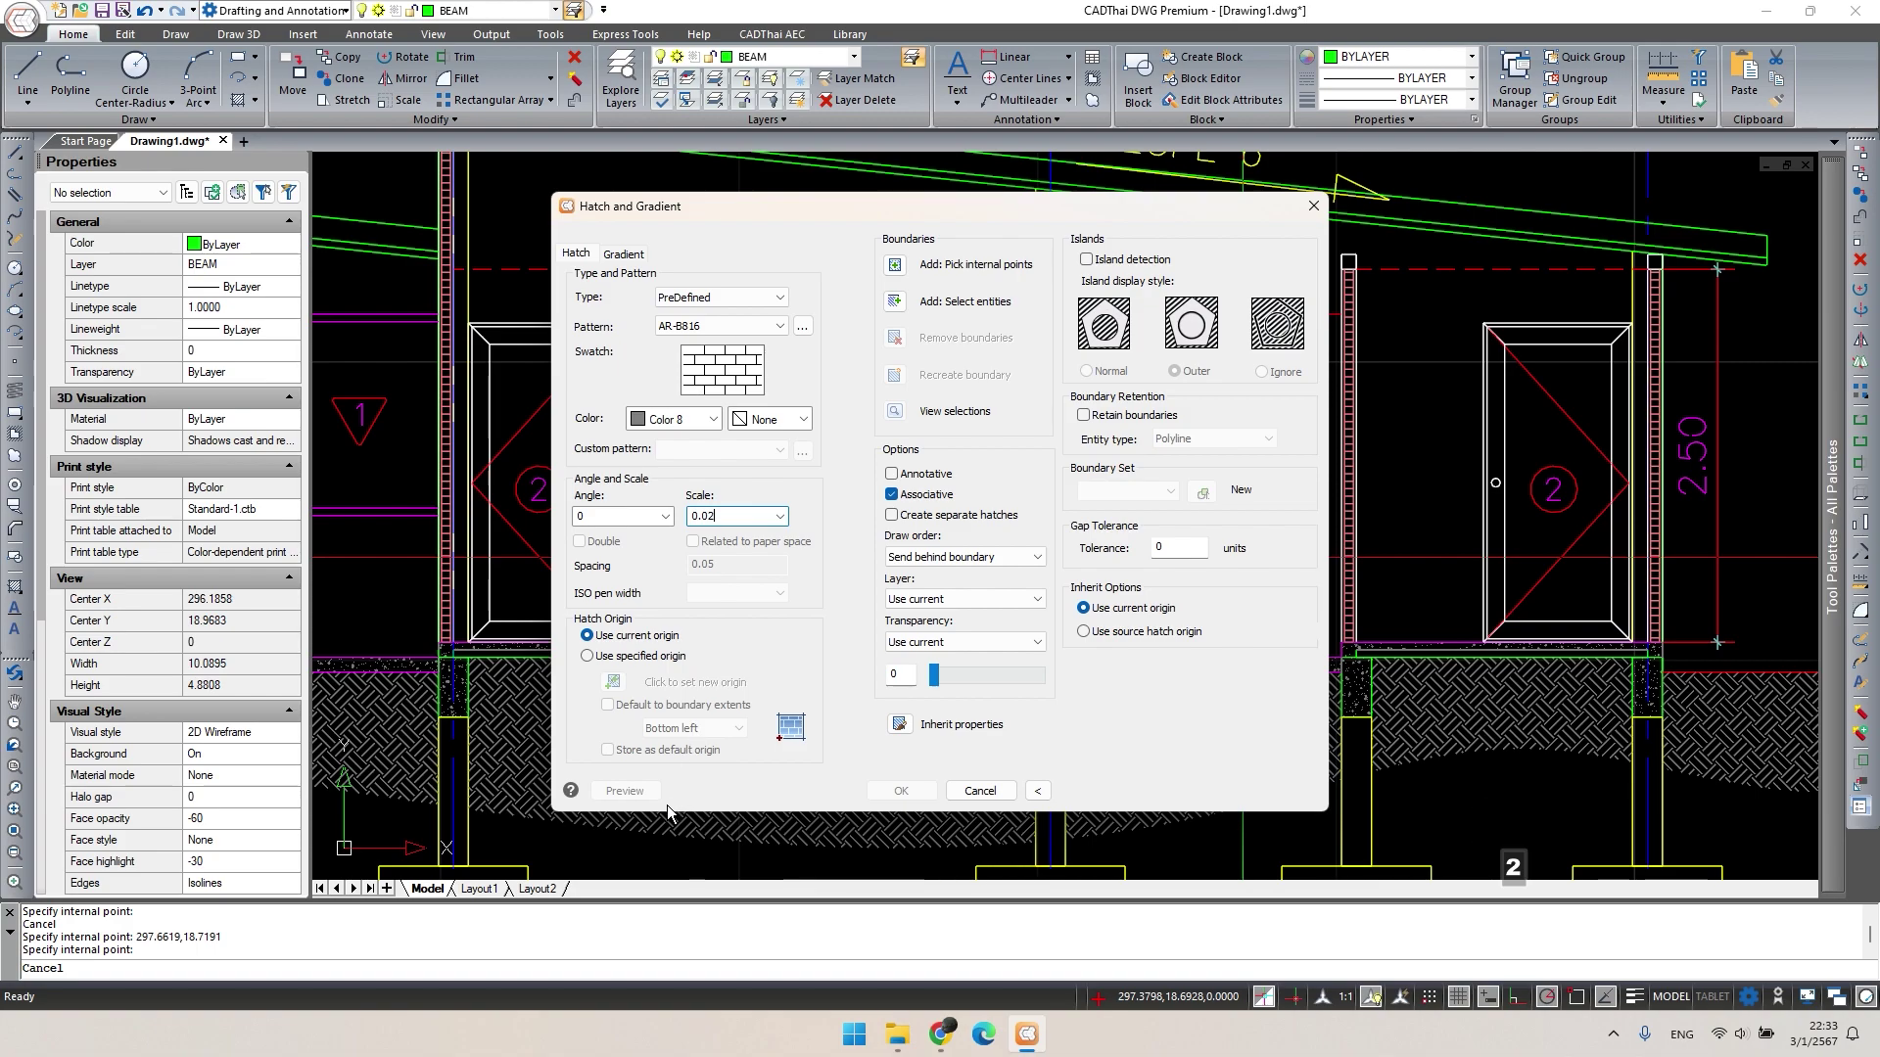
pyautogui.click(901, 272)
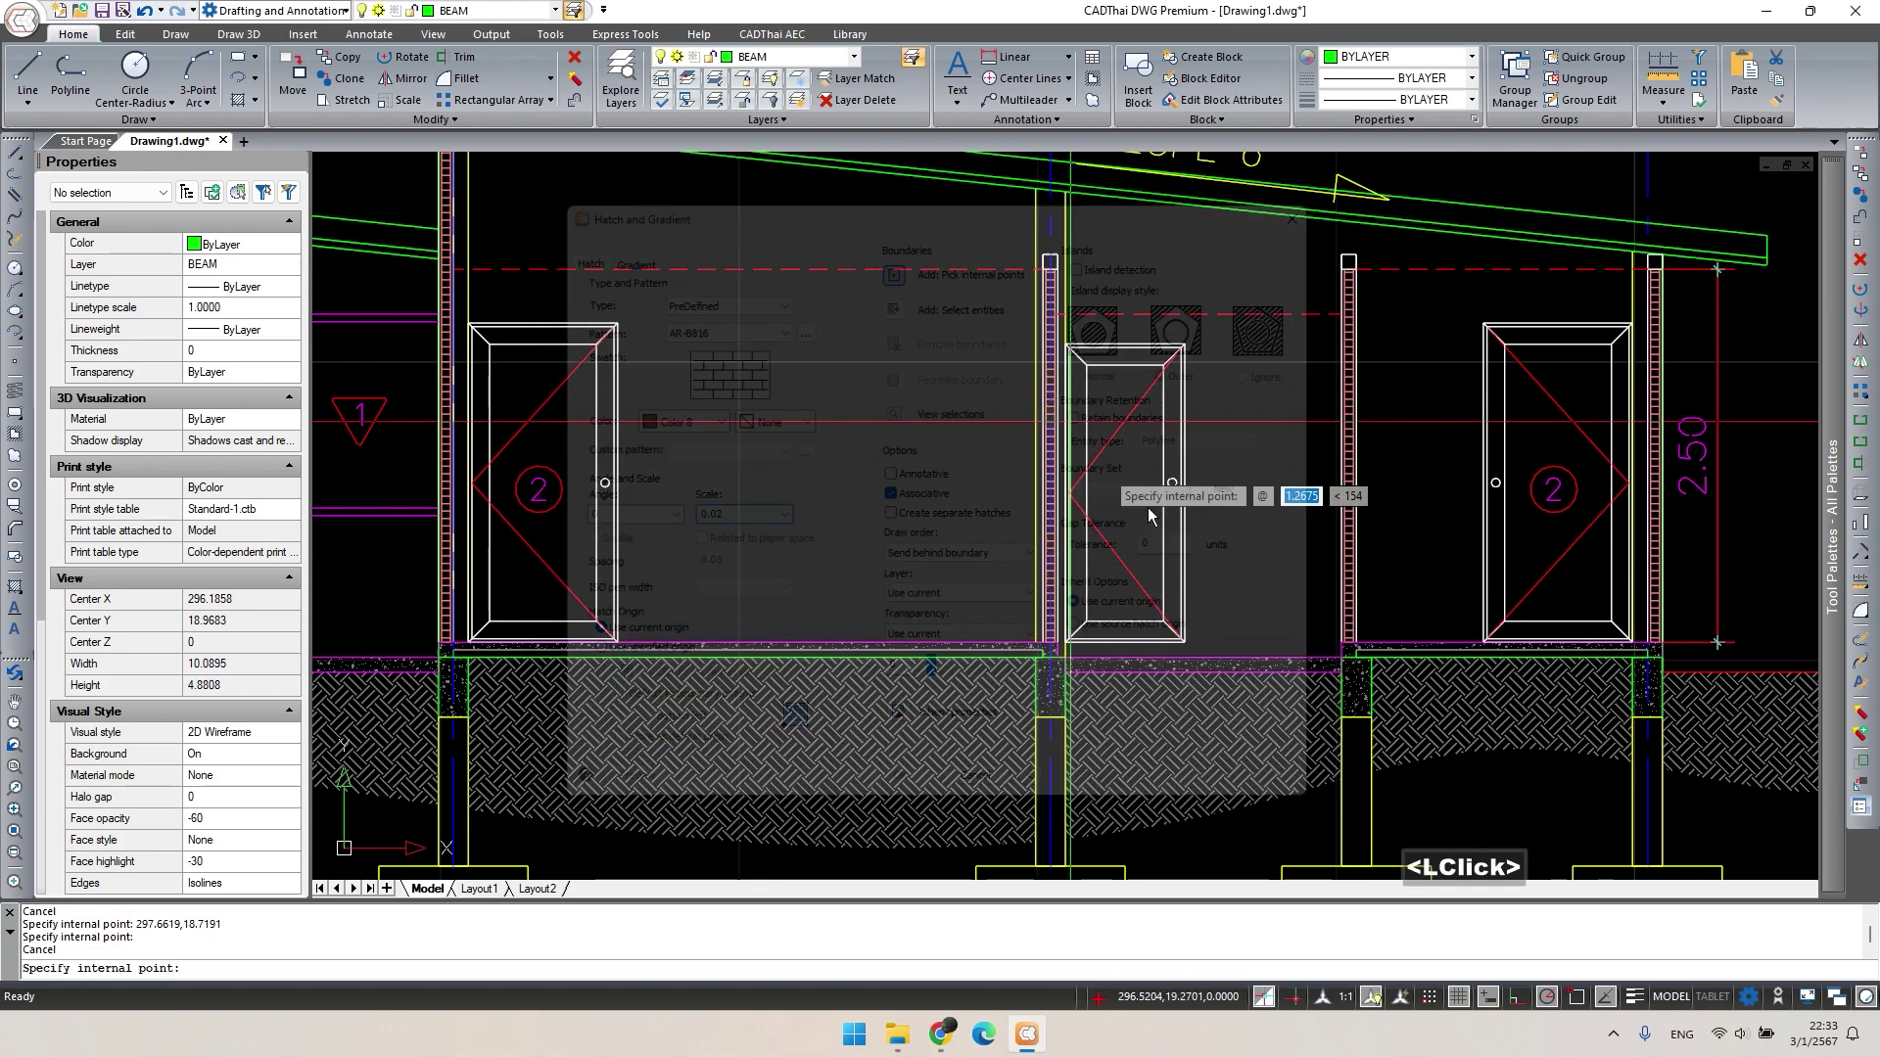
pyautogui.click(1254, 578)
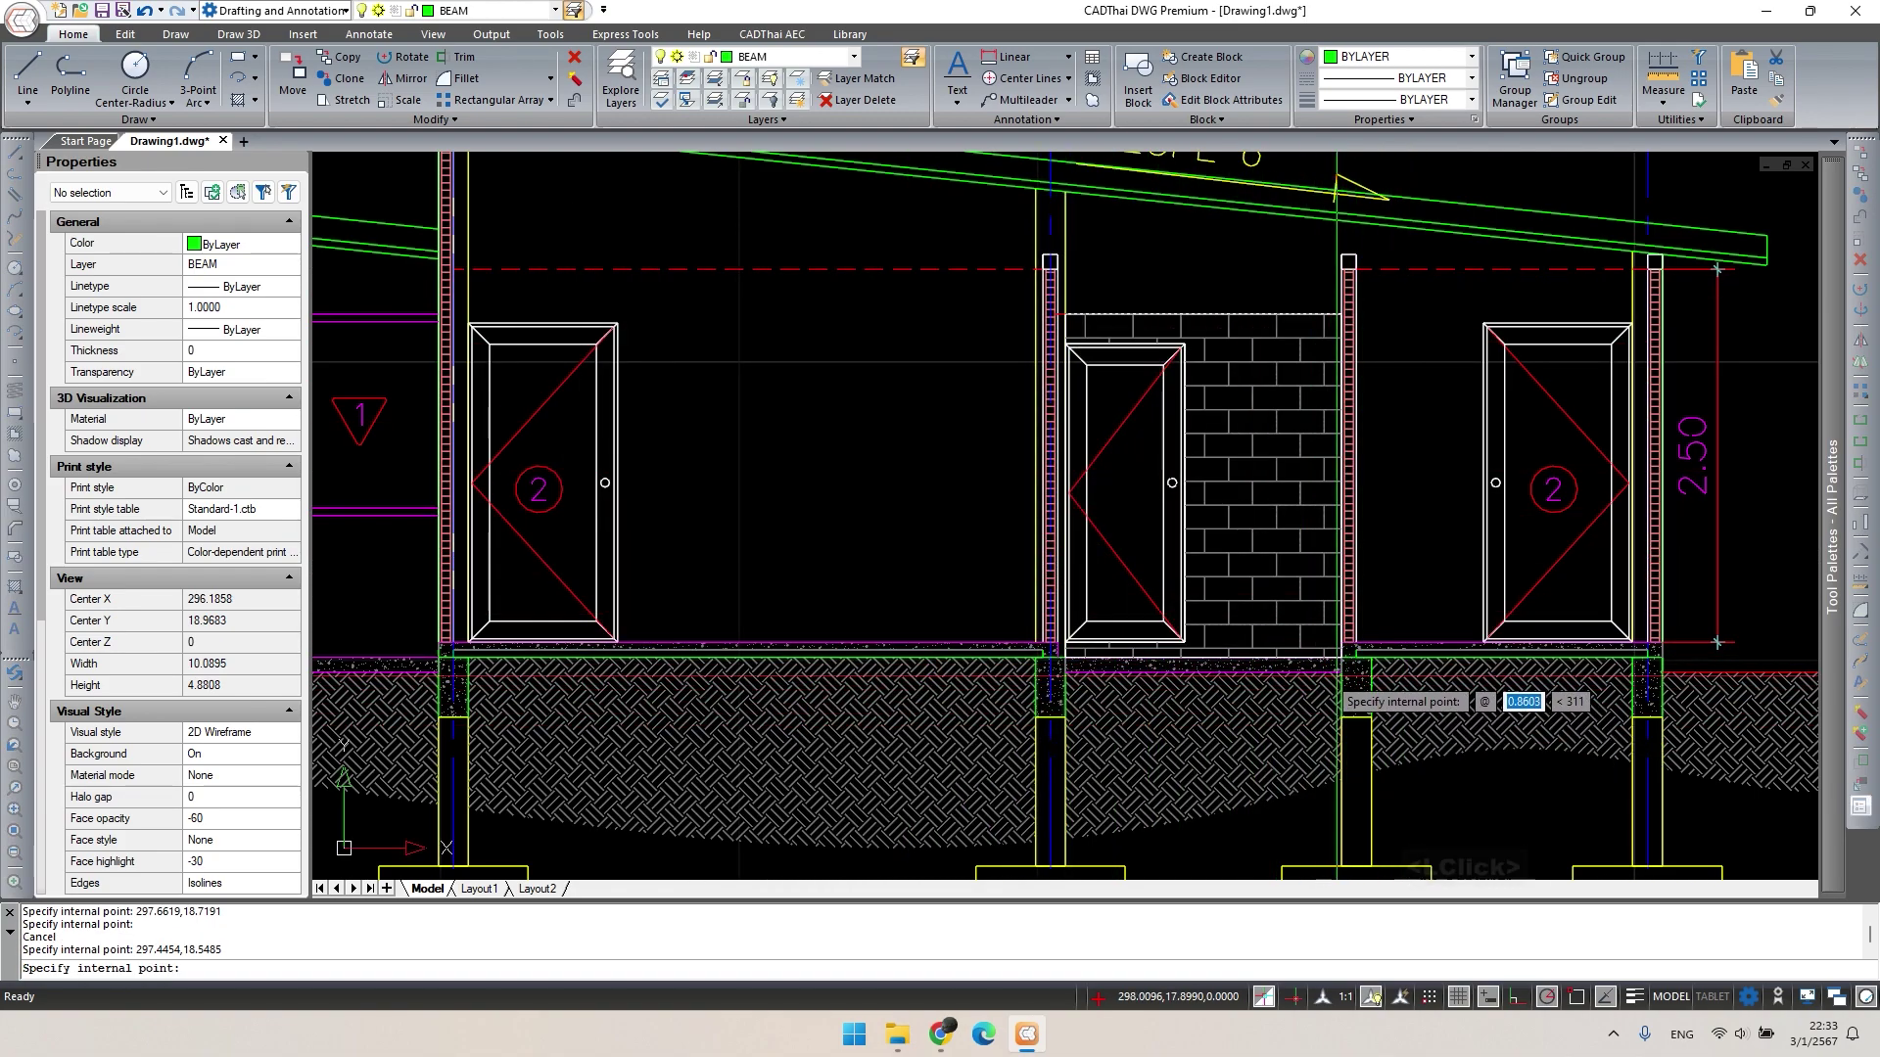
pyautogui.press('space')
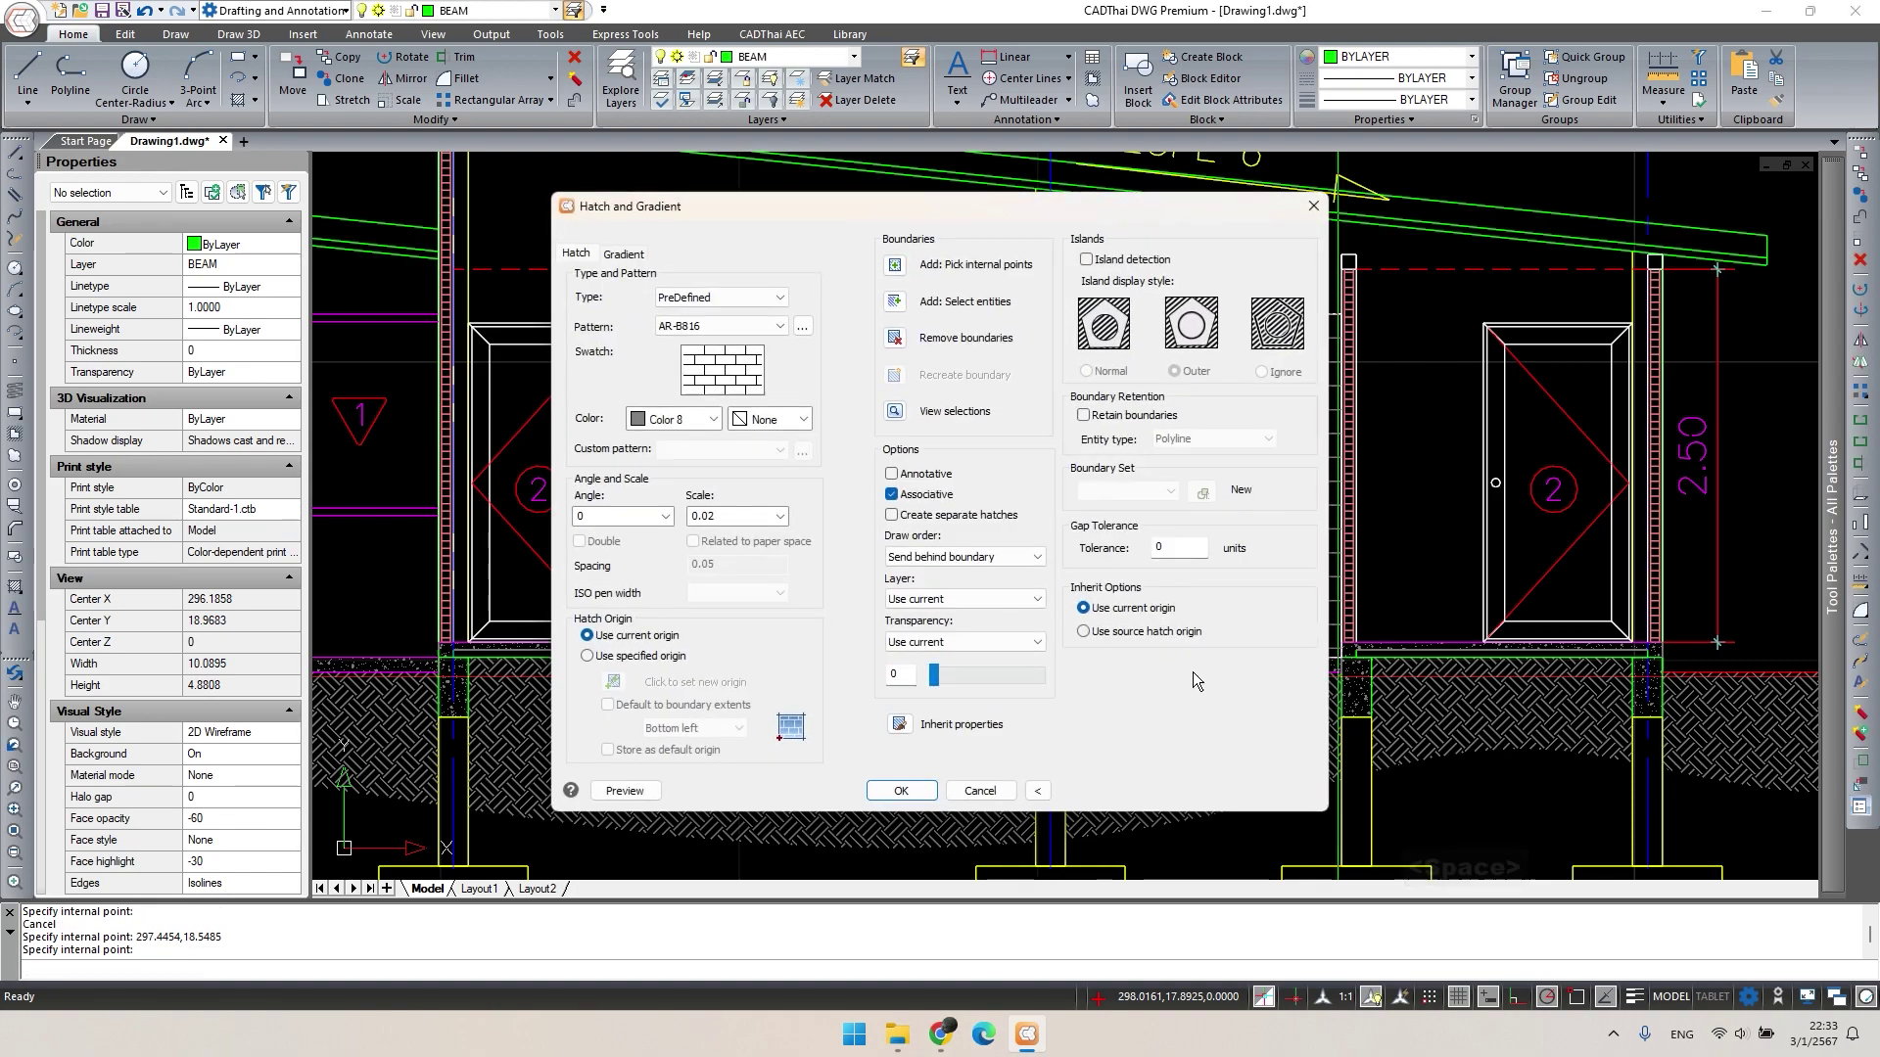
pyautogui.click(928, 795)
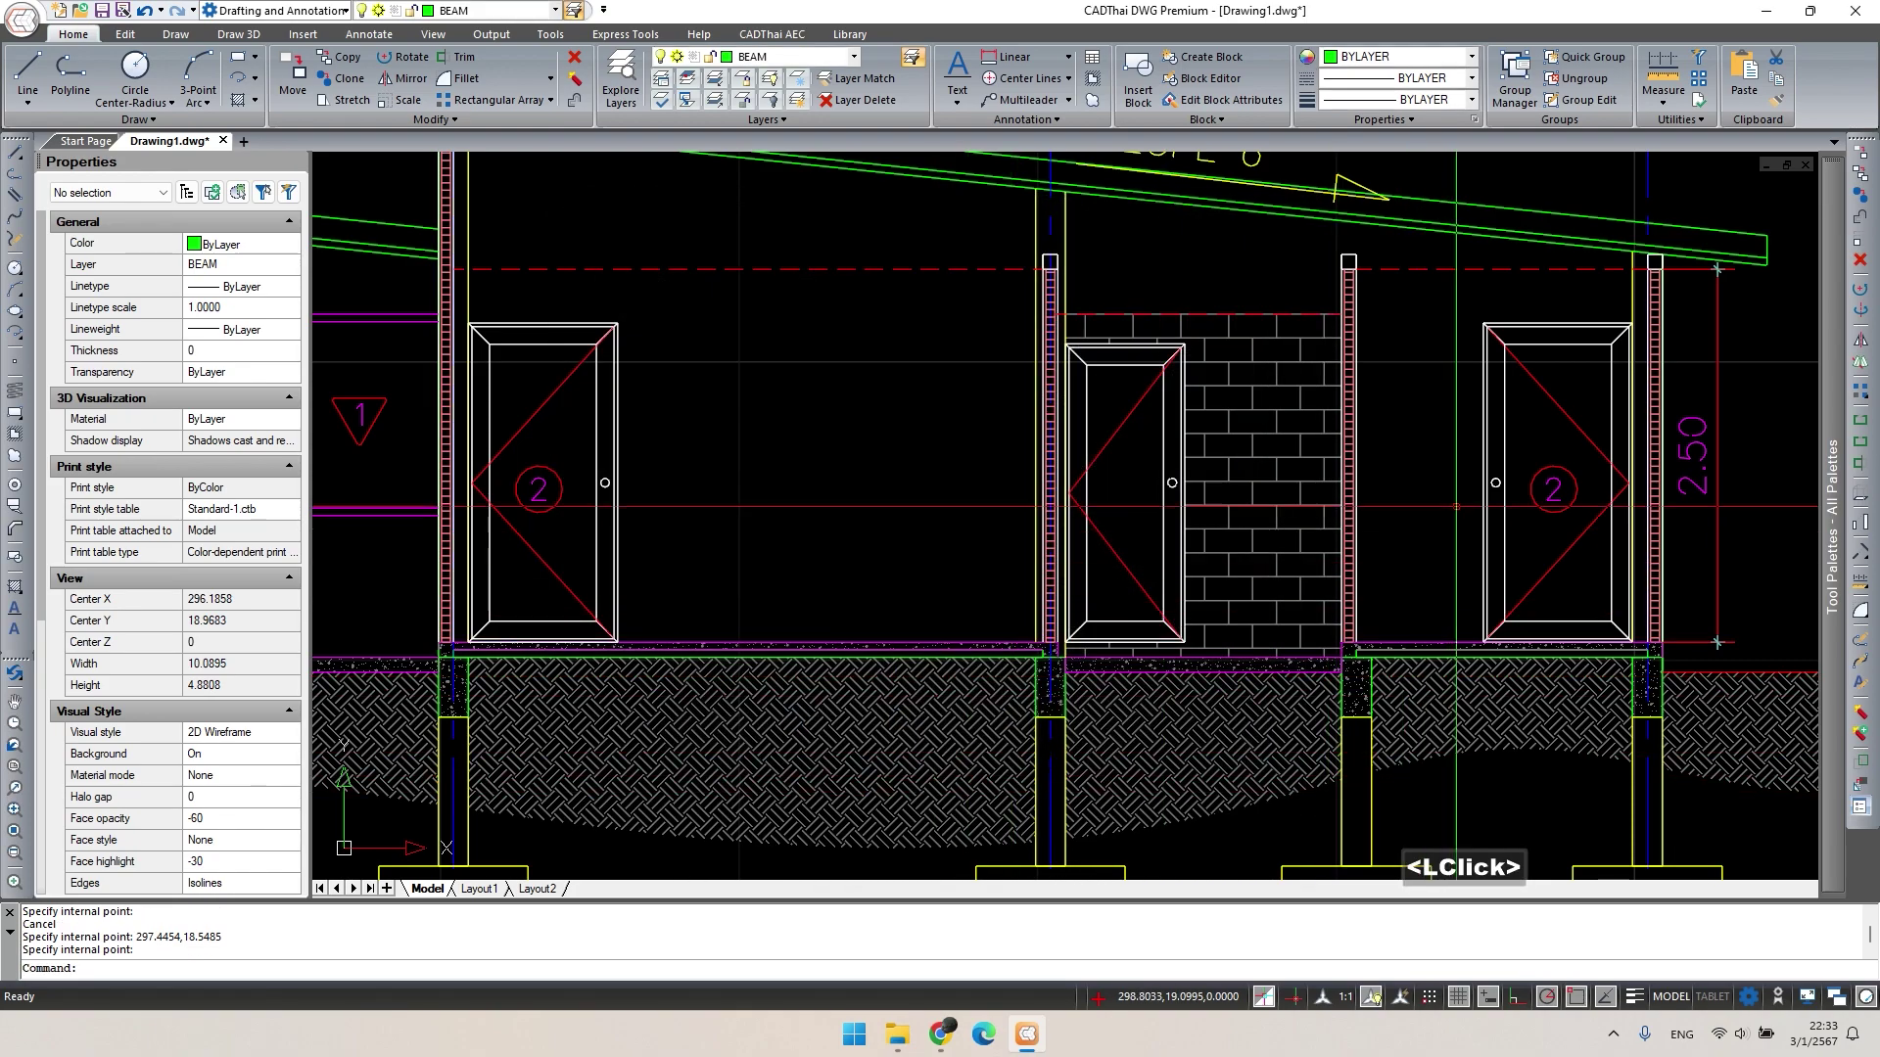
# Examine the floor plan along the section line for the fixtures in the bathroom, then compare with section A-A.
pyautogui.scroll(-2, 1456, 506)
pyautogui.press('Escape')
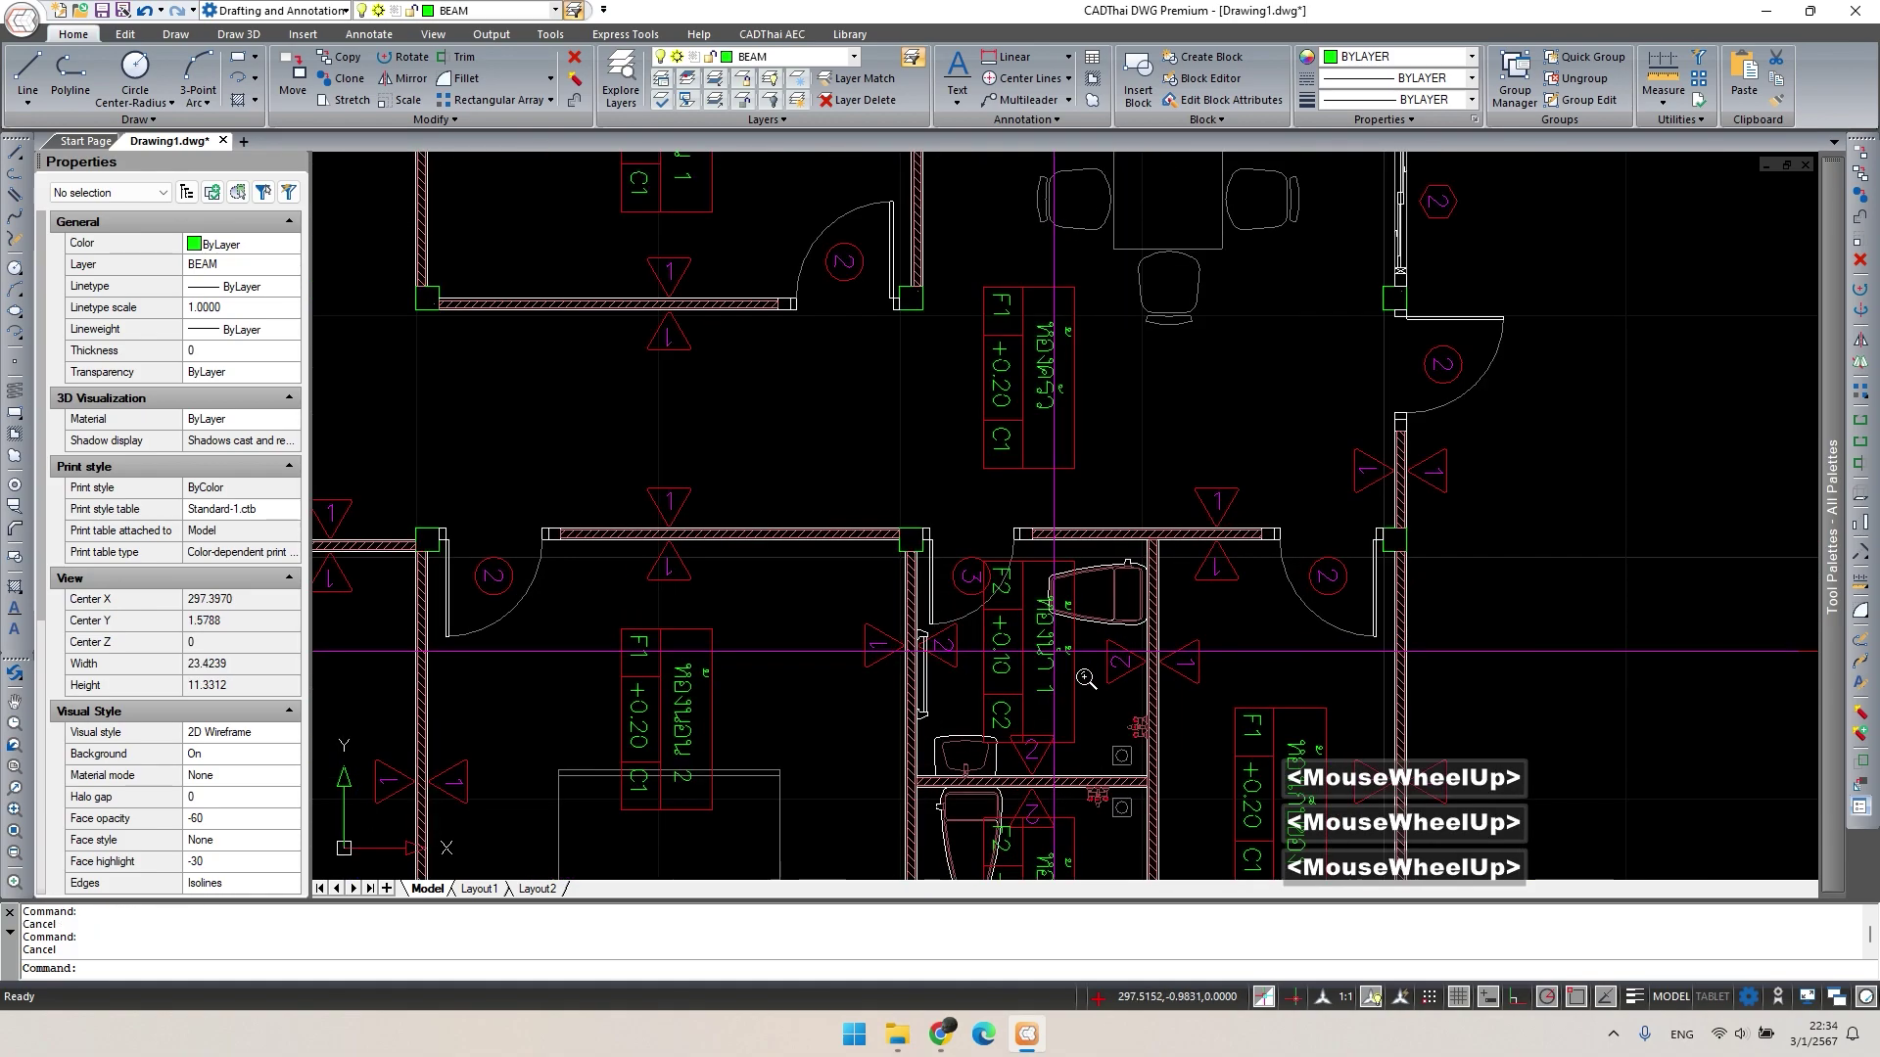
pyautogui.moveTo(1106, 652); pyautogui.dragTo(1052, 578, button='middle')
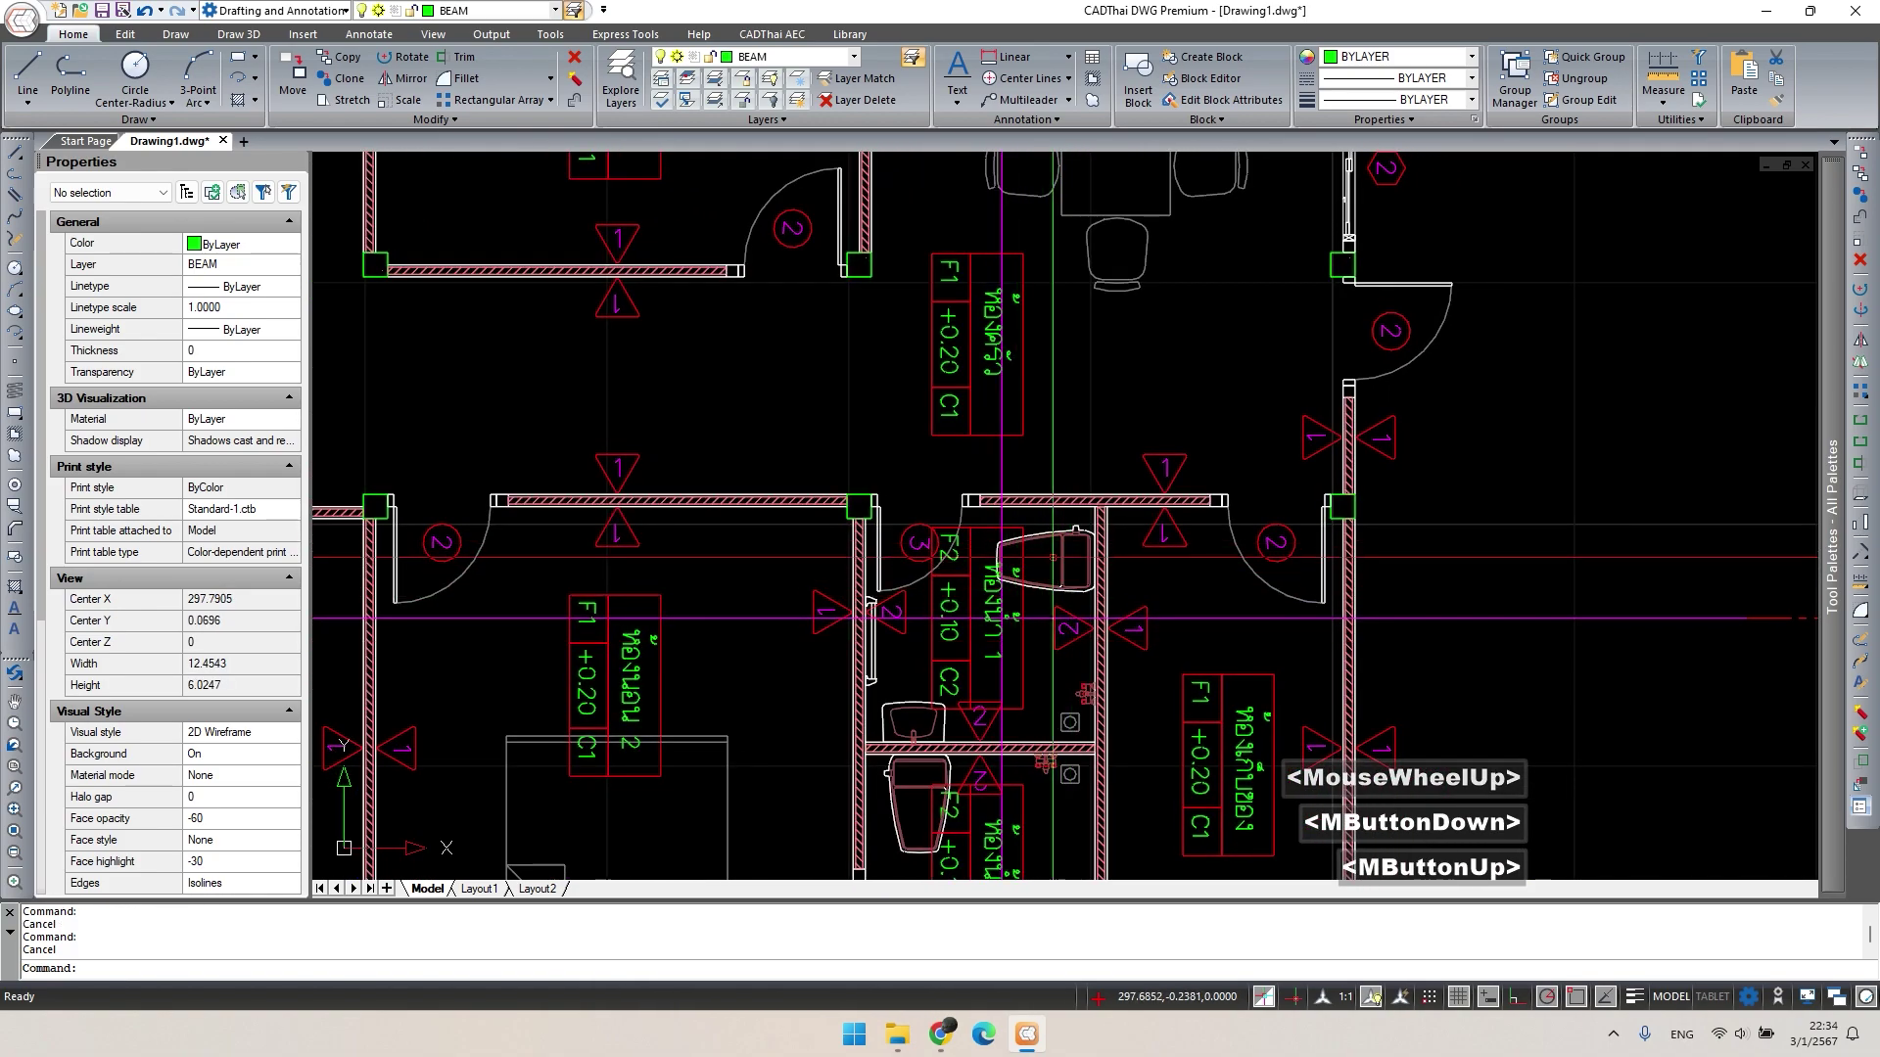
pyautogui.scroll(2, 1053, 557)
pyautogui.scroll(-5, 1052, 572)
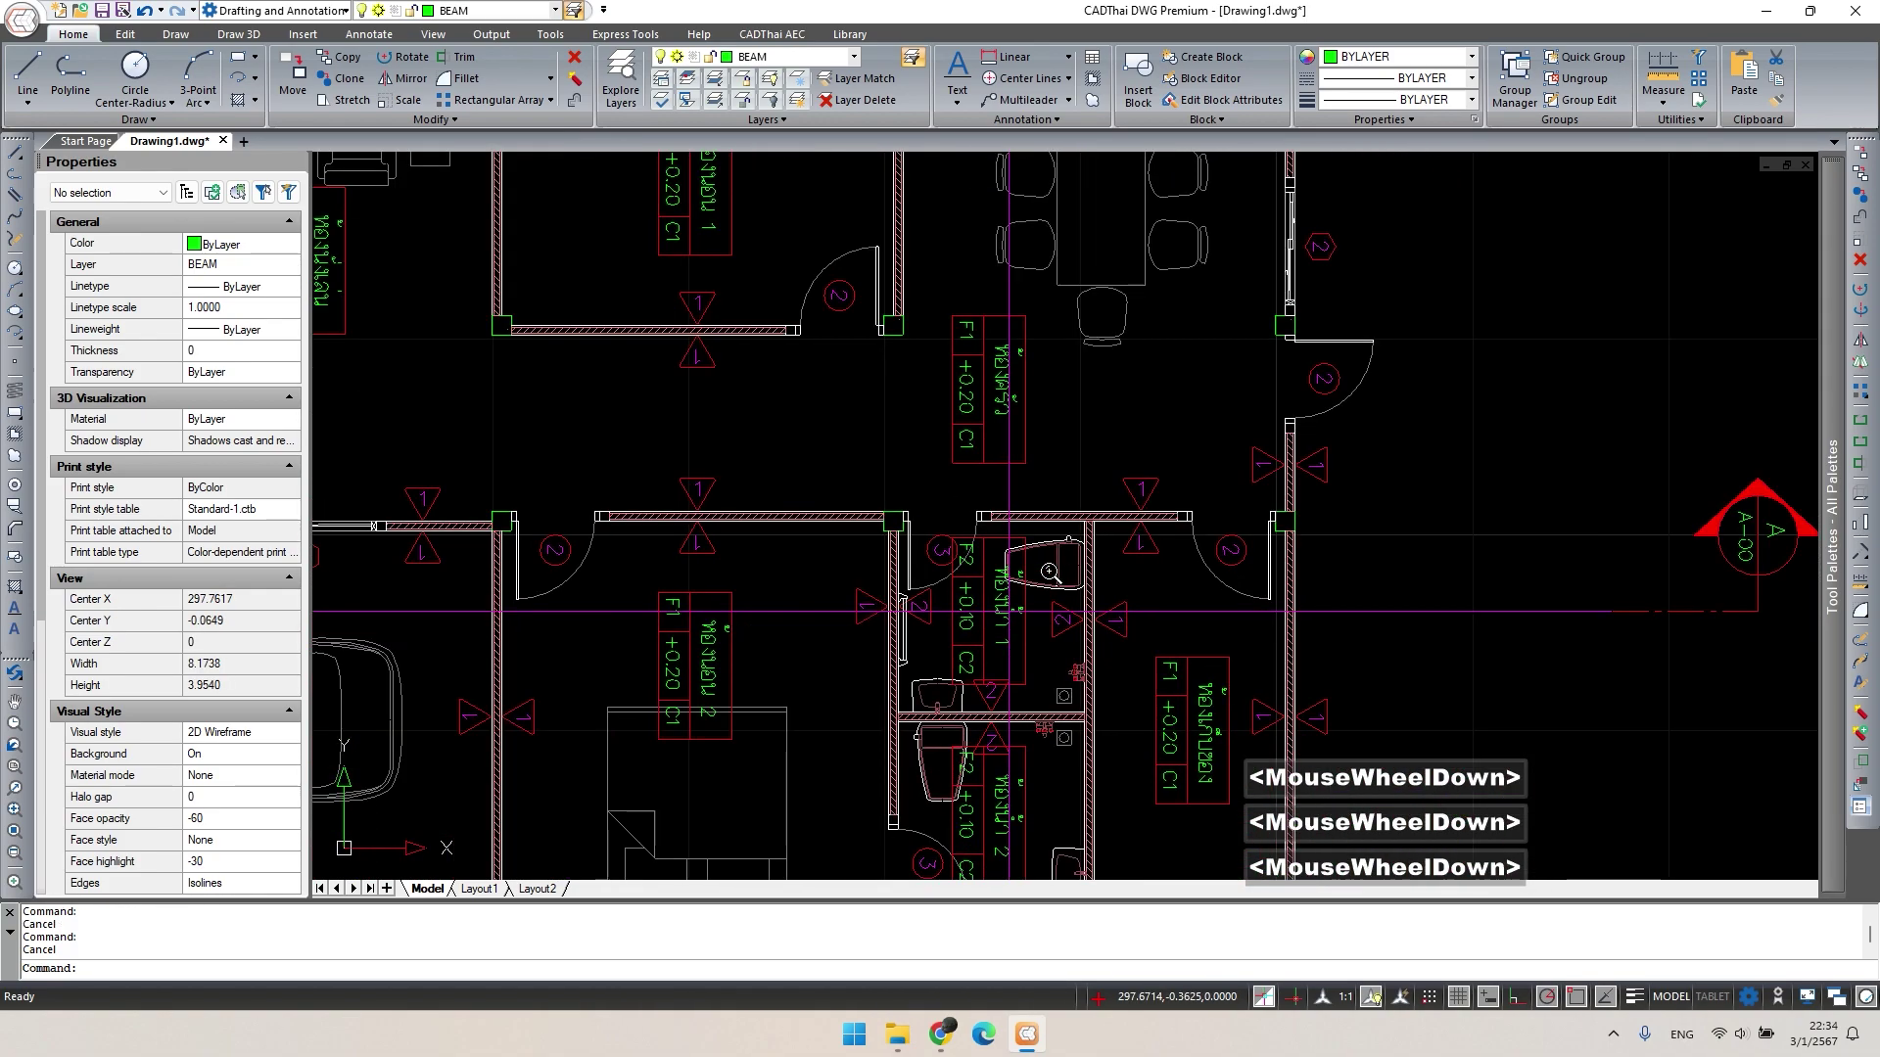
pyautogui.moveTo(1051, 572); pyautogui.dragTo(1126, 714, button='middle')
pyautogui.moveTo(1064, 405); pyautogui.dragTo(1045, 780, button='middle')
pyautogui.moveTo(1057, 260); pyautogui.dragTo(1061, 601, button='middle')
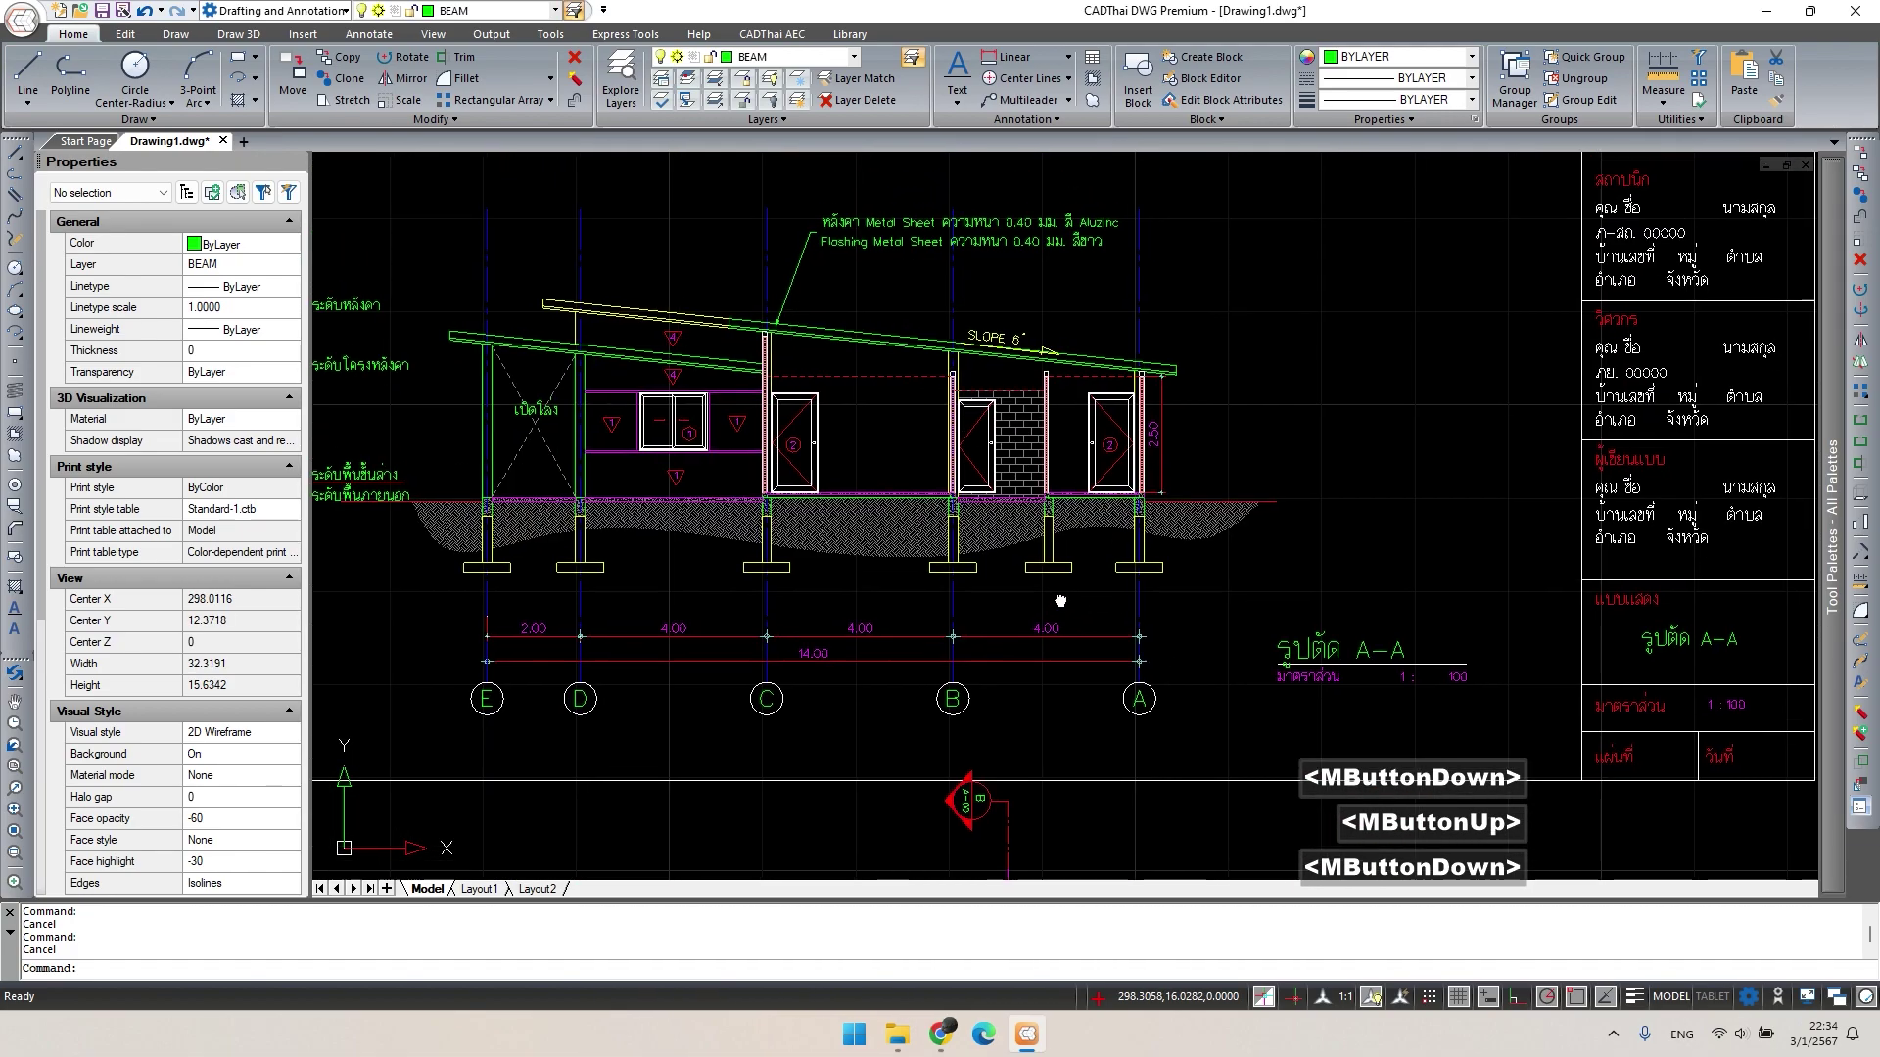
pyautogui.scroll(3, 1032, 490)
pyautogui.press('Escape')
pyautogui.scroll(2, 1034, 460)
pyautogui.moveTo(1033, 459); pyautogui.dragTo(1038, 588, button='middle')
pyautogui.scroll(-1, 1037, 587)
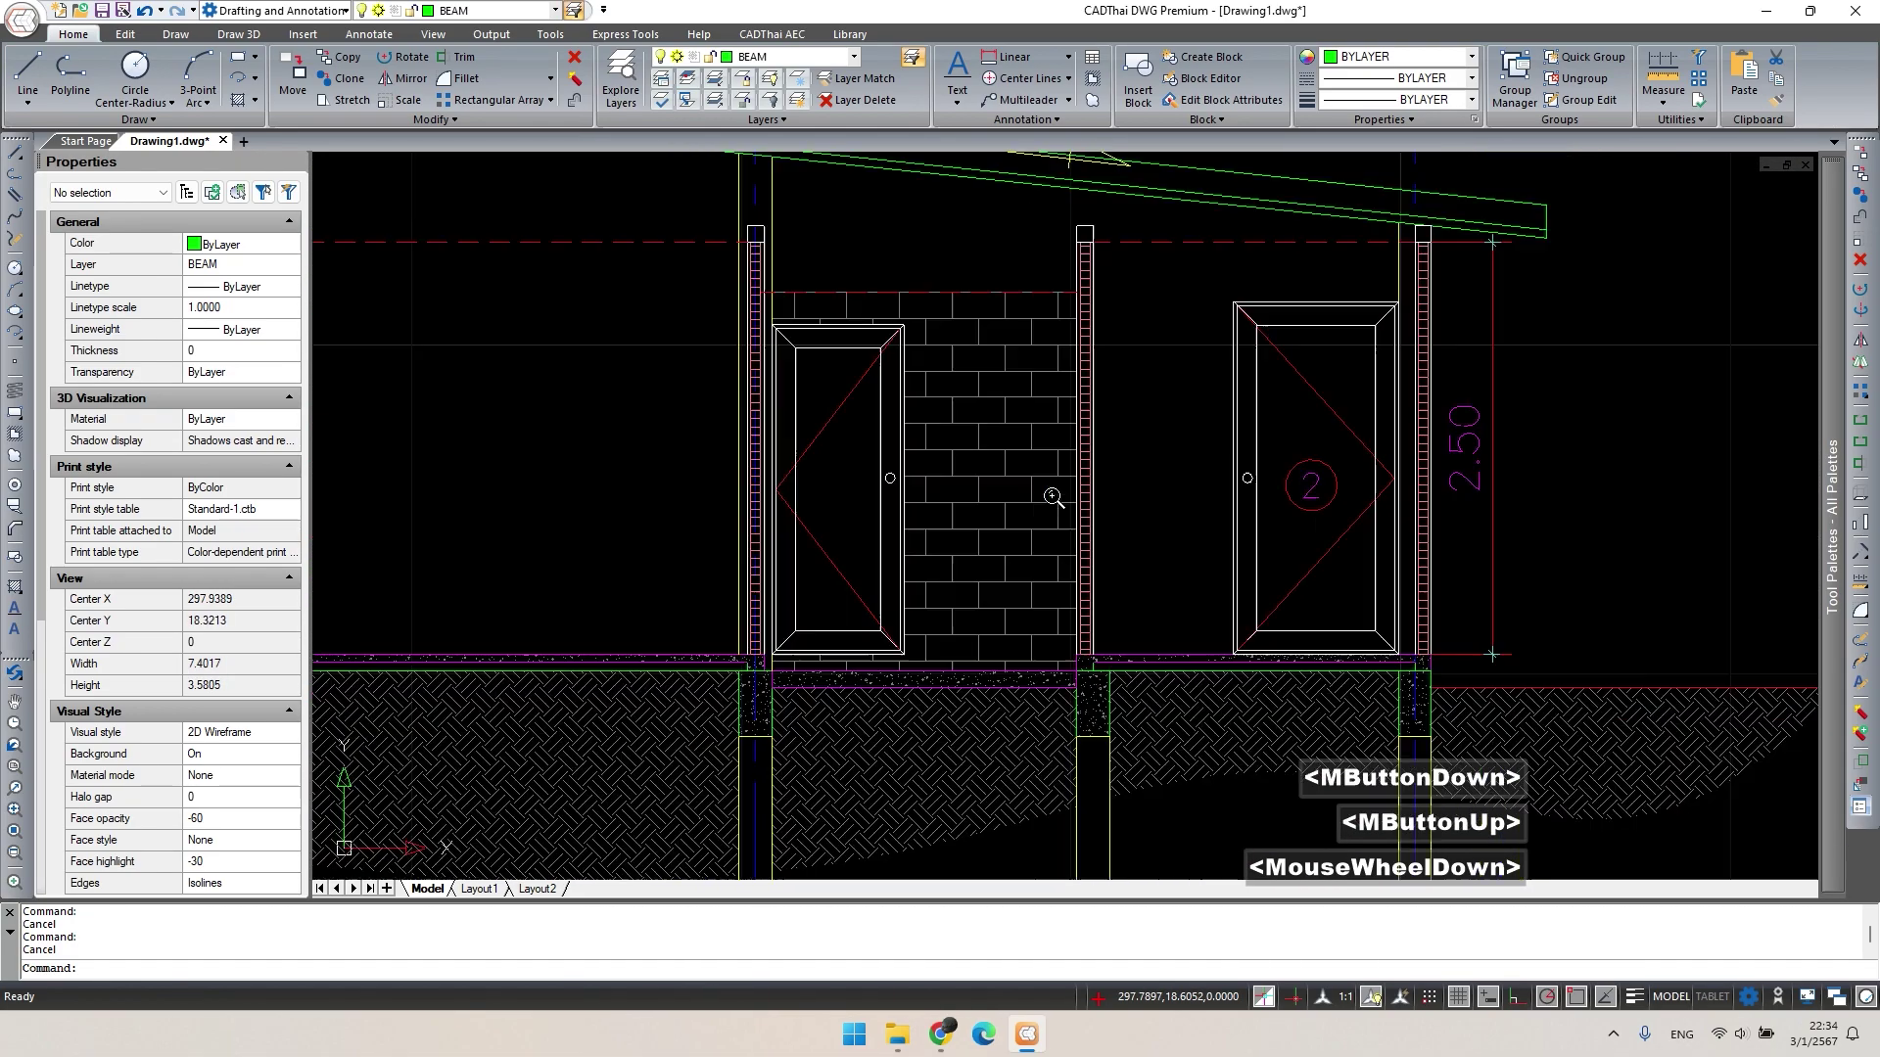
# Insert the side-view toilet block c112s from the WC-Ware library in front of the bathroom's brick wall.
pyautogui.click(848, 34)
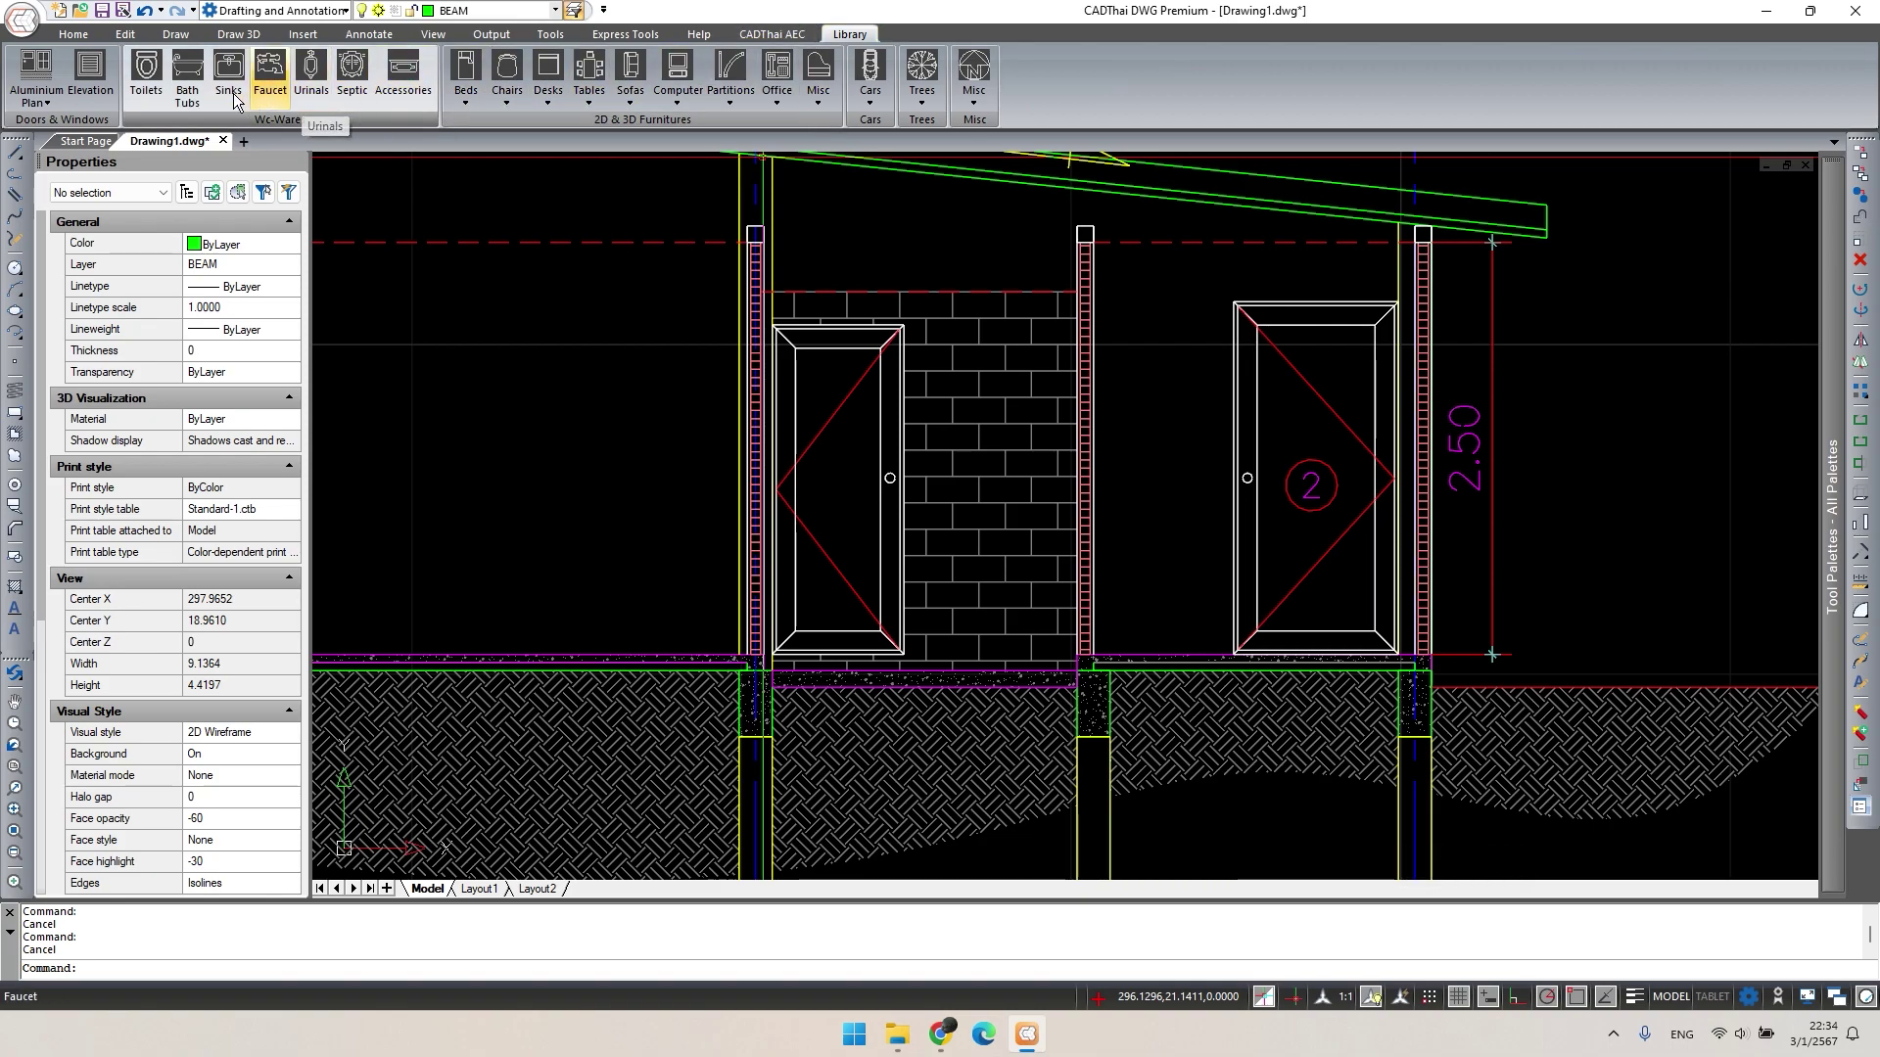
pyautogui.click(153, 94)
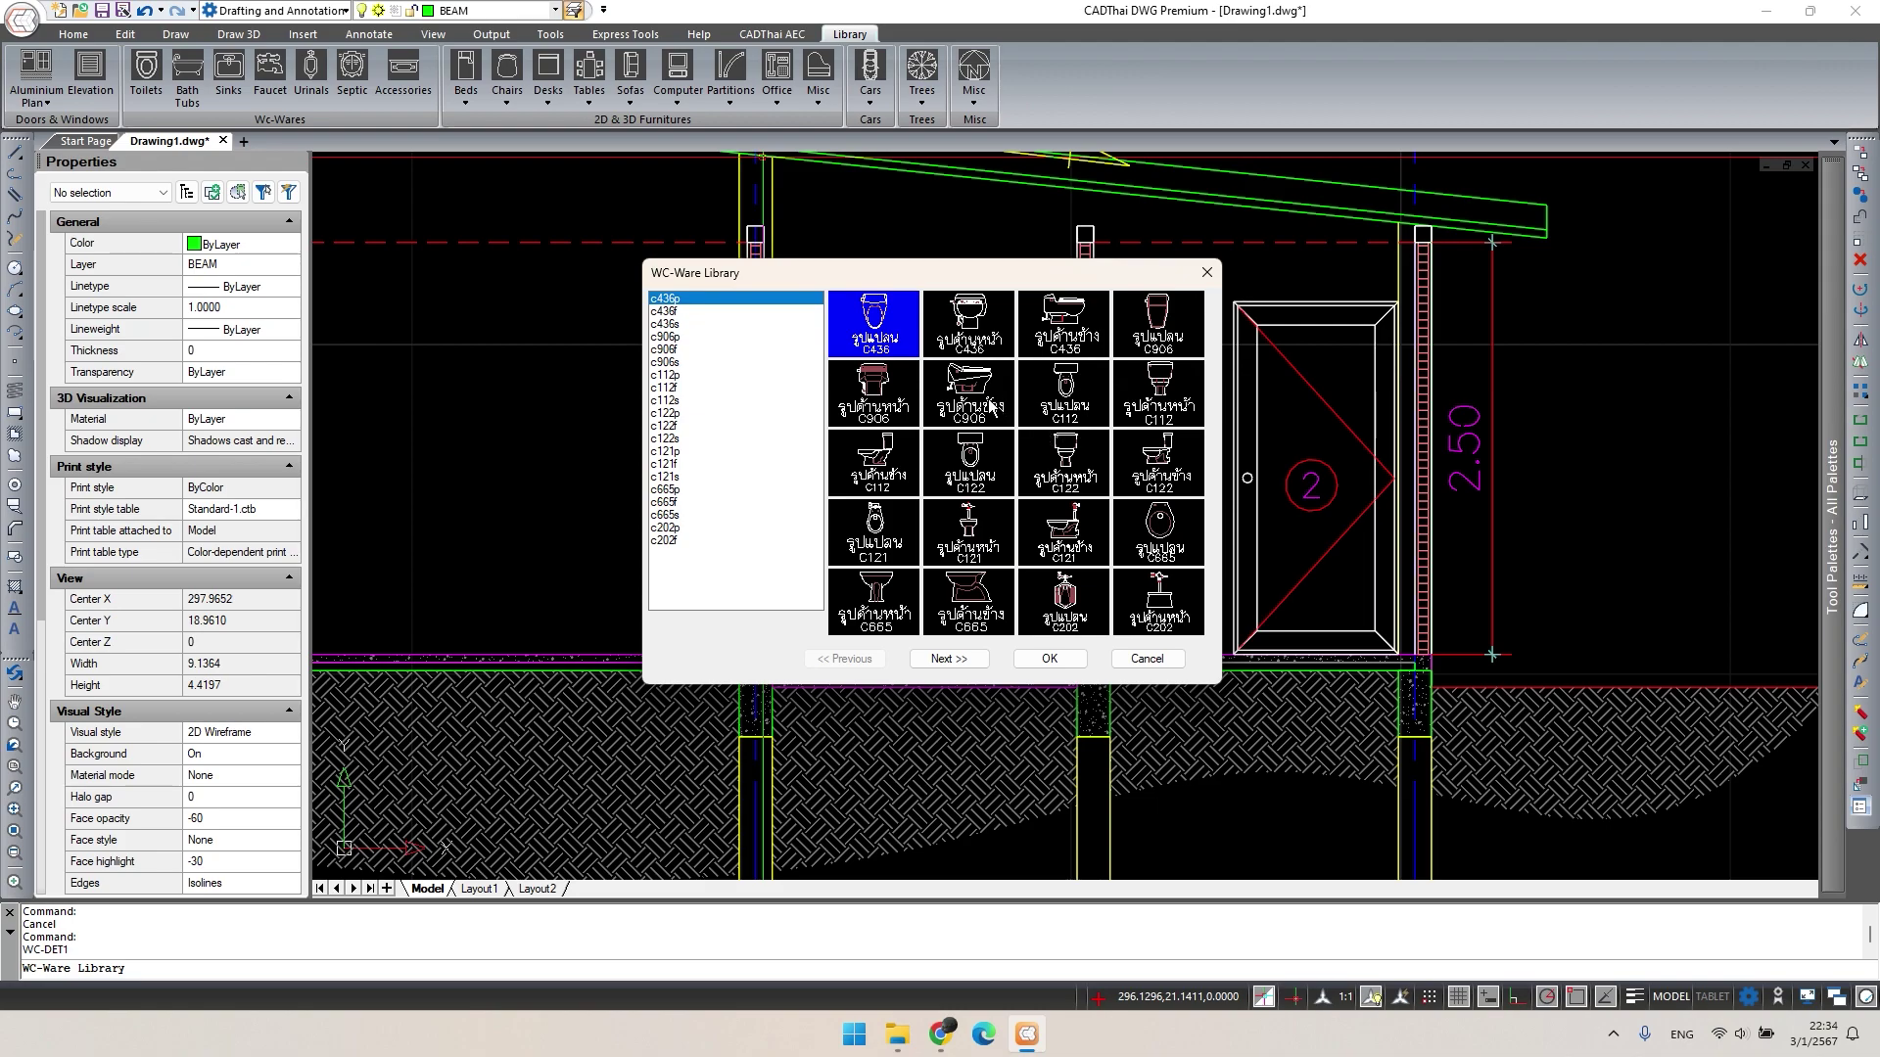
pyautogui.click(989, 394)
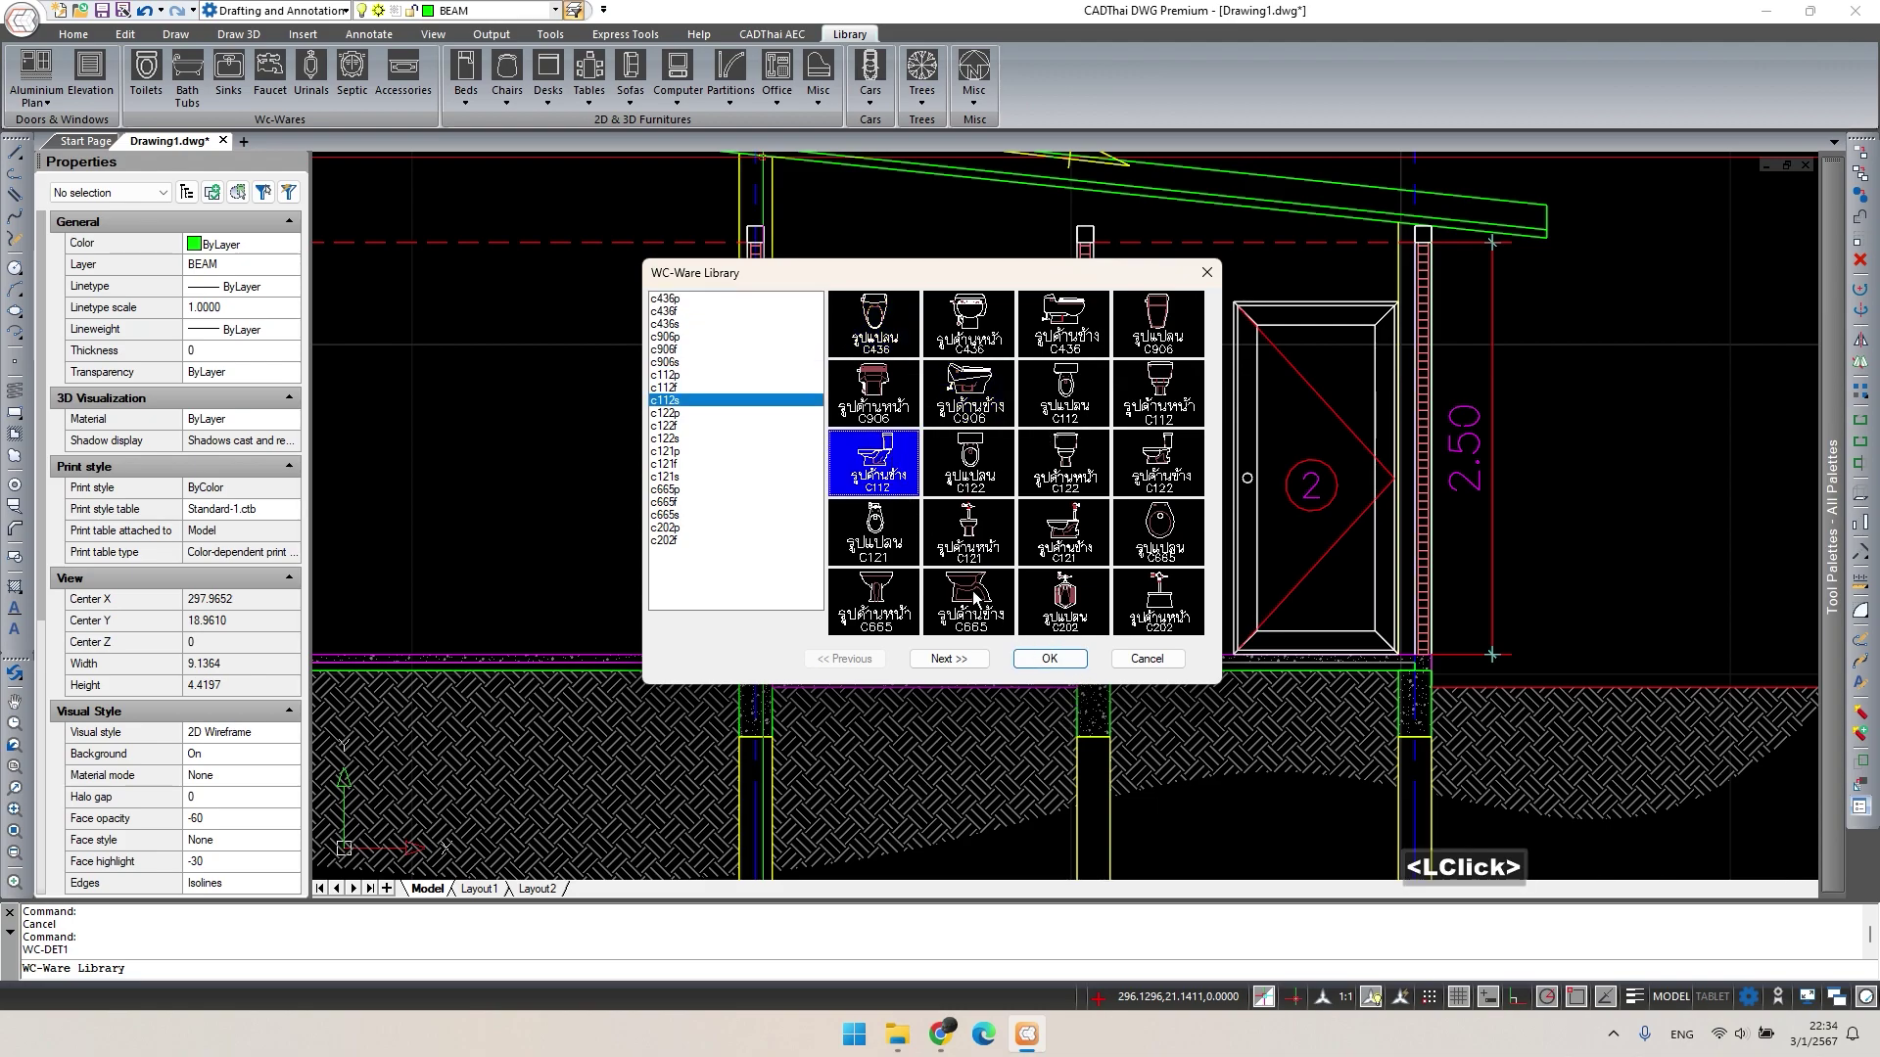
pyautogui.click(1037, 660)
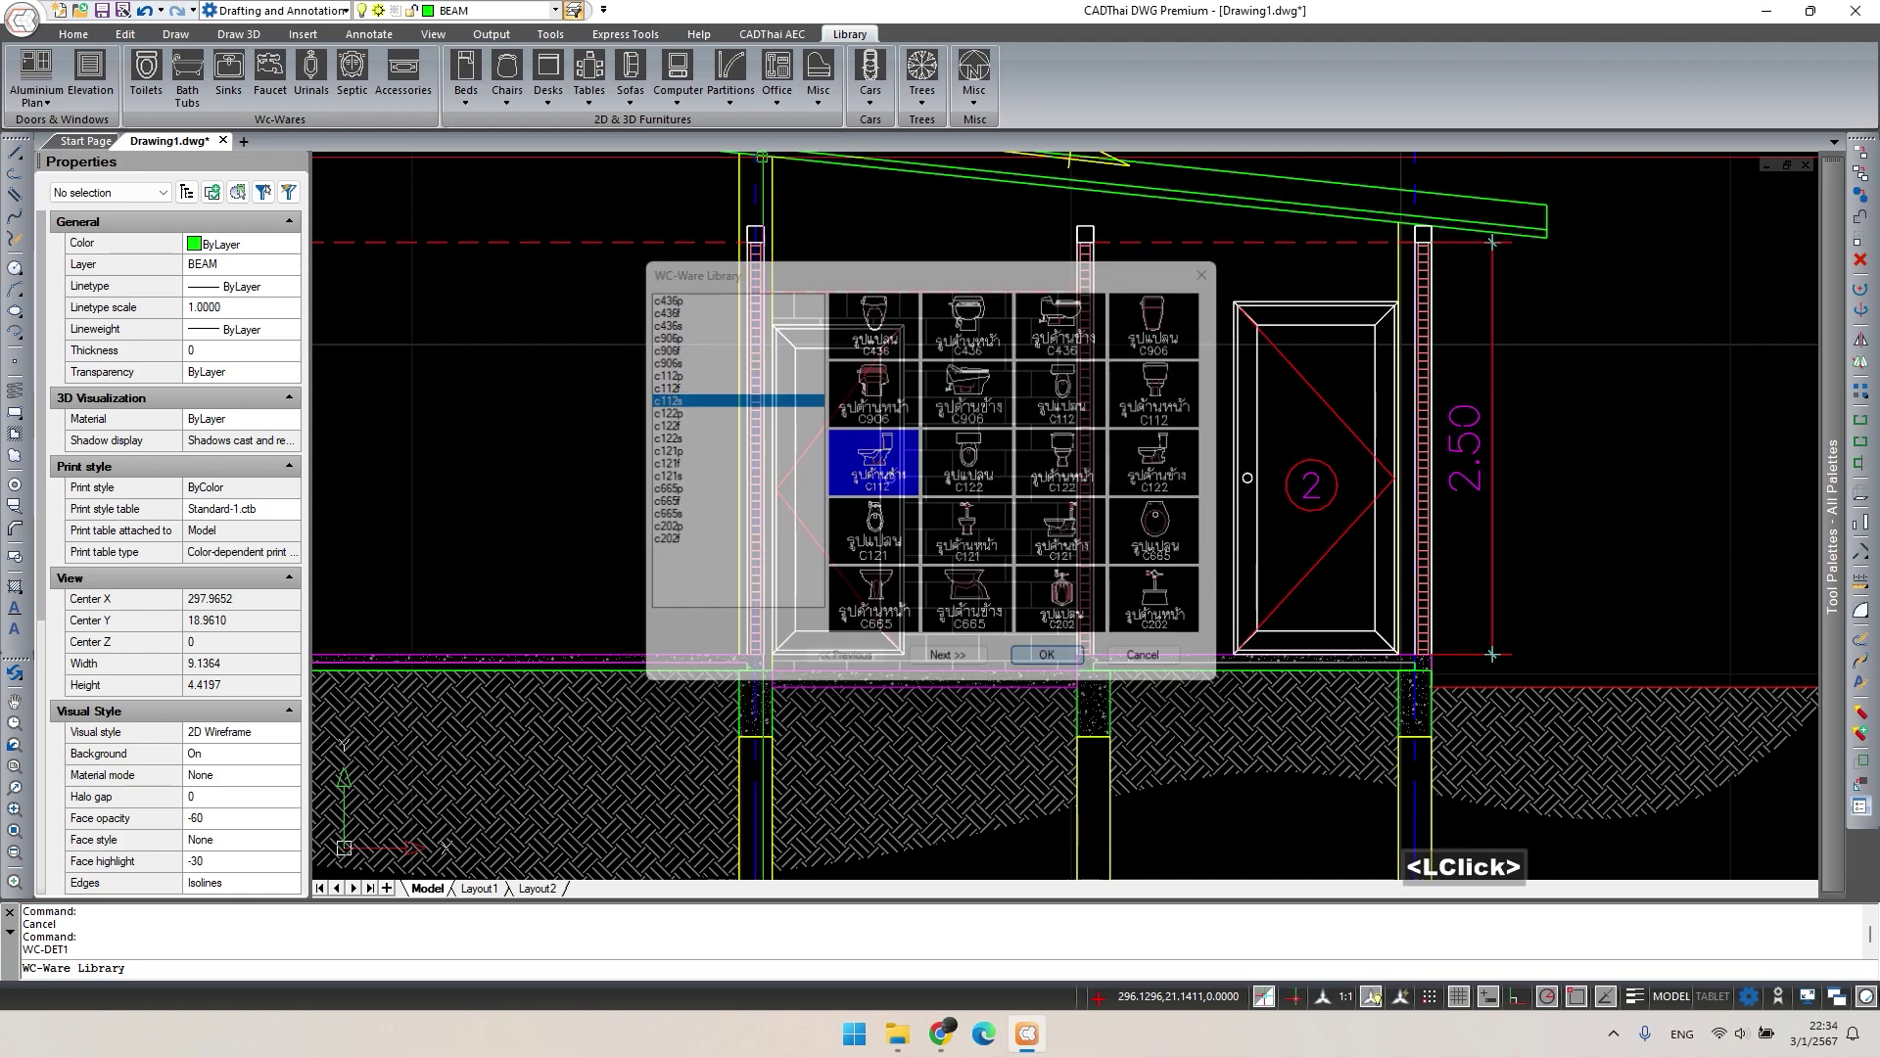
pyautogui.scroll(2, 1011, 614)
pyautogui.press('Escape')
# Move the toilet straight down onto the bathroom floor line.
pyautogui.click(1011, 614)
pyautogui.scroll(2, 1012, 614)
pyautogui.write('m')
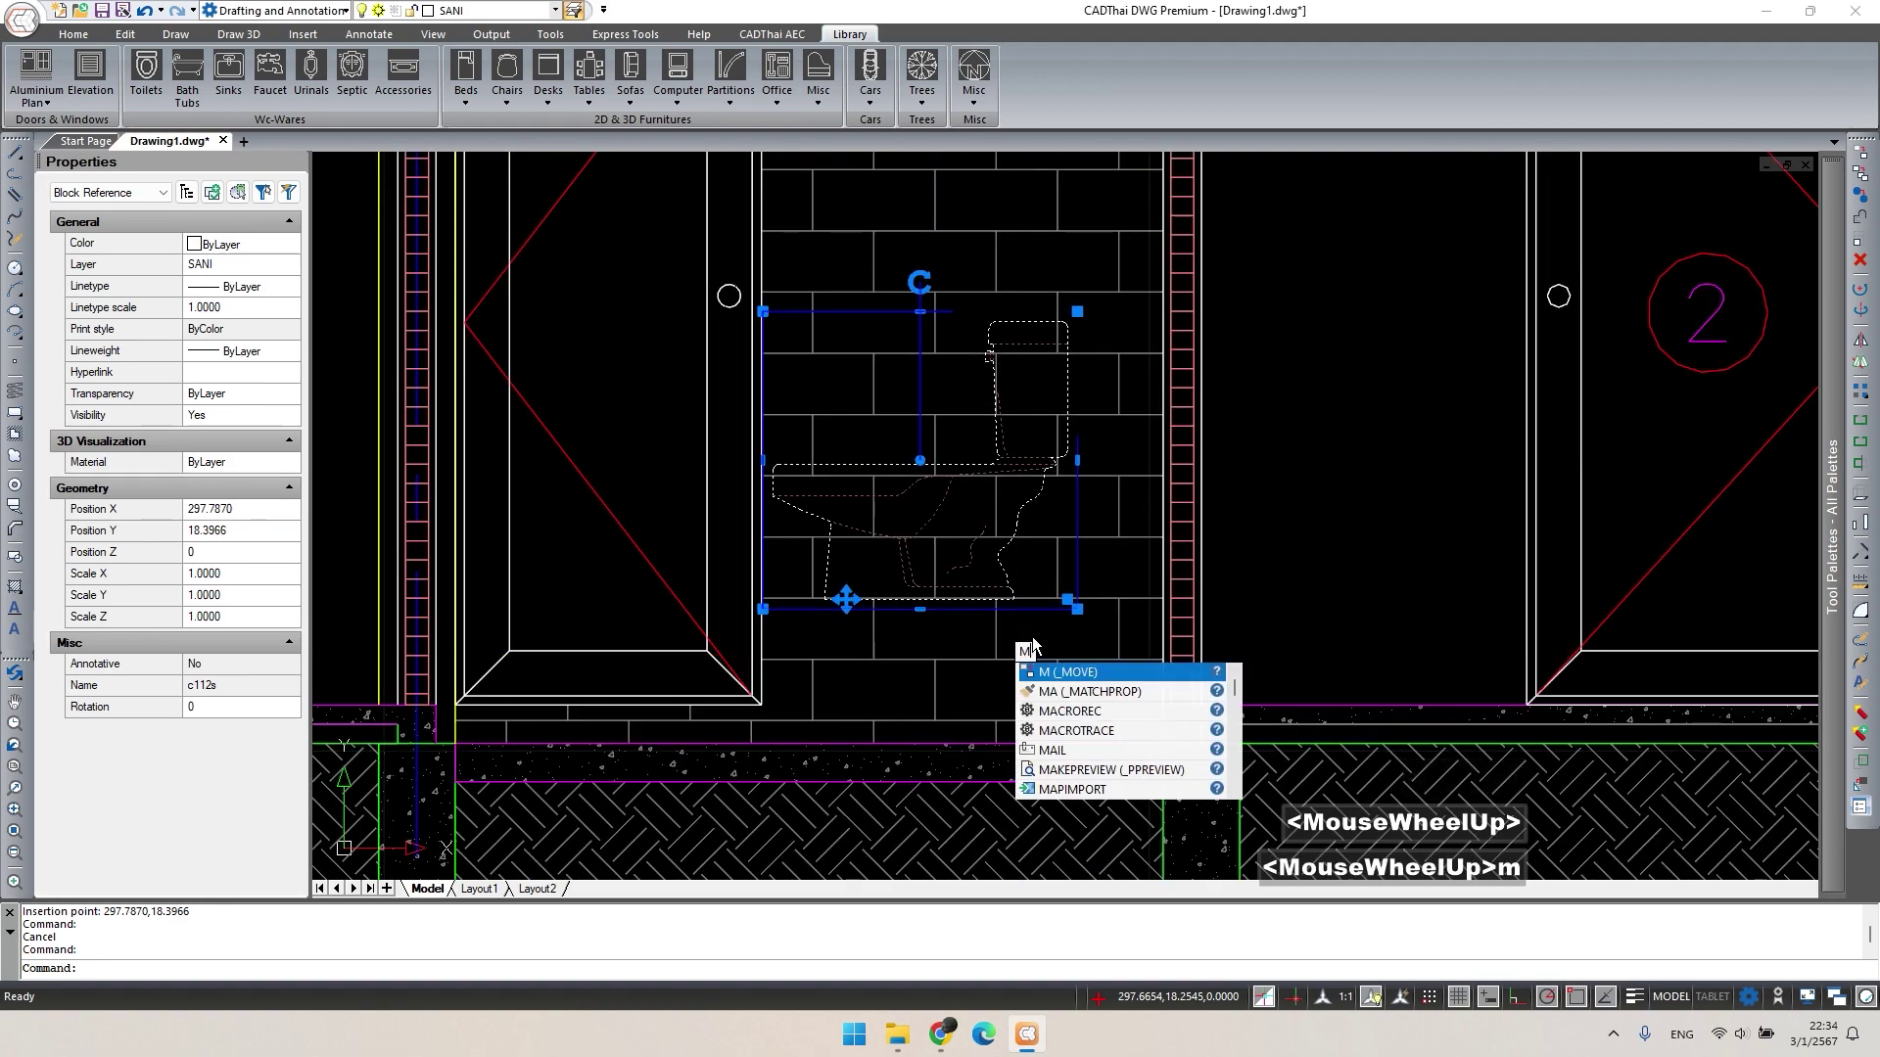
pyautogui.press('space')
pyautogui.click(917, 599)
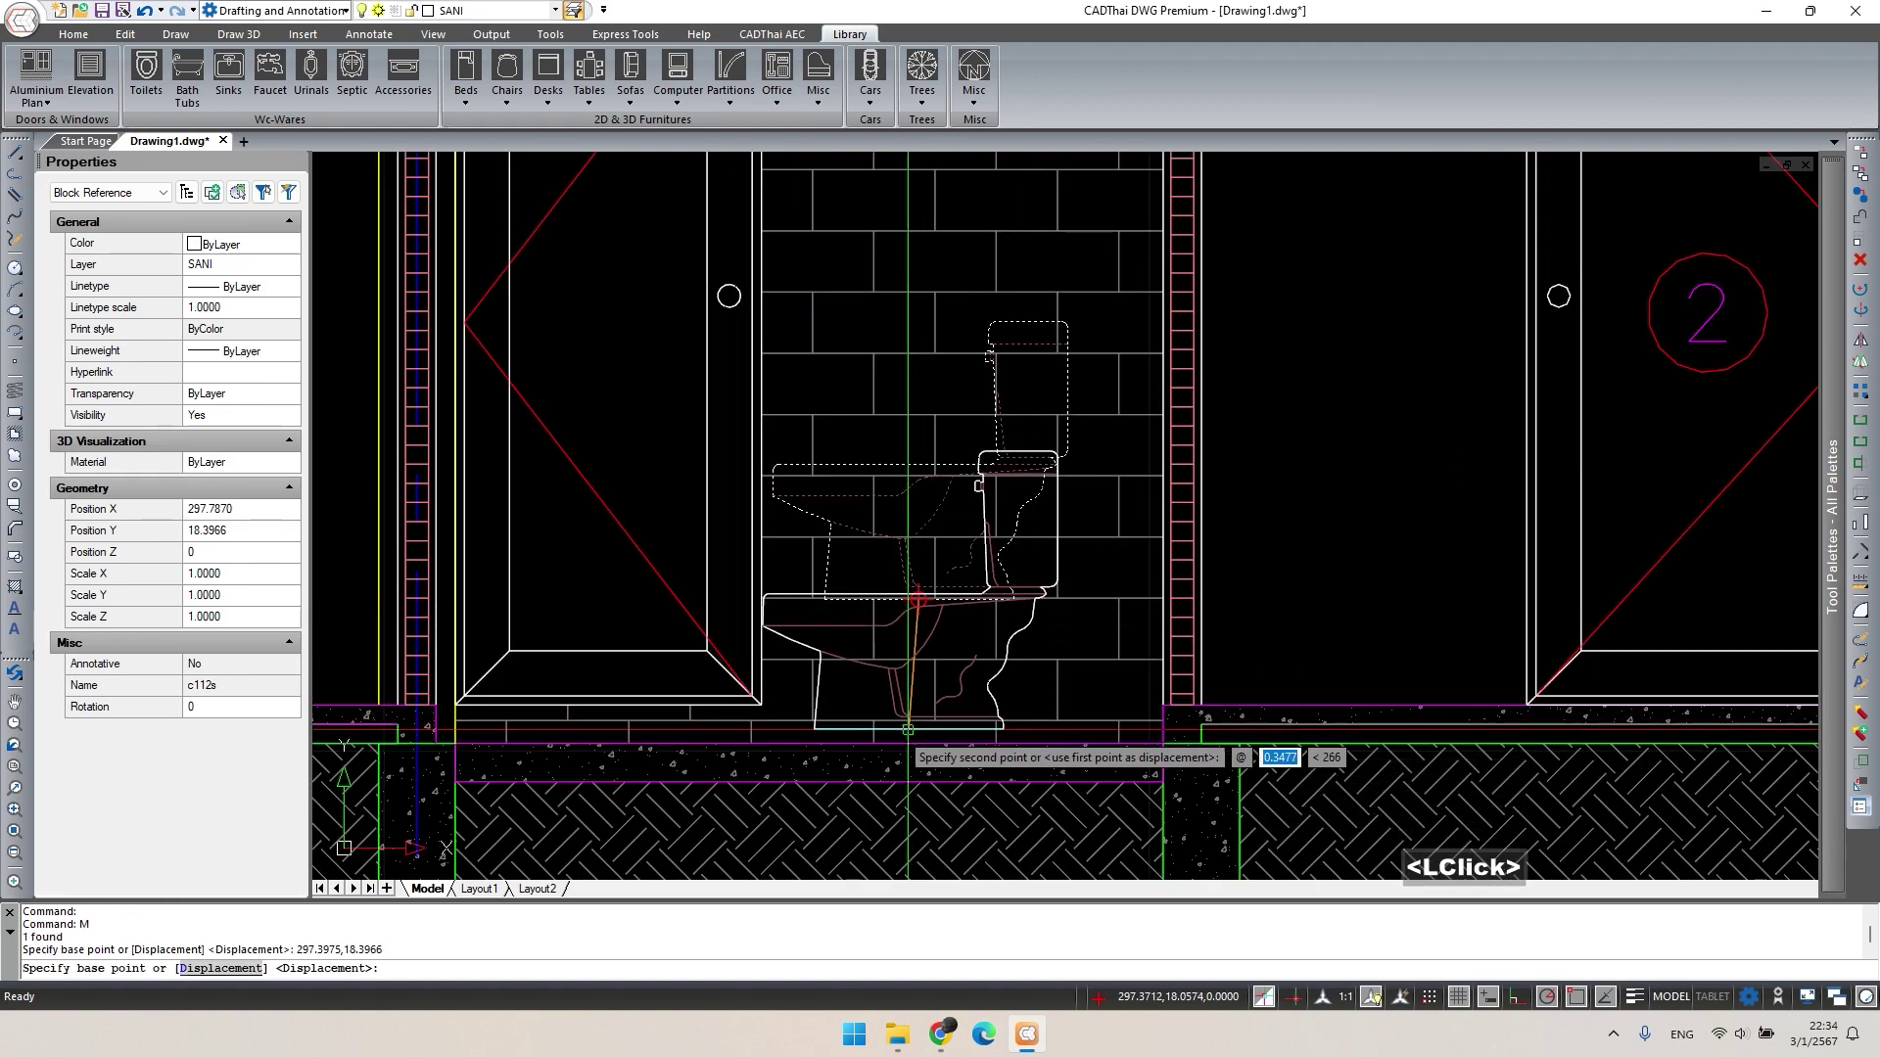
pyautogui.click(918, 742)
# Move the toilet horizontally so its tank sits against the wall between the bathroom and the storage room.
pyautogui.click(1068, 565)
pyautogui.write('m')
pyautogui.press('space')
pyautogui.click(1066, 541)
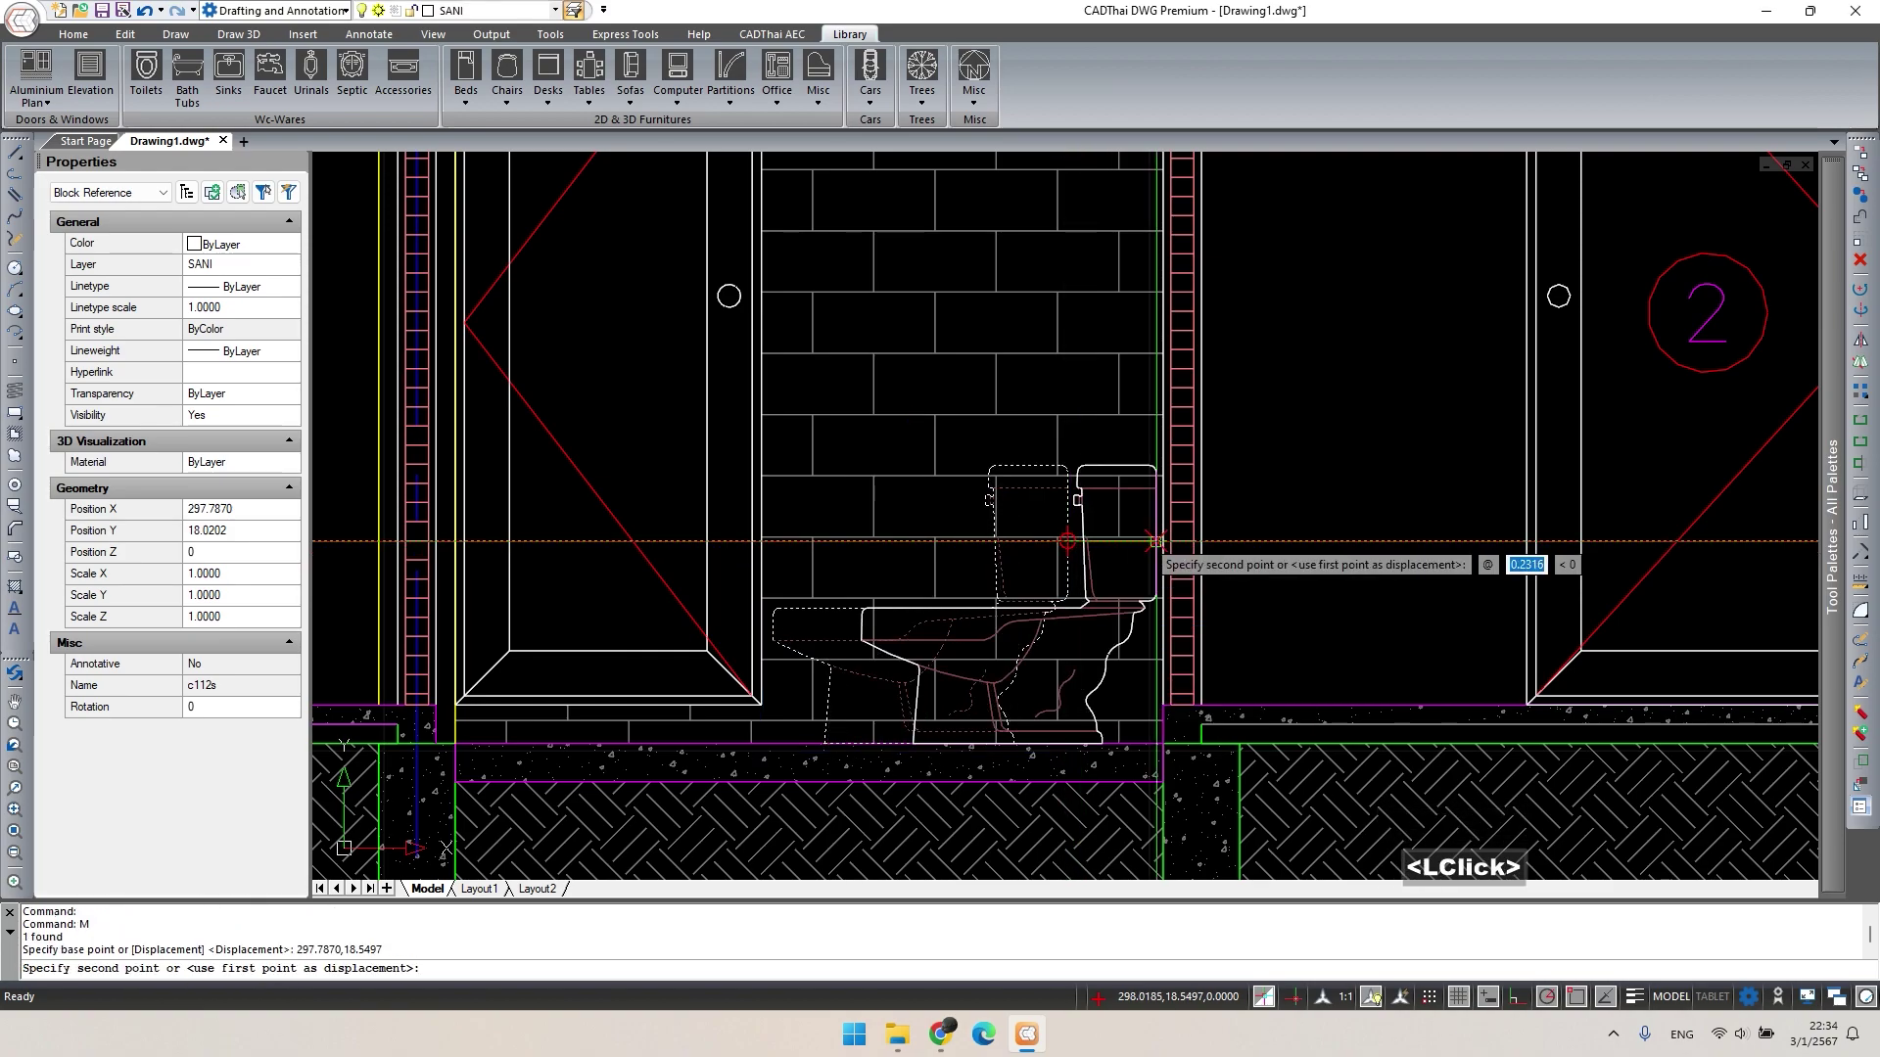
# Check the rooms cut by the section on the rotated plan and locate the ground floor plan's room name tags.
pyautogui.scroll(-5, 1066, 542)
pyautogui.moveTo(1066, 542); pyautogui.dragTo(1066, 294, button='middle')
pyautogui.scroll(2, 878, 551)
pyautogui.press('Escape')
pyautogui.scroll(2, 878, 550)
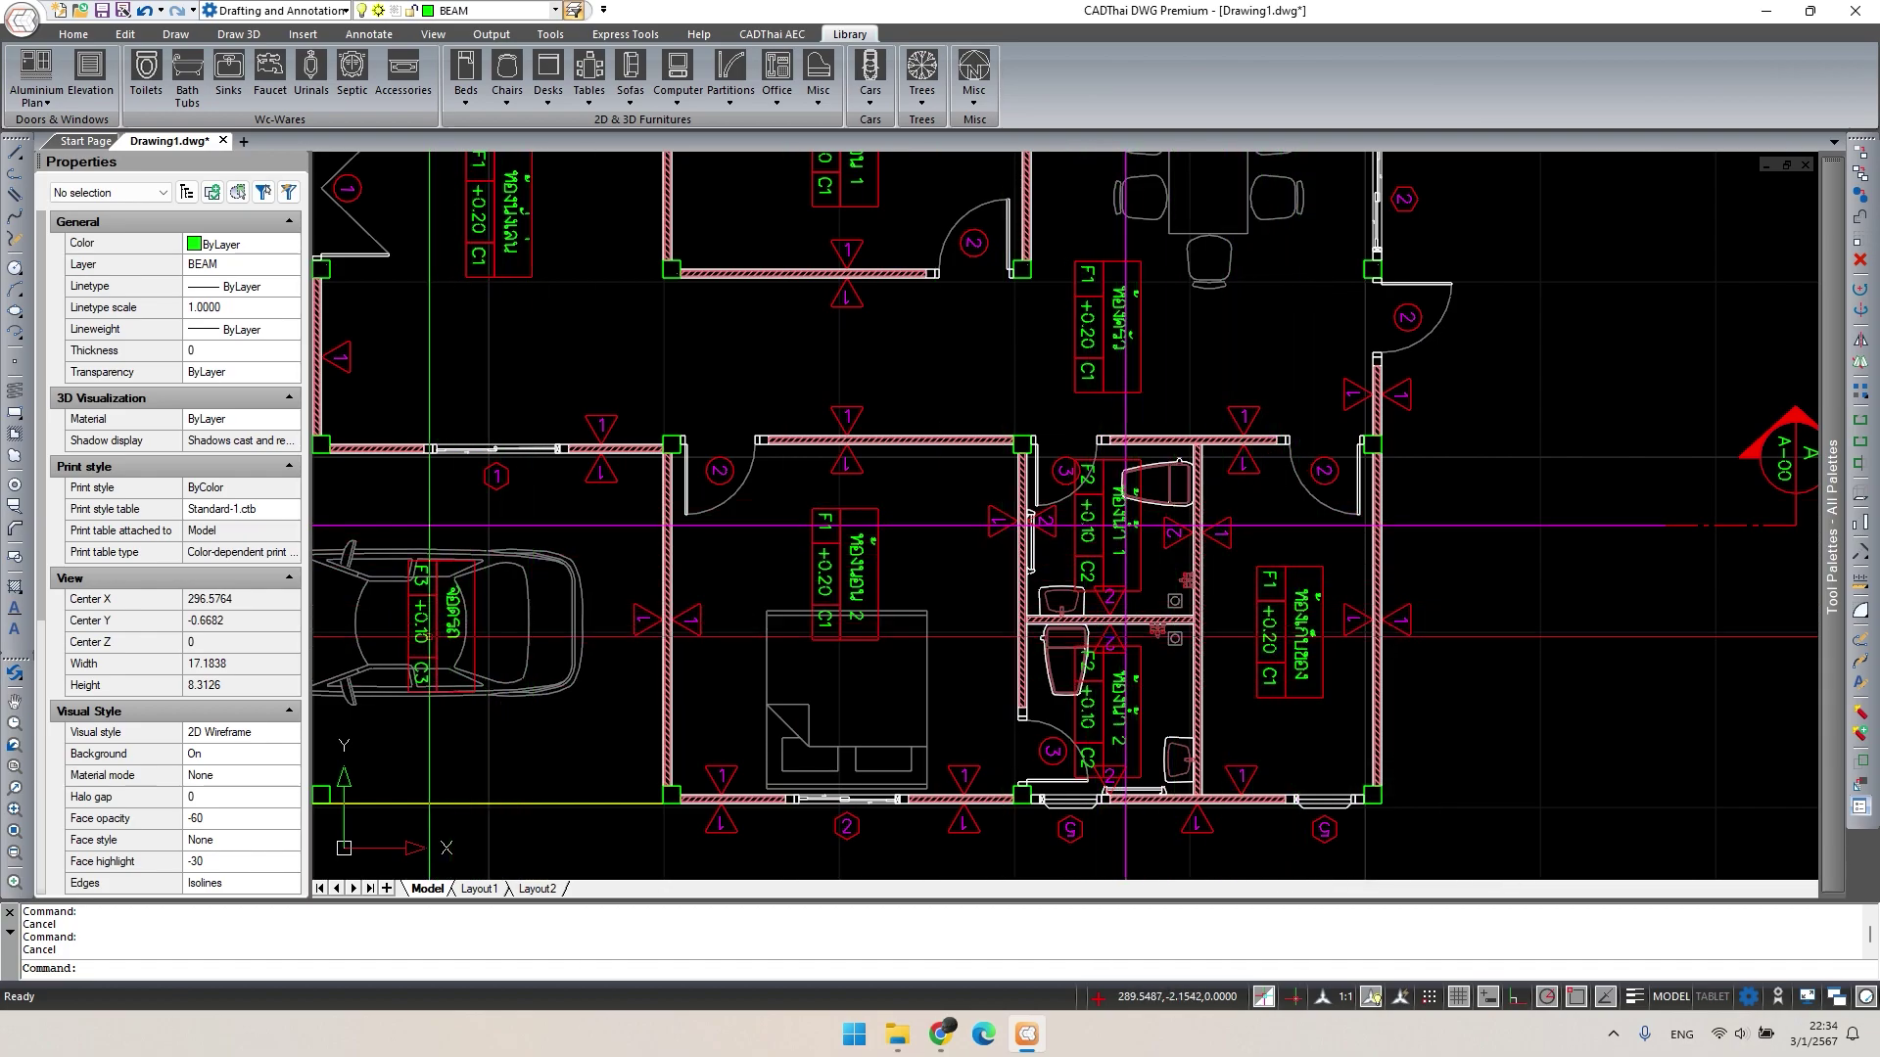
pyautogui.scroll(-3, 431, 638)
pyautogui.scroll(-2, 431, 639)
pyautogui.moveTo(431, 639); pyautogui.dragTo(568, 588, button='middle')
pyautogui.press('Escape')
pyautogui.scroll(-2, 739, 537)
pyautogui.scroll(2, 739, 537)
pyautogui.scroll(-2, 788, 539)
pyautogui.moveTo(294, 549); pyautogui.dragTo(1175, 489, button='middle')
pyautogui.scroll(3, 622, 473)
pyautogui.press('Escape')
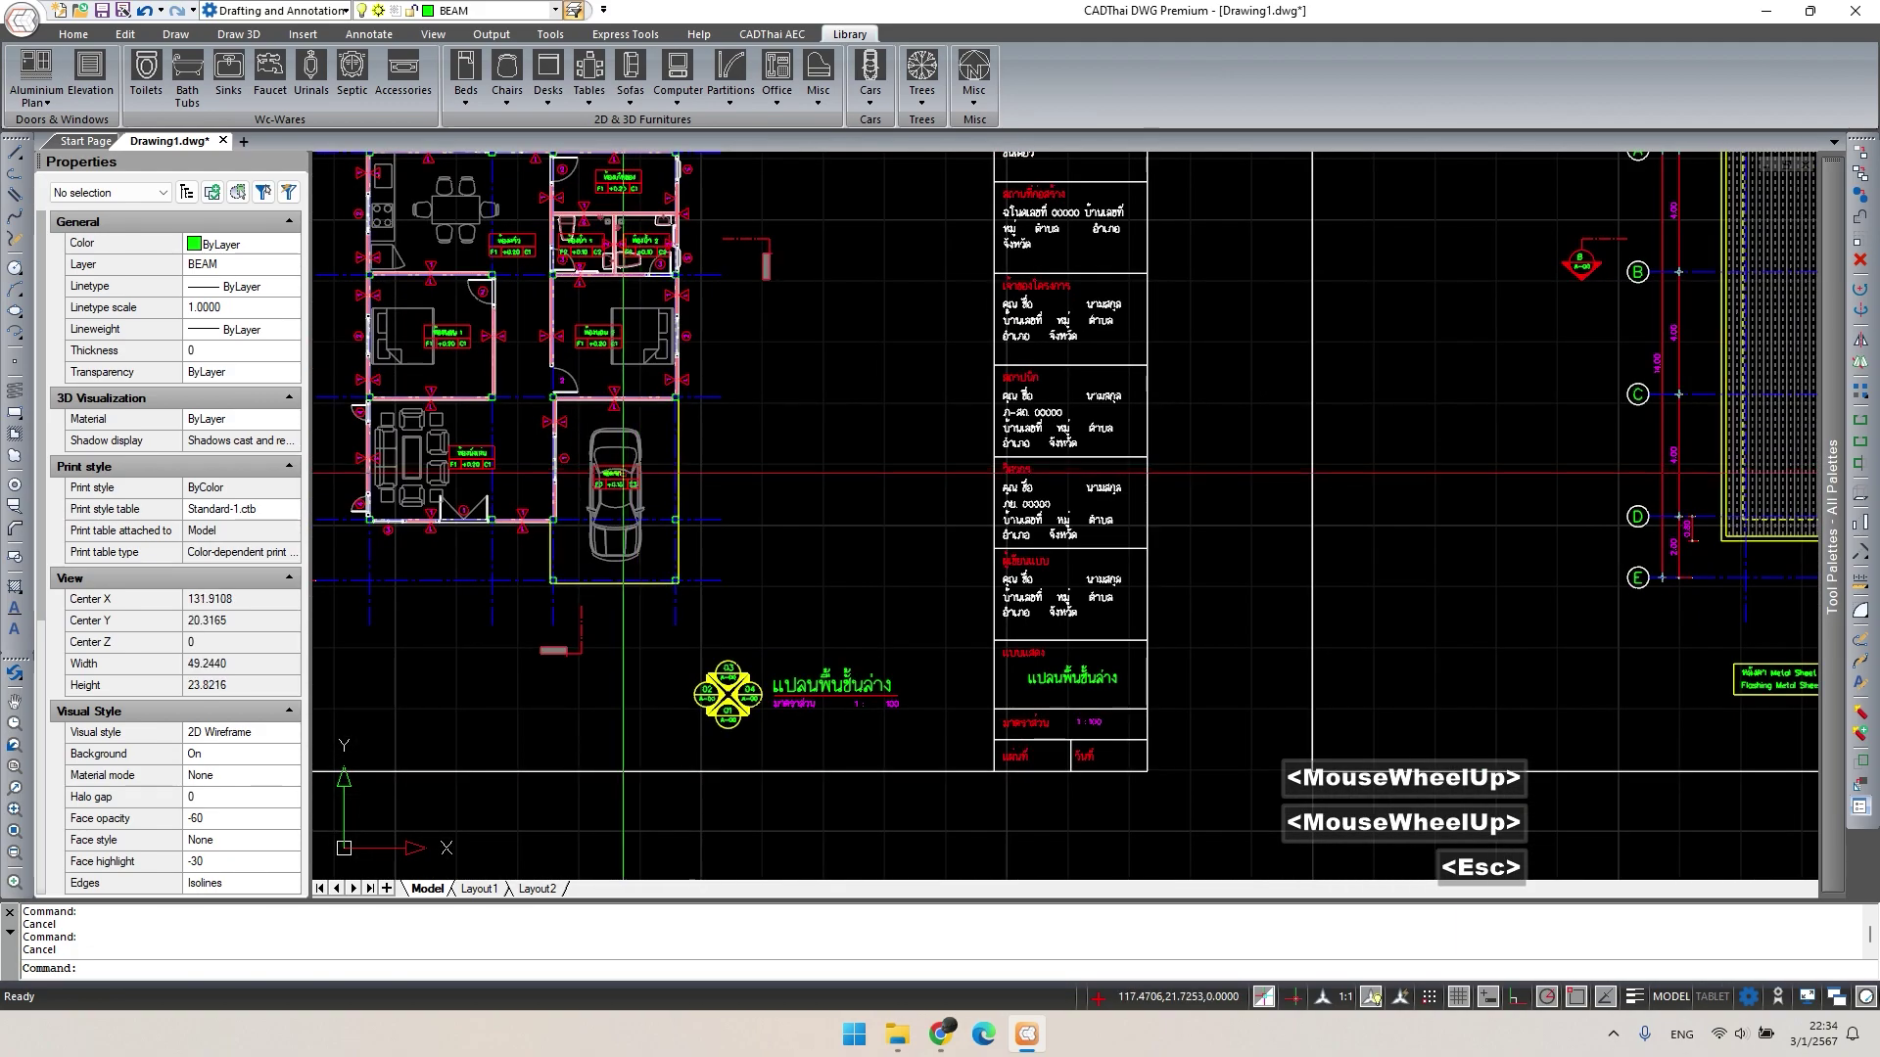
# Copy the จอดรถ, ห้องนอน 2, ห้องน้ำ 1 and ห้องเก็บของ room name tags from the ground floor plan to above section A-A.
pyautogui.click(623, 473)
pyautogui.moveTo(606, 332); pyautogui.dragTo(678, 511, button='middle')
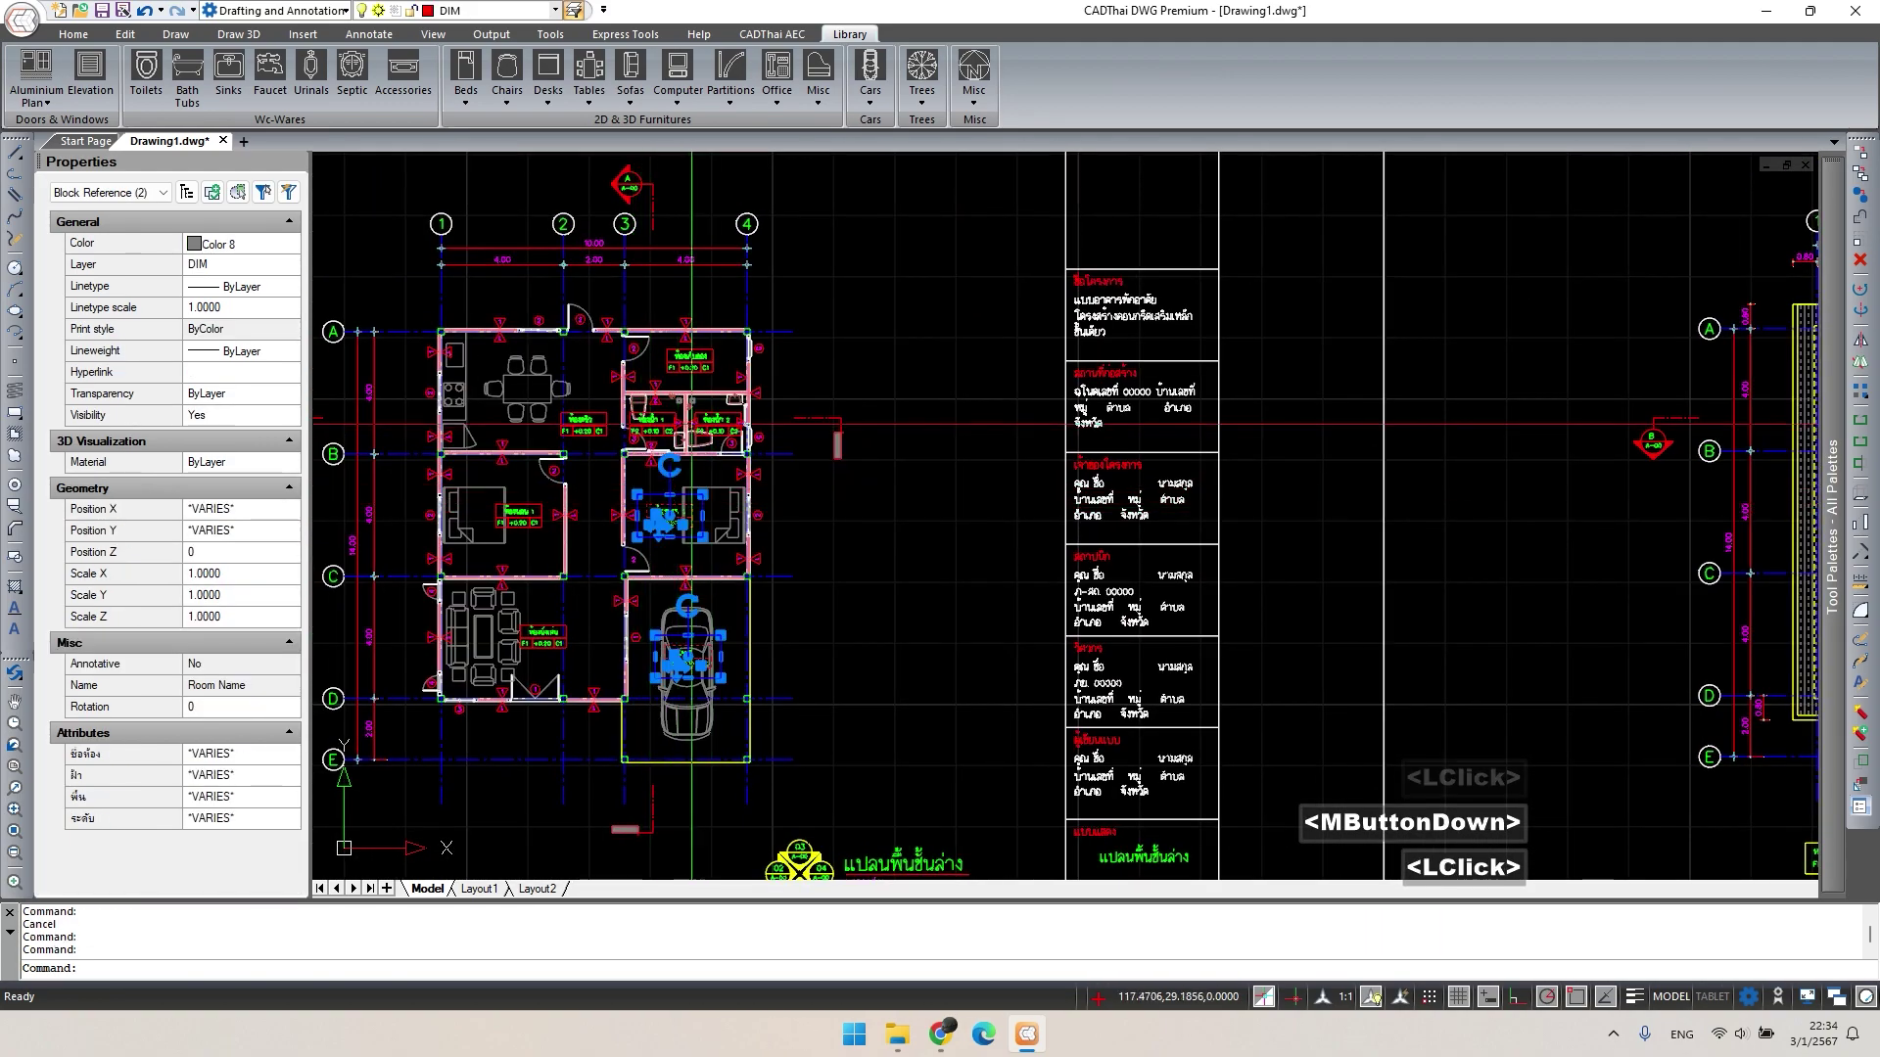
pyautogui.scroll(3, 691, 424)
pyautogui.click(732, 418)
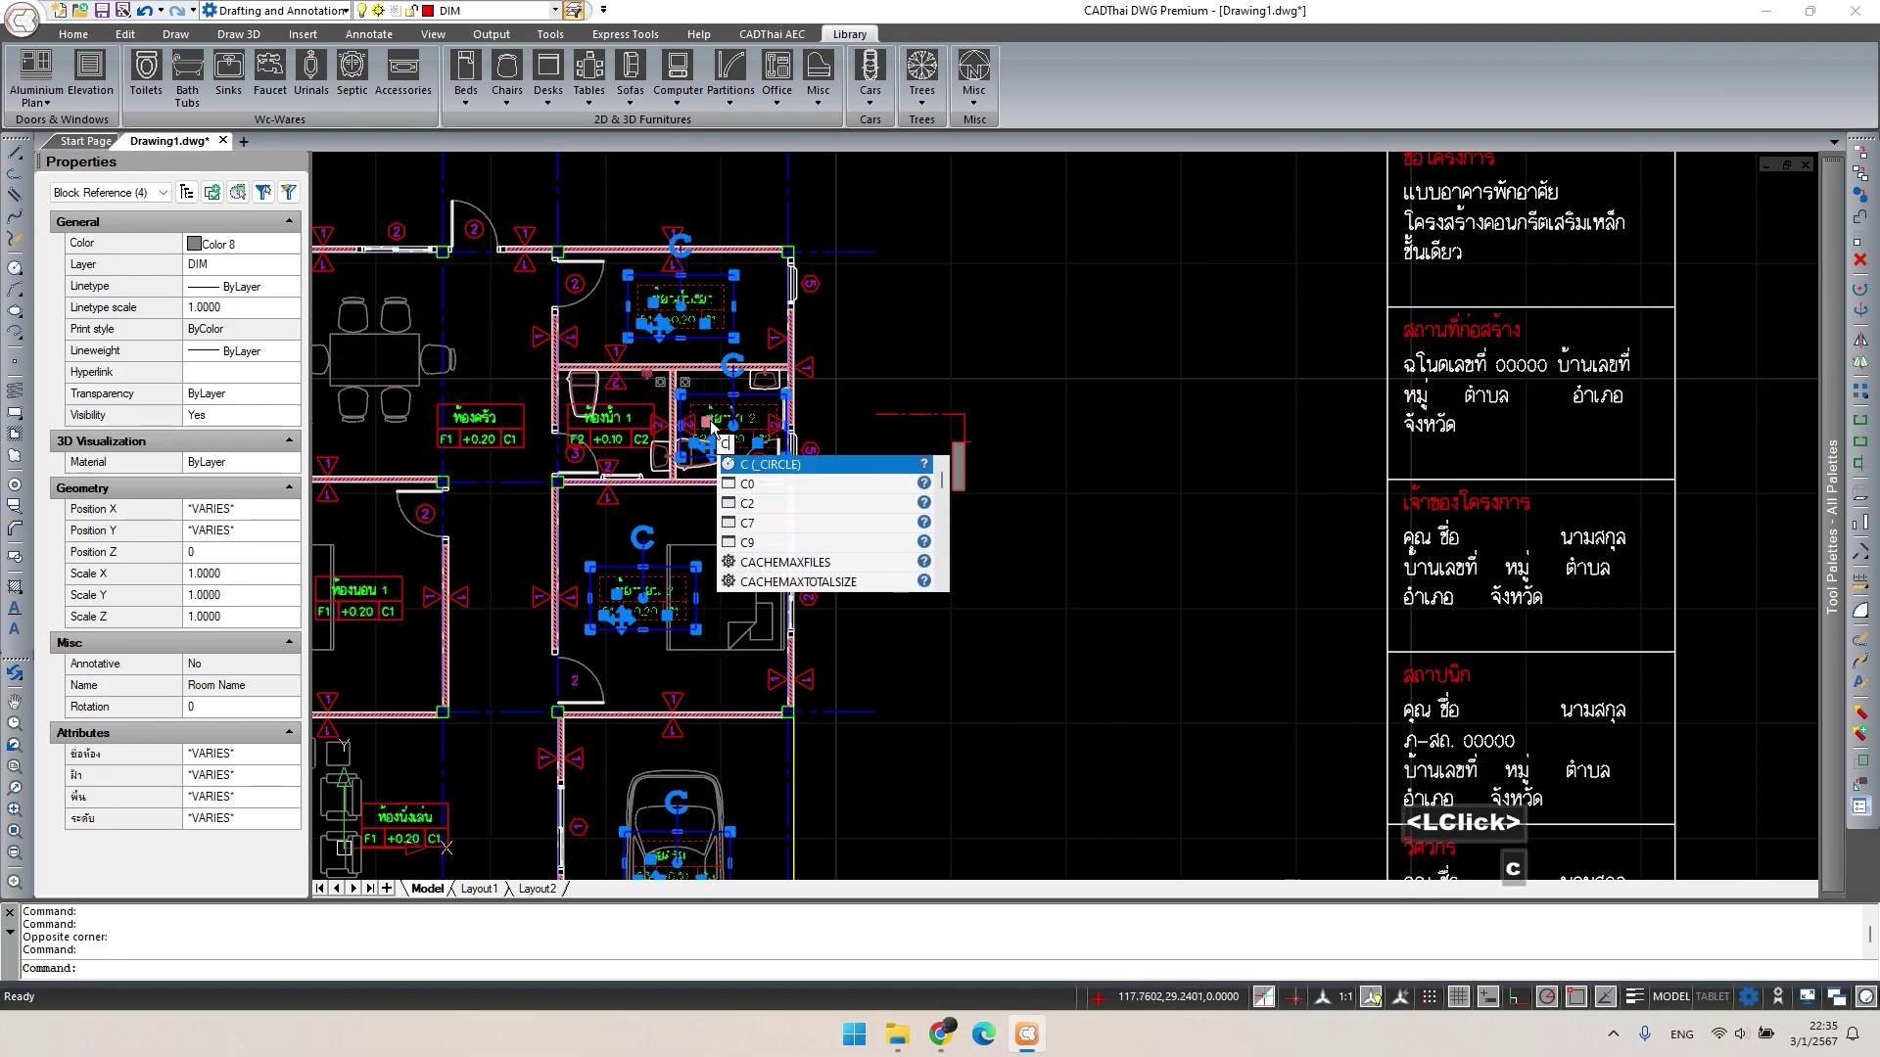
pyautogui.press('Return')
pyautogui.click(619, 847)
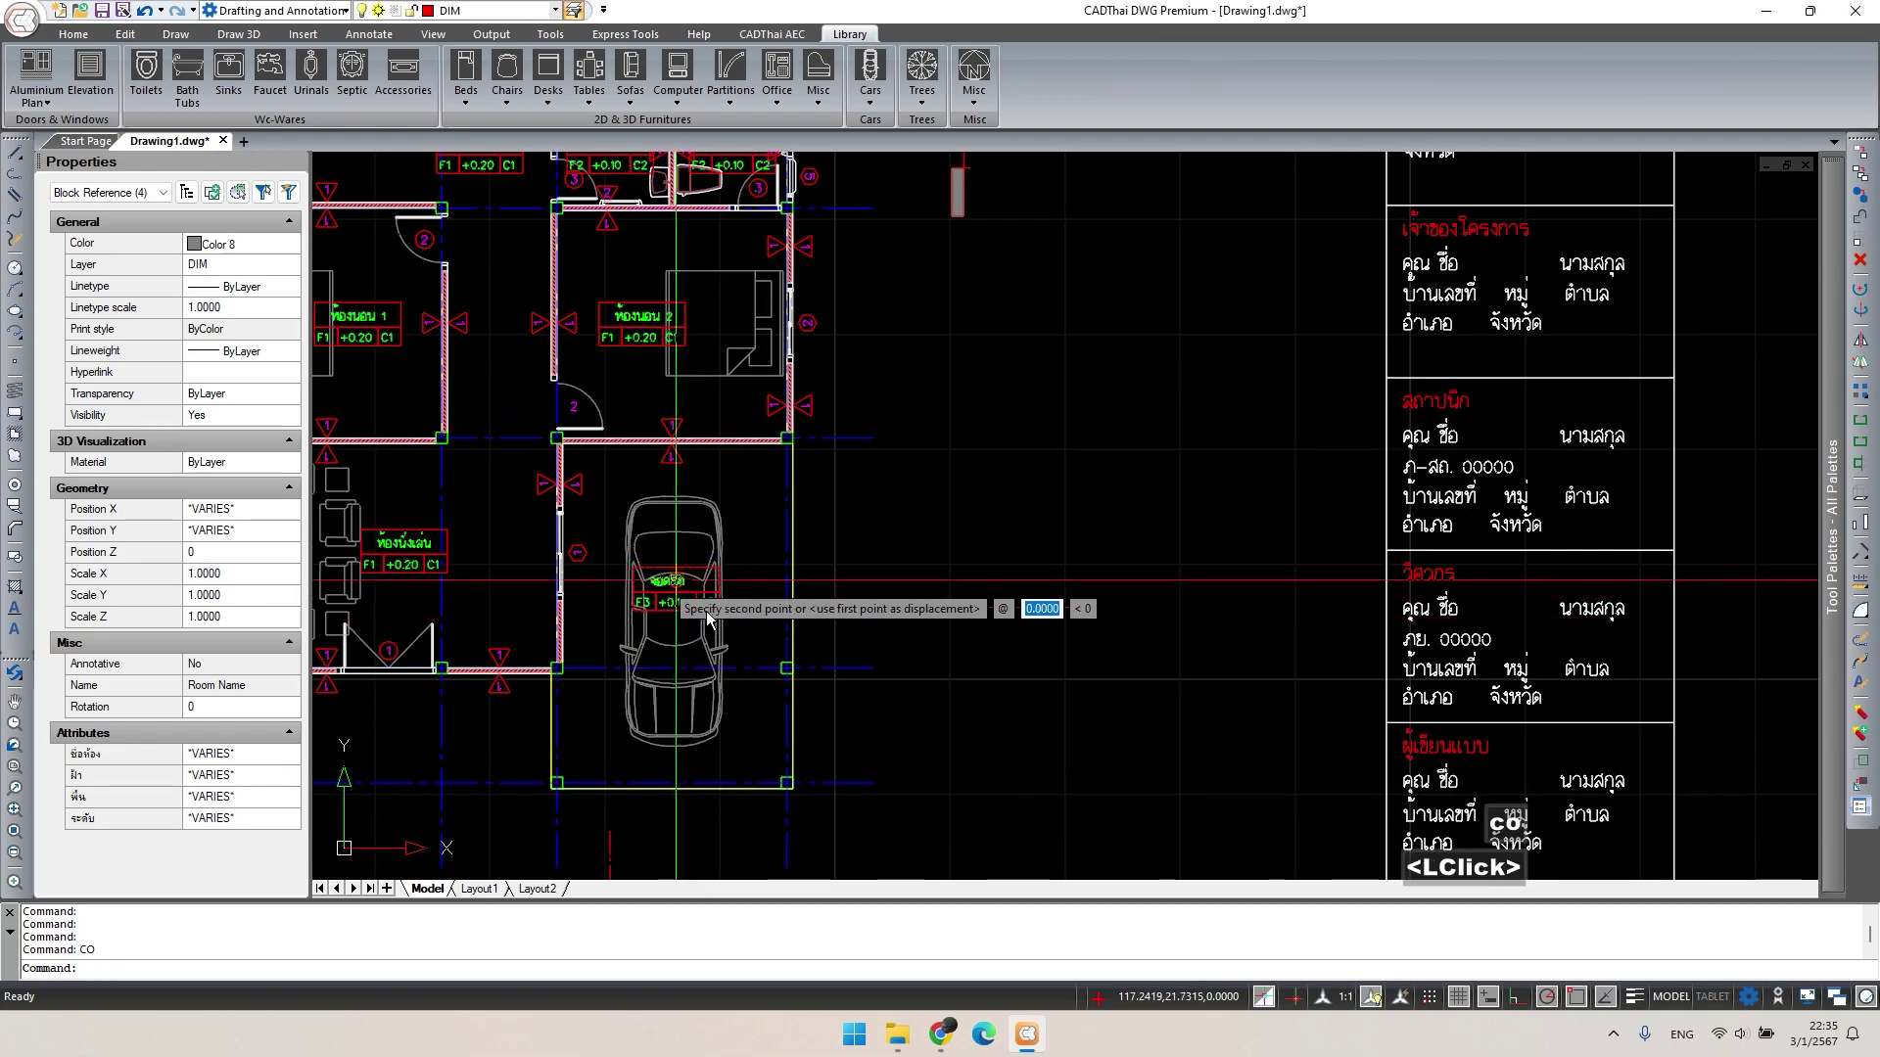
pyautogui.scroll(-4, 784, 548)
pyautogui.moveTo(1371, 588); pyautogui.dragTo(685, 607, button='middle')
pyautogui.moveTo(1811, 654); pyautogui.dragTo(835, 565, button='middle')
pyautogui.scroll(4, 1014, 437)
pyautogui.click(1014, 437)
pyautogui.press('Escape')
# Move the จอดรถ room tag under the window between grids D and C in the section.
pyautogui.click(835, 566)
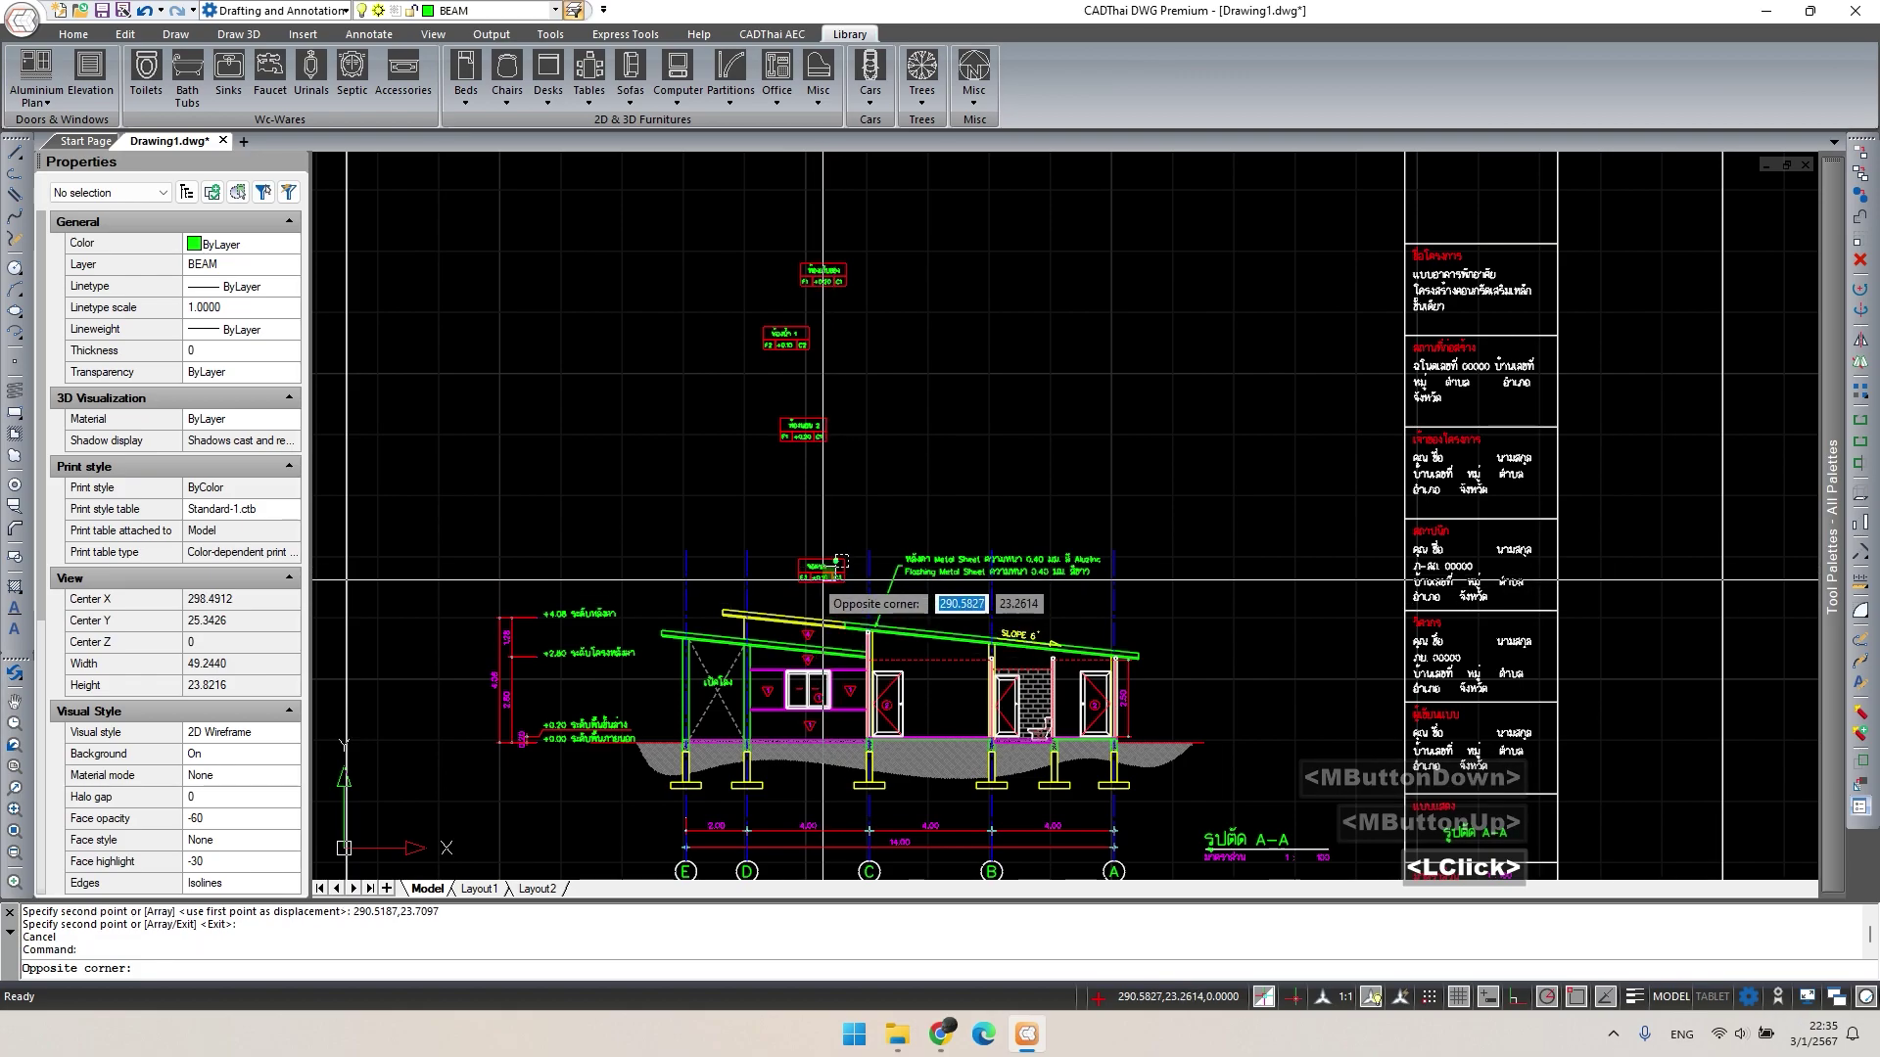
pyautogui.write('m')
pyautogui.press('space')
pyautogui.click(831, 571)
pyautogui.scroll(5, 831, 572)
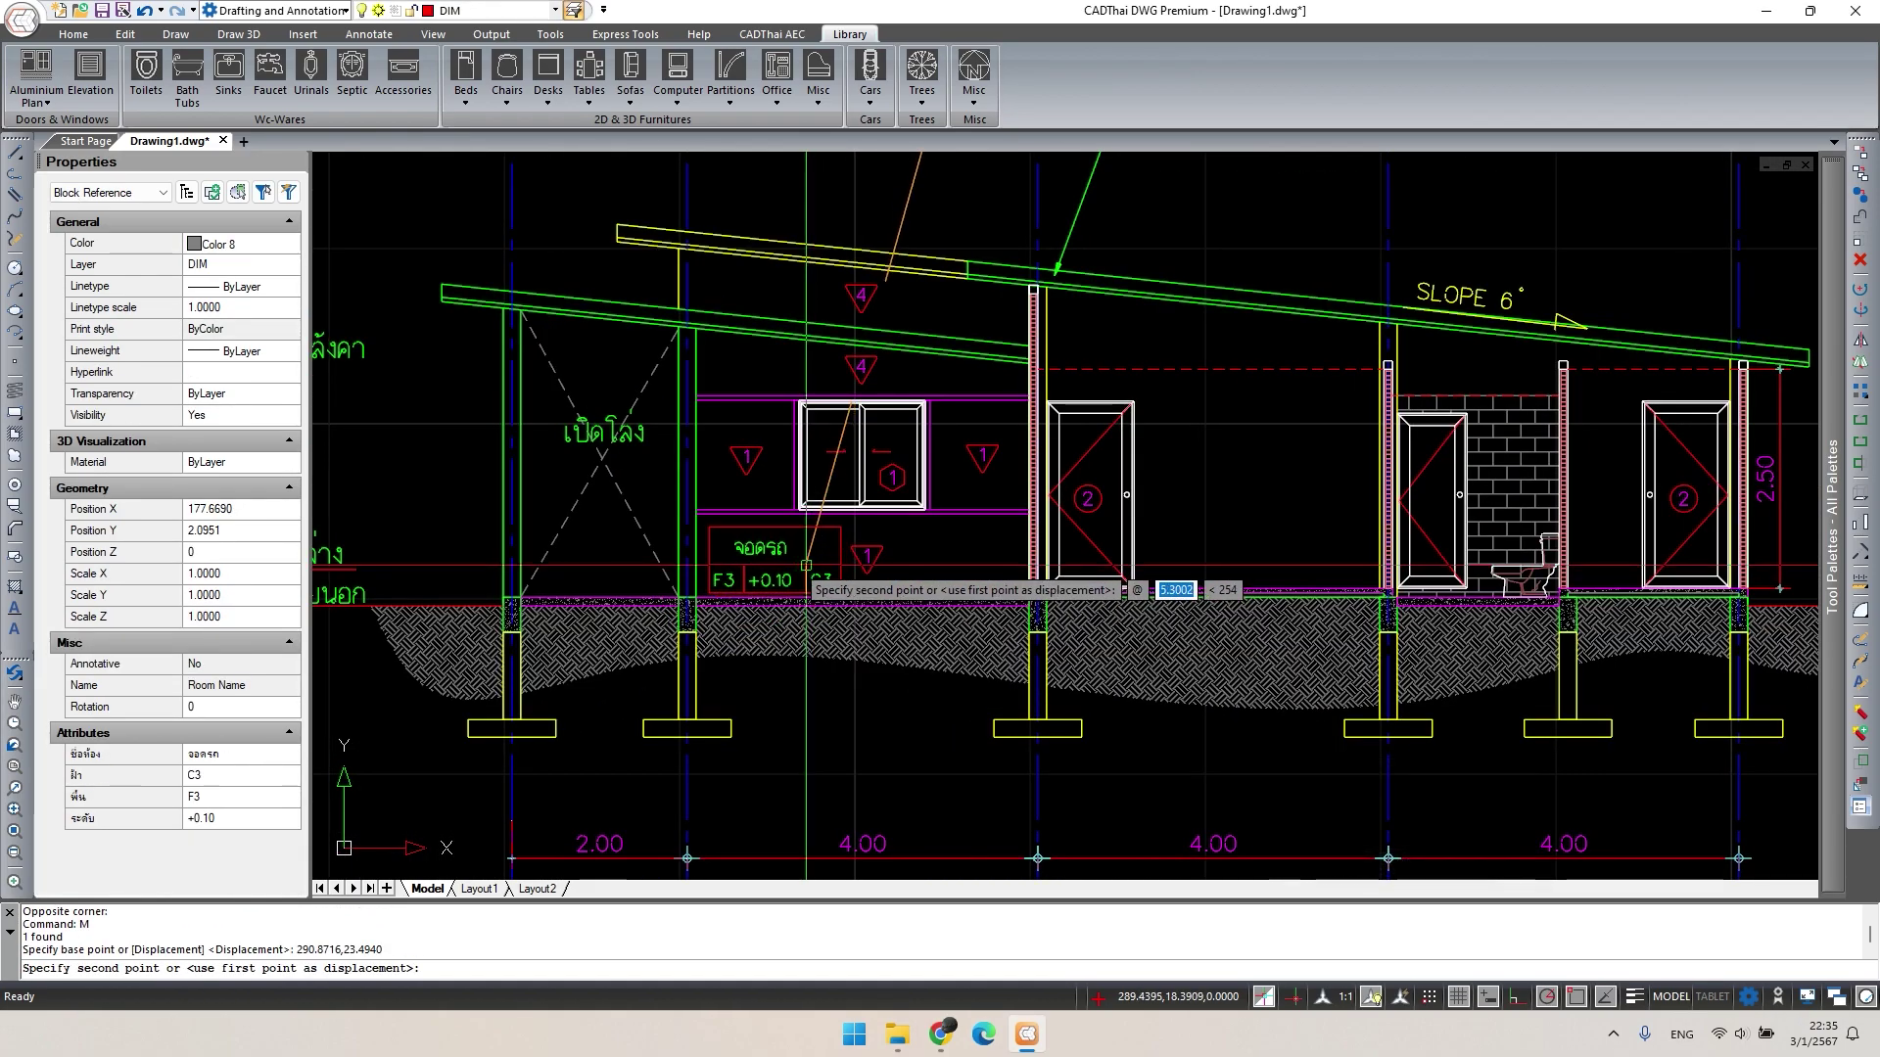
# Move the ห้องนอน 2 room tag into the bedroom between grids C and B, beside its door.
pyautogui.scroll(-3, 1026, 377)
pyautogui.moveTo(1026, 377); pyautogui.dragTo(748, 255, button='middle')
pyautogui.click(748, 256)
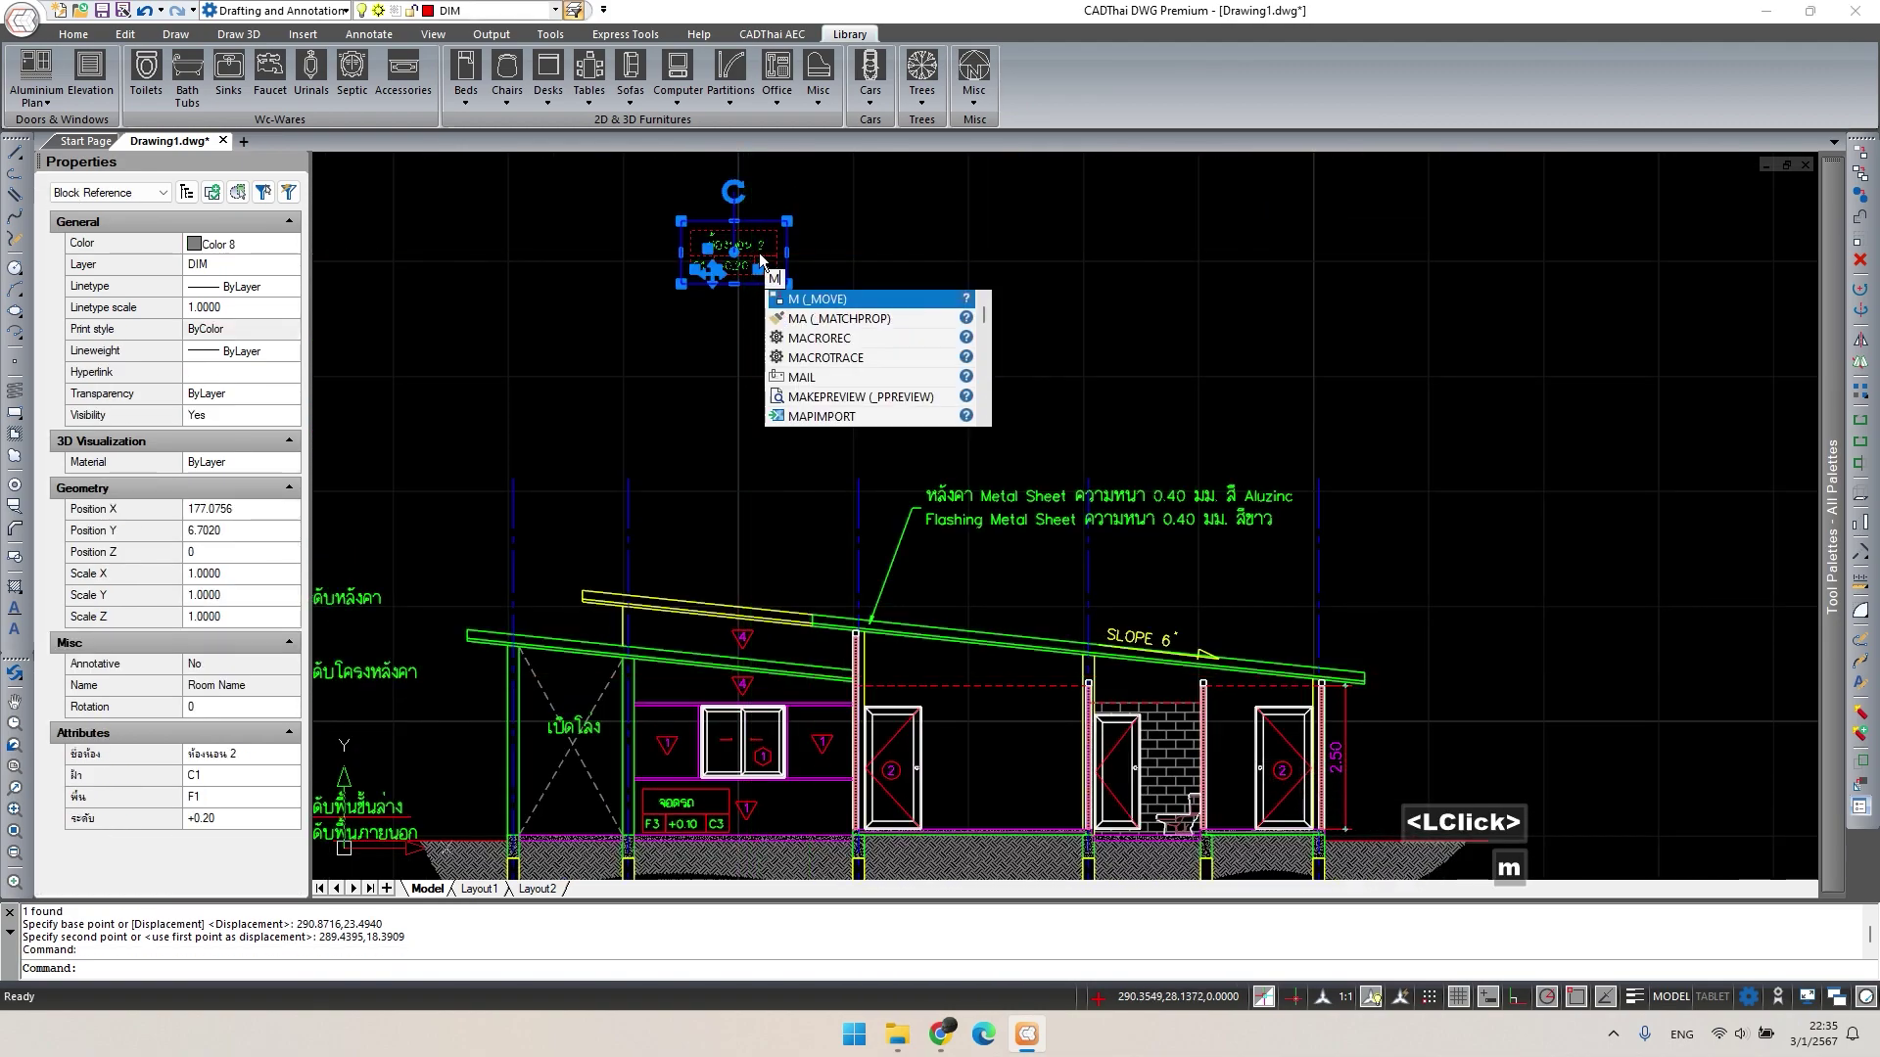
pyautogui.press('space')
pyautogui.click(756, 258)
pyautogui.click(1011, 806)
# Move the ห้องน้ำ 1 room tag onto the brick-hatched bathroom in the section.
pyautogui.scroll(-1, 1126, 600)
pyautogui.moveTo(1125, 600); pyautogui.dragTo(905, 730, button='middle')
pyautogui.click(582, 324)
pyautogui.write('m')
pyautogui.press('space')
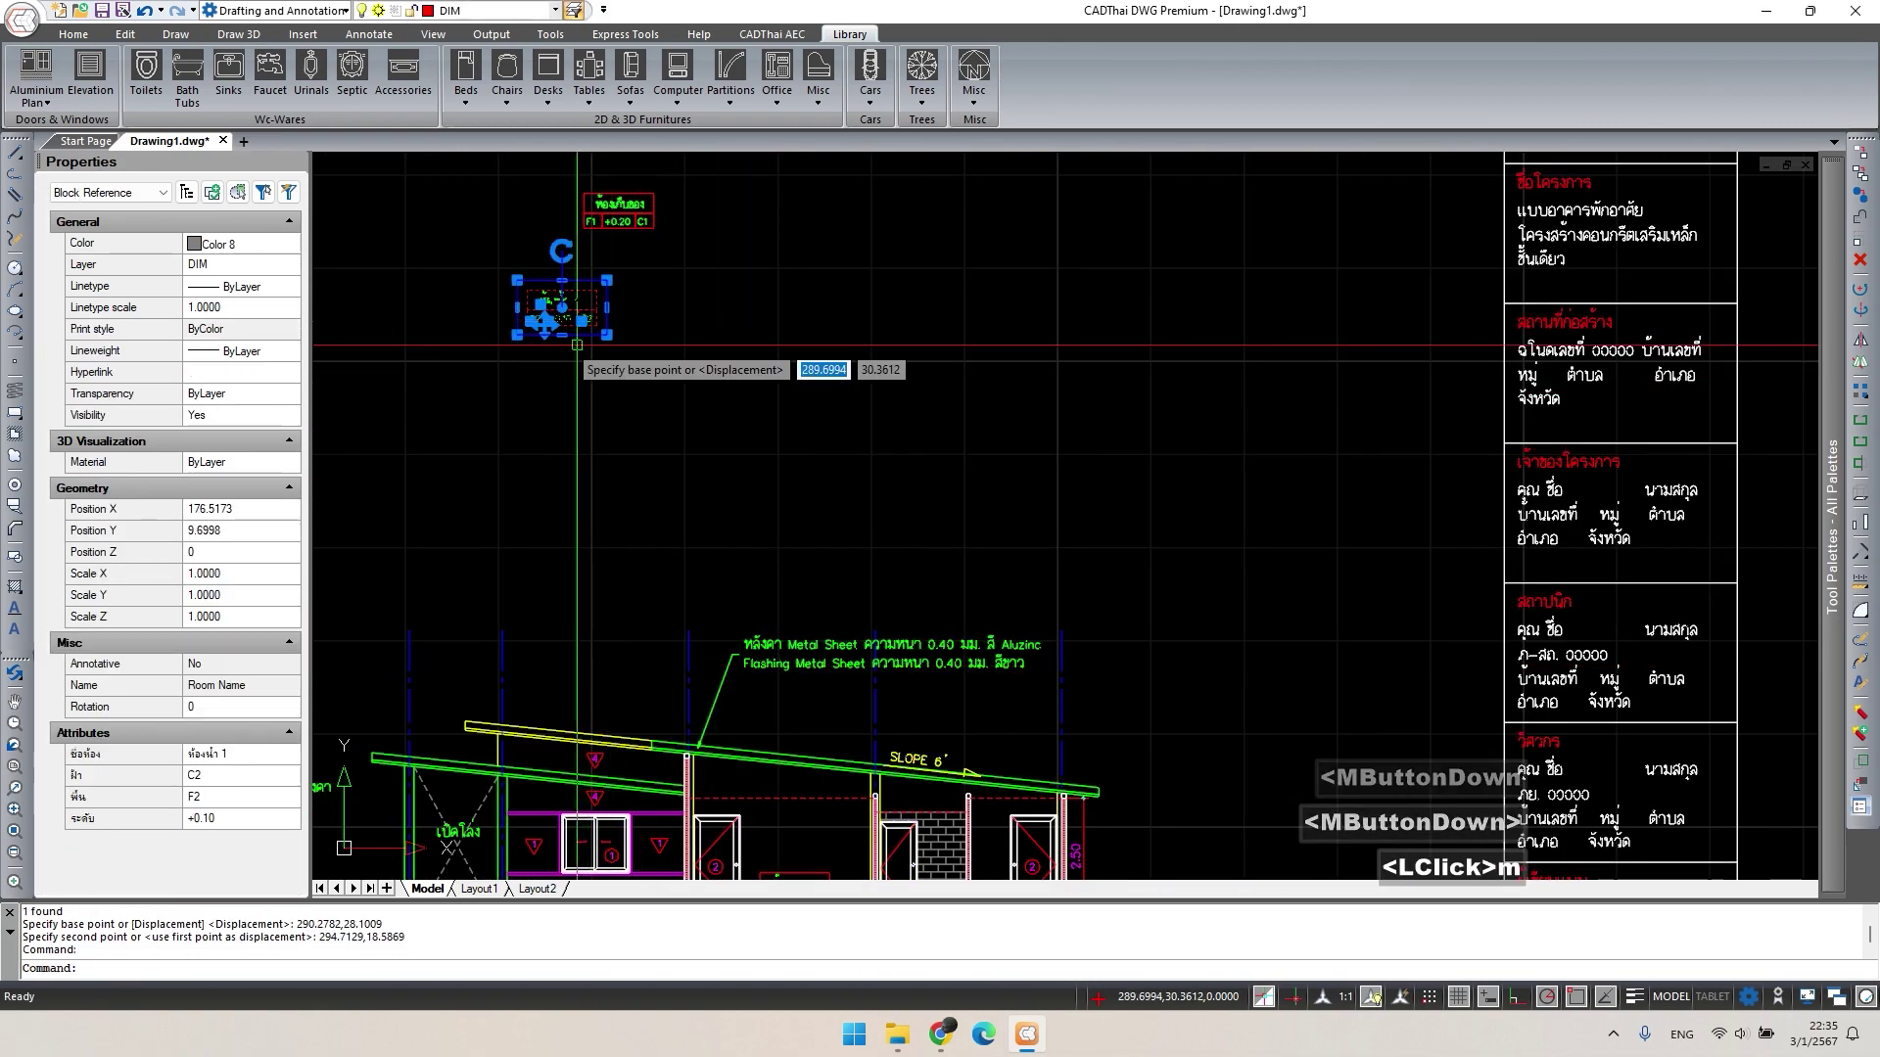
pyautogui.click(578, 319)
pyautogui.moveTo(890, 629); pyautogui.dragTo(764, 514, button='middle')
pyautogui.scroll(2, 763, 514)
pyautogui.scroll(3, 905, 514)
pyautogui.click(906, 514)
# Move the ห้องเก็บของ room tag into the storage room beside grid A.
pyautogui.scroll(-1, 905, 514)
pyautogui.moveTo(906, 514); pyautogui.dragTo(841, 548, button='middle')
pyautogui.scroll(-2, 841, 548)
pyautogui.click(712, 299)
pyautogui.write('m')
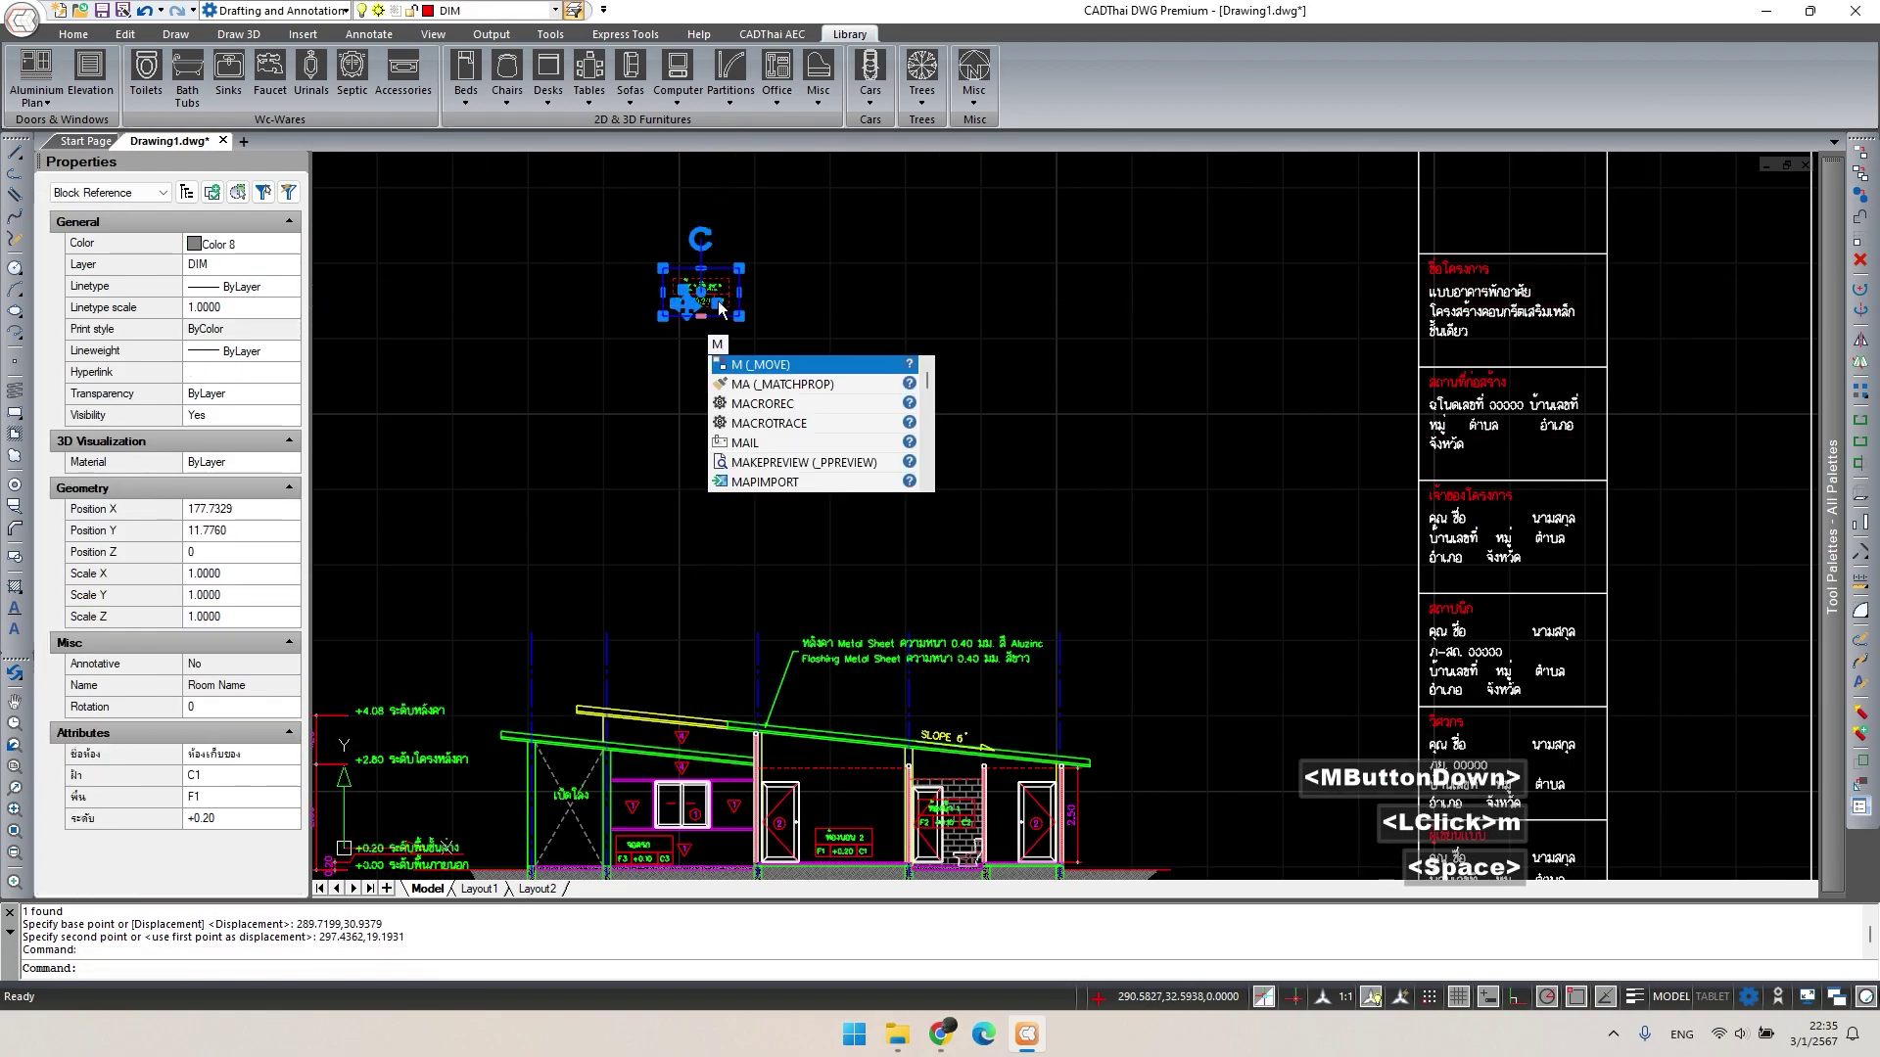
pyautogui.press('space')
pyautogui.click(732, 289)
pyautogui.scroll(3, 1033, 803)
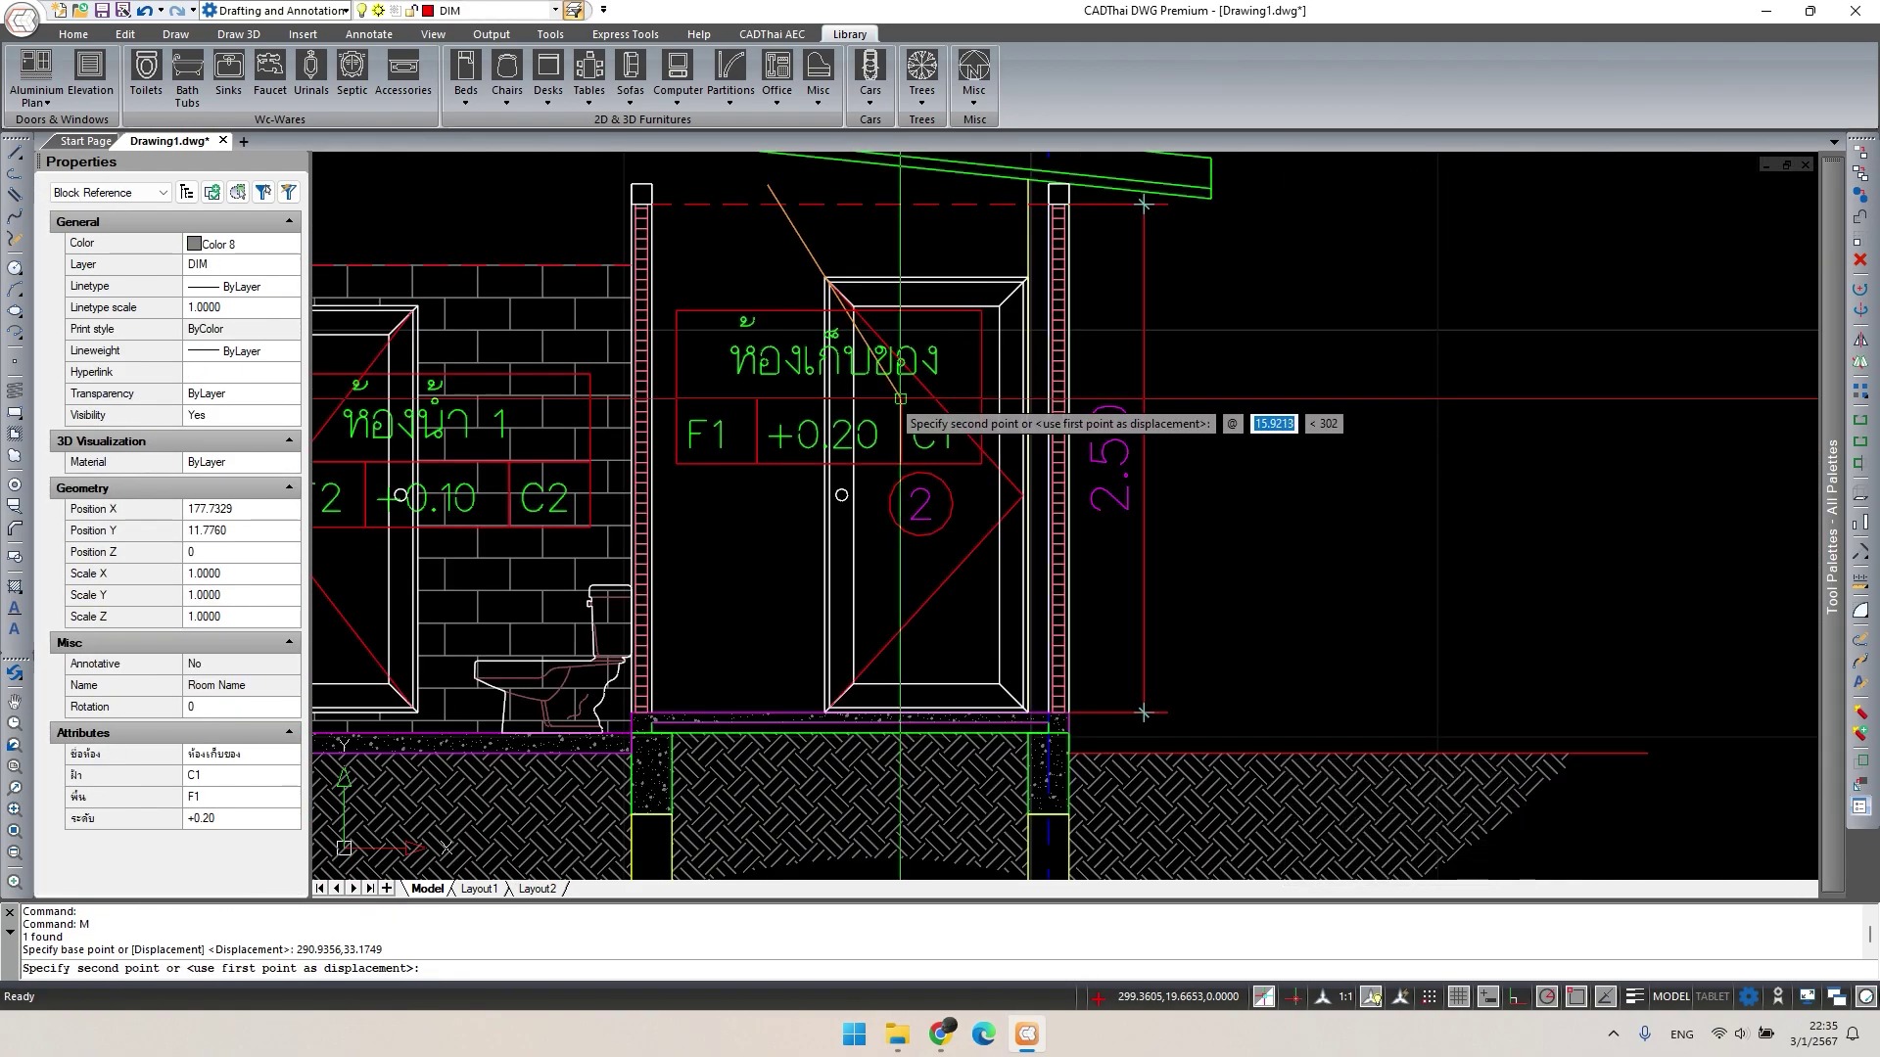
pyautogui.click(900, 400)
pyautogui.press('Escape')
# Copy the storage room's door number tag onto the bathroom door.
pyautogui.scroll(-2, 900, 399)
pyautogui.moveTo(900, 400); pyautogui.dragTo(1033, 511, button='middle')
pyautogui.scroll(2, 734, 475)
pyautogui.click(1102, 519)
pyautogui.write('co')
pyautogui.press('space')
pyautogui.click(1102, 523)
pyautogui.scroll(3, 1033, 511)
pyautogui.click(1043, 499)
pyautogui.press('Escape')
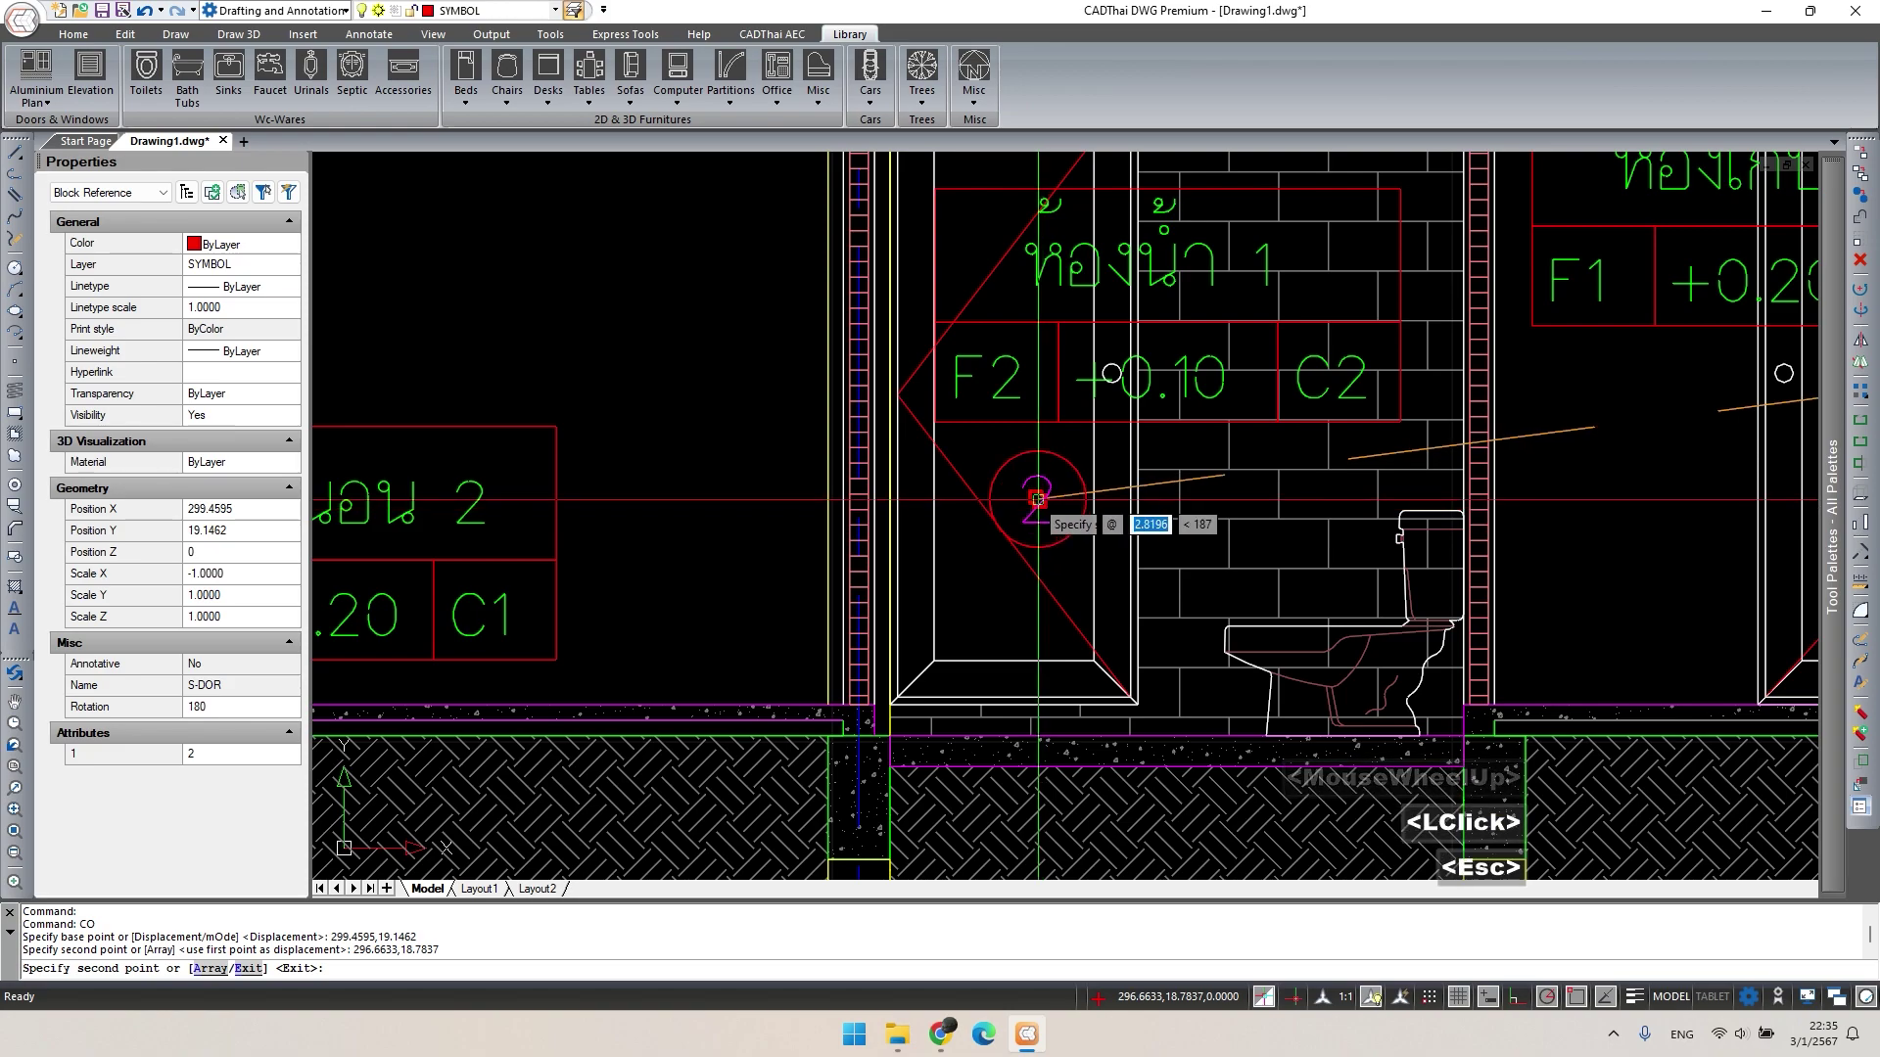
# Set the bathroom door tag's number to 3.
pyautogui.click(1047, 499)
pyautogui.doubleClick(1038, 500)
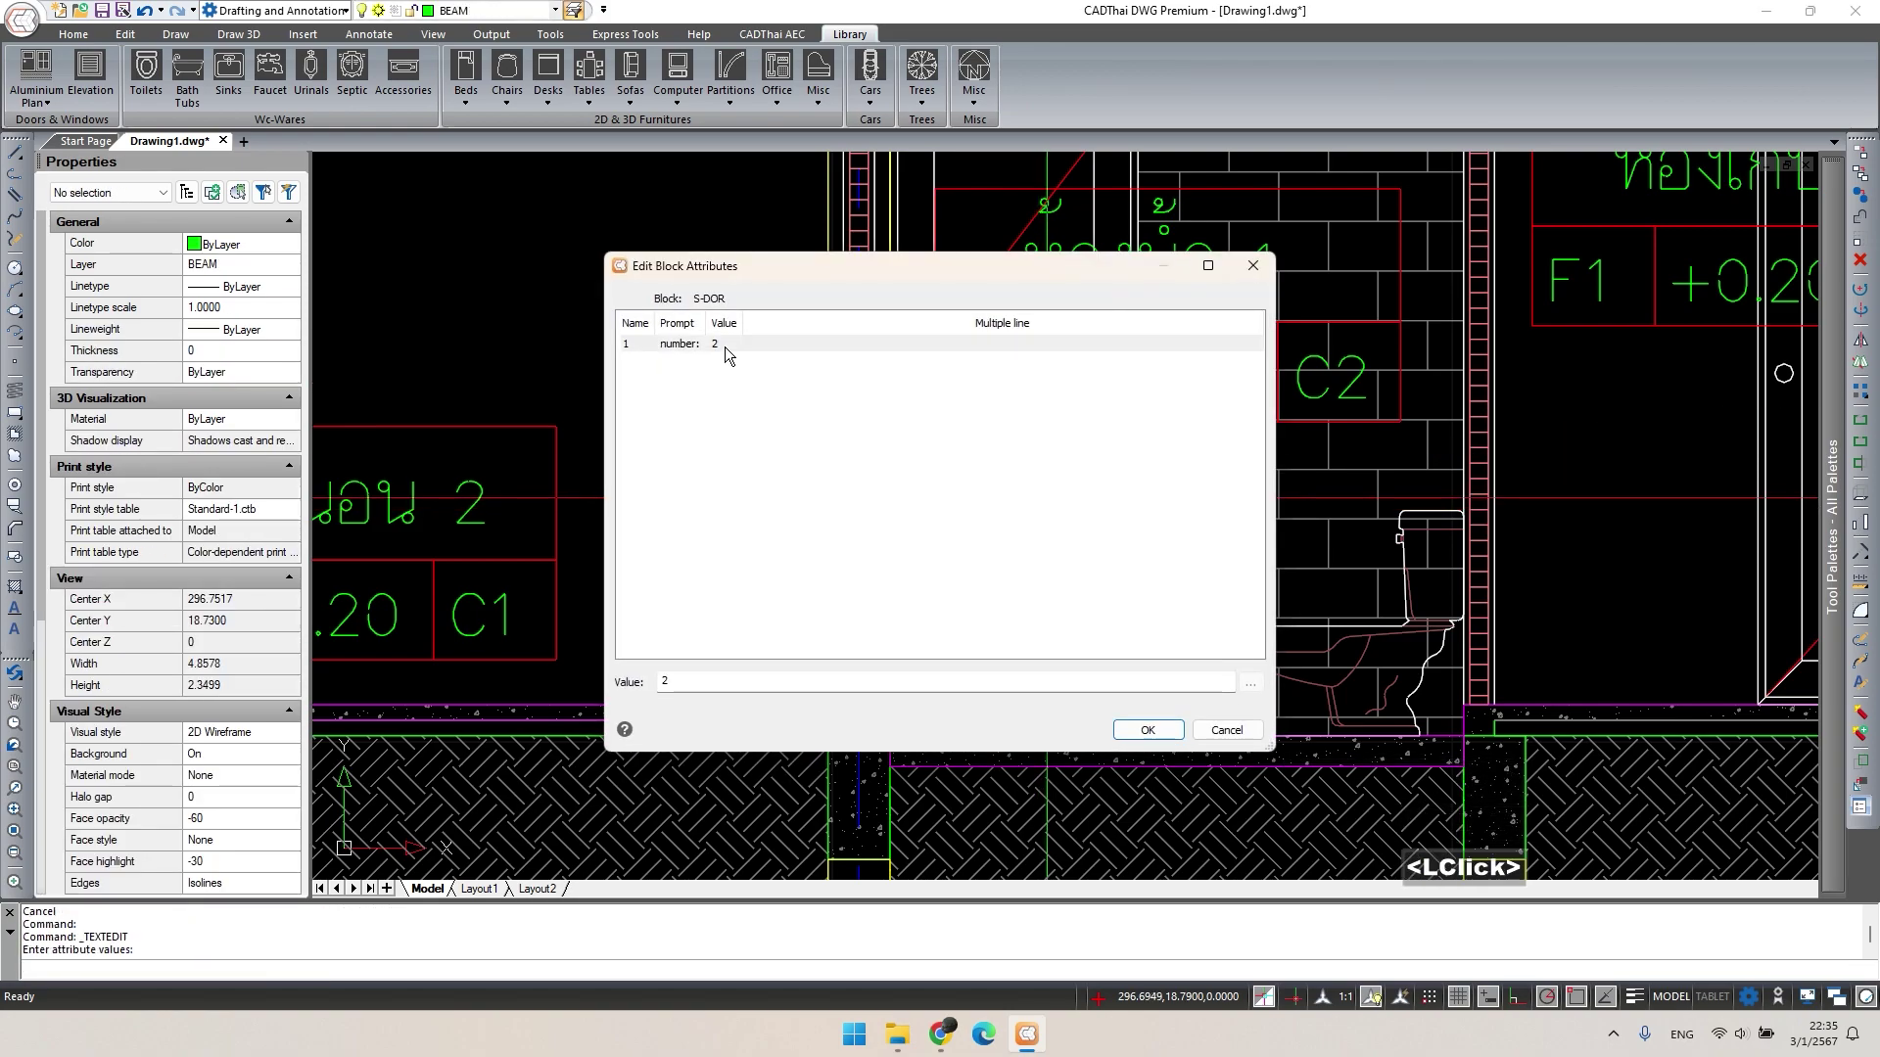
pyautogui.click(1147, 730)
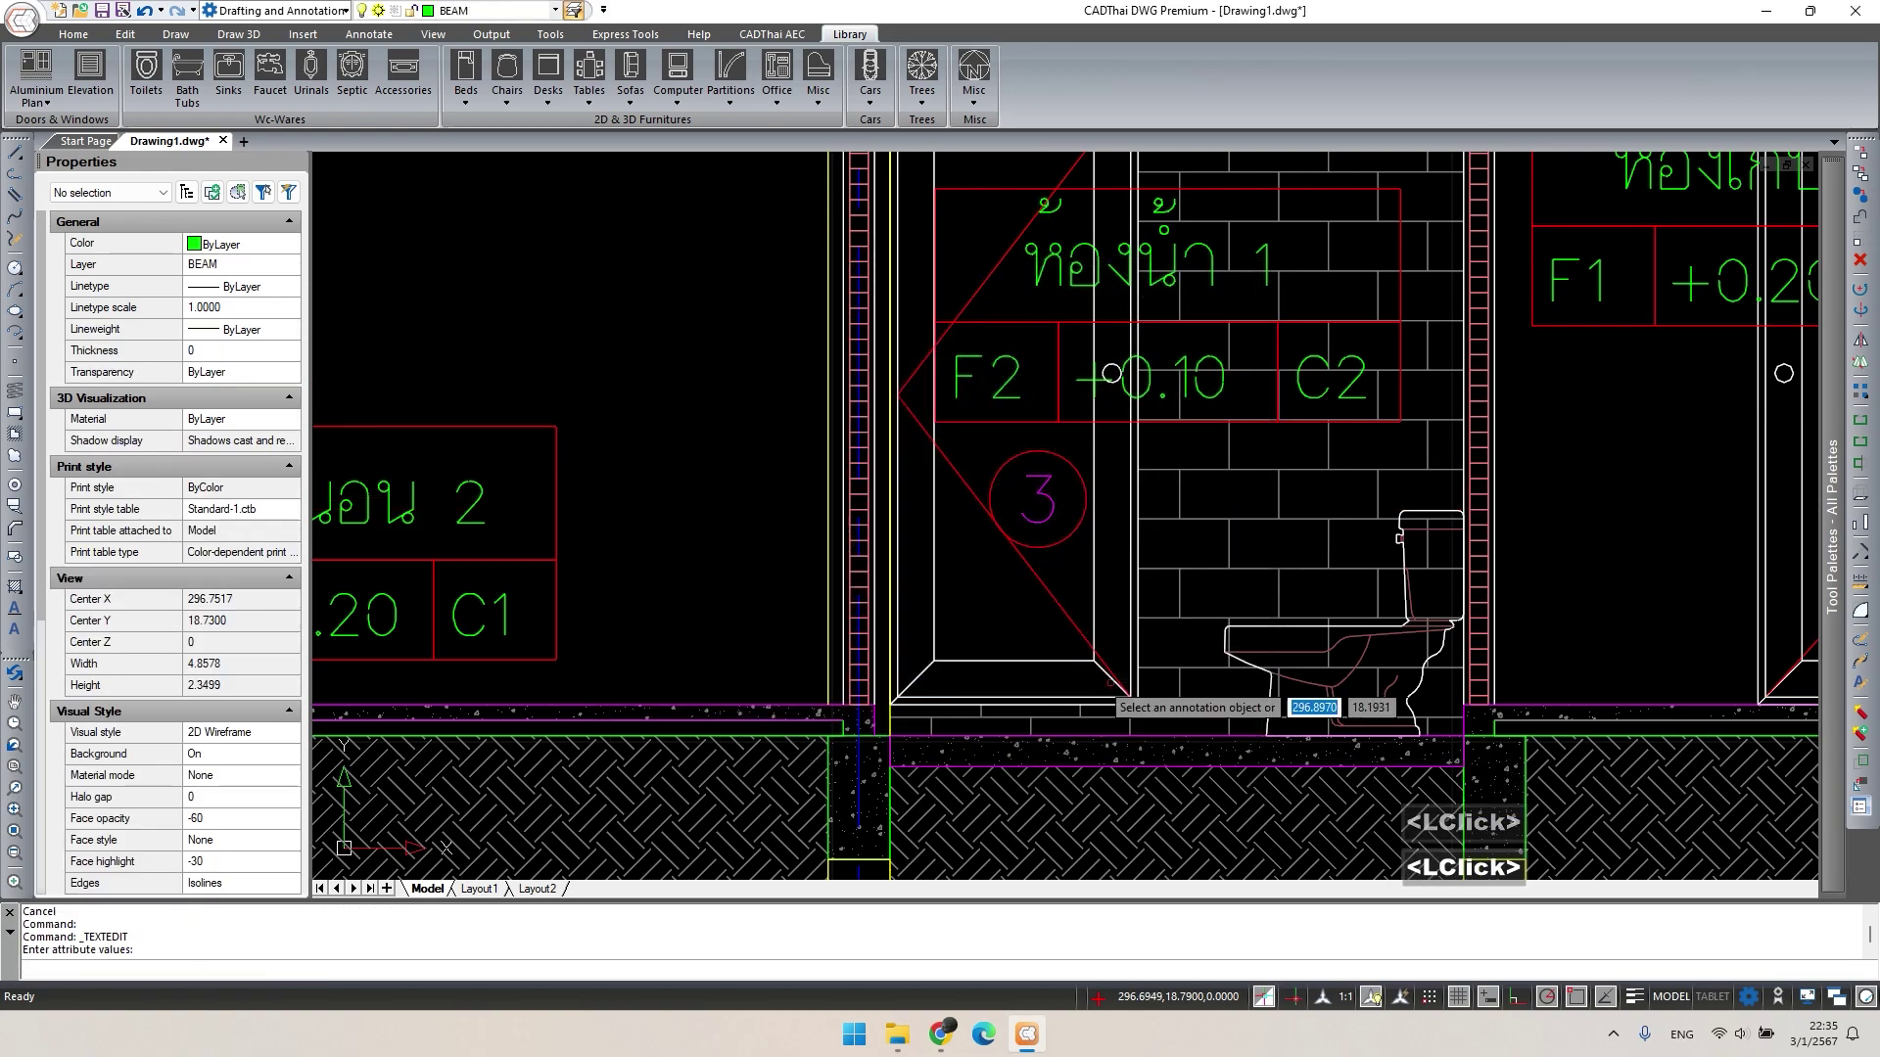
pyautogui.press('Escape')
# Copy the wall tag beside the window onto the bedroom, bathroom and storage room walls.
pyautogui.scroll(-3, 794, 548)
pyautogui.scroll(1, 794, 549)
pyautogui.doubleClick(794, 550)
pyautogui.write('co')
pyautogui.press('space')
pyautogui.click(802, 550)
pyautogui.click(1044, 545)
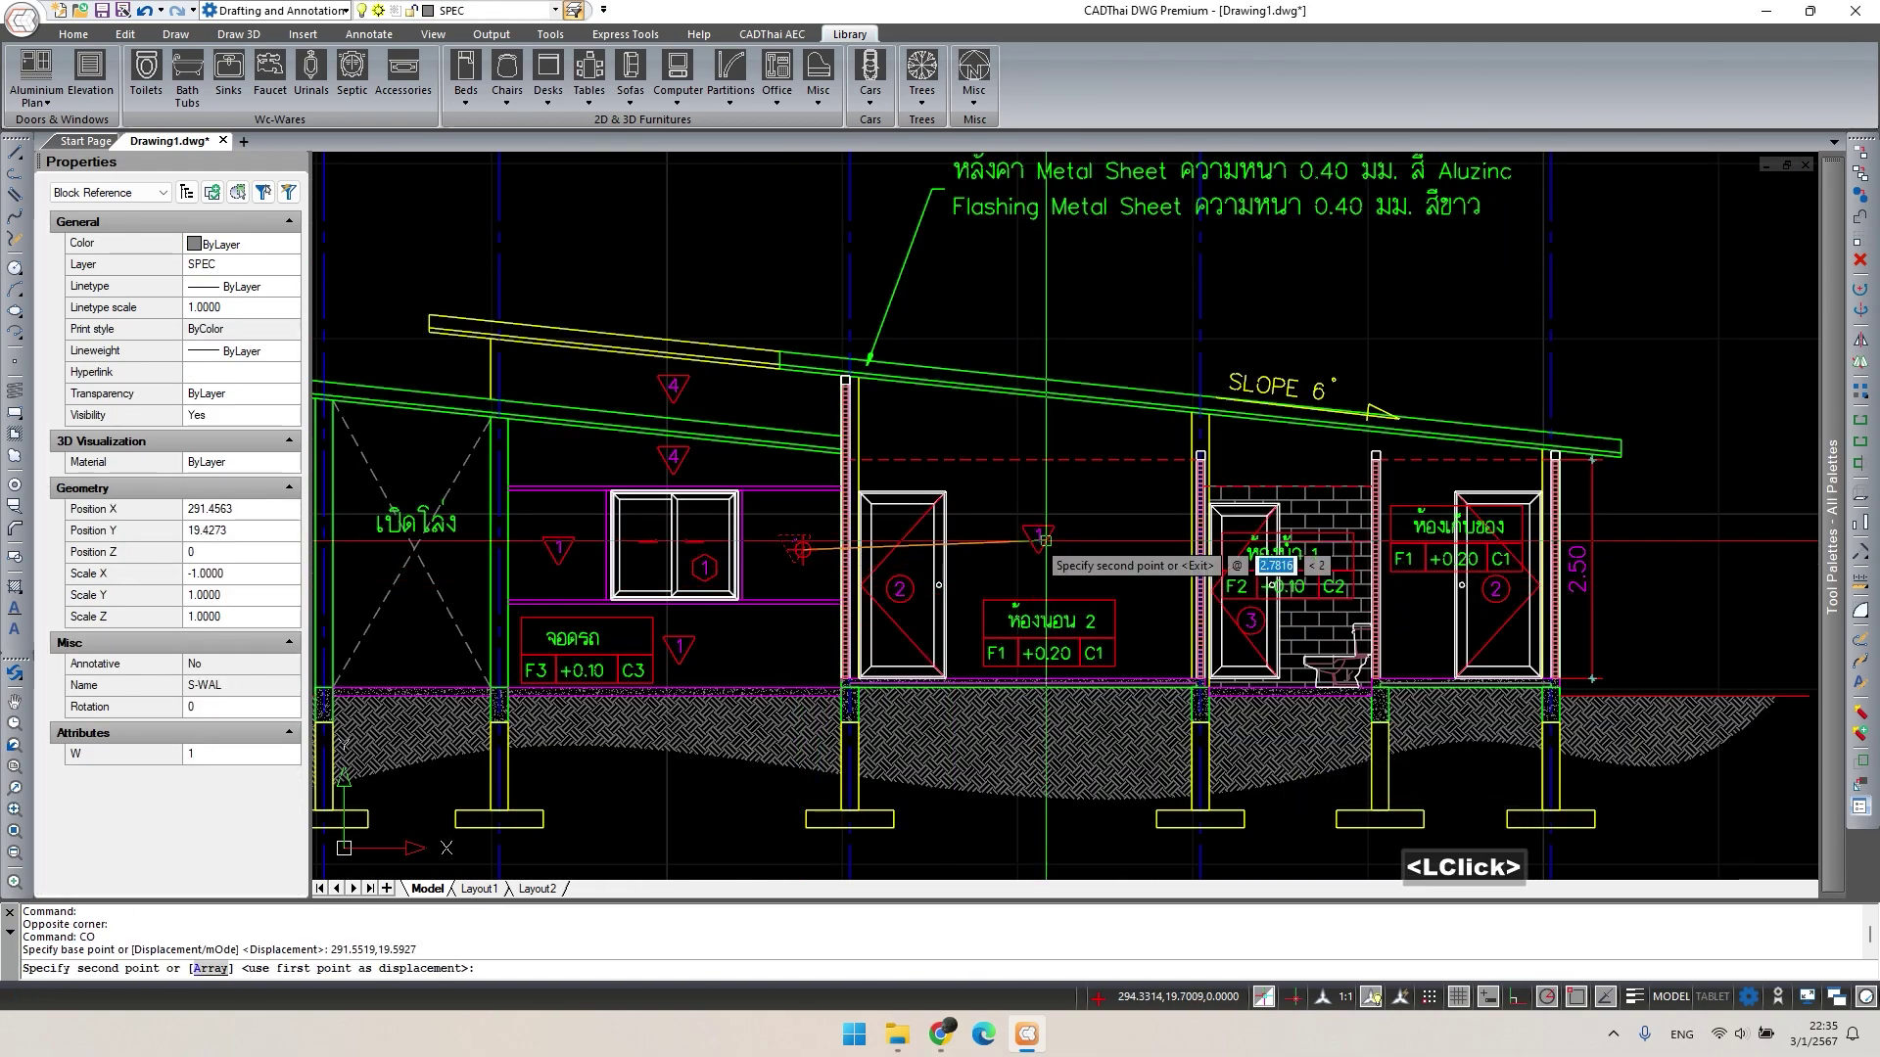
pyautogui.scroll(3, 1330, 553)
pyautogui.click(1317, 531)
pyautogui.moveTo(1468, 644); pyautogui.dragTo(1224, 505, button='middle')
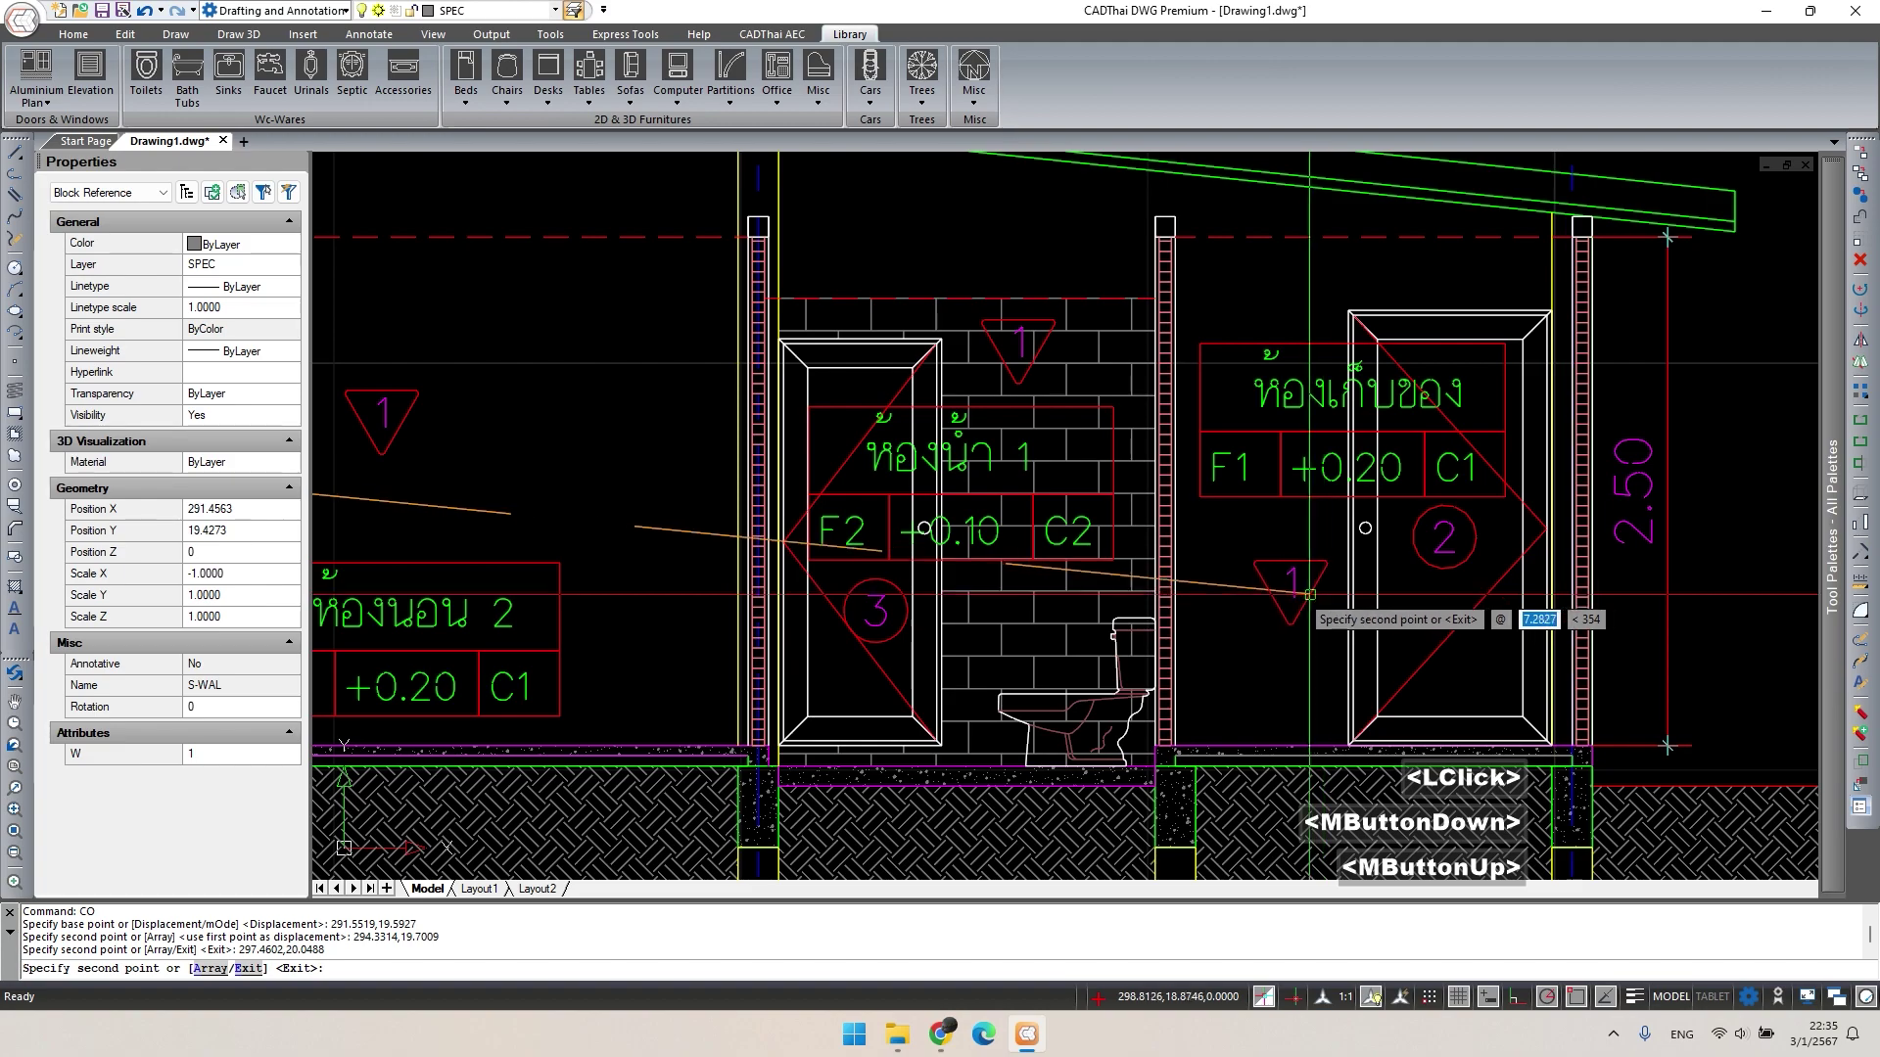
pyautogui.click(1244, 595)
pyautogui.press('Escape')
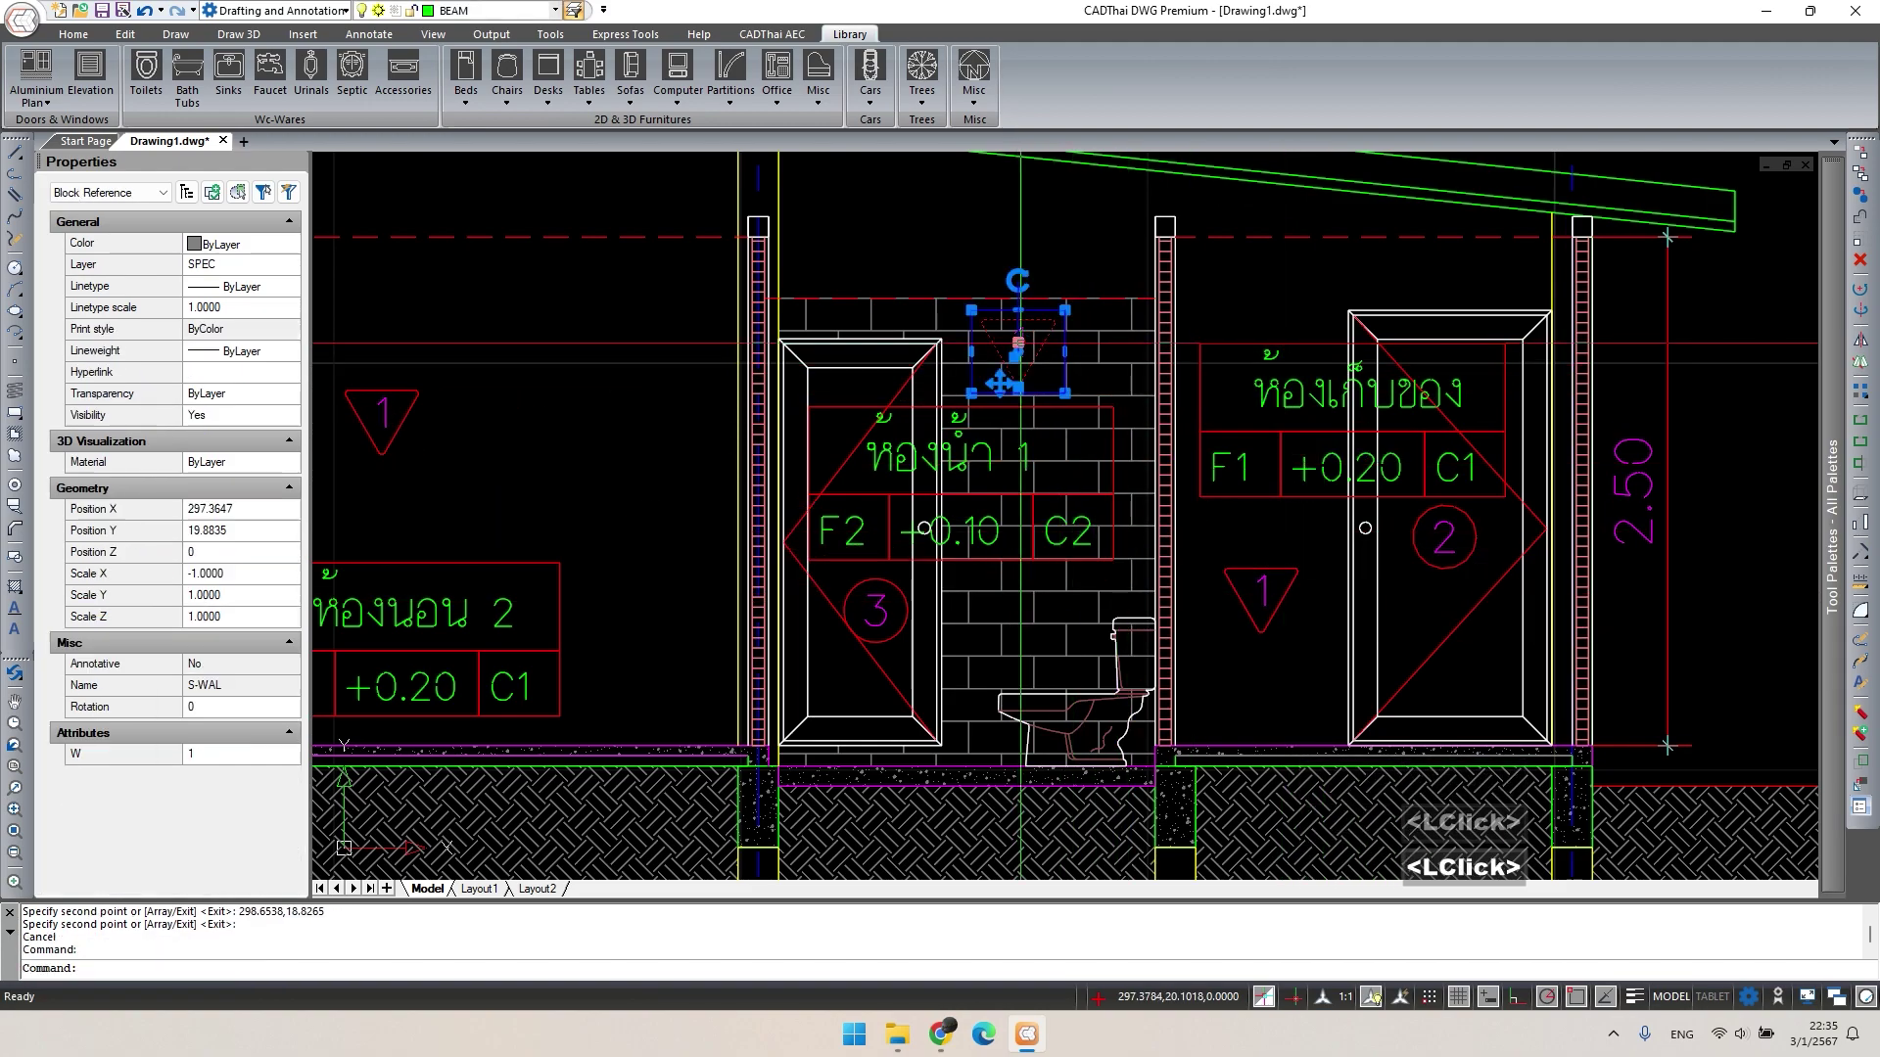
# Set the wall number of the bathroom's wall tag to 2.
pyautogui.doubleClick(1019, 343)
pyautogui.click(750, 347)
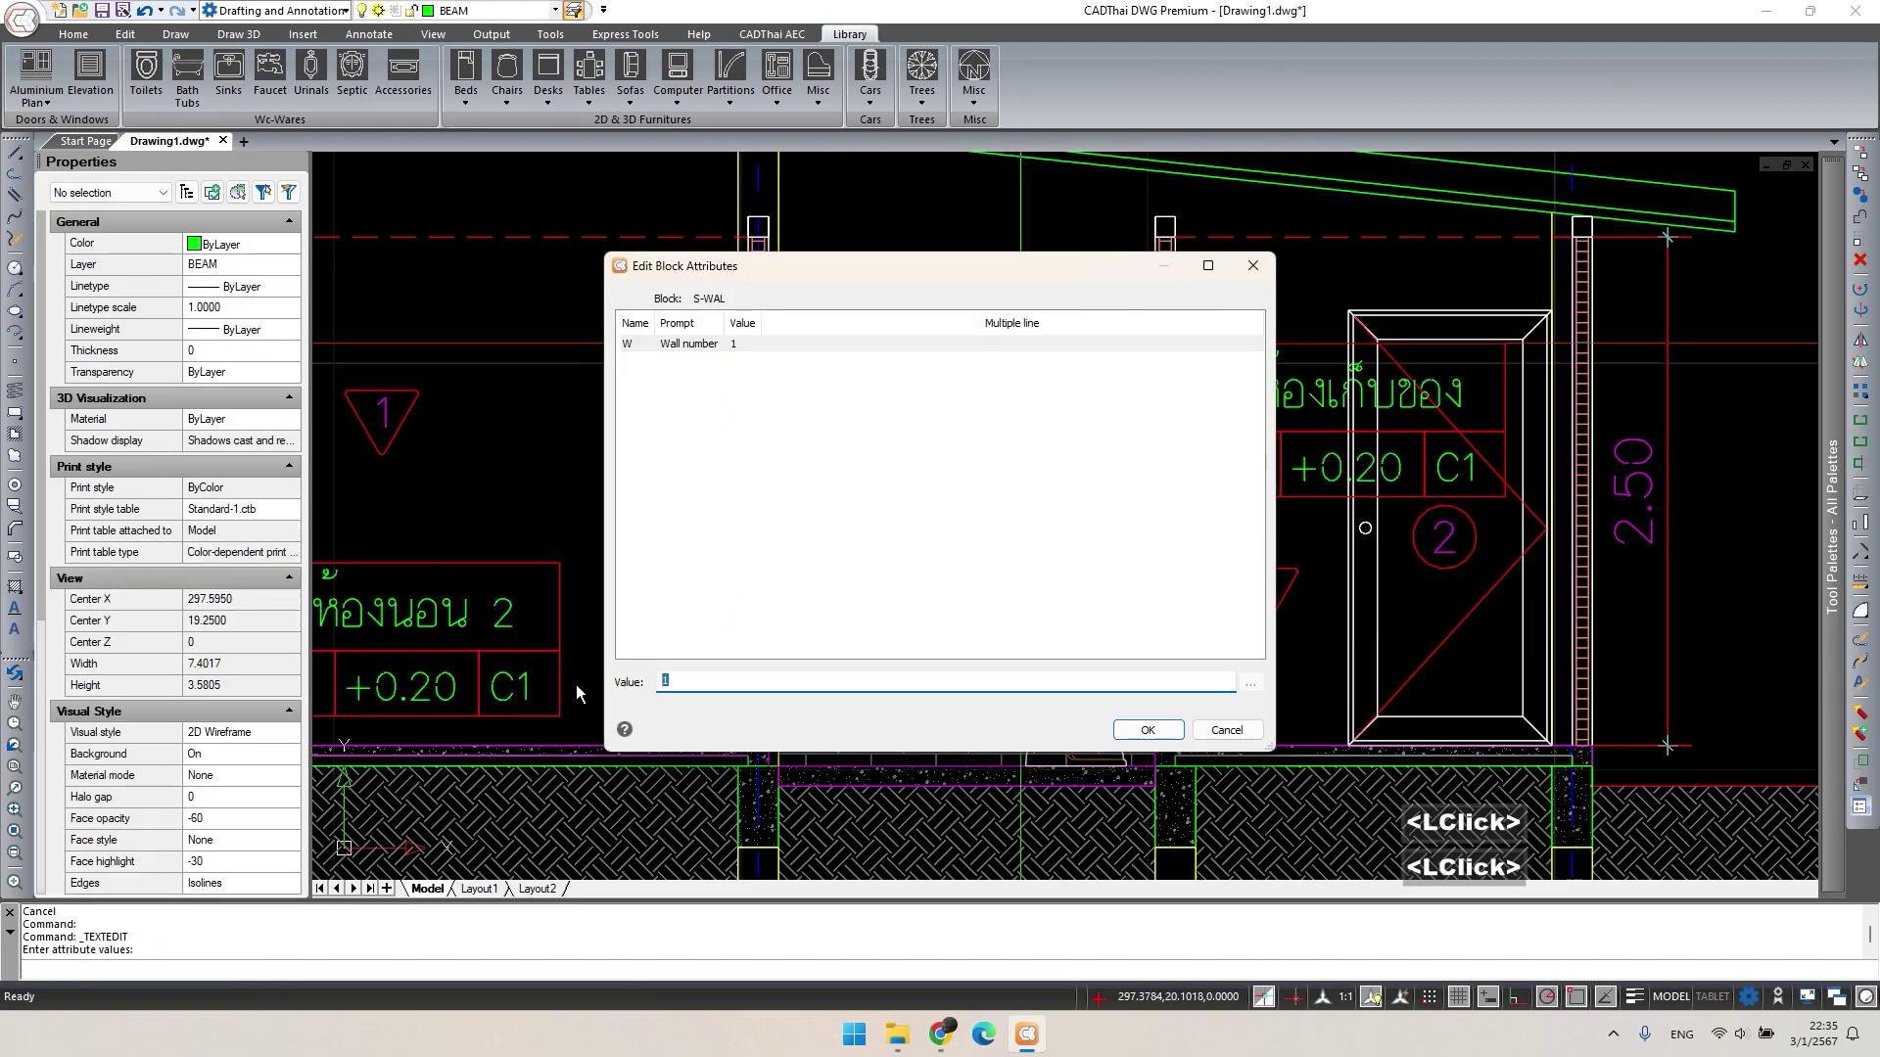
pyautogui.write('2')
pyautogui.click(1145, 731)
pyautogui.scroll(-3, 979, 587)
pyautogui.press('Escape')
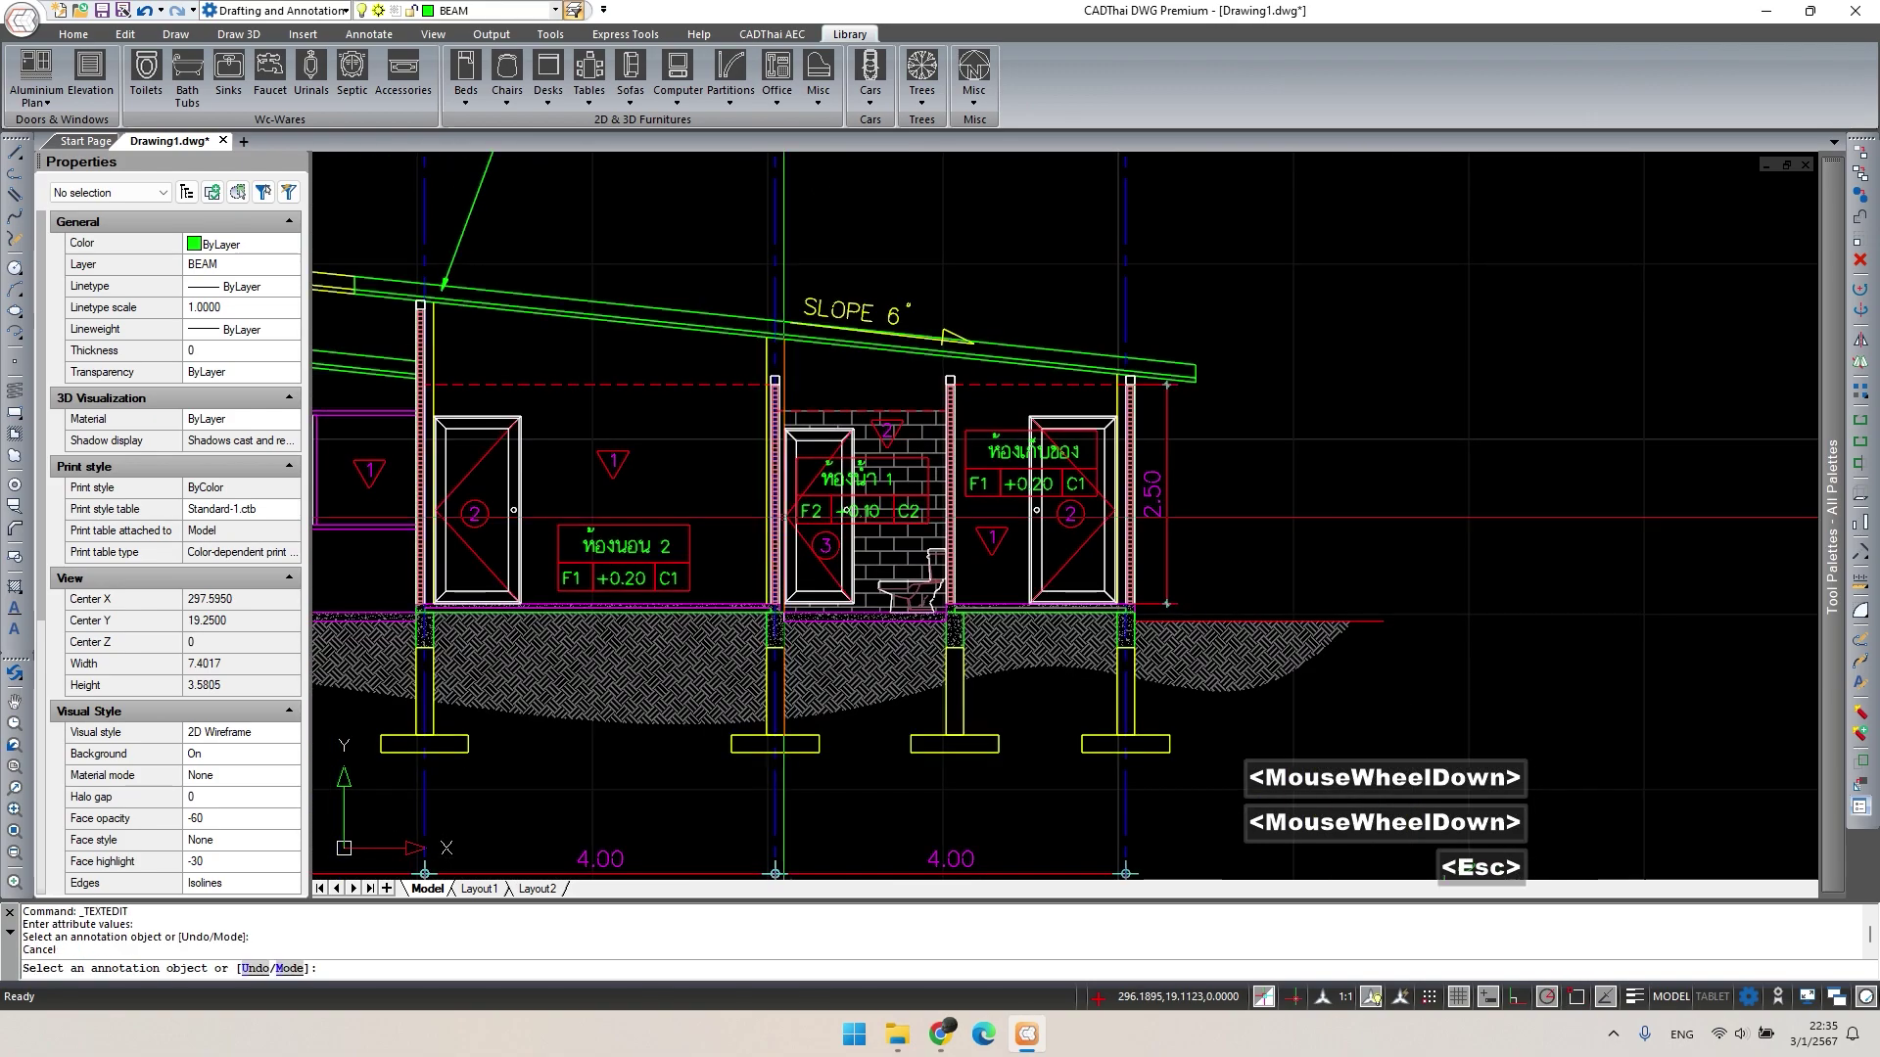
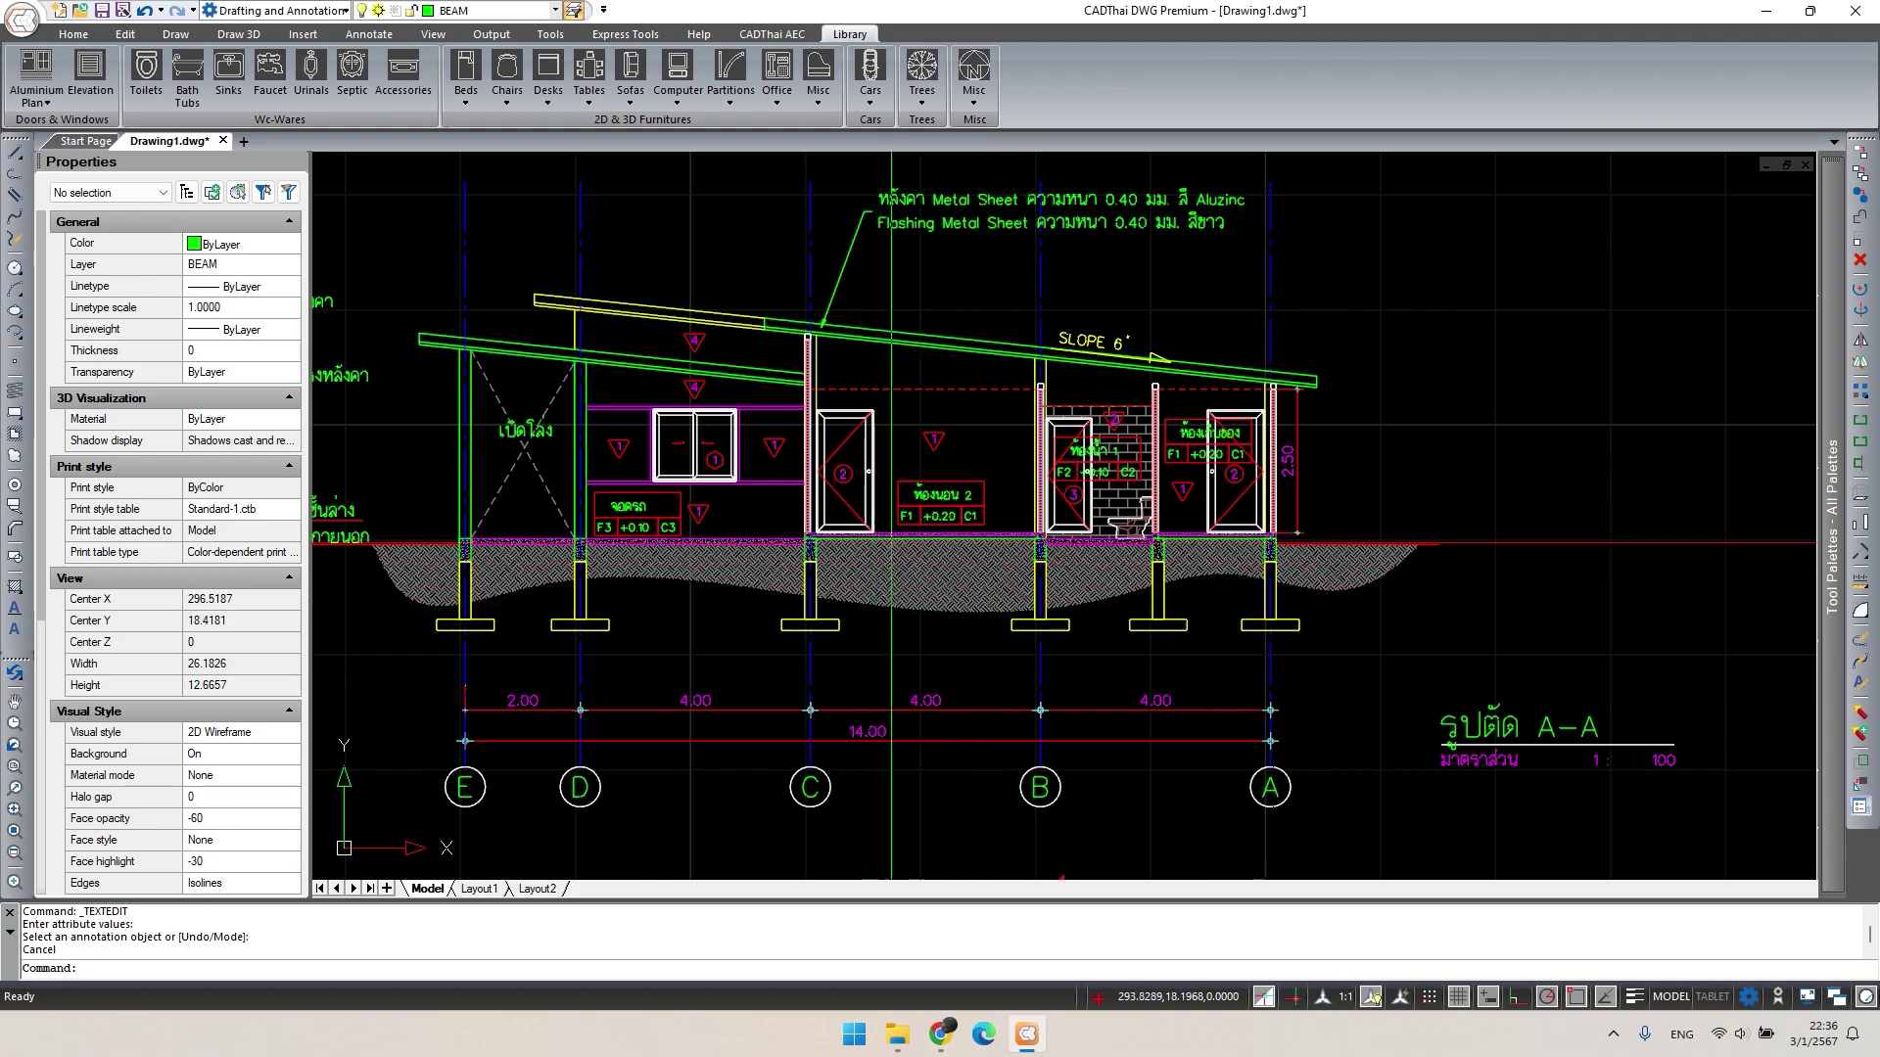
# Move the SLOPE 6° text and its arrow up so they sit clear above the roof line.
pyautogui.moveTo(931, 561)
pyautogui.mouseDown(button='middle')
pyautogui.moveTo(960, 524)
pyautogui.moveTo(1016, 567)
pyautogui.mouseUp(button='middle')
pyautogui.scroll(3, 1267, 277)
pyautogui.click(845, 404)
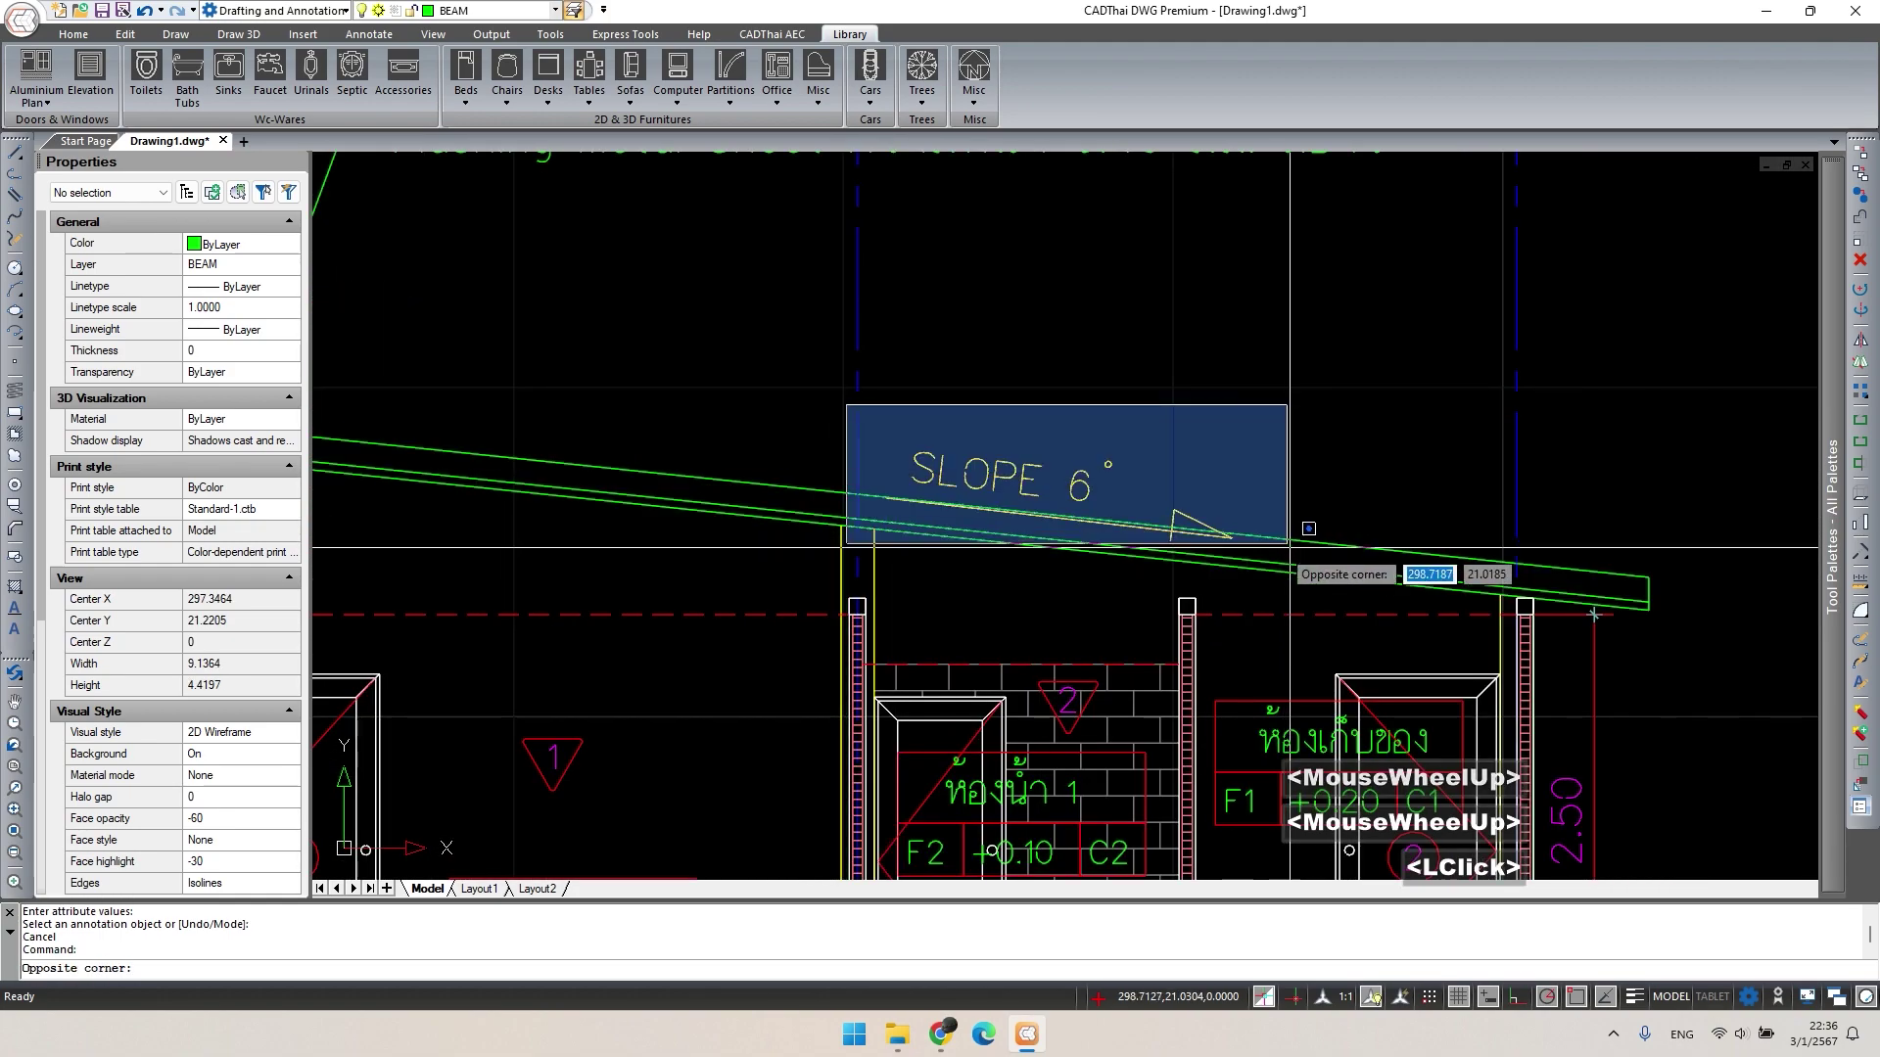
pyautogui.click(1286, 540)
pyautogui.moveTo(1273, 534); pyautogui.dragTo(1185, 604, button='middle')
pyautogui.write('m')
pyautogui.press('space')
pyautogui.click(1155, 495)
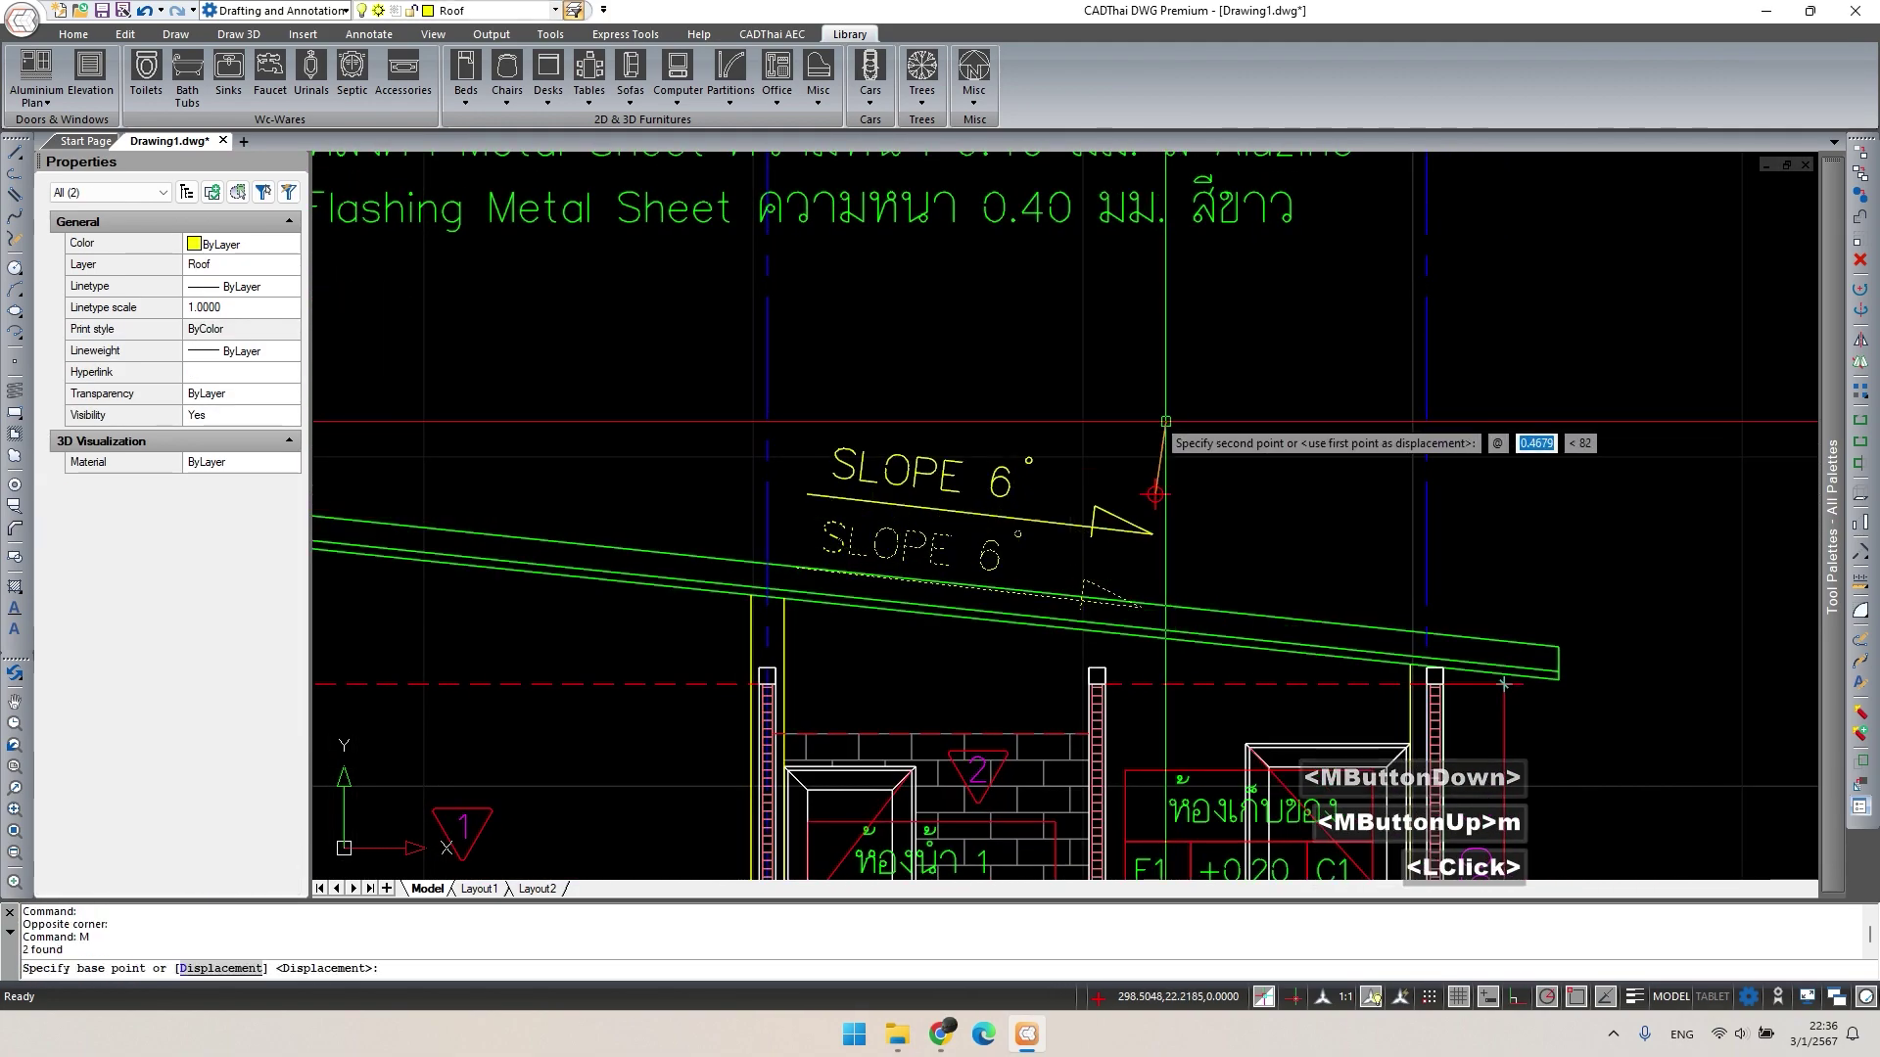
pyautogui.click(1172, 399)
pyautogui.scroll(-2, 979, 607)
pyautogui.moveTo(989, 622); pyautogui.dragTo(1113, 434, button='middle')
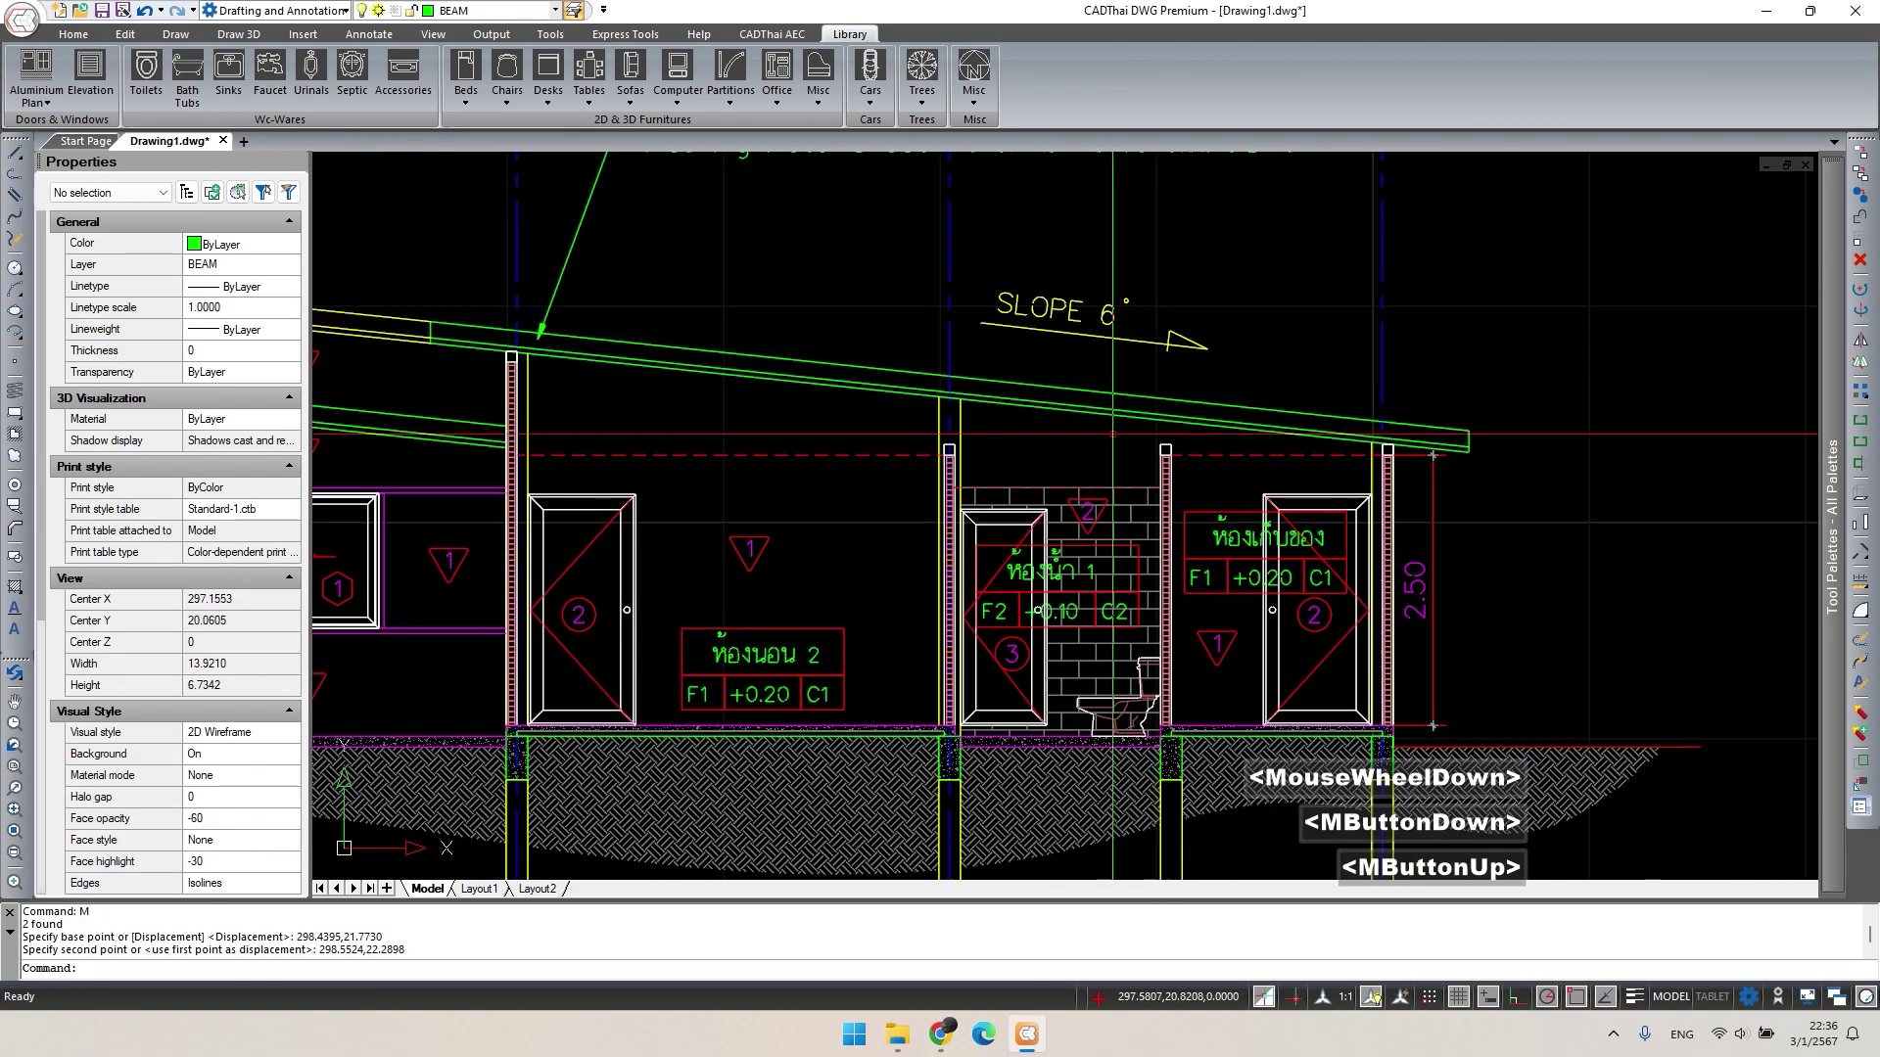
# Copy the pair of opposing wall tags from bedroom 2's exterior wall in the floor plan onto the section's wall at grid C.
pyautogui.scroll(2, 1083, 491)
pyautogui.doubleClick(1124, 489)
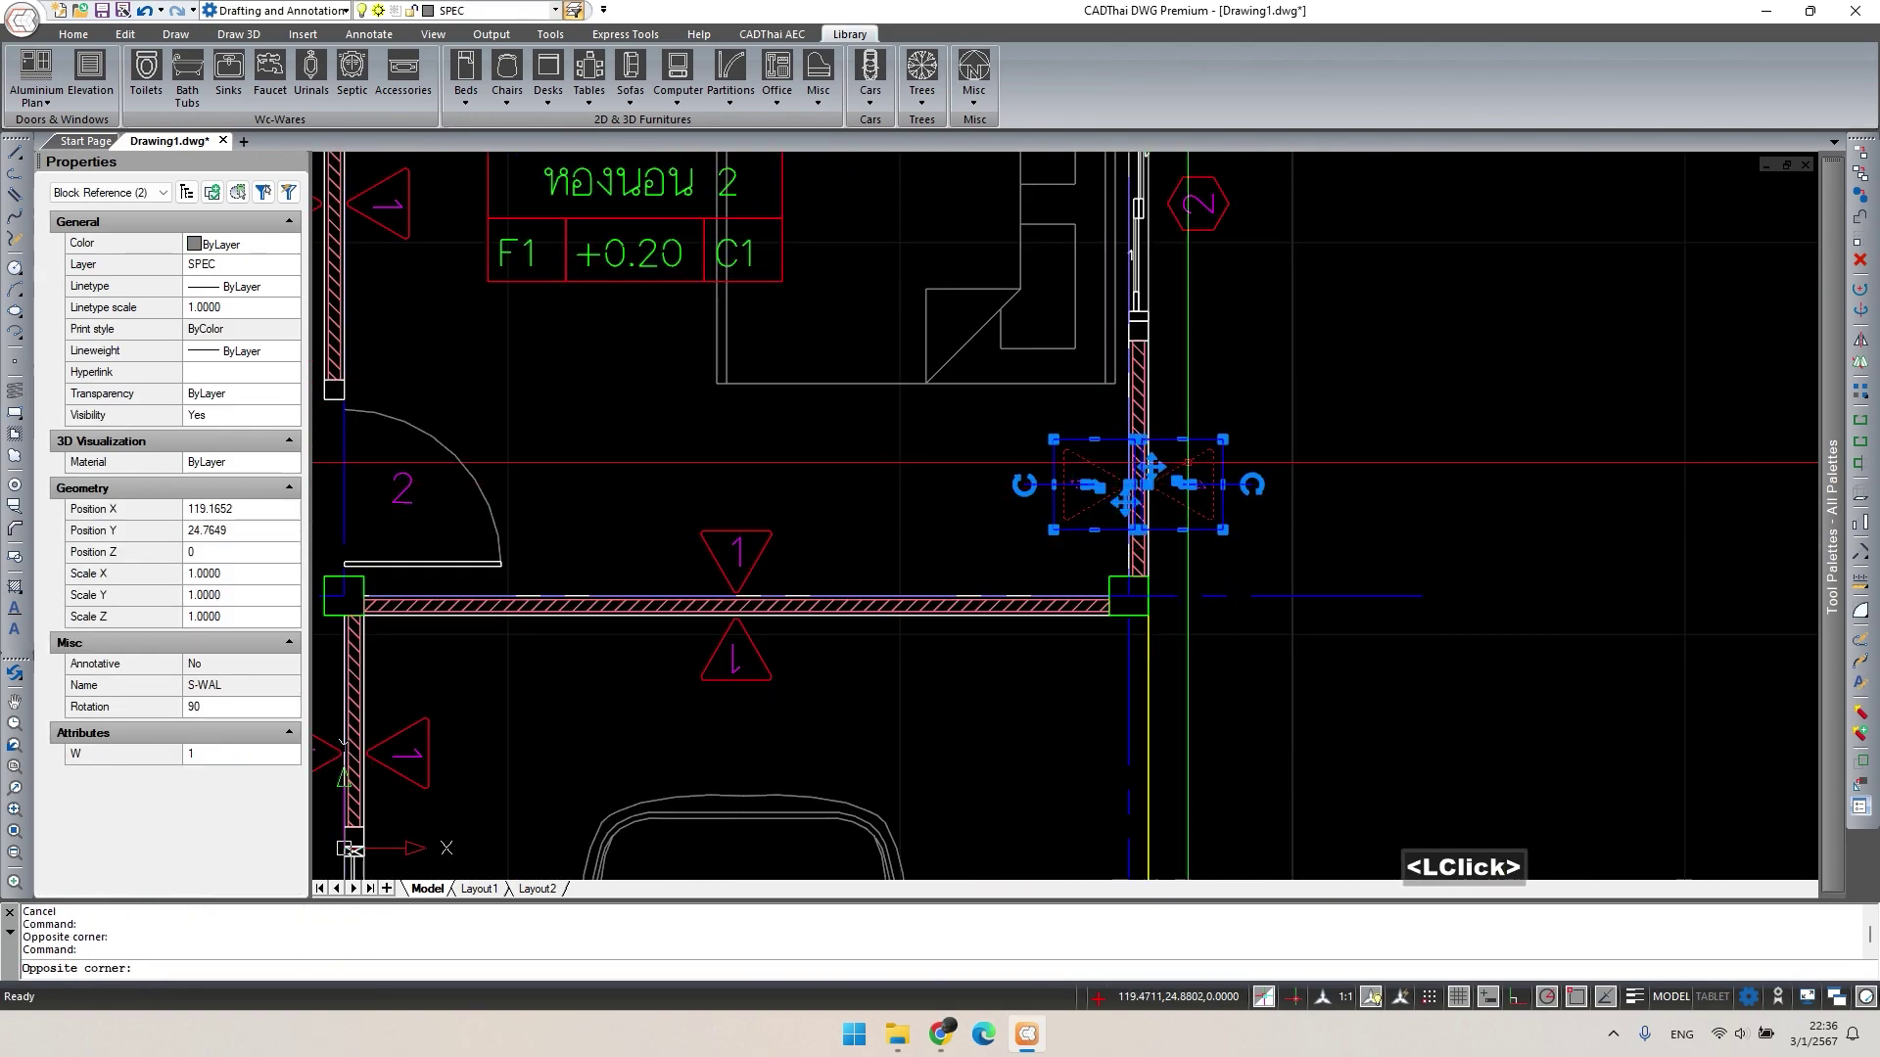
pyautogui.scroll(2, 1124, 489)
pyautogui.write('co')
pyautogui.press('space')
pyautogui.scroll(1, 1122, 466)
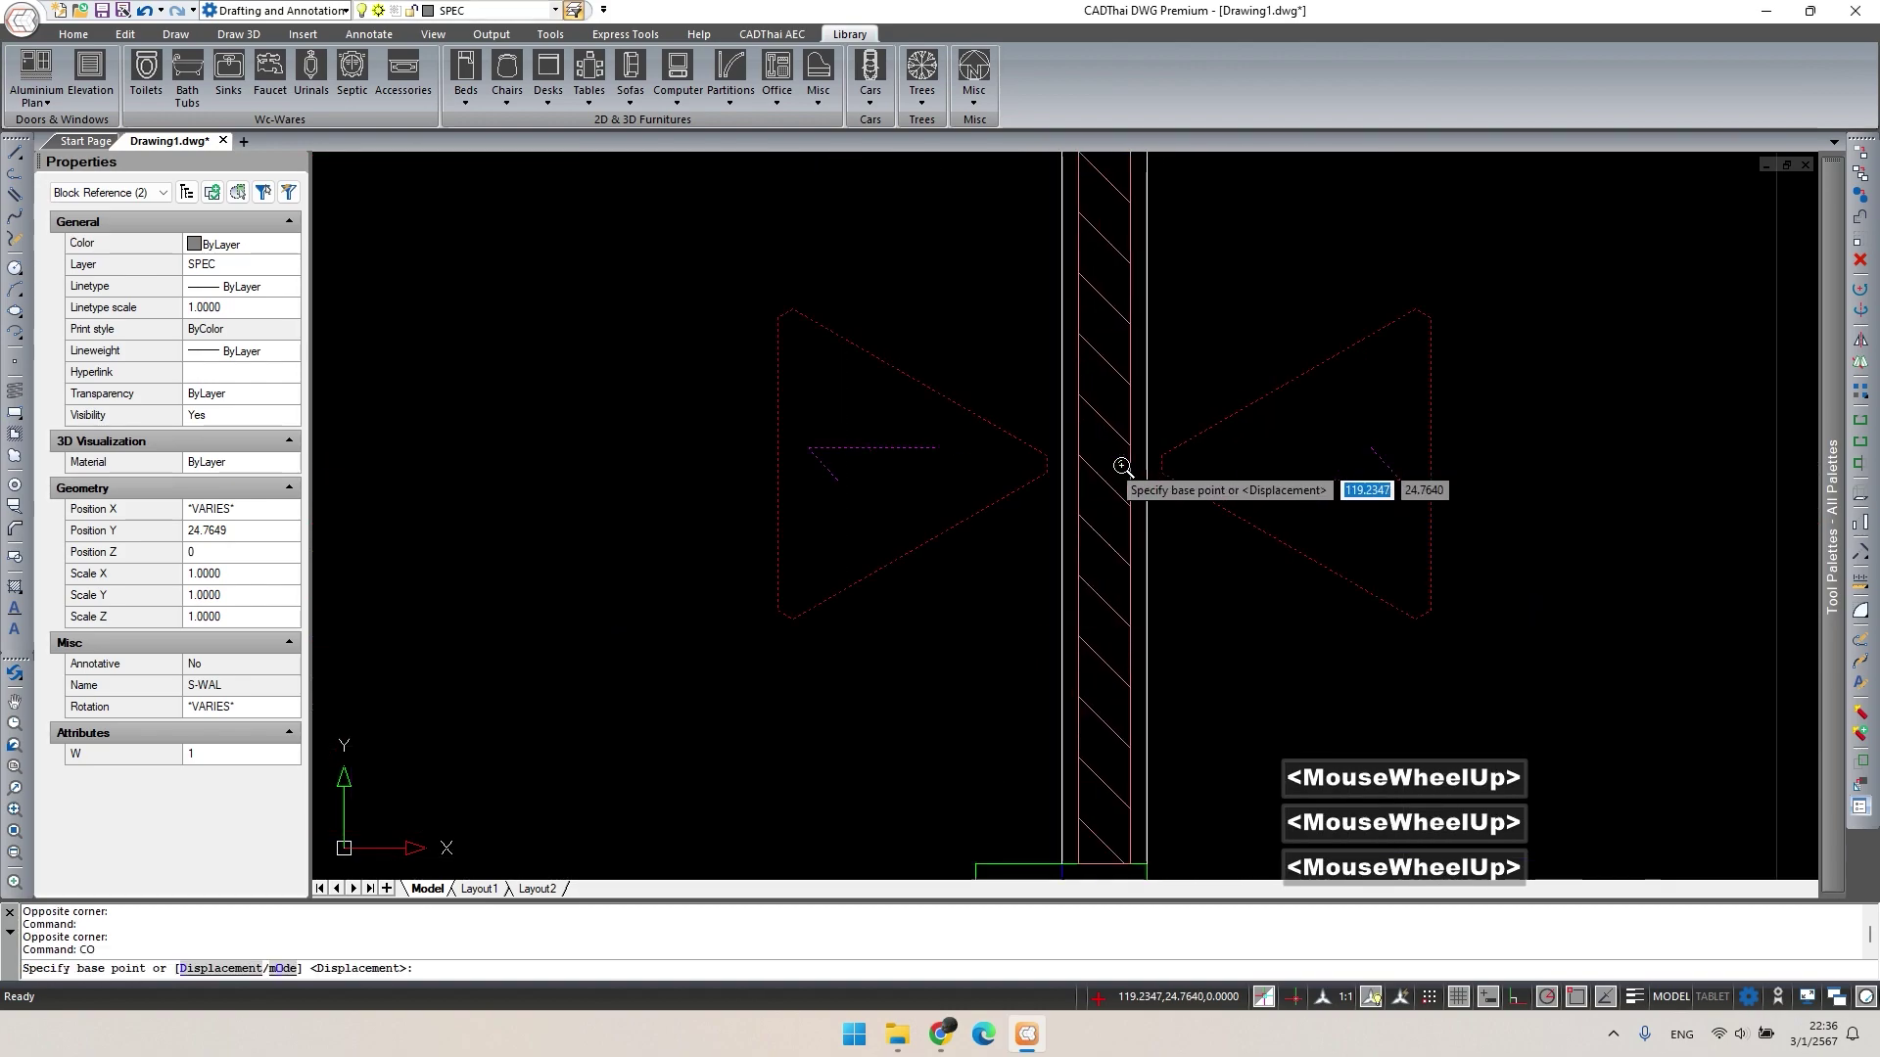
pyautogui.click(1060, 462)
pyautogui.scroll(-8, 1065, 577)
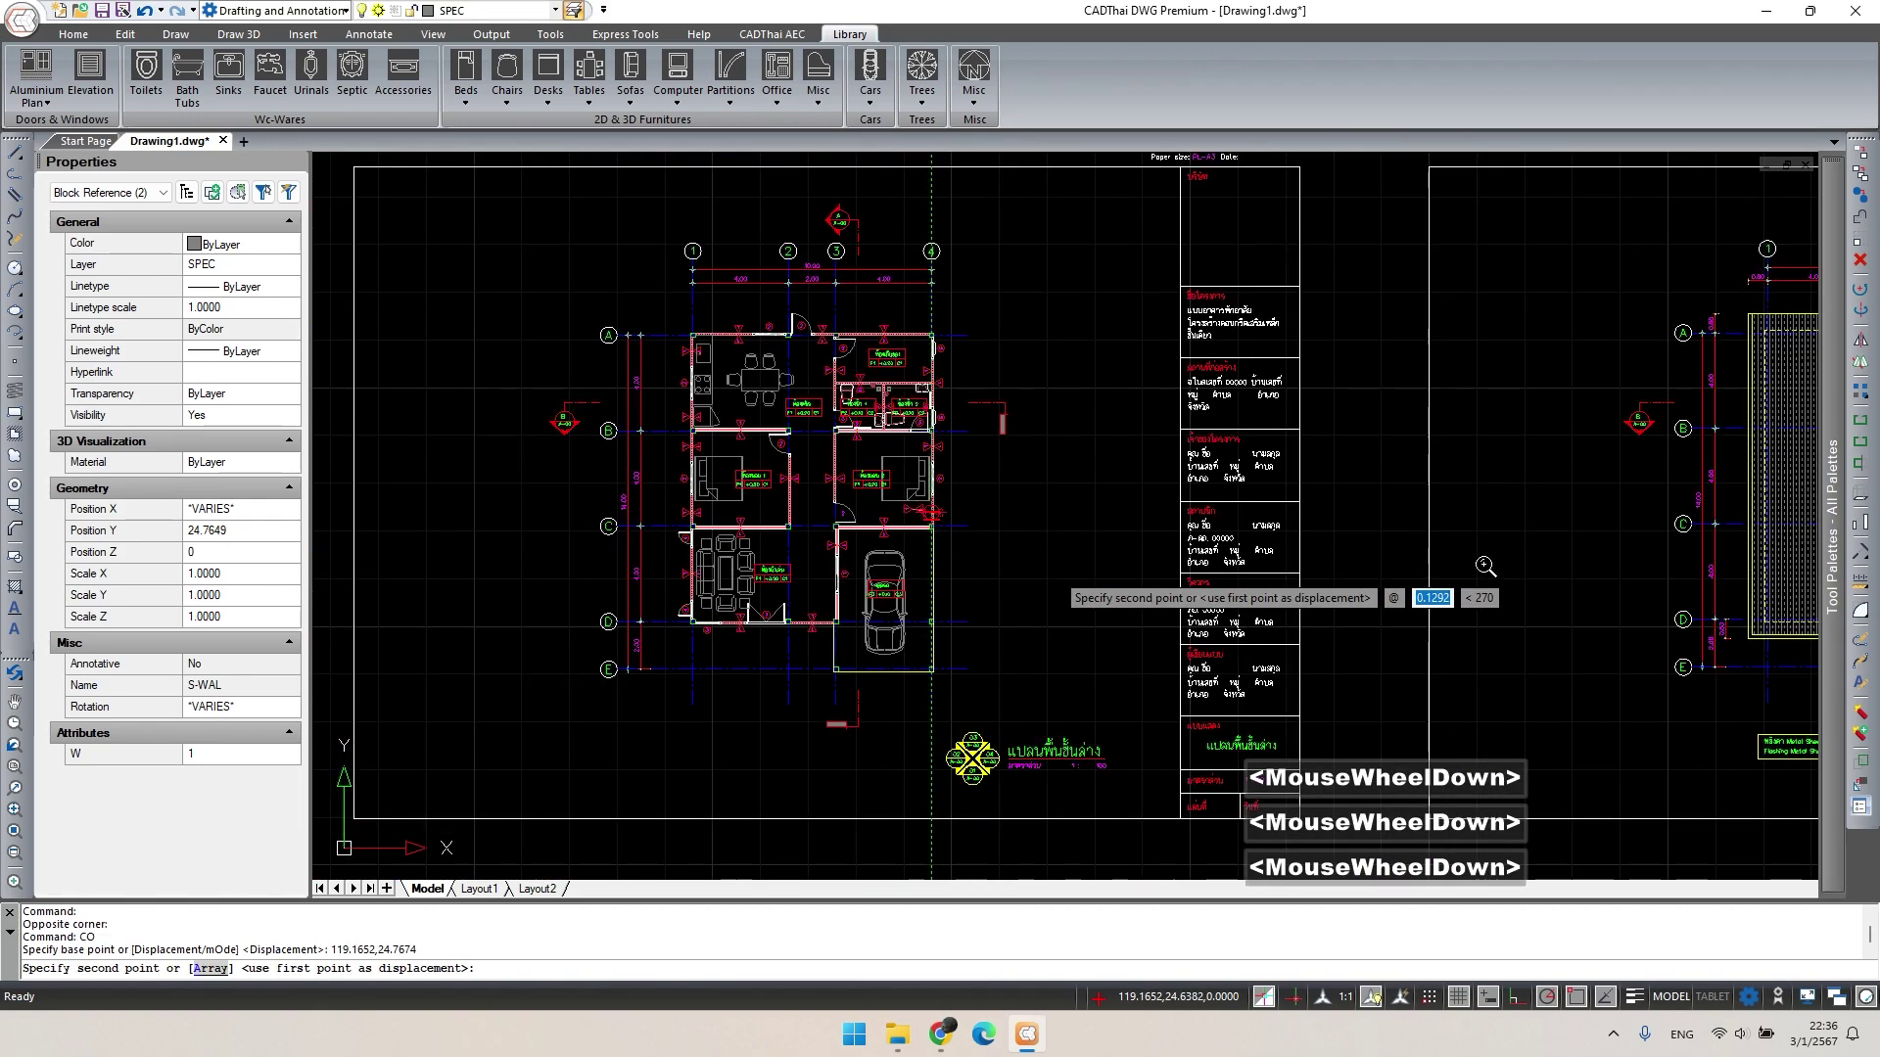
pyautogui.middleClick(1067, 587)
pyautogui.middleClick(1038, 556)
pyautogui.scroll(6, 1180, 556)
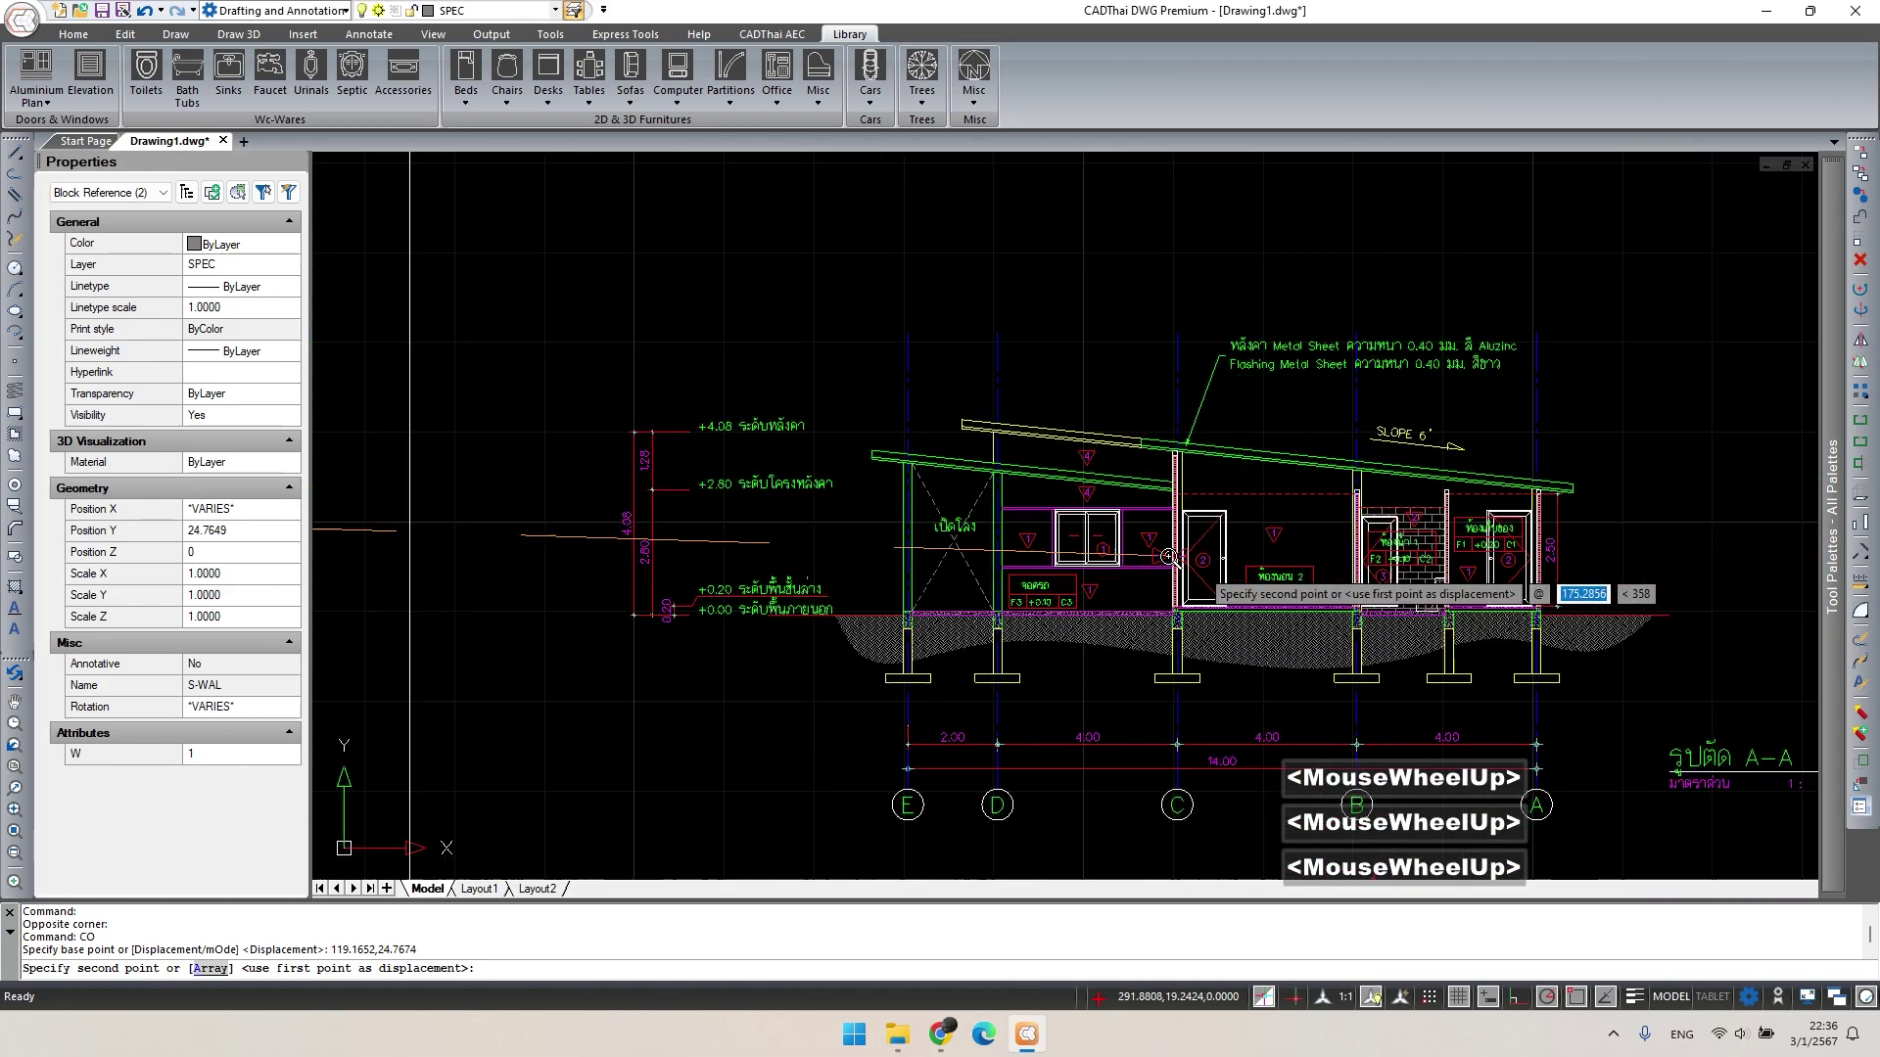
pyautogui.scroll(3, 1179, 382)
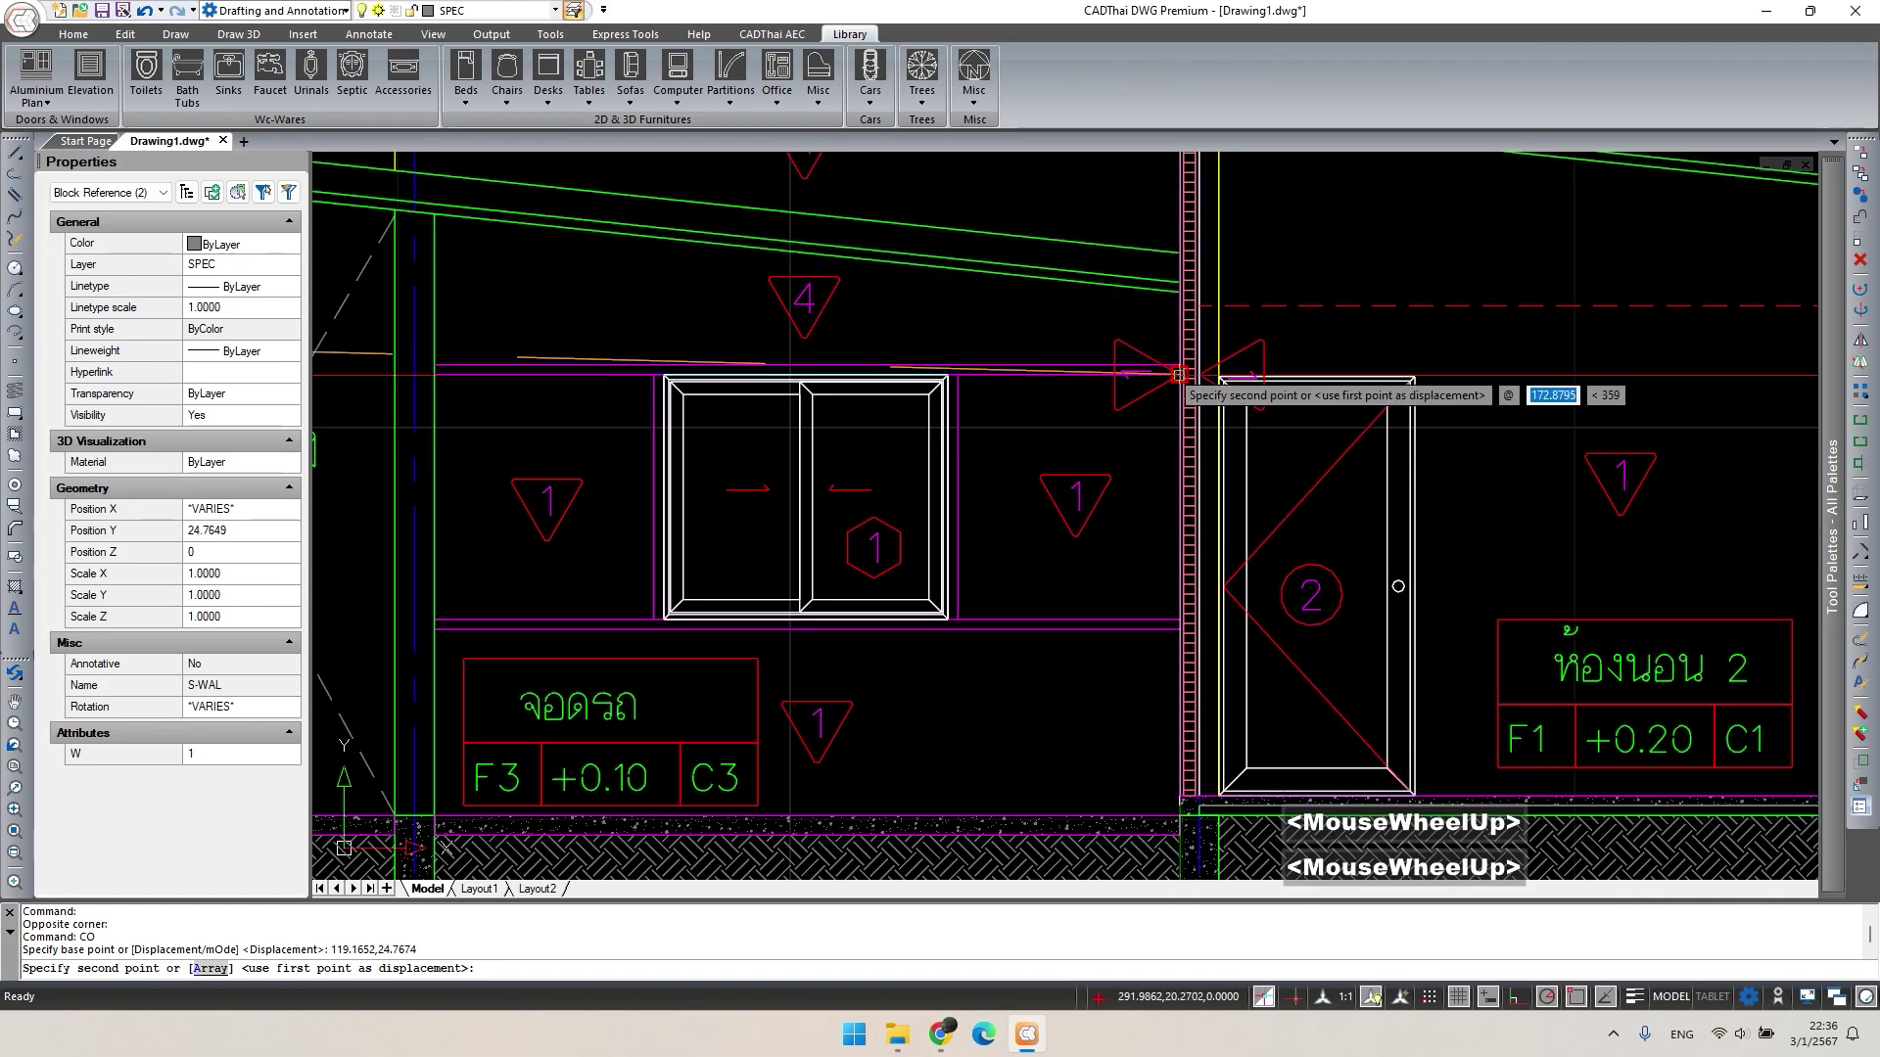
pyautogui.click(1179, 340)
# Place further copies of the wall tag pair on both bathroom side walls and on the outer wall at grid A.
pyautogui.scroll(3, 1180, 340)
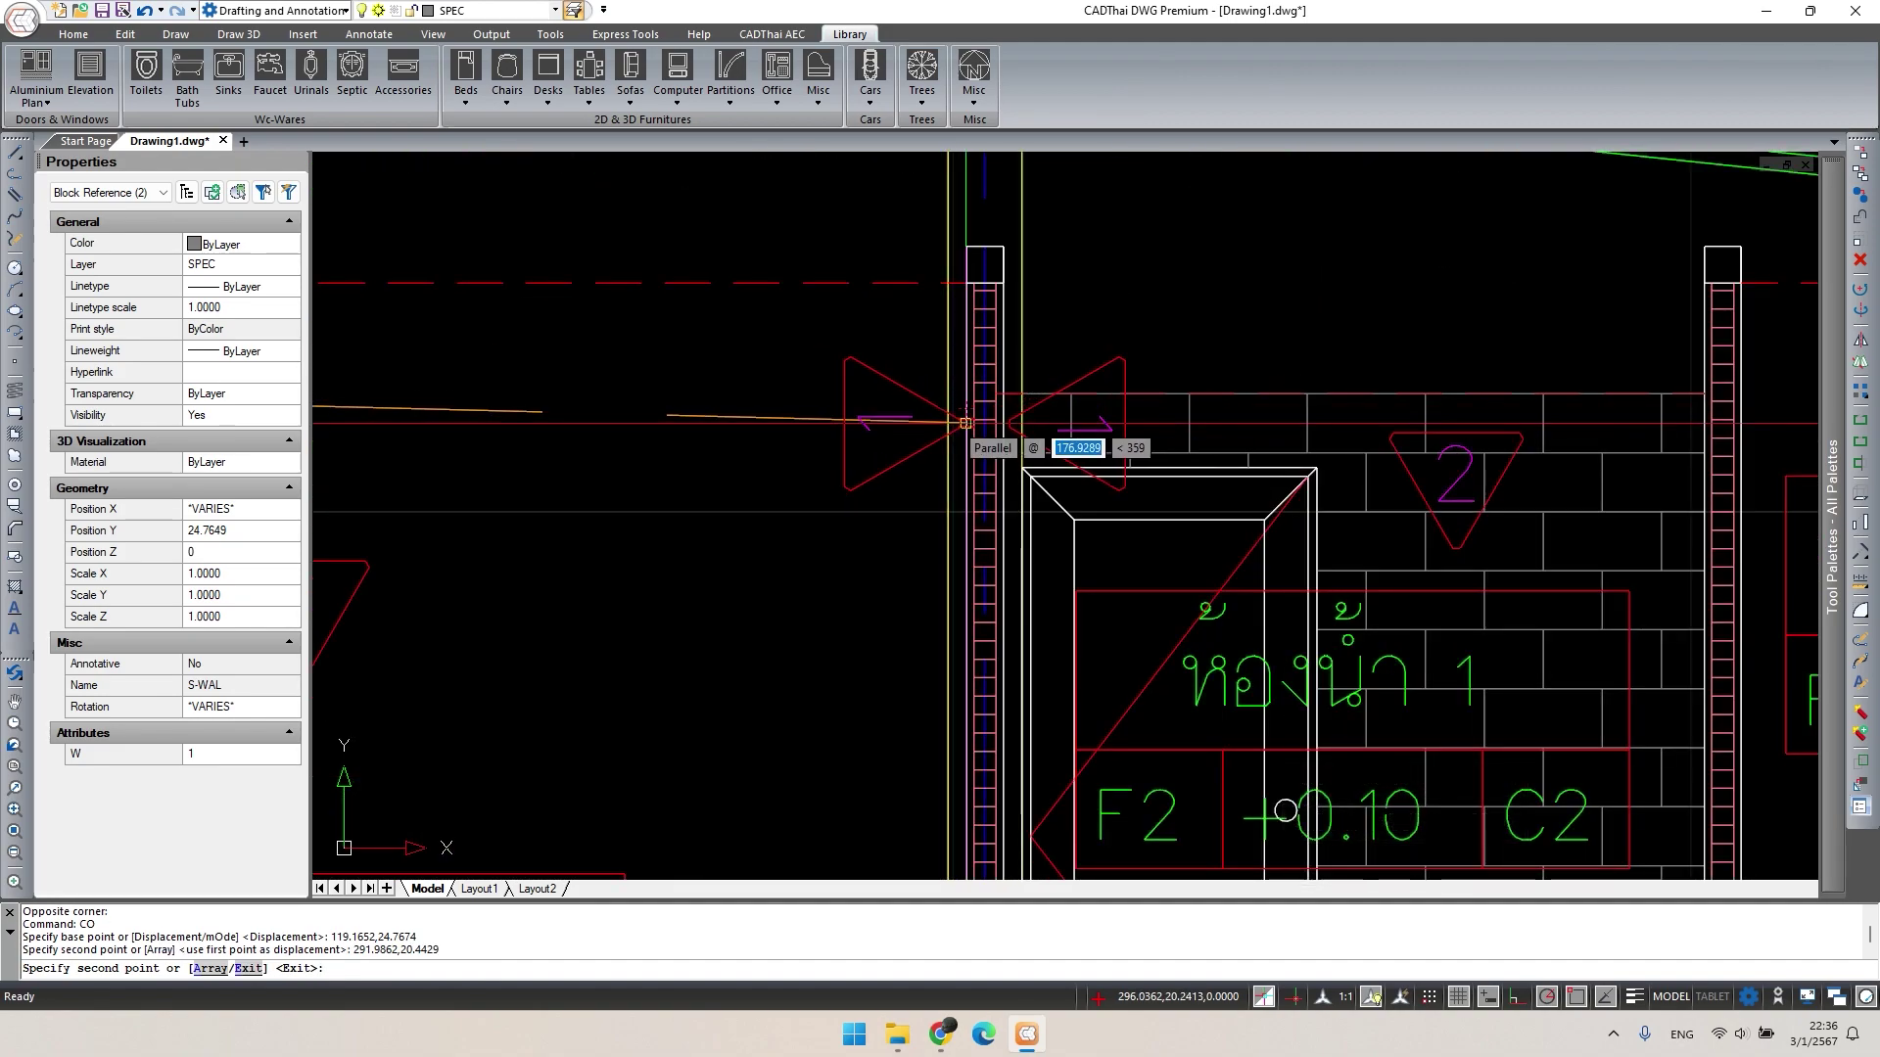
pyautogui.click(965, 423)
pyautogui.scroll(-1, 1643, 567)
pyautogui.moveTo(1643, 567); pyautogui.dragTo(979, 520, button='middle')
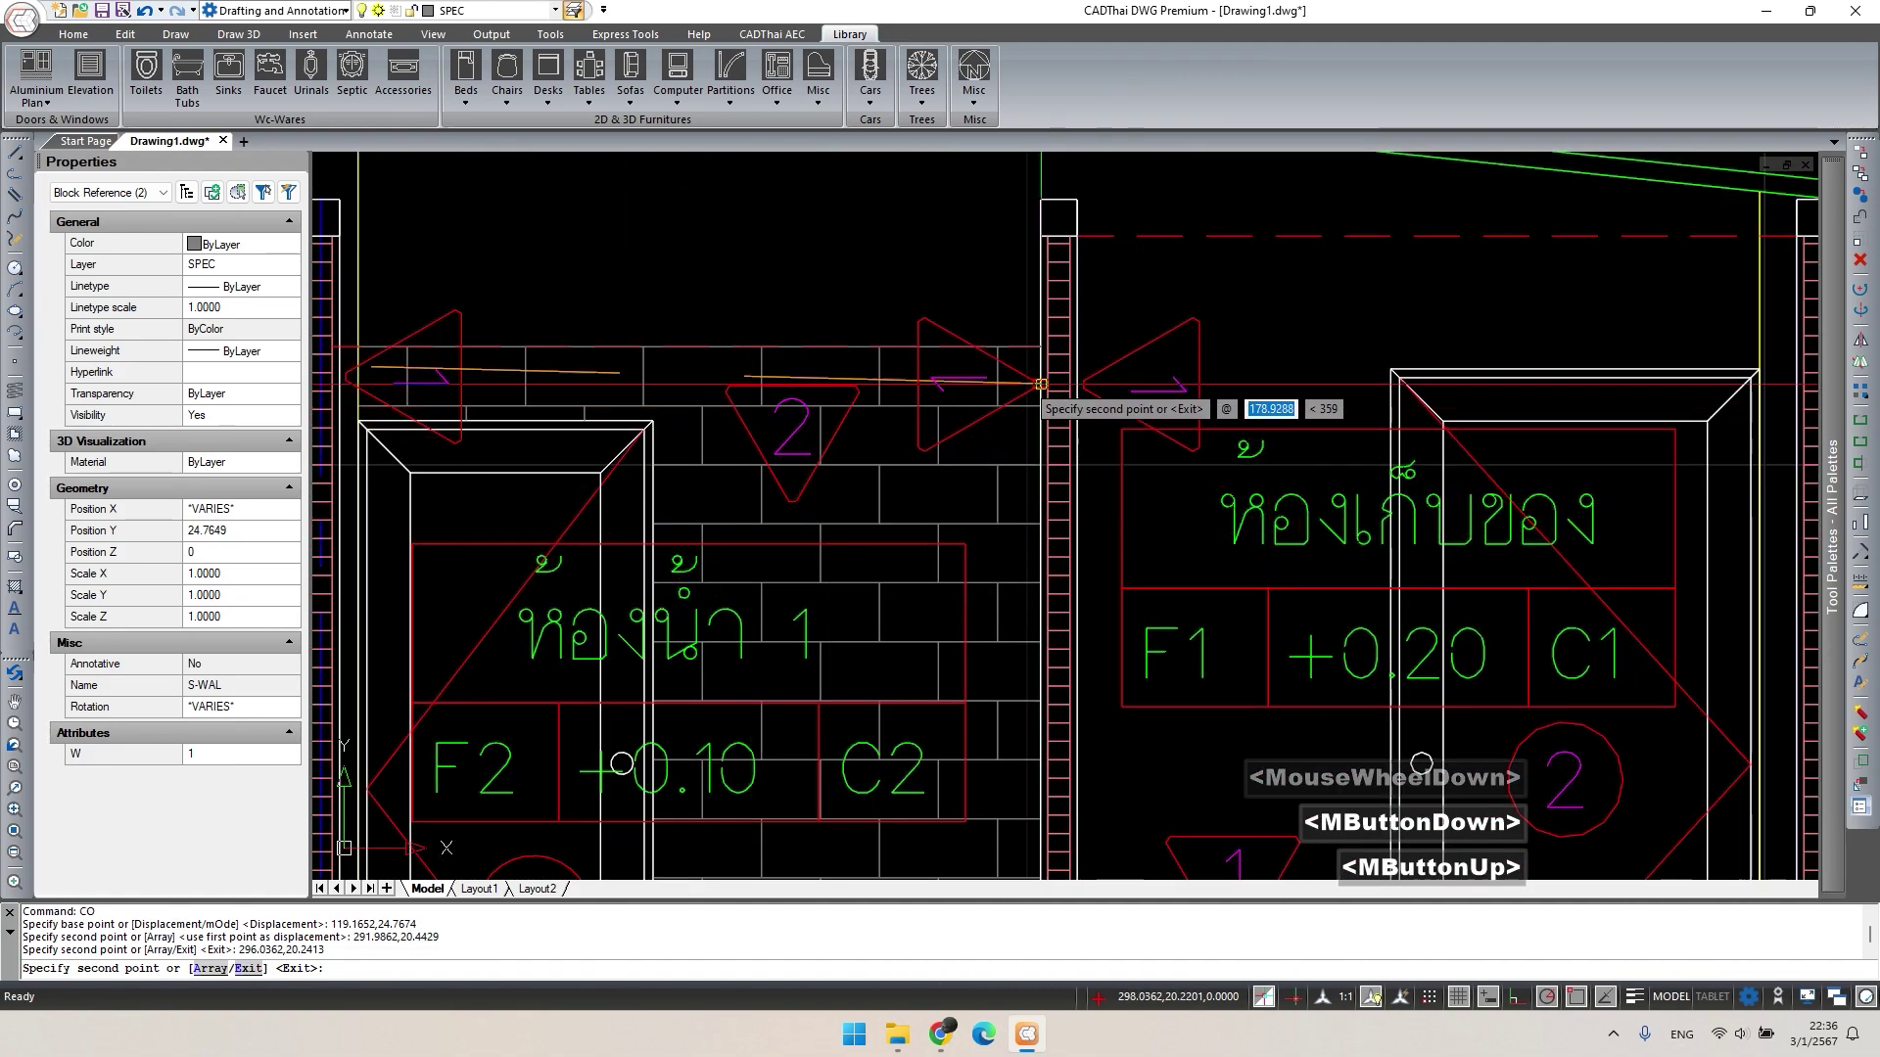
pyautogui.click(1042, 383)
pyautogui.click(1803, 391)
pyautogui.press('Escape')
# Set the wall number to 2 on the two side wall tags facing into the bathroom.
pyautogui.moveTo(460, 372); pyautogui.dragTo(695, 411, button='middle')
pyautogui.doubleClick(690, 417)
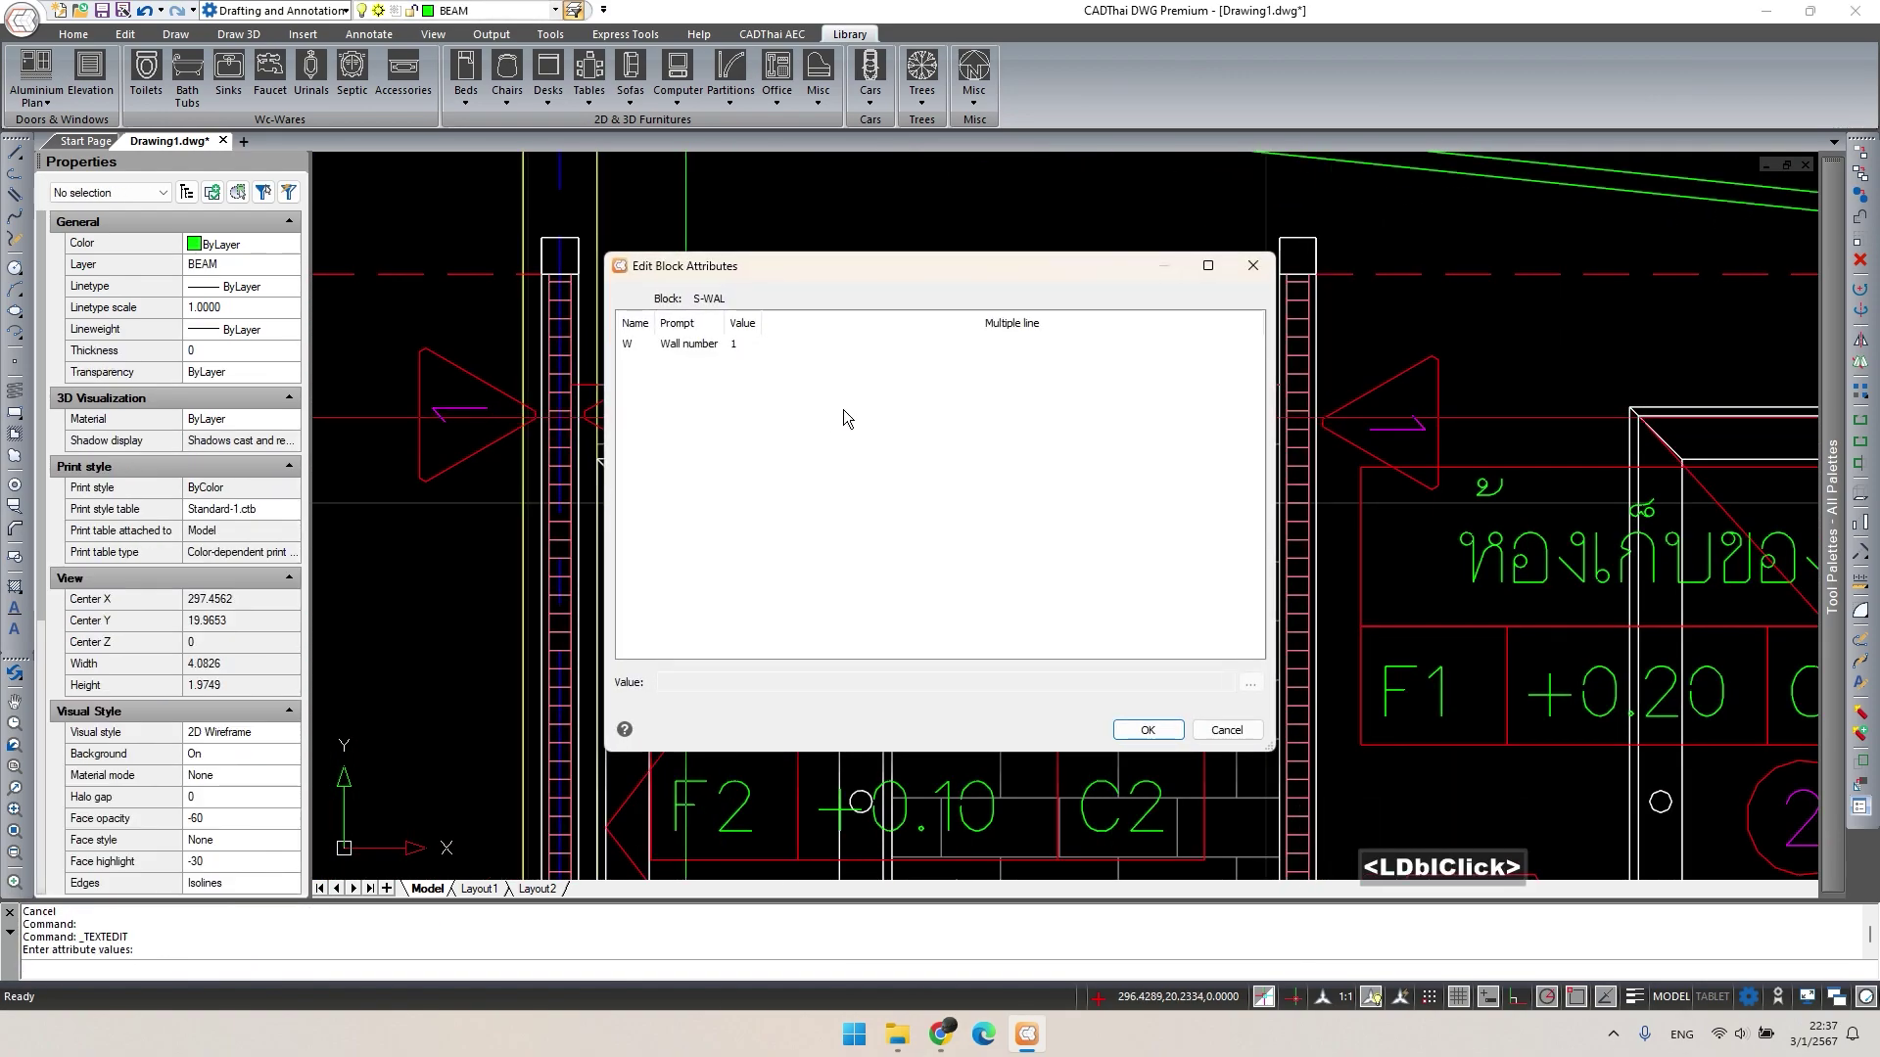
pyautogui.click(1163, 732)
pyautogui.press('Escape')
pyautogui.click(1238, 419)
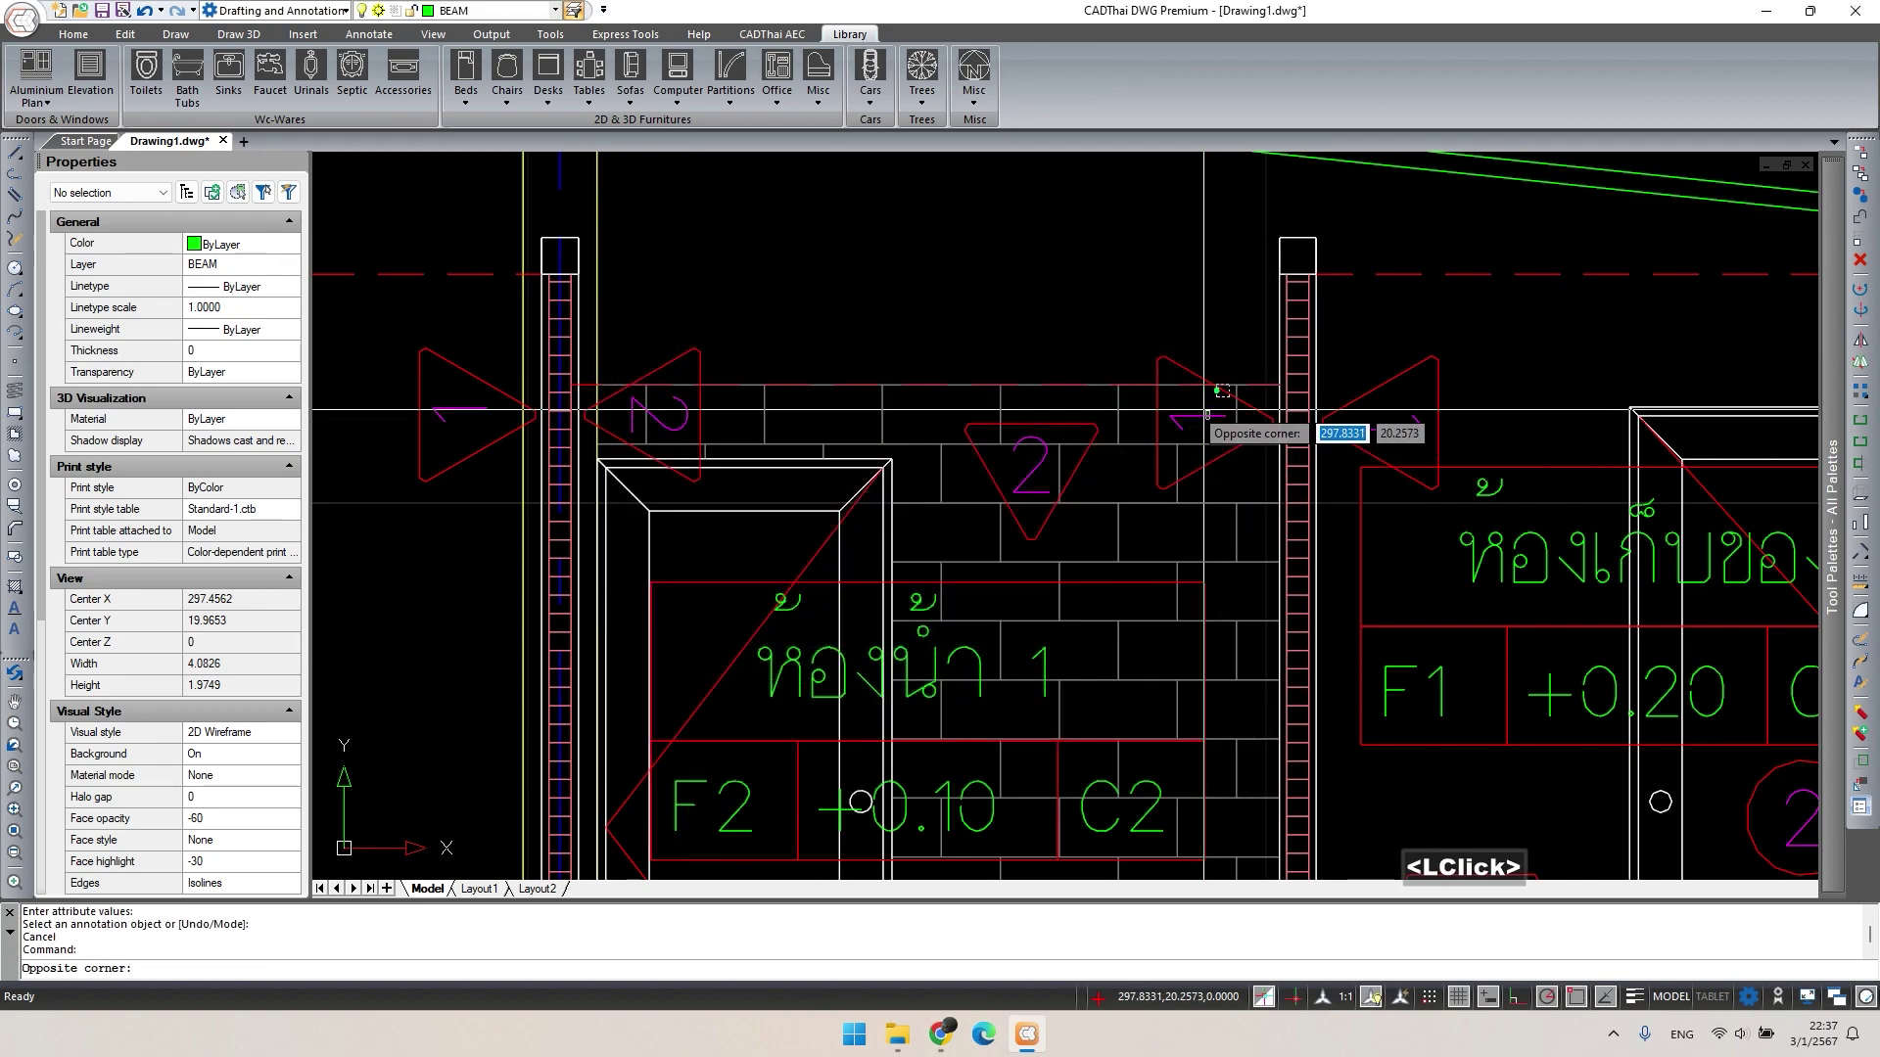
pyautogui.click(1232, 394)
pyautogui.doubleClick(1214, 419)
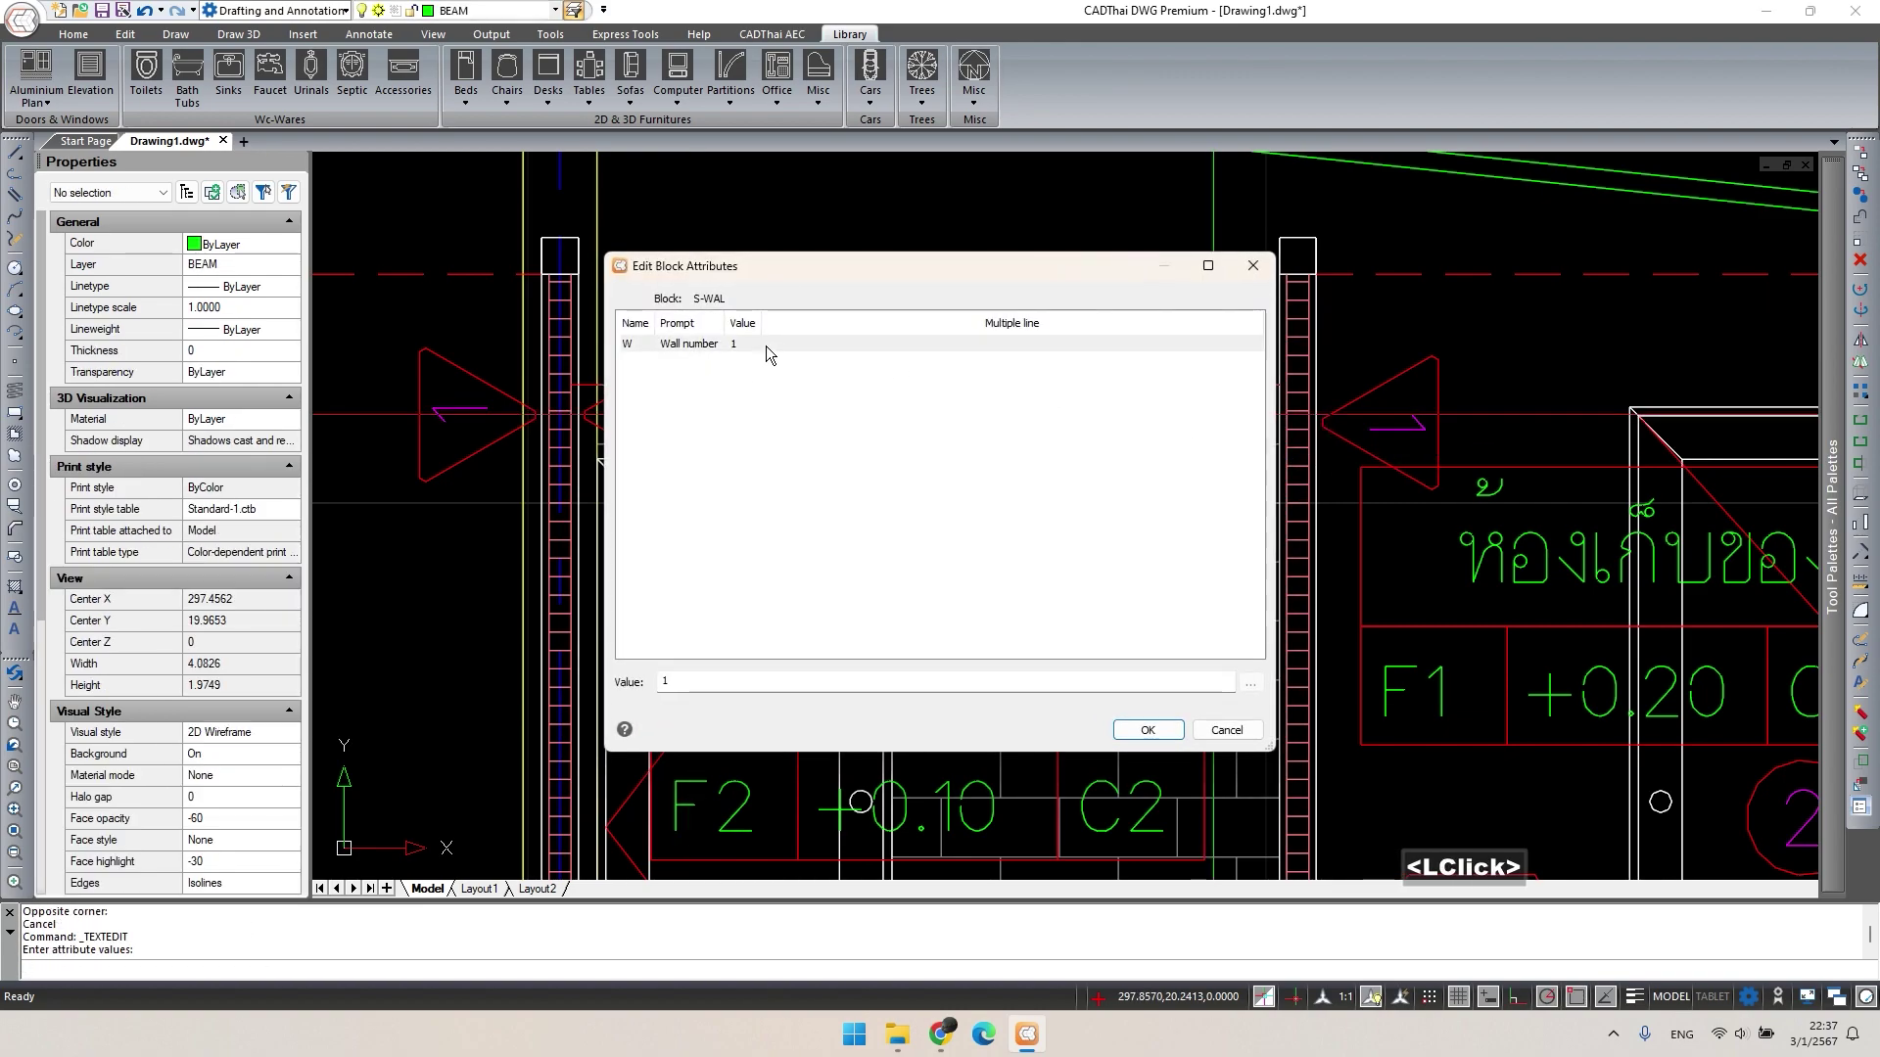
pyautogui.click(1145, 733)
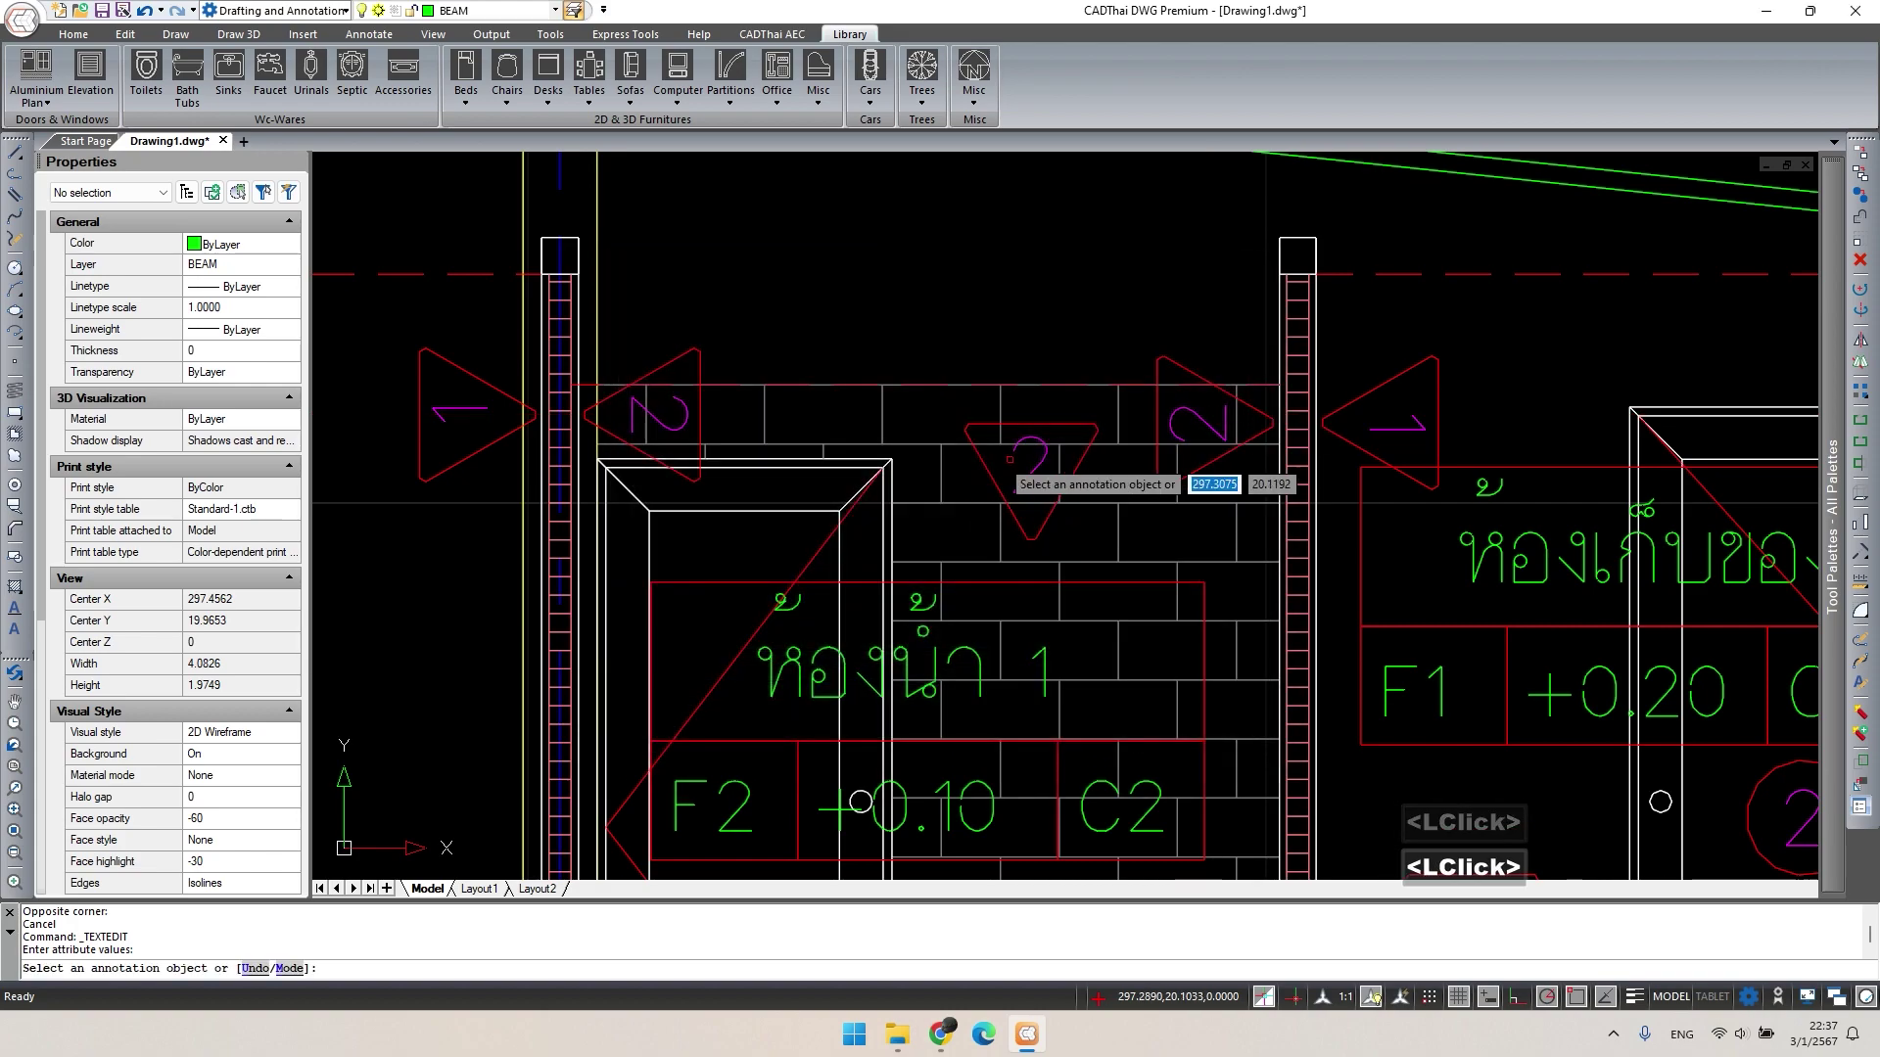
pyautogui.middleClick(981, 528)
pyautogui.press('Escape')
# Draw a 0.05 by 0.1 rectangle in the open bay below the lower roof, between grids E and D.
pyautogui.scroll(5, 739, 509)
pyautogui.press('Escape')
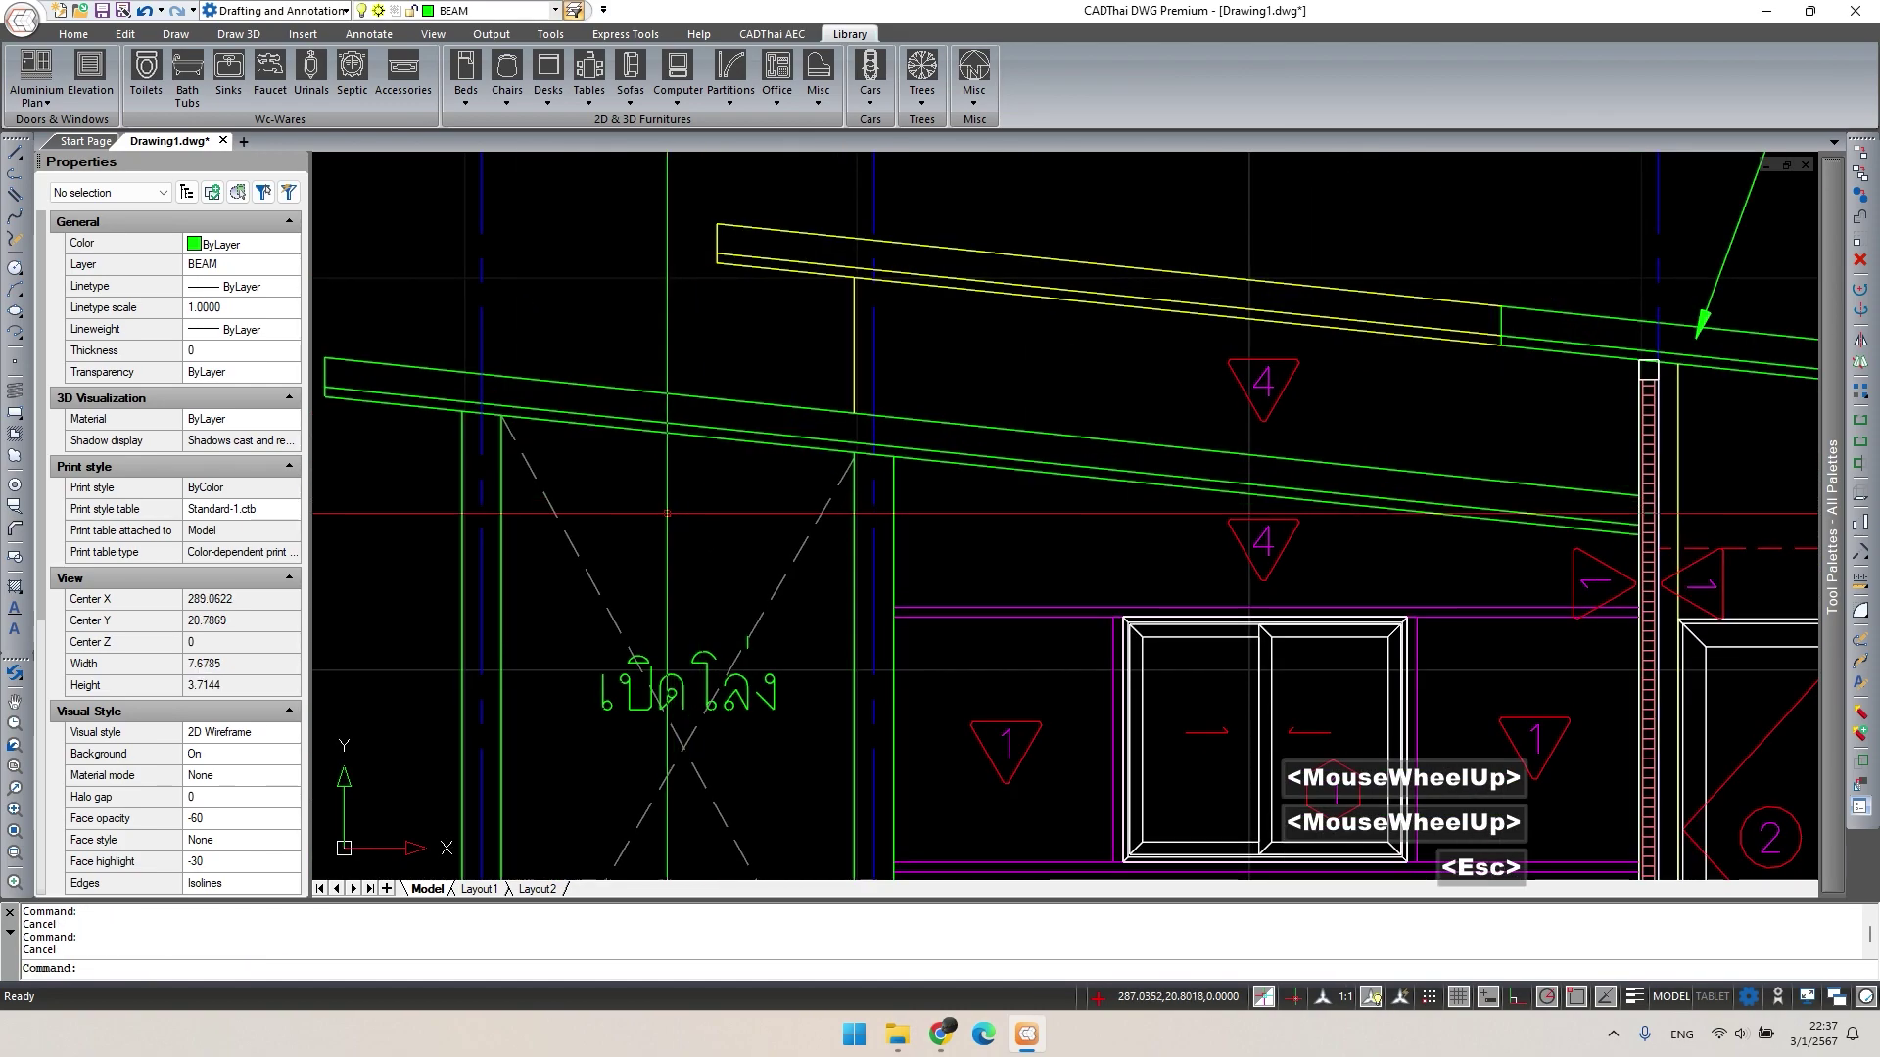
pyautogui.moveTo(785, 522); pyautogui.dragTo(797, 521, button='middle')
pyautogui.write('rec')
pyautogui.press('space')
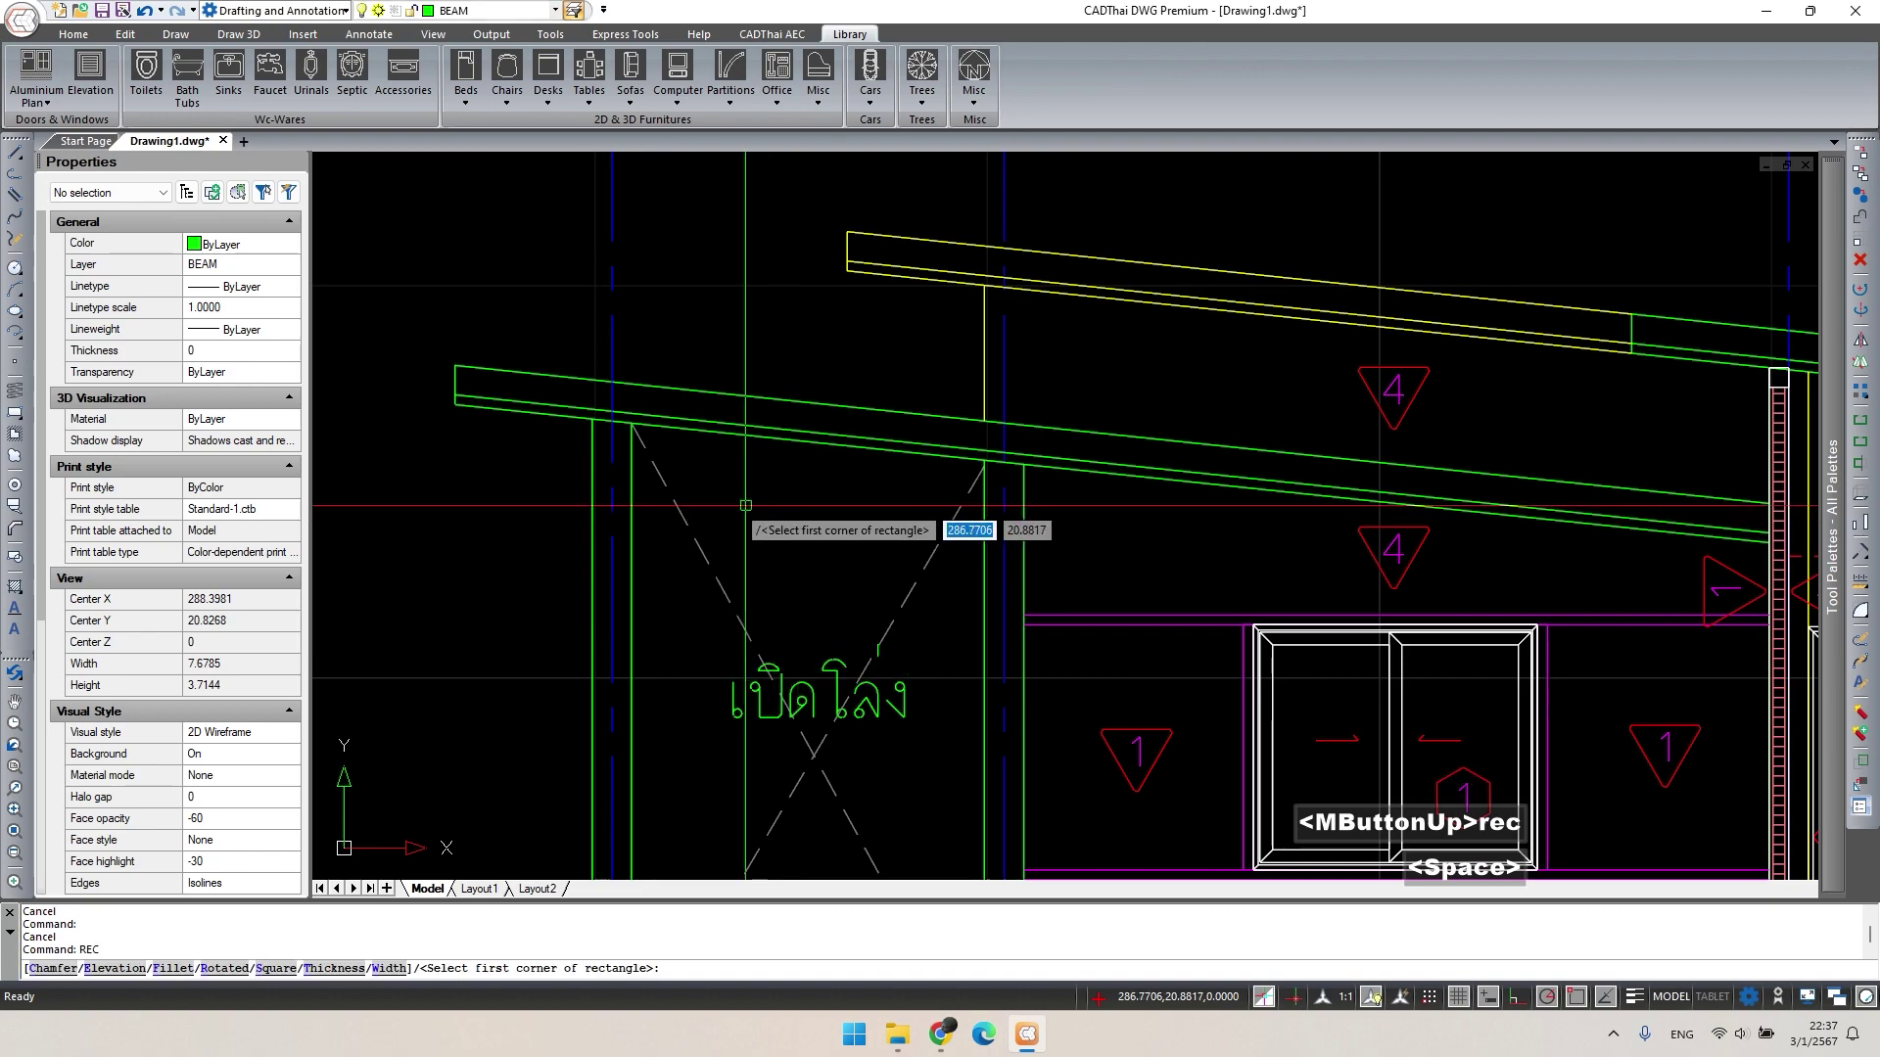
pyautogui.scroll(2, 736, 517)
pyautogui.click(735, 517)
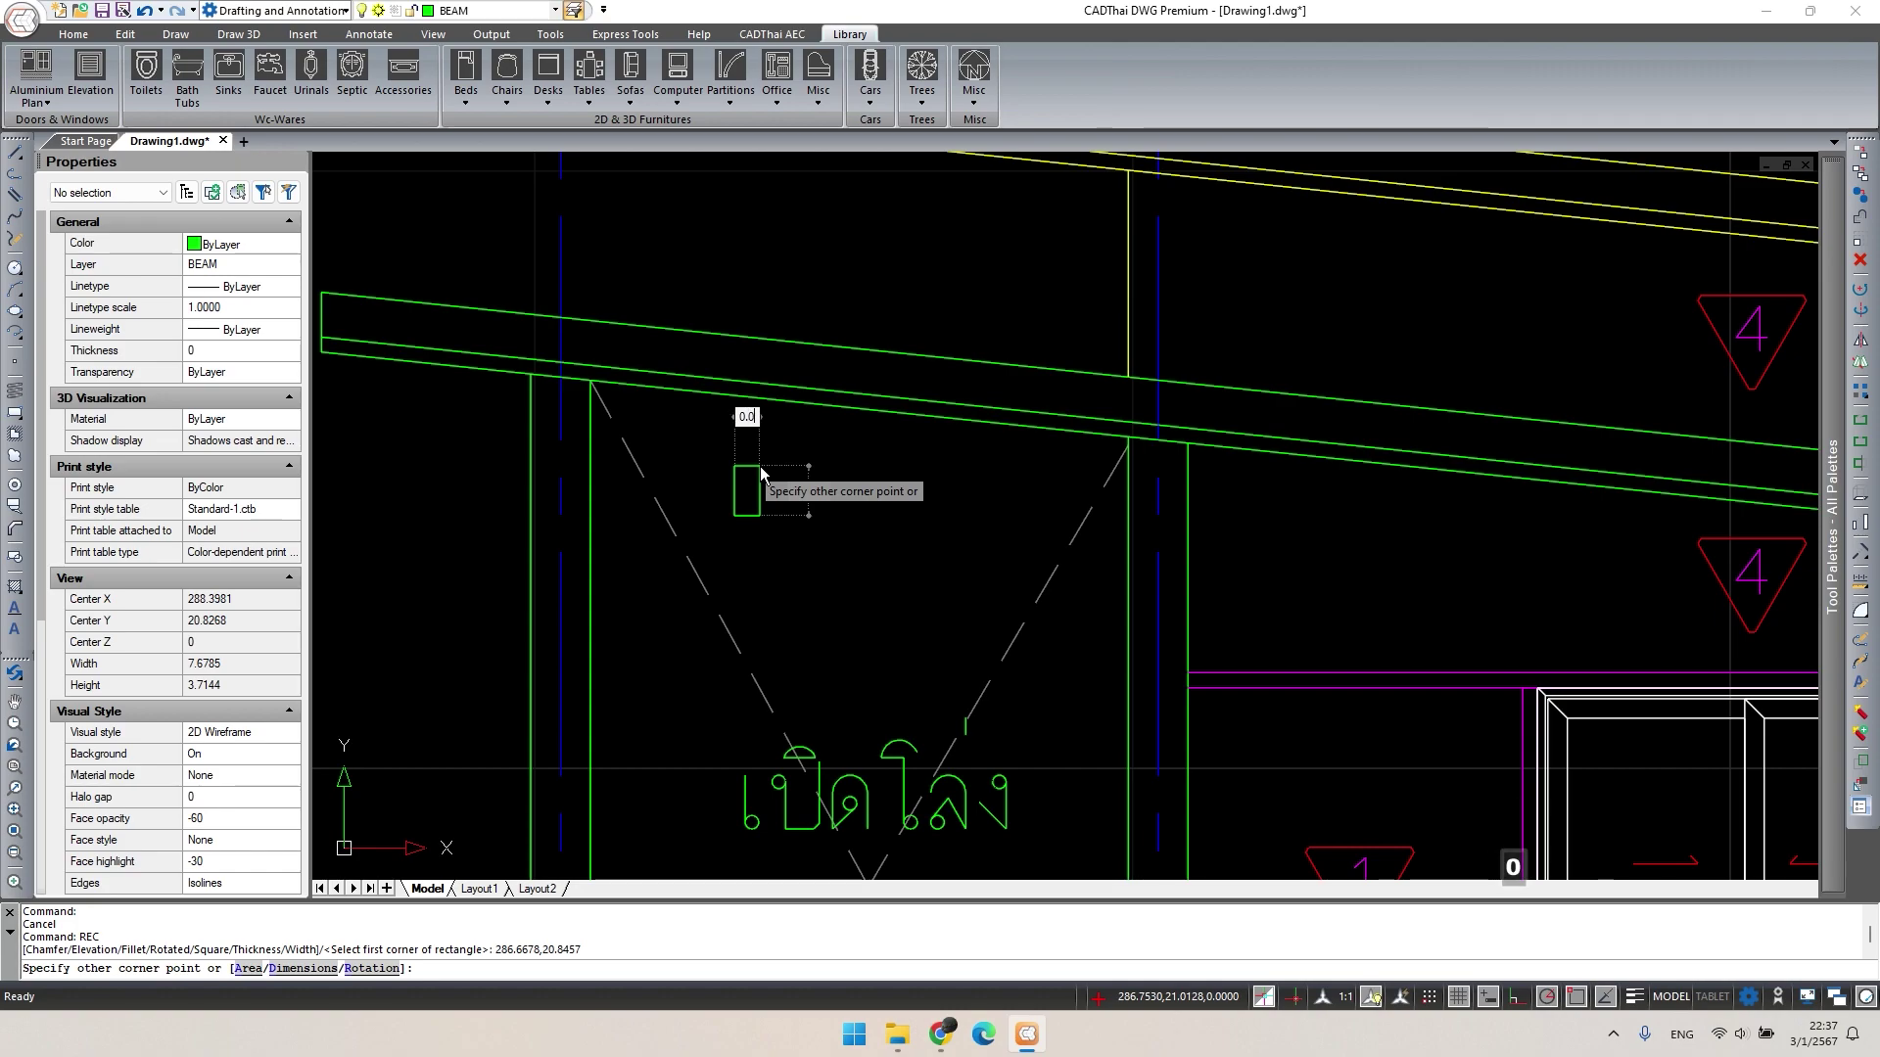
pyautogui.write('0.')
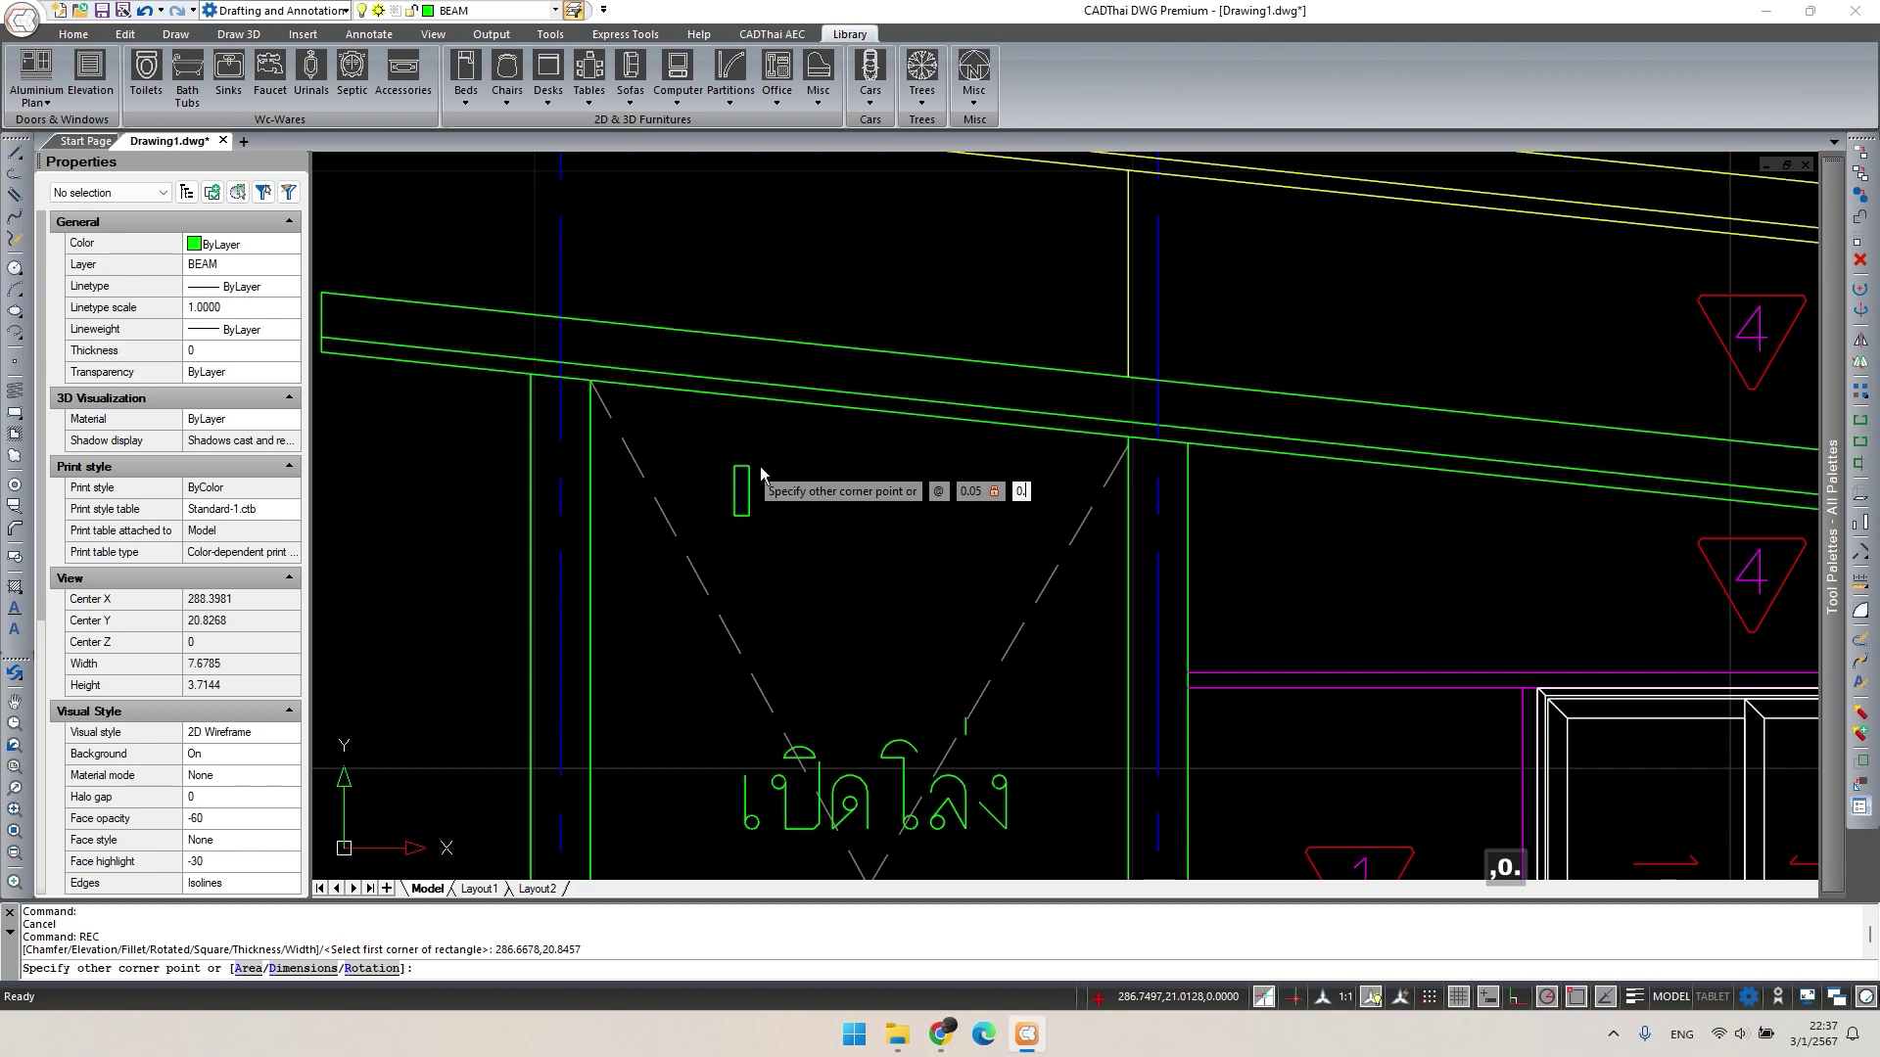
pyautogui.write('05,0.1')
pyautogui.press('Return')
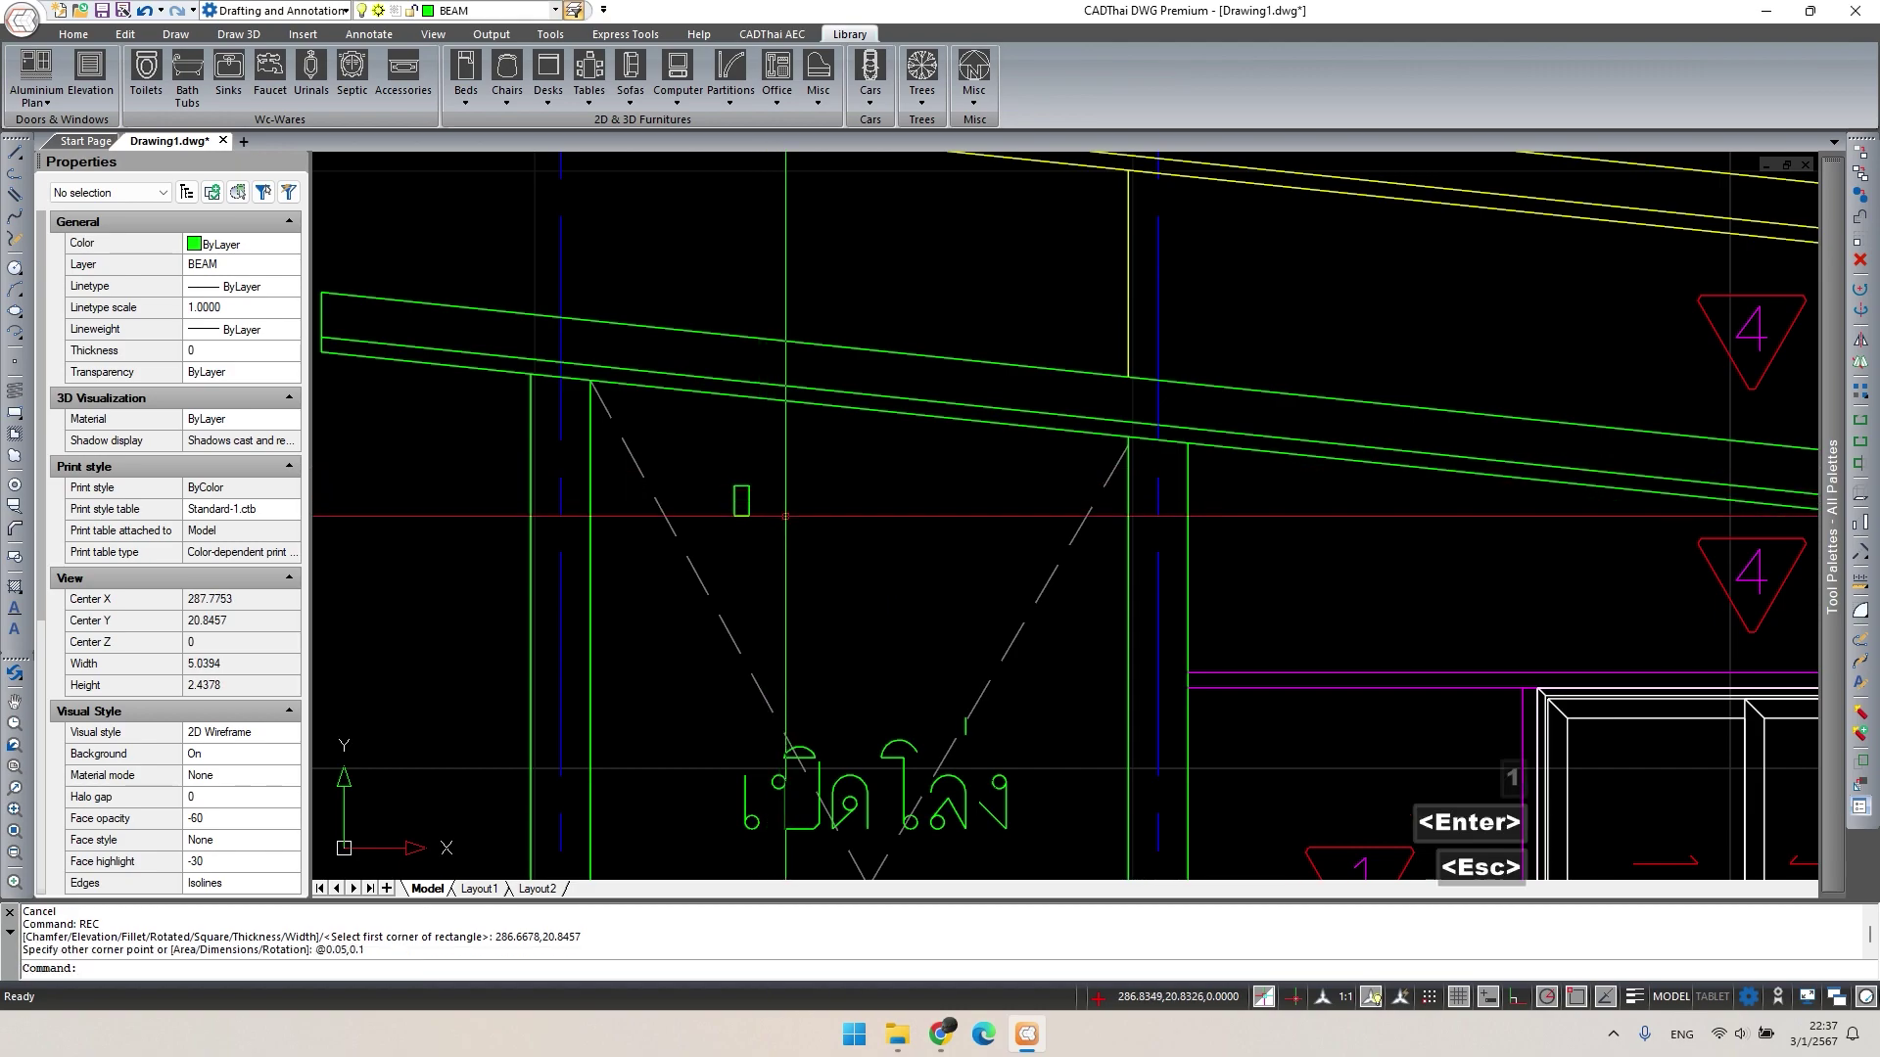
pyautogui.press('Escape')
# Move the small rectangle so its upper-left corner meets the outer edge of the grid E column at the roof's underside.
pyautogui.click(748, 501)
pyautogui.scroll(6, 740, 500)
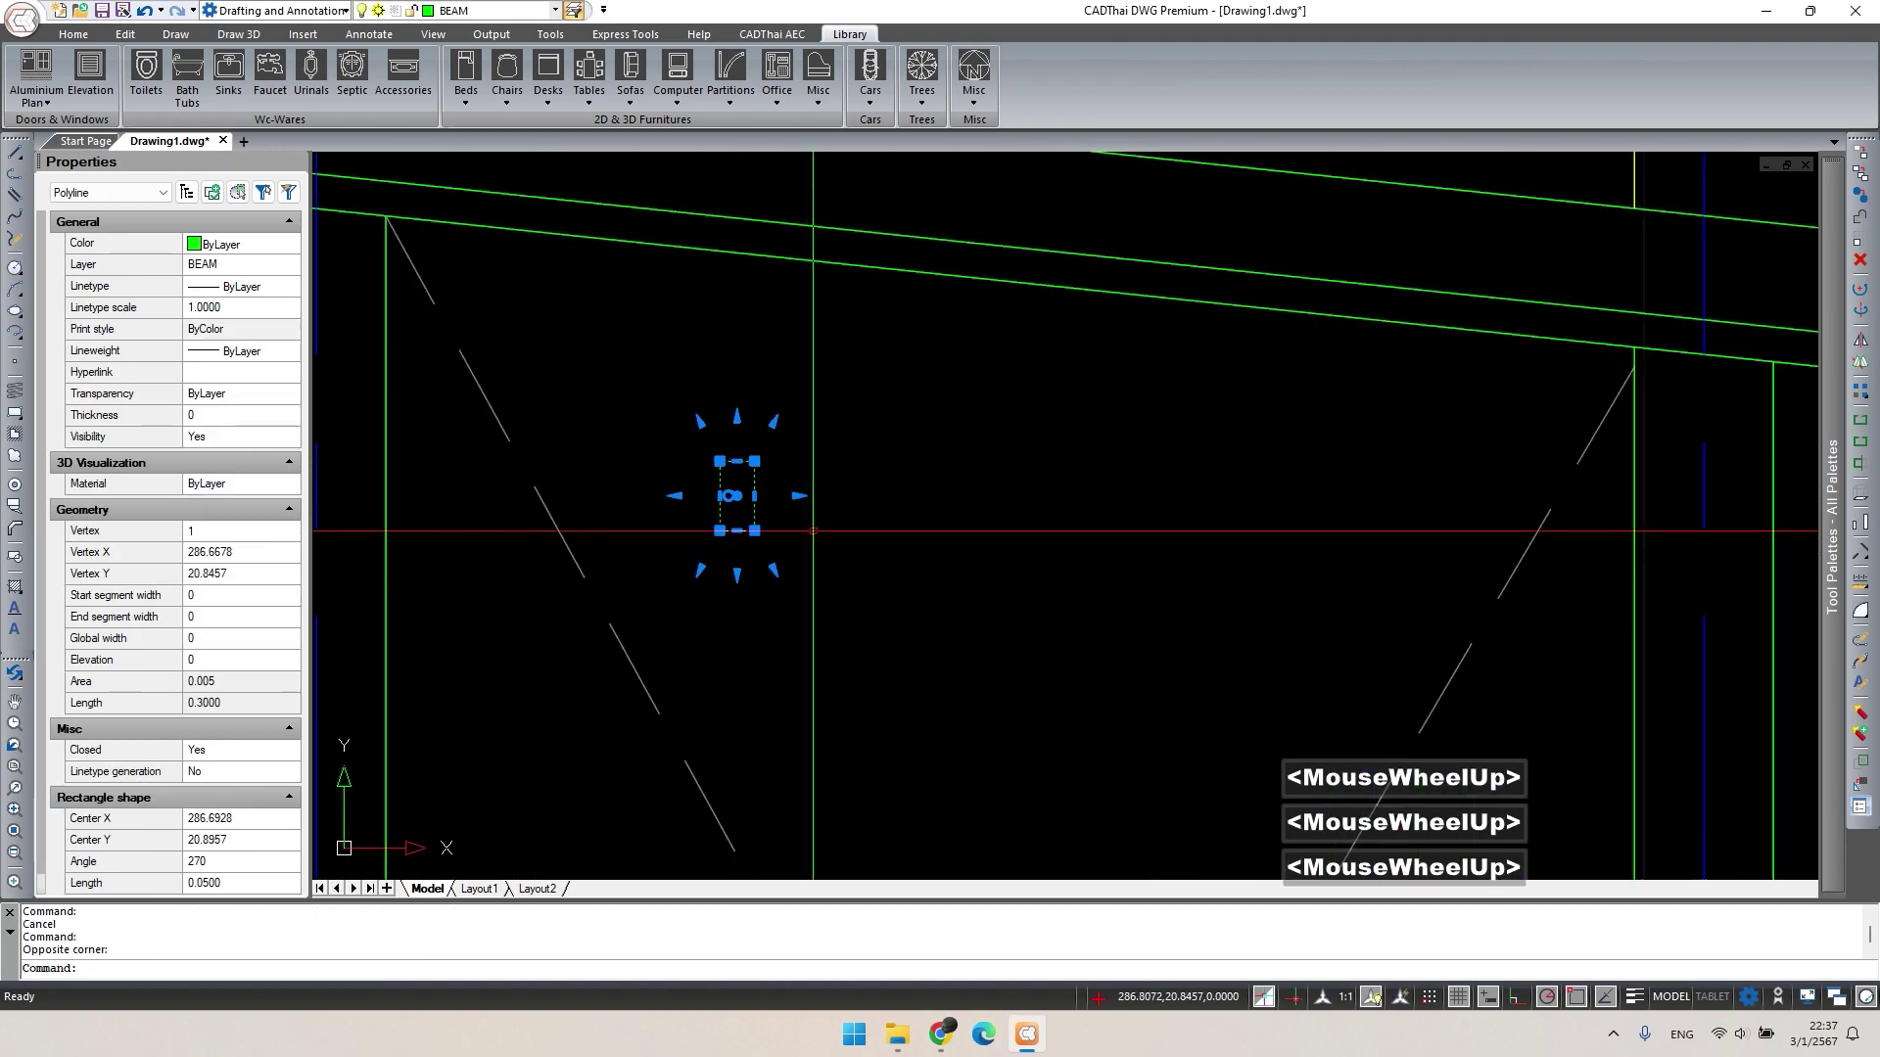
pyautogui.write('m')
pyautogui.press('space')
pyautogui.click(722, 457)
pyautogui.scroll(-2, 866, 505)
pyautogui.moveTo(865, 505); pyautogui.dragTo(1002, 539, button='middle')
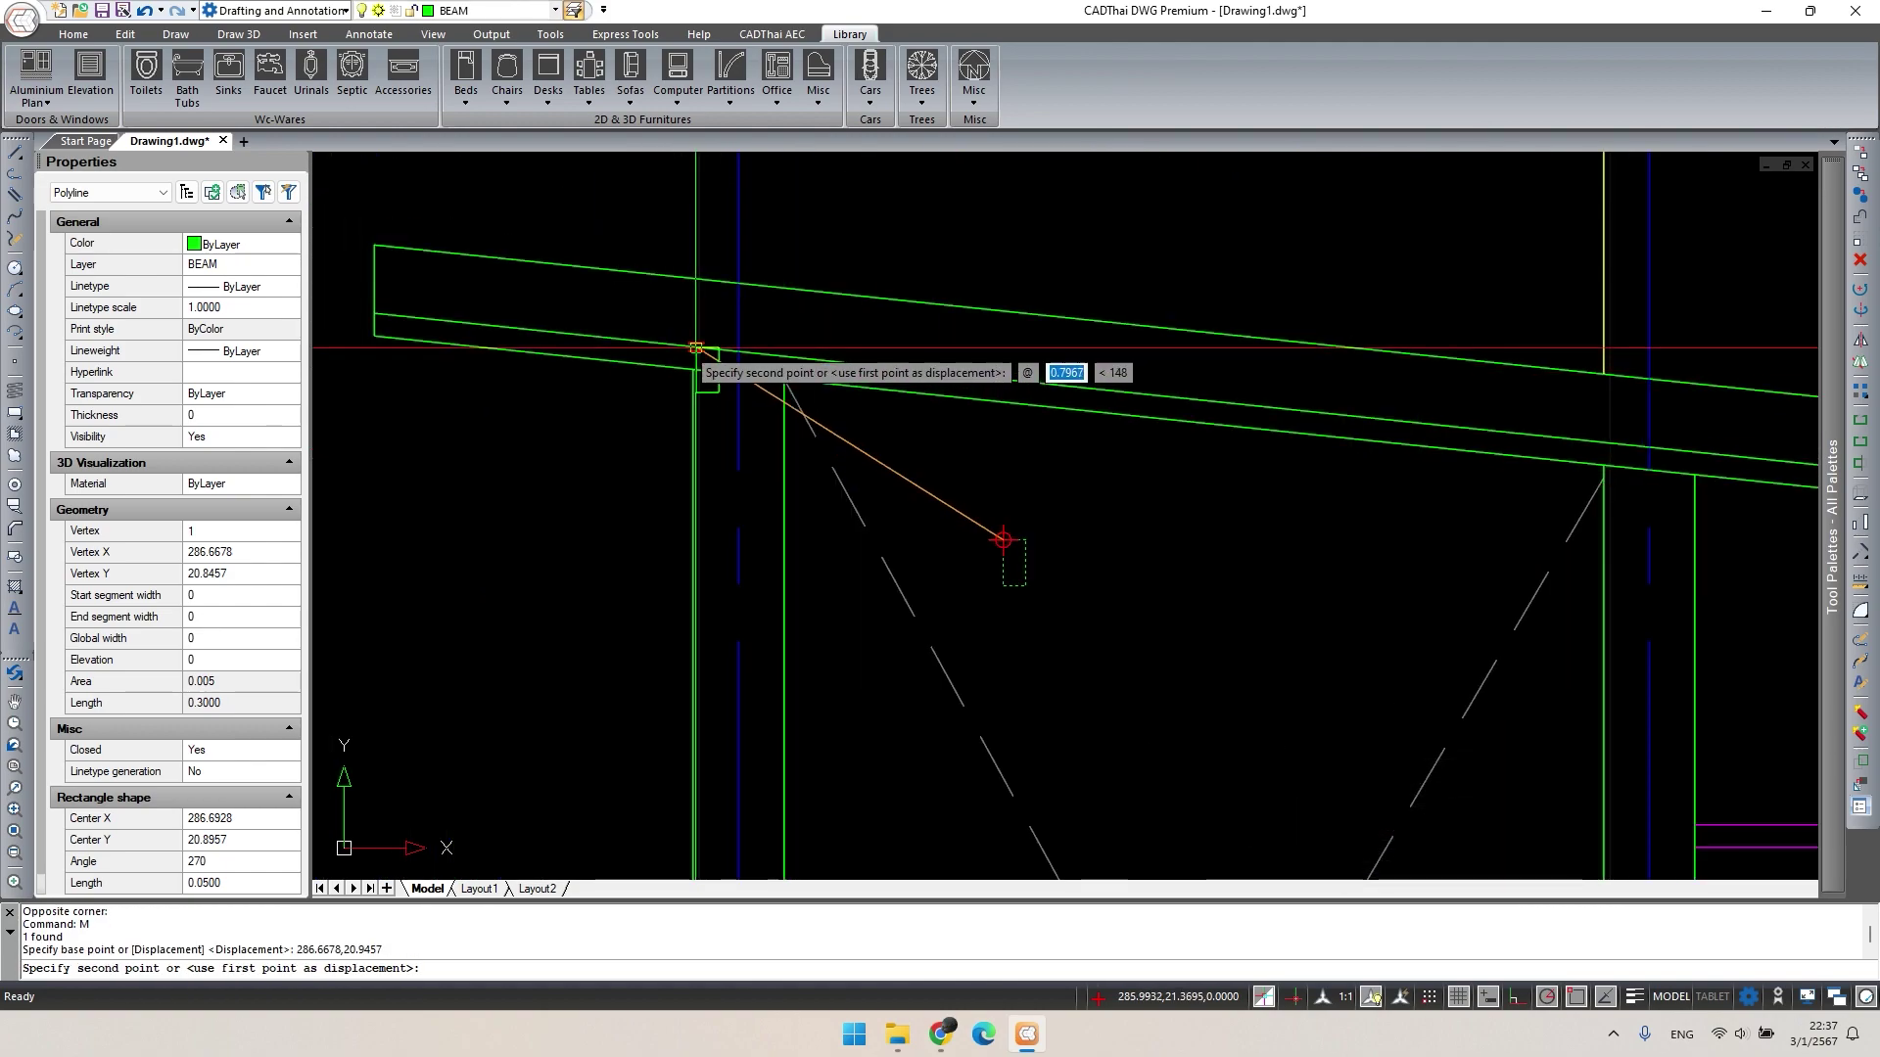
pyautogui.click(1001, 539)
pyautogui.press('Escape')
pyautogui.click(705, 411)
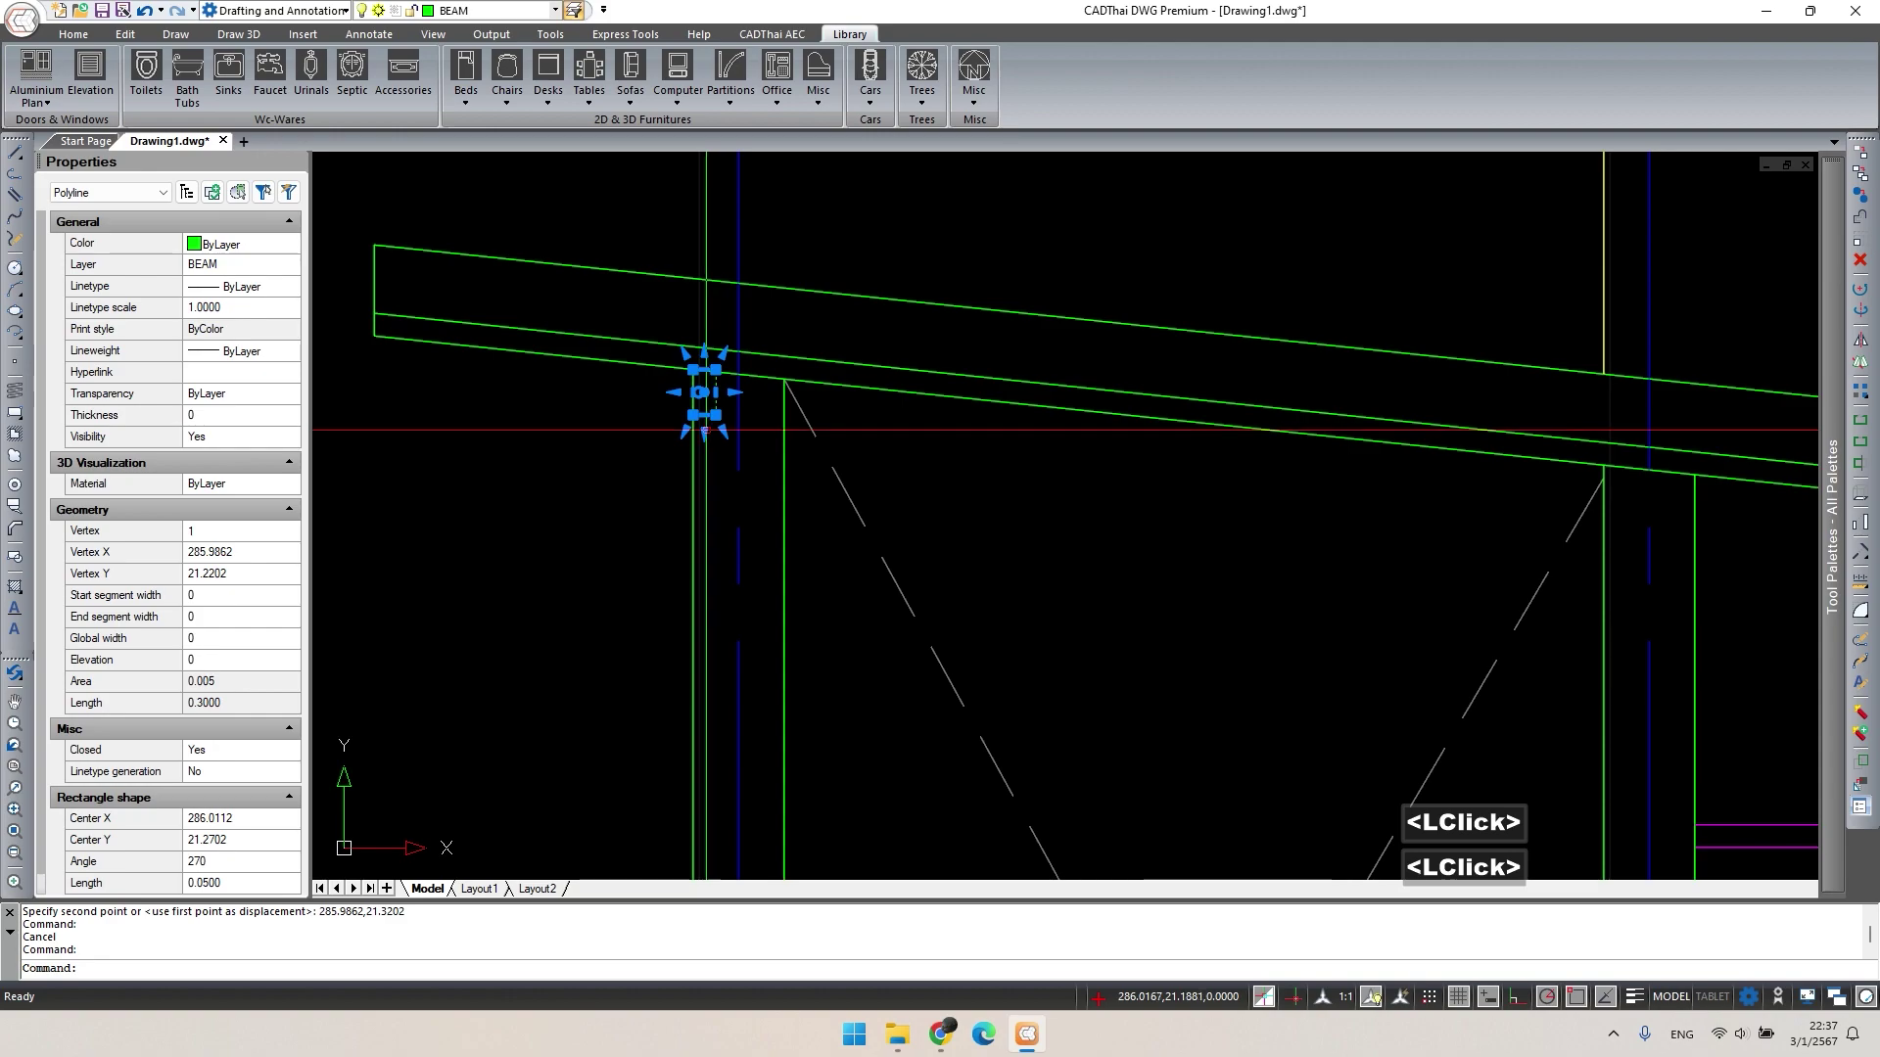
pyautogui.scroll(2, 710, 445)
pyautogui.moveTo(805, 450); pyautogui.dragTo(835, 582, button='middle')
pyautogui.middleClick(783, 560)
pyautogui.write('m')
pyautogui.press('space')
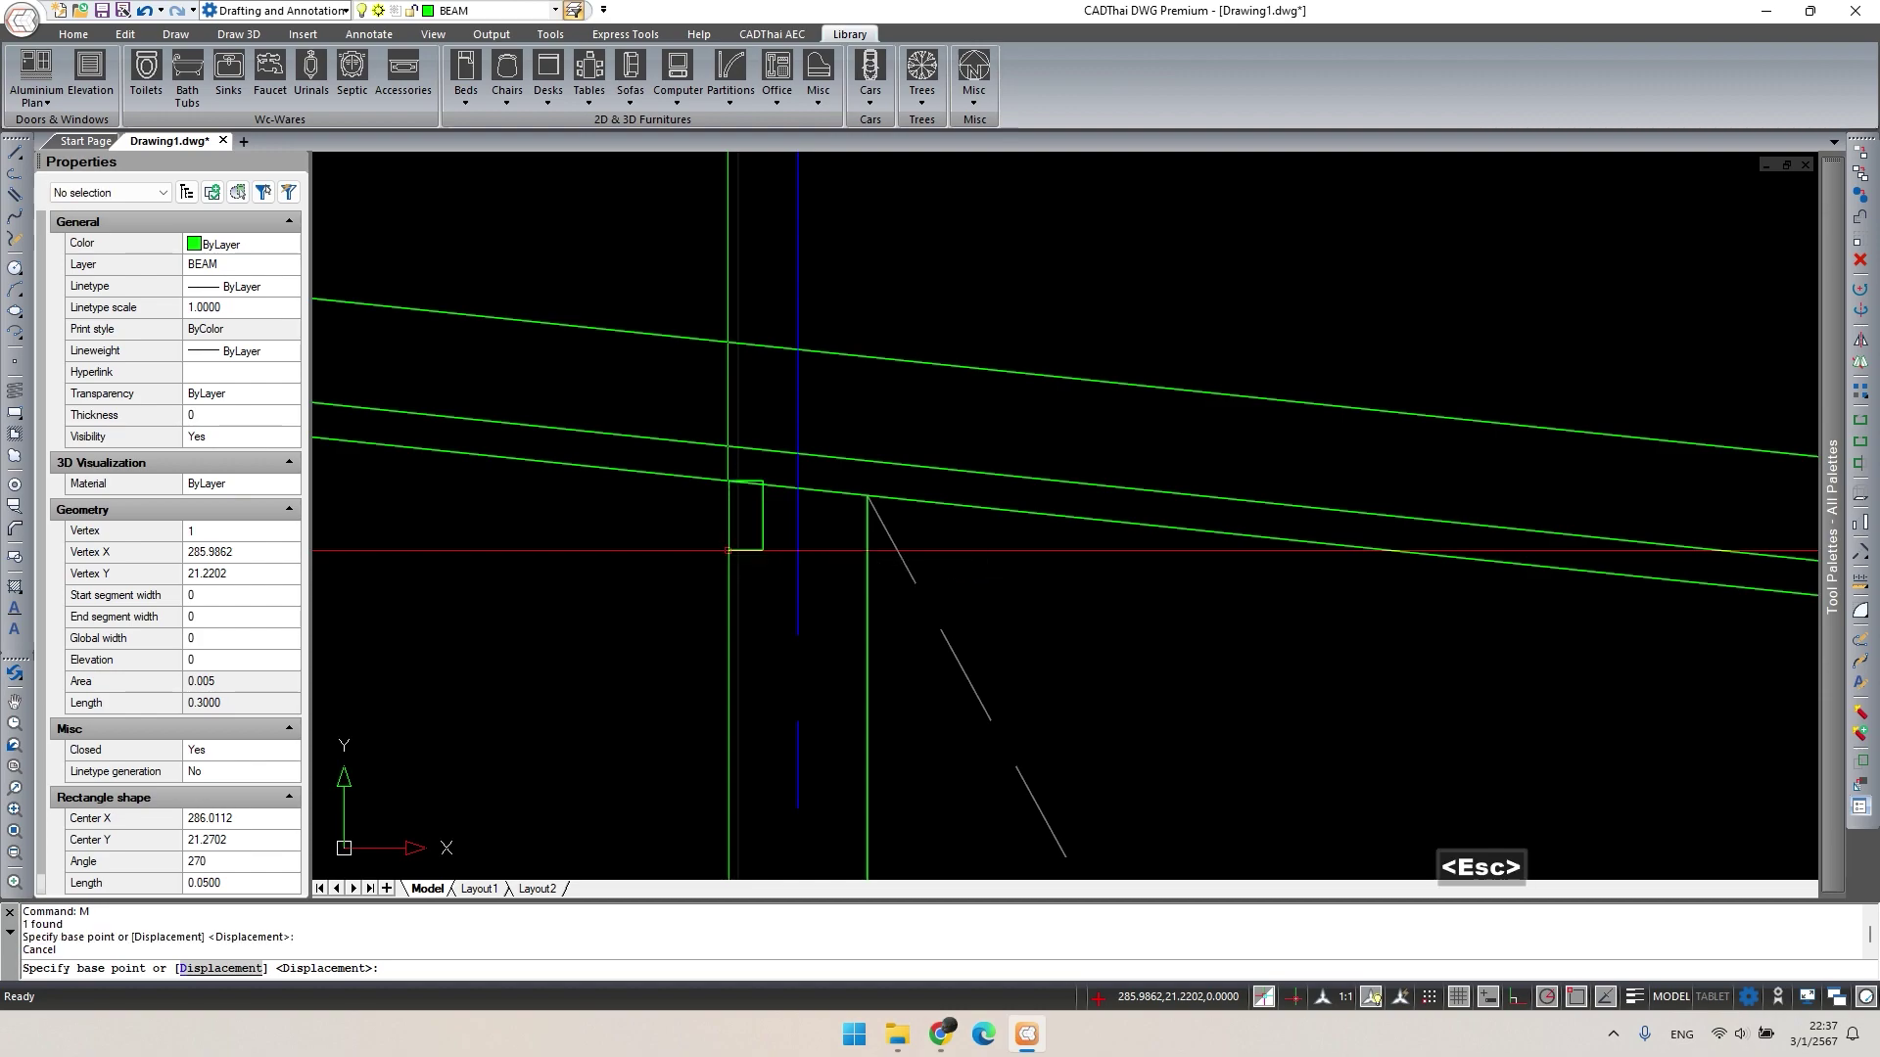
# Erase the lower roof's inner line and move its bottom line up to the rectangle's upper-right corner.
pyautogui.press('Delete')
pyautogui.click(774, 519)
pyautogui.scroll(2, 793, 514)
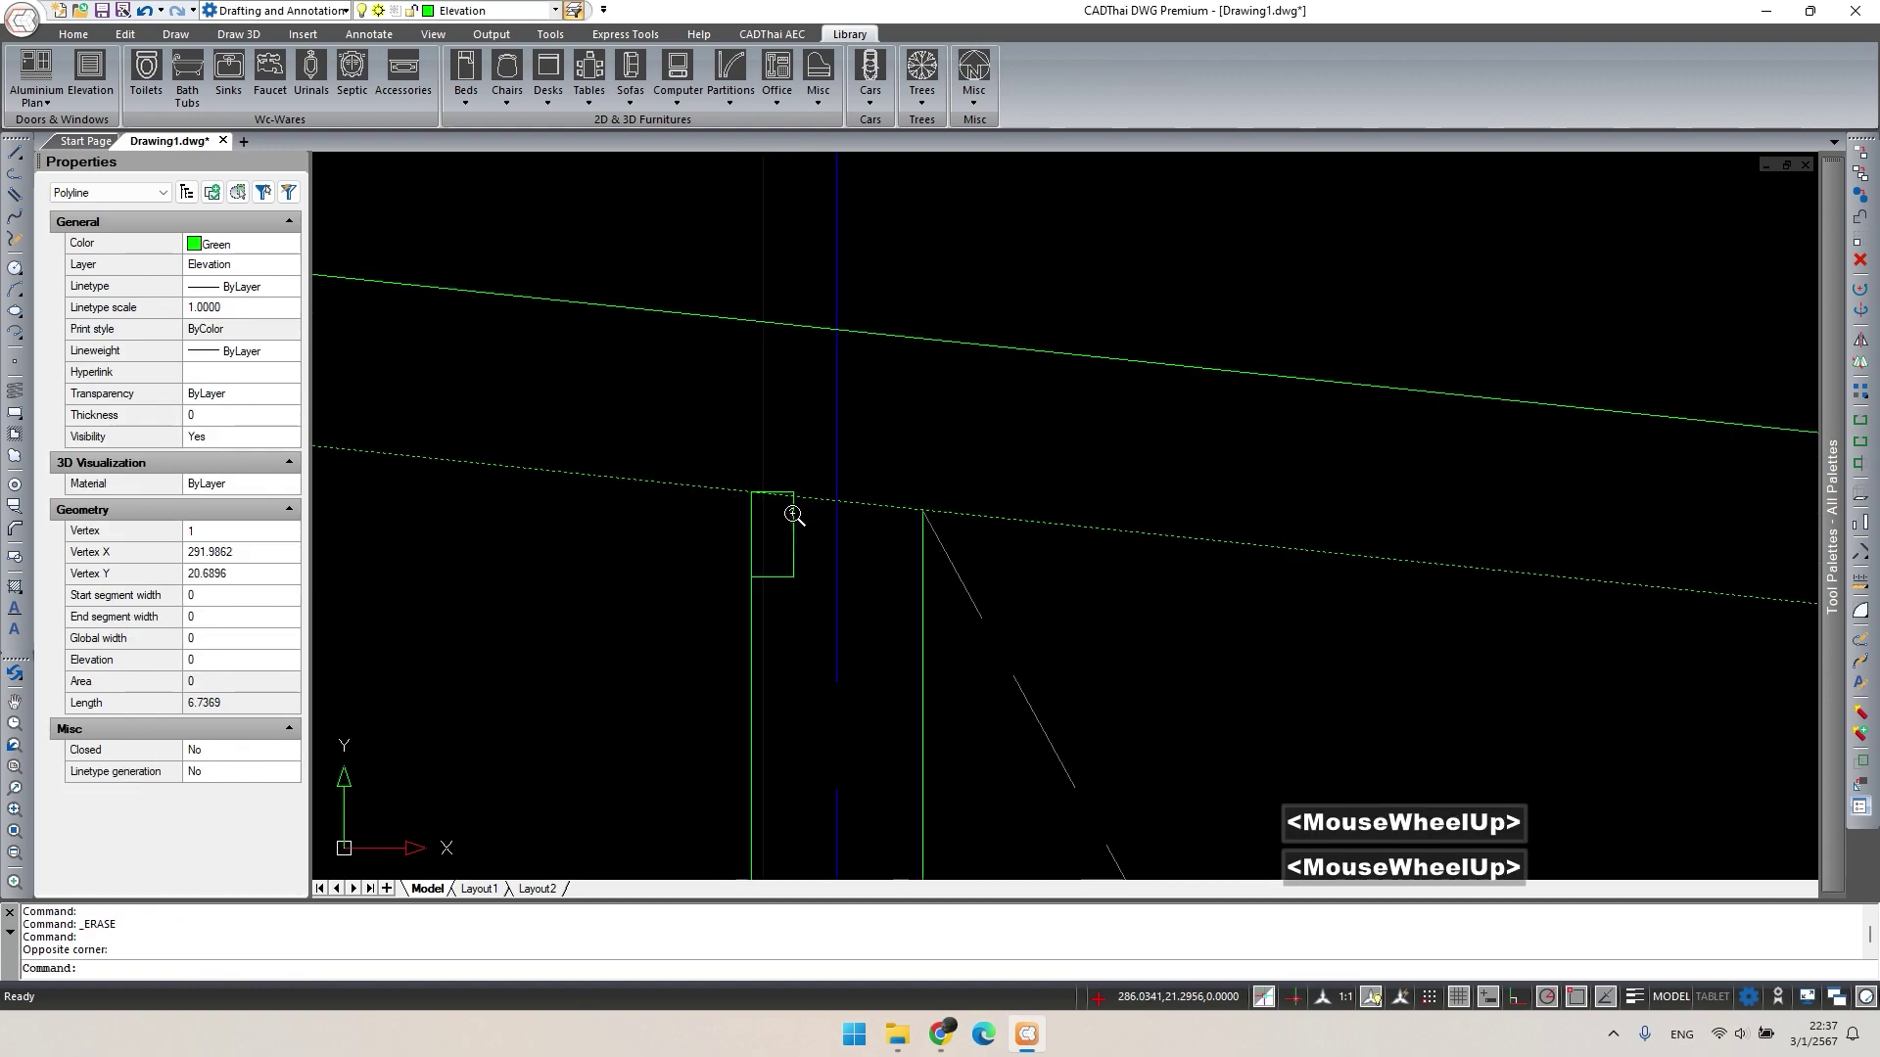
pyautogui.scroll(1, 793, 514)
pyautogui.write('m')
pyautogui.press('space')
pyautogui.scroll(1, 793, 495)
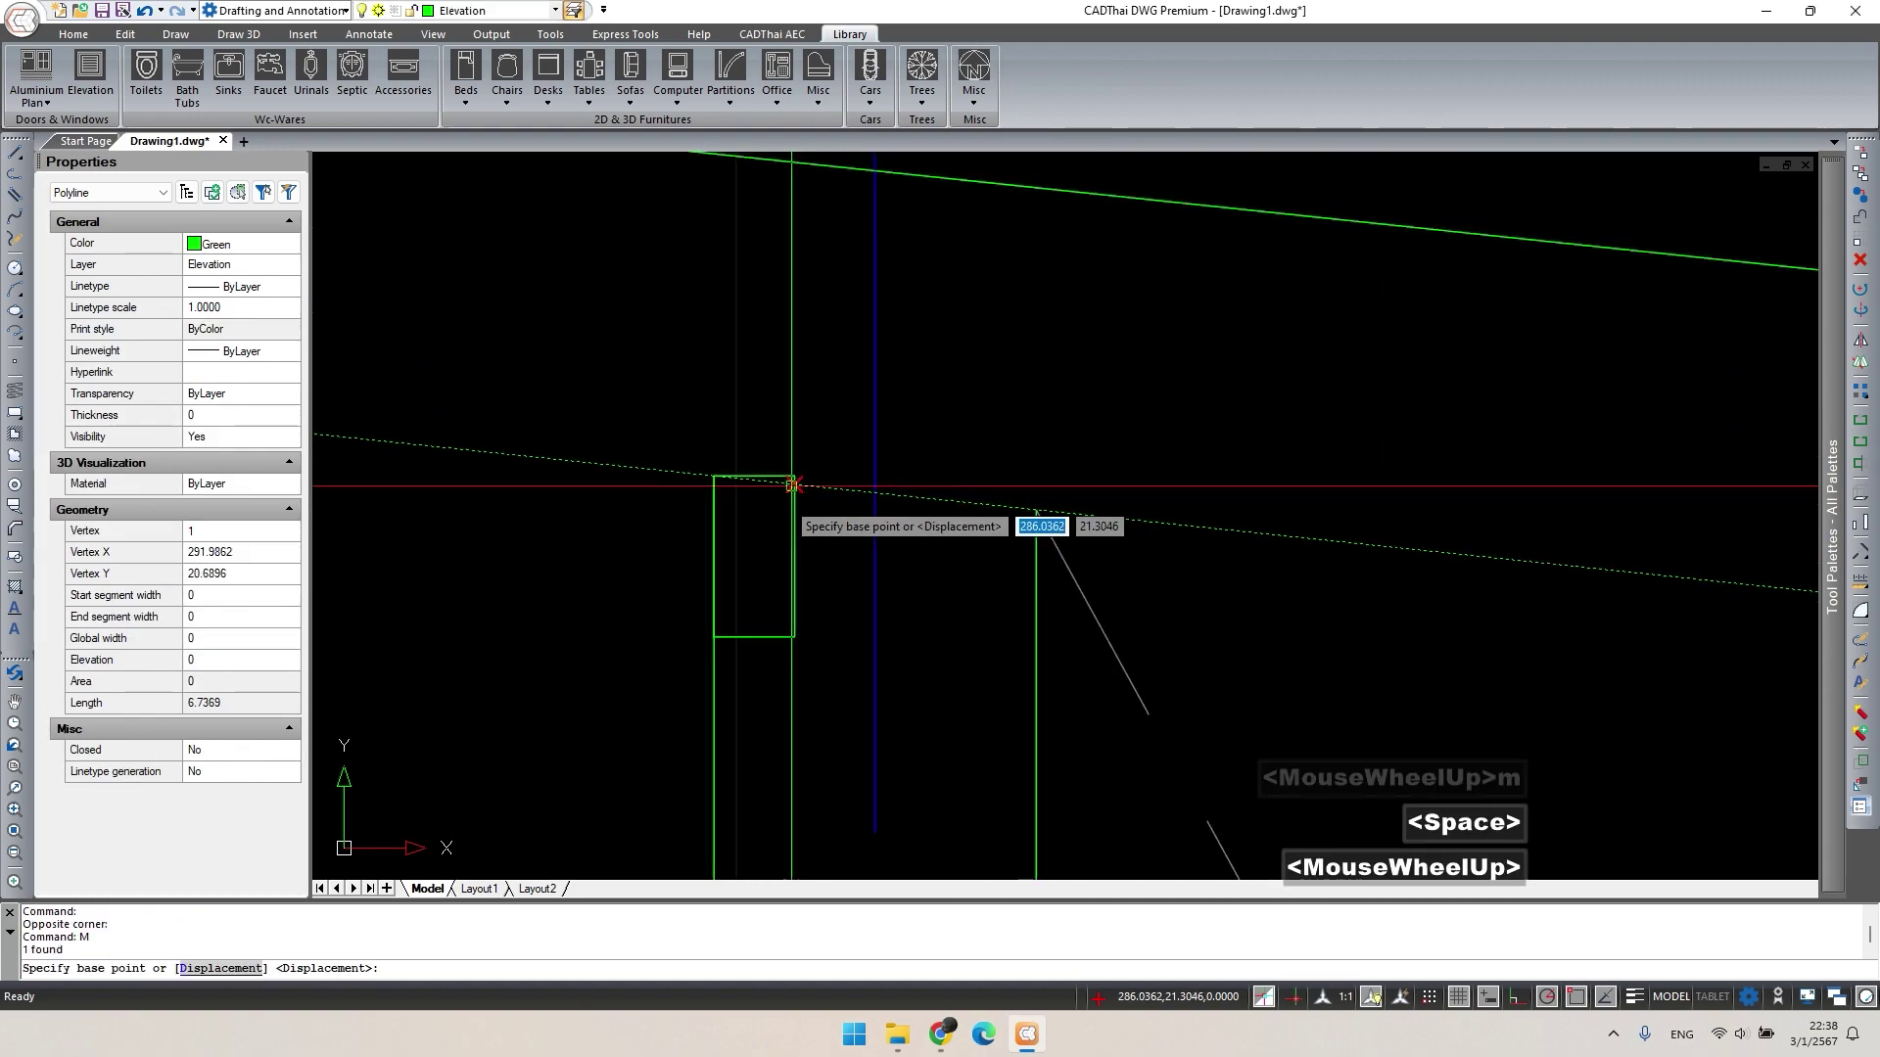
pyautogui.click(794, 483)
pyautogui.click(794, 477)
pyautogui.press('Escape')
# Copy the lower roof's bottom line 0.1 straight up.
pyautogui.click(685, 465)
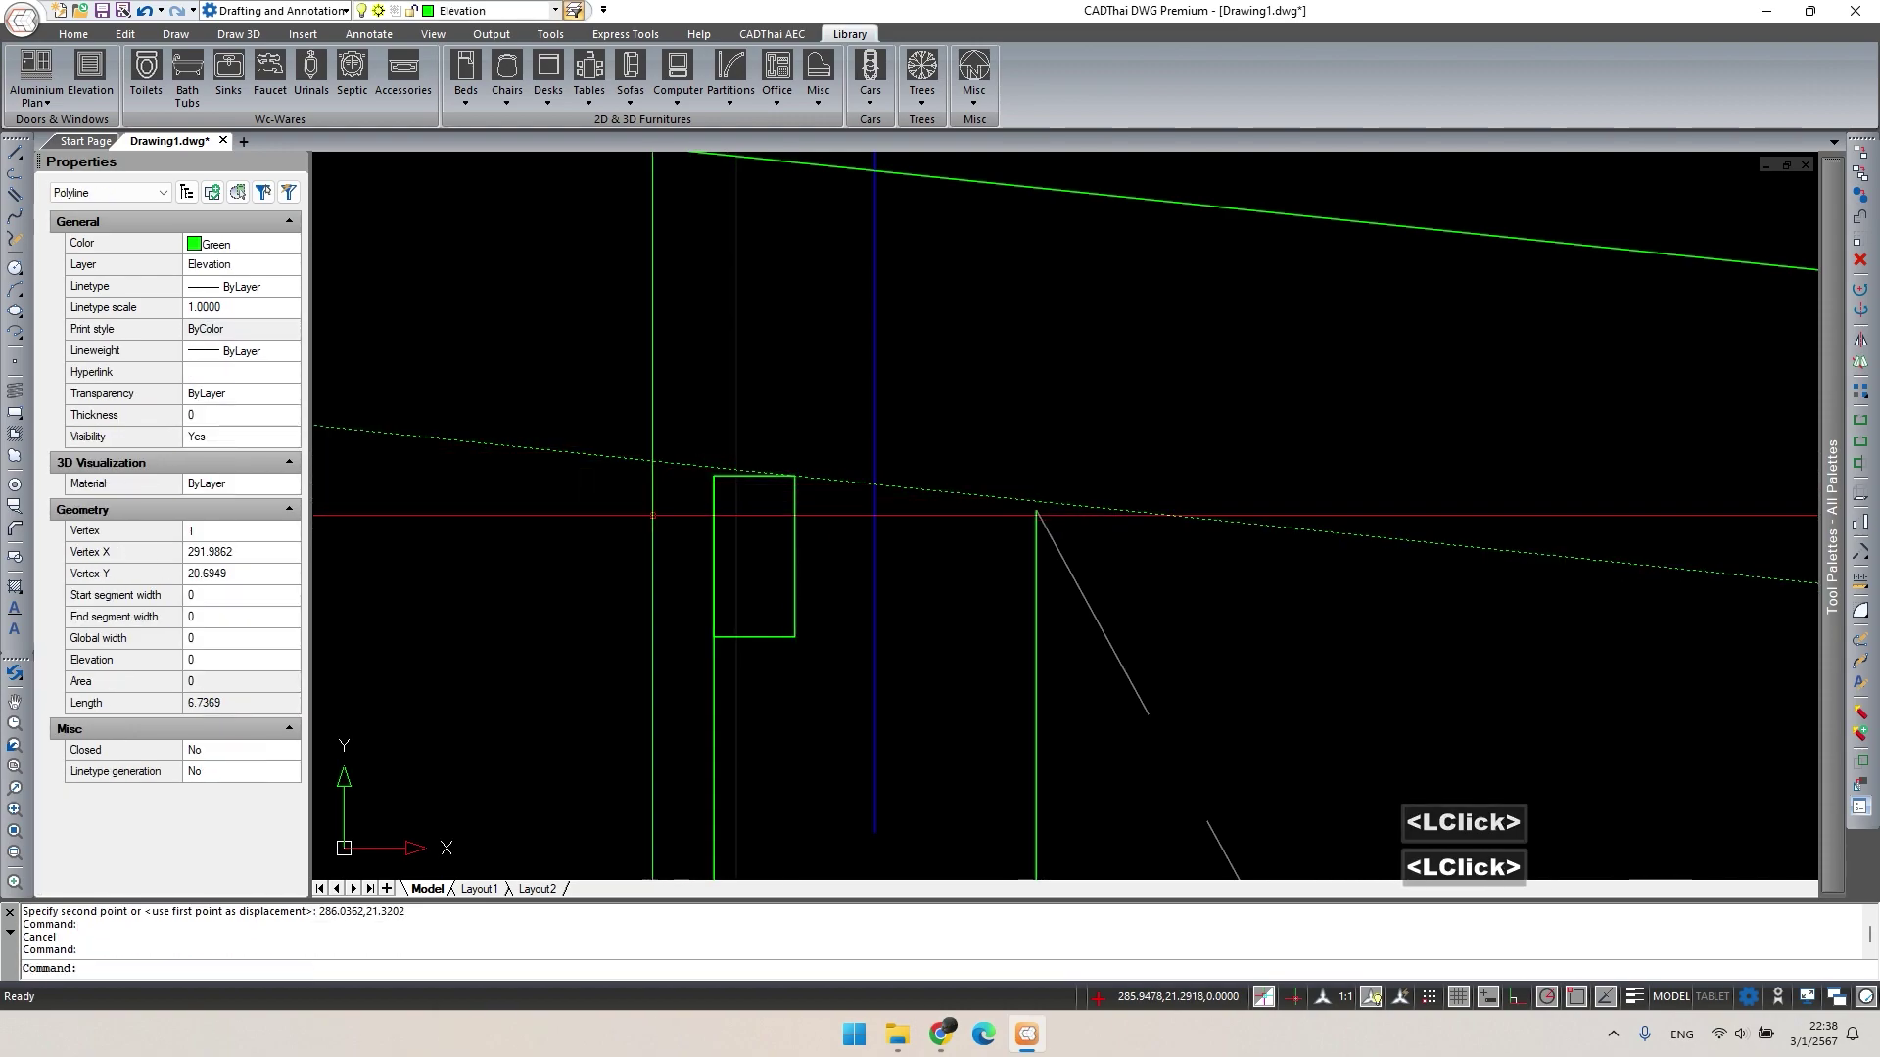
pyautogui.write('co')
pyautogui.press('space')
pyautogui.click(611, 584)
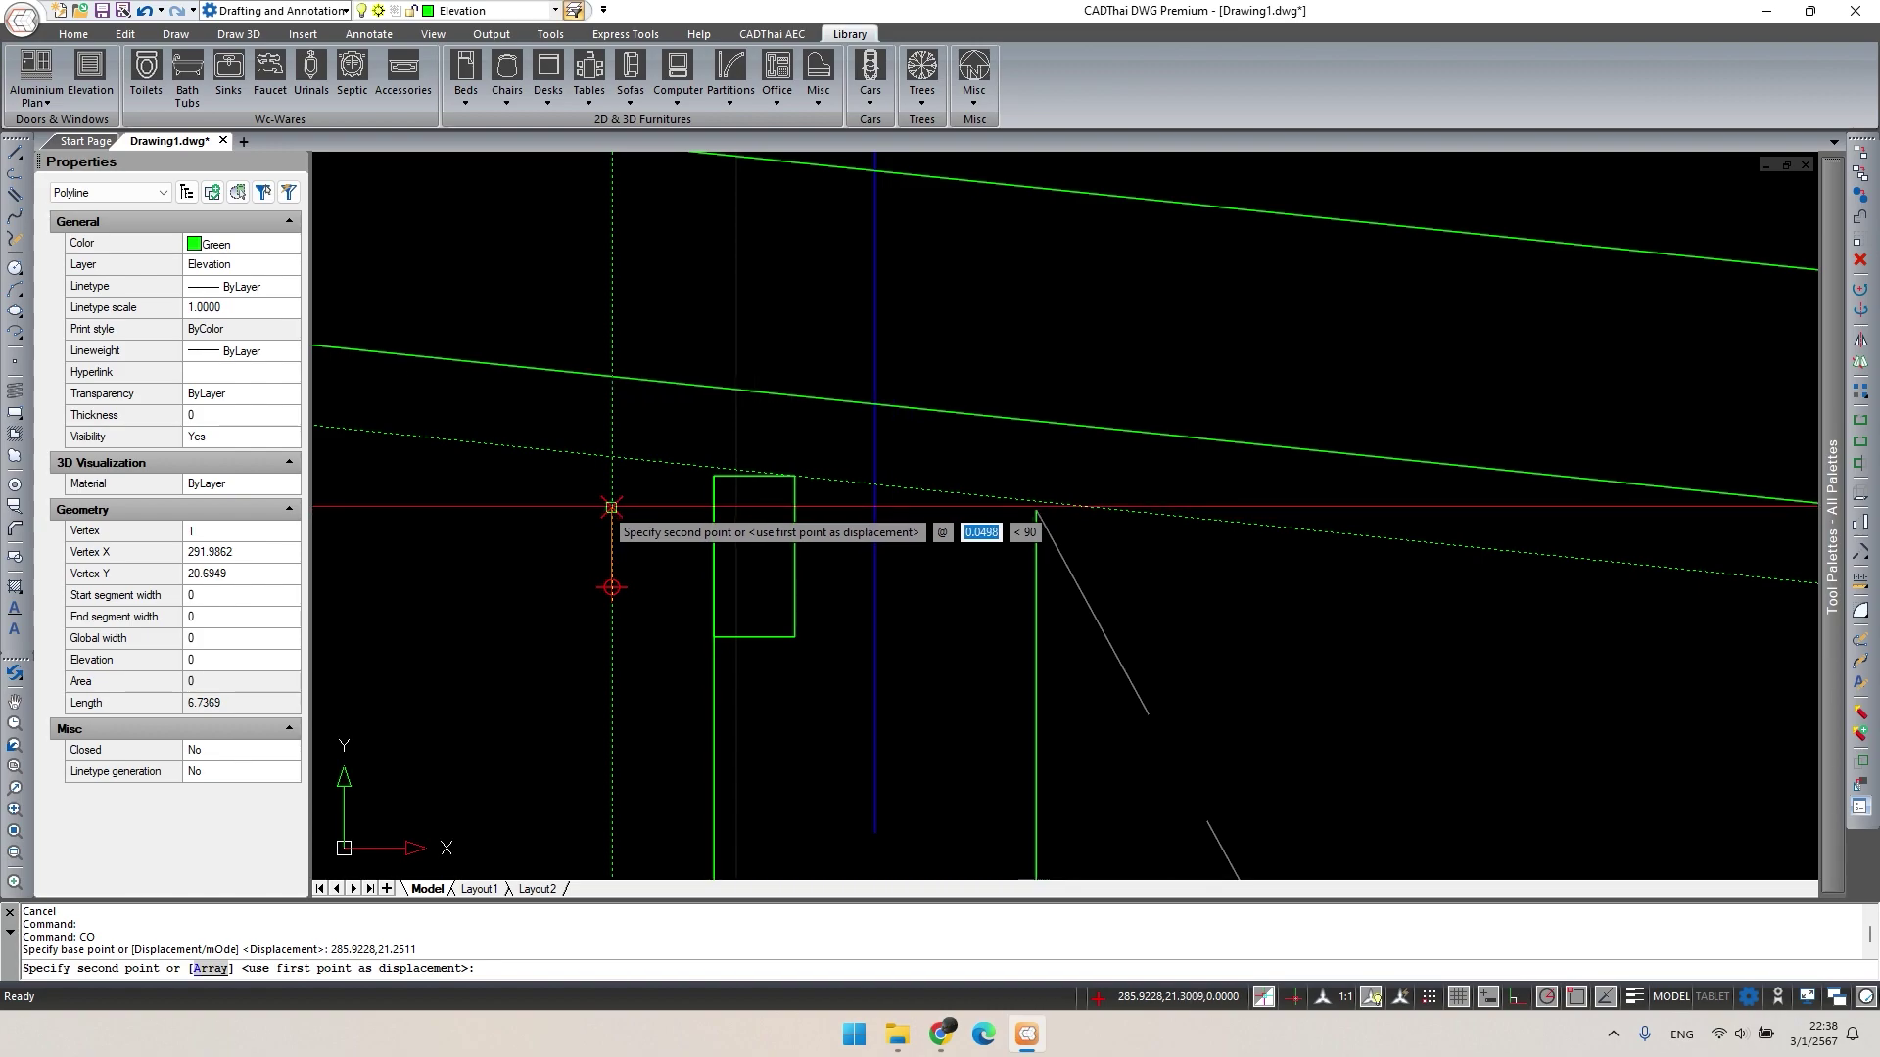
pyautogui.write('0.1')
pyautogui.press('Return')
pyautogui.scroll(-2, 579, 453)
pyautogui.moveTo(768, 528); pyautogui.dragTo(768, 617, button='middle')
pyautogui.press('Escape')
# Copy the new inner roof line another 0.05 straight up.
pyautogui.doubleClick(628, 481)
pyautogui.moveTo(623, 474); pyautogui.dragTo(695, 565, button='middle')
pyautogui.write('co')
pyautogui.press('space')
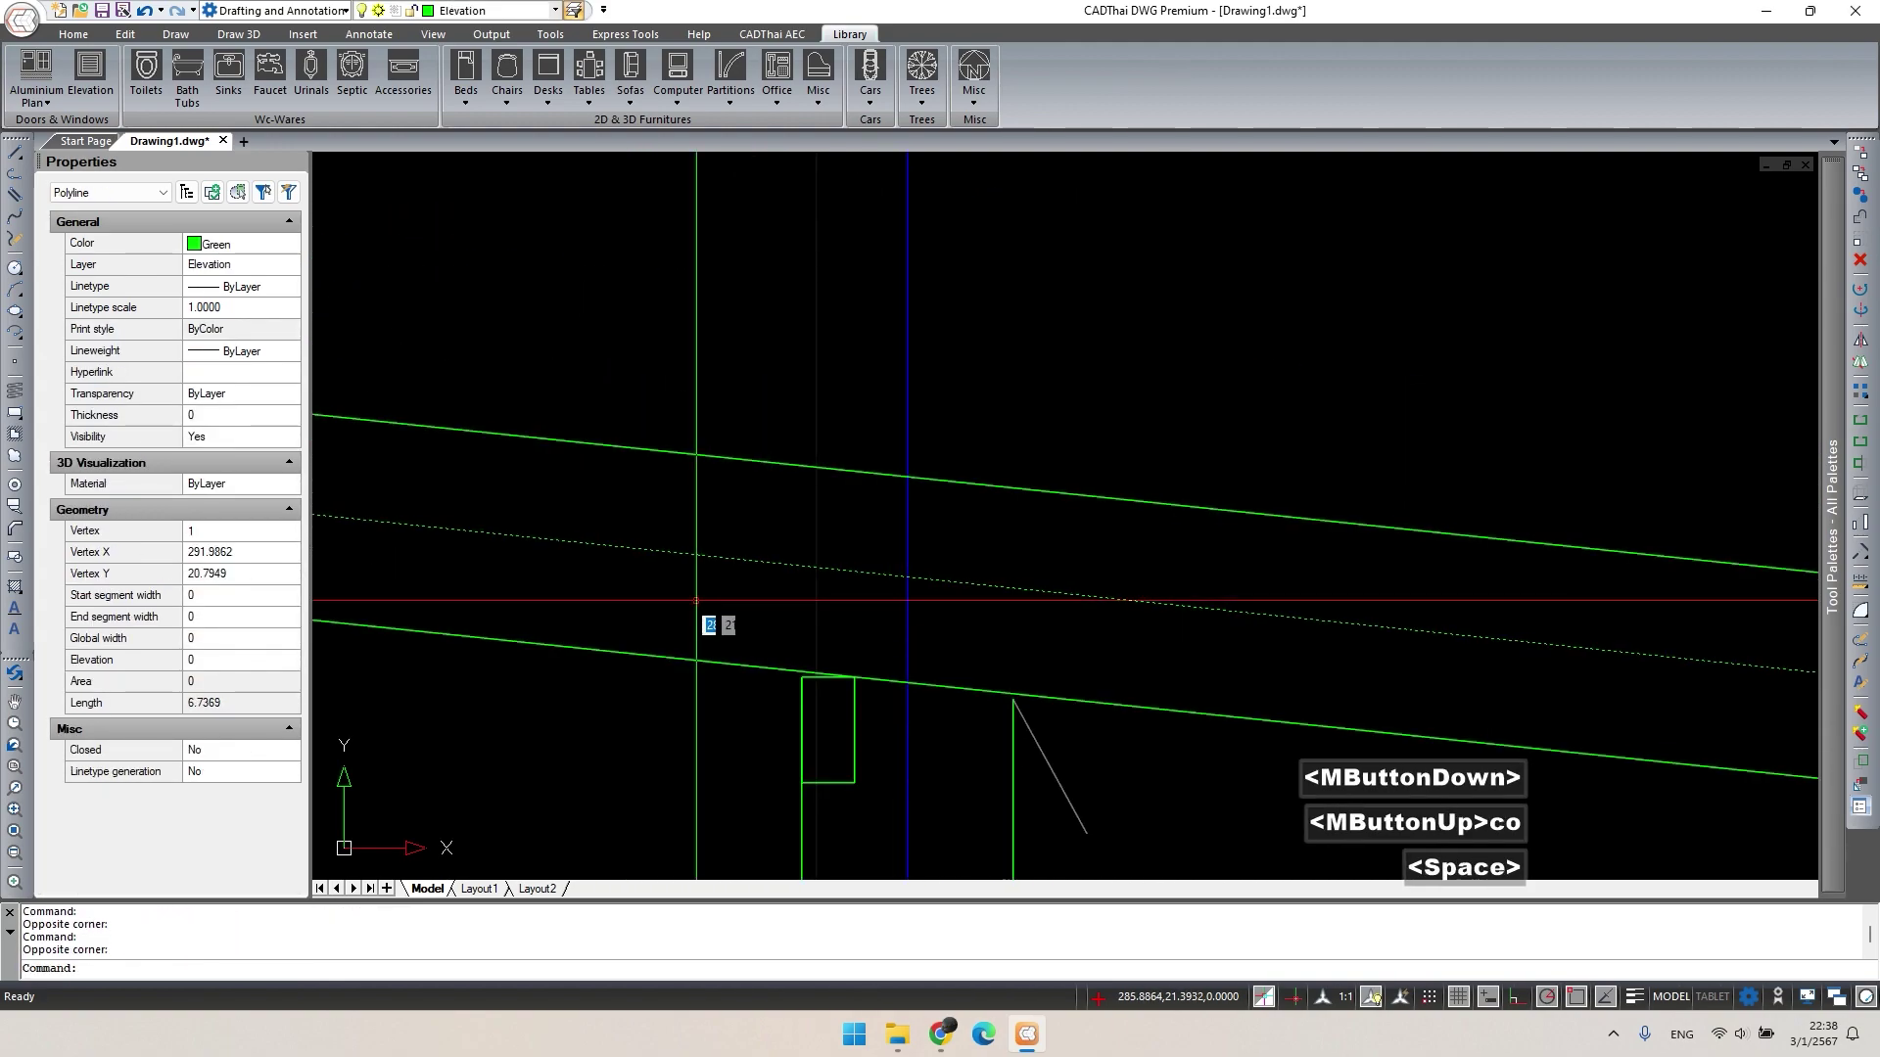
pyautogui.scroll(2, 718, 610)
pyautogui.click(741, 638)
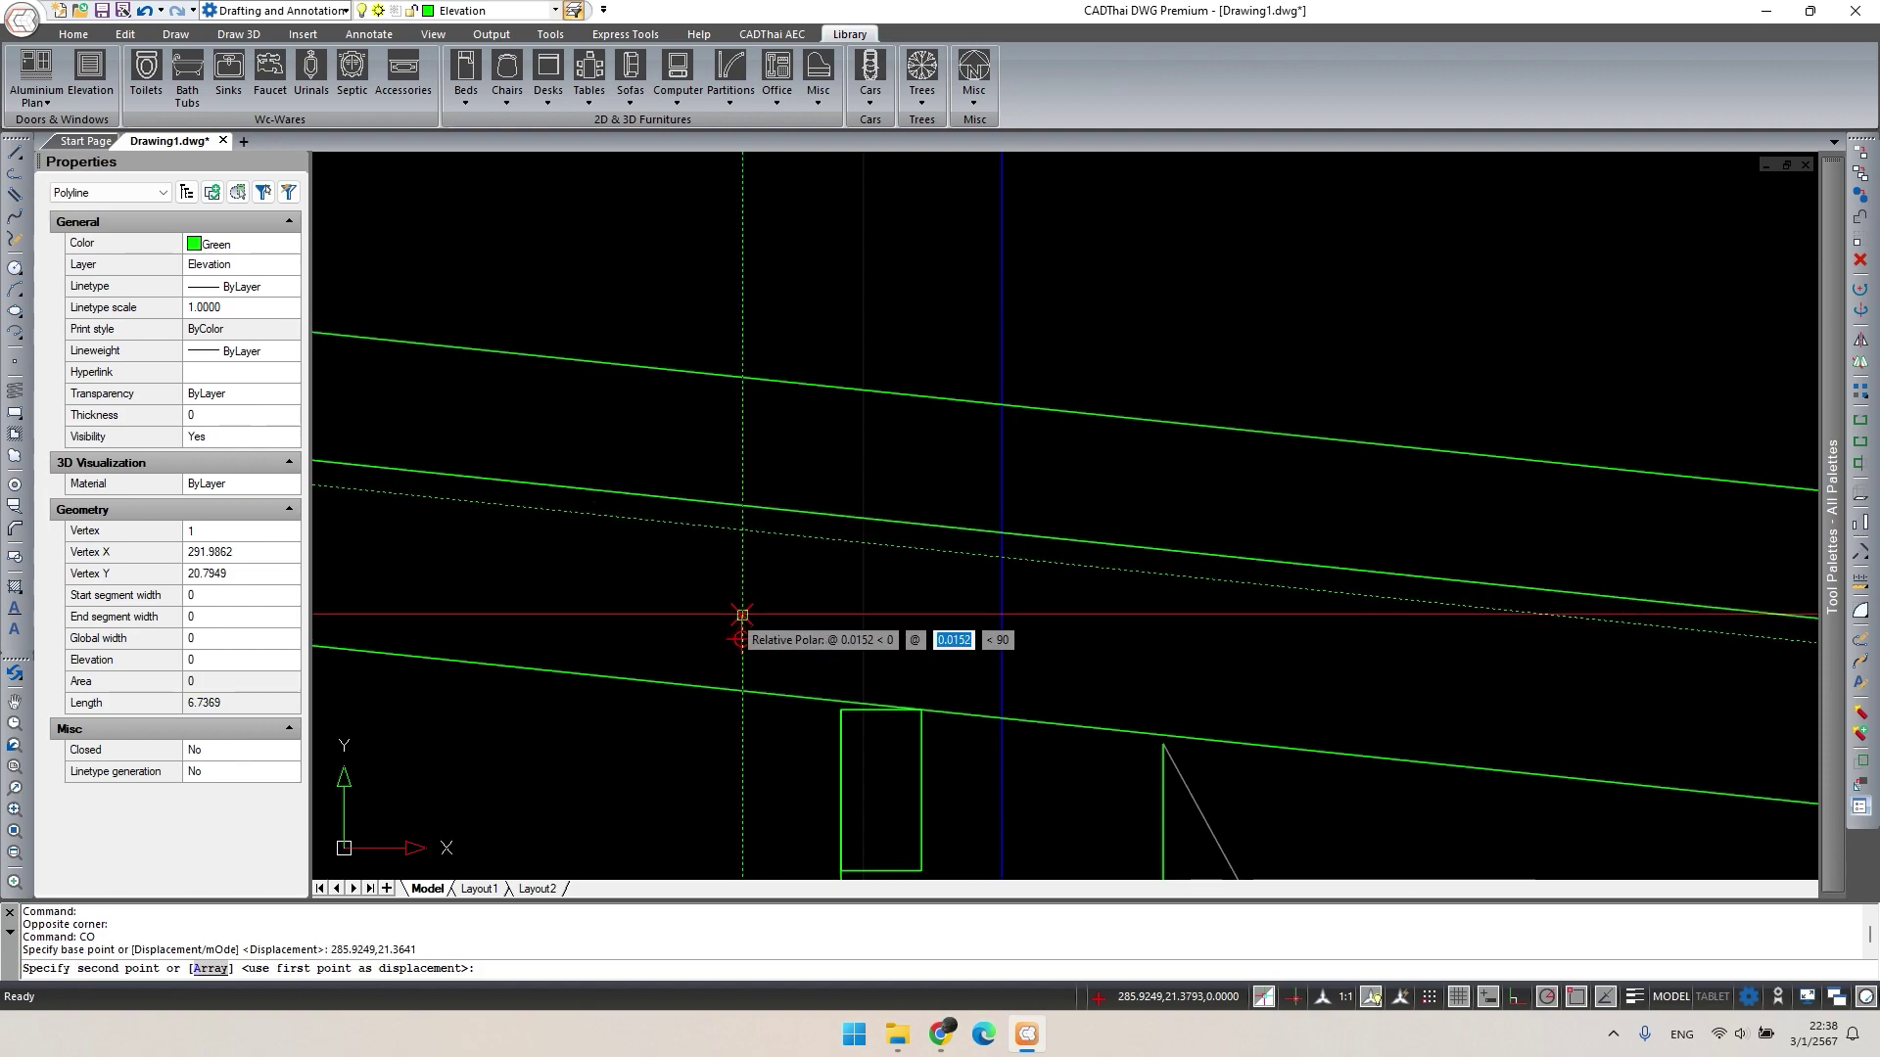
pyautogui.write('0.05')
pyautogui.press('Return')
pyautogui.scroll(-2, 859, 558)
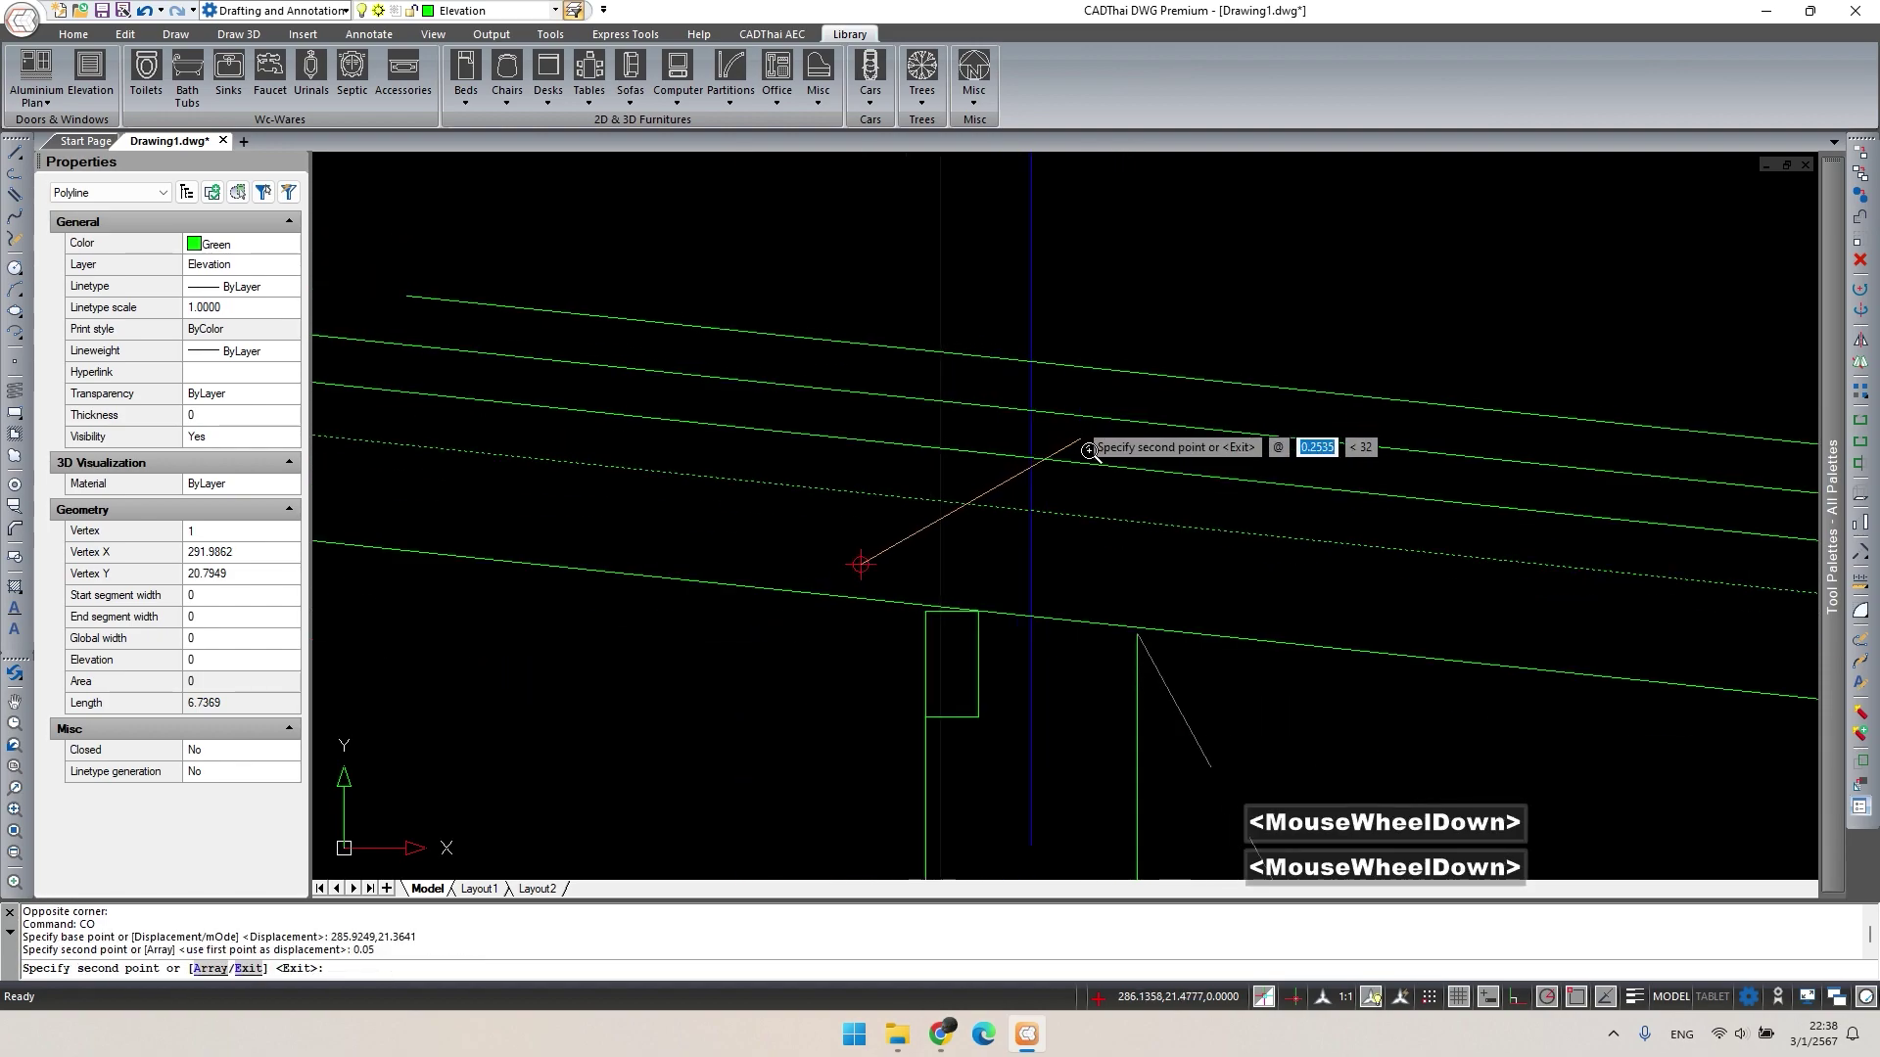
pyautogui.press('Escape')
pyautogui.scroll(-3, 818, 391)
pyautogui.scroll(-1, 818, 391)
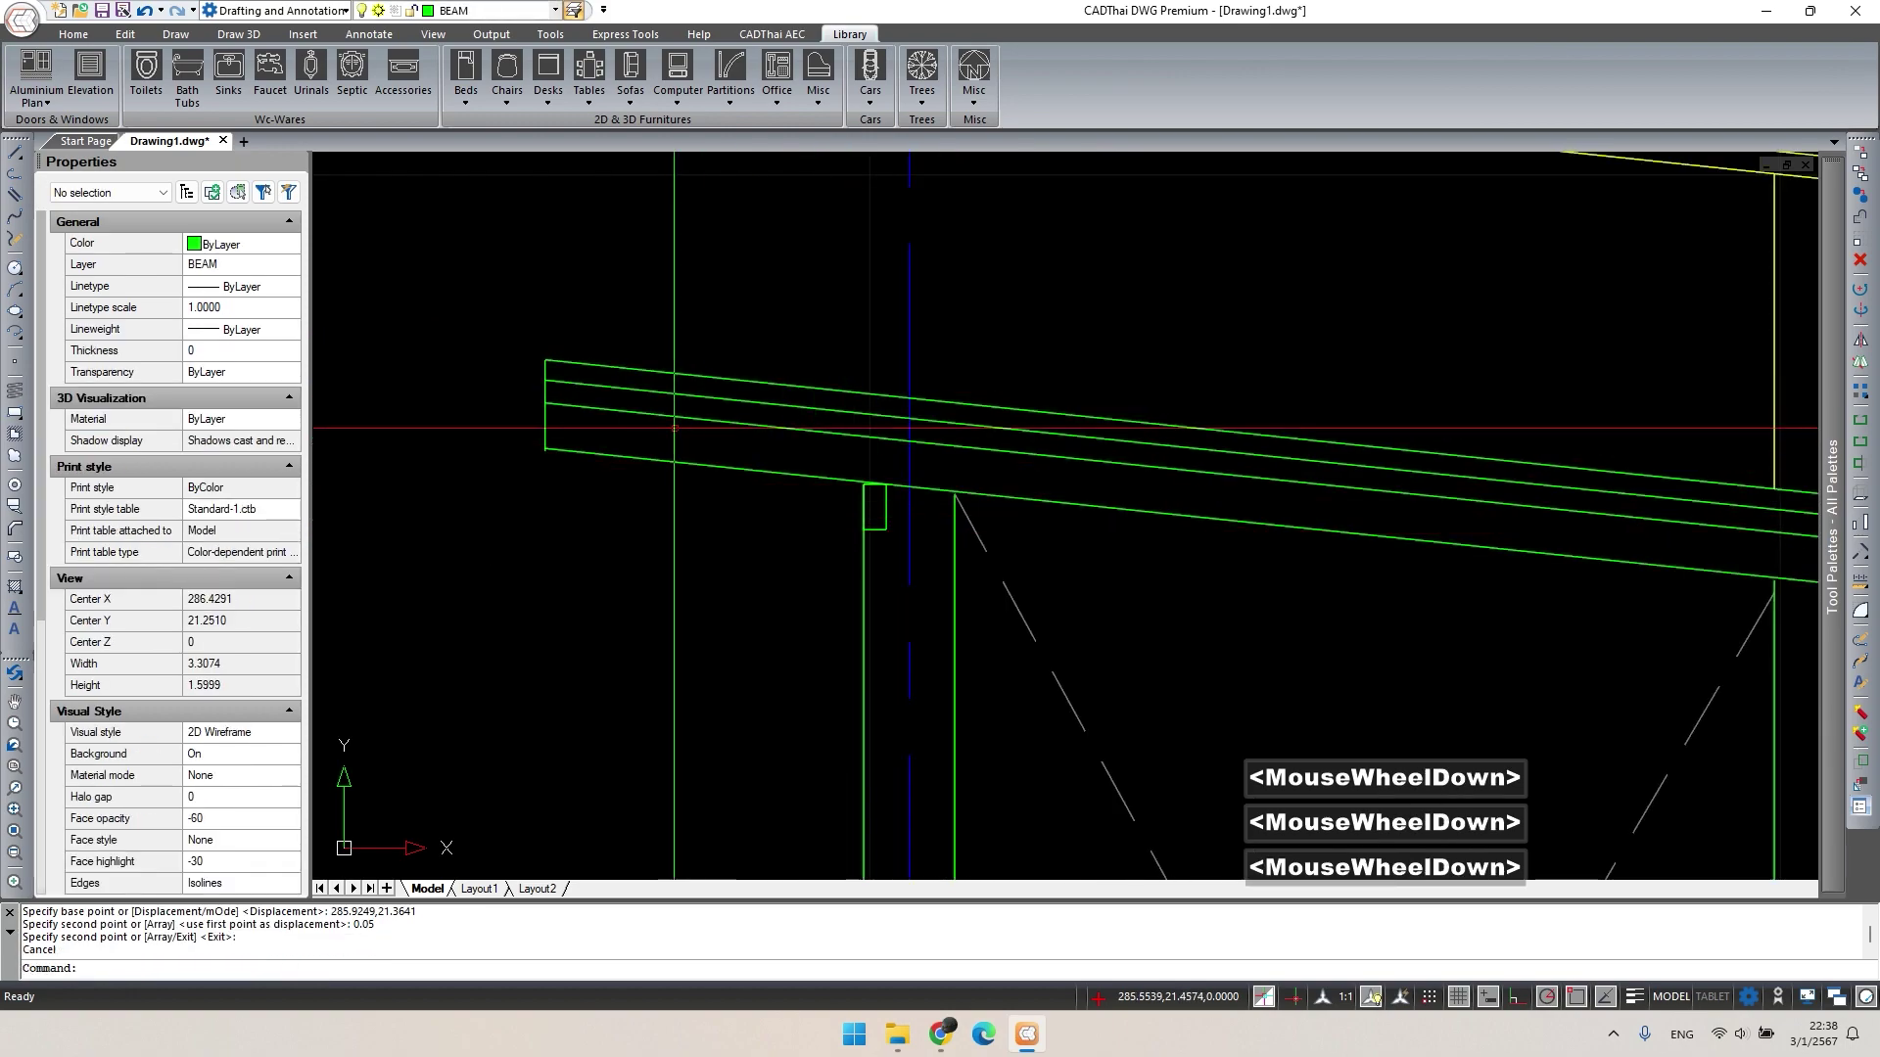
# Draw a 0.05 by 0.05 square inside the lower roof near its eave end.
pyautogui.scroll(3, 666, 443)
pyautogui.write('rec')
pyautogui.press('space')
pyautogui.click(602, 478)
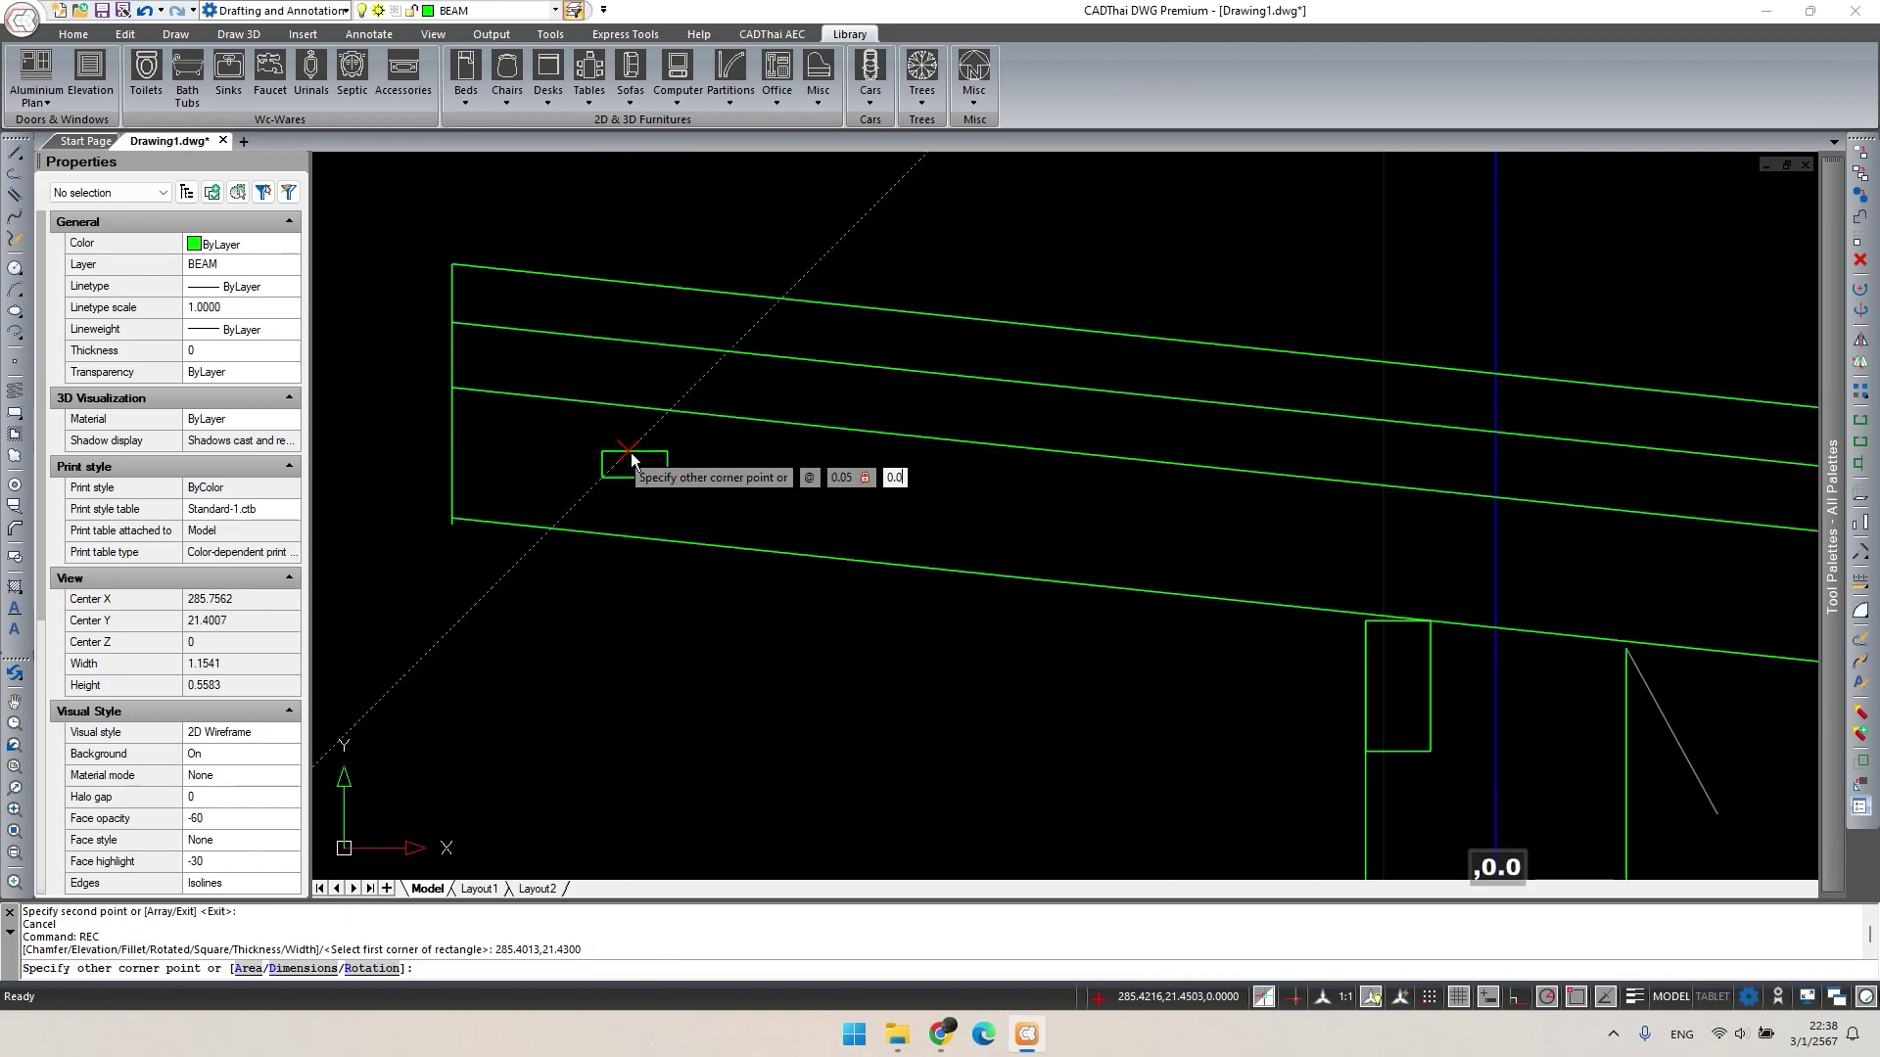
pyautogui.press('Return')
# Move the square by its lower-left corner to the eave end of the lower of the two inner roof lines.
pyautogui.doubleClick(634, 459)
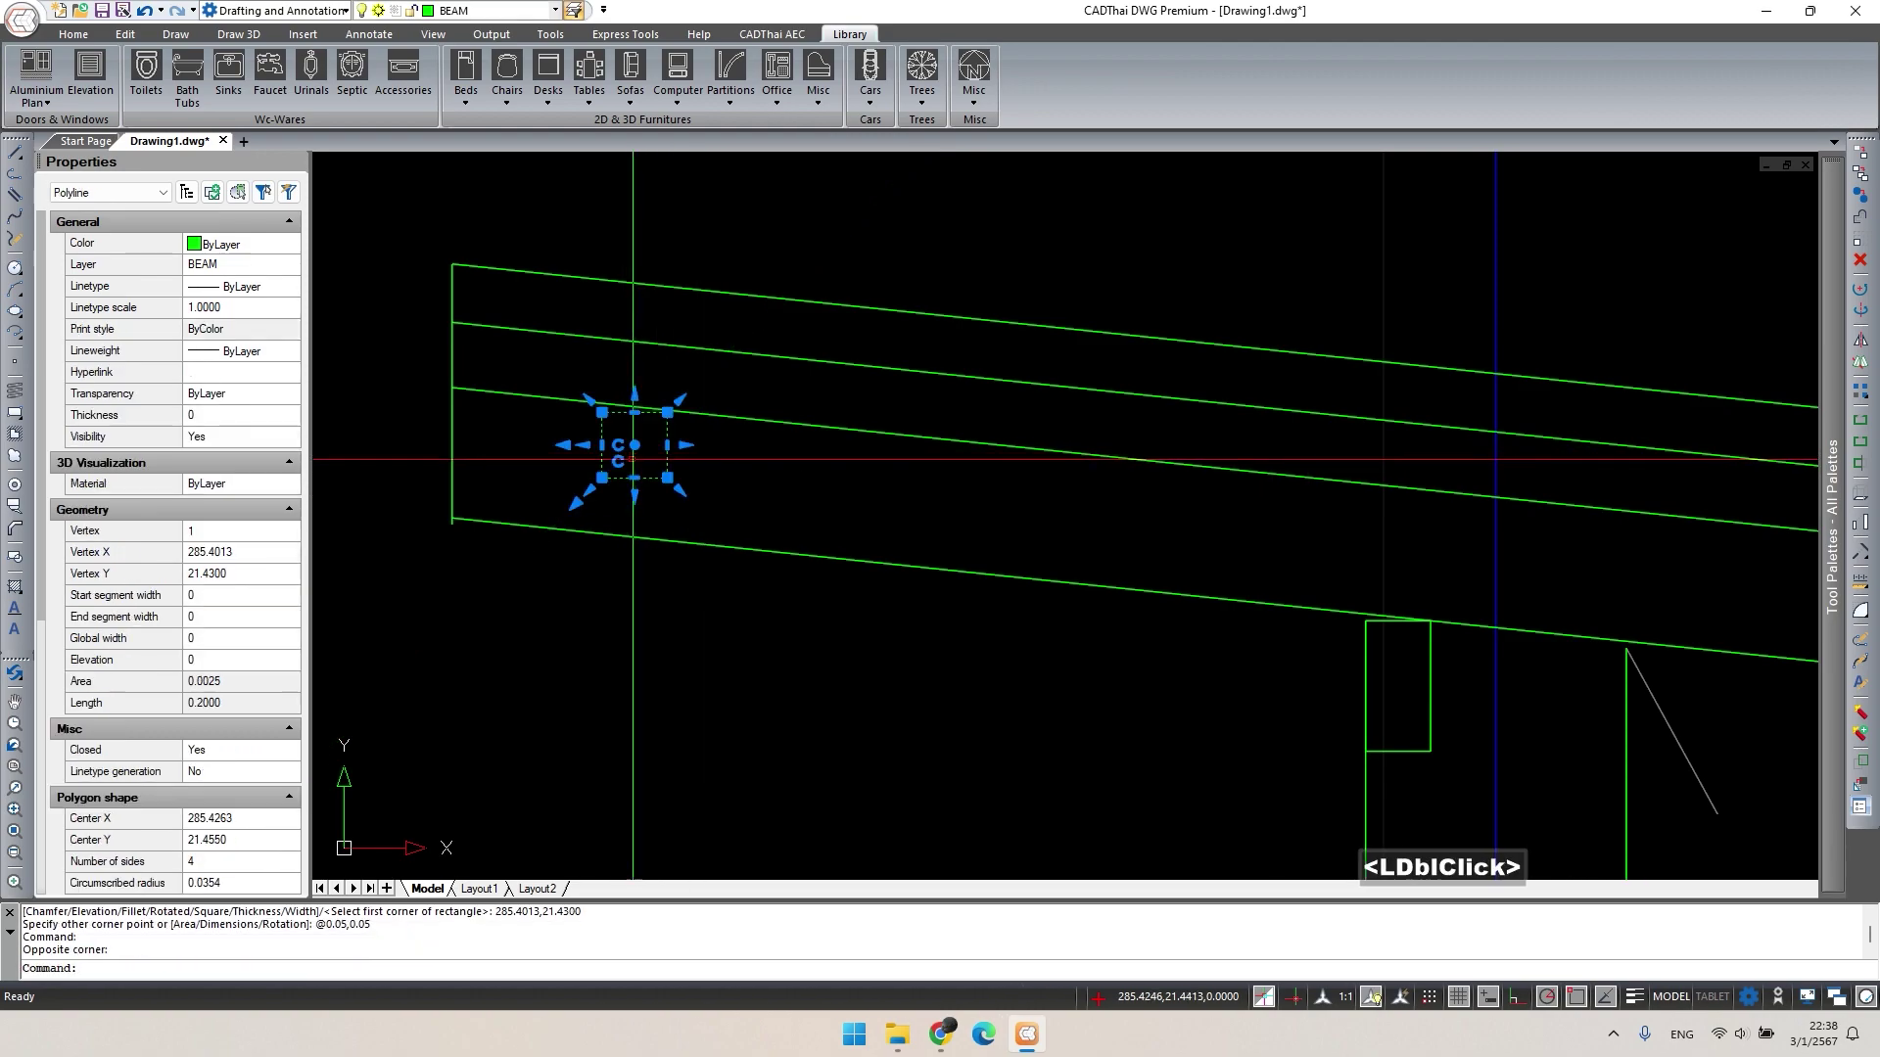
pyautogui.write('m')
pyautogui.press('space')
pyautogui.click(602, 477)
pyautogui.click(452, 388)
pyautogui.scroll(2, 460, 382)
pyautogui.press('Escape')
# Rotate the square about its lower-left corner, using its bottom edge as the base angle, to align it with the roof slope.
pyautogui.doubleClick(454, 376)
pyautogui.write('ro')
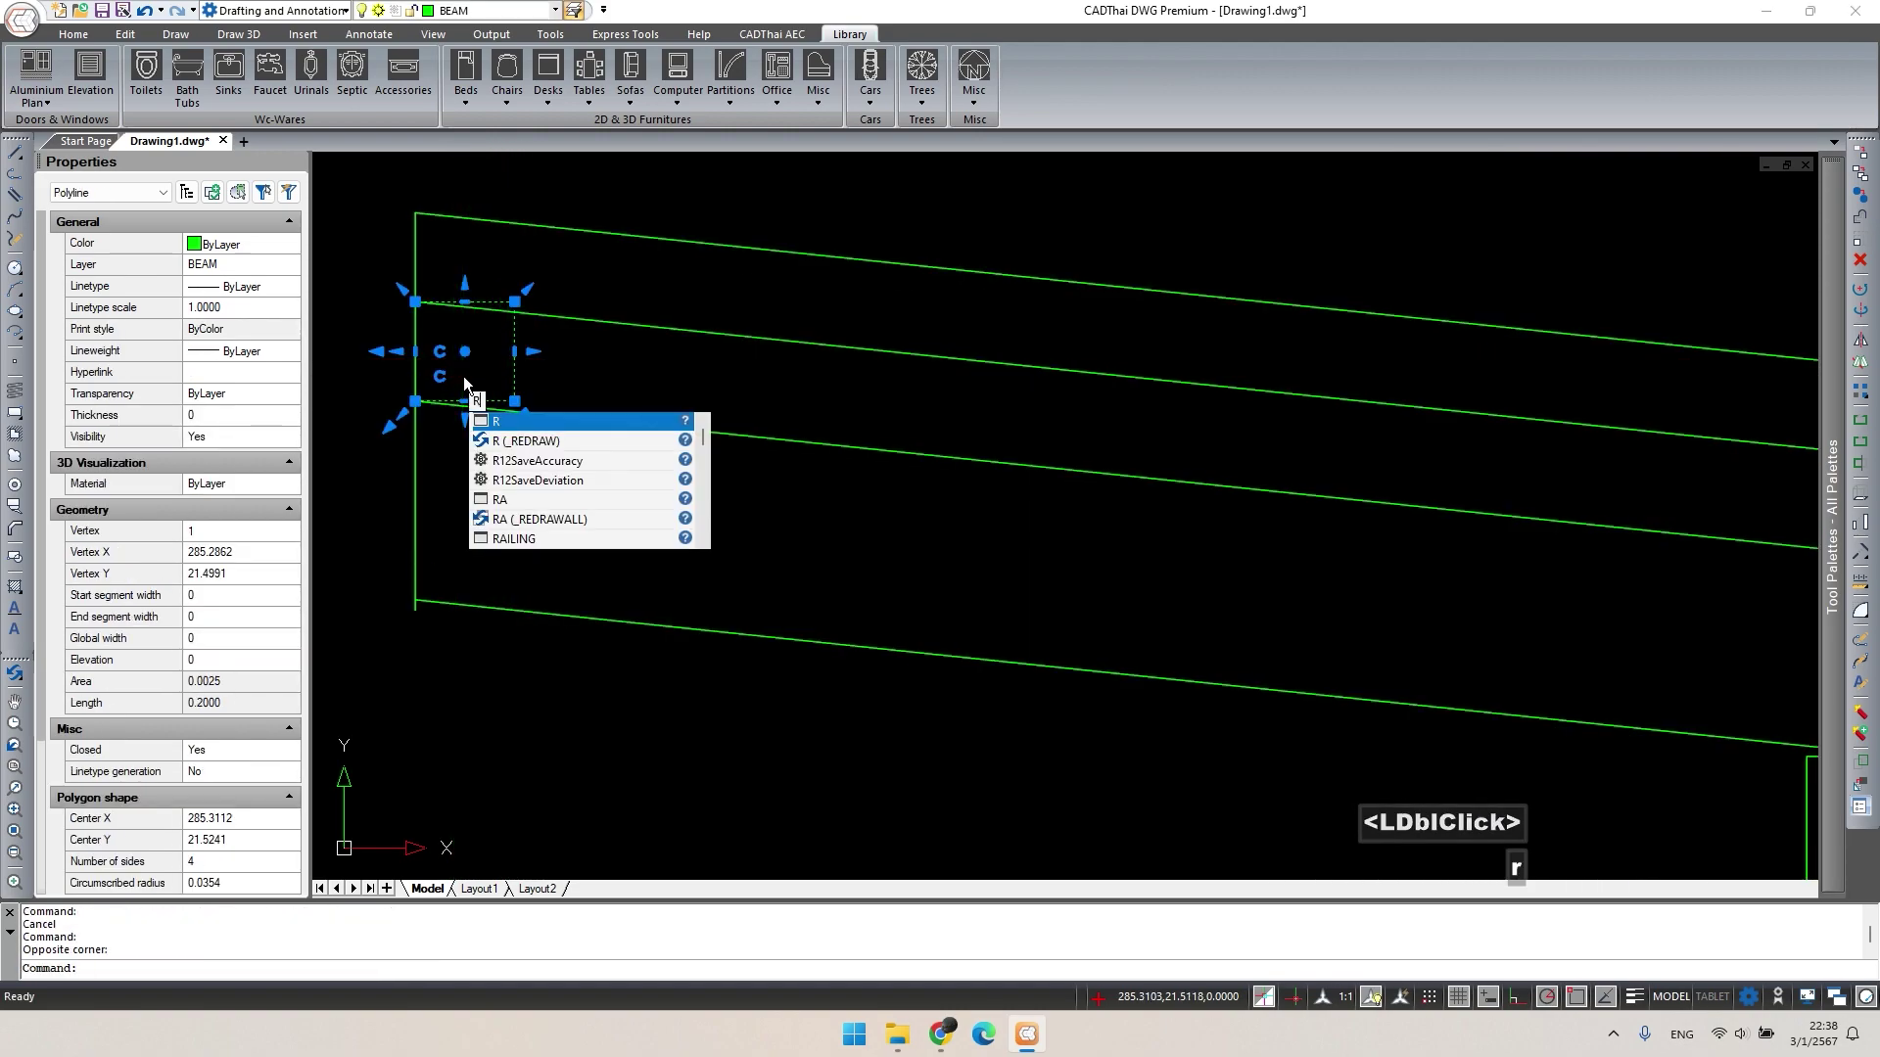
pyautogui.press('space')
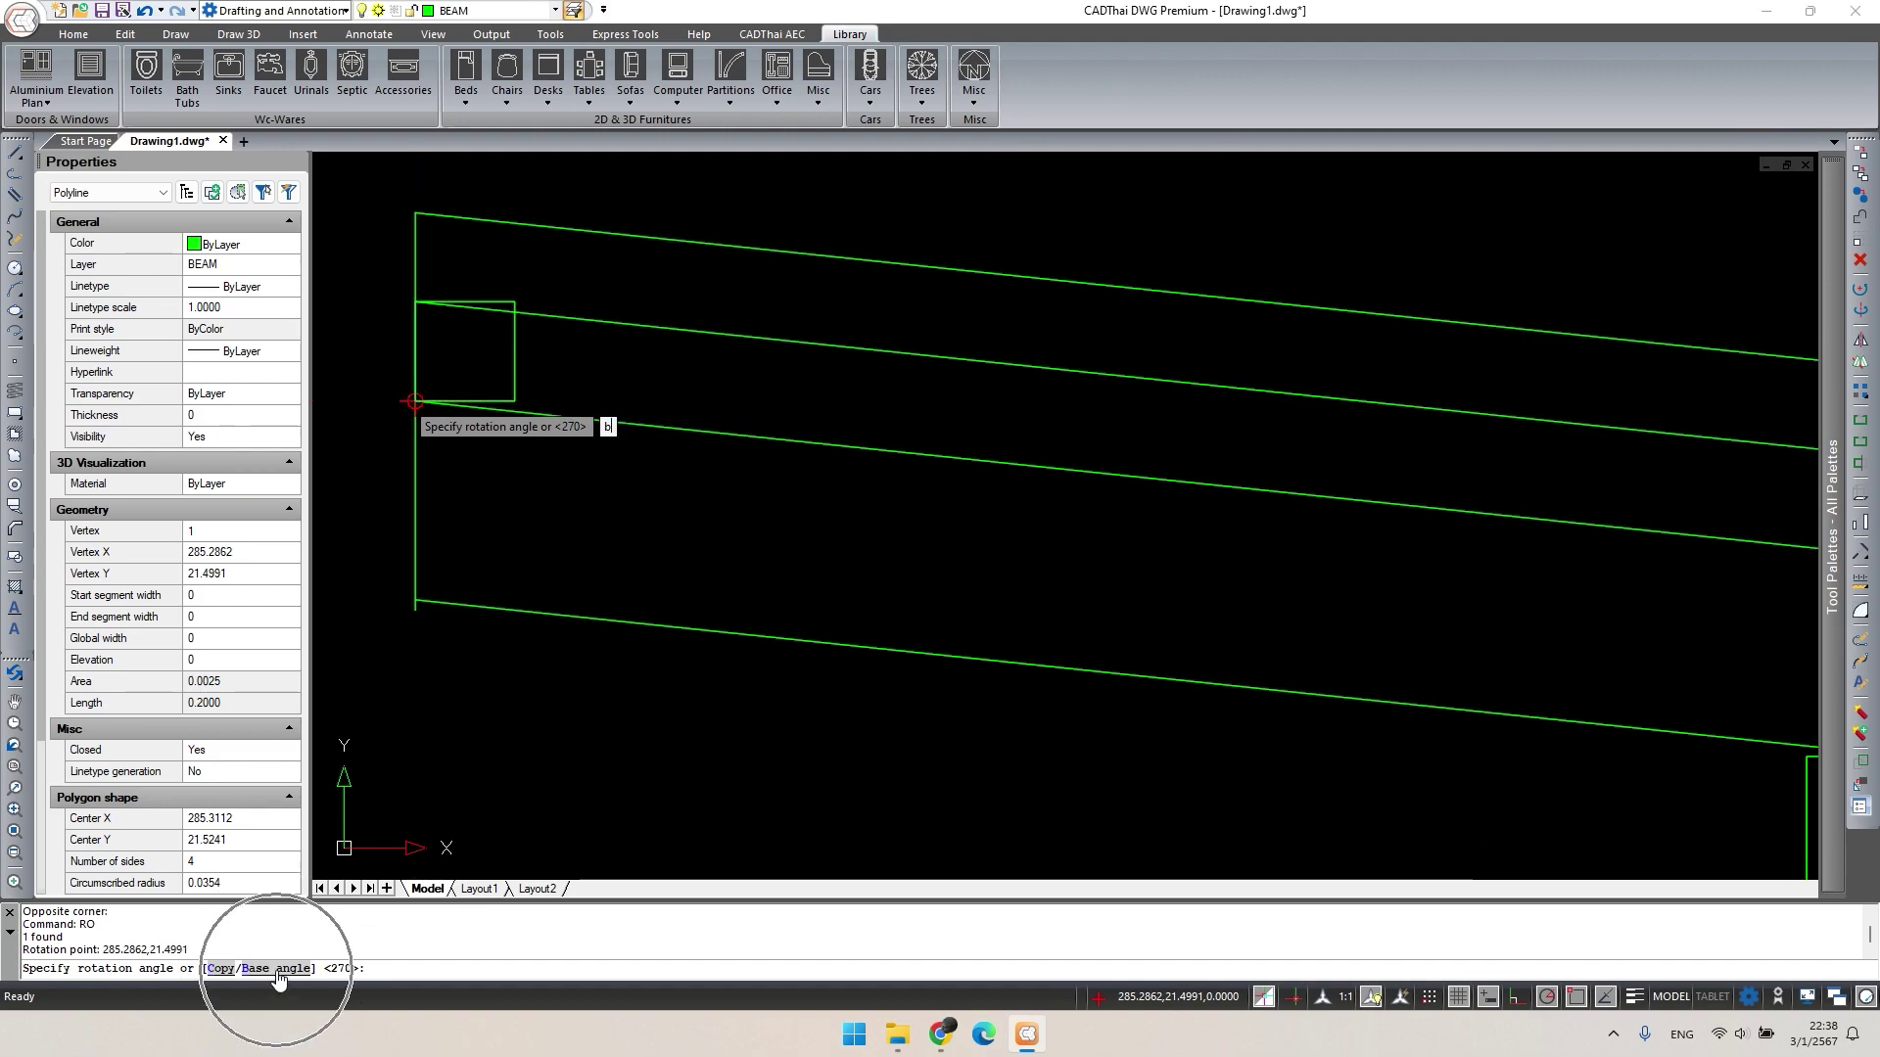
pyautogui.press('Return')
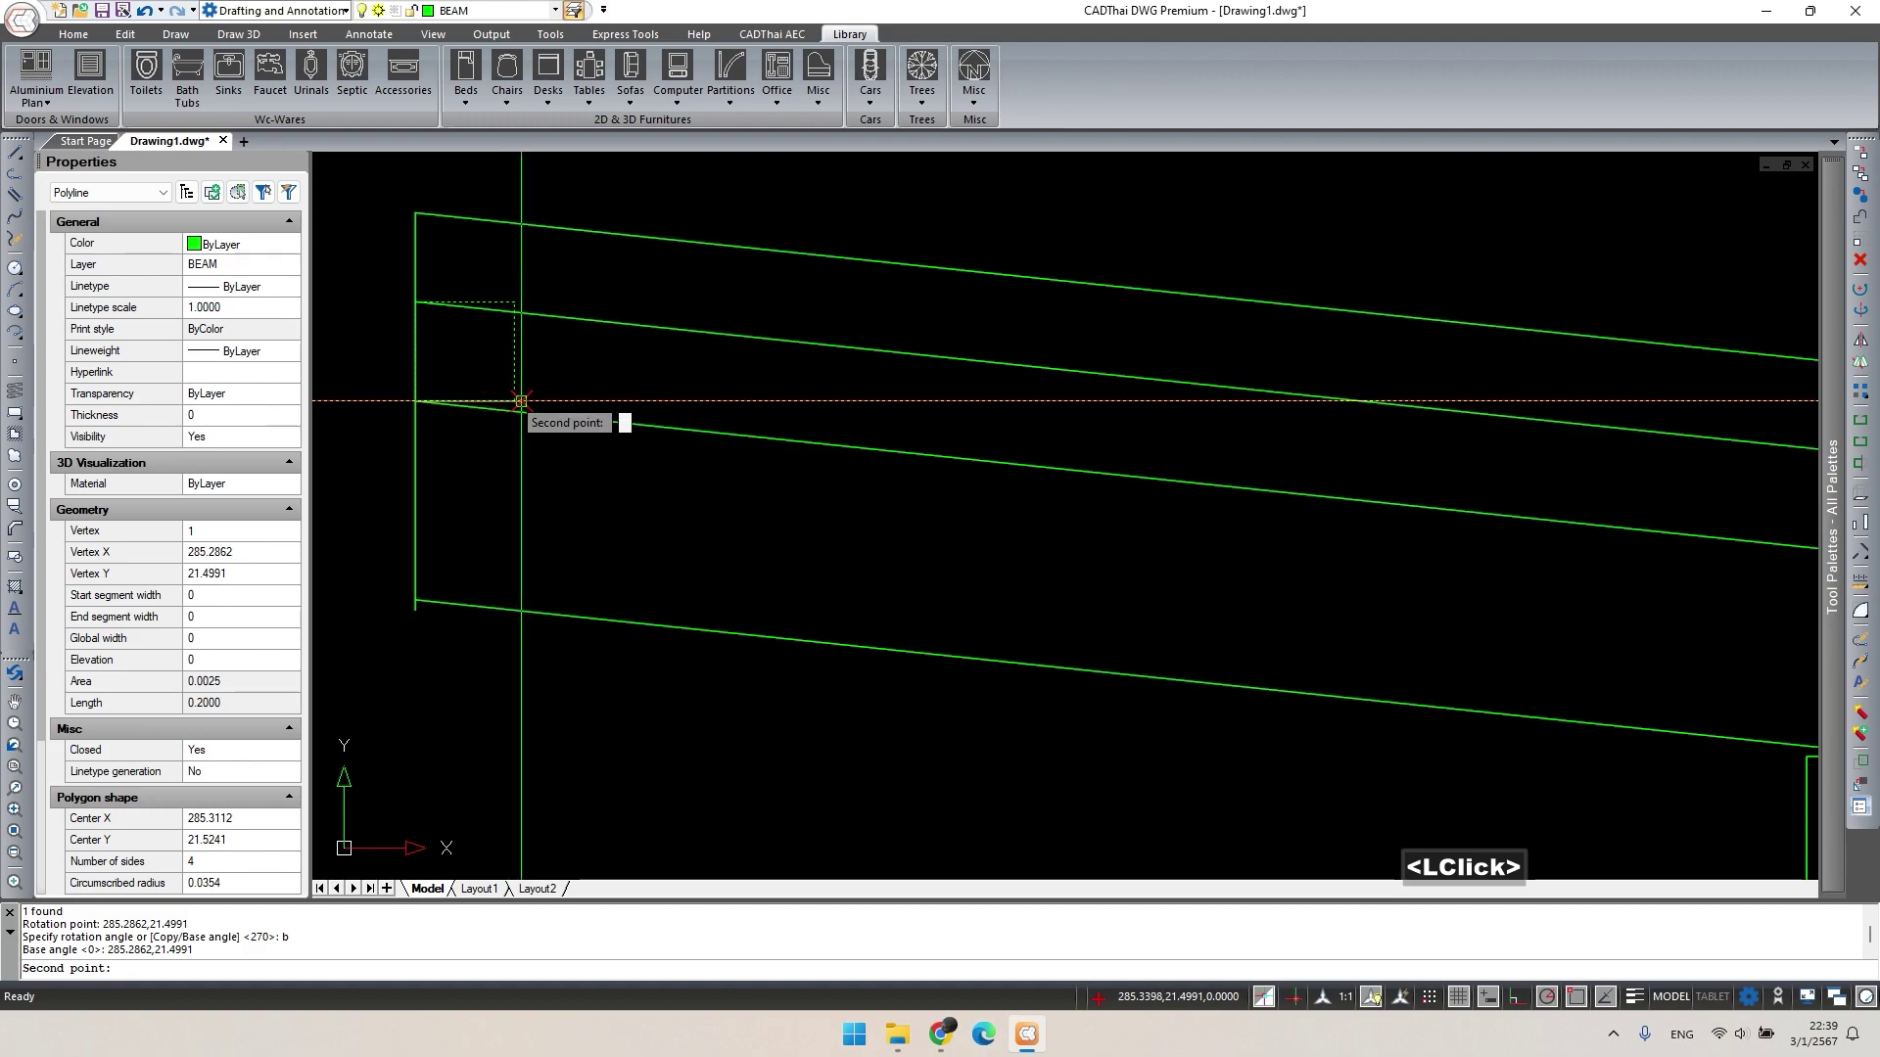
pyautogui.click(514, 400)
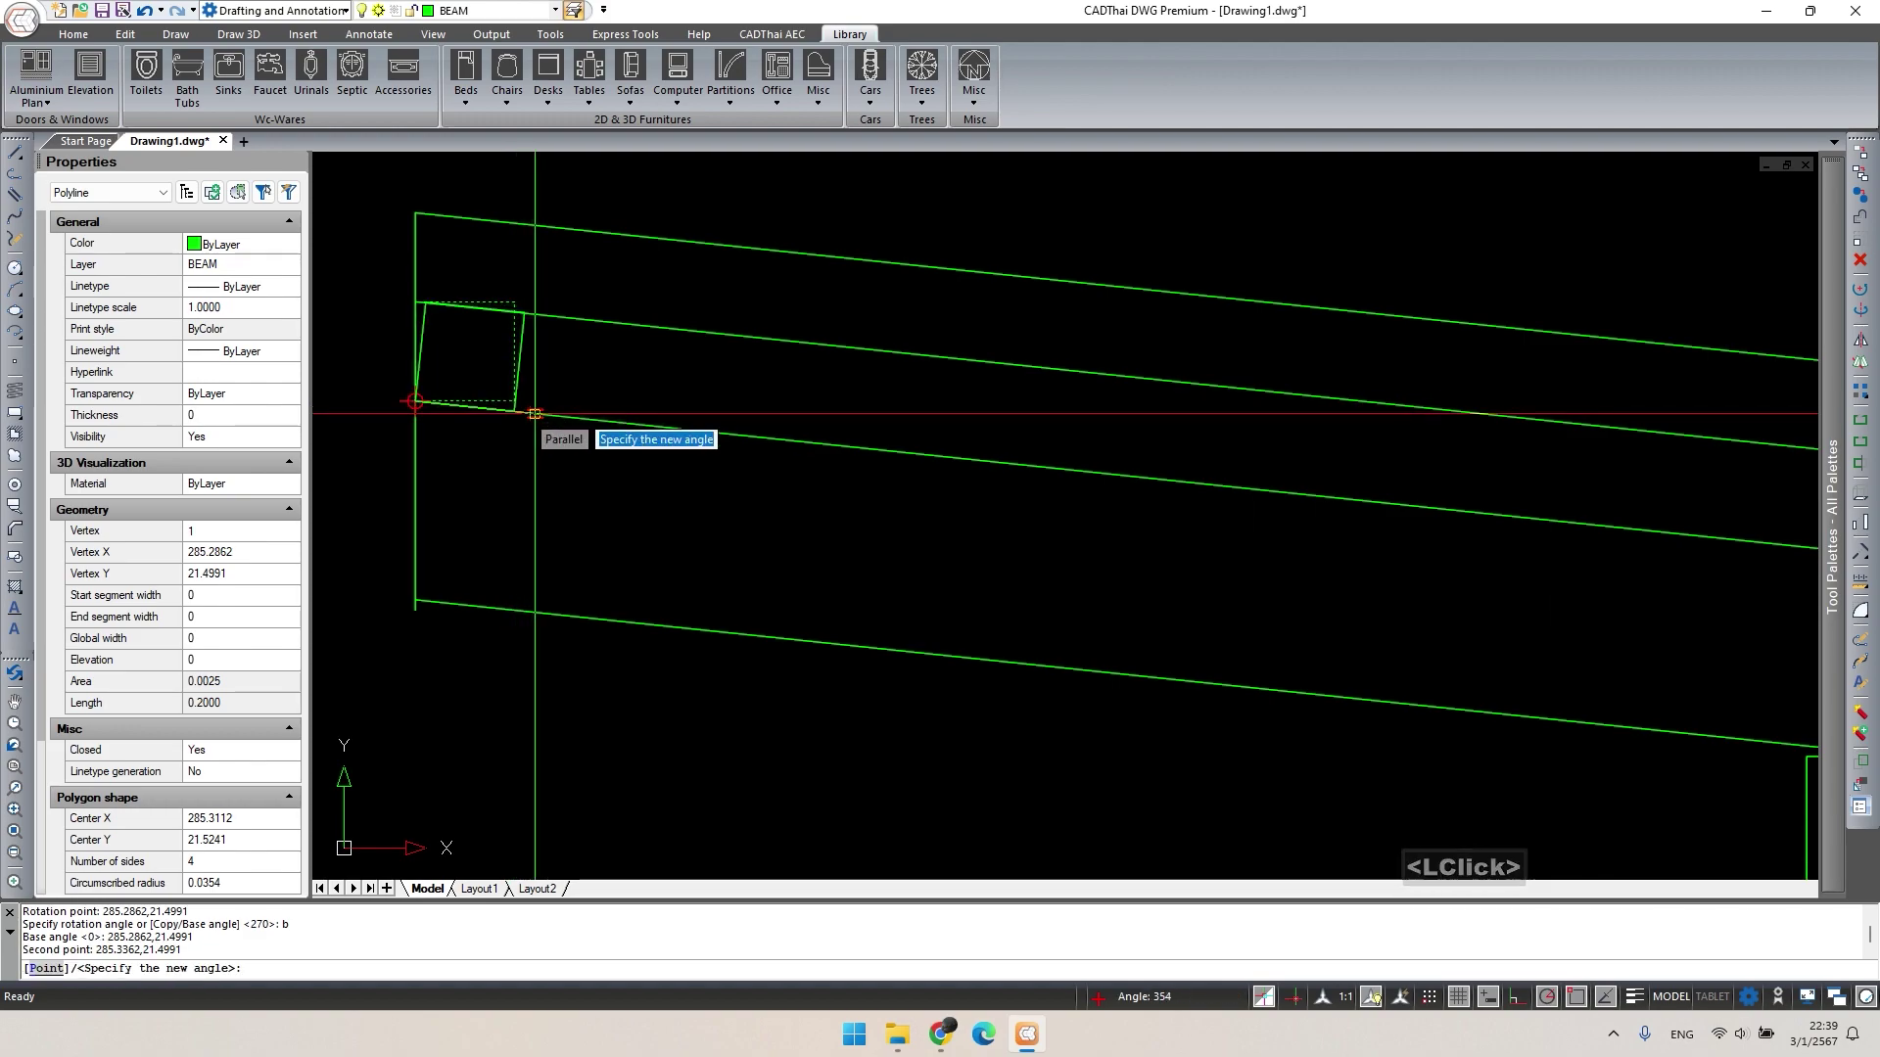
pyautogui.click(534, 415)
pyautogui.scroll(-2, 528, 509)
pyautogui.moveTo(520, 529); pyautogui.dragTo(514, 636, button='middle')
pyautogui.press('Escape')
# Finish aligning the square with the roof slope, then copy it 1 unit down the slope along the lower inner roof line.
pyautogui.click(513, 450)
pyautogui.doubleClick(441, 423)
pyautogui.write('co')
pyautogui.press('space')
pyautogui.scroll(5, 441, 553)
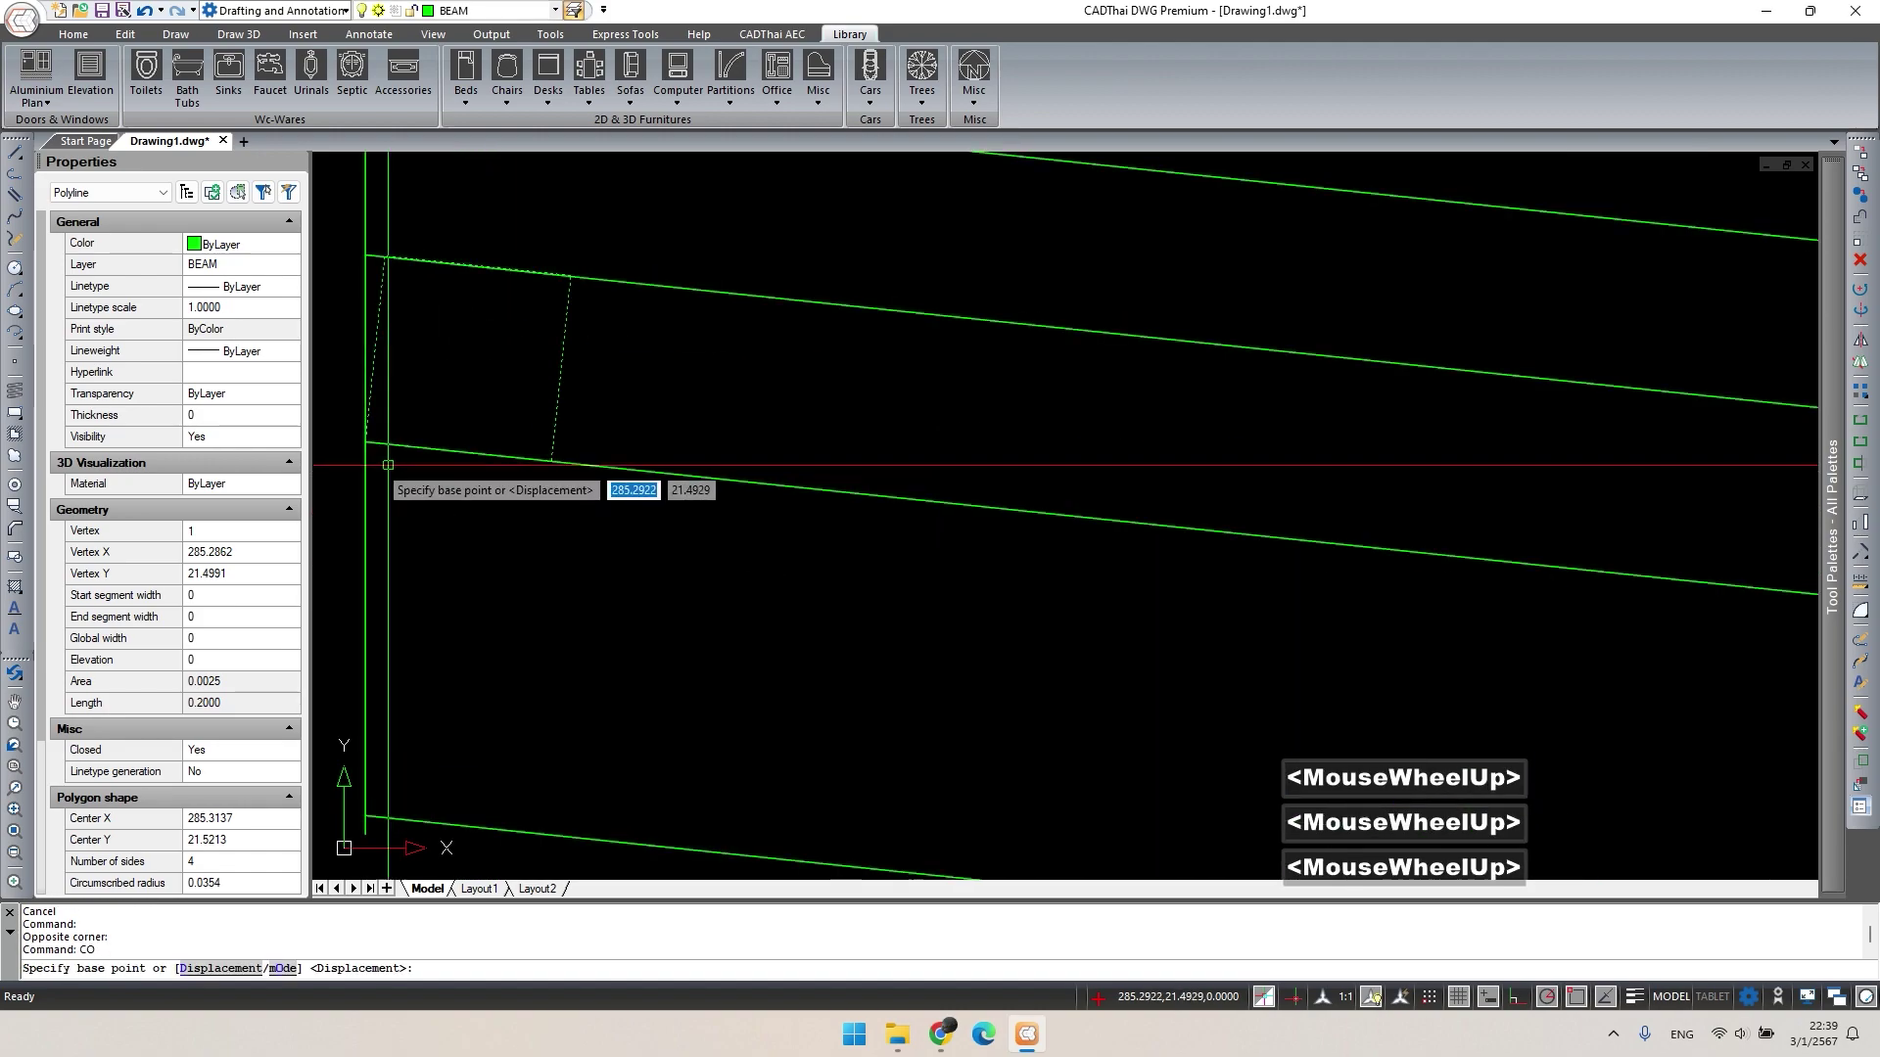
pyautogui.click(365, 441)
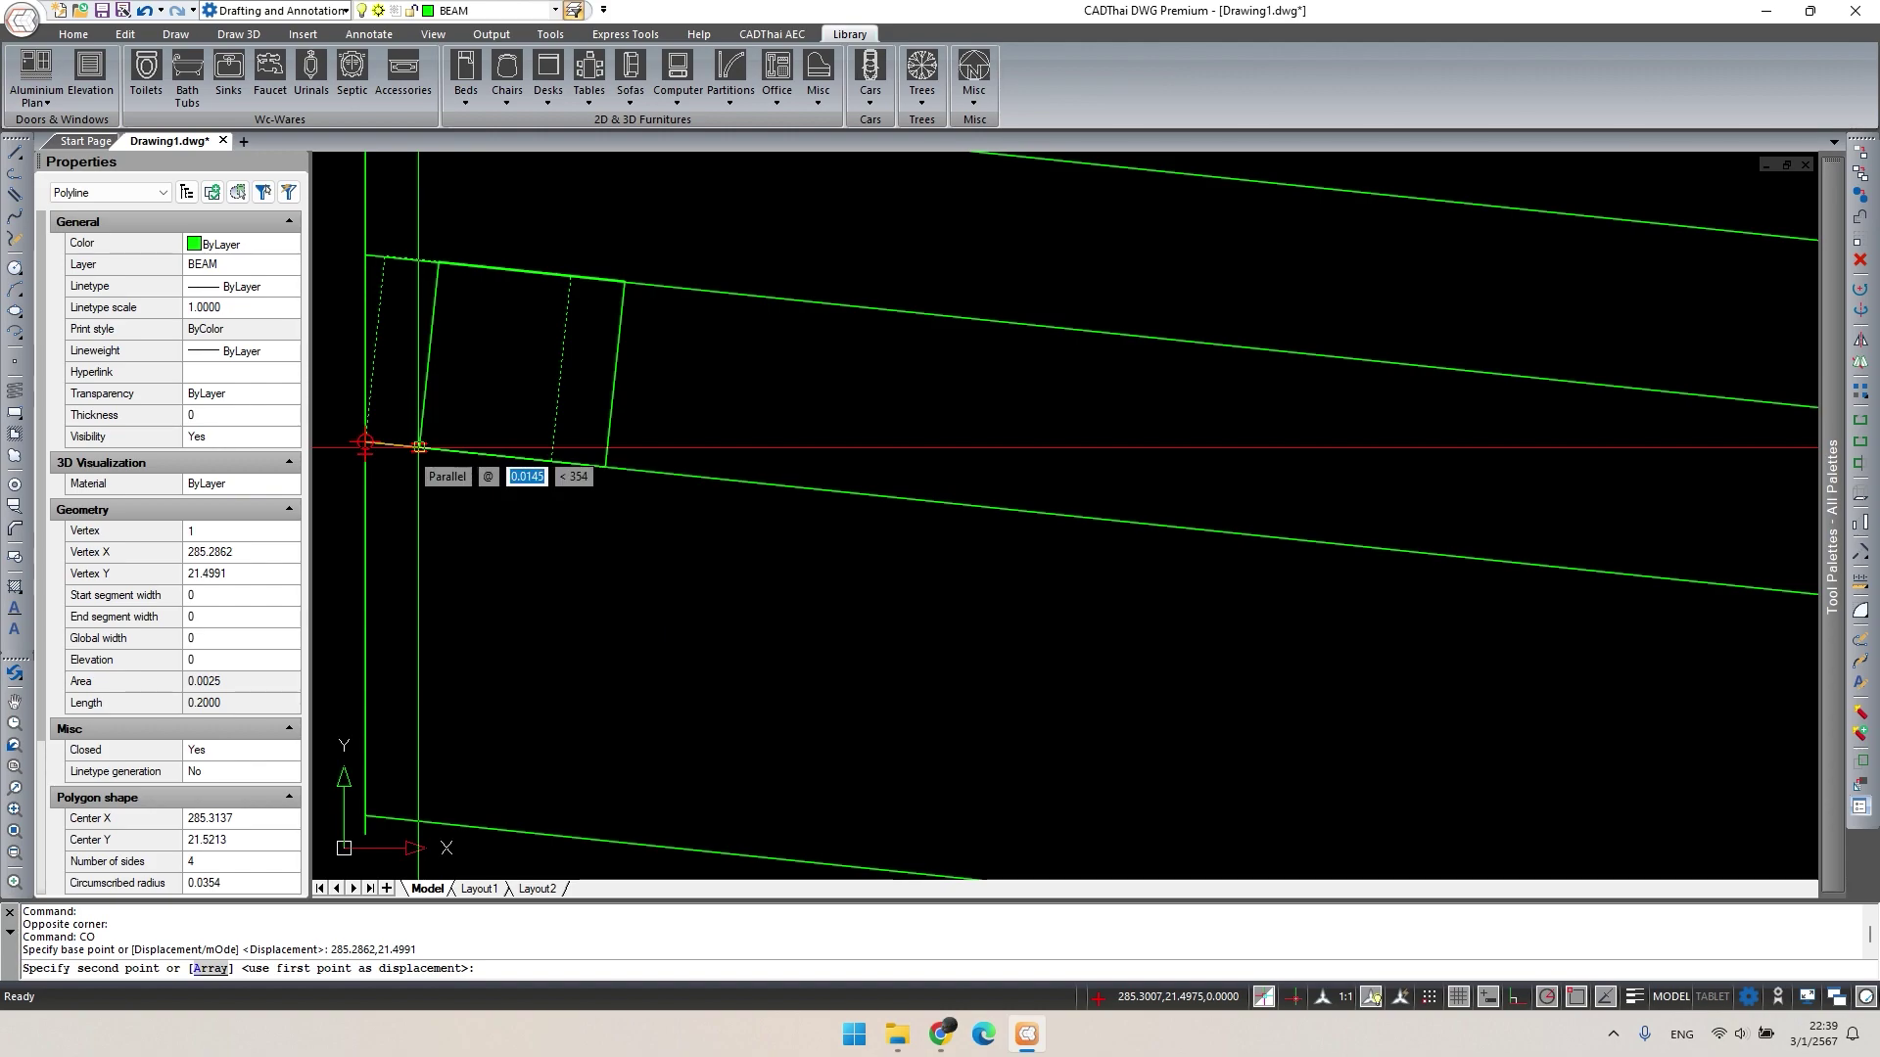
pyautogui.press('Return')
pyautogui.scroll(-4, 490, 518)
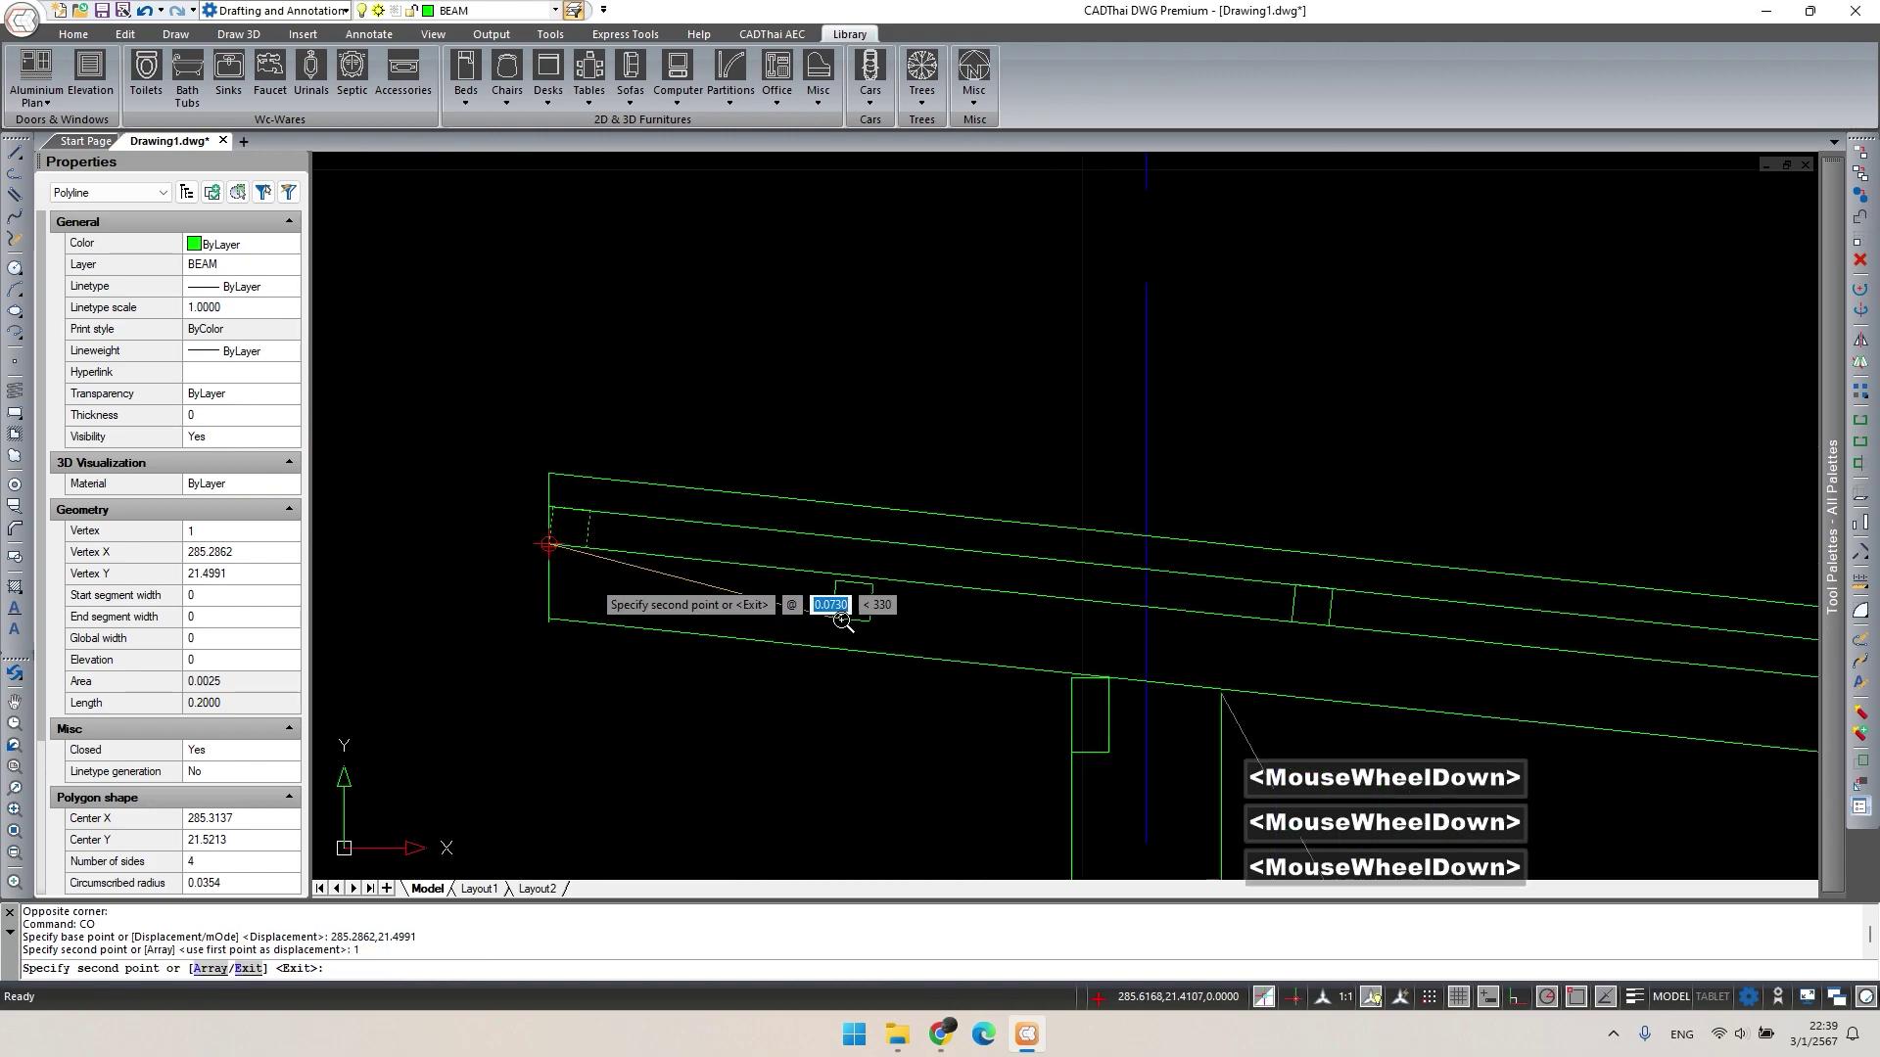
pyautogui.press('space')
pyautogui.press('Escape')
# Copy the second square five more times along the slope, stepping from corner to corner at 1-unit spacing.
pyautogui.moveTo(1273, 573); pyautogui.dragTo(1351, 635)
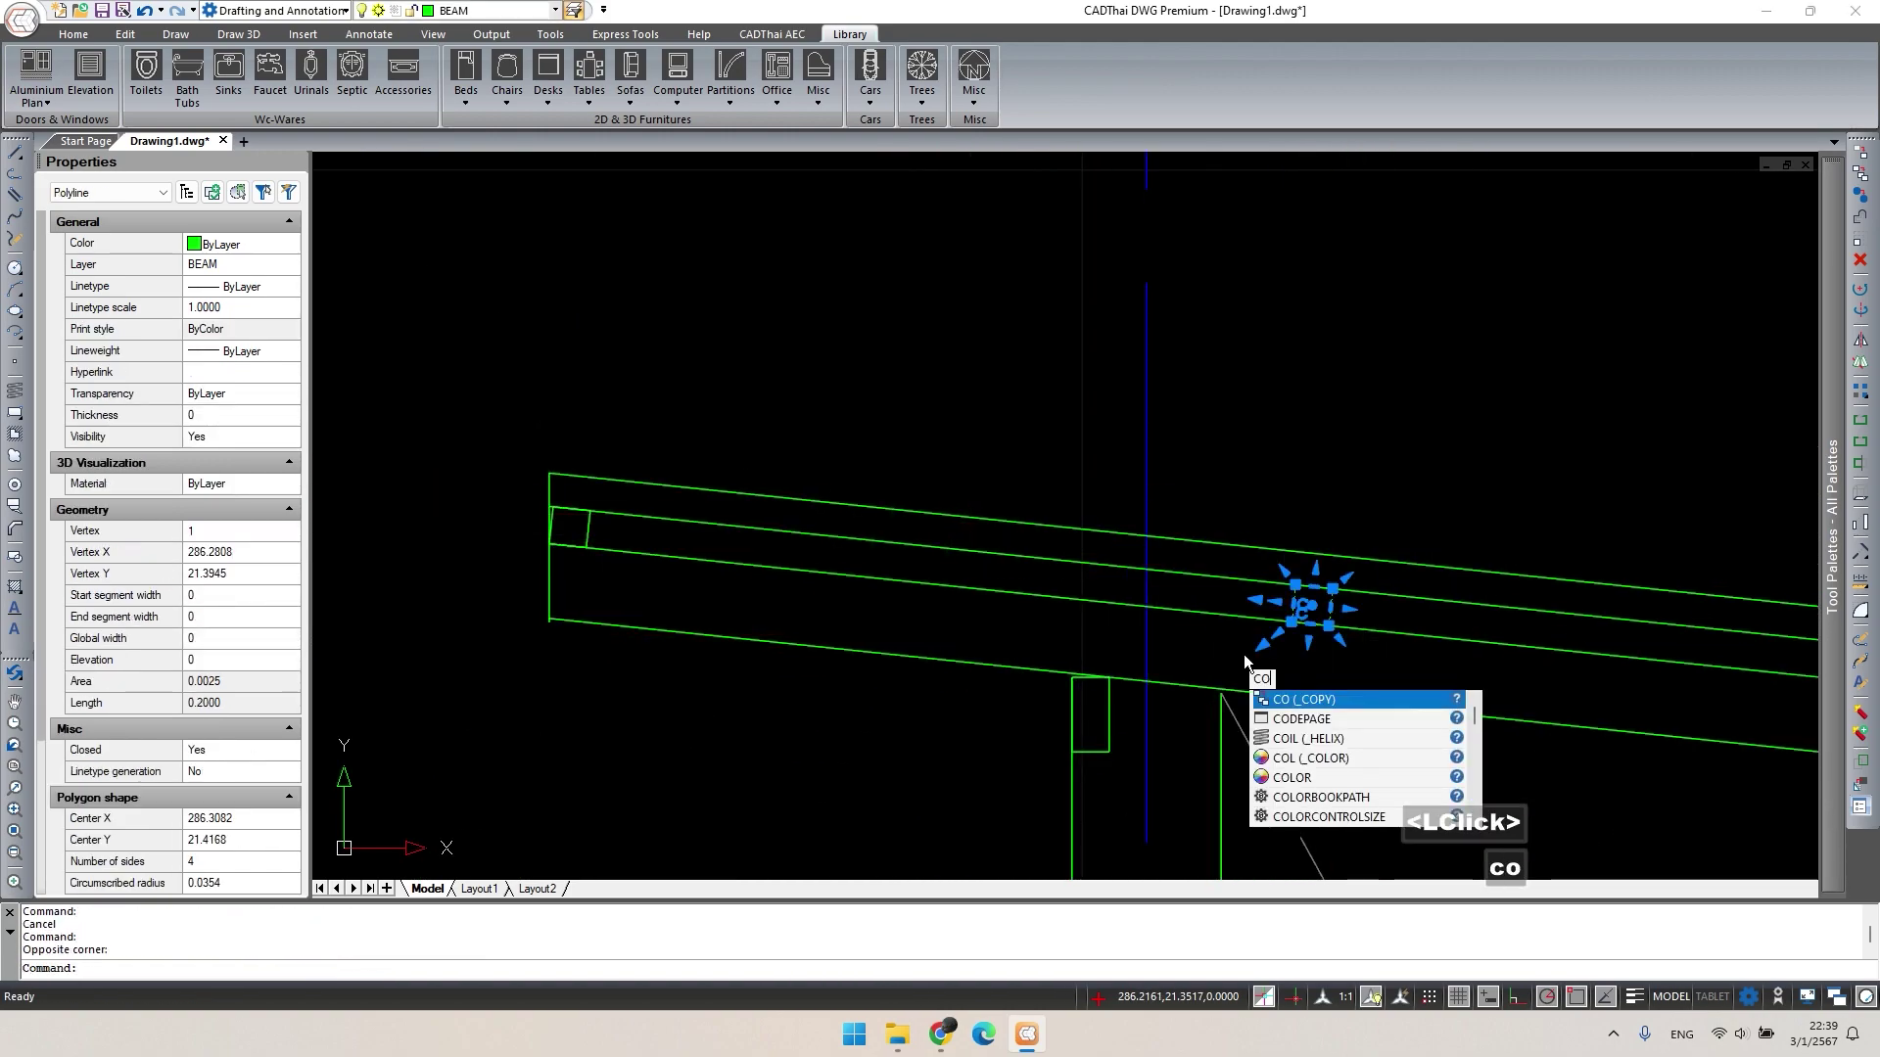
pyautogui.write('co')
pyautogui.press('space')
pyautogui.click(586, 549)
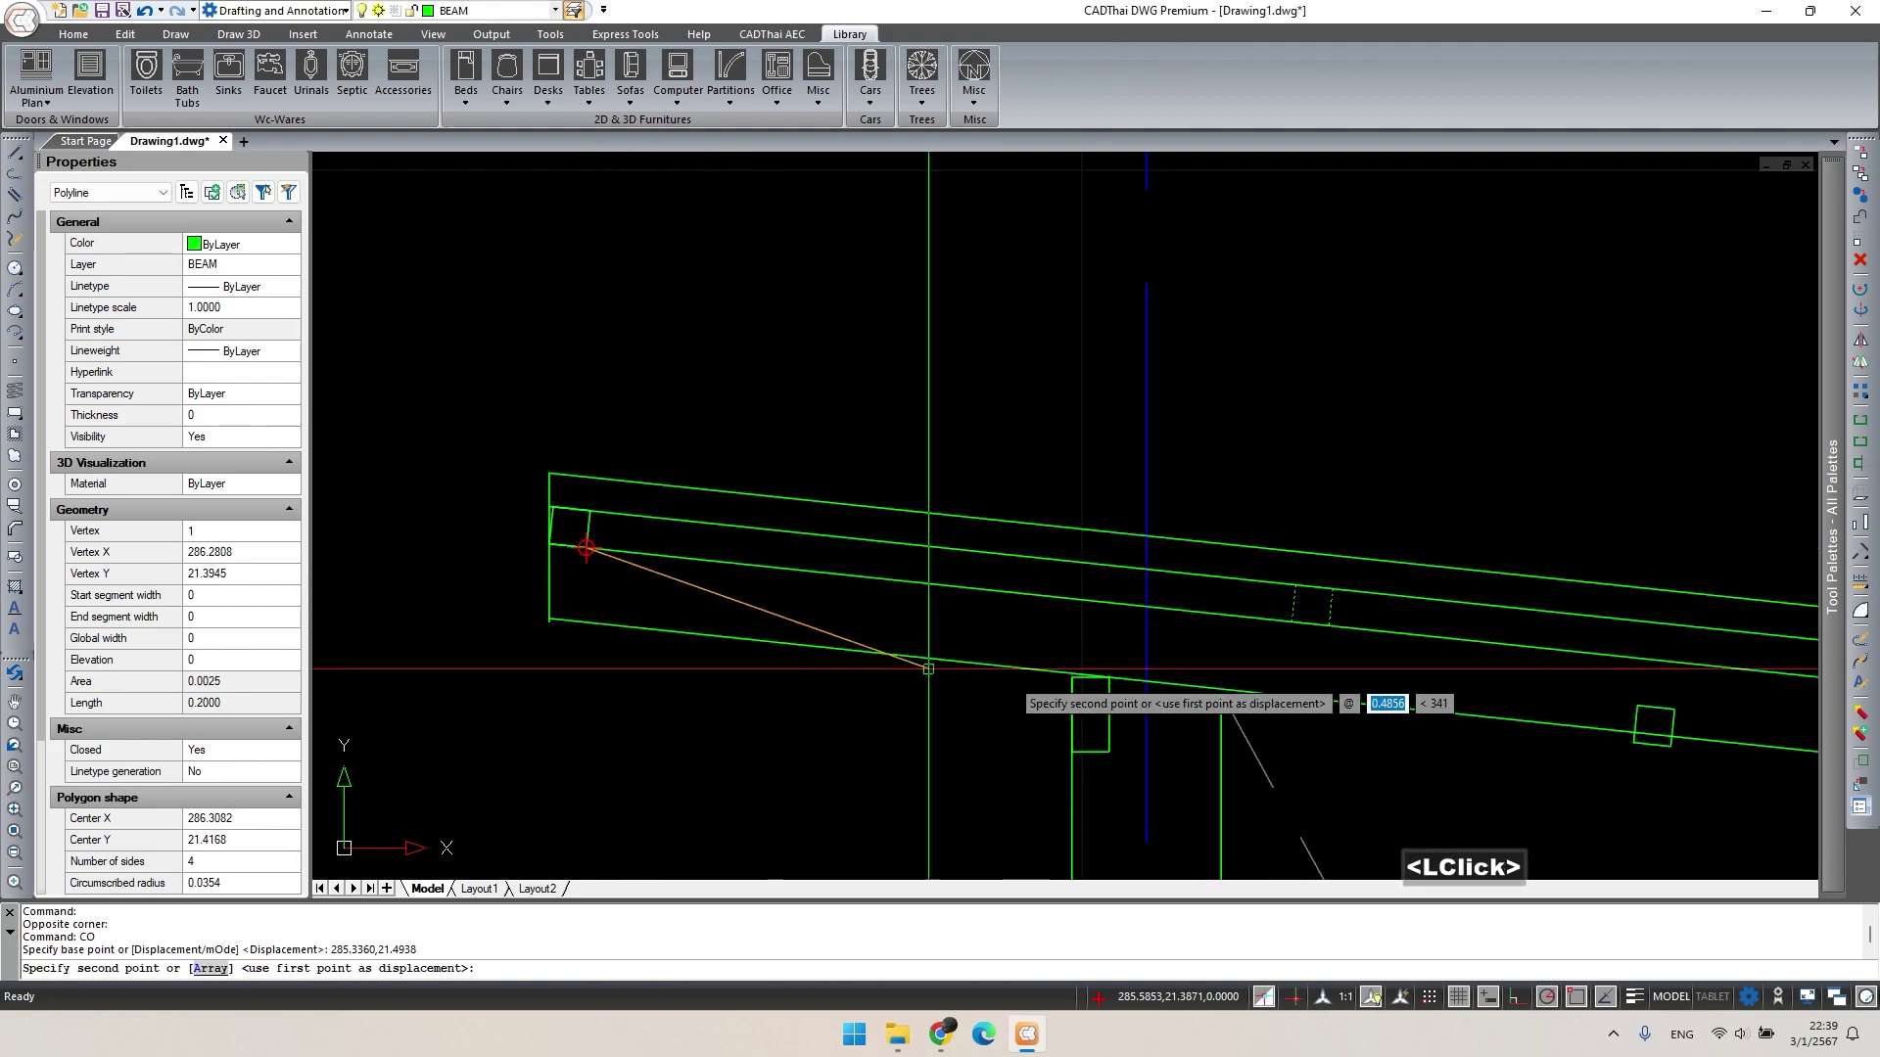
pyautogui.scroll(-2, 1328, 626)
pyautogui.moveTo(1329, 626); pyautogui.dragTo(571, 528, button='middle')
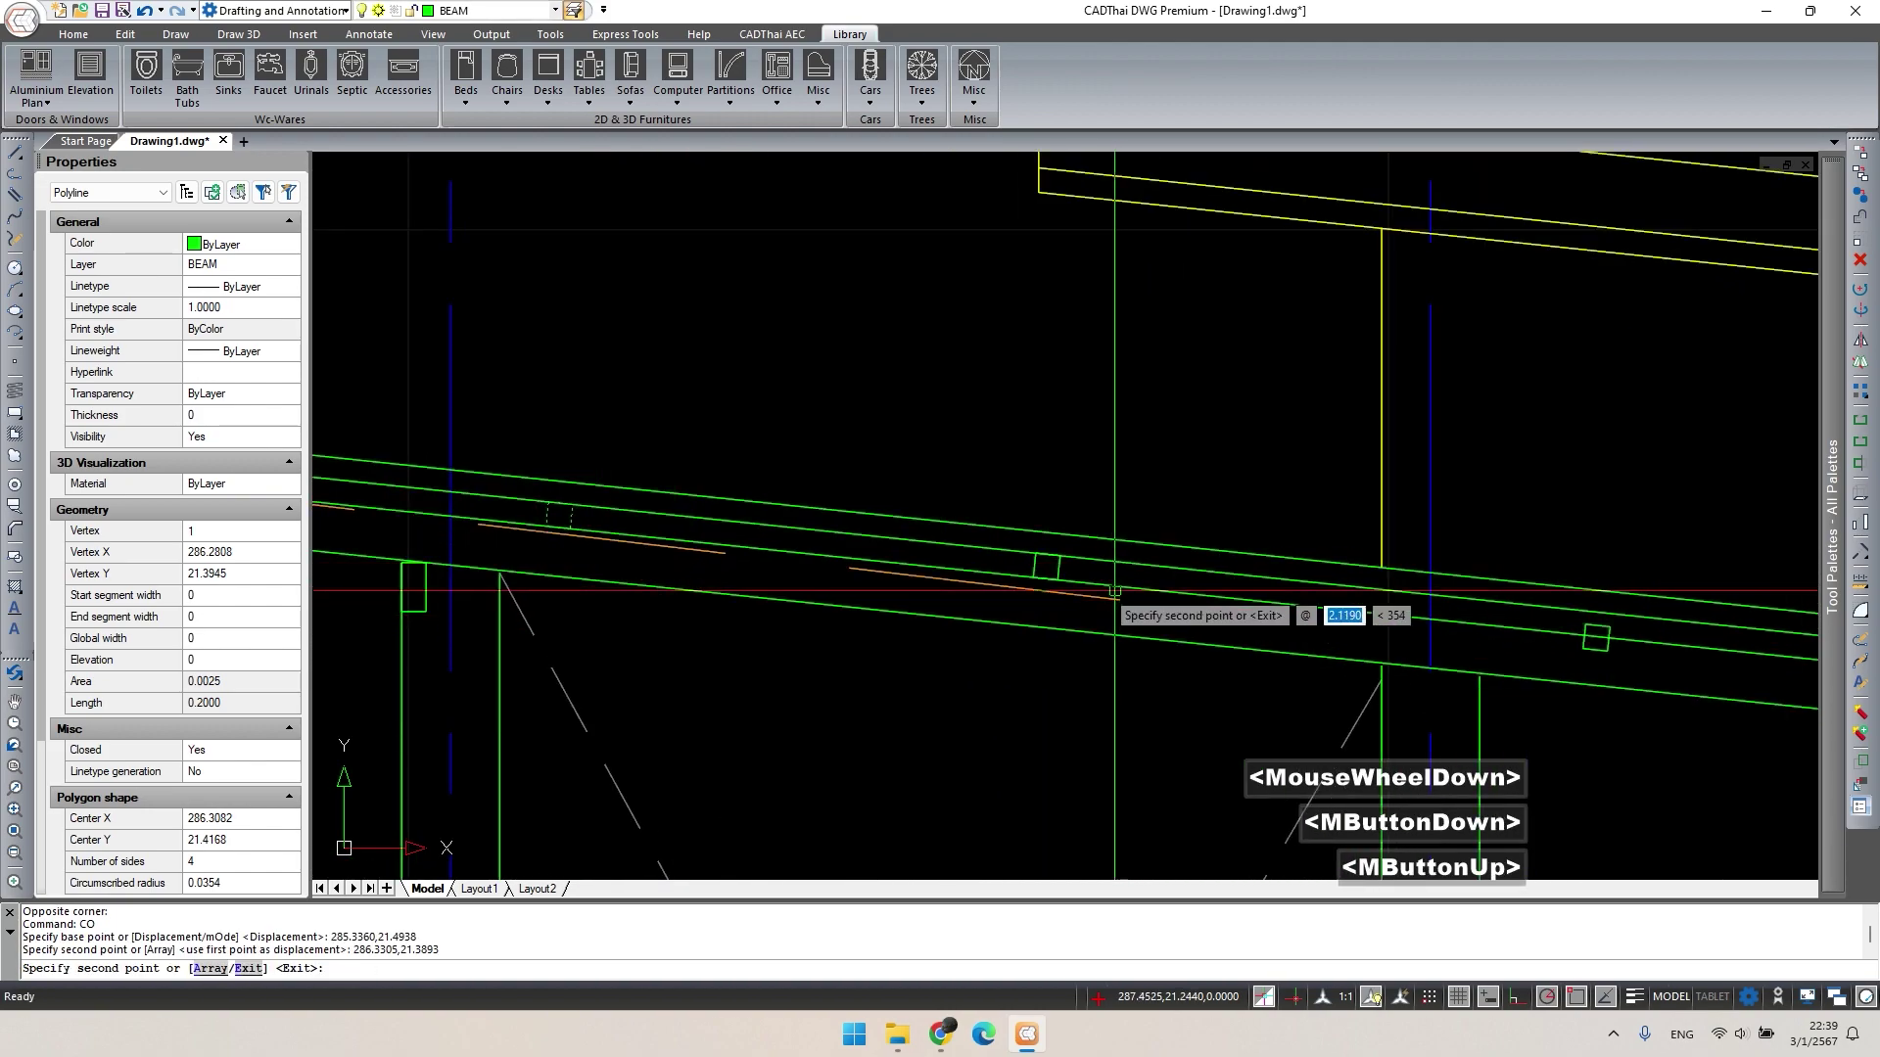
pyautogui.click(1056, 580)
pyautogui.moveTo(1057, 580); pyautogui.dragTo(395, 471, button='middle')
pyautogui.click(880, 520)
pyautogui.moveTo(1253, 650); pyautogui.dragTo(868, 537, button='middle')
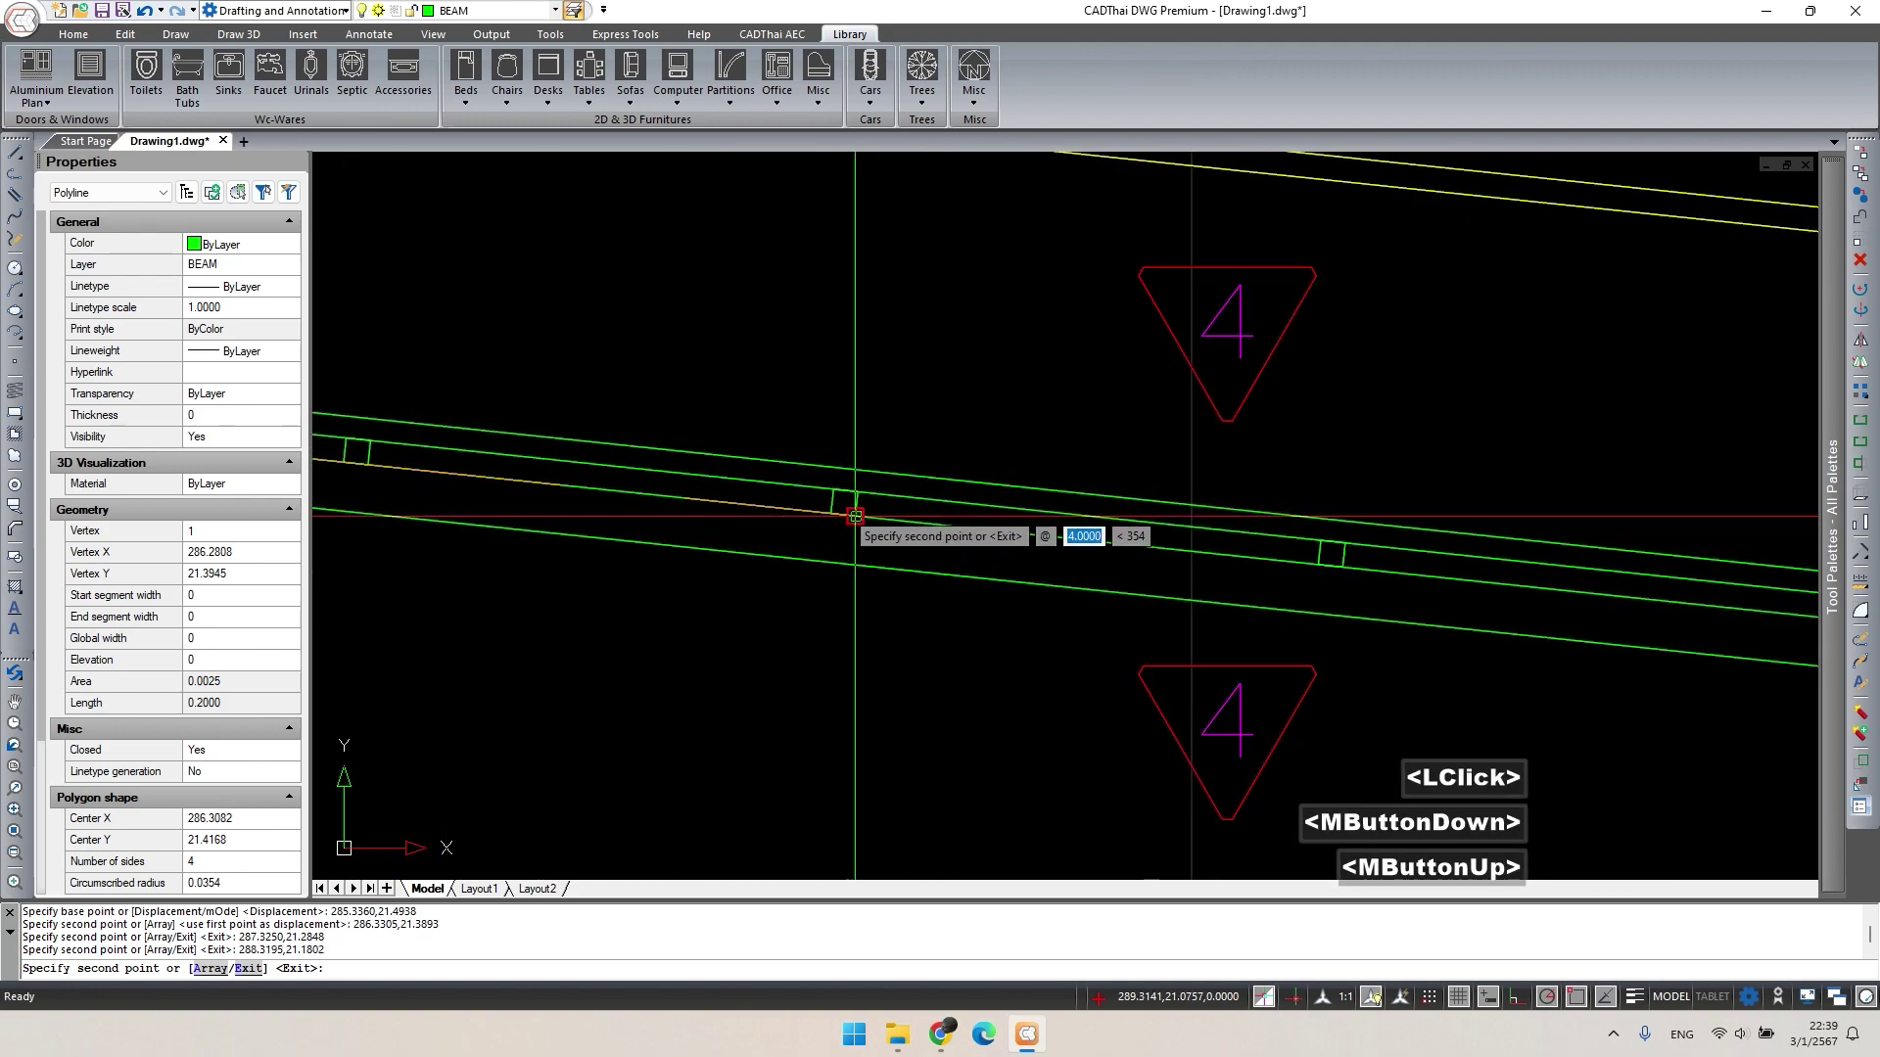
pyautogui.scroll(2, 849, 508)
pyautogui.click(850, 503)
pyautogui.click(1593, 579)
pyautogui.scroll(-1, 1592, 579)
pyautogui.moveTo(1593, 579); pyautogui.dragTo(767, 525, button='middle')
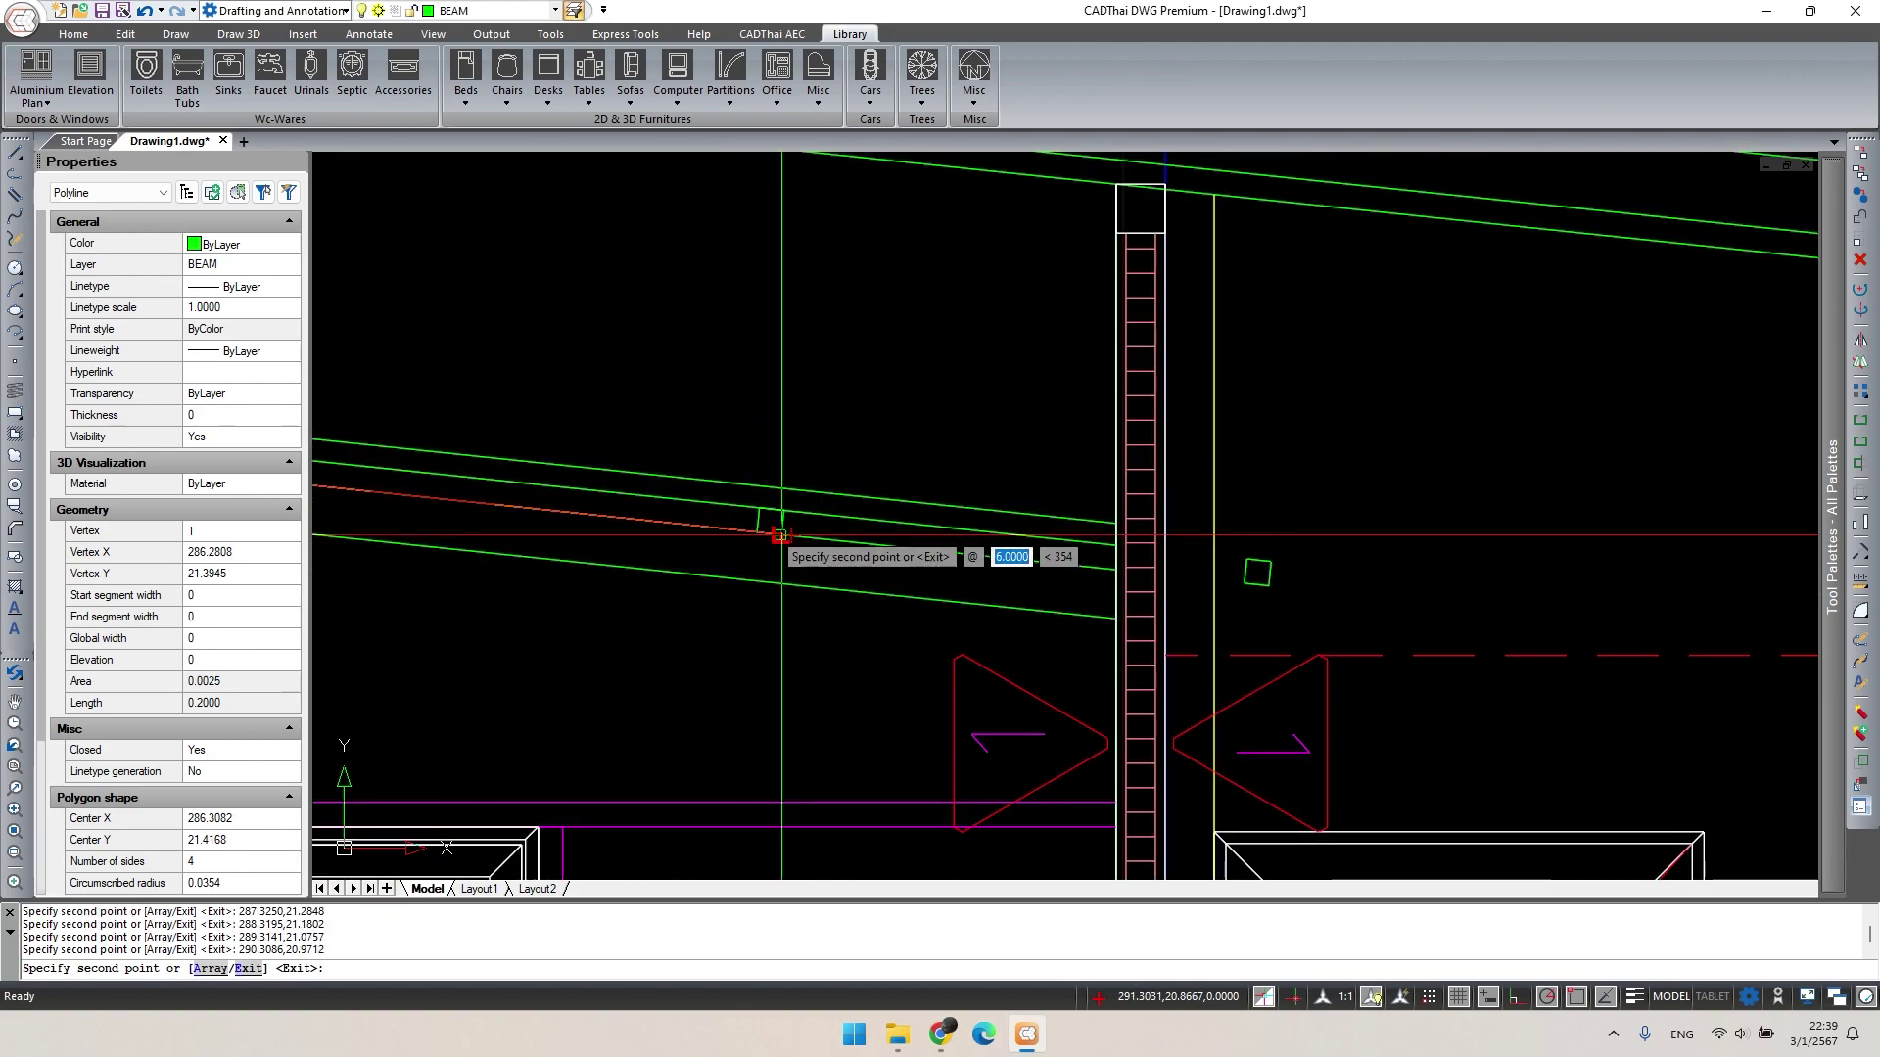
pyautogui.press('Escape')
# Copy the last square by its upper-right corner to the wall end of the upper inner roof line.
pyautogui.click(780, 526)
pyautogui.write('c')
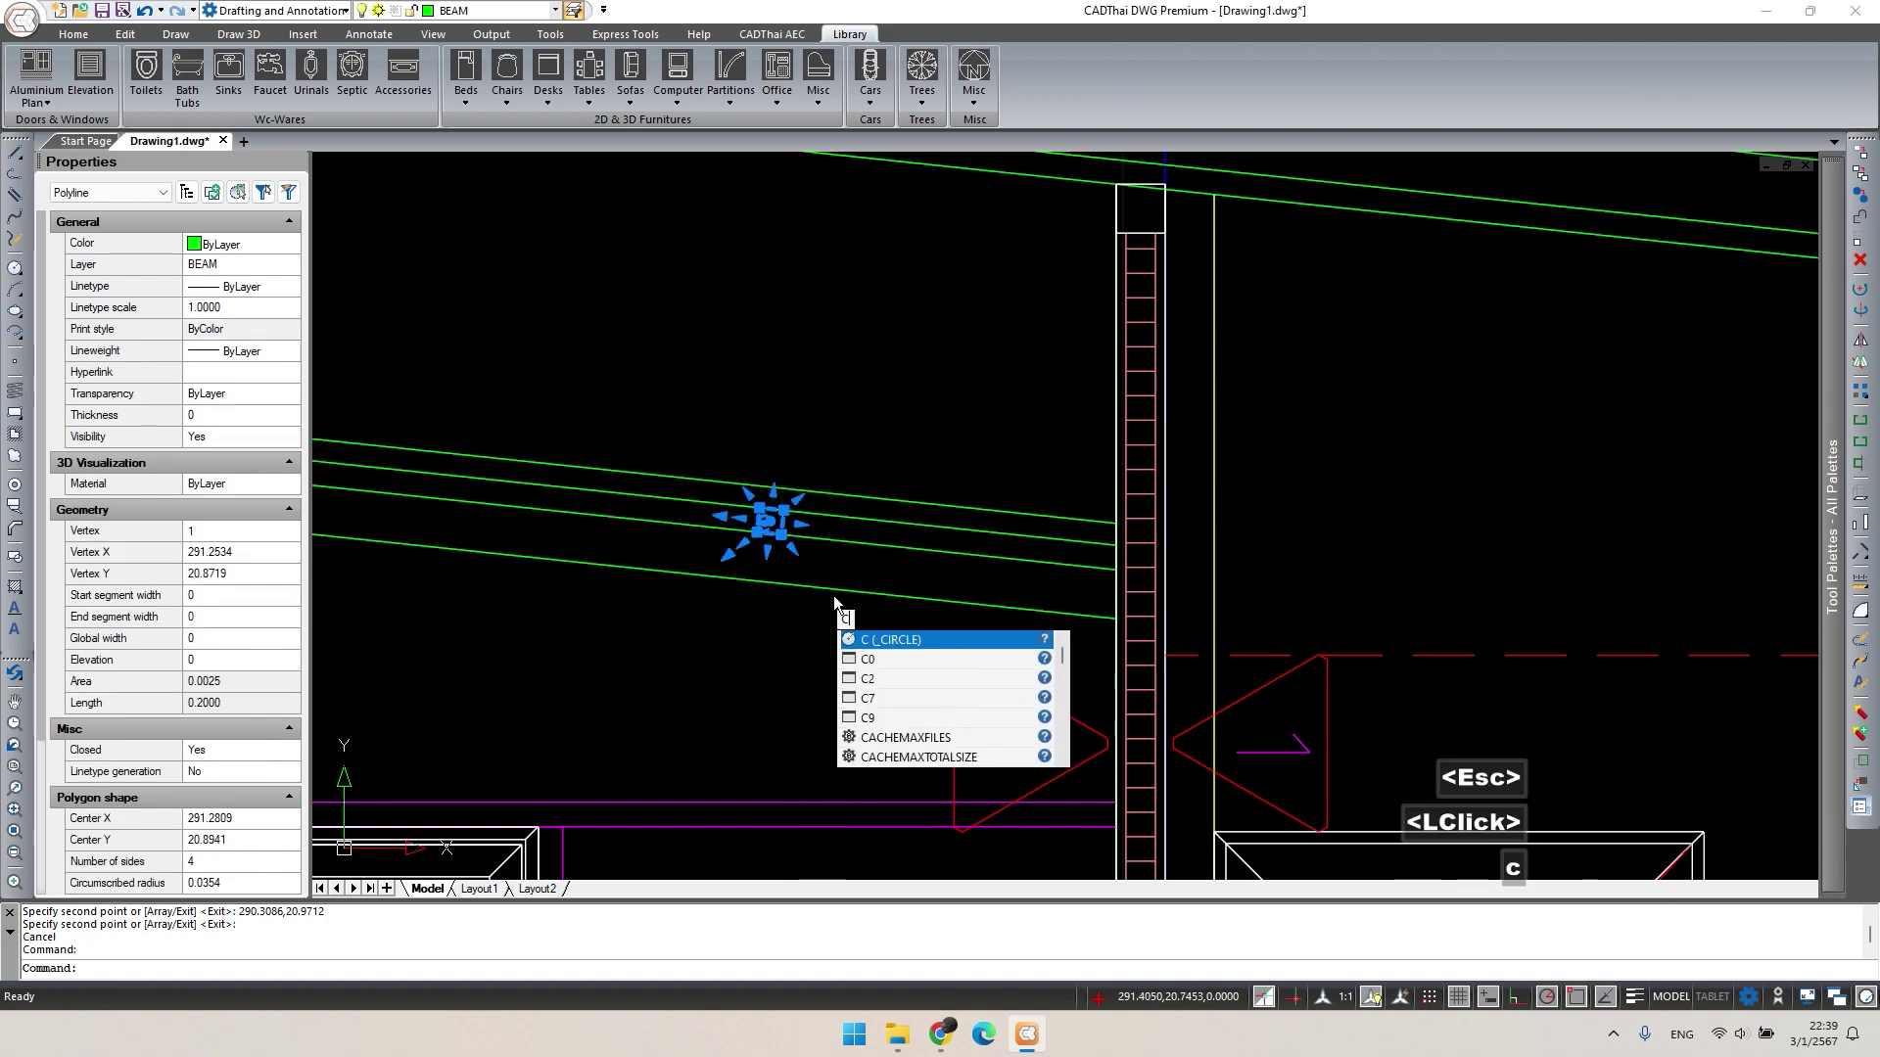
pyautogui.write('o')
pyautogui.press('space')
pyautogui.click(783, 510)
pyautogui.scroll(3, 1097, 534)
pyautogui.click(1097, 577)
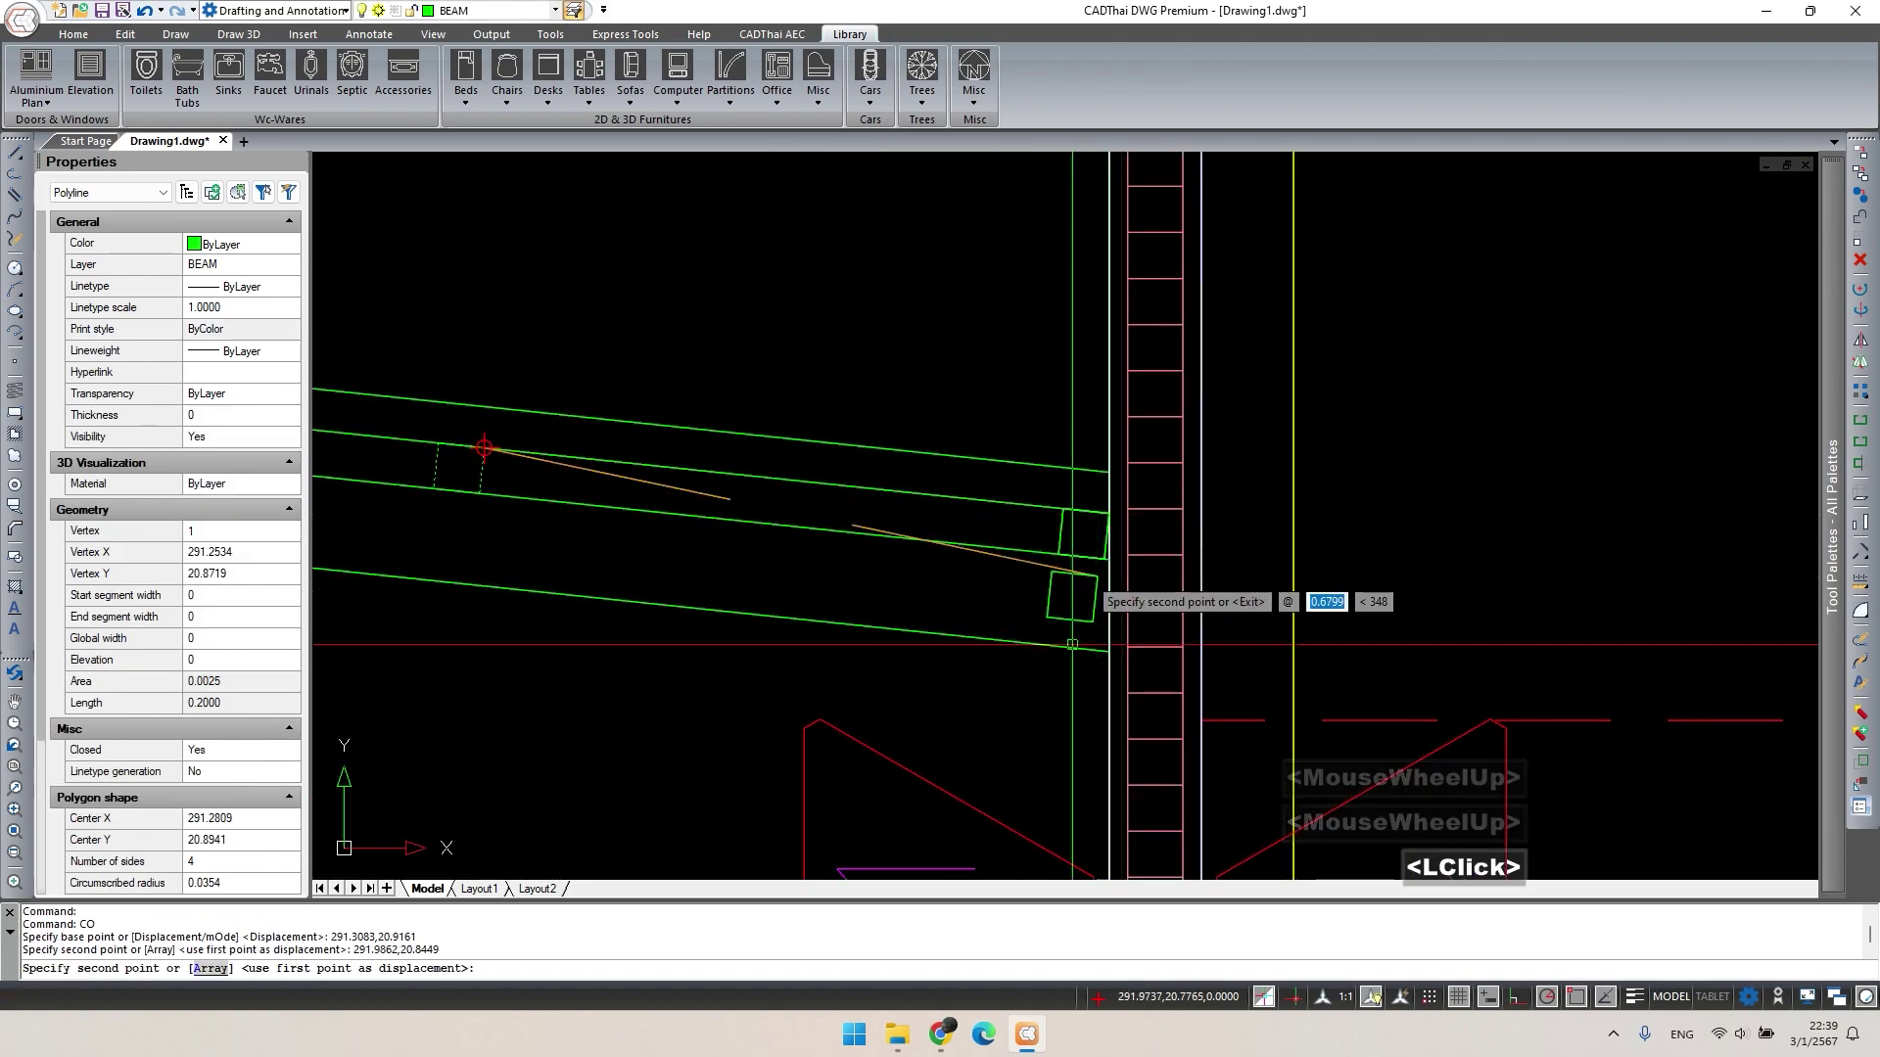
pyautogui.press('Escape')
# Examine the row of purlin squares along the lower roof and its junction with the brick wall.
pyautogui.scroll(-5, 1173, 546)
pyautogui.scroll(1, 1117, 618)
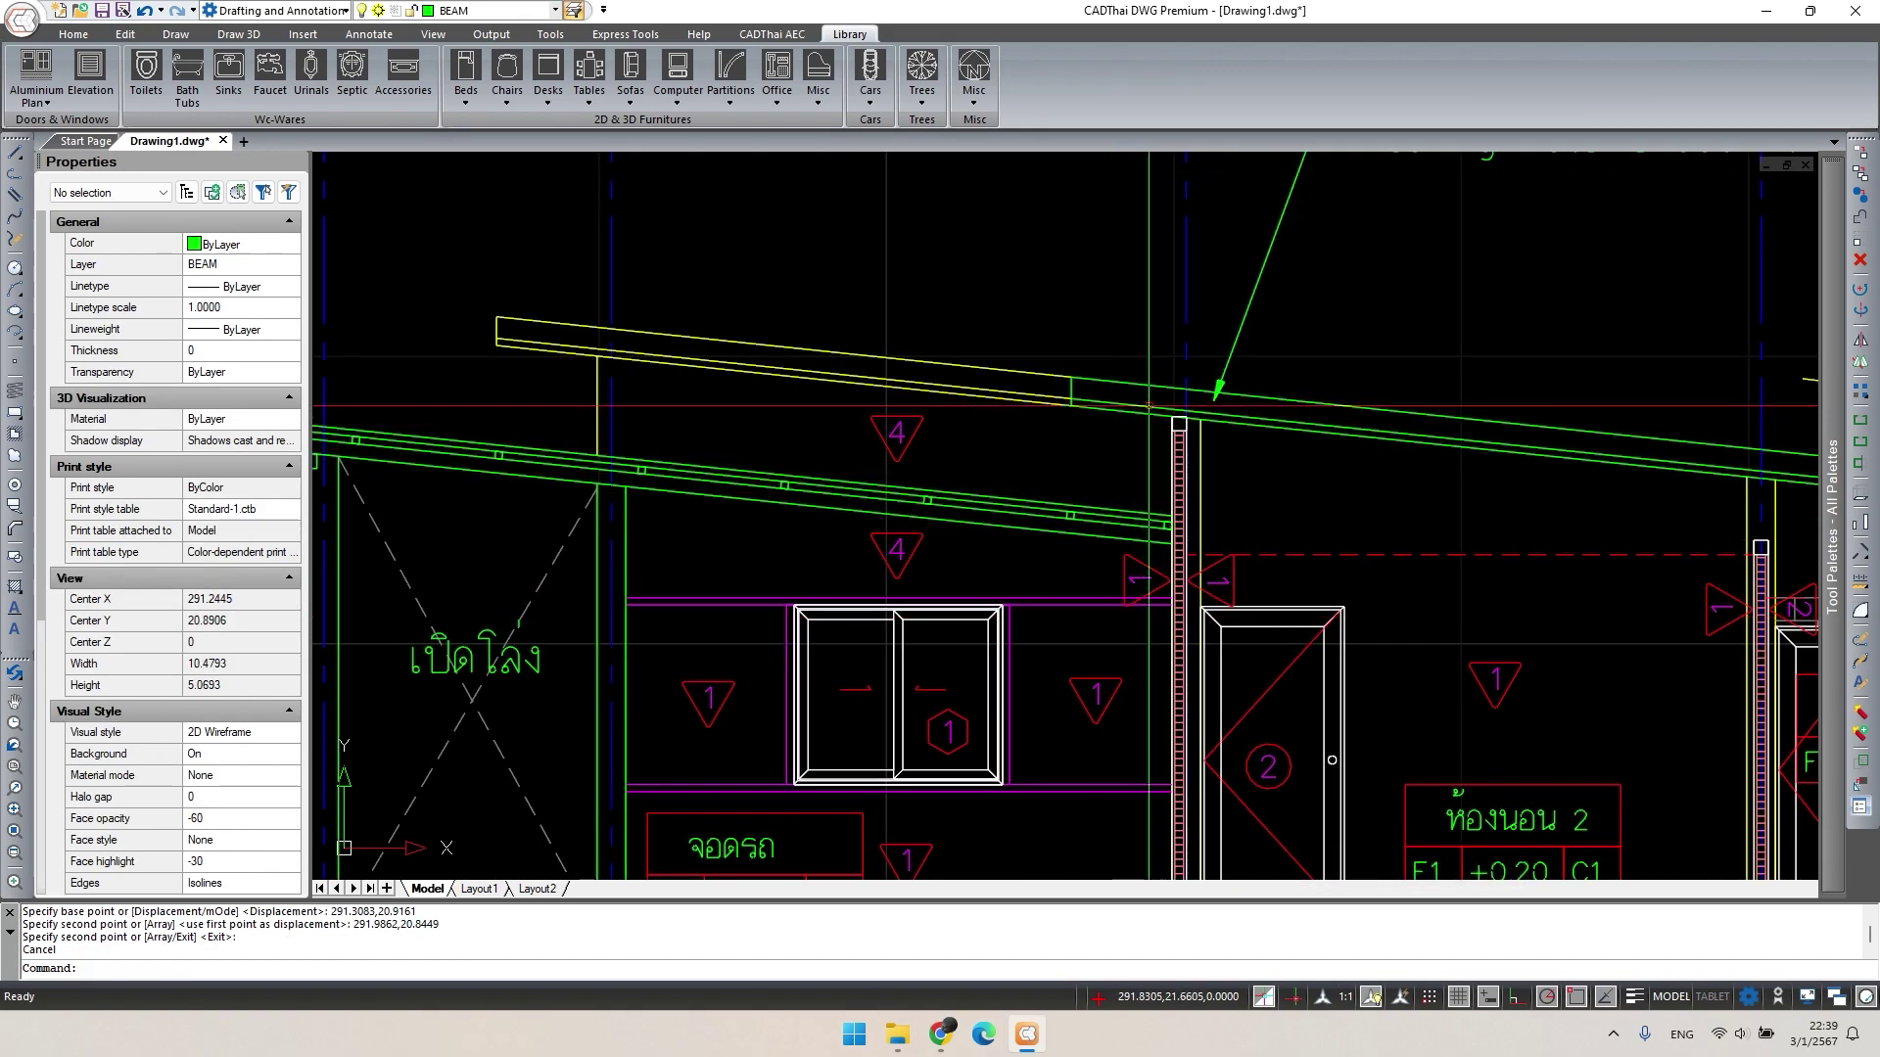
pyautogui.scroll(1, 1149, 404)
pyautogui.scroll(-2, 1271, 545)
pyautogui.moveTo(1271, 546); pyautogui.dragTo(1144, 559, button='middle')
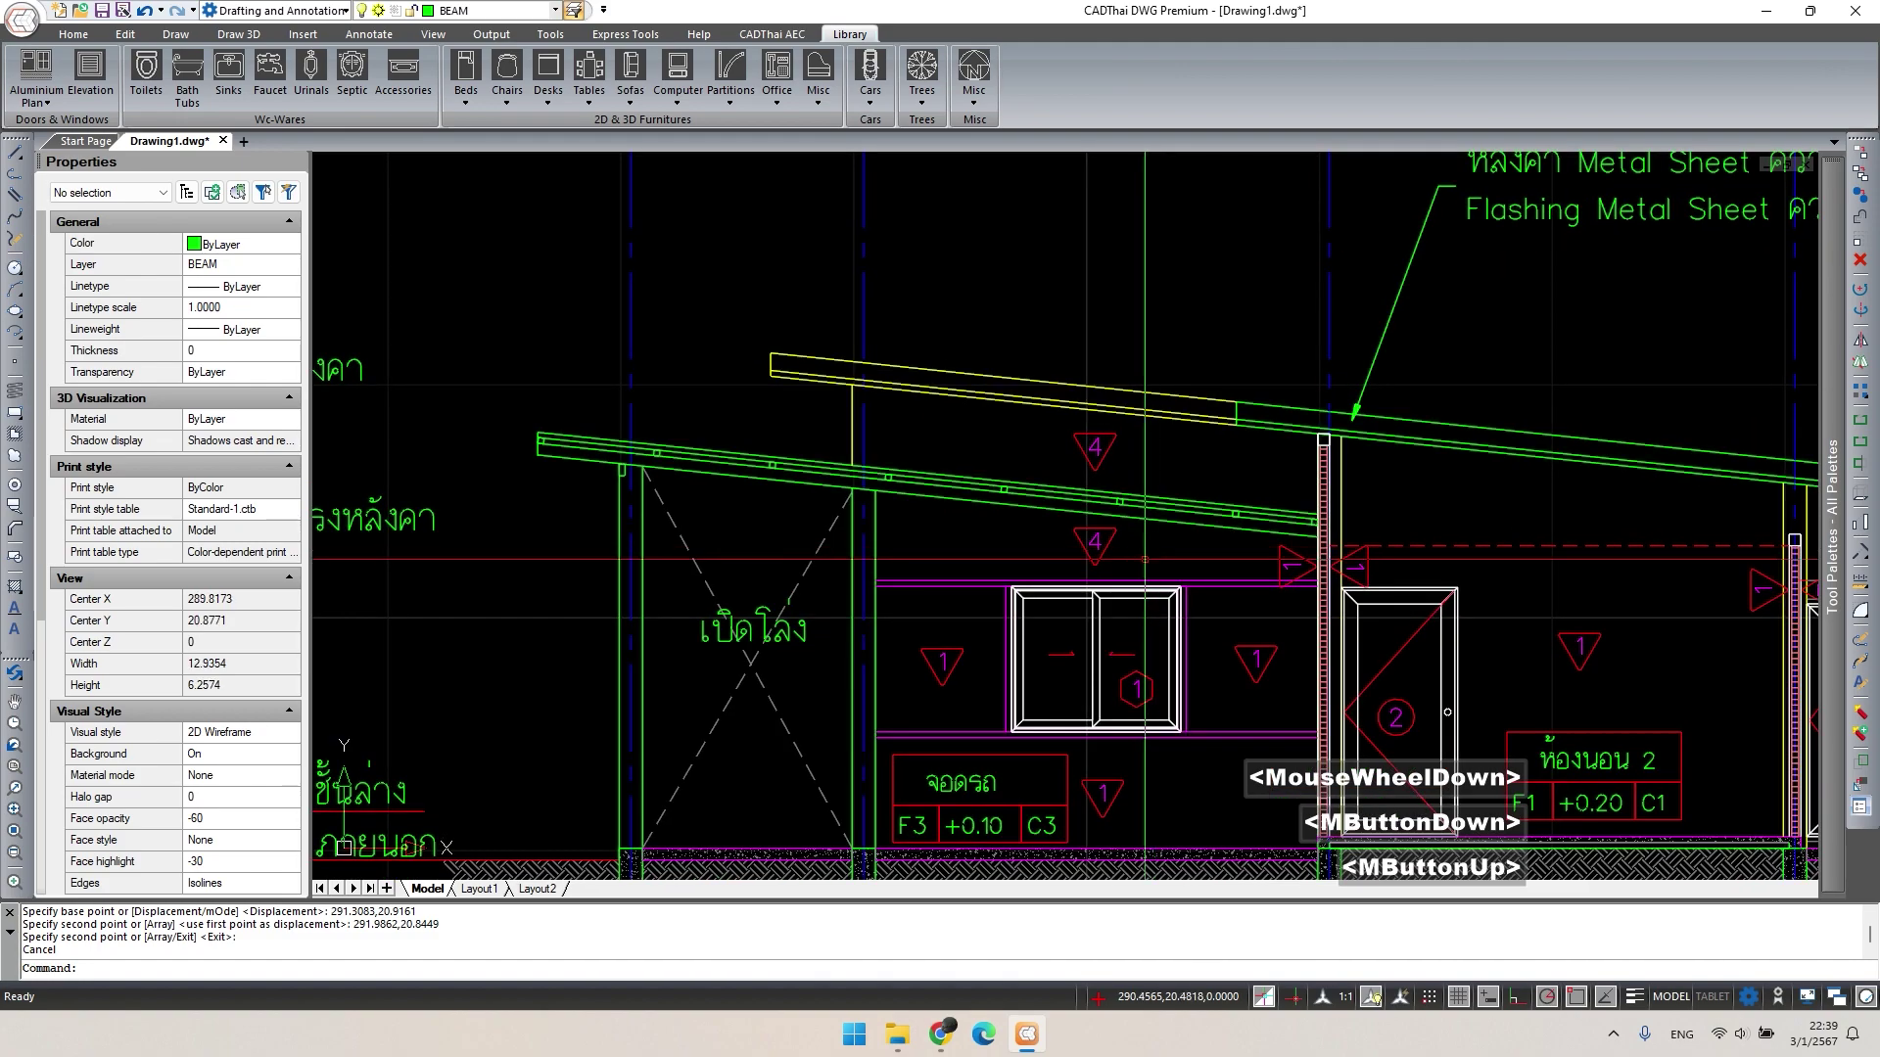
pyautogui.scroll(4, 1282, 509)
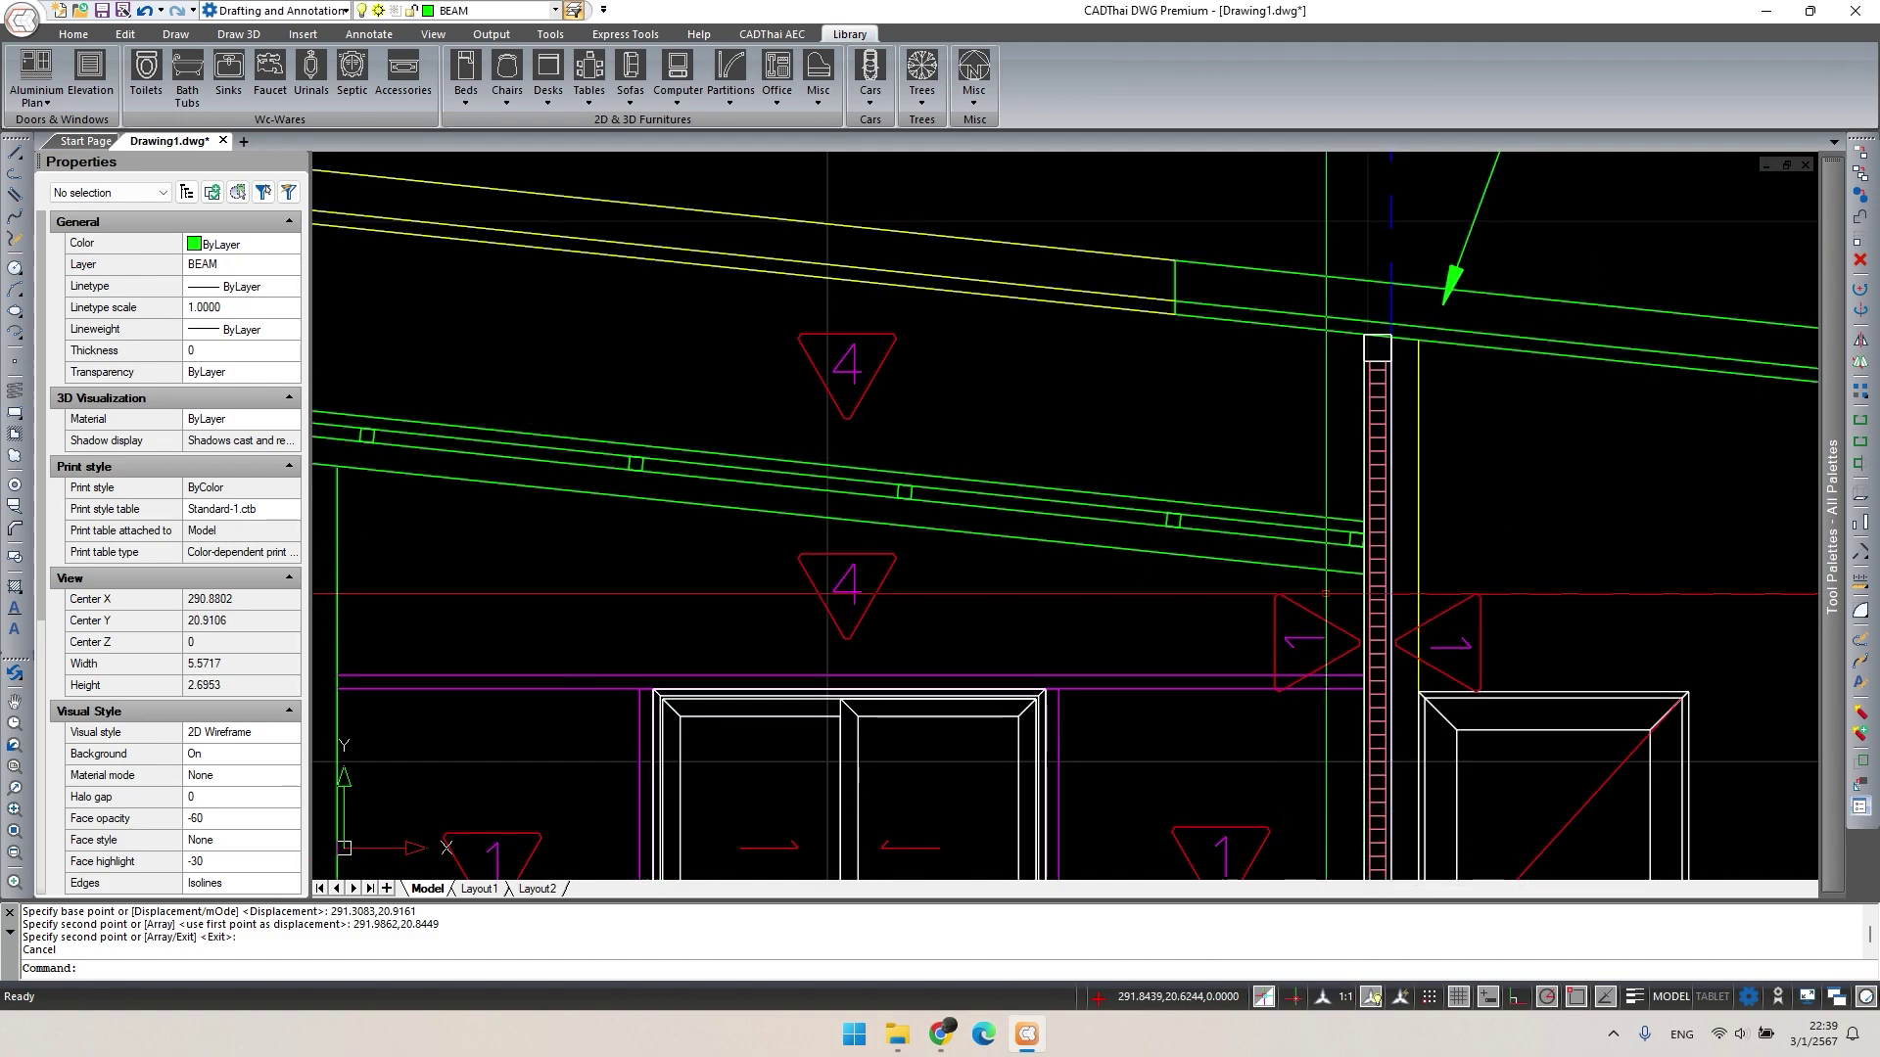
pyautogui.moveTo(1324, 589); pyautogui.dragTo(1093, 524, button='middle')
pyautogui.scroll(2, 1093, 523)
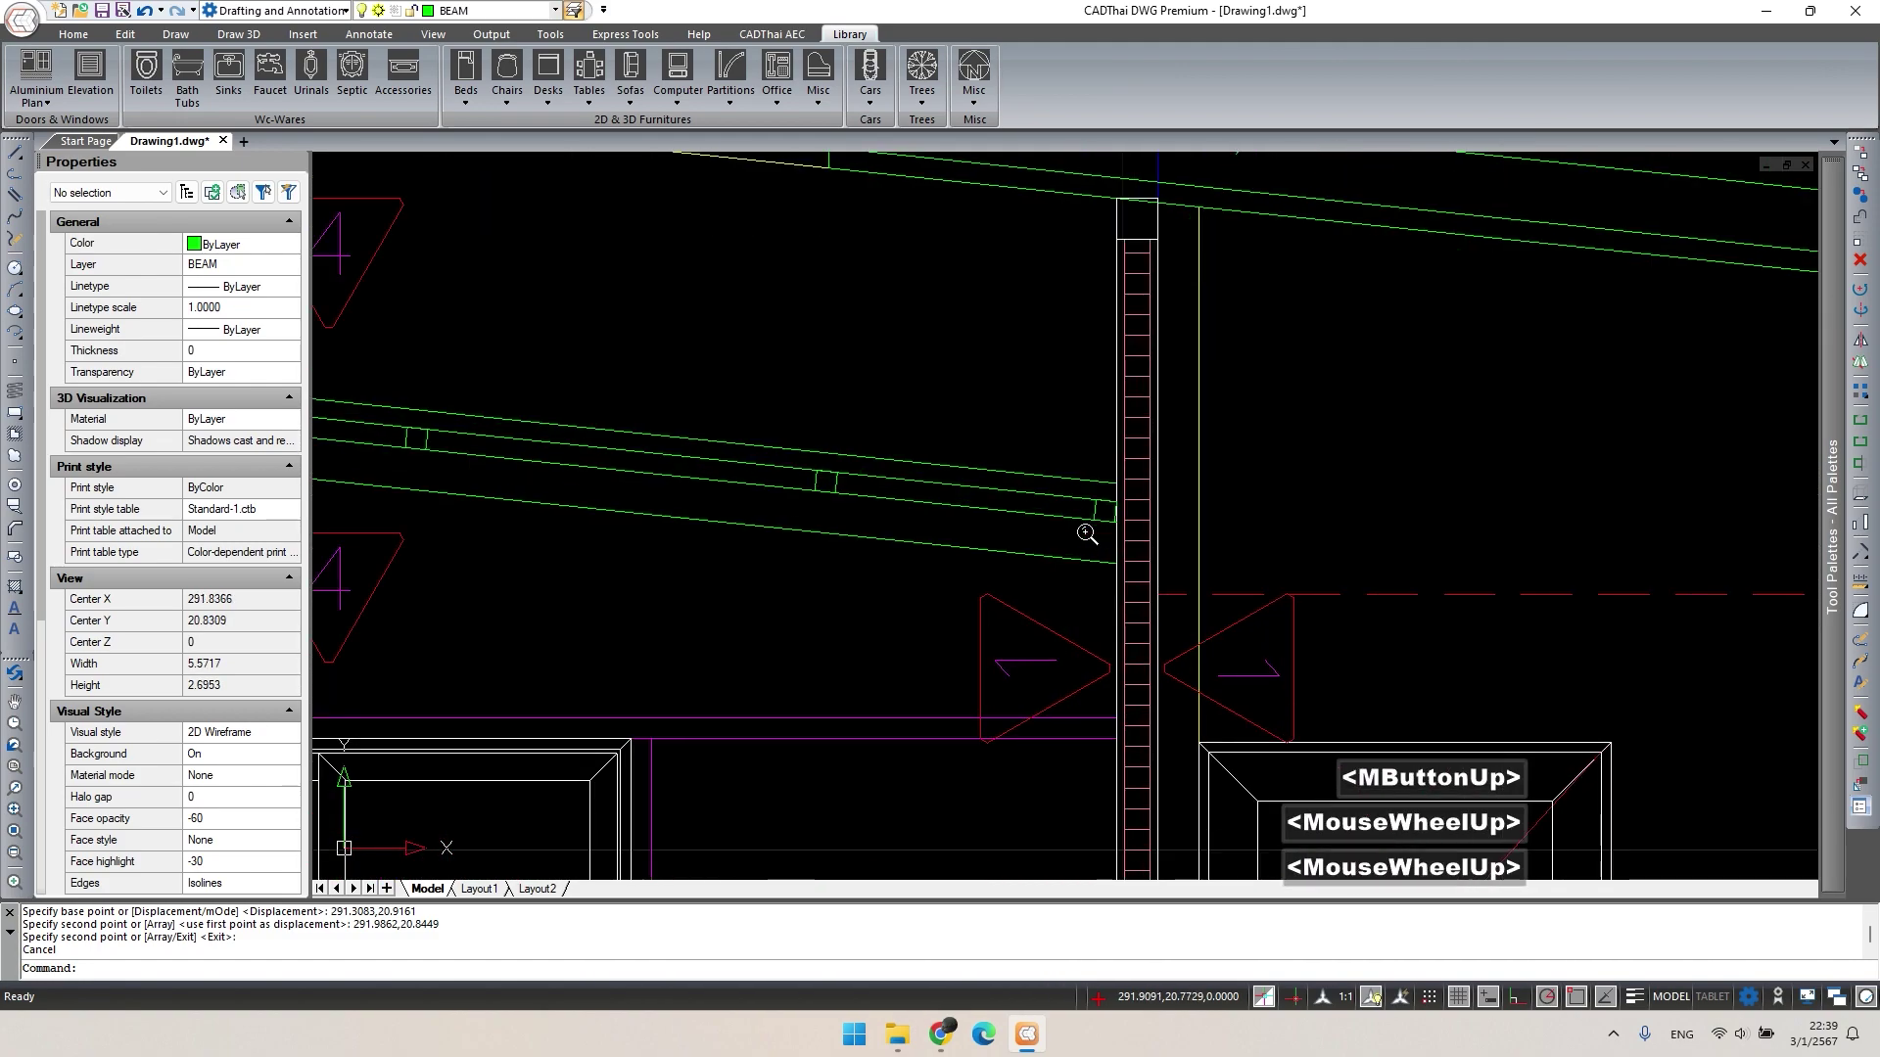
pyautogui.scroll(2, 1094, 519)
pyautogui.press('Escape')
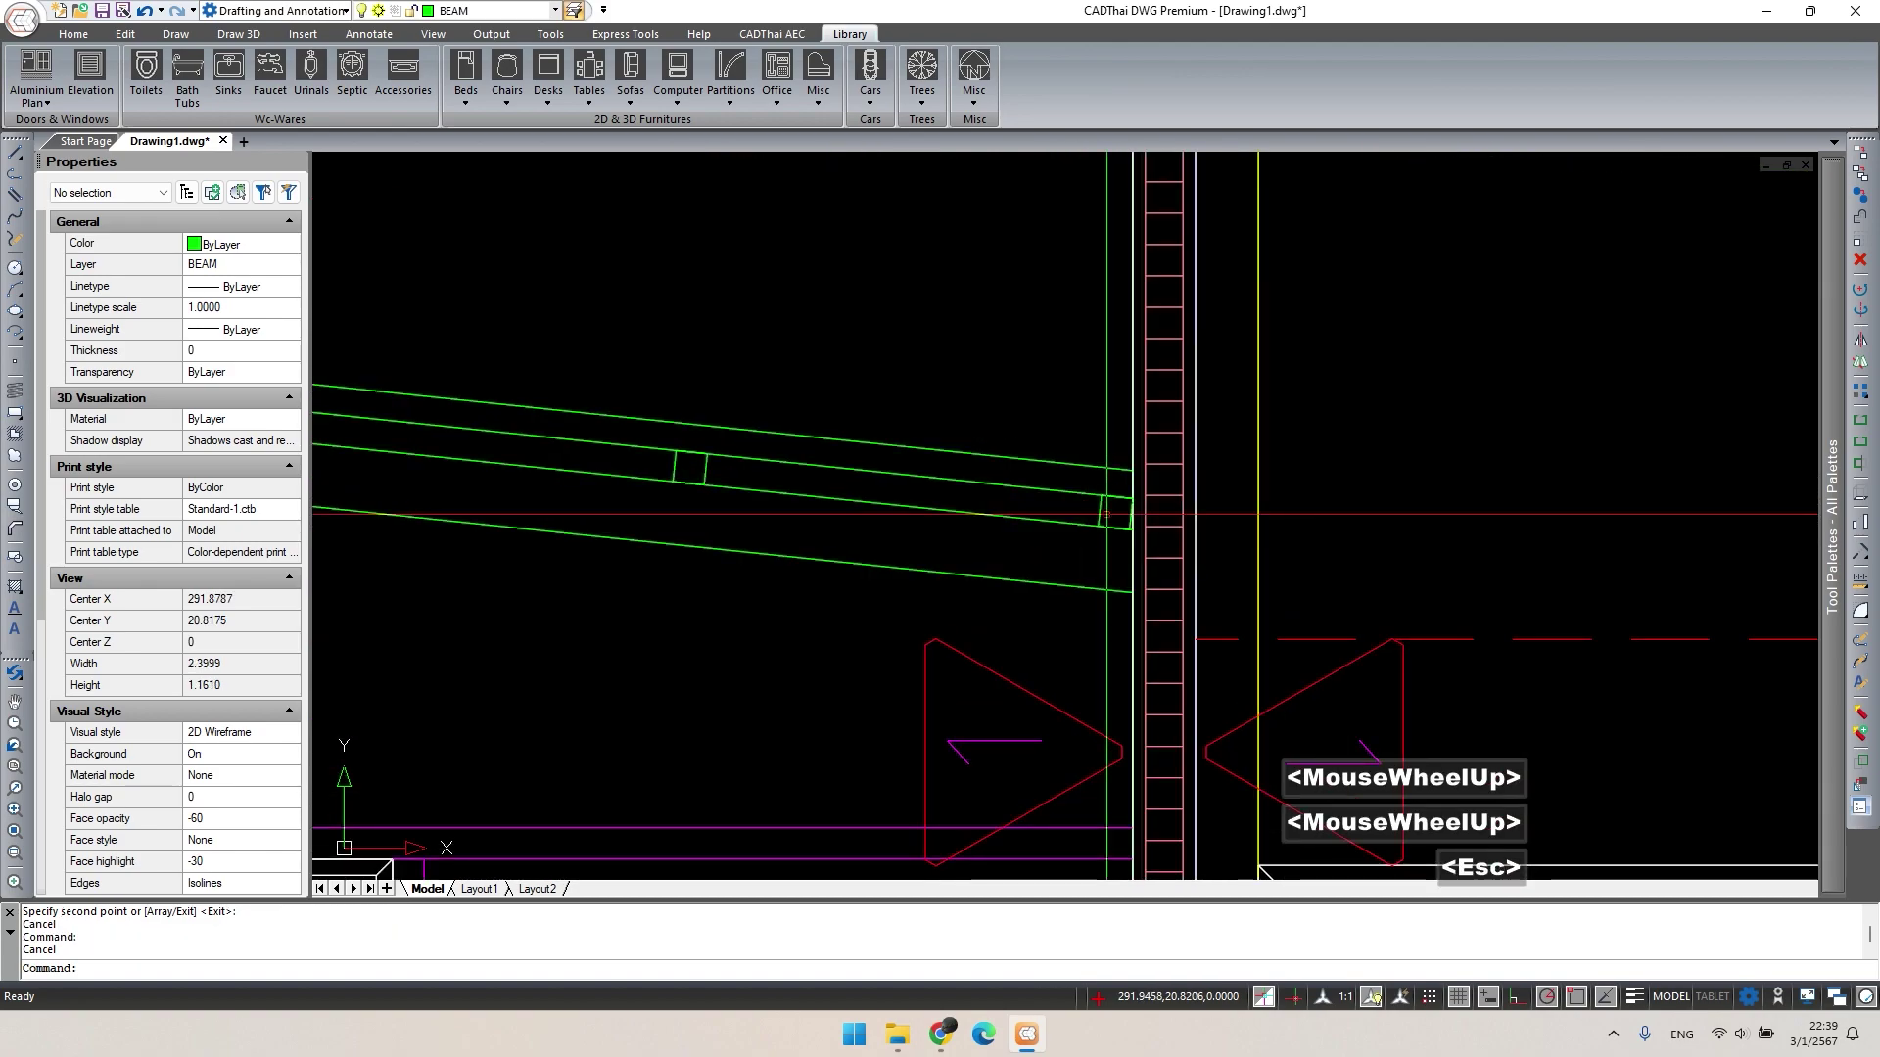
# Copy the wall-end square 0.15 back up the slope, using its lower-right corner as the base point.
pyautogui.doubleClick(1110, 513)
pyautogui.write('CO')
pyautogui.press('Return')
pyautogui.scroll(4, 1126, 538)
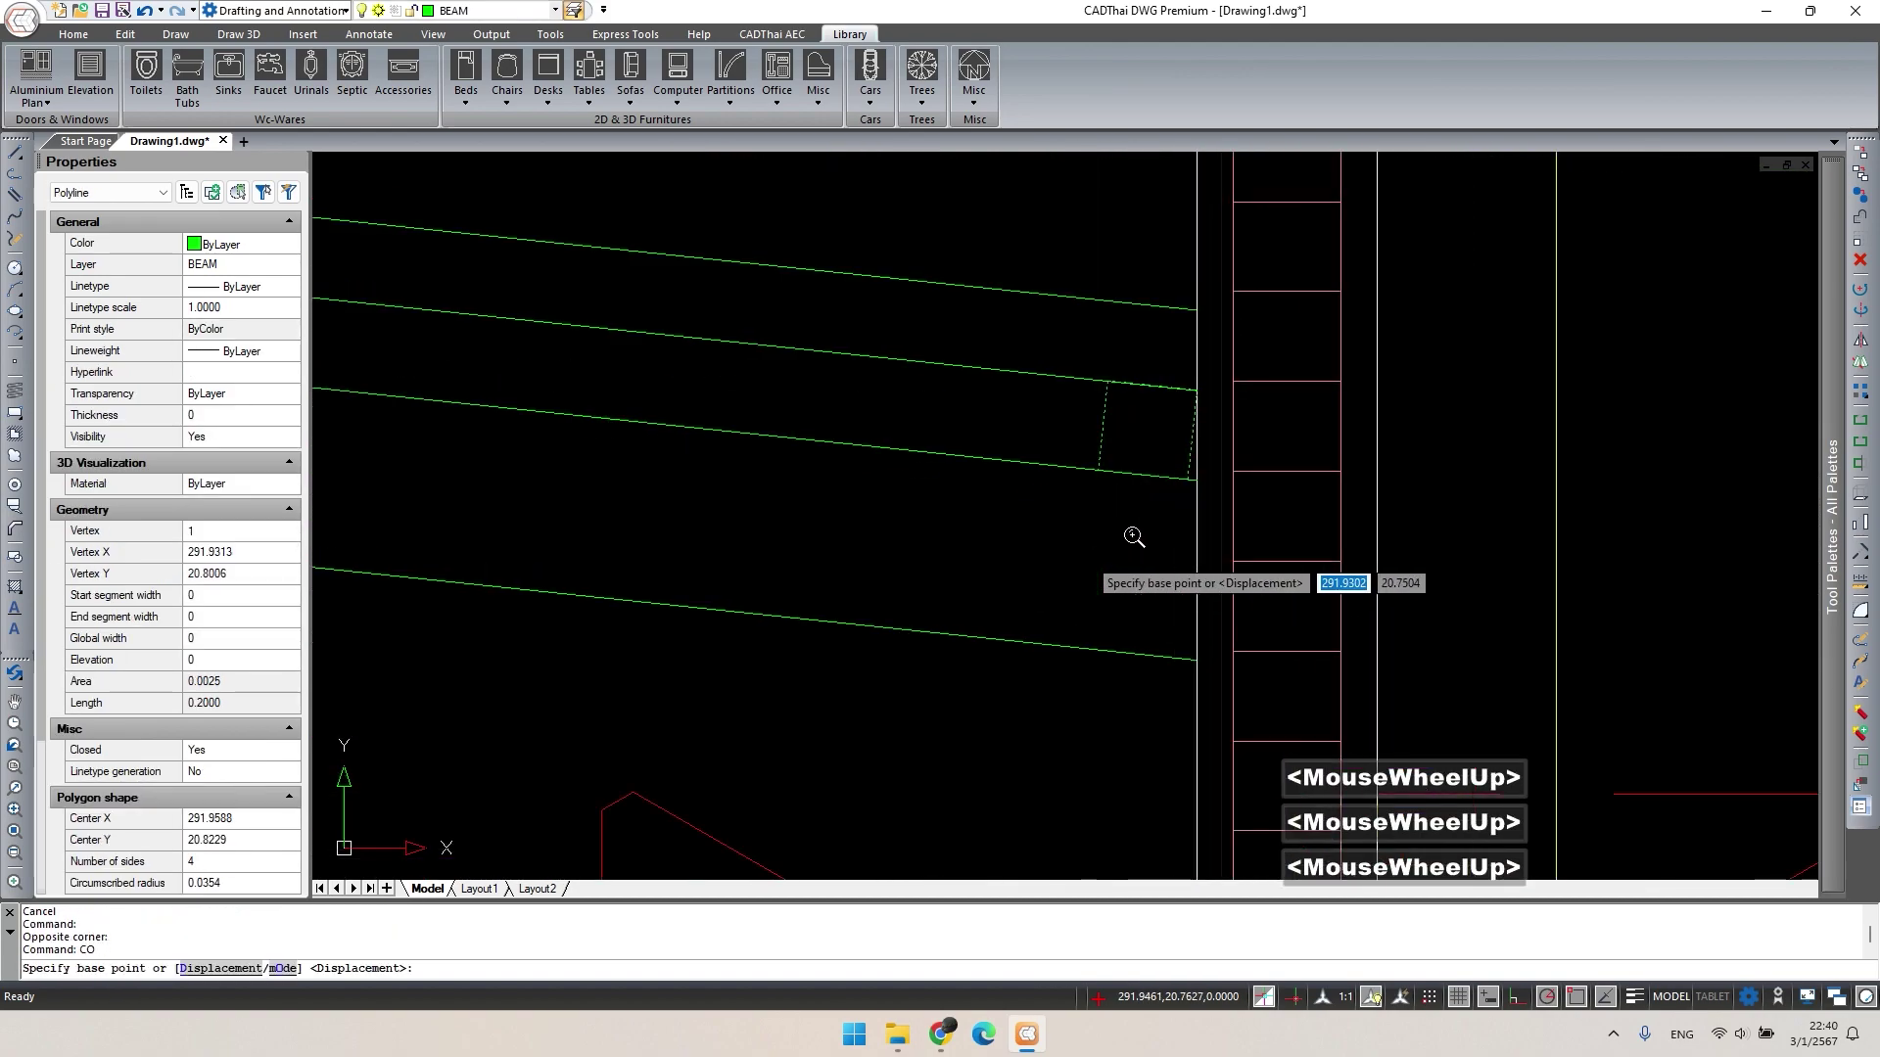
pyautogui.click(1188, 479)
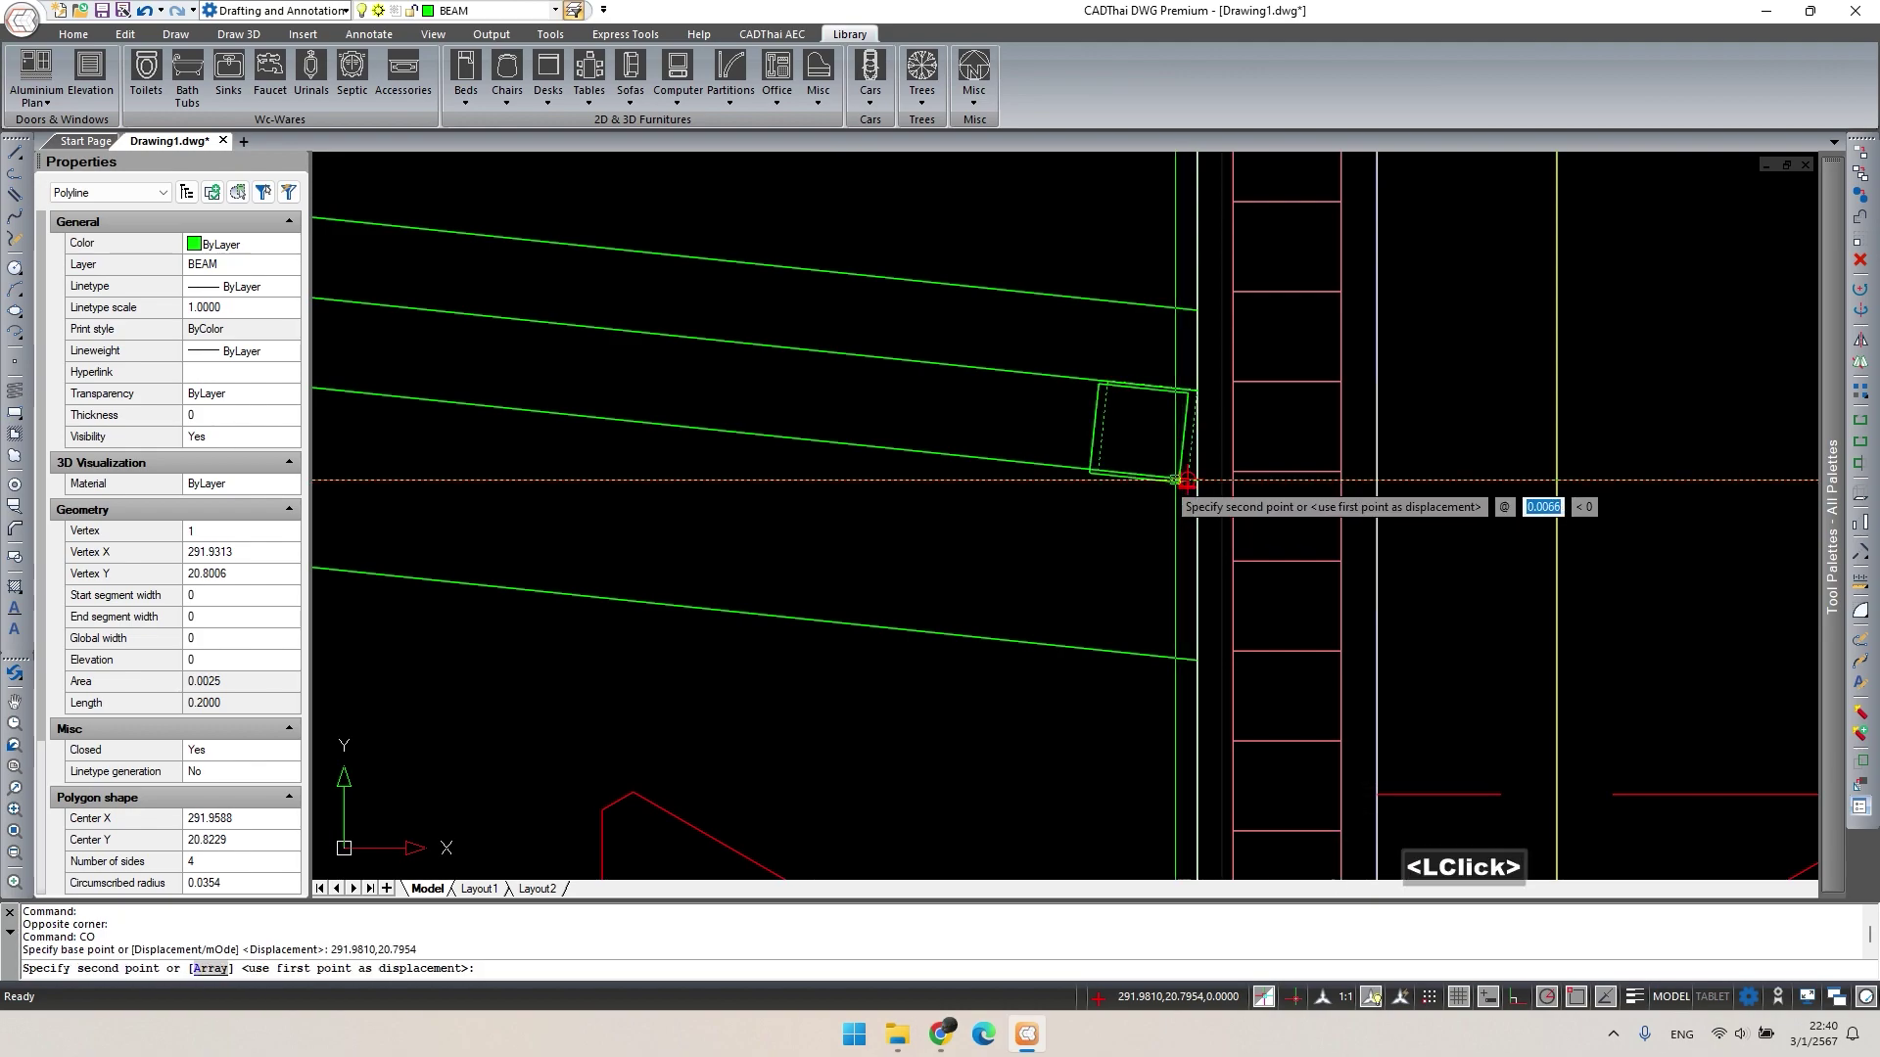
pyautogui.scroll(2, 1193, 487)
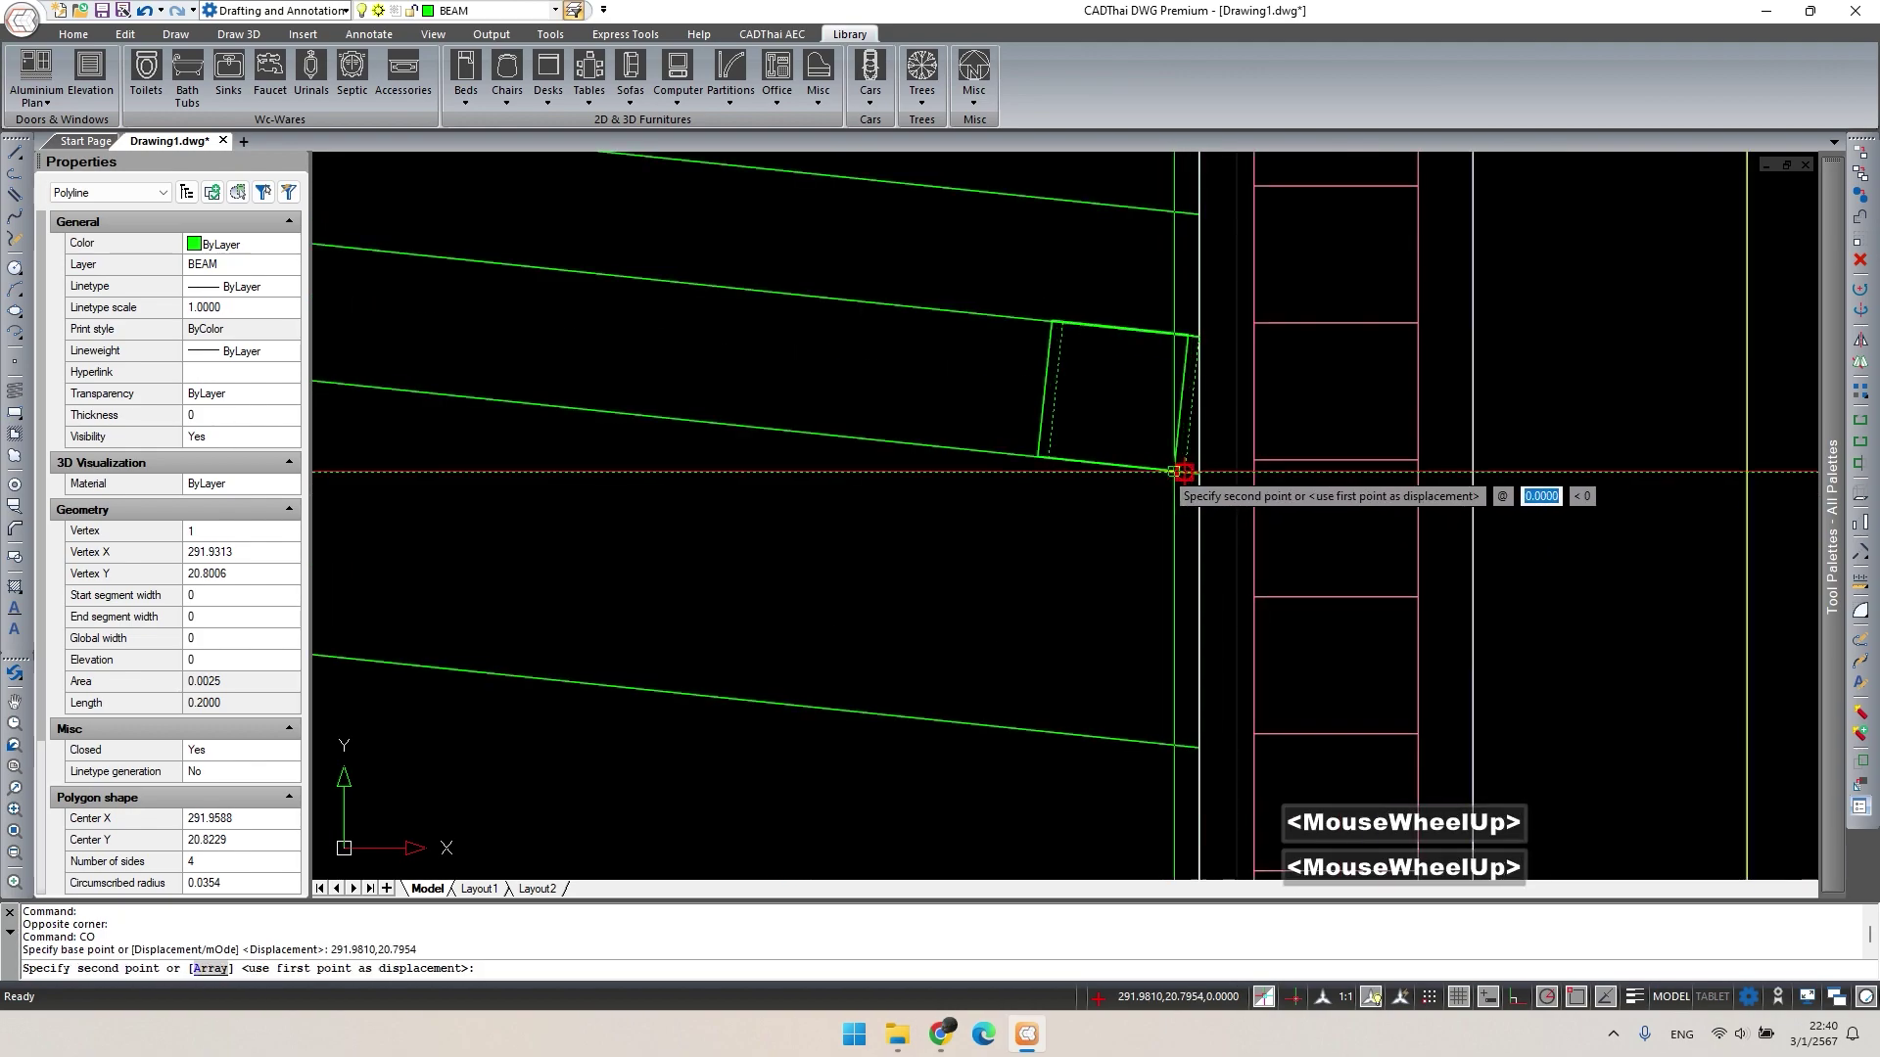
pyautogui.write('.15')
pyautogui.press('Return')
pyautogui.scroll(-2, 1129, 507)
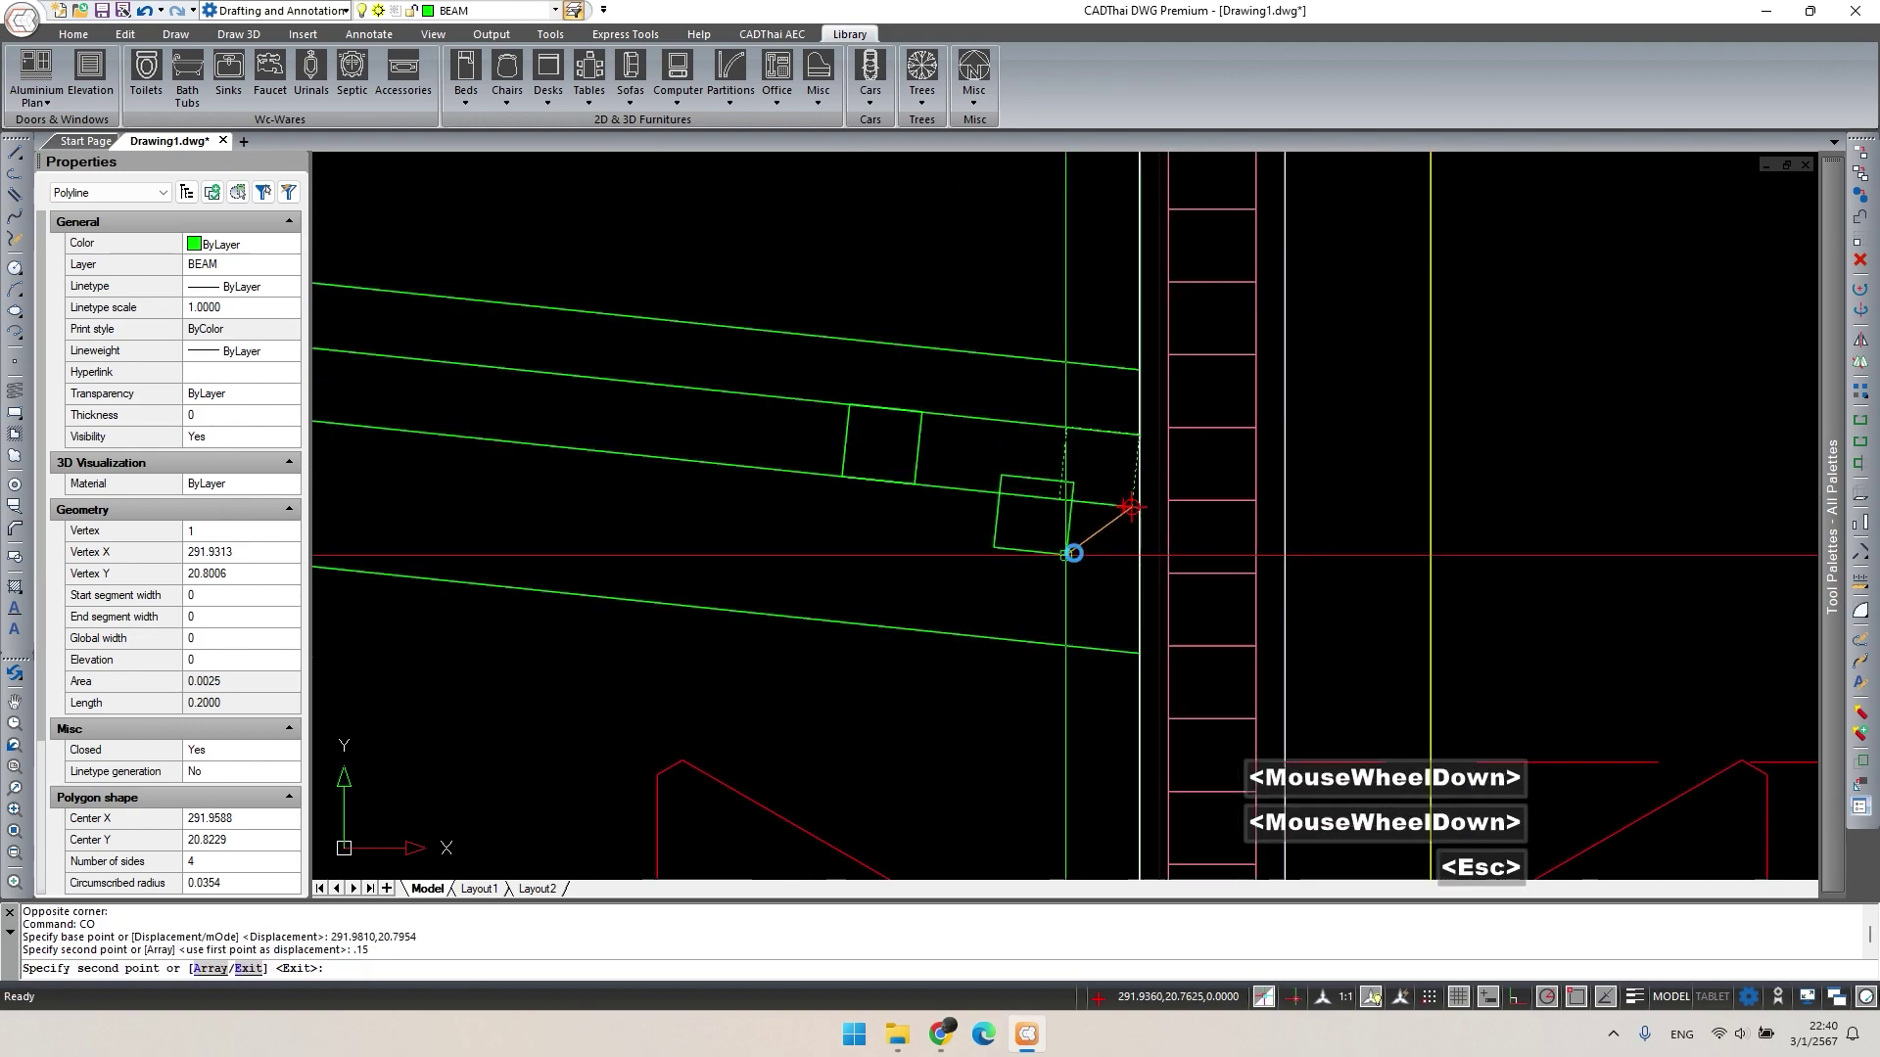
pyautogui.press('Escape')
# Move the new copy one square width, 0.05, further up the slope using the wall-end square's bottom corners.
pyautogui.write('m')
pyautogui.press('space')
pyautogui.scroll(1, 1175, 583)
pyautogui.click(1192, 590)
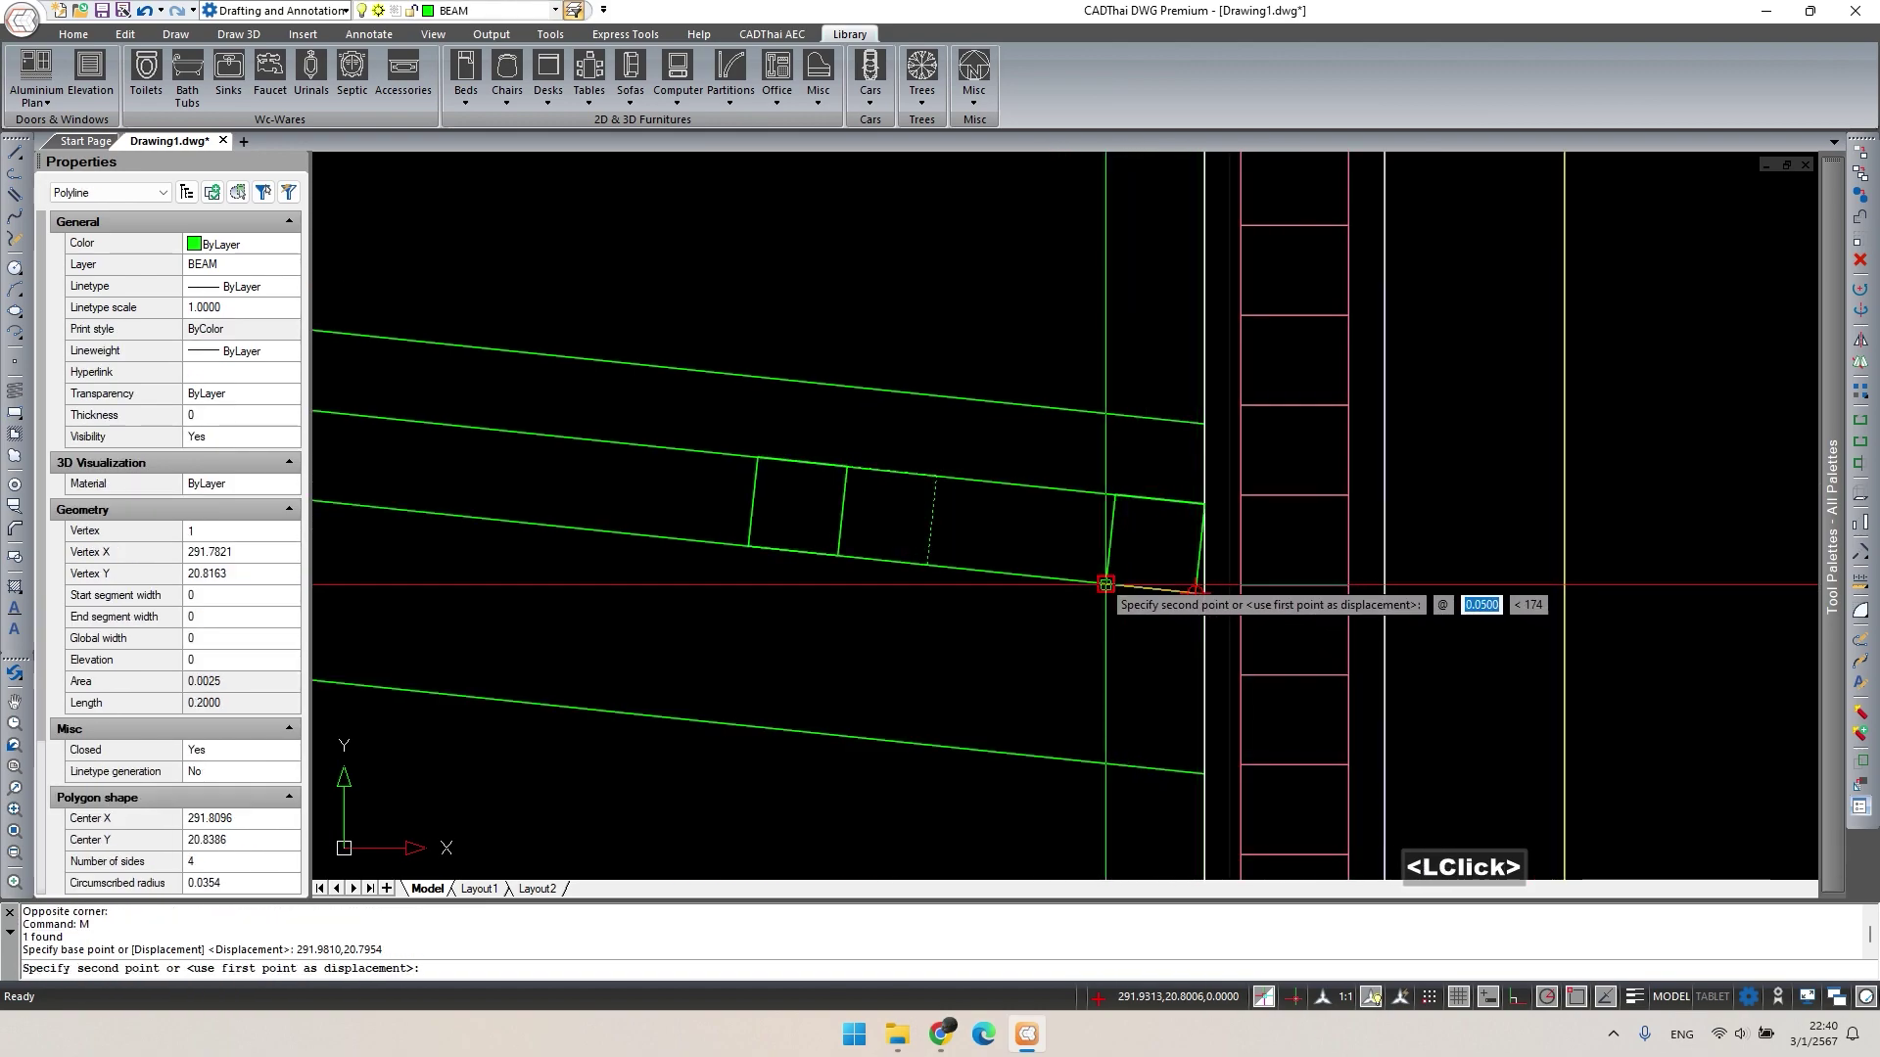
pyautogui.click(1105, 584)
pyautogui.press('Escape')
# Shorten the upper inner roof line from the wall back to the moved square's upper-right corner.
pyautogui.scroll(-2, 1106, 585)
pyautogui.moveTo(1018, 519)
pyautogui.mouseDown(button='middle')
pyautogui.moveTo(956, 560)
pyautogui.moveTo(991, 563)
pyautogui.moveTo(974, 516)
pyautogui.moveTo(1123, 480)
pyautogui.mouseUp(button='middle')
pyautogui.scroll(-1, 941, 521)
pyautogui.scroll(1, 990, 563)
pyautogui.doubleClick(1123, 480)
pyautogui.click(1123, 480)
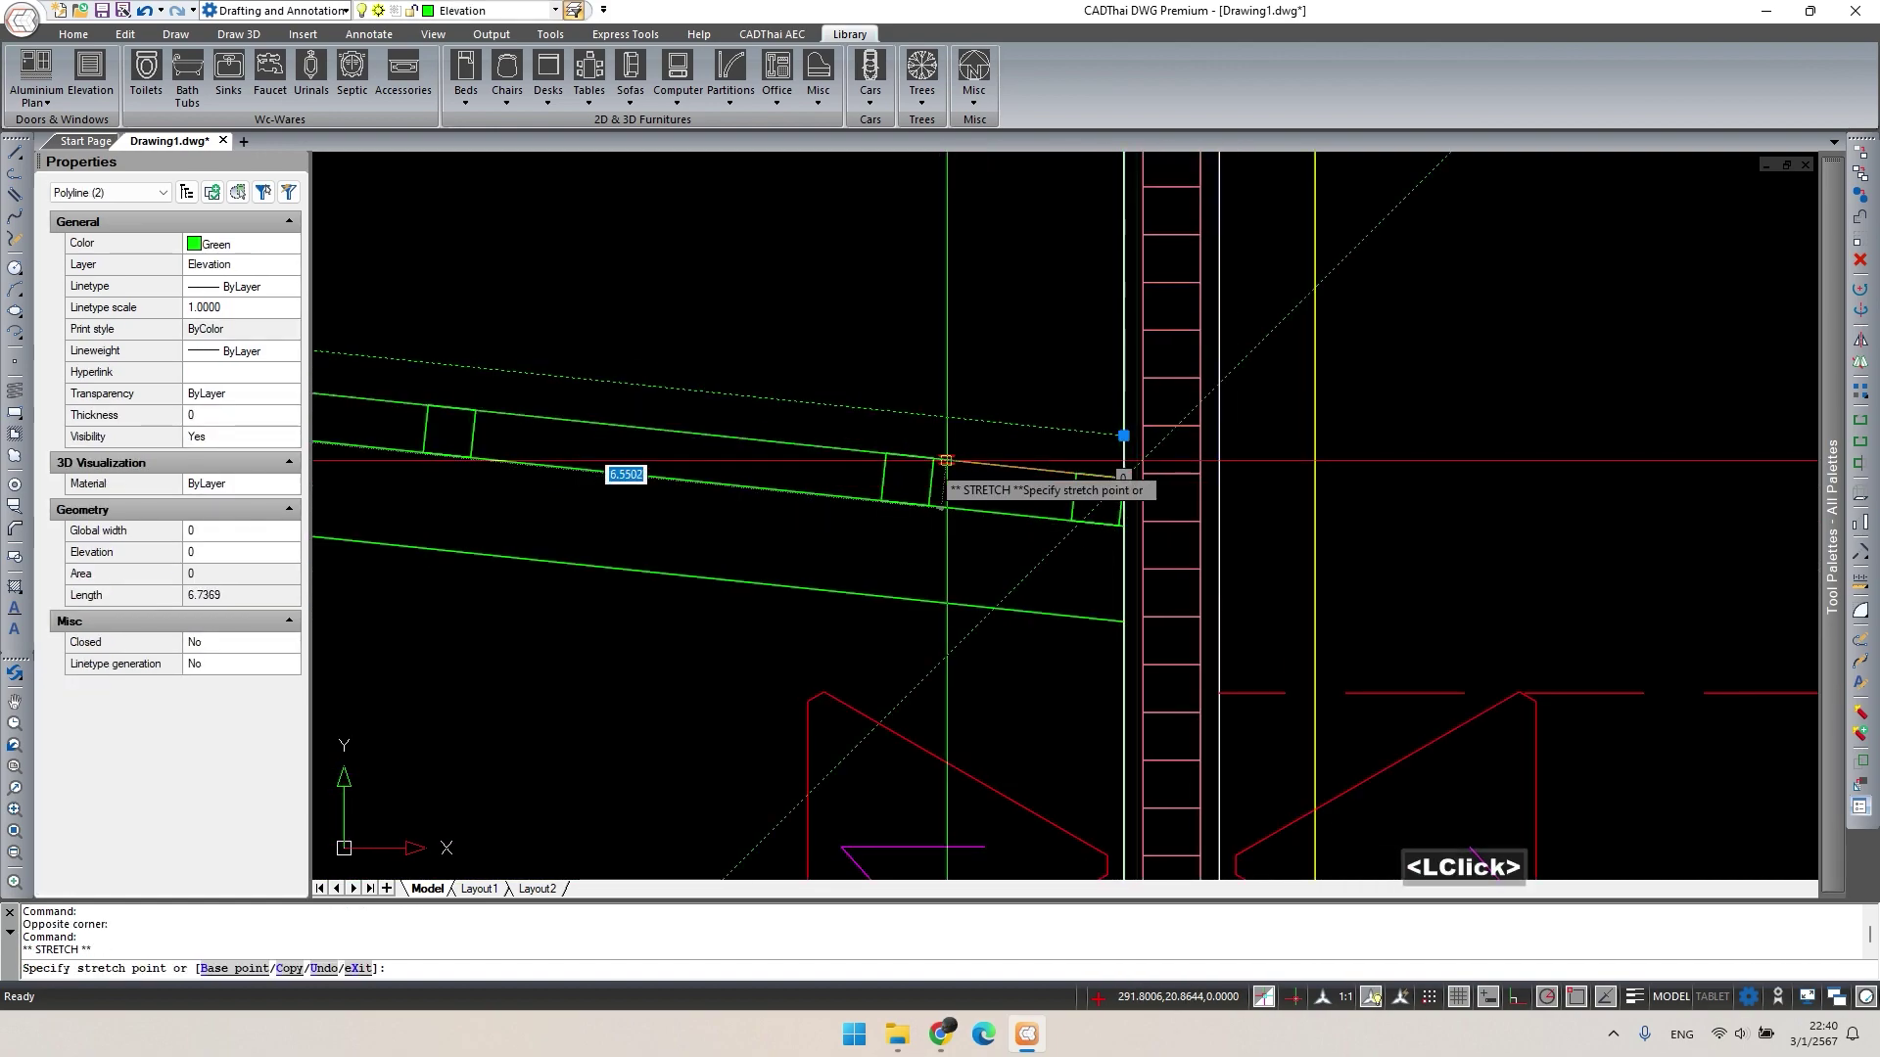
pyautogui.click(933, 458)
pyautogui.press('Escape')
# Draw a polyline from the moved square's upper-right corner perpendicular to the roof's top line.
pyautogui.write('pl')
pyautogui.press('space')
pyautogui.click(933, 458)
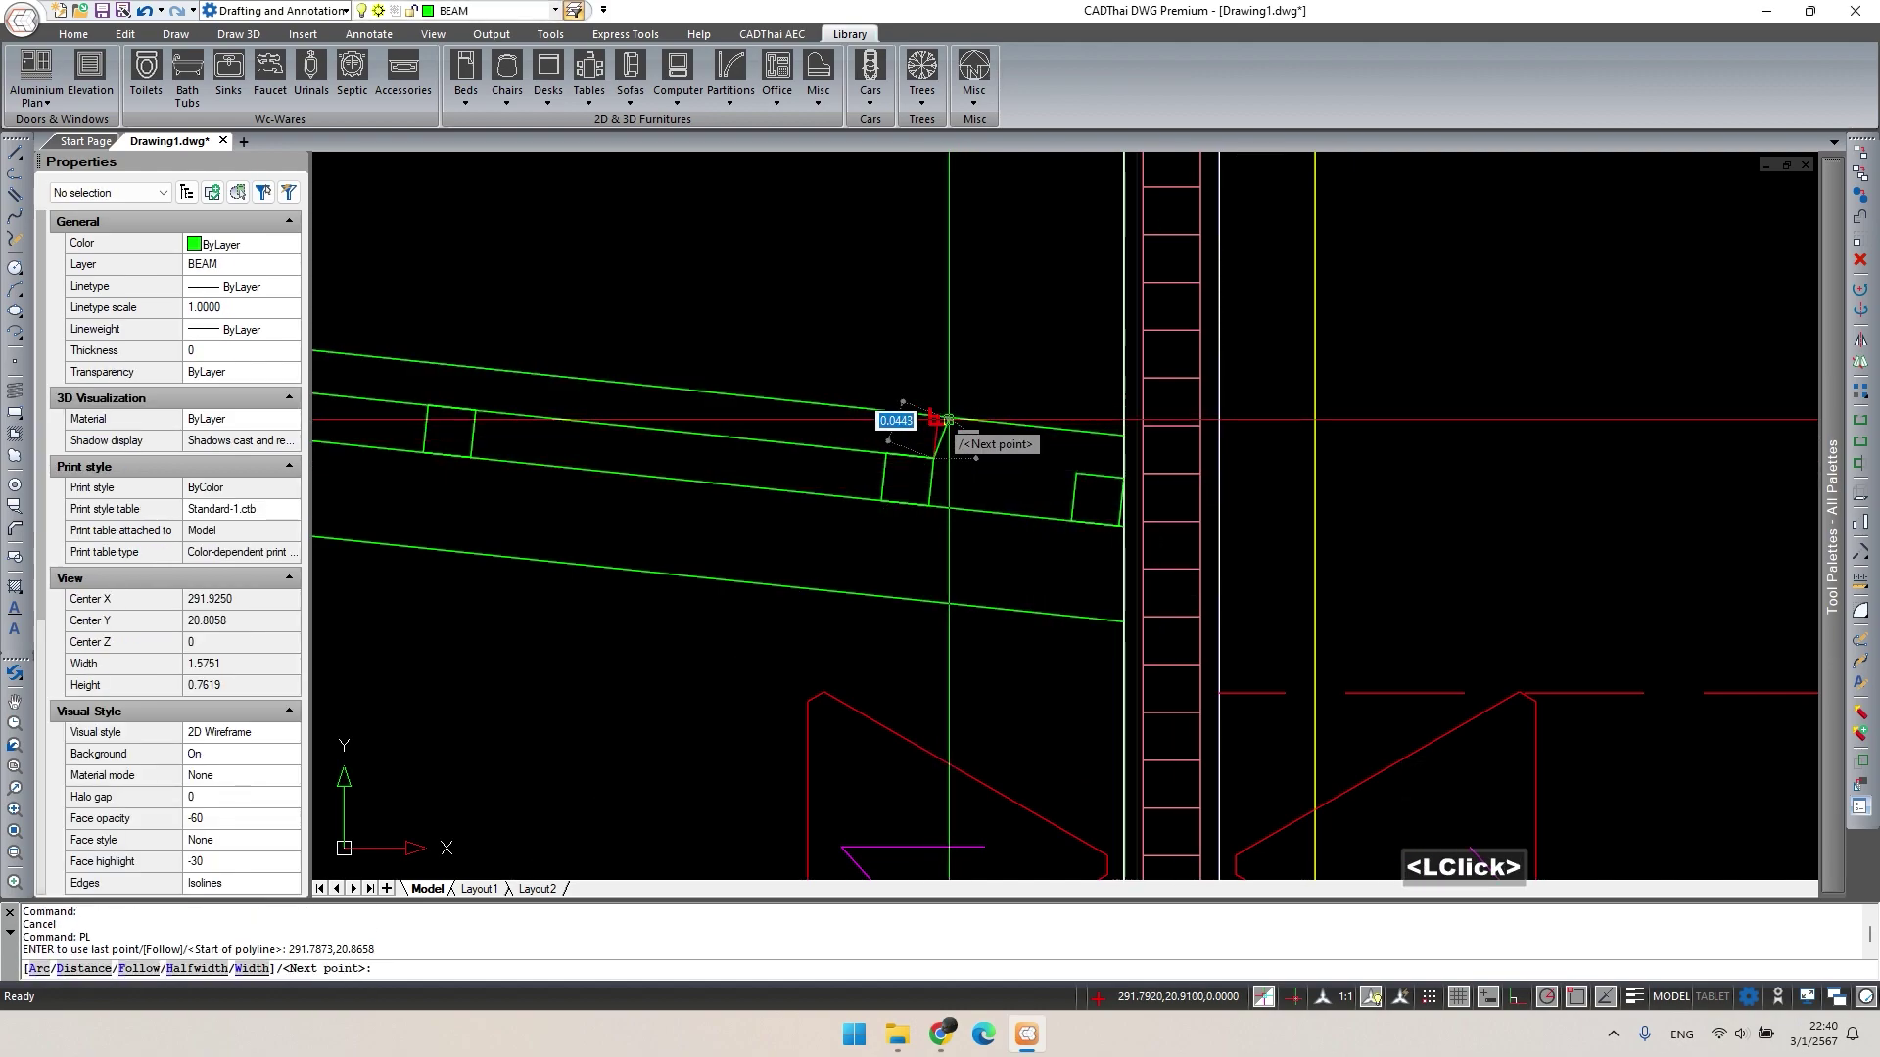
pyautogui.press('Escape')
# Try to trim the part of the roof's top line between the new end line and the wall.
pyautogui.write('tr')
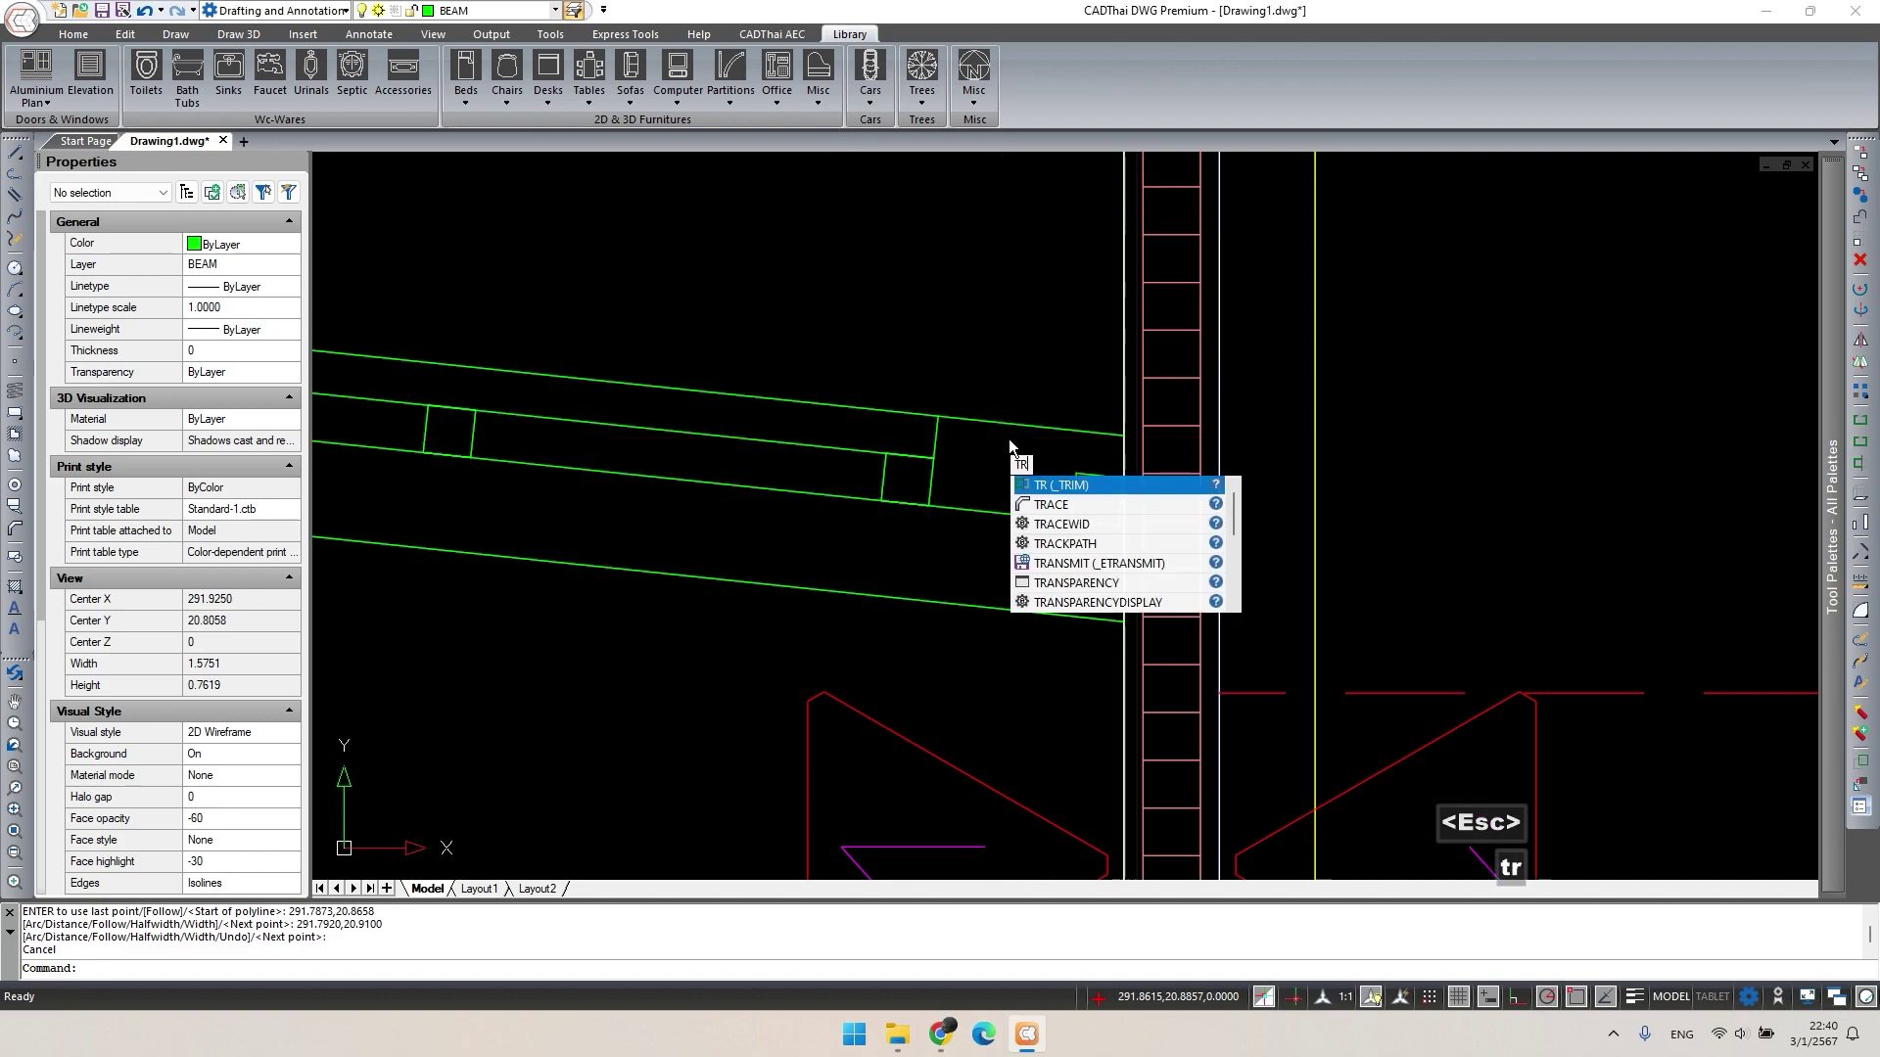
pyautogui.press('space')
pyautogui.press('space')
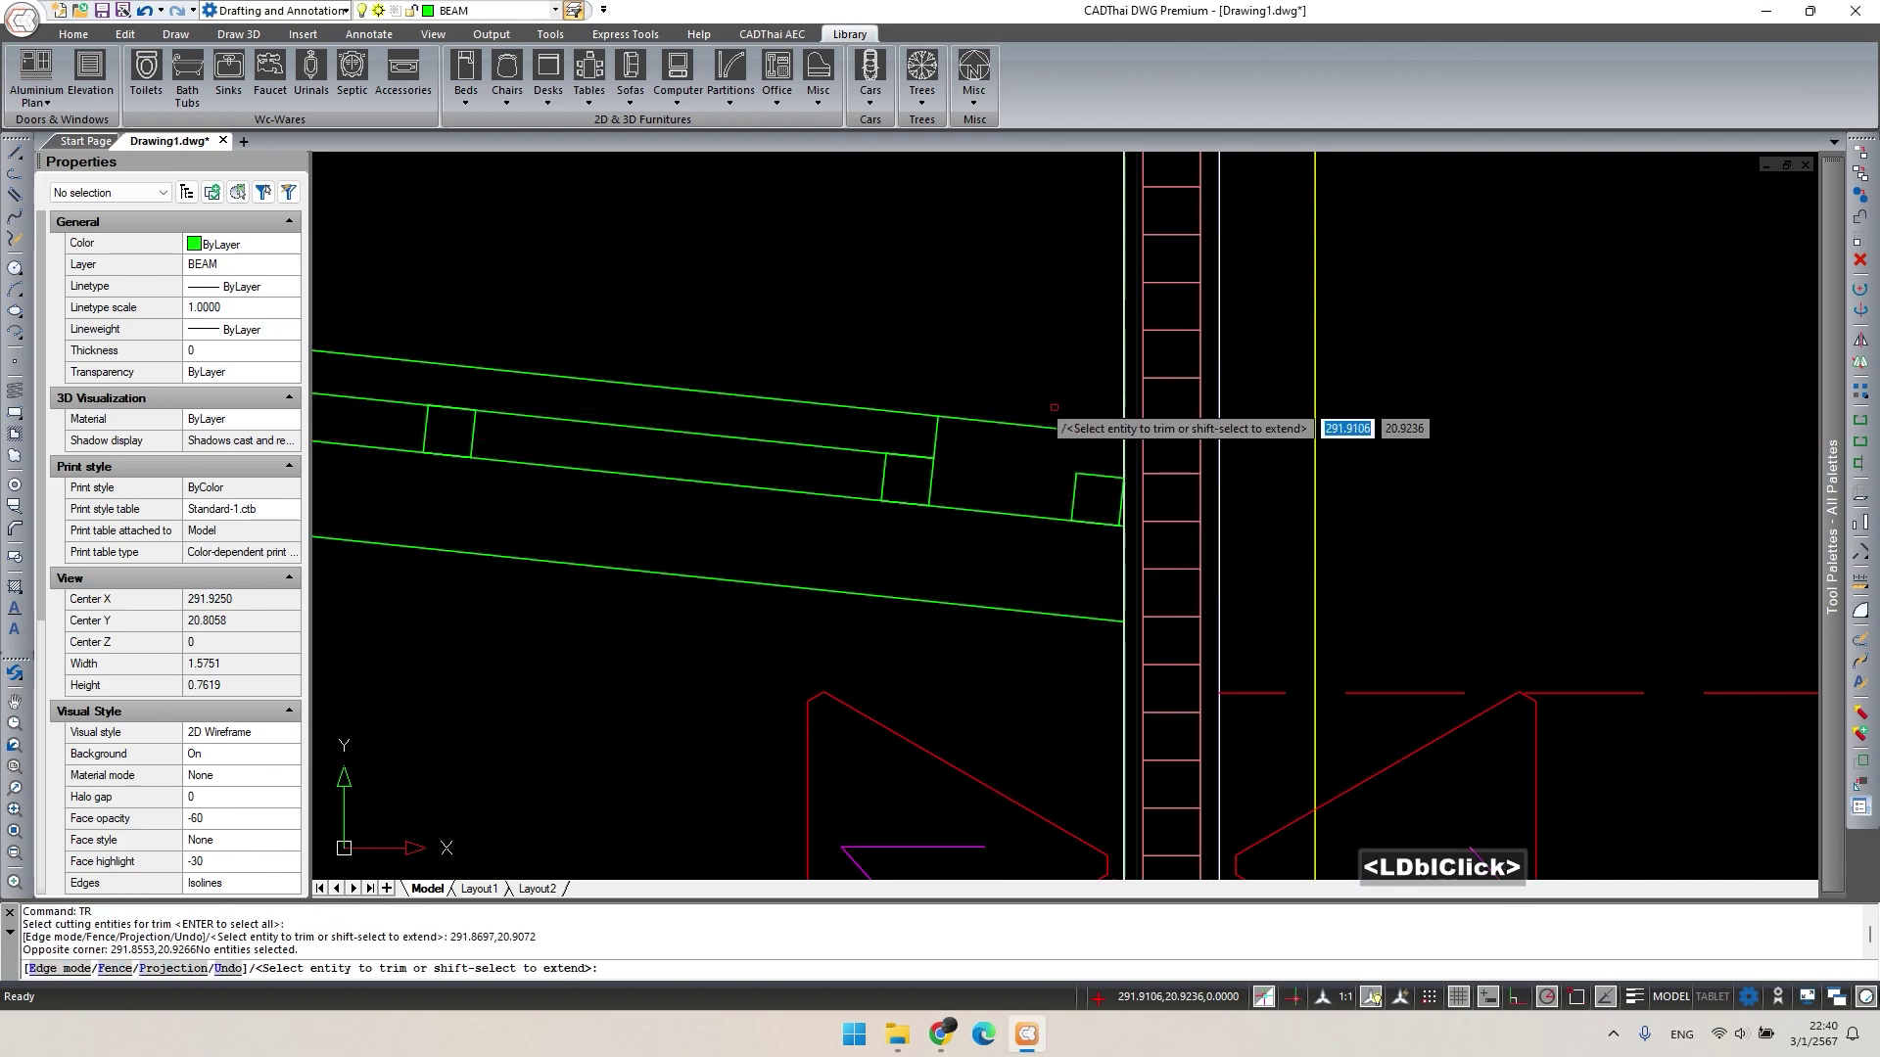
pyautogui.doubleClick(1052, 428)
pyautogui.press('Escape')
# Stretch the wall end of the roof's top line back to the upper end of the short end line.
pyautogui.click(1124, 429)
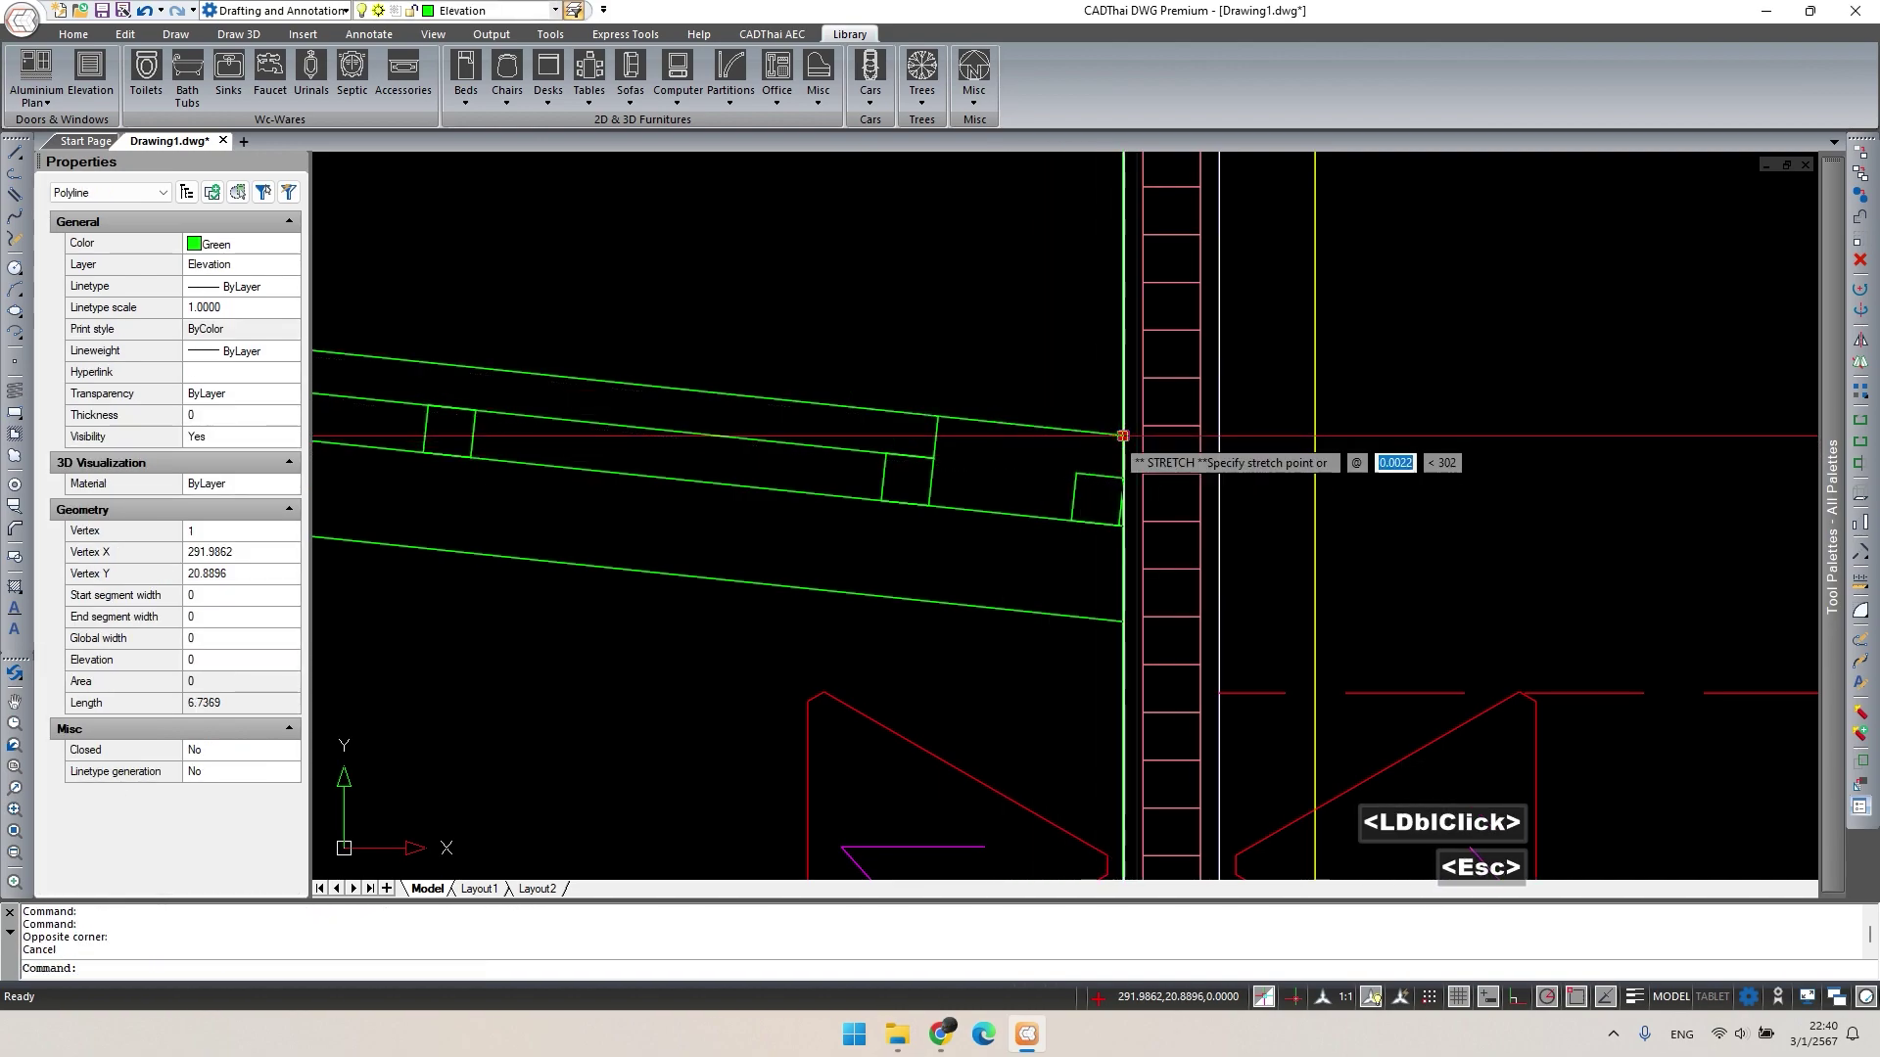
pyautogui.click(937, 416)
pyautogui.press('Escape')
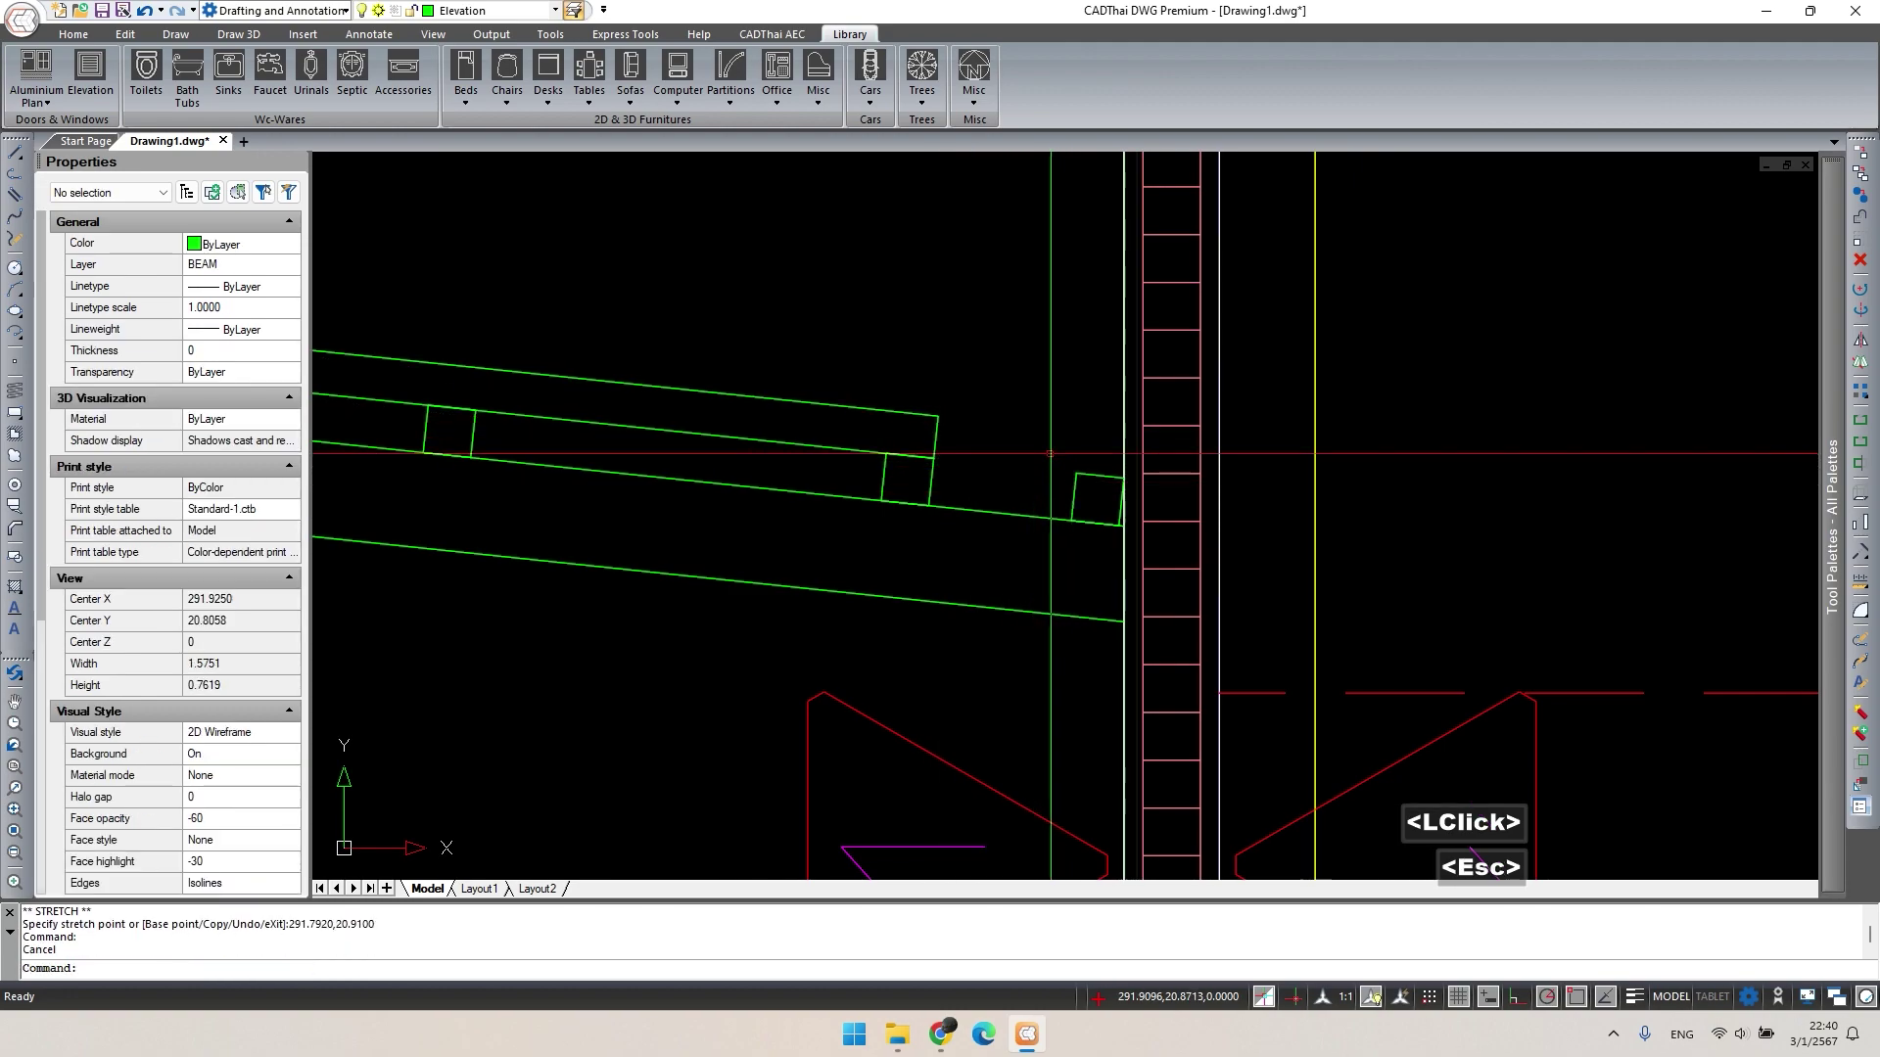
# Delete the leftover purlin square against the wall.
pyautogui.doubleClick(1079, 488)
pyautogui.press('Delete')
pyautogui.scroll(-1, 1057, 532)
pyautogui.middleClick(1038, 544)
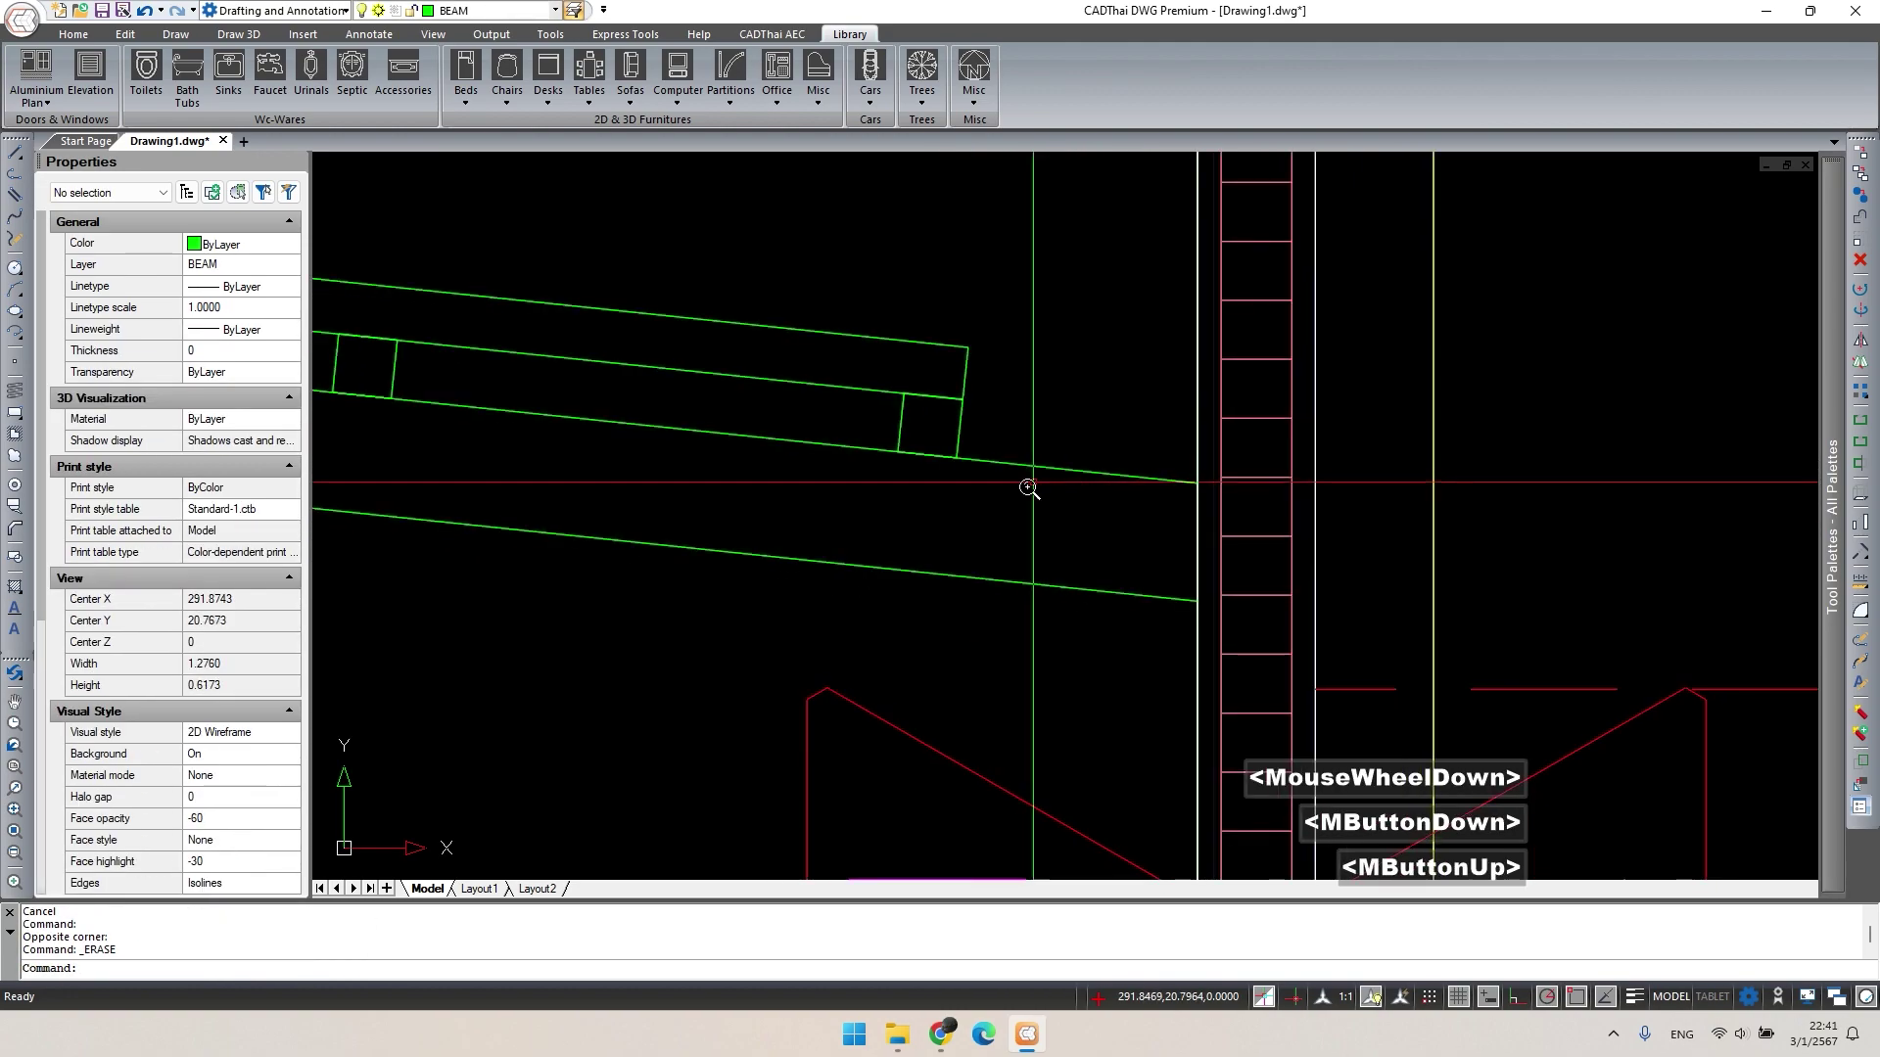
pyautogui.scroll(-3, 1011, 561)
pyautogui.scroll(3, 980, 532)
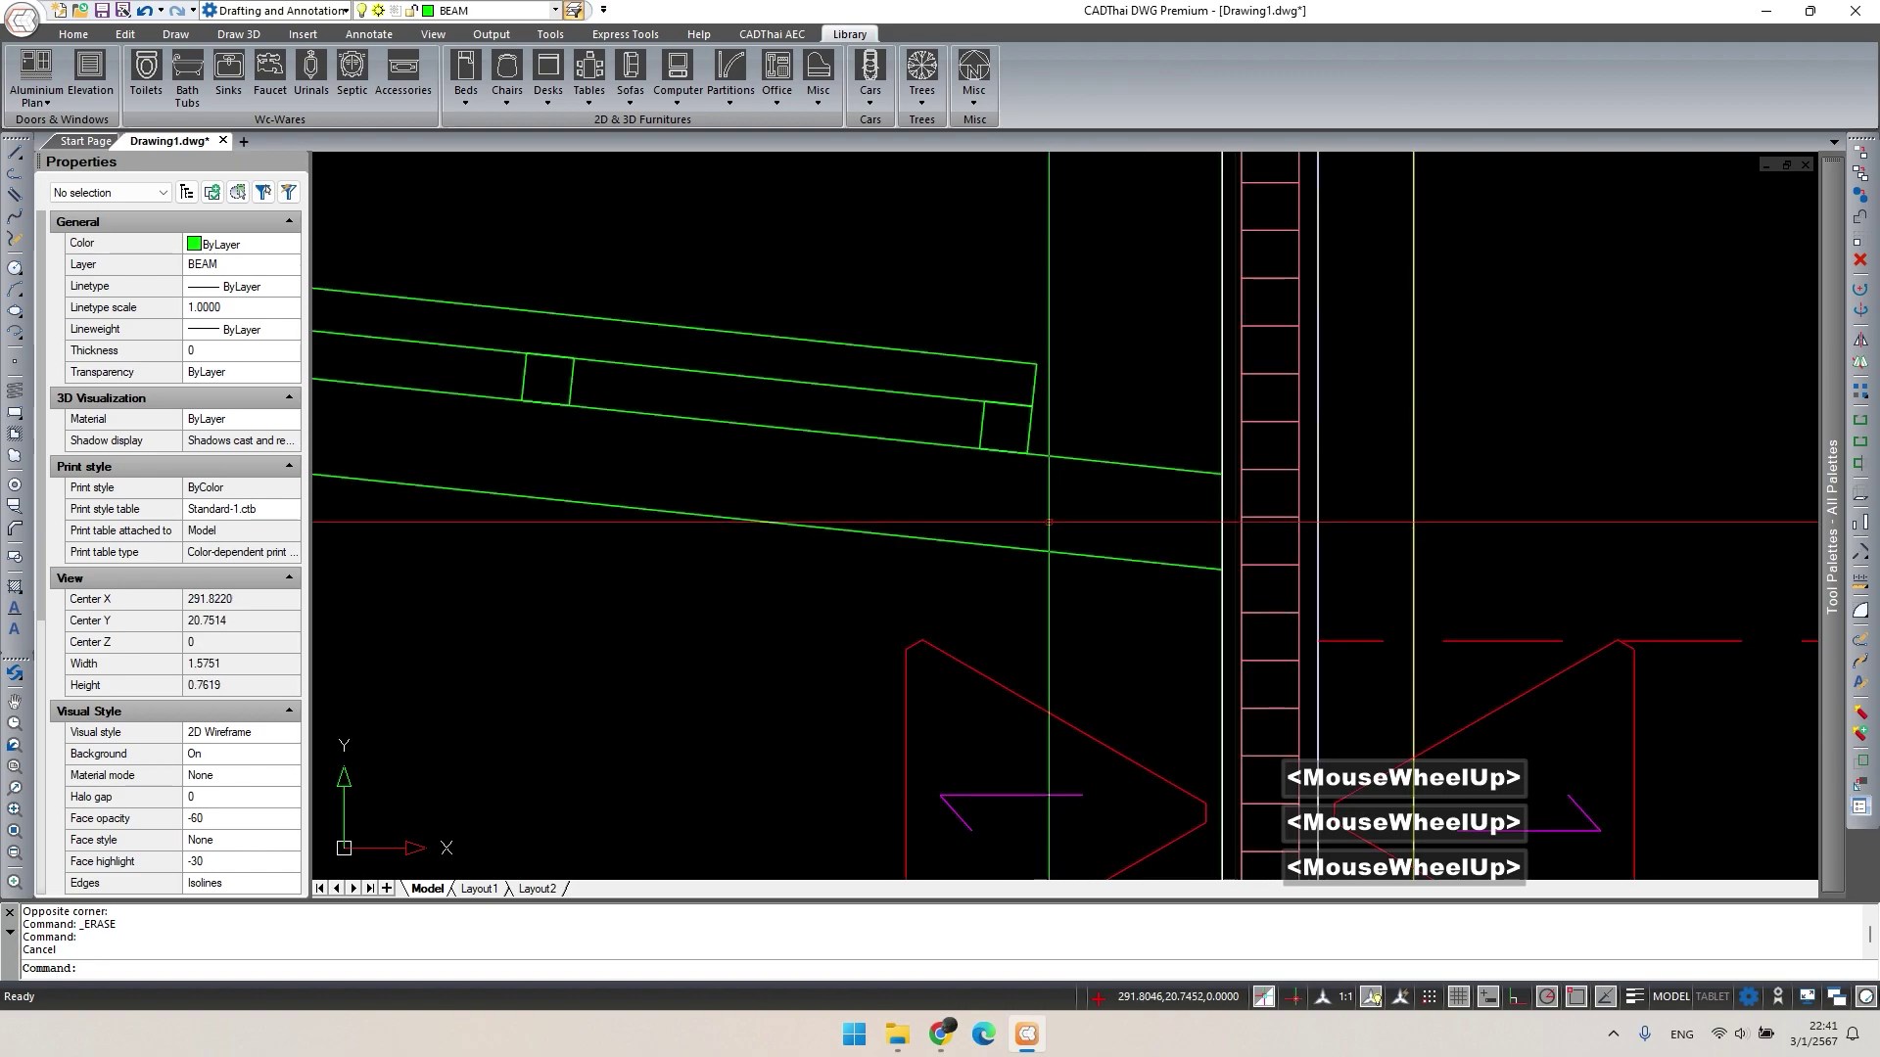
pyautogui.write('rec')
pyautogui.press('space')
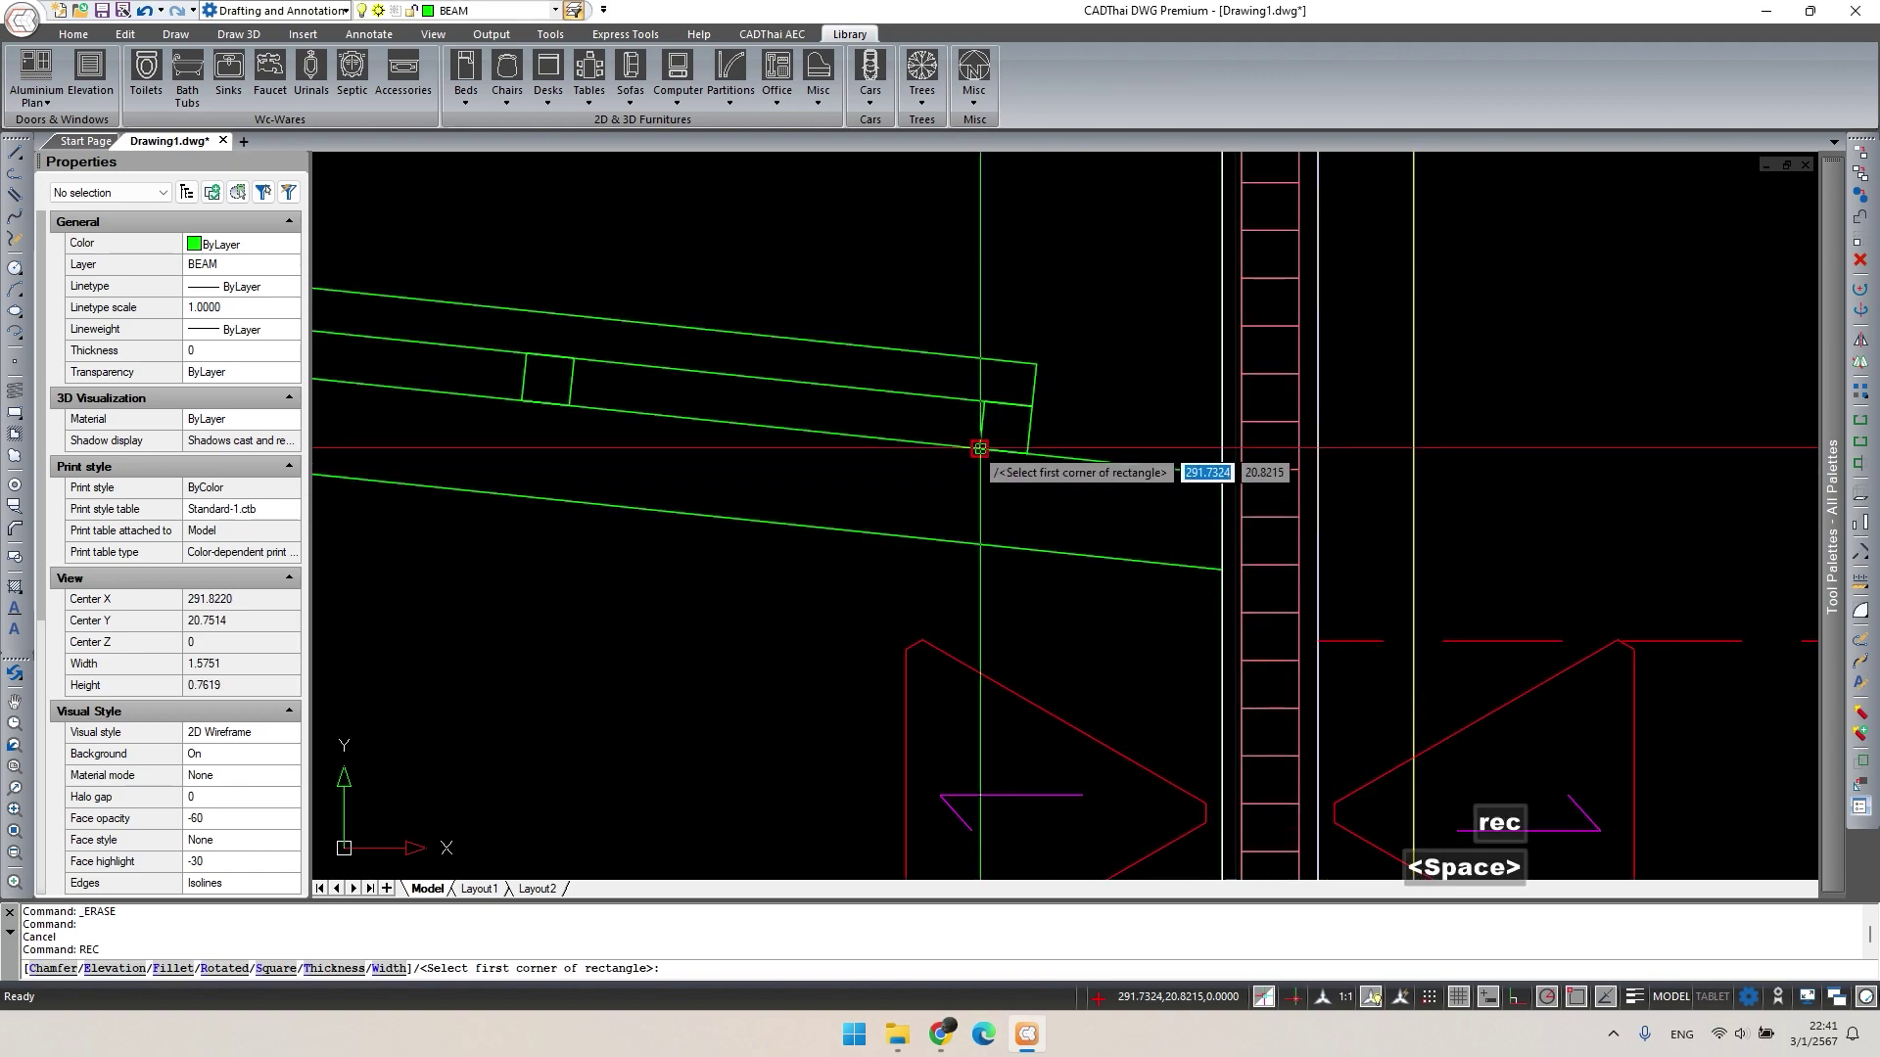
pyautogui.click(980, 448)
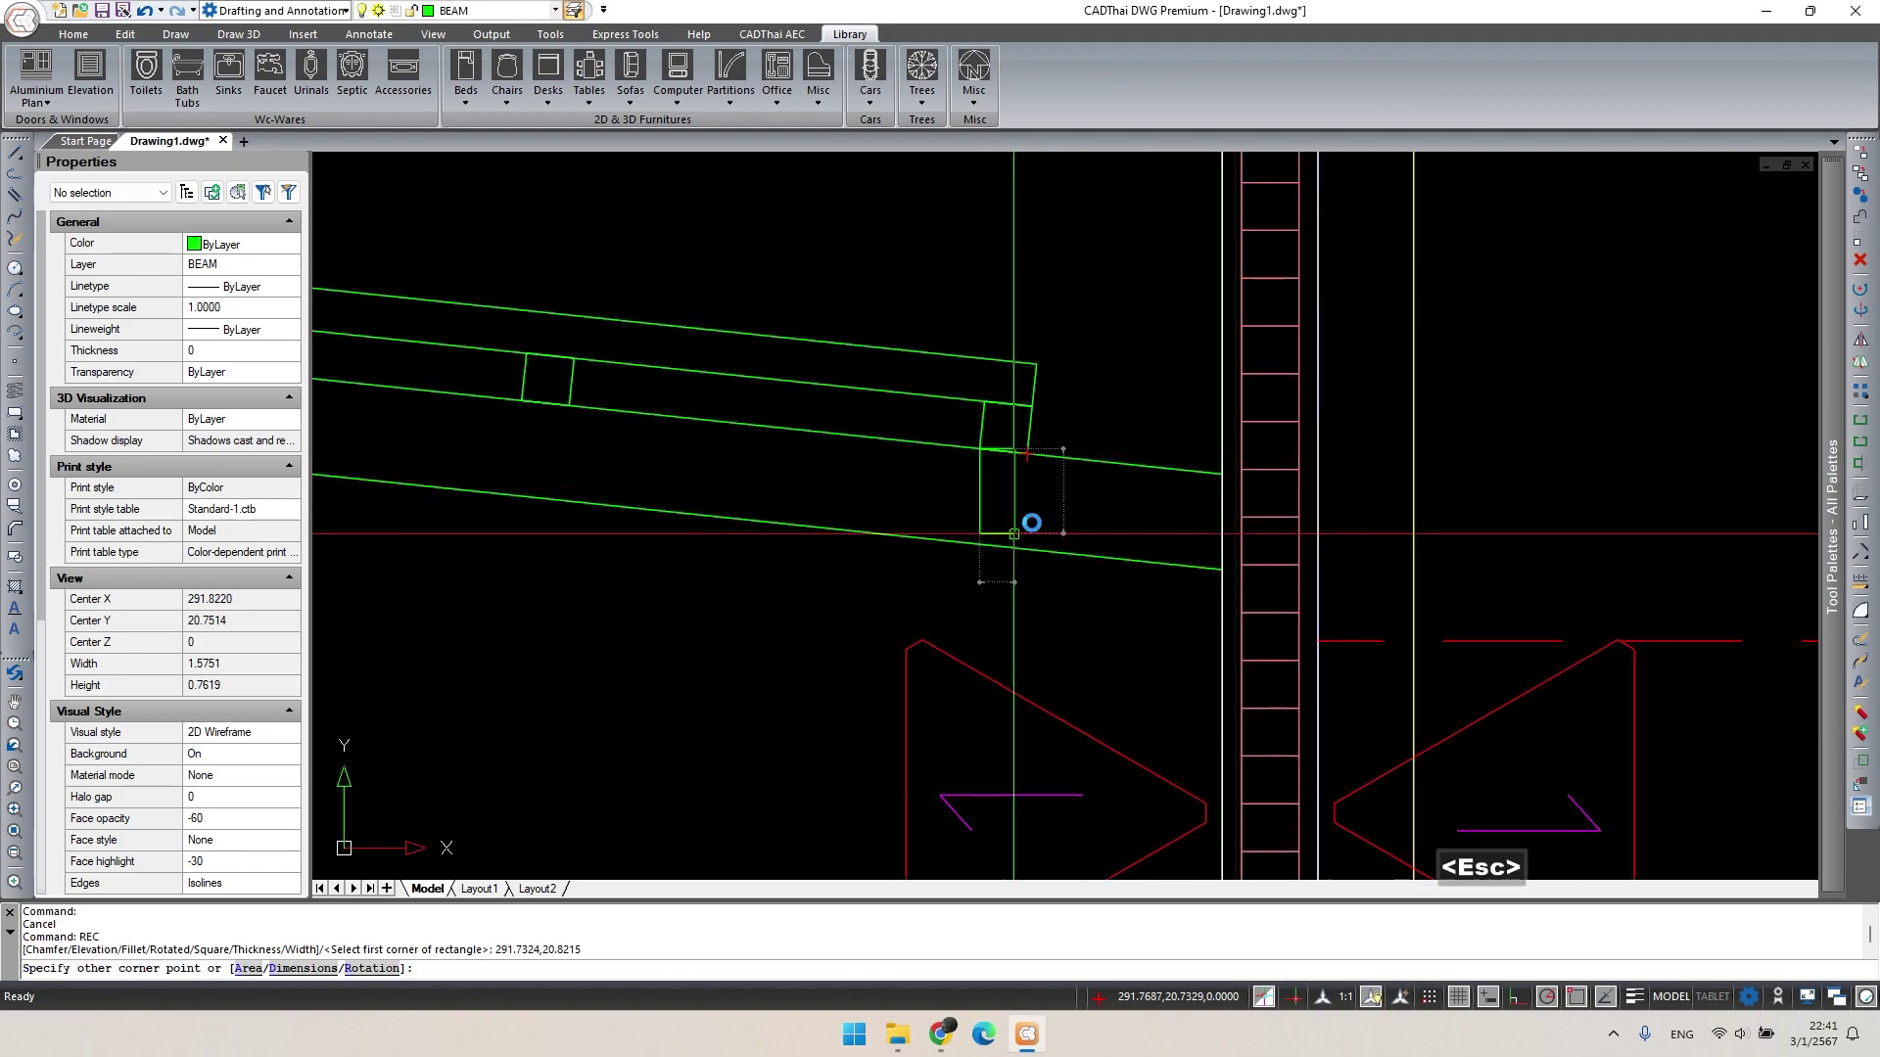
pyautogui.press('Escape')
# Draw a polyline from the last purlin square's lower-right corner perpendicular to the bottom line of the rafter.
pyautogui.write('pl')
pyautogui.press('space')
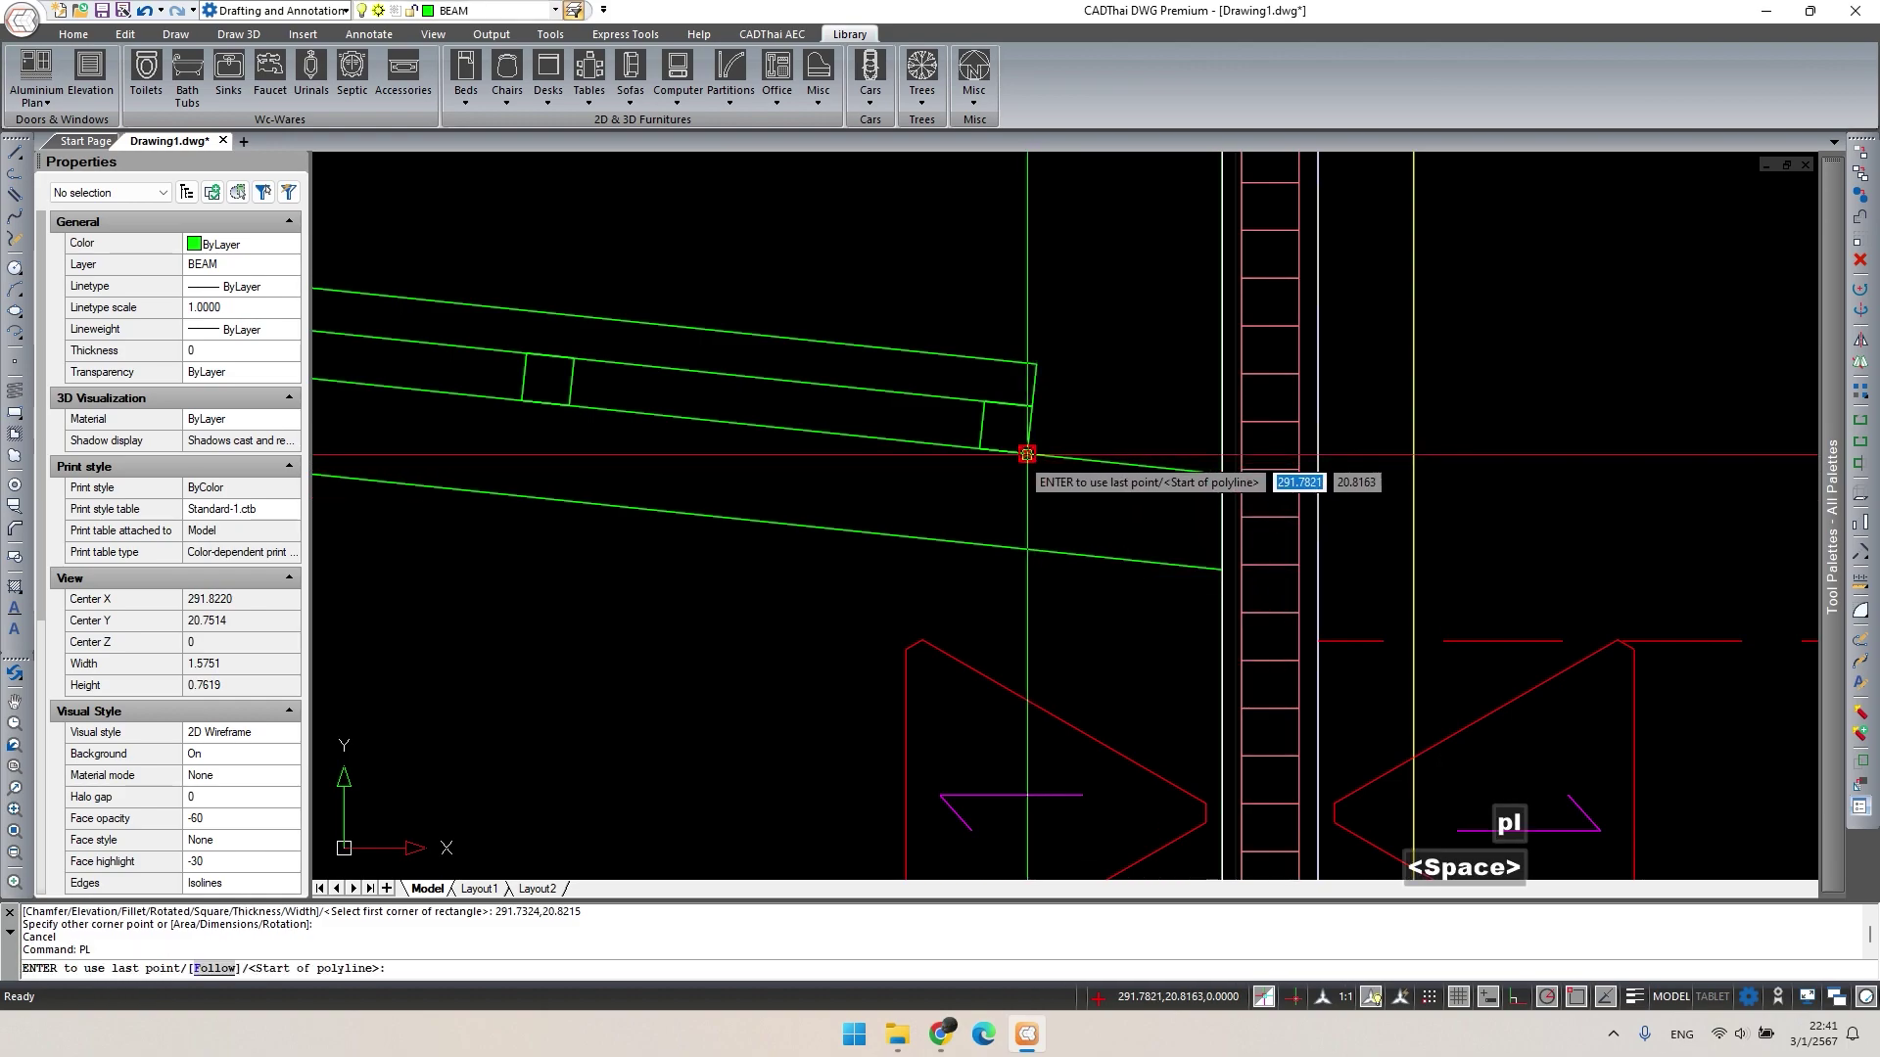
pyautogui.click(1016, 548)
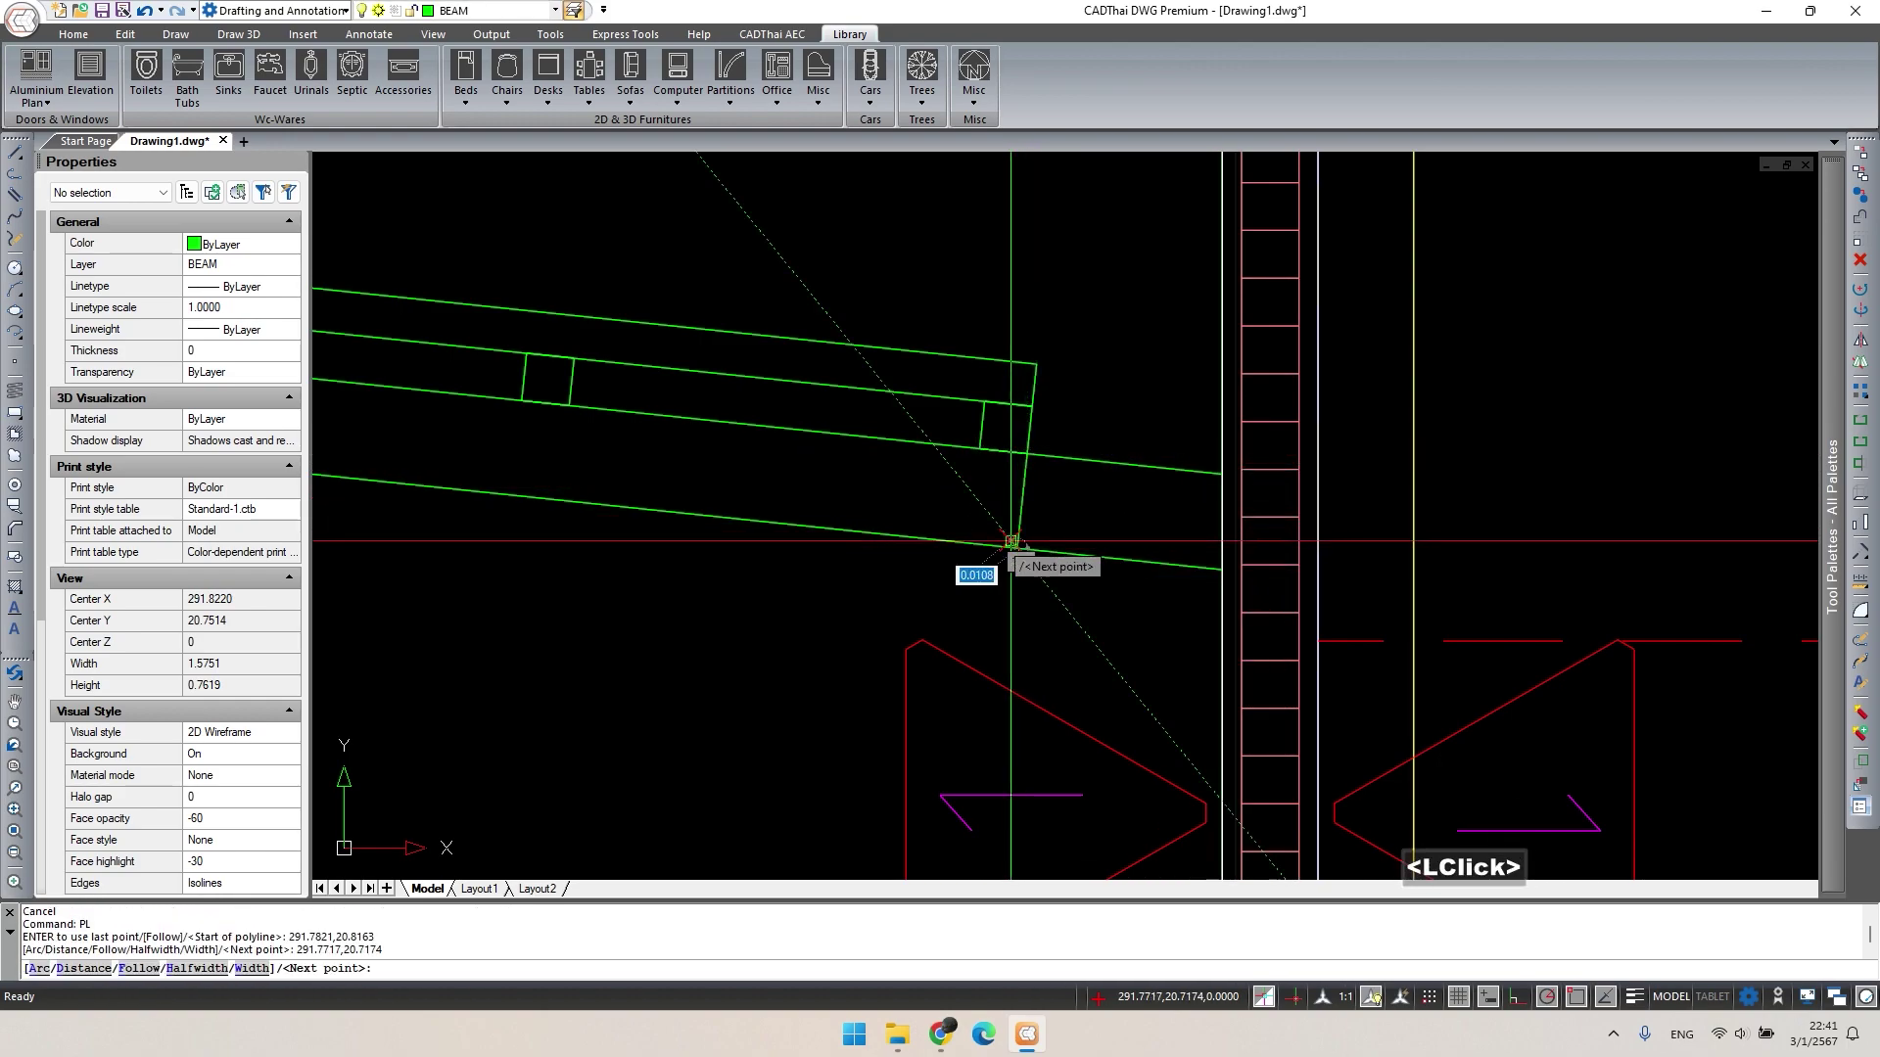
pyautogui.press('Escape')
# Copy the new line across the rafter from the square's lower-right corner to its lower-left corner.
pyautogui.click(1062, 482)
pyautogui.click(1008, 517)
pyautogui.write('co')
pyautogui.press('space')
pyautogui.click(1026, 455)
pyautogui.click(978, 449)
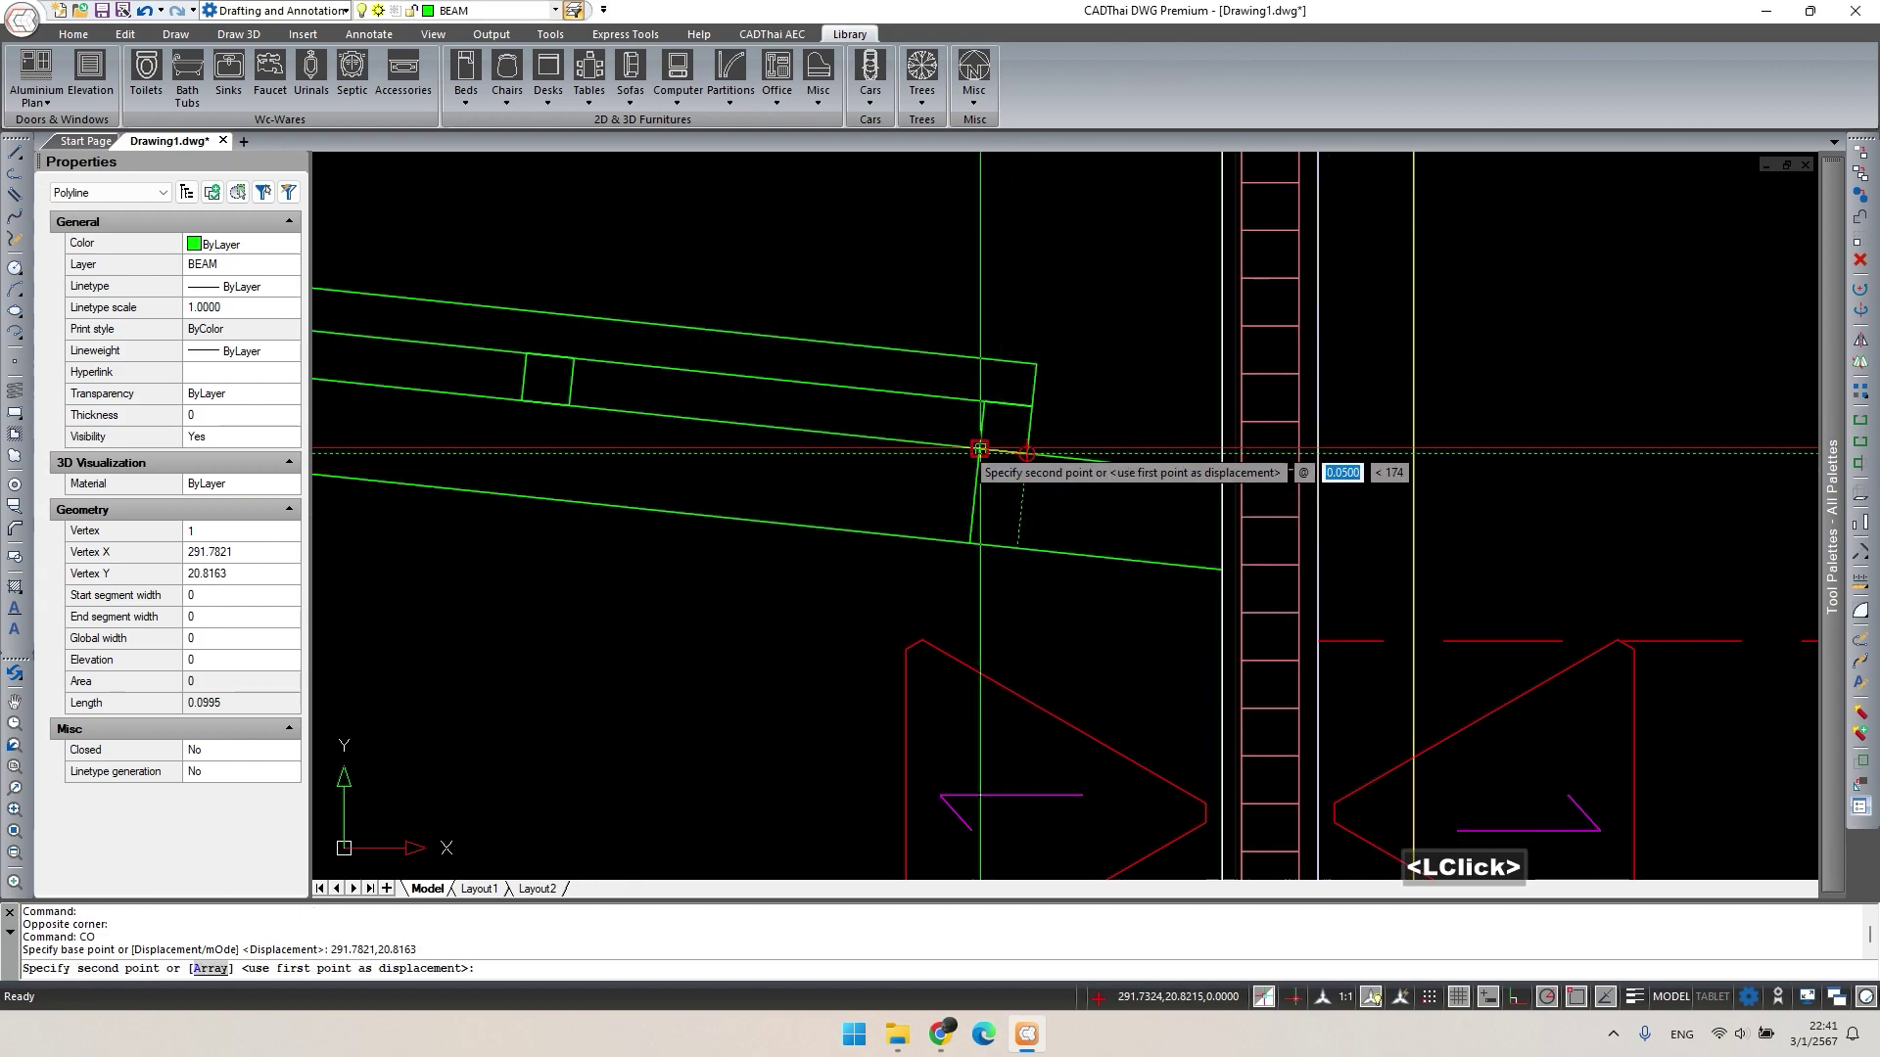
pyautogui.press('Escape')
# Draw two crossing diagonal polylines between the corners of the beam box beneath the last purlin.
pyautogui.write('pl')
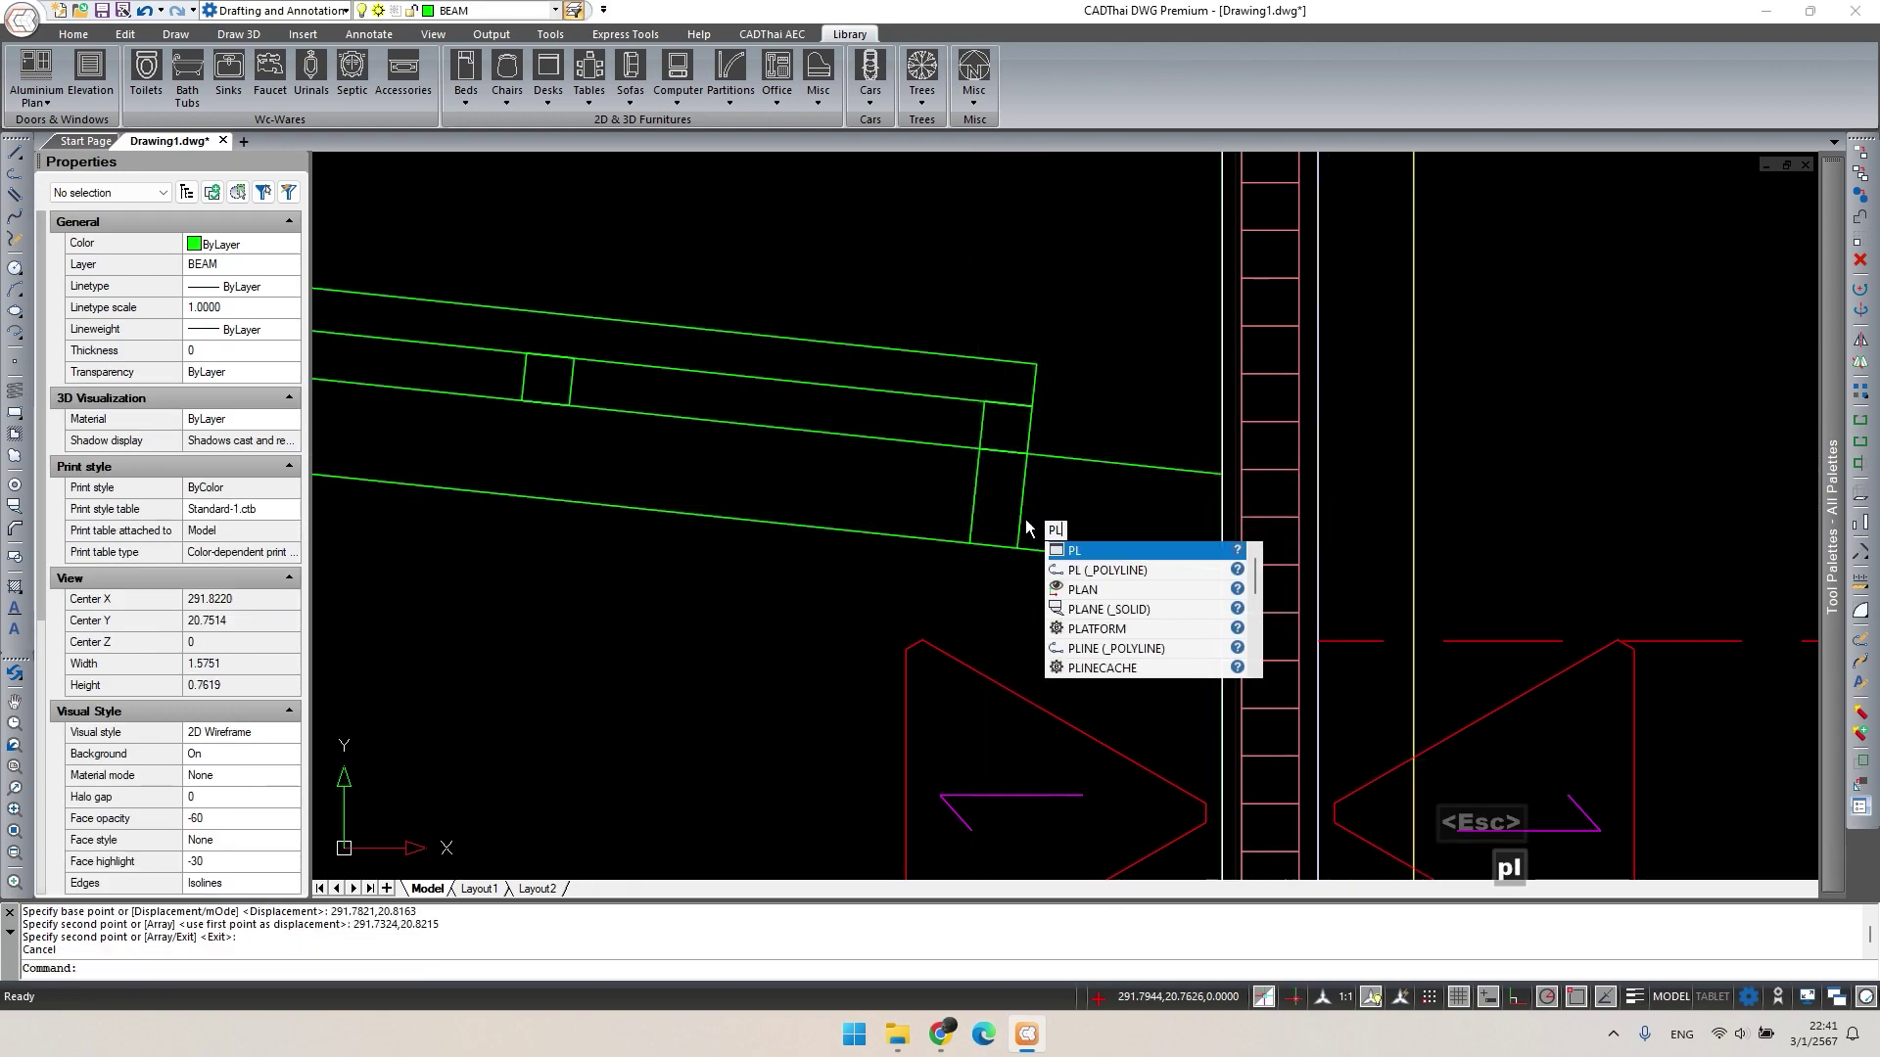
pyautogui.press('space')
pyautogui.click(980, 462)
pyautogui.press('Escape')
pyautogui.press('space')
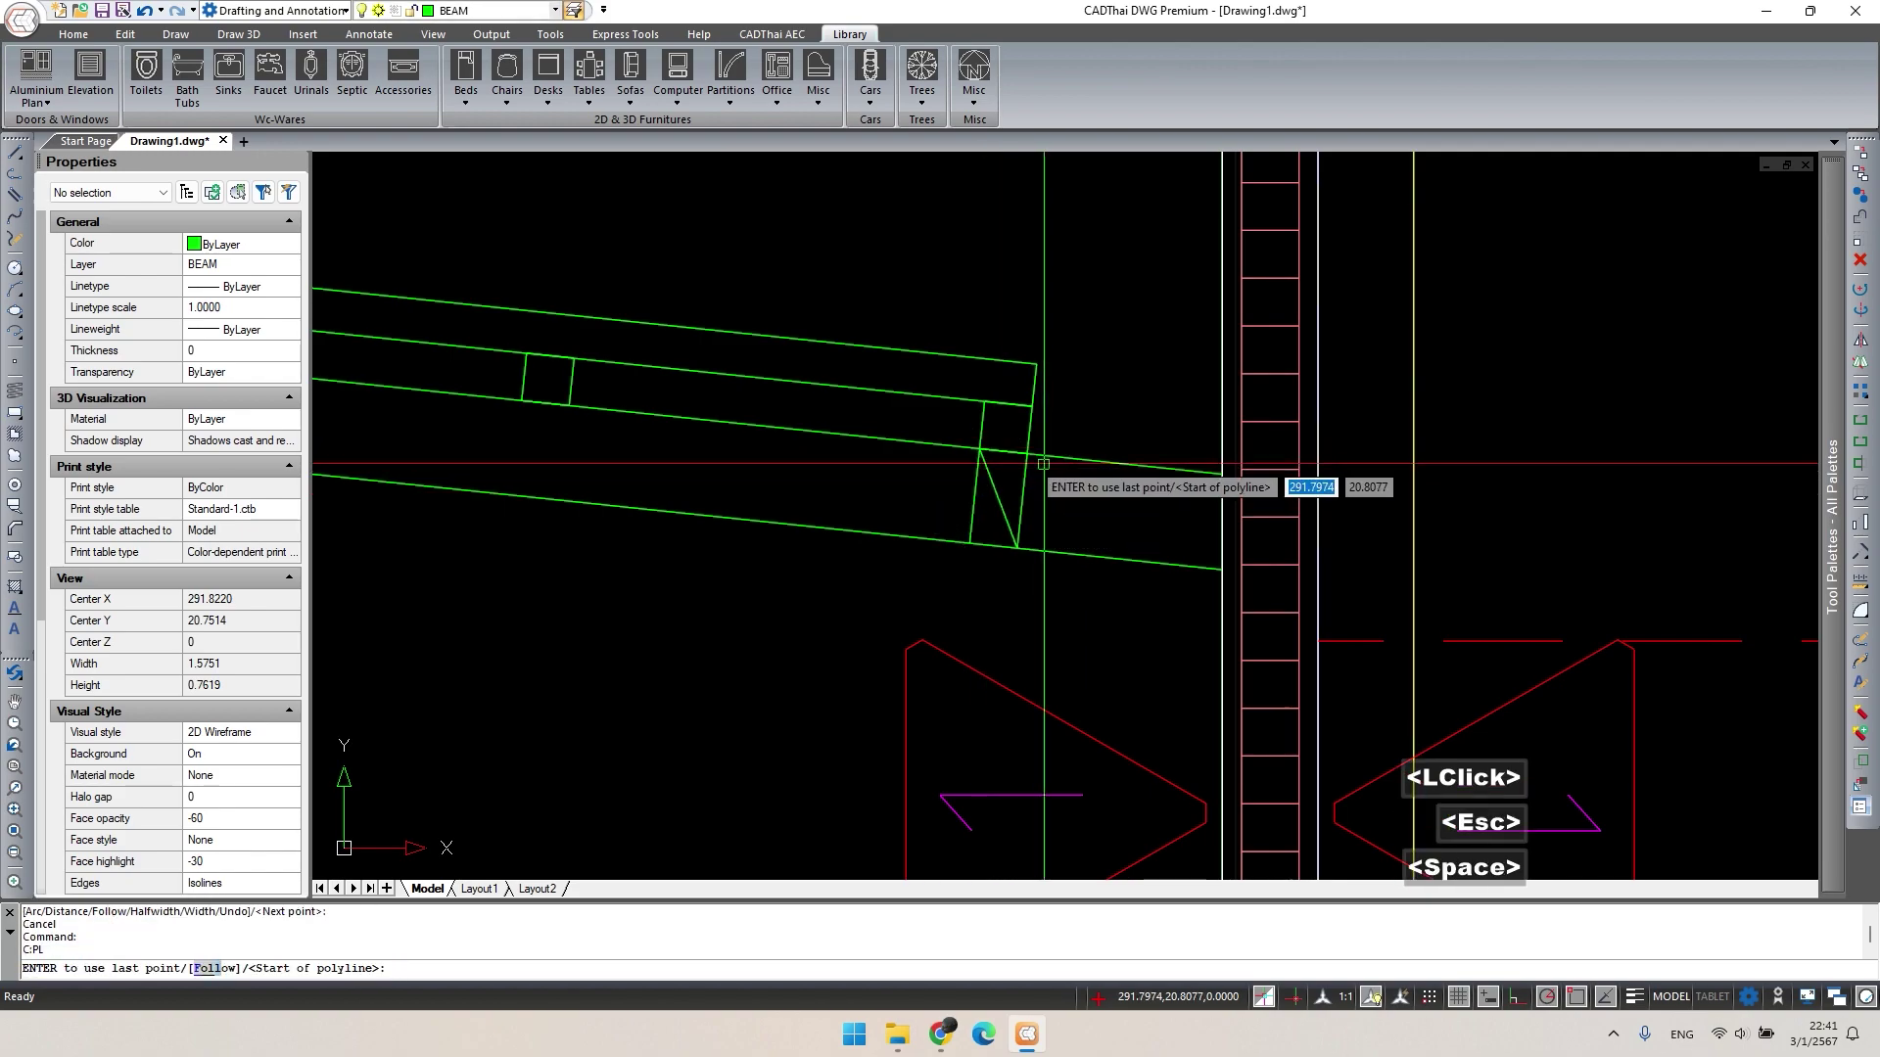
pyautogui.click(1026, 453)
pyautogui.click(968, 542)
pyautogui.press('space')
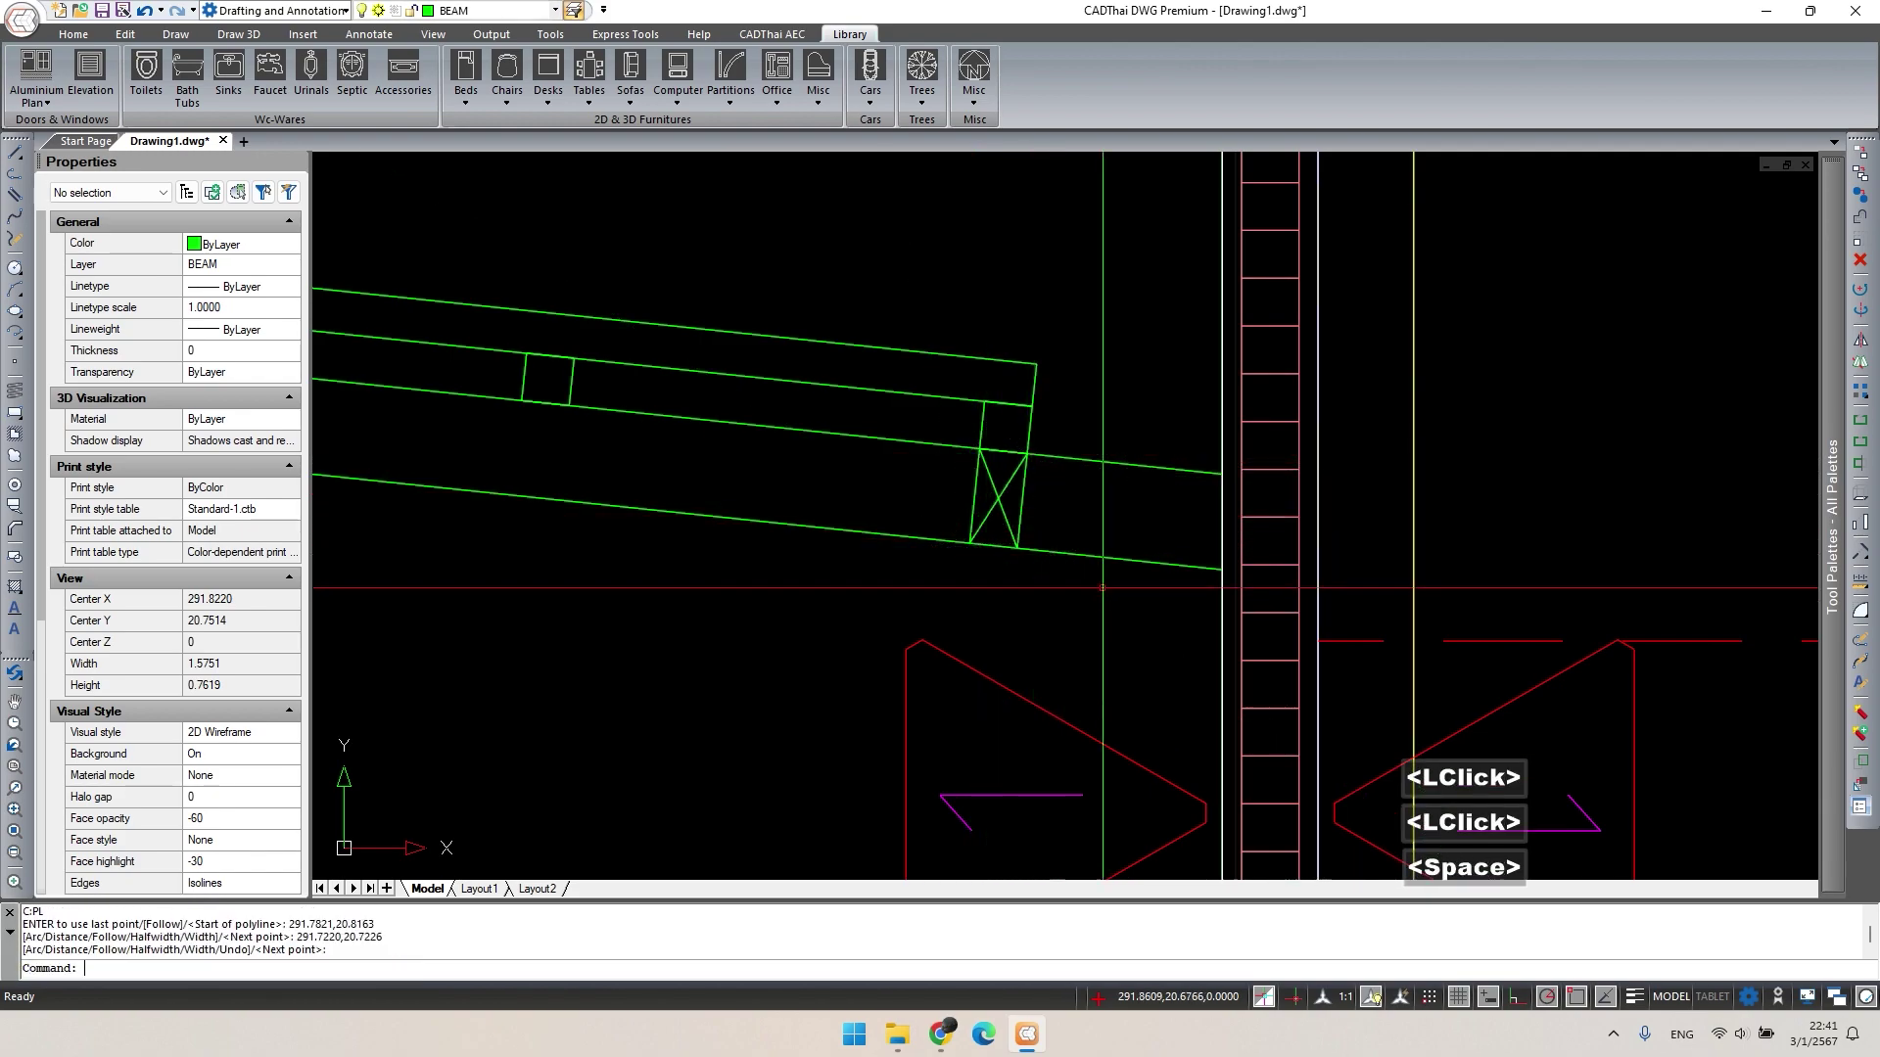
pyautogui.press('Escape')
# Start a gutter profile polyline with a flange about 0.12 long over the last purlin along the slope and a 0.15 leg straight down.
pyautogui.moveTo(1098, 497)
pyautogui.mouseDown(button='middle')
pyautogui.moveTo(931, 558)
pyautogui.moveTo(888, 549)
pyautogui.mouseUp(button='middle')
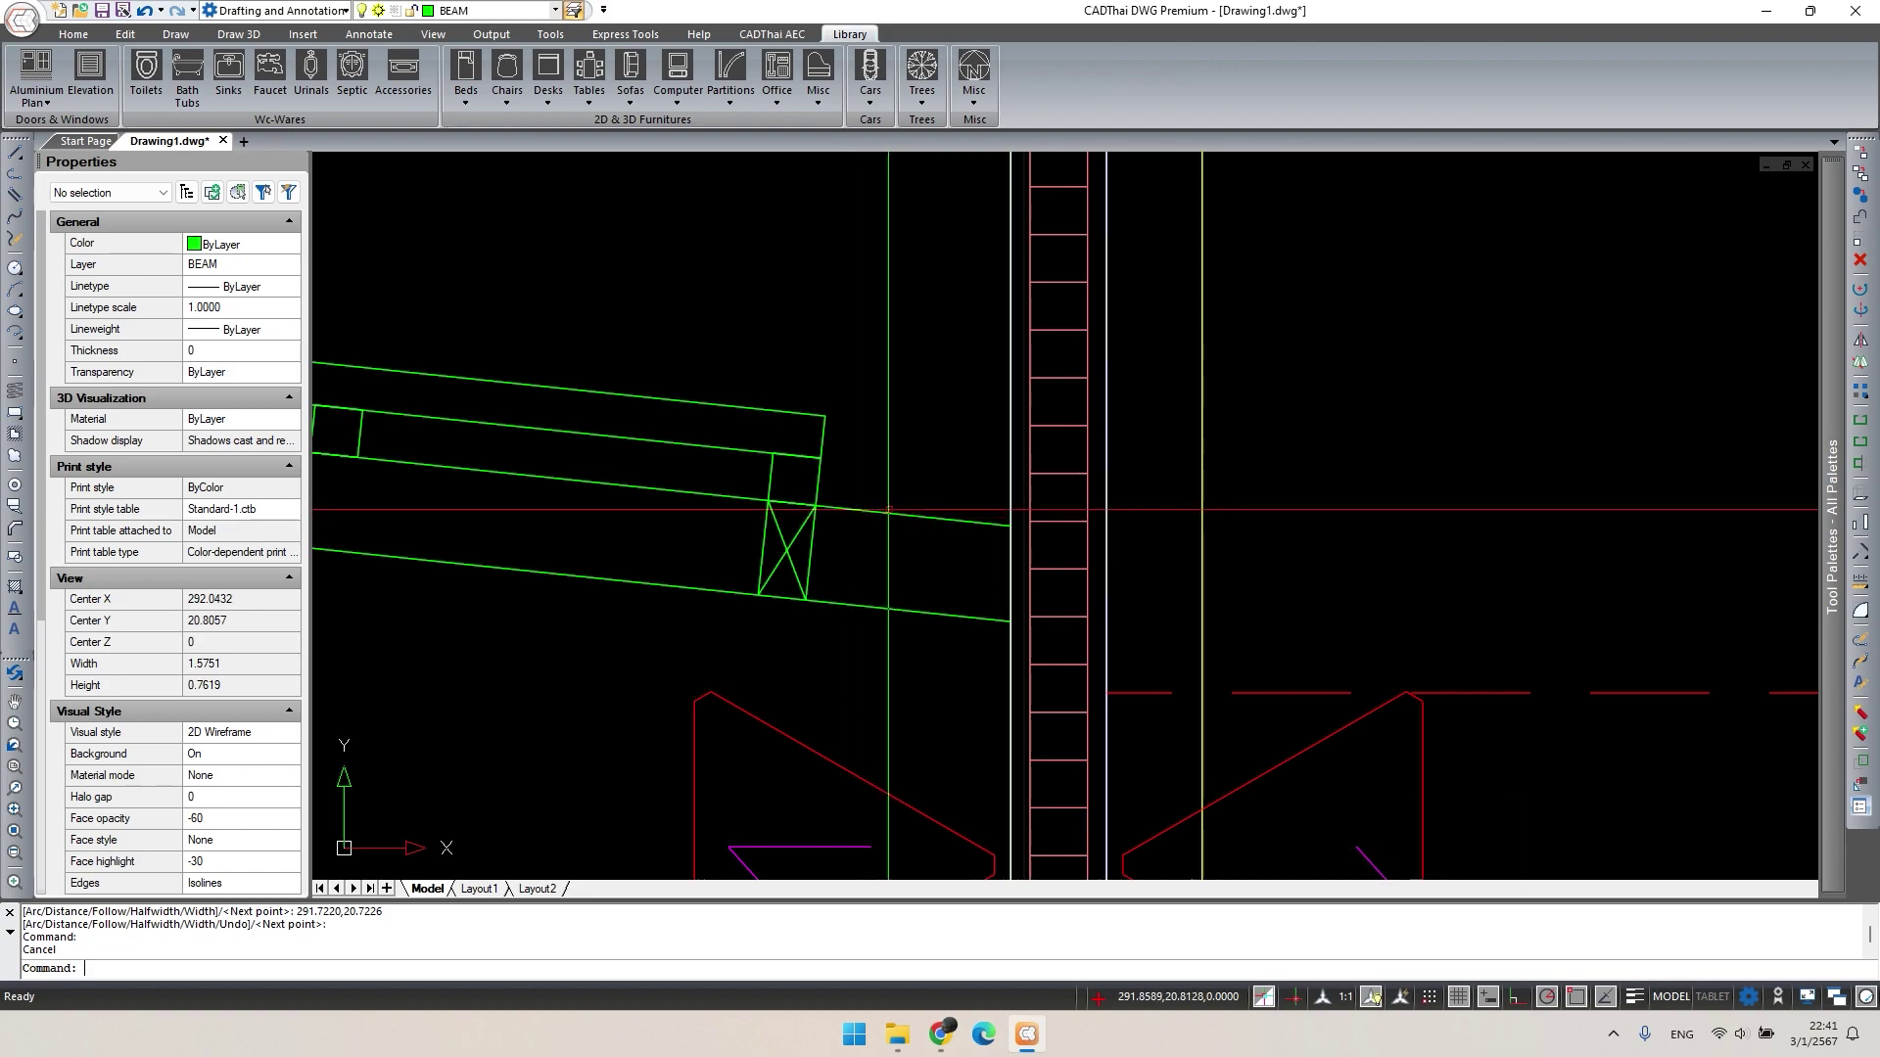
pyautogui.write('pl')
pyautogui.press('space')
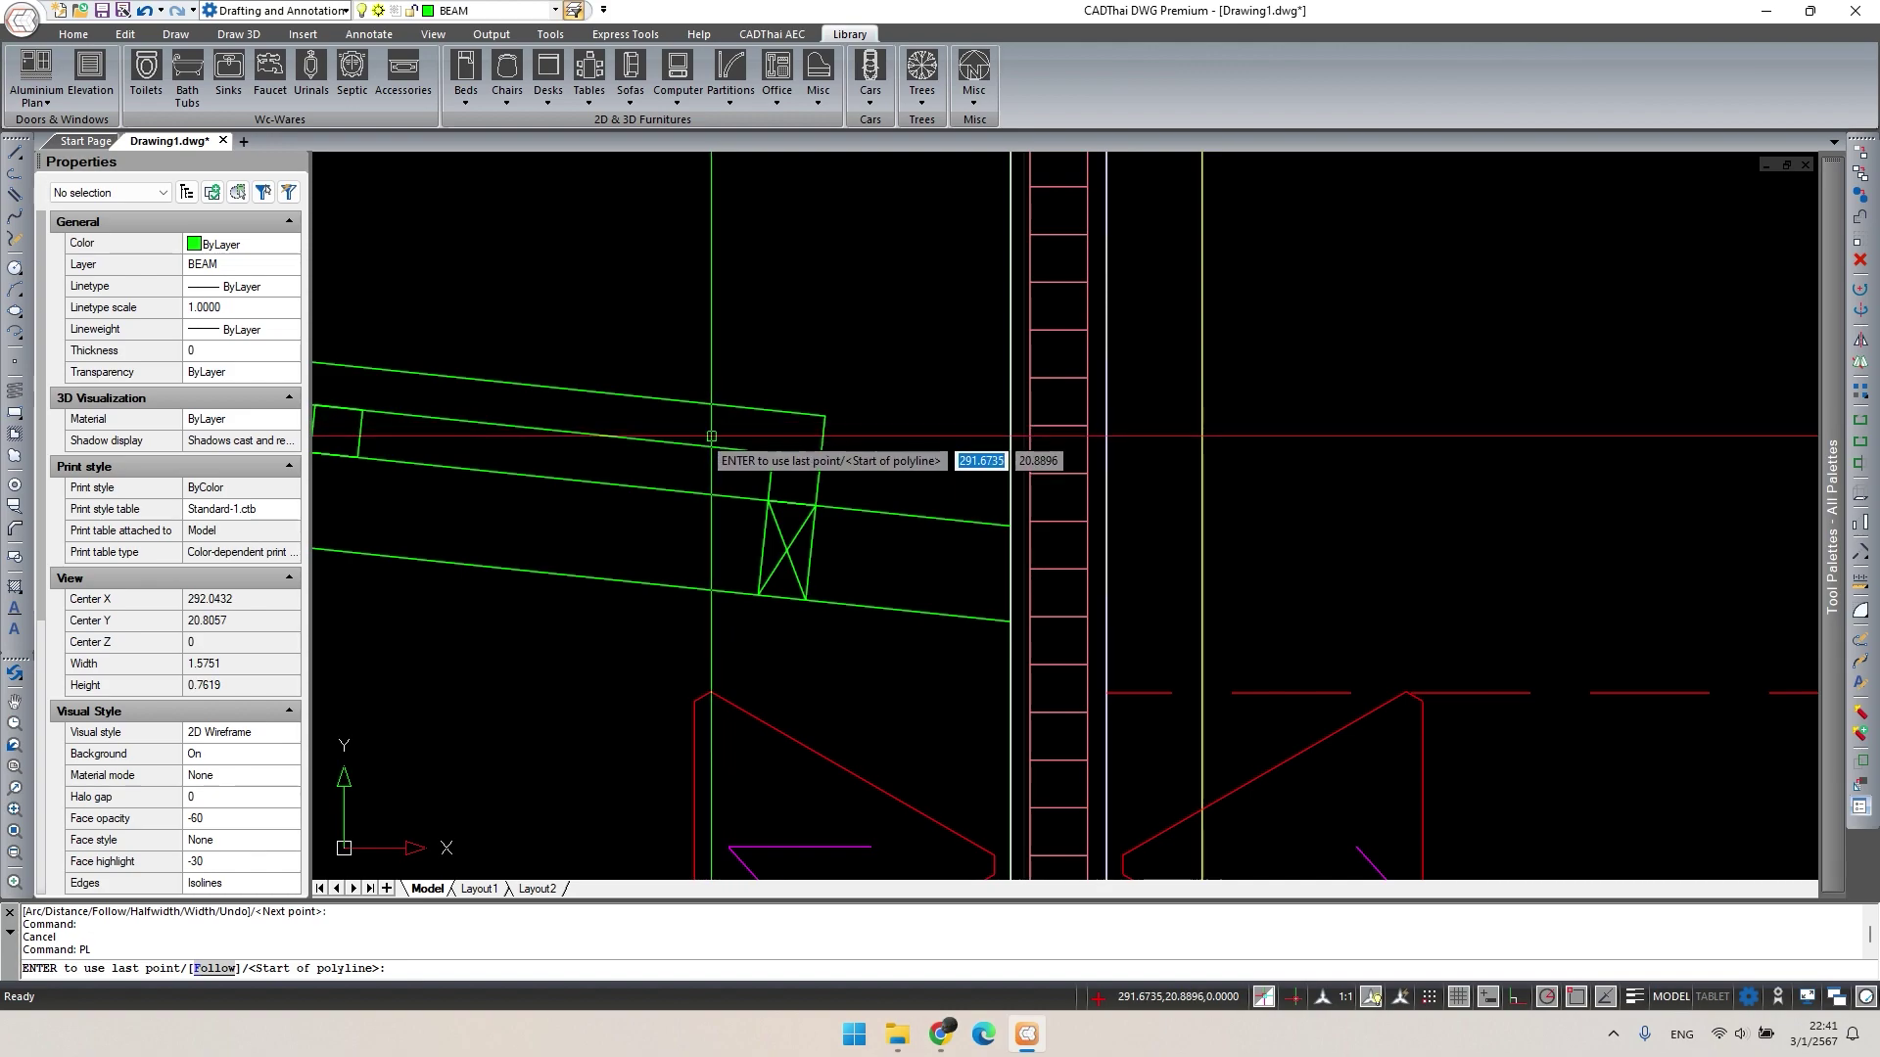
pyautogui.click(711, 438)
pyautogui.scroll(3, 784, 451)
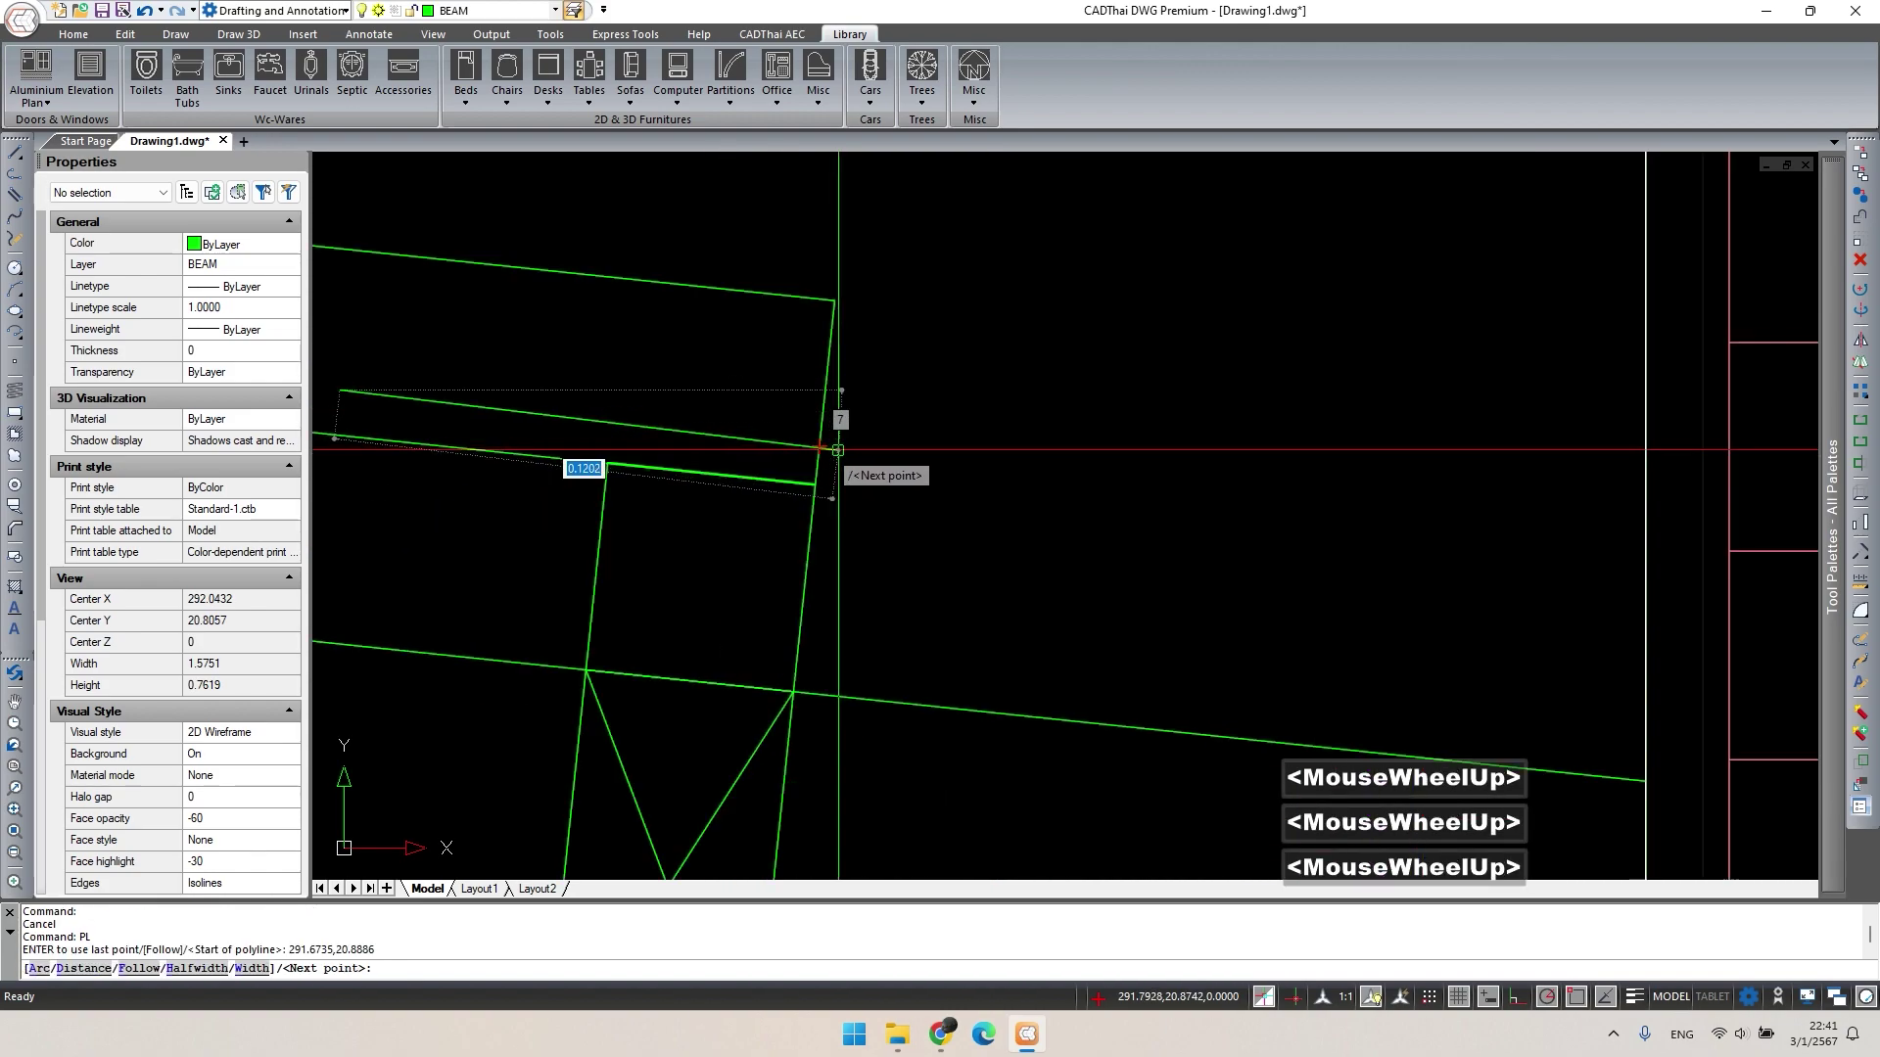
pyautogui.click(846, 445)
pyautogui.scroll(-2, 844, 470)
pyautogui.moveTo(844, 470); pyautogui.dragTo(872, 600, button='middle')
pyautogui.scroll(1, 872, 600)
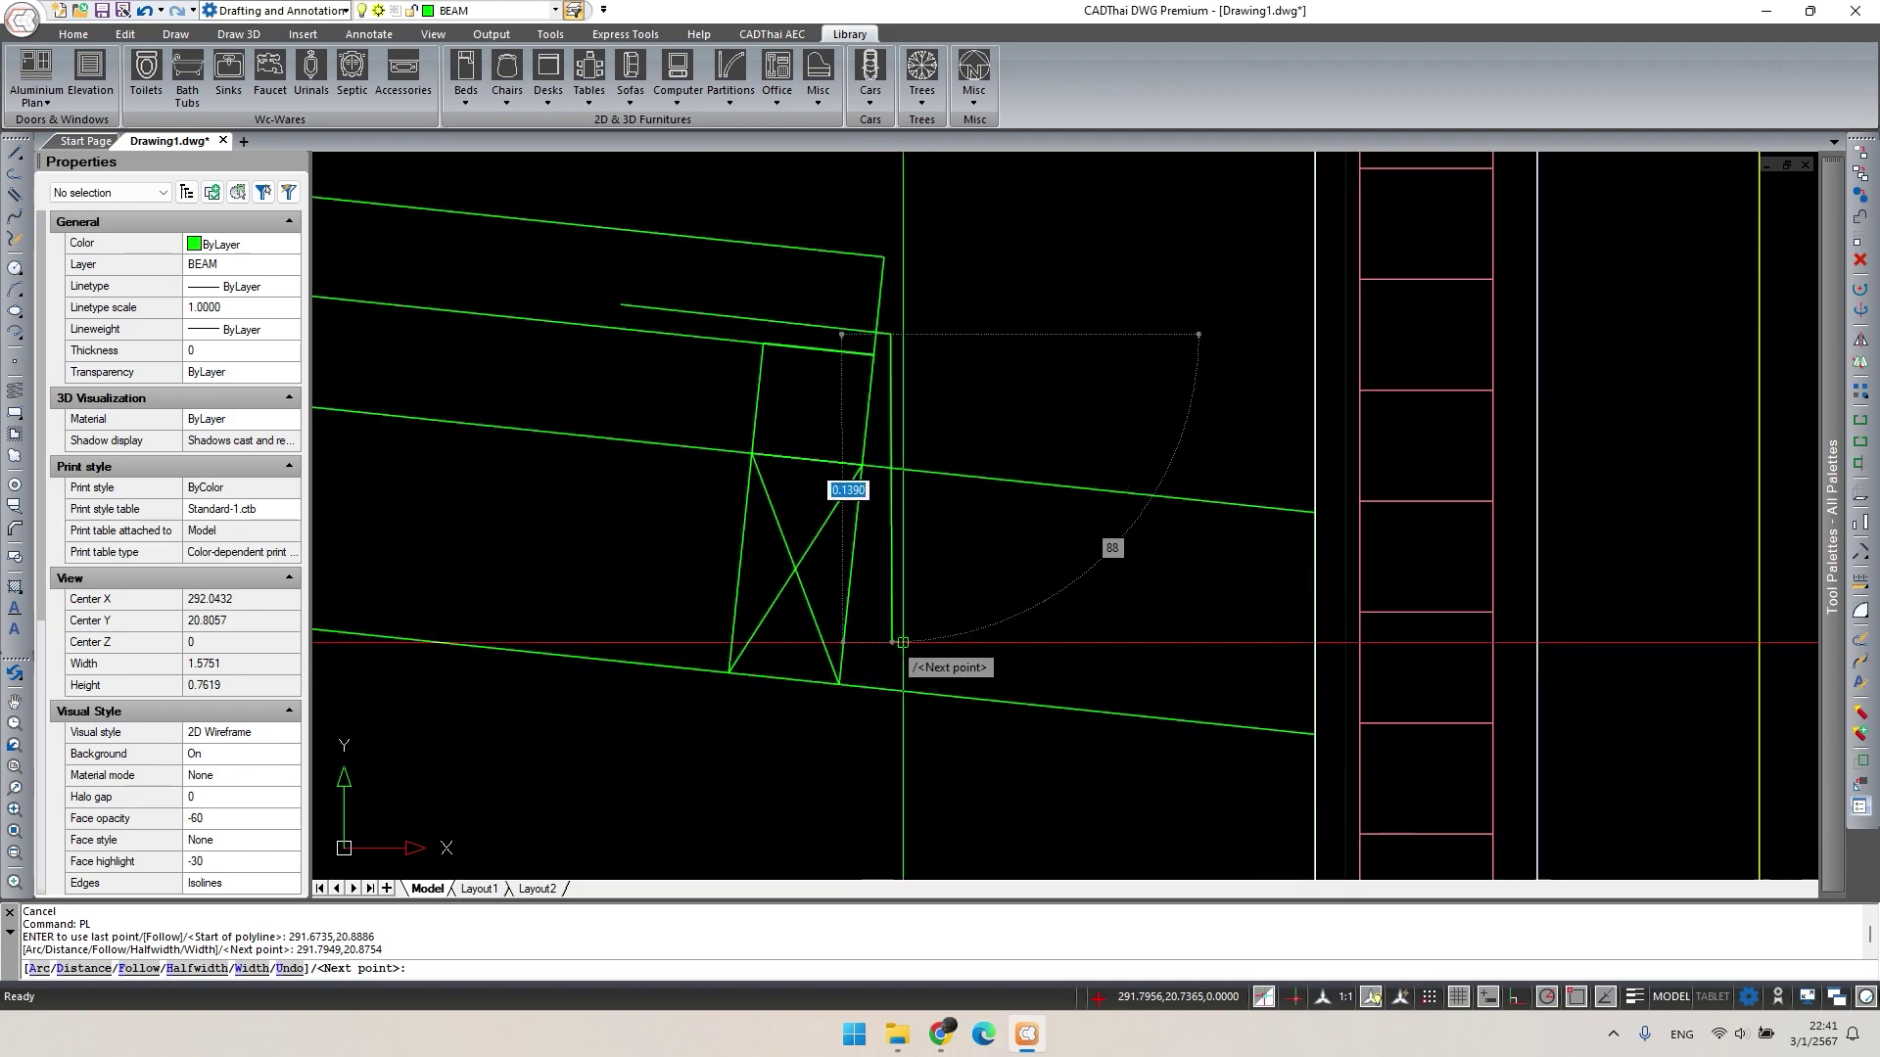
pyautogui.scroll(-2, 892, 616)
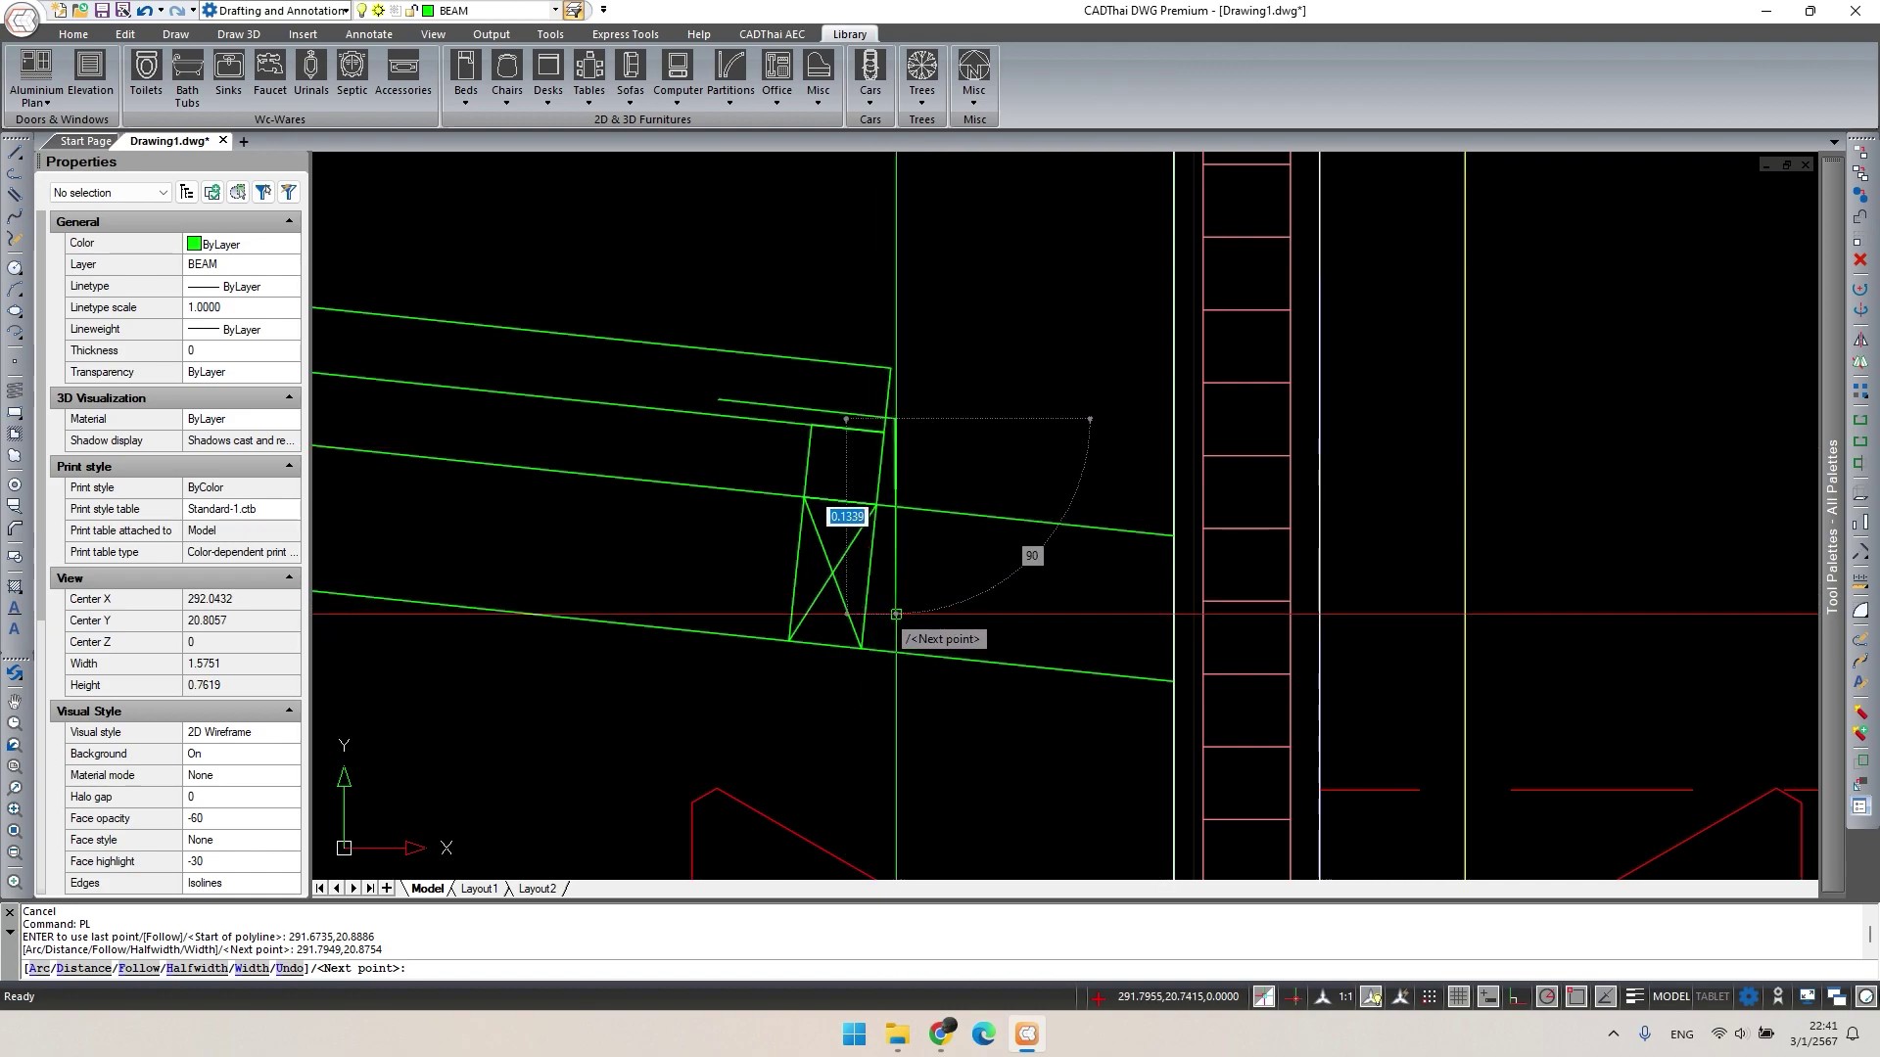
pyautogui.scroll(2, 896, 614)
pyautogui.write('.15')
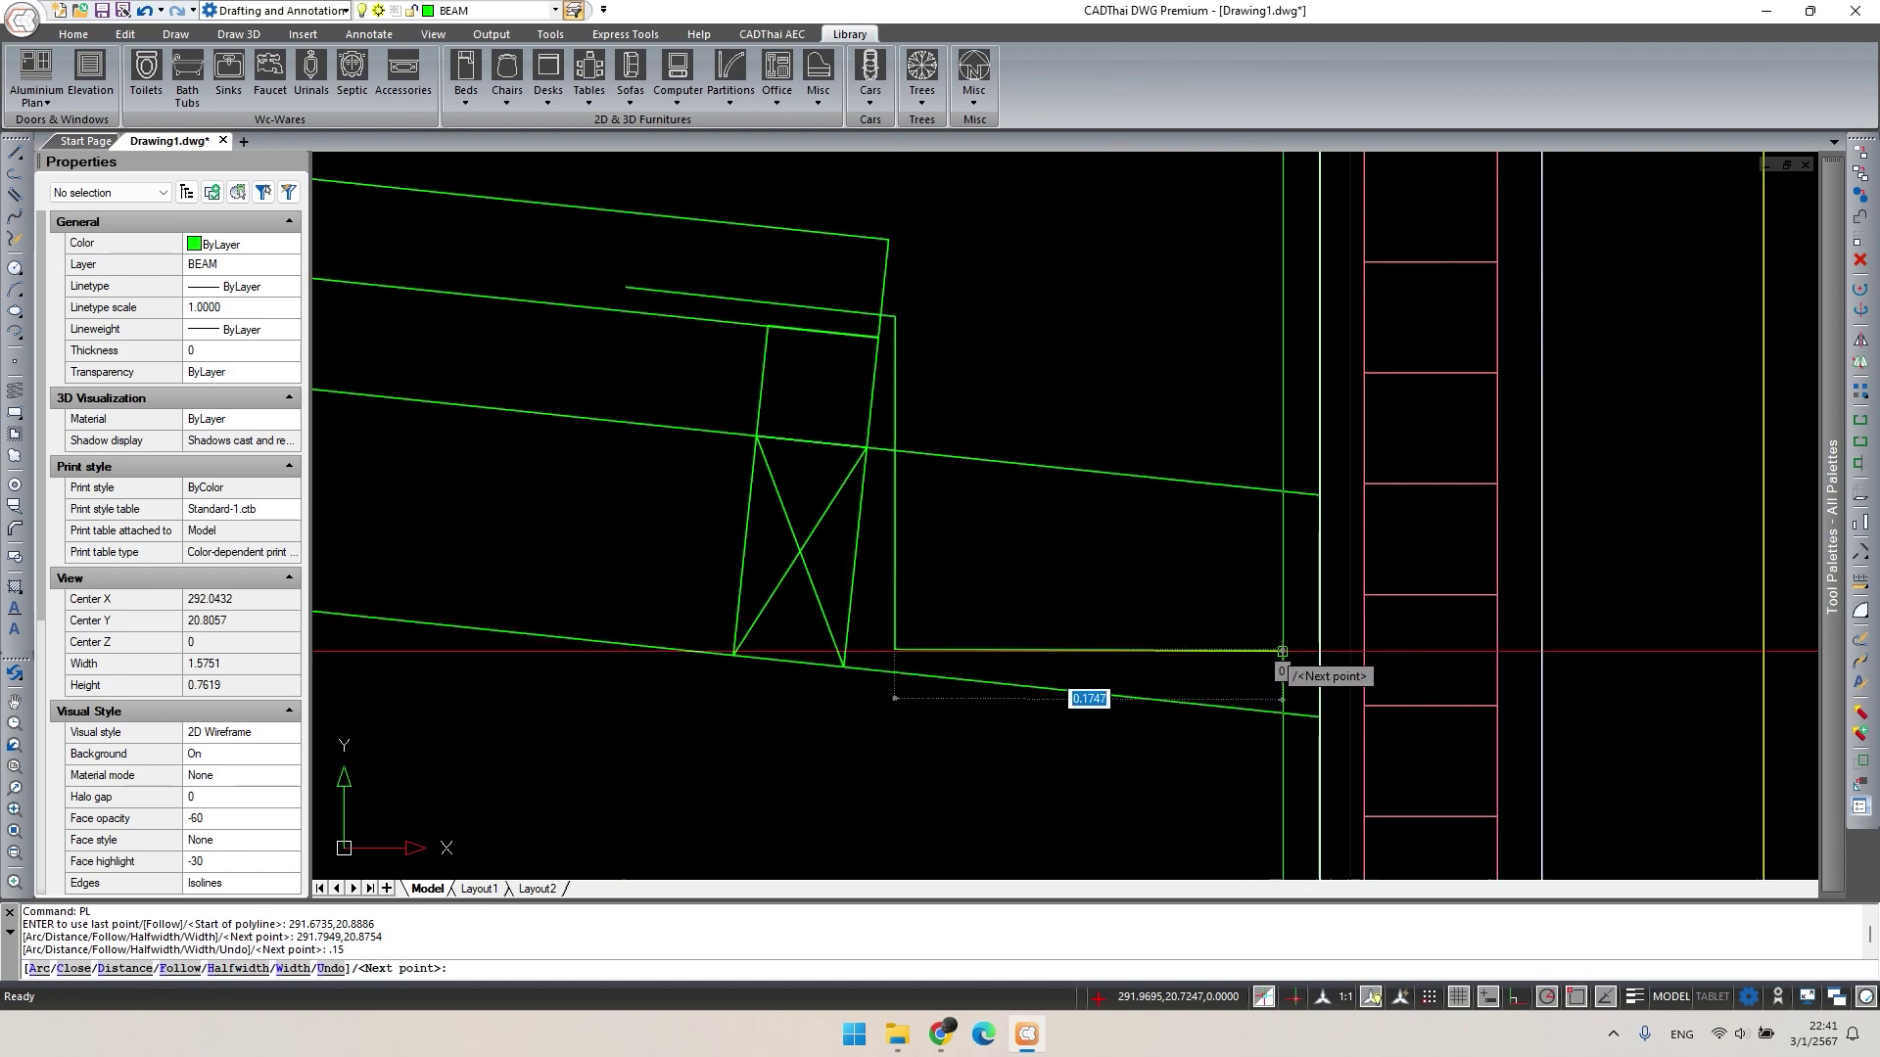
# Continue the gutter profile 0.15 across toward the wall, 0.25 upward, and horizontally over to the wall face.
pyautogui.scroll(-1, 1221, 314)
pyautogui.moveTo(1221, 315); pyautogui.dragTo(1128, 540, button='middle')
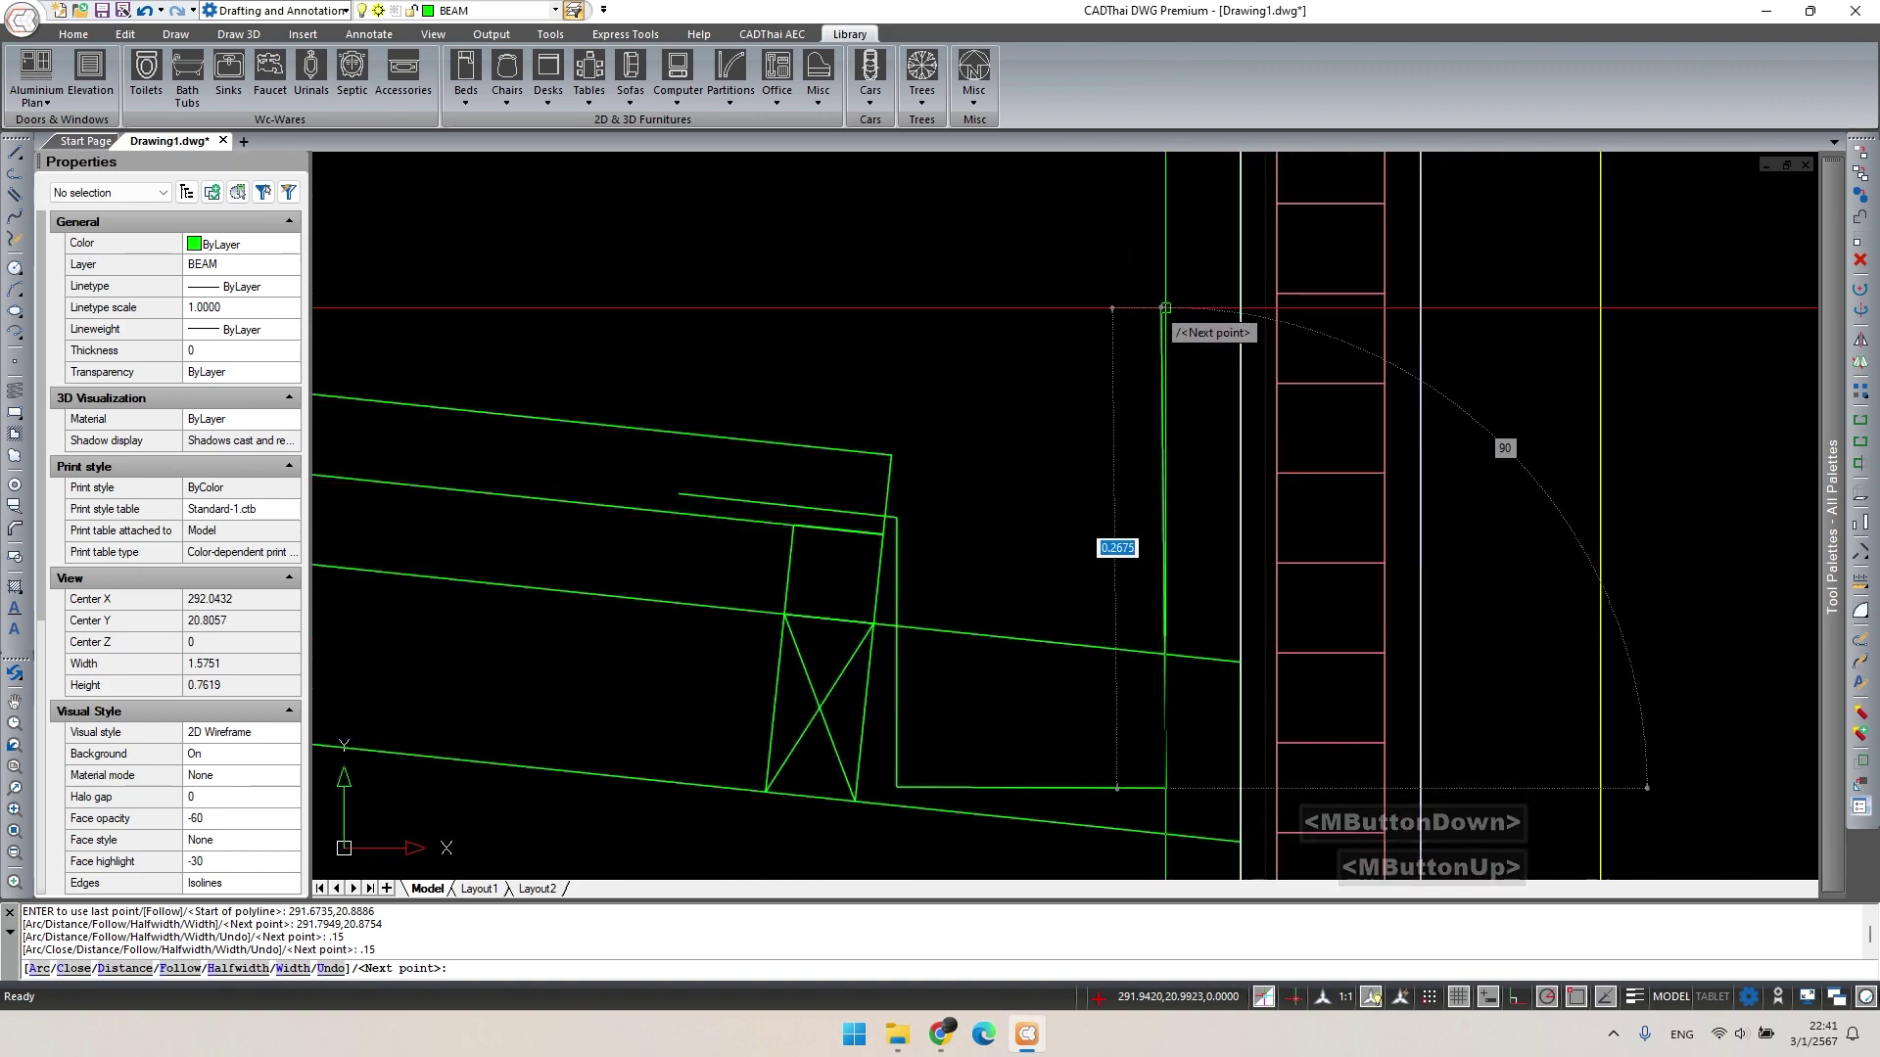
pyautogui.write('.25')
pyautogui.press('Return')
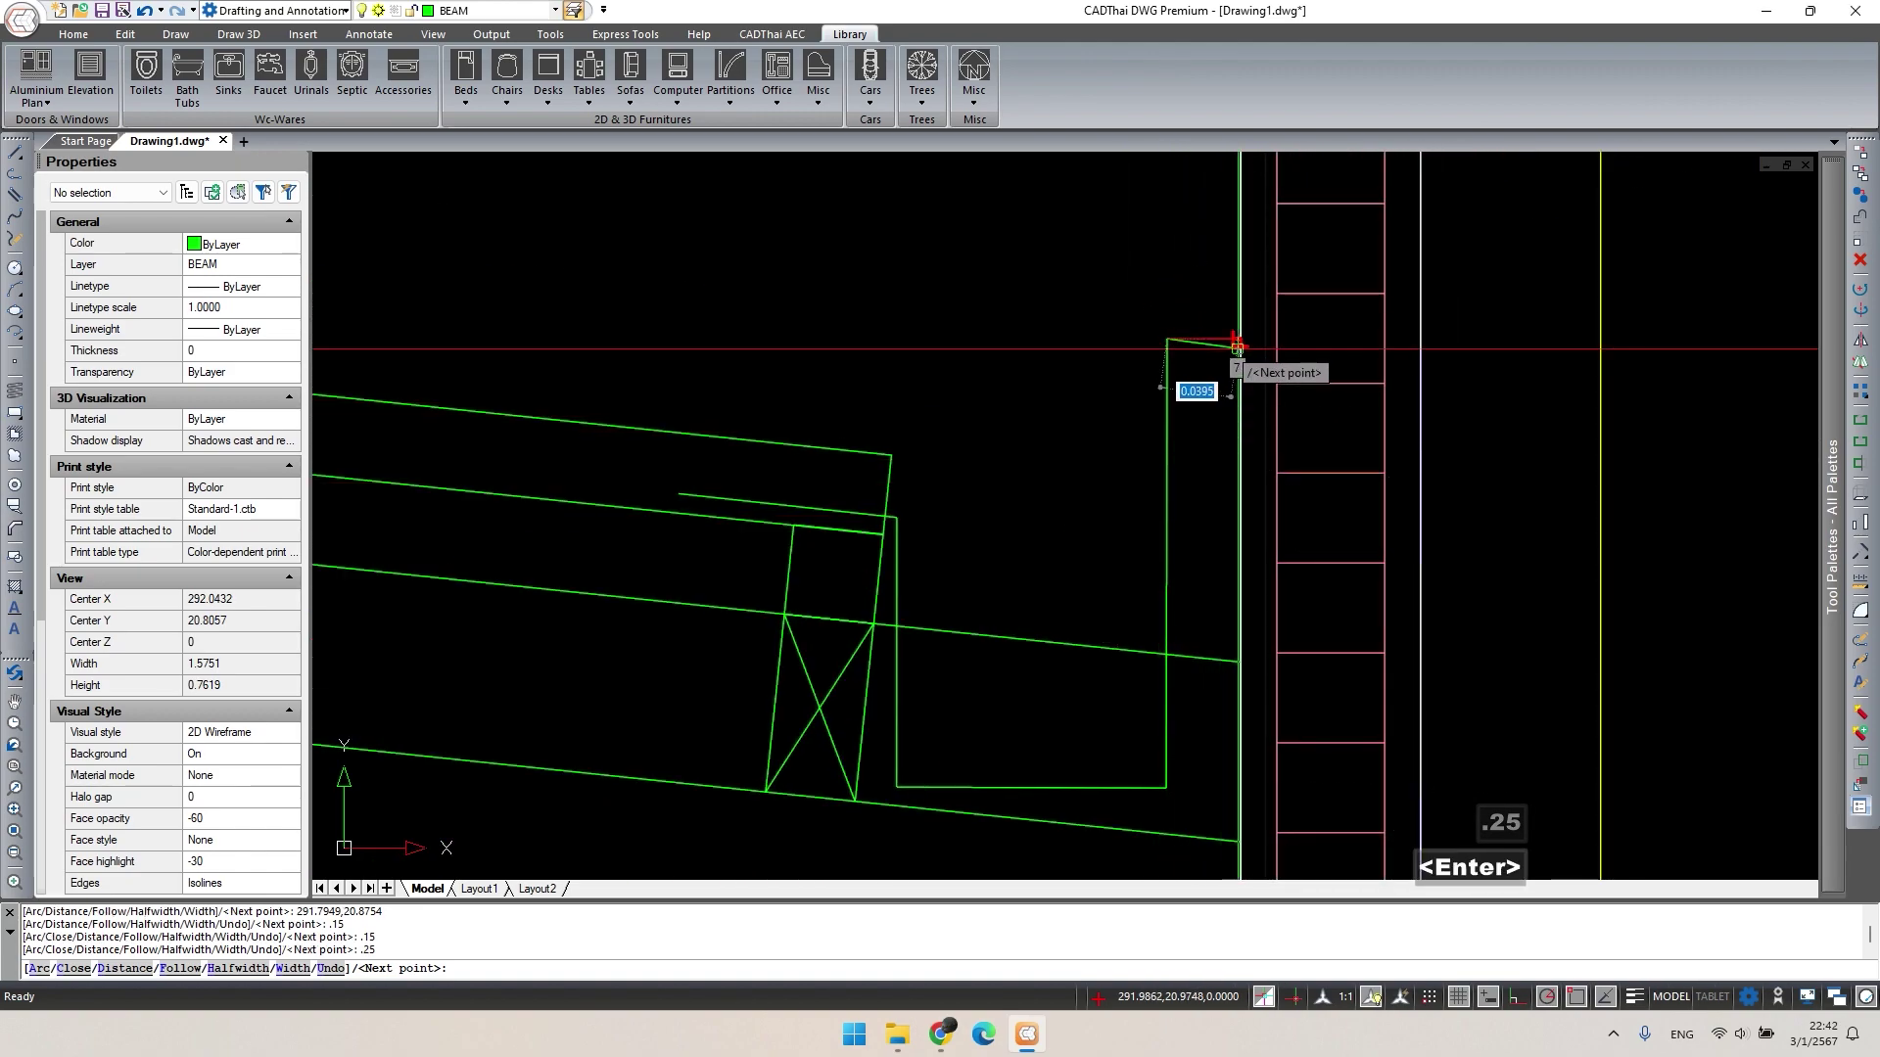
pyautogui.press('space')
pyautogui.scroll(-2, 965, 575)
pyautogui.moveTo(969, 577); pyautogui.dragTo(901, 588, button='middle')
pyautogui.press('Escape')
# Draw a horizontal polyline across the gutter from its roof-side upper corner to the wall-side leg.
pyautogui.scroll(2, 961, 640)
pyautogui.scroll(1, 862, 462)
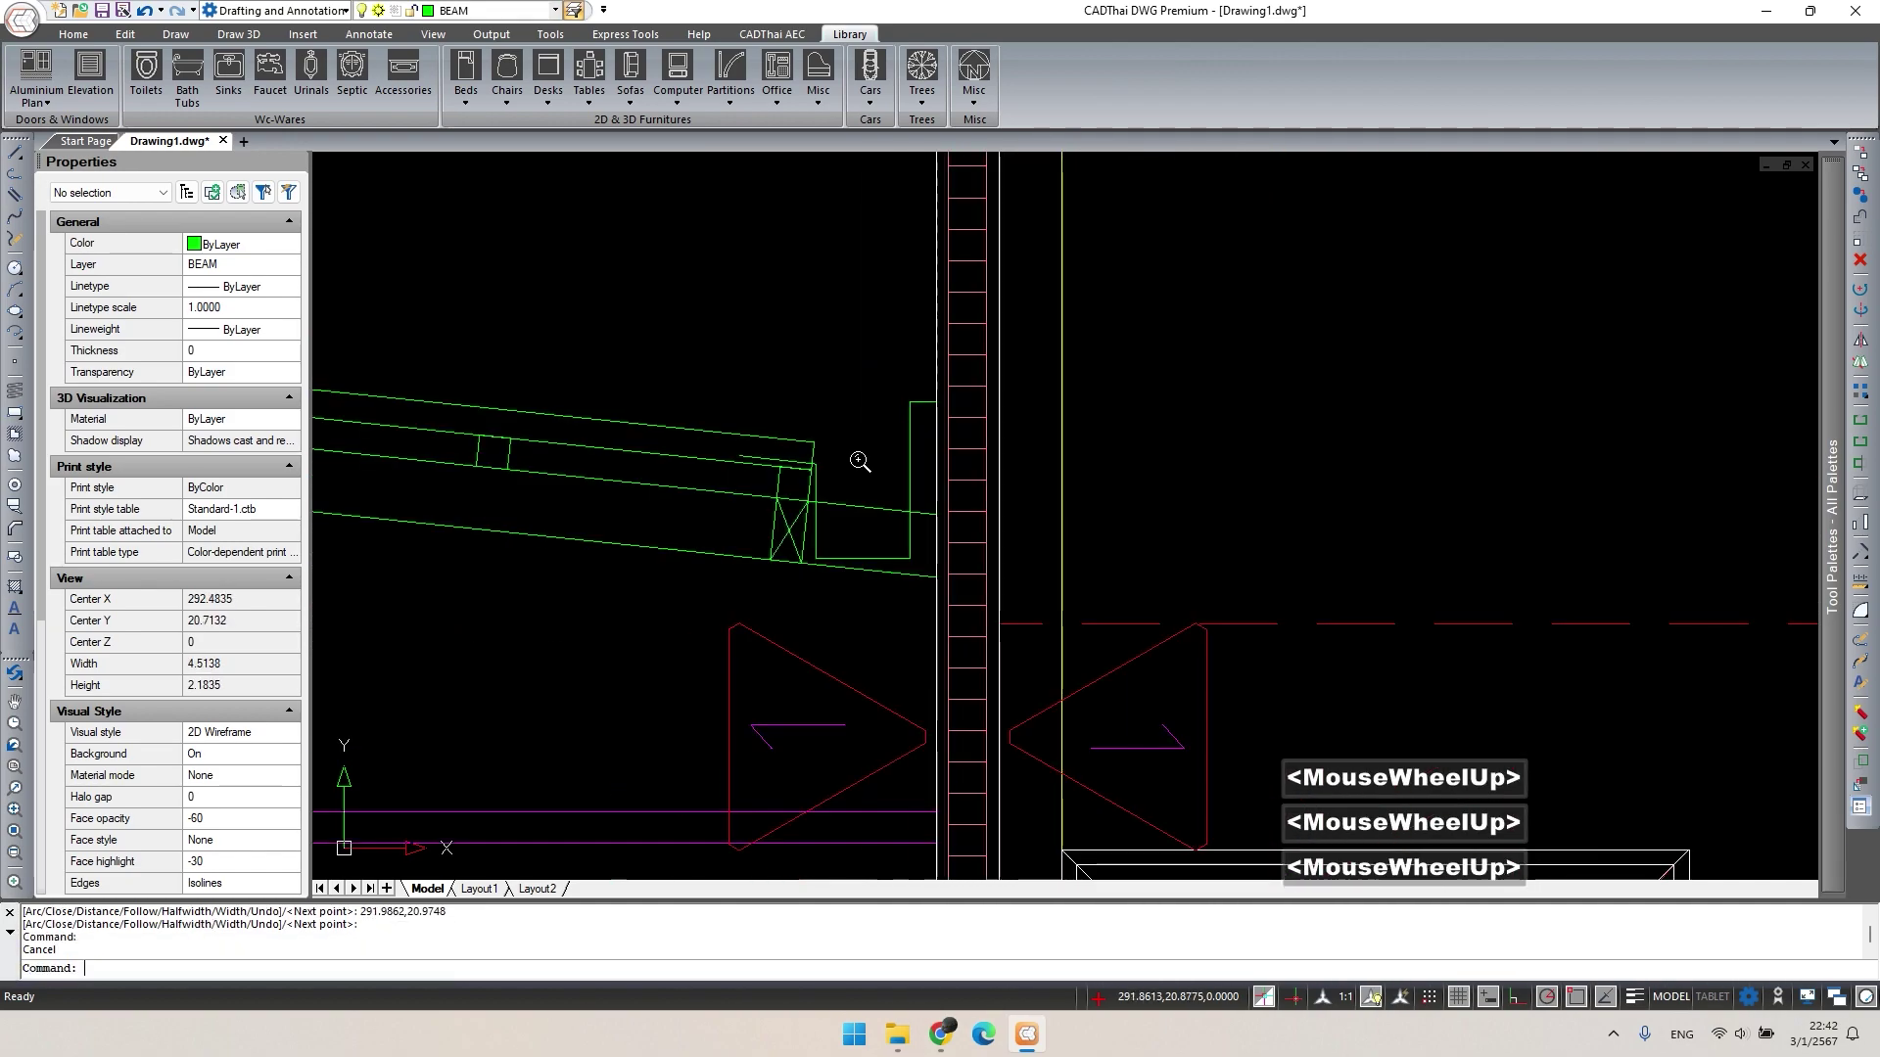
pyautogui.write('pl')
pyautogui.press('space')
pyautogui.click(816, 464)
pyautogui.click(909, 464)
pyautogui.press('Escape')
# Trim away the part of the rafter's top line that crosses the inside of the gutter.
pyautogui.write('tr')
pyautogui.press('space')
pyautogui.scroll(1, 872, 517)
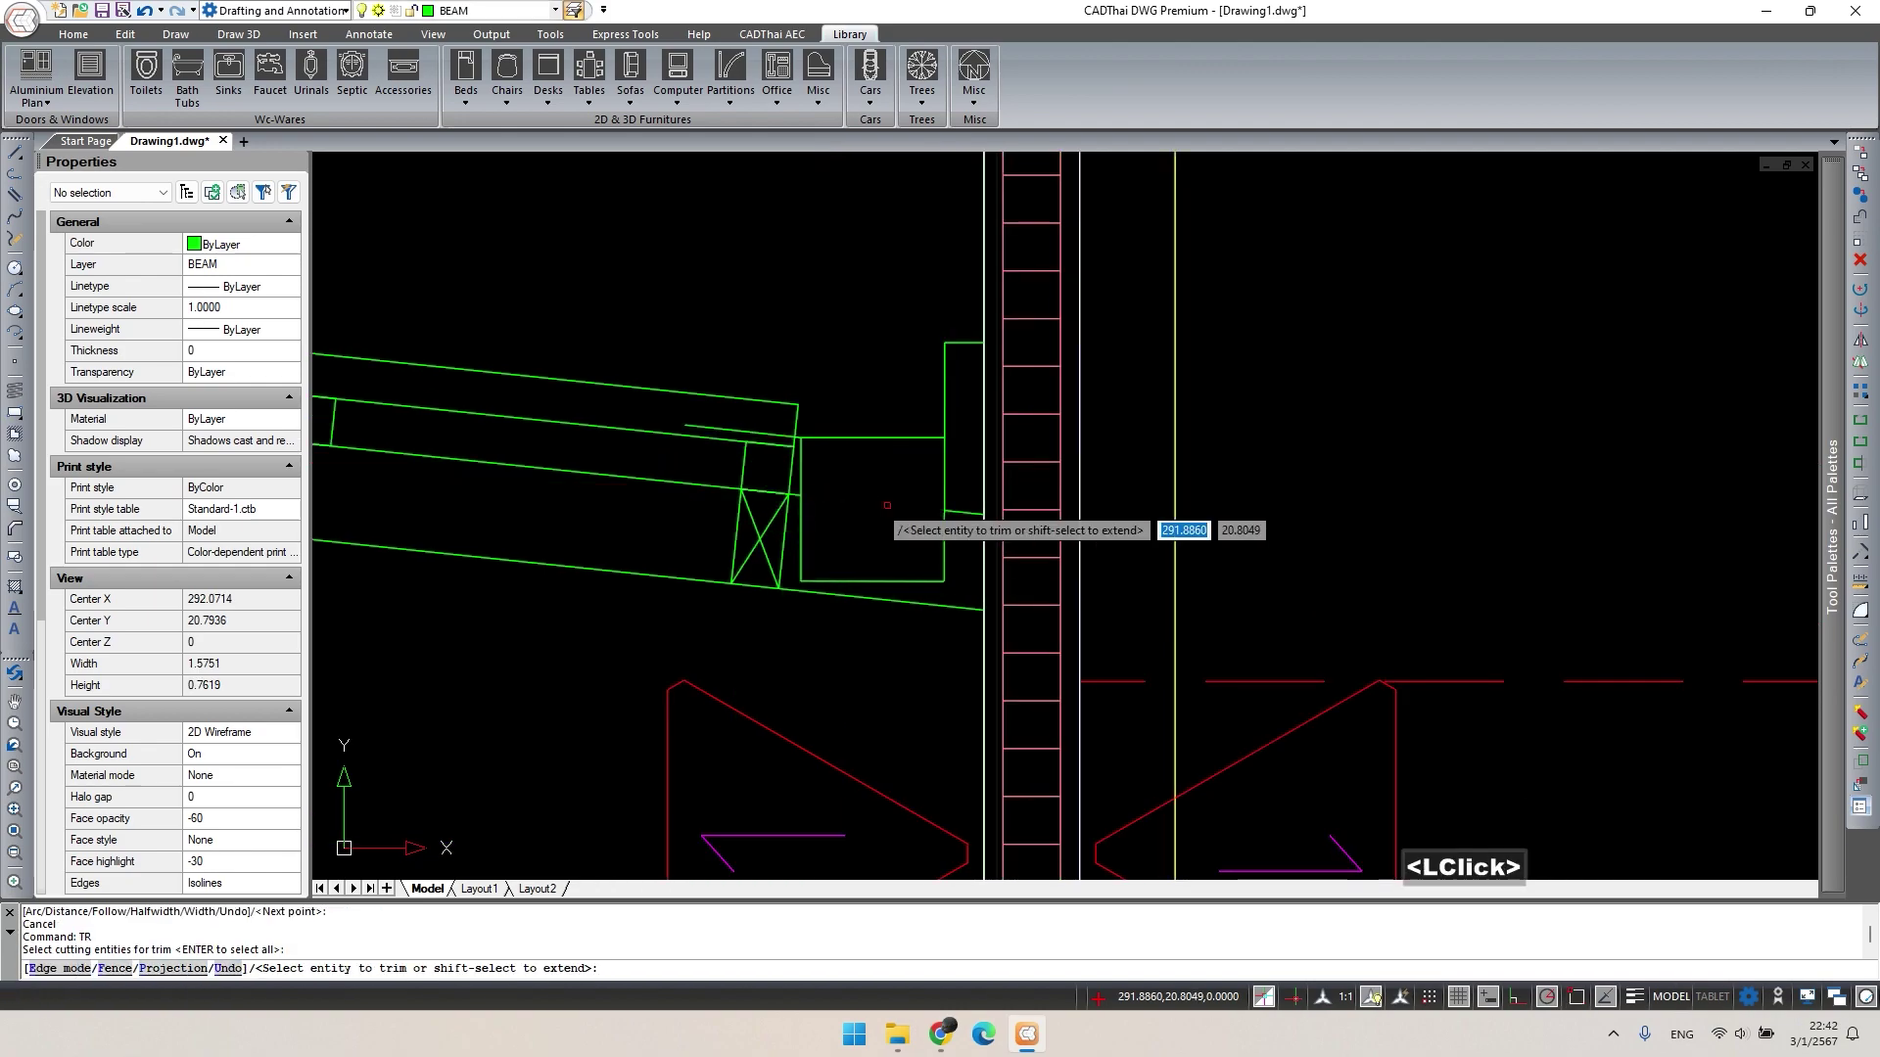
pyautogui.press('space')
pyautogui.press('Escape')
pyautogui.scroll(-3, 903, 562)
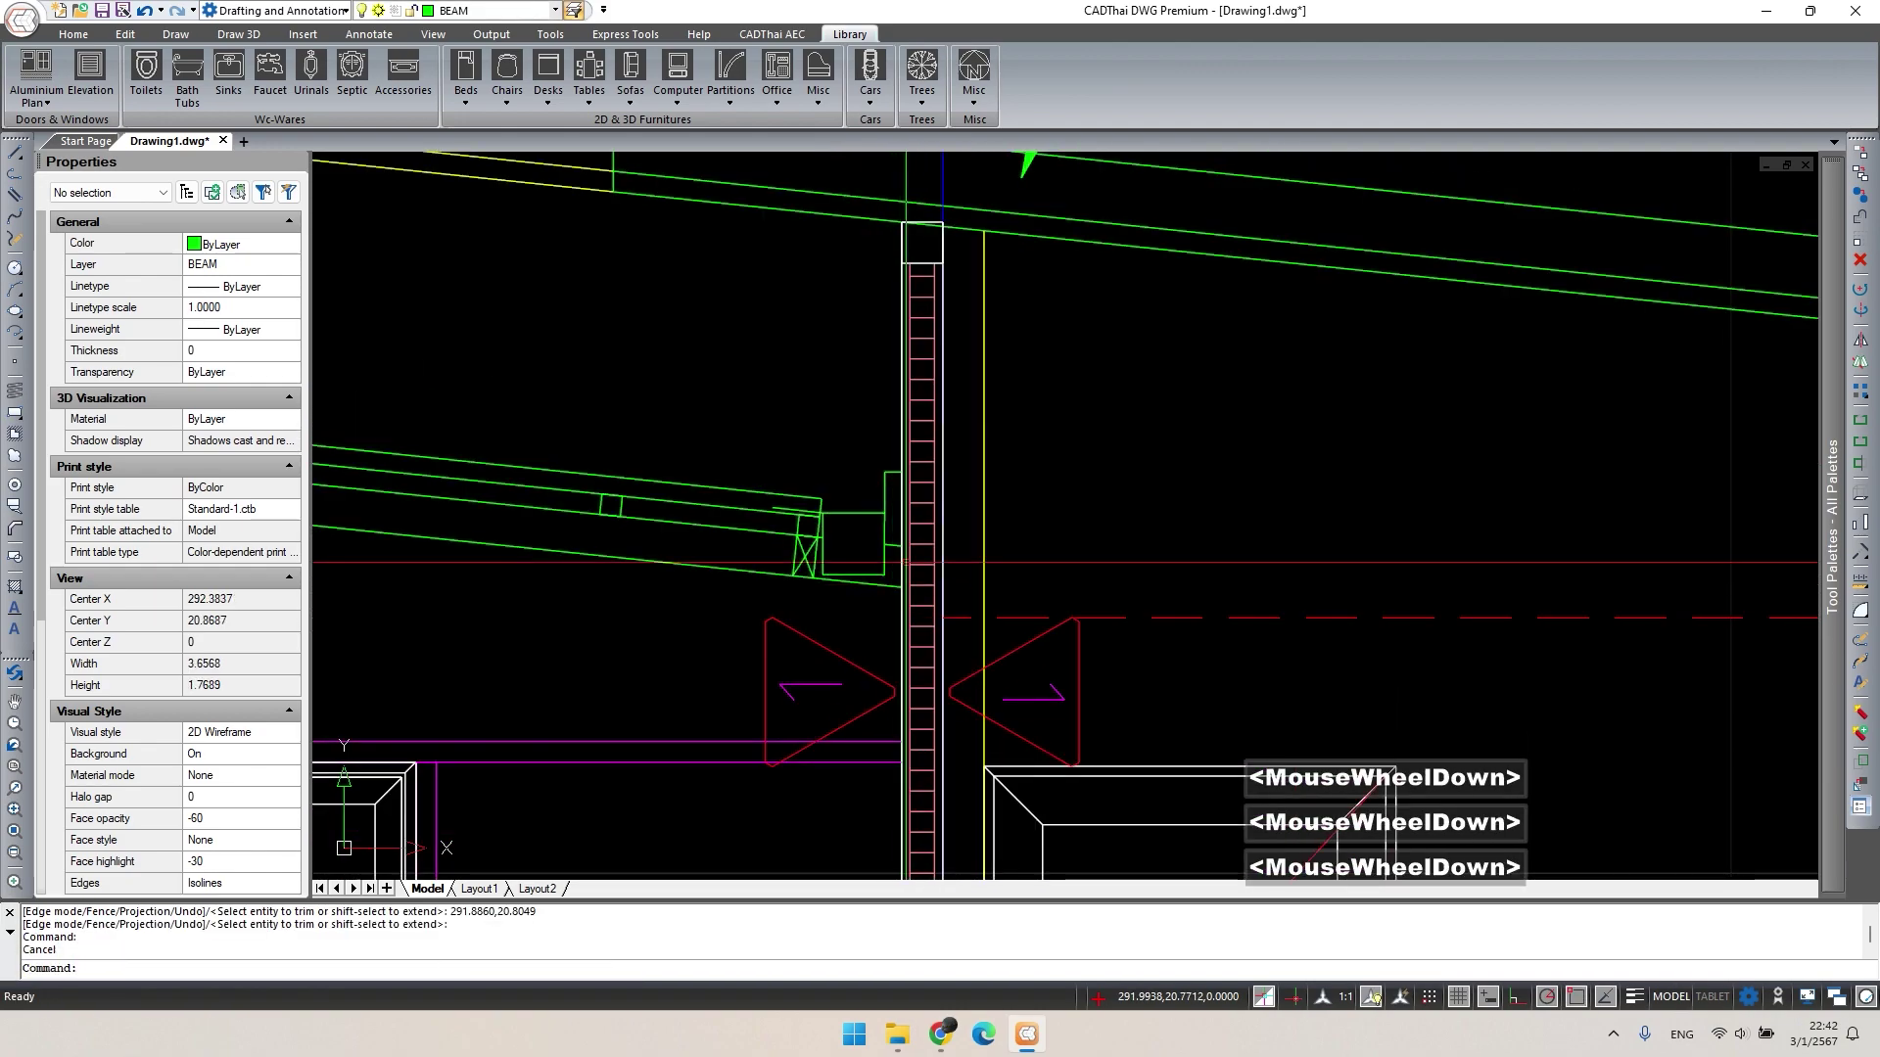
pyautogui.scroll(3, 903, 562)
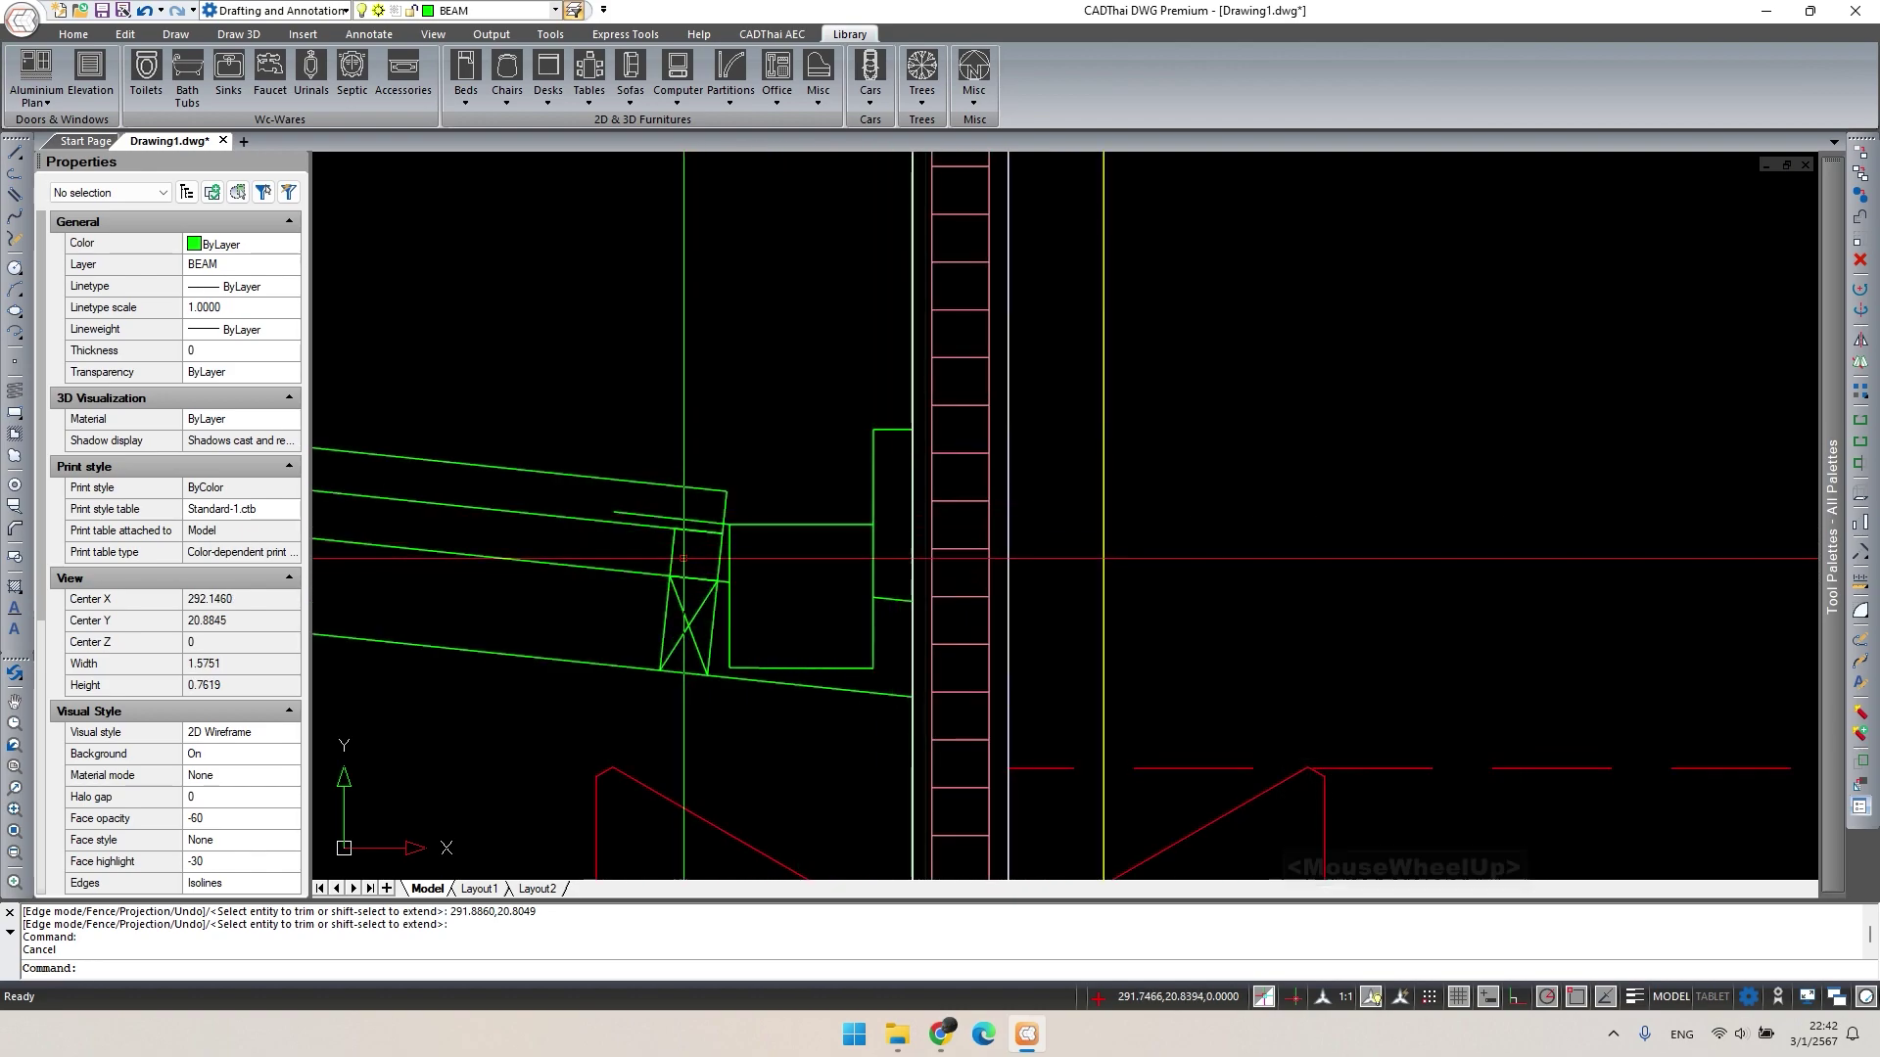
pyautogui.write('r')
pyautogui.press('space')
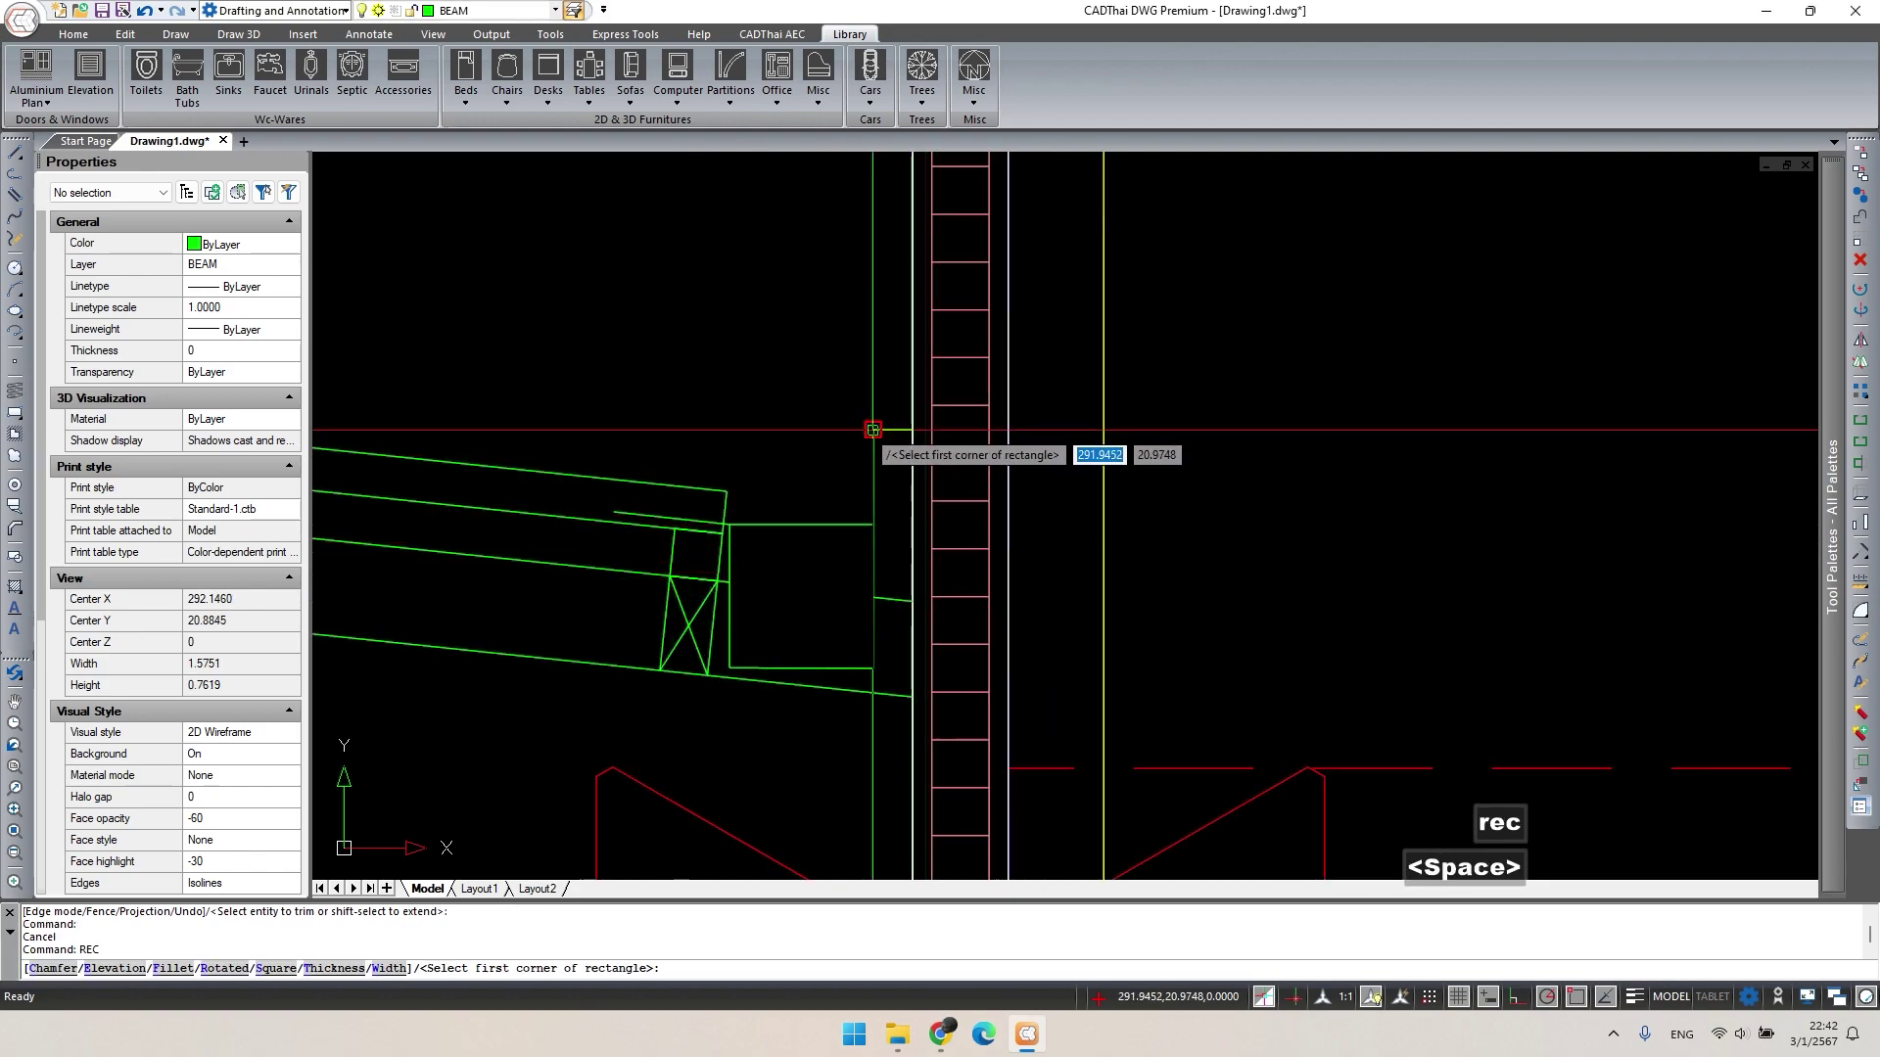
pyautogui.click(872, 430)
pyautogui.scroll(2, 910, 465)
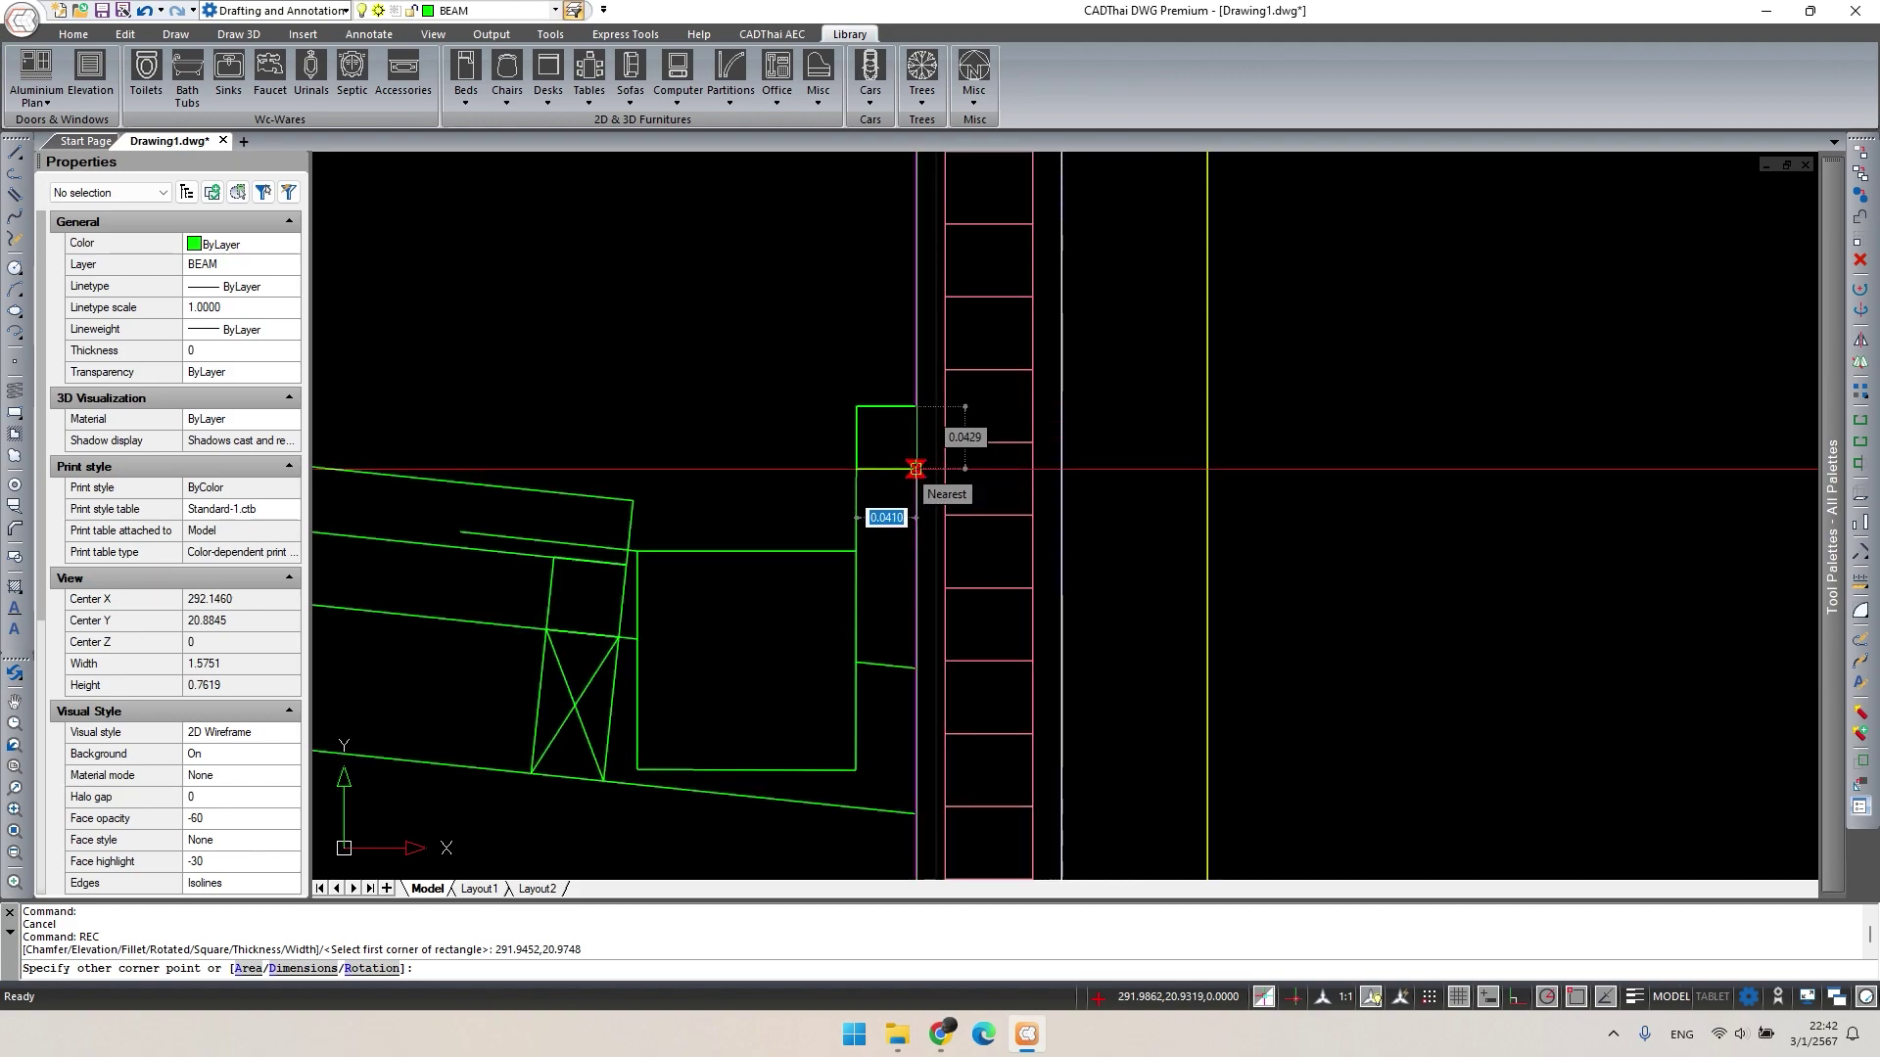
pyautogui.write('0.25,0.05')
pyautogui.press('Return')
pyautogui.click(1145, 348)
pyautogui.doubleClick(1133, 423)
pyautogui.press('Delete')
pyautogui.press('Escape')
# Draw a 0.025 by 0.05 rectangle beside the gutter's wall-side leg.
pyautogui.write('rec')
pyautogui.press('space')
pyautogui.click(794, 492)
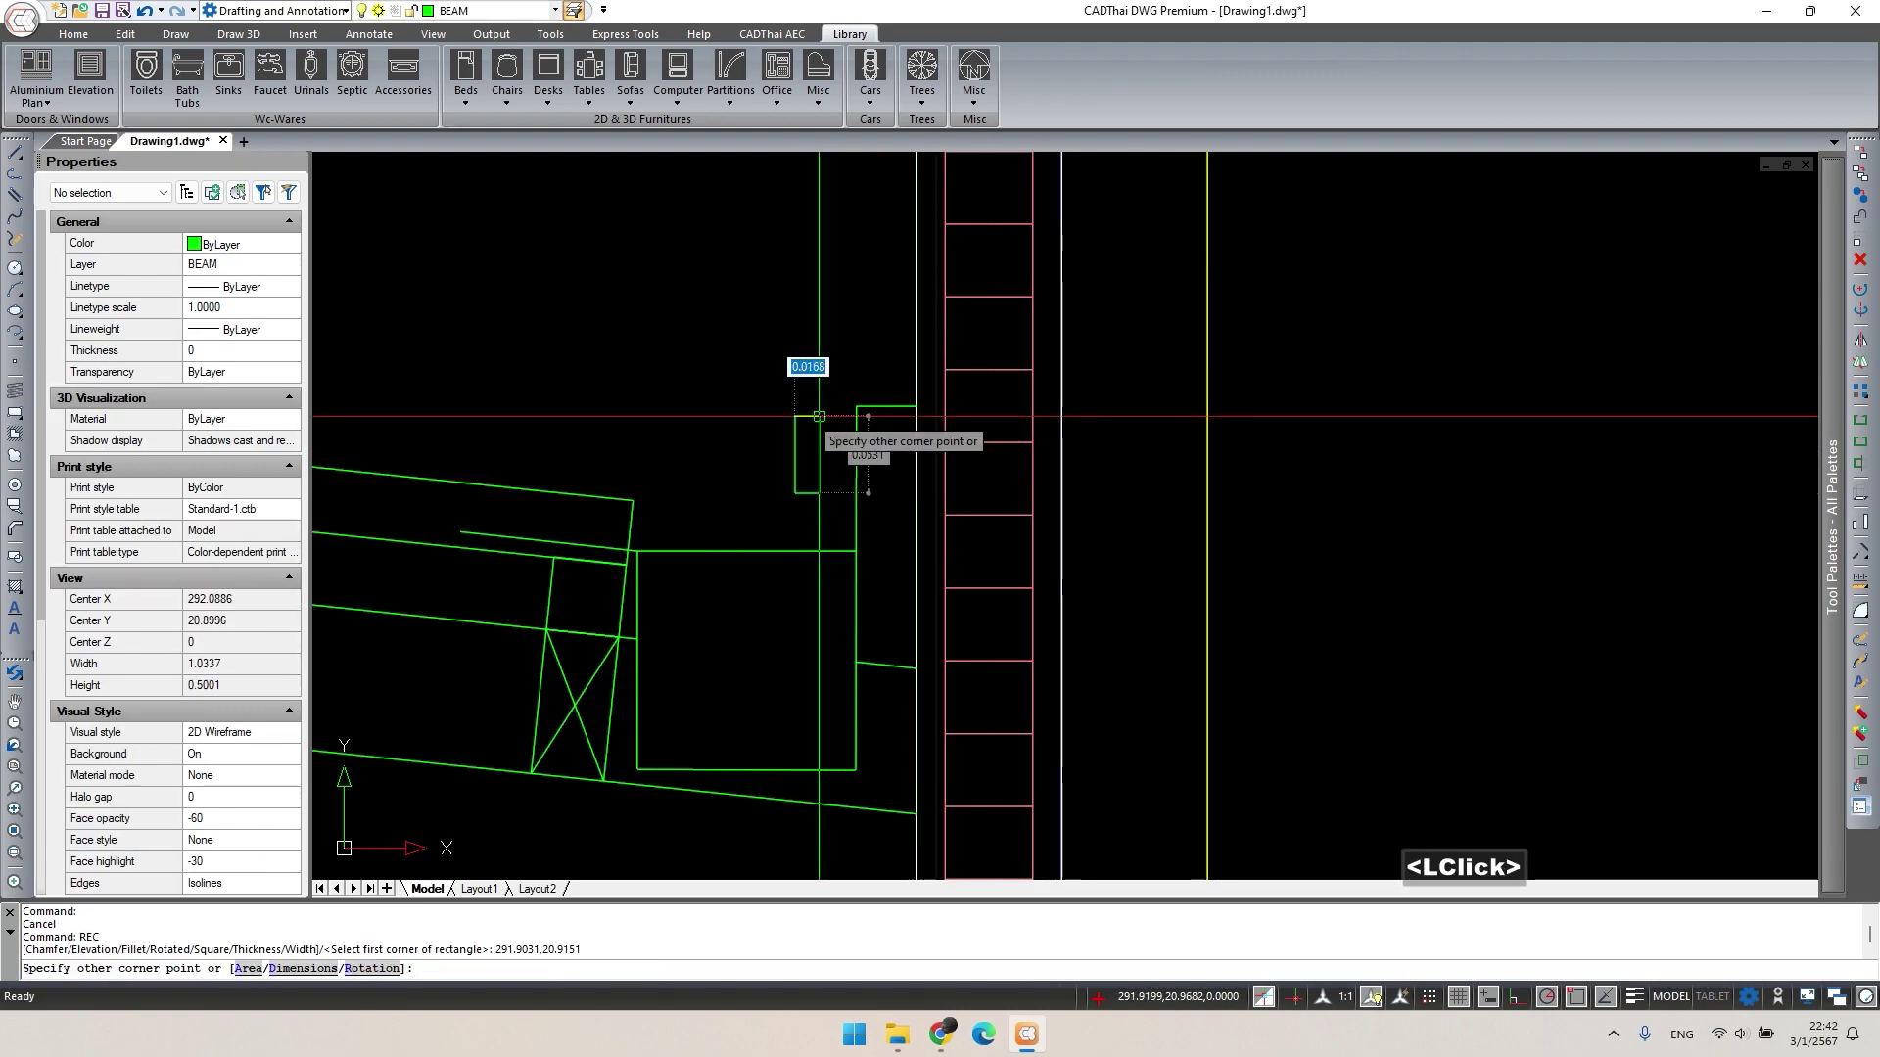
pyautogui.write('0.025')
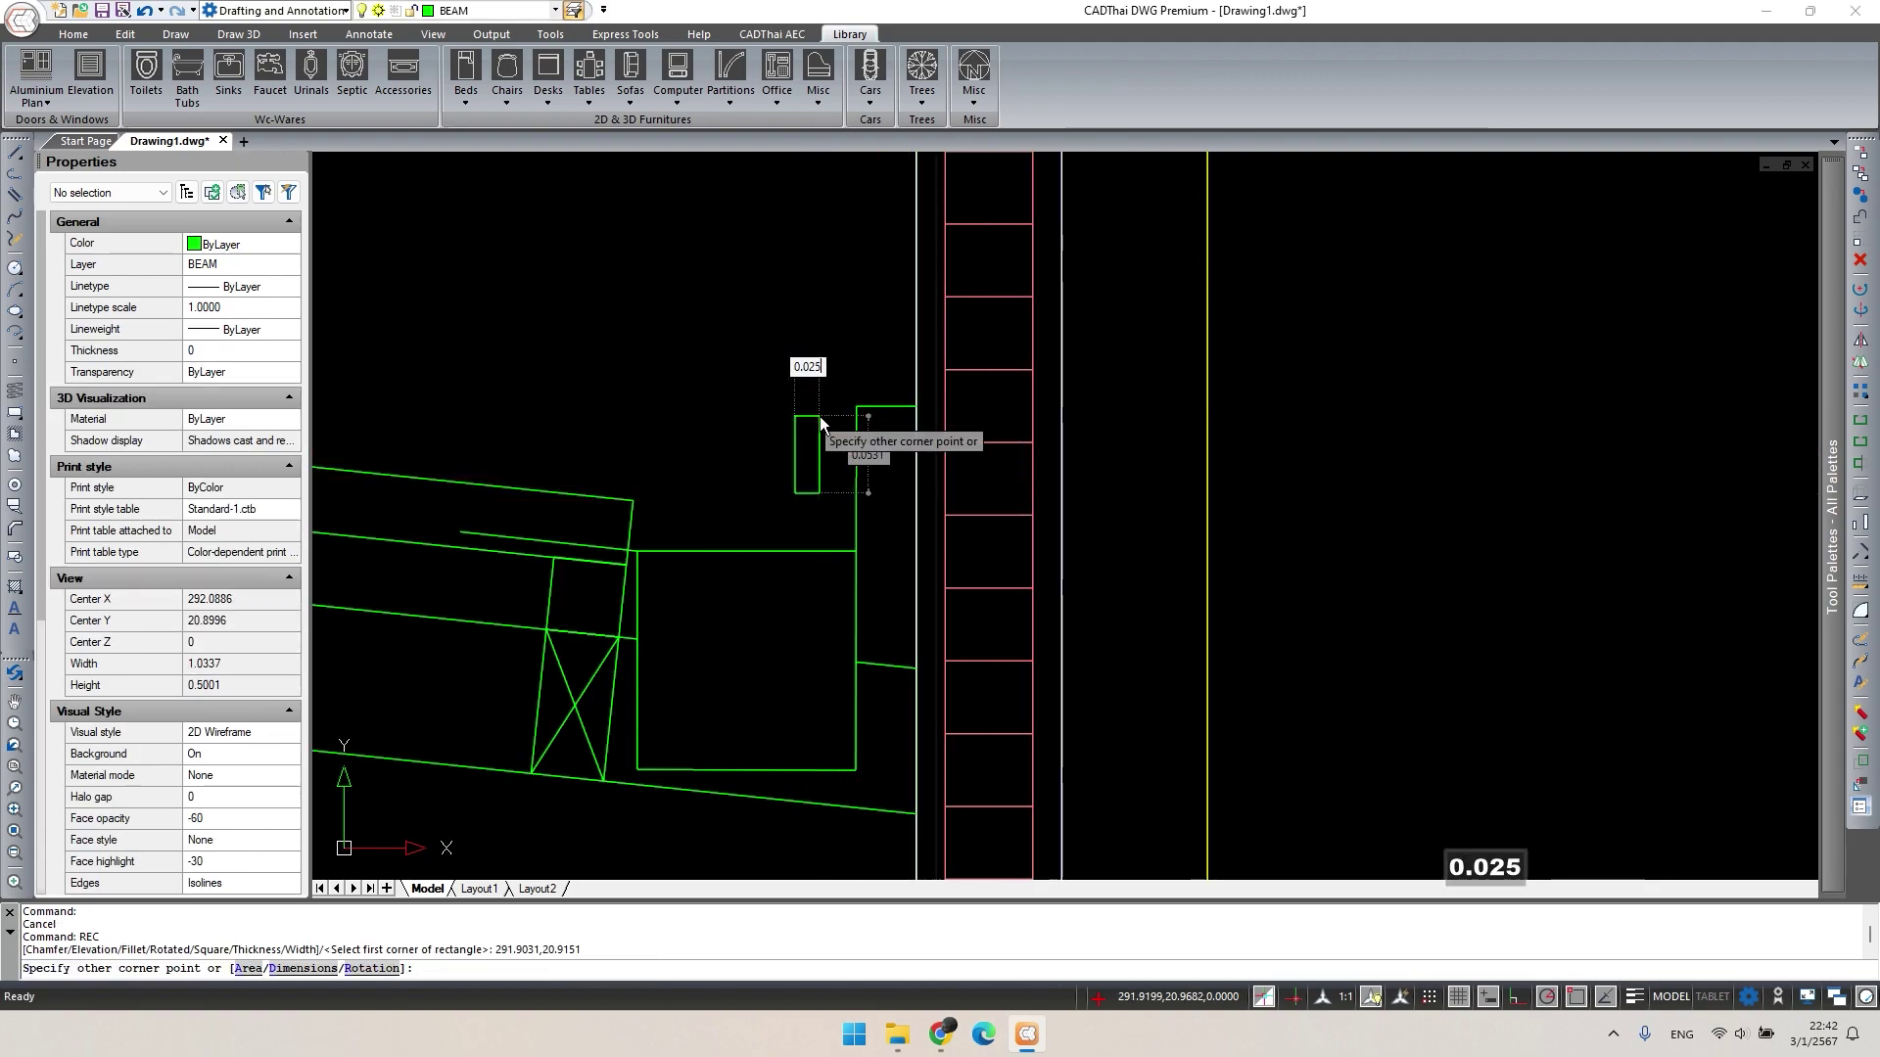
pyautogui.write(',0.05')
pyautogui.press('Return')
# Move the small rectangle by its upper-right corner to the point where the gutter's top edge meets the wall.
pyautogui.click(842, 432)
pyautogui.click(811, 437)
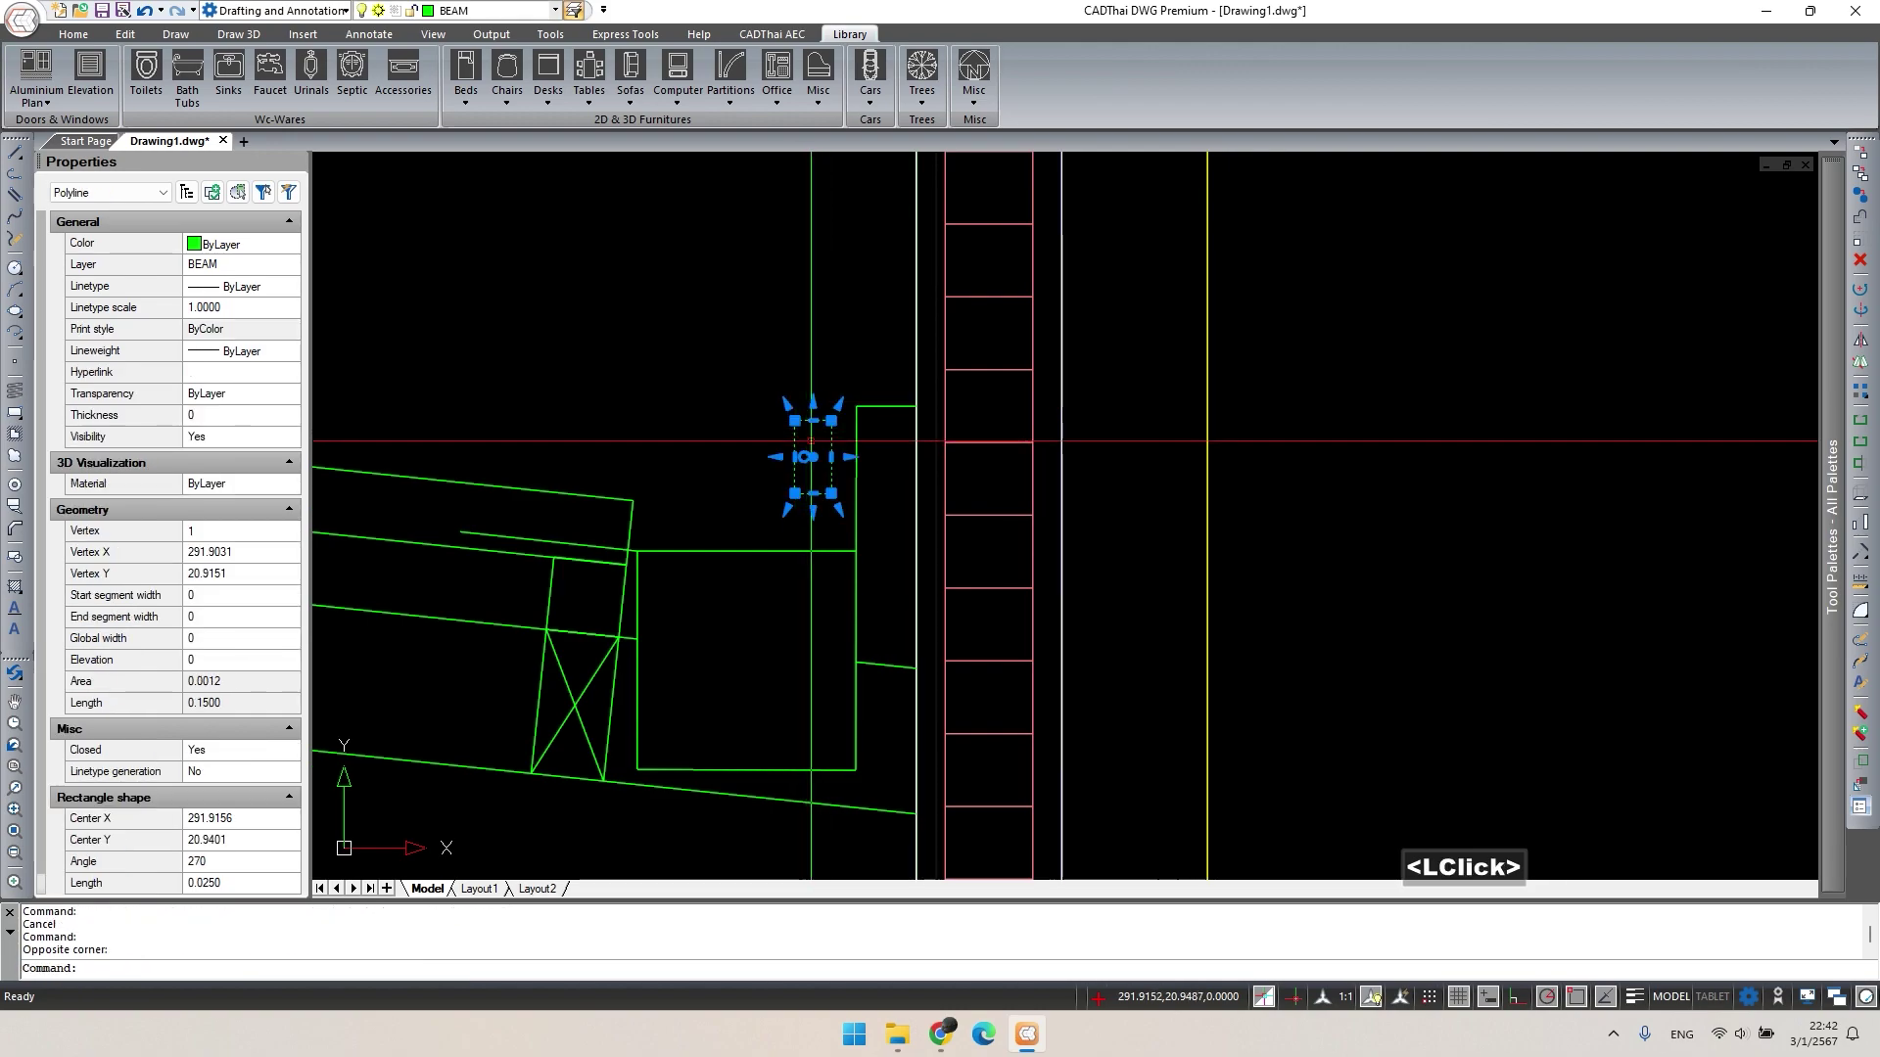
pyautogui.write('m')
pyautogui.press('space')
pyautogui.click(831, 420)
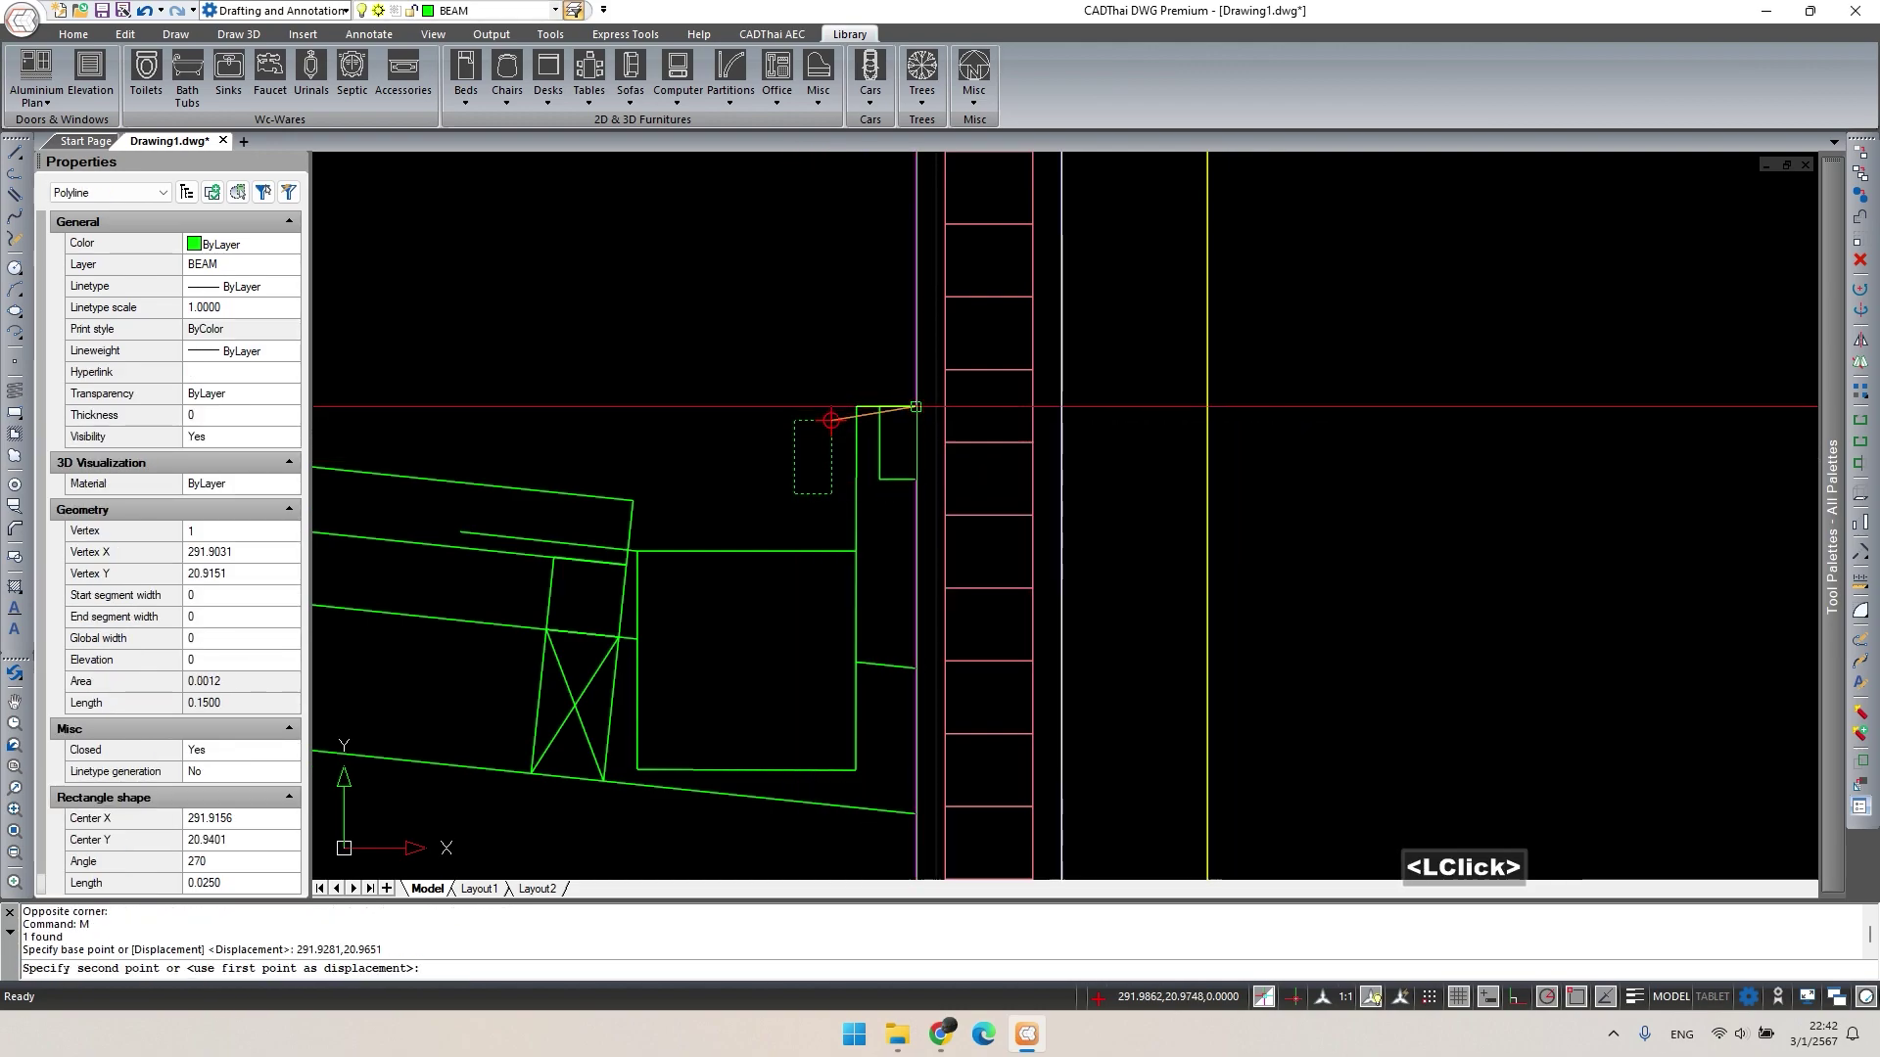
pyautogui.click(917, 405)
pyautogui.press('Escape')
# Copy the small rectangle straight down along the wall to the level of the gutter's bottom.
pyautogui.click(905, 459)
pyautogui.click(886, 500)
pyautogui.write('co')
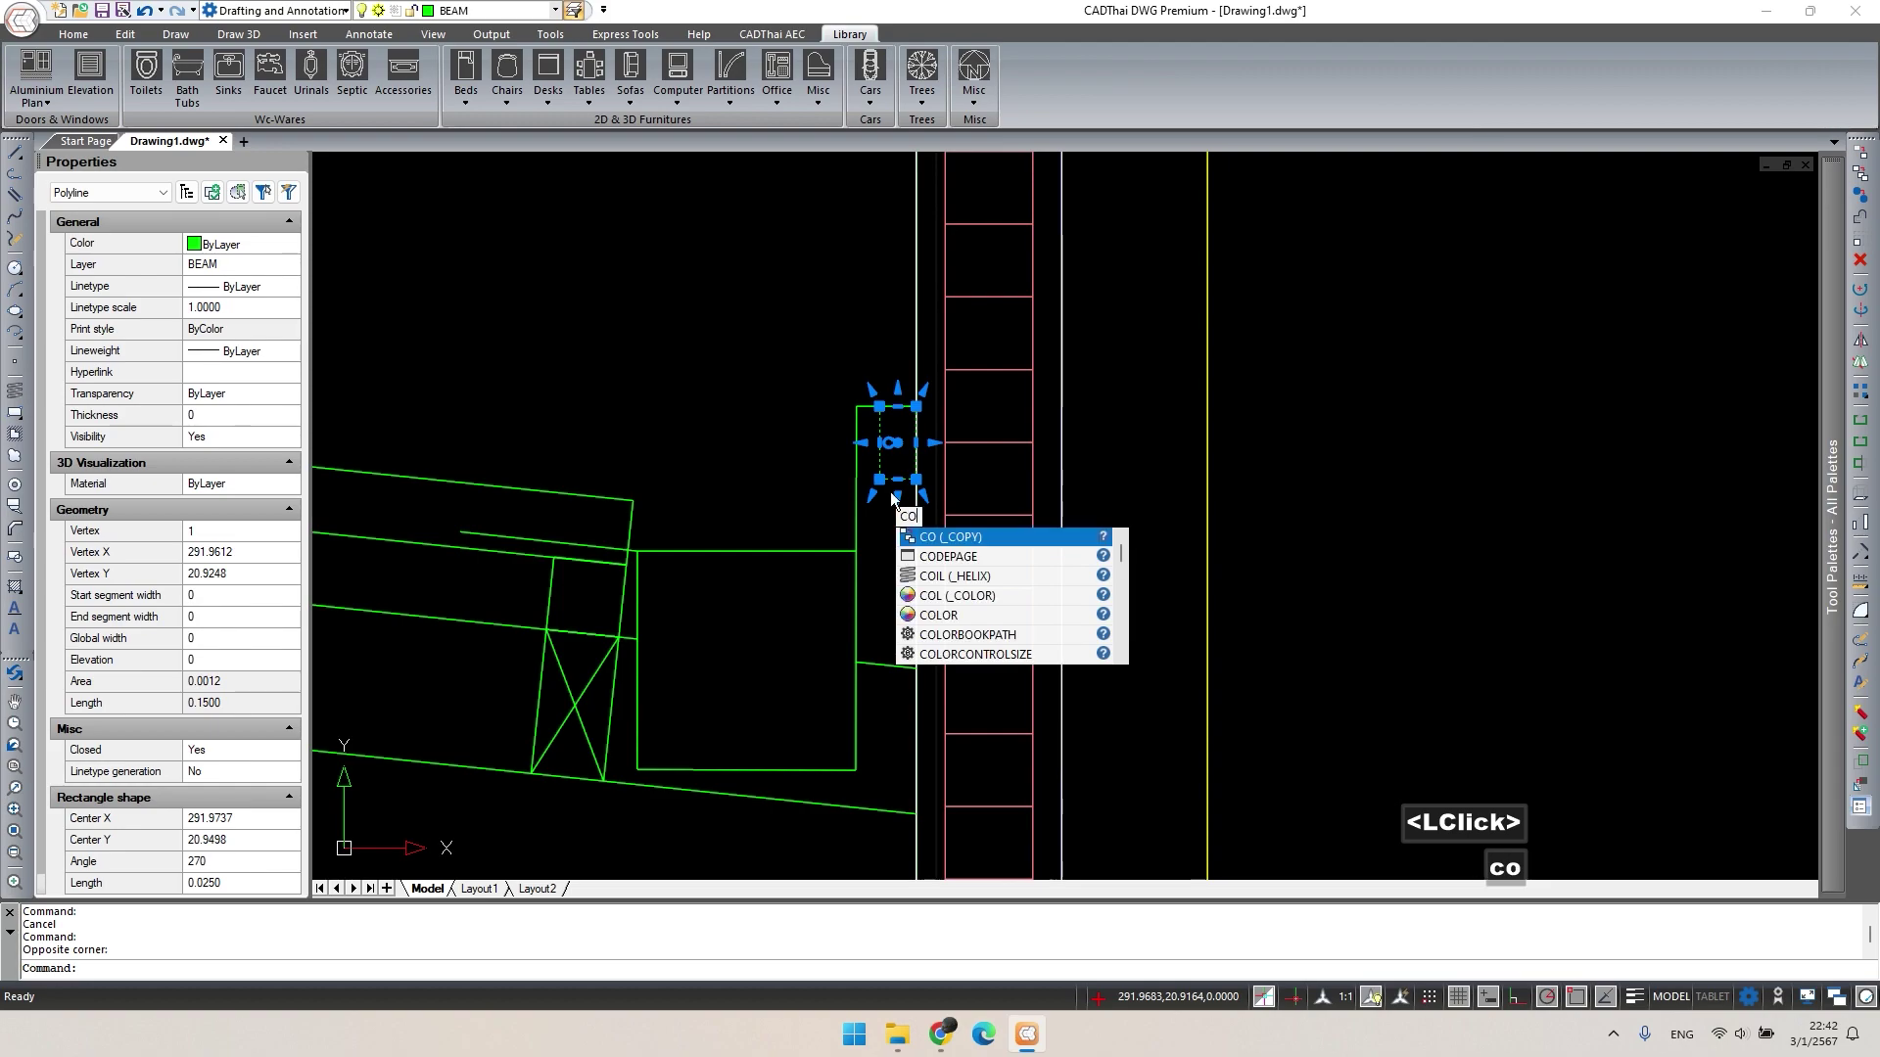
pyautogui.press('space')
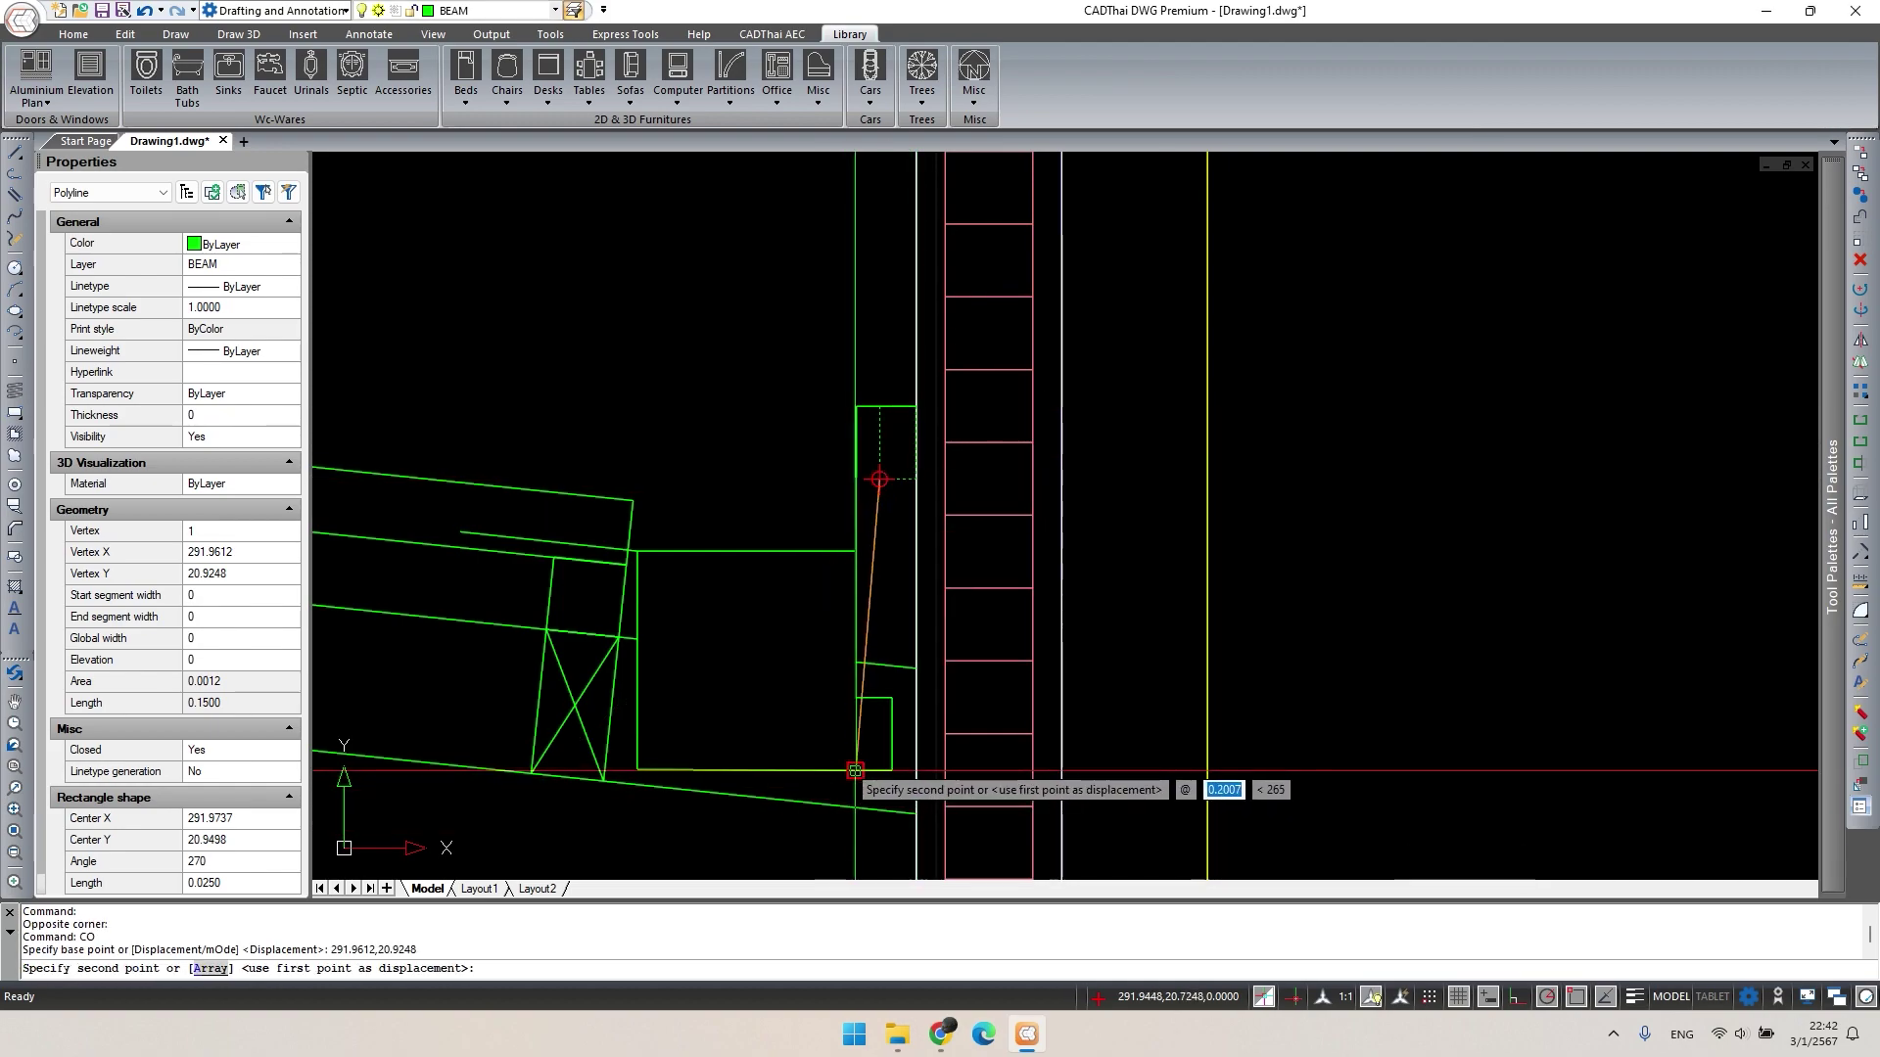
pyautogui.click(875, 765)
pyautogui.press('Escape')
# Stretch the gutter's wall-side leg about 0.01 toward the wall, closer to the small rectangles.
pyautogui.click(852, 717)
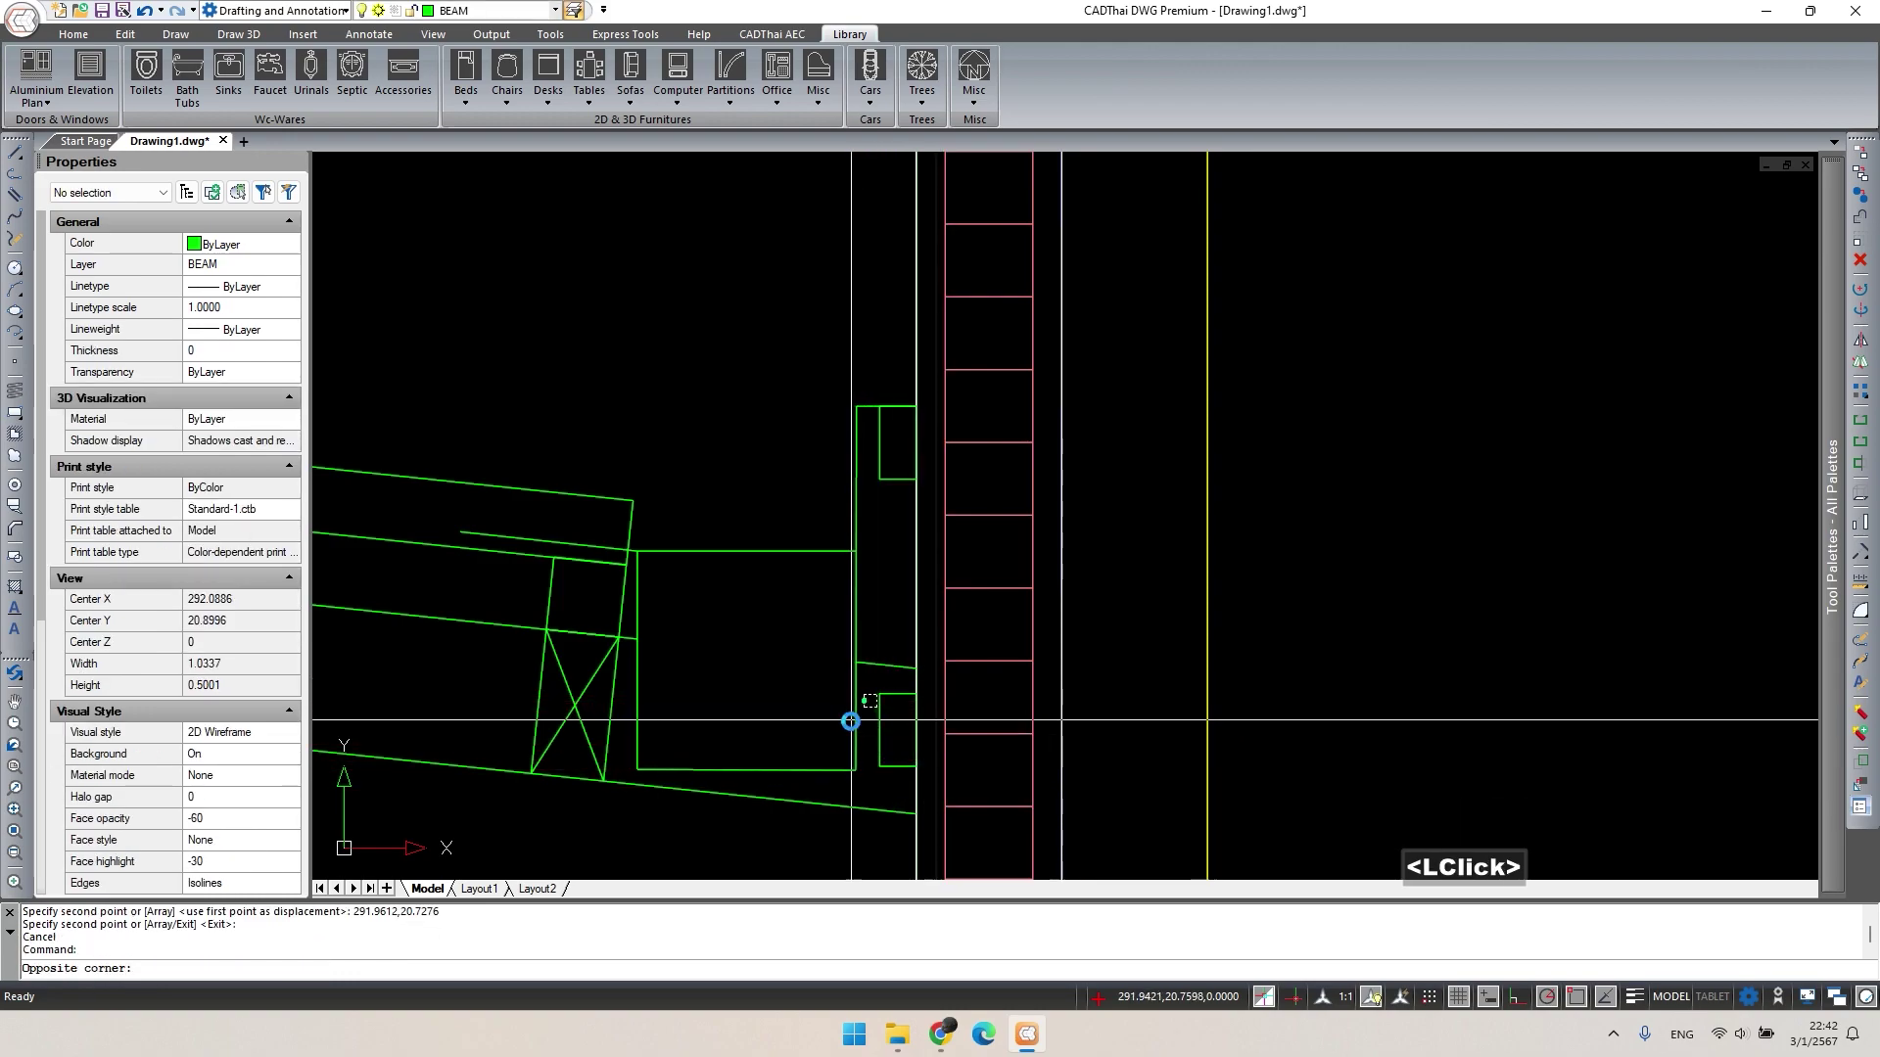
pyautogui.click(861, 625)
pyautogui.click(855, 588)
pyautogui.click(871, 590)
pyautogui.press('Escape')
# Extend the horizontal line across the gutter to the shifted wall-side leg and delete that line.
pyautogui.write('ex')
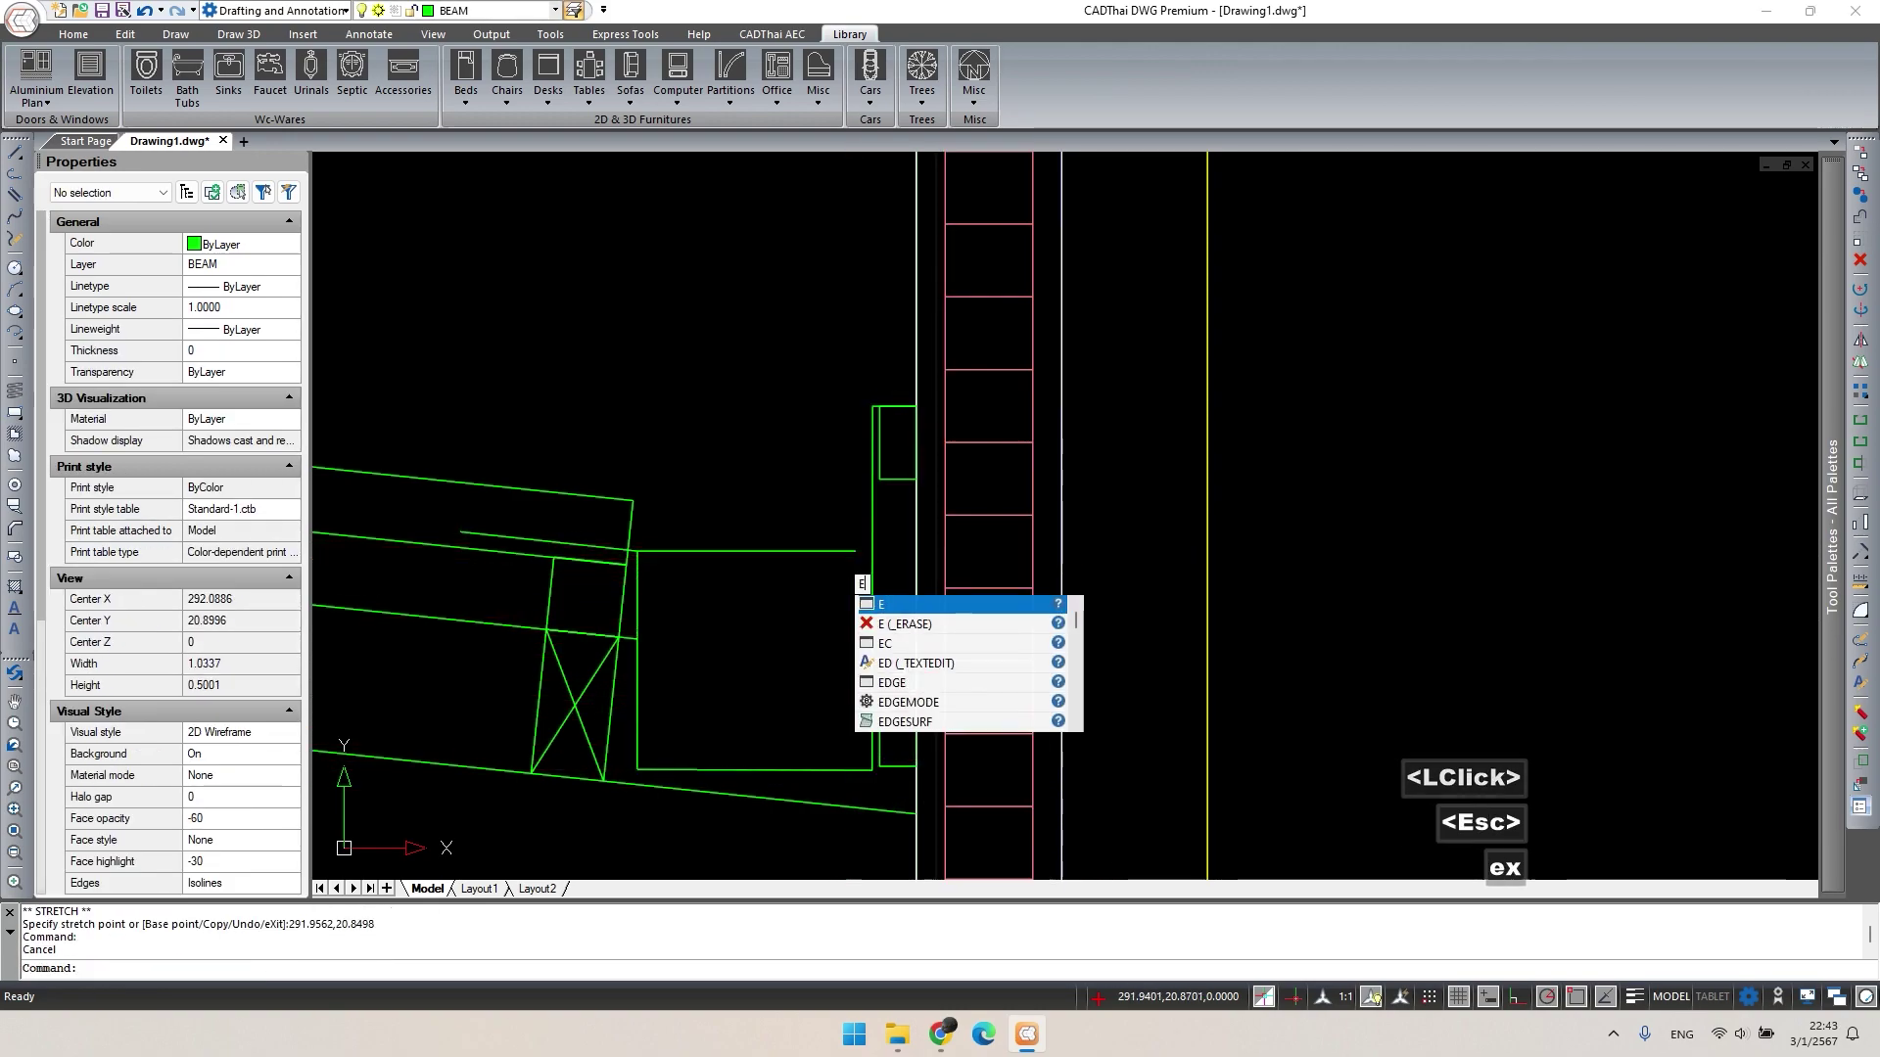
pyautogui.press('space')
pyautogui.click(848, 548)
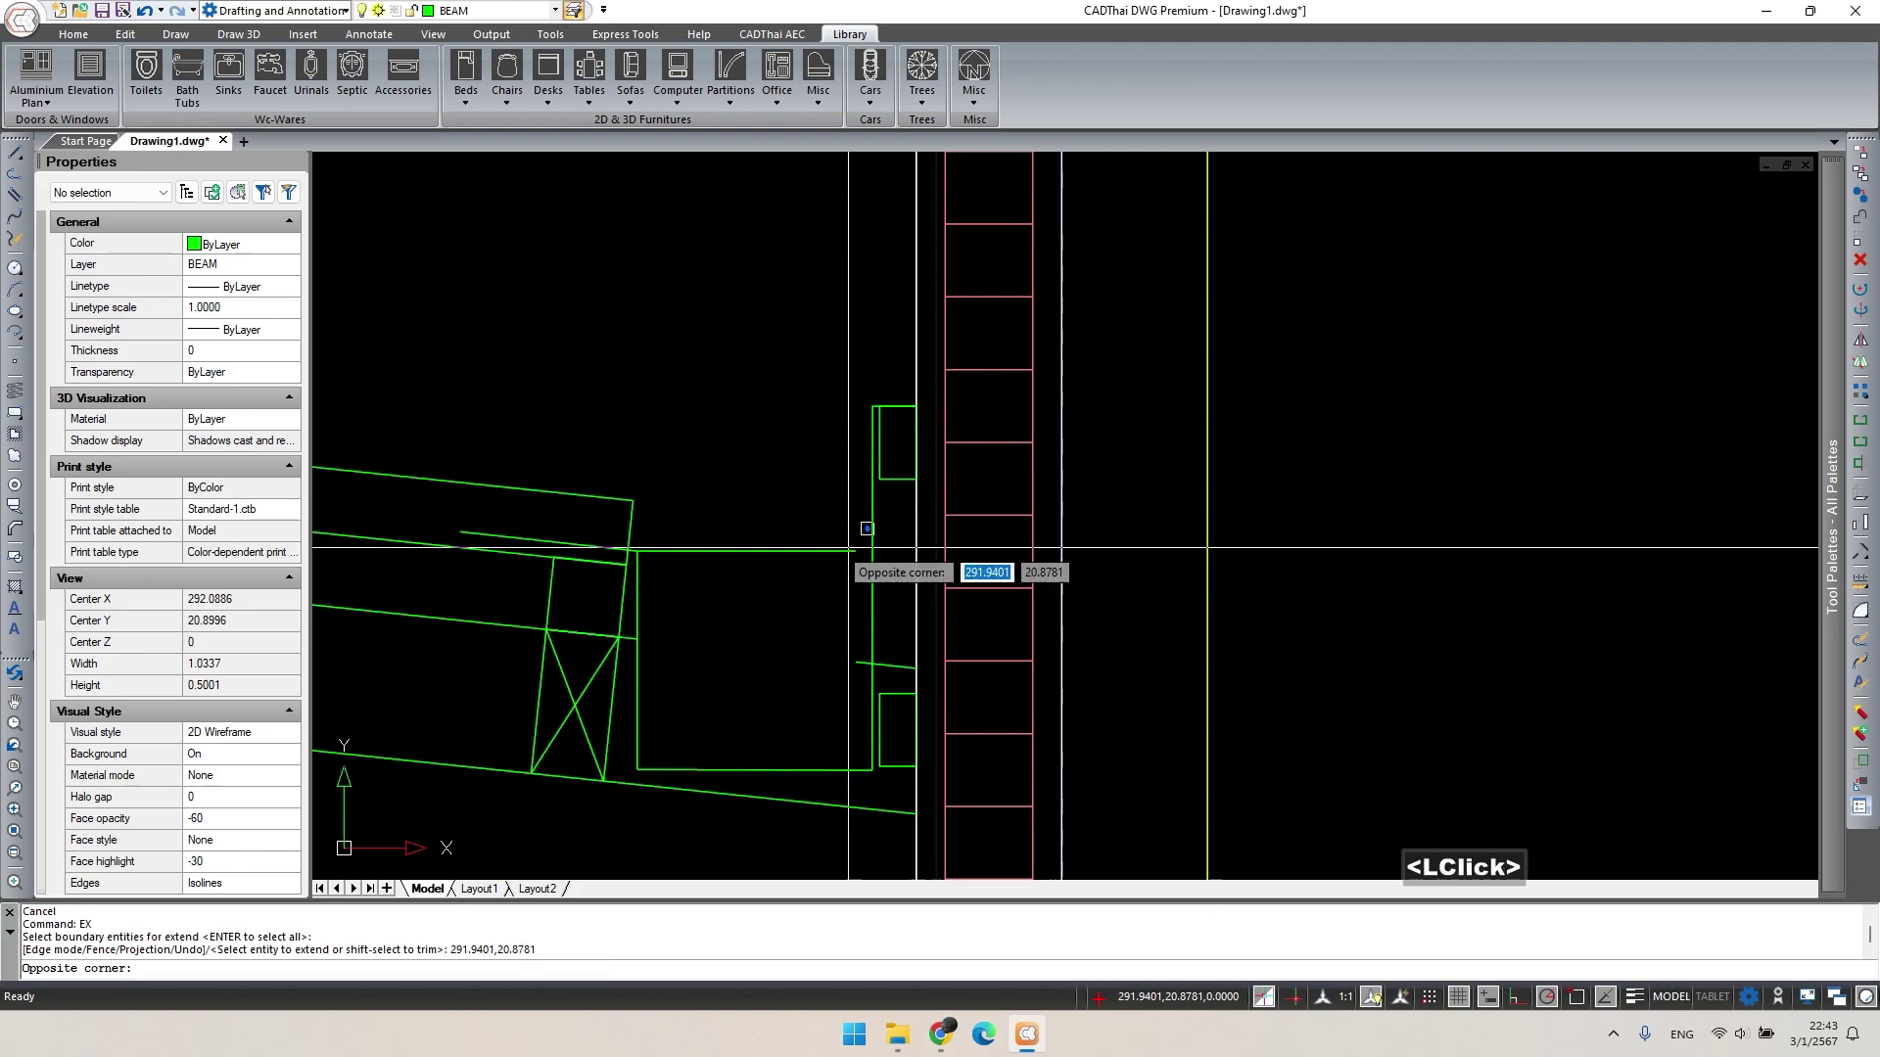
pyautogui.press('Escape')
pyautogui.click(834, 583)
pyautogui.click(823, 546)
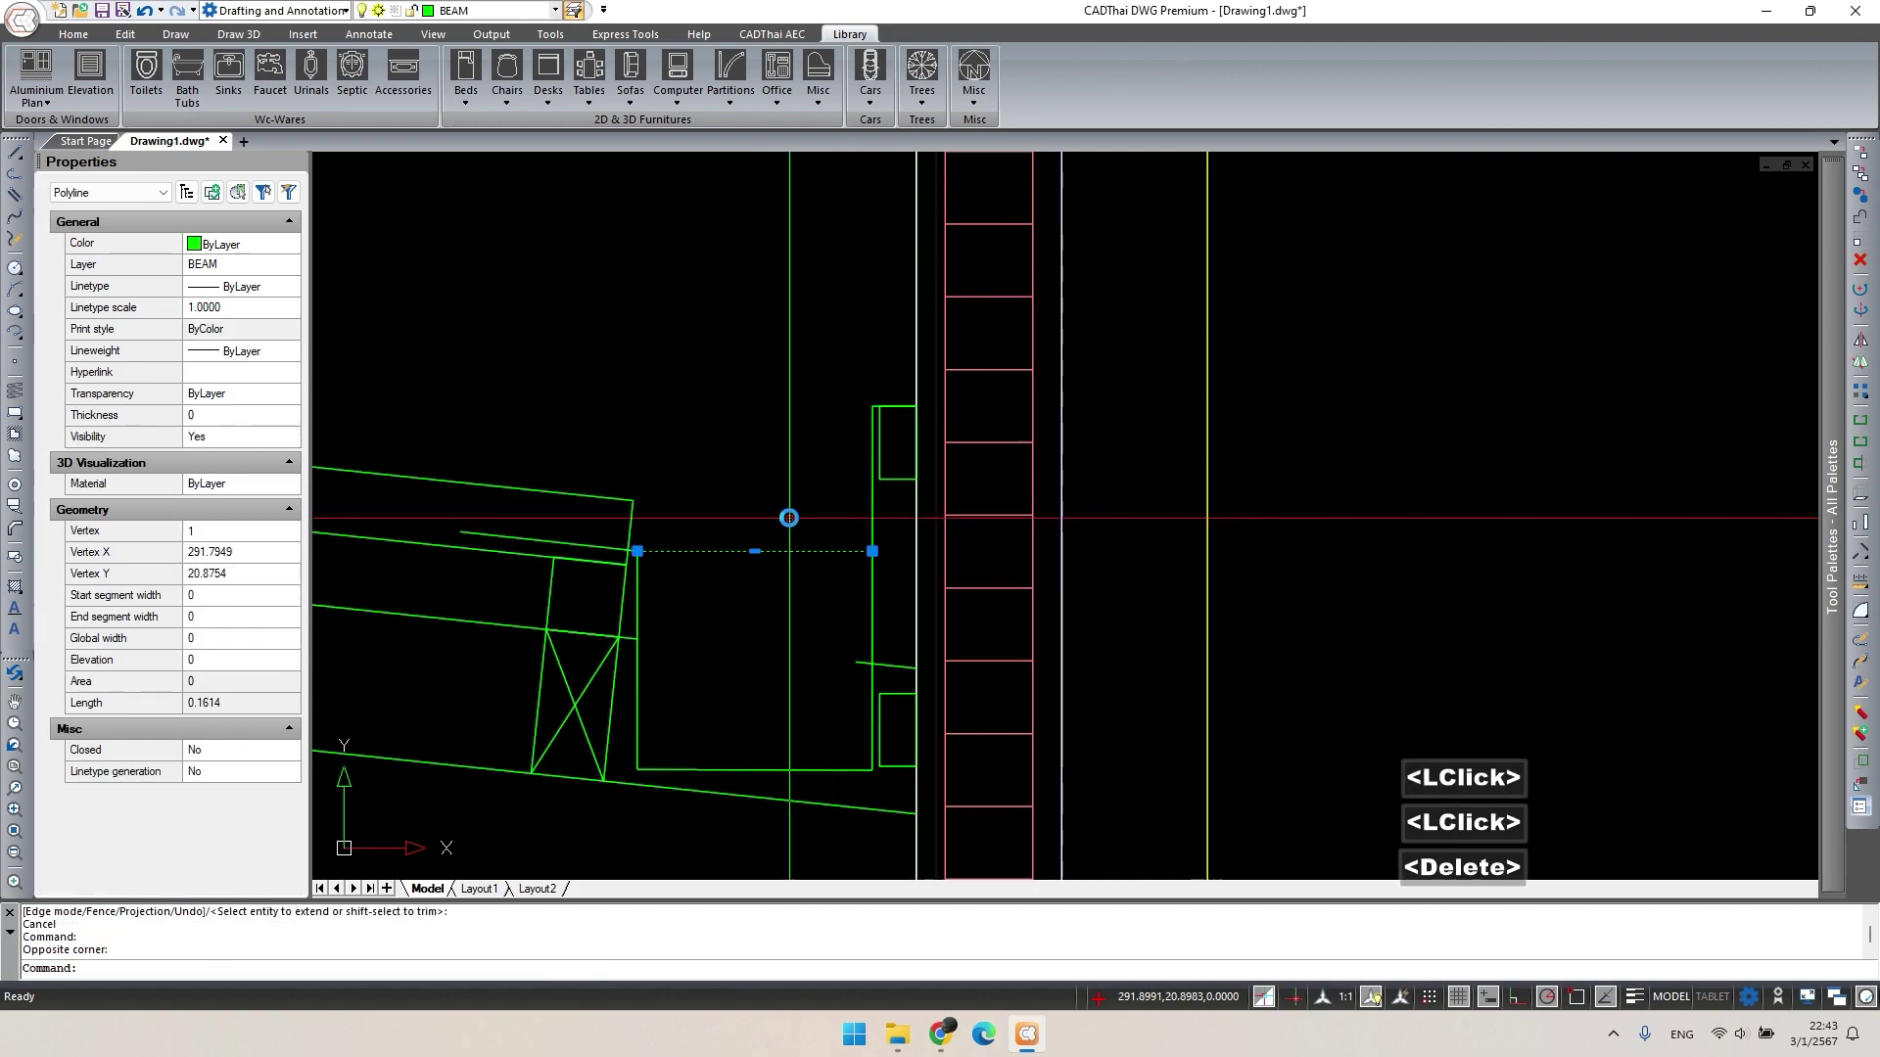
# Trim off the rafter line's short stub that projects inside the gutter past its wall-side leg.
pyautogui.scroll(2, 828, 510)
pyautogui.write('tr')
pyautogui.press('space')
pyautogui.press('space')
pyautogui.press('Escape')
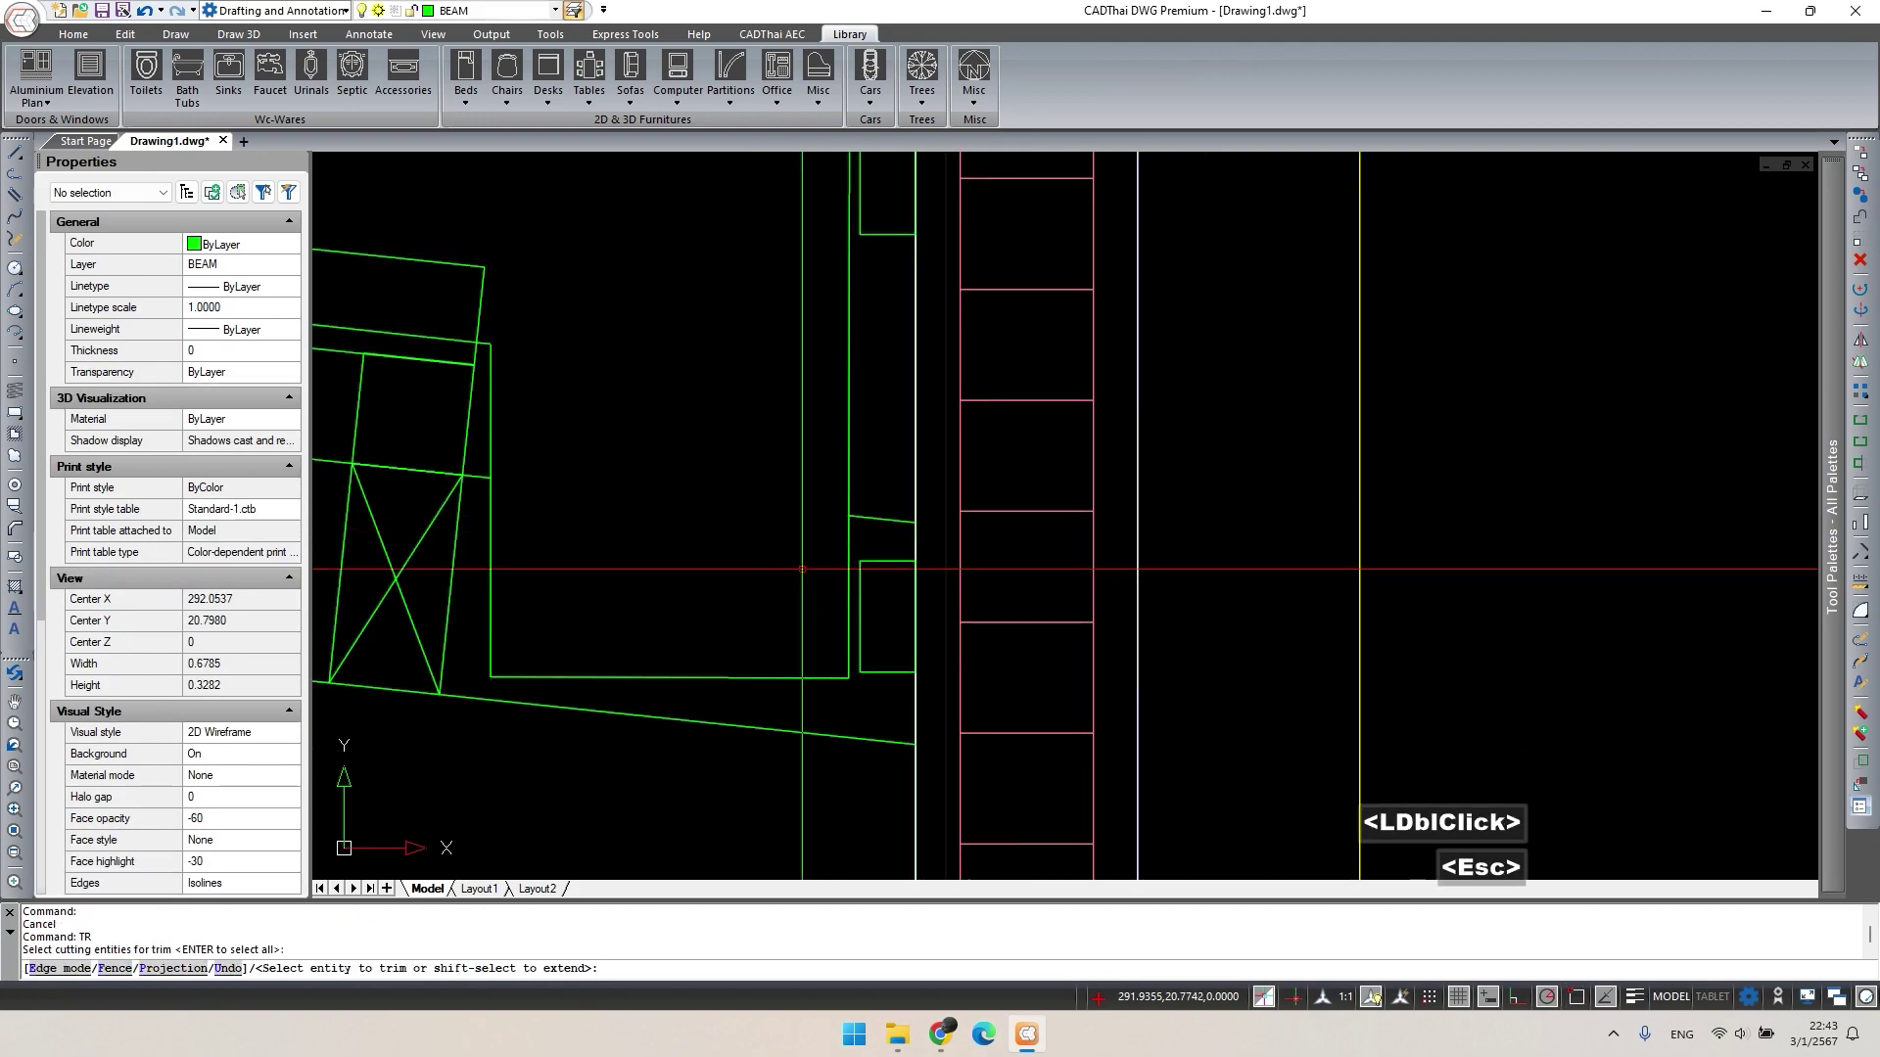
pyautogui.scroll(-3, 828, 519)
pyautogui.press('Escape')
# Move the upper small rectangle about 0.006 down, just below the gutter's top edge.
pyautogui.scroll(2, 857, 540)
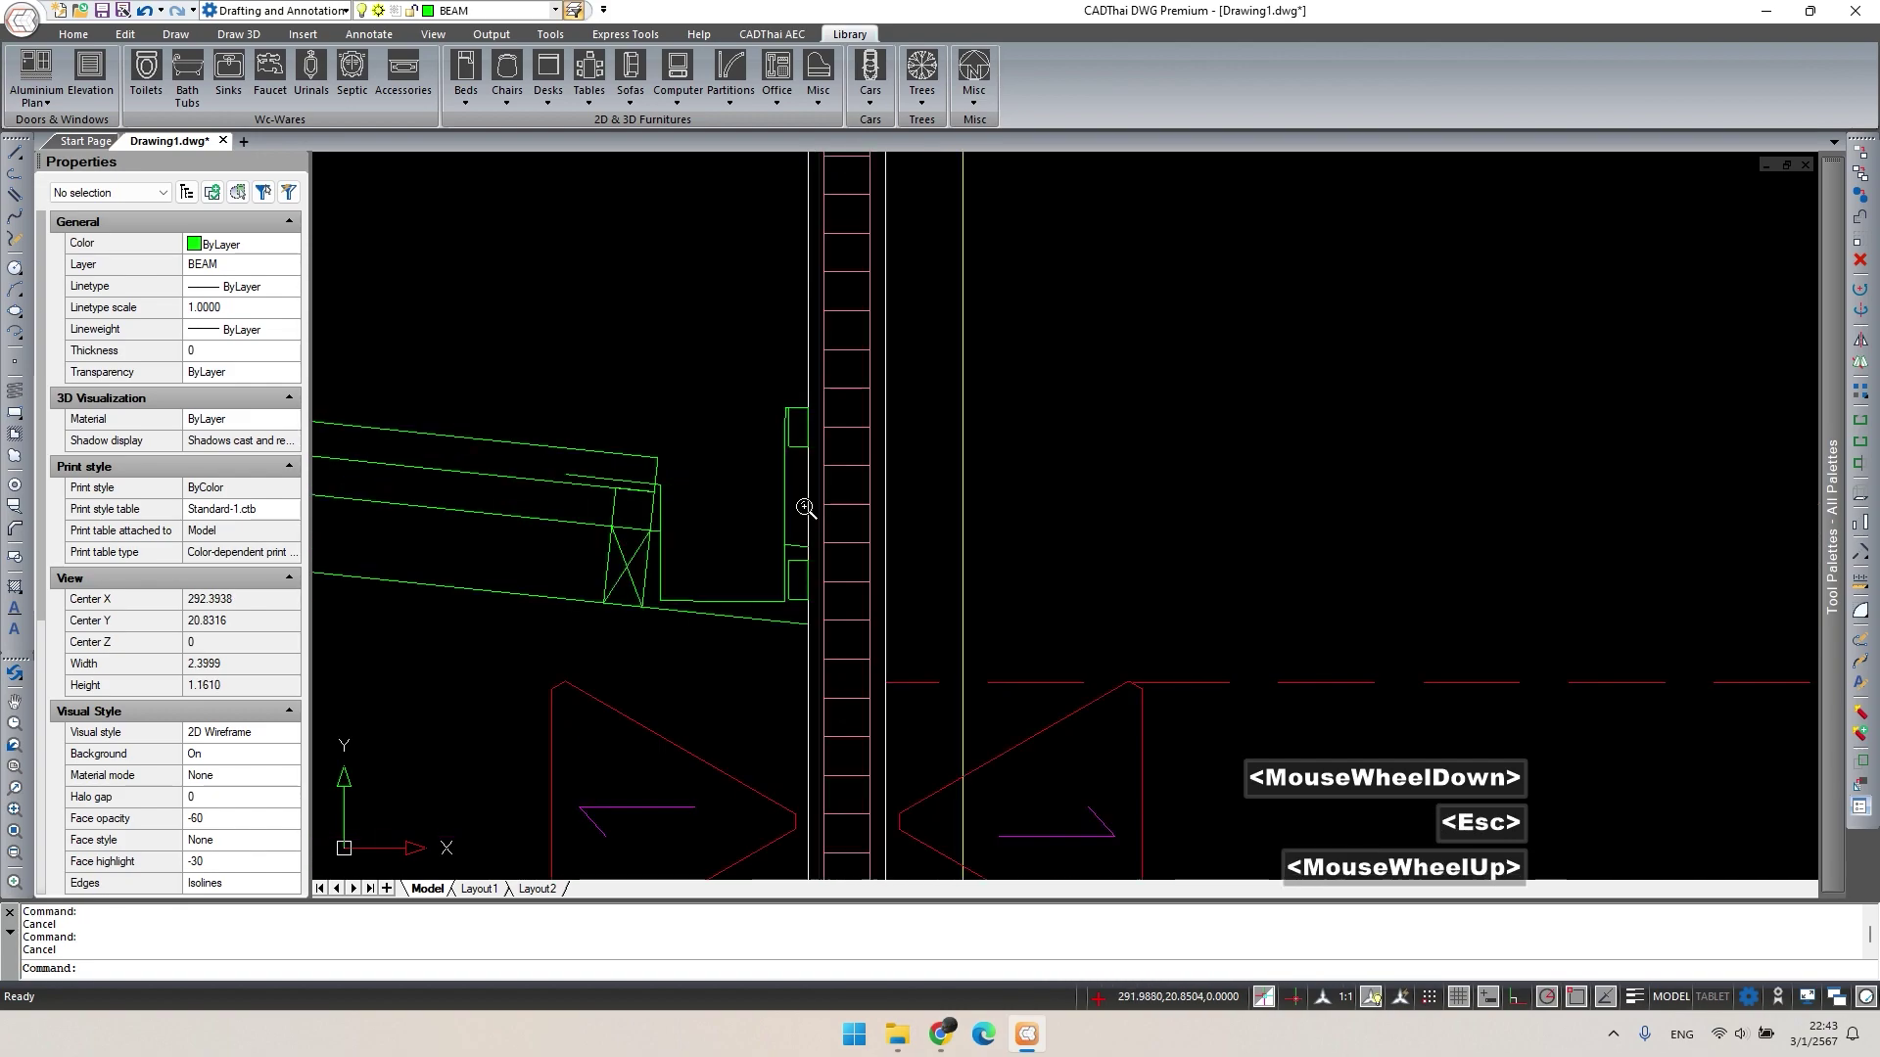
pyautogui.scroll(-1, 856, 539)
pyautogui.moveTo(784, 450); pyautogui.dragTo(1077, 420, button='middle')
pyautogui.scroll(-3, 900, 565)
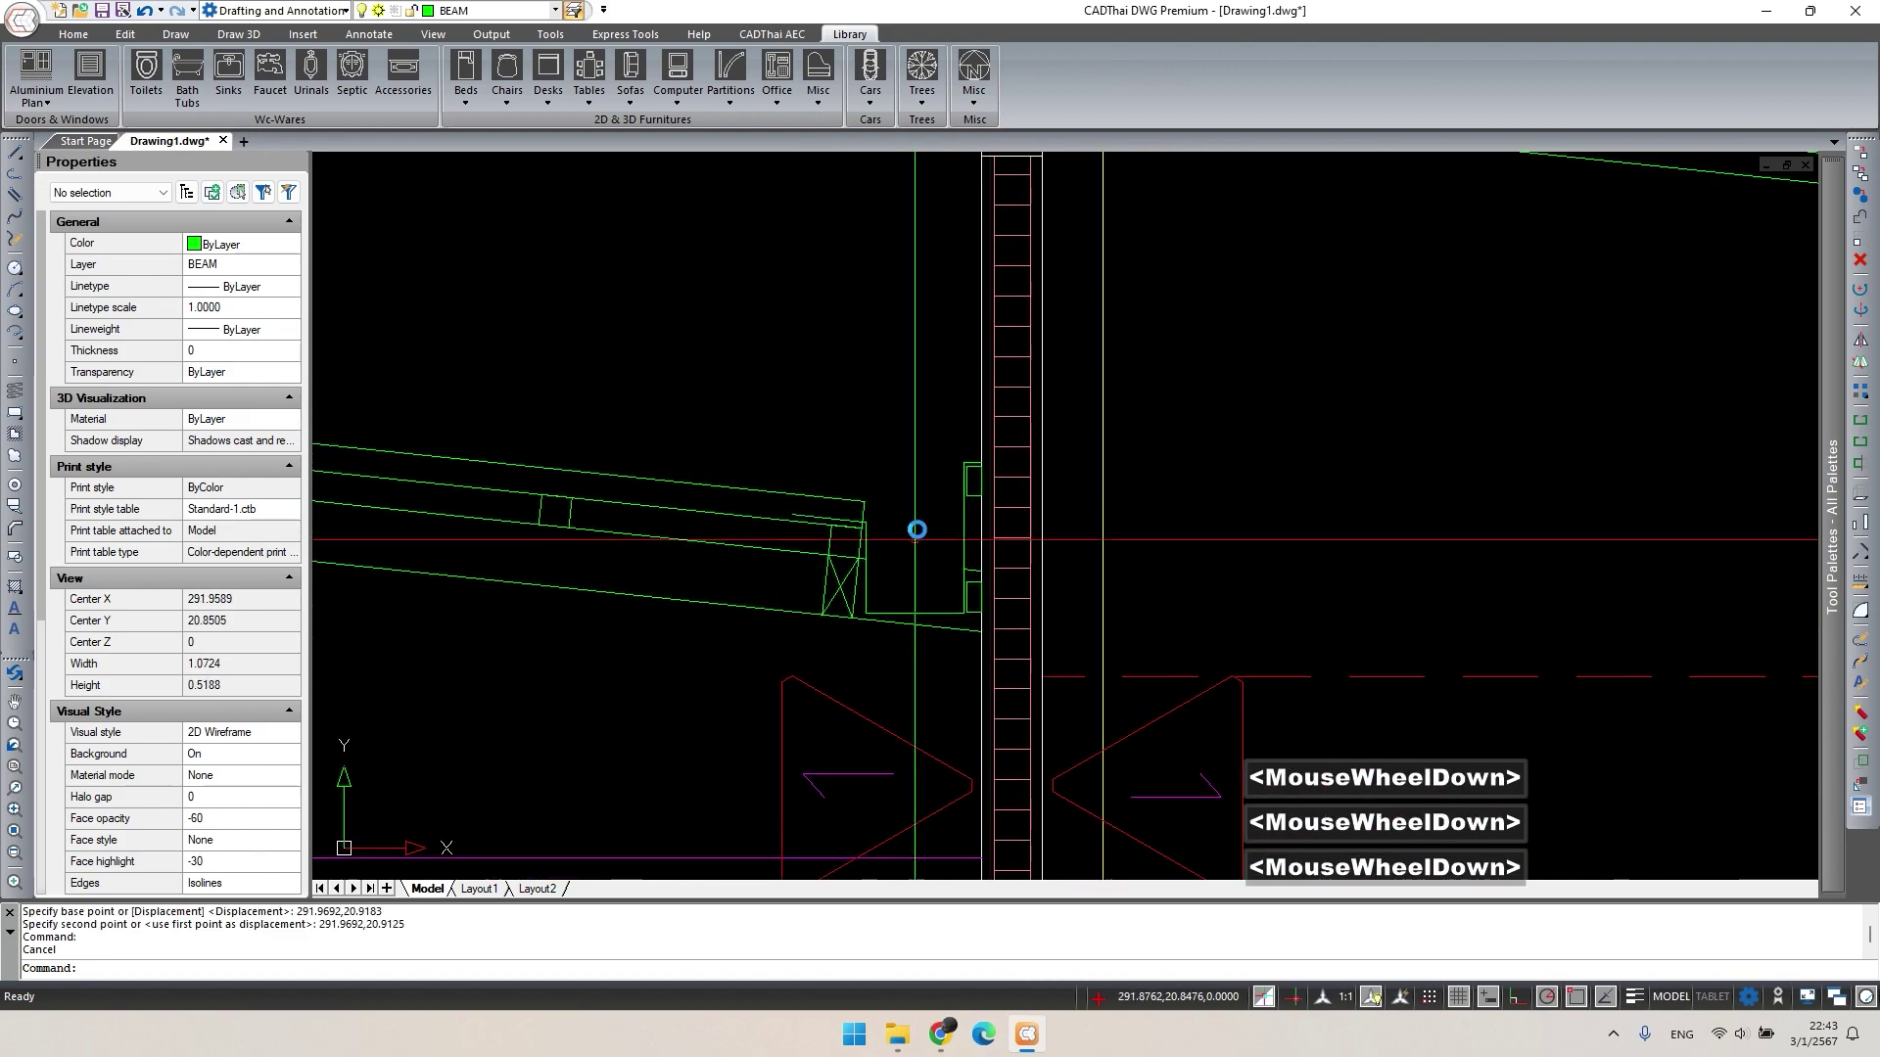
pyautogui.press('Escape')
# Draw two crossing diagonal polylines in the beam rectangle under the rafter at the roof's far post.
pyautogui.scroll(-1, 900, 564)
pyautogui.scroll(-2, 785, 554)
pyautogui.moveTo(881, 558); pyautogui.dragTo(1047, 592, button='middle')
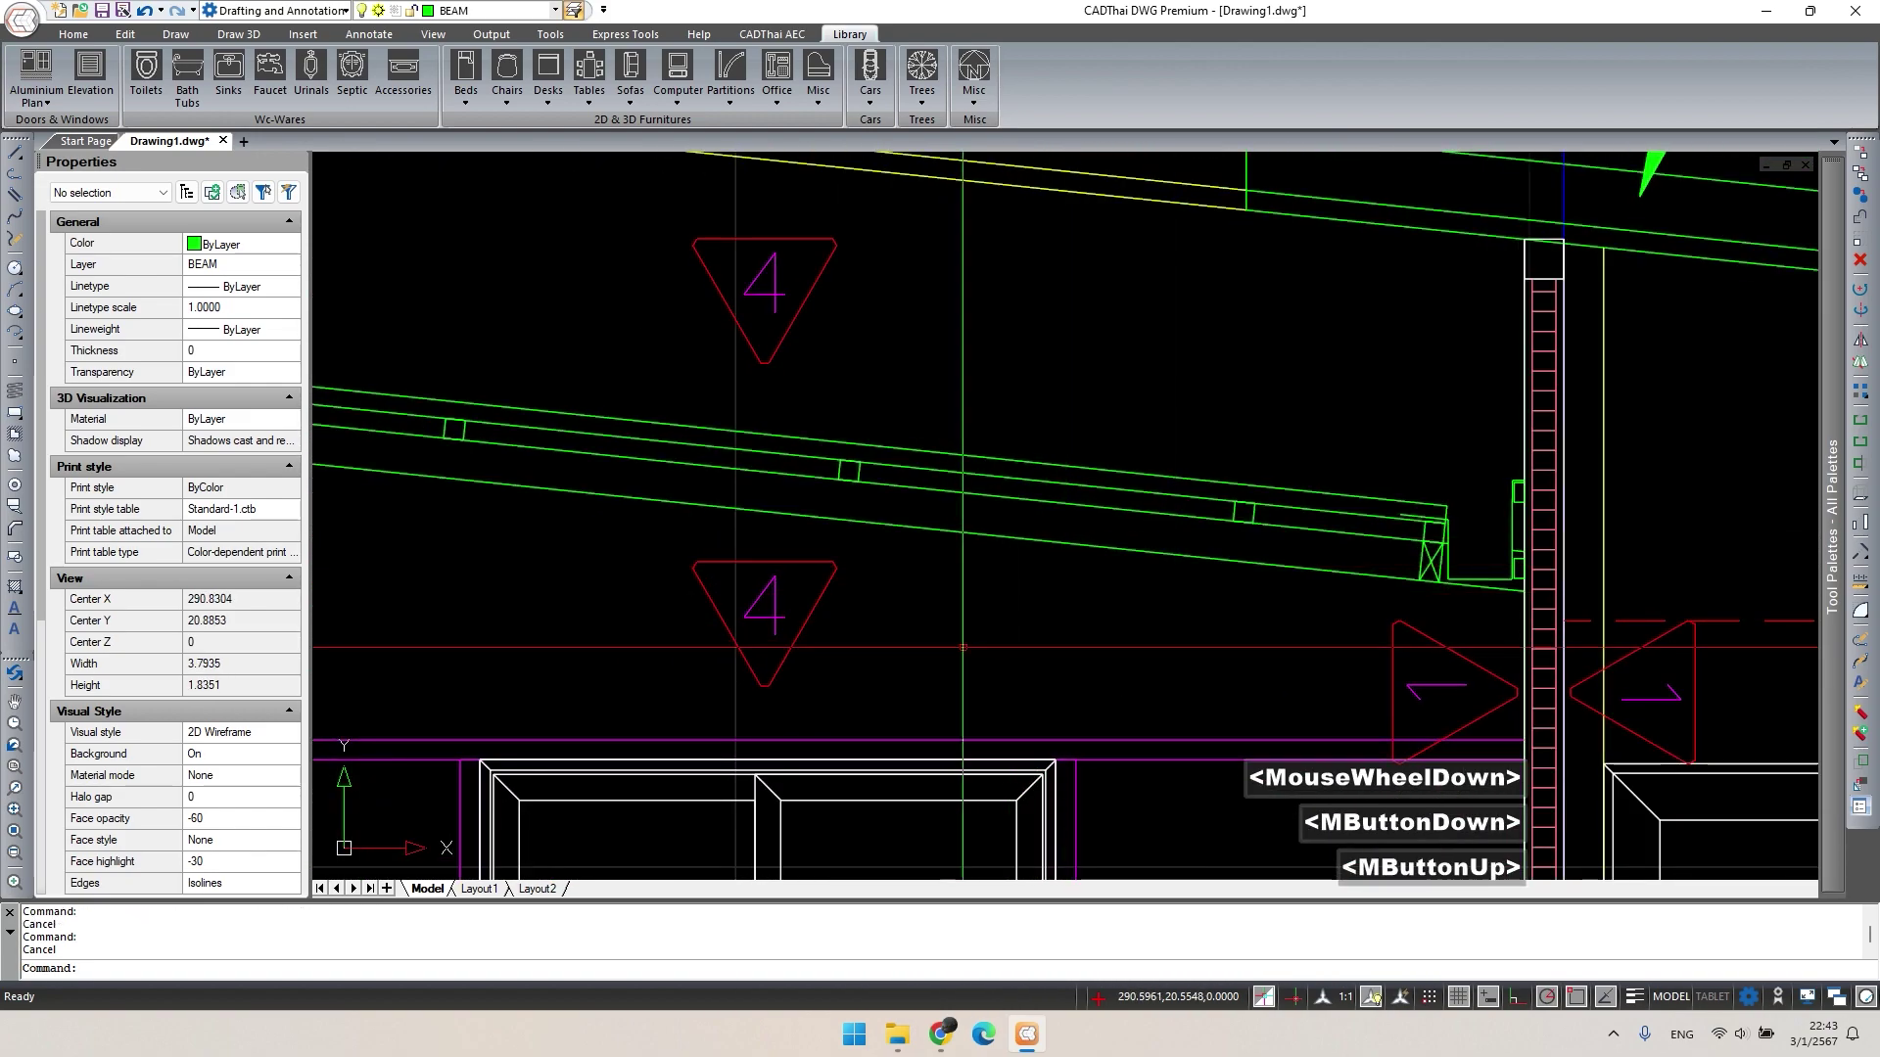
pyautogui.scroll(-3, 1012, 633)
pyautogui.moveTo(681, 269); pyautogui.dragTo(1364, 536, button='middle')
pyautogui.scroll(2, 561, 480)
pyautogui.press('Escape')
pyautogui.scroll(2, 561, 480)
pyautogui.scroll(2, 561, 479)
pyautogui.doubleClick(576, 451)
pyautogui.write('co')
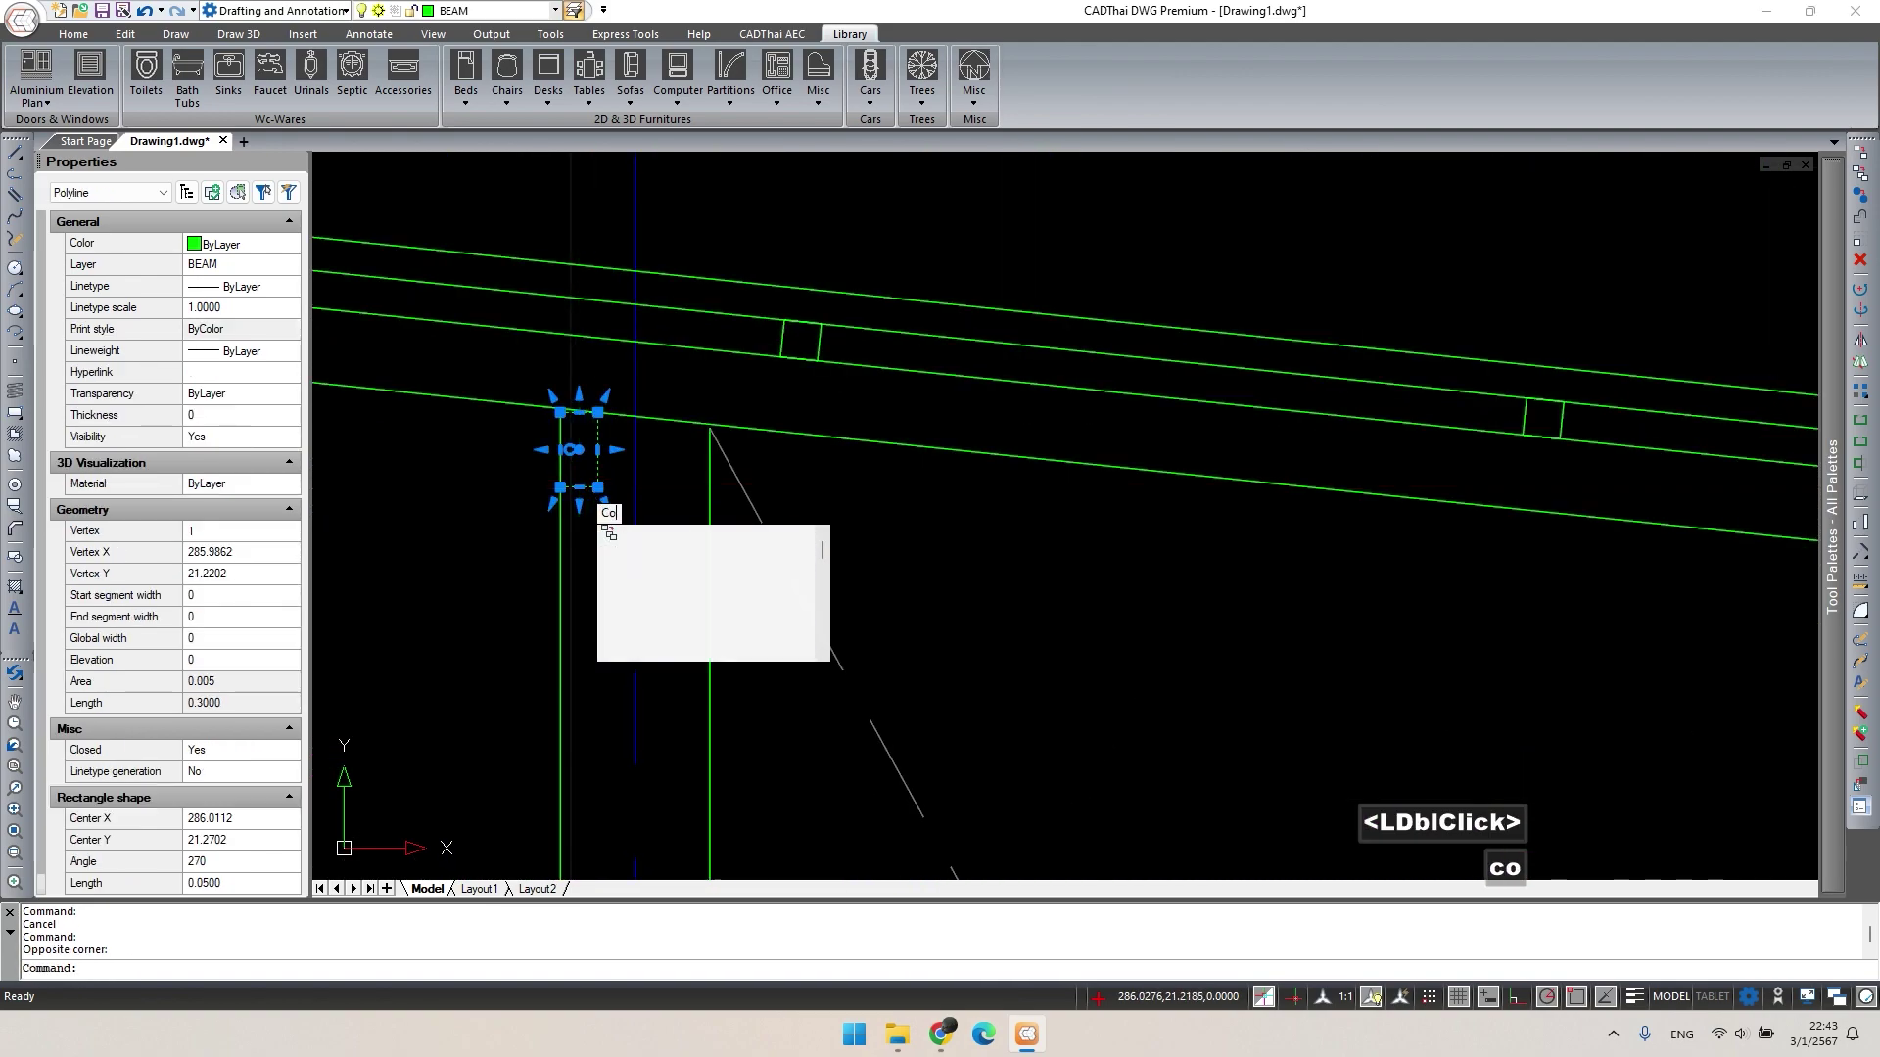
pyautogui.press('space')
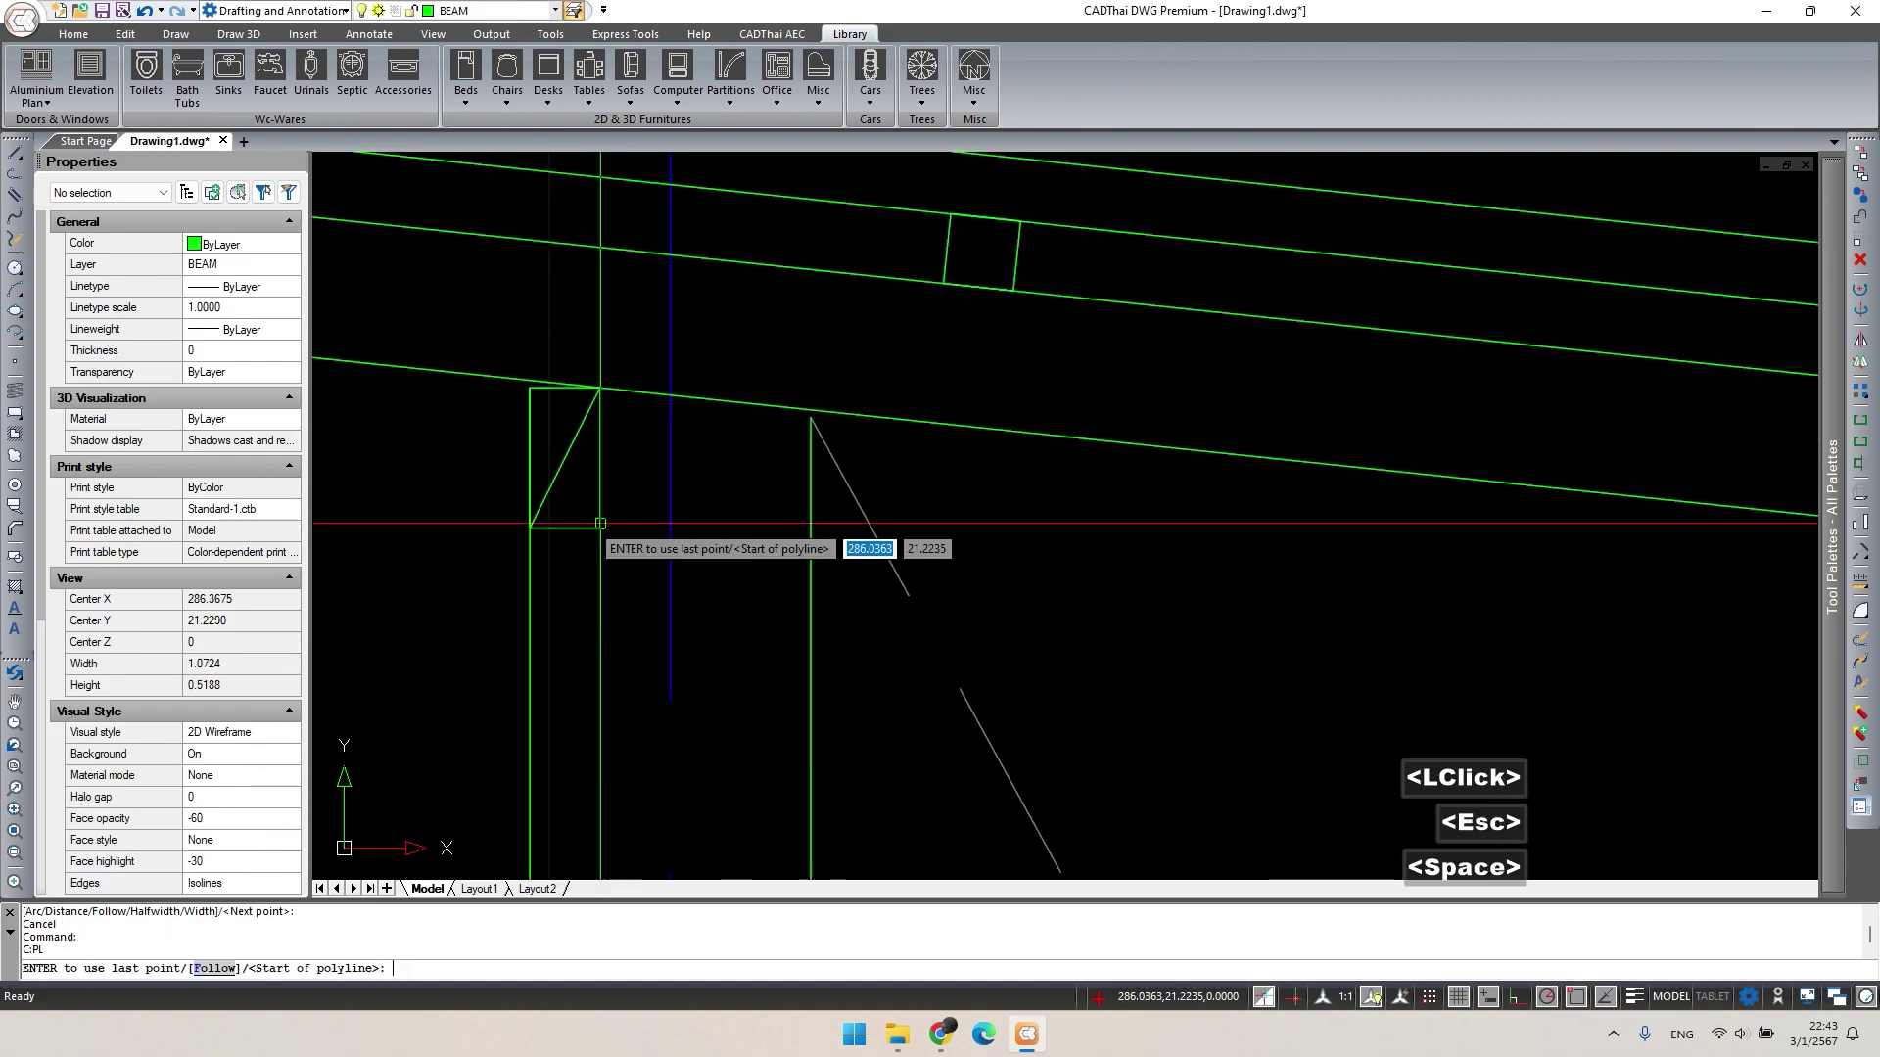
pyautogui.click(599, 529)
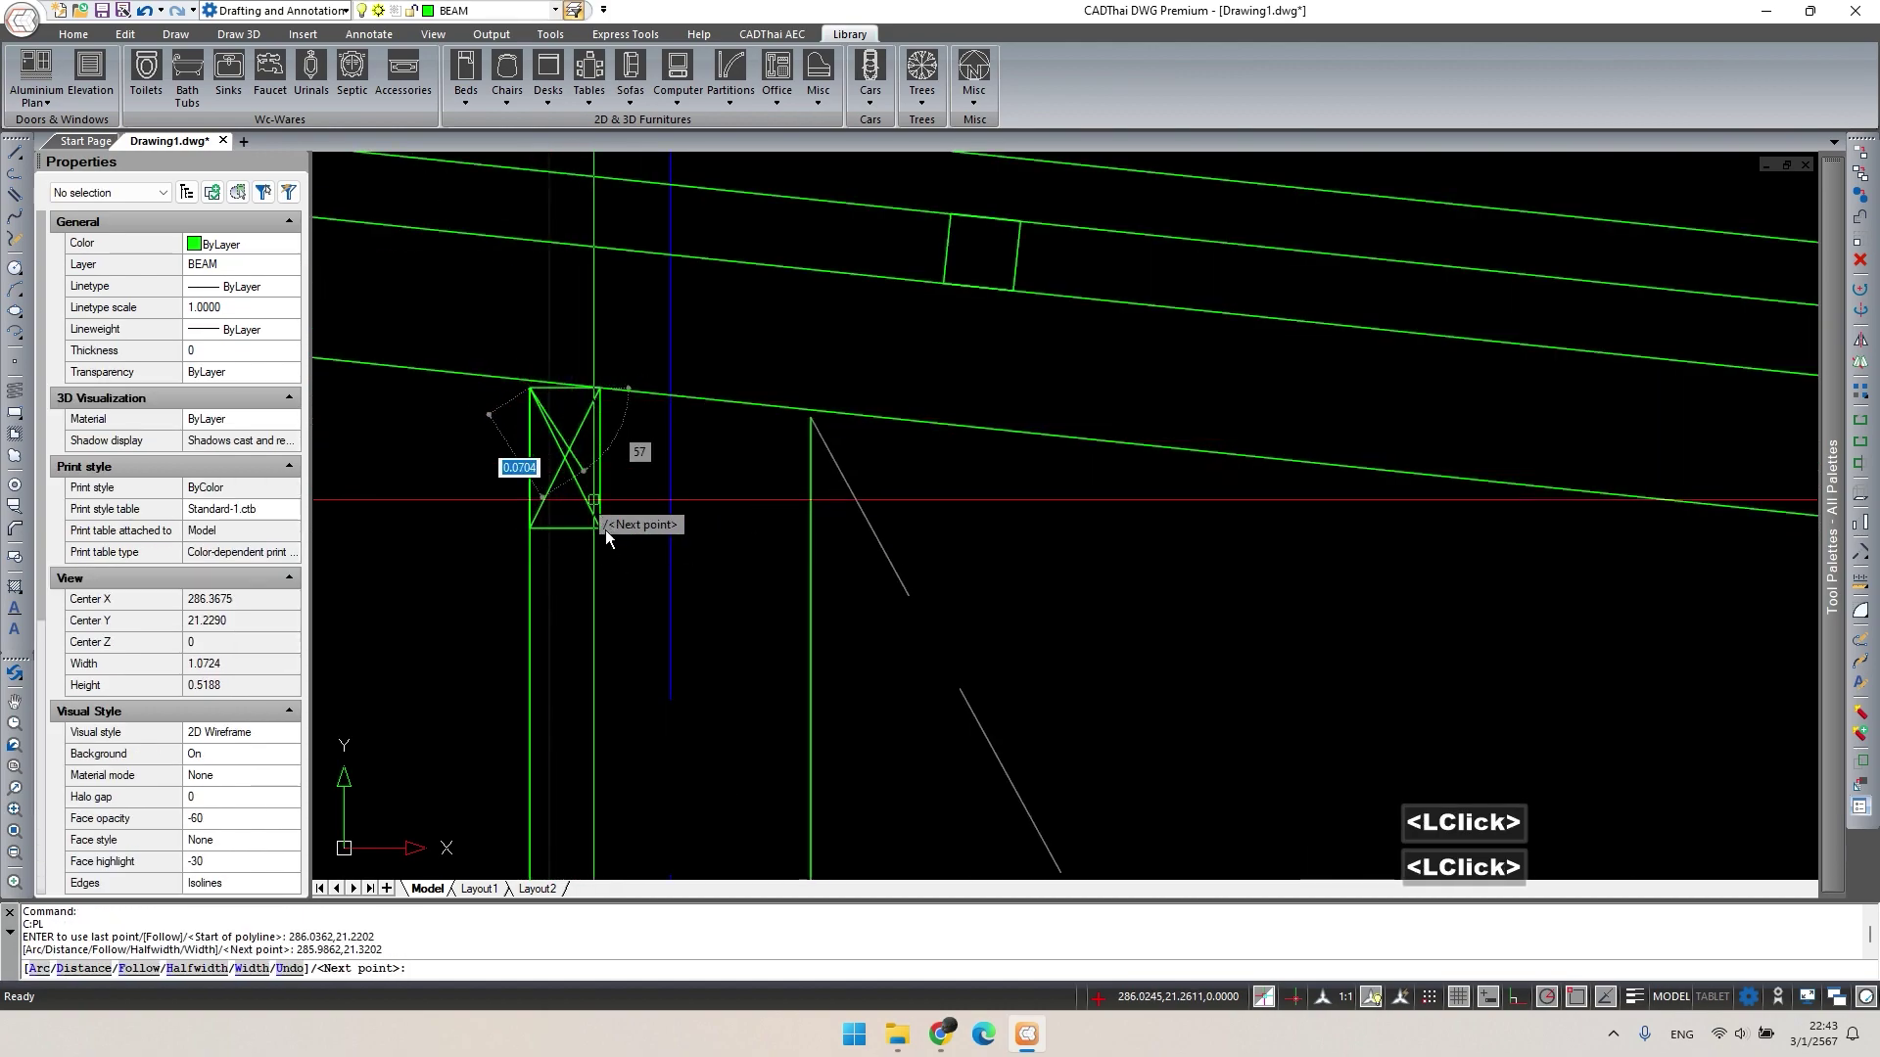
pyautogui.press('Escape')
# Copy the crossed beam box 0.05 sideways so that two boxes sit side by side on the roof's far post.
pyautogui.click(565, 431)
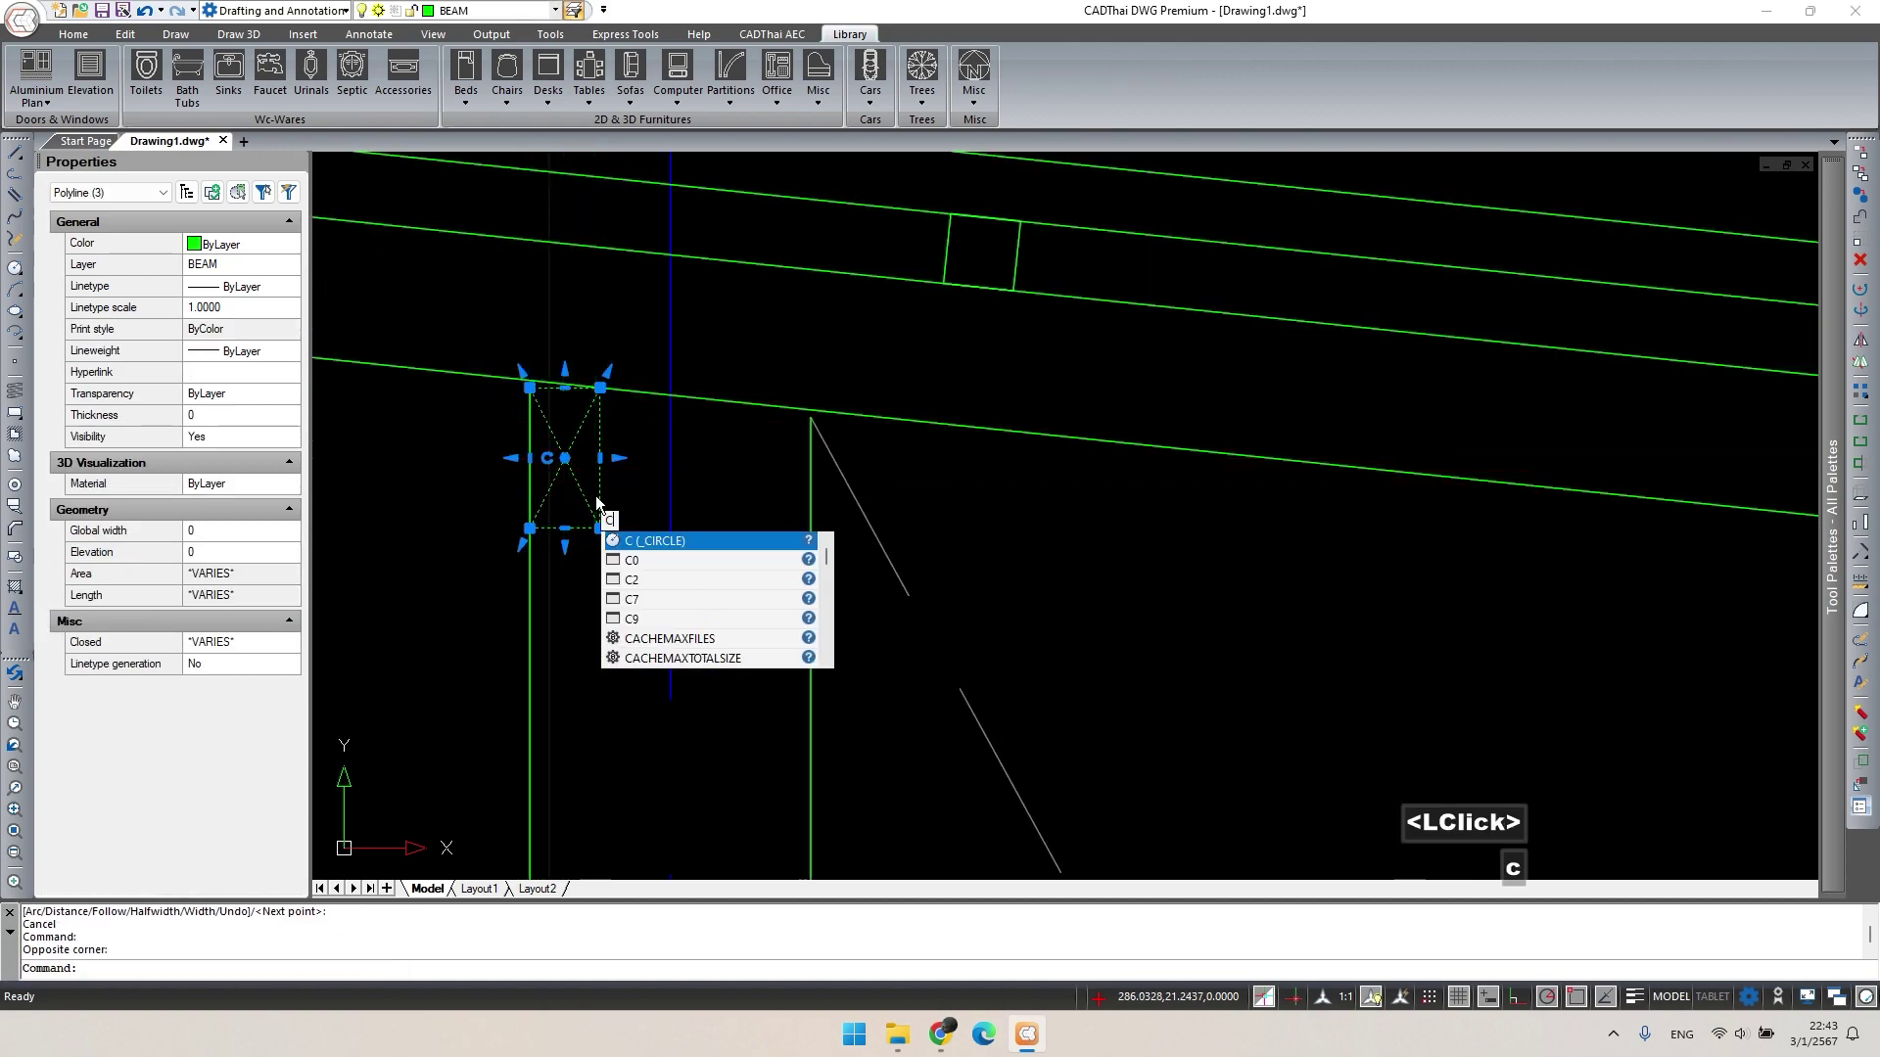
pyautogui.write('co')
pyautogui.press('space')
pyautogui.click(528, 529)
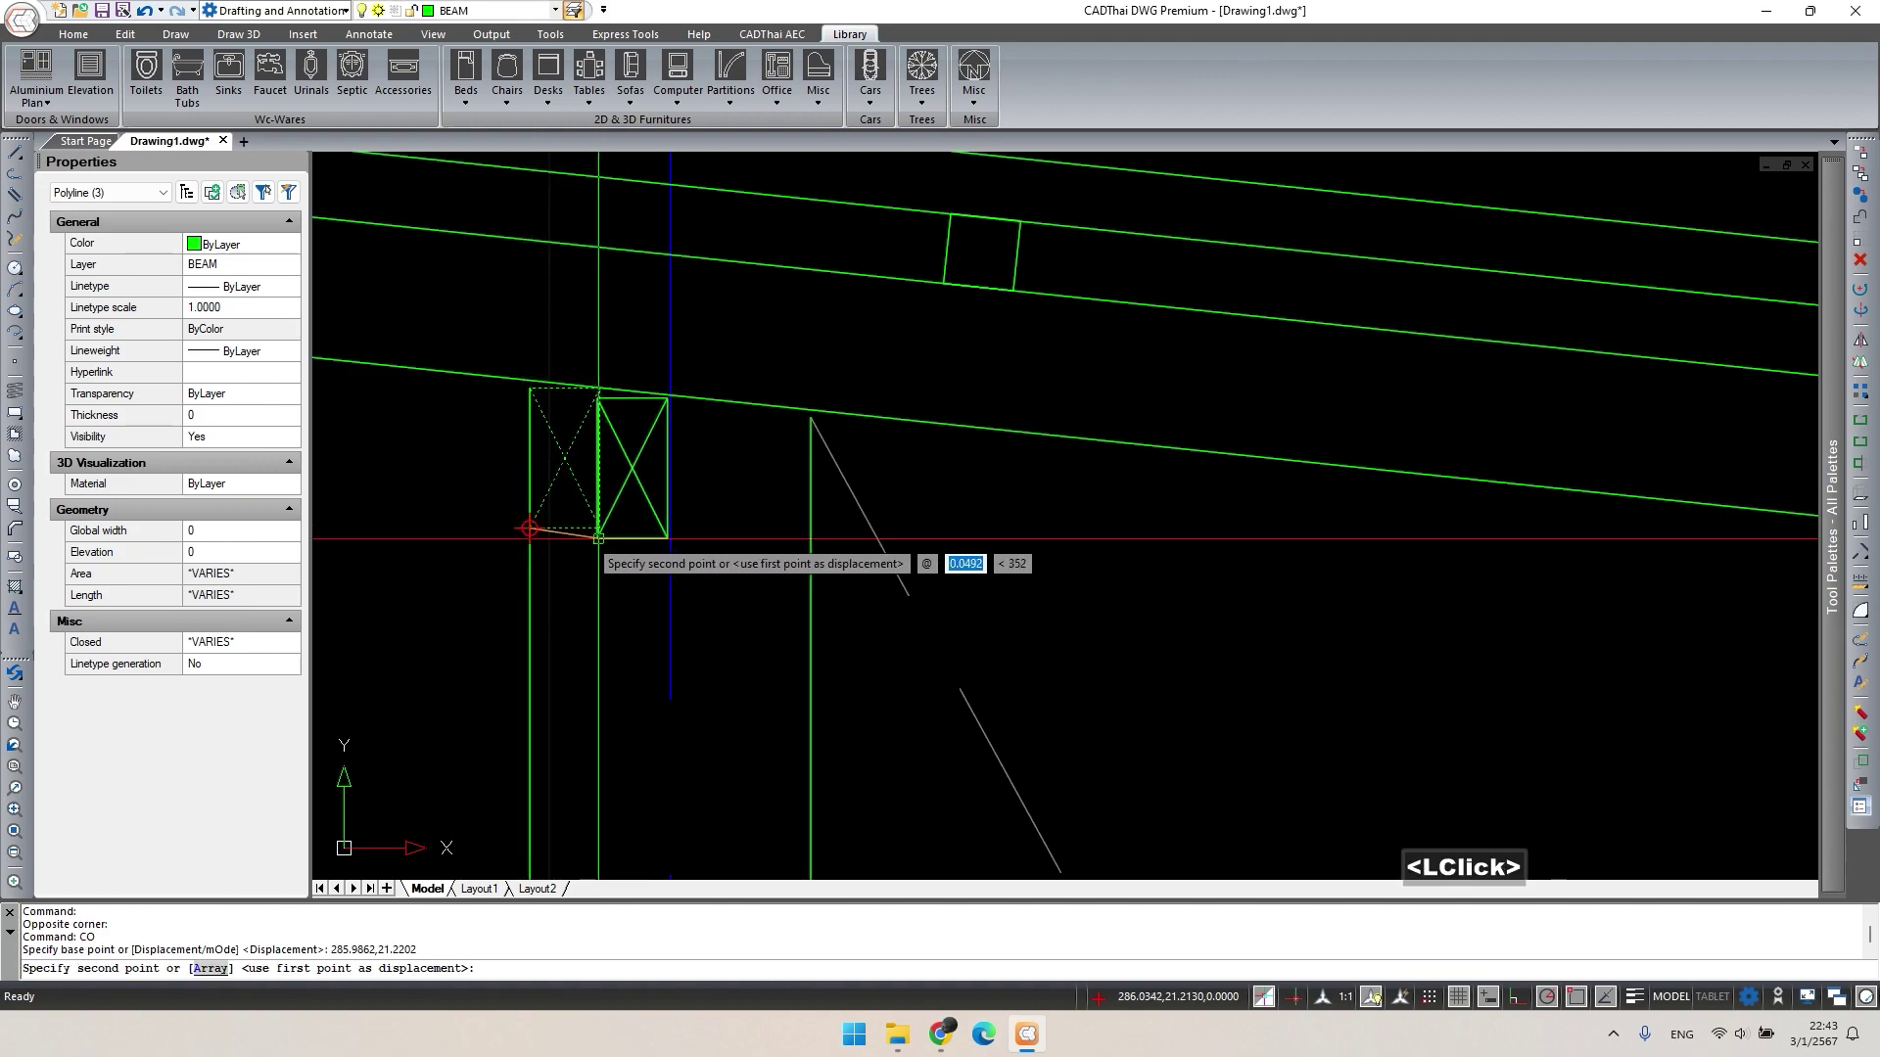
pyautogui.click(599, 529)
pyautogui.press('Escape')
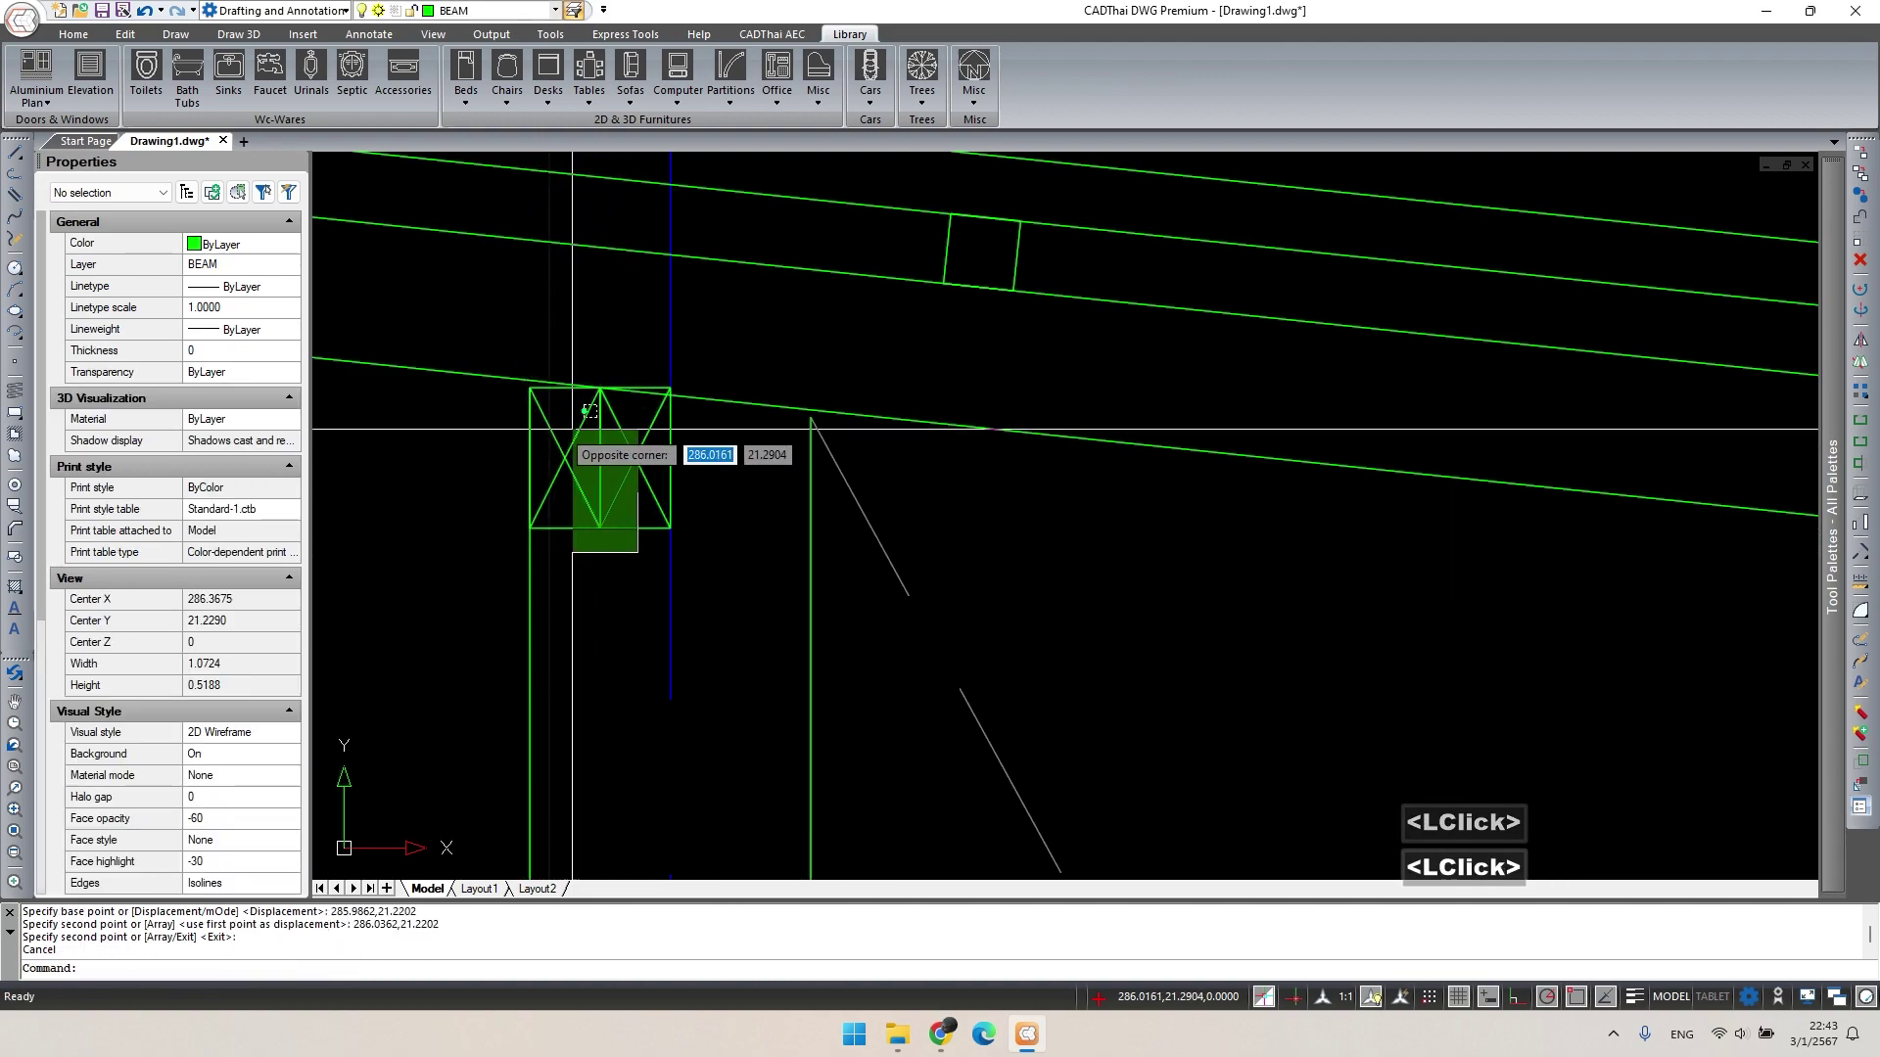
# Move the two crossed boxes about 0.005 down so their wall-side upper corner meets the rafter's underside.
pyautogui.click(590, 410)
pyautogui.scroll(2, 647, 392)
pyautogui.write('m')
pyautogui.press('space')
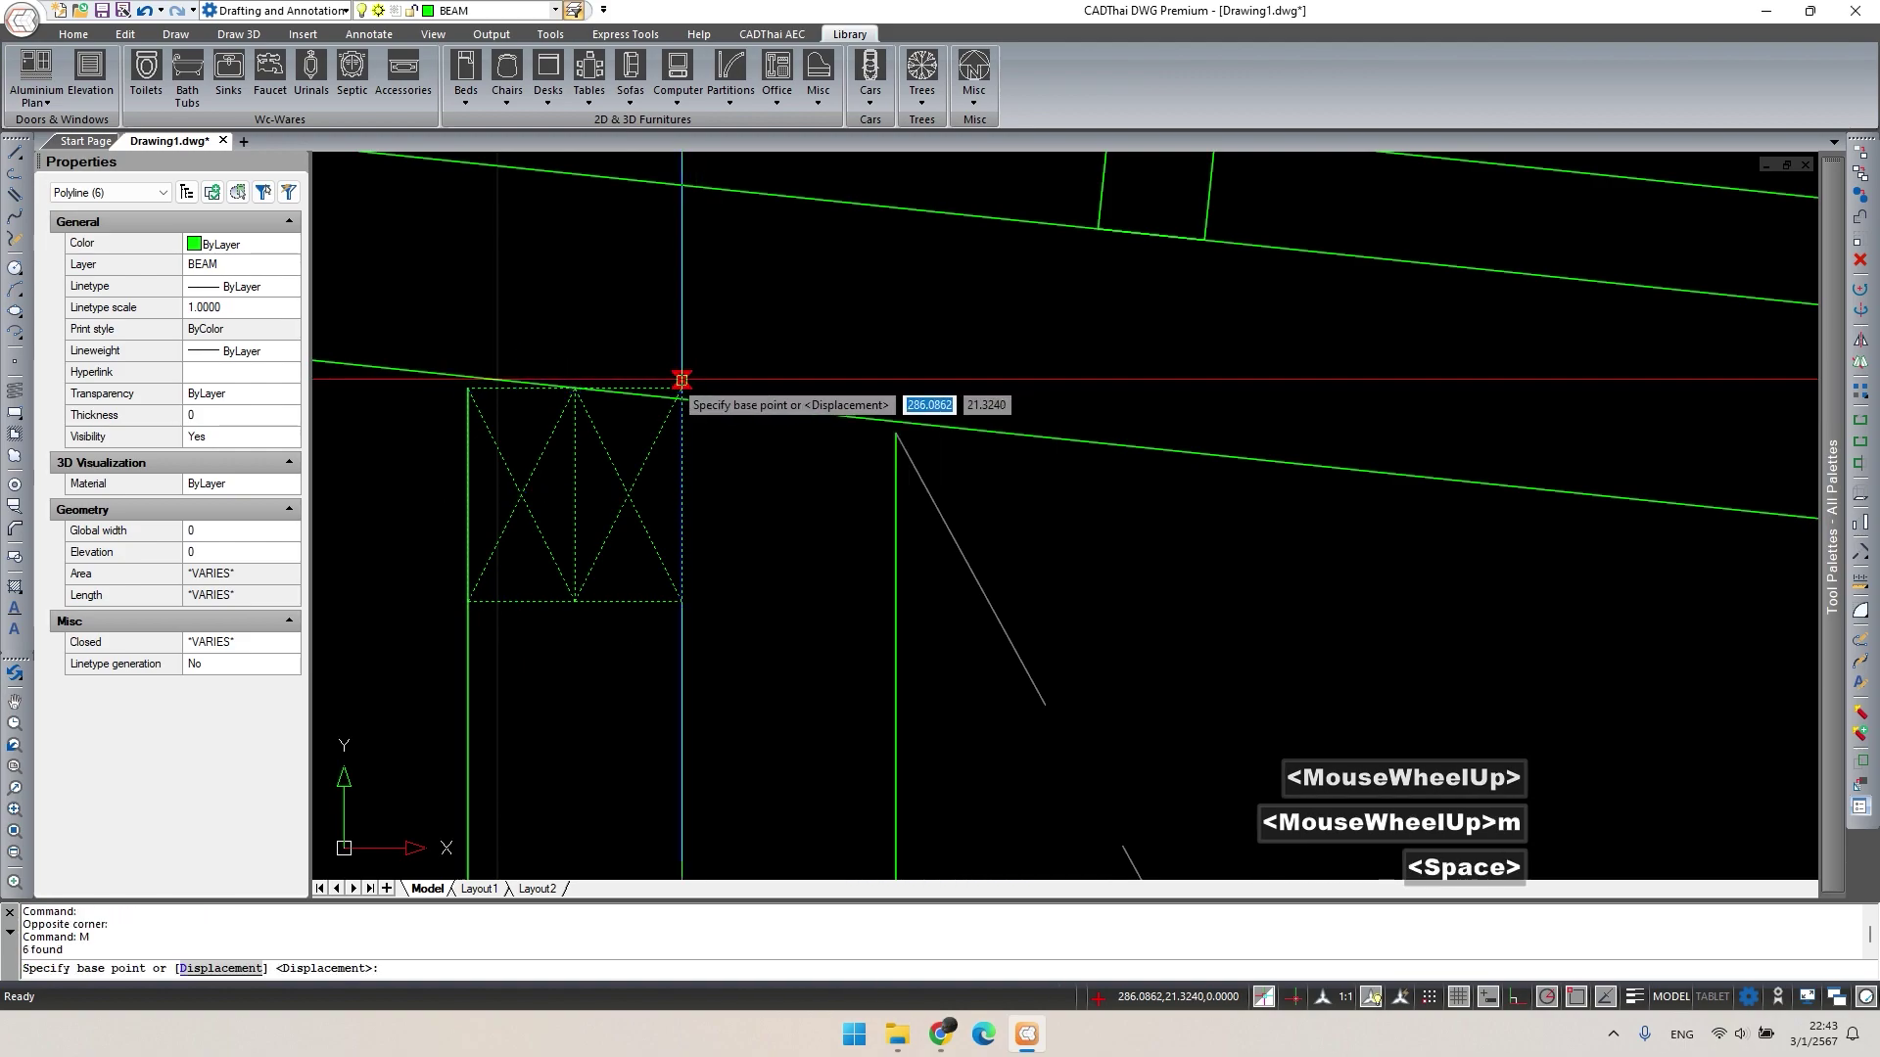
pyautogui.click(681, 379)
pyautogui.click(682, 389)
# Copy the pair of crossed boxes to the next post, with the wall-side upper corner on the rafter's underside.
pyautogui.click(632, 617)
pyautogui.click(554, 506)
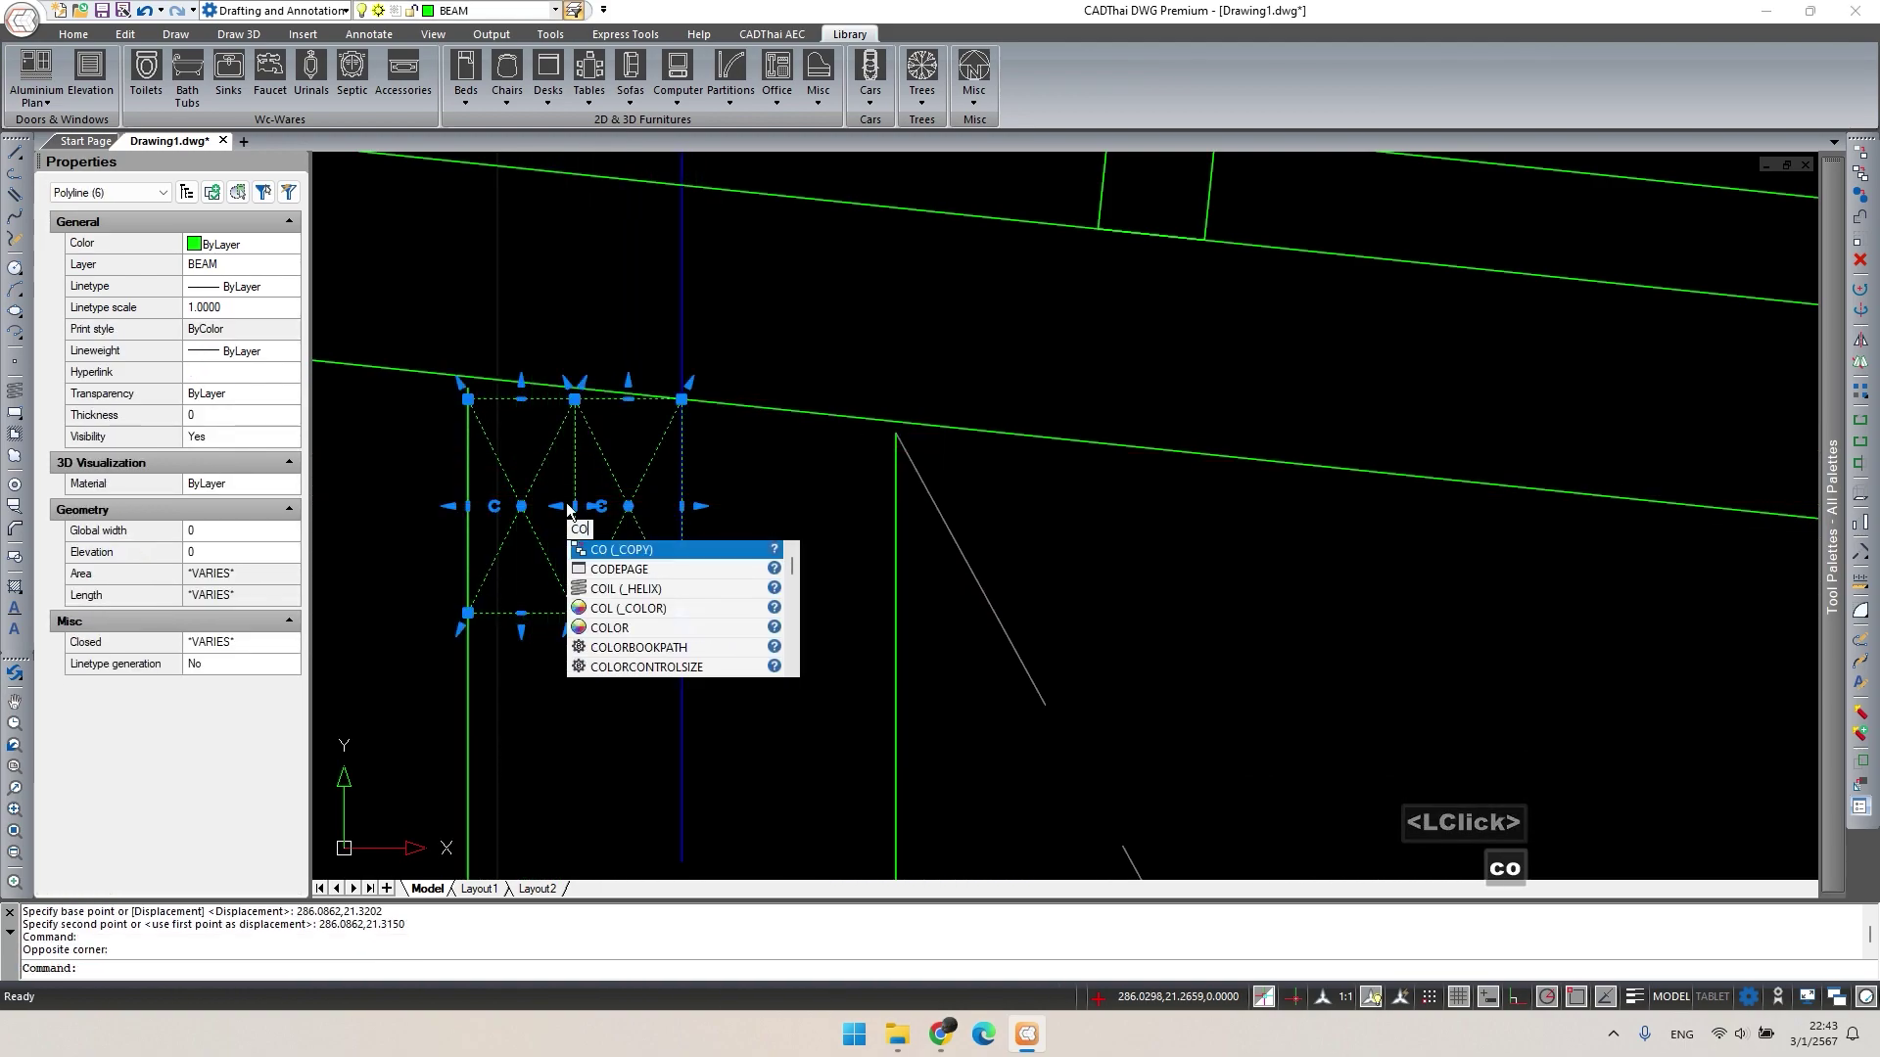
pyautogui.write('co')
pyautogui.press('space')
pyautogui.click(682, 399)
pyautogui.scroll(-3, 1080, 543)
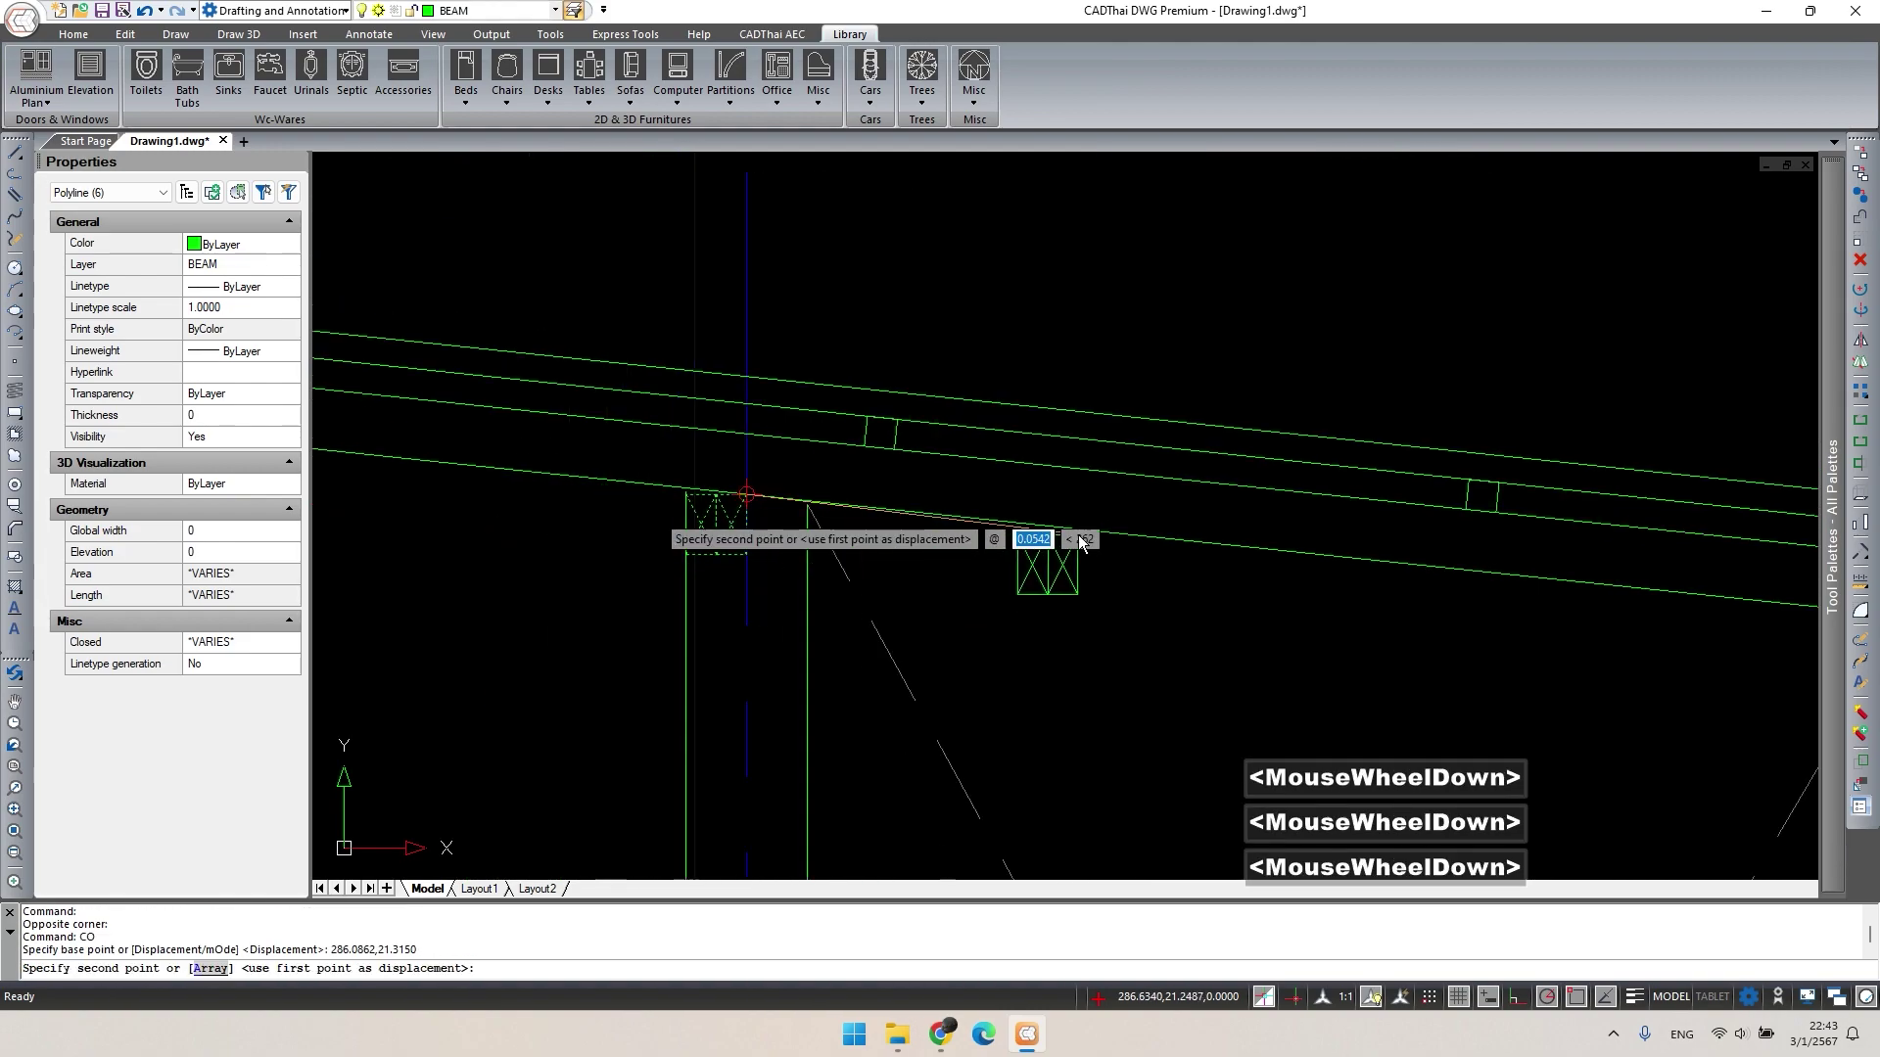
pyautogui.moveTo(990, 537); pyautogui.dragTo(1260, 558, button='middle')
pyautogui.click(1161, 614)
# Place another copy of the crossed box pair against the brick wall, at the rafter's lower end beneath the gutter.
pyautogui.scroll(-1, 1161, 615)
pyautogui.scroll(-2, 1161, 614)
pyautogui.moveTo(1036, 549); pyautogui.dragTo(1313, 633, button='middle')
pyautogui.scroll(4, 1313, 535)
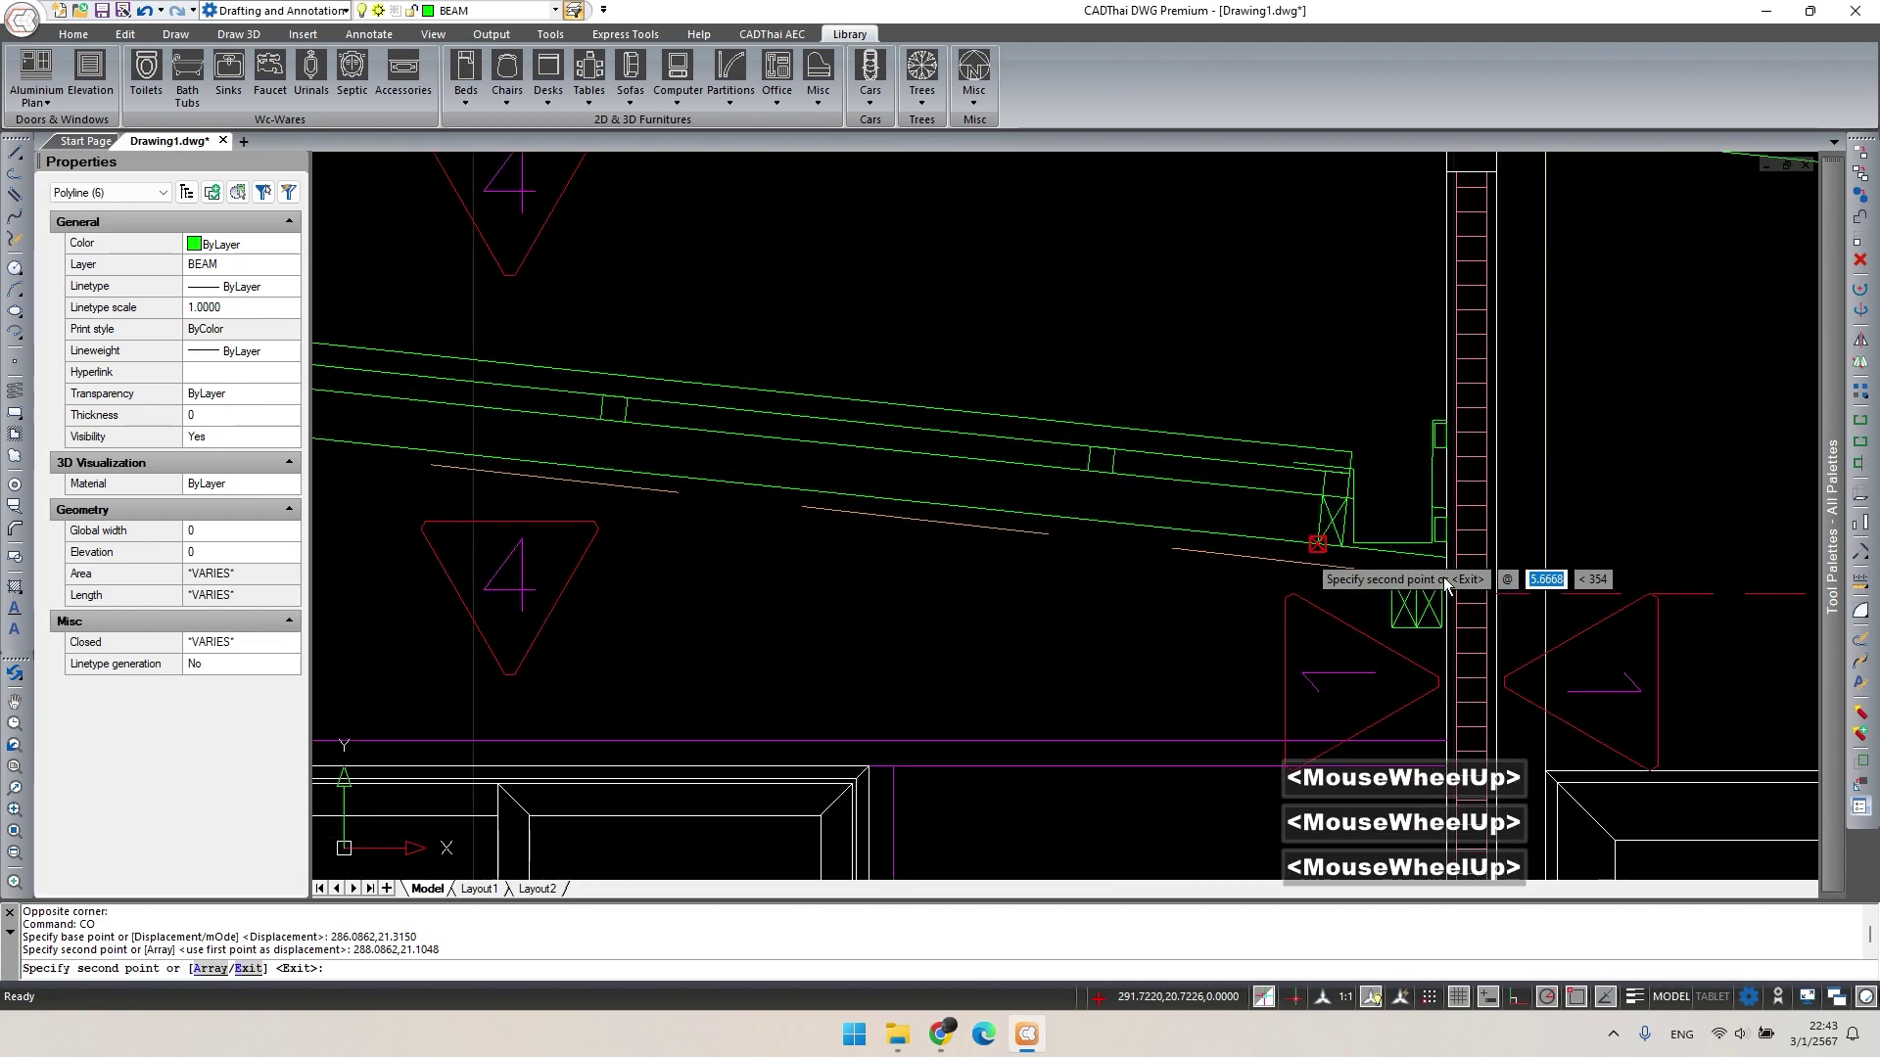
pyautogui.scroll(3, 1447, 585)
pyautogui.click(1452, 555)
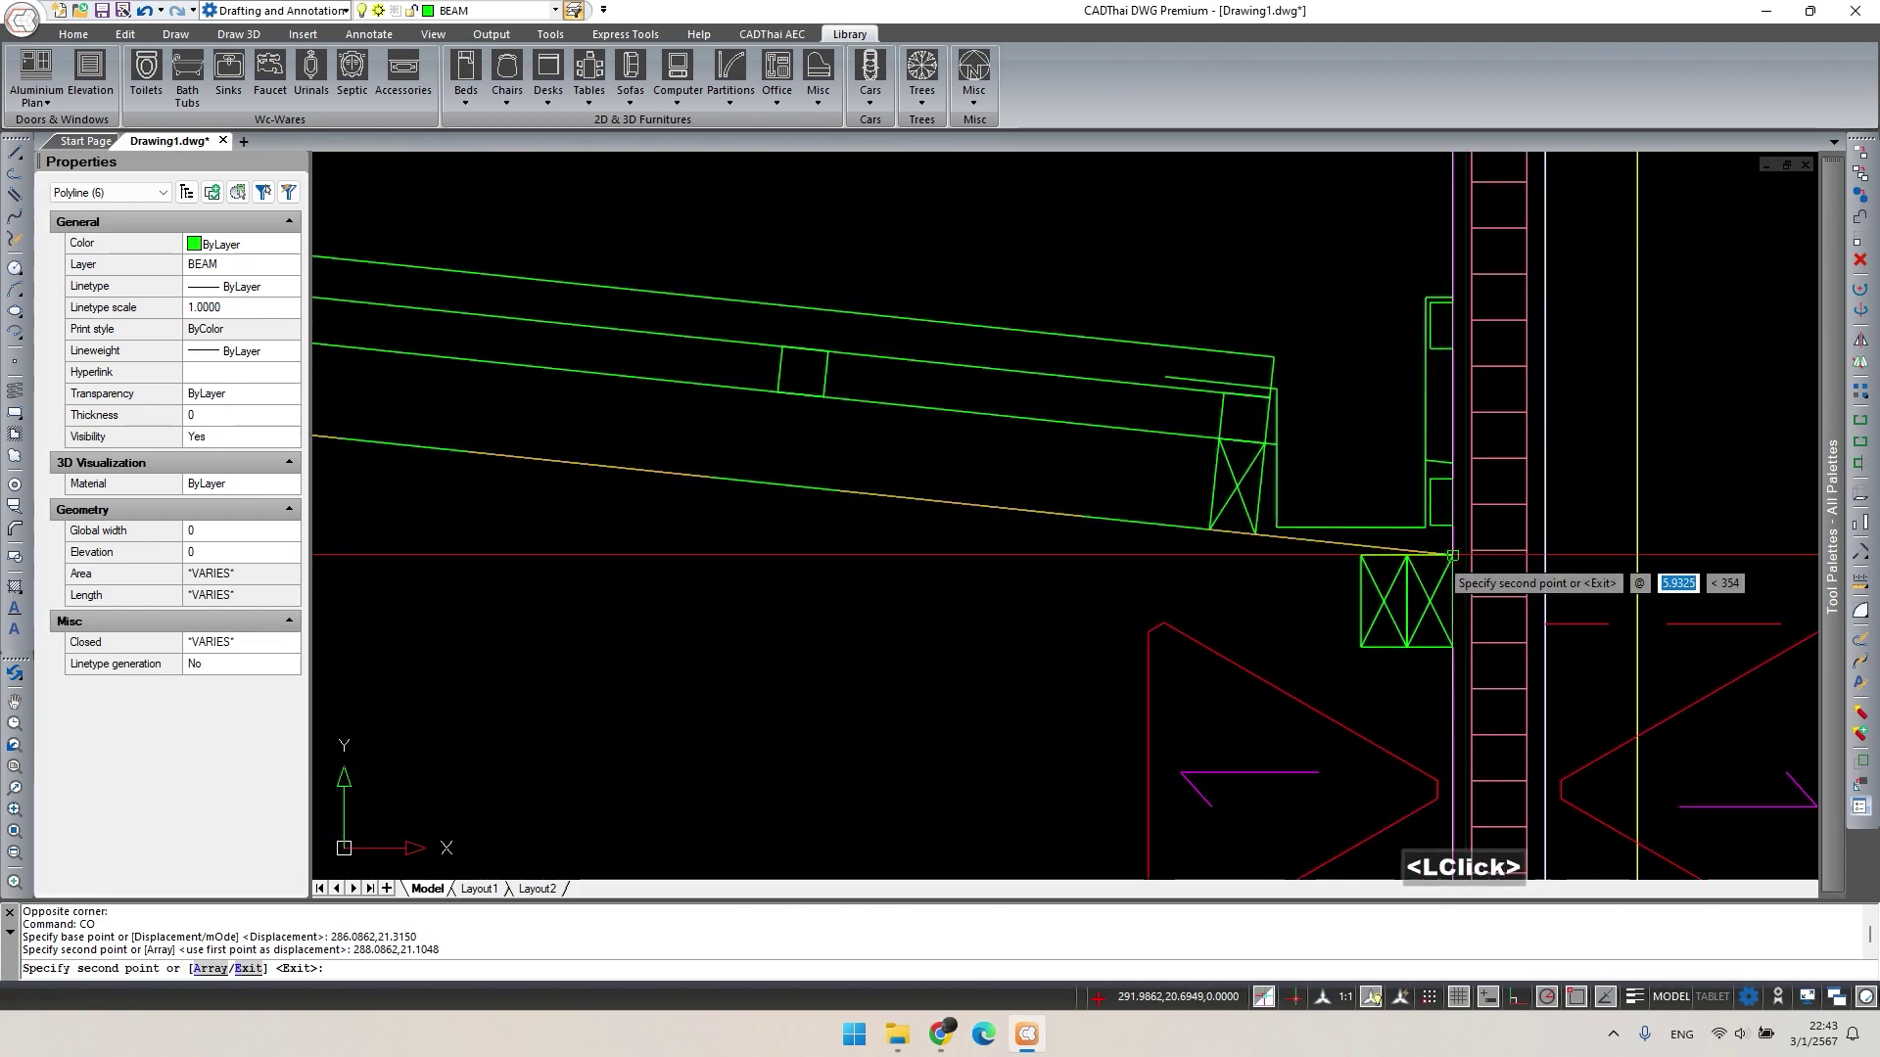
pyautogui.press('Escape')
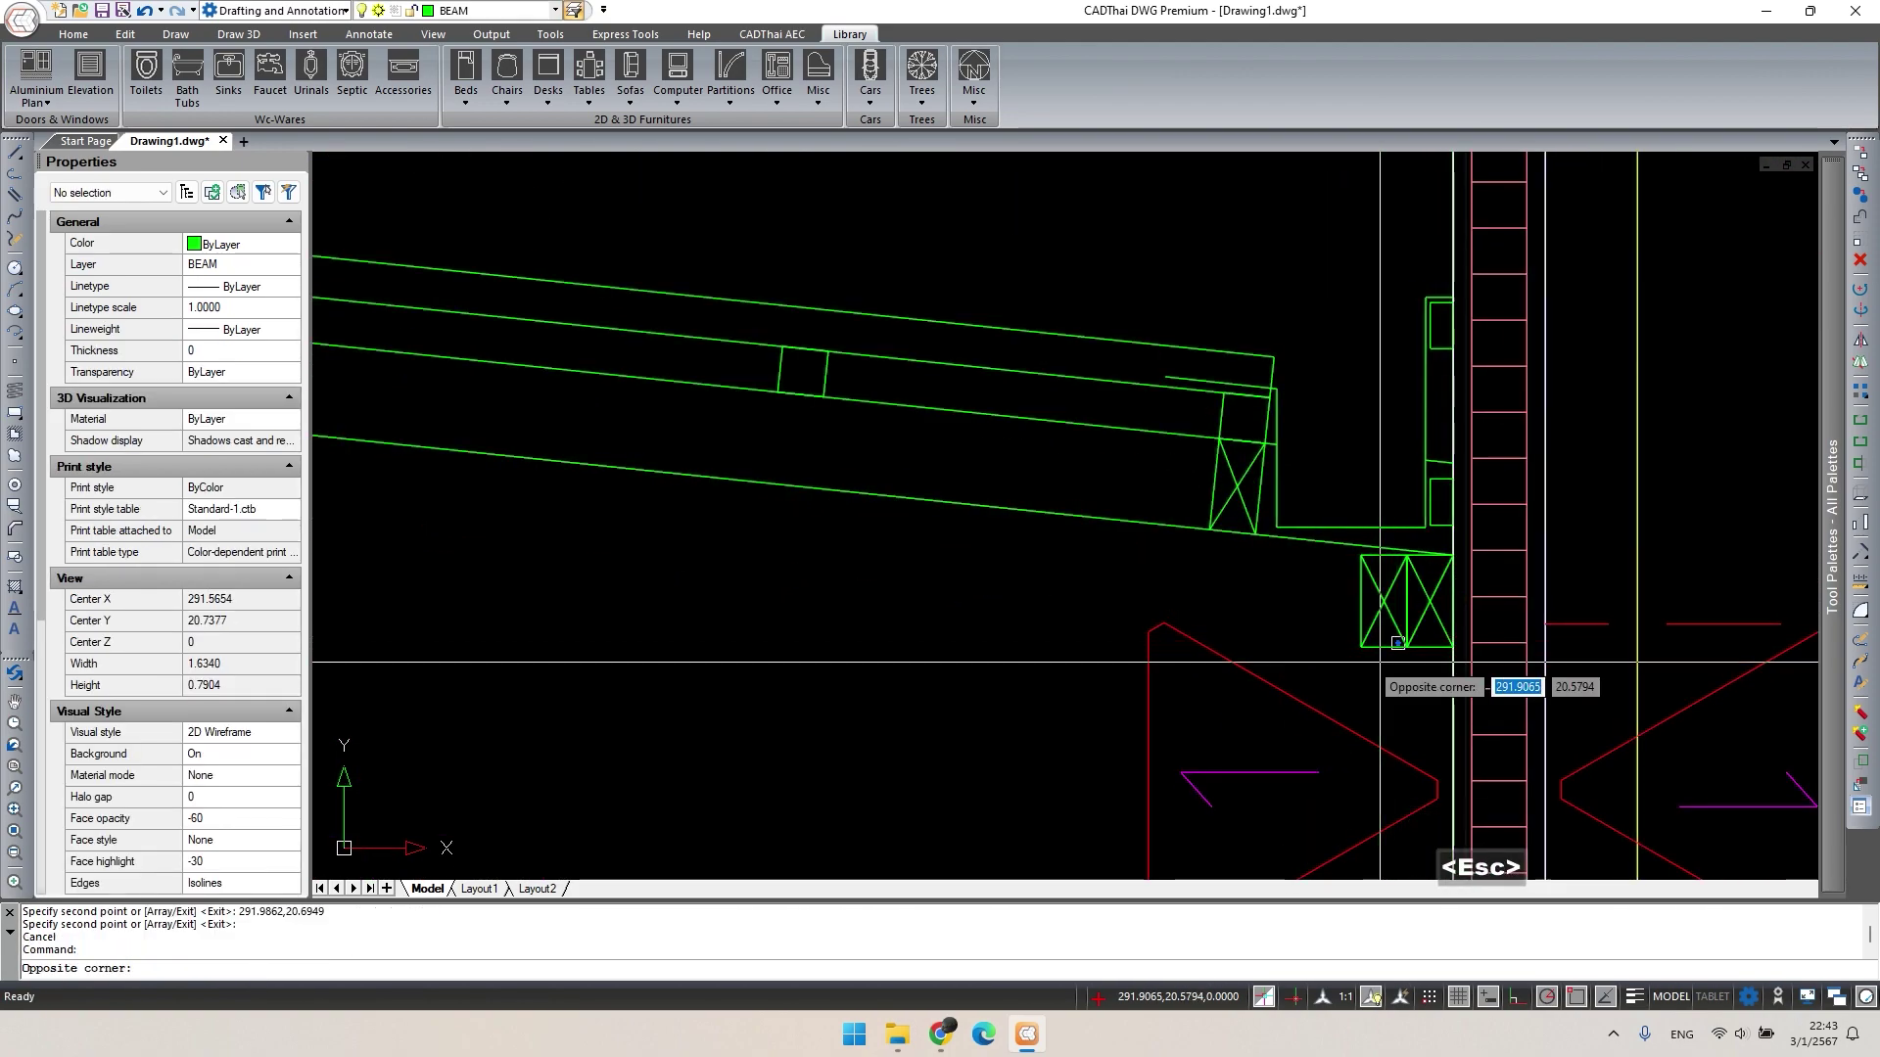
# Delete the rectangle and diagonals of the box farther from the wall, leaving one crossed box beneath the gutter.
pyautogui.click(1365, 632)
pyautogui.press('Delete')
pyautogui.click(1371, 588)
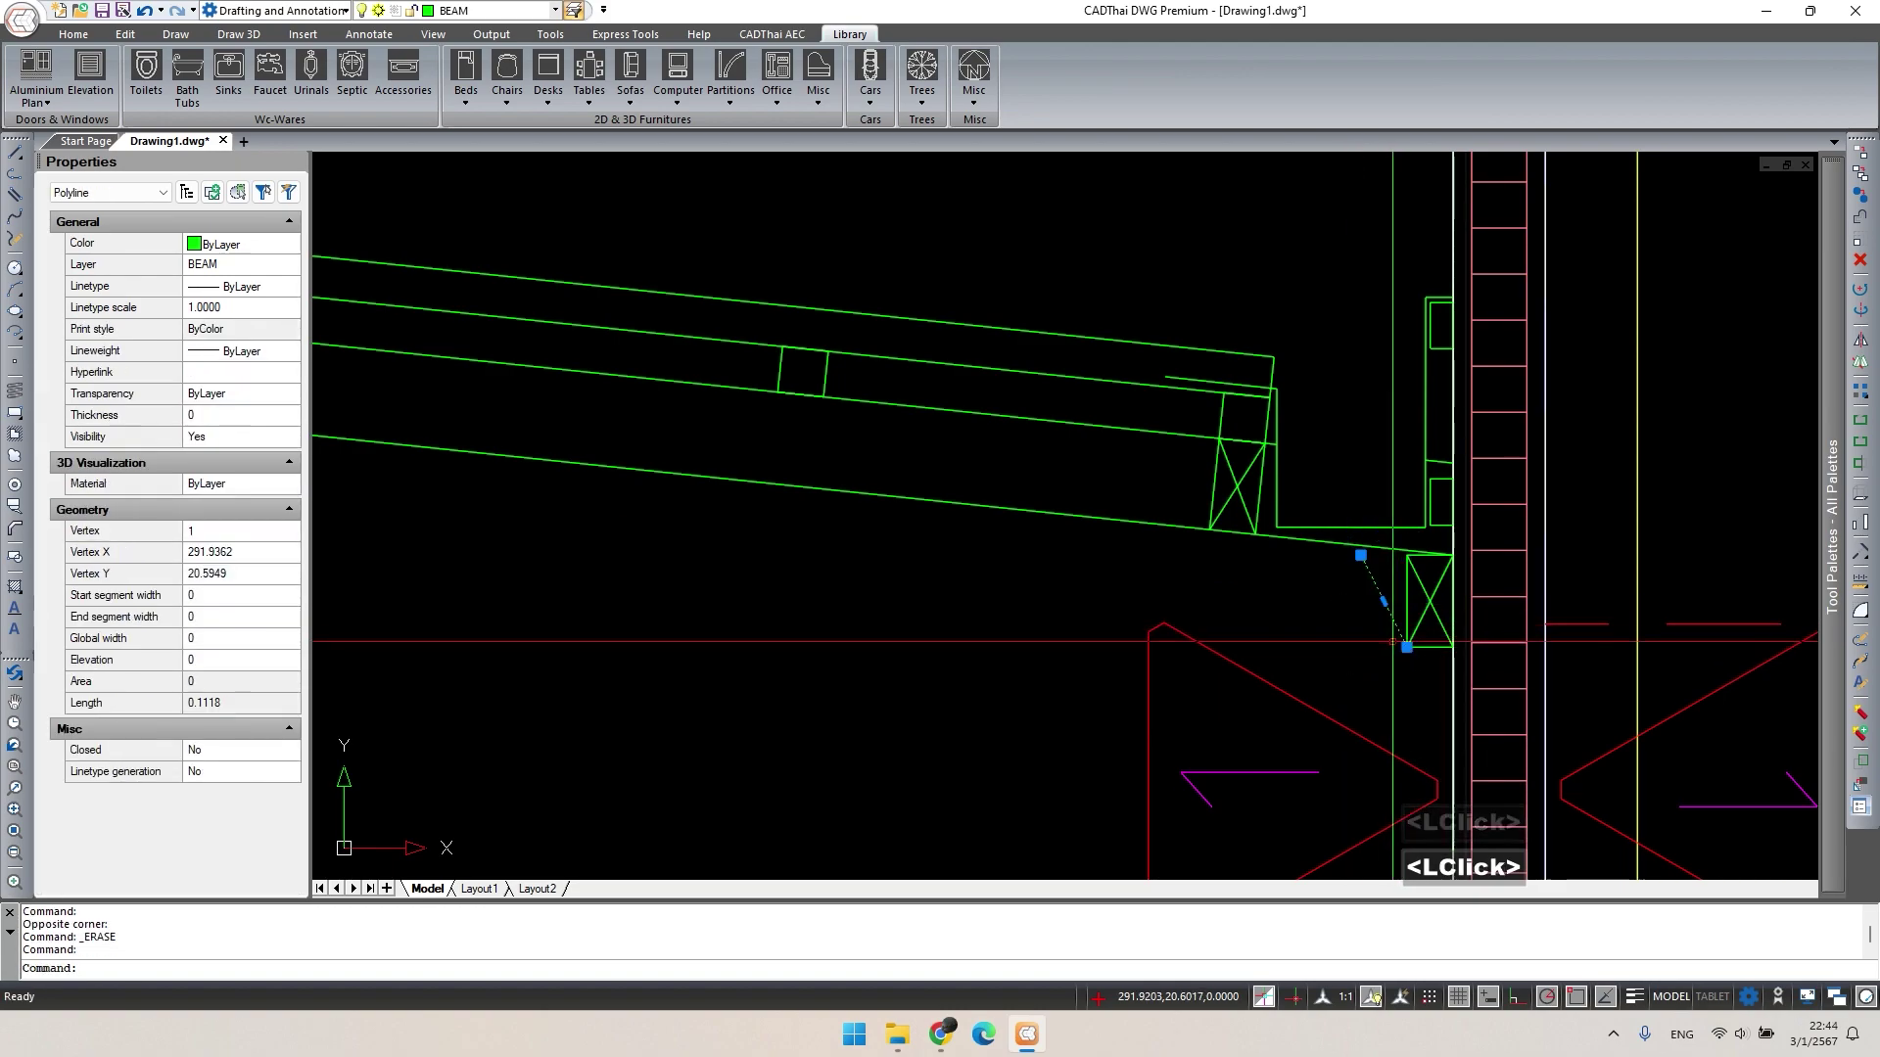
pyautogui.press('Delete')
pyautogui.scroll(-3, 1264, 593)
pyautogui.press('Escape')
pyautogui.scroll(-3, 1250, 442)
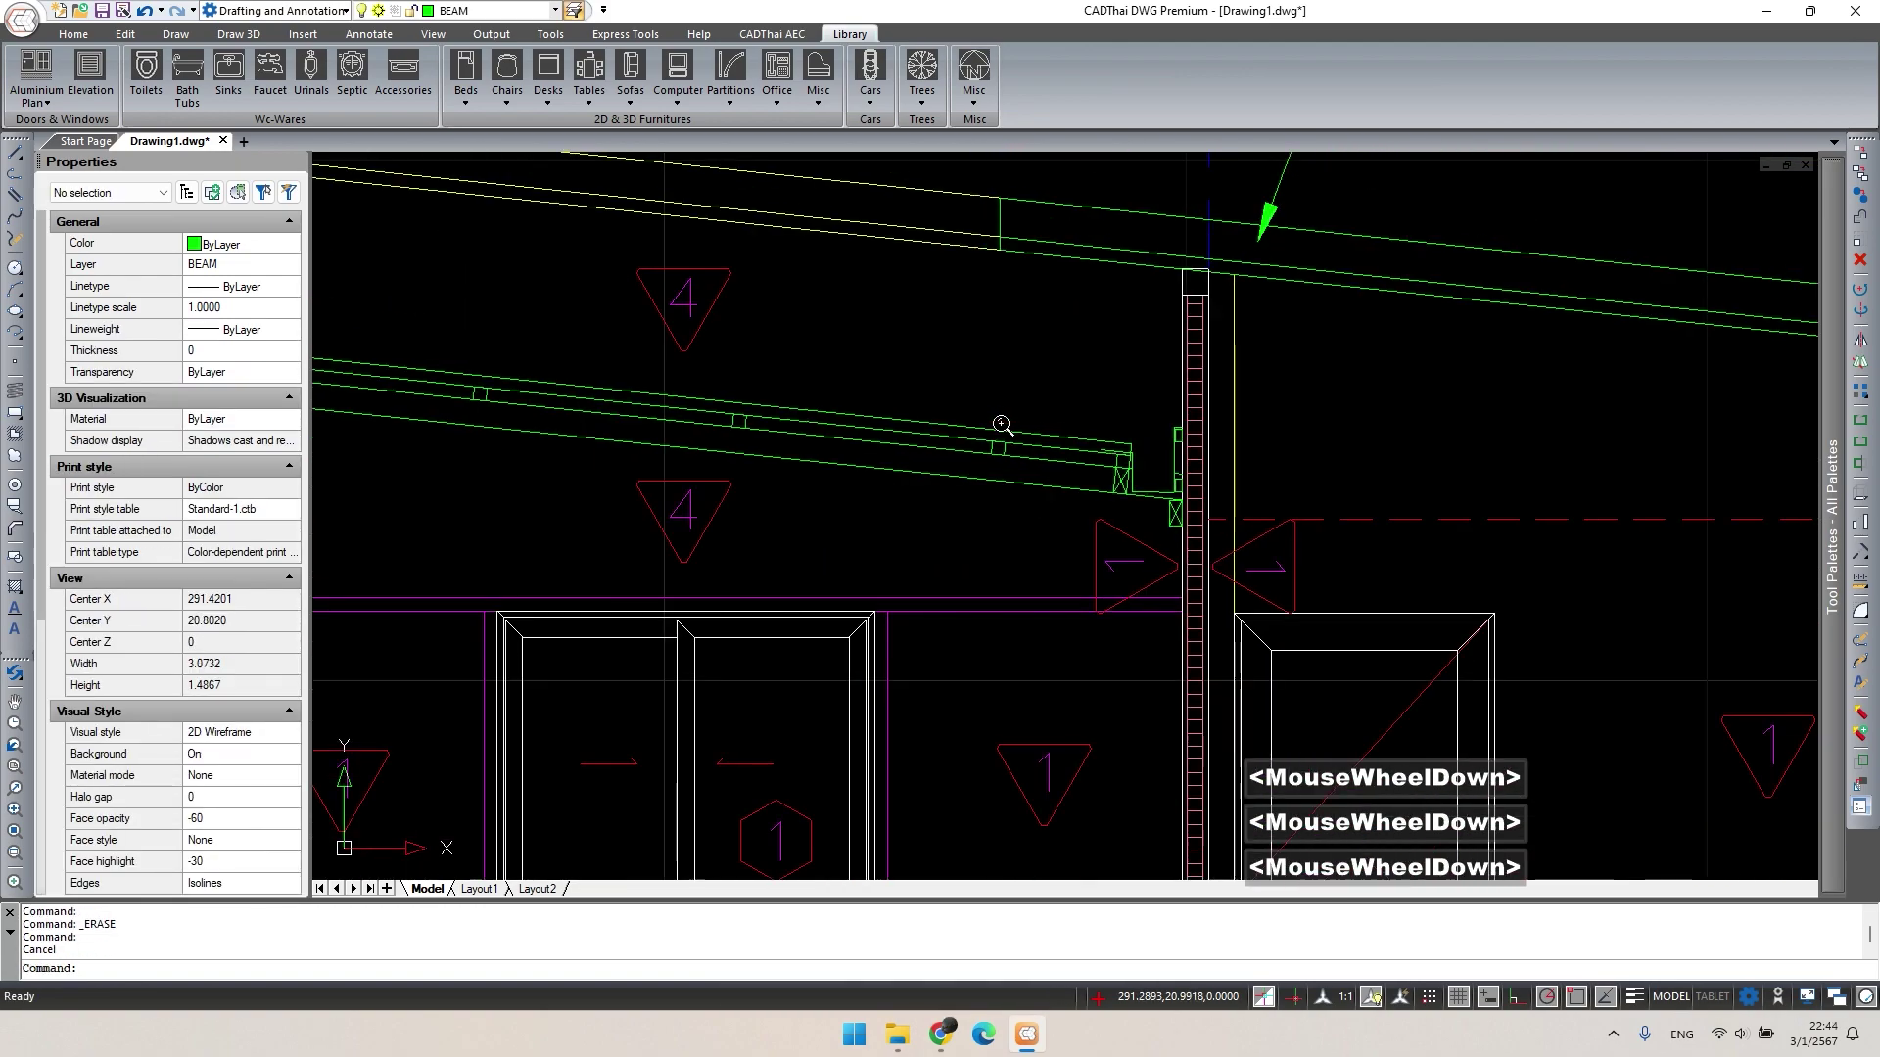
# Copy the short sloped line beside the gutter's wall-side leg to the lower outer corner of the crossed box below.
pyautogui.scroll(6, 1116, 442)
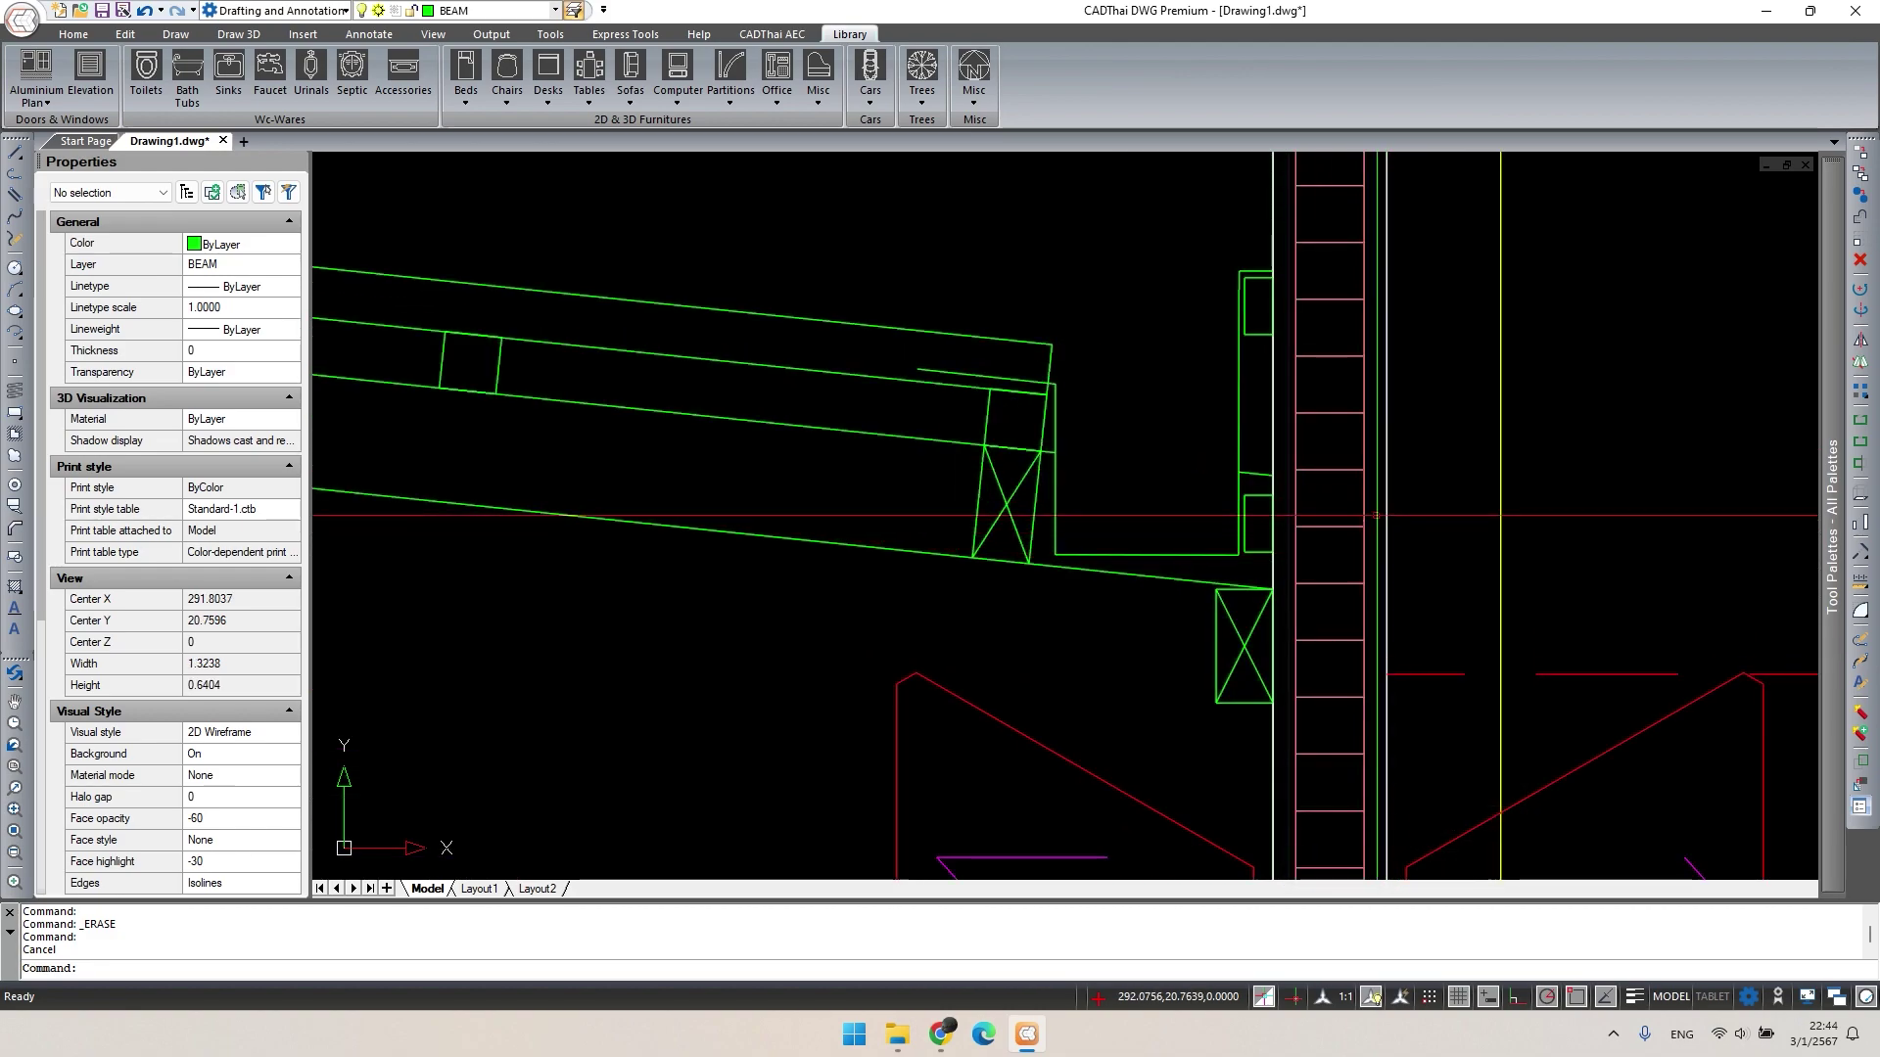
pyautogui.scroll(-3, 1113, 437)
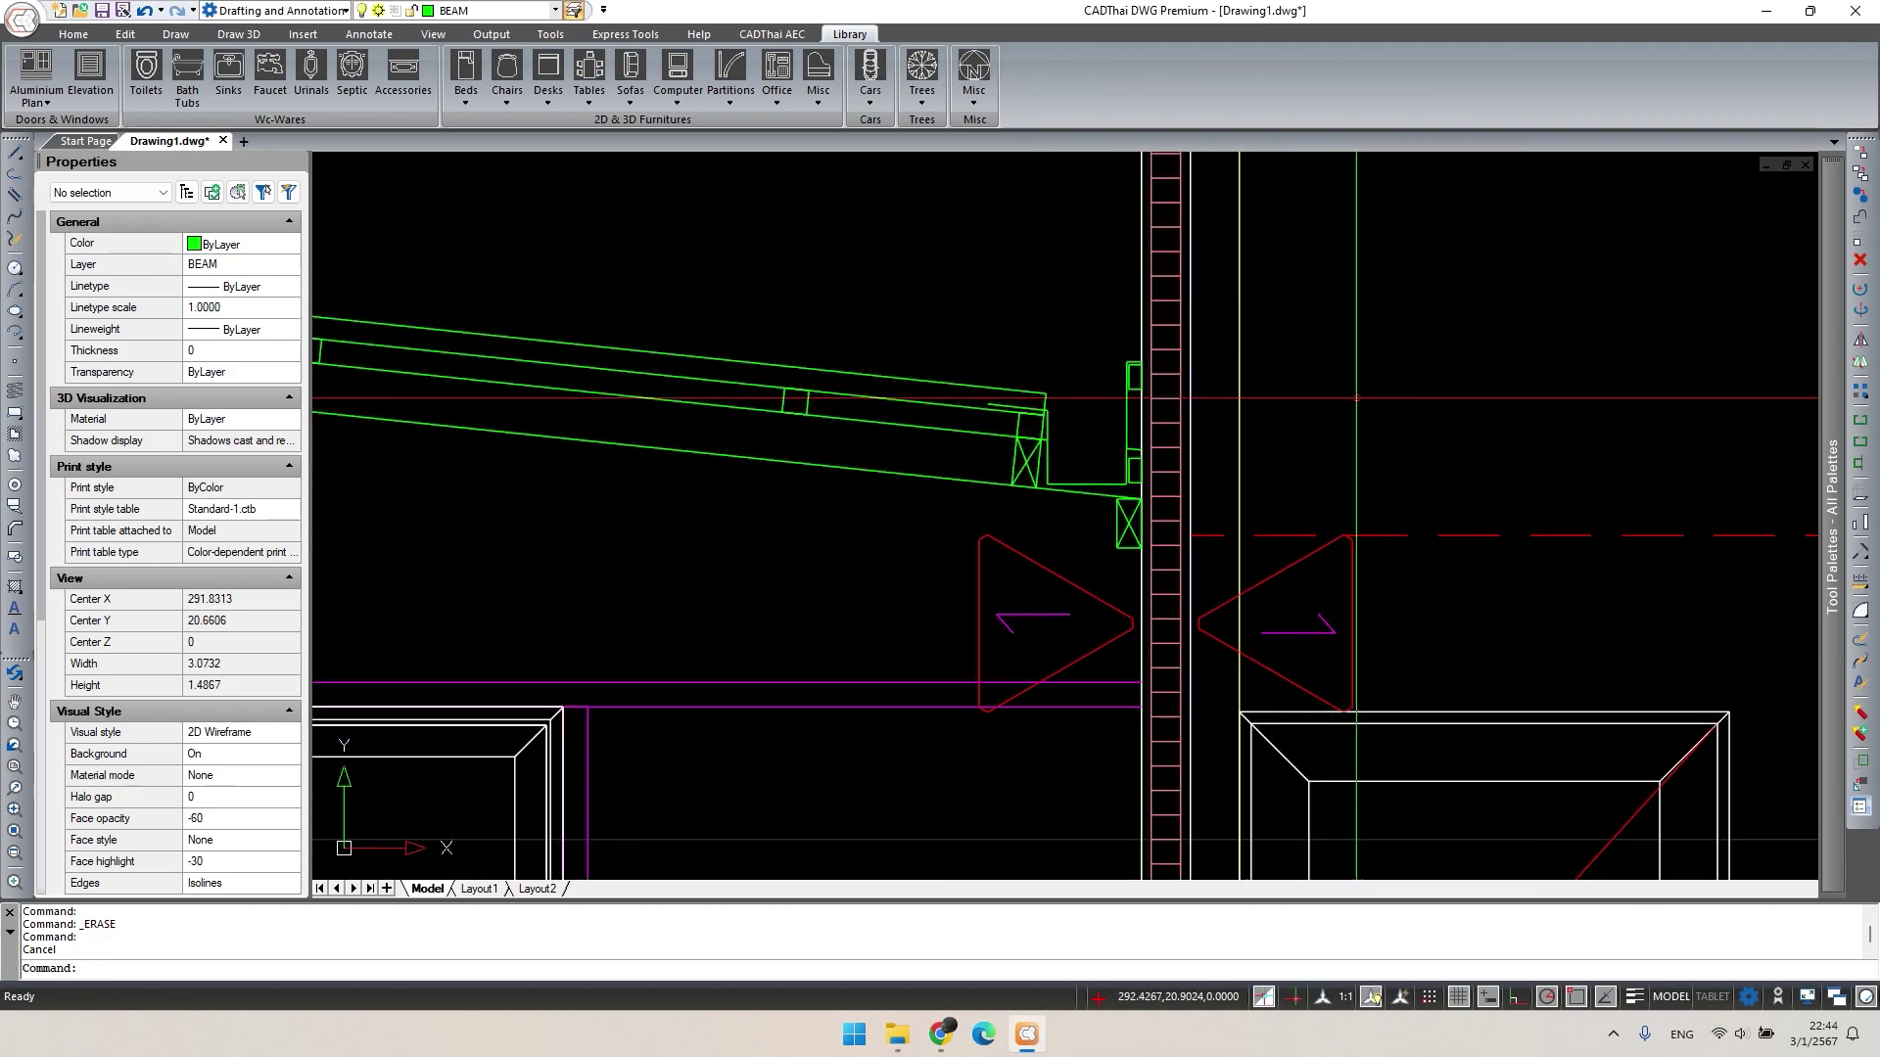
pyautogui.scroll(3, 949, 547)
pyautogui.click(1371, 476)
pyautogui.write('c')
pyautogui.press('space')
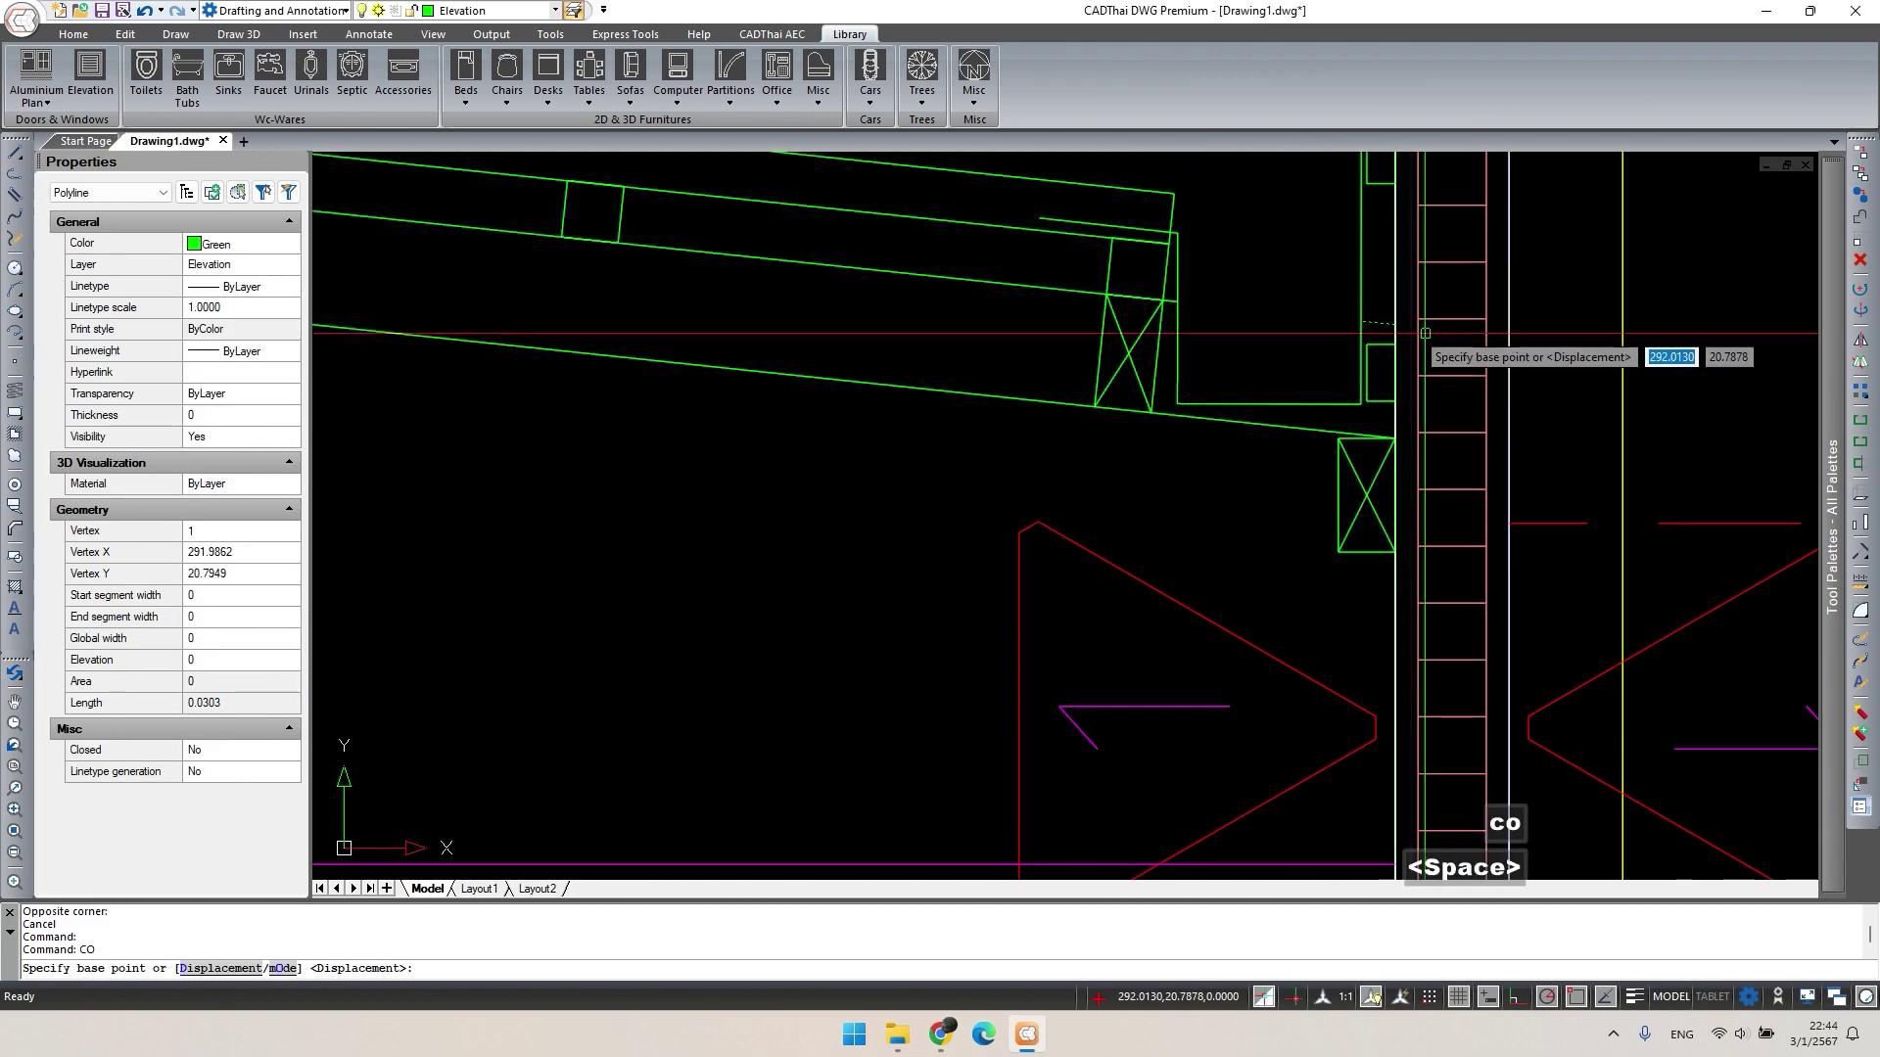
pyautogui.click(1395, 324)
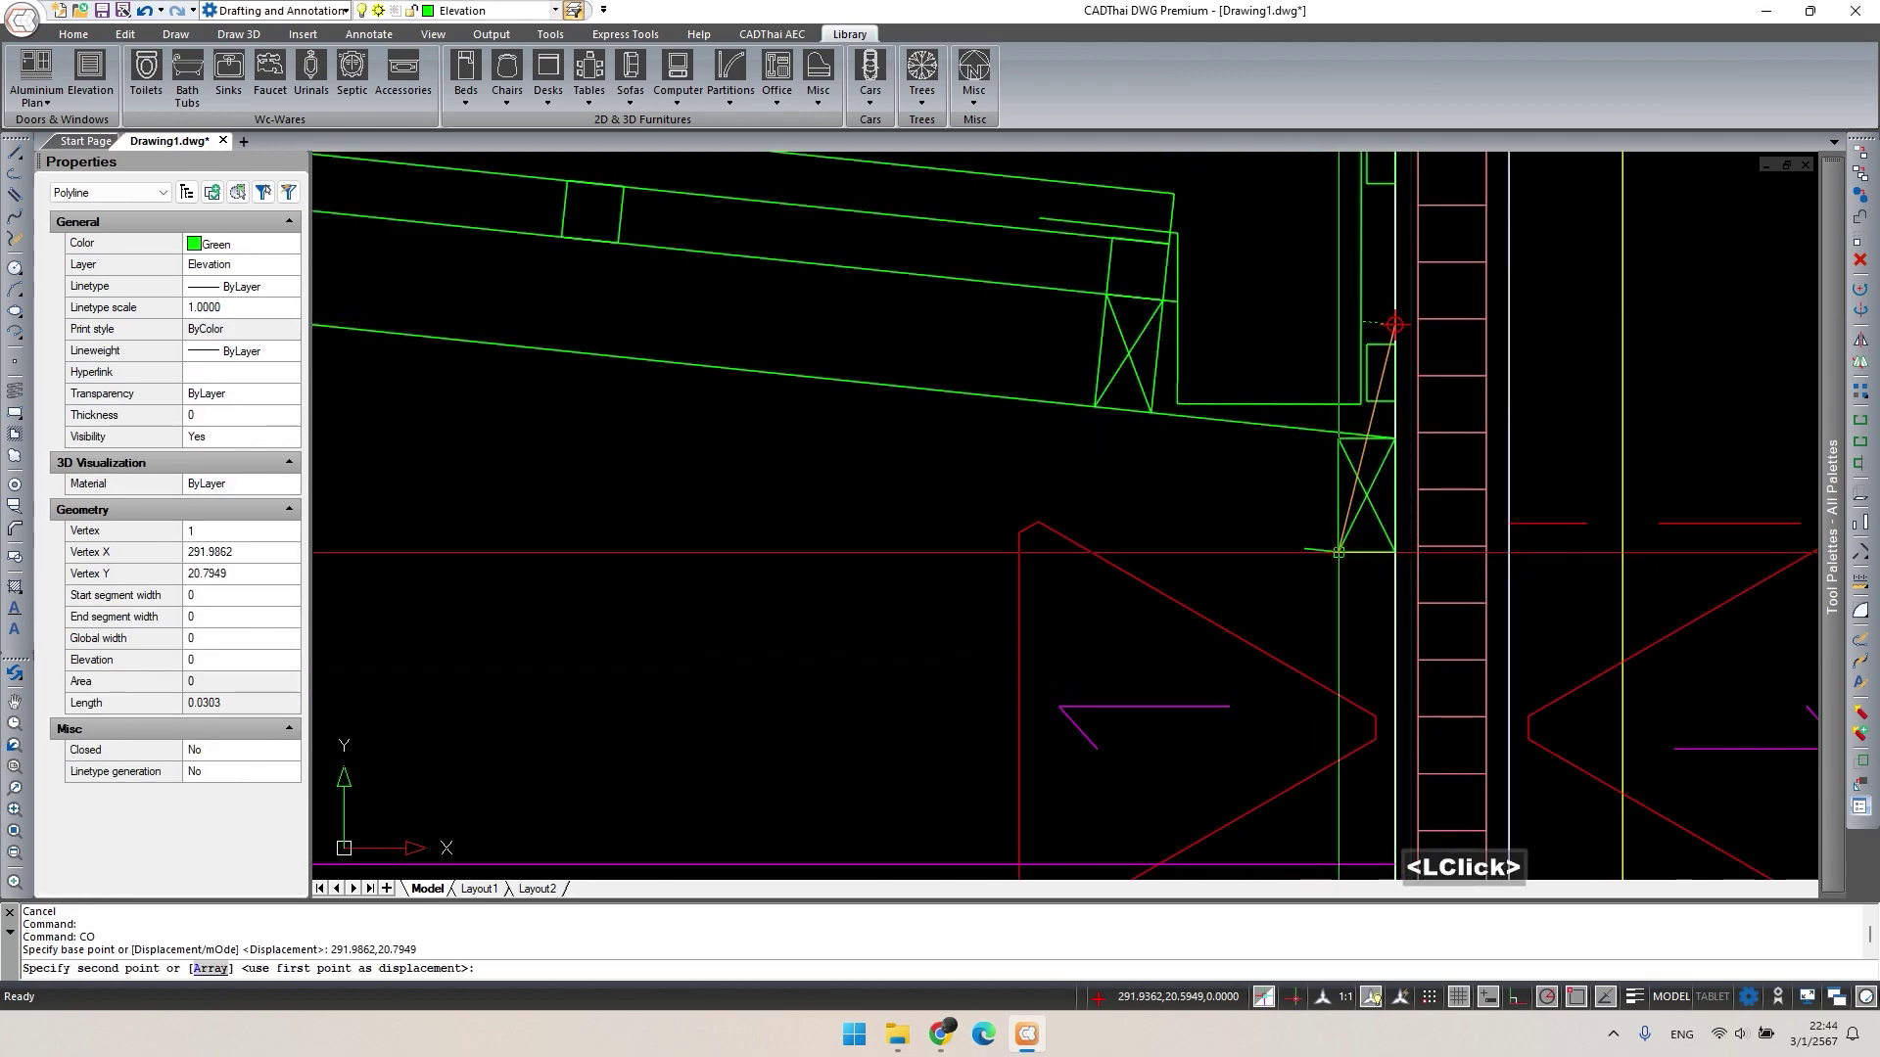
pyautogui.press('Escape')
# Try to stretch the copied short sloped line away from the wall, and delete that copy.
pyautogui.click(1371, 529)
pyautogui.click(1312, 578)
pyautogui.click(1337, 552)
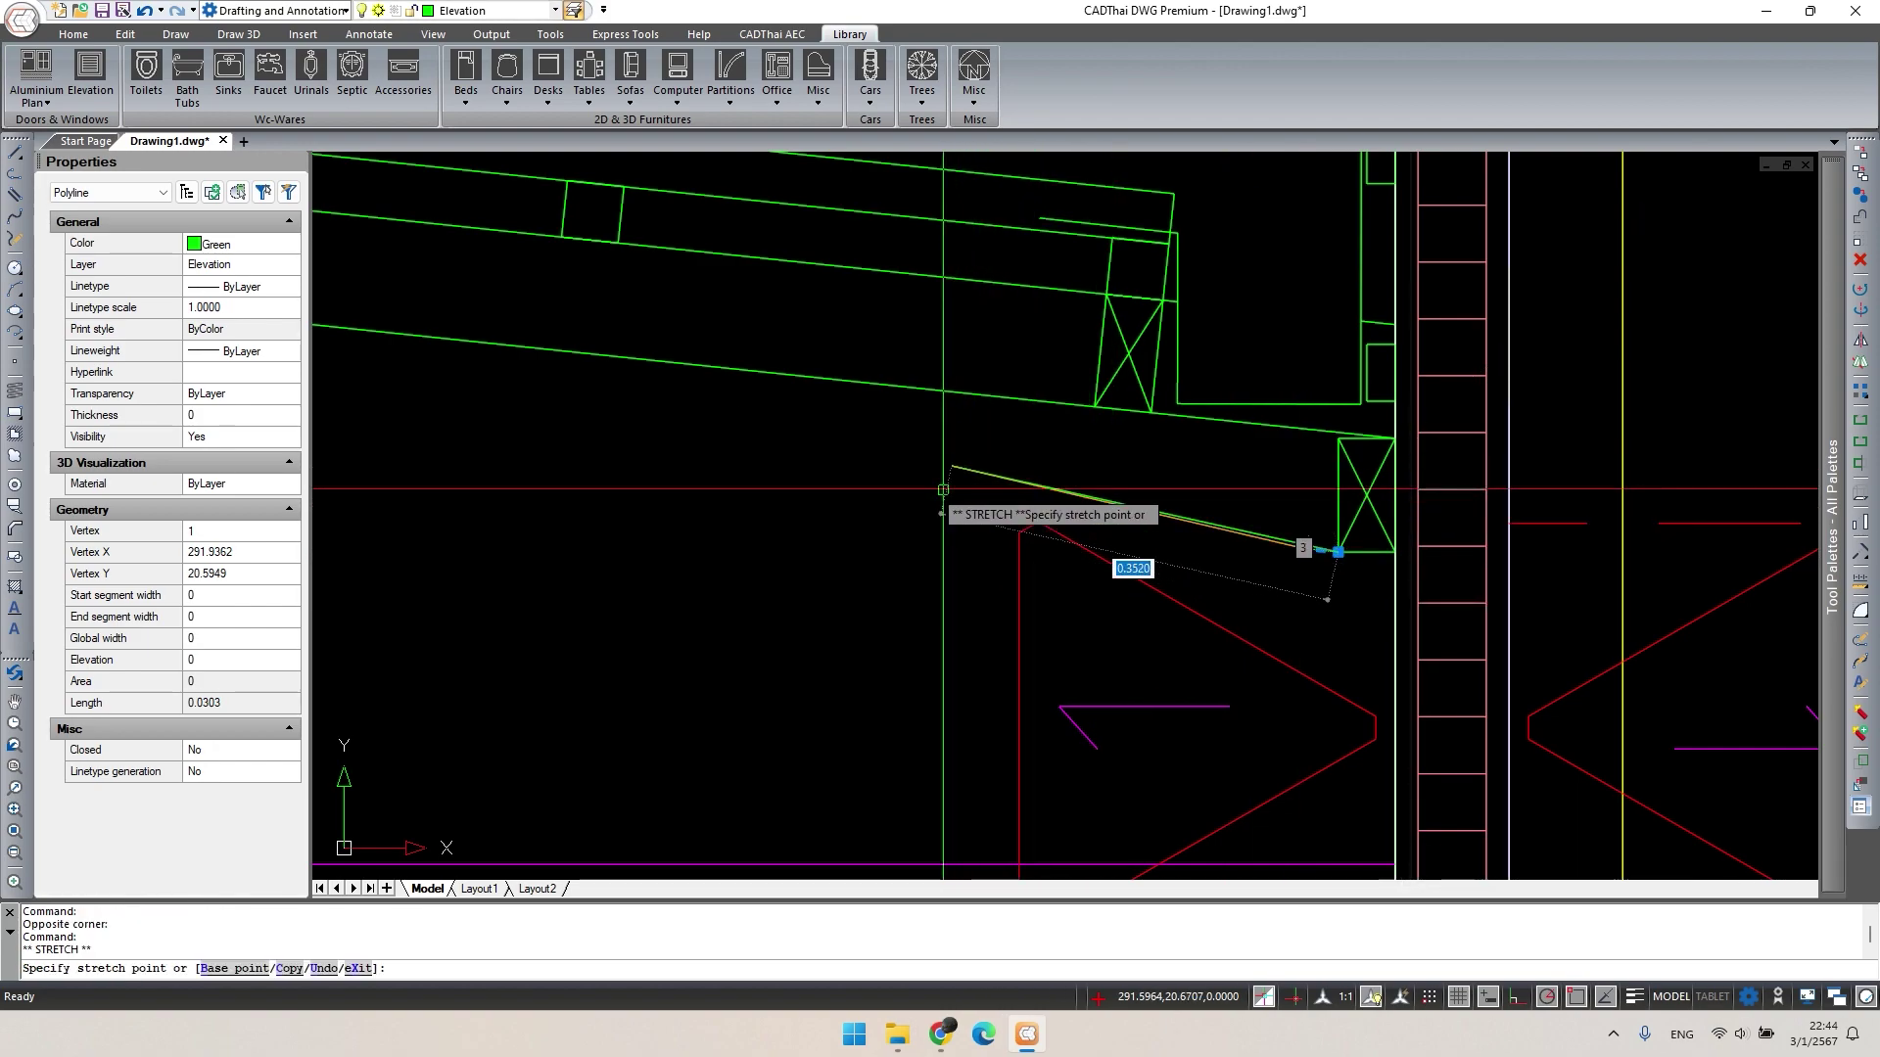
pyautogui.press('Escape')
pyautogui.press('Escape')
pyautogui.click(1298, 500)
pyautogui.press('Delete')
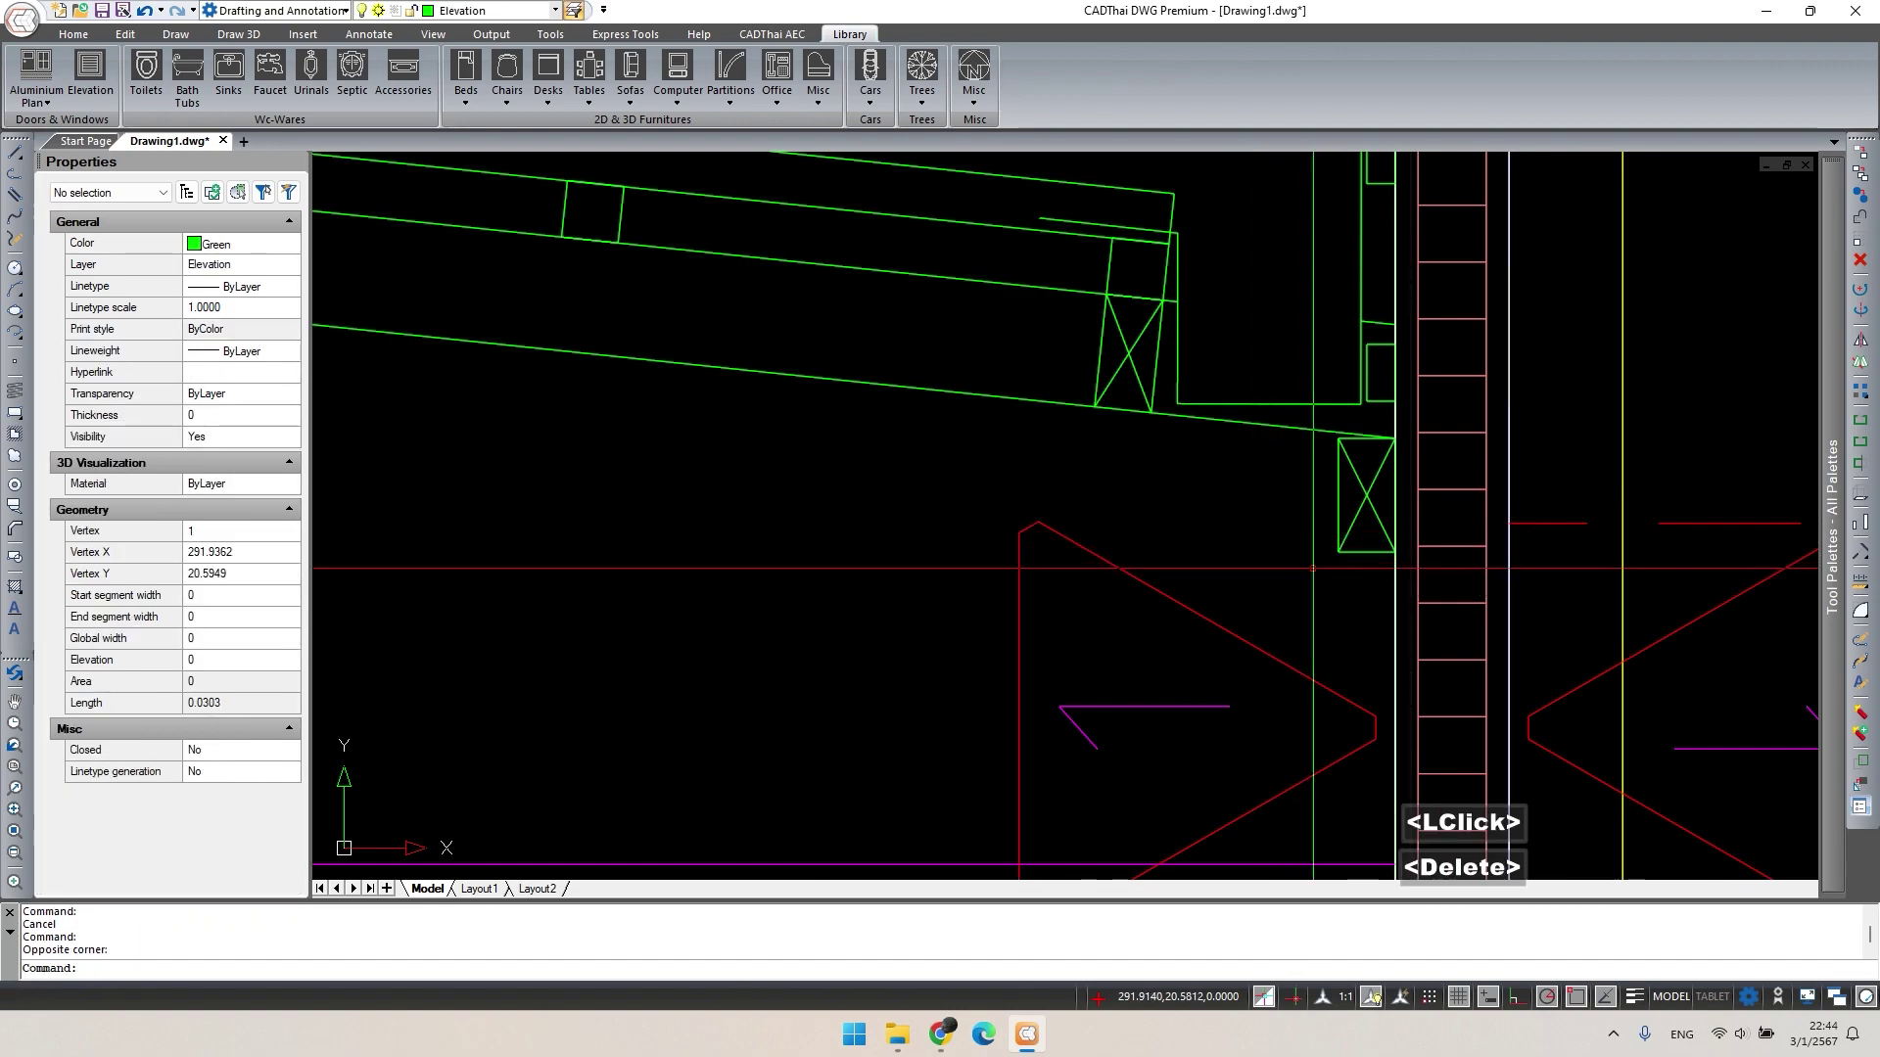
# Draw a polyline across the gutter from the sloped roof line's end to the short sloped line at the wall-side leg.
pyautogui.scroll(-2, 1149, 503)
pyautogui.moveTo(1149, 504); pyautogui.dragTo(1177, 504, button='middle')
pyautogui.press('Escape')
pyautogui.scroll(1, 1131, 452)
pyautogui.press('Escape')
pyautogui.write('pl')
pyautogui.press('space')
pyautogui.scroll(3, 1131, 451)
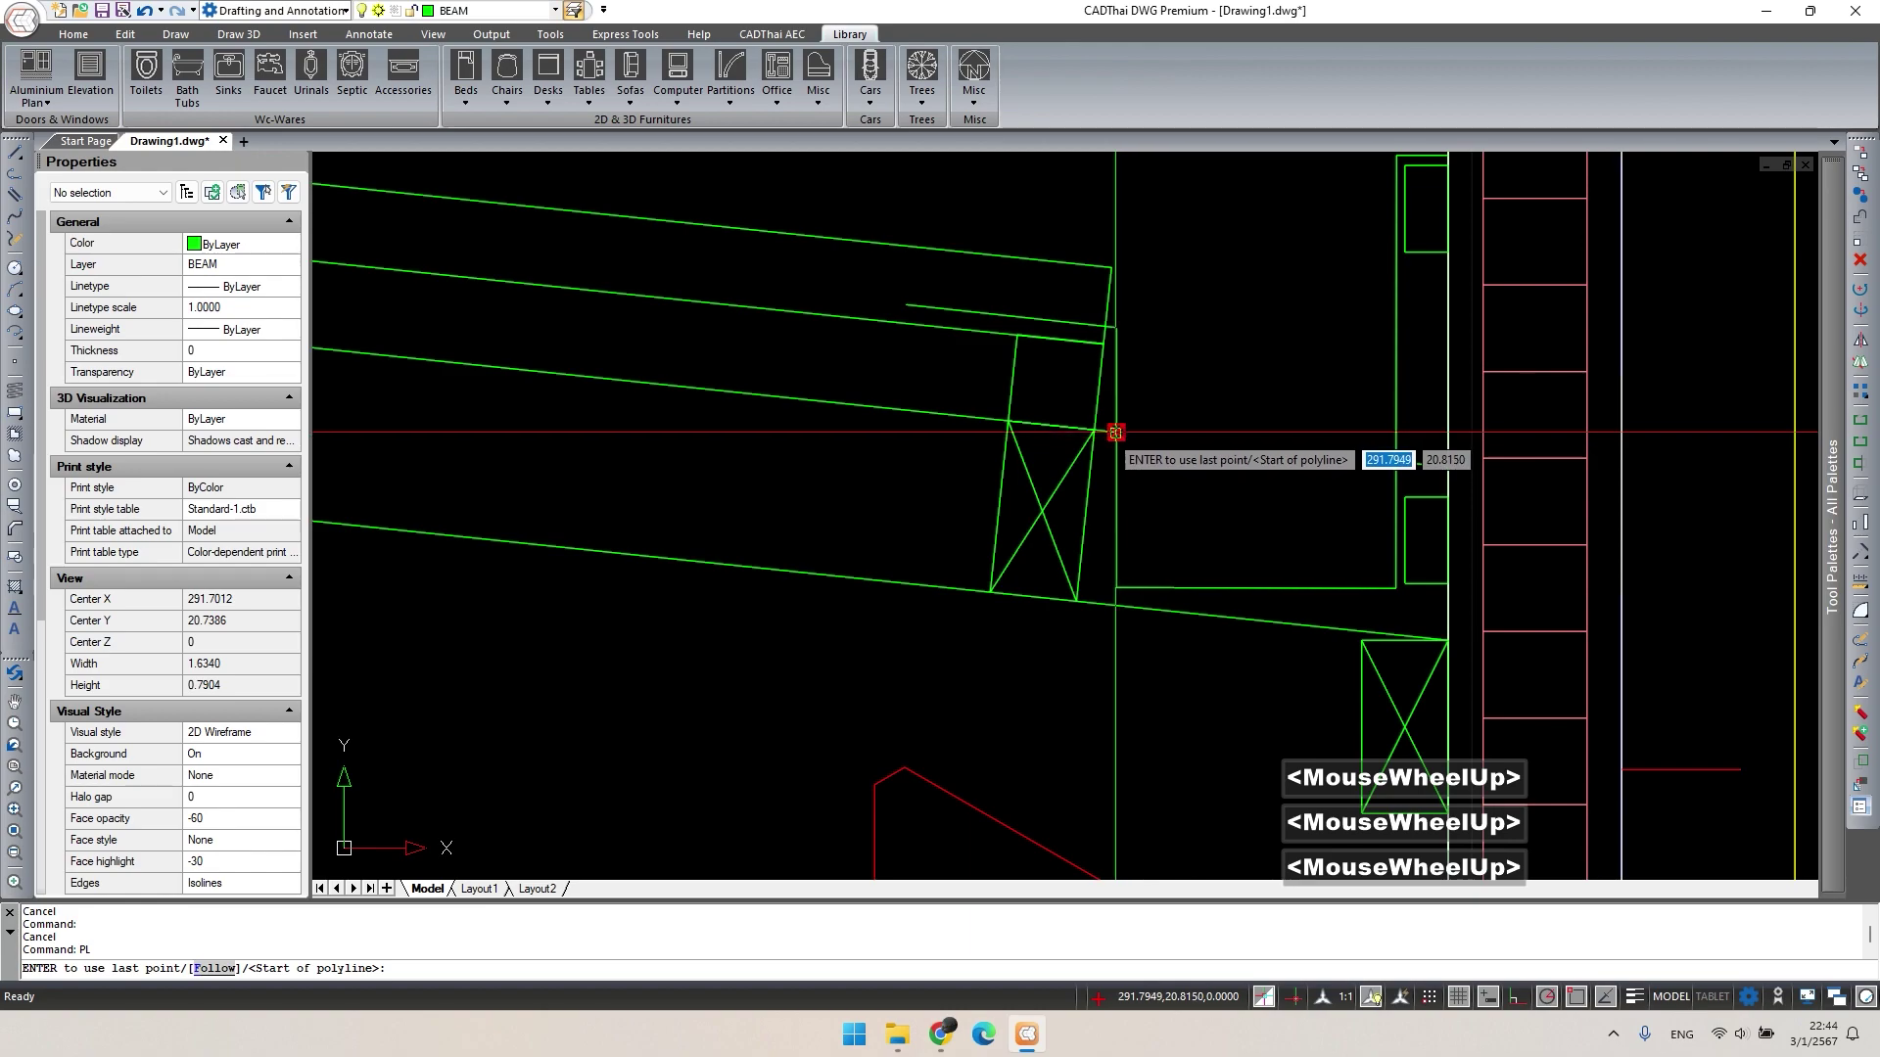
pyautogui.click(1115, 431)
pyautogui.click(1397, 461)
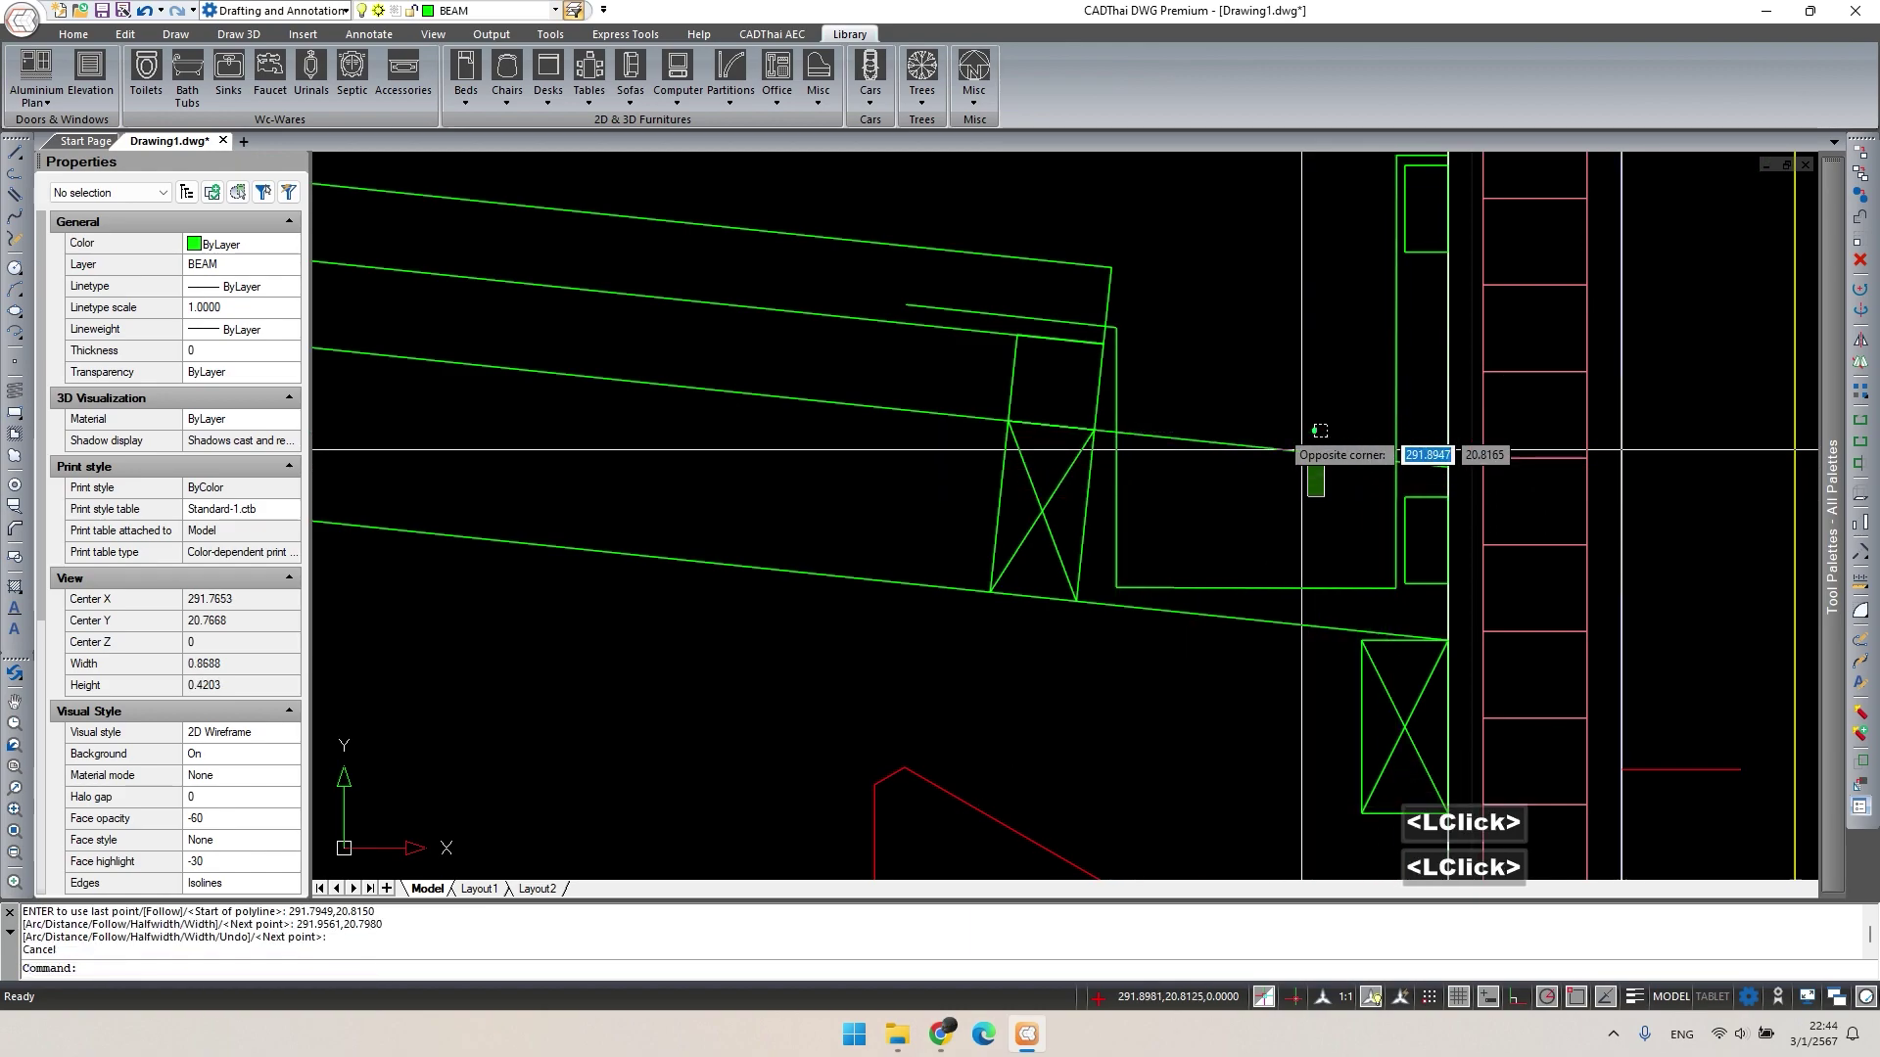
pyautogui.press('Escape')
# Give the new line across the gutter a DASHED linetype with a linetype scale of 0.05.
pyautogui.doubleClick(1116, 432)
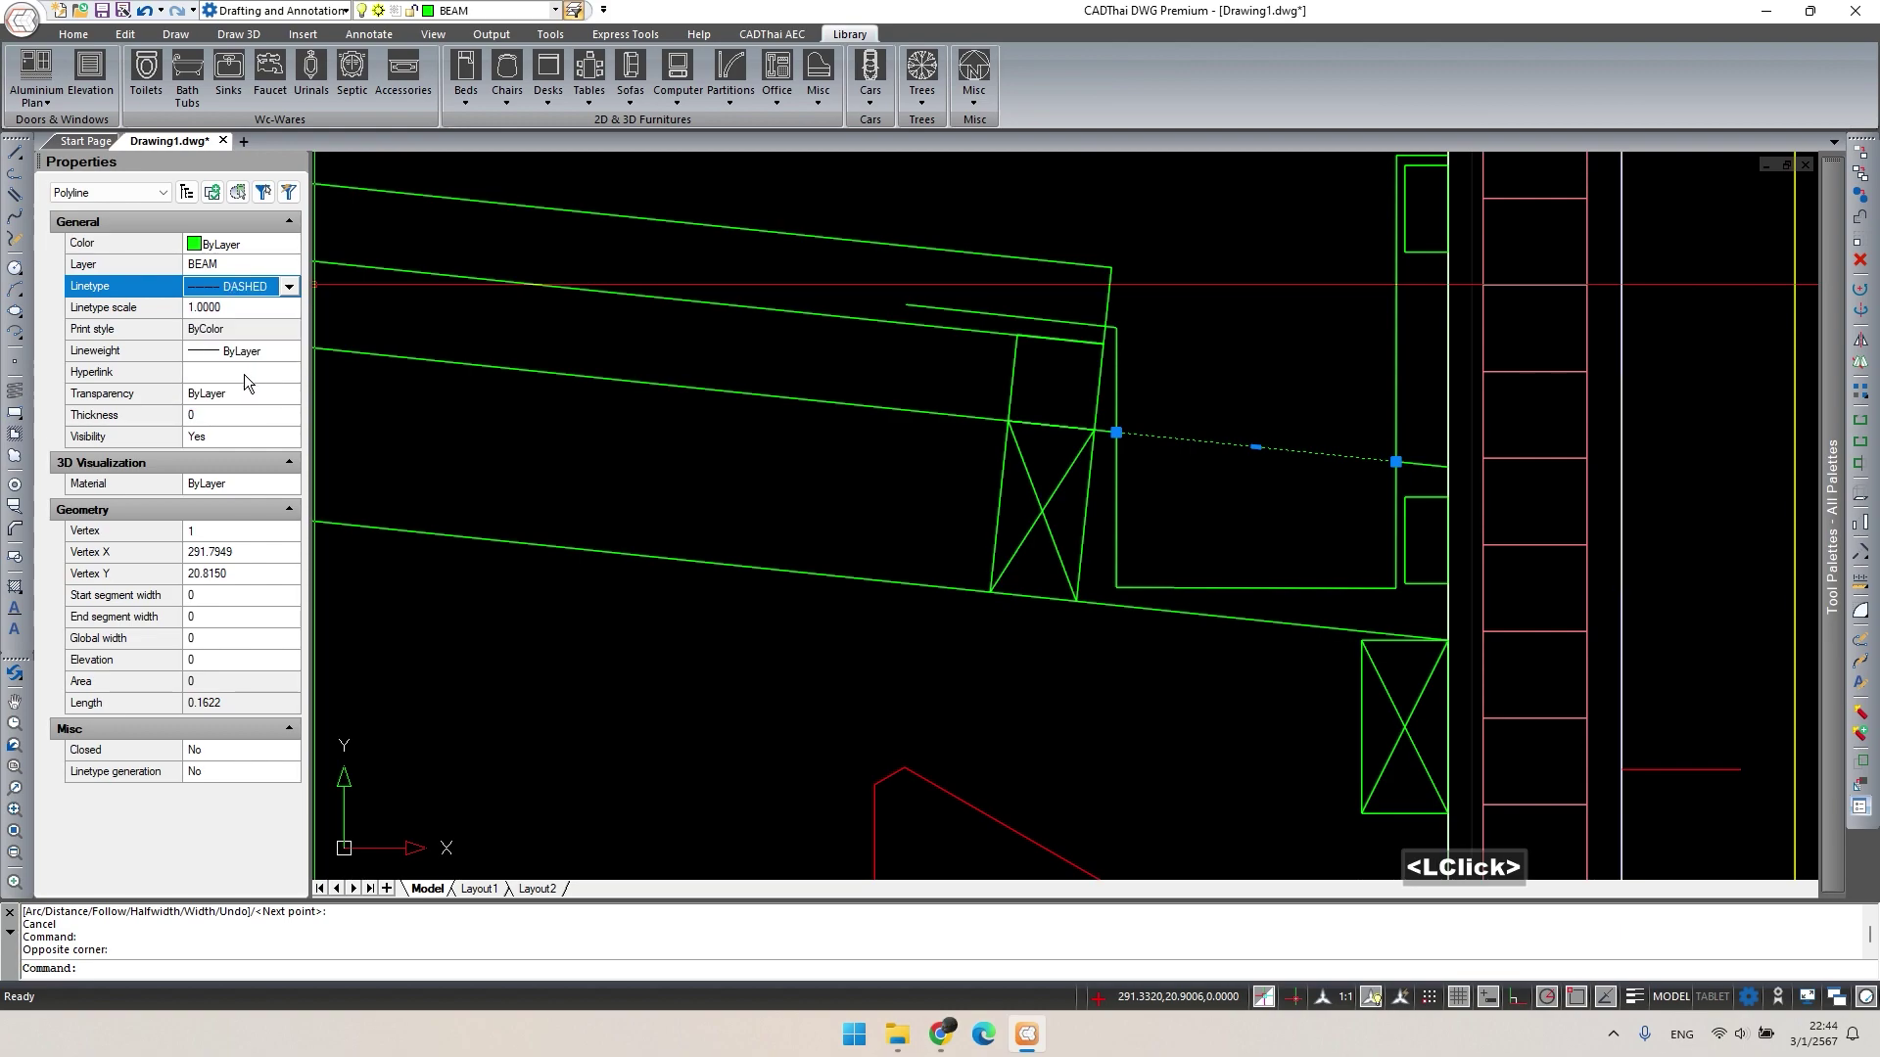
pyautogui.click(248, 308)
pyautogui.write('0.05')
pyautogui.press('Return')
pyautogui.press('Escape')
pyautogui.scroll(-6, 1140, 391)
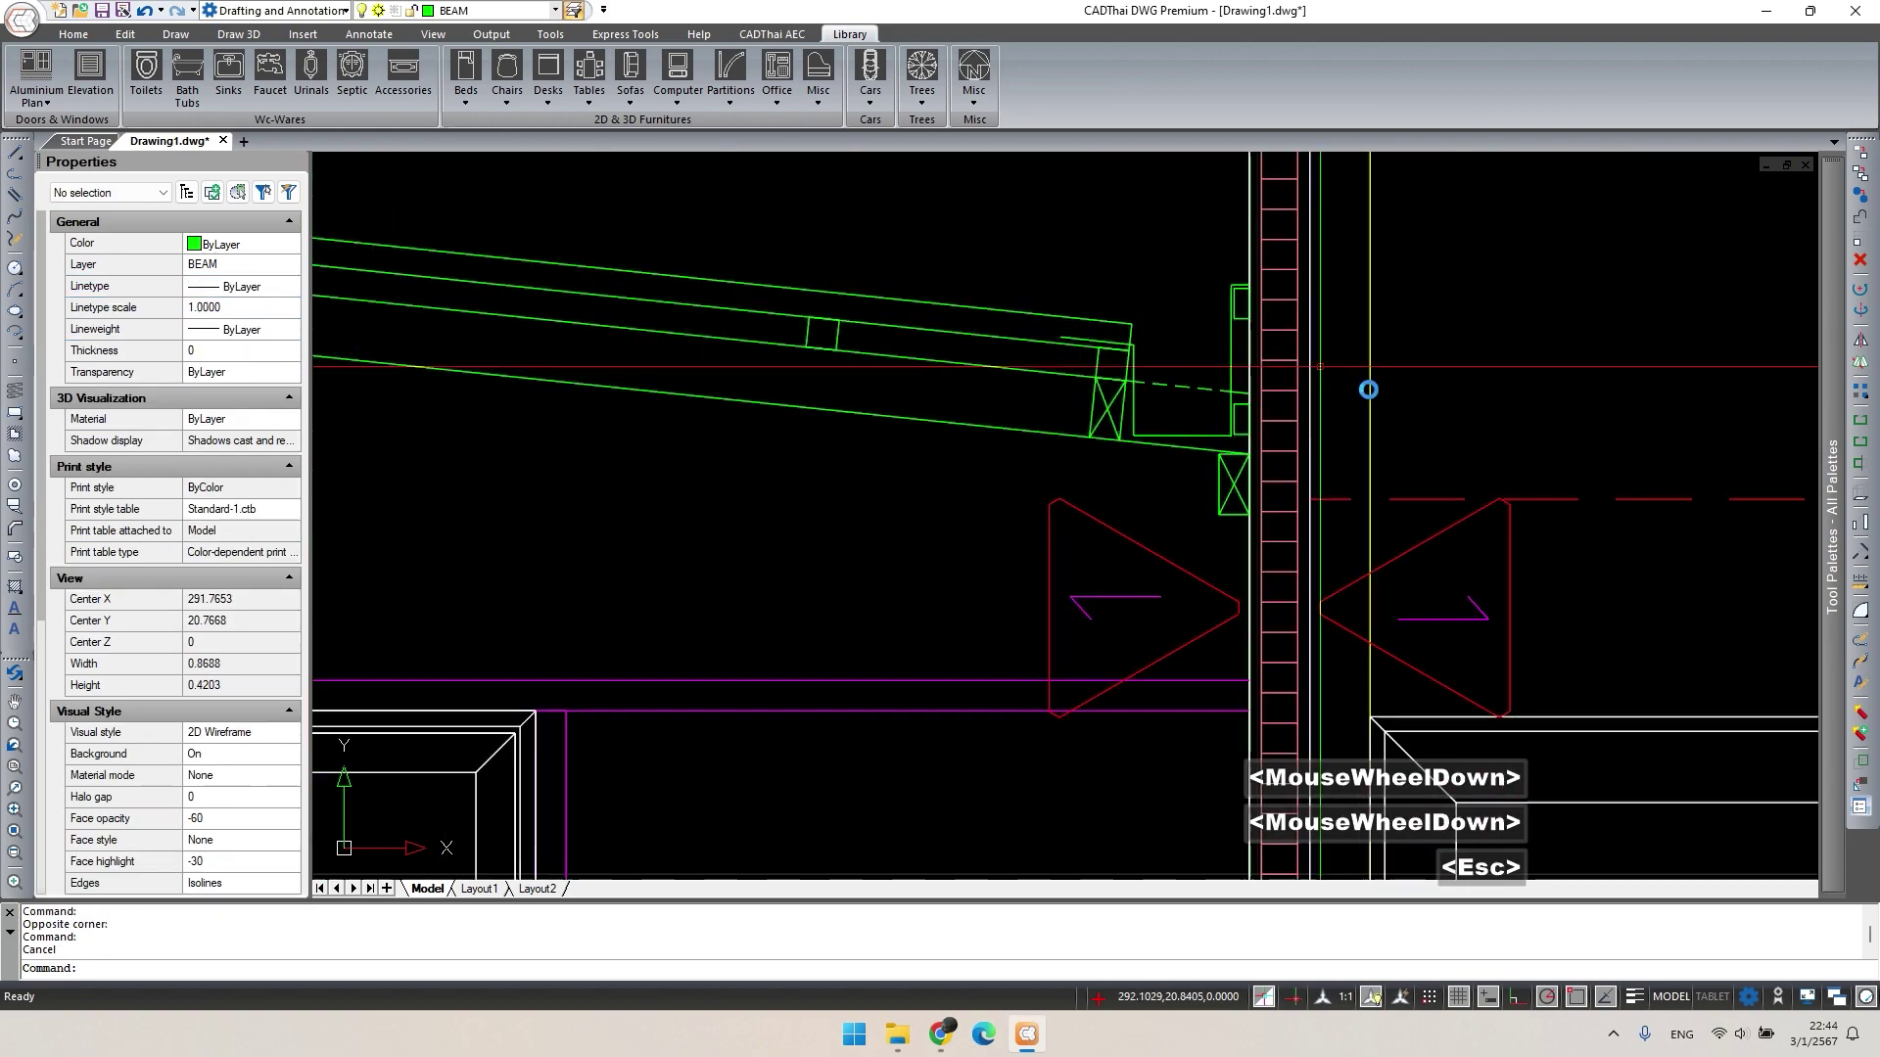
# Copy the pair of crossed boxes from the carport's inner post to the main roof's underside beside the brick wall.
pyautogui.scroll(-3, 1502, 522)
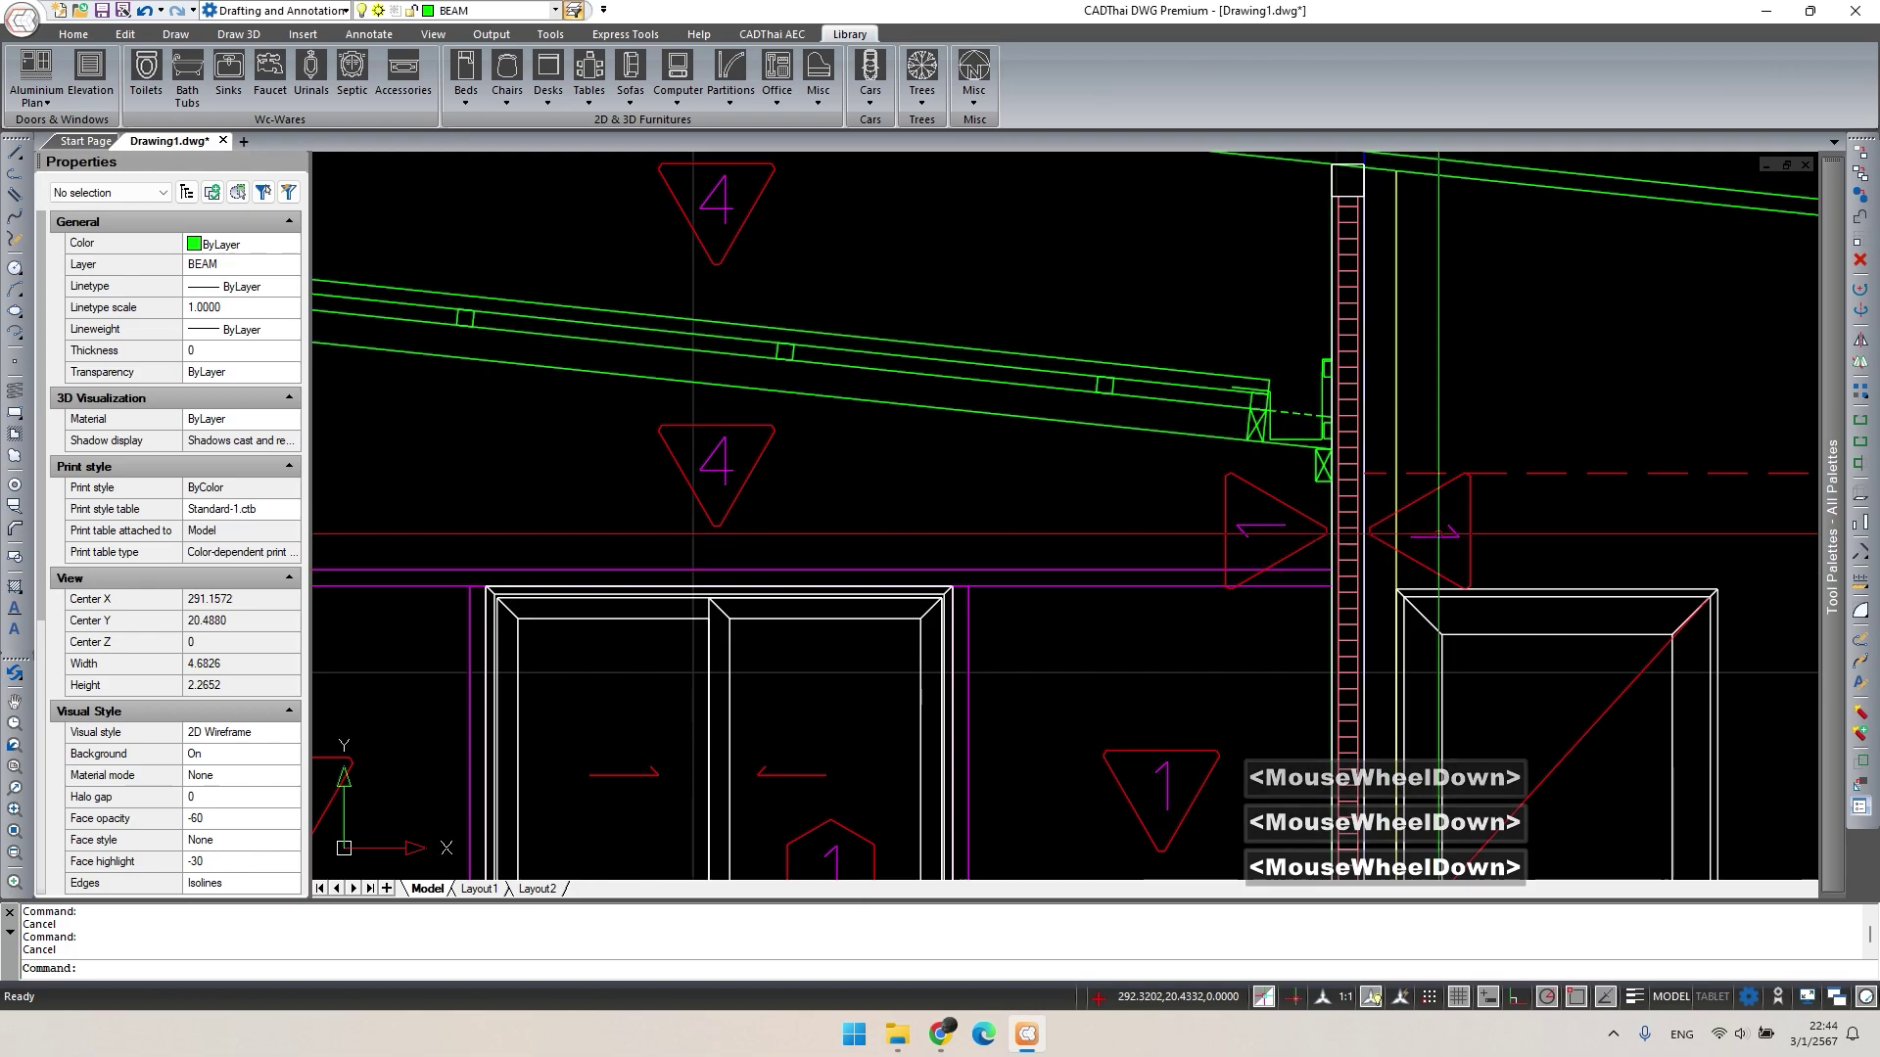
pyautogui.scroll(-3, 1502, 522)
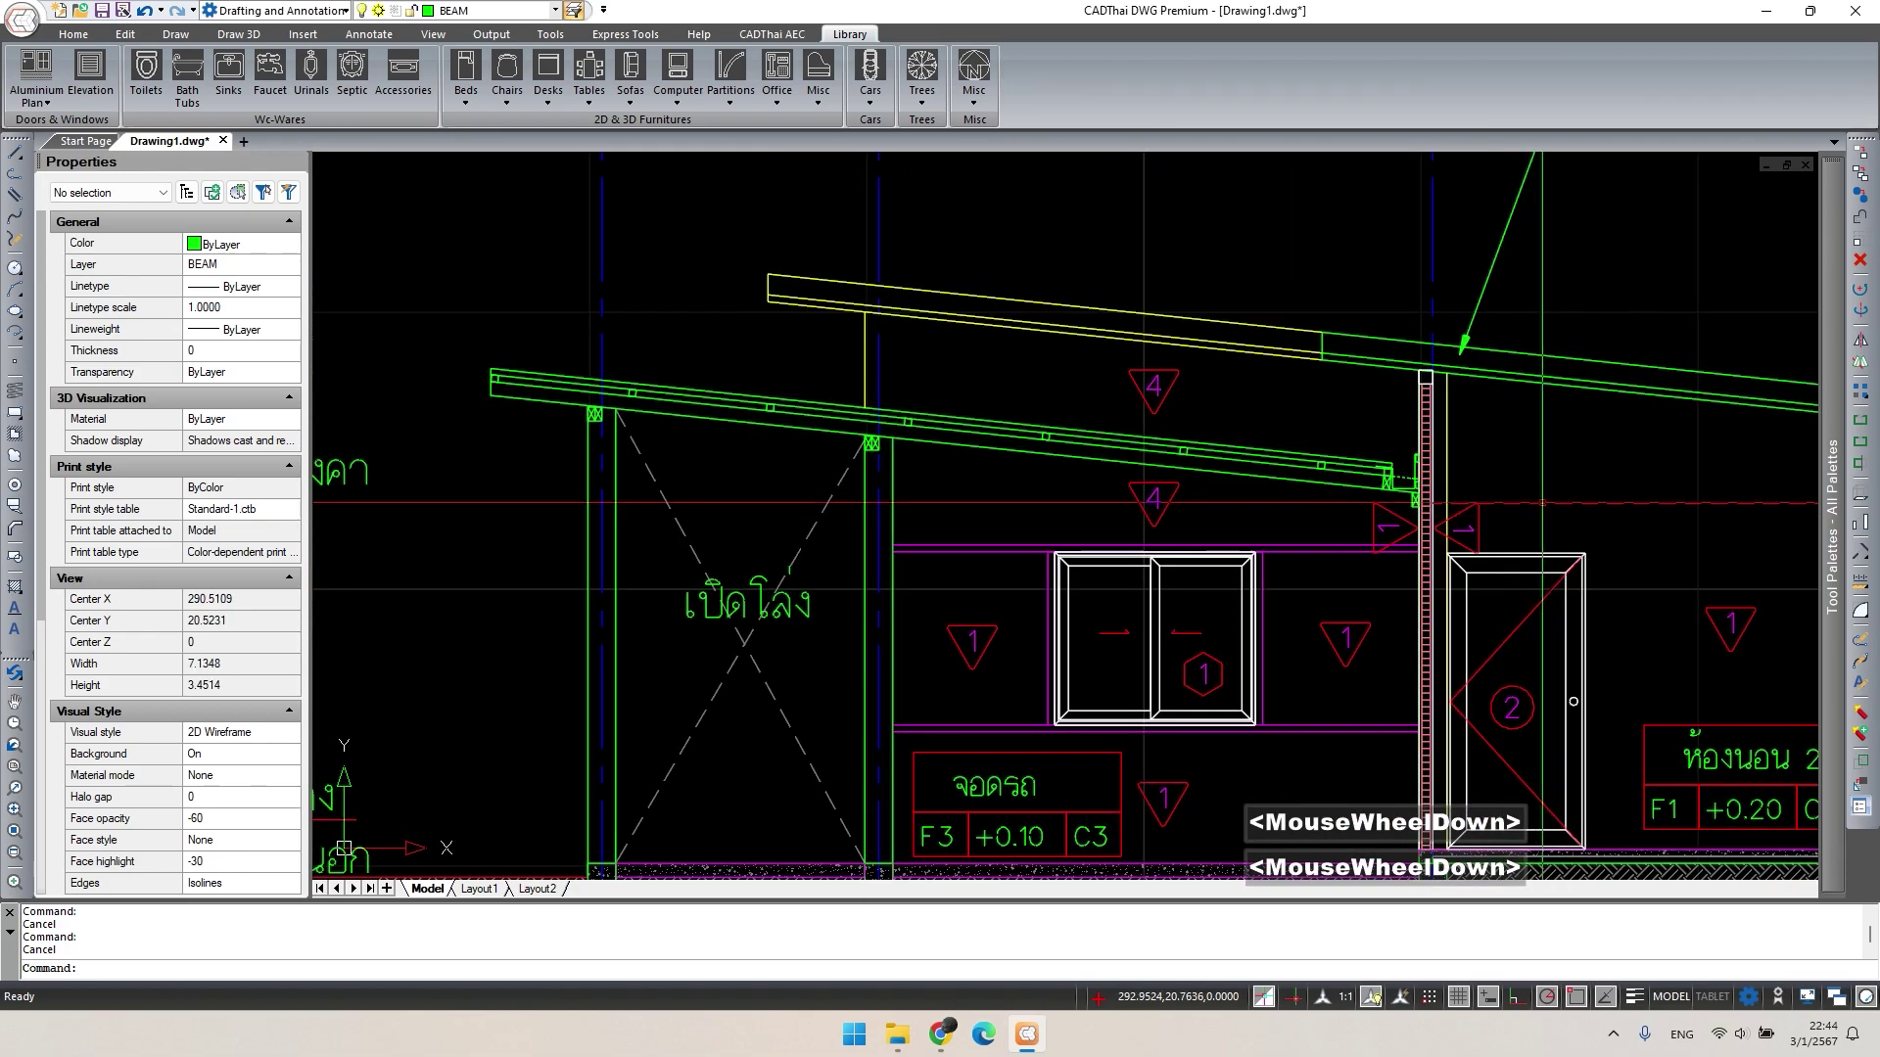
pyautogui.moveTo(1553, 472); pyautogui.dragTo(1506, 447, button='middle')
pyautogui.scroll(3, 1168, 471)
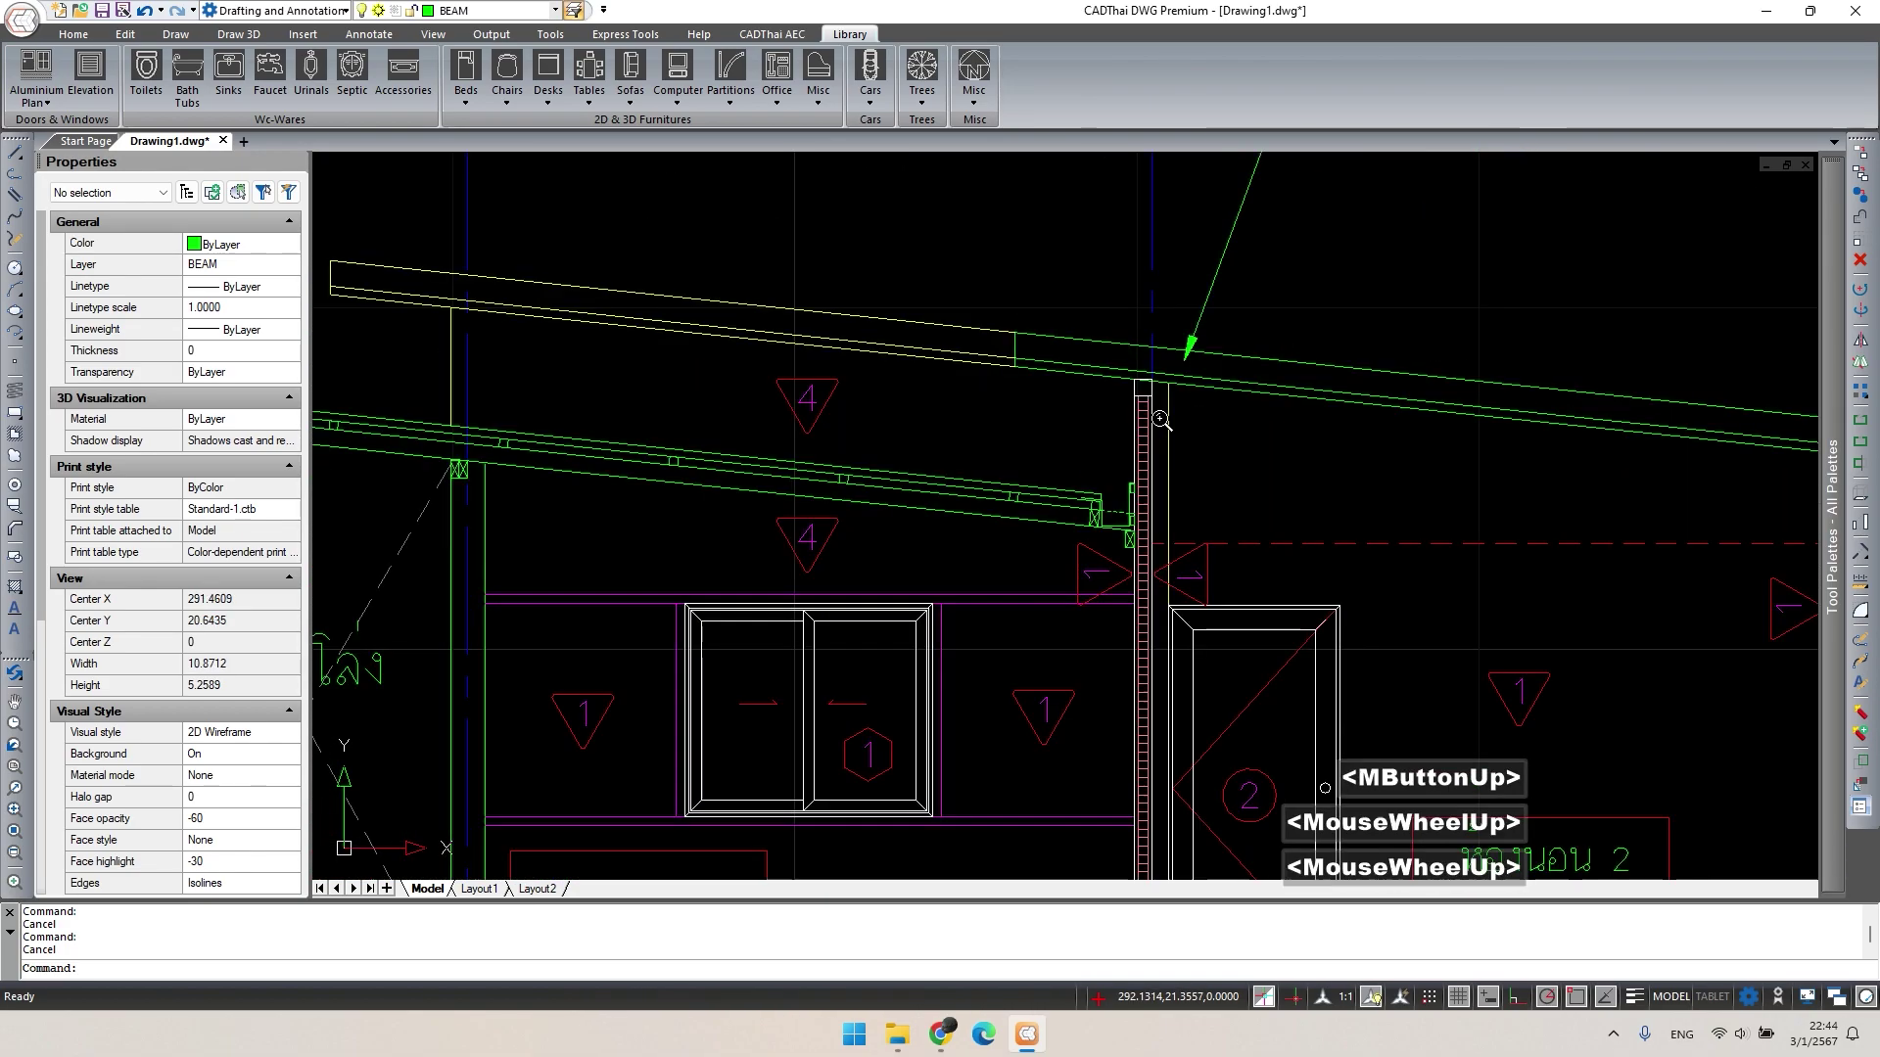
pyautogui.moveTo(1168, 471); pyautogui.dragTo(1640, 545, button='middle')
pyautogui.scroll(5, 783, 520)
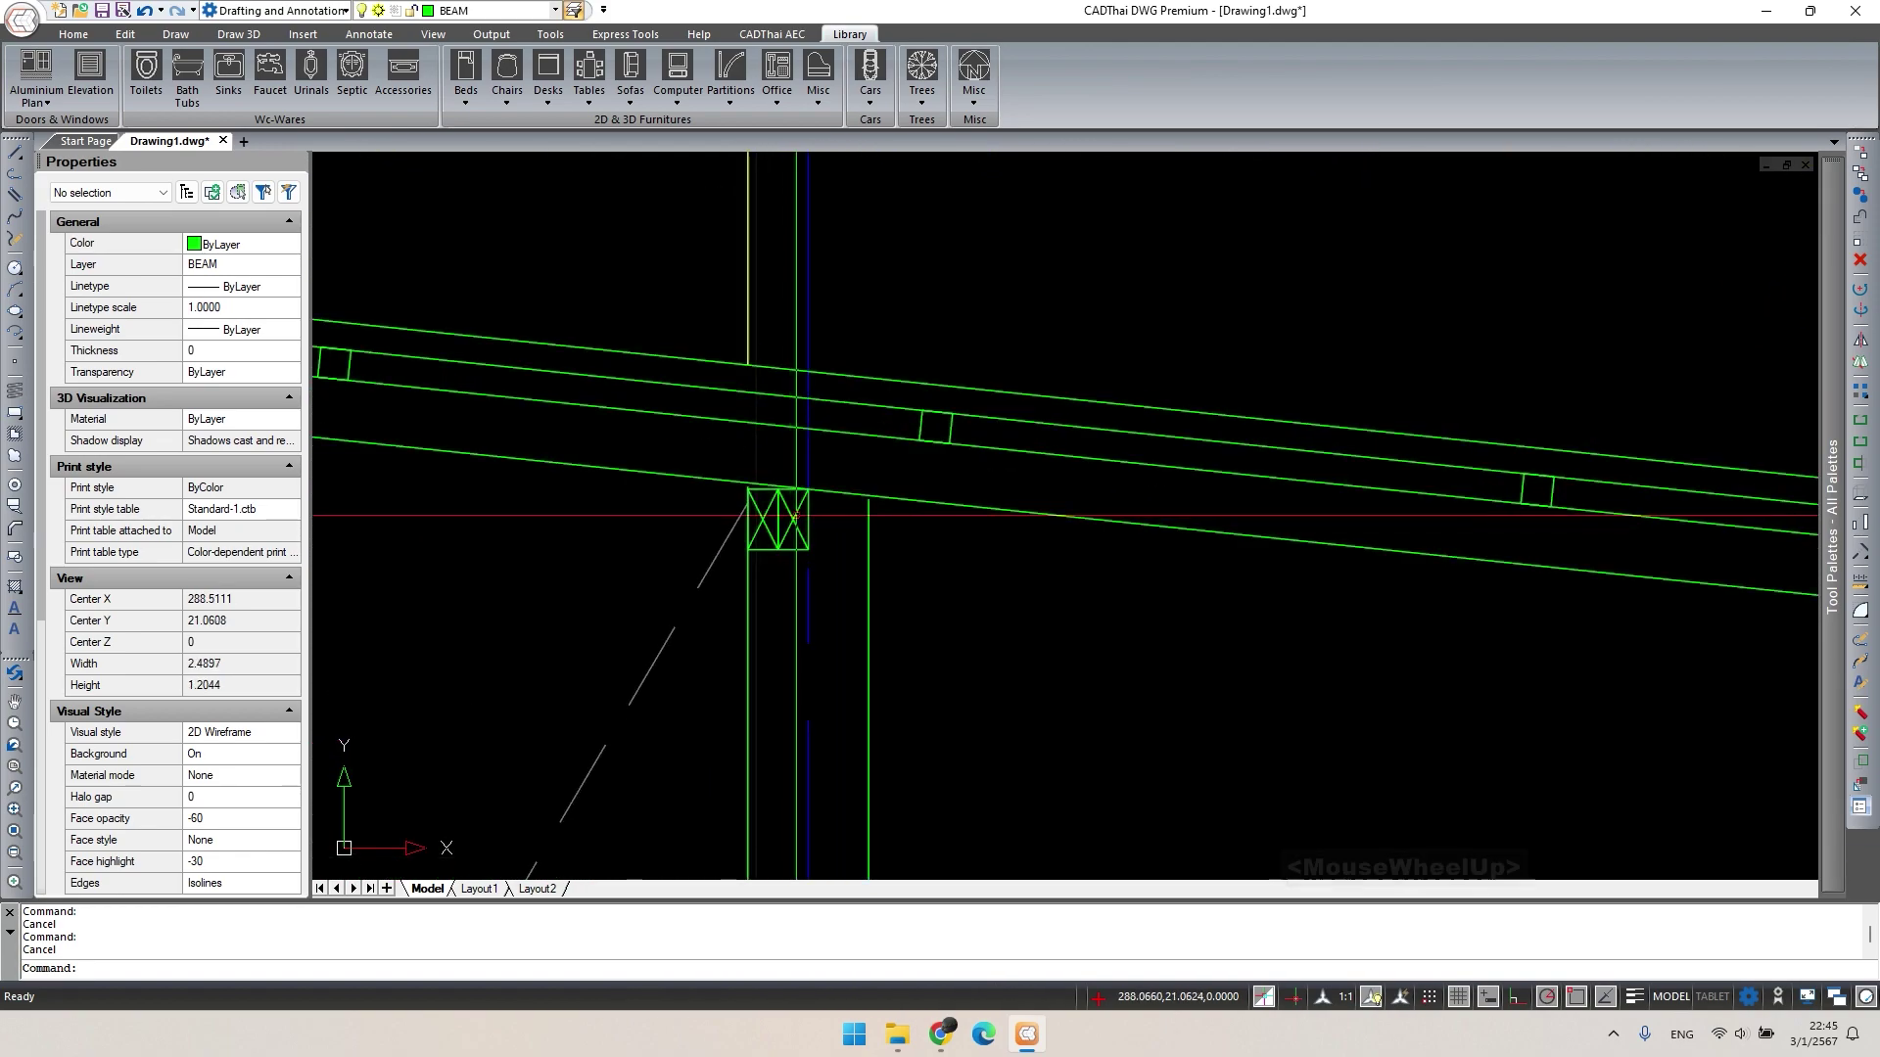
pyautogui.scroll(3, 701, 470)
pyautogui.press('Escape')
pyautogui.scroll(4, 696, 411)
pyautogui.press('Escape')
pyautogui.click(693, 399)
pyautogui.click(1033, 683)
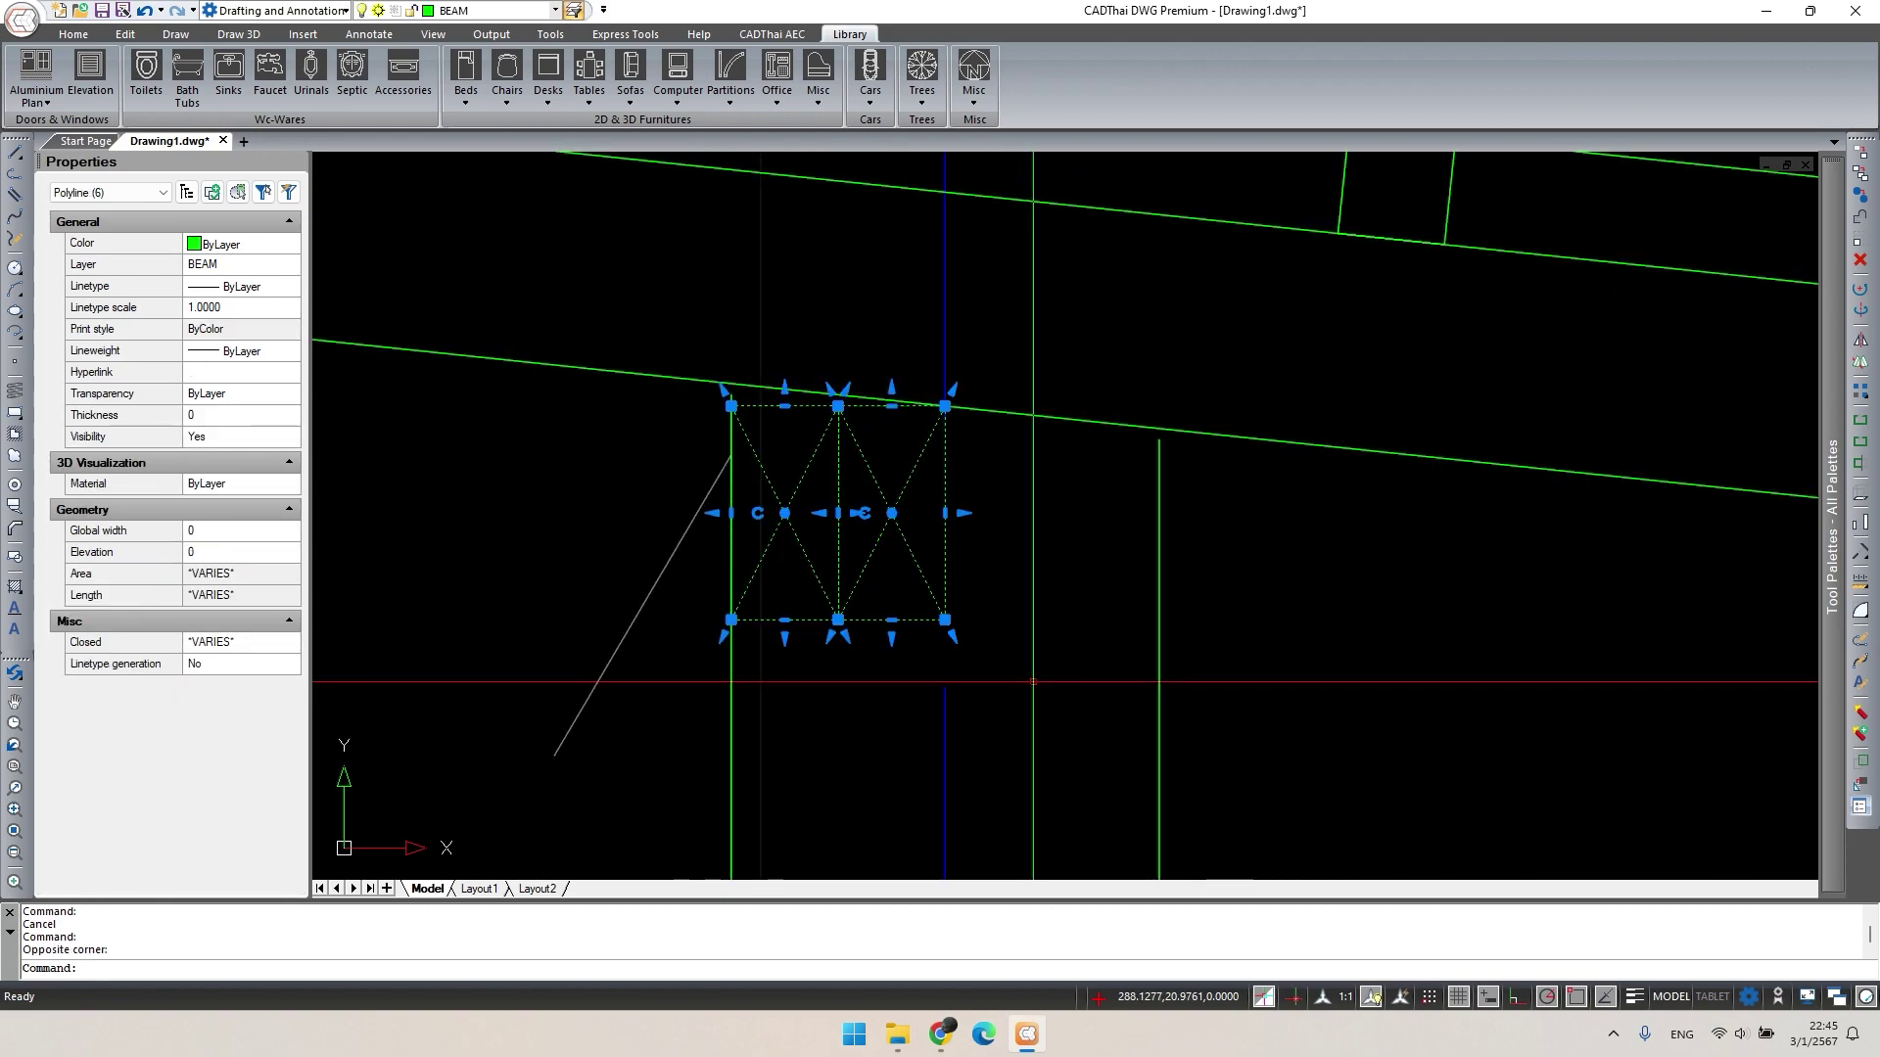
pyautogui.write('co')
pyautogui.press('space')
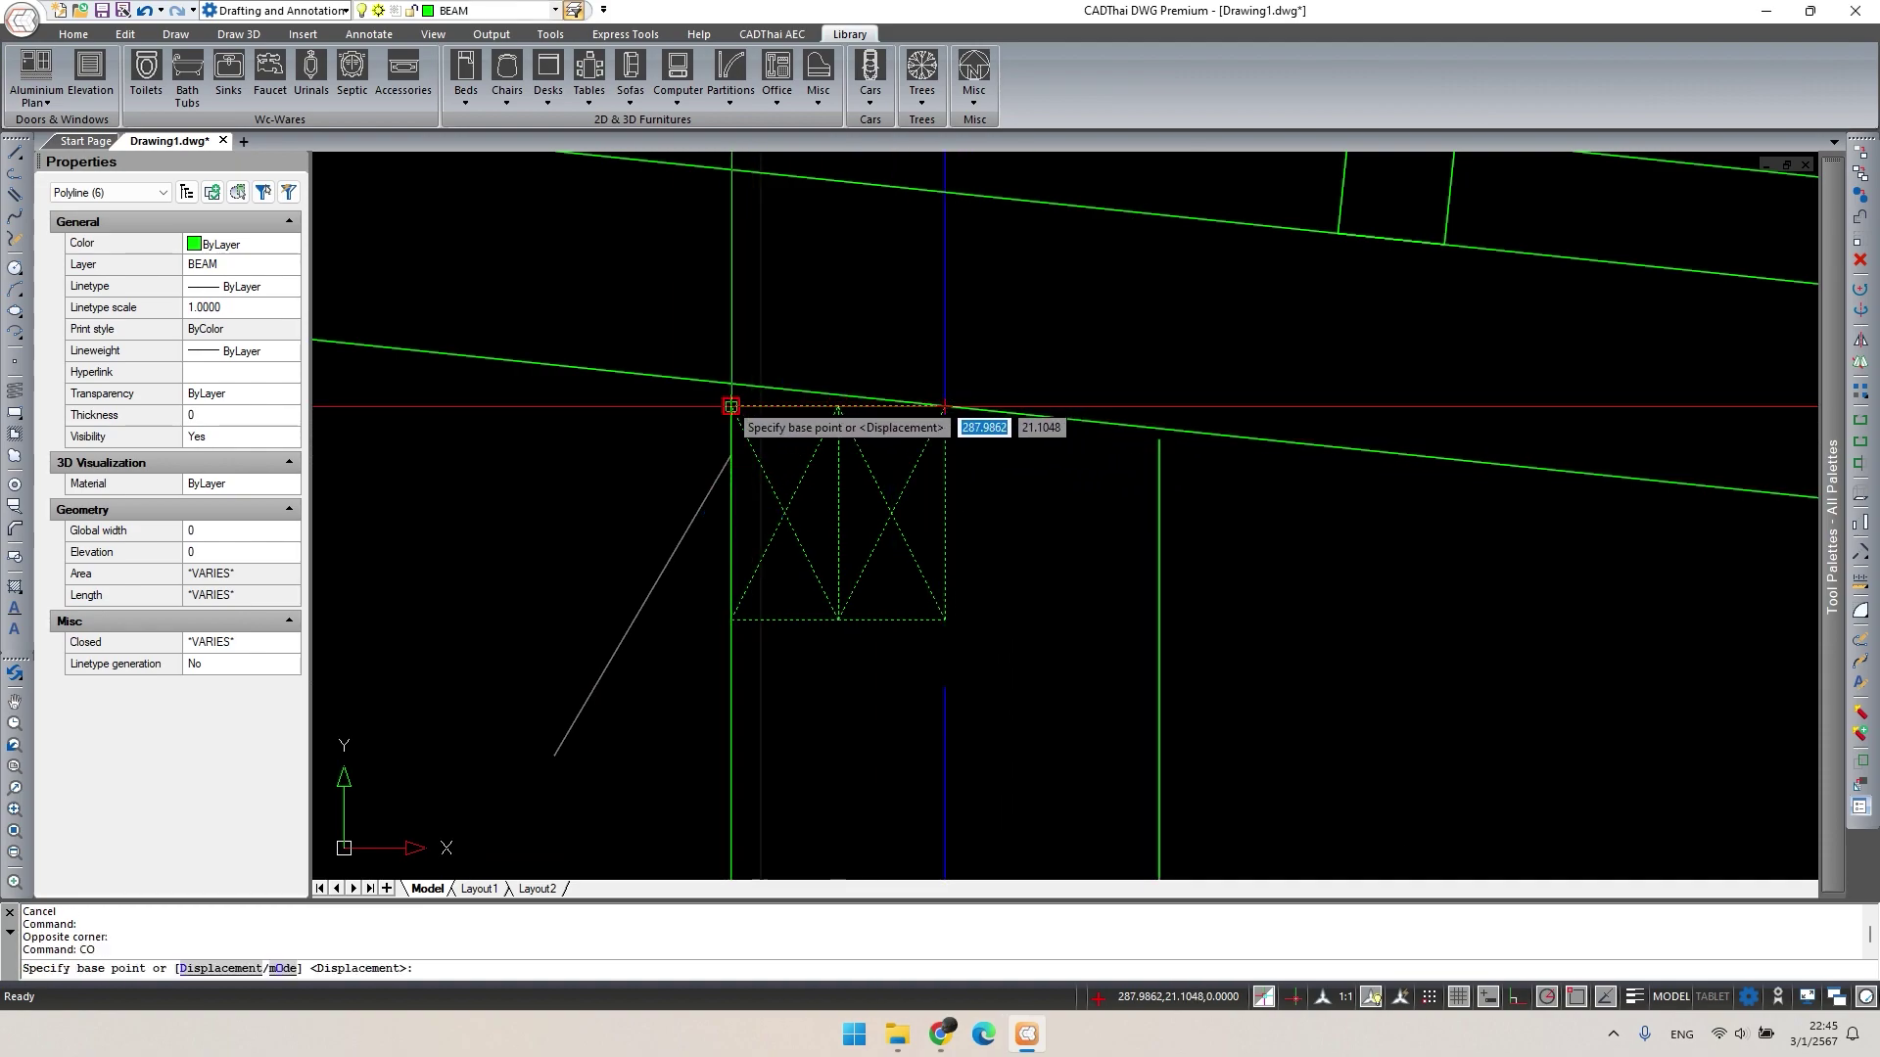
pyautogui.click(945, 407)
pyautogui.scroll(-5, 945, 407)
pyautogui.scroll(4, 939, 459)
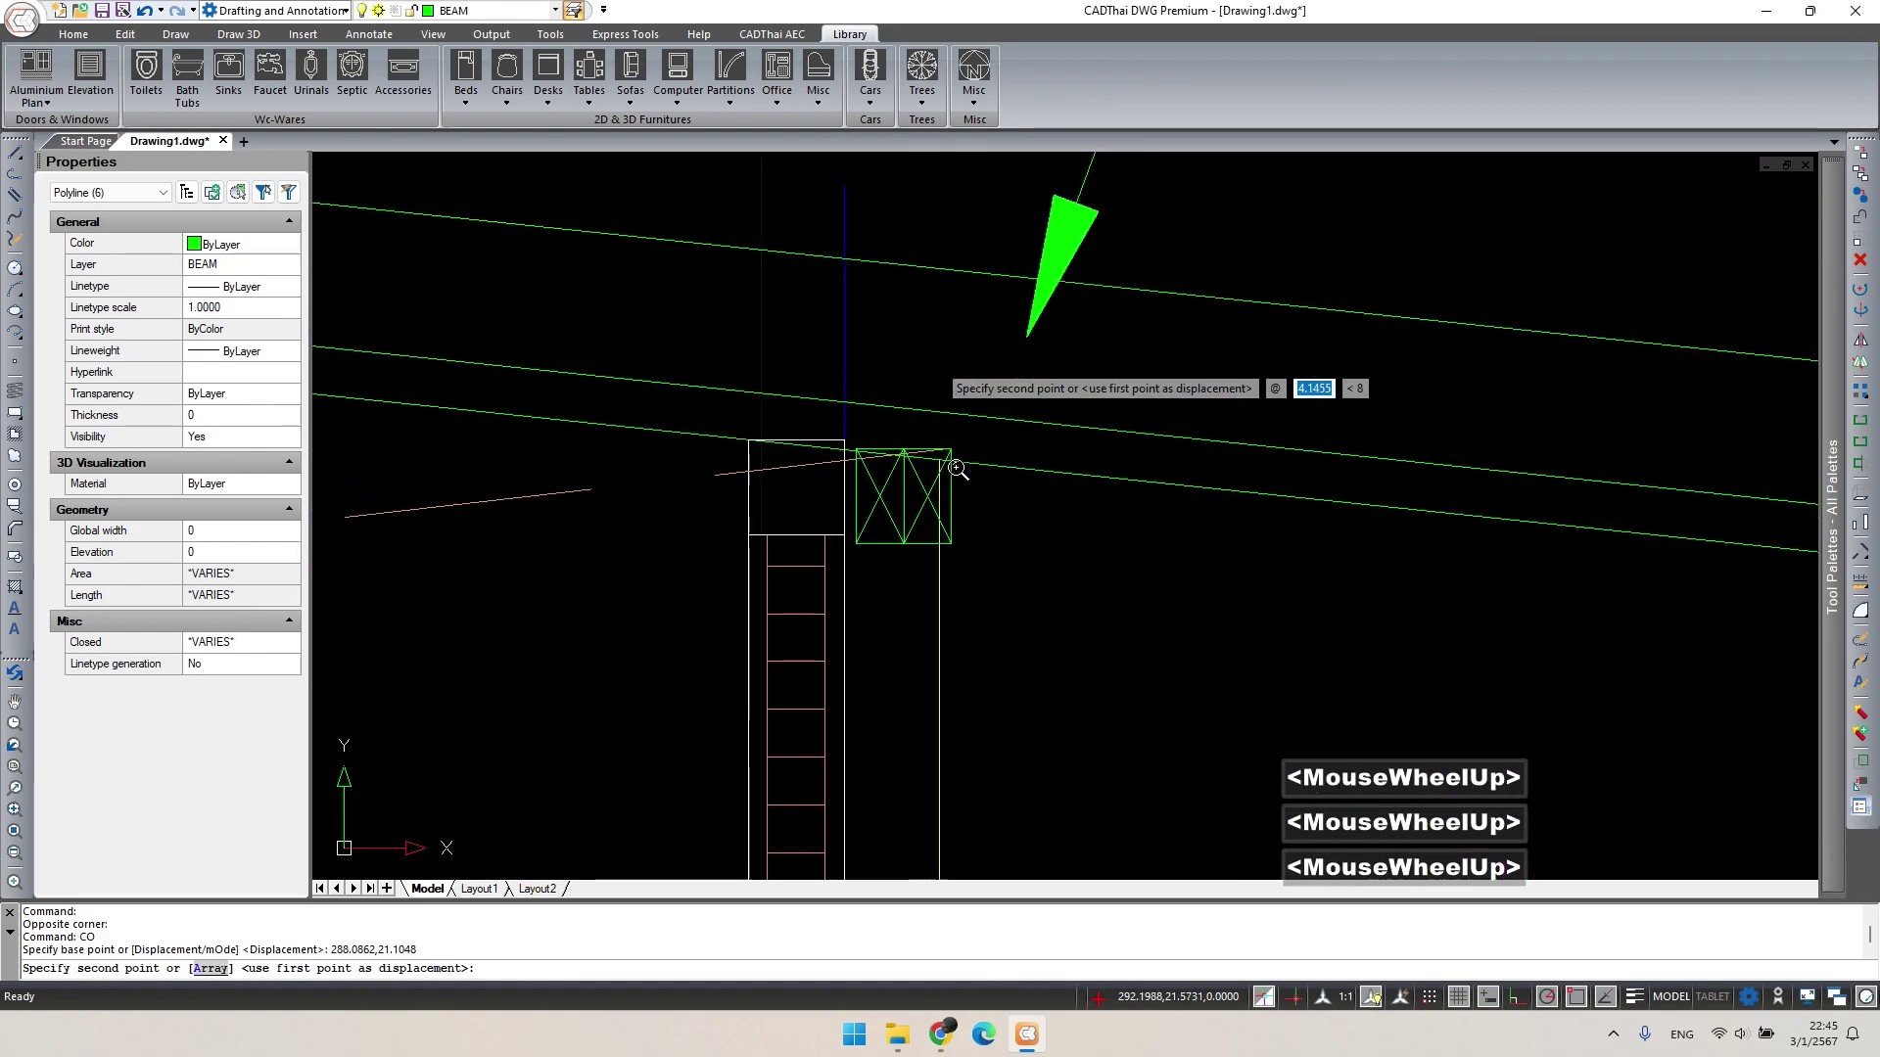
pyautogui.click(938, 459)
# Place further copies of the crossed box pair under the main roof at the next two wall lines.
pyautogui.scroll(-3, 939, 460)
pyautogui.moveTo(1031, 583); pyautogui.dragTo(1039, 570, button='middle')
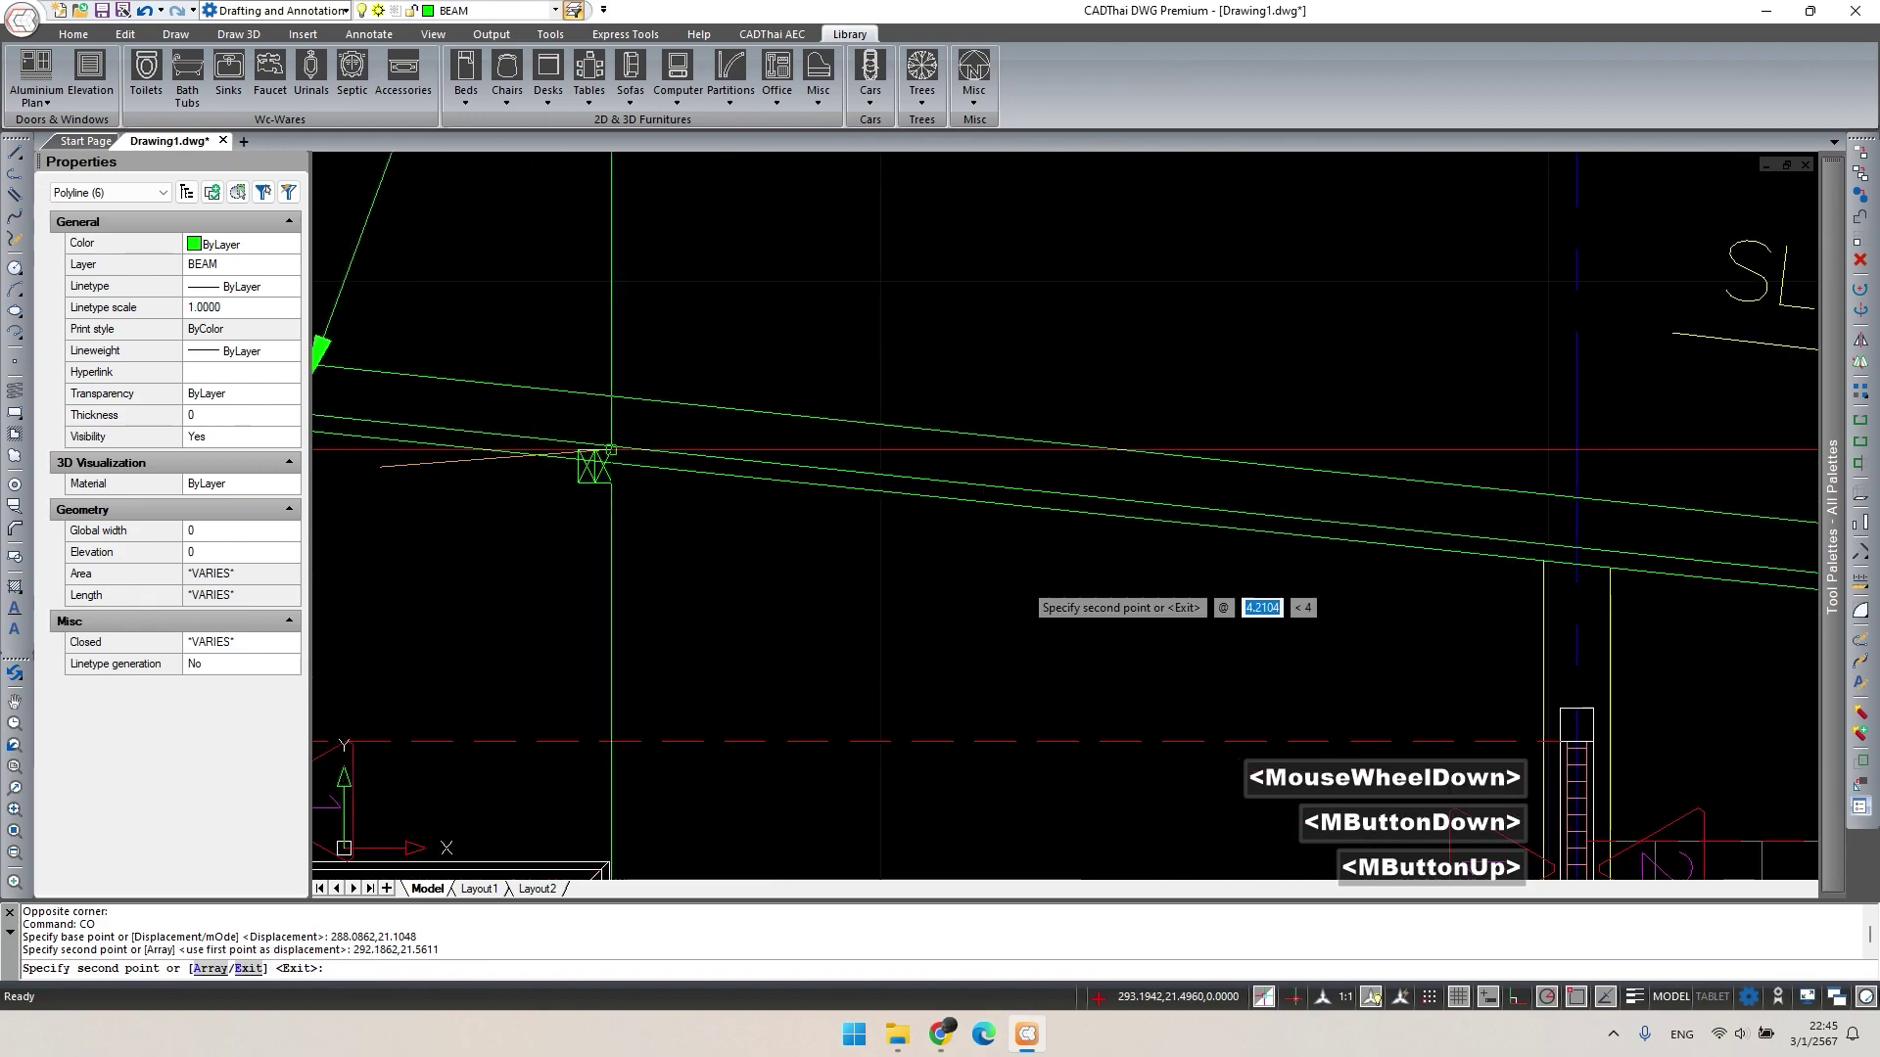
pyautogui.scroll(1, 1517, 584)
pyautogui.scroll(3, 1283, 421)
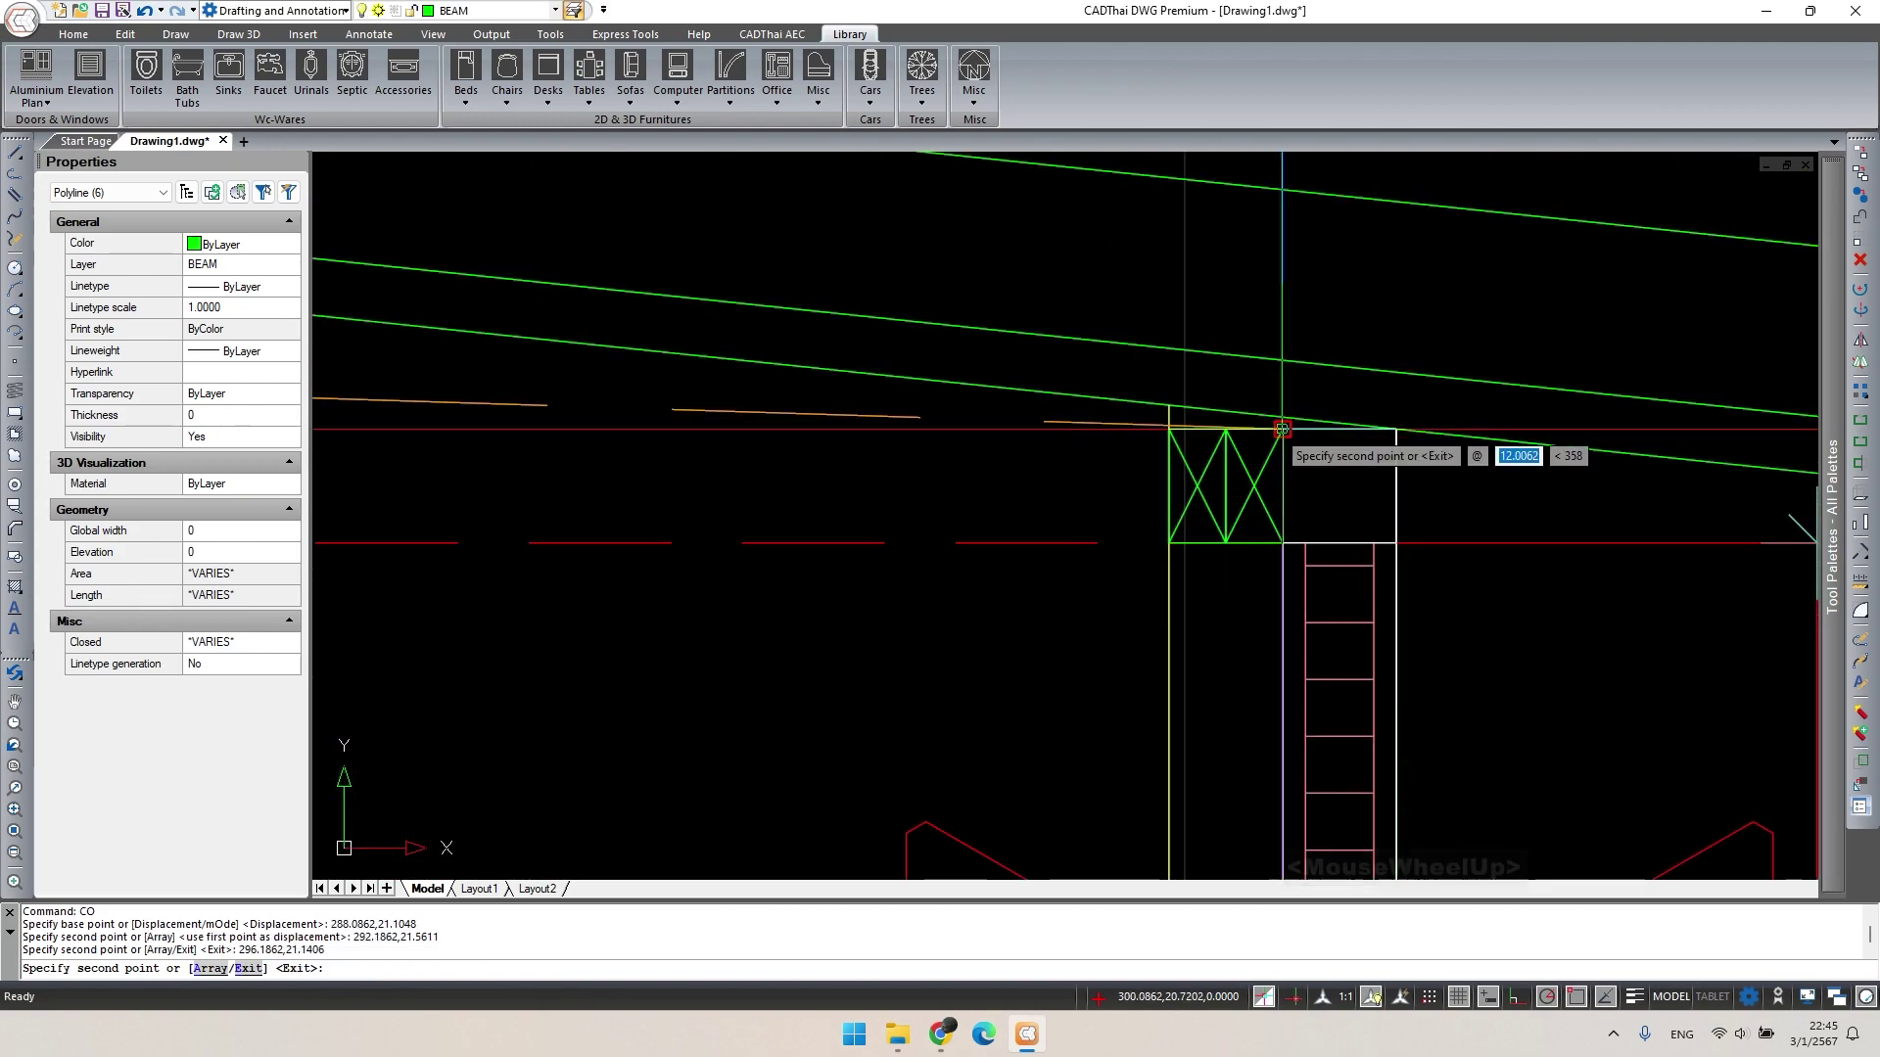
pyautogui.moveTo(1278, 421); pyautogui.dragTo(1018, 432, button='middle')
pyautogui.press('Escape')
# Delete the main roof's intermediate sloped line just above its lower edge.
pyautogui.click(1030, 405)
pyautogui.press('Delete')
pyautogui.scroll(-2, 1117, 376)
pyautogui.press('Escape')
# Copy the main roof's lower sloped edge line 0.1 straight up.
pyautogui.moveTo(1117, 376); pyautogui.dragTo(1148, 455, button='middle')
pyautogui.scroll(3, 1094, 325)
pyautogui.press('Escape')
pyautogui.press('space')
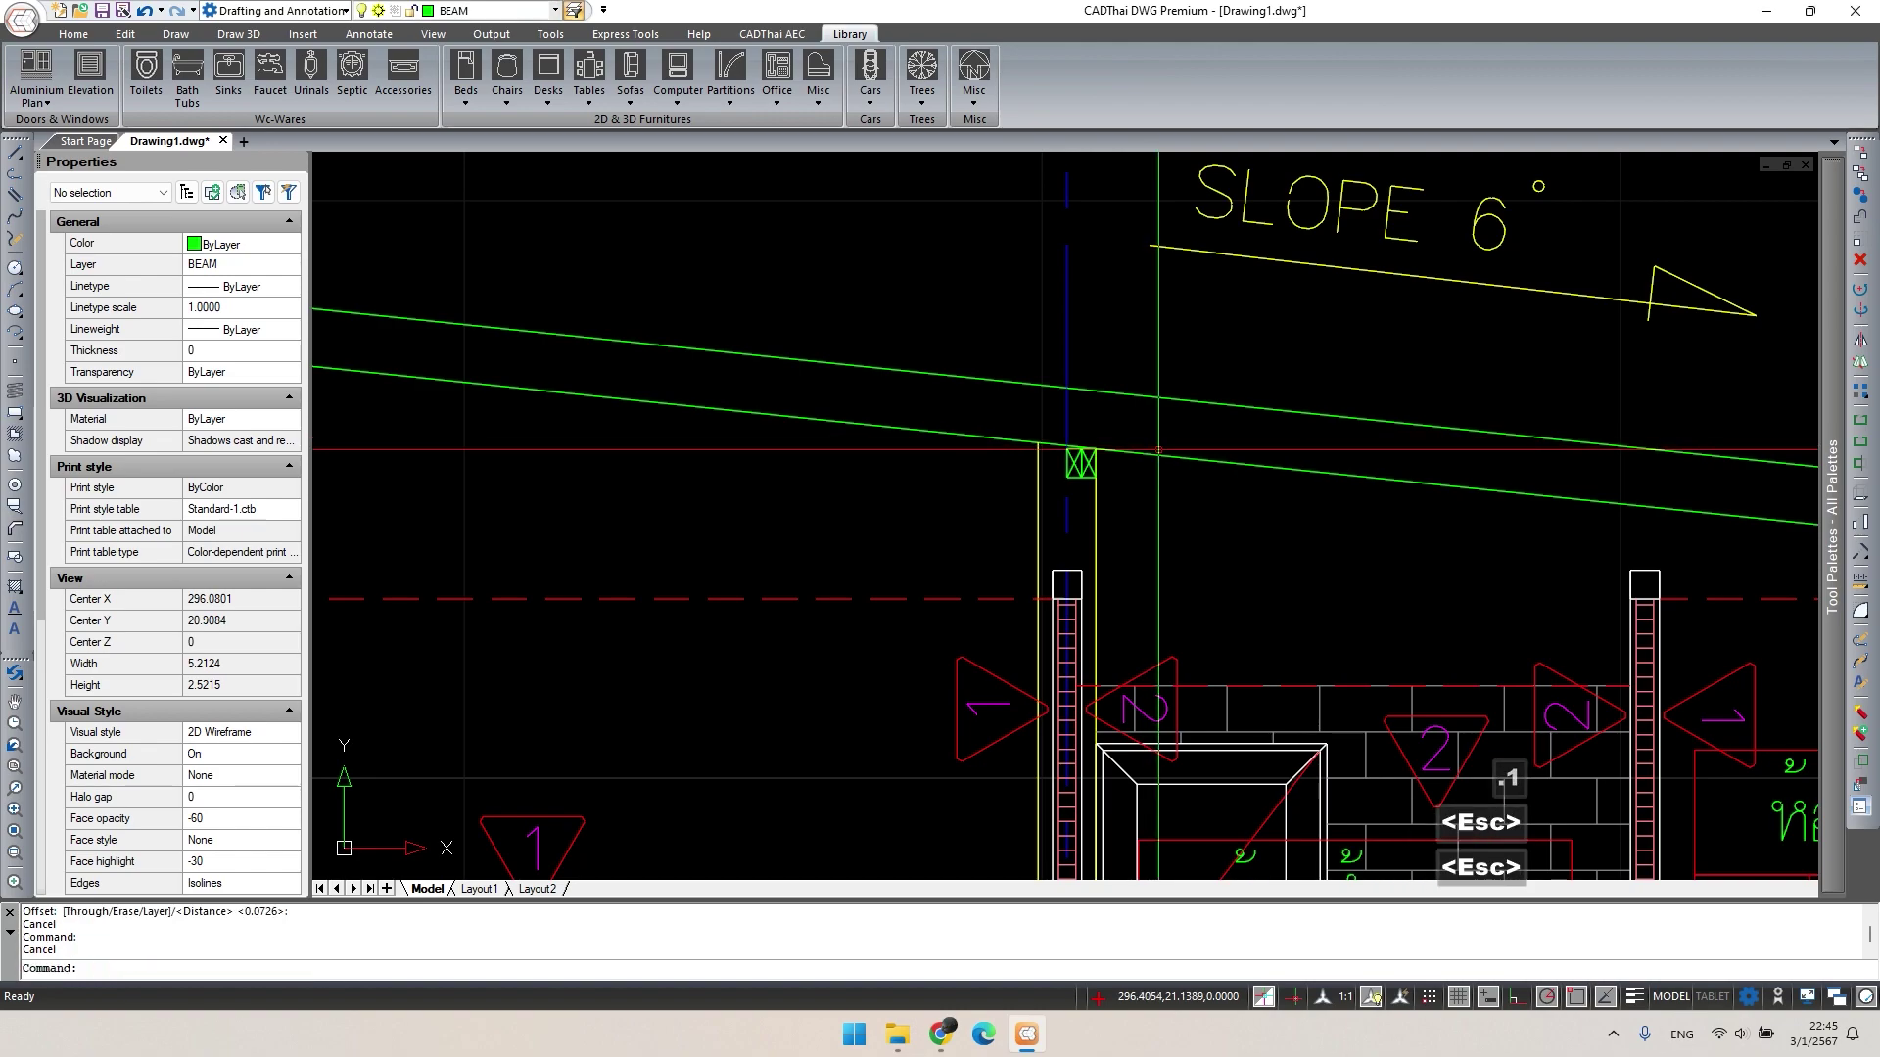
pyautogui.doubleClick(1148, 466)
pyautogui.write('c')
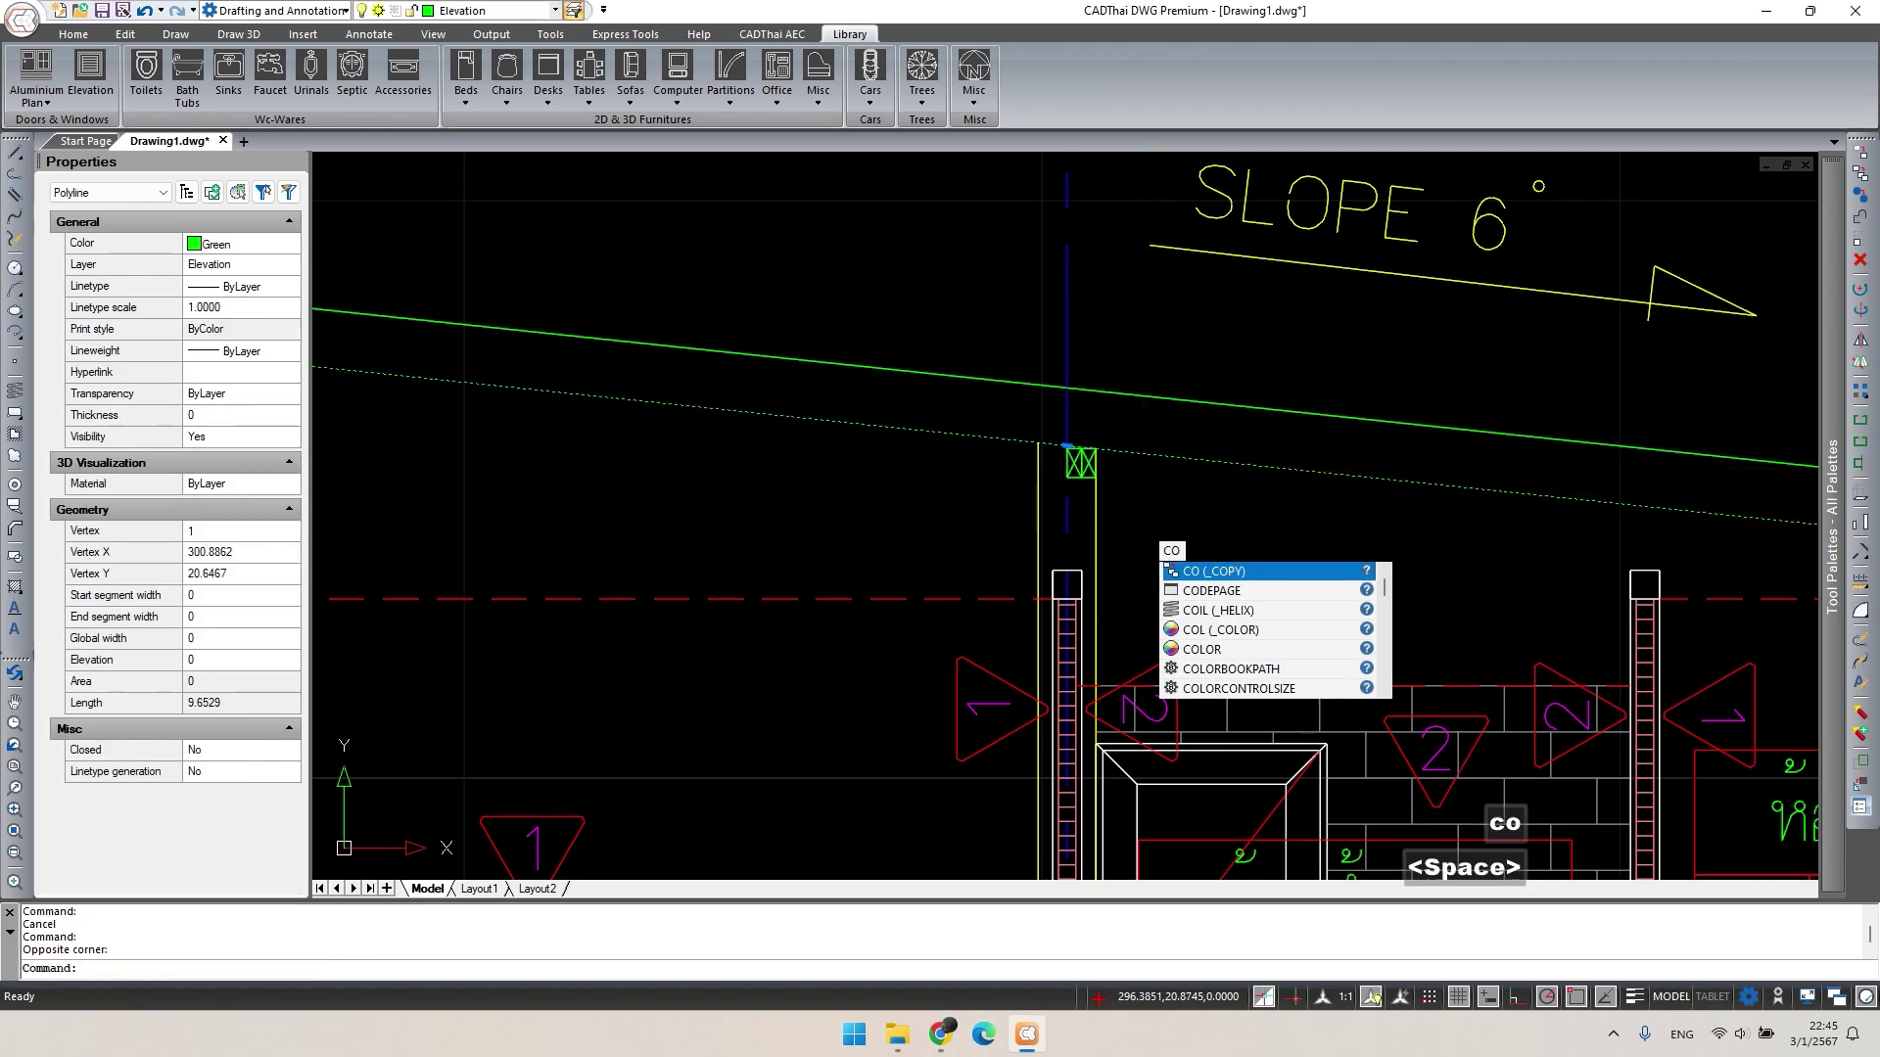
pyautogui.write('o')
pyautogui.press('space')
pyautogui.click(1153, 525)
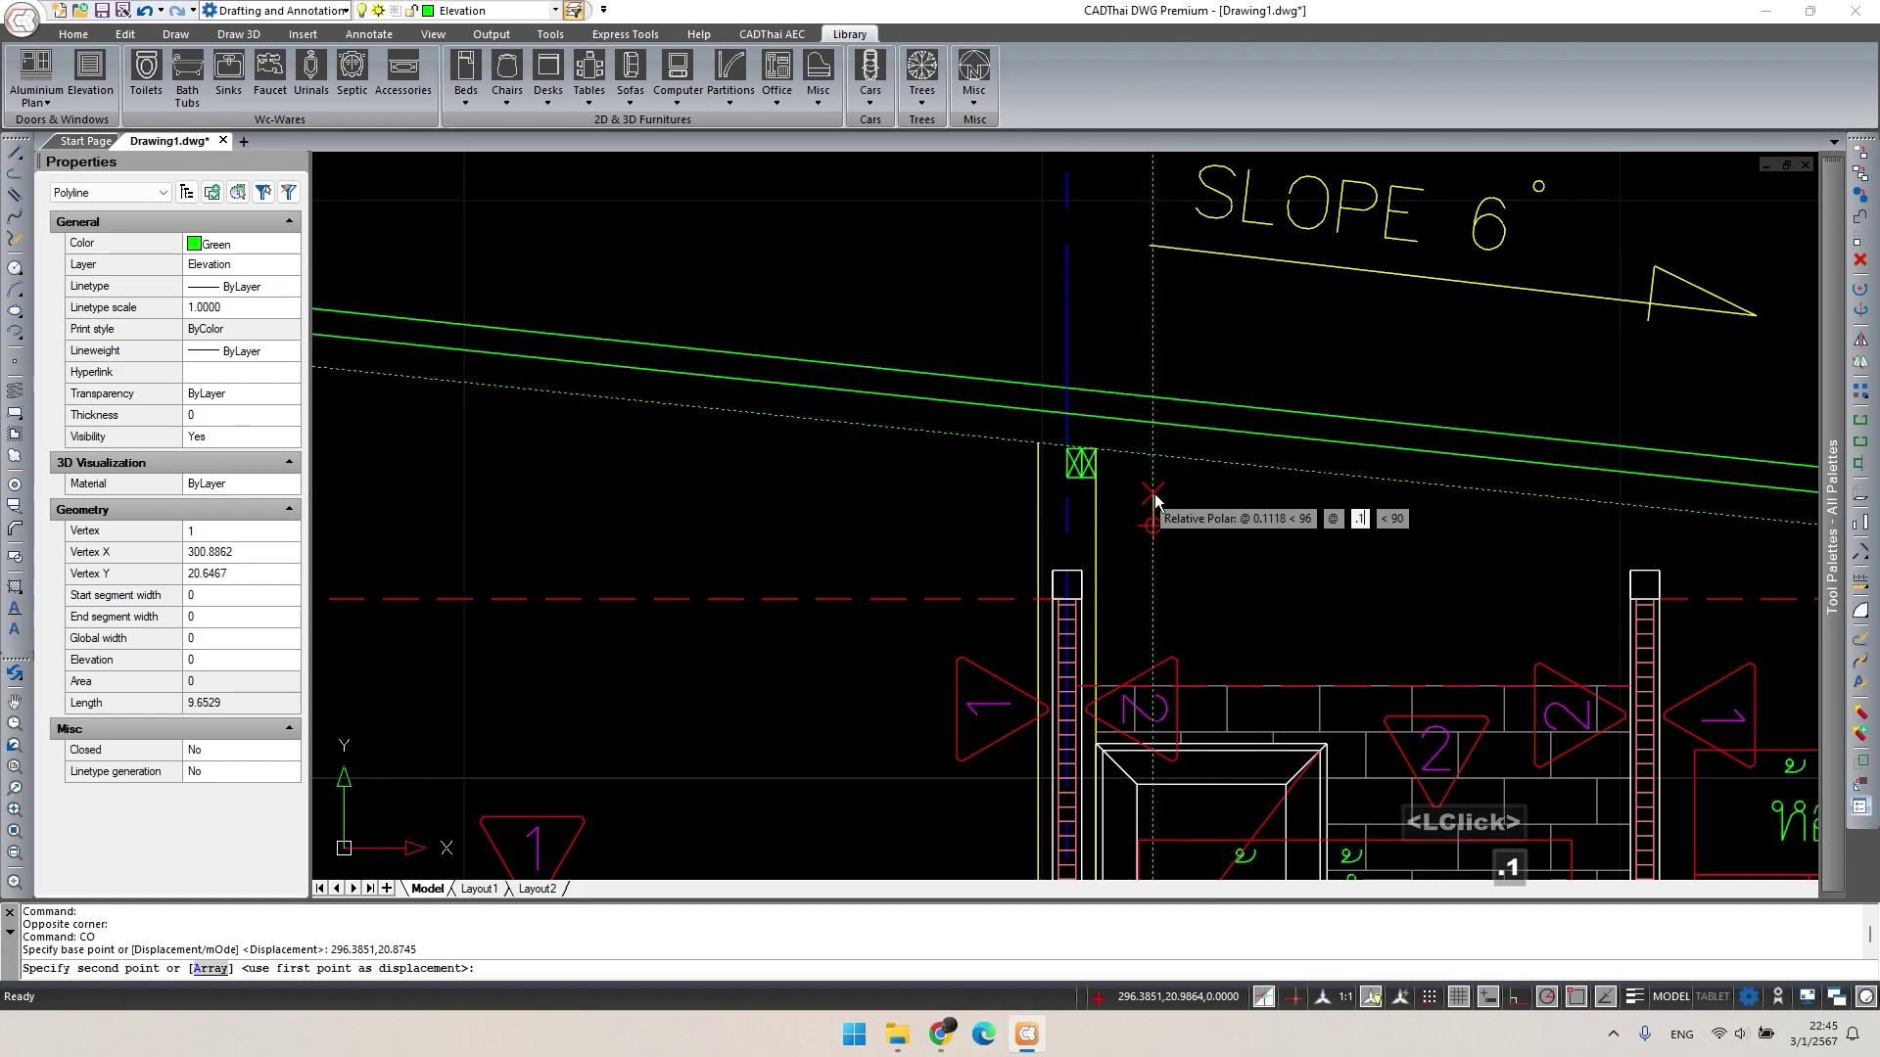
pyautogui.press('space')
pyautogui.press('Escape')
# Copy the main roof's new intermediate sloped line 0.05 straight up.
pyautogui.click(1224, 434)
pyautogui.scroll(-3, 1092, 495)
pyautogui.write('co')
pyautogui.press('space')
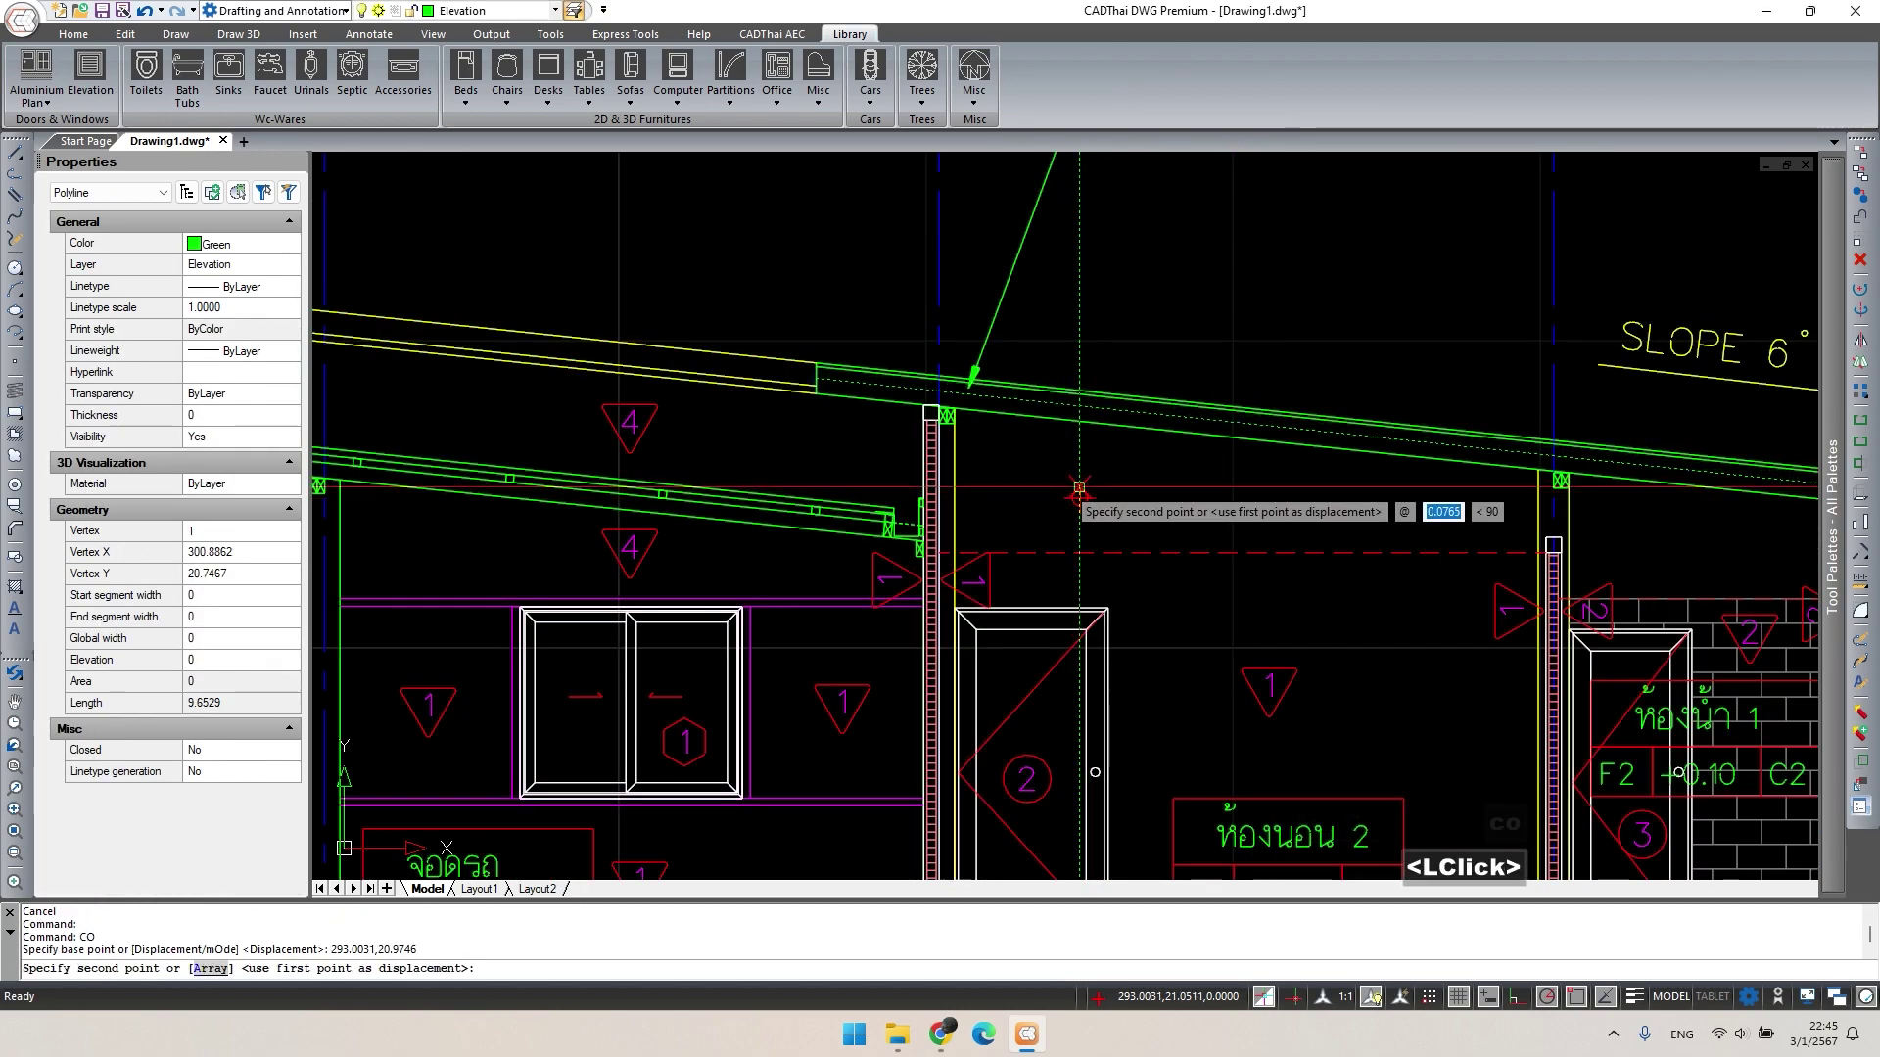
pyautogui.press('Return')
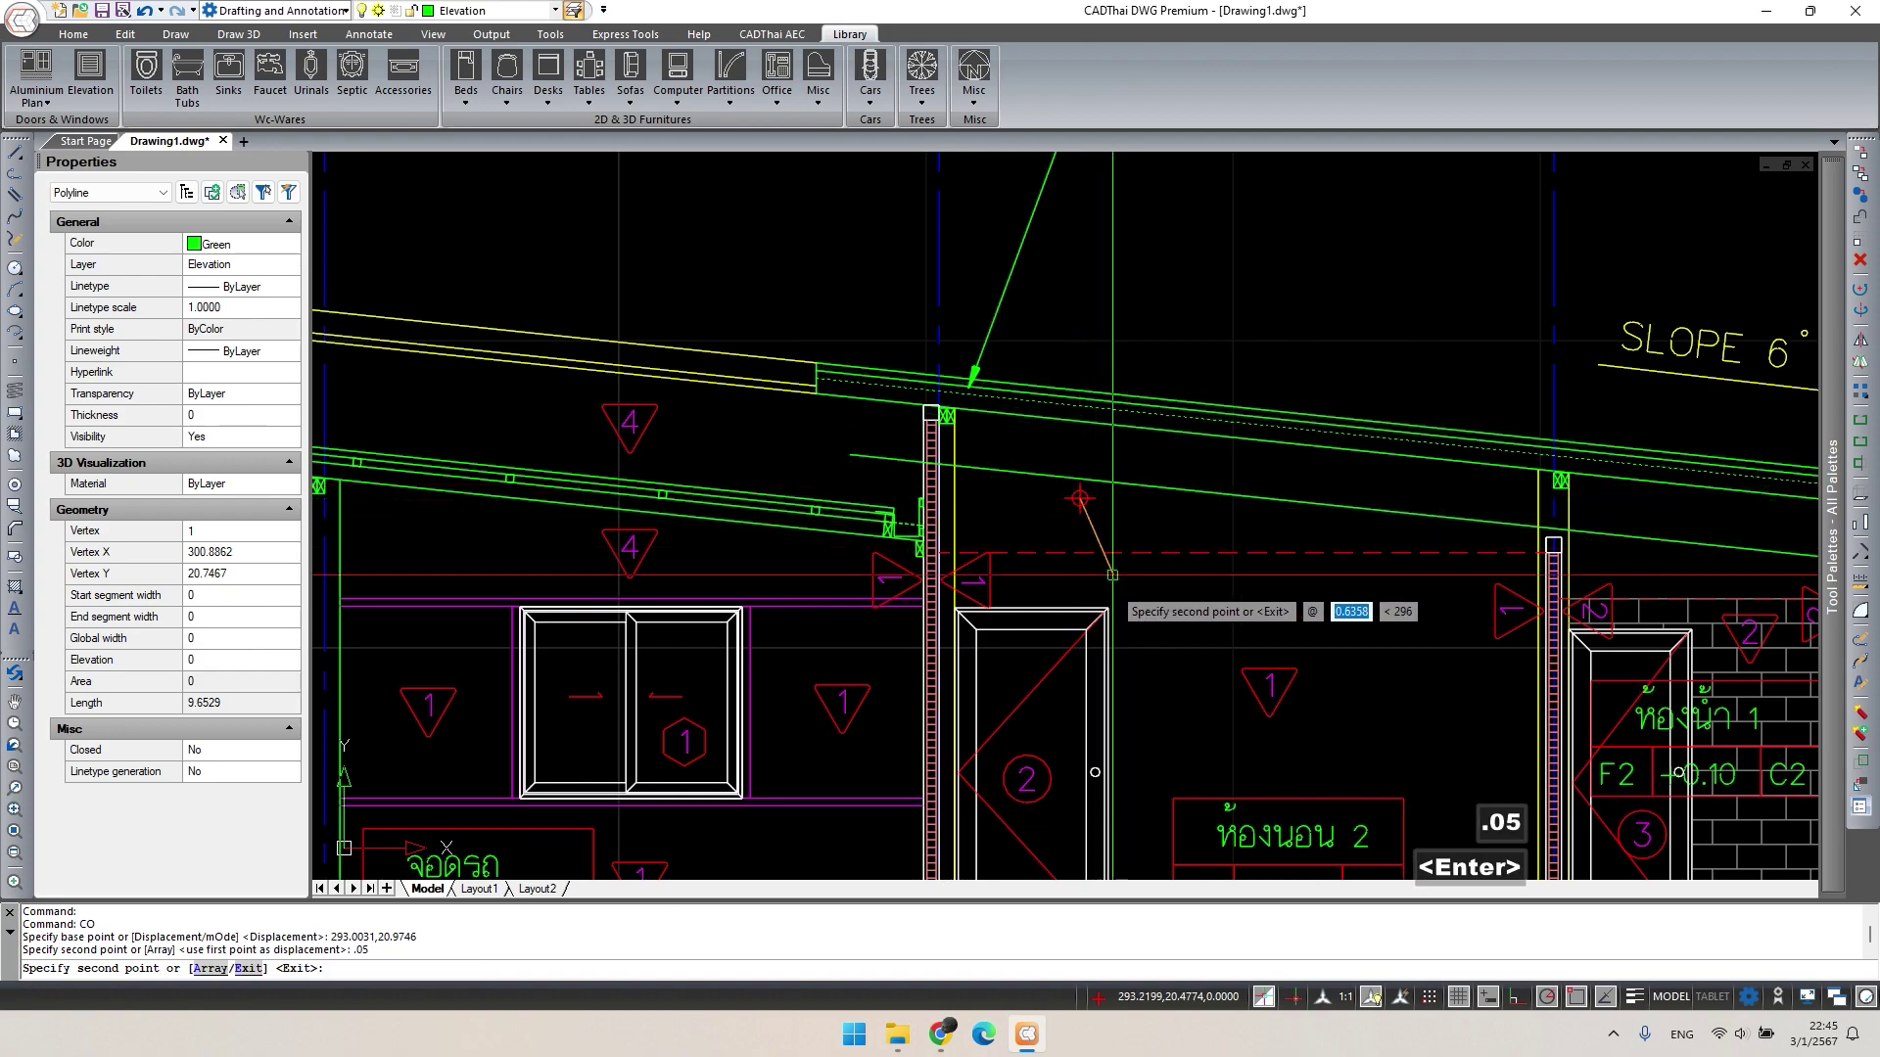
# Copy the lower roof's first three square purlins into the main roof's purlin band, starting at its upper end.
pyautogui.press('Escape')
pyautogui.moveTo(1077, 492); pyautogui.dragTo(1814, 537, button='middle')
pyautogui.scroll(5, 751, 472)
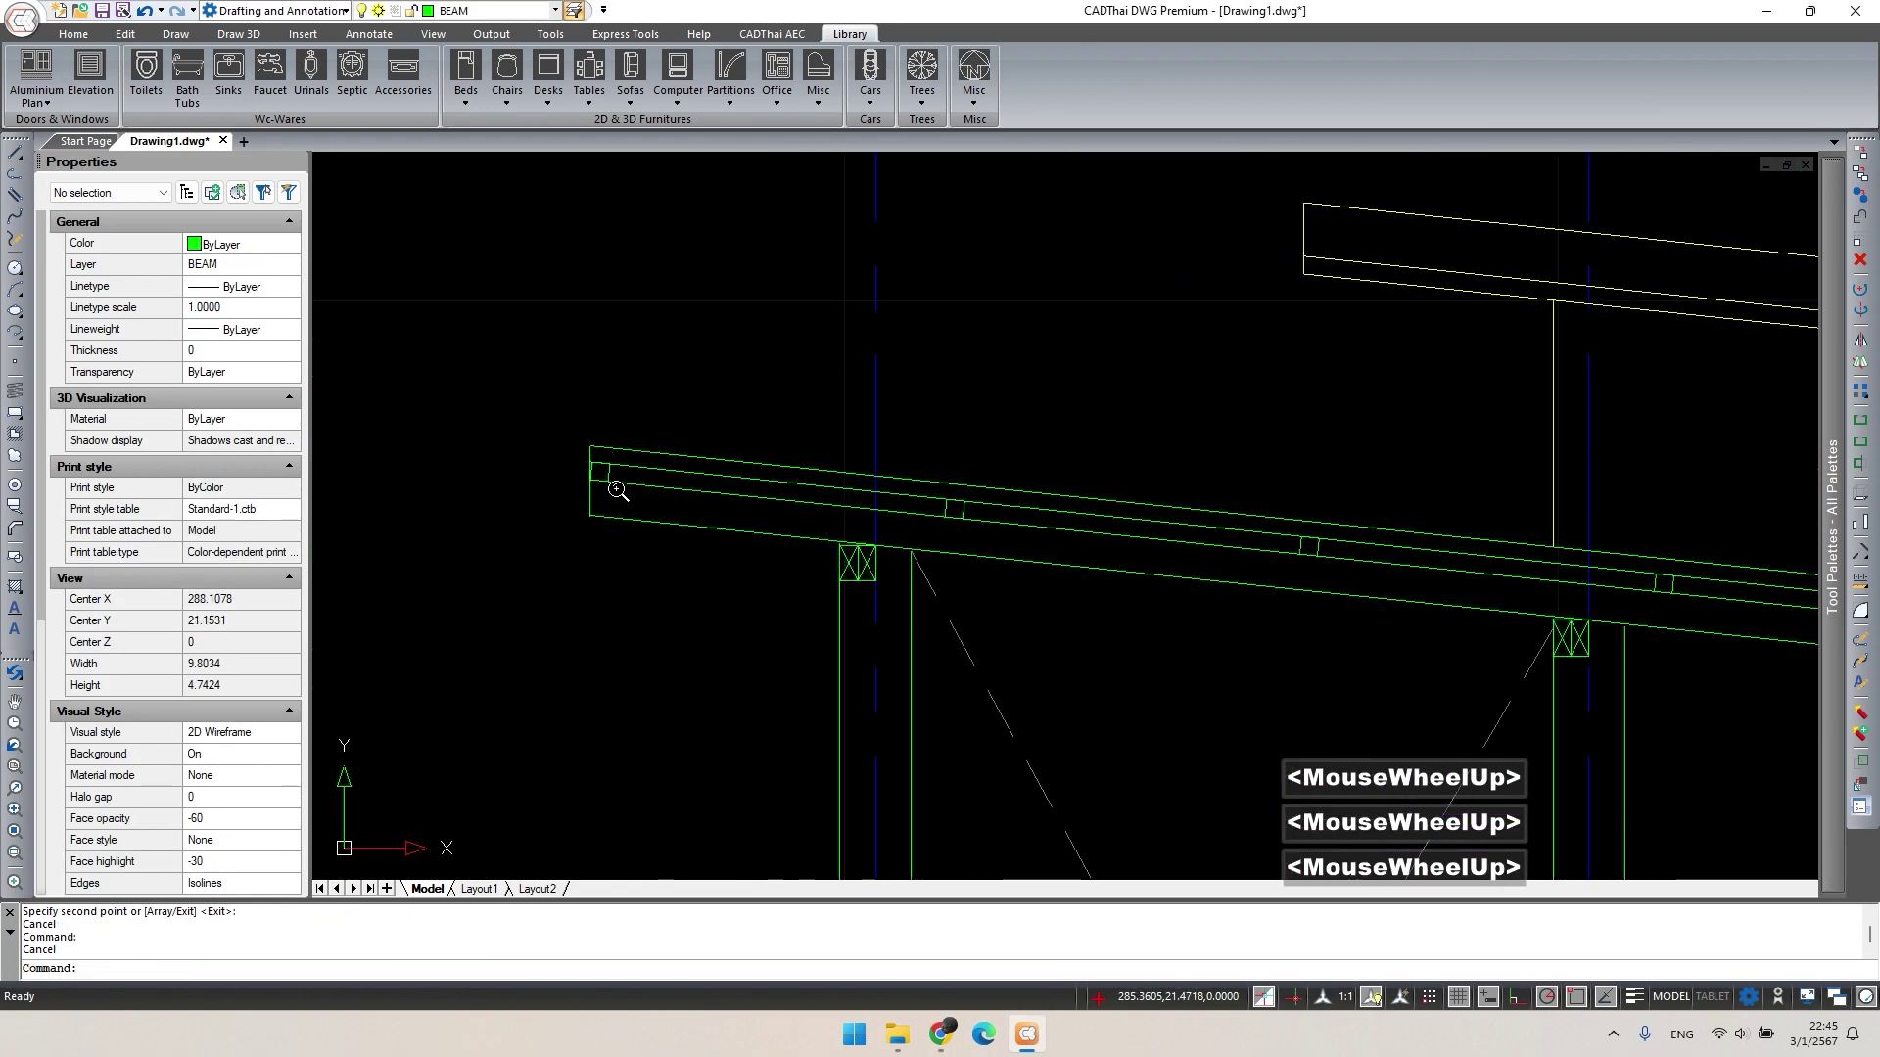
pyautogui.click(586, 455)
pyautogui.click(782, 502)
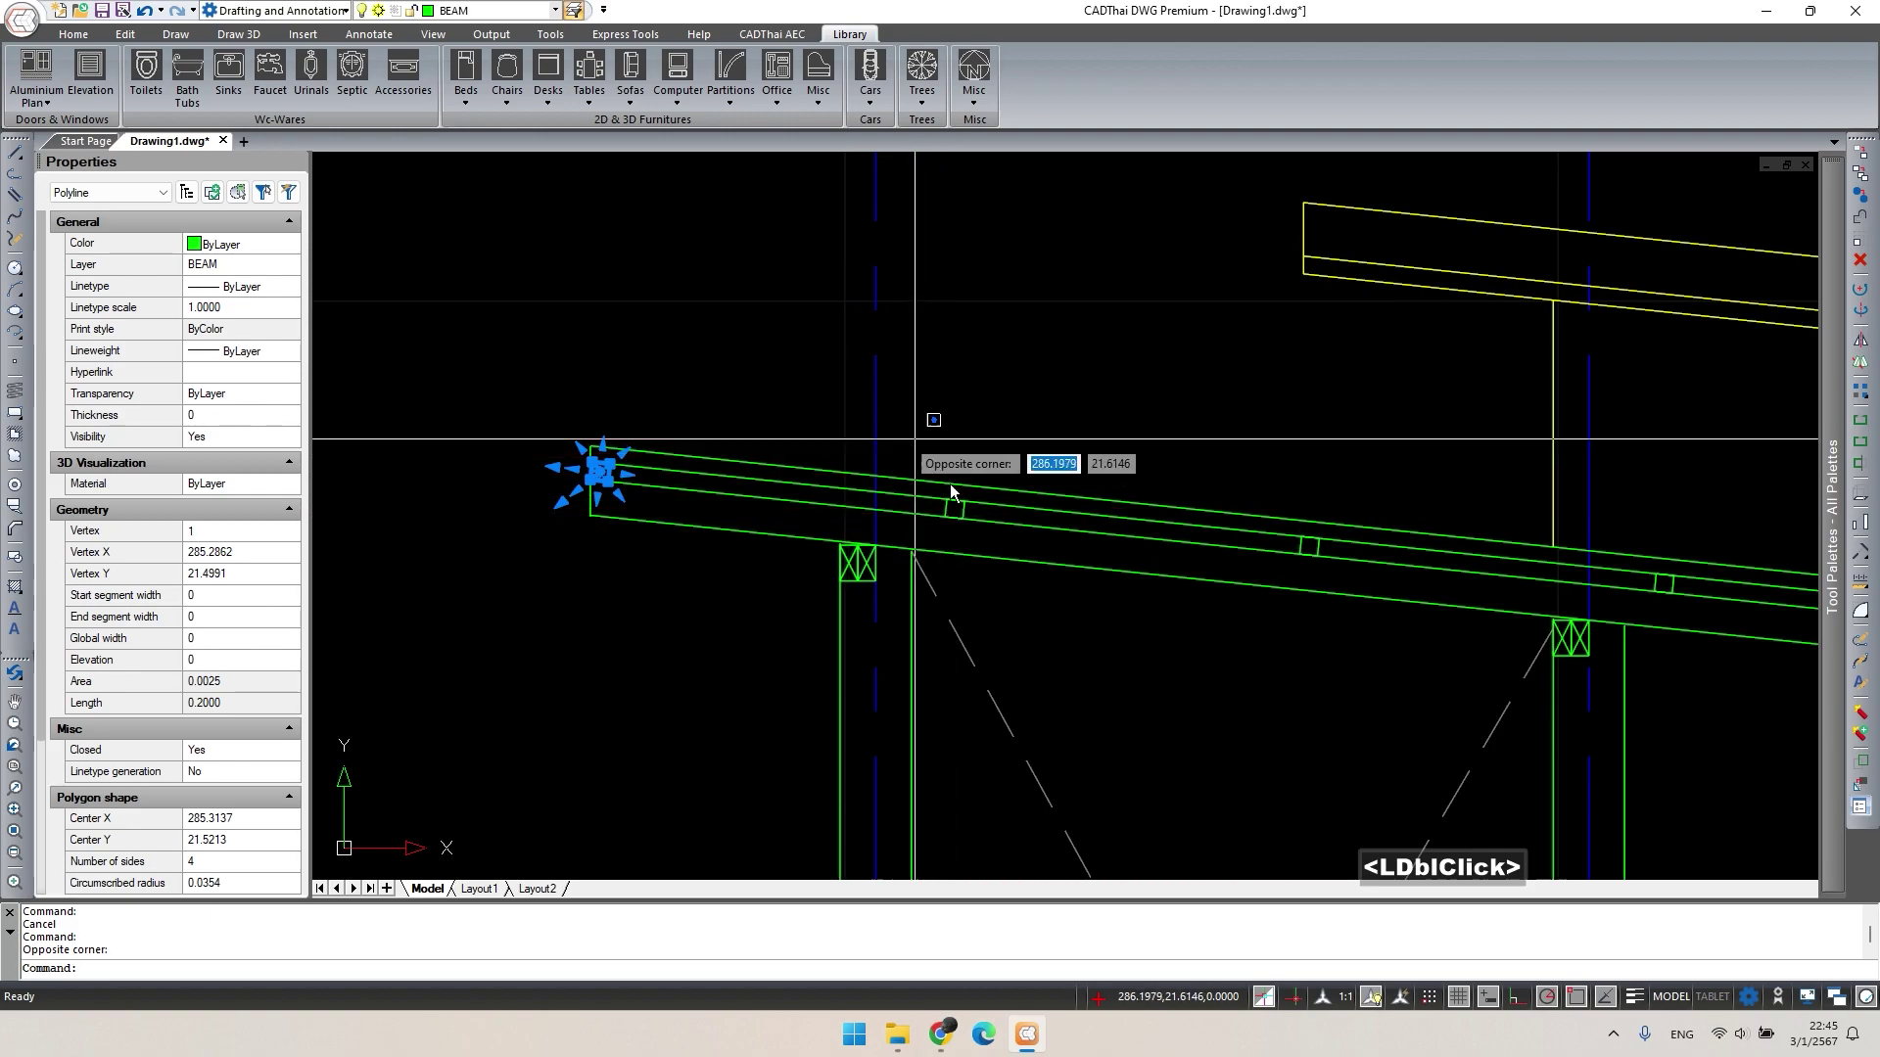
pyautogui.click(1186, 565)
pyautogui.write('co')
pyautogui.press('space')
pyautogui.scroll(3, 588, 495)
pyautogui.moveTo(588, 495); pyautogui.dragTo(894, 545, button='middle')
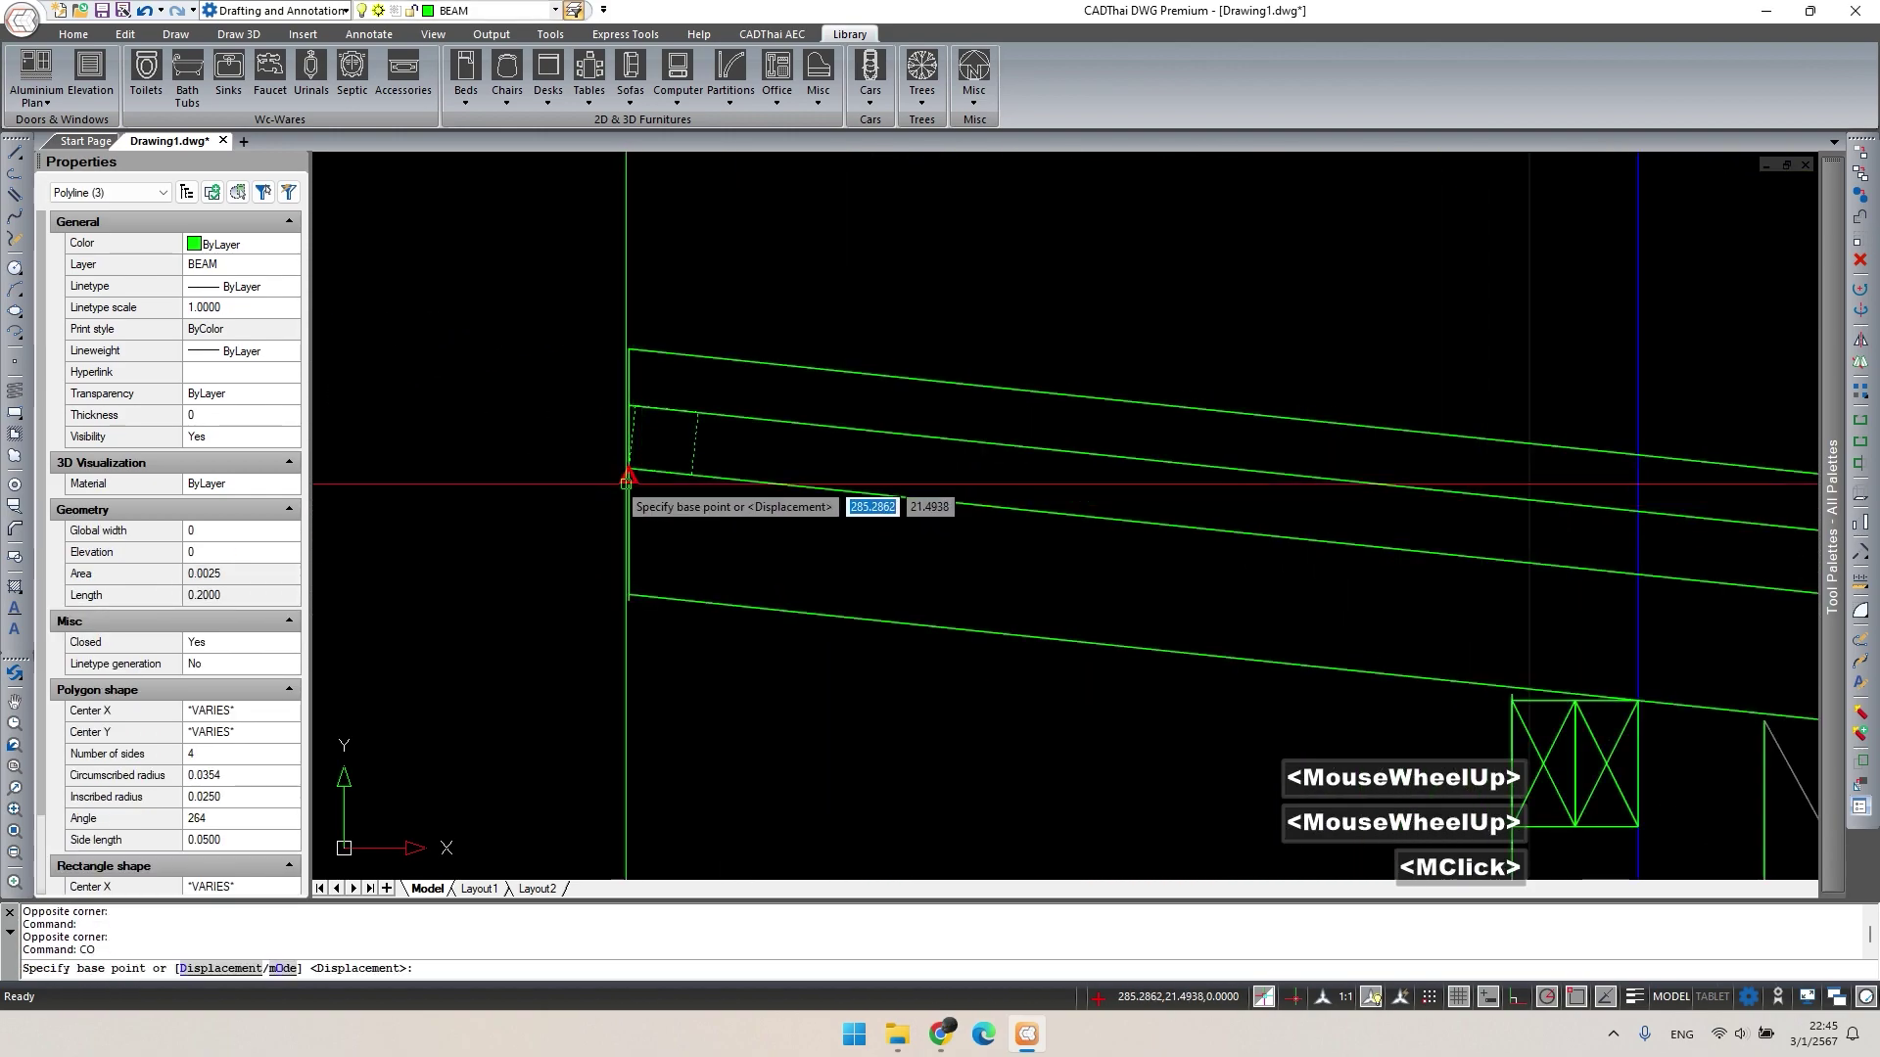
pyautogui.scroll(-8, 812, 548)
pyautogui.moveTo(1166, 492); pyautogui.dragTo(491, 512, button='middle')
pyautogui.moveTo(1360, 512); pyautogui.dragTo(684, 504, button='middle')
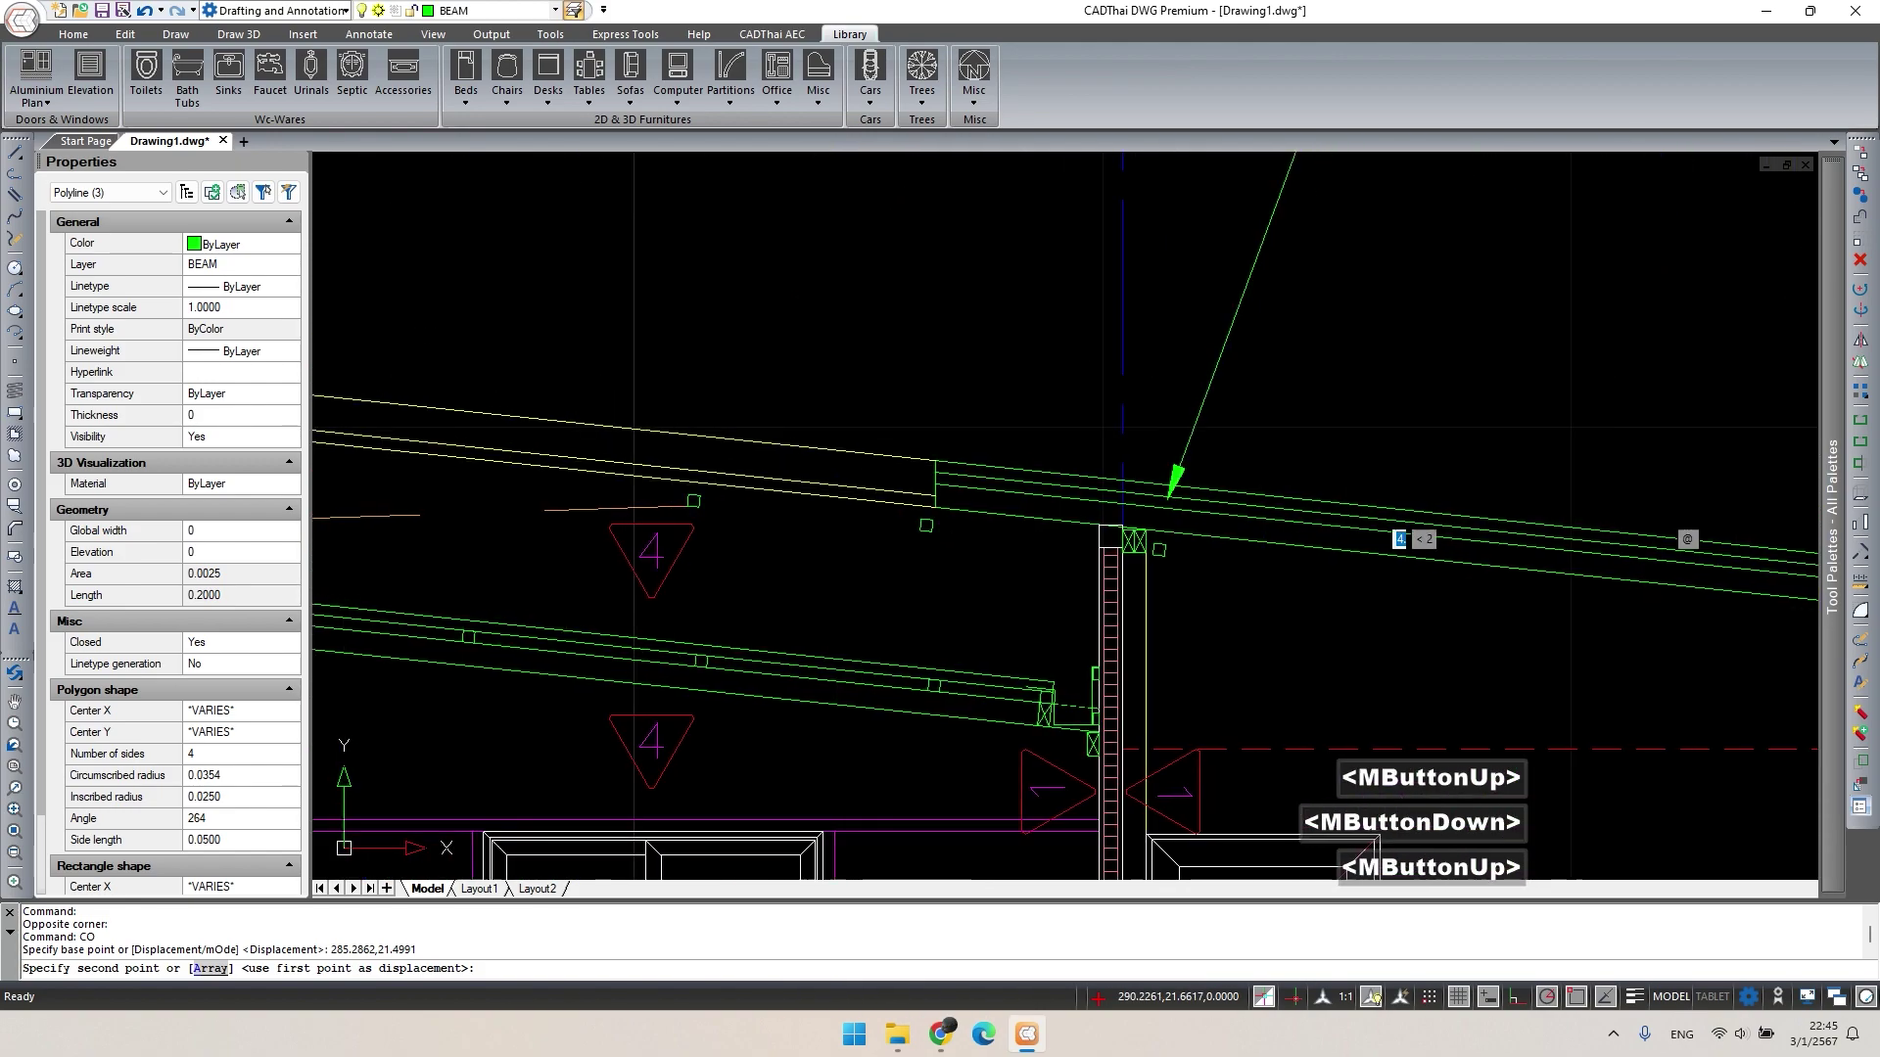
pyautogui.scroll(4, 984, 506)
pyautogui.click(867, 460)
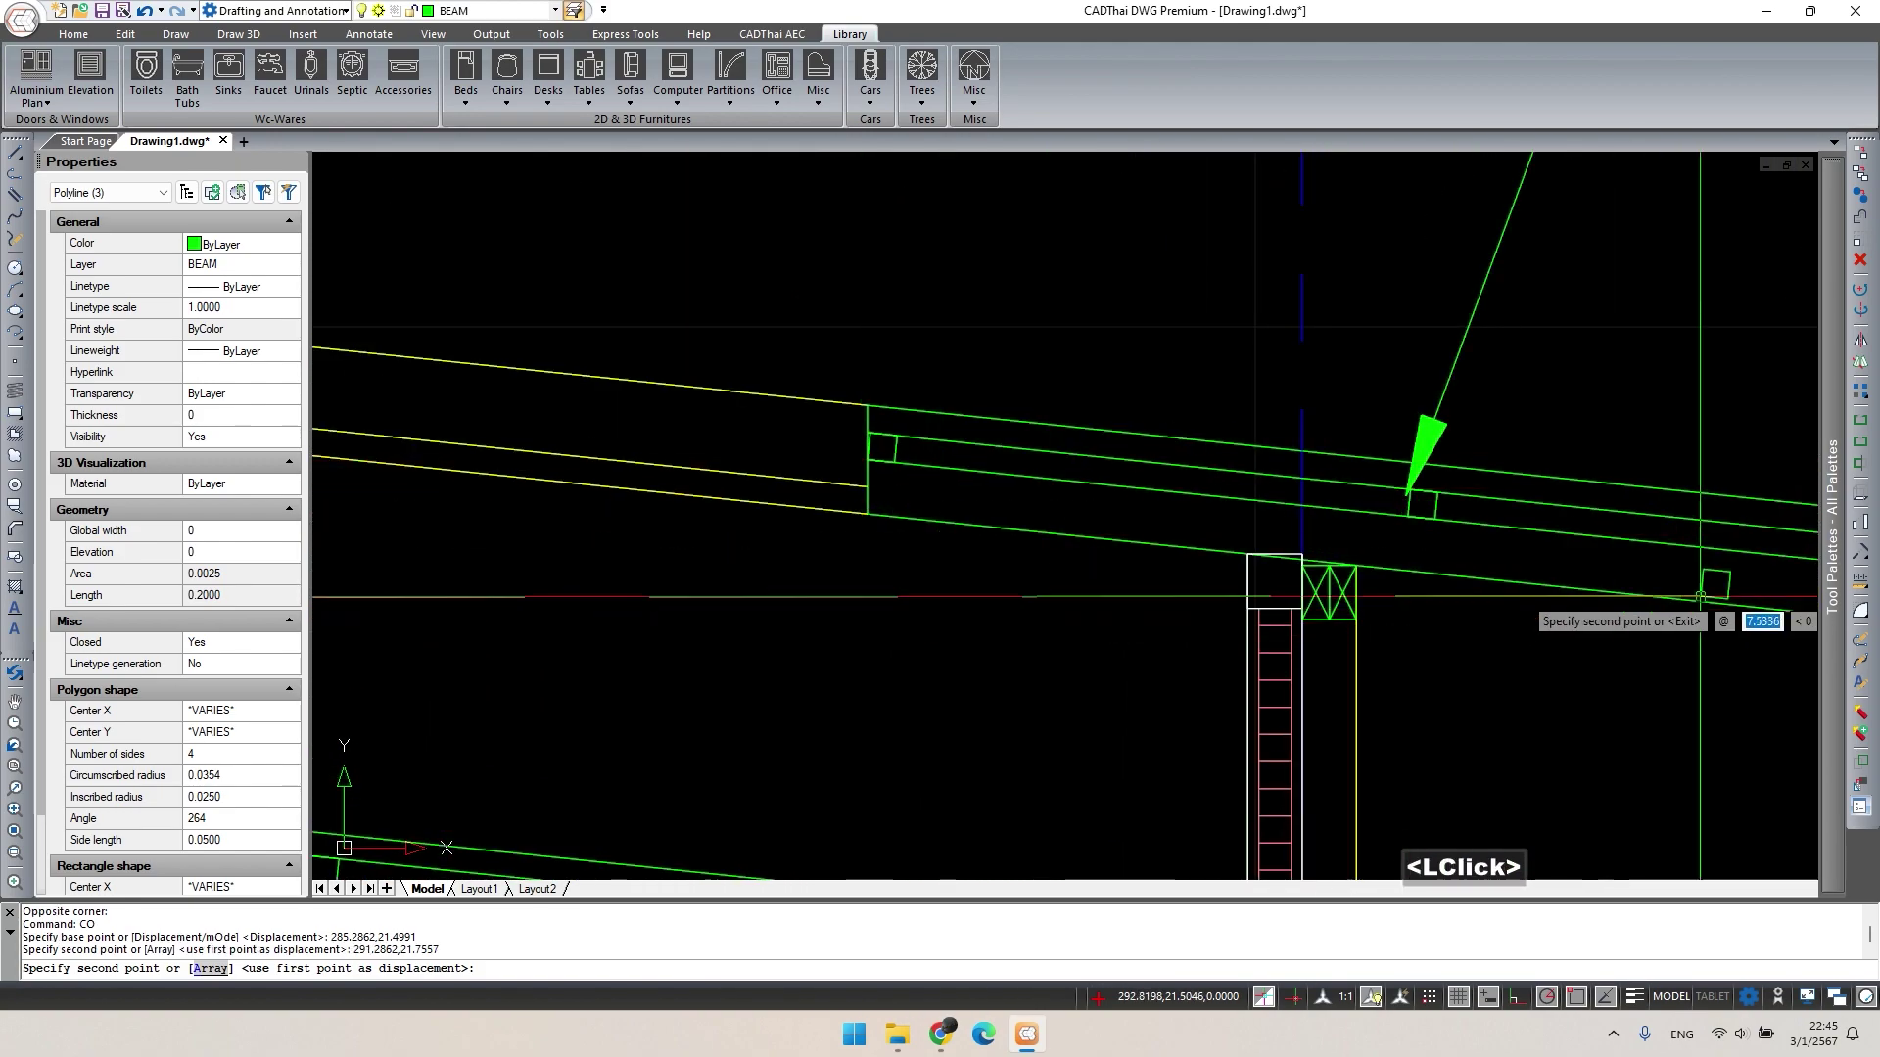
pyautogui.scroll(-1, 867, 460)
pyautogui.moveTo(866, 460); pyautogui.dragTo(959, 431, button='middle')
pyautogui.scroll(-3, 1263, 428)
pyautogui.press('Escape')
pyautogui.scroll(-2, 1263, 428)
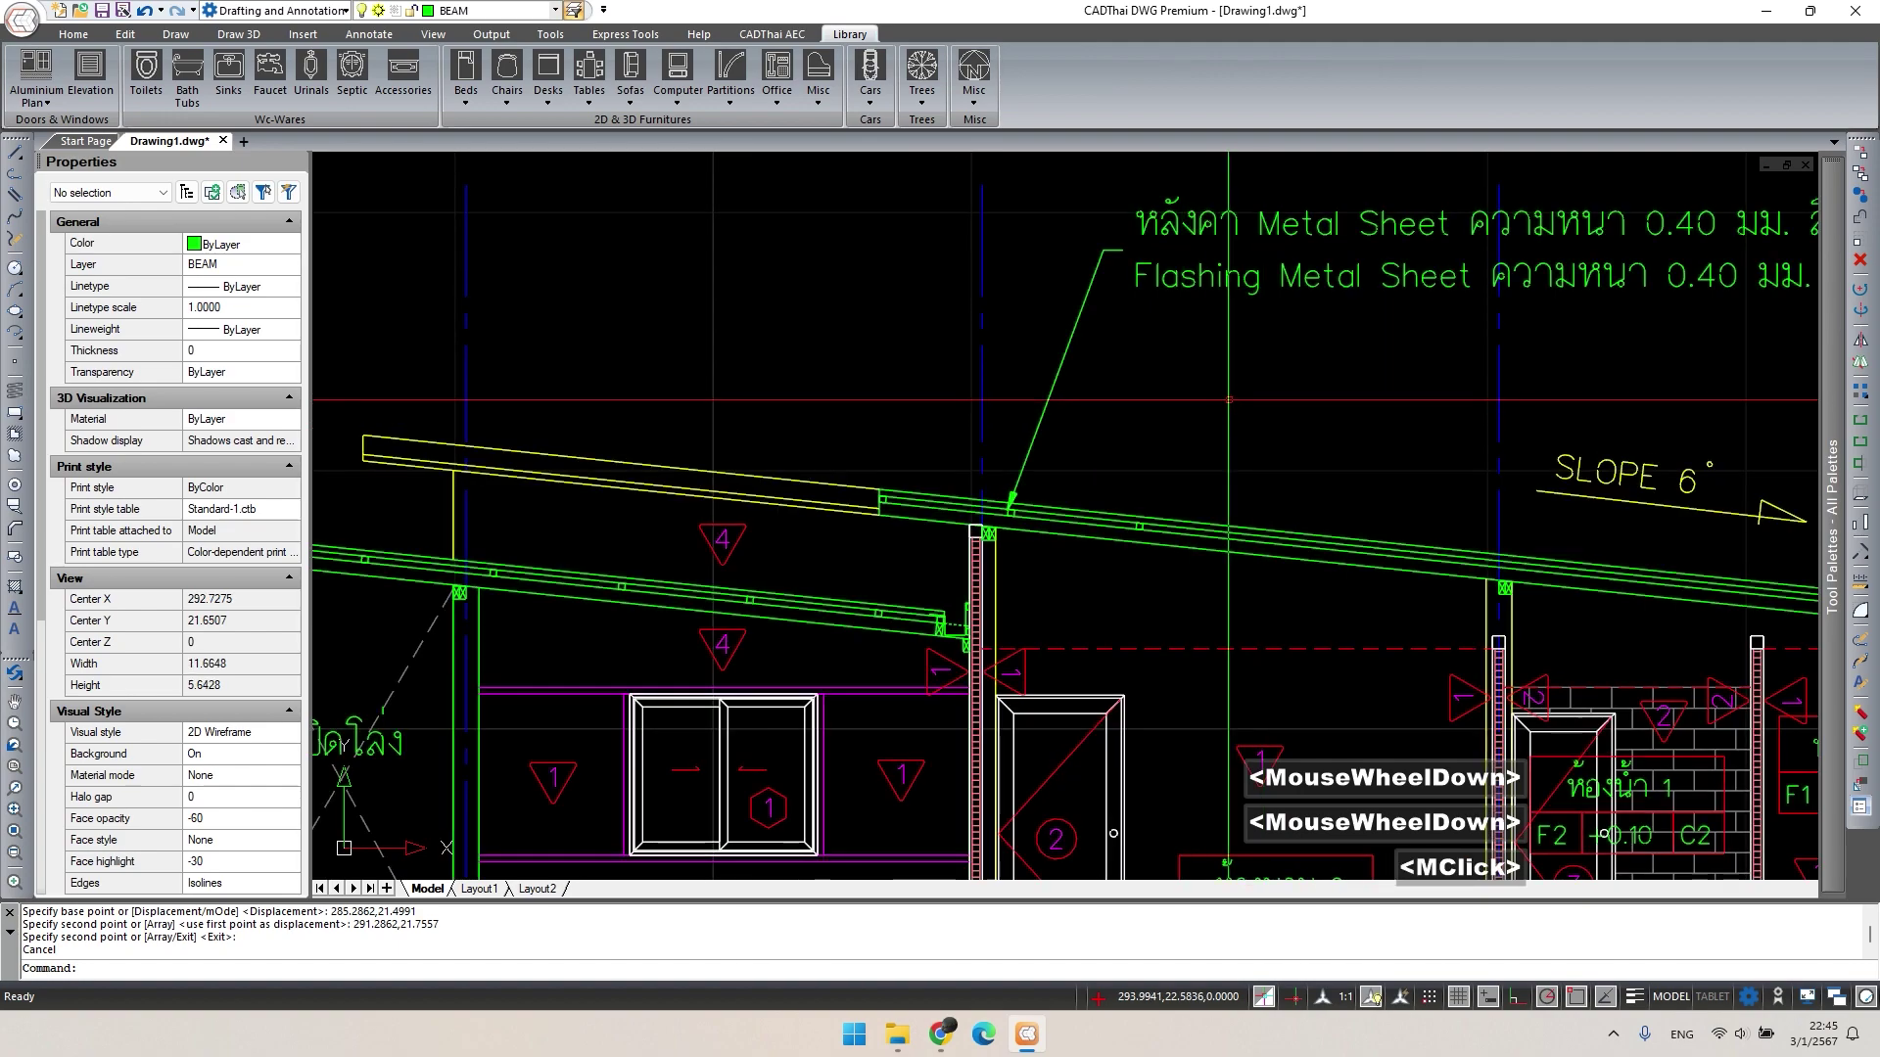
# Move the metal-sheet roof note and its leader slightly sideways, clear of the main roof's second purlin.
pyautogui.click(1259, 244)
pyautogui.click(1083, 407)
pyautogui.scroll(3, 1082, 474)
pyautogui.press('Return')
pyautogui.click(1070, 429)
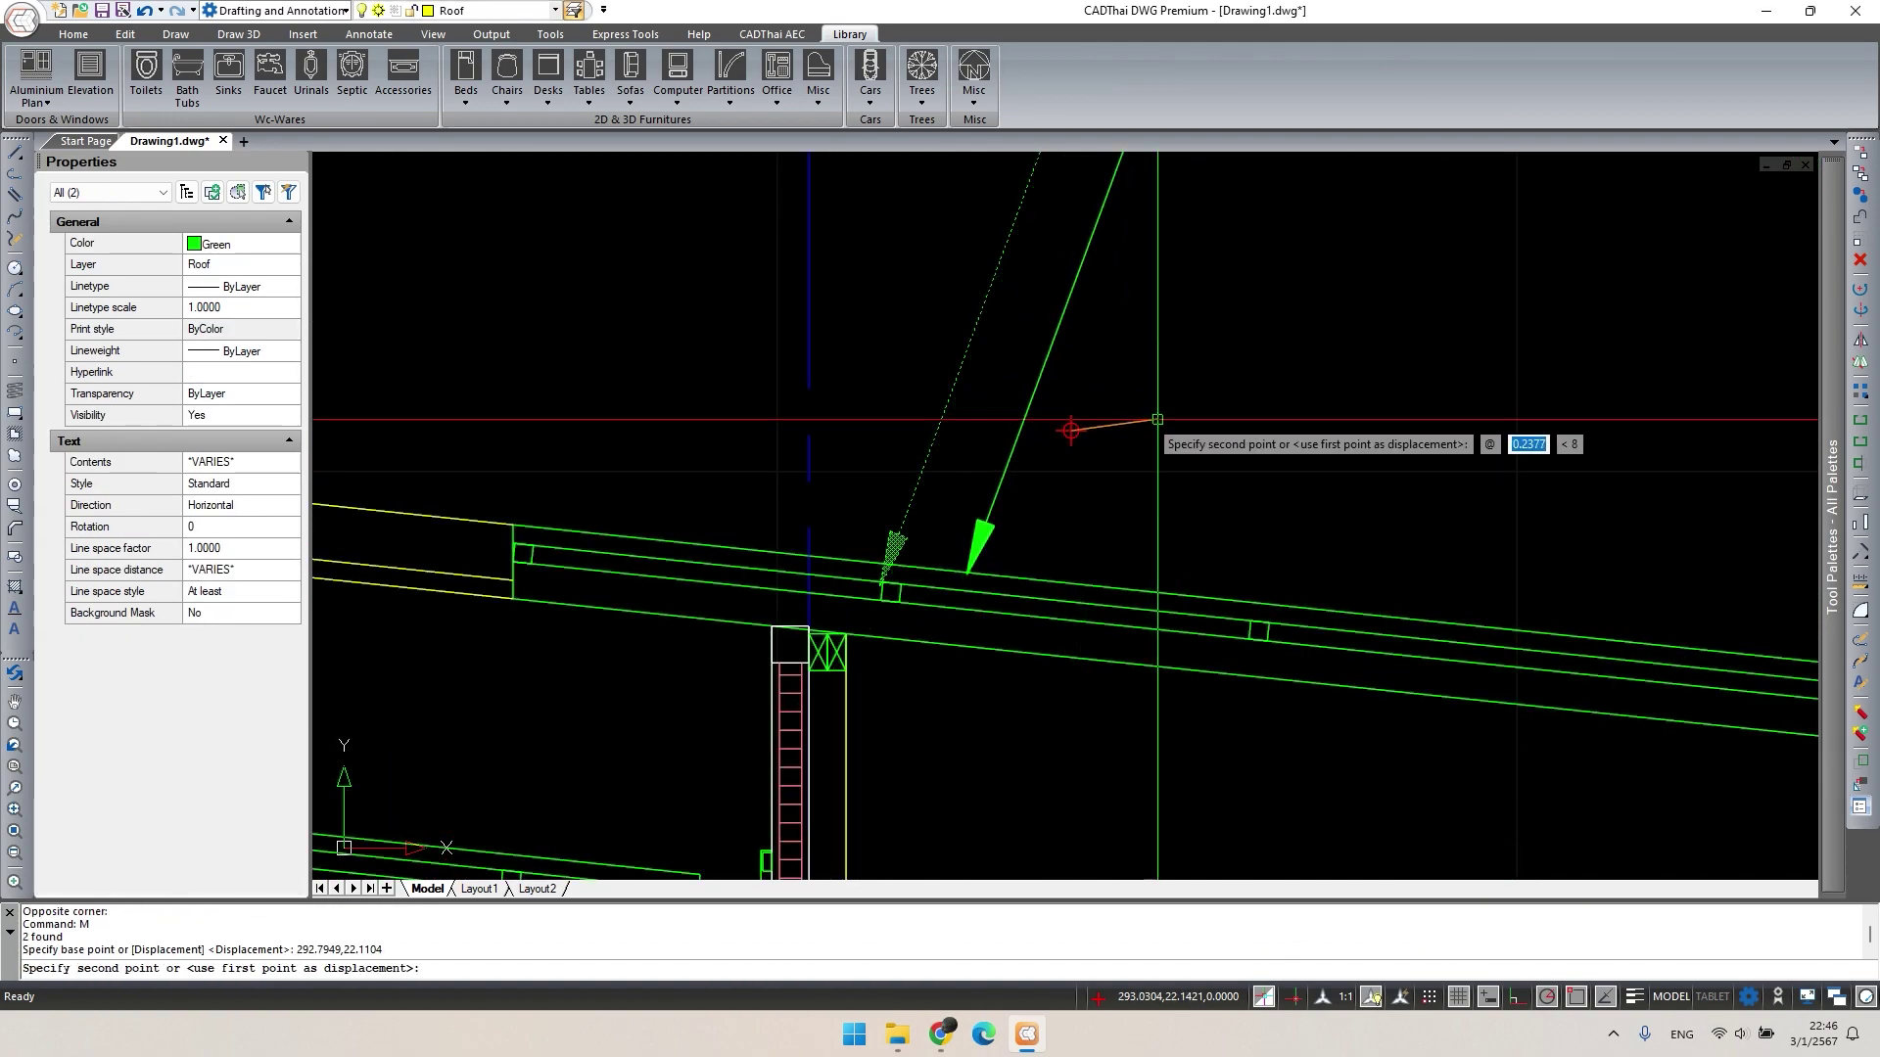
pyautogui.moveTo(1157, 419); pyautogui.dragTo(788, 336, button='middle')
# Copy the main roof's third purlin down the slope twice, spaced 1.0 apart.
pyautogui.doubleClick(889, 550)
pyautogui.doubleClick(869, 618)
pyautogui.write('co')
pyautogui.press('space')
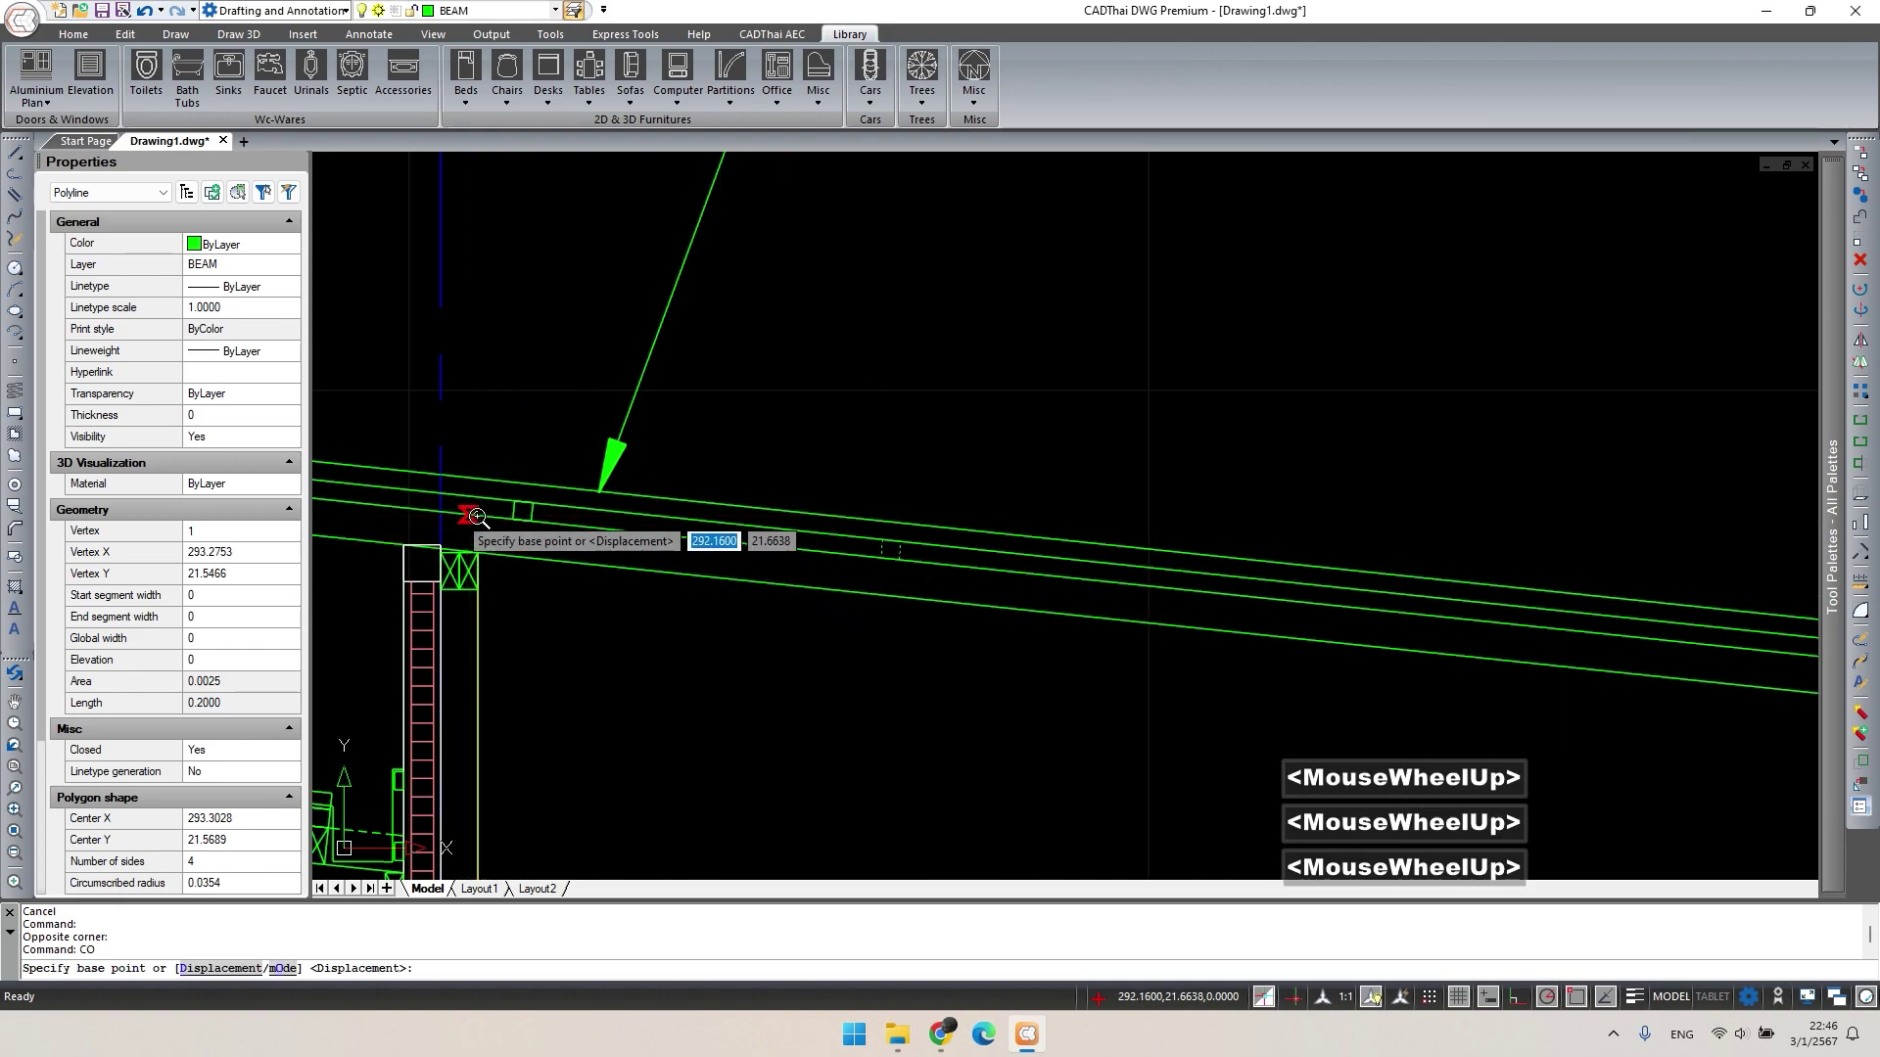
pyautogui.scroll(3, 470, 516)
pyautogui.click(645, 531)
pyautogui.moveTo(1787, 680); pyautogui.dragTo(954, 550, button='middle')
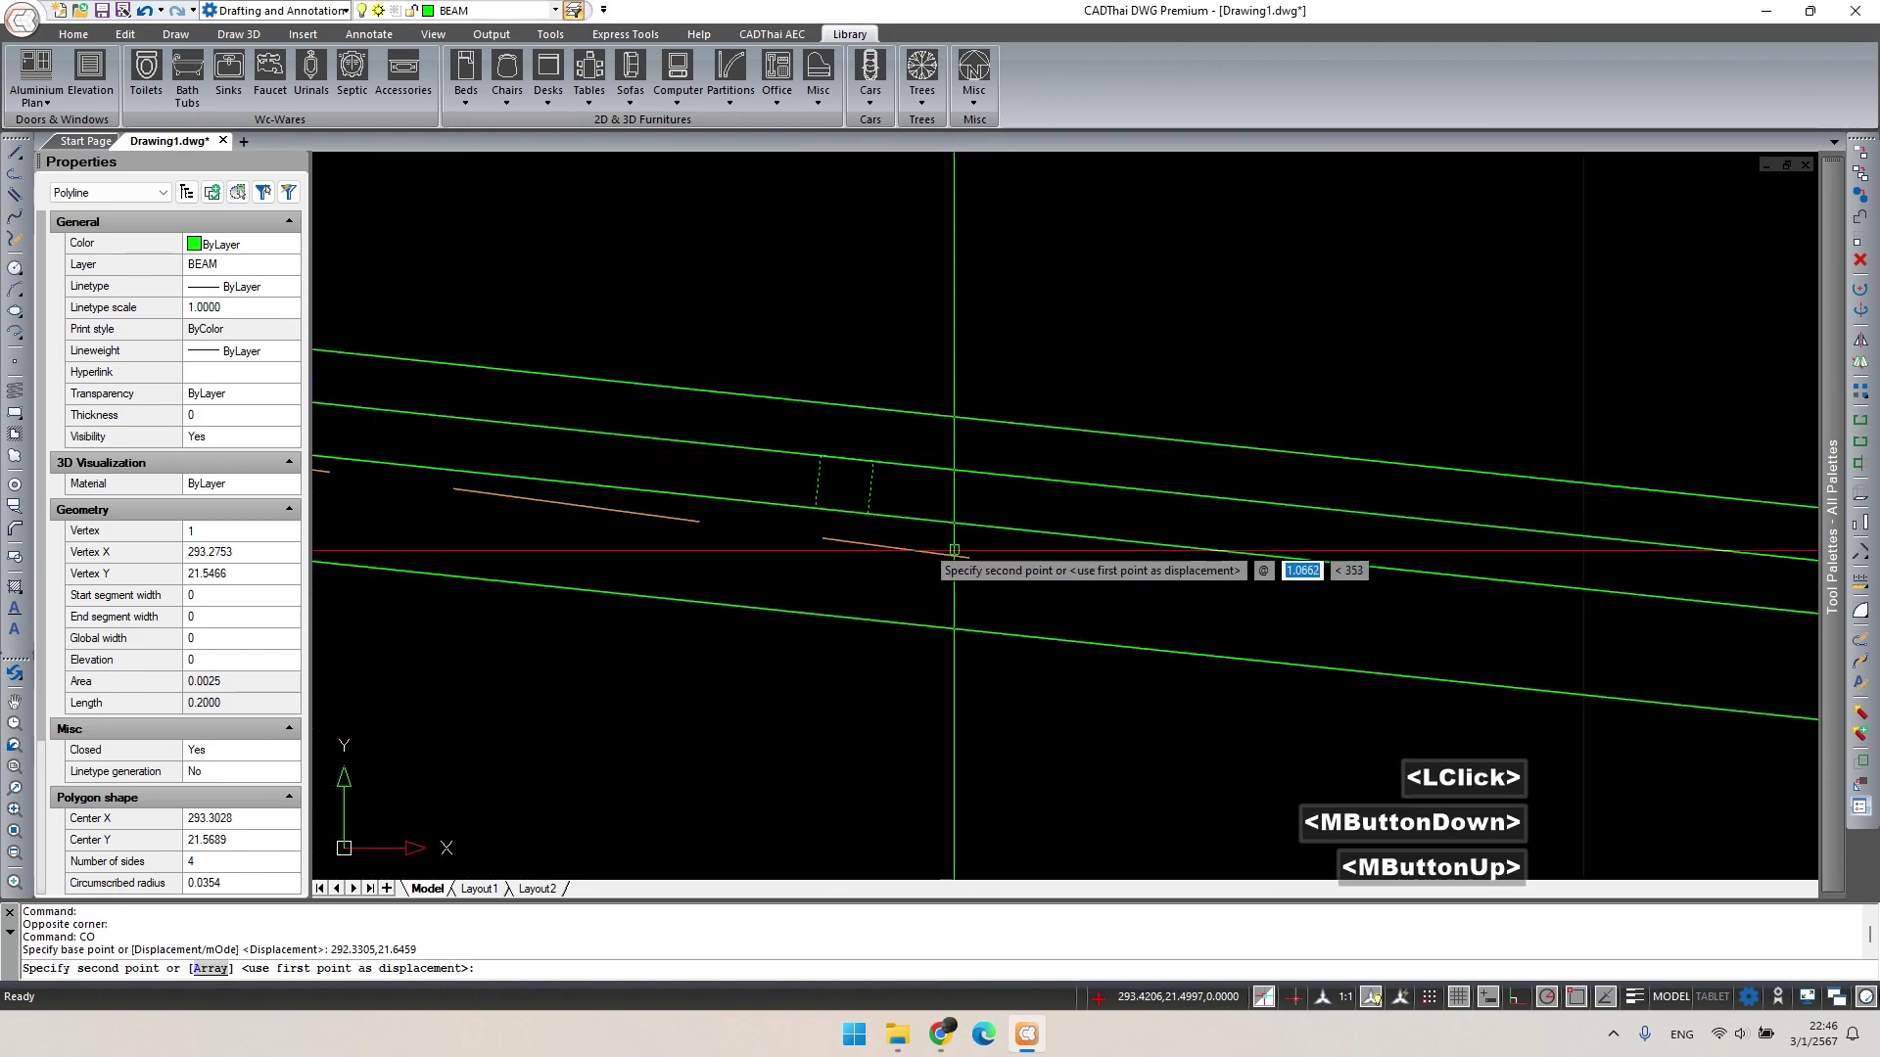
pyautogui.click(868, 513)
pyautogui.scroll(-2, 630, 503)
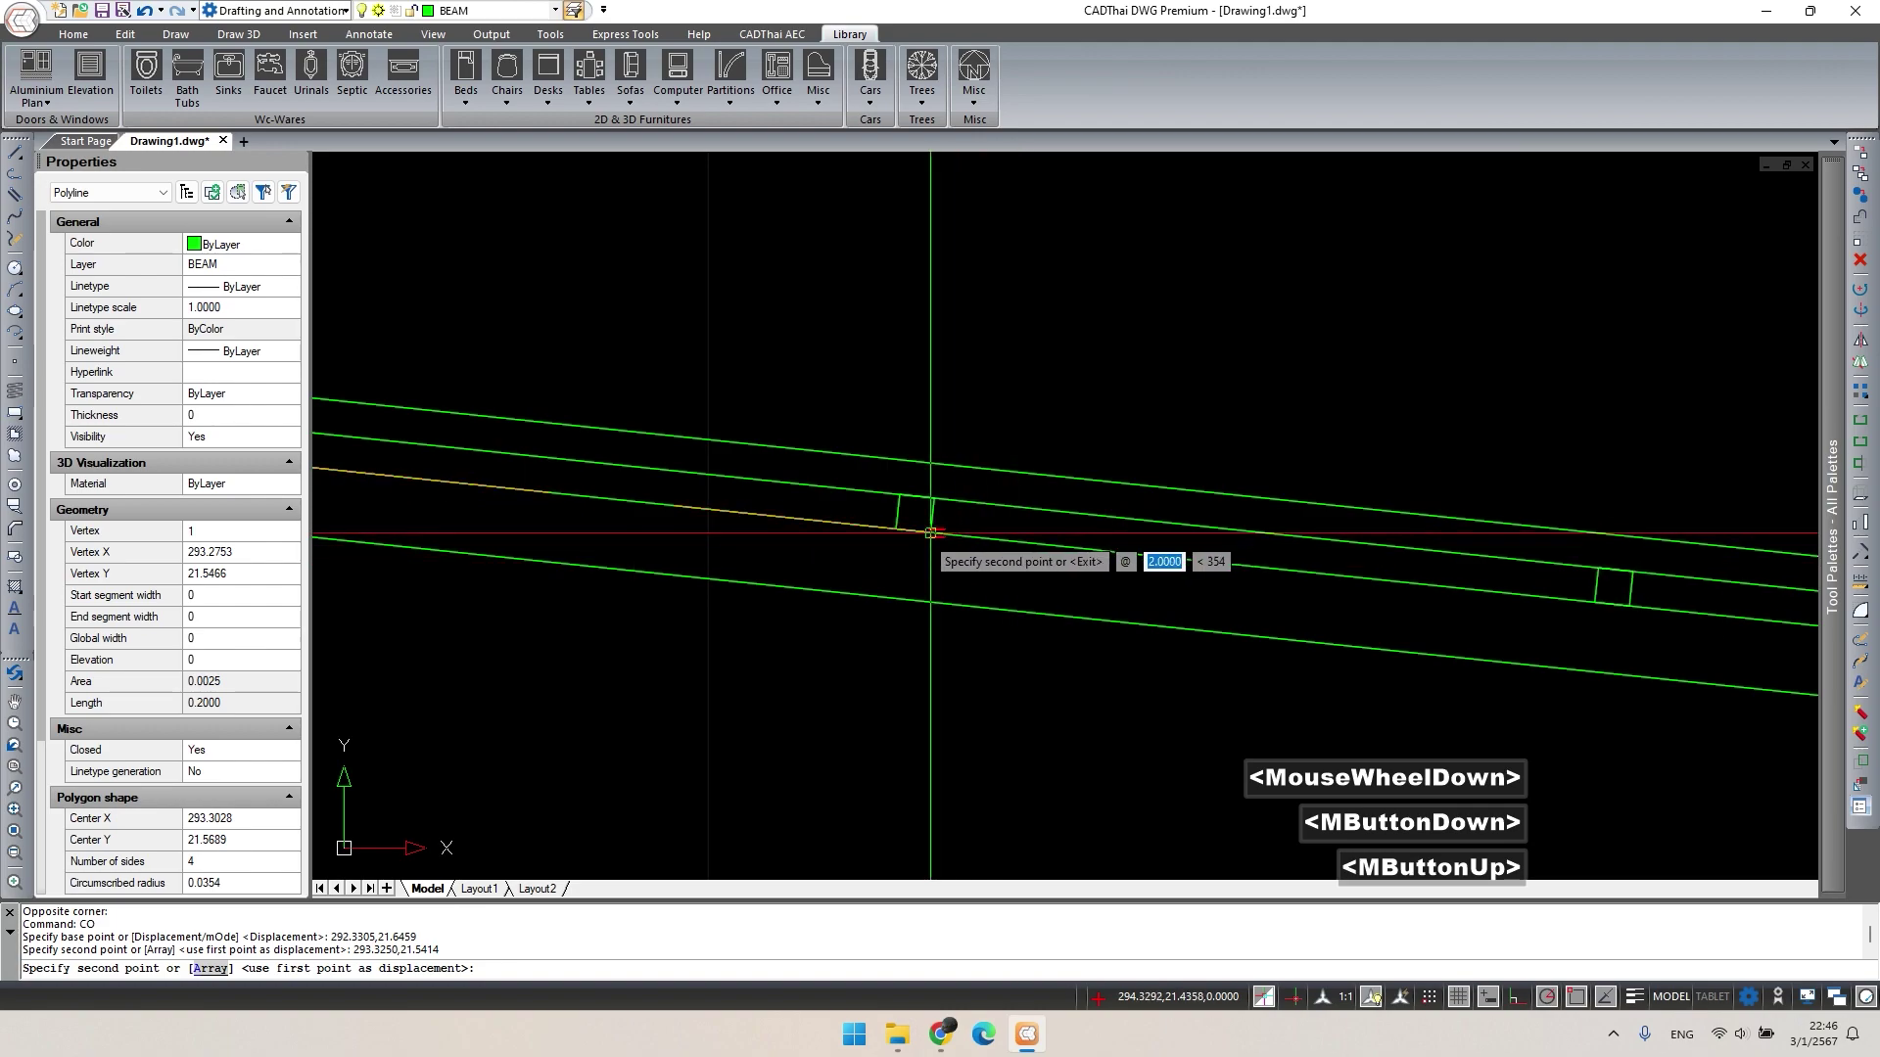
pyautogui.click(930, 534)
pyautogui.scroll(-1, 930, 533)
pyautogui.moveTo(930, 534); pyautogui.dragTo(1165, 636, button='middle')
# Place five further purlin copies down the main roof's slope at the same 1.0 spacing, ending just past the last wall.
pyautogui.scroll(3, 859, 568)
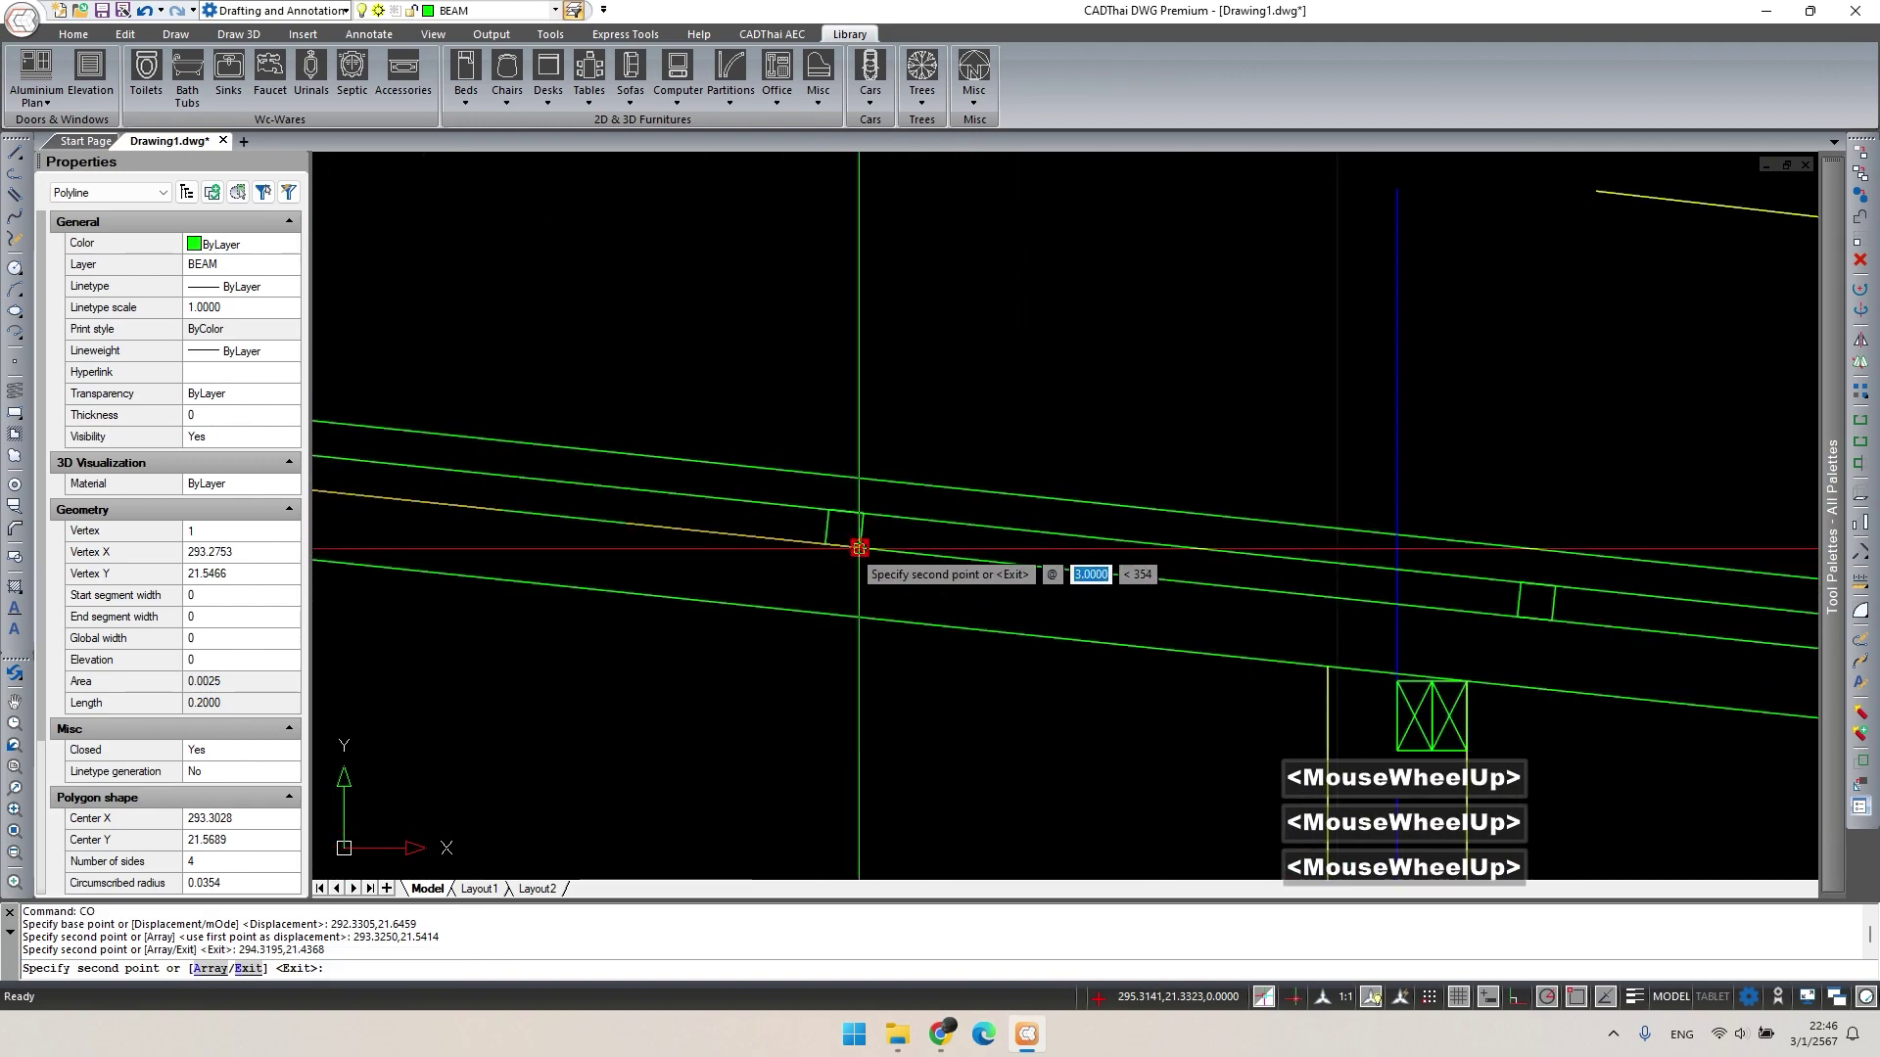
pyautogui.click(859, 547)
pyautogui.scroll(-1, 859, 547)
pyautogui.moveTo(858, 547); pyautogui.dragTo(798, 576, button='middle')
pyautogui.click(812, 568)
pyautogui.scroll(3, 844, 551)
pyautogui.click(827, 536)
pyautogui.scroll(-3, 1077, 587)
pyautogui.scroll(3, 990, 613)
pyautogui.moveTo(1233, 621); pyautogui.dragTo(956, 611, button='middle')
pyautogui.click(900, 570)
pyautogui.scroll(-3, 900, 570)
pyautogui.scroll(3, 957, 612)
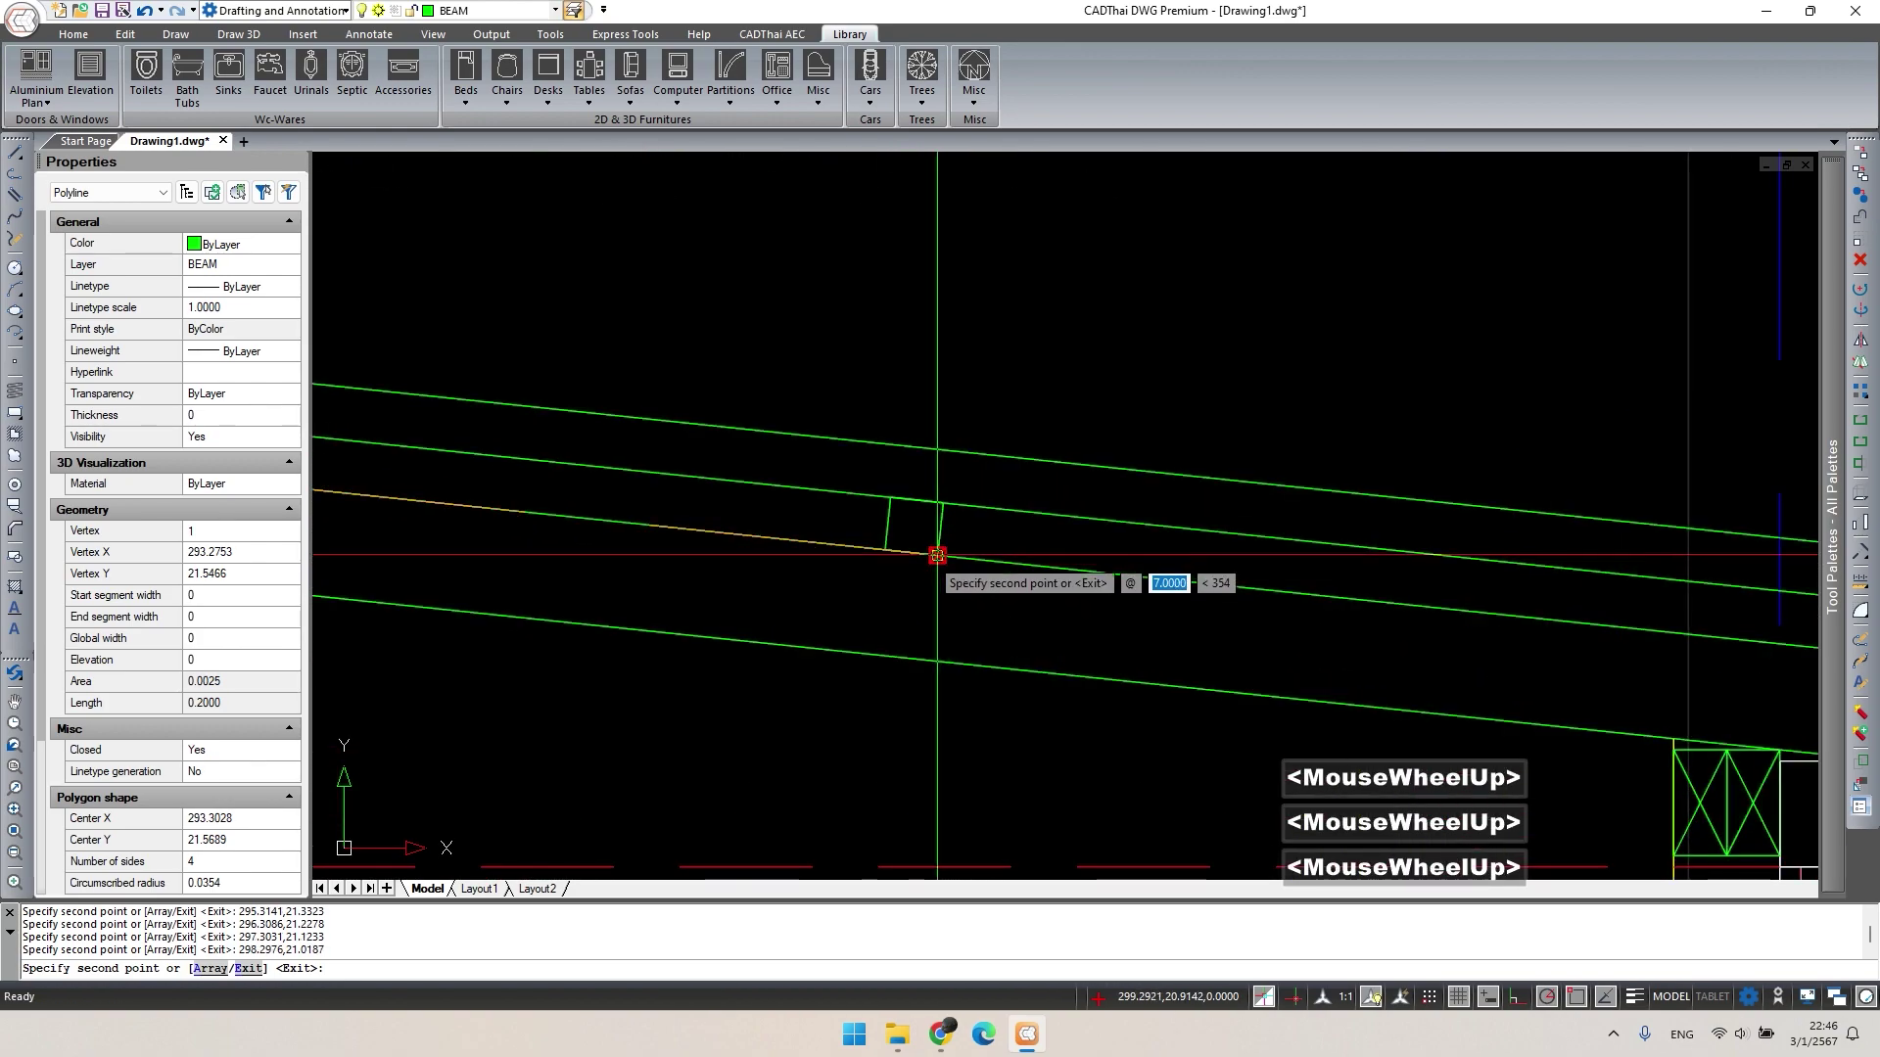
pyautogui.click(937, 555)
pyautogui.scroll(-3, 937, 555)
pyautogui.moveTo(1155, 607); pyautogui.dragTo(937, 590, button='middle')
pyautogui.scroll(2, 937, 590)
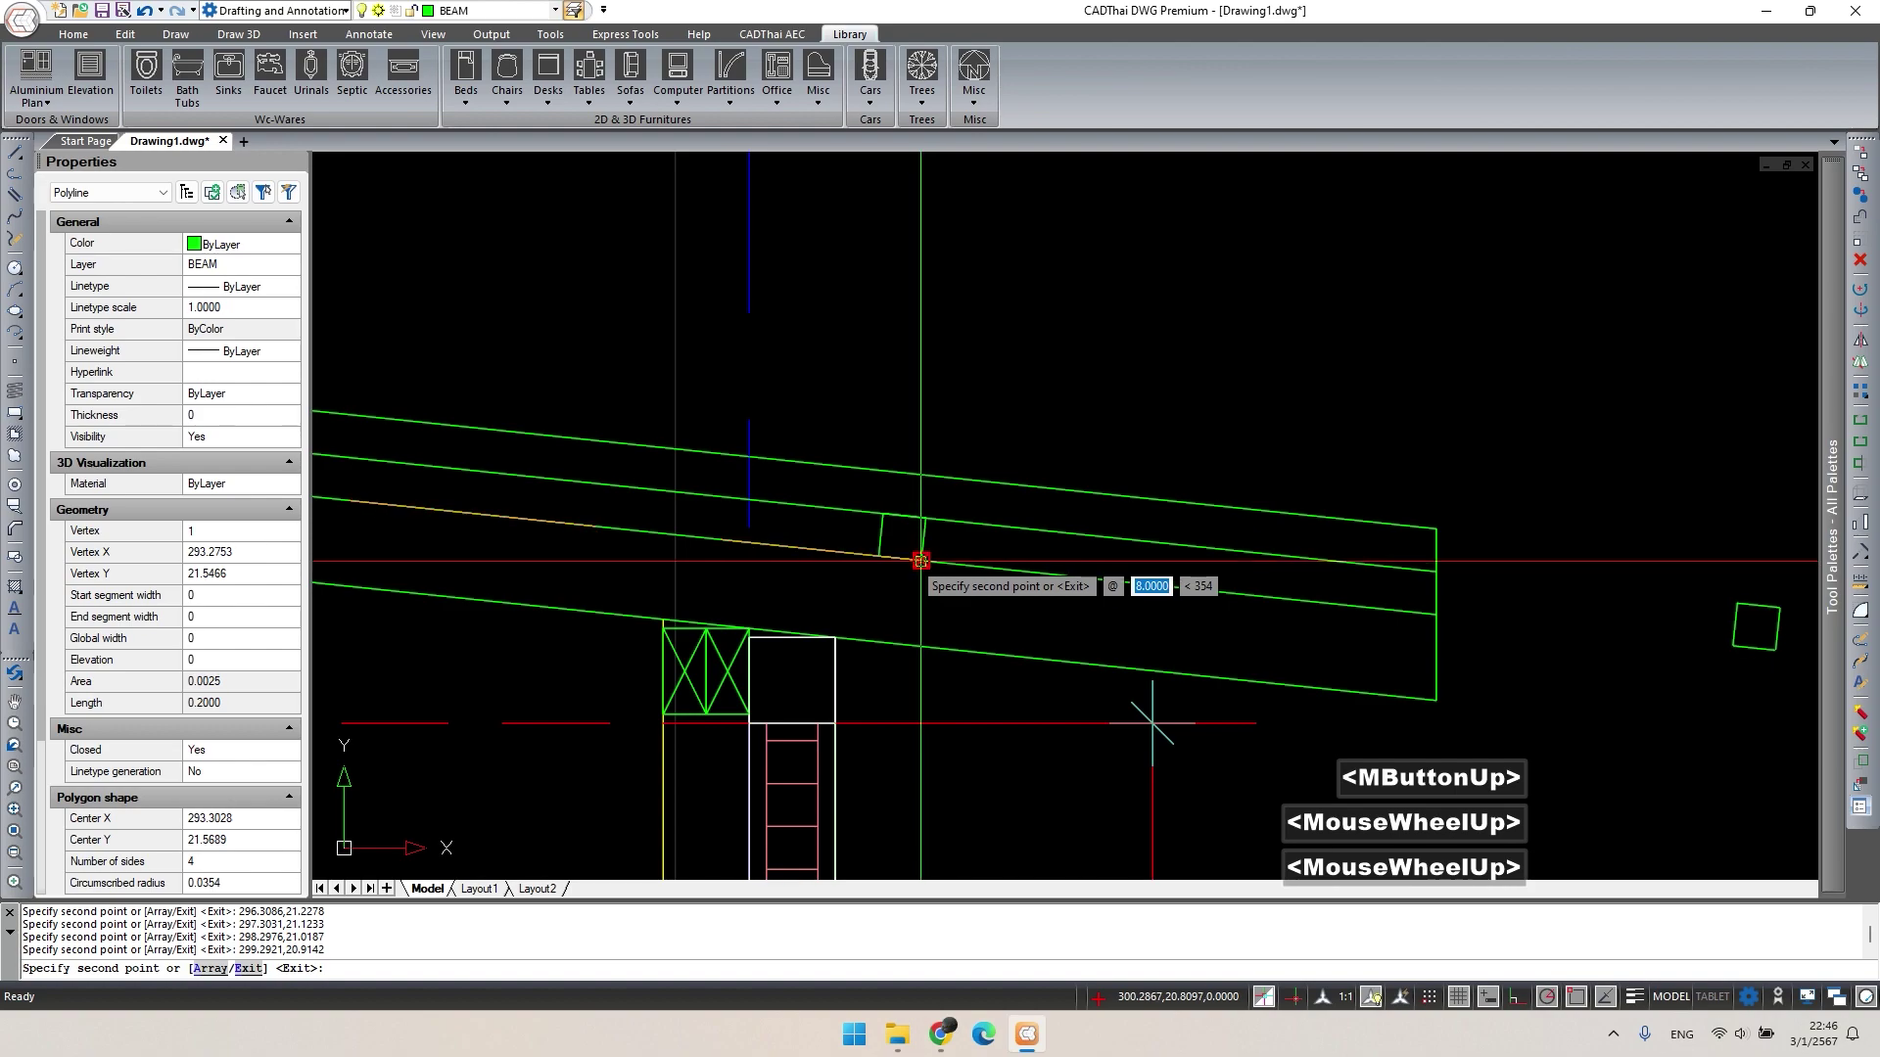
pyautogui.press('Escape')
# Copy the last purlin to the main roof's lower end, aligning its upper corner with the eave line.
pyautogui.click(914, 533)
pyautogui.doubleClick(946, 575)
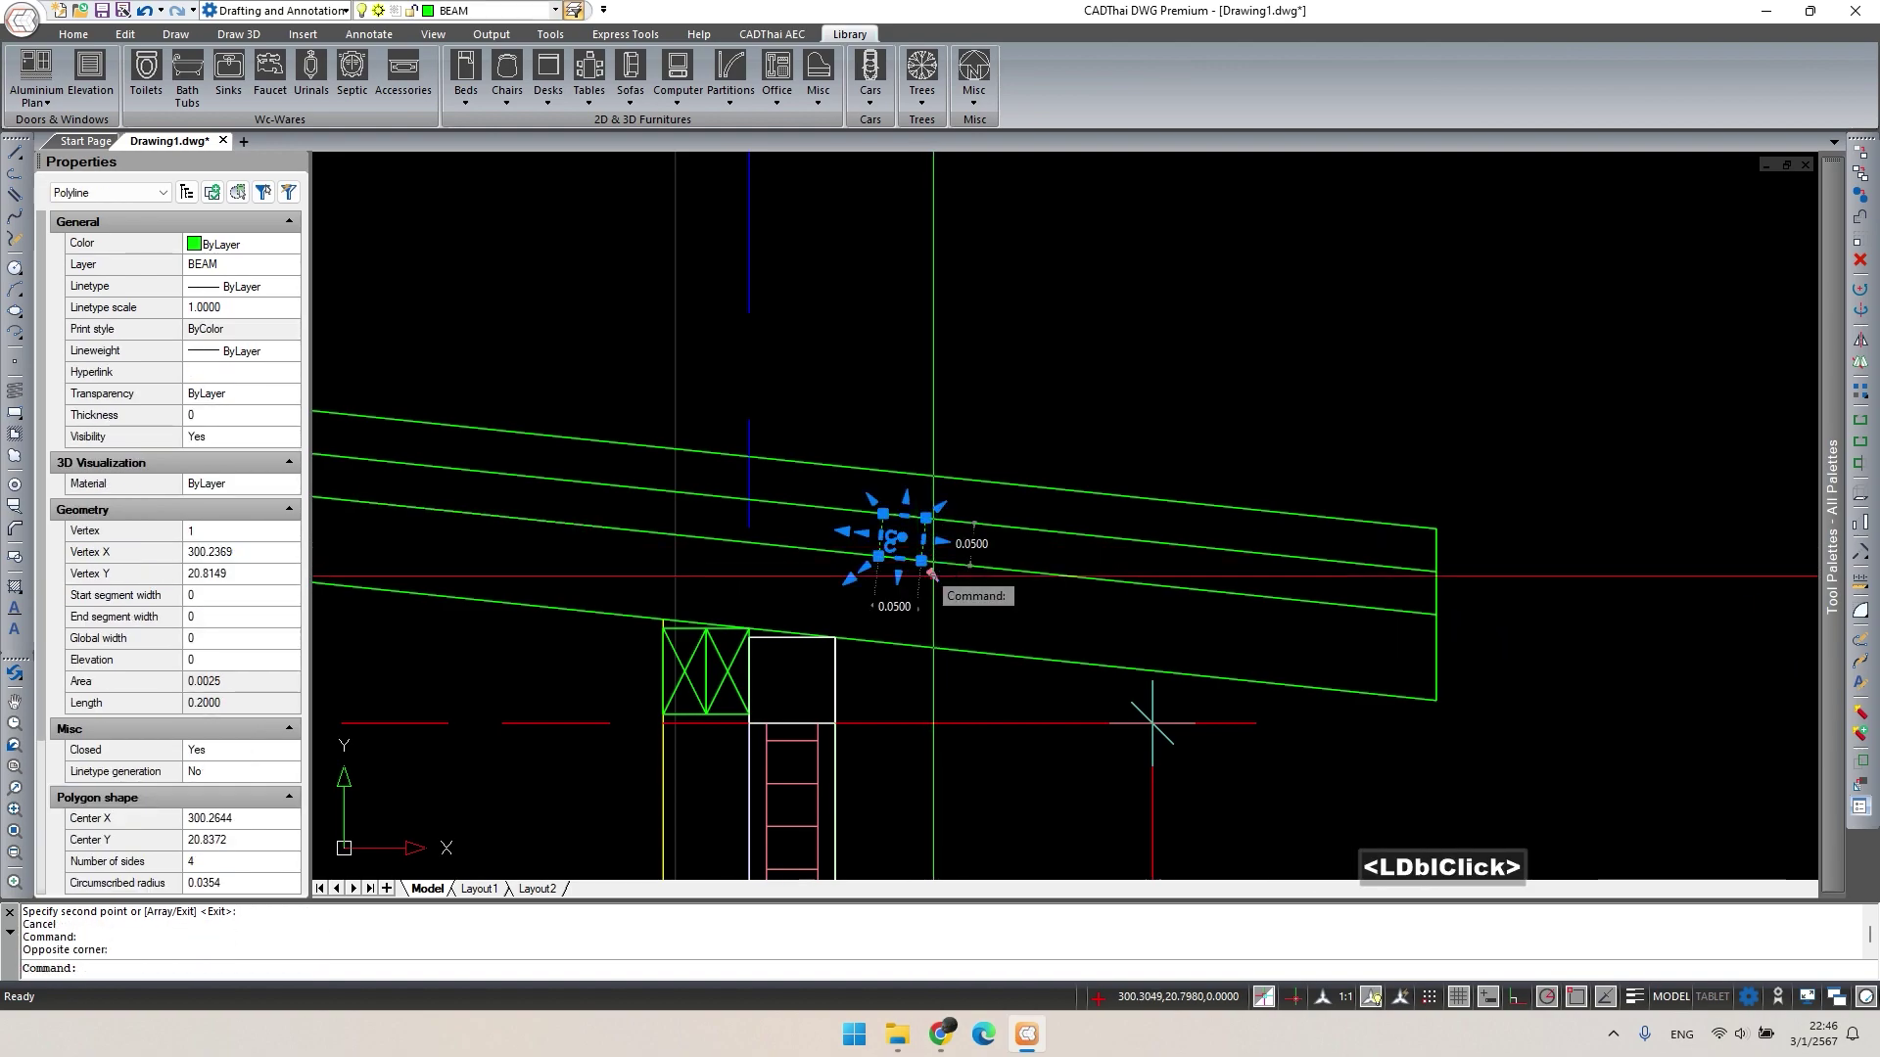
pyautogui.press('Escape')
pyautogui.press('Escape')
pyautogui.press('Escape')
pyautogui.click(937, 544)
pyautogui.write('co')
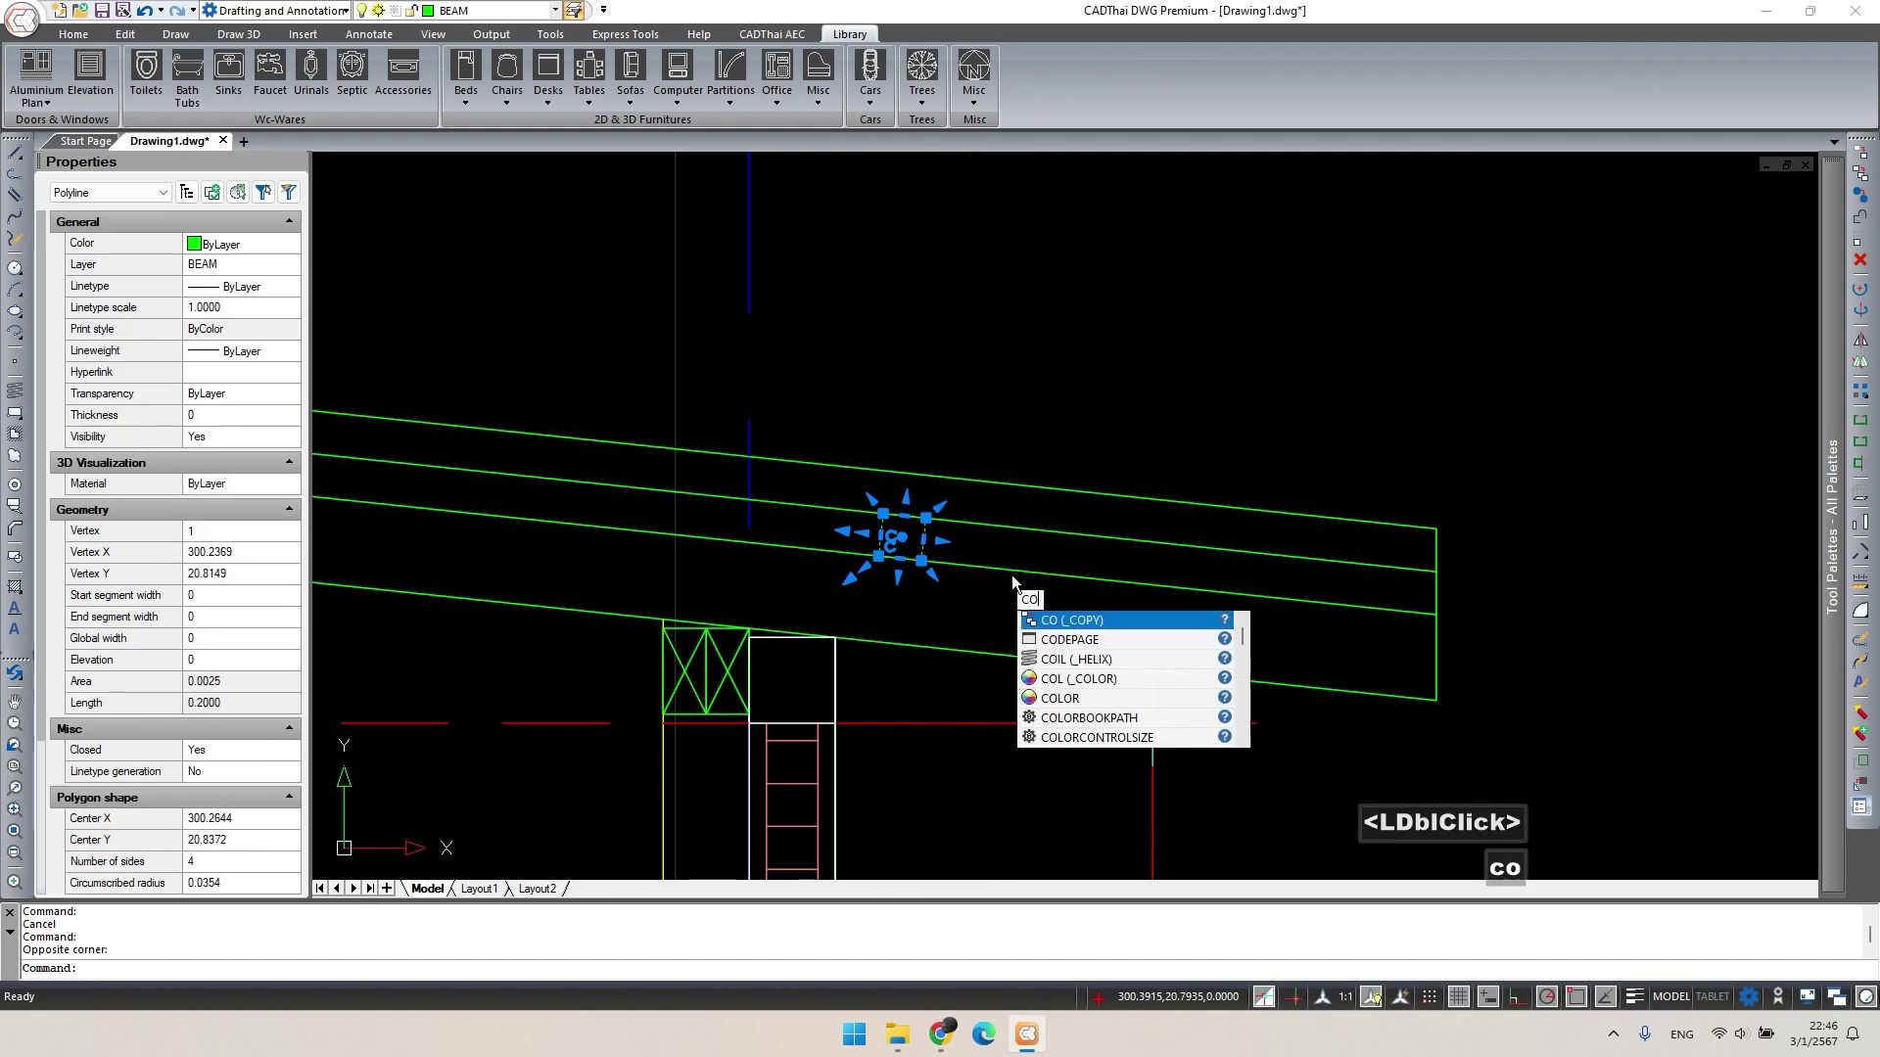
pyautogui.press('space')
pyautogui.click(925, 518)
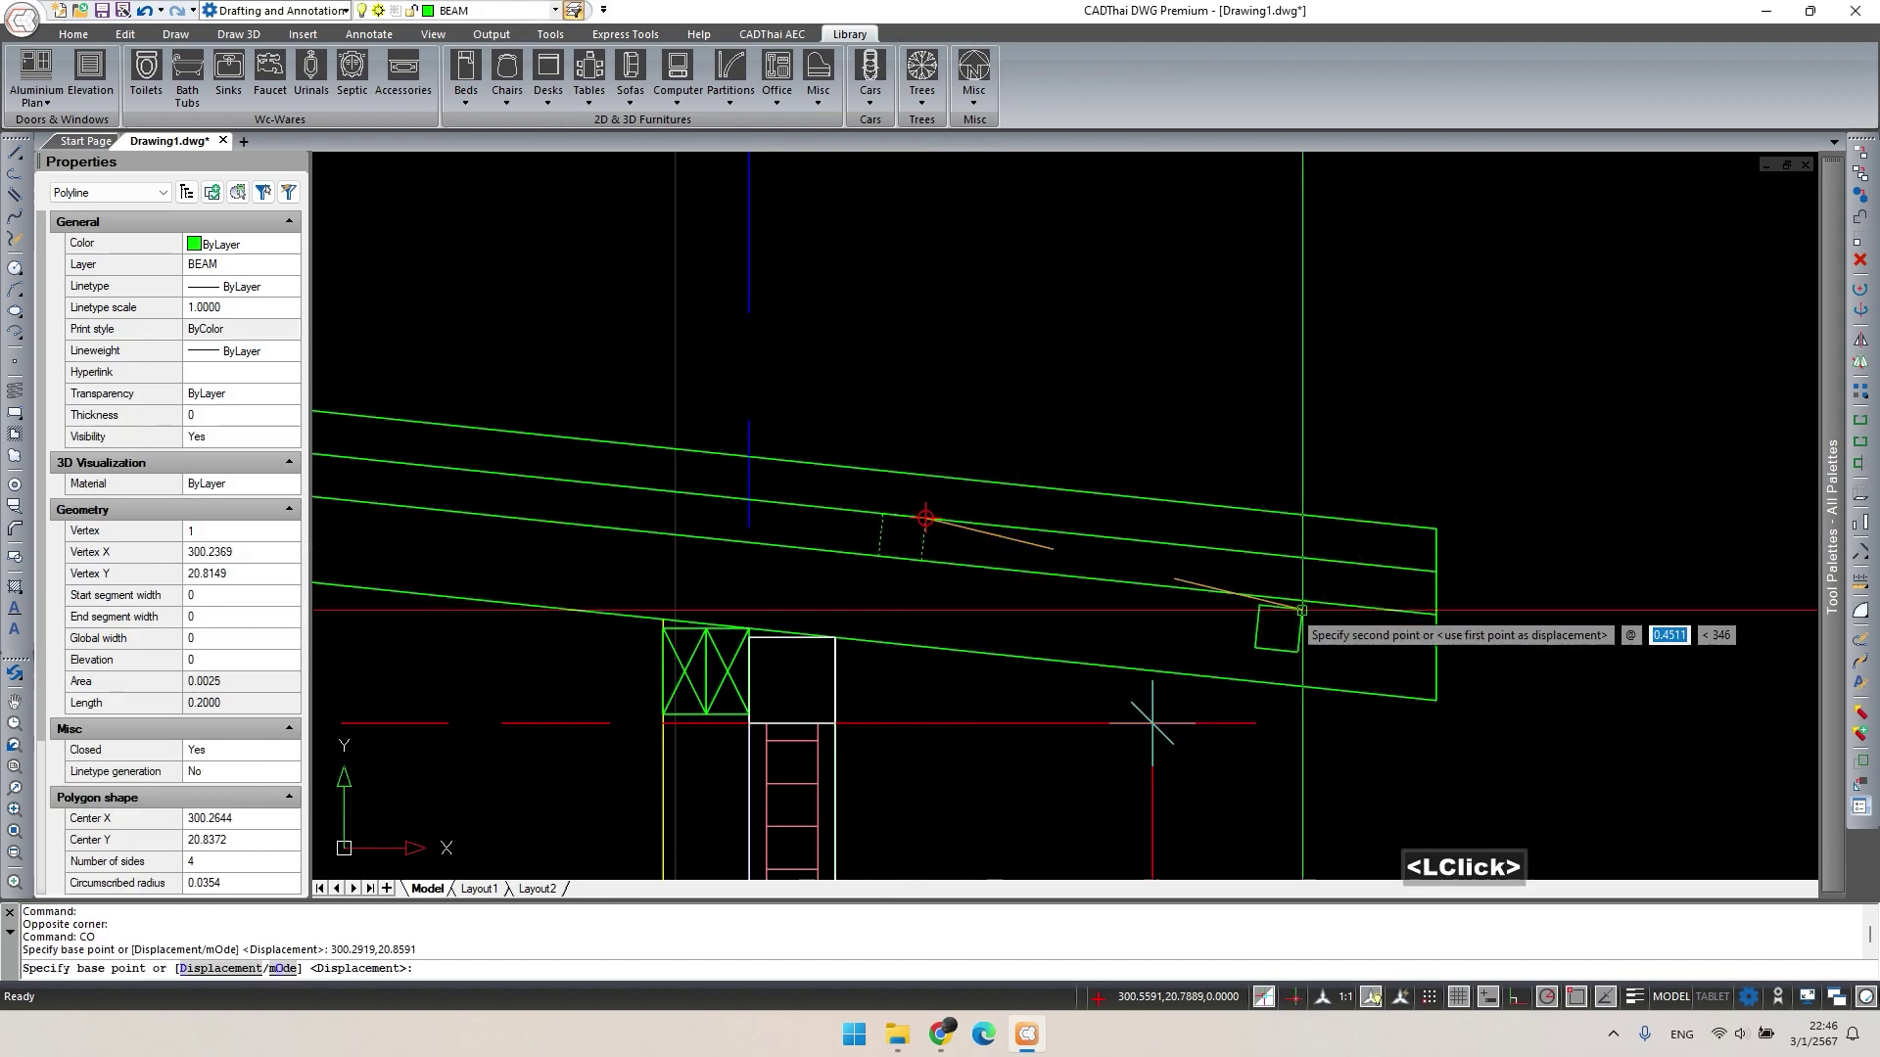
pyautogui.click(1433, 573)
pyautogui.scroll(-6, 1381, 391)
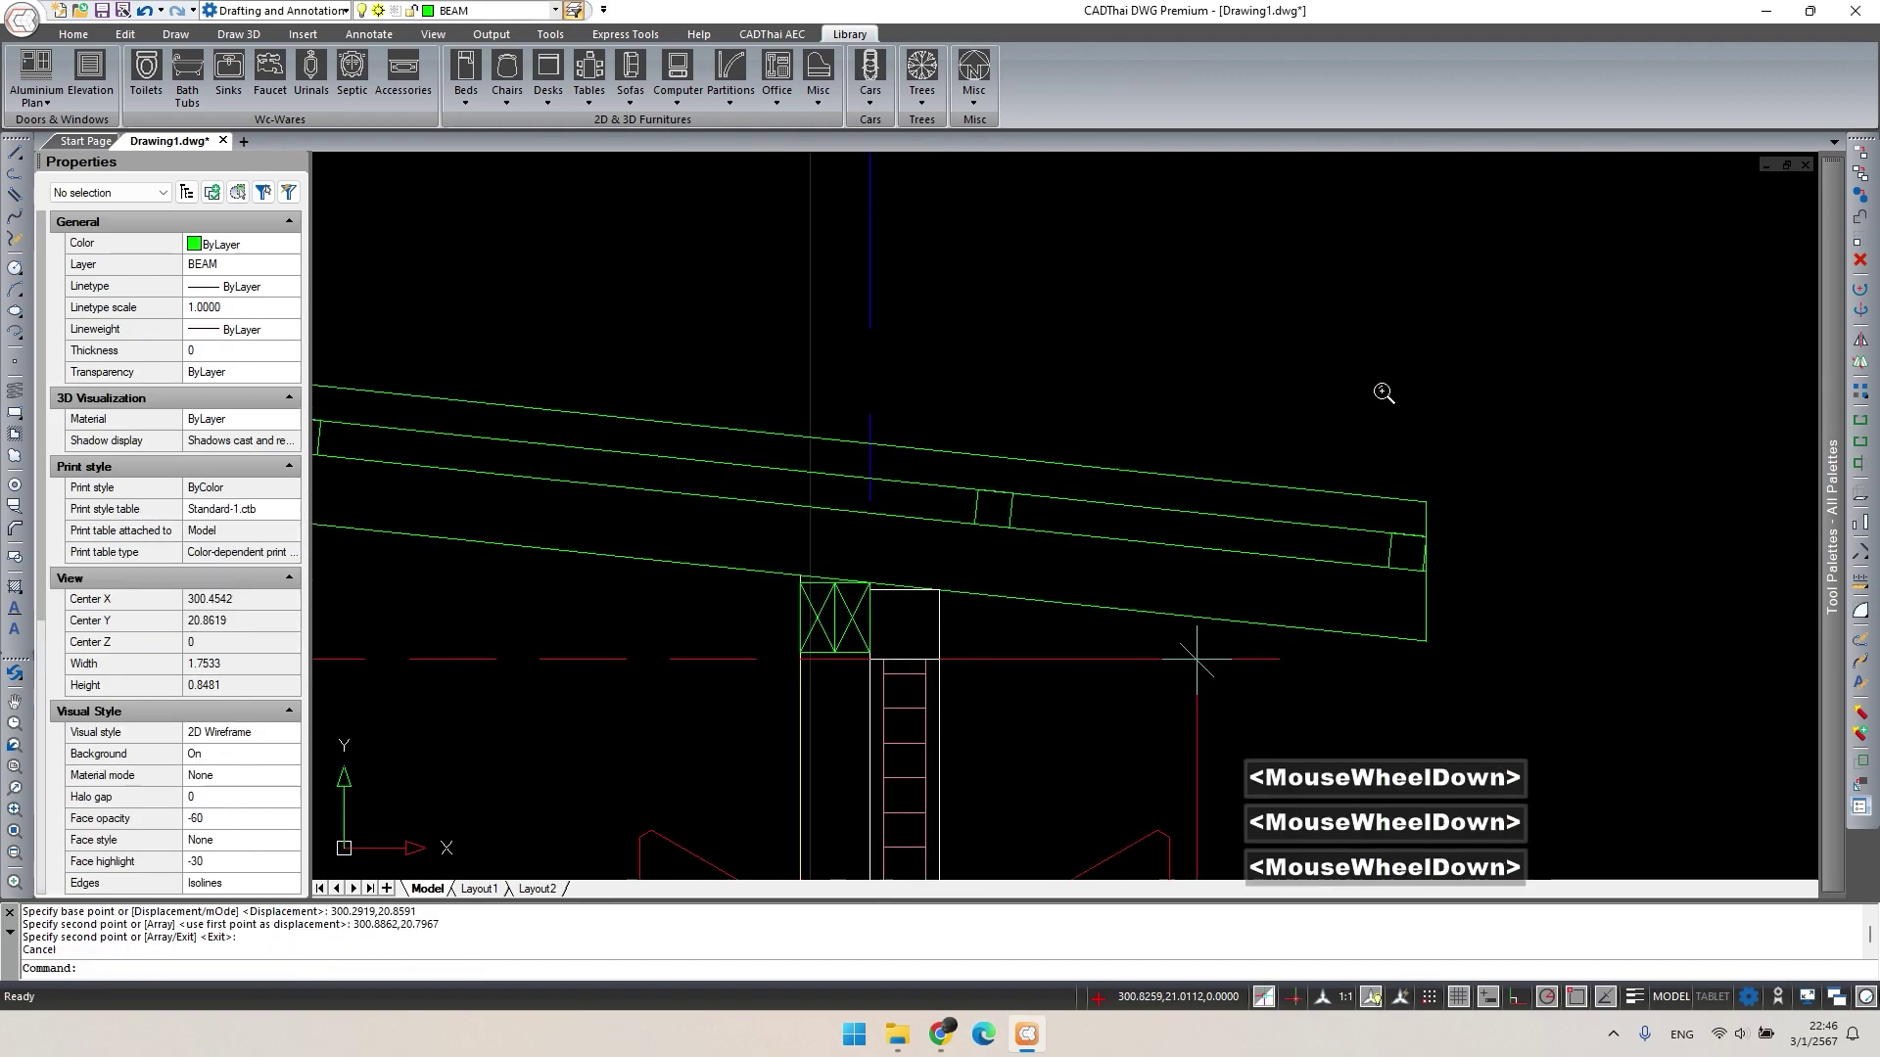
pyautogui.press('Escape')
pyautogui.press('Escape')
pyautogui.scroll(-2, 1567, 440)
pyautogui.moveTo(1664, 392); pyautogui.dragTo(1545, 512, button='middle')
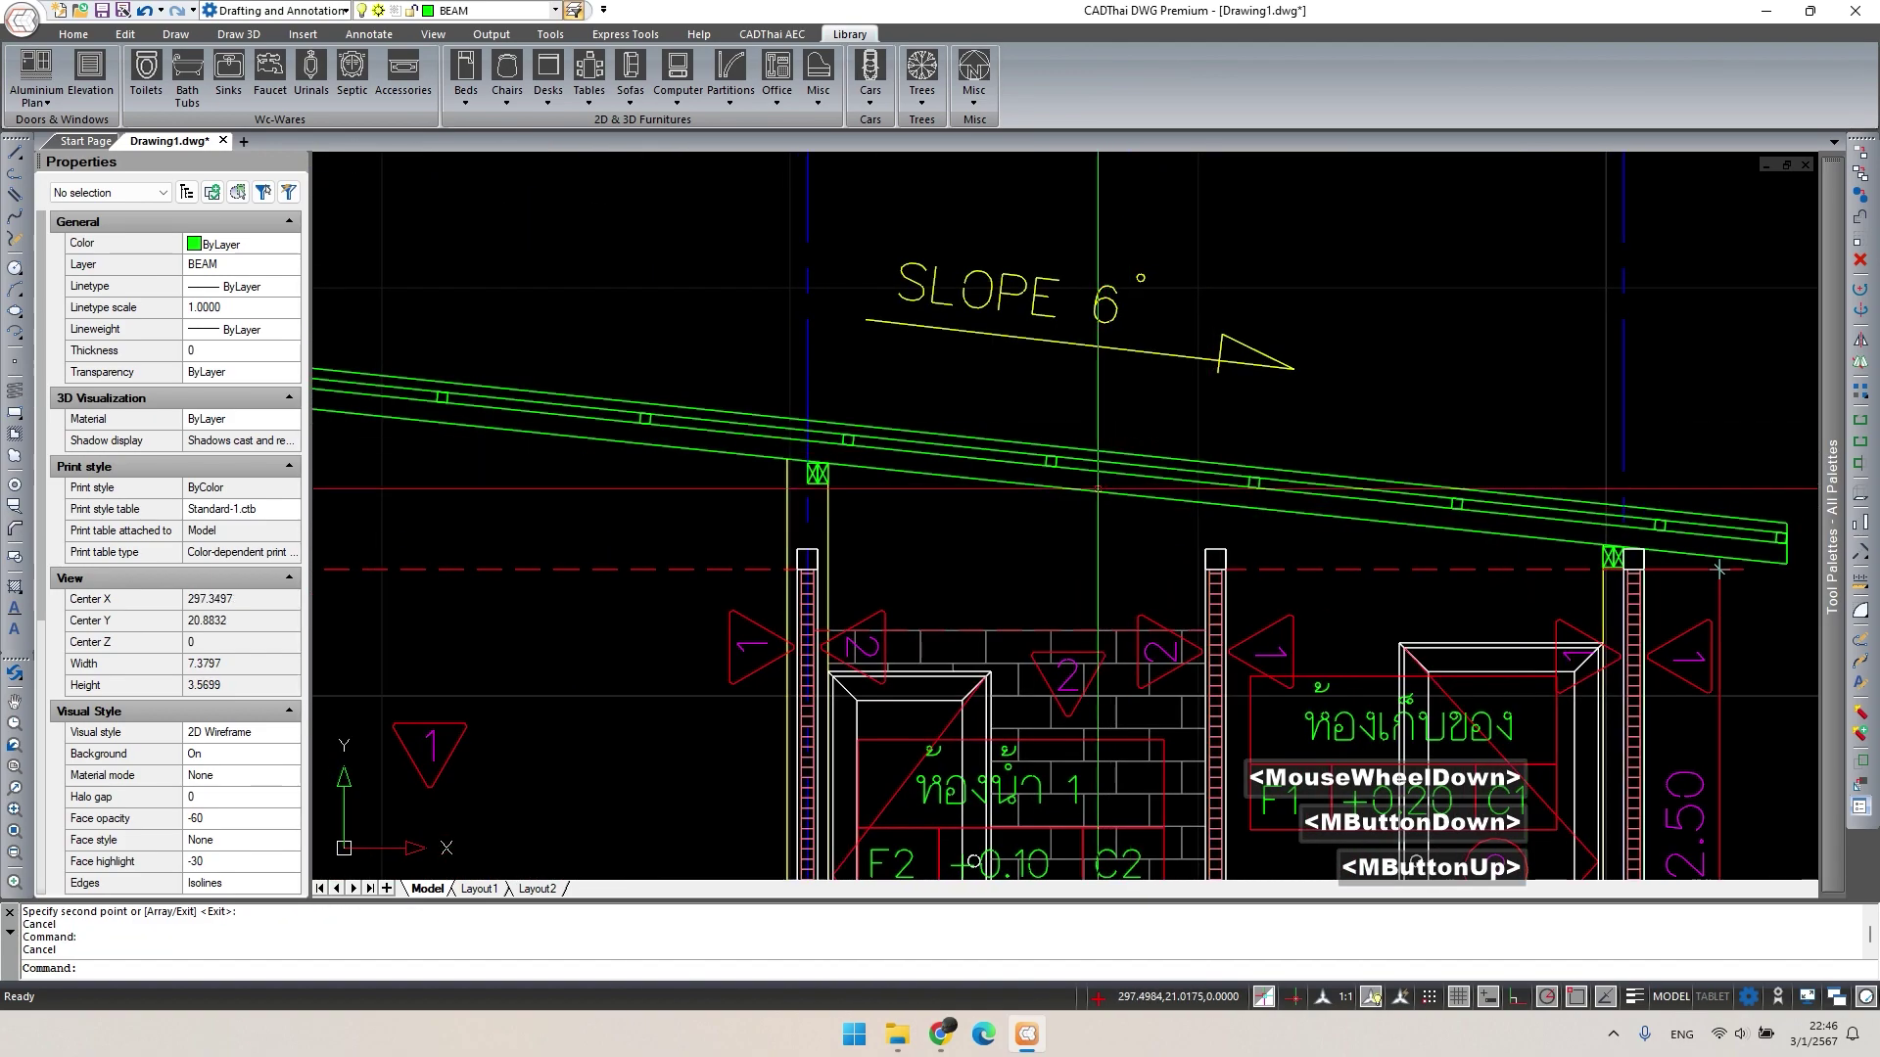
pyautogui.scroll(-5, 1447, 465)
pyautogui.press('Escape')
pyautogui.click(1024, 240)
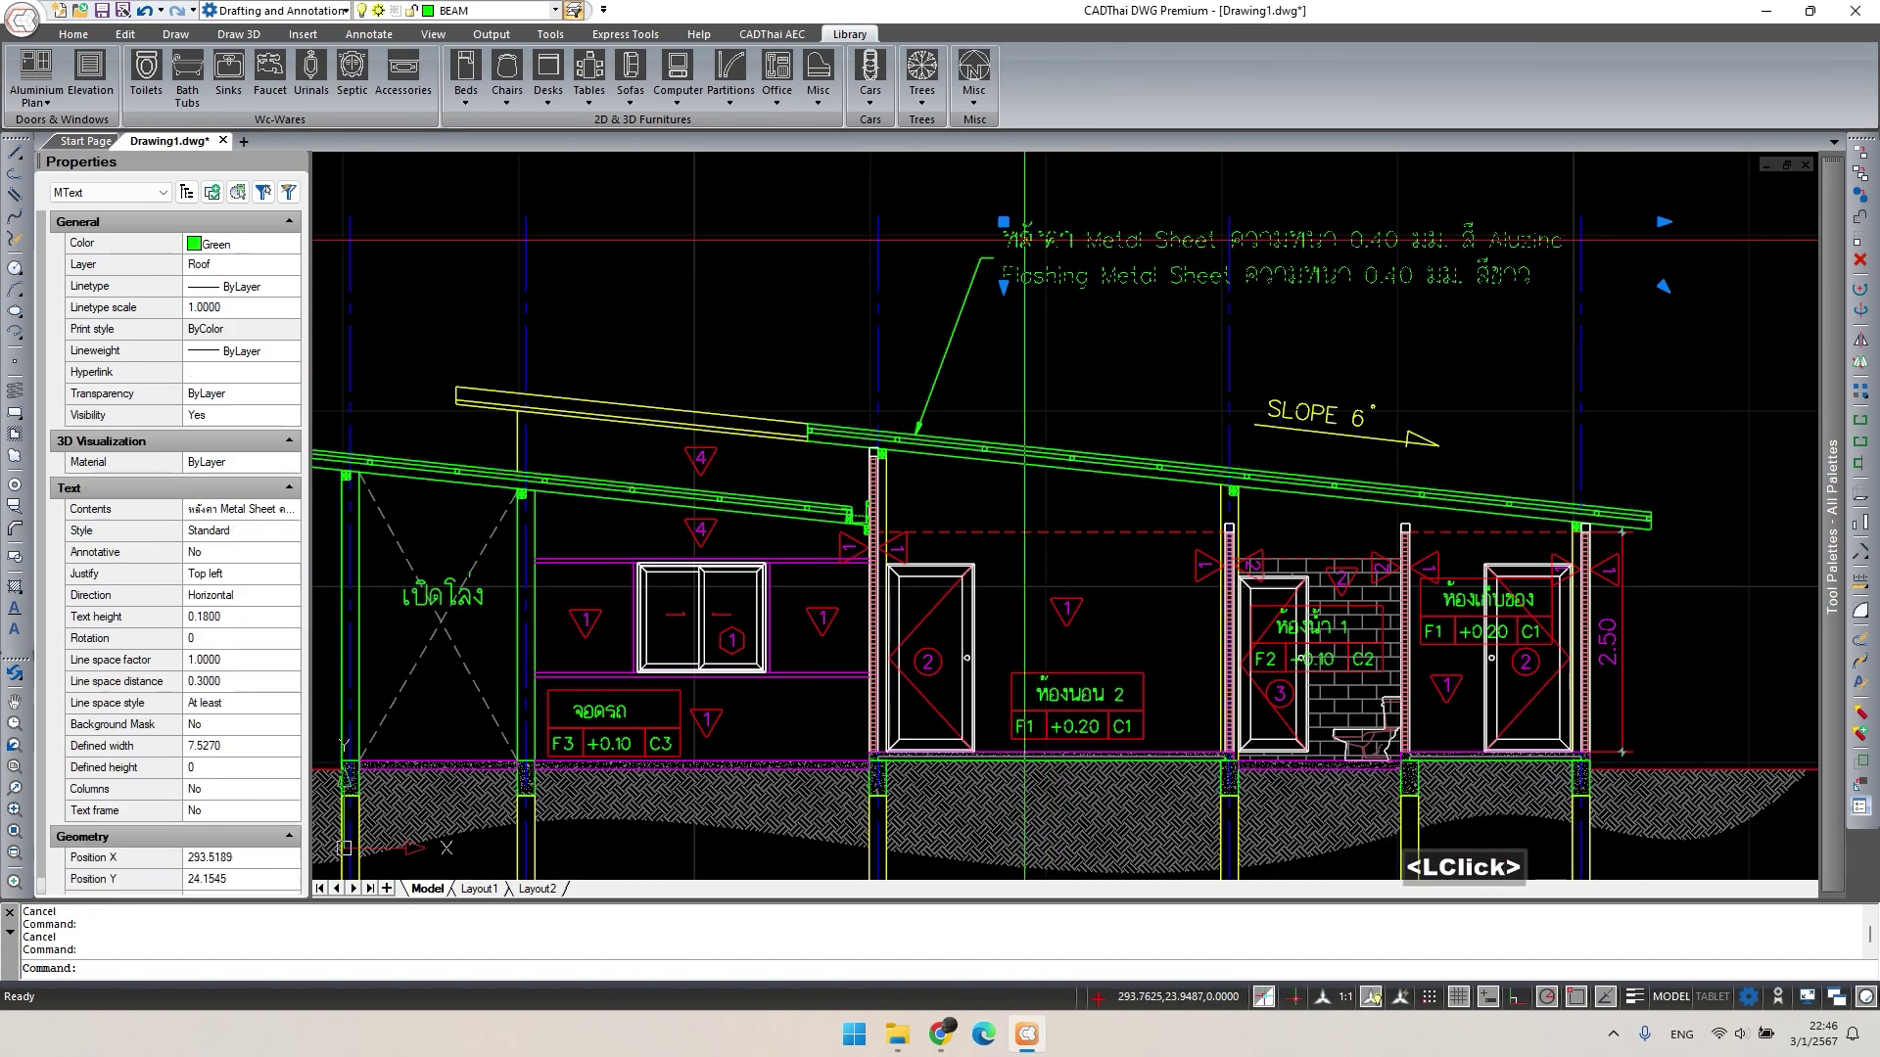
pyautogui.write('c')
pyautogui.press('space')
pyautogui.click(1088, 252)
pyautogui.scroll(-2, 1089, 256)
pyautogui.moveTo(861, 381)
pyautogui.mouseDown(button='middle')
pyautogui.moveTo(901, 394)
pyautogui.moveTo(763, 367)
pyautogui.mouseUp(button='middle')
pyautogui.moveTo(1291, 376); pyautogui.dragTo(974, 412, button='middle')
pyautogui.press('Escape')
# Move the metal-sheet roof note together with its leader up and back toward the yellow roof.
pyautogui.moveTo(979, 421); pyautogui.dragTo(805, 360)
pyautogui.scroll(2, 805, 360)
pyautogui.write('m')
pyautogui.press('space')
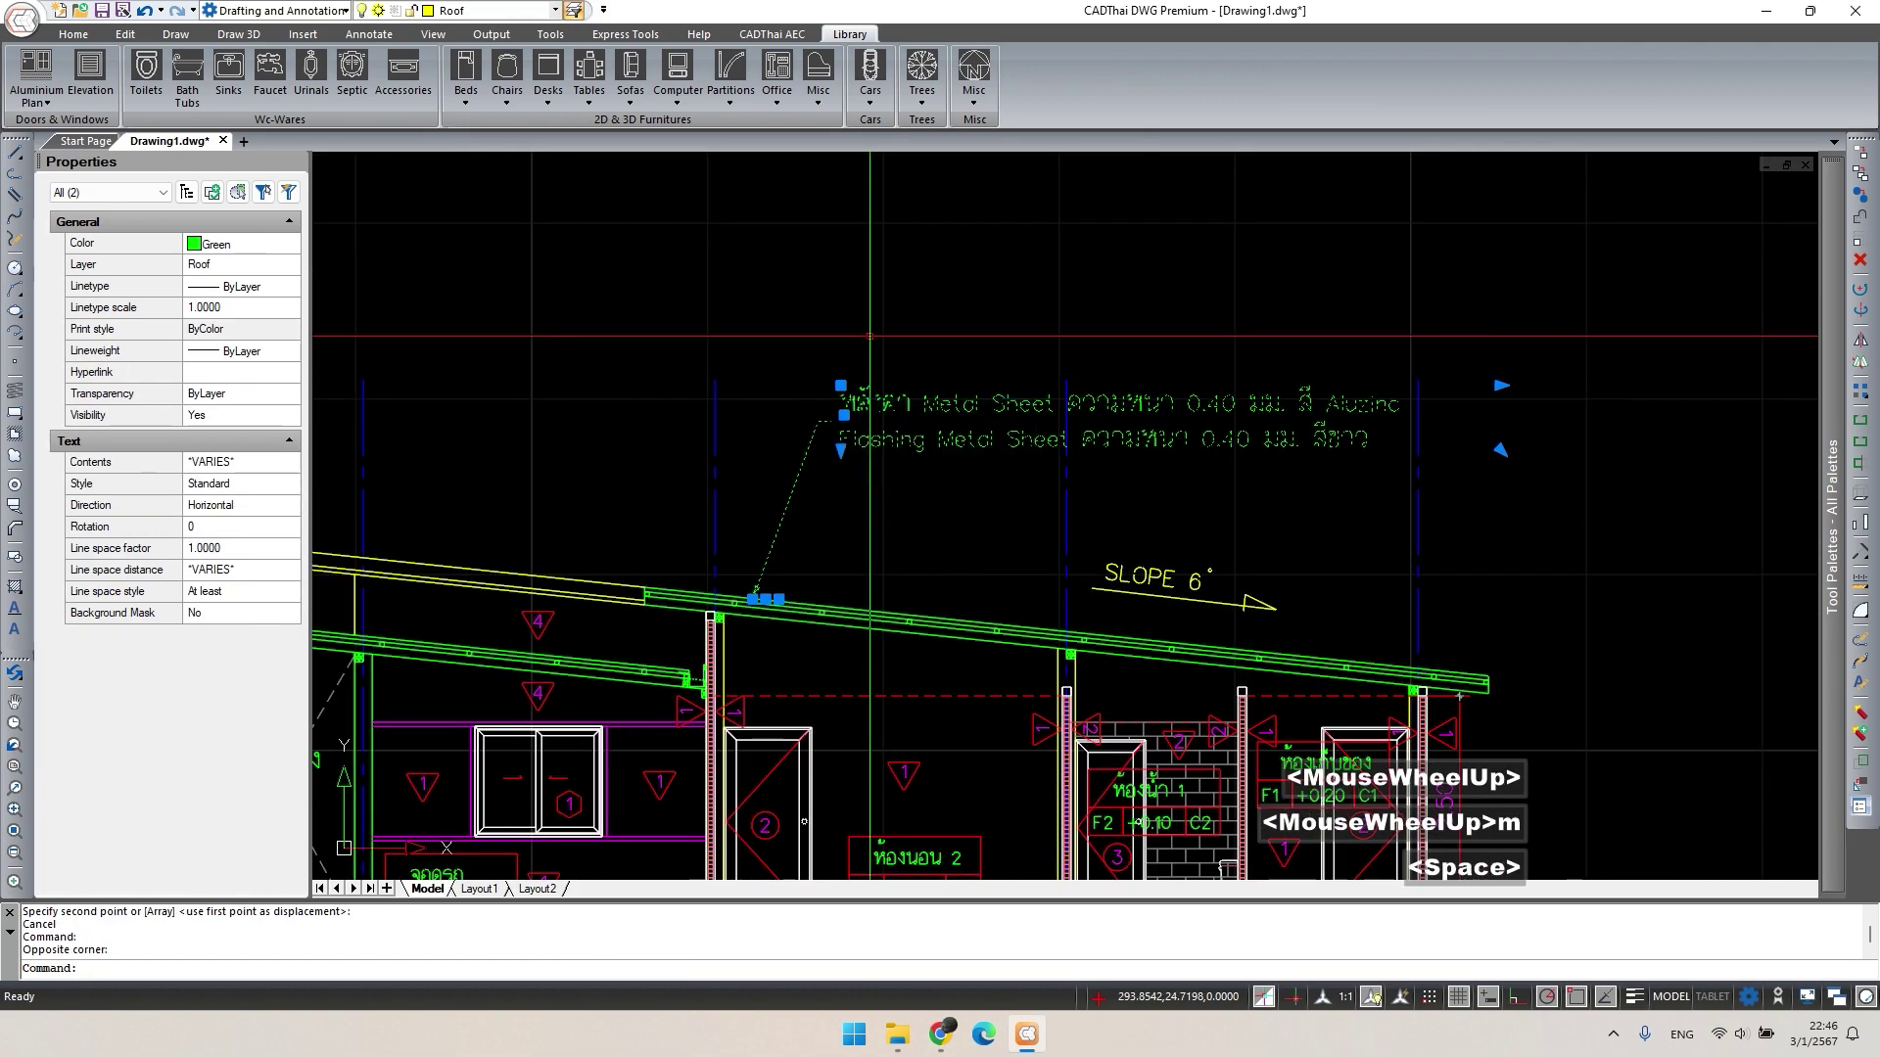
pyautogui.click(916, 307)
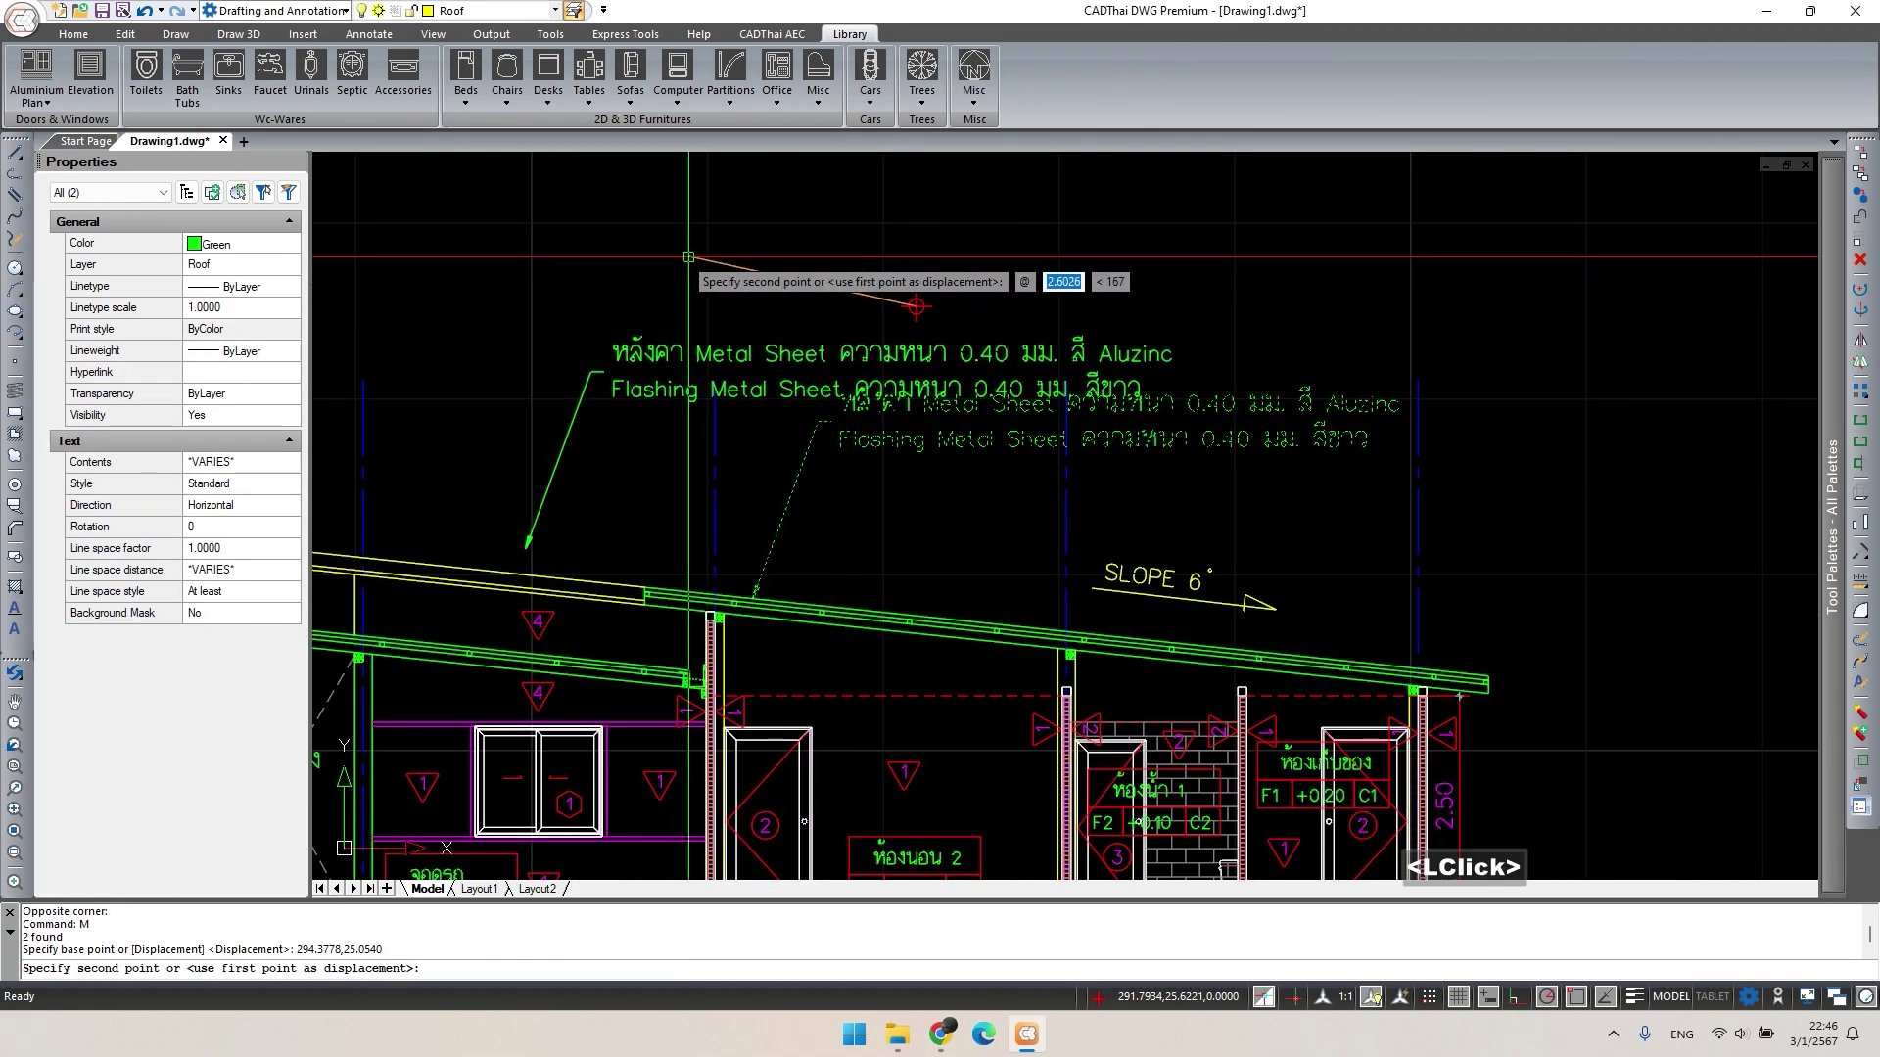
pyautogui.click(581, 238)
pyautogui.press('Escape')
# Stretch the roof note's leader arrowhead onto the upper edge of the yellow roof.
pyautogui.doubleClick(418, 529)
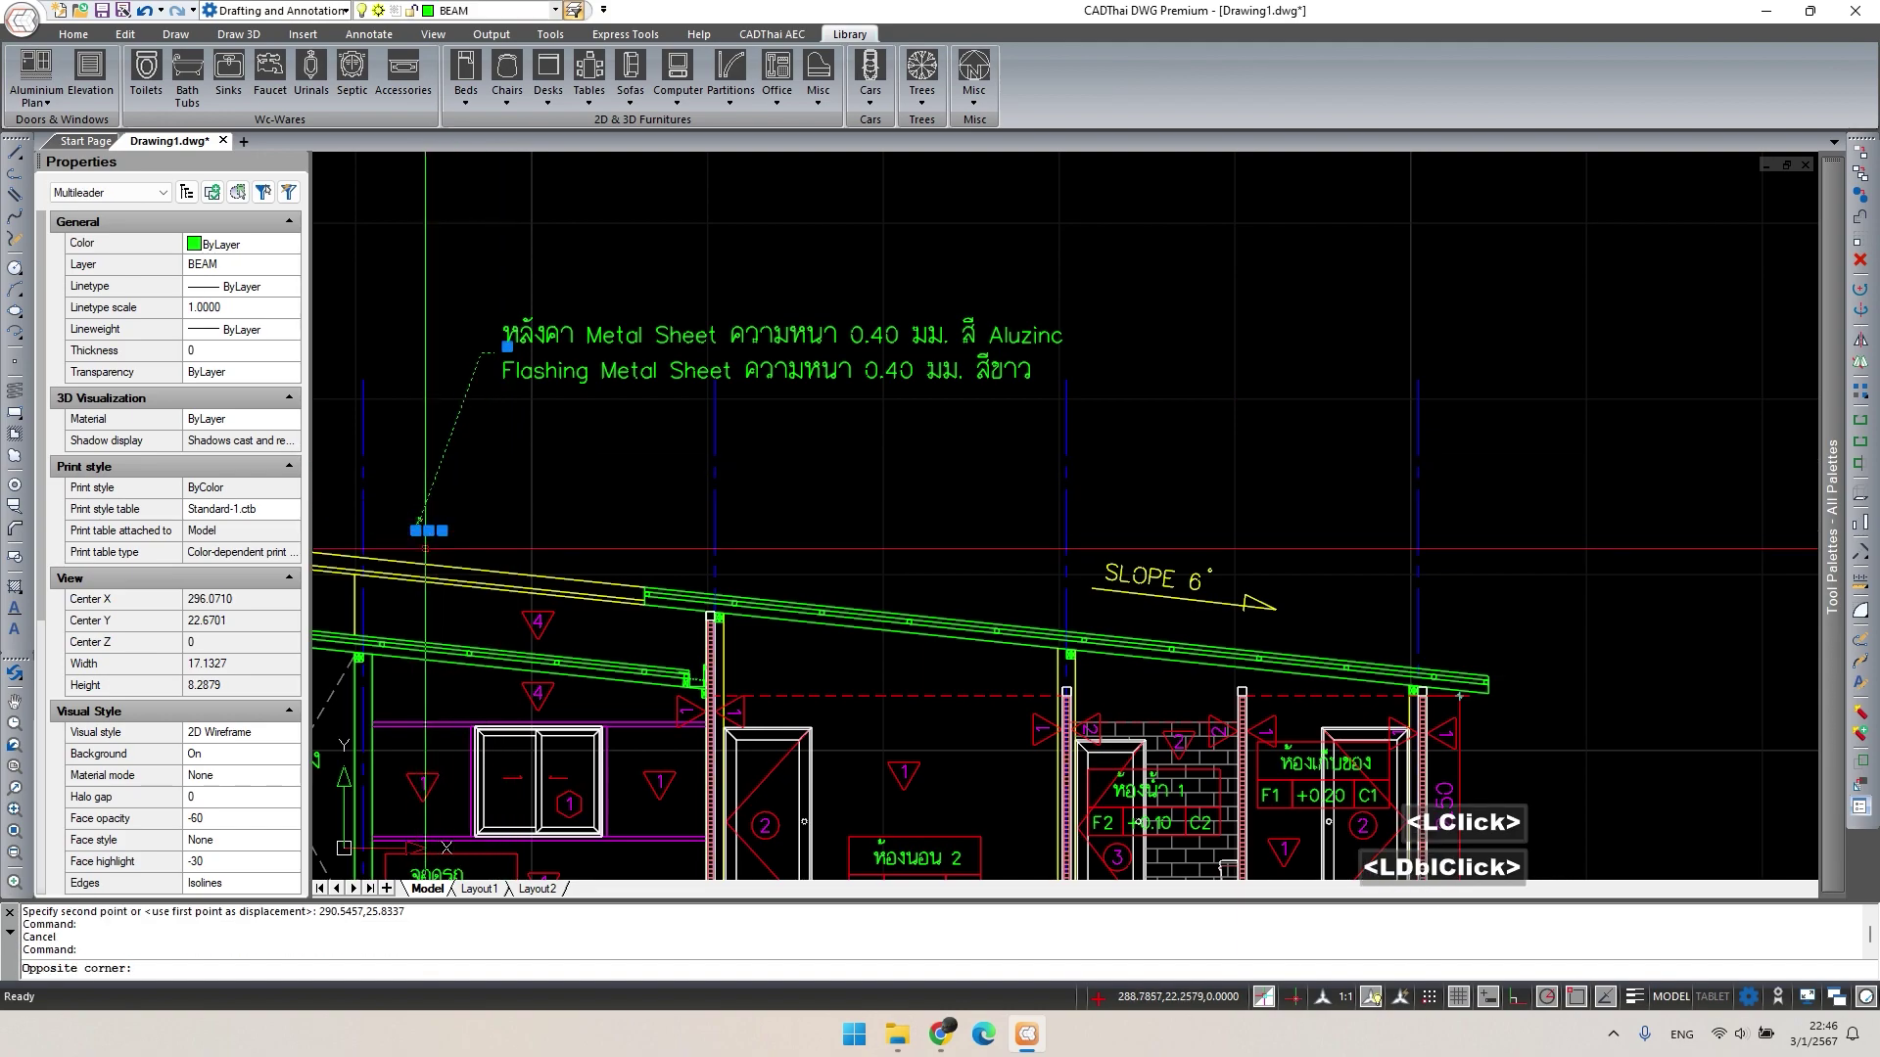
pyautogui.scroll(2, 413, 534)
pyautogui.click(417, 527)
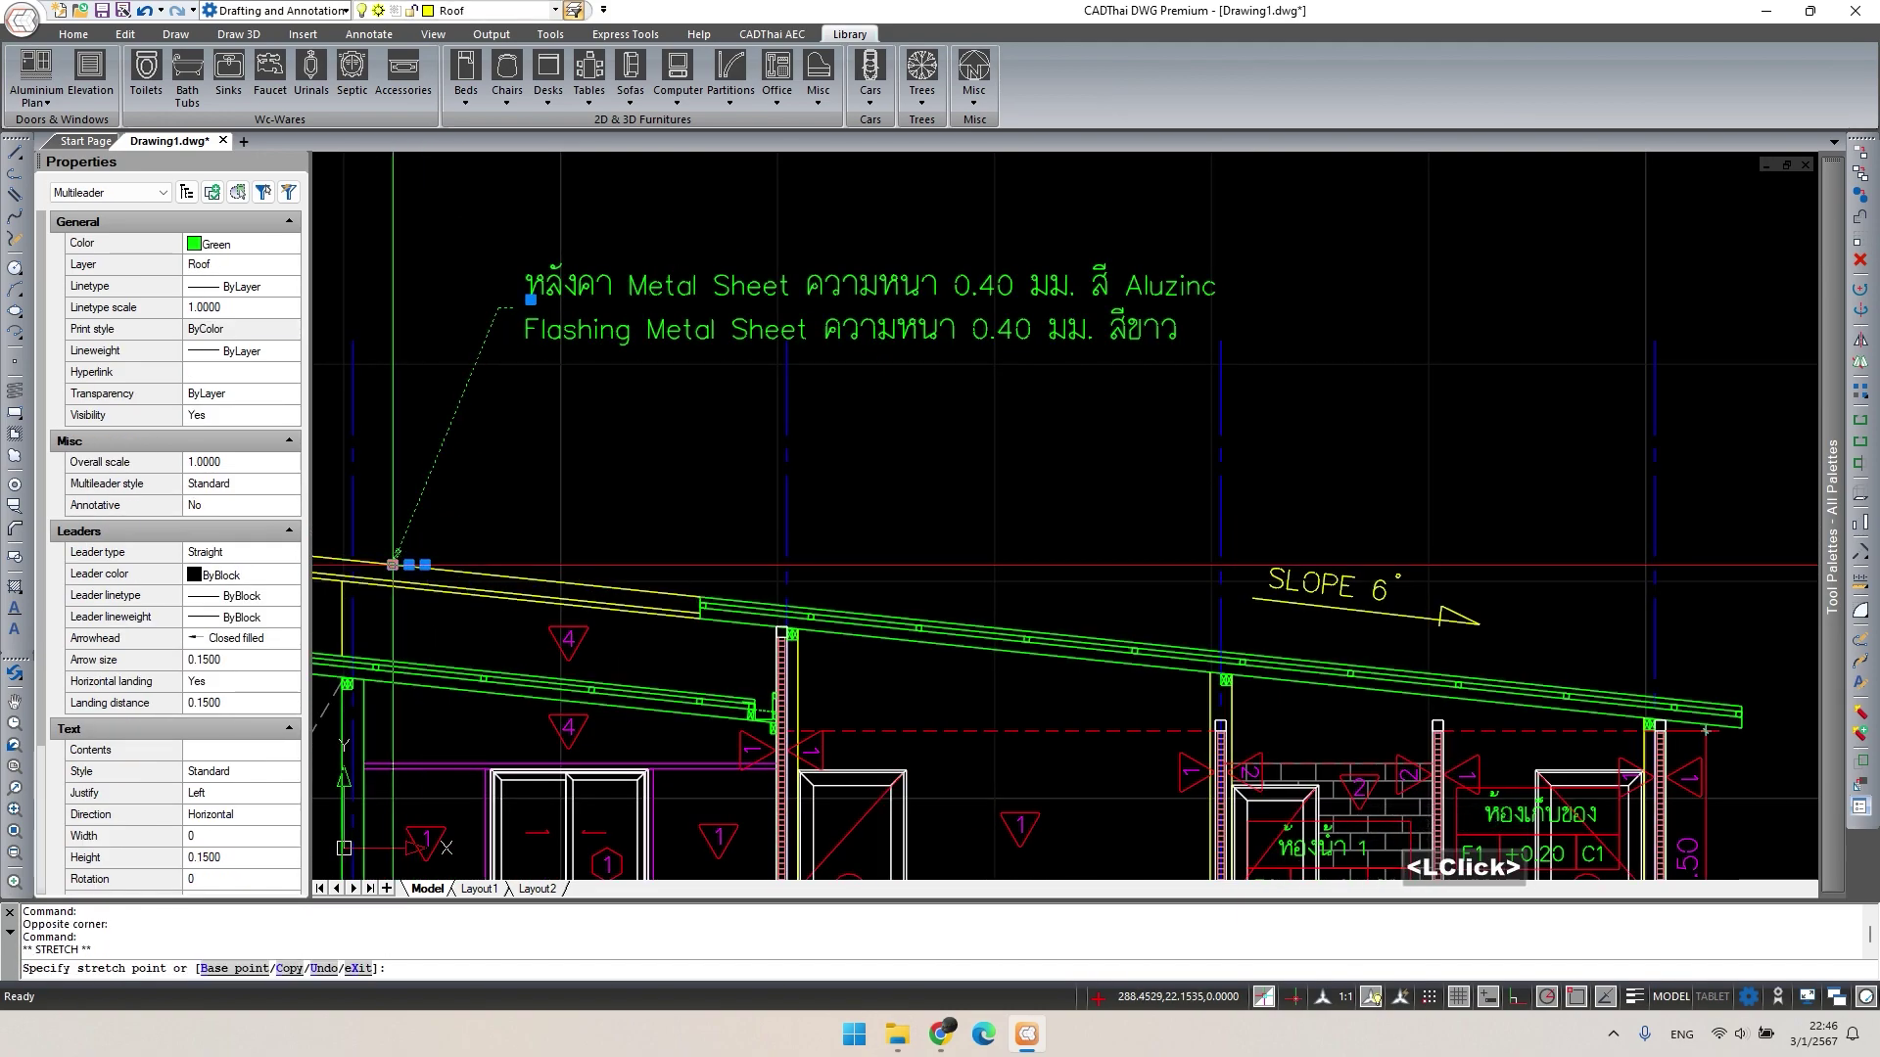
pyautogui.click(396, 558)
pyautogui.press('Escape')
# Copy the metal-sheet roof note text to a spot below the original, above the main roof.
pyautogui.doubleClick(661, 318)
pyautogui.write('c')
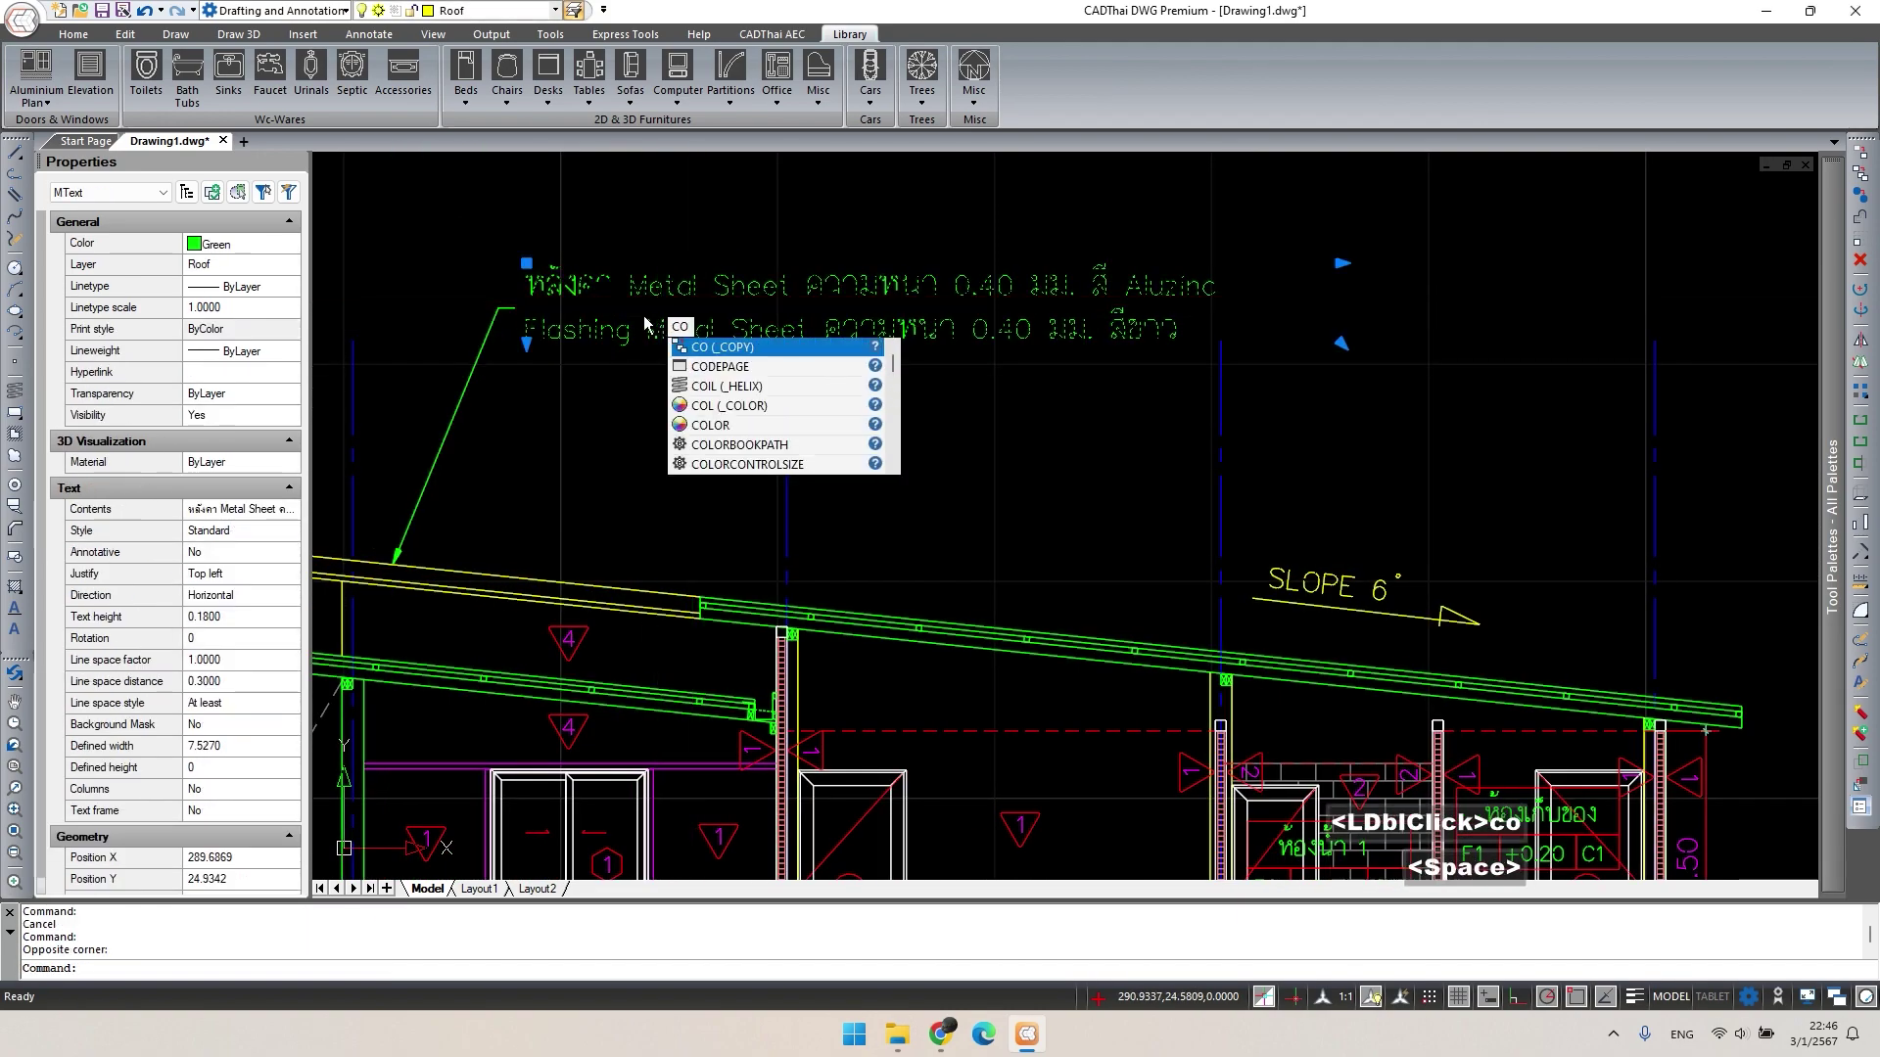
pyautogui.write('o')
pyautogui.press('Return')
pyautogui.click(633, 314)
pyautogui.click(816, 418)
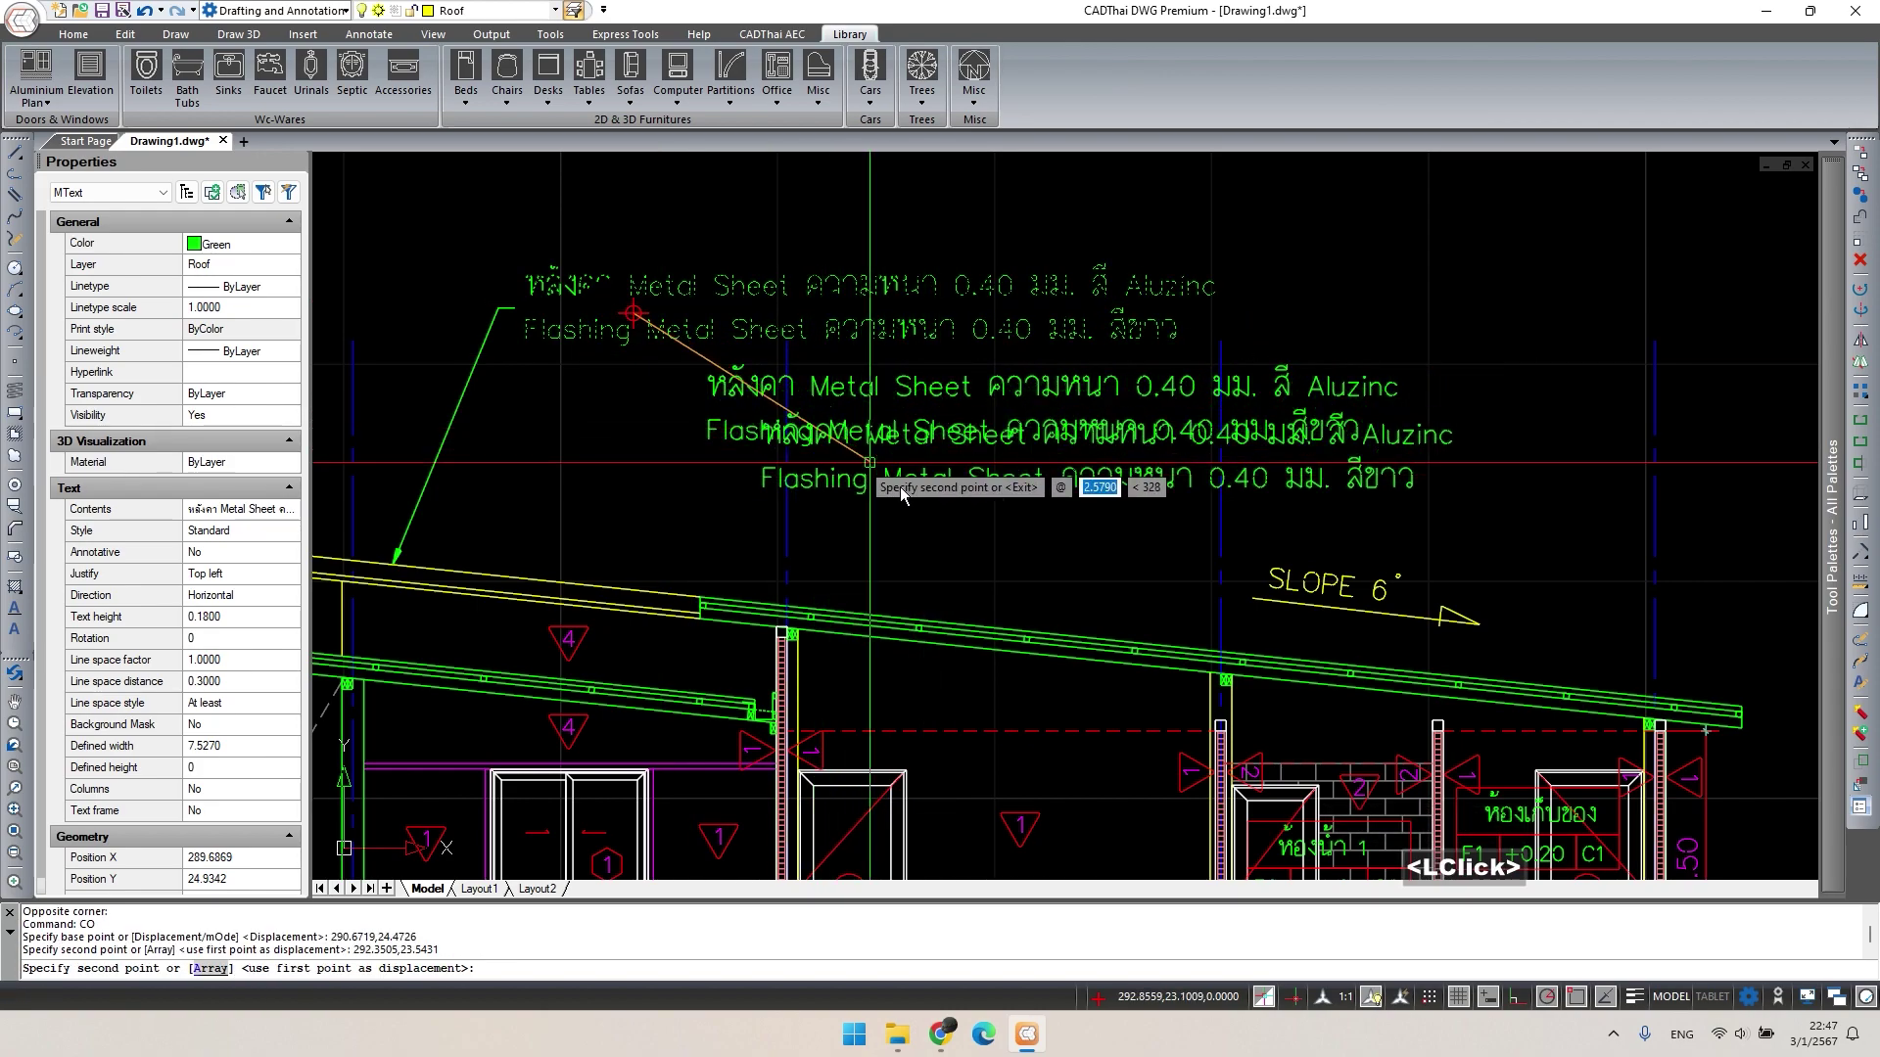
pyautogui.press('Escape')
# Replace the copied note's text with "อะเส 2-C100x50x20x2.3 mm.".
pyautogui.doubleClick(912, 446)
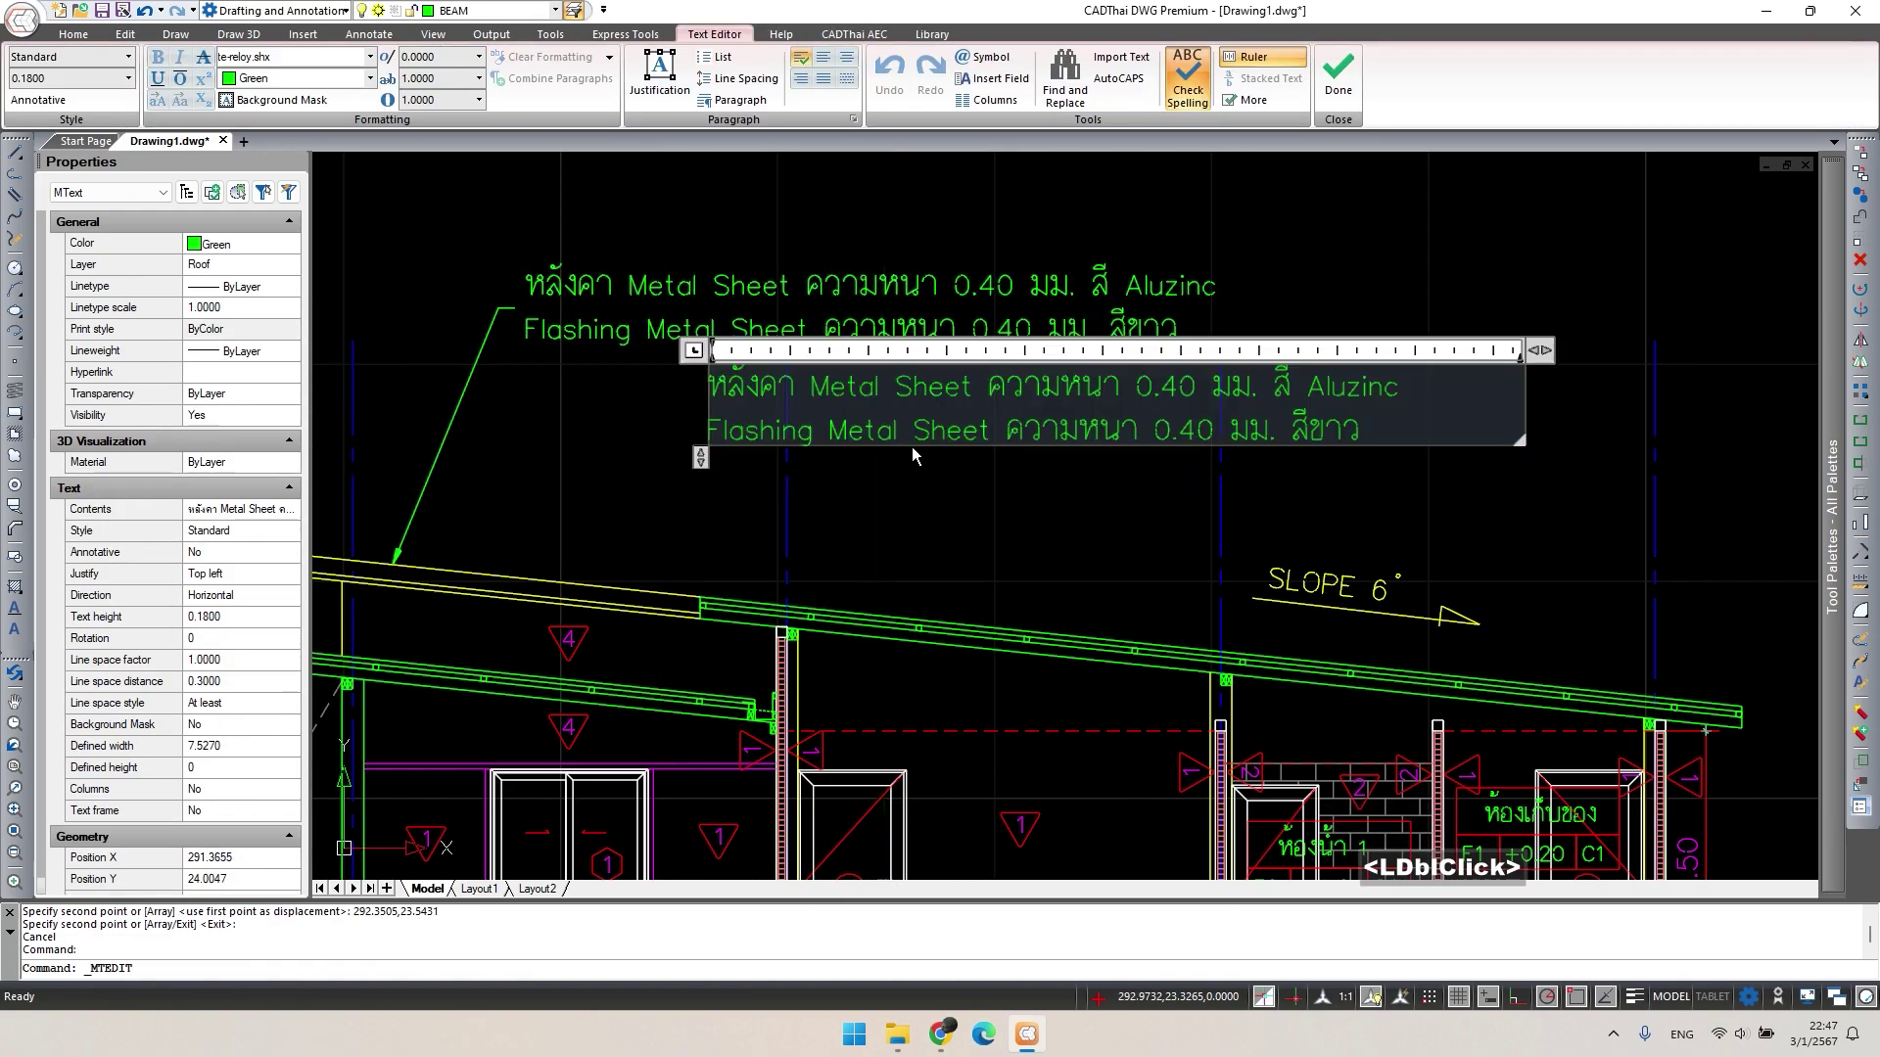
pyautogui.moveTo(978, 386); pyautogui.dragTo(720, 402)
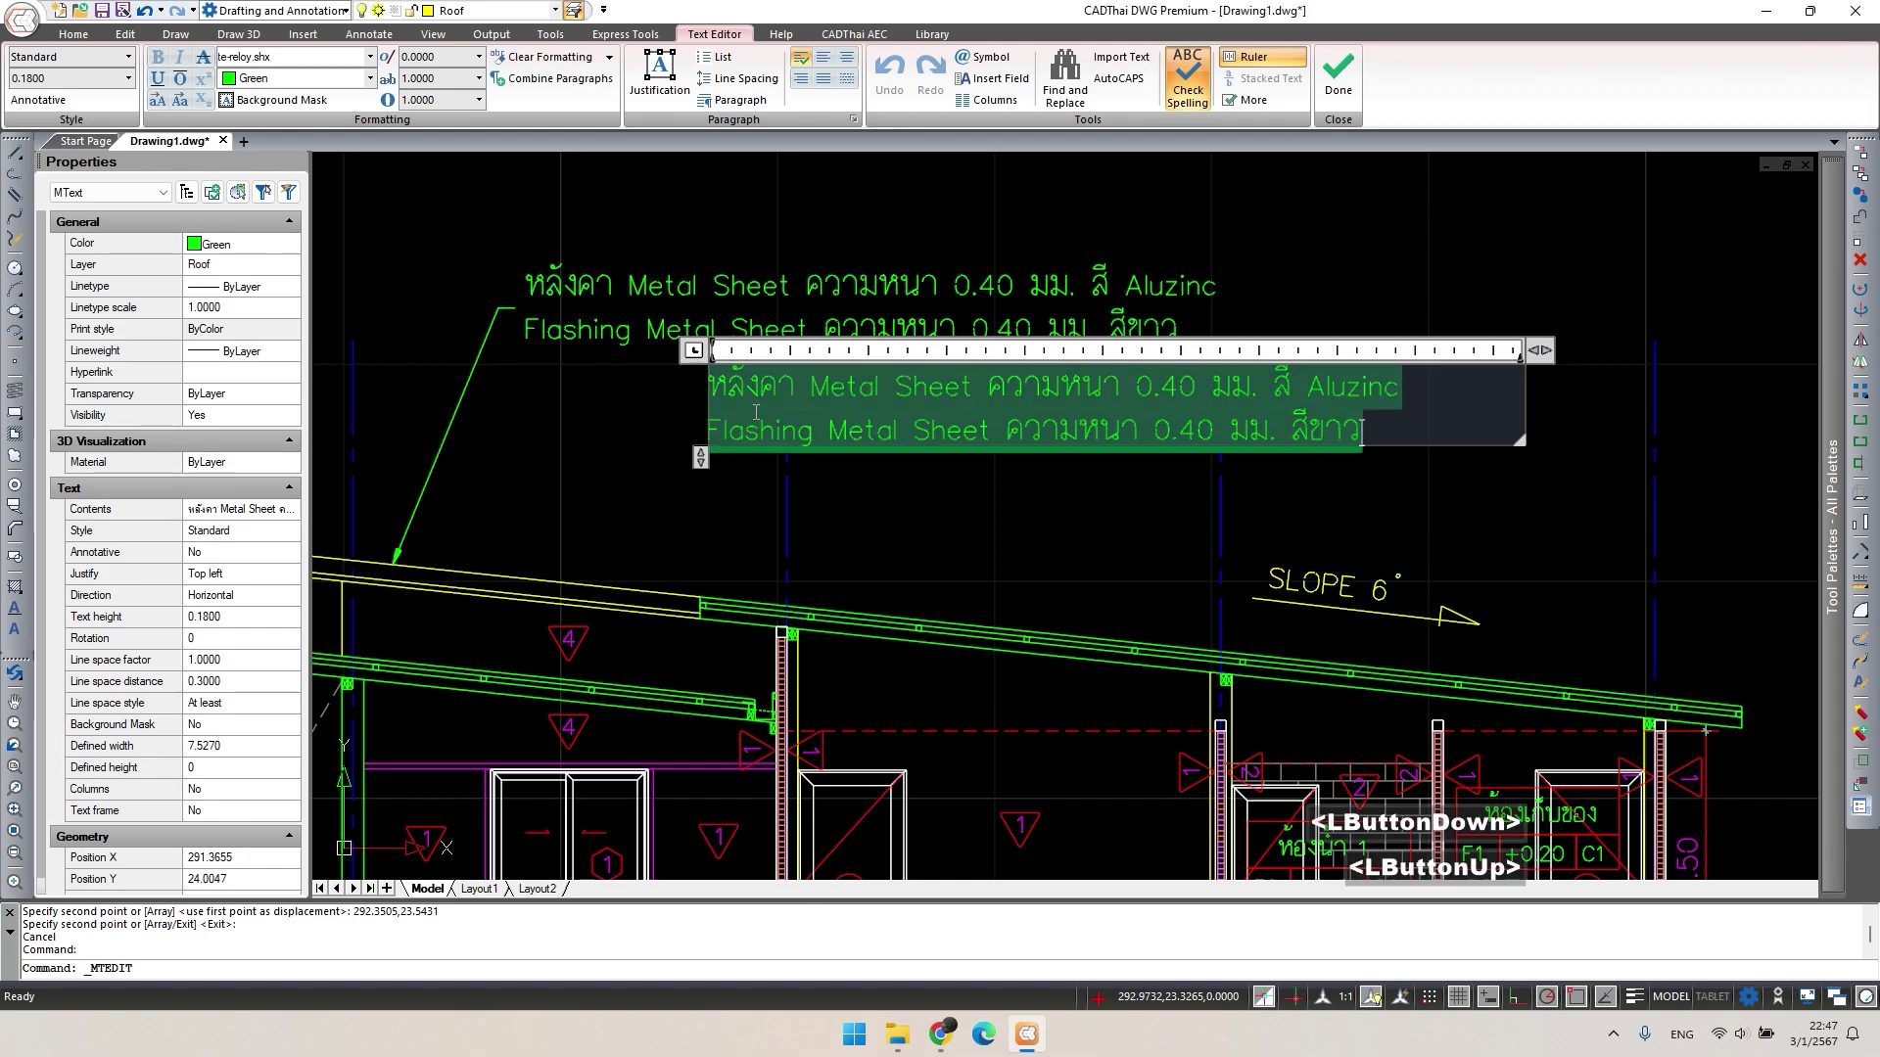
pyautogui.write('v')
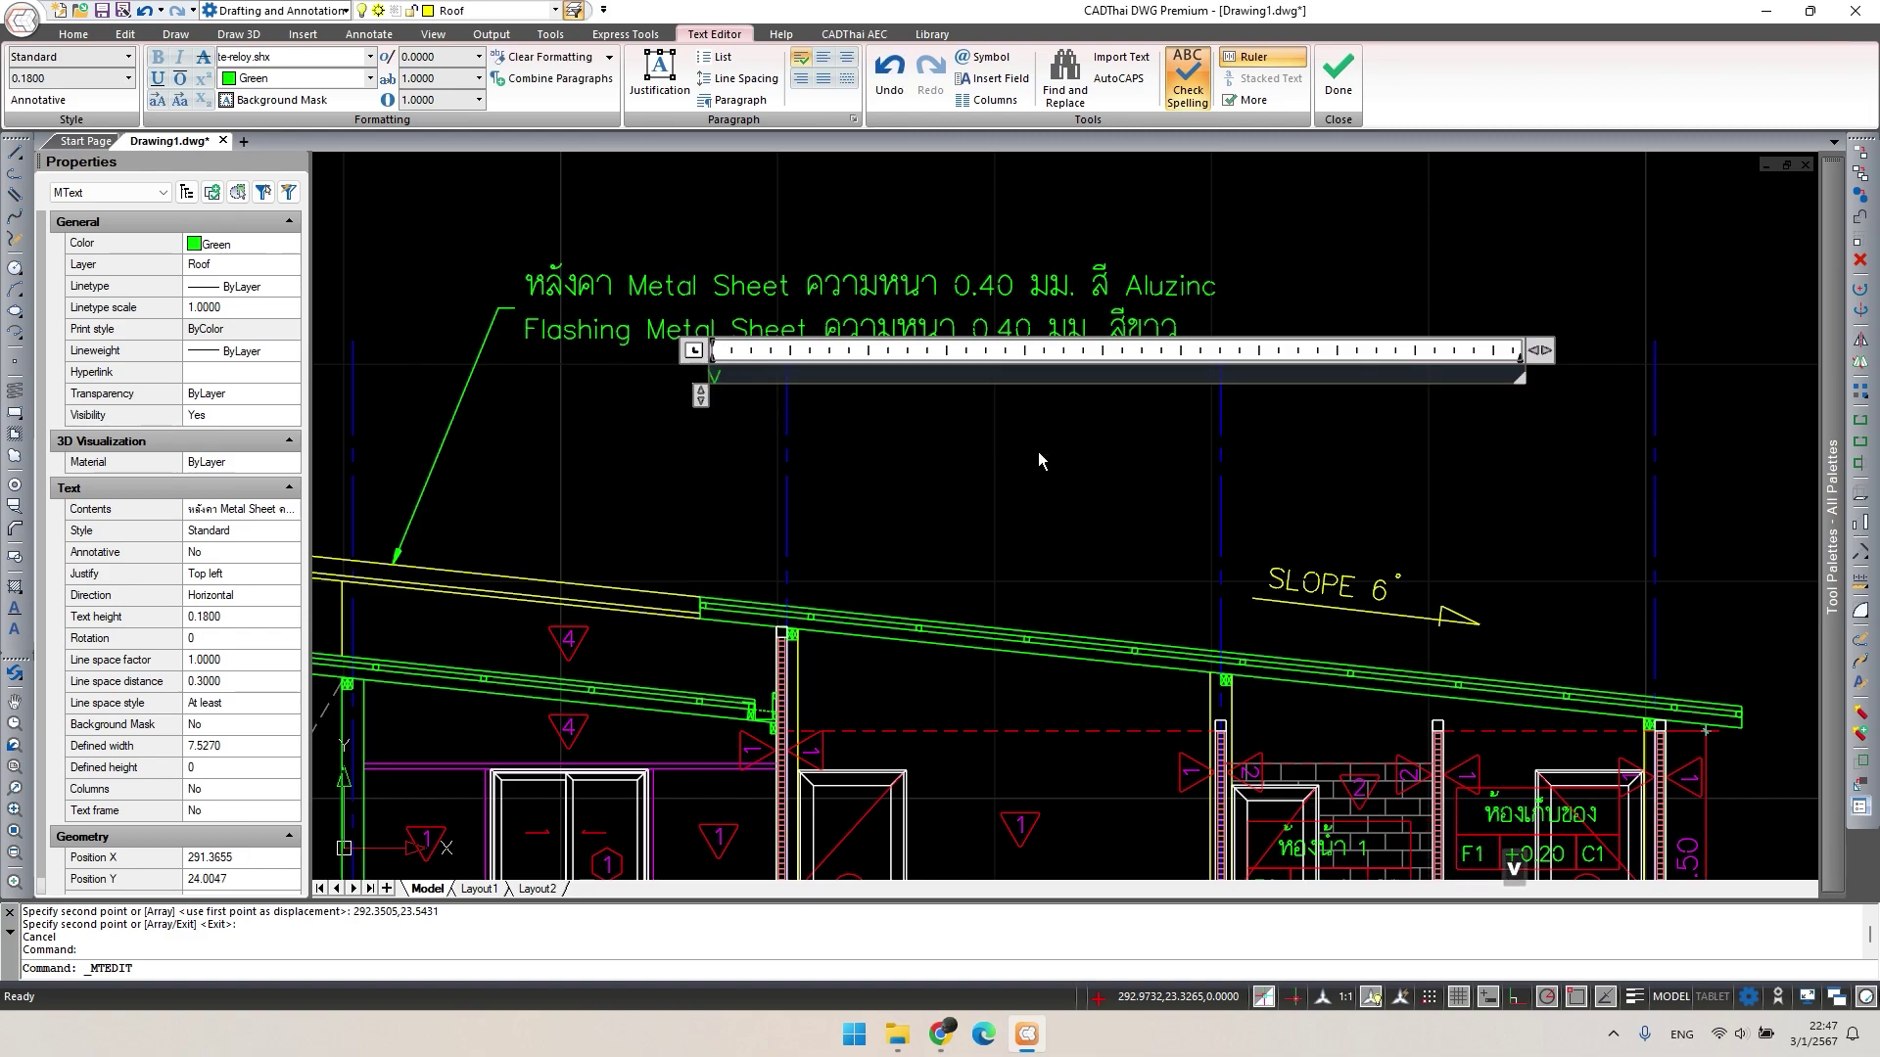
pyautogui.write('อะเส')
pyautogui.hotkey('alt', 'shift')
pyautogui.write('2-C')
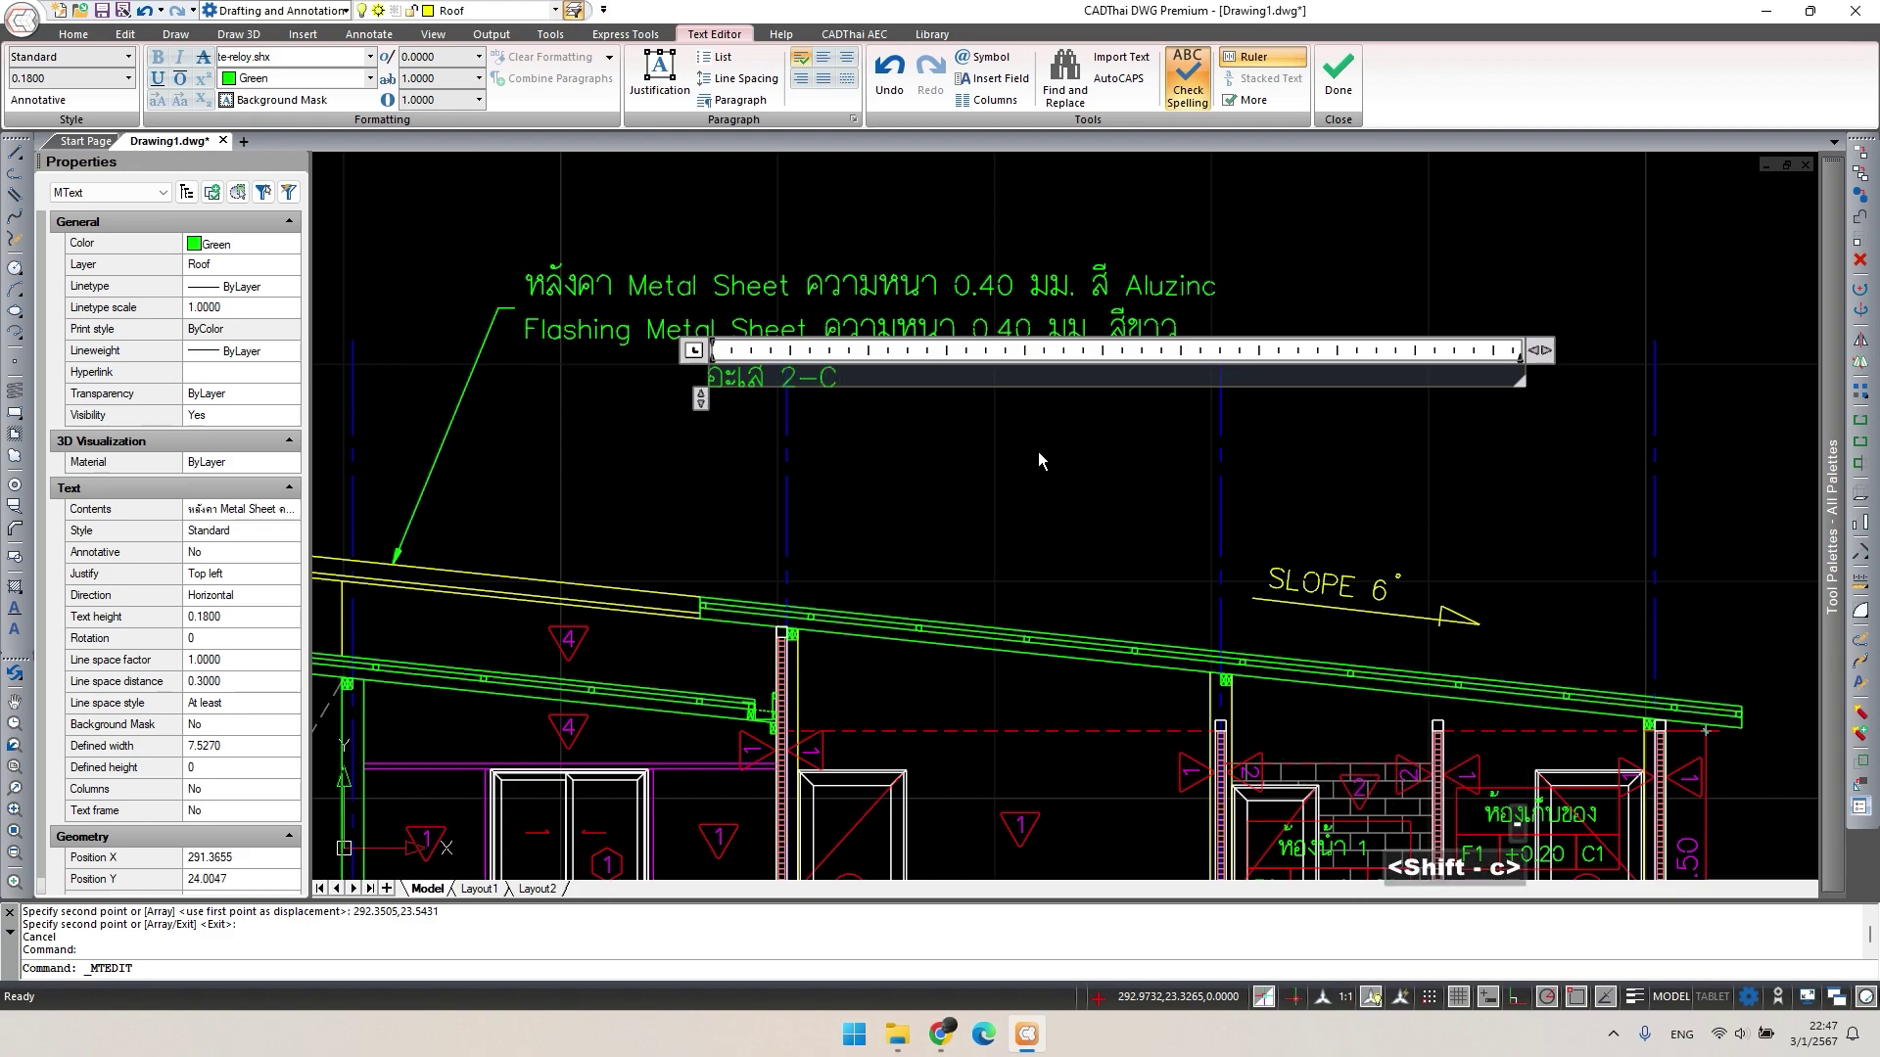
pyautogui.write('100')
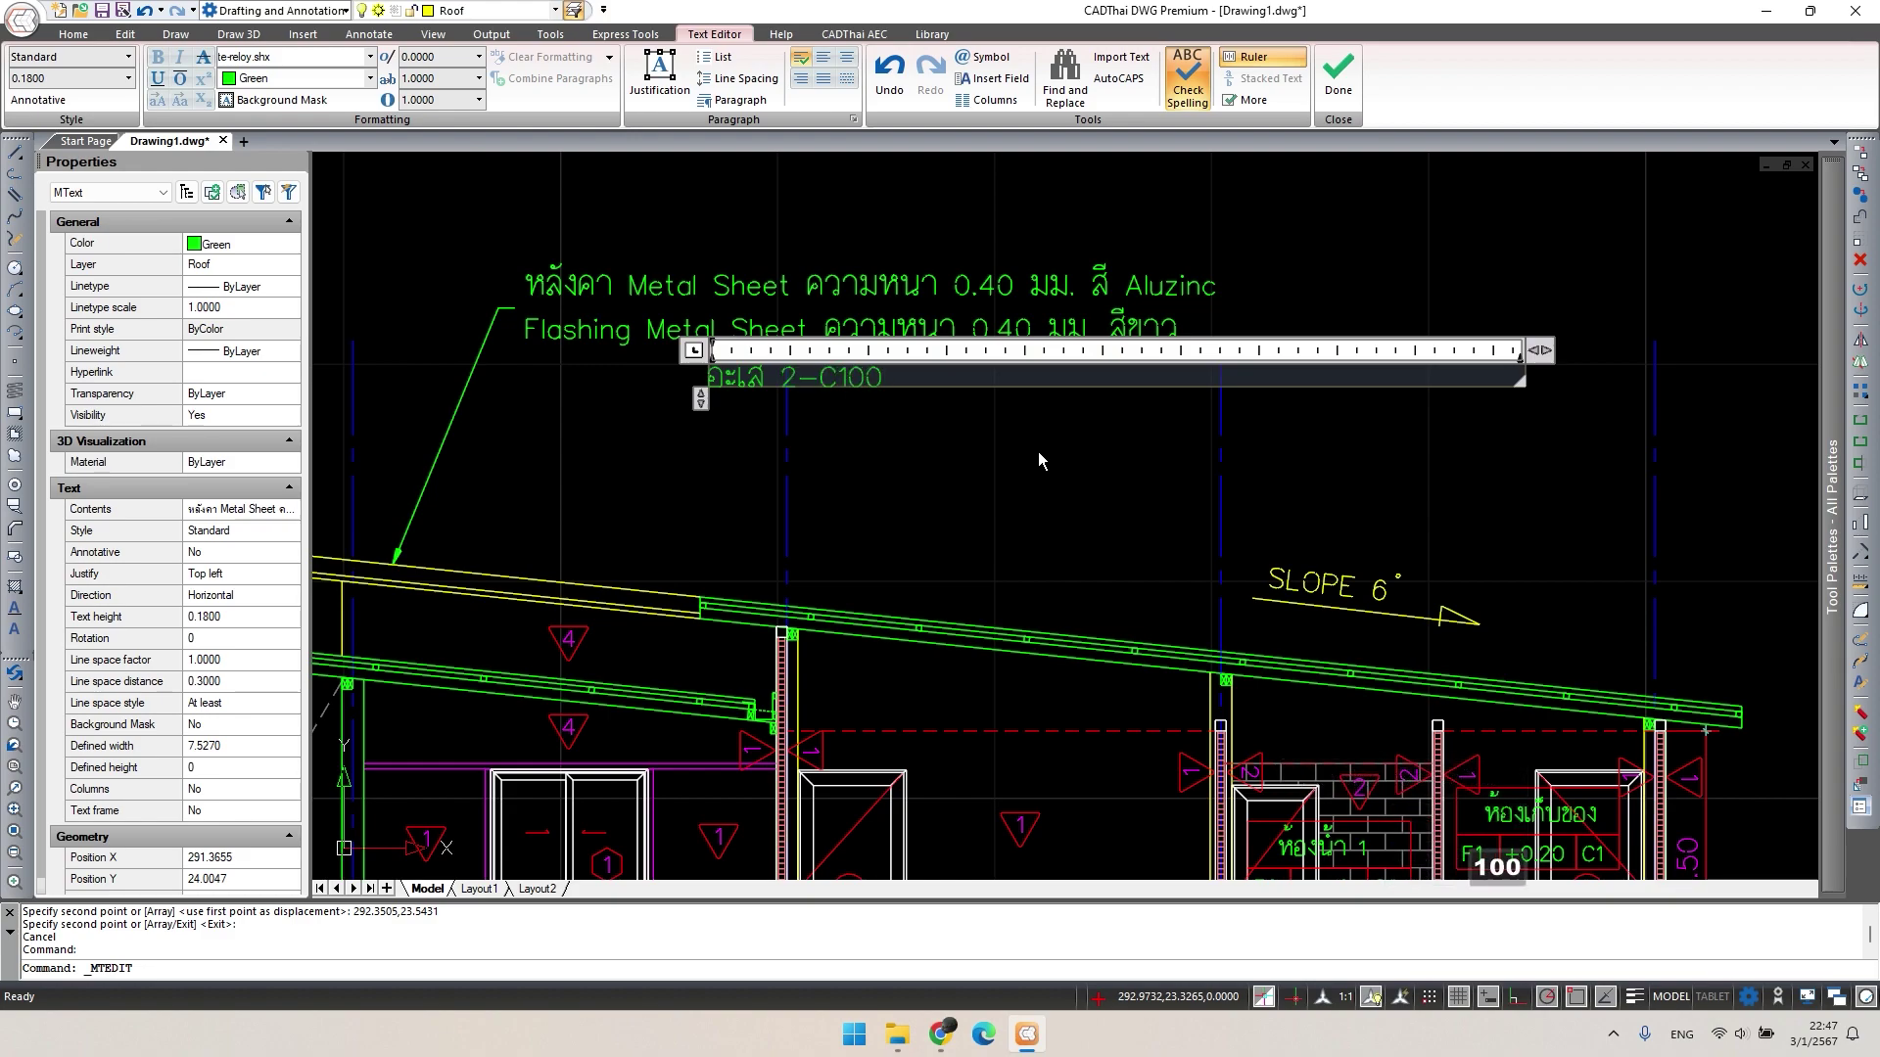
pyautogui.write('x50x20x')
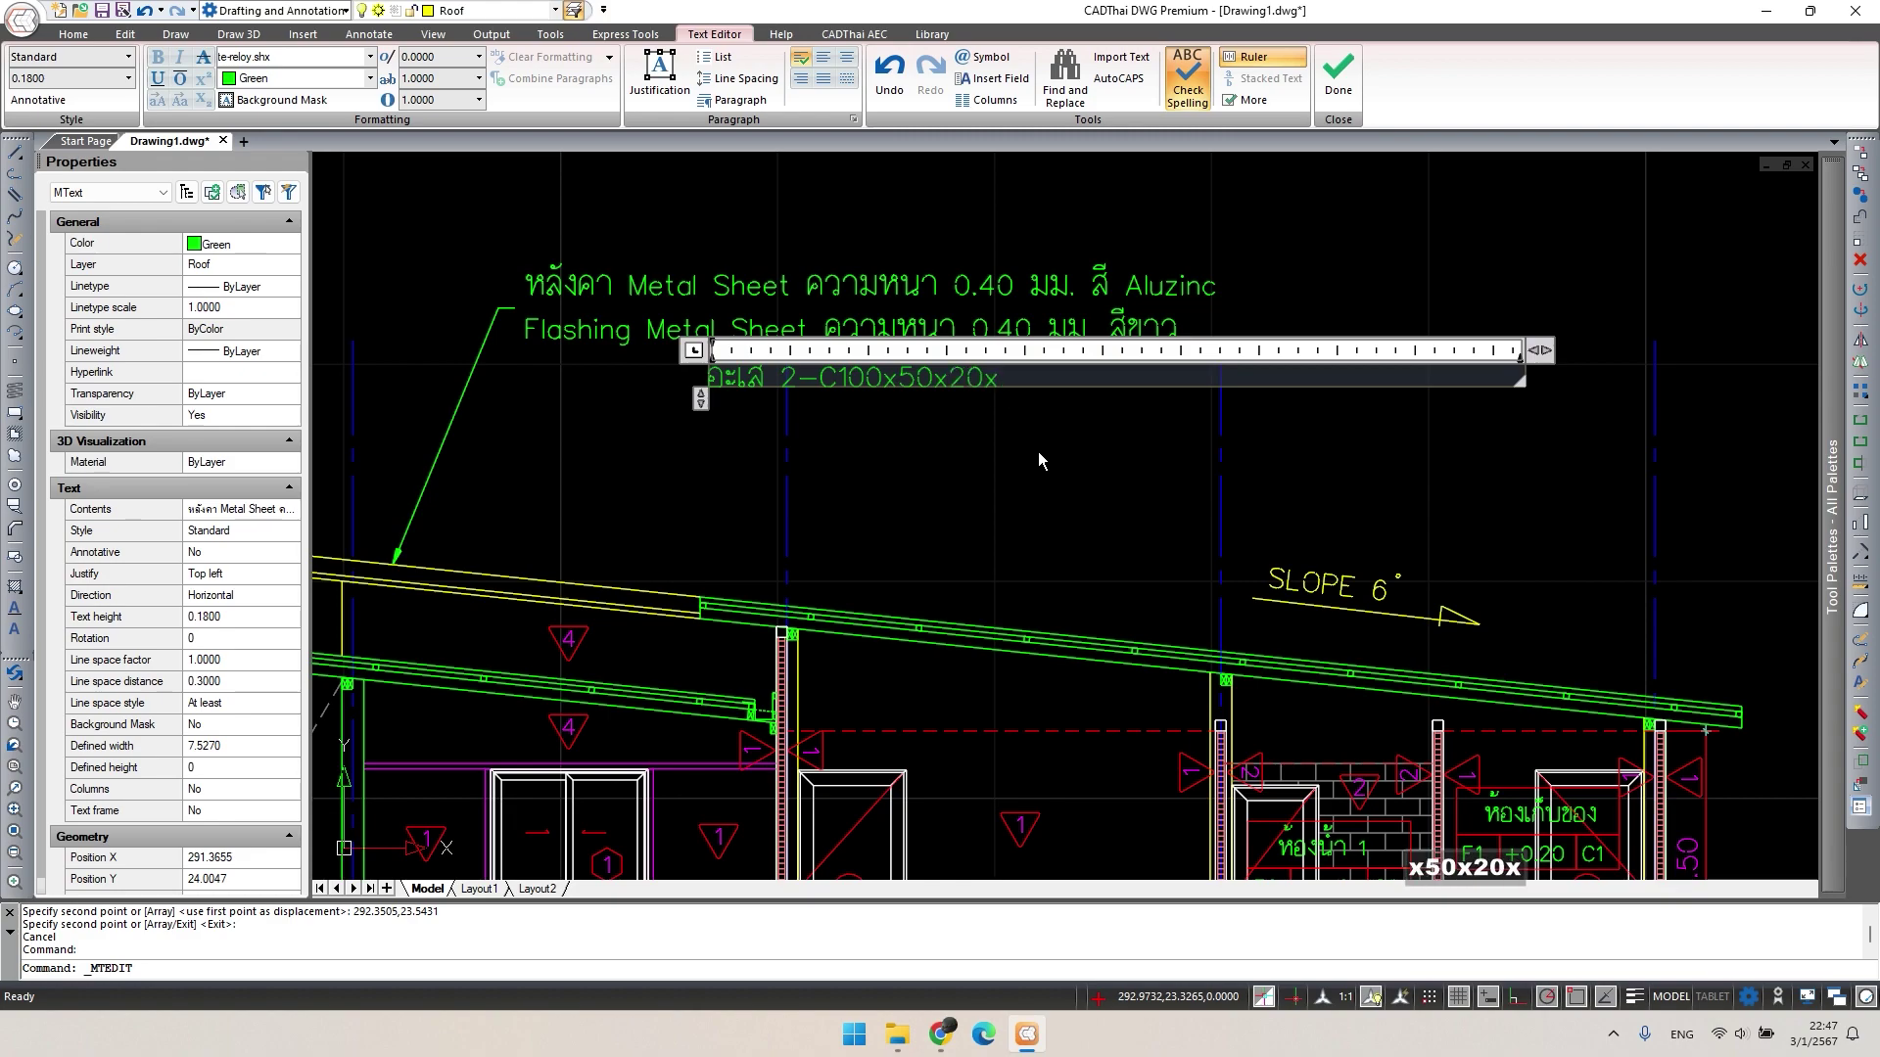
pyautogui.write('2.')
pyautogui.press('BackSpace')
pyautogui.write('3')
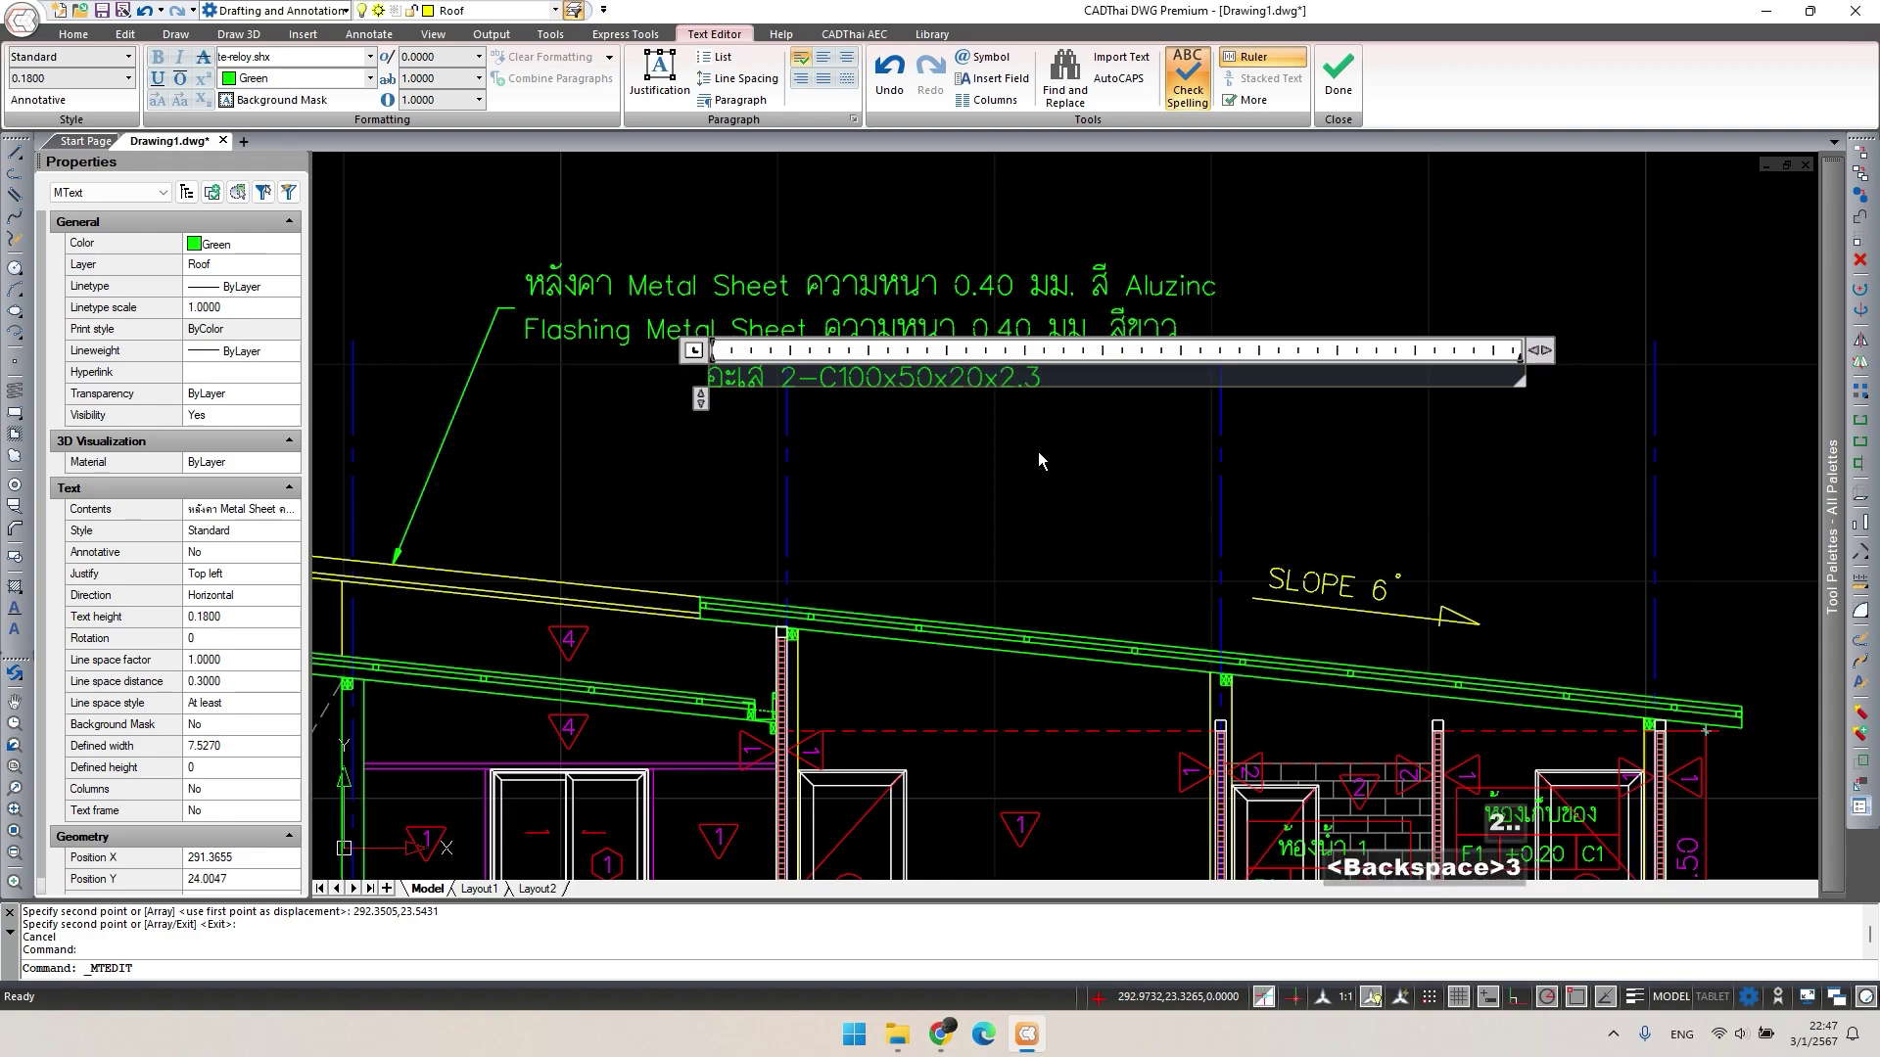
pyautogui.write(' mm.')
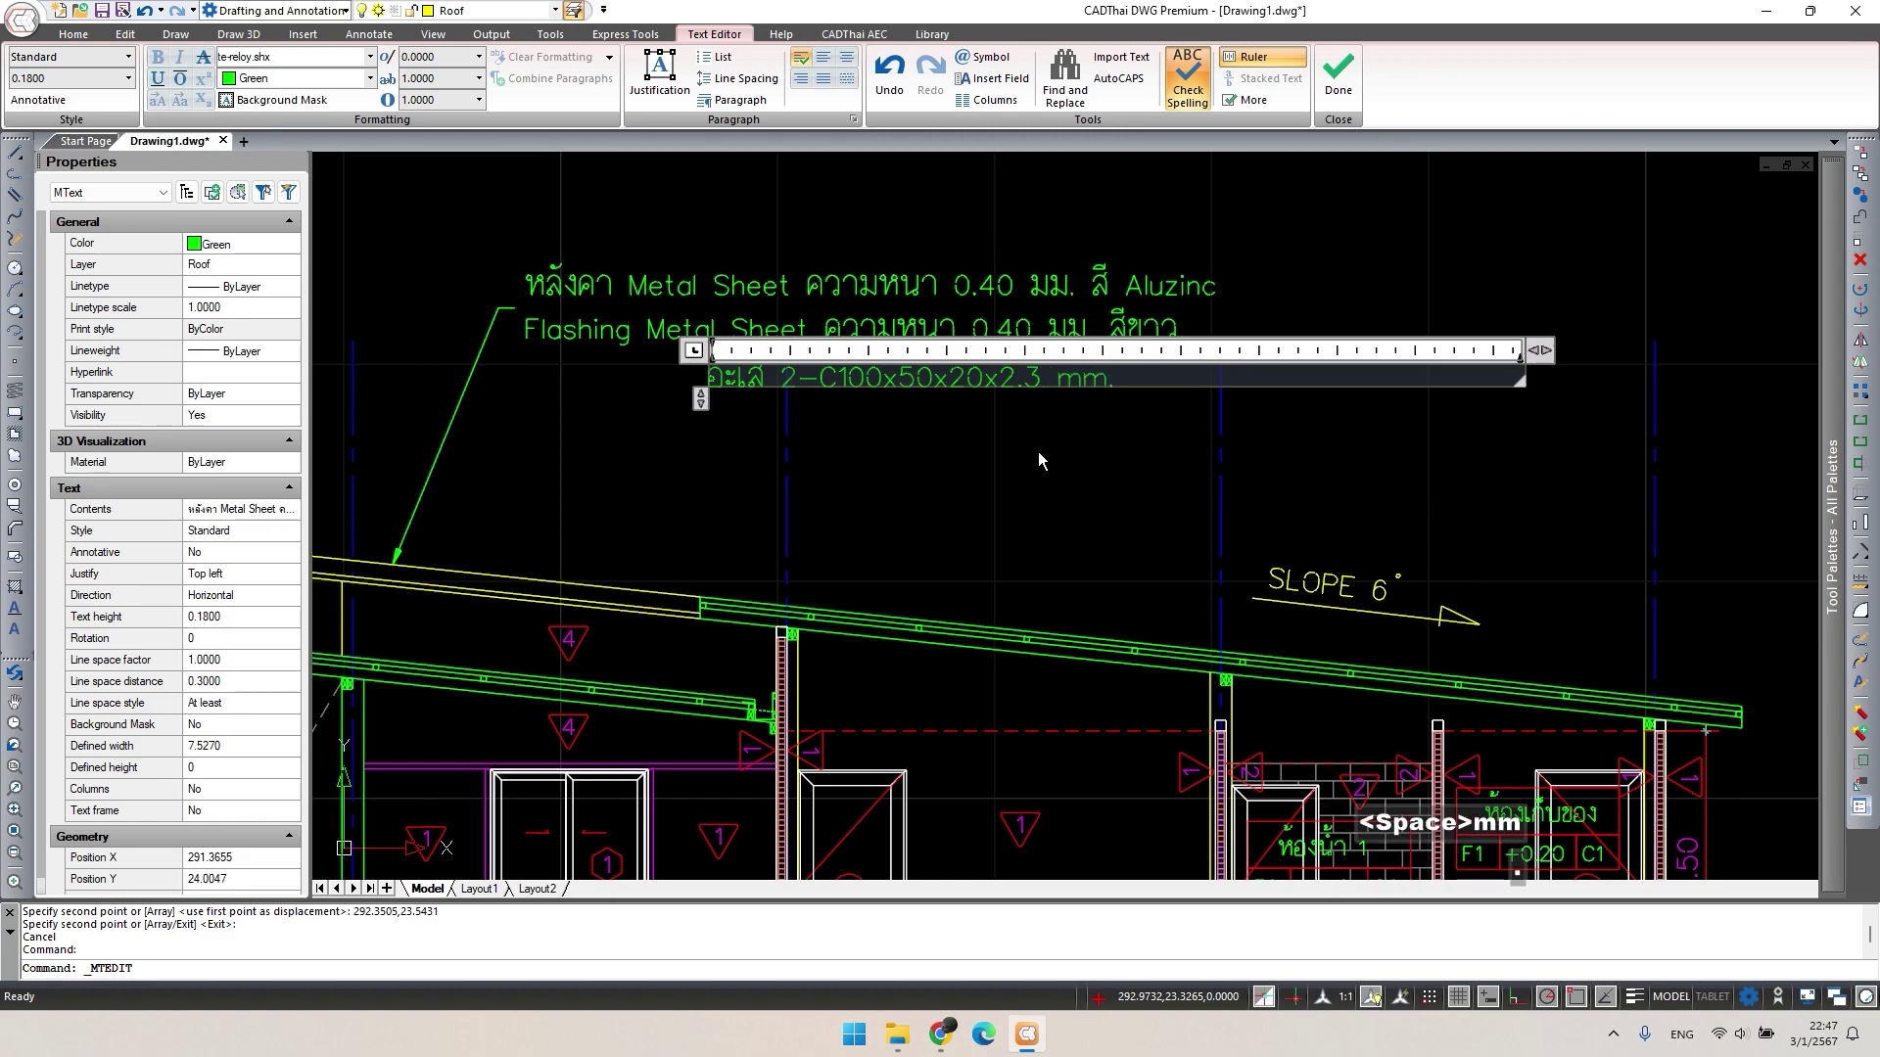
pyautogui.click(969, 401)
pyautogui.press('Escape')
# Move the "อะเส 2-C100x50x20x2.3 mm." note text to just above the main roof's SLOPE 6° label.
pyautogui.click(925, 380)
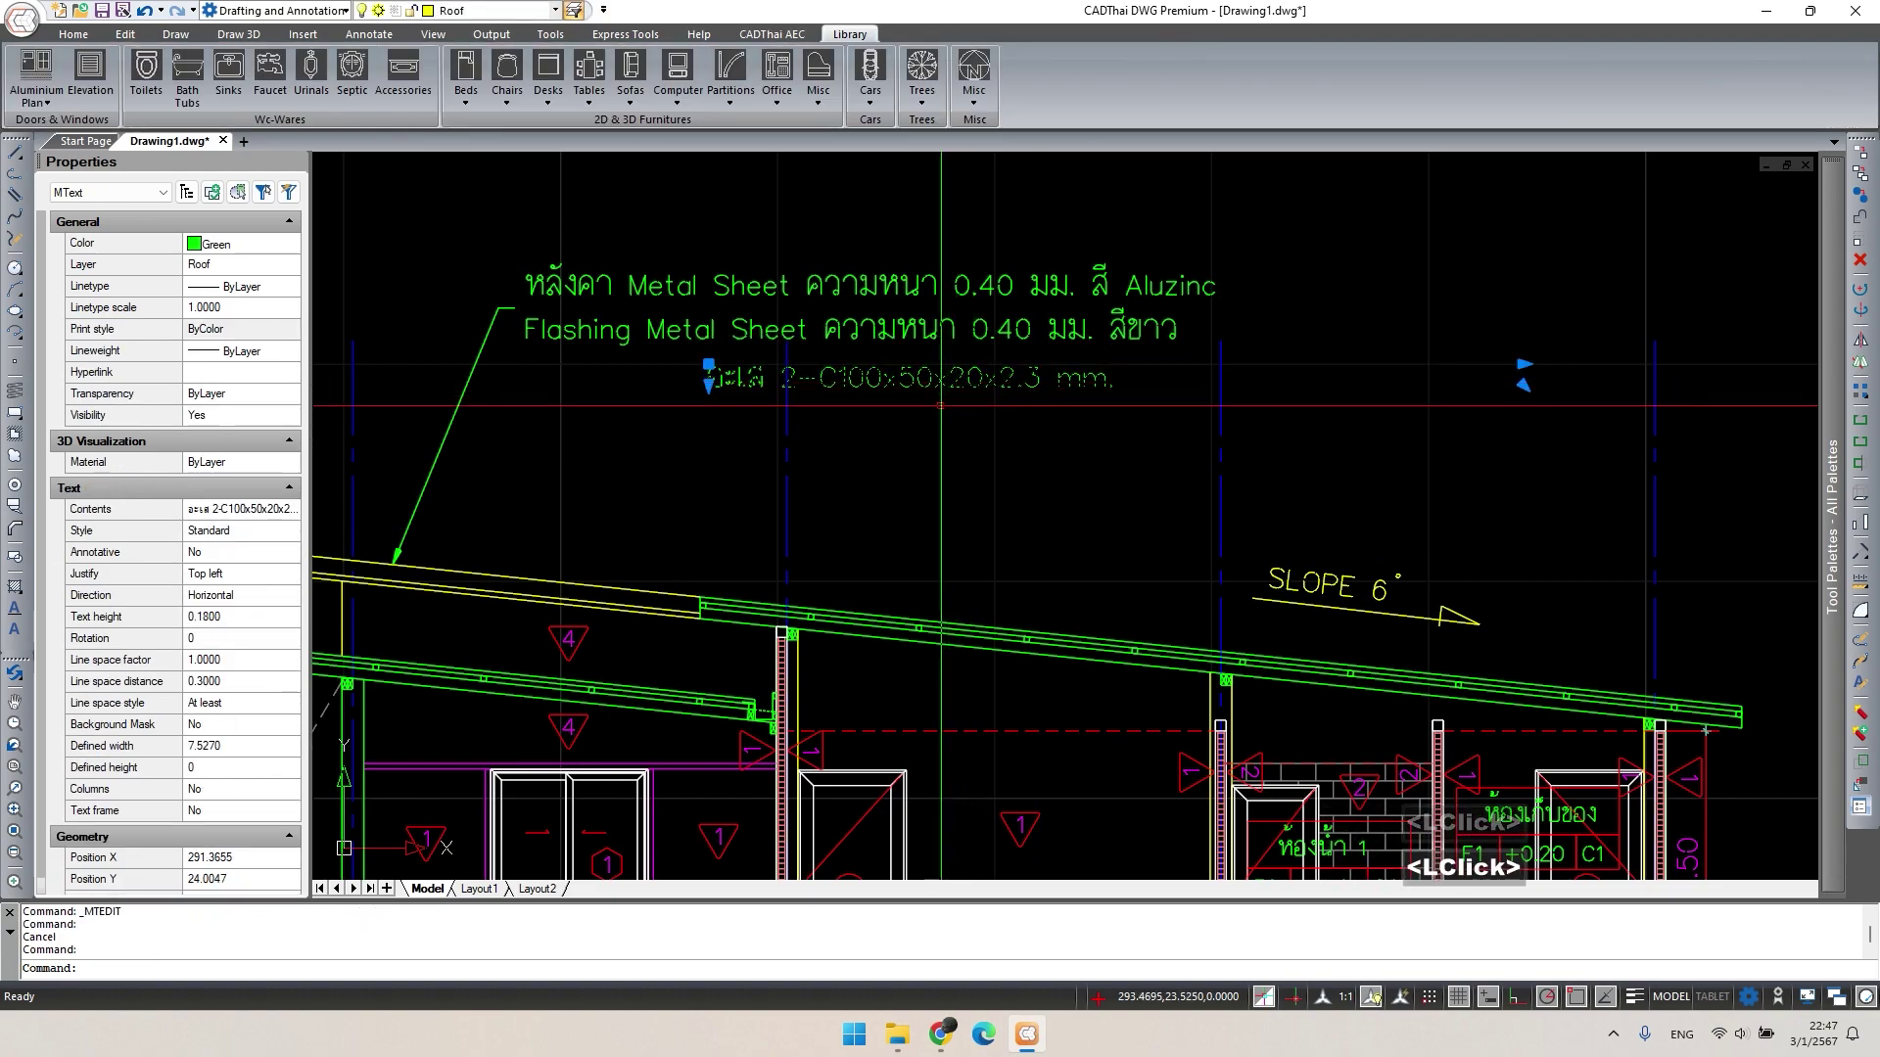
pyautogui.write('m')
pyautogui.press('space')
pyautogui.click(892, 438)
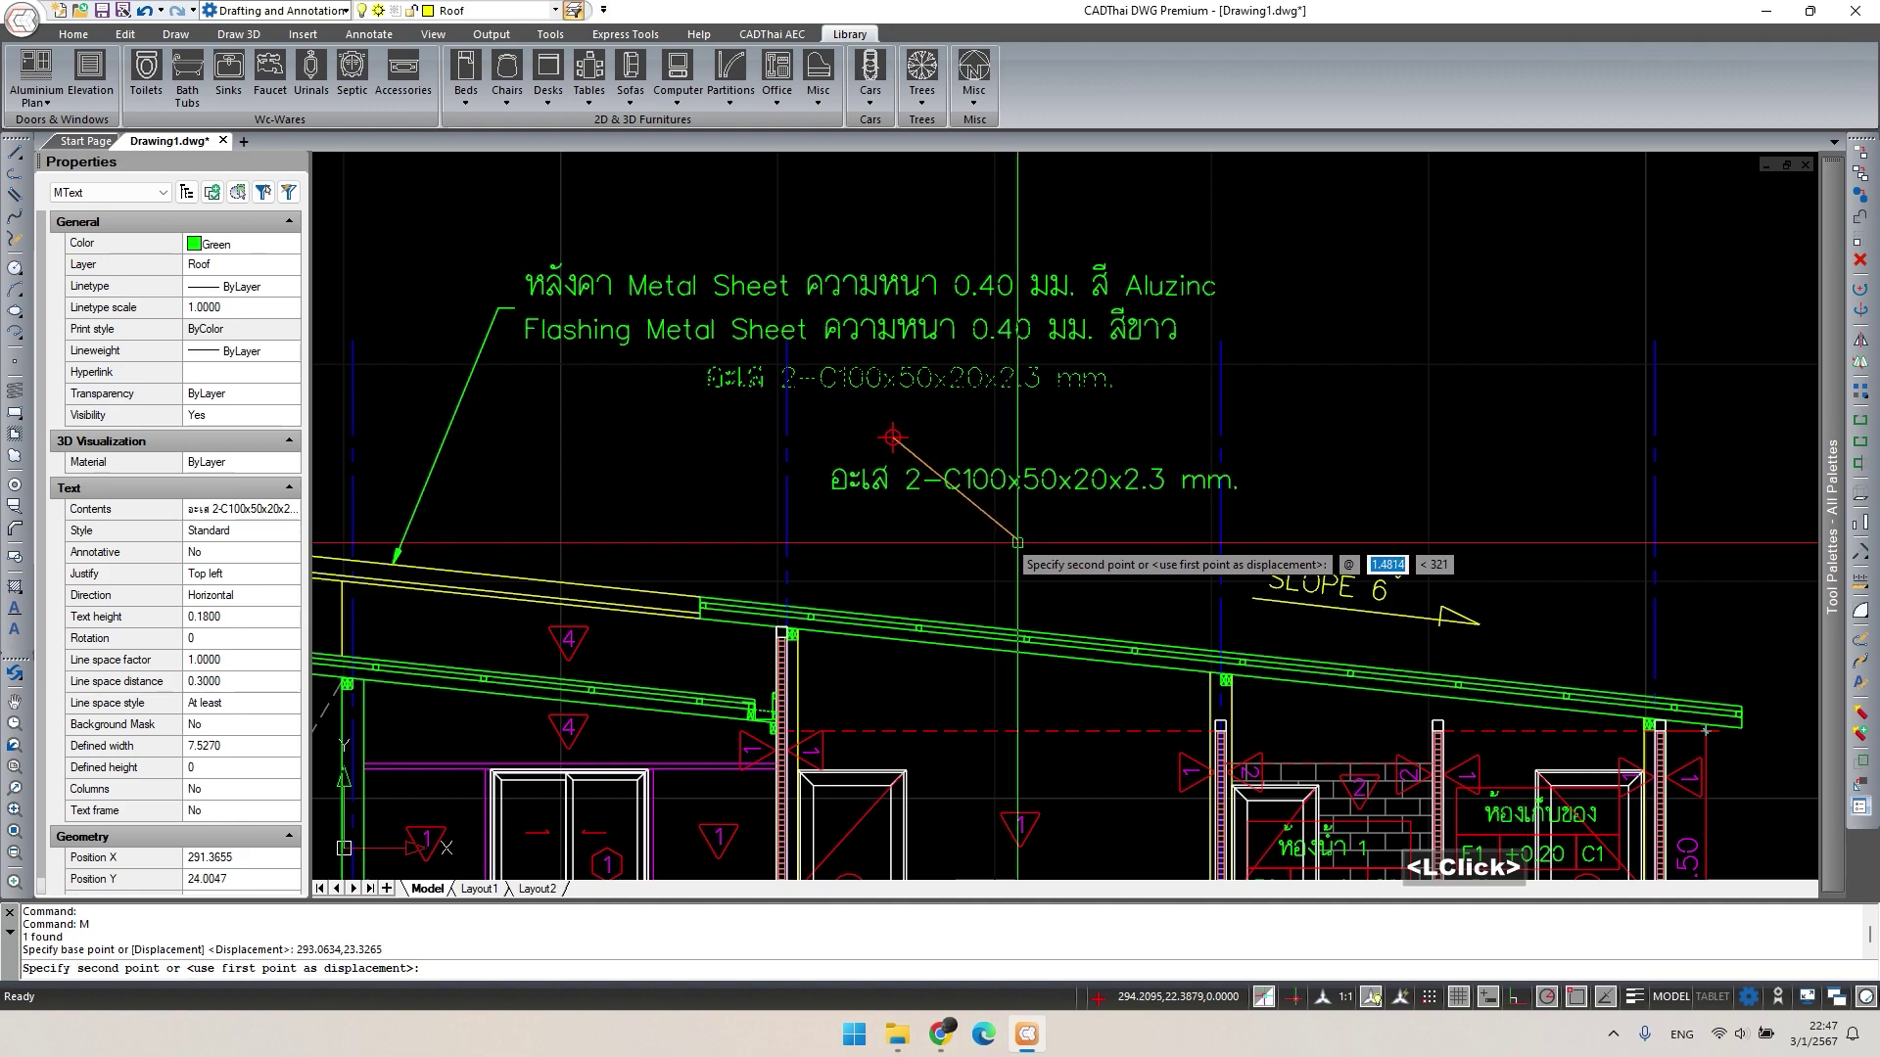
pyautogui.moveTo(1487, 524)
pyautogui.mouseDown(button='middle')
pyautogui.moveTo(1285, 482)
pyautogui.moveTo(1098, 486)
pyautogui.mouseUp(button='middle')
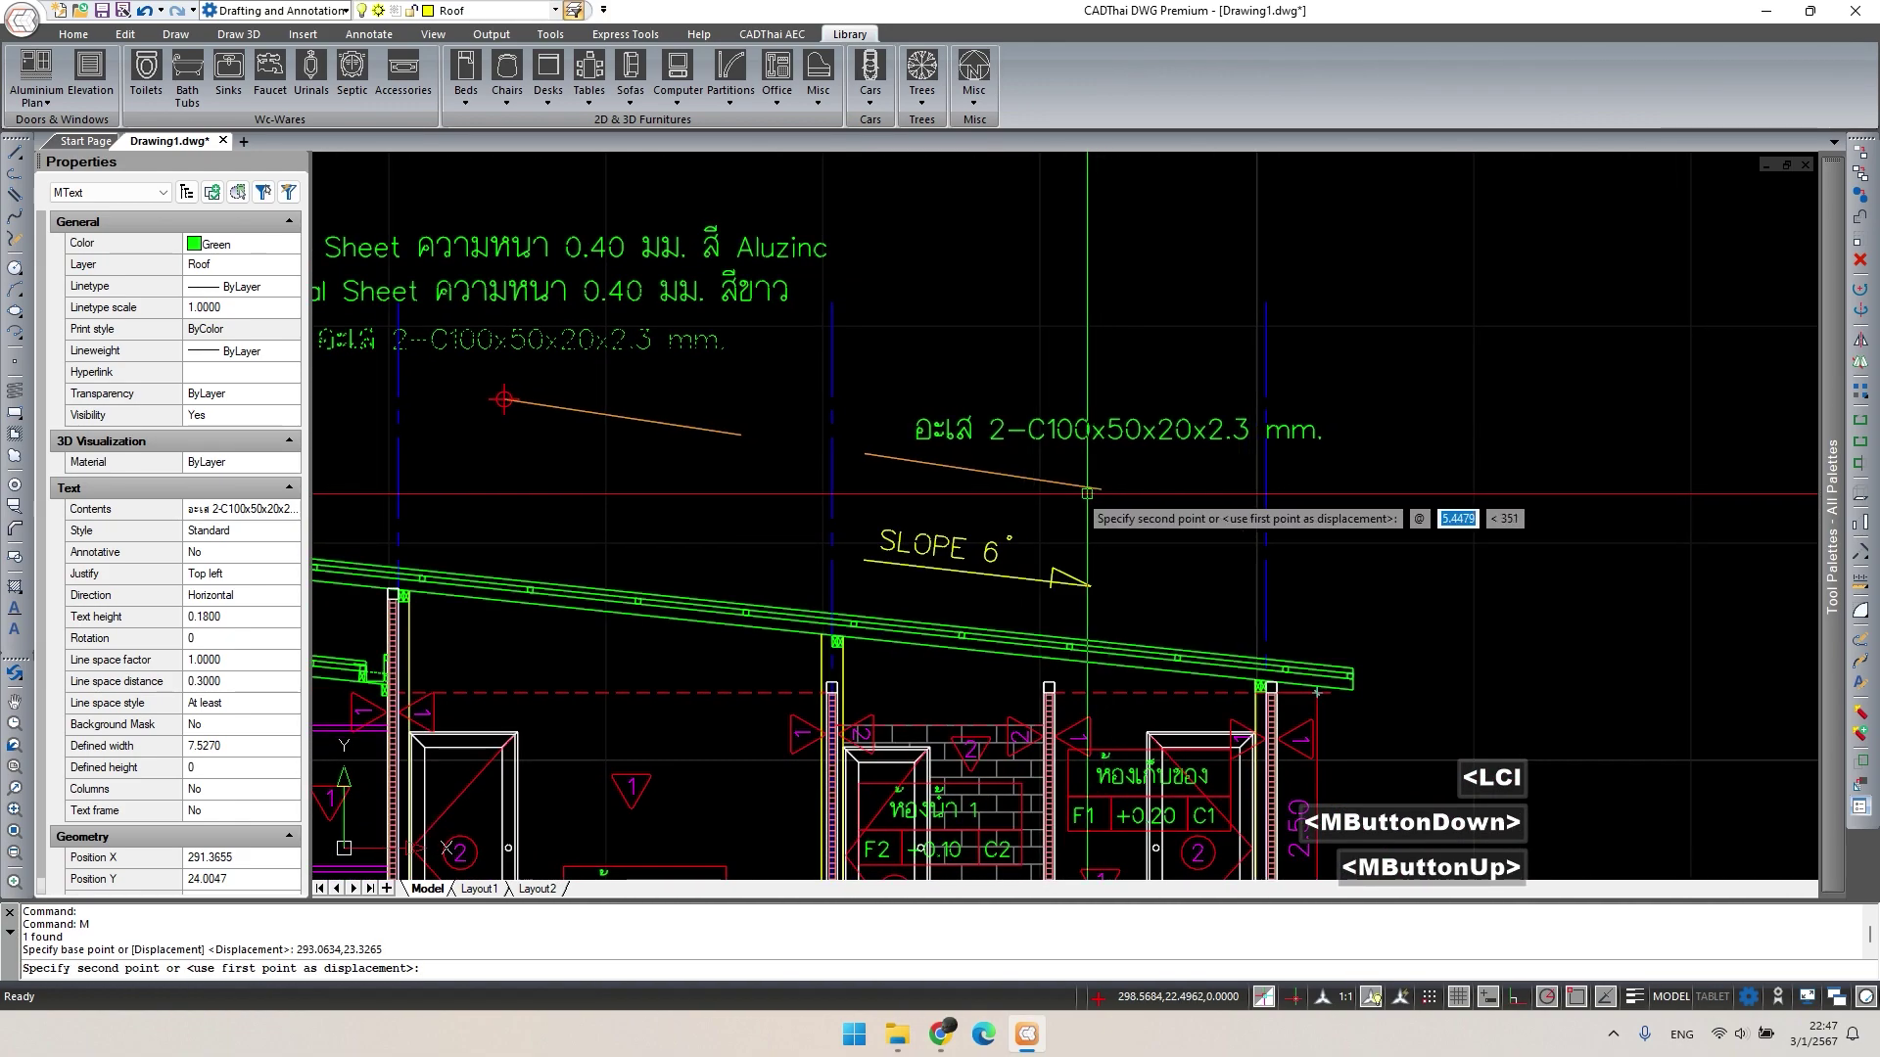
pyautogui.click(1075, 556)
pyautogui.moveTo(719, 472); pyautogui.dragTo(964, 499, button='middle')
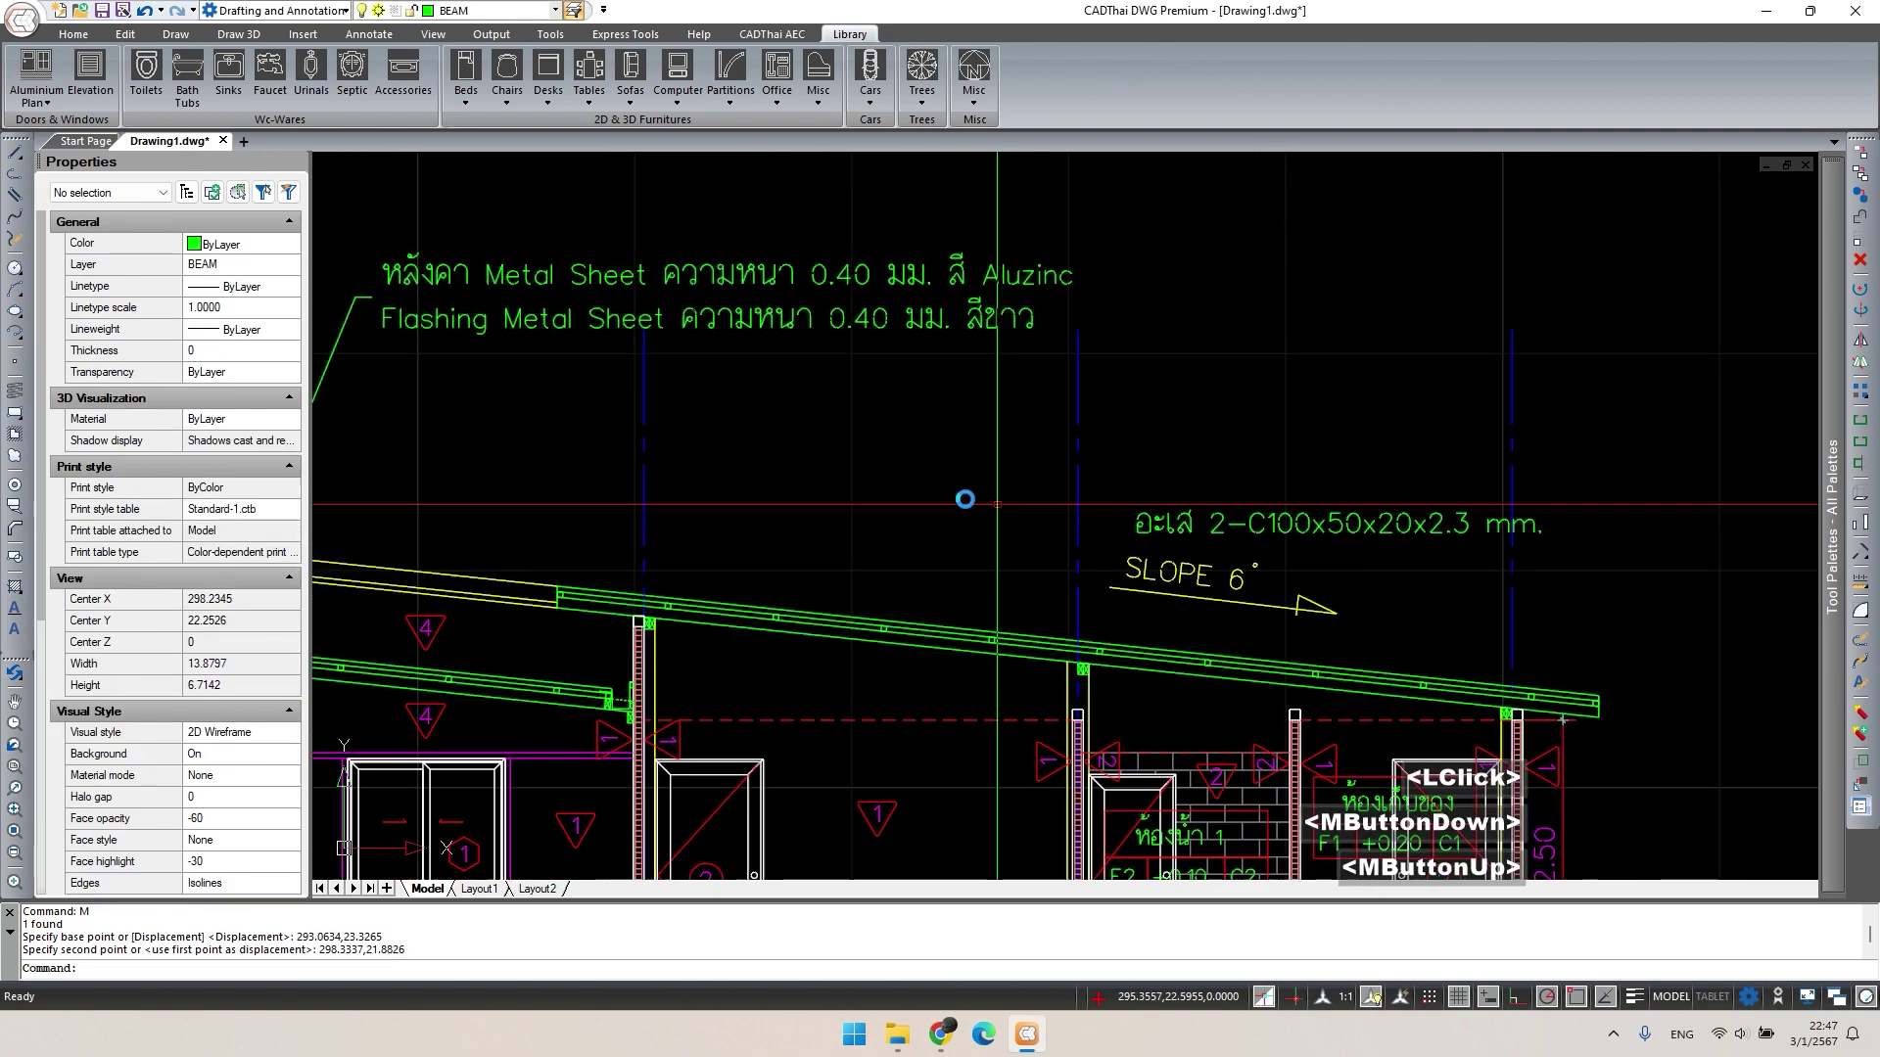
pyautogui.click(1214, 524)
pyautogui.press('Escape')
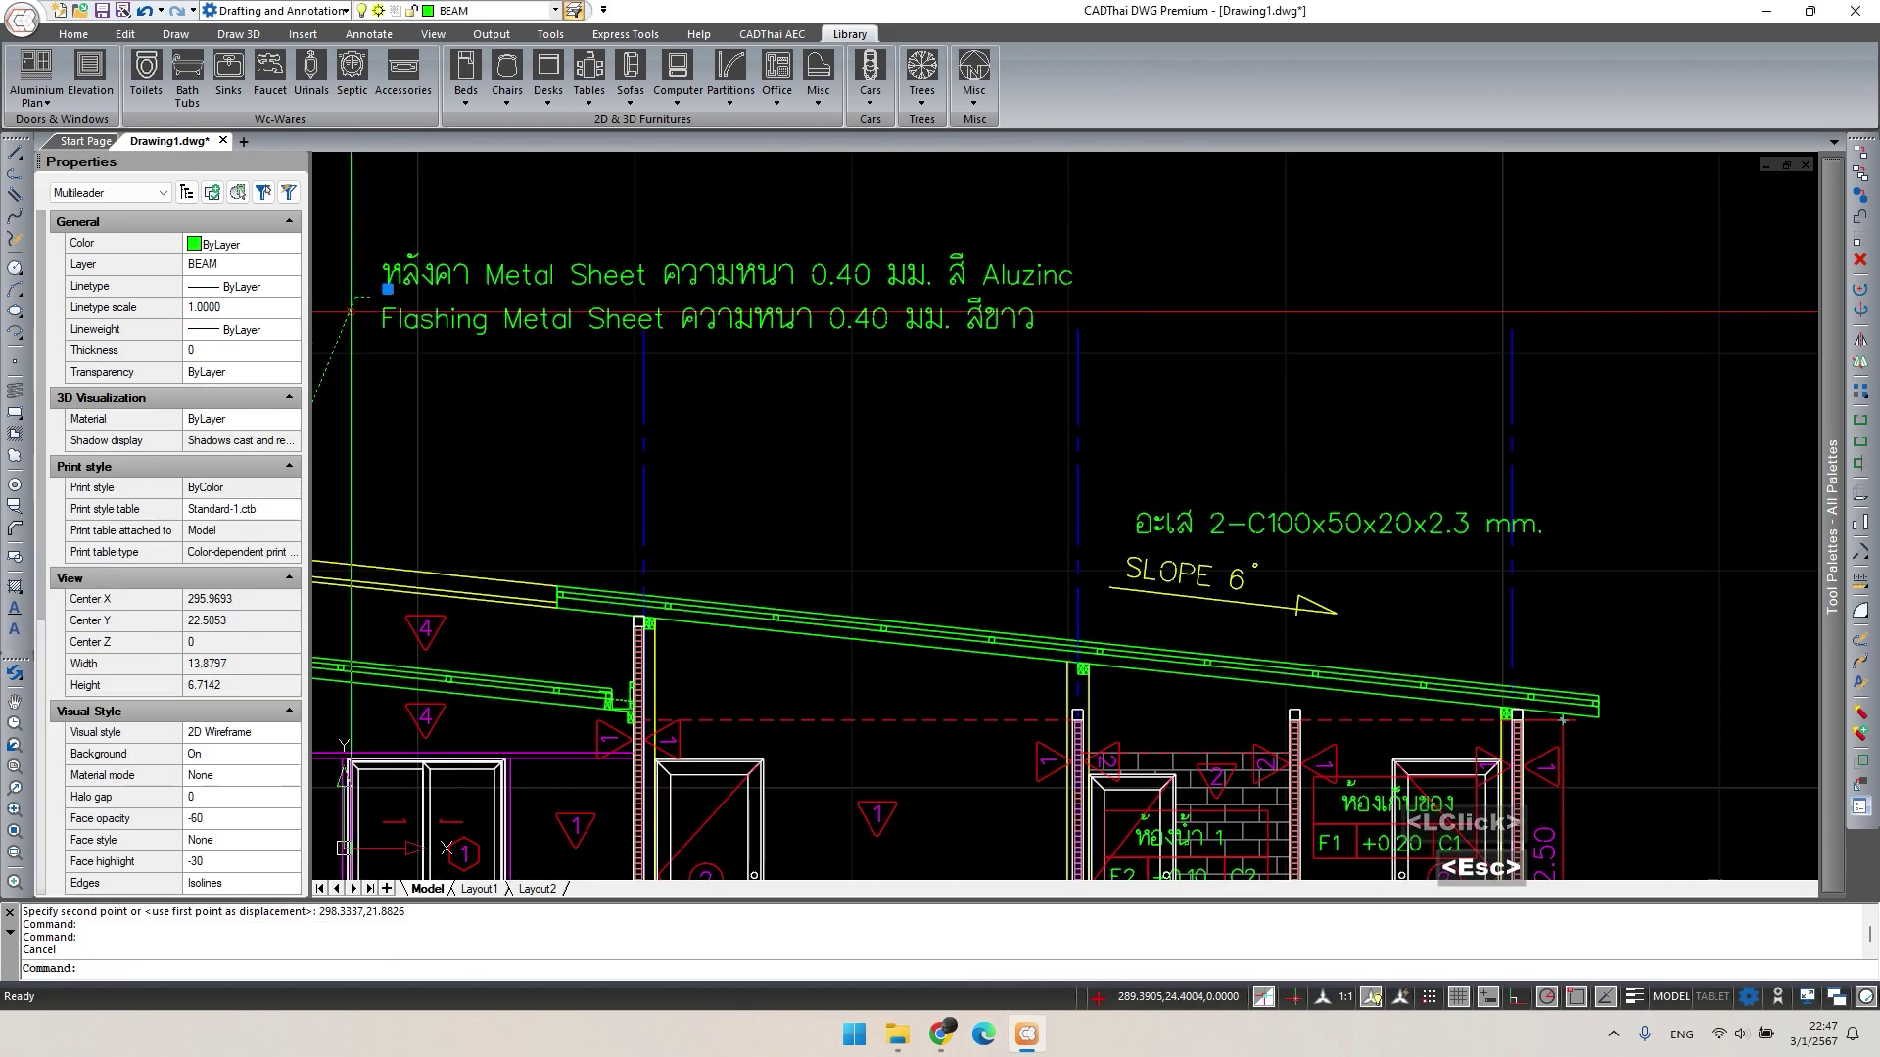
# Copy the metal-sheet roof note's leader so its landing meets the start of the moved beam note.
pyautogui.click(411, 279)
pyautogui.click(333, 267)
pyautogui.doubleClick(365, 346)
pyautogui.write('co')
pyautogui.press('space')
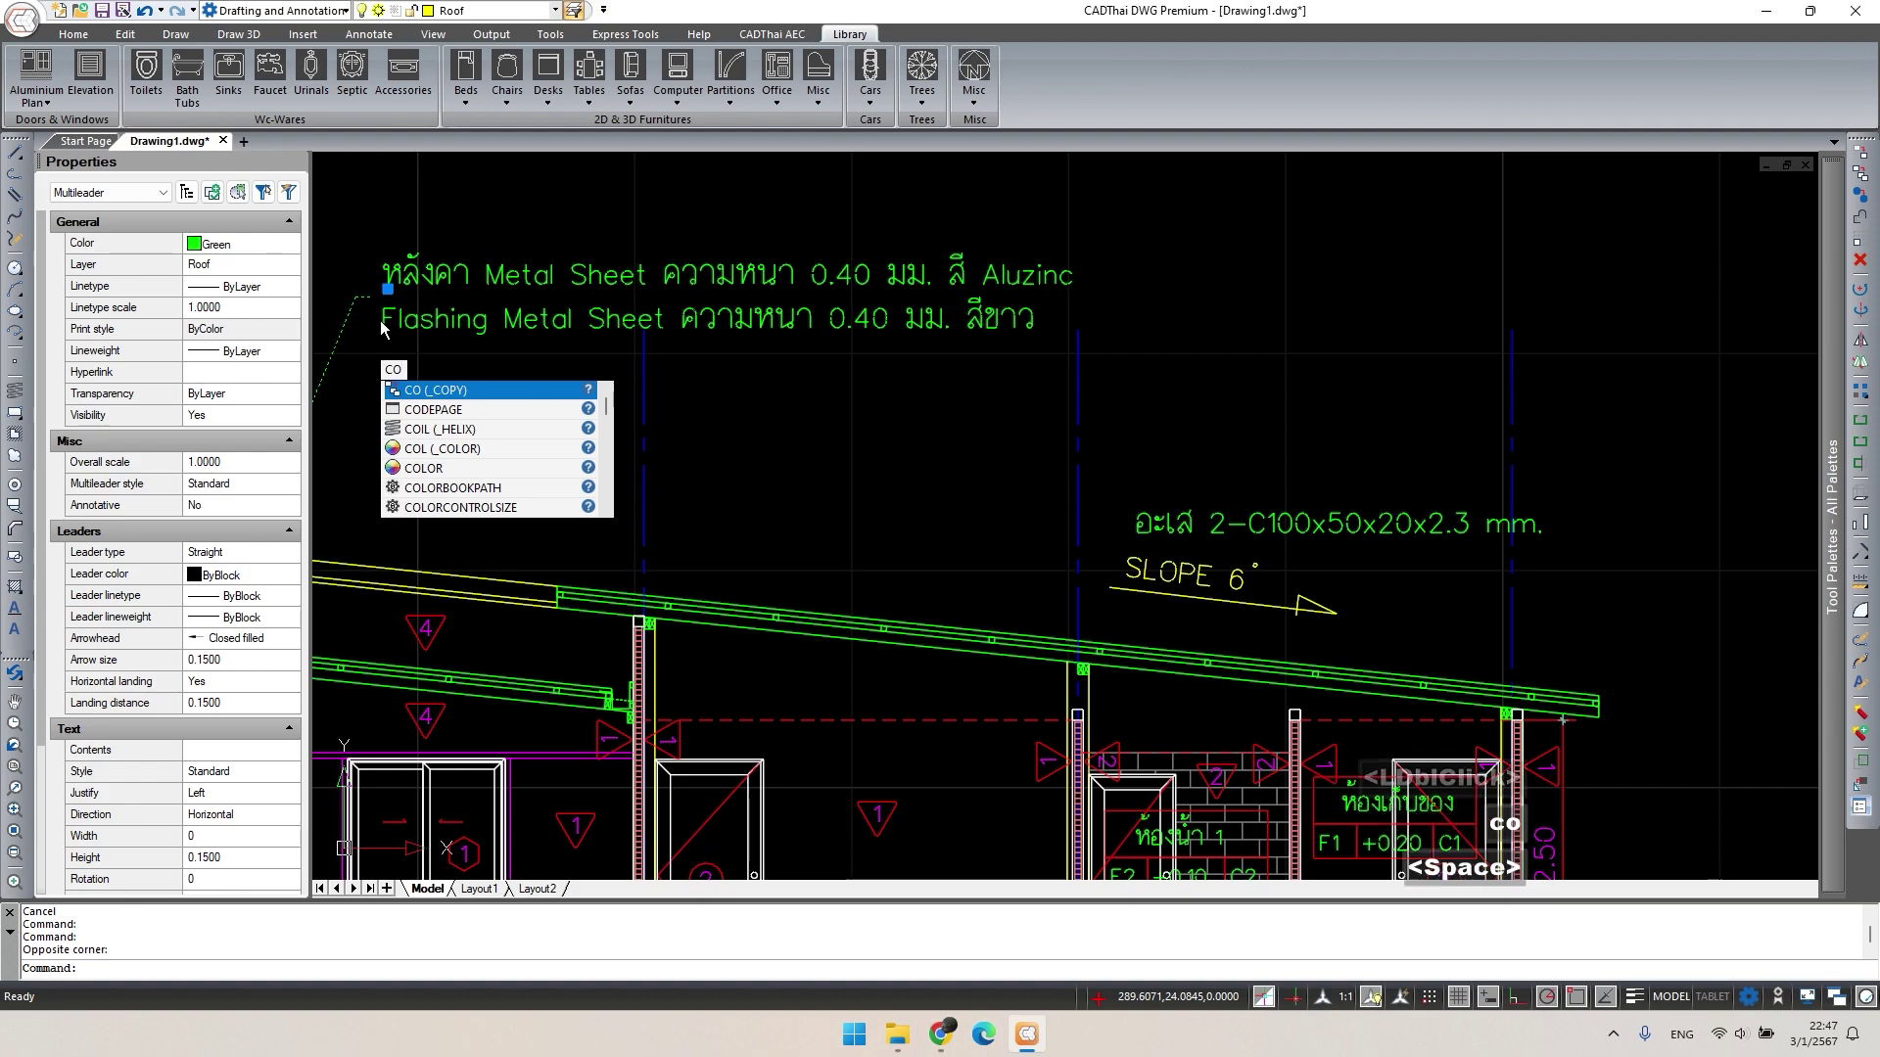
pyautogui.click(372, 298)
pyautogui.scroll(2, 1120, 519)
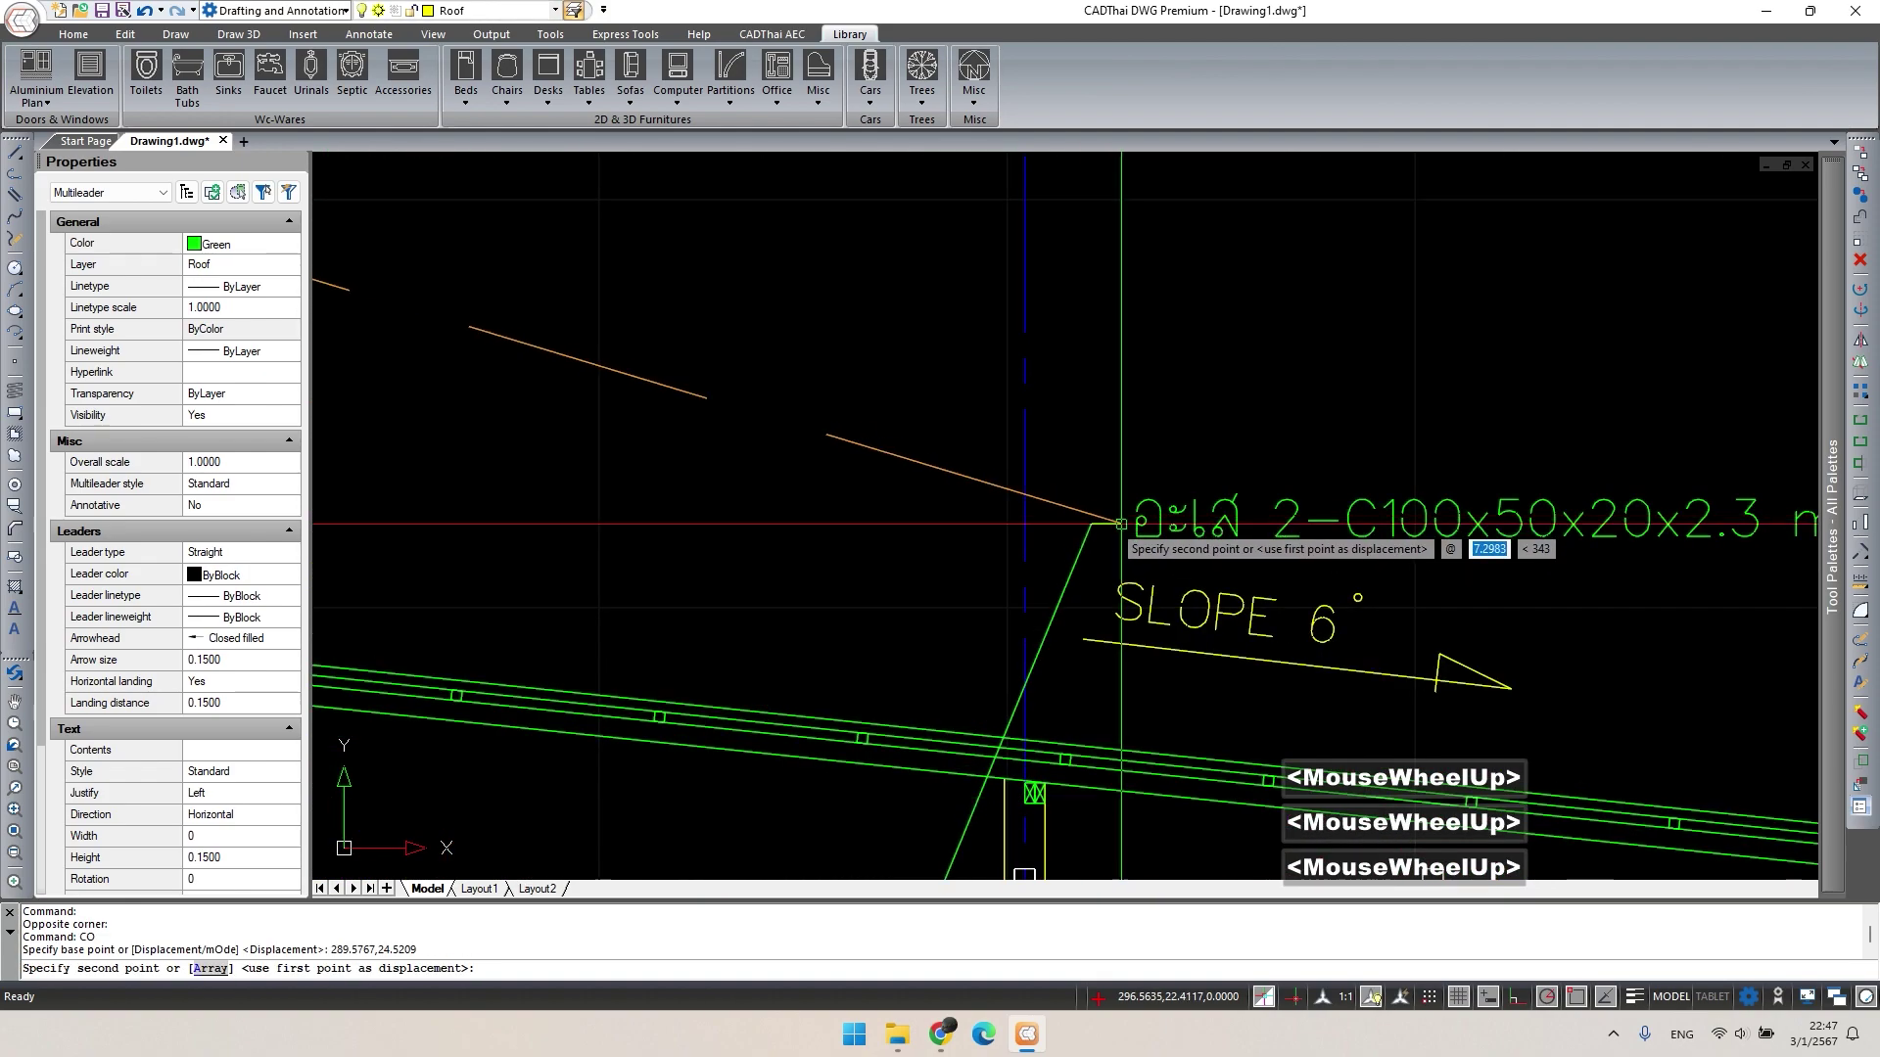
pyautogui.click(1120, 518)
pyautogui.press('Escape')
pyautogui.press('Escape')
# Stretch the copied leader's arrowhead onto the crossed beam box below the SLOPE 6° label.
pyautogui.click(1027, 674)
pyautogui.click(1036, 637)
pyautogui.scroll(-2, 1036, 637)
pyautogui.moveTo(979, 861); pyautogui.dragTo(933, 681, button='middle')
pyautogui.click(907, 678)
pyautogui.scroll(3, 1018, 503)
pyautogui.click(1031, 500)
pyautogui.press('Escape')
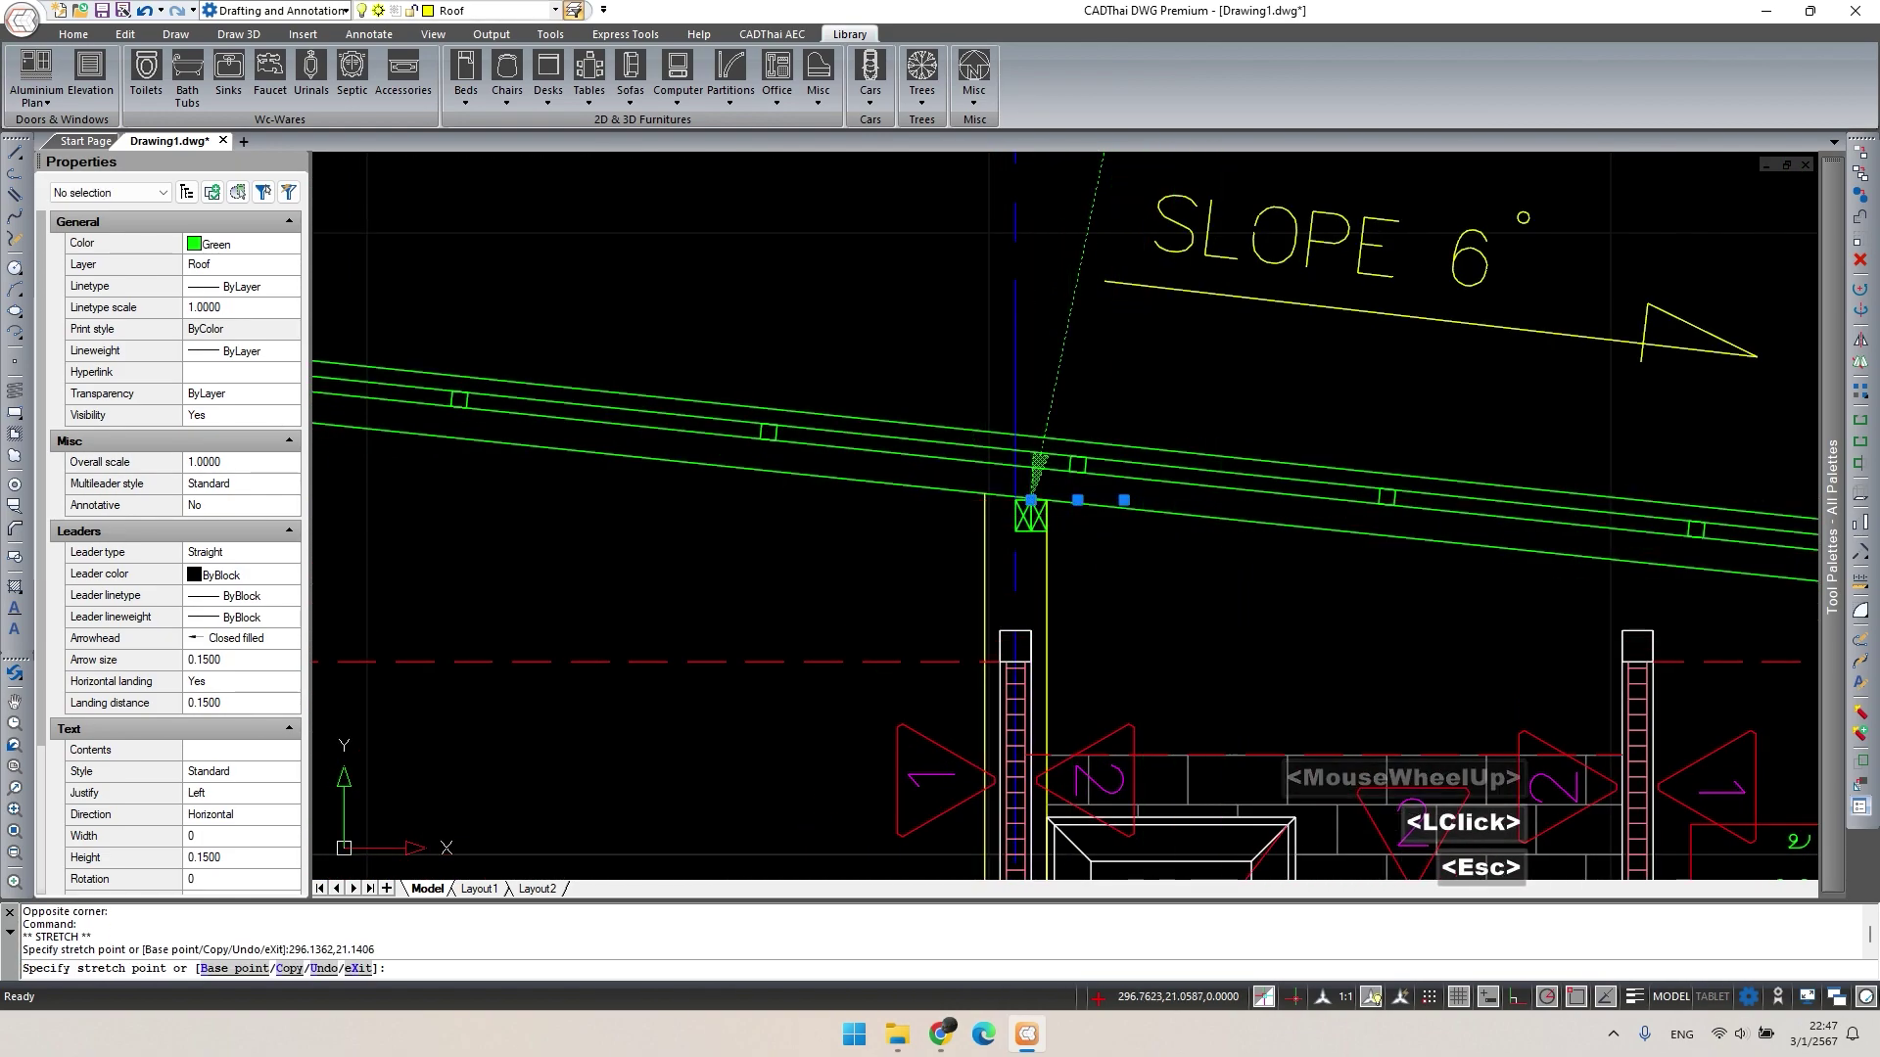
# Copy the beam note together with its leader twice, stepping up and back along the main roof.
pyautogui.scroll(-2, 1083, 441)
pyautogui.moveTo(1077, 294); pyautogui.dragTo(1076, 538, button='middle')
pyautogui.doubleClick(1052, 431)
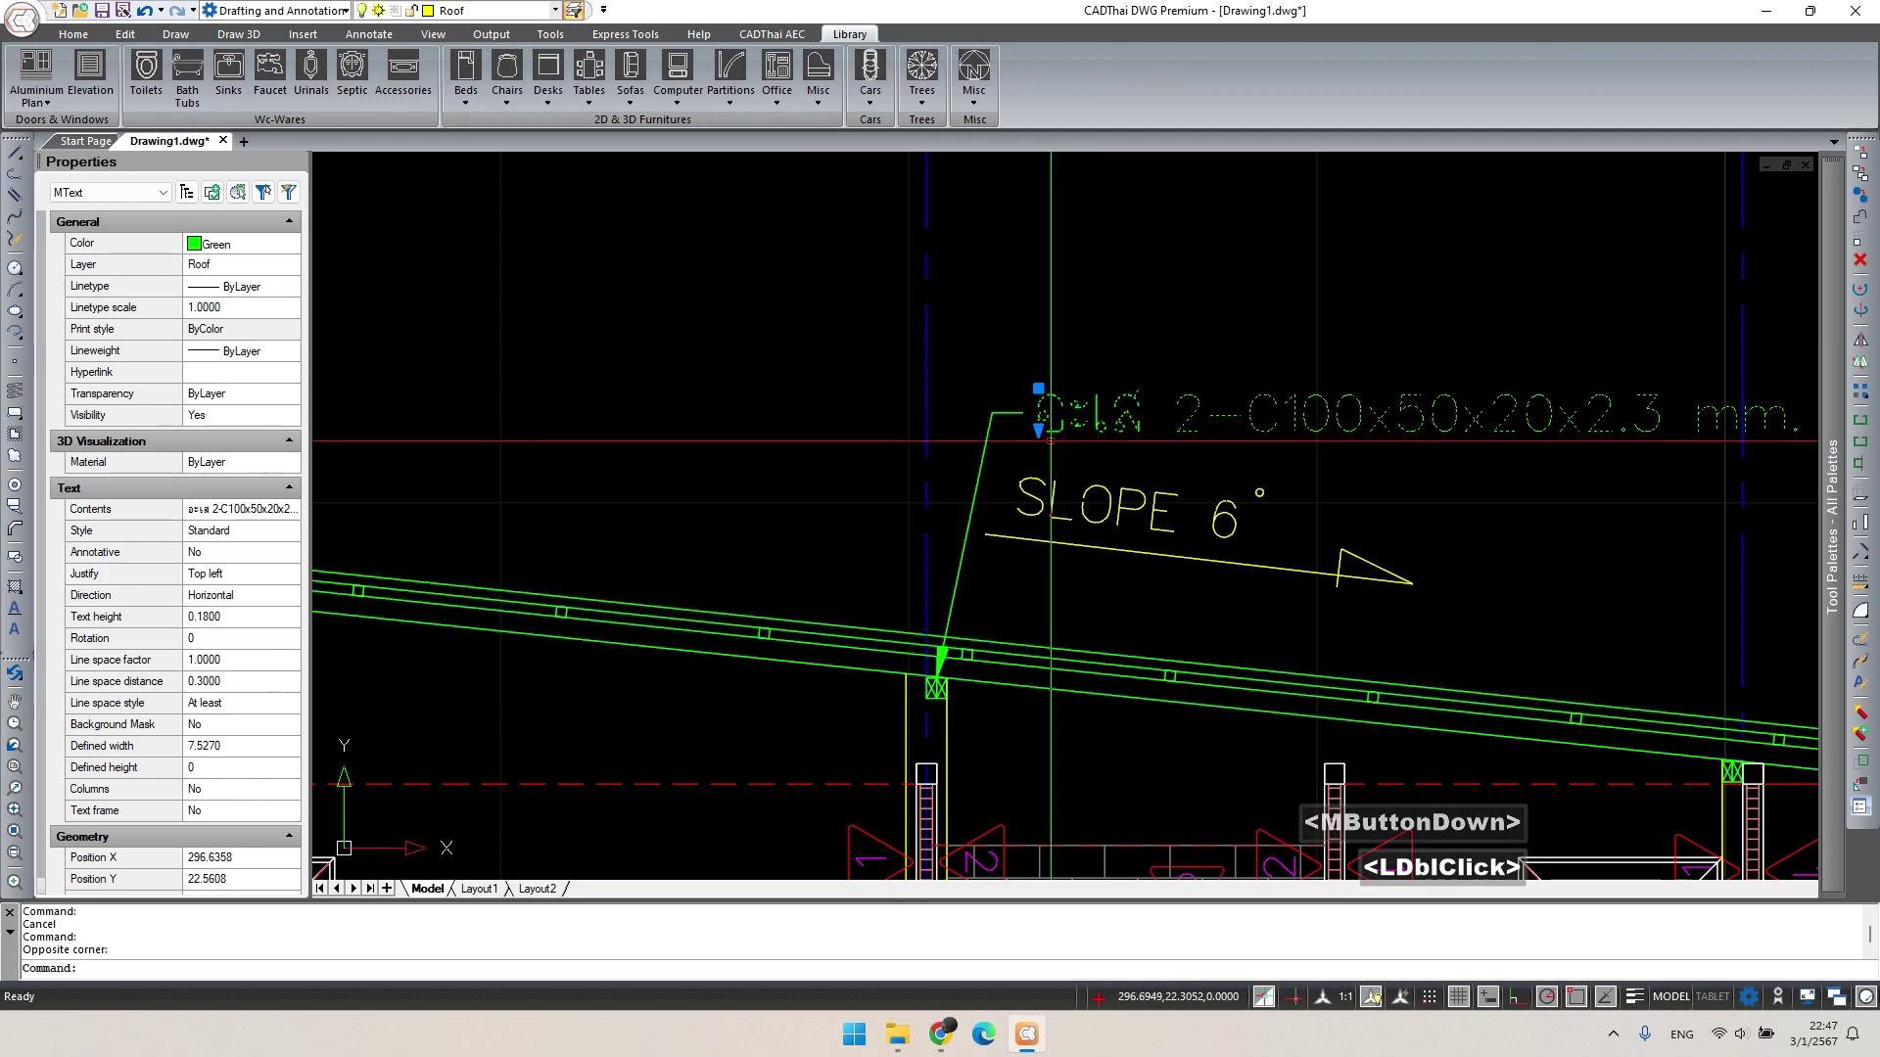
pyautogui.doubleClick(989, 437)
pyautogui.scroll(-1, 987, 434)
pyautogui.write('c')
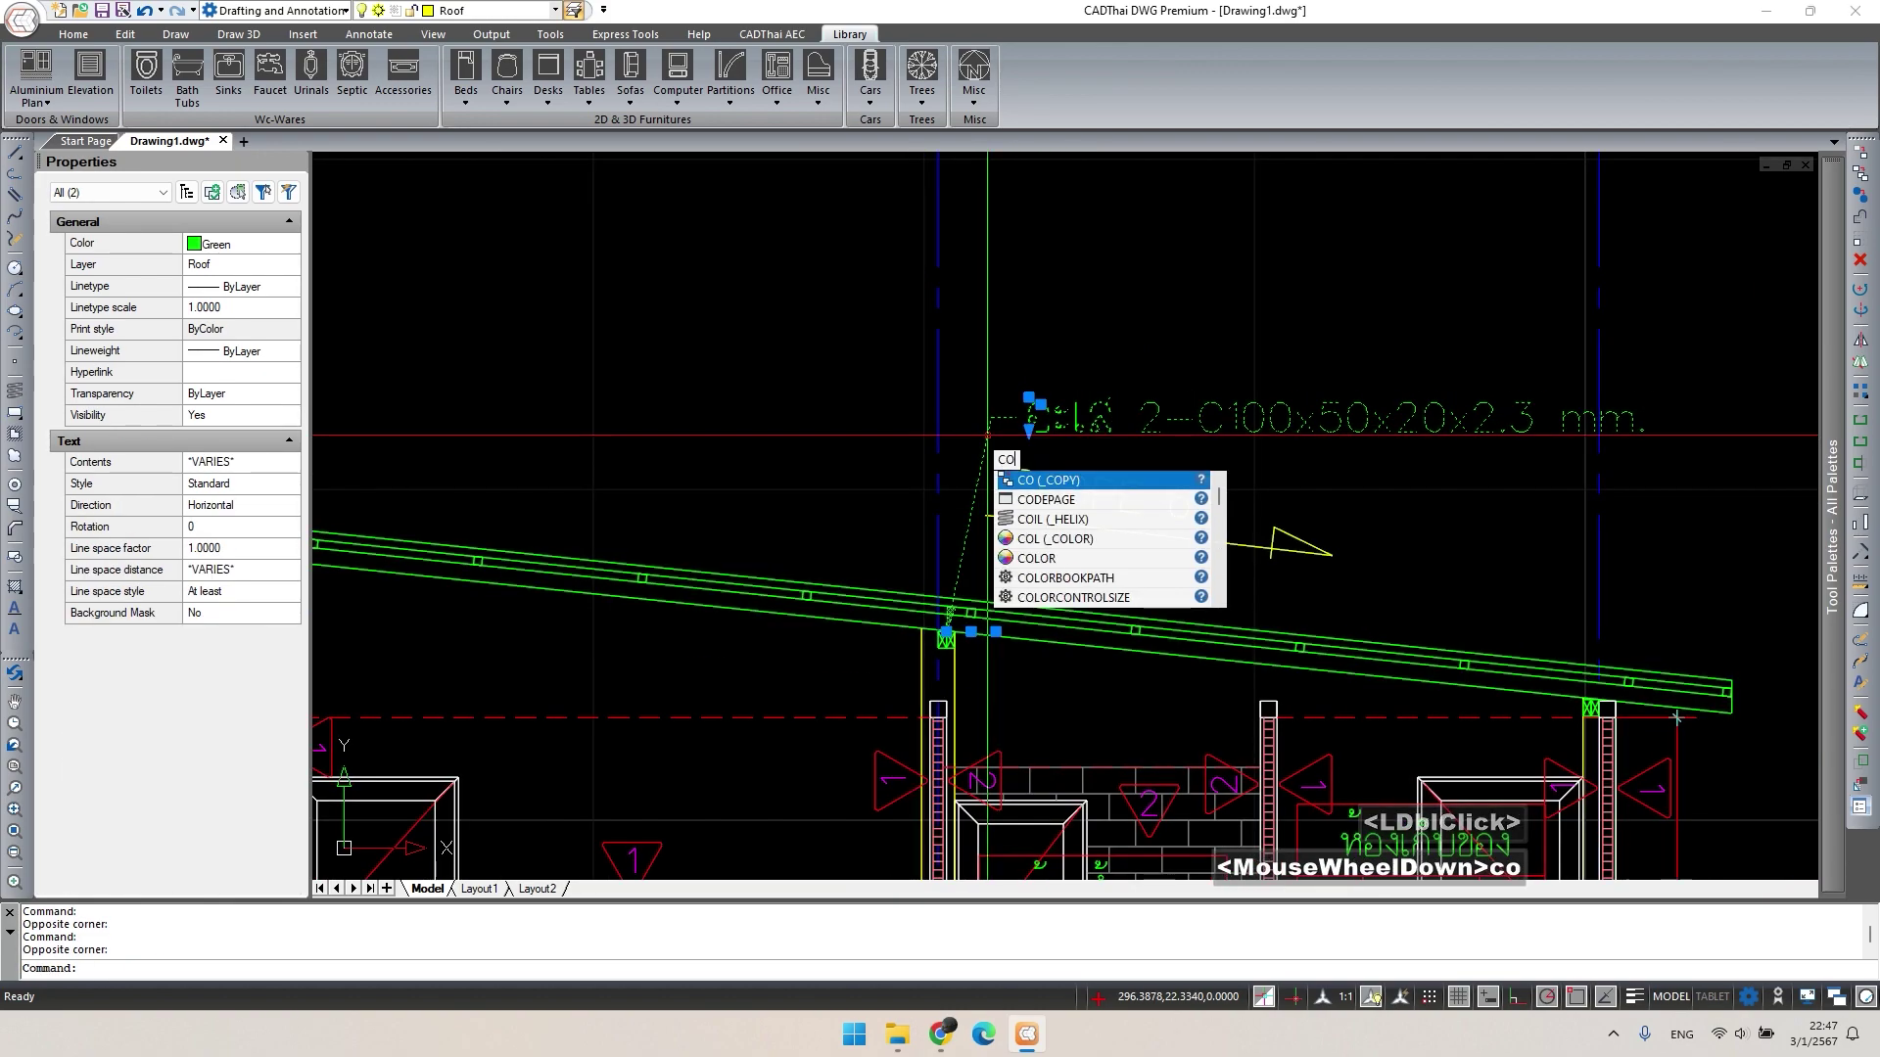
pyautogui.write('o')
pyautogui.press('space')
pyautogui.click(1022, 396)
pyautogui.click(842, 309)
pyautogui.moveTo(744, 212); pyautogui.dragTo(715, 325, button='middle')
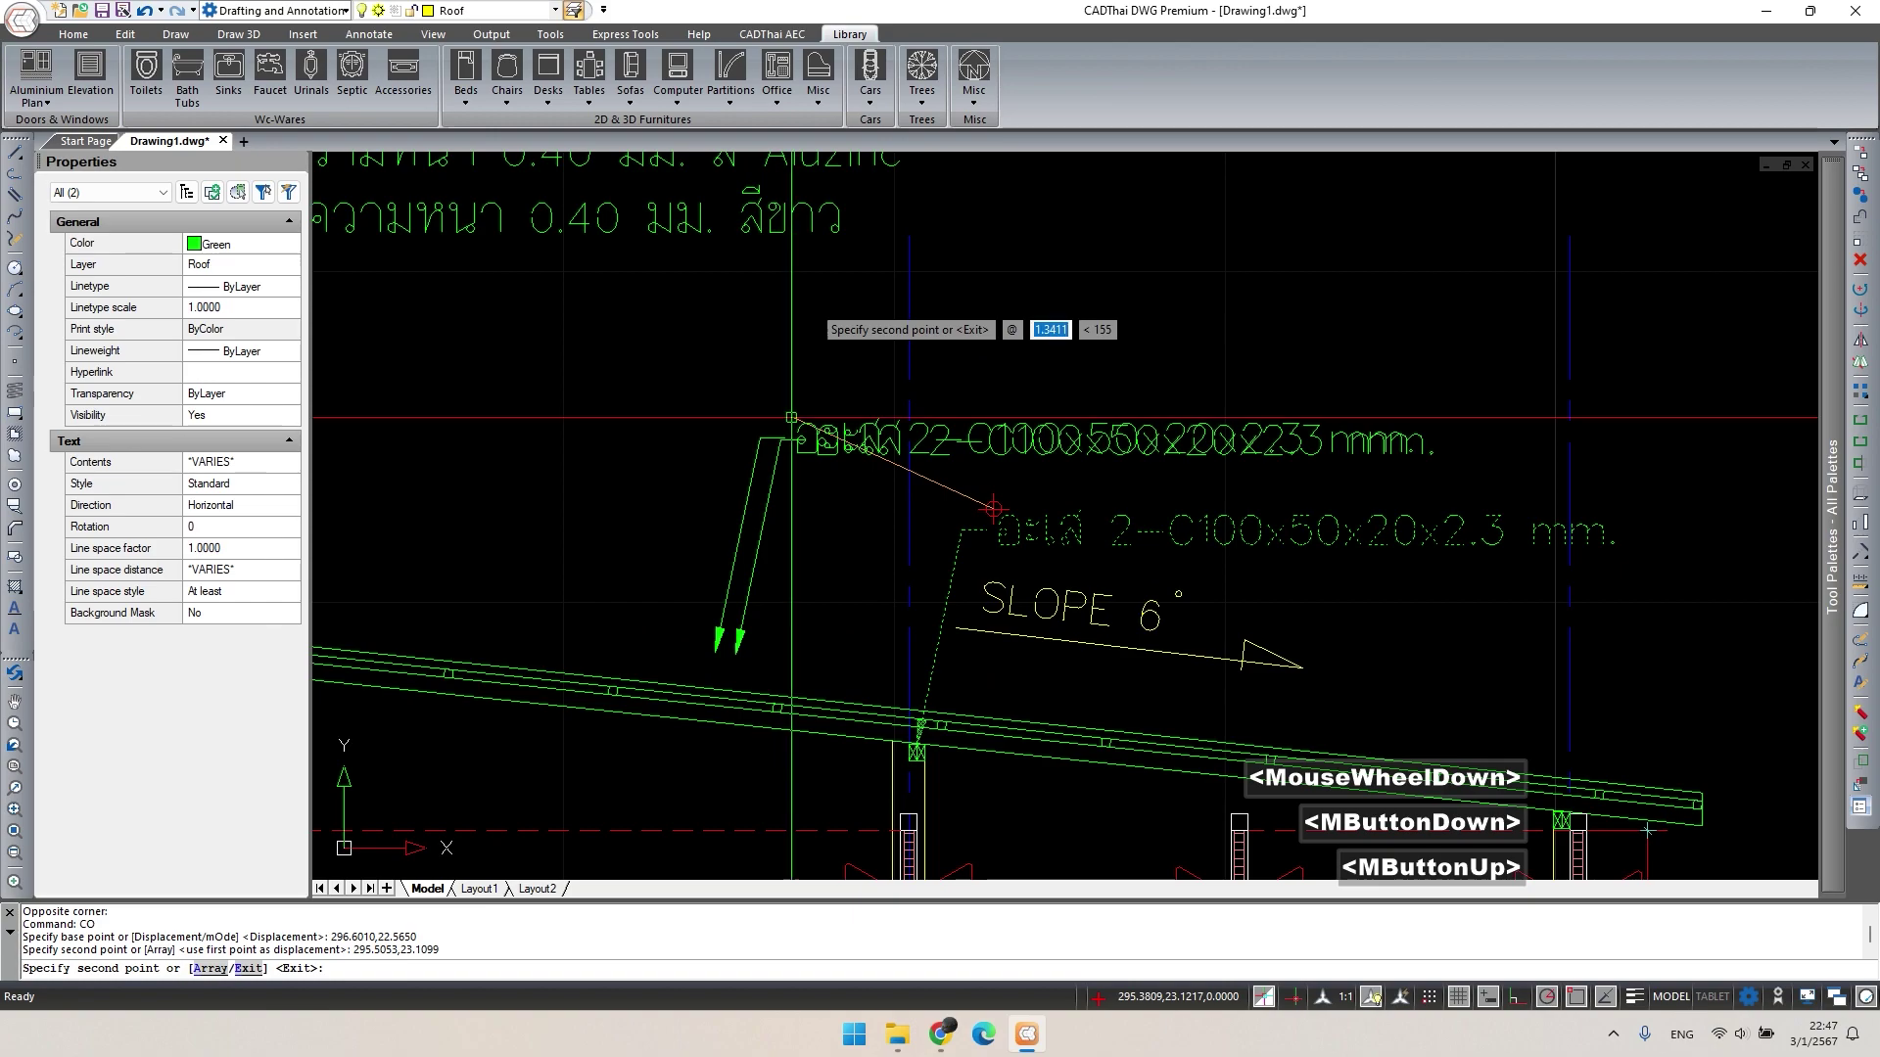
pyautogui.click(712, 325)
pyautogui.press('Escape')
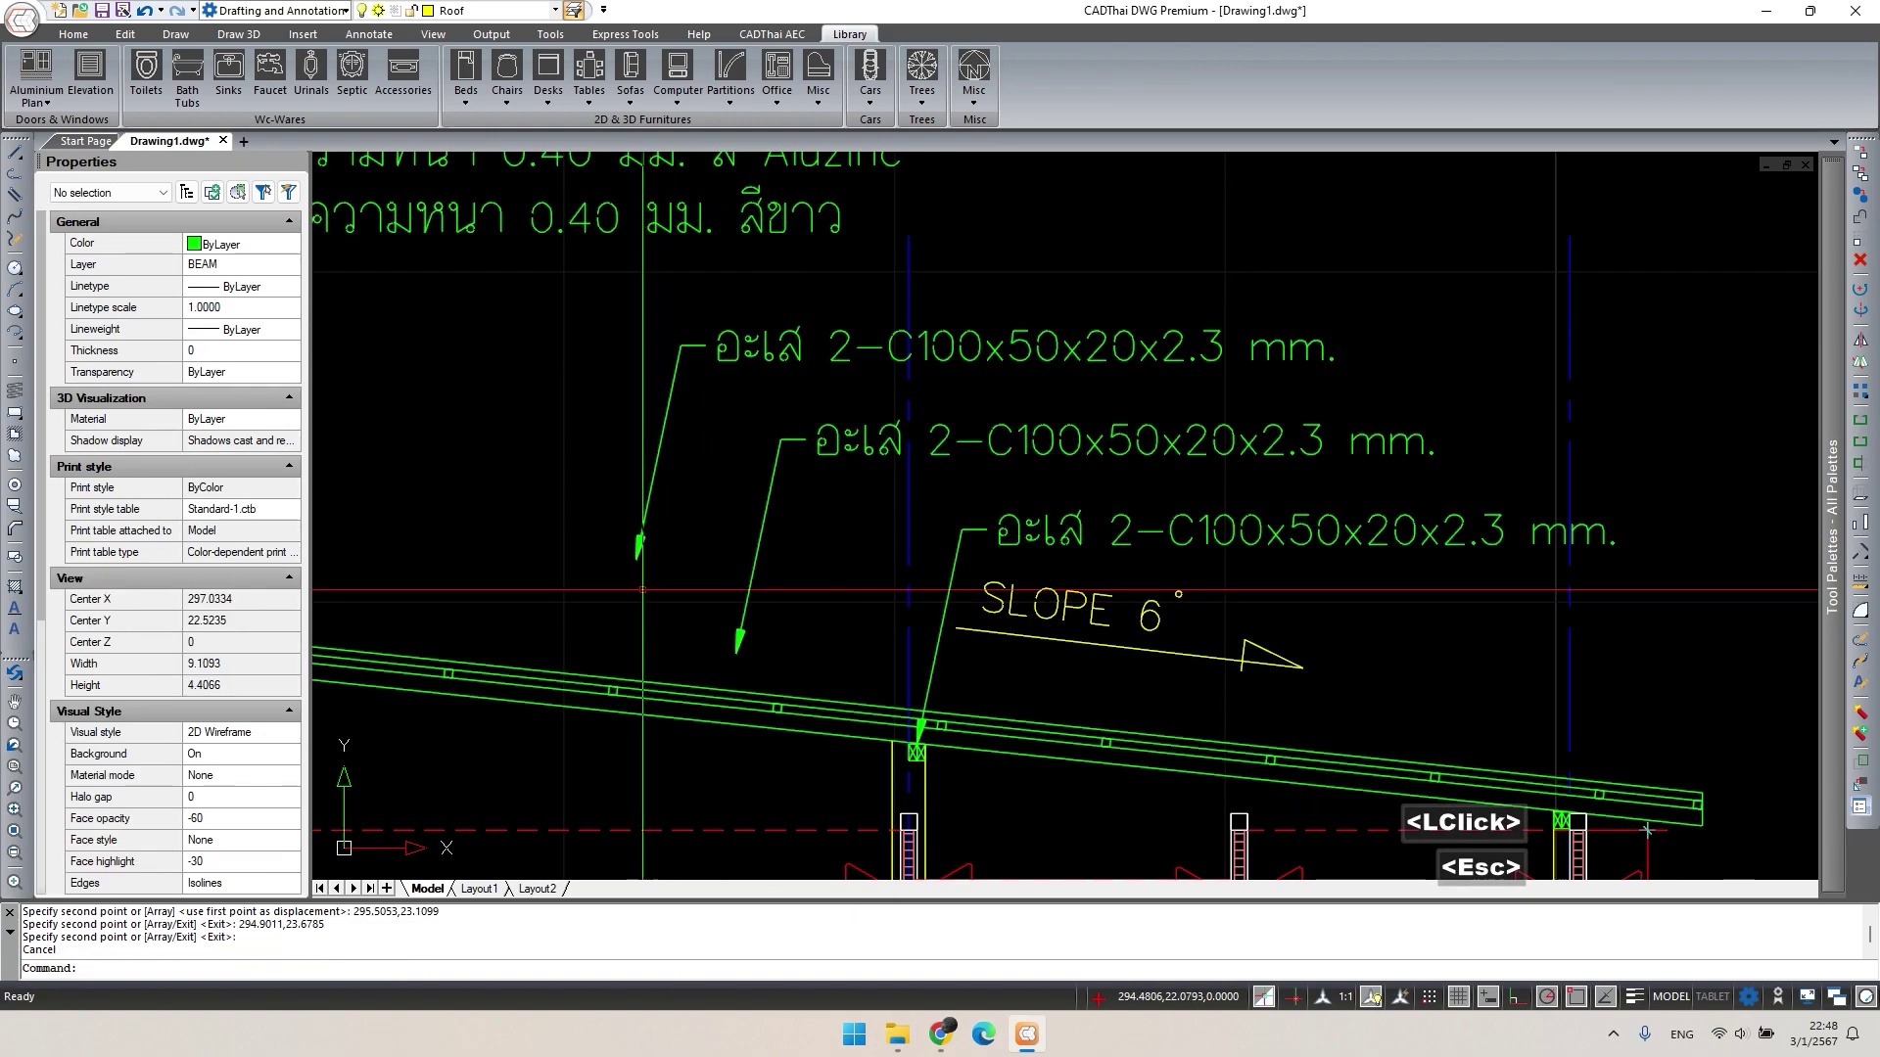
# Stretch the uppermost copied note's leader arrowhead onto a purlin of the main roof.
pyautogui.click(652, 551)
pyautogui.click(634, 572)
pyautogui.click(636, 562)
pyautogui.click(636, 559)
pyautogui.scroll(3, 637, 560)
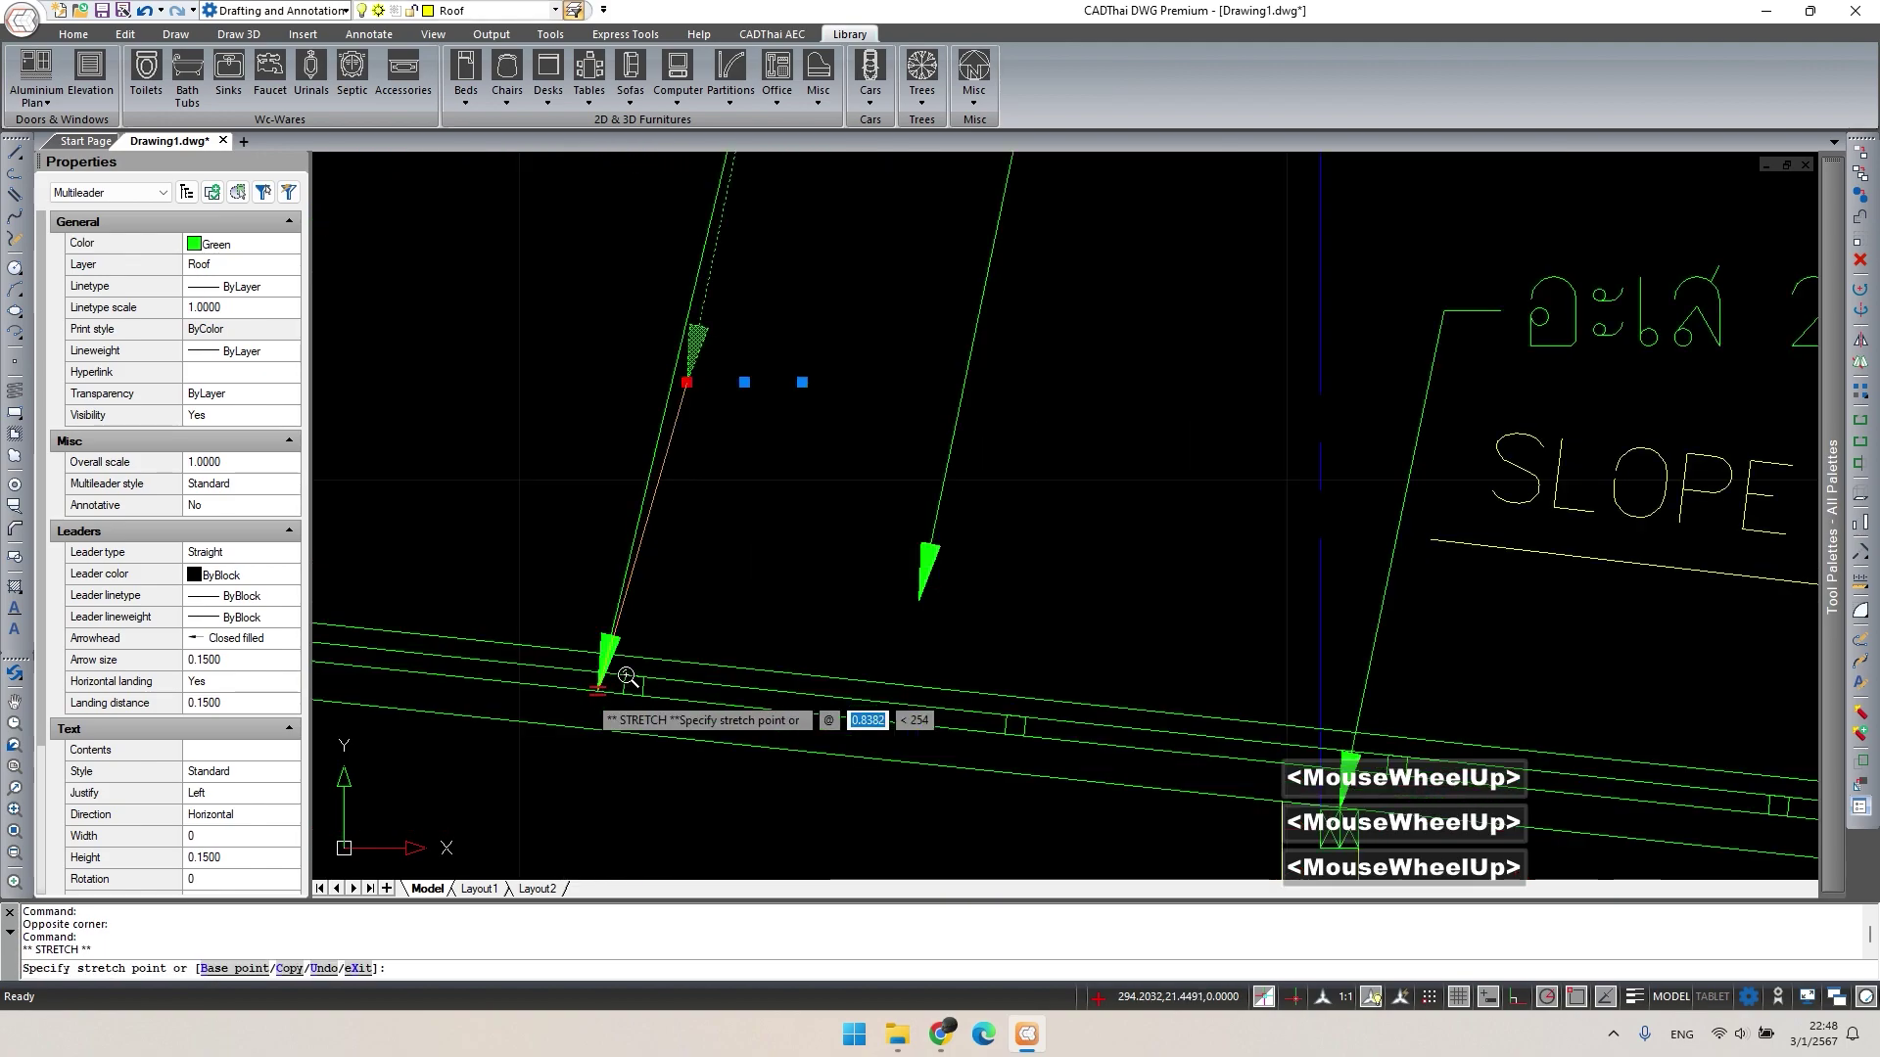
pyautogui.click(629, 674)
pyautogui.press('Escape')
# Stretch the middle copied note's leader arrowhead onto the main roof's rafter.
pyautogui.click(899, 530)
pyautogui.click(930, 582)
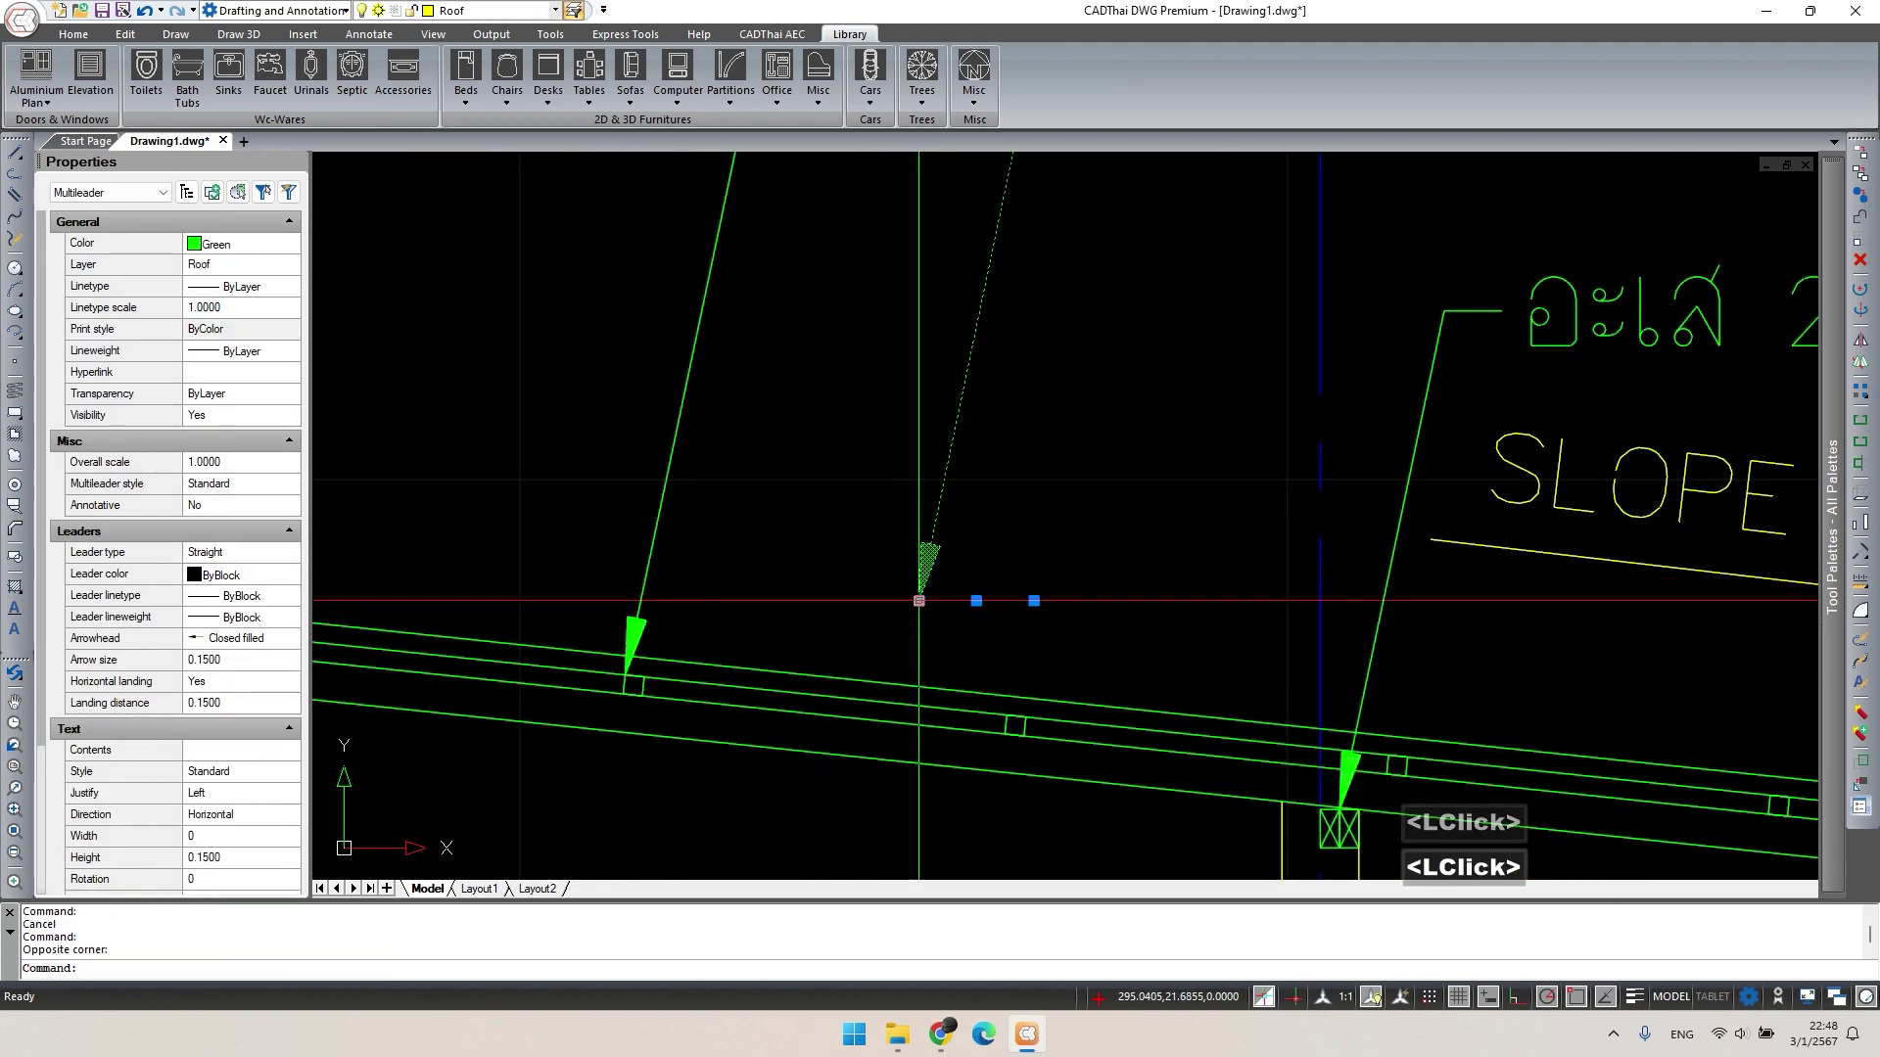
pyautogui.click(919, 601)
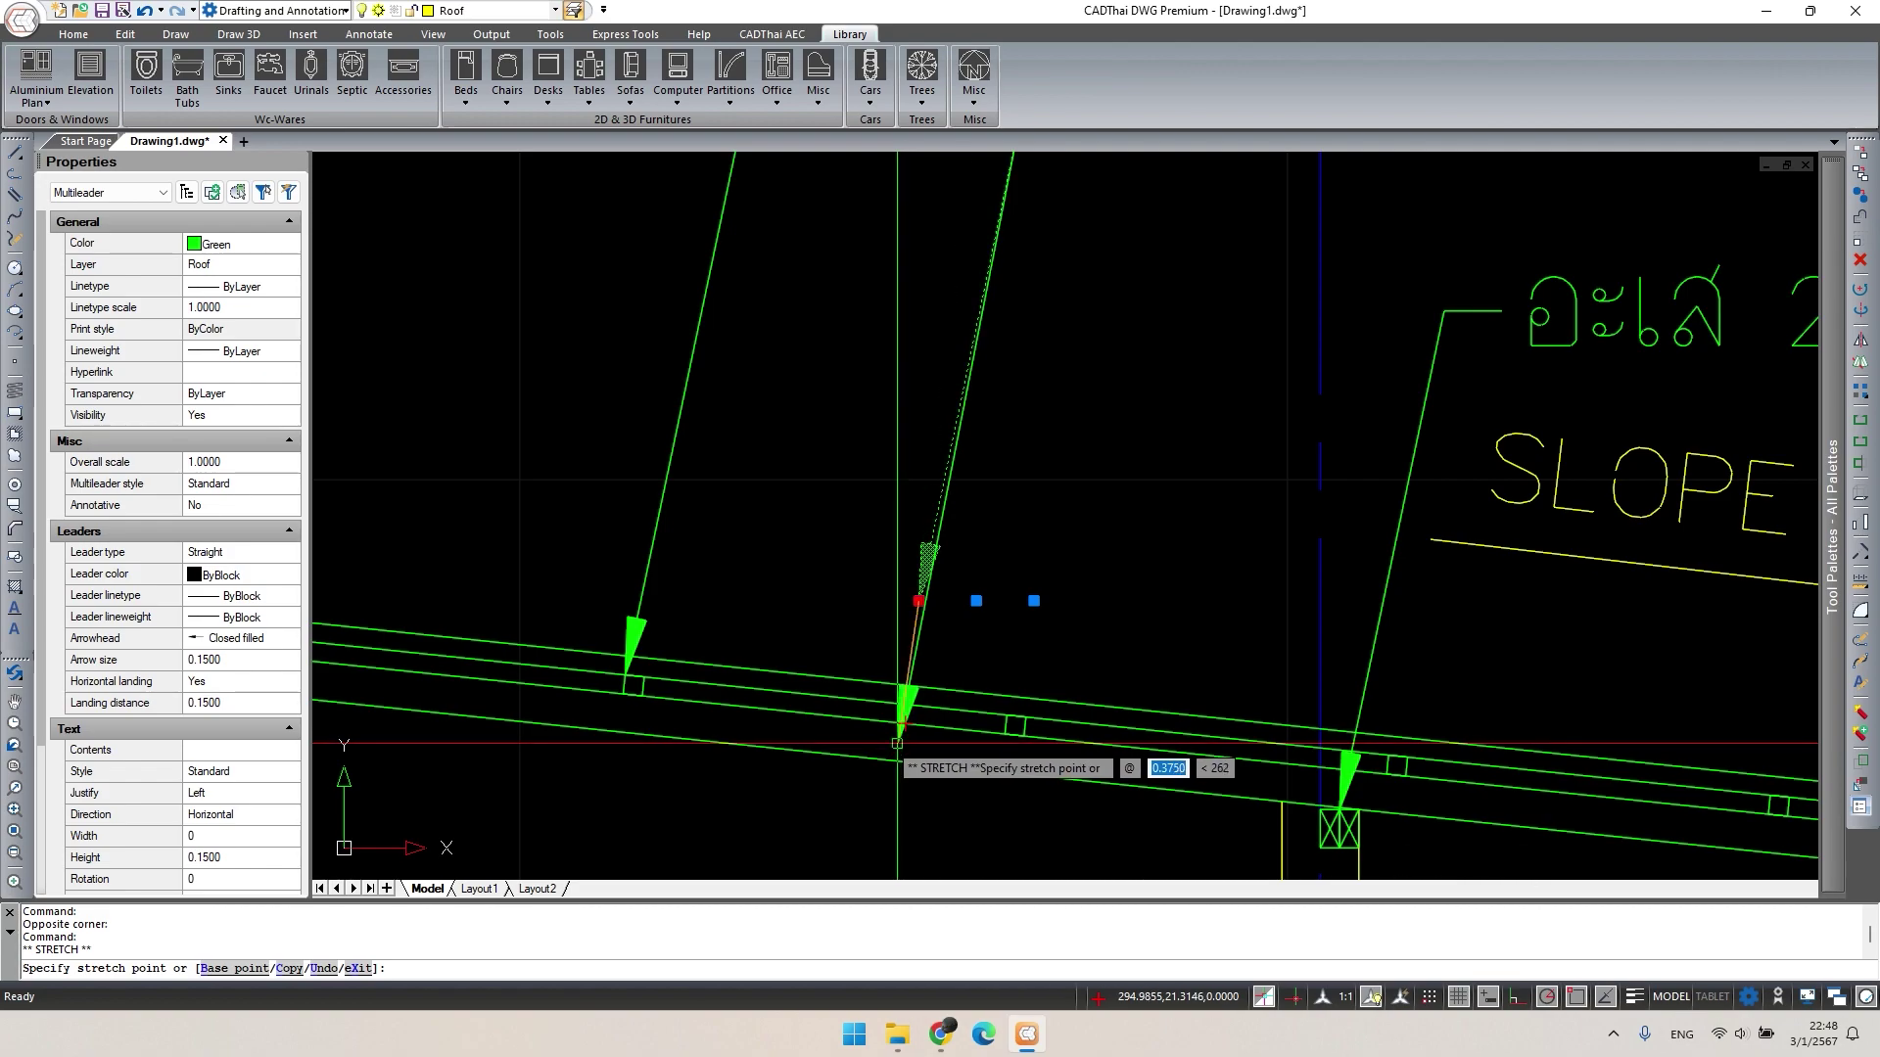
pyautogui.click(902, 743)
pyautogui.scroll(-2, 944, 537)
pyautogui.moveTo(944, 538); pyautogui.dragTo(881, 685, button='middle')
pyautogui.press('Escape')
# Reword the middle note as a rafter note, replacing its prefix with "จันทัน" and adding a 1.50 ม. spacing at the end.
pyautogui.middleClick(901, 407)
pyautogui.scroll(-2, 901, 407)
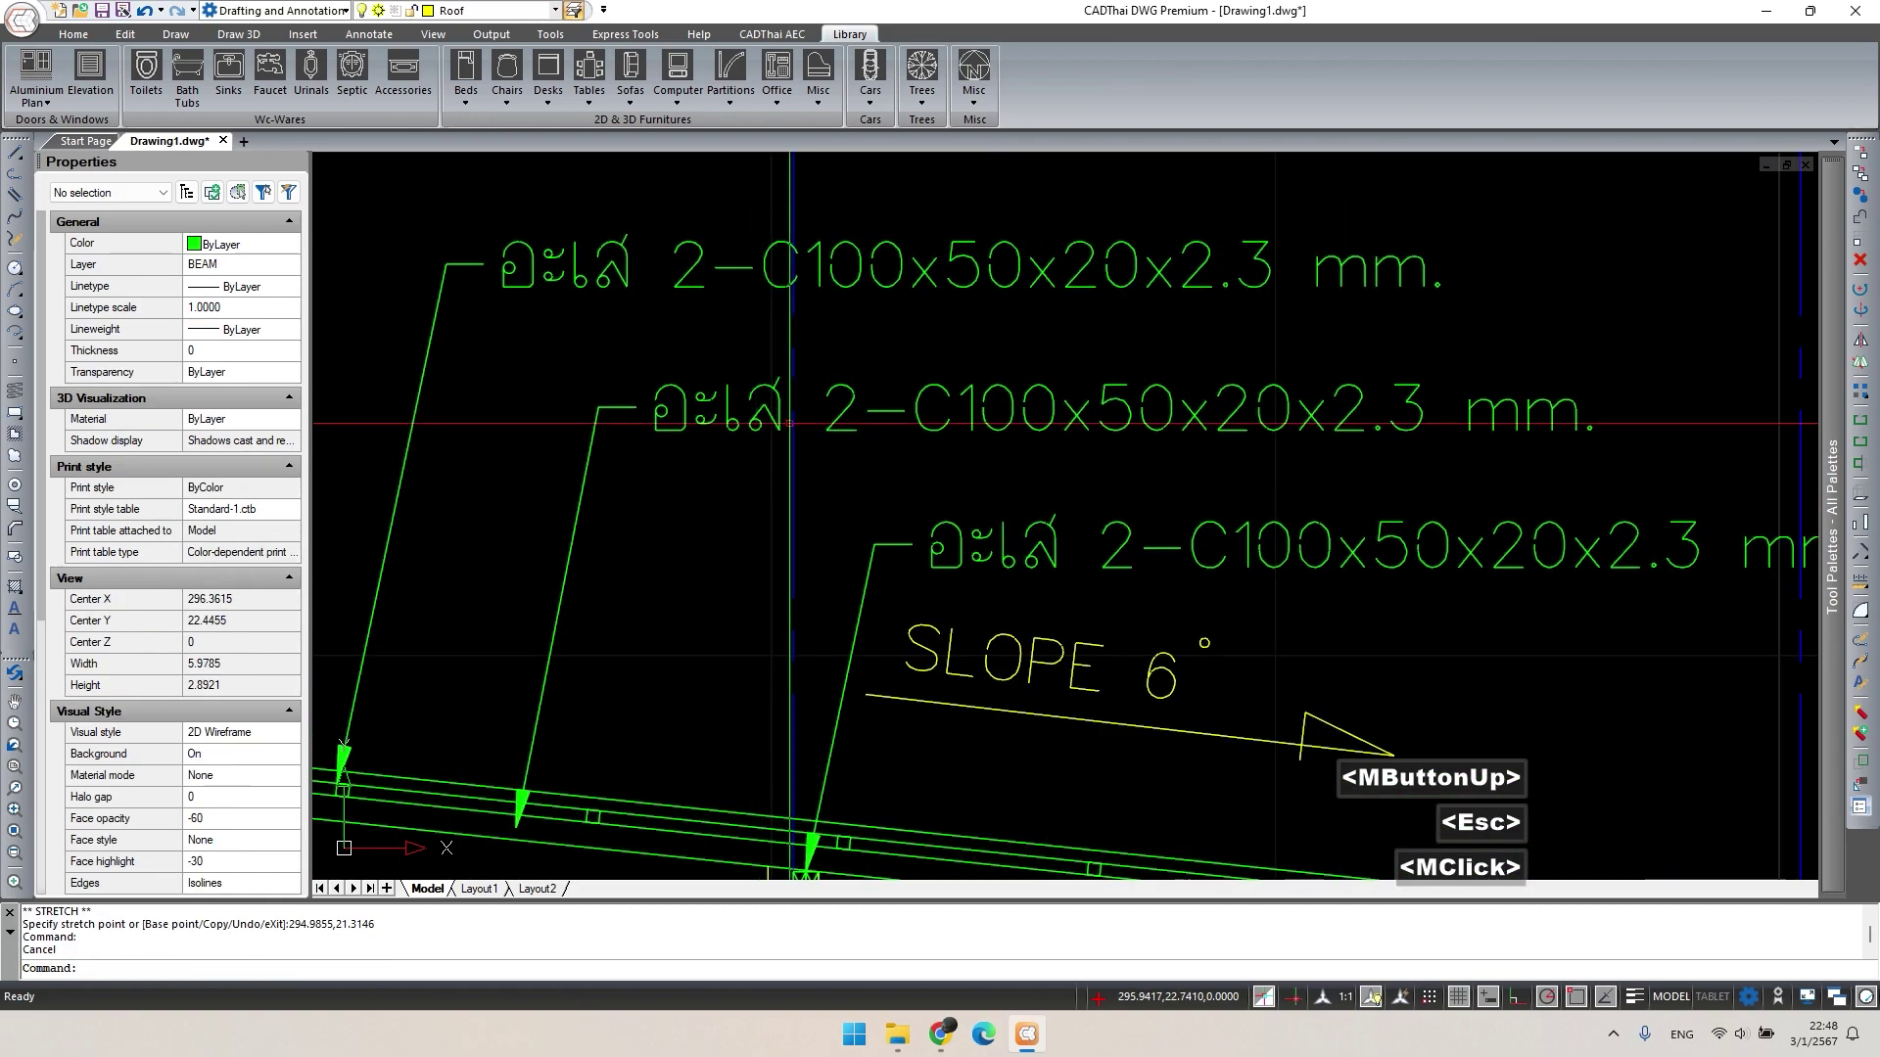
pyautogui.doubleClick(901, 407)
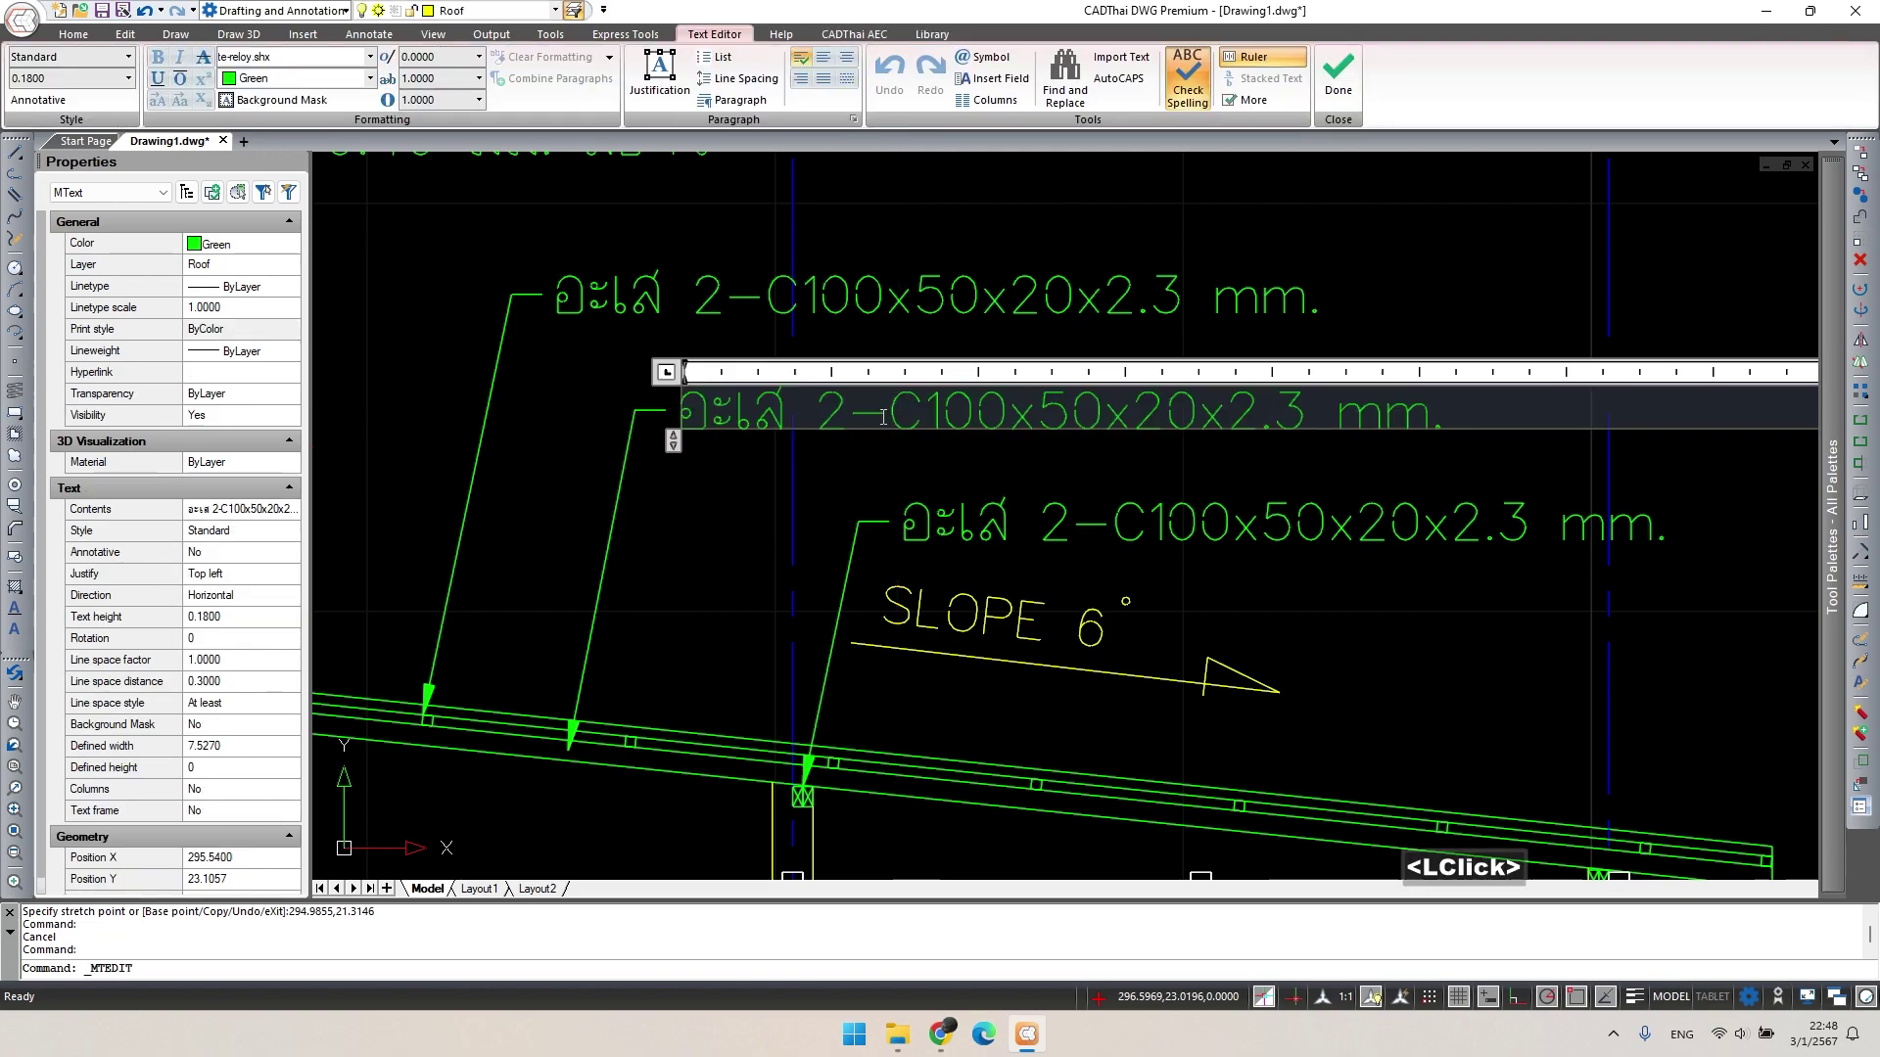
pyautogui.moveTo(884, 417); pyautogui.dragTo(577, 438)
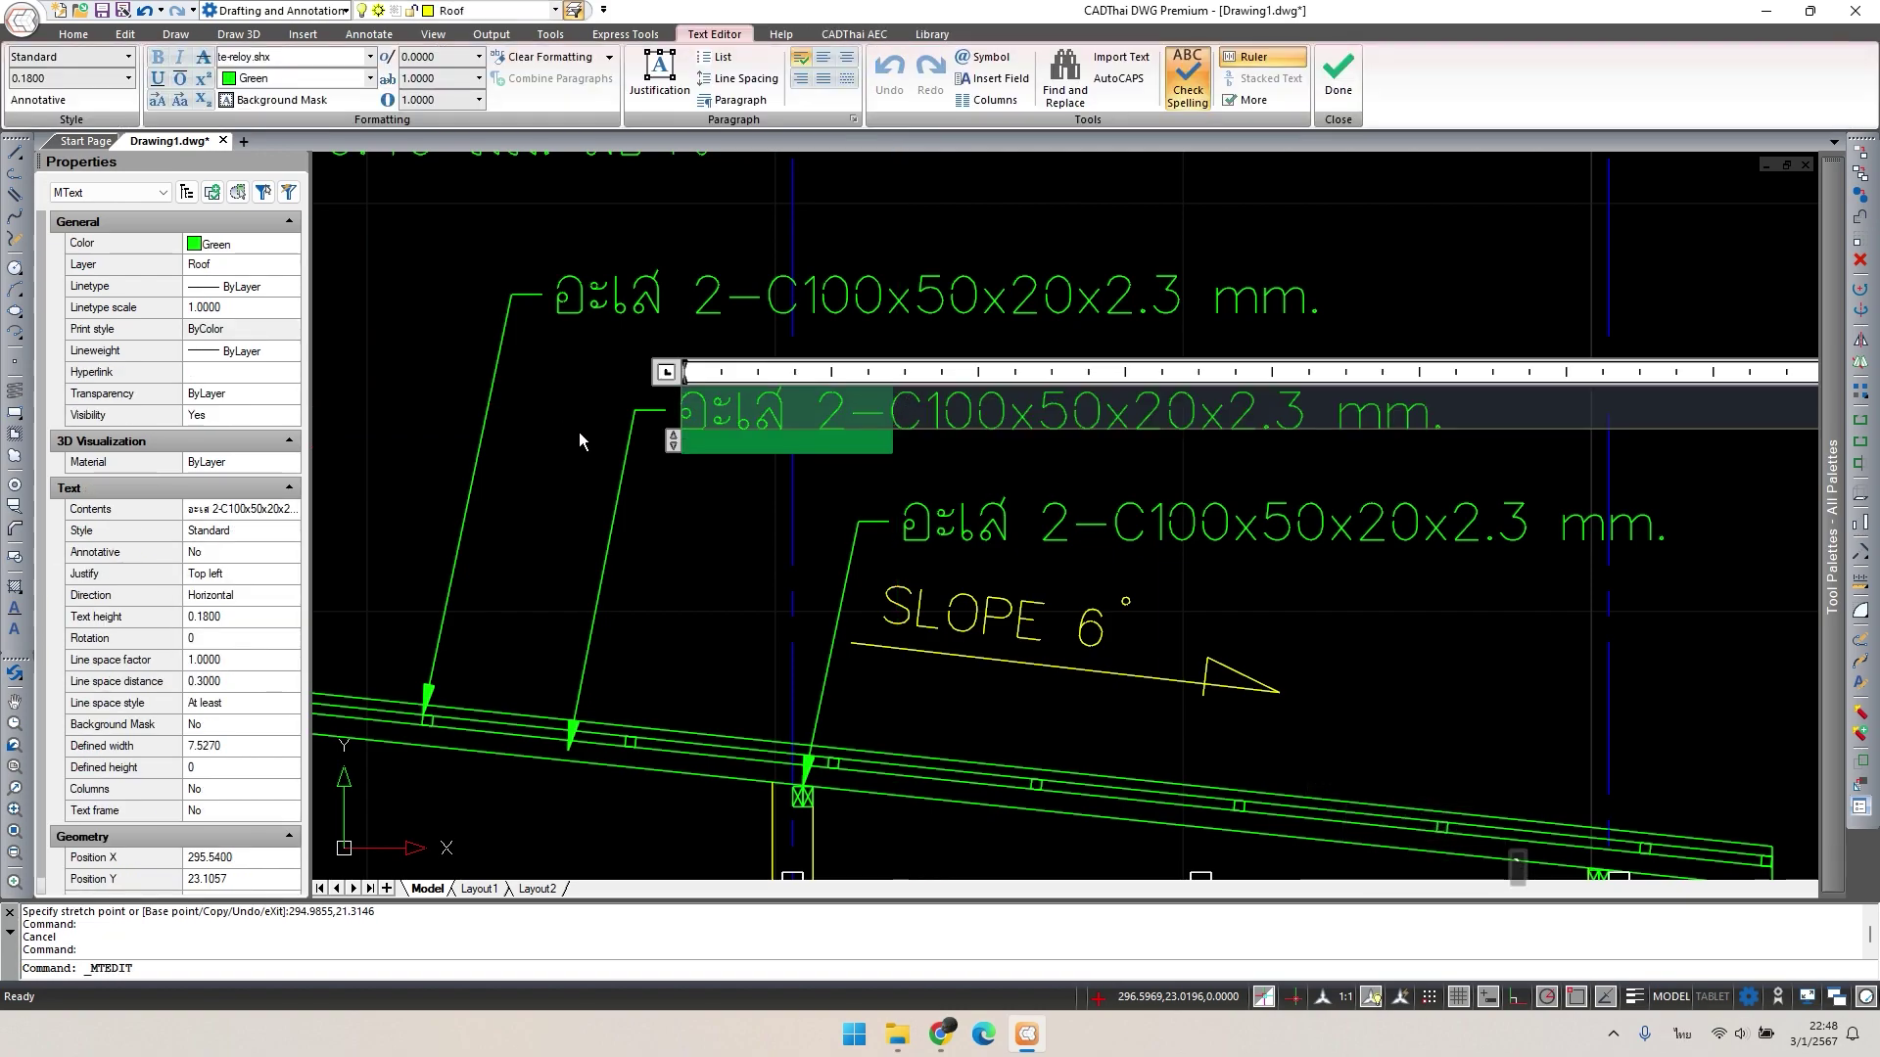
pyautogui.press('`')
pyautogui.write('จันทัน')
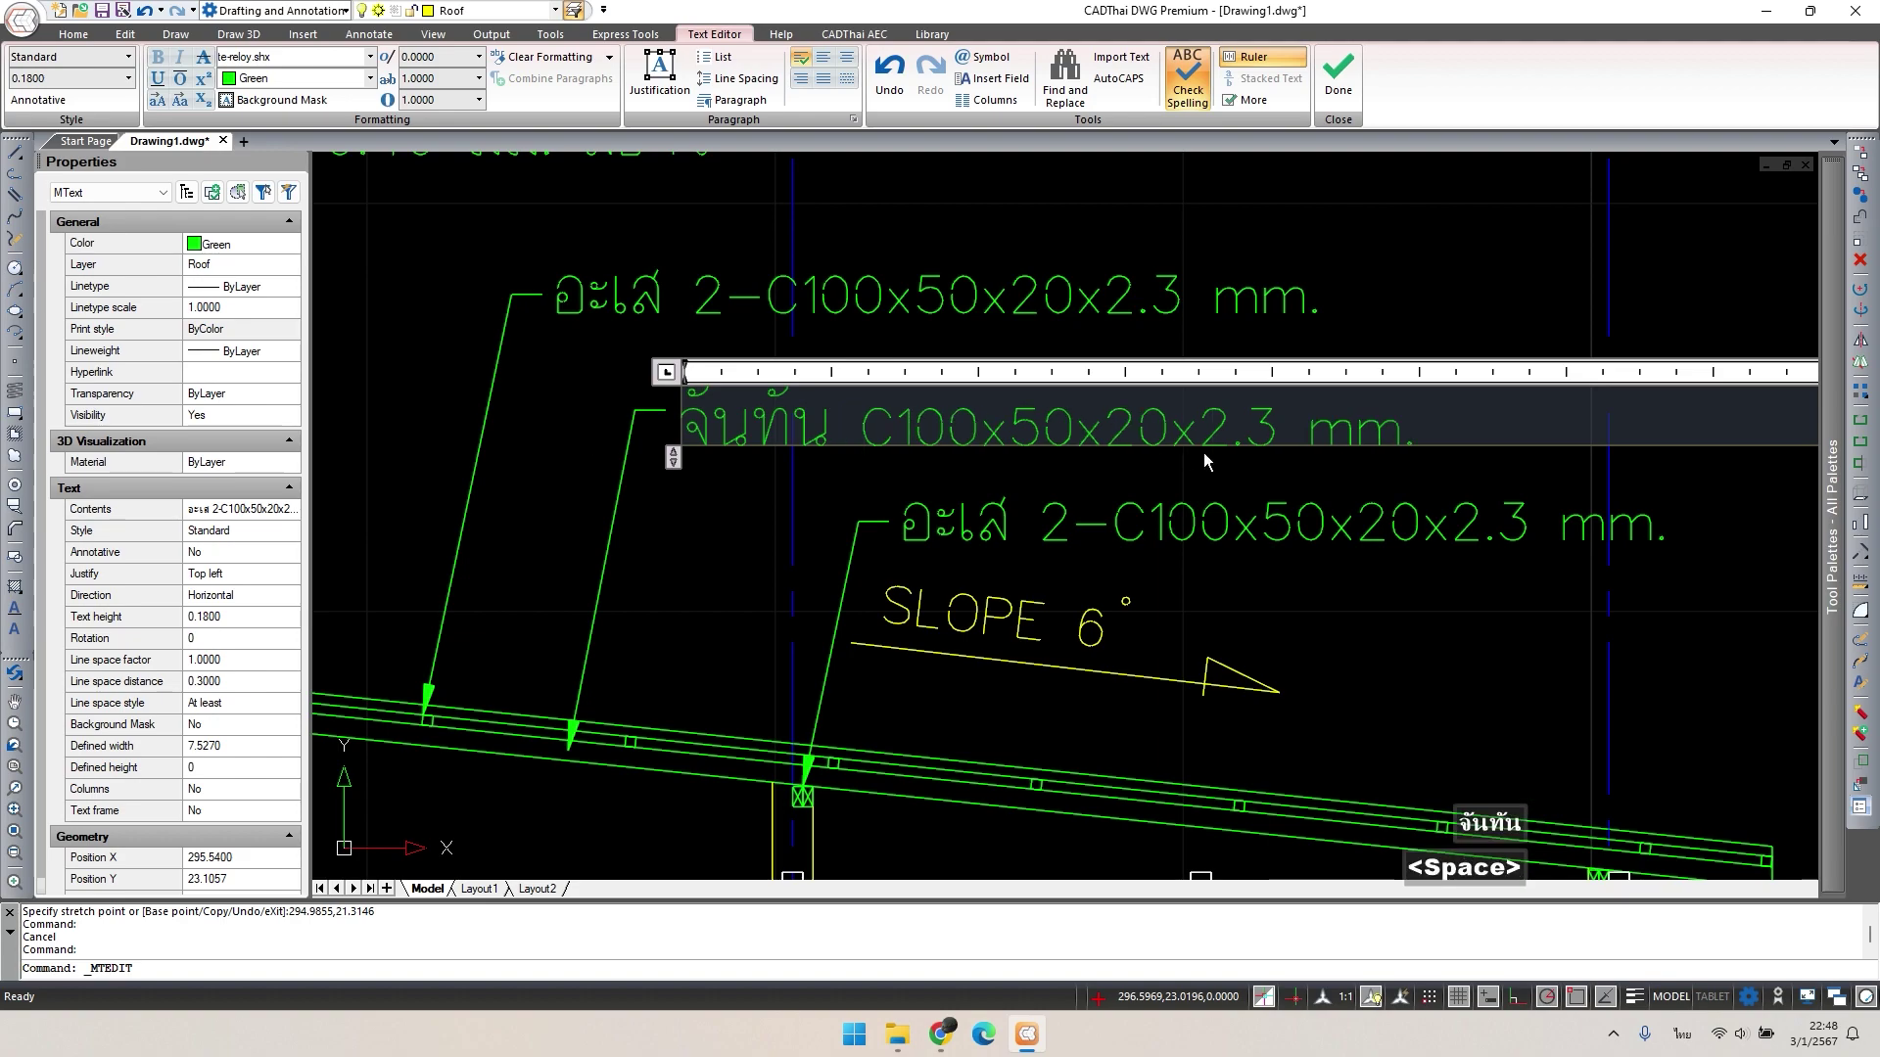
pyautogui.write(' ฦ1.50')
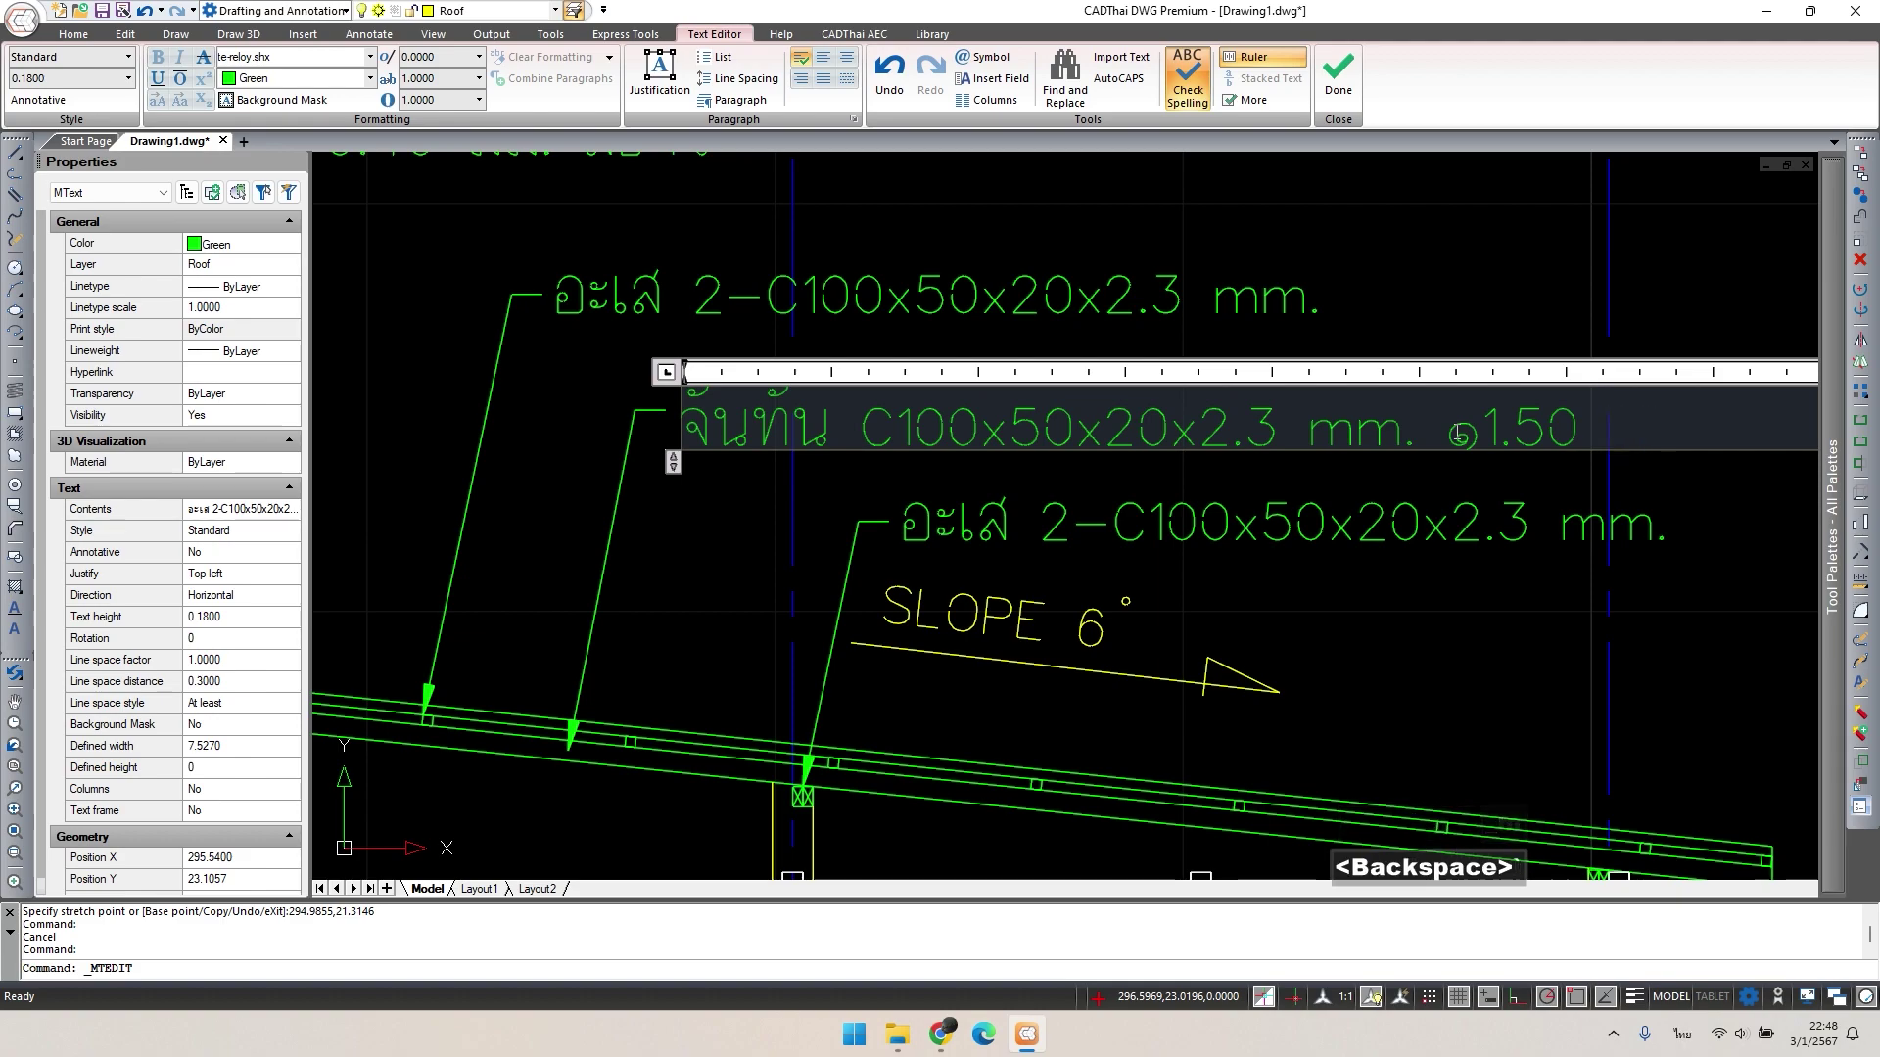
pyautogui.write('.')
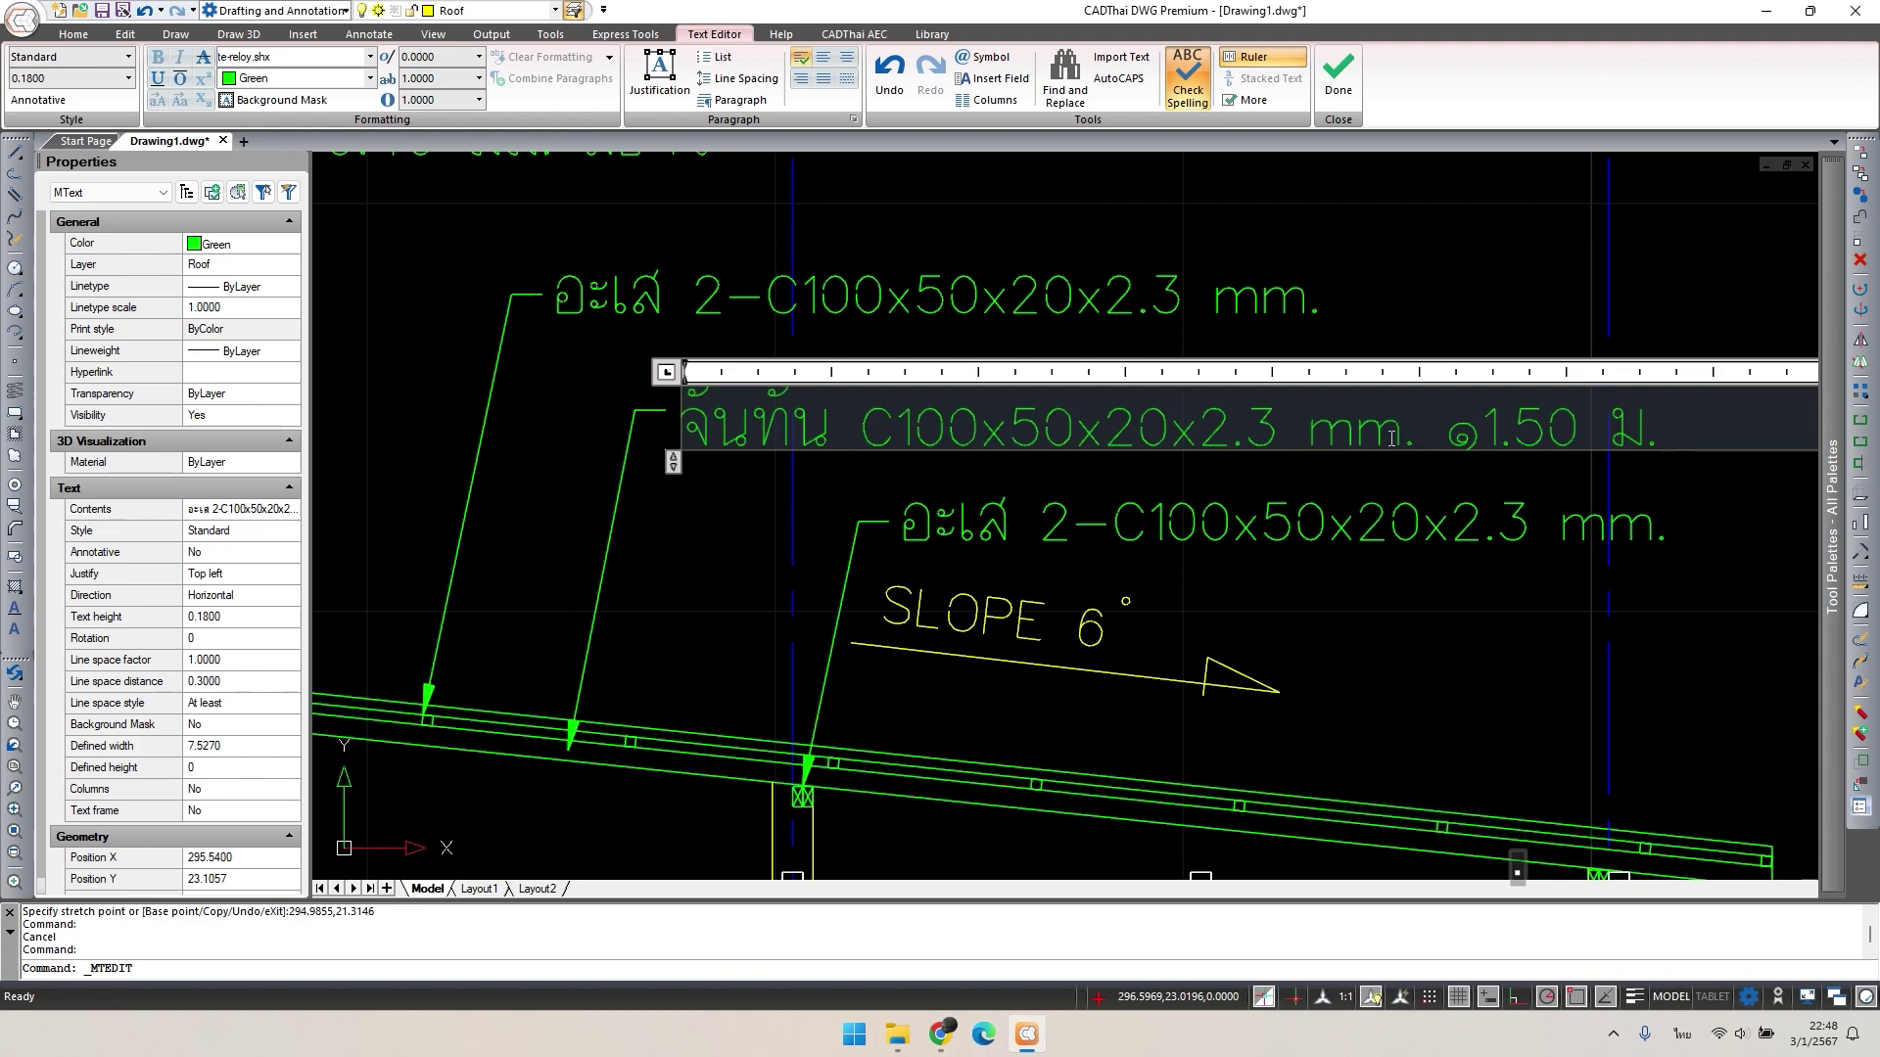
# Change the unit to "มม." in the rafter note and the lower beam note, writing the rafter spacing as "@1.50 ม.".
pyautogui.doubleClick(1400, 437)
pyautogui.write('มม')
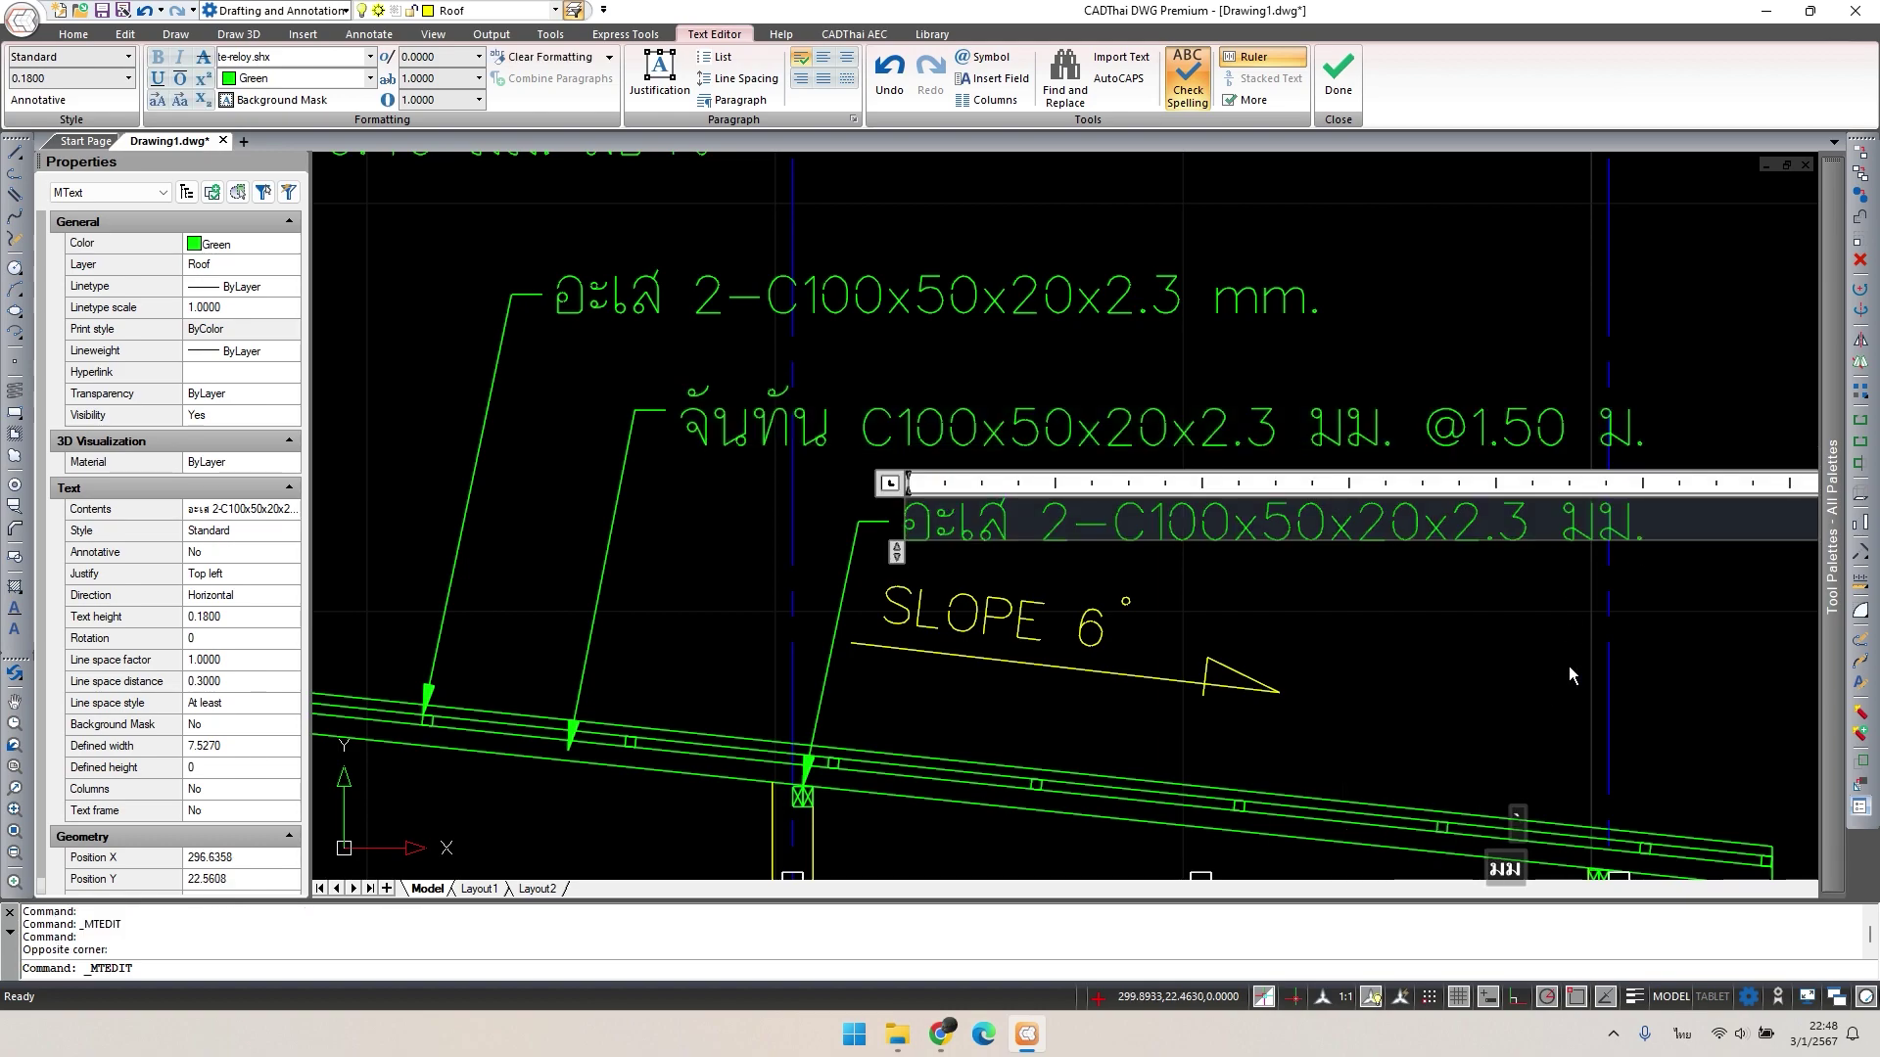
pyautogui.click(1285, 655)
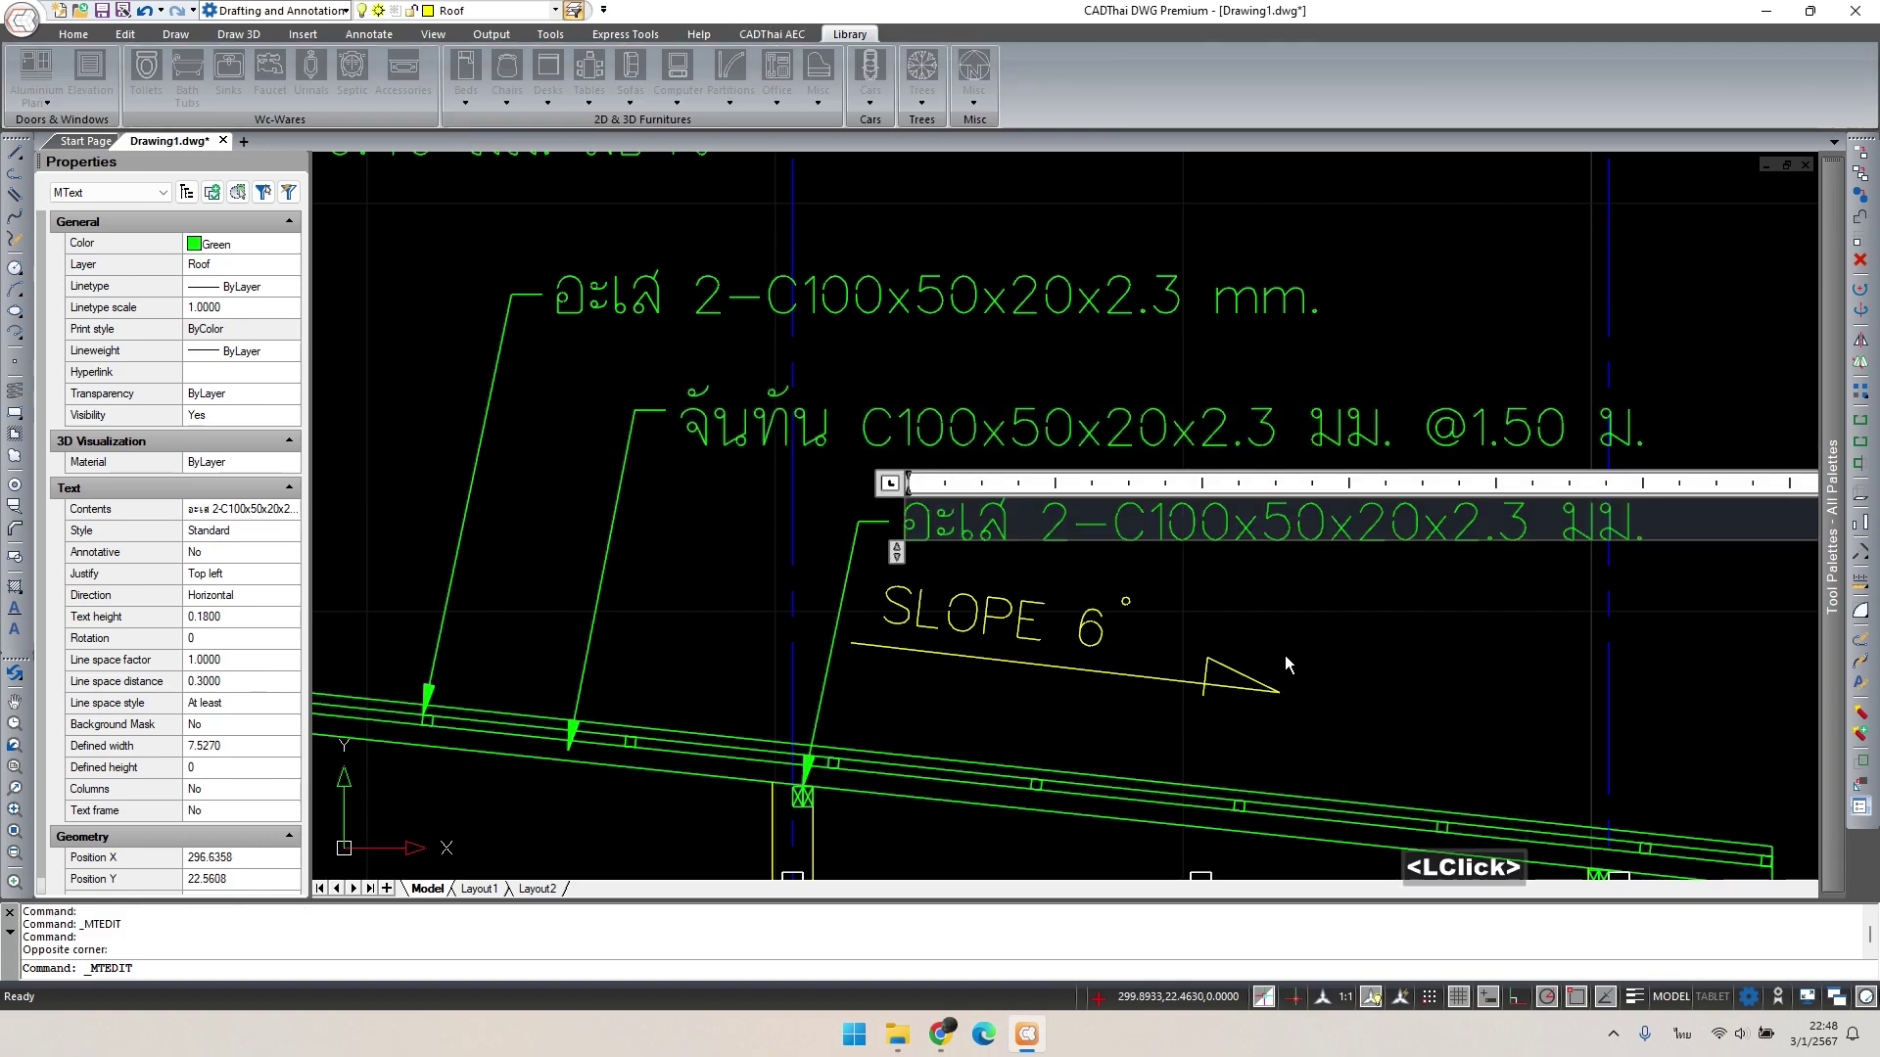
pyautogui.press('Escape')
# Move the SLOPE 6° label and its arrow down the slope, clear of the lower beam note and its leader.
pyautogui.click(1279, 600)
pyautogui.click(1070, 692)
pyautogui.write('ป')
pyautogui.press('space')
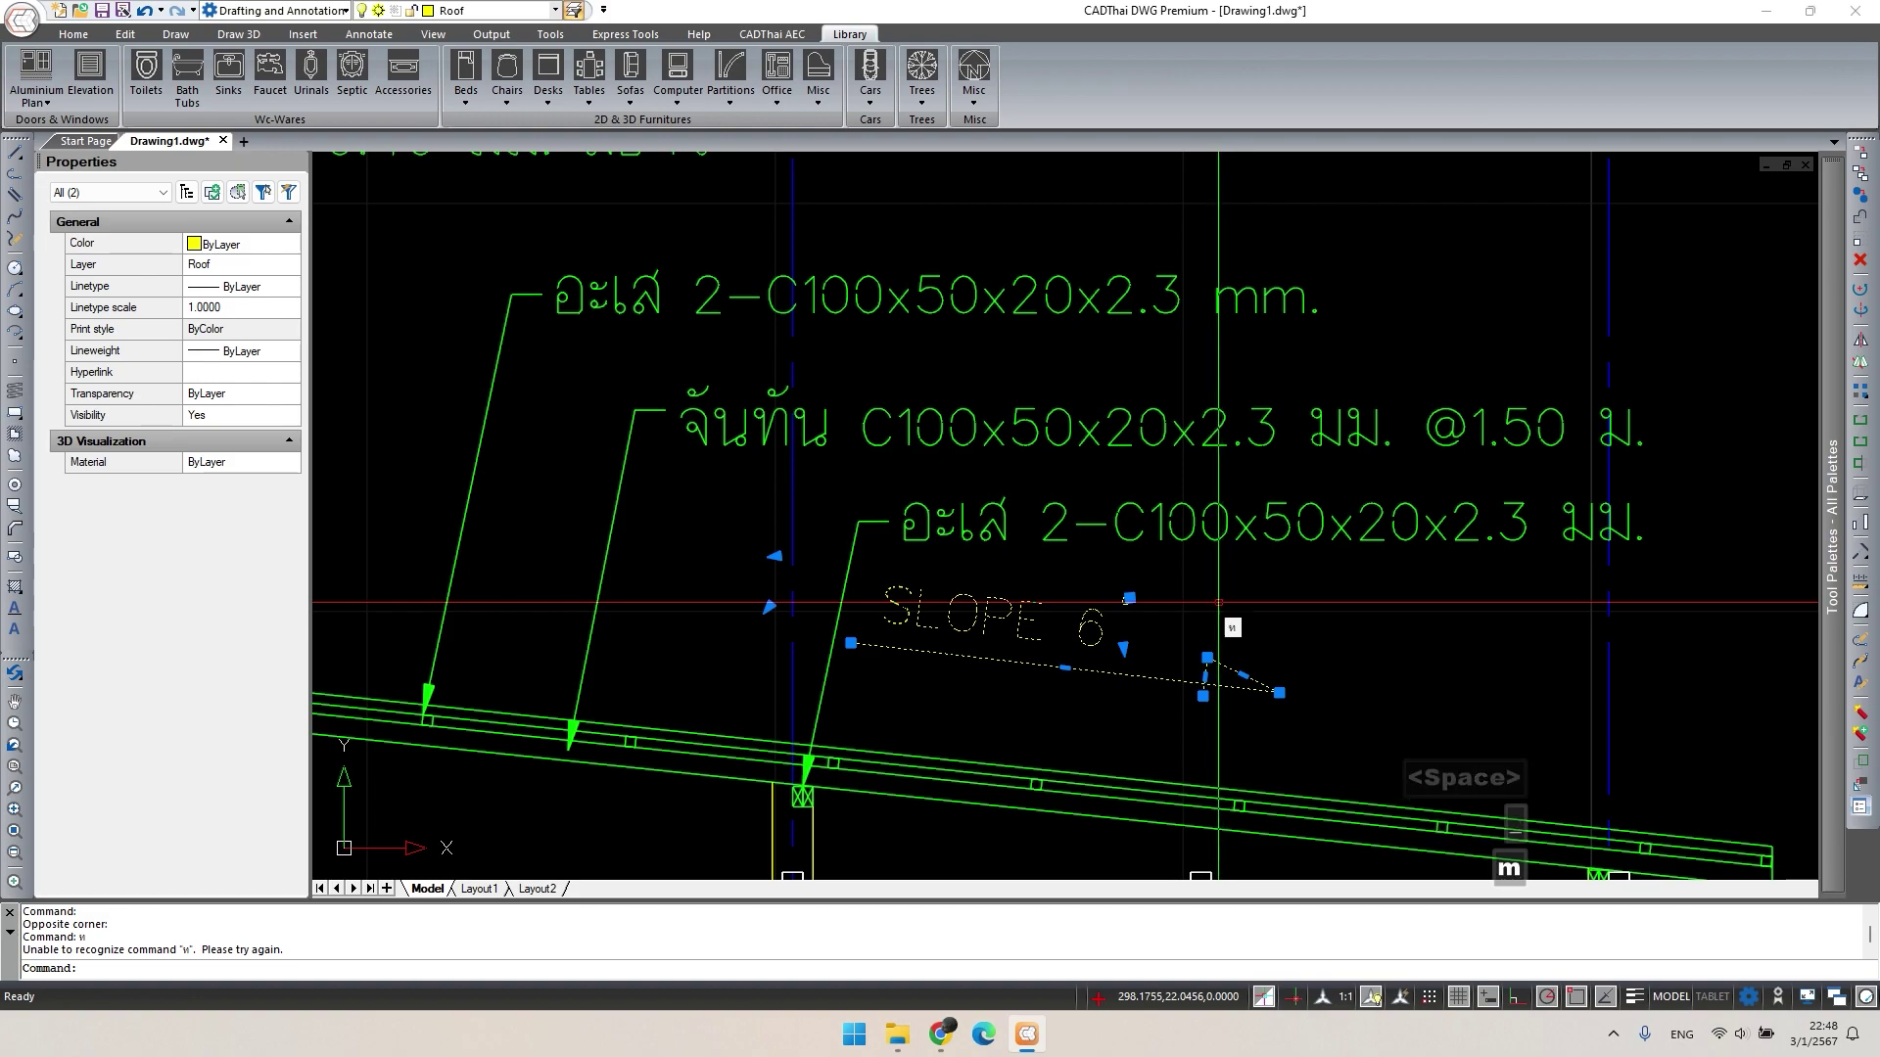
pyautogui.write('m')
pyautogui.press('space')
pyautogui.click(1210, 602)
pyautogui.click(1393, 661)
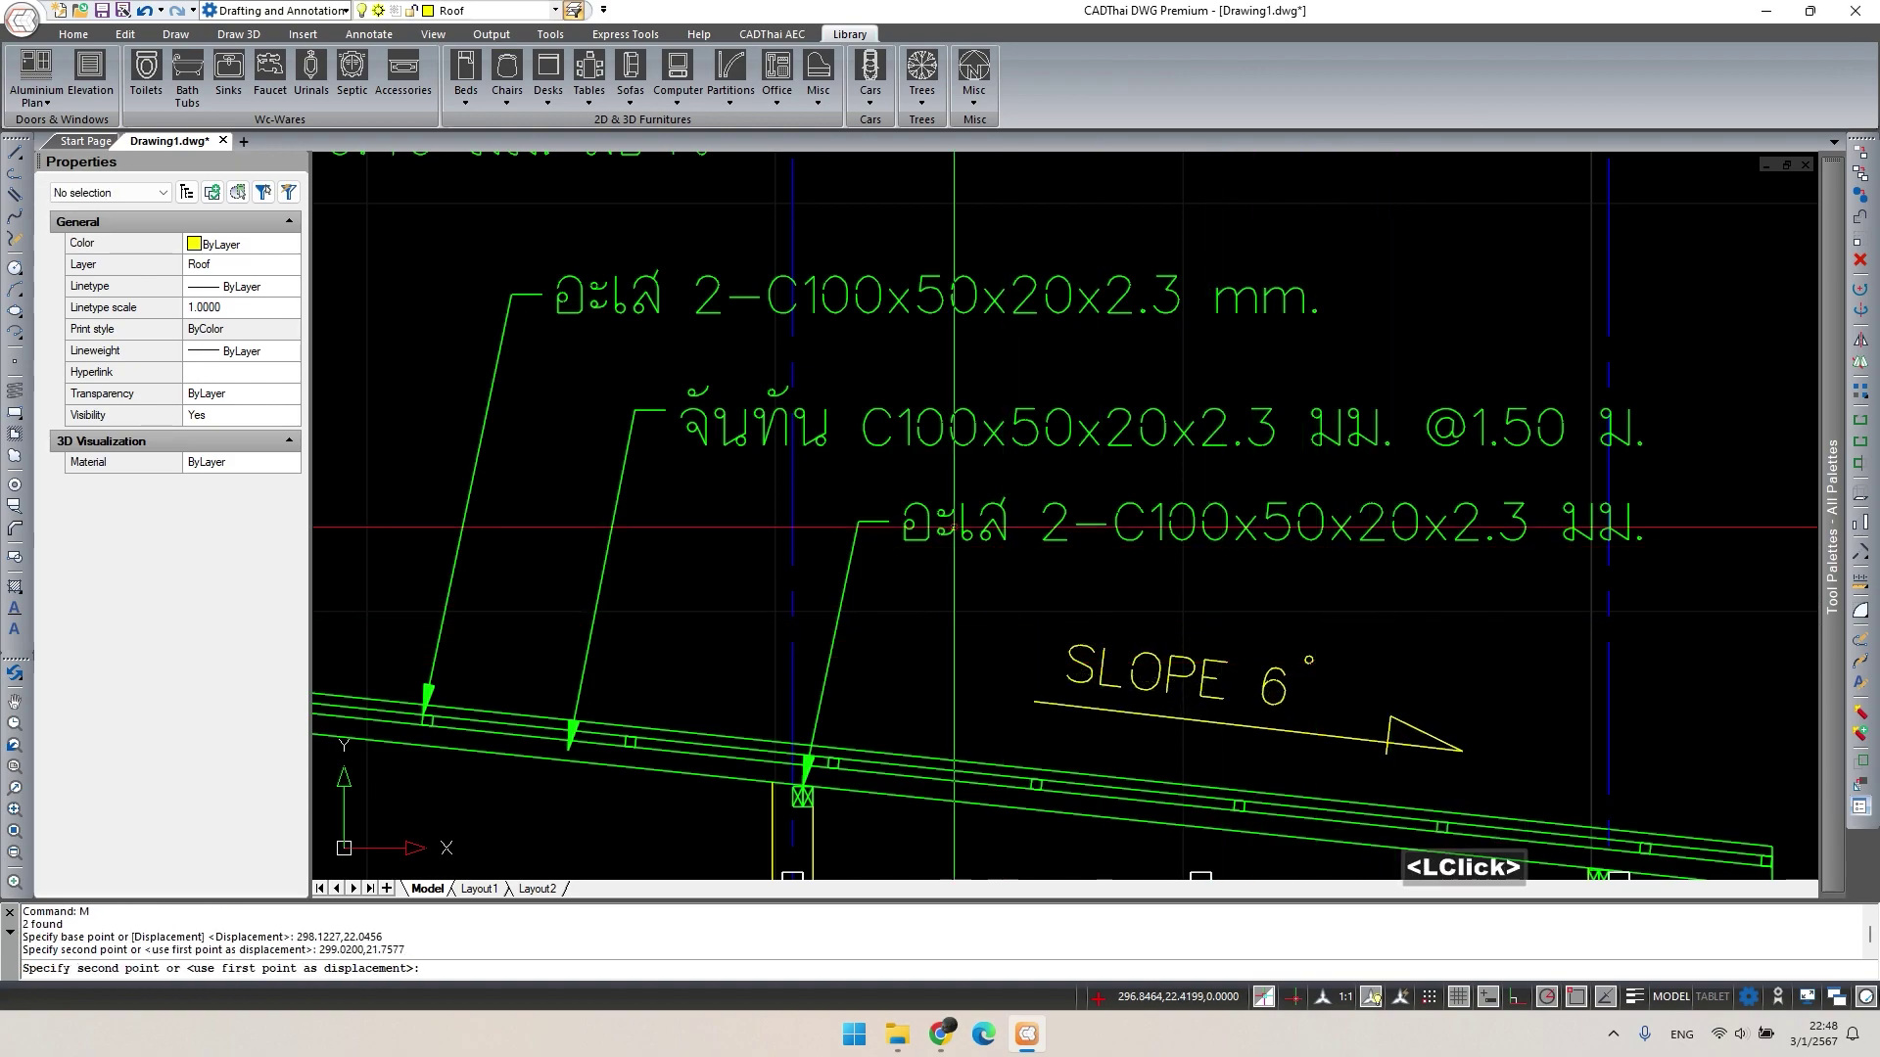
# Replace the "อะเส 2-" prefix of the uppermost note with "แป".
pyautogui.doubleClick(665, 299)
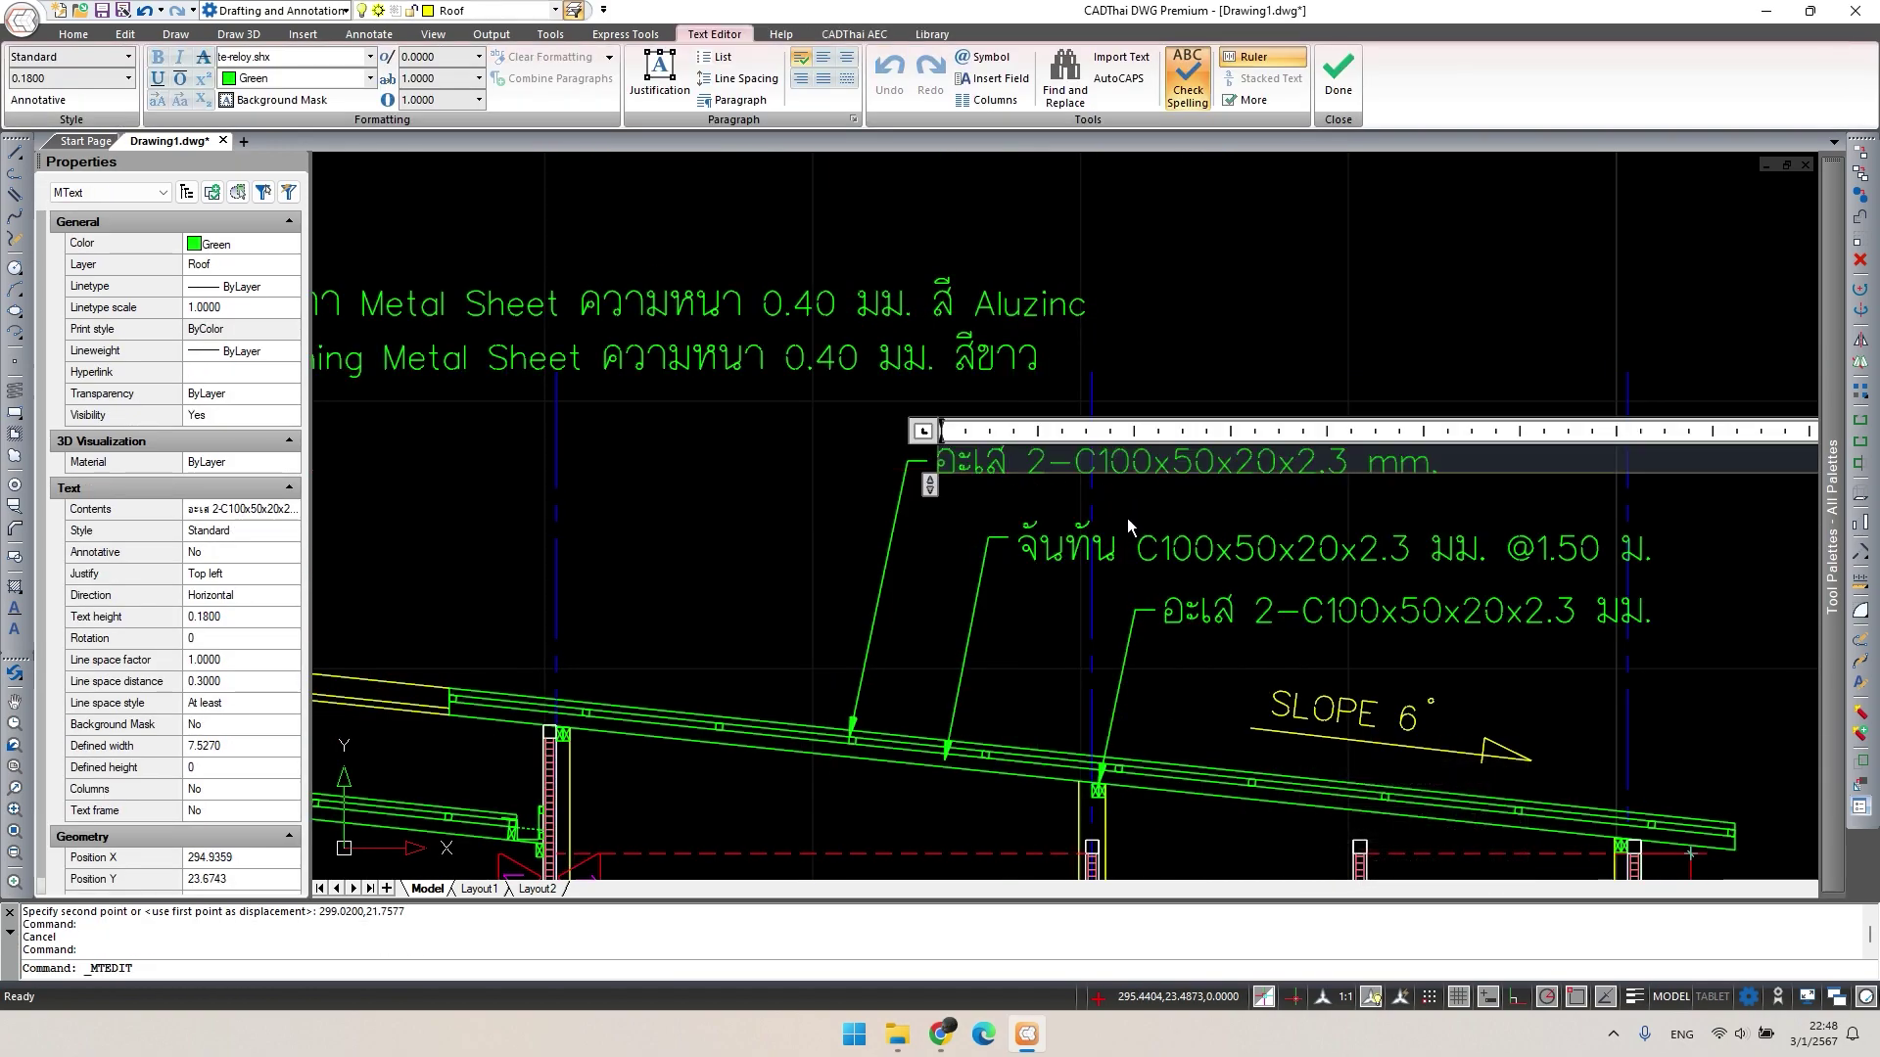
pyautogui.click(1007, 462)
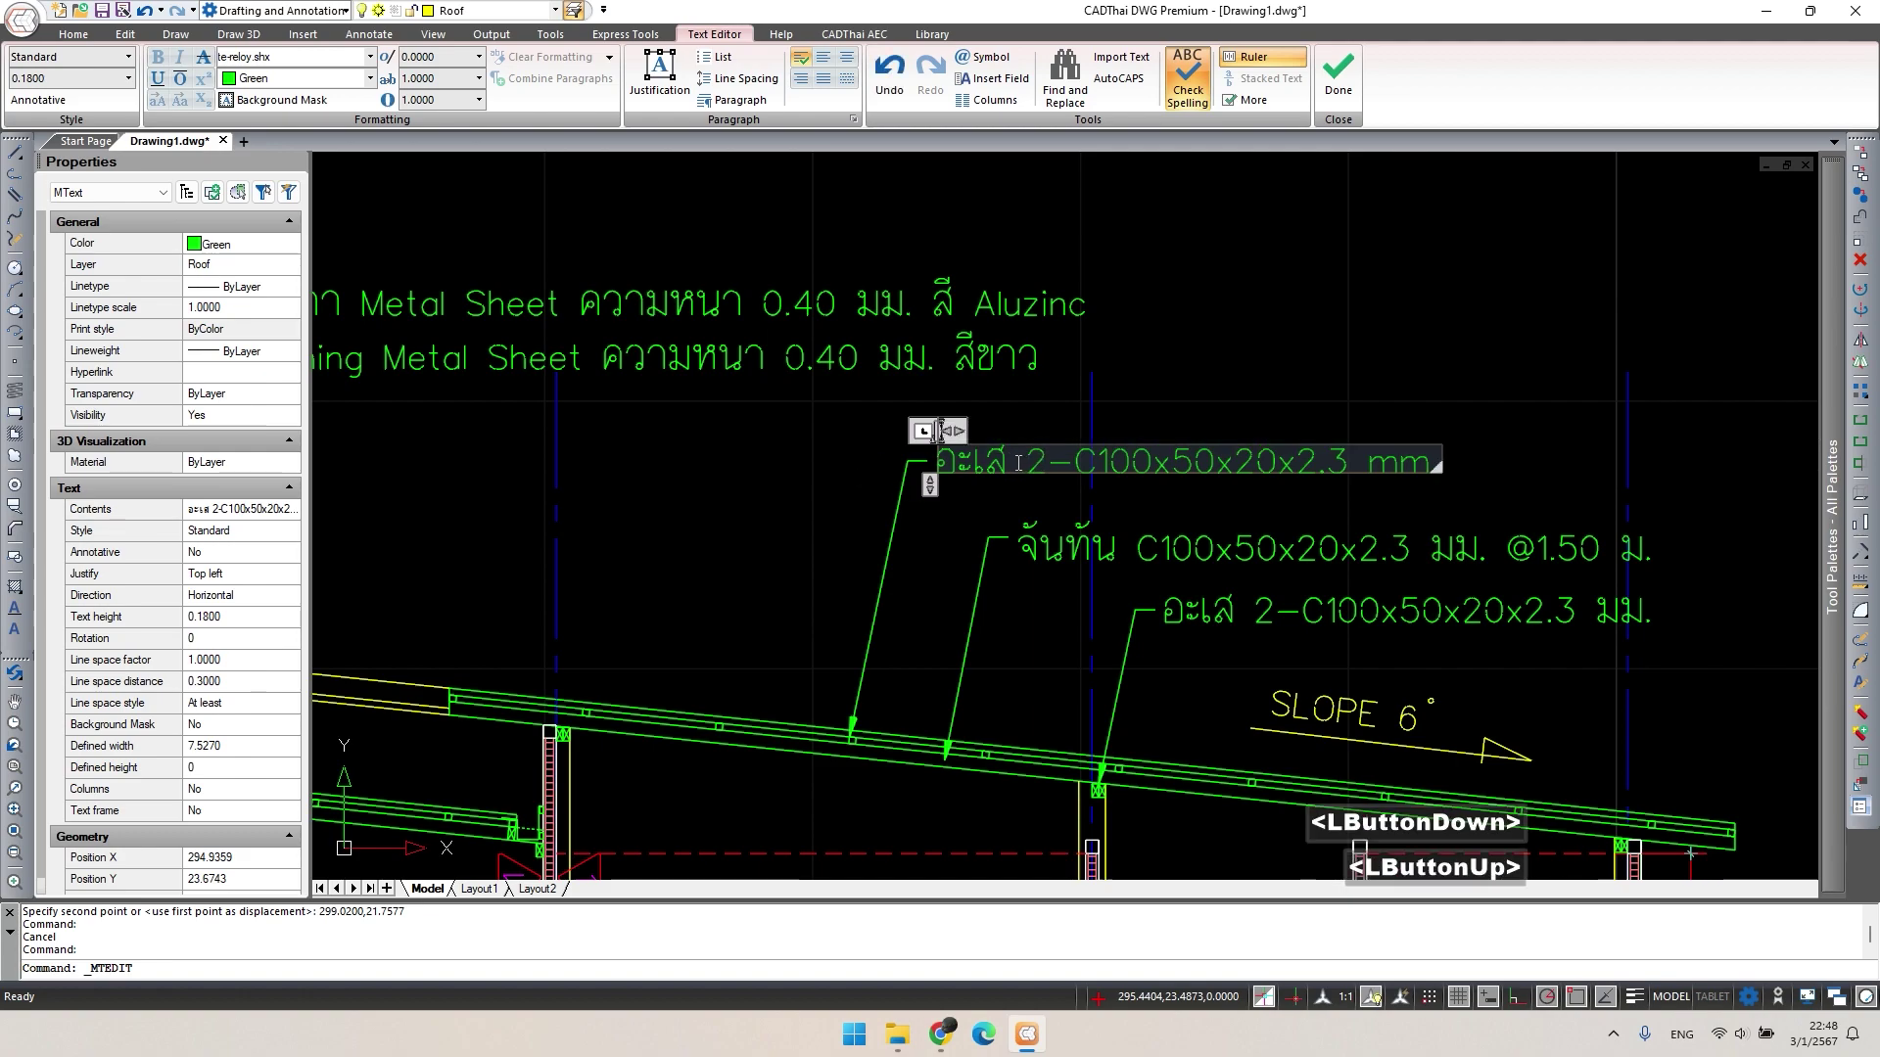
pyautogui.moveTo(1018, 462); pyautogui.dragTo(937, 465)
pyautogui.scroll(2, 992, 475)
pyautogui.press('`')
pyautogui.write('แป')
pyautogui.click(1036, 456)
pyautogui.press('BackSpace')
pyautogui.press('BackSpace')
# Replace the section designation in the purlin note with "เหล็กกล่อง 50x50x2.3".
pyautogui.moveTo(1019, 458); pyautogui.dragTo(1436, 468)
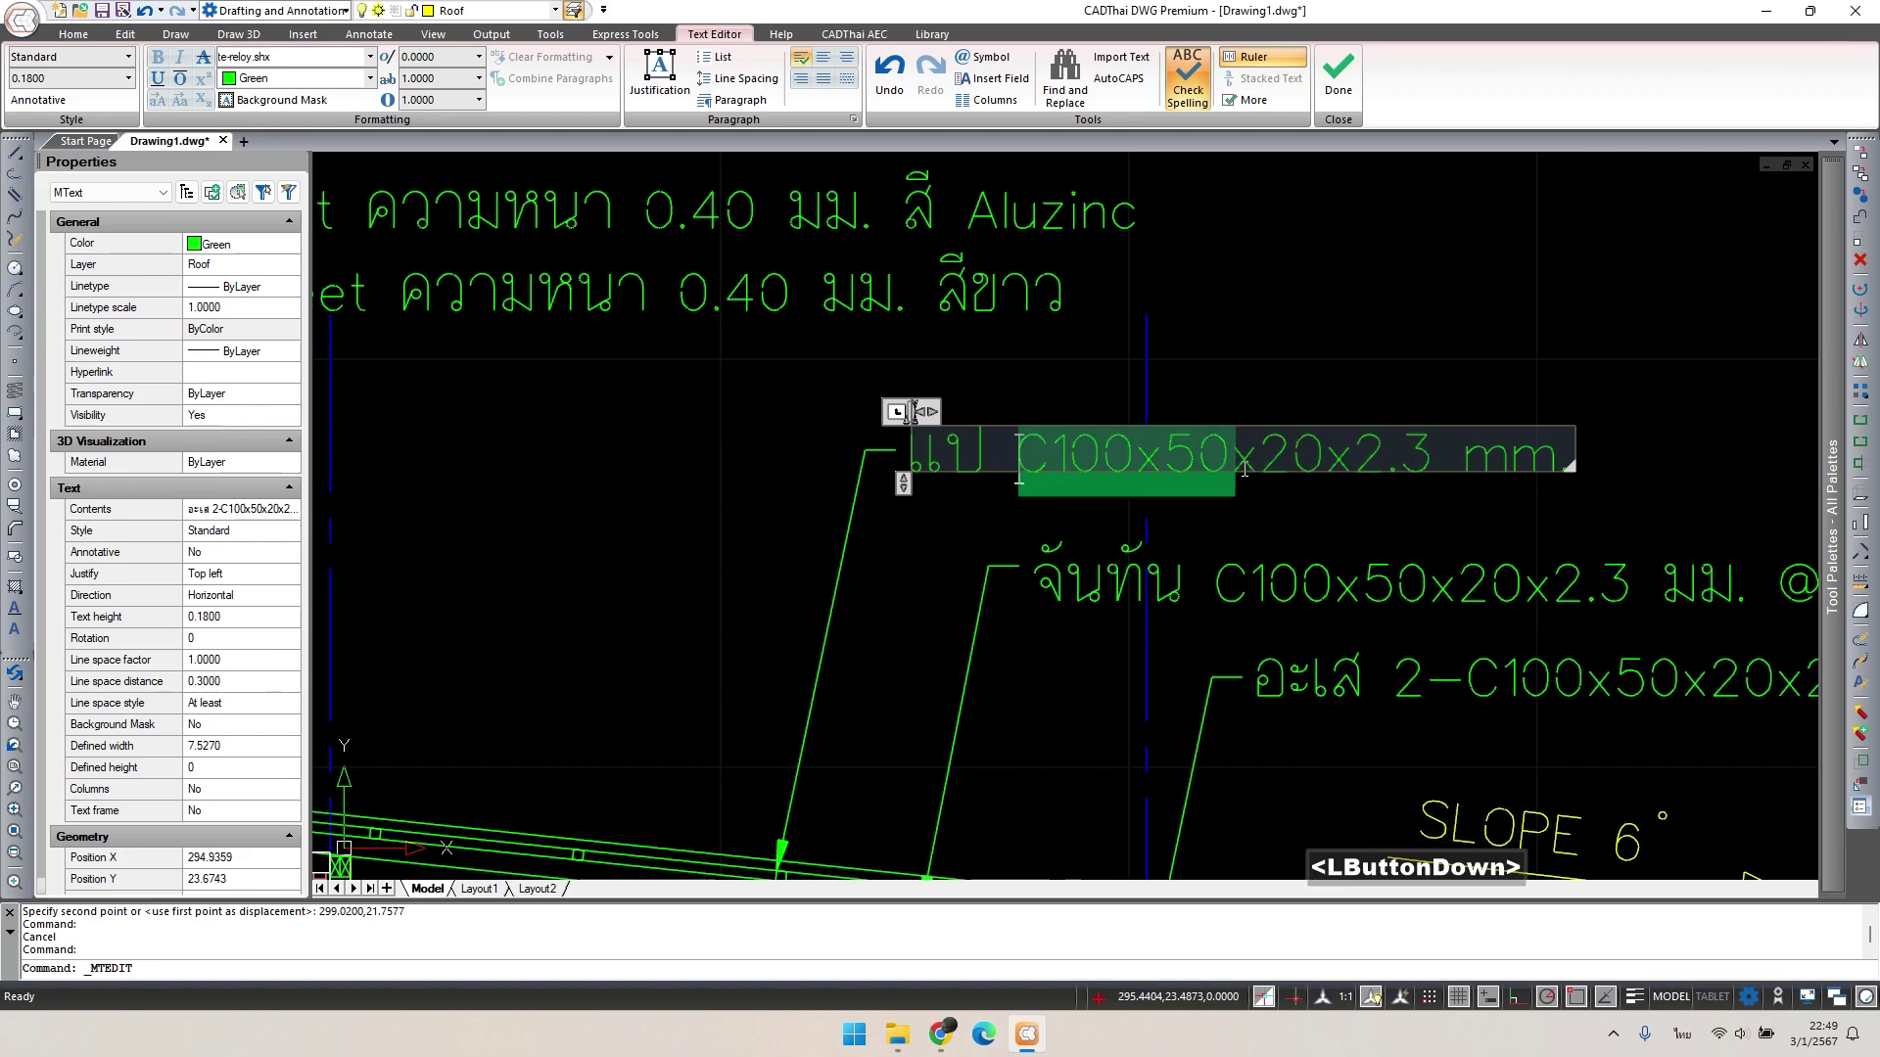
pyautogui.moveTo(1325, 462); pyautogui.dragTo(1325, 462)
pyautogui.press('BackSpace')
pyautogui.press('BackSpace')
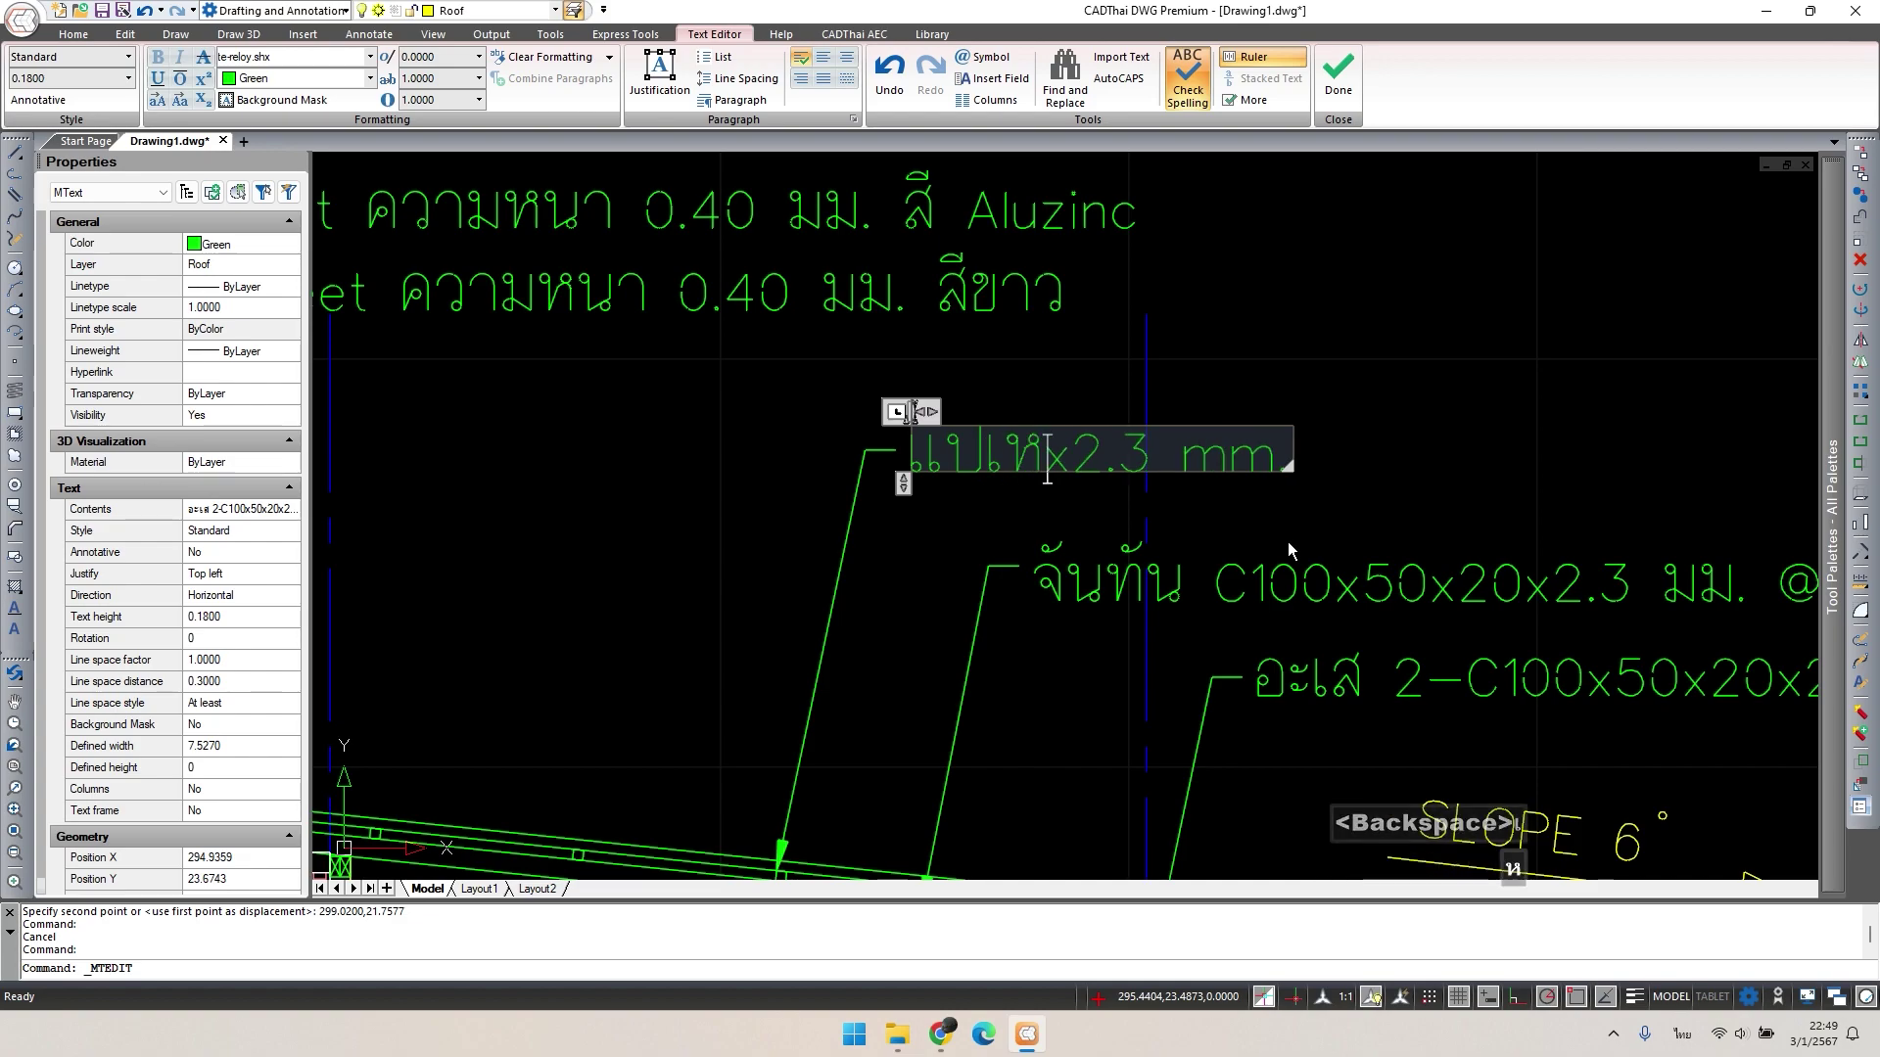
pyautogui.write('เหล็กกล่อง 50')
pyautogui.write('ป50')
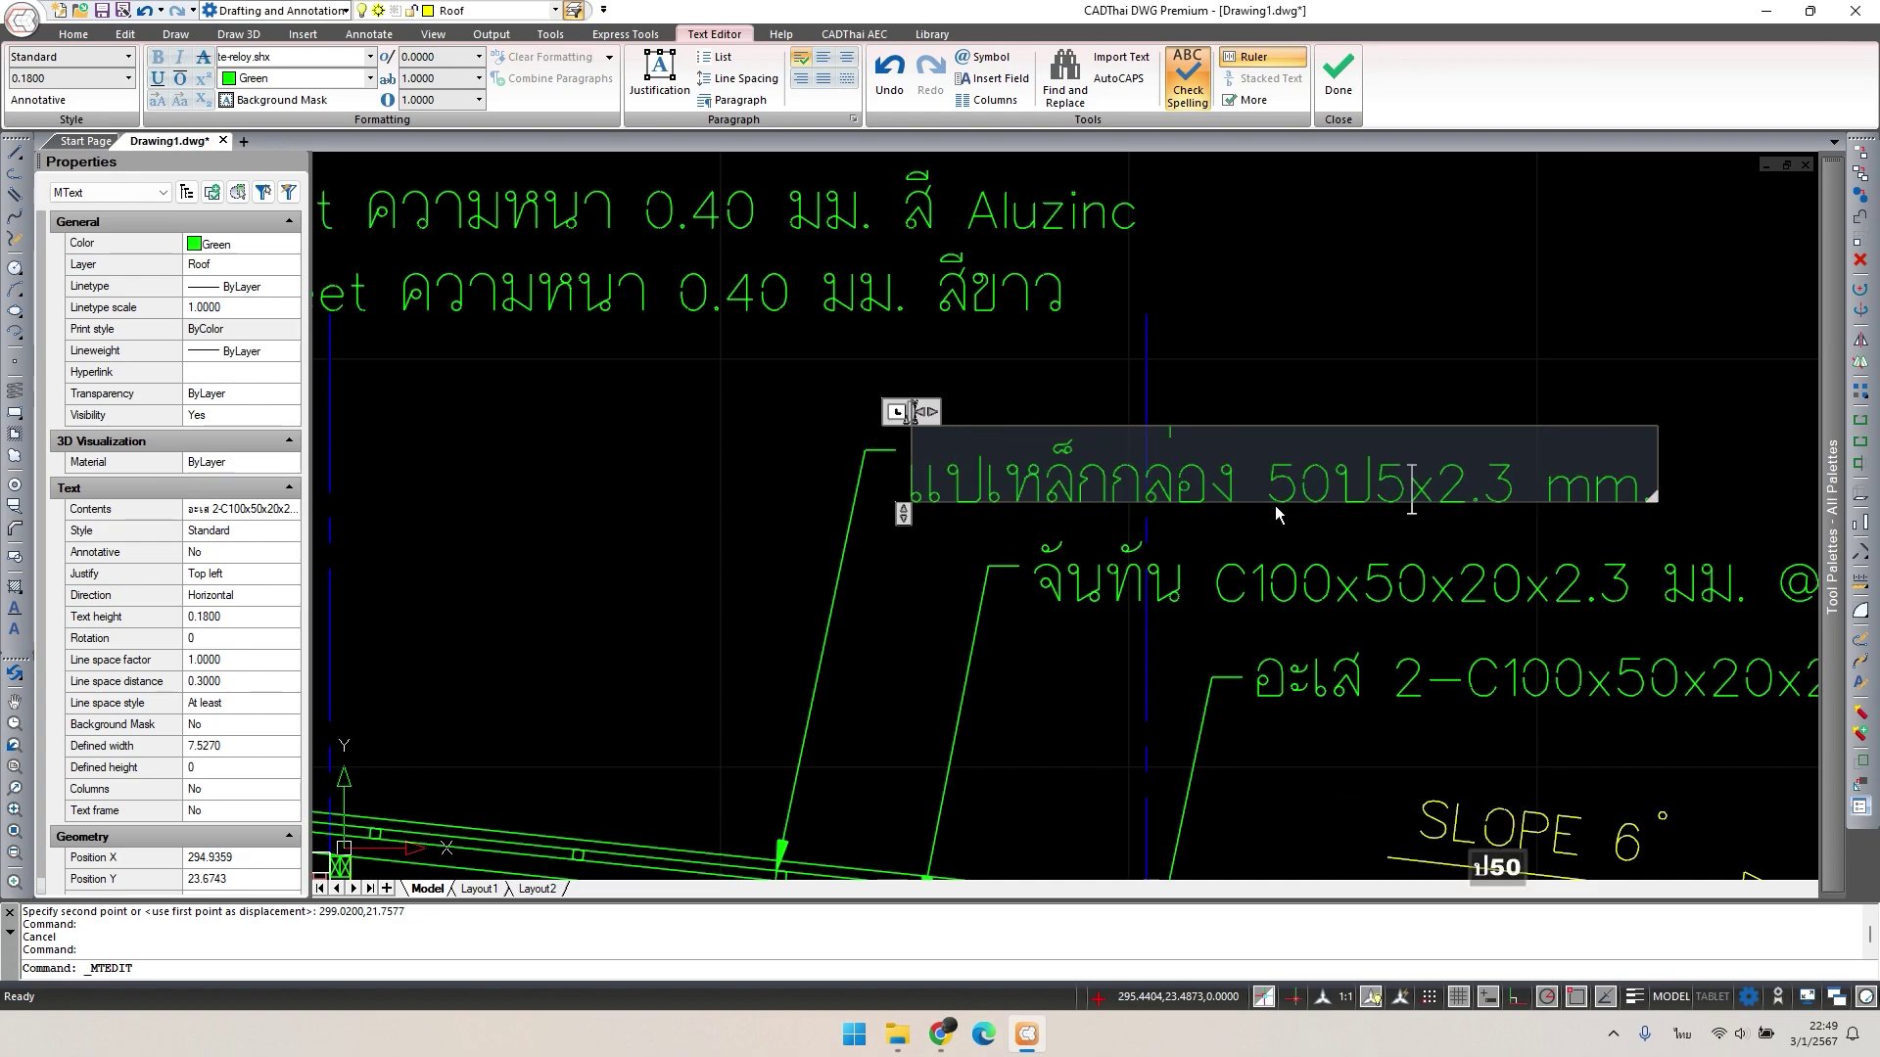
pyautogui.press('BackSpace')
pyautogui.press('BackSpace')
pyautogui.press('BackSpace')
pyautogui.write('x5')
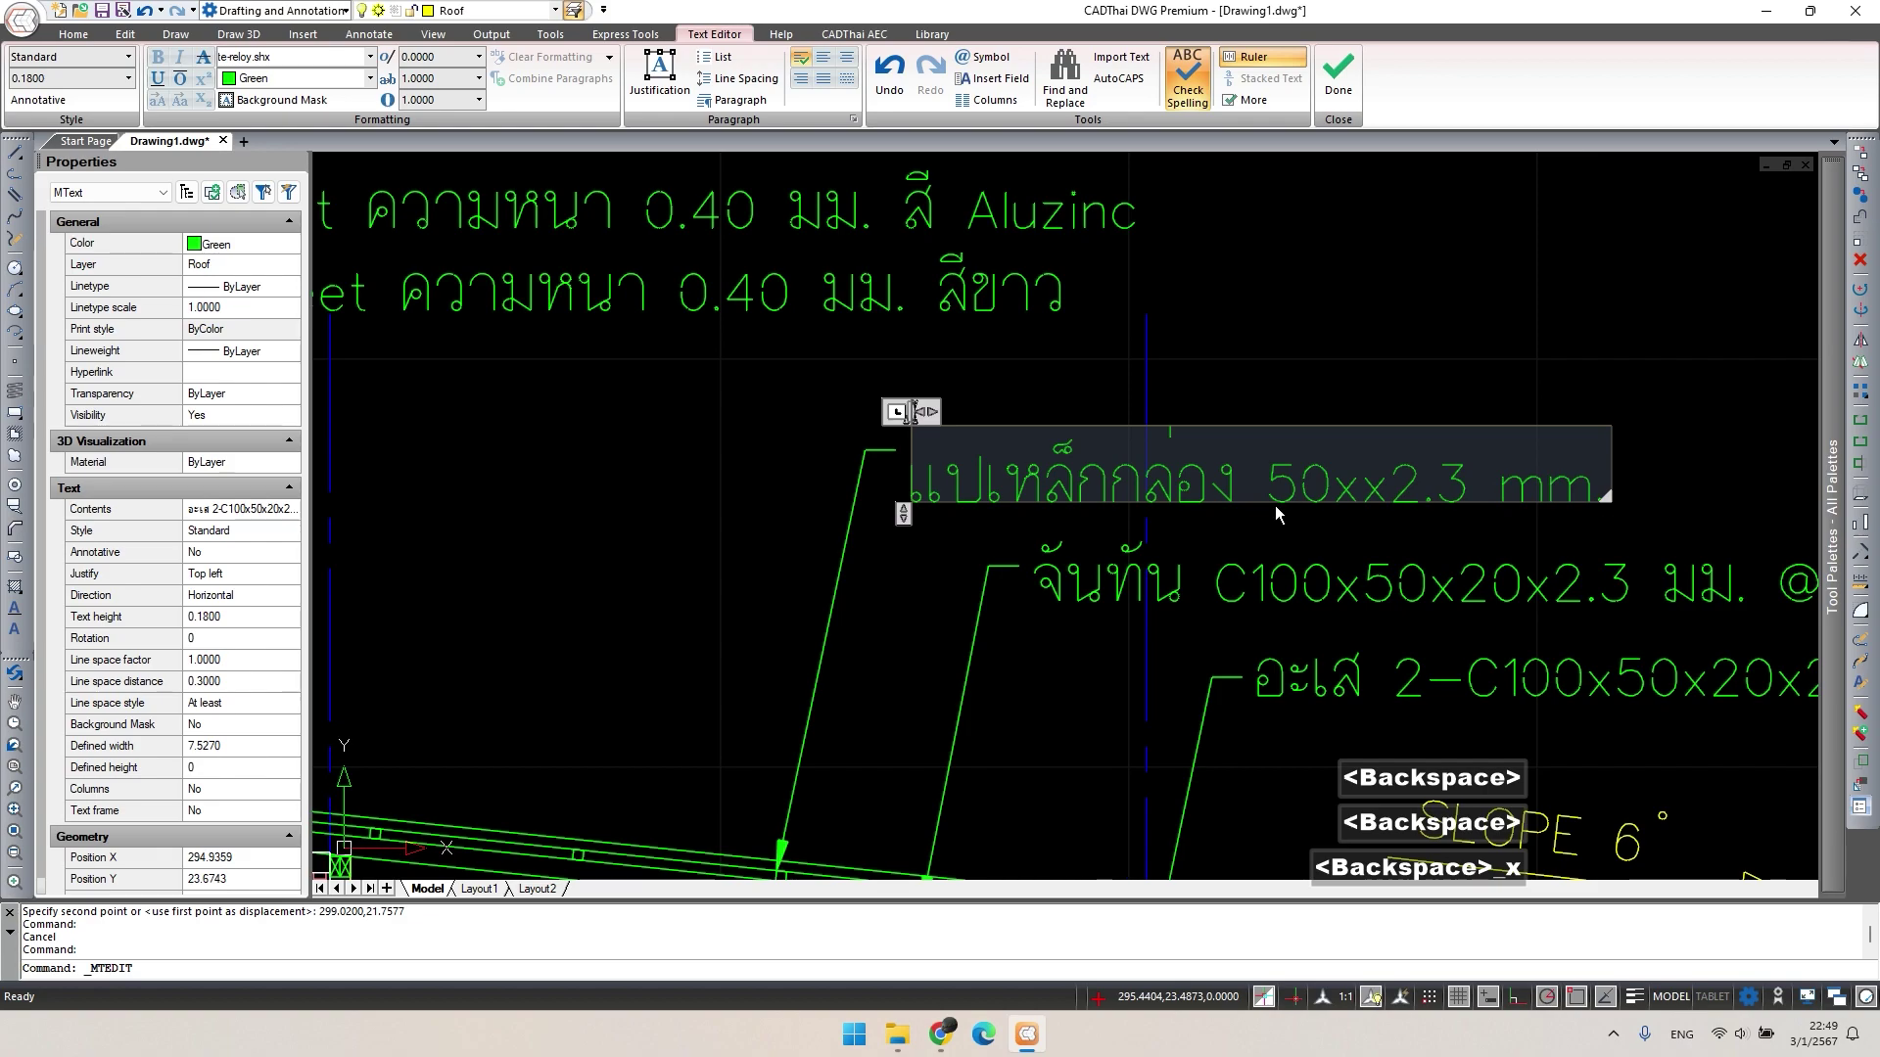
pyautogui.write('0x2.3 ')
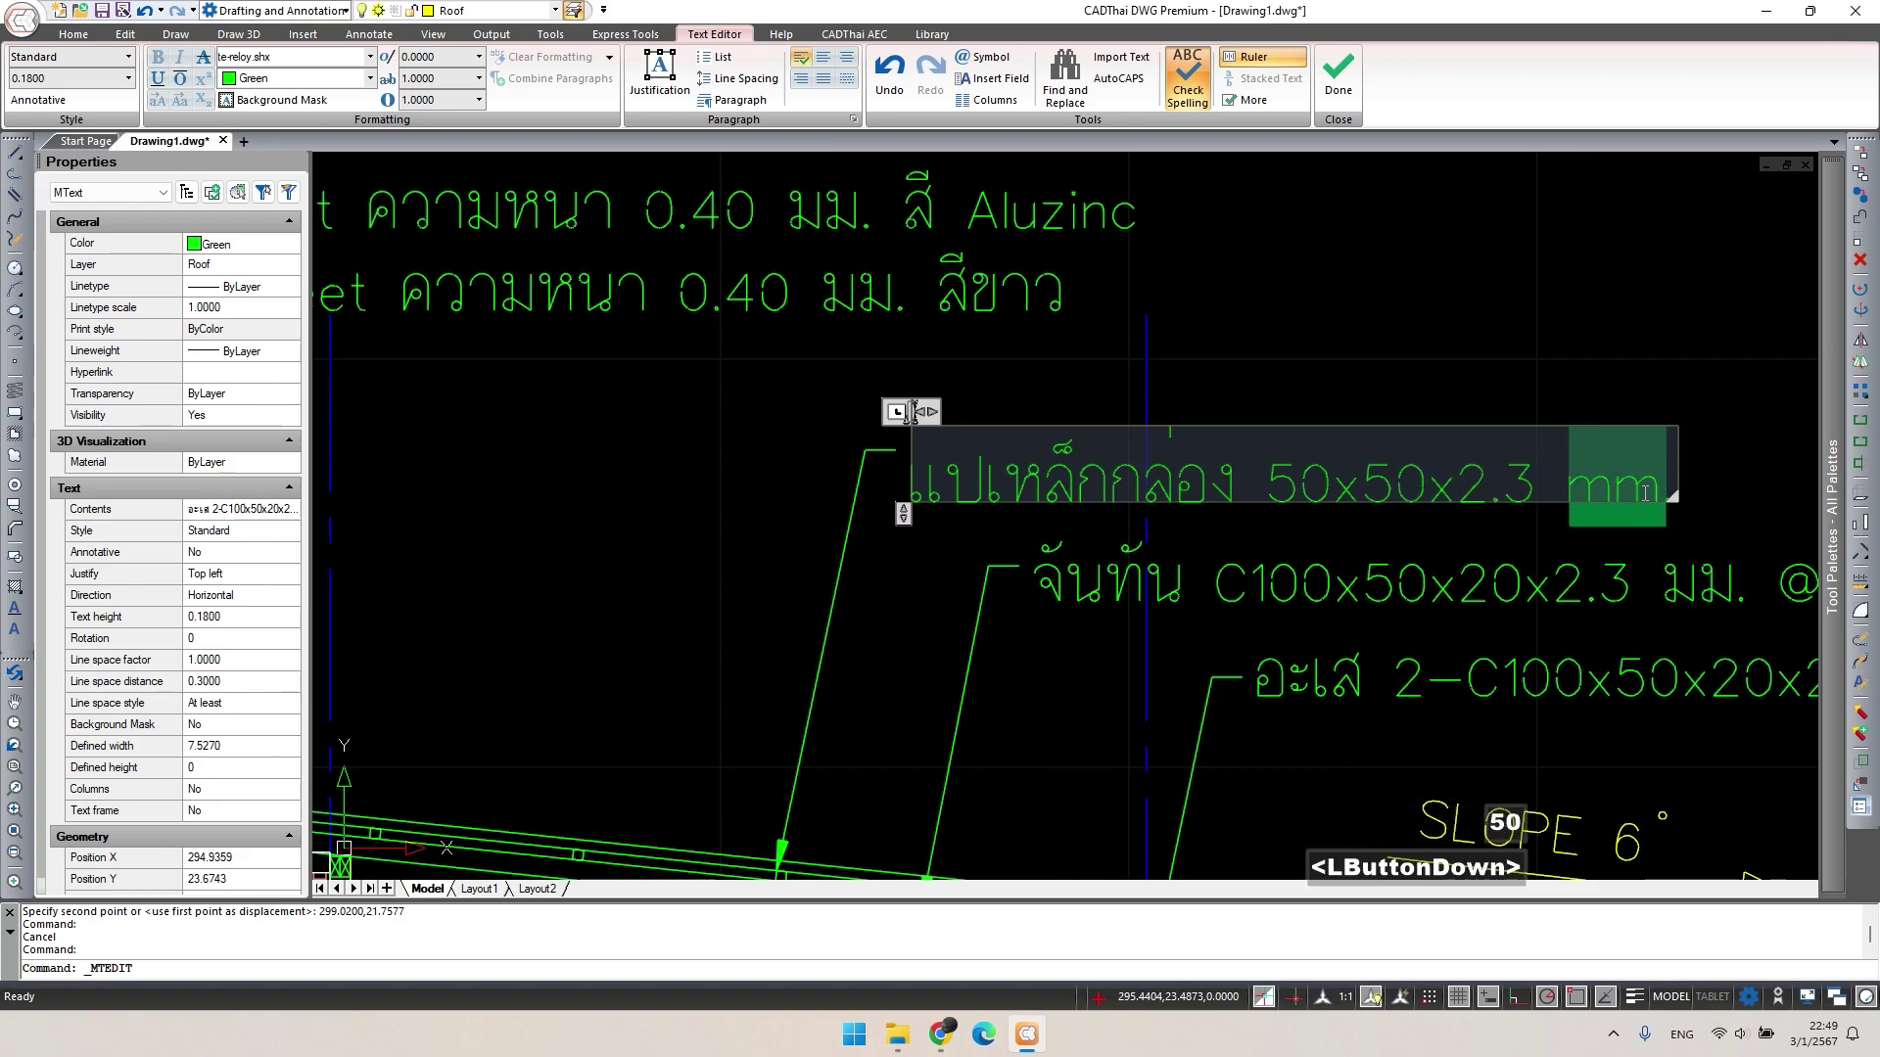
# Change the purlin note's unit to "มม." and add the spacing "@1.00 ม." at its end.
pyautogui.write('มม. @1.00')
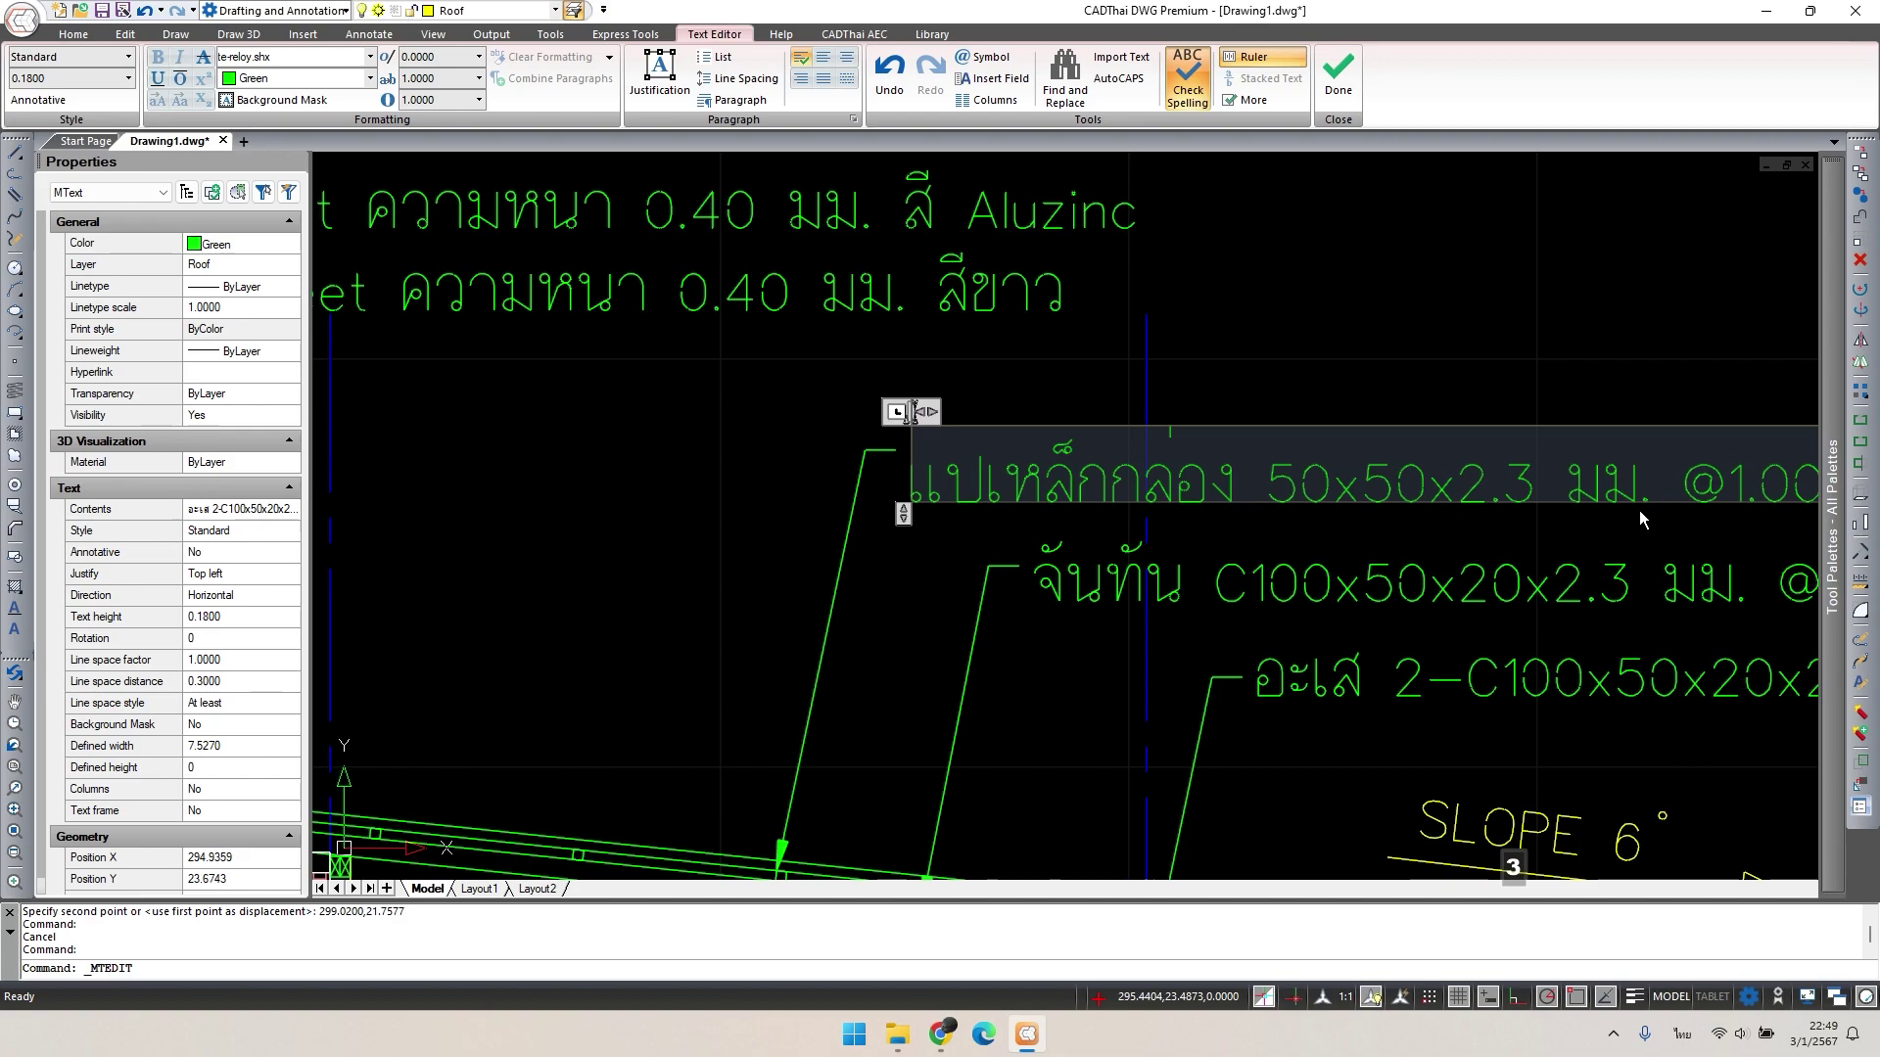
pyautogui.scroll(-2, 1130, 625)
pyautogui.scroll(2, 1130, 625)
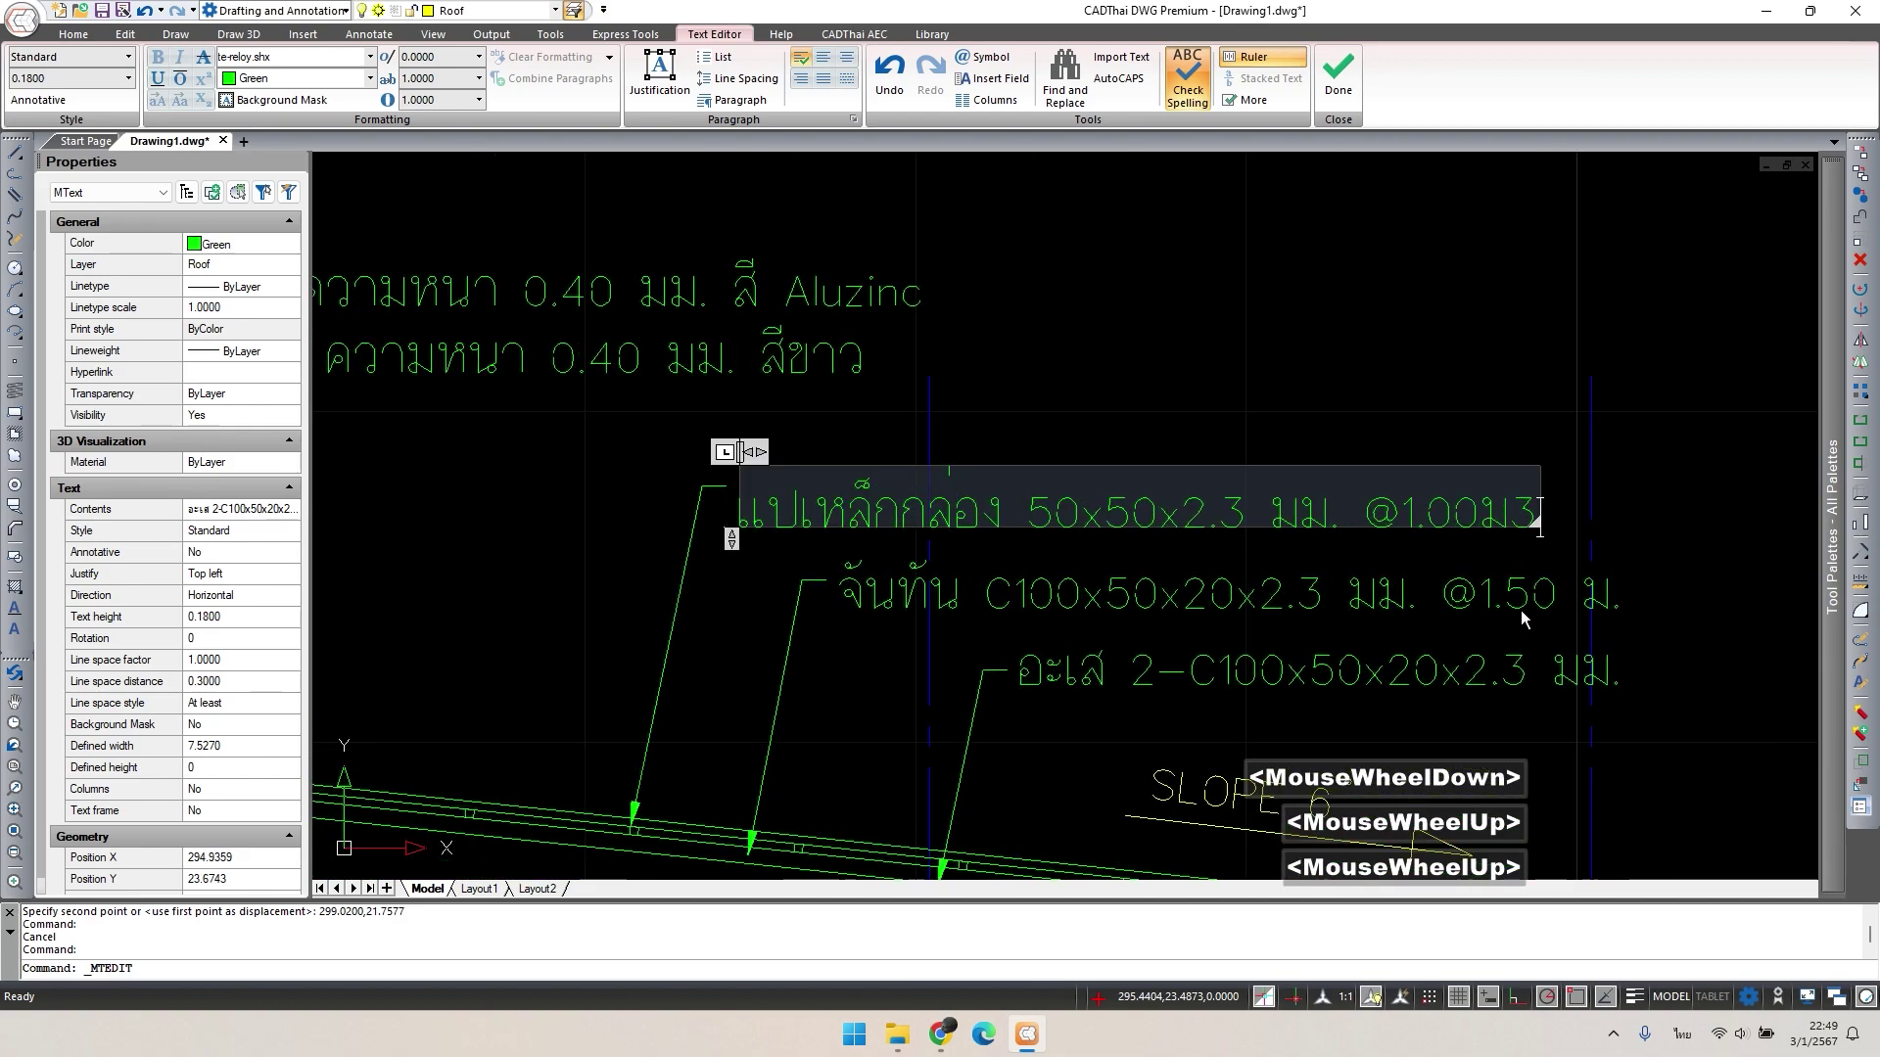
pyautogui.press('BackSpace')
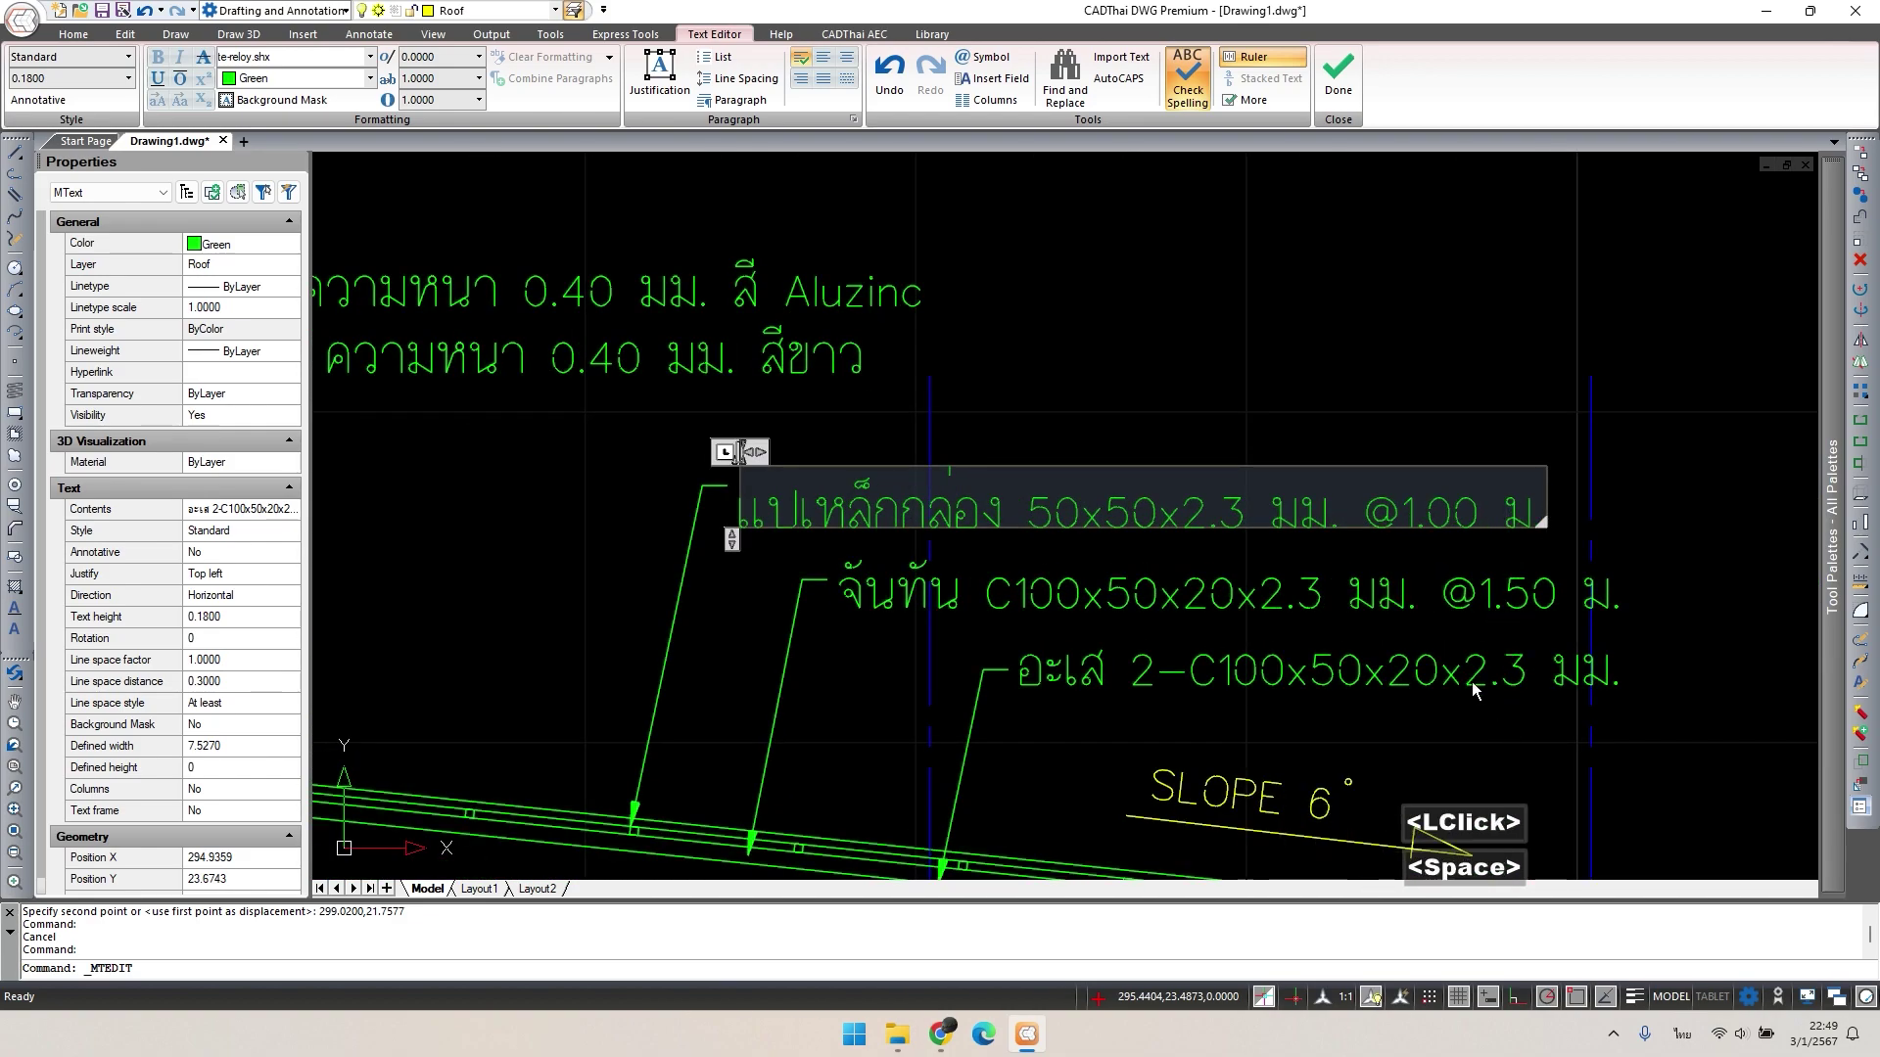
# Finish editing the purlin note and move it up so it lines up with its leader's landing.
pyautogui.click(1474, 693)
pyautogui.press('Escape')
pyautogui.scroll(-2, 1097, 477)
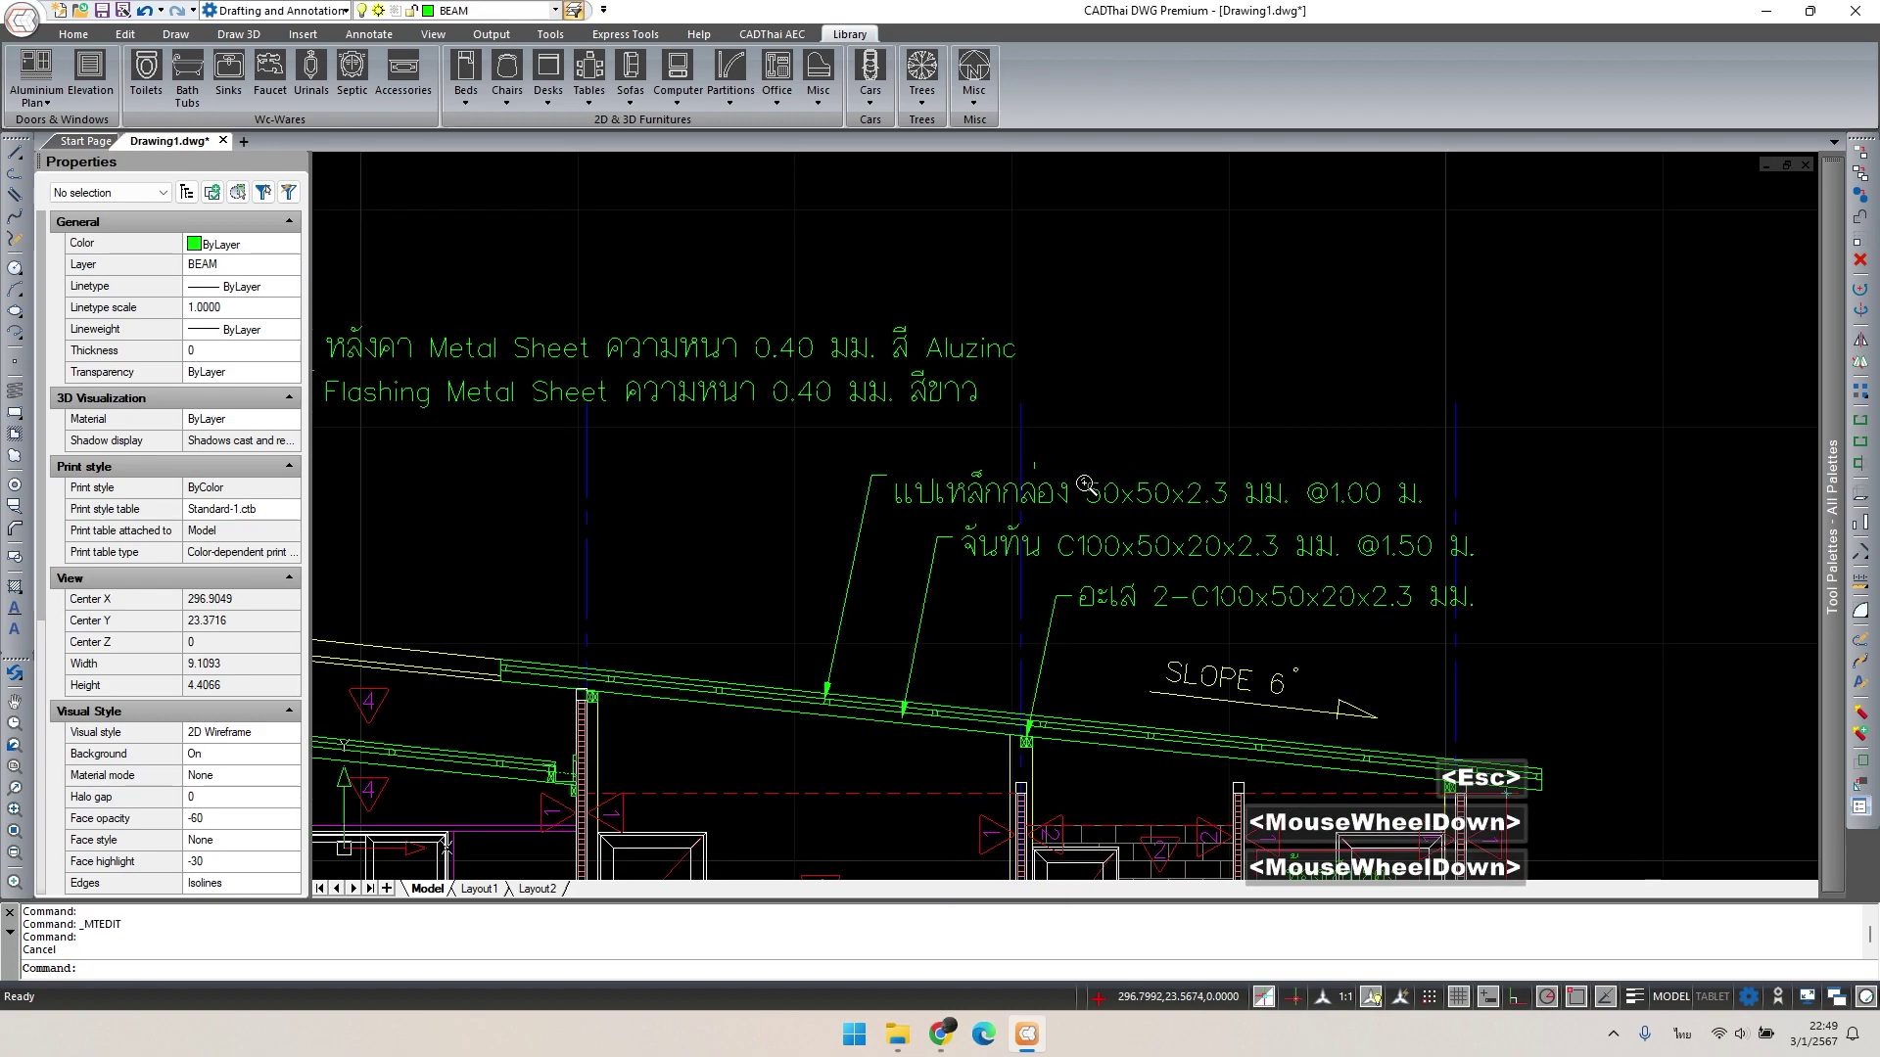
pyautogui.click(1096, 480)
pyautogui.scroll(3, 943, 457)
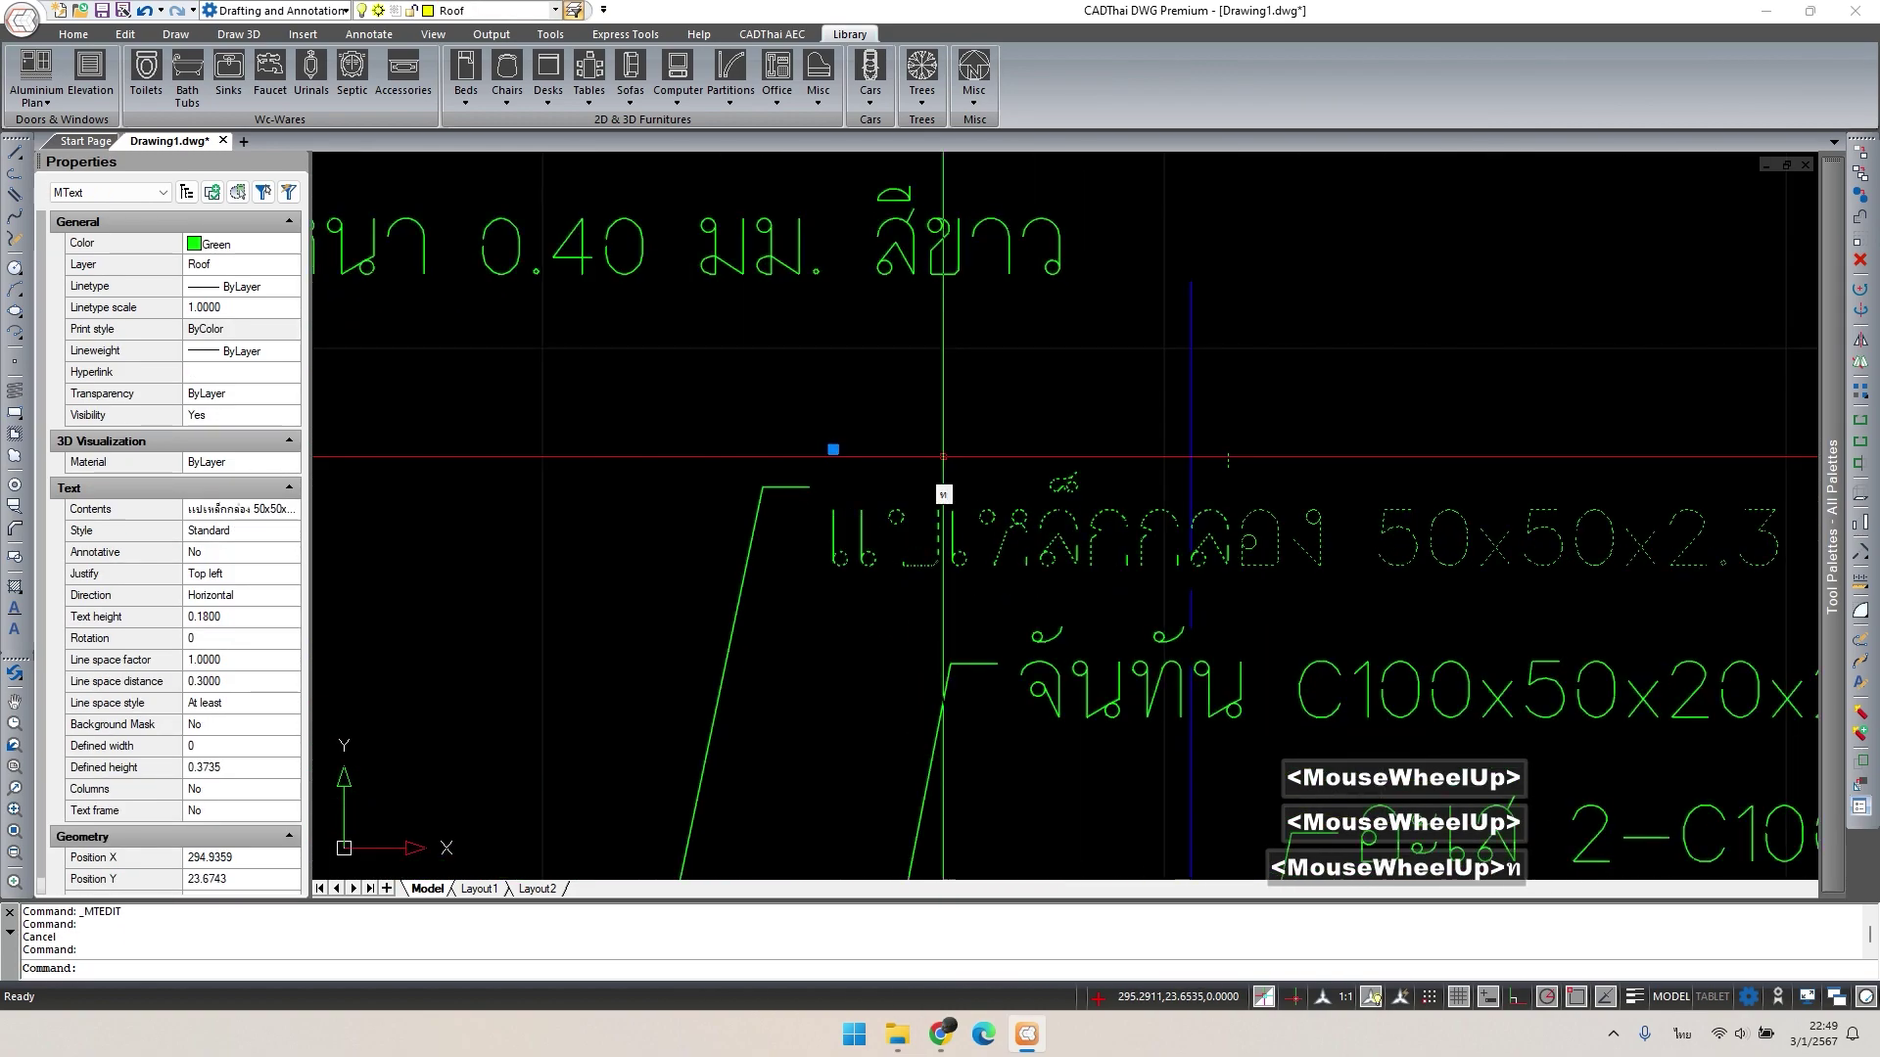
pyautogui.press('Escape')
pyautogui.click(892, 526)
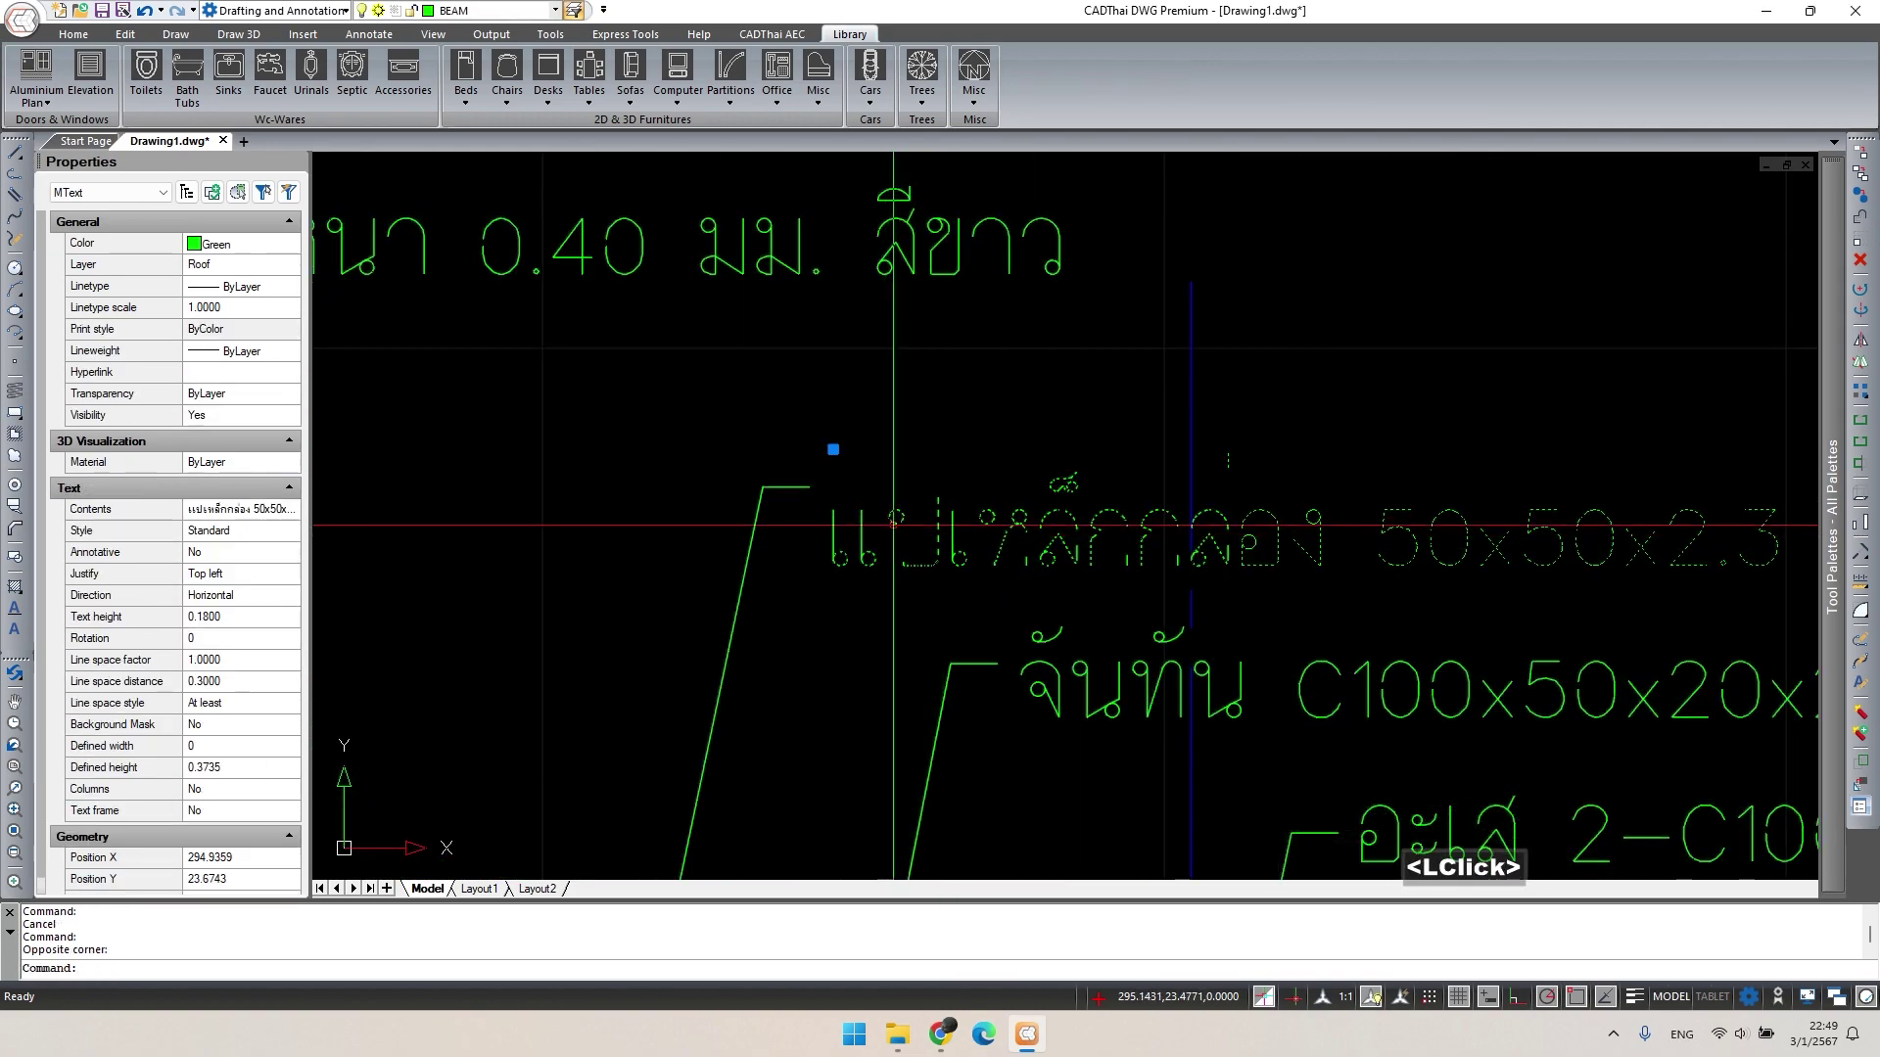
pyautogui.write('m')
pyautogui.press('Return')
pyautogui.click(924, 428)
pyautogui.click(925, 425)
# Nudge the rafter note "จันทัน C100x50x20x2.3 มม. @1.50 ม." up and slightly away from its leader so it lines up with the landing.
pyautogui.click(1077, 691)
pyautogui.scroll(1, 1065, 787)
pyautogui.write('m')
pyautogui.press('Return')
pyautogui.click(1029, 781)
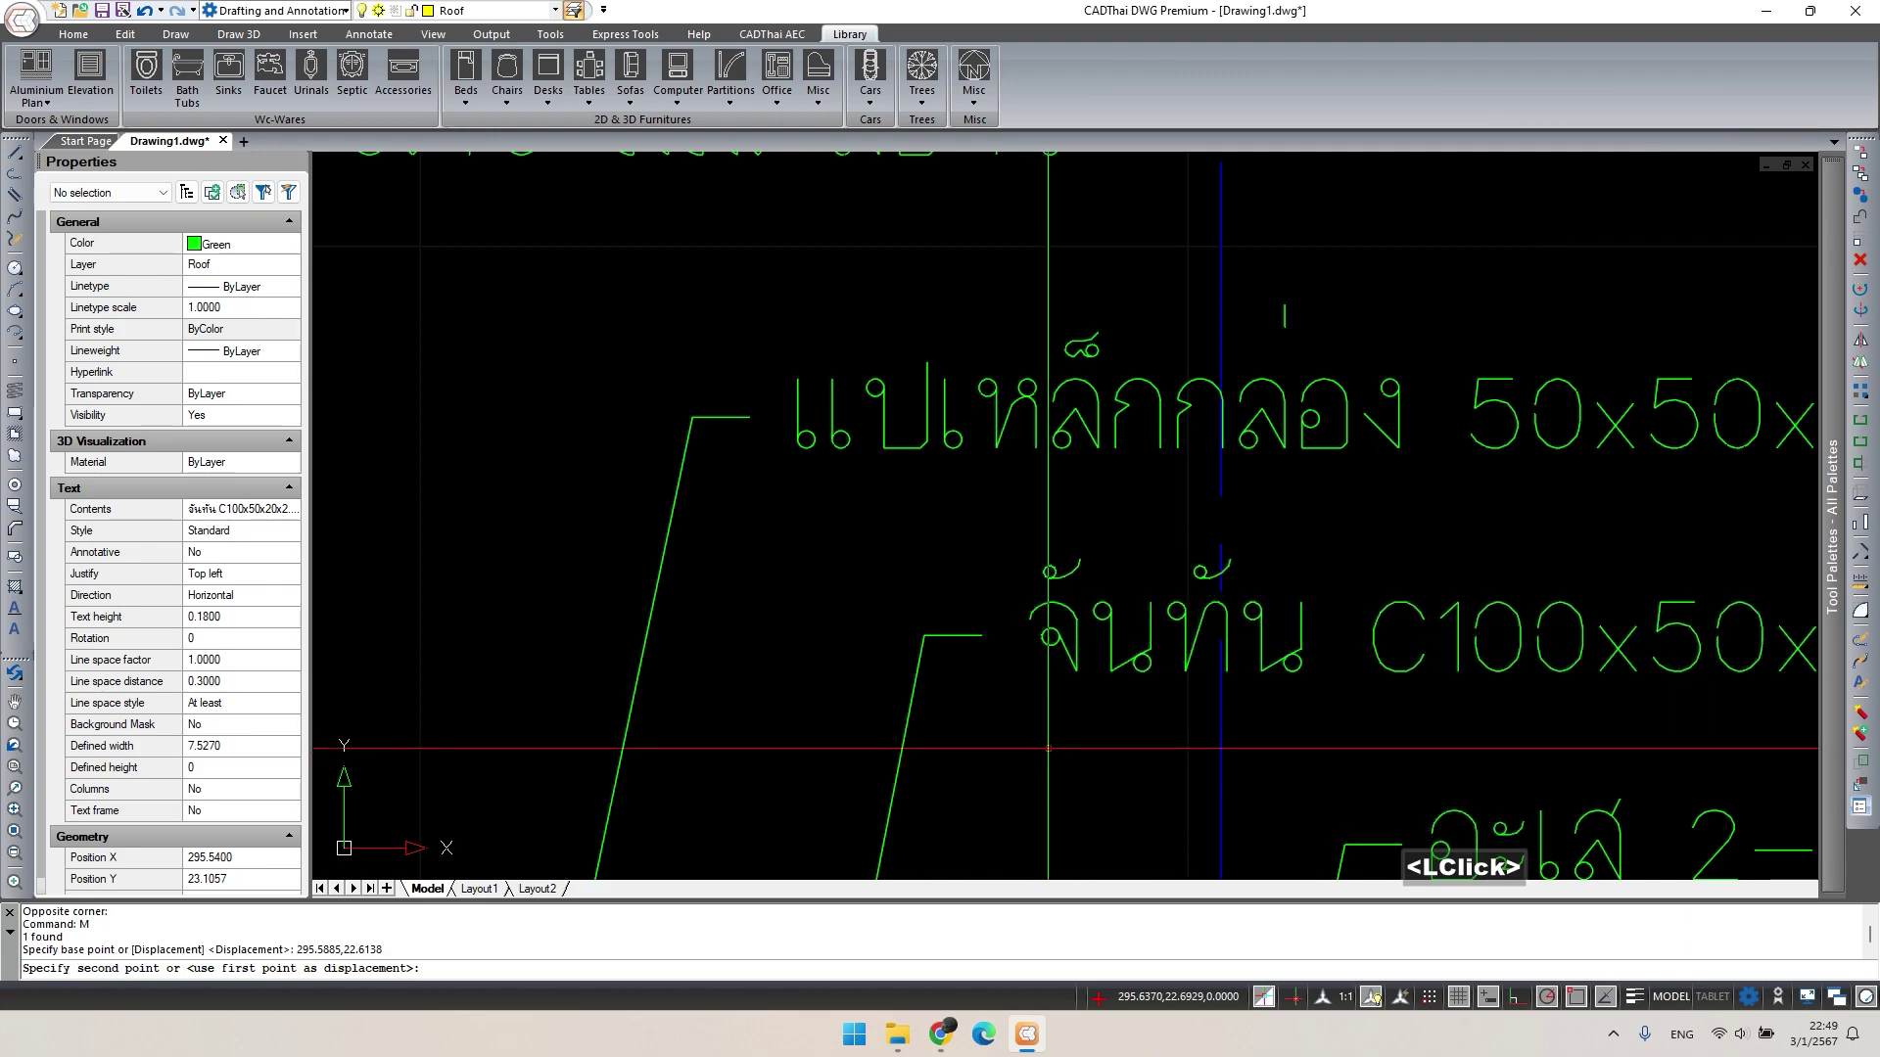
pyautogui.click(1048, 748)
# Examine the whole of section A-A with its roof notes, level marks and grid dimensions.
pyautogui.scroll(-3, 1028, 685)
pyautogui.moveTo(979, 636)
pyautogui.mouseDown(button='middle')
pyautogui.moveTo(970, 566)
pyautogui.moveTo(1126, 607)
pyautogui.moveTo(1380, 573)
pyautogui.mouseUp(button='middle')
pyautogui.scroll(-5, 941, 566)
pyautogui.press('Escape')
pyautogui.scroll(-1, 1126, 607)
pyautogui.scroll(-1, 1387, 572)
pyautogui.moveTo(1242, 653); pyautogui.dragTo(1248, 627, button='middle')
pyautogui.scroll(1, 1249, 627)
pyautogui.scroll(2, 1254, 555)
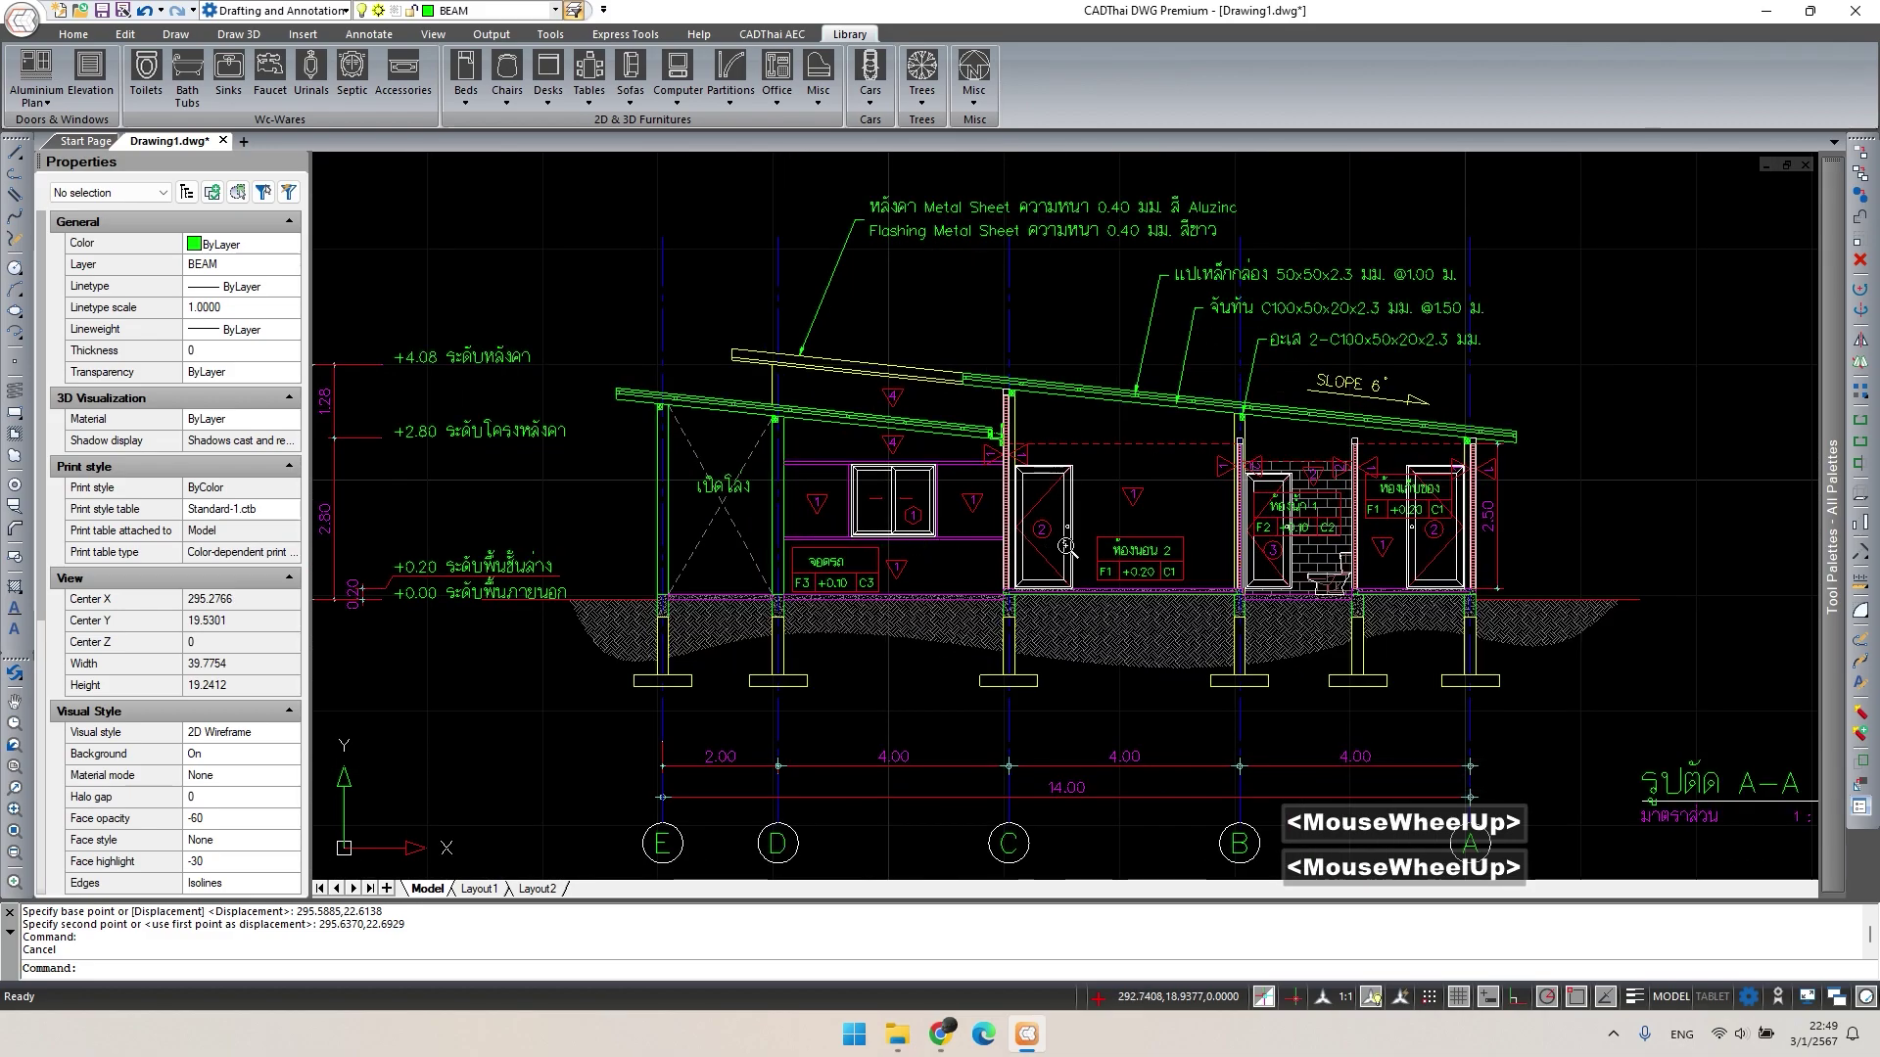
pyautogui.moveTo(1253, 555); pyautogui.dragTo(1215, 547, button='middle')
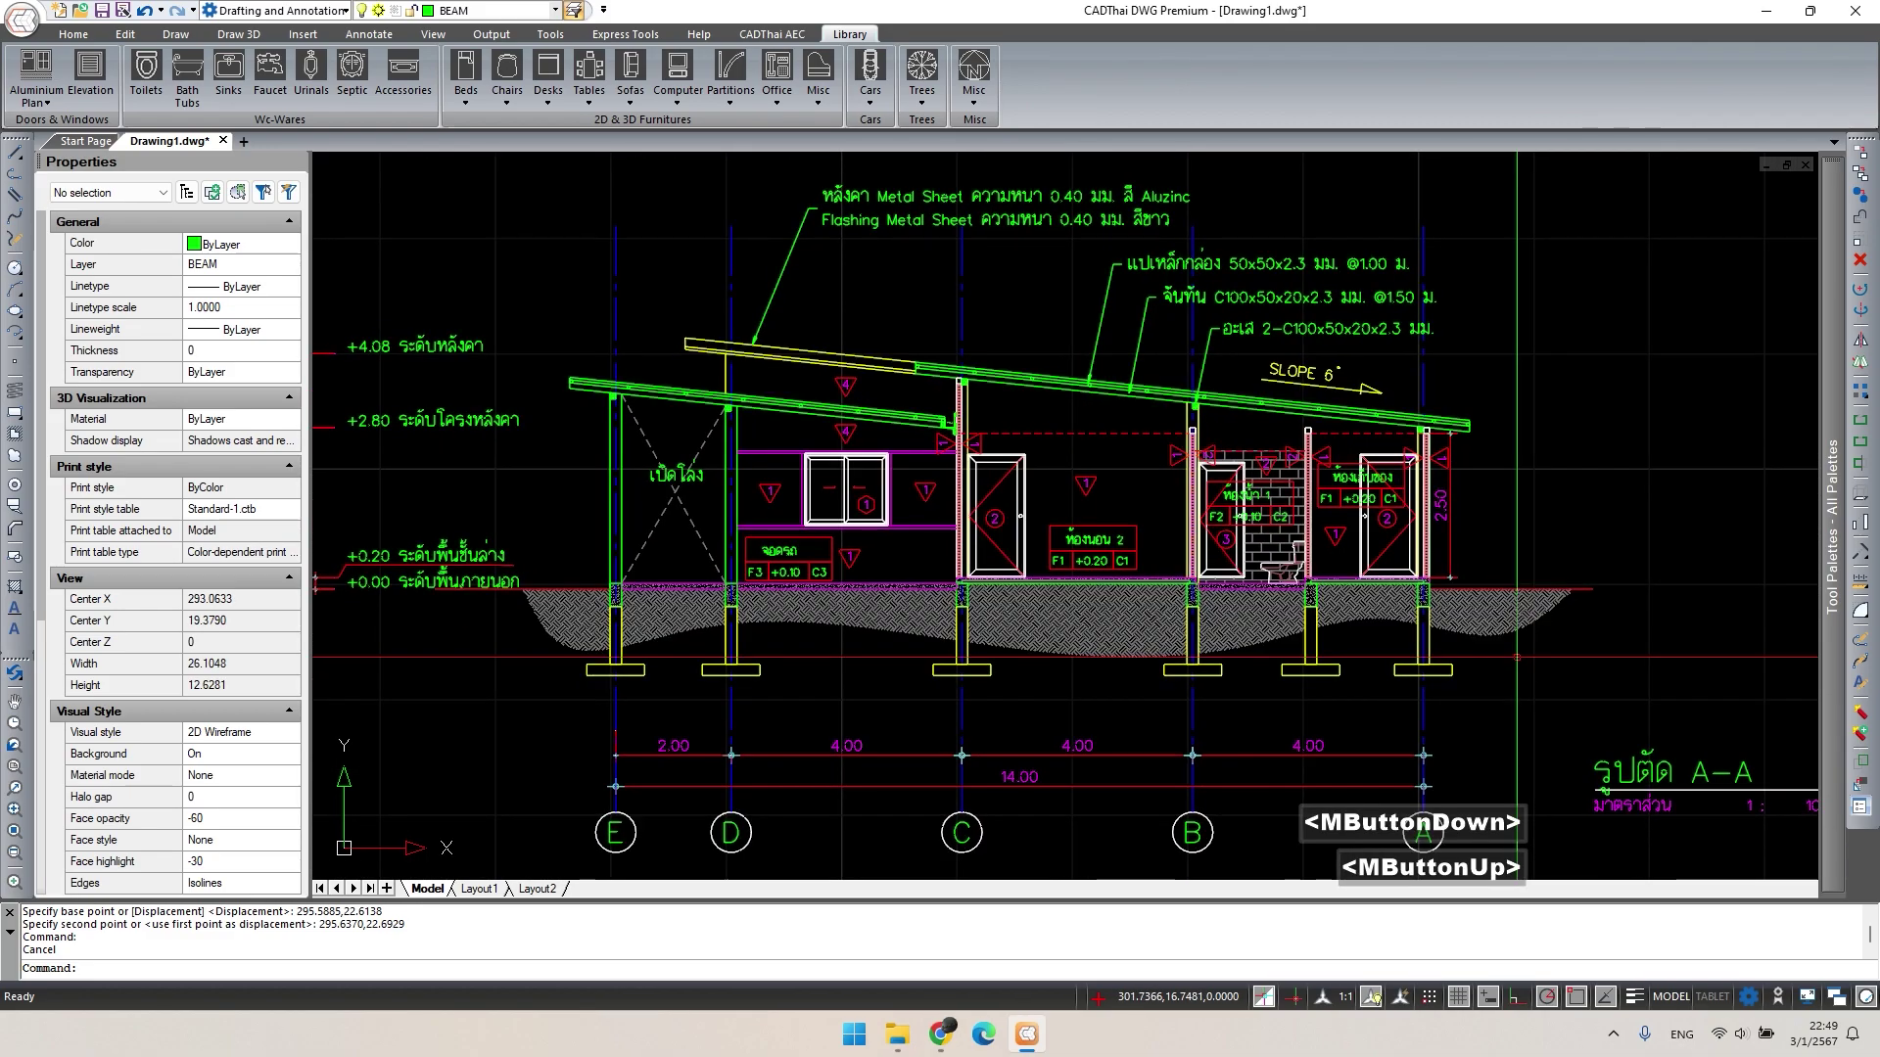
pyautogui.scroll(-1, 1544, 645)
pyautogui.scroll(1, 1544, 645)
pyautogui.press('Escape')
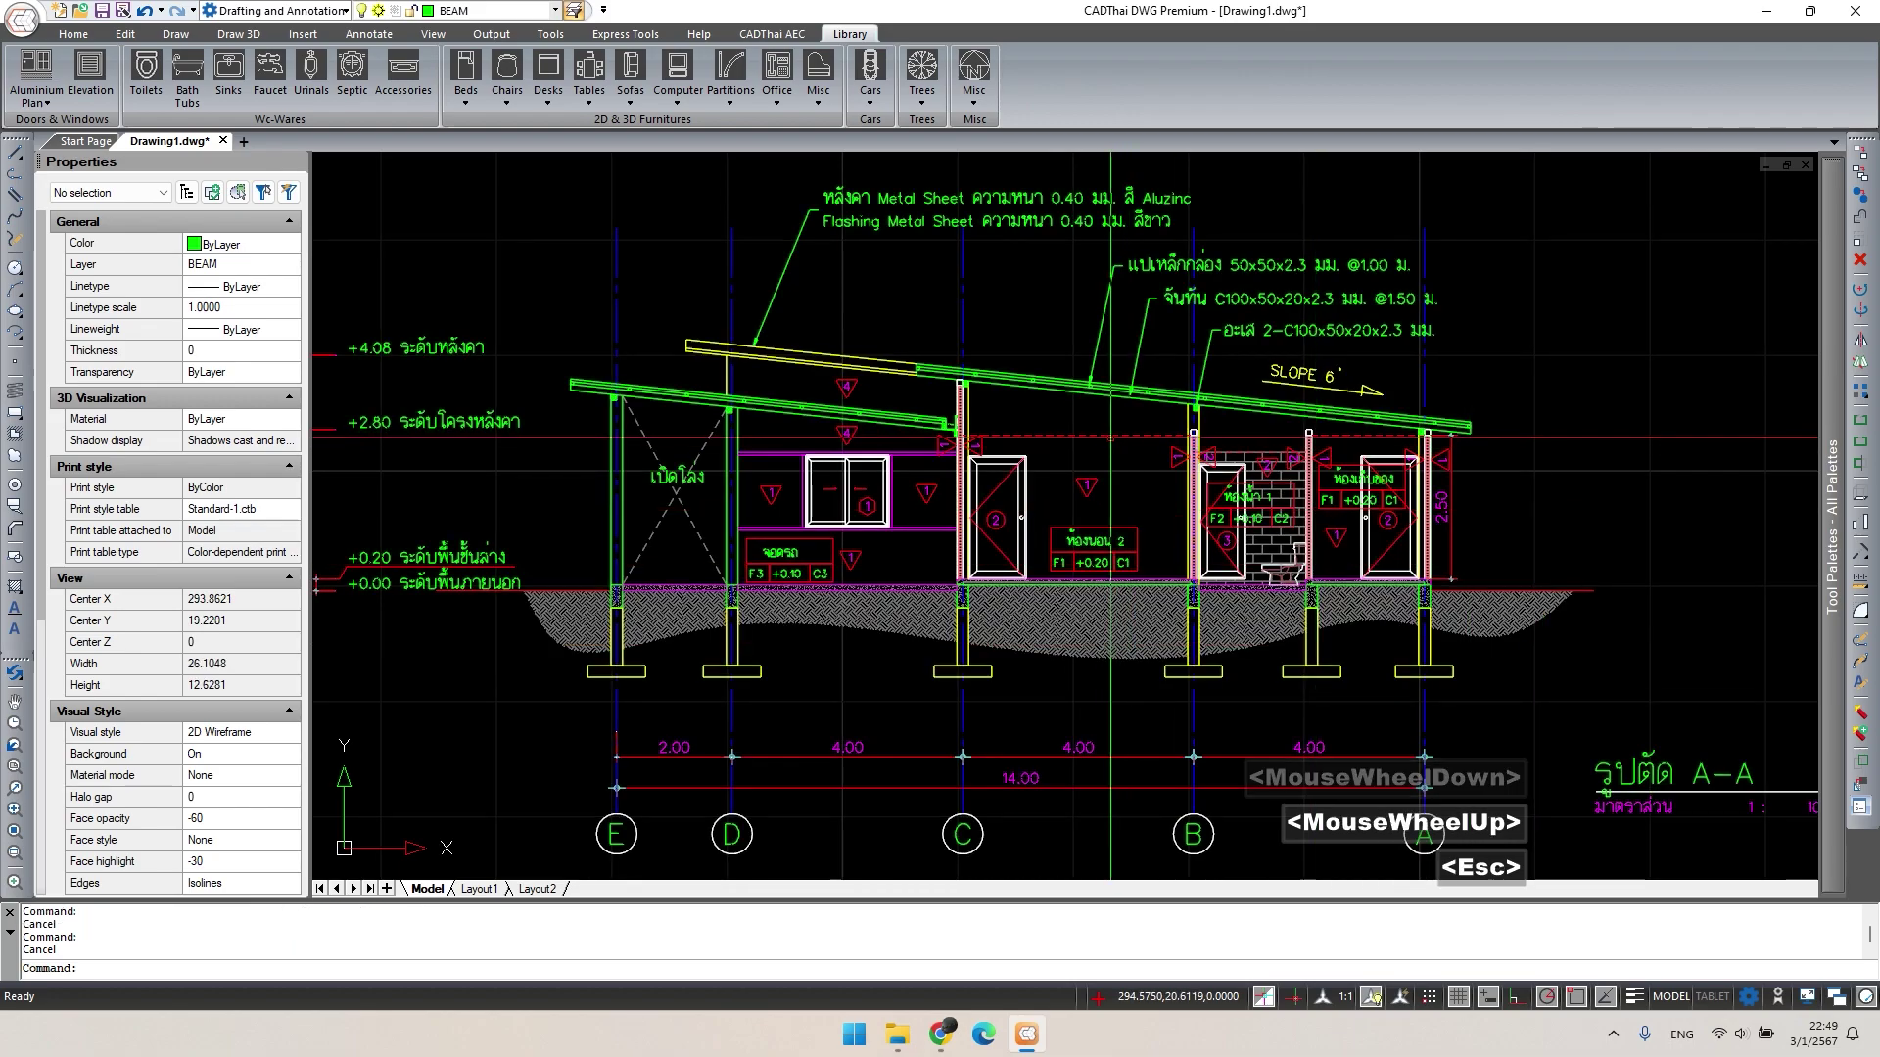
# Copy the beam note "อะเส 2-C100x50x20x2.3 มม." to the space under the main roof, above the bedroom door.
pyautogui.click(1283, 338)
pyautogui.write('co')
pyautogui.press('space')
pyautogui.click(1224, 325)
pyautogui.scroll(3, 1114, 392)
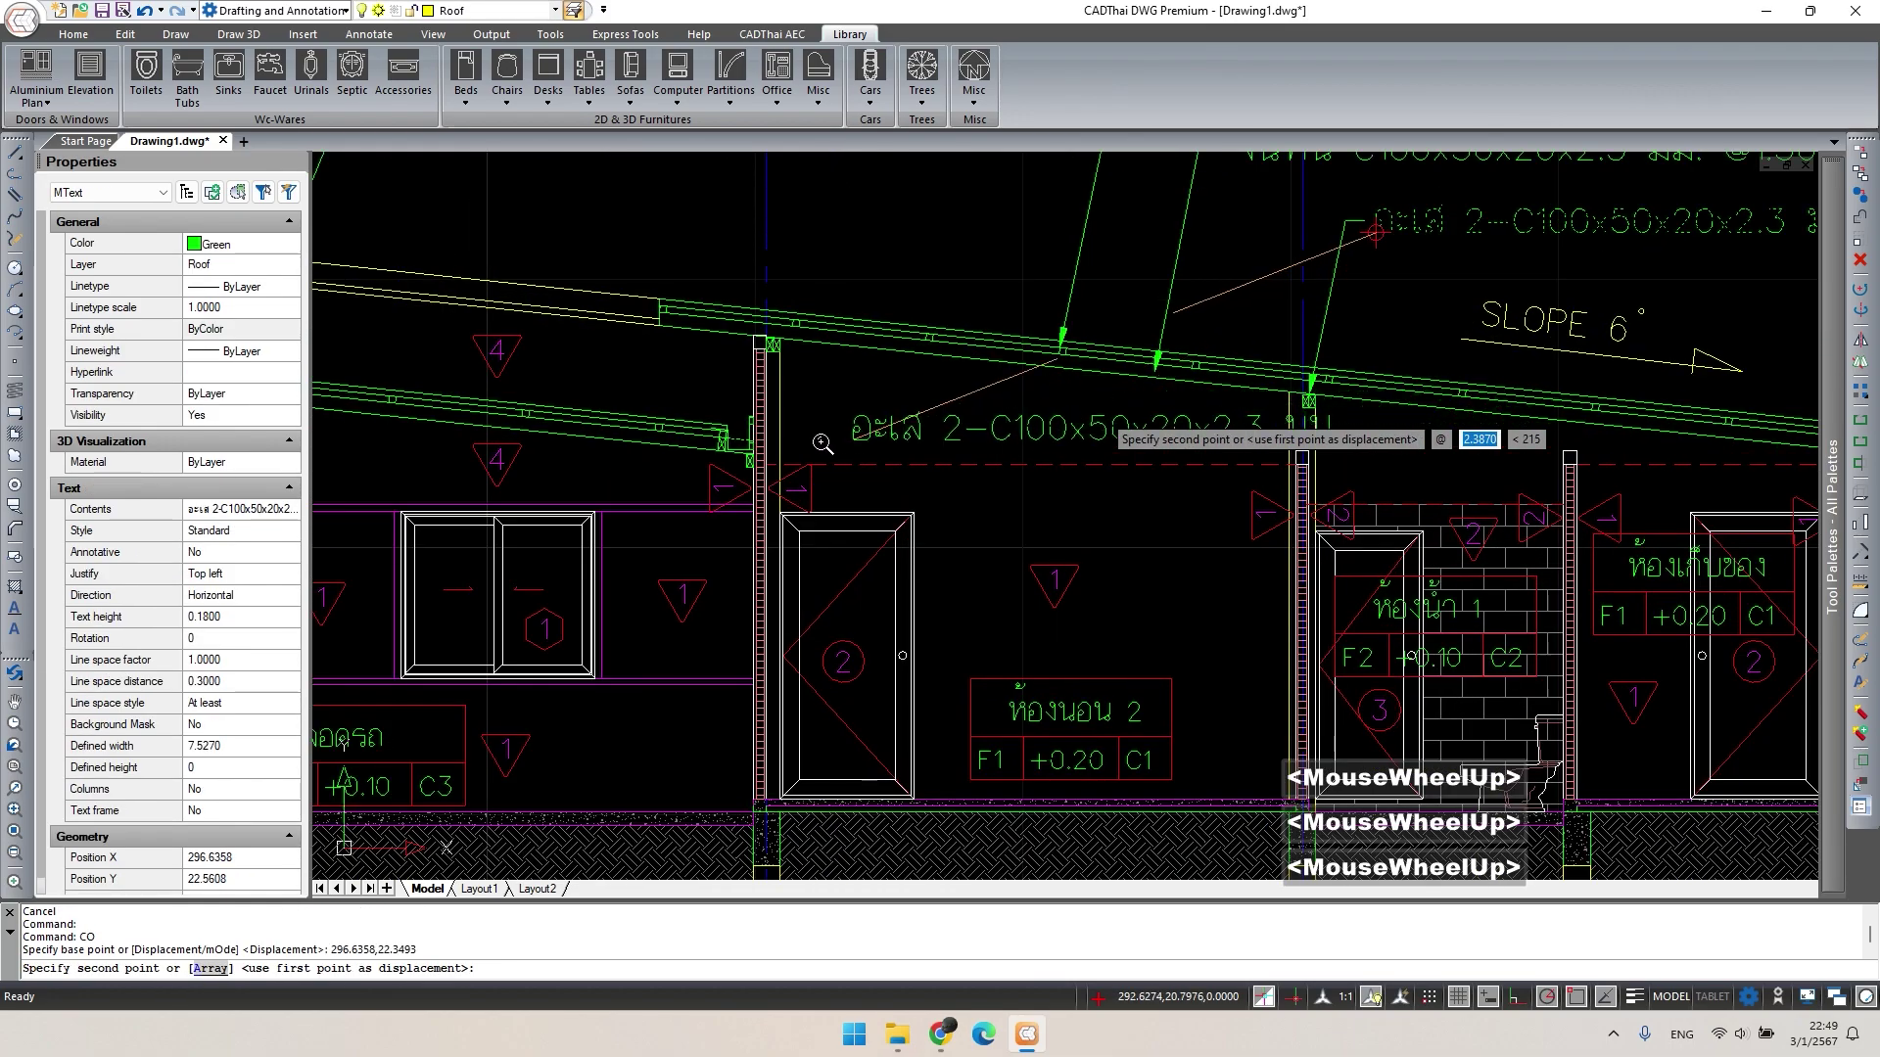
pyautogui.click(840, 452)
pyautogui.press('Escape')
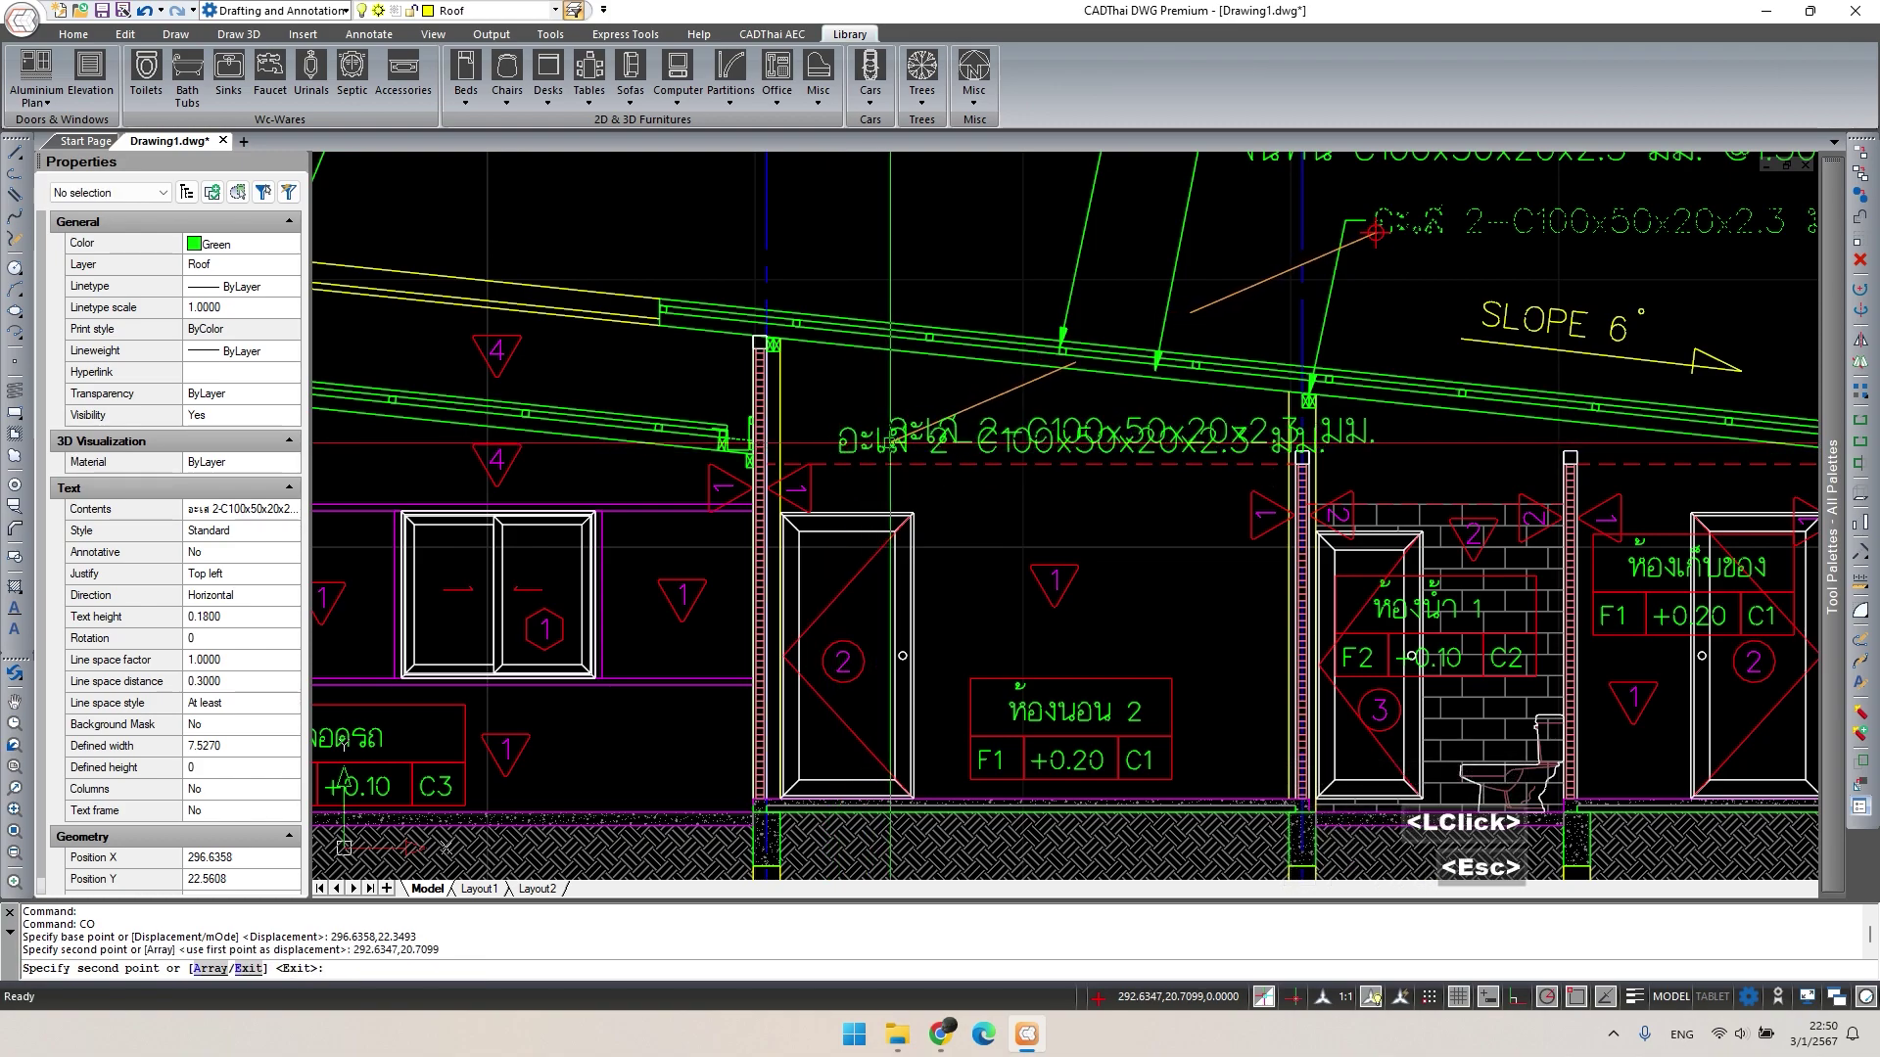
# Replace the copied note's text with the ceiling level label "ระดับฝ้า +2.50 ม.".
pyautogui.doubleClick(842, 446)
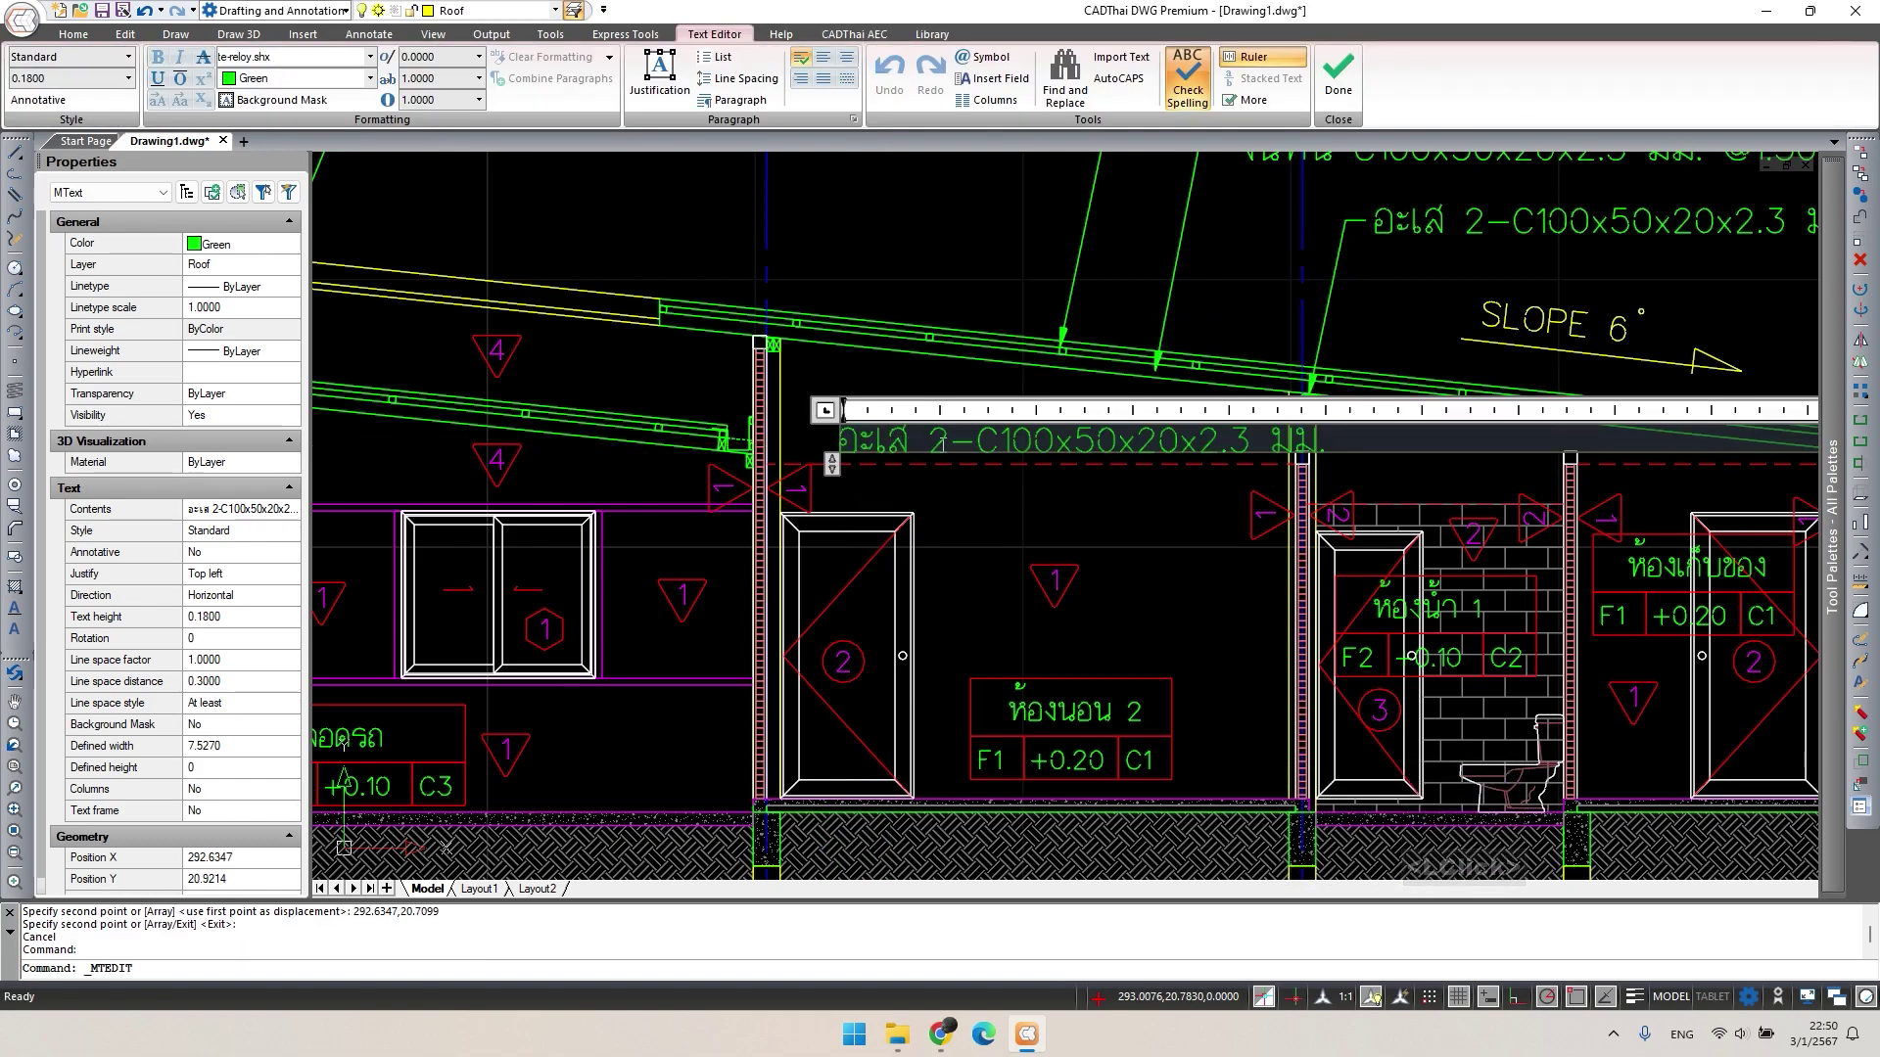
pyautogui.moveTo(1346, 445); pyautogui.dragTo(827, 443)
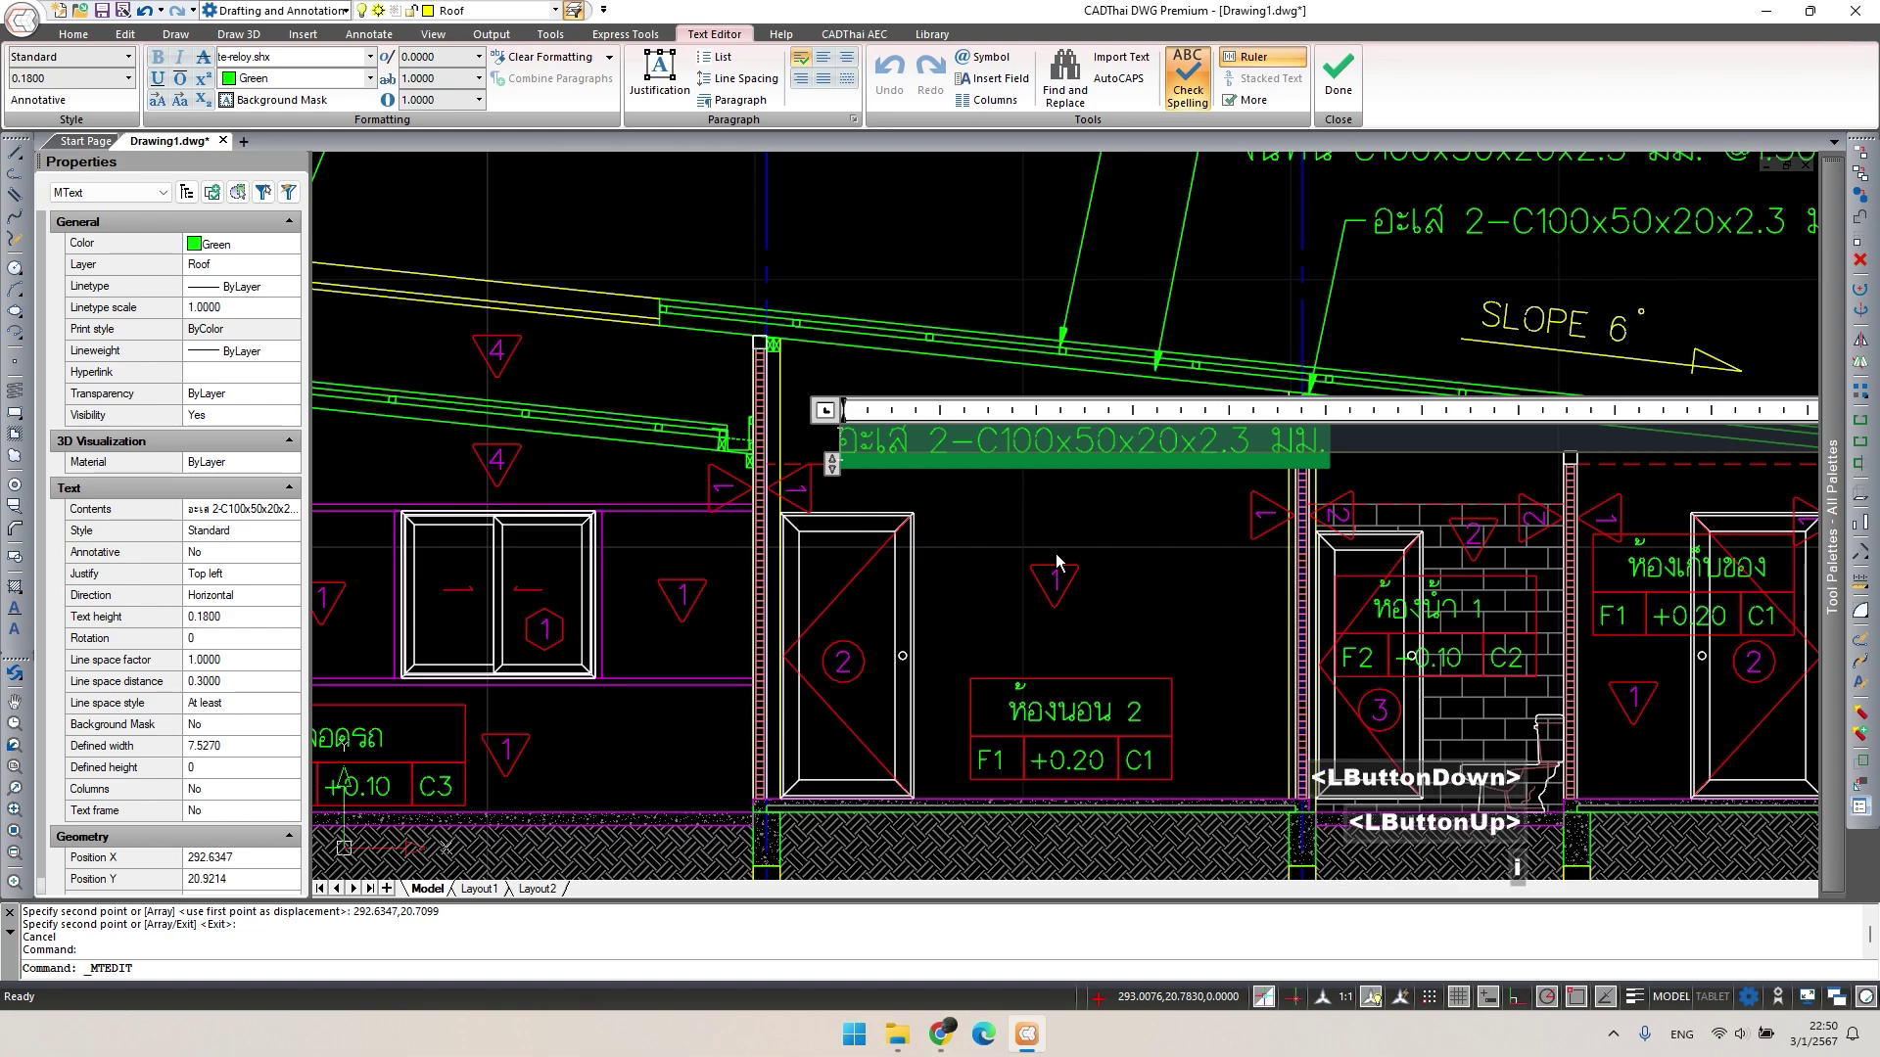
pyautogui.press('Delete')
pyautogui.write('ระด')
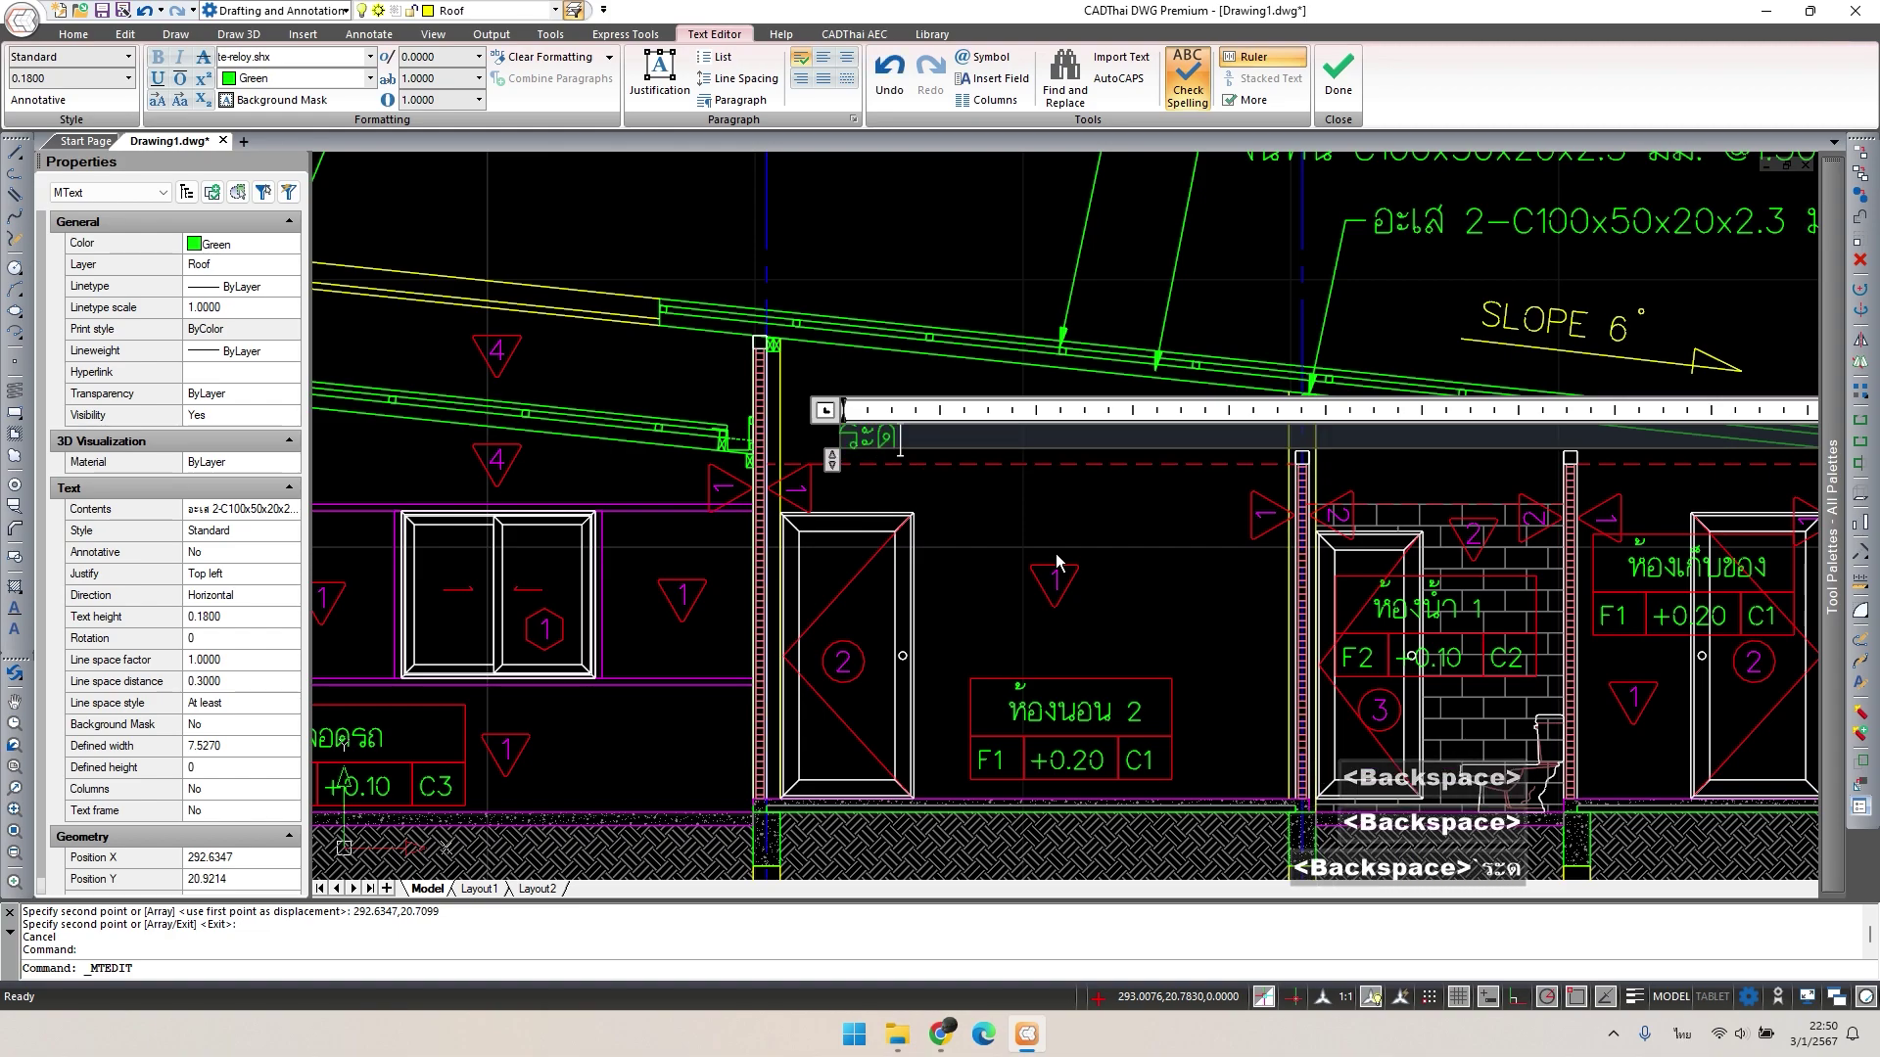
pyautogui.write('ับฝ้า +2.50 ม.')
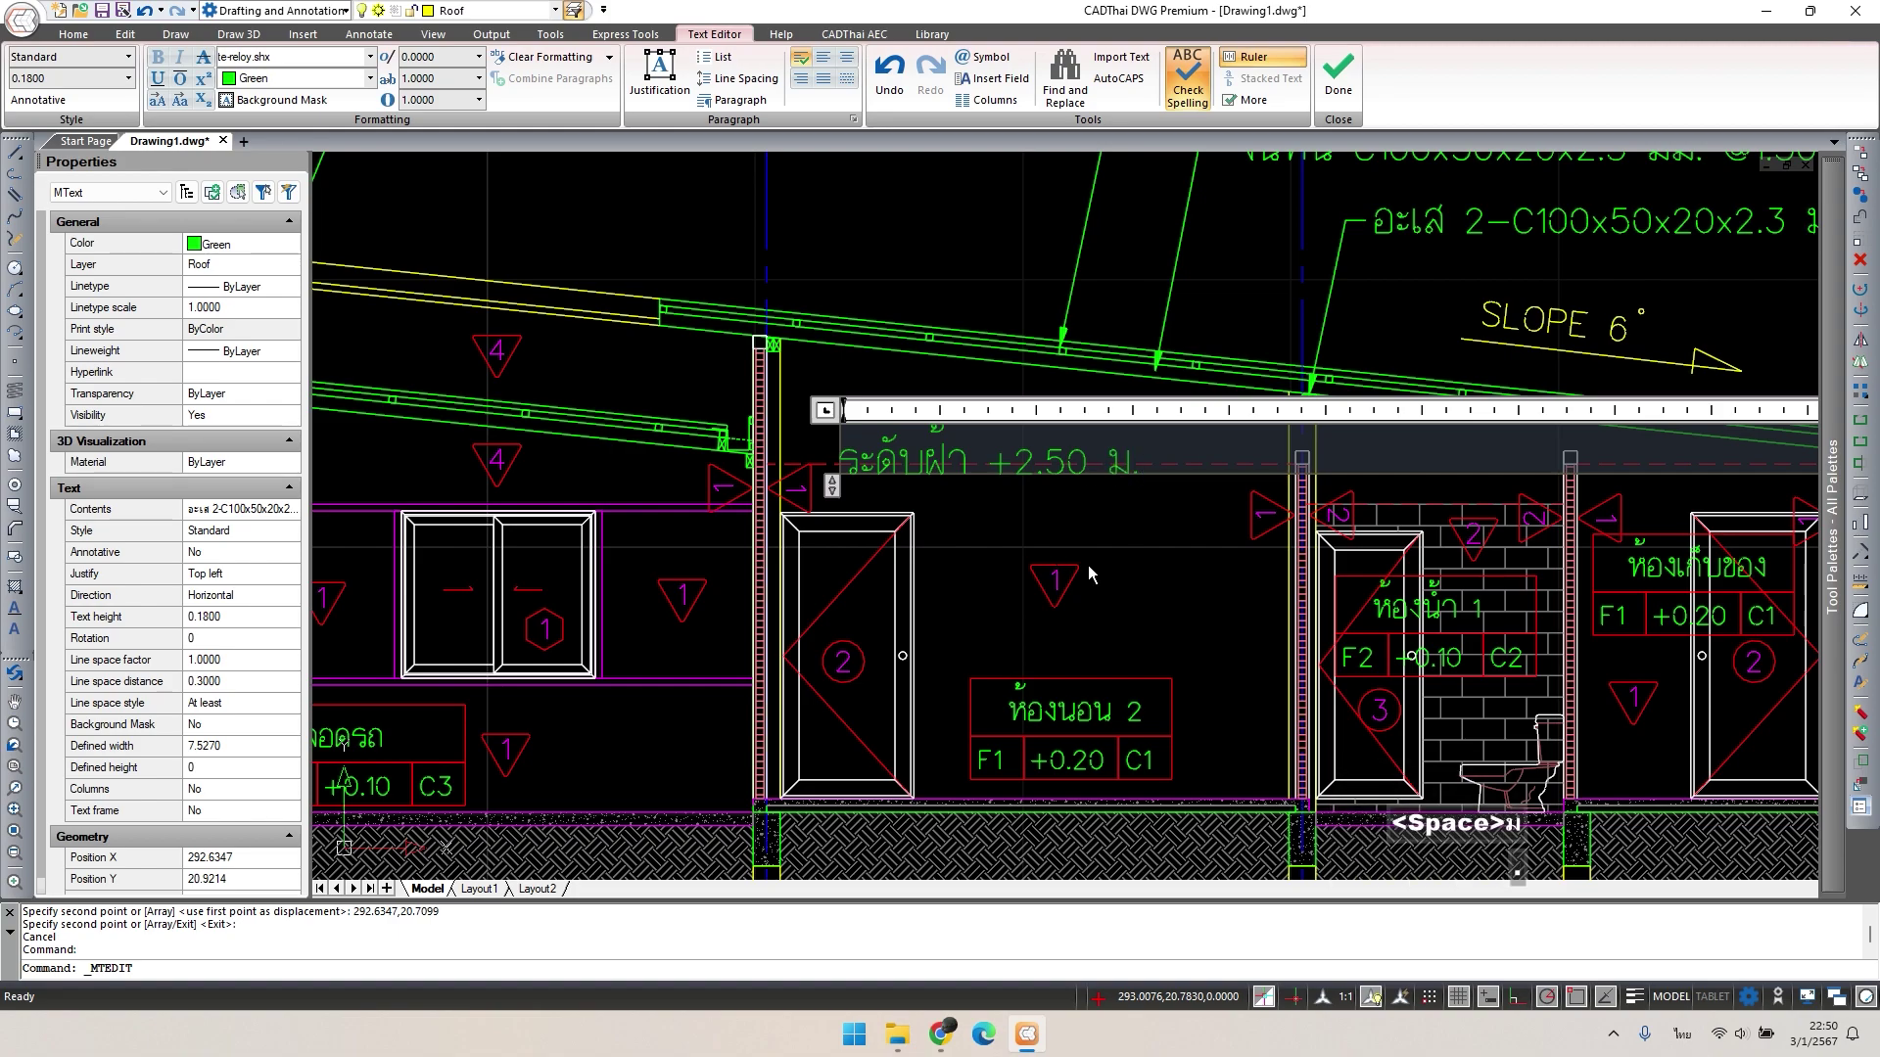
pyautogui.click(1160, 571)
pyautogui.press('Escape')
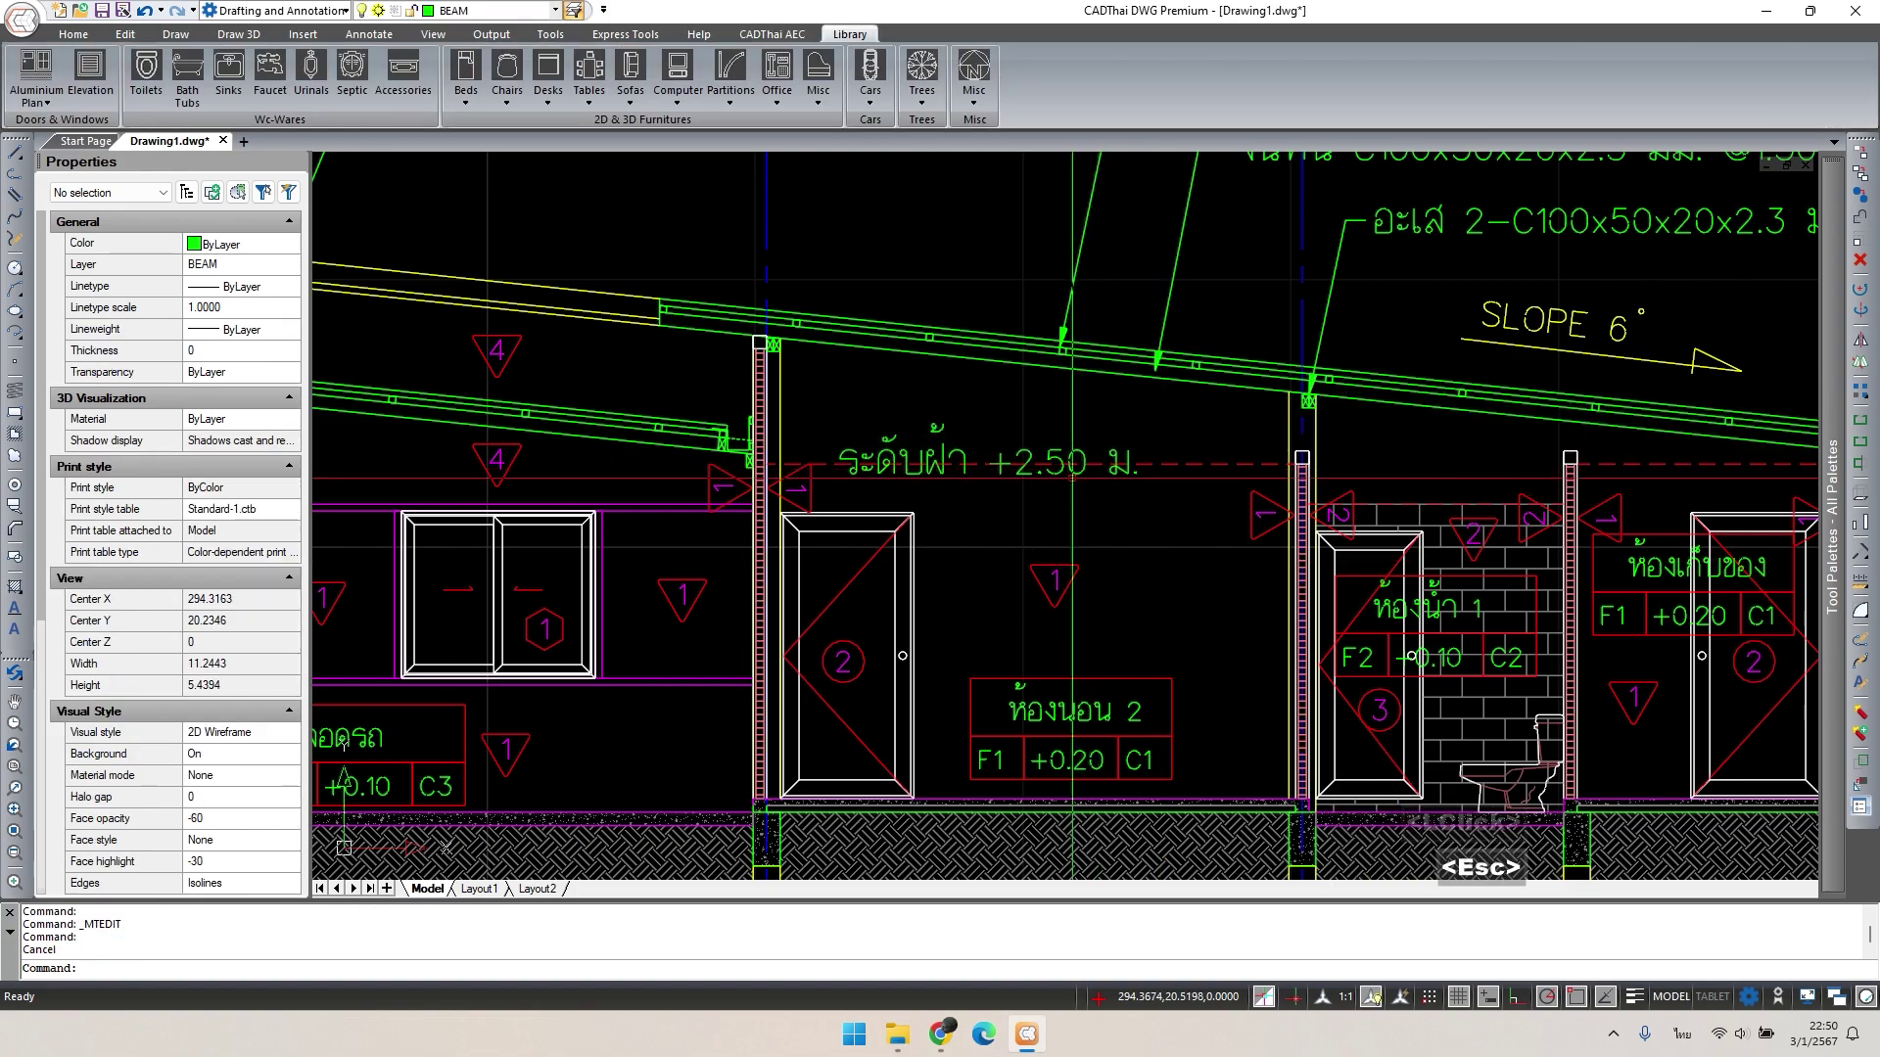
# Move the ceiling level label up so it sits just above the dashed ceiling line.
pyautogui.click(1072, 477)
pyautogui.scroll(3, 1077, 489)
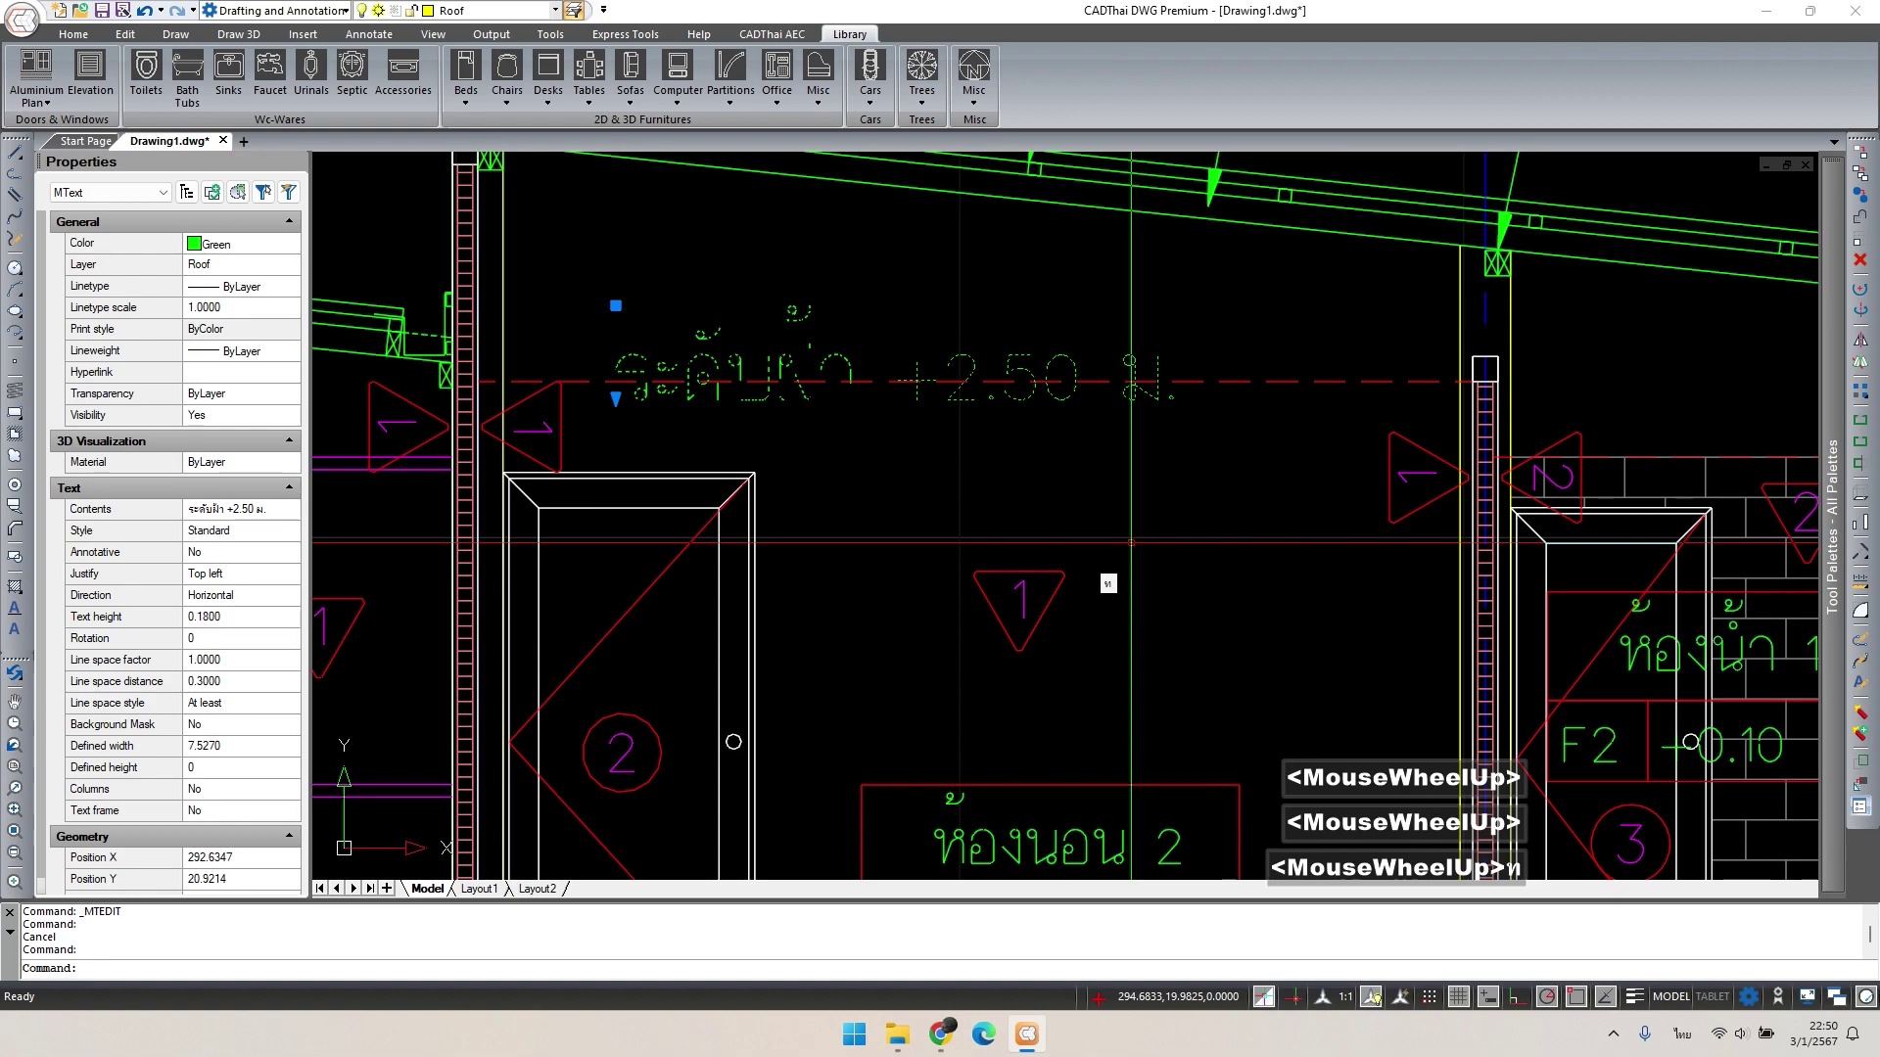
pyautogui.press('Escape')
pyautogui.press('Escape')
pyautogui.doubleClick(1154, 398)
pyautogui.write('m')
pyautogui.press('space')
pyautogui.click(1154, 506)
pyautogui.press('Escape')
pyautogui.scroll(-3, 1180, 695)
# Move the two-line Metal Sheet roof and flashing note with its leader over the main roof, directly above the purlin note.
pyautogui.click(1273, 284)
pyautogui.click(876, 333)
pyautogui.write('m')
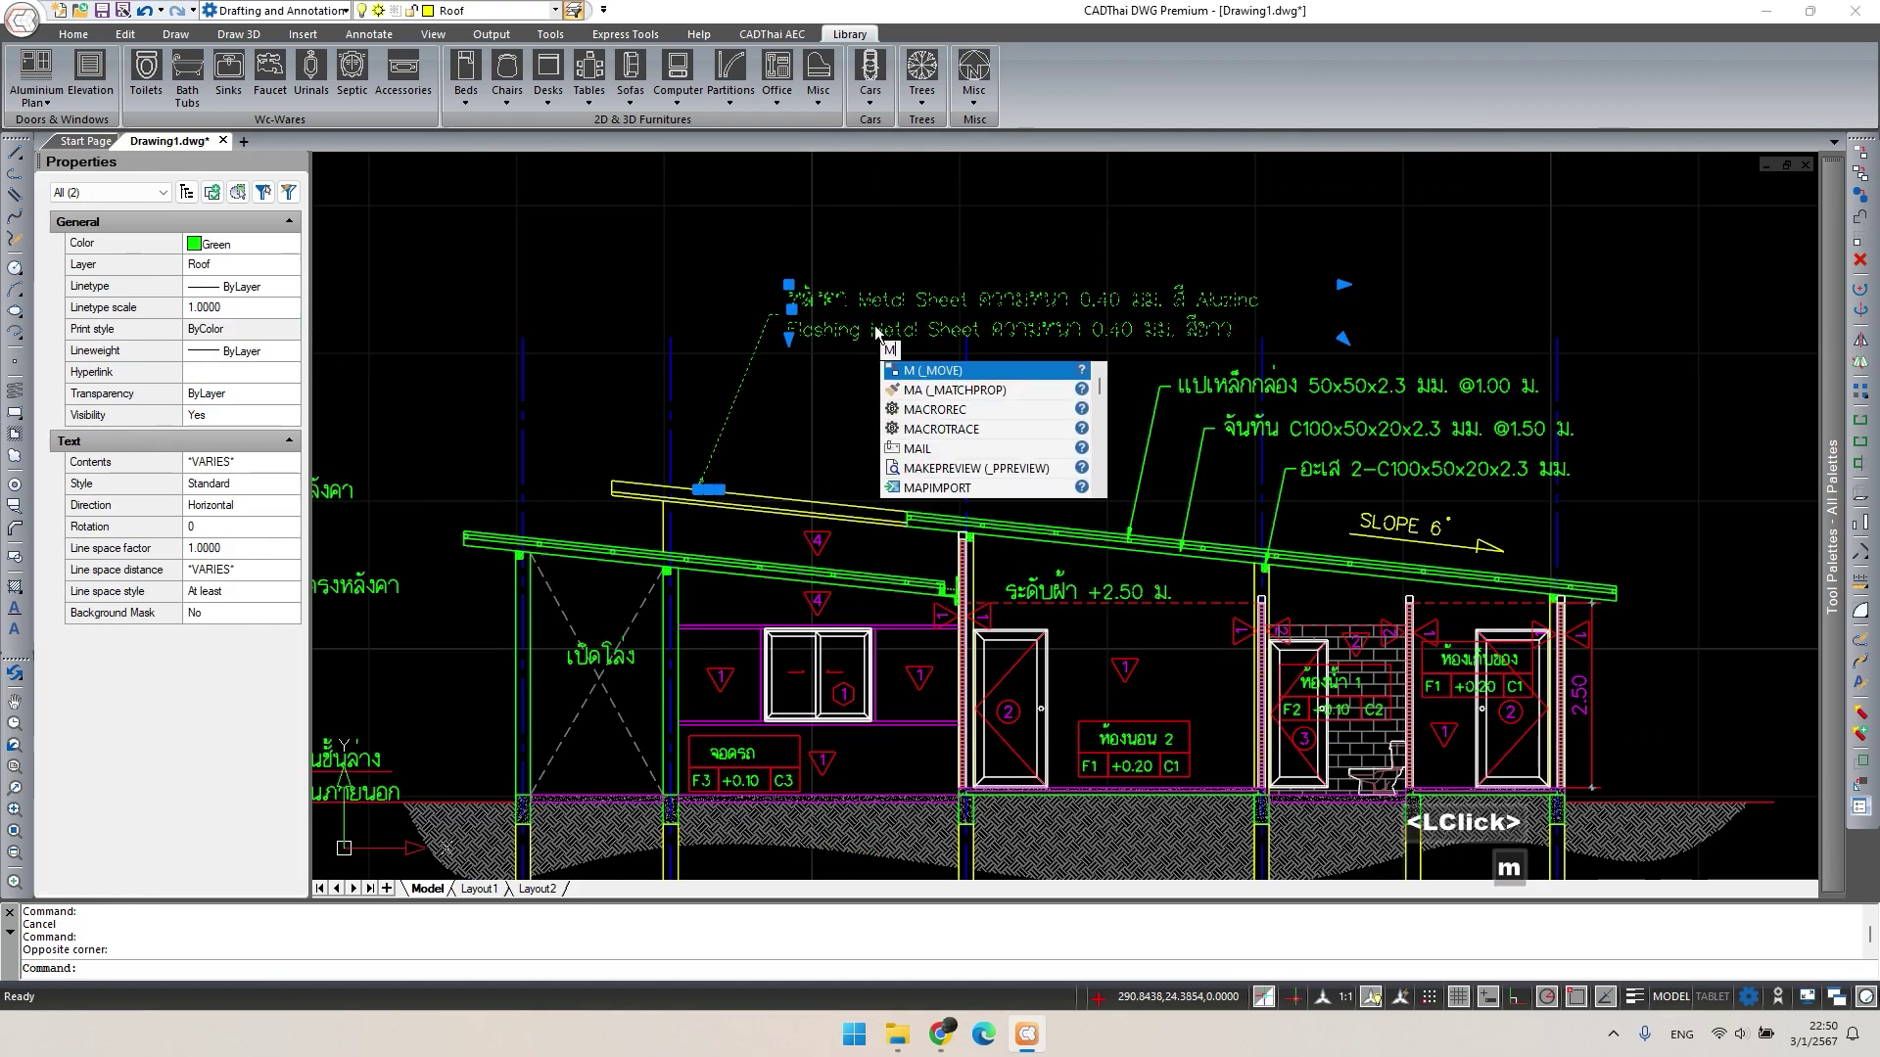
pyautogui.press('space')
pyautogui.click(874, 315)
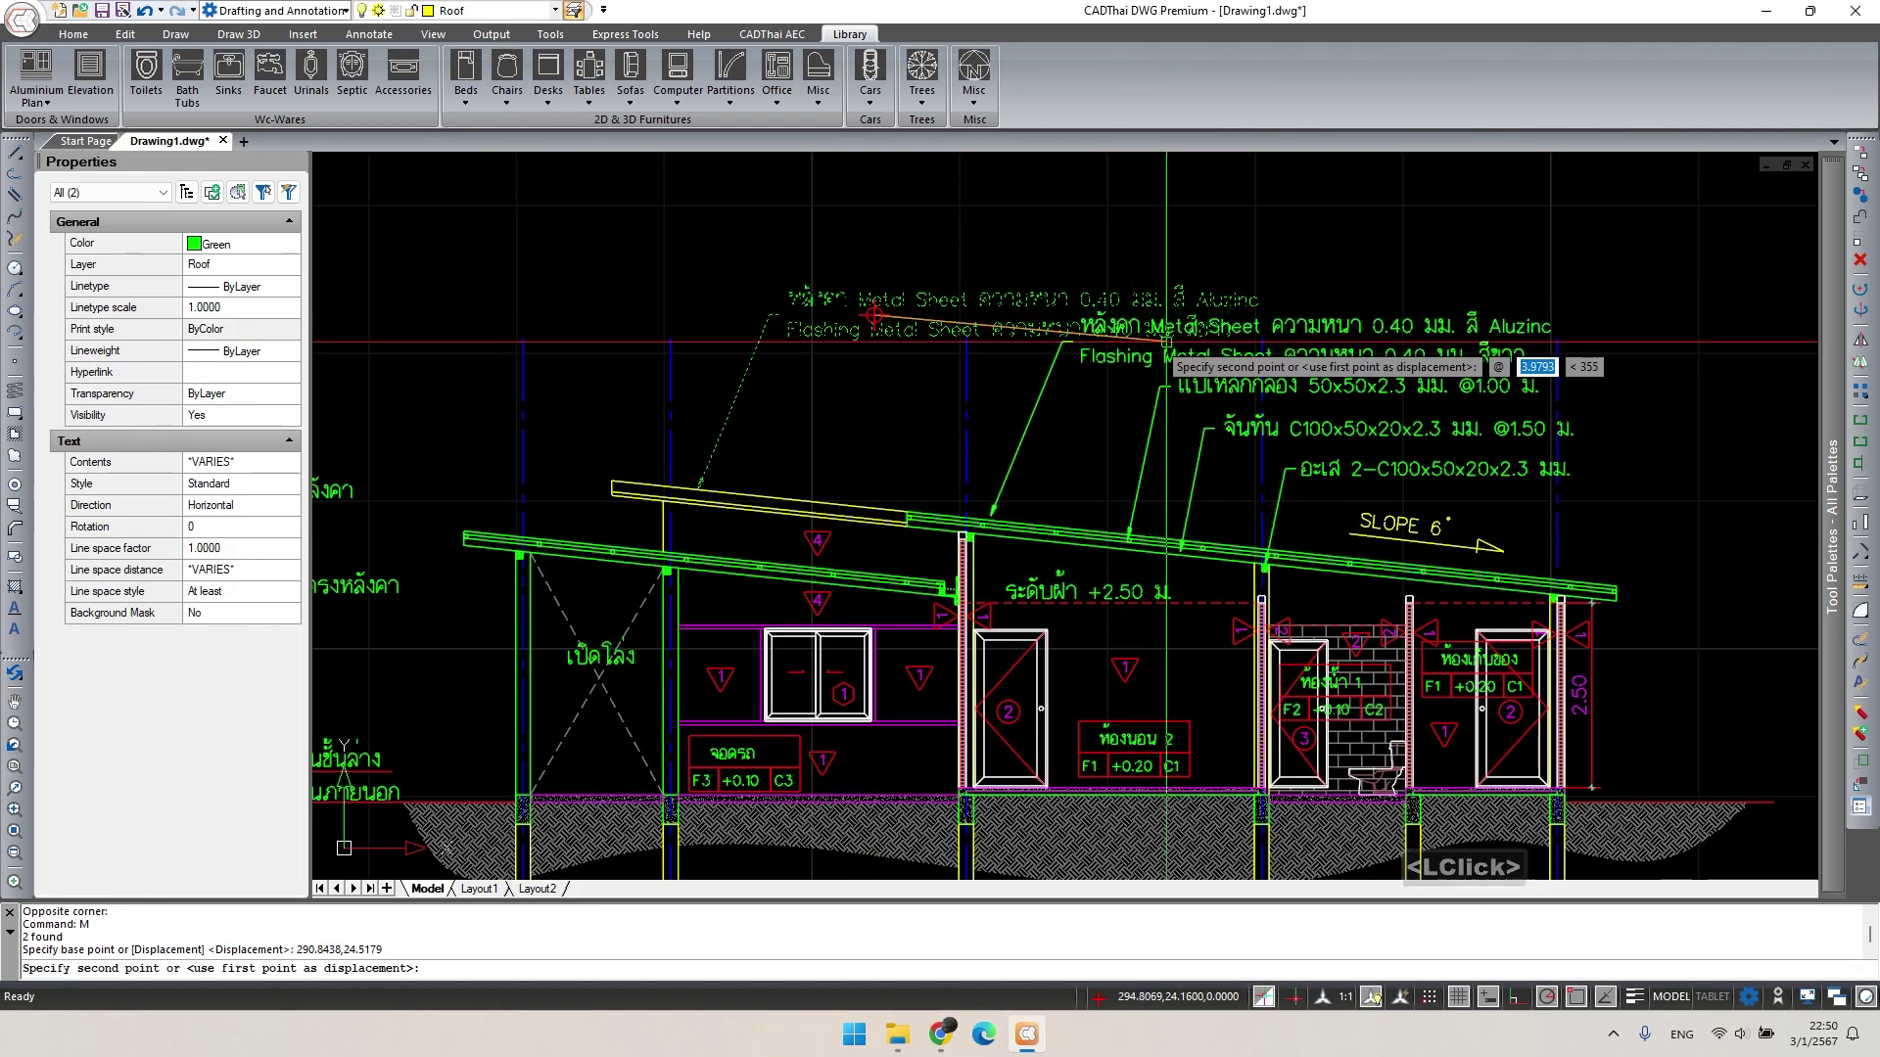
pyautogui.click(1345, 341)
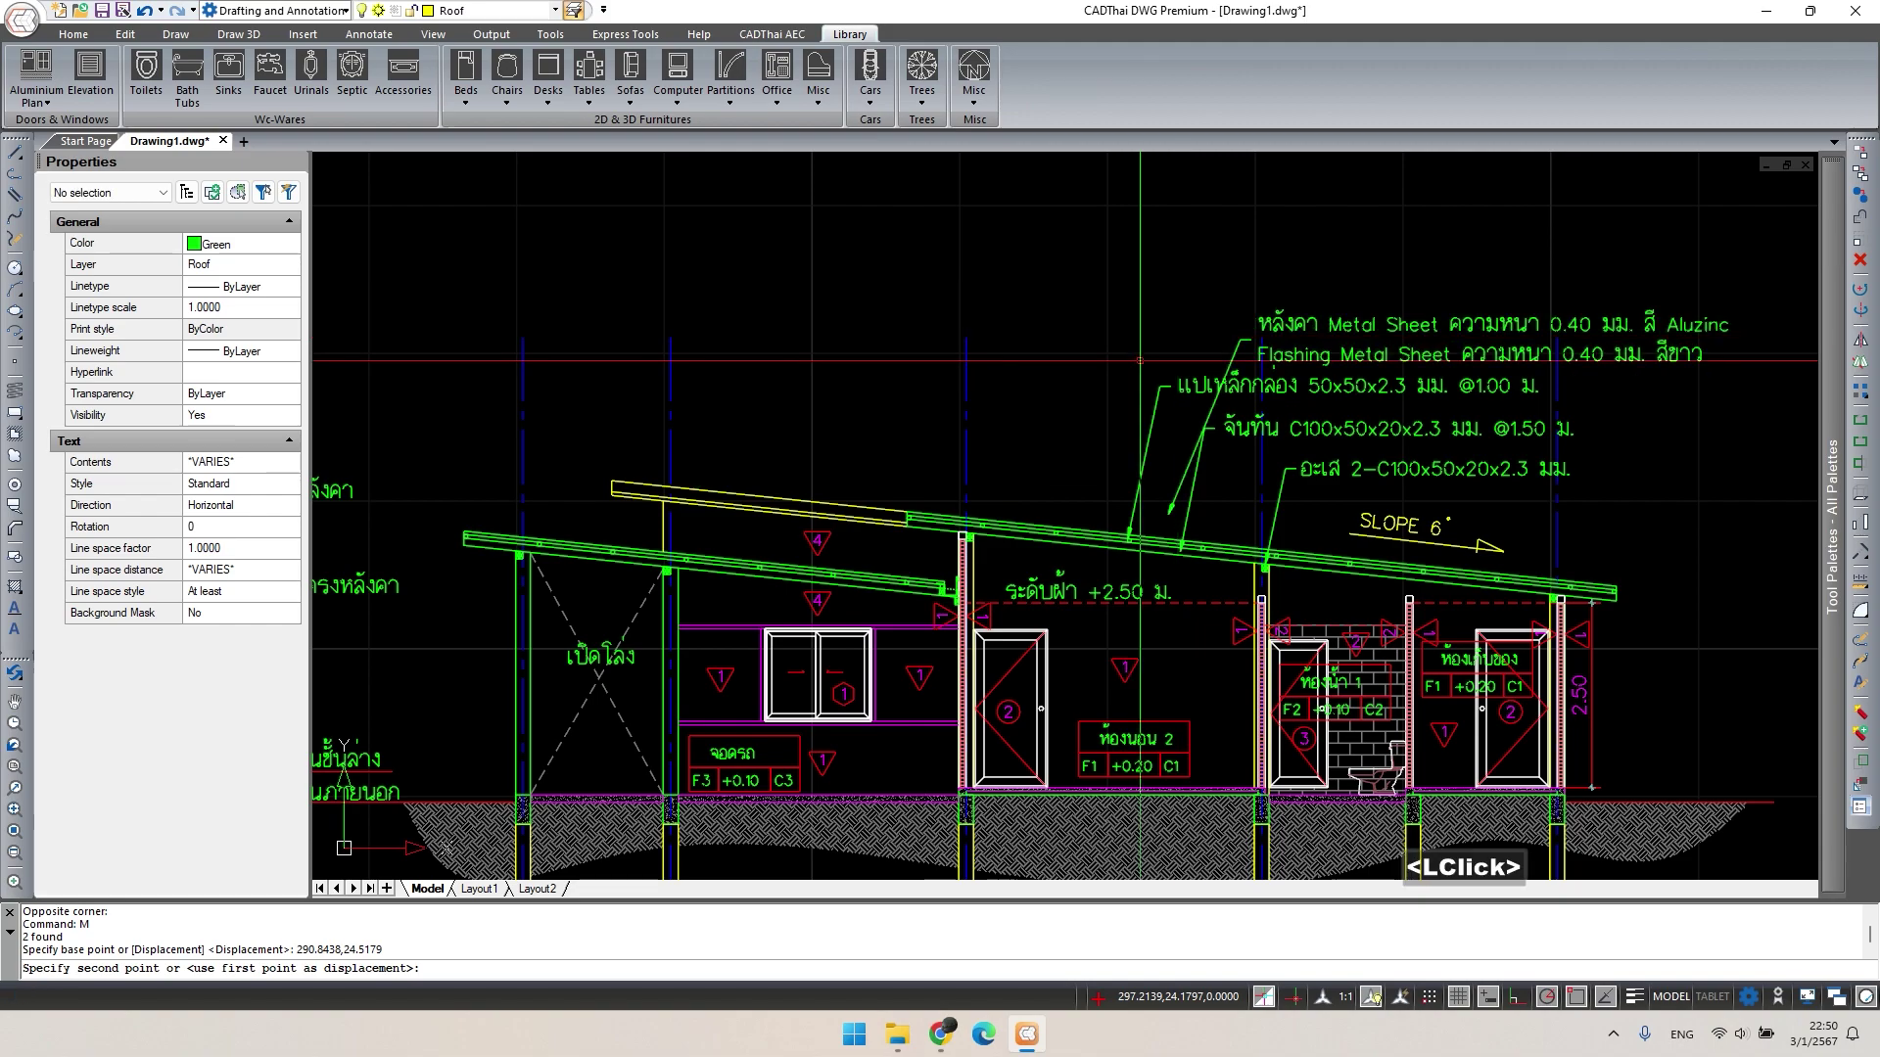
pyautogui.write('m')
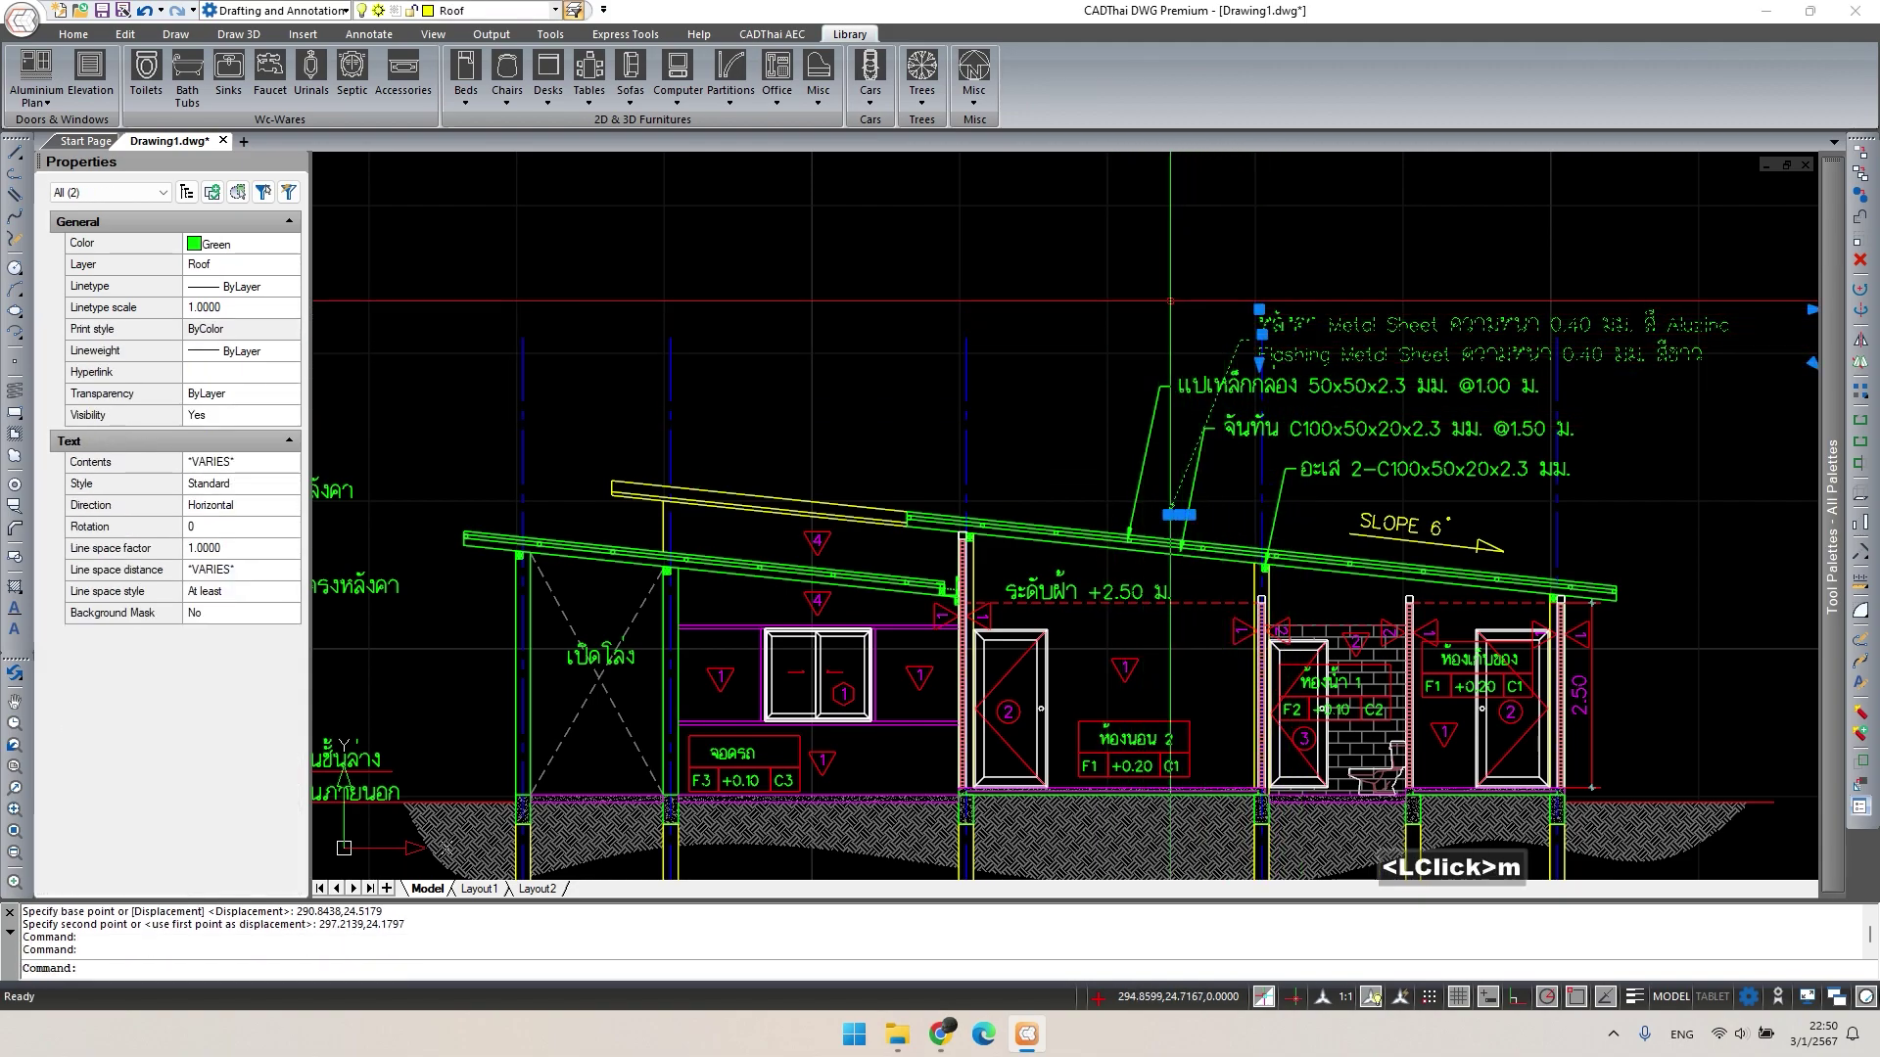
pyautogui.press('Return')
pyautogui.click(1184, 280)
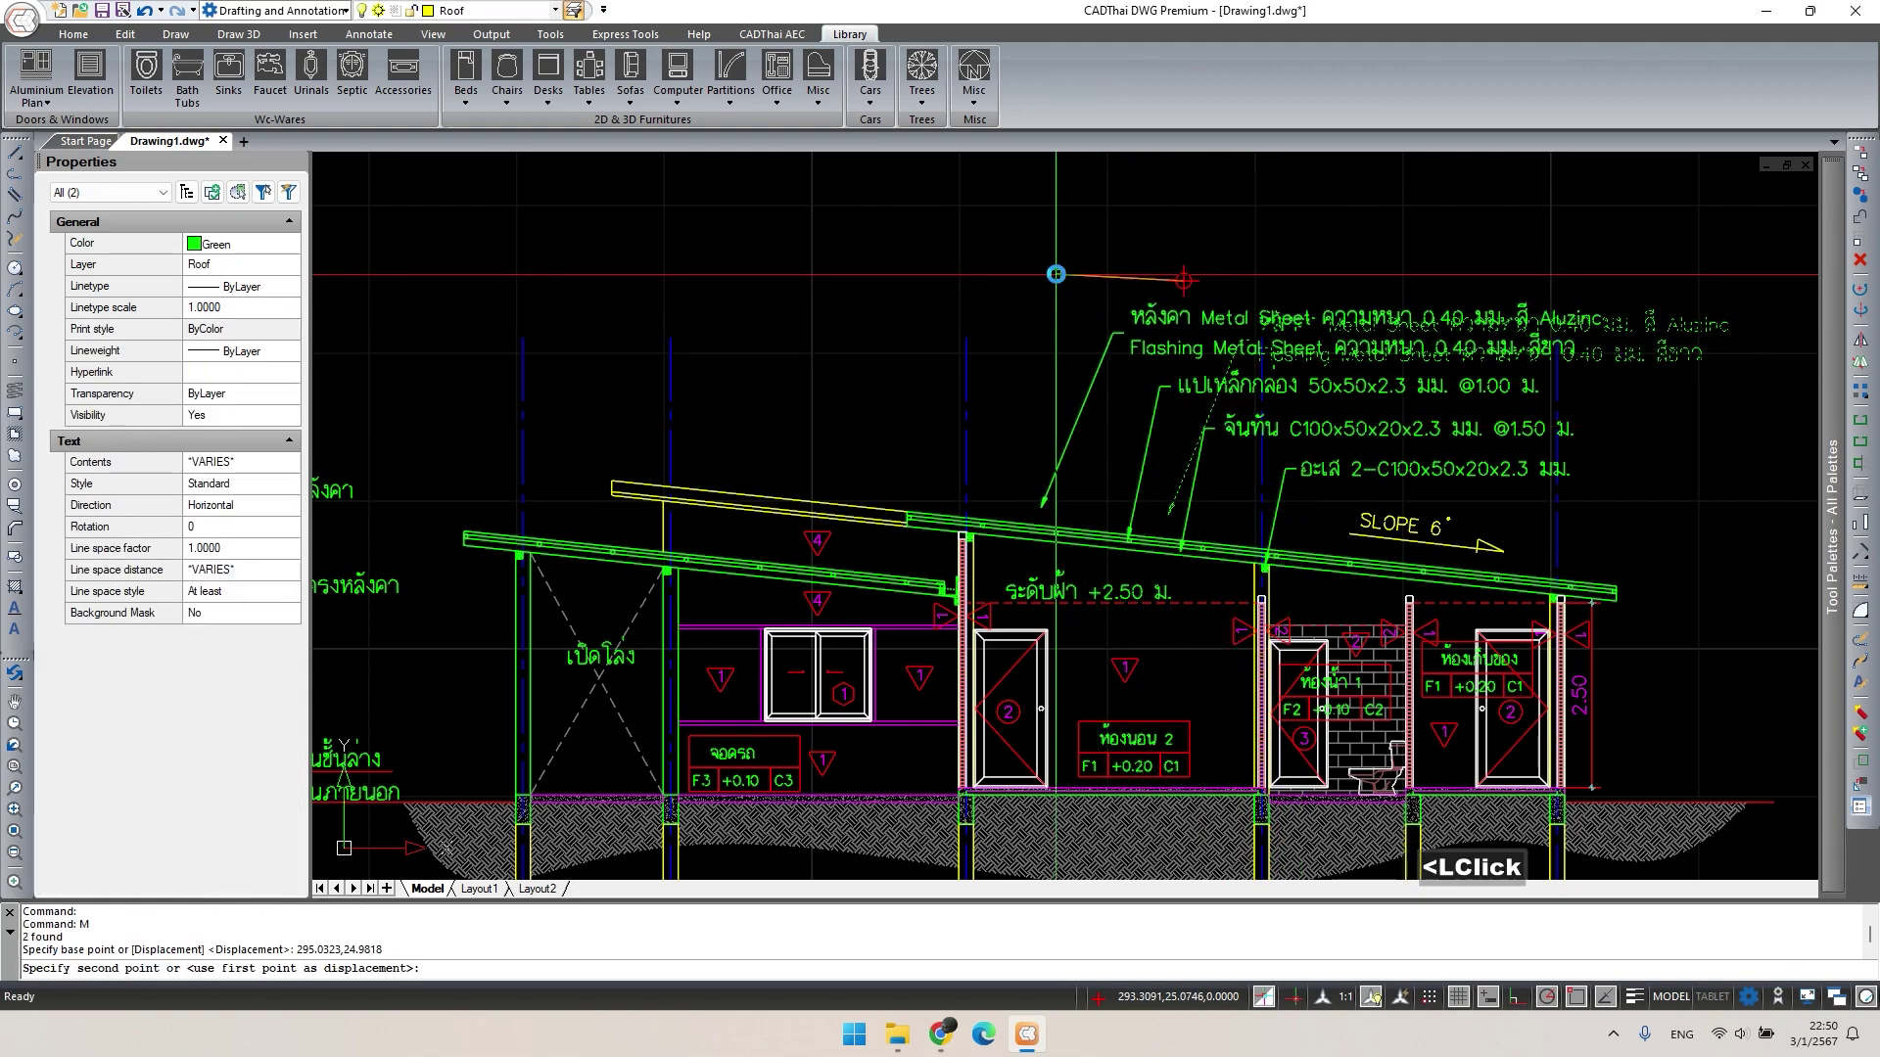
pyautogui.click(1055, 275)
# Stretch the Metal Sheet note's leader so its arrowhead touches the top of the main roof sheet.
pyautogui.scroll(1, 1028, 504)
pyautogui.doubleClick(1024, 510)
pyautogui.scroll(2, 1024, 511)
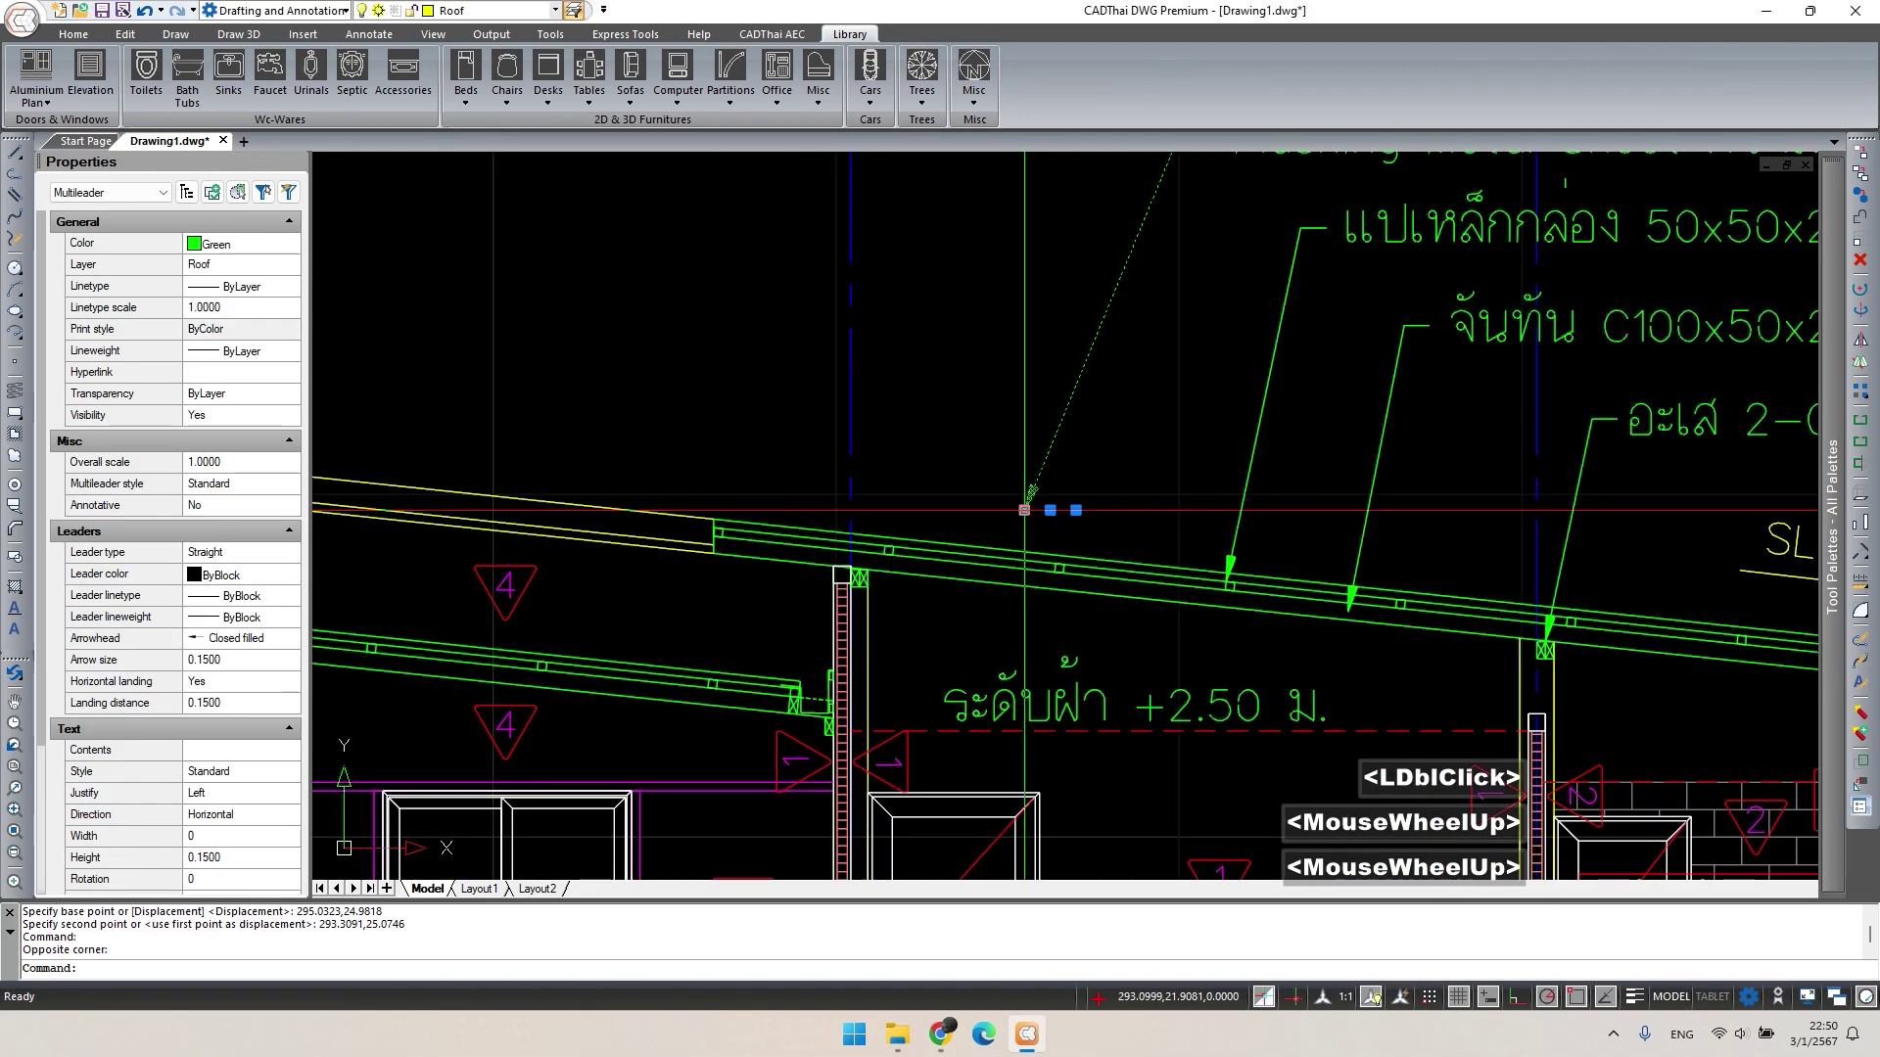
pyautogui.click(1025, 510)
pyautogui.scroll(3, 1046, 556)
pyautogui.click(1047, 556)
pyautogui.scroll(-4, 1047, 556)
pyautogui.moveTo(1047, 556)
pyautogui.mouseDown(button='middle')
pyautogui.moveTo(1023, 585)
pyautogui.moveTo(1077, 548)
pyautogui.mouseUp(button='middle')
pyautogui.scroll(3, 1023, 584)
pyautogui.press('Escape')
# Copy the purlin note "แปเหล็กกล่อง 50x50x2.3 มม. @1.00 ม." to the empty space above the lower carport roof.
pyautogui.scroll(-2, 998, 612)
pyautogui.write('co')
pyautogui.press('Return')
pyautogui.click(1165, 462)
pyautogui.moveTo(1165, 462); pyautogui.dragTo(1374, 395, button='middle')
pyautogui.click(529, 474)
pyautogui.press('Escape')
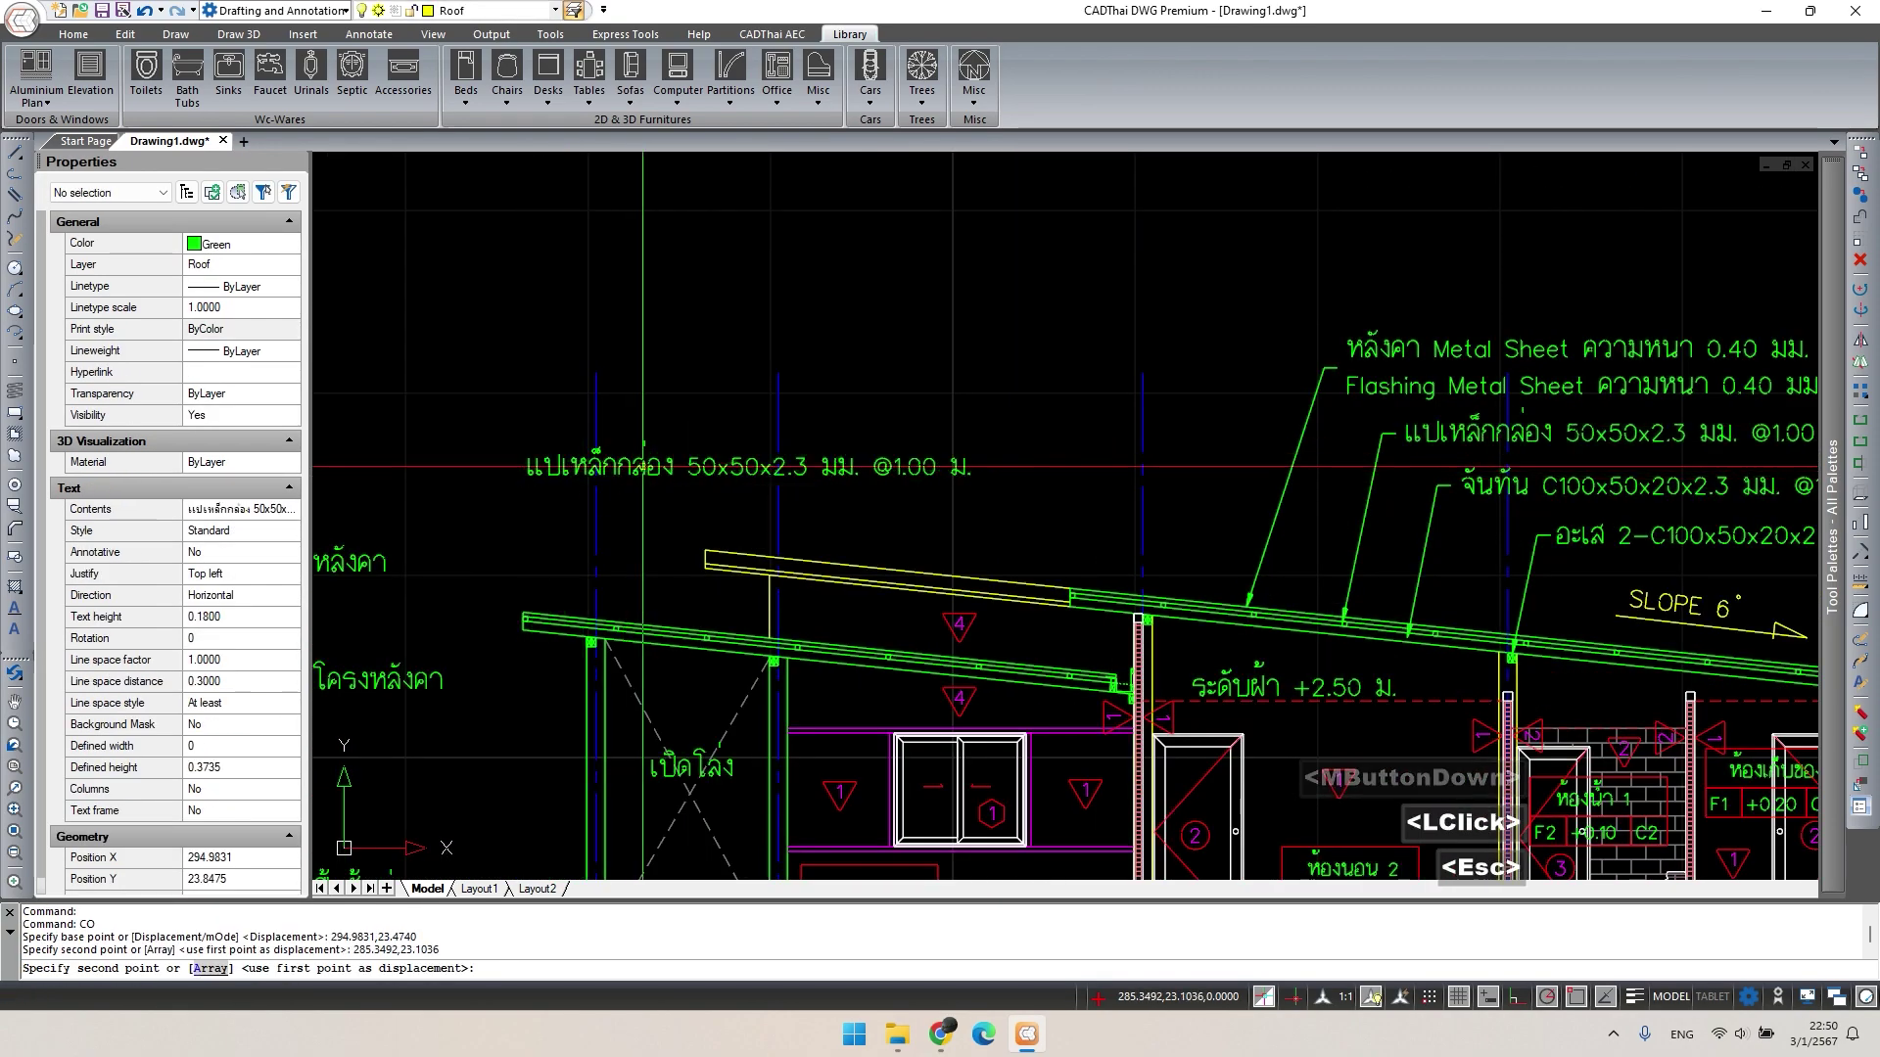
# Replace the copied note's text with the gutter note "รางน้ำฝนสแตนเลส ขนาด 15x15 ซม.".
pyautogui.doubleClick(639, 466)
pyautogui.hotkey('ctrl', 'a')
pyautogui.press('Delete')
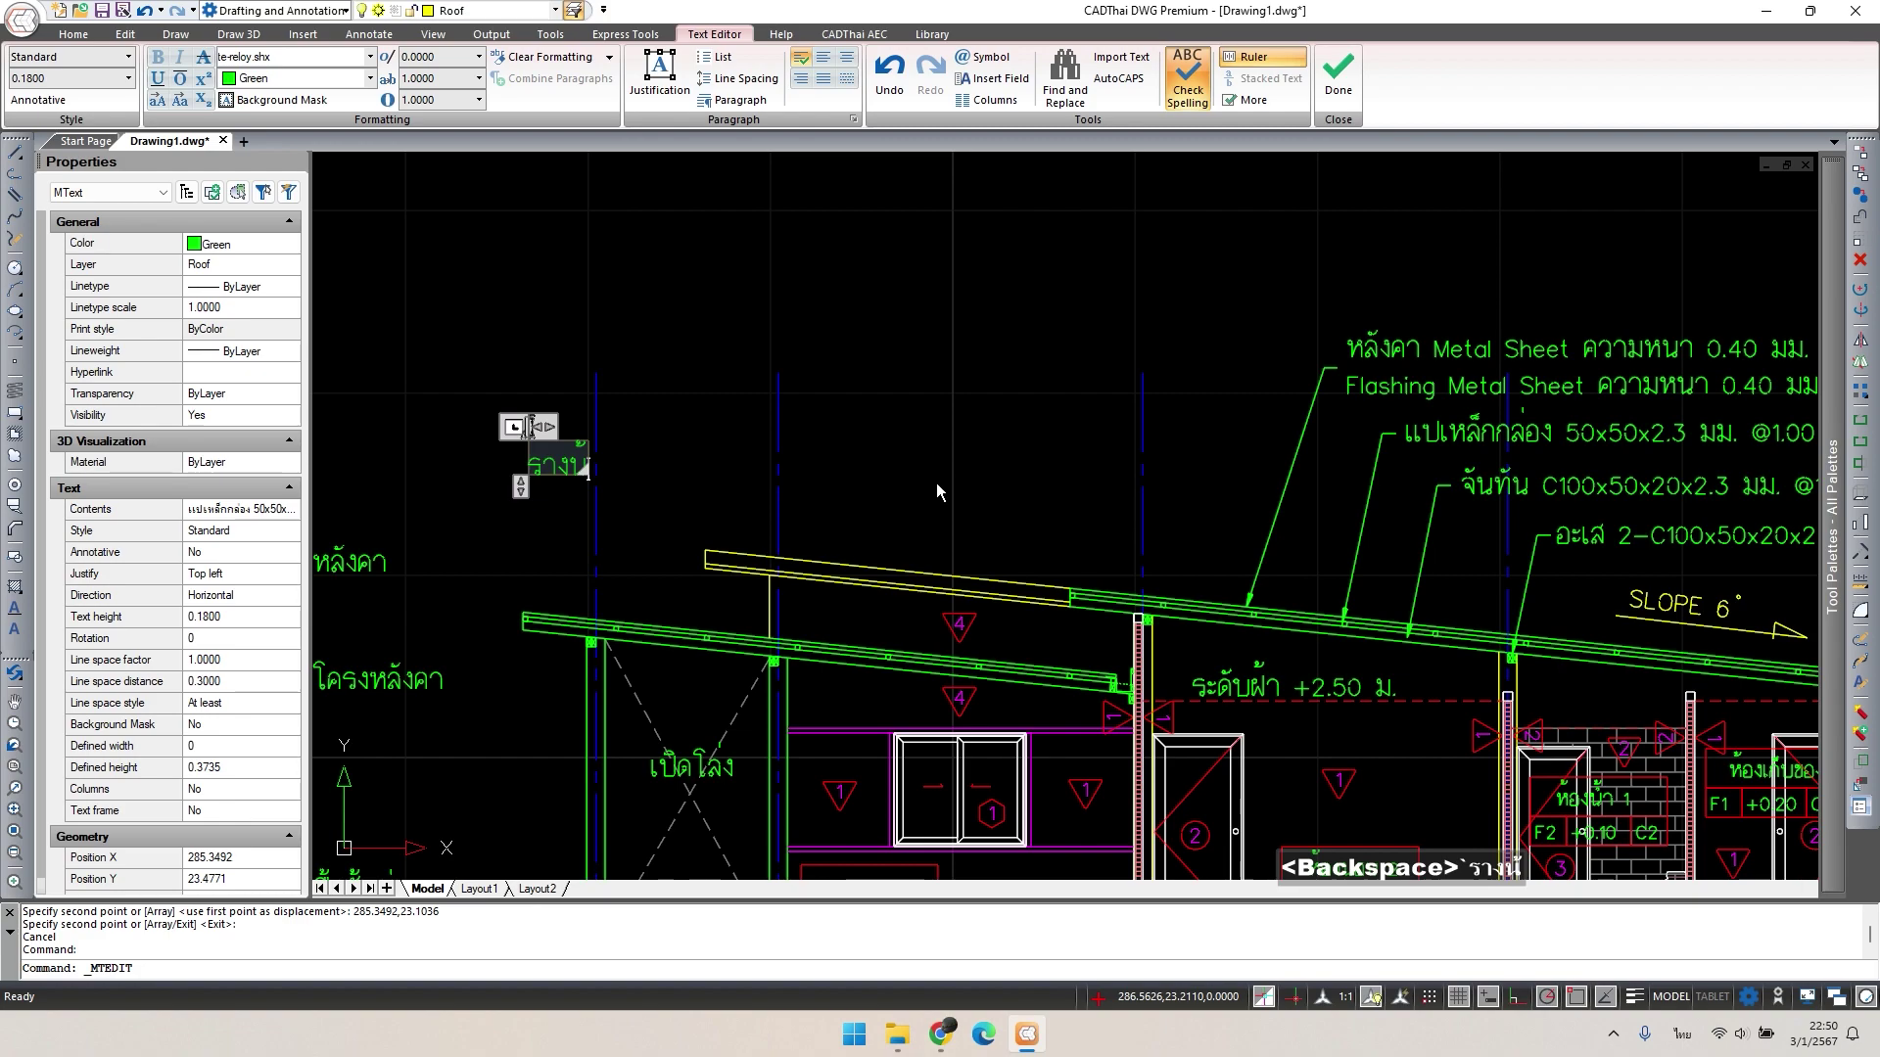
pyautogui.write('รางน้ำฝนสแตน')
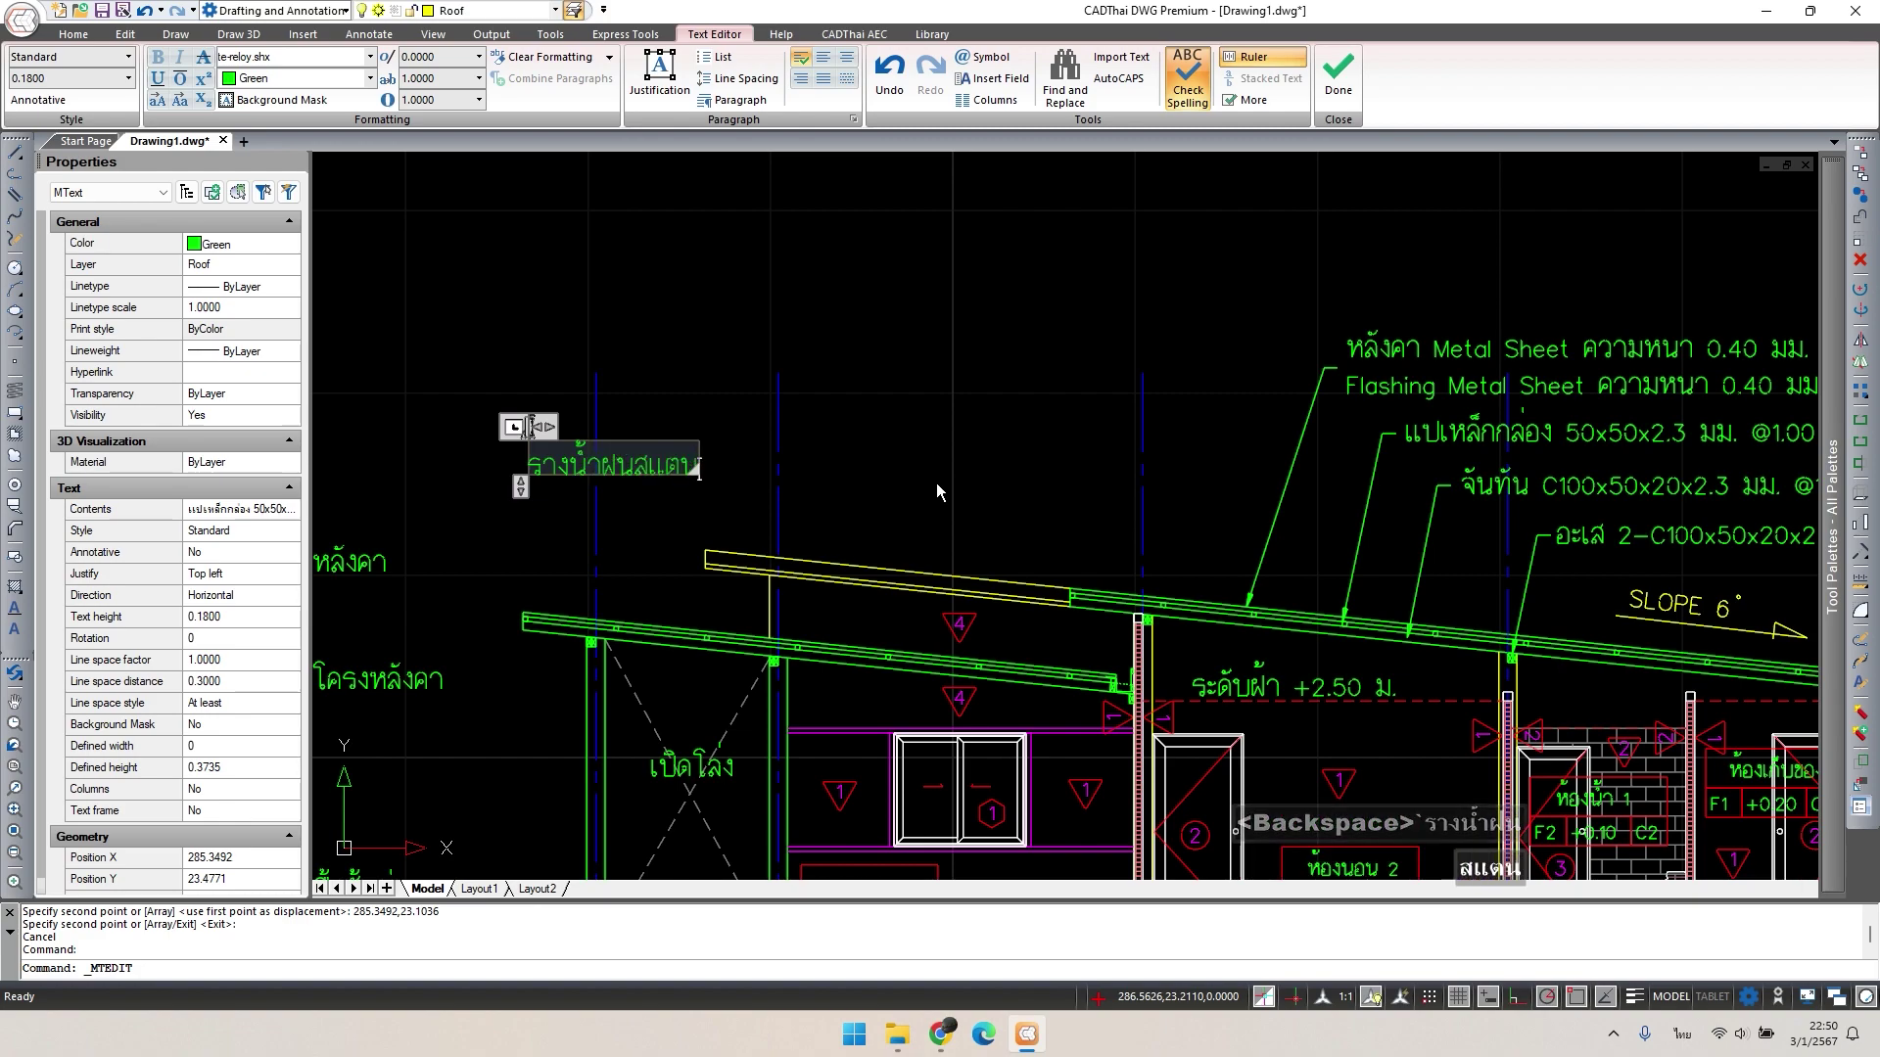
pyautogui.write('เลส ขนาด 15')
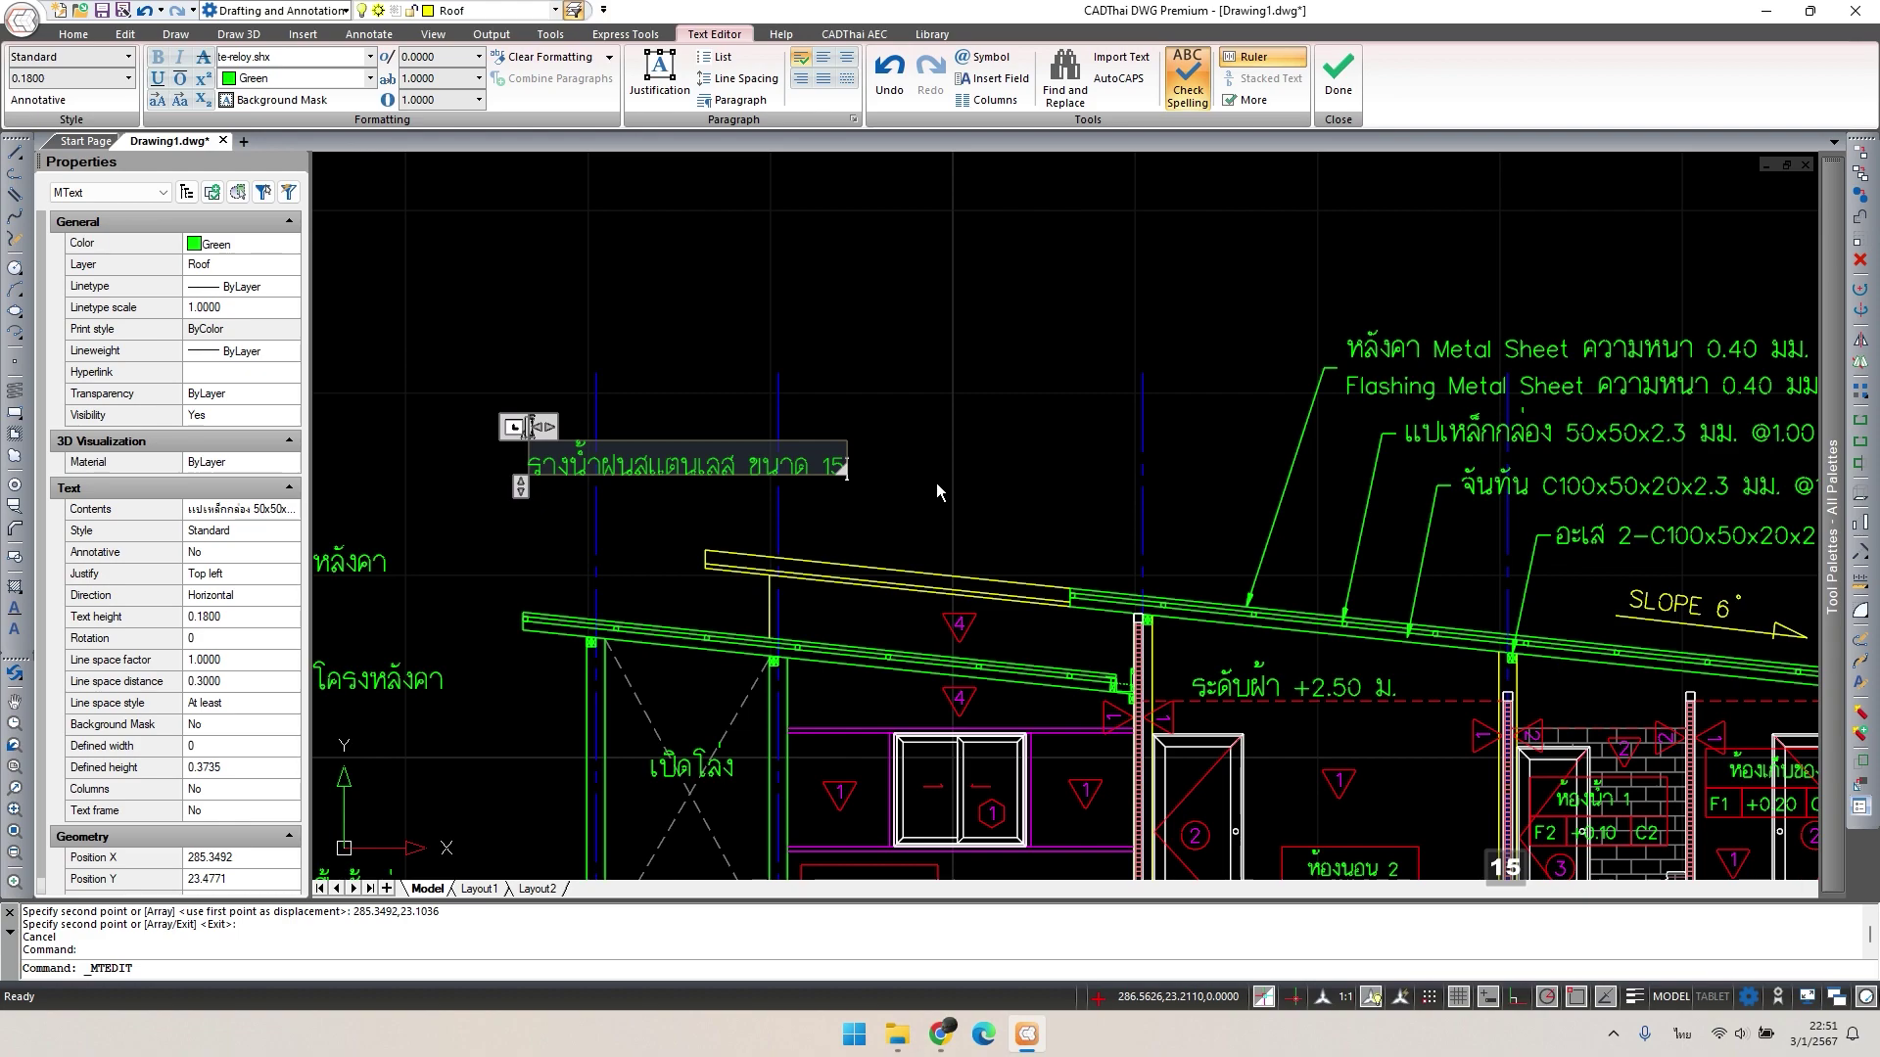
pyautogui.hotkey('alt', 'shift')
pyautogui.write('x15')
pyautogui.hotkey('alt', 'shift')
pyautogui.write('ซม.')
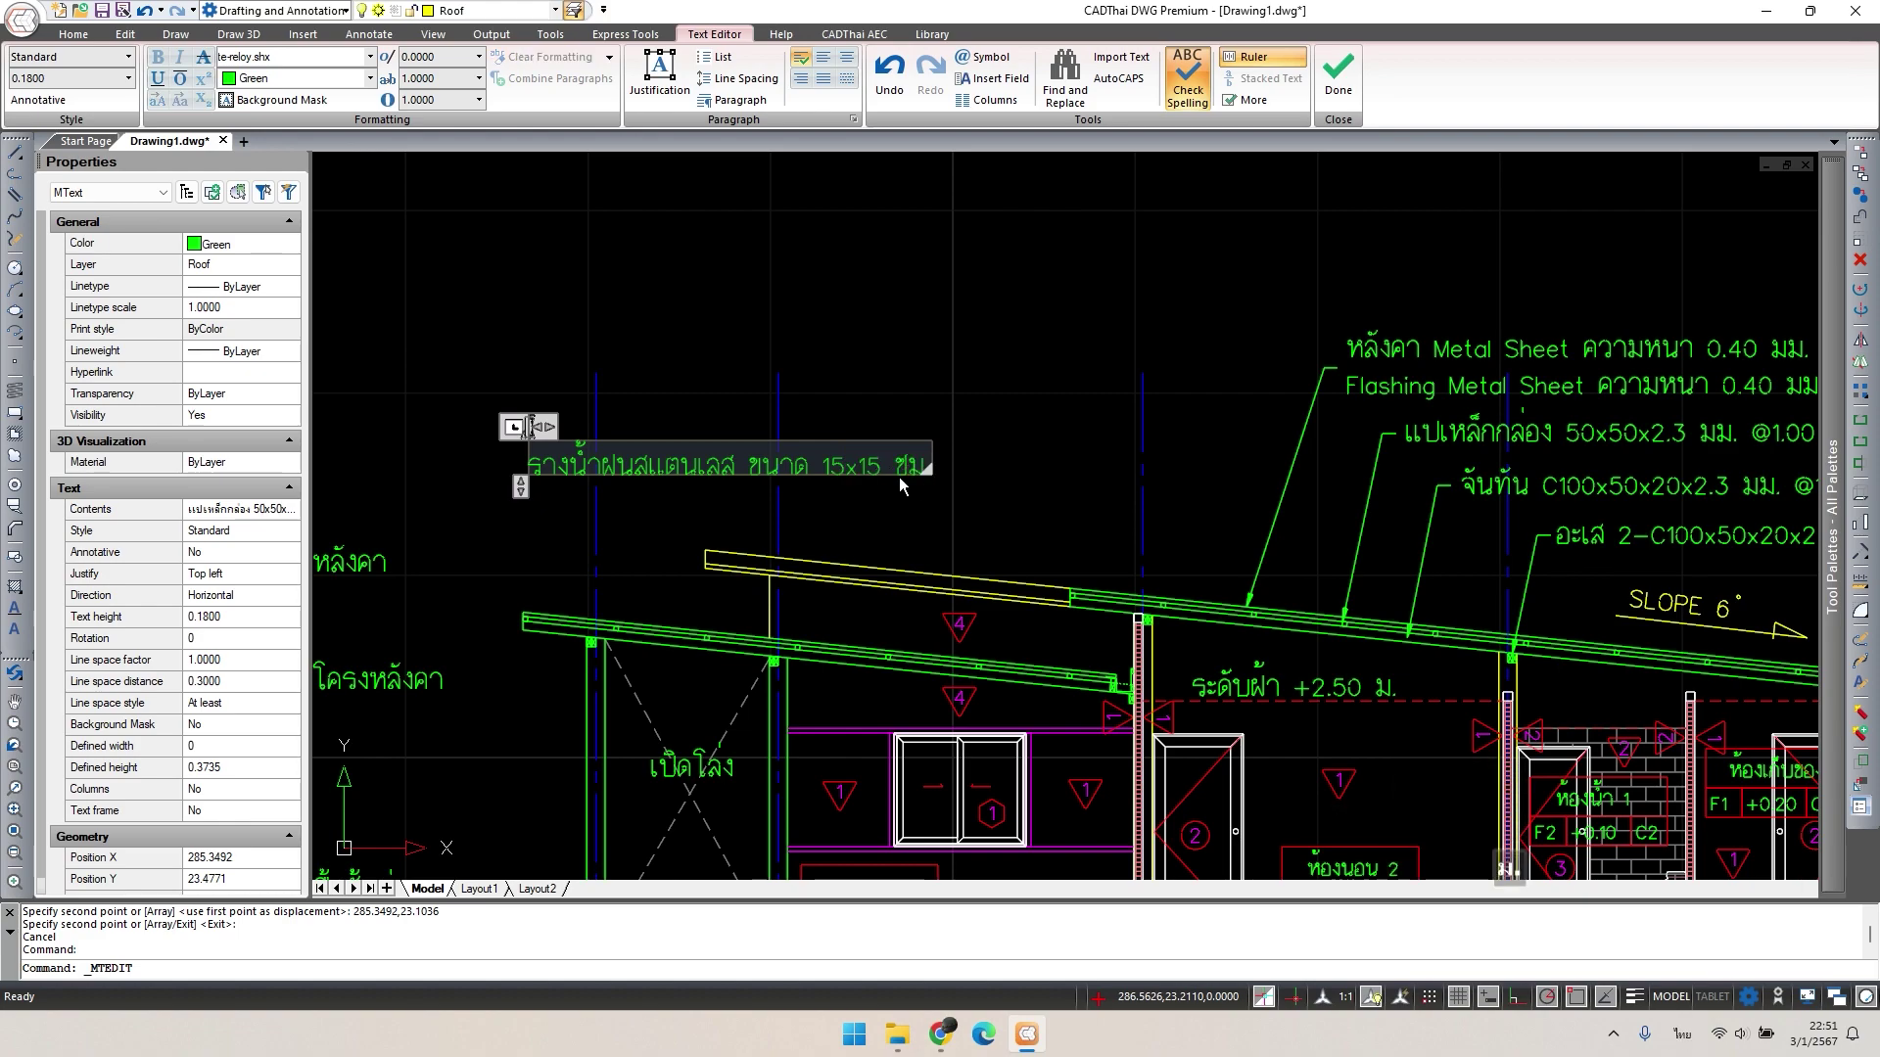
pyautogui.click(879, 510)
pyautogui.press('Escape')
# Mirror the Metal Sheet note's leader about a vertical line near grid C, keeping the original.
pyautogui.doubleClick(1272, 529)
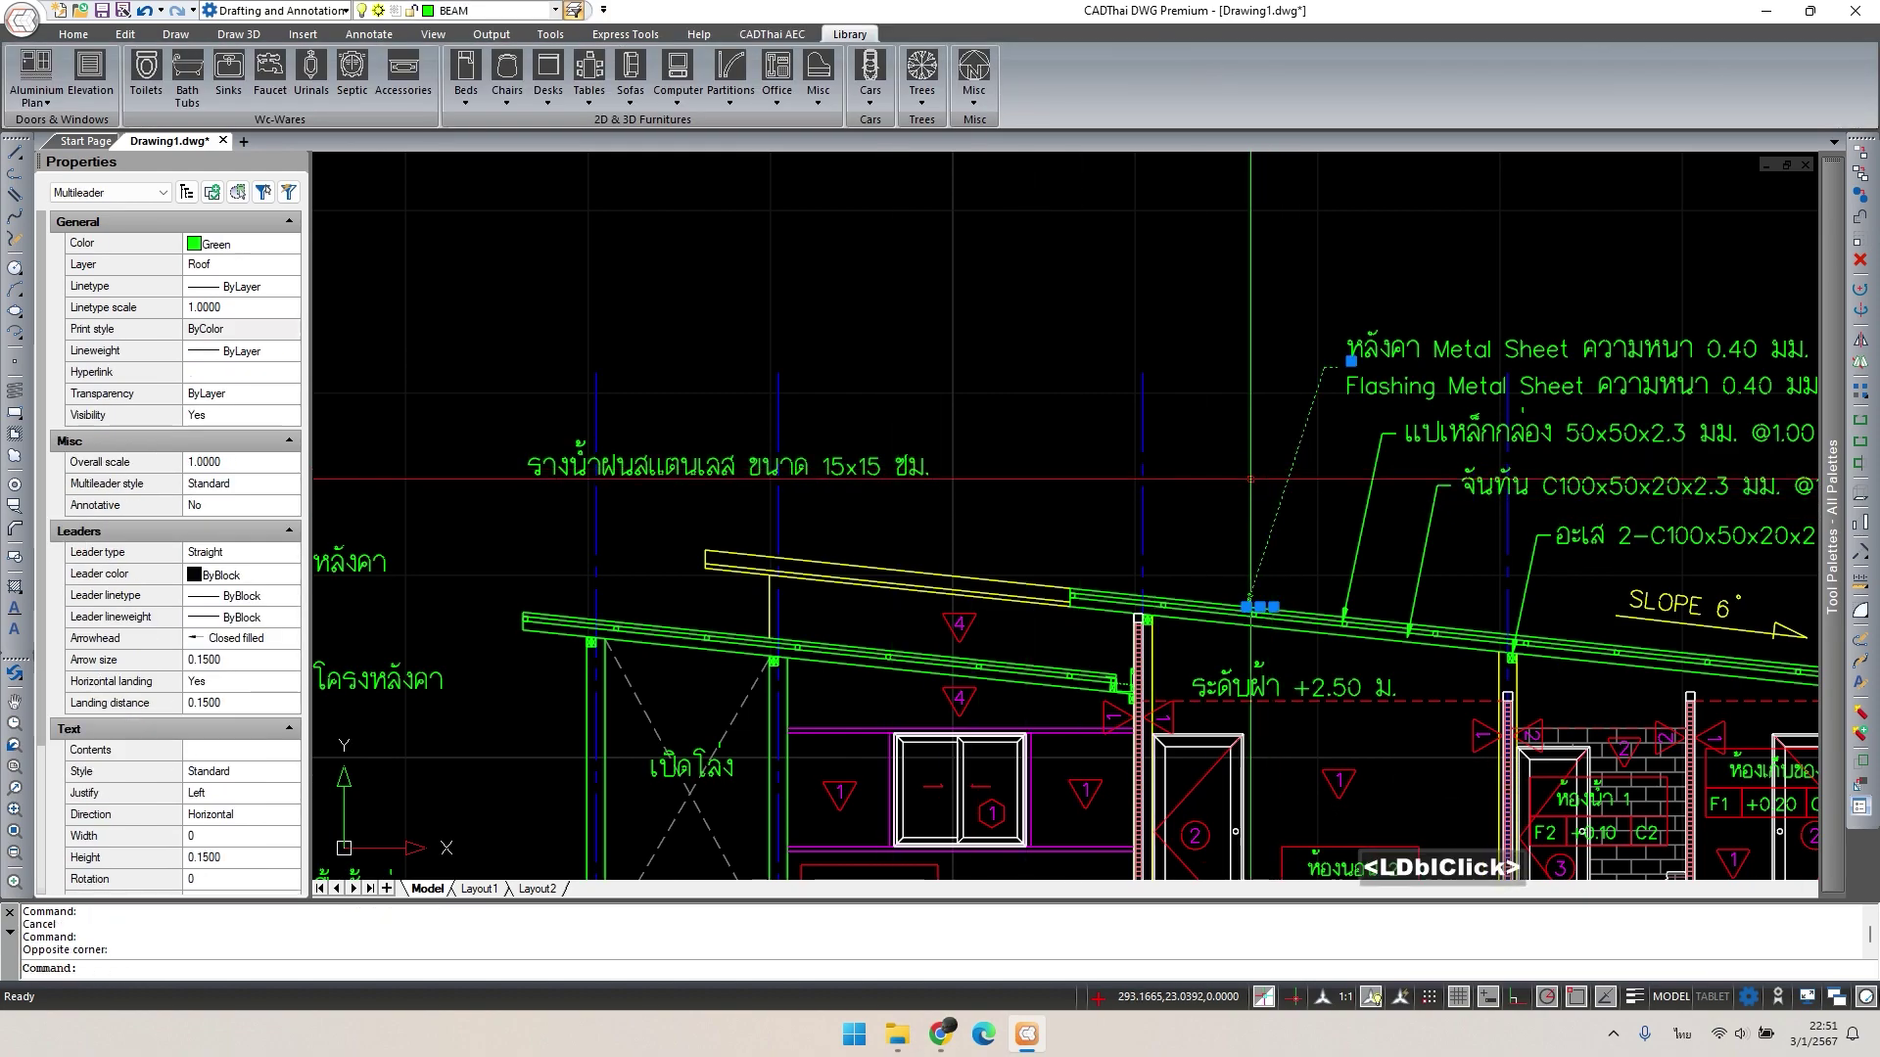
pyautogui.press('Escape')
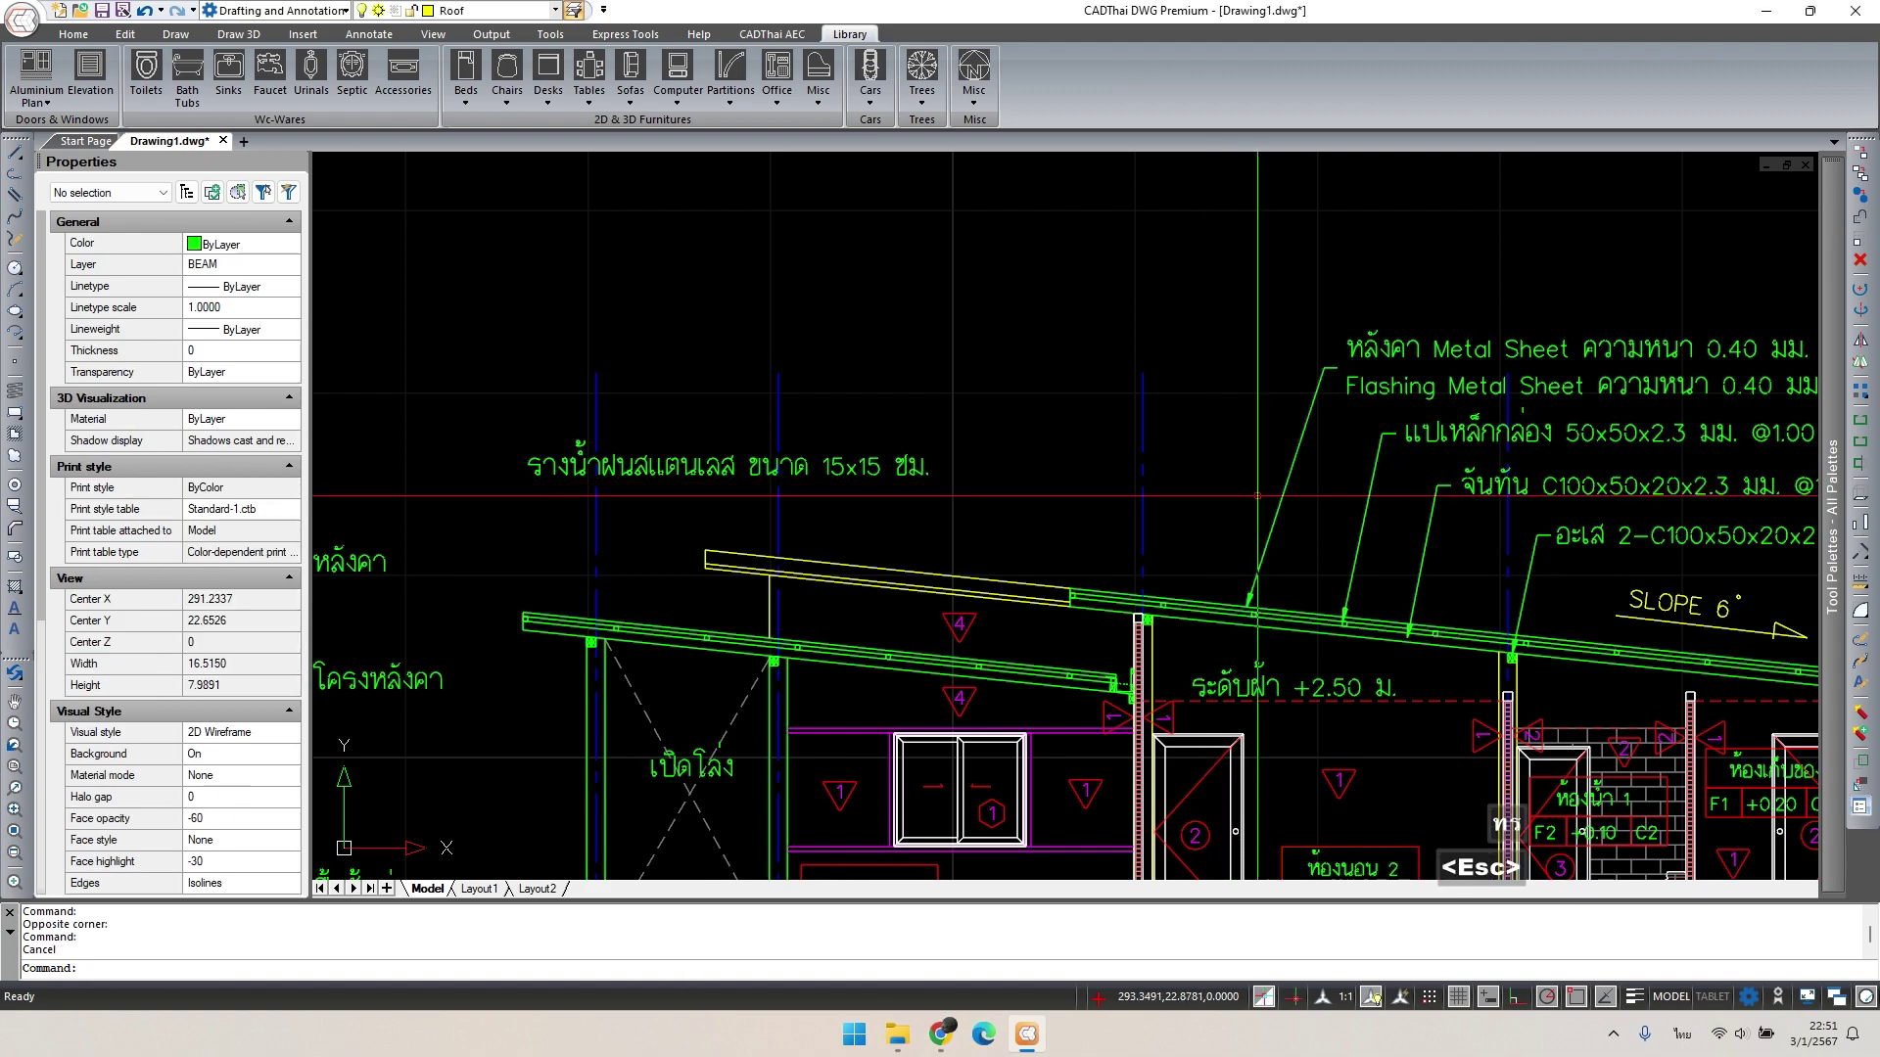
pyautogui.press('Escape')
pyautogui.doubleClick(1259, 515)
pyautogui.write('mi')
pyautogui.press('space')
pyautogui.click(1197, 485)
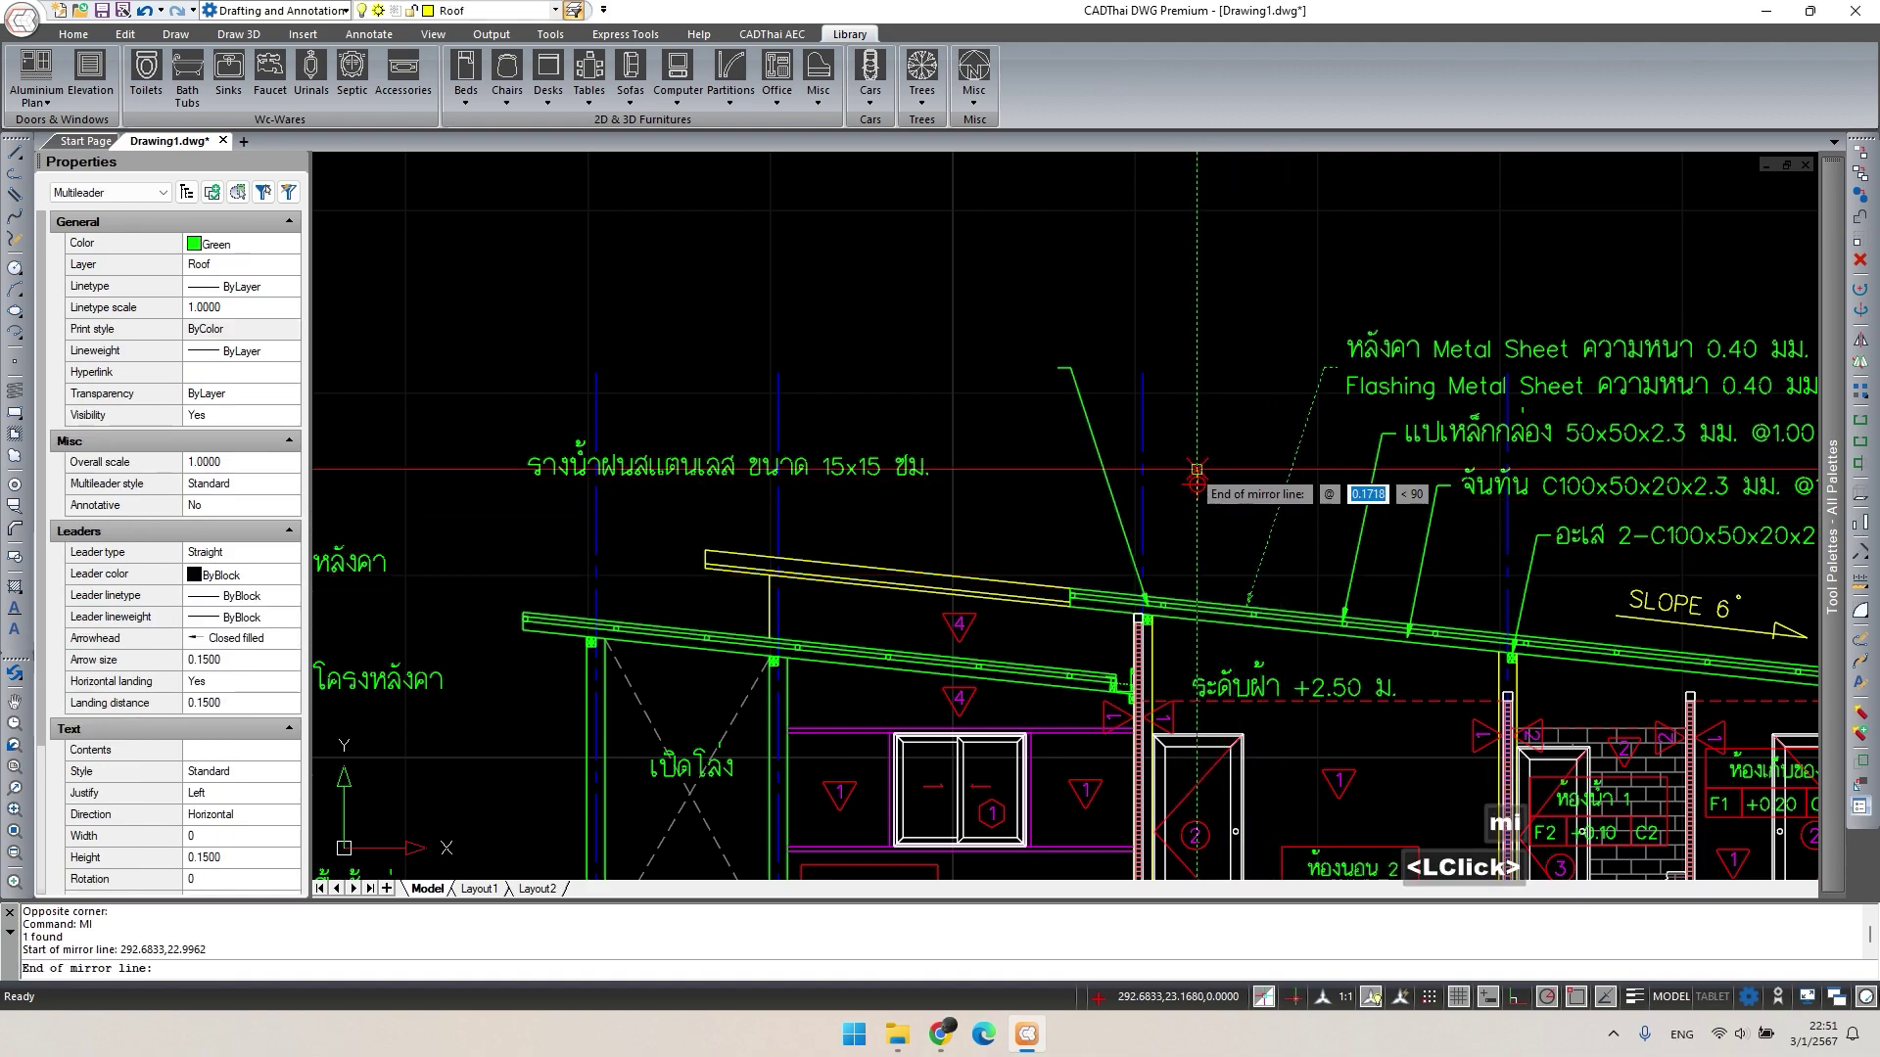
pyautogui.click(1196, 469)
pyautogui.press('space')
# Move the mirrored leader so its landing starts at the end of the gutter note.
pyautogui.doubleClick(1067, 377)
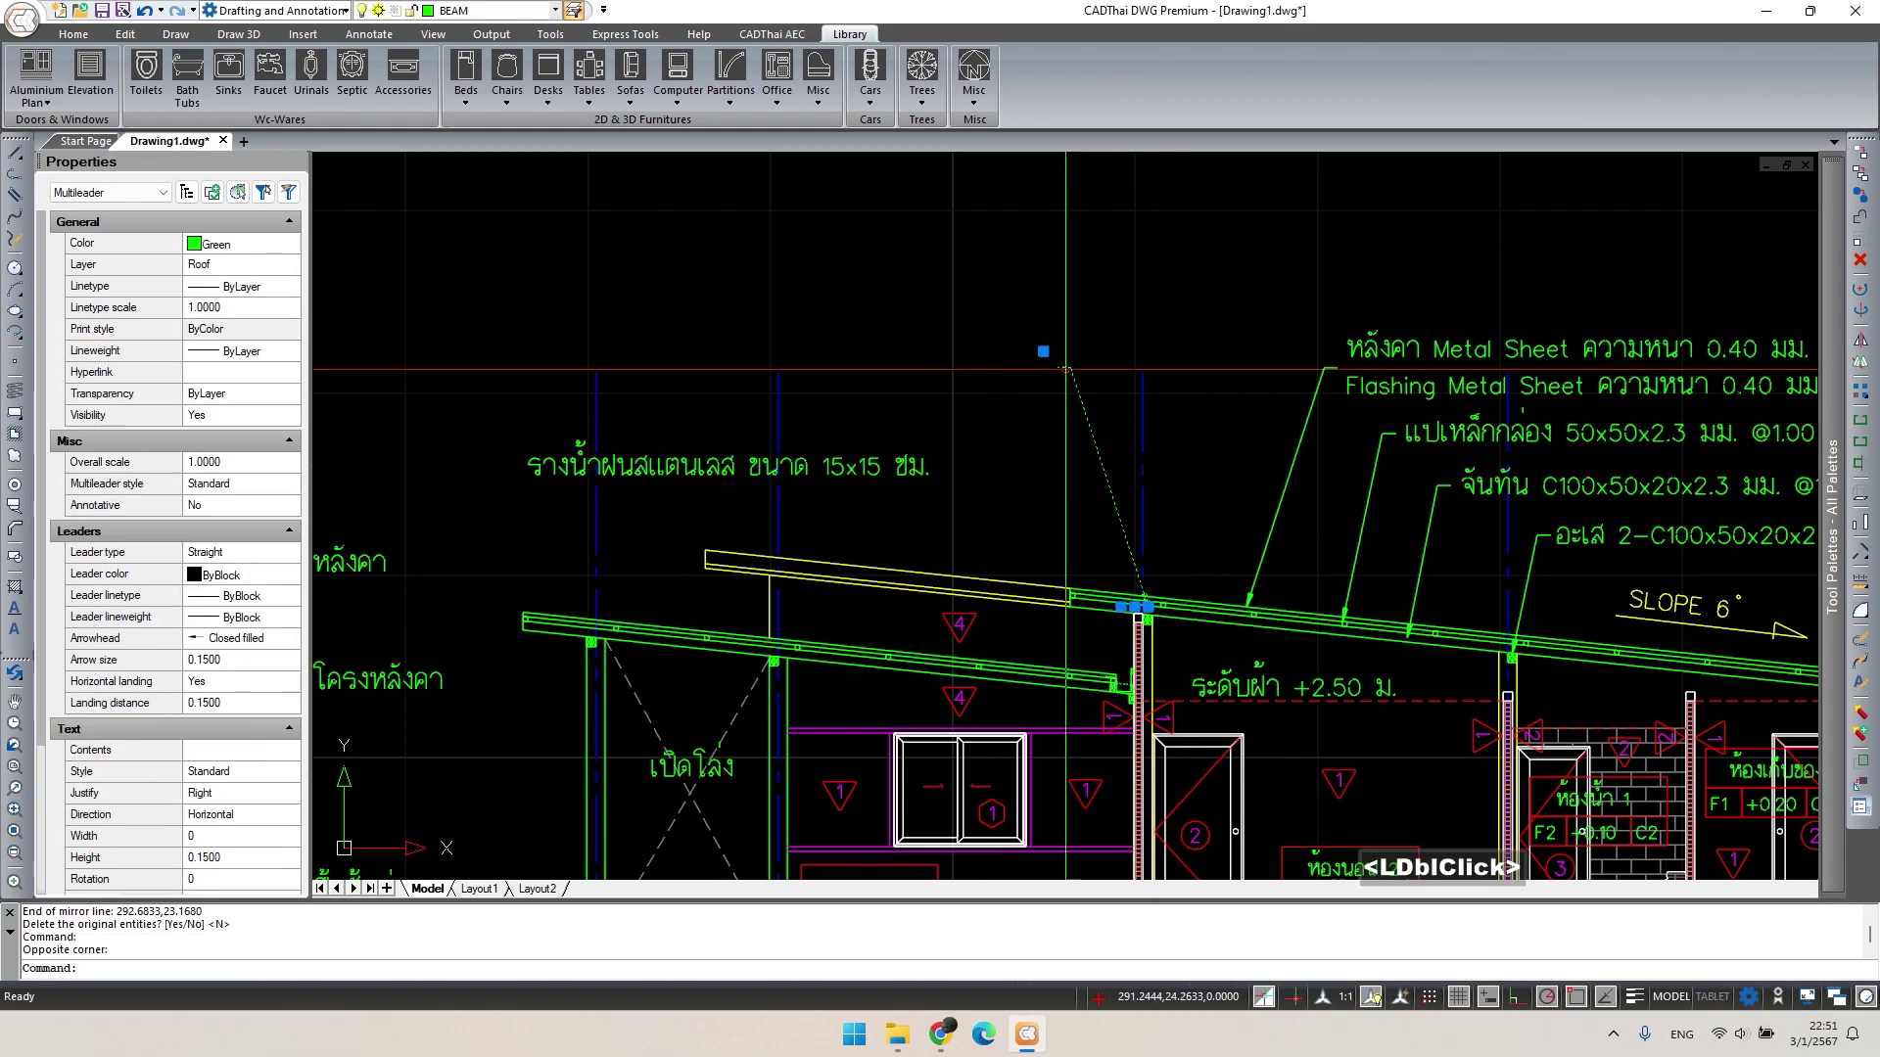
pyautogui.write('m')
pyautogui.press('space')
pyautogui.click(1071, 370)
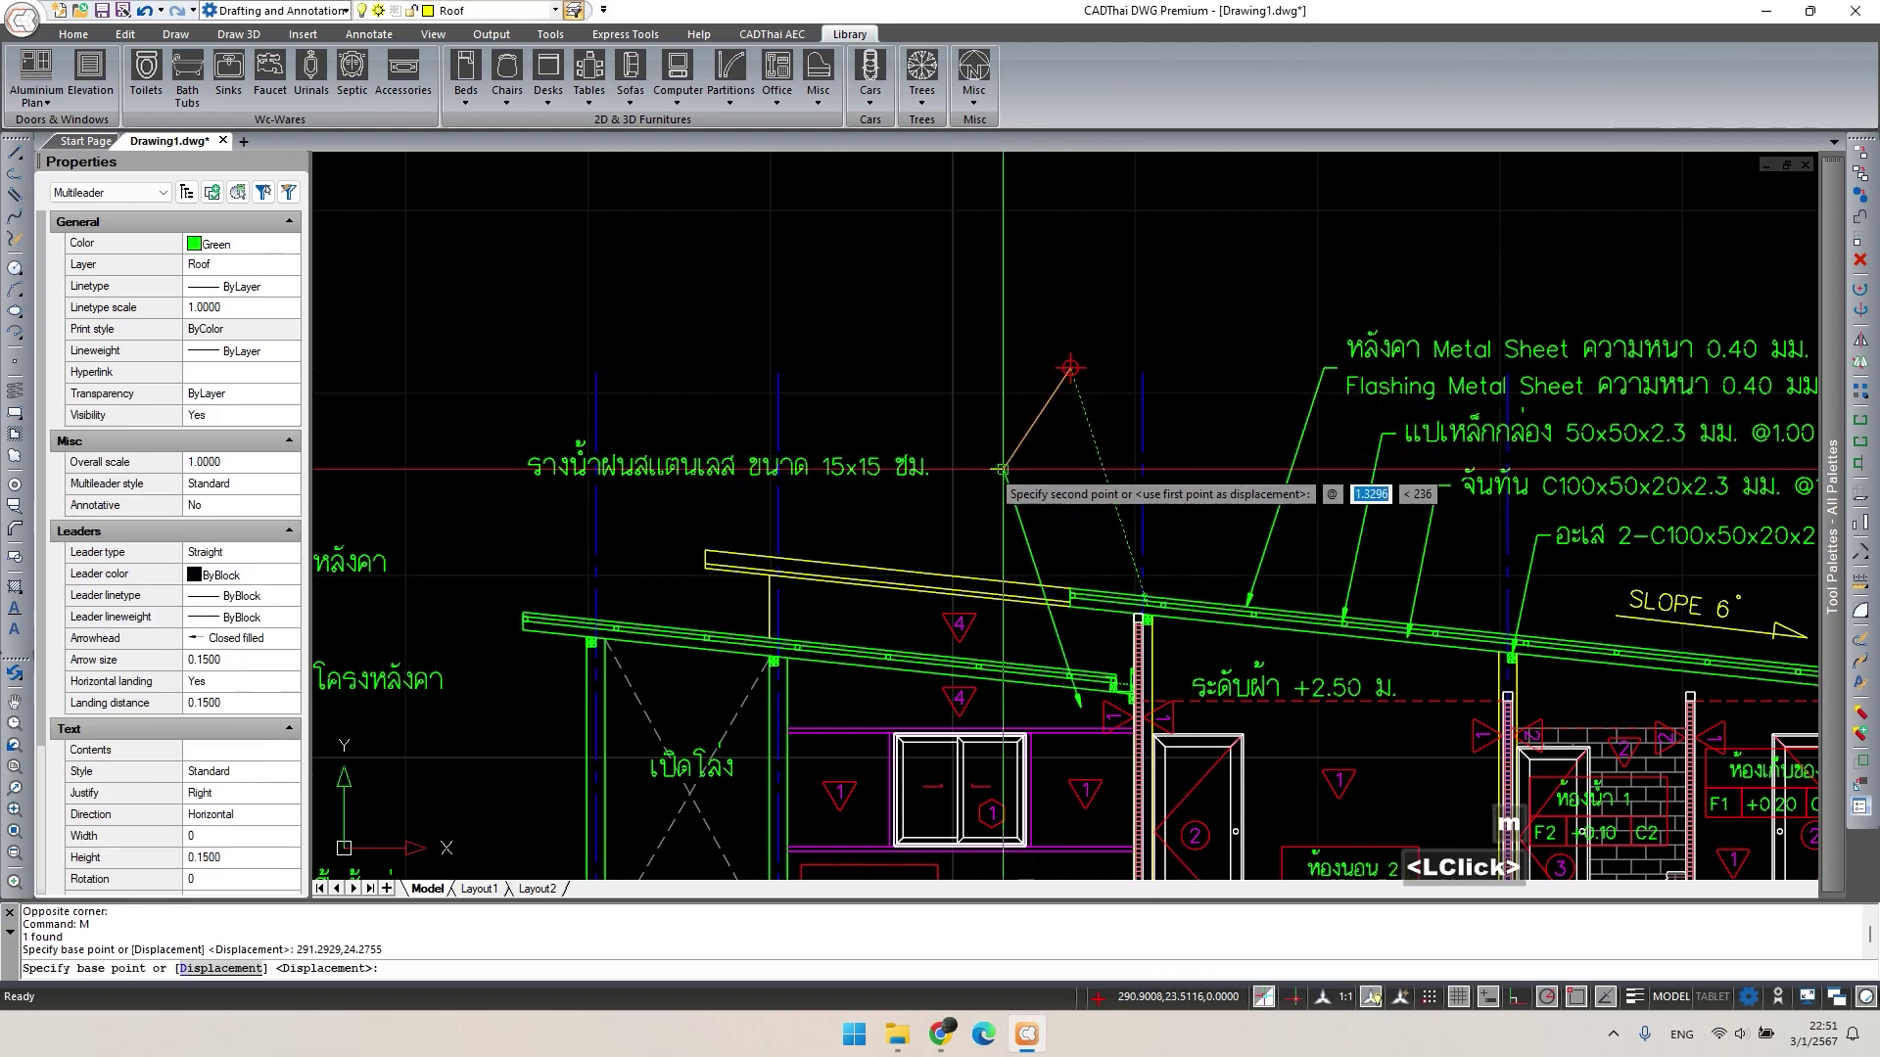
pyautogui.scroll(3, 920, 465)
pyautogui.click(920, 465)
pyautogui.moveTo(921, 465); pyautogui.dragTo(831, 252, button='middle')
# Stretch the gutter note's leader so its arrowhead points at the gutter between the lower roof and the wall.
pyautogui.doubleClick(972, 710)
pyautogui.click(977, 697)
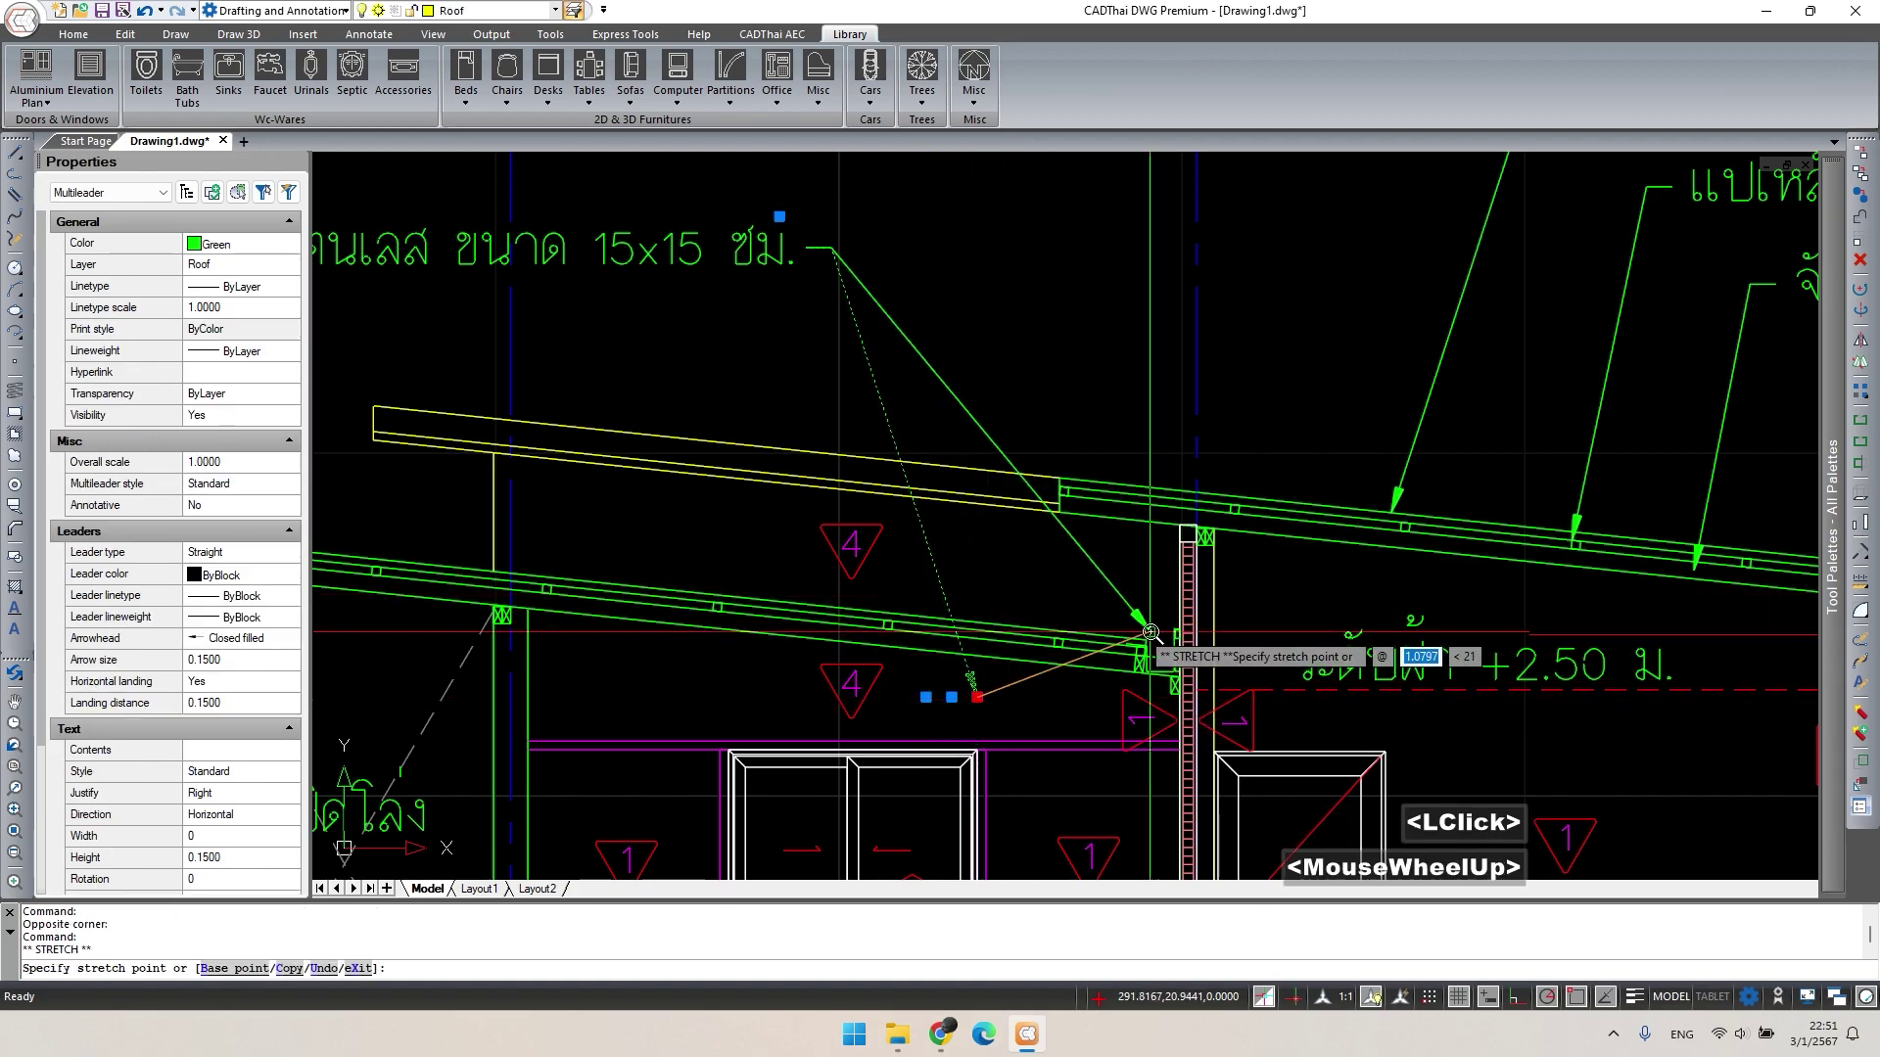
pyautogui.scroll(3, 1155, 646)
pyautogui.click(1171, 649)
pyautogui.press('Escape')
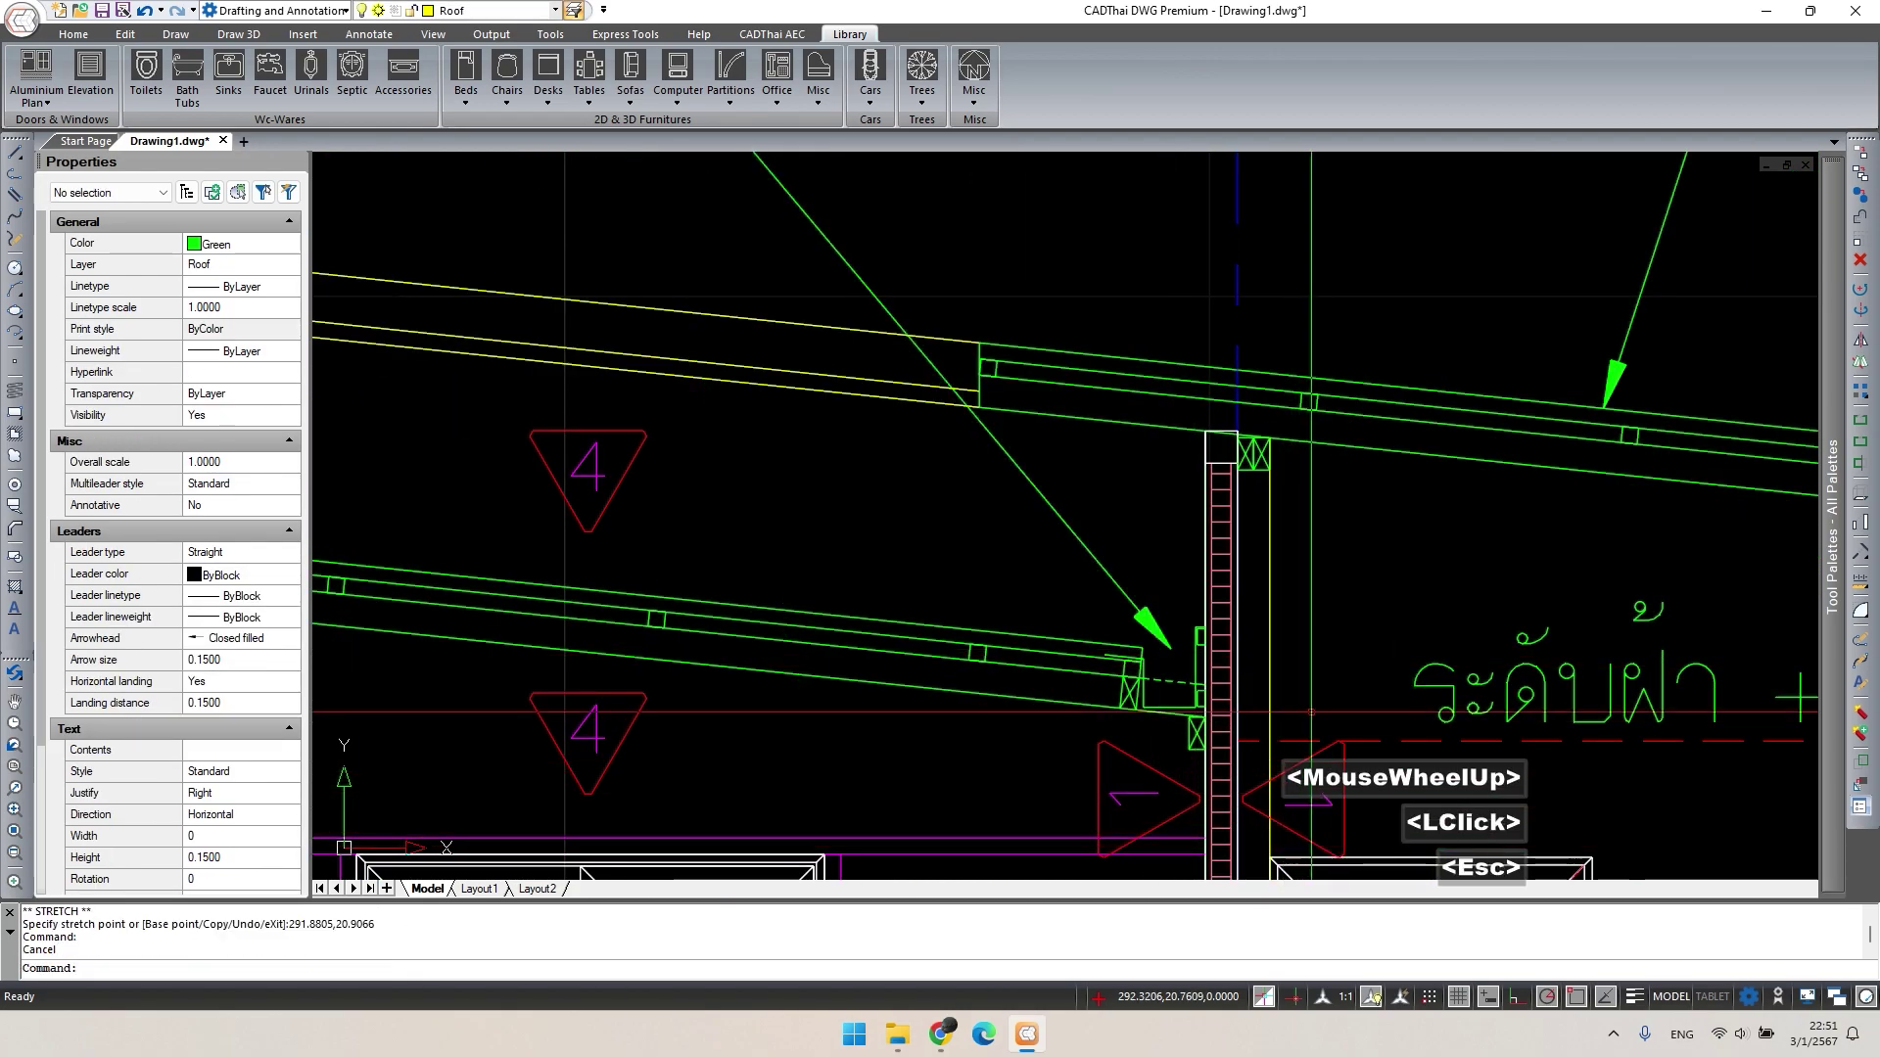
# Check the fully annotated section A-A together with its title and grid bubbles.
pyautogui.scroll(-5, 938, 465)
pyautogui.scroll(-2, 937, 465)
pyautogui.scroll(-4, 938, 465)
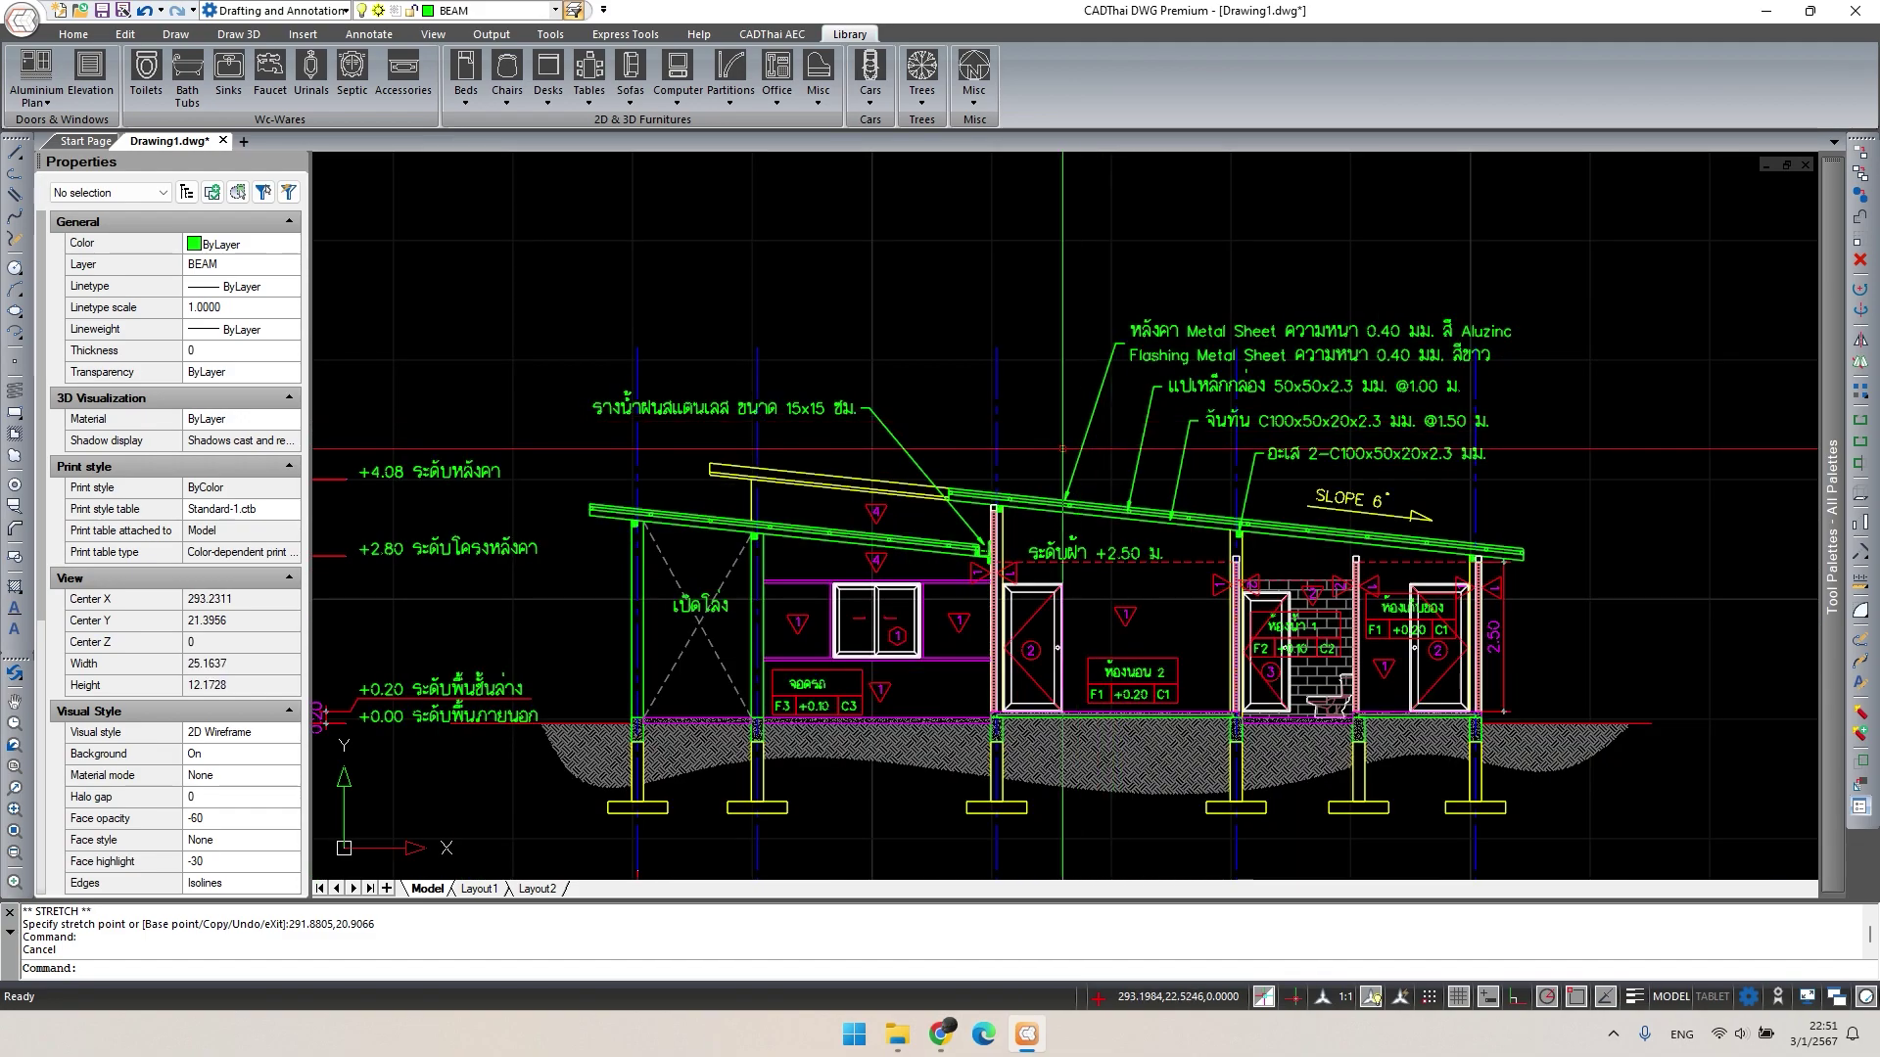
pyautogui.moveTo(1249, 508); pyautogui.dragTo(1297, 462, button='middle')
pyautogui.scroll(-2, 1351, 399)
pyautogui.scroll(2, 1297, 462)
pyautogui.moveTo(1582, 735); pyautogui.dragTo(1615, 696, button='middle')
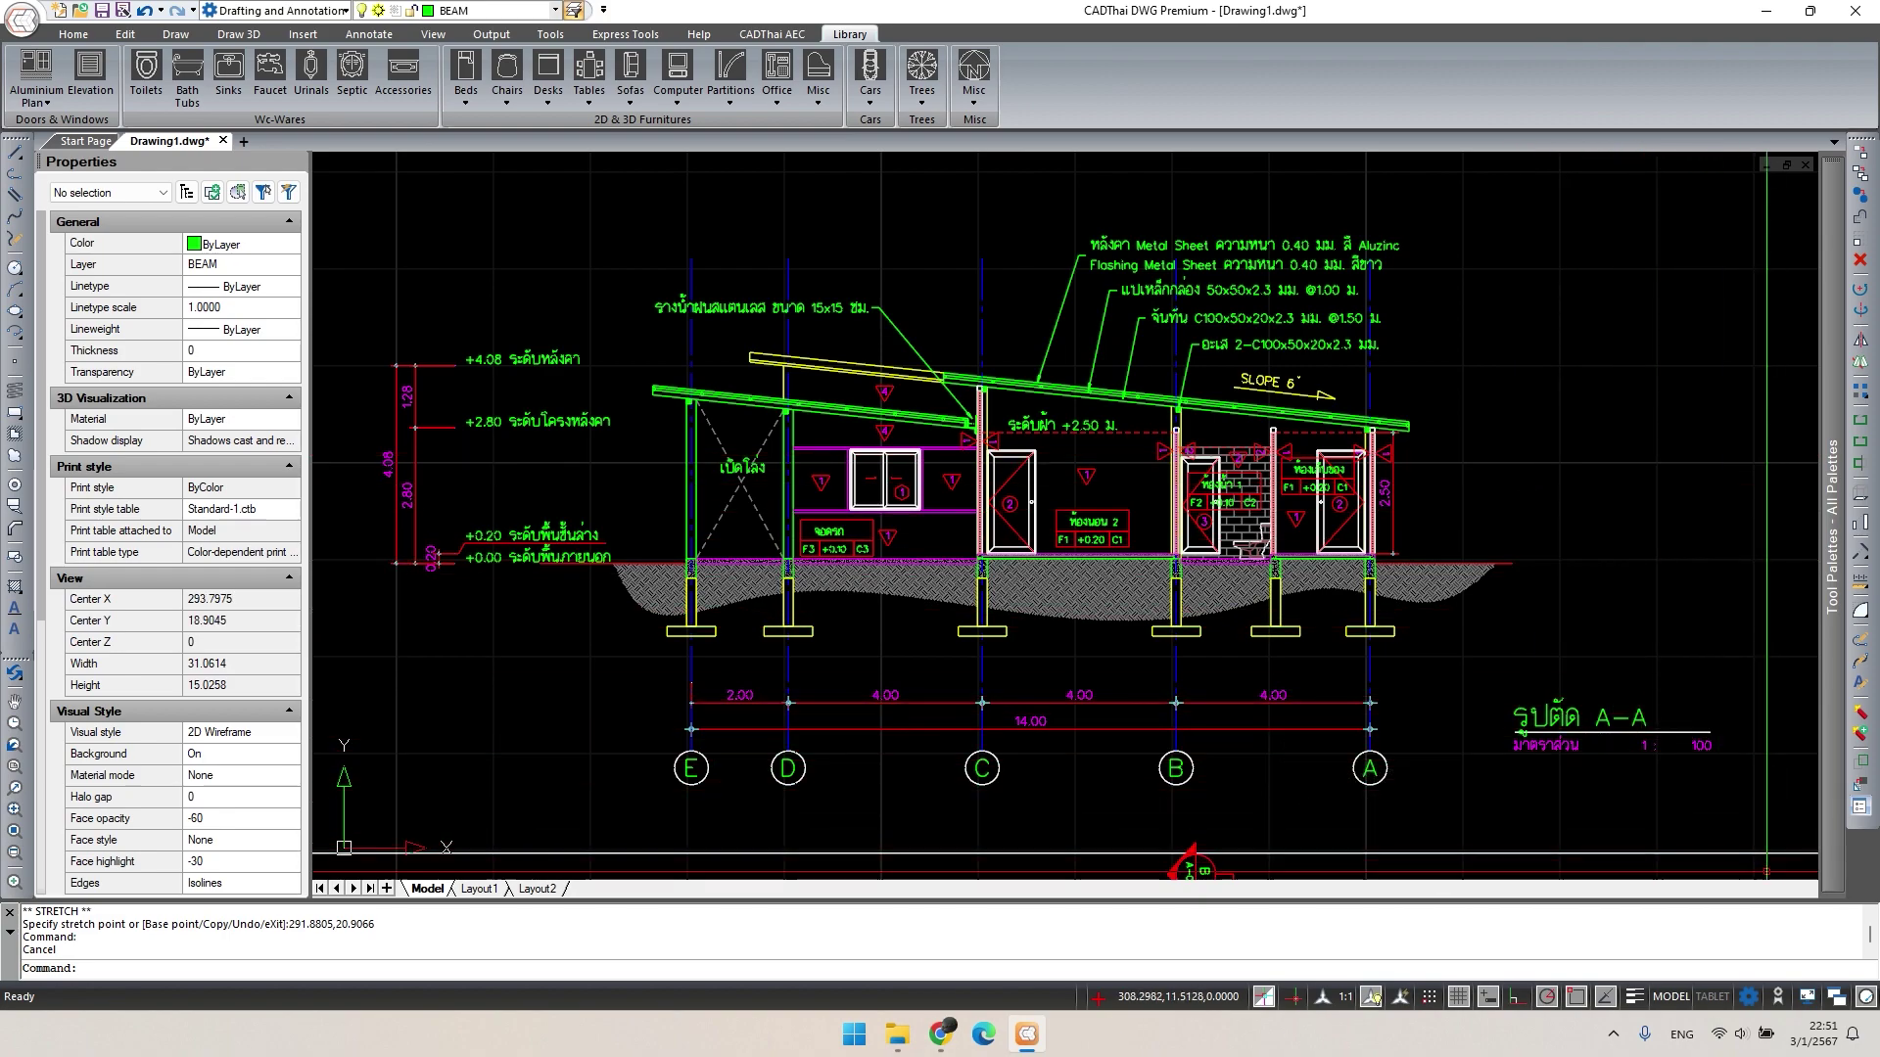